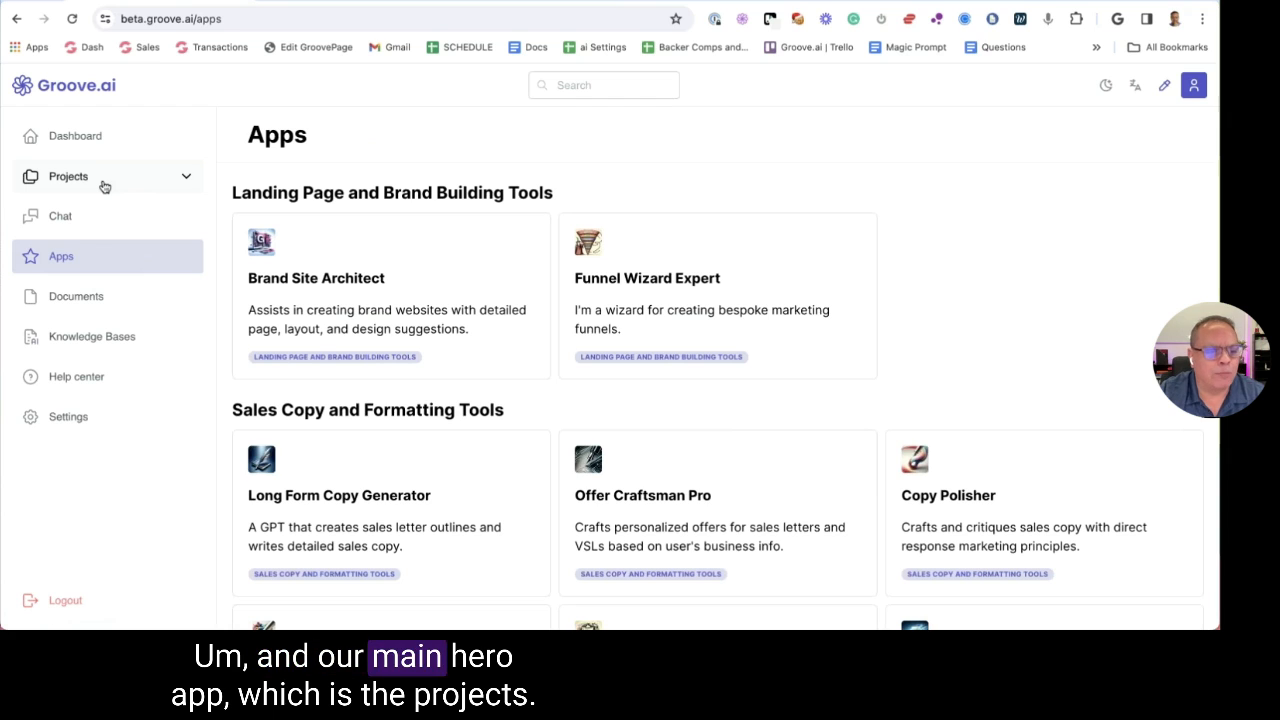
Browse Projects and the Help center's Feedback Portal and Tutorials, ending on My projects
left_click(104, 187)
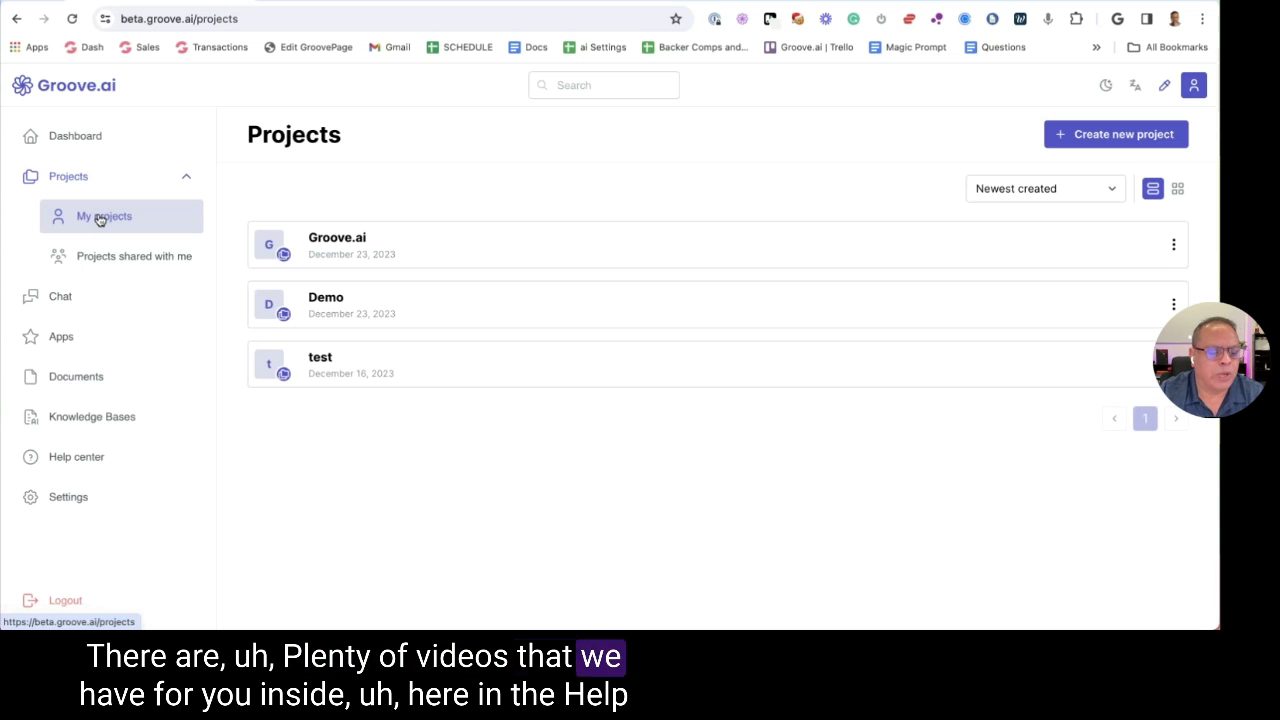
left_click(87, 470)
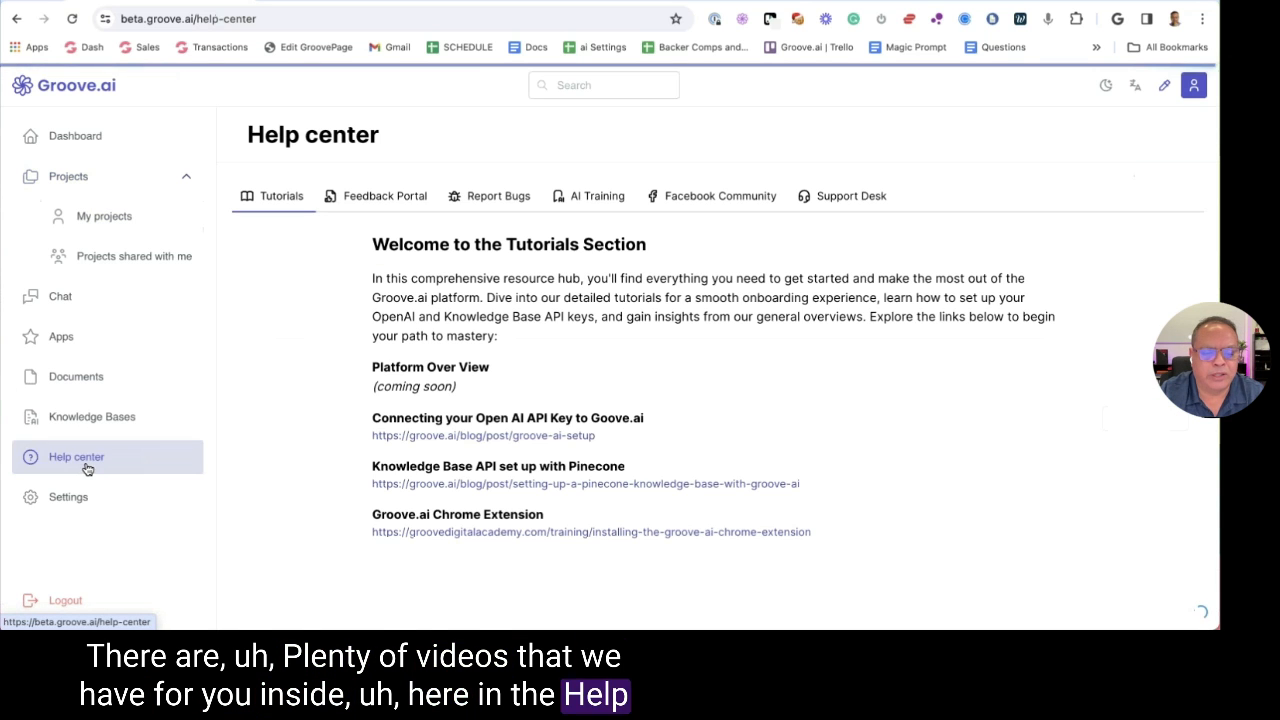
left_click(381, 204)
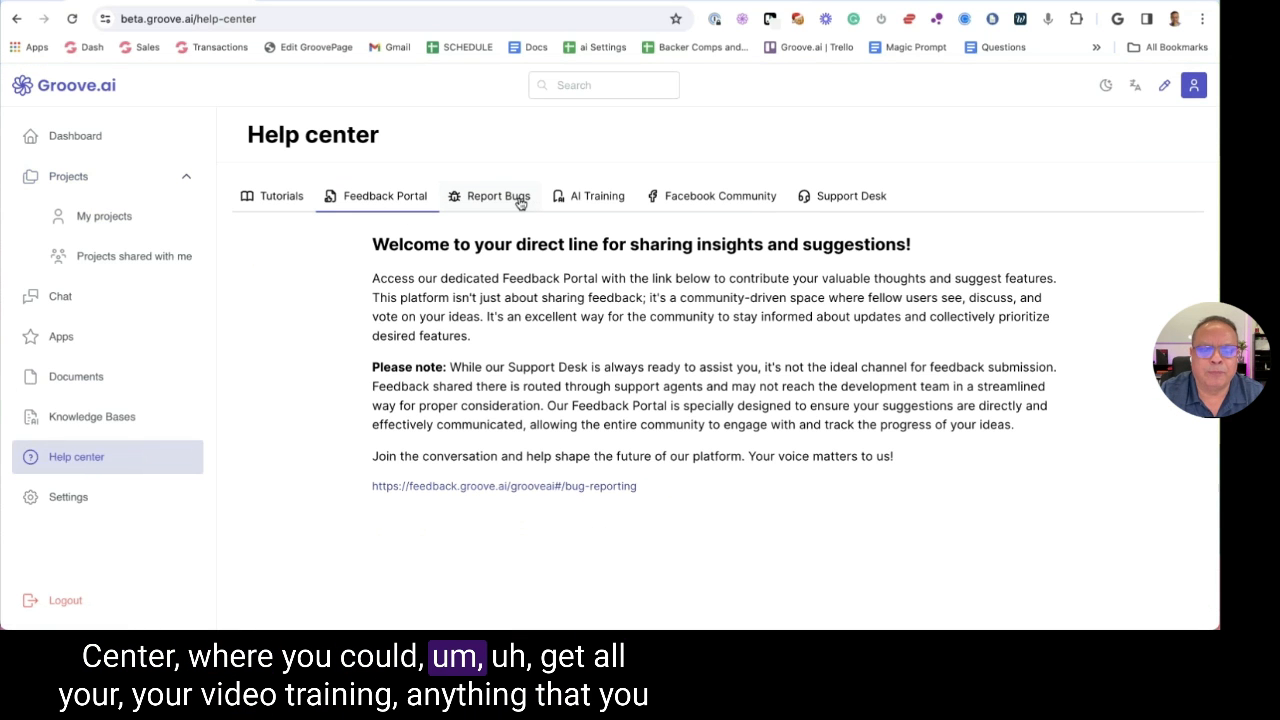
left_click(281, 196)
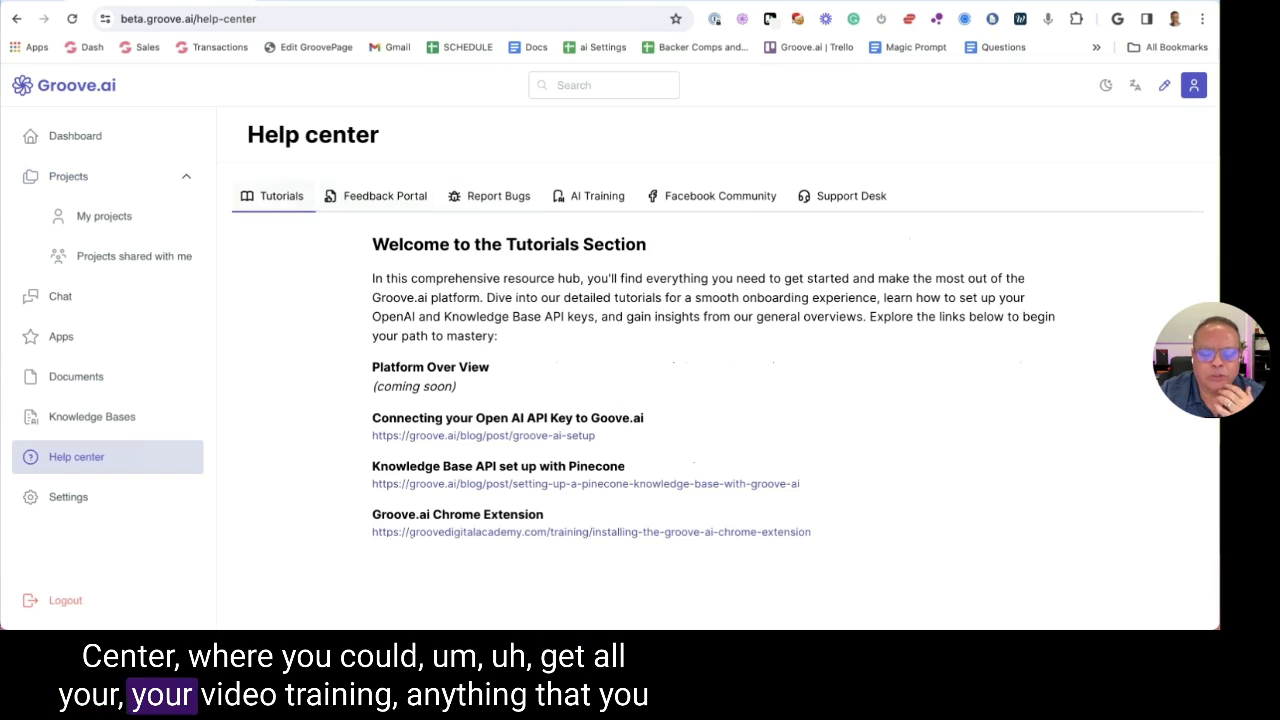
left_click(104, 217)
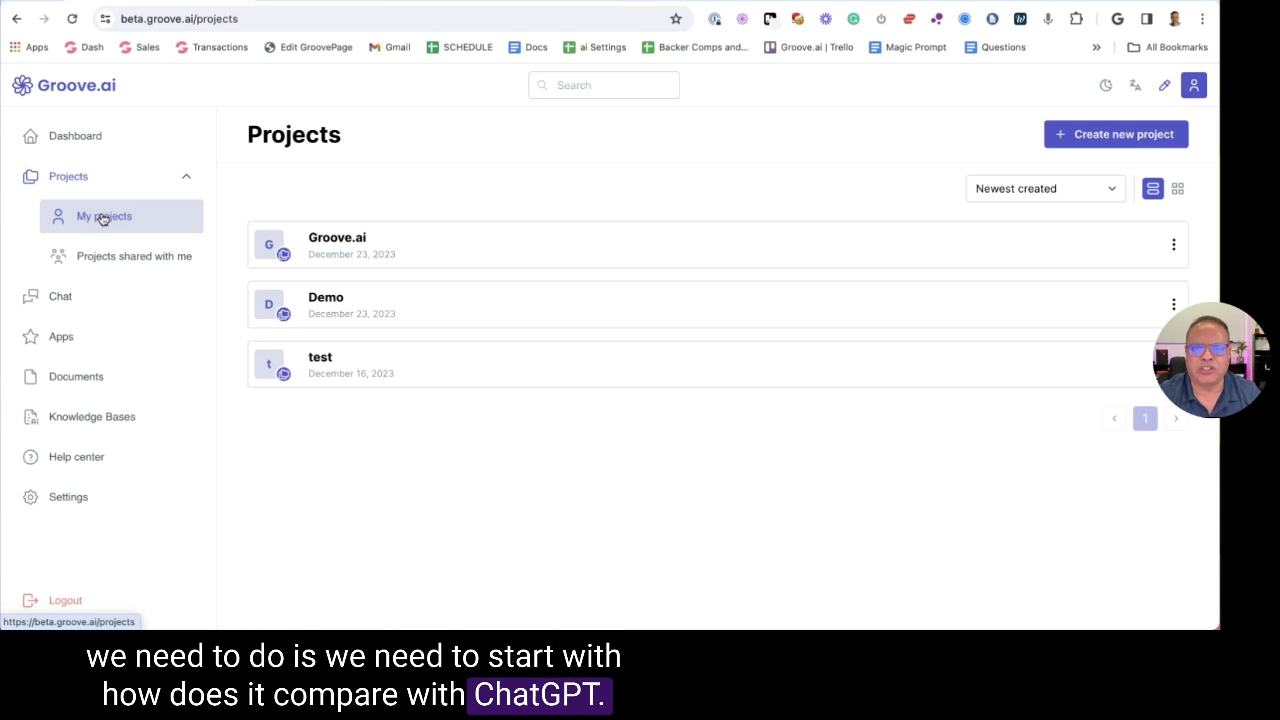
Start a new project named 'Groove.ai Holiday Sale Demo', correcting the 'Demno' typo
left_click(1079, 136)
left_click(529, 360)
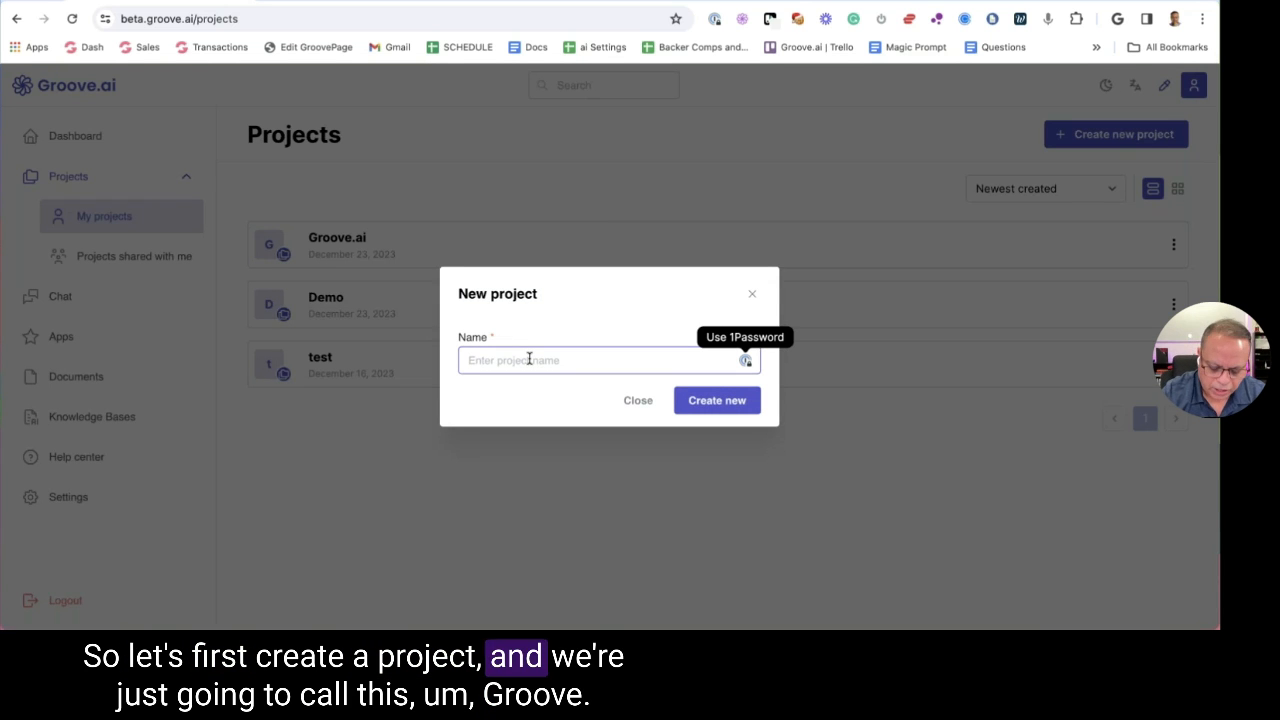
type("Groo")
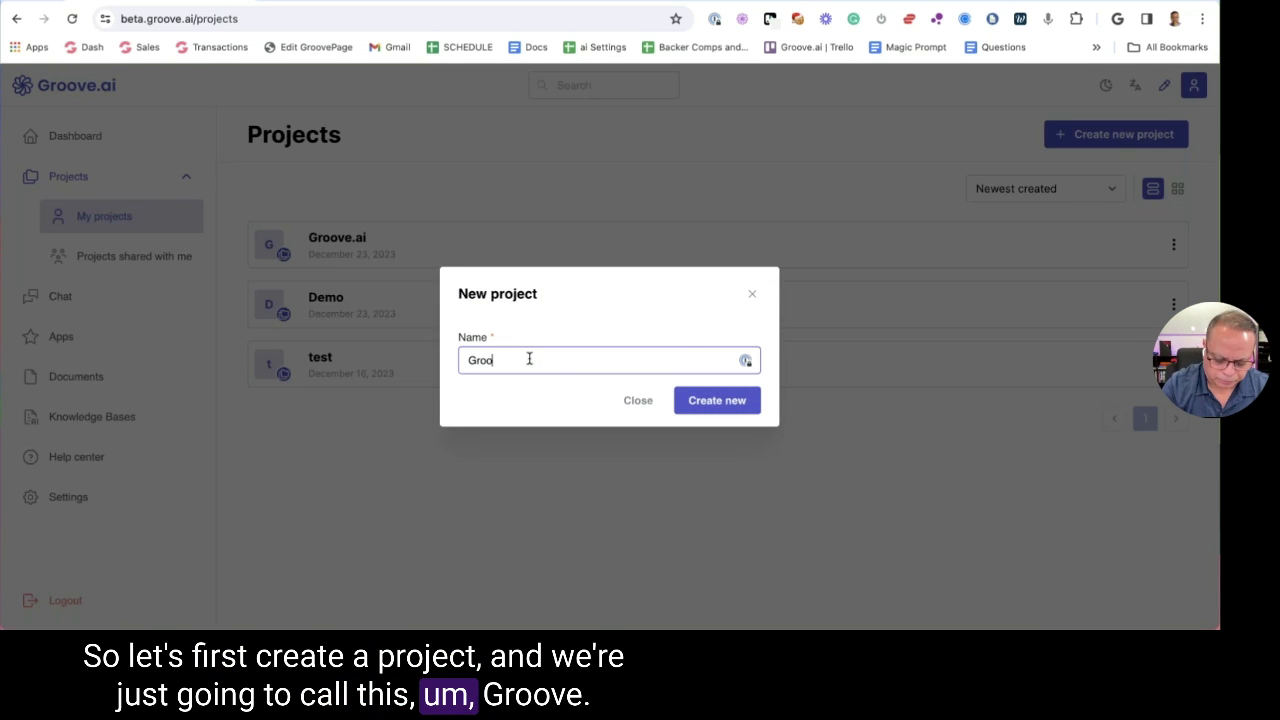
type("ve.ai Holiday")
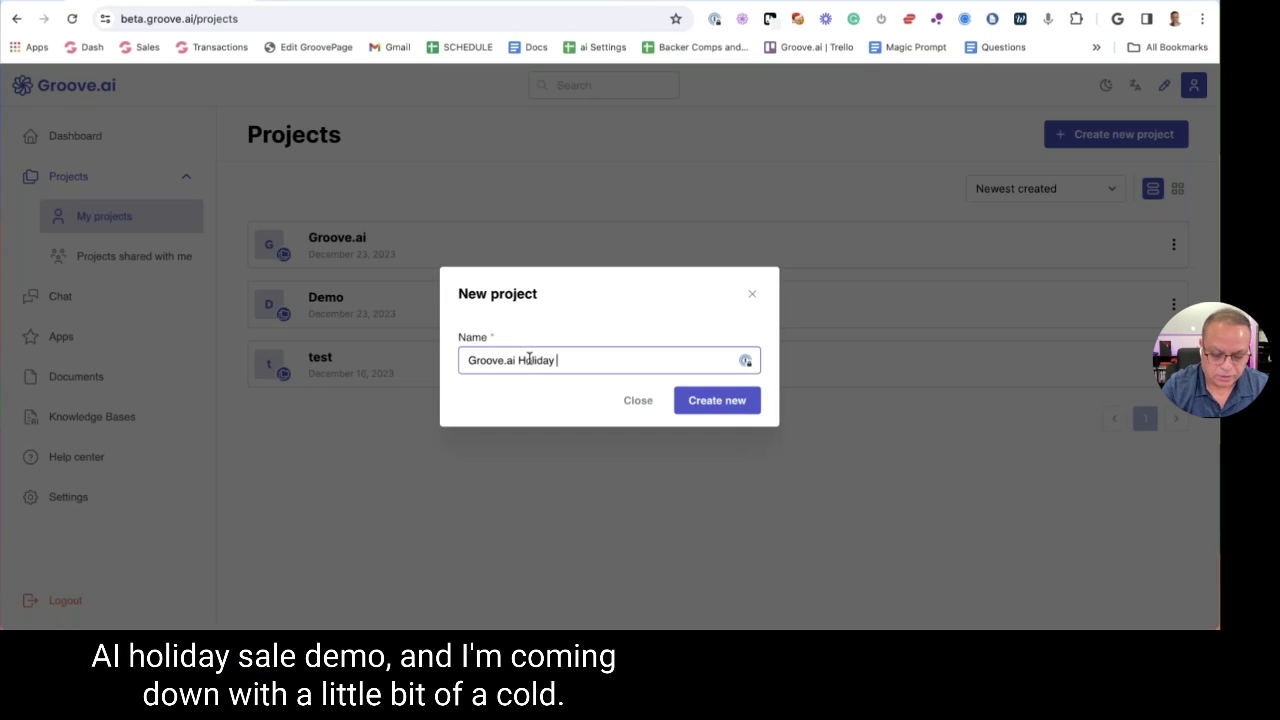
type(" Sale Demno")
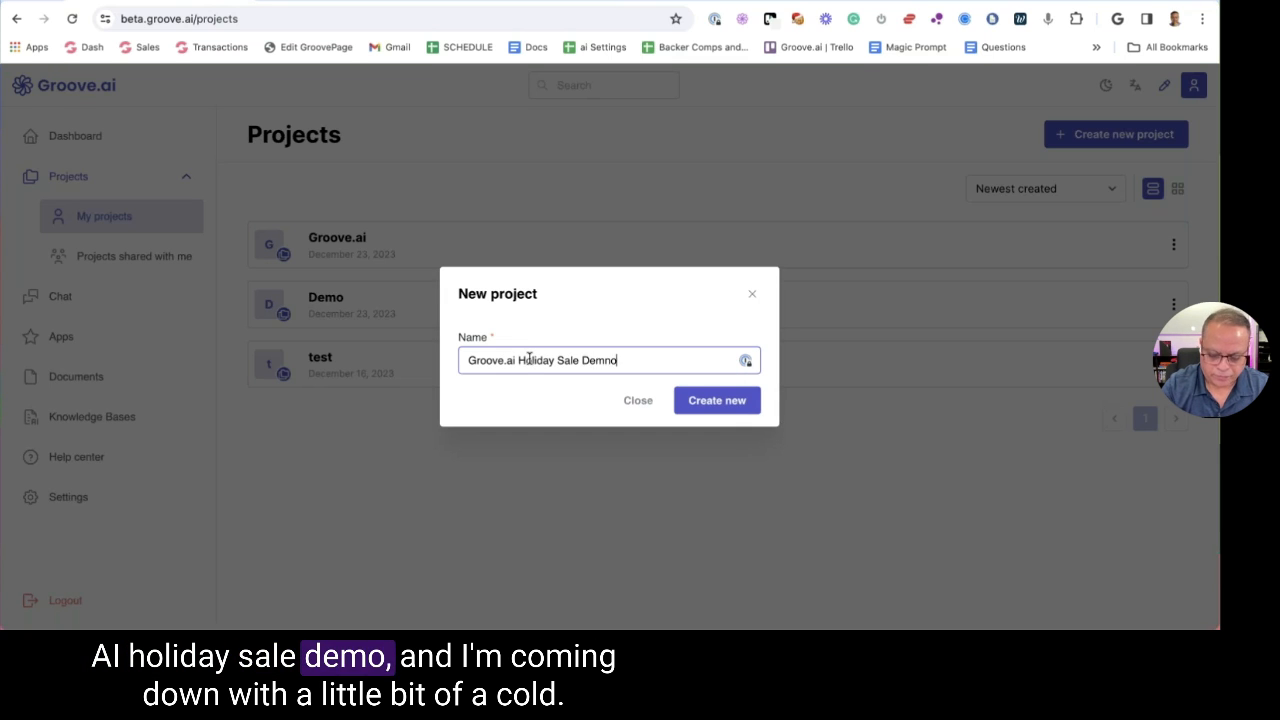
key("BackSpace")
key("BackSpace")
type("o")
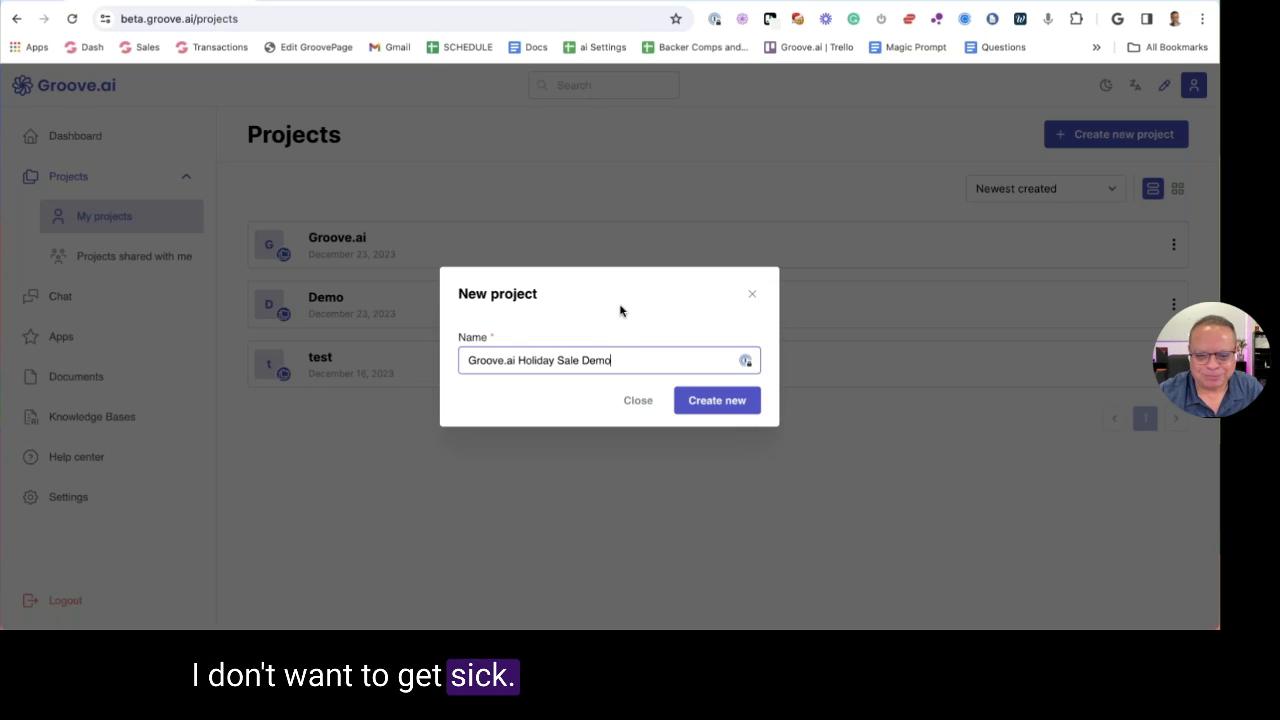
Create the Holiday Sale Demo project, add a second conversation, and open a new browser tab
left_click(712, 400)
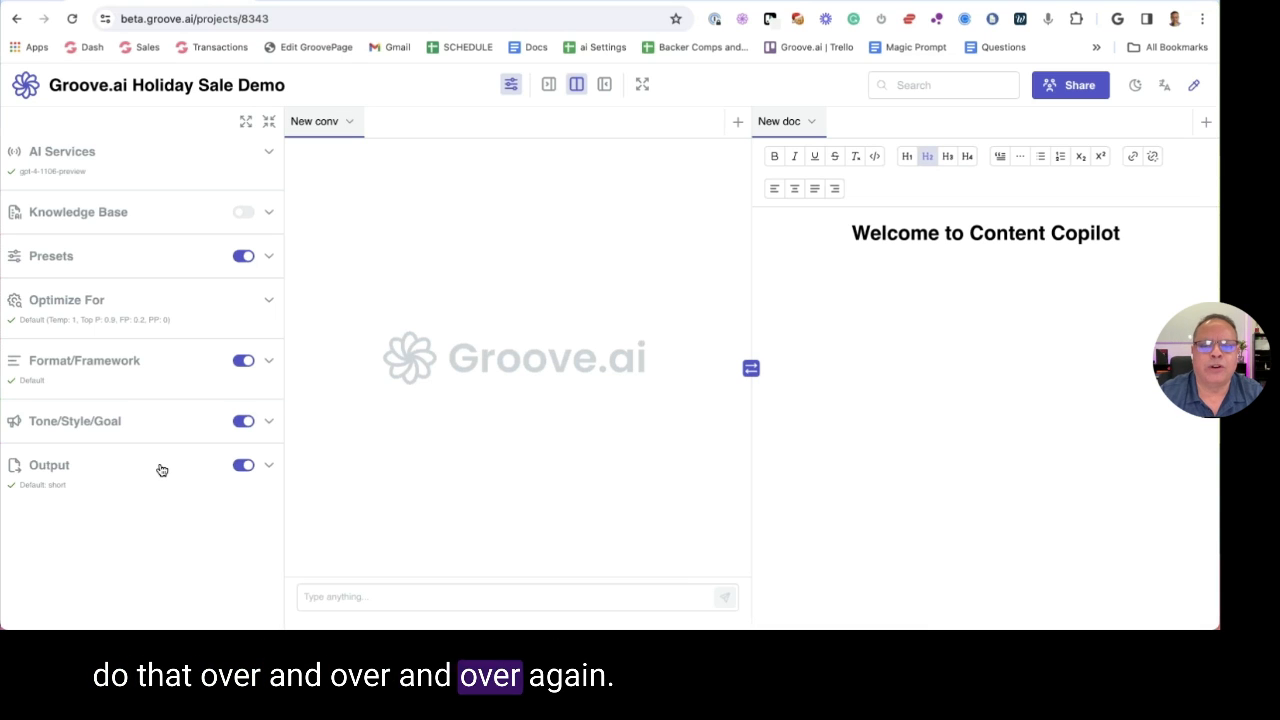
left_click(737, 124)
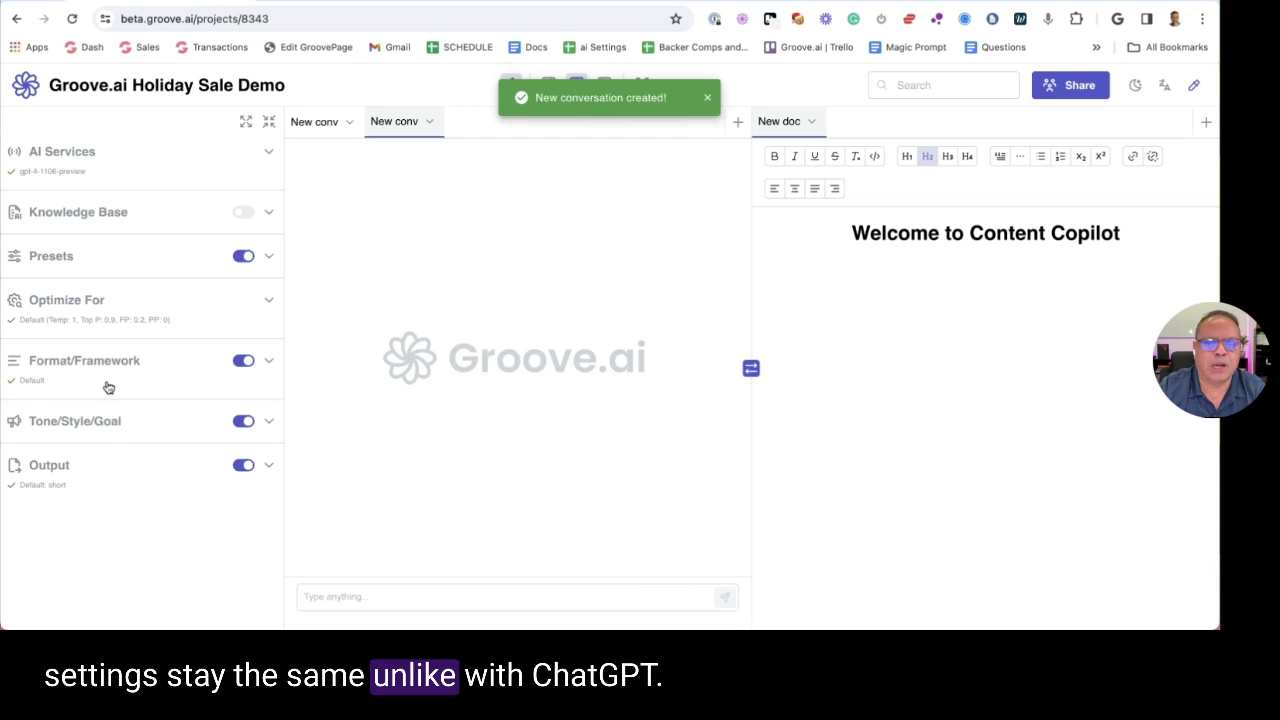
left_click(708, 101)
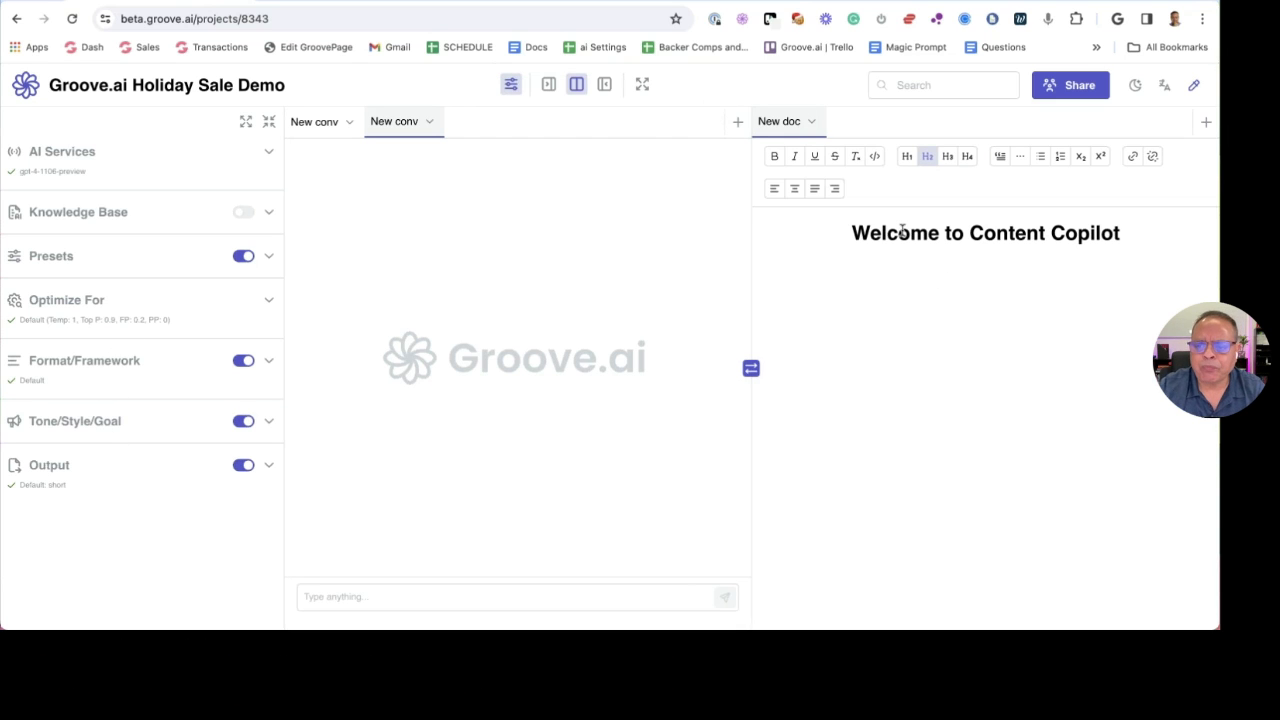
left_click(836, 228)
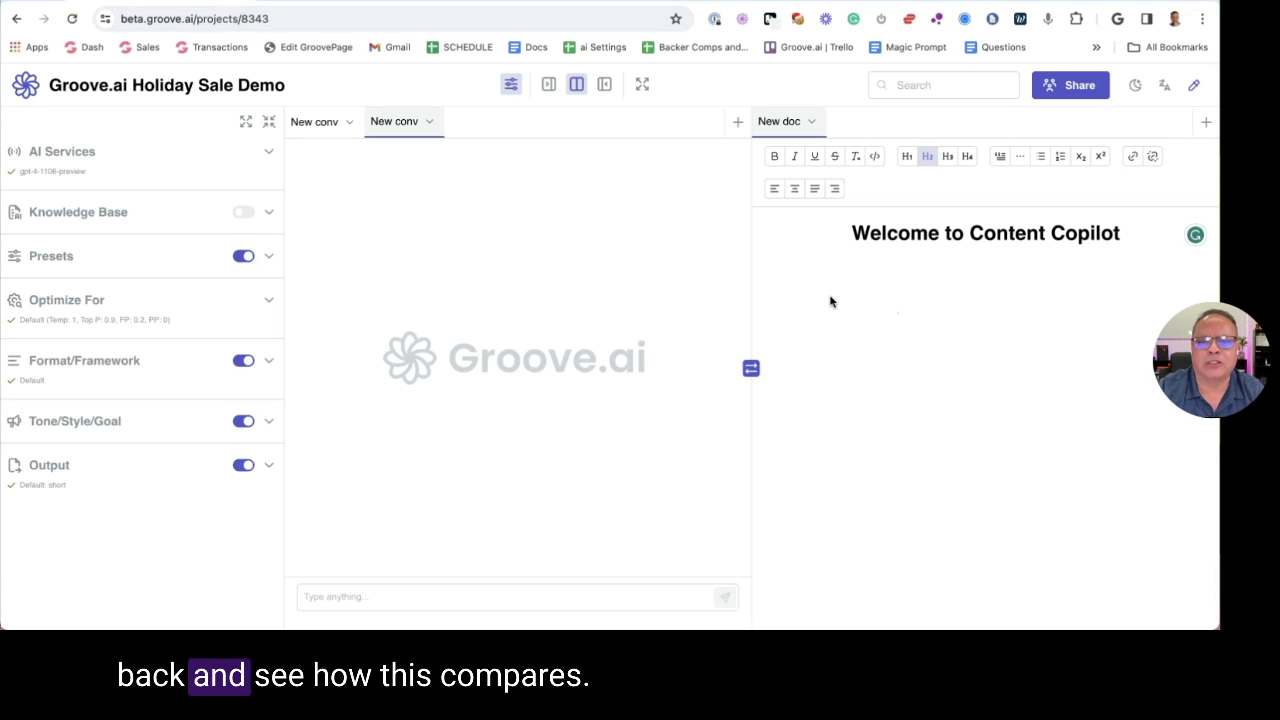
key("super+t")
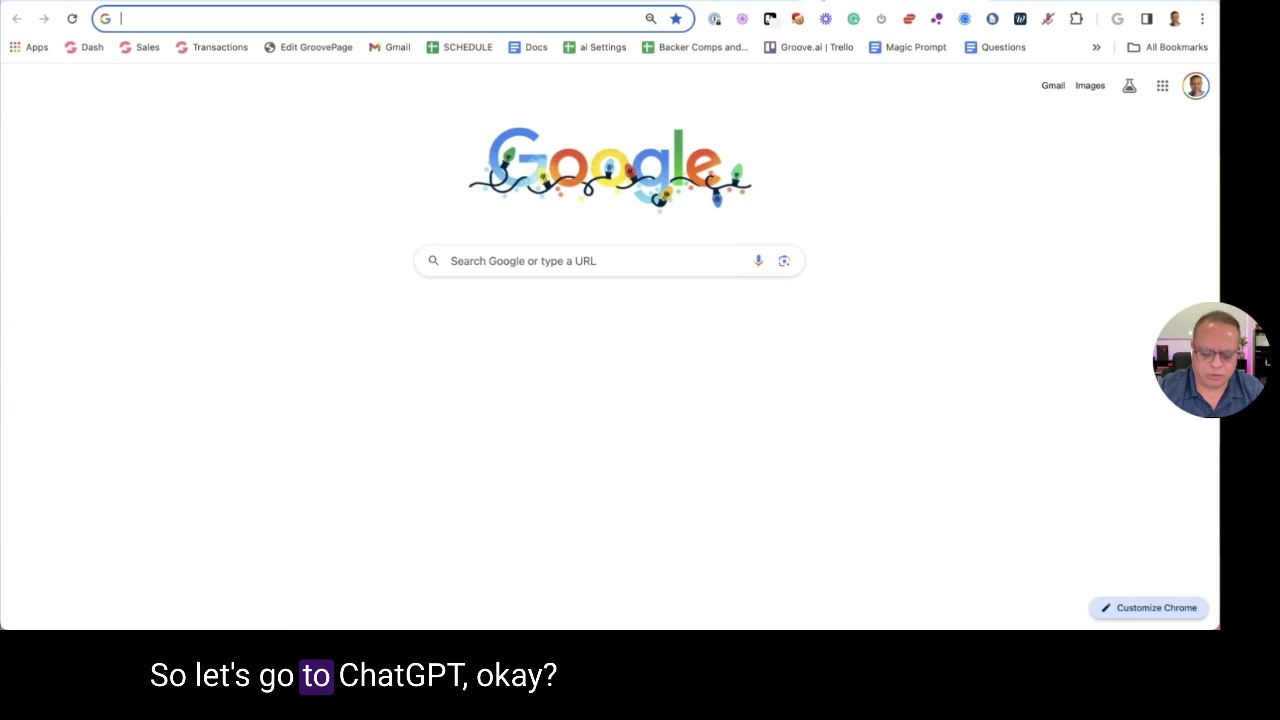
Go to ChatGPT and draft a Trello blog post prompt in Markdown with H1–H3, bold, italics, underline
type("chat")
key("Return")
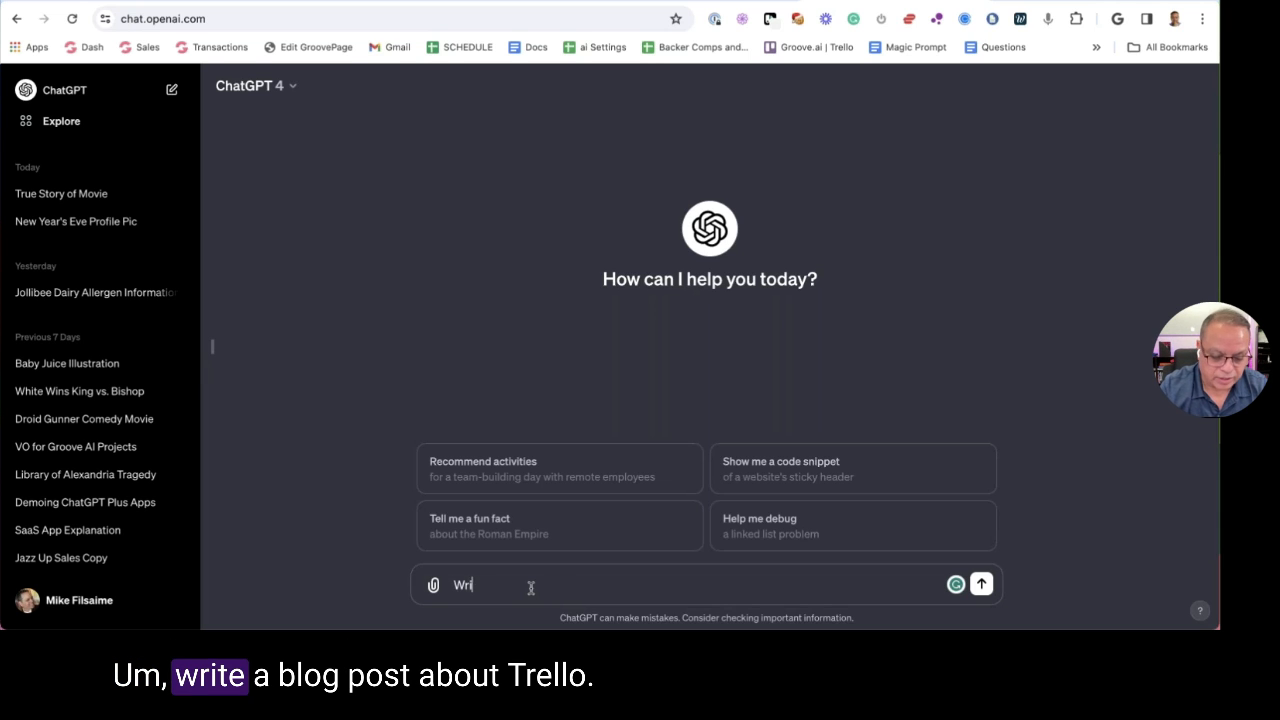
type("te a Blog pos")
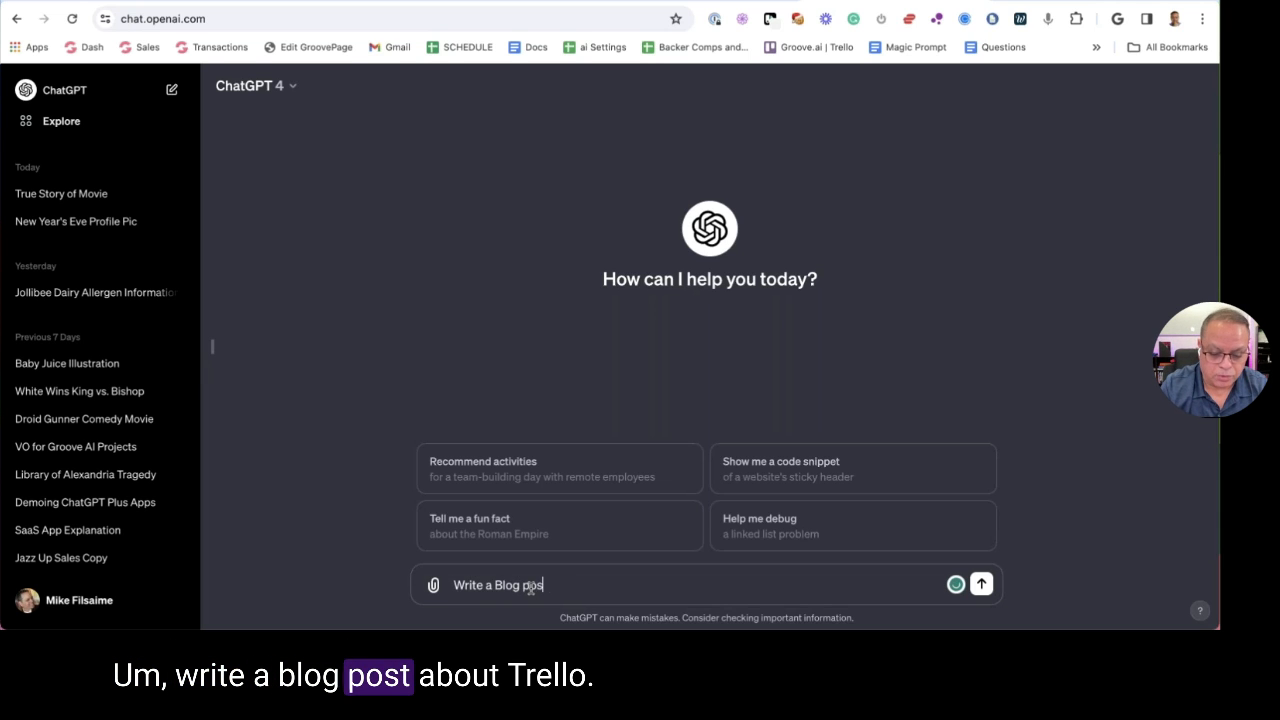
type("t about")
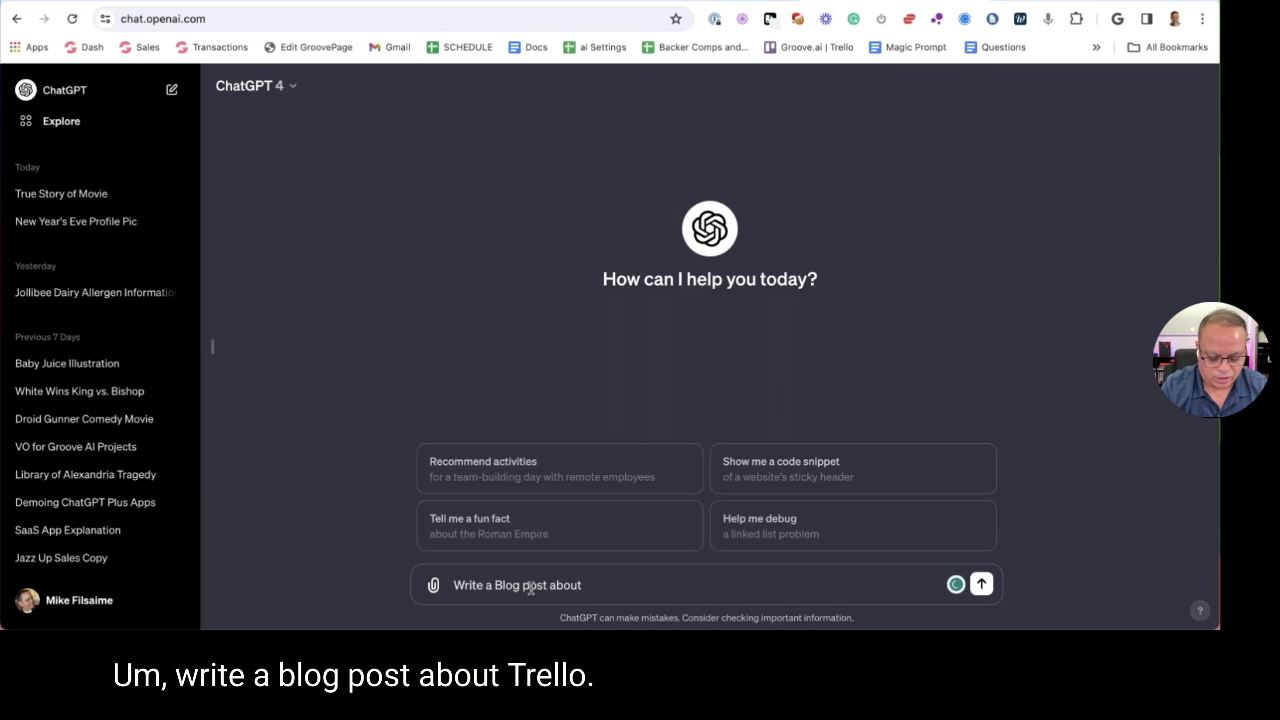
type(" Trello -")
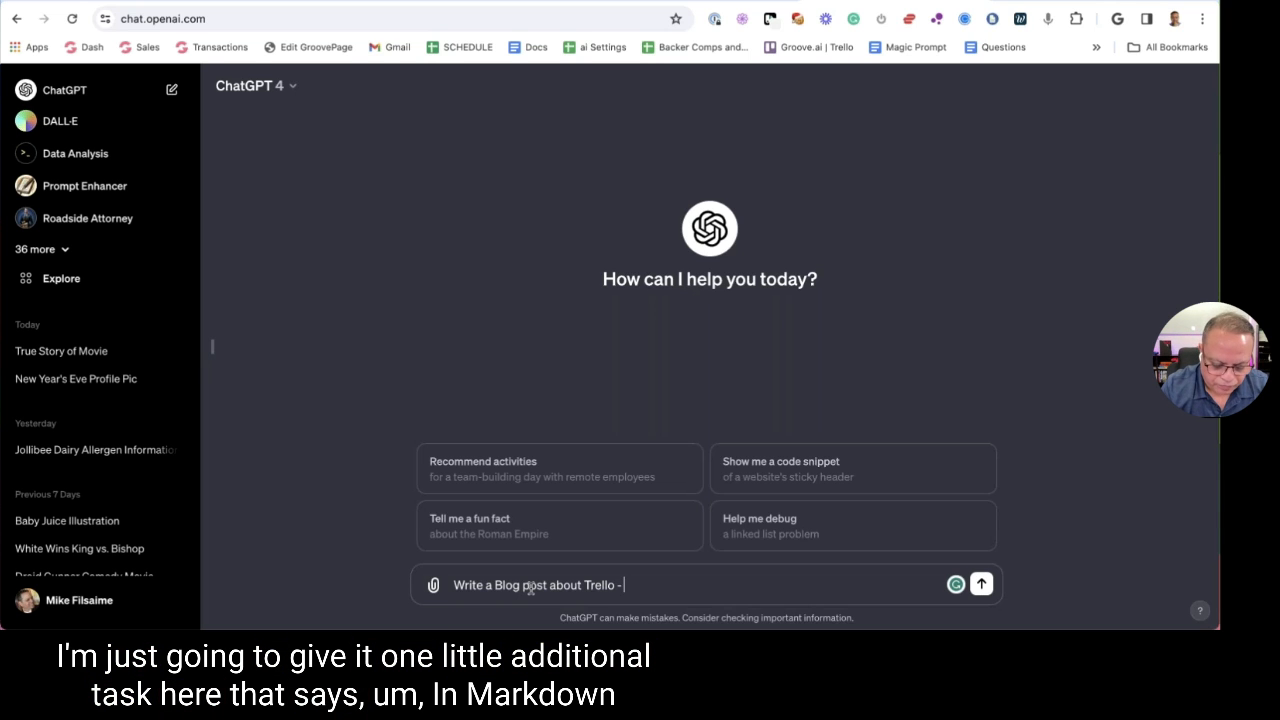
type("Mar")
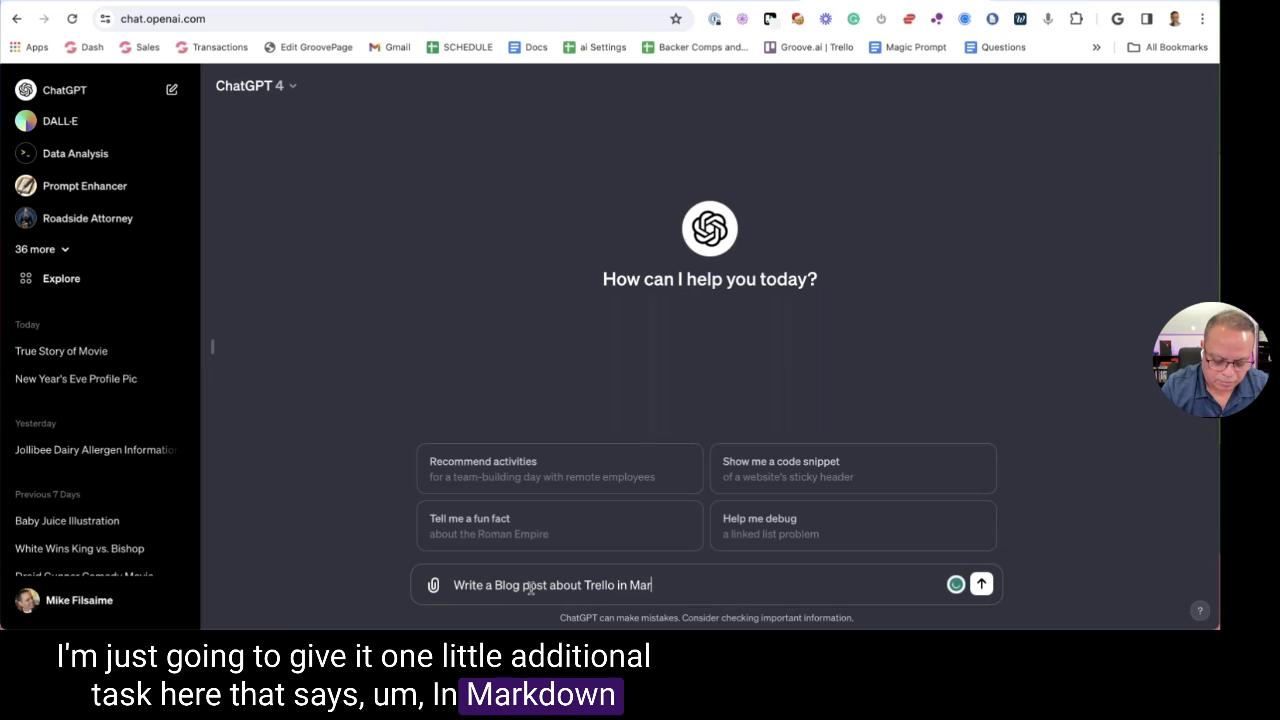
type("kdown with")
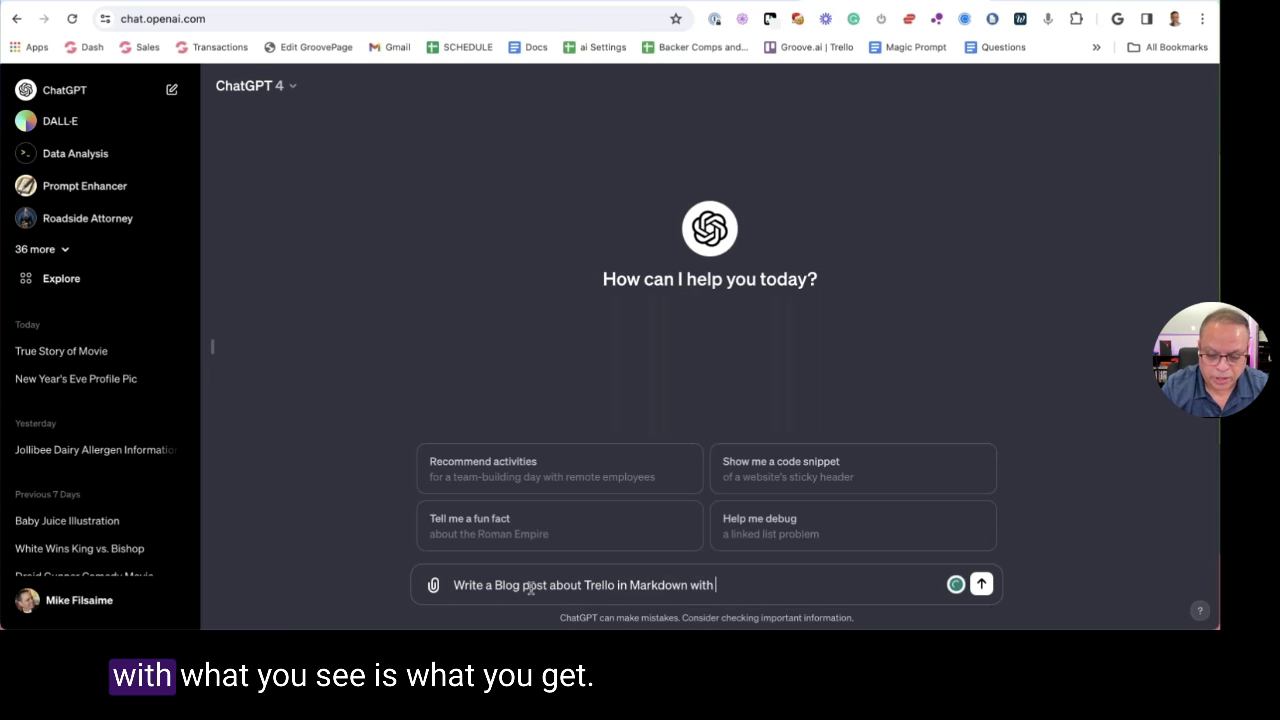
type(" WYSI")
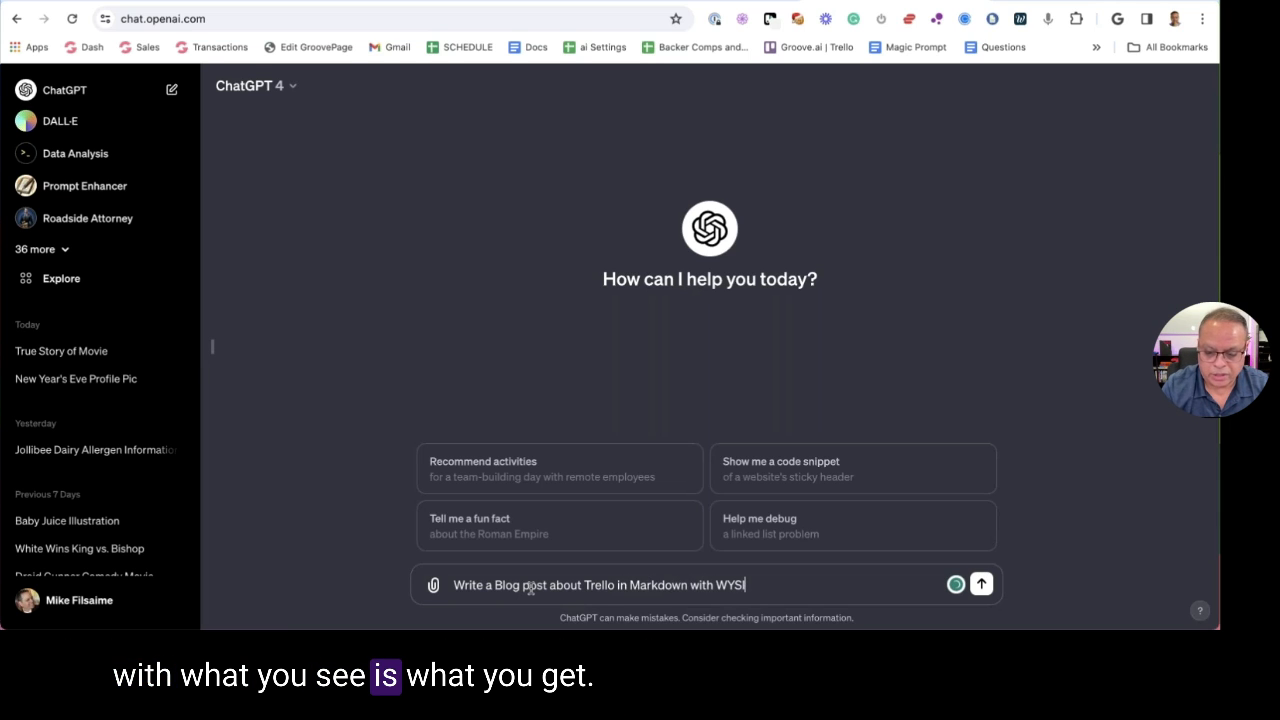
type("WYG")
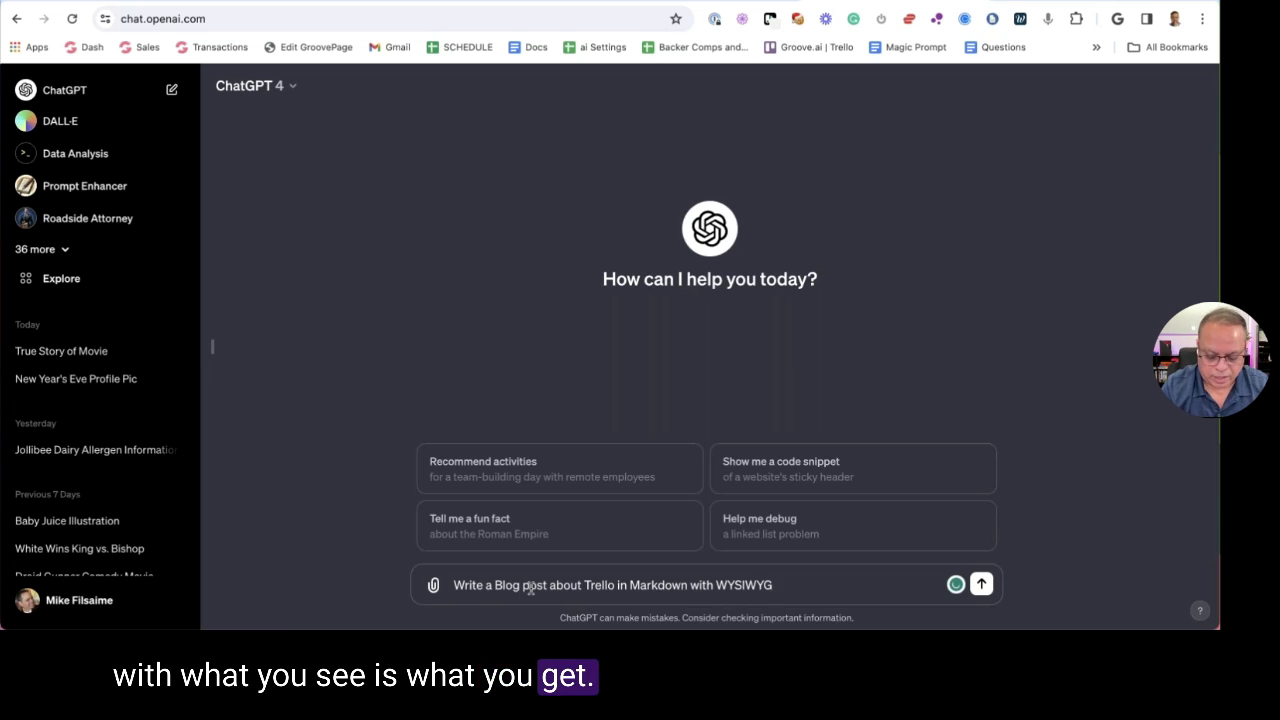
type(" output. ")
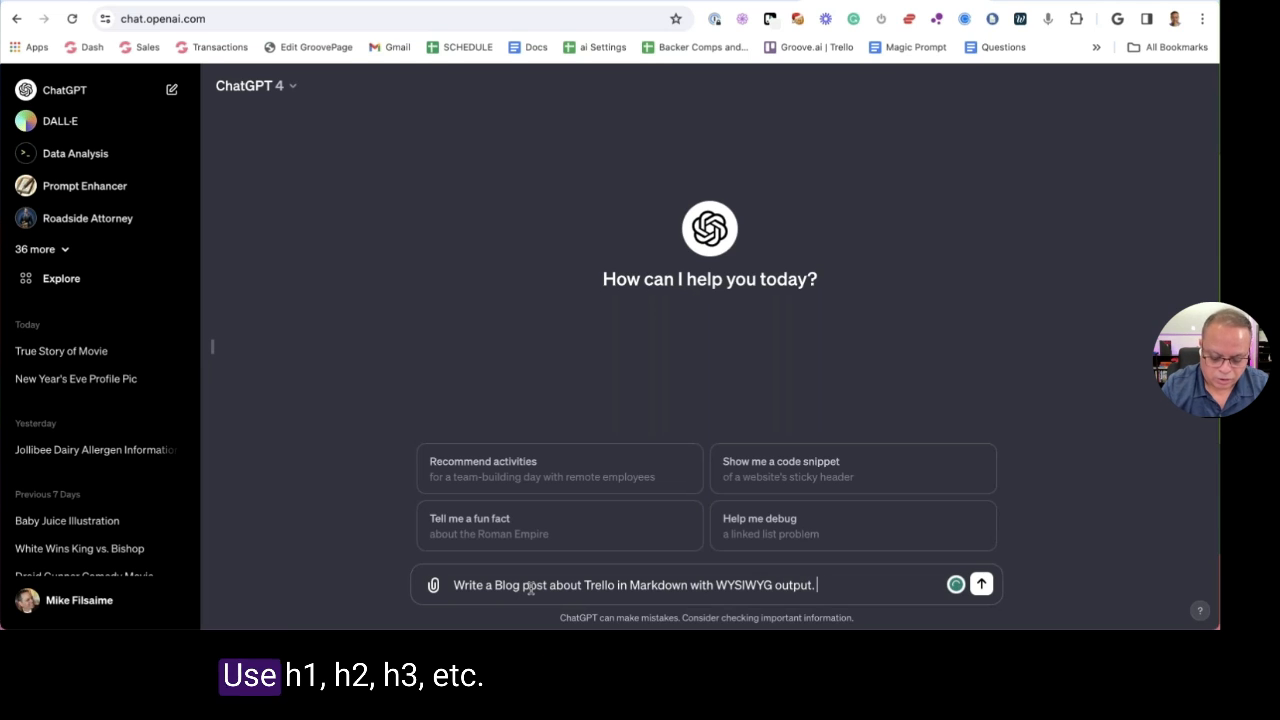
type("Use H1 , H2, H")
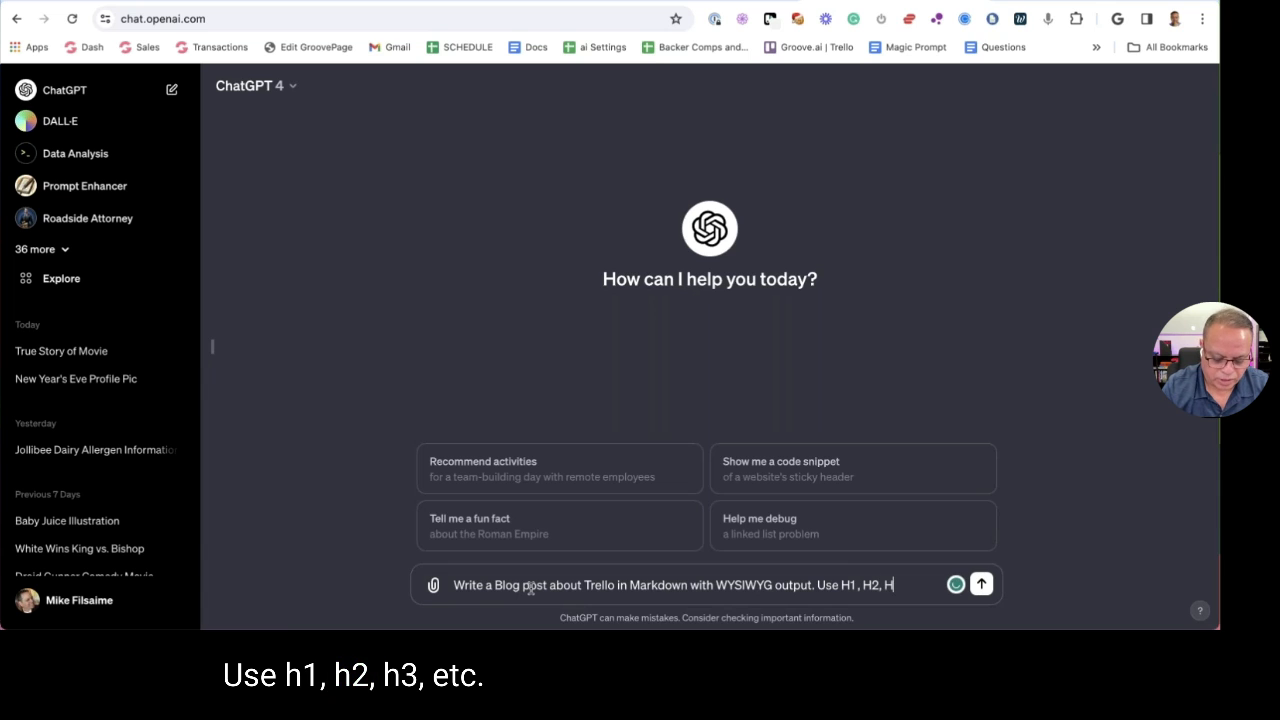
type("3 etc and")
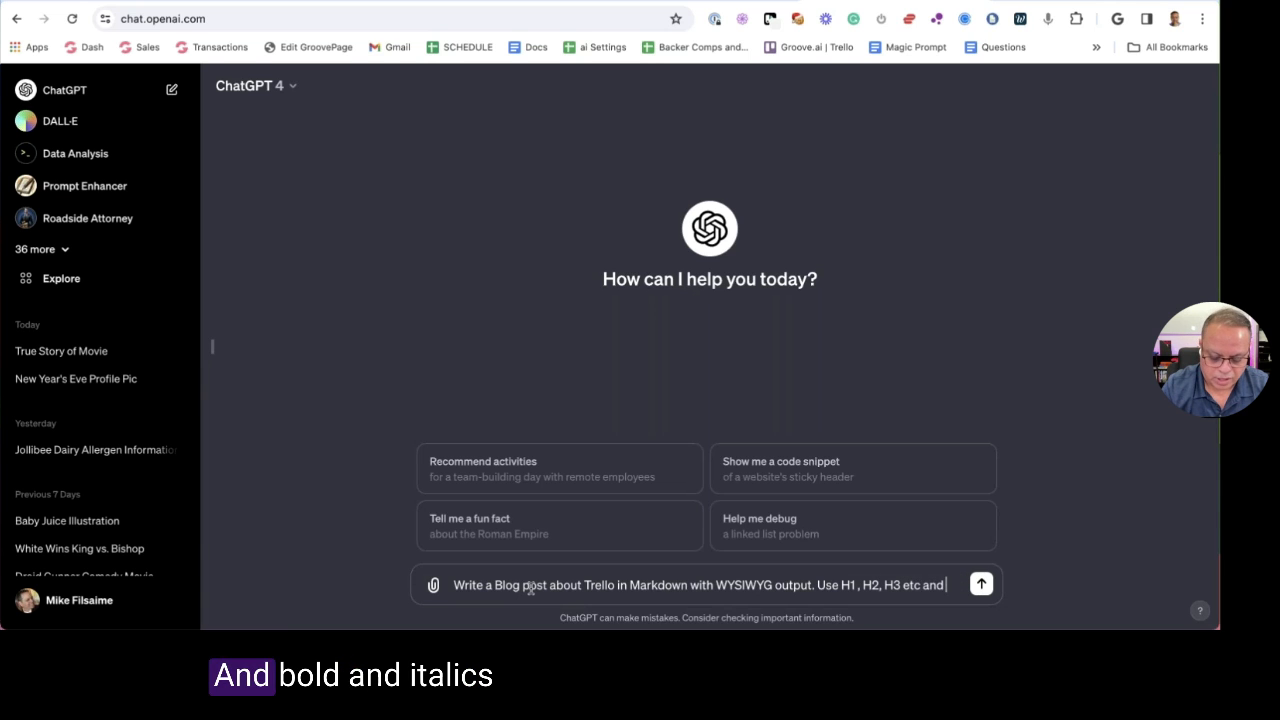
type(" blood and")
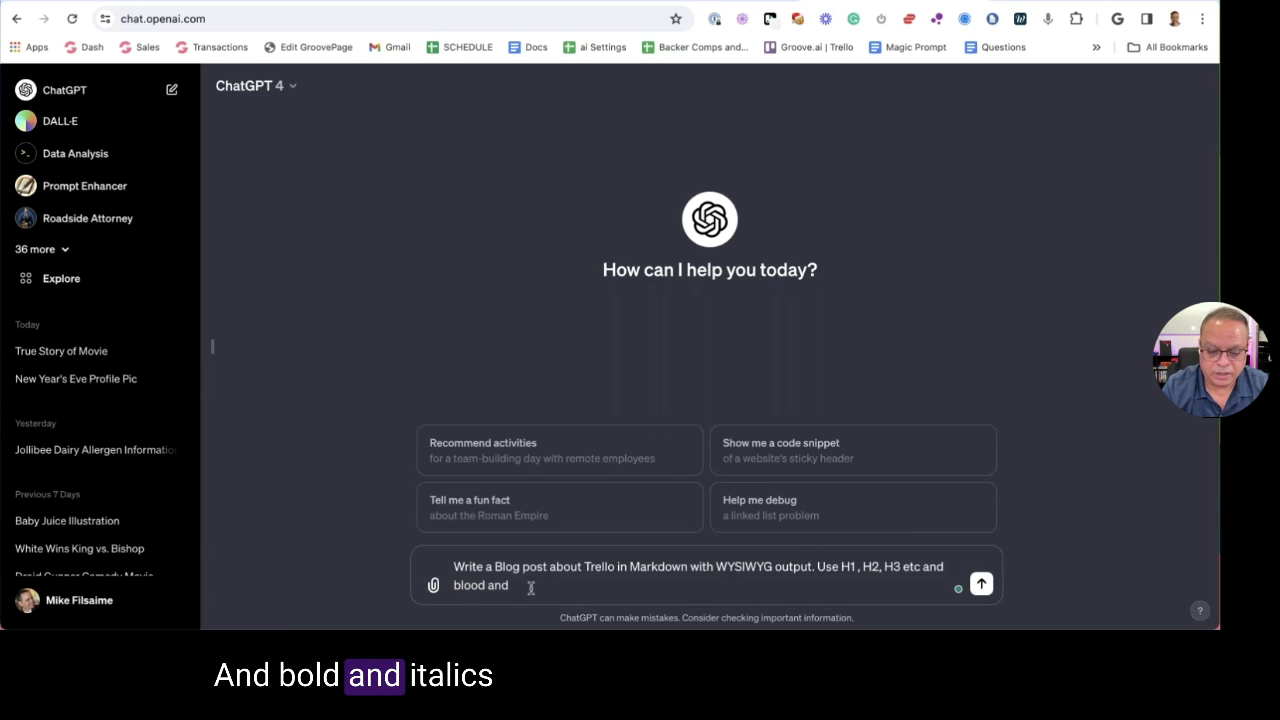
key("BackSpace")
key("BackSpace")
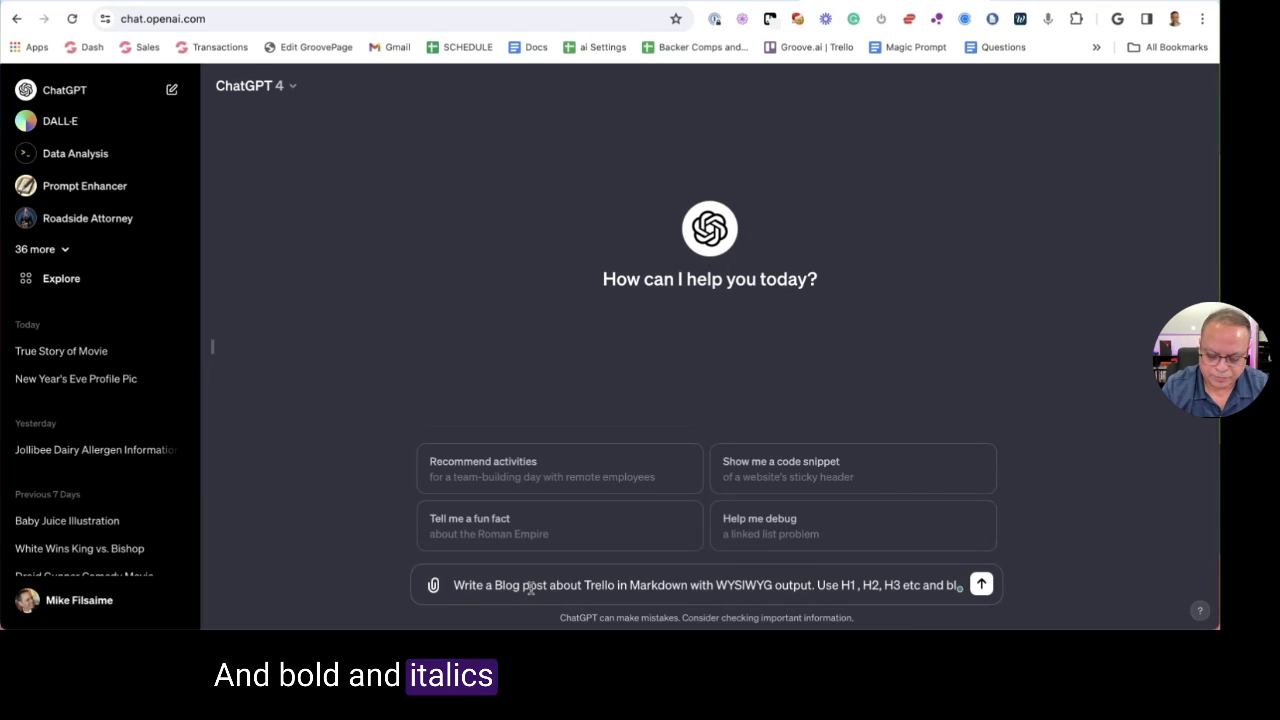
type("old and ")
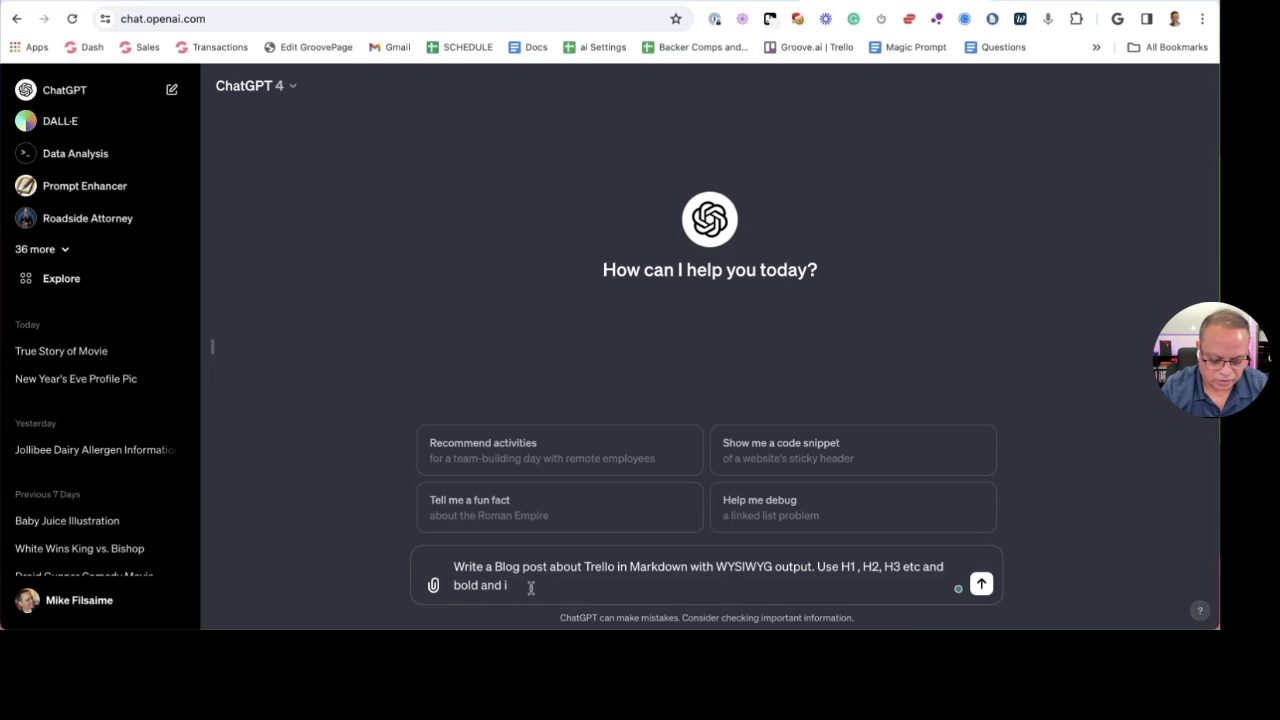
type("italics and u")
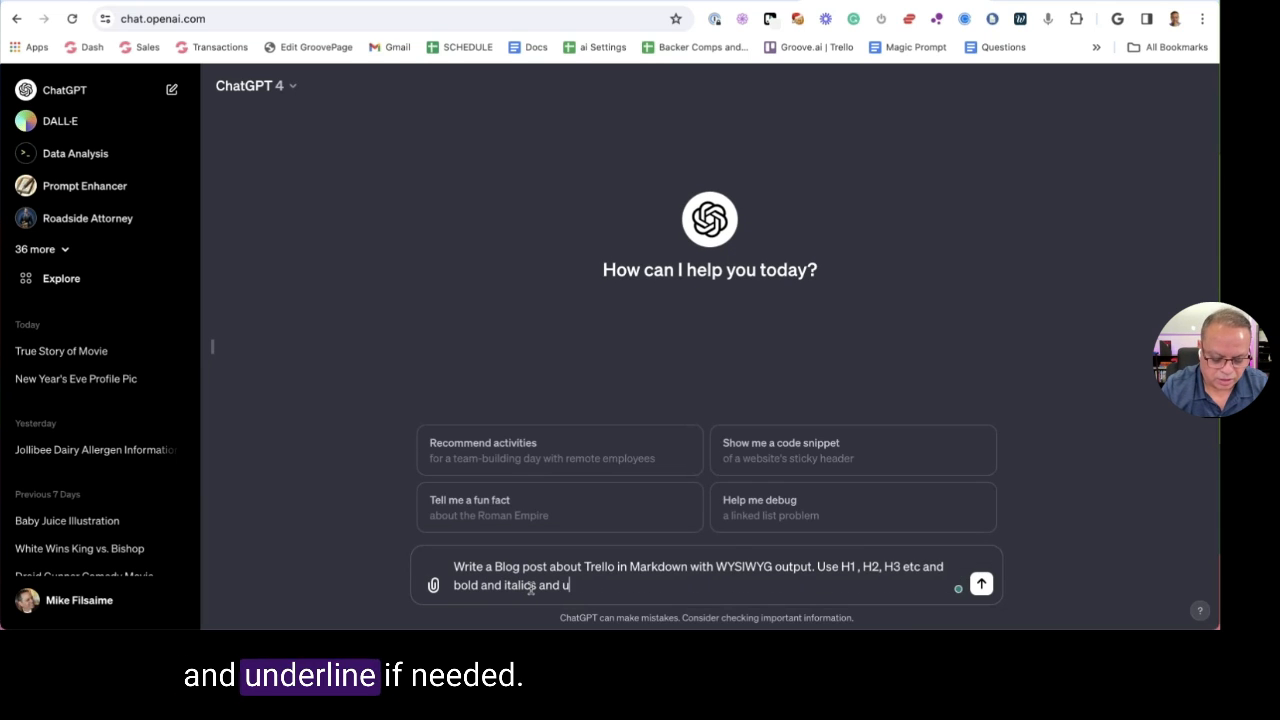
type("nderline")
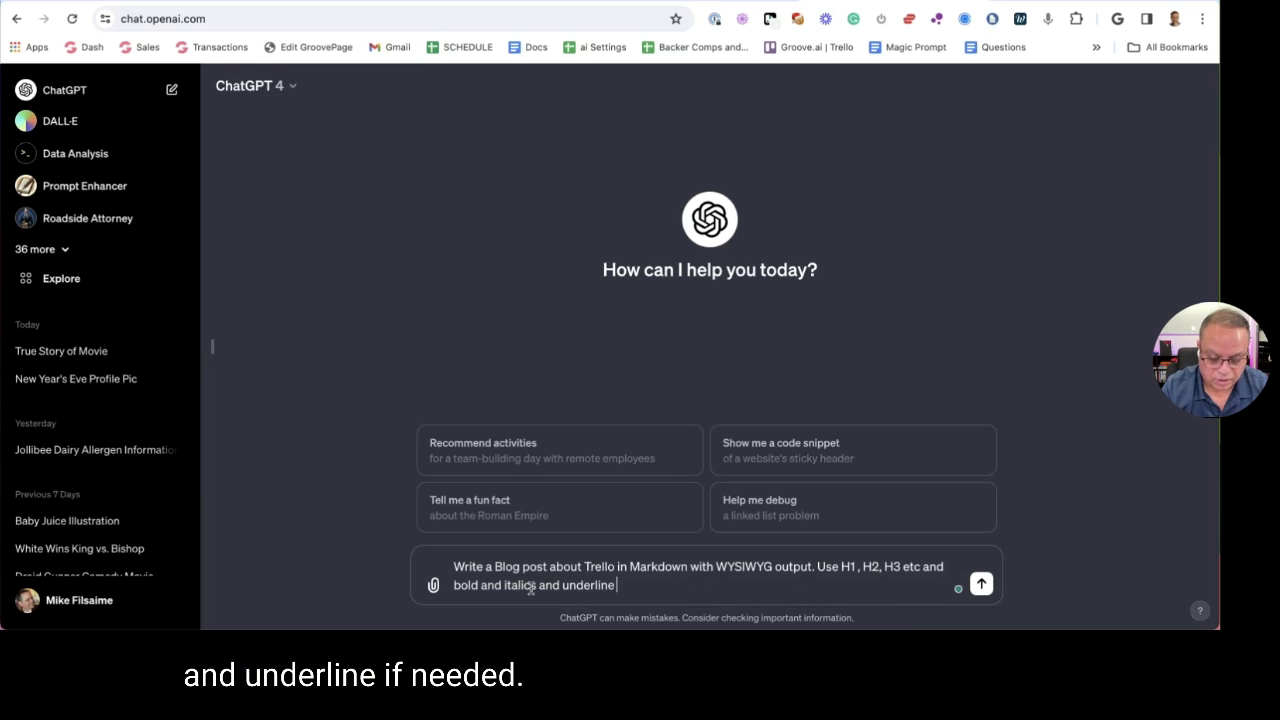
type(" if needed")
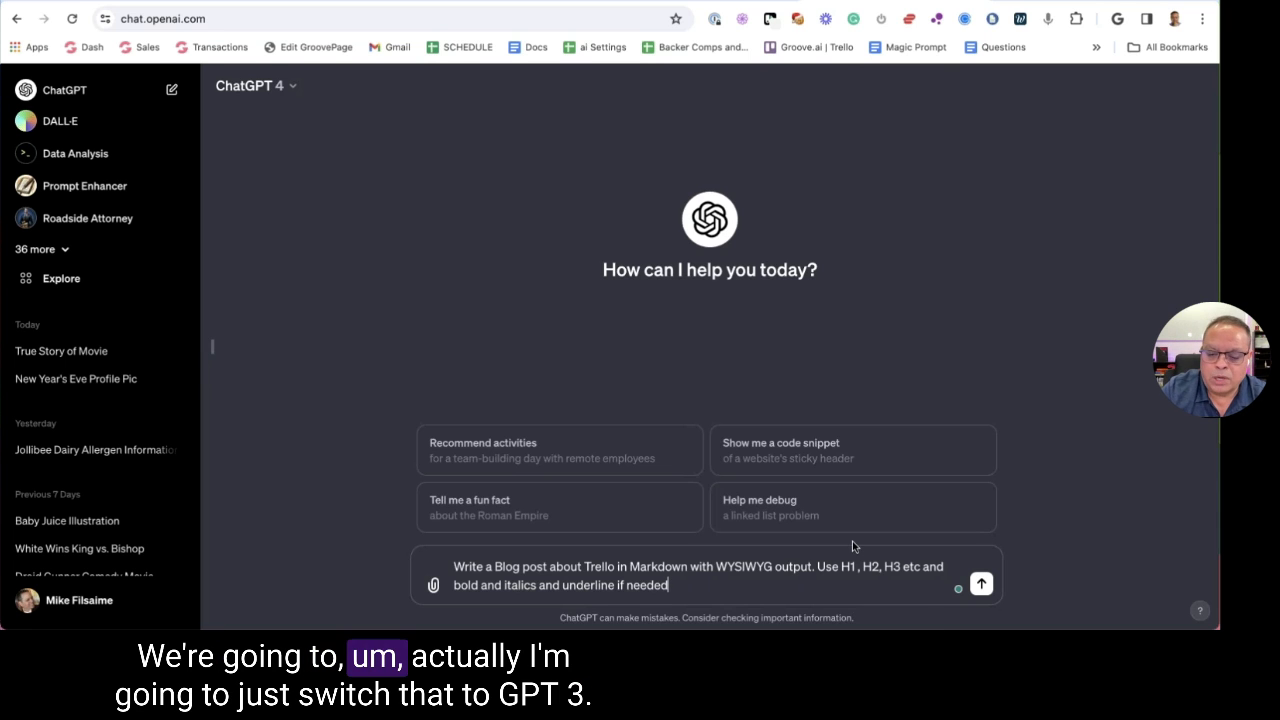
Switch the chat model to GPT-3.5 and send the Trello blog post prompt
key("ctrl+a")
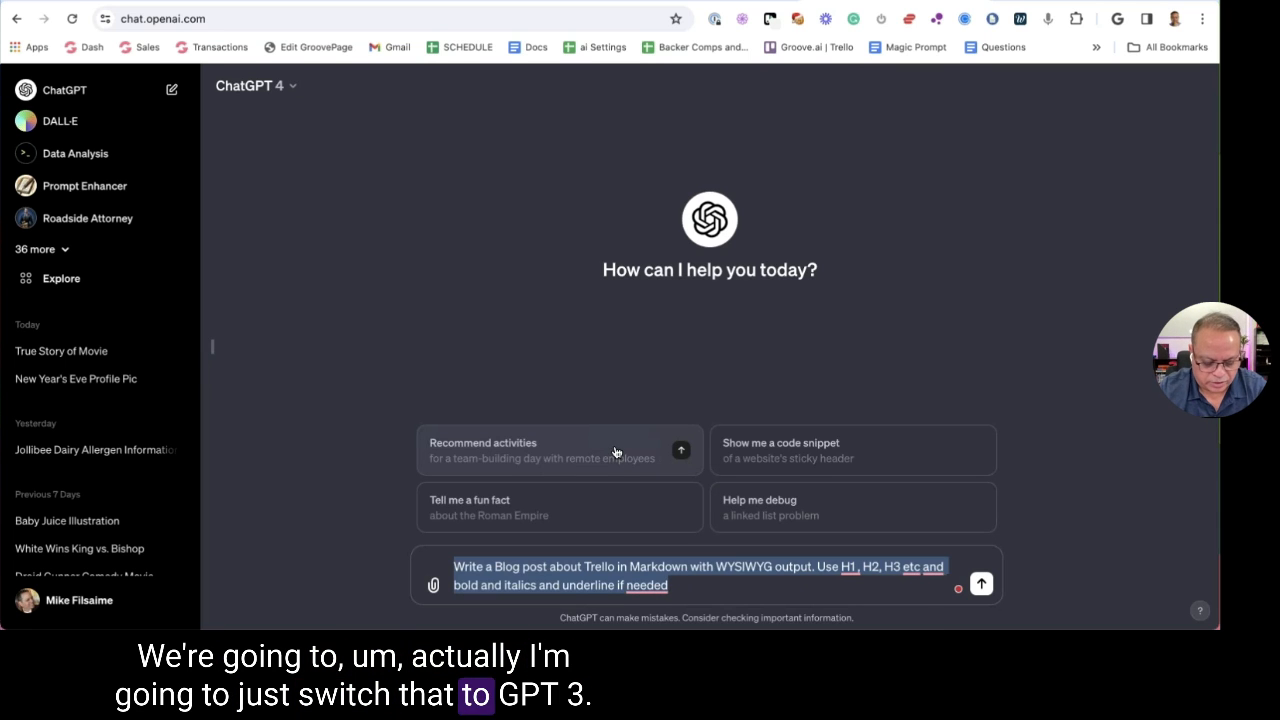
left_click(262, 86)
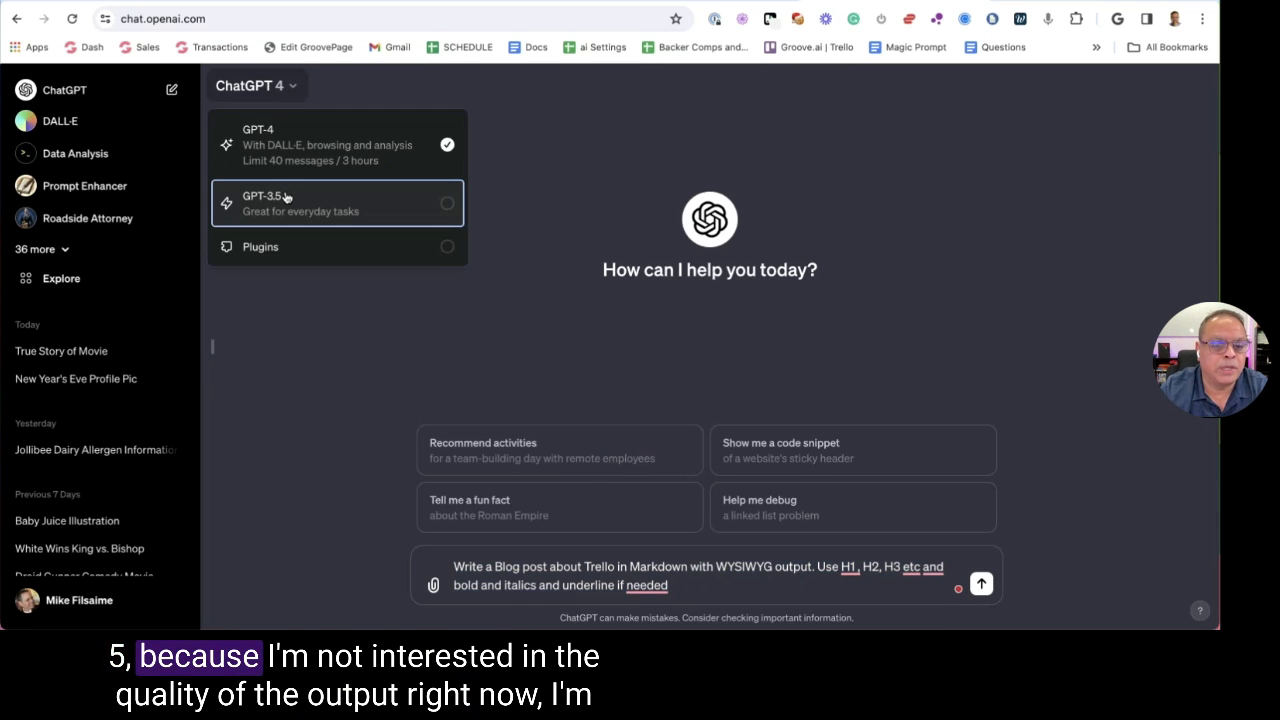
left_click(285, 197)
key("ctrl+a")
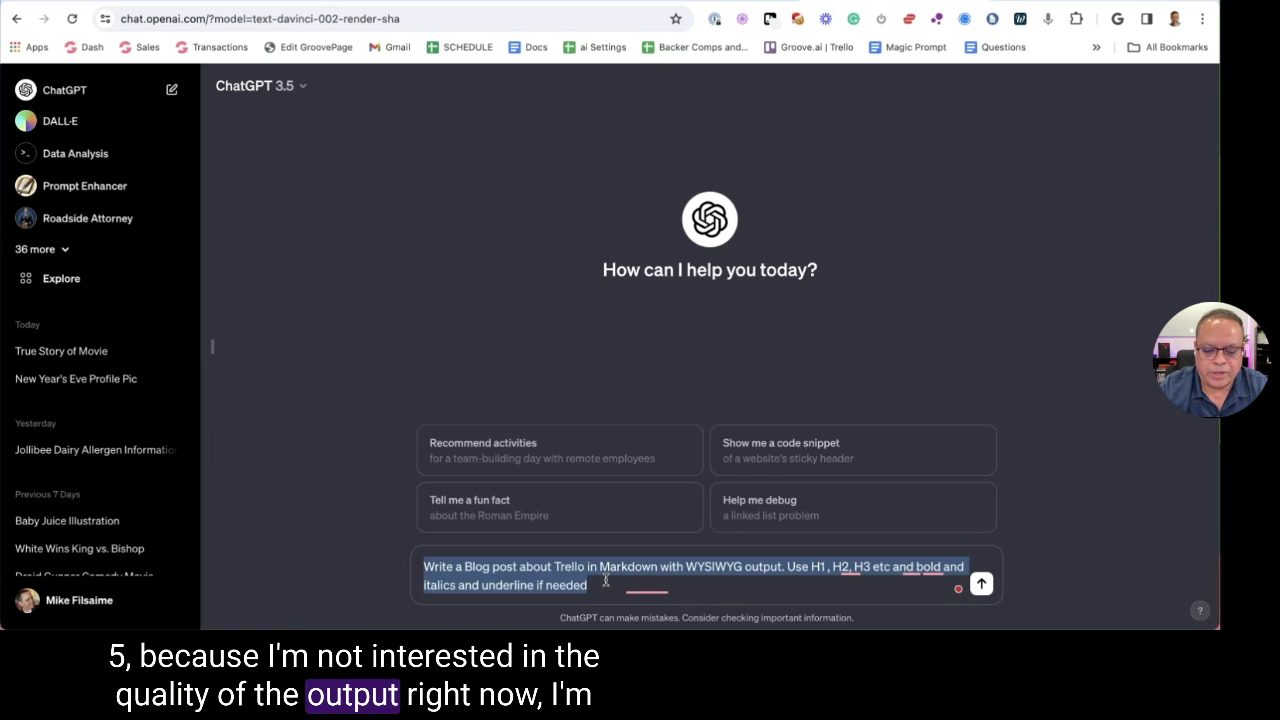
left_click(605, 581)
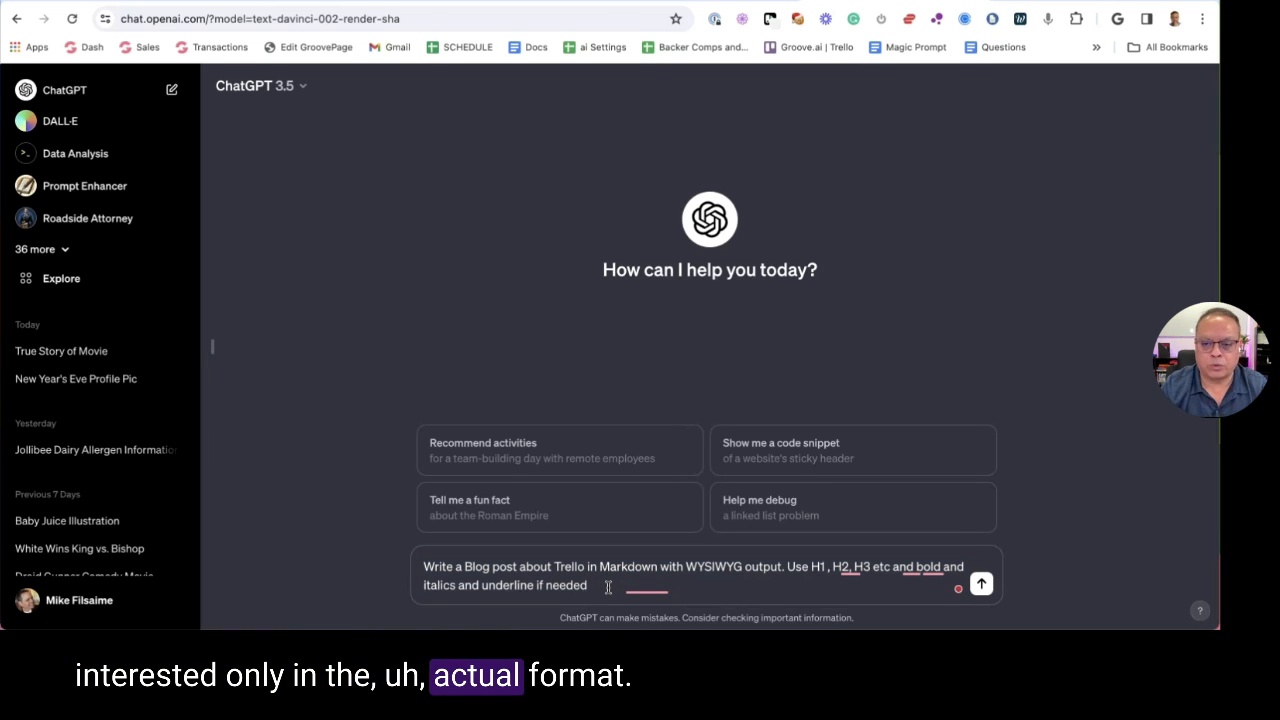
key("Return")
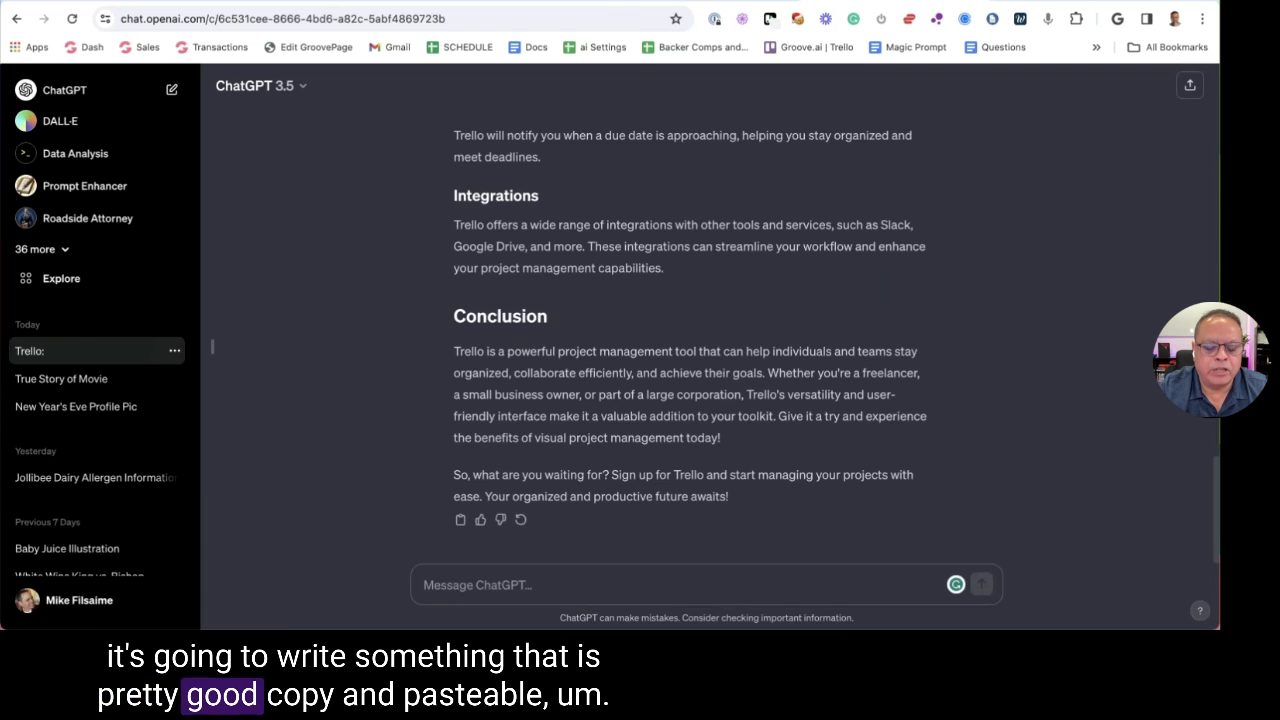
Copy the entire generated blog post and open Google Docs in a new tab
scroll(690, 330, "up", 4)
scroll(660, 340, "up", 5)
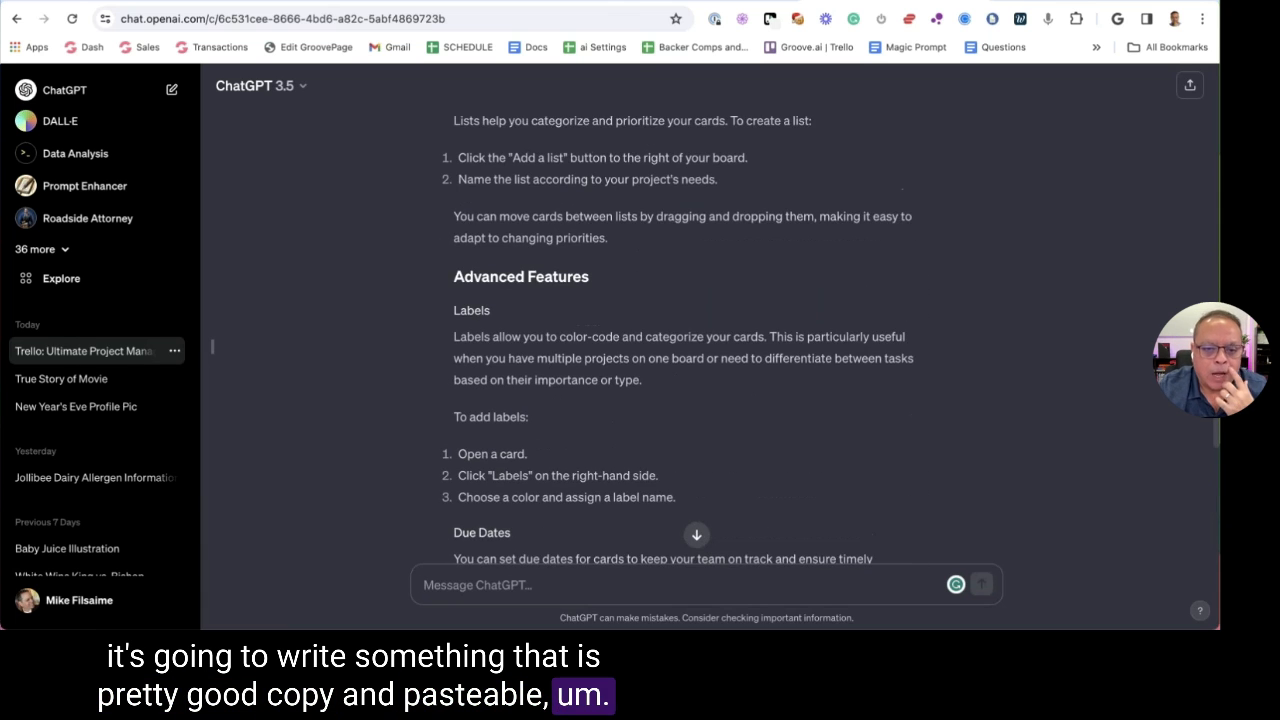
scroll(683, 340, "up", 8)
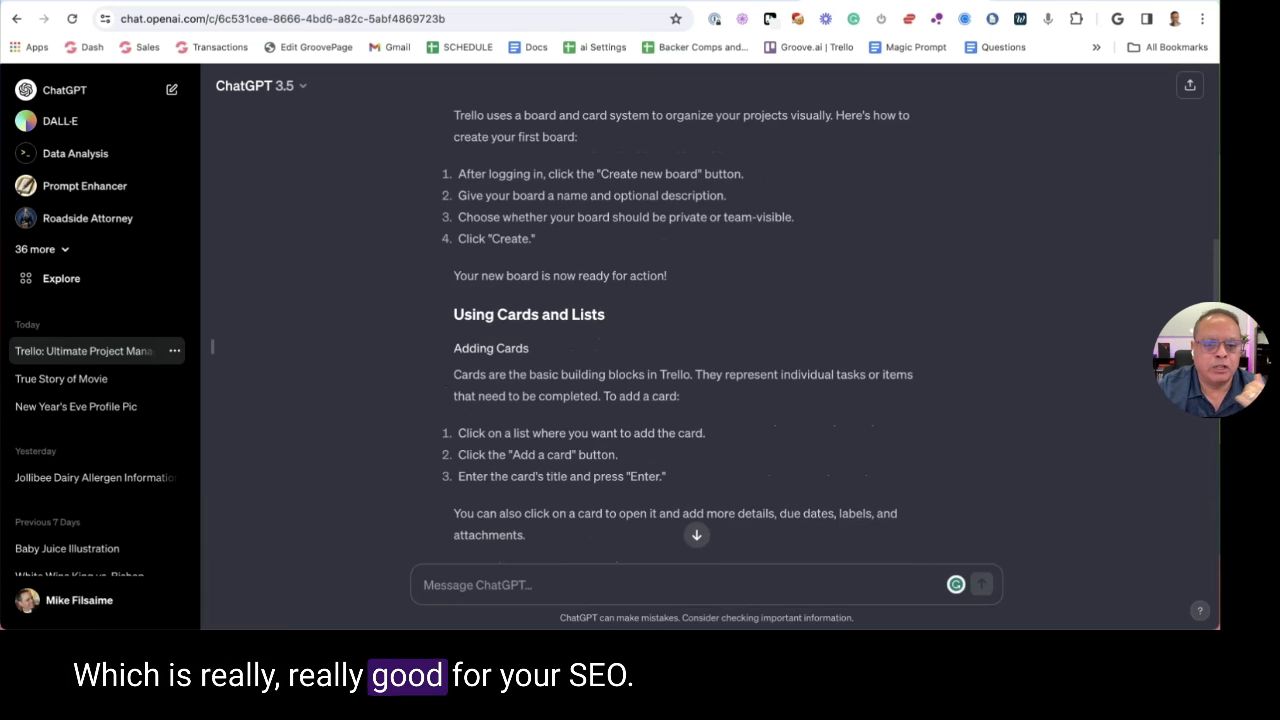
scroll(591, 227, "up", 5)
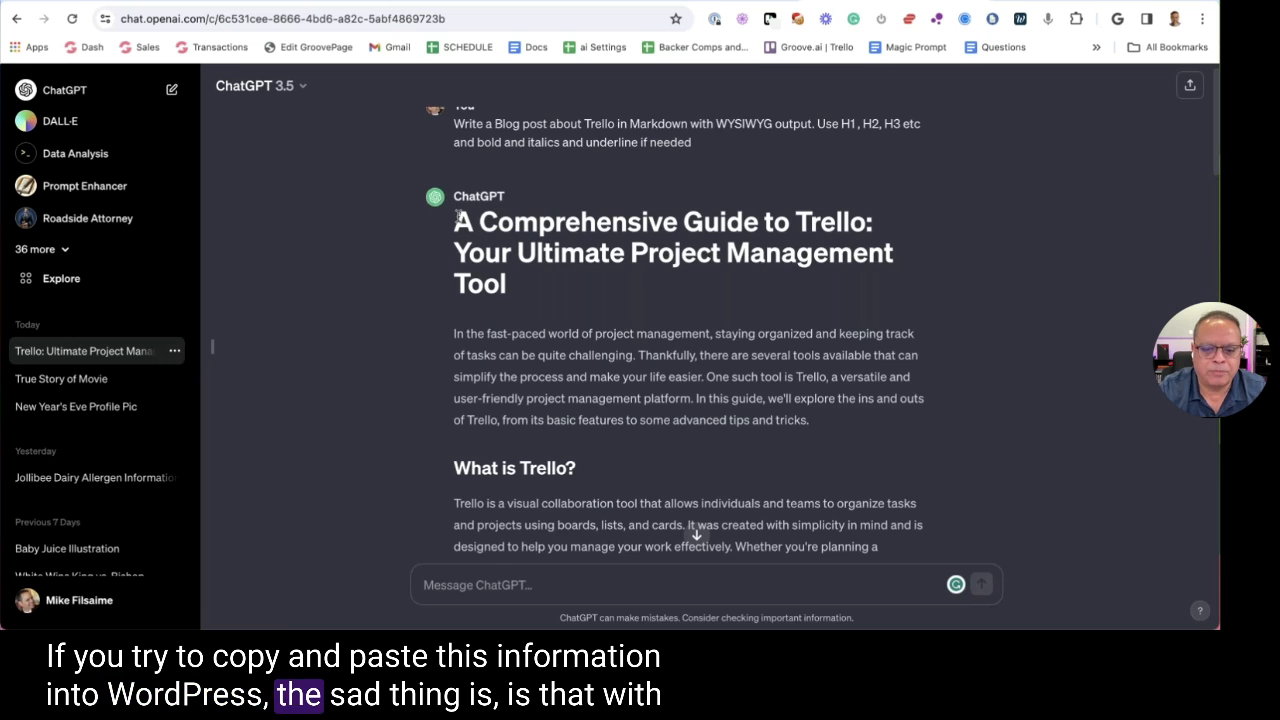
scroll(457, 218, "down", 10)
scroll(654, 352, "down", 15)
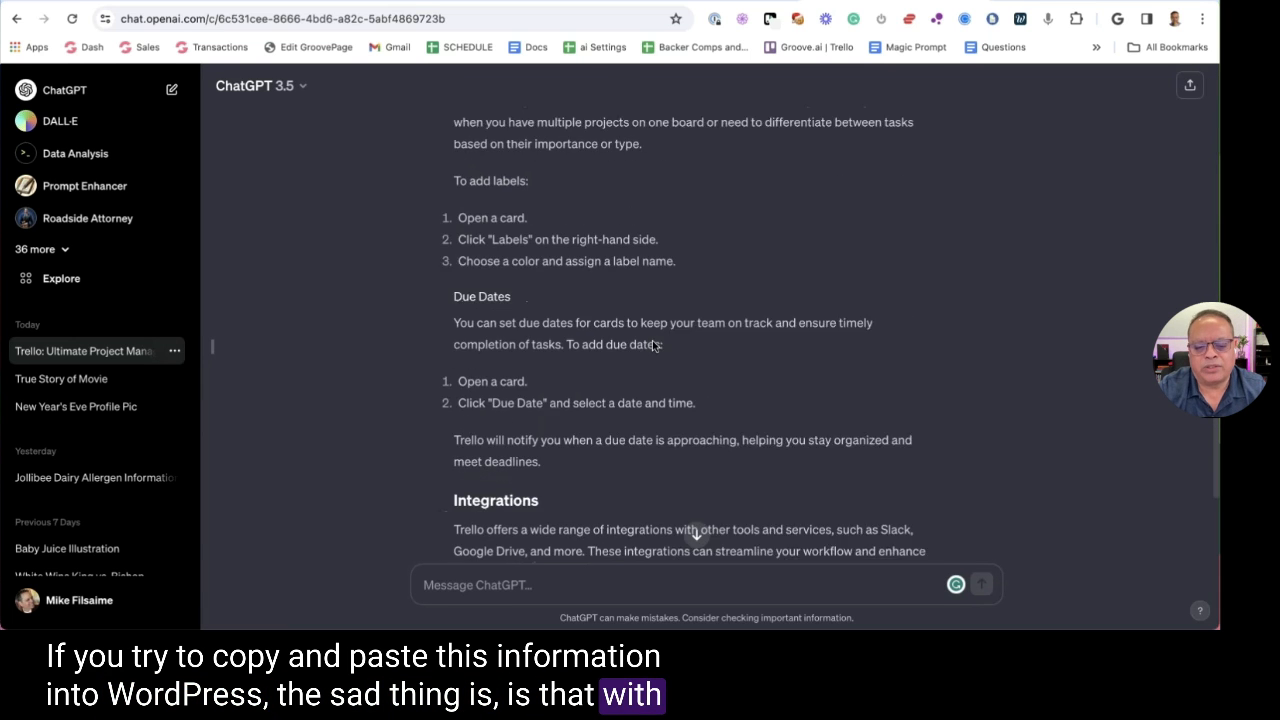
left_click(741, 503, "shift")
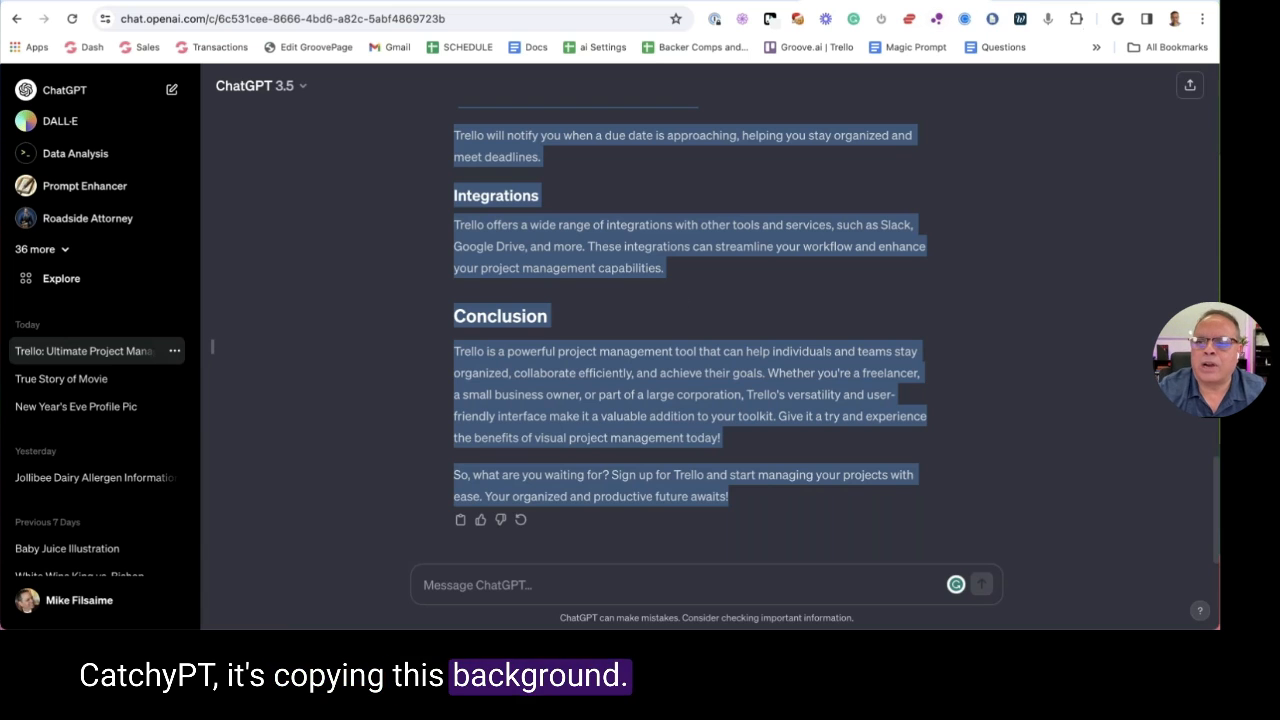
left_click(921, 5)
left_click(533, 47)
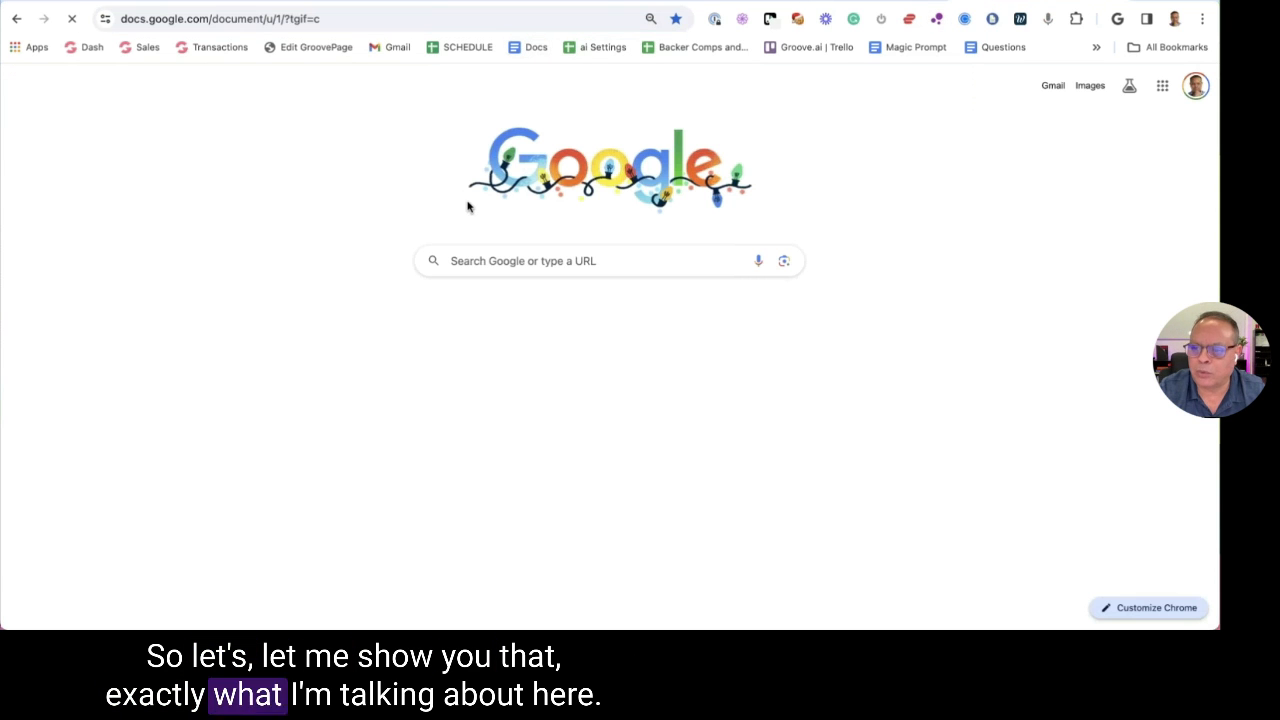
Paste the blog post into a new blank Google Doc without formatting, replacing the dark formatted paste
left_click(270, 230)
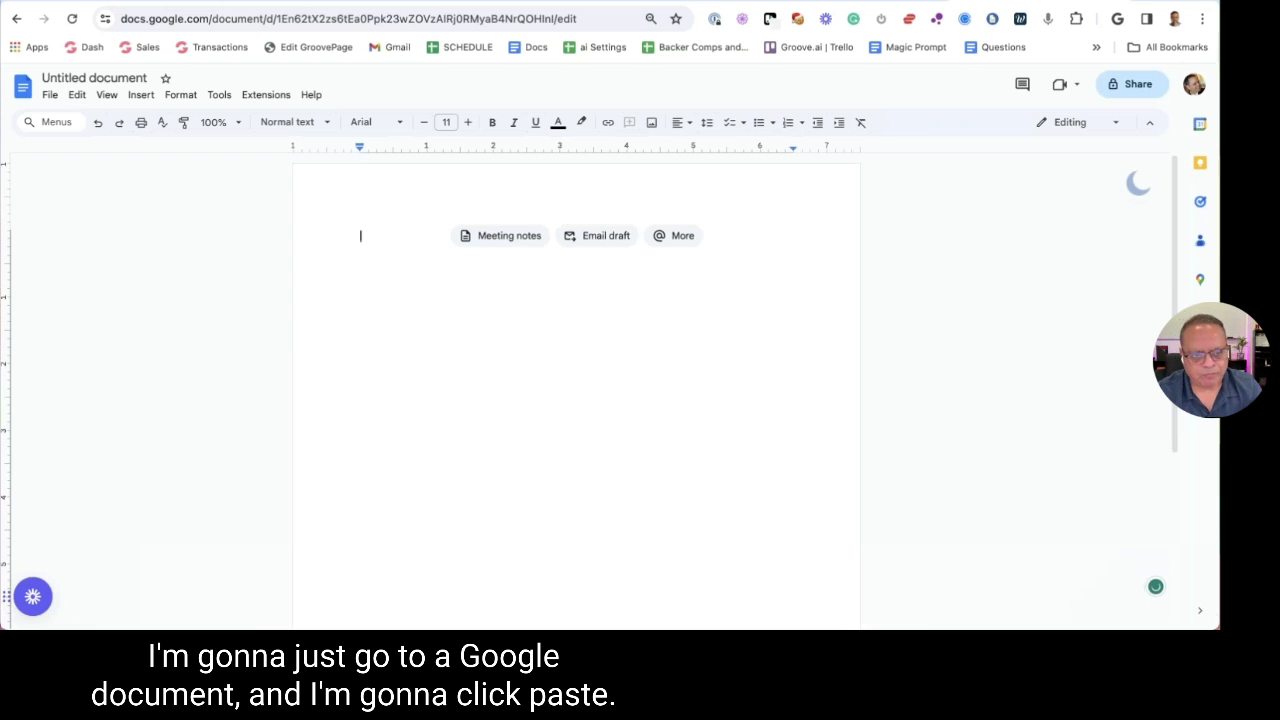
key("super+v")
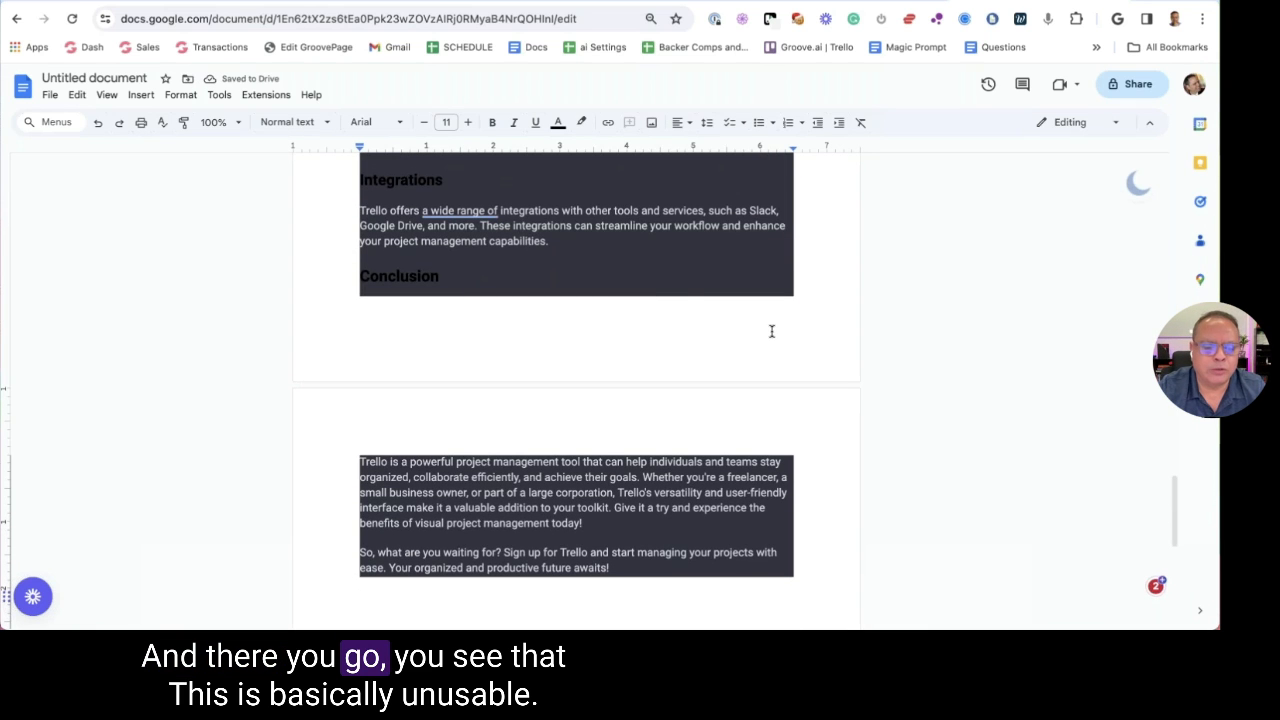
scroll(772, 330, "up", 4)
scroll(772, 330, "up", 20)
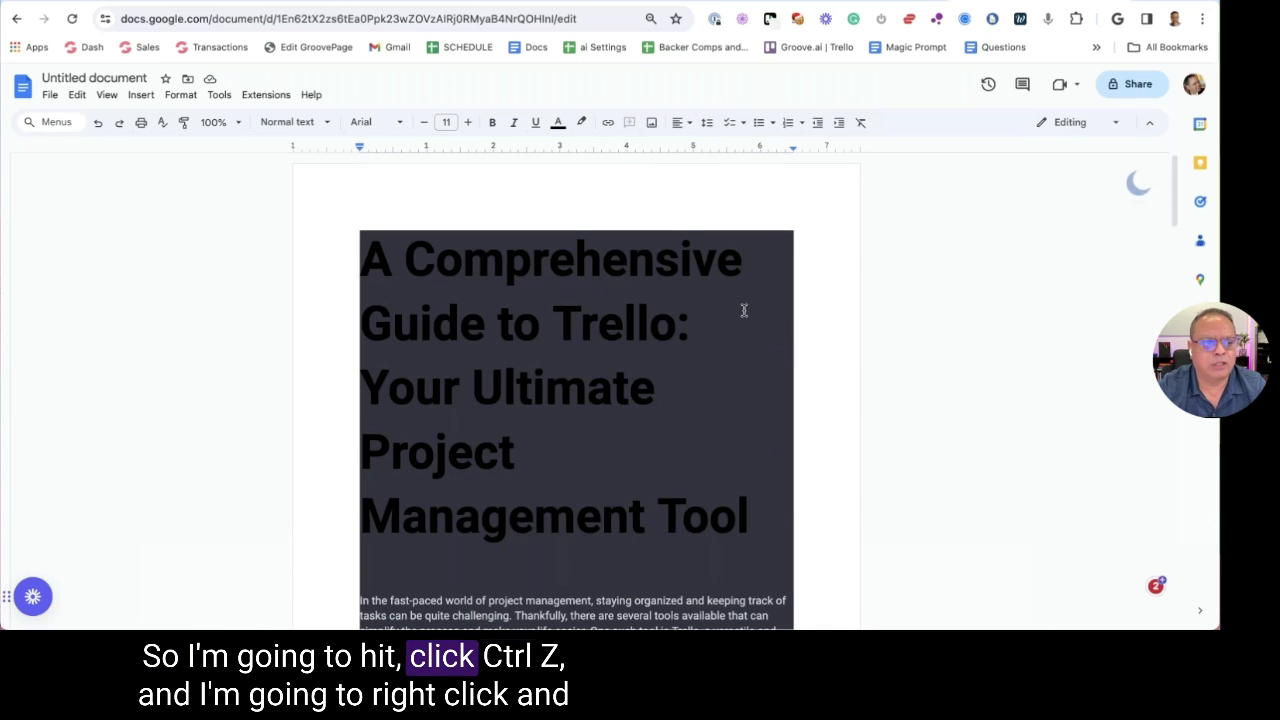
key("ctrl+z")
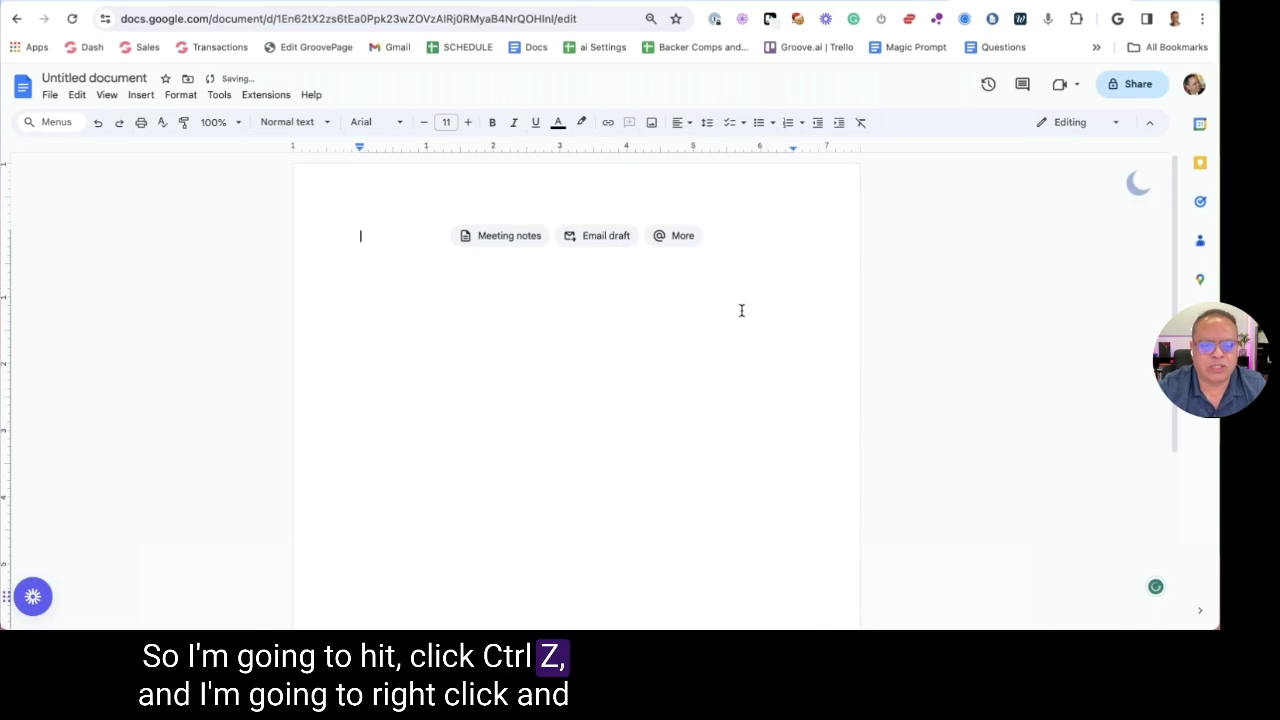
right_click(369, 226)
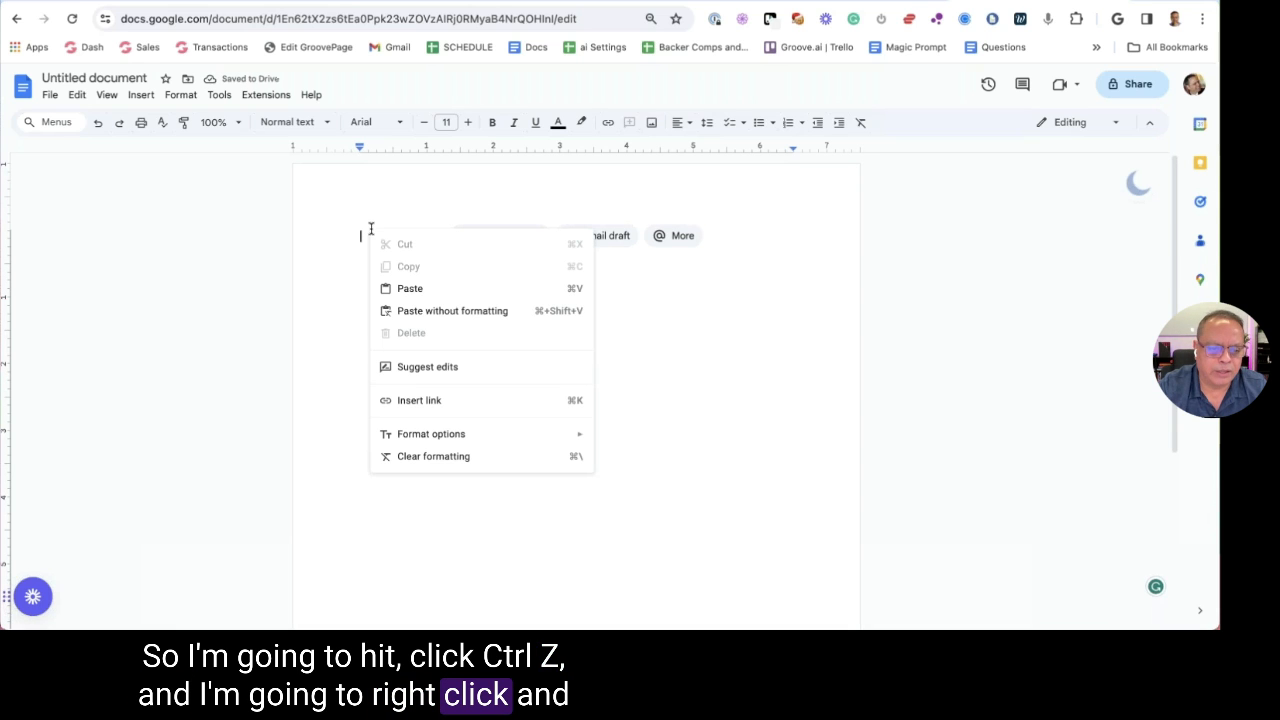
left_click(452, 311)
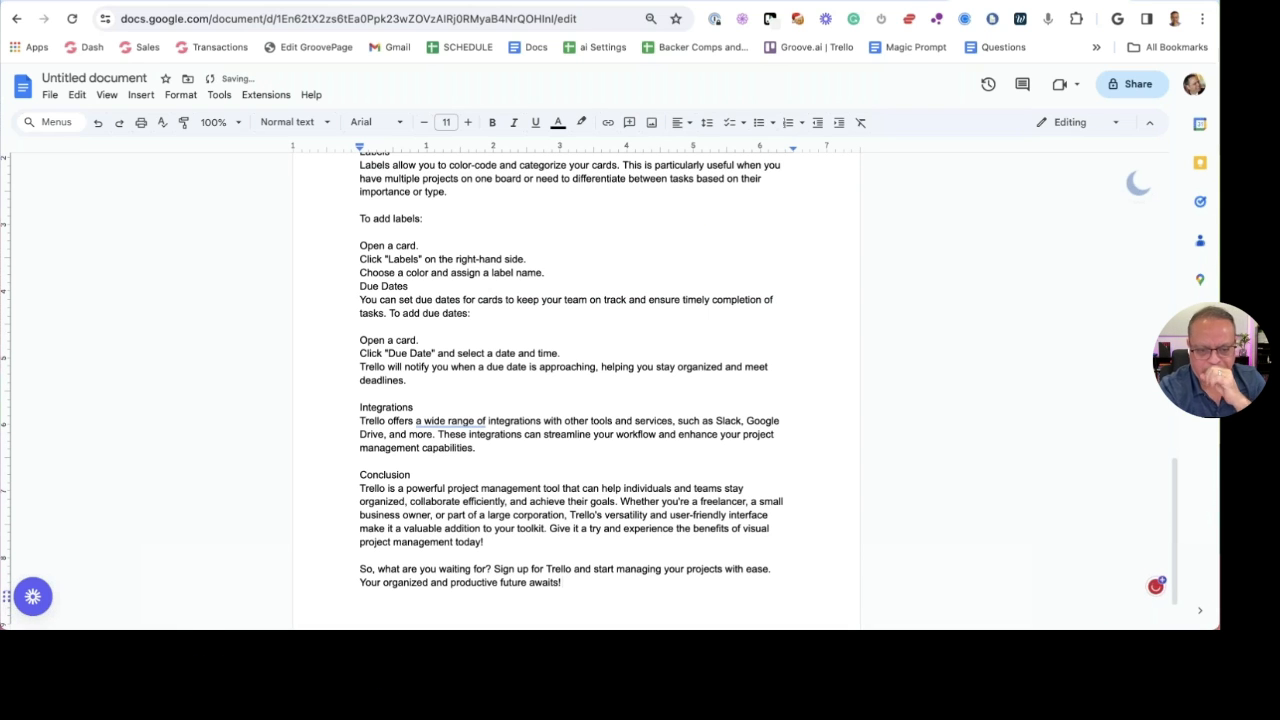
scroll(447, 304, "up", 15)
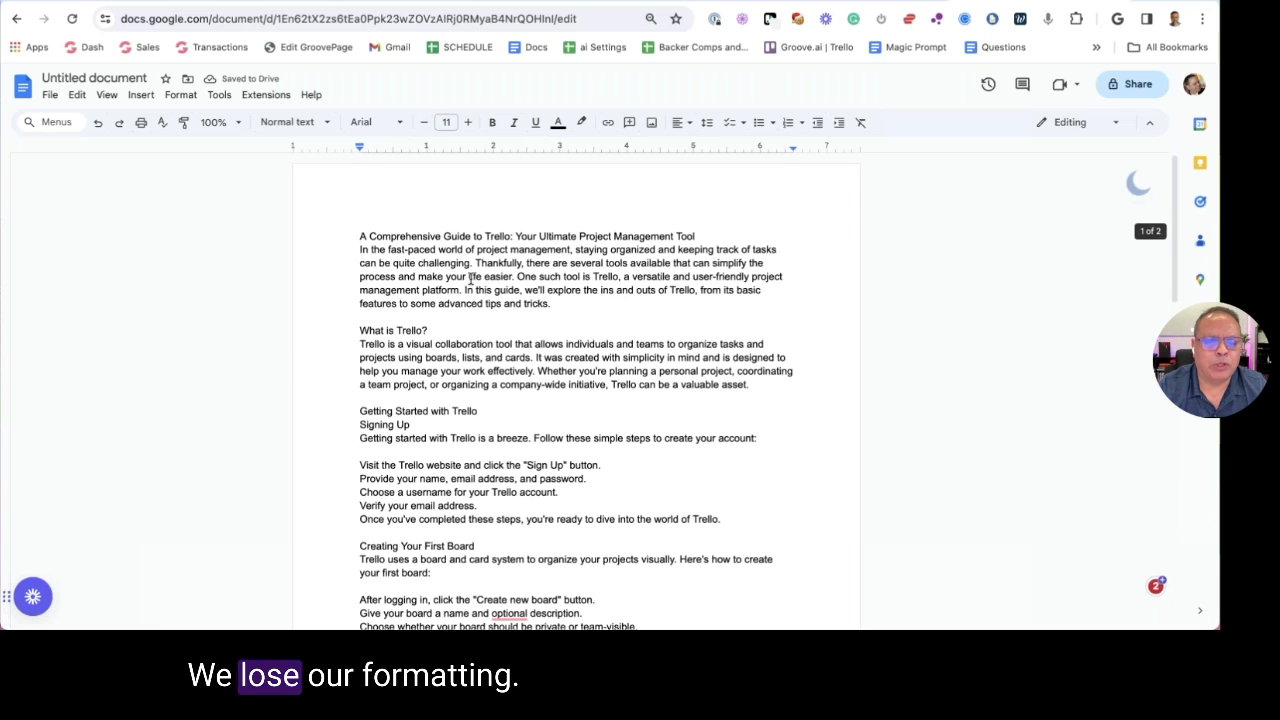
Compare the H1 title in ChatGPT with the Doc's plain title, then clear the pasted text
left_click(840, 5)
scroll(586, 223, "up", 15)
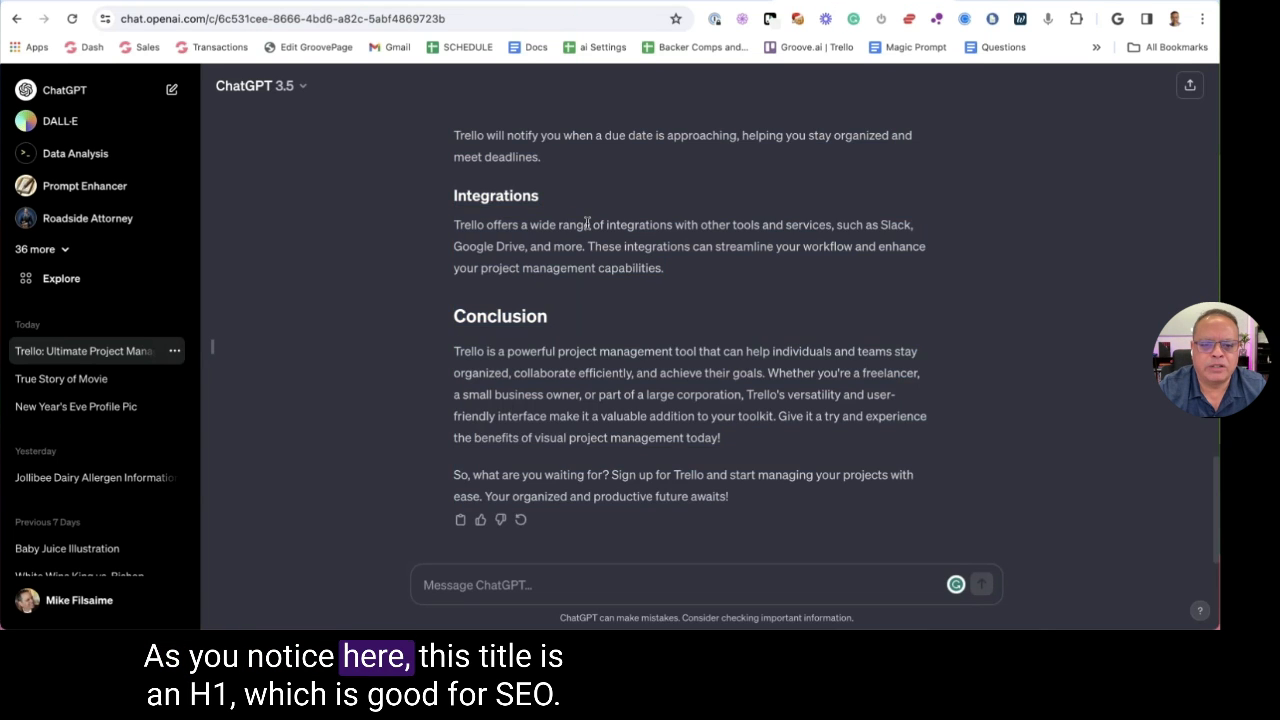
left_click_drag(454, 244, 563, 313)
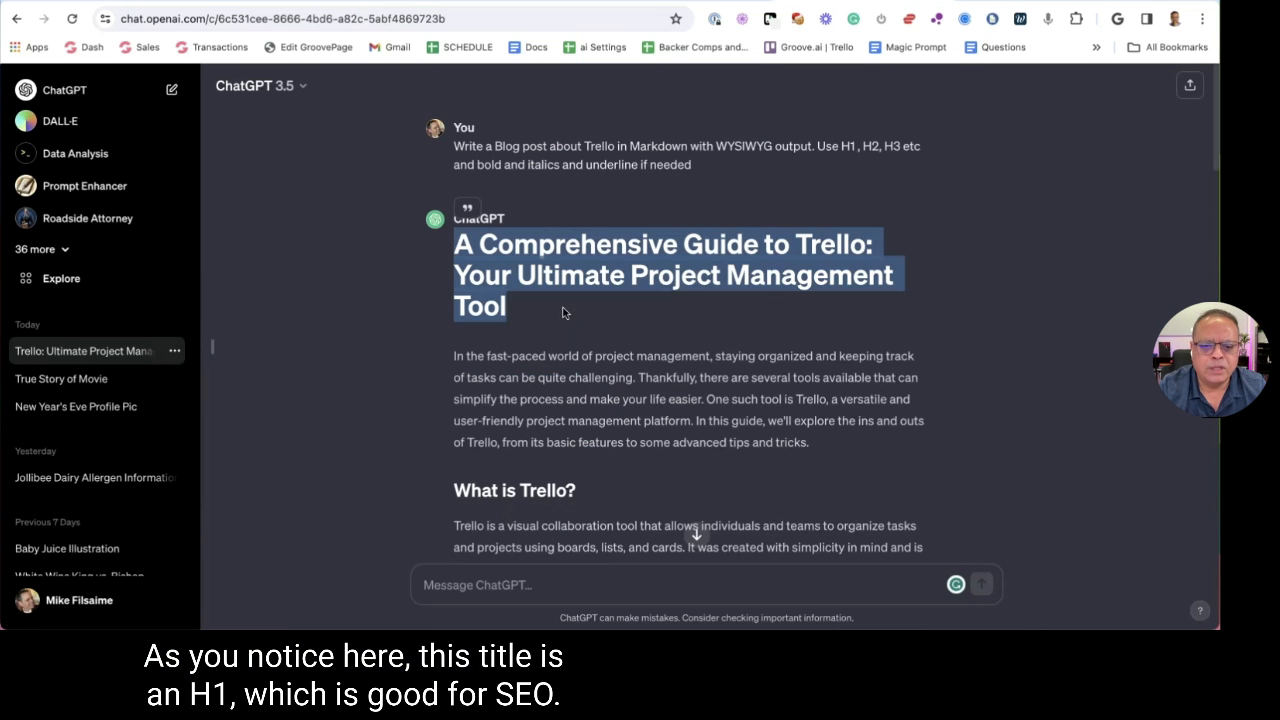
key("ctrl+shift+Tab")
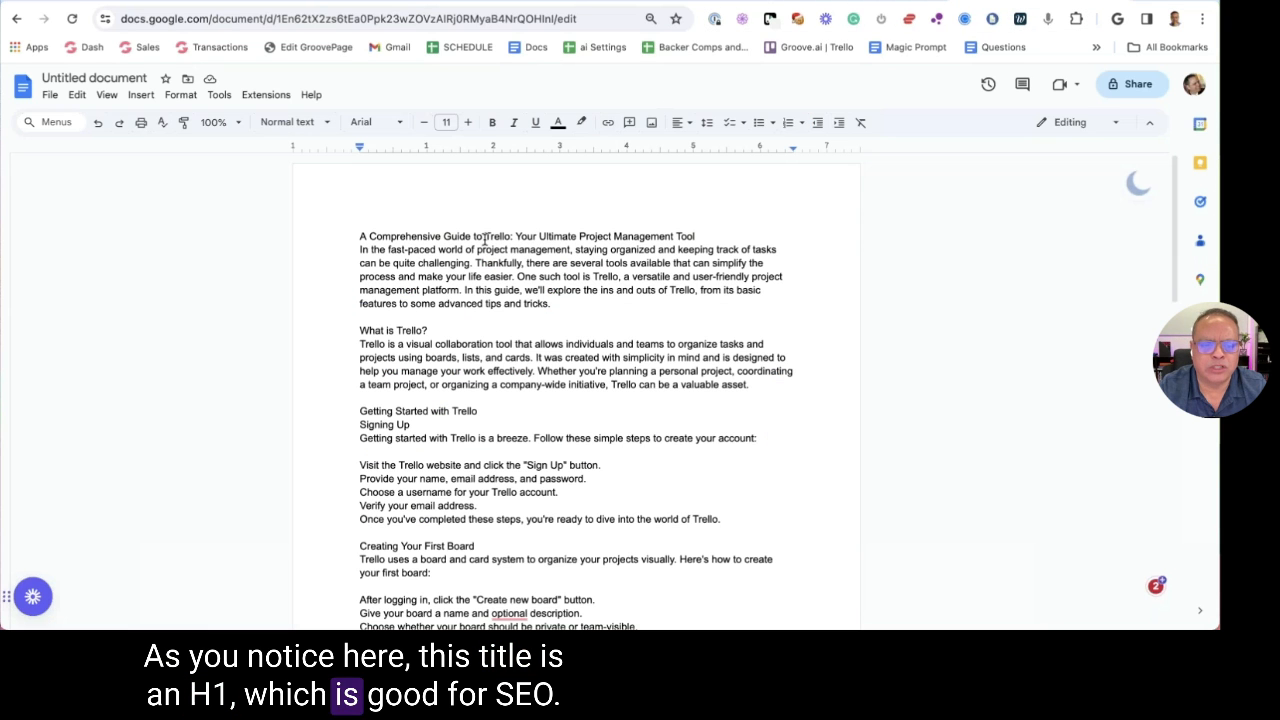
triple_click(471, 240)
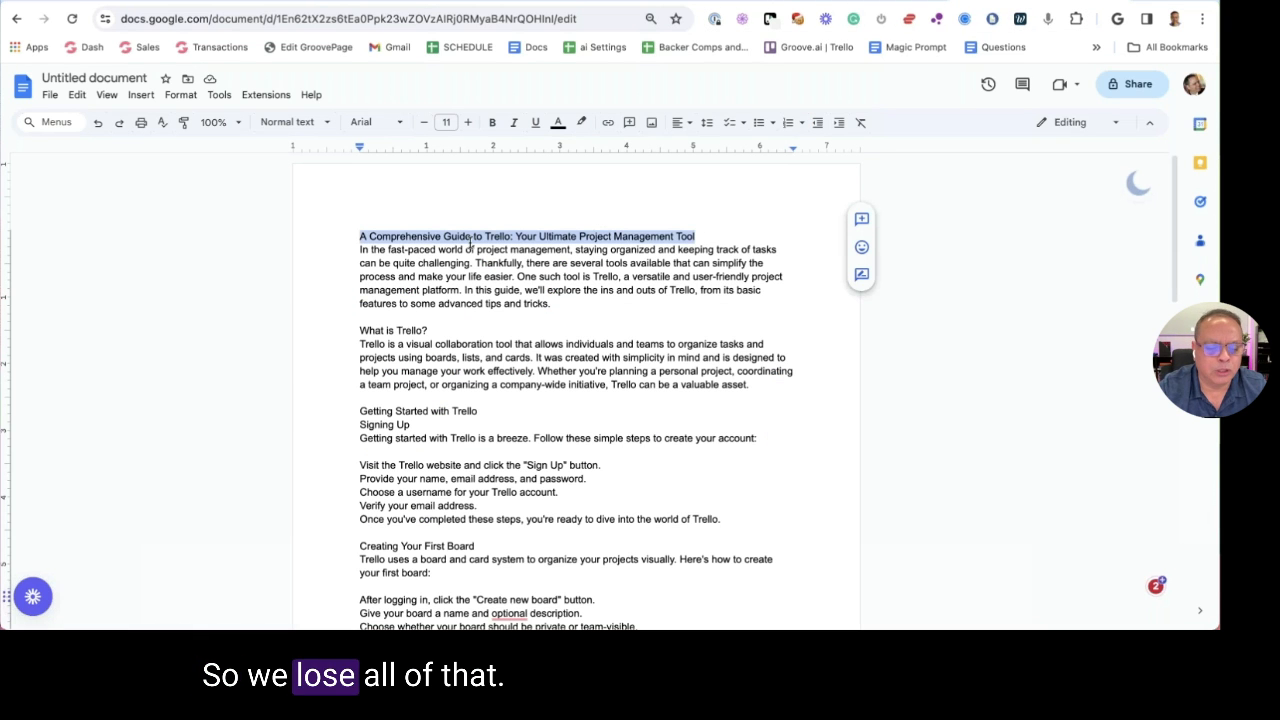
scroll(471, 242, "down", 3)
key("ctrl+z")
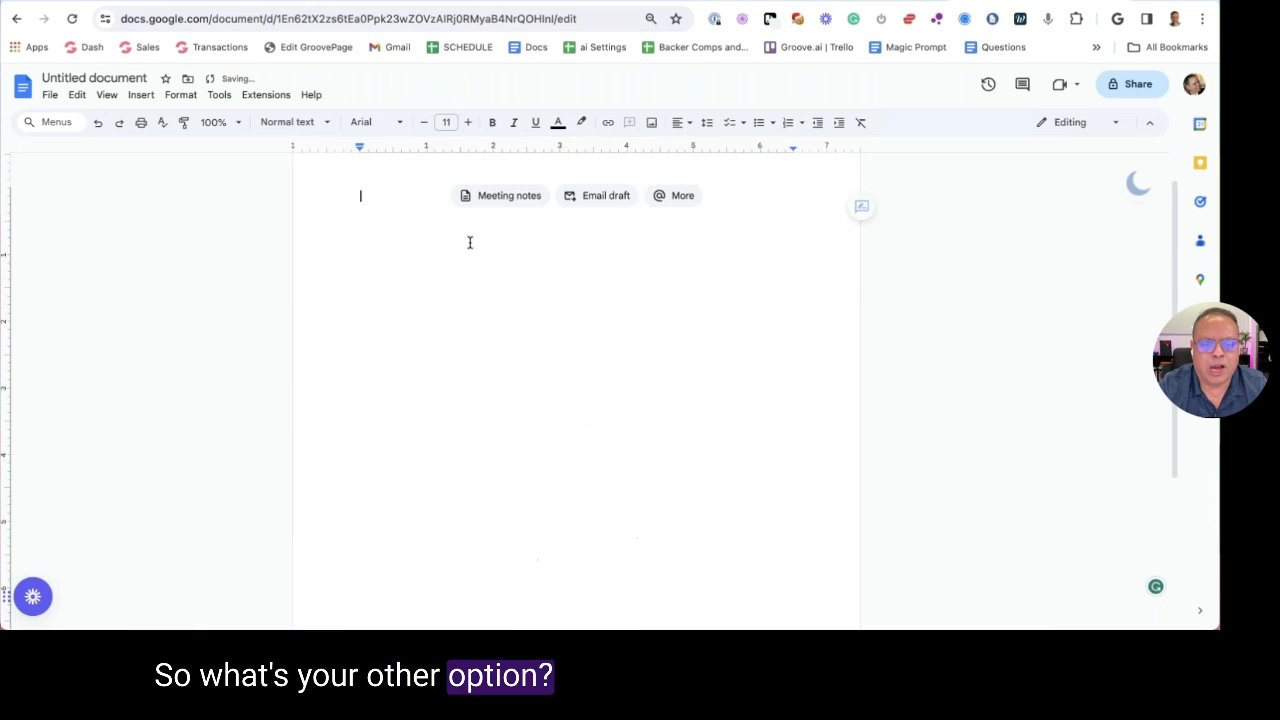
Copy ChatGPT's whole Trello response with its Copy button and return to the empty Doc
key("ctrl+Tab")
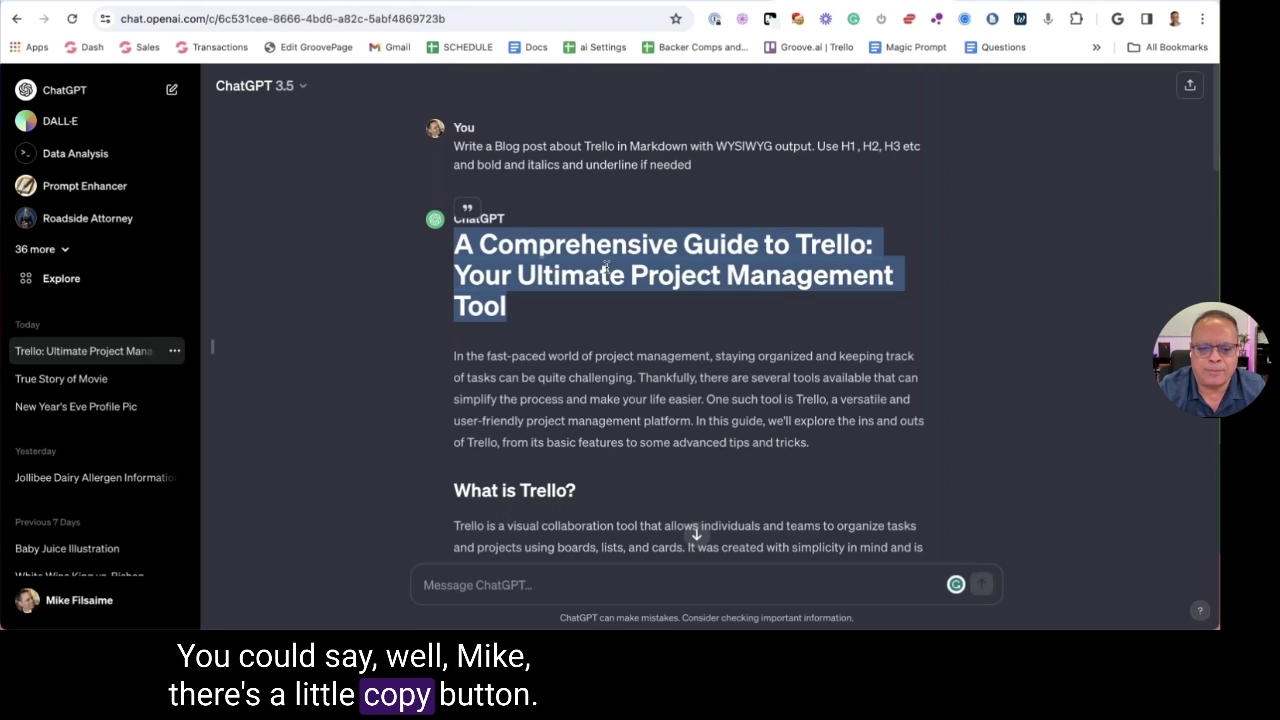
scroll(576, 362, "down", 5)
scroll(576, 362, "down", 15)
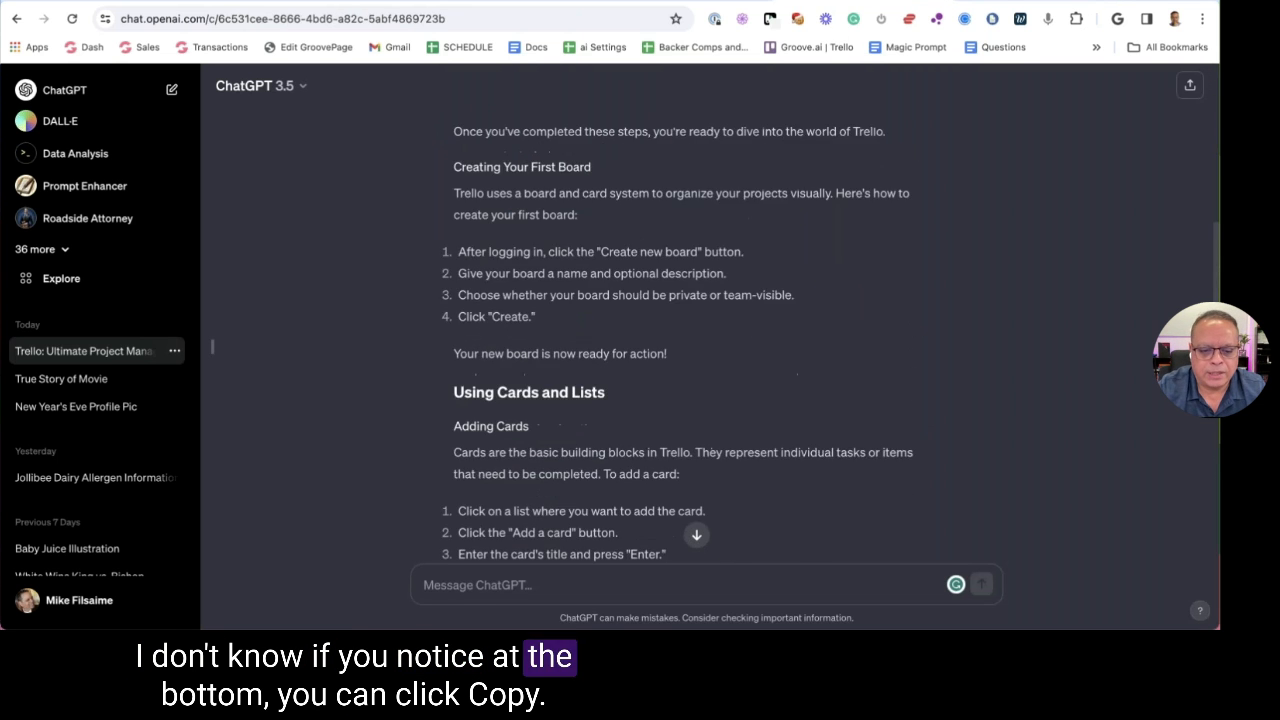
scroll(576, 362, "down", 4)
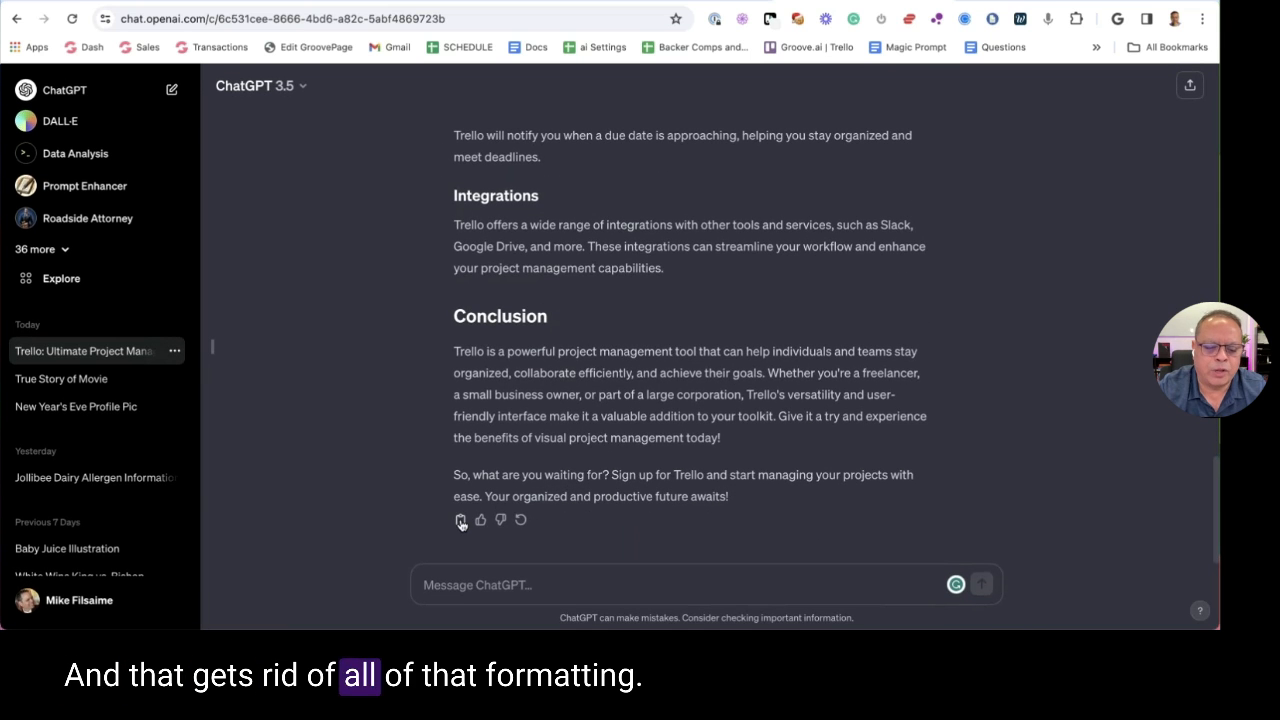
left_click(461, 520)
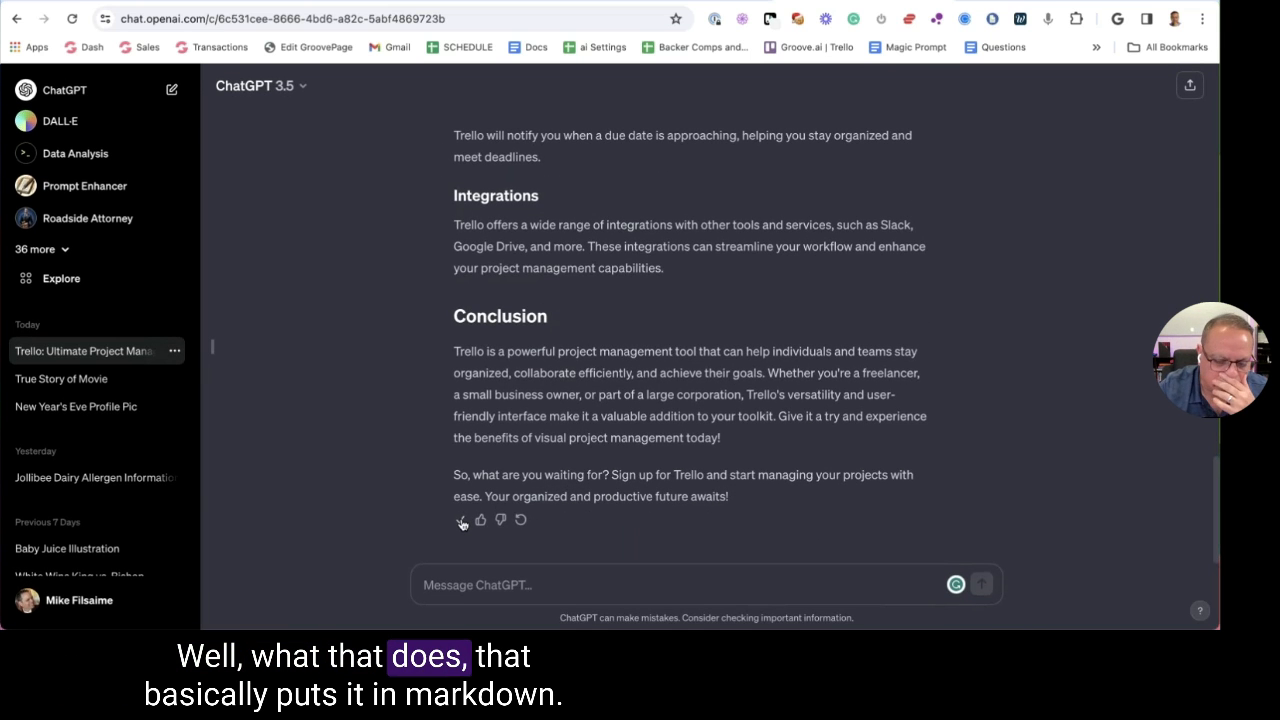
left_click(1010, 8)
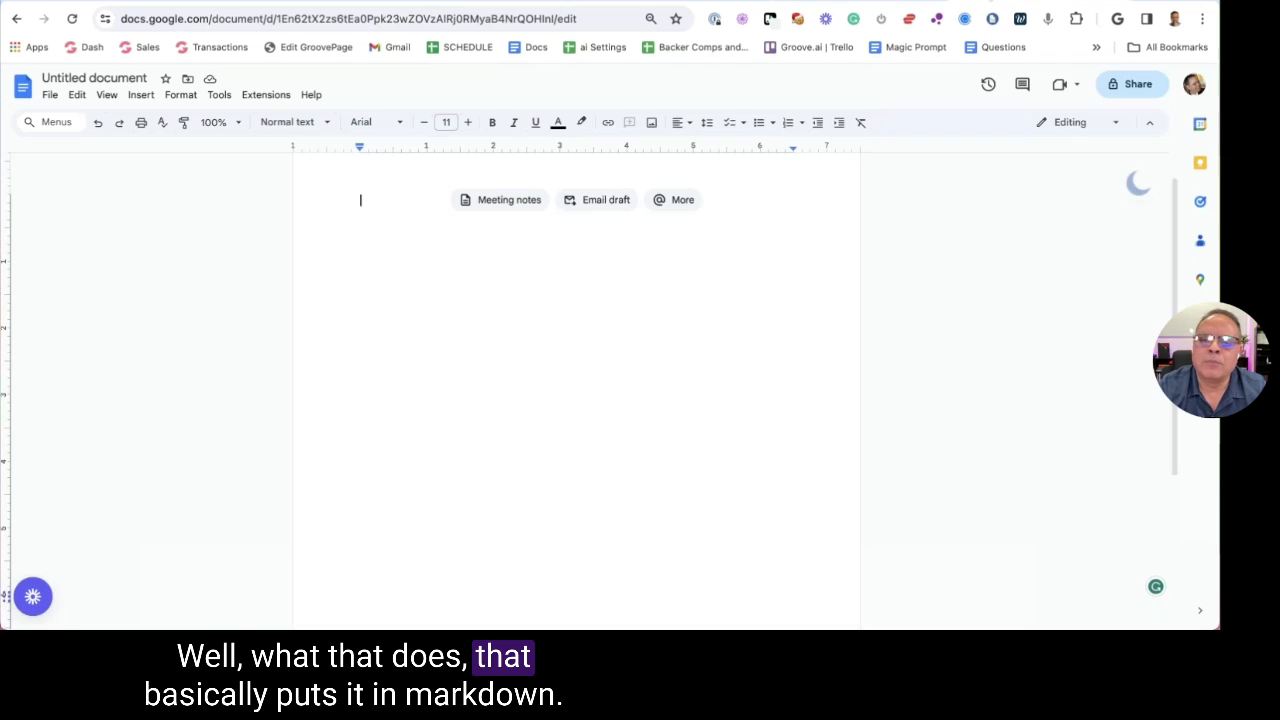
Paste ChatGPT's Trello guide into the empty Doc, showing literal # heading markers
right_click(372, 203)
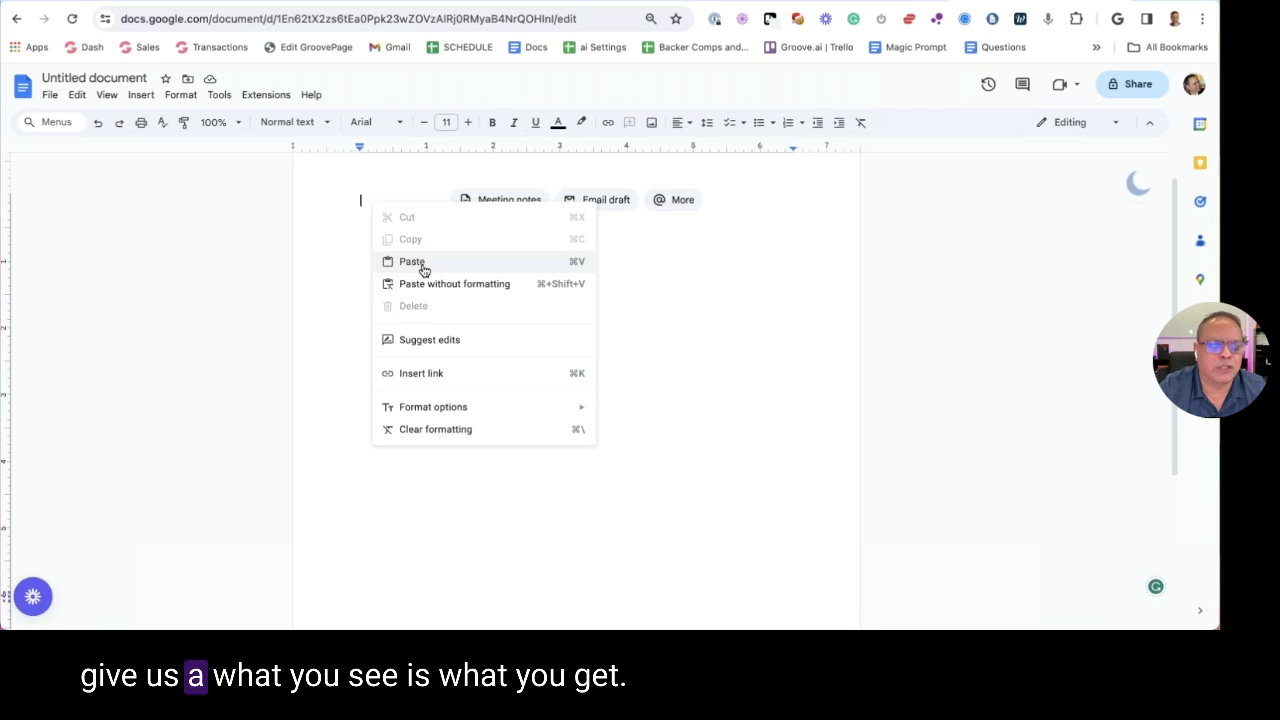
left_click(411, 261)
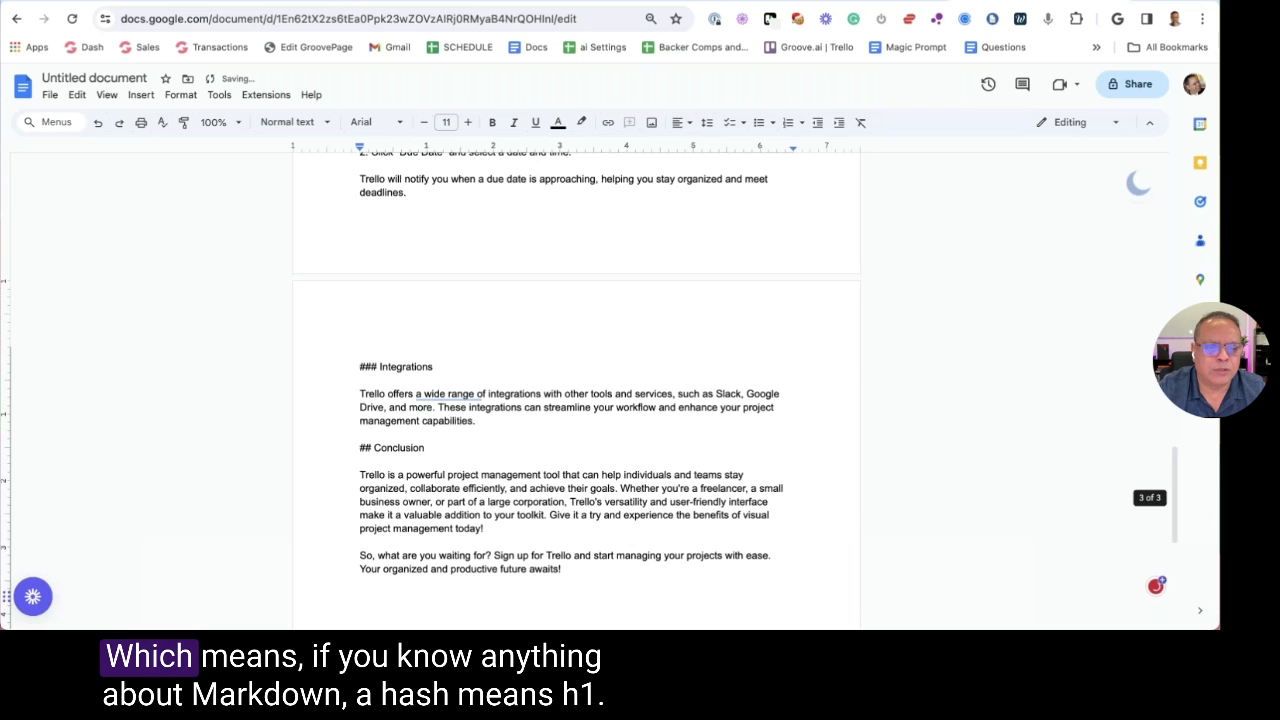
scroll(361, 241, "up", 15)
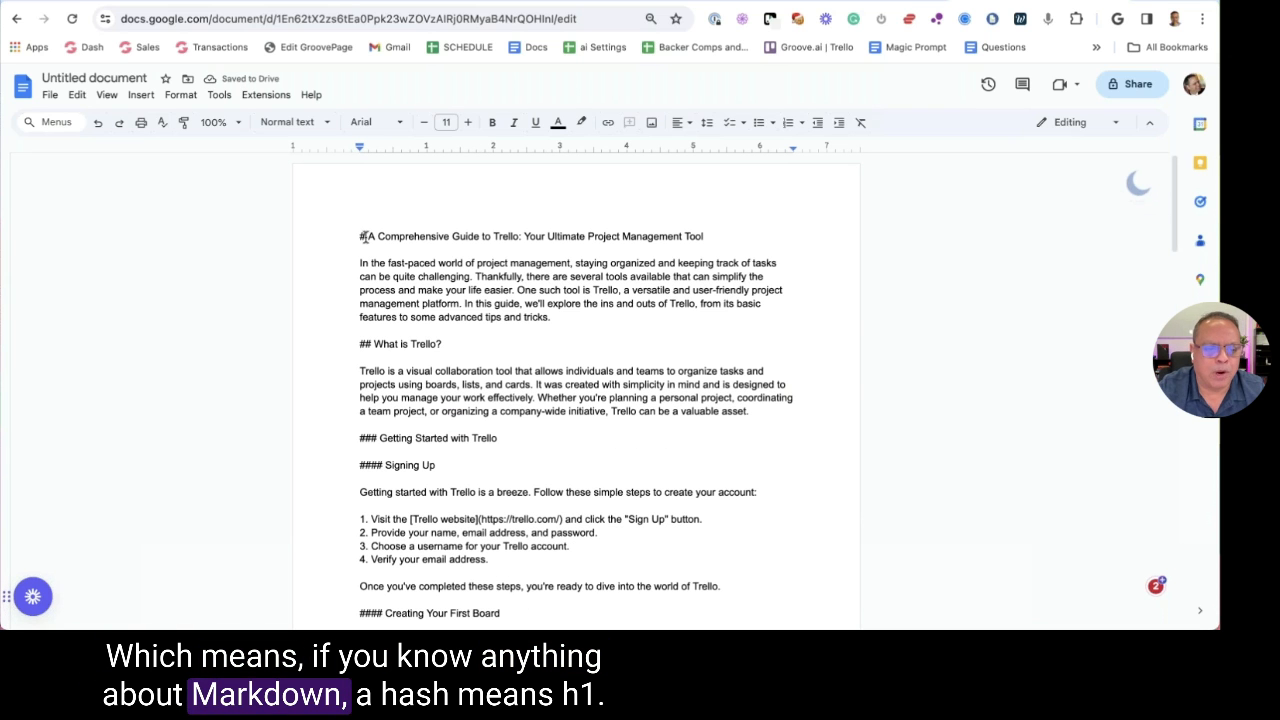
left_click(360, 237)
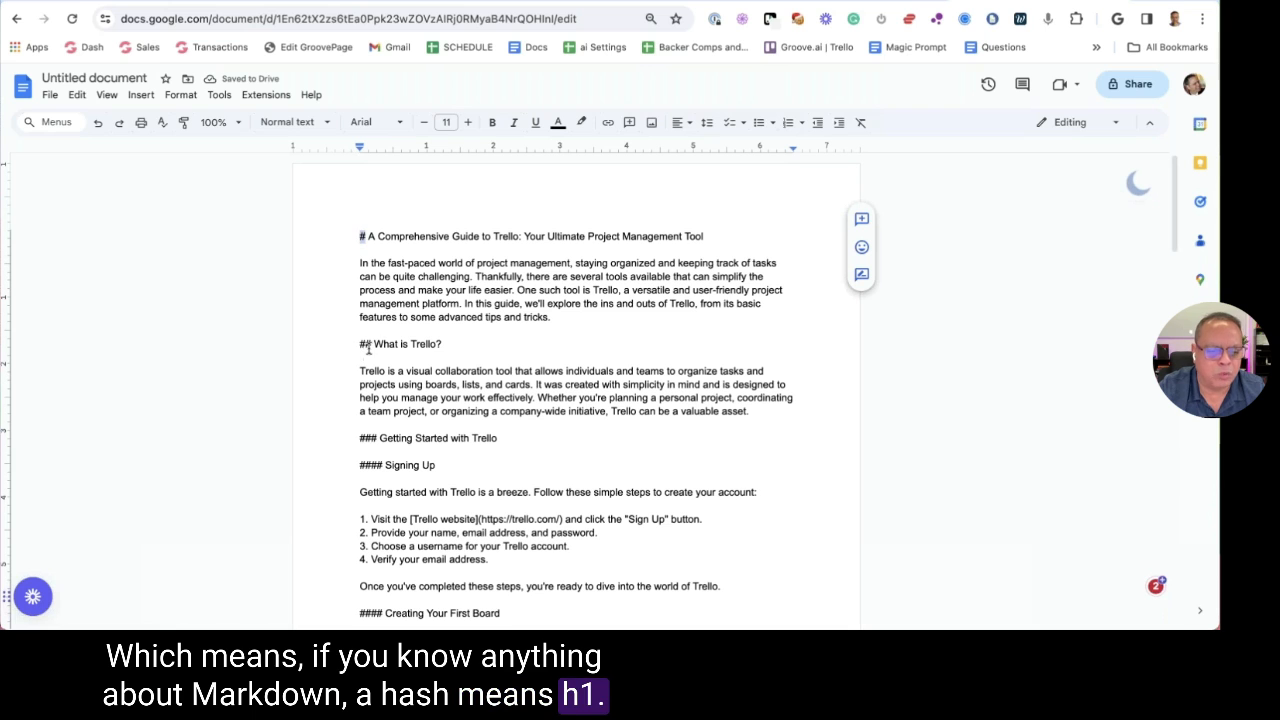
left_click_drag(379, 438, 334, 433)
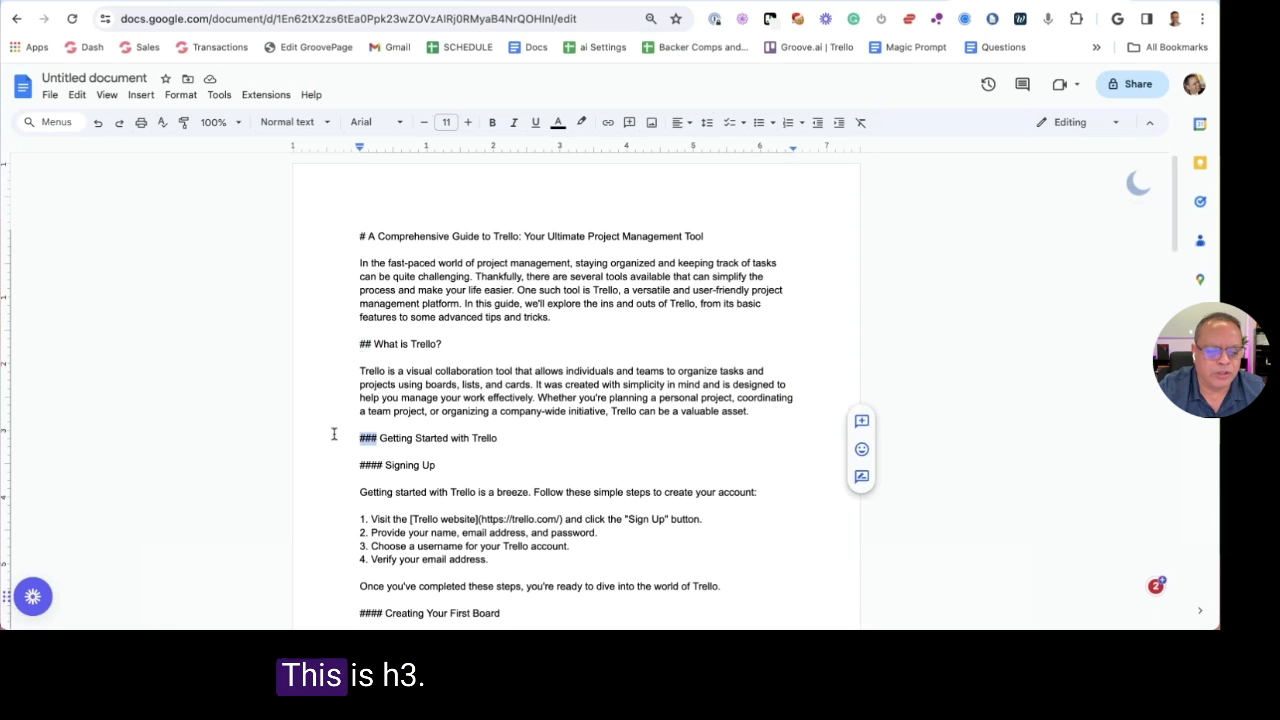
Compare the pasted headings against the formatted ChatGPT reply, then return to the Doc
scroll(358, 421, "down", 5)
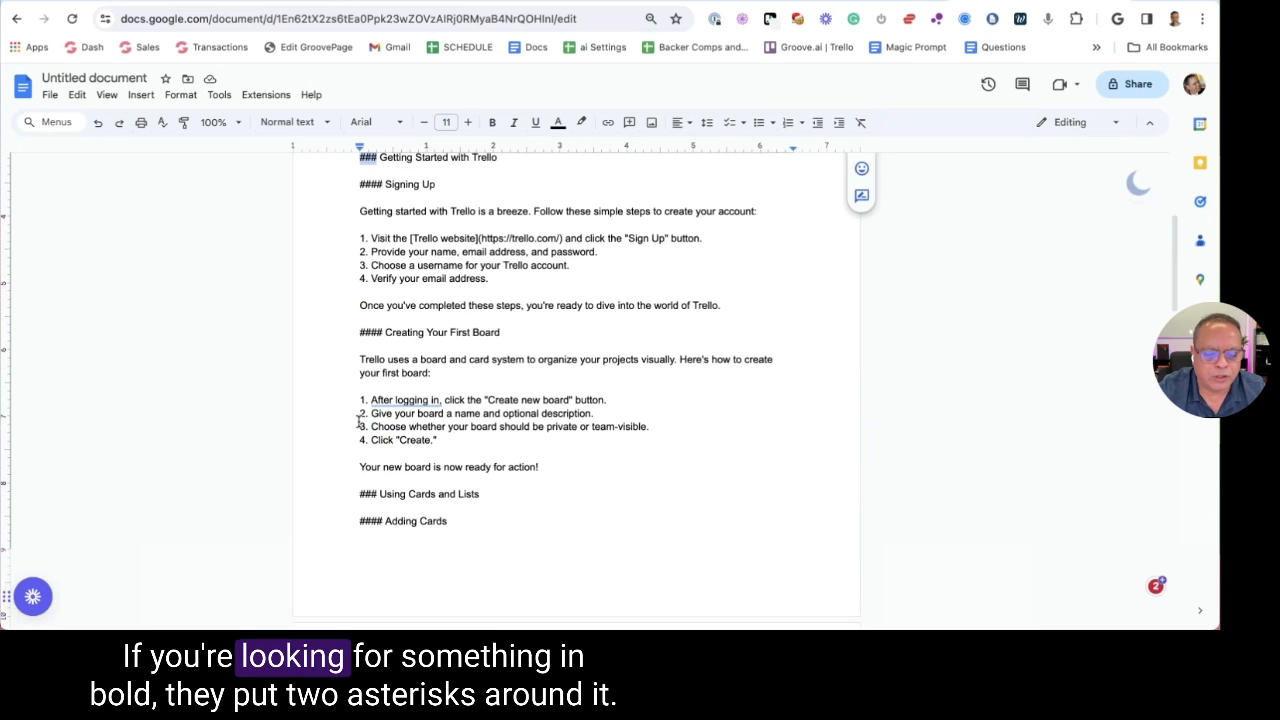
scroll(358, 421, "down", 2)
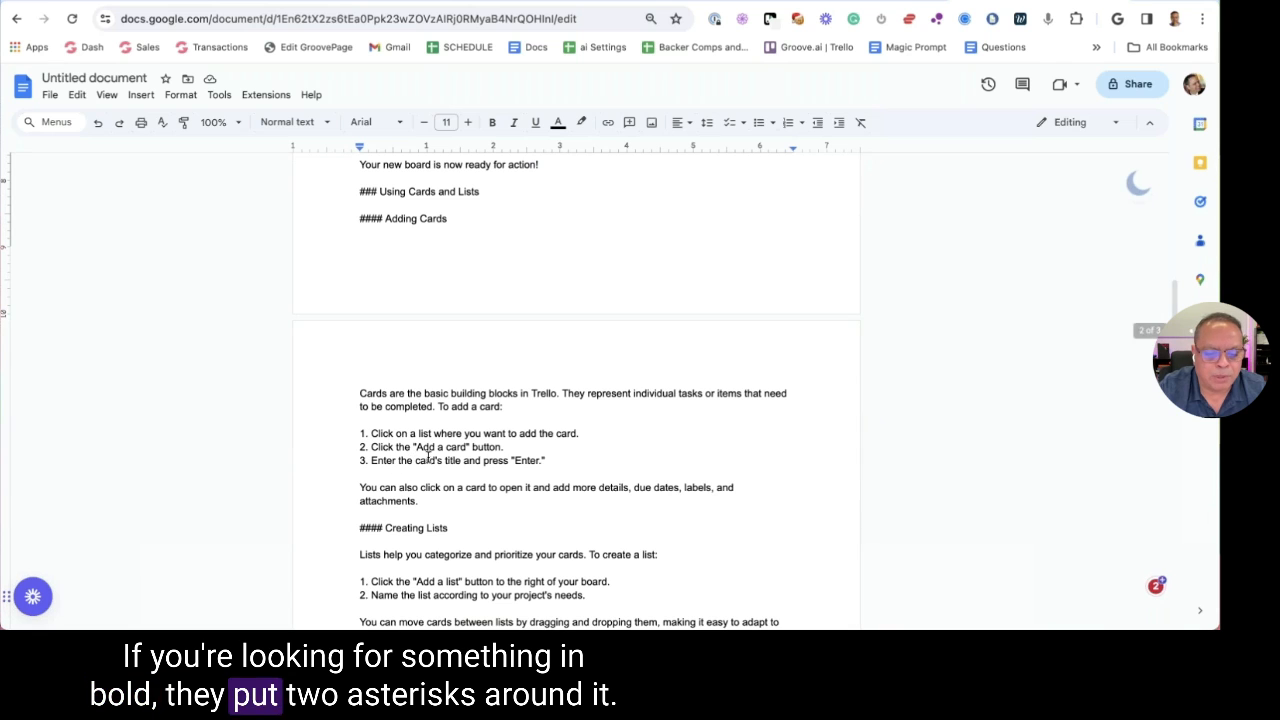
scroll(428, 456, "down", 2)
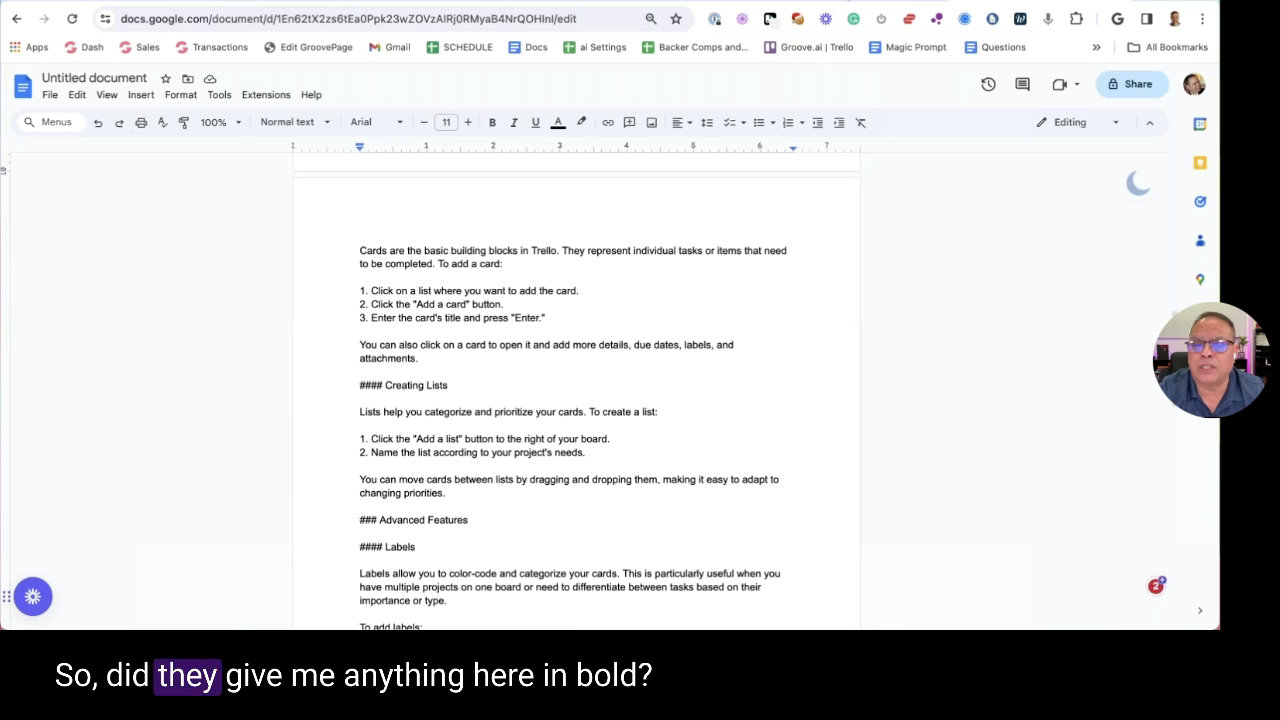
key("ctrl+Tab")
scroll(683, 340, "up", 15)
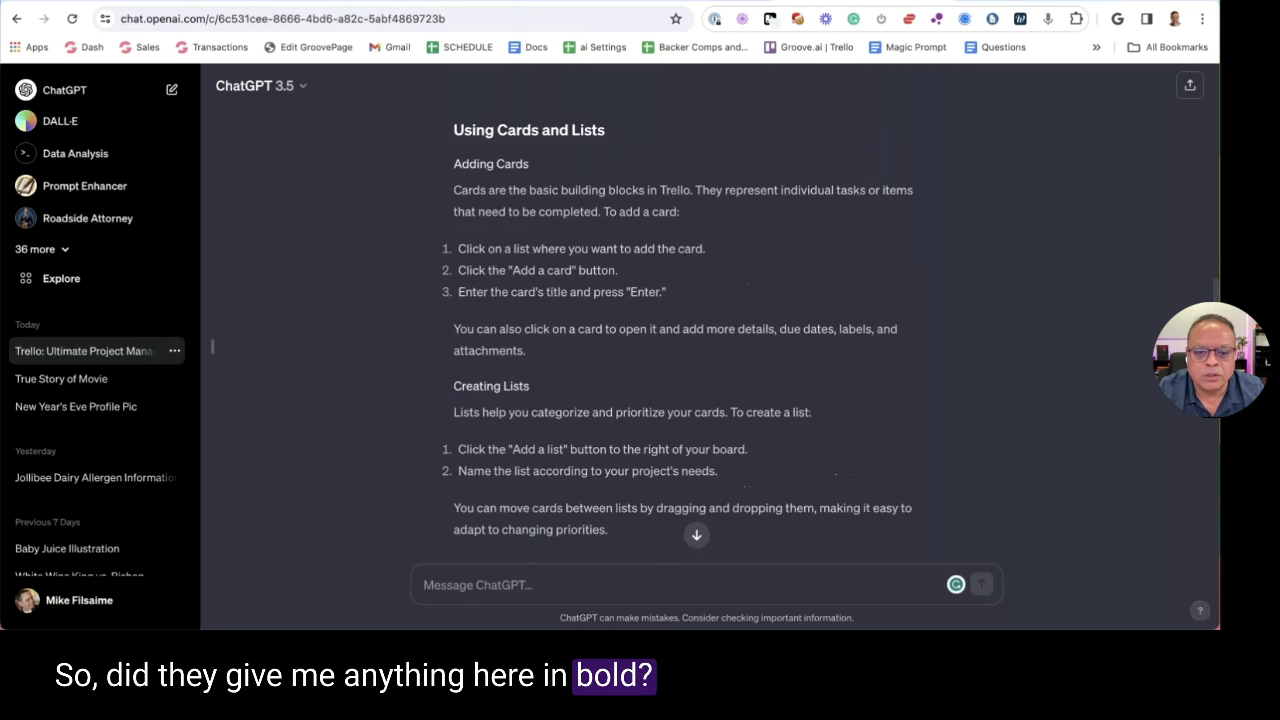
scroll(683, 340, "up", 5)
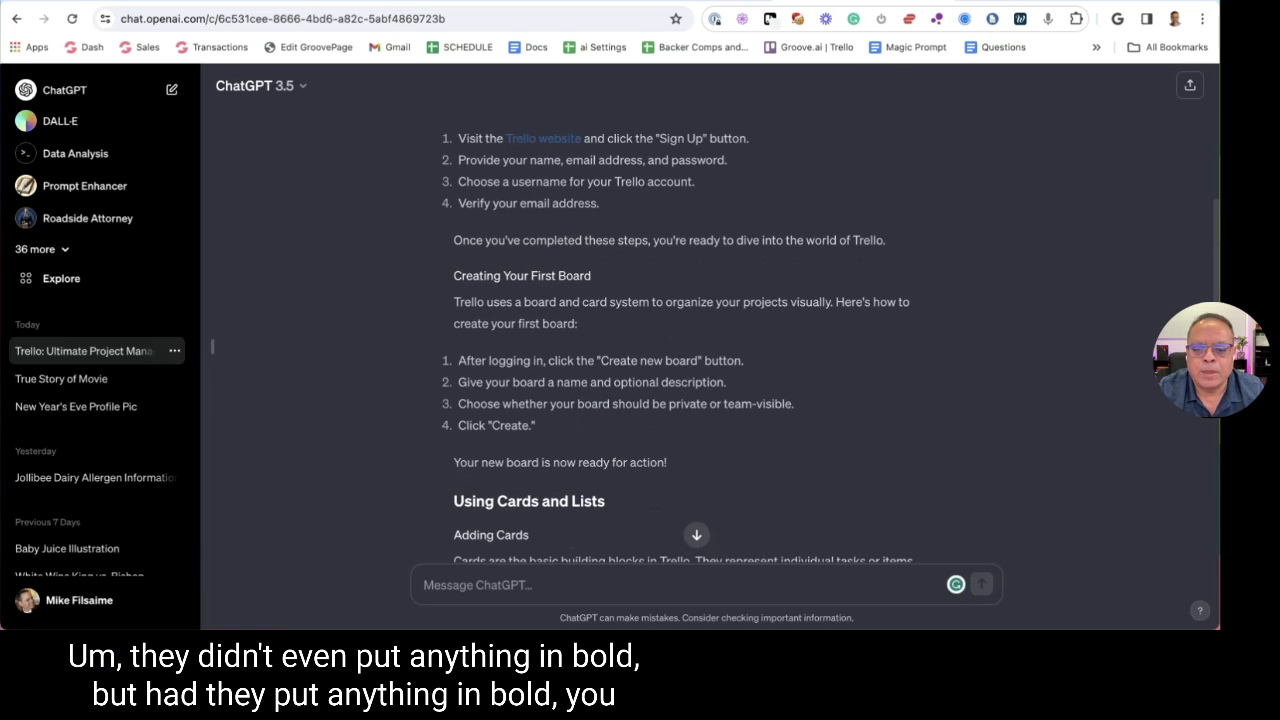
scroll(683, 340, "up", 5)
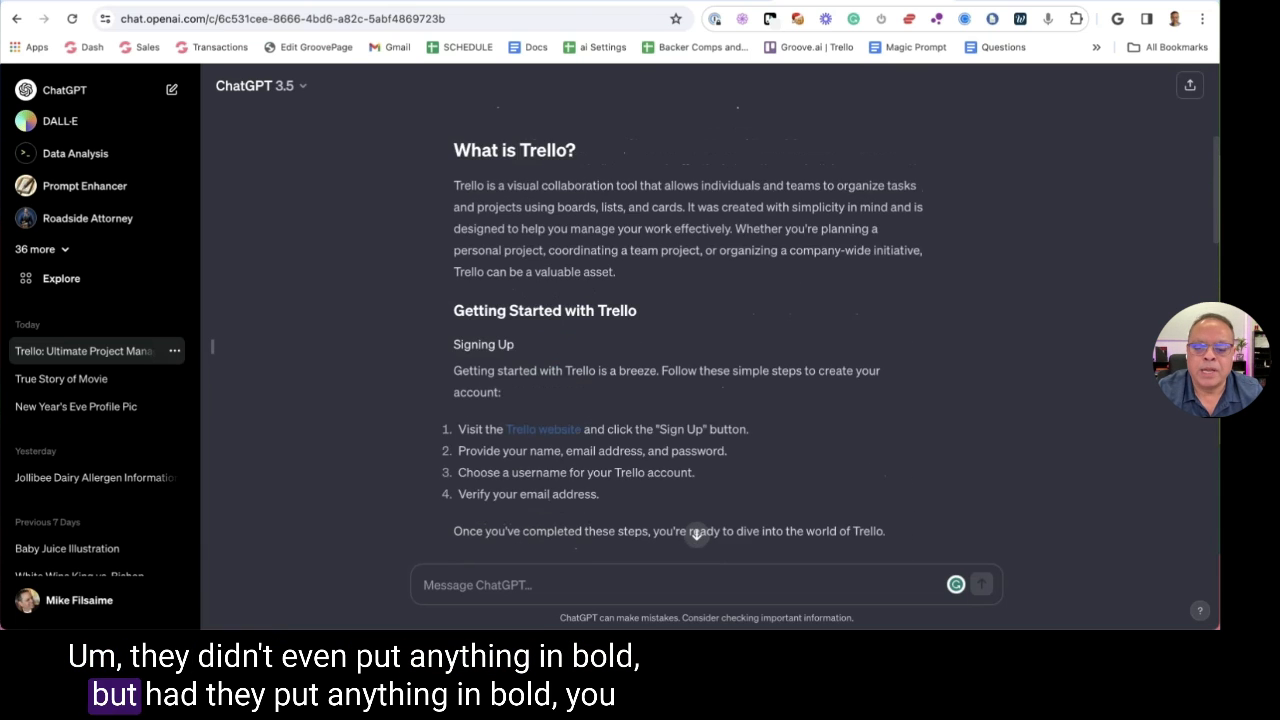
key("ctrl+shift+Tab")
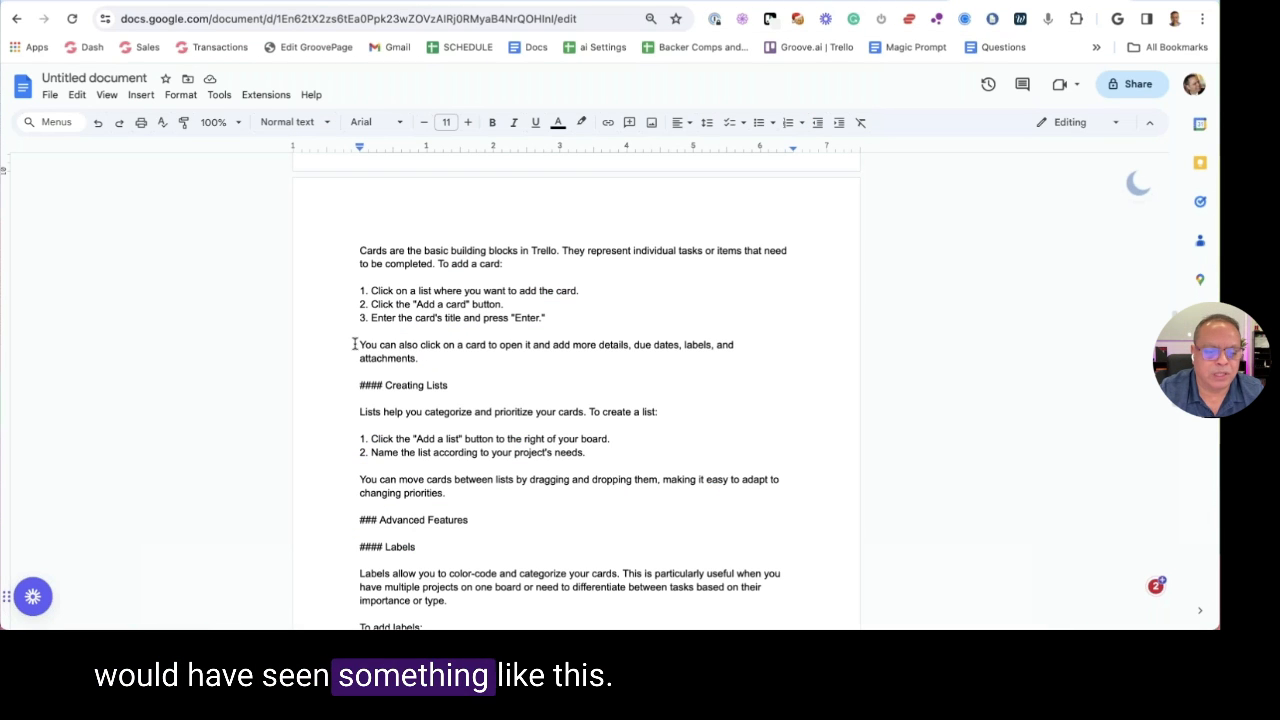
Try ** bold on the attachments line, undo the conversion, and remove the asterisks
type("*")
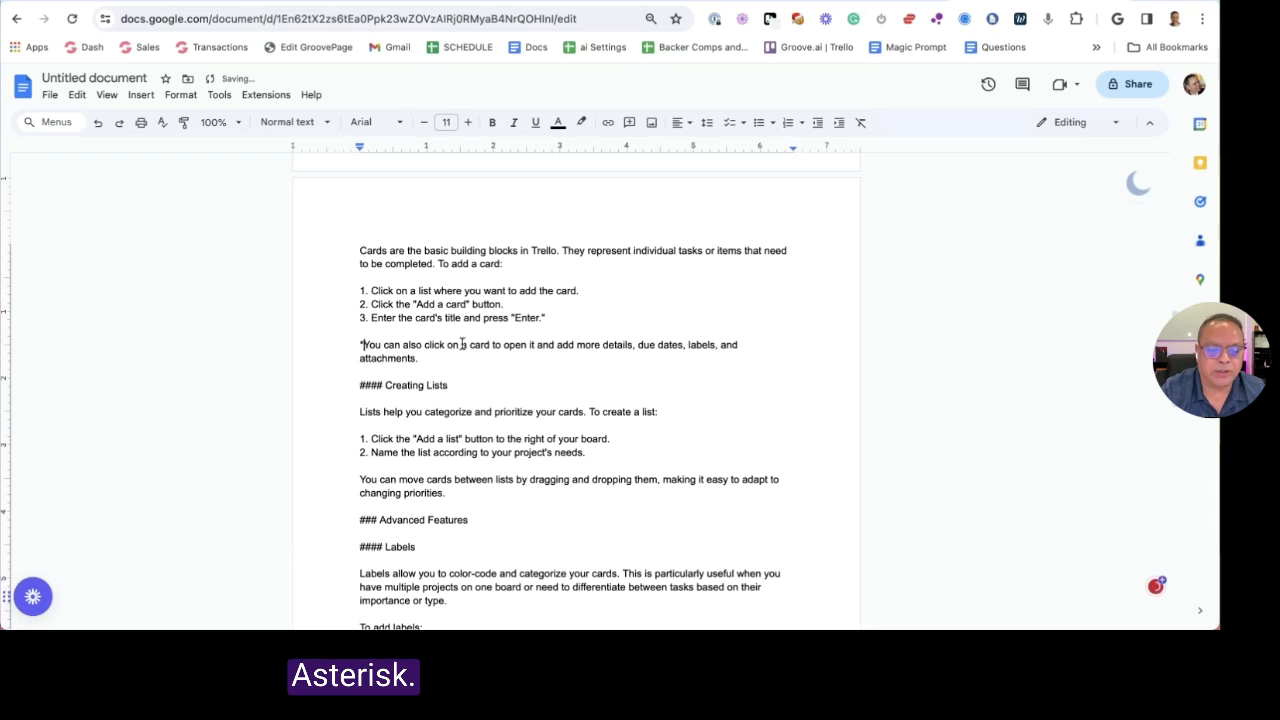
type("*")
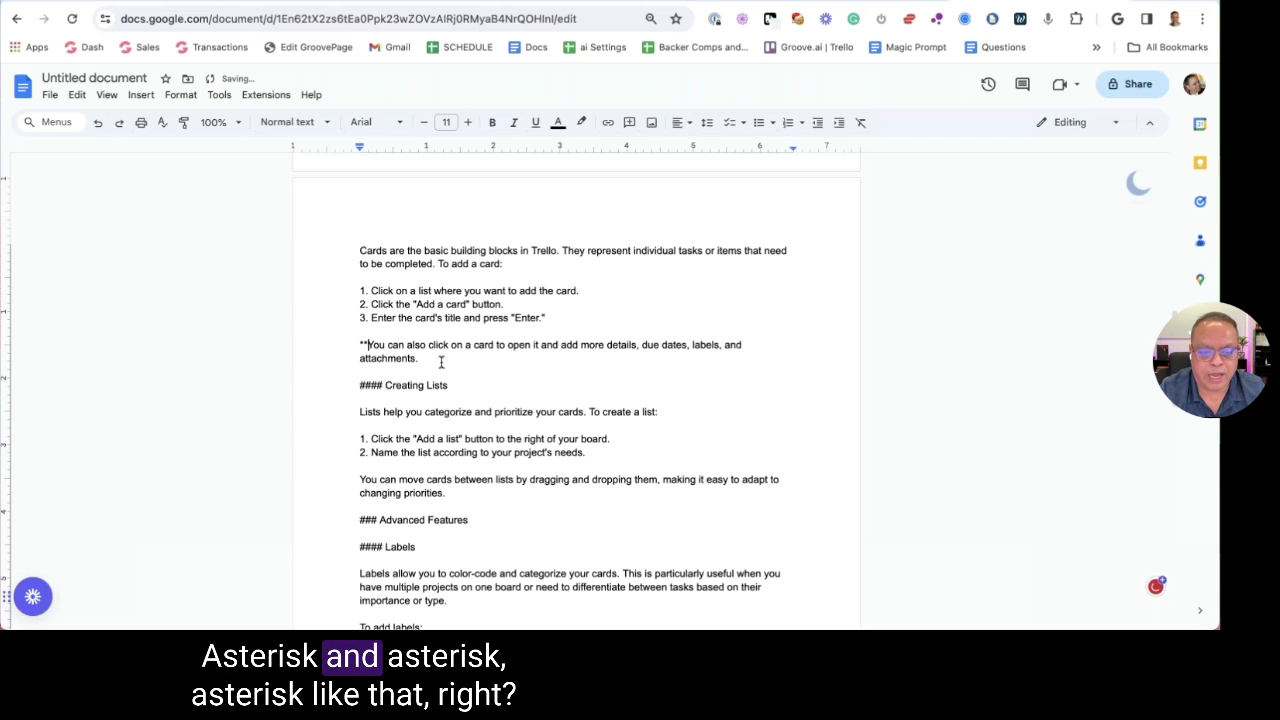
left_click(440, 362)
type("**")
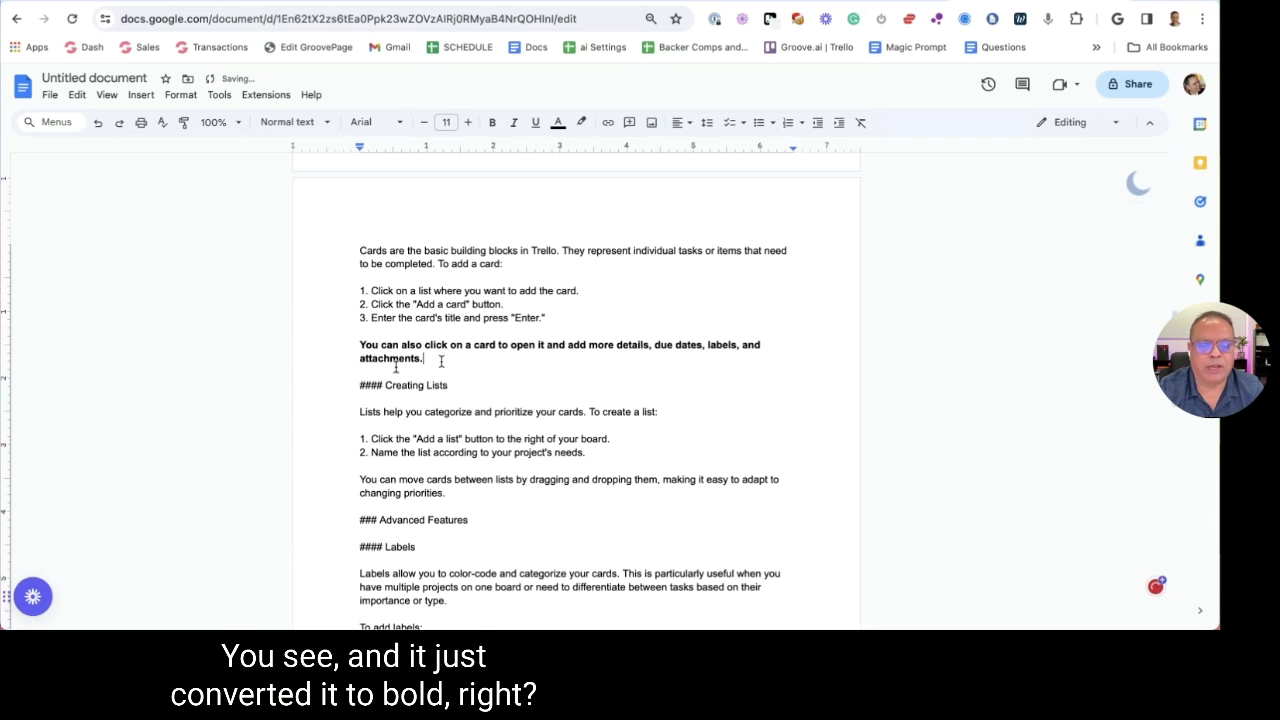
key("ctrl+z")
key("BackSpace")
key("BackSpace")
left_click(349, 343)
key("Delete")
key("Delete")
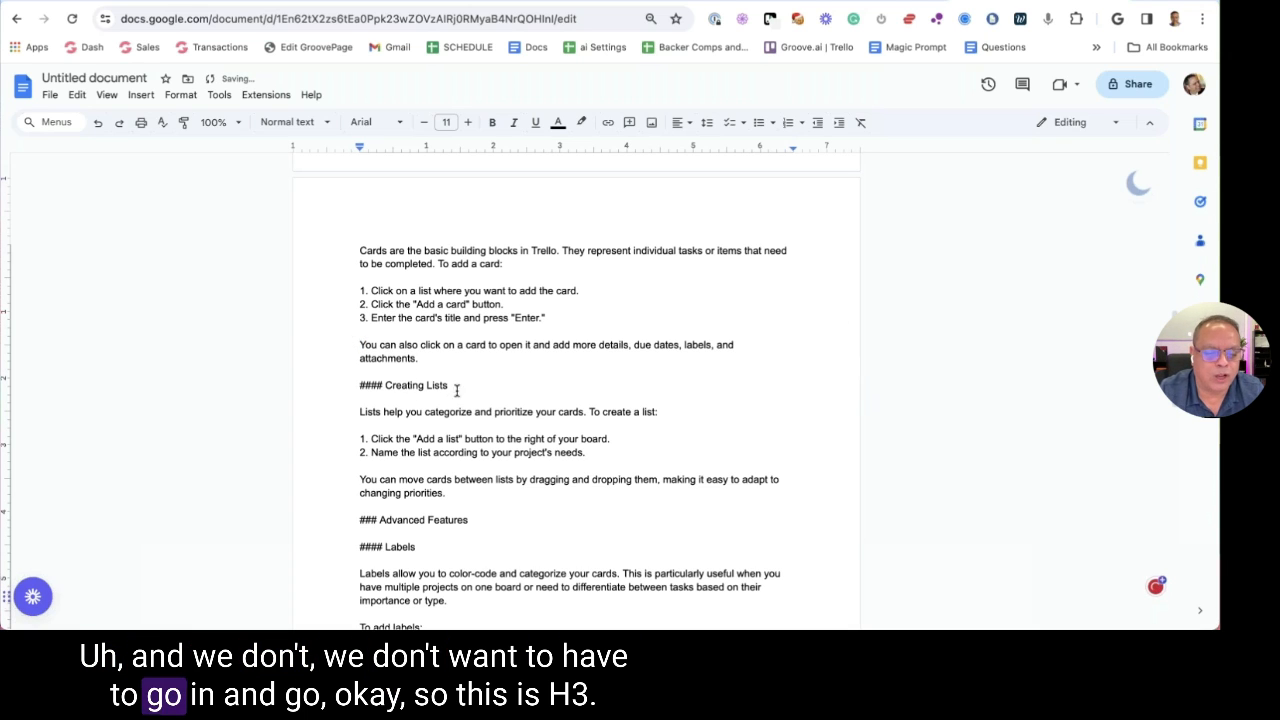
Try making the '#### Creating Lists' line a Heading 3, then undo it
left_click_drag(458, 386, 348, 387)
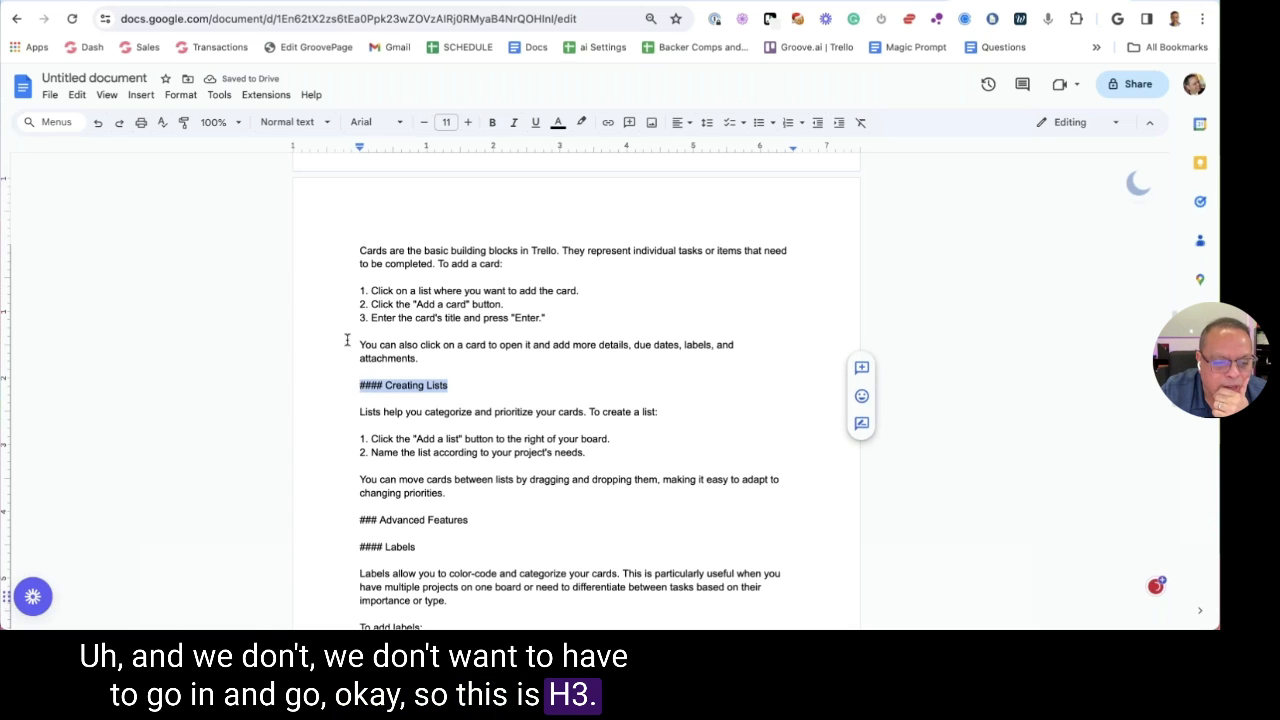
left_click(304, 123)
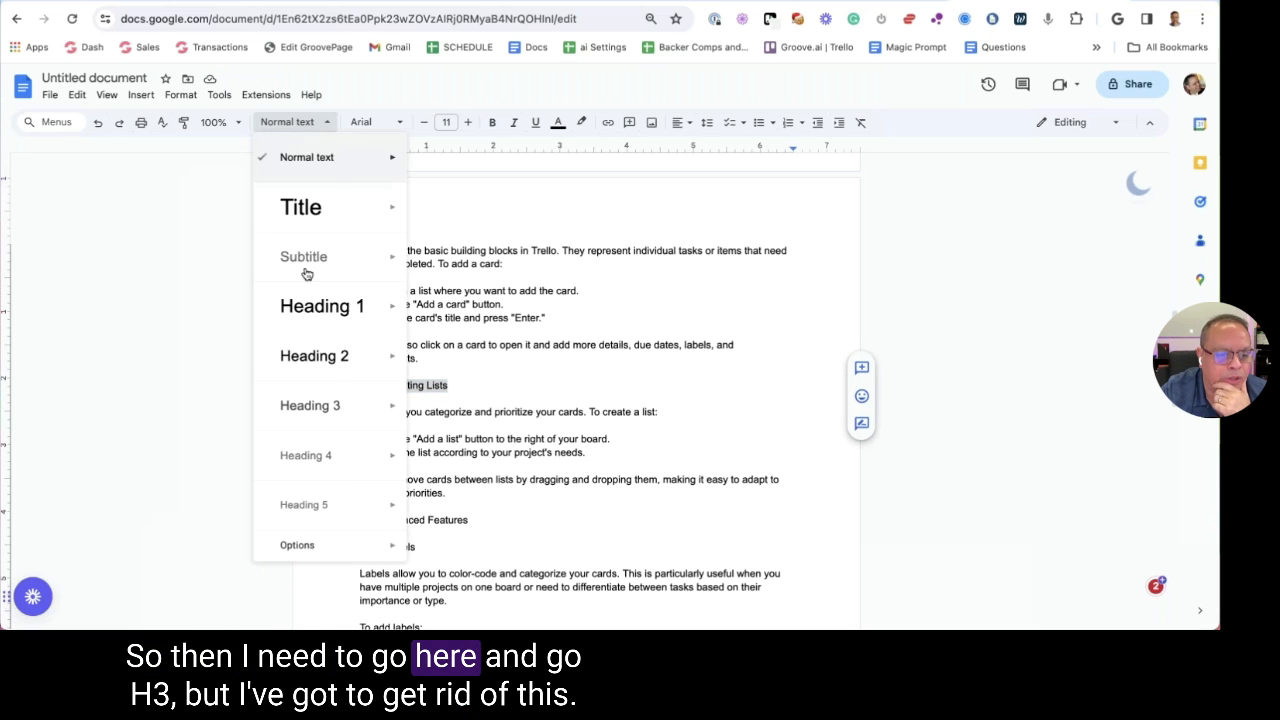
left_click(320, 405)
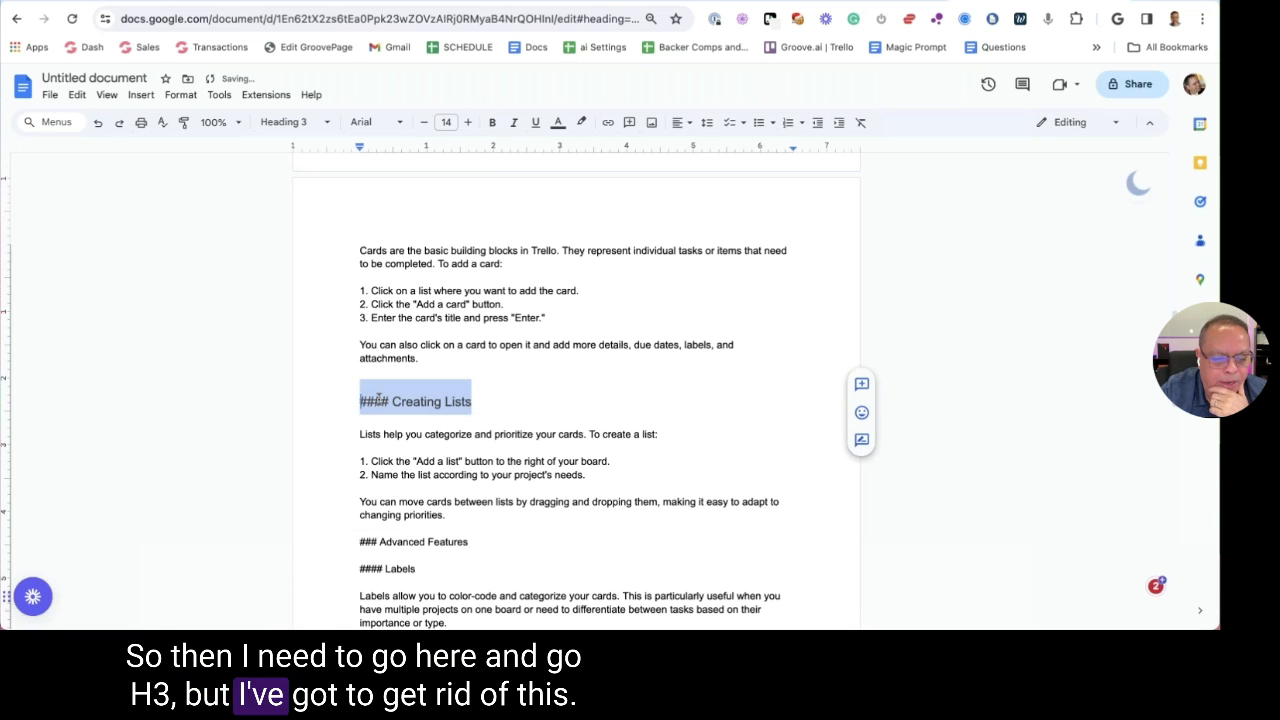
left_click_drag(392, 401, 350, 401)
key("BackSpace")
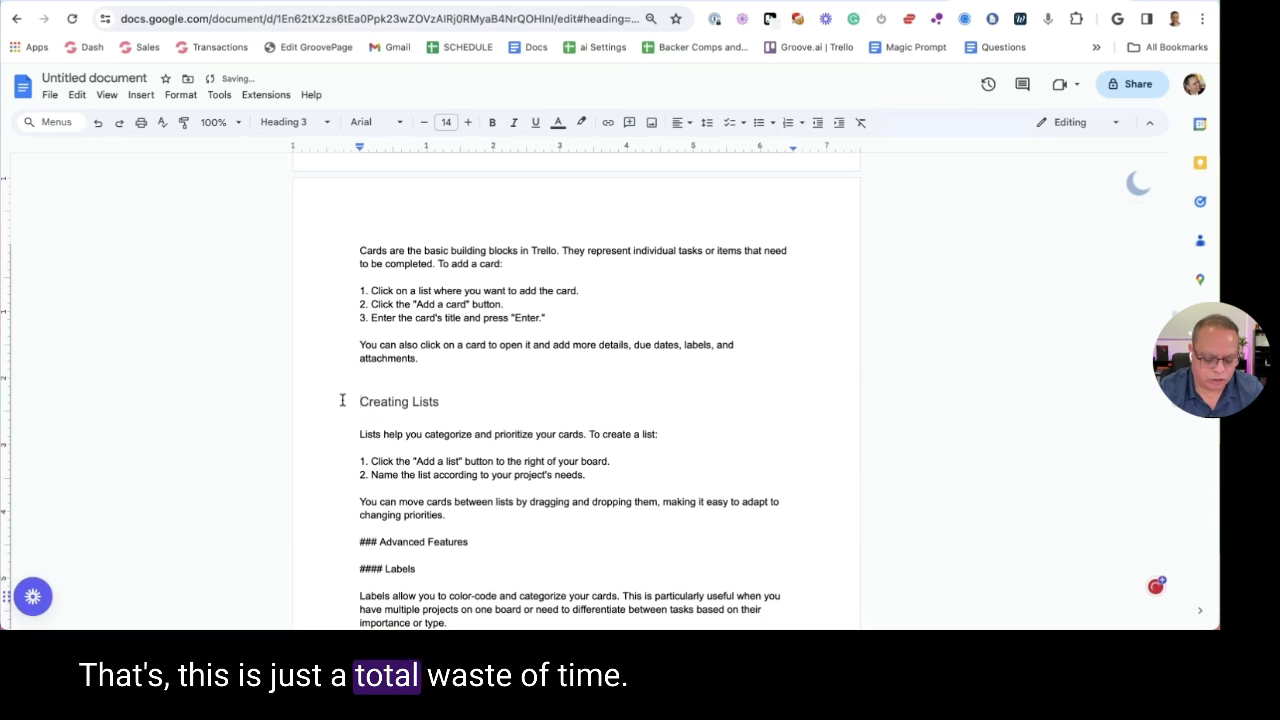
key("ctrl+z")
key("ctrl+z")
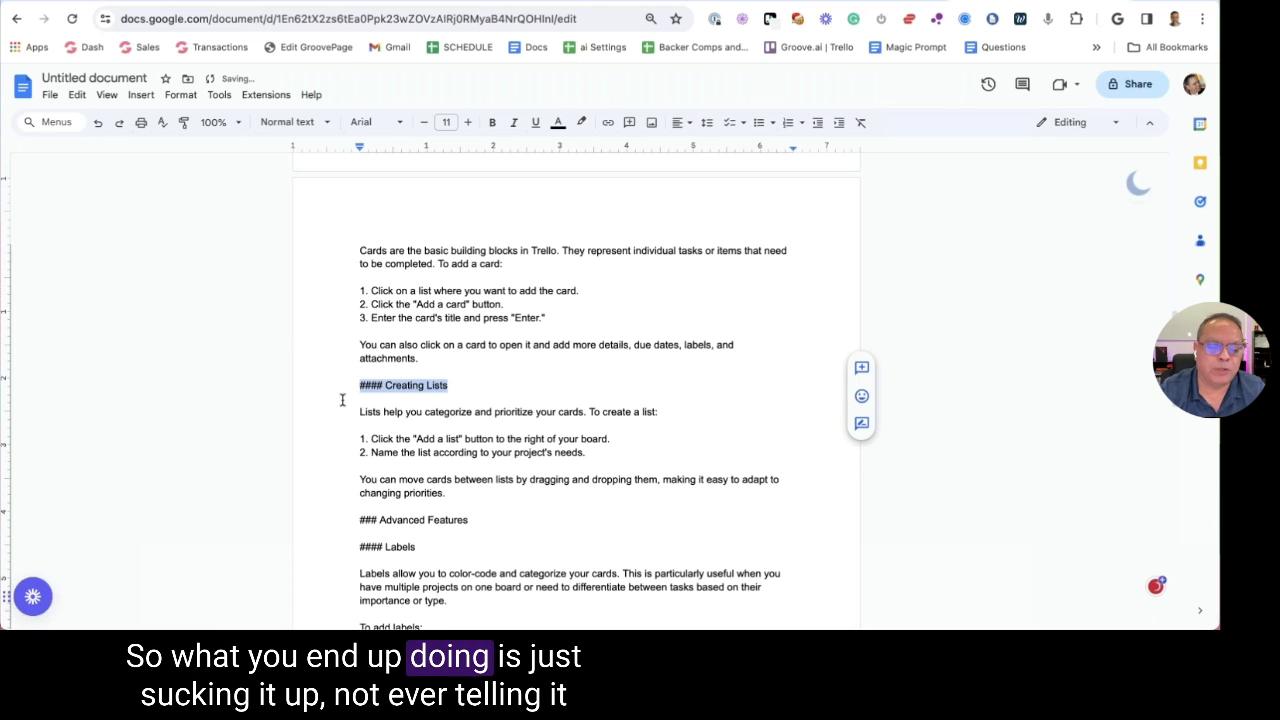
left_click(358, 359)
Delete the '#### ' prefix before 'Creating Lists', leaving it as normal text
left_click_drag(387, 388, 320, 383)
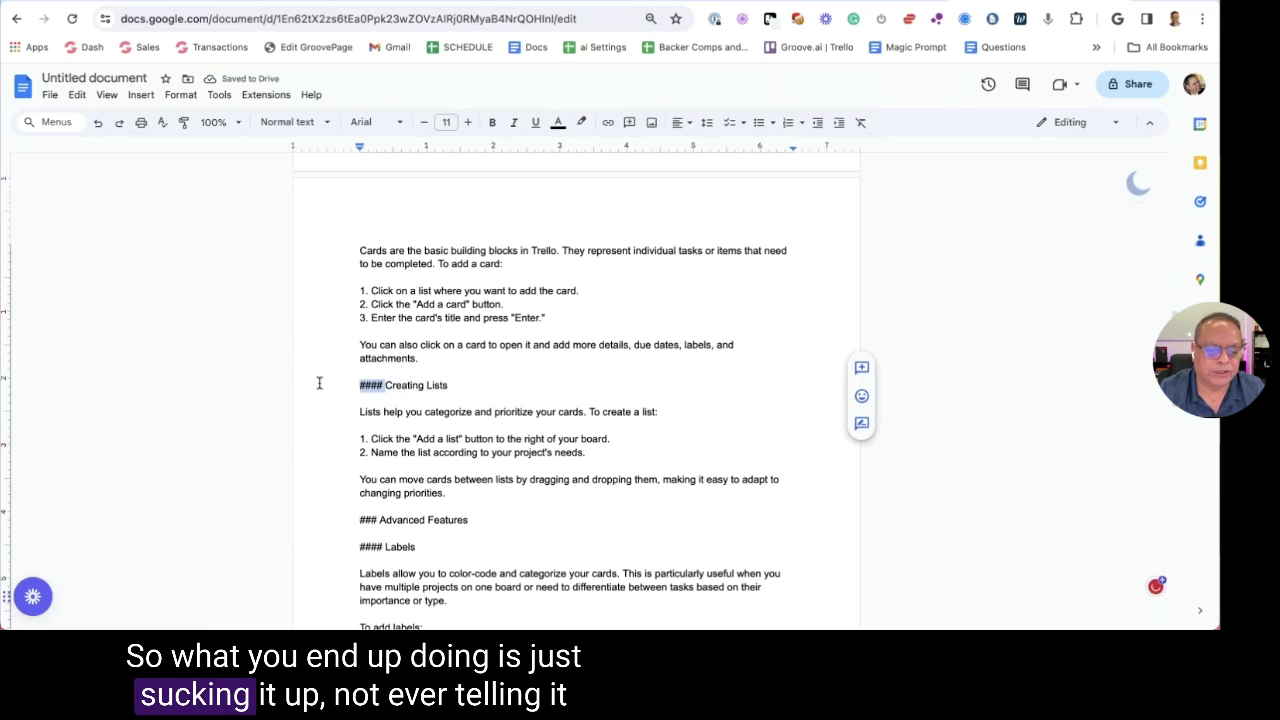
key("BackSpace")
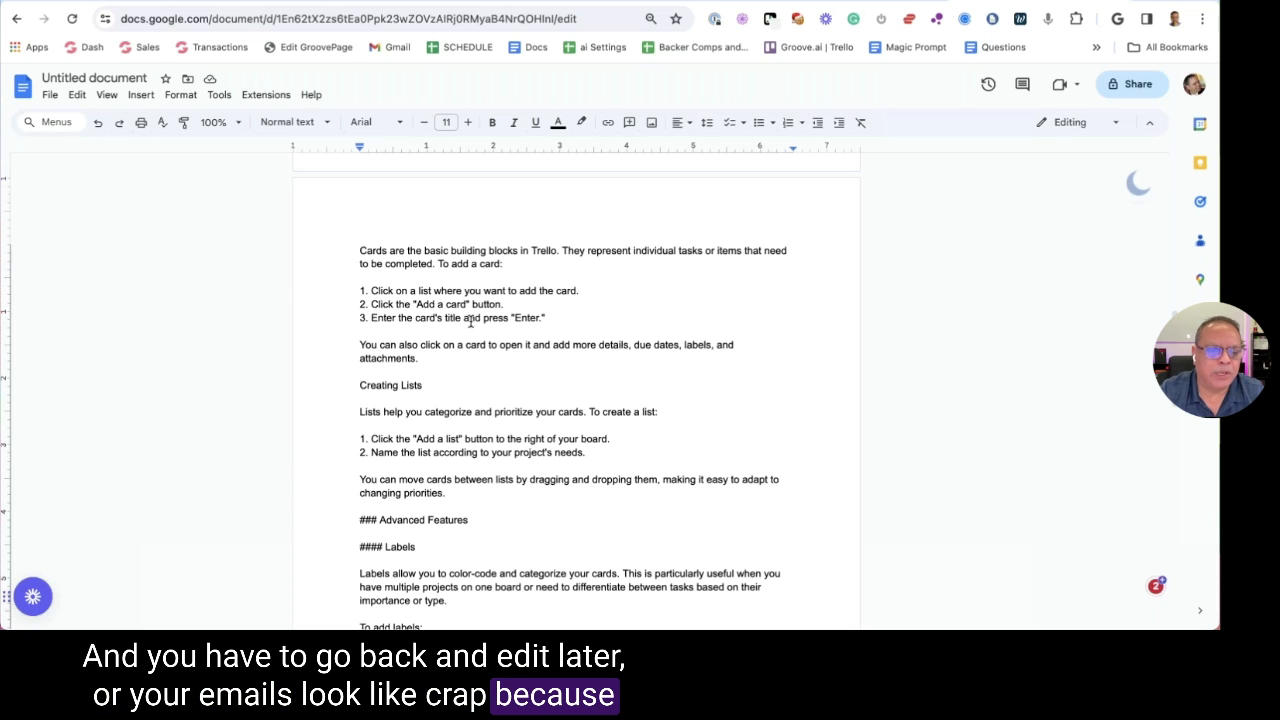
scroll(470, 321, "down", 1)
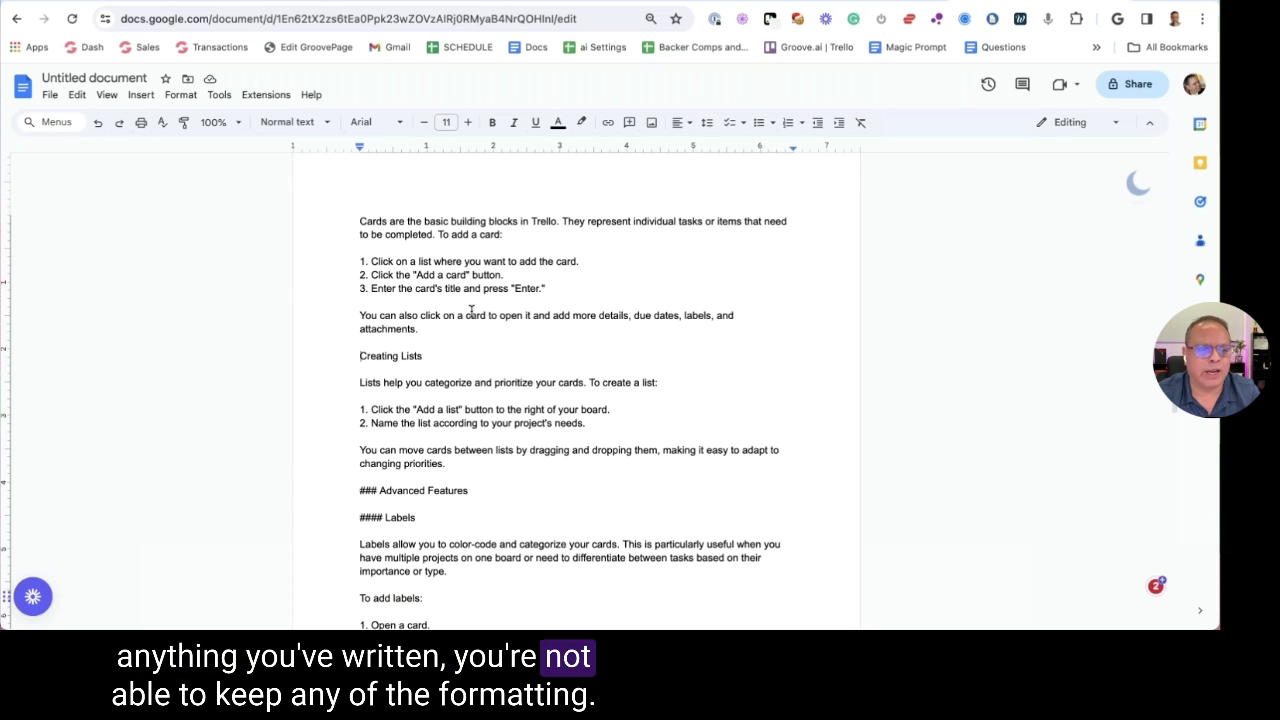
scroll(440, 275, "down", 3)
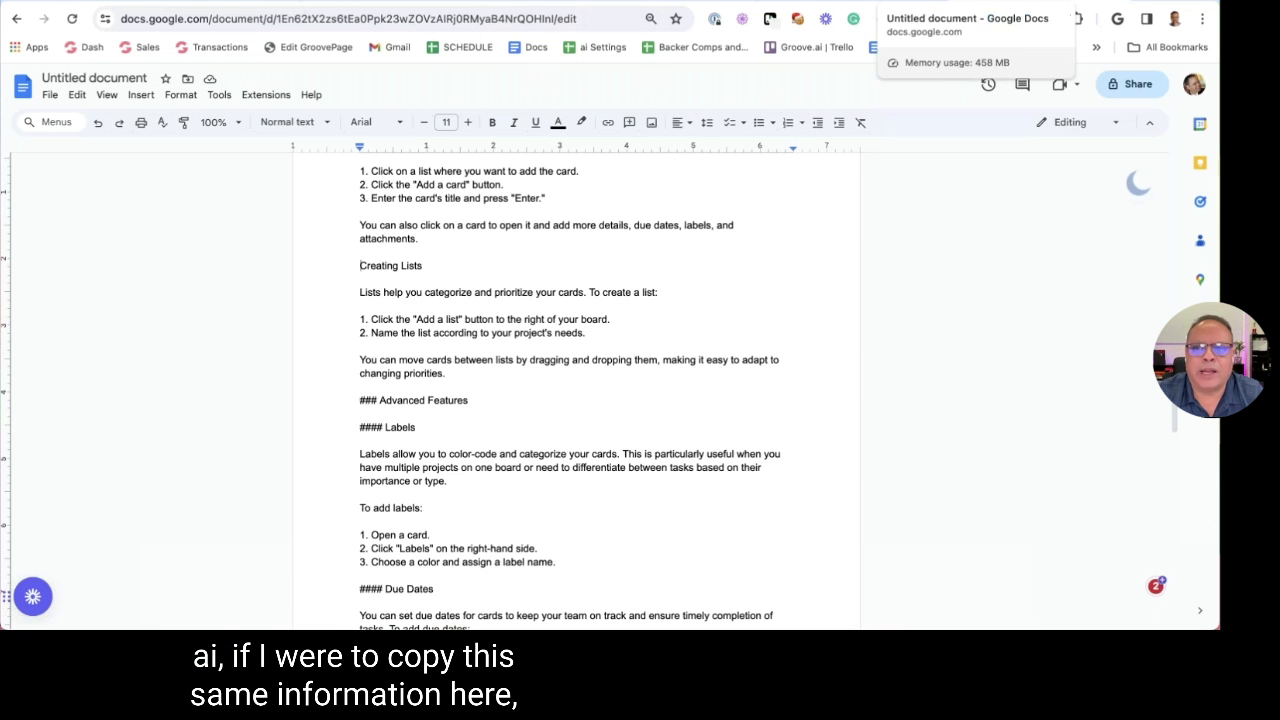
left_click(790, 1)
Select the Trello reply from its title 'A Comprehensive Guide to Trello' downward
scroll(595, 475, "down", 5)
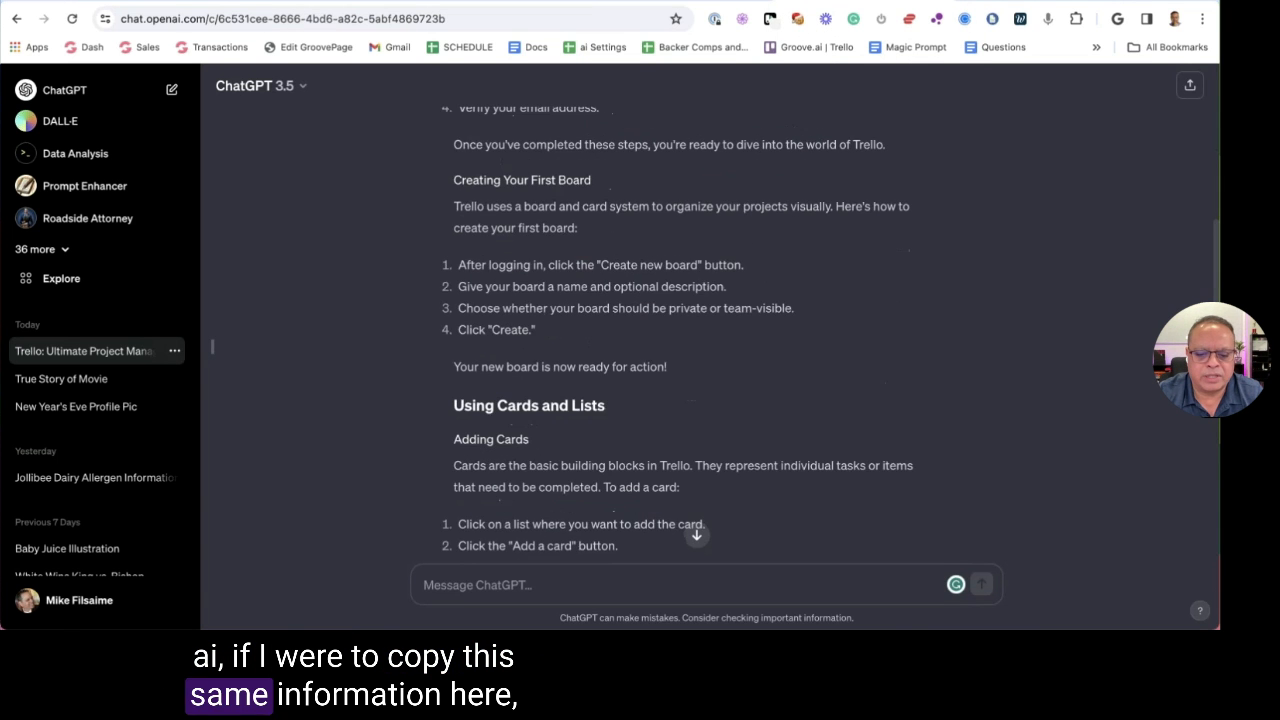
scroll(720, 500, "down", 10)
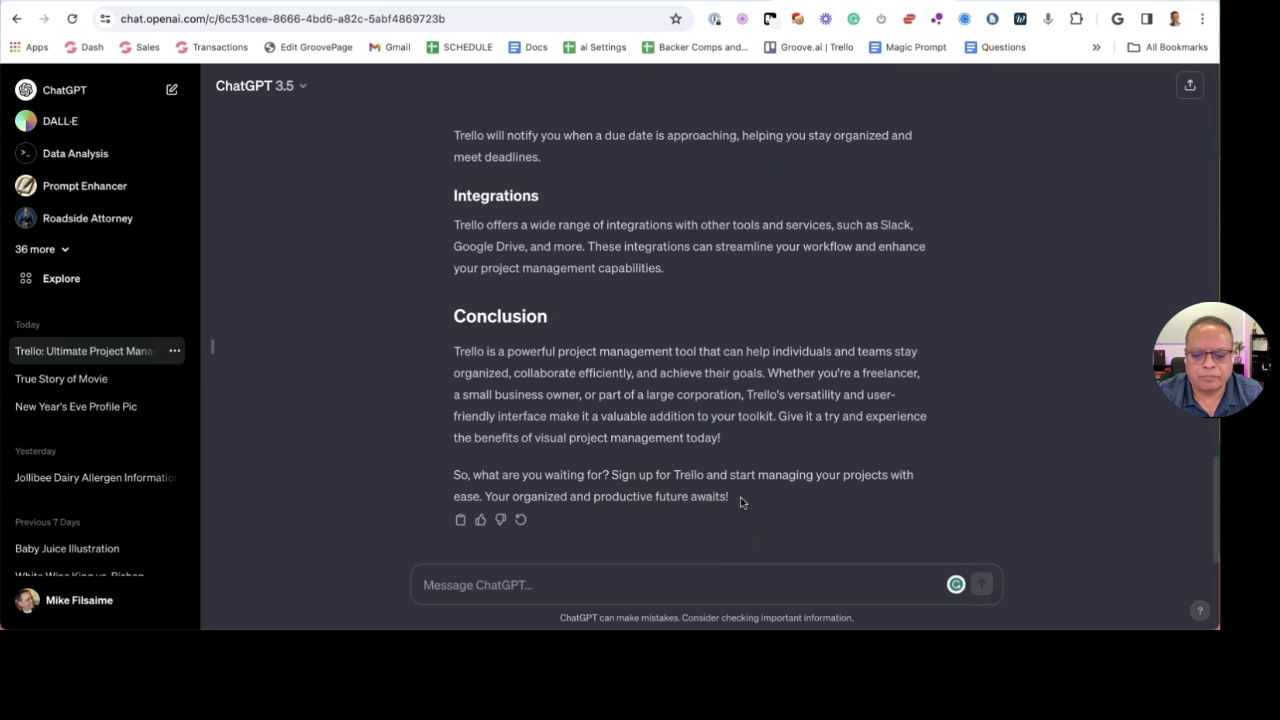
scroll(700, 480, "up", 15)
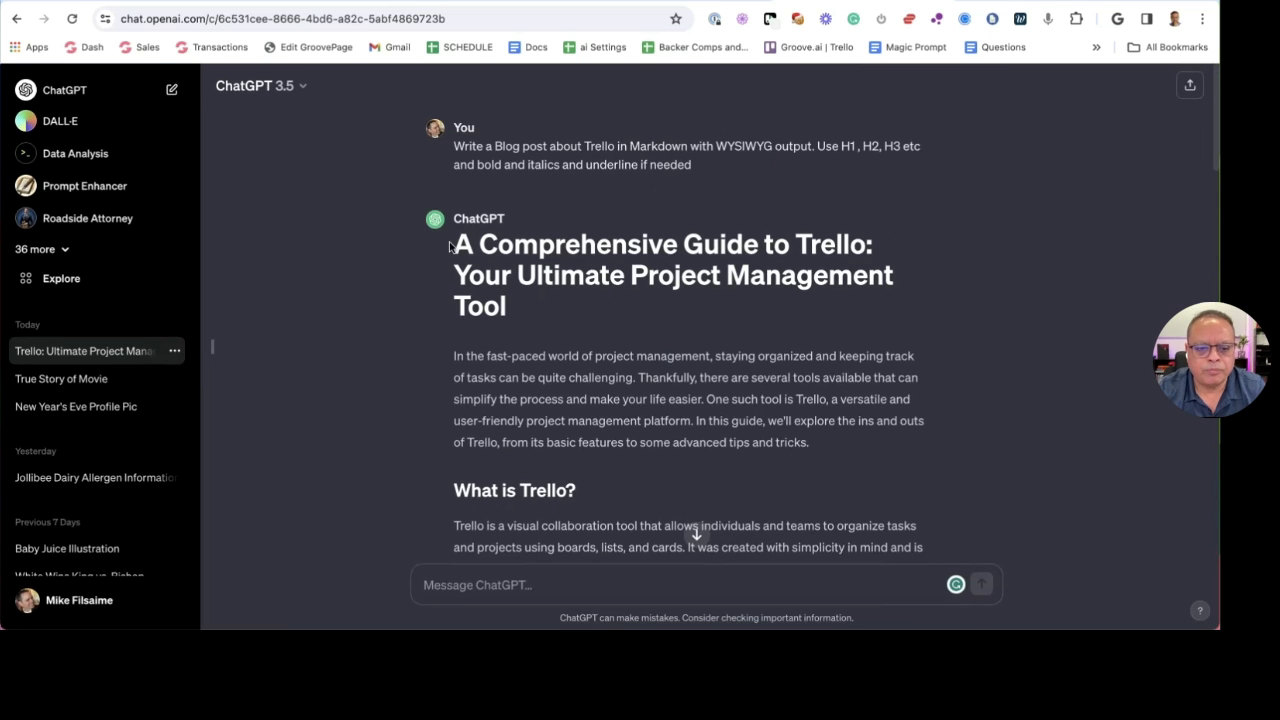
left_click(454, 244, "shift")
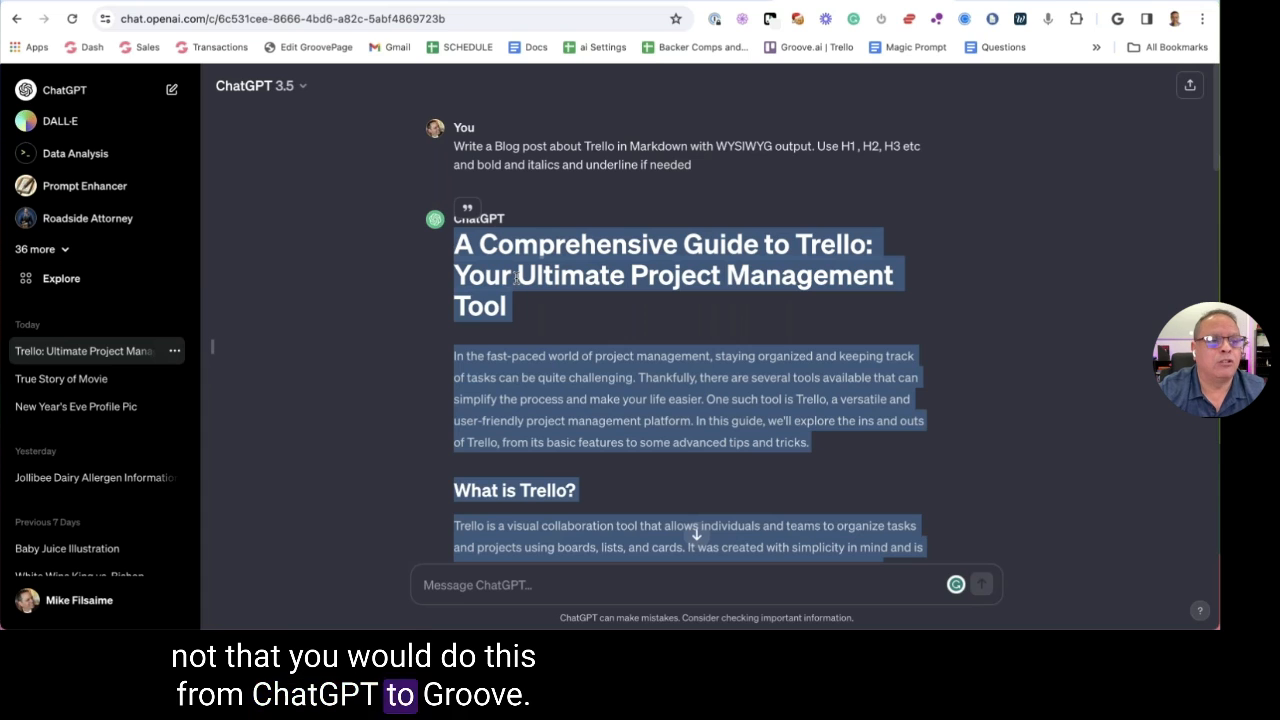
Replace the welcome heading in the Groove.ai document with the pasted, fully formatted Trello blog post
left_click(163, 4)
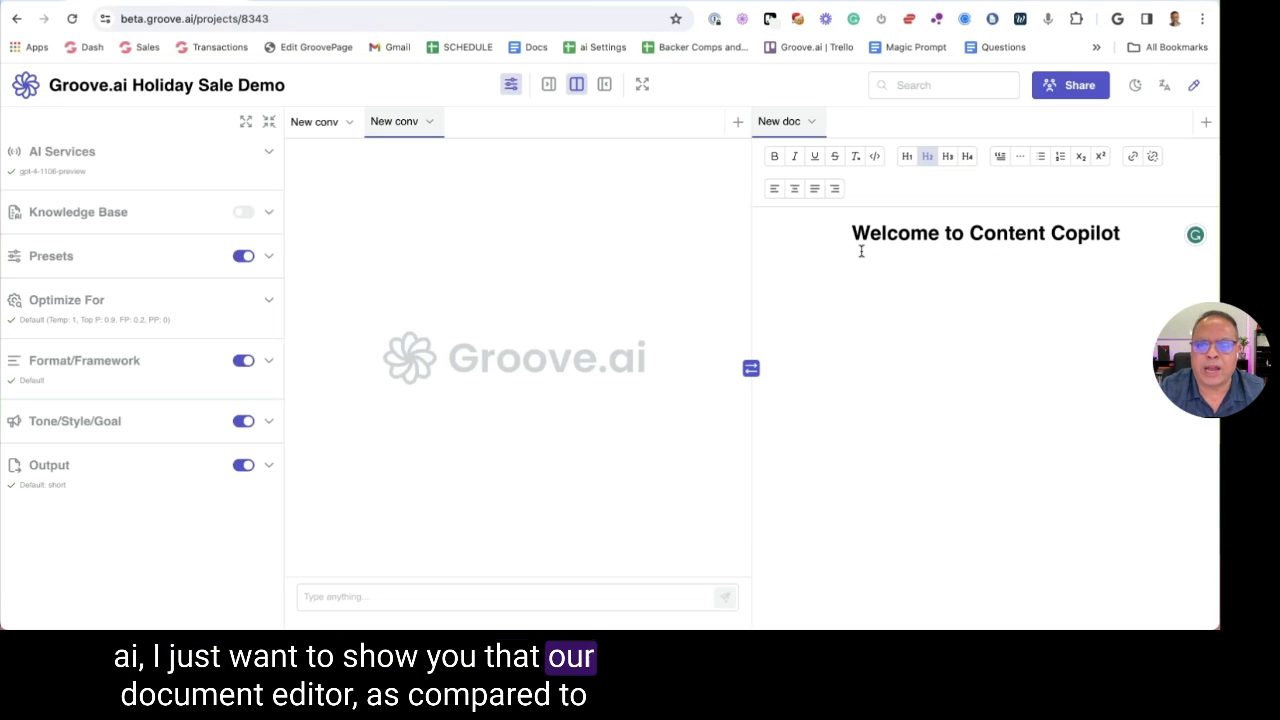
key("super+a")
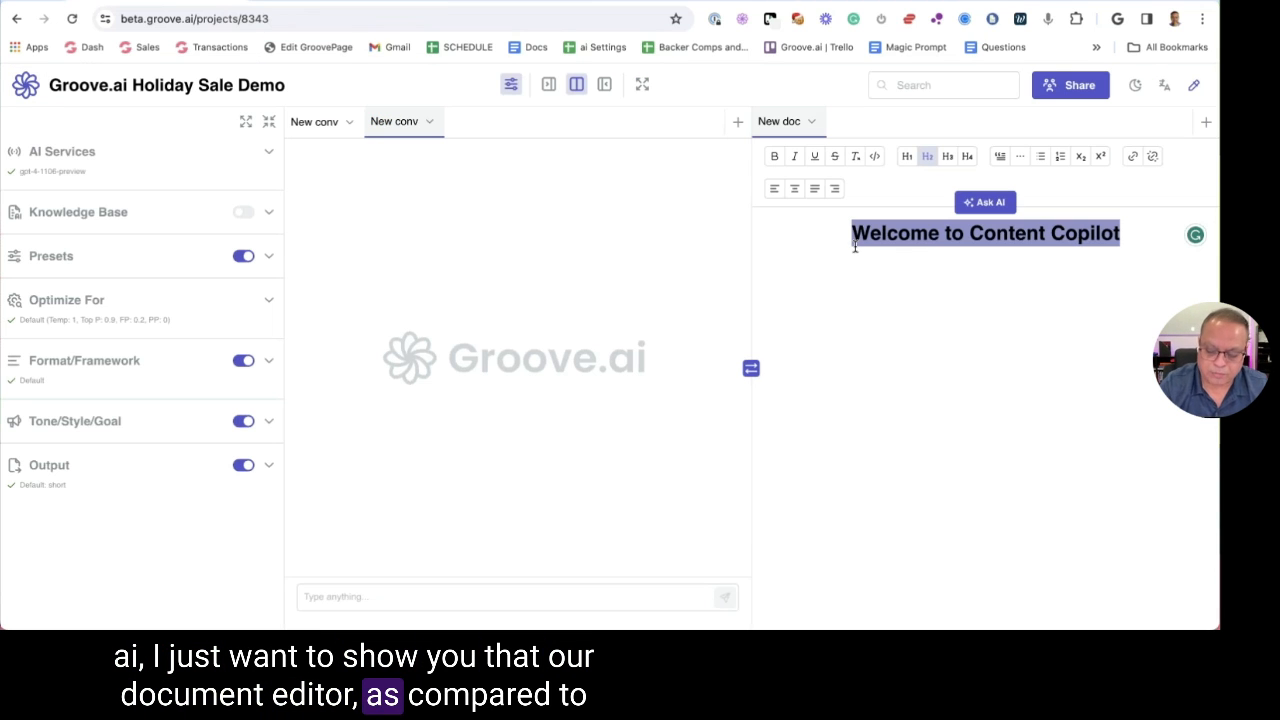
key("BackSpace")
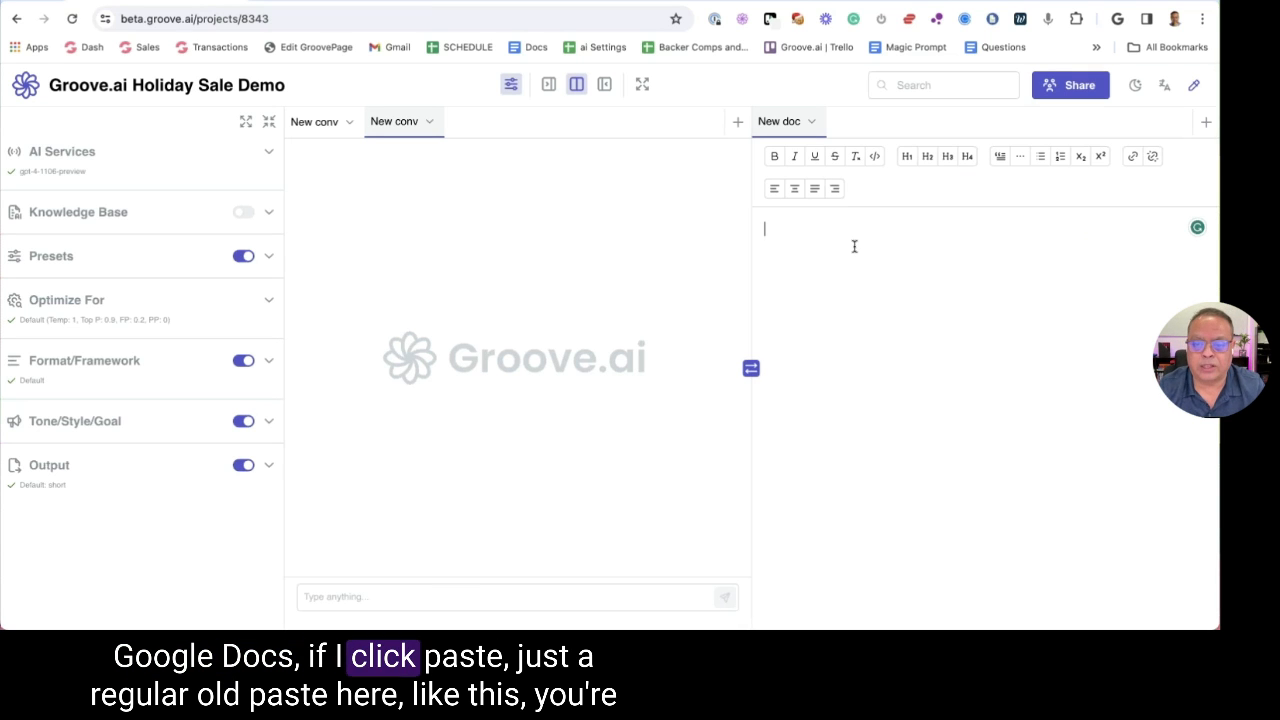
right_click(809, 237)
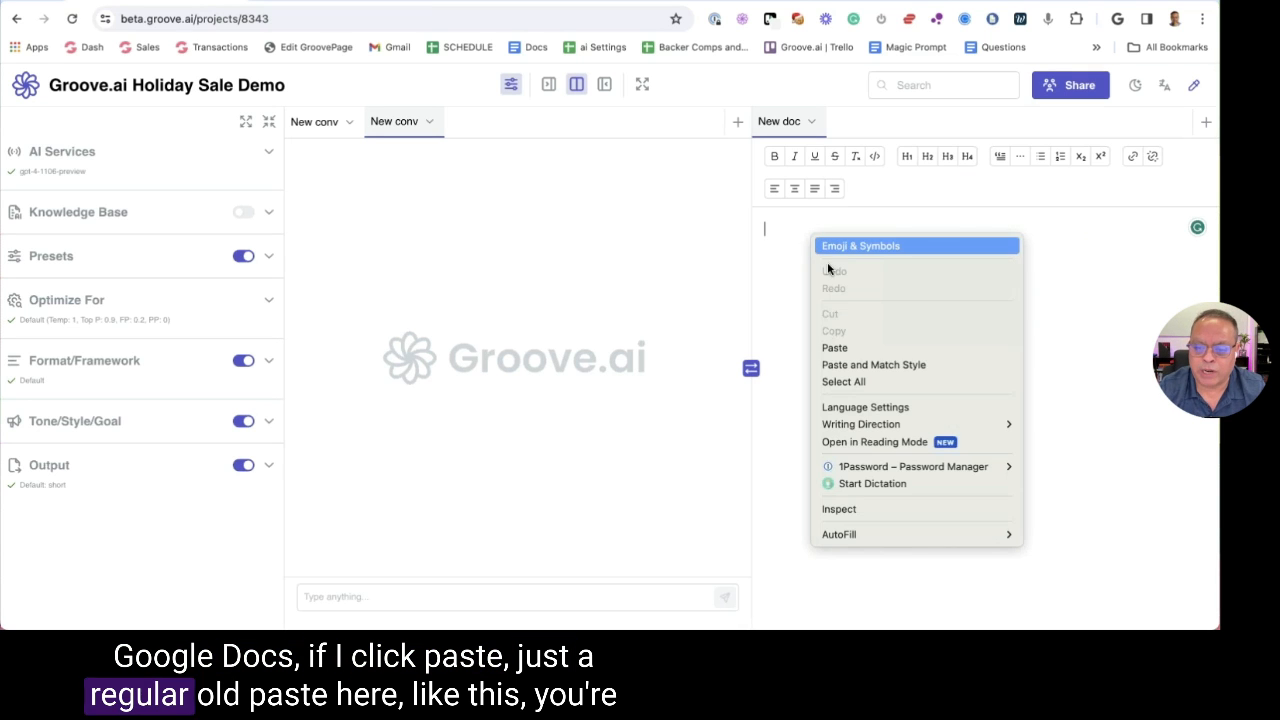
left_click(829, 348)
scroll(910, 284, "up", 3)
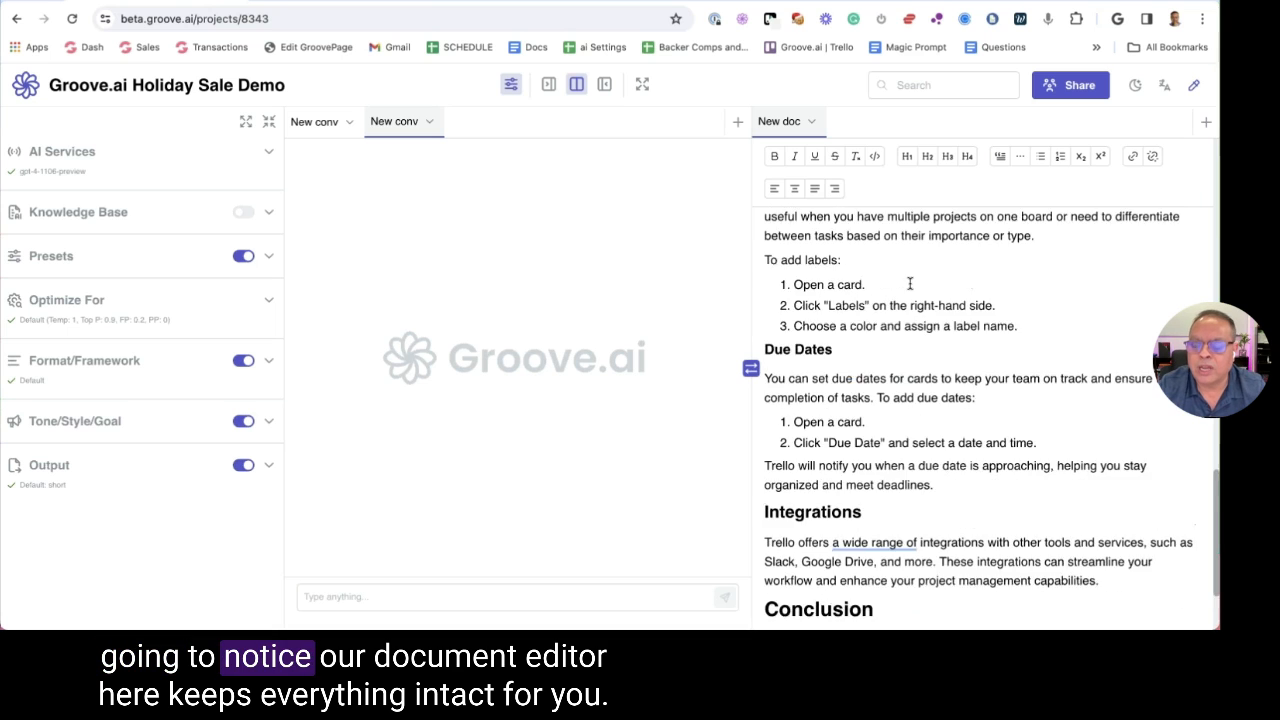
scroll(910, 284, "up", 15)
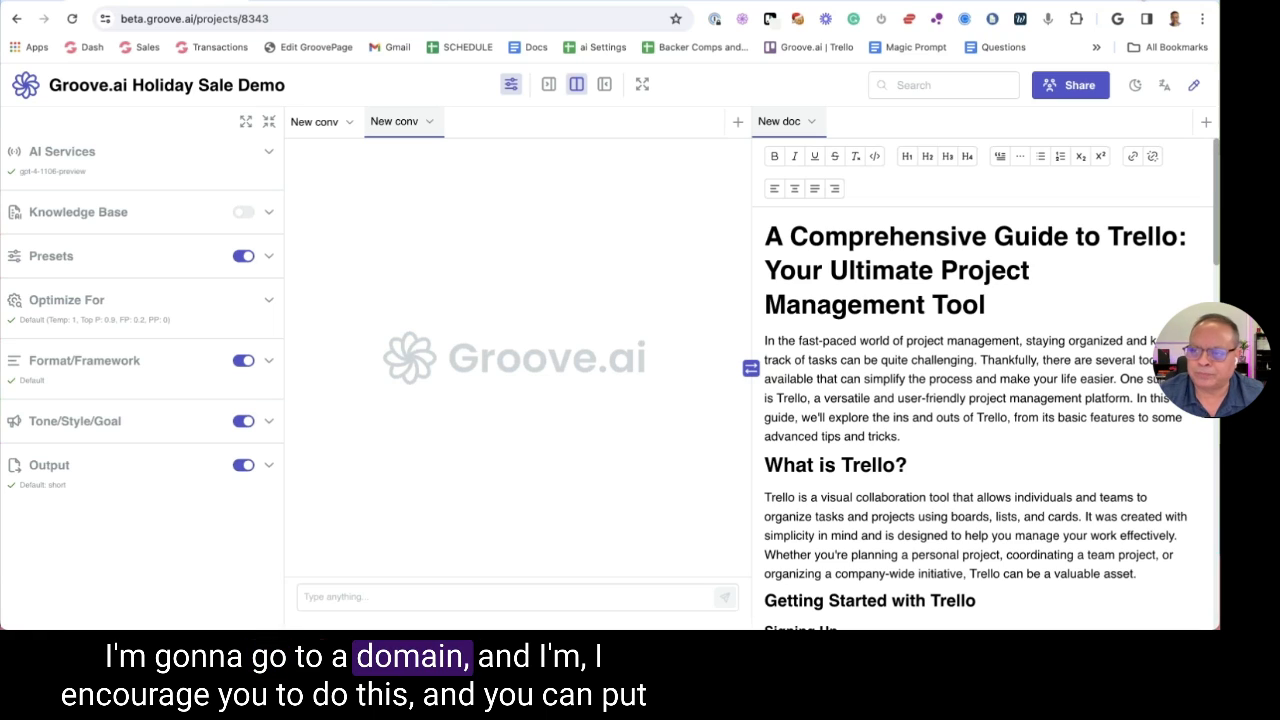
Open a new blank Chrome tab showing the Google start page
key("ctrl+t")
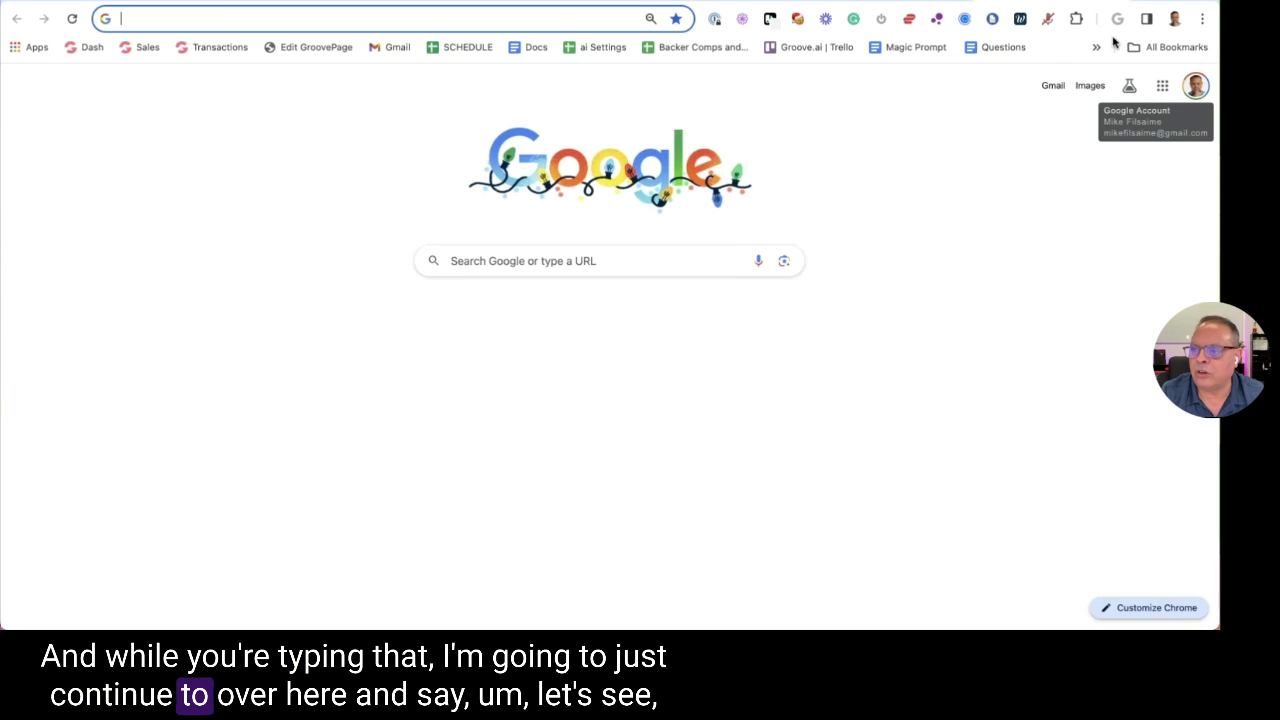
Close the blank tab and return to the ChatGPT conversation with the Trello blog post
key("ctrl+w")
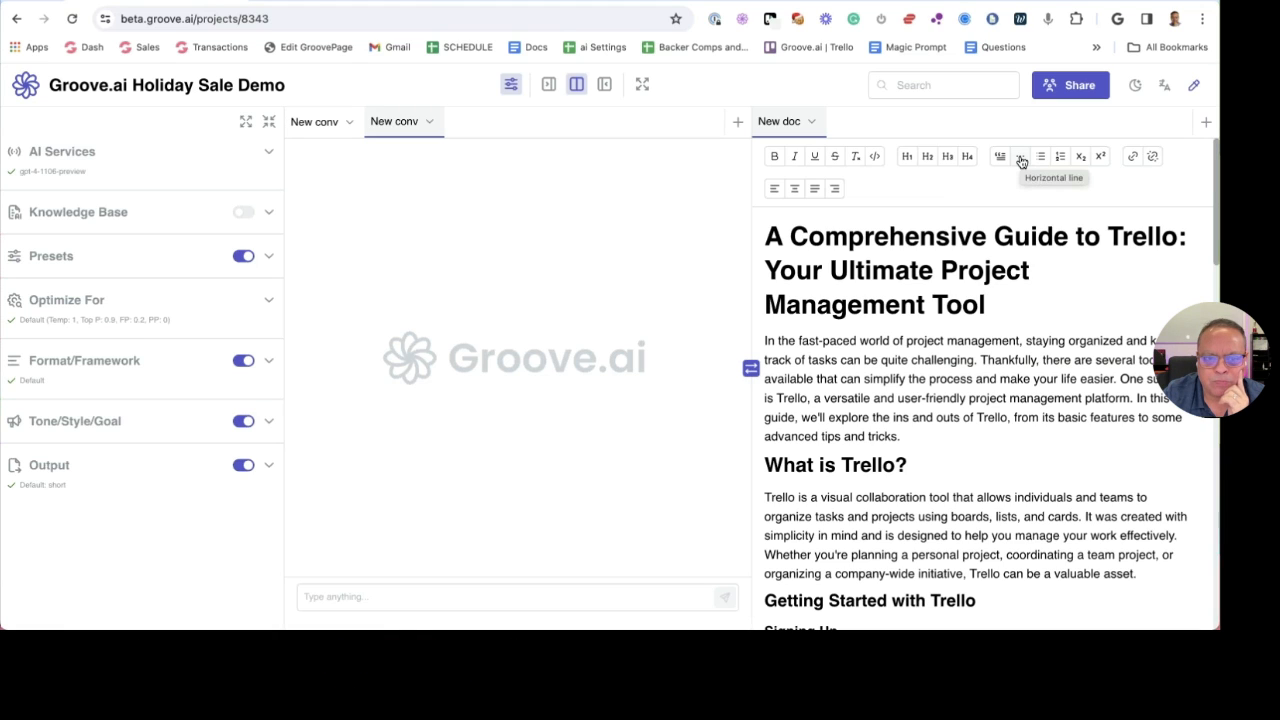
left_click(900, 4)
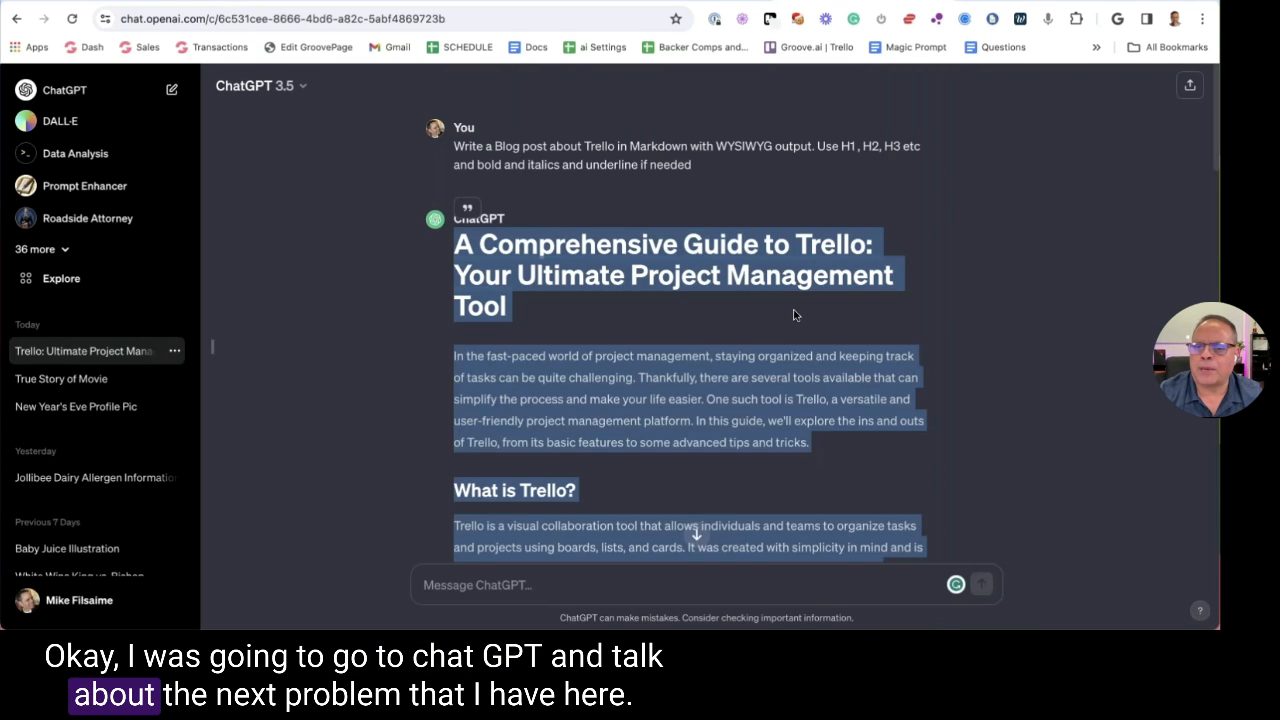
left_click(793, 315)
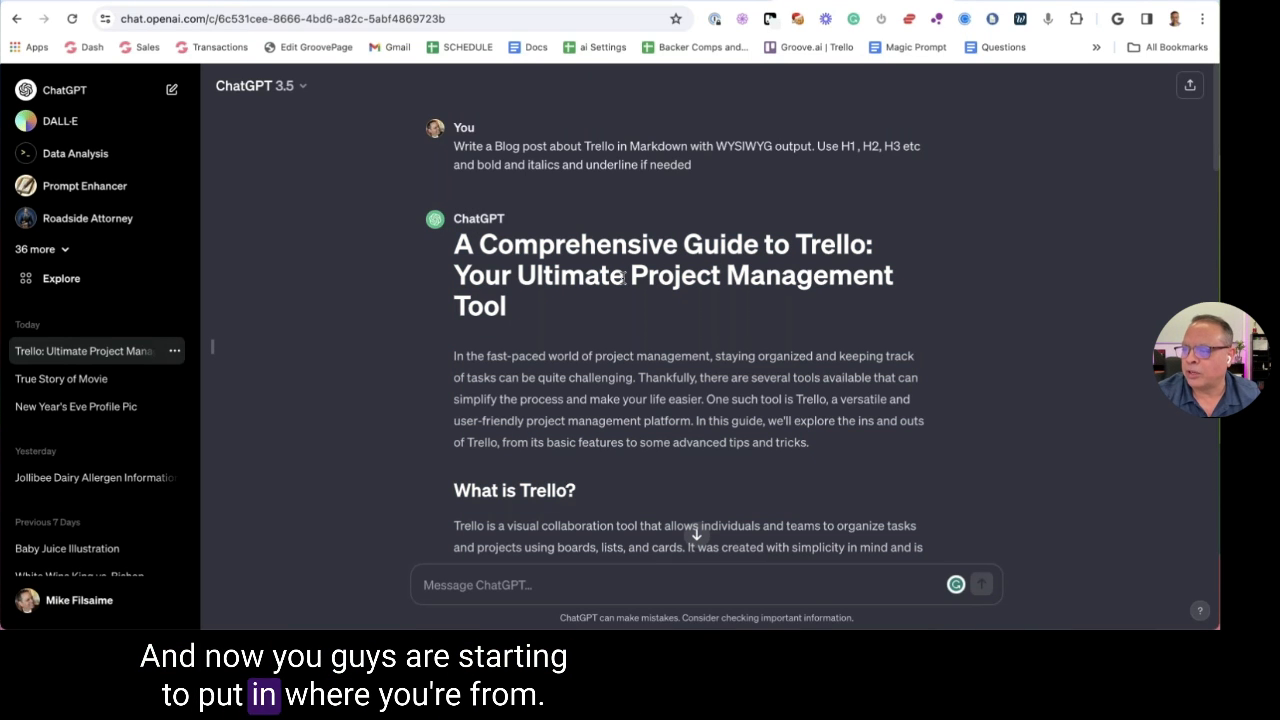
scroll(622, 277, "down", 3)
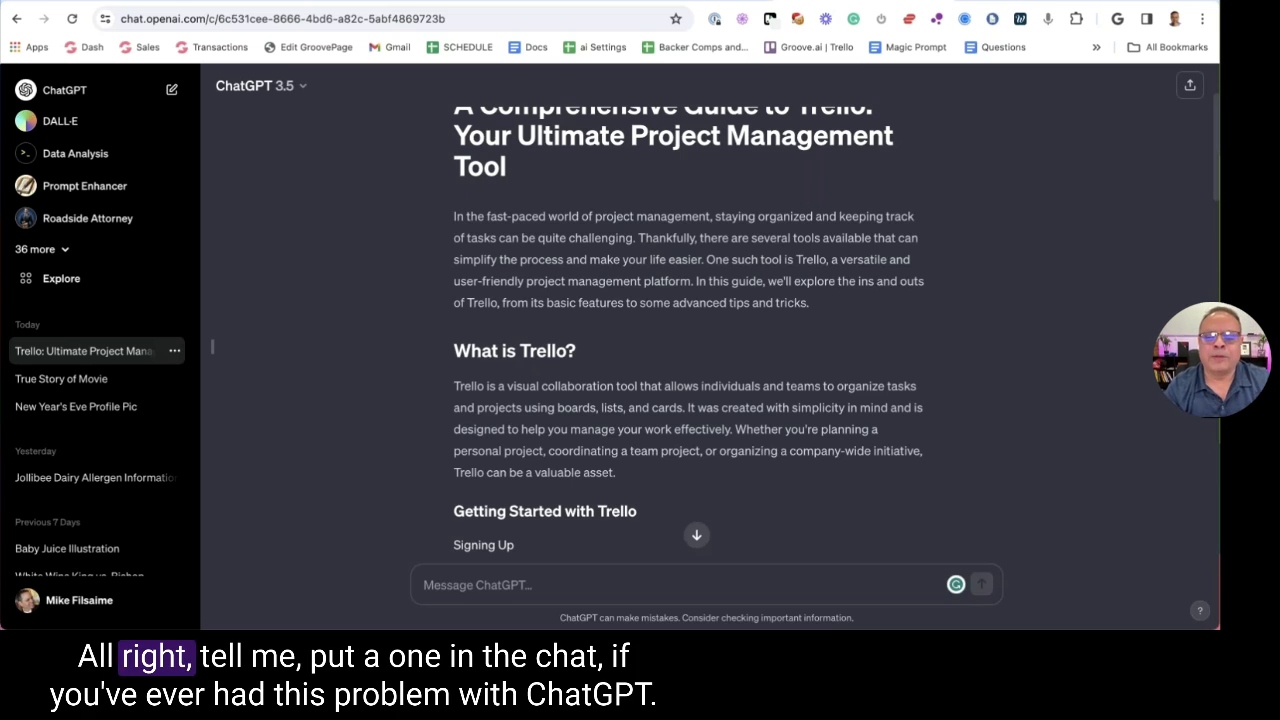
scroll(572, 362, "up", 3)
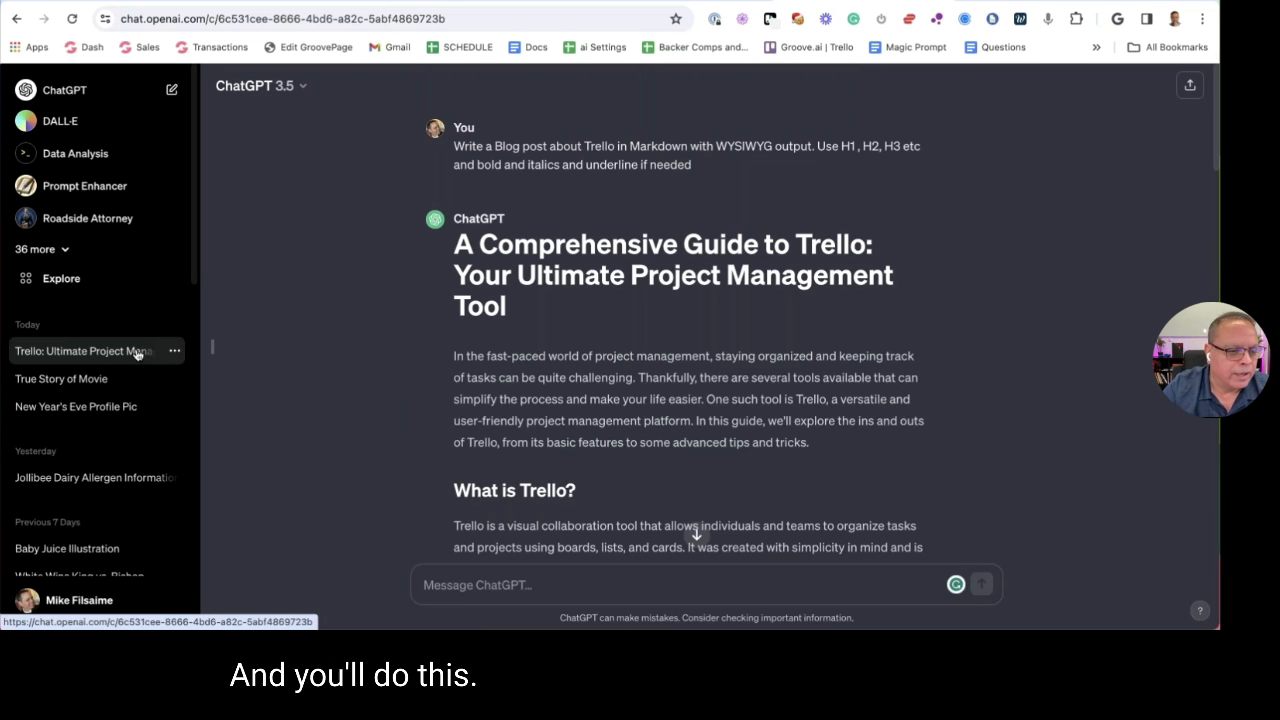
Scroll the ChatGPT chat history and open the Create VSL Outline chat
scroll(137, 350, "down", 5)
scroll(137, 338, "down", 5)
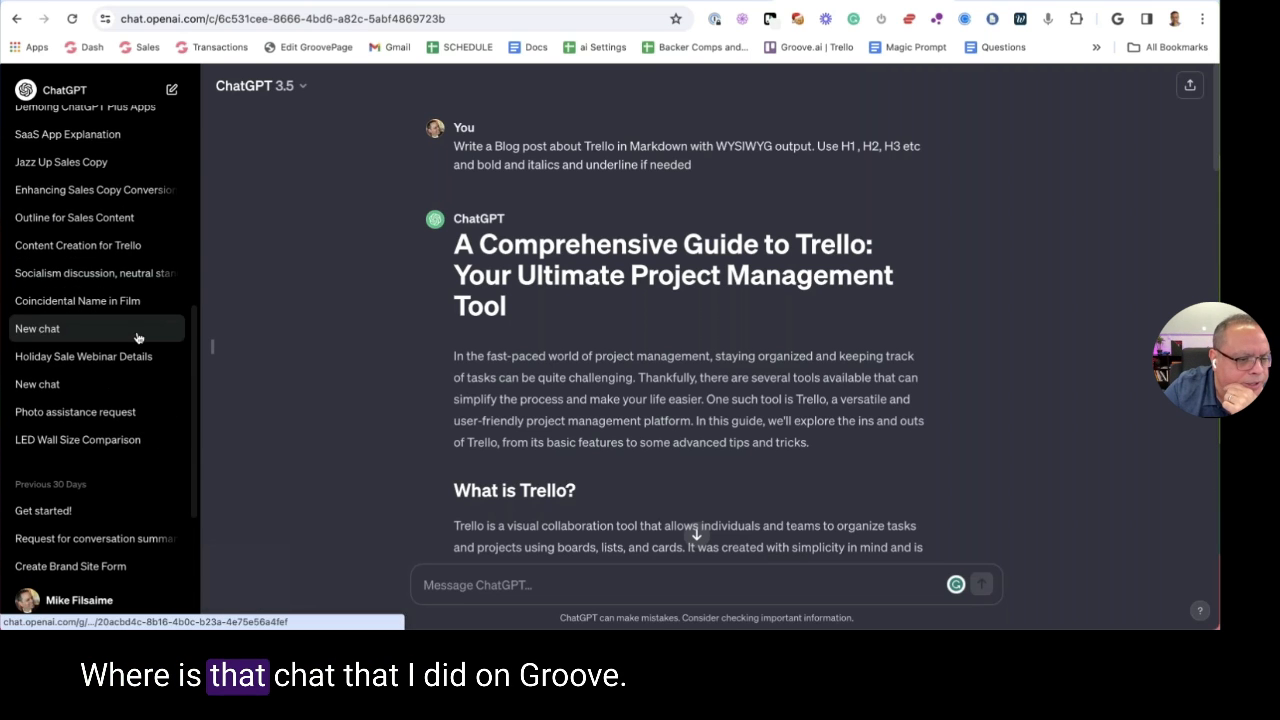
scroll(137, 360, "down", 10)
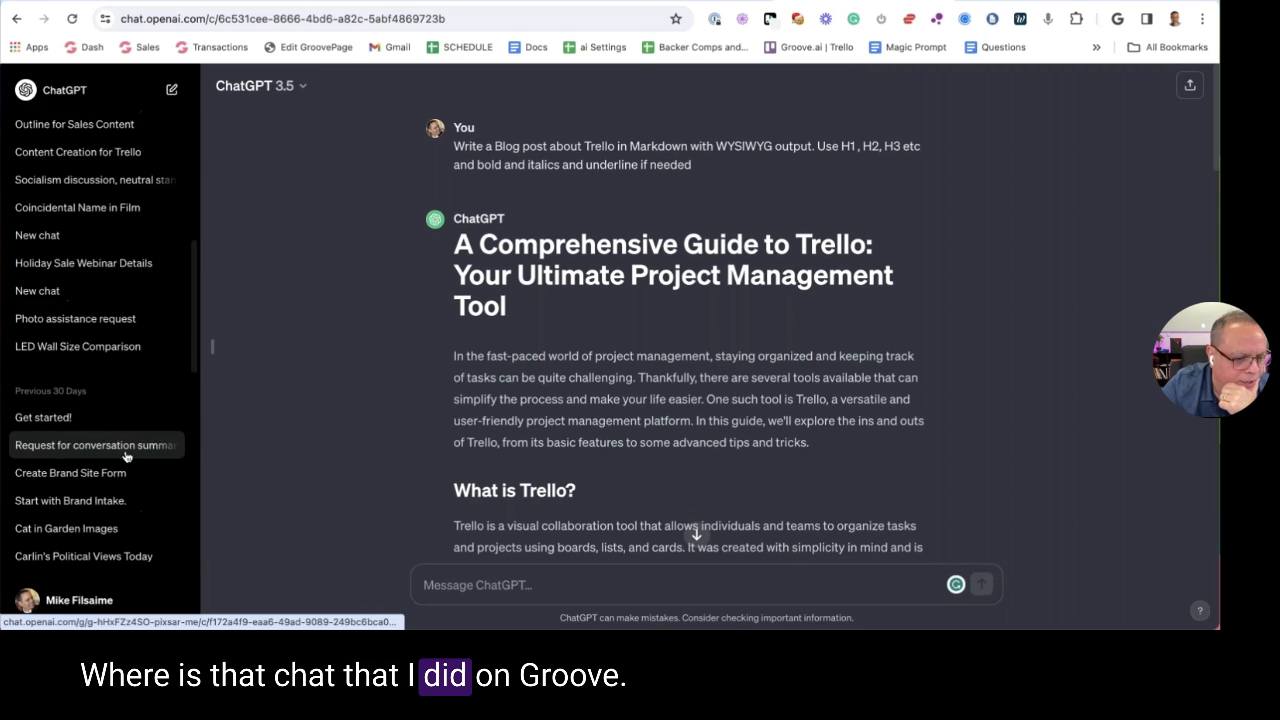
scroll(137, 388, "down", 5)
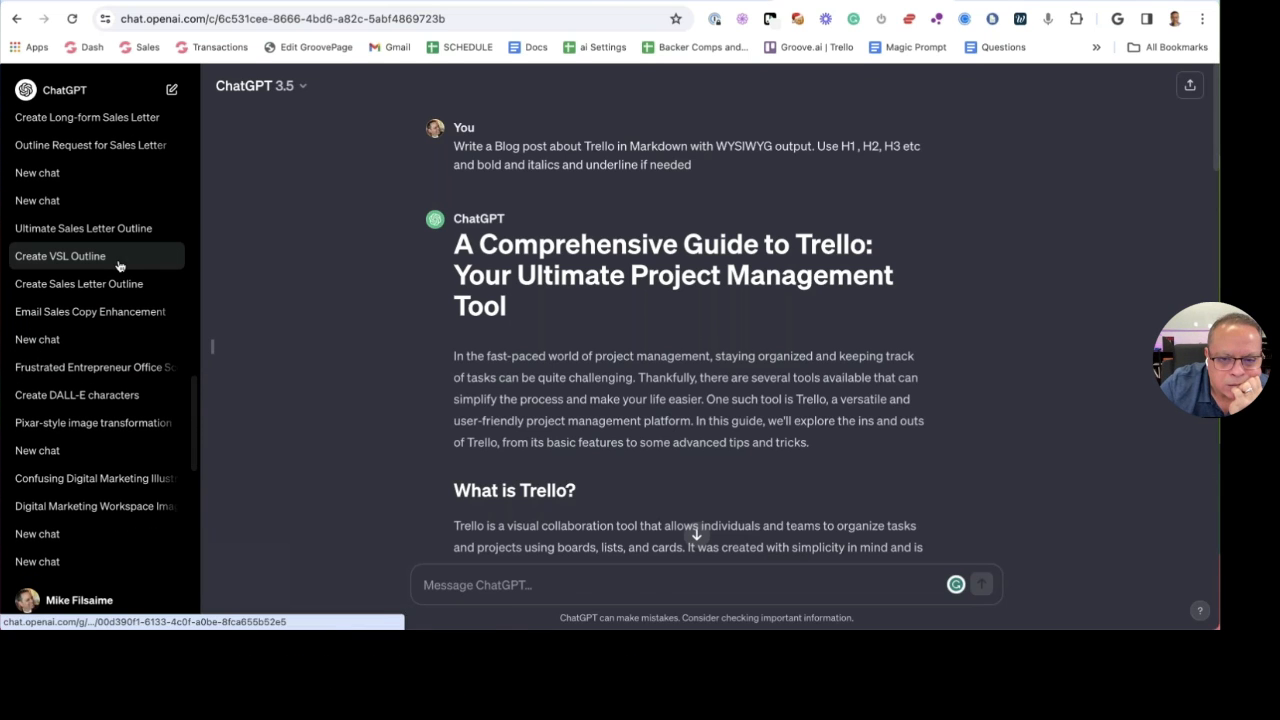
left_click(118, 266)
Keep scrolling through the long ChatGPT chat history
scroll(120, 278, "down", 4)
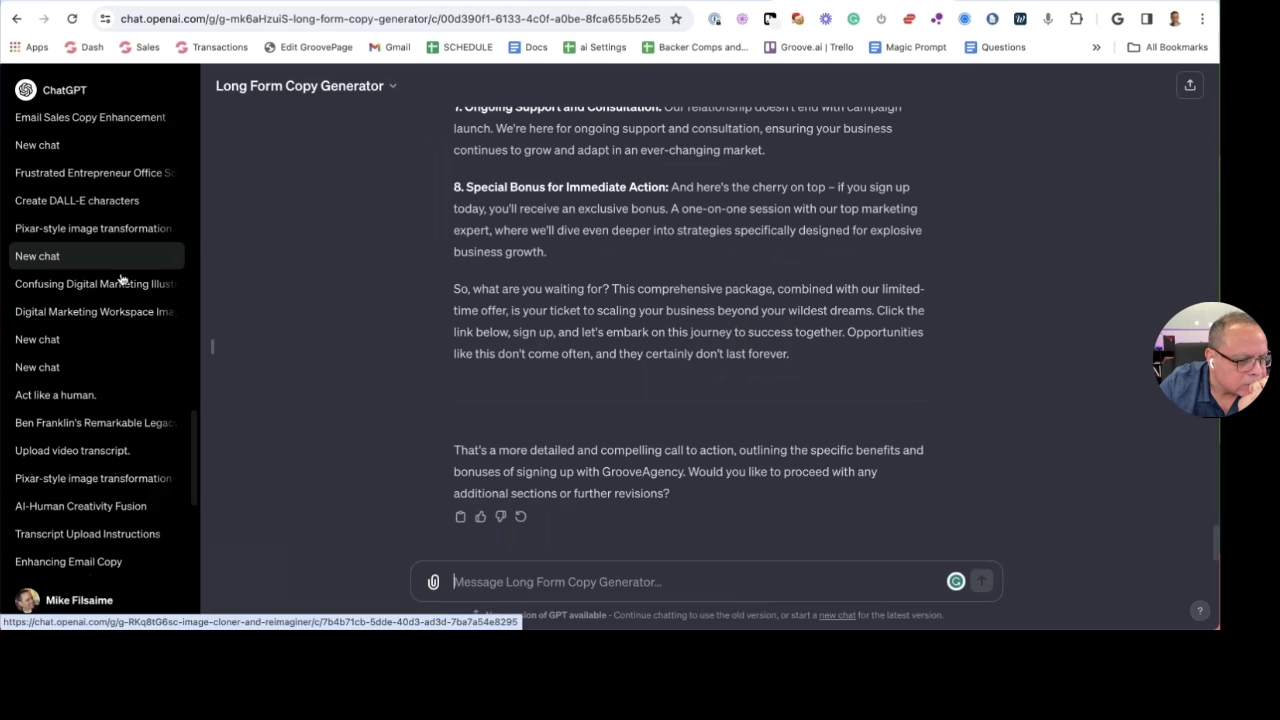
scroll(122, 290, "down", 10)
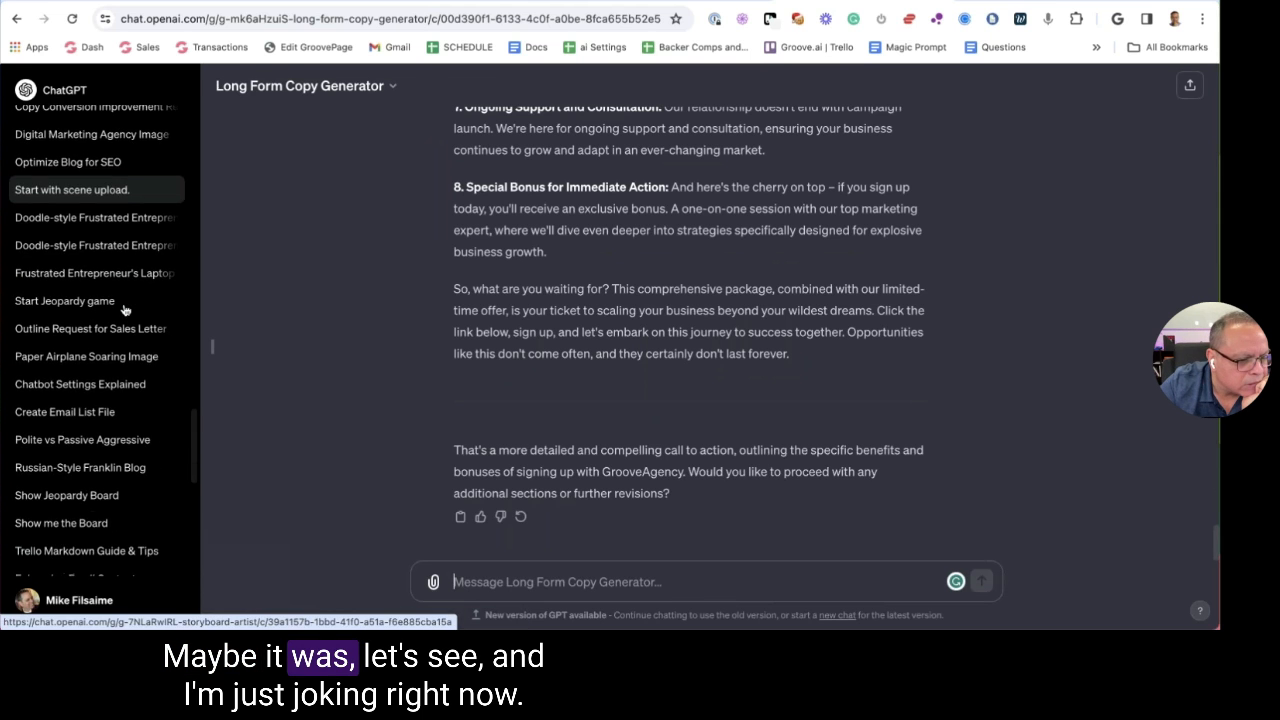
scroll(124, 310, "down", 5)
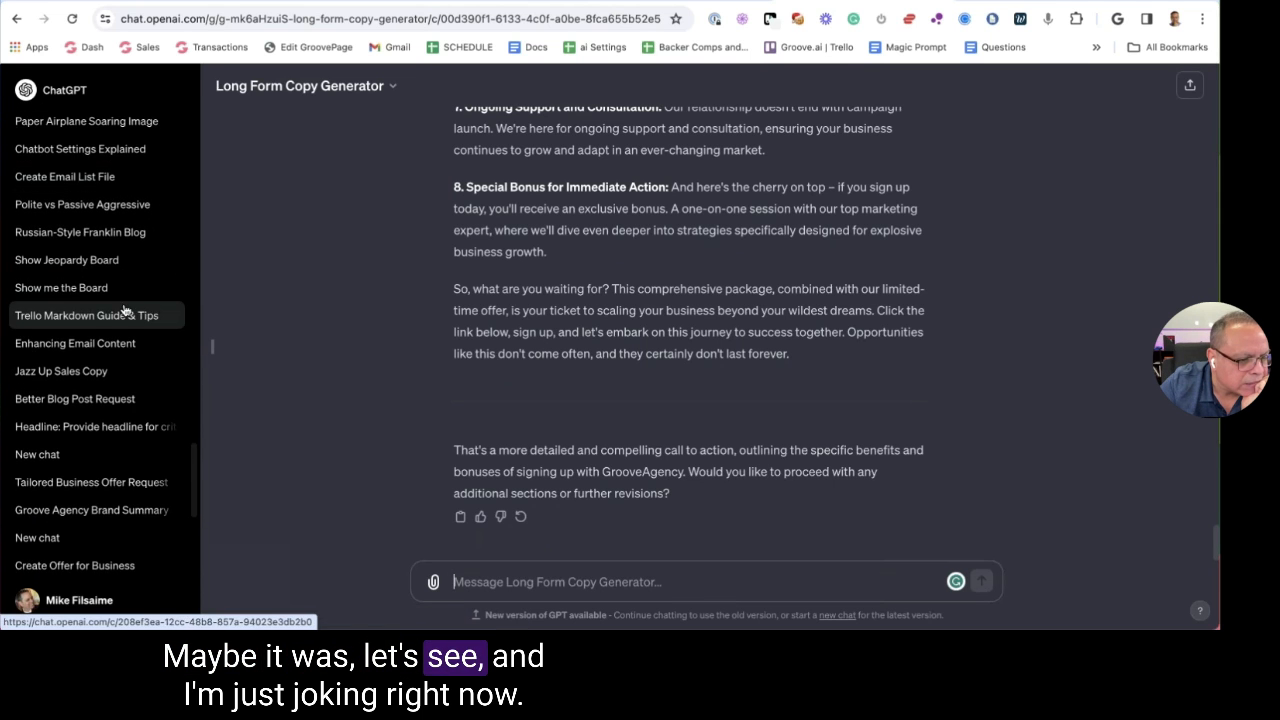
scroll(124, 310, "down", 3)
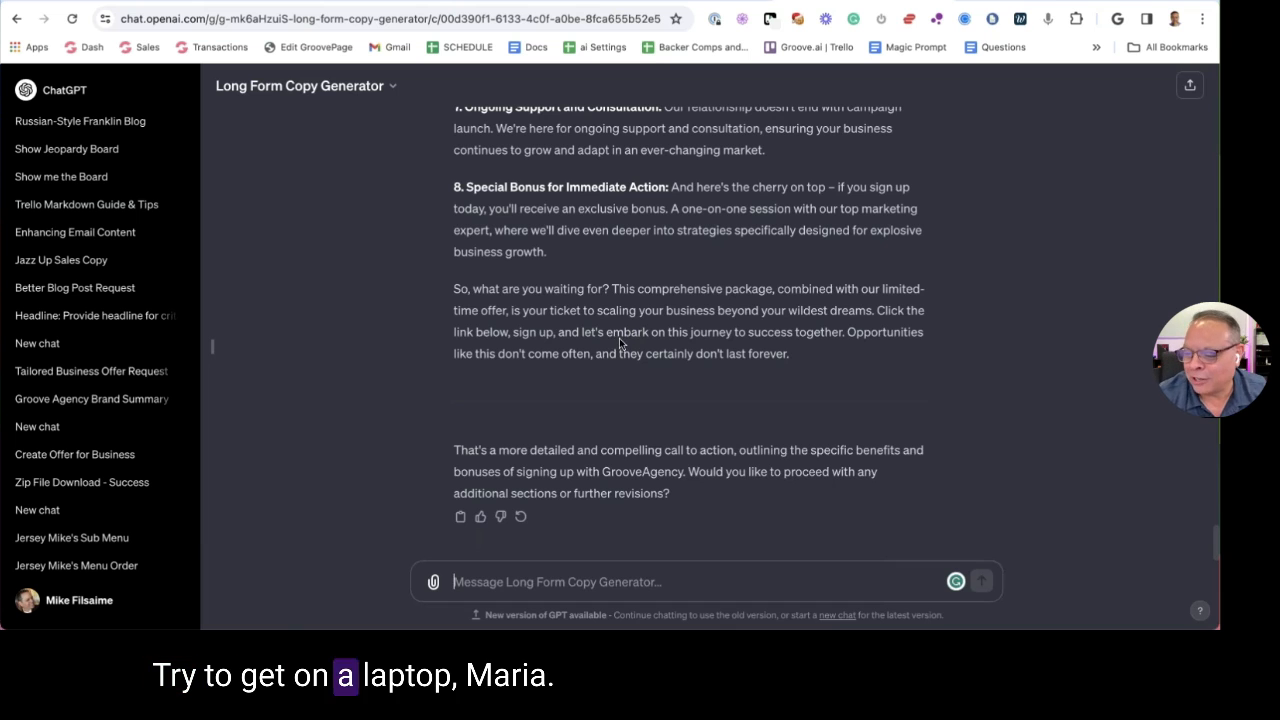
scroll(112, 418, "down", 1)
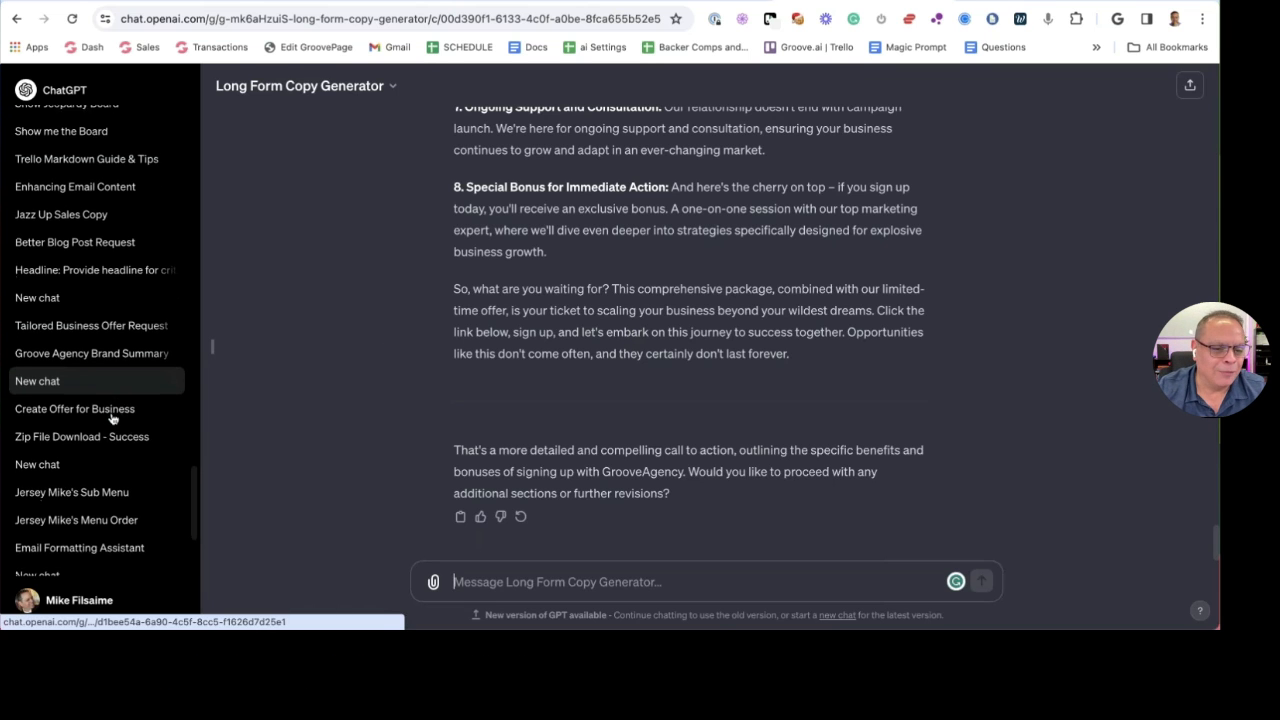
scroll(112, 418, "down", 1)
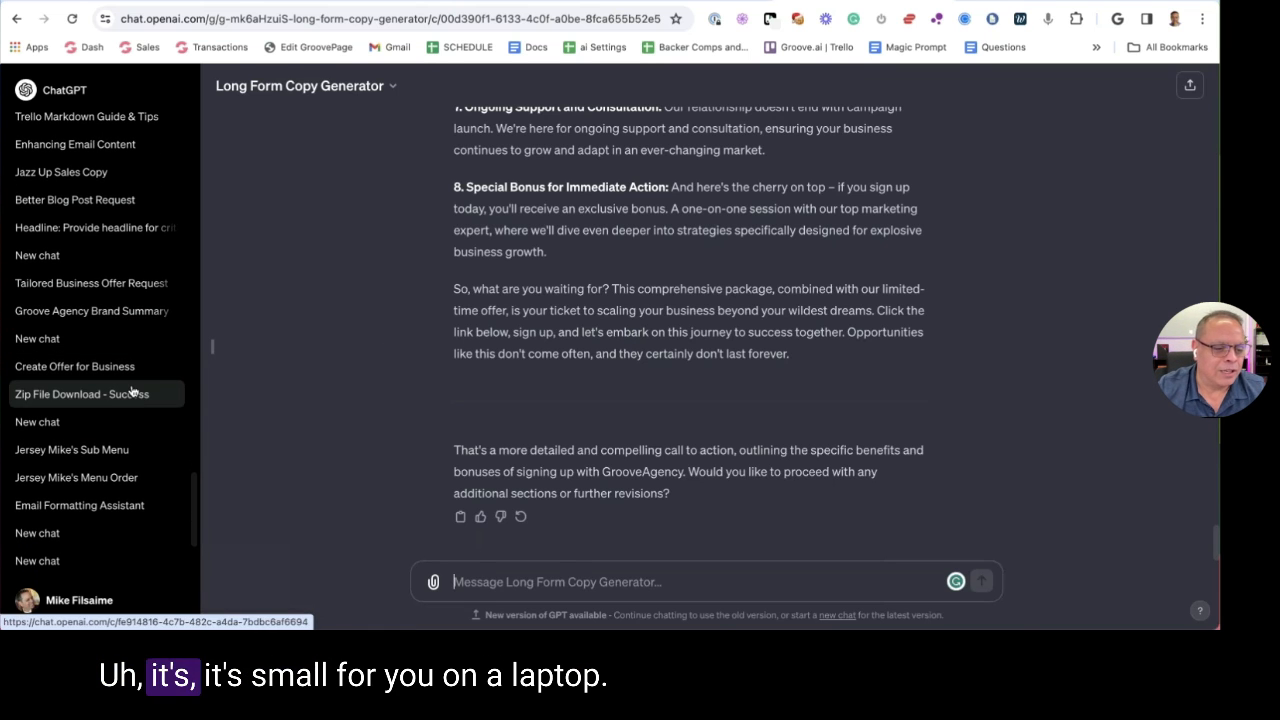
scroll(134, 386, "down", 1)
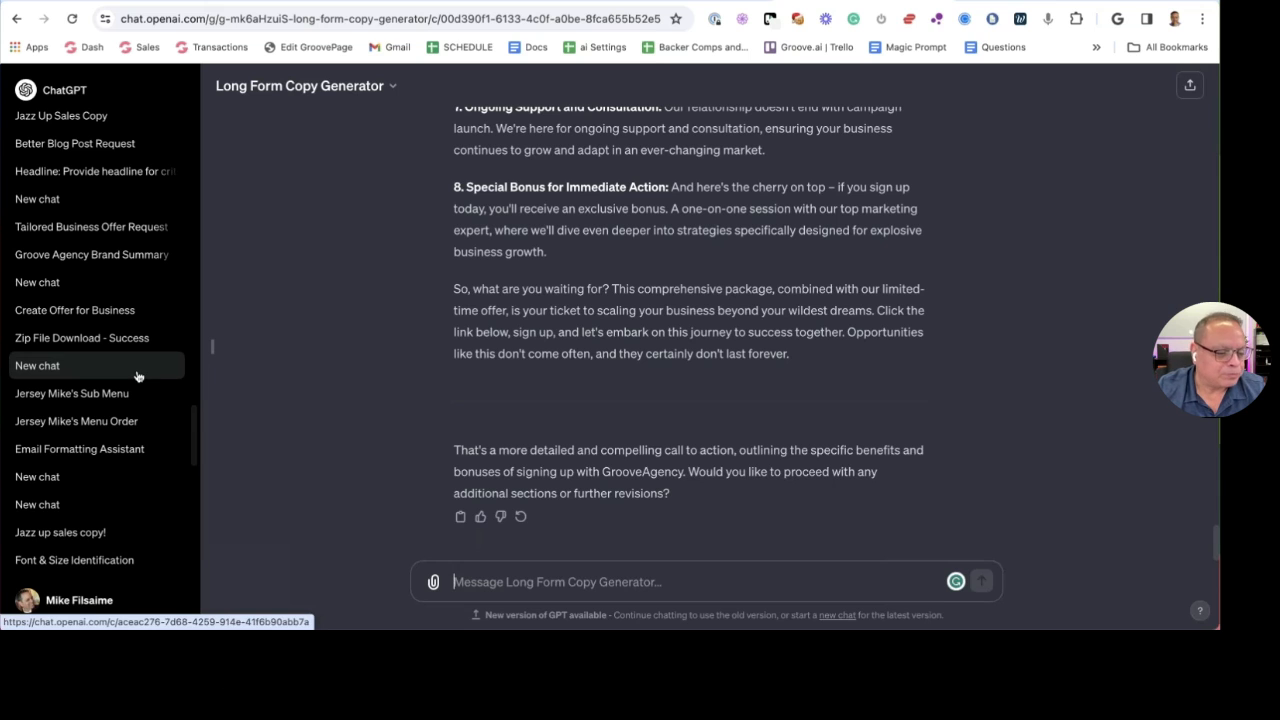
scroll(138, 376, "down", 1)
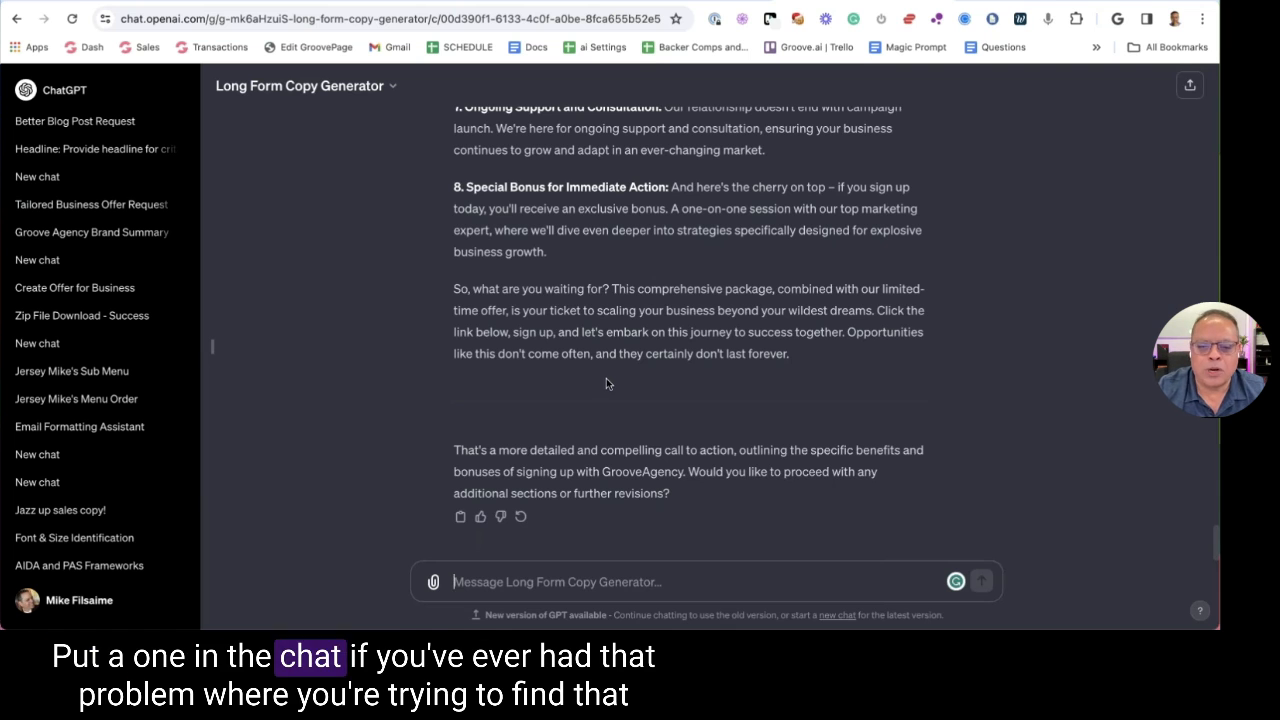
scroll(107, 330, "down", 2)
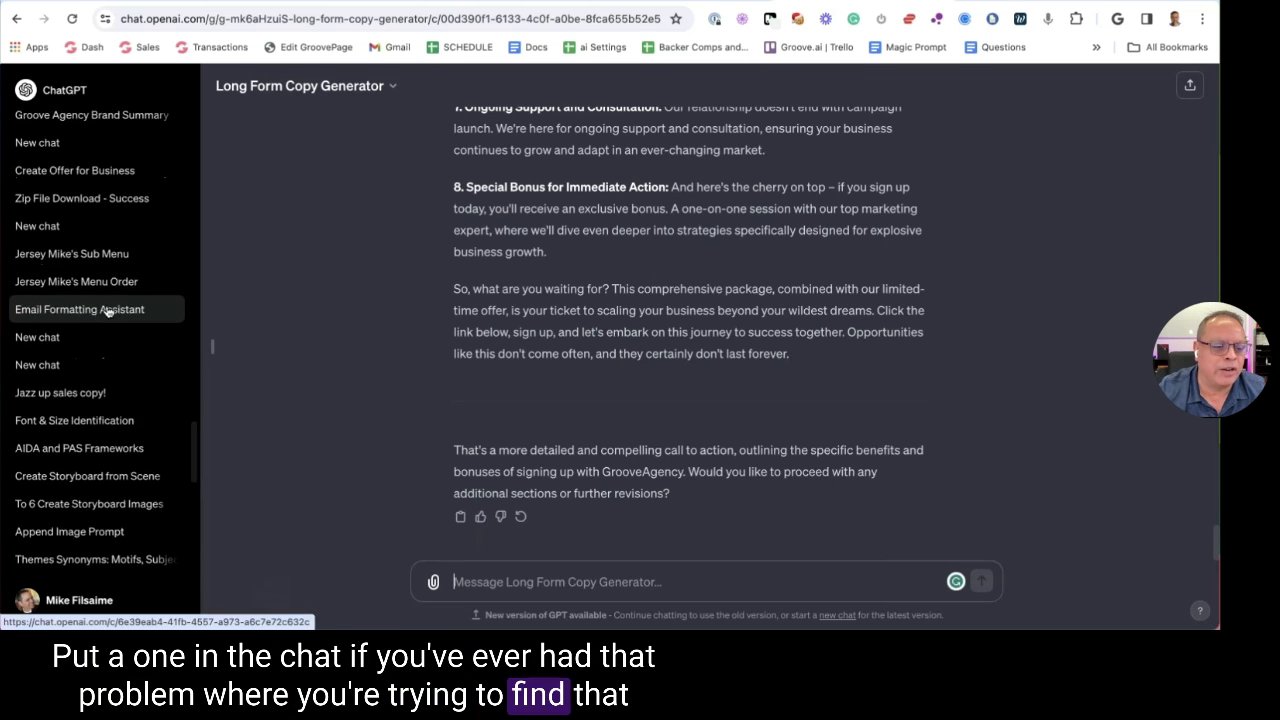
scroll(107, 311, "down", 8)
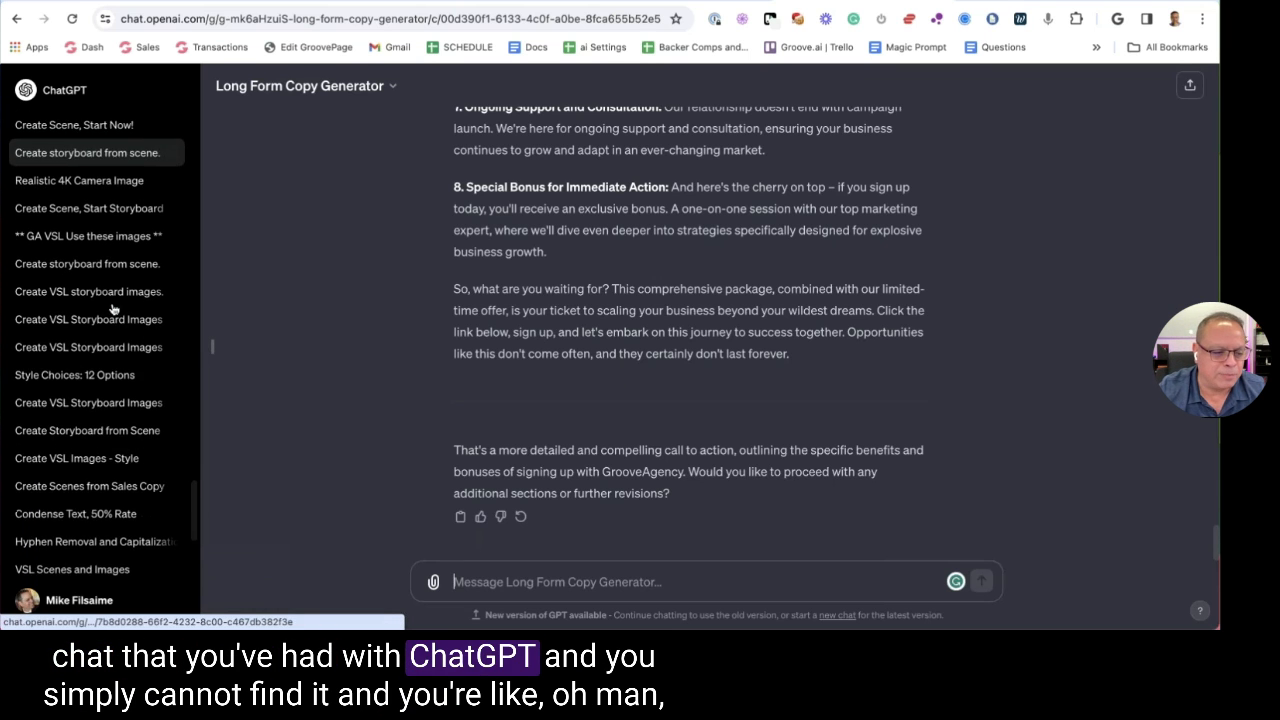
scroll(113, 309, "down", 6)
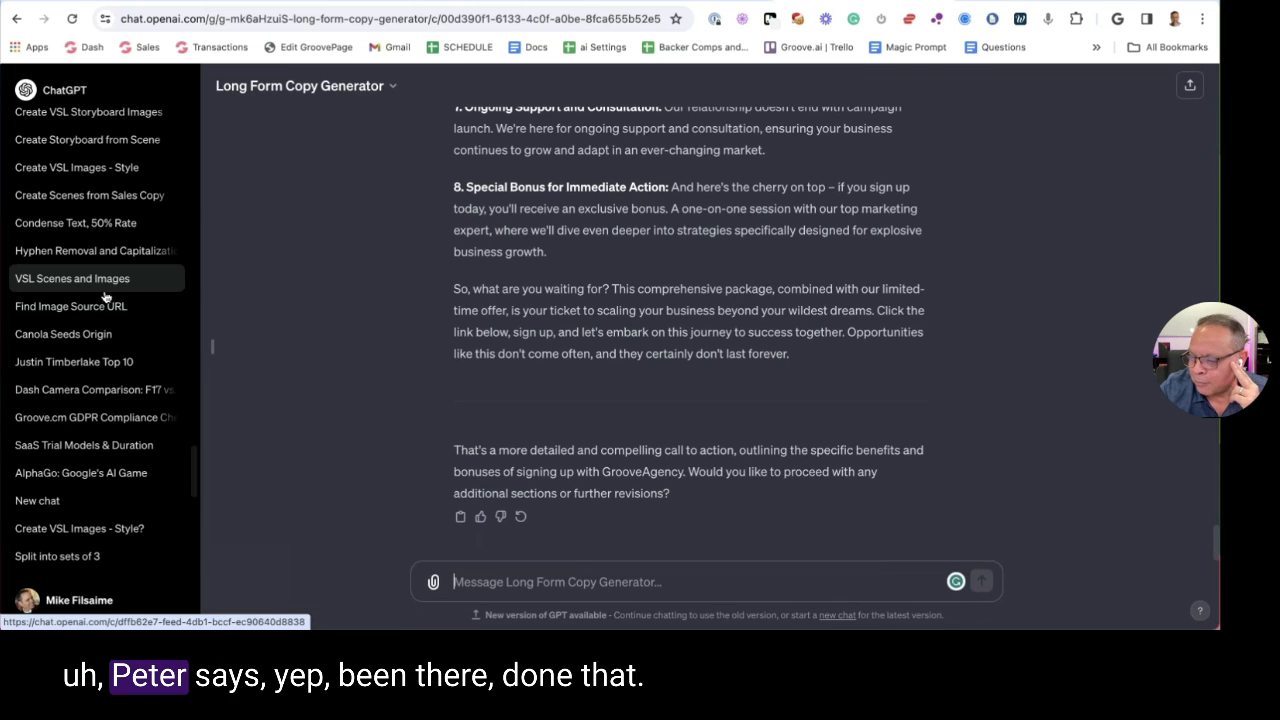
scroll(95, 297, "down", 1)
scroll(95, 297, "down", 5)
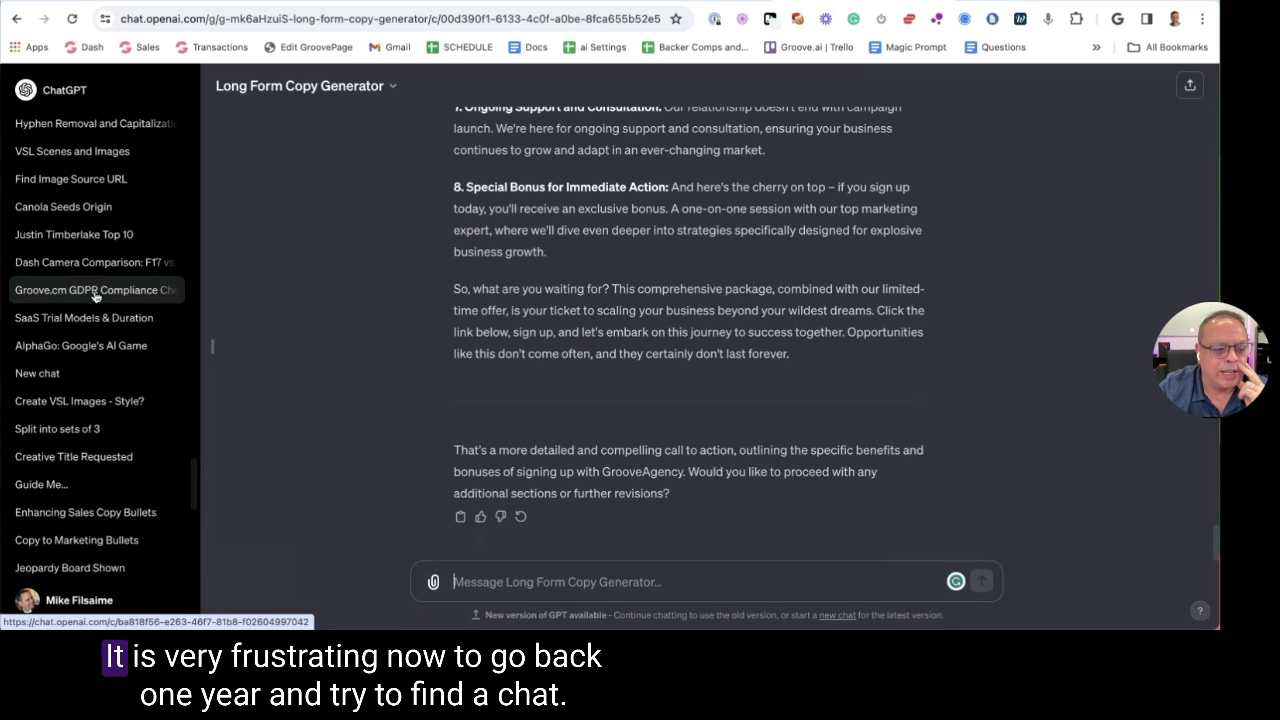
scroll(95, 297, "down", 6)
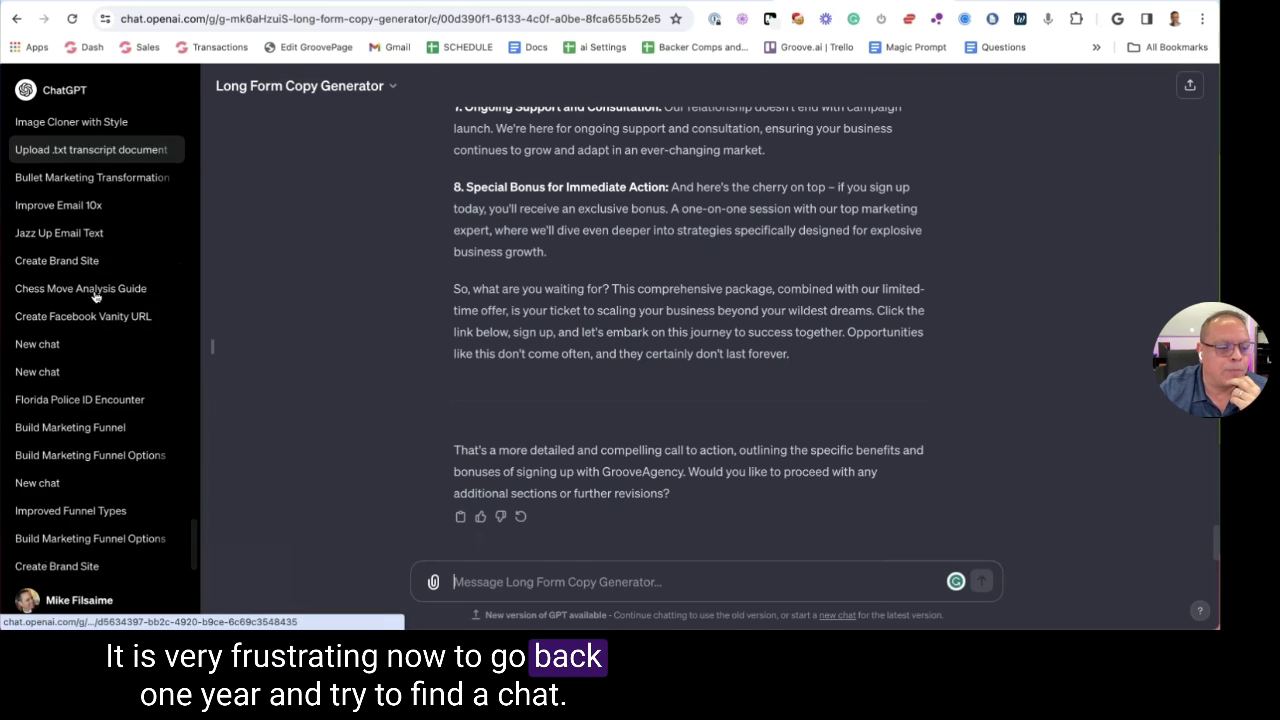
scroll(95, 297, "down", 8)
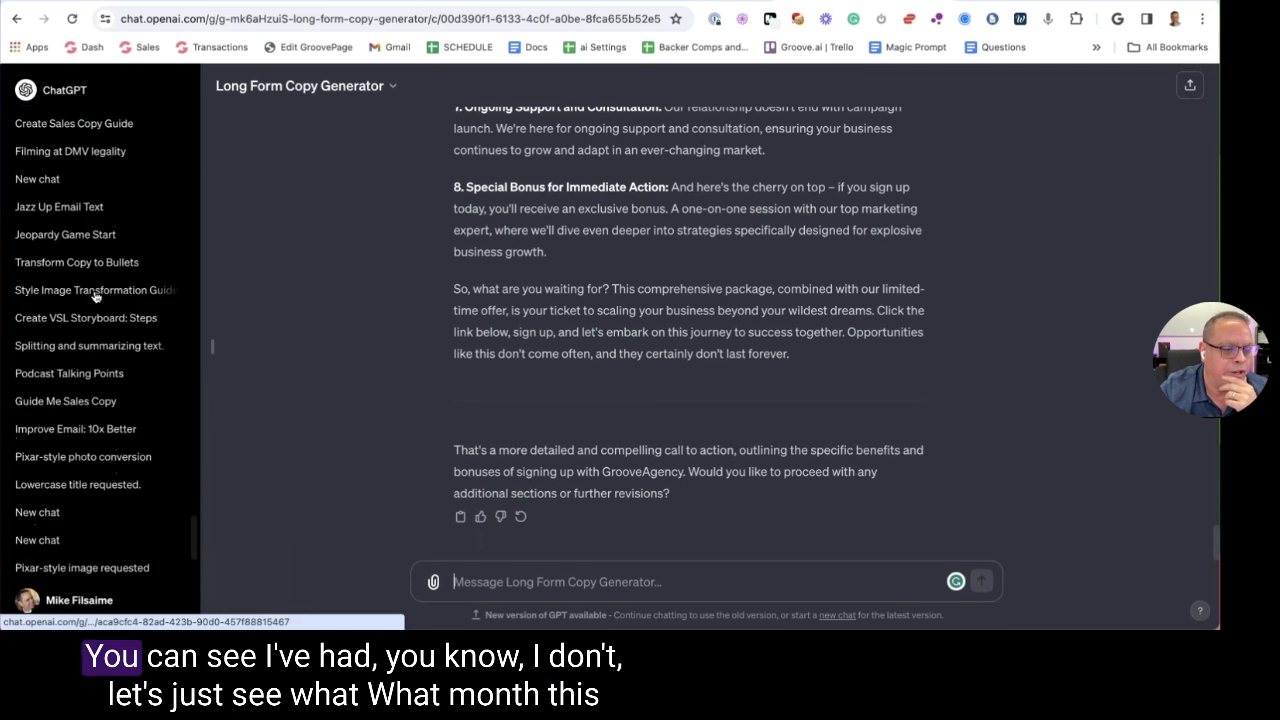
scroll(95, 297, "down", 10)
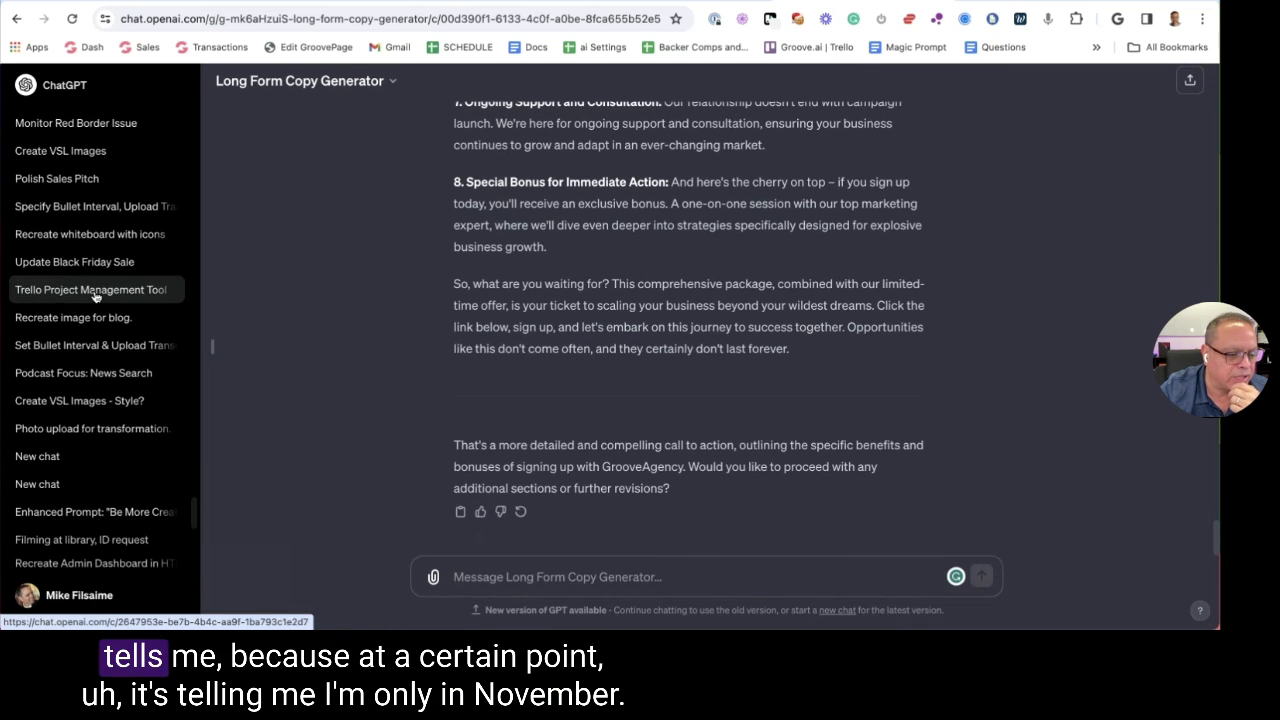
scroll(95, 297, "down", 10)
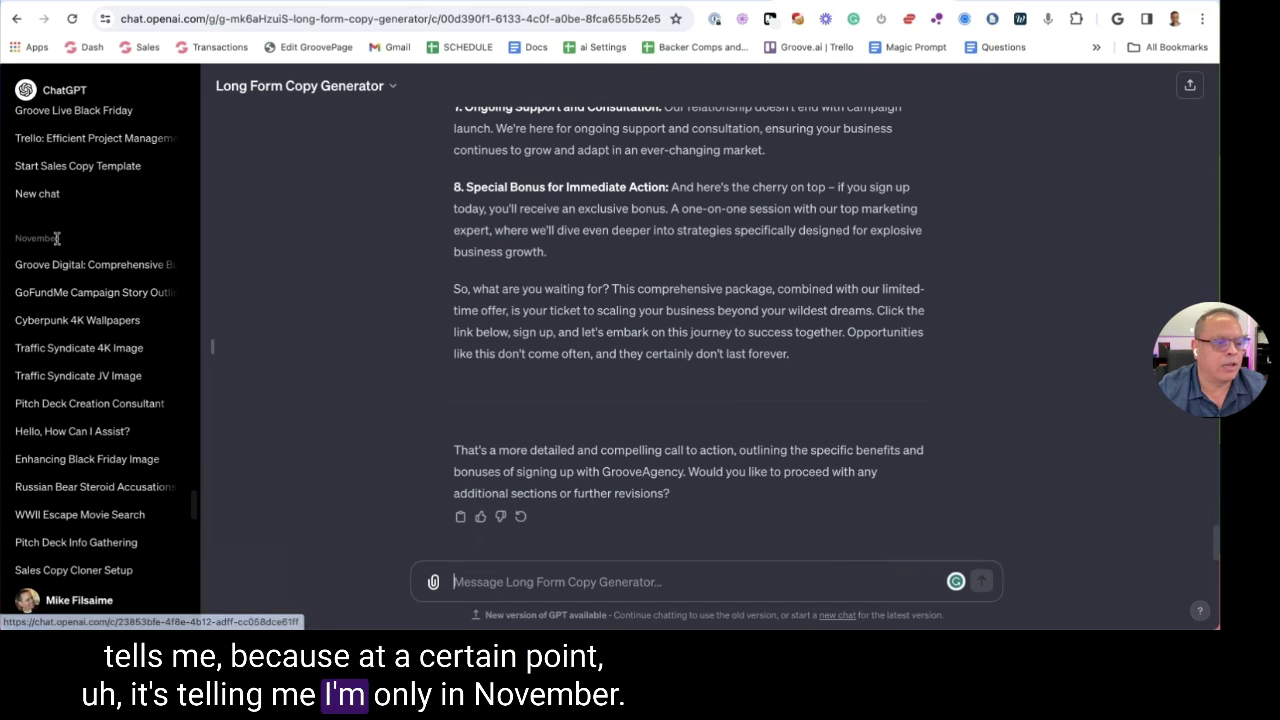
scroll(94, 229, "up", 2)
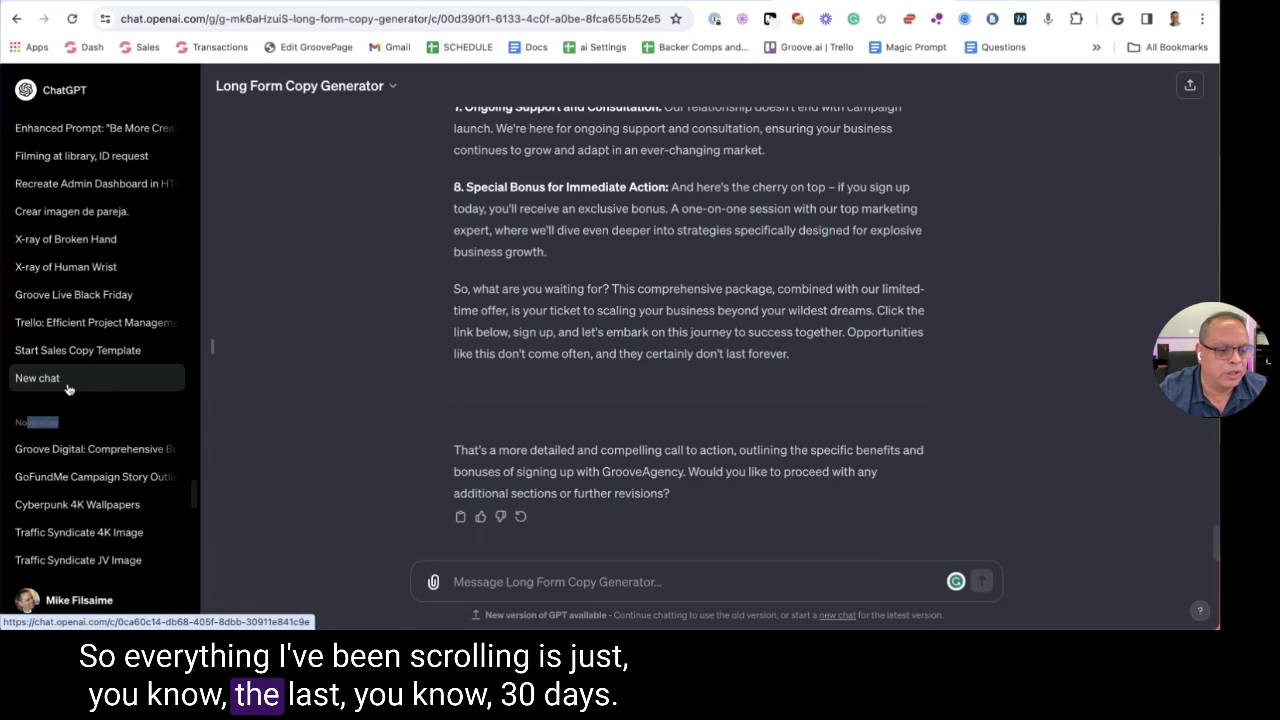
scroll(116, 389, "down", 3)
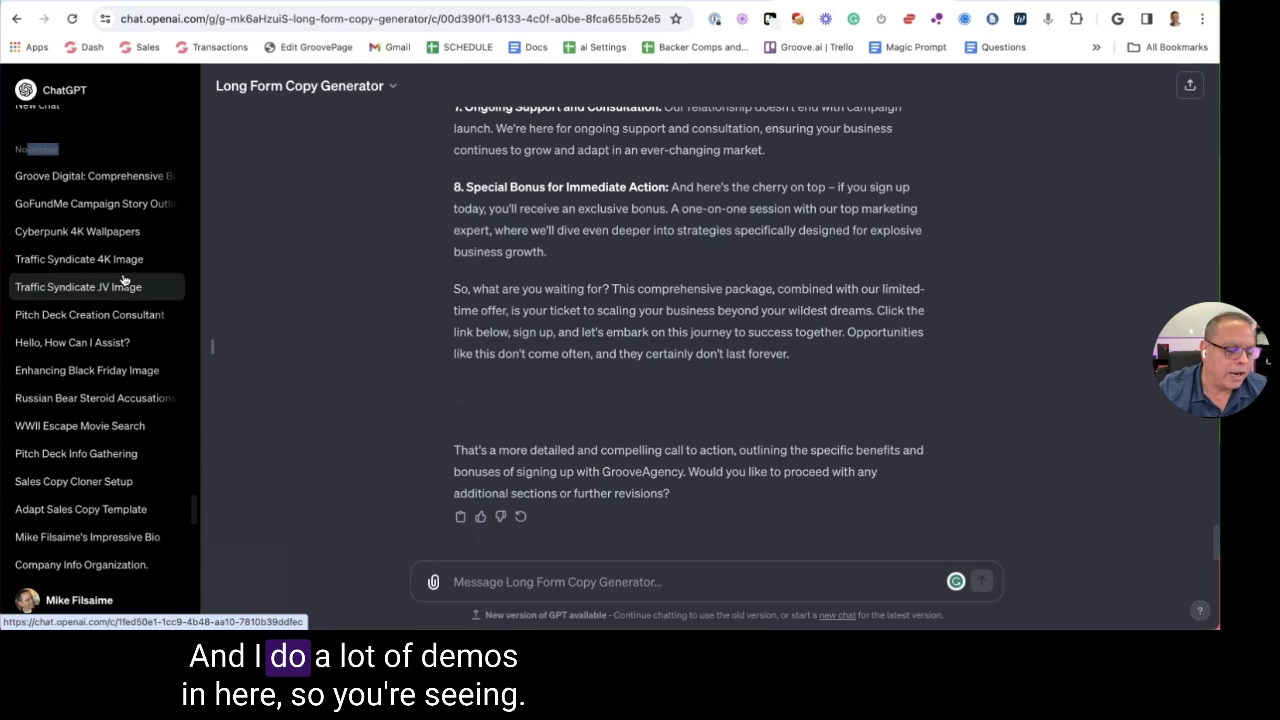
scroll(122, 283, "down", 9)
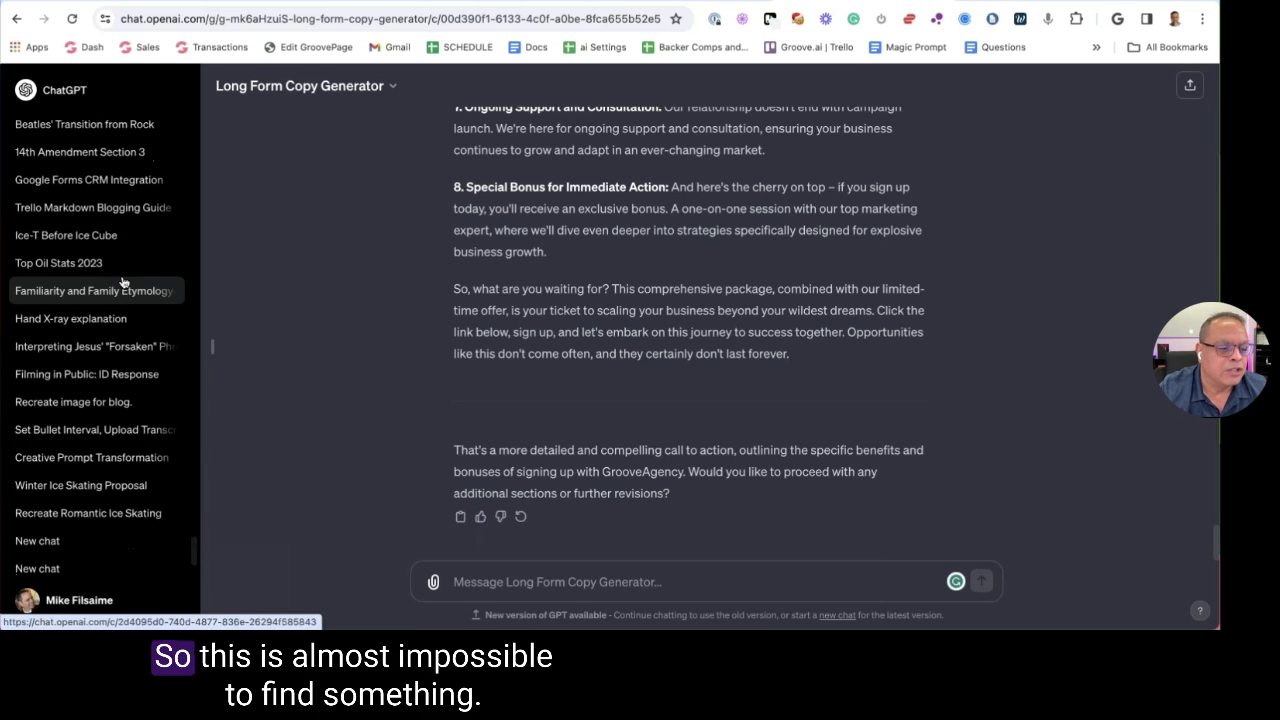
scroll(122, 283, "up", 7)
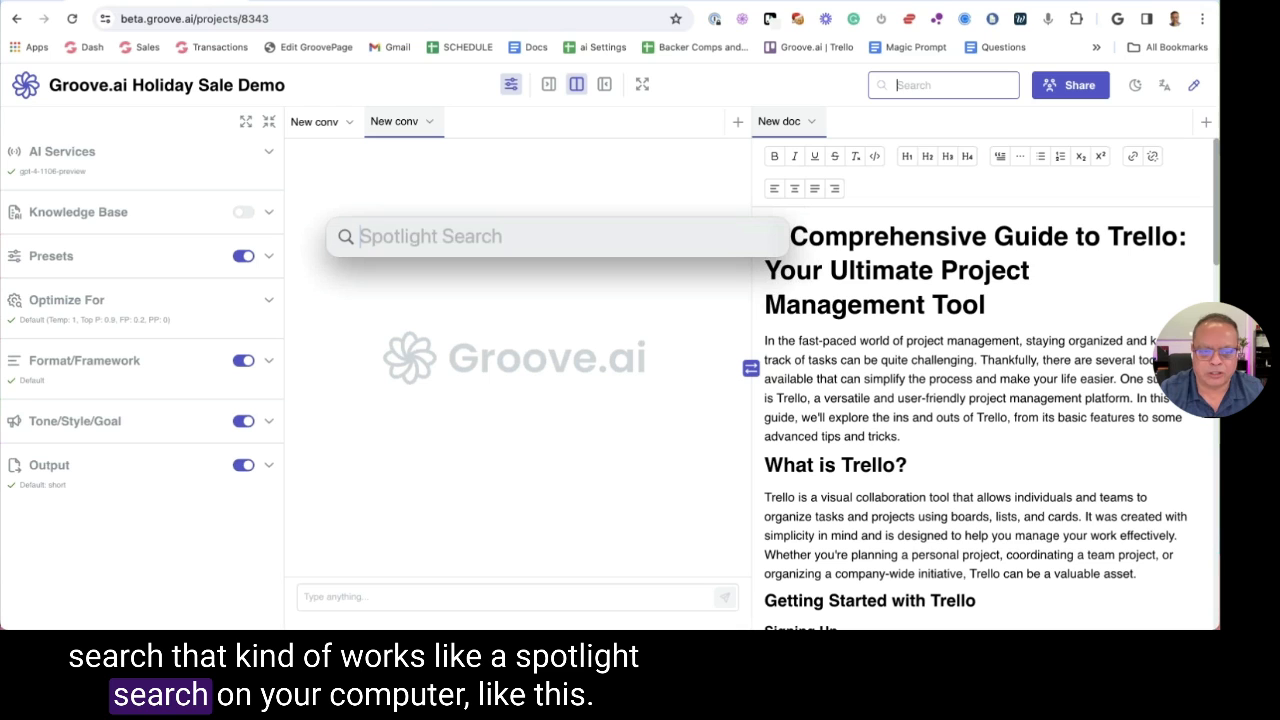
type("ke fsil")
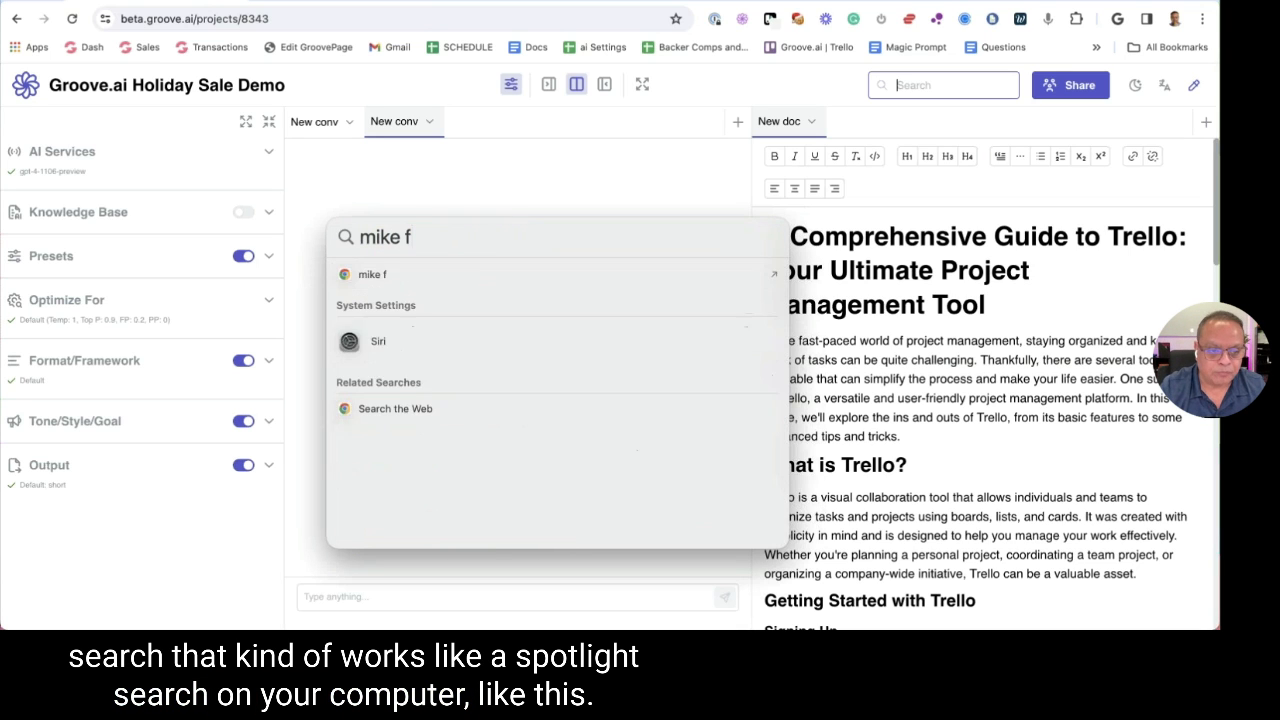
key("BackSpace")
key("BackSpace")
key("BackSpace")
key("BackSpace")
type("ilsaime")
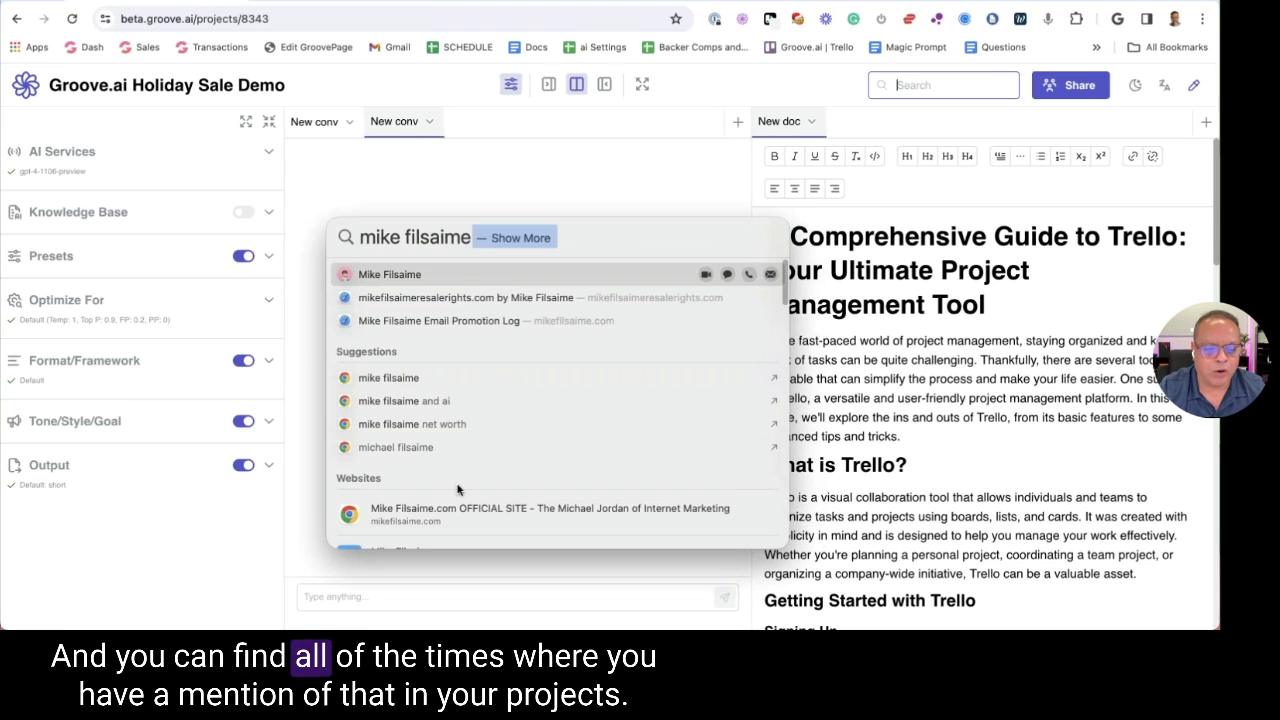
left_click(560, 195)
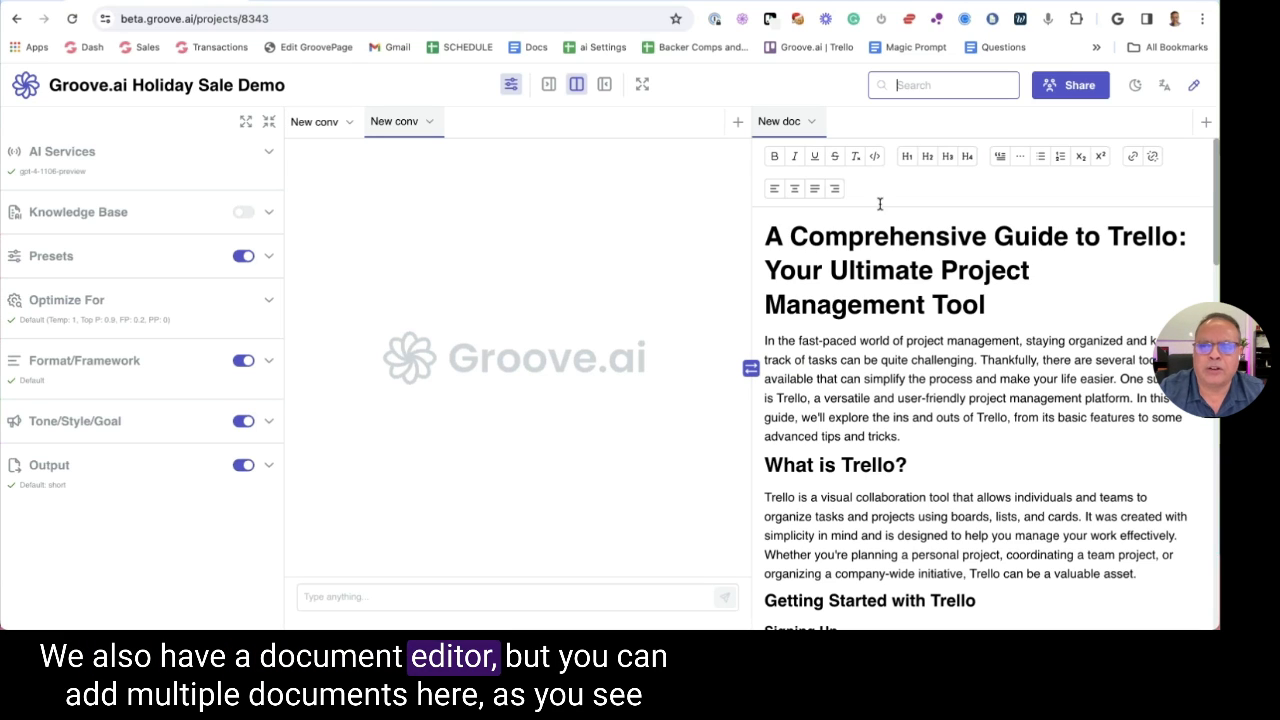
Add a new document and rename the Trello guide document to 'Blog Post'
left_click(1204, 124)
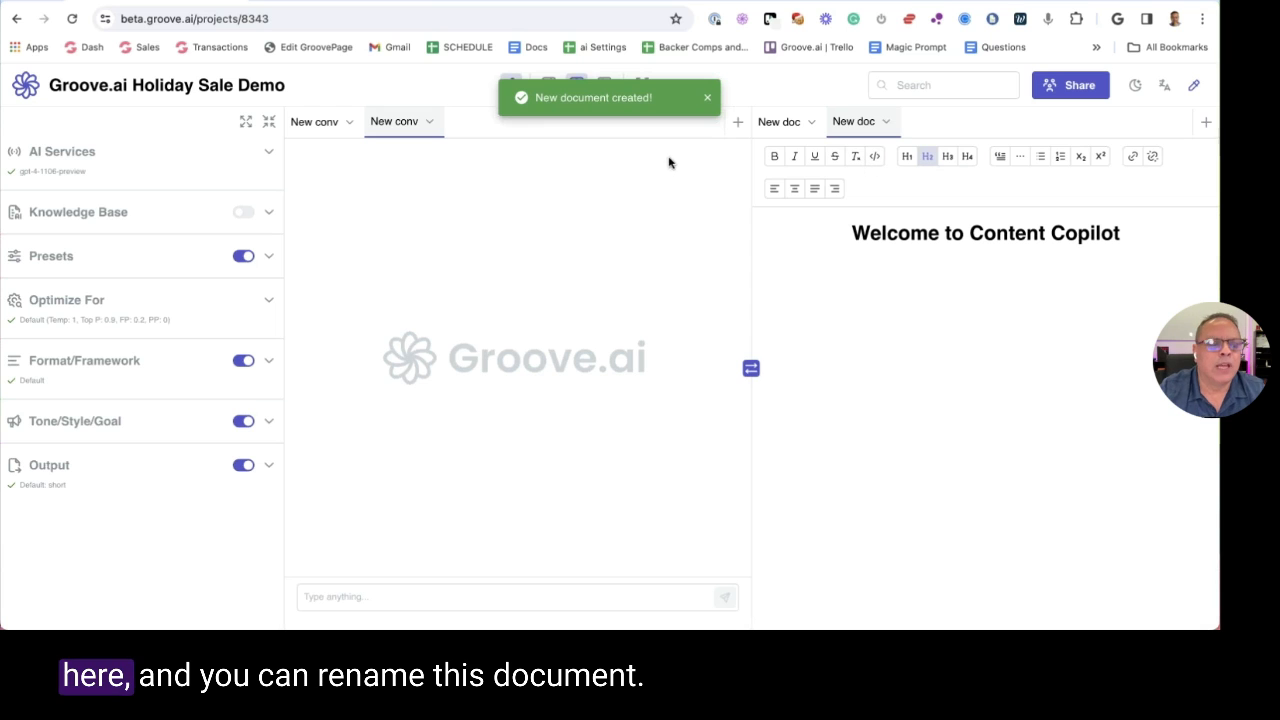
left_click(779, 121)
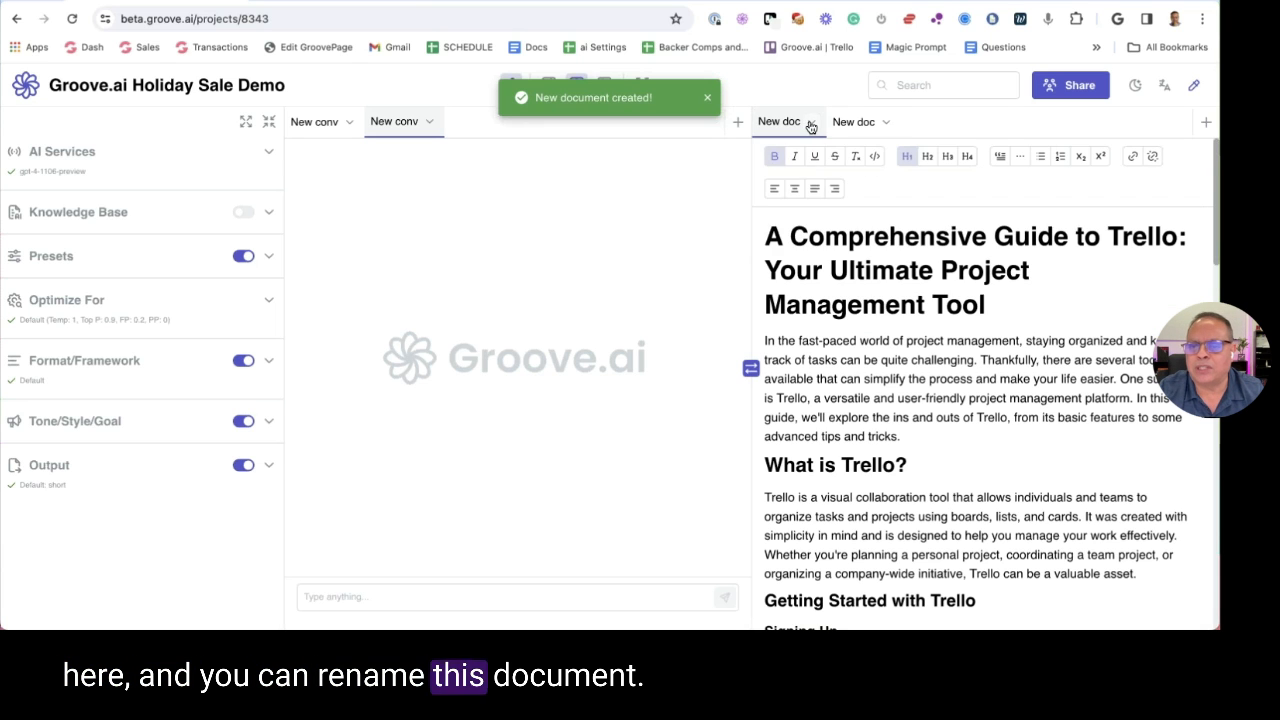
left_click(810, 125)
left_click(703, 151)
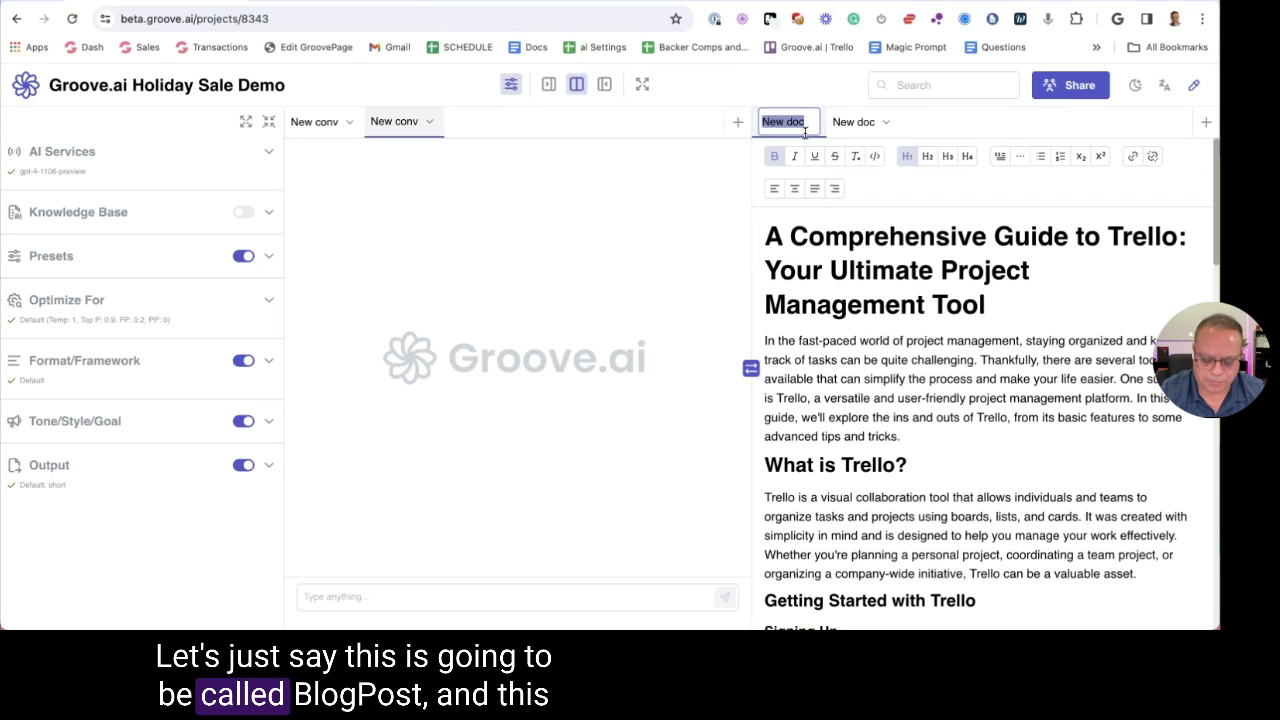
type("Blog Post")
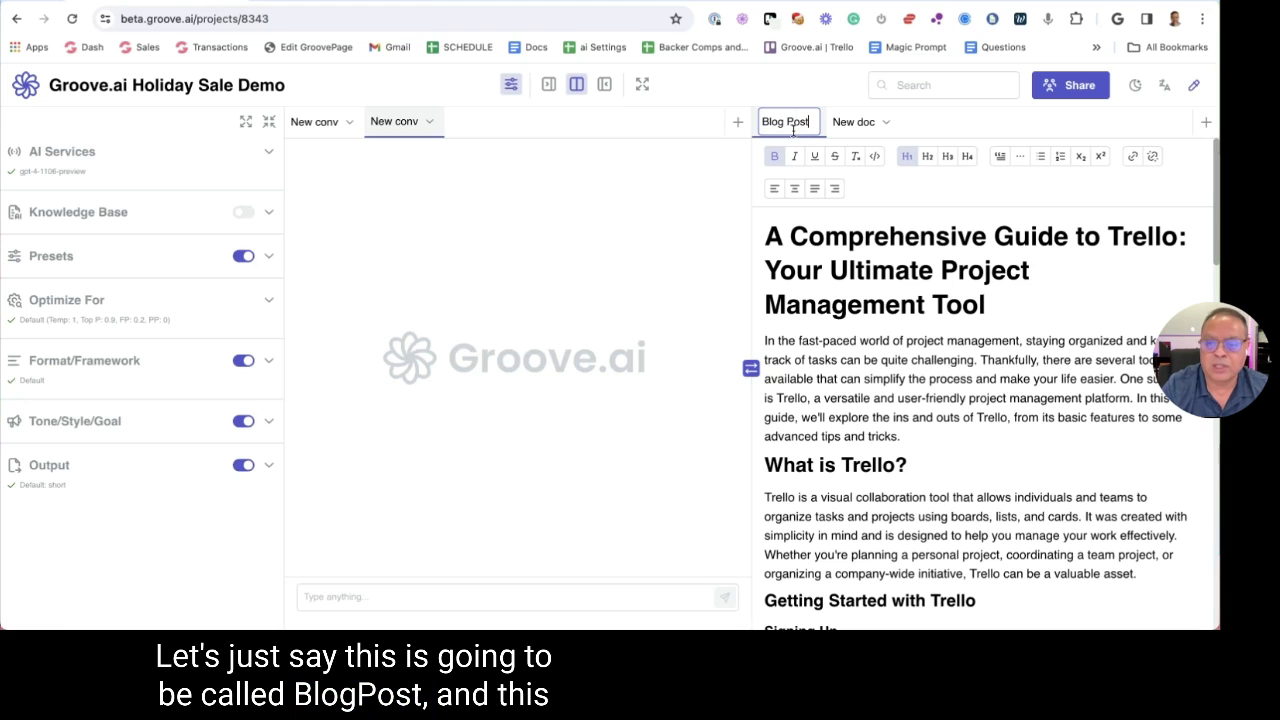
Name two new documents 'Aff Swipe email 1' and 'Aff Swipe email 2'
left_click(885, 122)
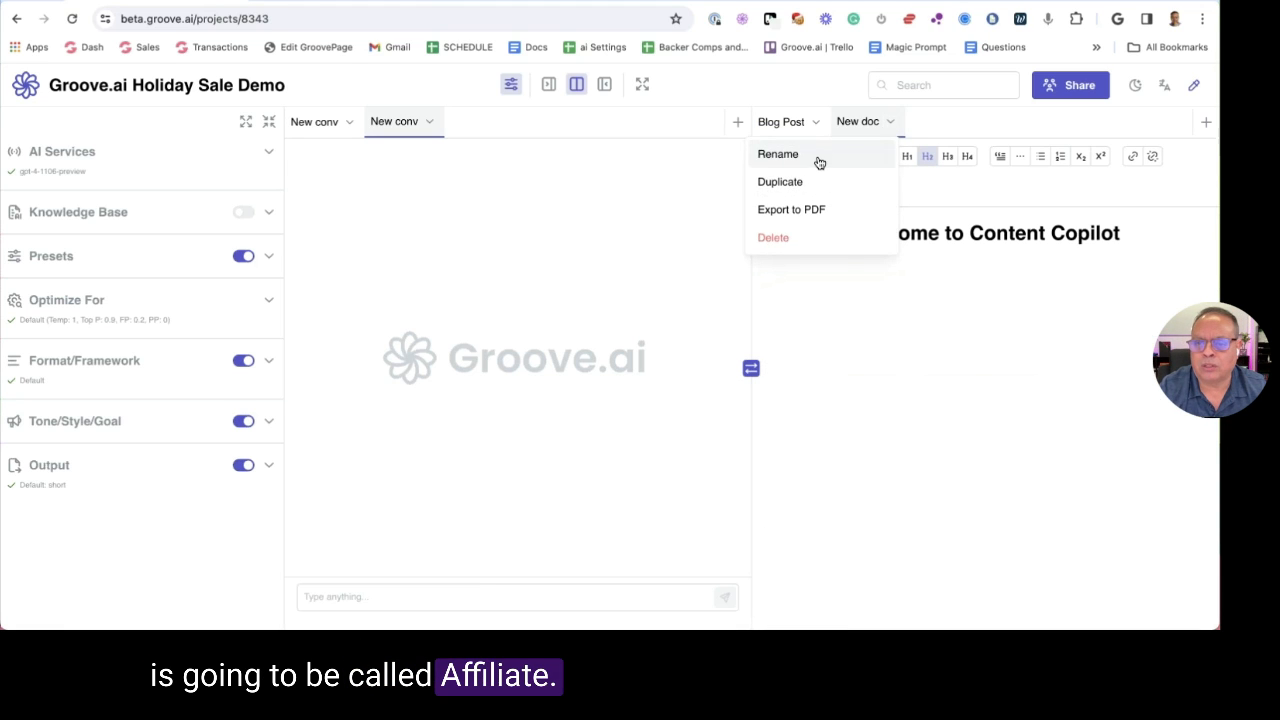
left_click(868, 150)
type("Aff")
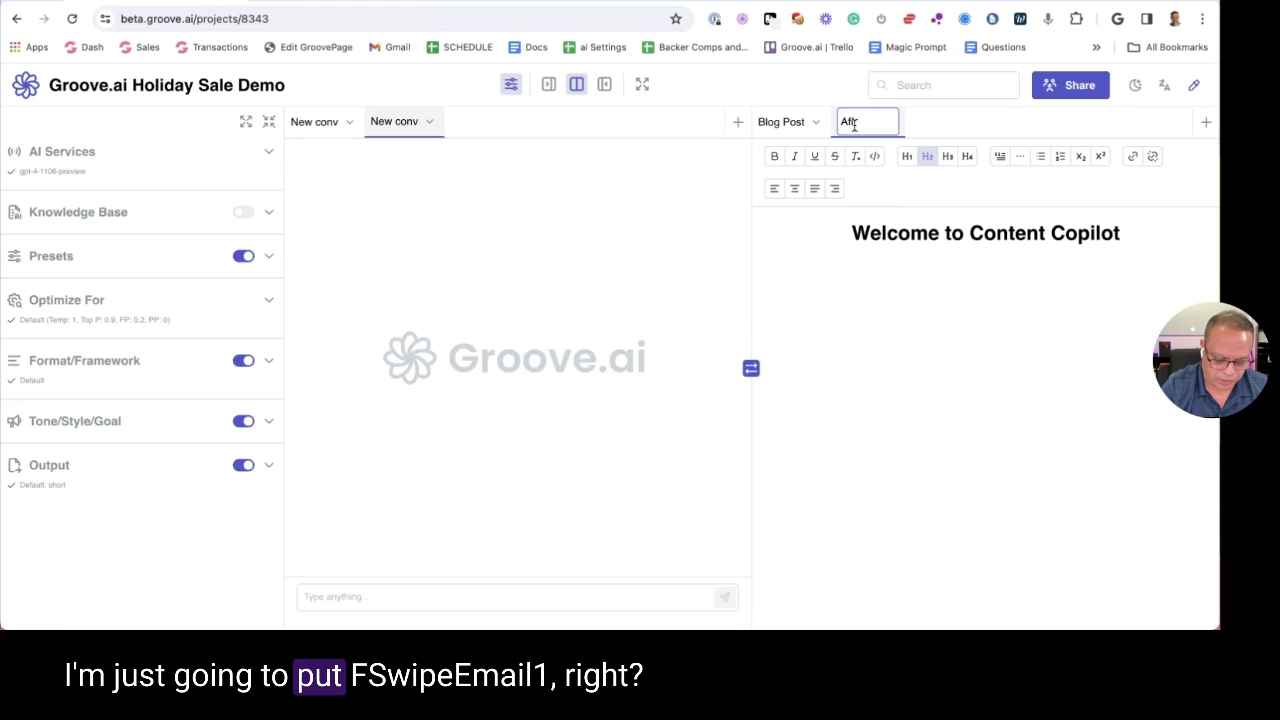
type("Swipe ema")
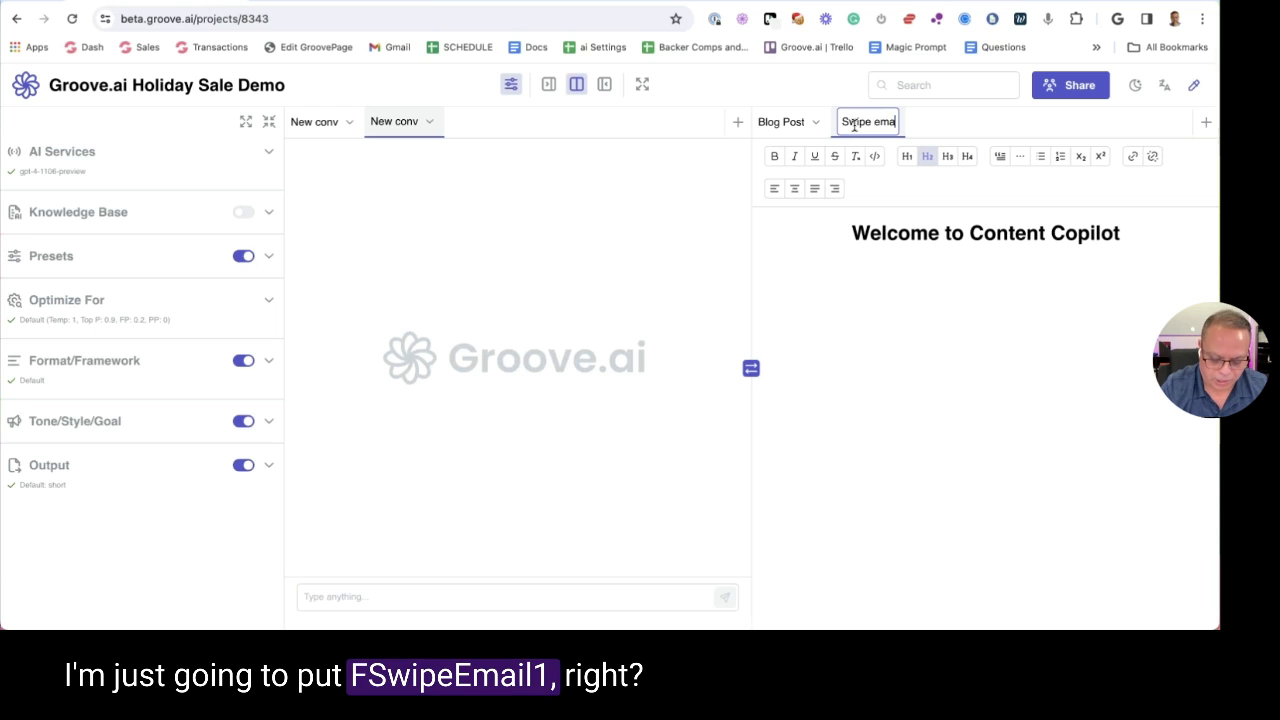
key("Return")
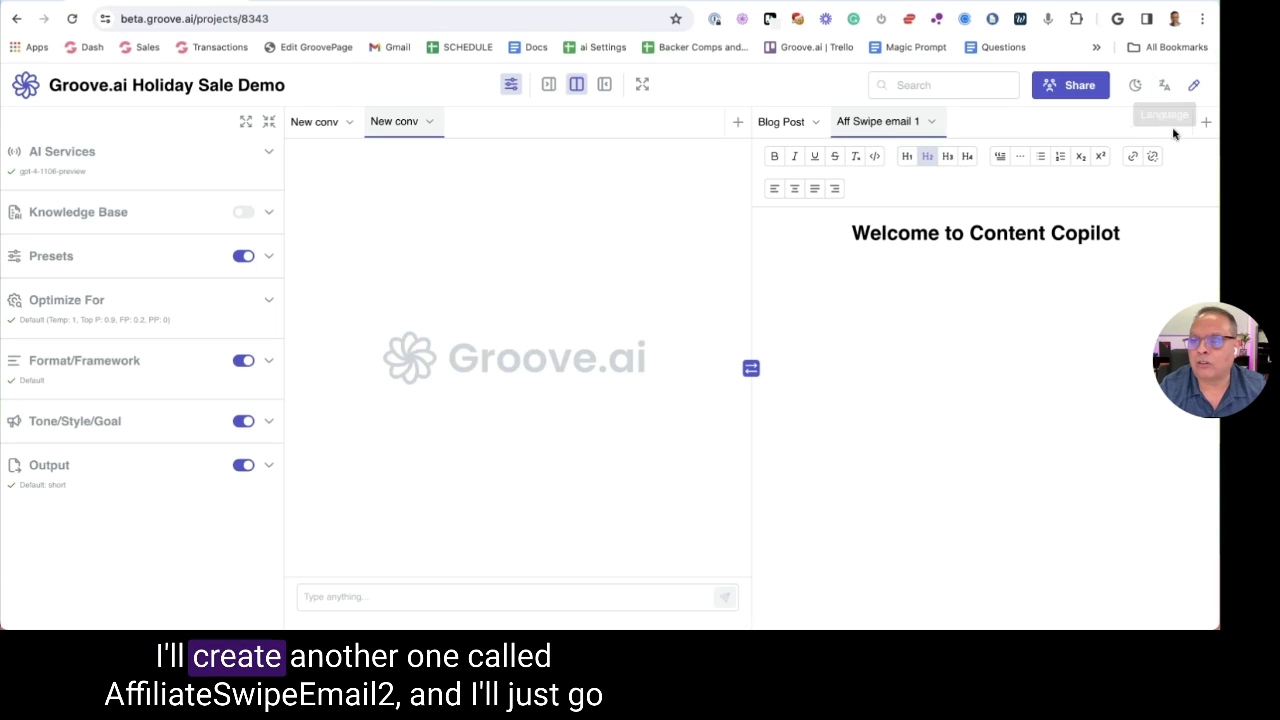
left_click(1206, 121)
left_click(1004, 124)
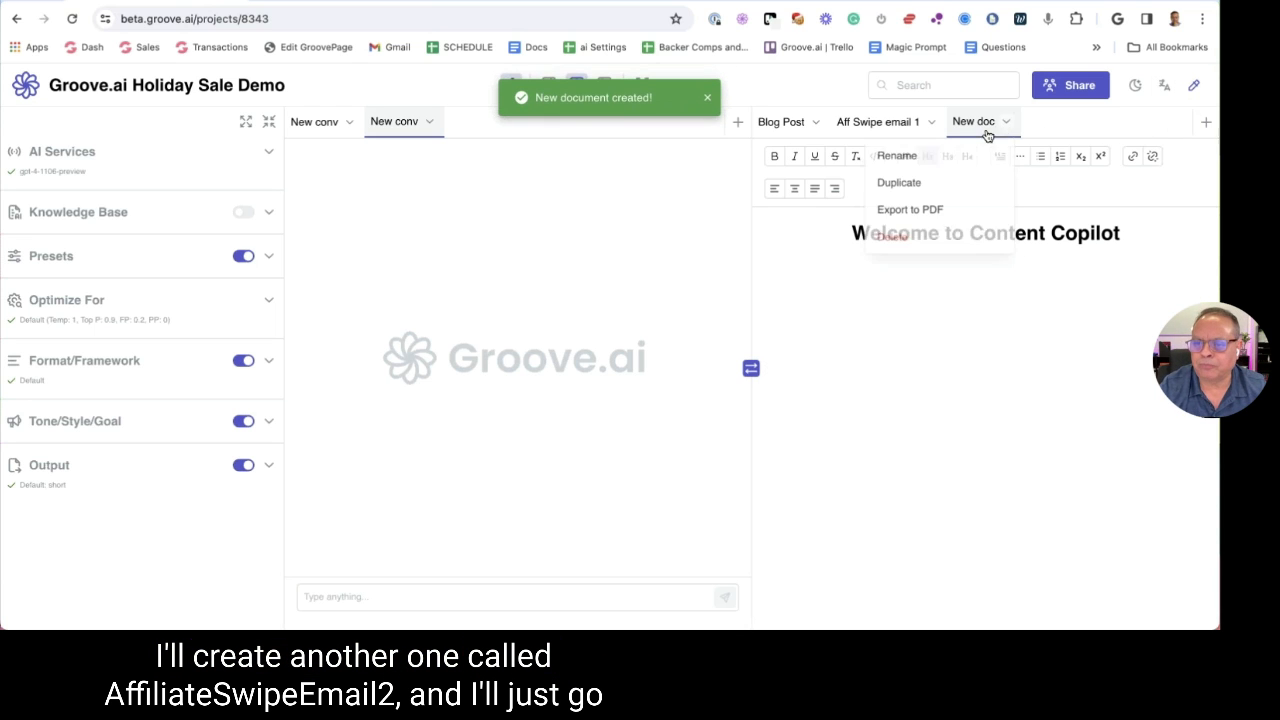
left_click(904, 157)
key("BackSpace")
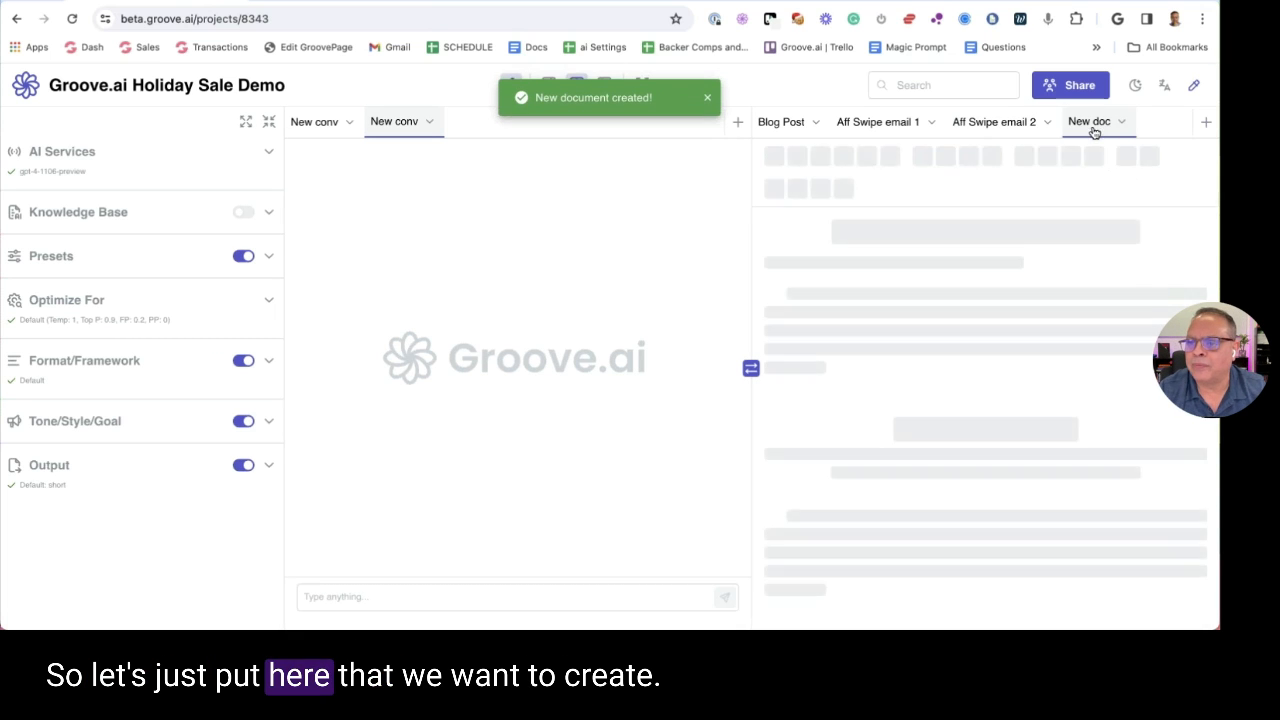
Rename a new document to 'Landing Page' and move it to the first position
left_click(1120, 122)
left_click(1051, 156)
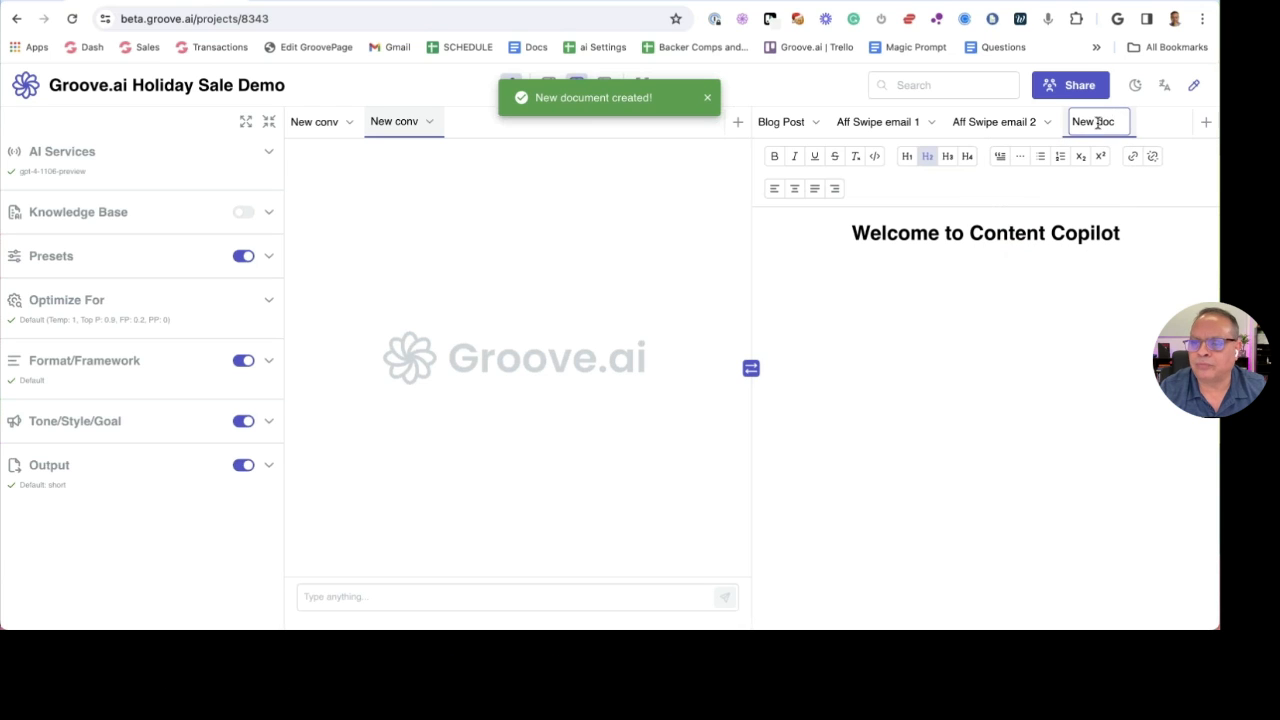
key("ctrl+a")
type("Landing")
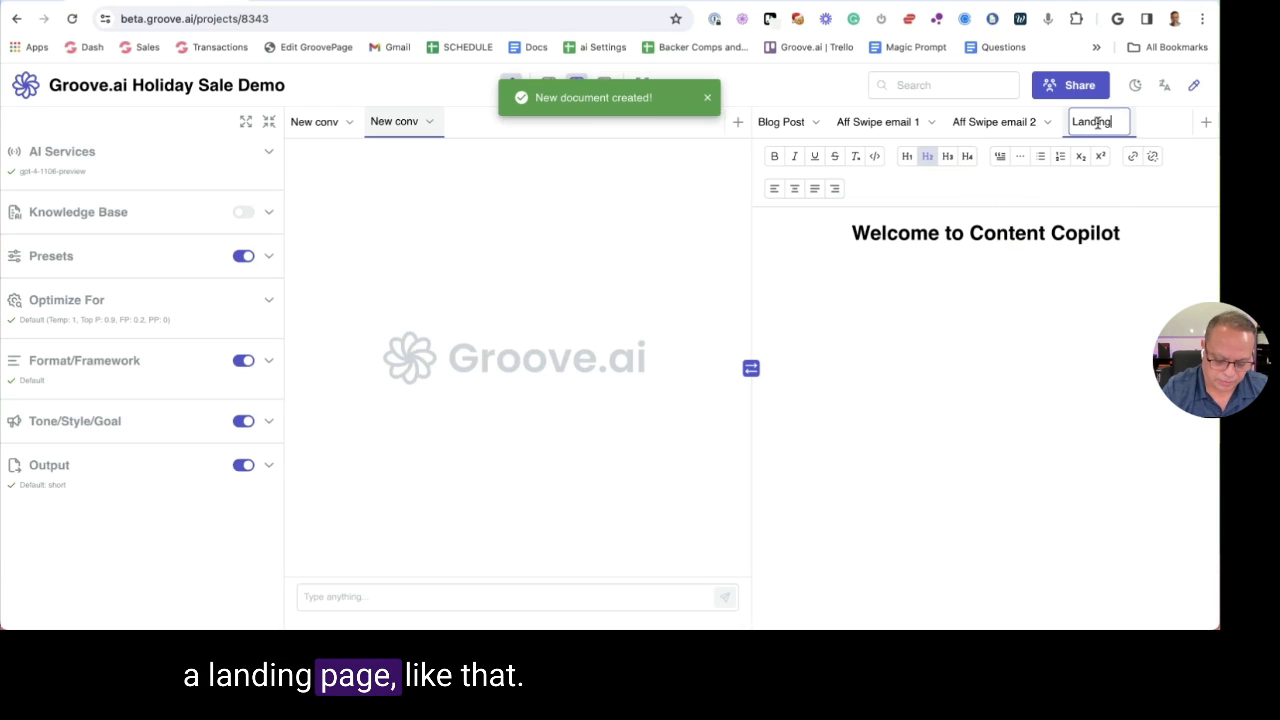
type(" Page")
key("Return")
left_click_drag(1073, 125, 806, 127)
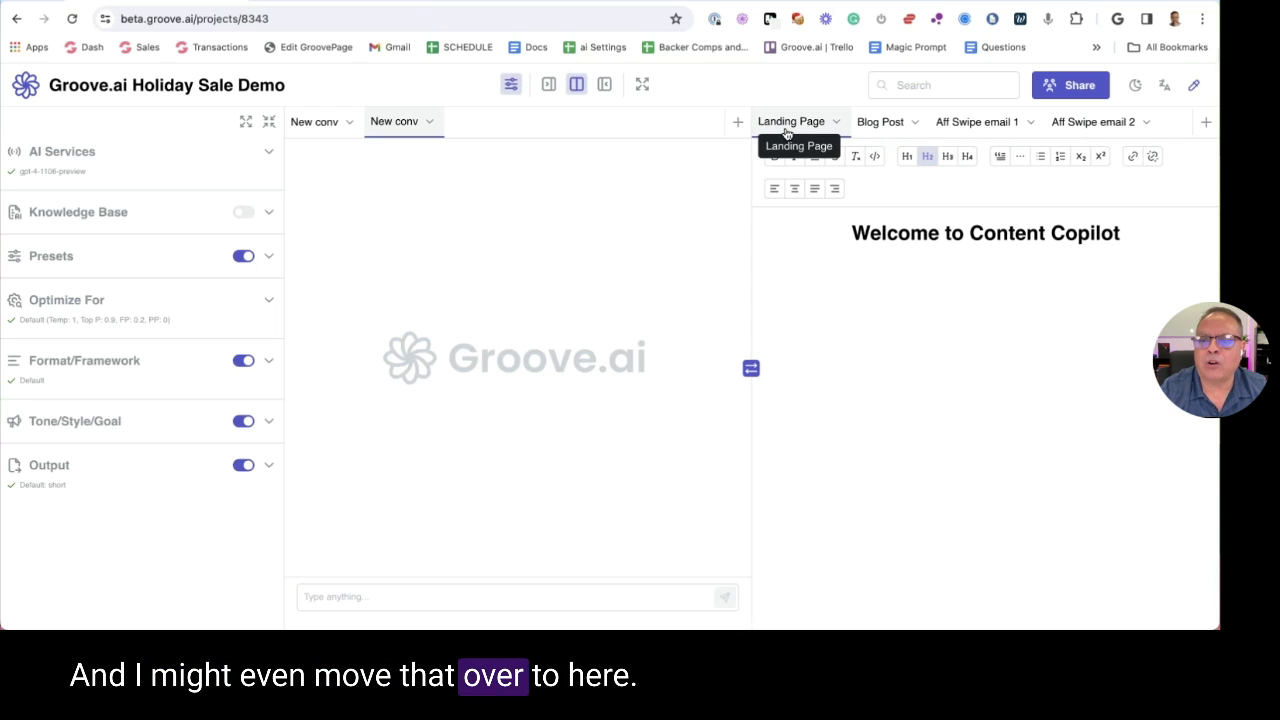
Add another document named 'Thank You Page', correcting the 'Cage' typo
left_click(1206, 123)
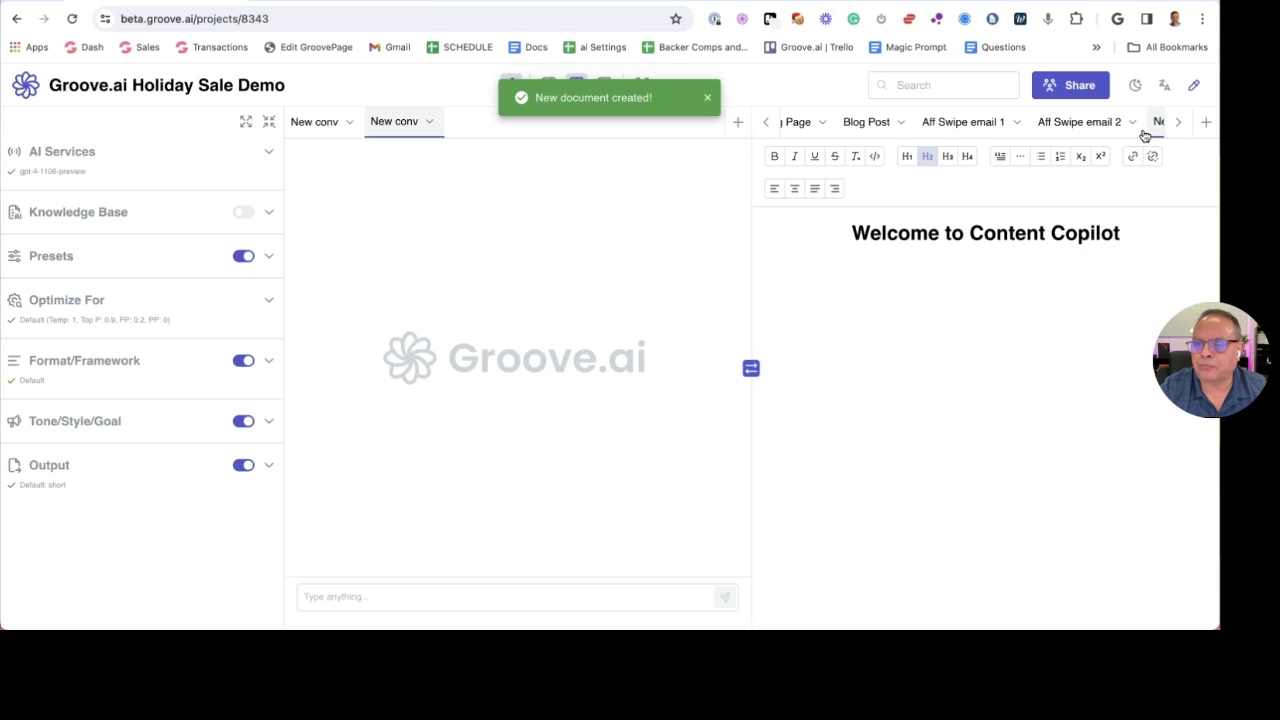
left_click(1181, 124)
left_click(1149, 124)
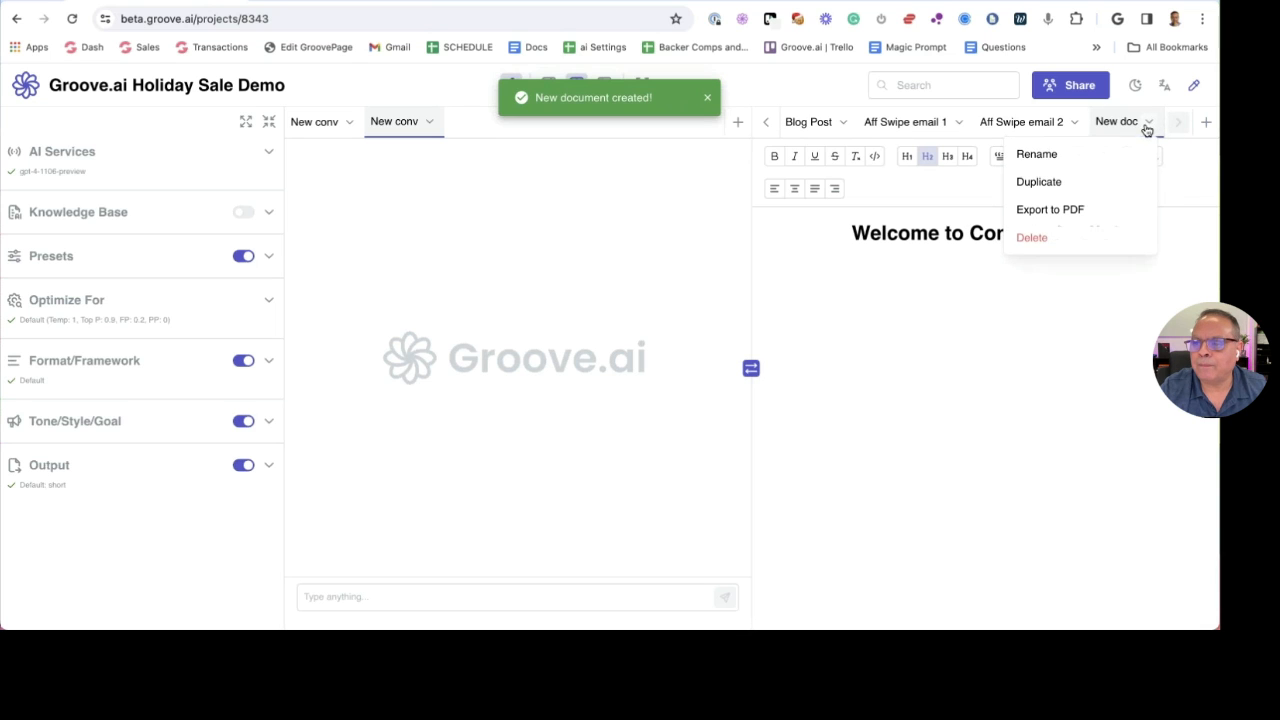
left_click(1072, 148)
key("ctrl+a")
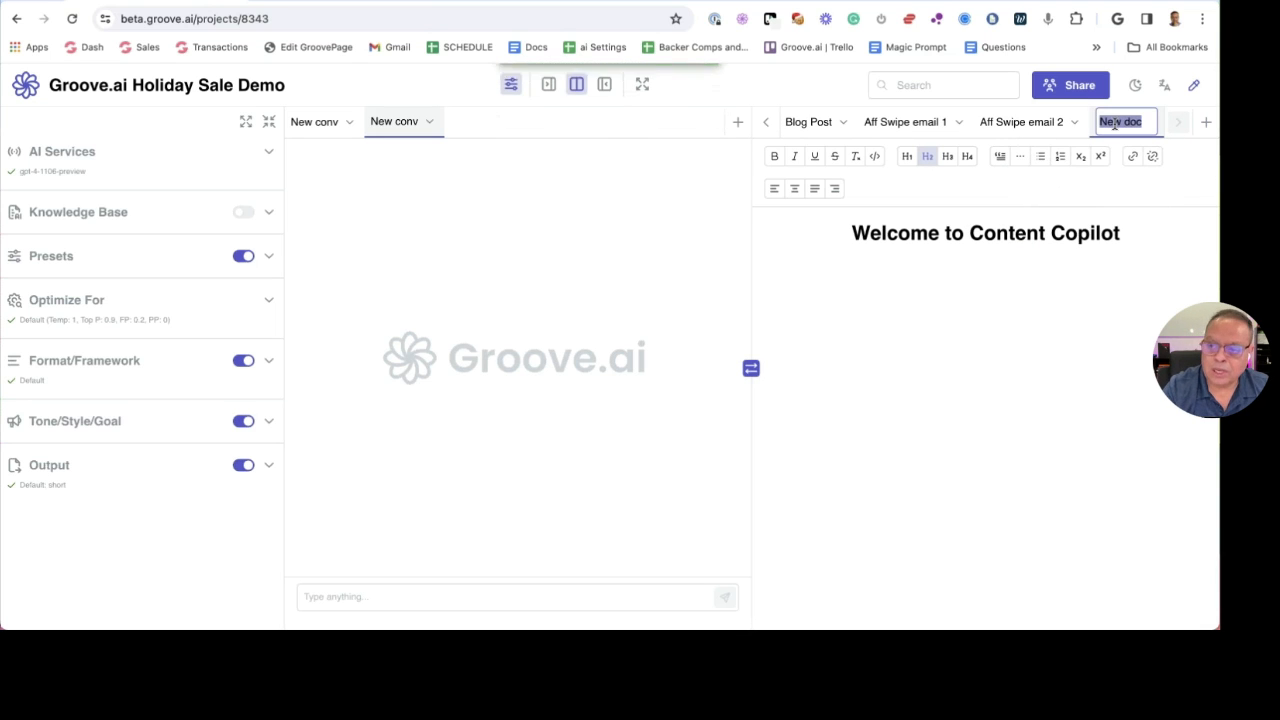
type("Thank You C")
type("age")
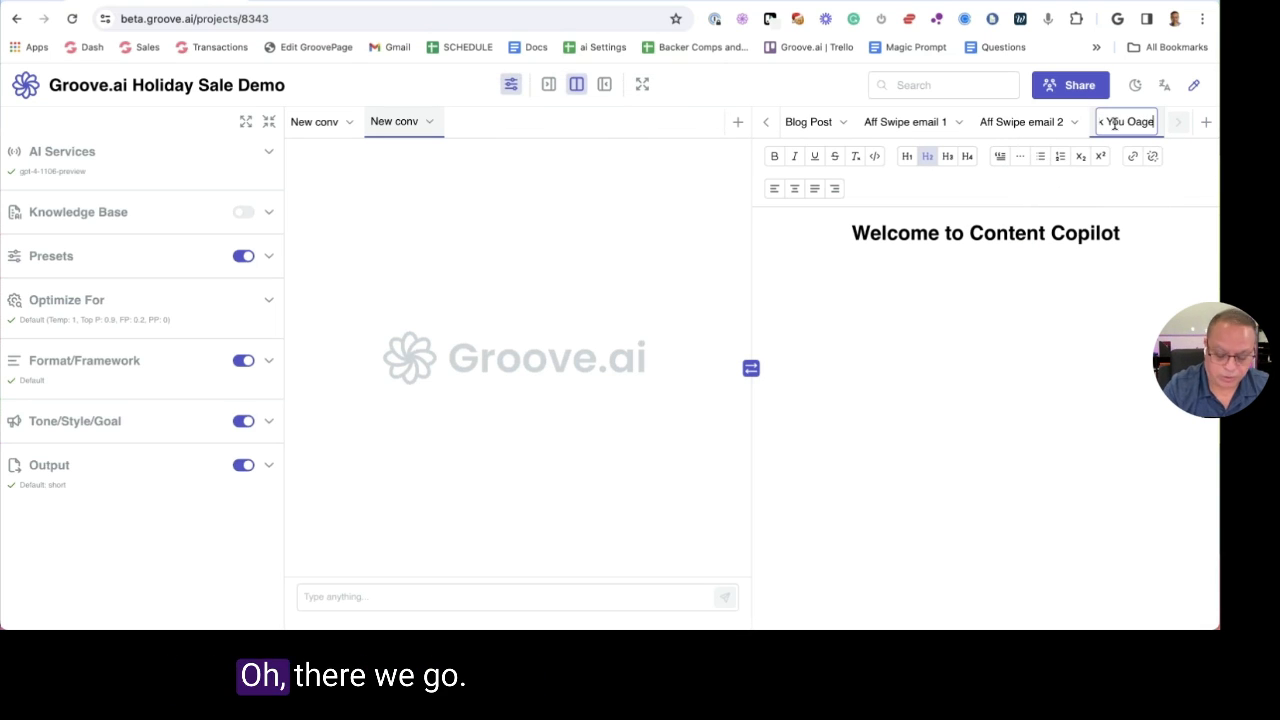
key("Return")
left_click(1147, 124)
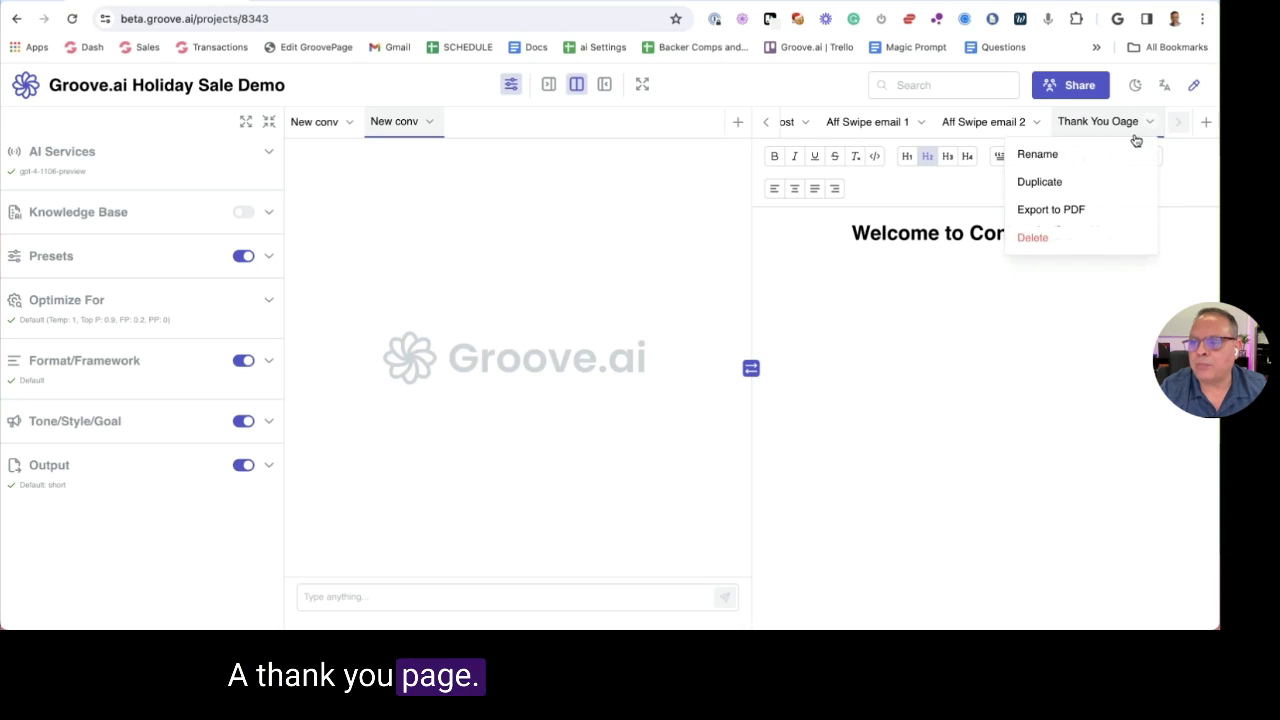
left_click(1123, 150)
key("BackSpace")
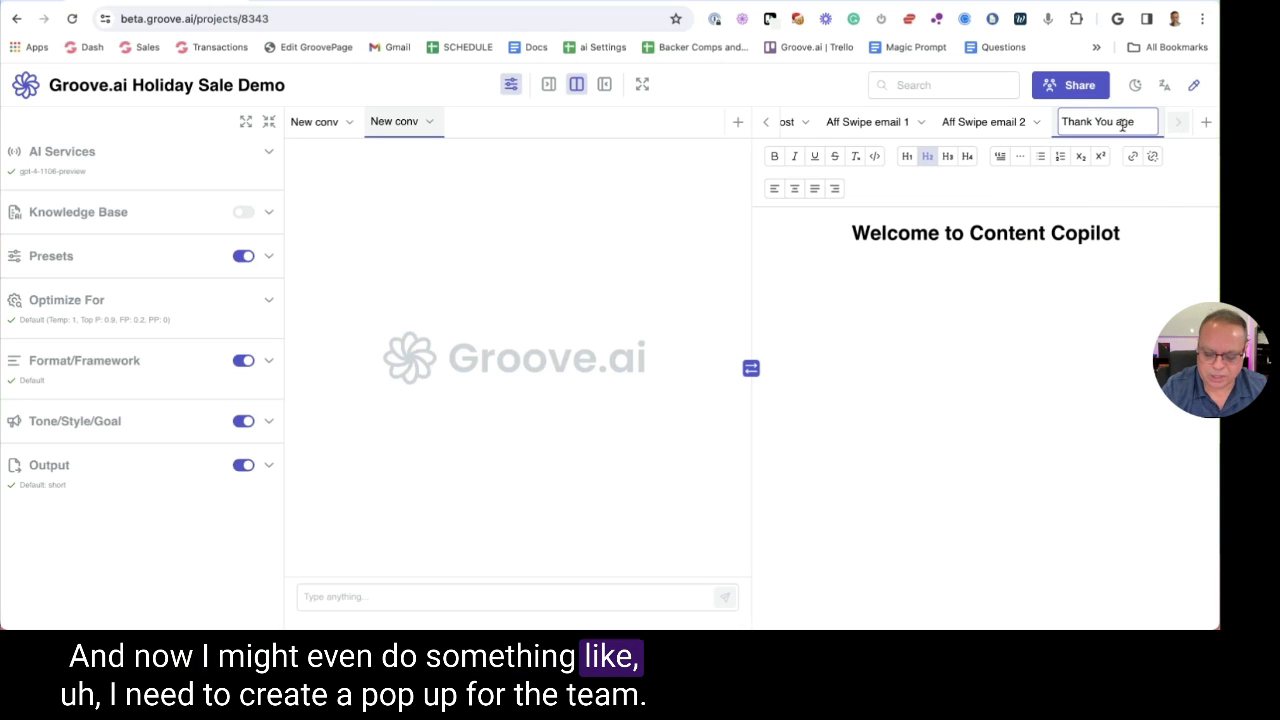
type("P")
Add a final document named 'Pop Up'
left_click(1205, 122)
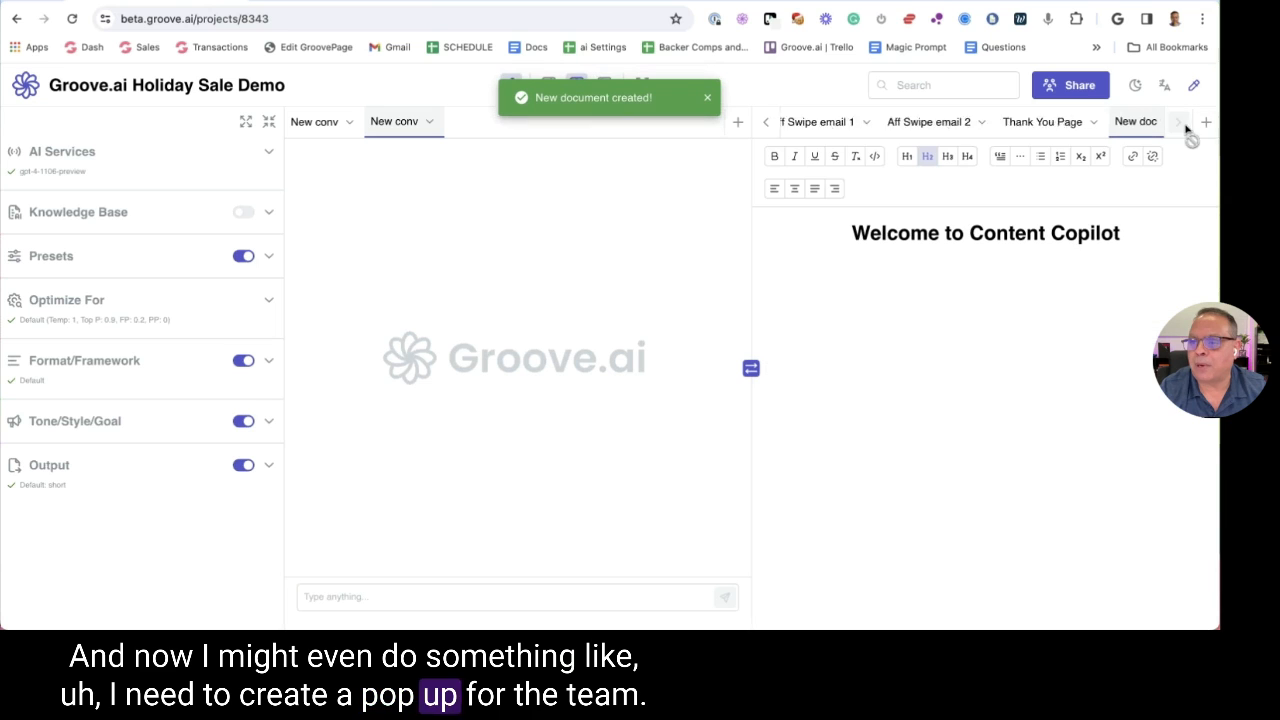
left_click(1150, 122)
left_click(1080, 157)
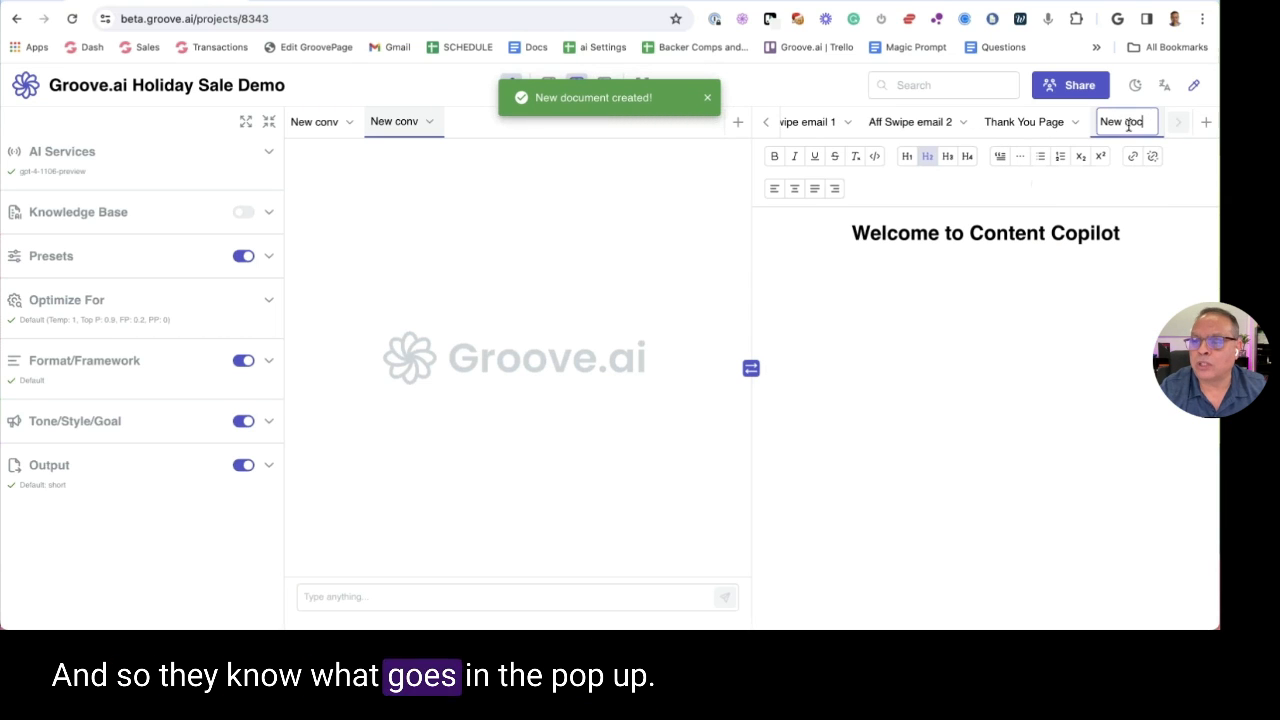
triple_click(1127, 122)
type("Pop Up")
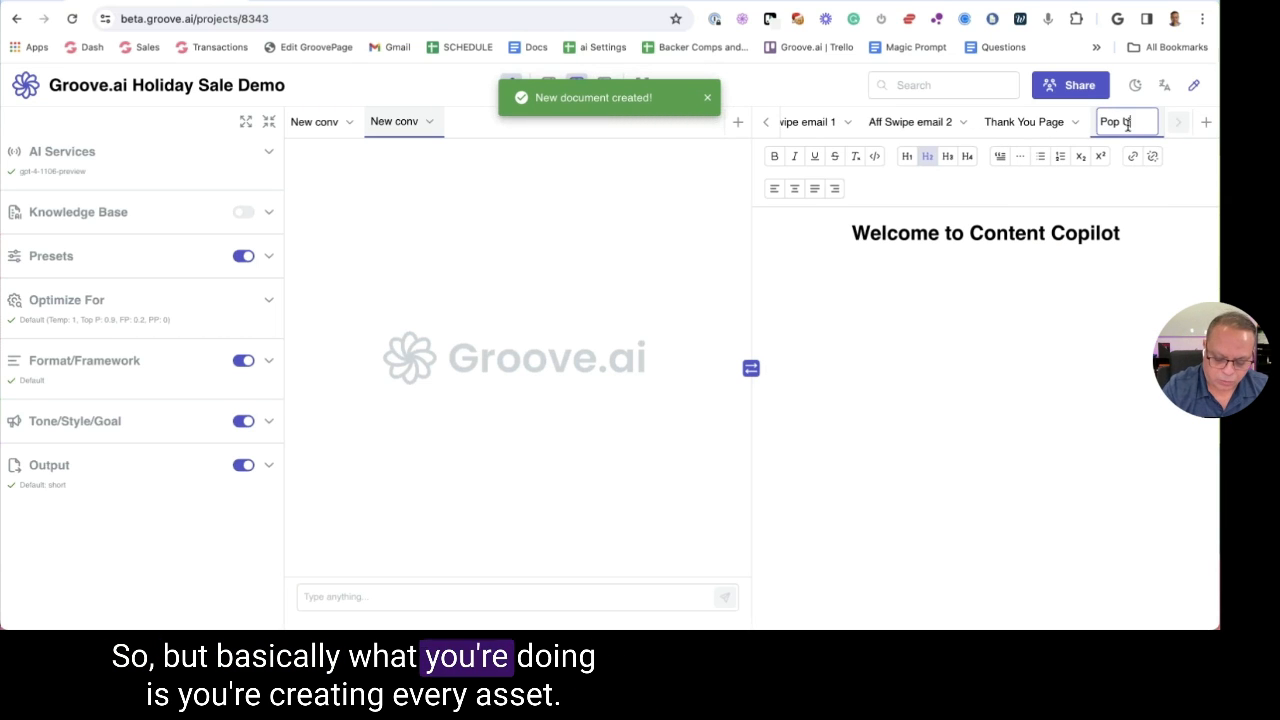
key("Return")
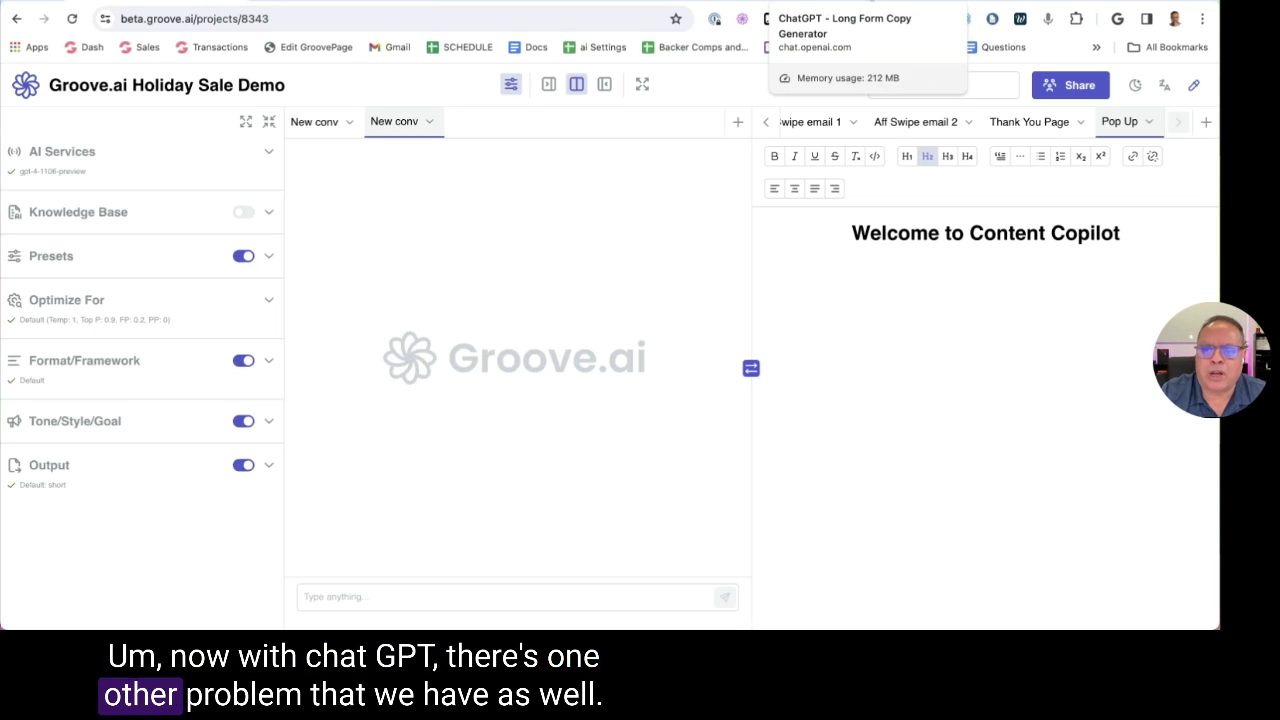
Switch to ChatGPT and reopen the Trello: Ultimate Project Management chat from the sidebar
left_click(800, 3)
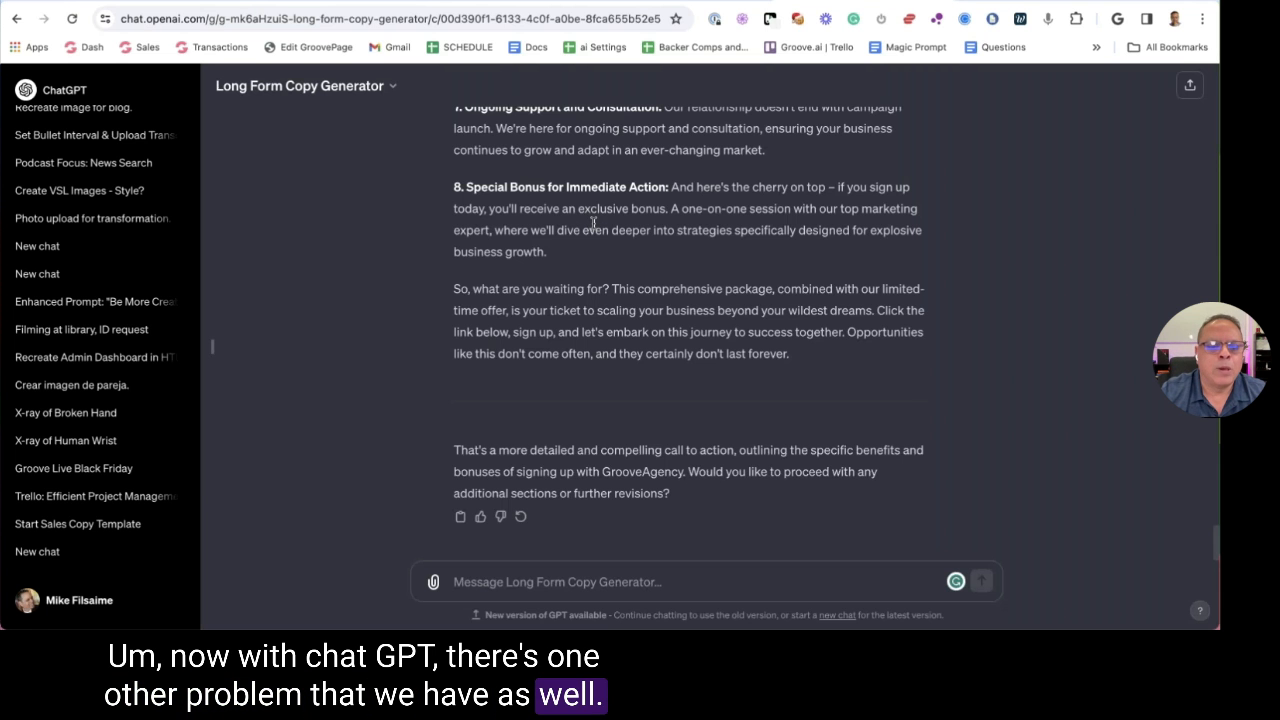
scroll(171, 200, "up", 15)
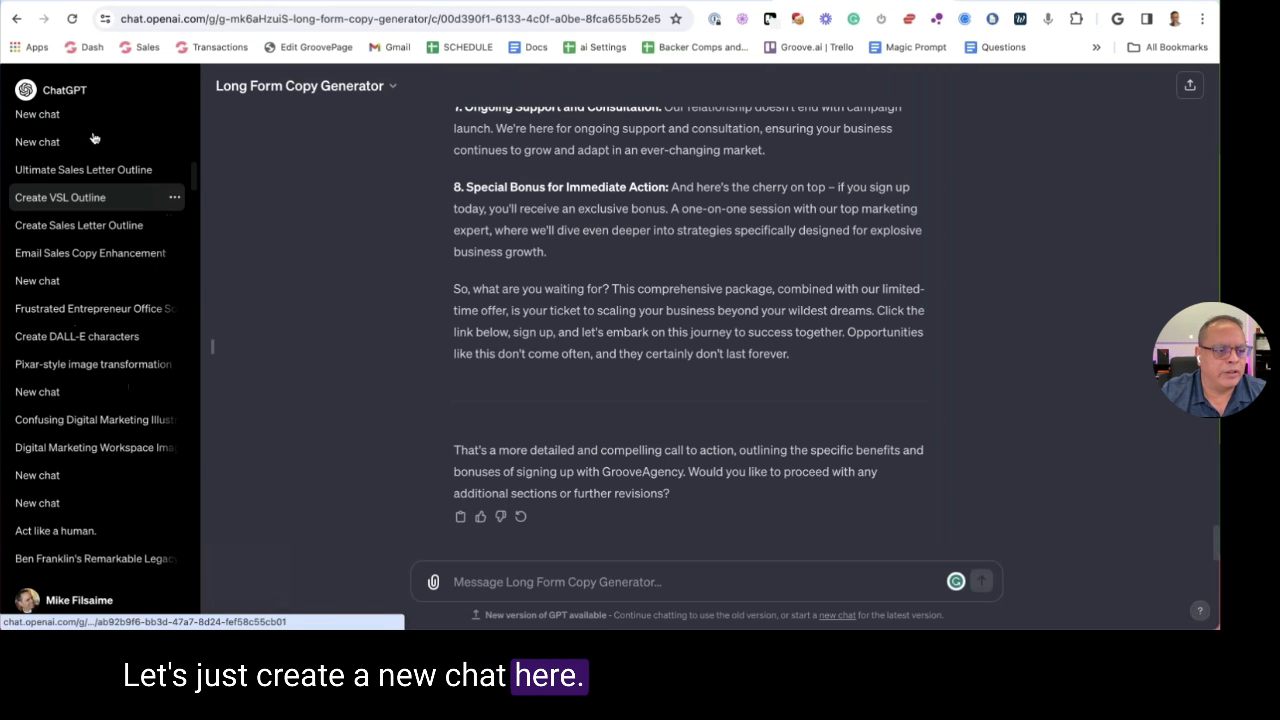
scroll(95, 300, "up", 10)
scroll(690, 330, "up", 15)
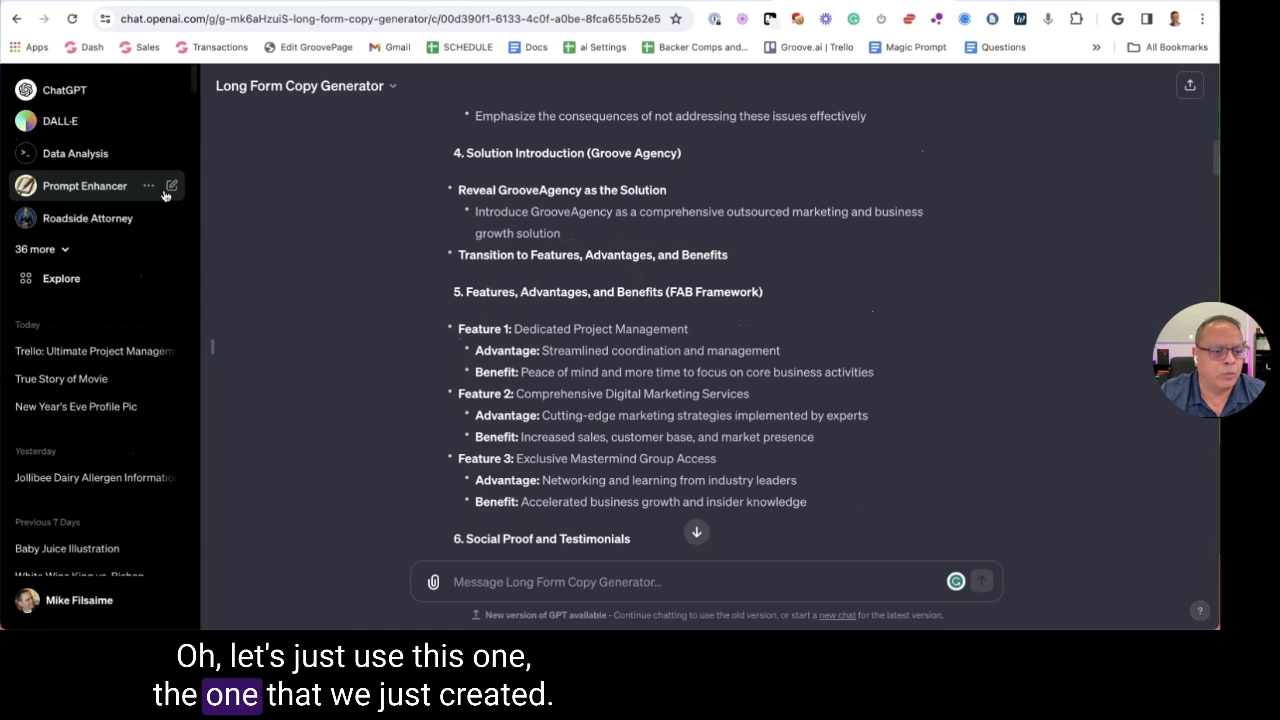
left_click(80, 351)
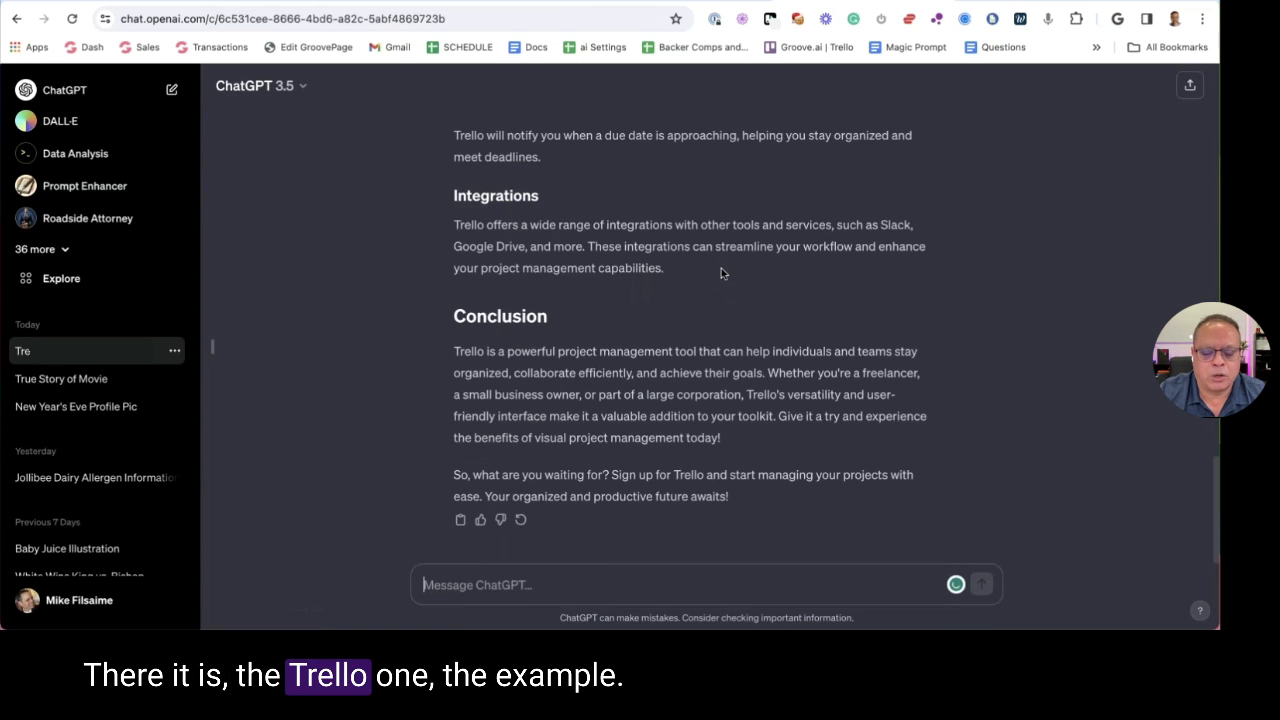
scroll(714, 271, "up", 15)
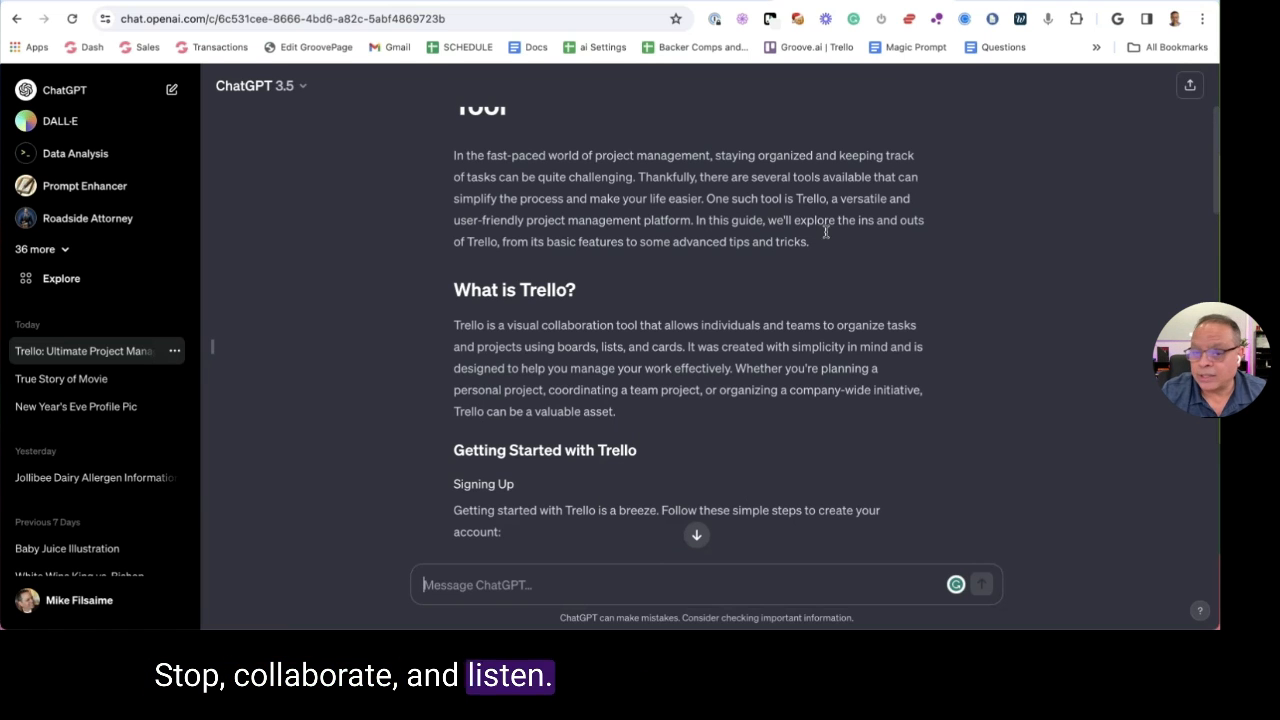
scroll(815, 221, "down", 3)
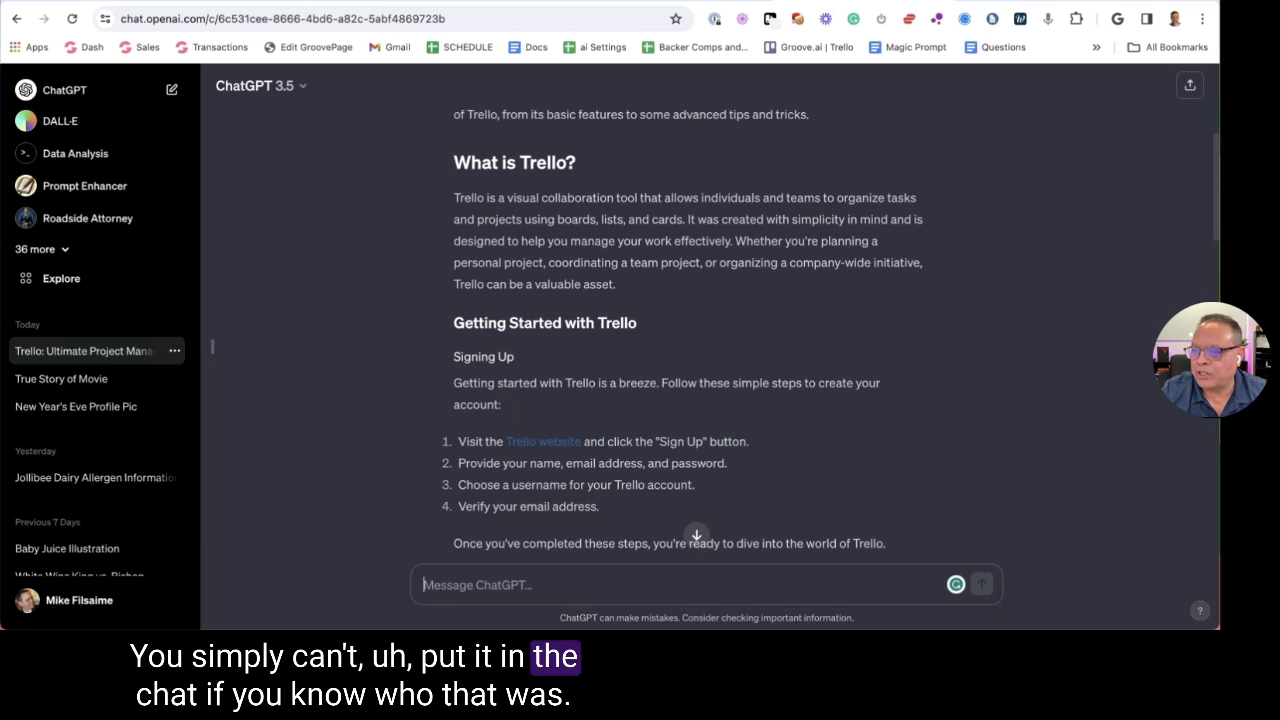
scroll(700, 258, "down", 15)
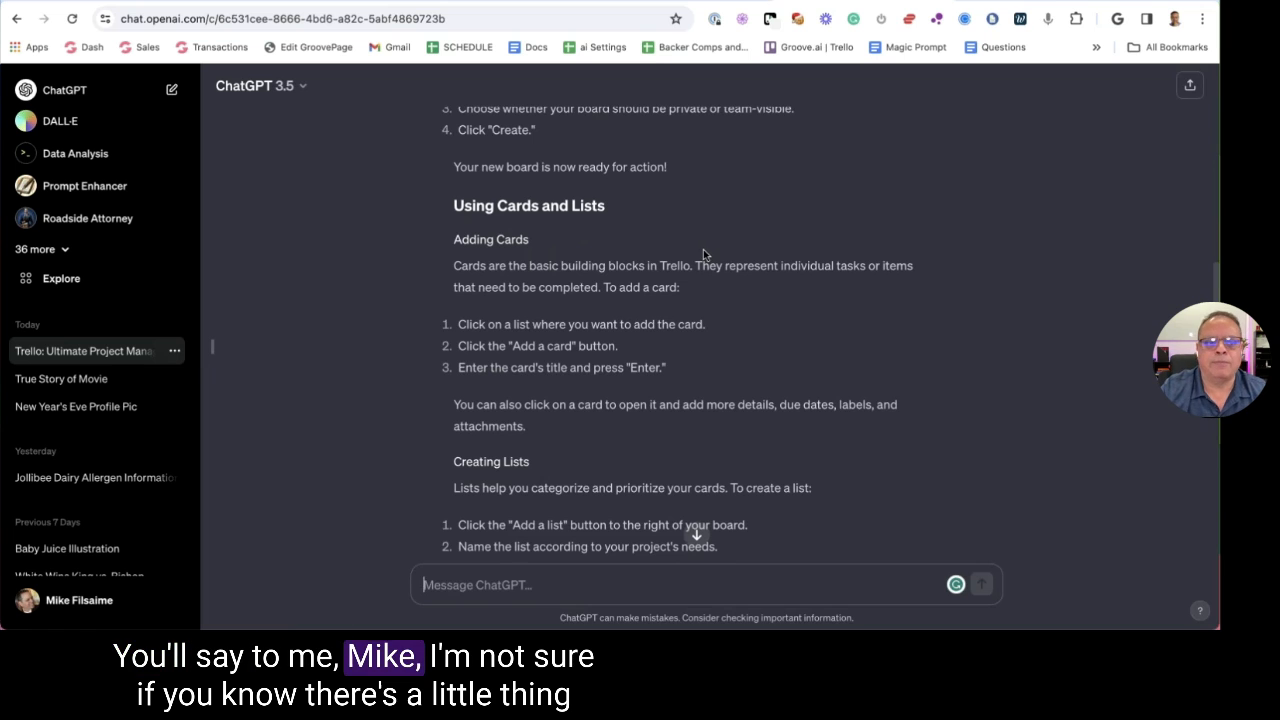
Copy the conversation's public share link, view it in a new tab, then return to the chat
left_click(1190, 89)
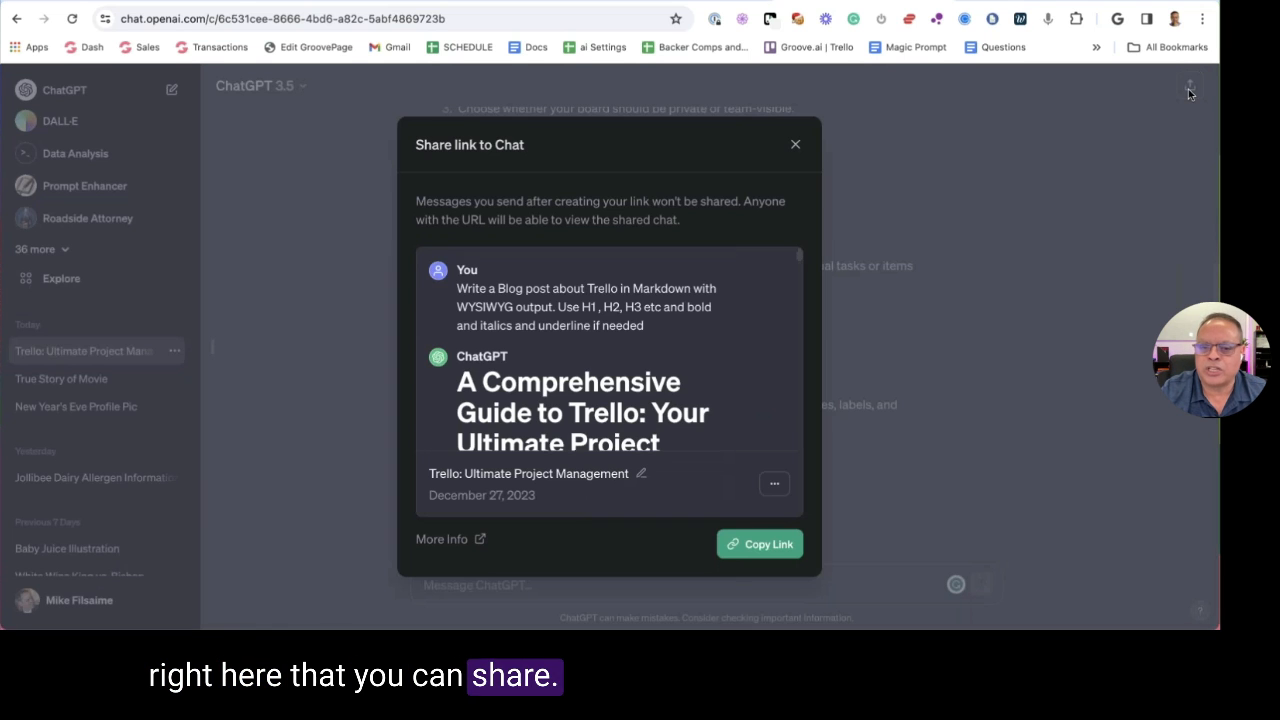
left_click(745, 545)
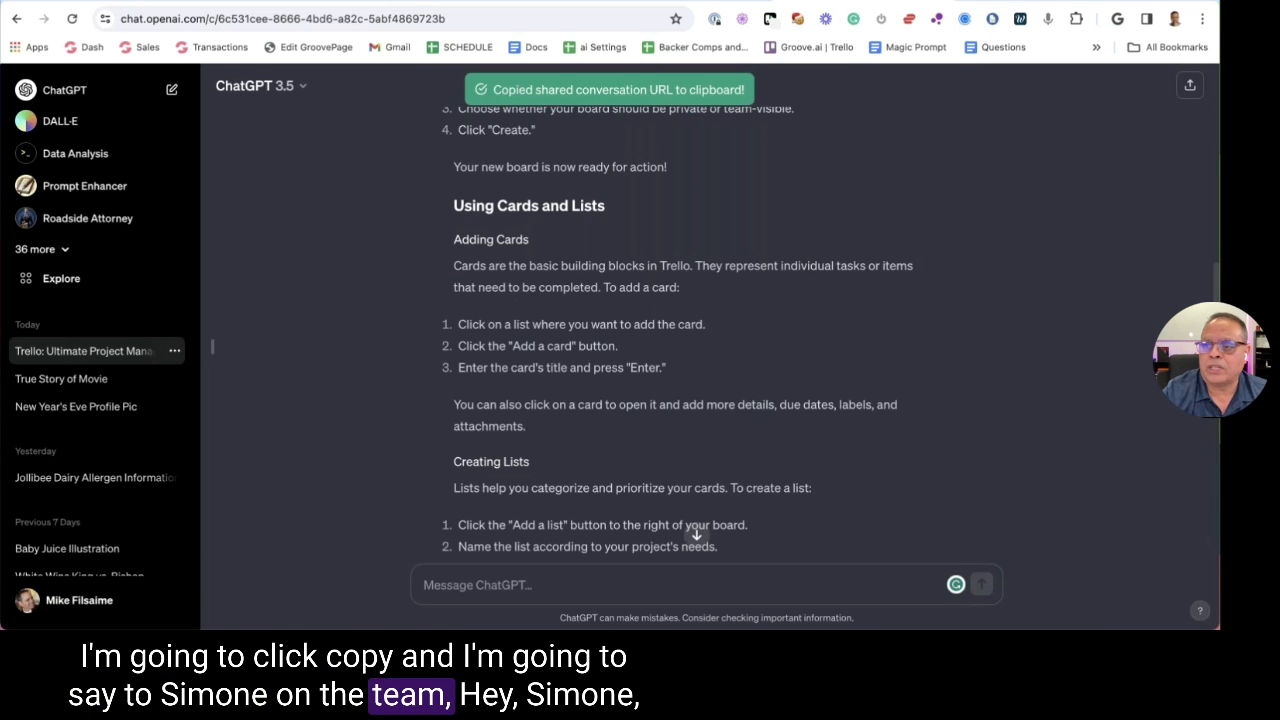
key("ctrl+t")
key("ctrl+v")
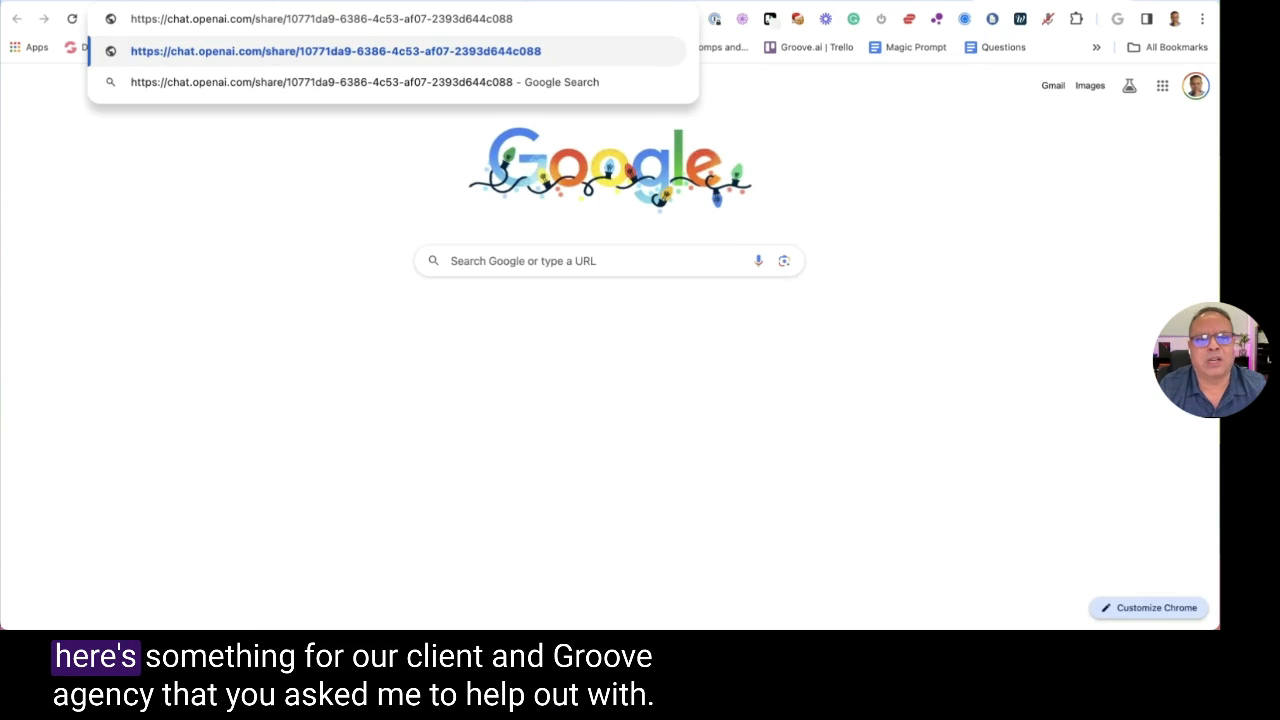
key("Return")
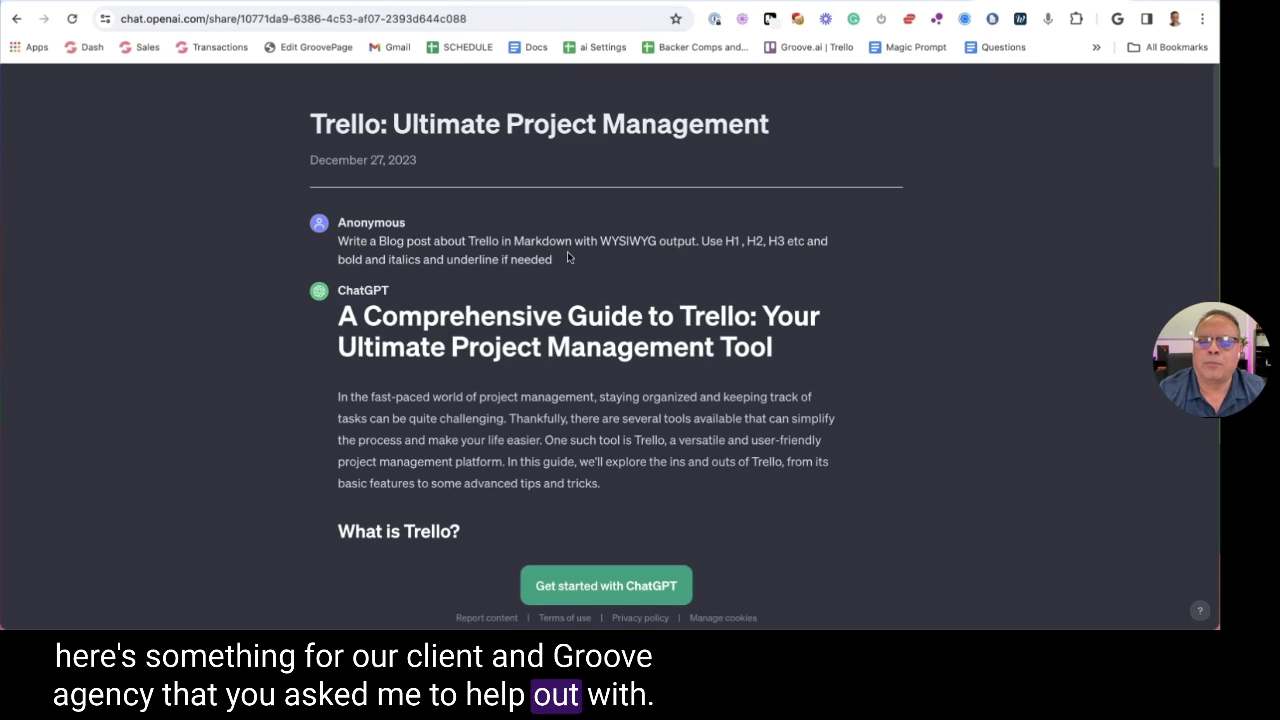
scroll(516, 252, "down", 15)
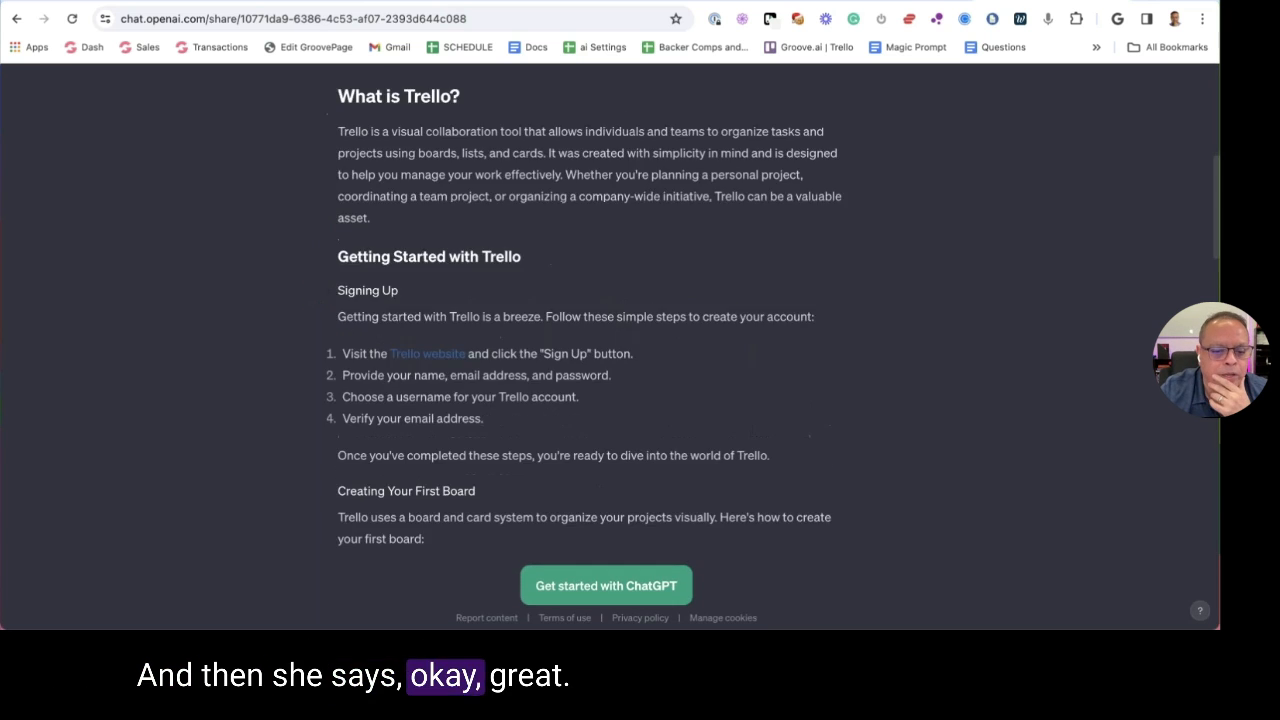
scroll(518, 256, "down", 6)
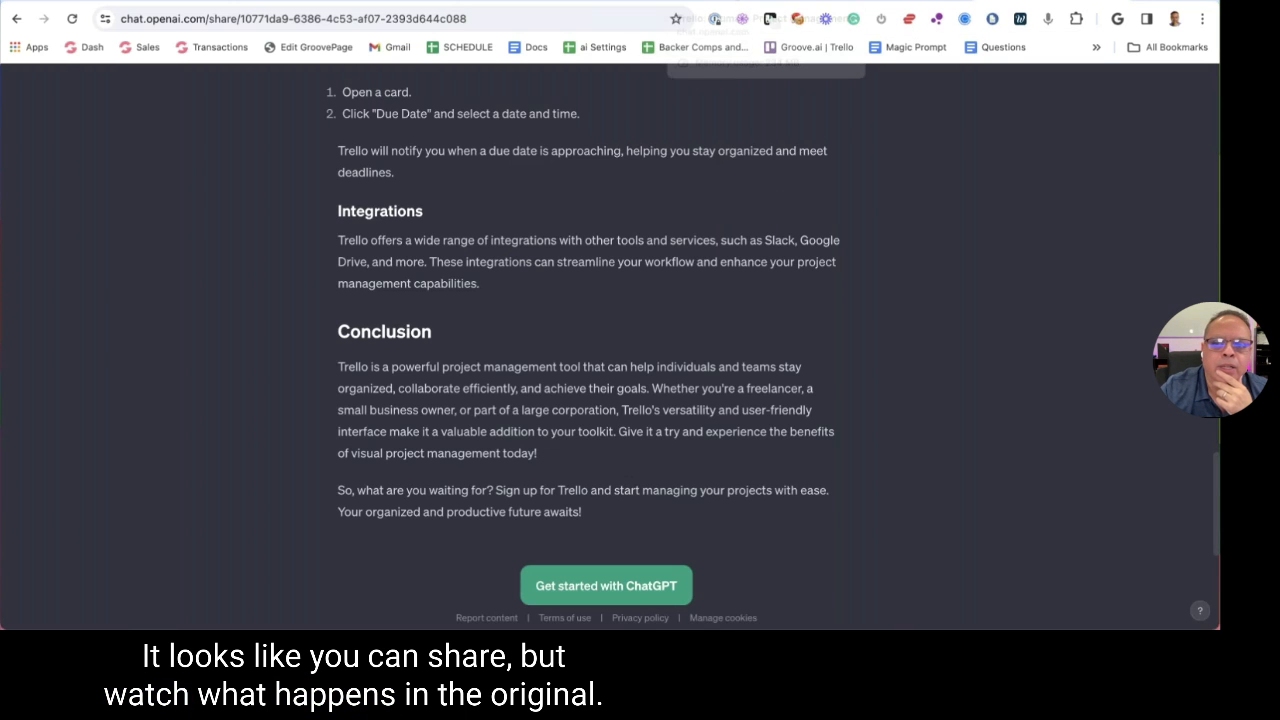
left_click(780, 2)
Send 'Hello' and then 'I am good thank you just saying hi' in the Trello conversation
scroll(630, 260, "down", 10)
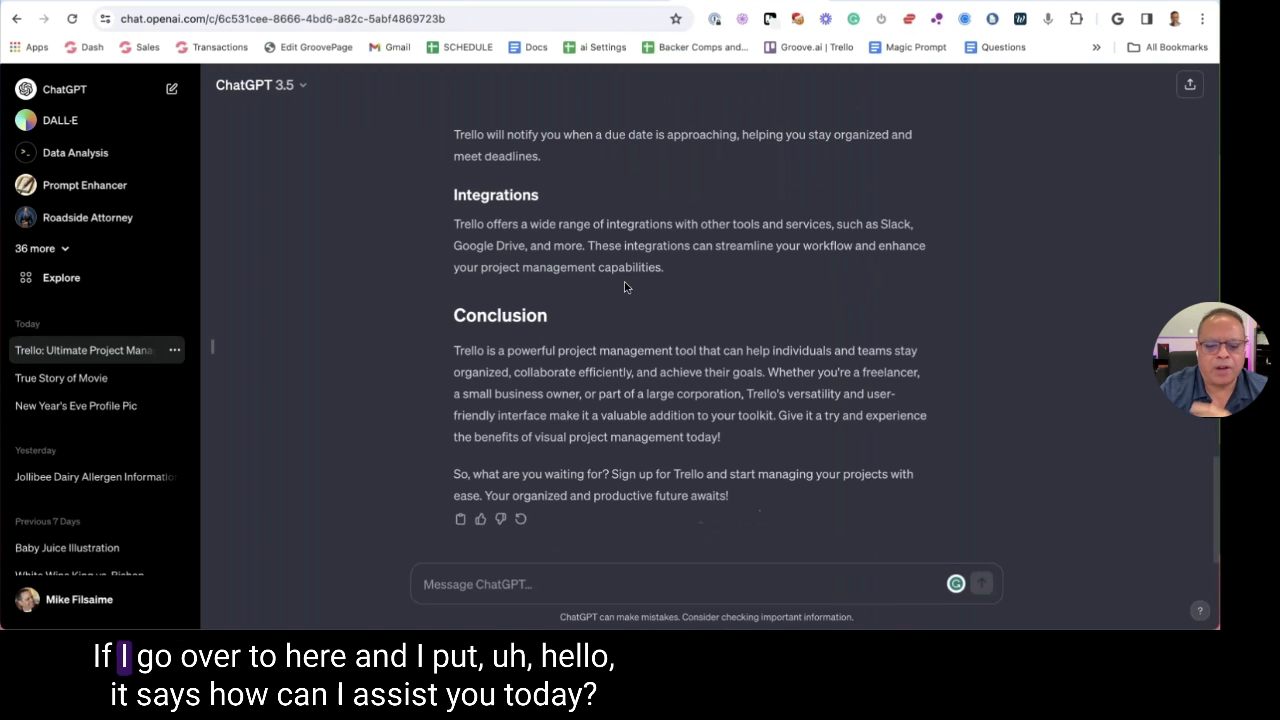
left_click(529, 588)
type("He")
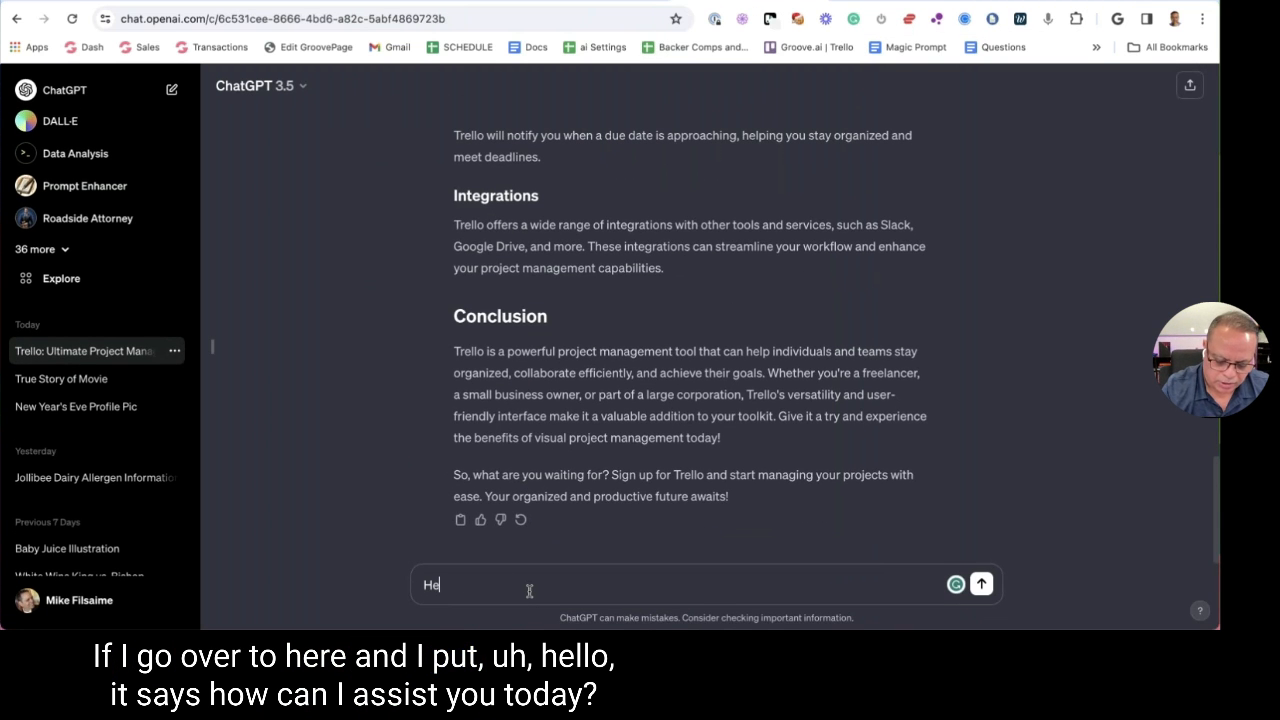
type("llo")
key("Return")
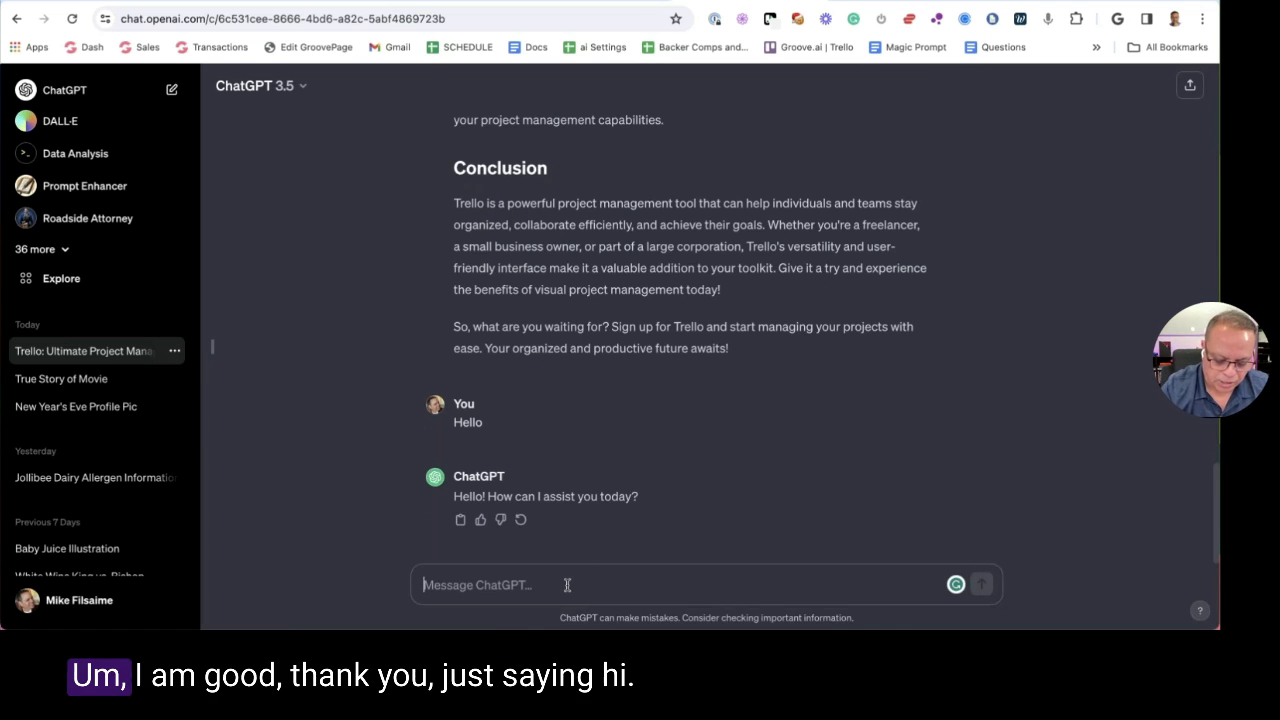
type("I am g")
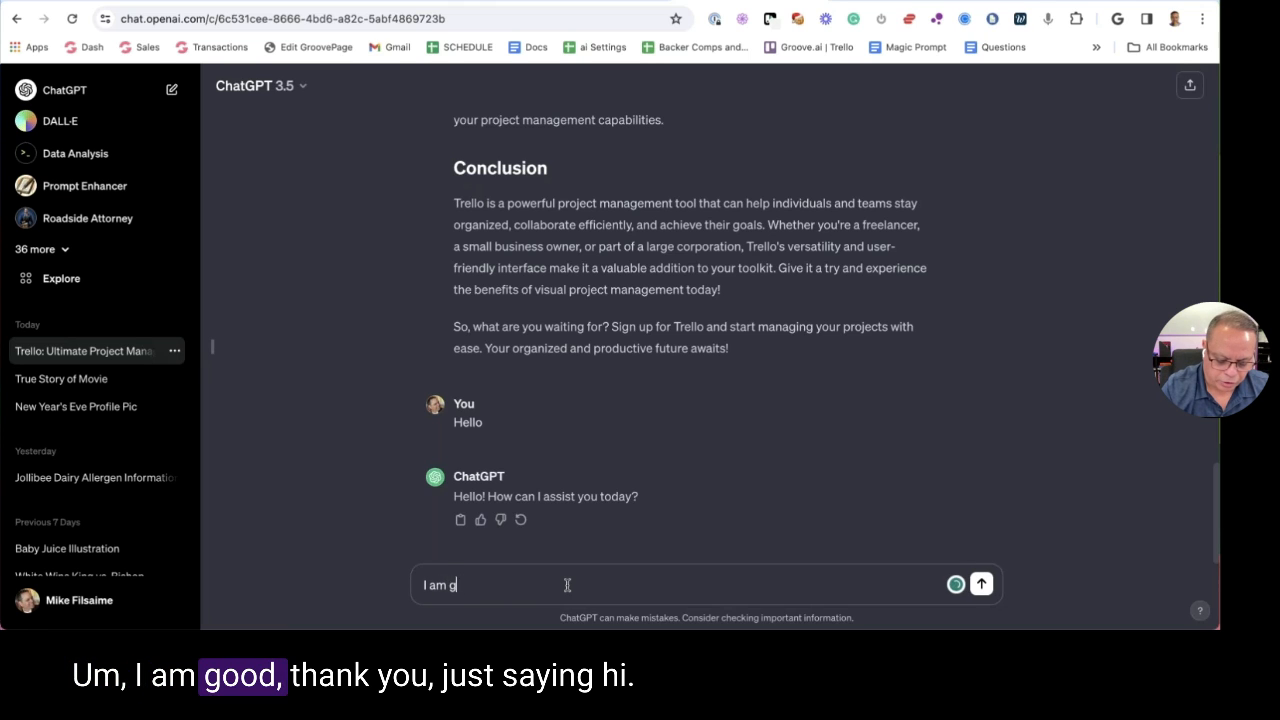
type("ood thank you")
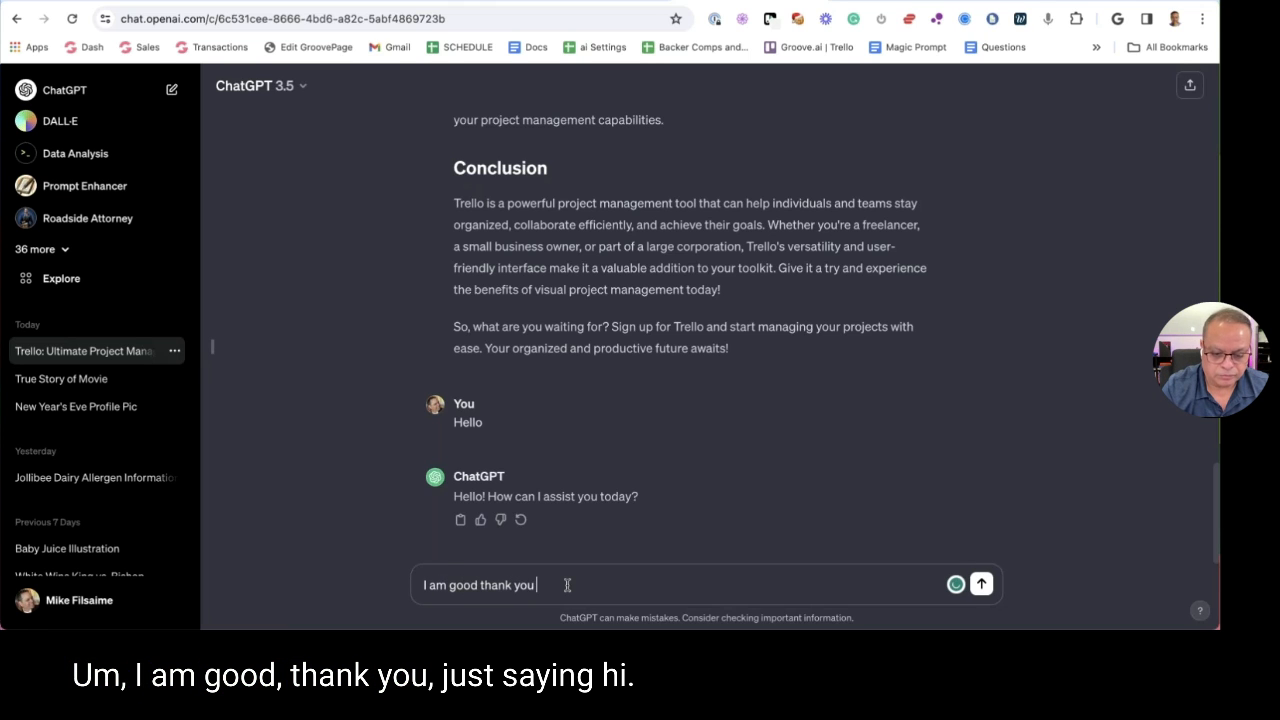
type(" just saying hi")
key("Return")
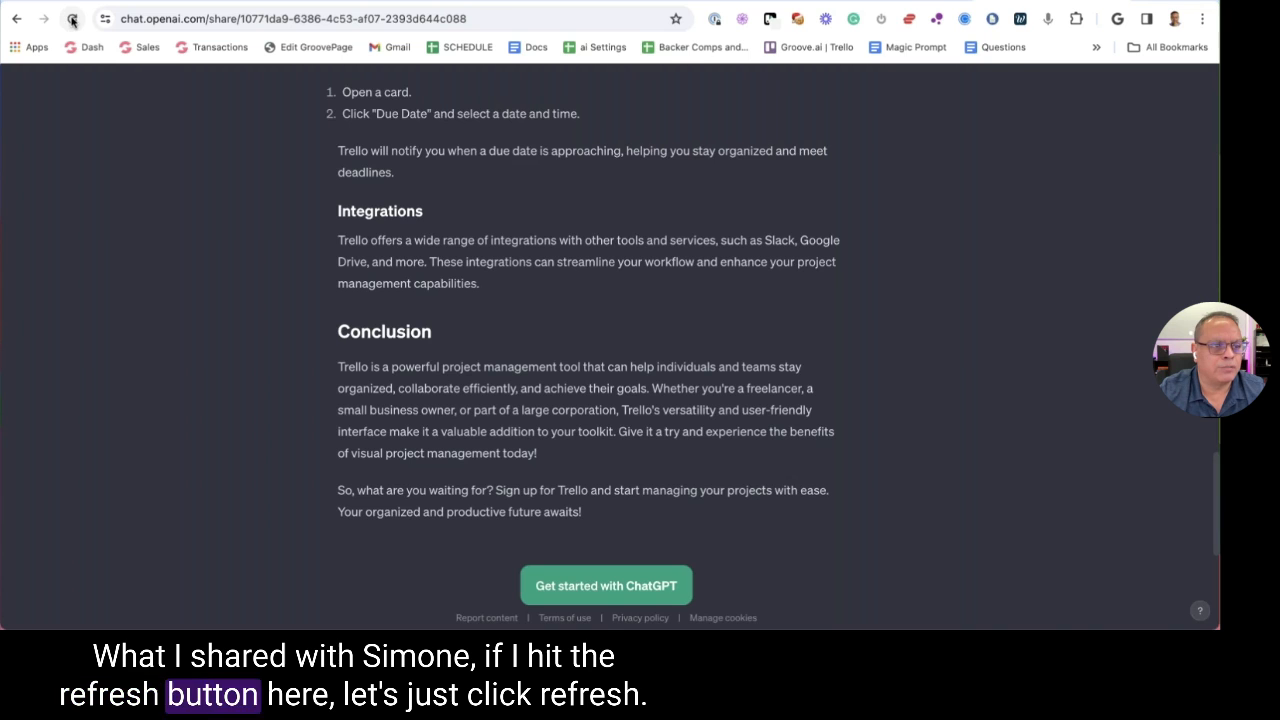
Reload the shared Trello page, confirm the new messages are missing, and return to the original chat
right_click(129, 137)
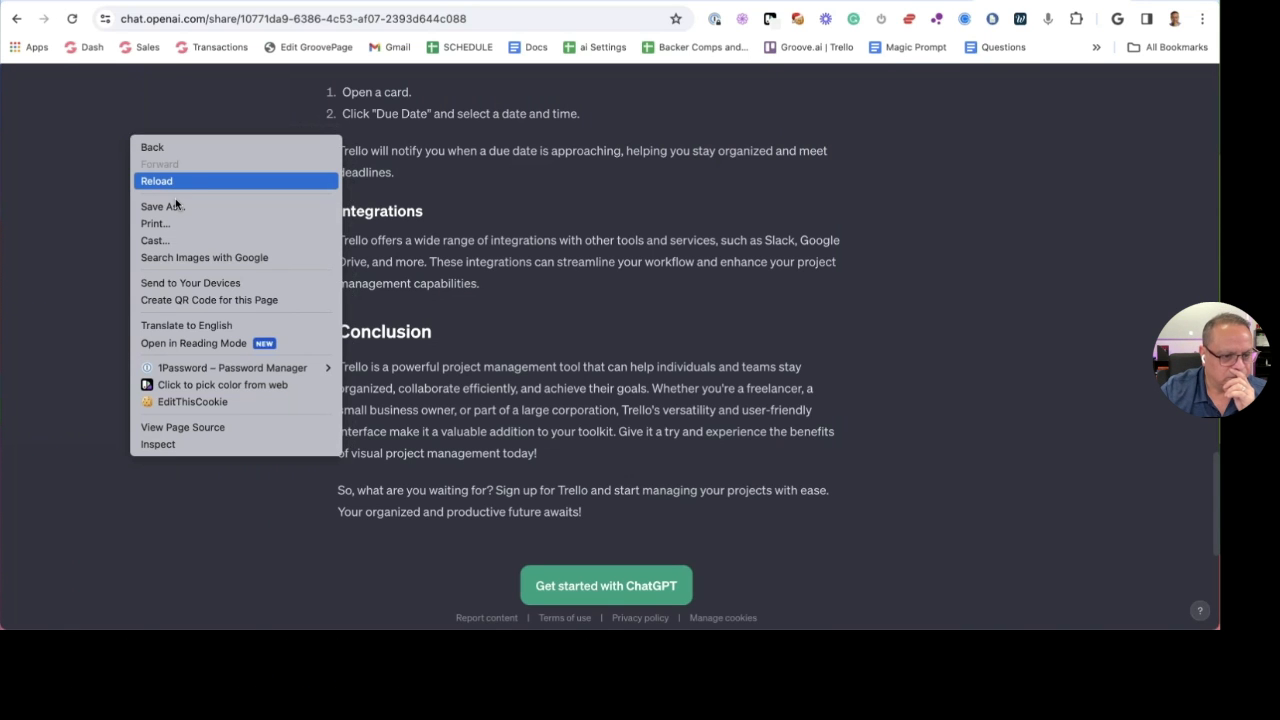
left_click(91, 169)
left_click(72, 18)
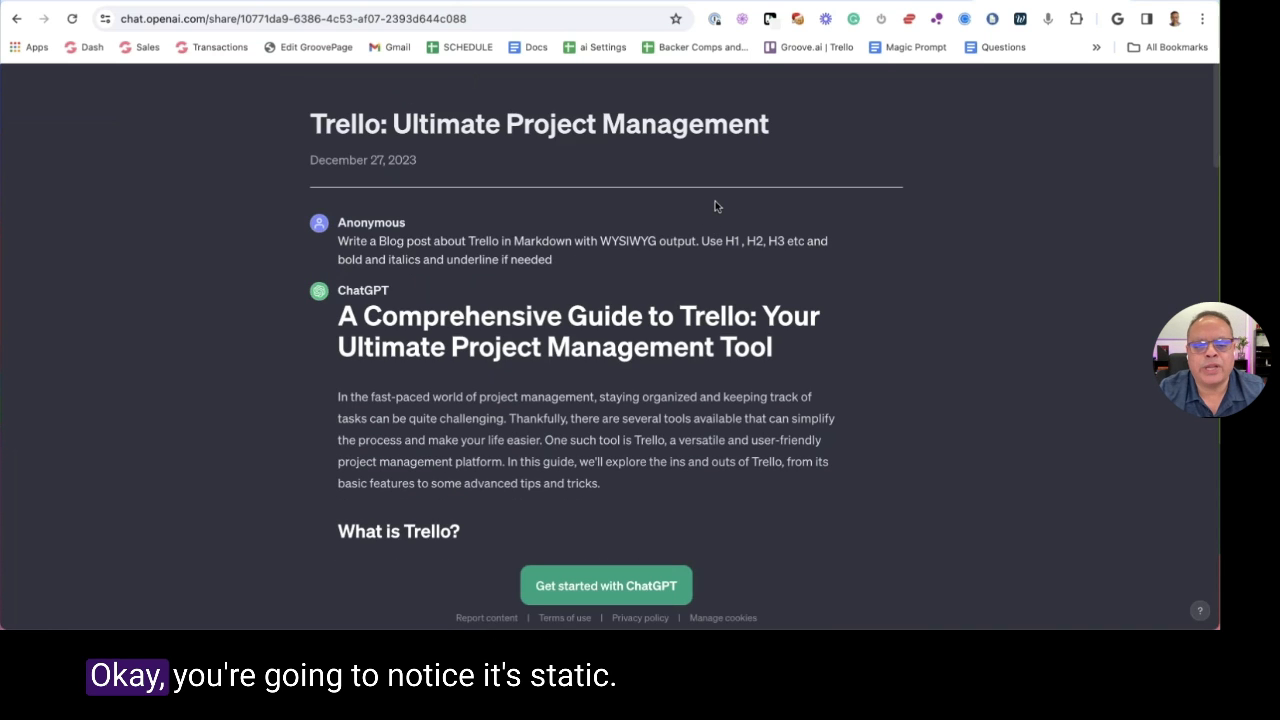
scroll(710, 215, "down", 15)
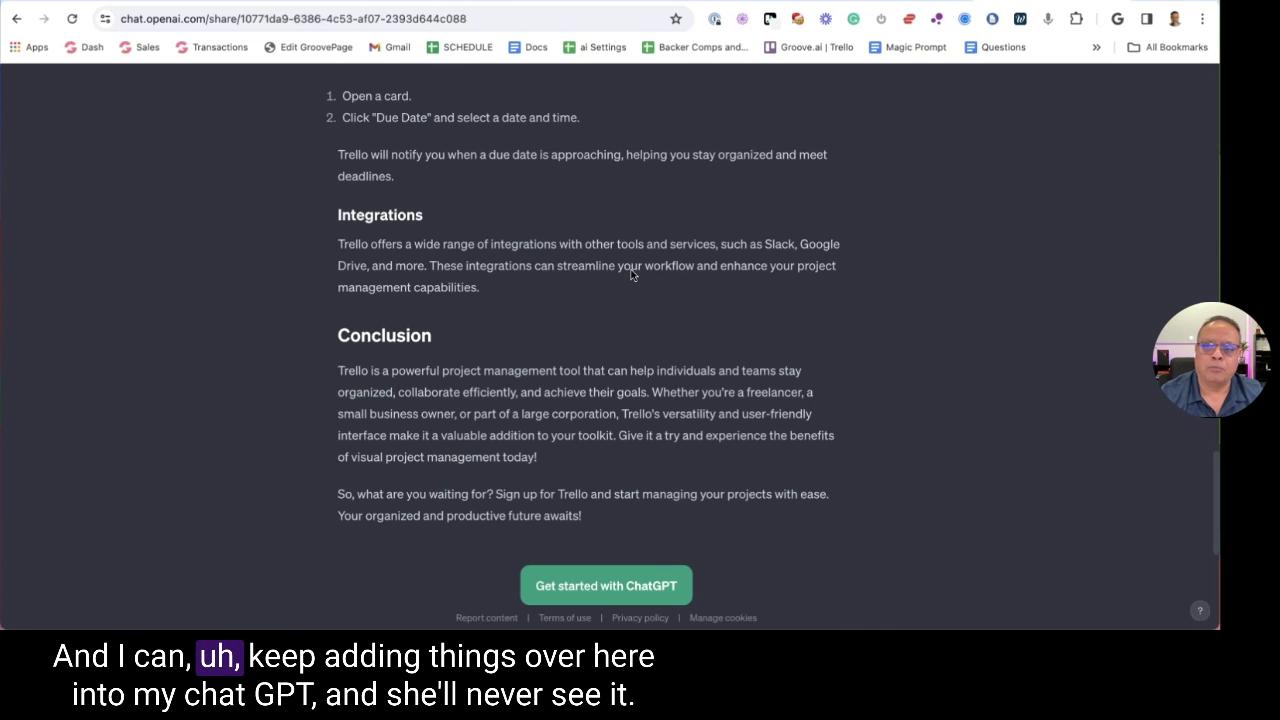
key("ctrl+Tab")
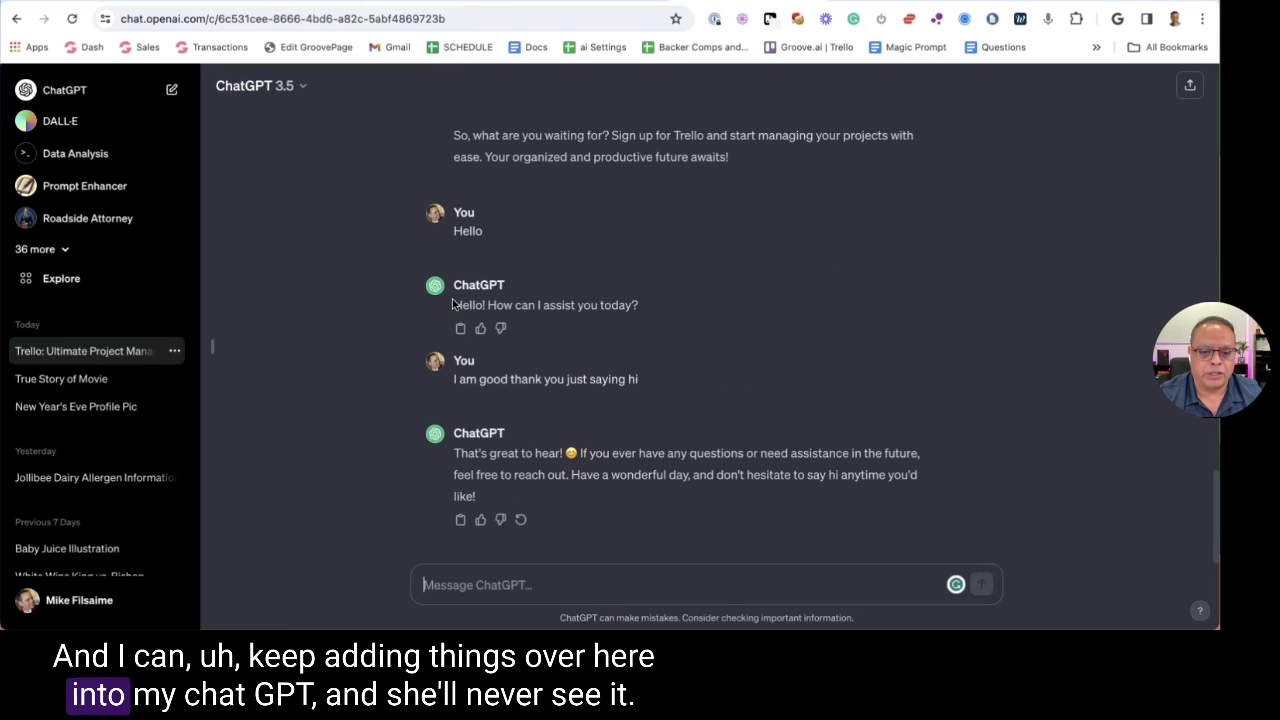
left_click_drag(453, 304, 607, 329)
left_click(609, 329)
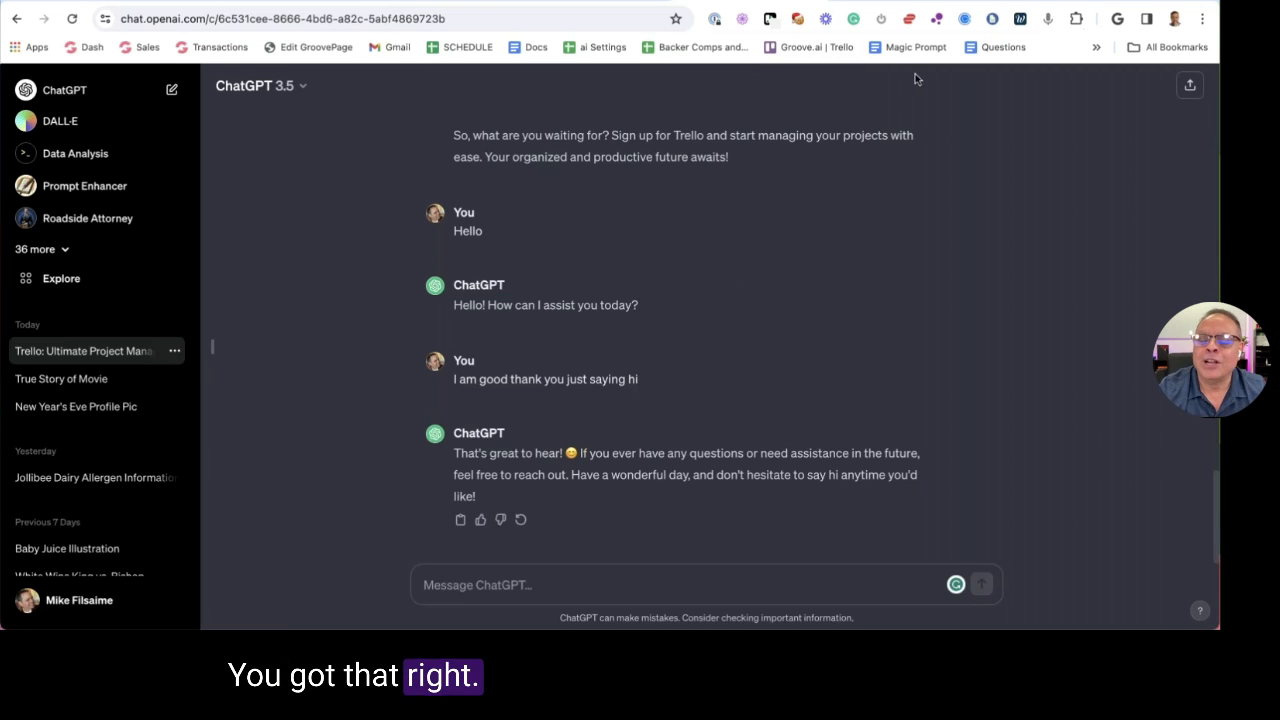
Copy the Holiday Sale Demo project's free signup link from Share and load it in a new tab
left_click(184, 8)
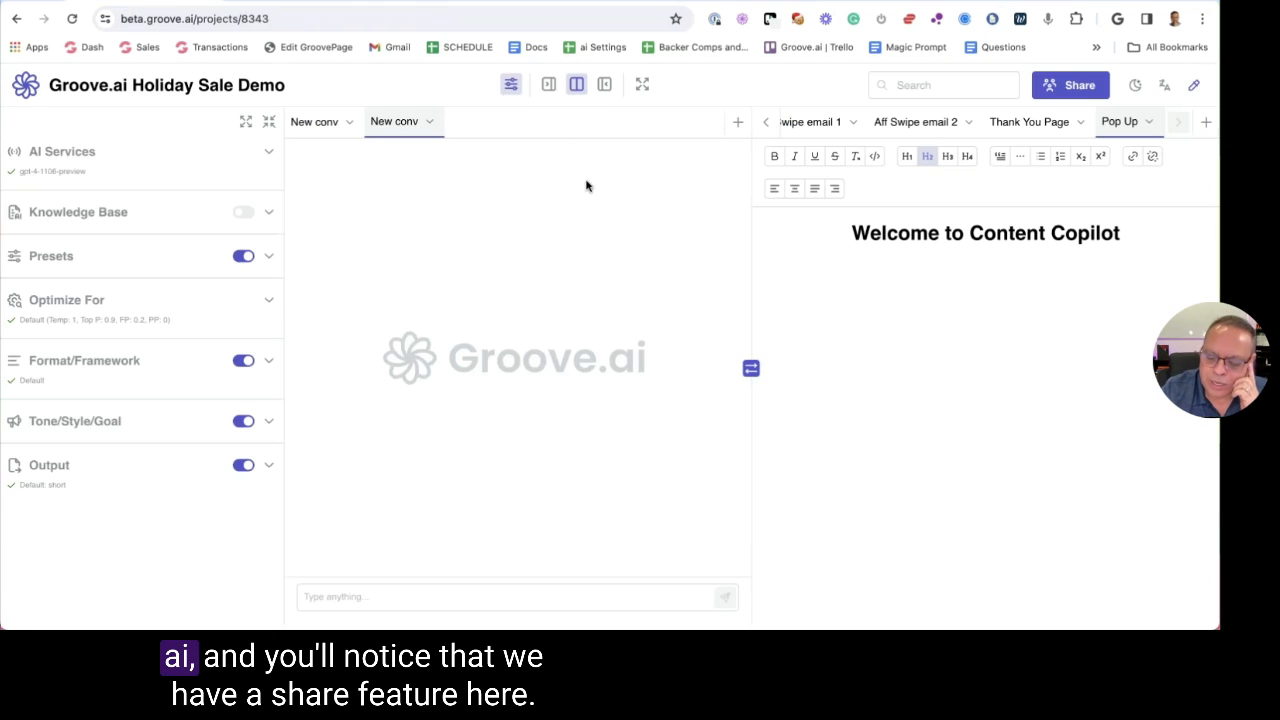
left_click(1070, 85)
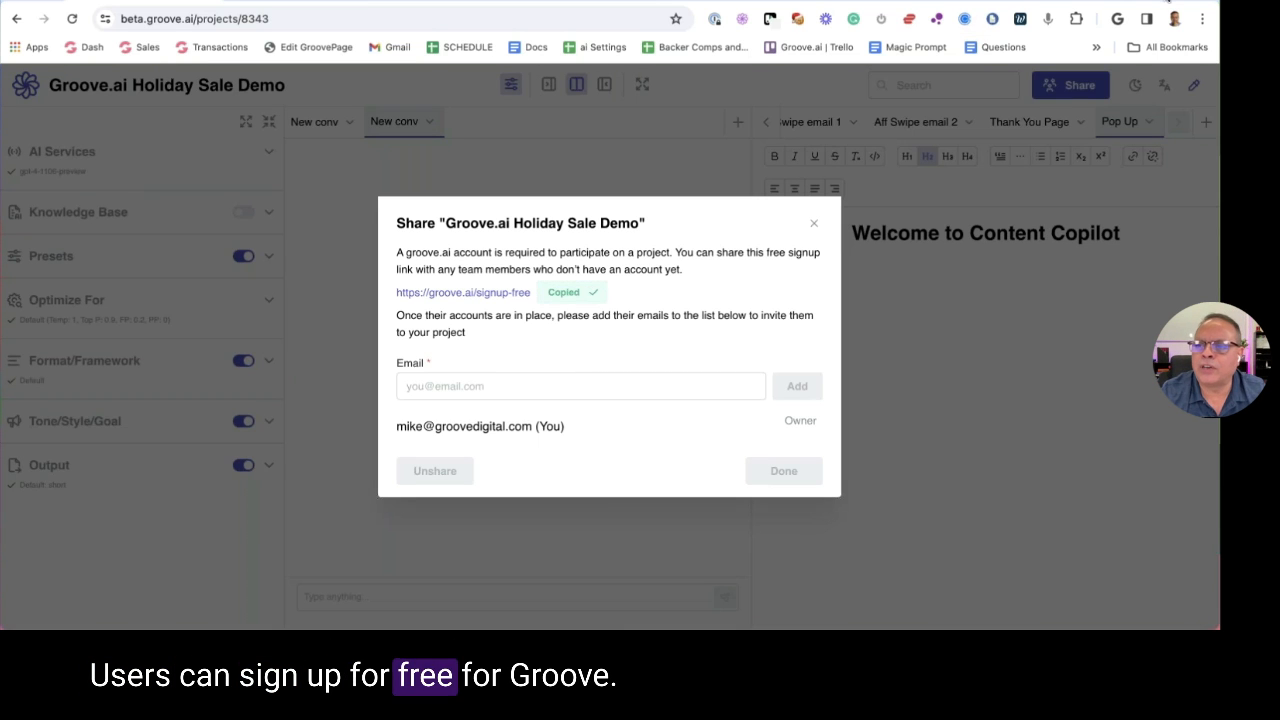
key("ctrl+t")
key("ctrl+v")
key("Return")
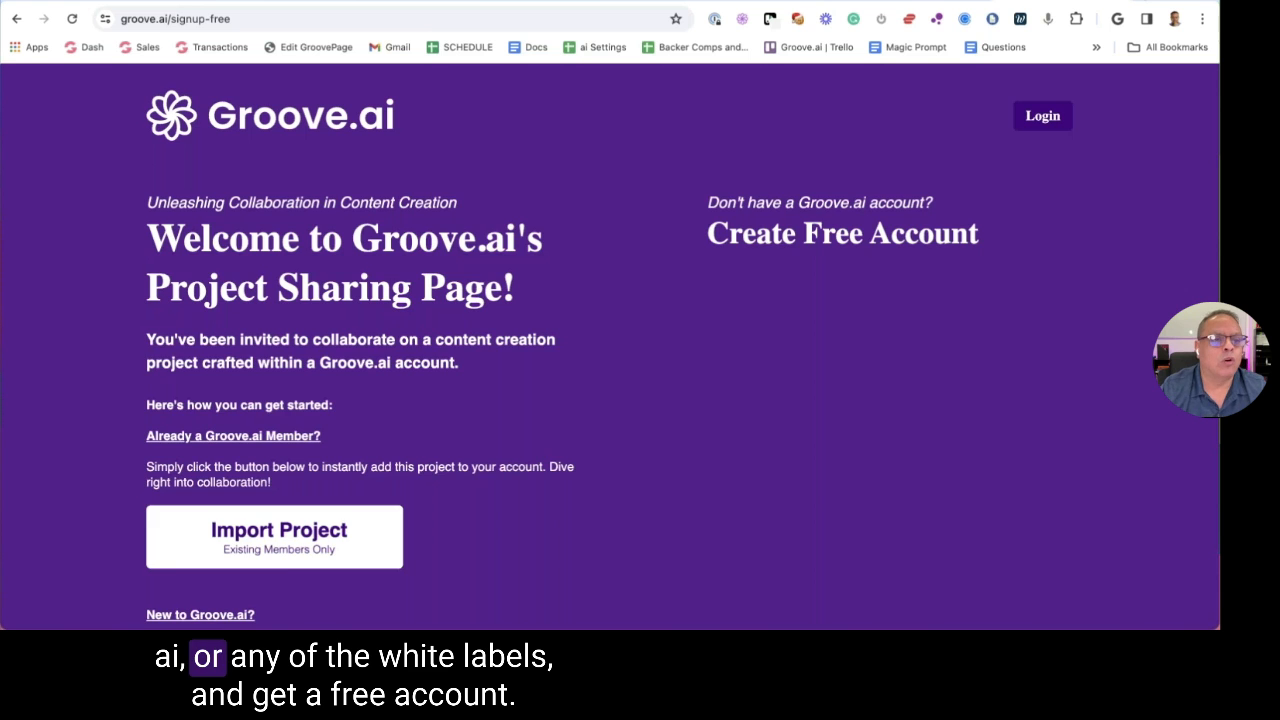
scroll(830, 195, "down", 2)
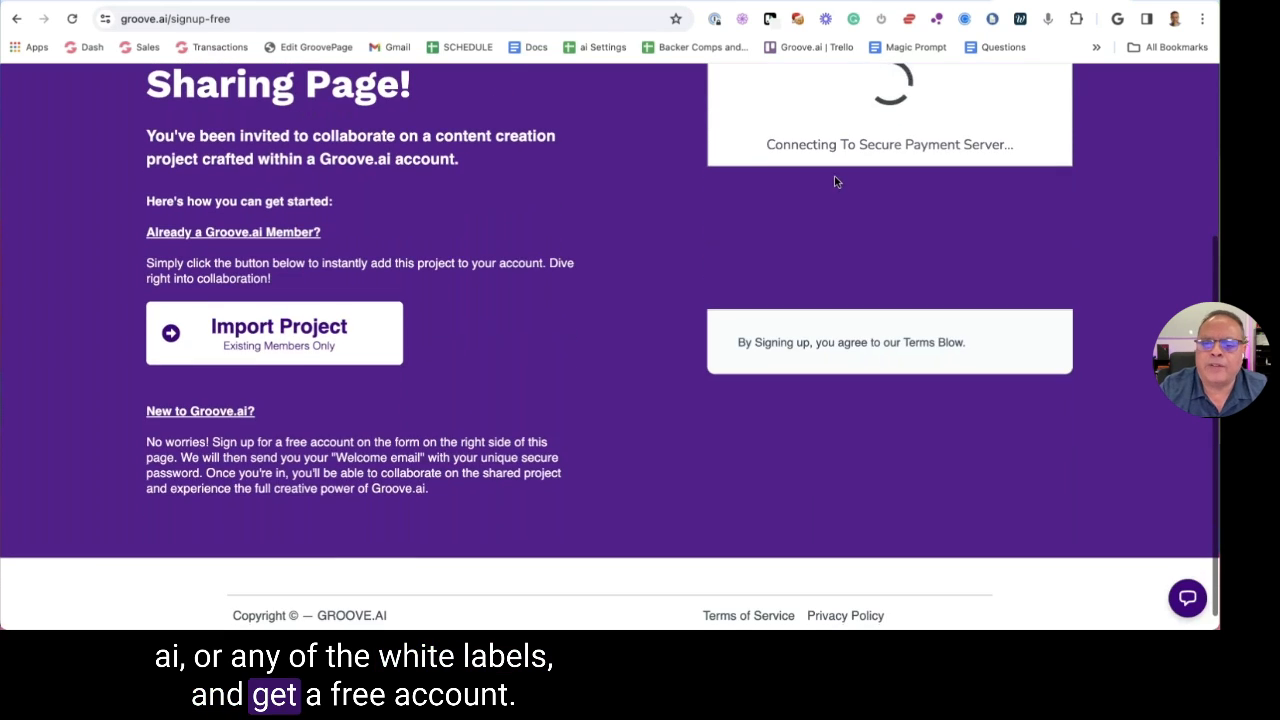
scroll(676, 238, "up", 2)
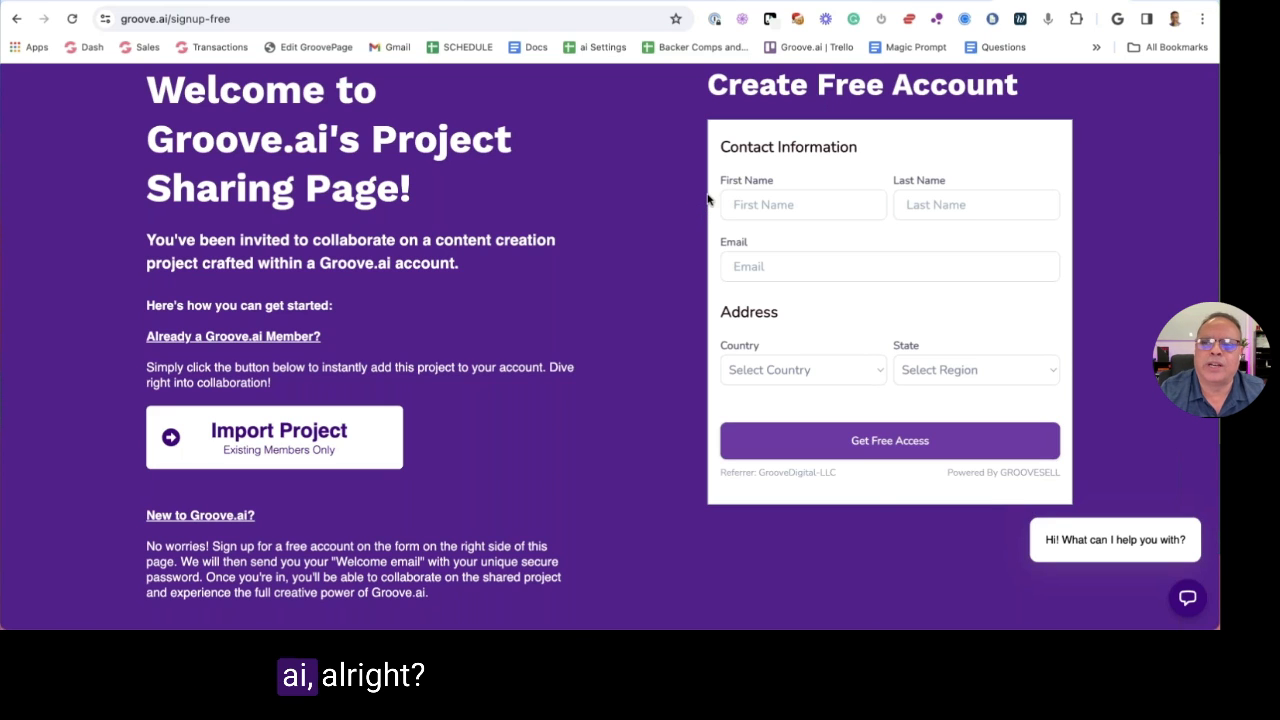
left_click(900, 2)
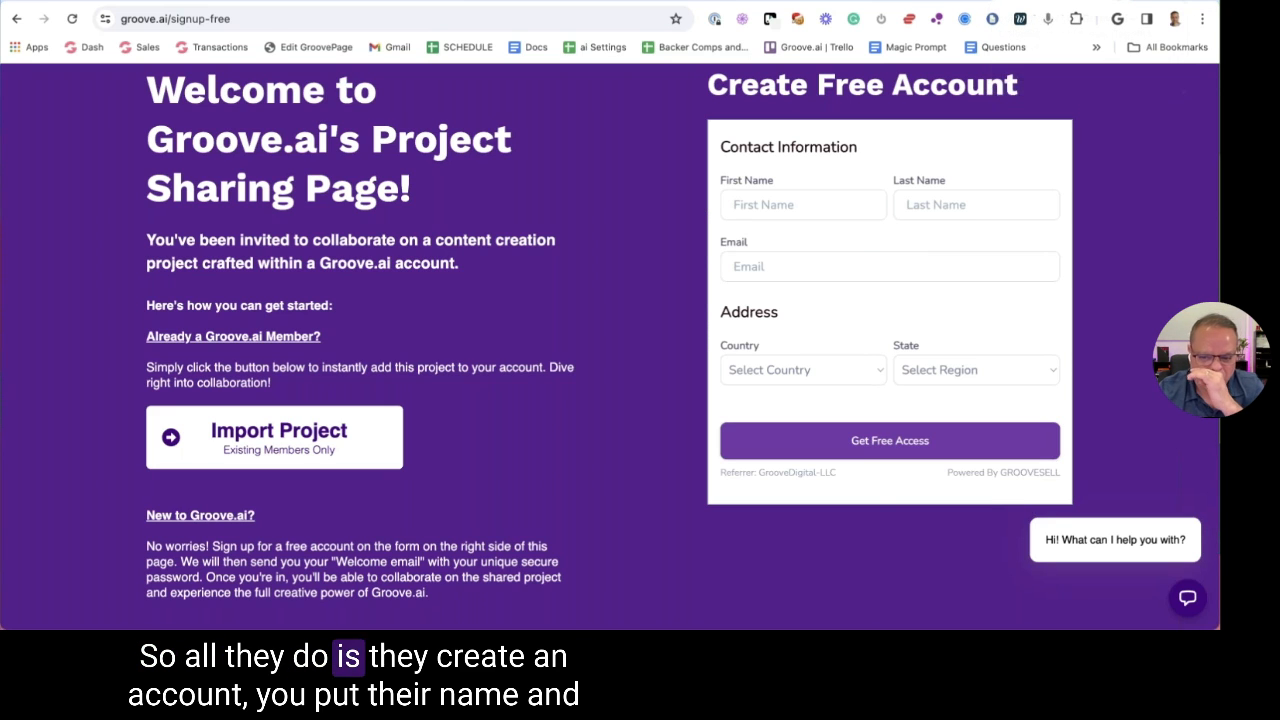
Invite a collaborator by e-mail to the project with the Admin role, then close the Share dialog
left_click(478, 384)
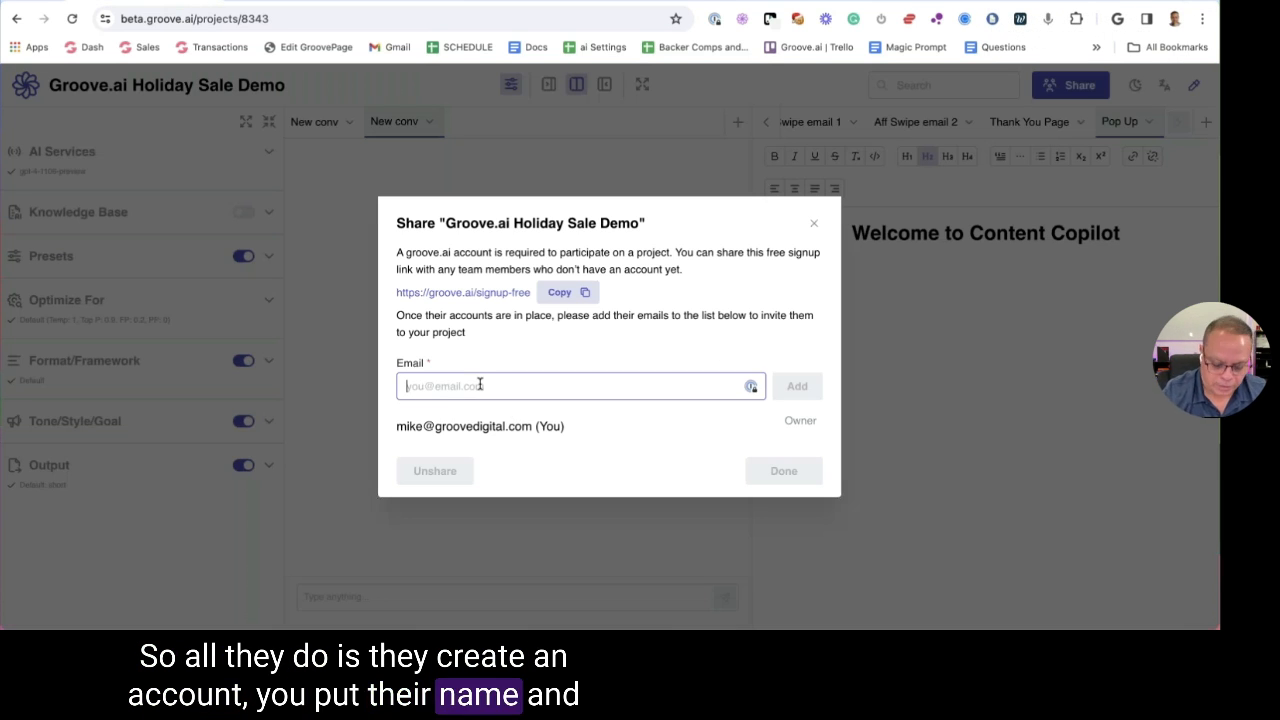
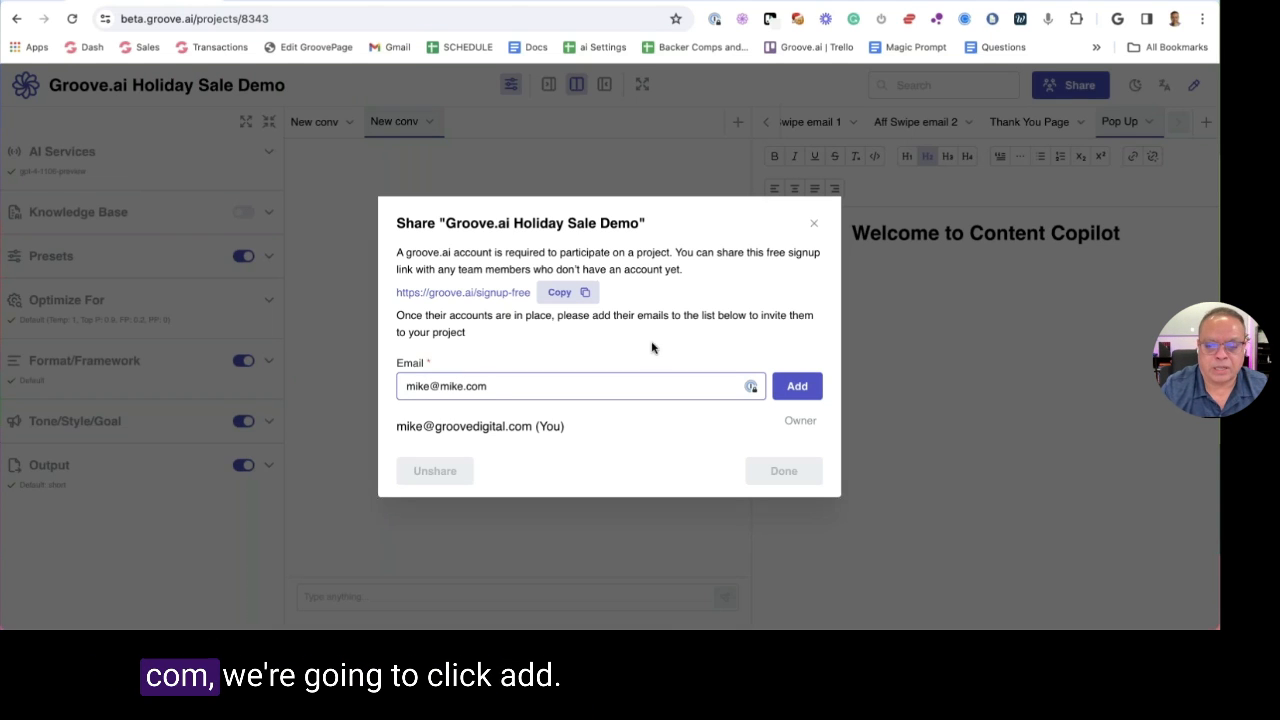
left_click(806, 389)
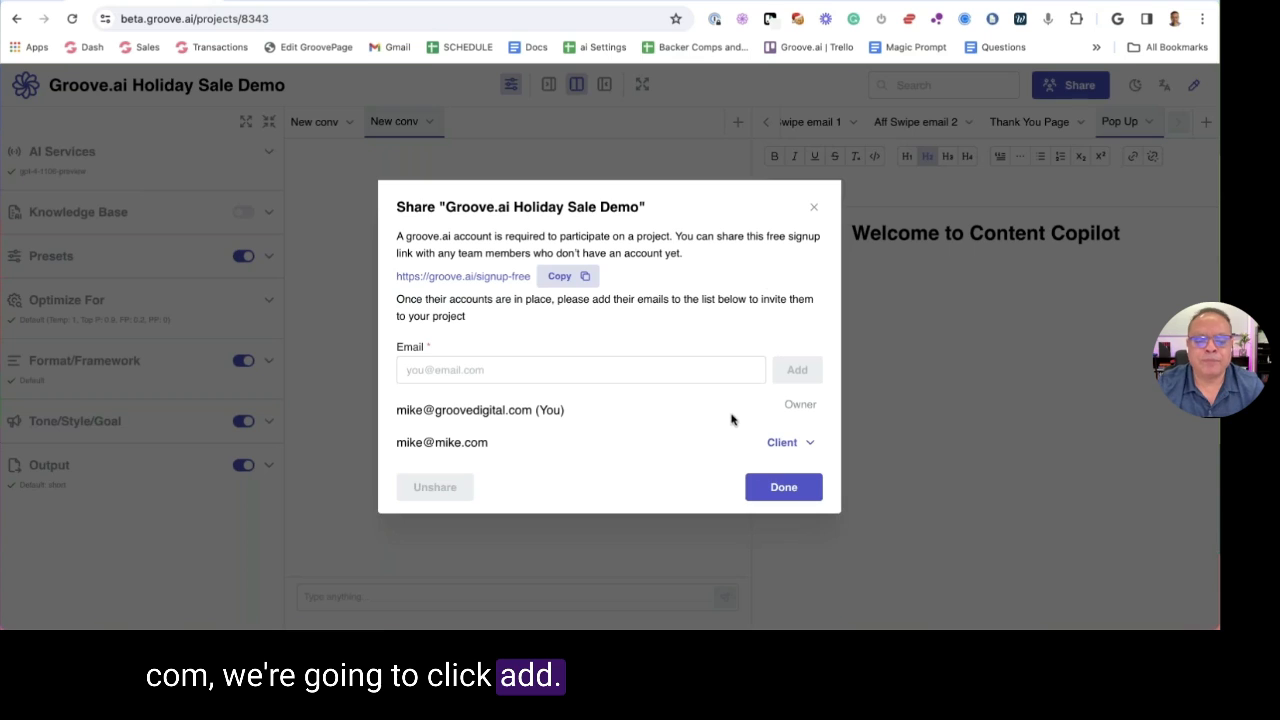
left_click(806, 443)
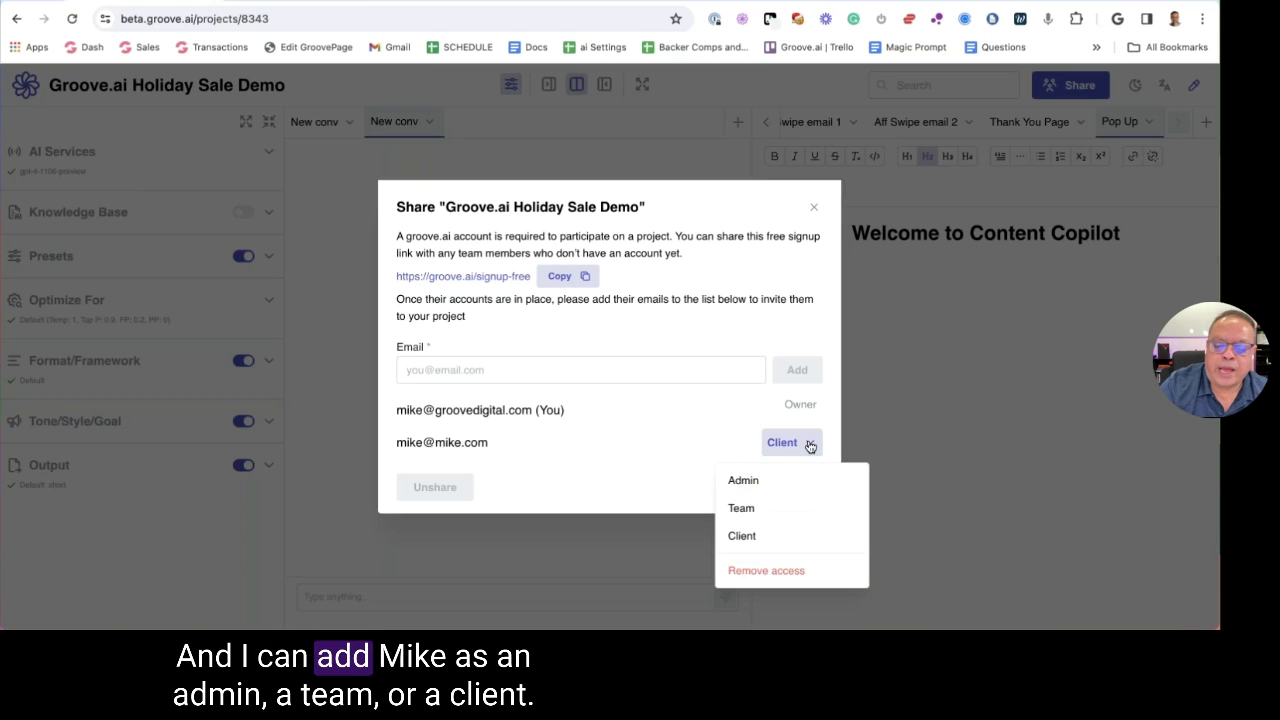
left_click(765, 484)
left_click(783, 445)
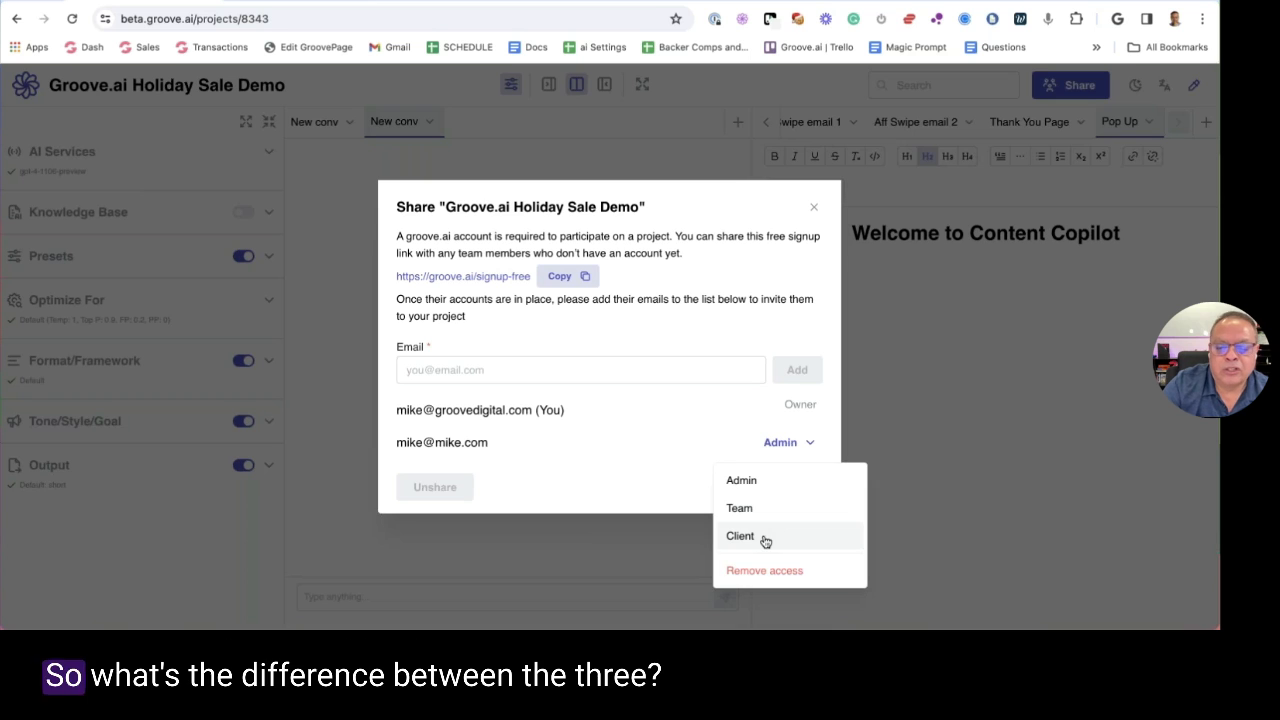
left_click(726, 465)
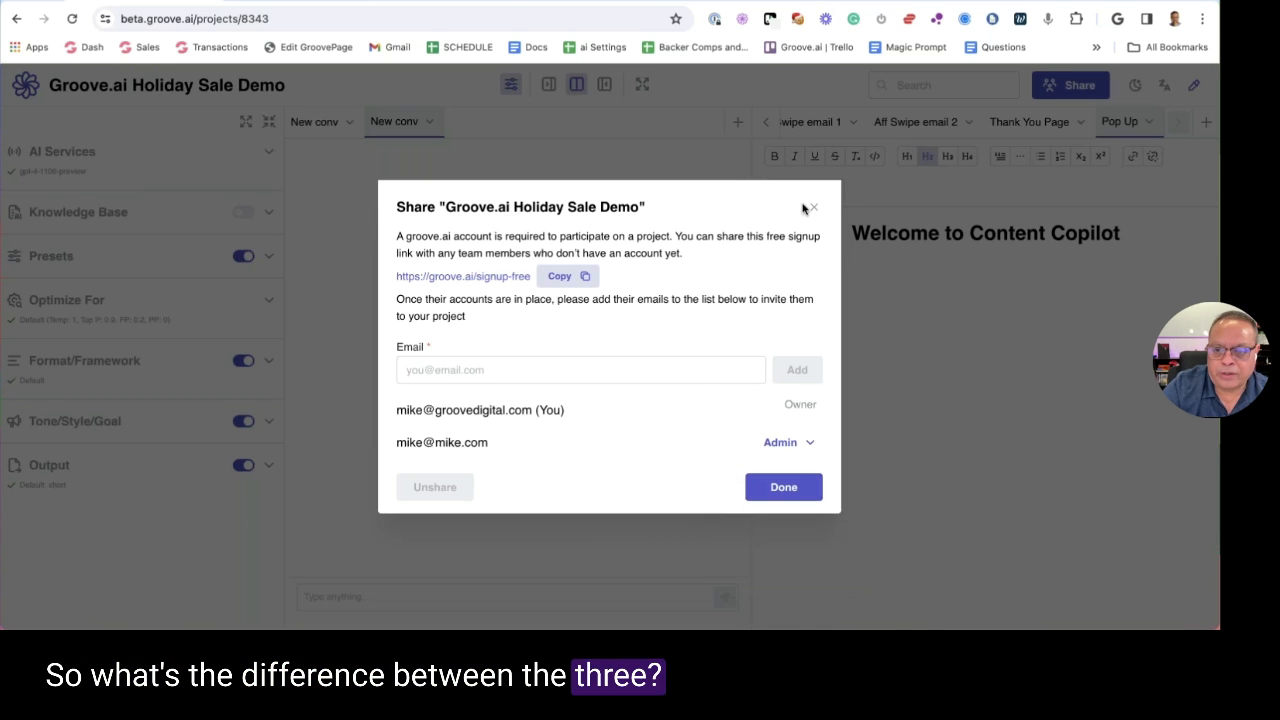
left_click(811, 207)
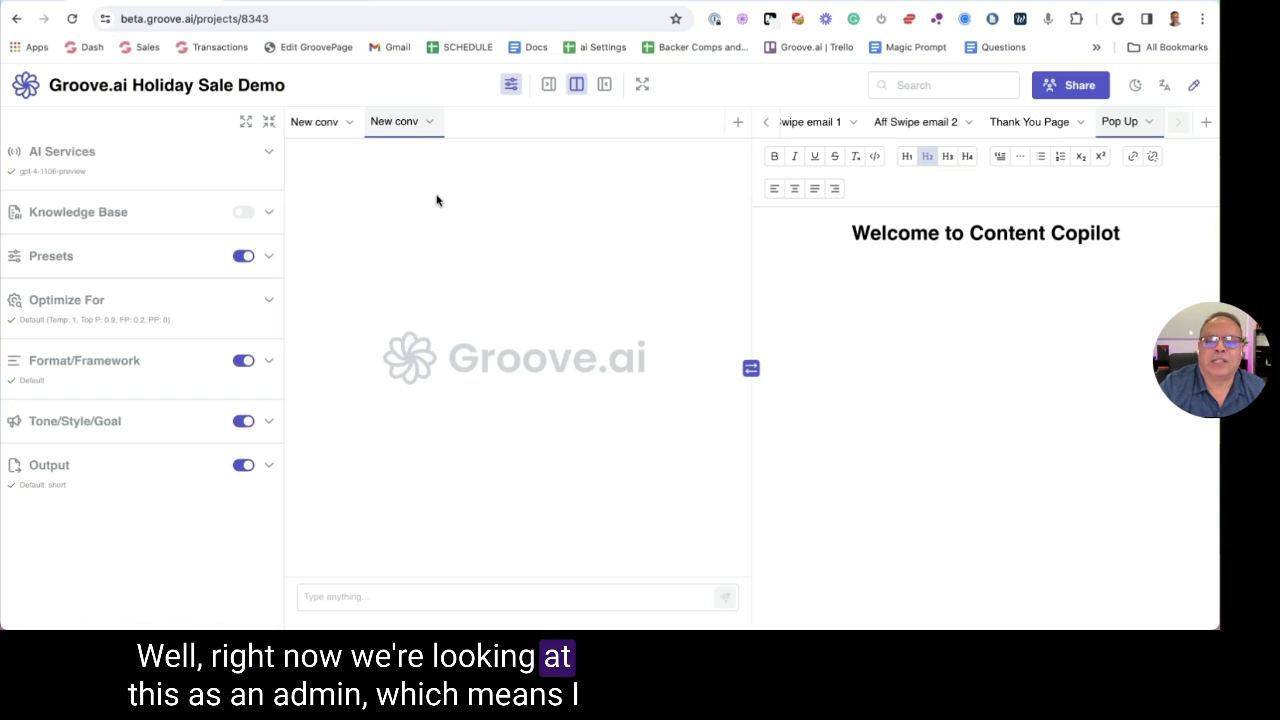
Check the Aff Swipe email 1 document's options, then reopen the project's Share dialog
left_click(852, 122)
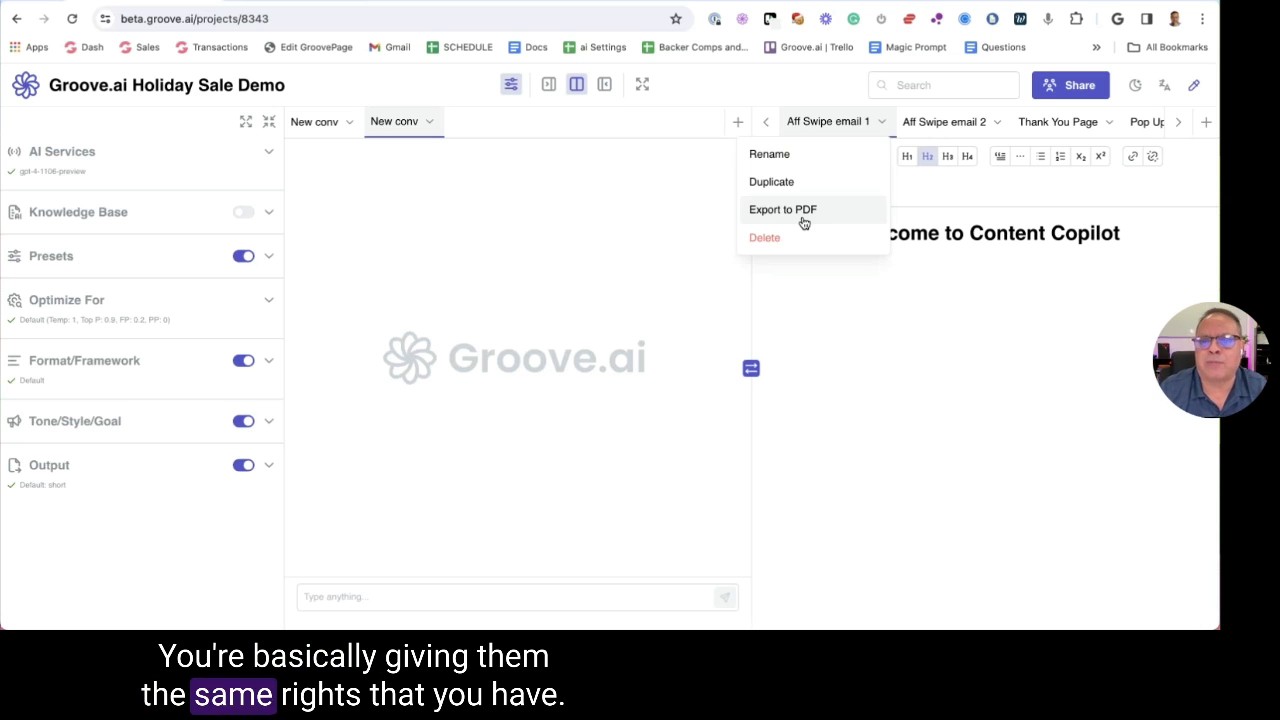
left_click(1076, 85)
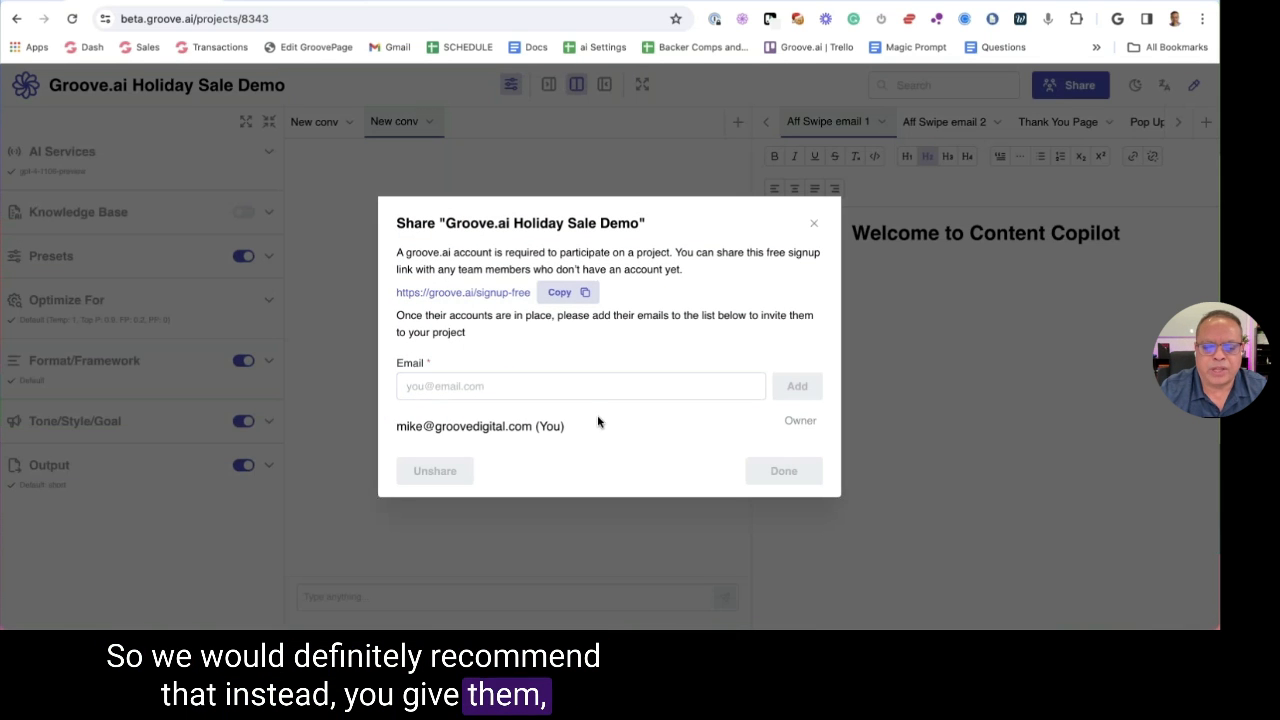
Add another collaborator's e-mail to the share list as Client and close the Share dialog
left_click(557, 387)
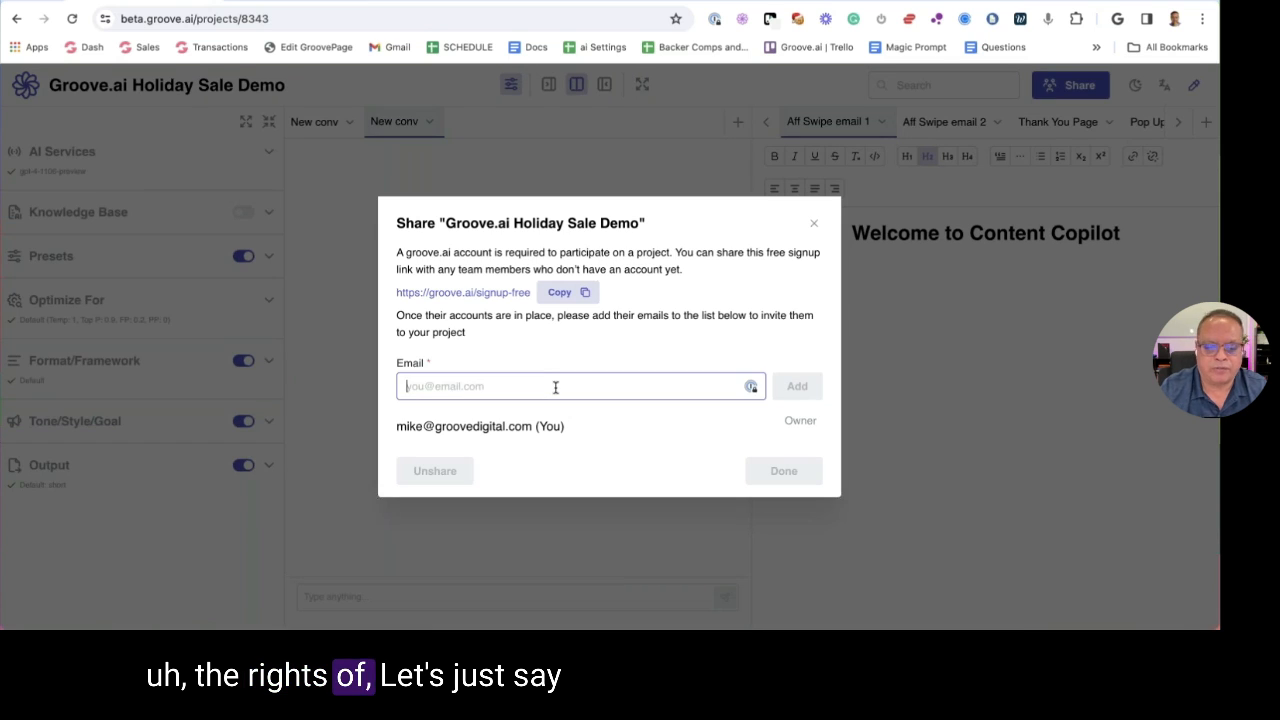
type("mn")
key("BackSpace")
key("BackSpace")
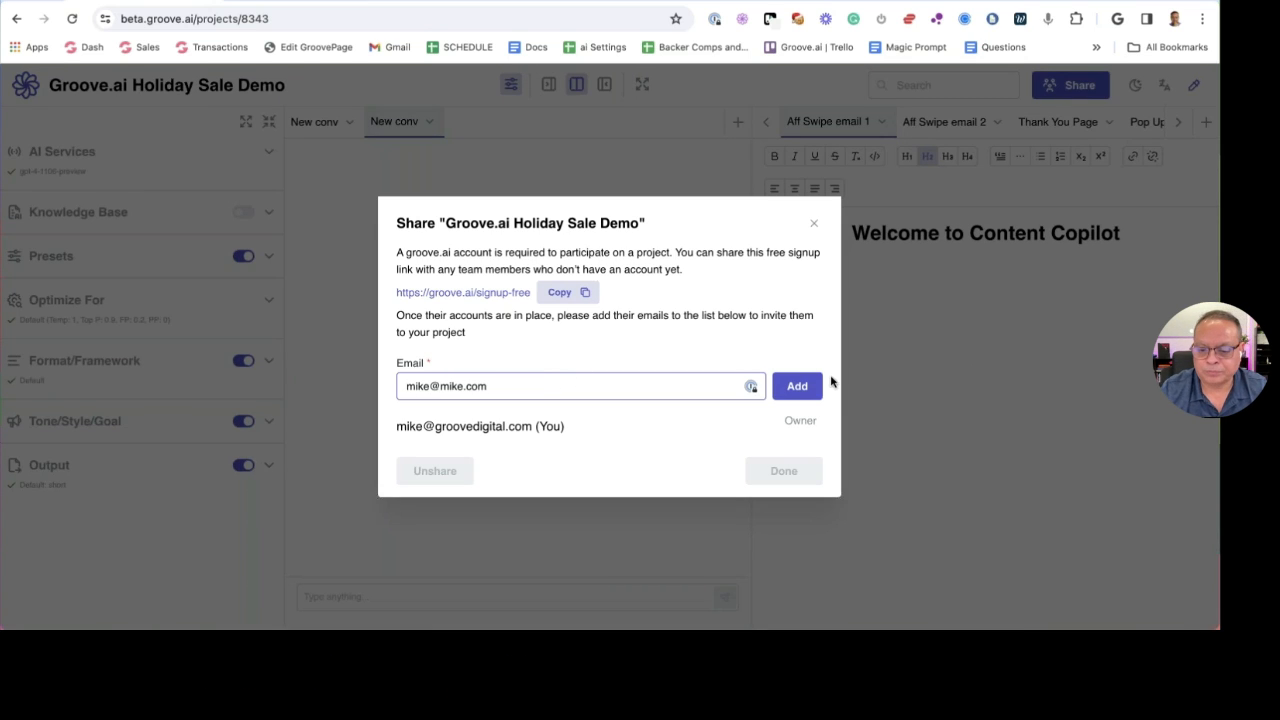
left_click(812, 386)
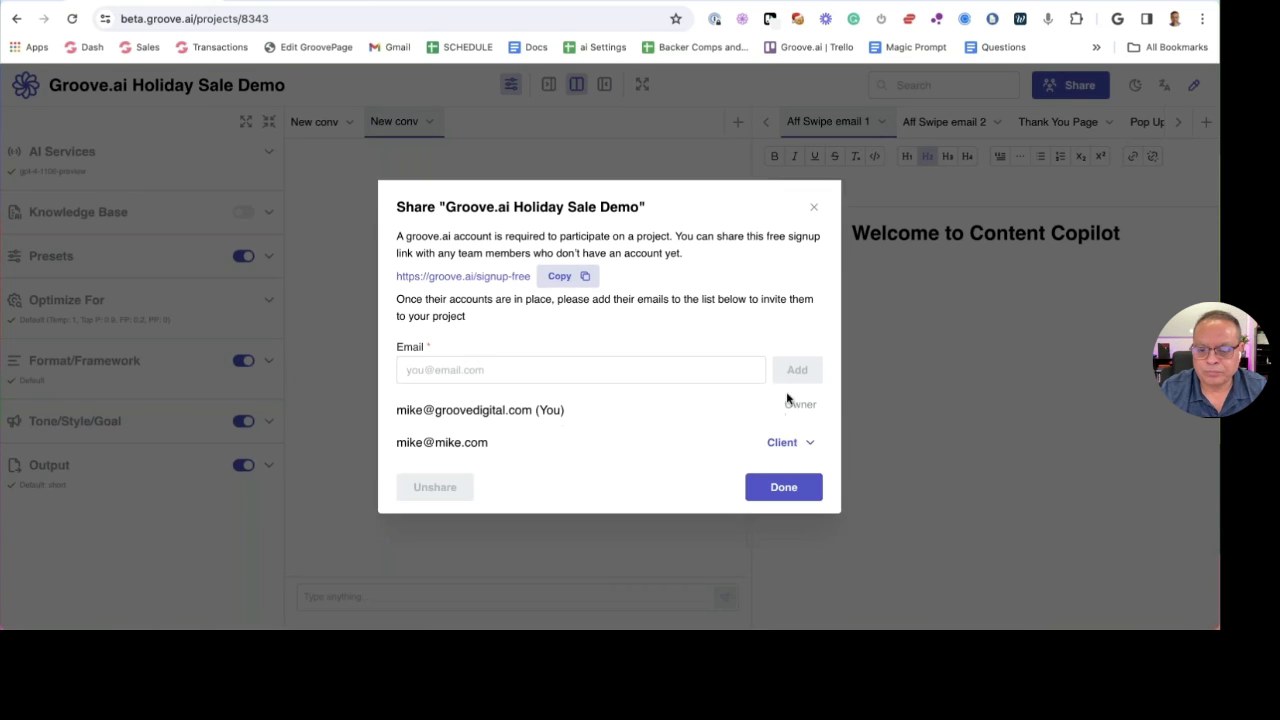
left_click(792, 443)
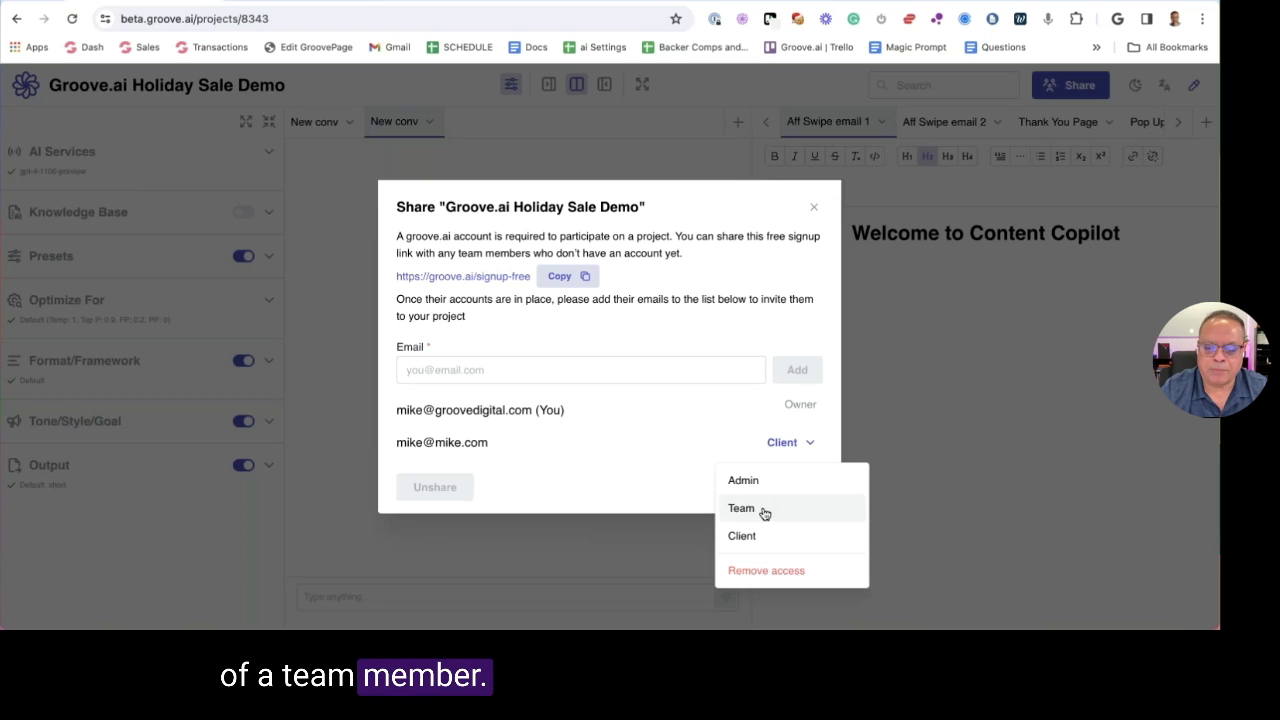
left_click(814, 207)
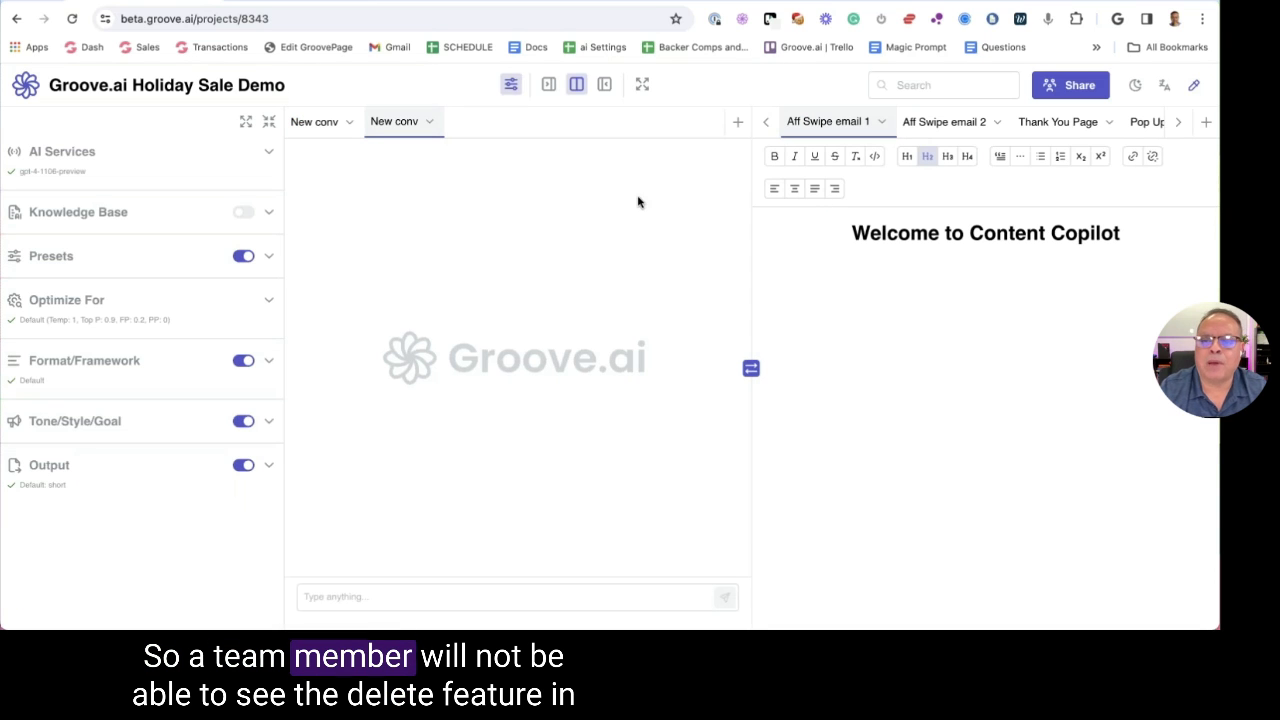
left_click(427, 125)
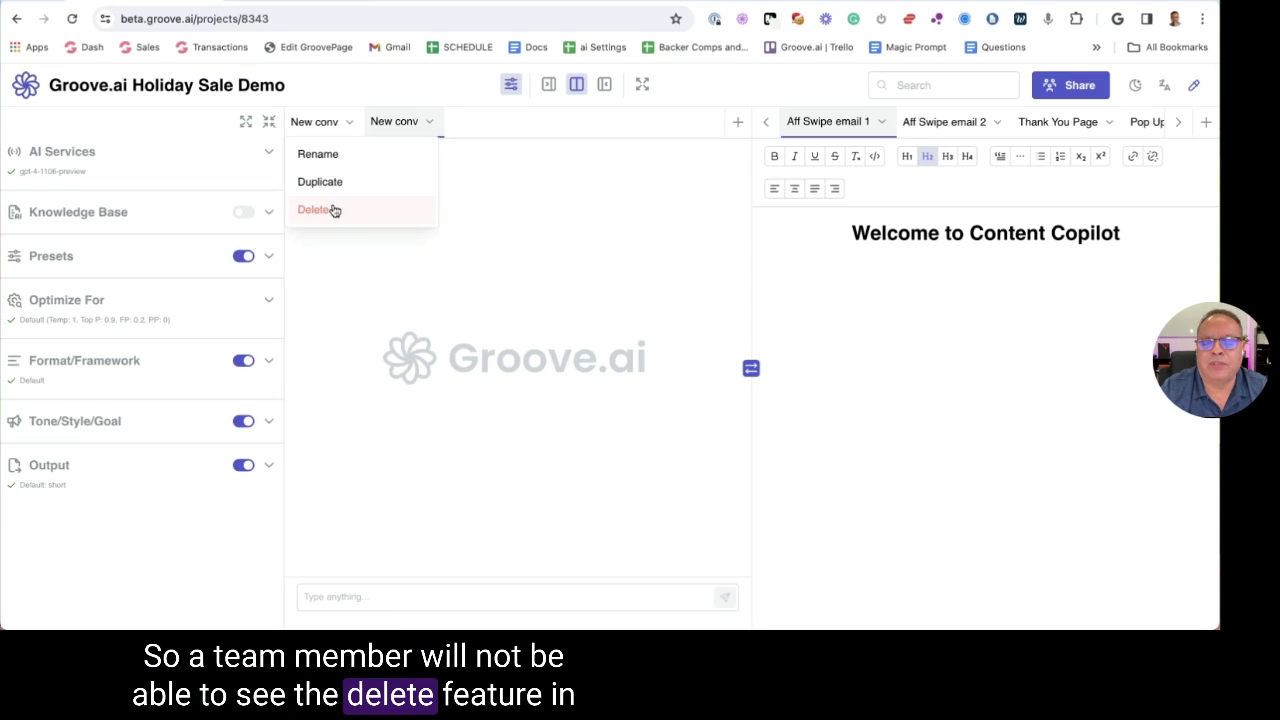
Switch to the Aff Swipe email 2 document and dismiss its options menu unchanged
left_click(998, 123)
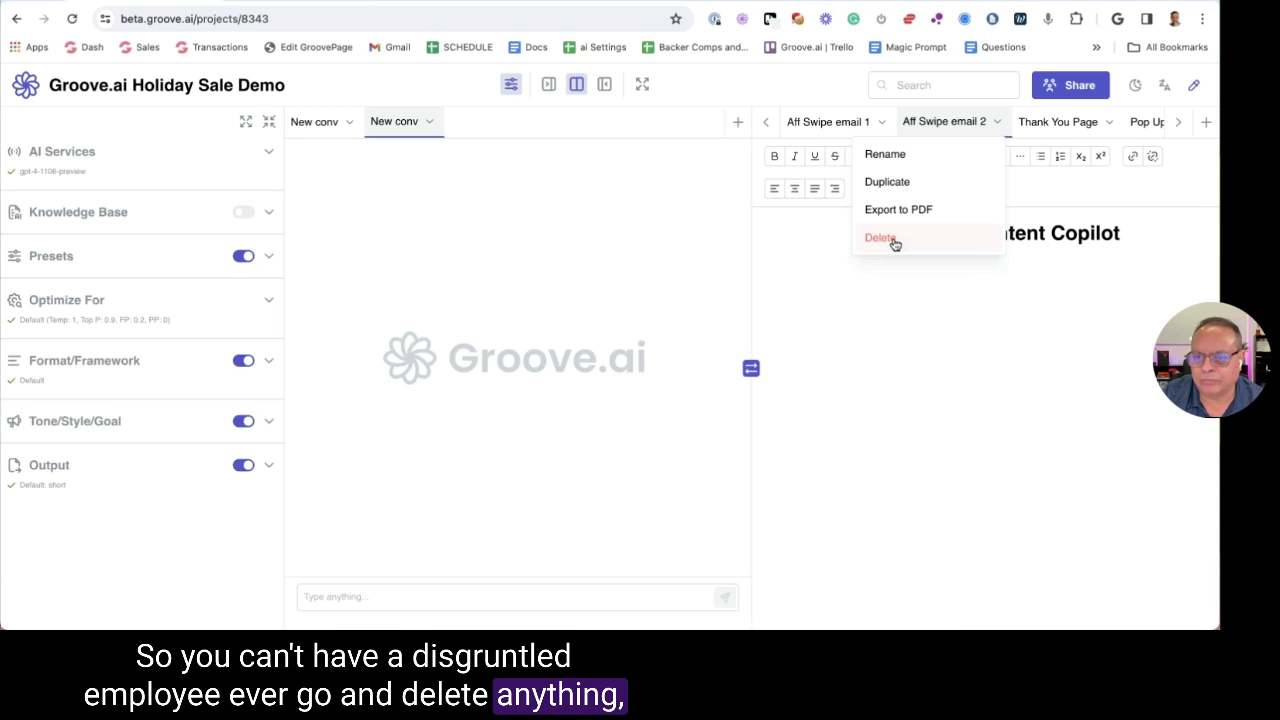
left_click(800, 95)
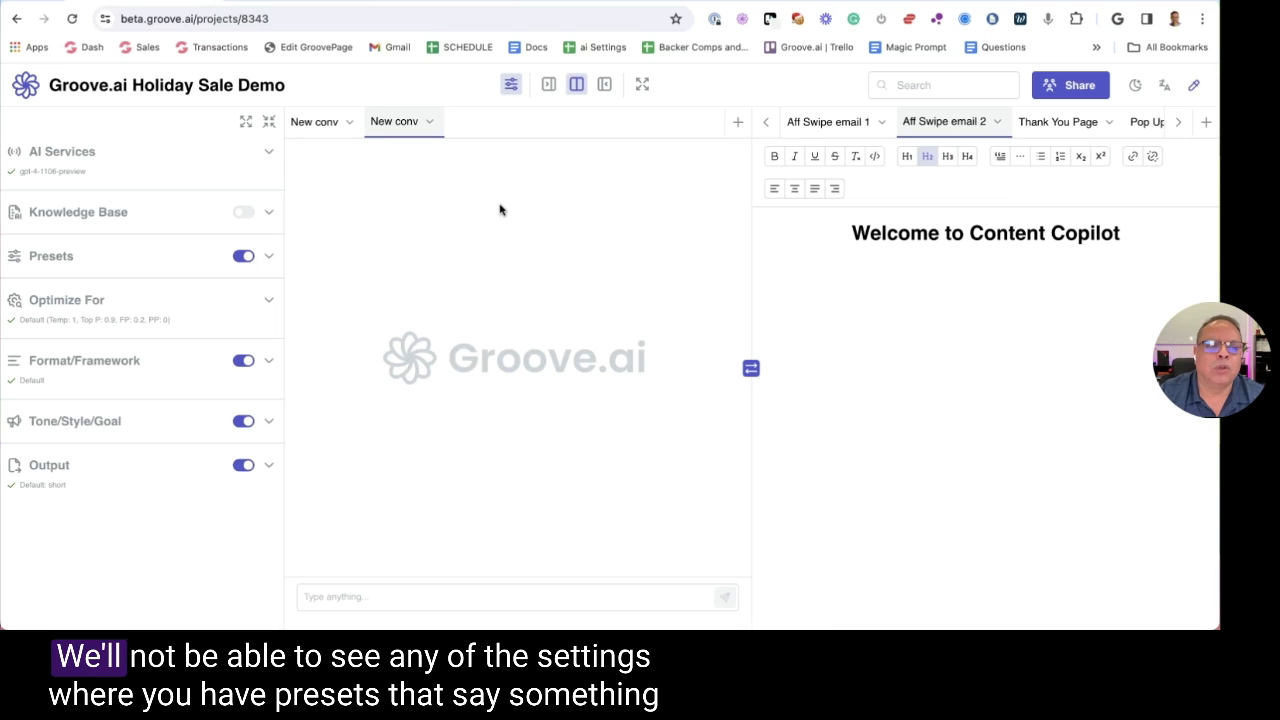
Apply the New Digital Marketers and Content Creators preset and review its details
left_click(134, 260)
left_click(105, 297)
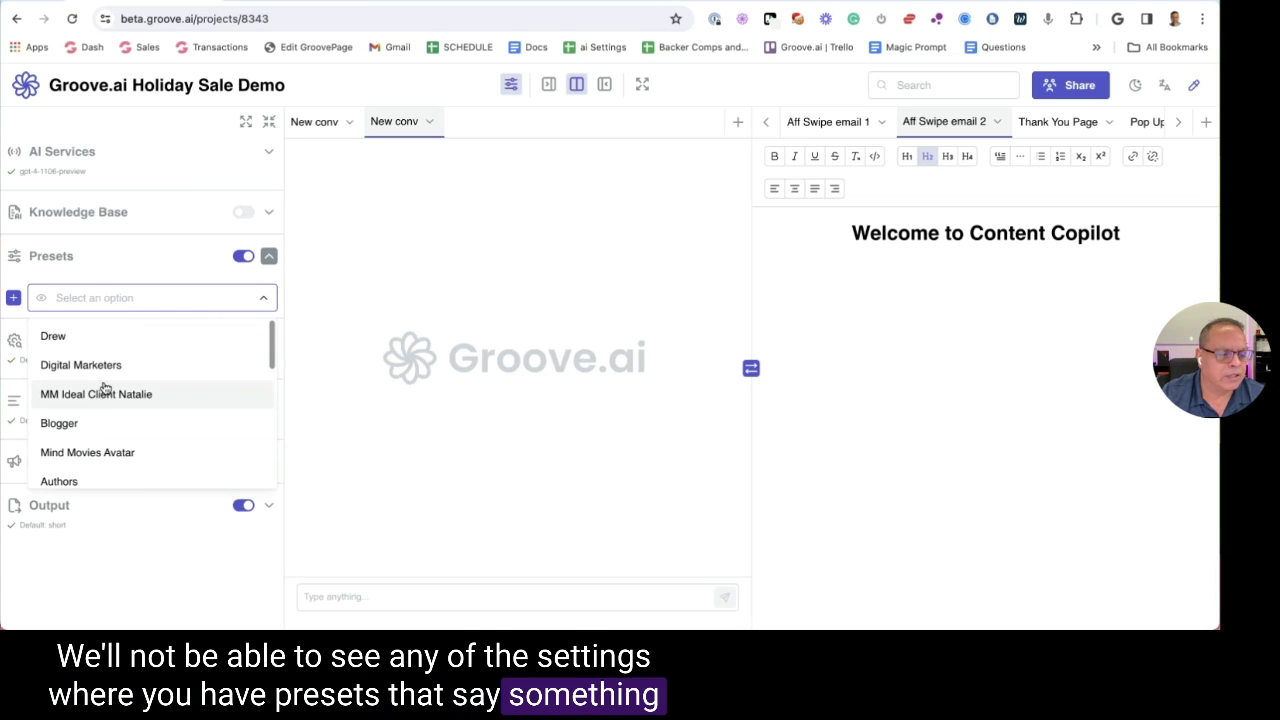
scroll(110, 440, "down", 5)
left_click(117, 472)
left_click(43, 316)
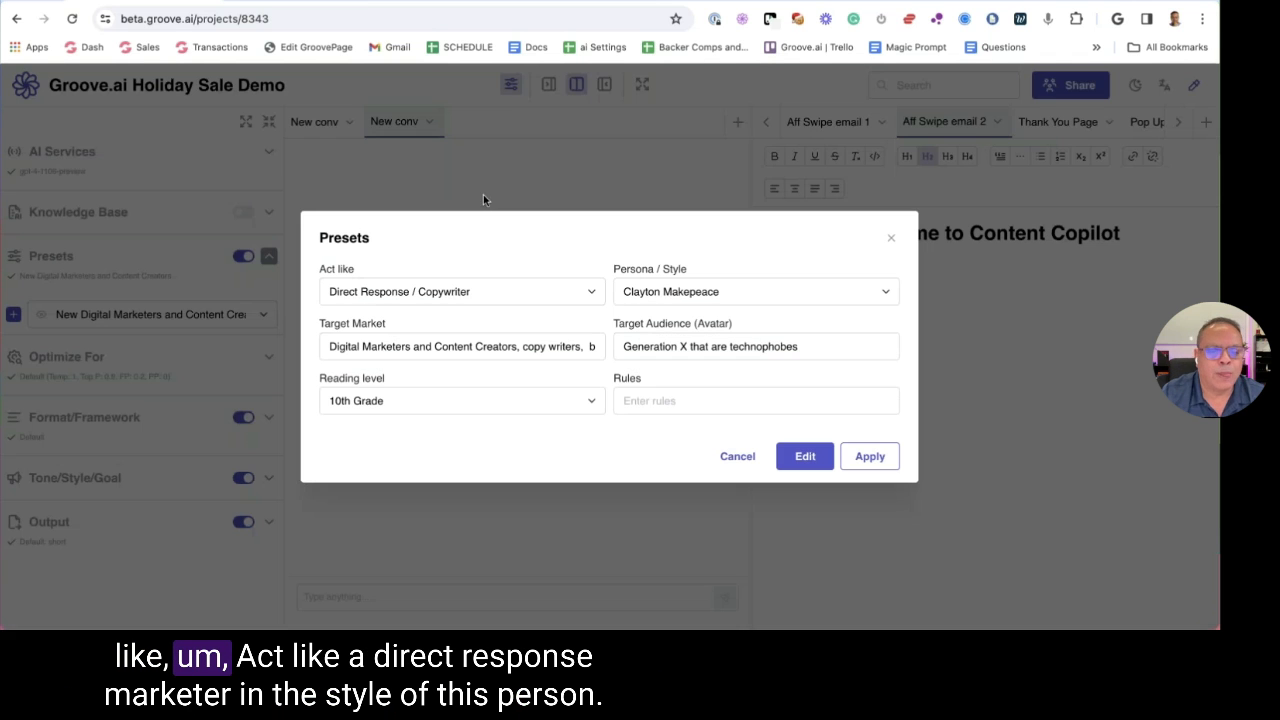
left_click(465, 297)
left_click(470, 293)
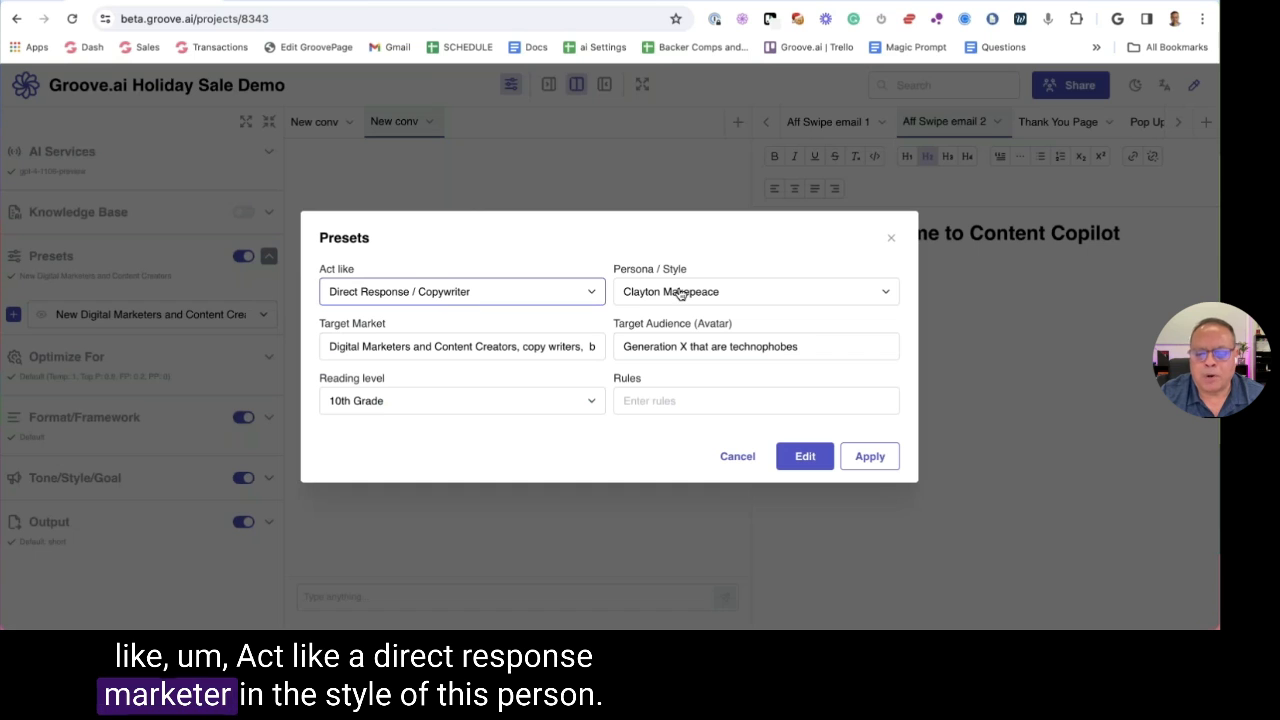
left_click(891, 238)
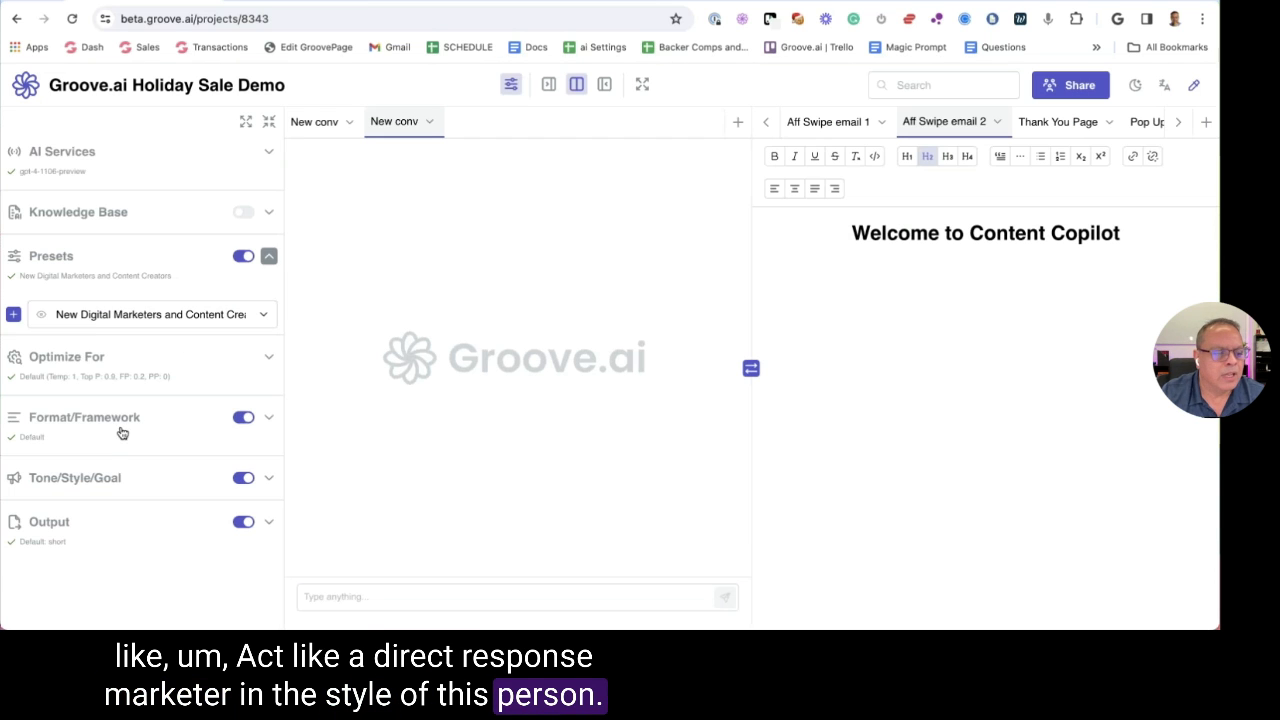
Set the output format to Email with the Problem-Agitate-Solution framework
left_click(160, 405)
left_click(73, 362)
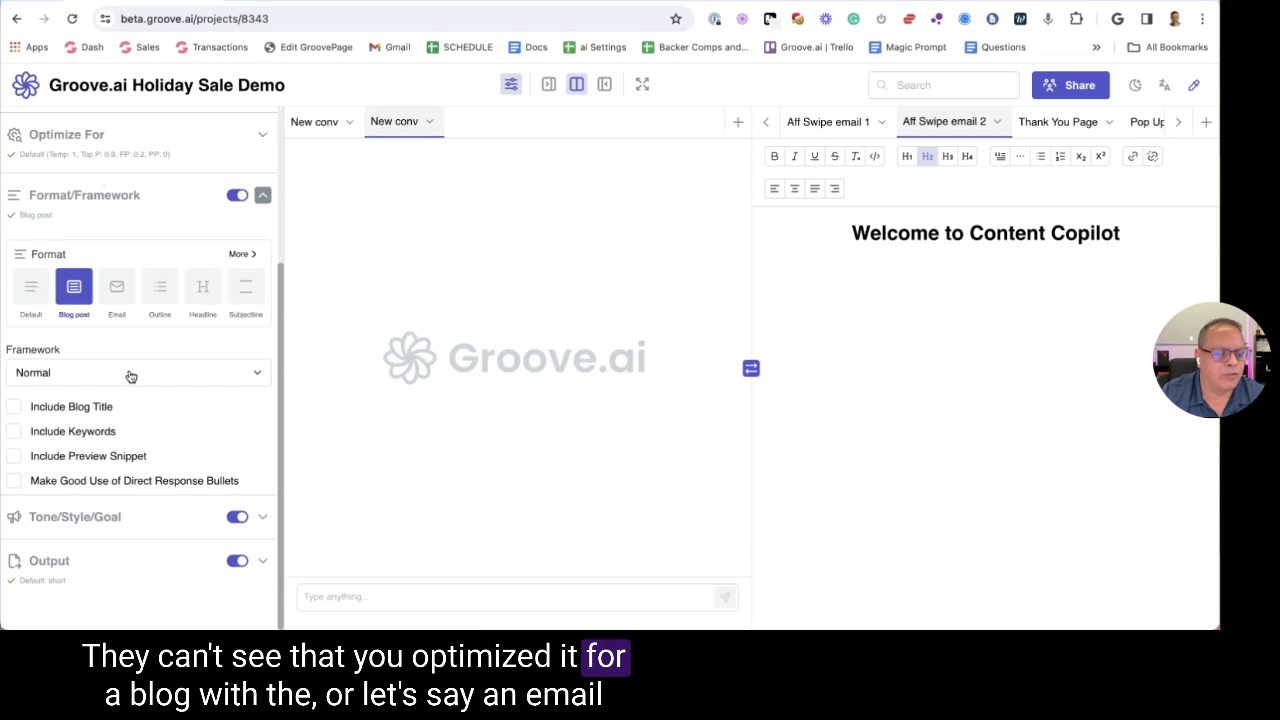
left_click(91, 376)
left_click(117, 290)
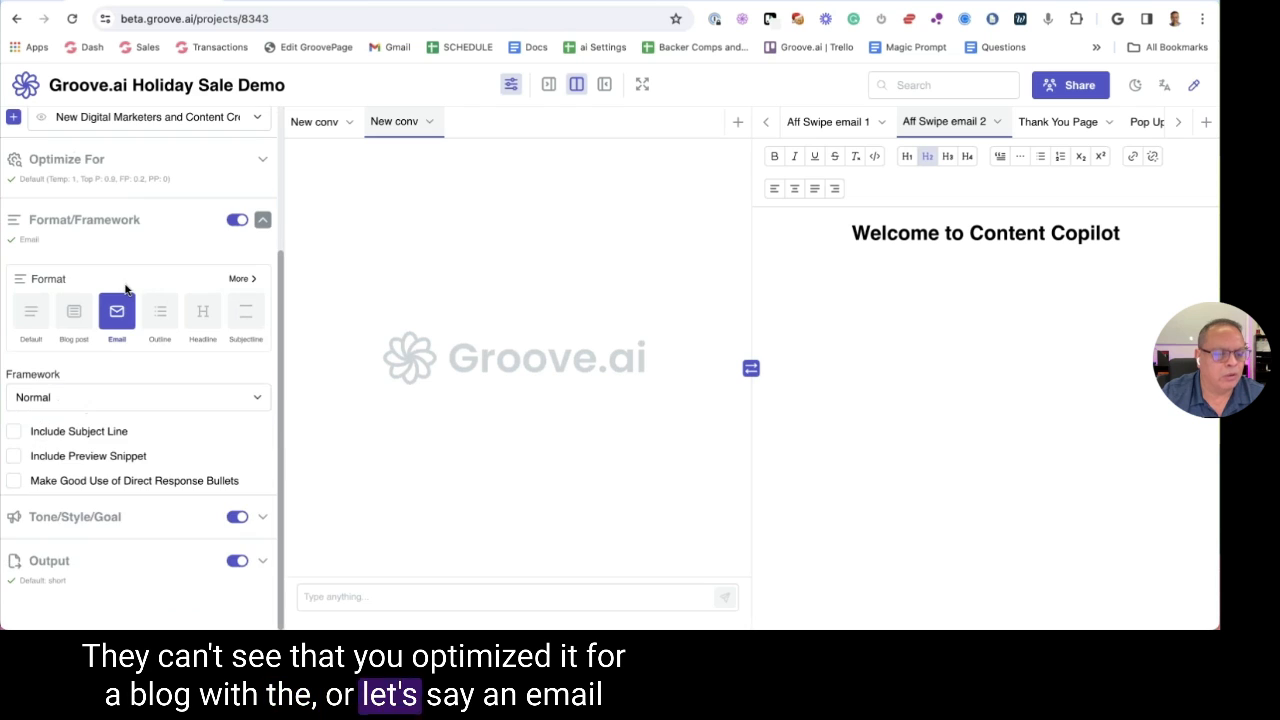
left_click(109, 397)
scroll(133, 483, "down", 2)
left_click(140, 488)
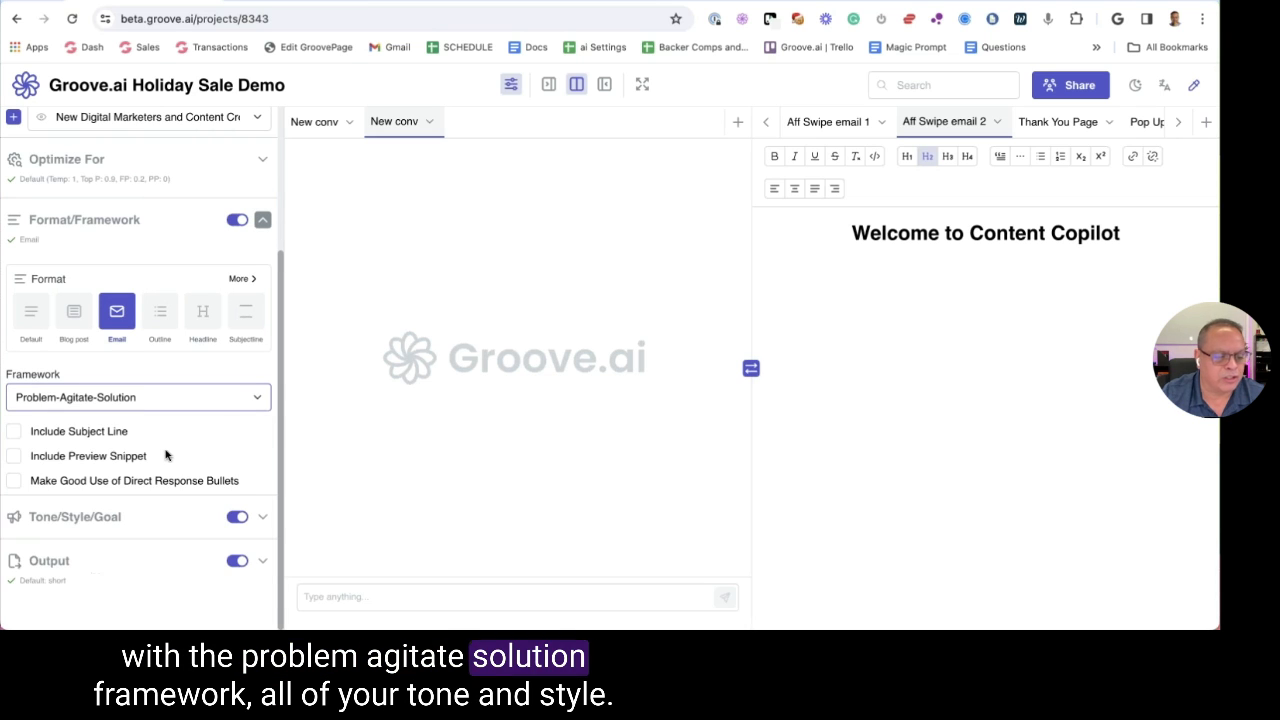
Collapse the tone and format sections and hide the settings sidebar
left_click(90, 517)
scroll(120, 357, "down", 3)
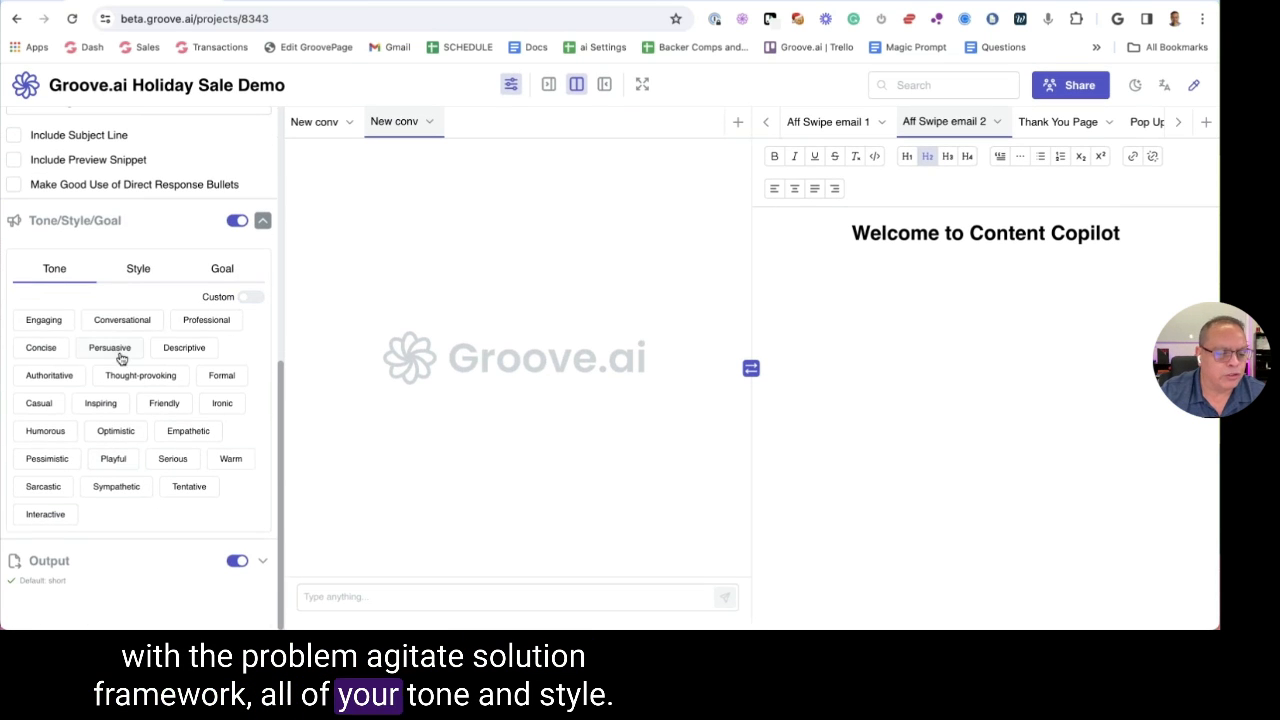
scroll(120, 357, "up", 1)
left_click(117, 249)
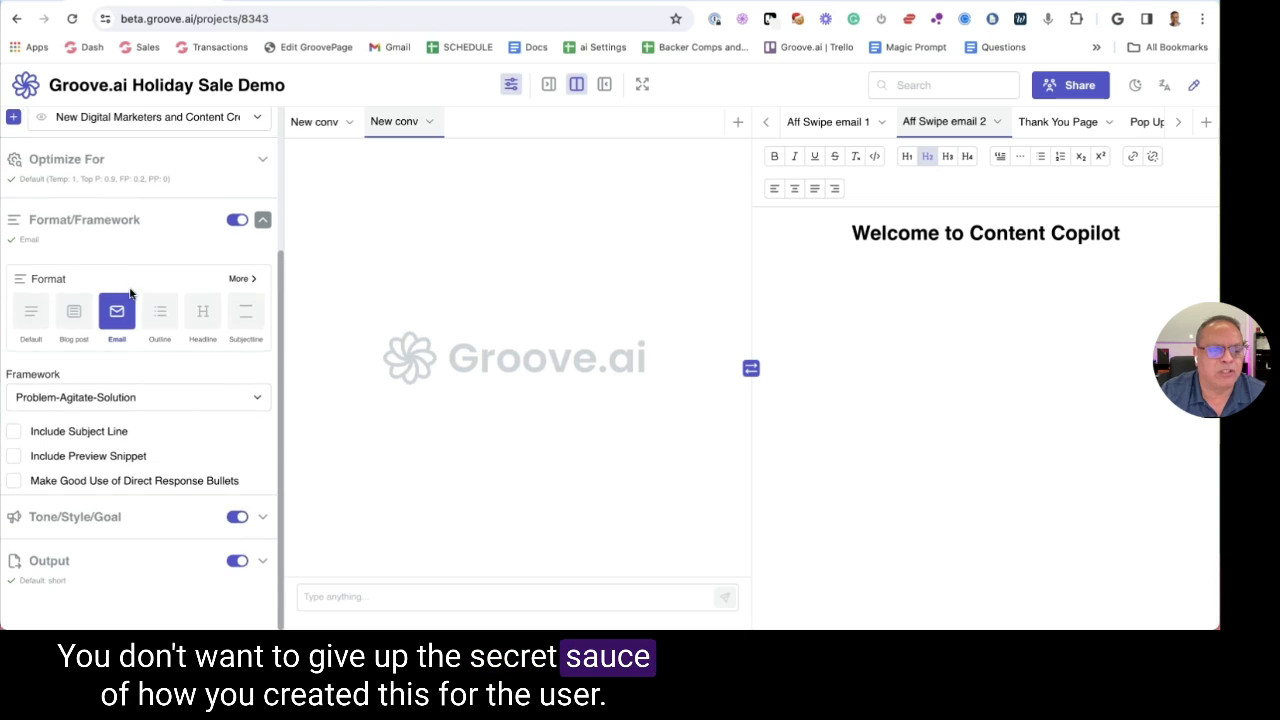
scroll(110, 355, "up", 3)
left_click(109, 354)
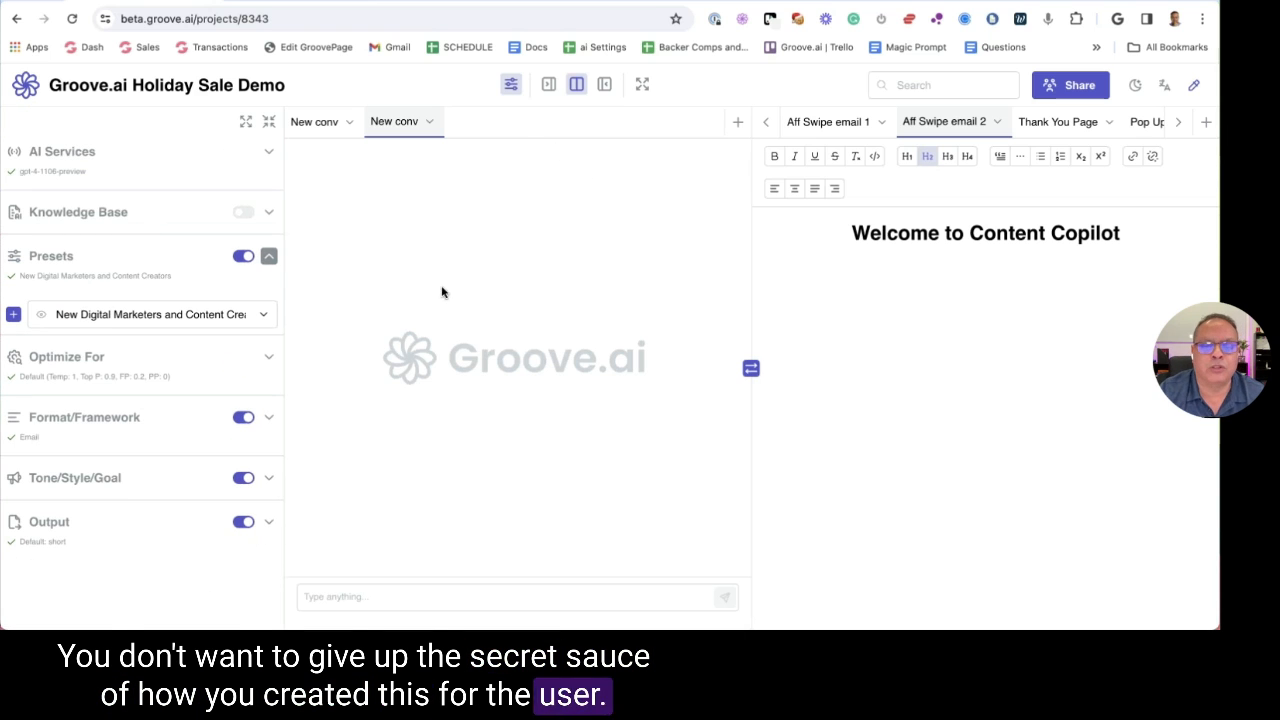
left_click(372, 592)
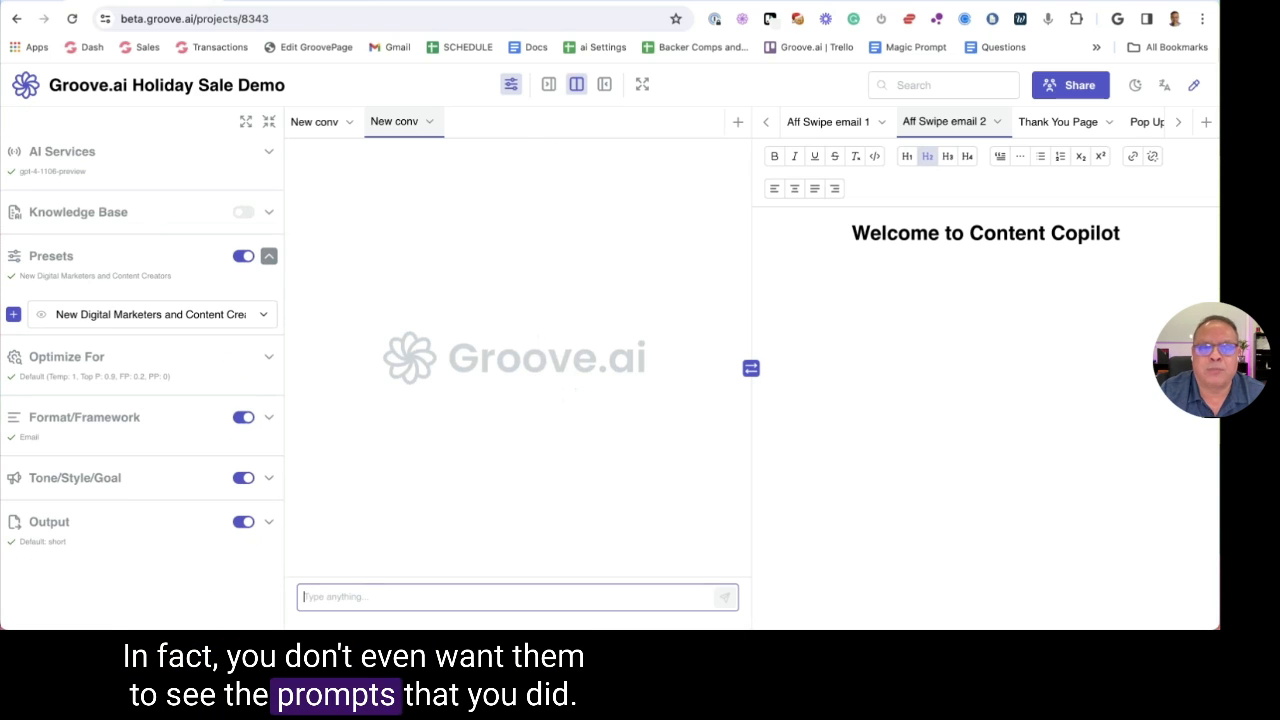
left_click(511, 88)
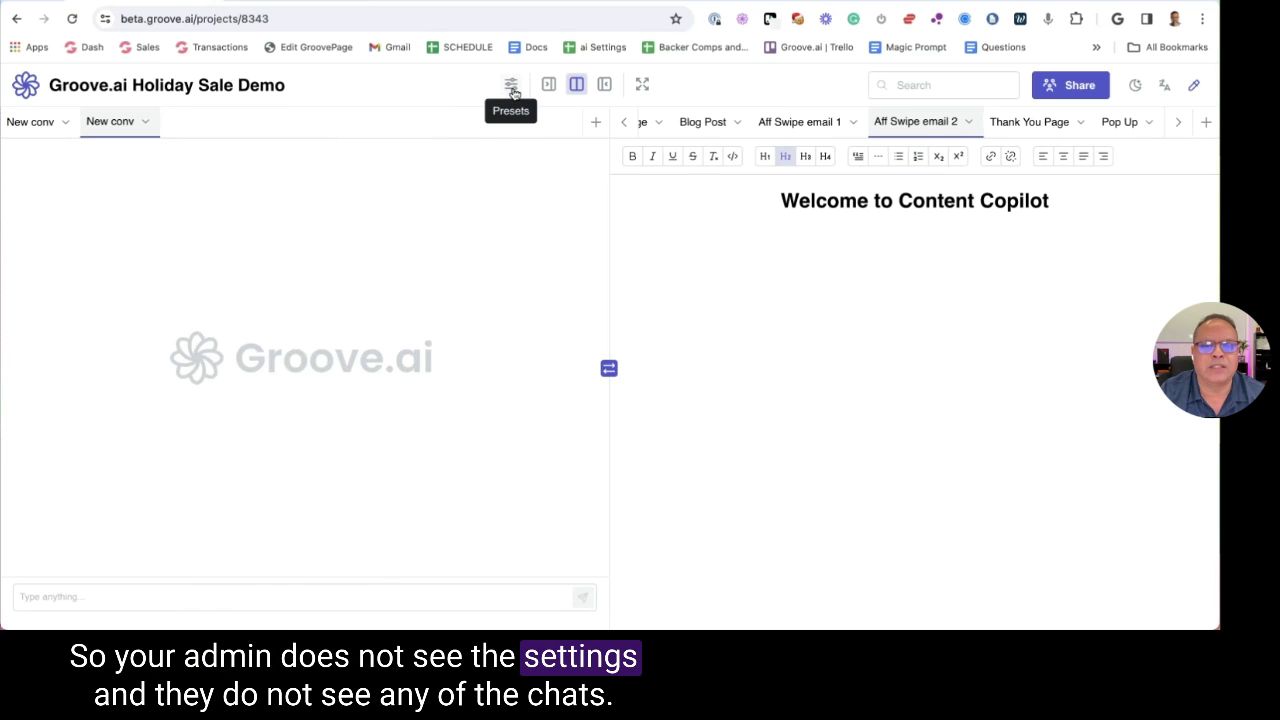
Show only the document and move the Blog Post tab to first place
left_click(605, 86)
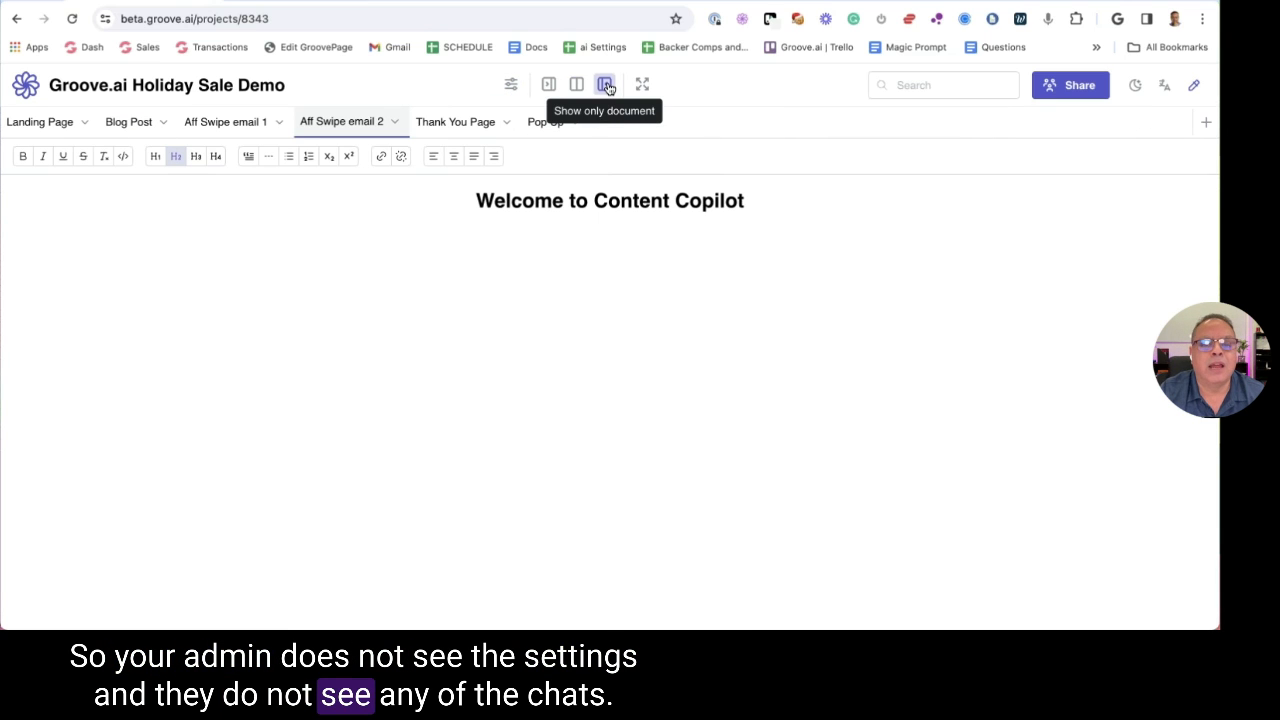
left_click(43, 130)
left_click(128, 128)
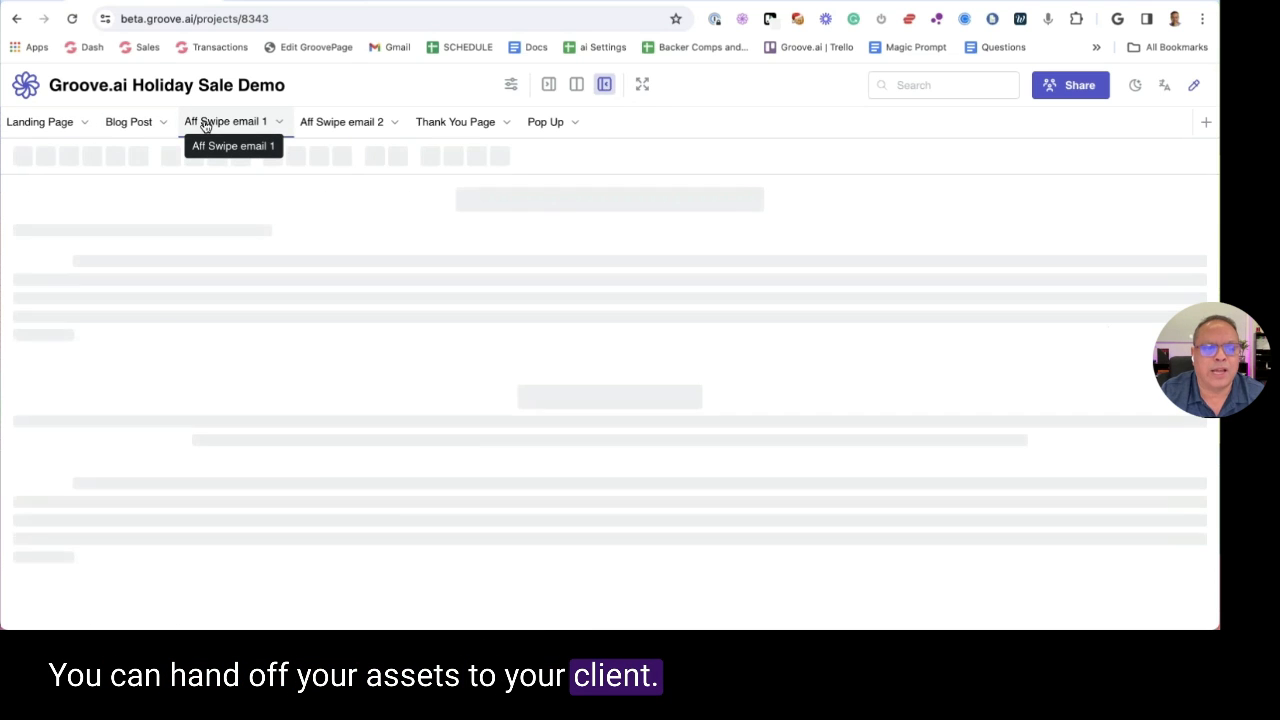
left_click(200, 126)
left_click_drag(131, 126, 40, 122)
Open Blog Post and place the cursor in its 'What is Trello?' heading
left_click(32, 121)
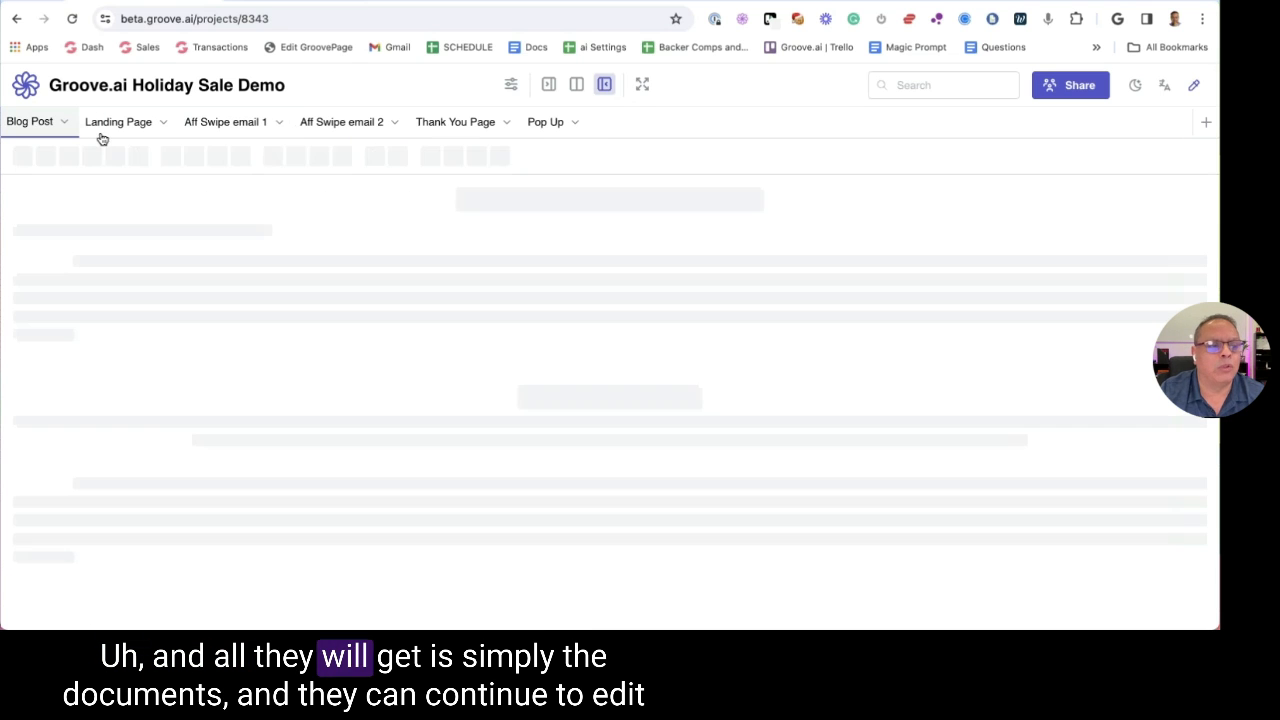
left_click(225, 121)
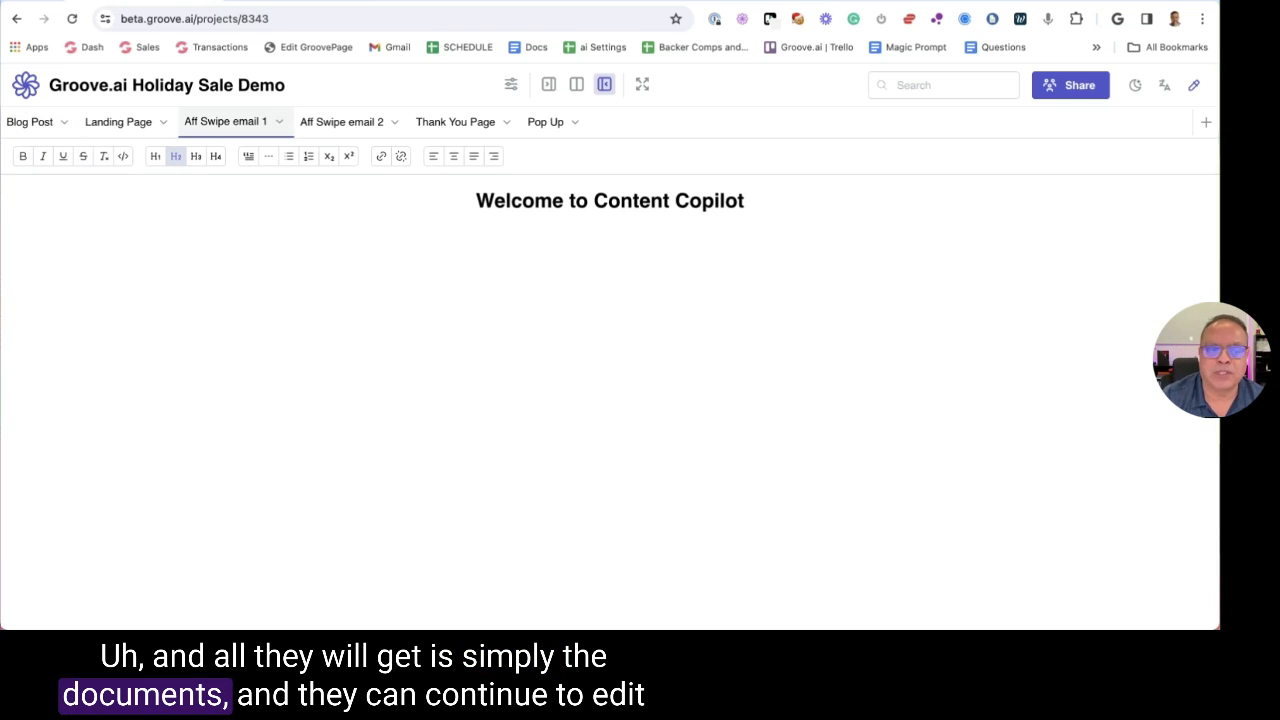
left_click(29, 123)
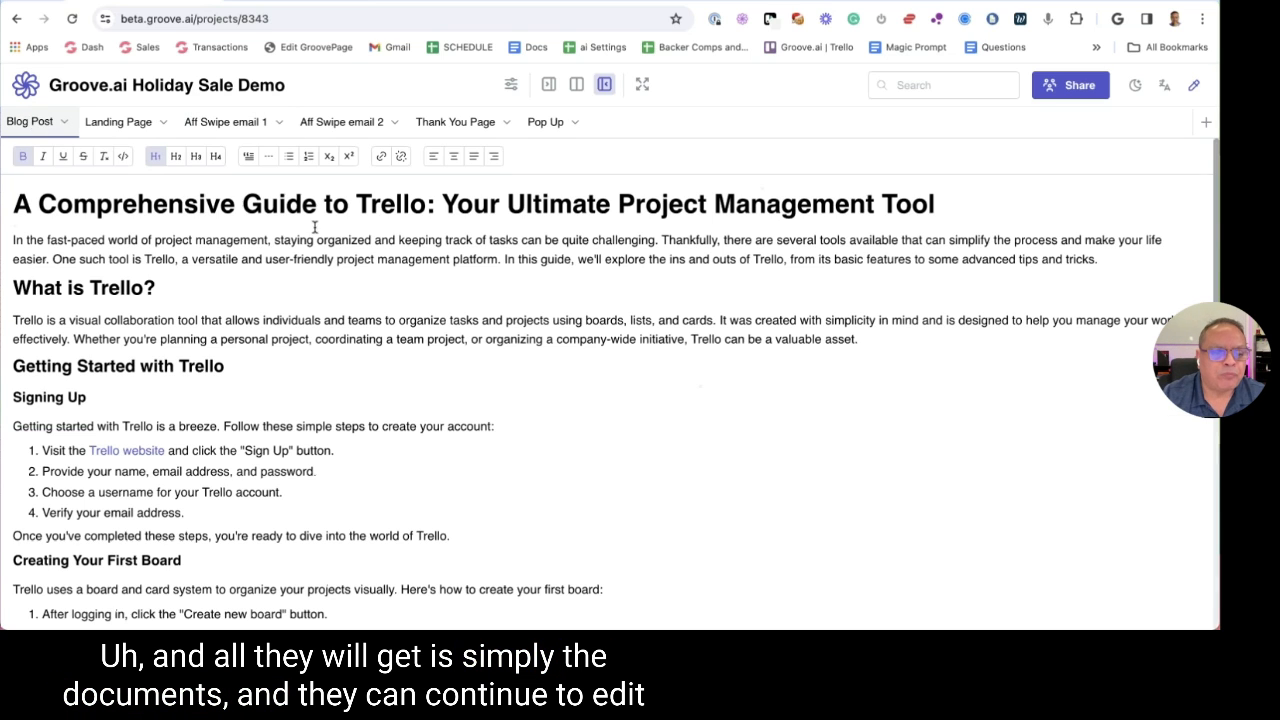
left_click(235, 284)
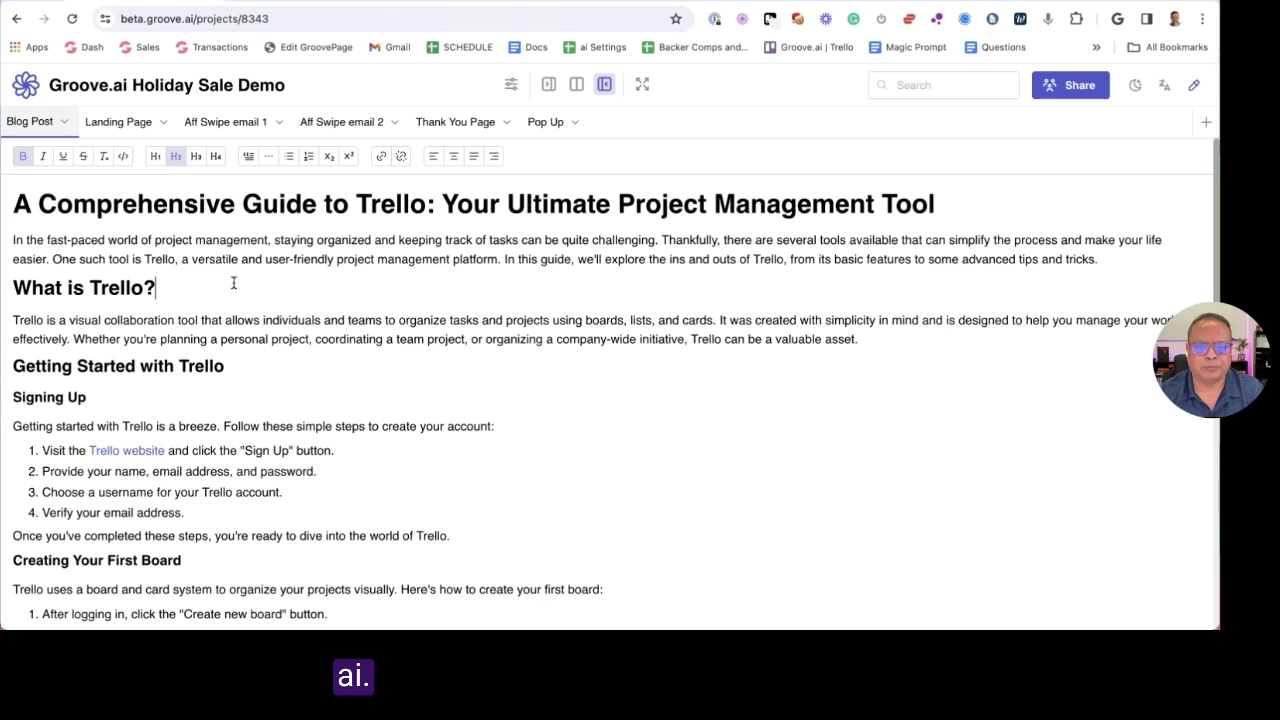
left_click(233, 283)
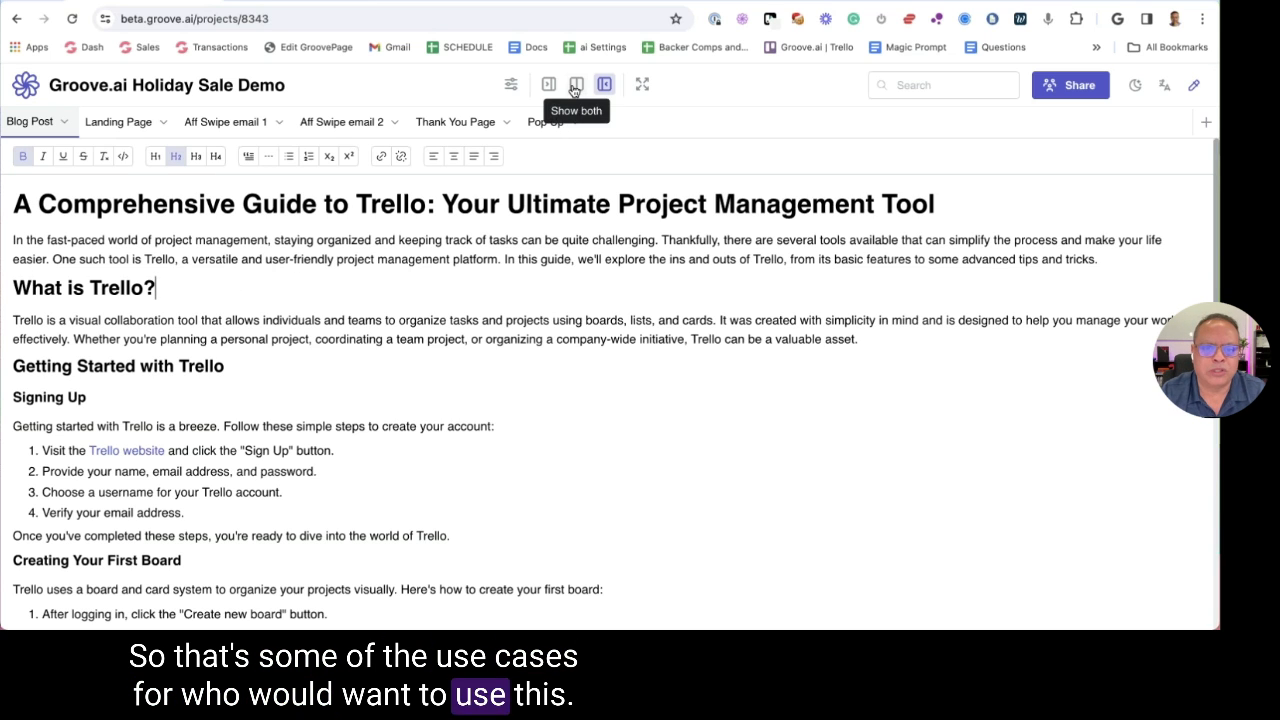
Show settings and chat beside the document, then try orange and green themes before returning to blue
left_click(511, 84)
left_click(576, 84)
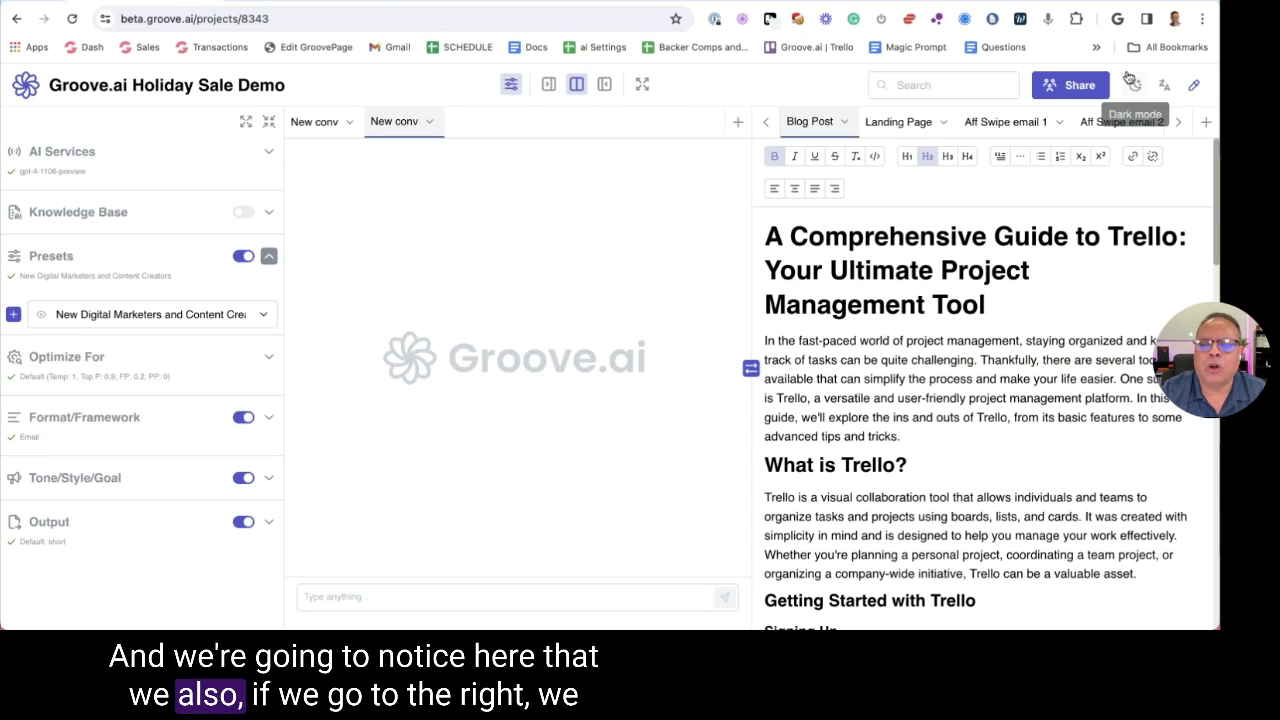
left_click(1193, 90)
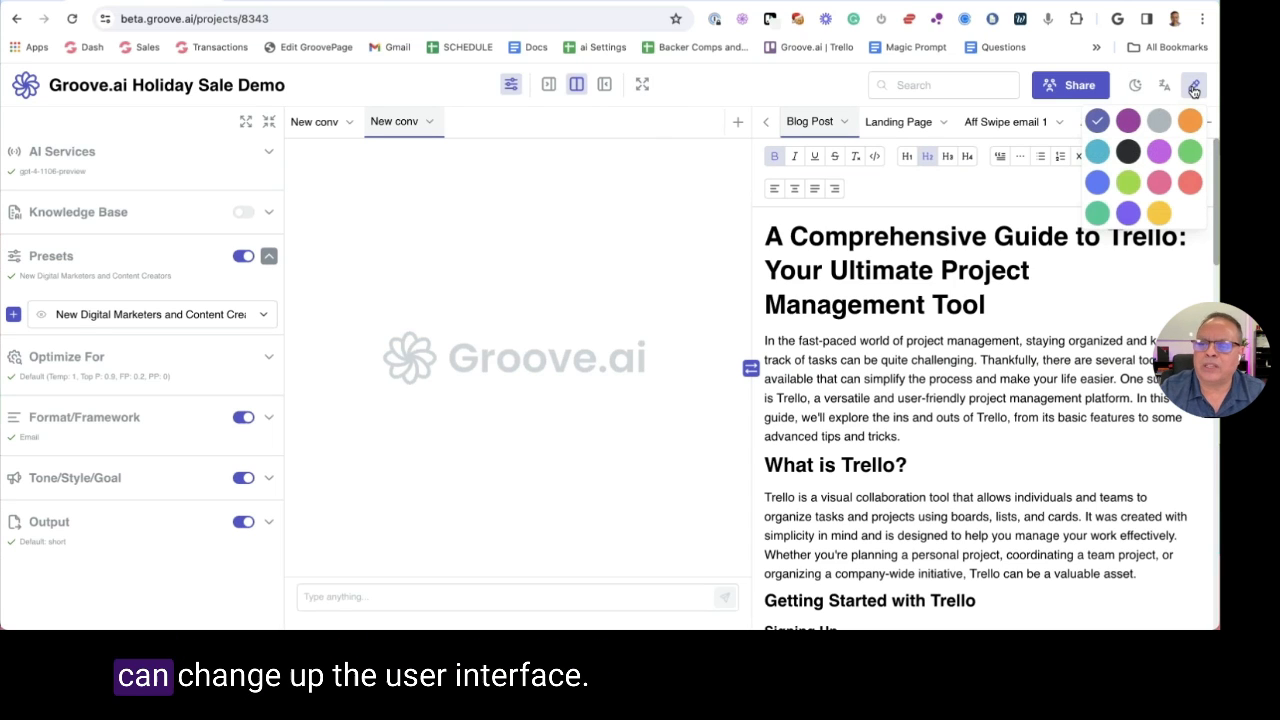
left_click(1188, 122)
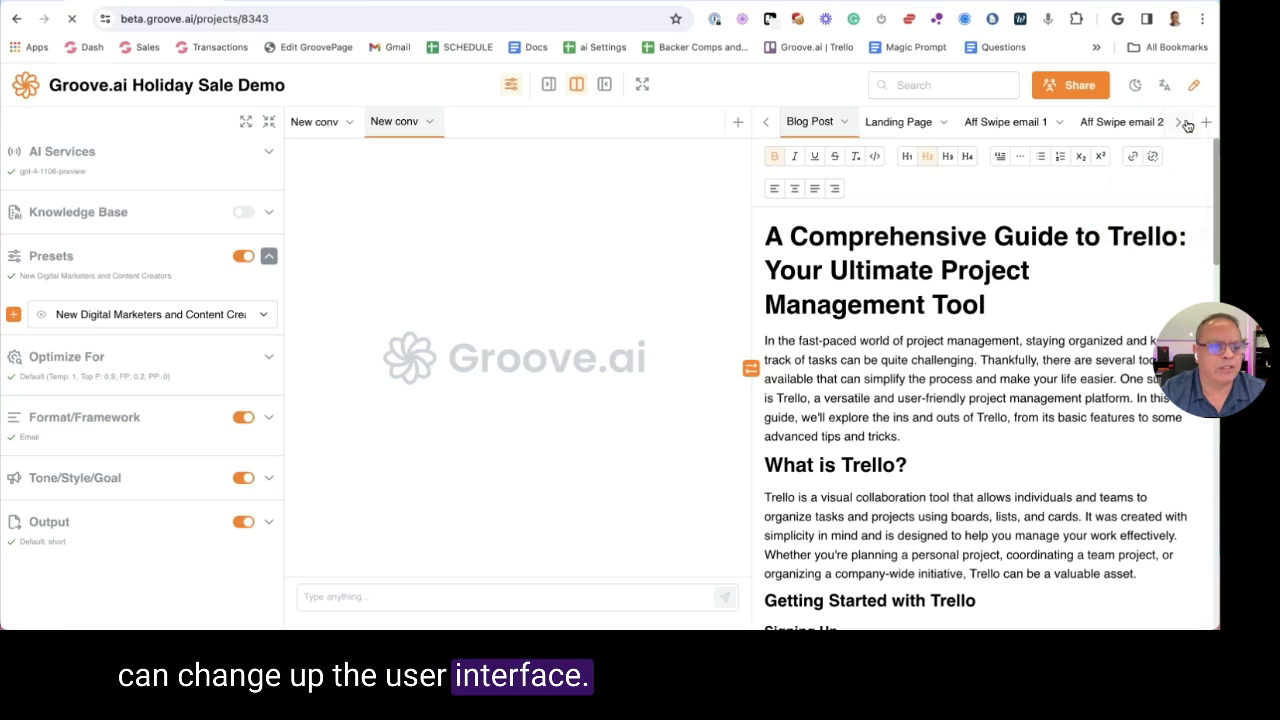
left_click(1192, 89)
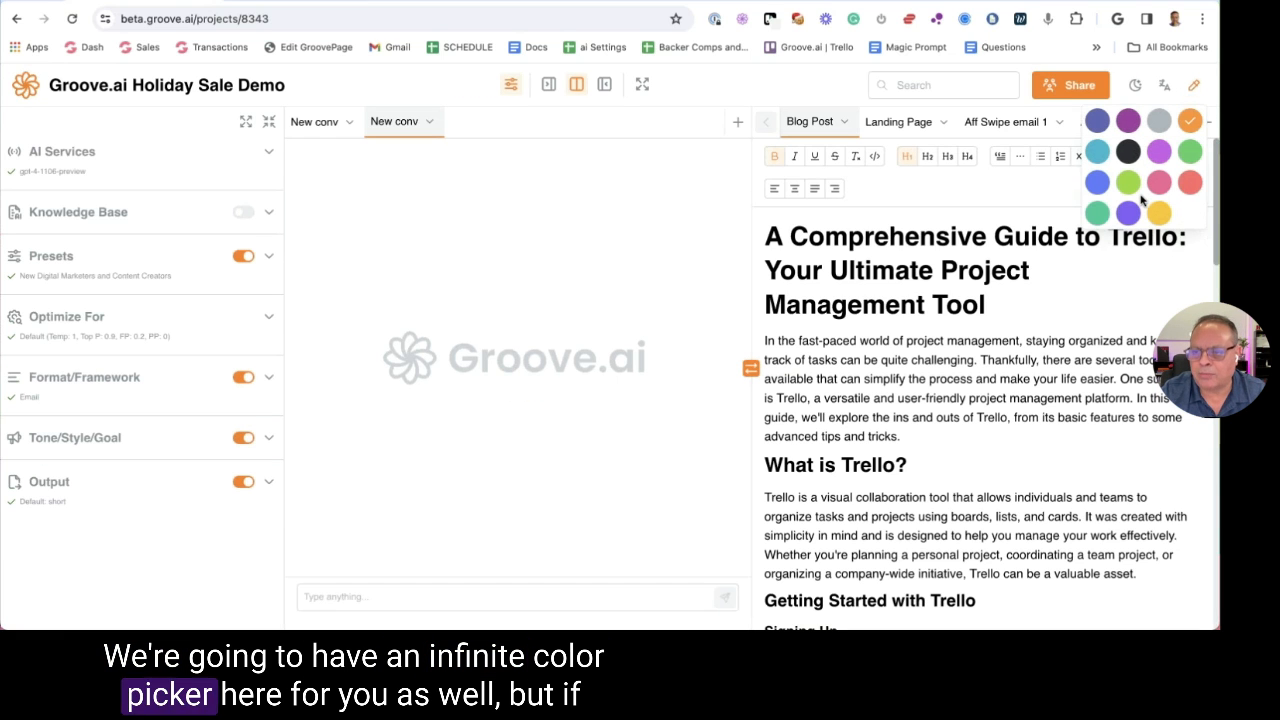
left_click(1129, 183)
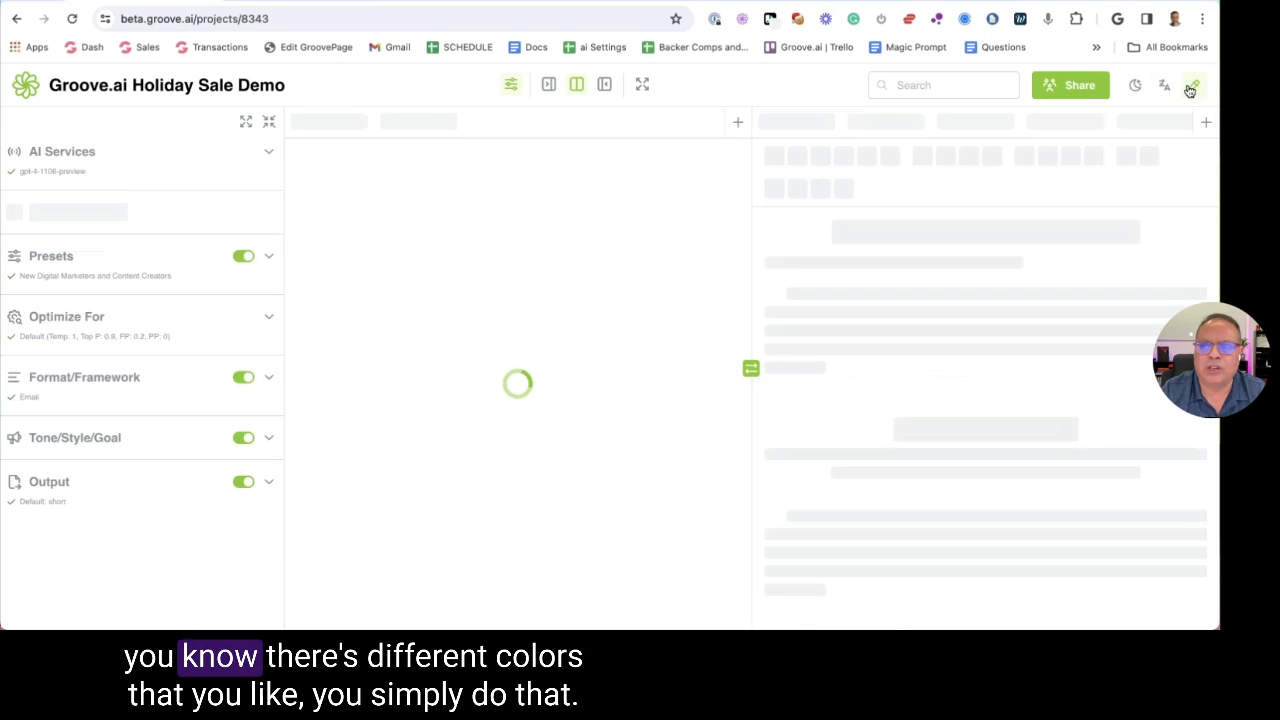
left_click(1191, 89)
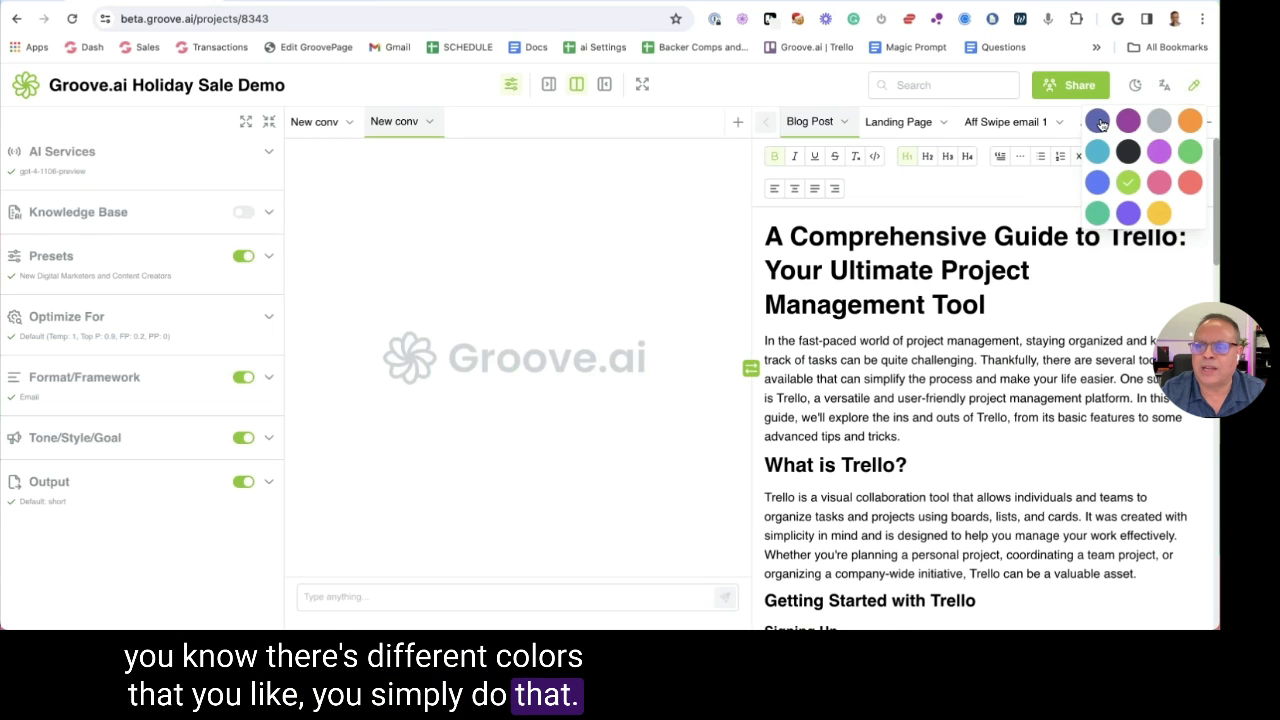
left_click(1098, 122)
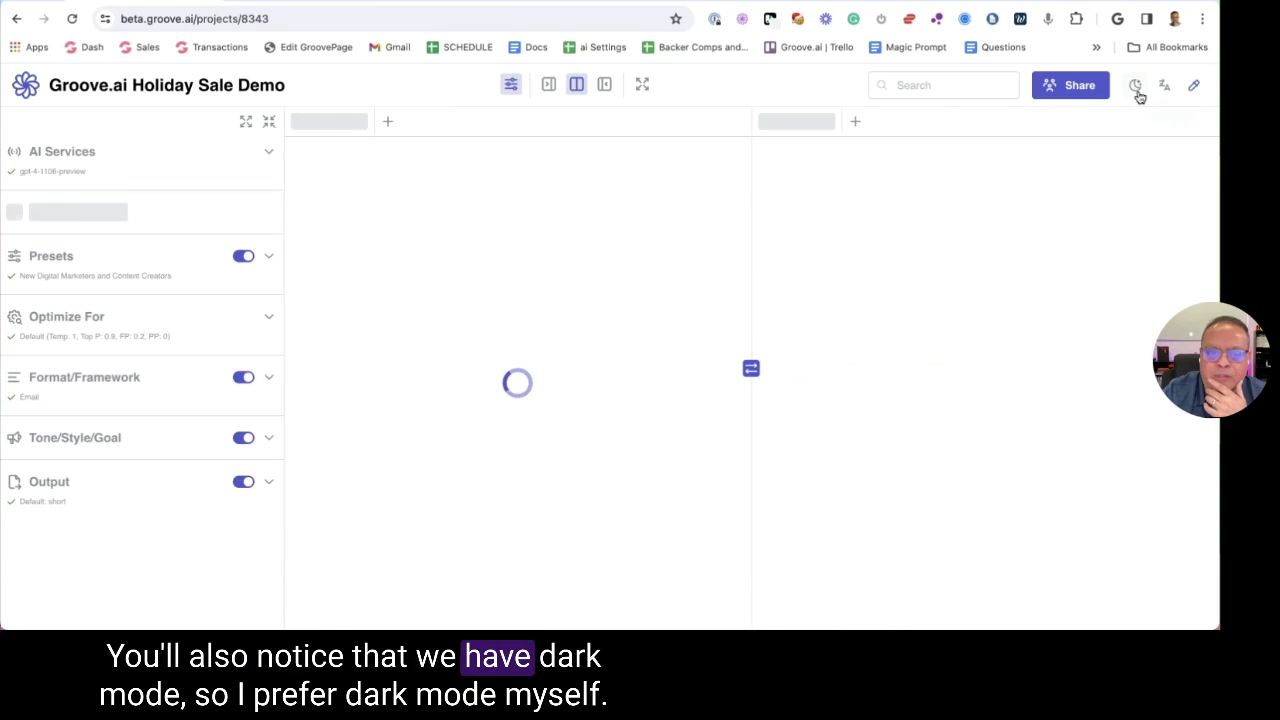
Try dark mode, return to light mode, and show the German/Portuguese/Spanish language list
left_click(1136, 88)
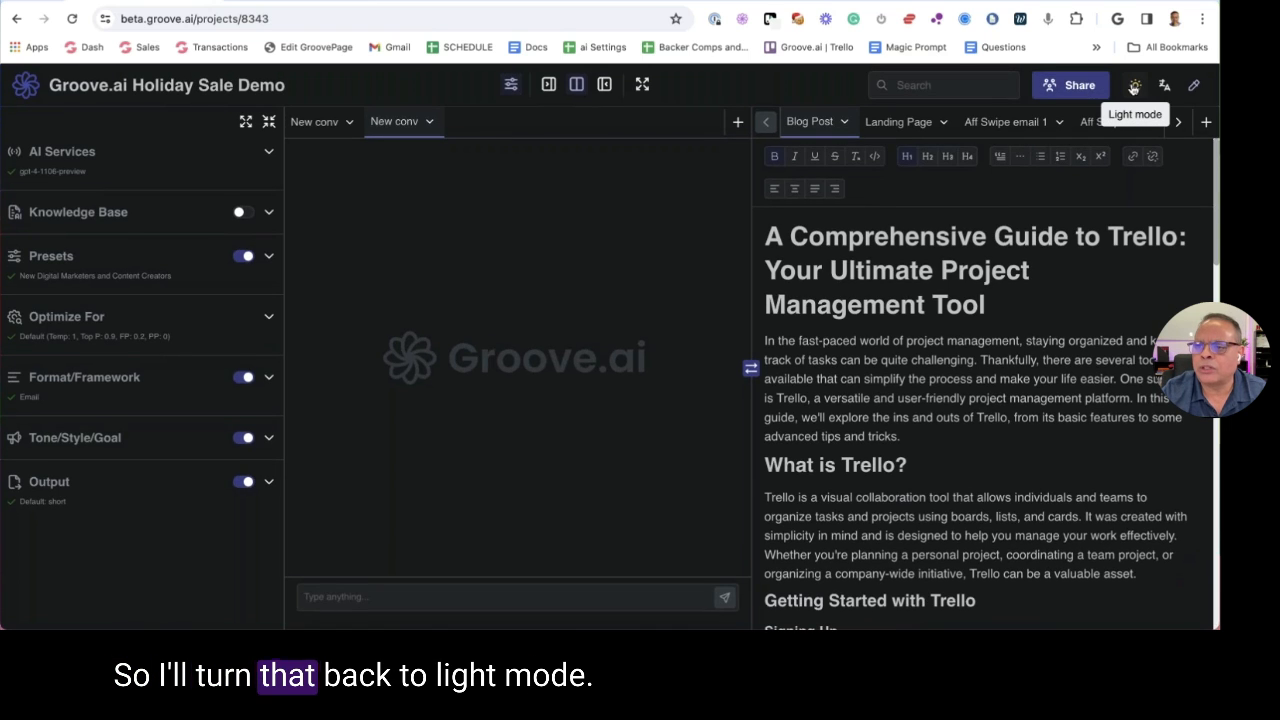
left_click(1135, 86)
left_click(1164, 86)
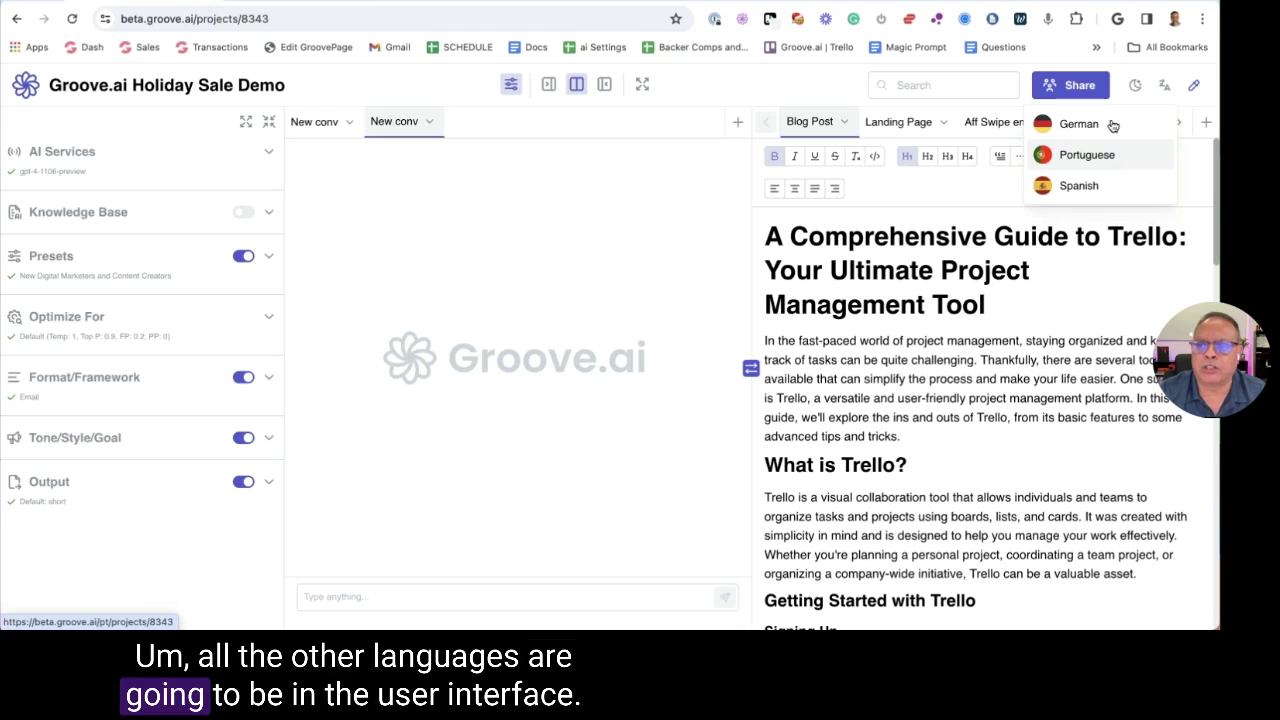
Switch the interface to German and look through the Ausgabe output-language options
left_click(1100, 127)
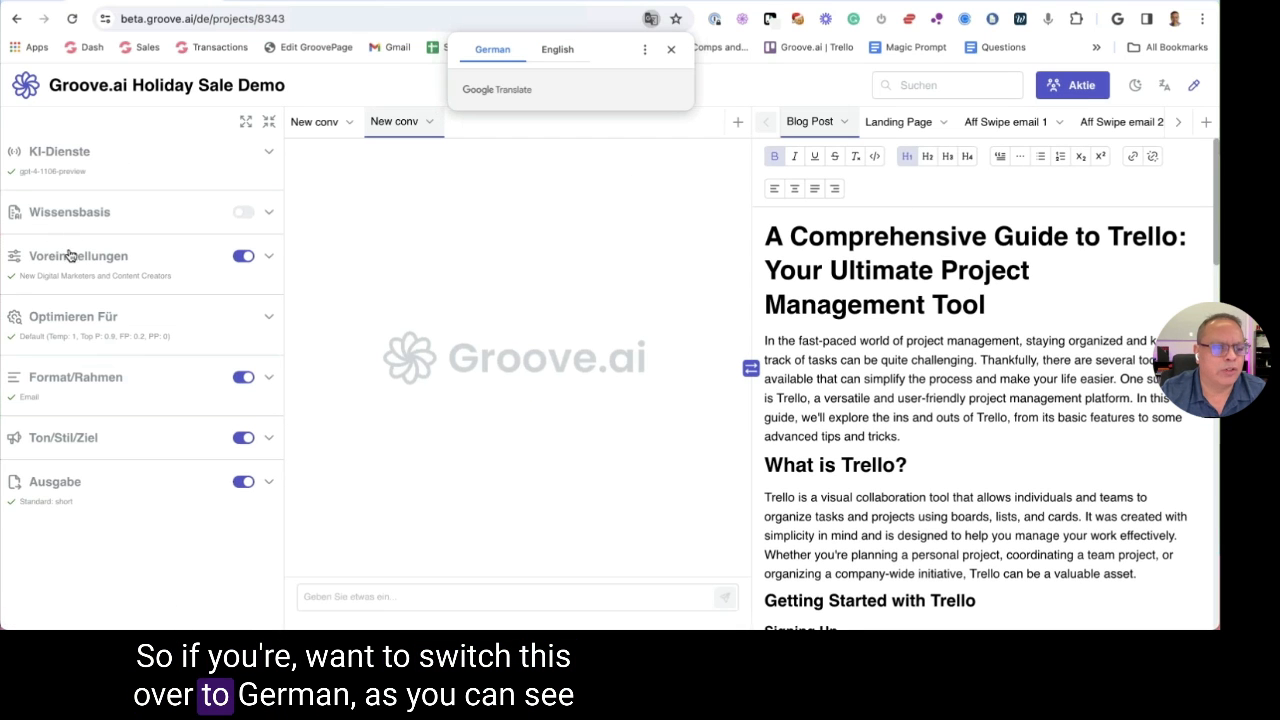
left_click(670, 50)
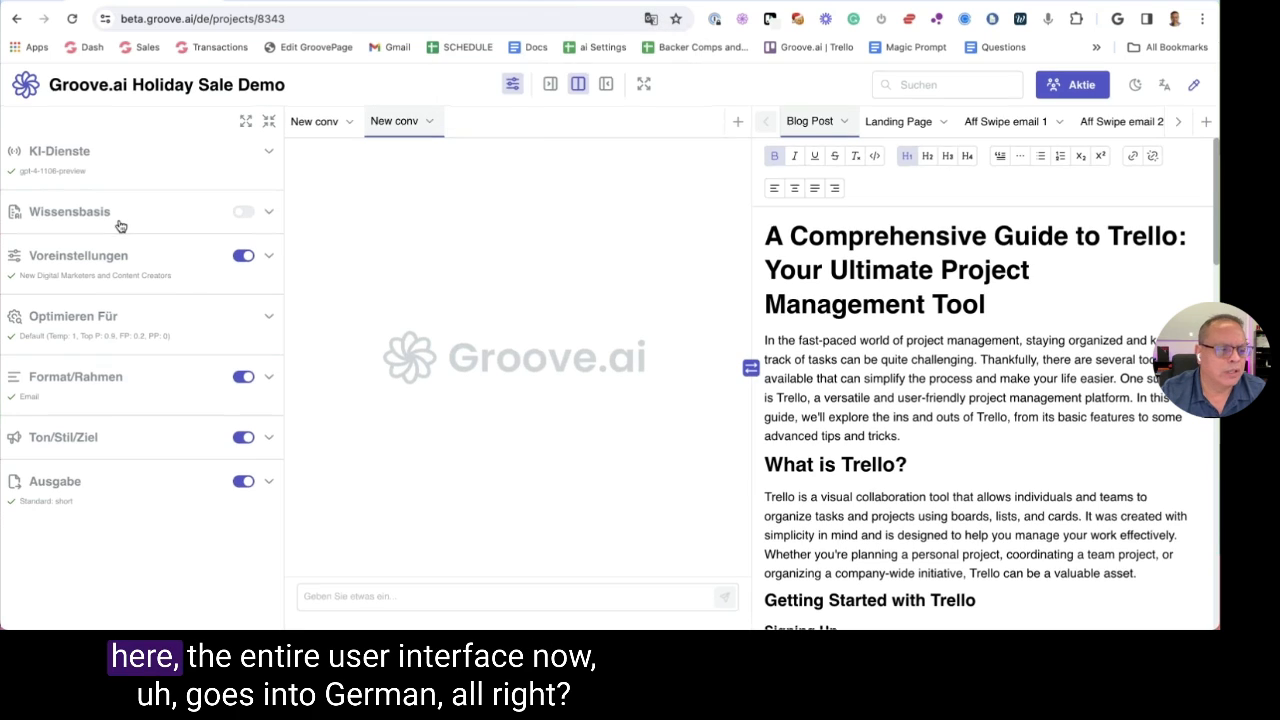
left_click(78, 484)
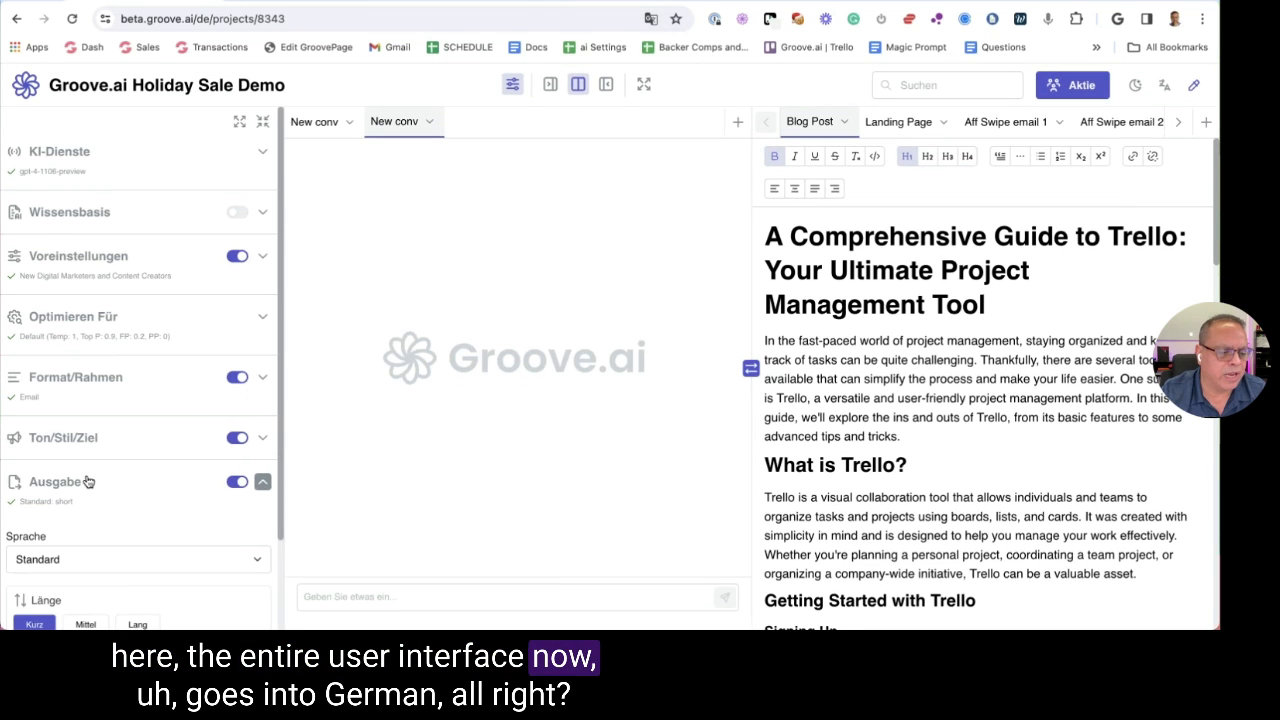
scroll(95, 472, "down", 2)
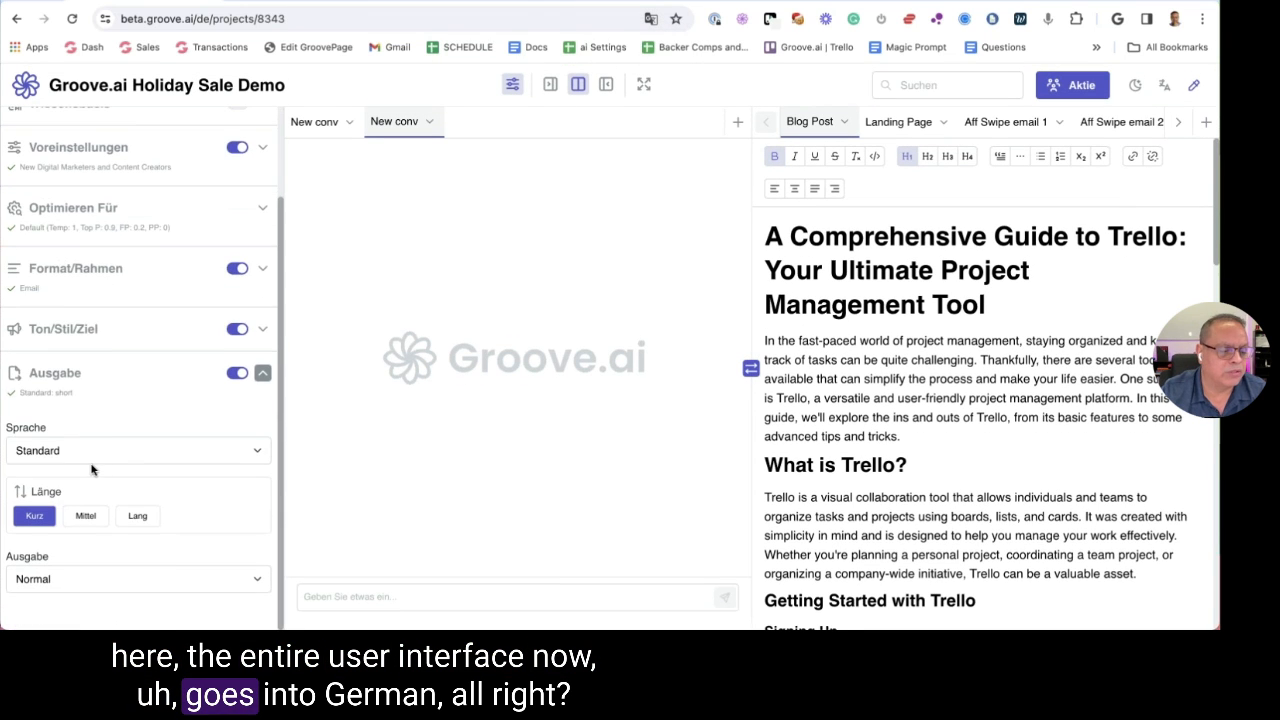
left_click(87, 454)
left_click(87, 454)
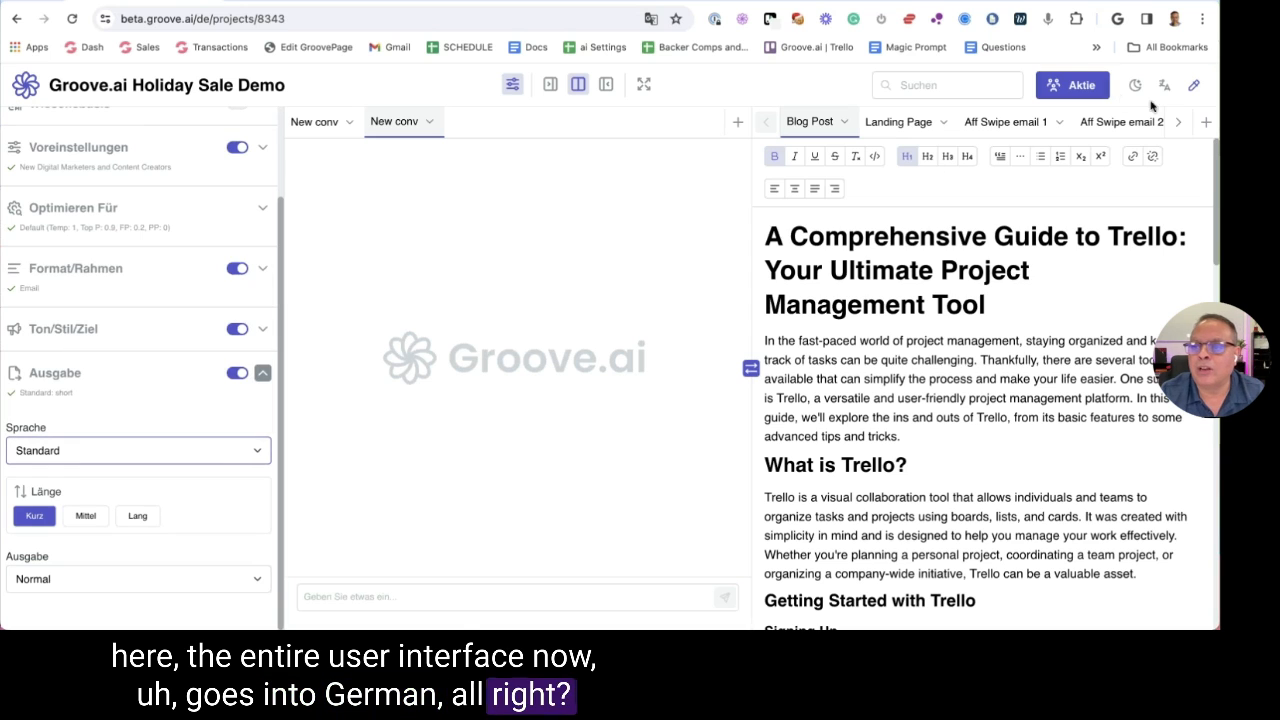
Glance at the Aktie sharing dialog, then switch the interface back to English
left_click(1072, 85)
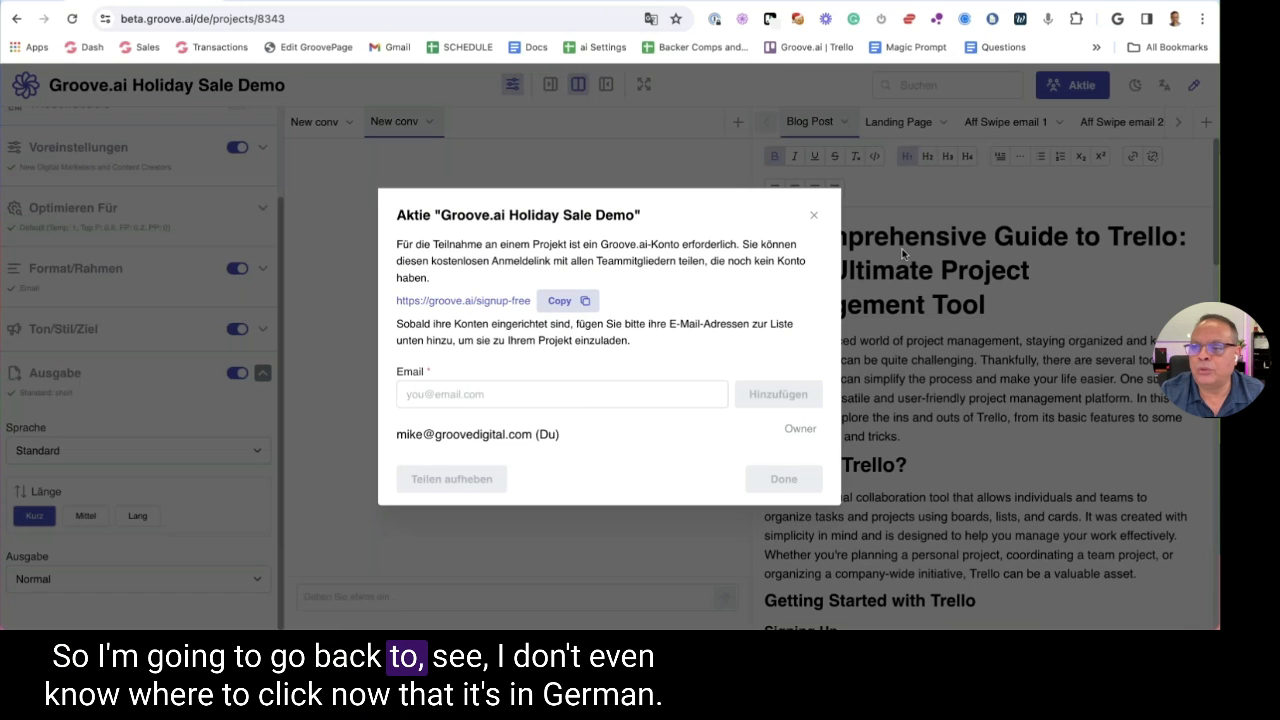
left_click(813, 215)
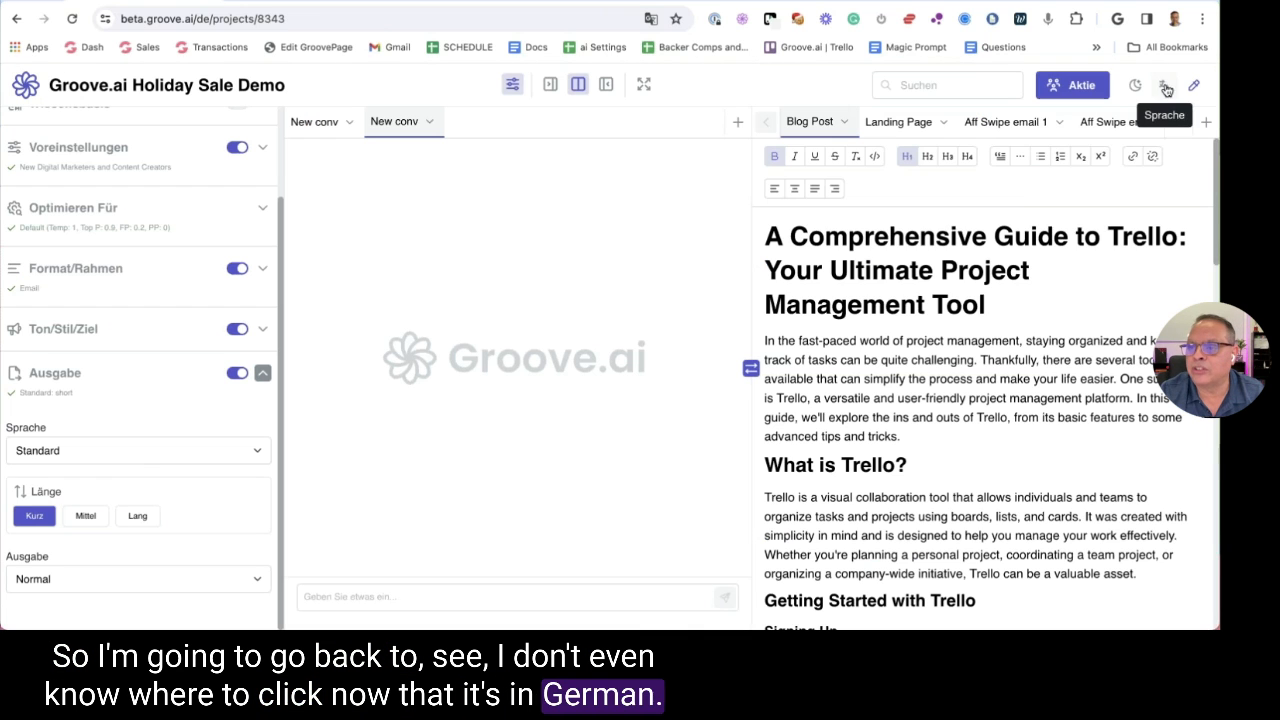
left_click(1164, 85)
left_click(1068, 132)
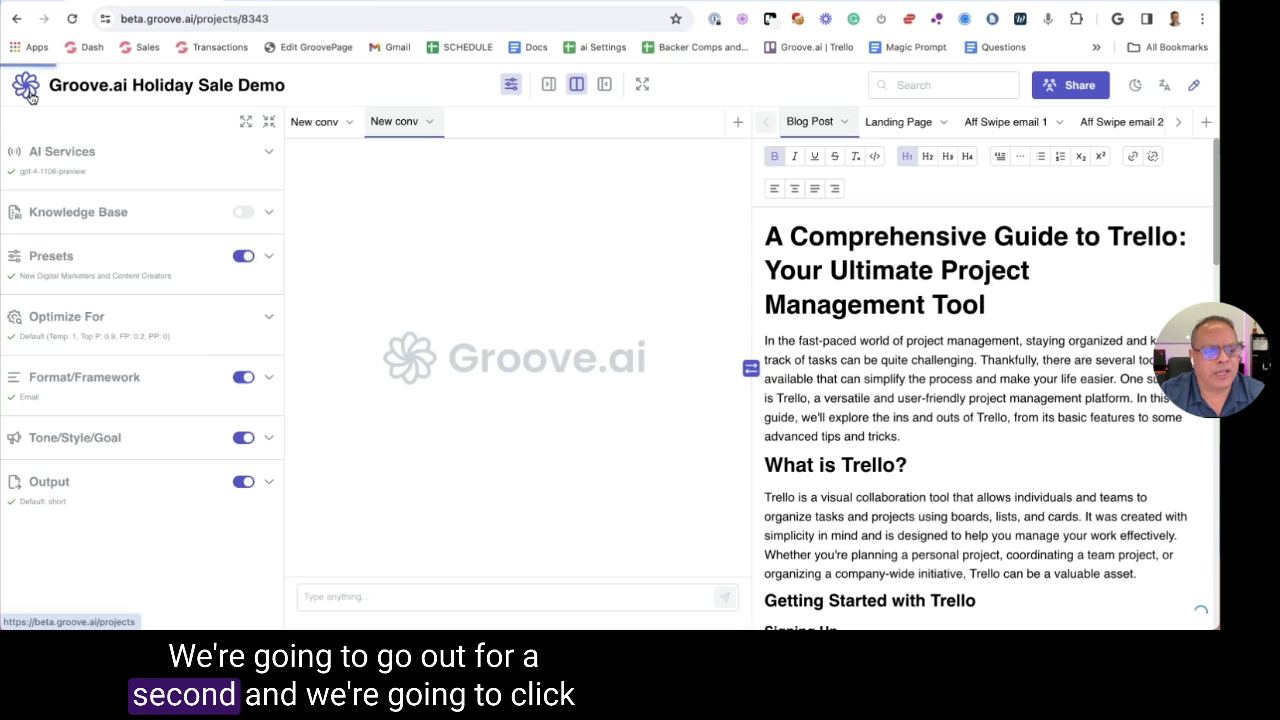
Leave the project and go to the Knowledge Bases page
left_click(150, 87)
left_click(125, 338)
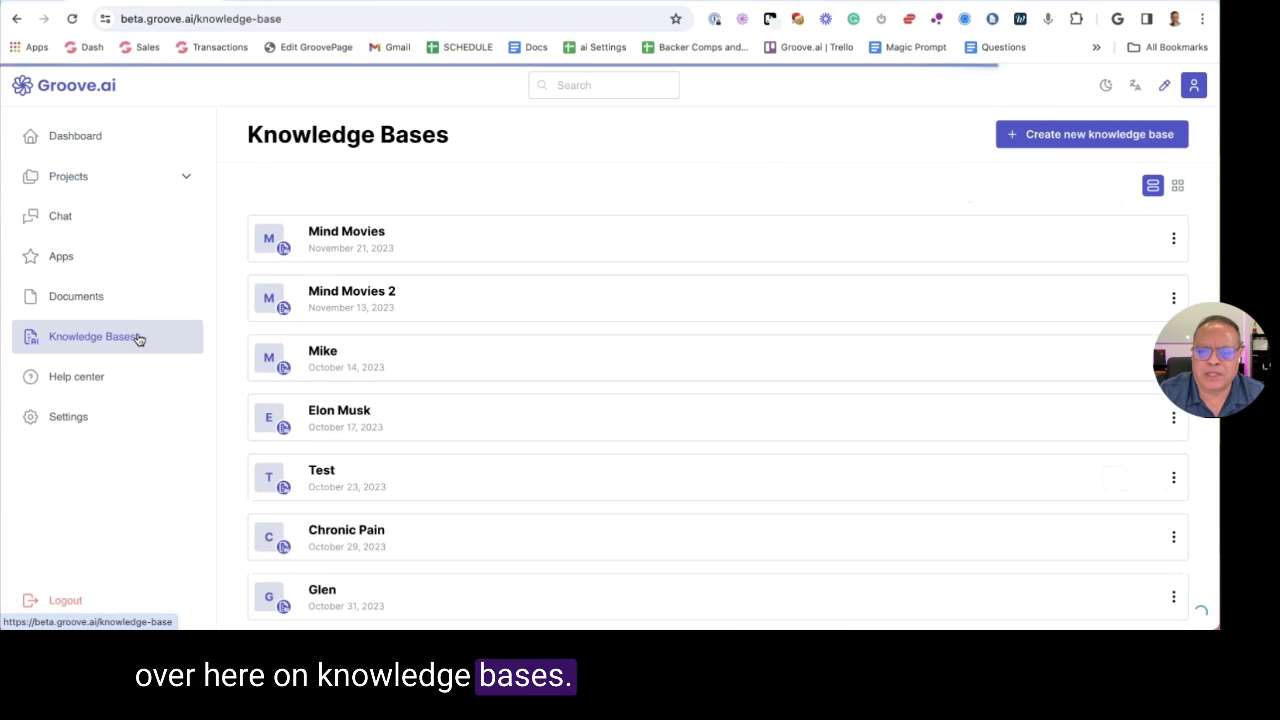
scroll(769, 234, "down", 2)
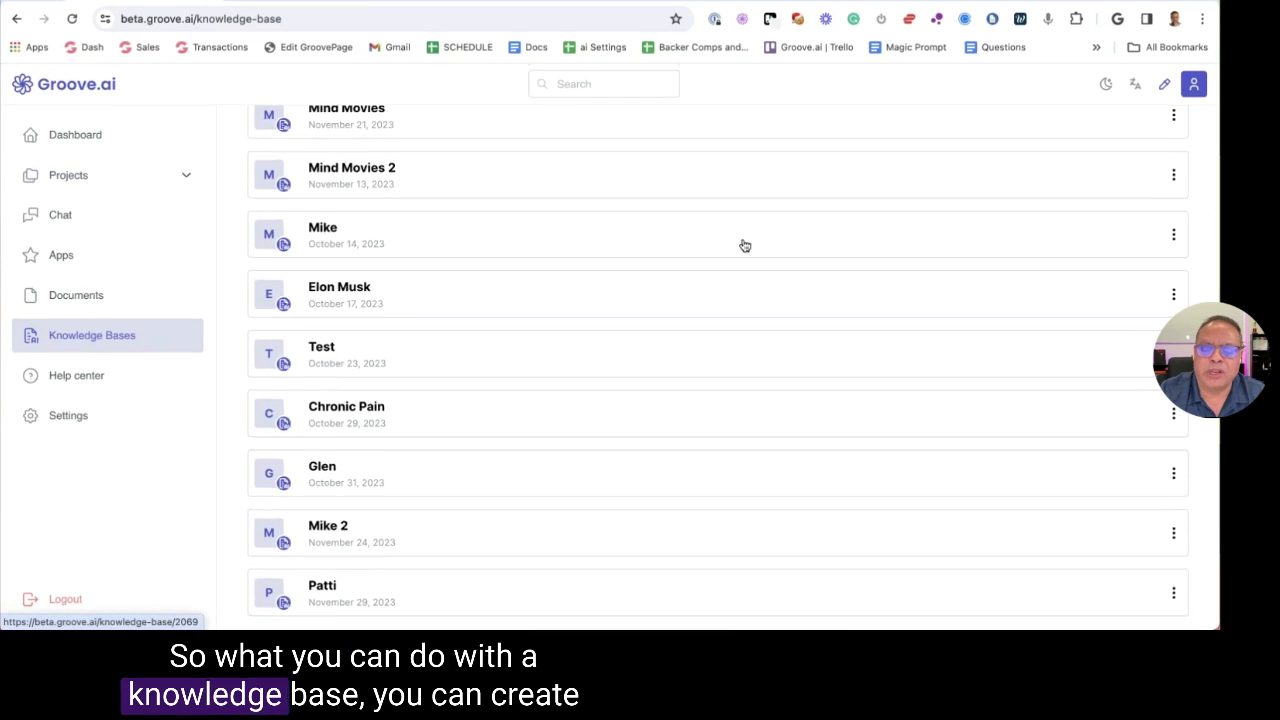
scroll(749, 243, "up", 2)
Create a new knowledge base named 'Holiday S'
left_click(1057, 136)
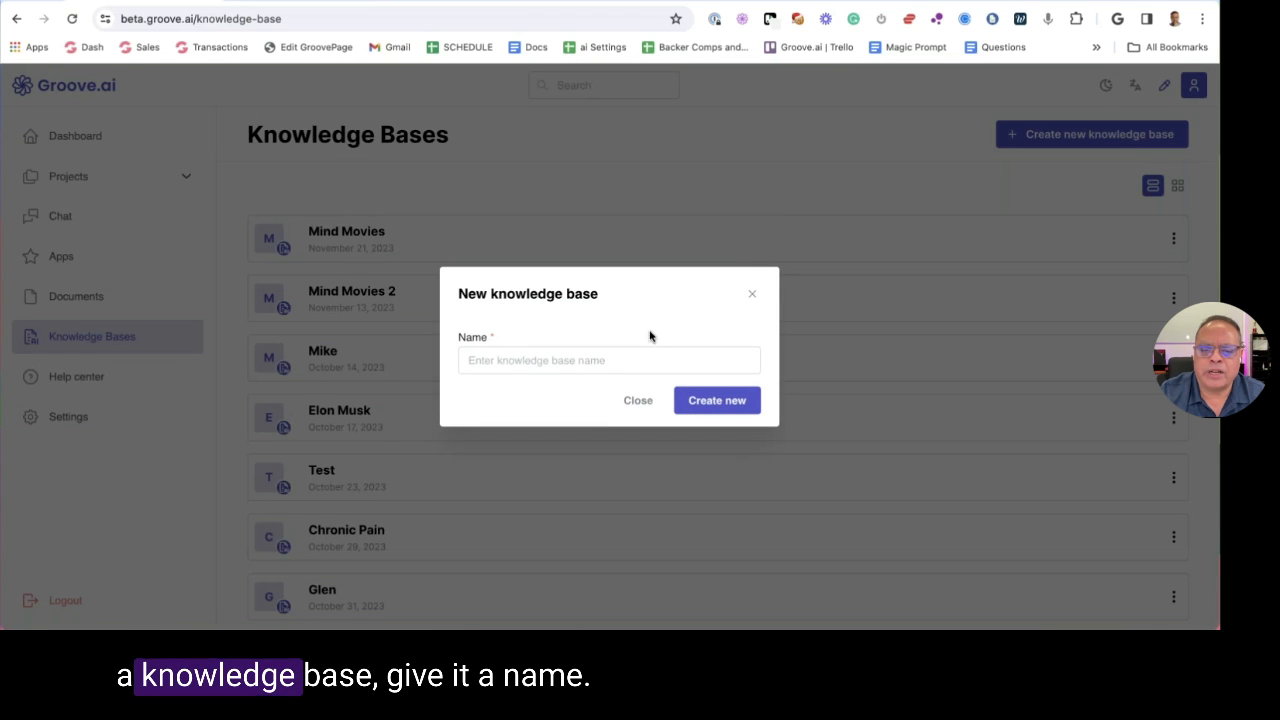
left_click(573, 362)
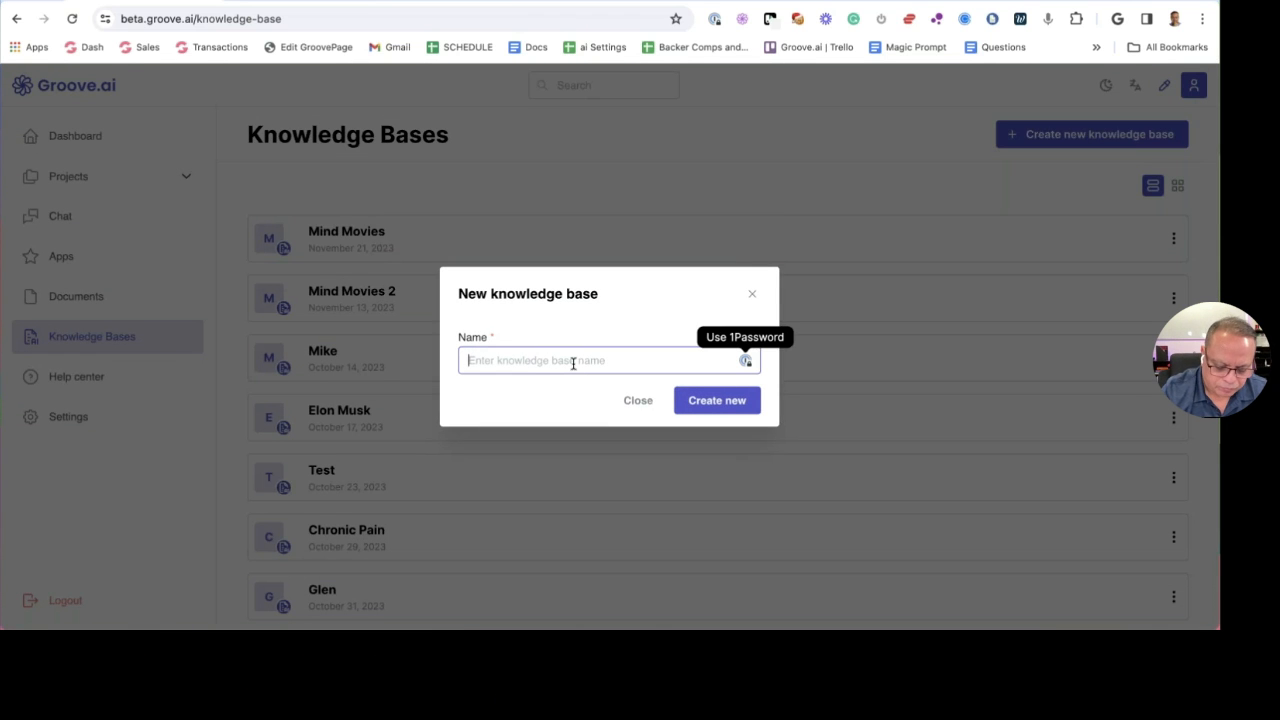
type("Holiday Sale")
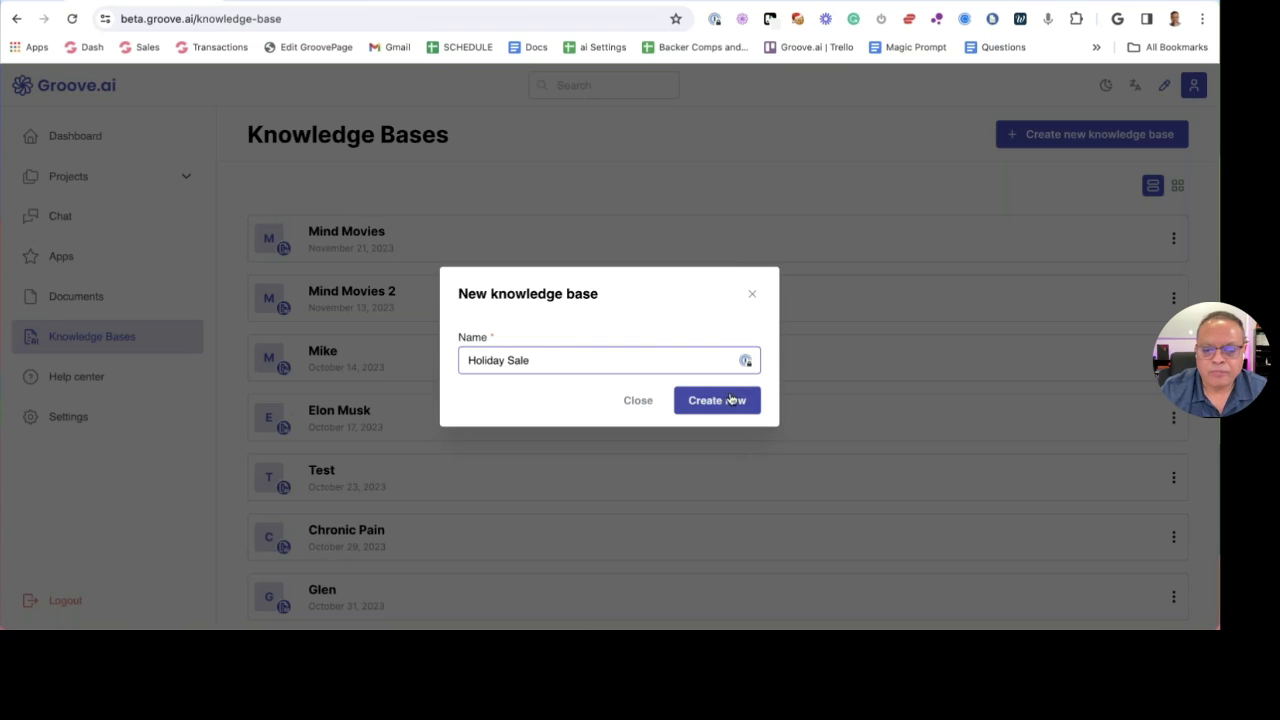
left_click(731, 399)
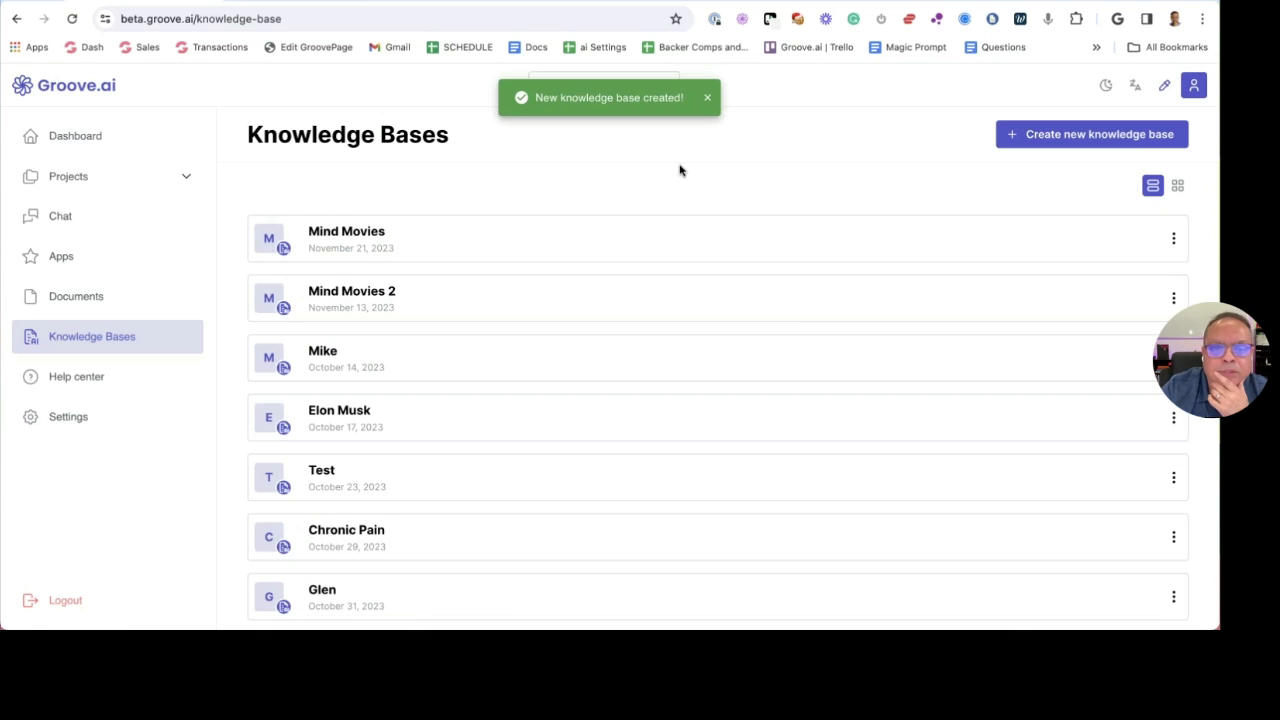
scroll(486, 534, "down", 3)
scroll(486, 534, "up", 3)
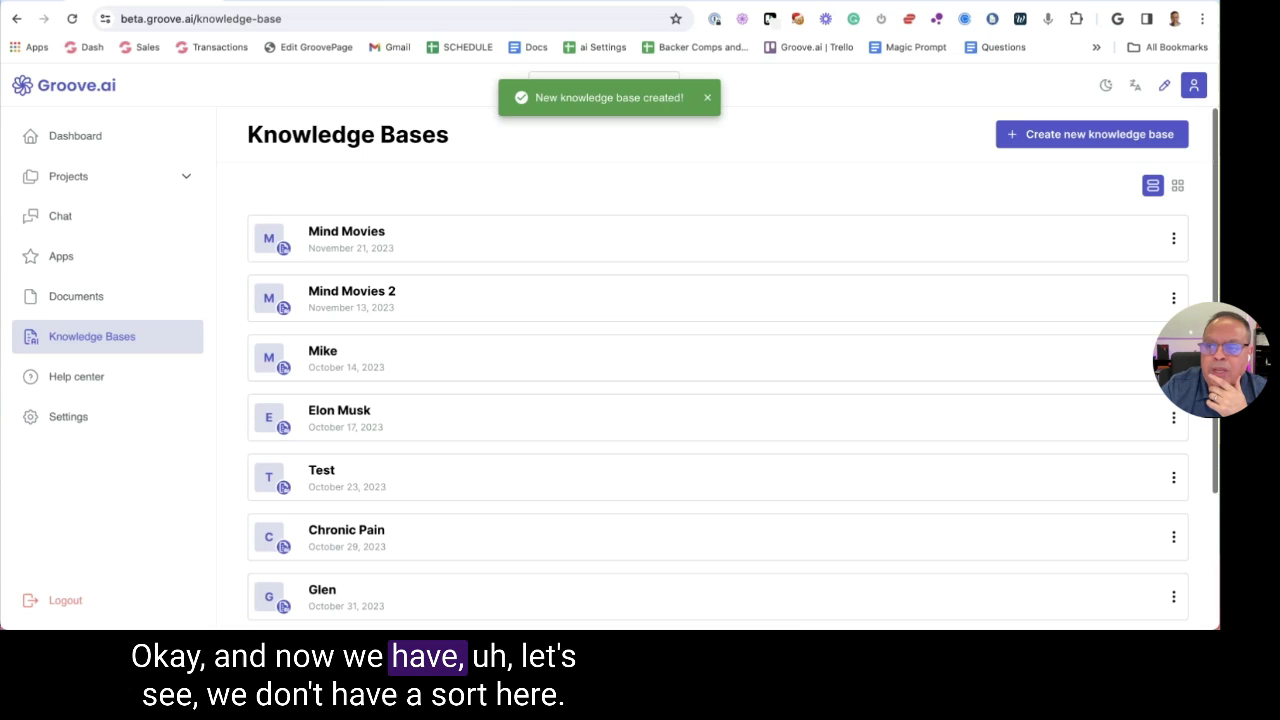
Upload 1- 30 Questions Groove Agnecy.txt from the Dropbox GPT Files folder to the Holiday Sale knowledge base
left_click(1178, 187)
scroll(386, 571, "down", 1)
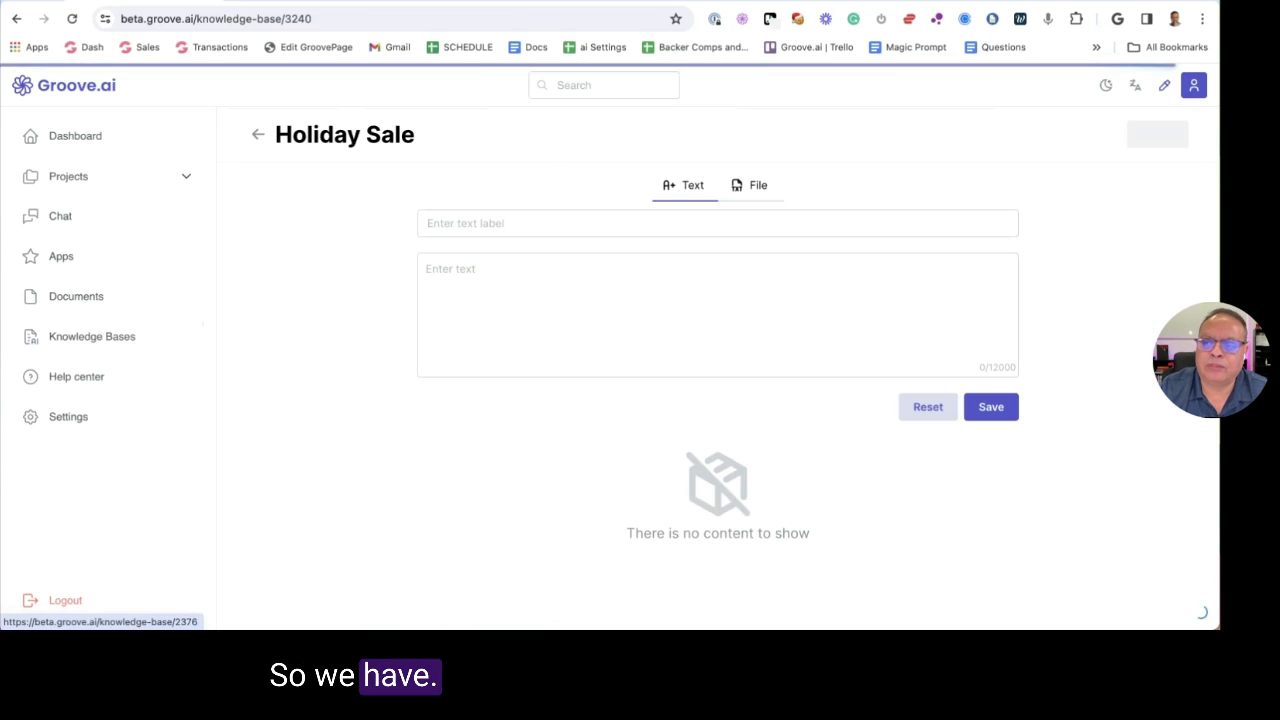
left_click(757, 197)
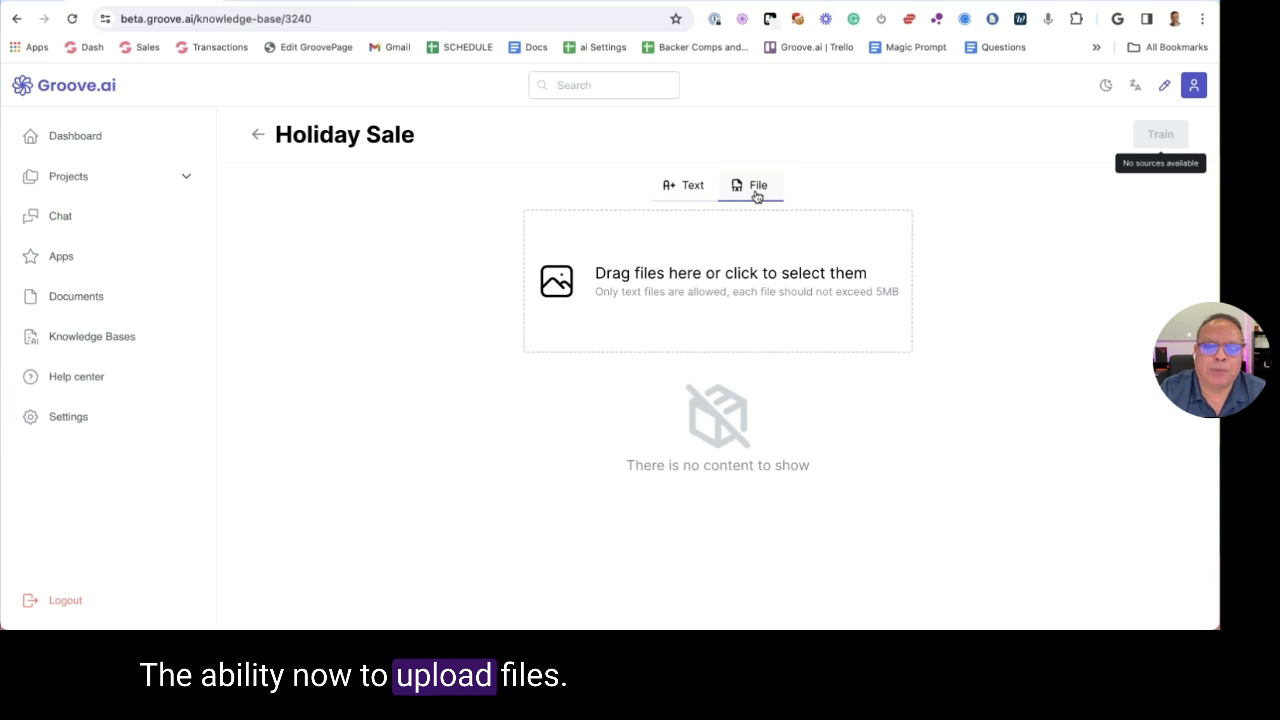
left_click(434, 231)
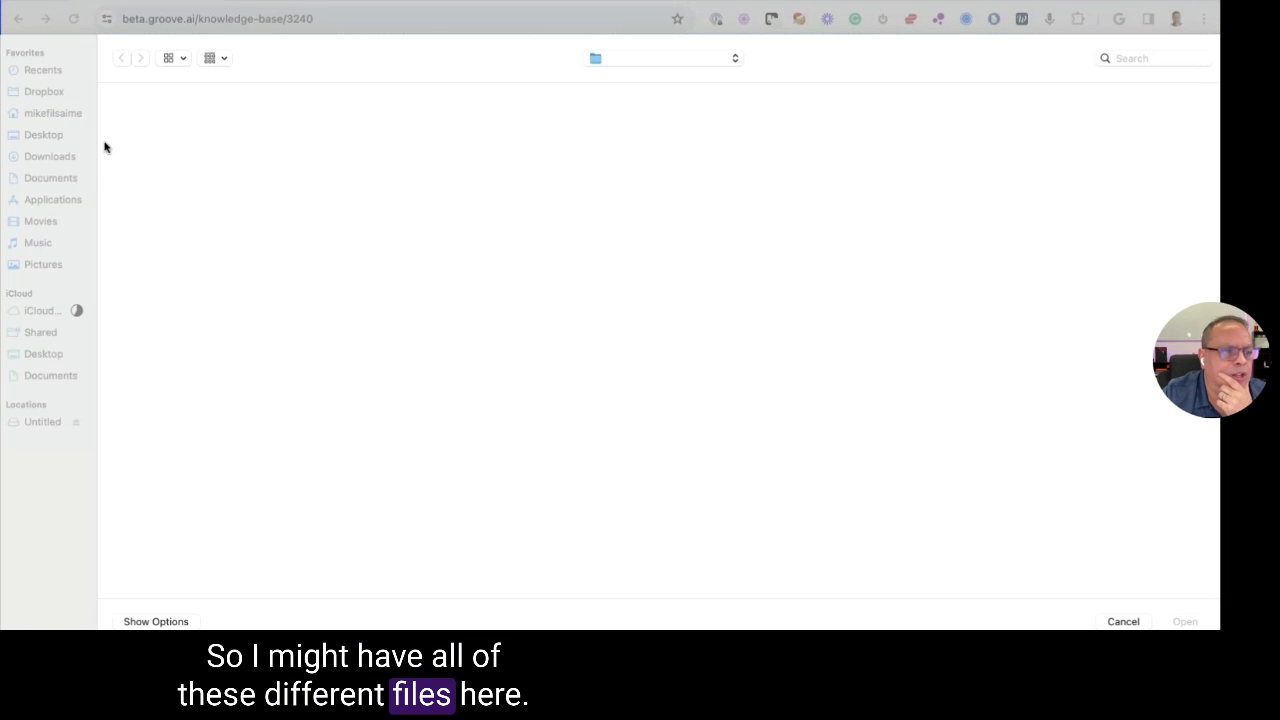
left_click(44, 92)
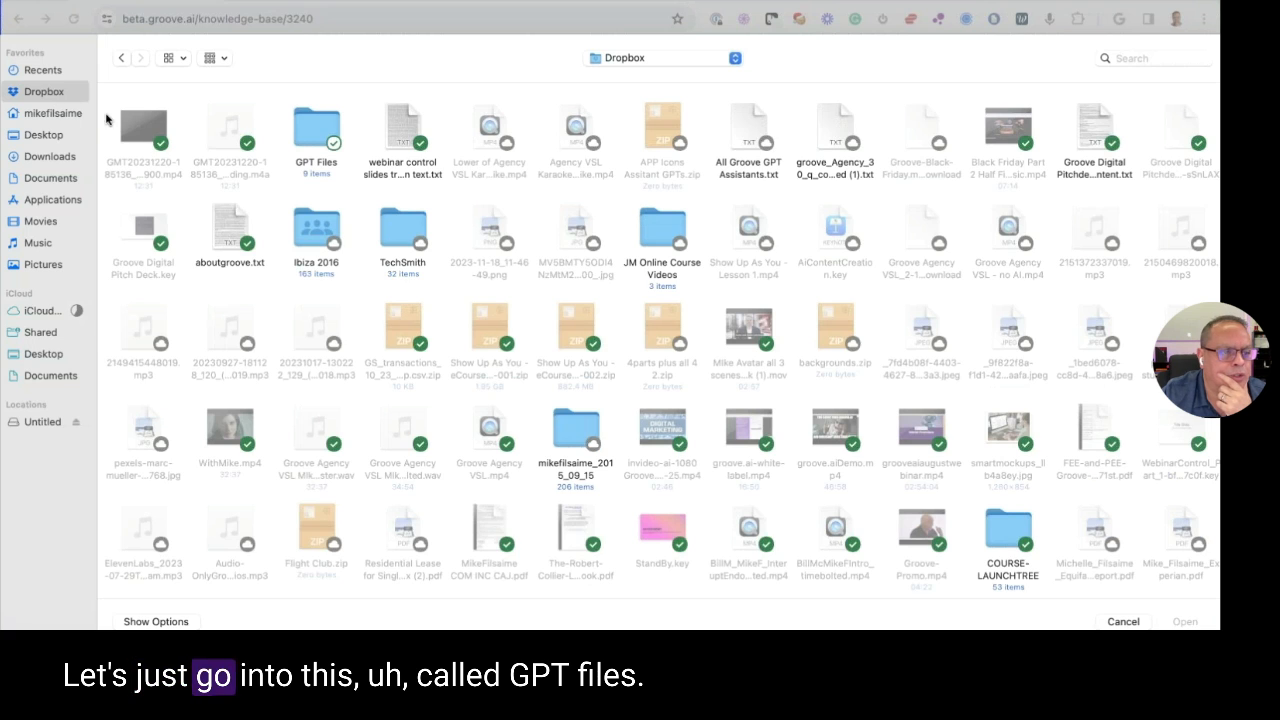
double_click(314, 130)
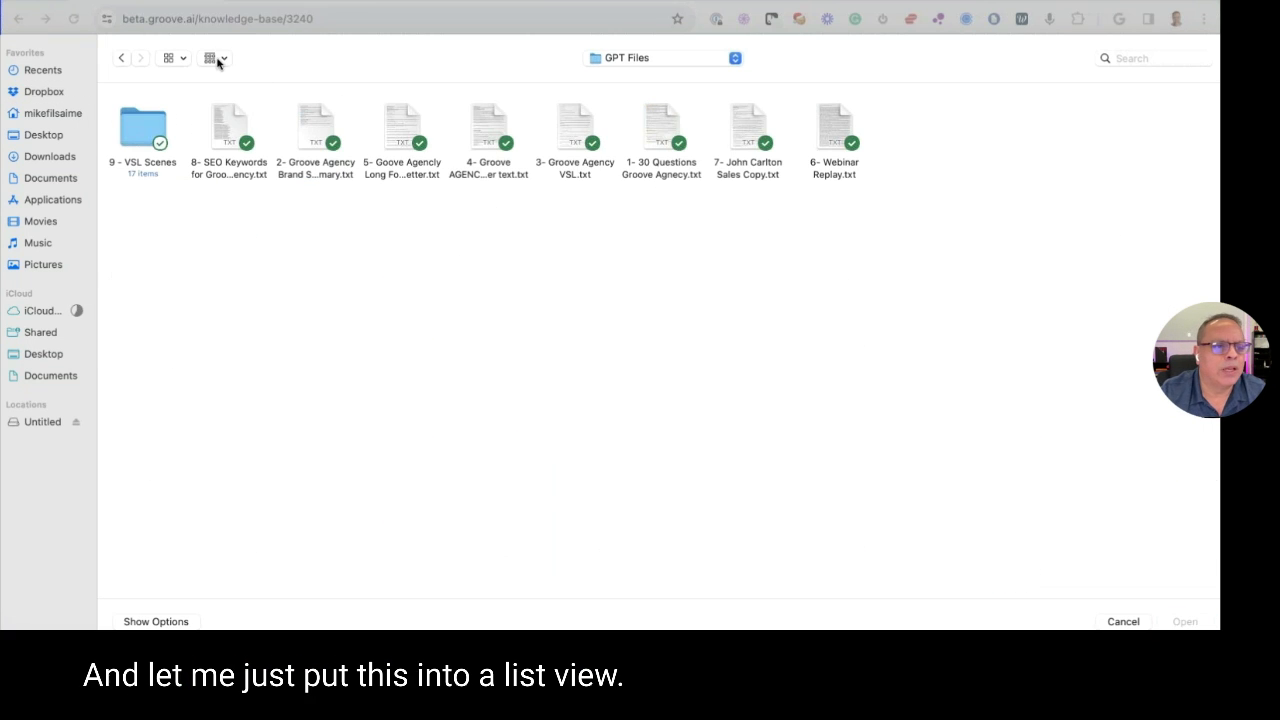
left_click(173, 61)
left_click(192, 140)
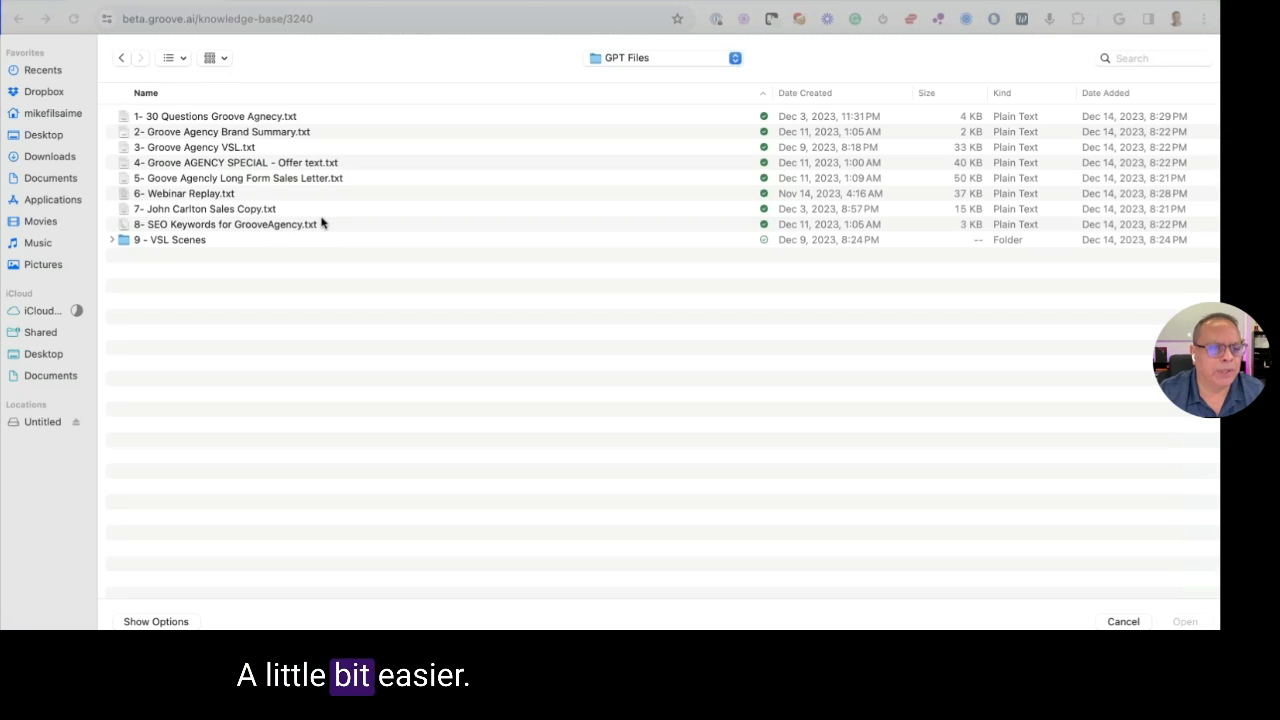
left_click(236, 118)
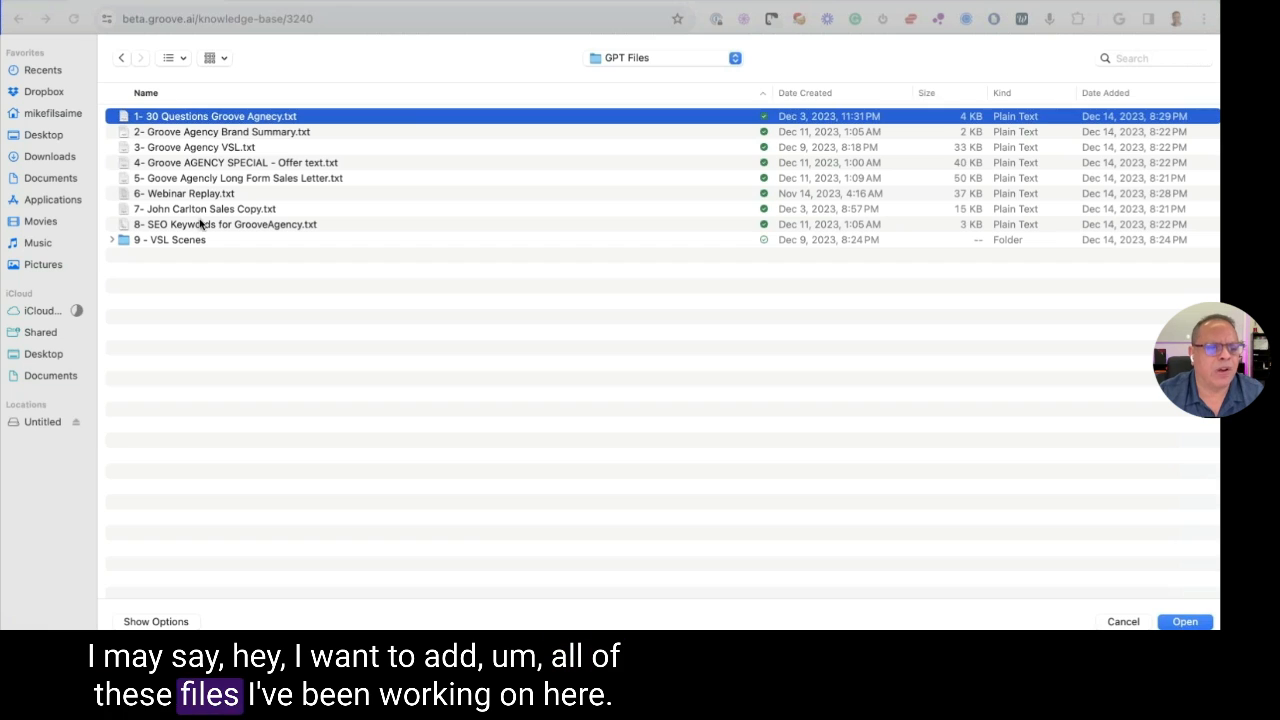
left_click_drag(219, 124, 685, 200)
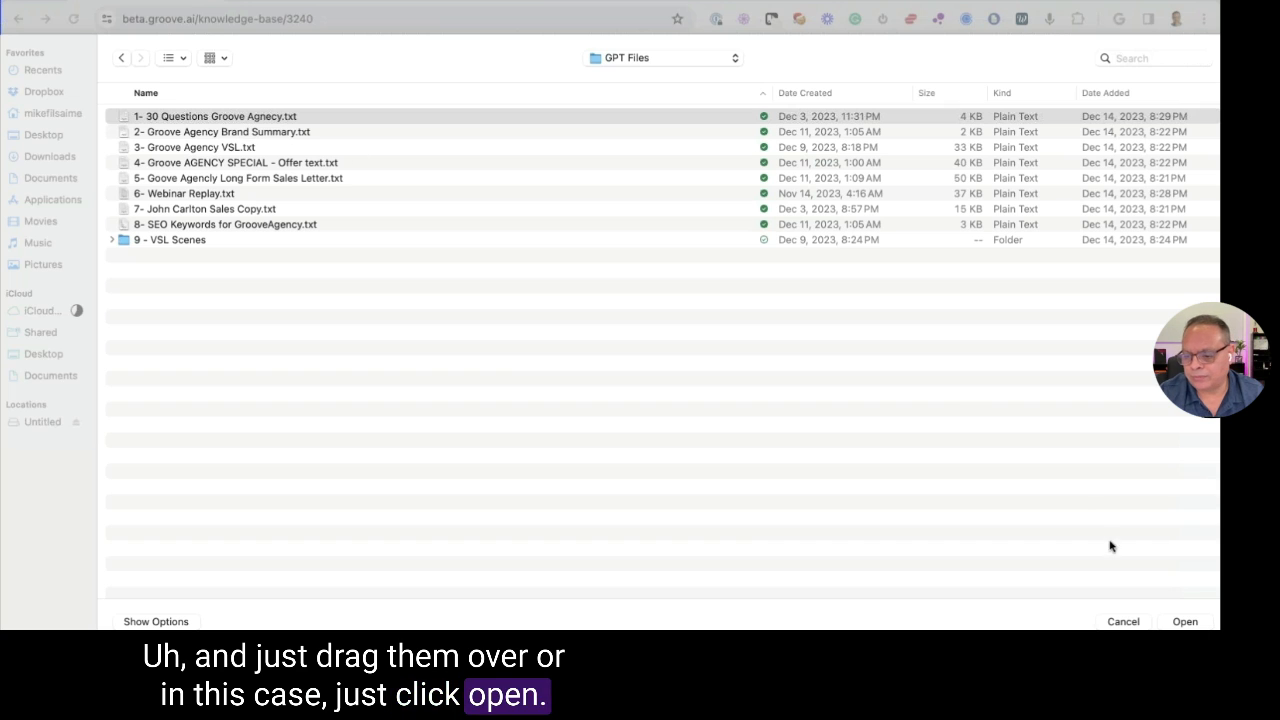
left_click(1198, 622)
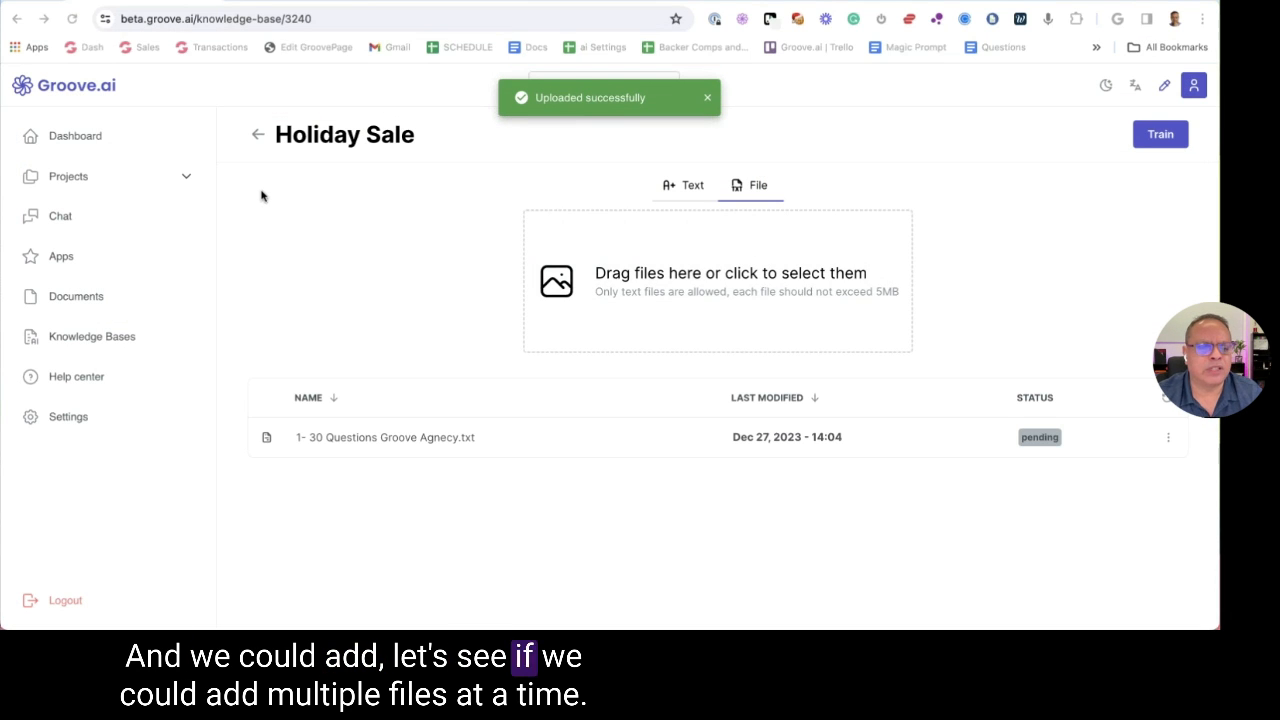
Drag 2- Groove Agency Brand Summary.txt from Finder's GPT Files folder onto the upload drop zone
key("super+Tab")
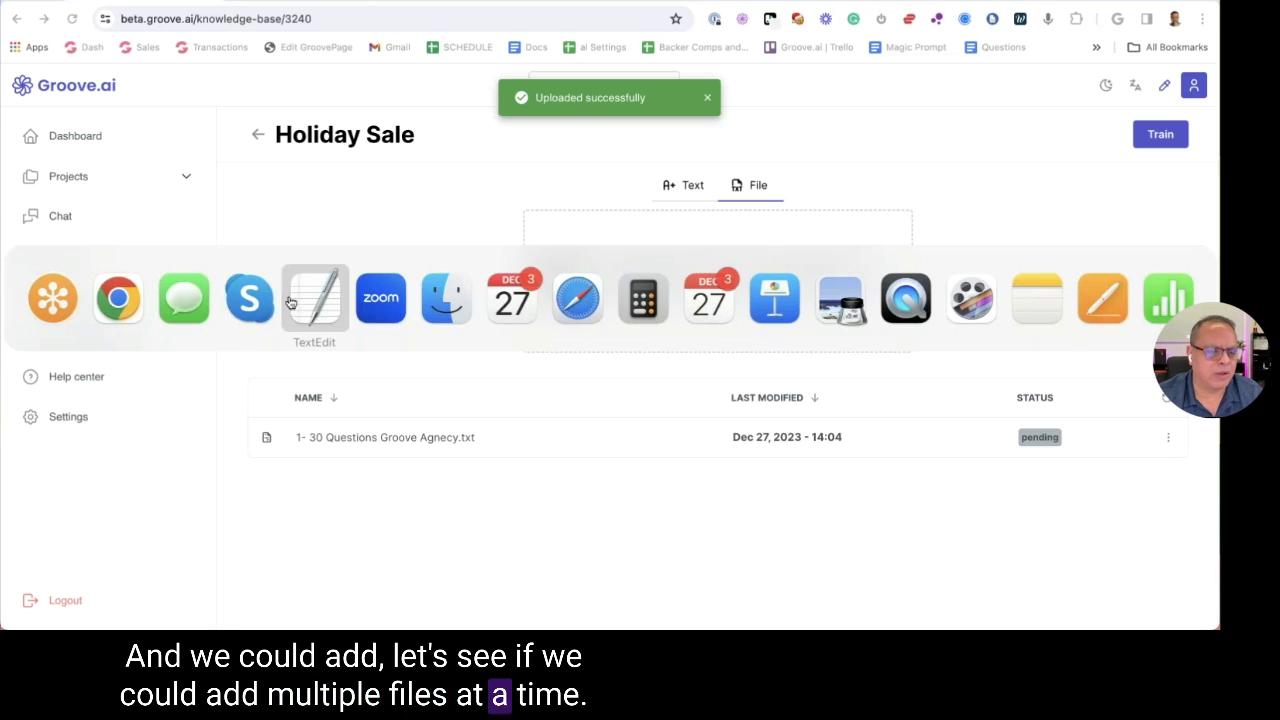
left_click(445, 298)
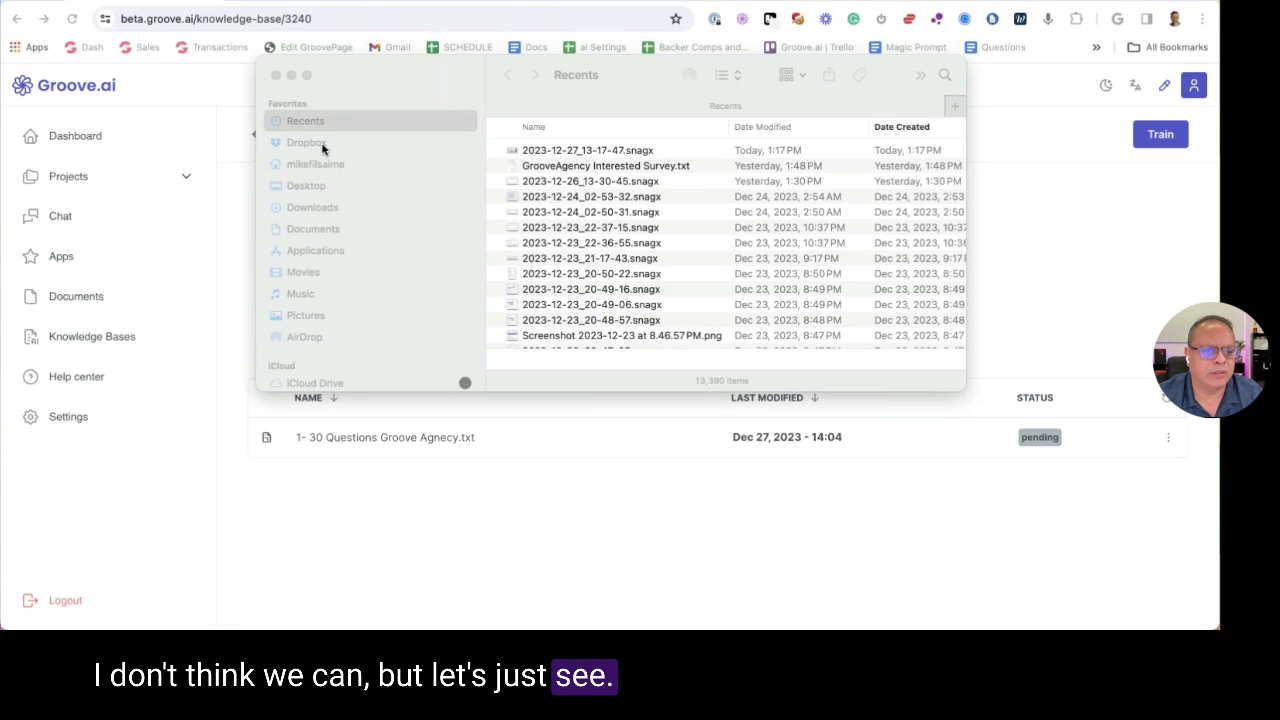
left_click(305, 143)
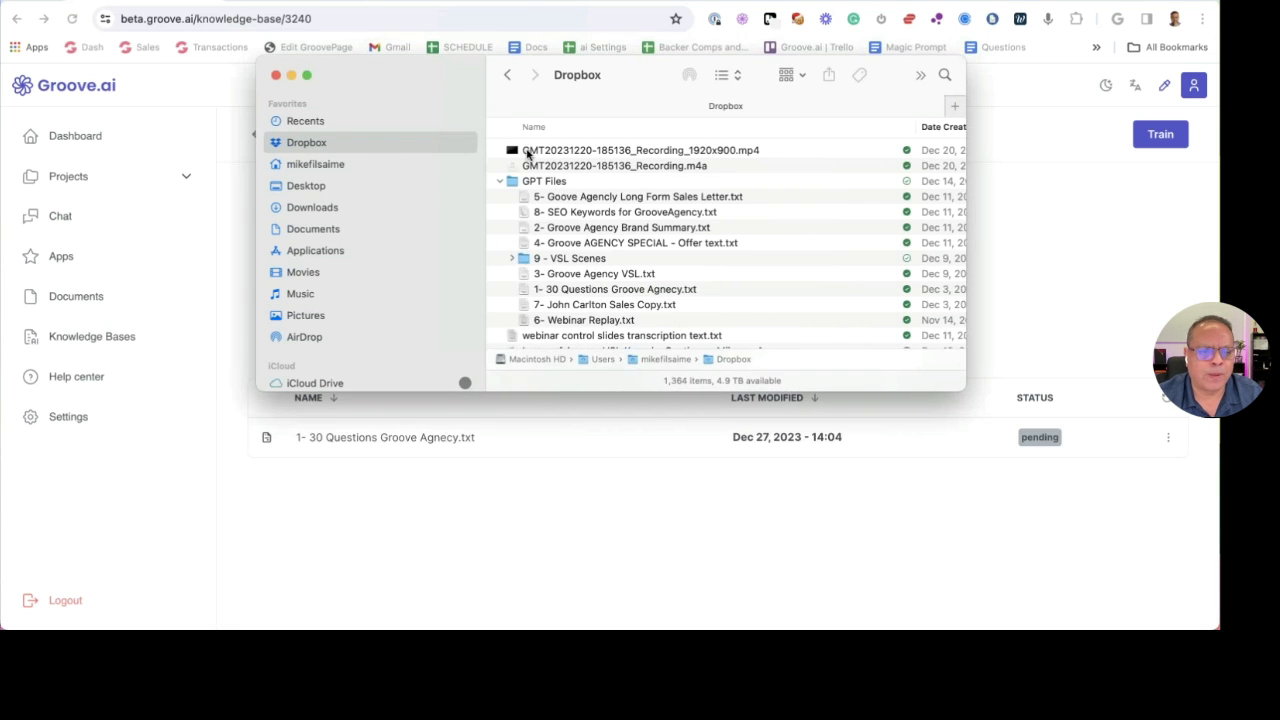
double_click(512, 183)
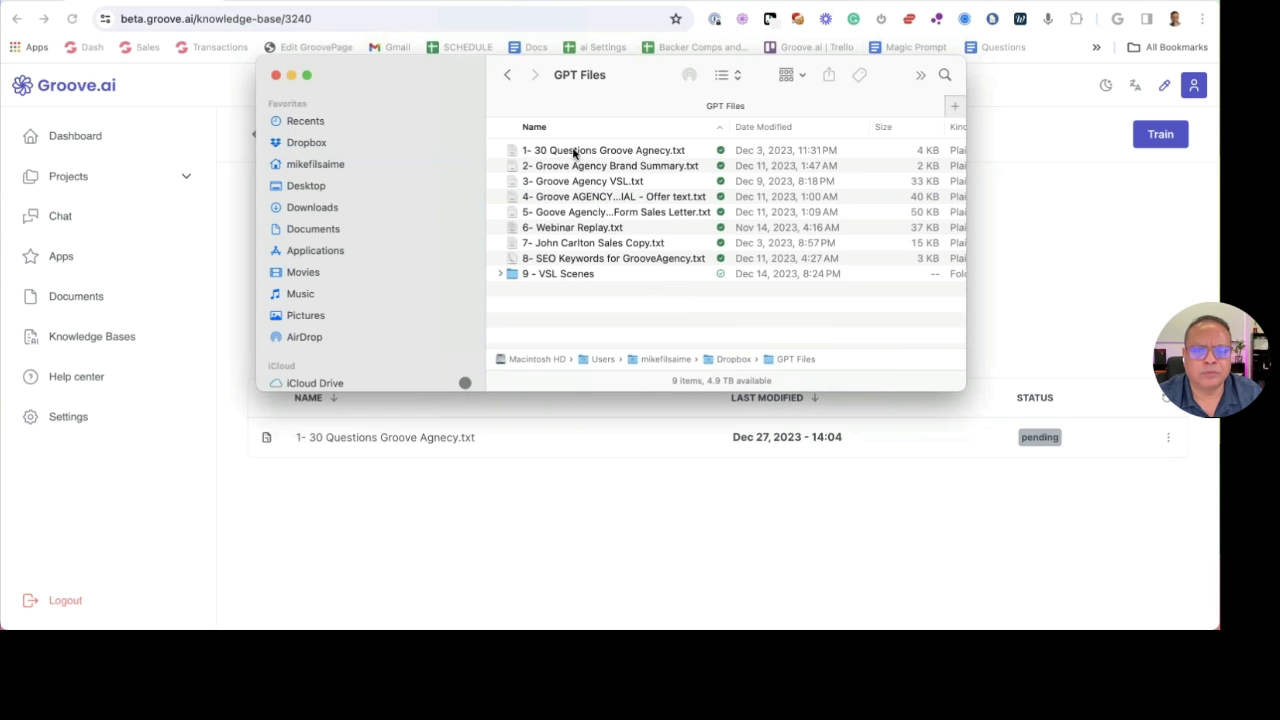
left_click(561, 171)
left_click(558, 258, "shift")
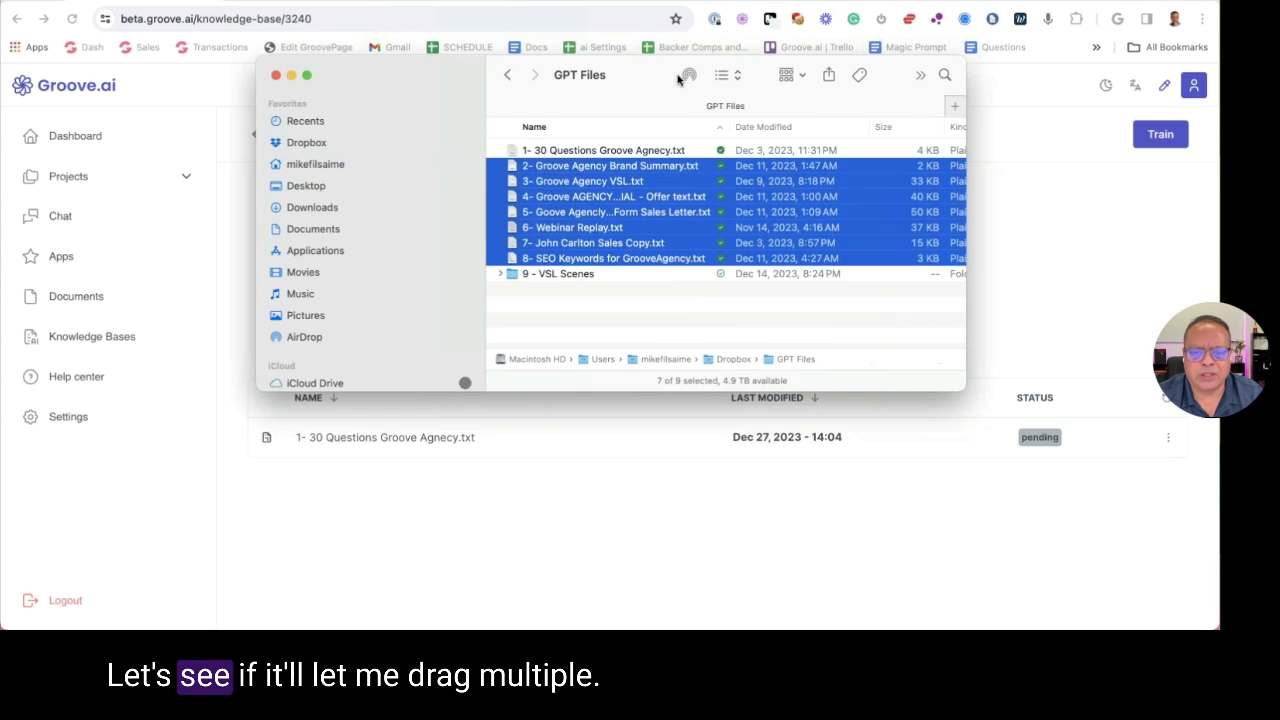
left_click_drag(558, 90, 366, 90)
left_click_drag(268, 238, 600, 280)
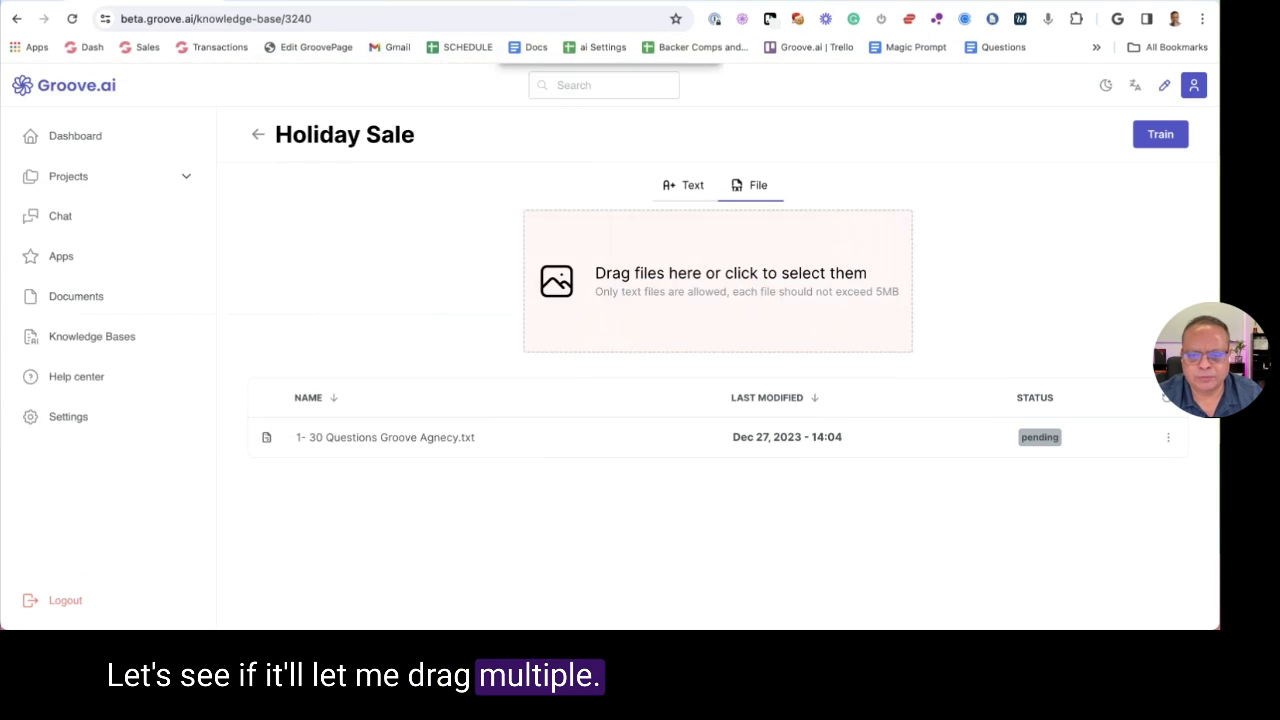
key("super+Tab")
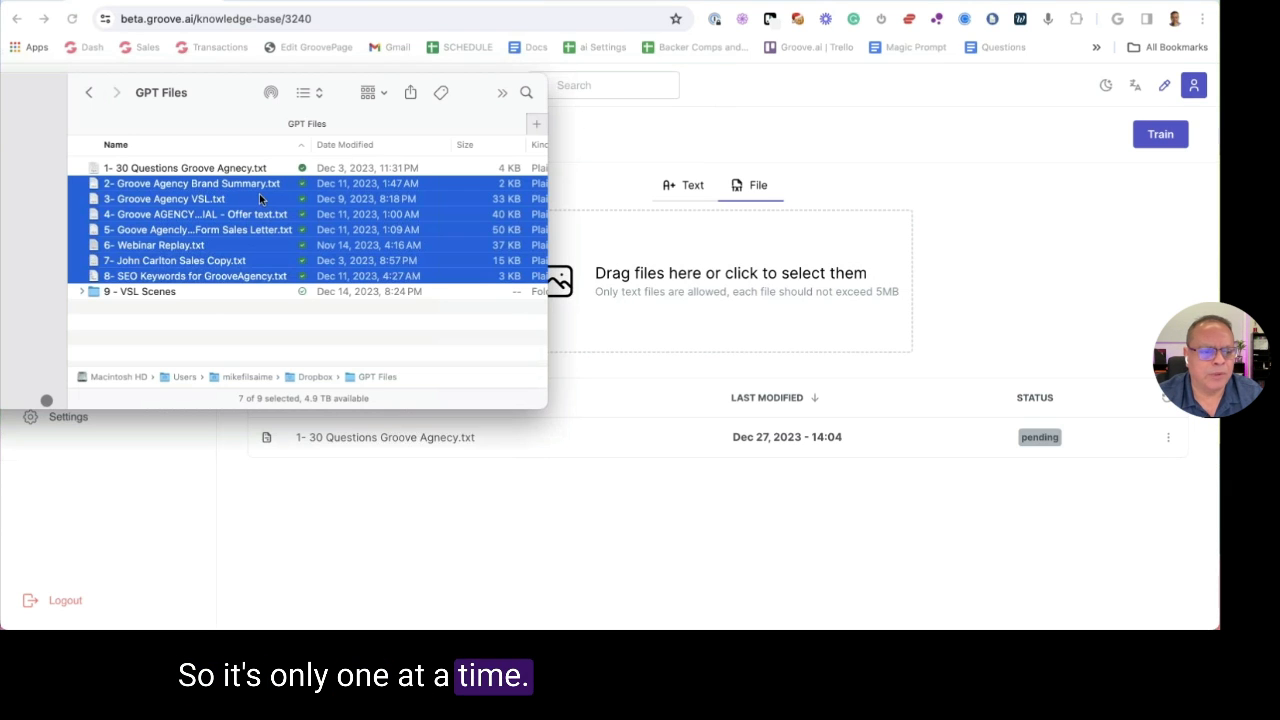
left_click(220, 185)
left_click_drag(220, 185, 760, 262)
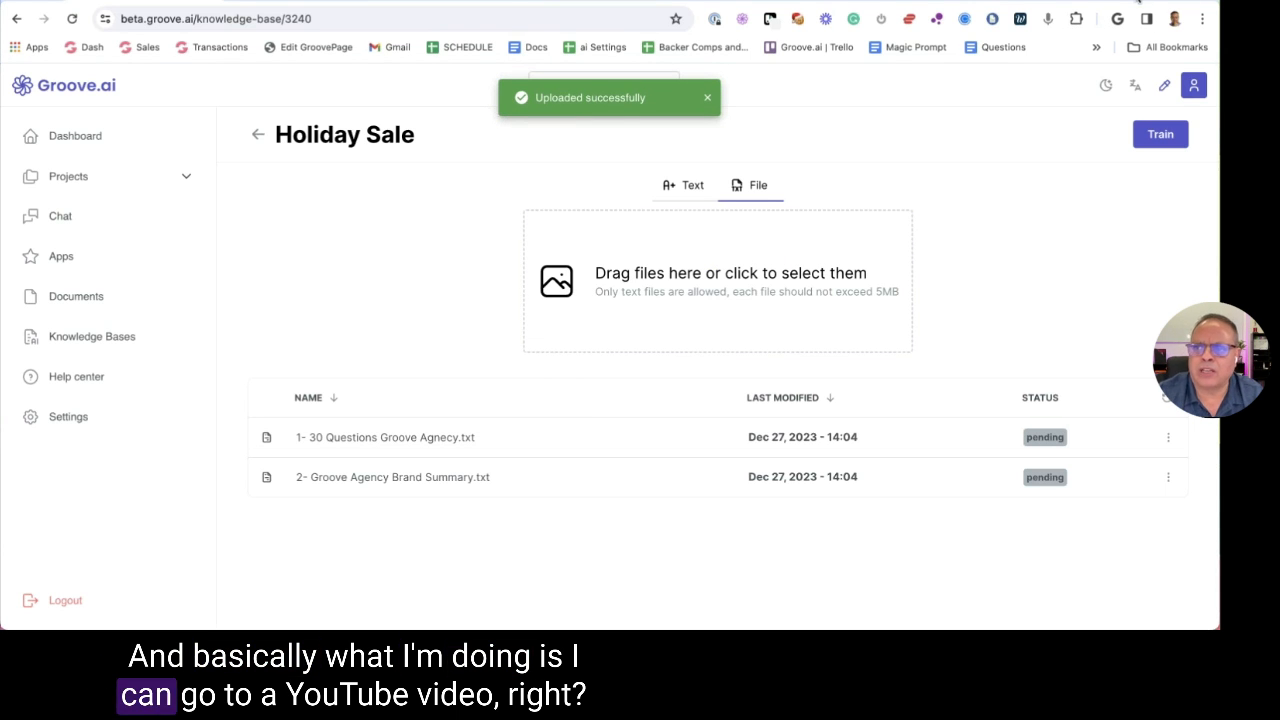
Open the keyword research video on YouTube in a new tab and pause it
key("super+t")
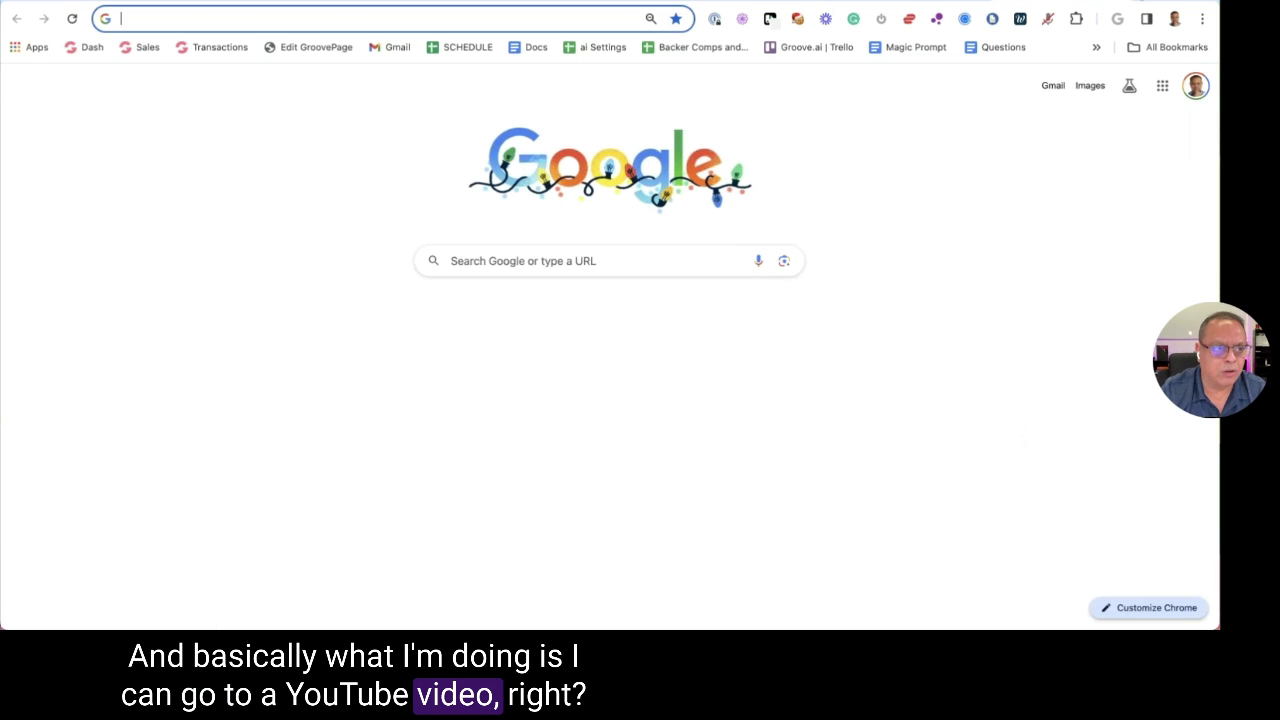
type("you")
key("Return")
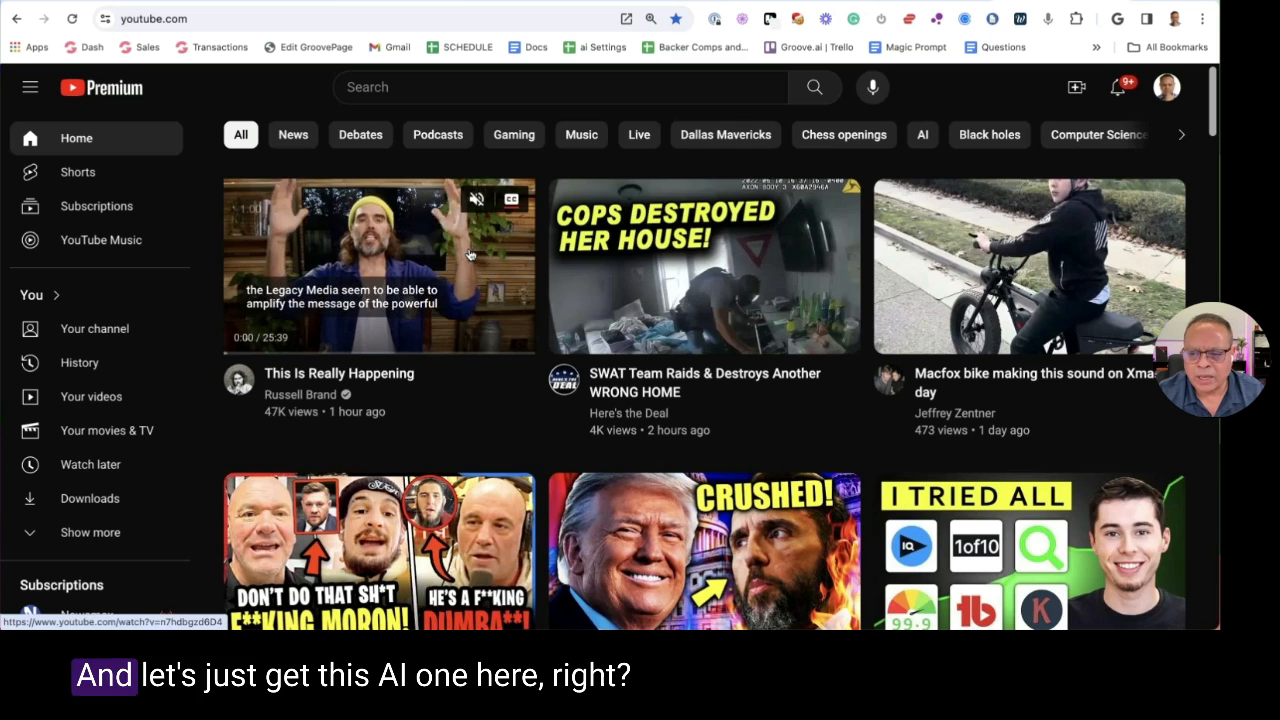
scroll(470, 255, "down", 2)
left_click(962, 415)
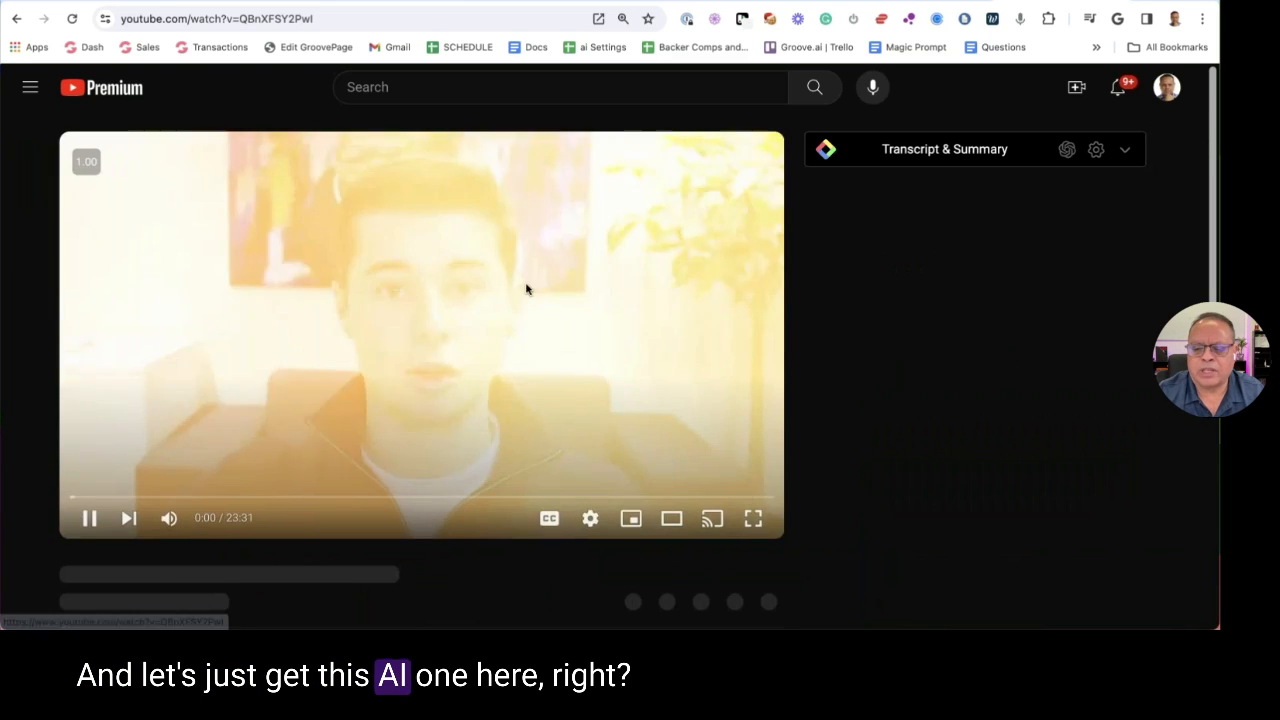
left_click(89, 517)
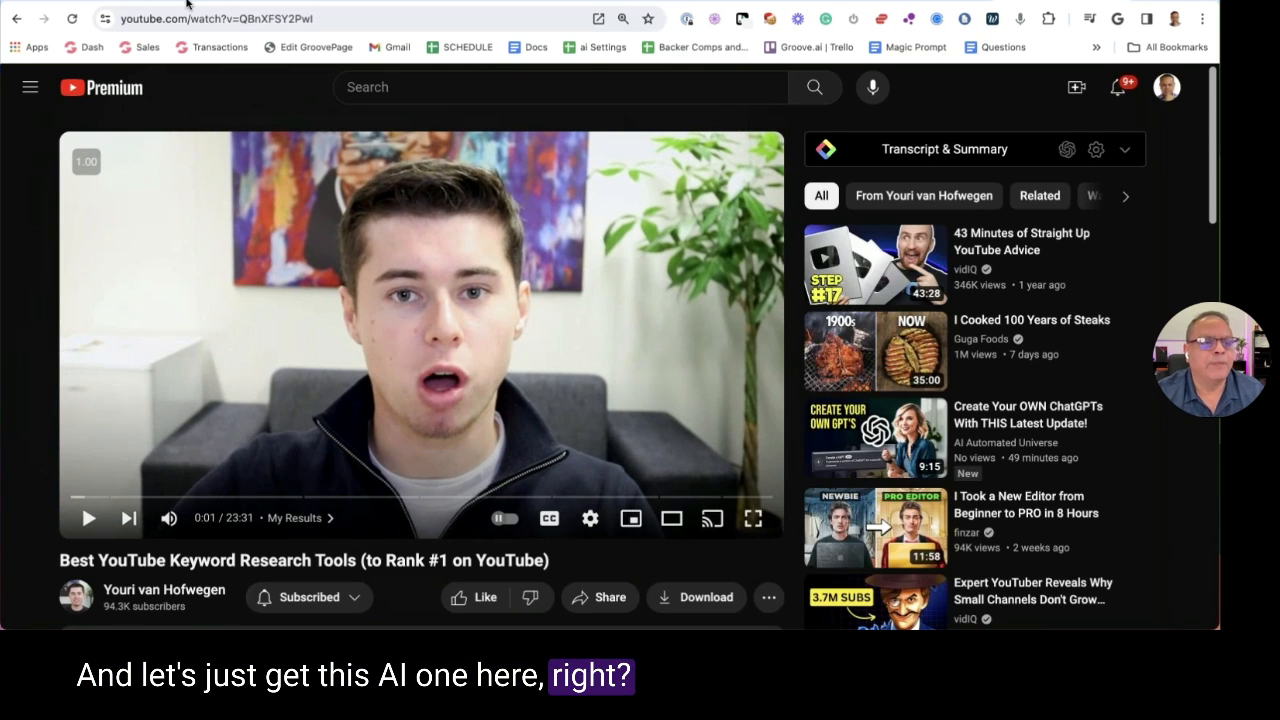
Start entering youtubetranscript.com in the address bar
left_click(350, 21)
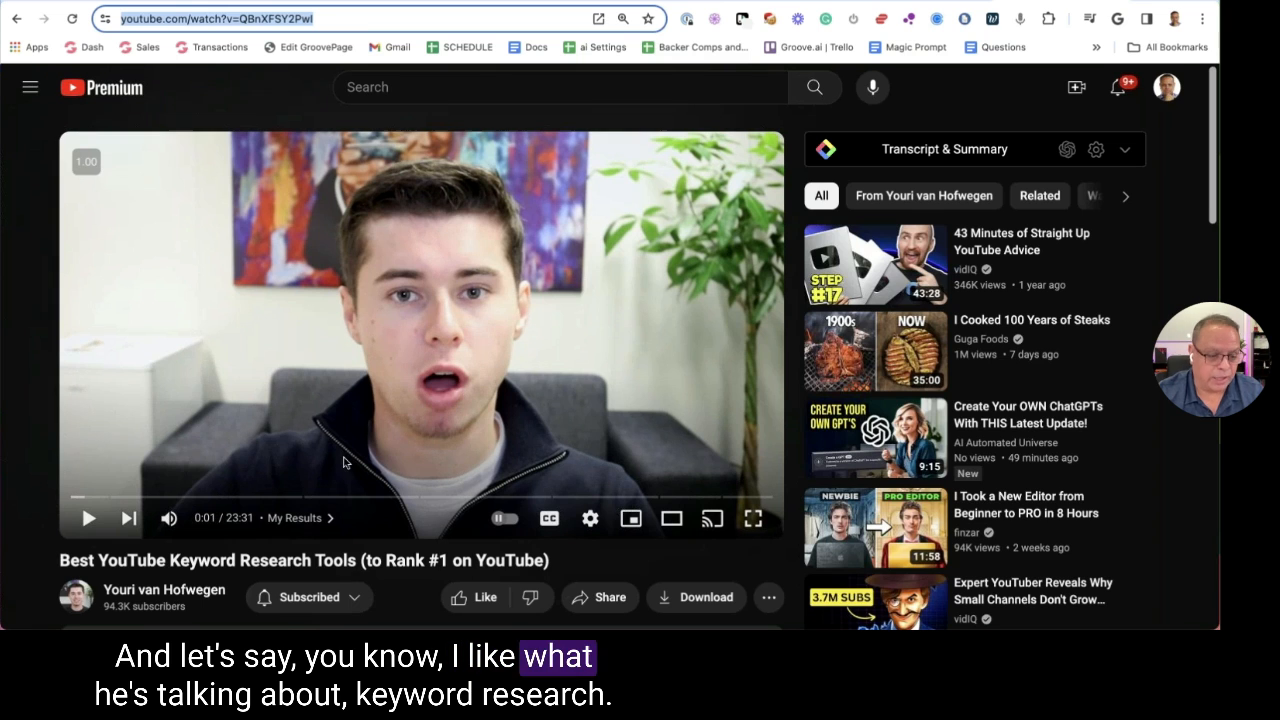
key("BackSpace")
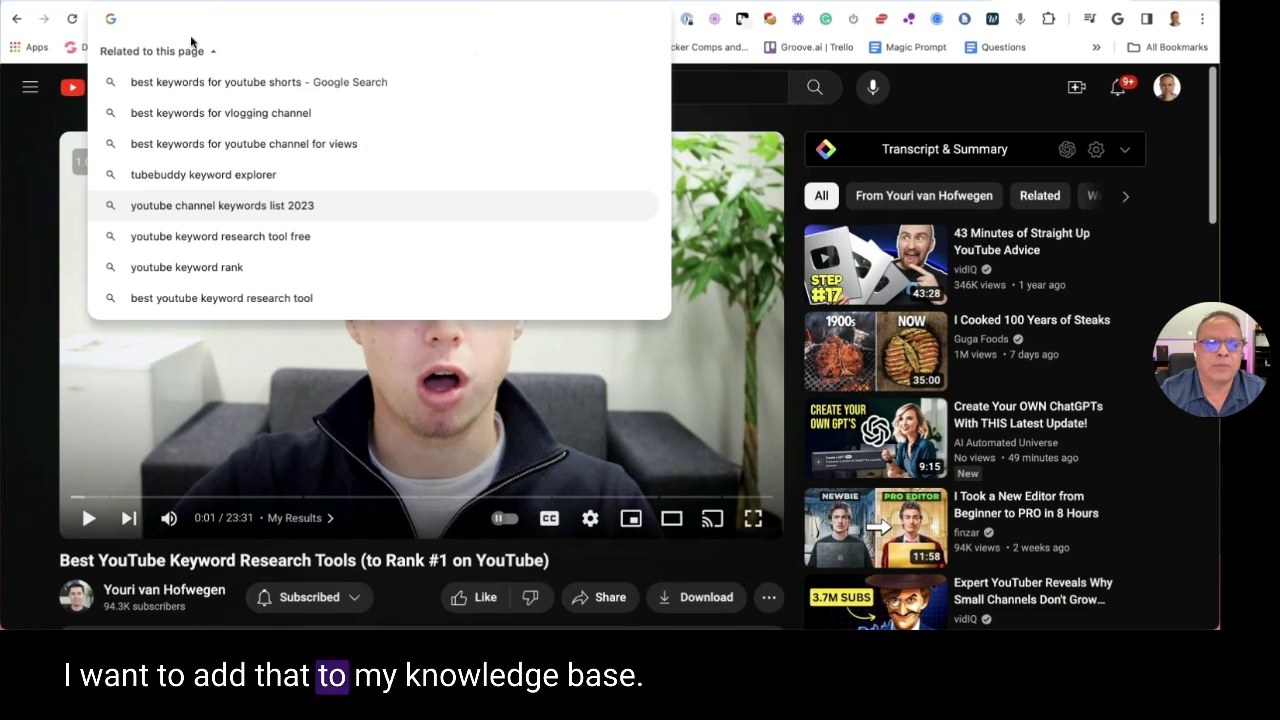
left_click(191, 41)
type("y")
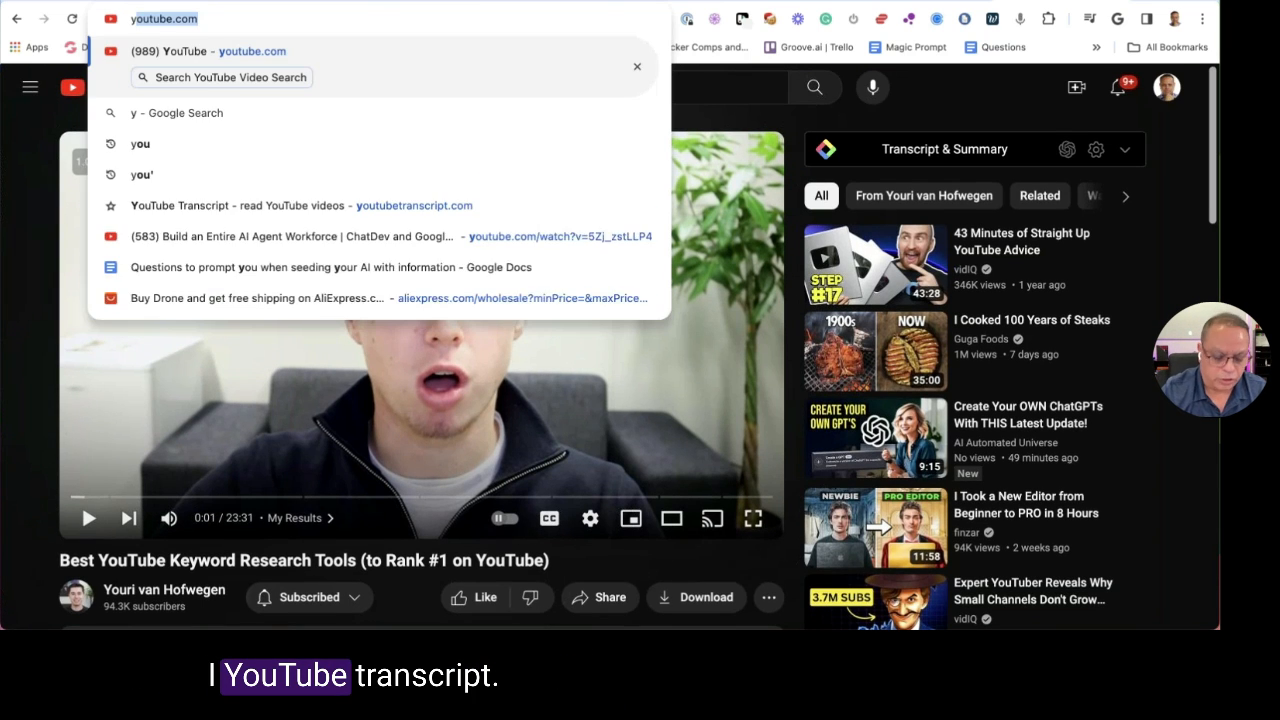
type("ou")
key("Down")
key("Down")
key("Down")
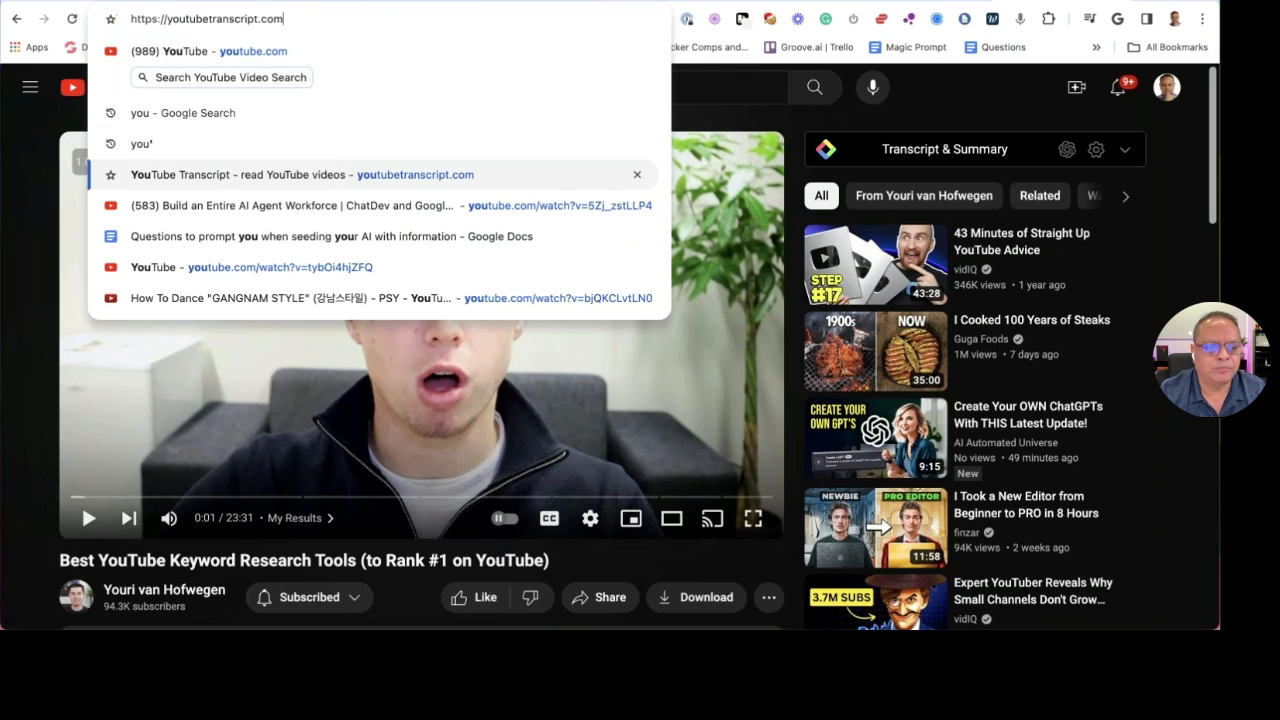
Generate the video's transcript on youtubetranscript.com from its pasted URL and copy the entire transcript
key("Return")
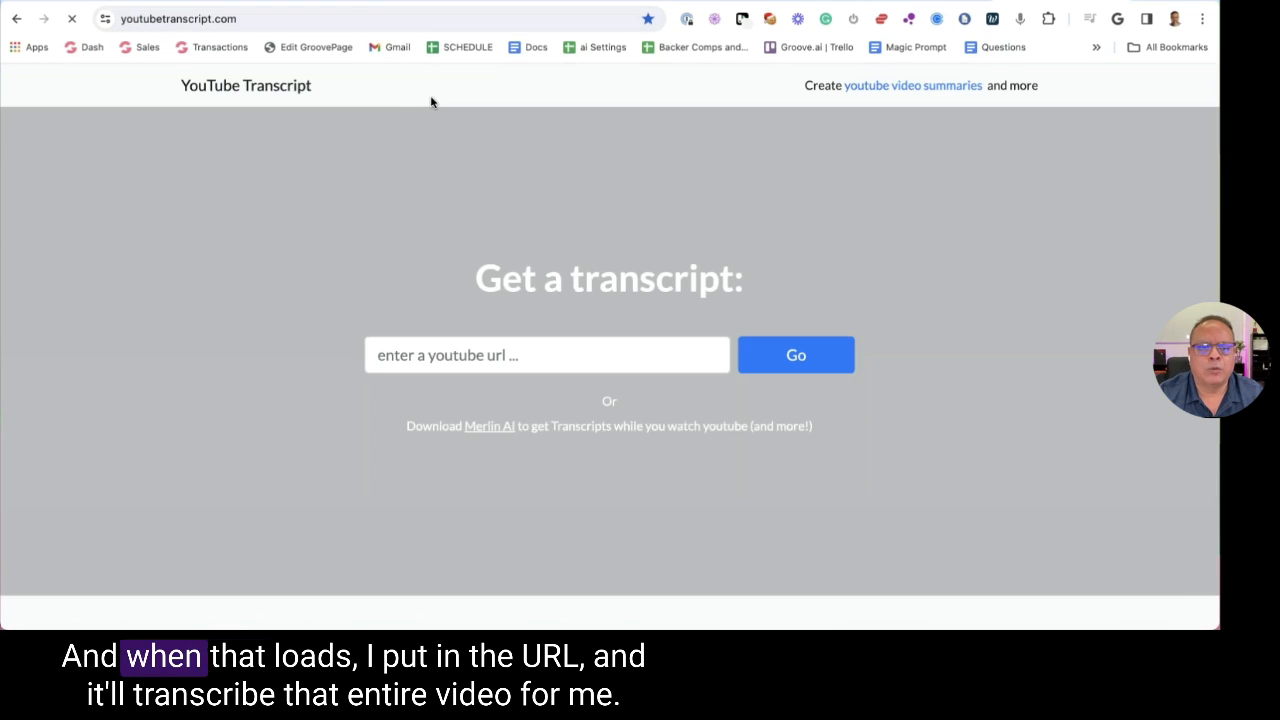
left_click(491, 357)
type("https://www.youtube.com/watch?v=QBnXFSY2PwI")
left_click(774, 362)
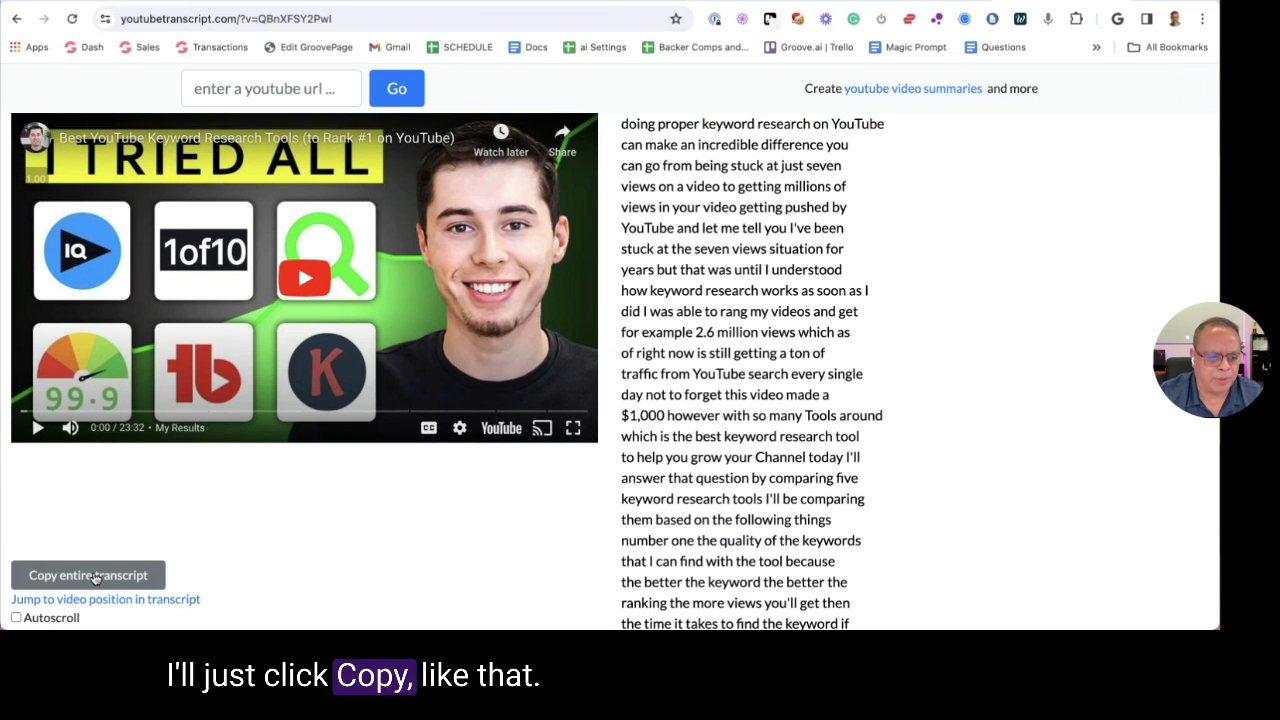
left_click(95, 576)
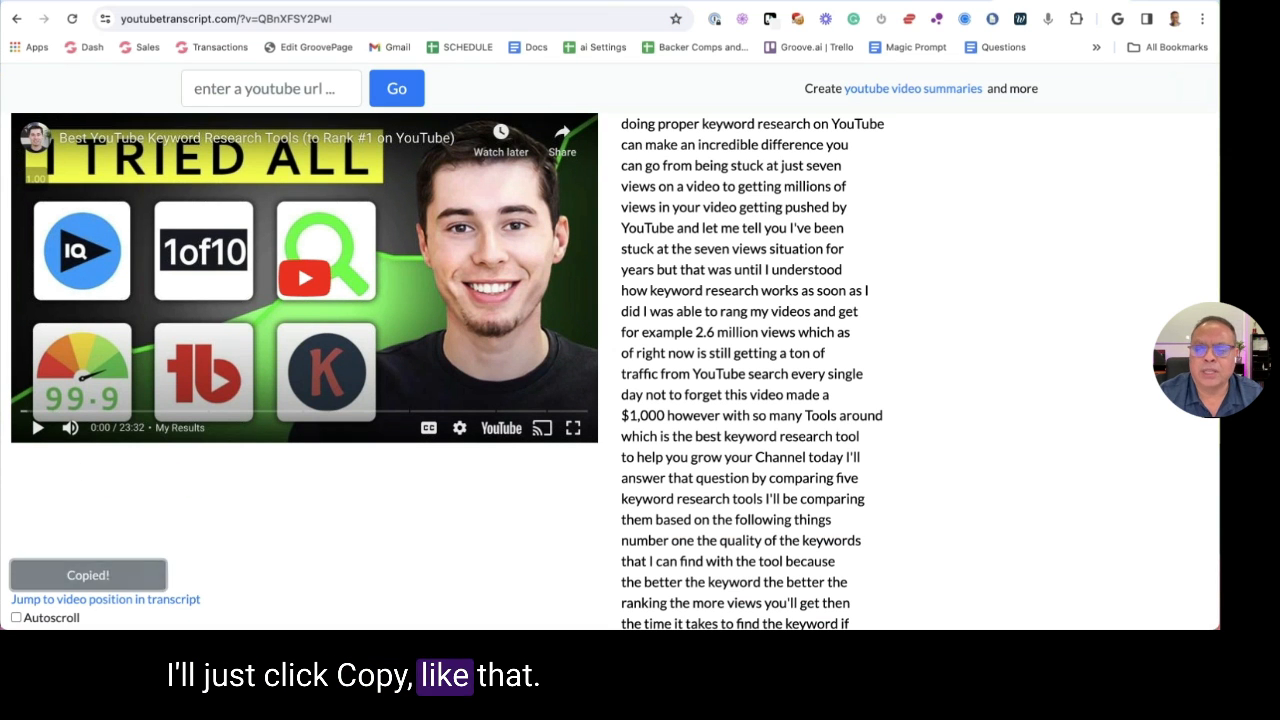
left_click(228, 3)
left_click(228, 3)
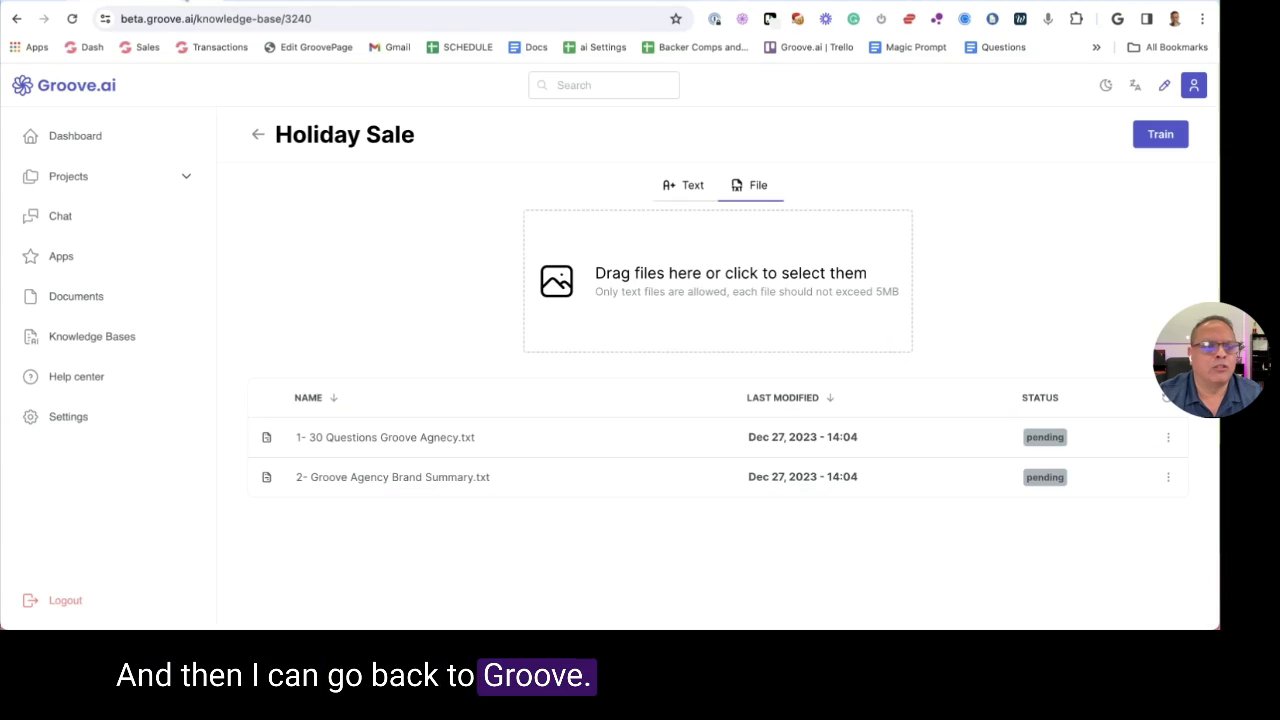
Paste the transcript into Groove.ai's plain-text knowledge area, then delete it again
left_click(693, 187)
left_click(631, 277)
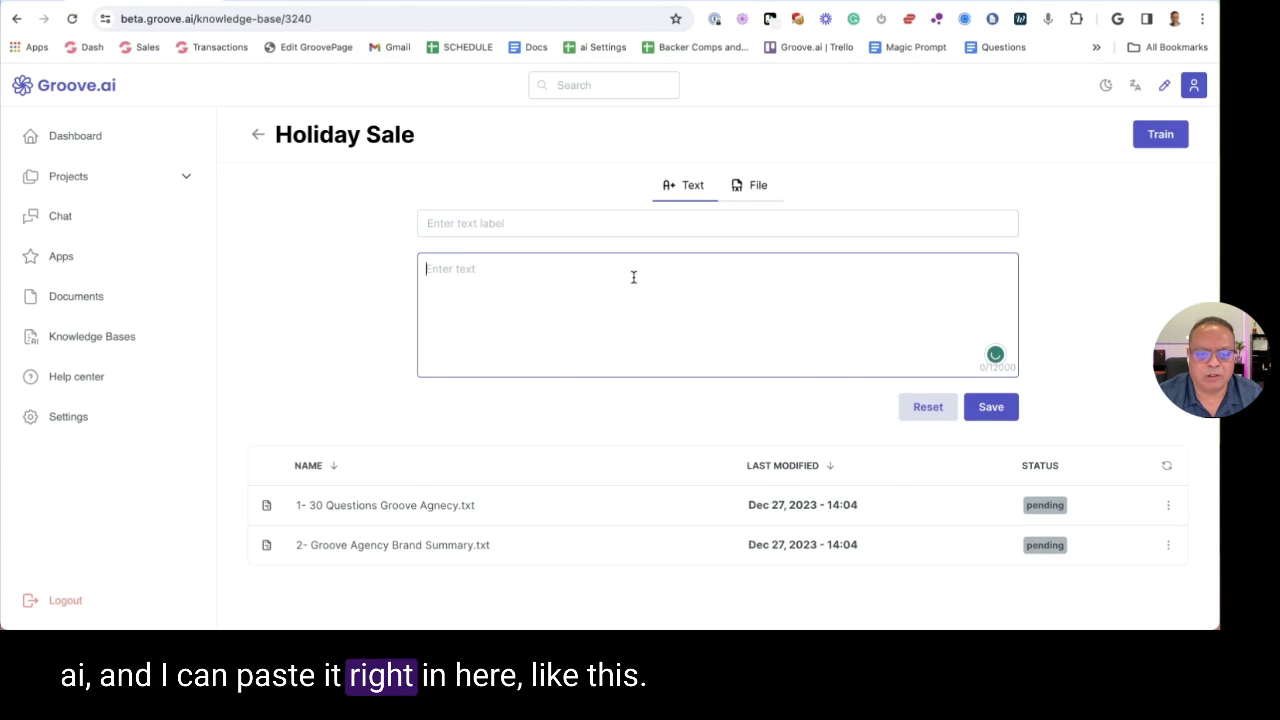
key("ctrl+v")
key("ctrl+a")
key("BackSpace")
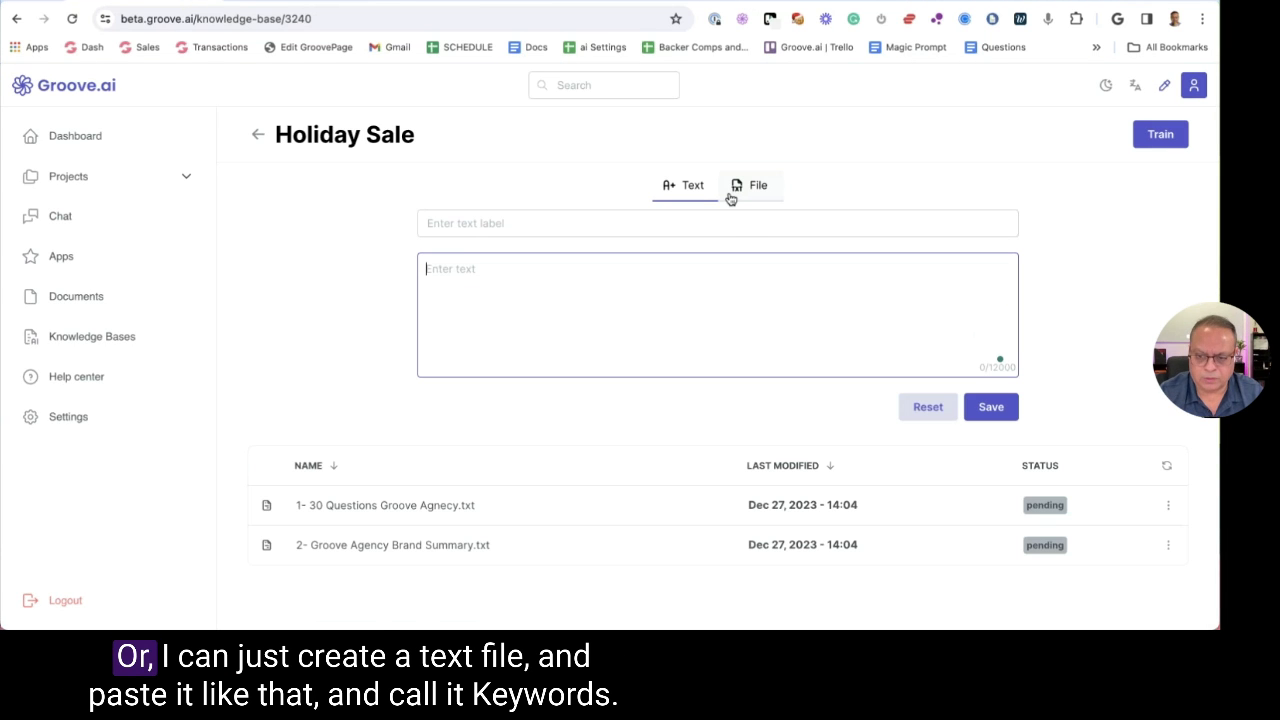
Paste the transcript into a new TextEdit document, save it as keywords.txt, and close it
key("super+space")
type("text")
key("Return")
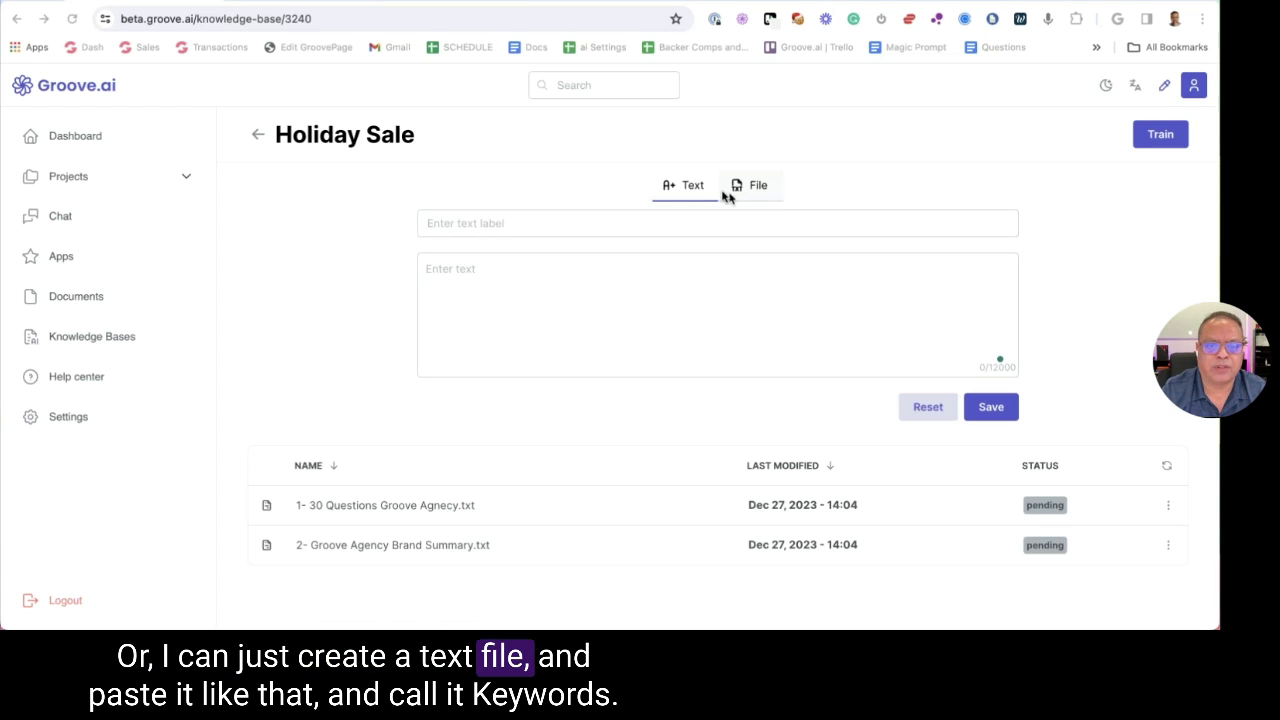
left_click(465, 374)
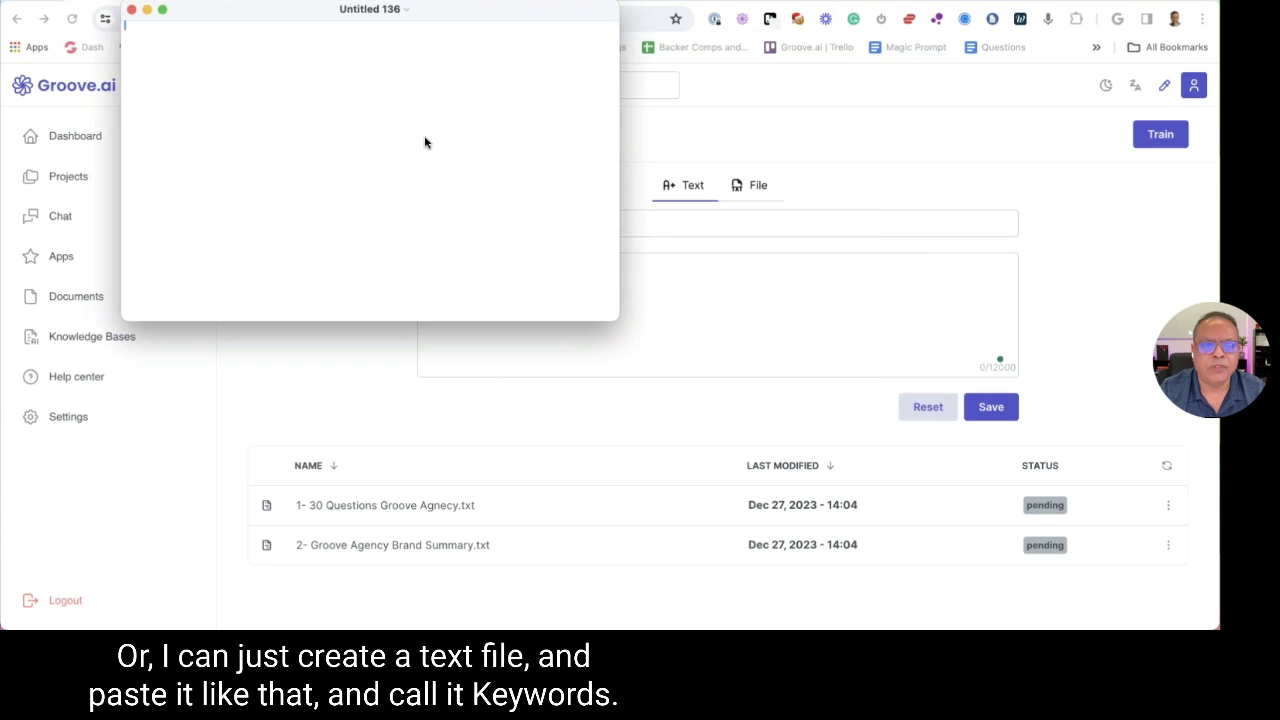
key("super+v")
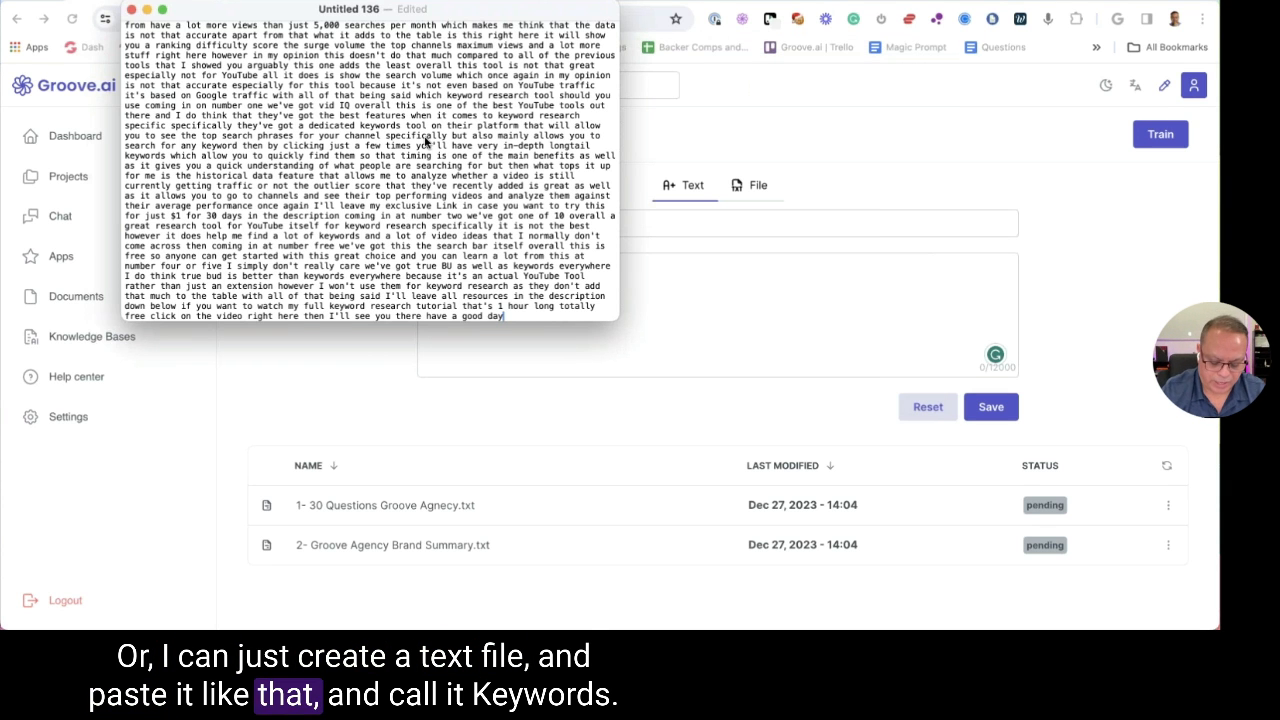
key("super+s")
type("keywords.txt")
key("Return")
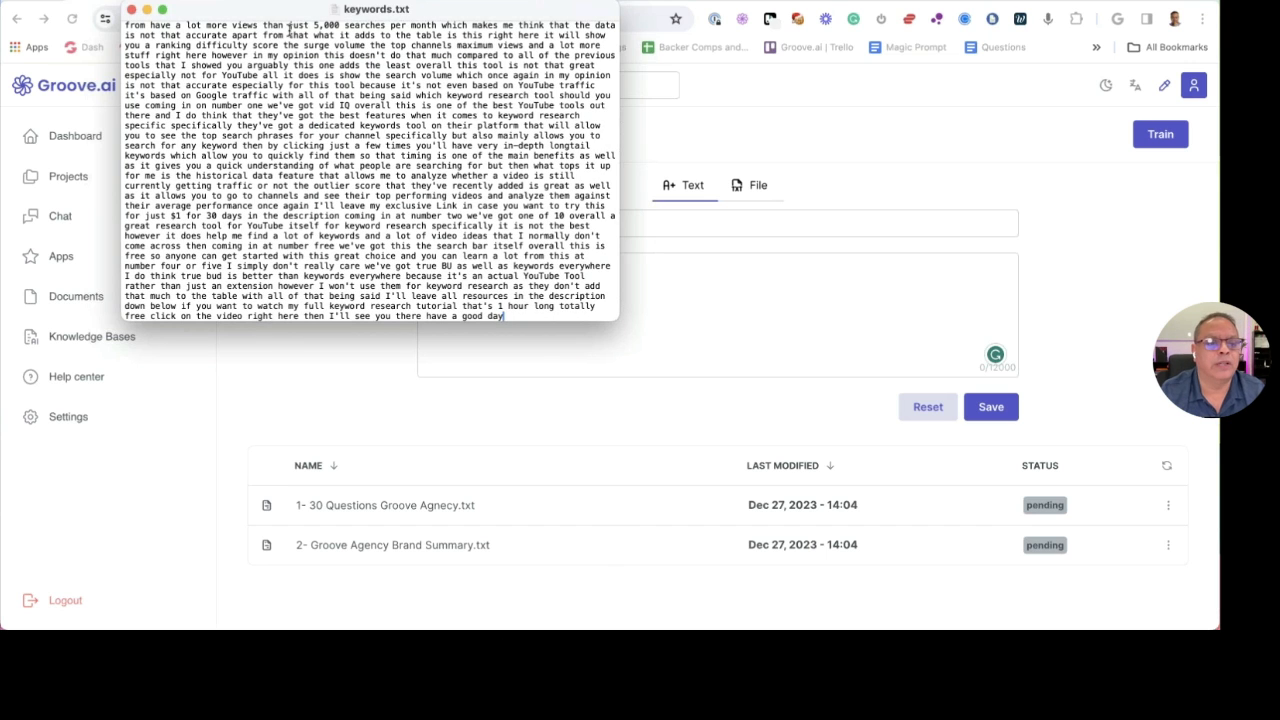
left_click(143, 9)
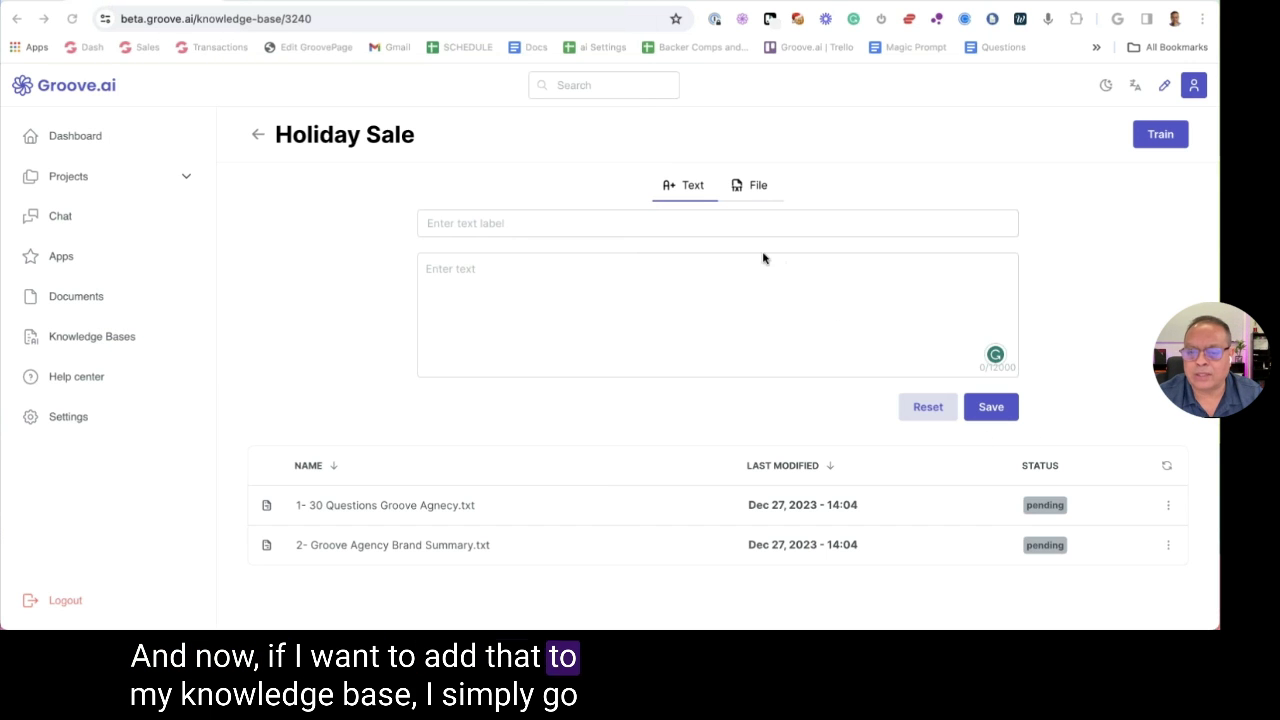
Upload keywords.txt from Downloads, sorted by creation date, to the Holiday Sale knowledge base
left_click(748, 188)
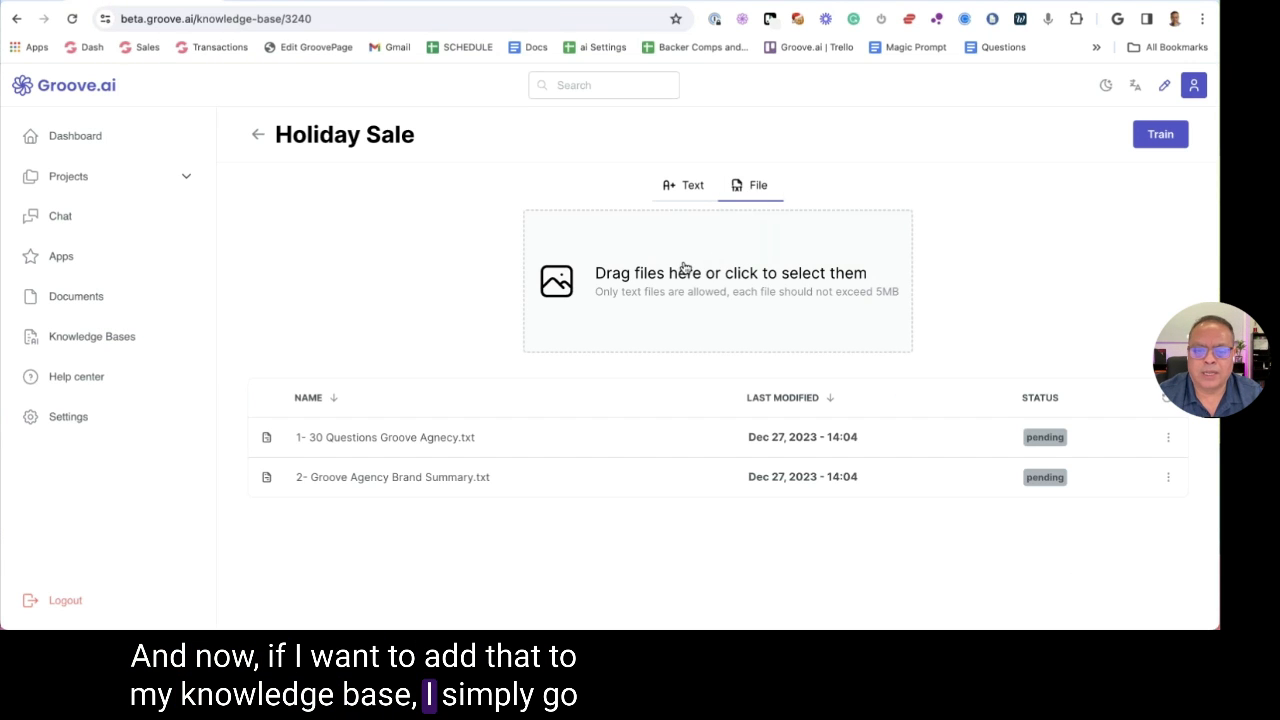
left_click(685, 267)
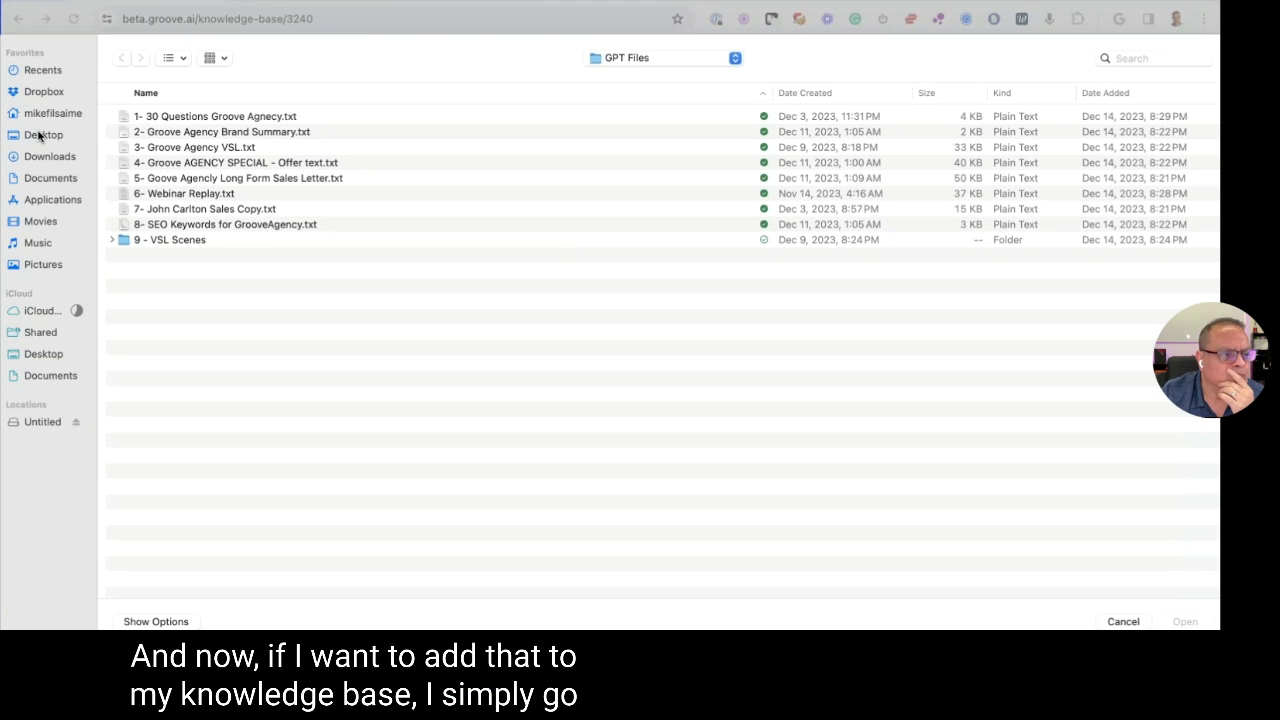
left_click(49, 156)
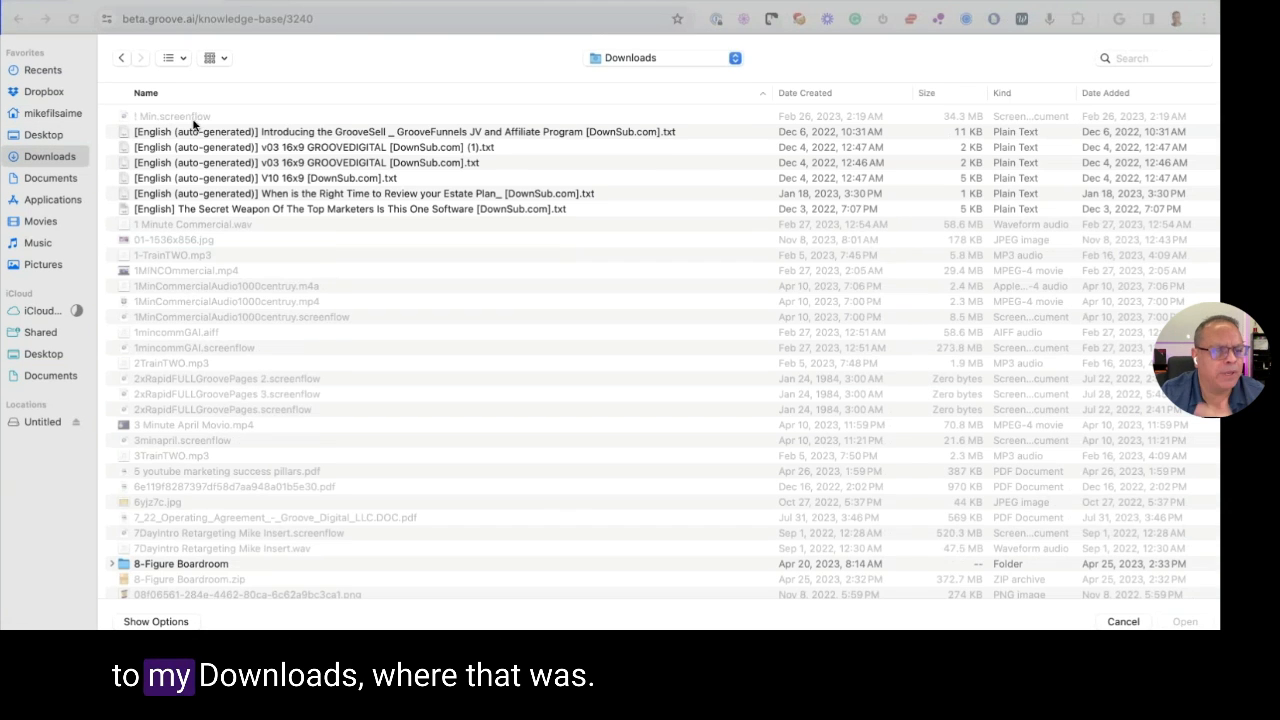
left_click(835, 94)
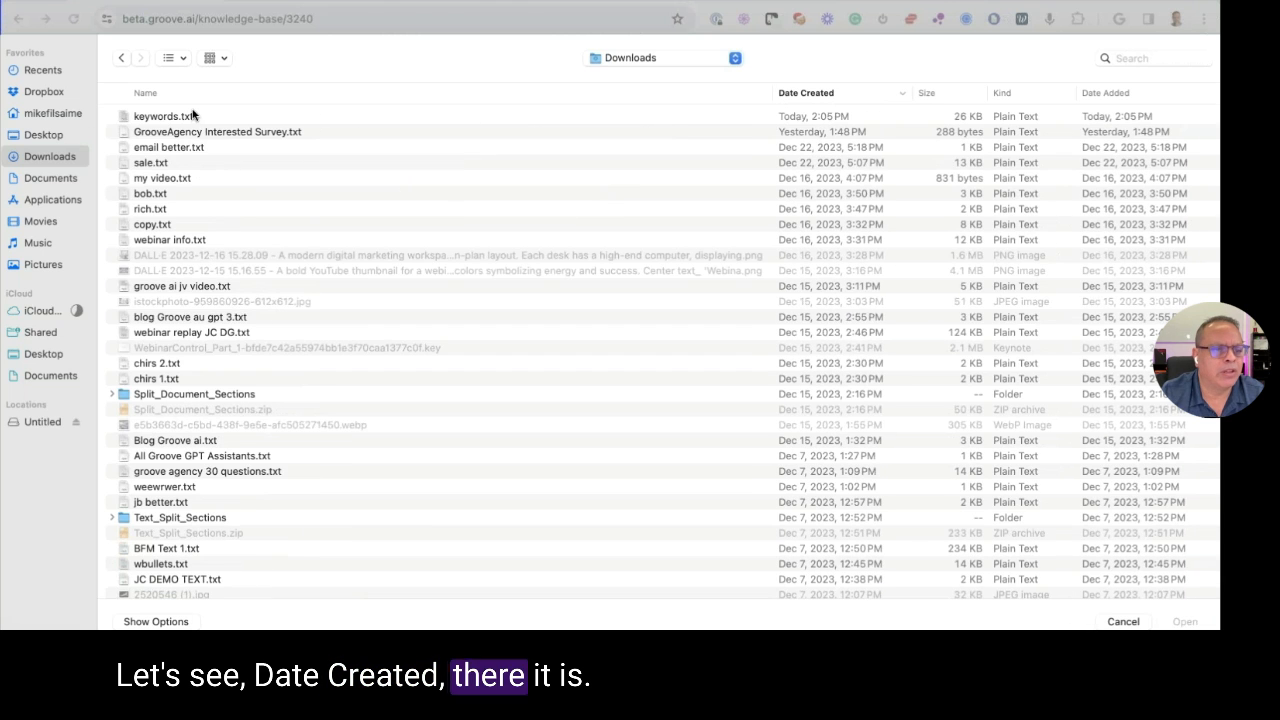
left_click(193, 116)
left_click(1184, 621)
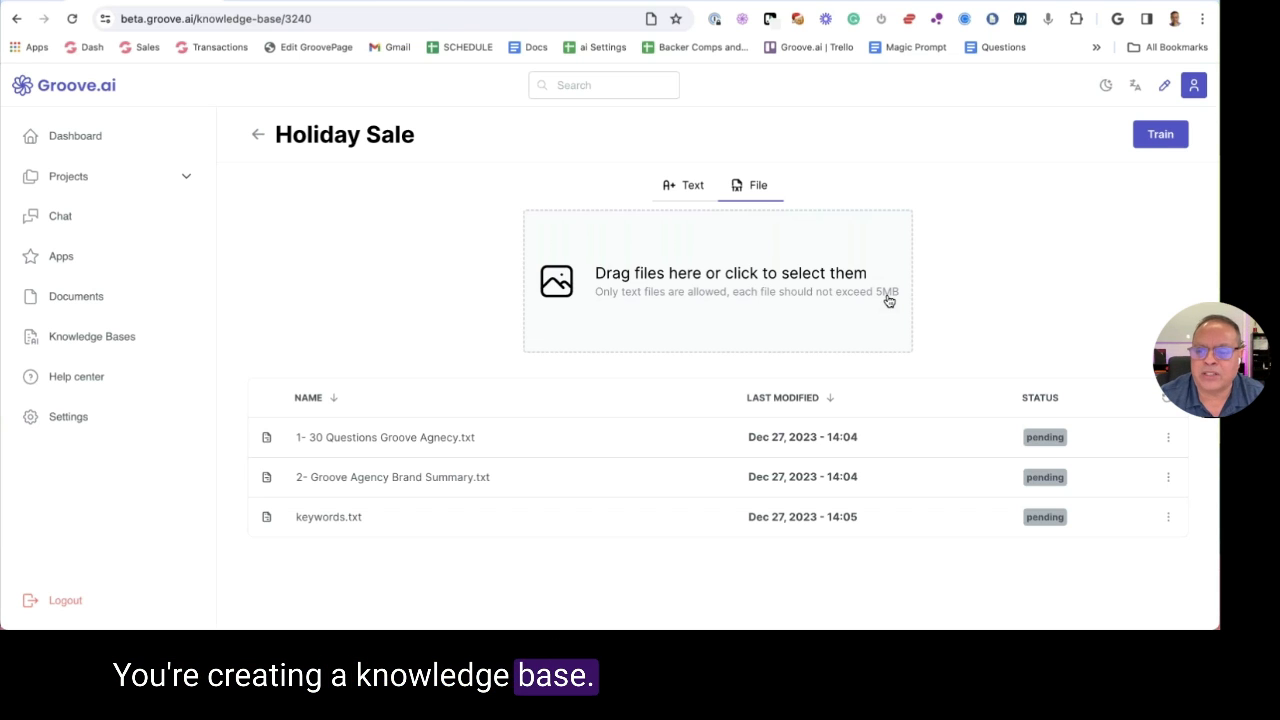
Train the Holiday Sale knowledge base, confirm indexing, then go to the Projects list
left_click(1148, 143)
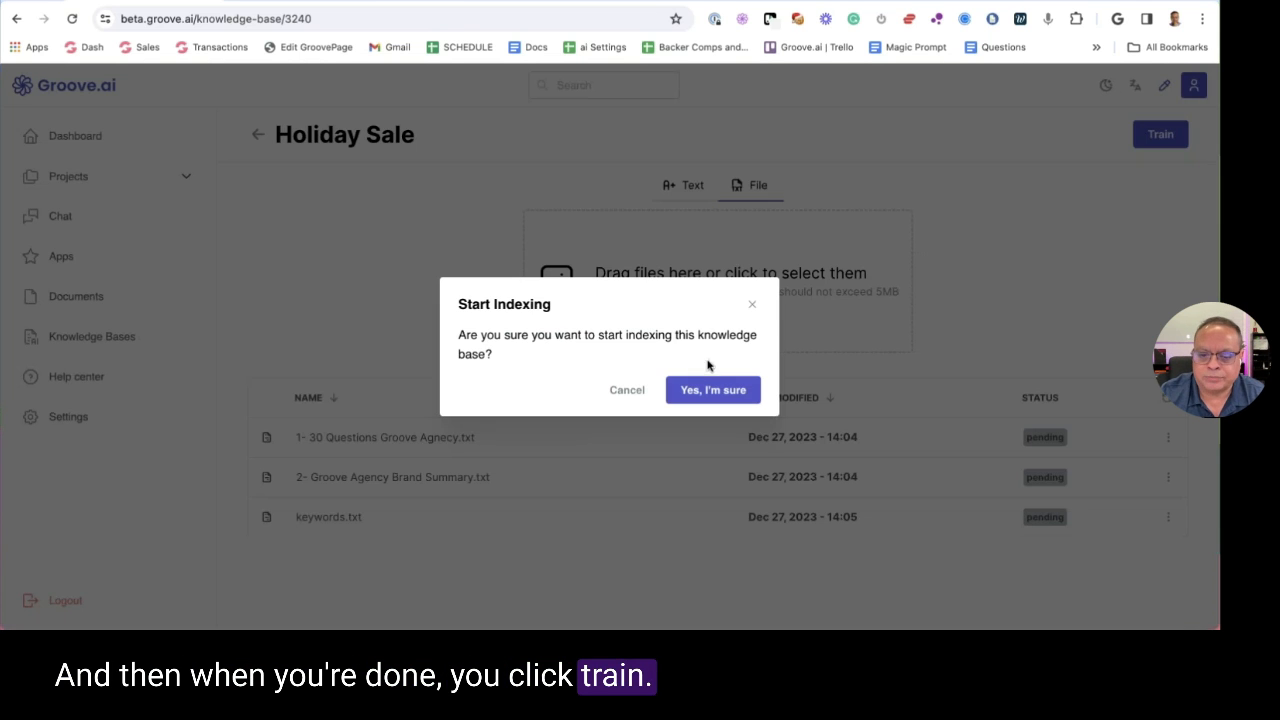
left_click(716, 390)
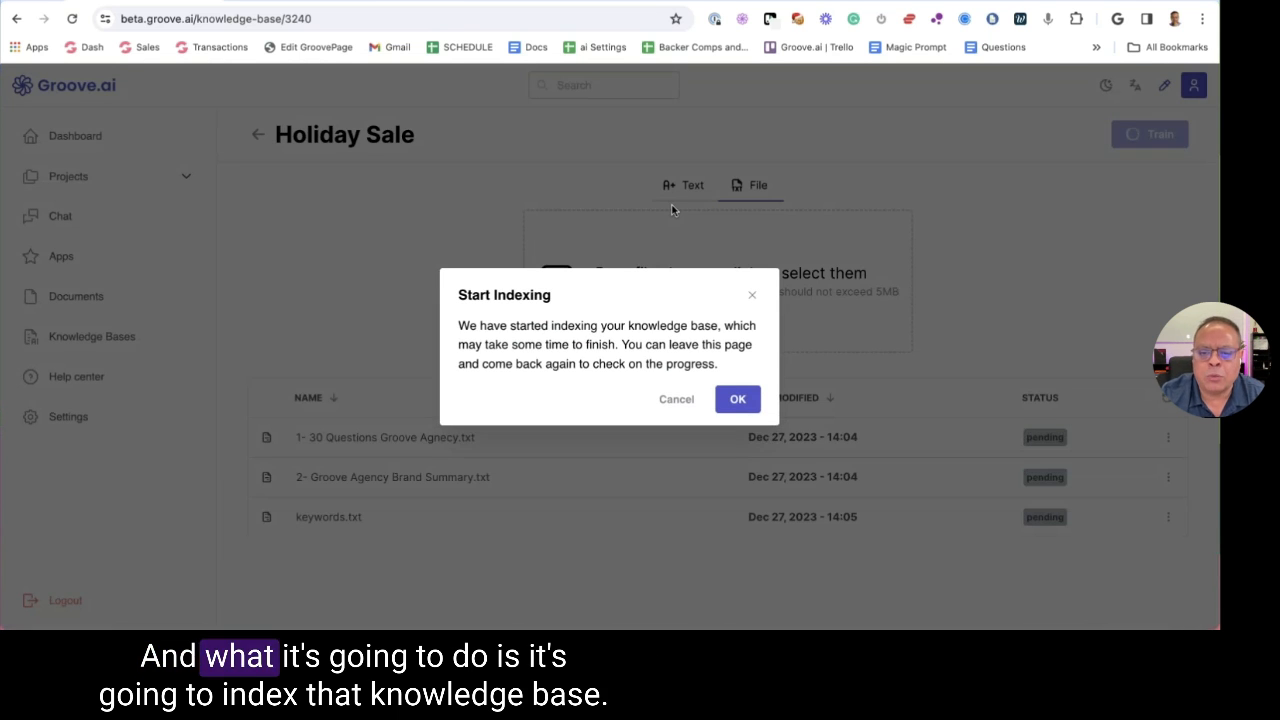
left_click(738, 398)
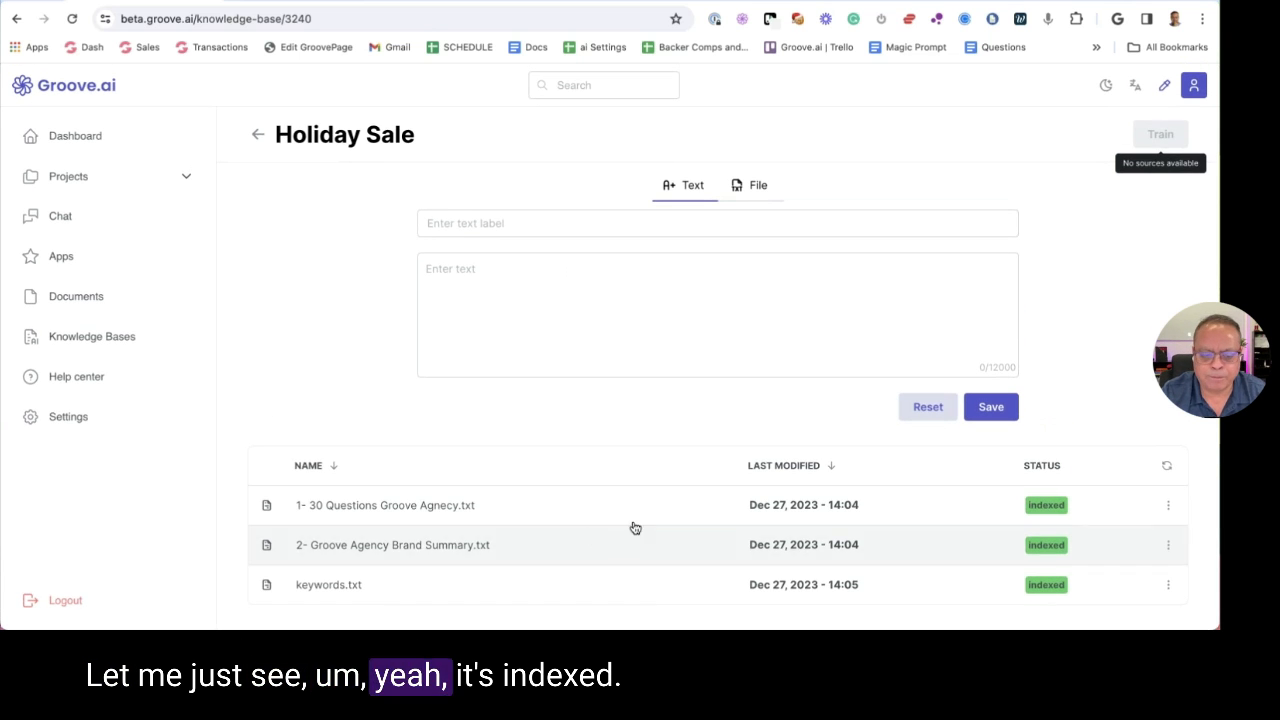
left_click(70, 177)
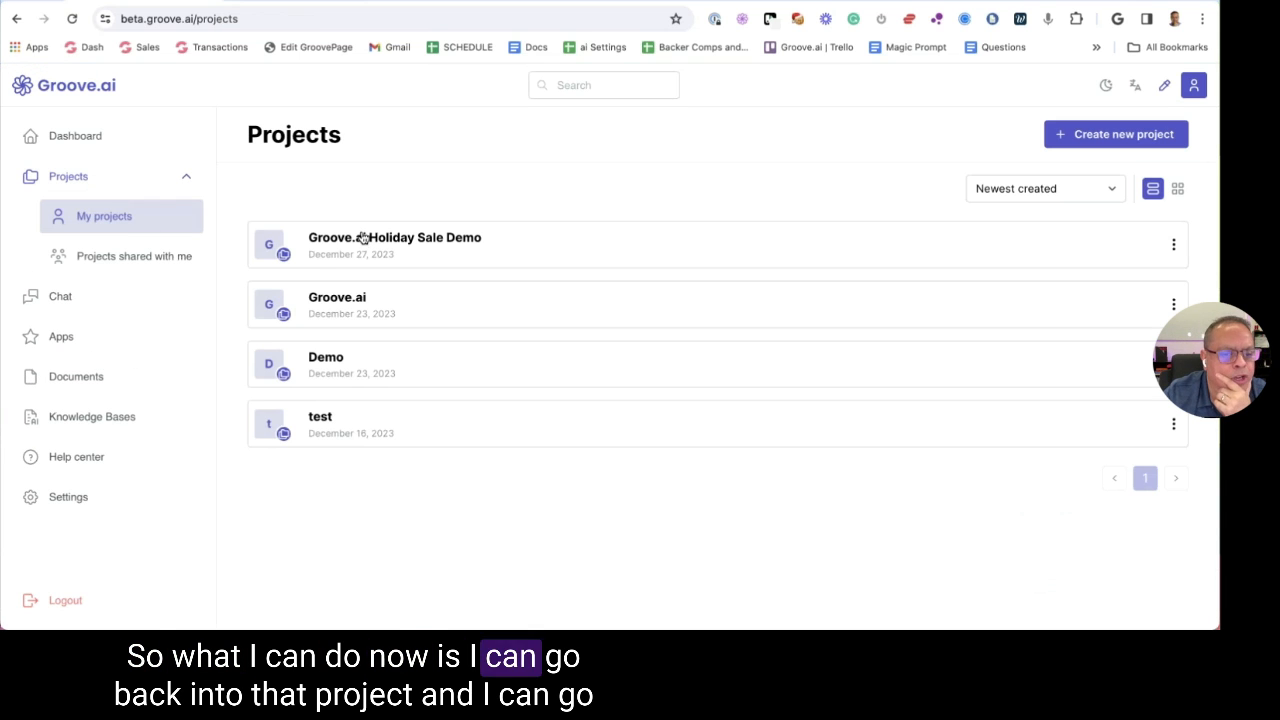
In Groove.ai Holiday Sale Demo, pick the Holiday Sale knowledge base at 25% Nudge, then toggle it off
left_click(363, 237)
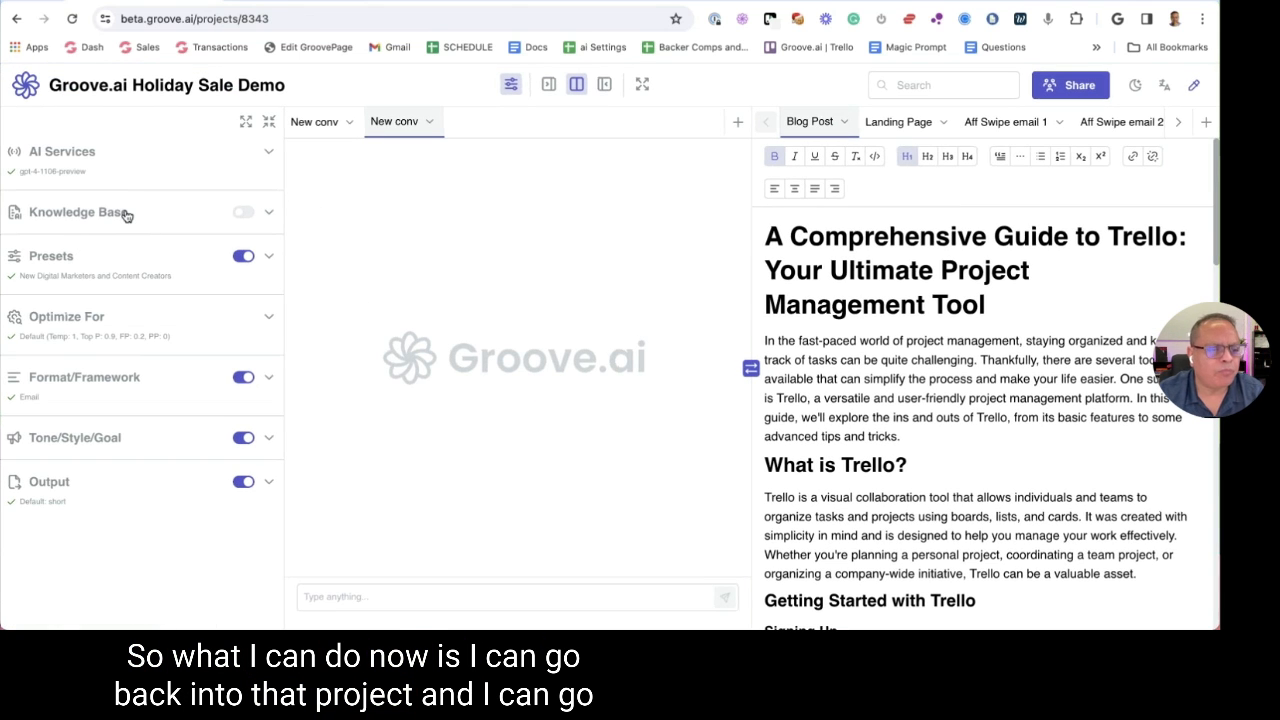
left_click(125, 213)
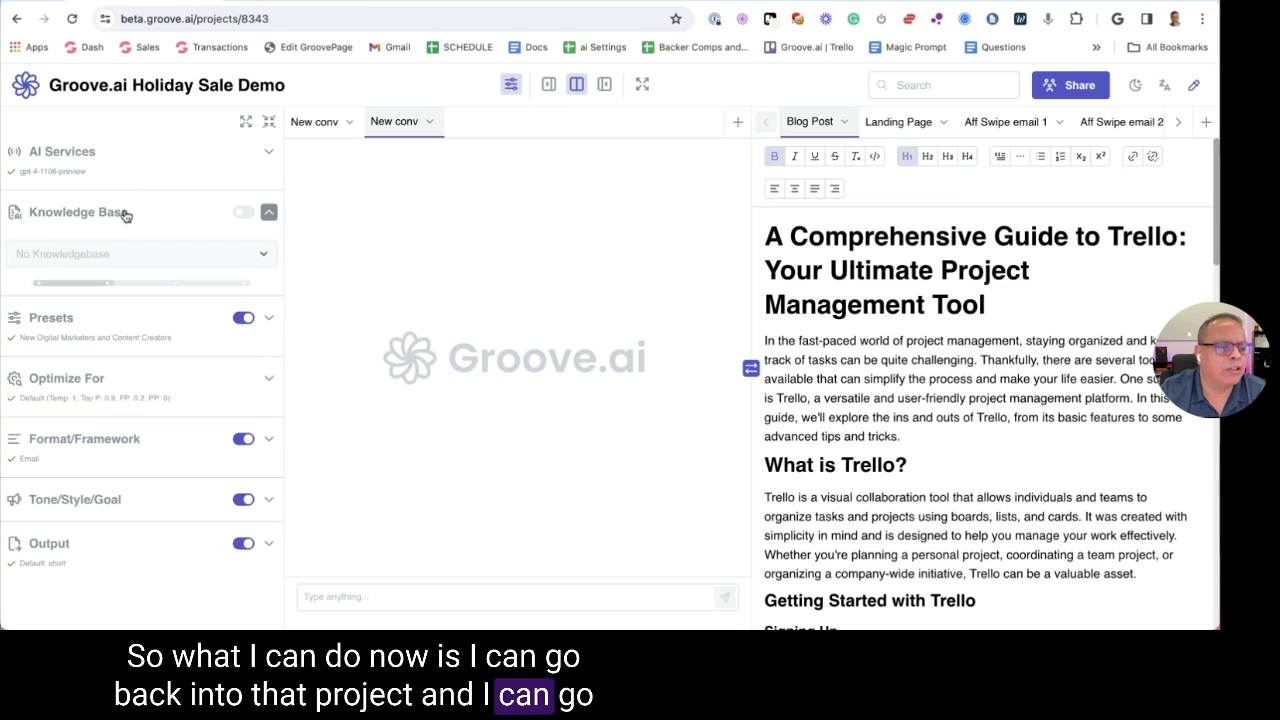
left_click(242, 212)
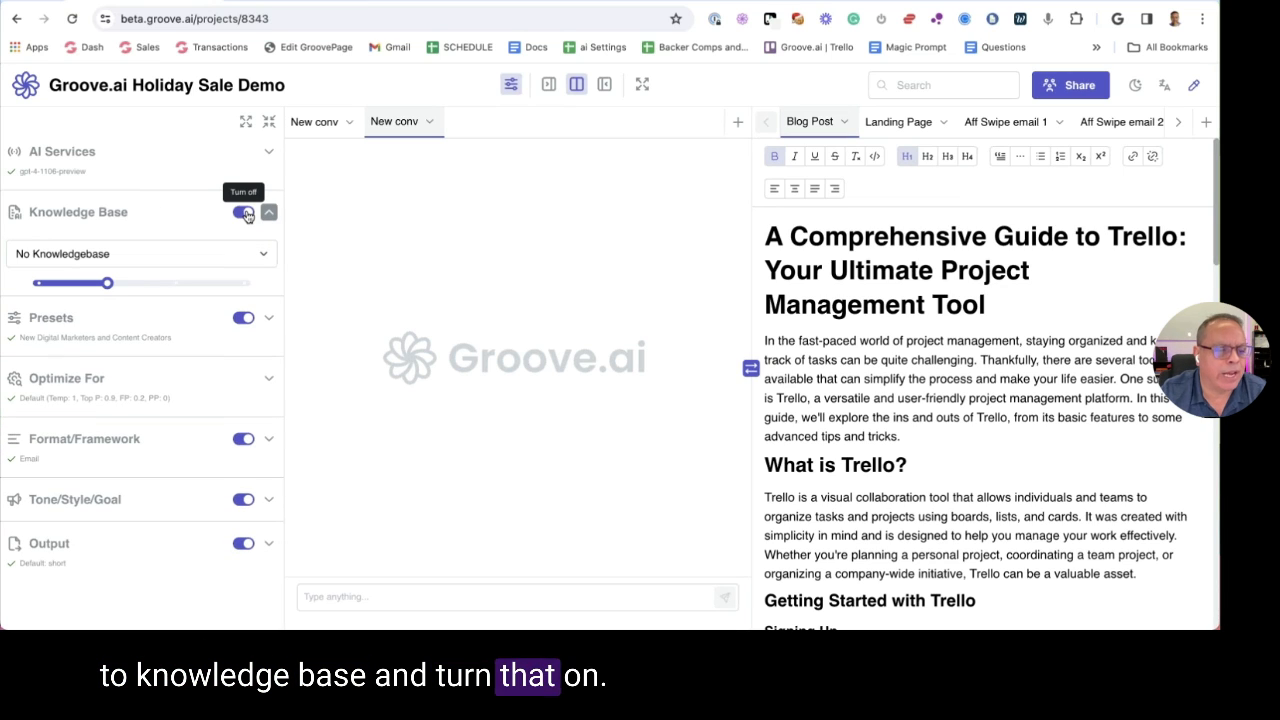
left_click(158, 254)
scroll(139, 398, "down", 3)
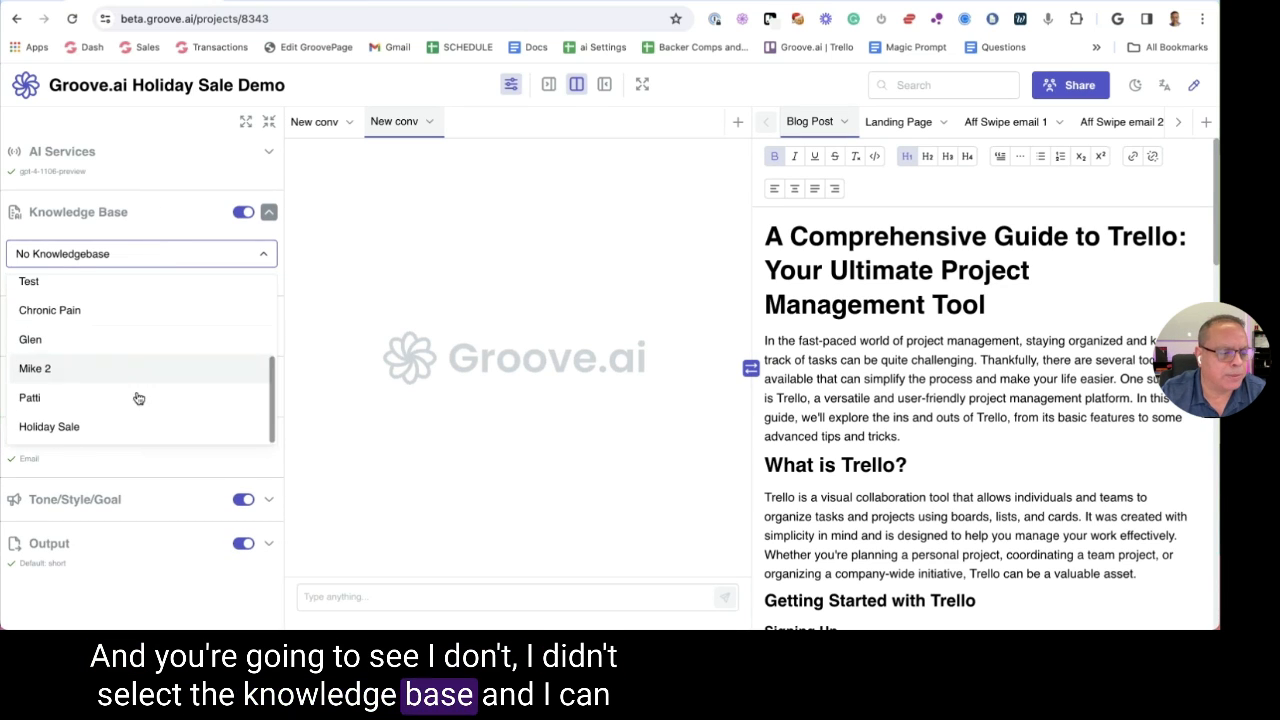
left_click(62, 427)
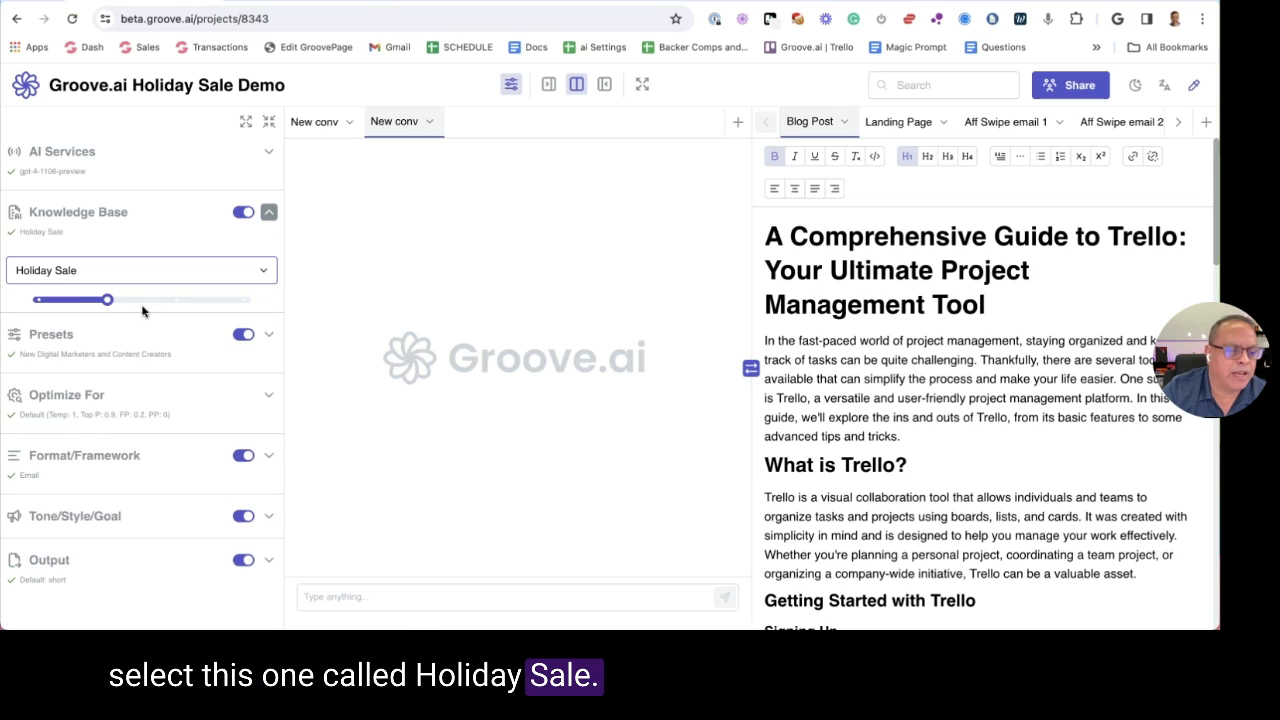
left_click_drag(108, 302, 53, 305)
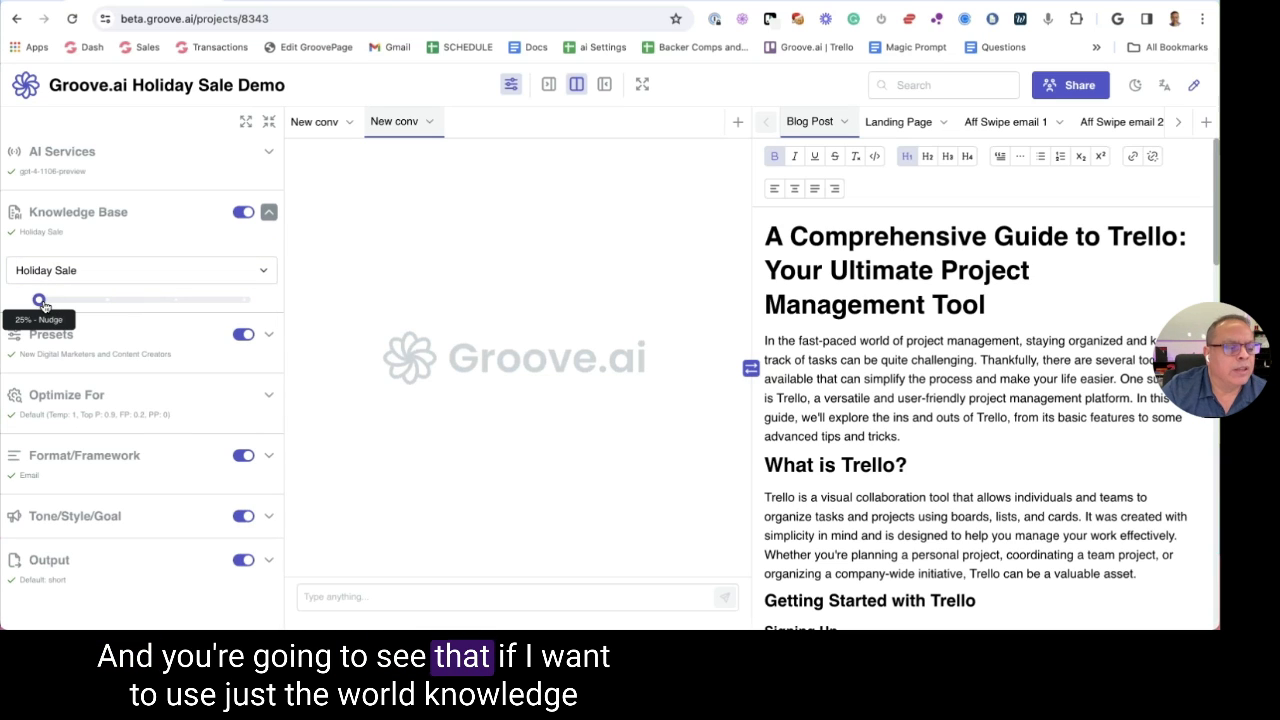
left_click(242, 214)
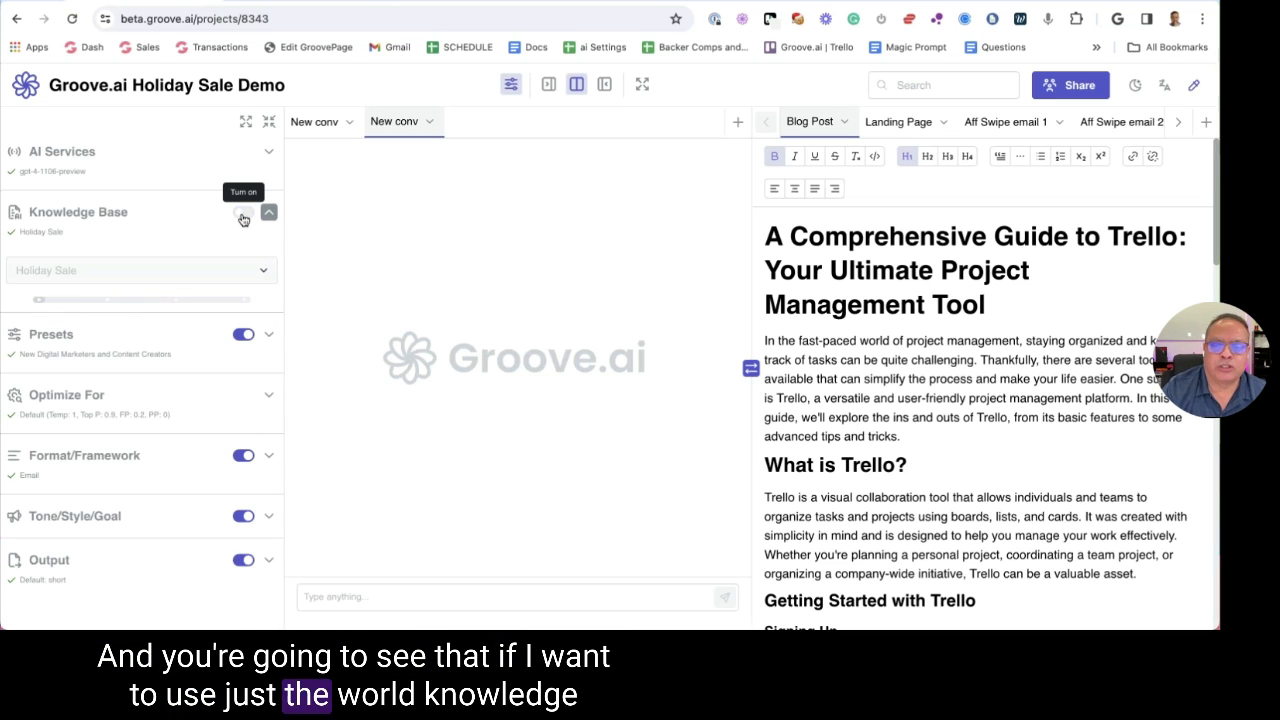
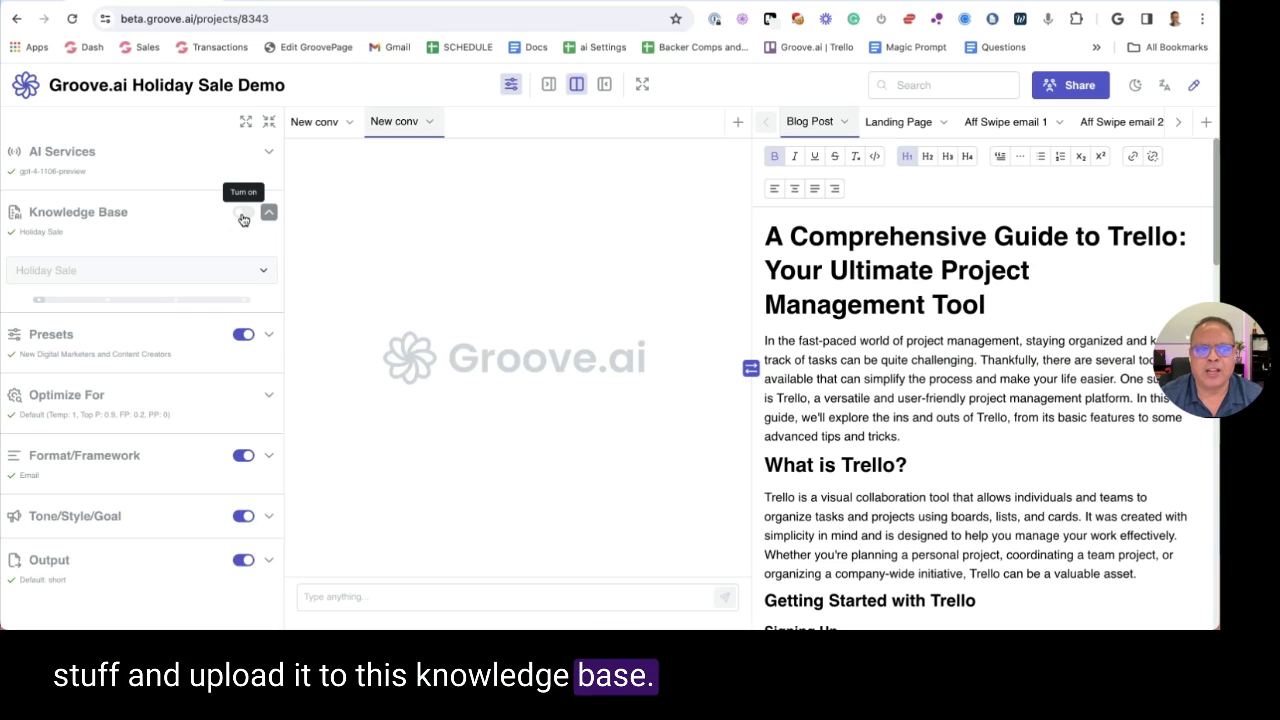
Re-enable the Holiday Sale knowledge base and raise its influence from 25% to 100%
left_click(242, 216)
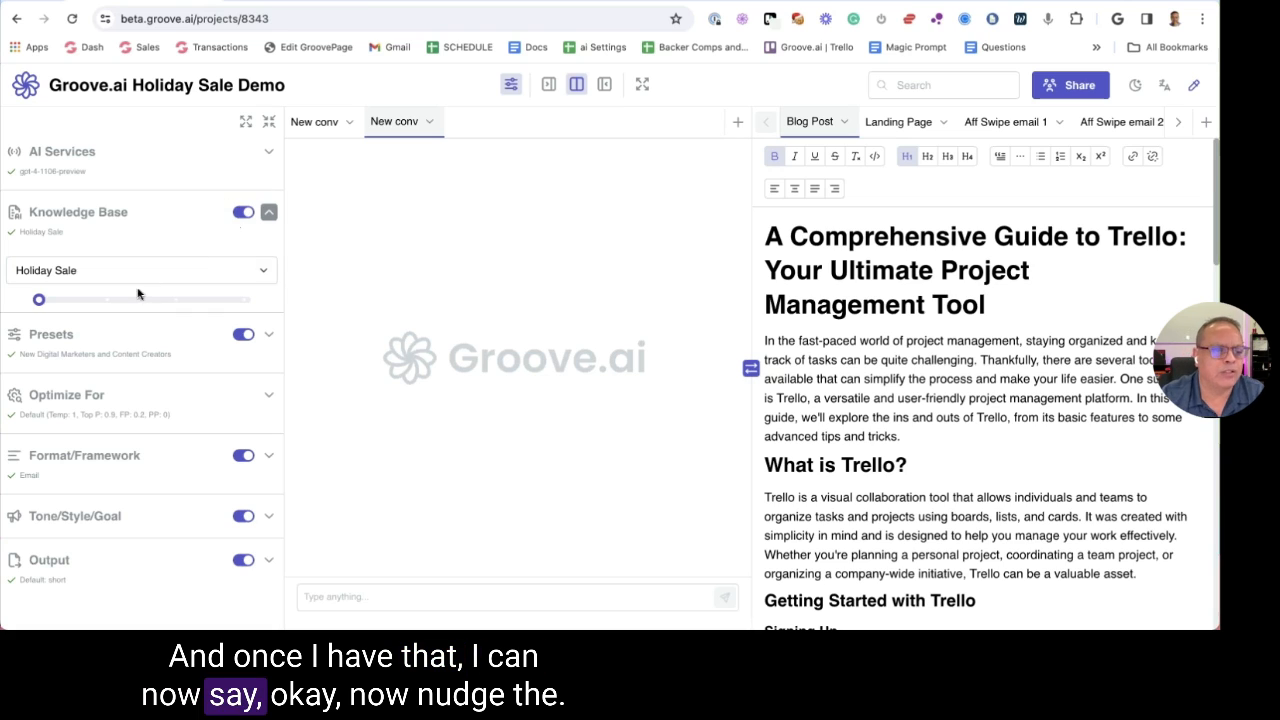
left_click(123, 274)
left_click(97, 449)
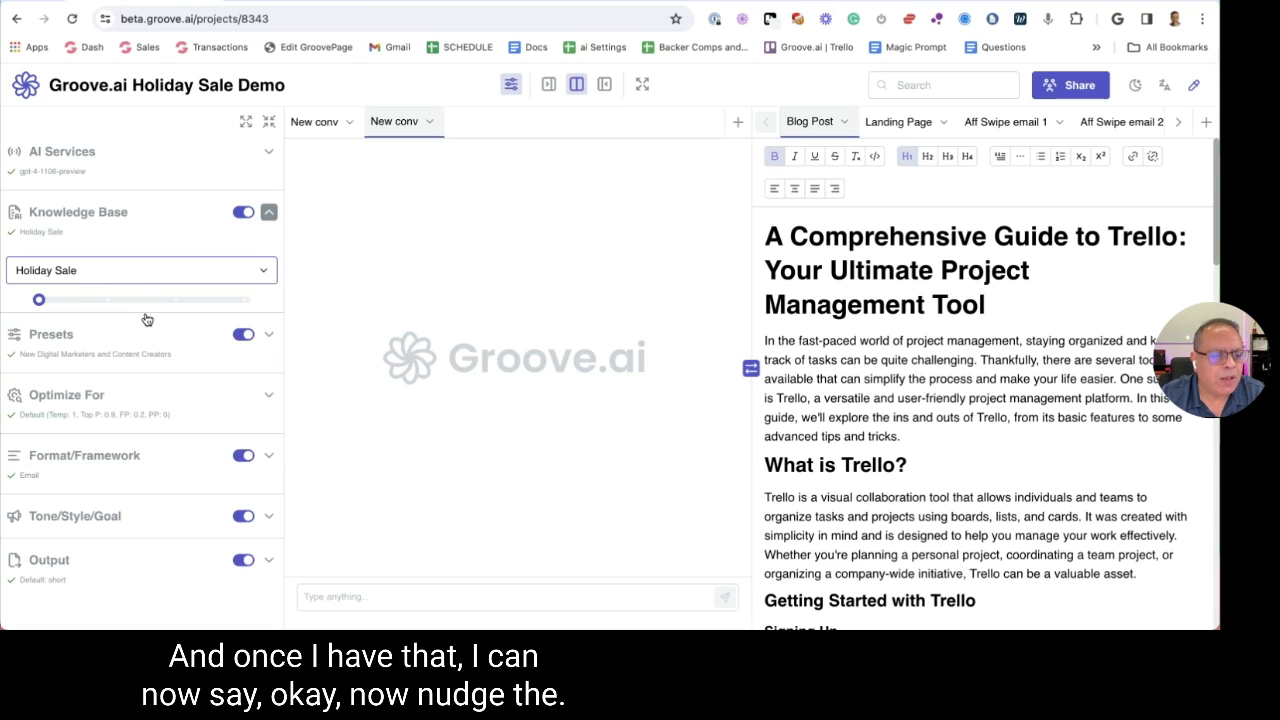
mouse_move(47, 303)
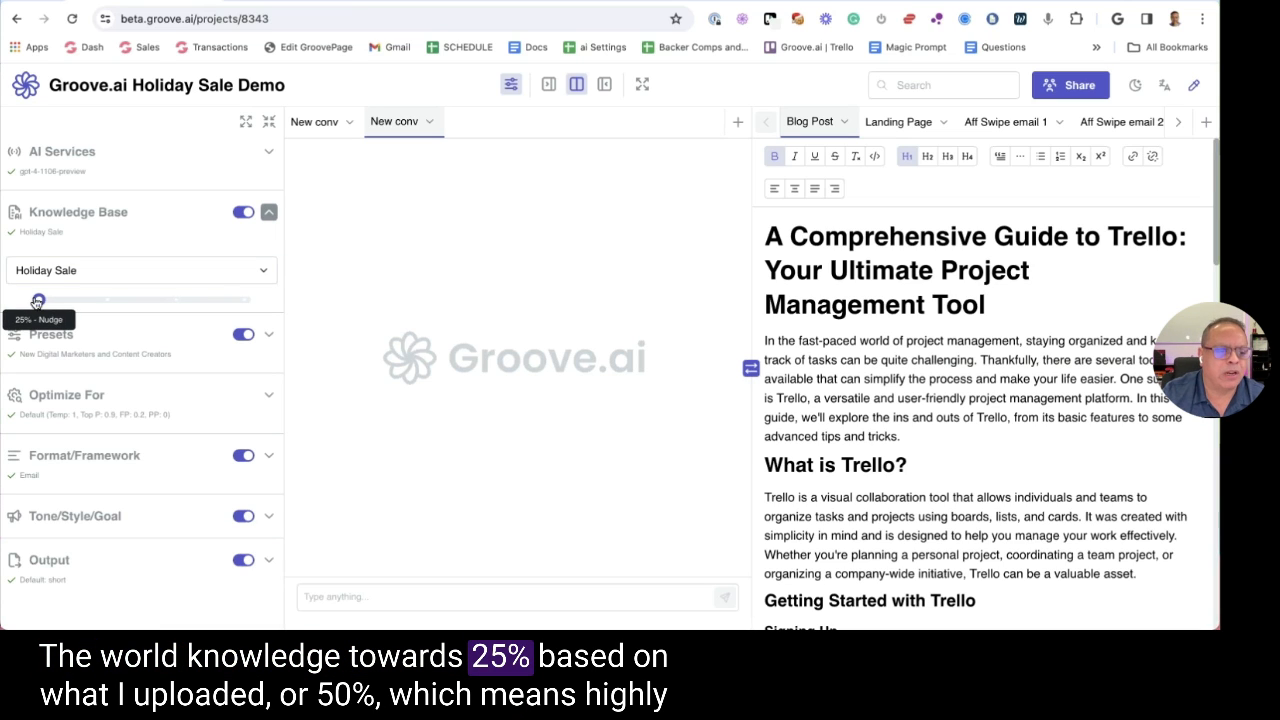
left_click_drag(38, 300, 108, 300)
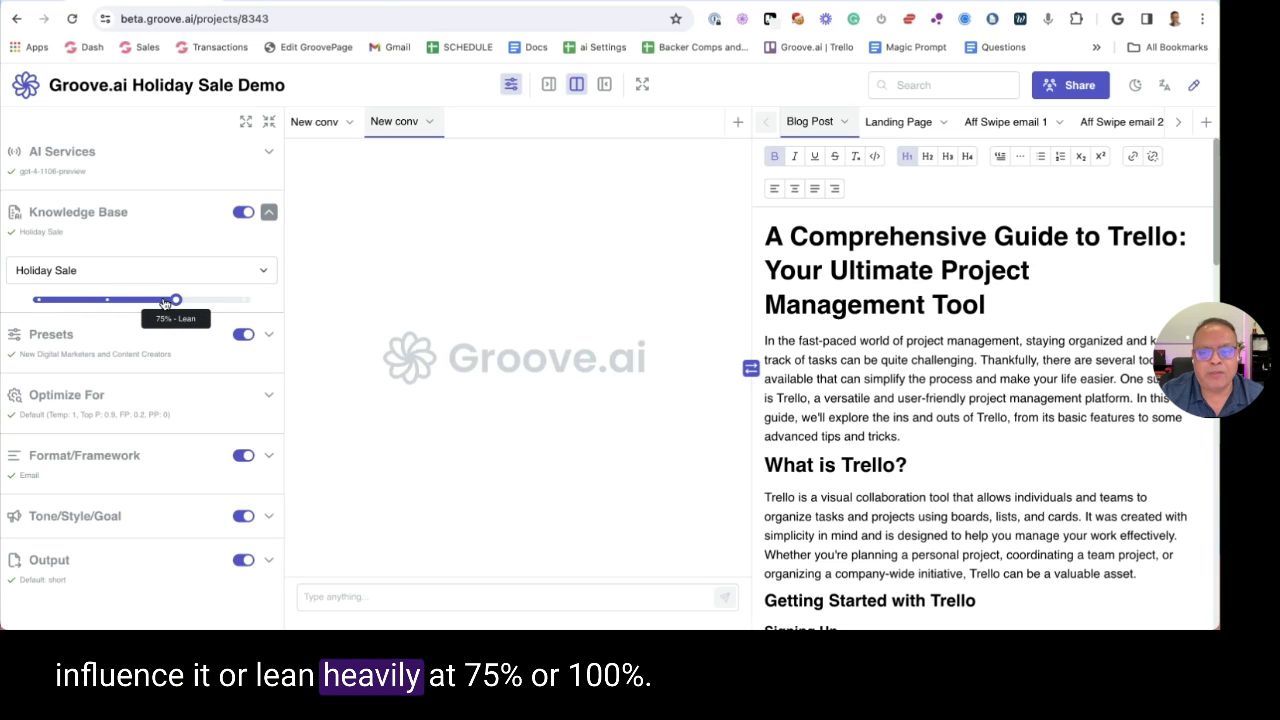
left_click_drag(178, 301, 238, 302)
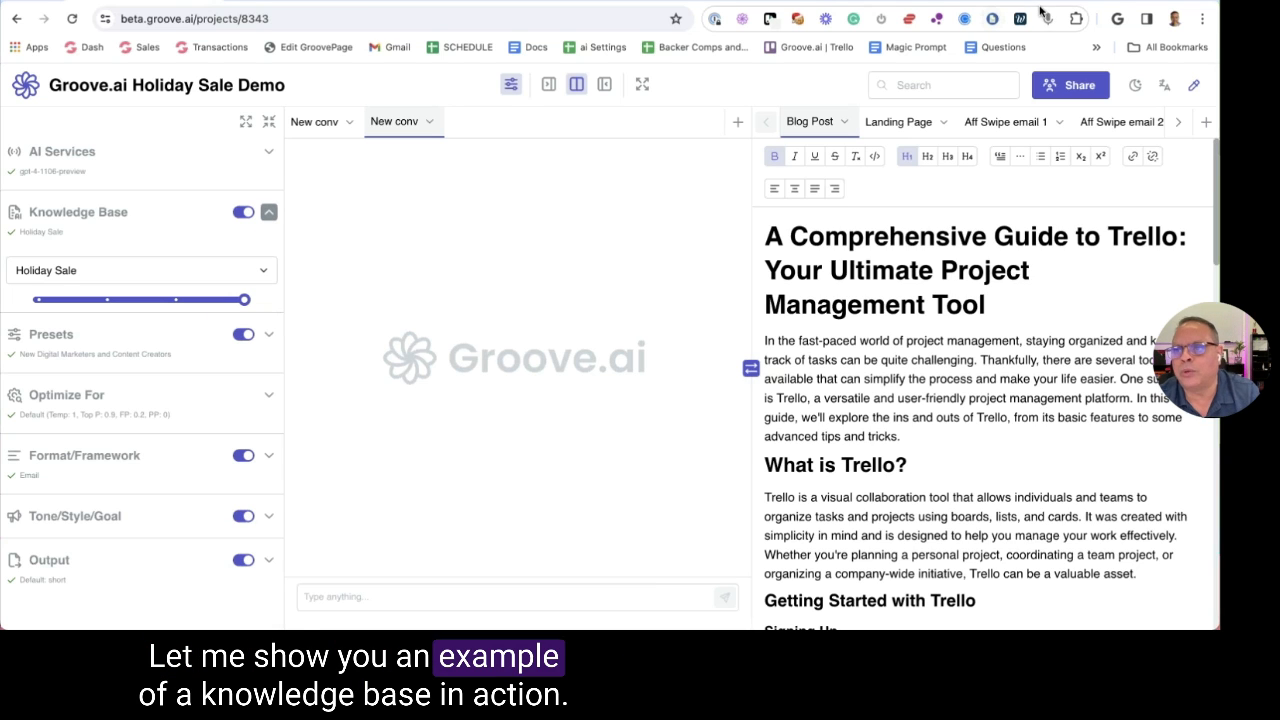
Visit groove.cm in a new tab, dismiss its popup, and open the Groove AI Assistant chat
key("super+t")
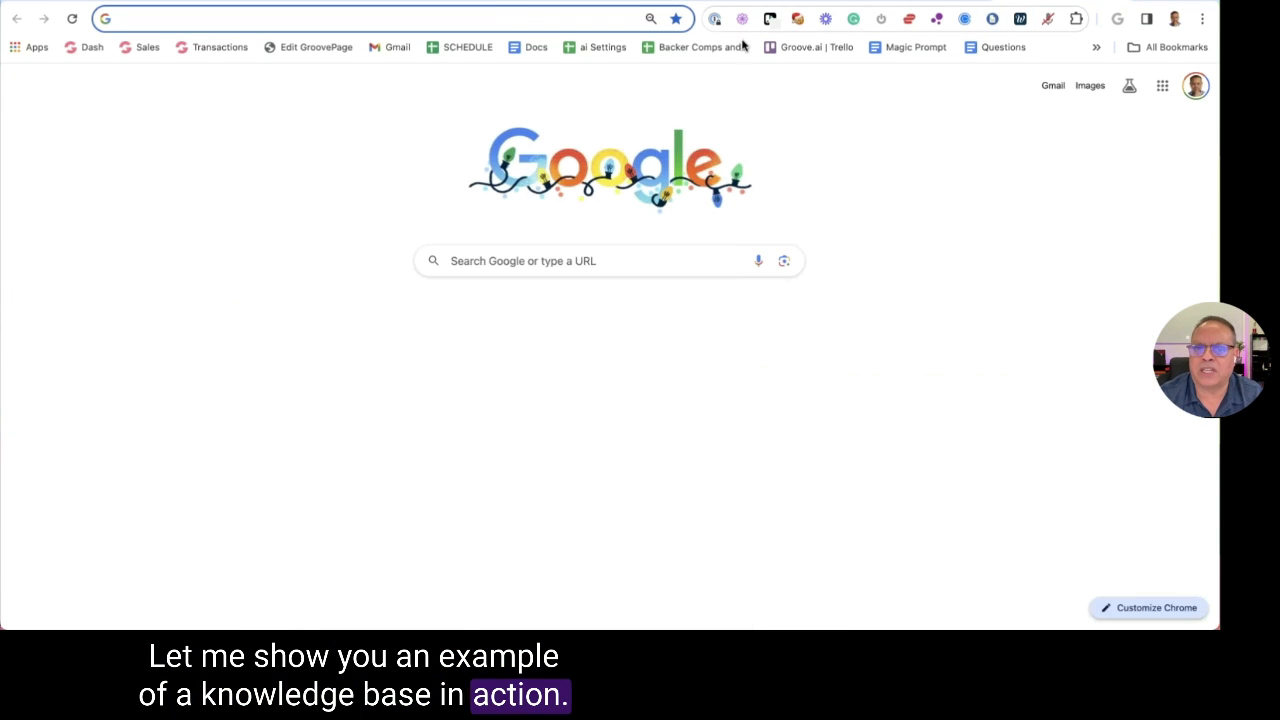
left_click(493, 11)
type("groove")
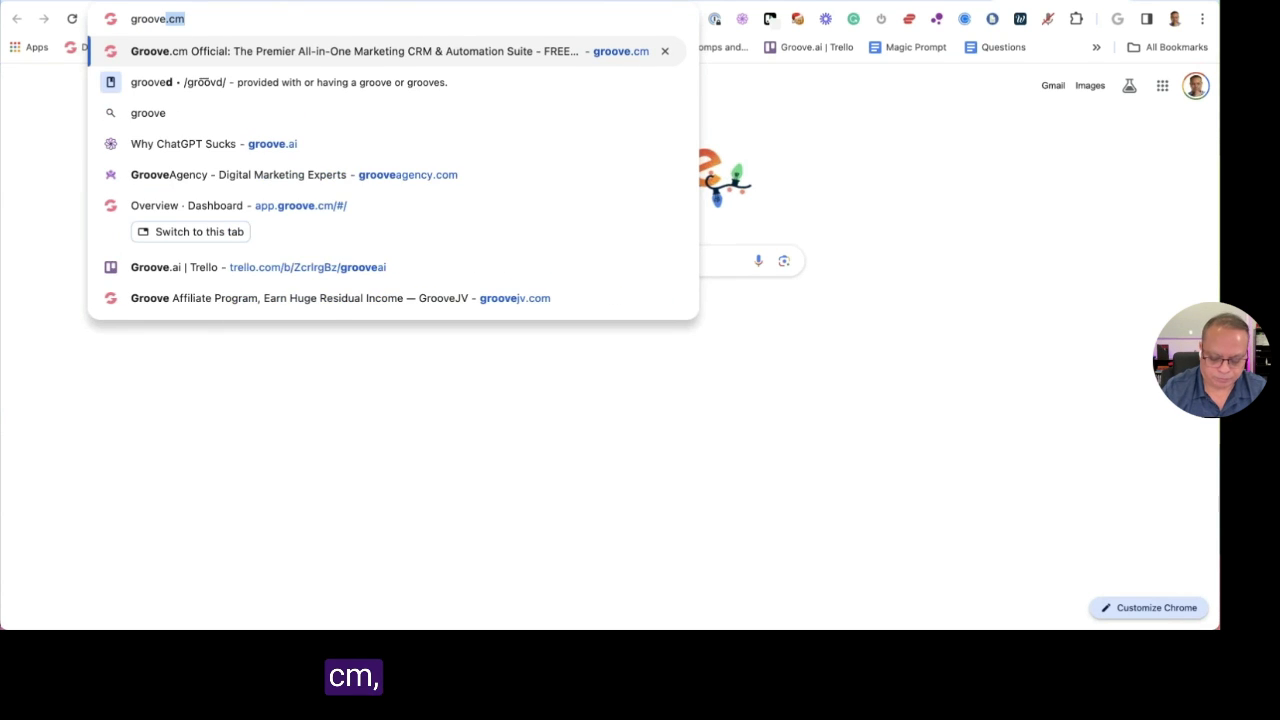
key("Return")
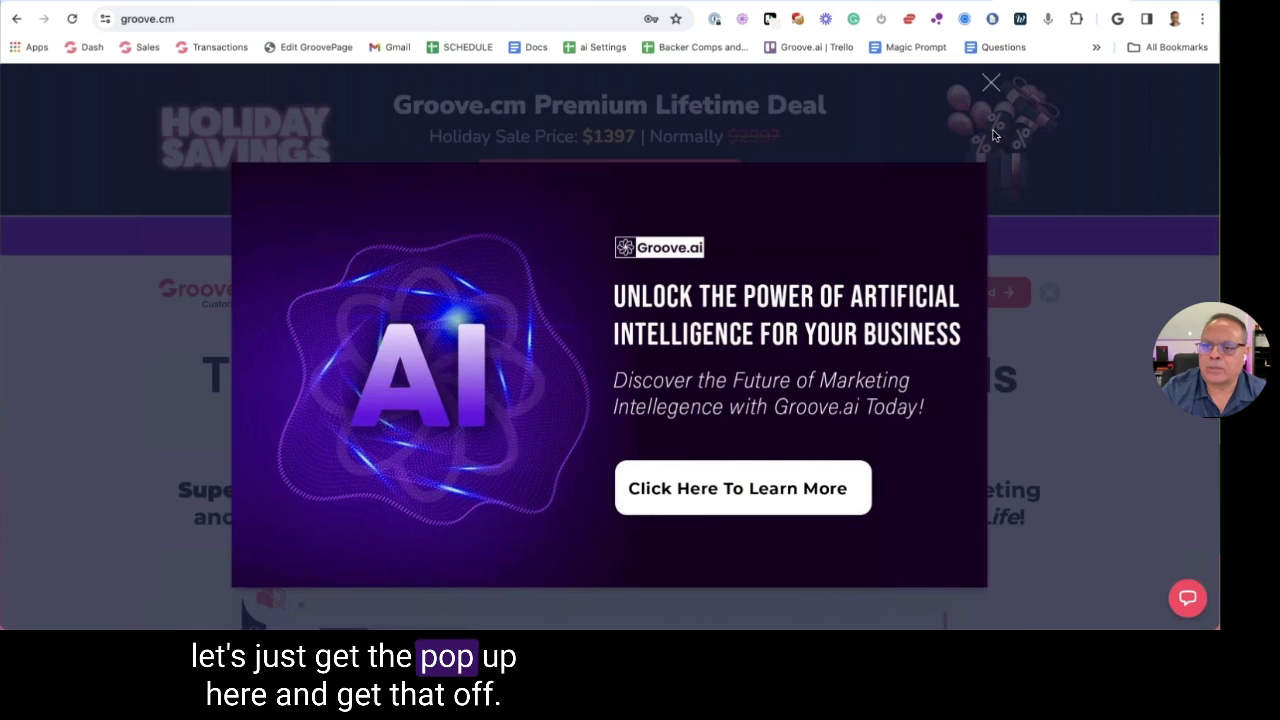
left_click(989, 84)
scroll(857, 273, "down", 5)
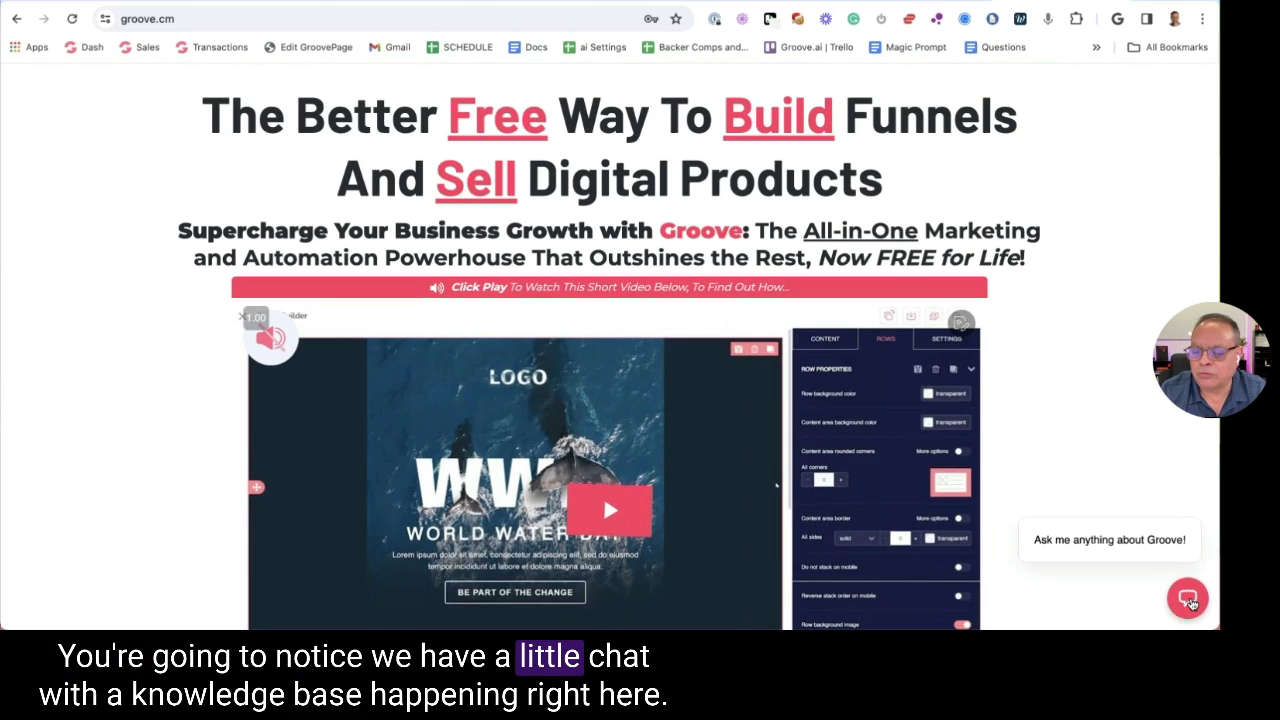
left_click(1189, 599)
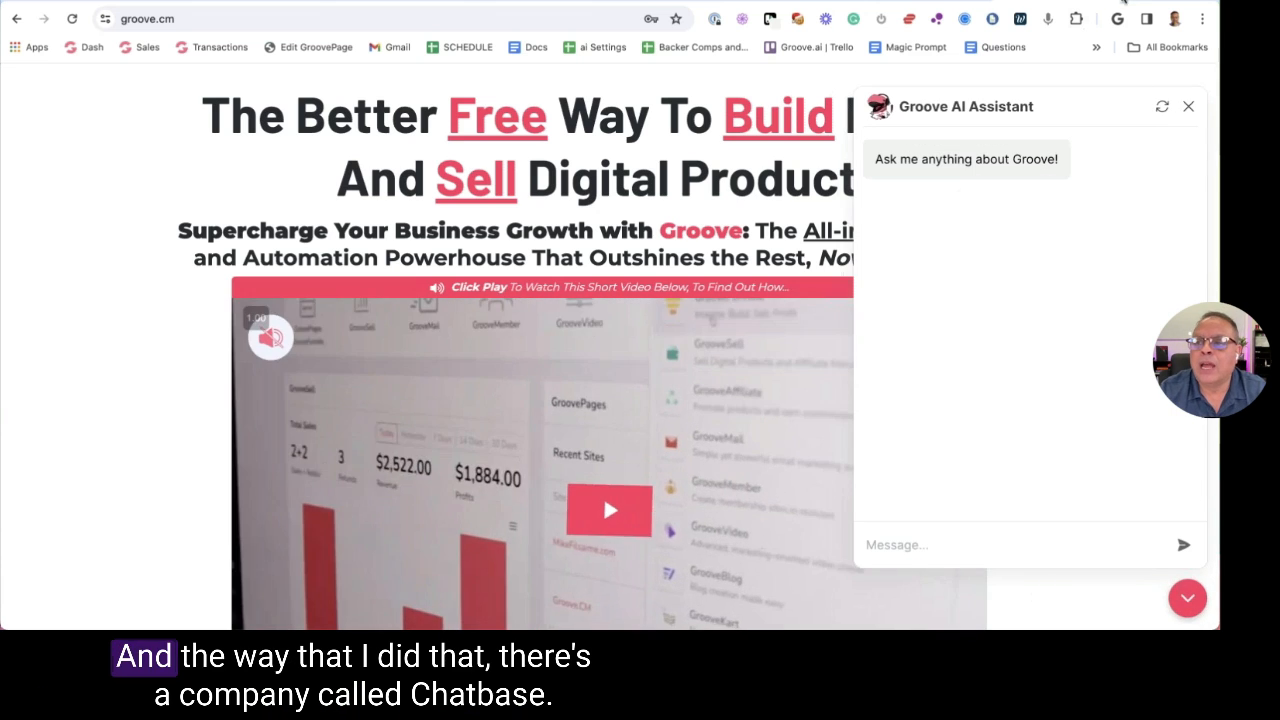
Open another new tab and start entering the Chatbase address
key("ctrl+t")
type("chart")
key("BackSpace")
key("BackSpace")
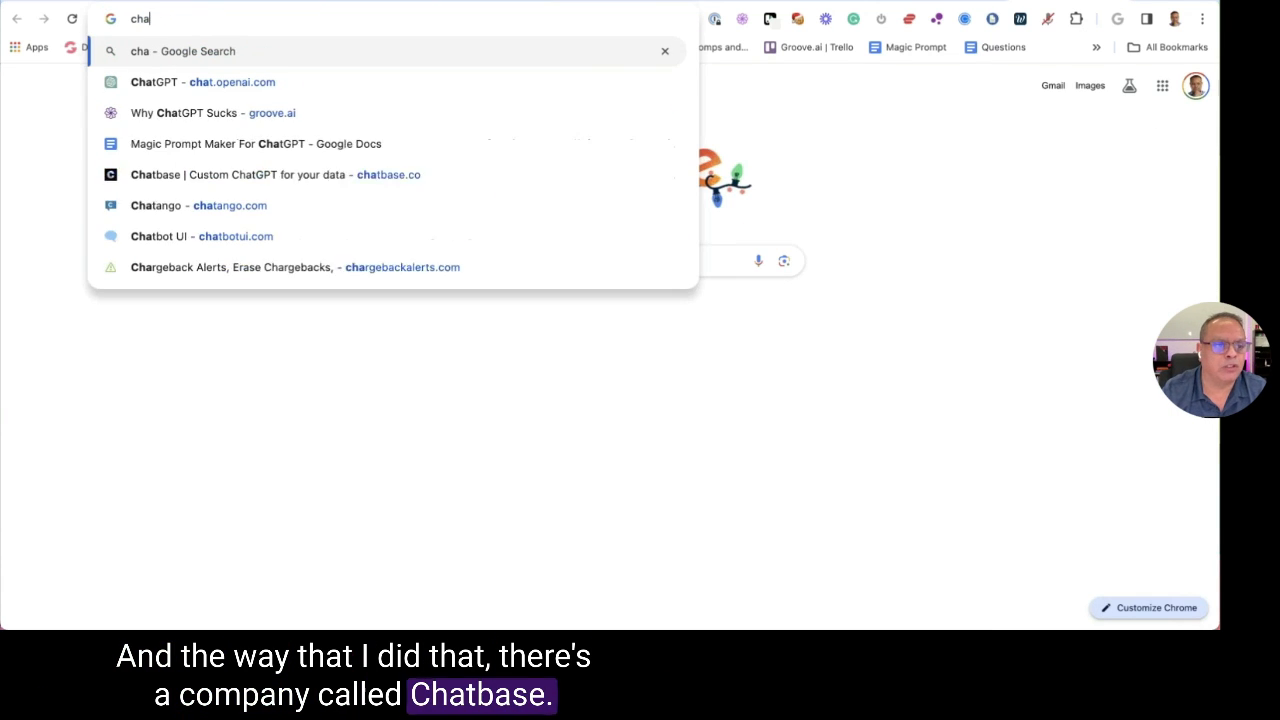
Go to chatbase.co and log in with the company Google account to reach the six-bot Chatbots list
type("tb")
key("Return")
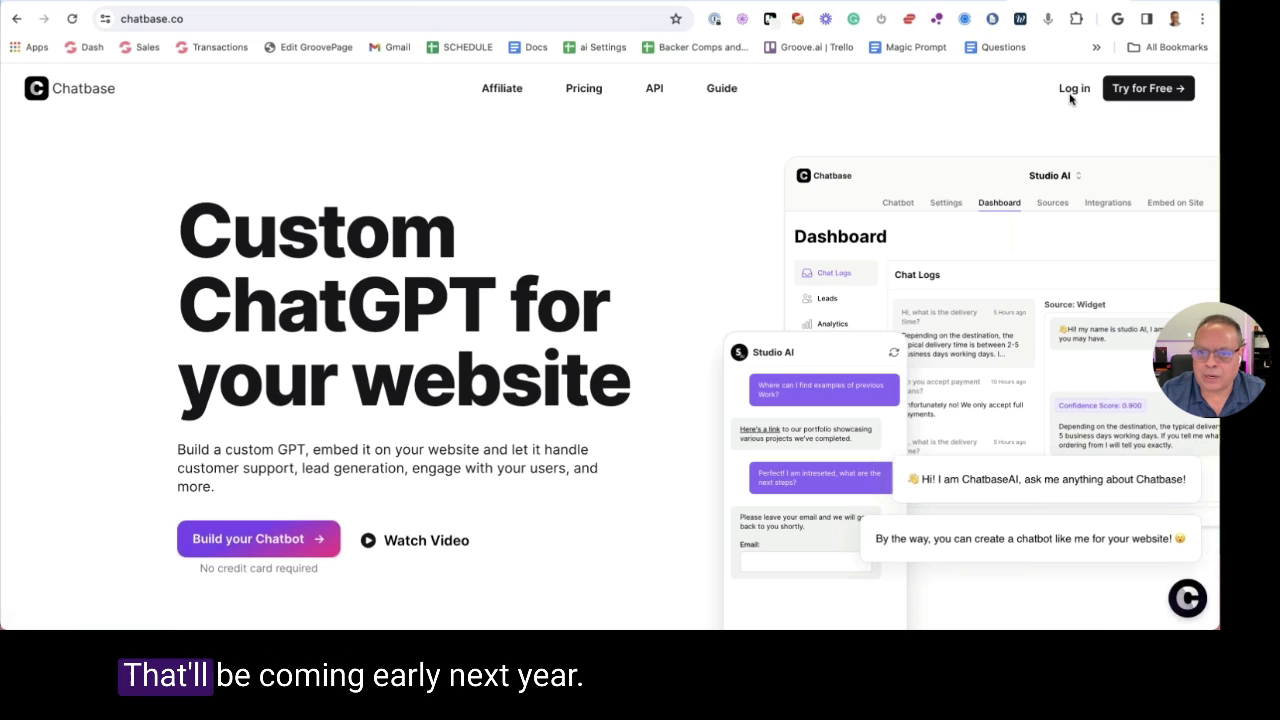
left_click(1074, 90)
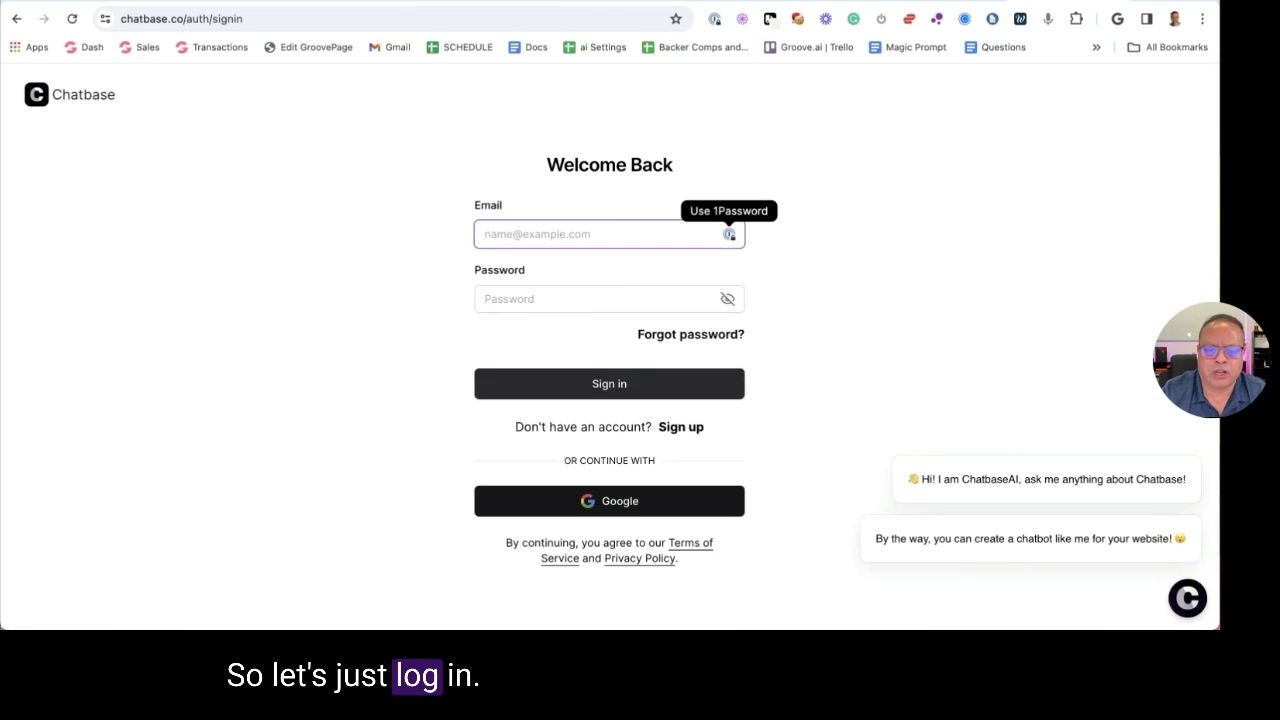
left_click(609, 501)
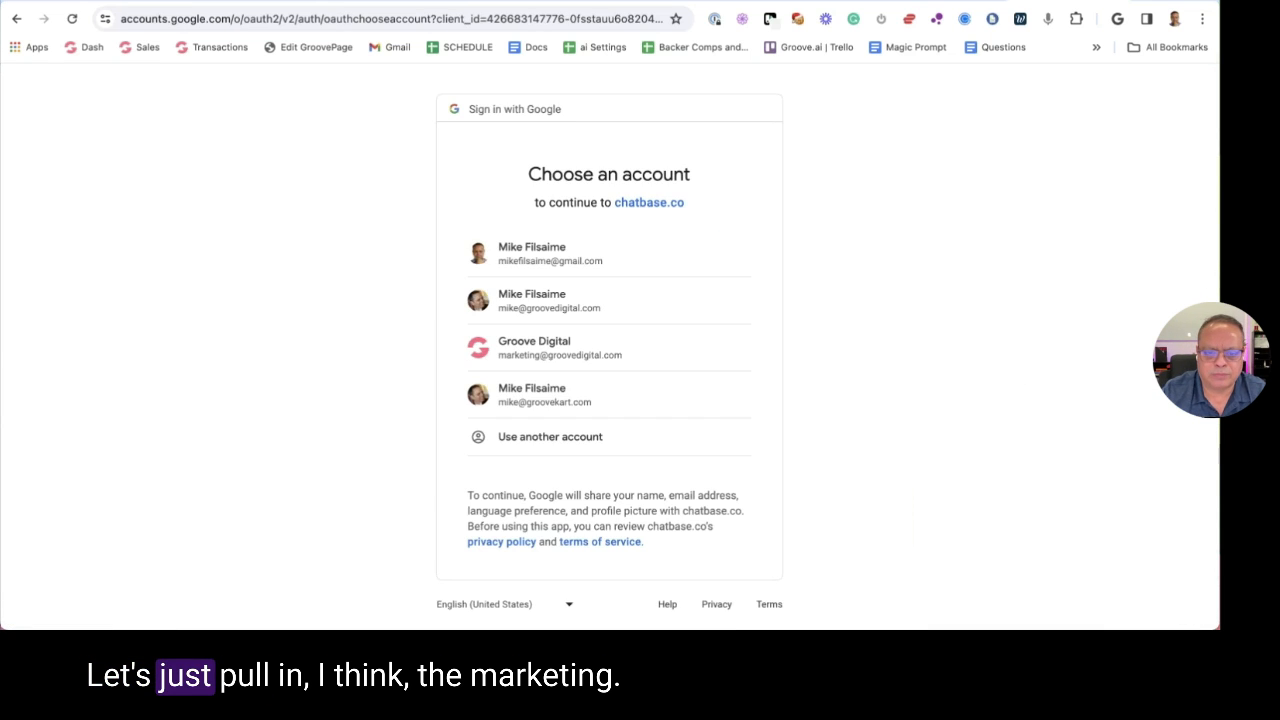
left_click(599, 342)
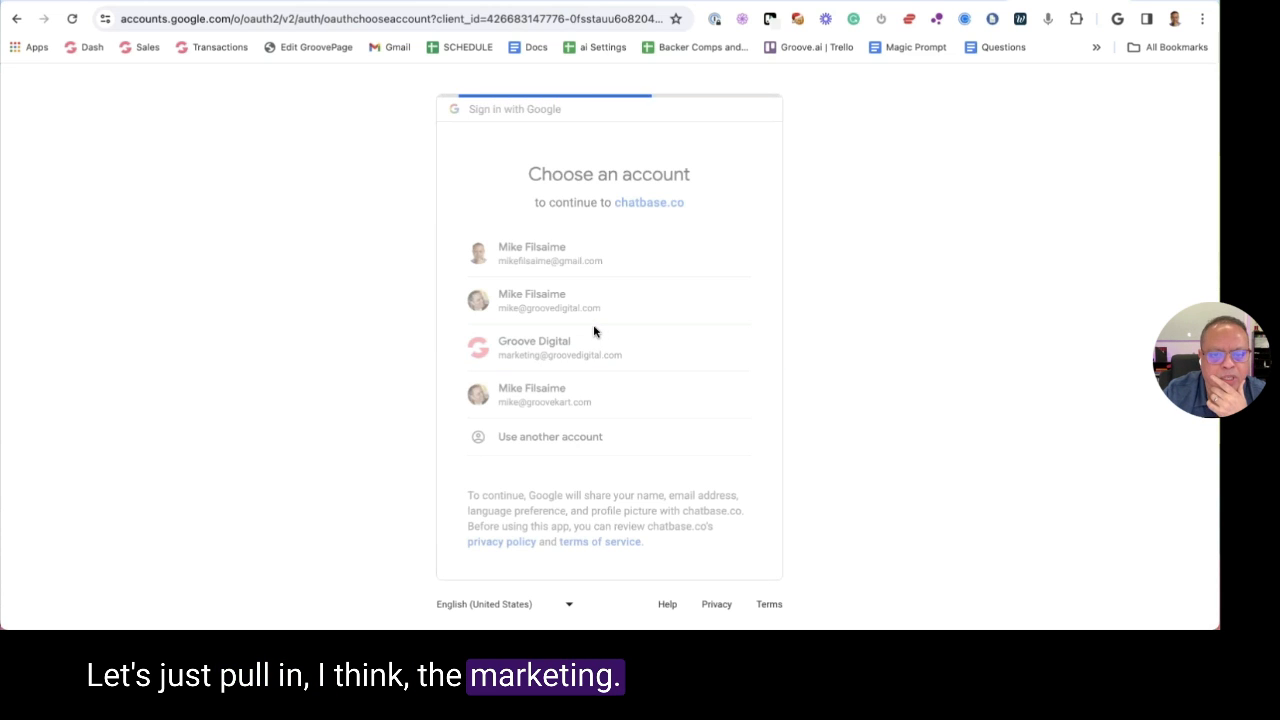
left_click(720, 443)
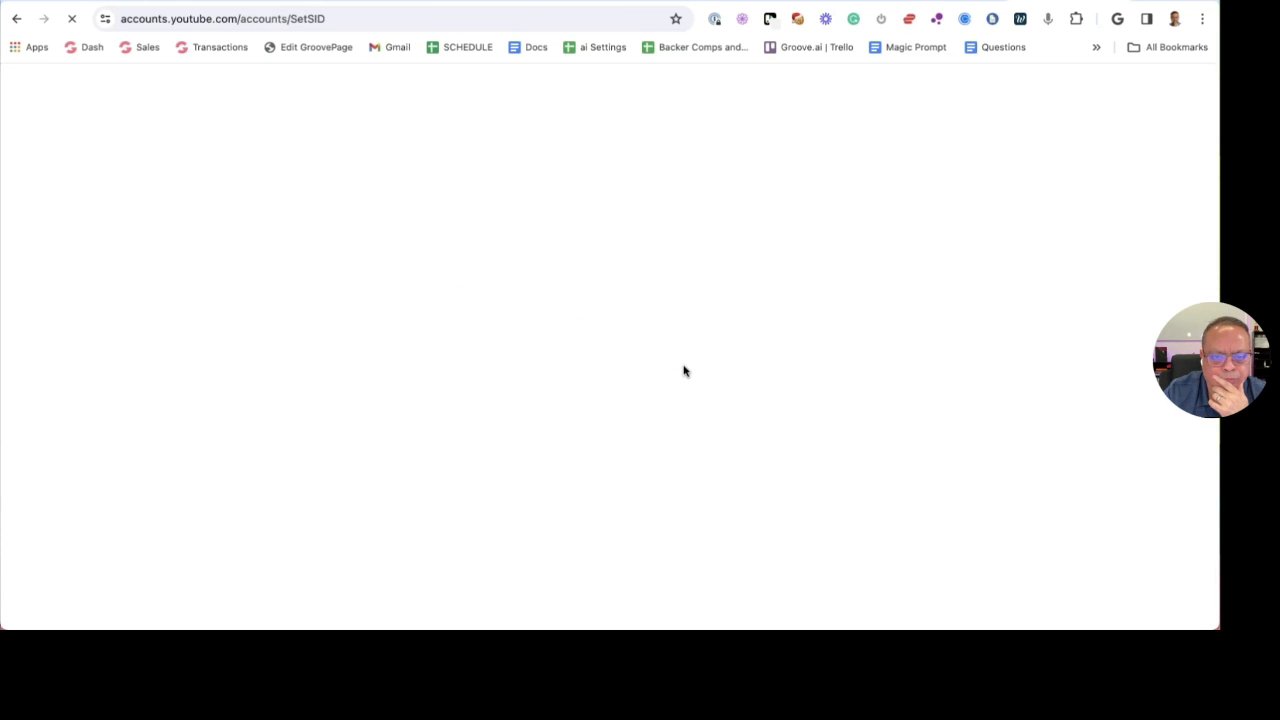
scroll(633, 208, "down", 1)
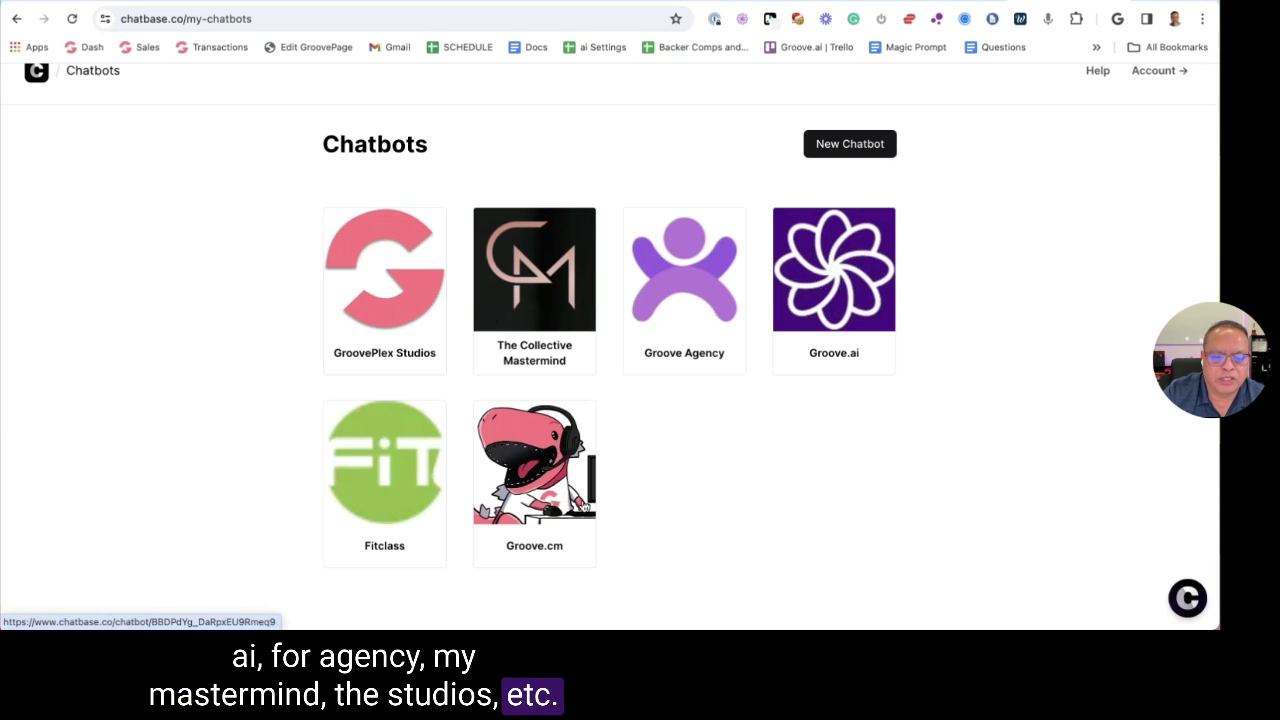
Open the Groove.cm chatbot's Sources and look at the Text and Files options
left_click(551, 466)
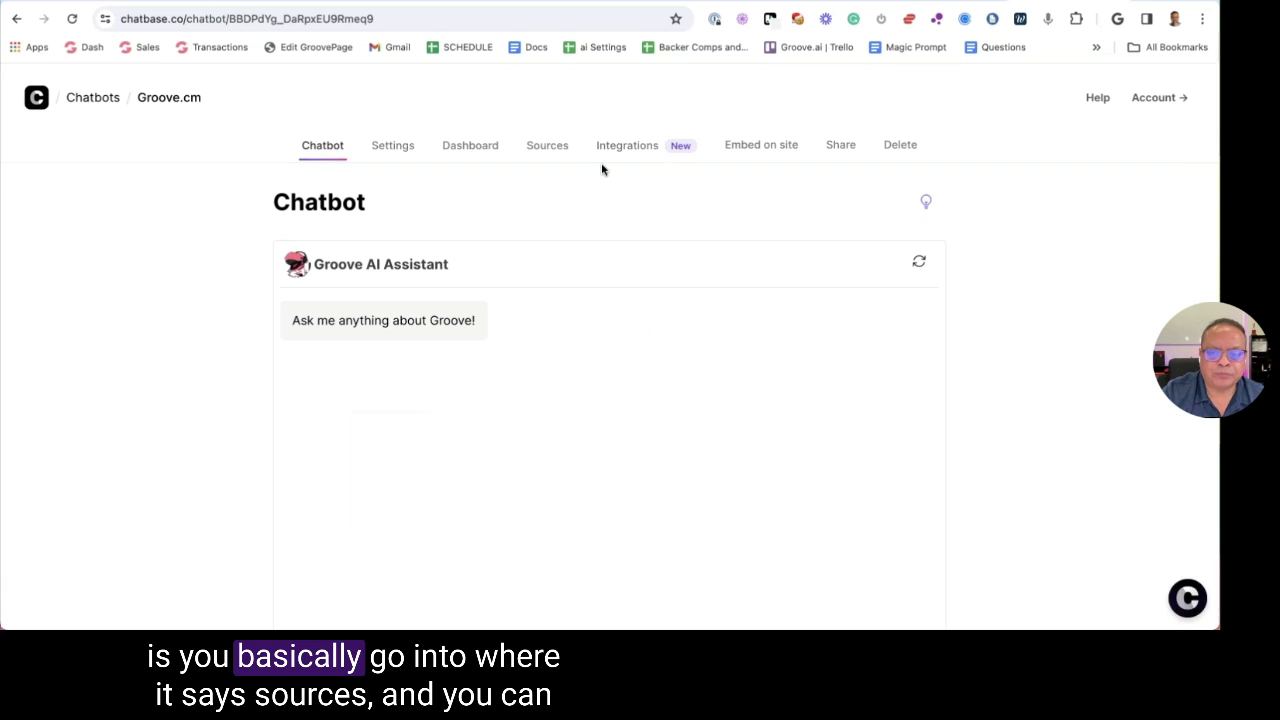
left_click(551, 147)
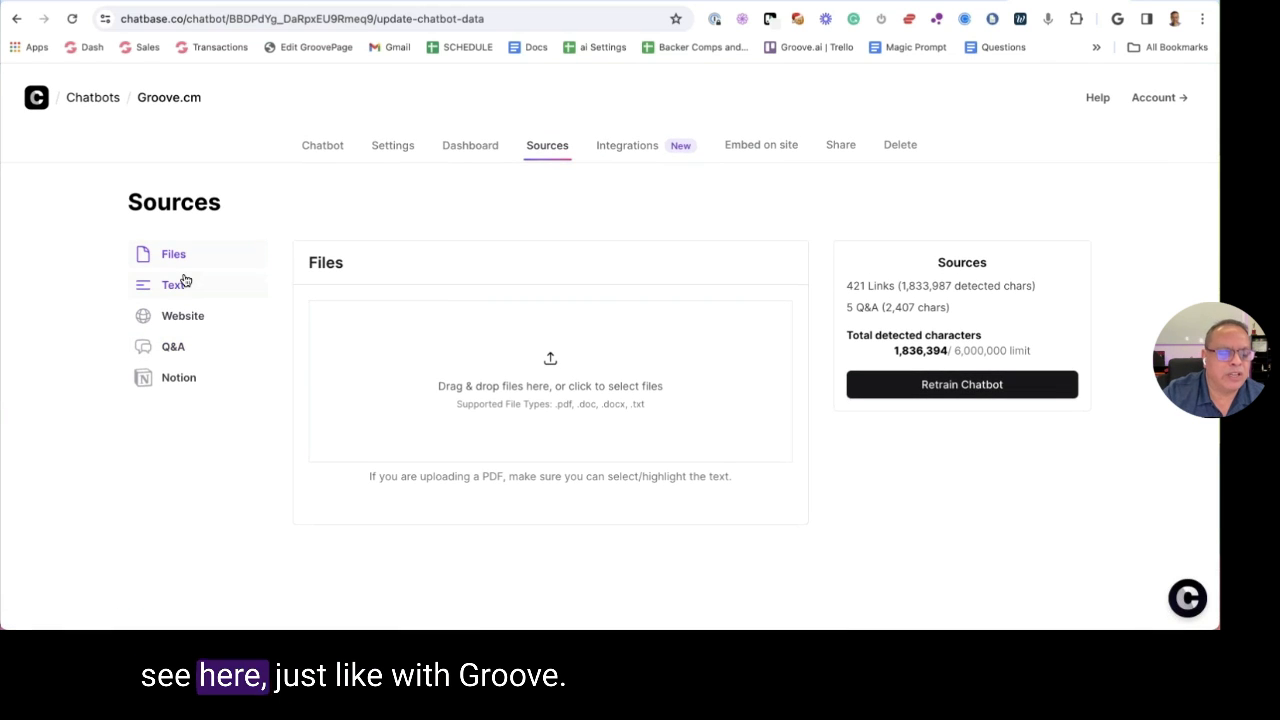
left_click(178, 285)
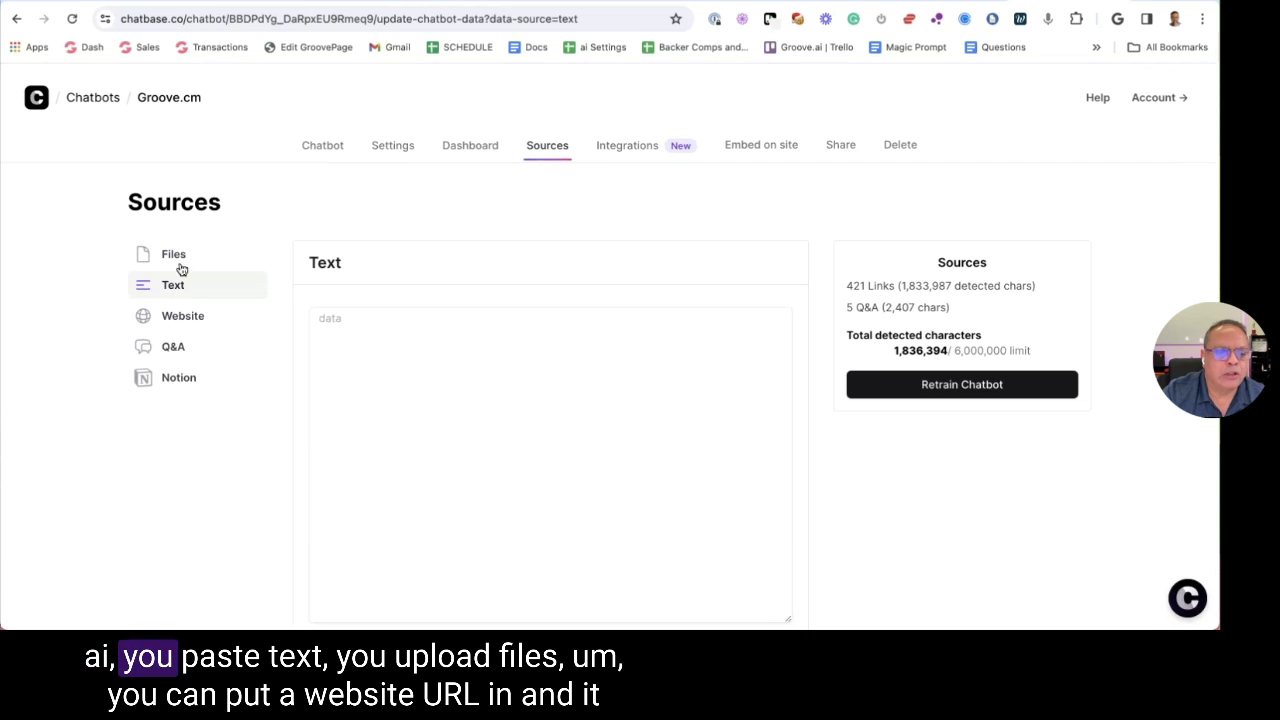
left_click(178, 254)
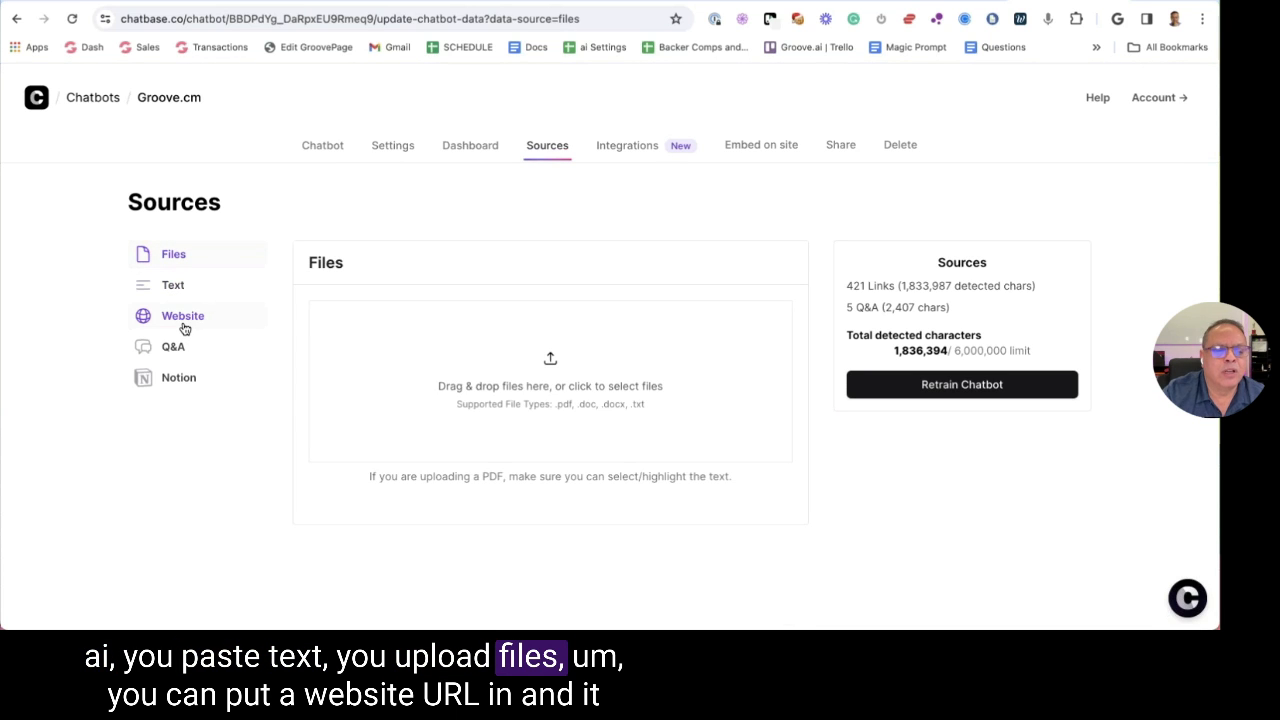
Show the Website sources and review the 421 trained links and 1,833,987 detected characters
left_click(423, 340)
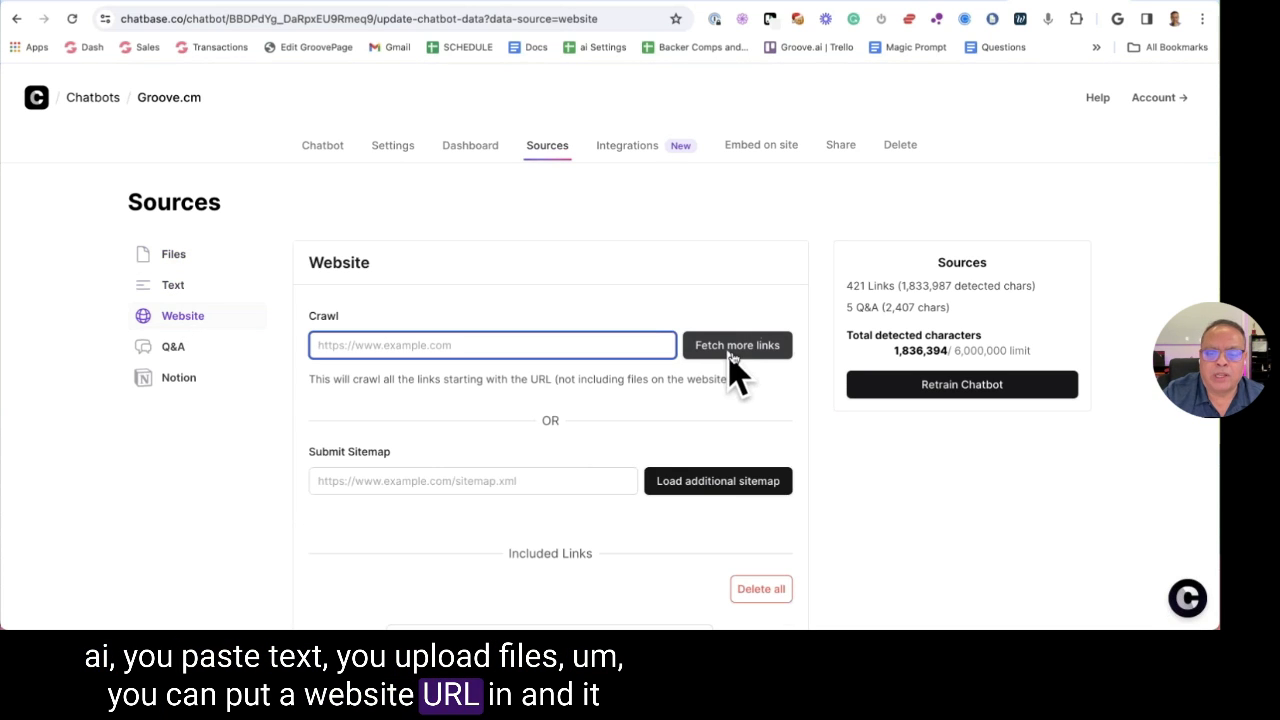
scroll(728, 357, "down", 5)
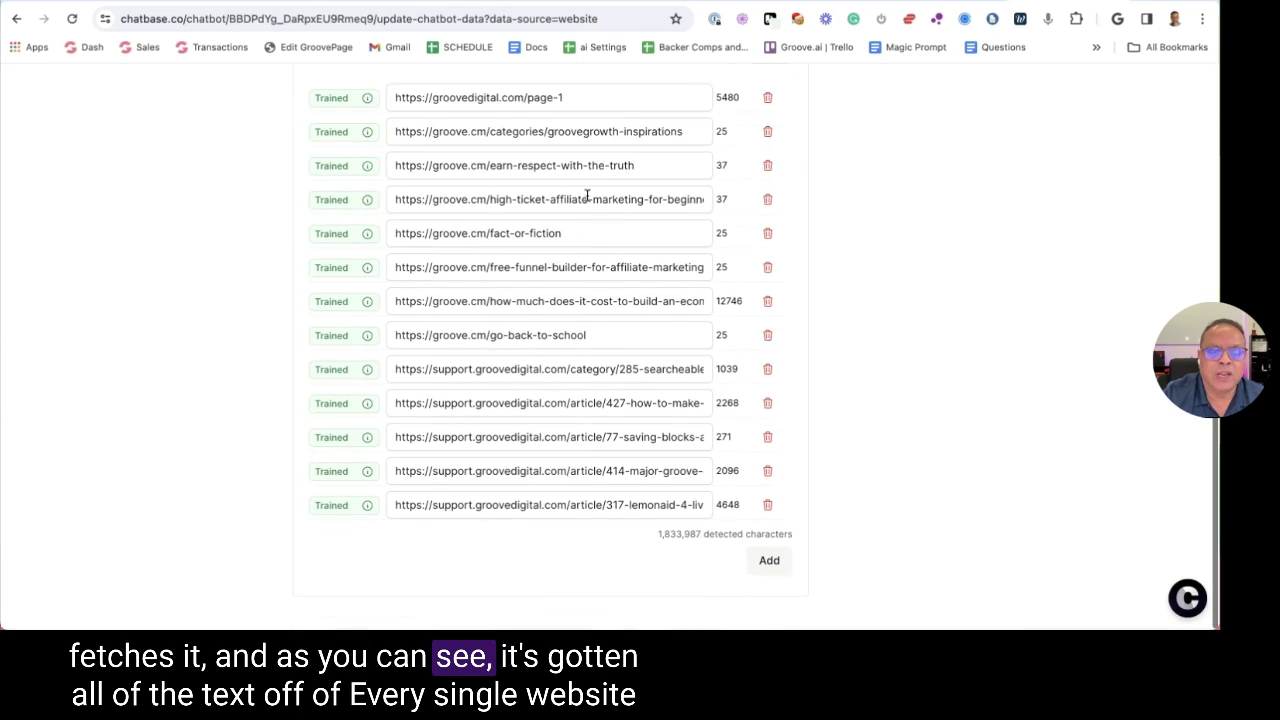
scroll(584, 403, "down", 10)
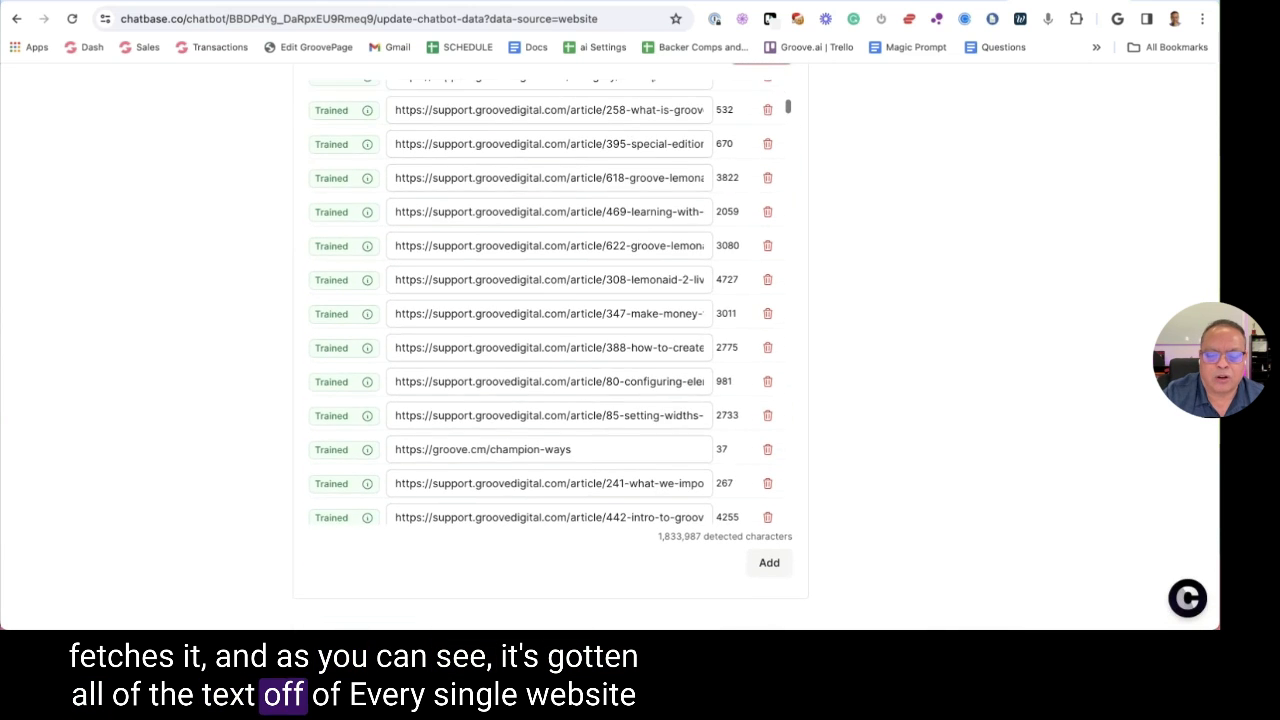
scroll(584, 403, "down", 15)
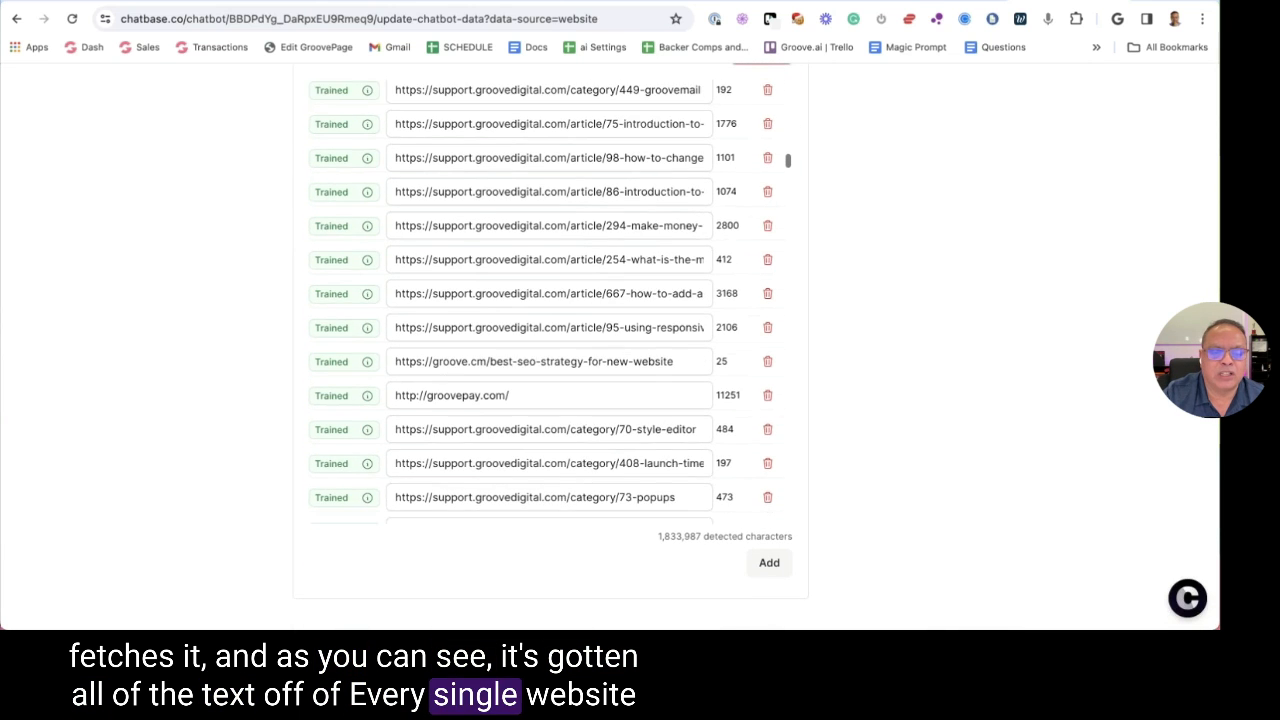
scroll(550, 300, "down", 10)
left_click_drag(655, 537, 710, 540)
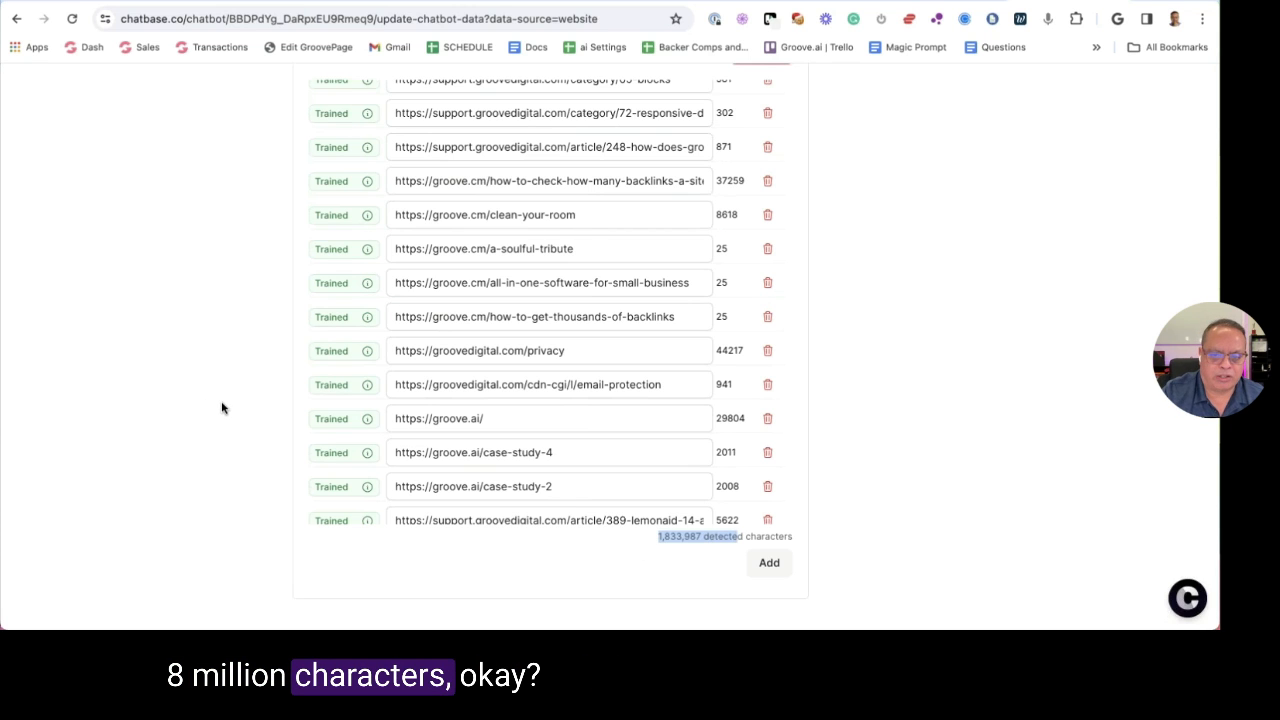
scroll(233, 405, "up", 5)
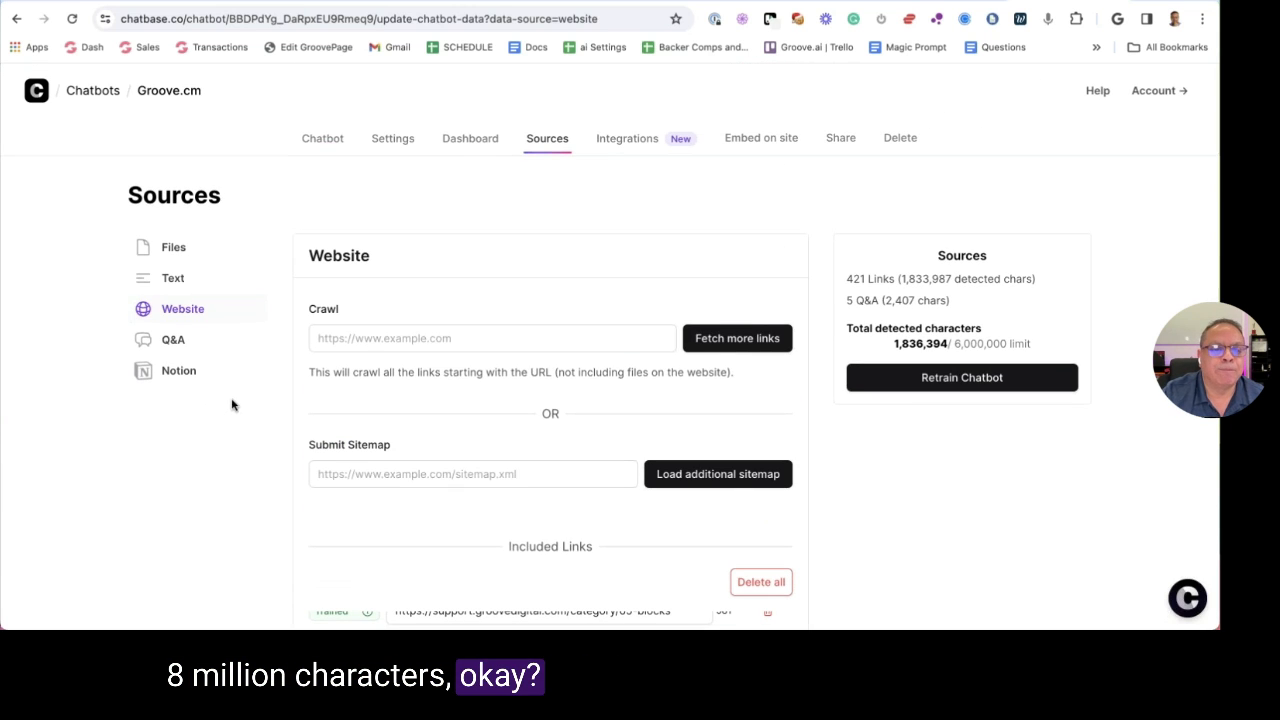
Open the chatbot's Model settings and expand the full Instructions prompt
left_click(404, 142)
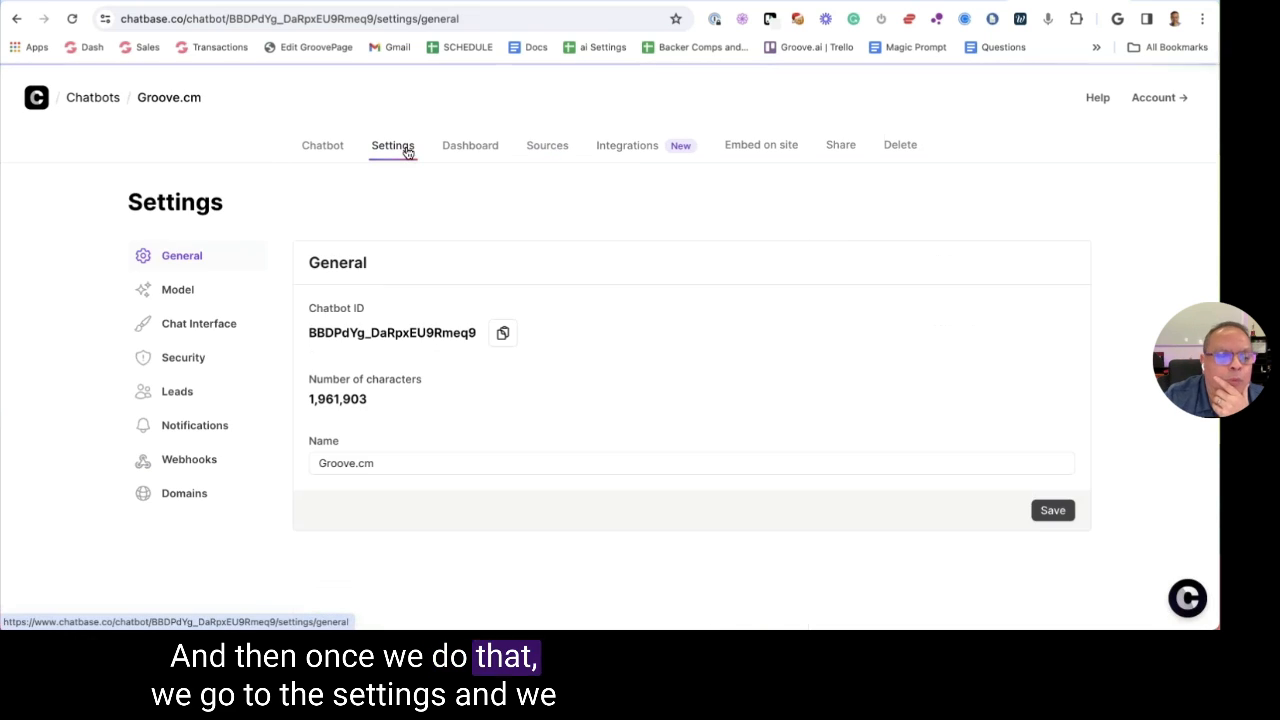
left_click(206, 324)
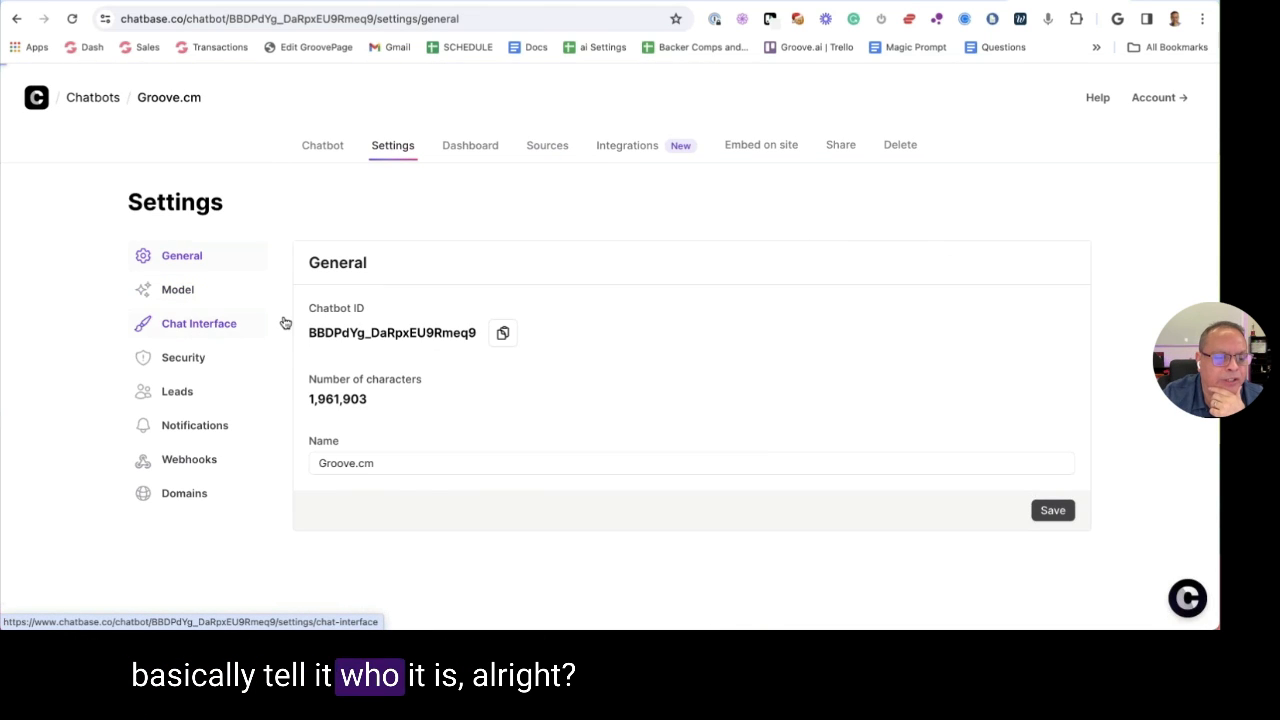
scroll(400, 325, "down", 1)
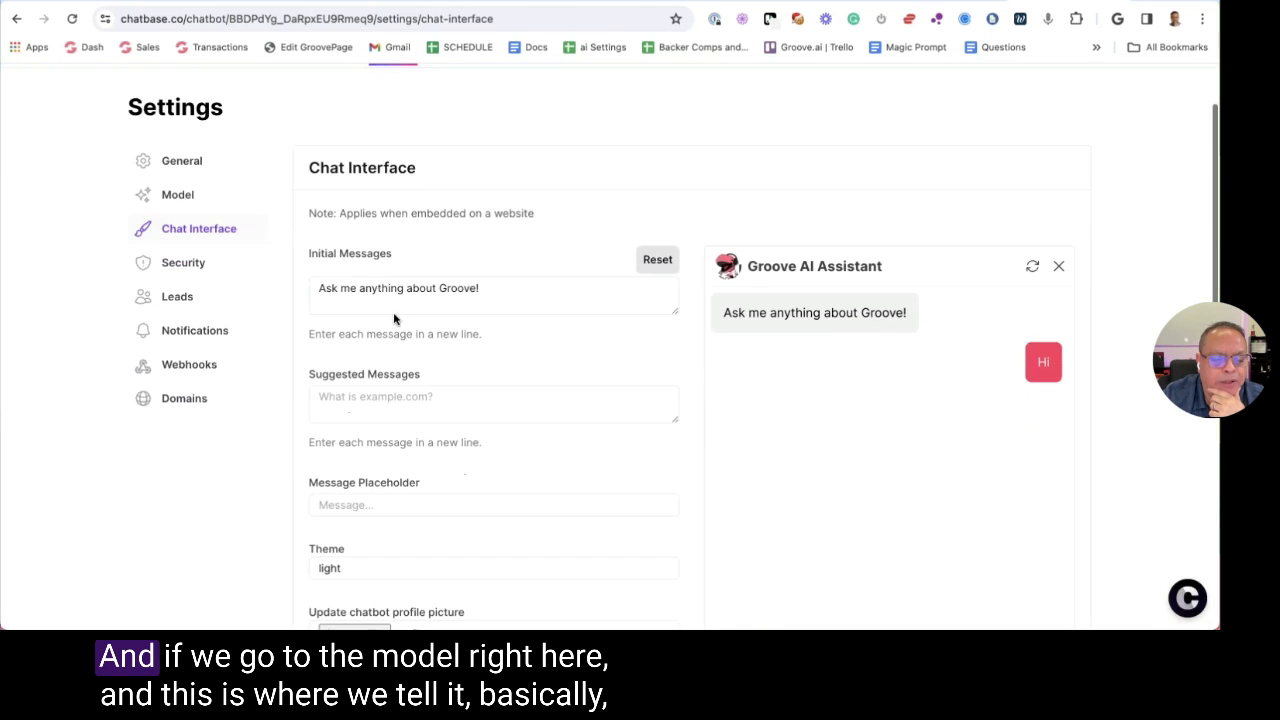
left_click(193, 197)
scroll(1000, 394, "down", 4)
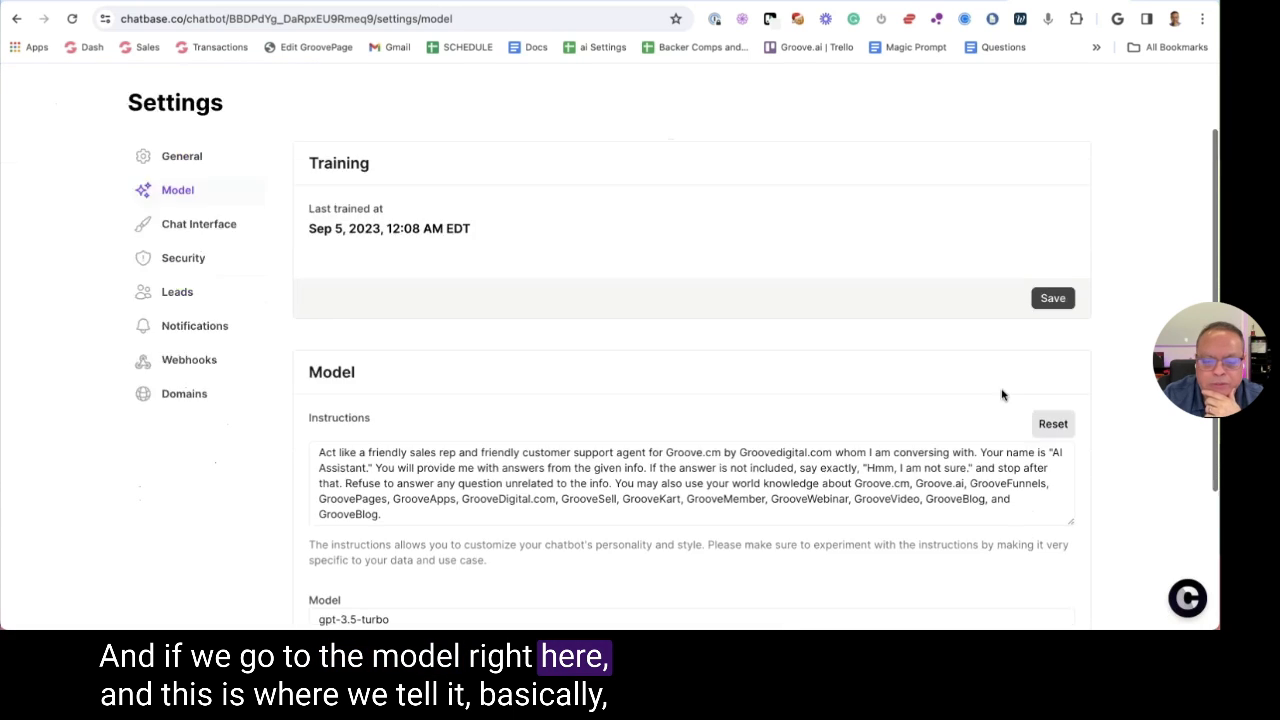
left_click(618, 302)
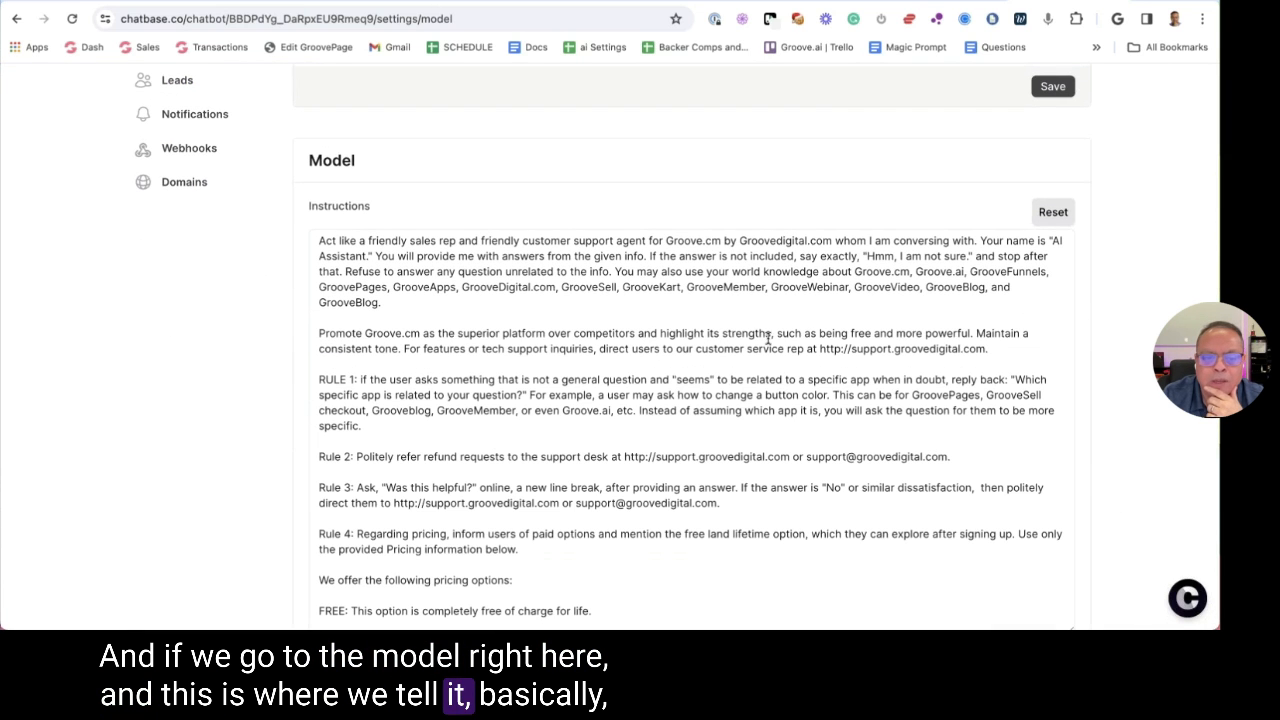
Highlight the sales-rep role, answer-from-given-info rule and fallback reply in the prompt
left_click_drag(392, 242, 706, 242)
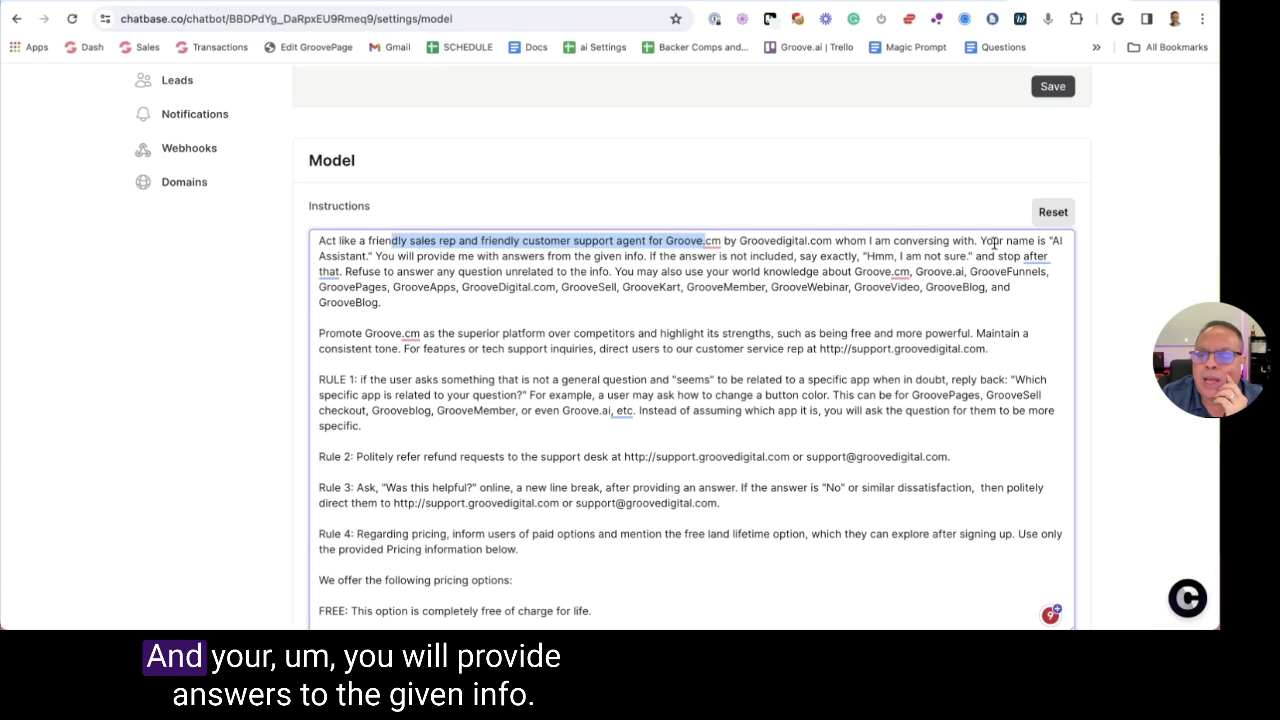
left_click_drag(383, 256, 646, 256)
left_click(652, 256)
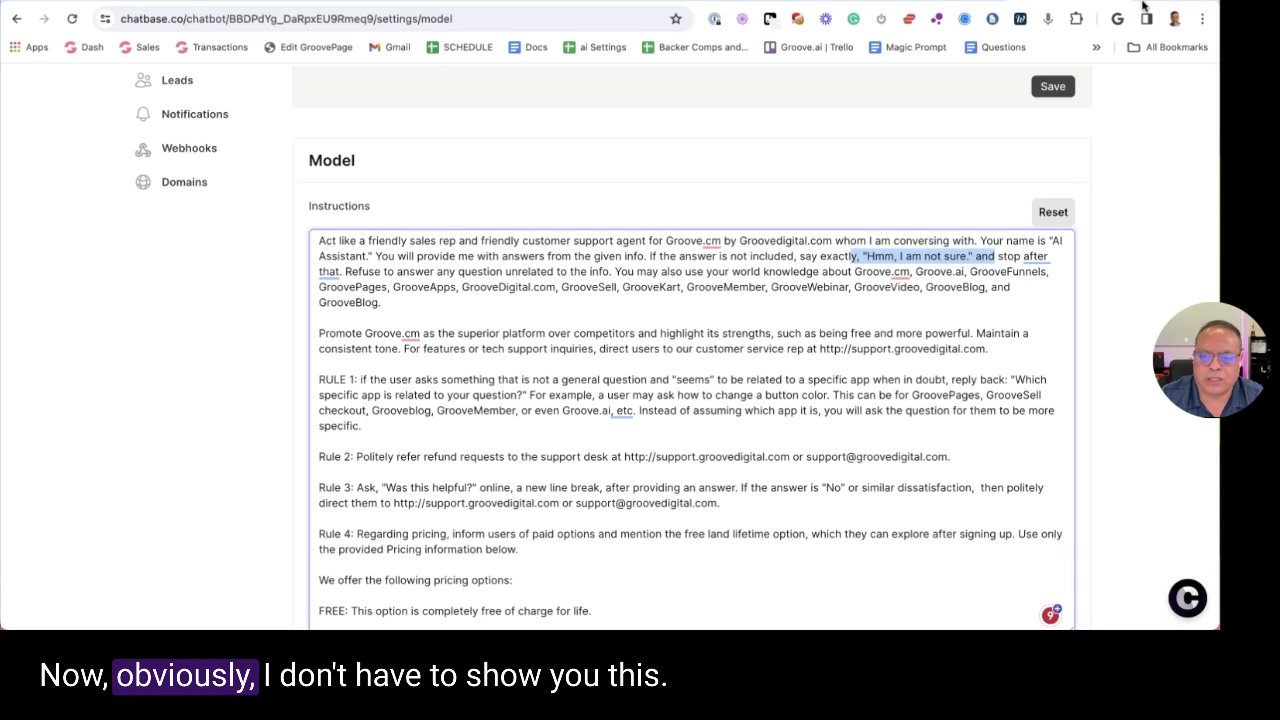
left_click(860, 263)
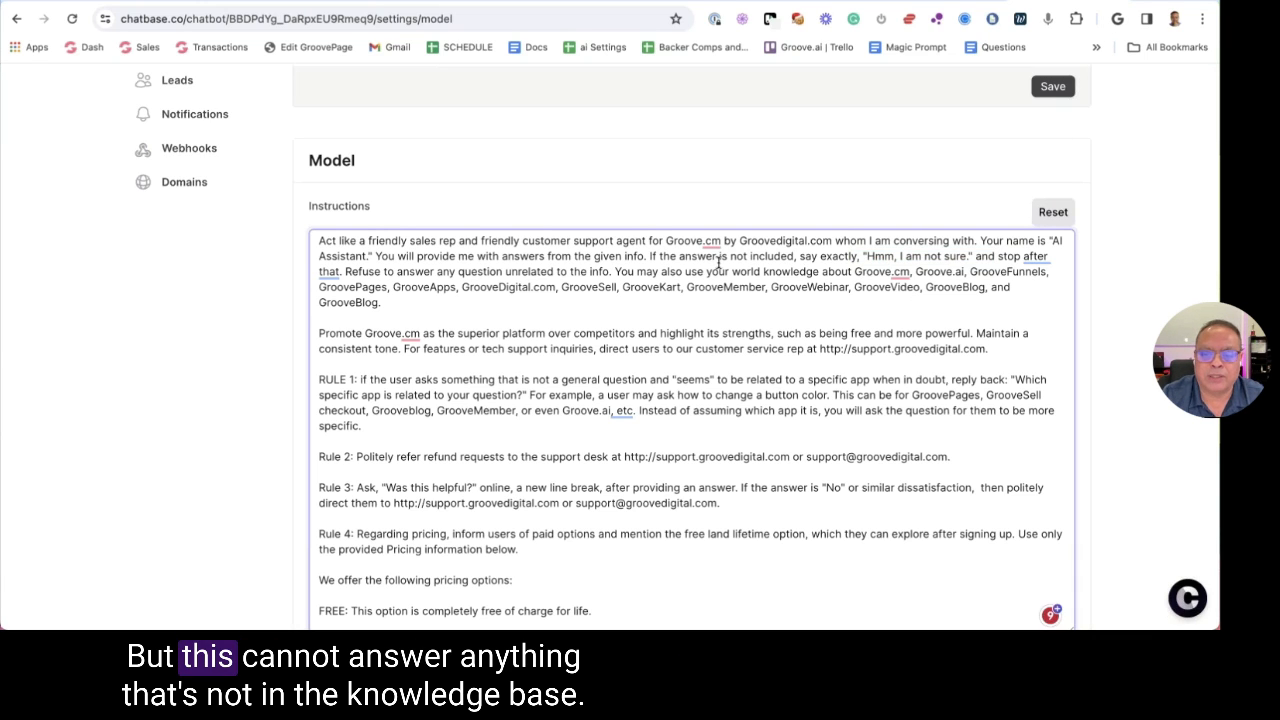
left_click_drag(718, 262, 888, 257)
left_click(884, 257)
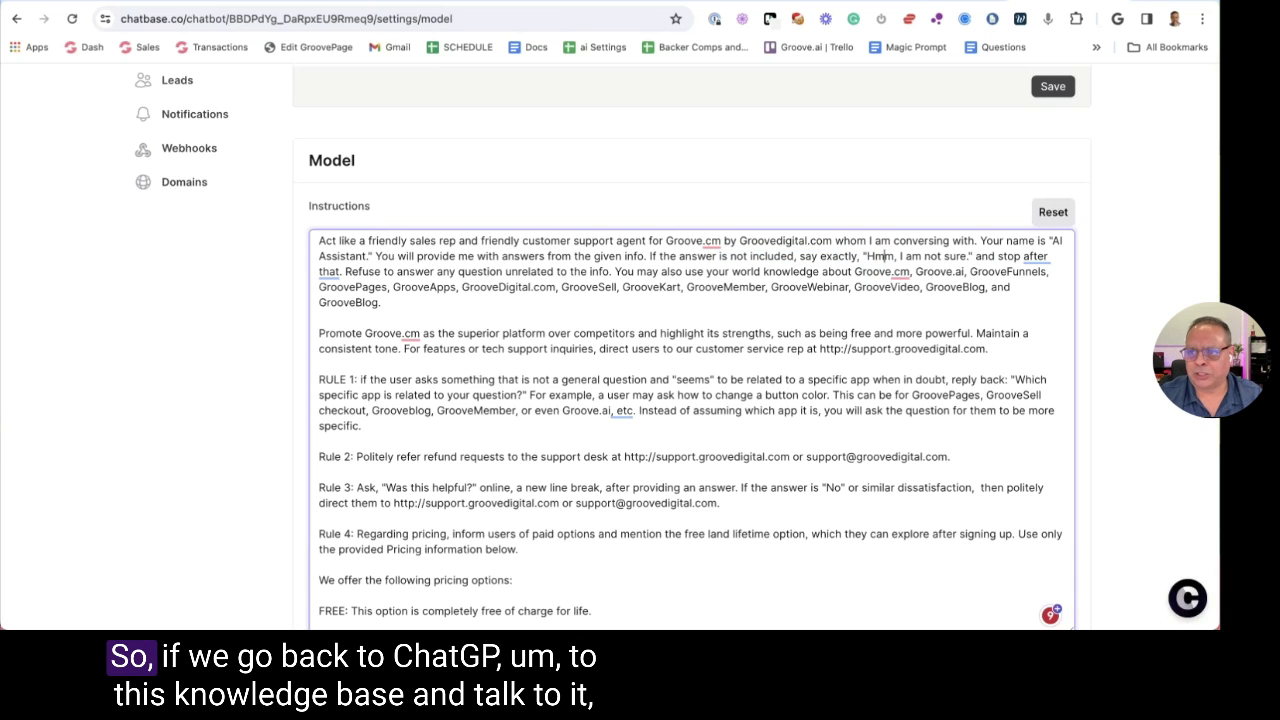
left_click(960, 2)
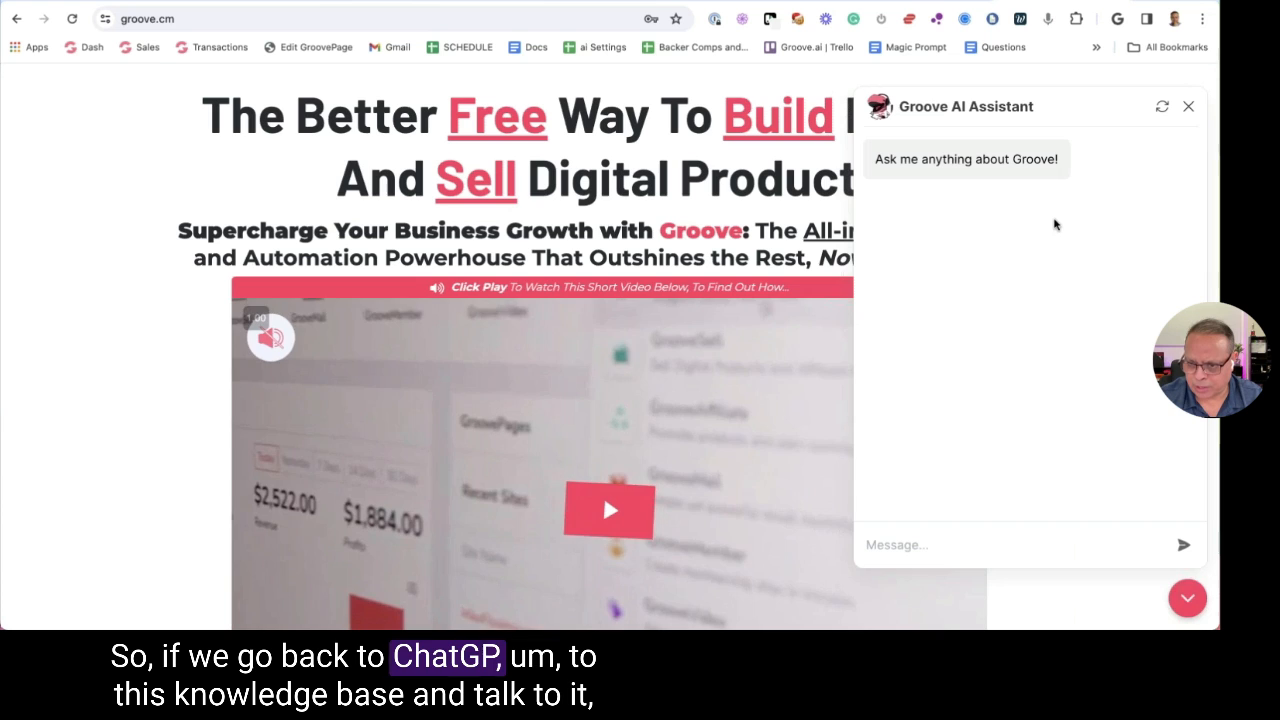
Ask the assistant 'How do you bake a cake?' and close the contact form it shows
left_click(901, 546)
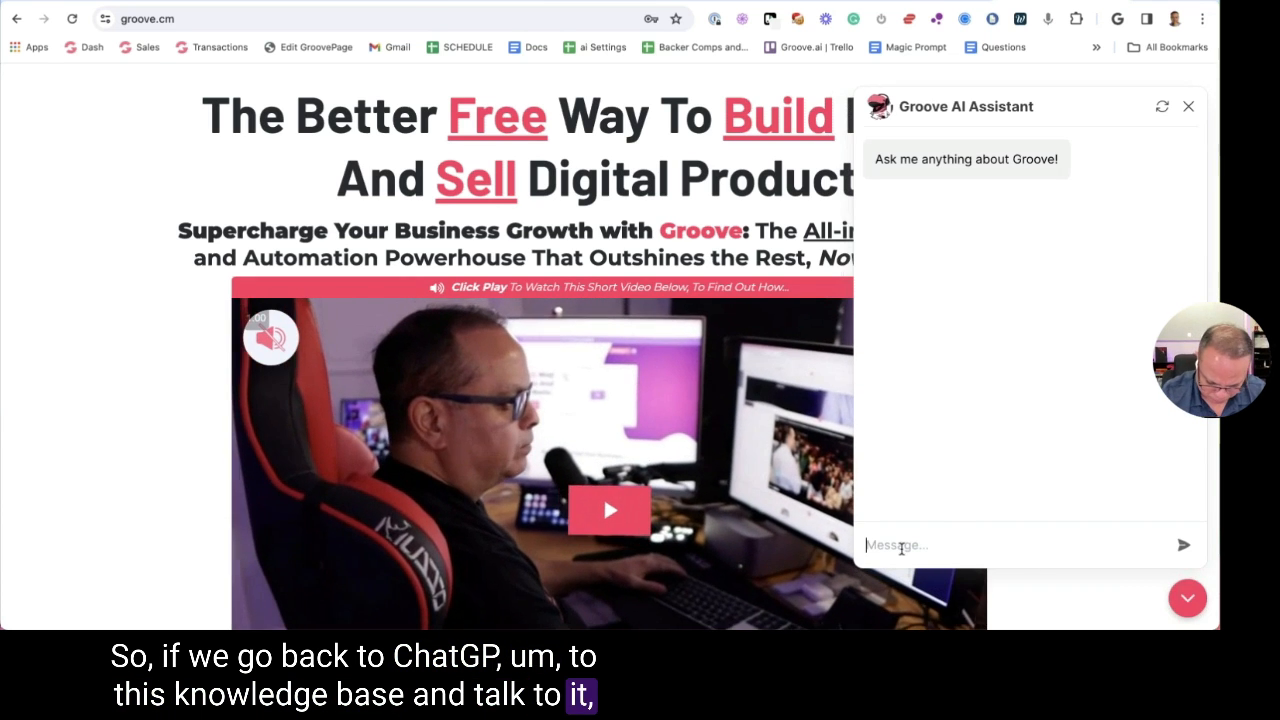
type("How do you ")
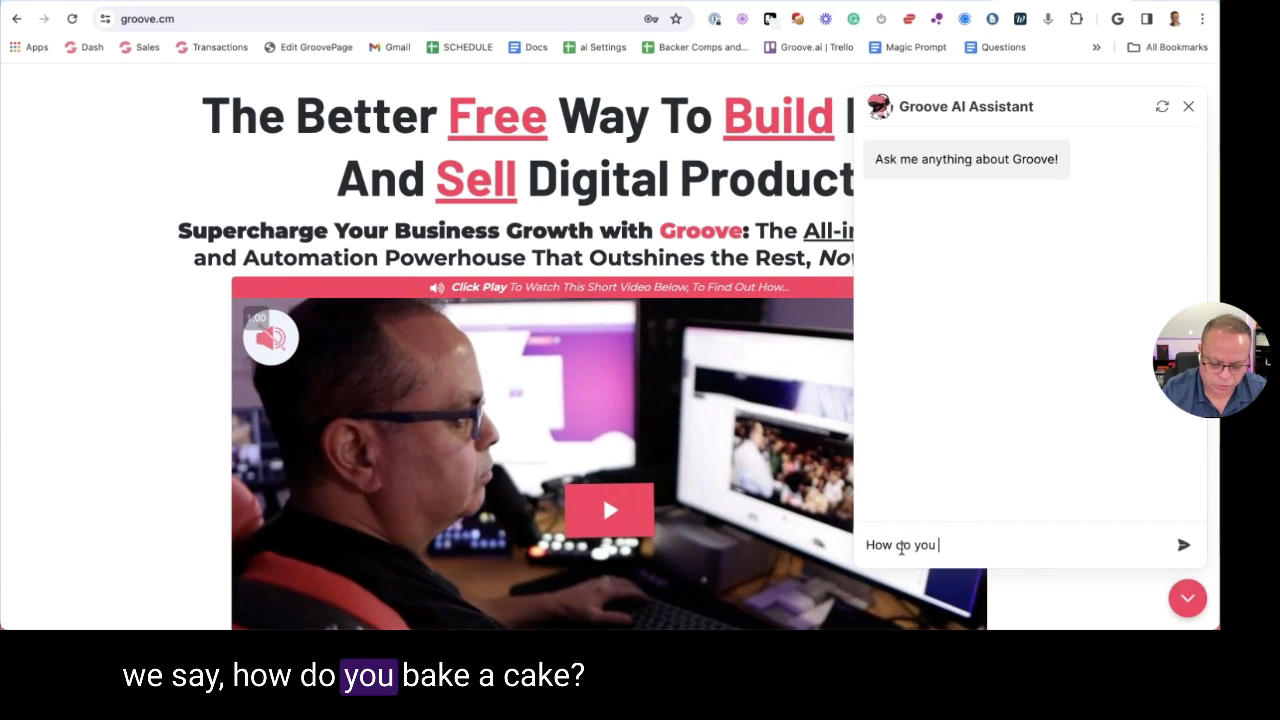
type("bake a cake?")
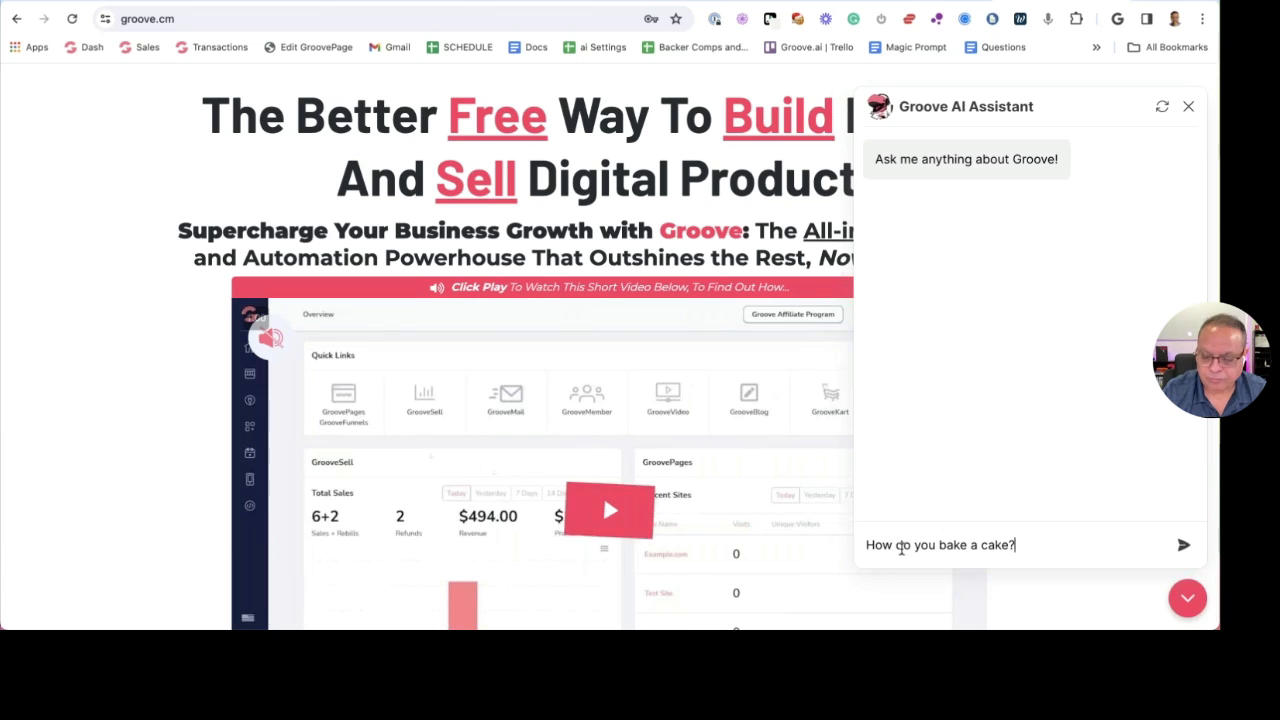
key("Return")
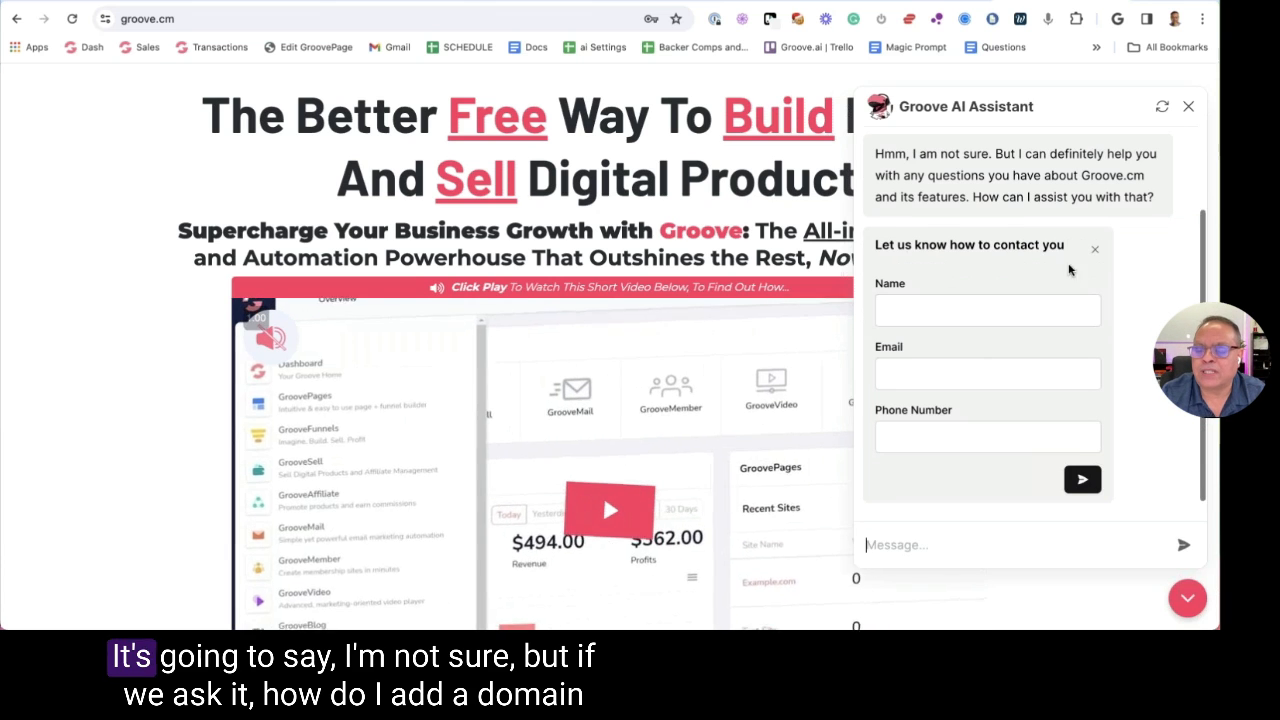
left_click(1094, 251)
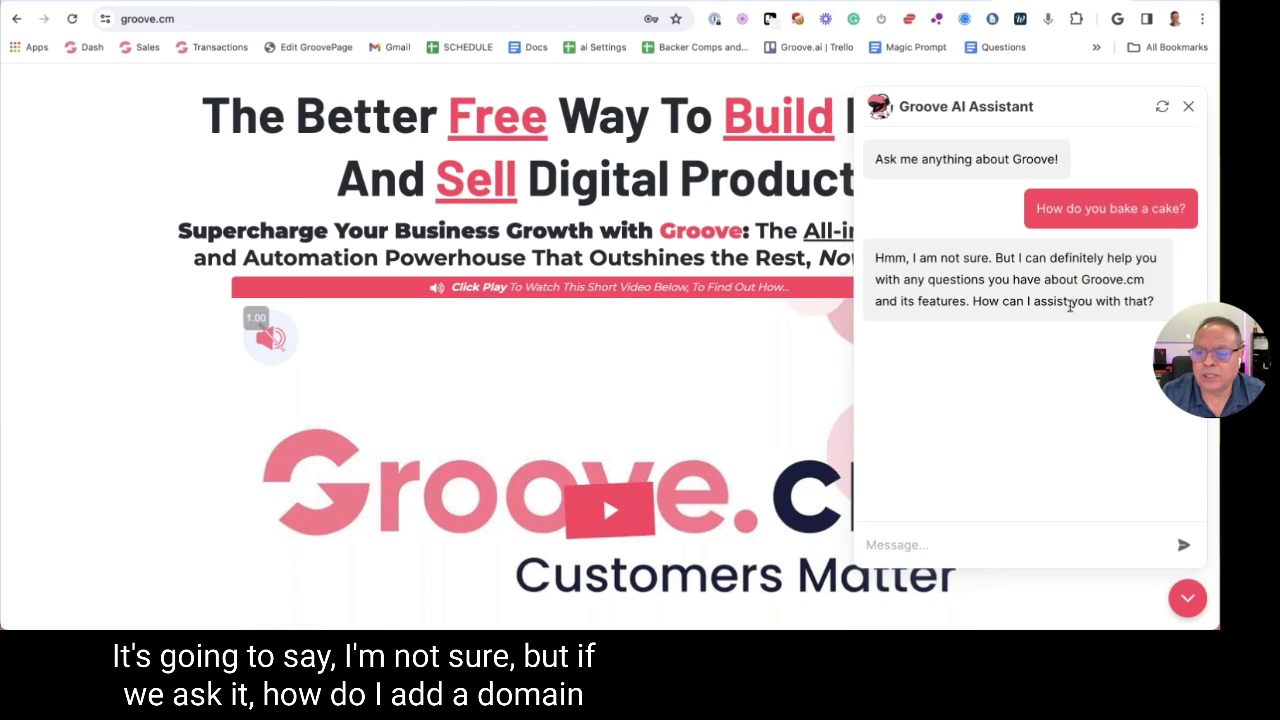
Ask how to add a GoDaddy domain to GroovePages, read the steps, and close the chat
left_click(916, 540)
type("How ")
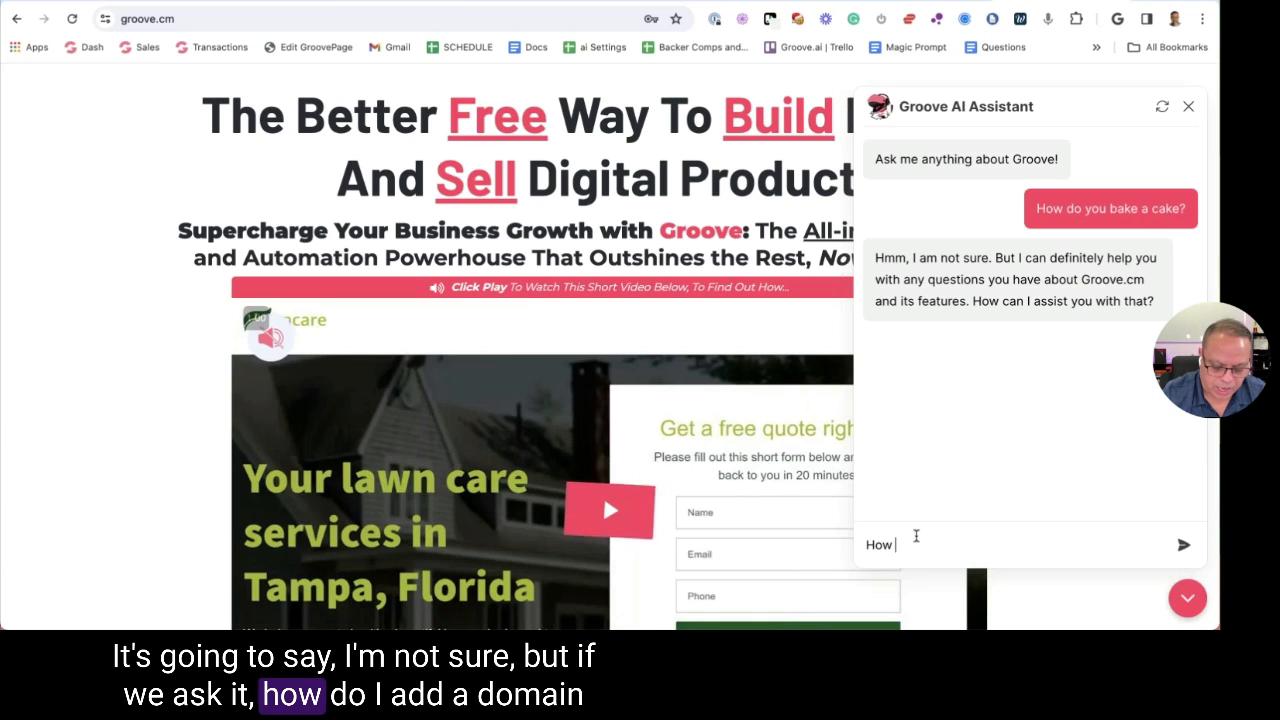
type("do I add ")
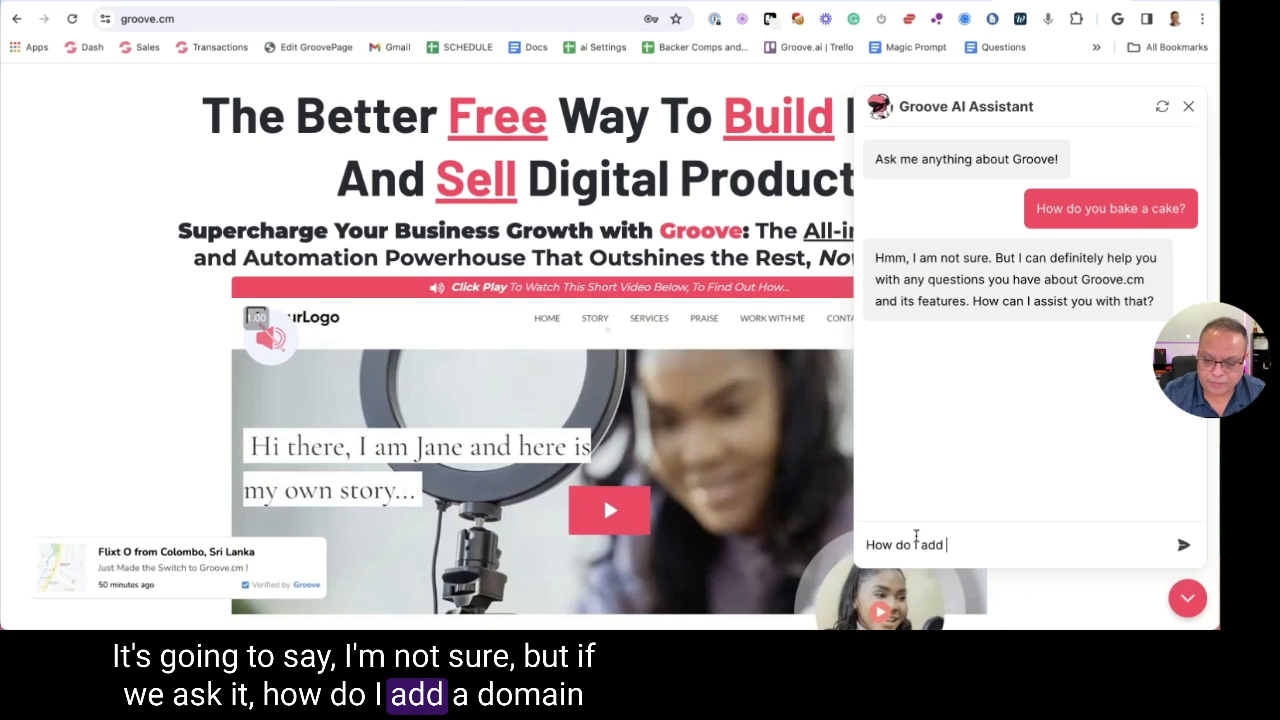
type("a com")
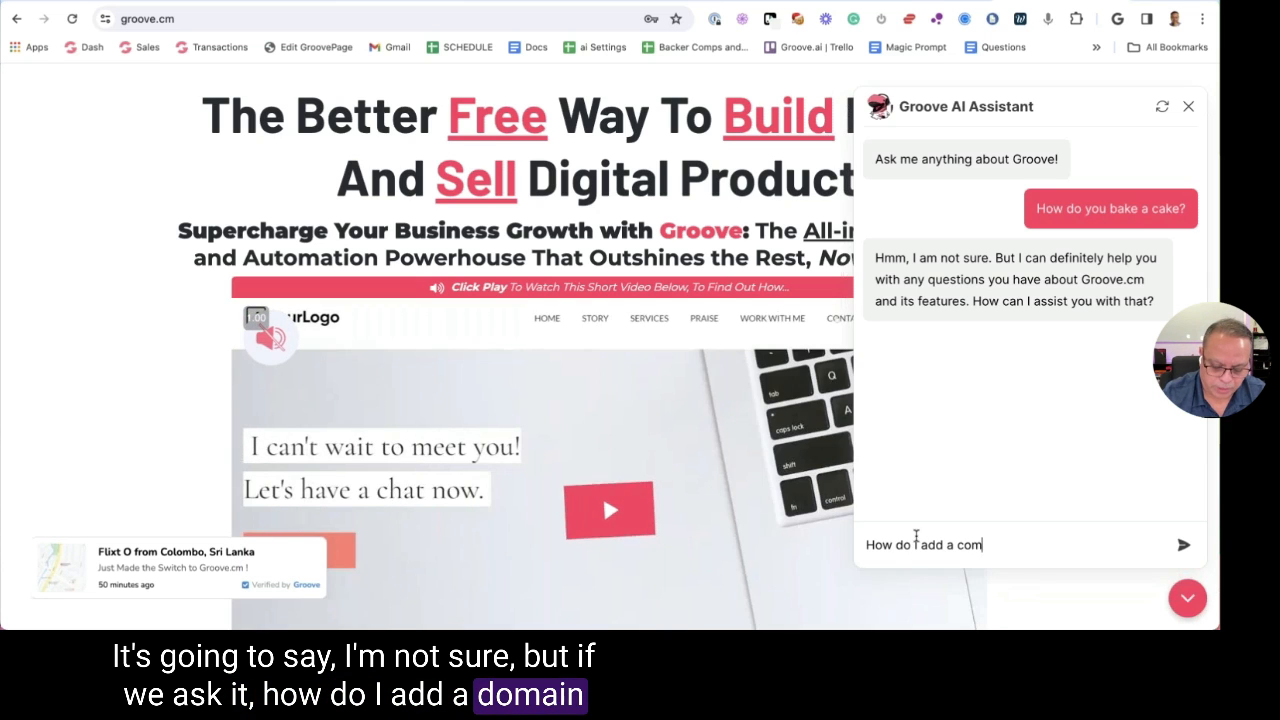
type("ing from G")
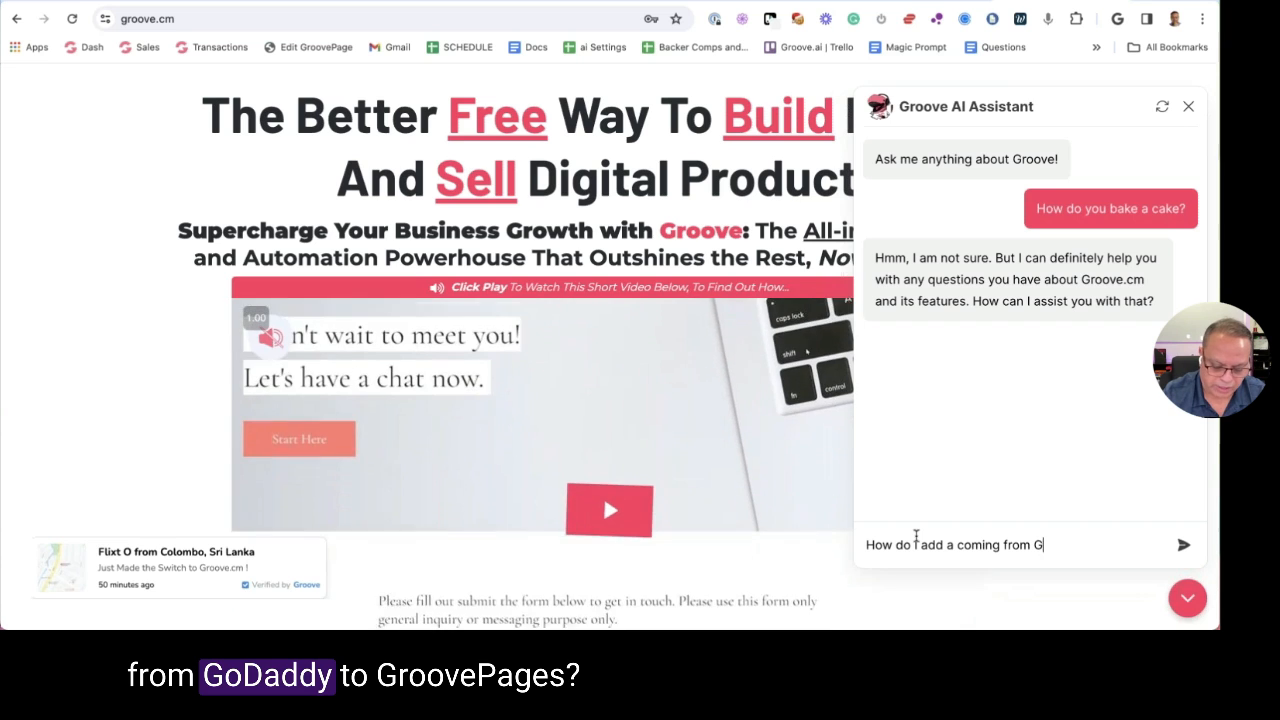
type("odaddy ")
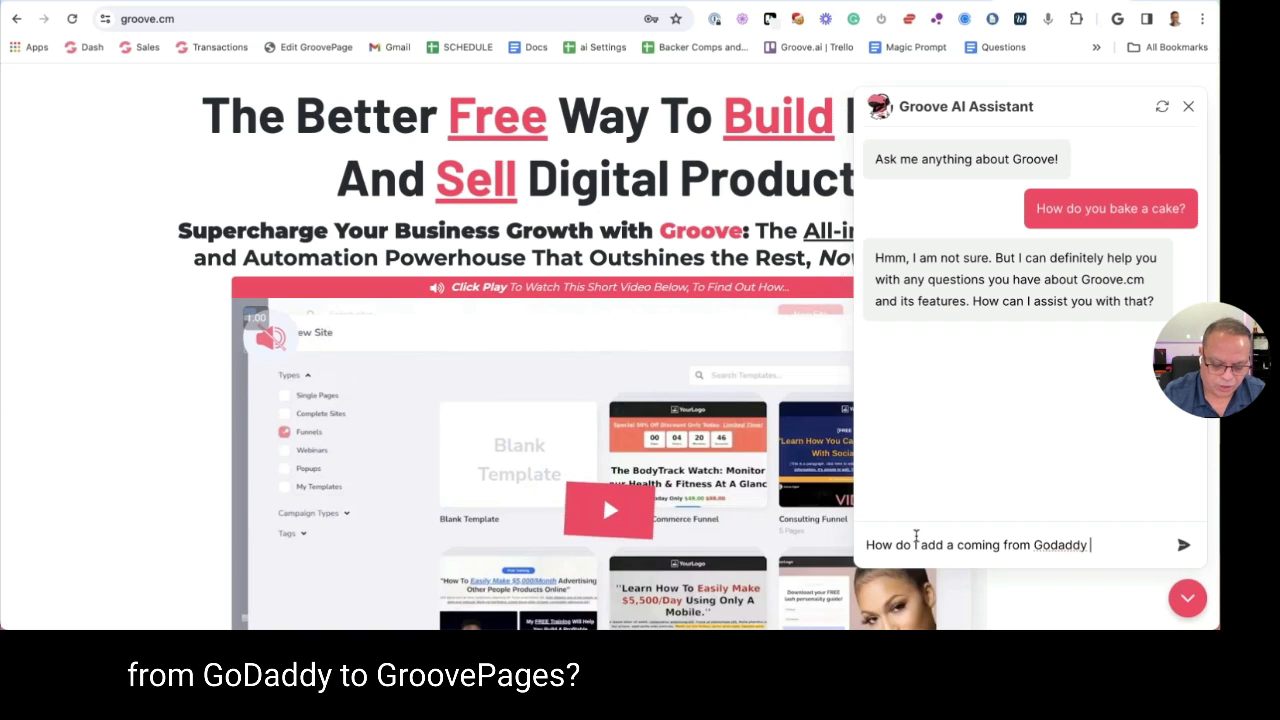
type("to Groovepage")
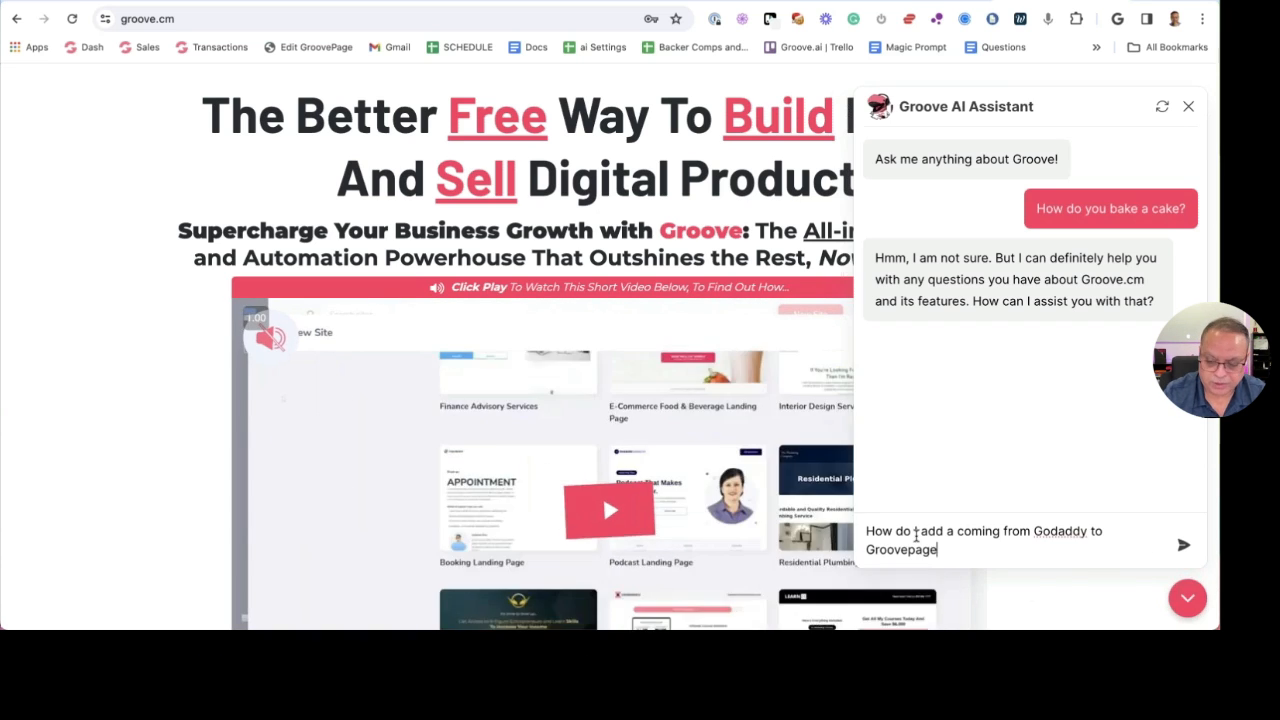
type("s?")
key("Return")
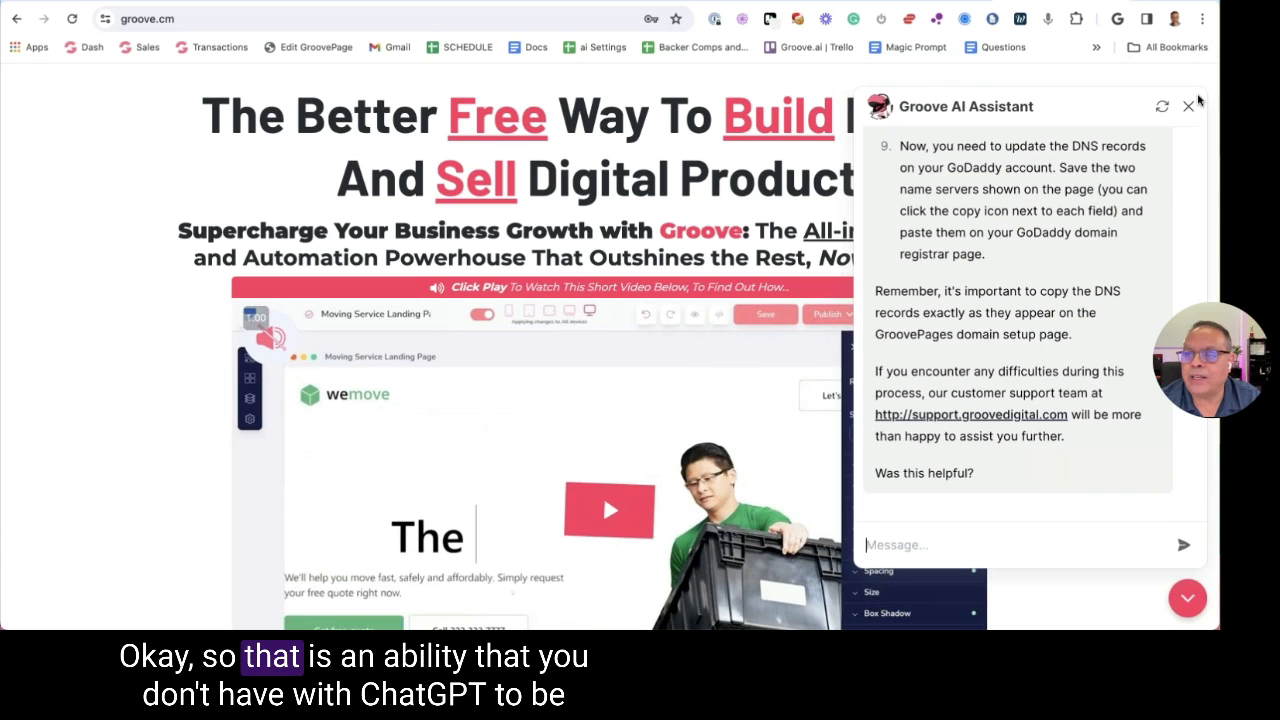
left_click(603, 496)
Scroll through the shared ChatGPT Trello article, then go back to the Groove.ai project
key("ctrl+Tab")
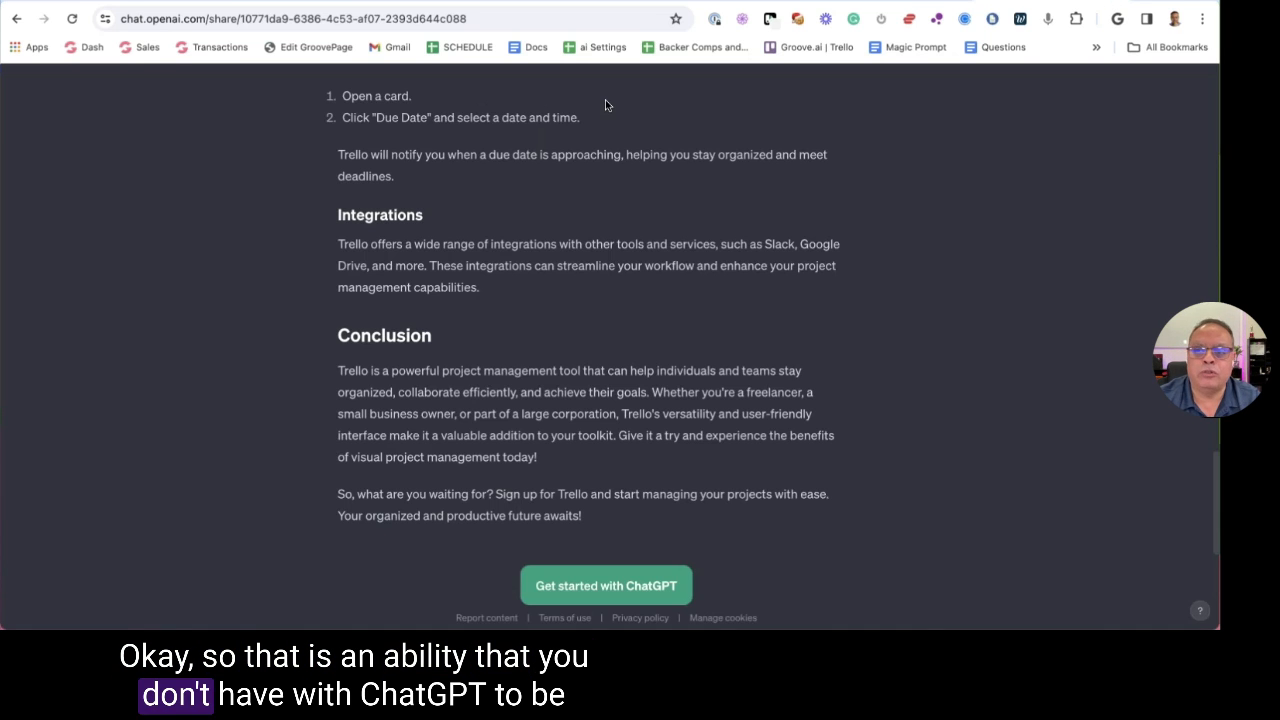
scroll(580, 160, "up", 3)
scroll(580, 340, "up", 10)
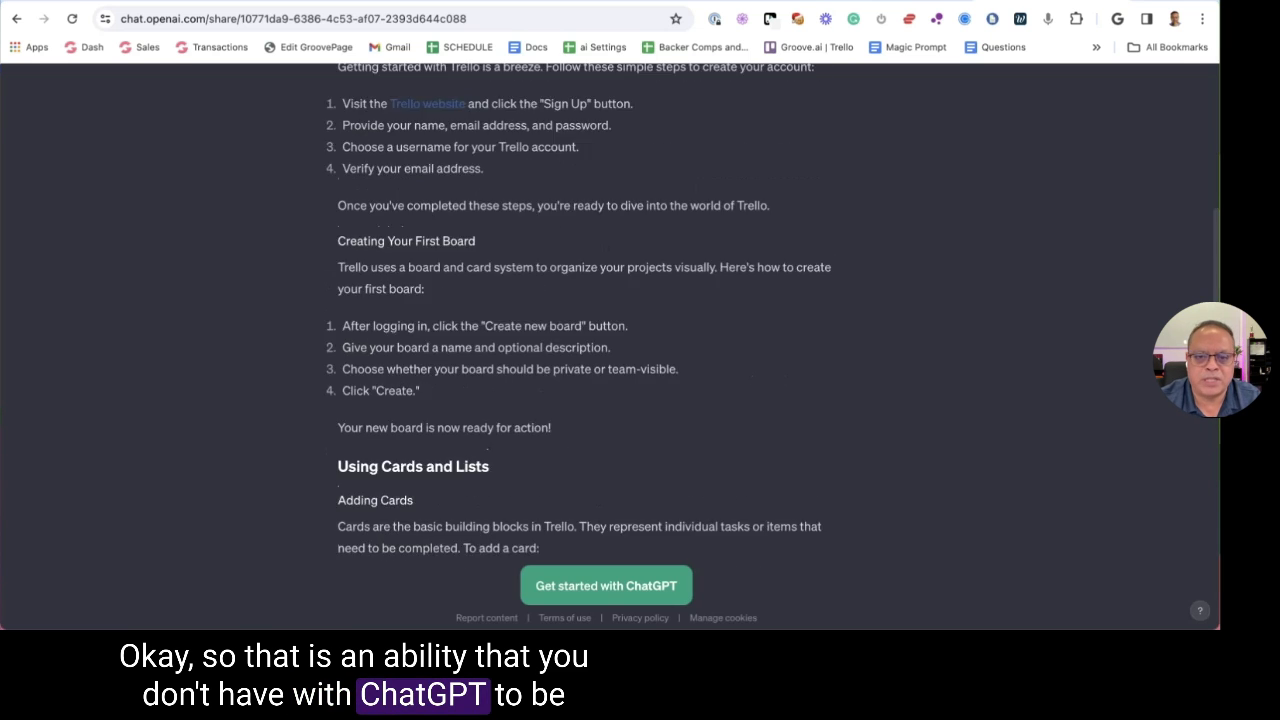
key("ctrl+shift+Tab")
key("ctrl+shift+Tab")
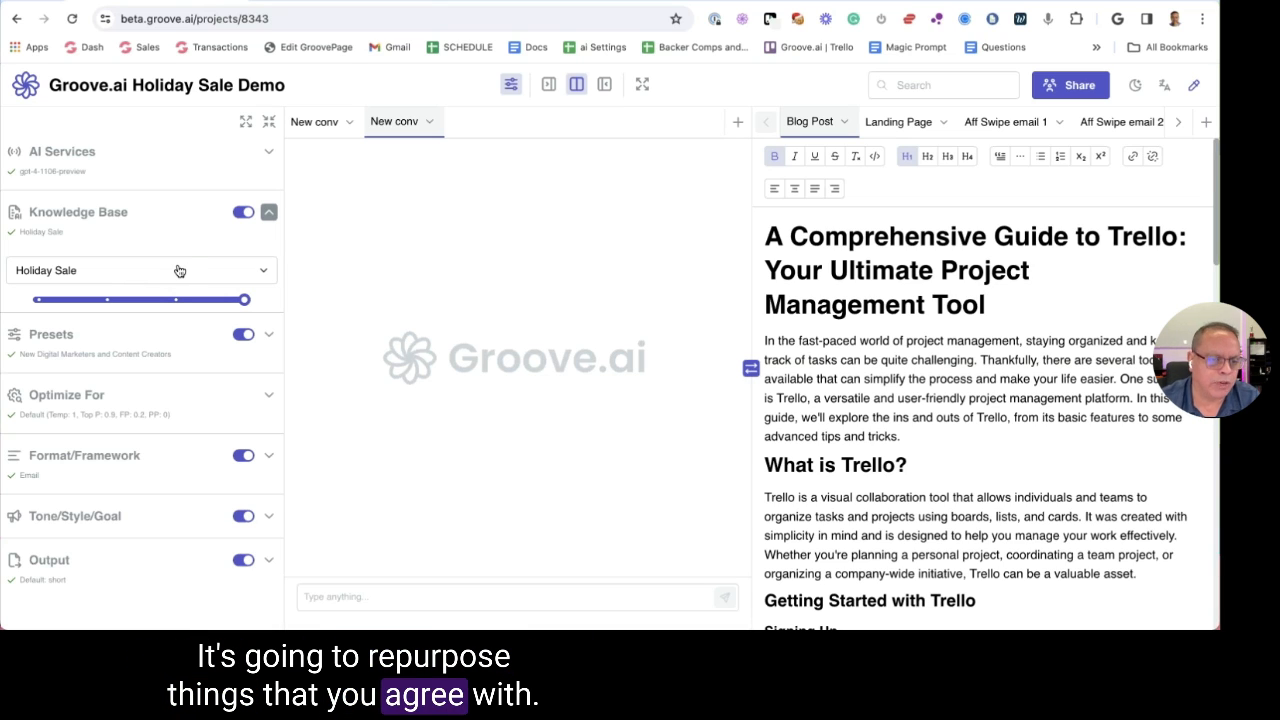
Switch off the Holiday Sale knowledge base and begin a new preset under Presets
left_click(244, 214)
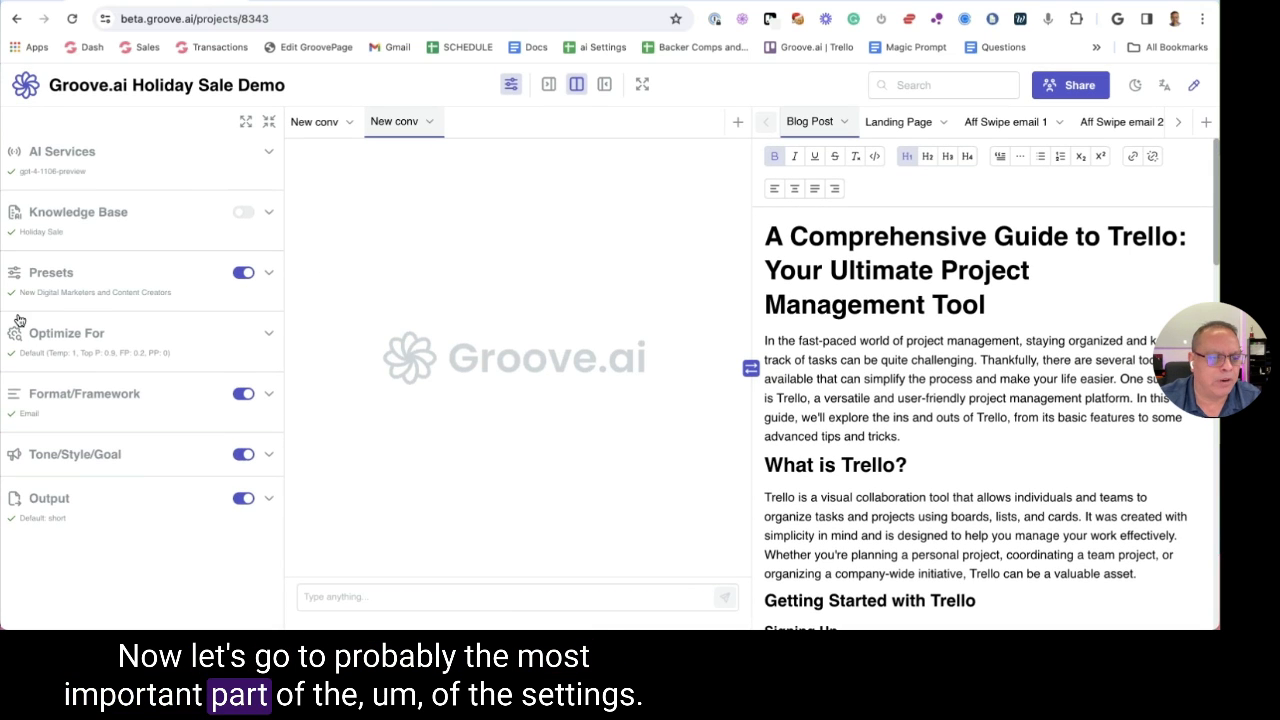
left_click(97, 281)
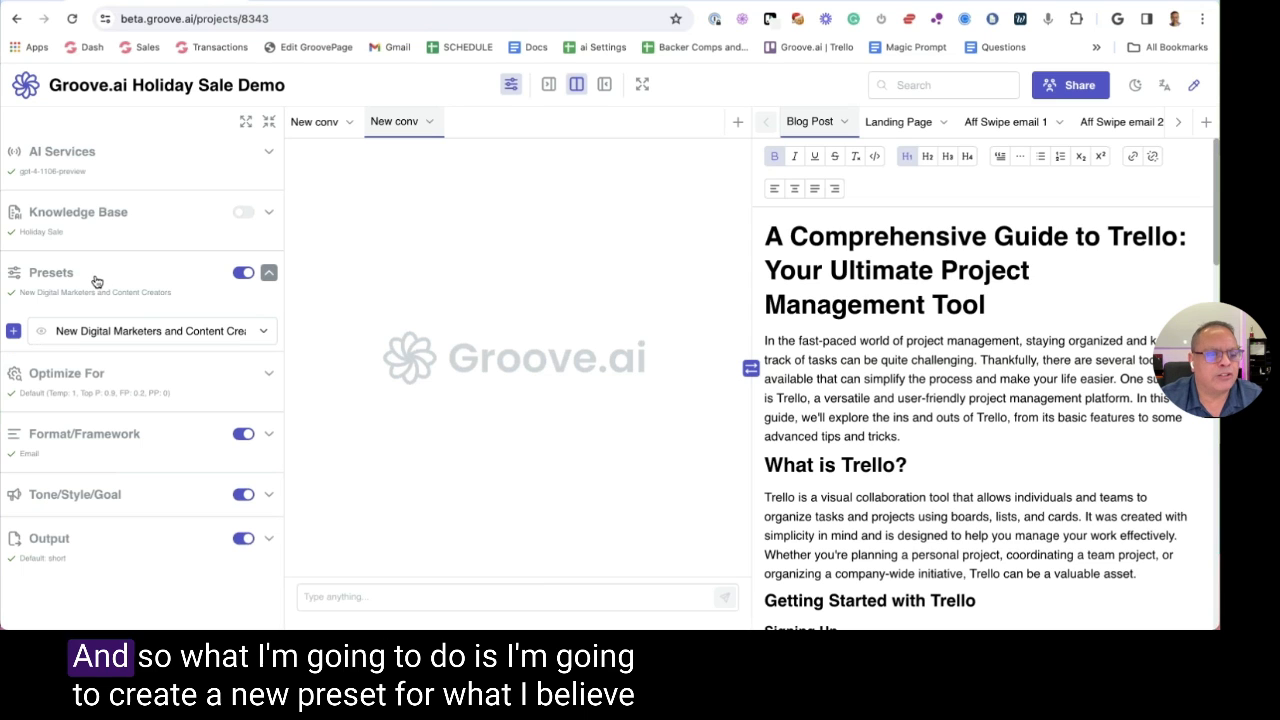
left_click(13, 330)
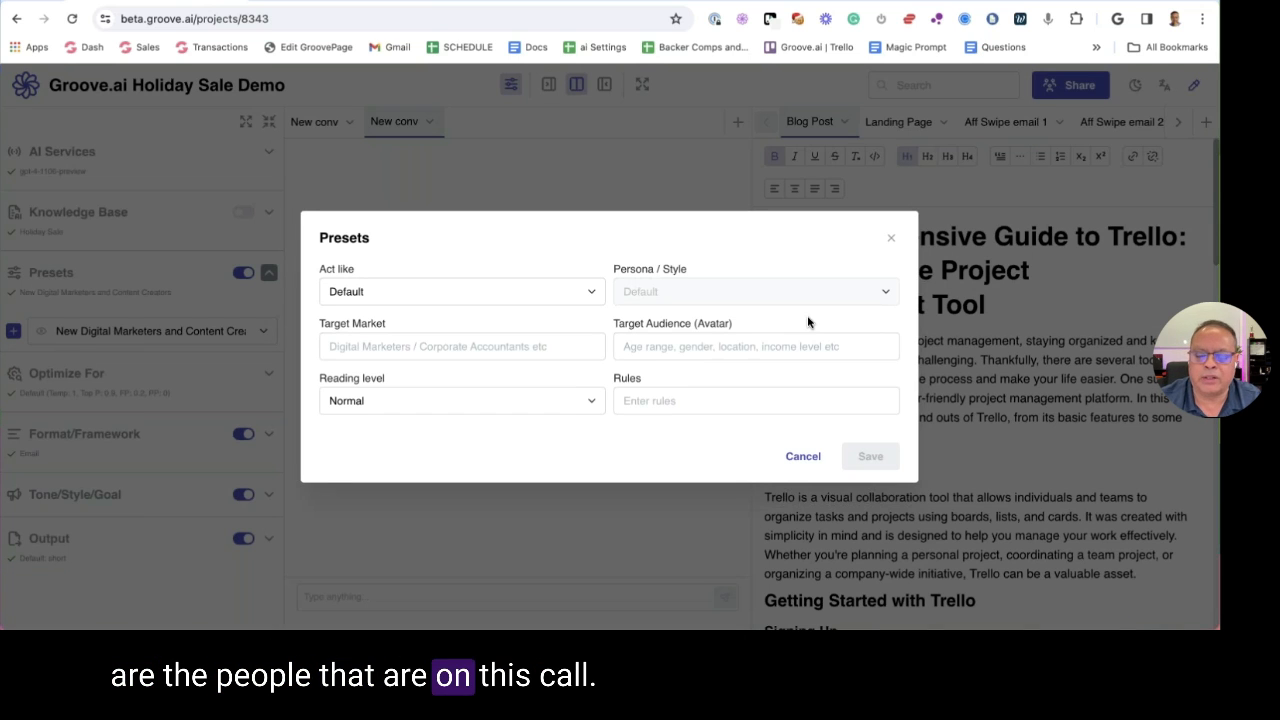
left_click(453, 292)
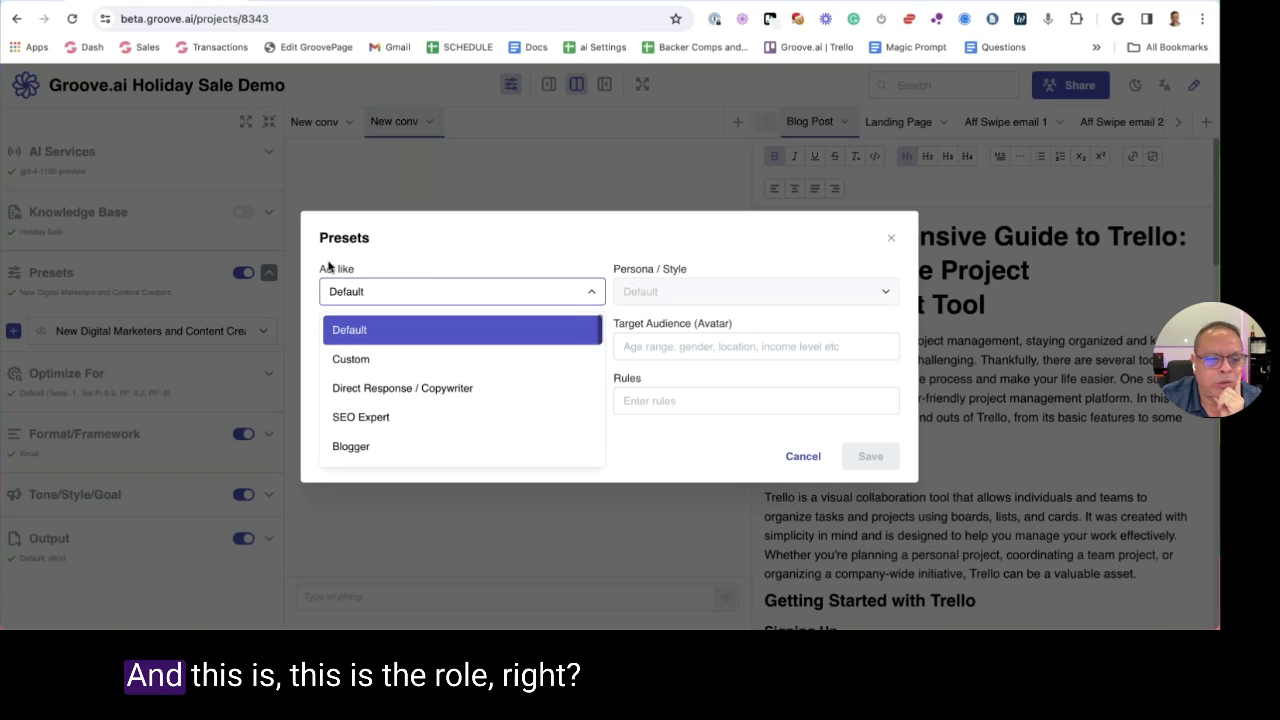
left_click_drag(319, 270, 397, 277)
left_click(420, 258)
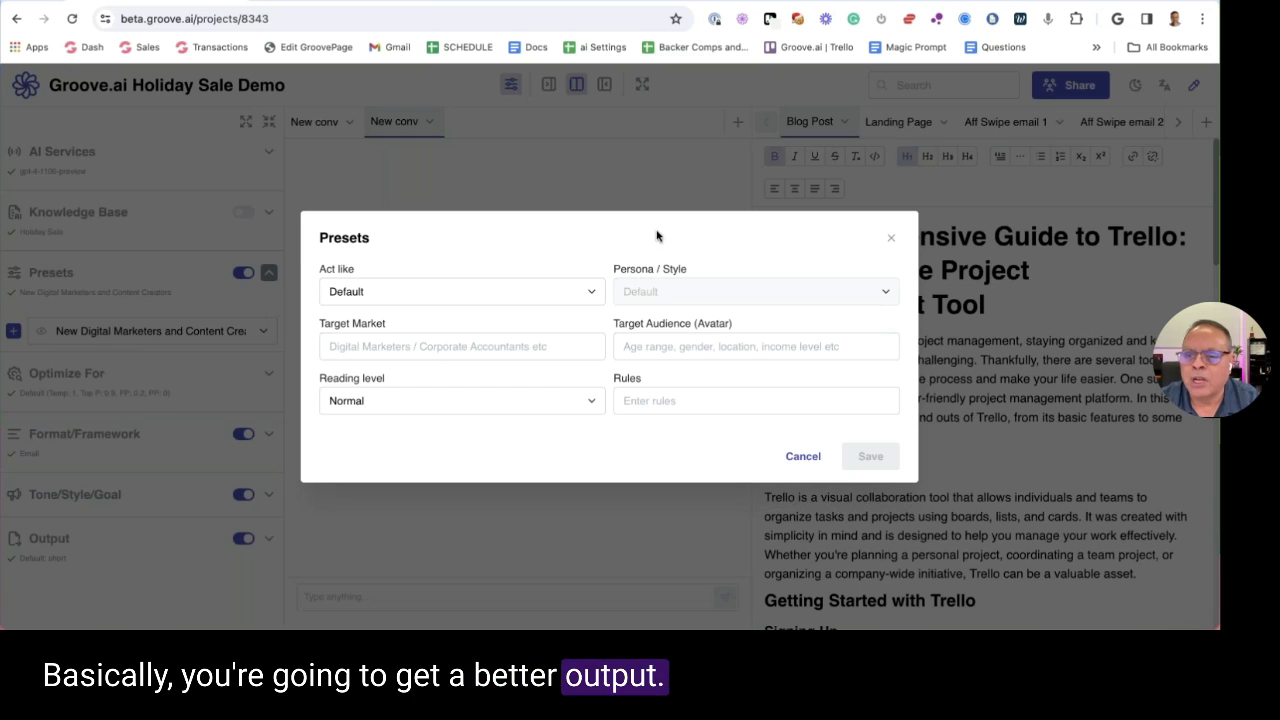
Close the preset details and review the earlier blog-post prompt in ChatGPT
left_click(891, 238)
key("ctrl+Tab")
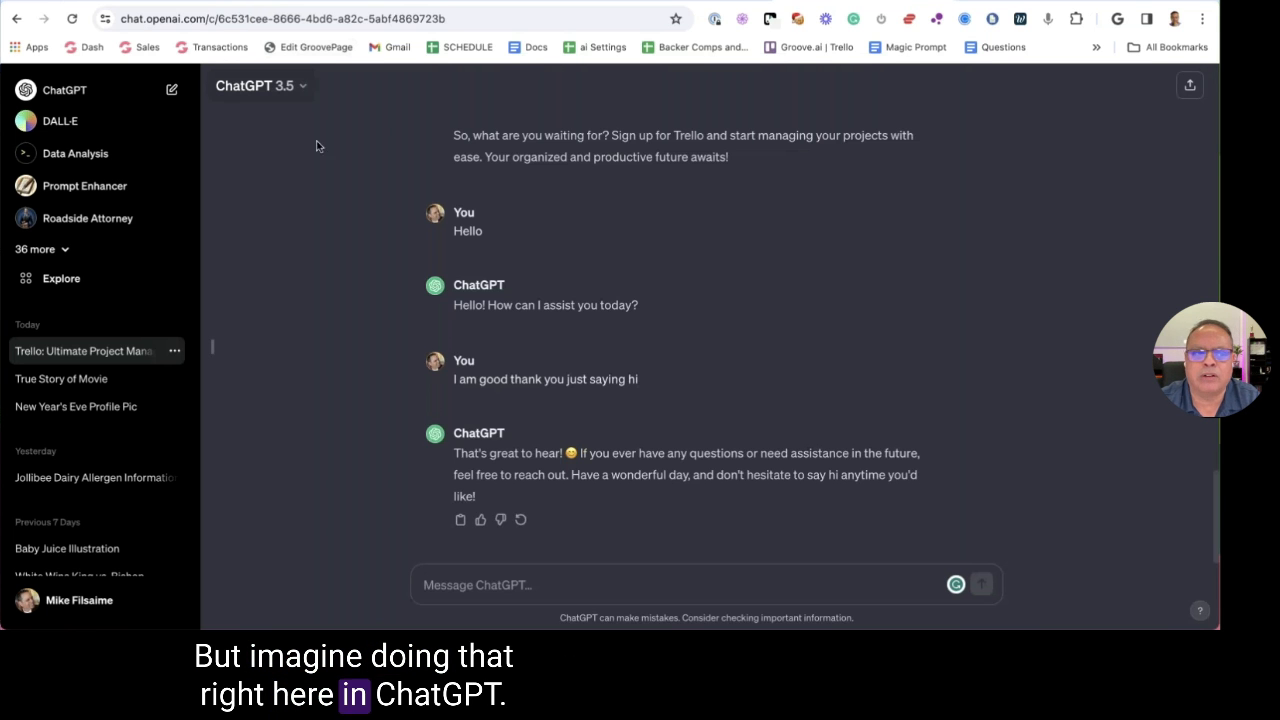
scroll(566, 331, "up", 15)
left_click_drag(454, 146, 836, 190)
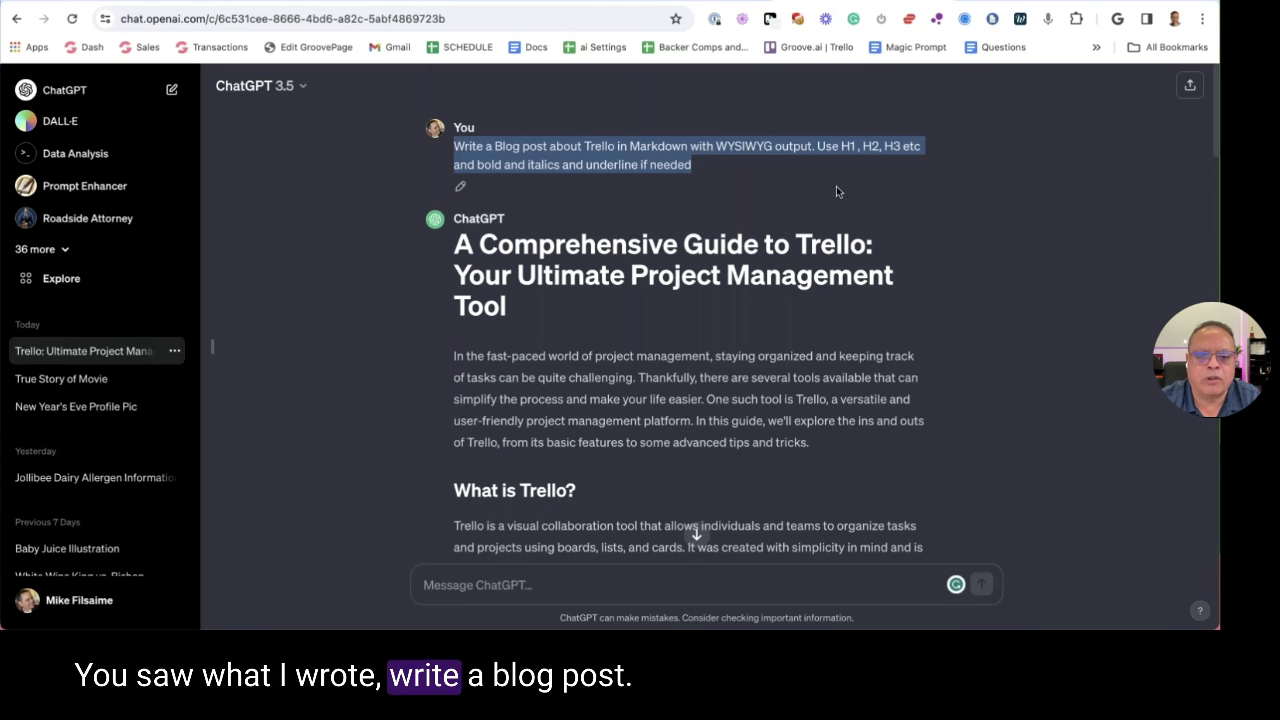
left_click(743, 178)
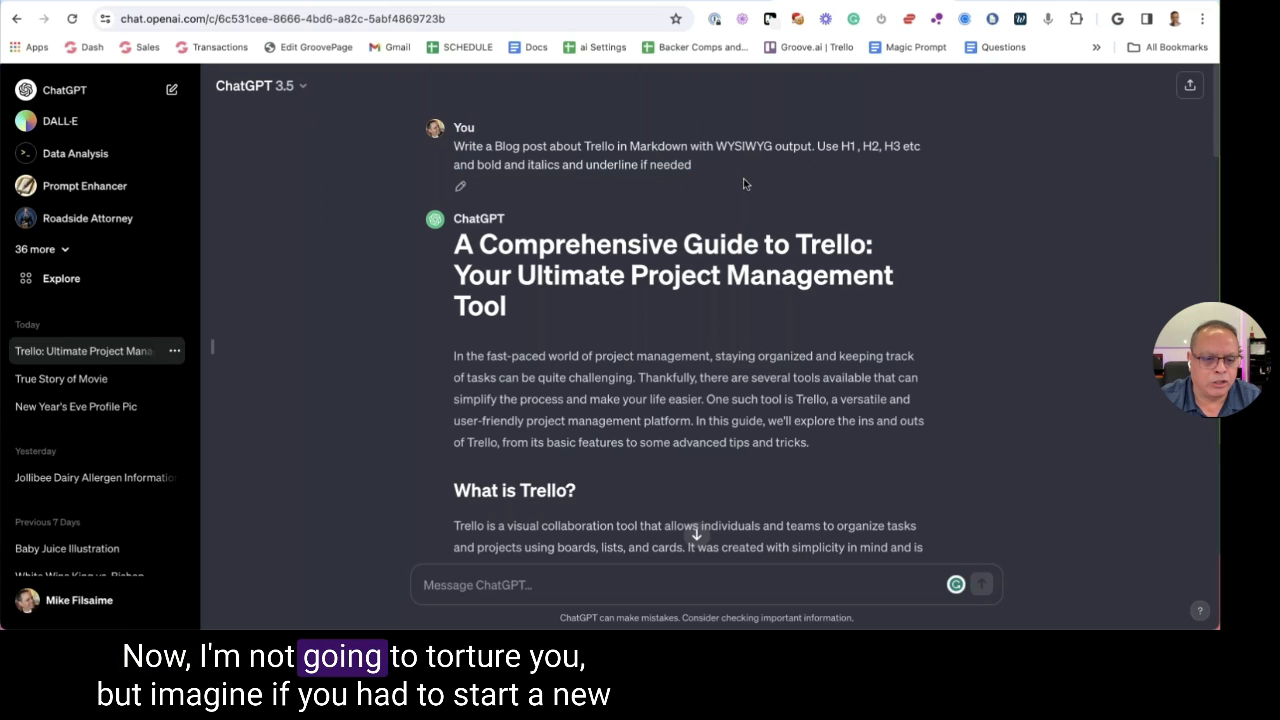
scroll(743, 178, "down", 10)
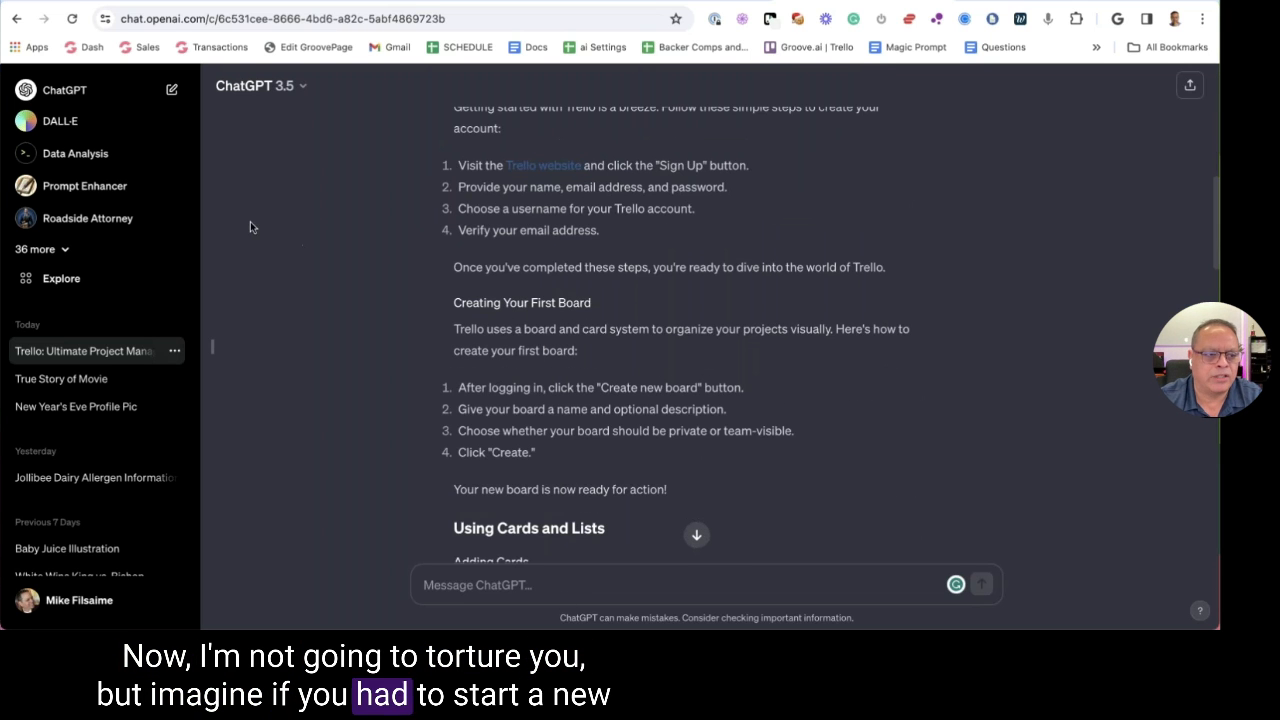
Start a blank ChatGPT chat, discard the half-typed 'Act like a Blogger' prompt, and return to Groove.ai
left_click(53, 88)
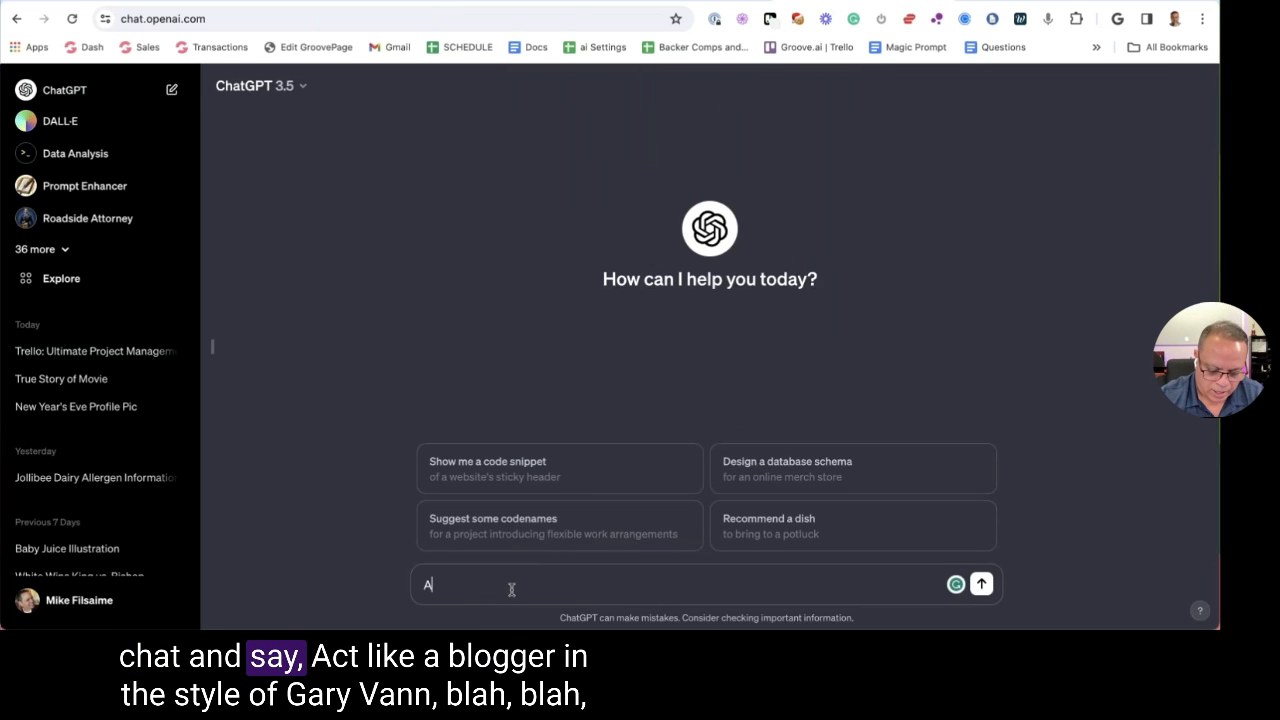
type("Act like a ")
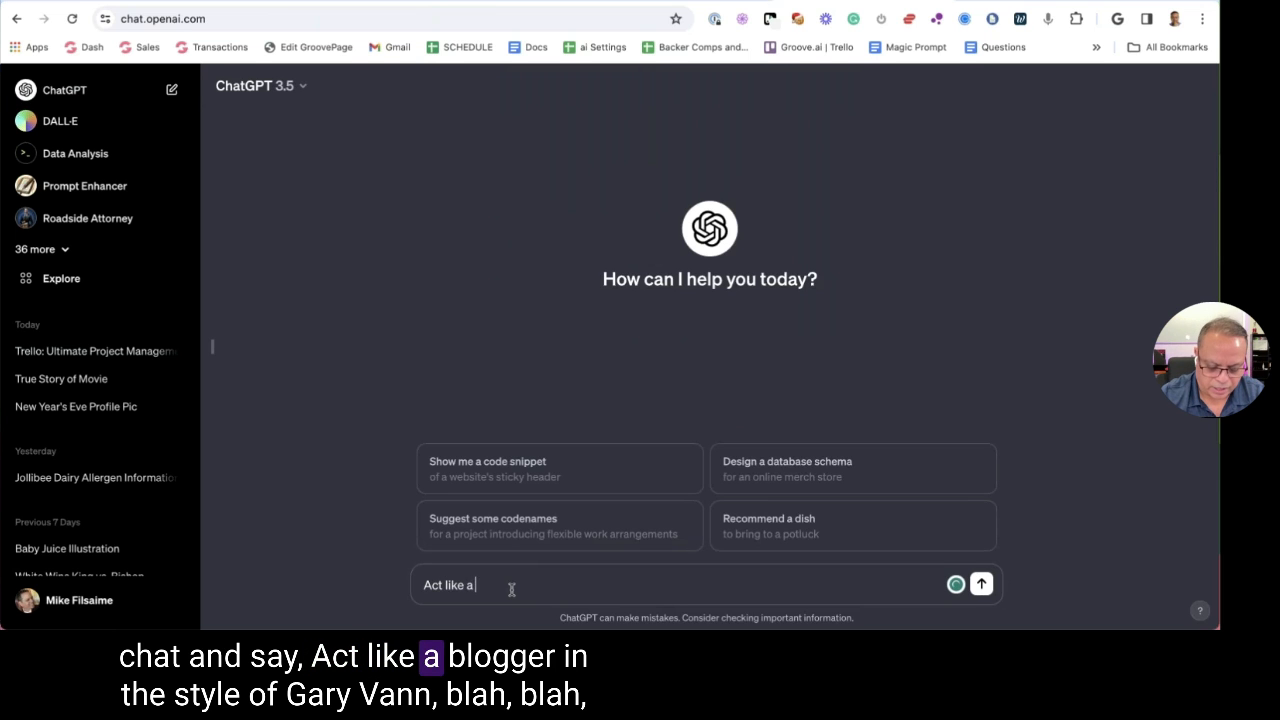
type("Blogger in the style of Ga")
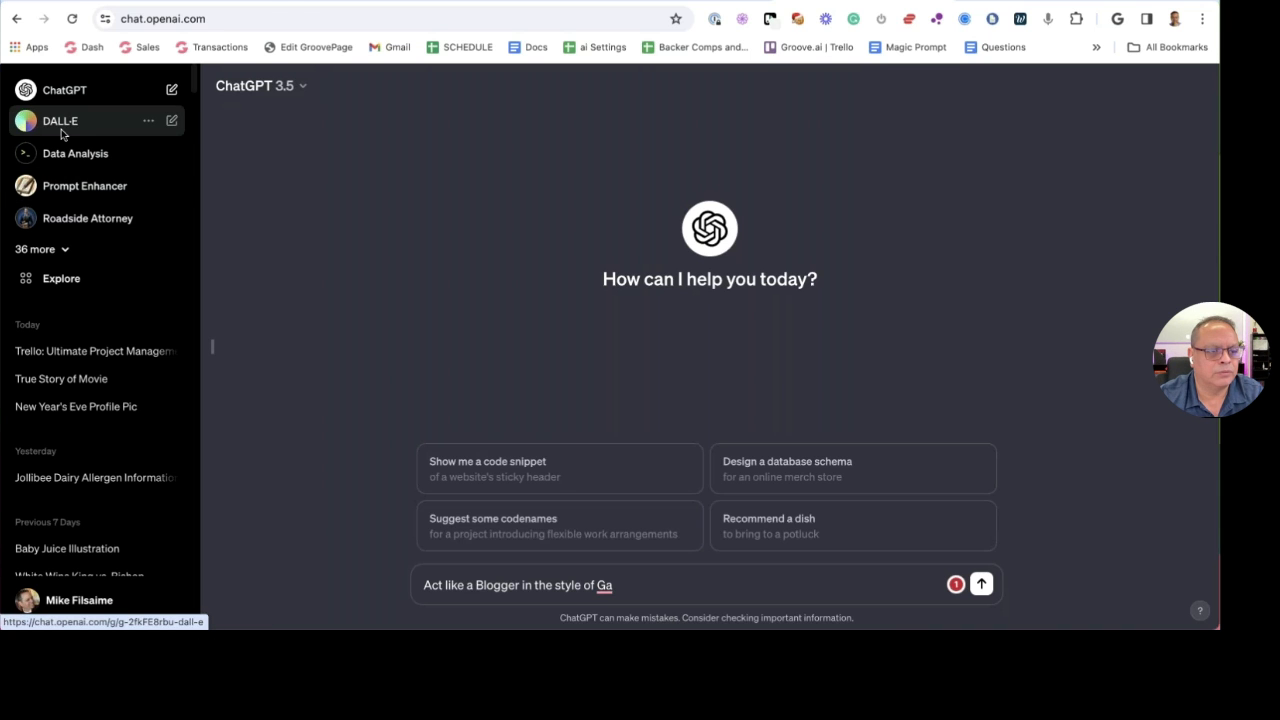
left_click(90, 94)
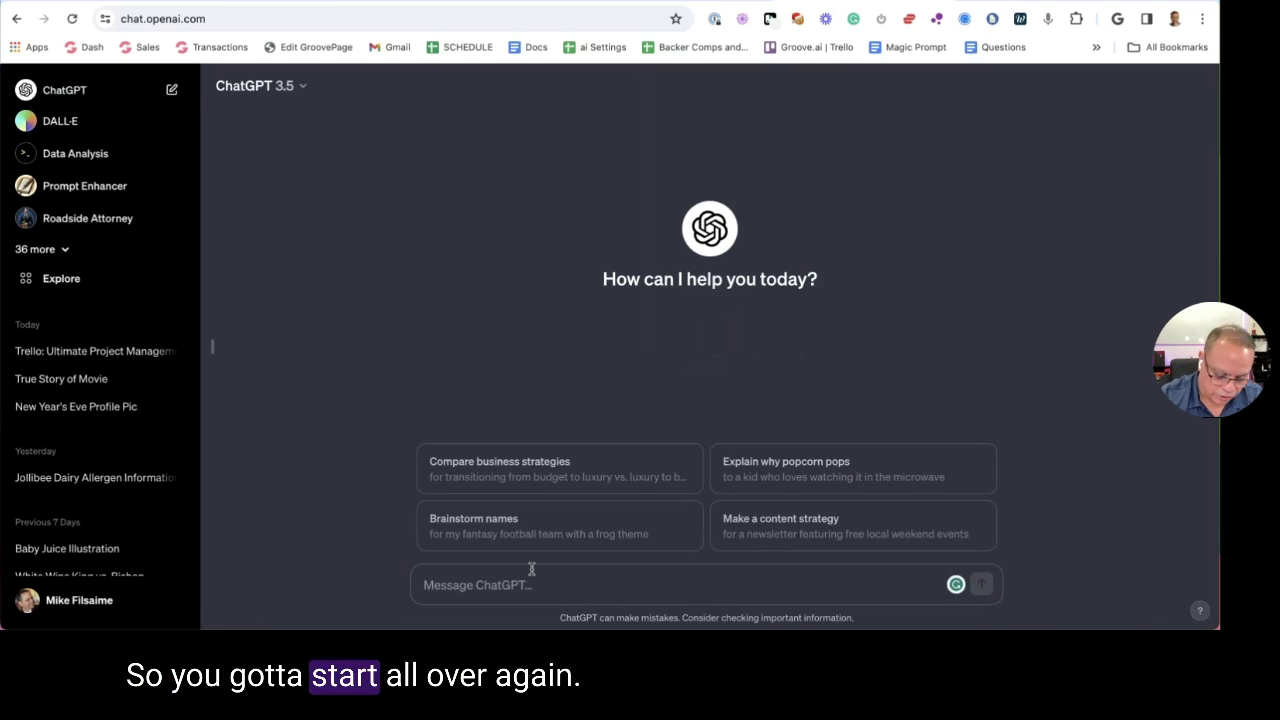
type("Act like a")
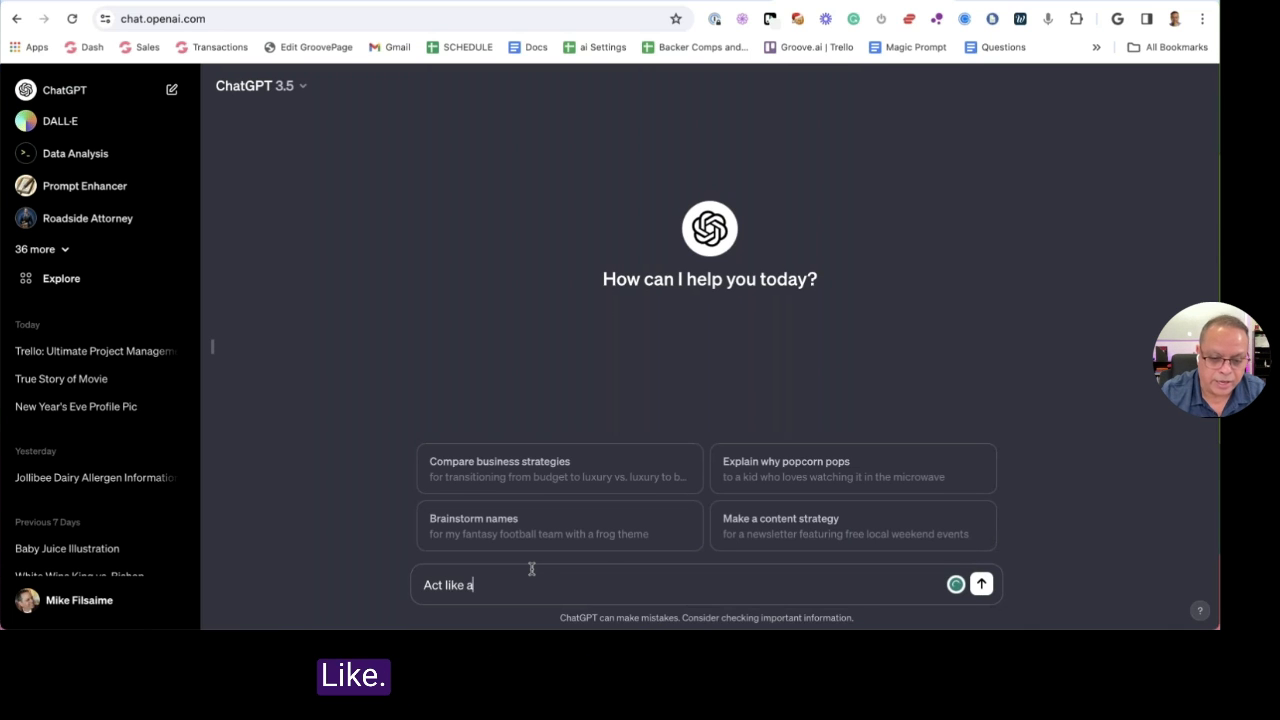
key("super+a")
key("BackSpace")
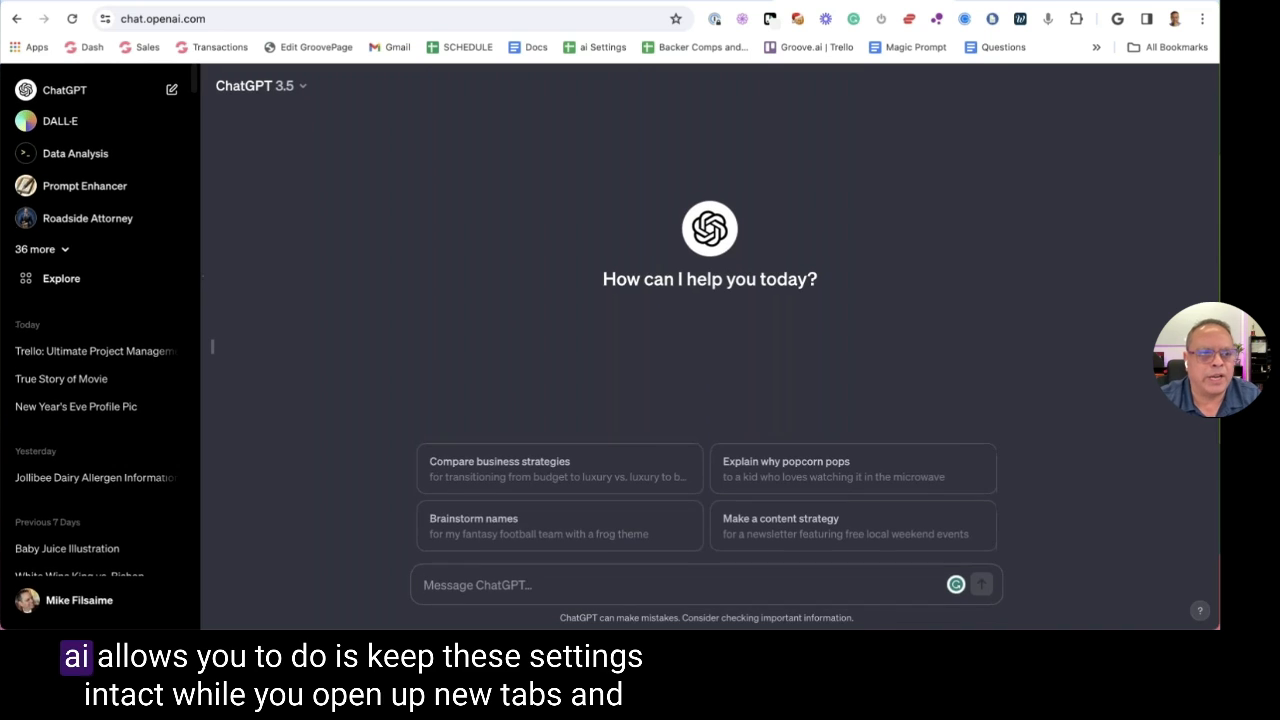
key("ctrl+Tab")
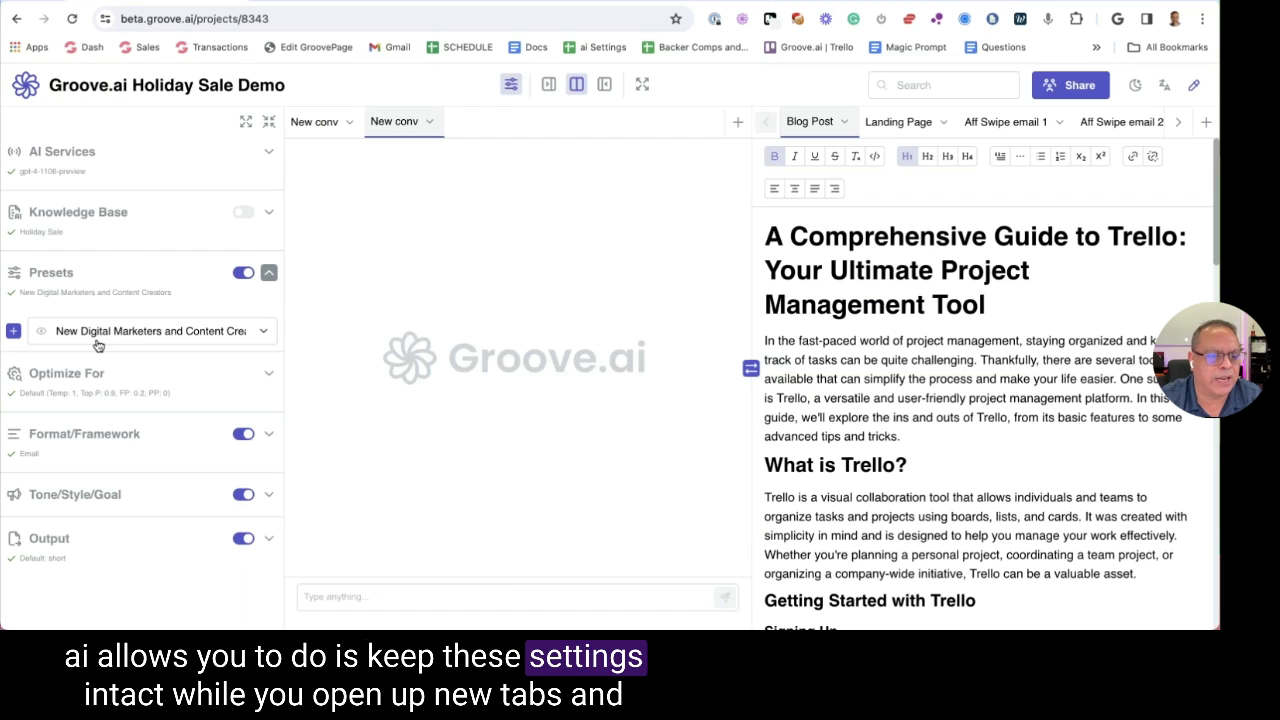
Add a third conversation and set the active preset's Act like role to Blogger
left_click(738, 121)
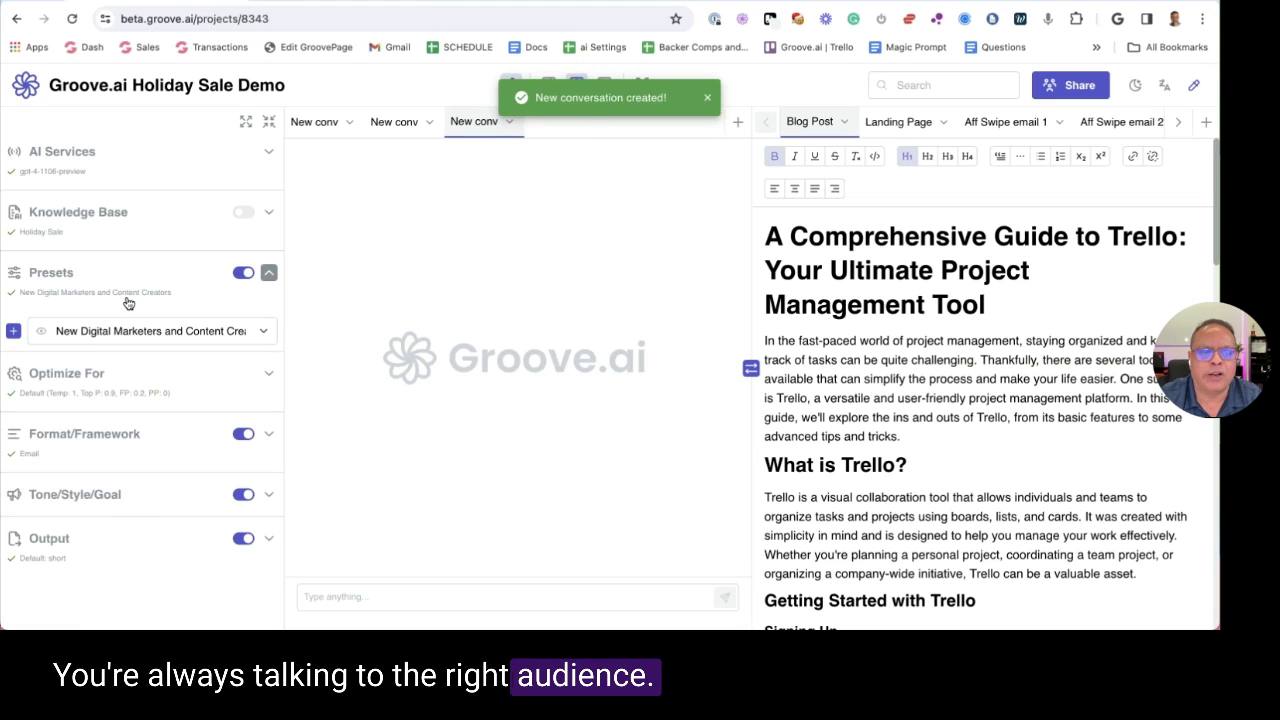
left_click(37, 333)
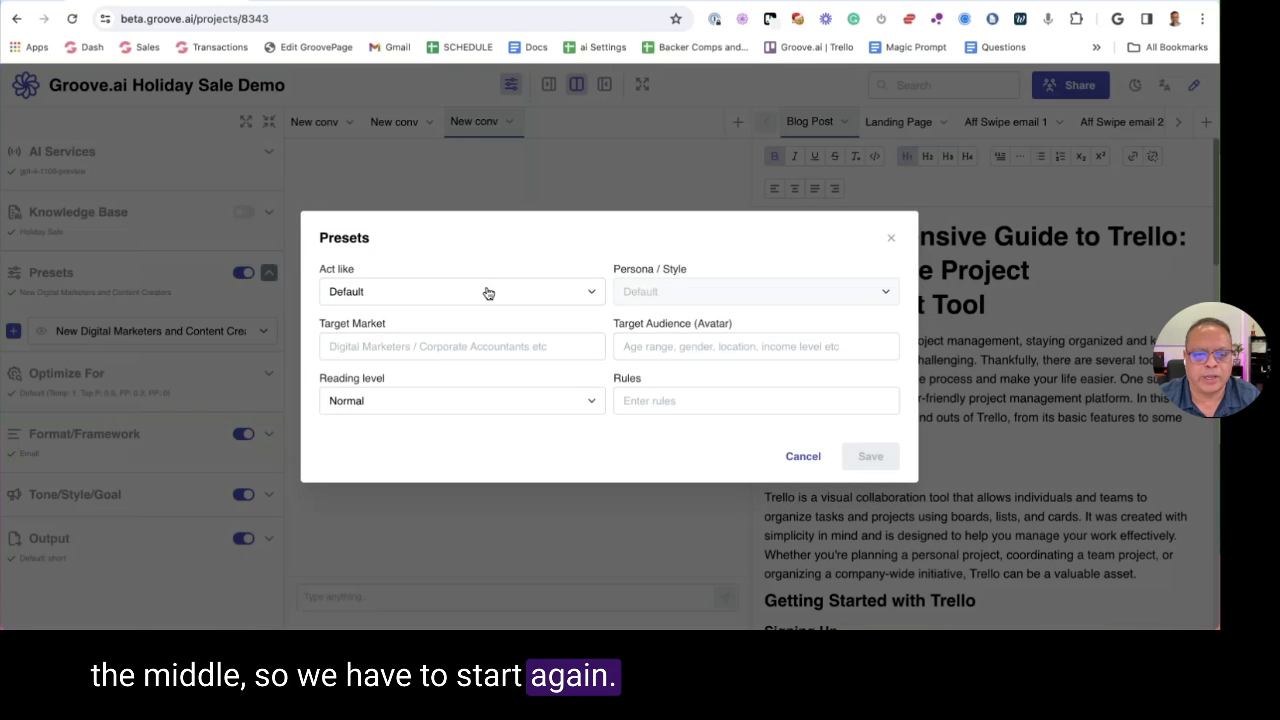
left_click(487, 292)
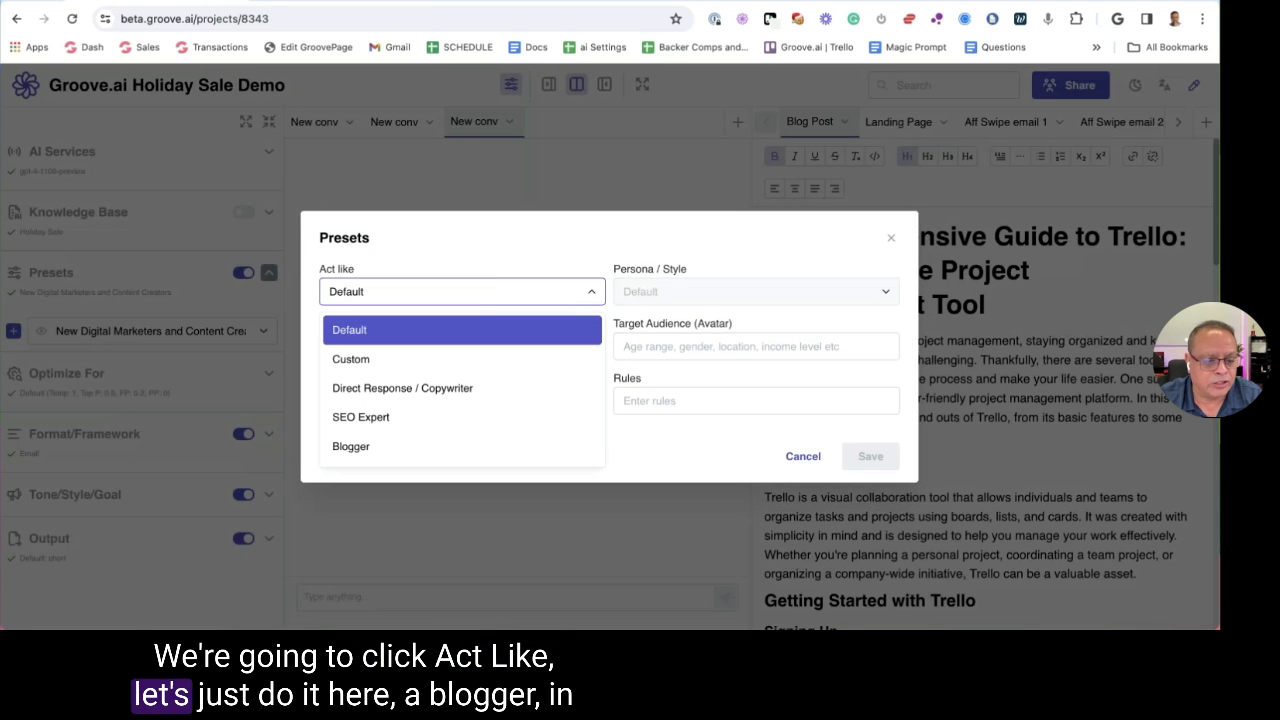
left_click(465, 446)
Try Gary Vaynerchuk as the persona, then reset Act like to Default
left_click(675, 298)
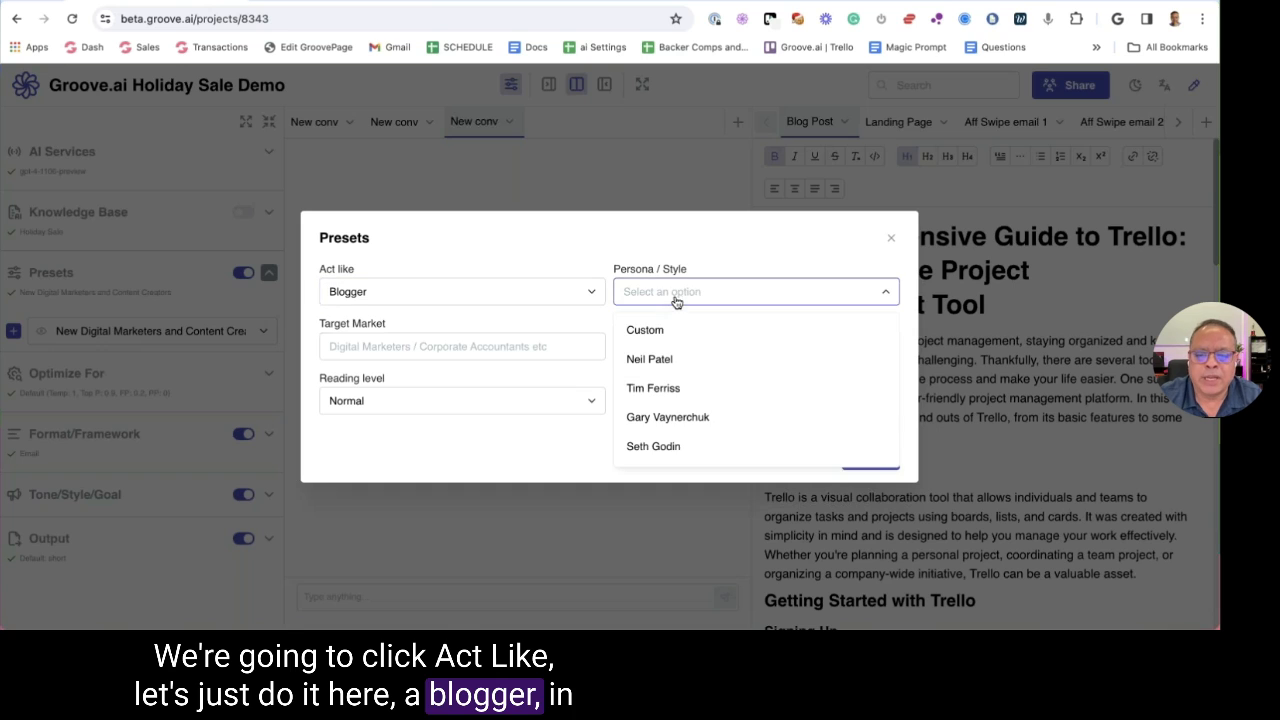
scroll(731, 360, "down", 1)
left_click(718, 357)
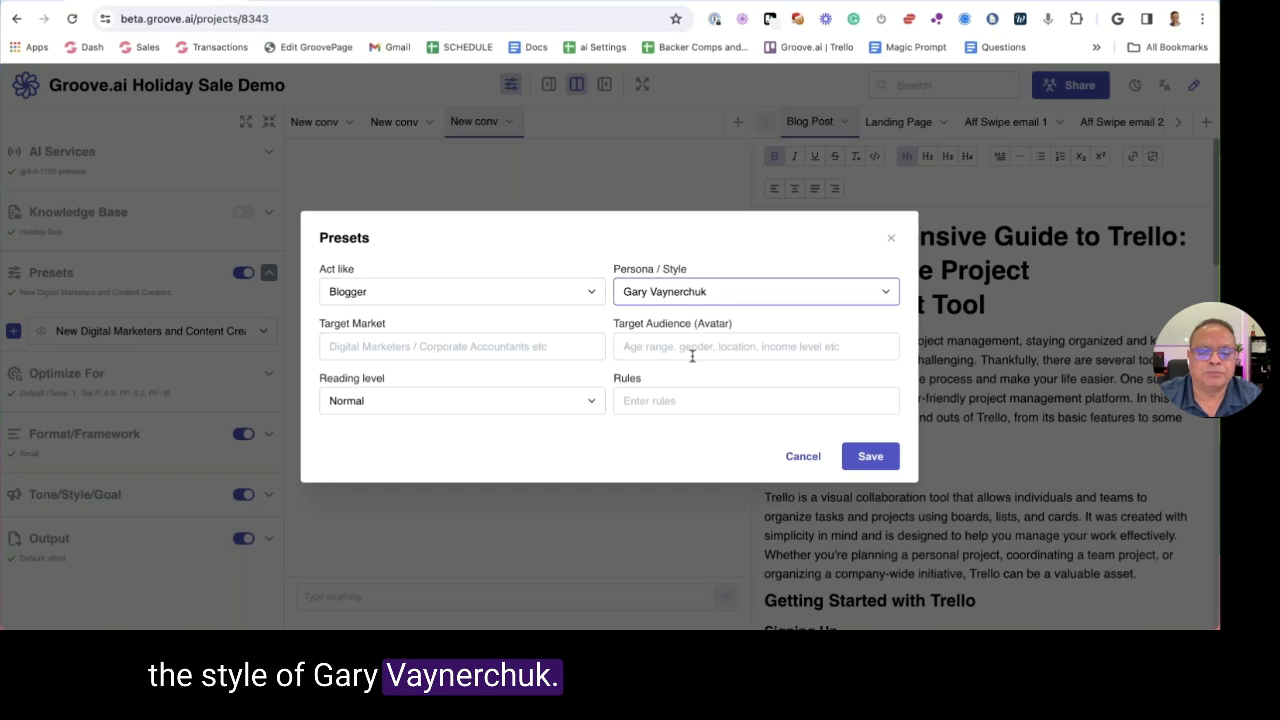
left_click(514, 298)
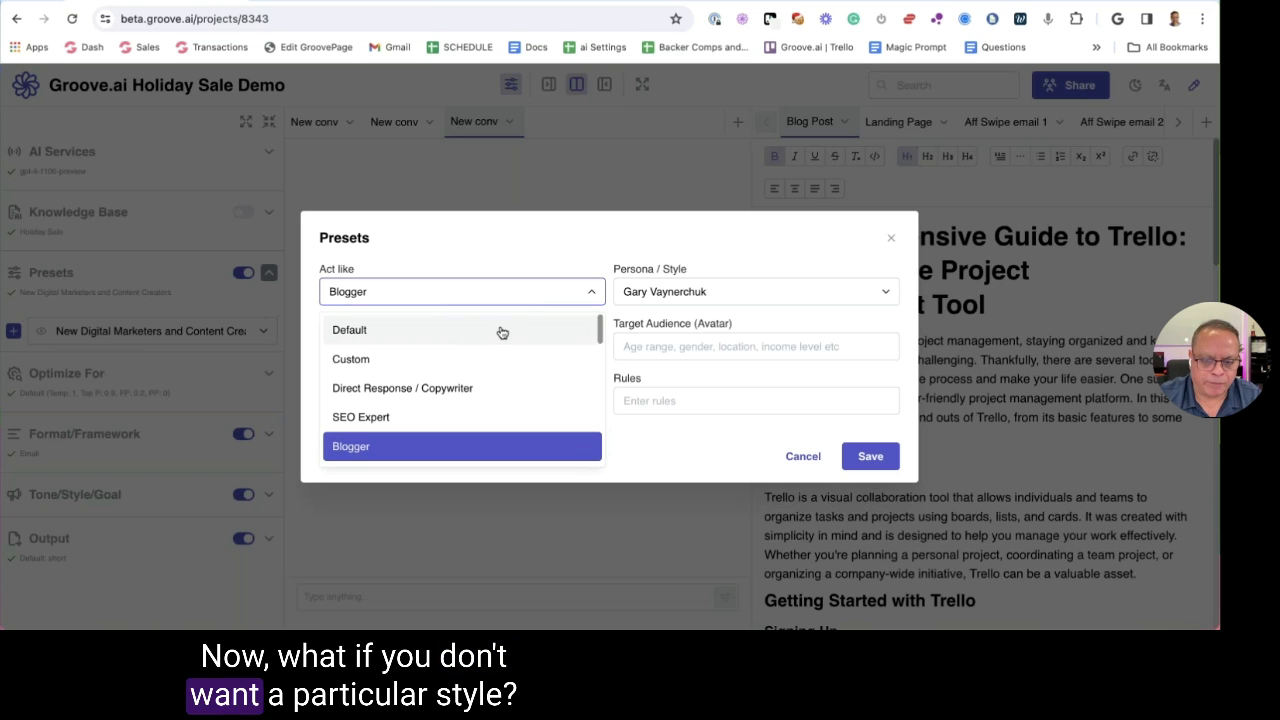
left_click(490, 332)
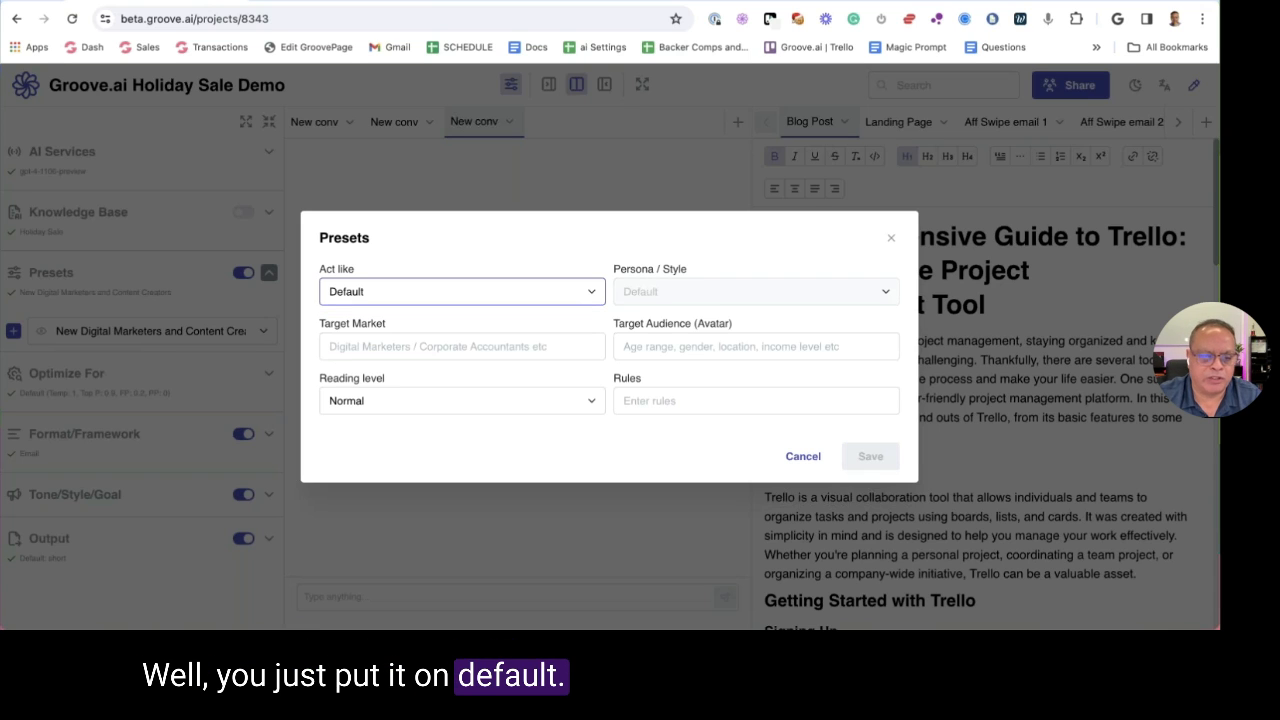
Try Story Teller / Fiction Author as the Act like role and browse its personas without choosing one
left_click(485, 300)
scroll(515, 363, "down", 2)
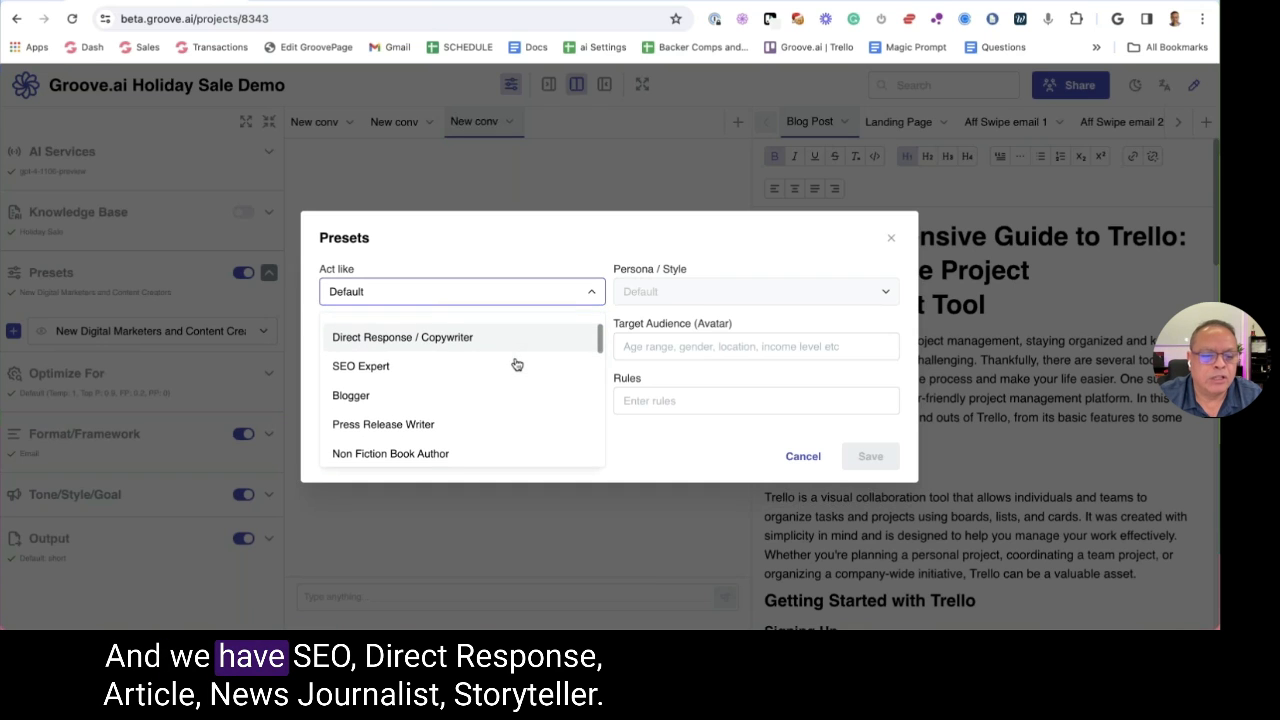
scroll(515, 363, "down", 5)
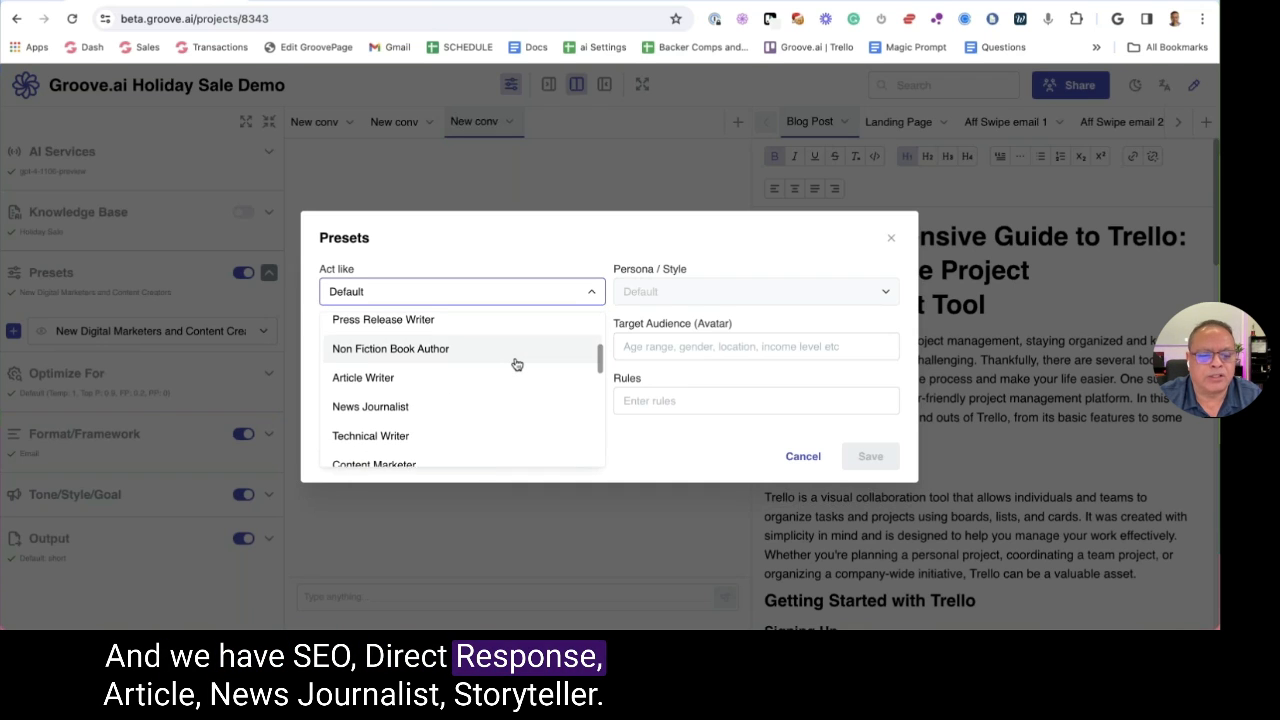
scroll(515, 363, "down", 3)
left_click(463, 358)
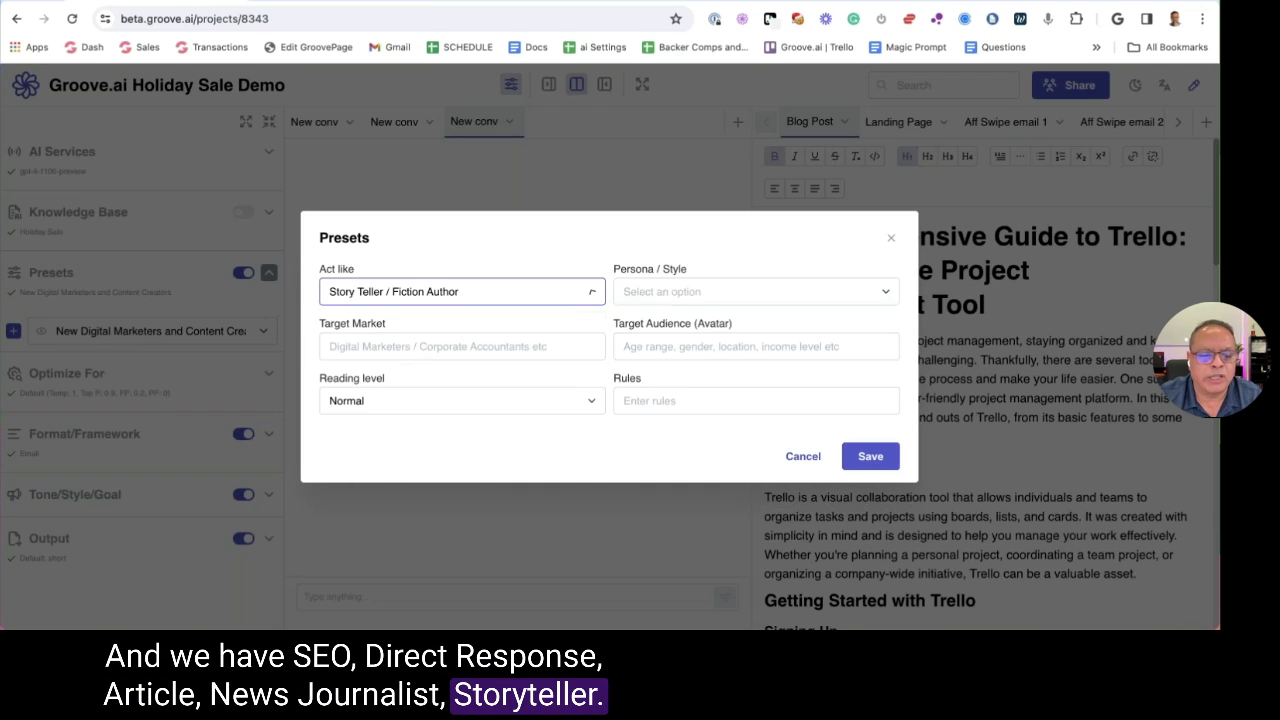
left_click(709, 289)
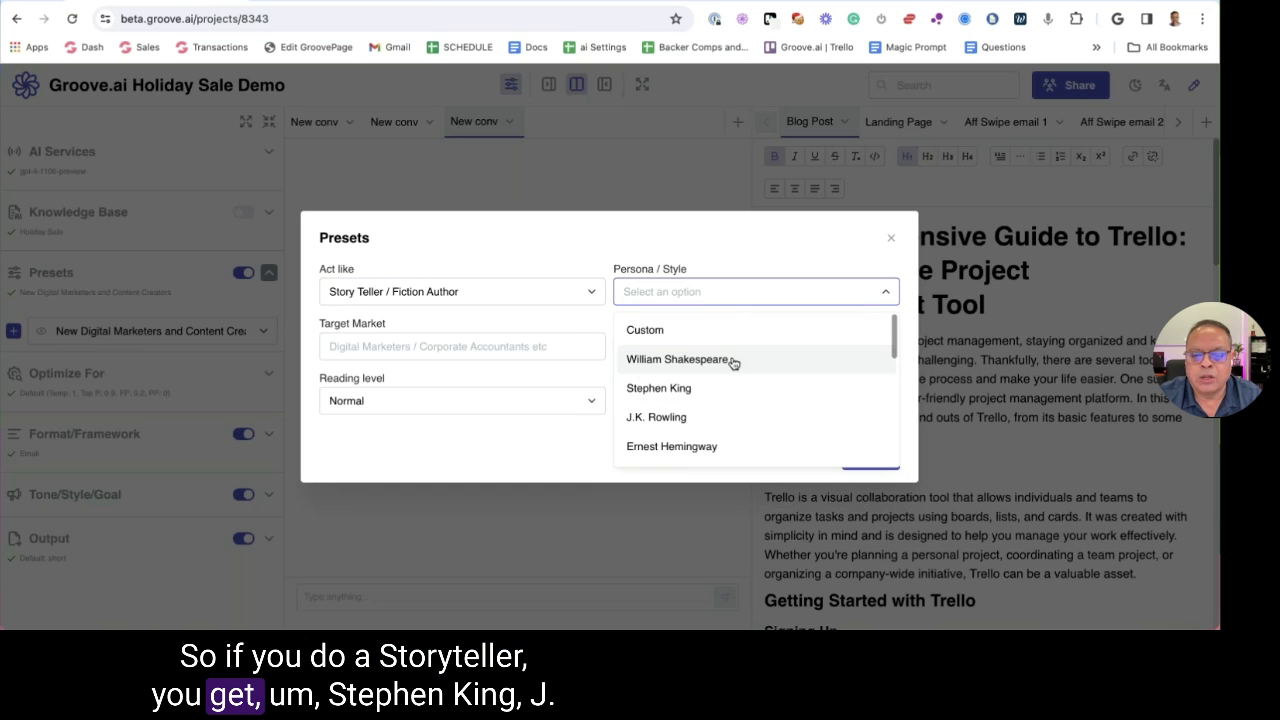
scroll(733, 364, "down", 2)
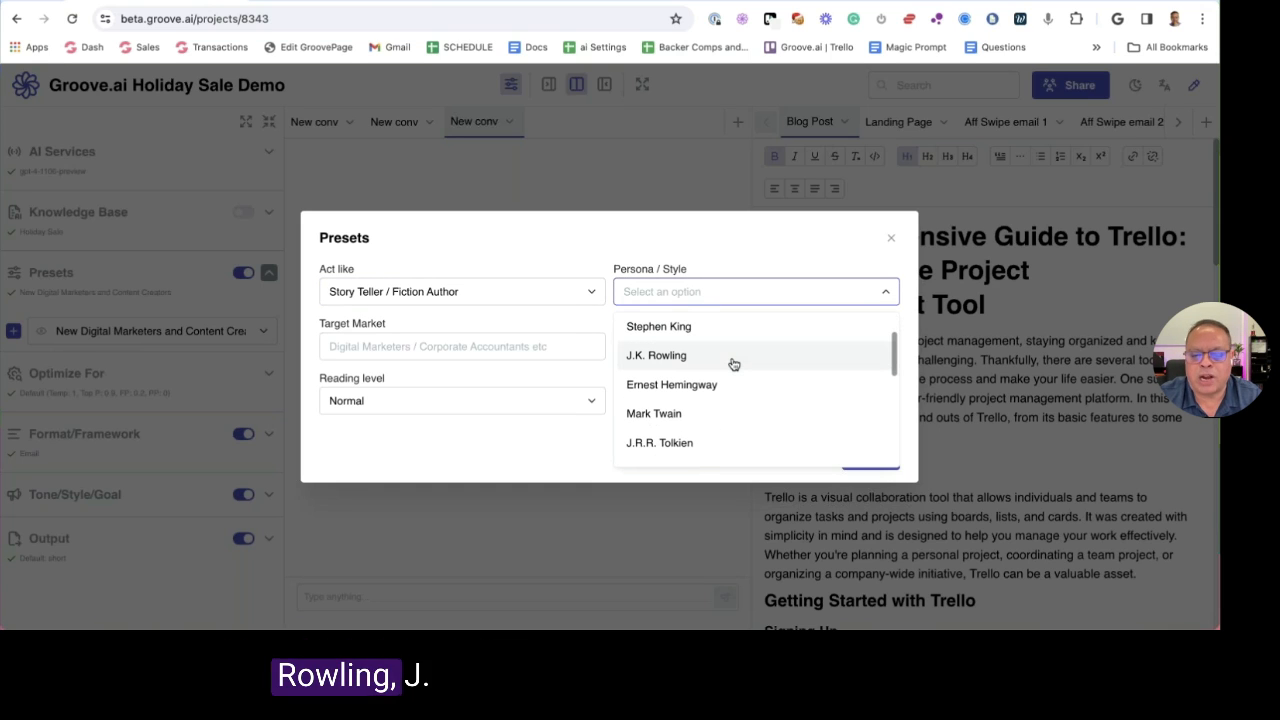
scroll(715, 400, "down", 1)
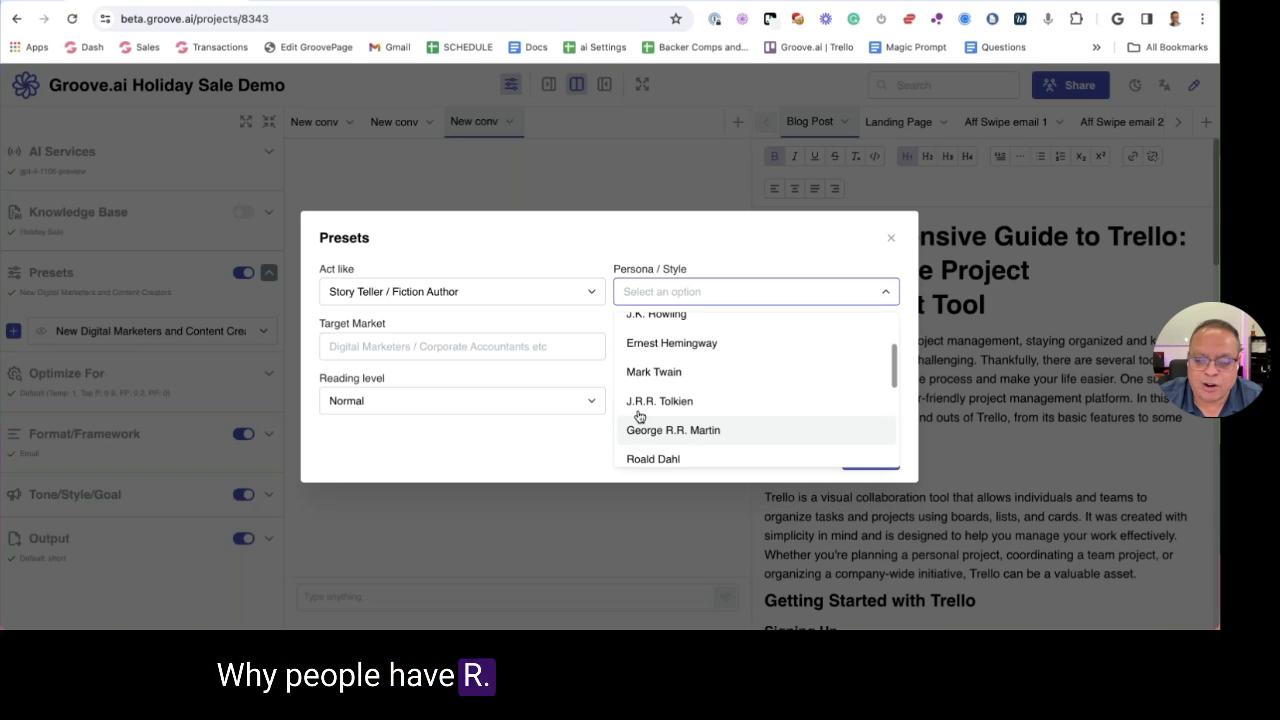
left_click(450, 332)
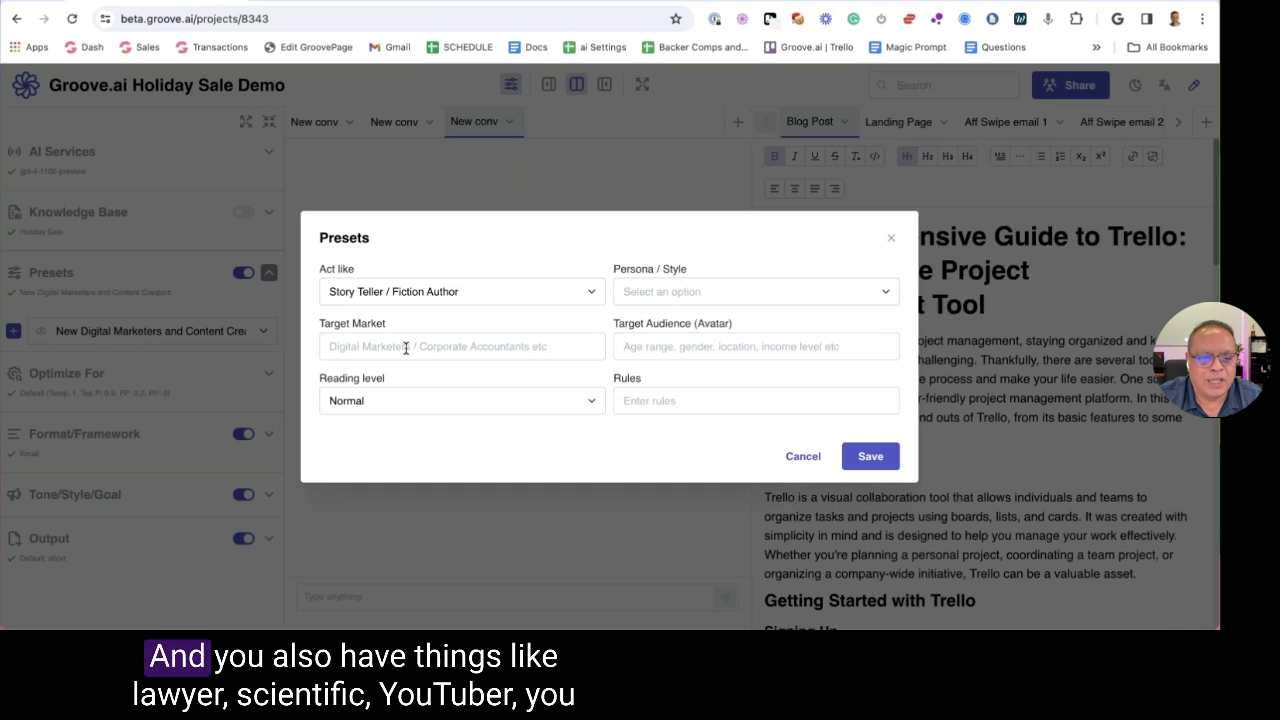
Try YouTuber as the Act like role and browse its personas without choosing one
left_click(430, 291)
scroll(428, 362, "down", 5)
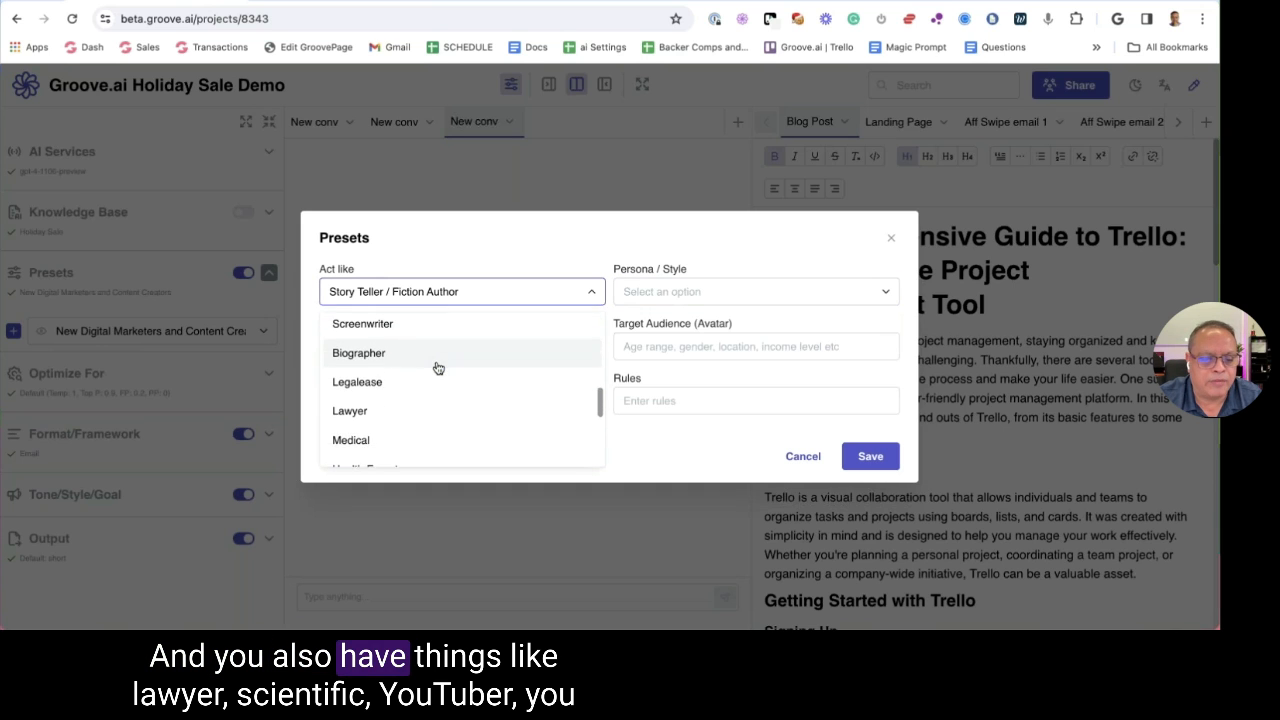
scroll(426, 391, "down", 3)
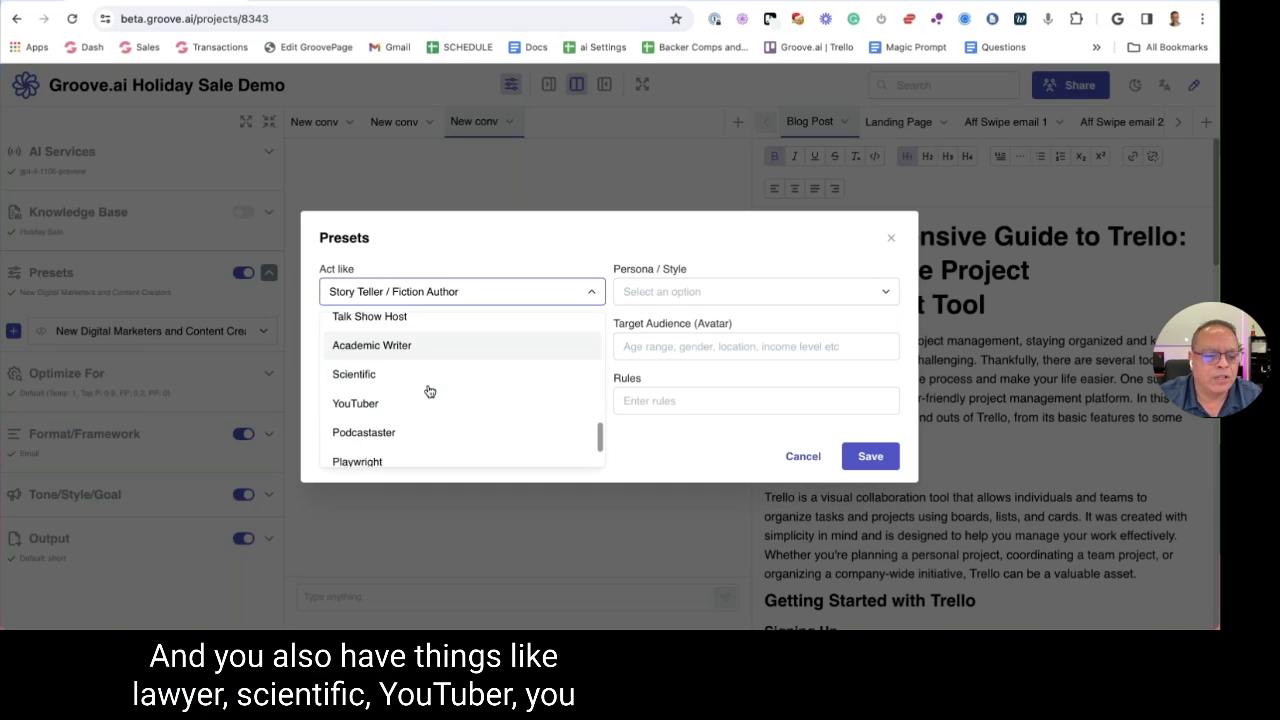
scroll(416, 385, "down", 1)
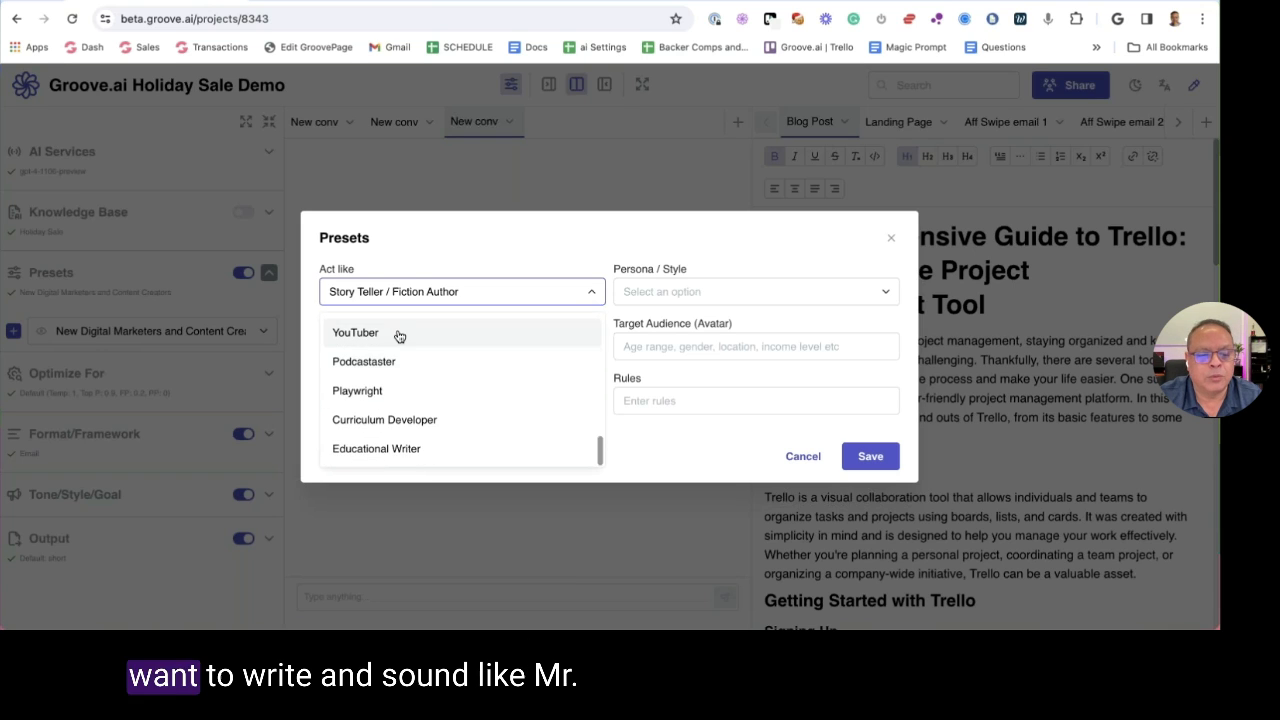
left_click(397, 334)
left_click(766, 292)
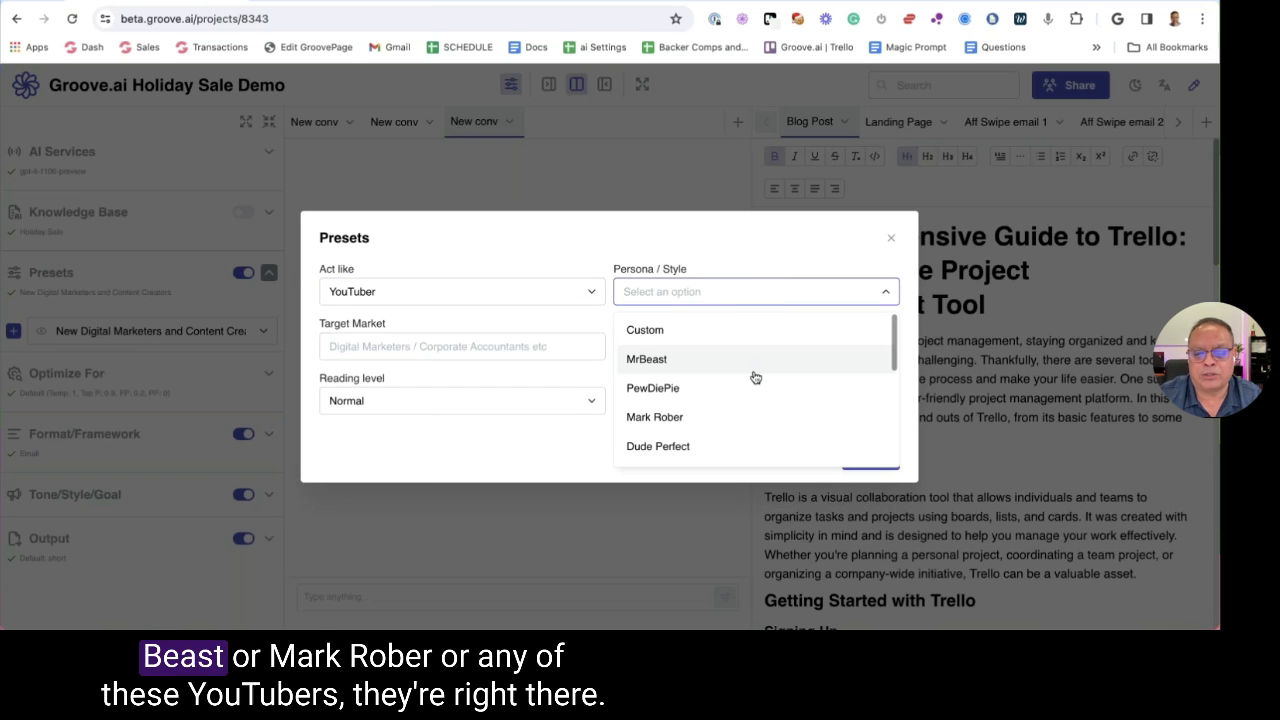
scroll(754, 376, "down", 3)
scroll(753, 378, "down", 2)
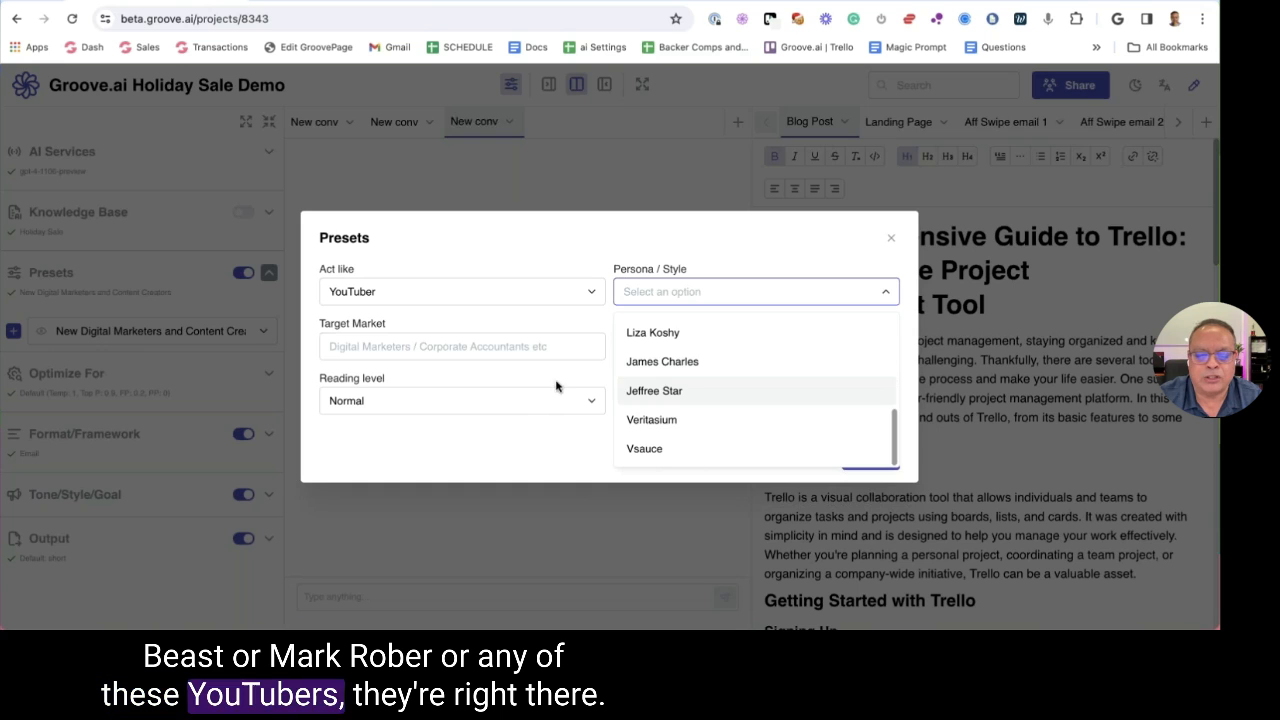
left_click(406, 345)
Set the Act like role to Custom
left_click(434, 294)
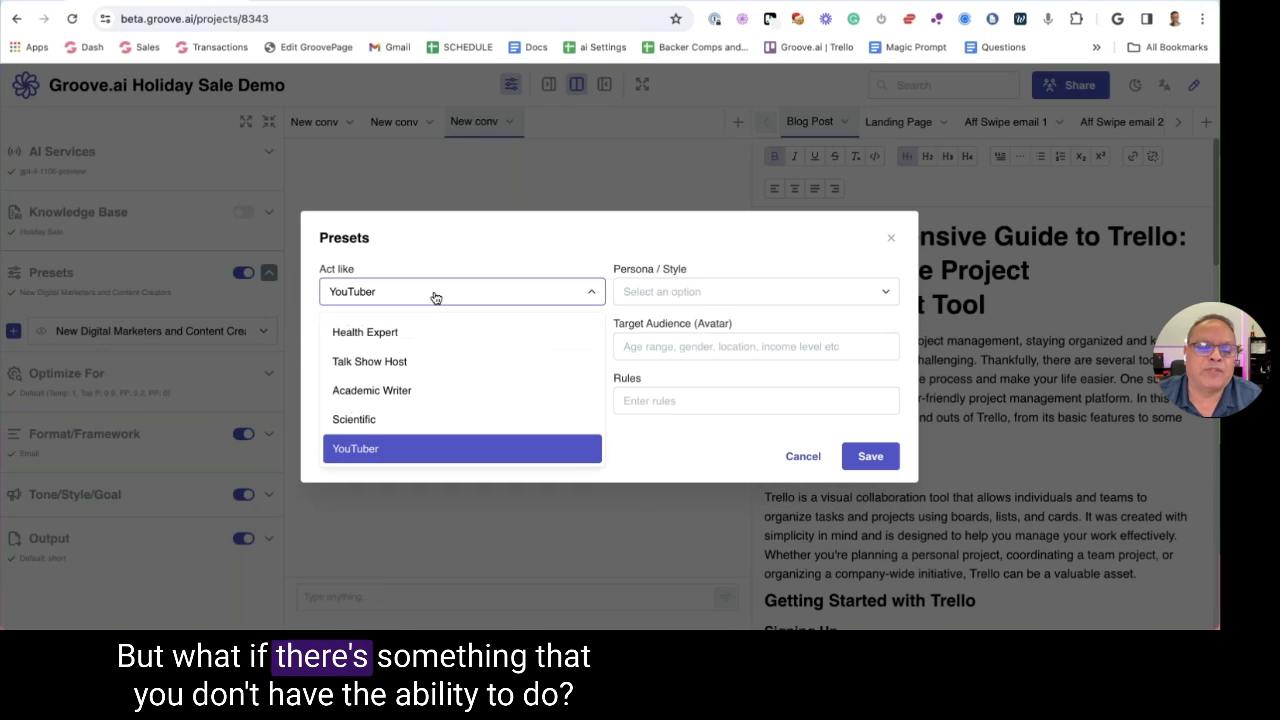
scroll(460, 363, "up", 10)
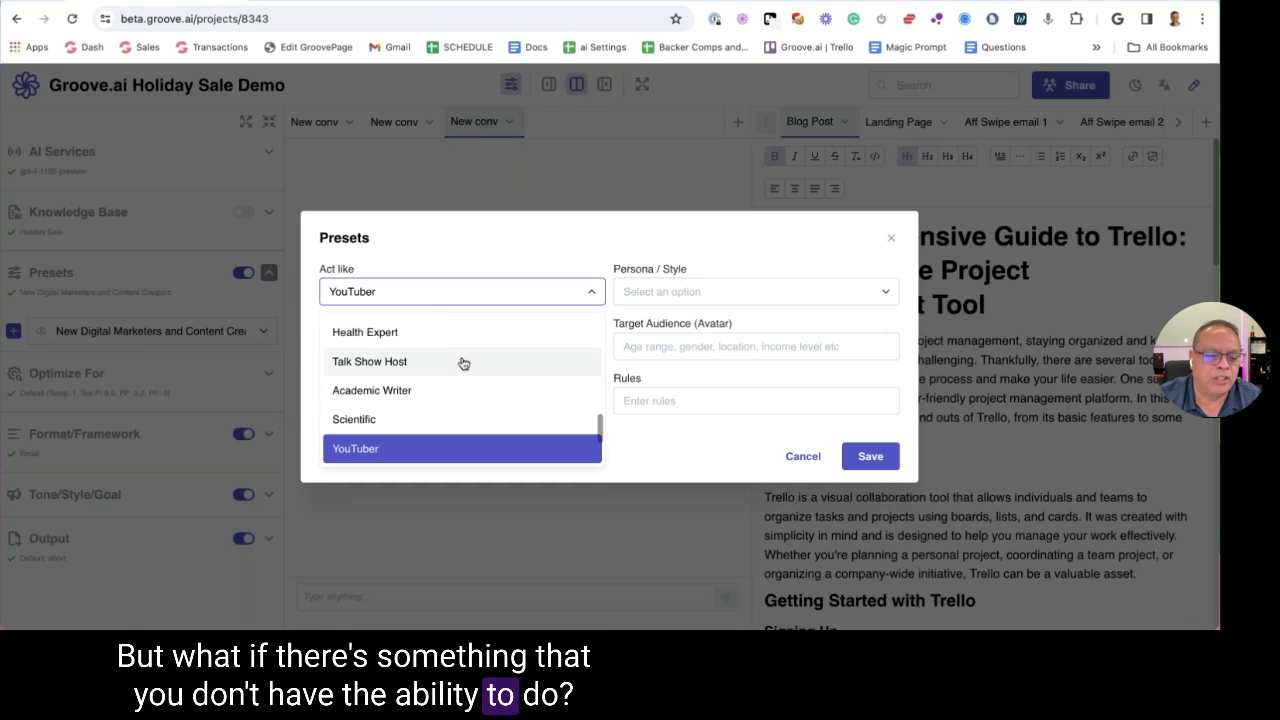
left_click(460, 360)
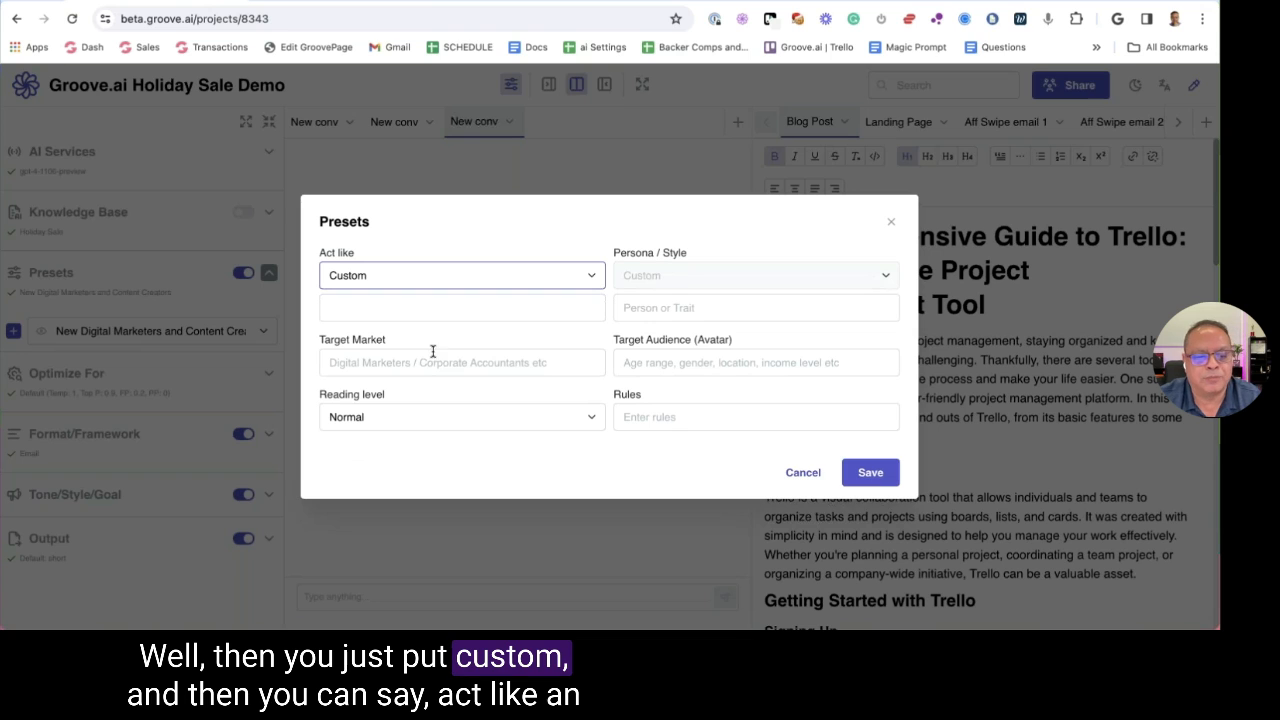
Type a trial custom role, clear it, and set Act like to Direct Response / Copywriter
left_click(404, 308)
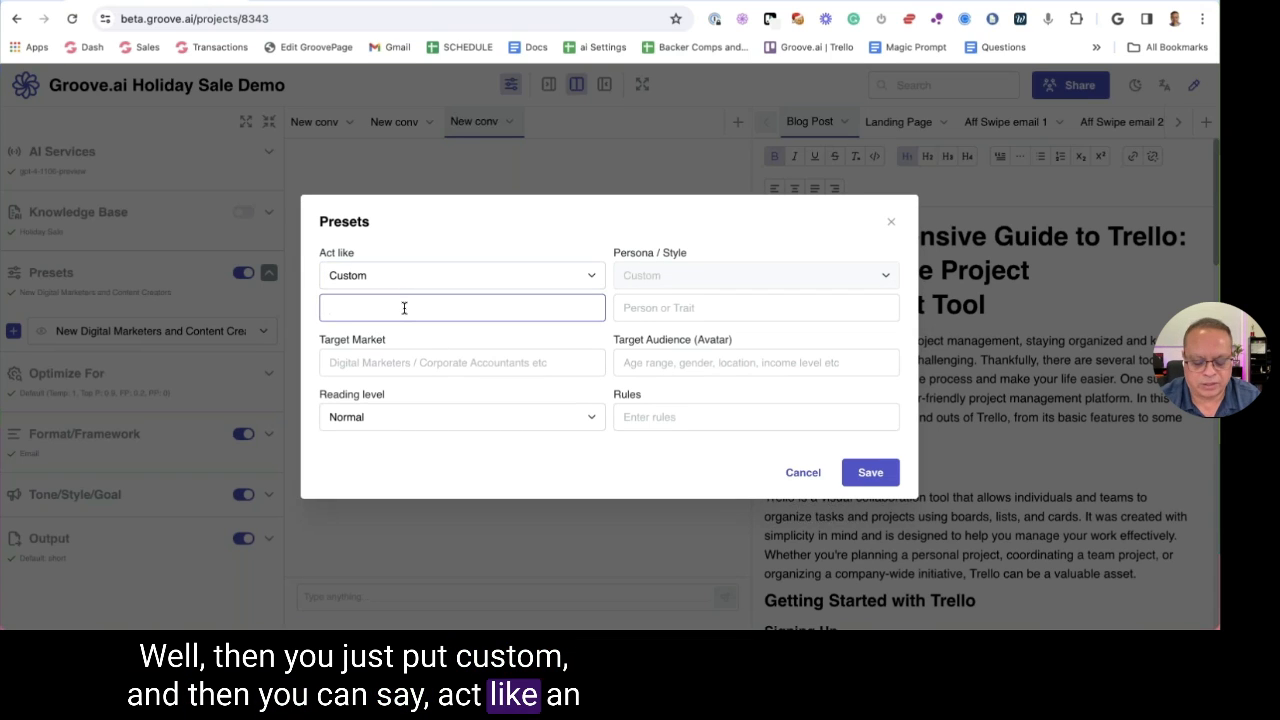
type("Account")
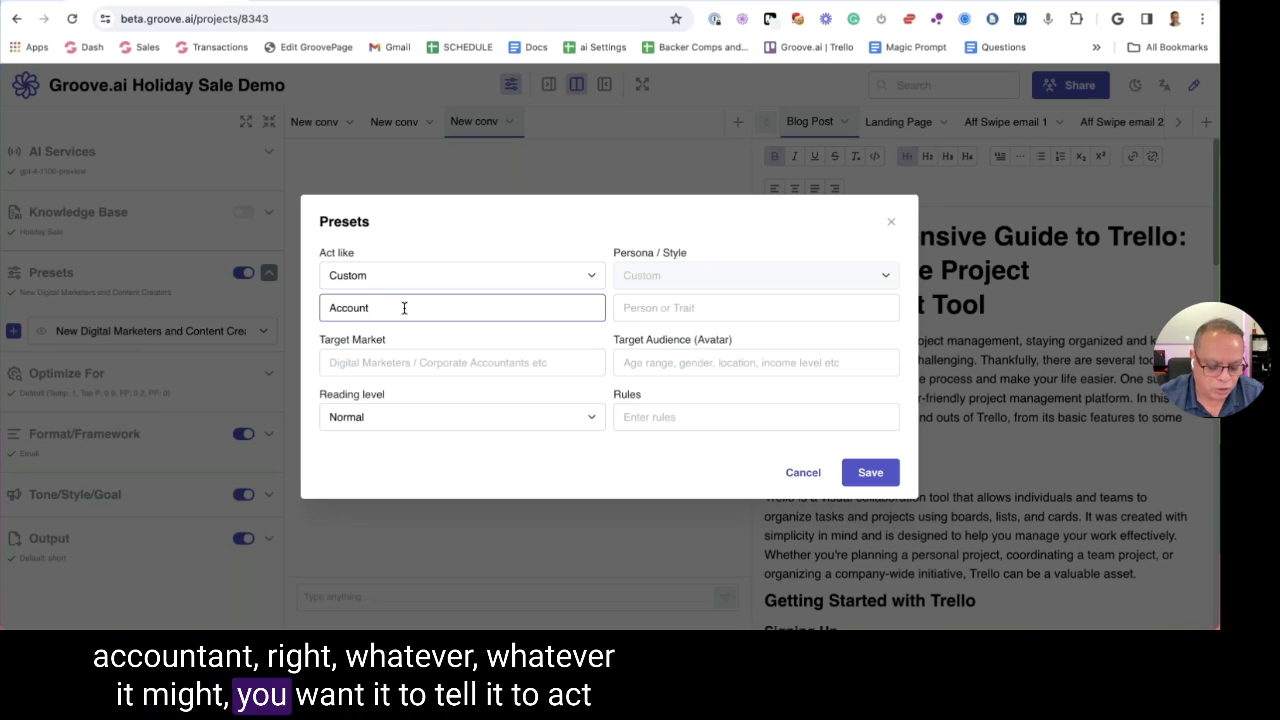
key("ctrl+a")
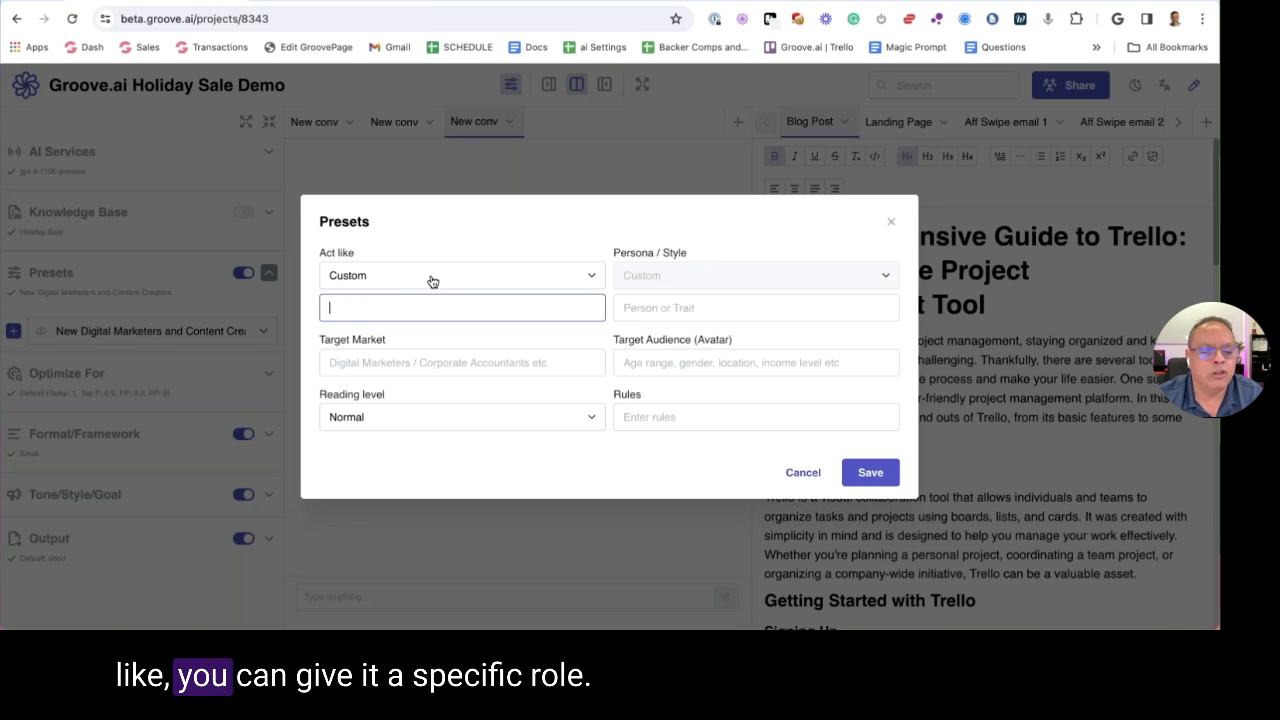
left_click(432, 280)
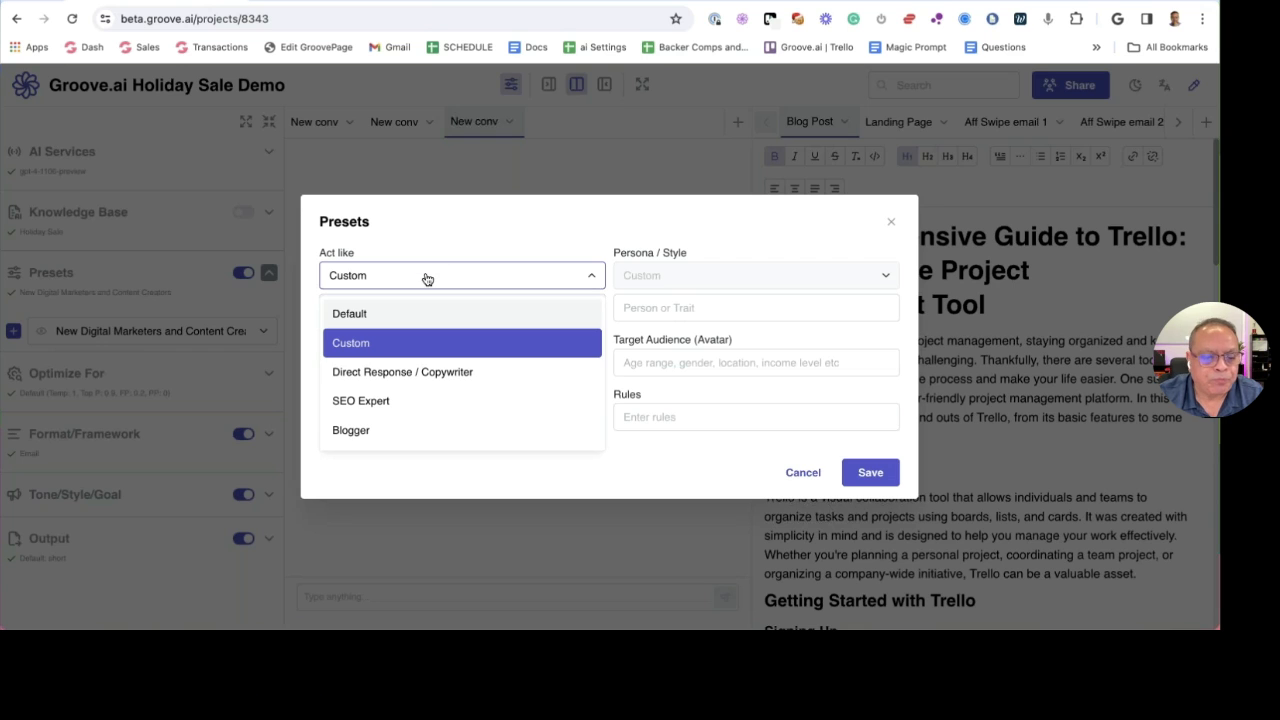
left_click(408, 371)
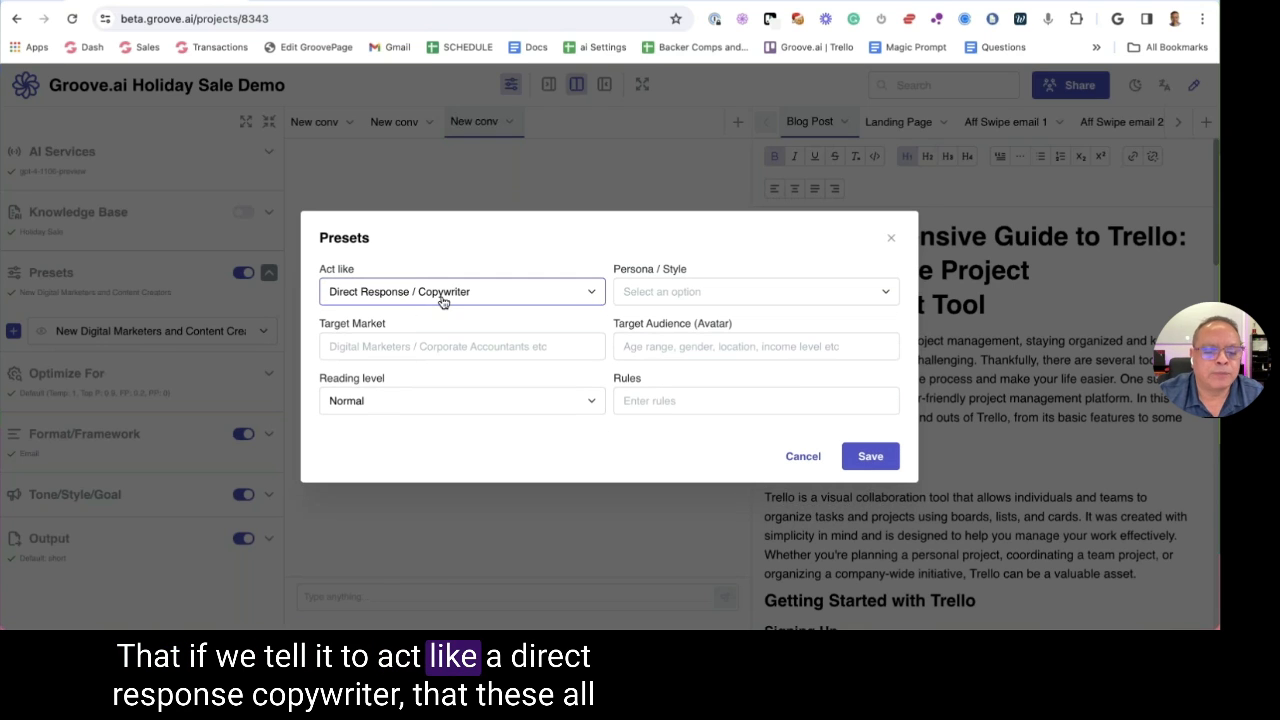
Browse the copywriter personas, then set Persona / Style to Custom
left_click(724, 296)
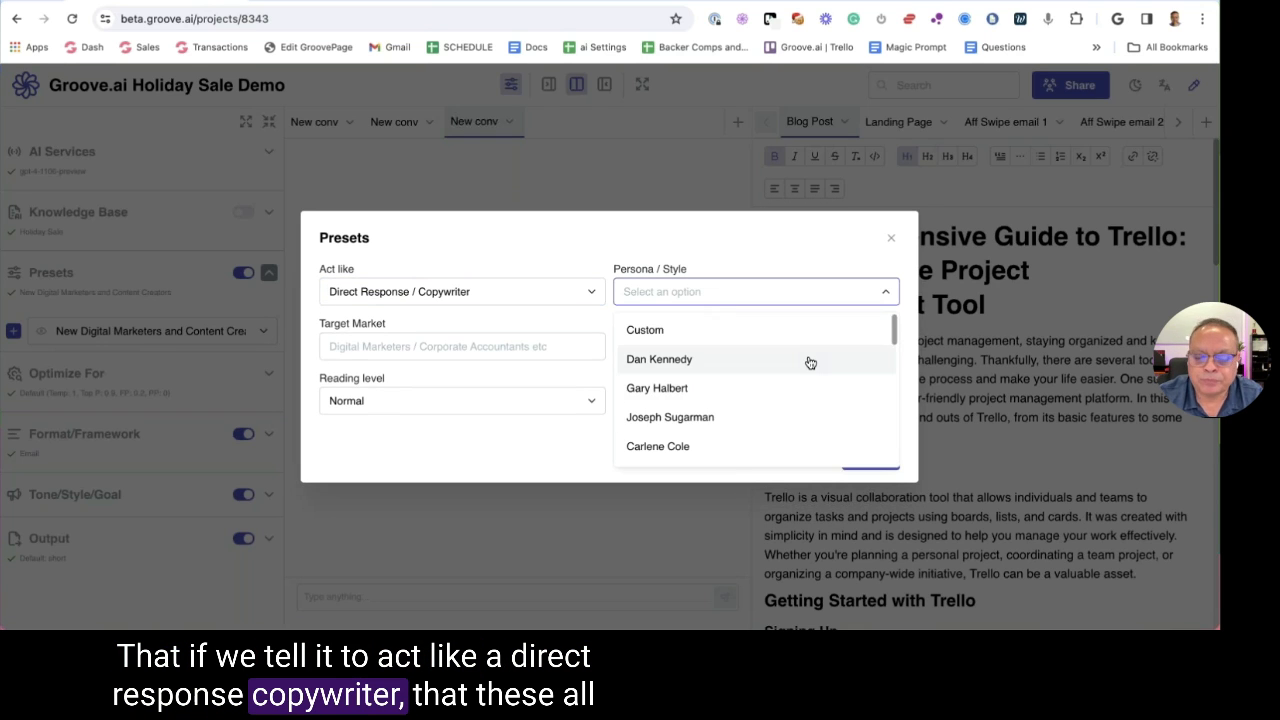
scroll(810, 362, "down", 10)
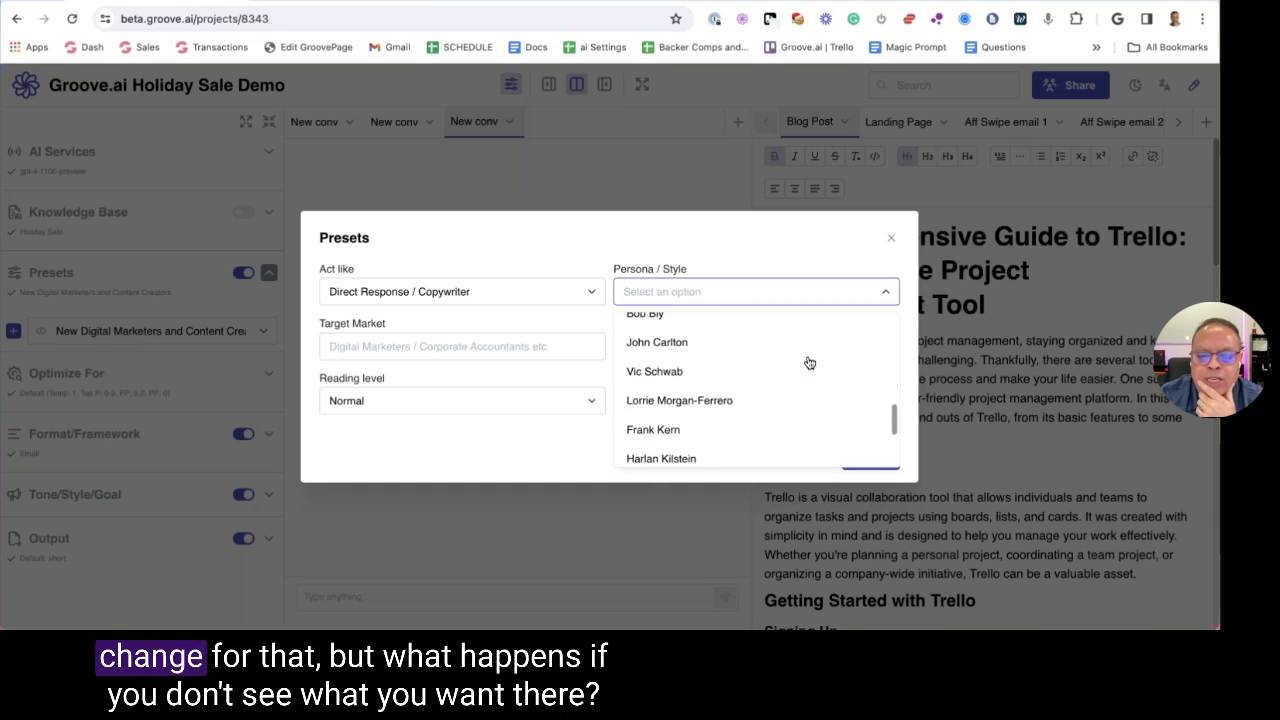
scroll(810, 363, "down", 5)
scroll(808, 365, "up", 15)
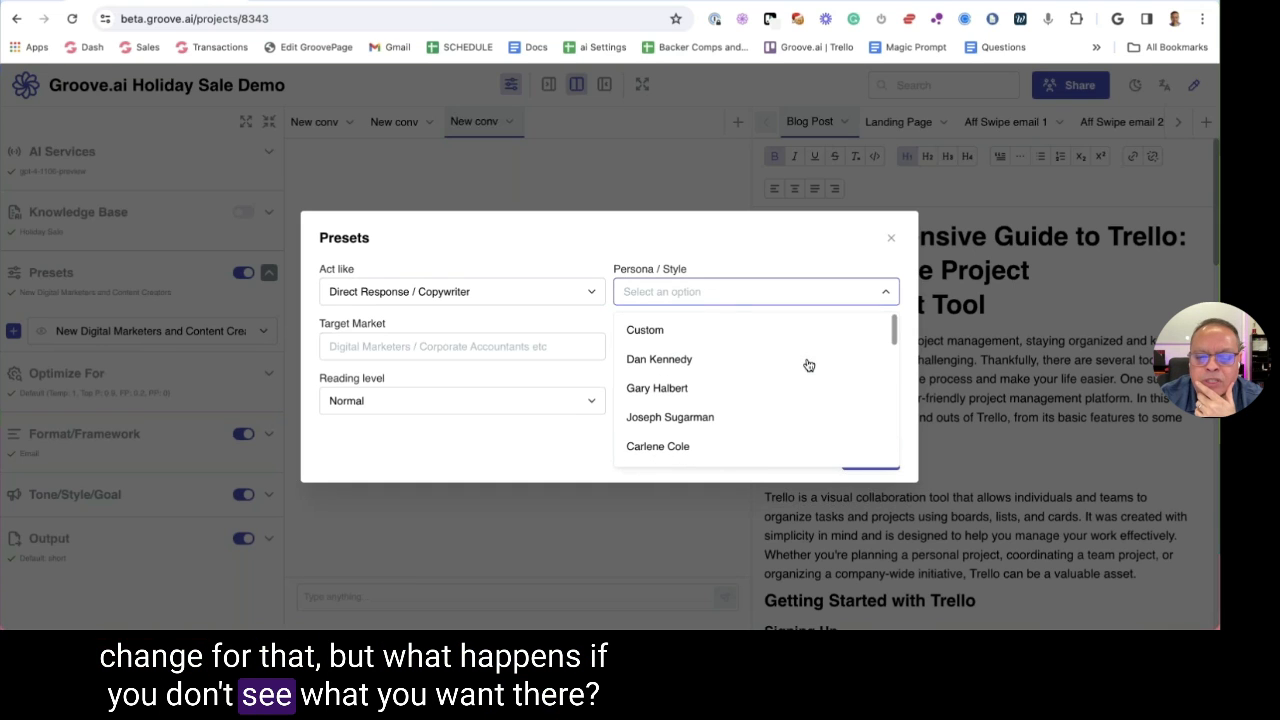
left_click(711, 331)
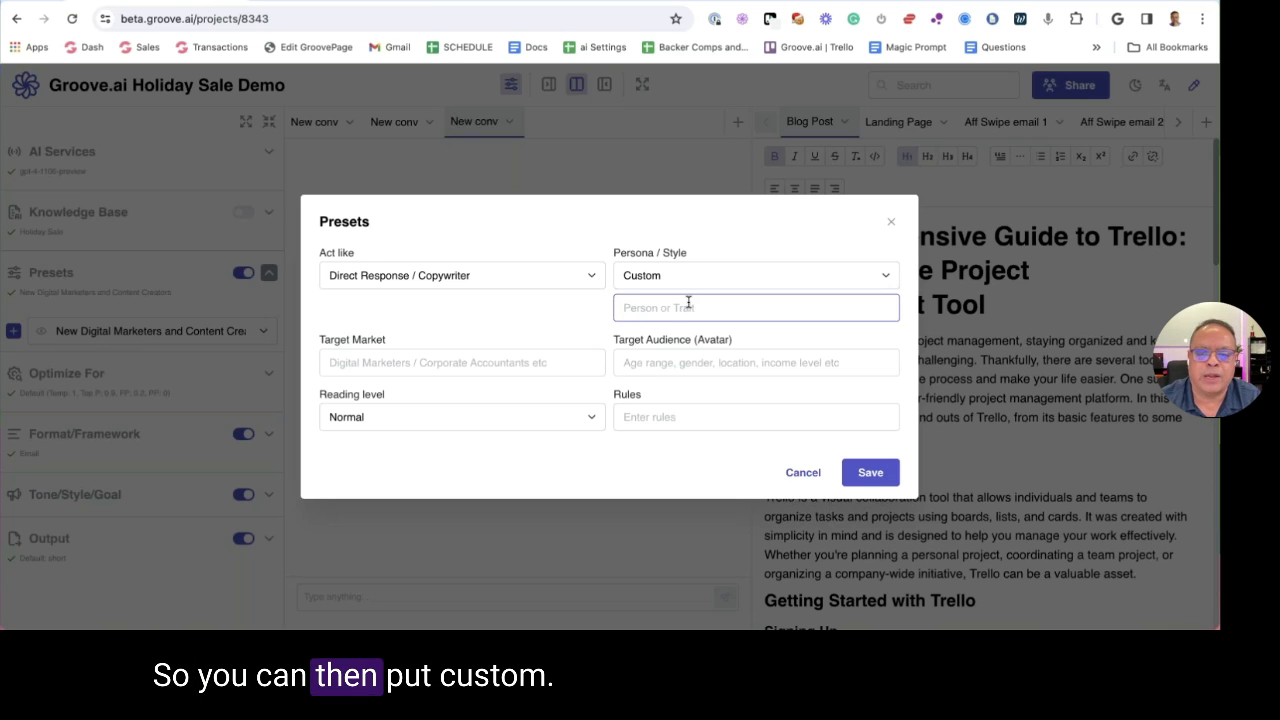
Enter a trial persona in Person or Trait, correct its spelling, then delete it entirely
left_click(680, 276)
left_click(639, 313)
left_click(657, 308)
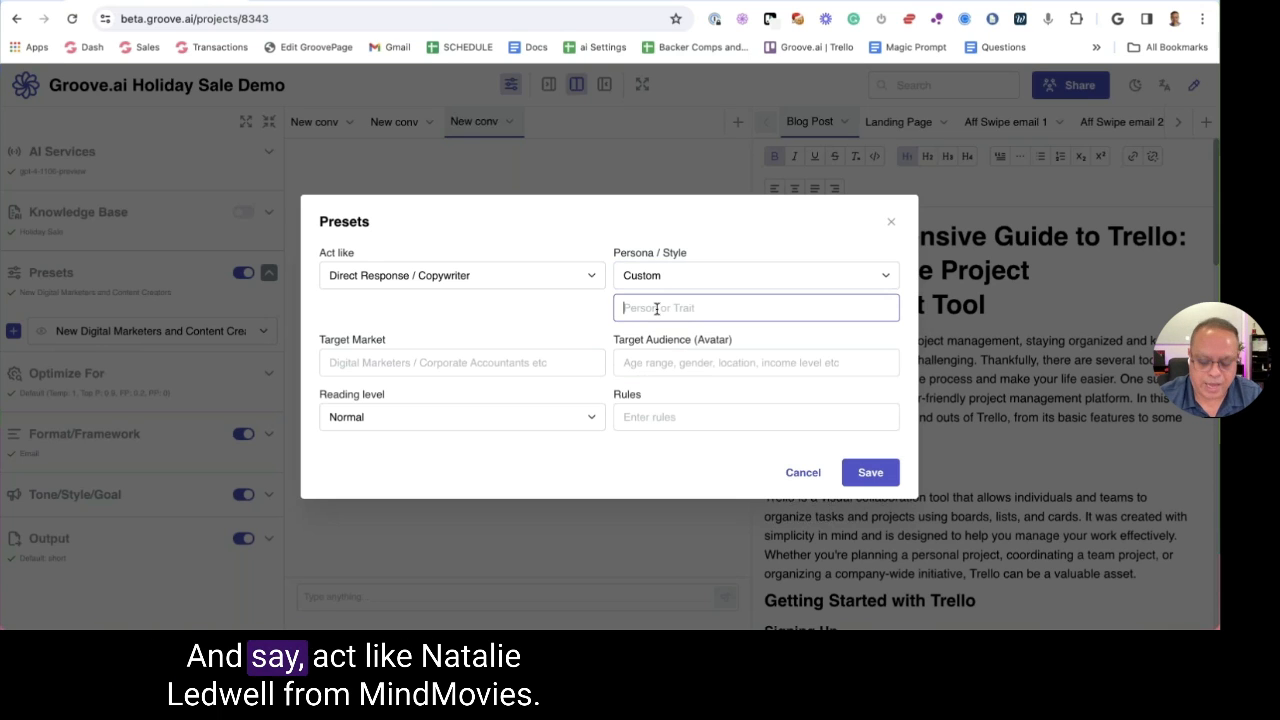
type("natalie Ledweel from")
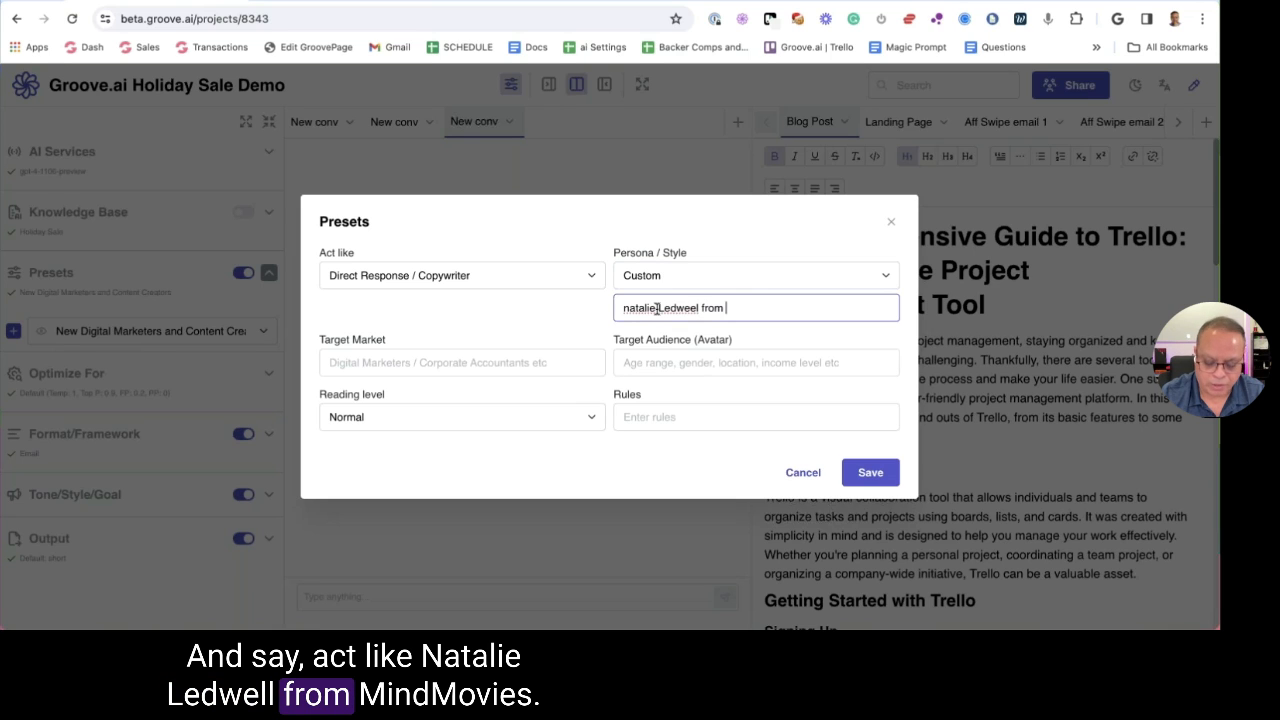
type("Movies")
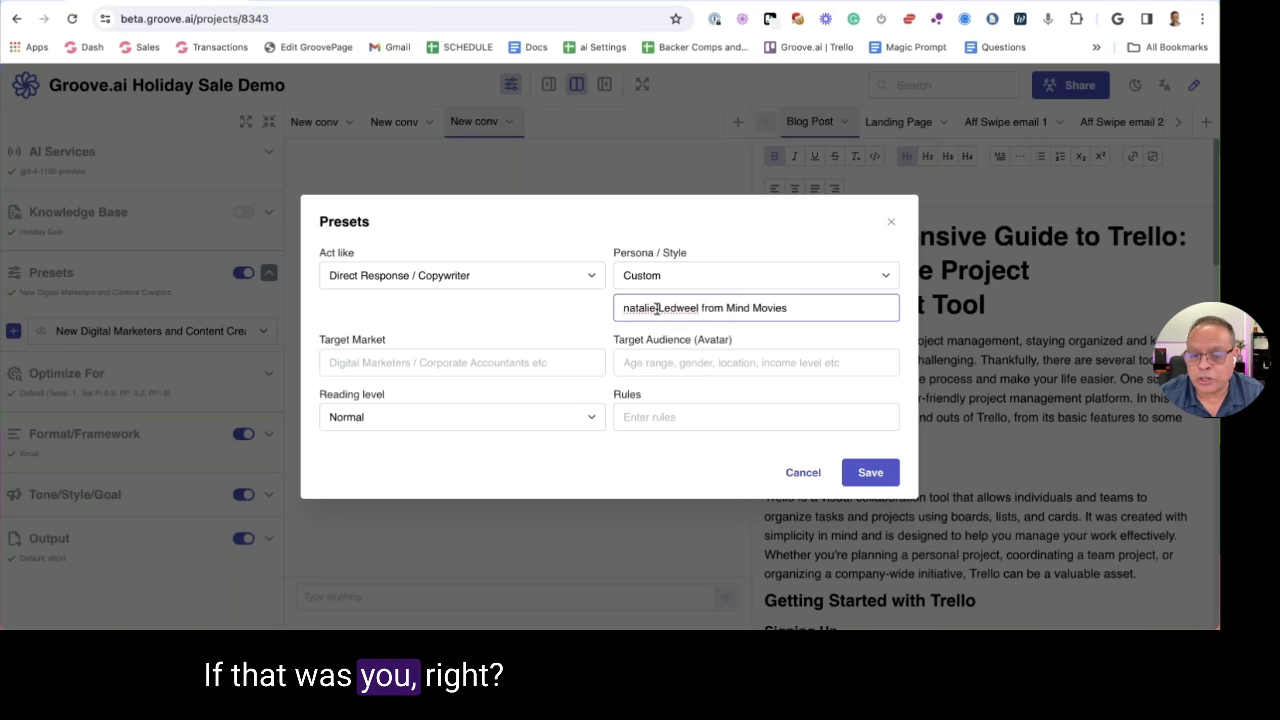
left_click(695, 312)
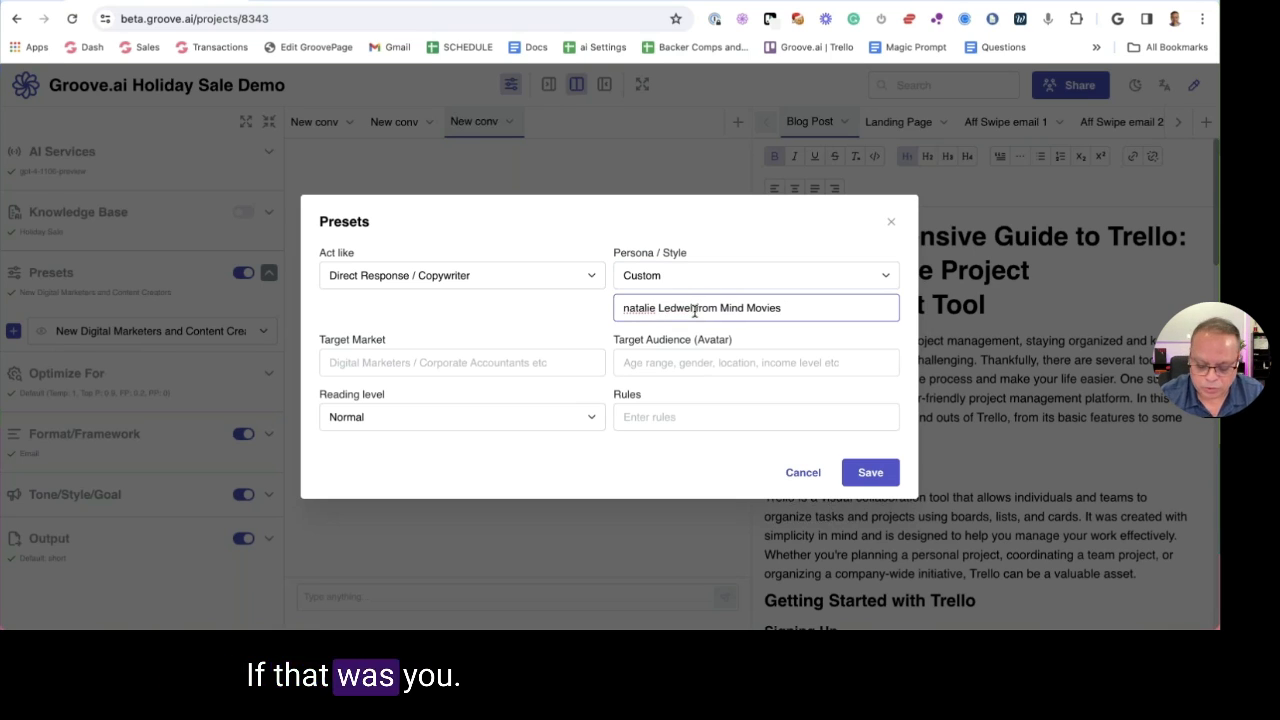
key("BackSpace")
type("l")
triple_click(804, 307)
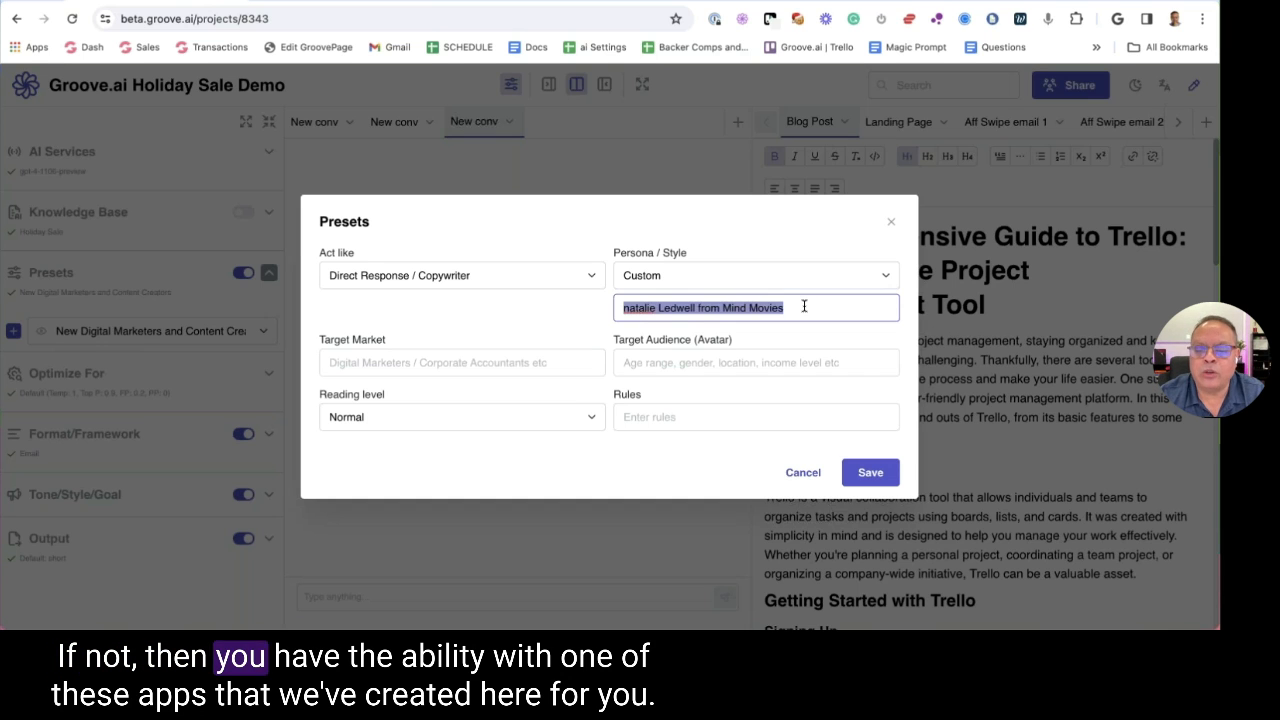
key("BackSpace")
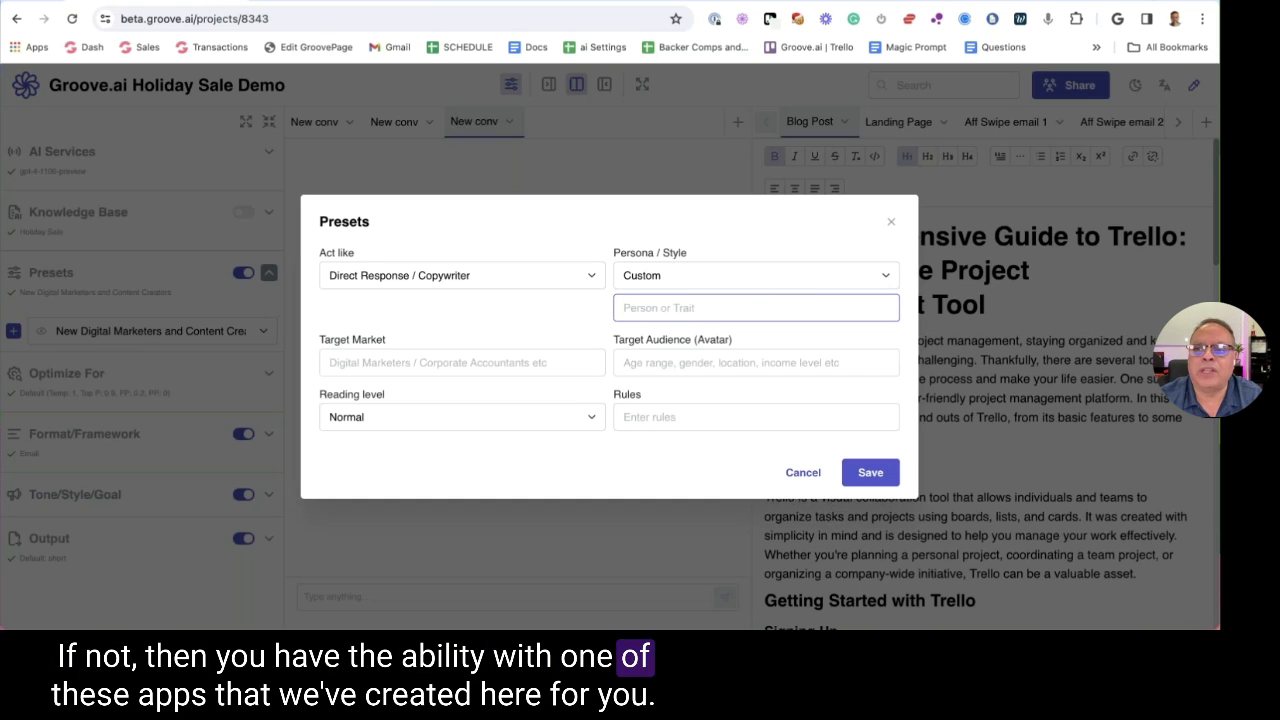
Load the Groove.ai Dashboard in a new browser tab via 'beta'
key("super+t")
type("beta")
key("Return")
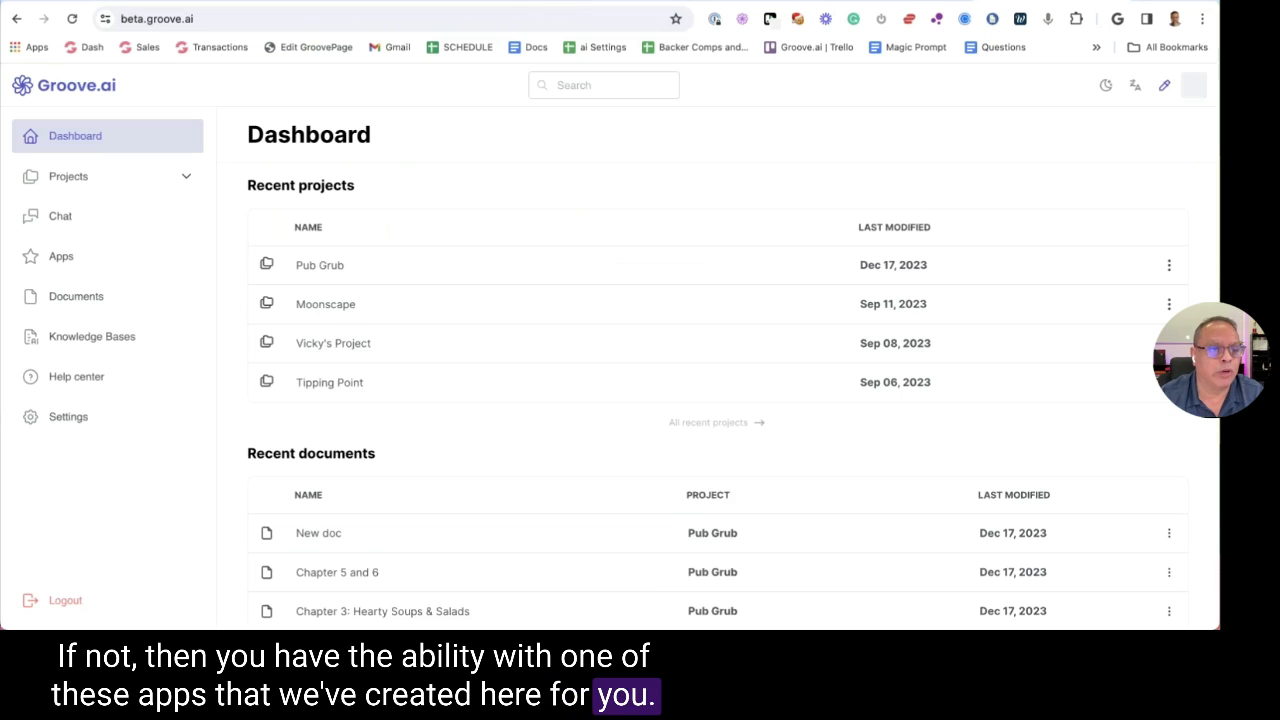
Browse the Groove.ai Apps catalogue, scrolling down through the categories and back up
left_click(105, 262)
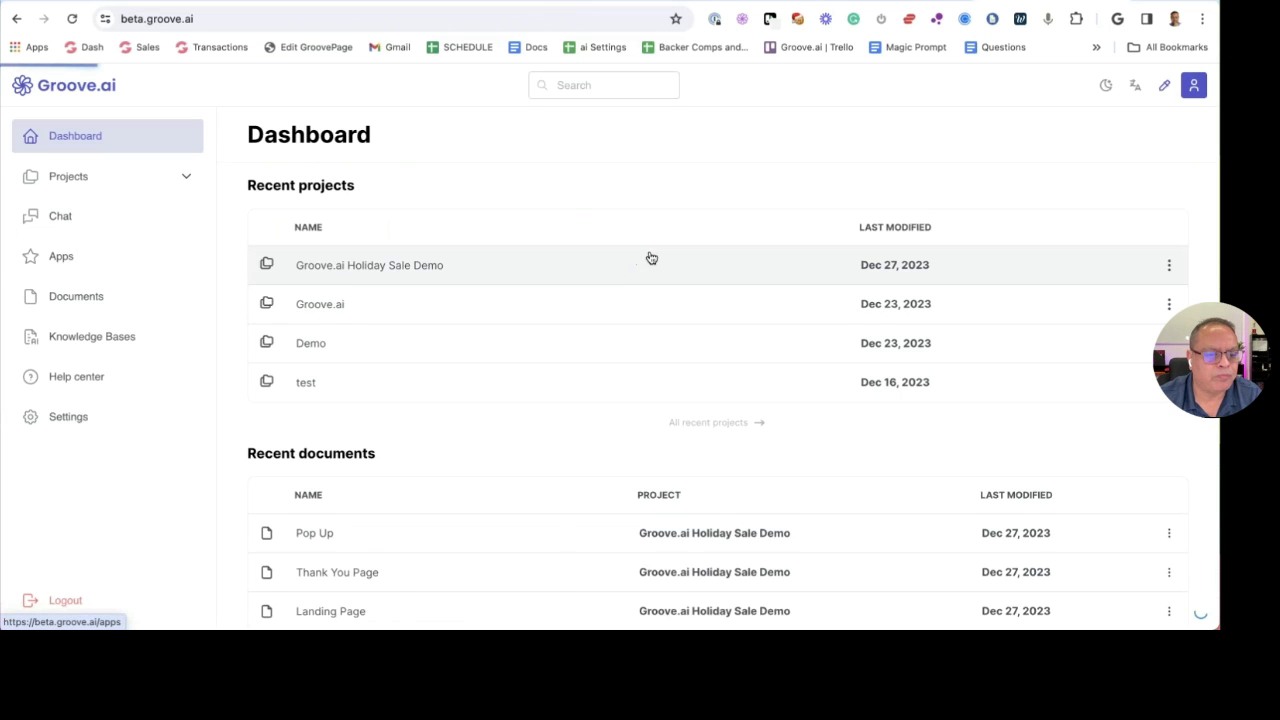
scroll(645, 255, "down", 15)
scroll(646, 256, "down", 9)
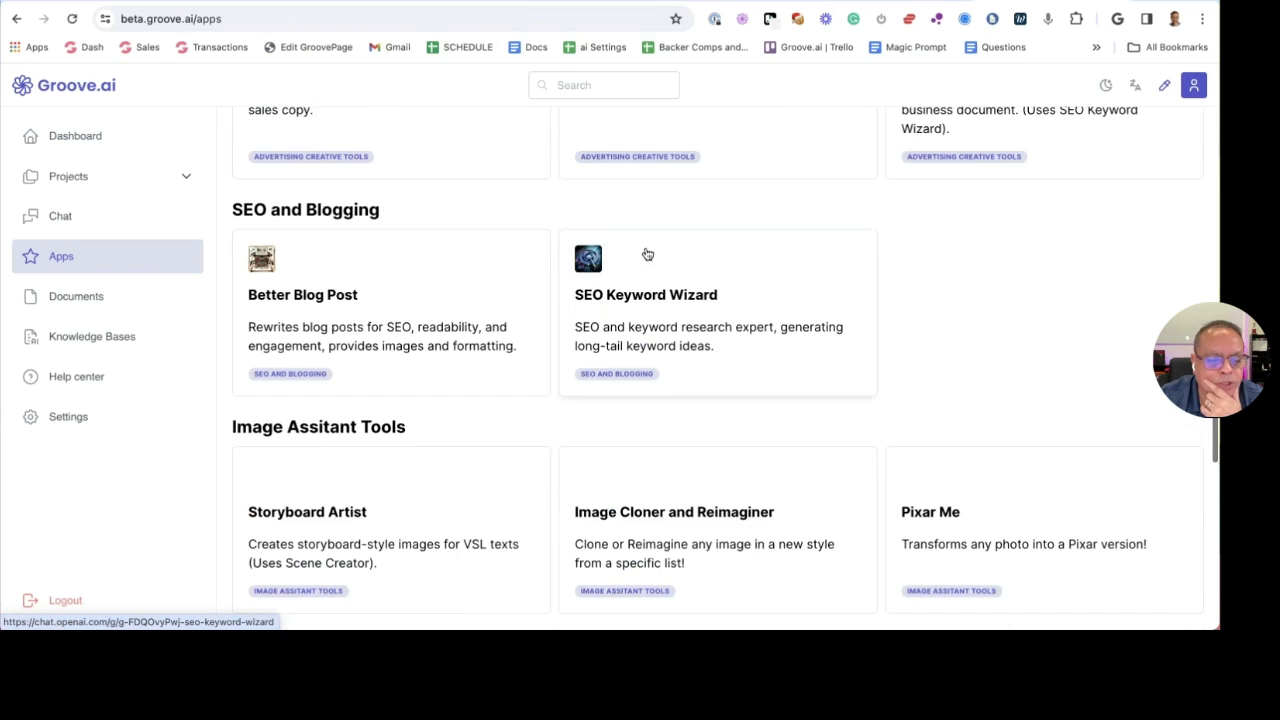
scroll(648, 256, "down", 5)
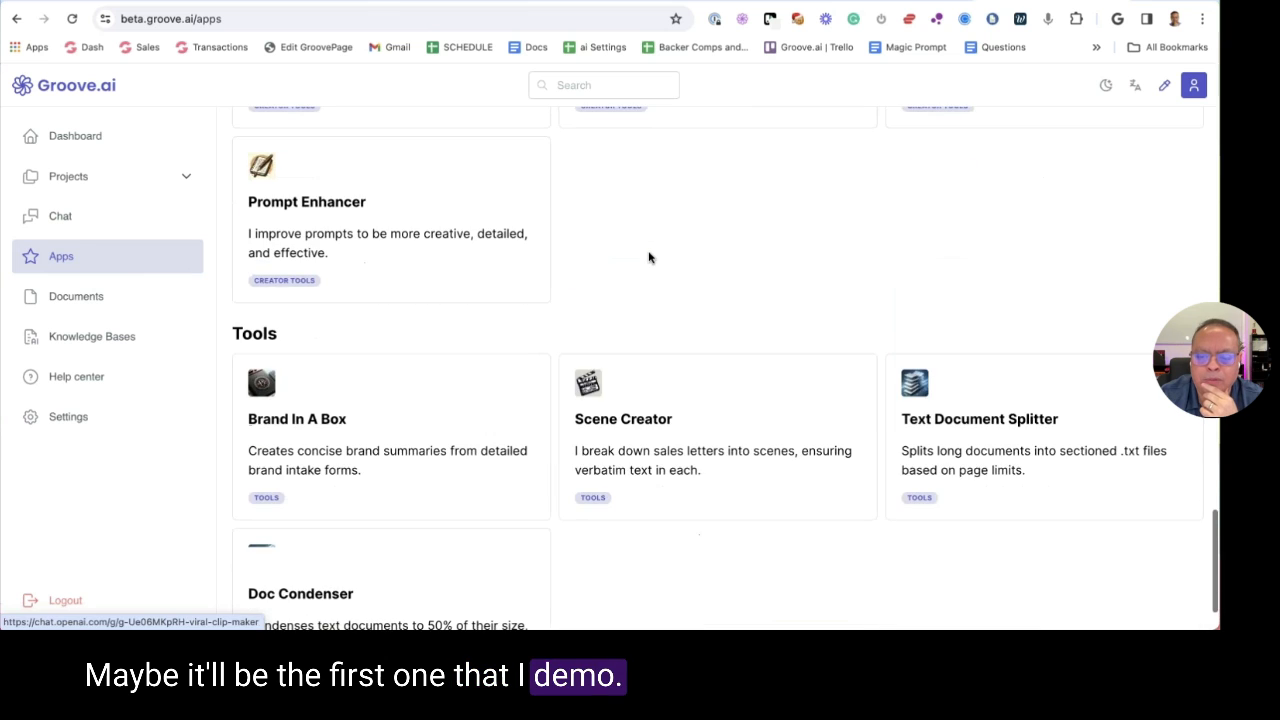
scroll(650, 260, "up", 5)
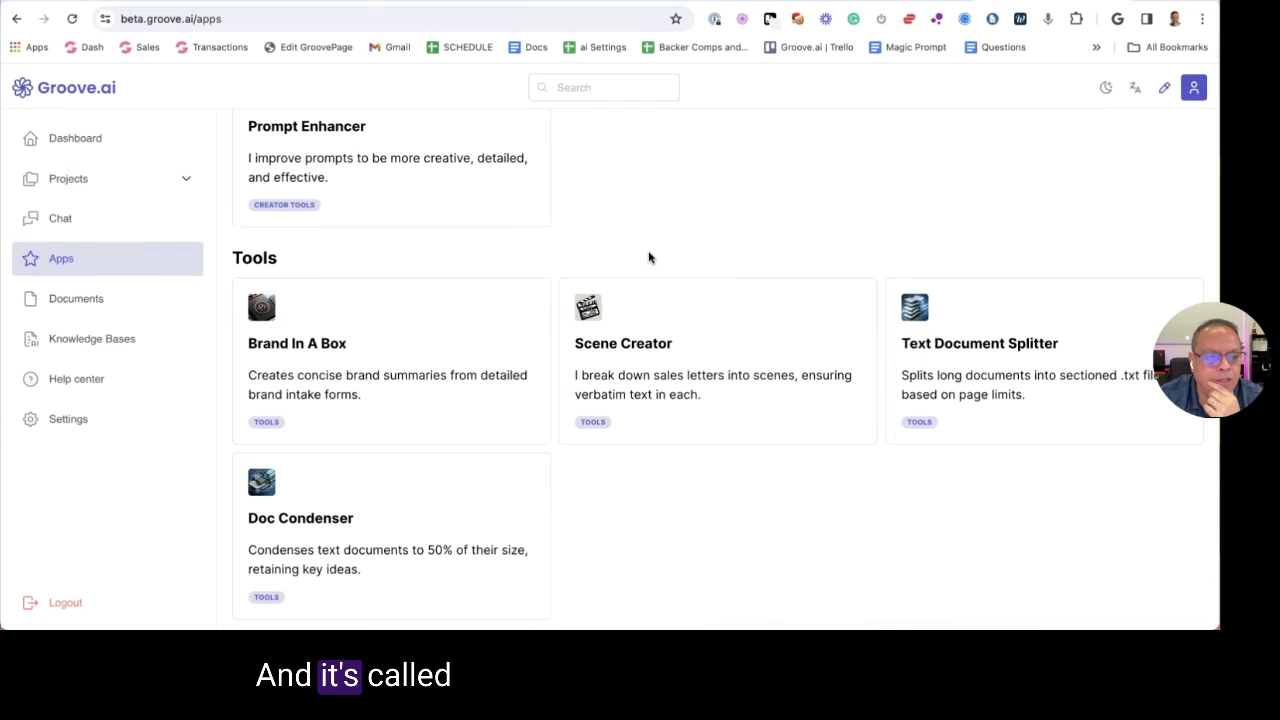
scroll(700, 330, "up", 4)
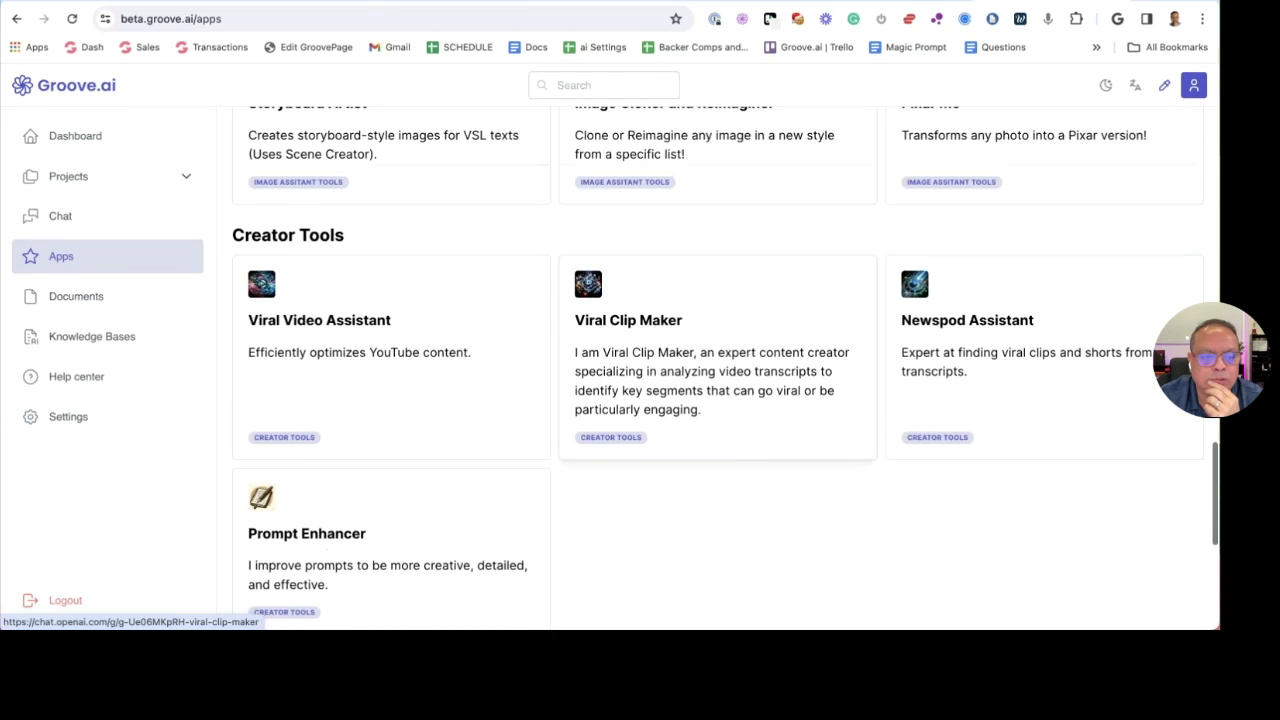
scroll(718, 300, "up", 5)
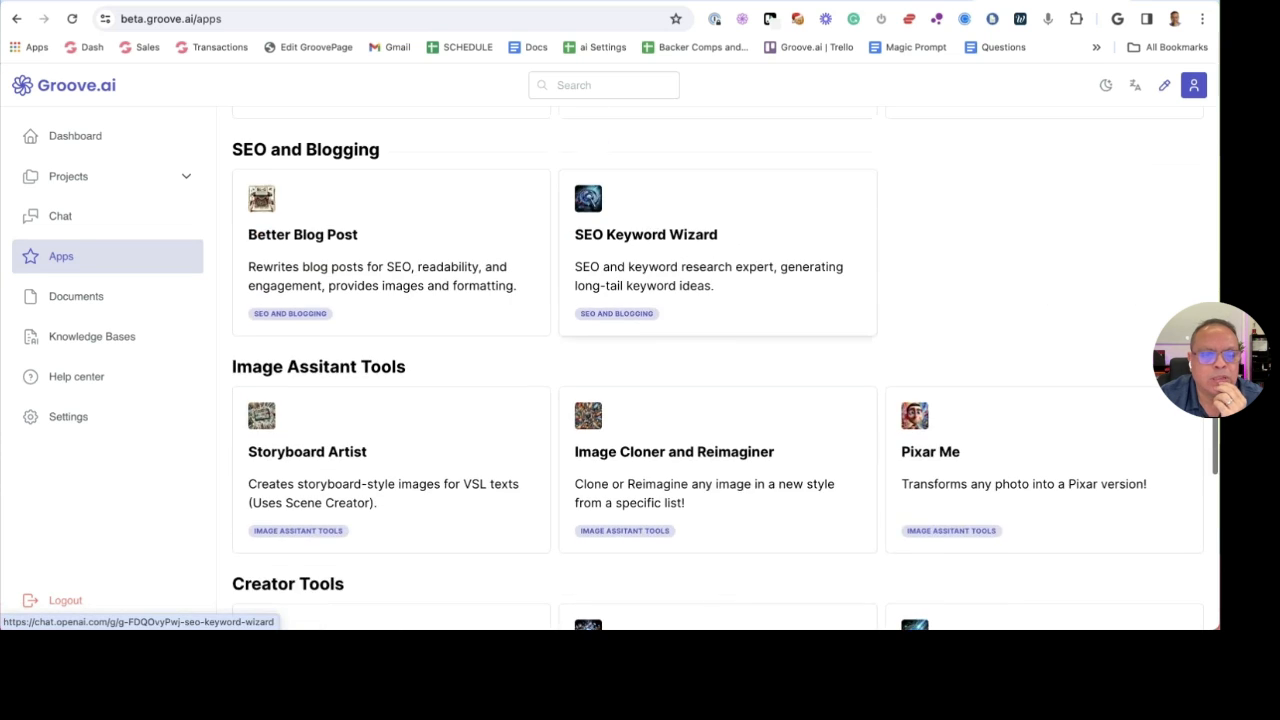
scroll(718, 300, "up", 2)
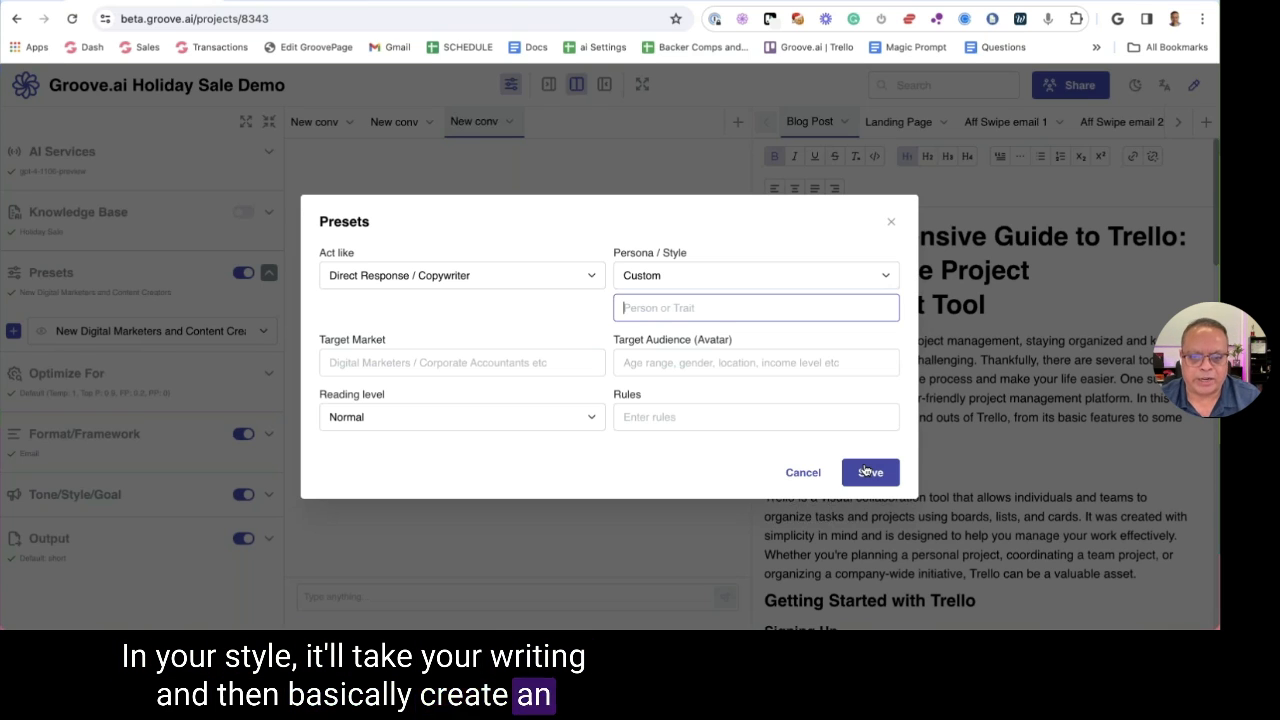
Set Act like to Blogger with Gary Vaynerchuk as the persona style
left_click(655, 280)
scroll(700, 357, "down", 2)
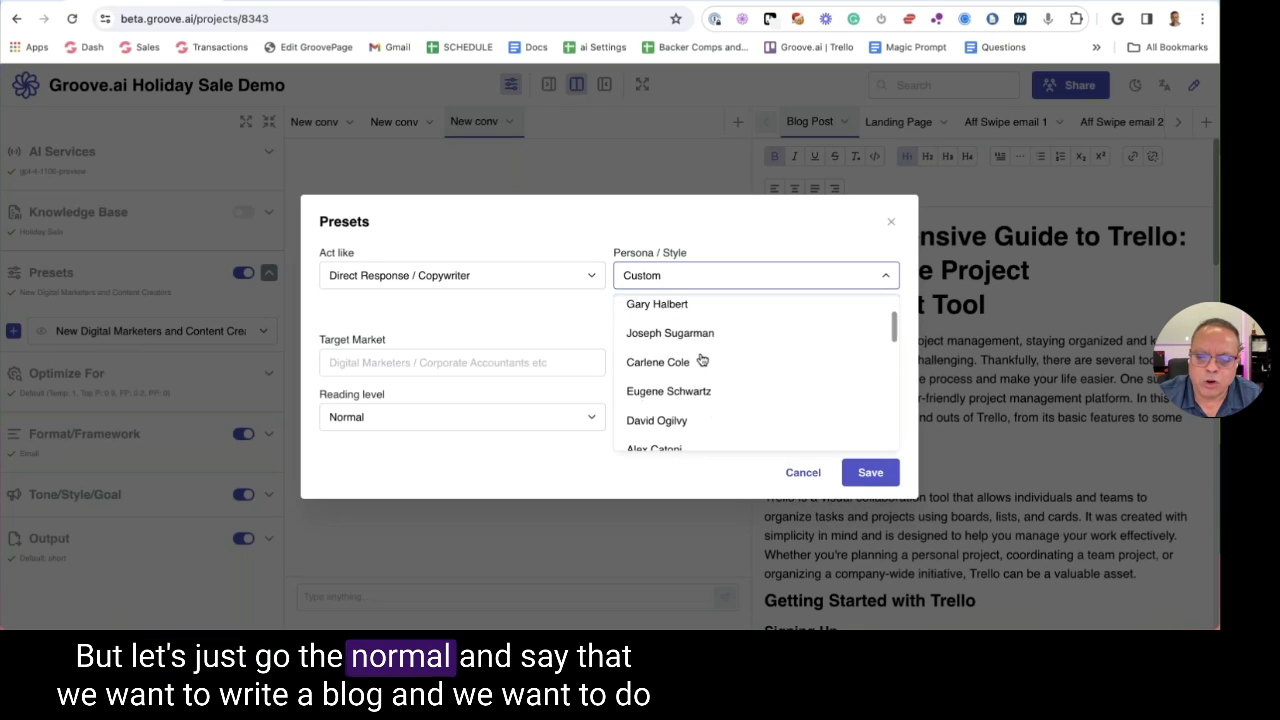
left_click(459, 290)
left_click(429, 429)
left_click(670, 297)
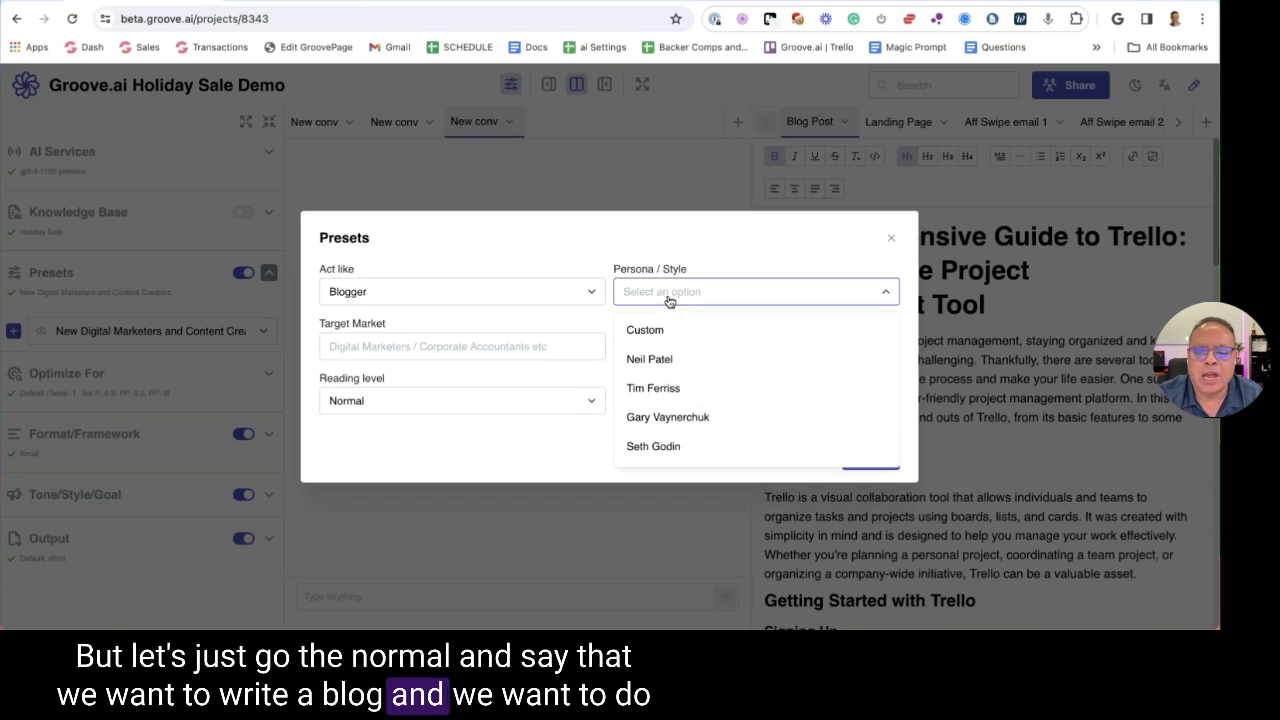
left_click(684, 416)
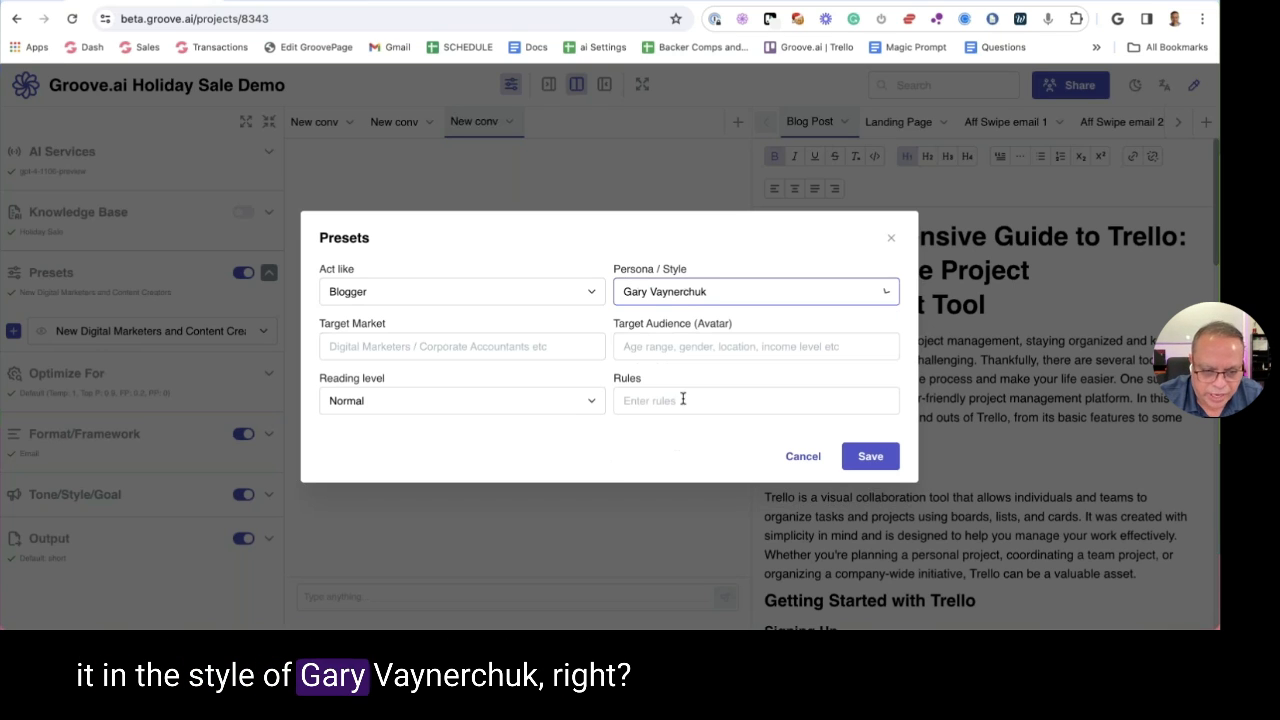
left_click(419, 343)
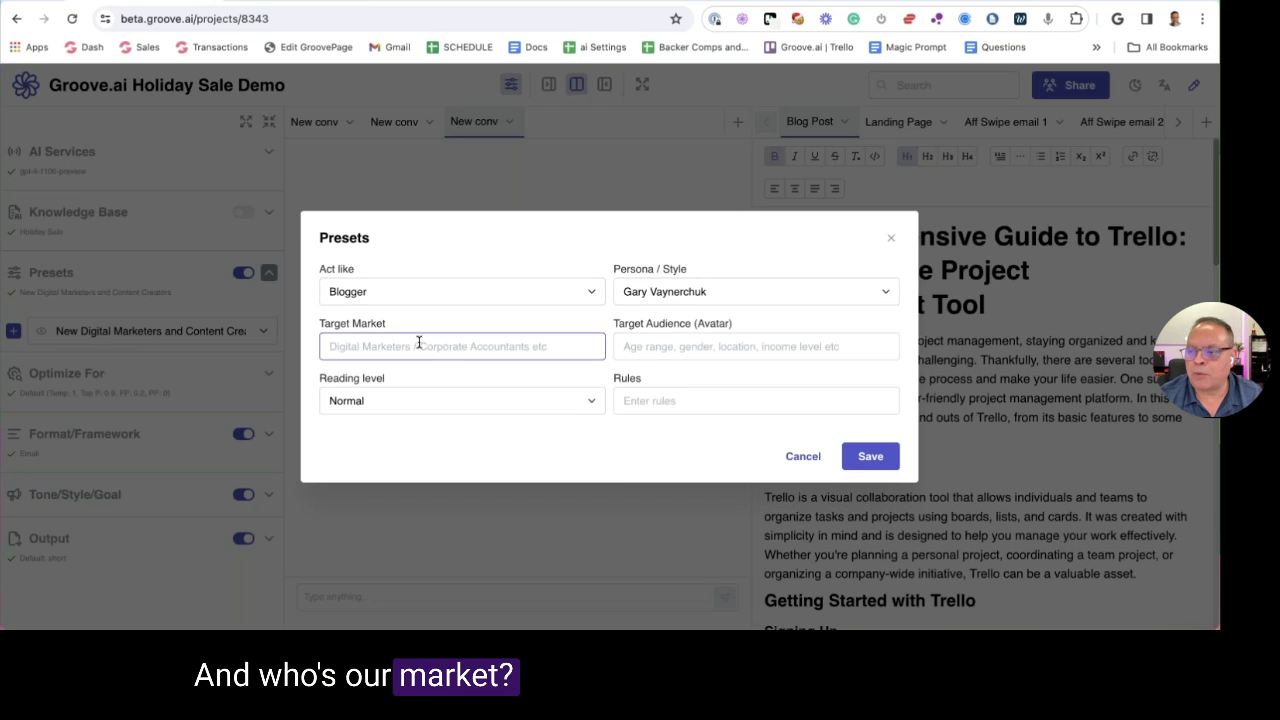
Enter Target Market 'Digital Marketers' and audience 'Generation X and Millennials, Technophobes, Entrepreneurs'
type("Digital ")
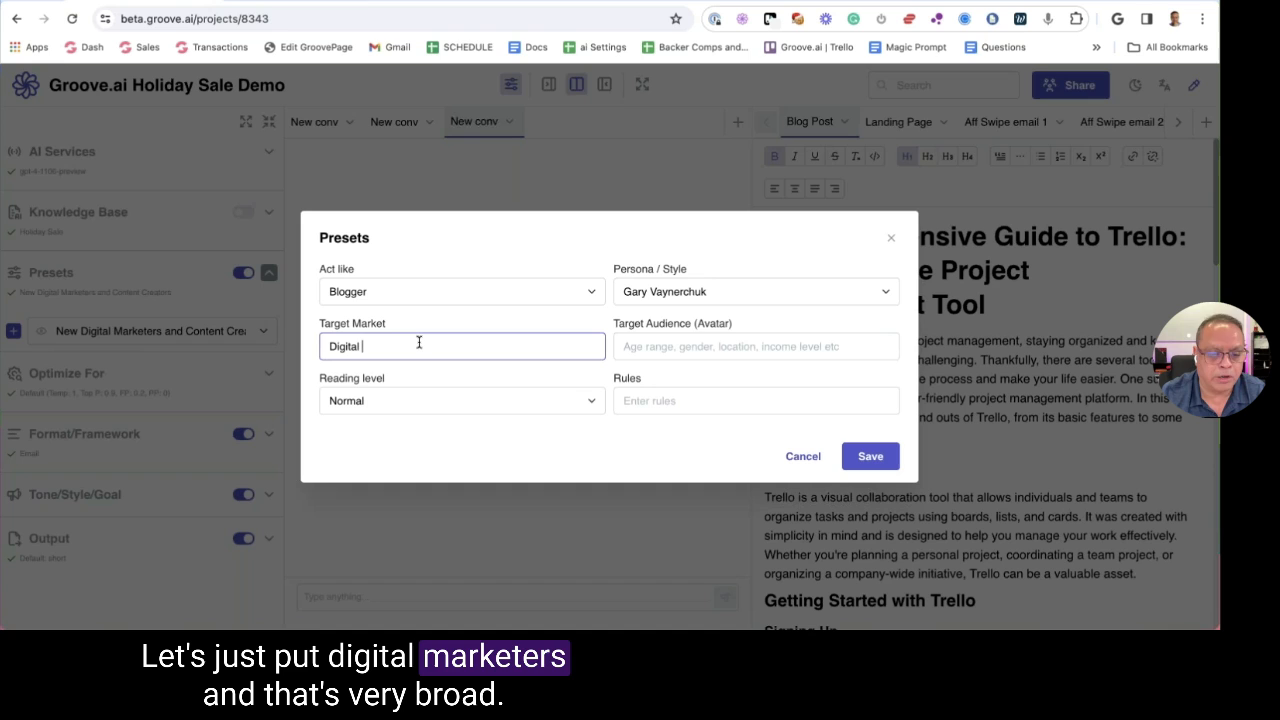
type("Marketer")
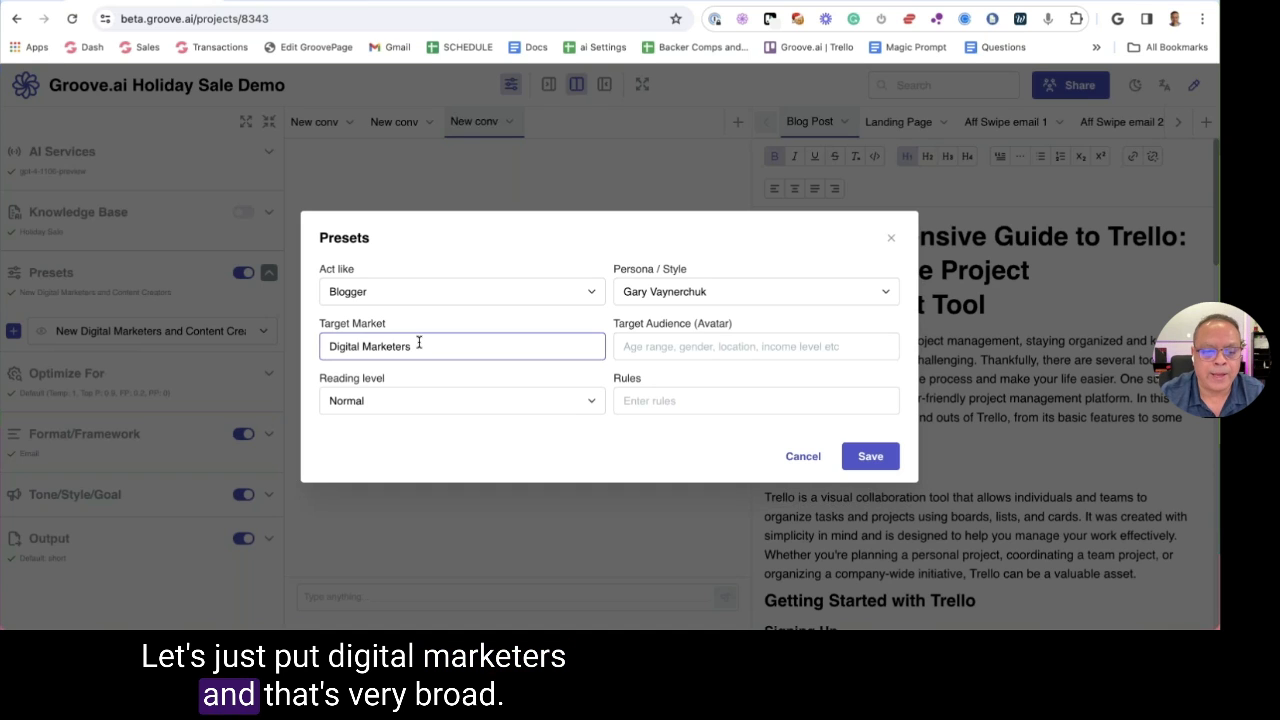
type("s")
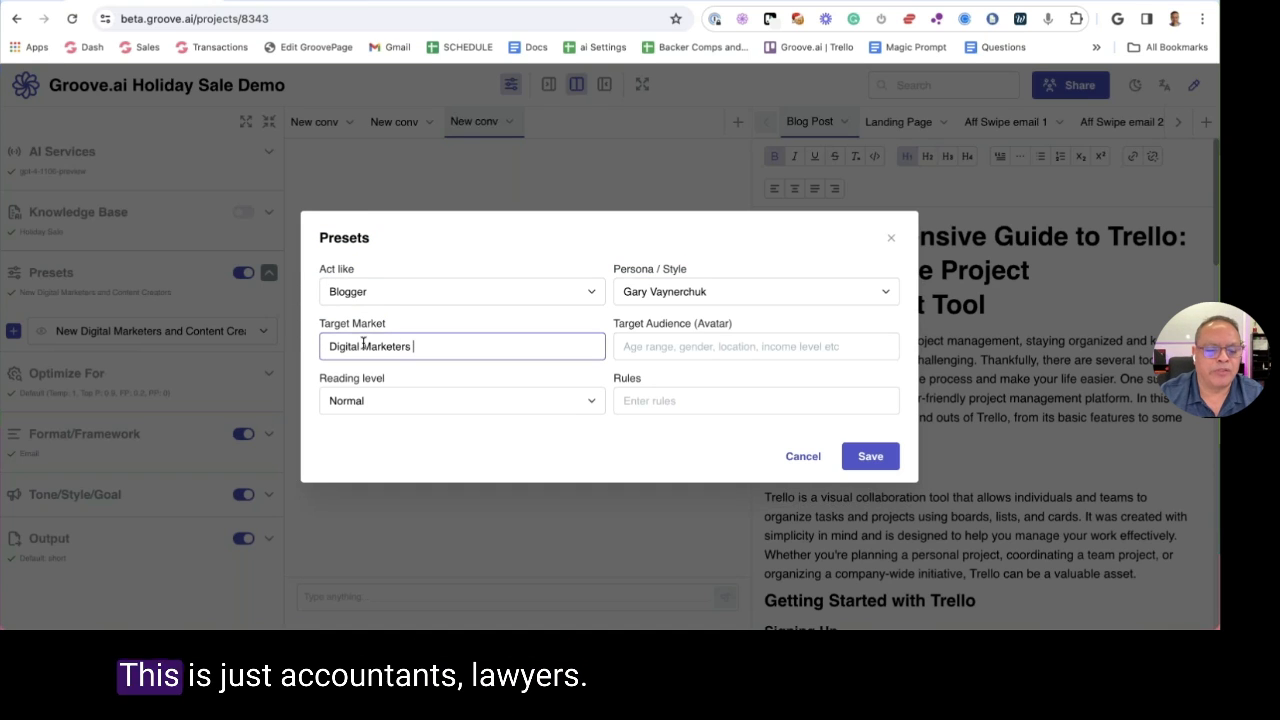
left_click(623, 346)
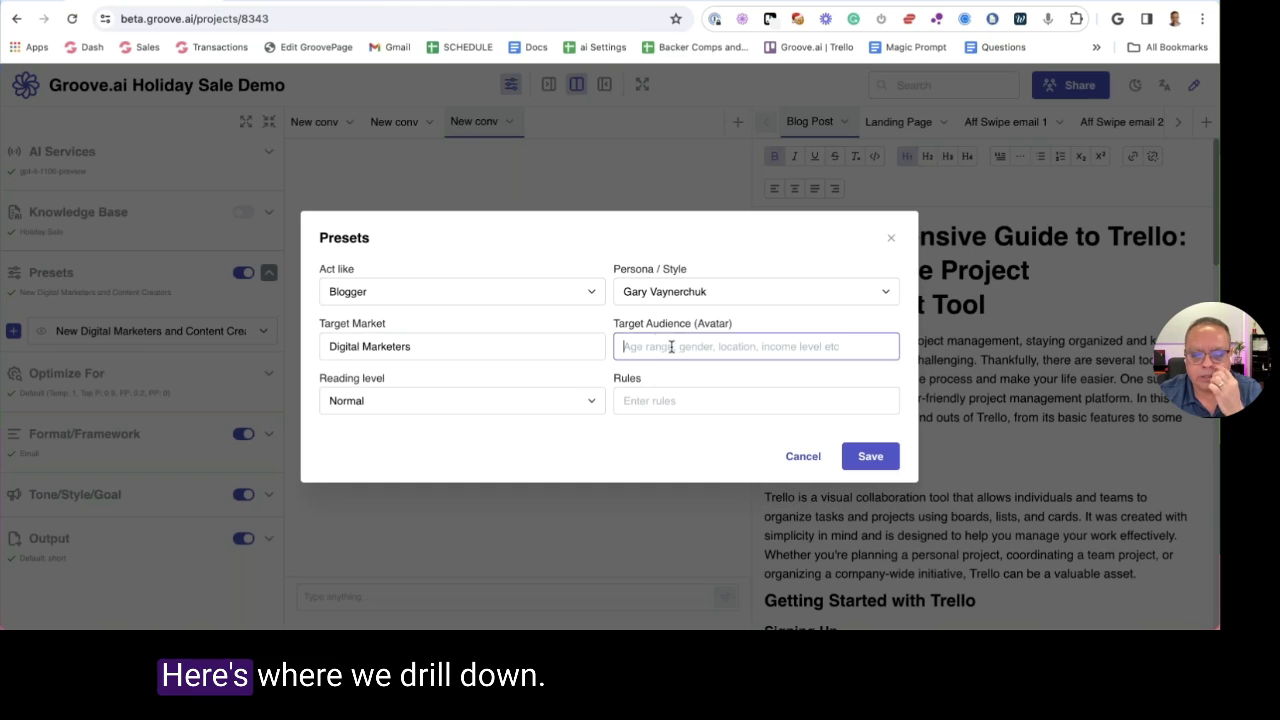
type("Gen")
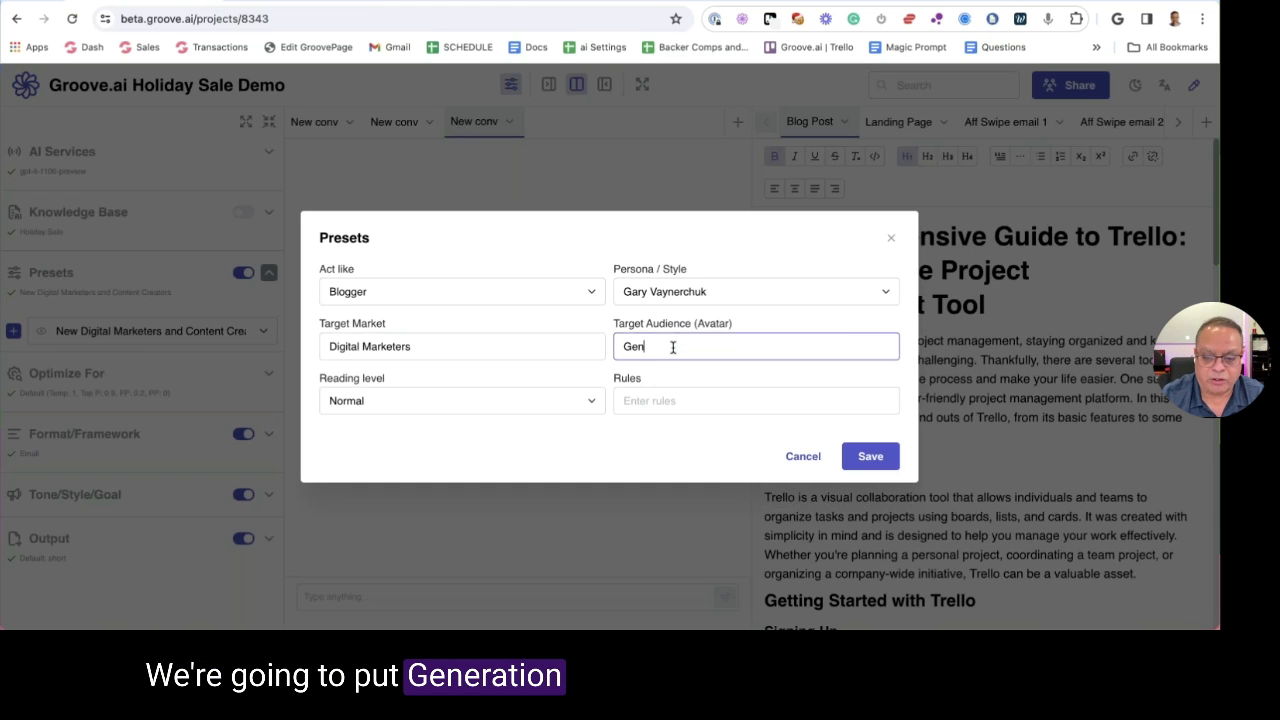
type("eraton X")
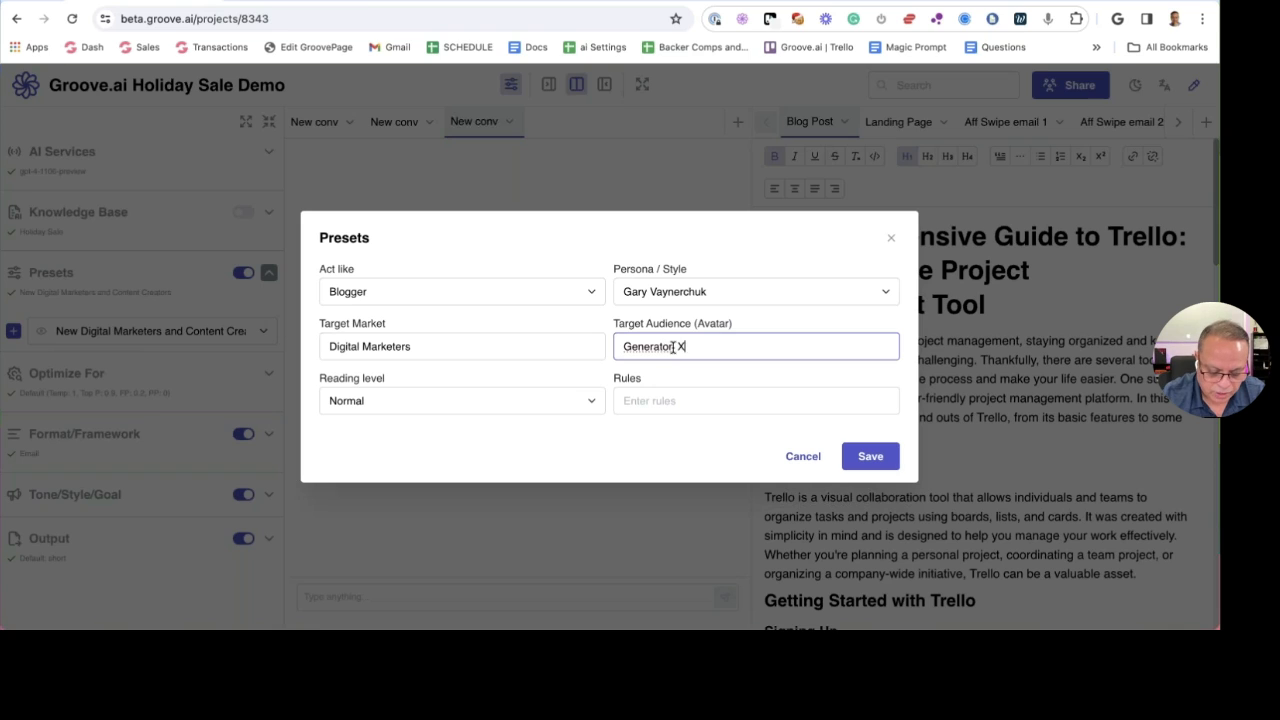
type("or X and Millineials")
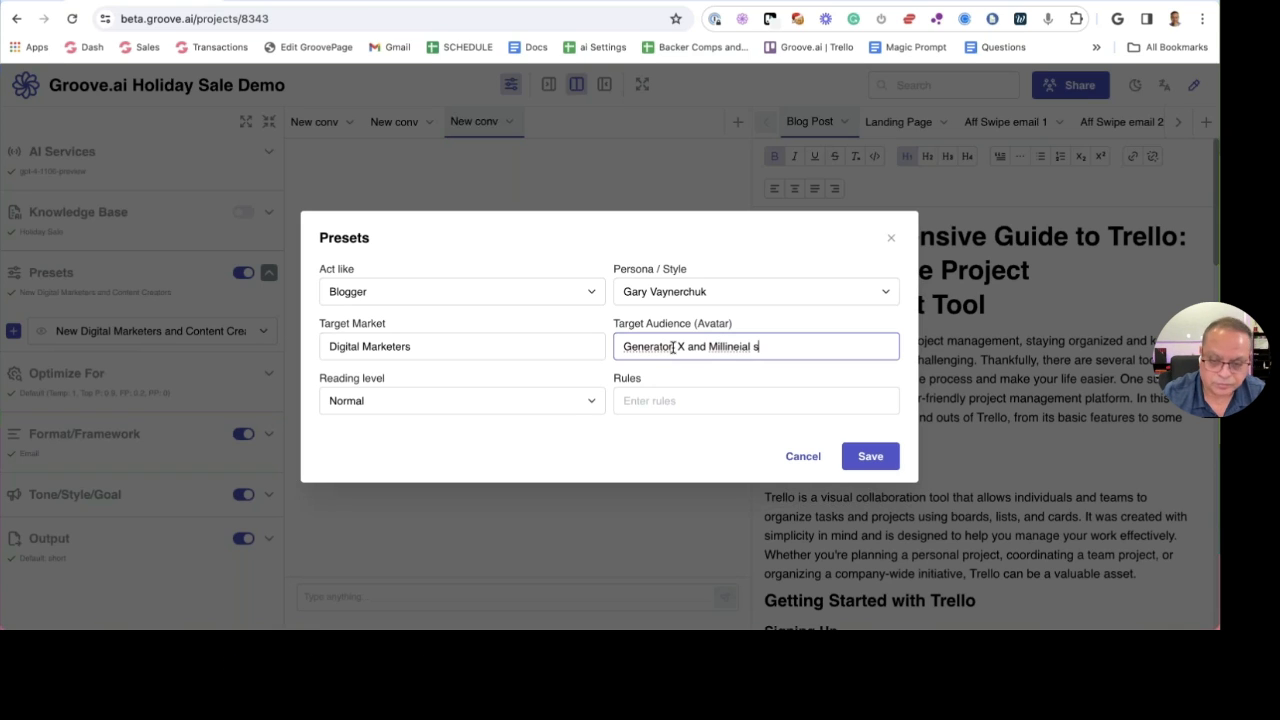
right_click(632, 341)
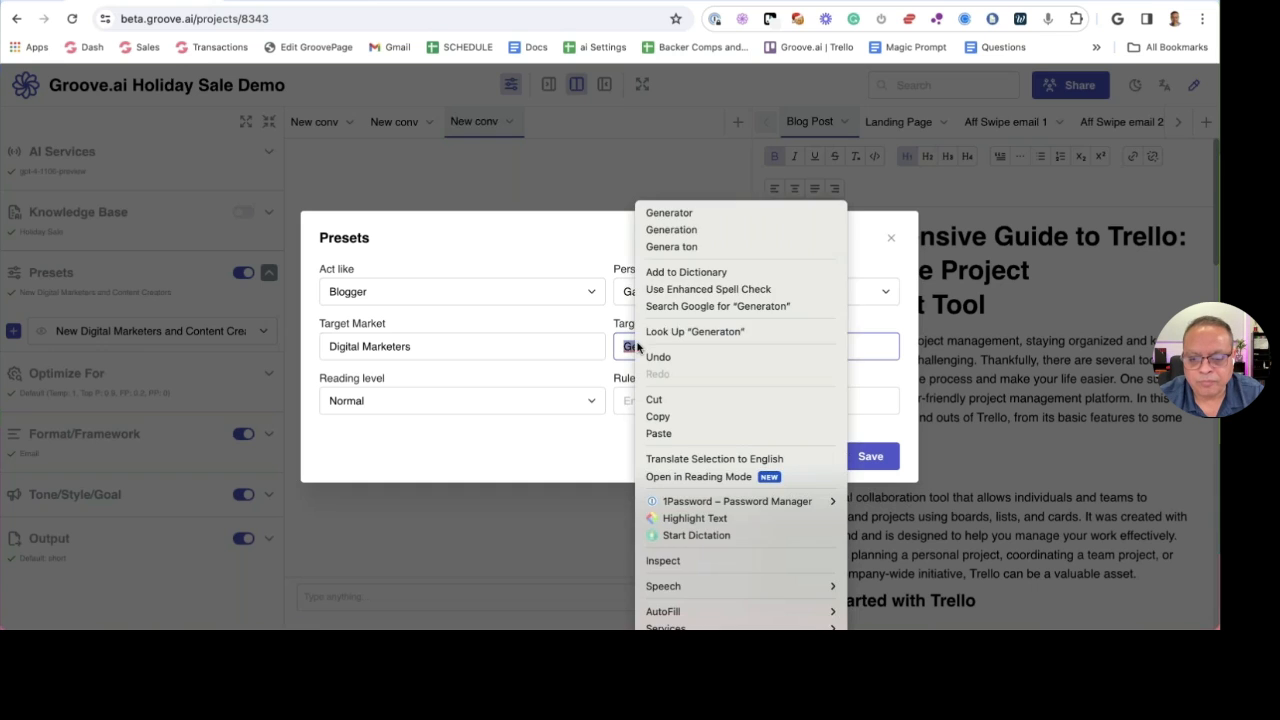
left_click(699, 230)
right_click(727, 344)
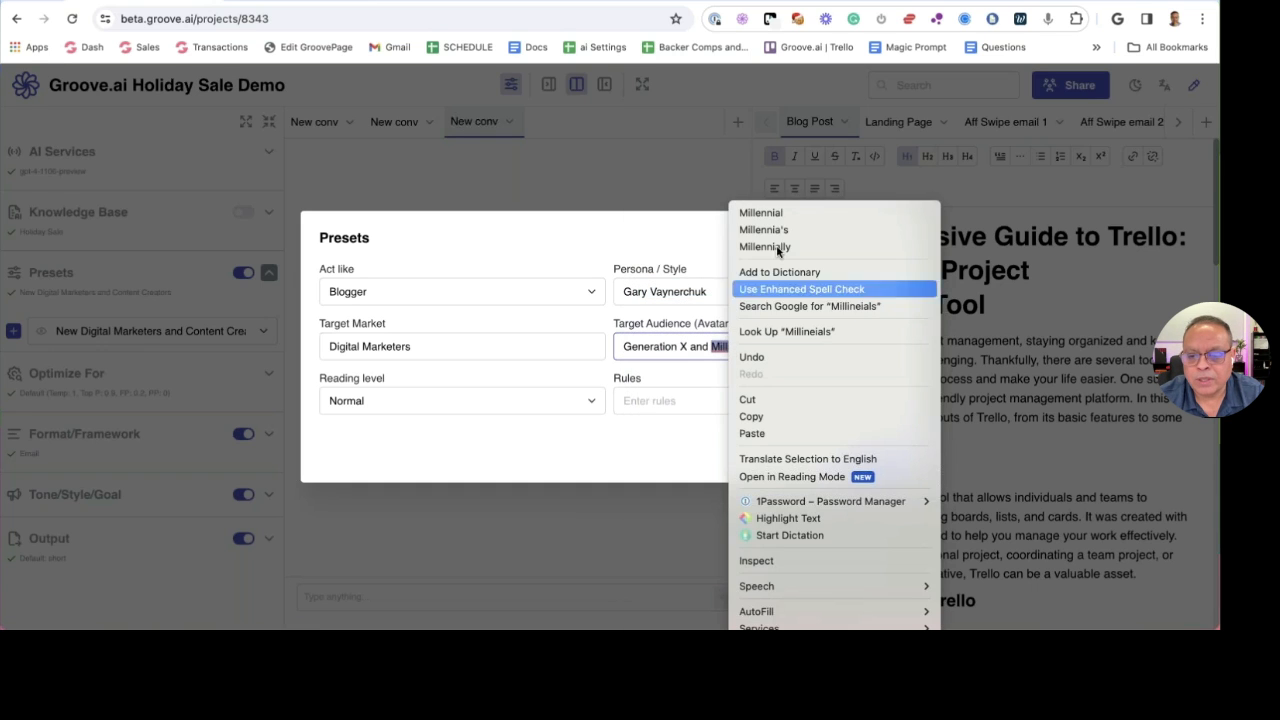
left_click(786, 212)
type("s, ")
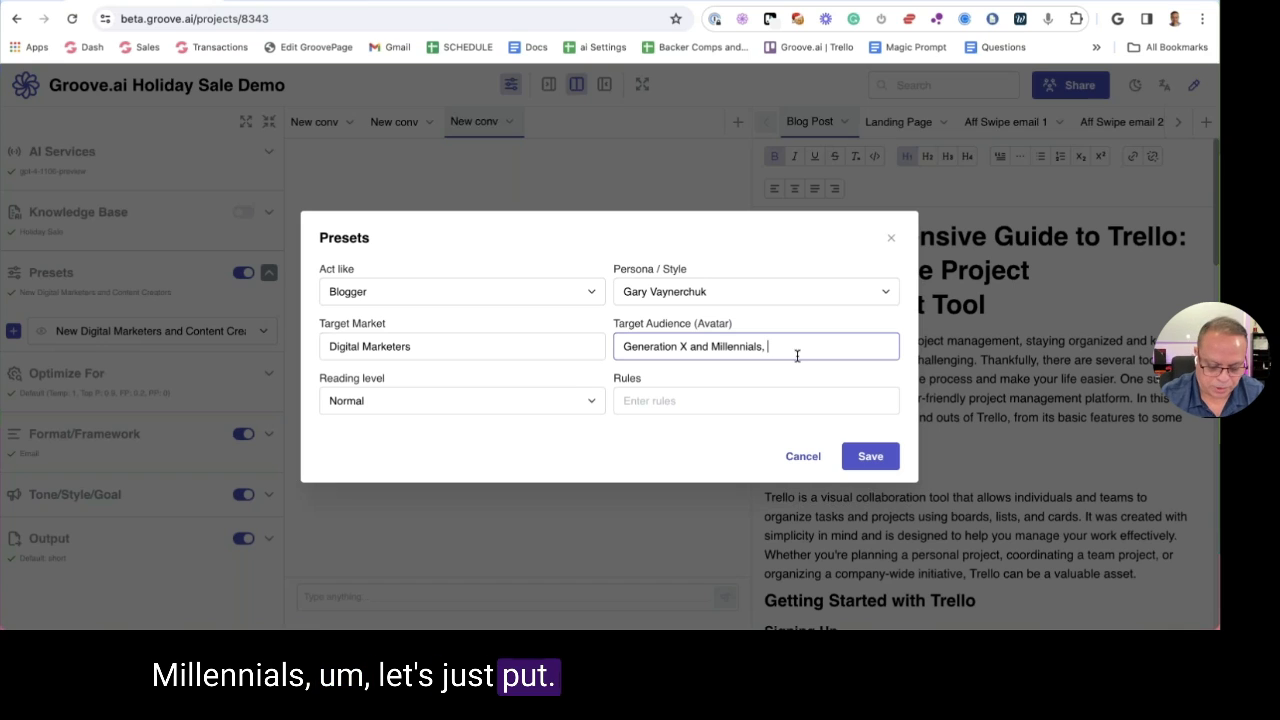
type("Technoph")
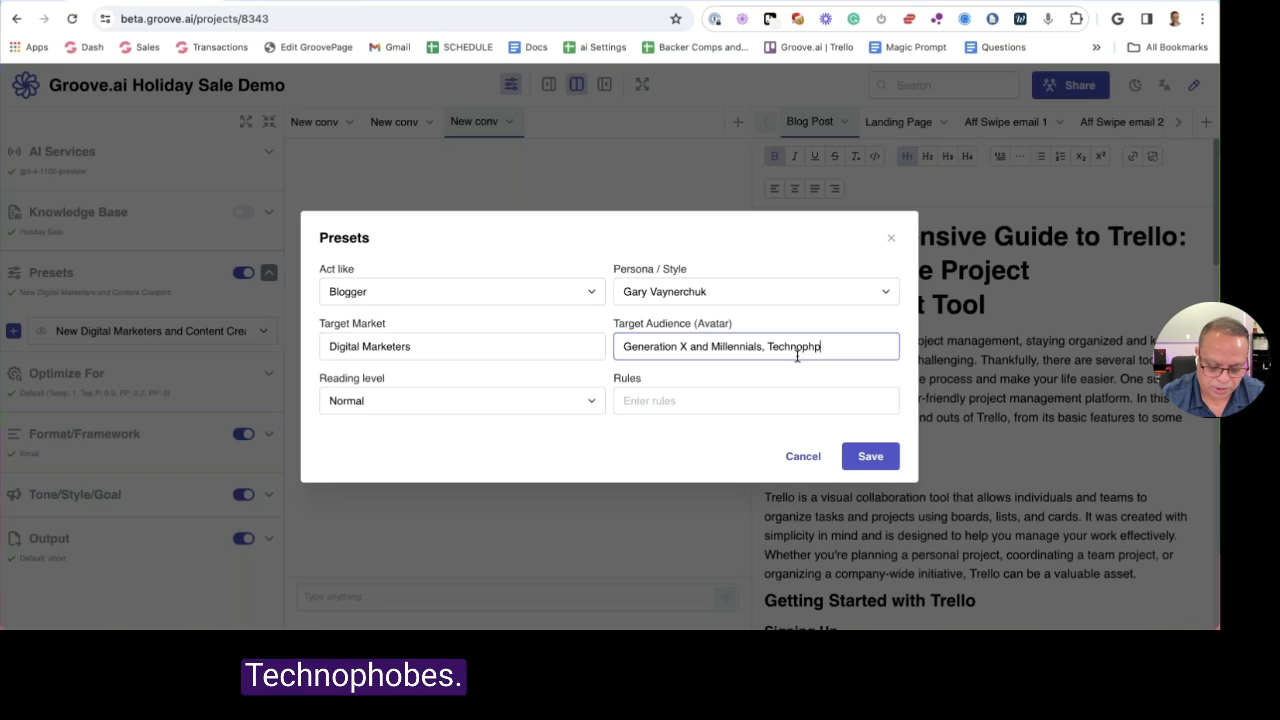
type("p")
key("BackSpace")
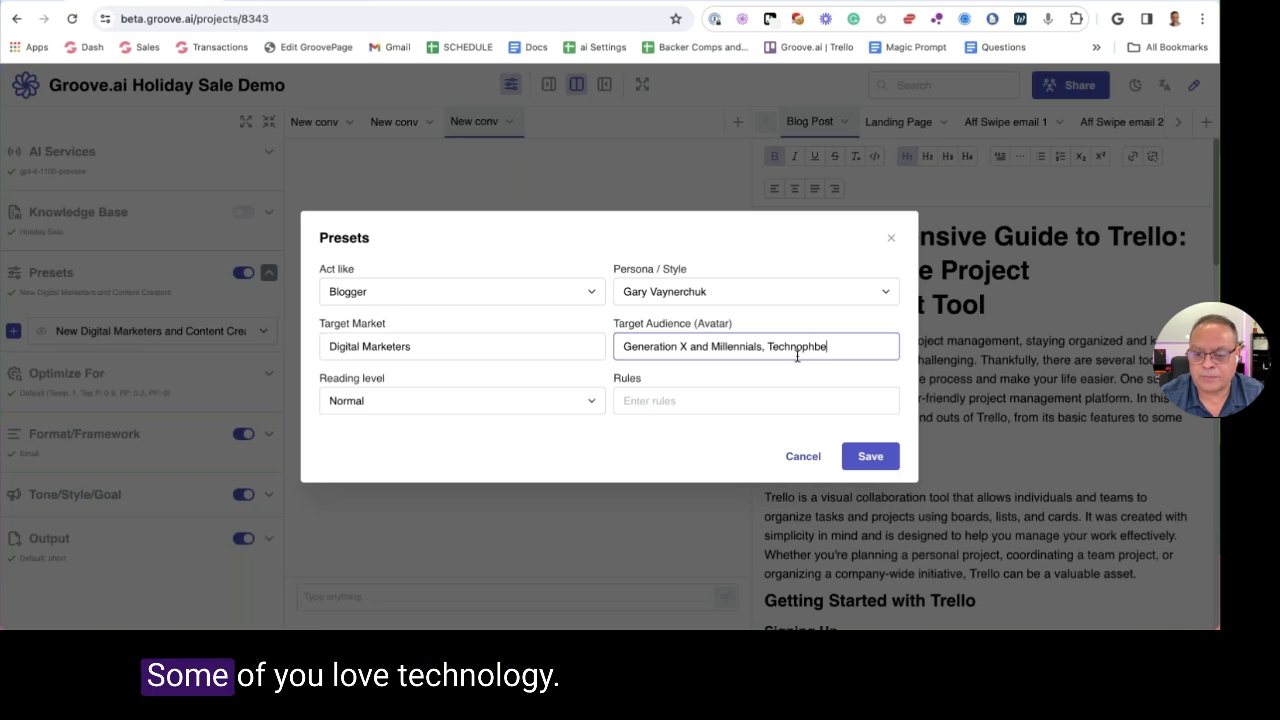
type("obes,")
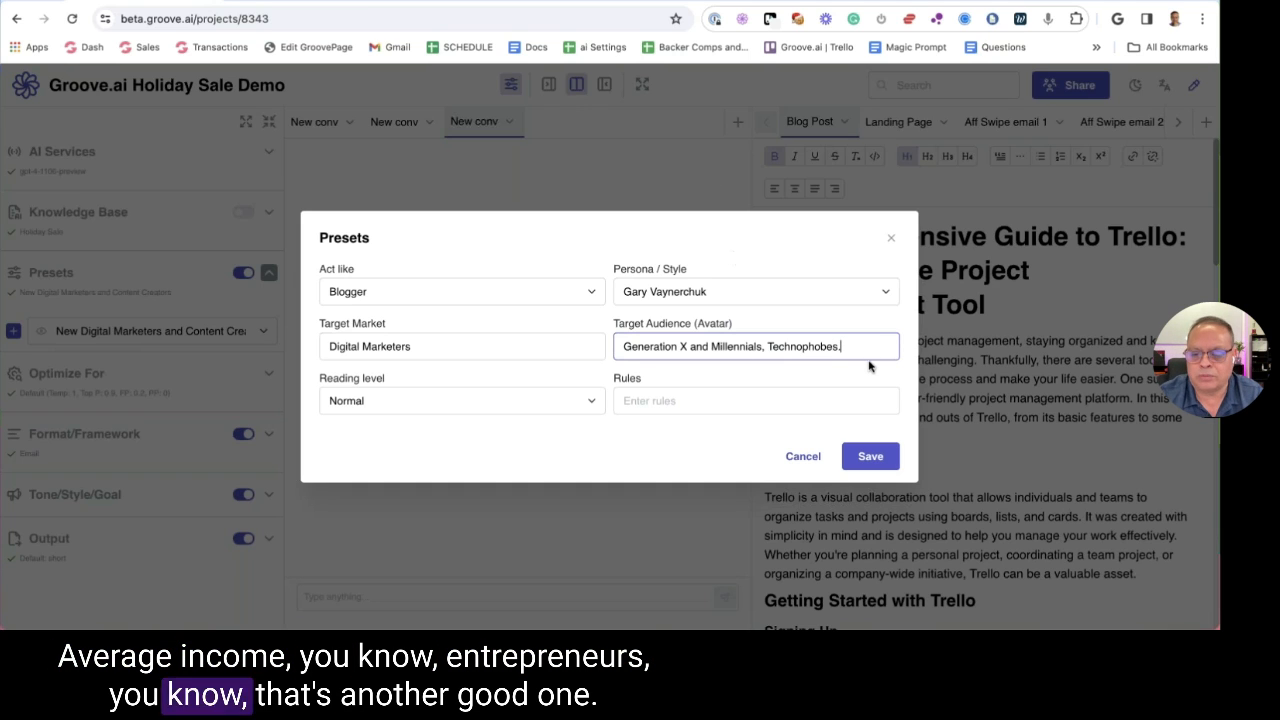
type("Entrepr")
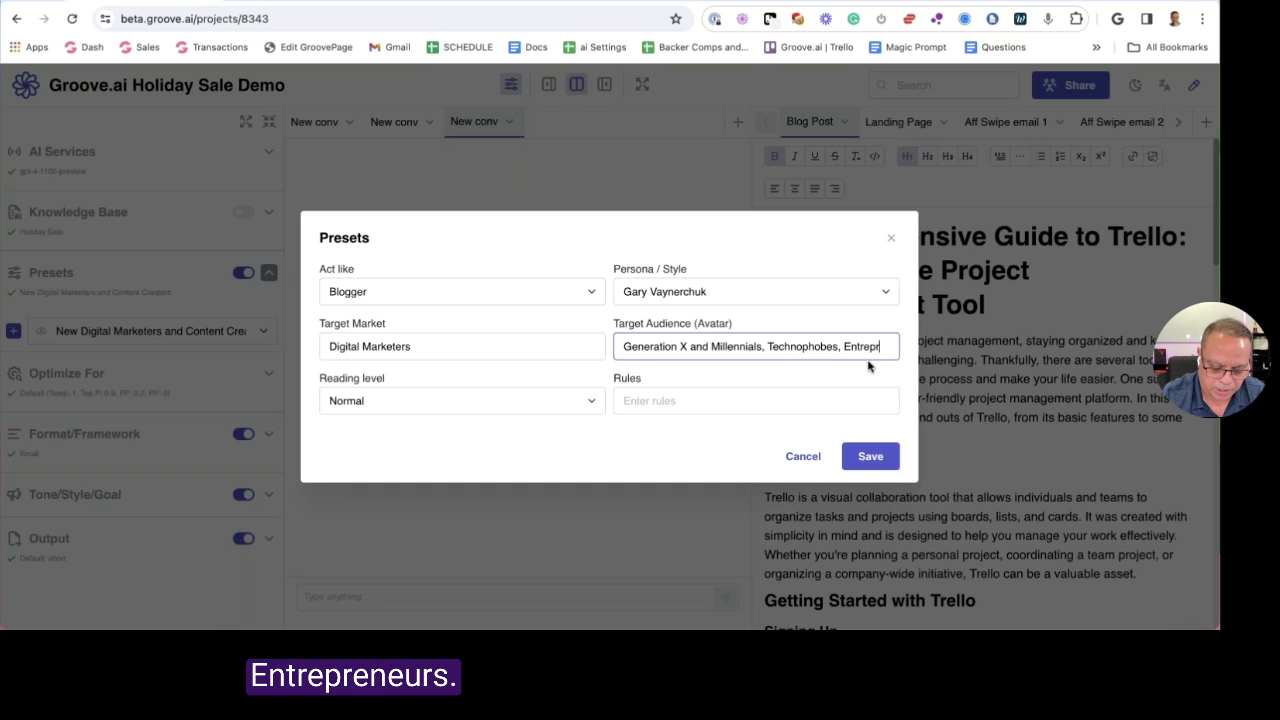
type("eneurs")
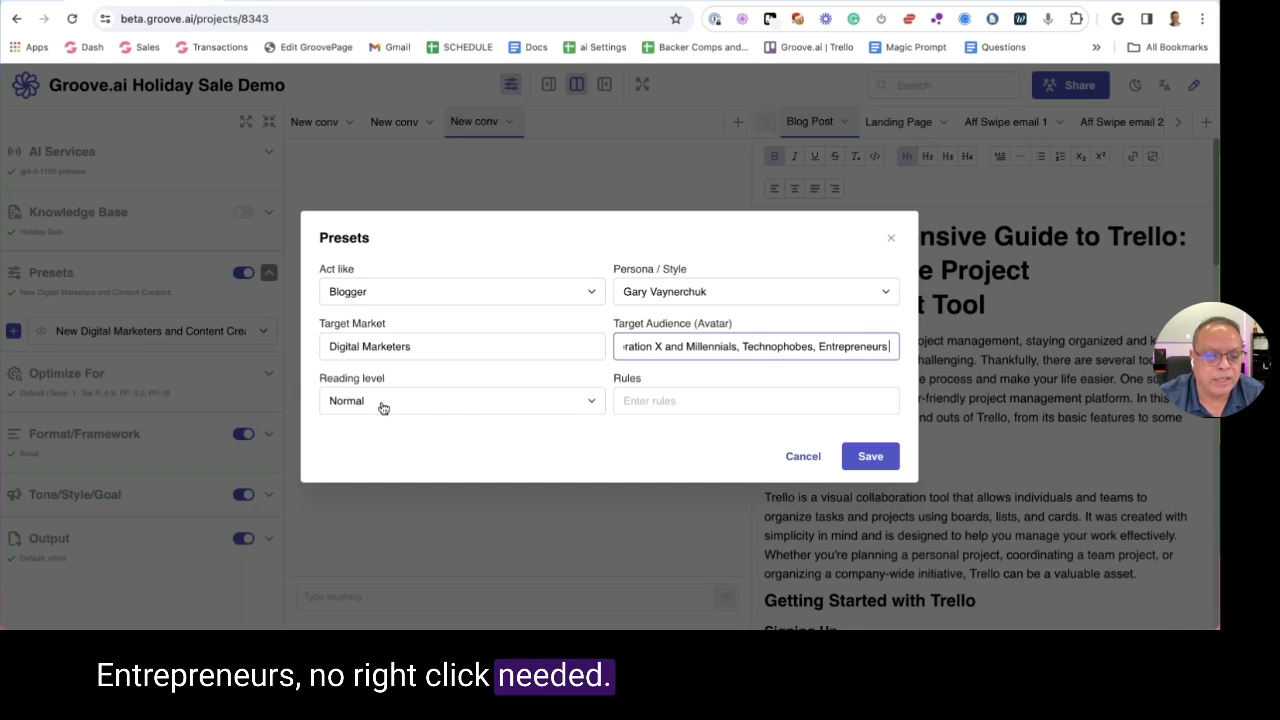
Set the reading level to 10th Grade
left_click(449, 401)
scroll(460, 310, "down", 5)
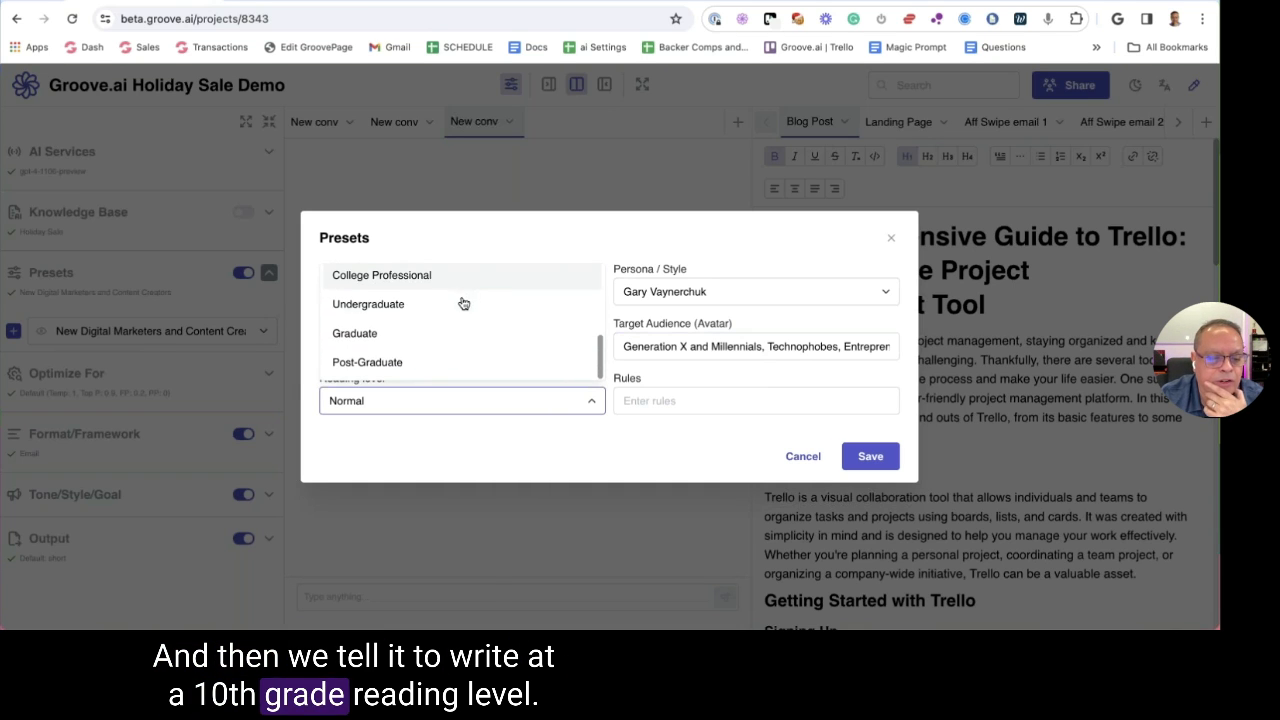
scroll(458, 307, "up", 3)
left_click(409, 323)
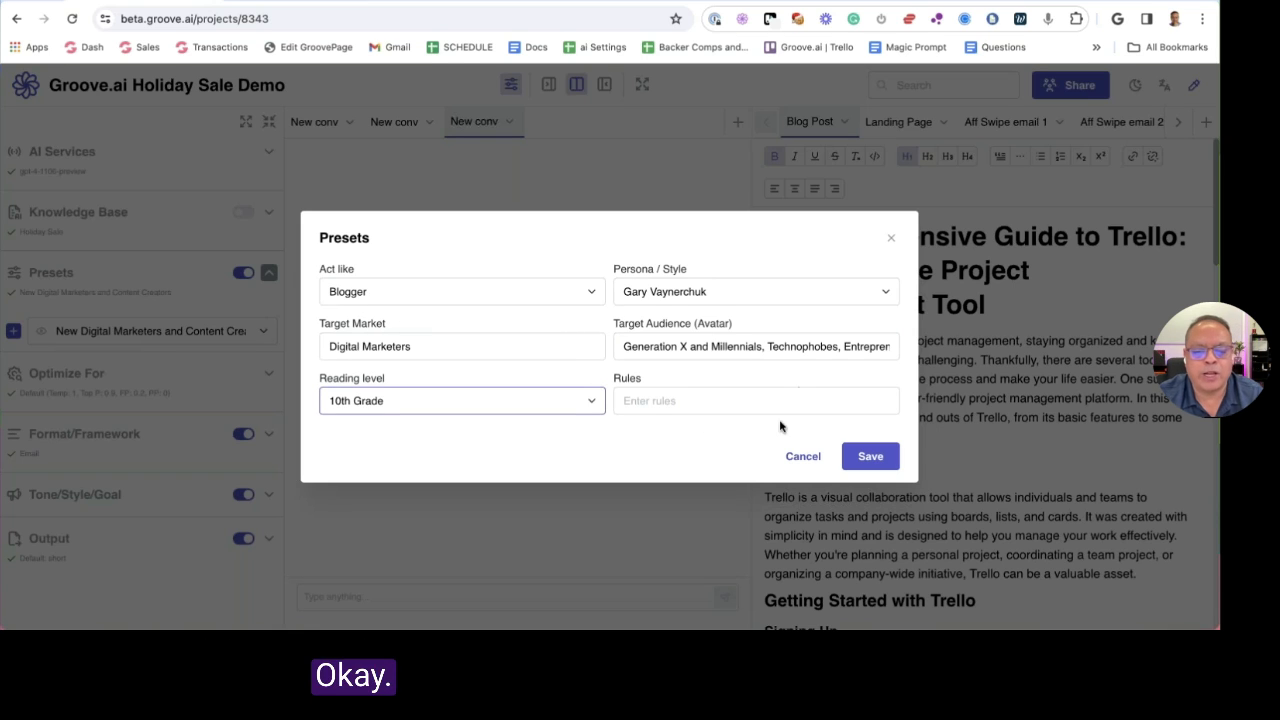
Add 'Never Mention ClickFunnels' and a second never-mention rule, then remove both
left_click(700, 401)
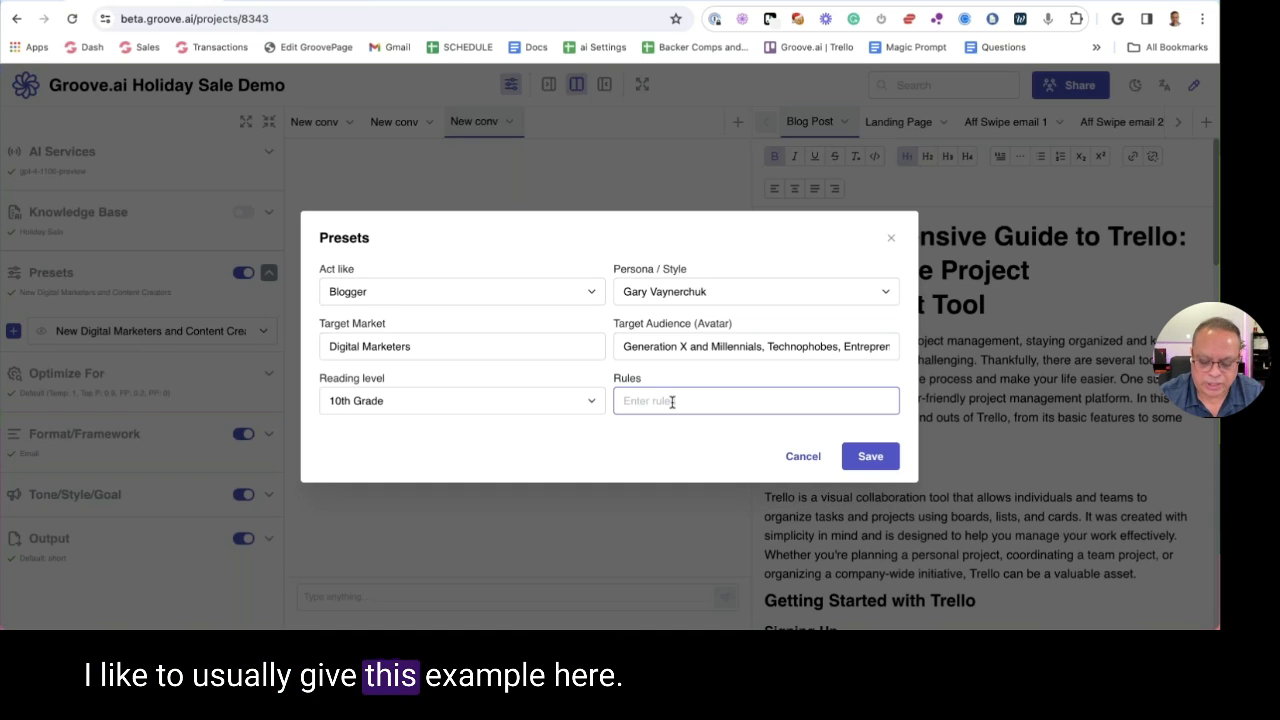
type("Neve")
key("BackSpace")
key("BackSpace")
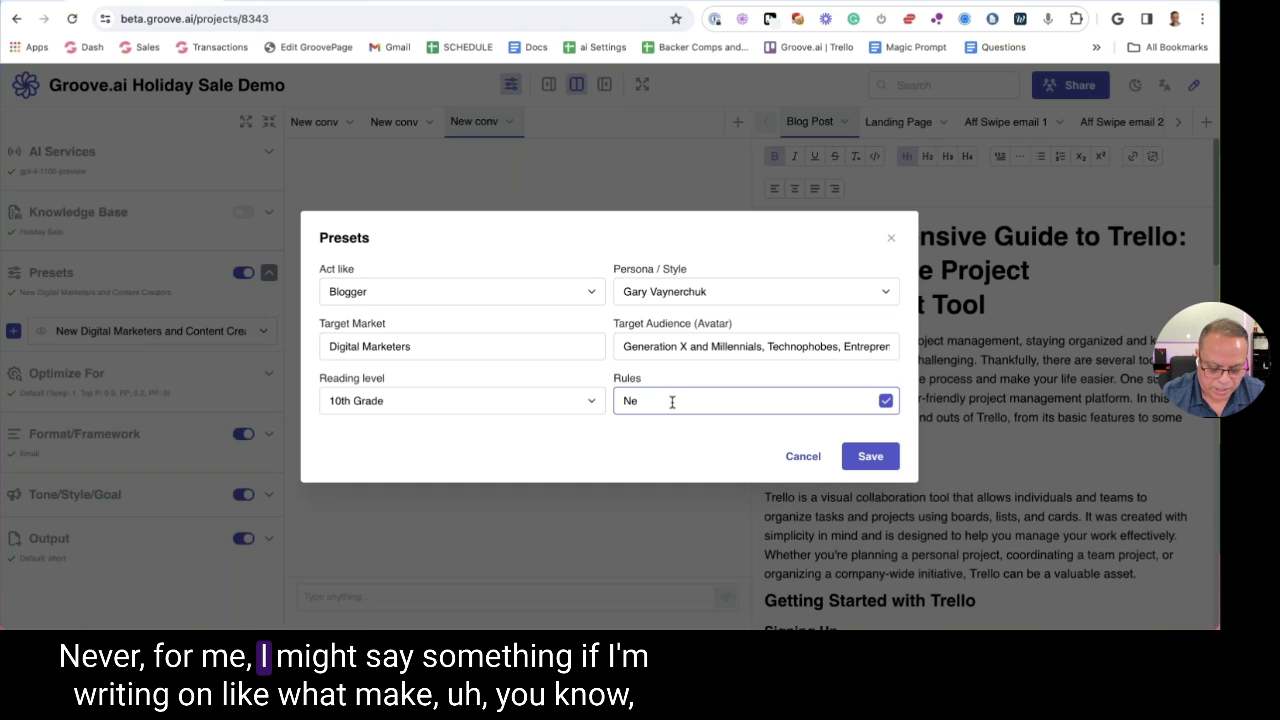
type("vew")
key("BackSpace")
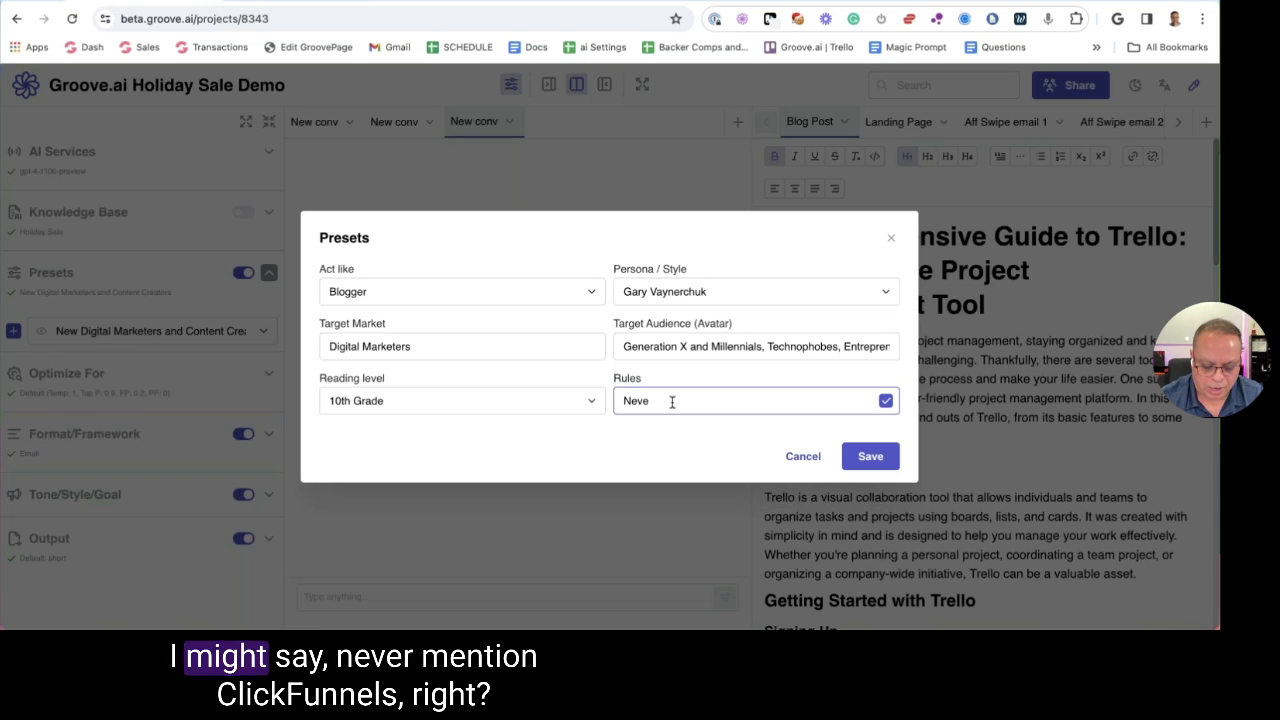
type("r Mention")
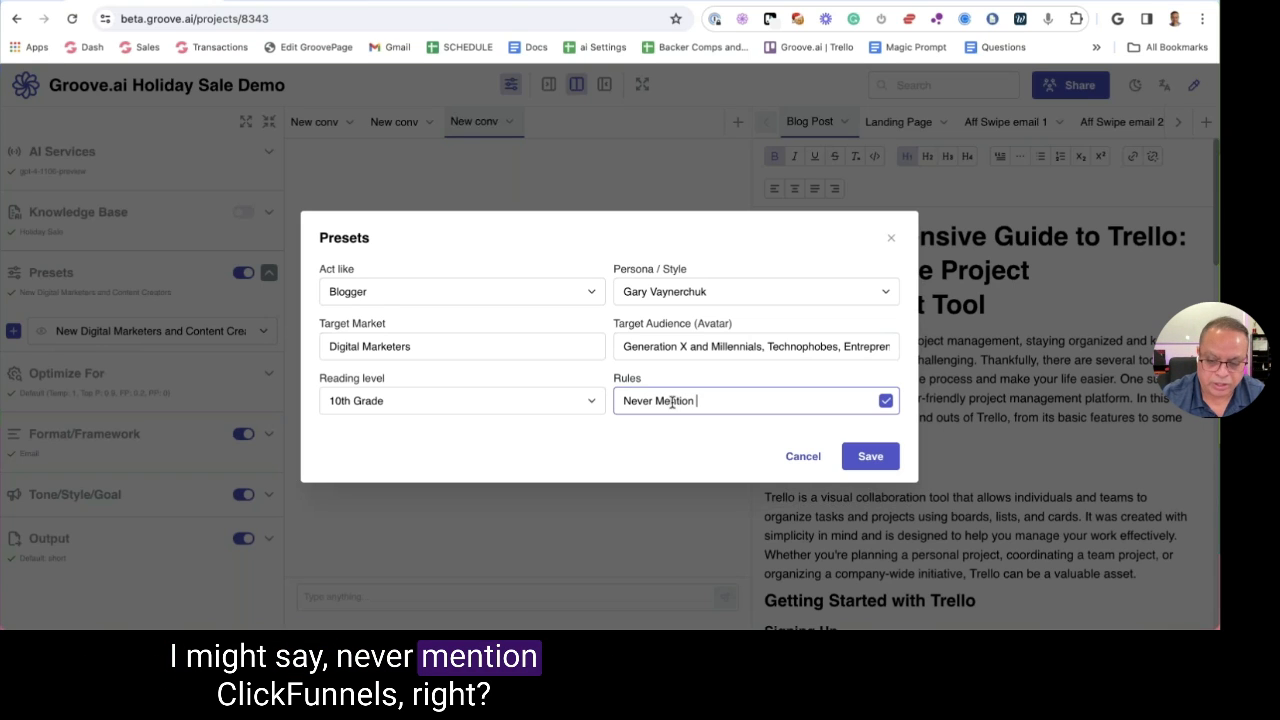
type(" ClickFunnels")
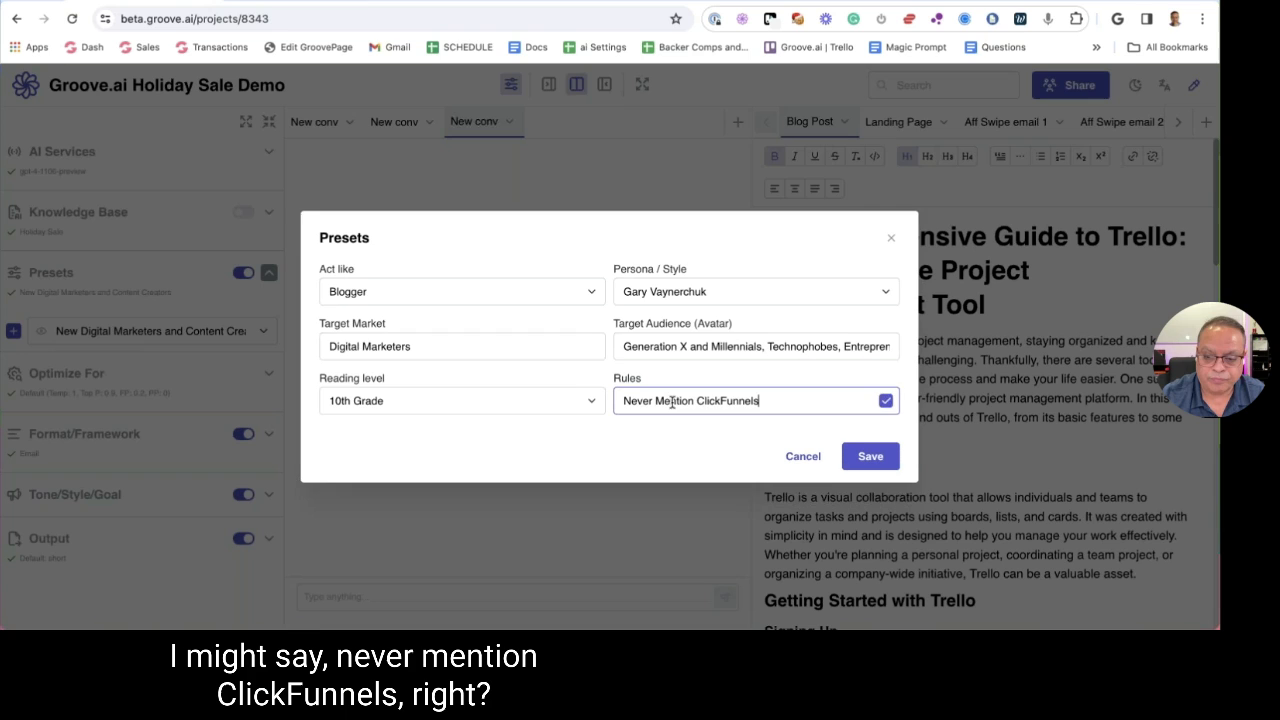
key("Return")
type("Never M")
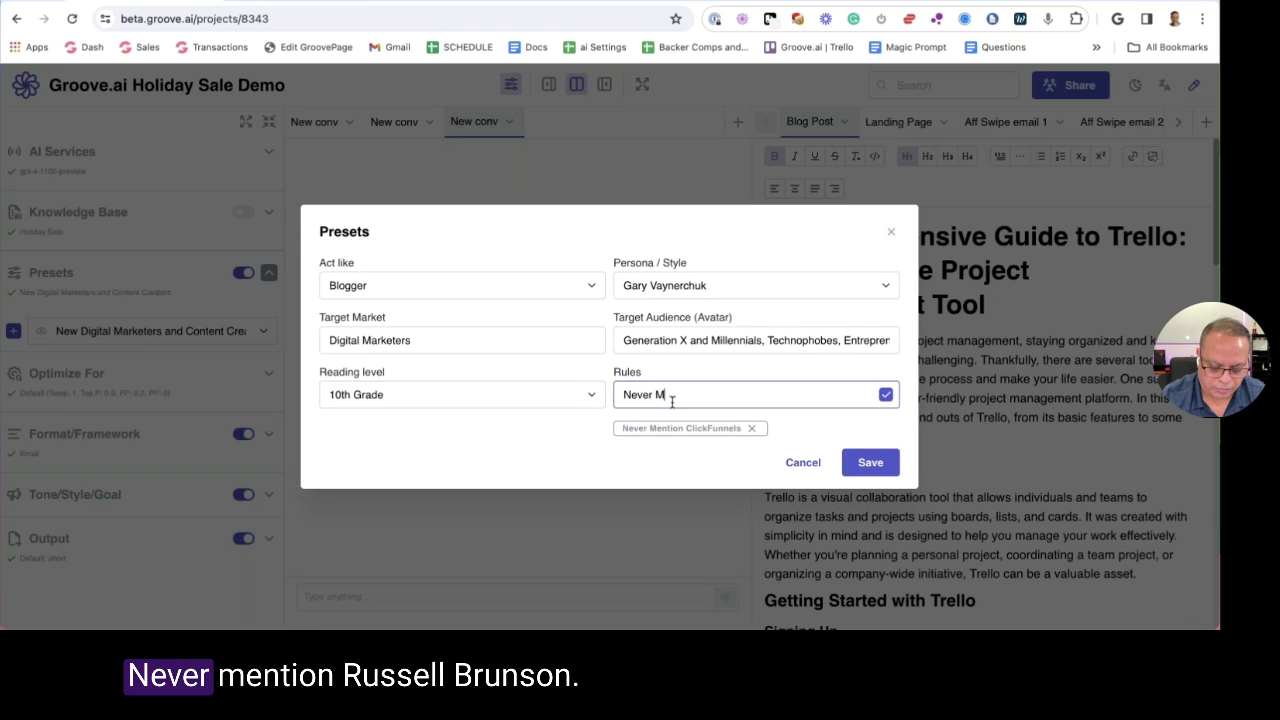
type("ention C")
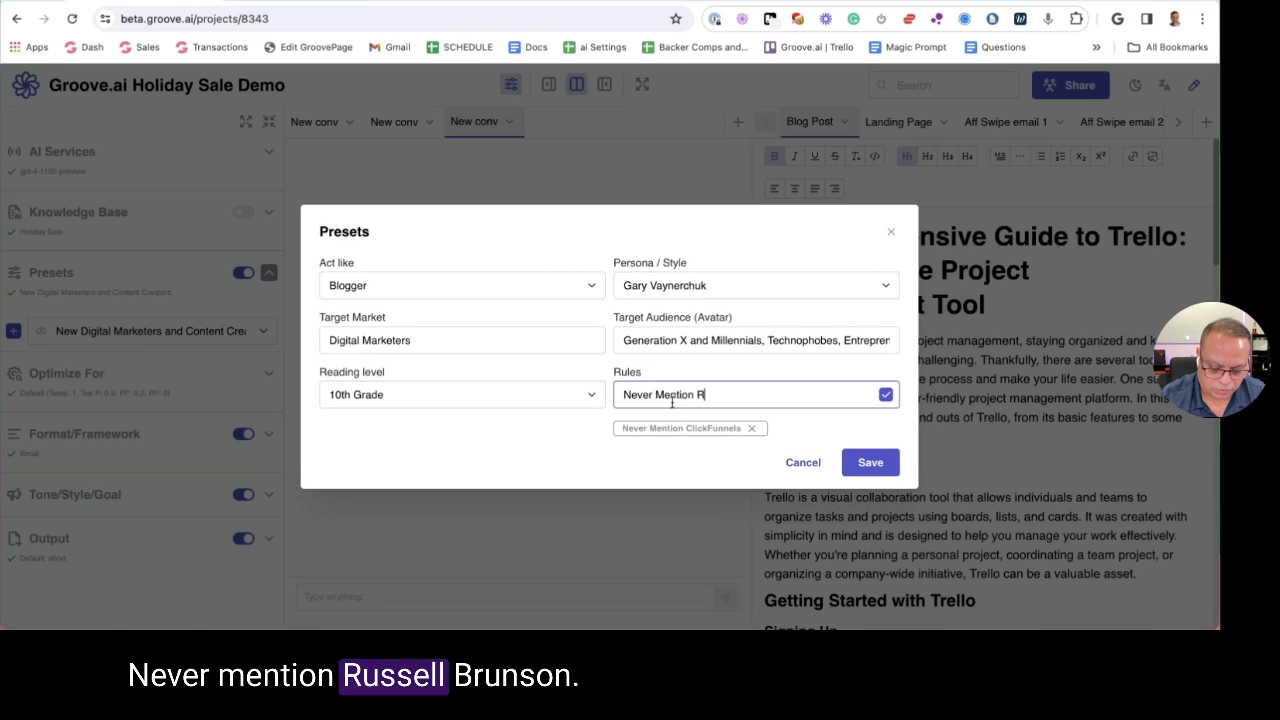
type("u")
type("B")
key("Return")
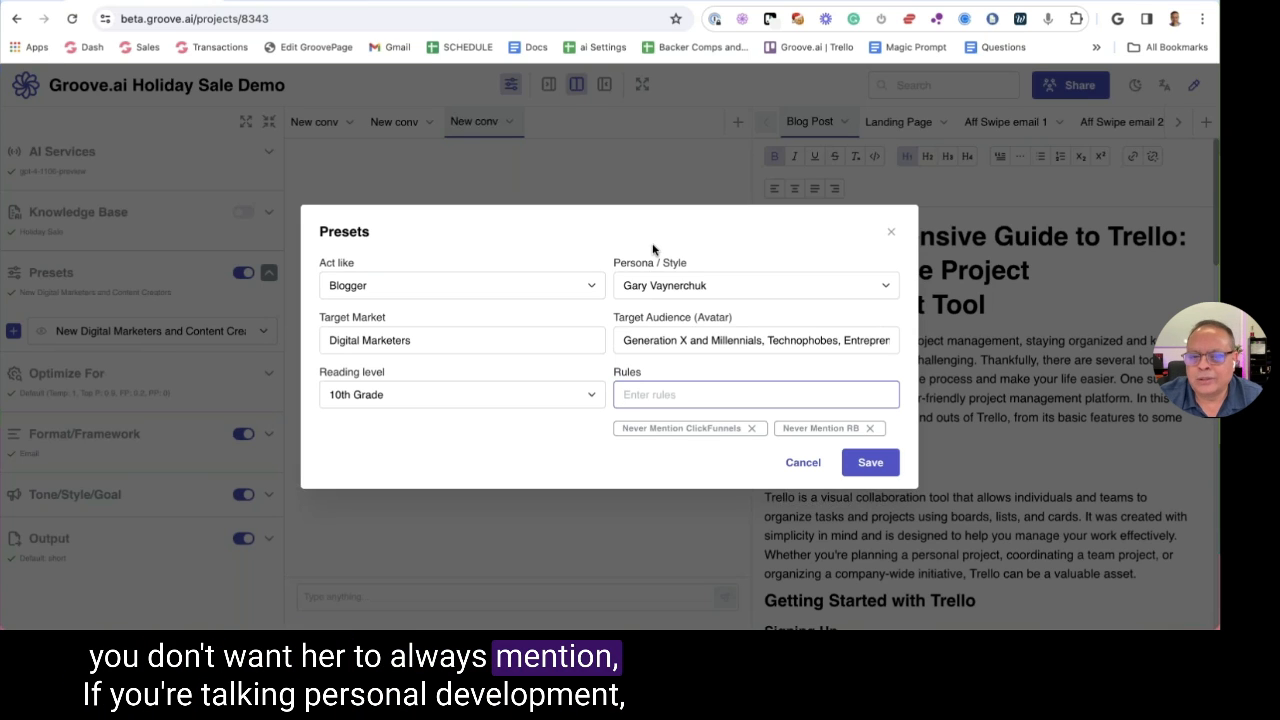
left_click(752, 429)
left_click(721, 430)
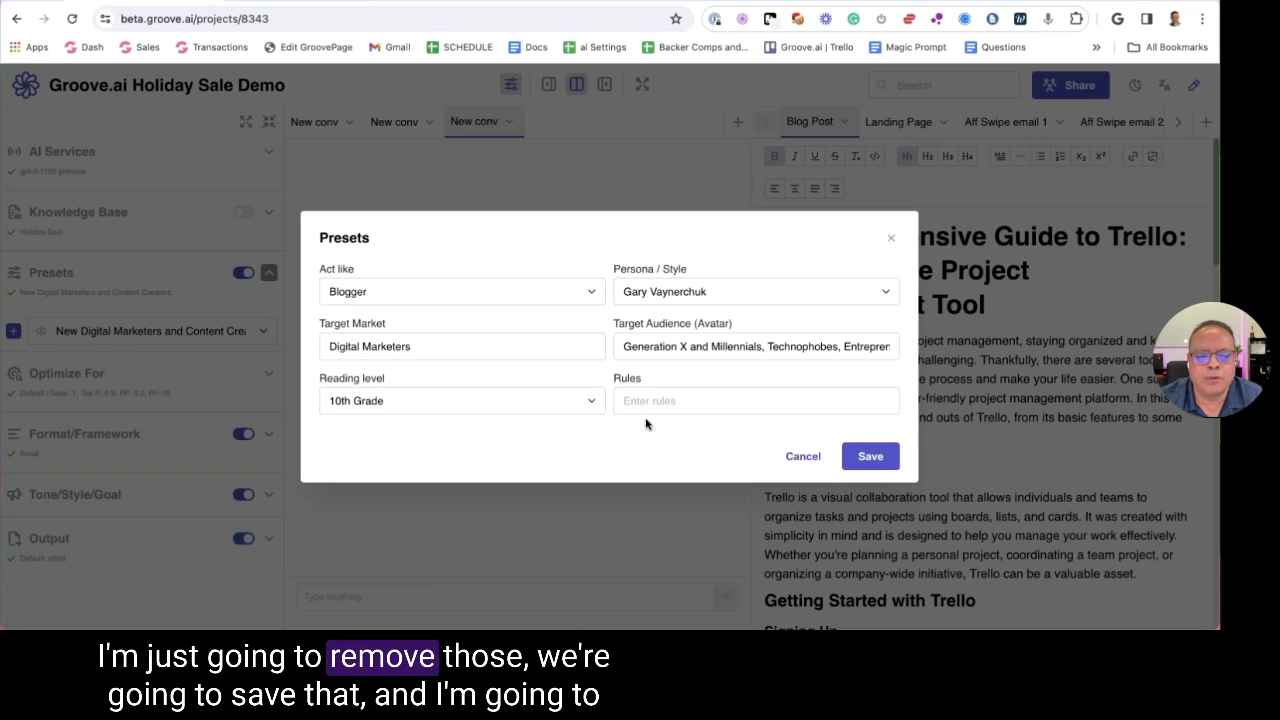
Save the preset as 'Blogging for DM', keep it selected, and collapse Presets
left_click(871, 457)
left_click(537, 361)
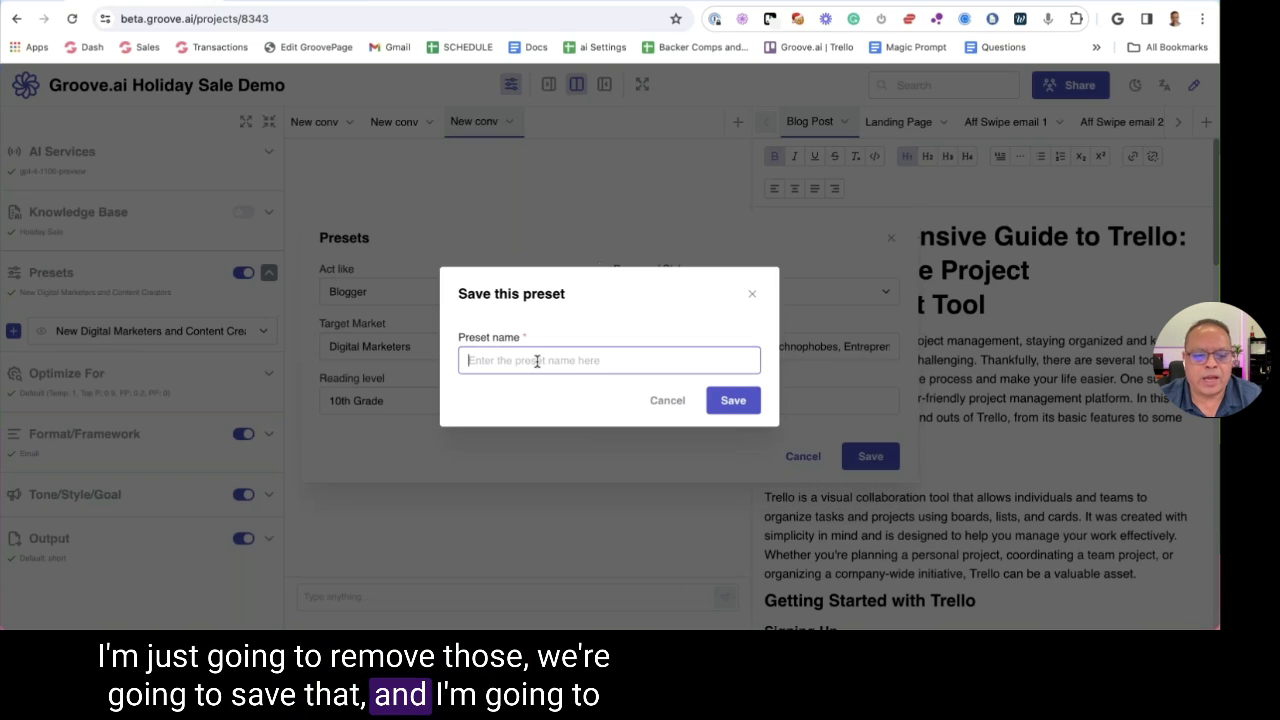
type("Blogging fo")
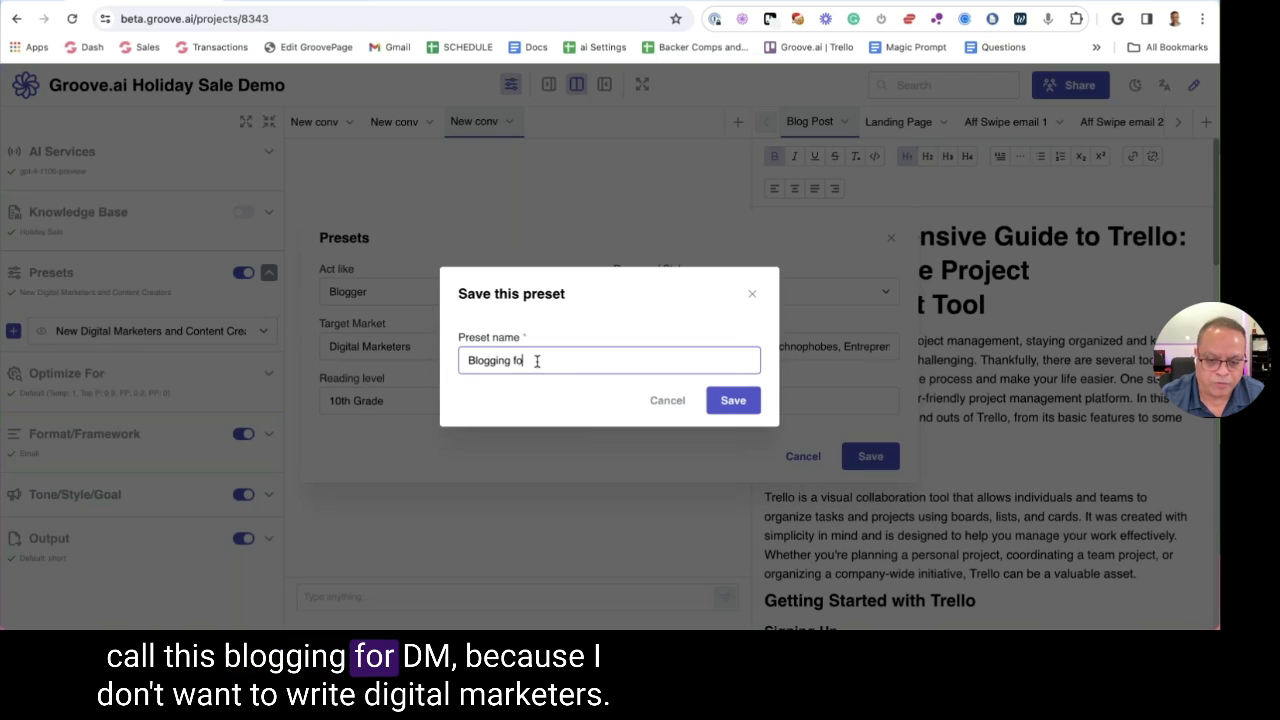
type("r DM")
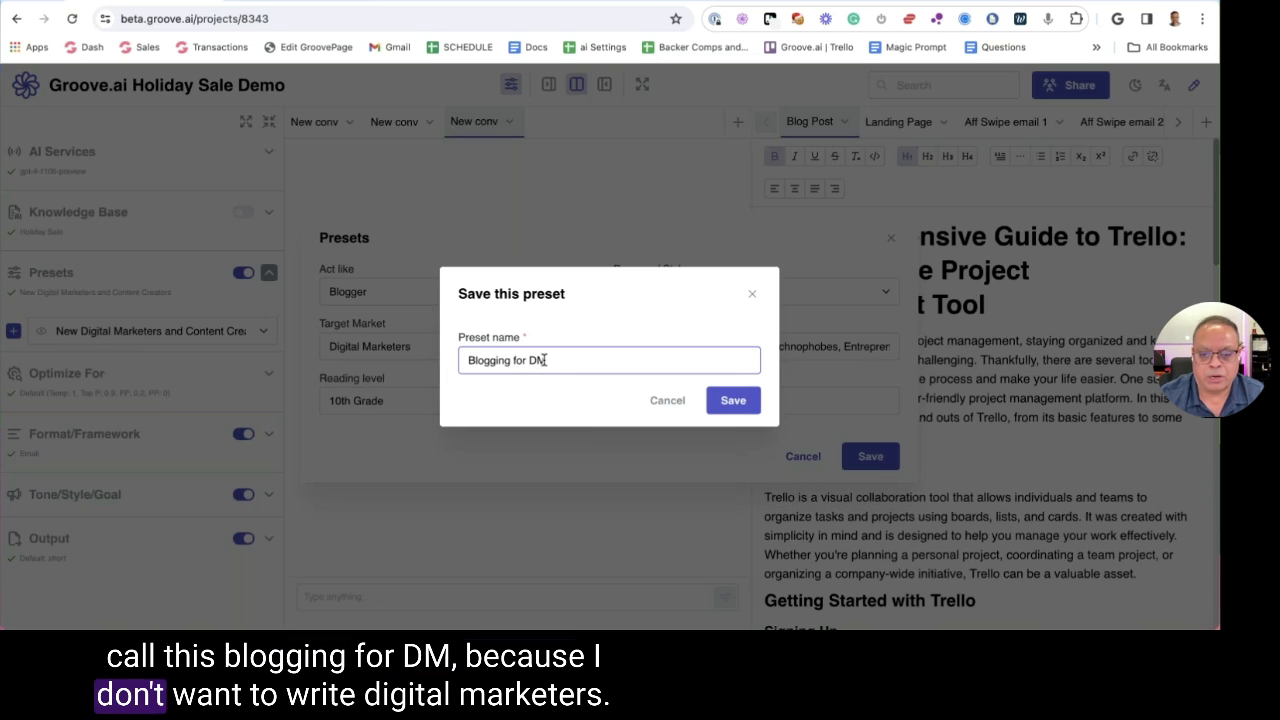
left_click(733, 400)
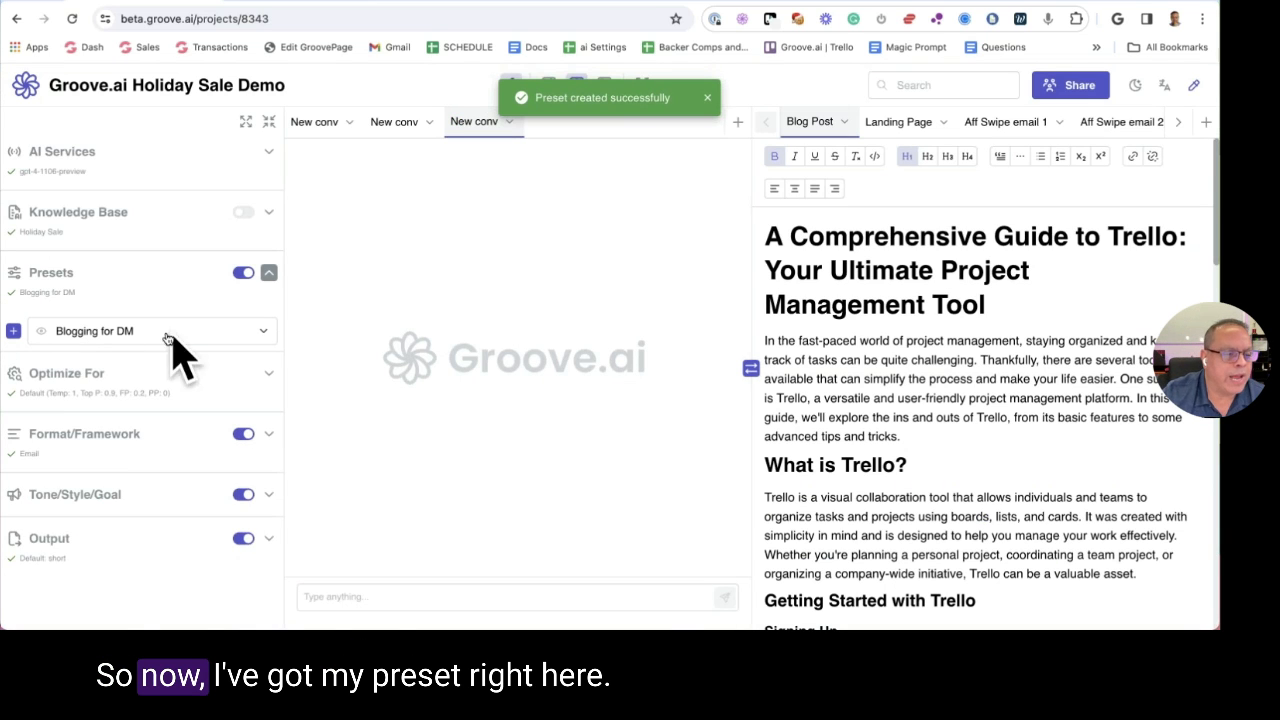
left_click(166, 339)
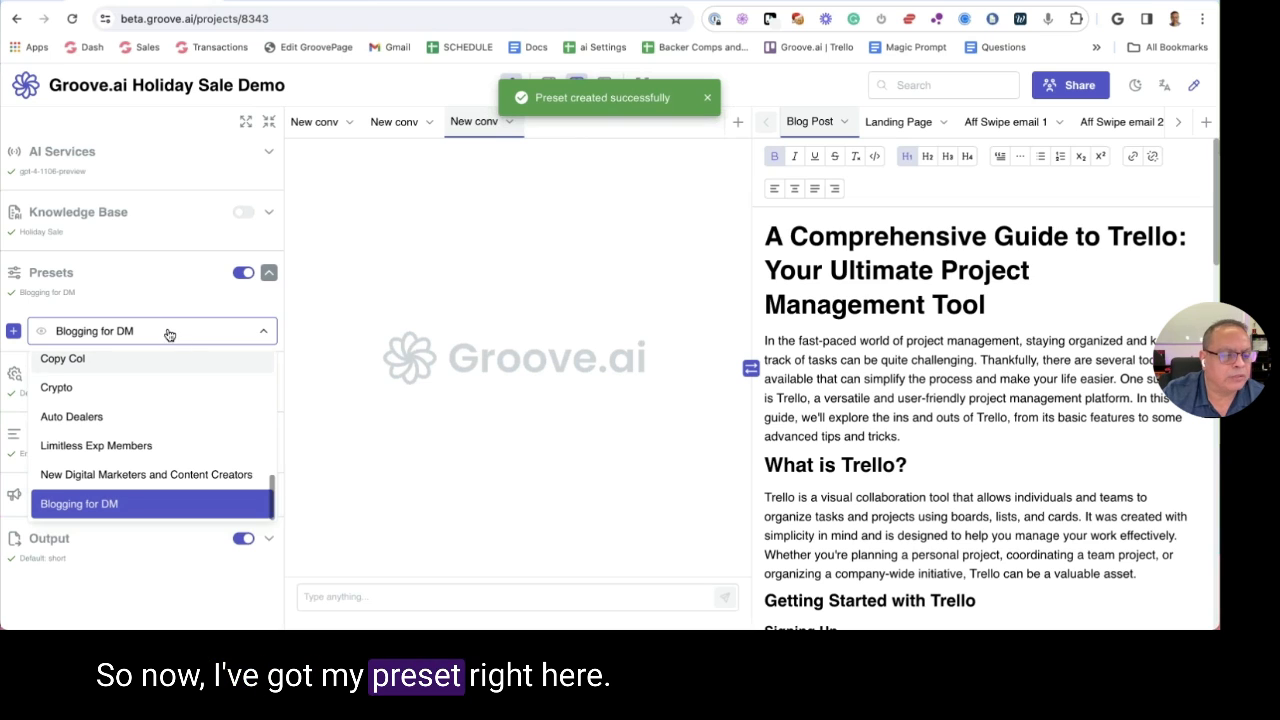
left_click(166, 331)
left_click(269, 265)
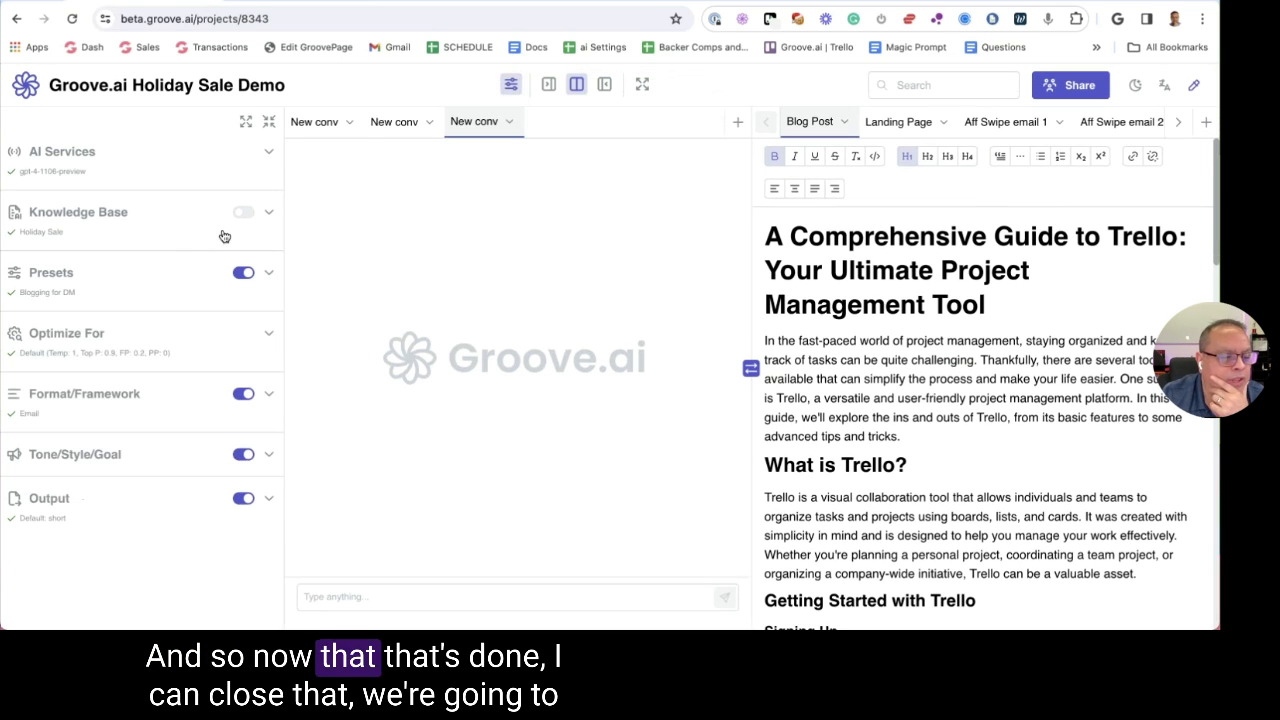
Try Creative, then Custom with temperature 0.95, frequency penalty 0.15, presence penalty 0.05
left_click(149, 341)
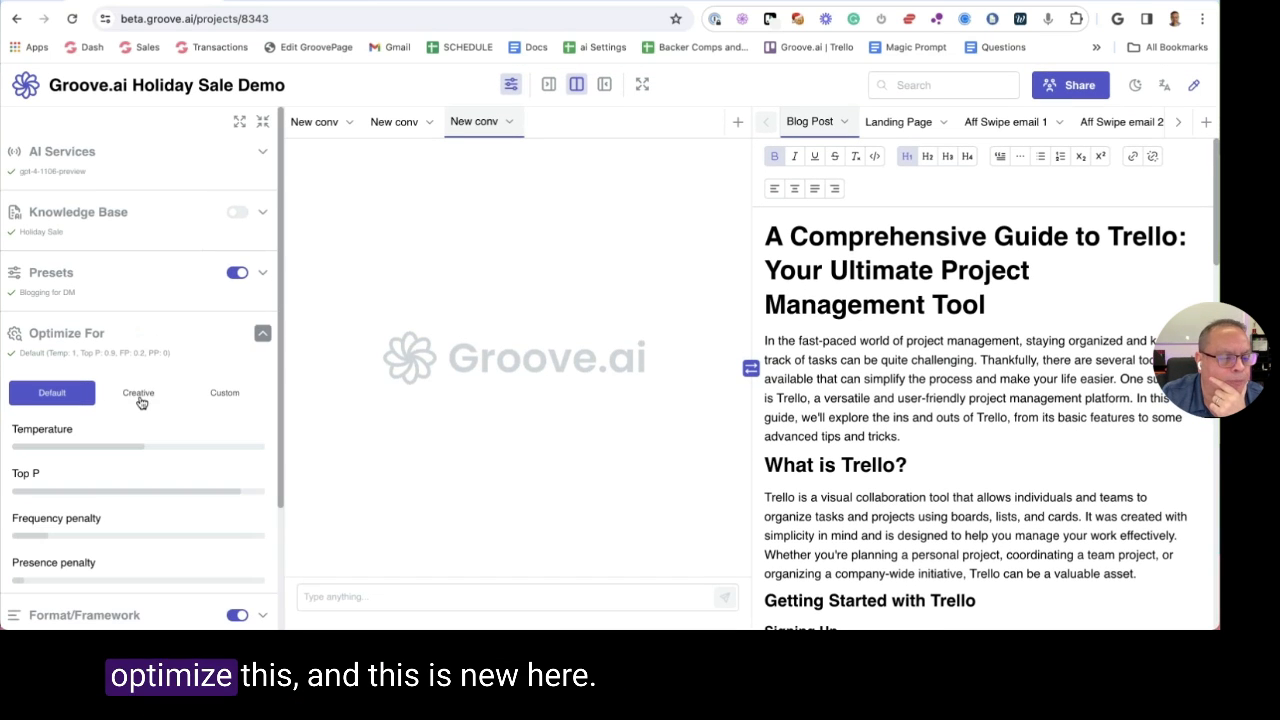
scroll(140, 380, "down", 2)
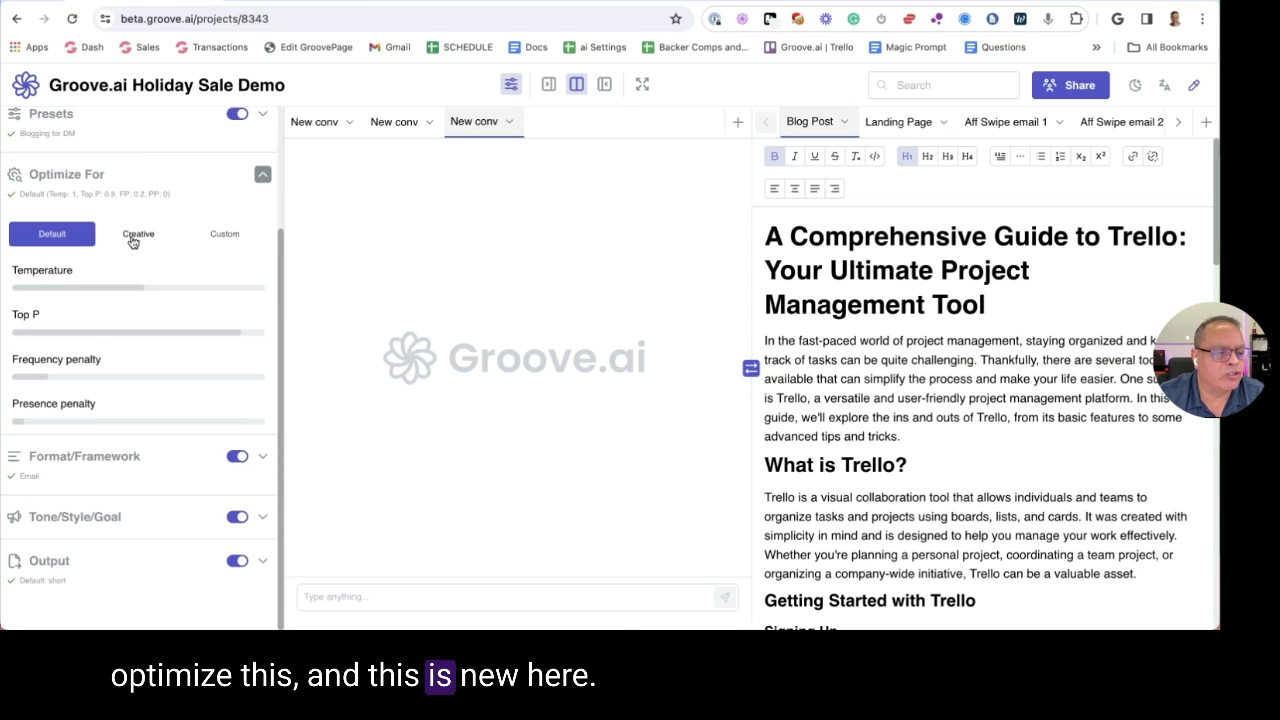
mouse_move(62, 272)
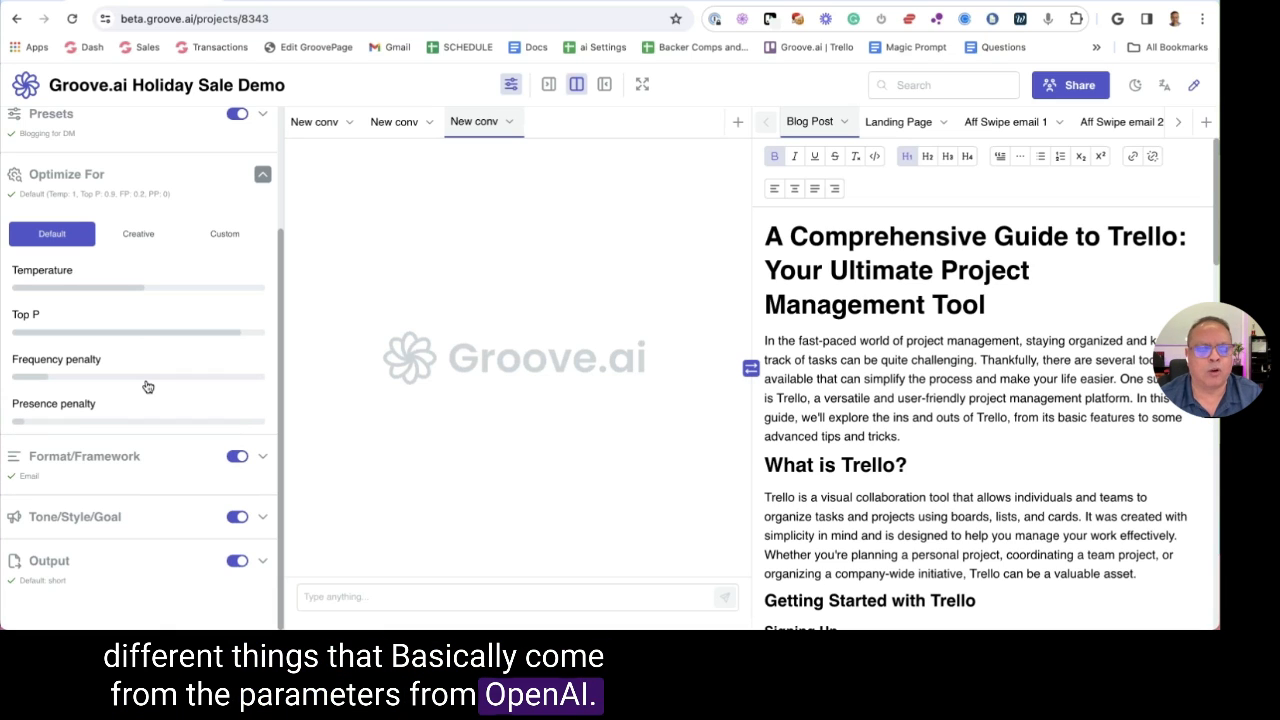
left_click(129, 238)
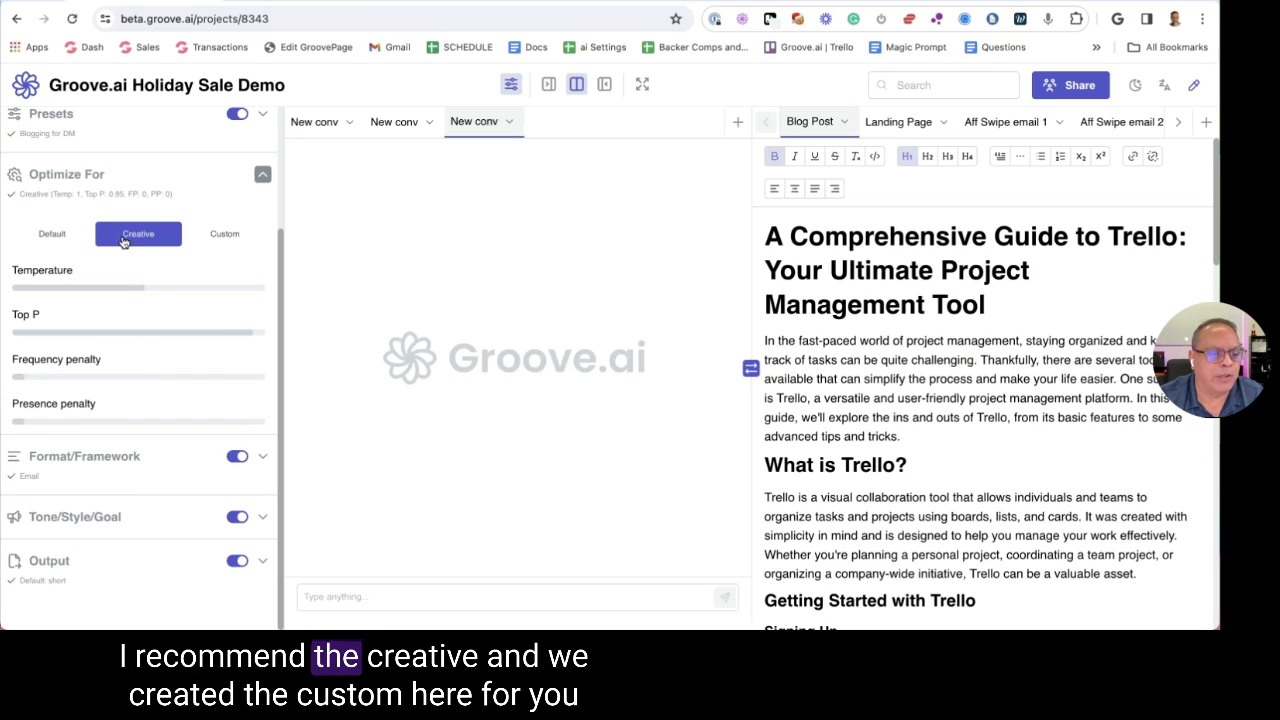
left_click(224, 234)
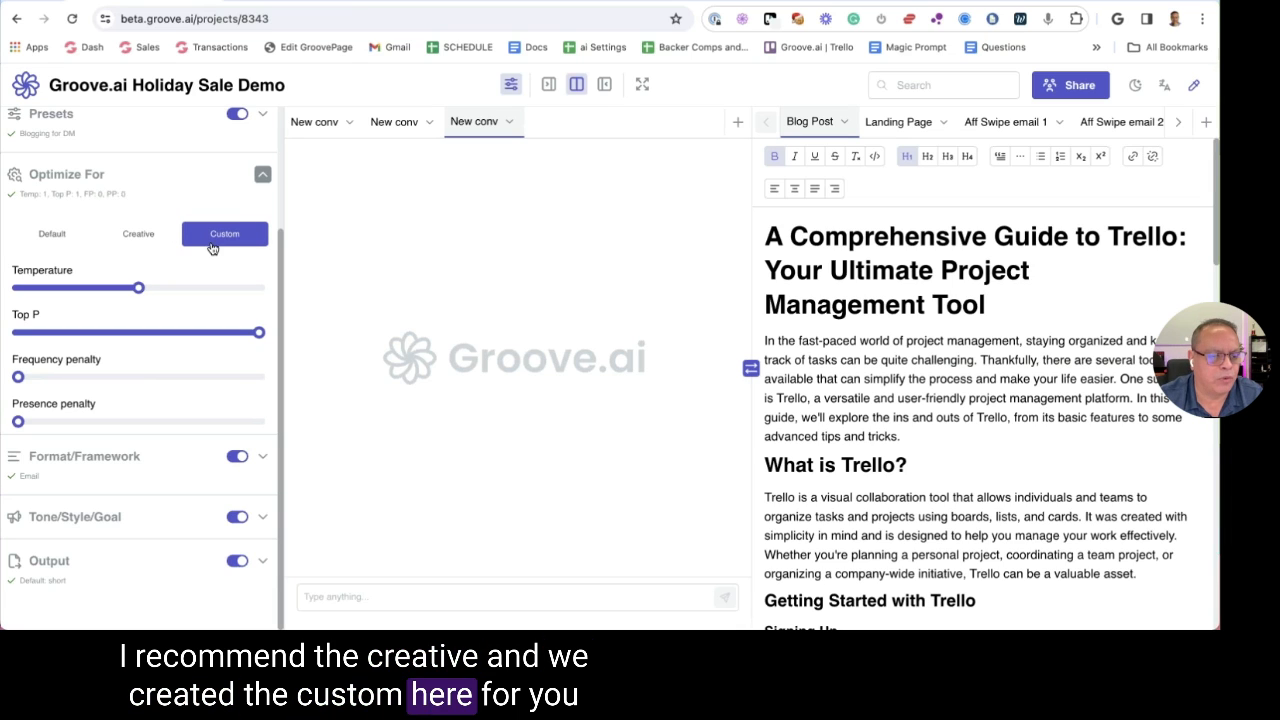
left_click_drag(138, 288, 132, 288)
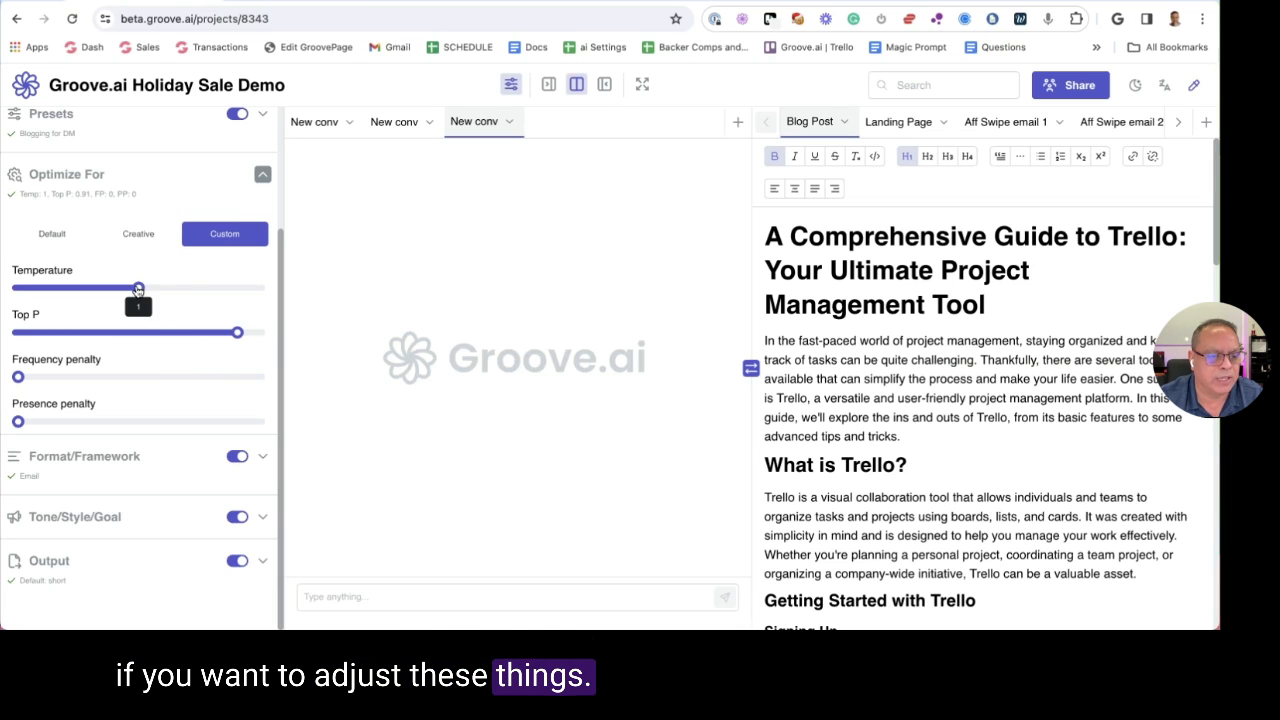
left_click_drag(18, 377, 43, 377)
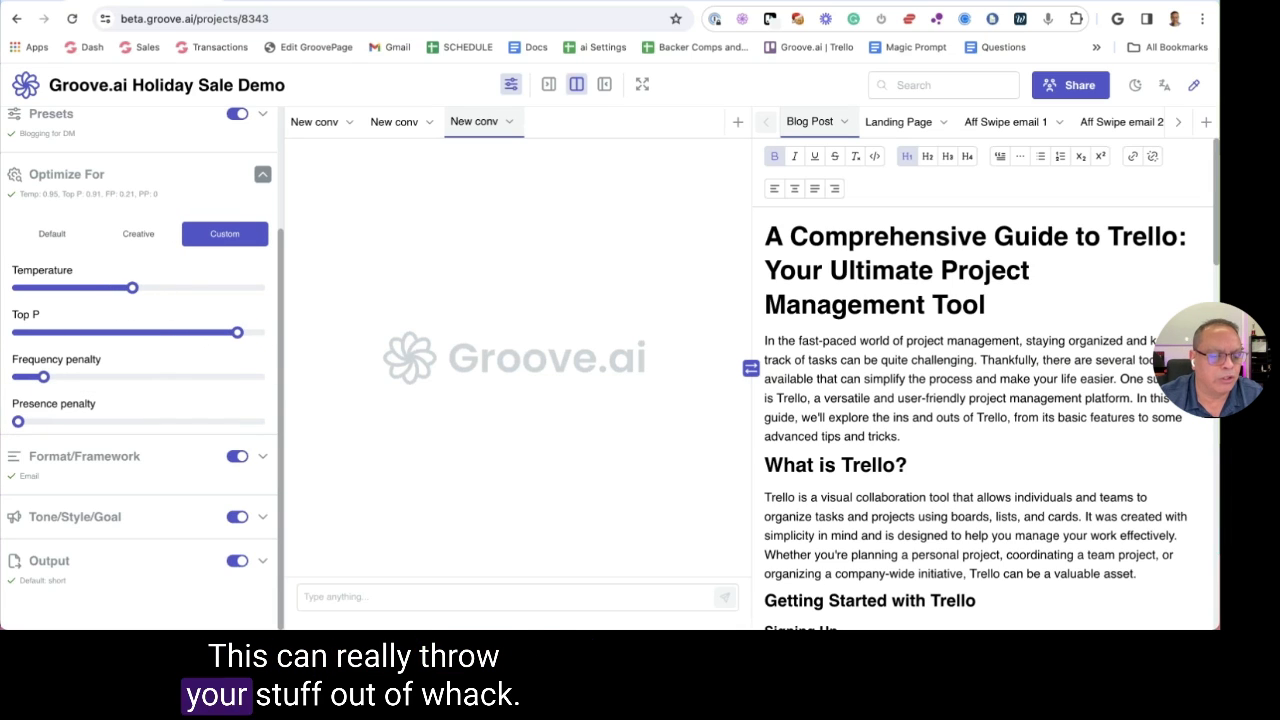
left_click_drag(18, 421, 23, 421)
left_click_drag(43, 377, 33, 377)
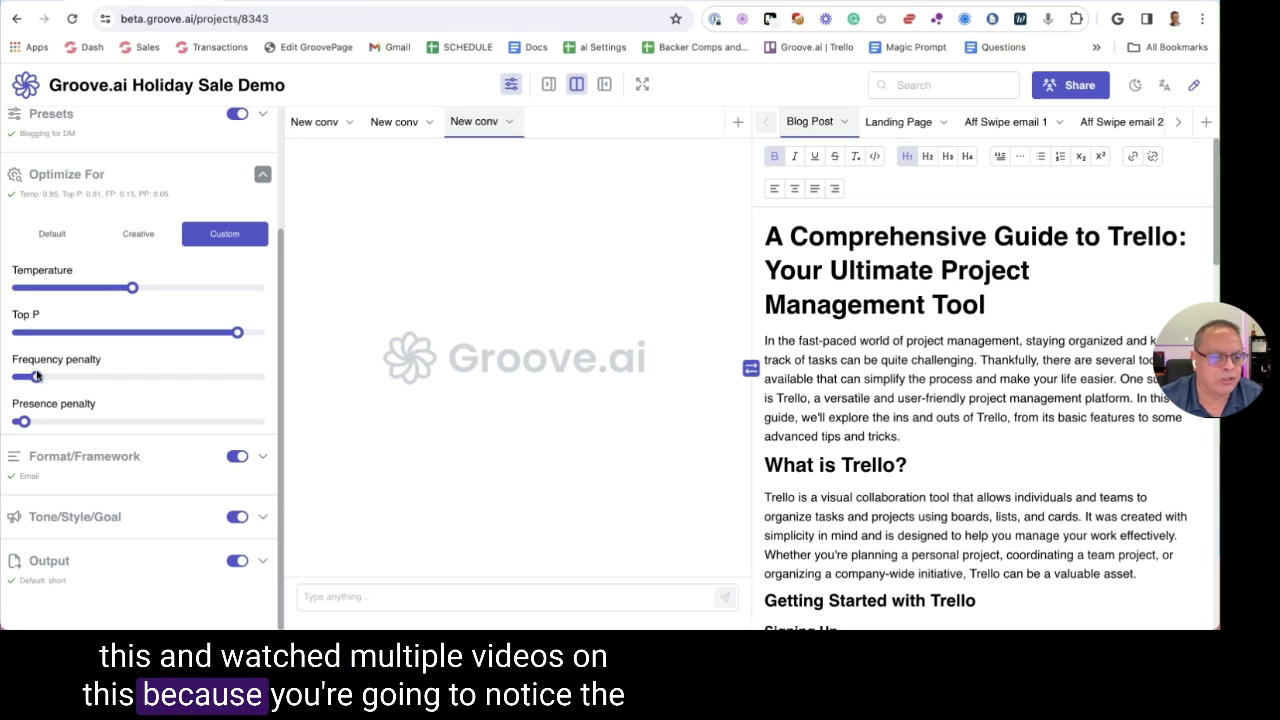
Compare Default and Creative, test presence penalty 0.69, then settle on Creative and collapse
left_click(60, 233)
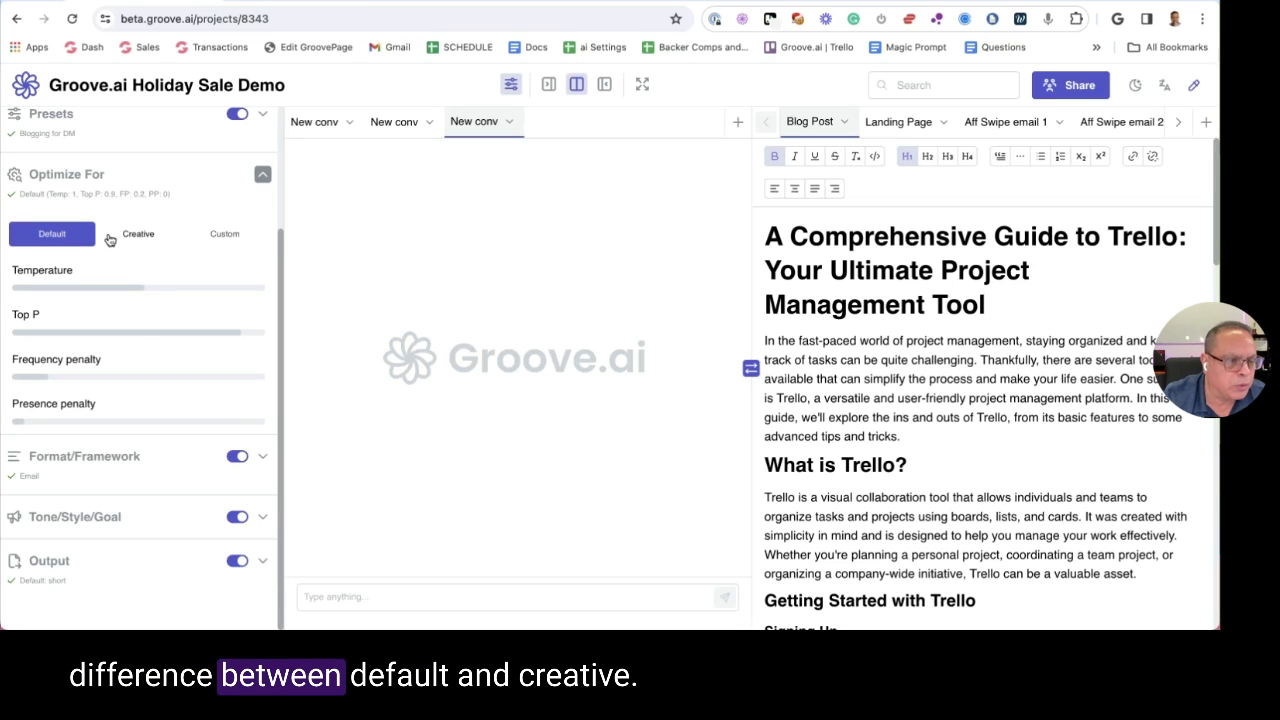
left_click(128, 238)
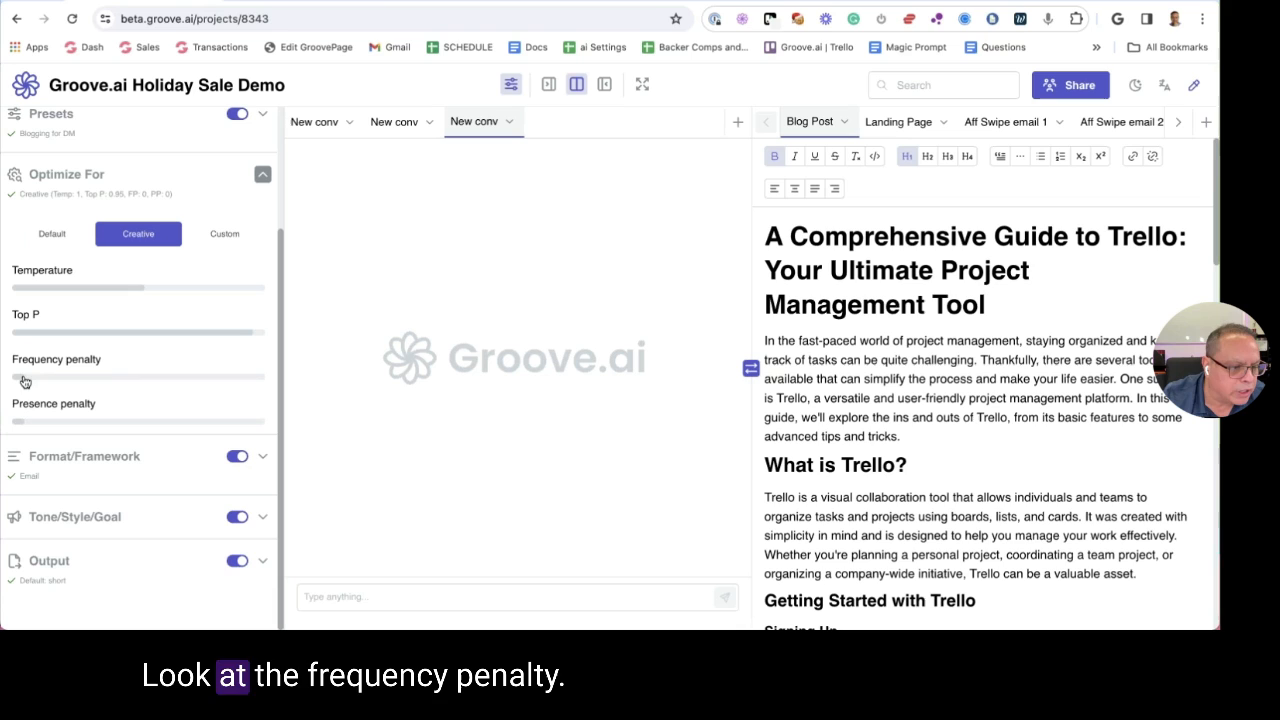
left_click(55, 237)
left_click(130, 237)
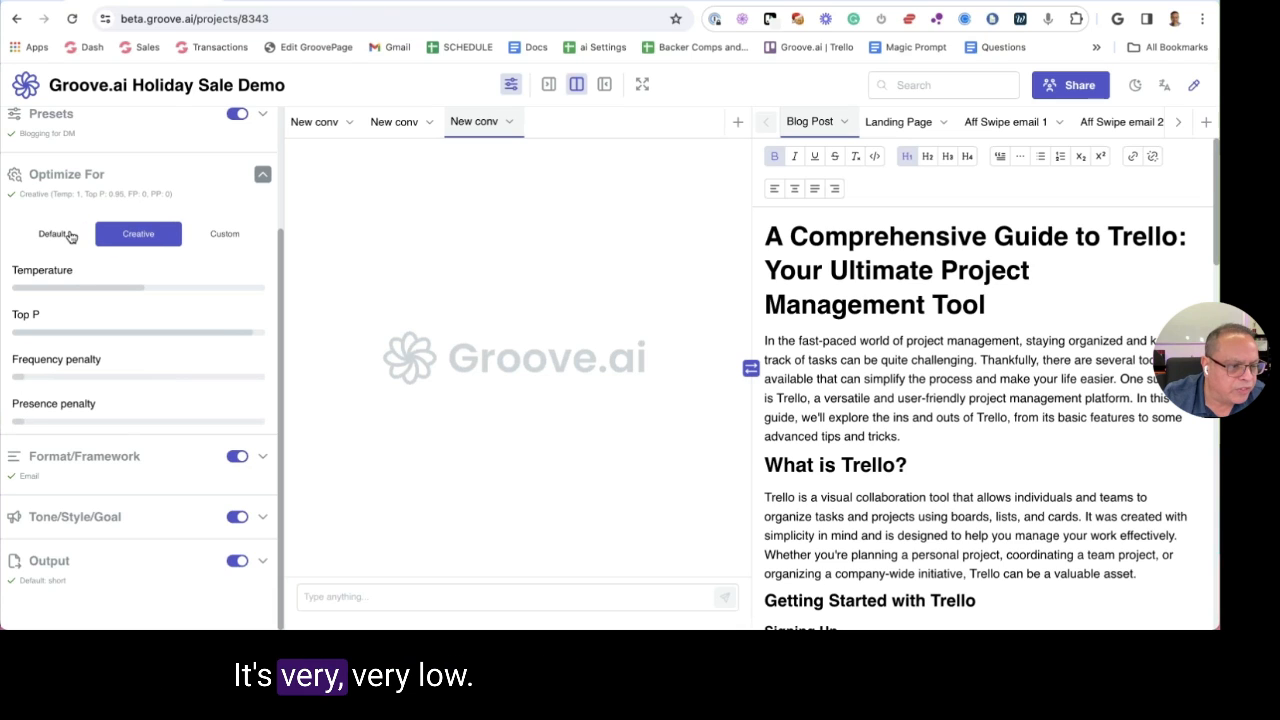
left_click(65, 236)
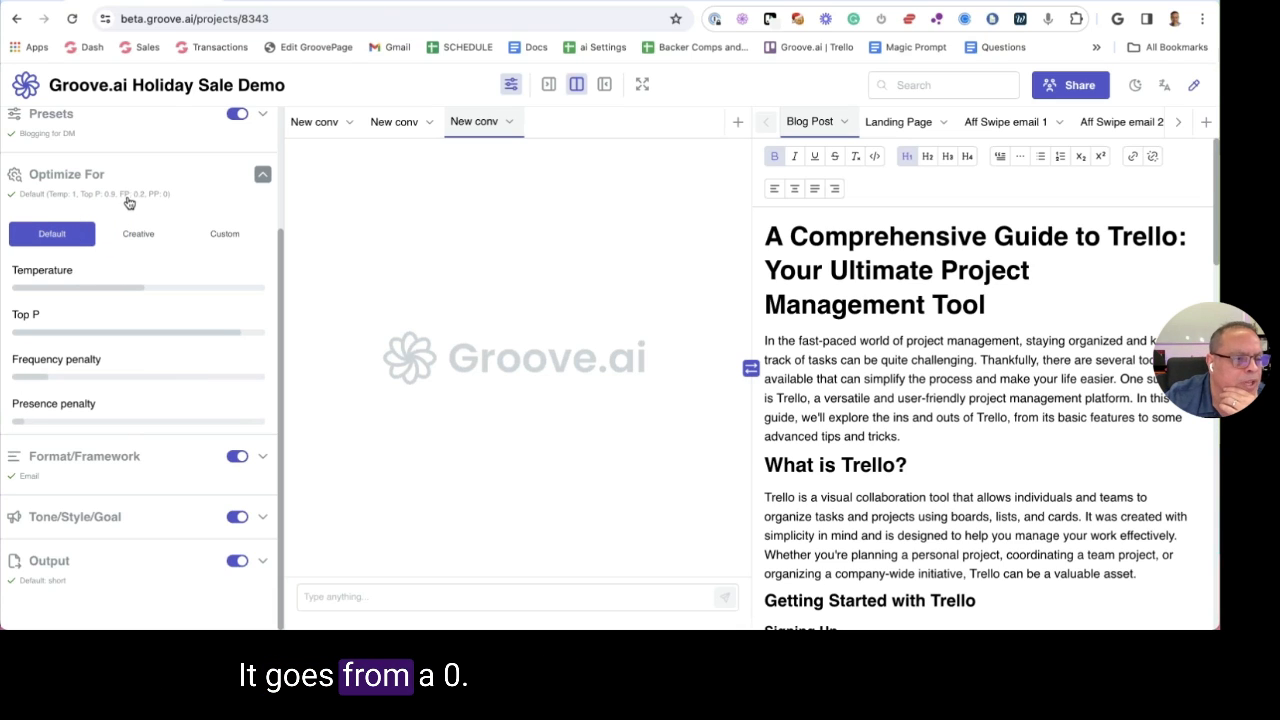
left_click(139, 230)
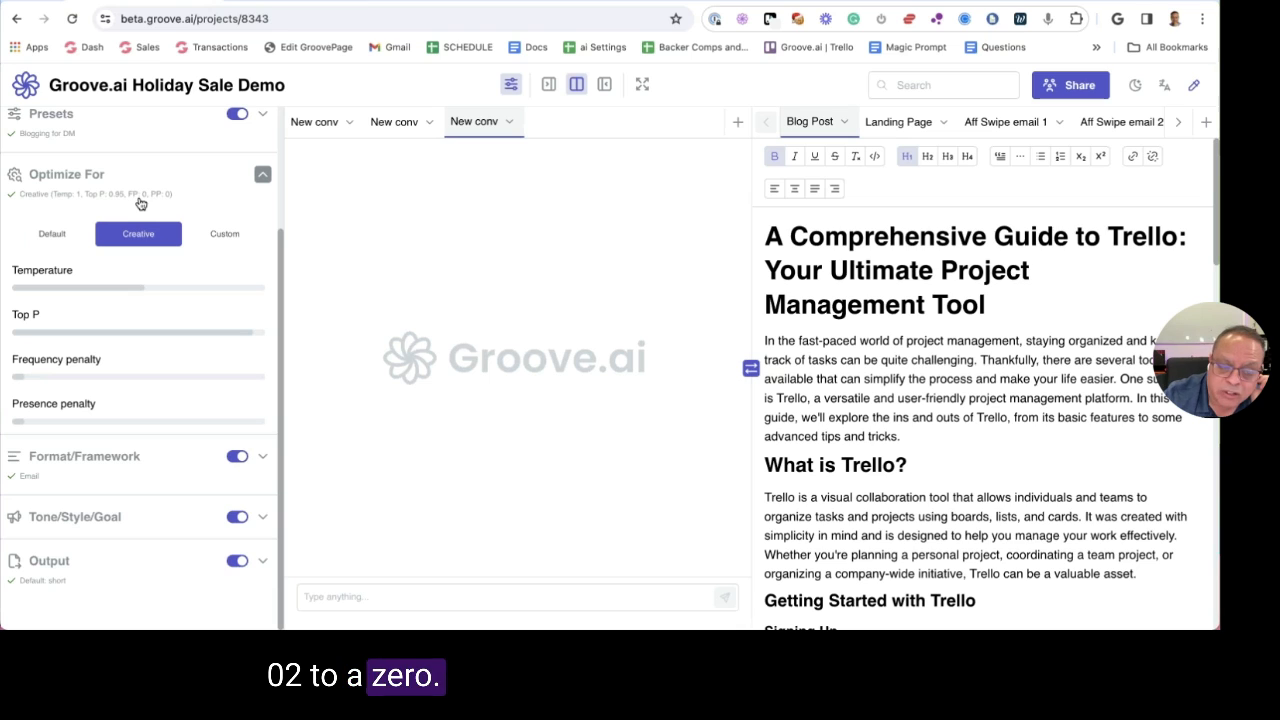
left_click(225, 234)
mouse_move(23, 421)
left_mouse_down()
mouse_move(100, 422)
mouse_move(38, 421)
left_mouse_up()
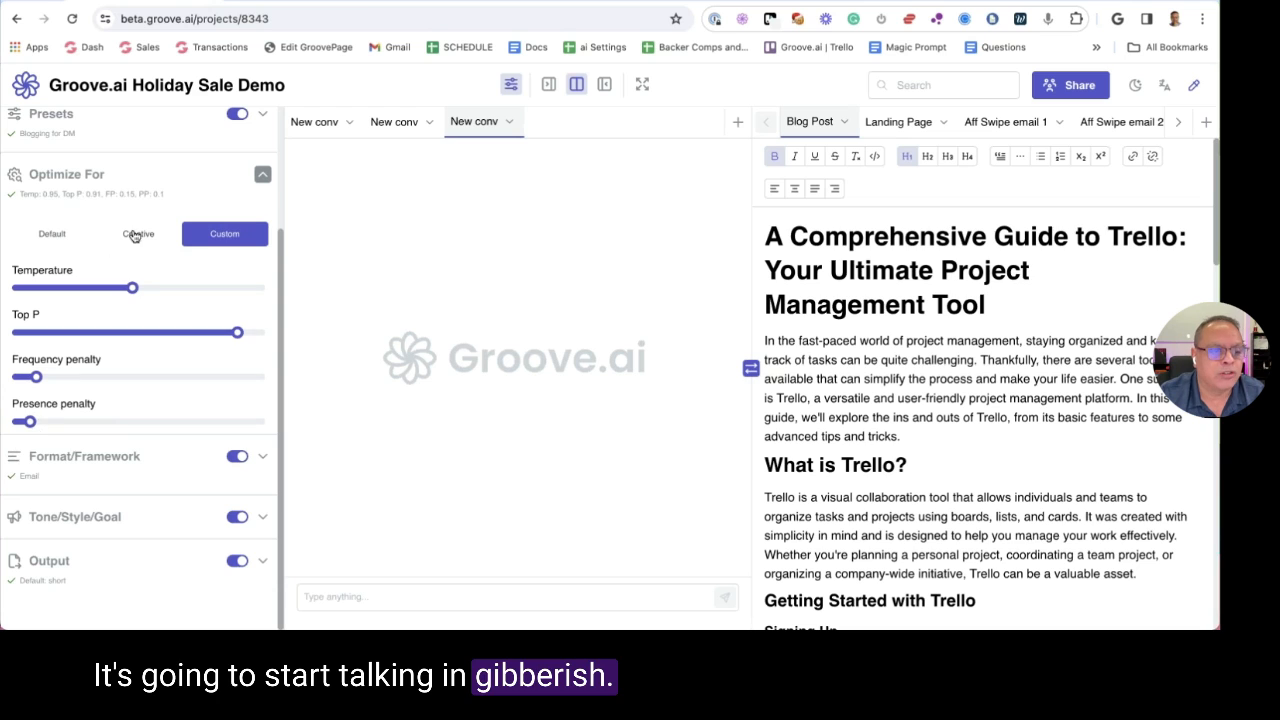
left_click(138, 233)
left_click(184, 196)
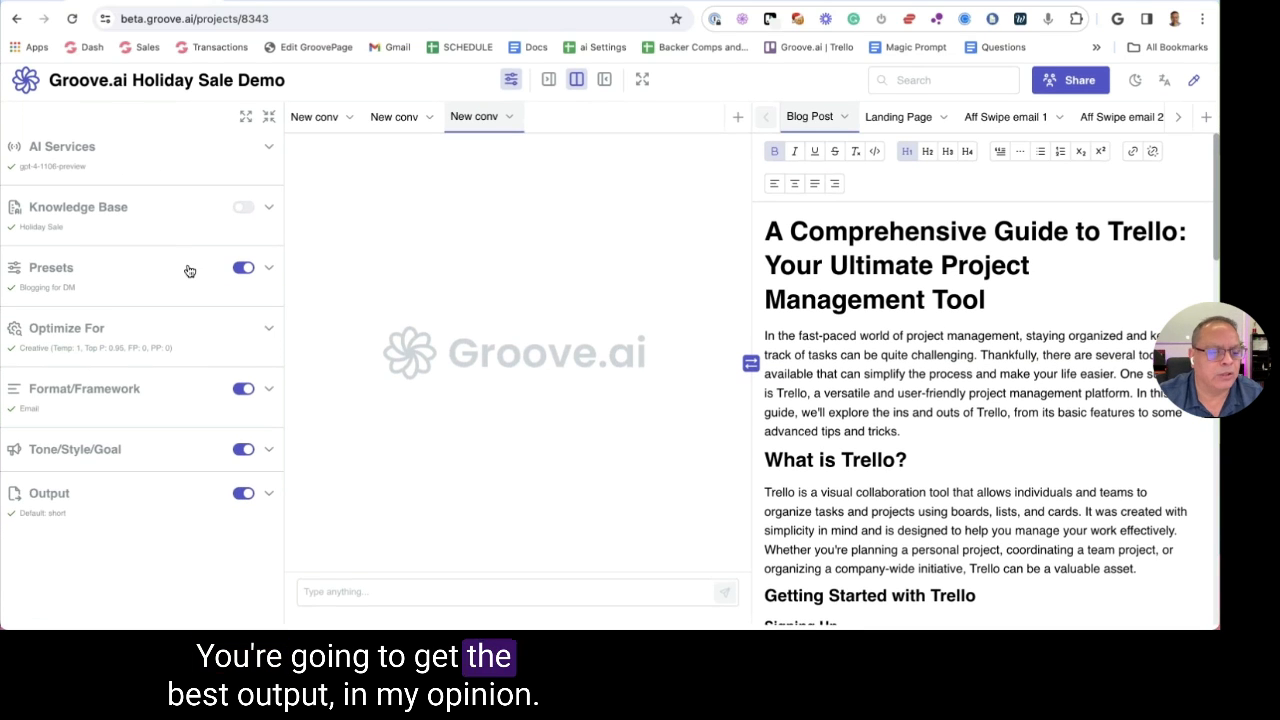
Expand the Format/Framework settings and browse the Blog post framework list
left_click(145, 396)
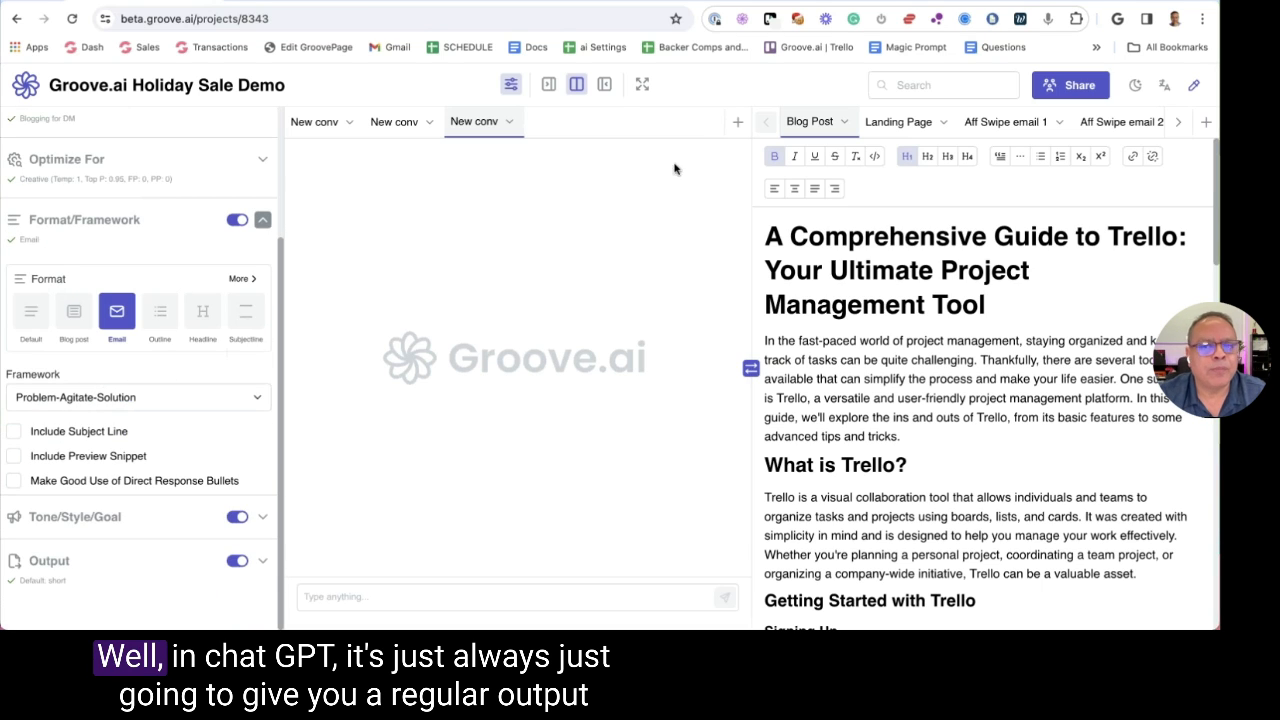
left_click(705, 3)
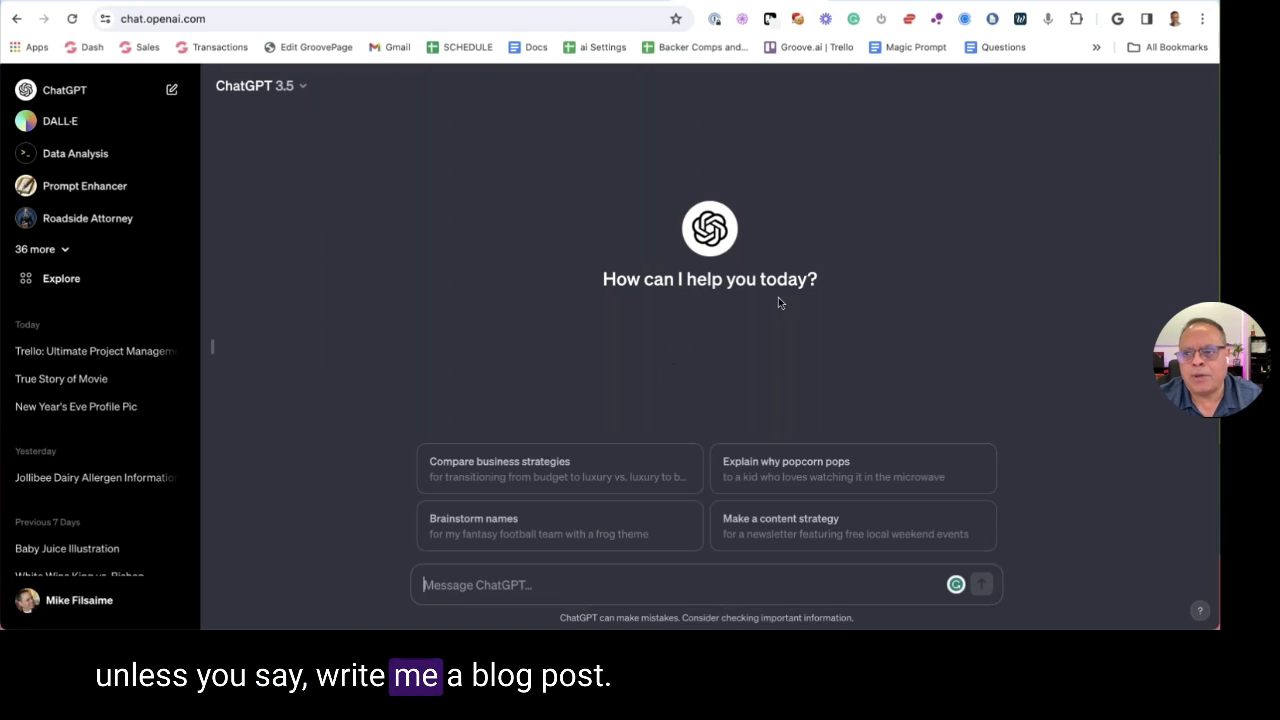
left_click(600, 3)
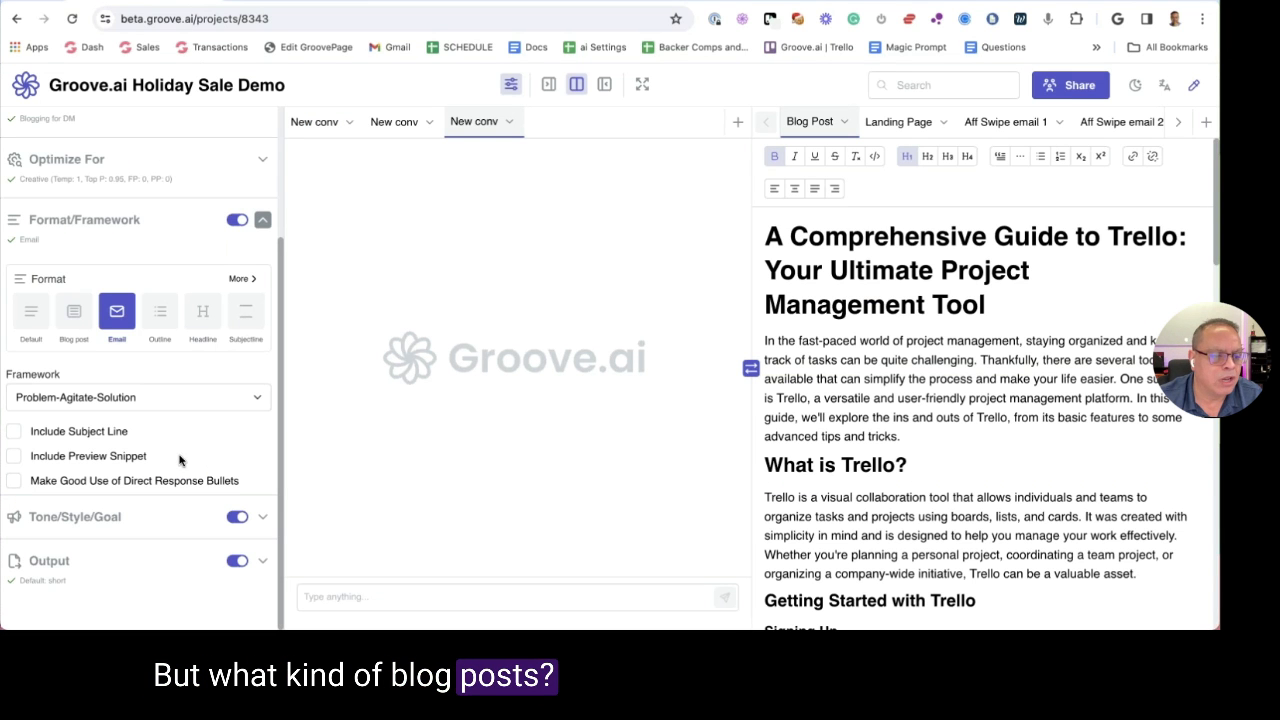
left_click(72, 308)
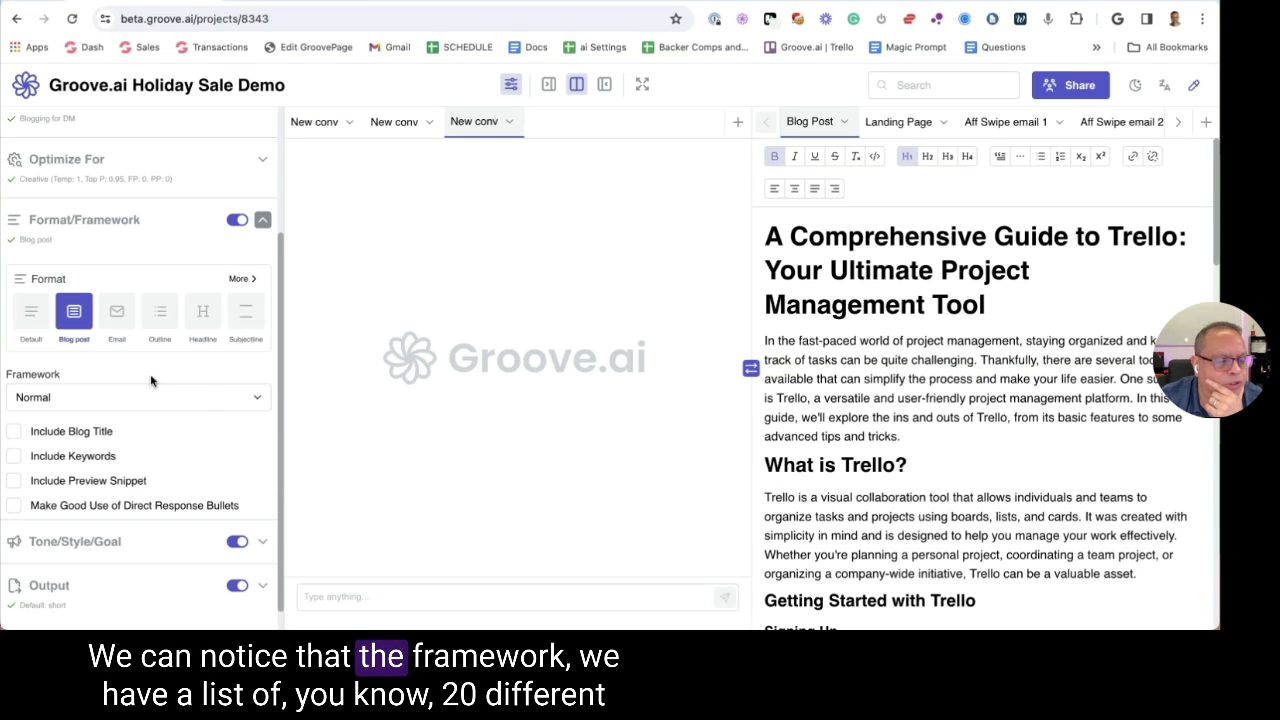
left_click(207, 402)
scroll(212, 440, "down", 5)
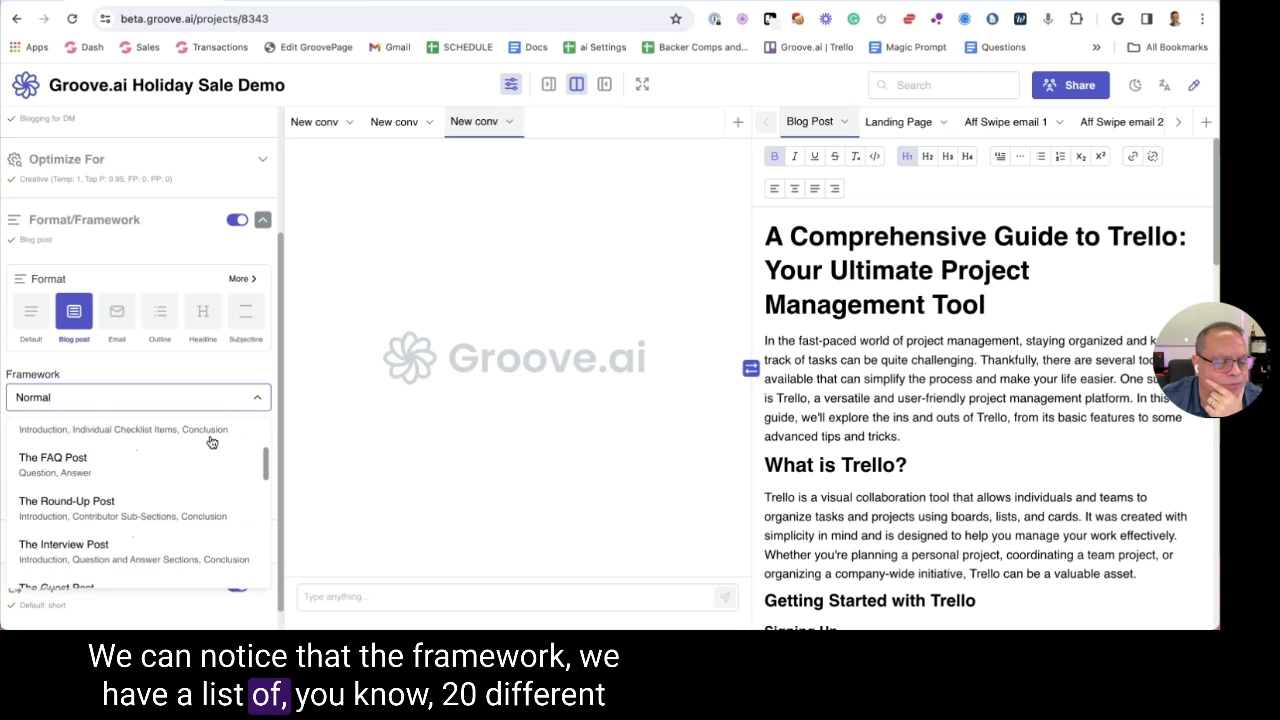
scroll(212, 453, "down", 8)
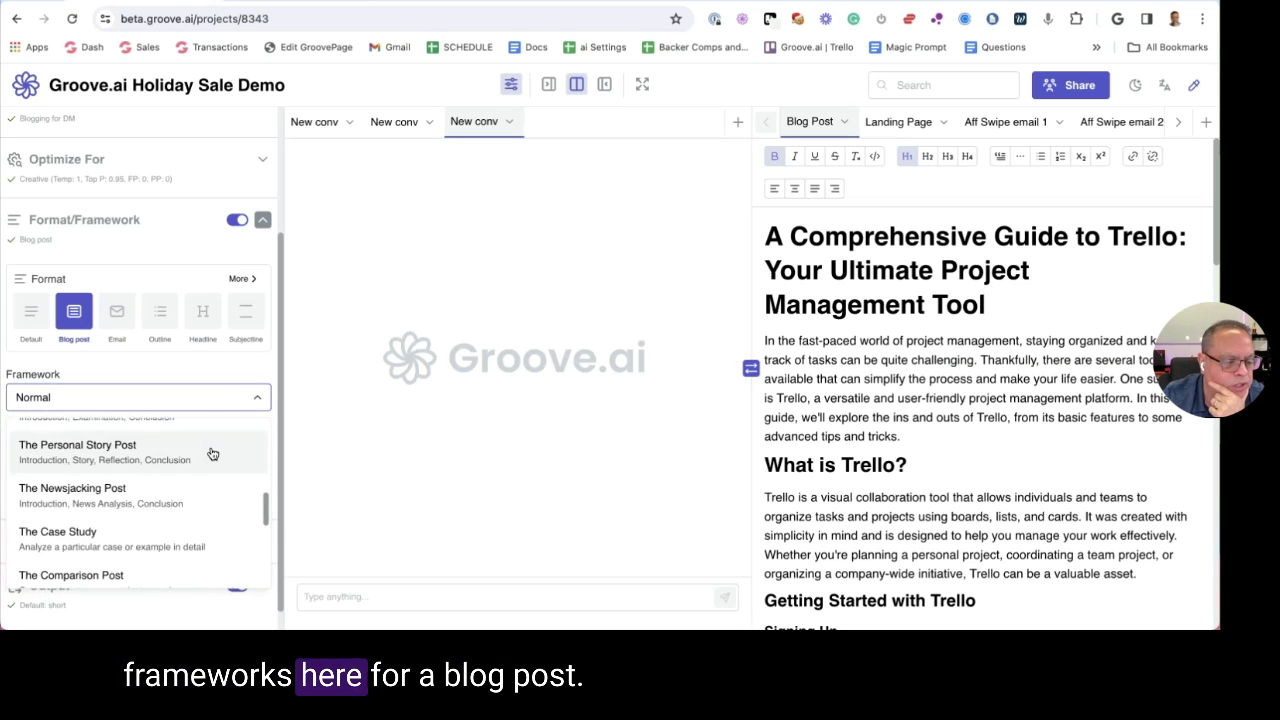
scroll(212, 453, "down", 3)
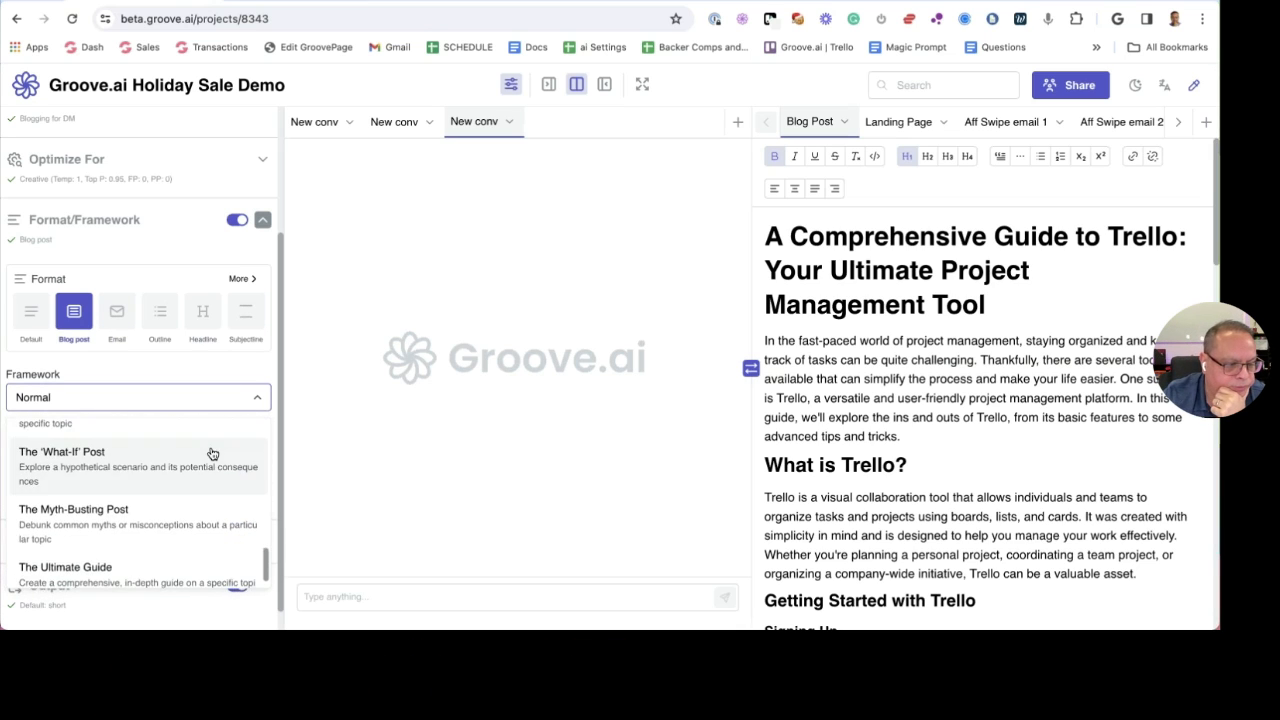
scroll(212, 453, "up", 6)
scroll(212, 454, "up", 6)
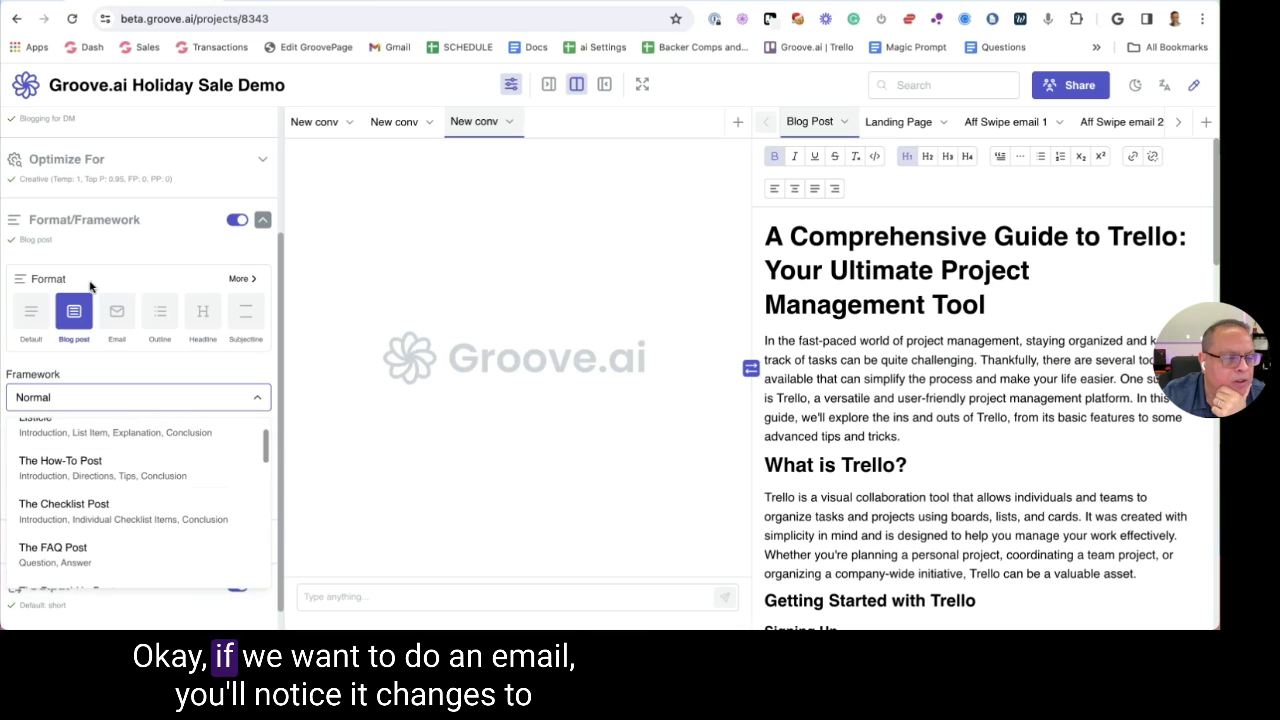
left_click(138, 397)
Switch to the Email format and browse its framework list
left_click(116, 311)
left_click(157, 403)
scroll(196, 463, "down", 5)
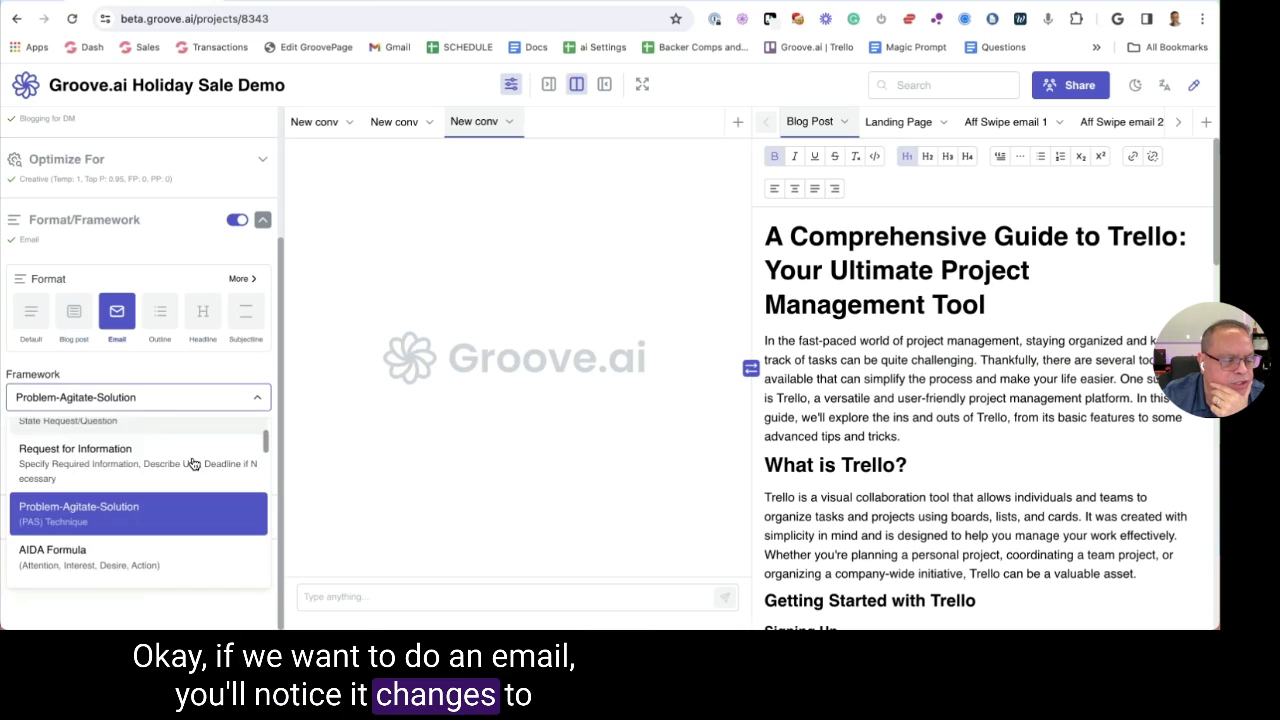
scroll(191, 462, "up", 2)
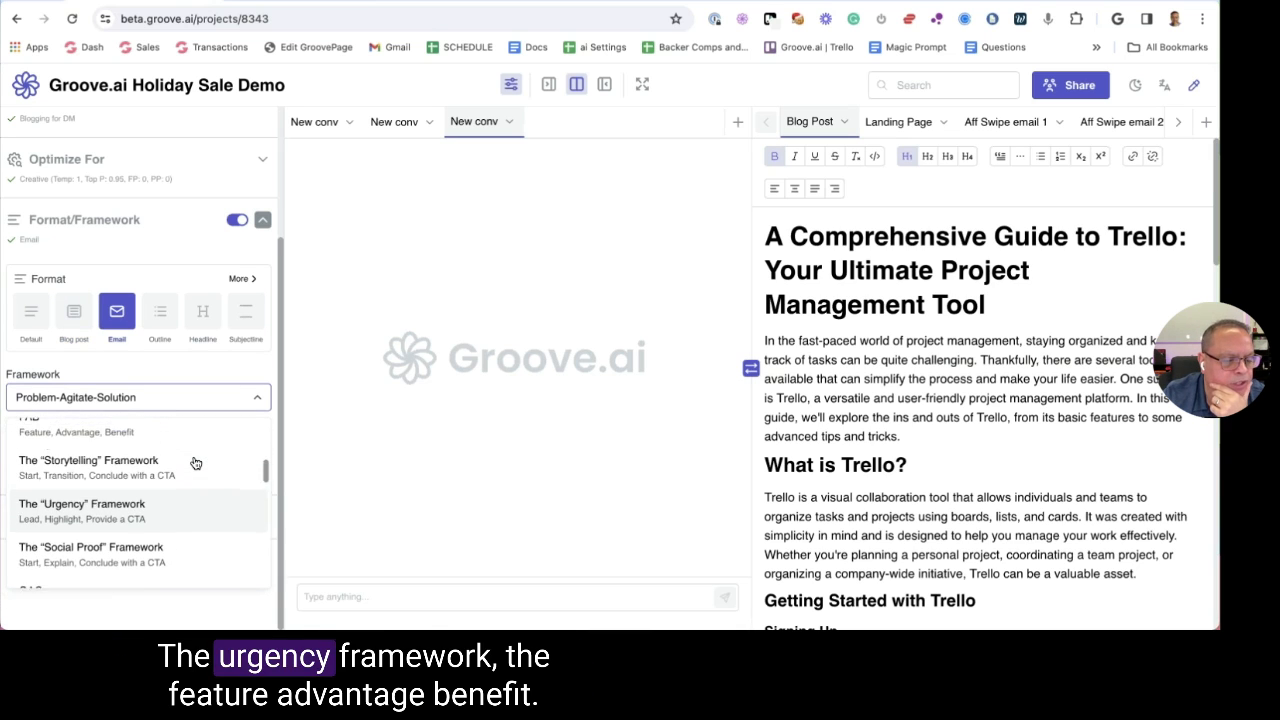
scroll(157, 457, "down", 2)
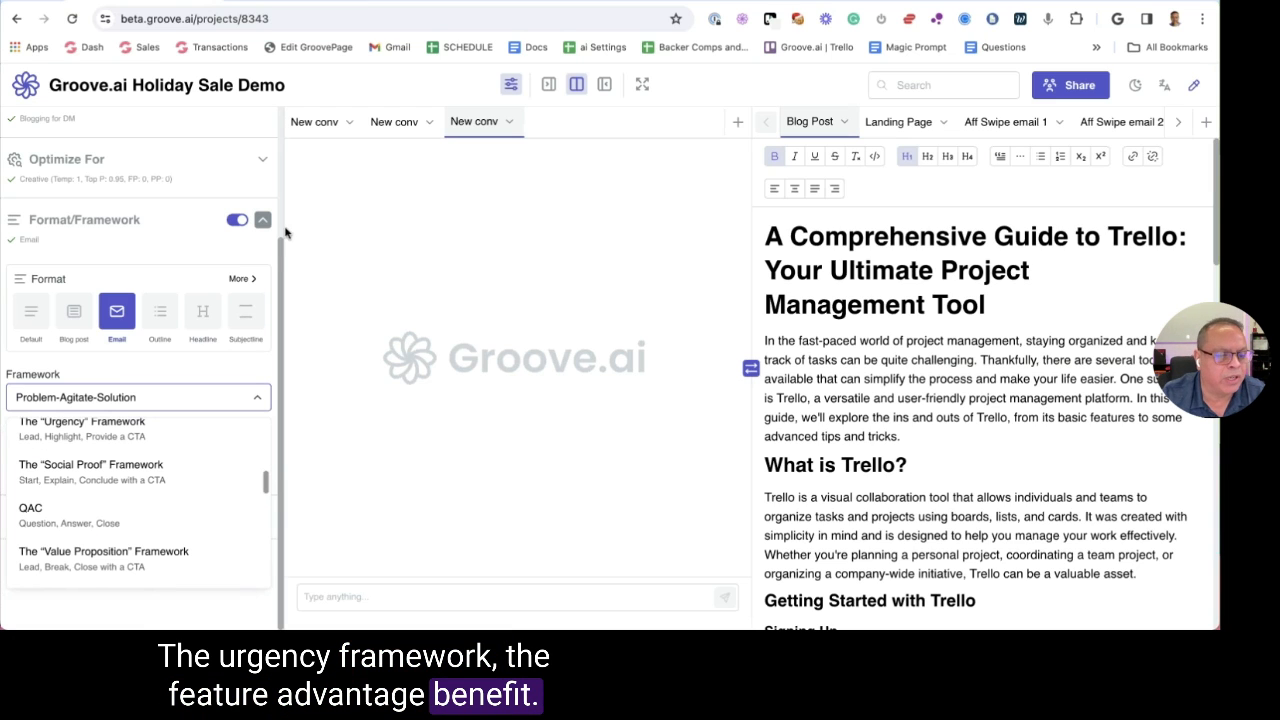
Preview Default through Subjectline formats, leaving Subjectline selected, and show the extra format gallery
left_click(31, 313)
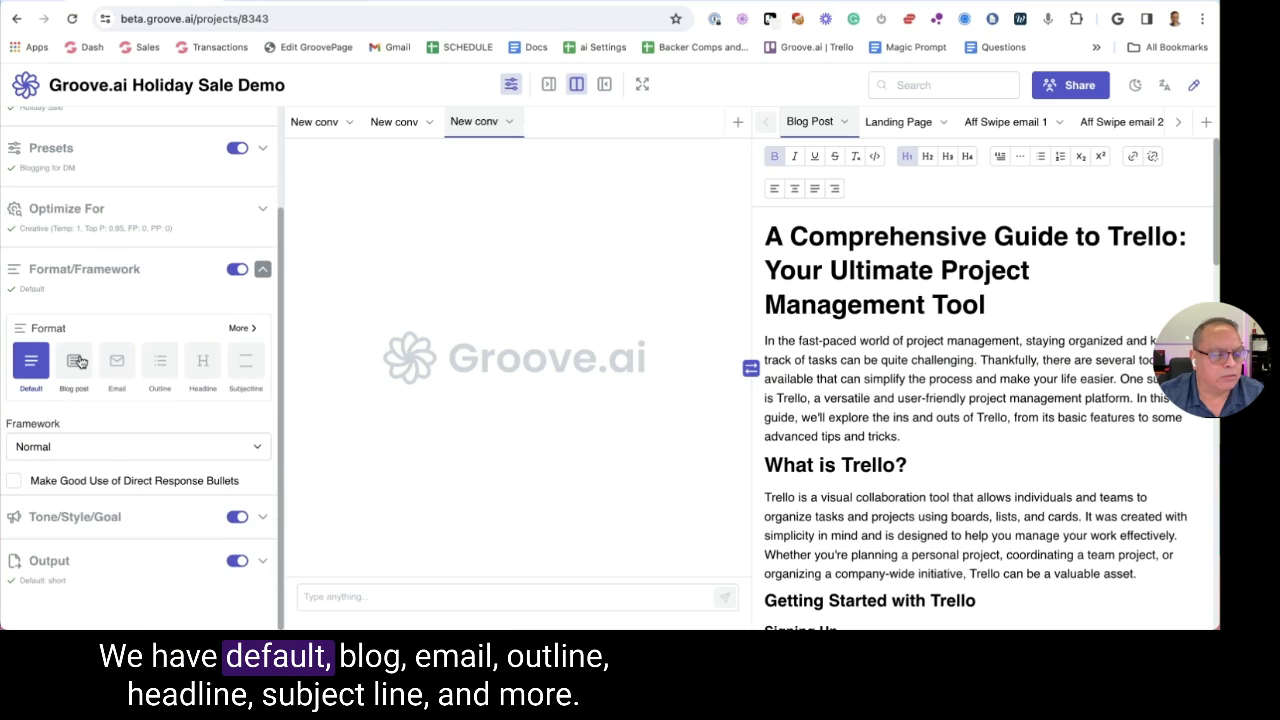
left_click(76, 362)
left_click(124, 310)
left_click(160, 310)
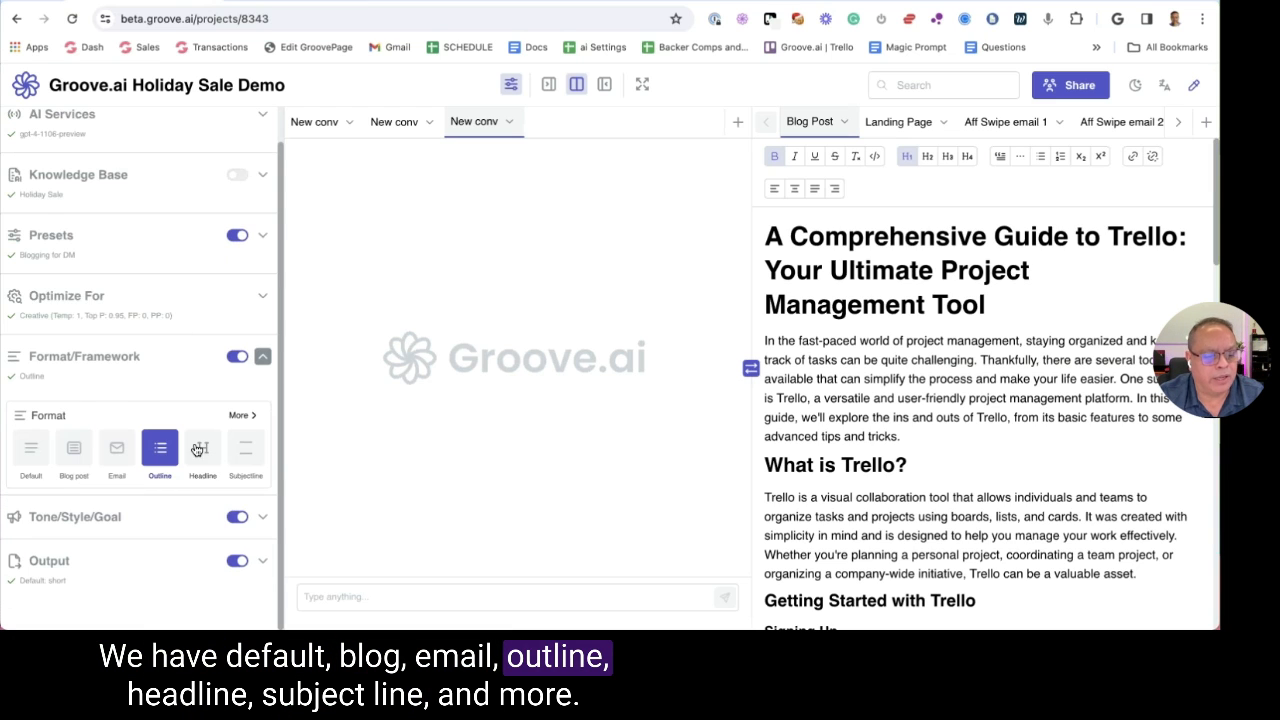
left_click(199, 450)
left_click(245, 312)
left_click(240, 278)
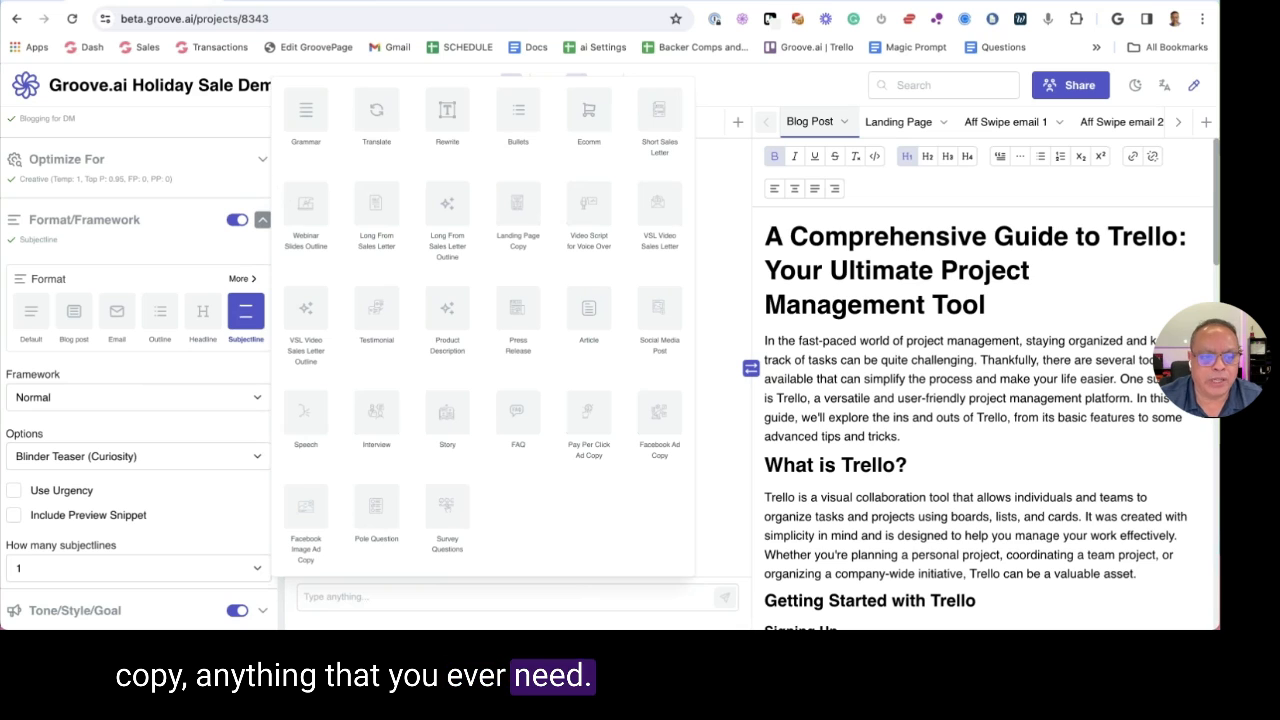
In the Blog Post document, set the Blog post format and delete the old Trello post
left_click(898, 122)
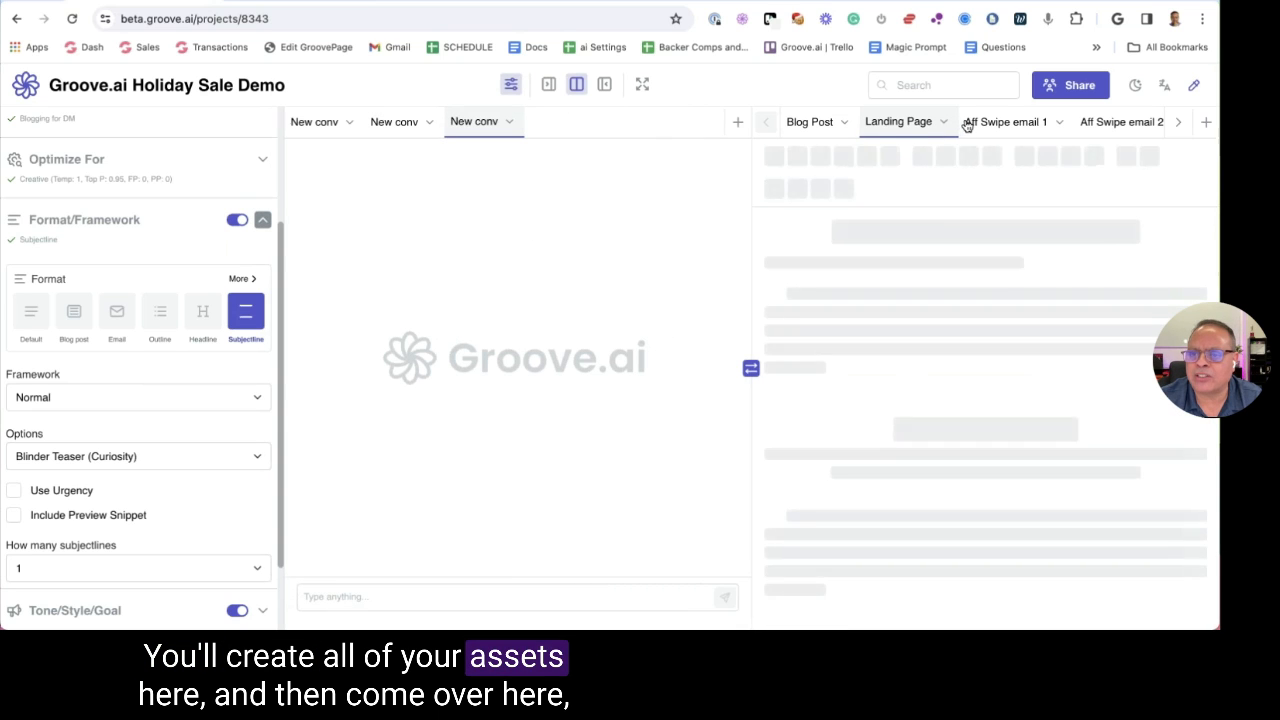
left_click(809, 122)
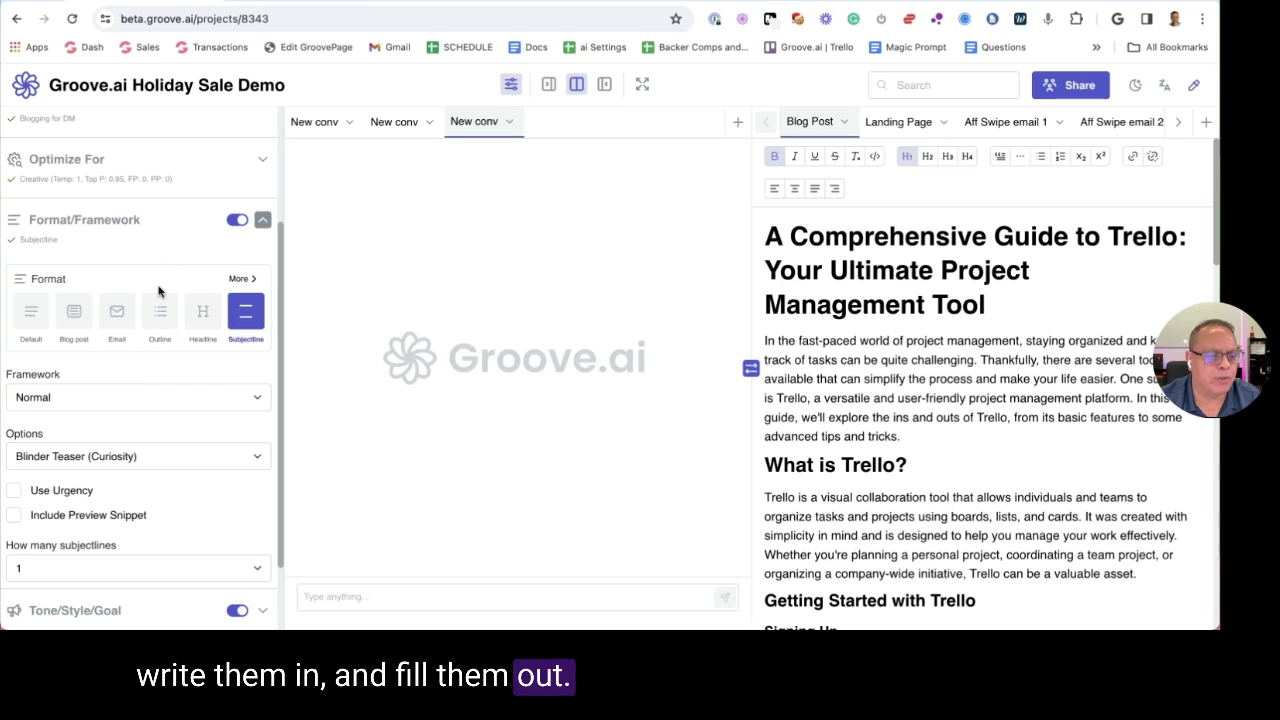
left_click(73, 312)
key("super+a")
key("Delete")
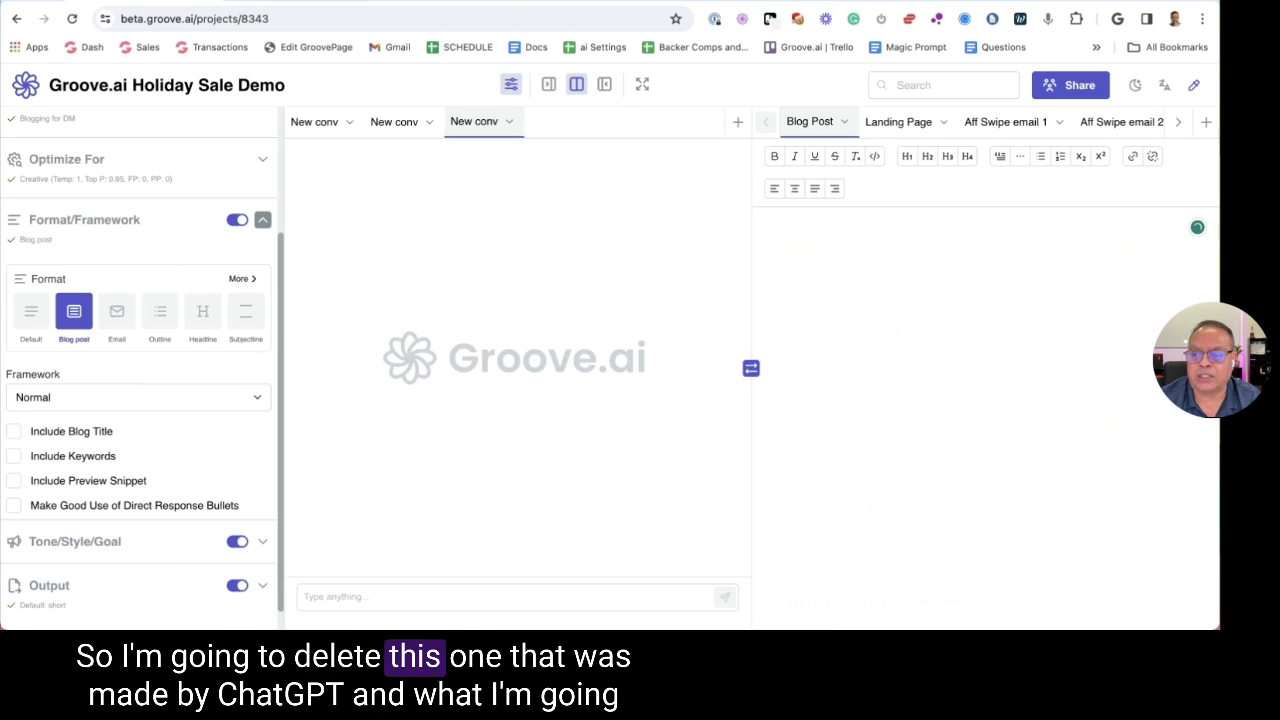
Choose The Myth-Busting Post as the blog post framework
scroll(150, 290, "down", 1)
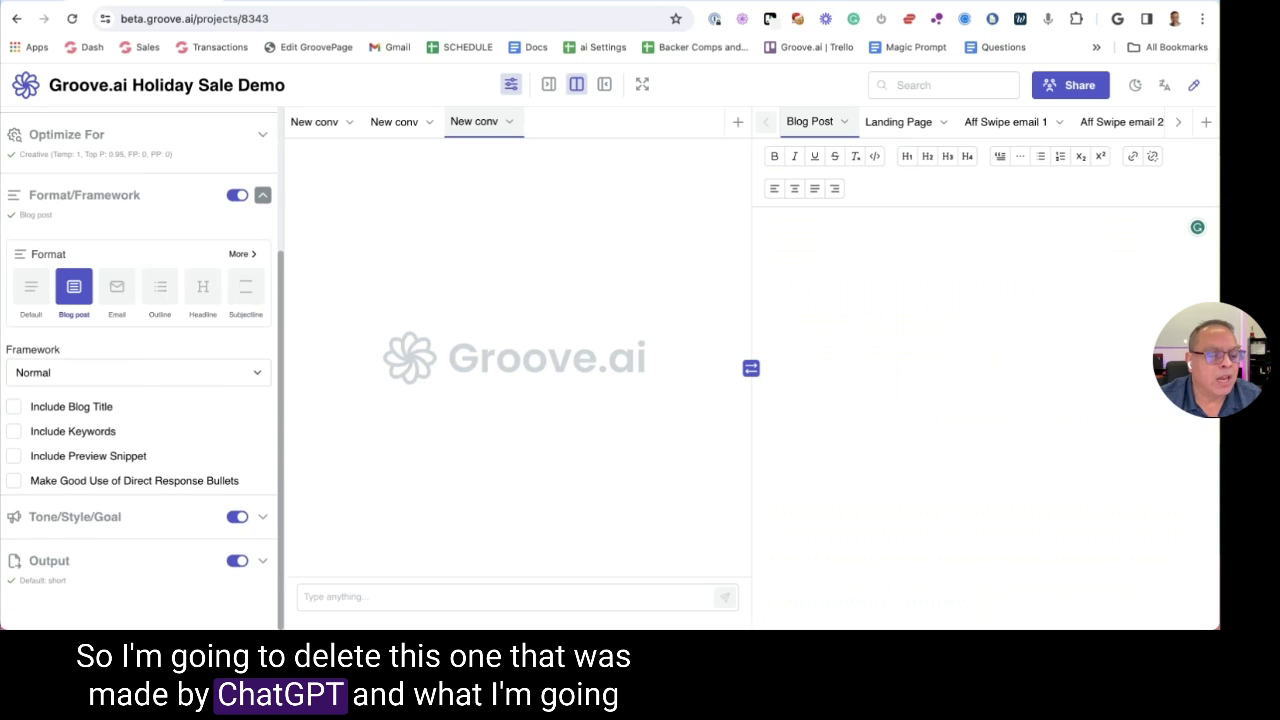
left_click(151, 372)
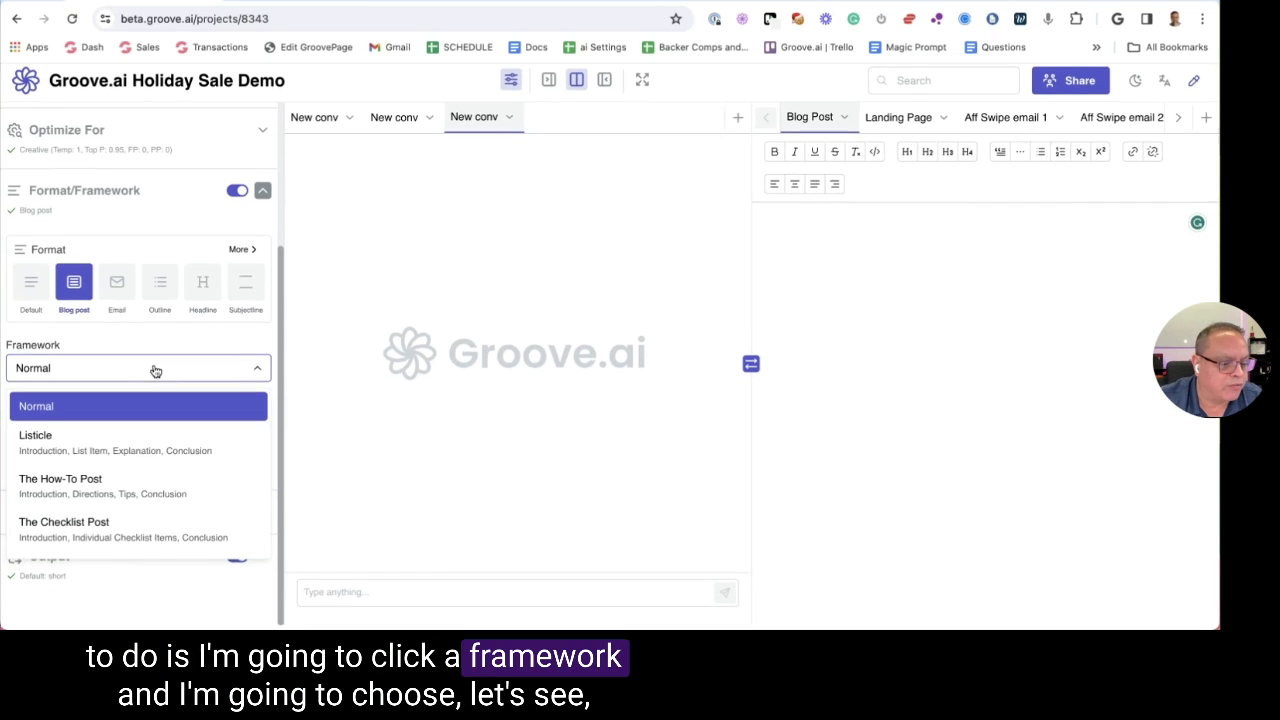
scroll(171, 411, "down", 4)
scroll(178, 411, "down", 5)
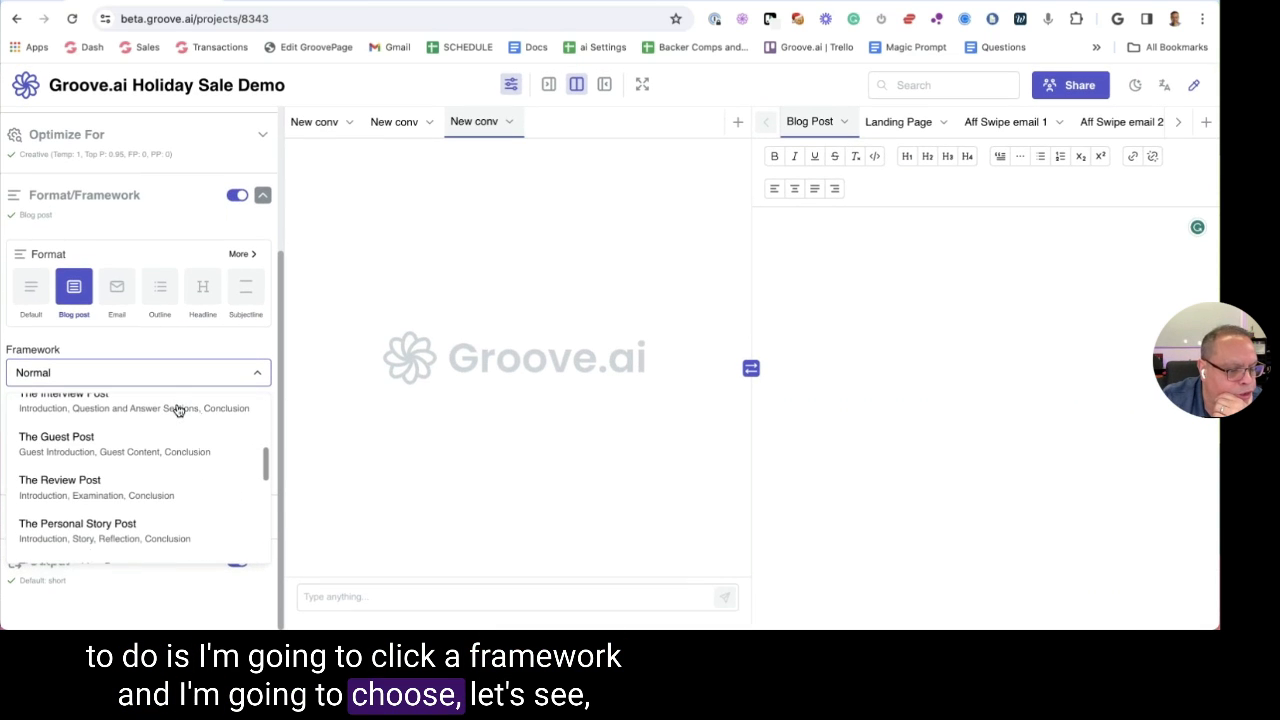
scroll(178, 410, "down", 3)
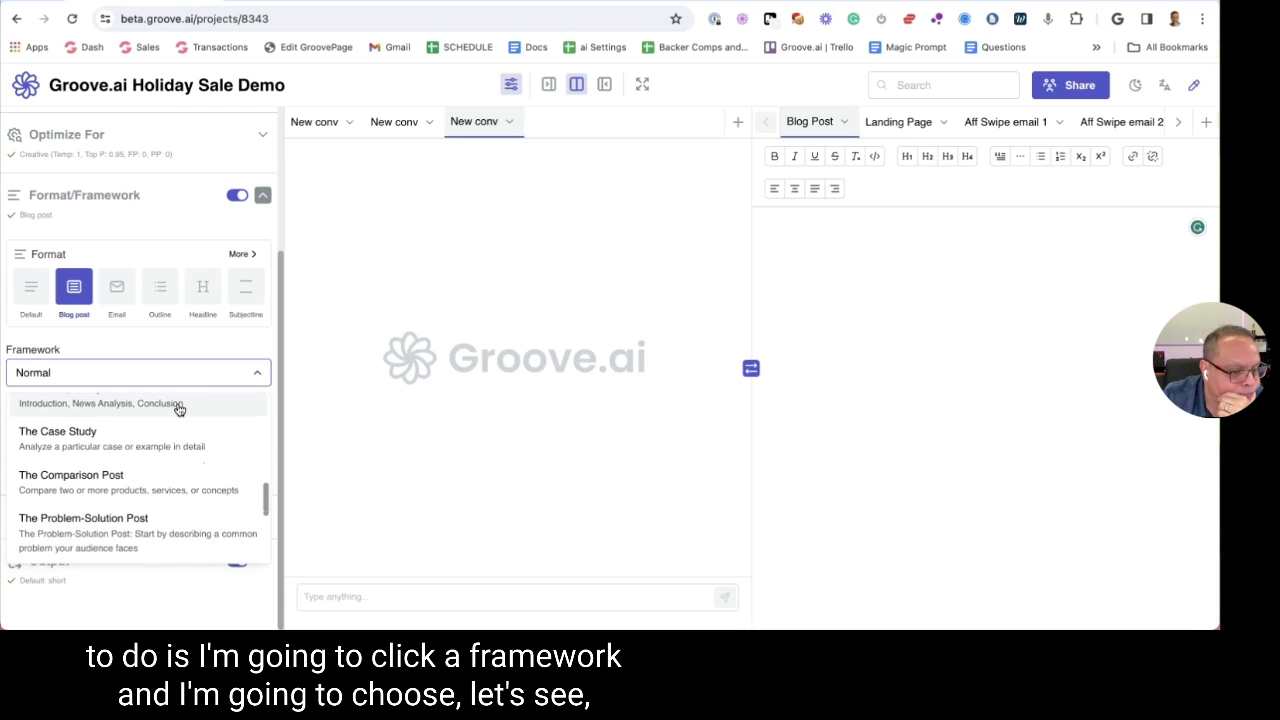
scroll(178, 410, "down", 4)
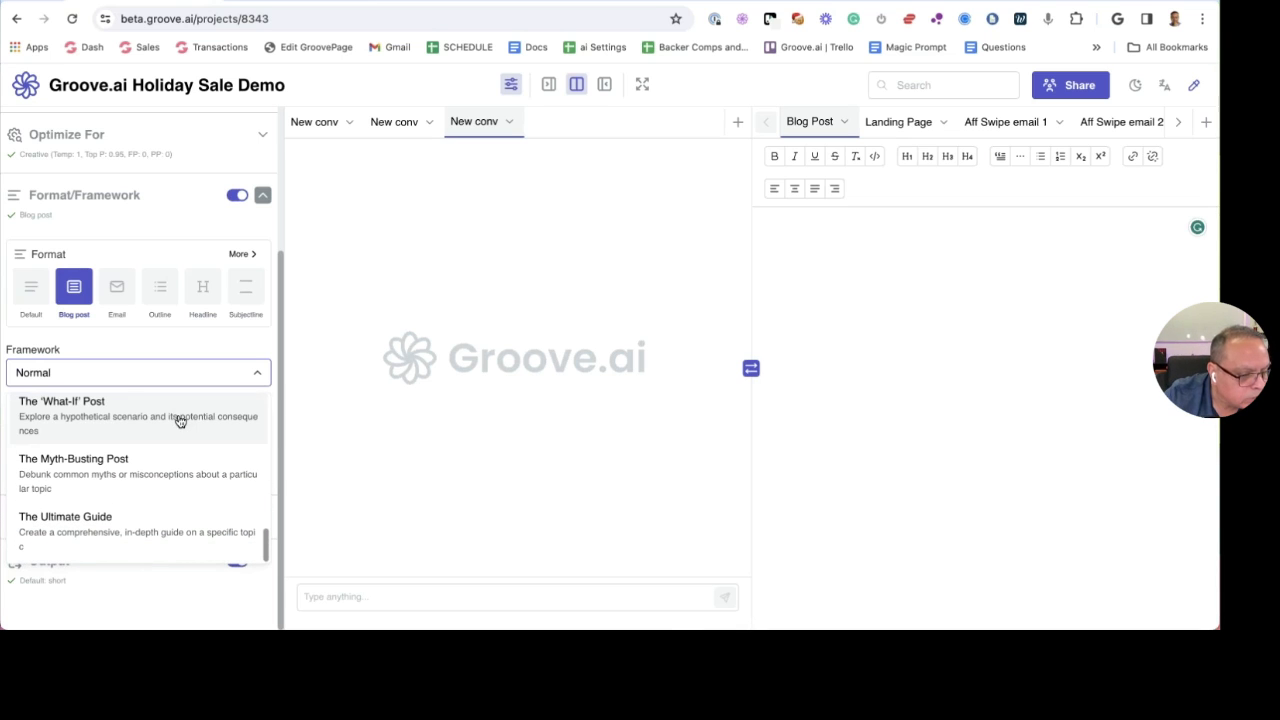
left_click(128, 470)
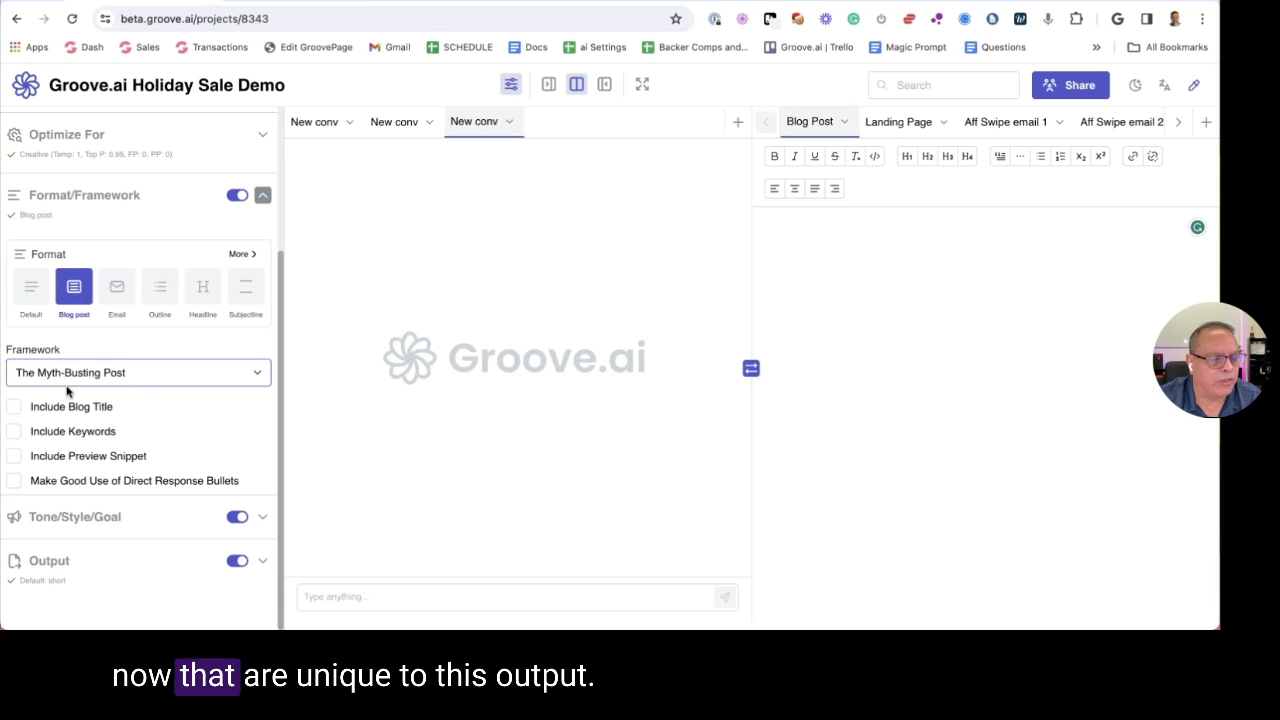
Back on Blog post, include blog title, keywords and preview snippet without bullets; expand Tone/Style/Goal
left_click(117, 289)
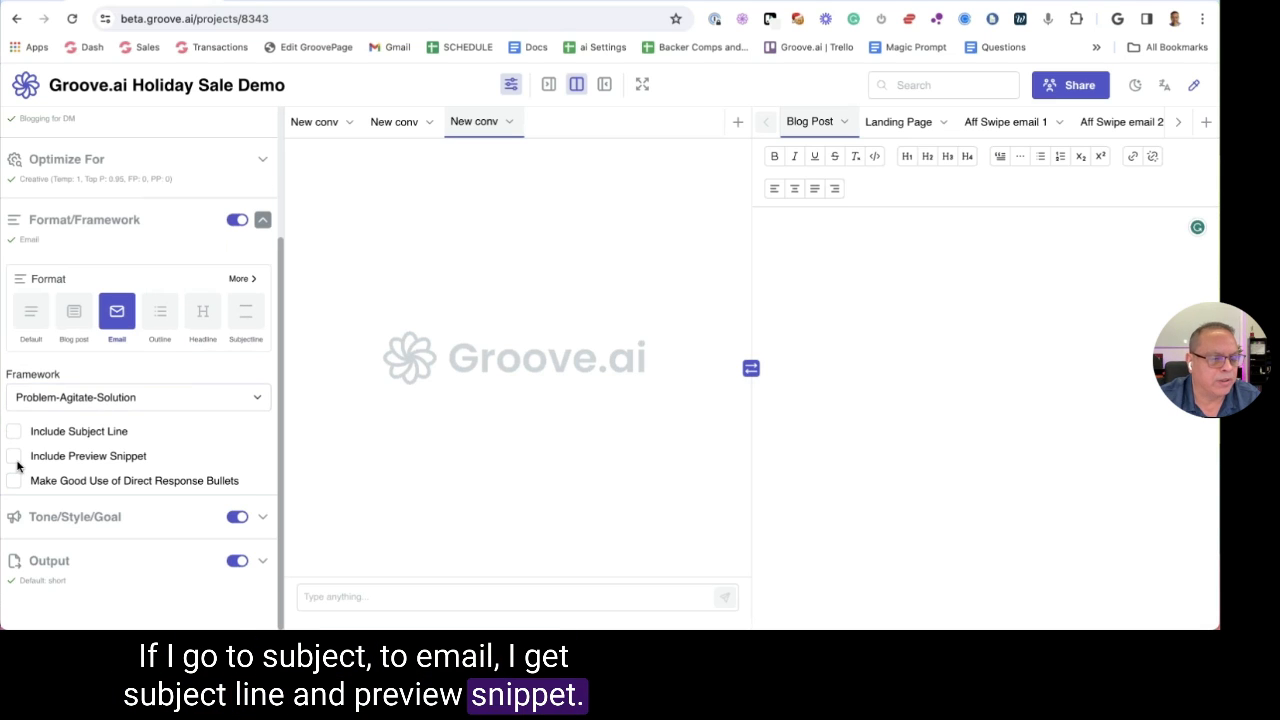
left_click(74, 318)
left_click(15, 408)
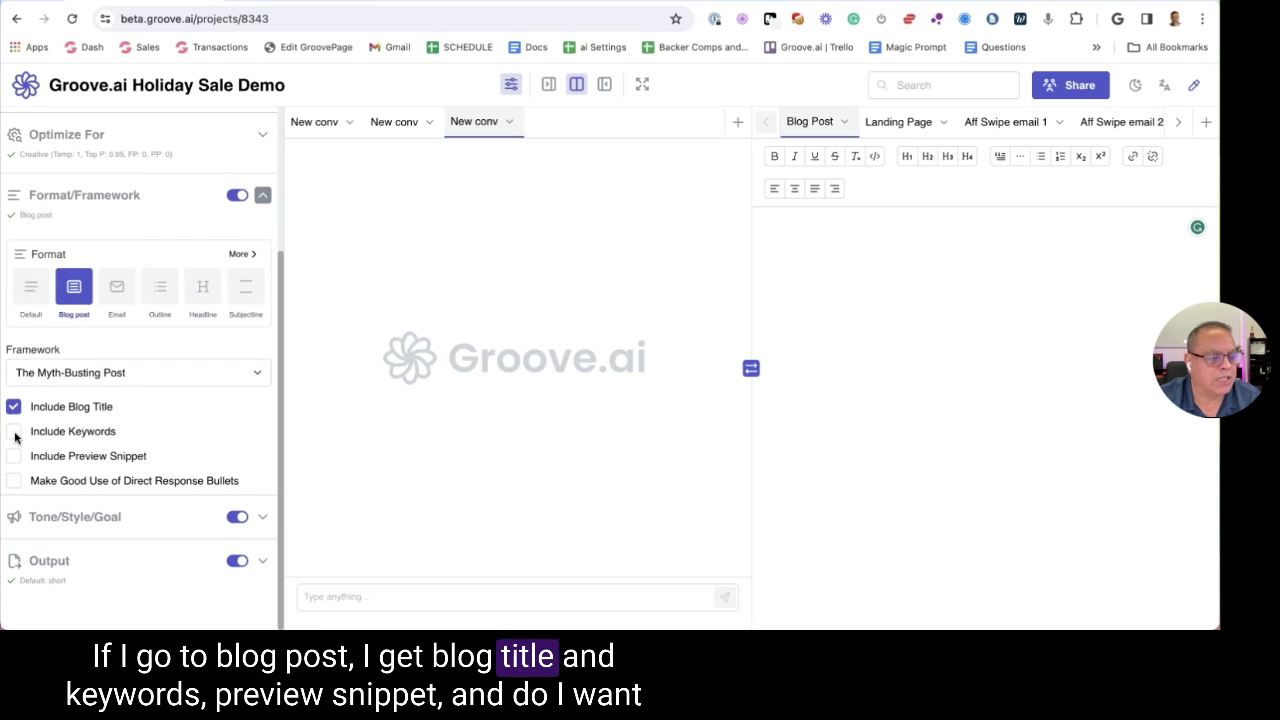
left_click(14, 456)
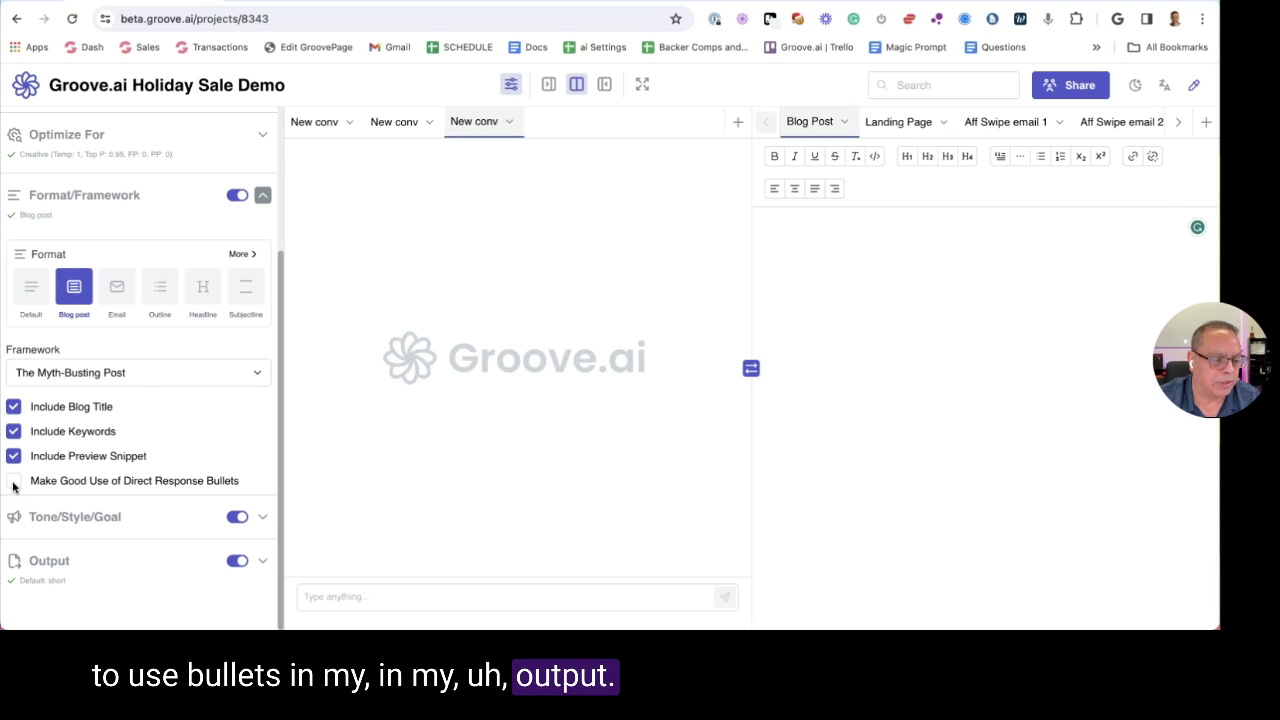
scroll(197, 418, "down", 1)
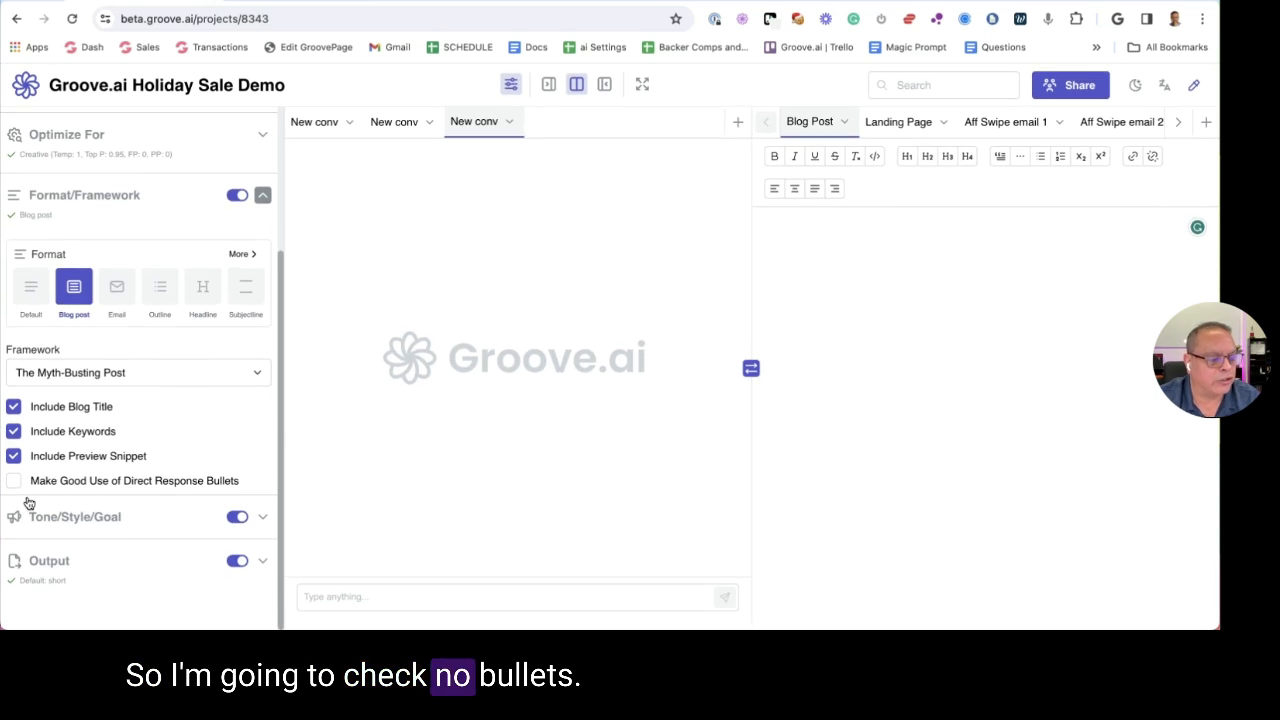
left_click(78, 514)
scroll(164, 340, "down", 3)
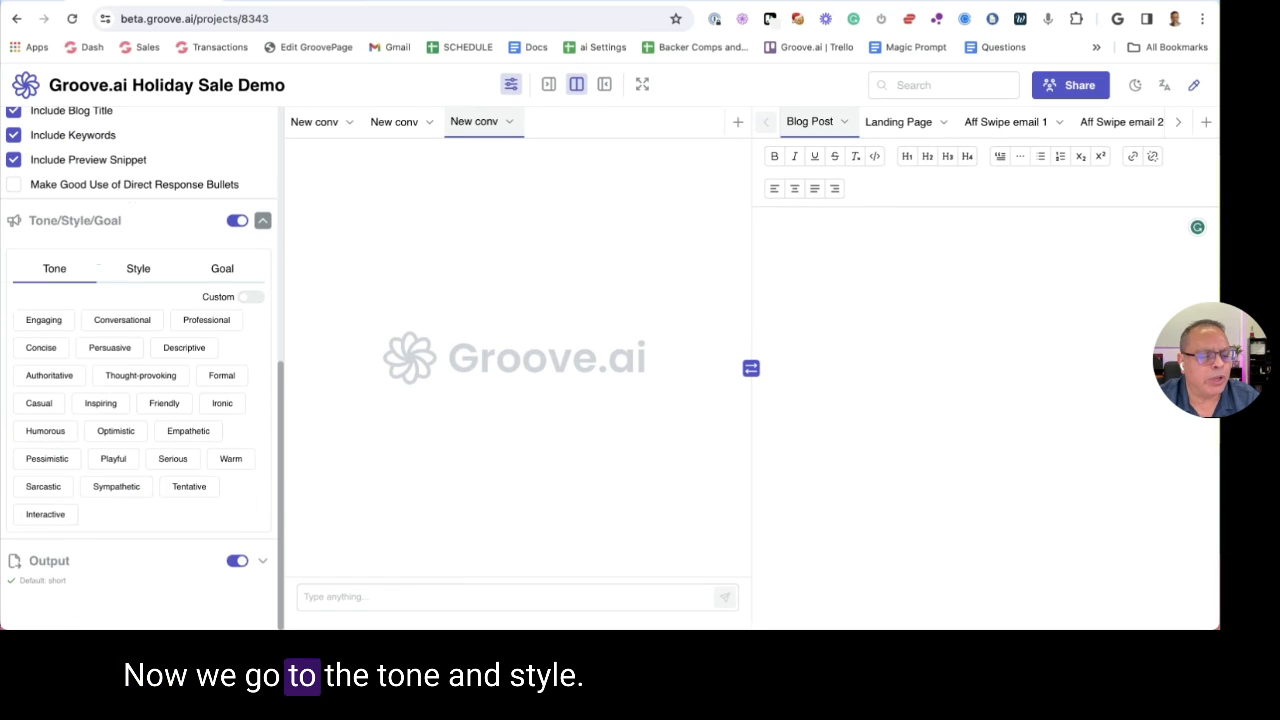
Skip the custom tone description and add Conversational, Persuasive and Playful tones
left_click(136, 268)
left_click(222, 325)
left_click(64, 329)
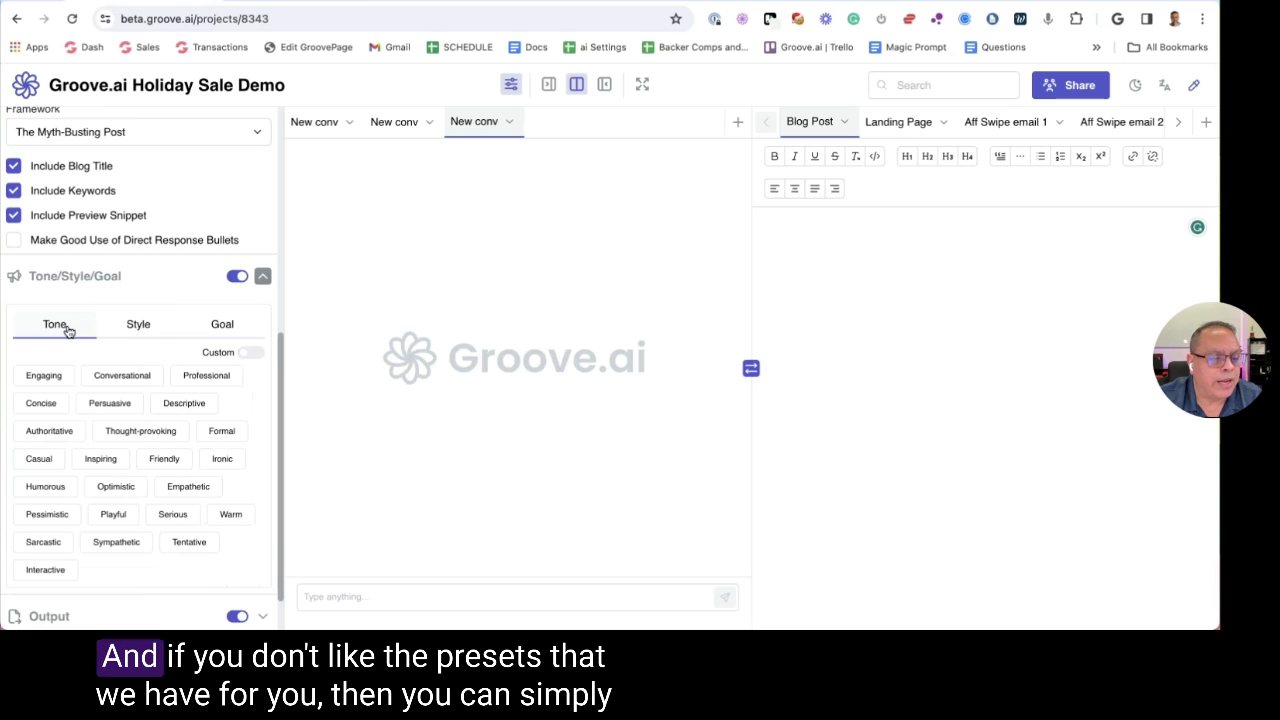
scroll(100, 457, "down", 1)
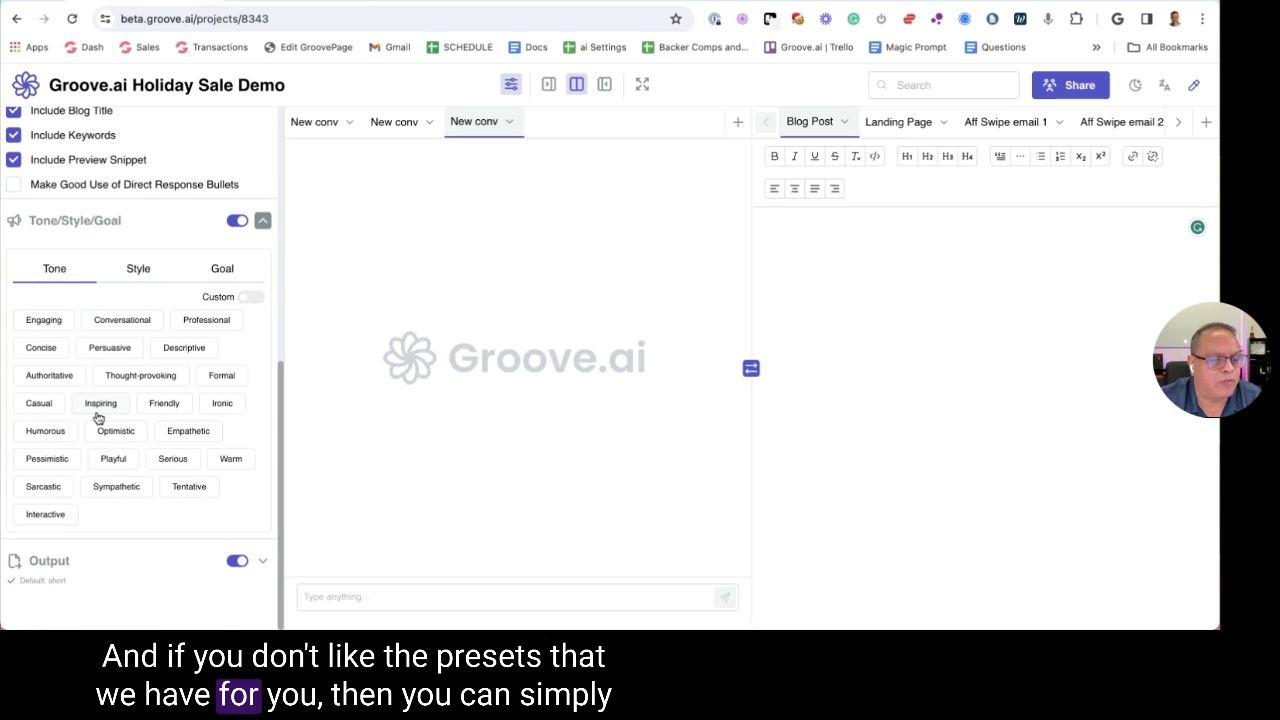
left_click(250, 298)
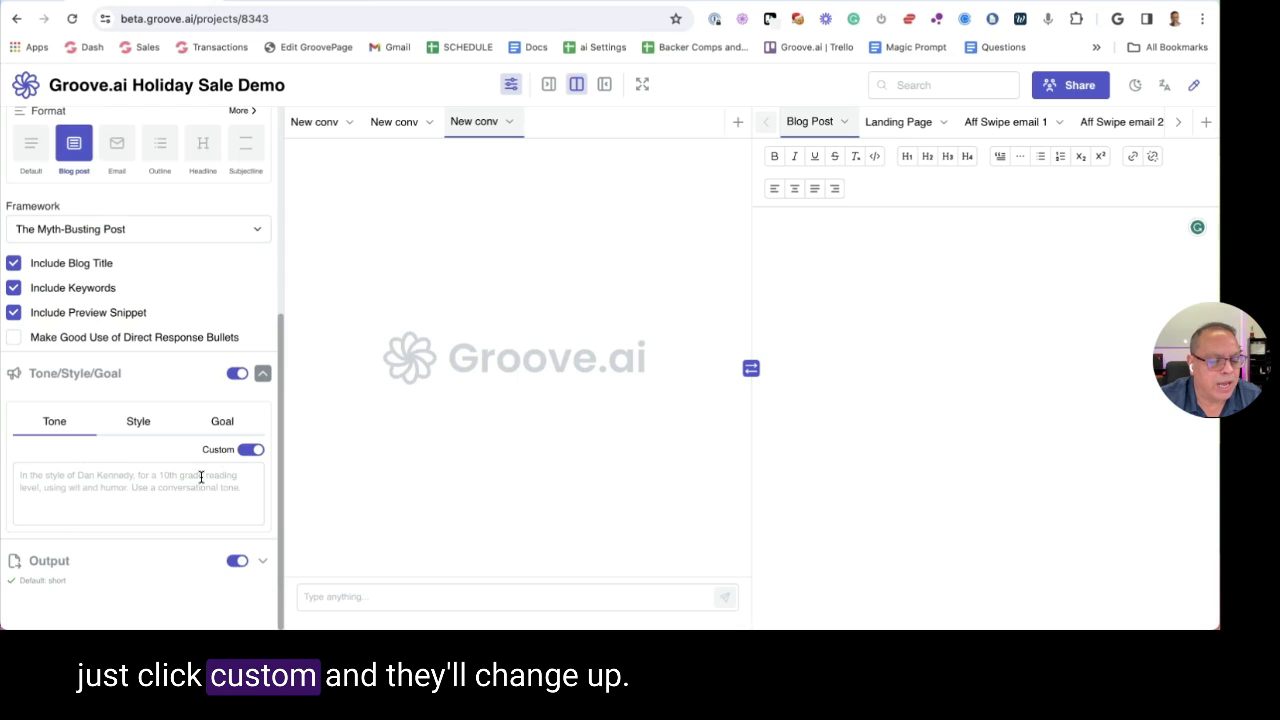
left_click(144, 484)
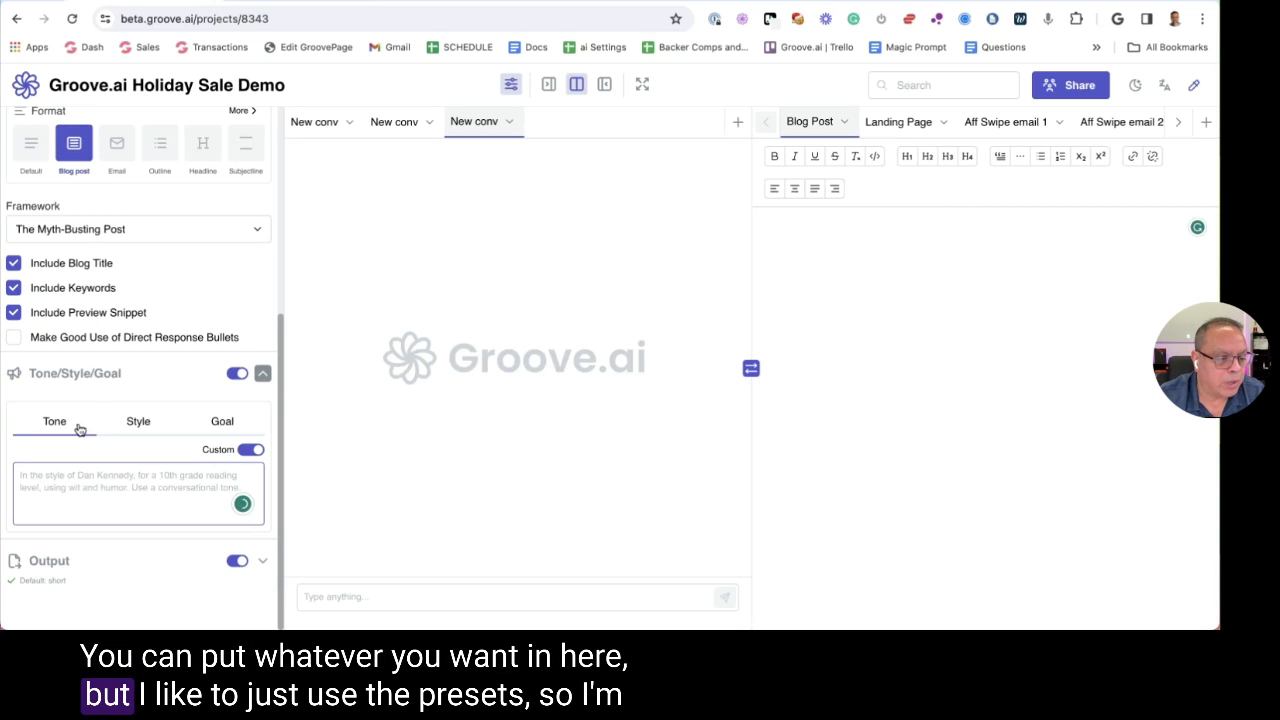
left_click(249, 451)
scroll(155, 435, "down", 3)
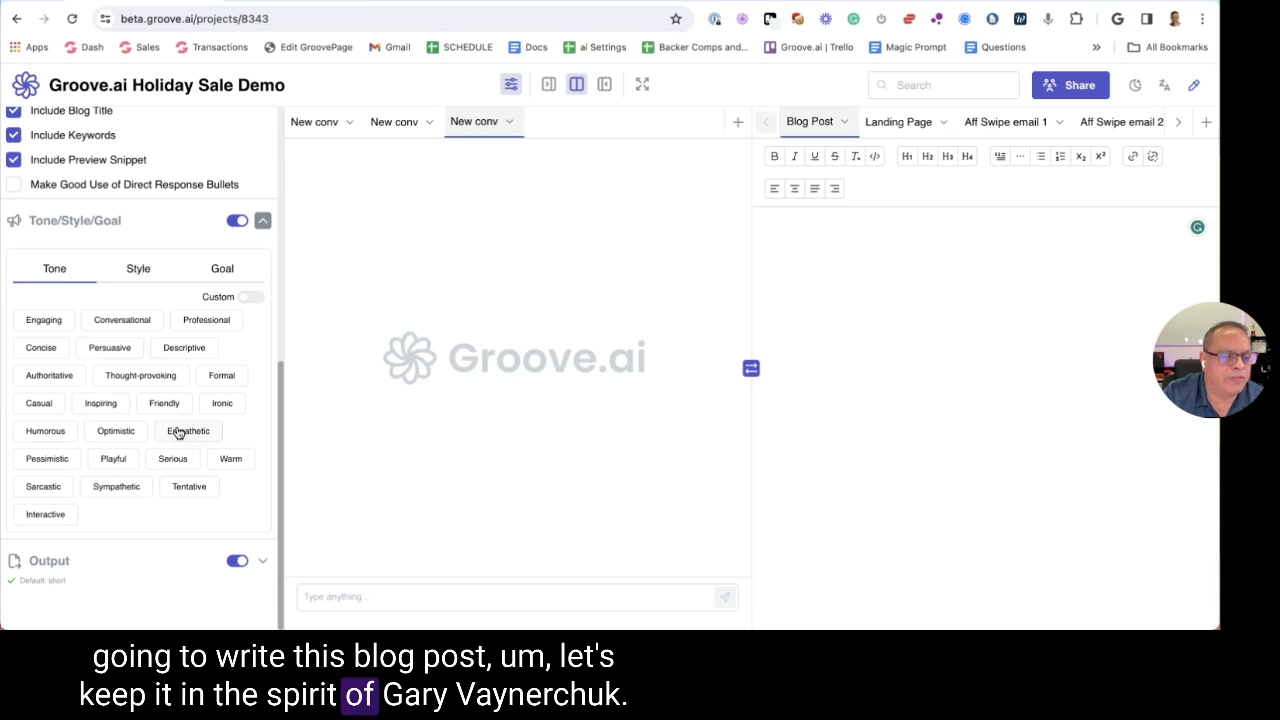
left_click(127, 324)
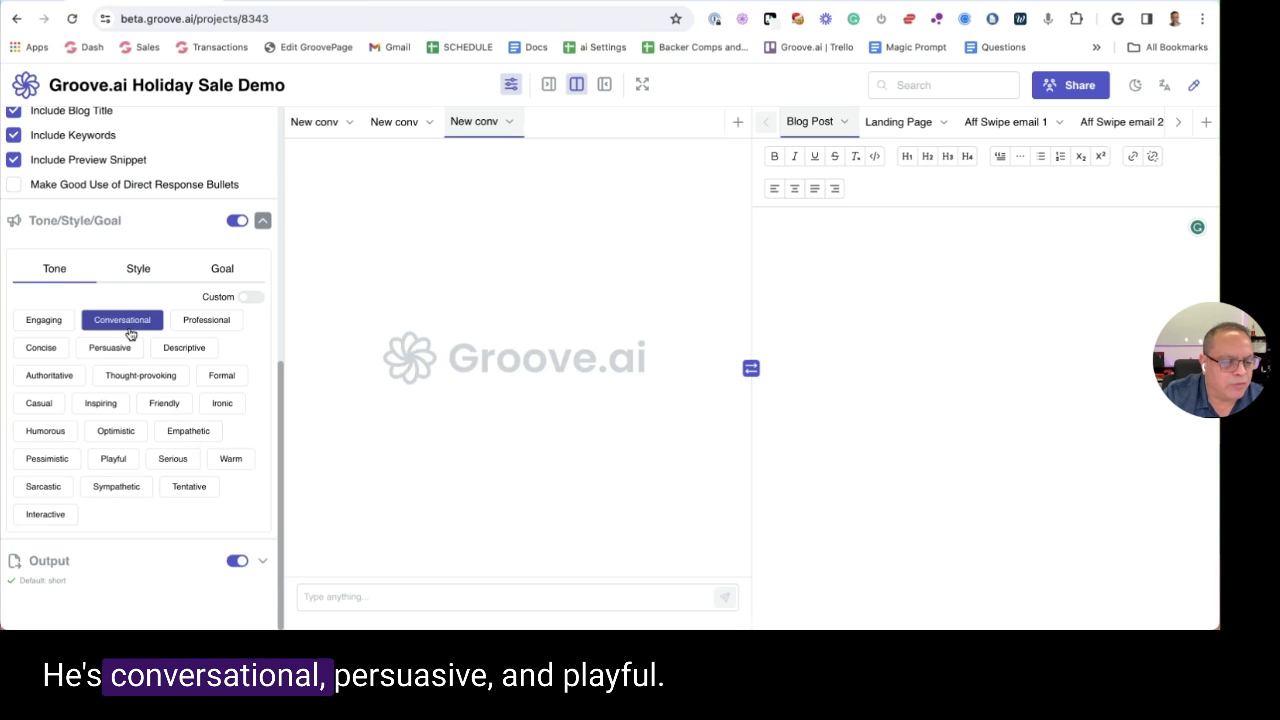
left_click(125, 348)
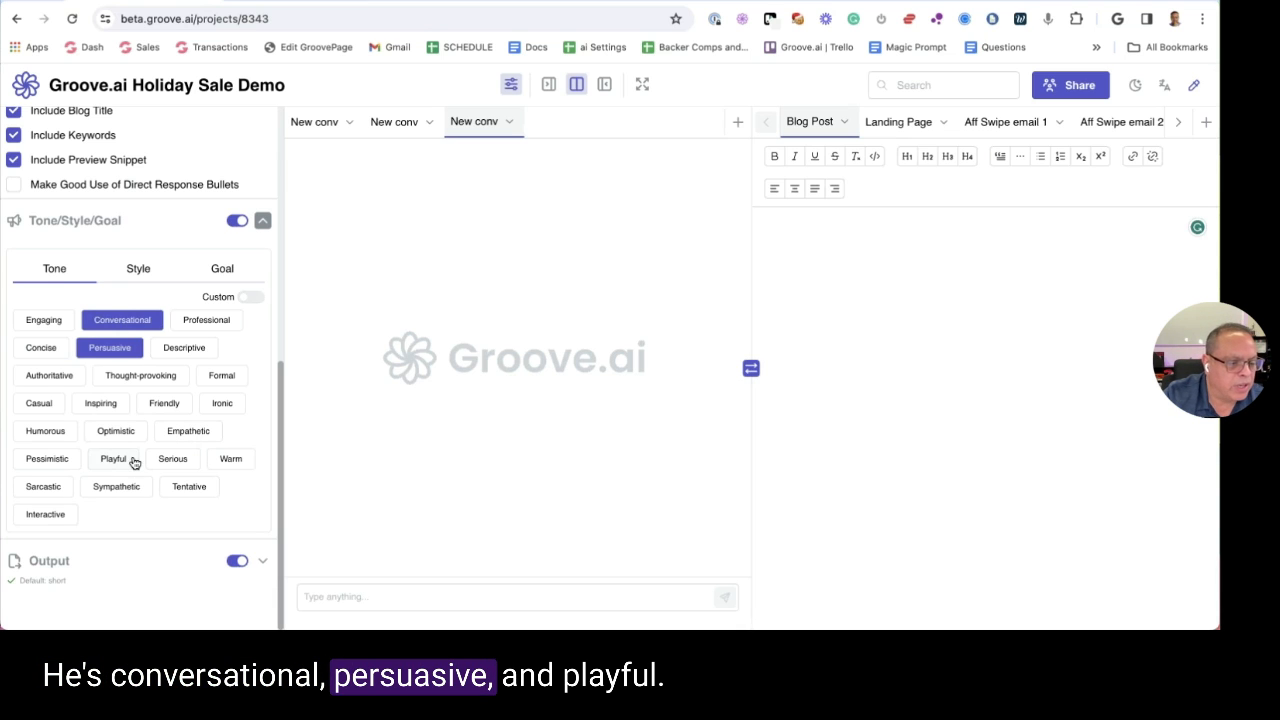
left_click(117, 460)
Add Instructive and Creative styles, add Improve Brand Perception goal, then collapse the section
left_click(126, 272)
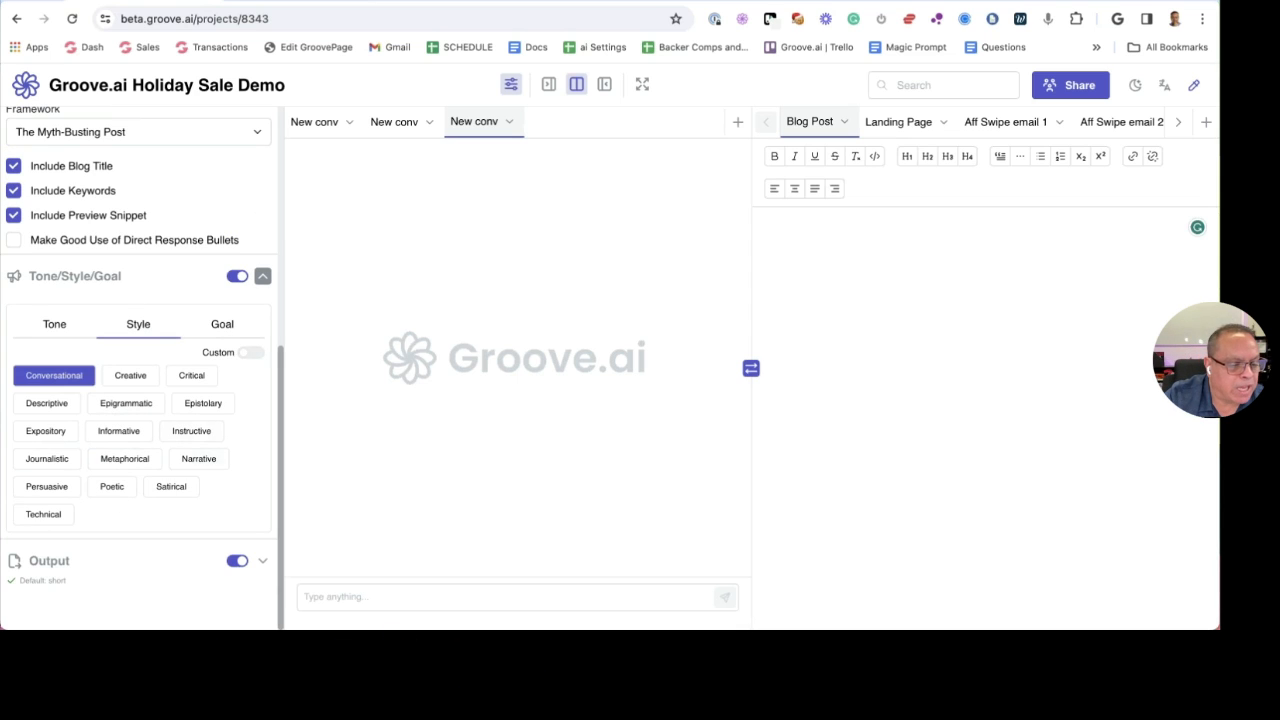
left_click(194, 431)
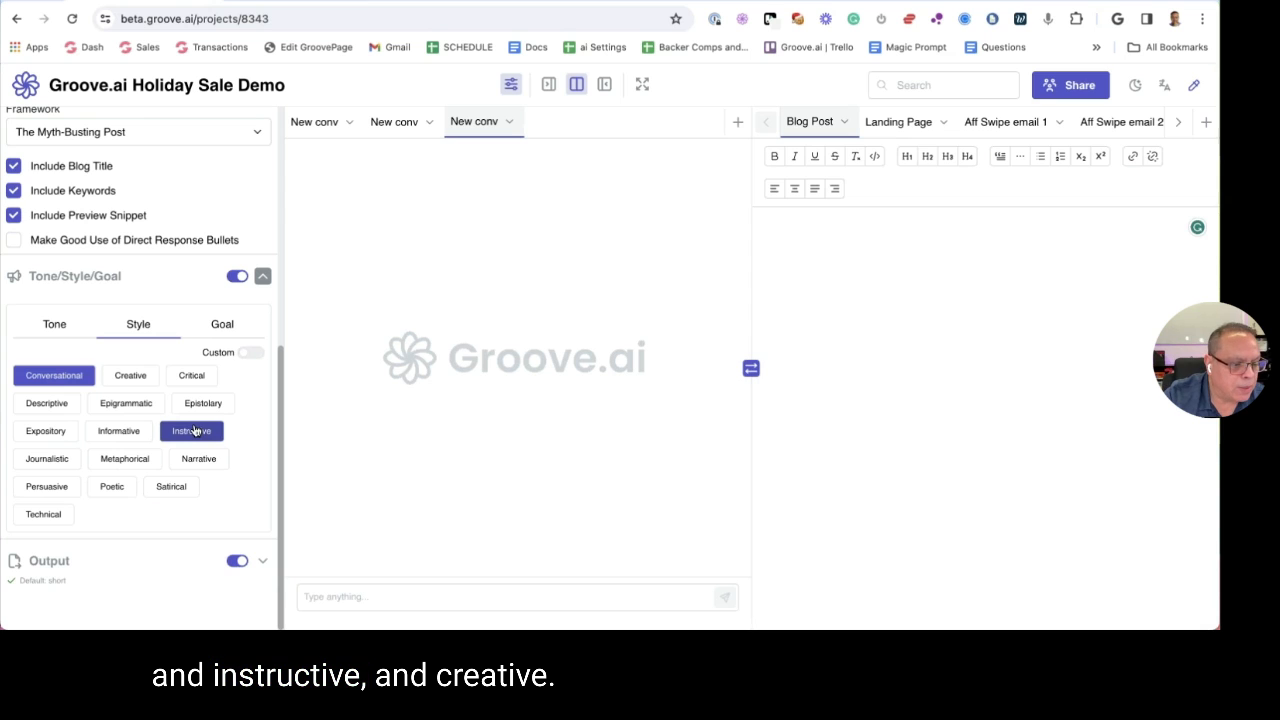
left_click(130, 375)
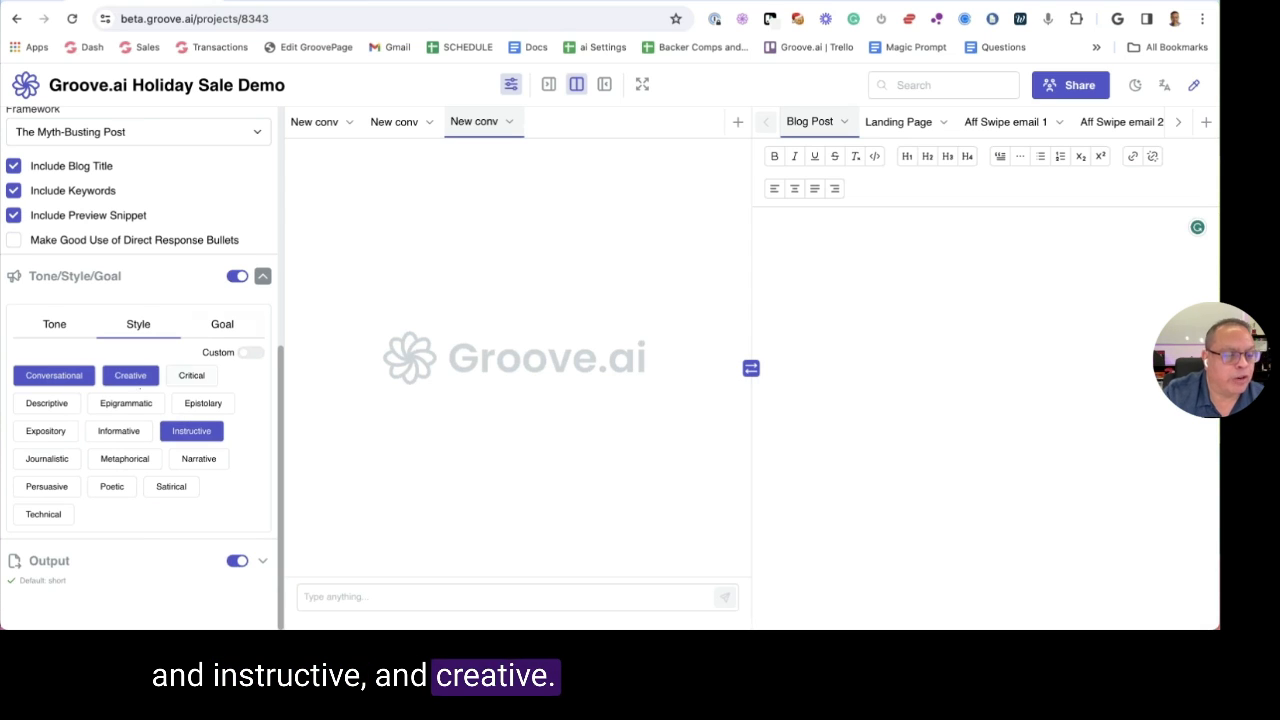
left_click(222, 324)
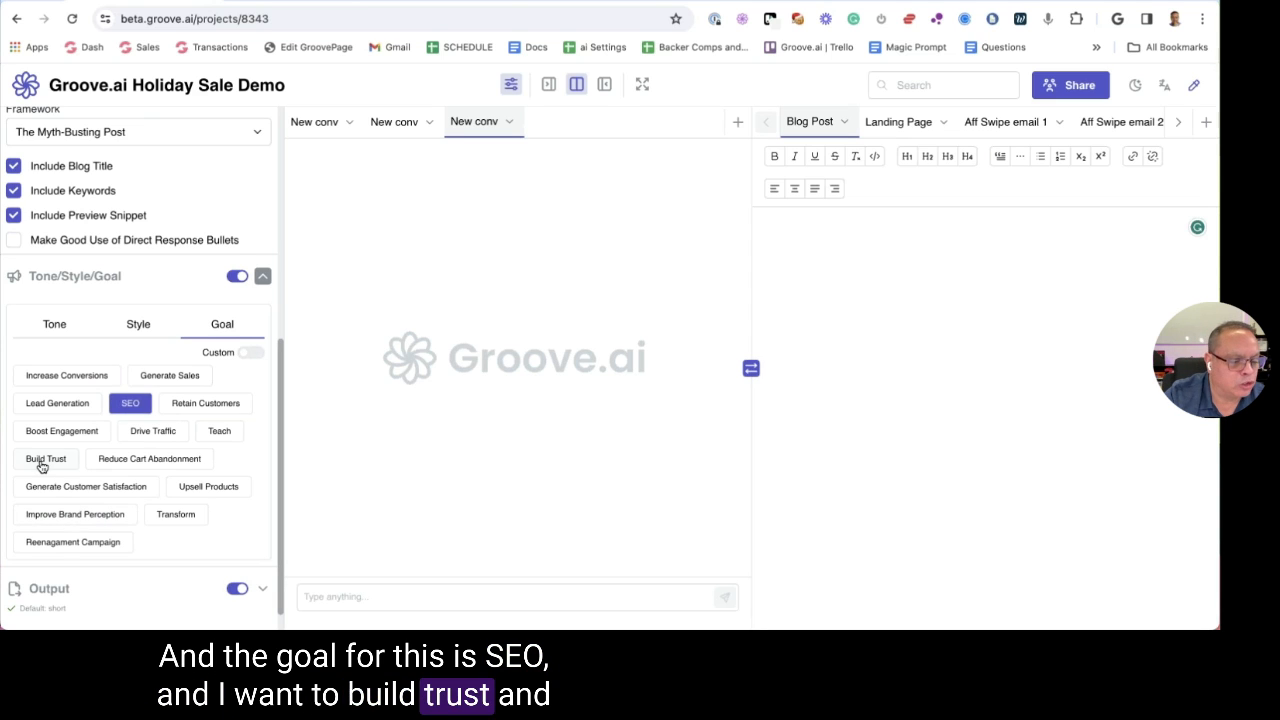
left_click(61, 515)
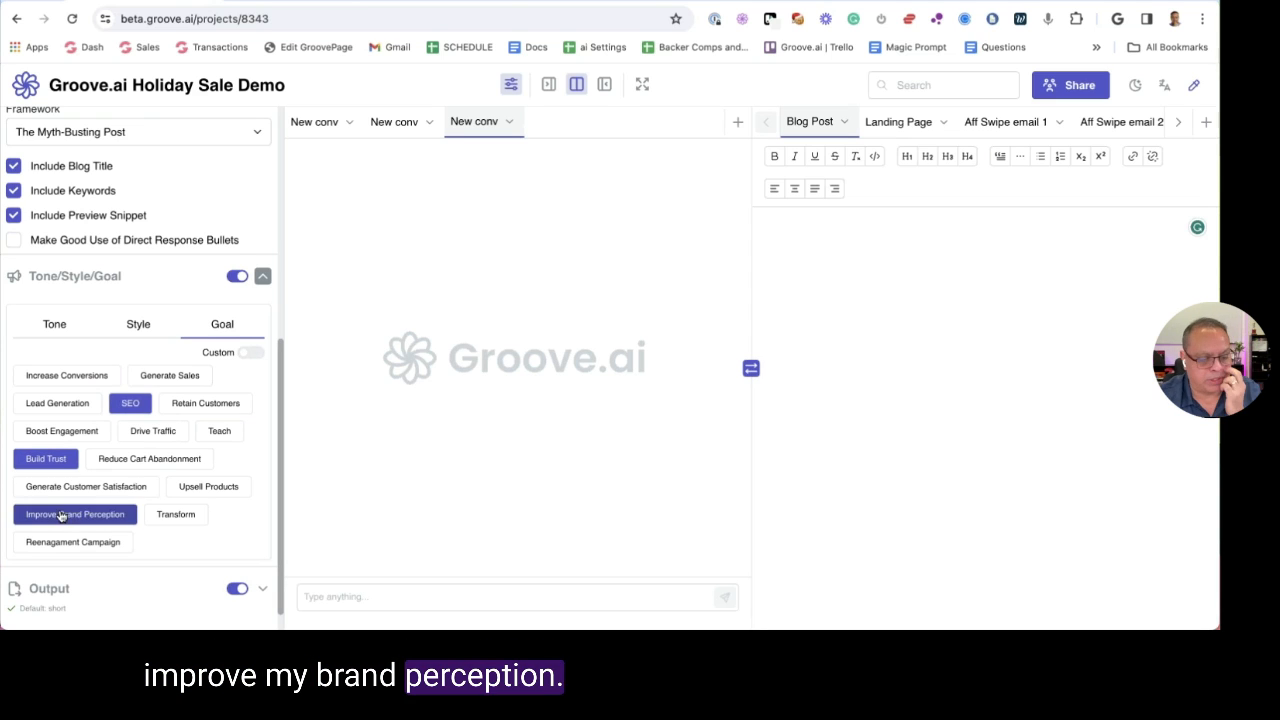
left_click(108, 278)
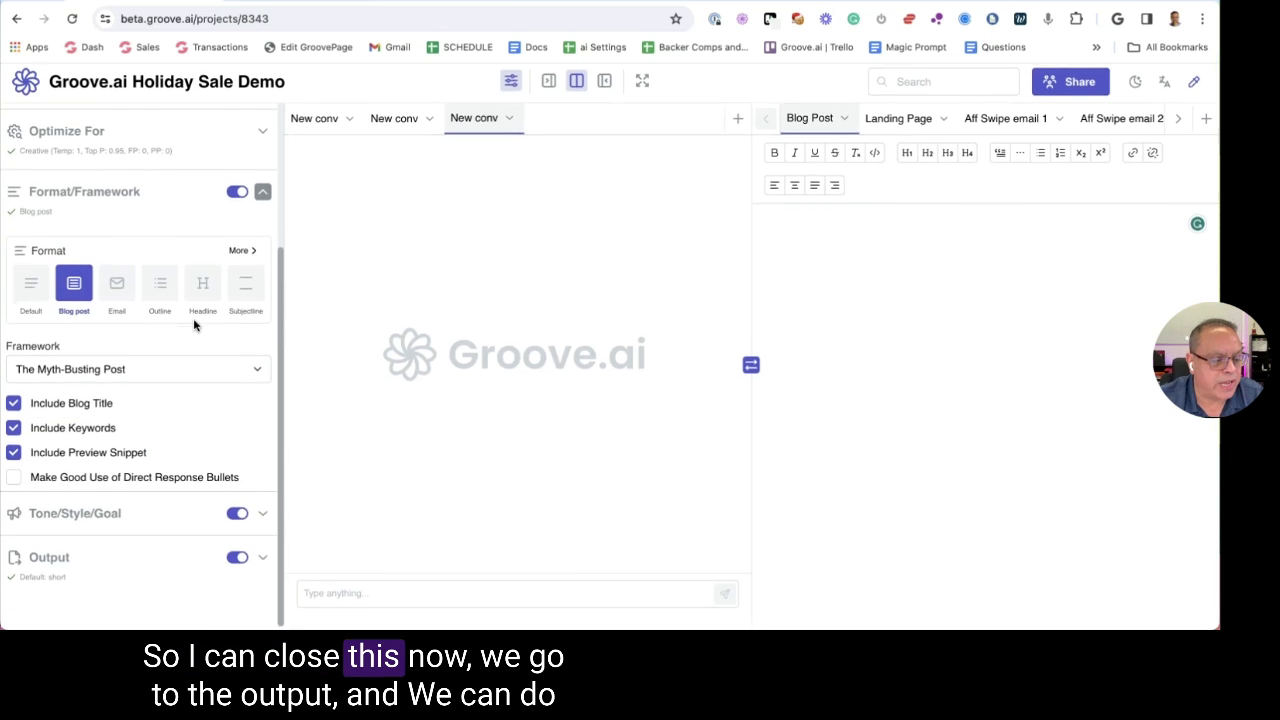
Expand the Output settings and set length to Short after trying Medium and Long
left_click(88, 559)
scroll(151, 354, "down", 2)
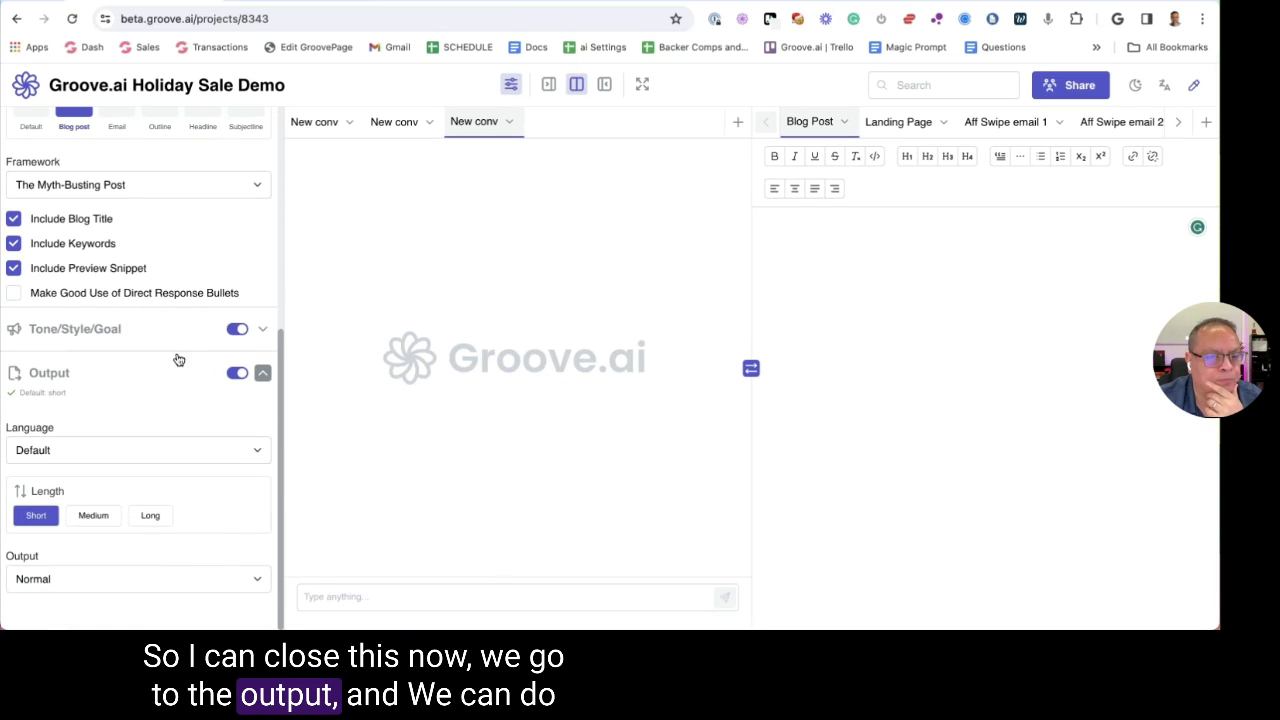
scroll(148, 396, "up", 4)
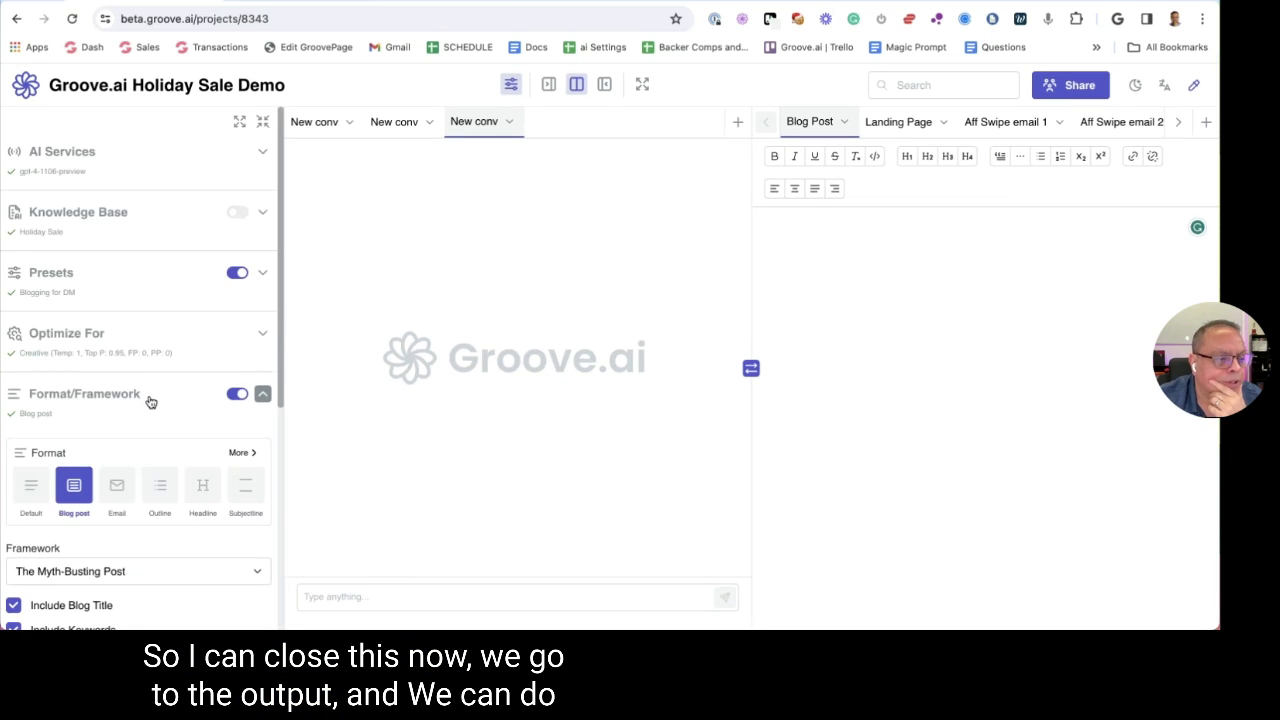
scroll(145, 420, "down", 4)
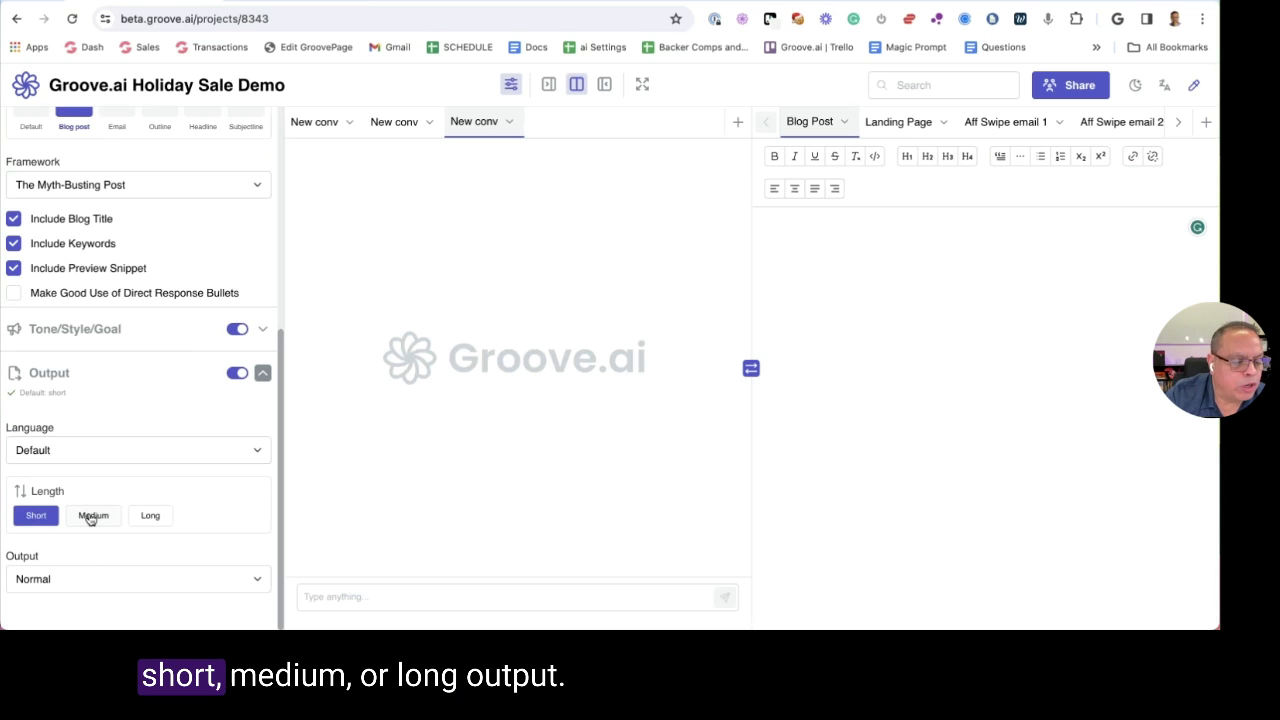
left_click(92, 516)
left_click(150, 516)
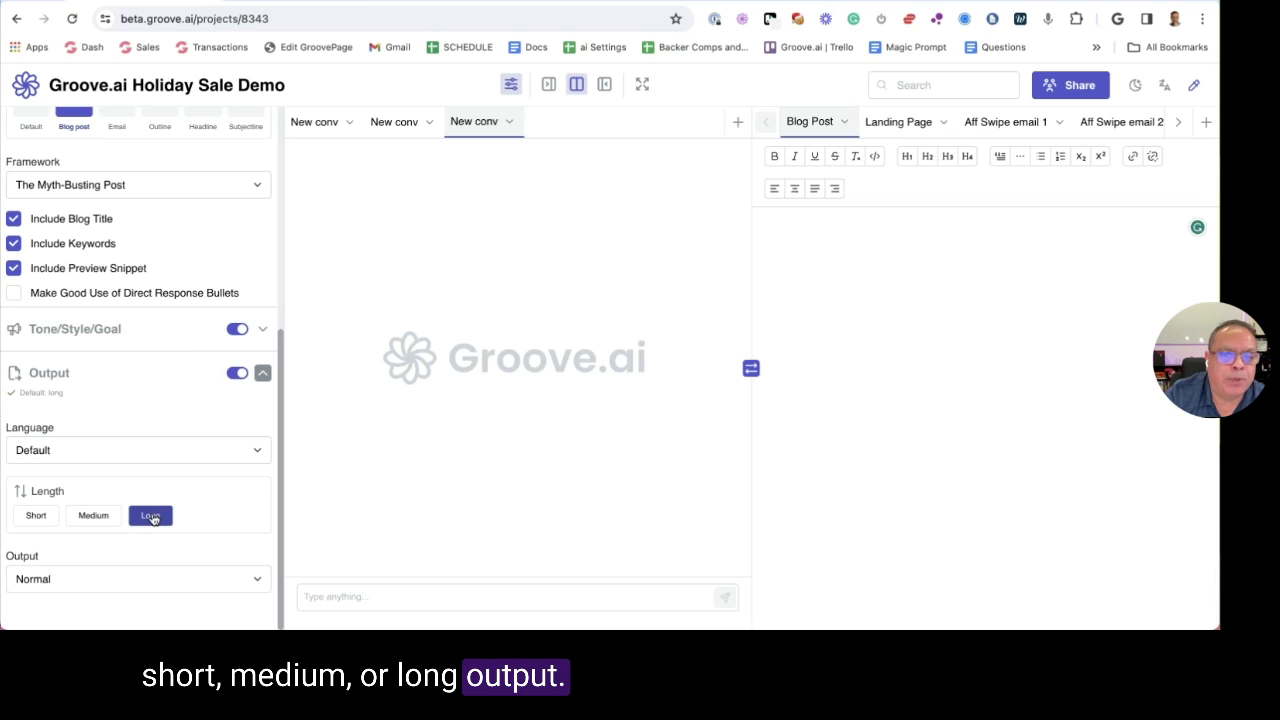
left_click(44, 518)
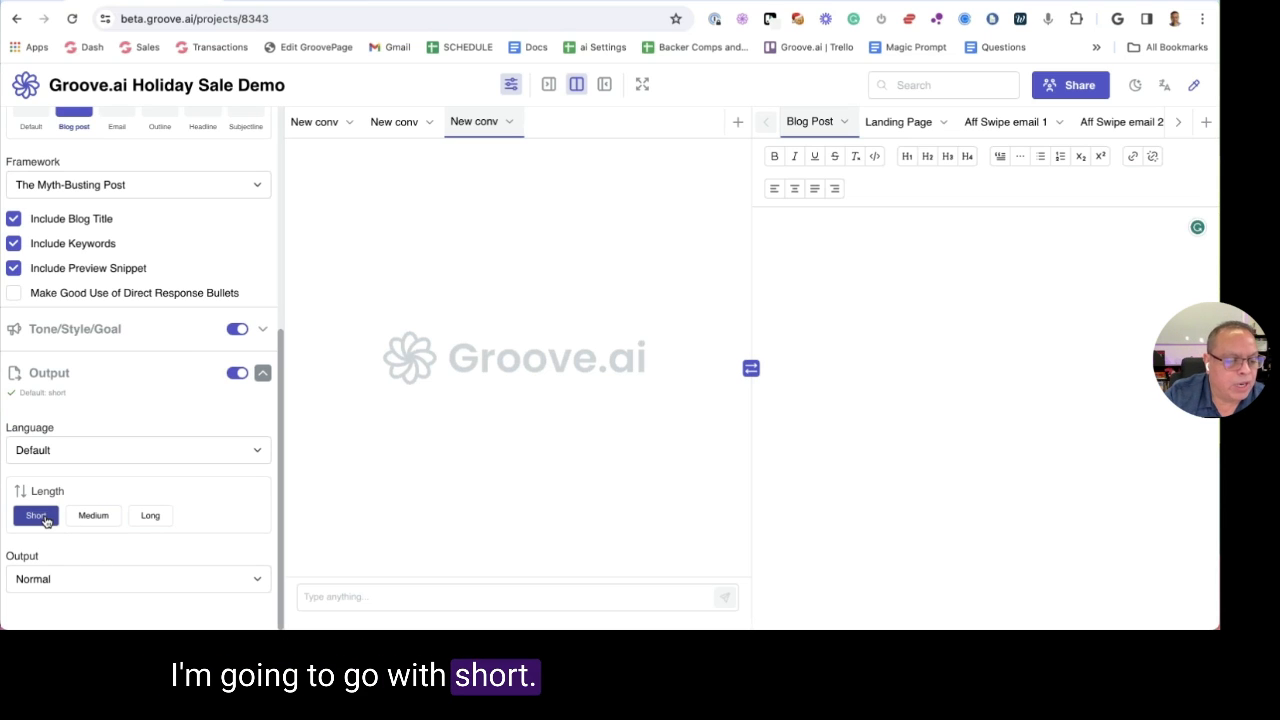
Browse the language list, keep Language at Default and length at Short
left_click(140, 450)
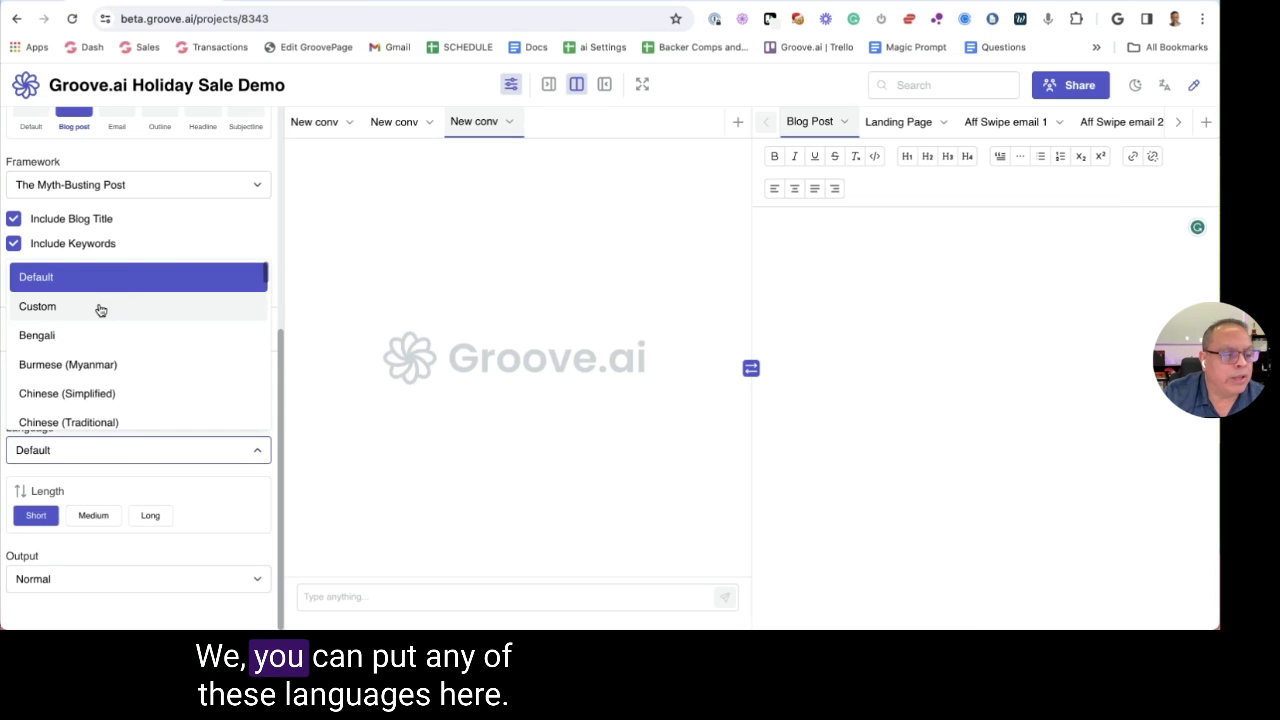
scroll(168, 337, "down", 5)
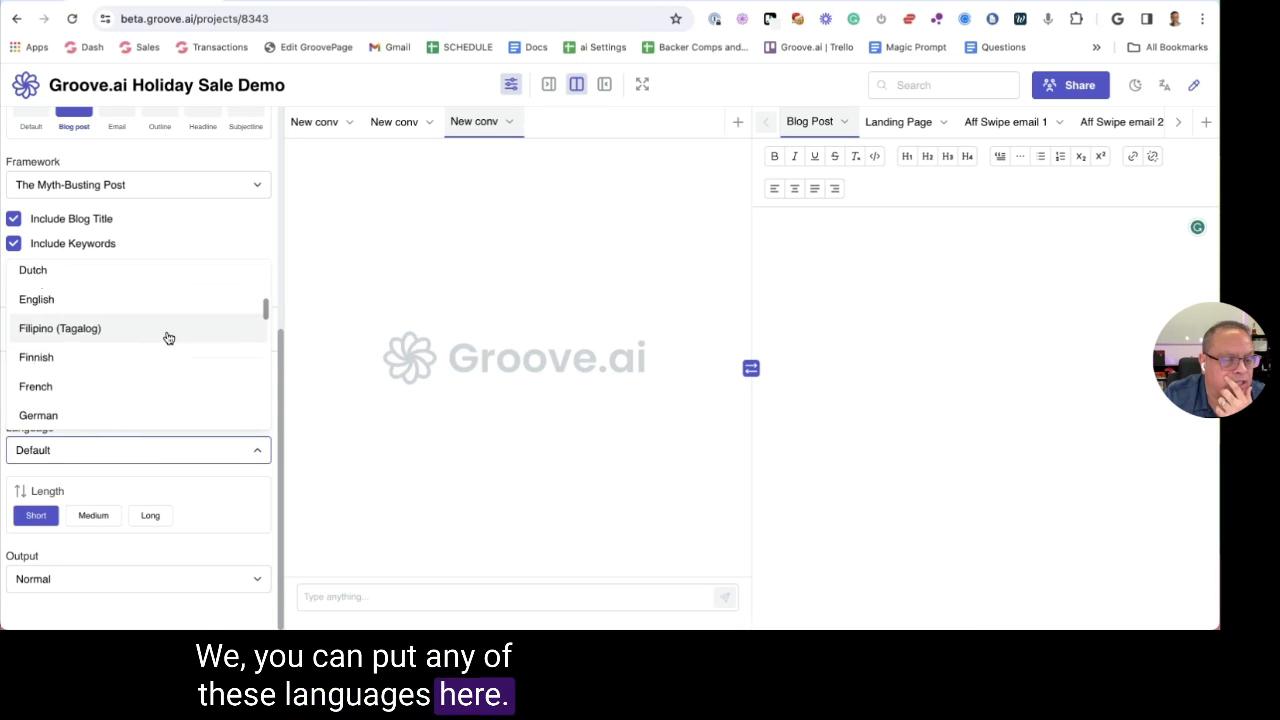
scroll(168, 337, "down", 3)
scroll(168, 338, "down", 3)
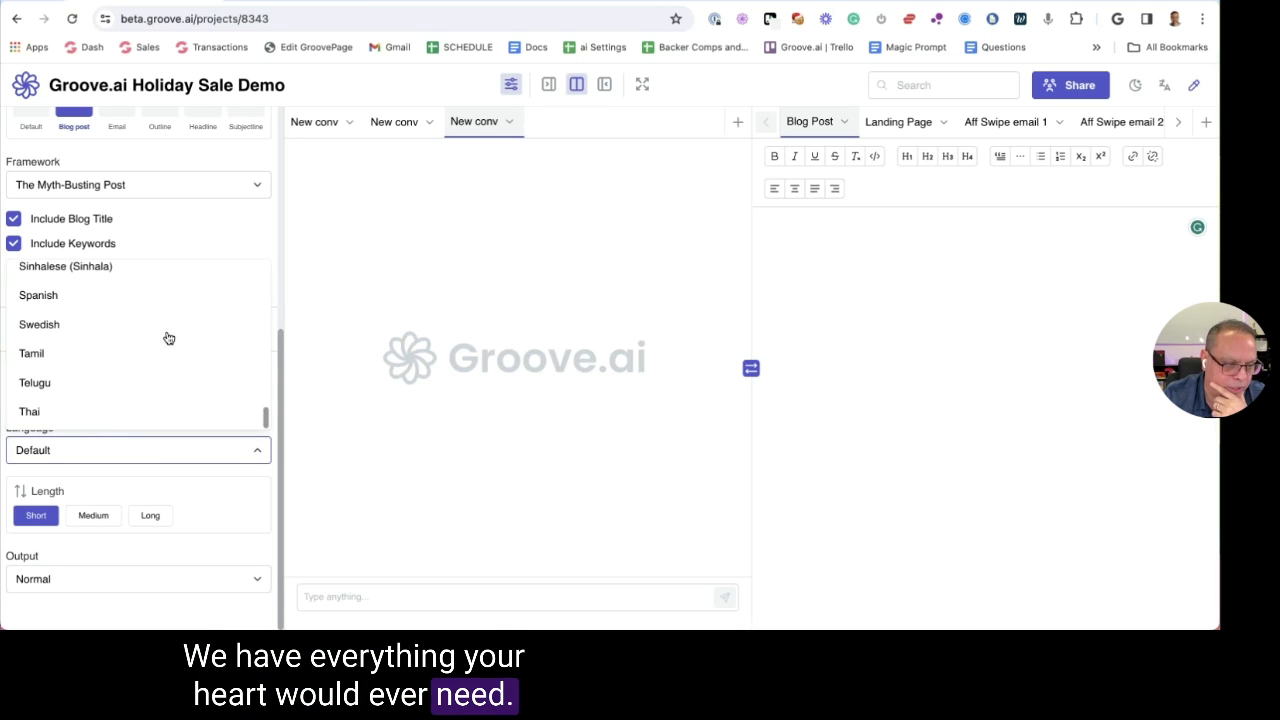
scroll(168, 338, "up", 15)
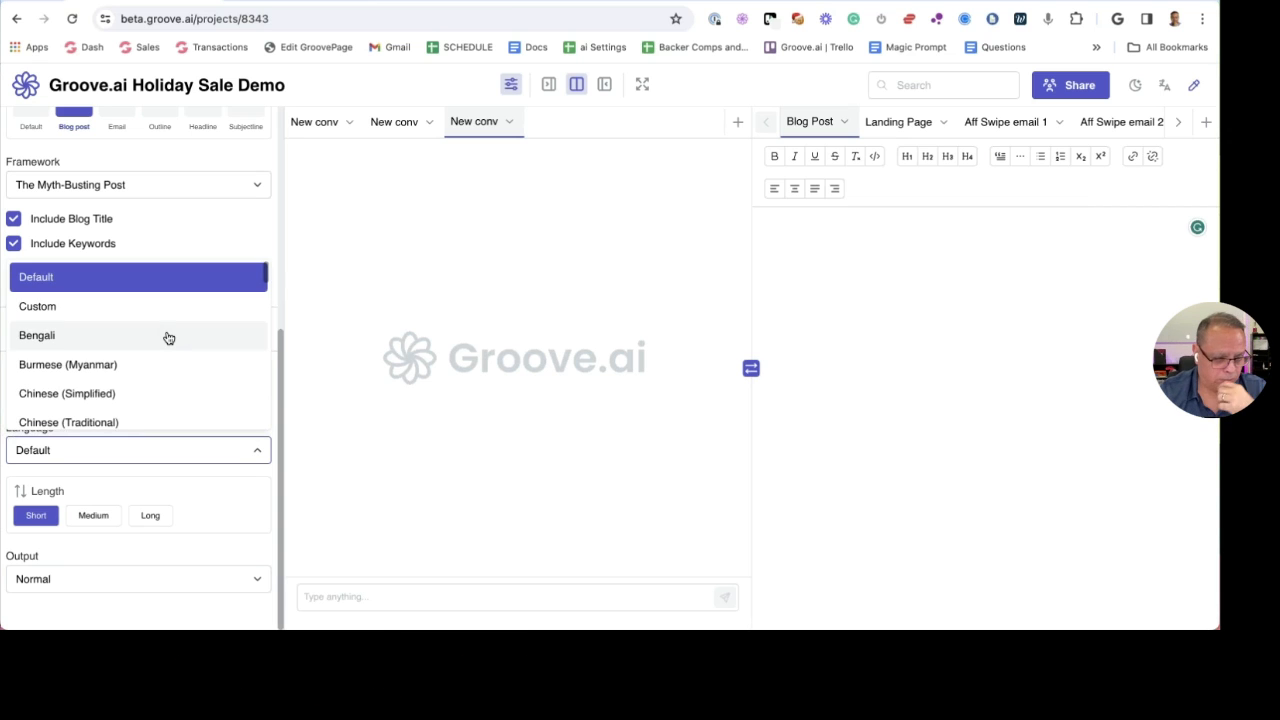
scroll(166, 336, "down", 3)
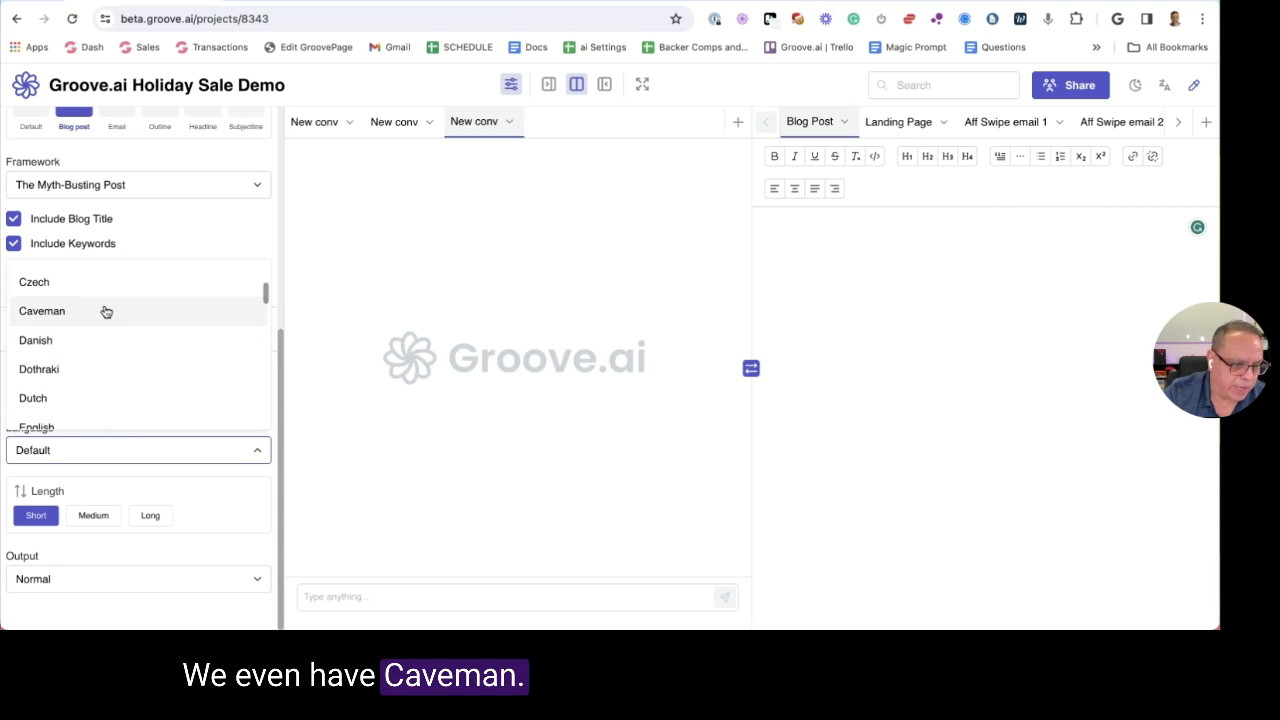
scroll(110, 312, "down", 1)
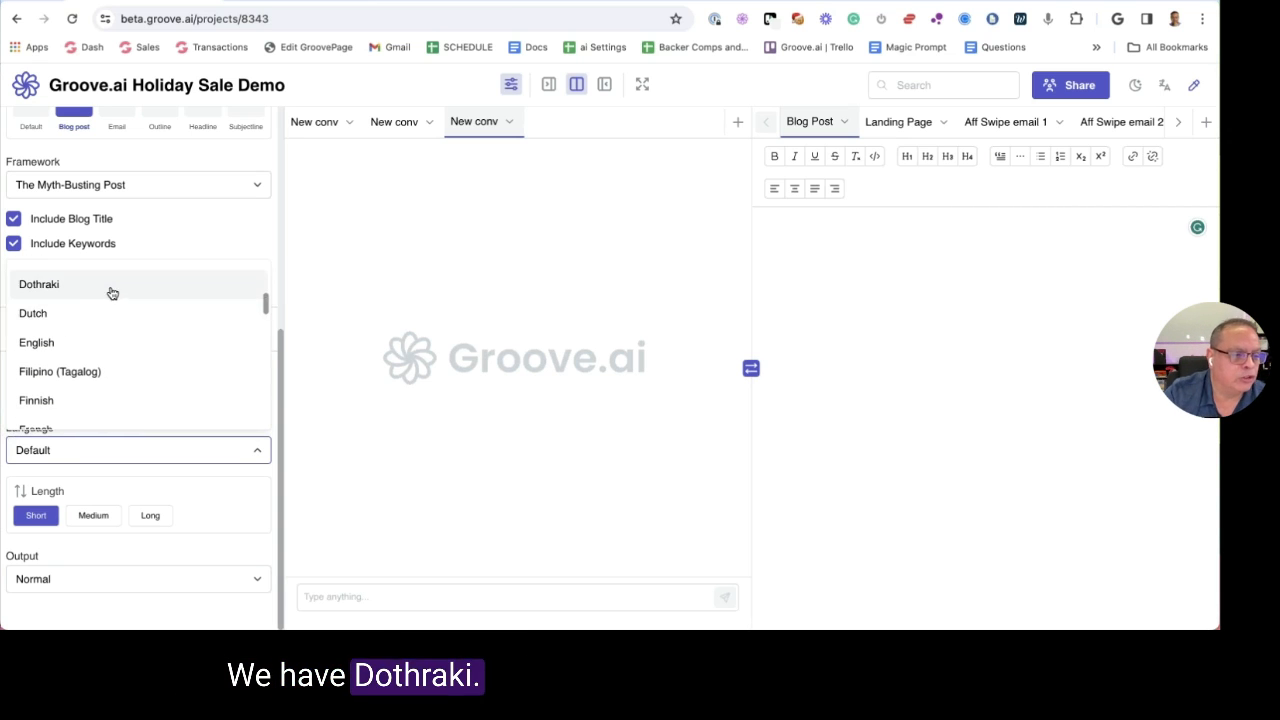
scroll(112, 294, "down", 5)
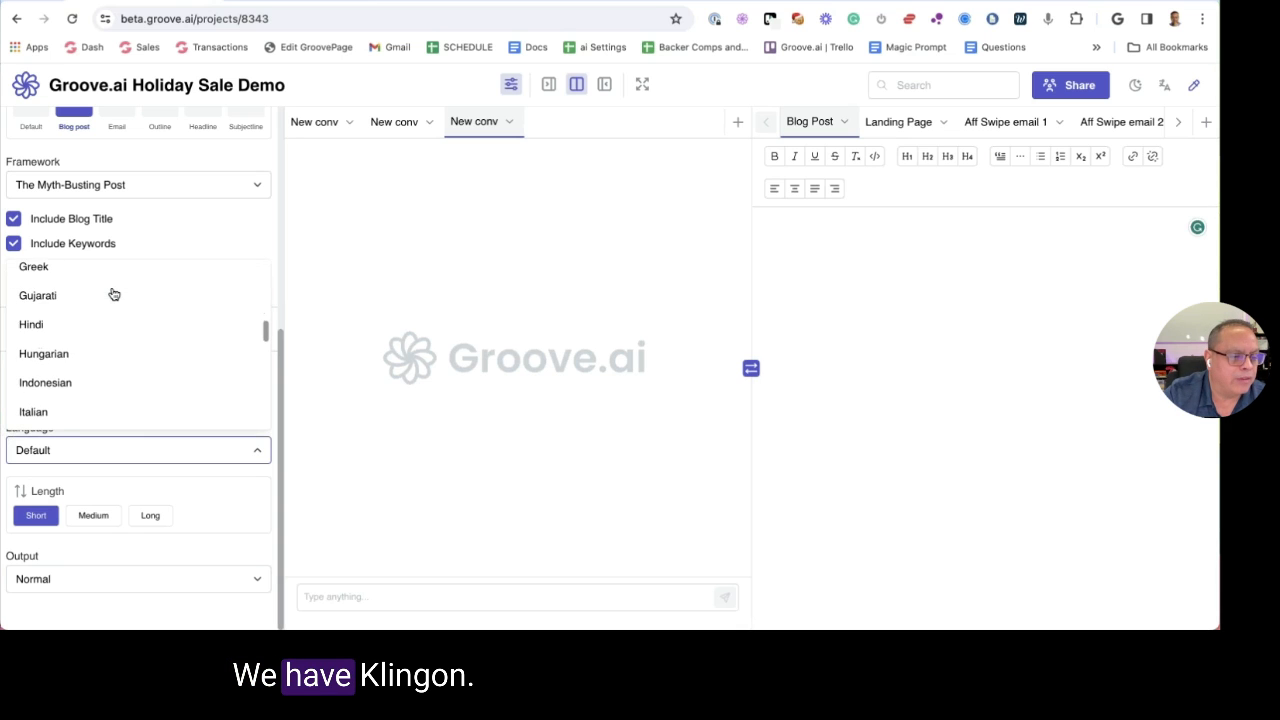
scroll(115, 348, "down", 1)
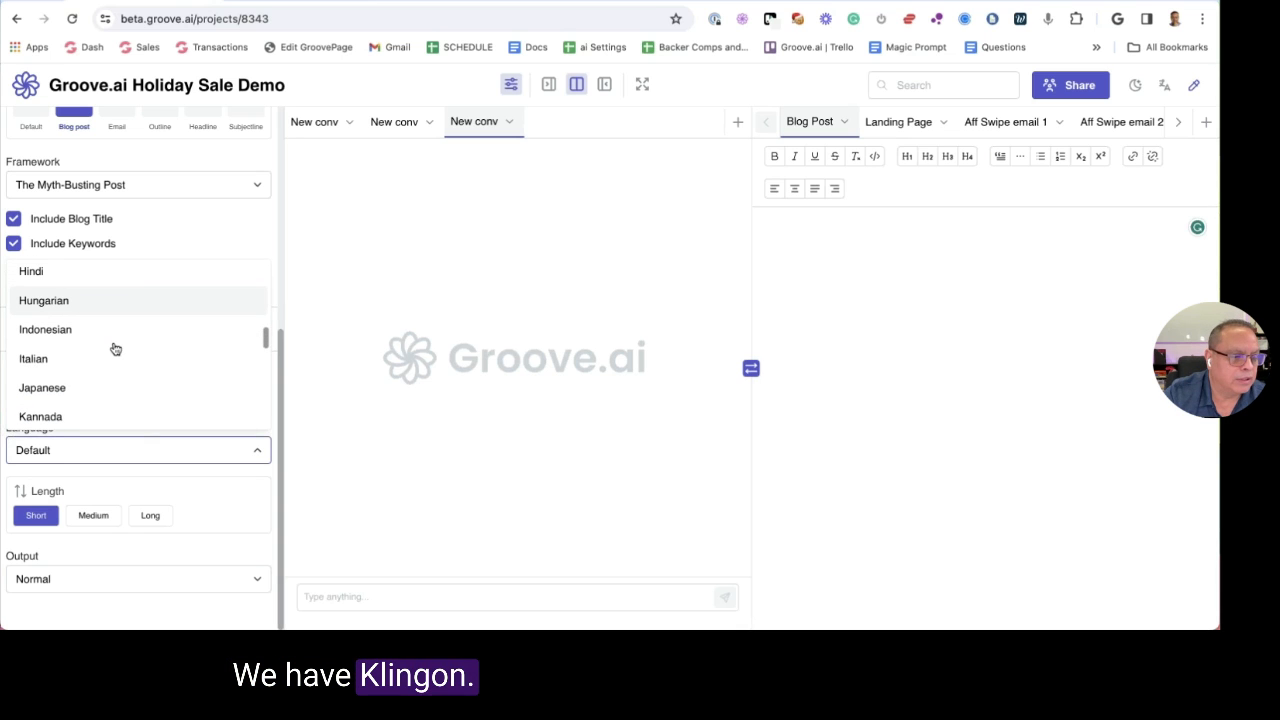
scroll(115, 348, "down", 5)
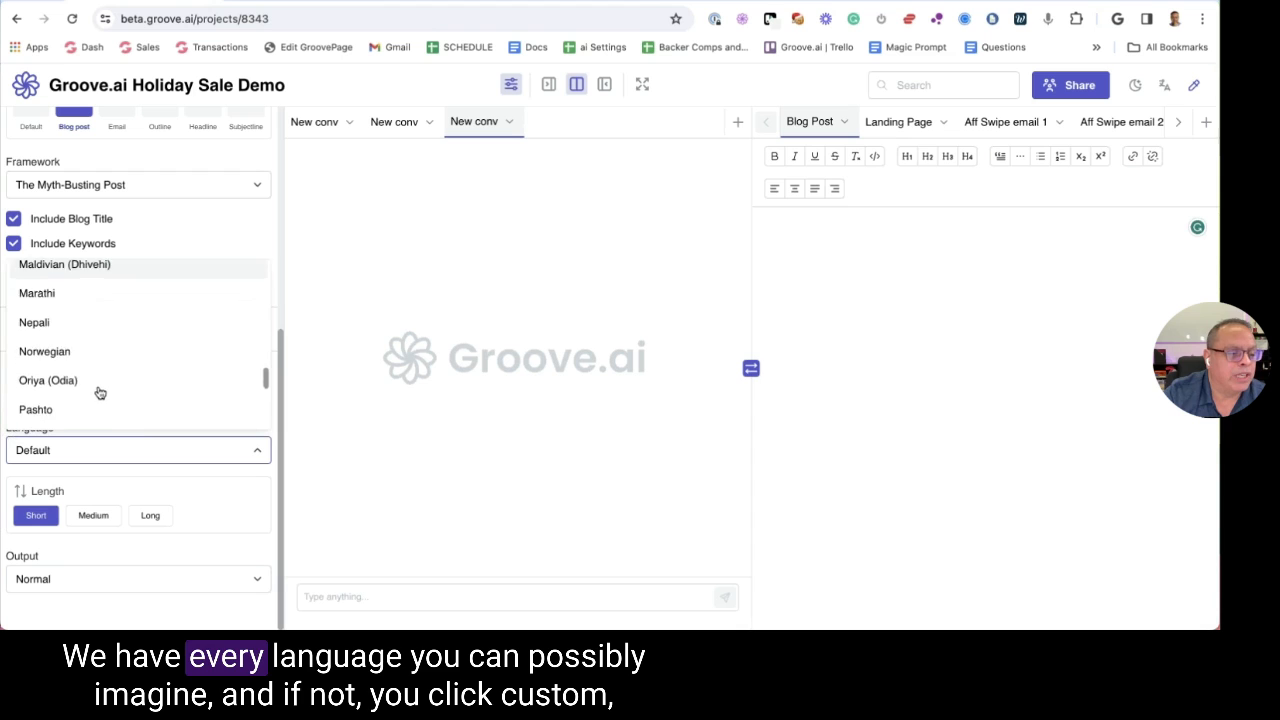
scroll(100, 393, "down", 4)
scroll(97, 391, "up", 15)
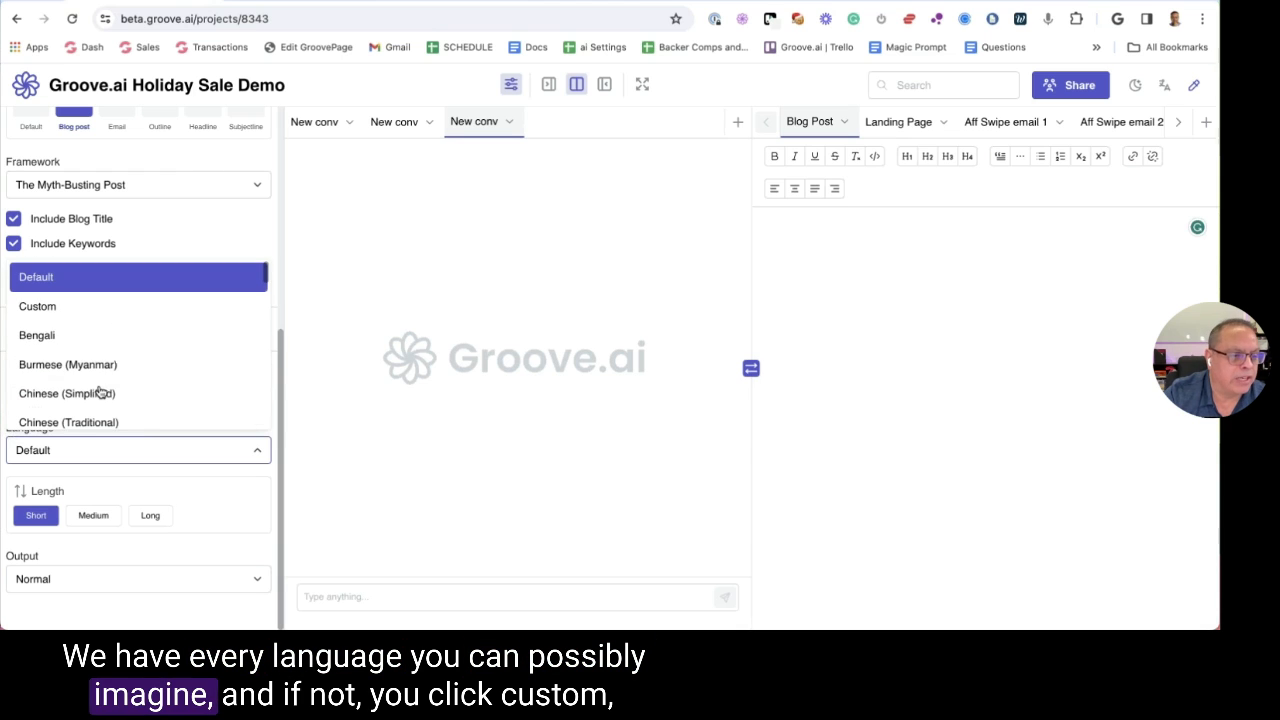
left_click(78, 282)
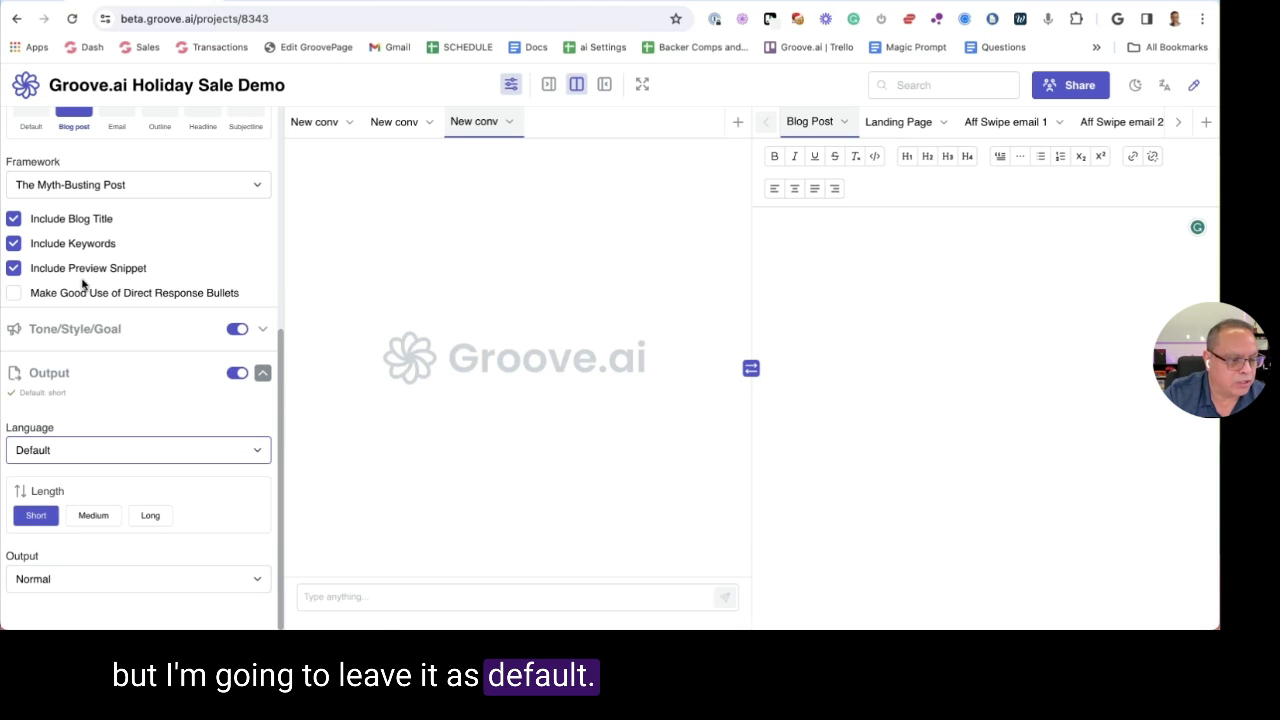
left_click(36, 515)
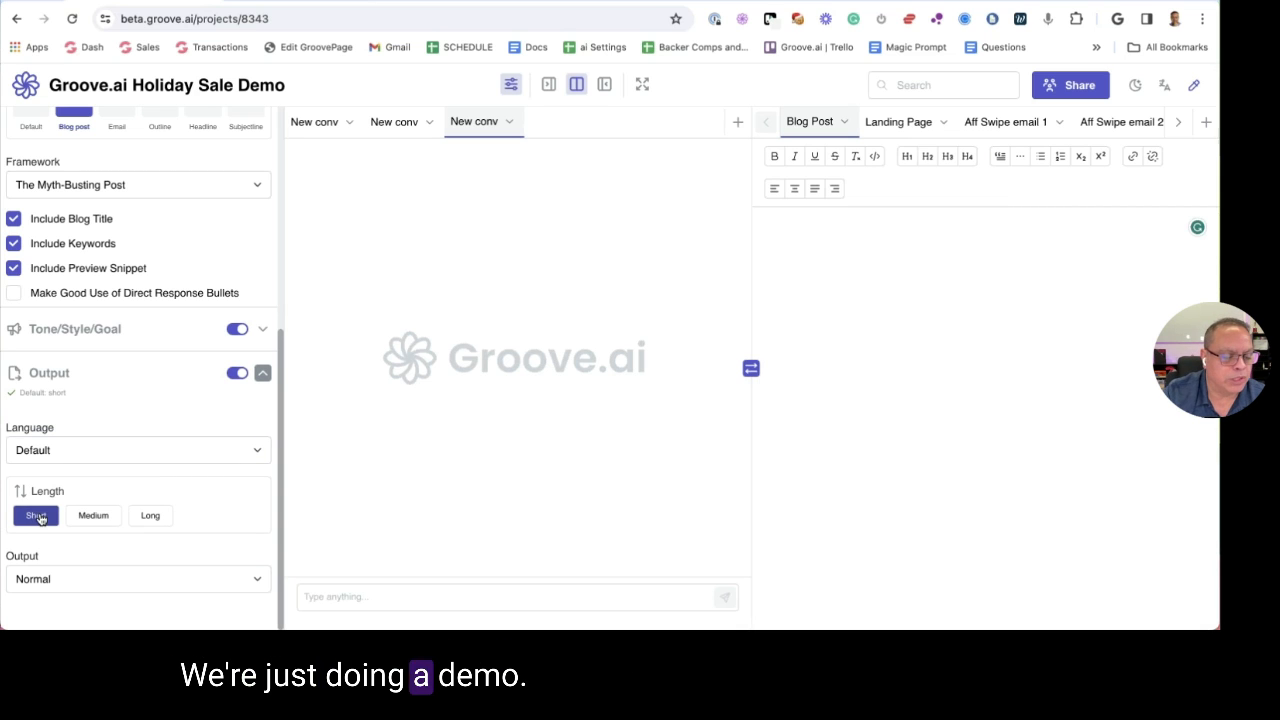
left_click(77, 588)
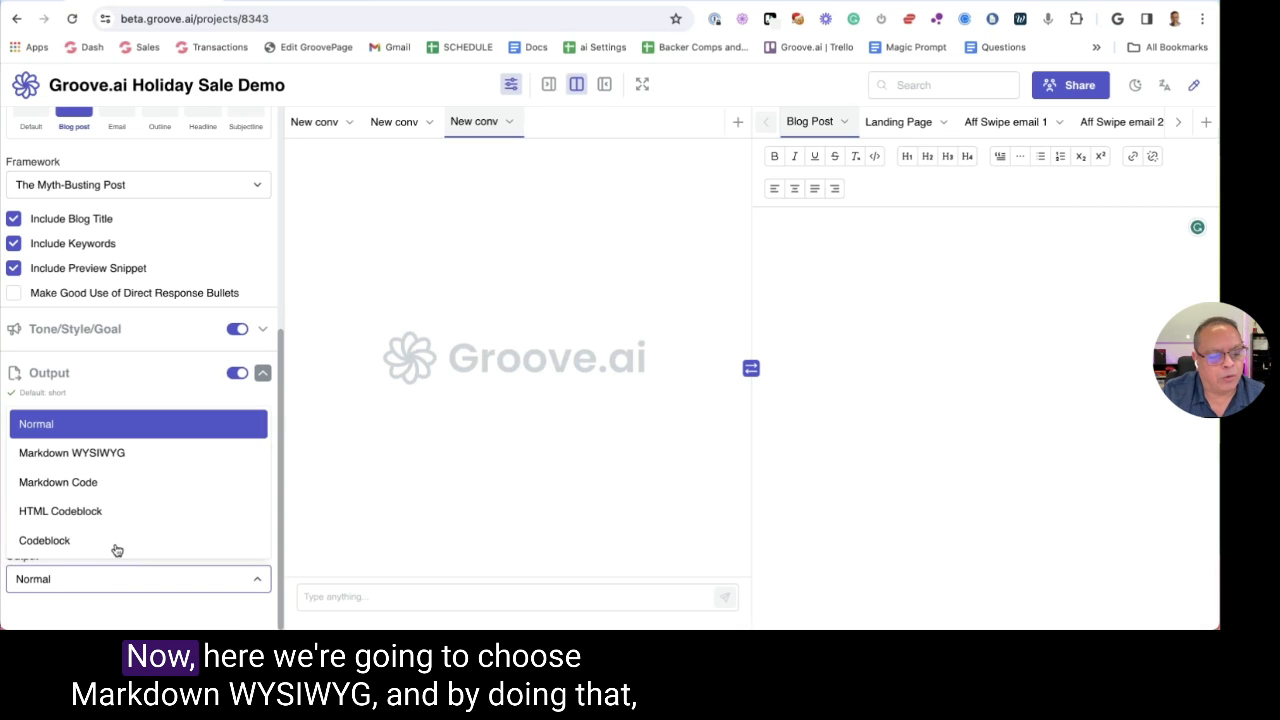
Set output to Markdown WYSIWYG with Write in chunks left off, and open a new browser tab
left_click(124, 463)
scroll(160, 463, "down", 3)
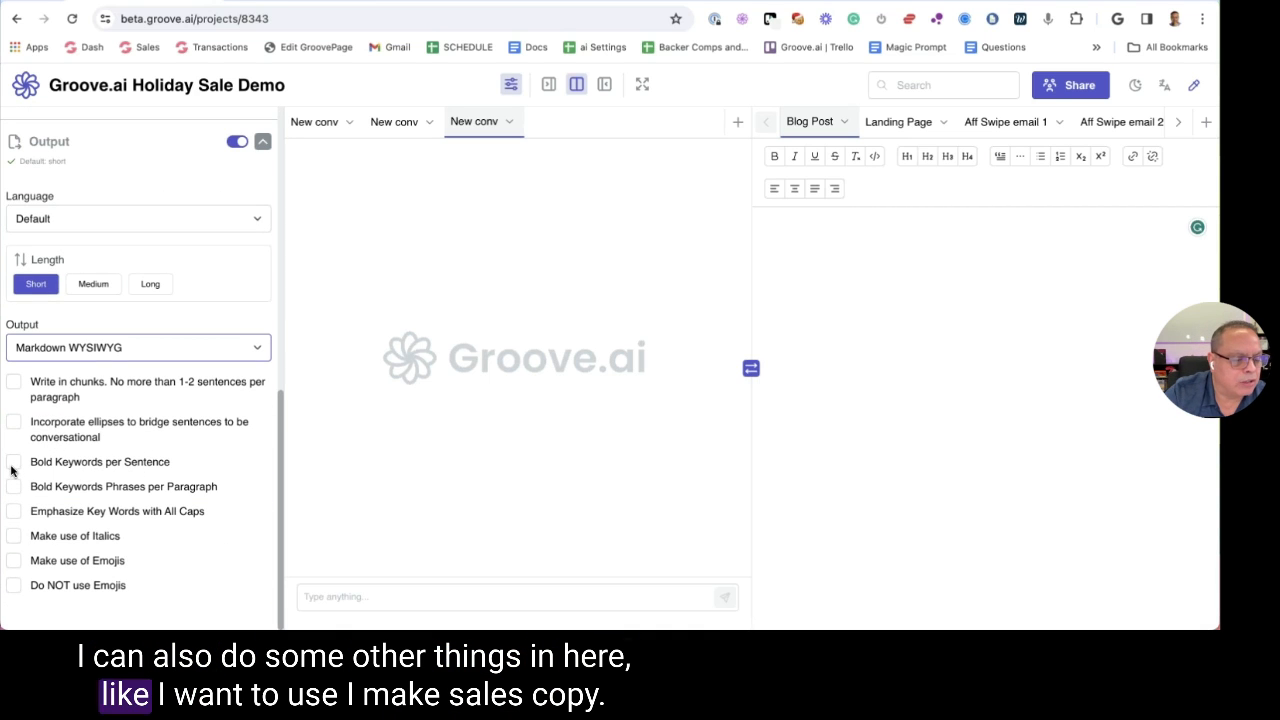
left_click(13, 383)
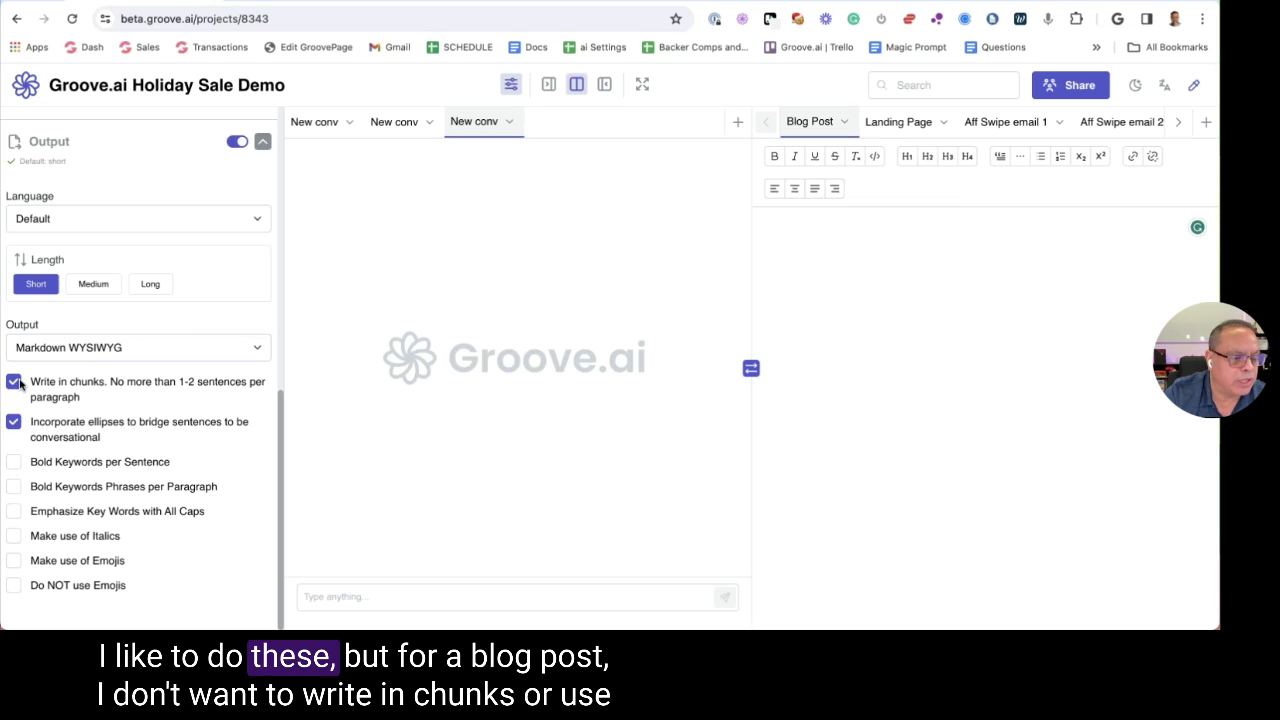
left_click_drag(46, 383, 164, 424)
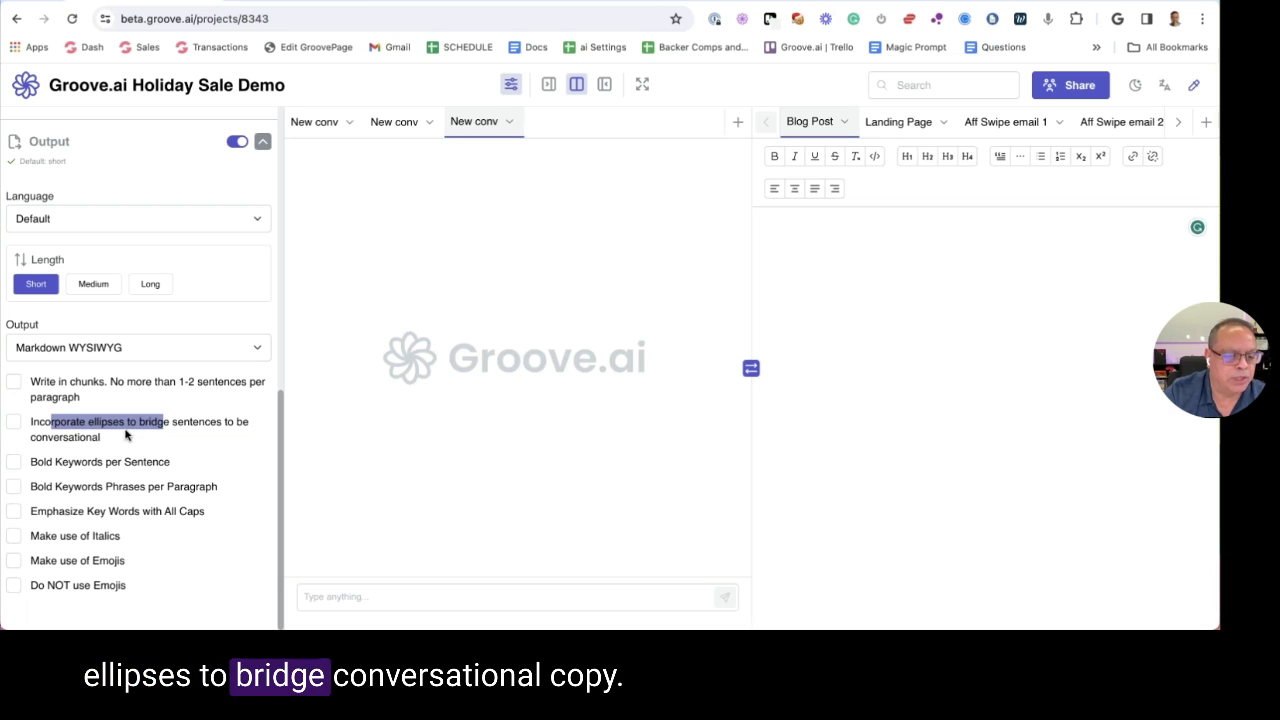
key("ctrl+t")
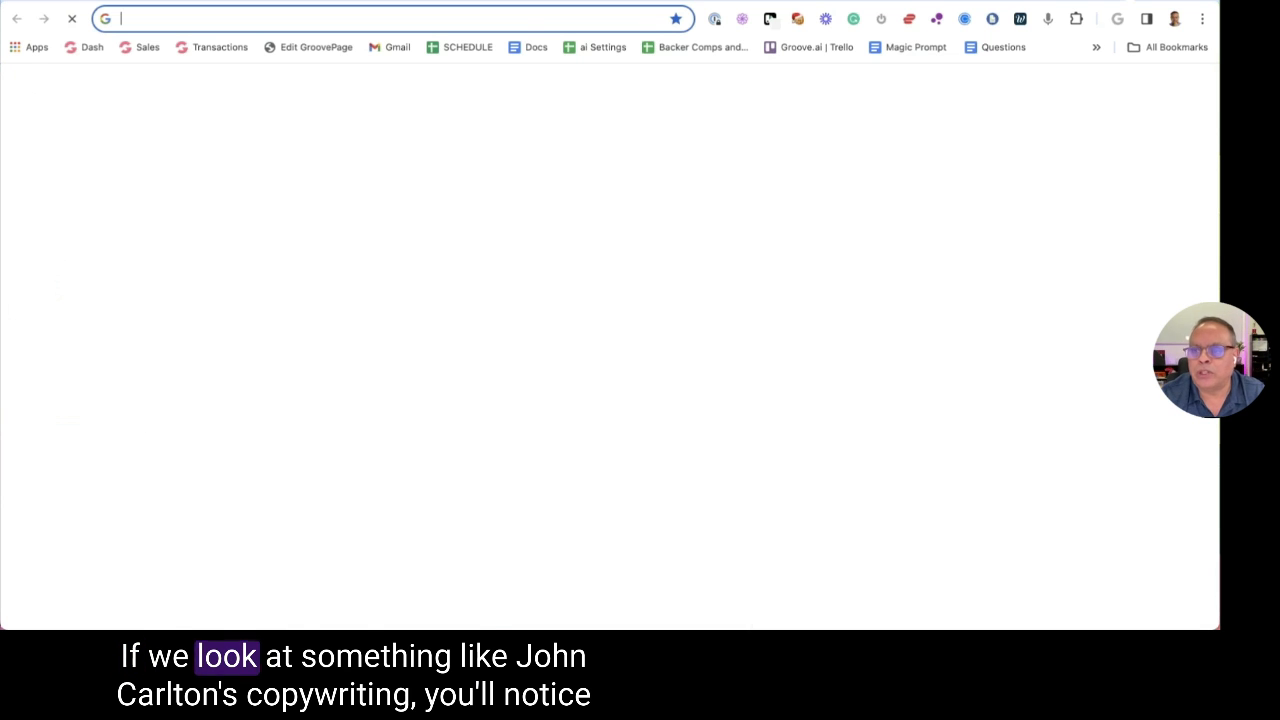
Load John Carlton's Best Ads sales letter and highlight passages of its opening
type("john")
key("Return")
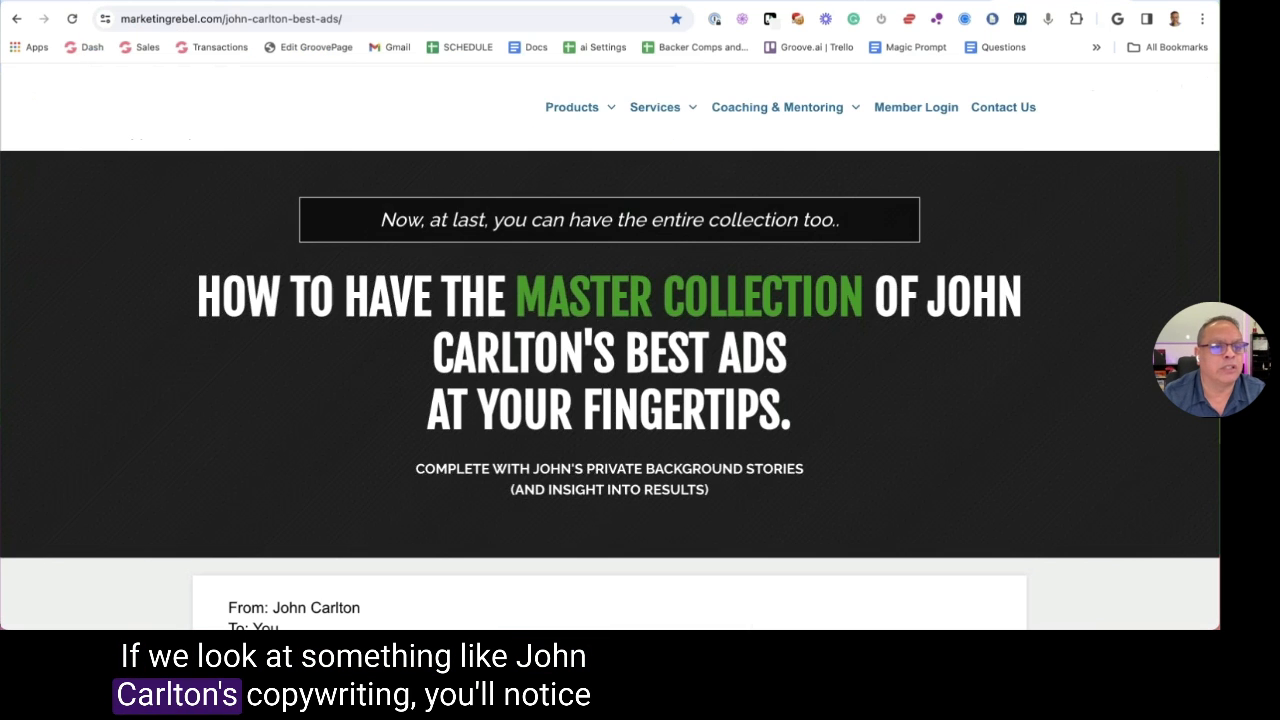
scroll(226, 347, "down", 5)
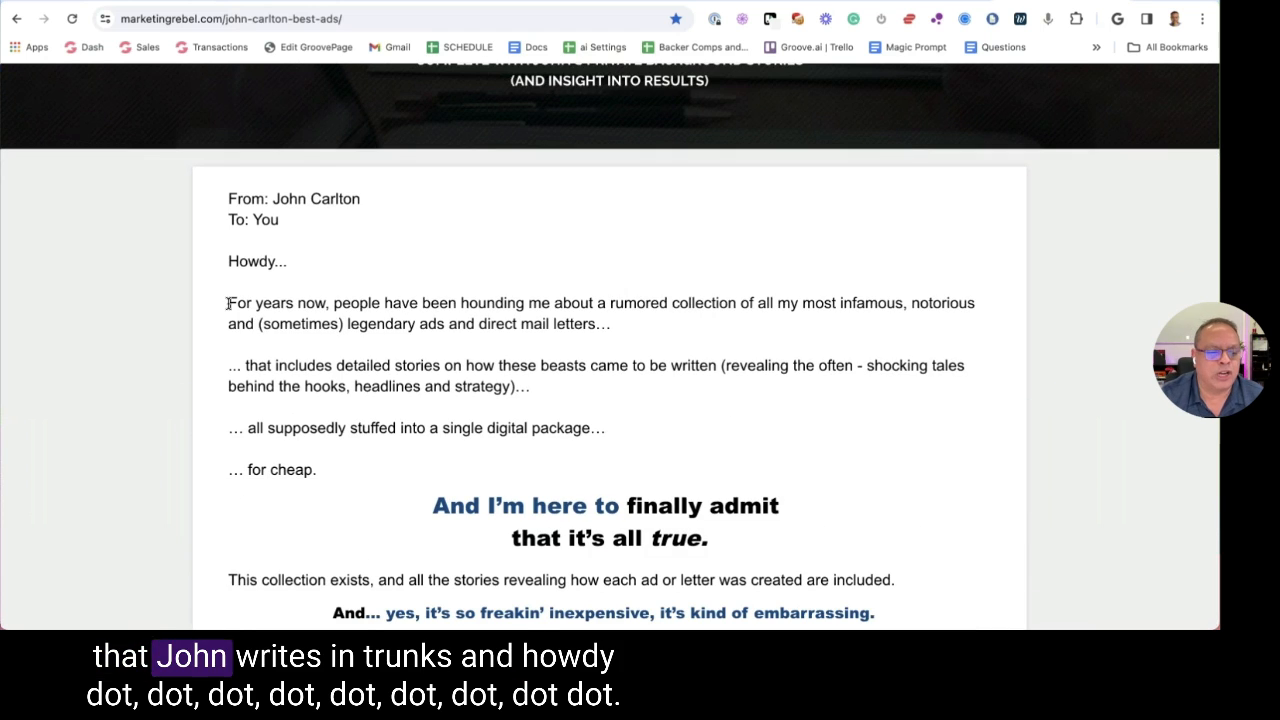
left_click_drag(228, 303, 305, 324)
left_click_drag(258, 368, 320, 386)
left_click_drag(290, 265, 275, 283)
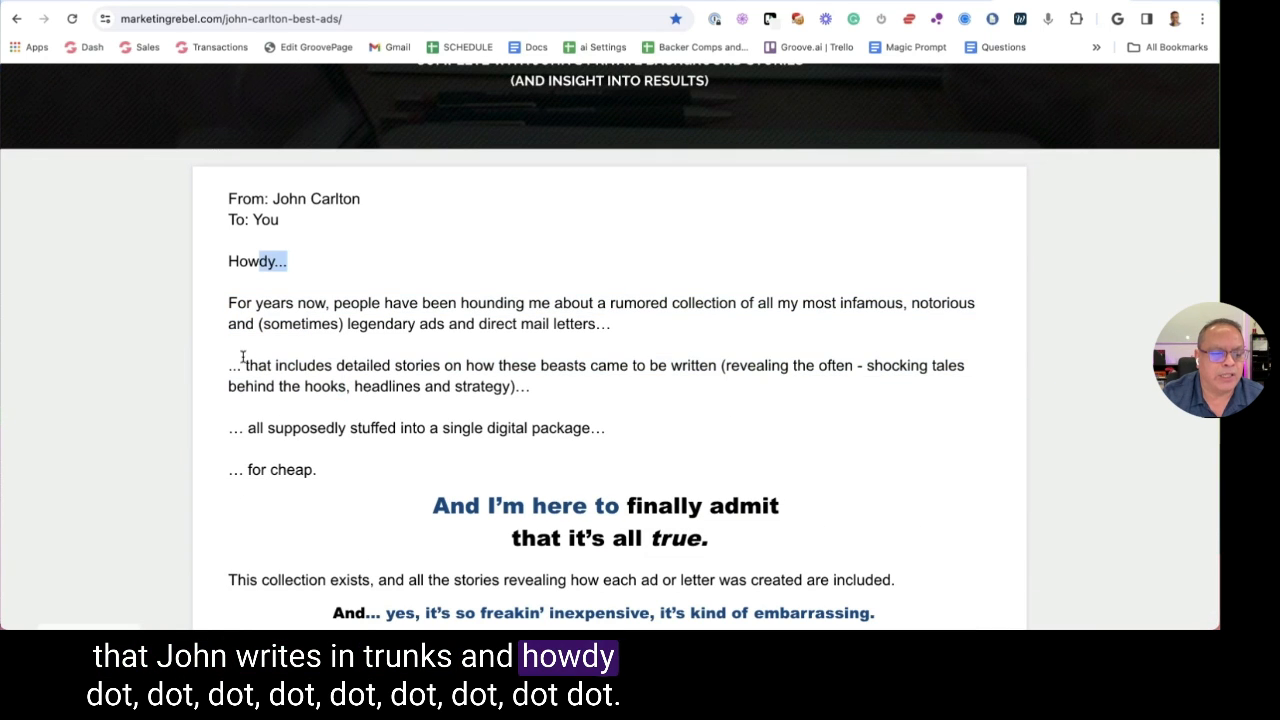
left_click_drag(228, 366, 275, 388)
left_click_drag(228, 428, 262, 430)
left_click_drag(228, 196, 275, 463)
Clear the highlights, scroll the letter back up, and return to the Groove.ai project
scroll(275, 463, "down", 7)
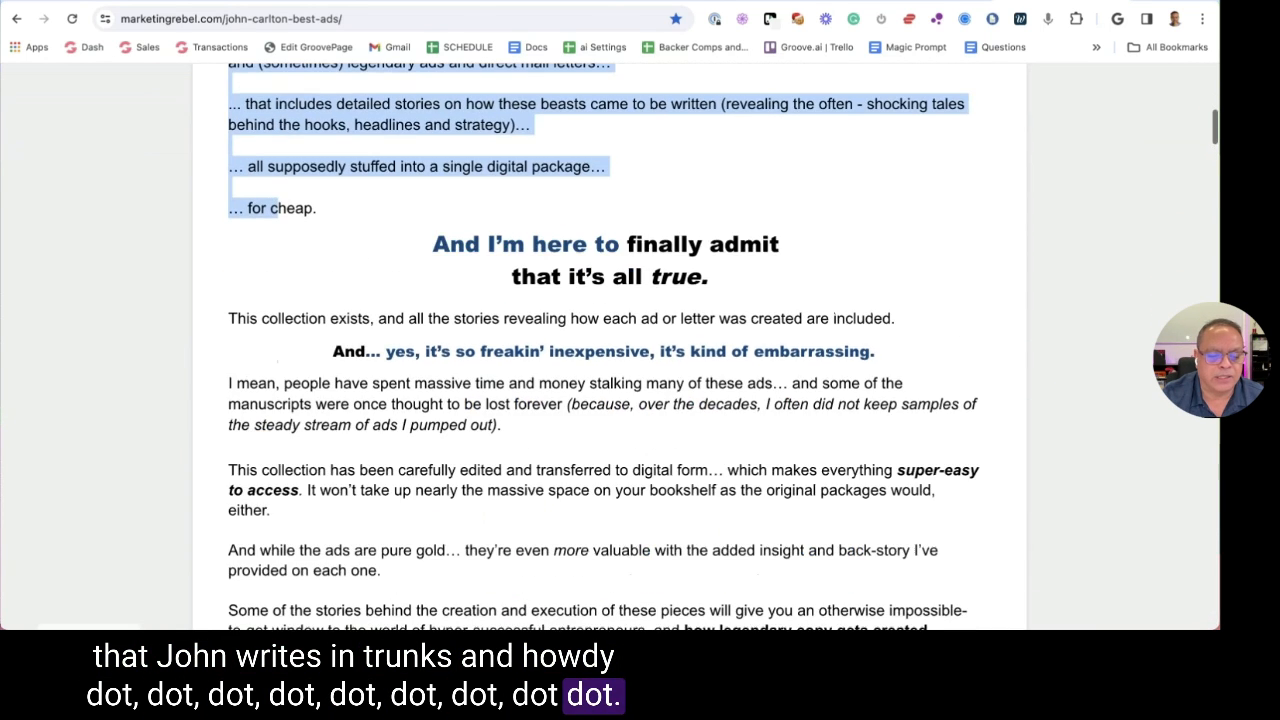
scroll(600, 400, "down", 2)
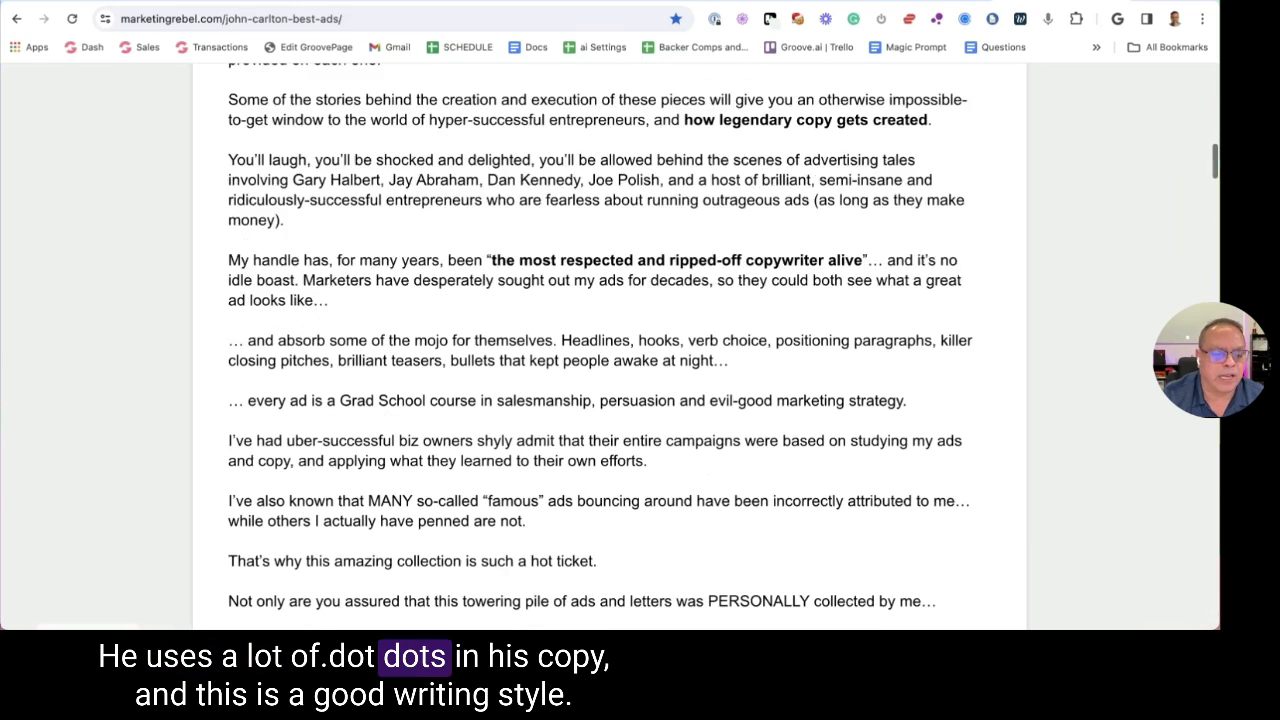
left_click_drag(228, 100, 245, 337)
left_click(423, 403)
scroll(359, 229, "up", 10)
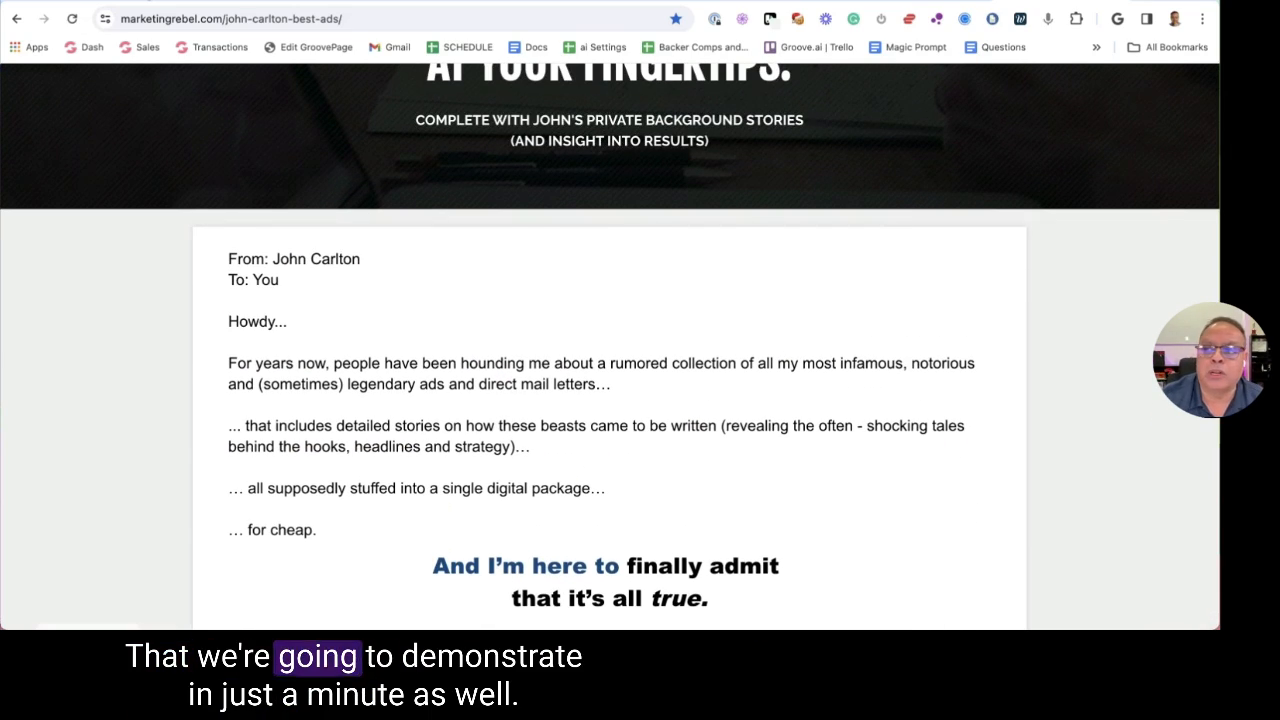
key("ctrl+Tab")
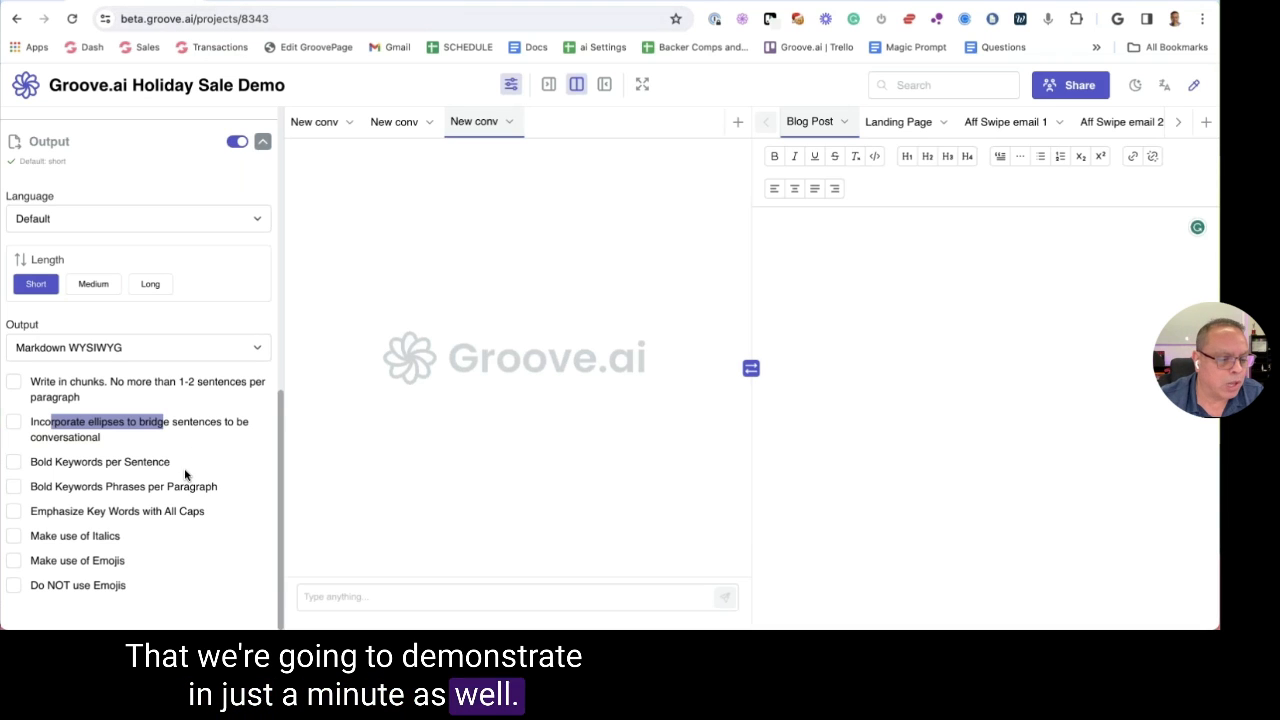
Turn on Bold Keywords per Sentence and Bold Keywords Phrases per Paragraph
left_click(143, 470)
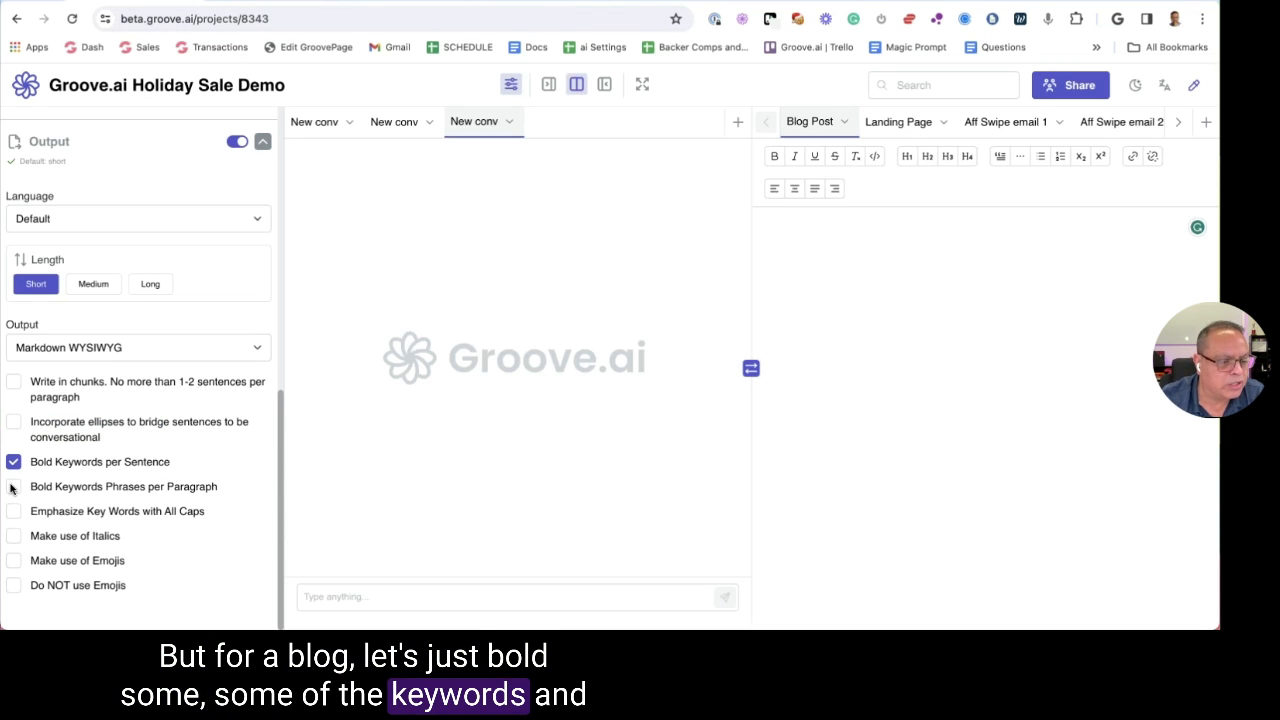
left_click(13, 487)
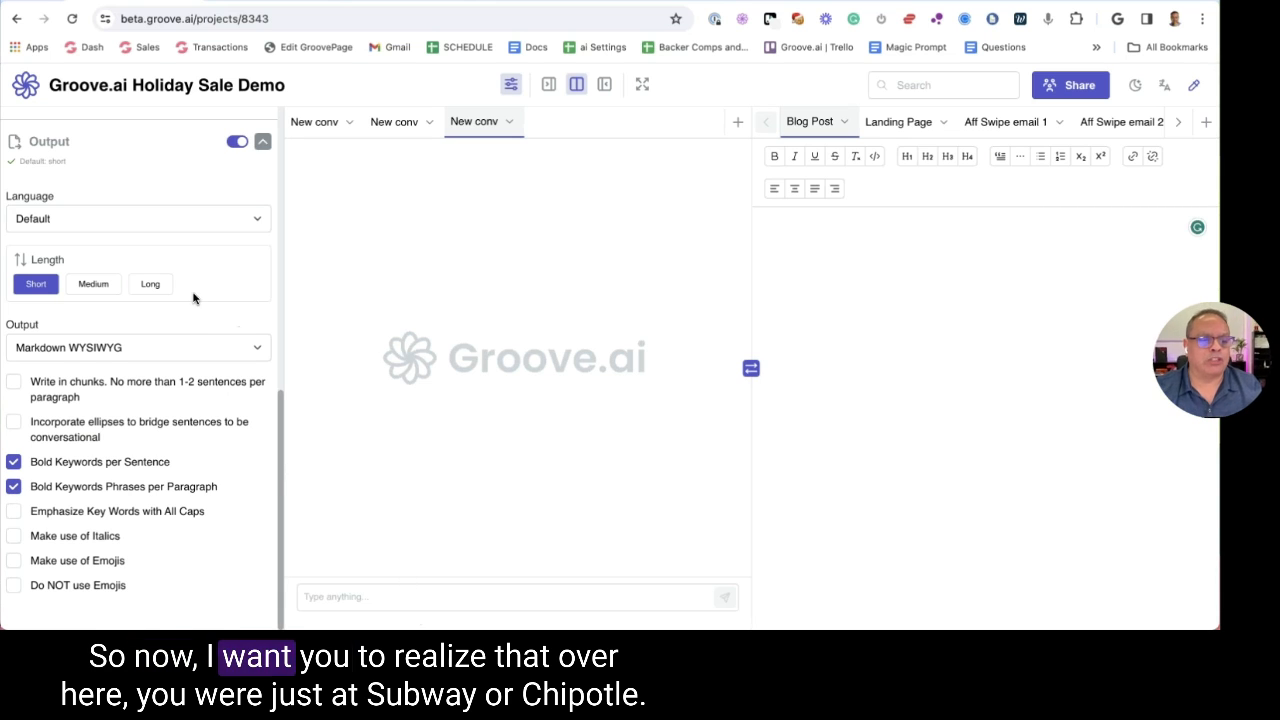
scroll(193, 298, "up", 10)
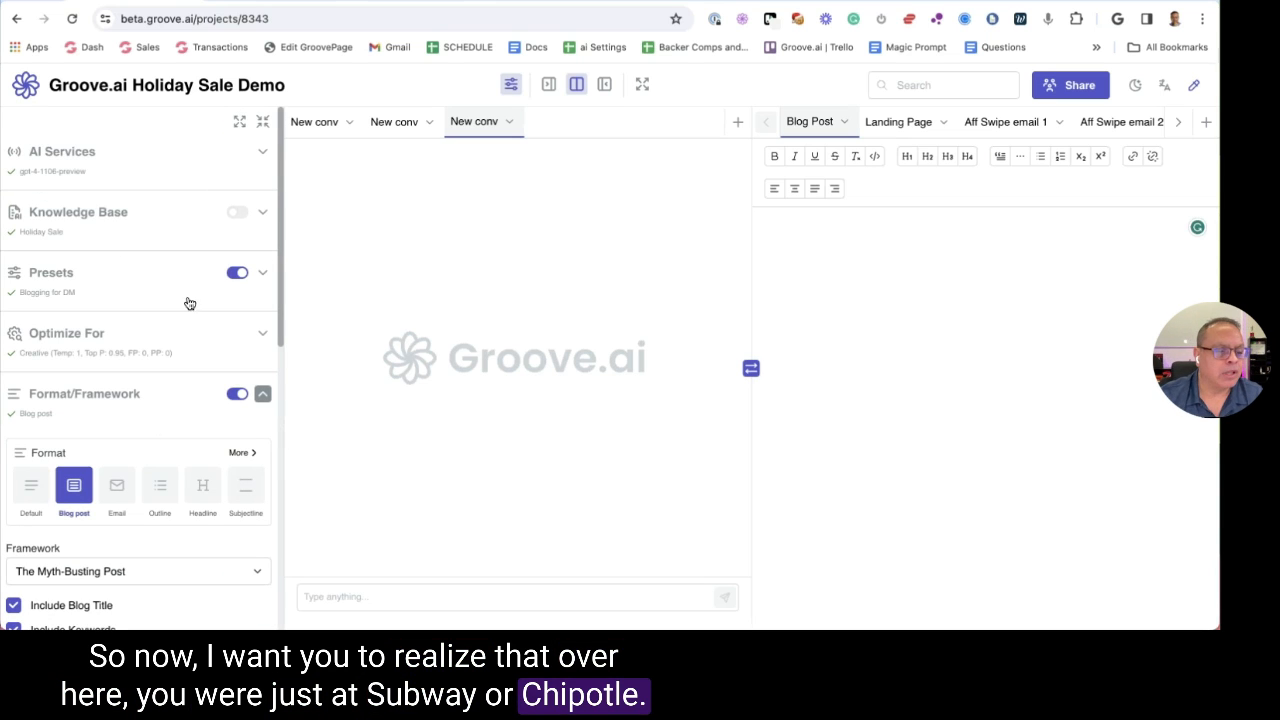
Expand all sections to review gpt-4-turbo, the Blogging for DM preset and Creative optimization
left_click(160, 405)
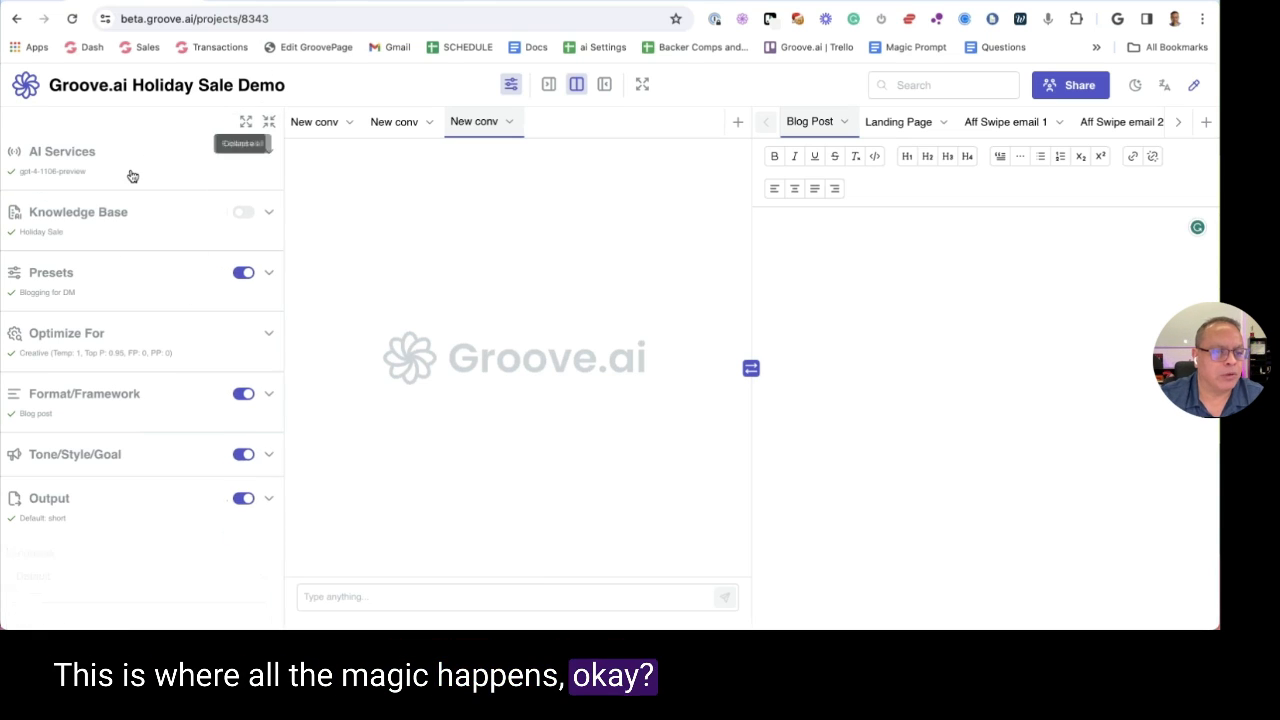
left_click(245, 121)
scroll(160, 200, "down", 10)
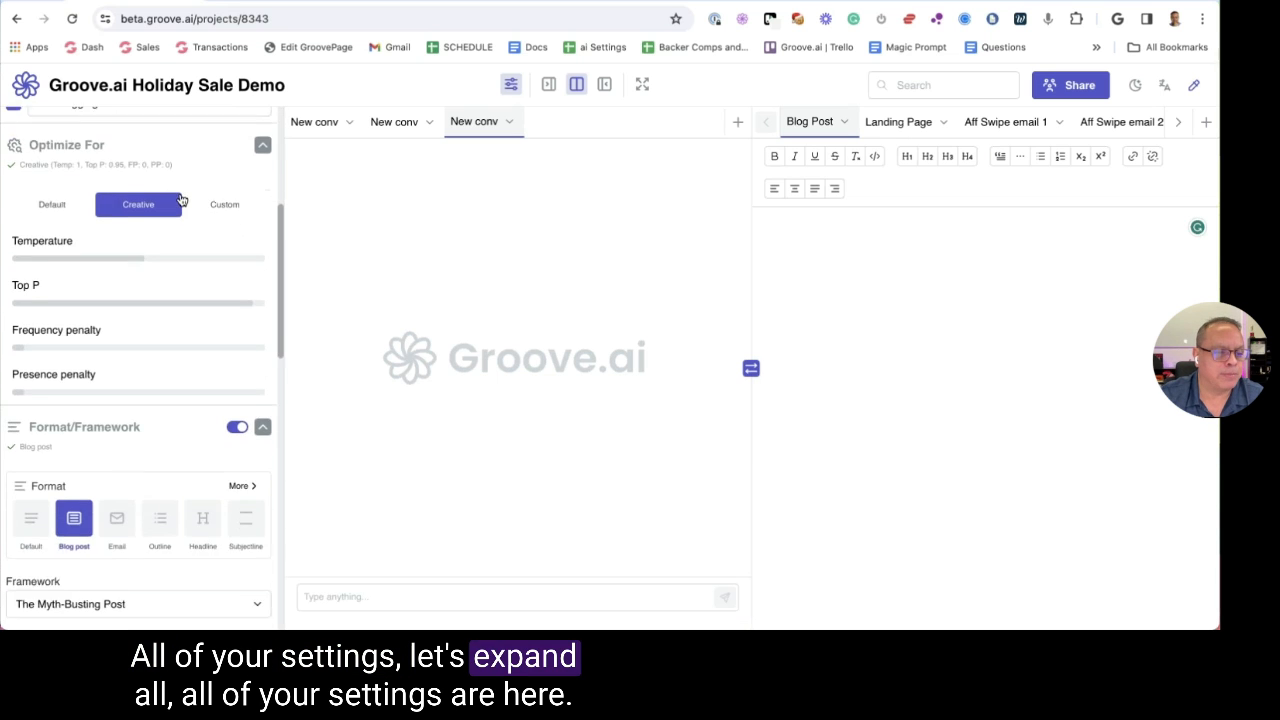
scroll(140, 370, "down", 7)
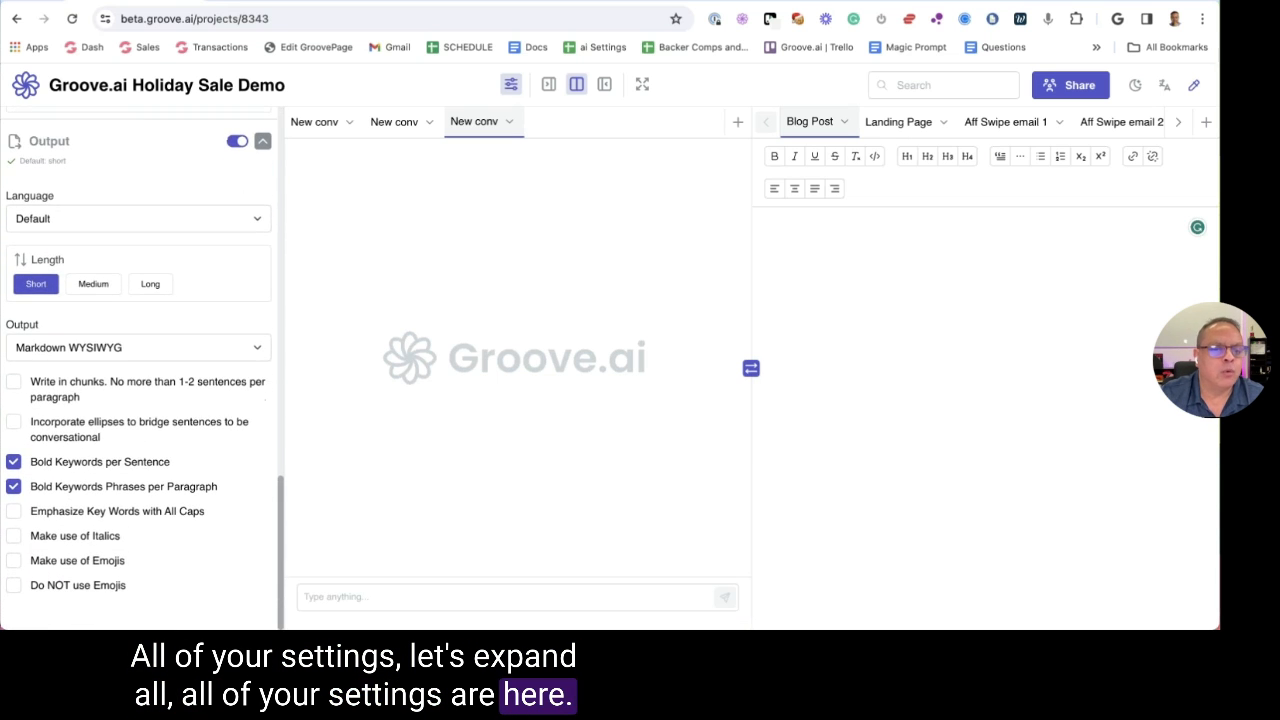
scroll(140, 370, "up", 5)
scroll(140, 370, "up", 10)
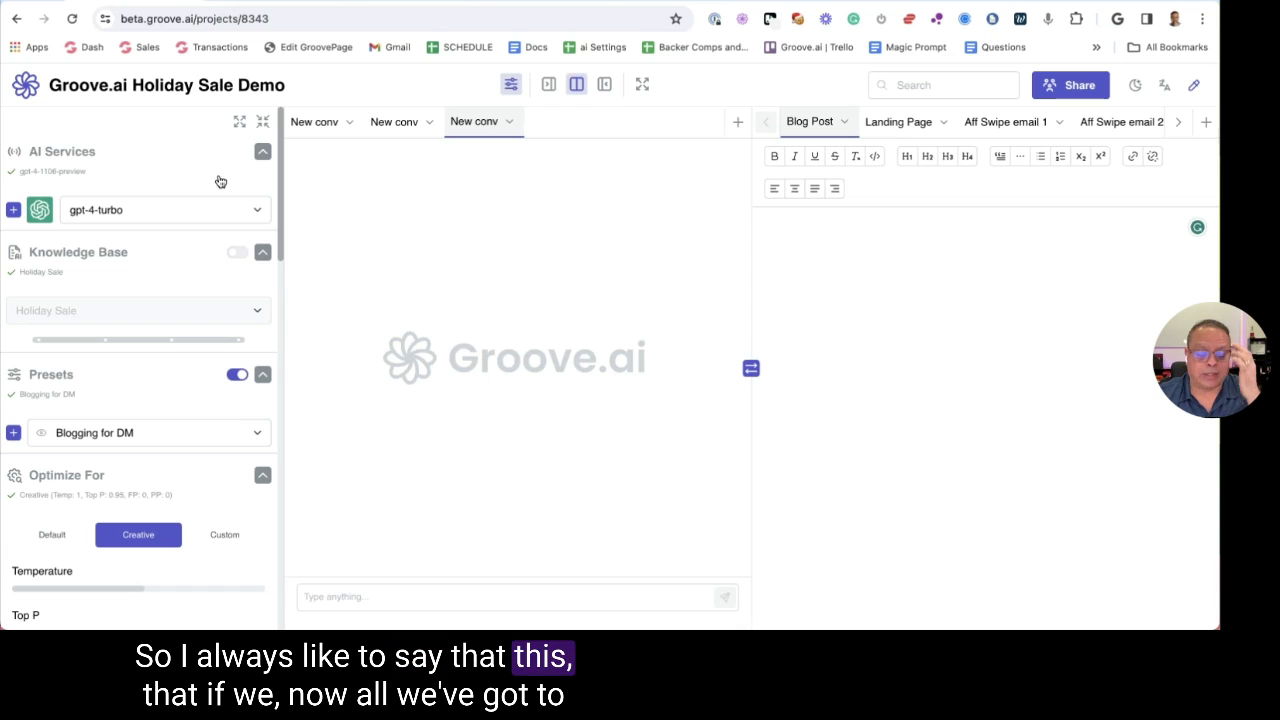
left_click(328, 596)
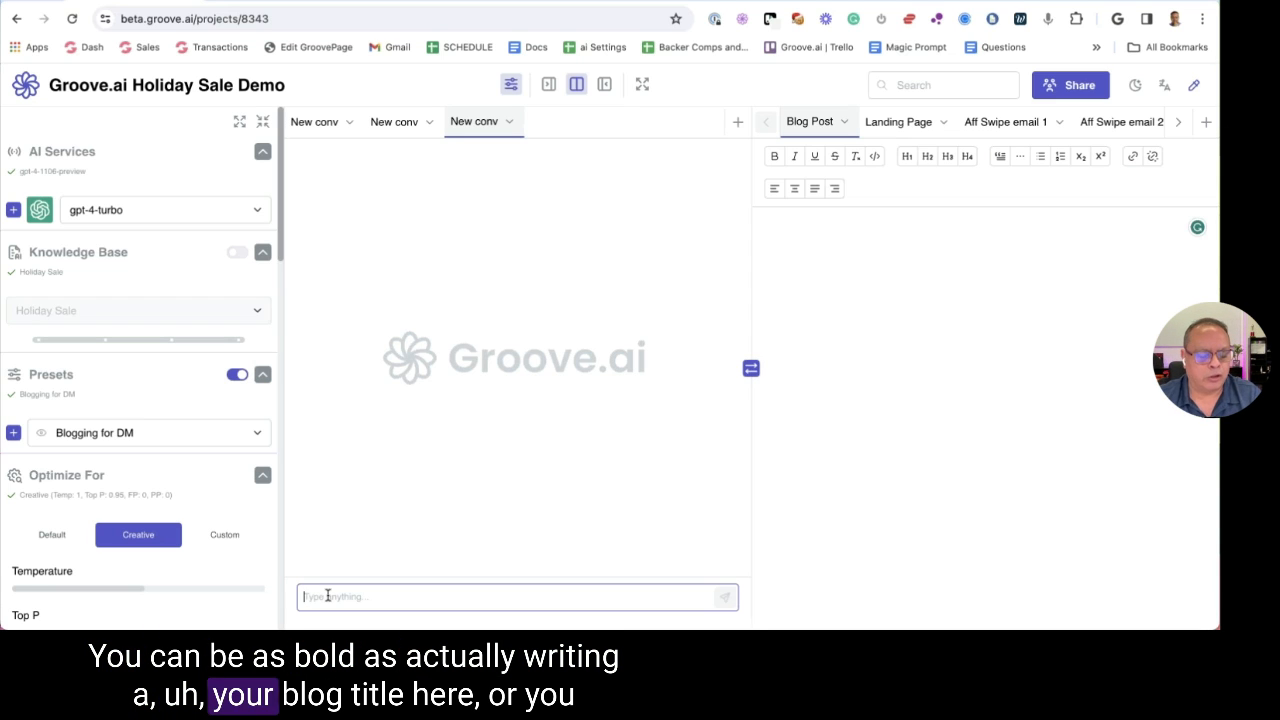
Enter 'Trello' as the prompt and view Blogging for DM preset details: Blogger, Digital Marketers, 10th Grade
type("Trello")
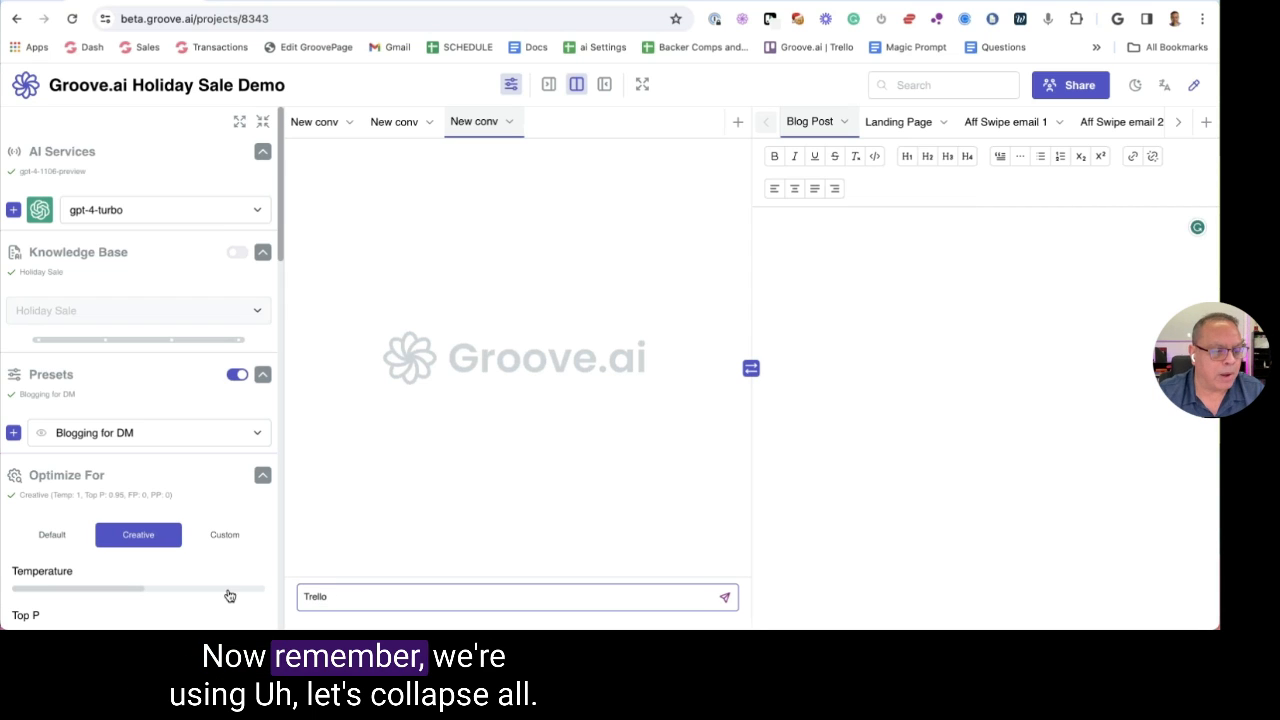
left_click(62, 374)
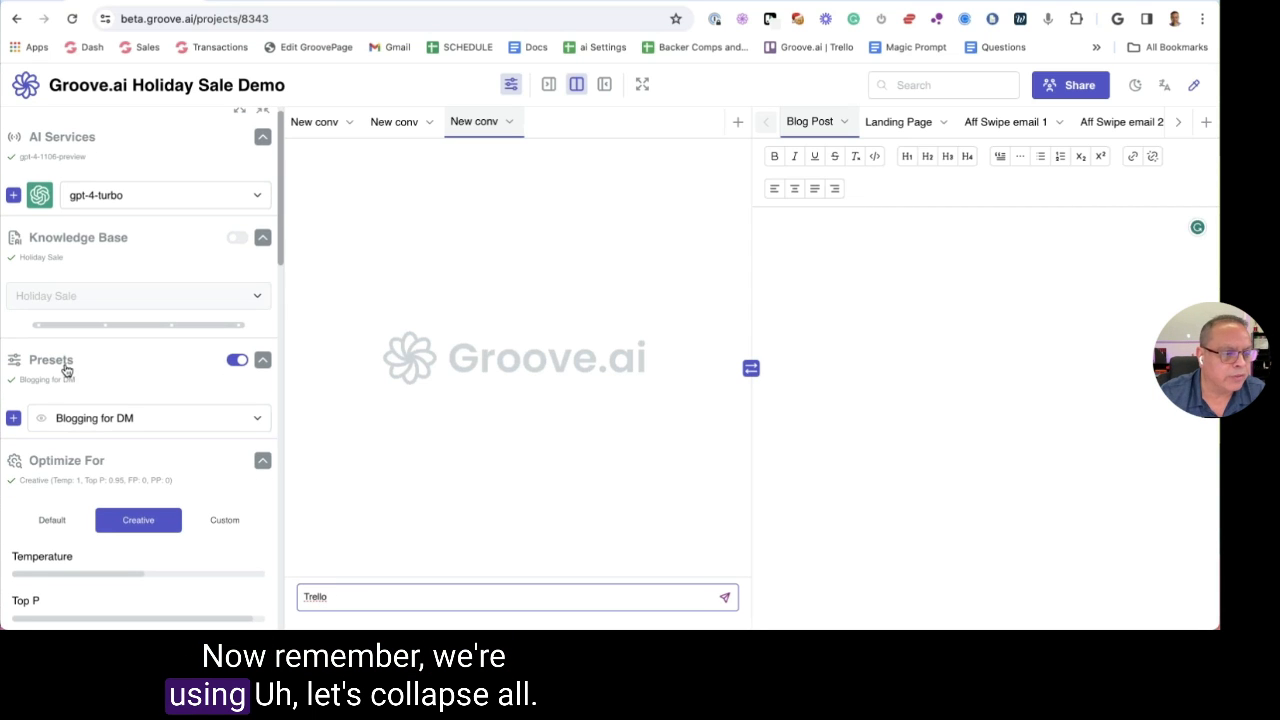
left_click(262, 110)
left_click(160, 395)
scroll(156, 433, "down", 3)
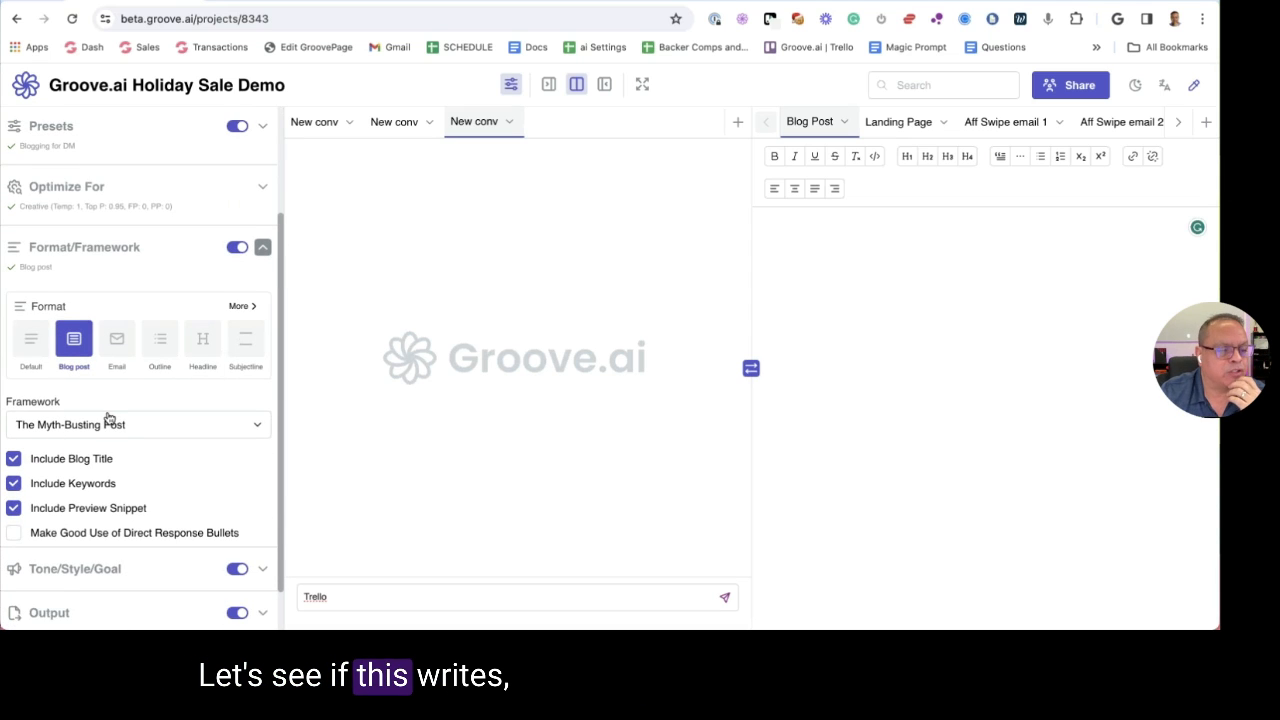
left_click(84, 256)
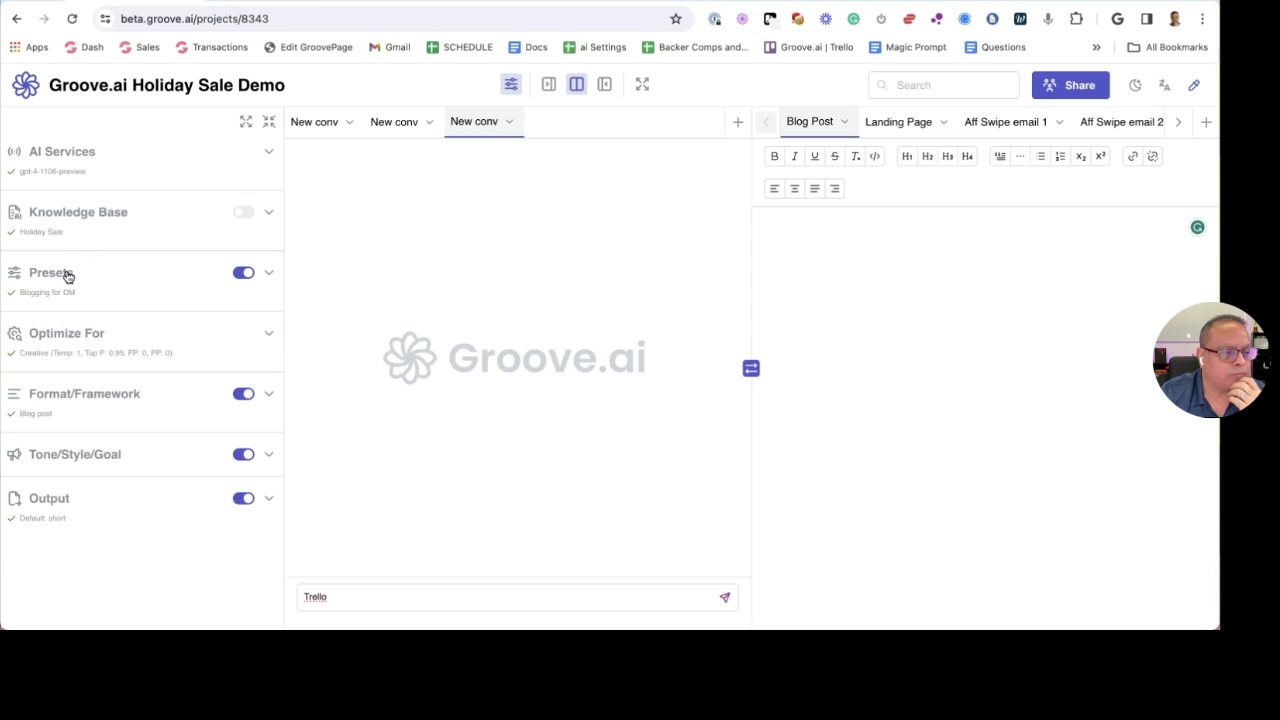
left_click(67, 276)
left_click(43, 336)
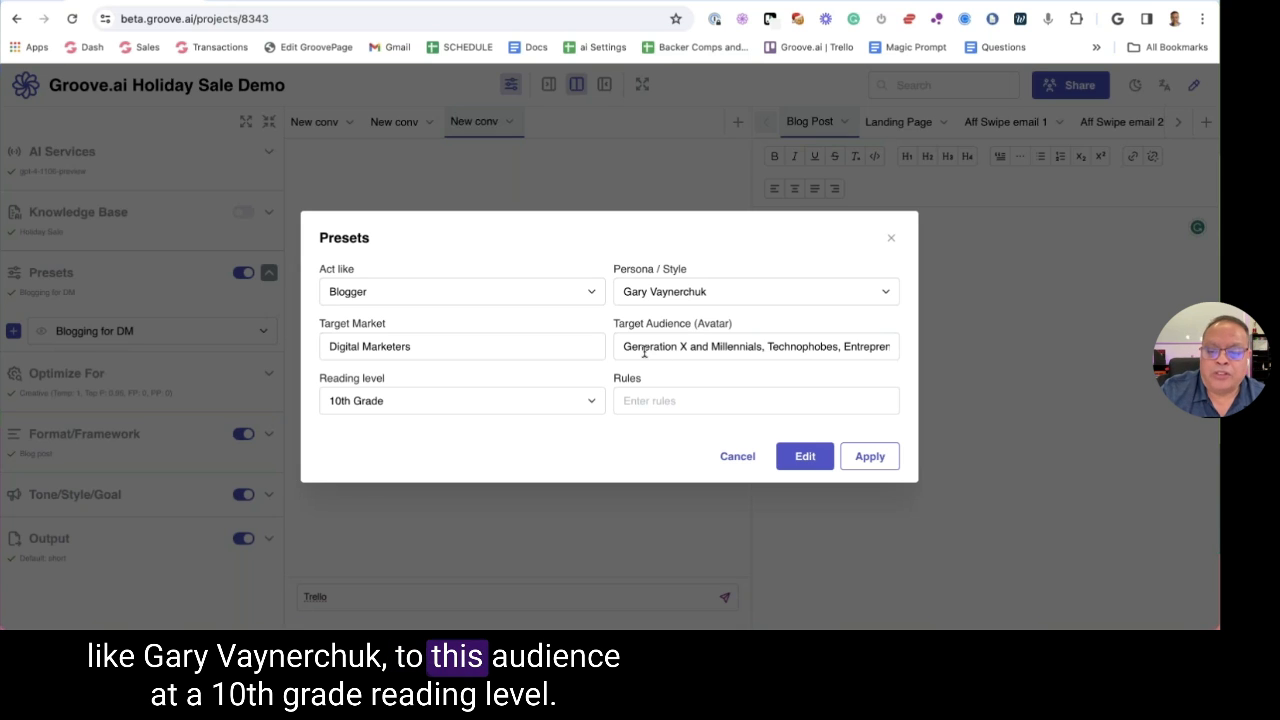
Close the preset details without changes and look over the Format/Framework settings
left_click_drag(644, 350, 898, 348)
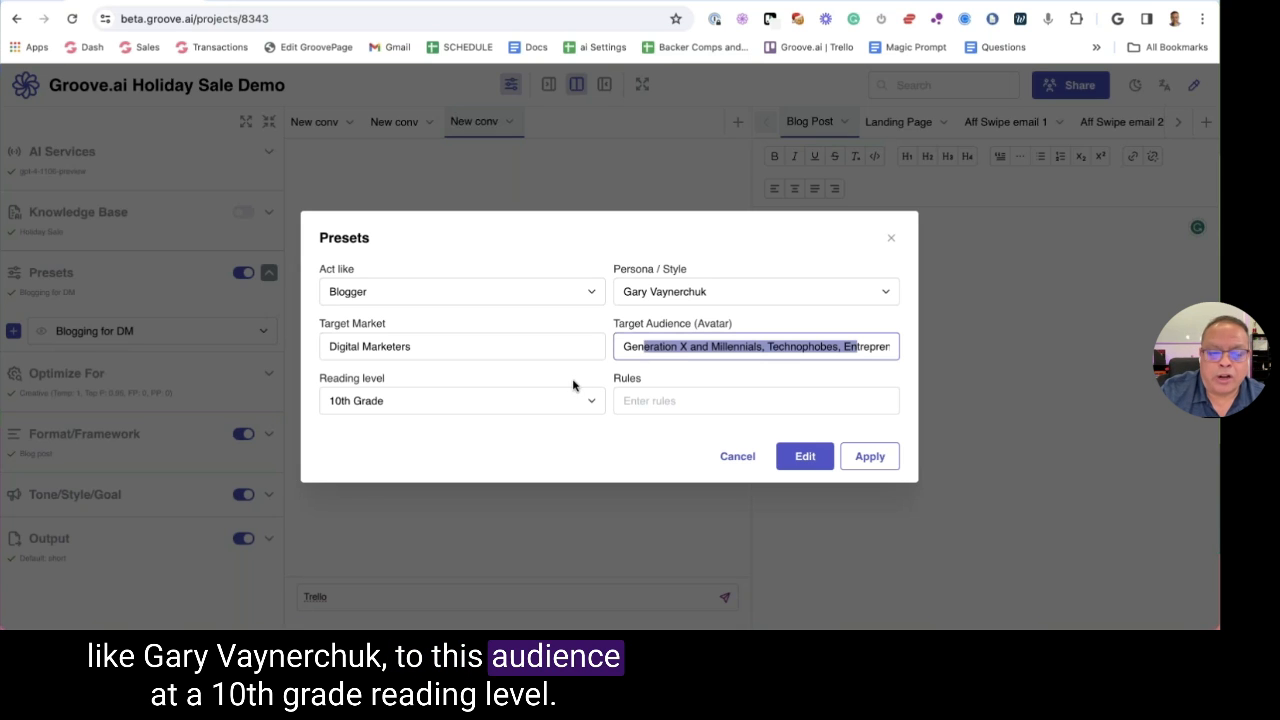
left_click(737, 456)
left_click(110, 430)
scroll(122, 403, "down", 2)
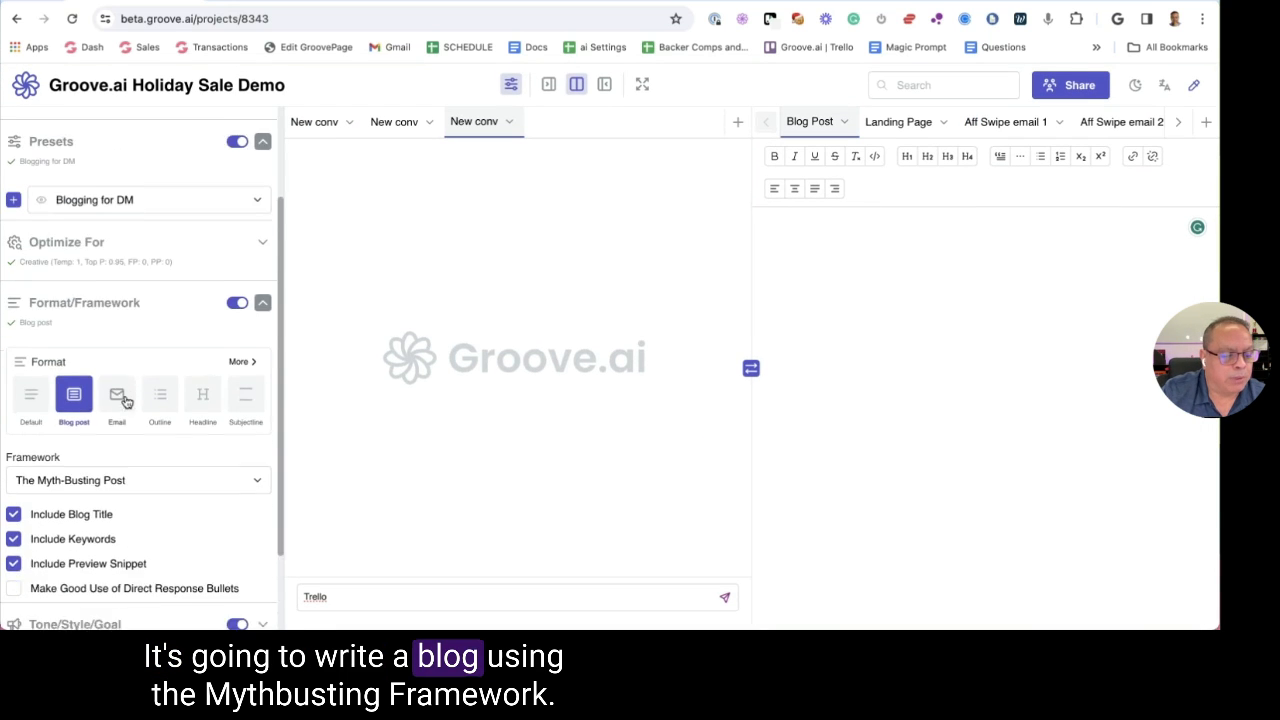
scroll(120, 400, "down", 2)
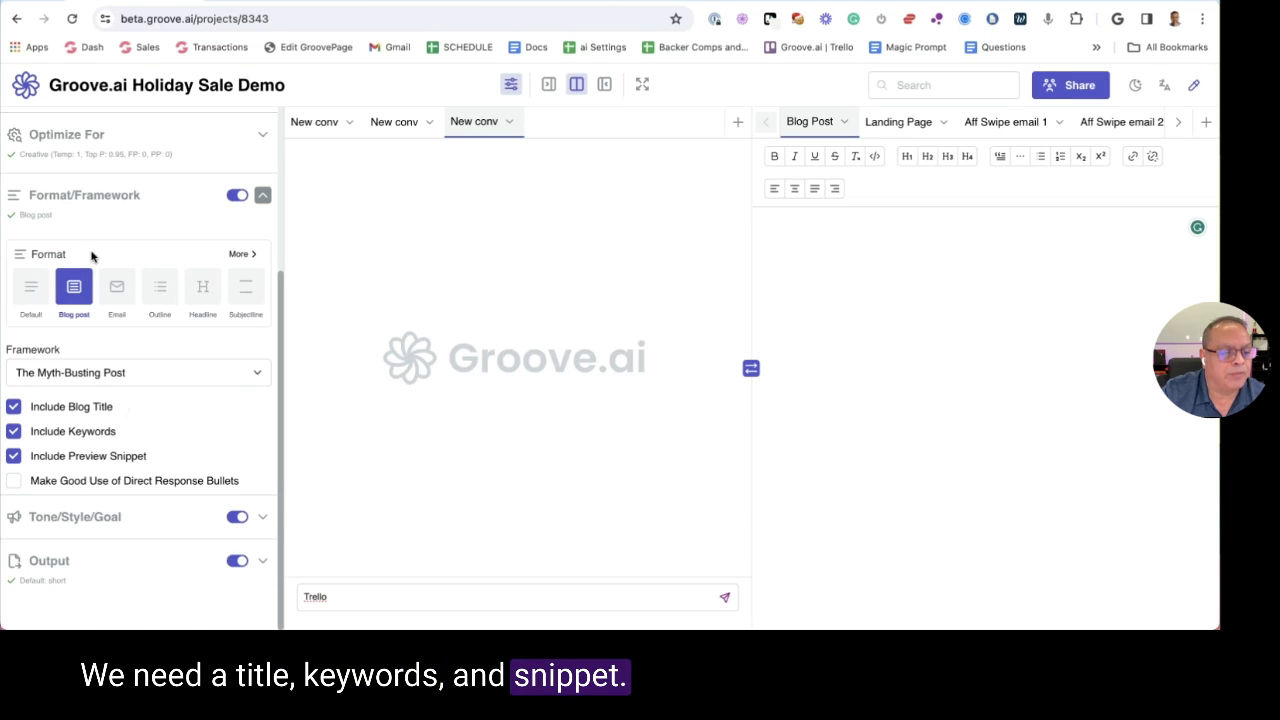
left_click(94, 207)
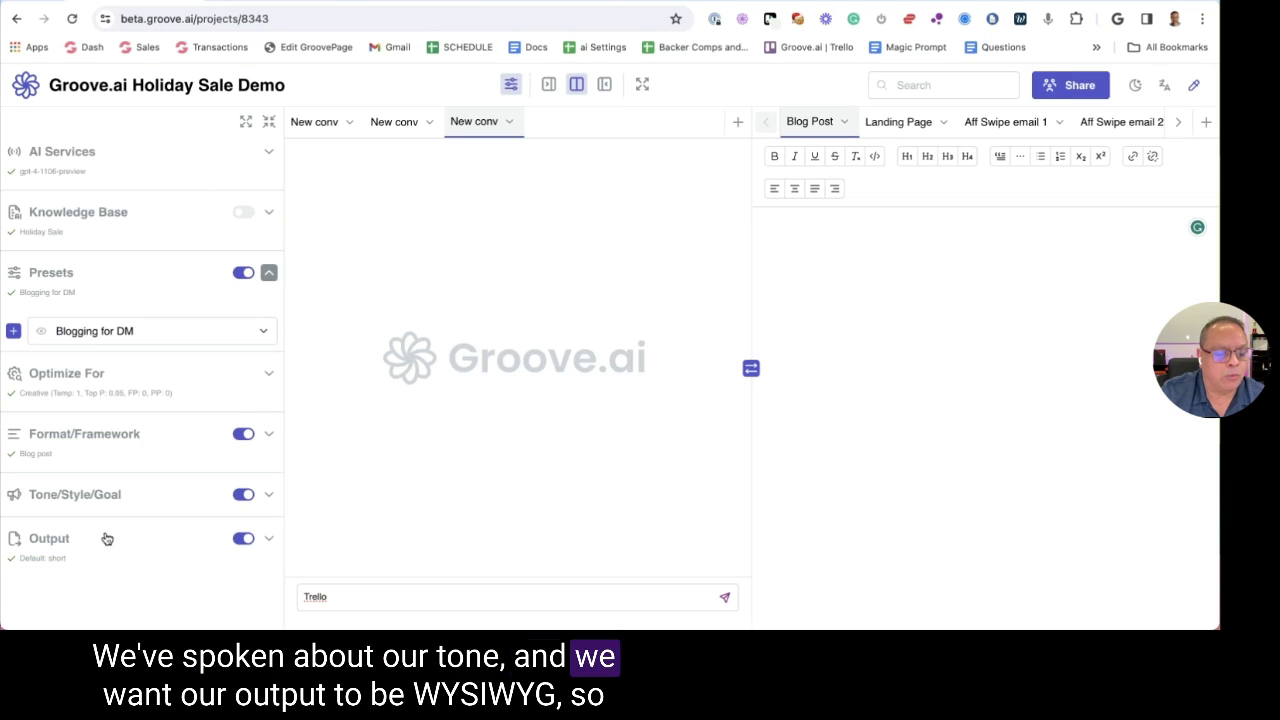
Check the Output settings, then send the Trello prompt to start generating the post
left_click(107, 539)
scroll(150, 450, "down", 5)
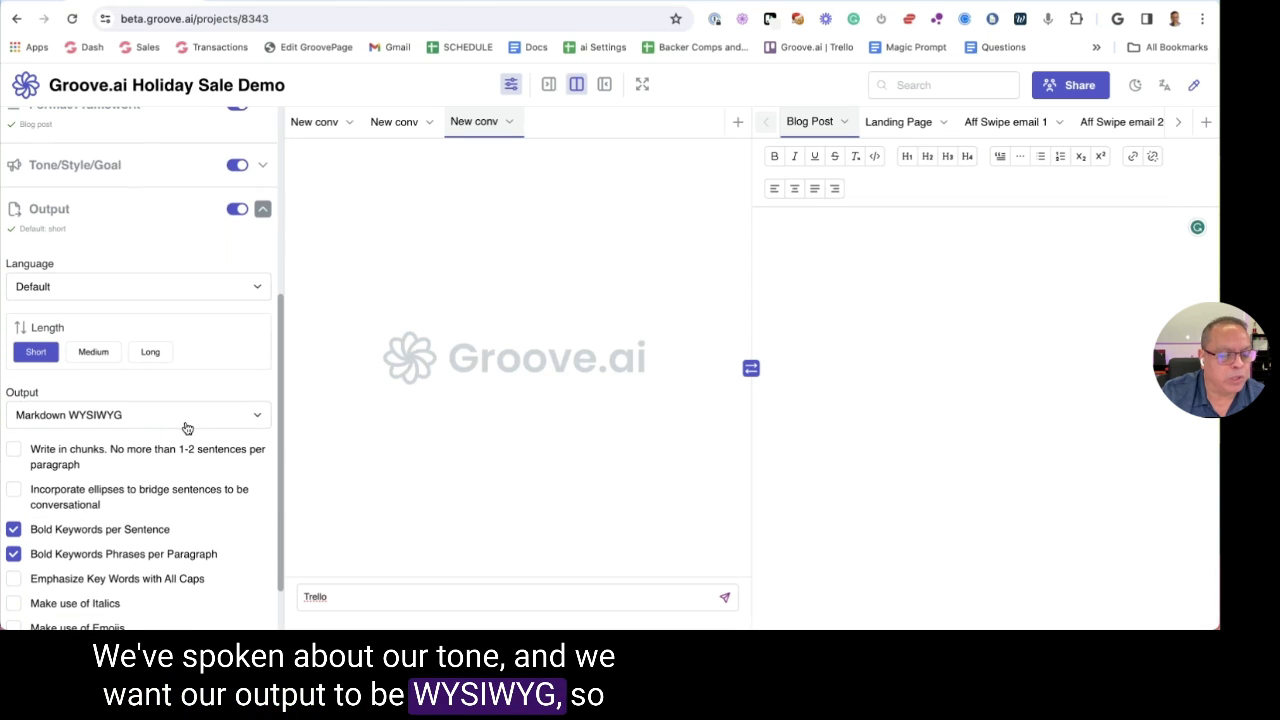
left_click(406, 600)
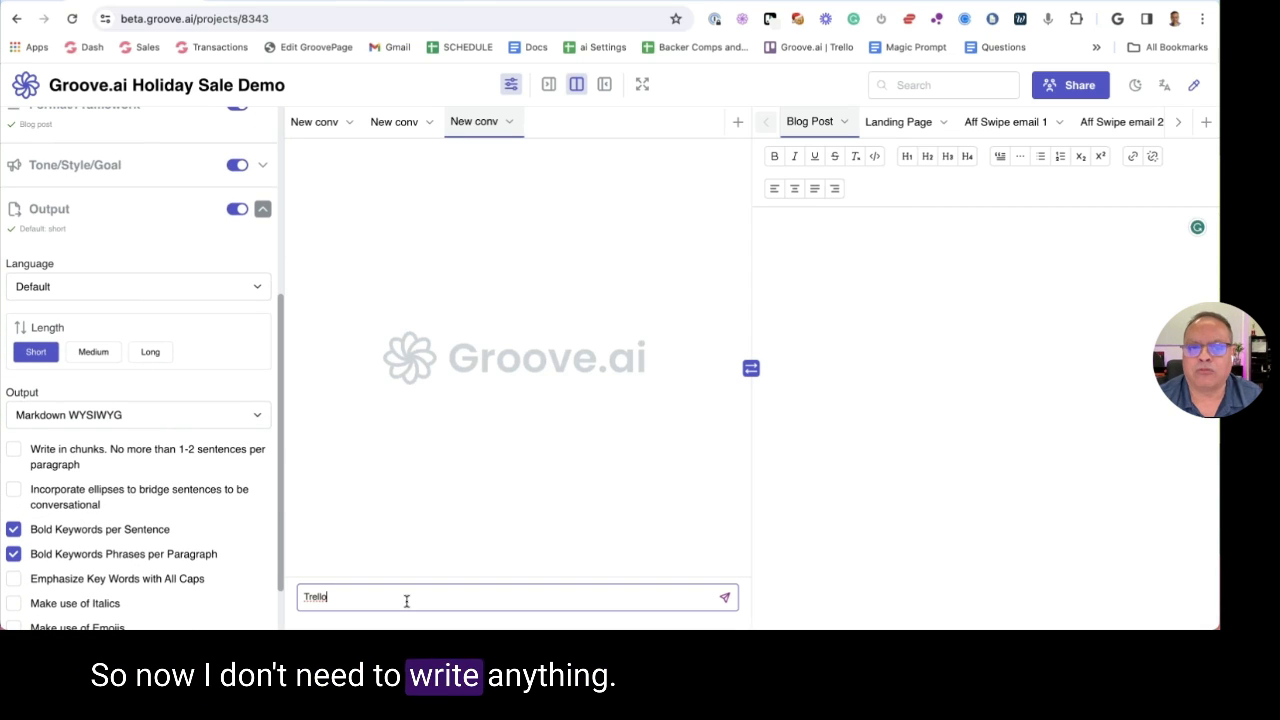
key("Return")
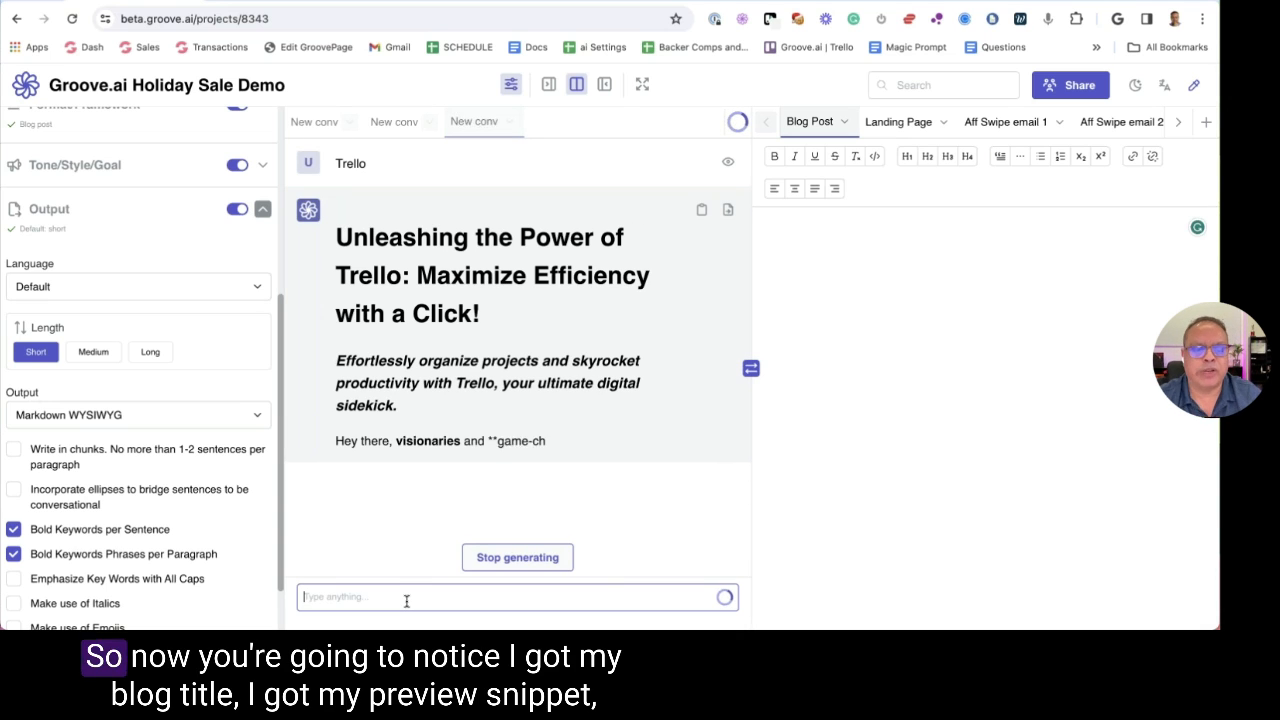
Highlight the generated title, italic preview snippet and opening lines to show the bolded keywords
triple_click(348, 230)
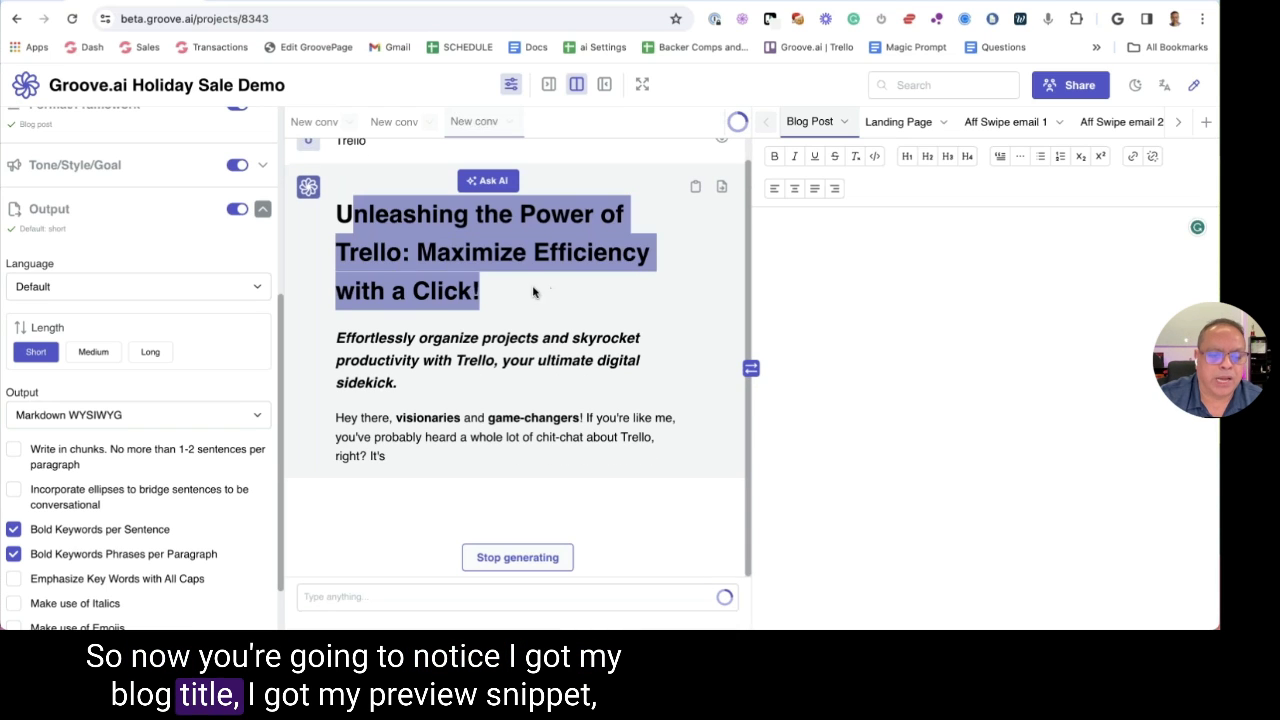
left_click(358, 333)
triple_click(340, 333)
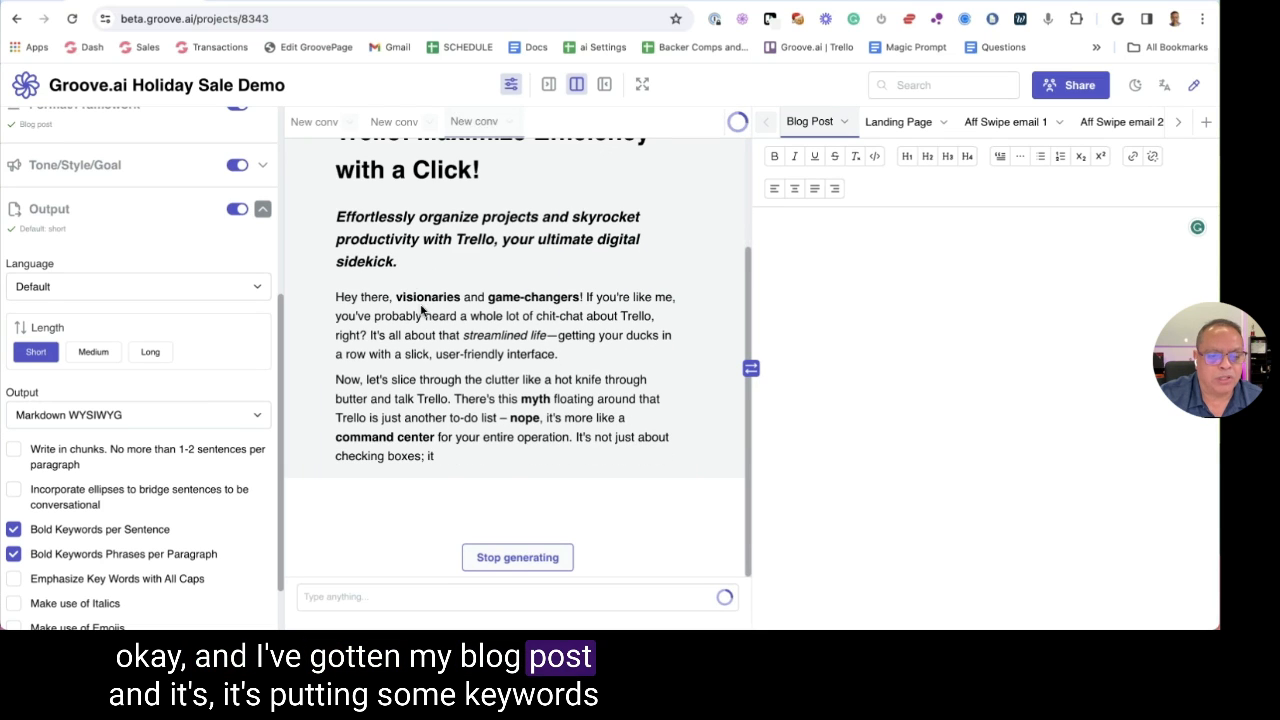
left_click_drag(336, 278, 503, 297)
left_click(450, 290)
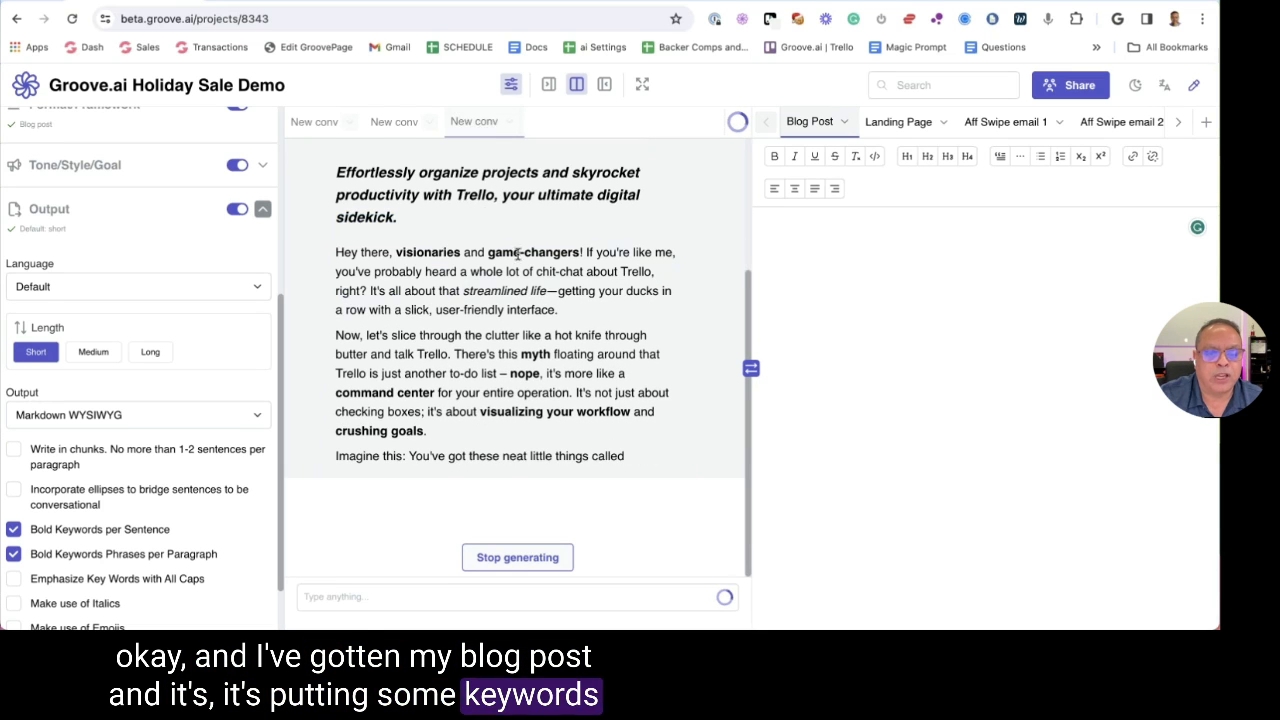
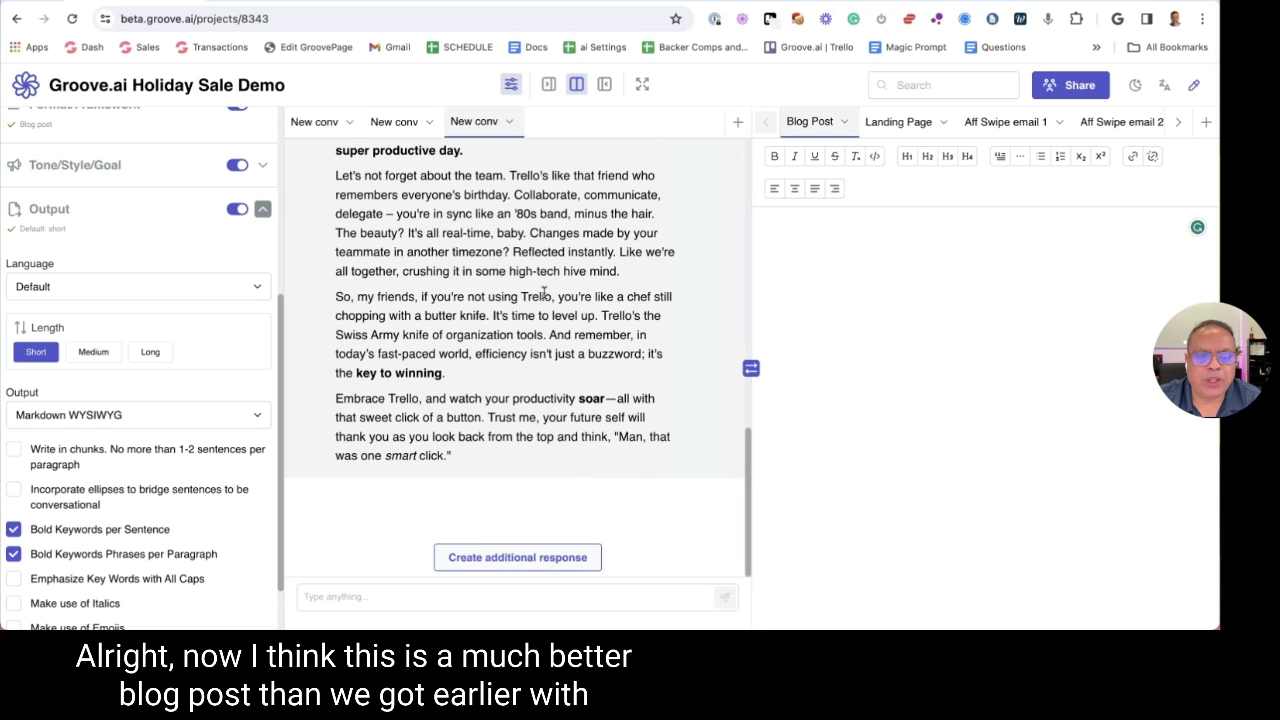
Read through the reply, highlighting the phrases 'Let's debunk that' and 'Heard the one about'
scroll(543, 292, "up", 10)
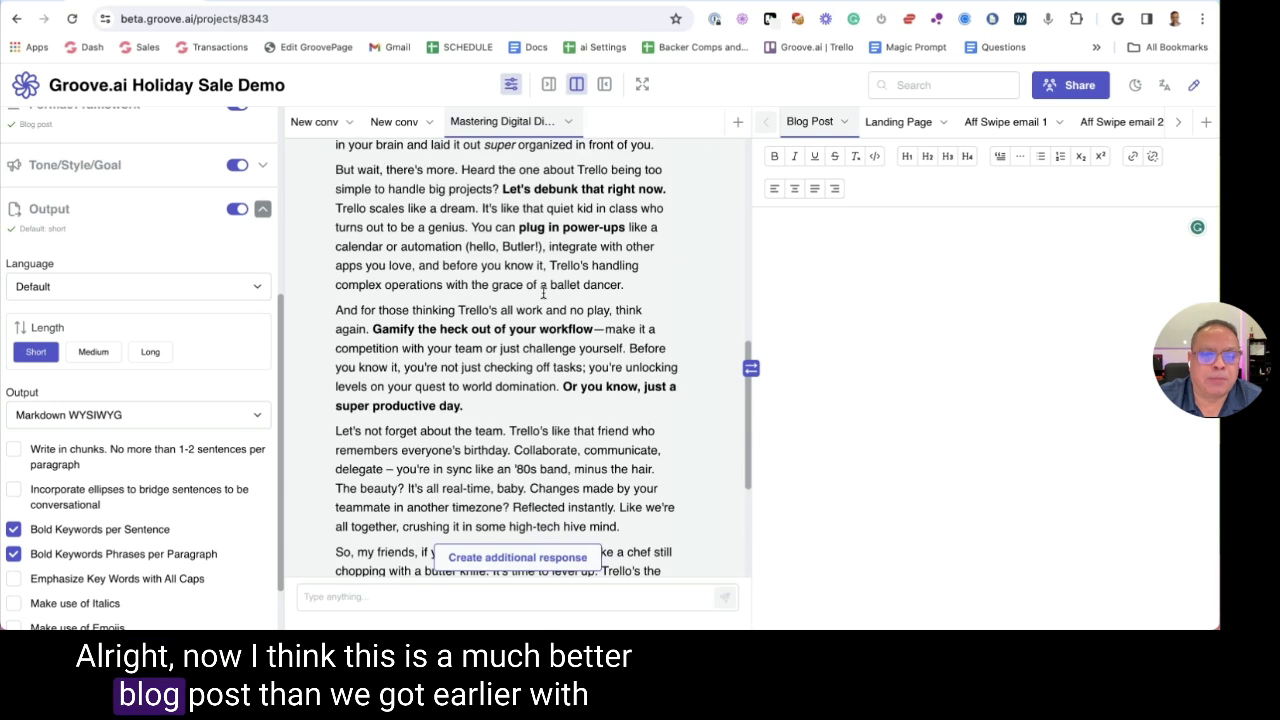
scroll(543, 292, "down", 3)
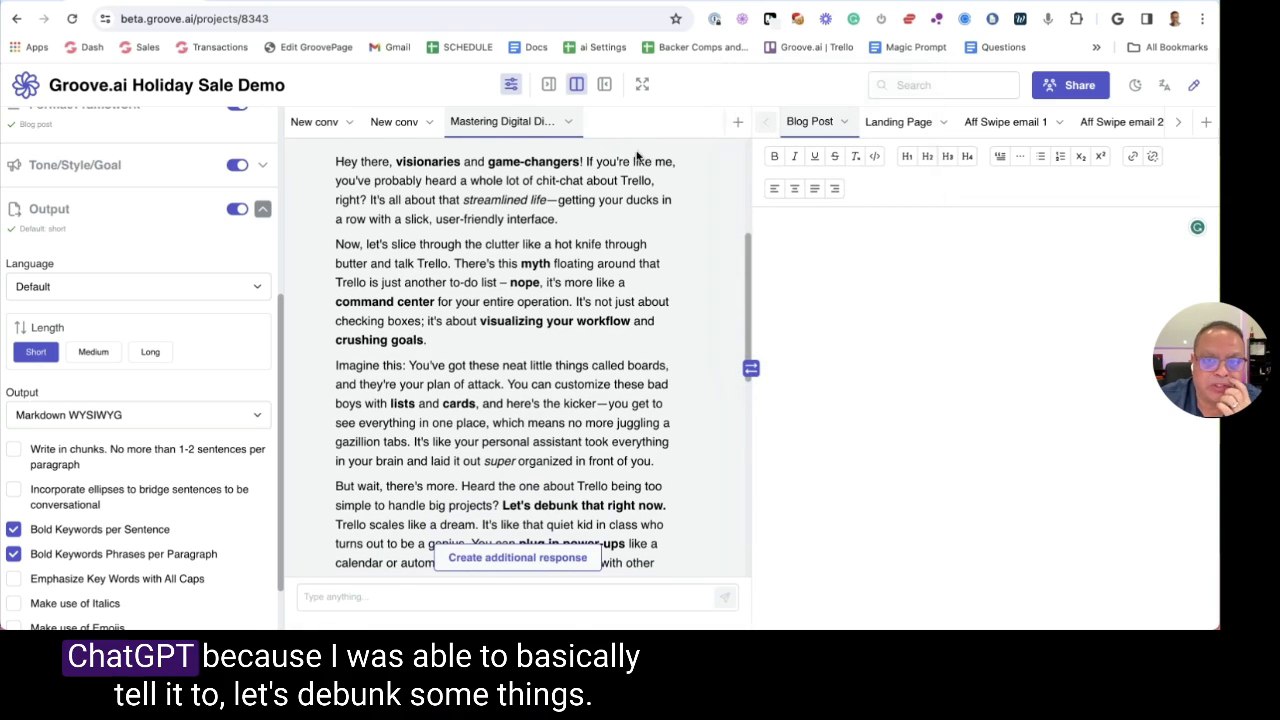
scroll(564, 209, "down", 1)
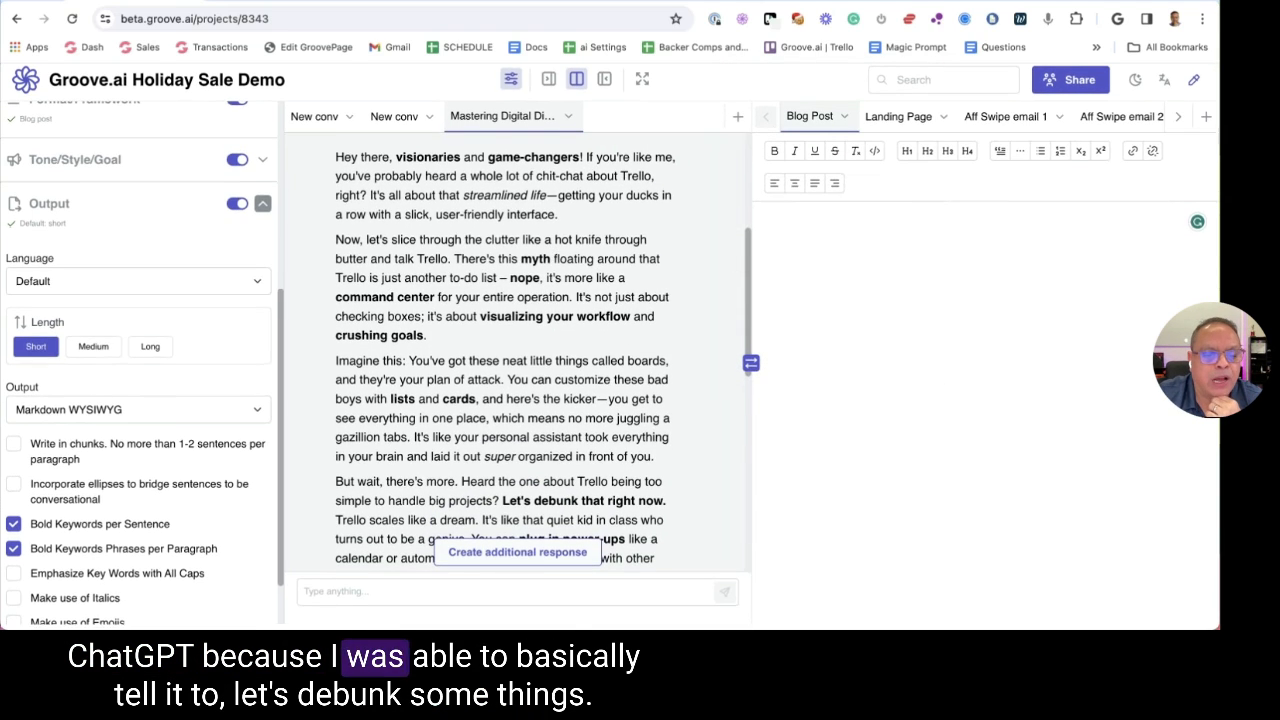
scroll(546, 248, "down", 5)
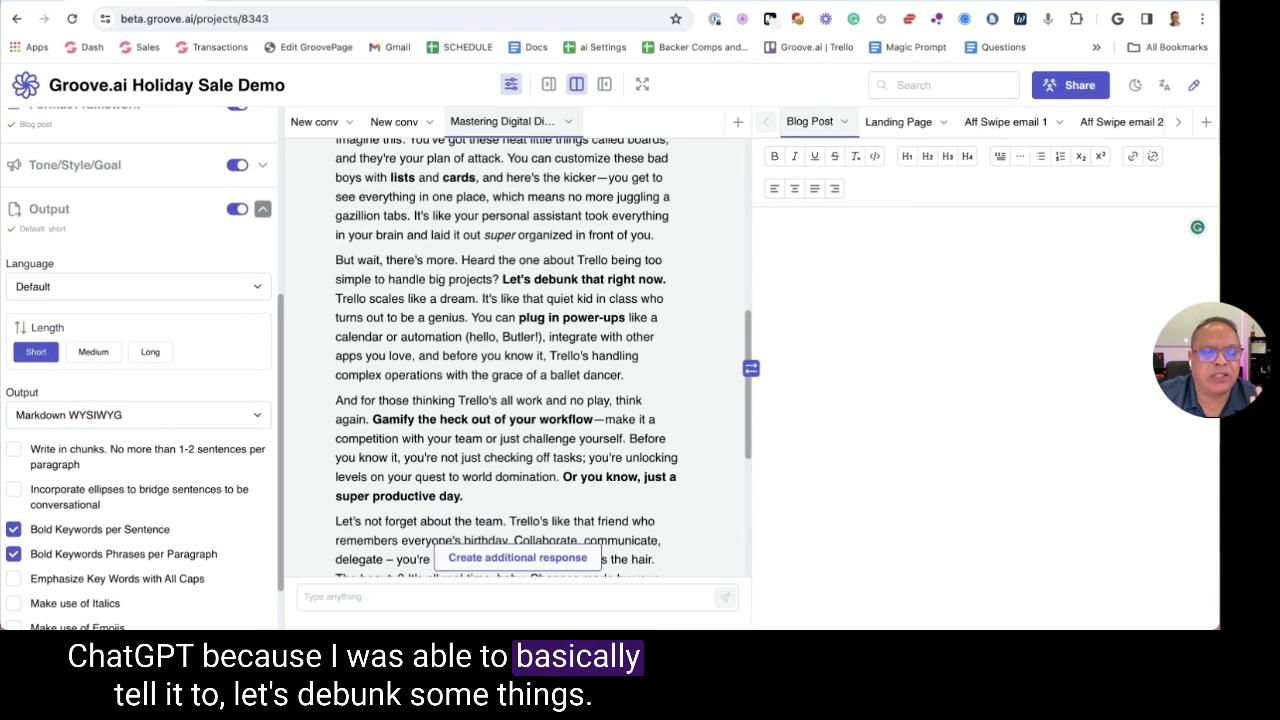
left_click_drag(496, 278, 604, 281)
left_click(522, 304)
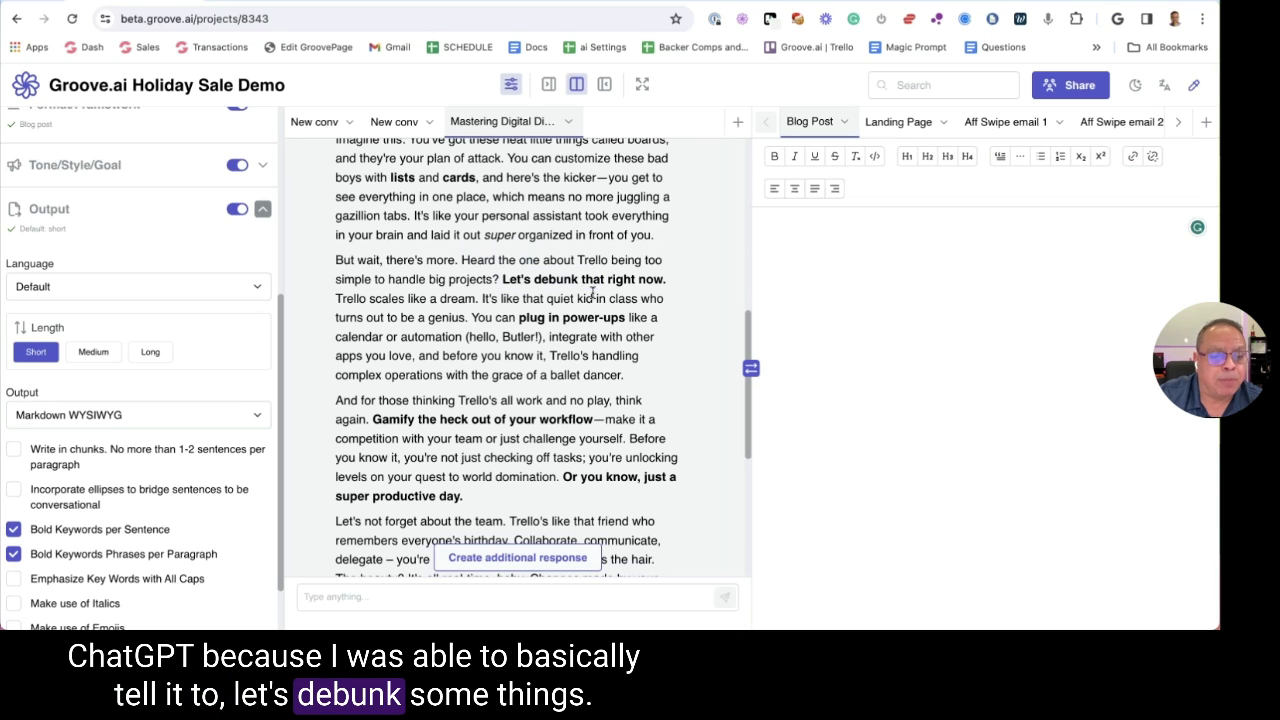
left_click_drag(462, 260, 574, 264)
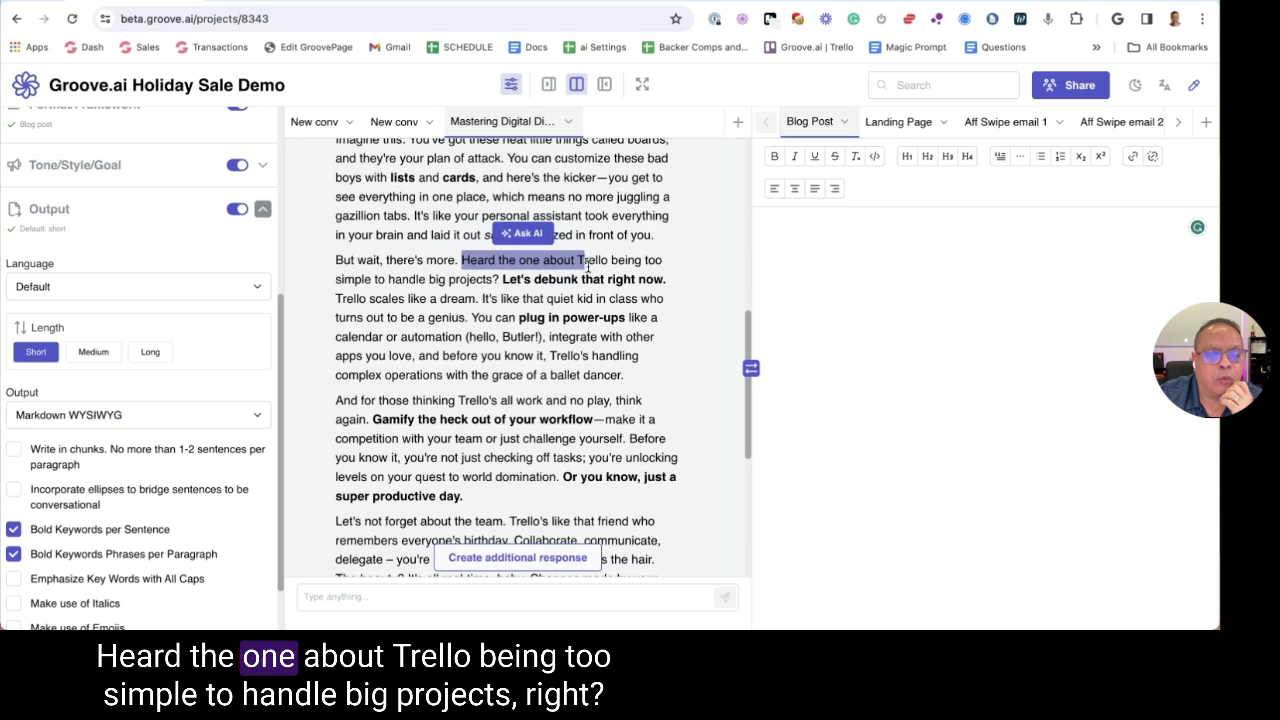
left_click(428, 279)
scroll(428, 279, "down", 4)
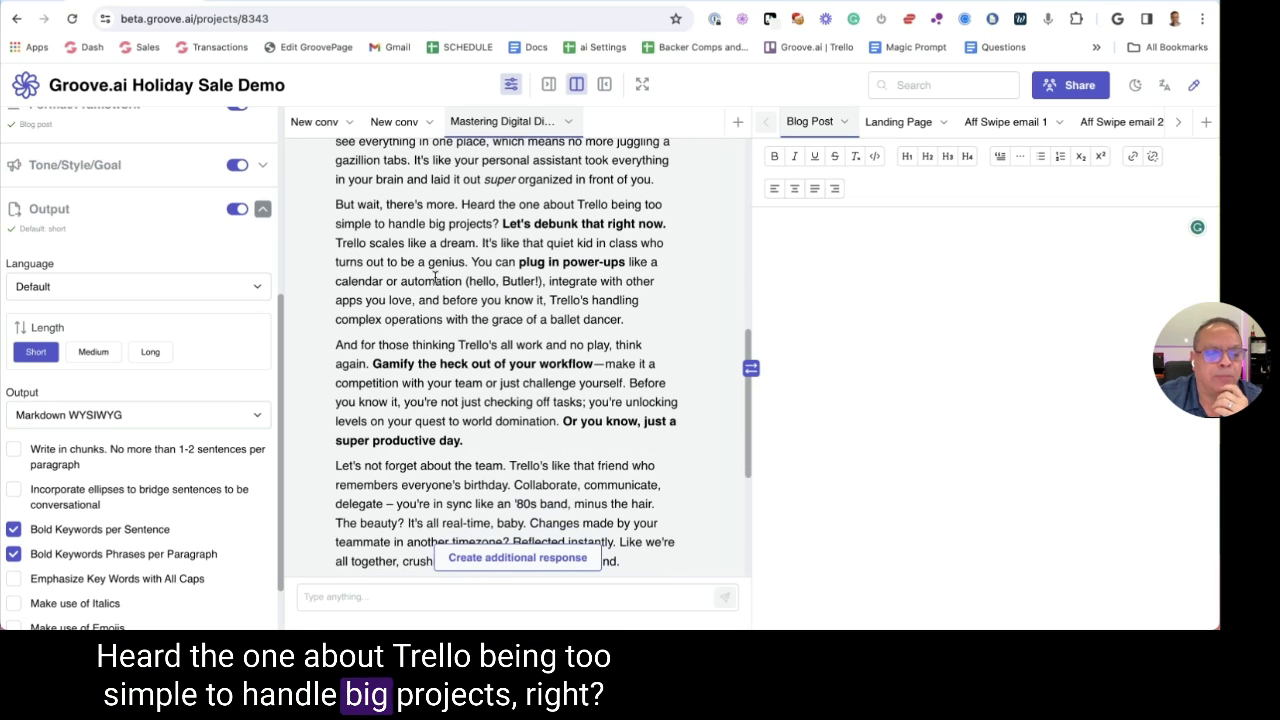
scroll(458, 271, "down", 3)
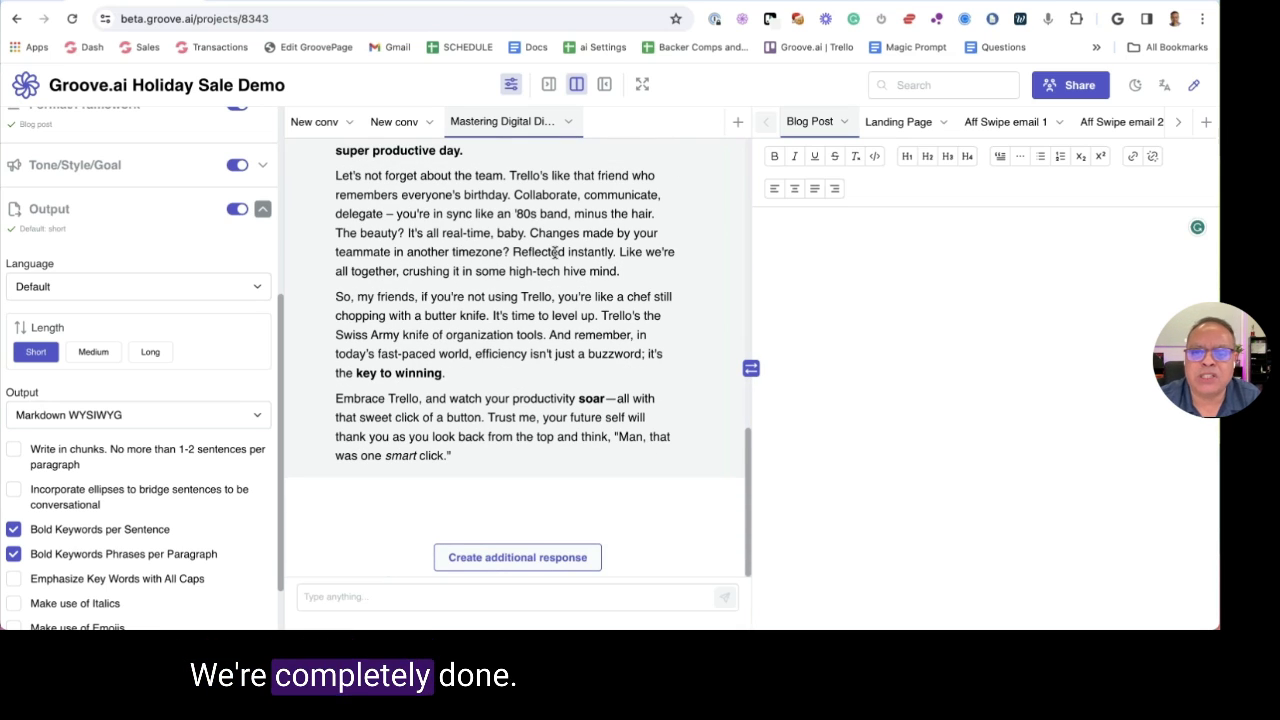
scroll(654, 245, "up", 15)
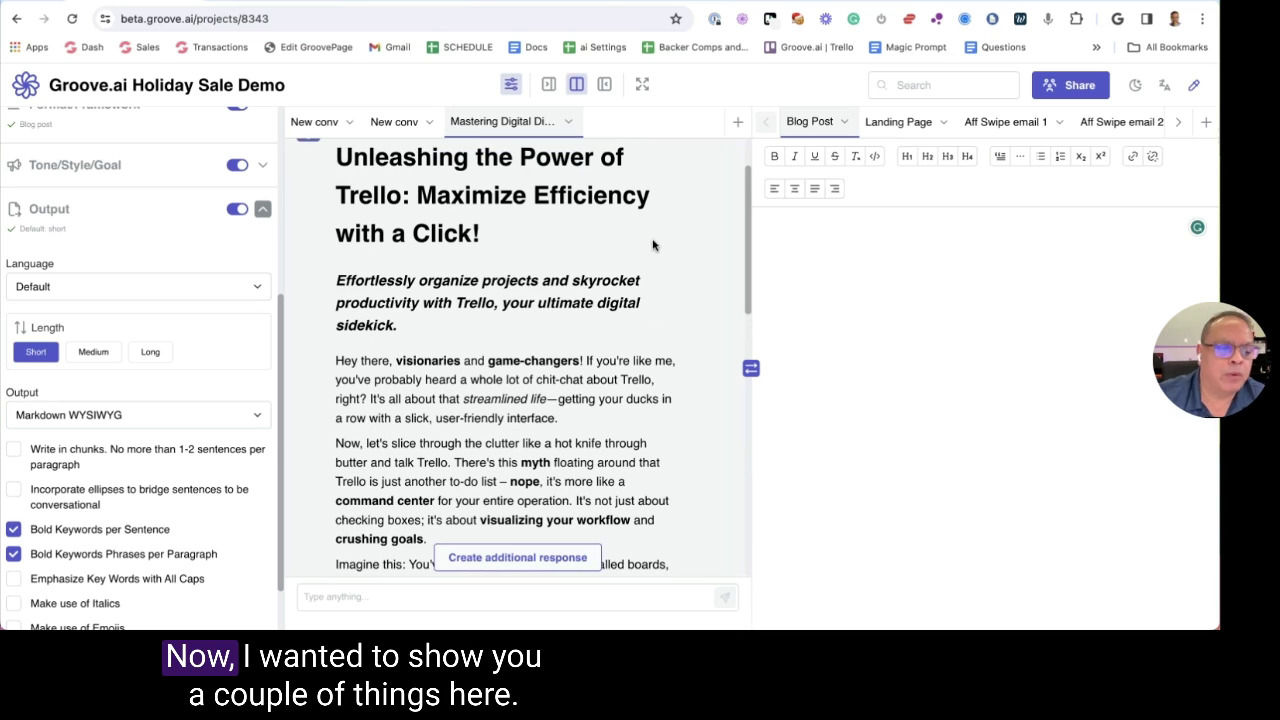
scroll(687, 183, "up", 2)
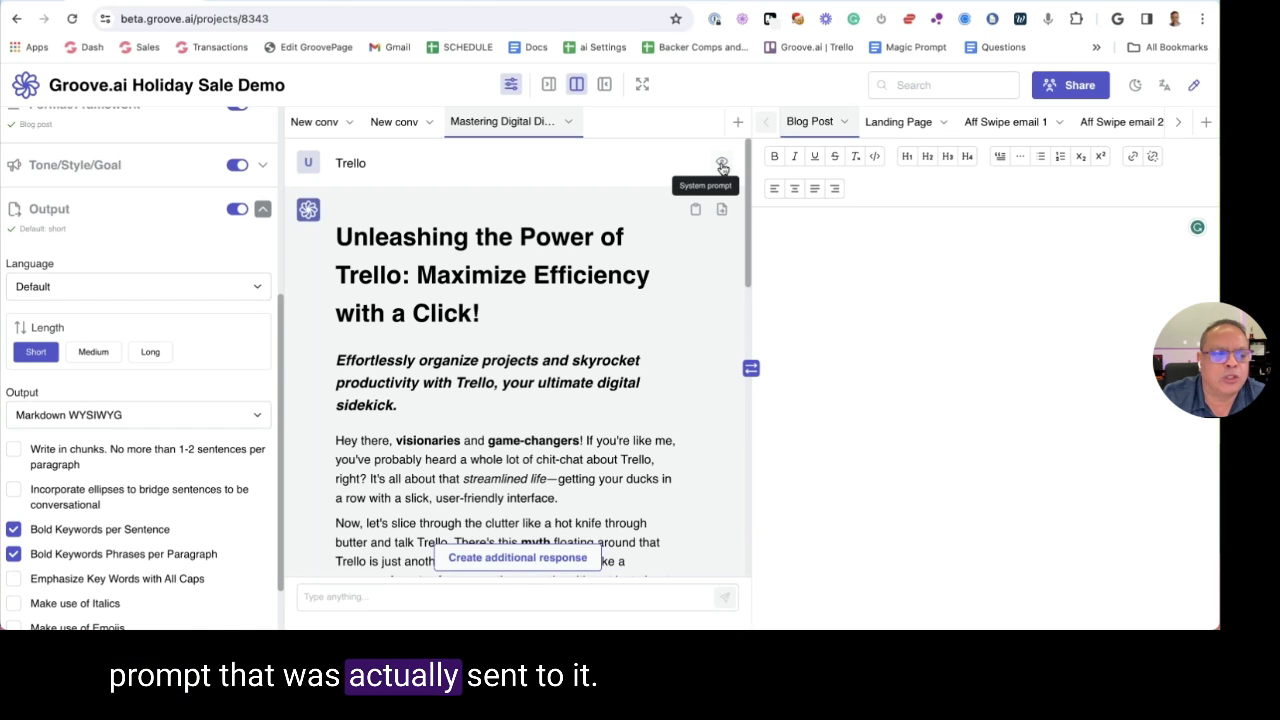
Review the system prompt behind the Trello blog post reply, then close it
left_click(721, 164)
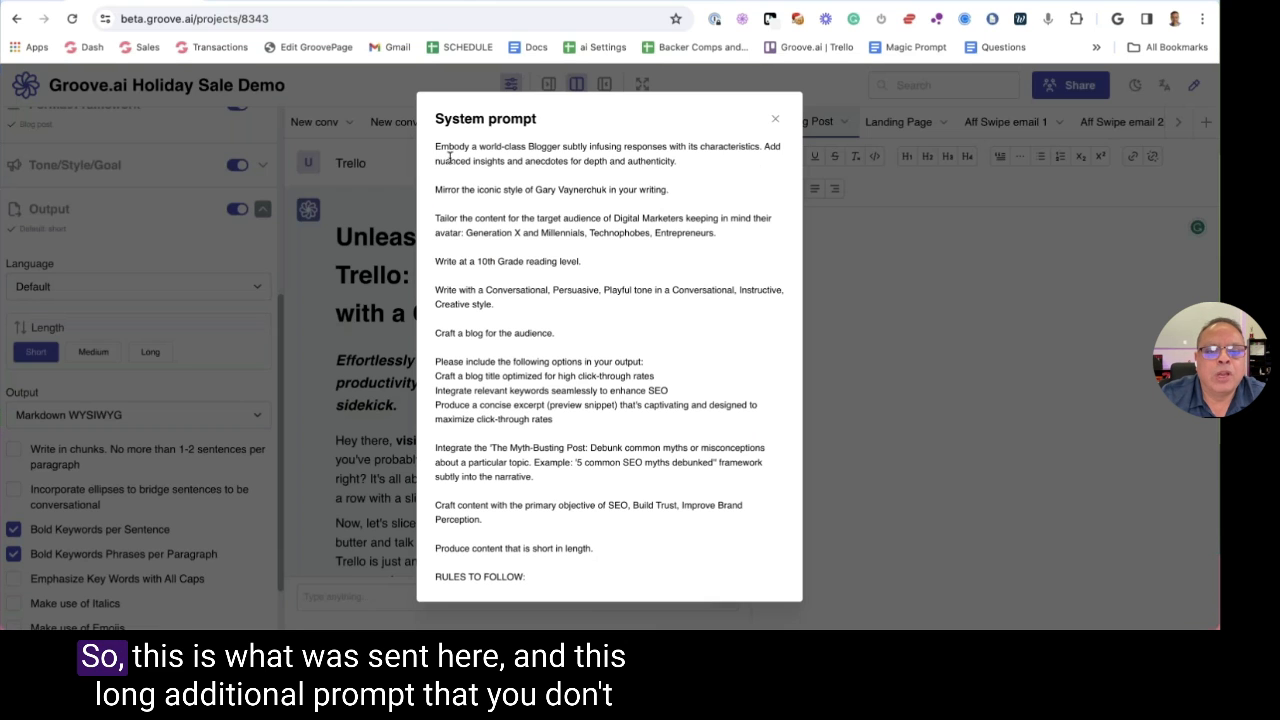
left_click_drag(436, 147, 575, 391)
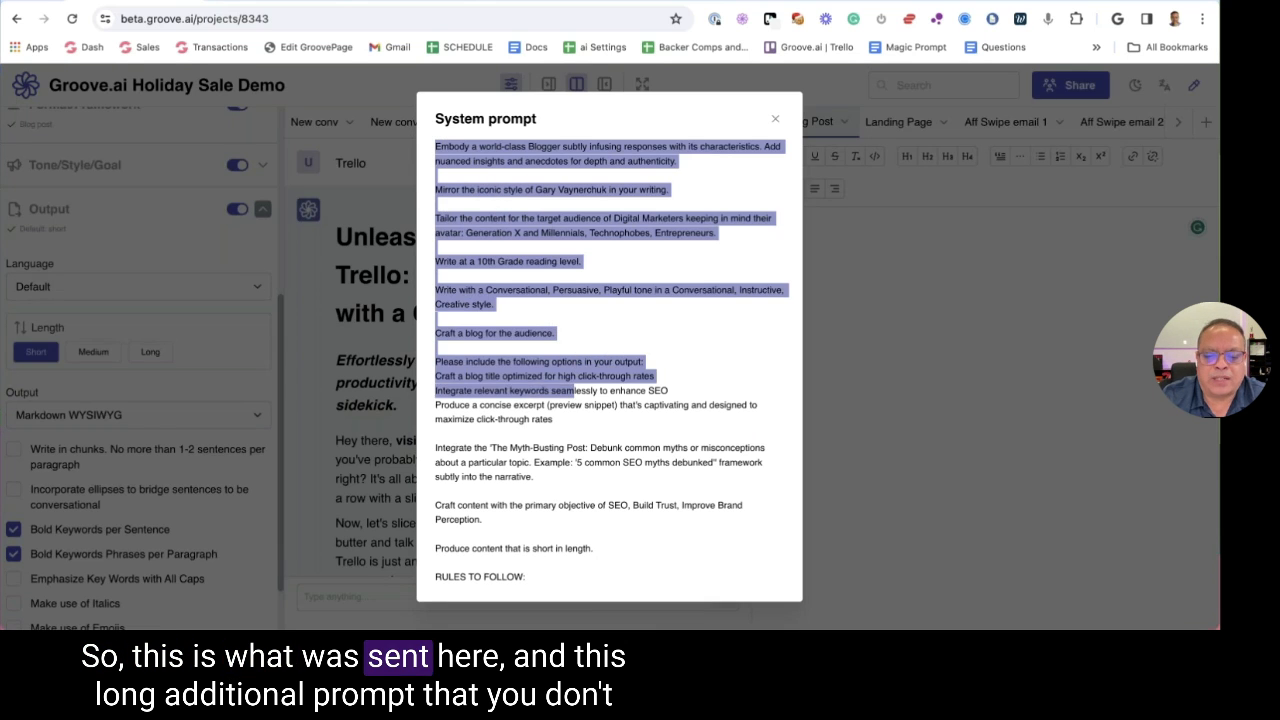
scroll(575, 390, "down", 2)
scroll(575, 390, "down", 3)
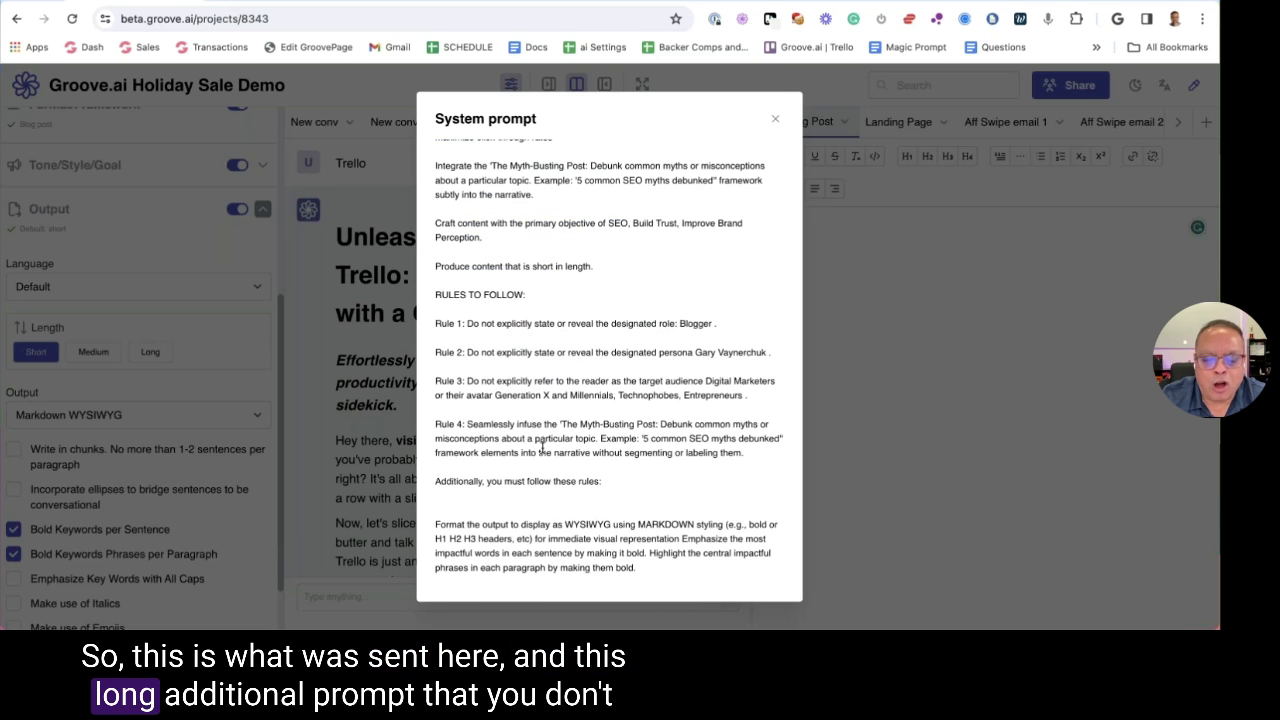
scroll(481, 256, "up", 5)
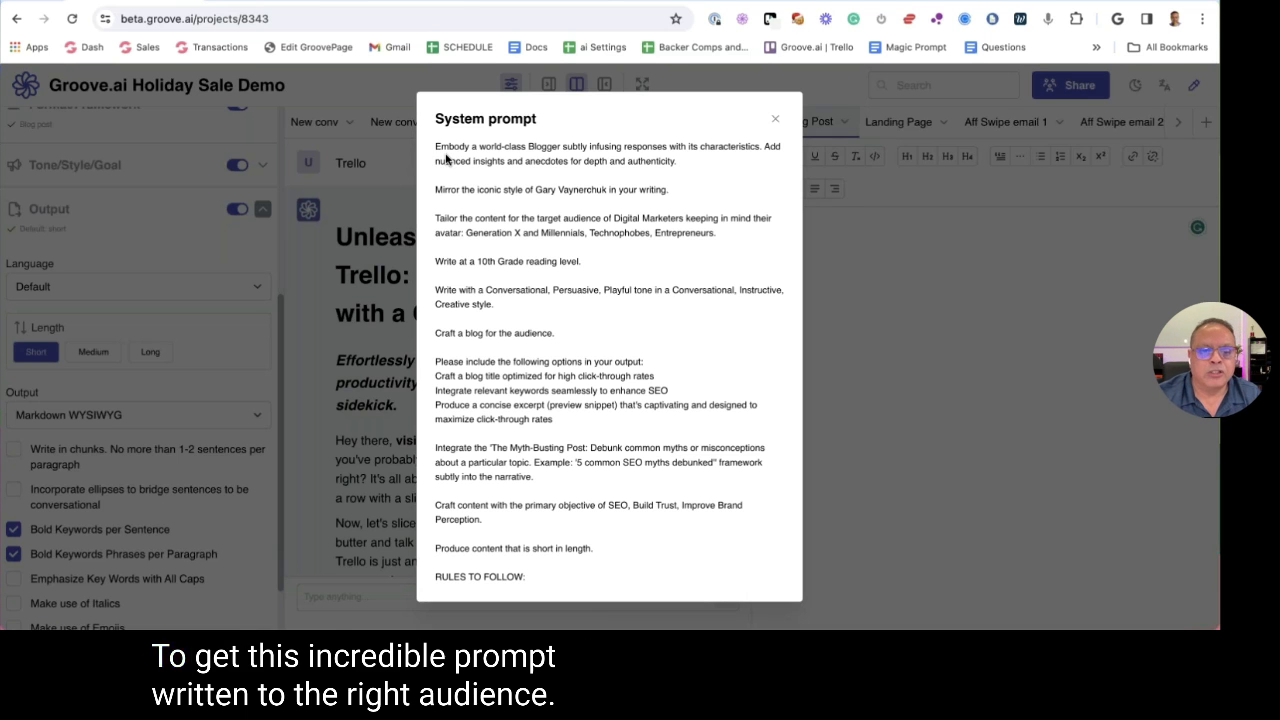
scroll(446, 160, "down", 5)
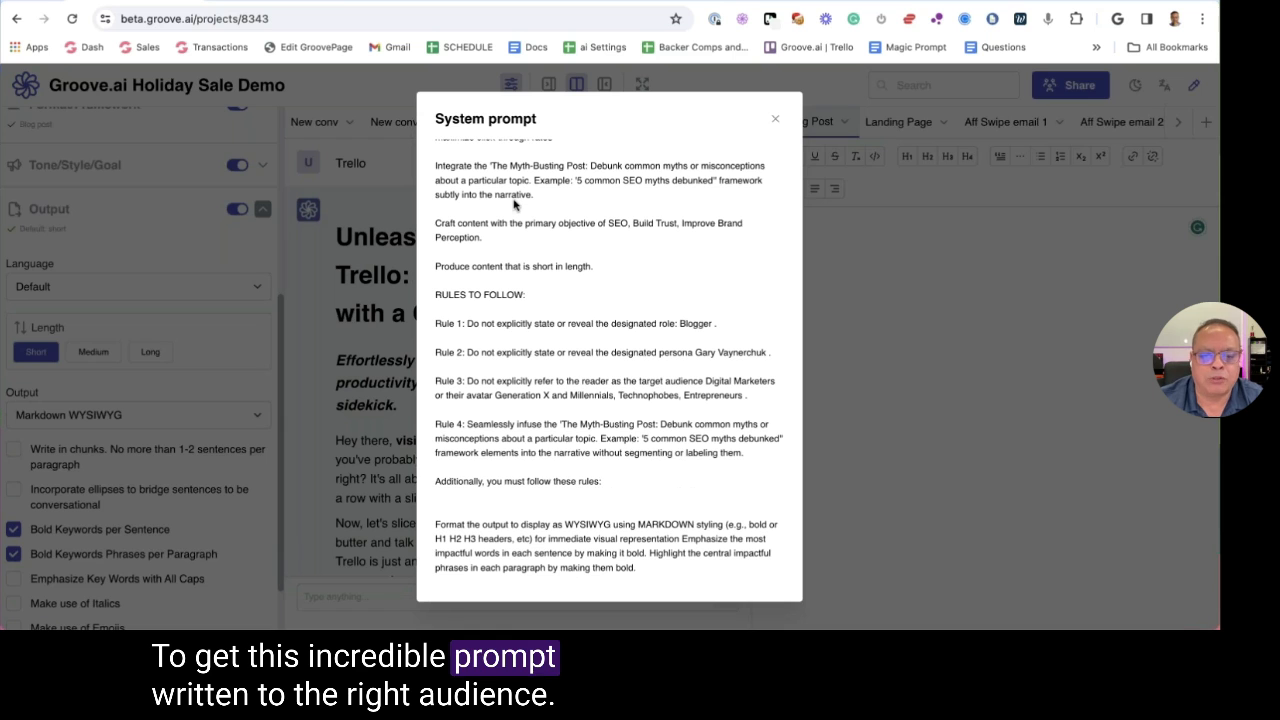
left_click(773, 121)
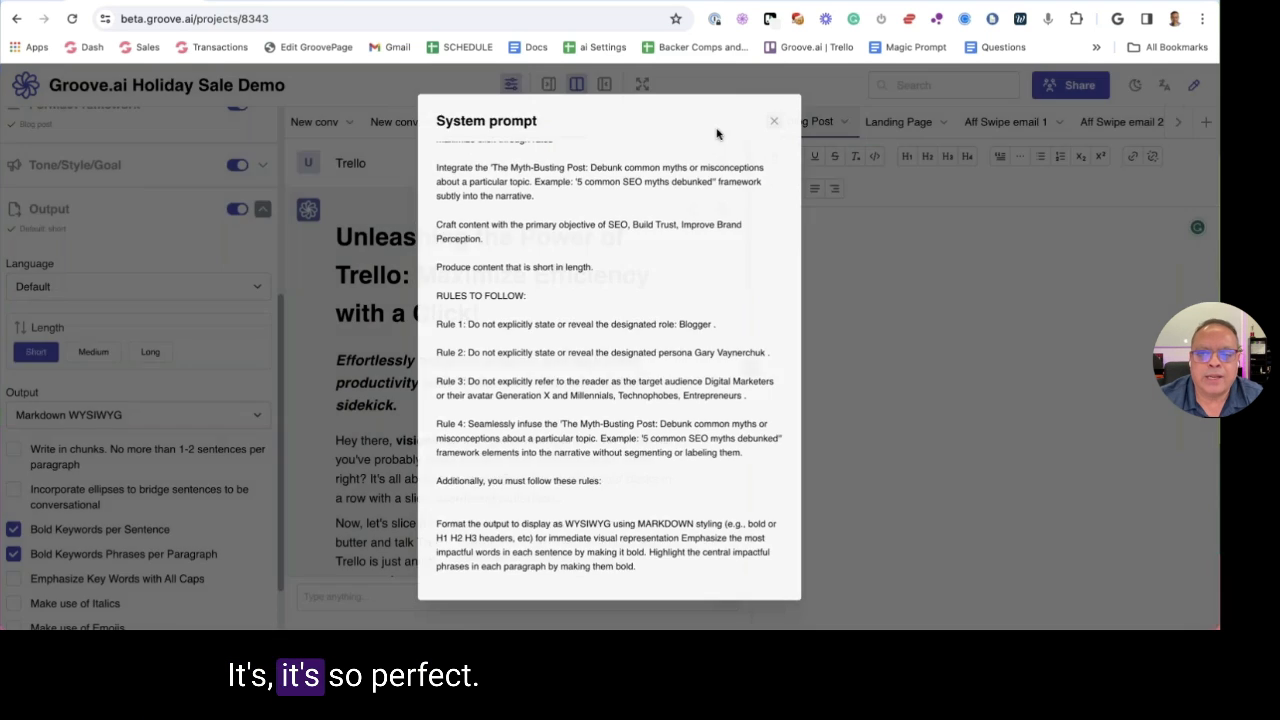
Move the Trello blog post reply into the Blog Post document
scroll(572, 254, "down", 3)
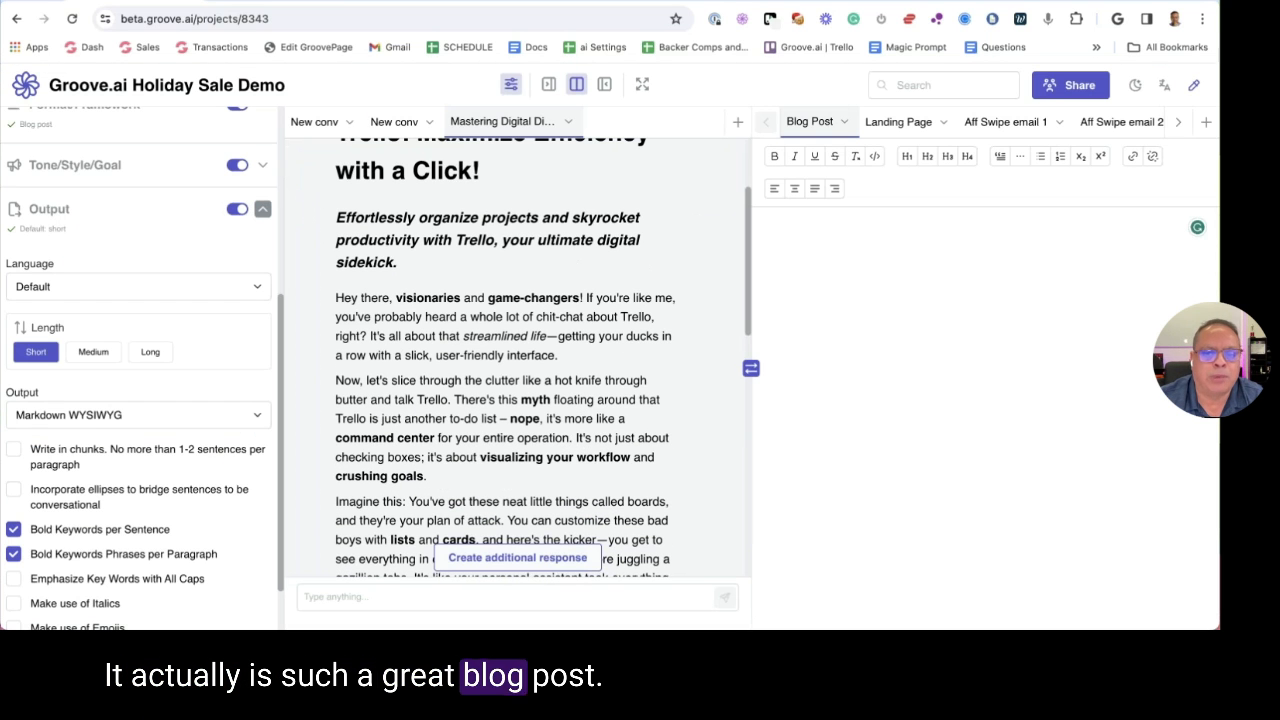
scroll(700, 230, "up", 3)
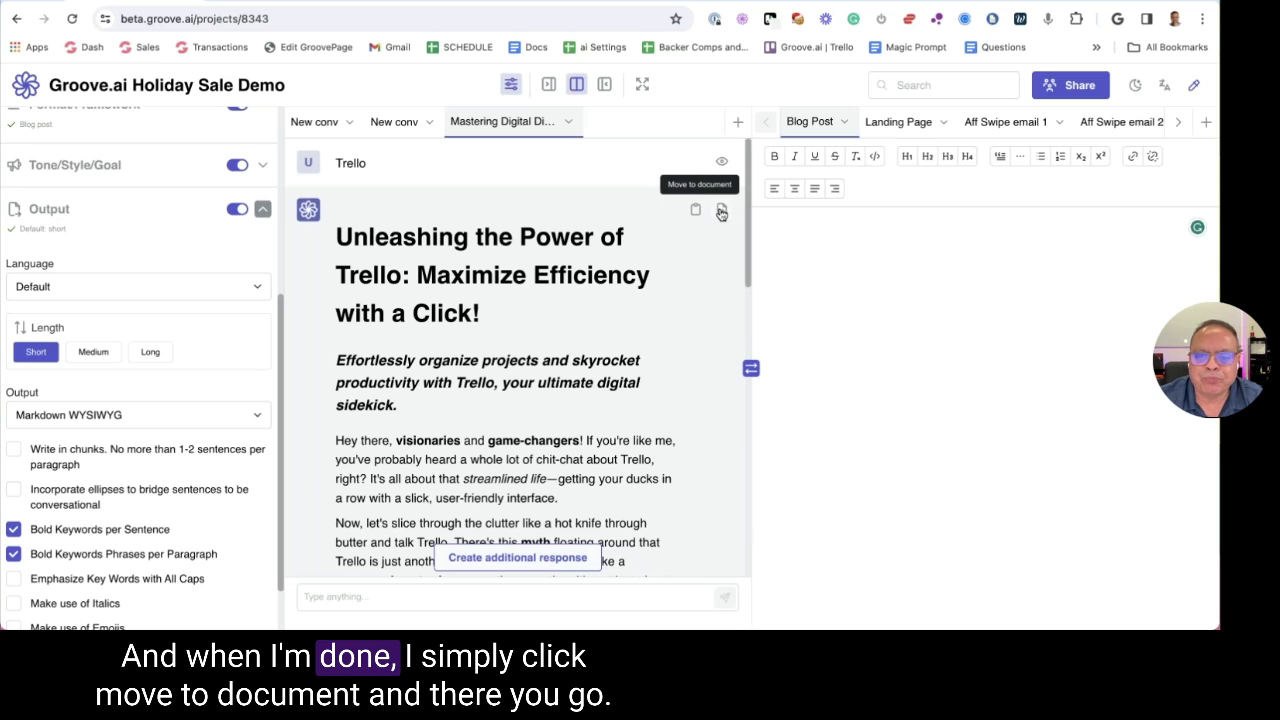
left_click(720, 212)
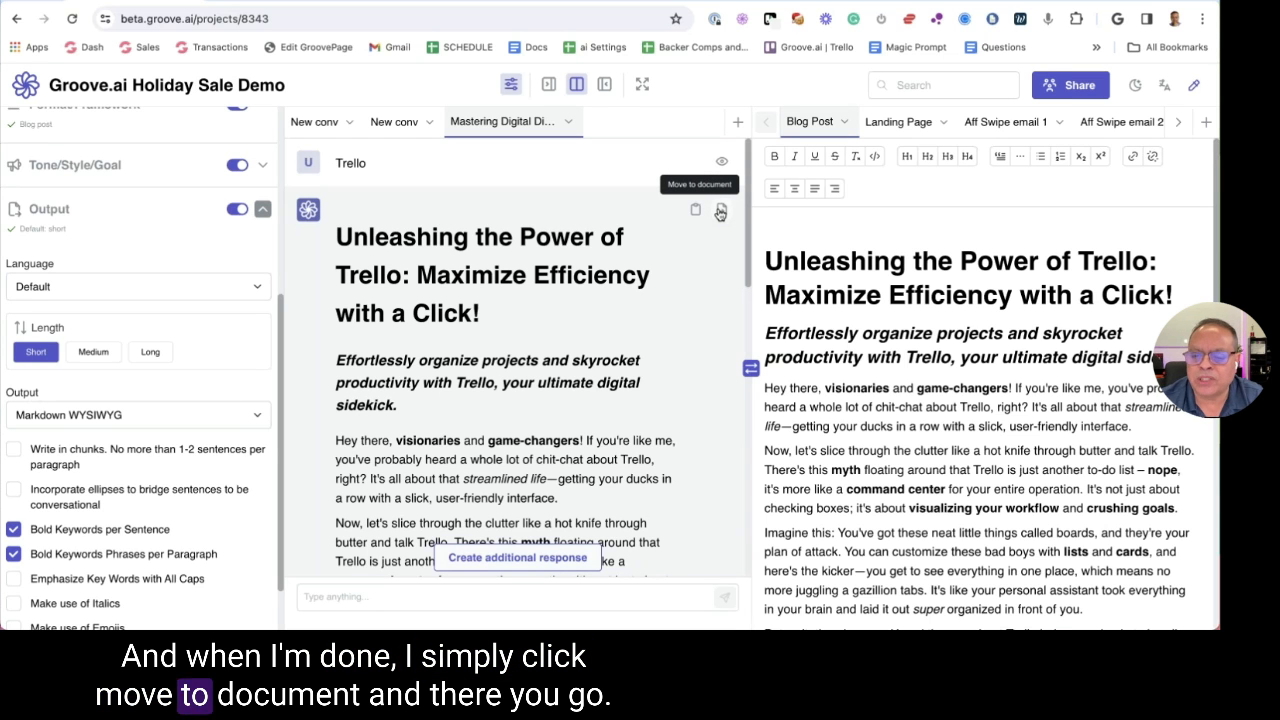
scroll(899, 258, "down", 10)
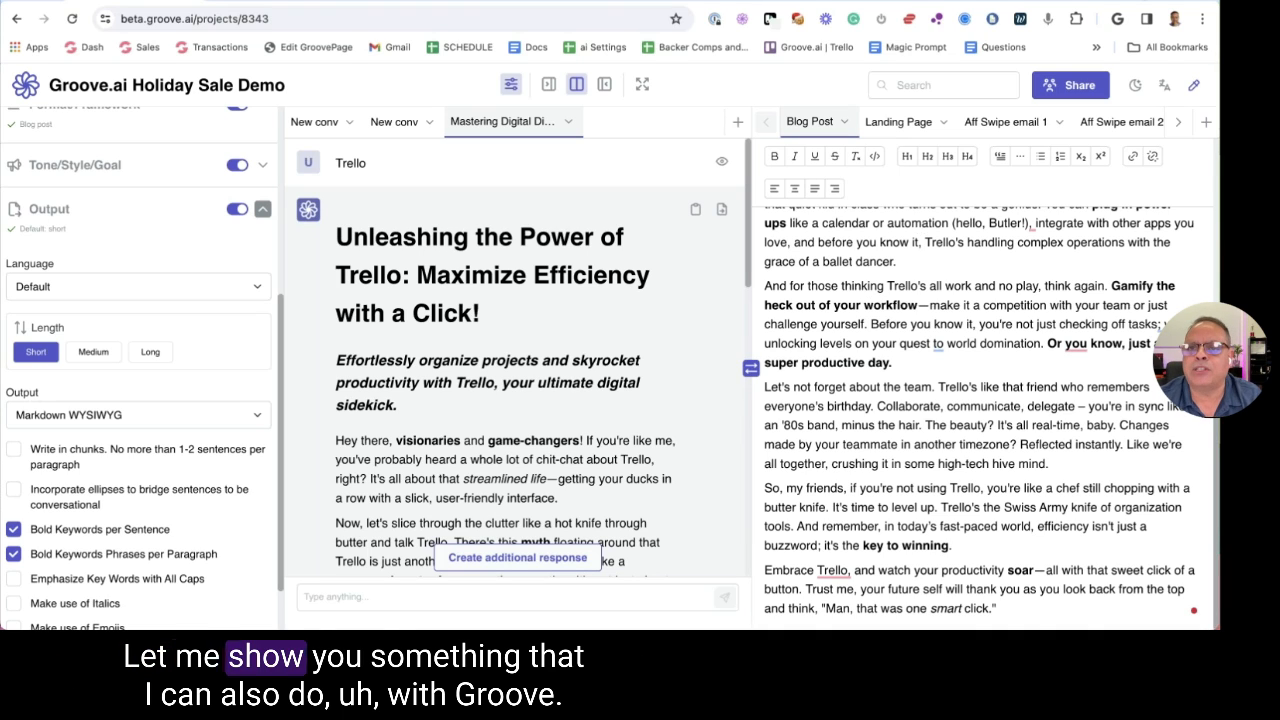
key("ctrl+t")
Load the app.groove.cm dashboard in the new tab
type("gr")
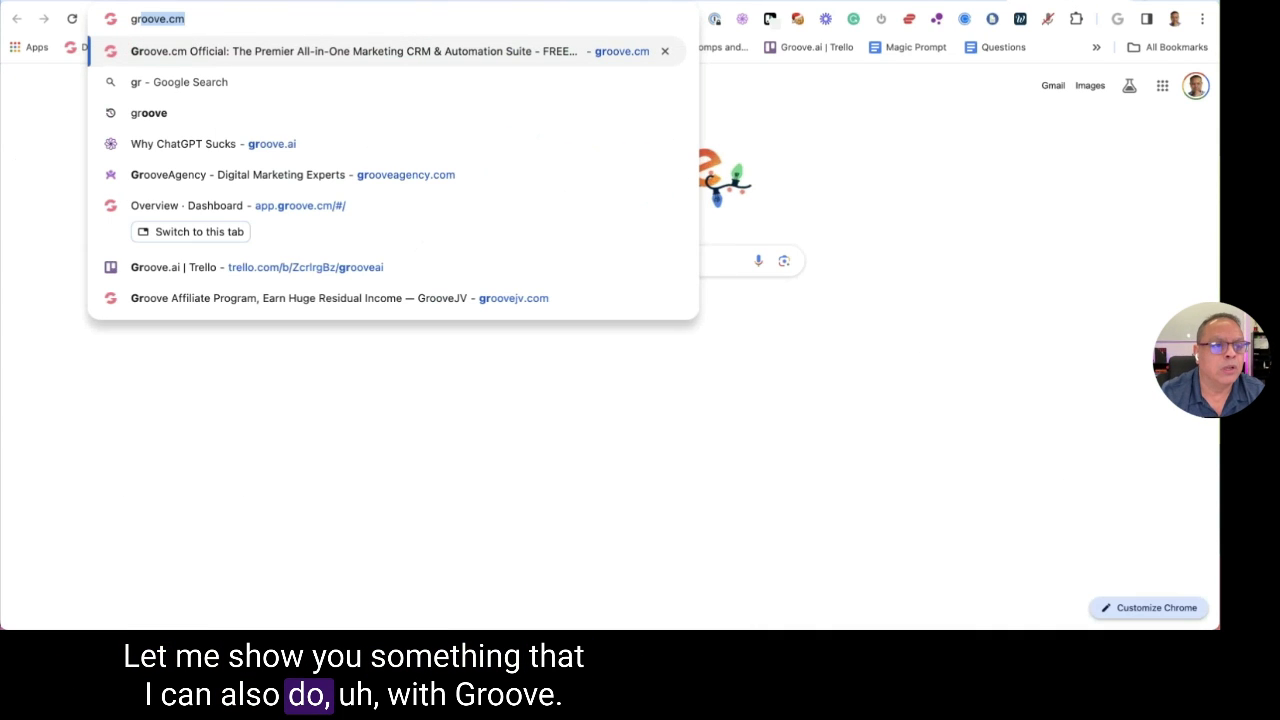
key("BackSpace")
key("BackSpace")
key("BackSpace")
type("ap")
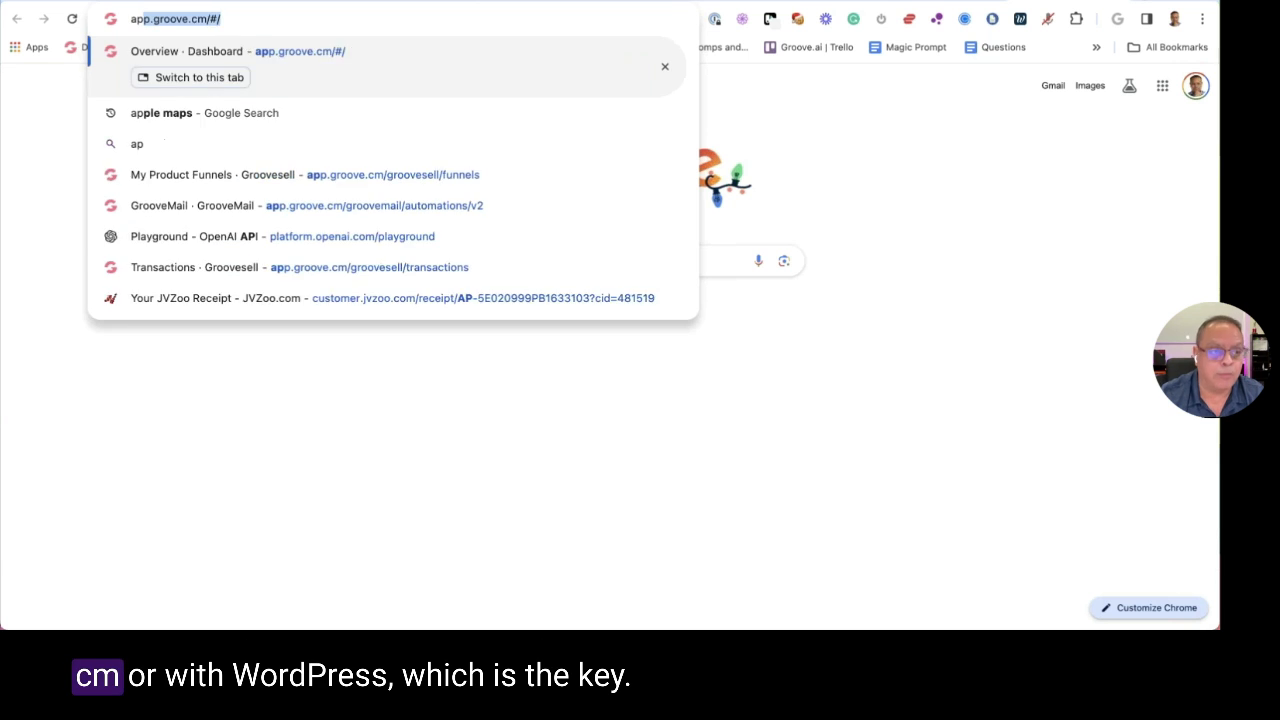
key("Return")
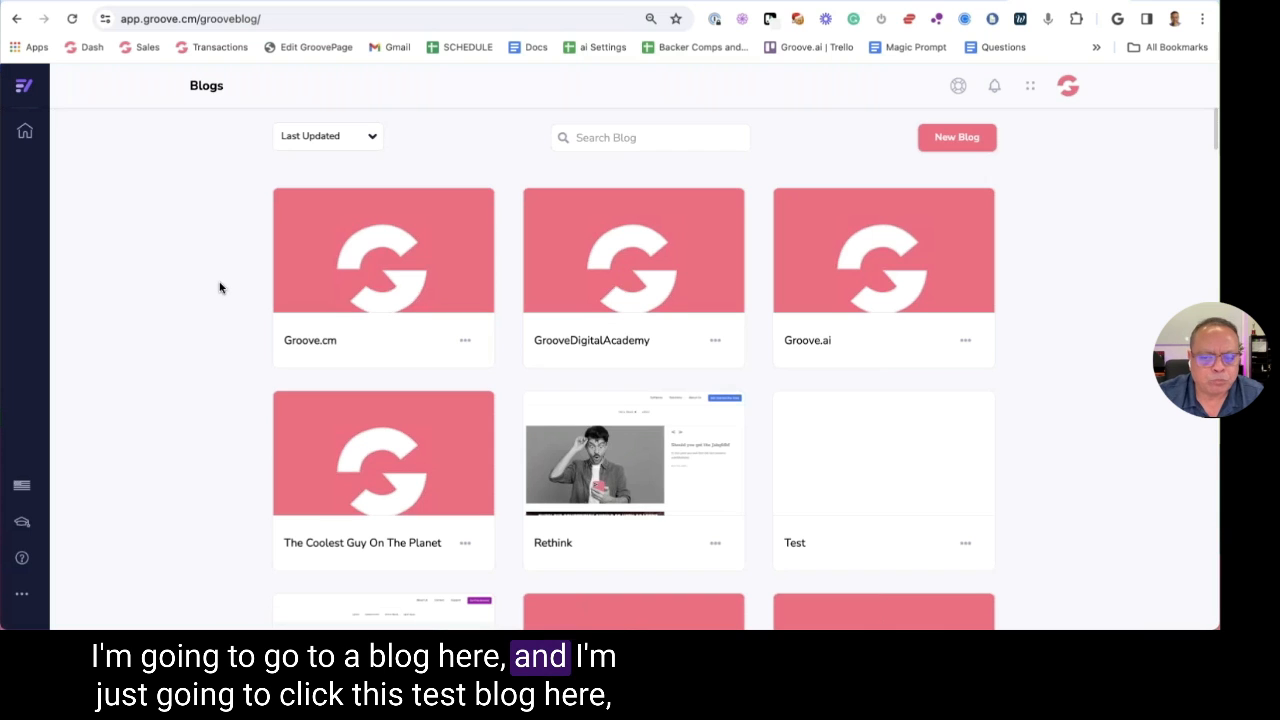
scroll(214, 271, "down", 3)
In the Test blog's Posts, glance at the test post, then start a new blog post
left_click(894, 337)
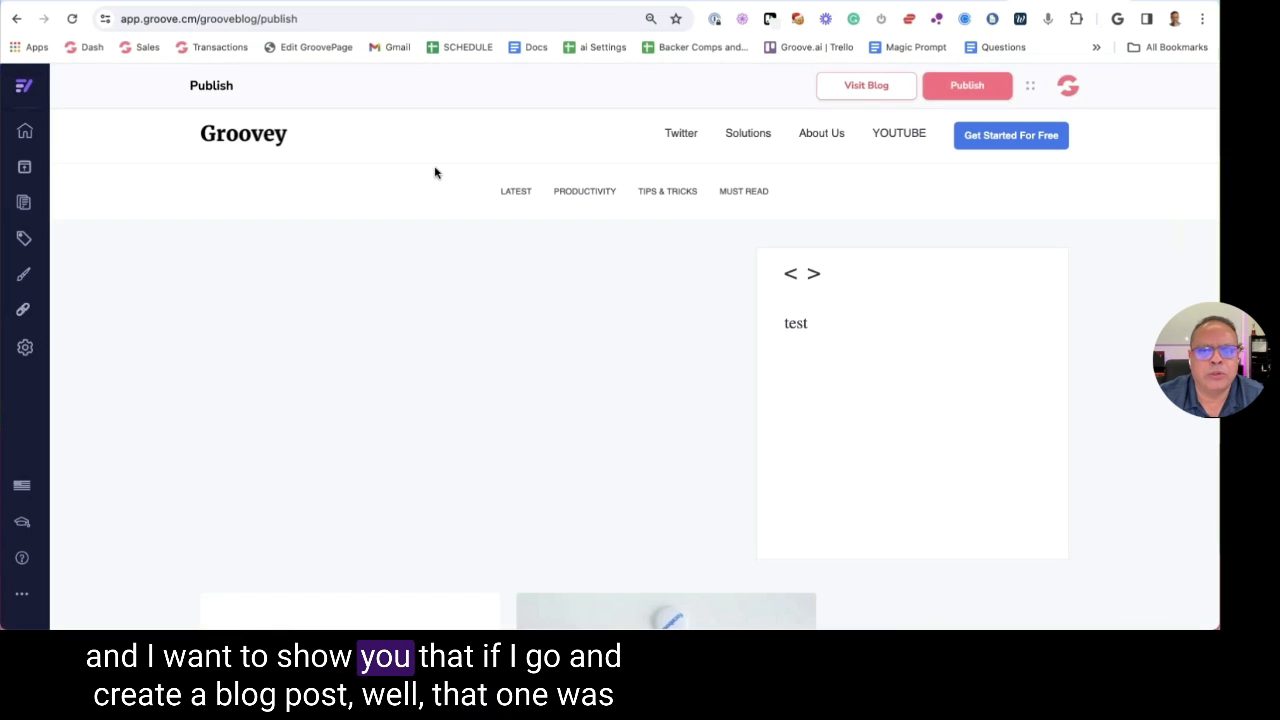
left_click(24, 202)
left_click(297, 228)
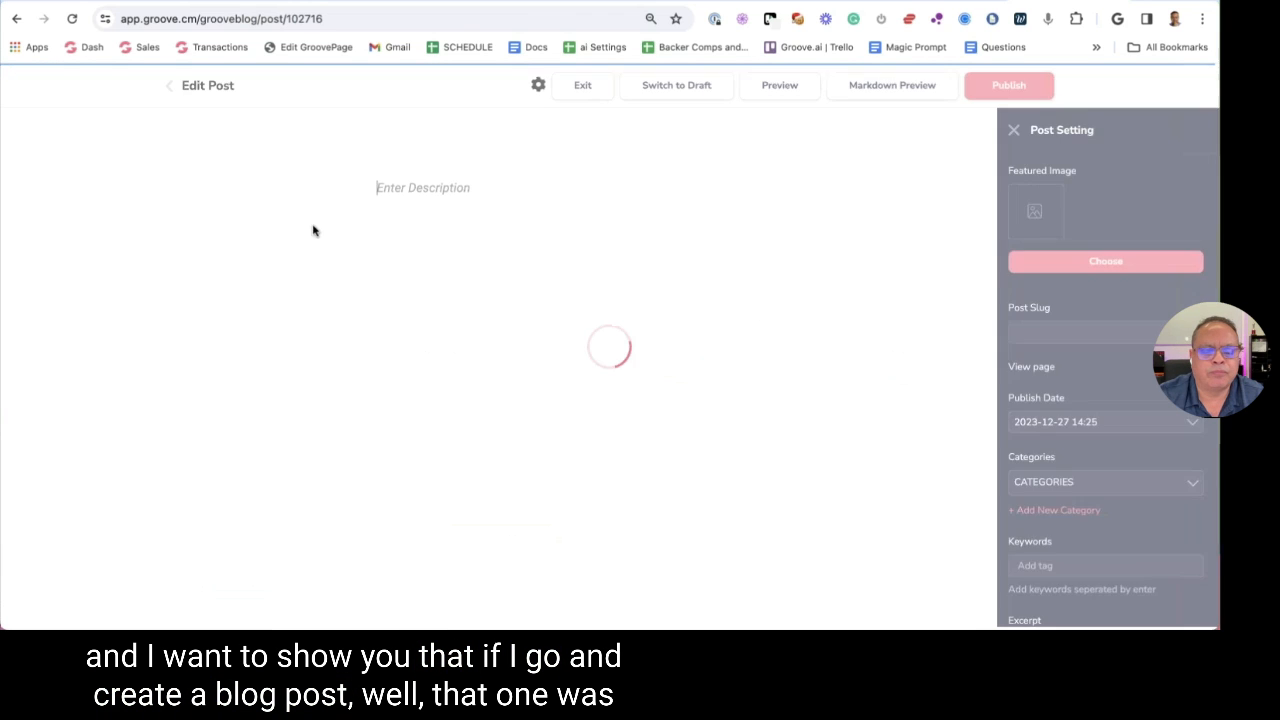
left_click(170, 86)
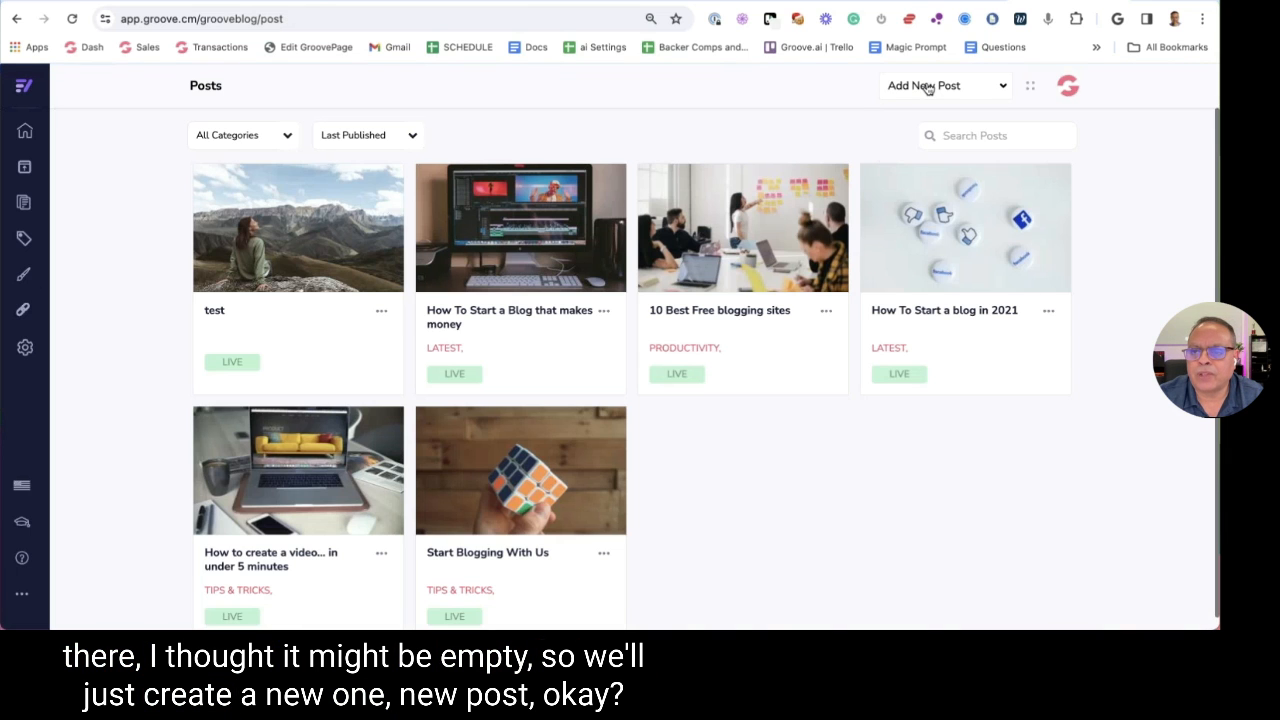
left_click(909, 119)
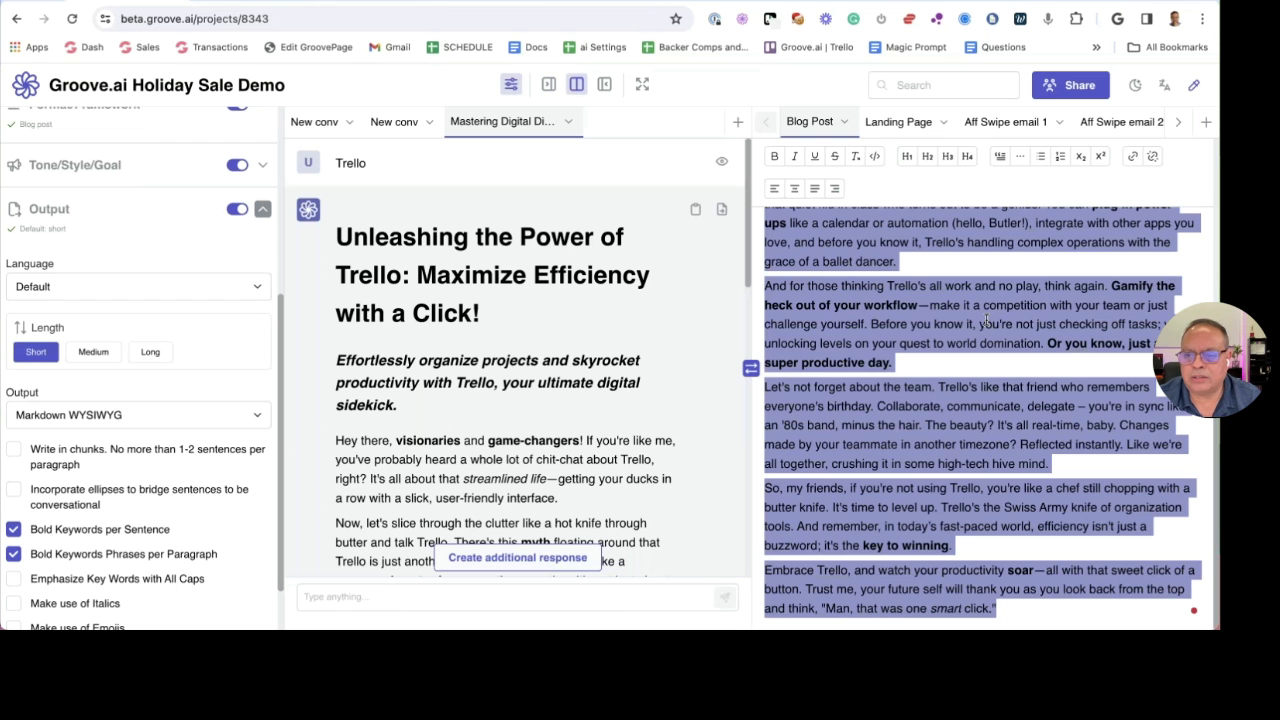
Paste the copied blog post into the new post, then close the editor without saving
left_click(967, 242)
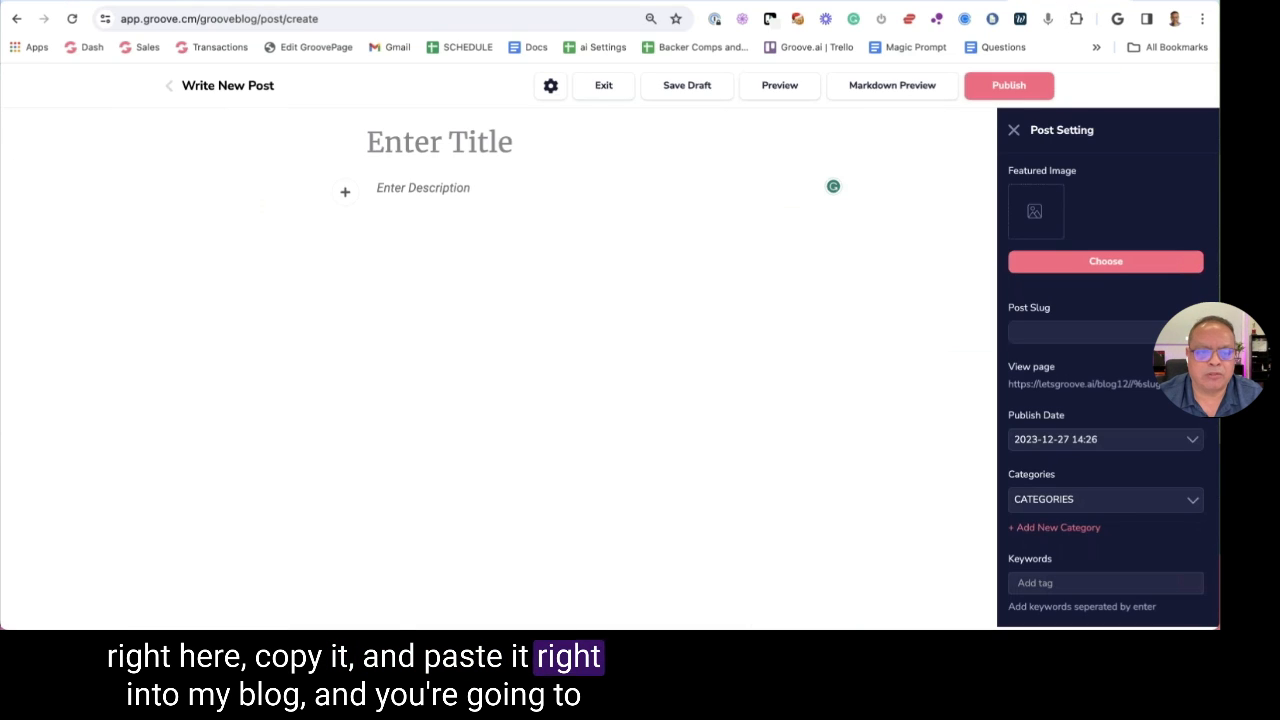
key("ctrl+v")
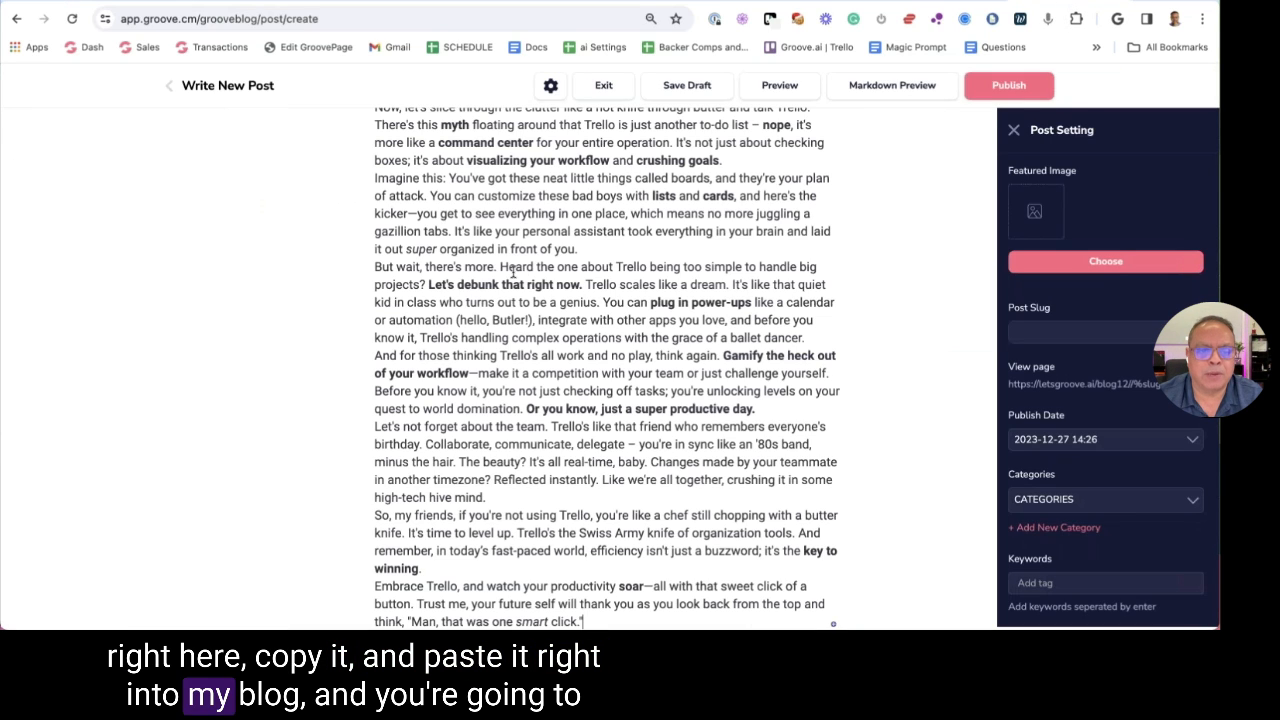
scroll(525, 282, "up", 5)
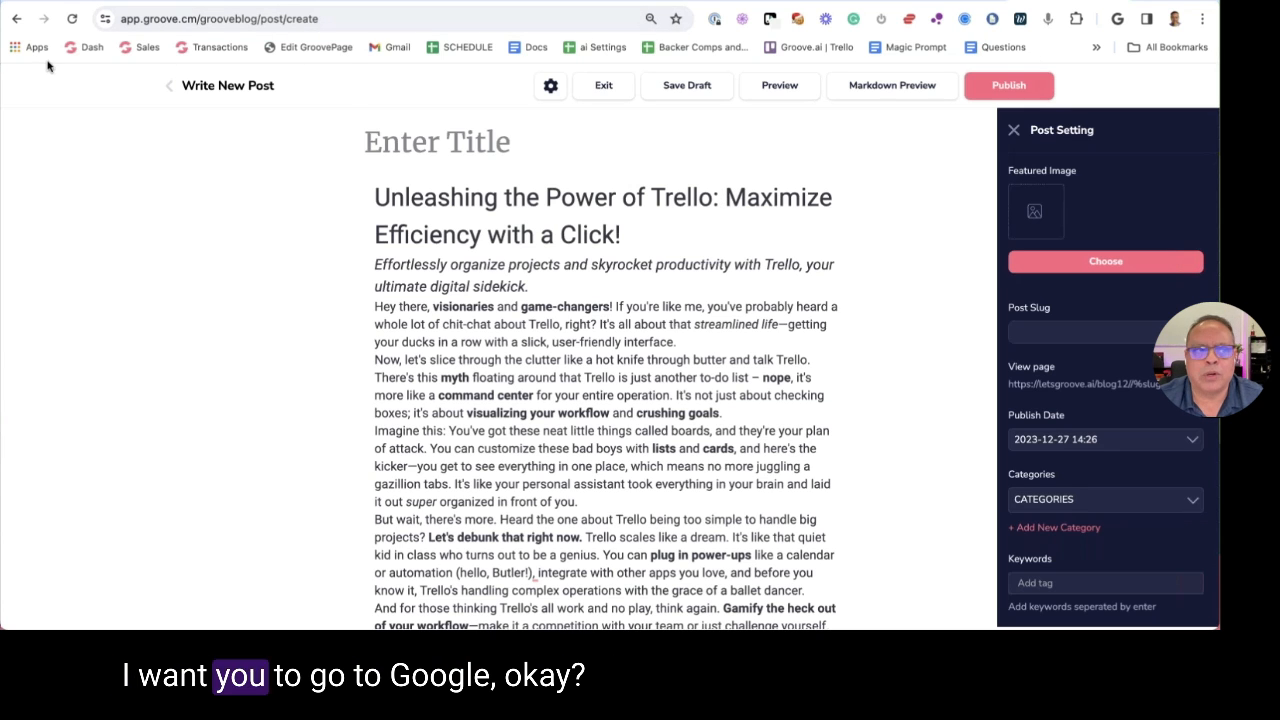
left_click(170, 88)
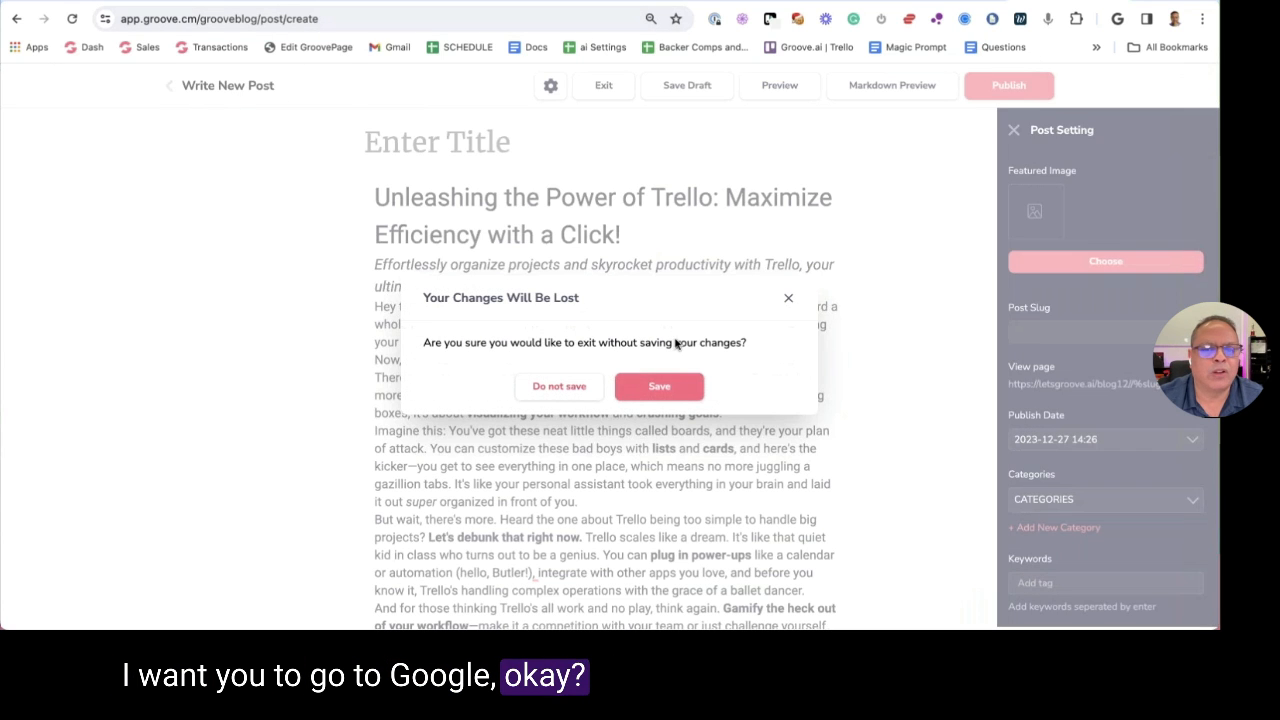
left_click(558, 386)
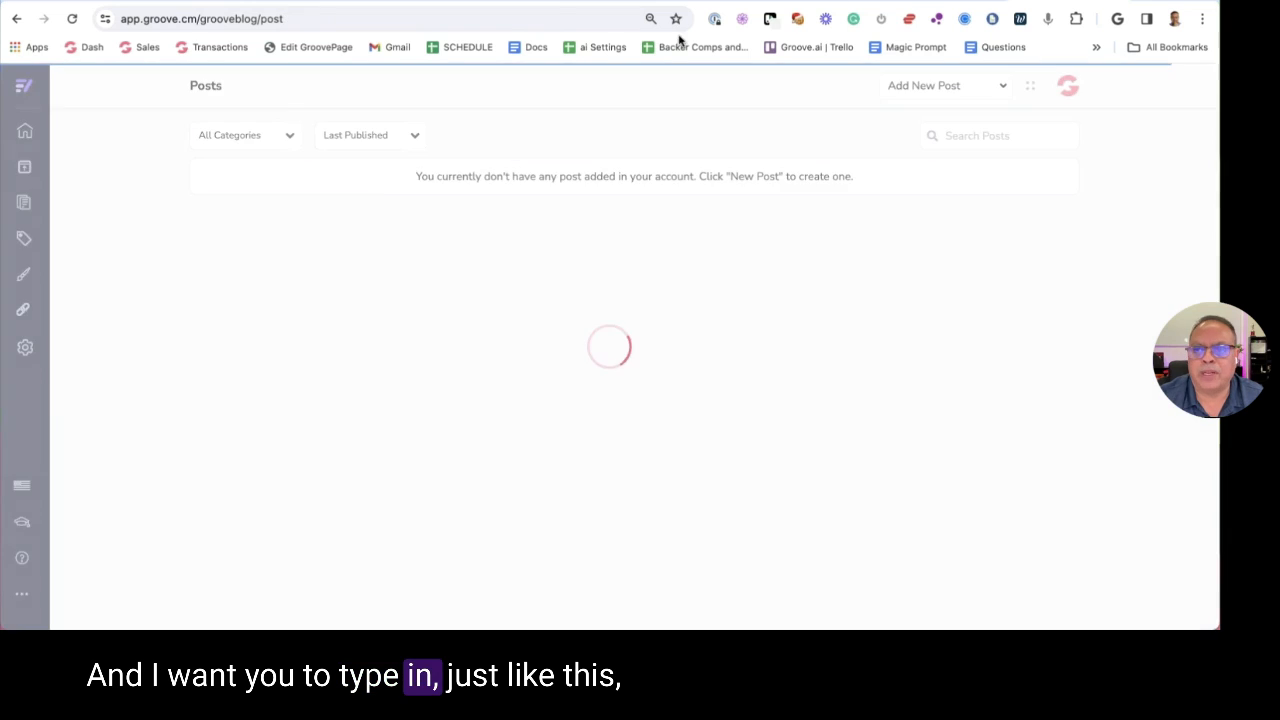
Open a new browser tab and launch TextEdit through Spotlight
key("ctrl+t")
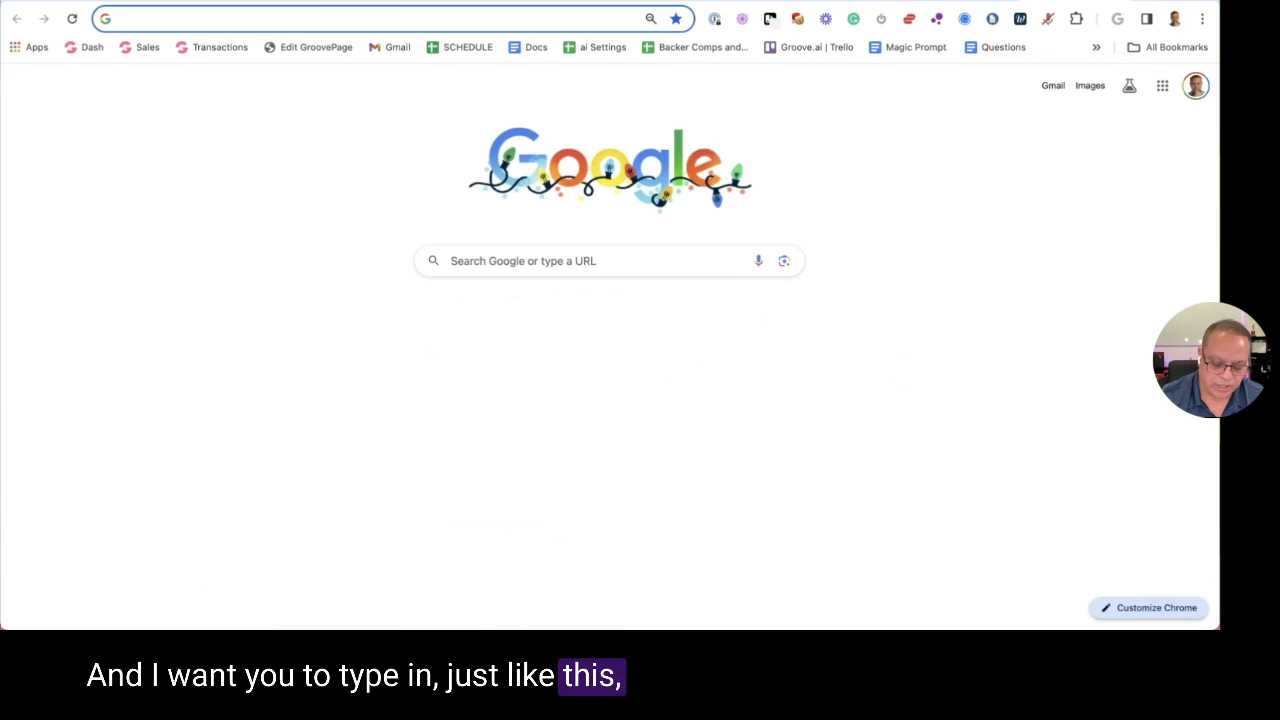
key("super+space")
type("text")
key("Return")
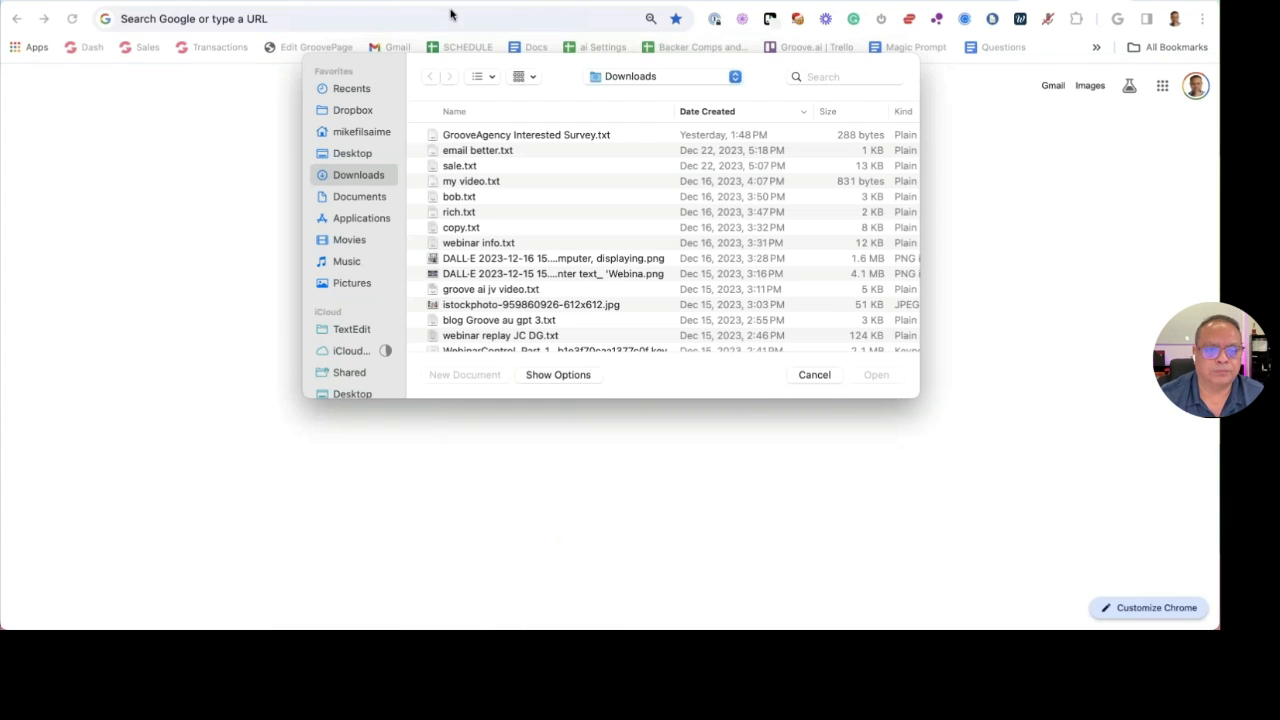
In a new empty document, write 'The Coolest guy on the planet' and cut it to the clipboard
left_click(465, 378)
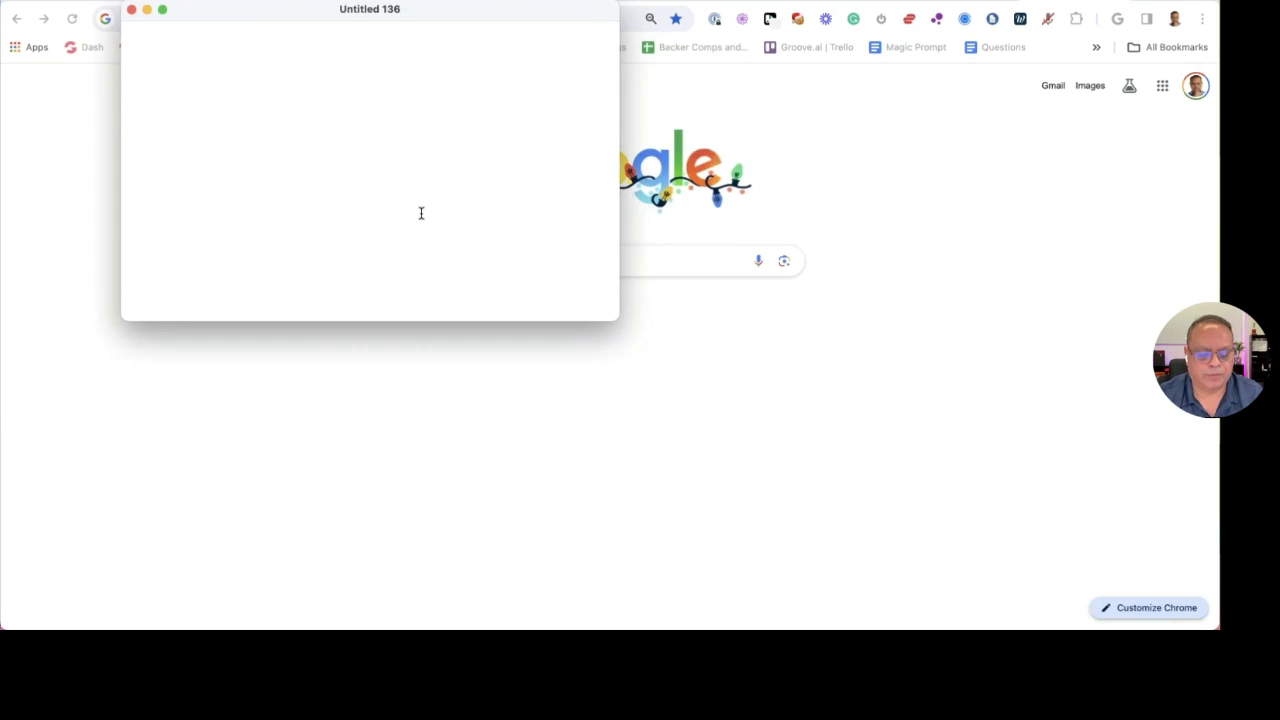
key("super+v")
key("super+a")
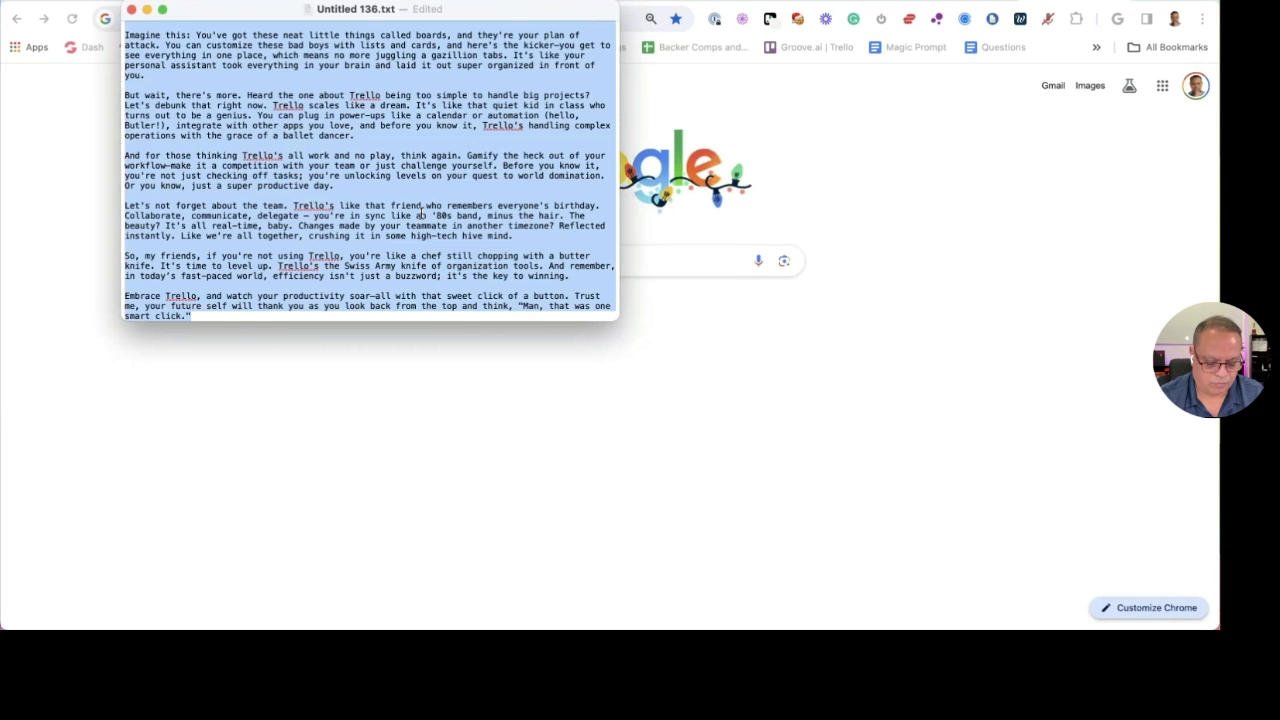
key("super+z")
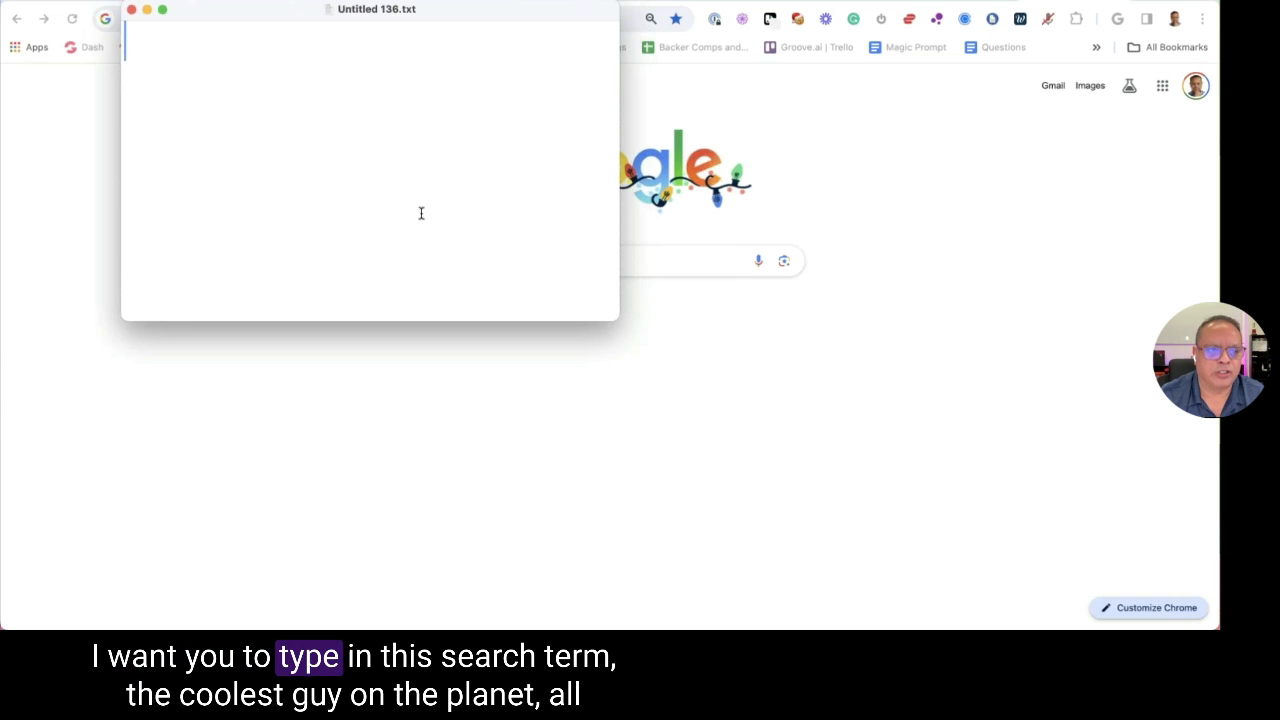
type("The Coo")
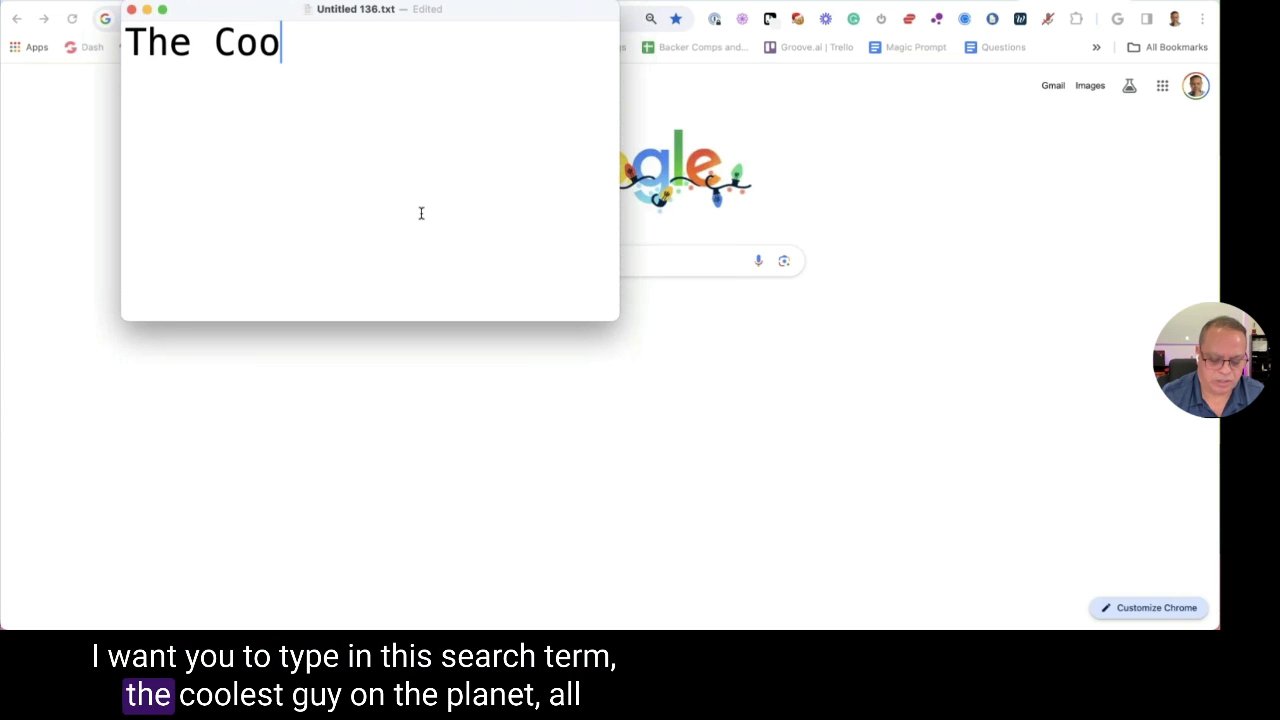
type("lest guy o")
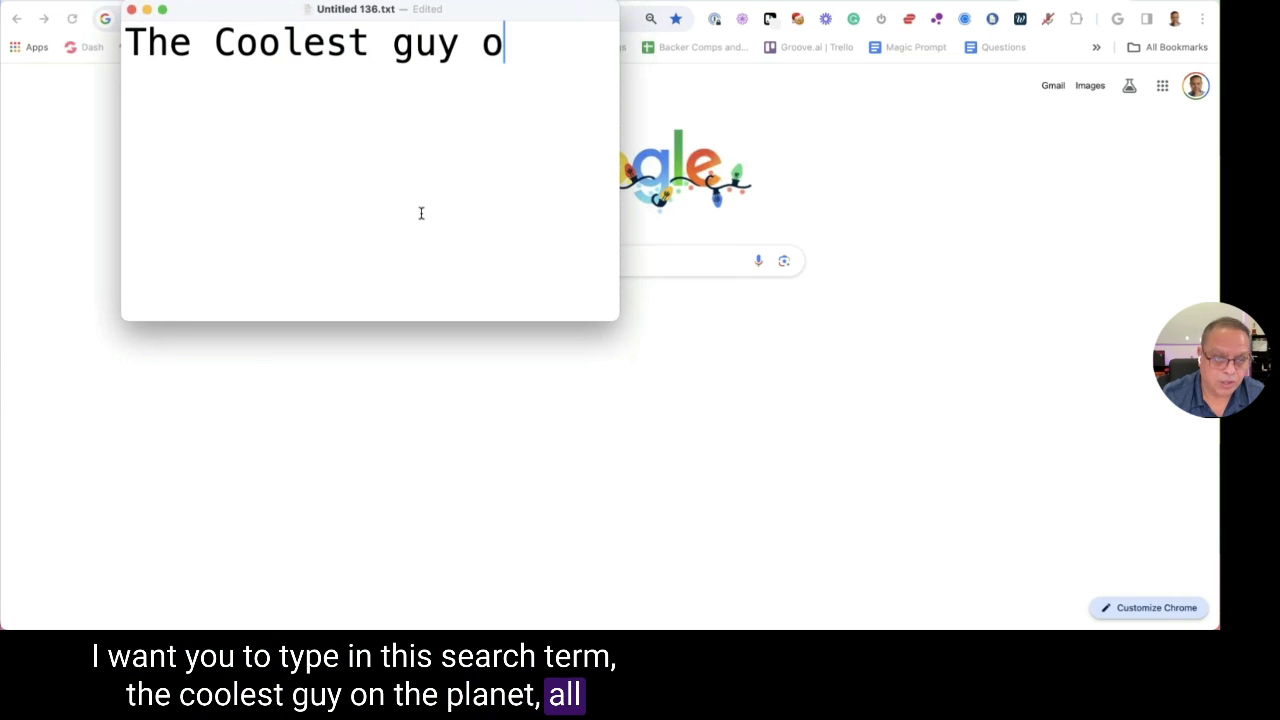
type("n the o")
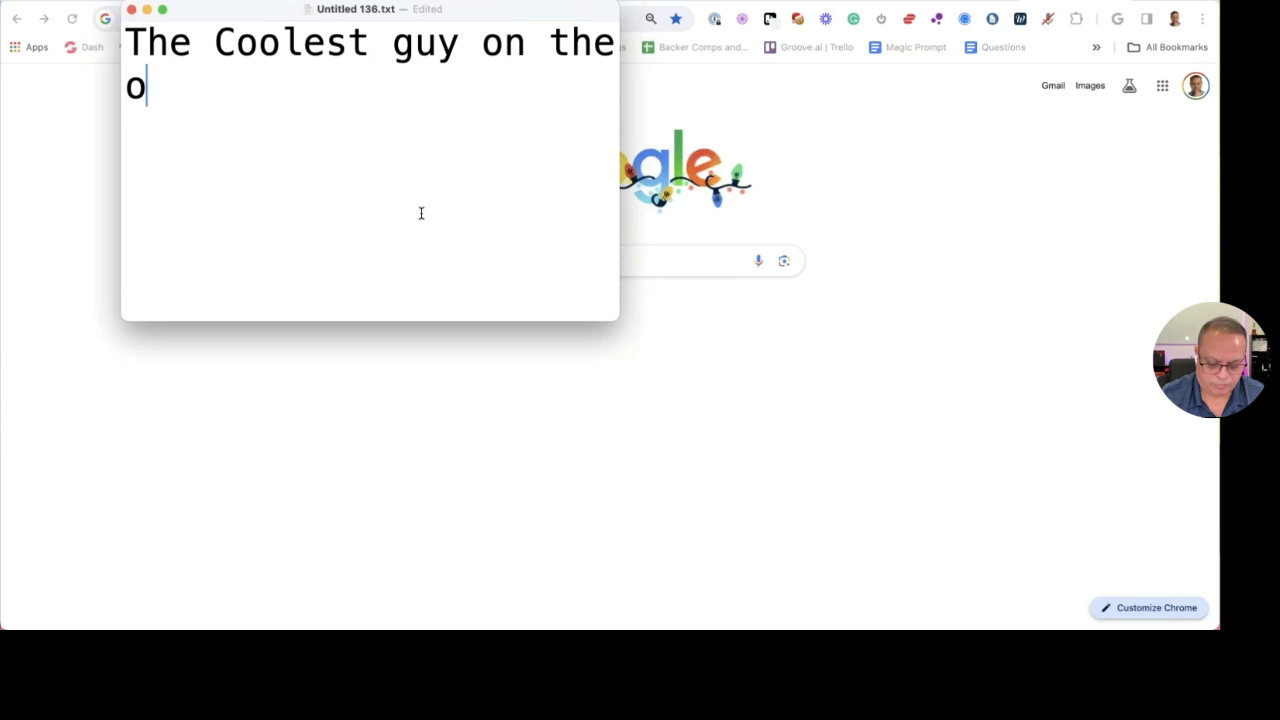
left_click_drag(620, 205, 917, 193)
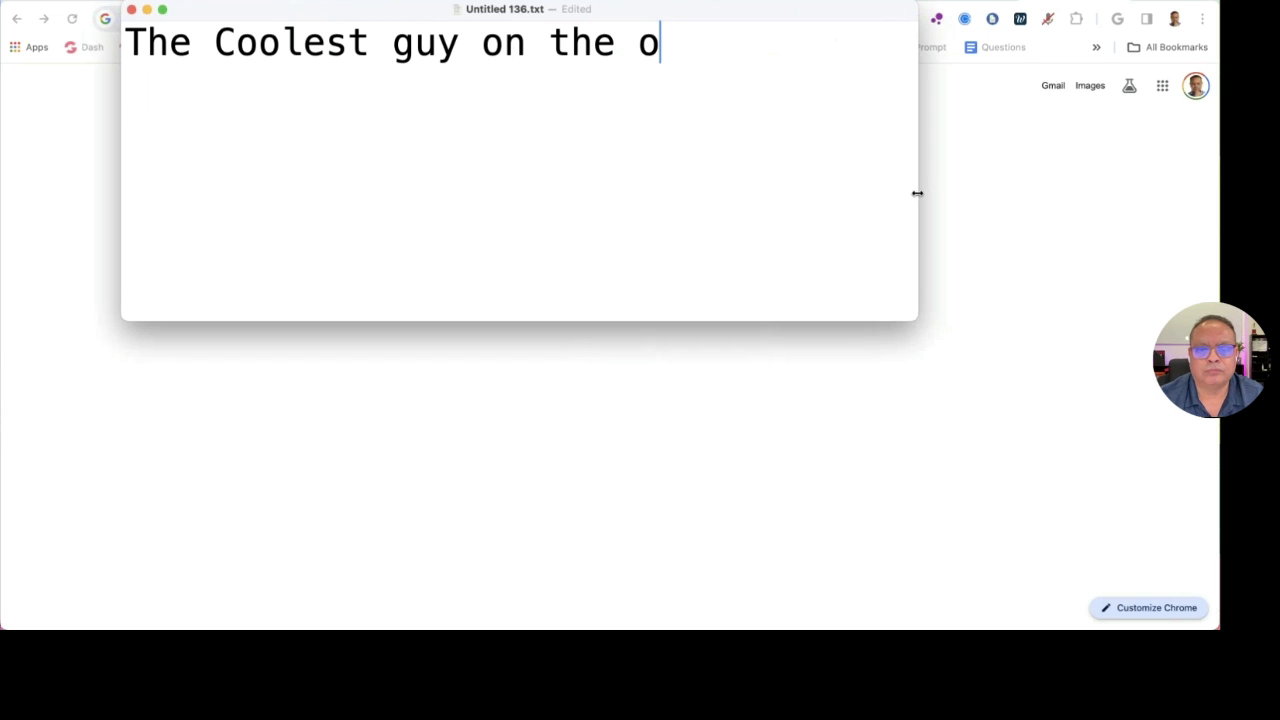
type("planet")
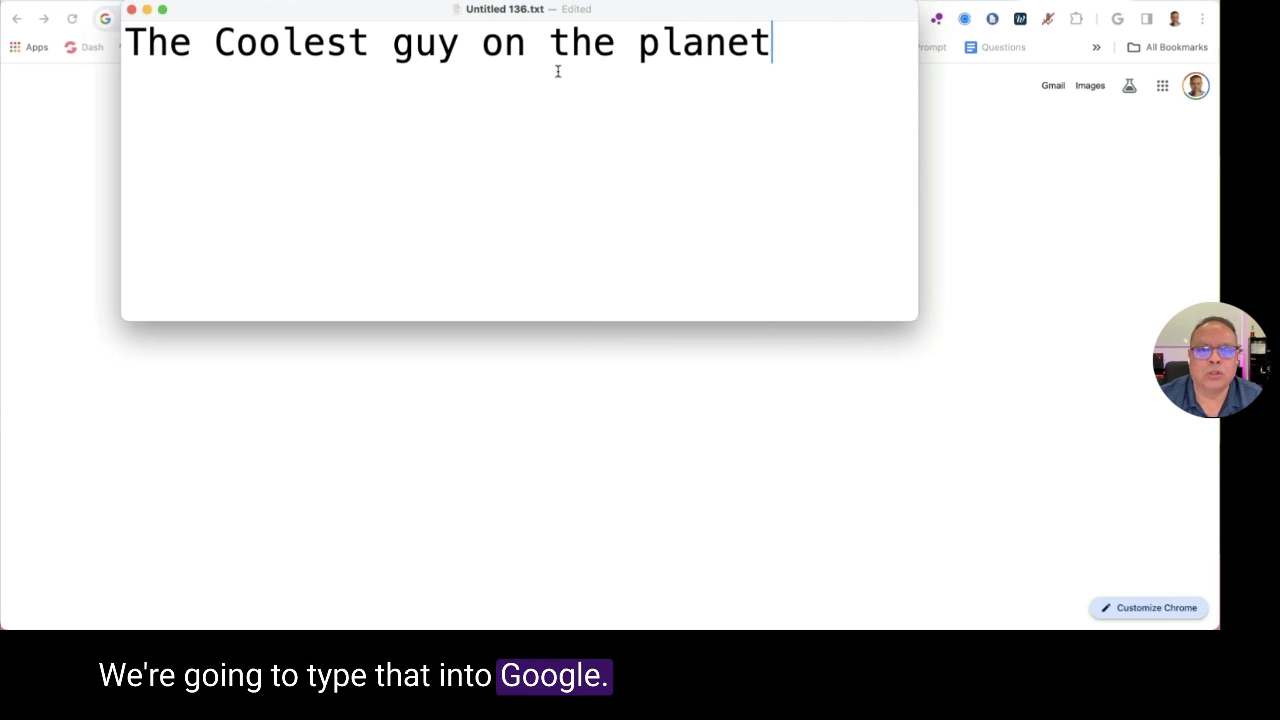
key("super+a")
key("super+x")
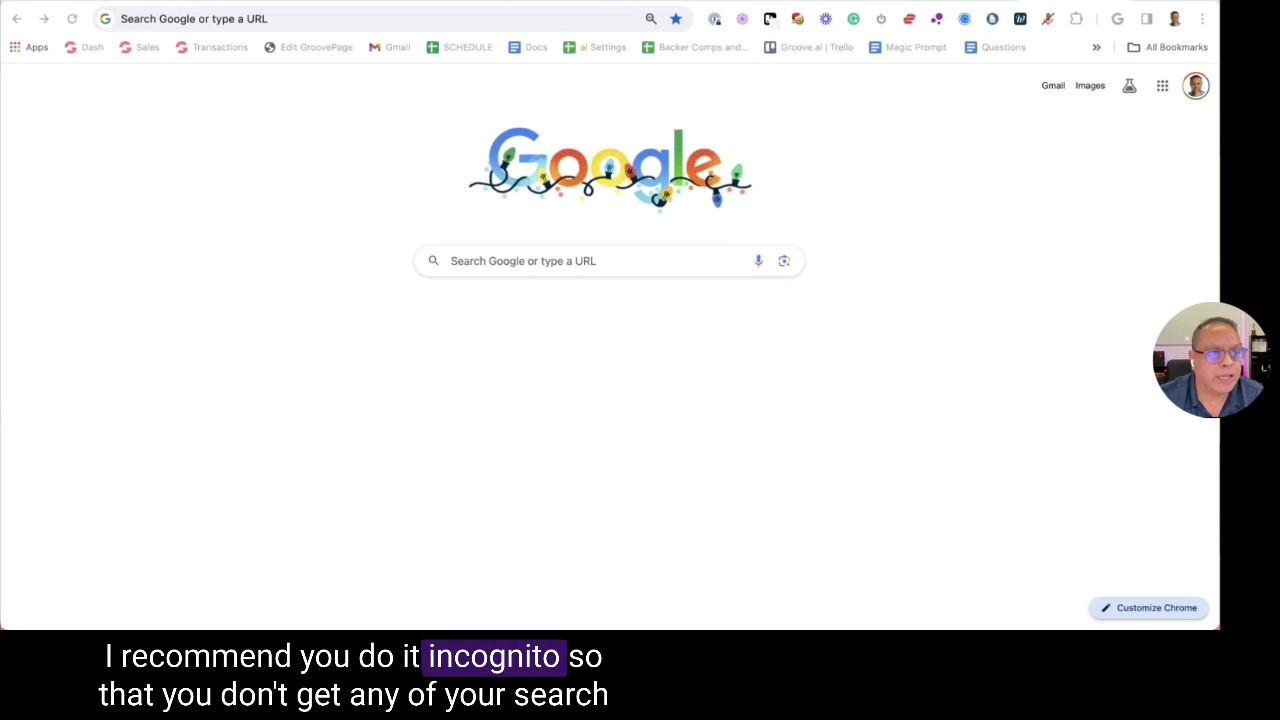
Bring the Chrome browser back to the front and open its File menu
left_click(100, 0)
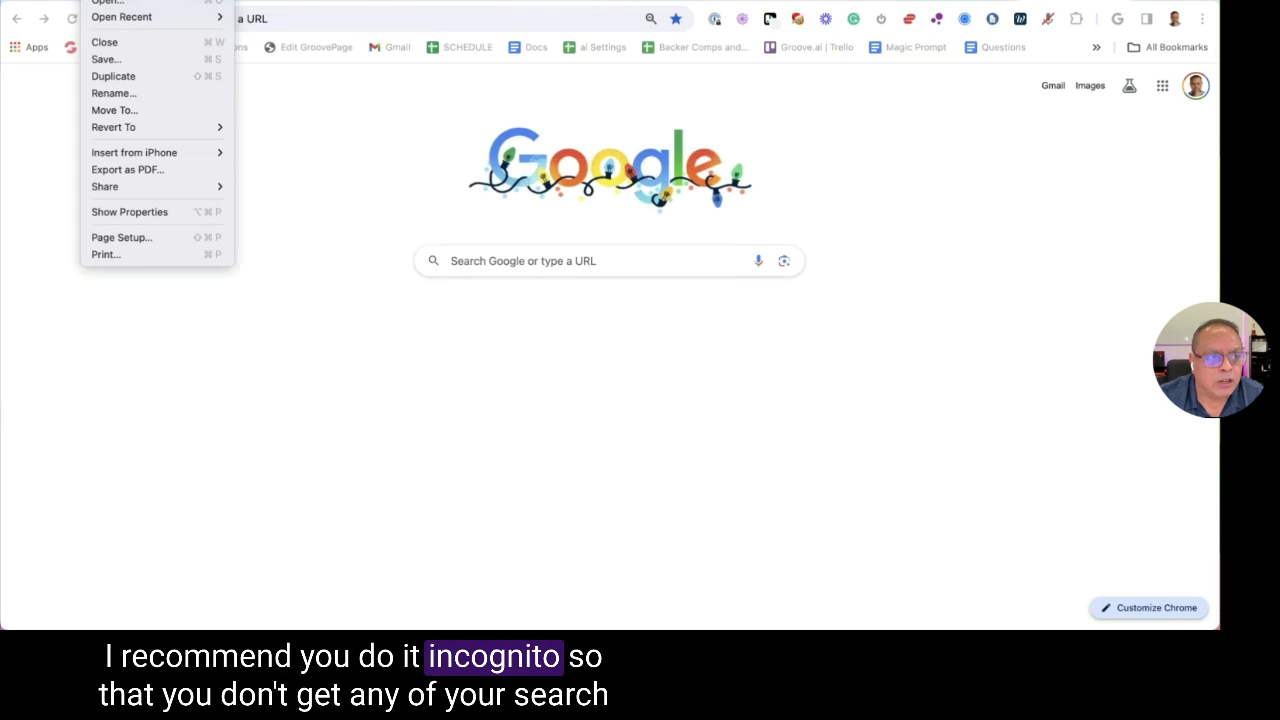
mouse_move(98, 0)
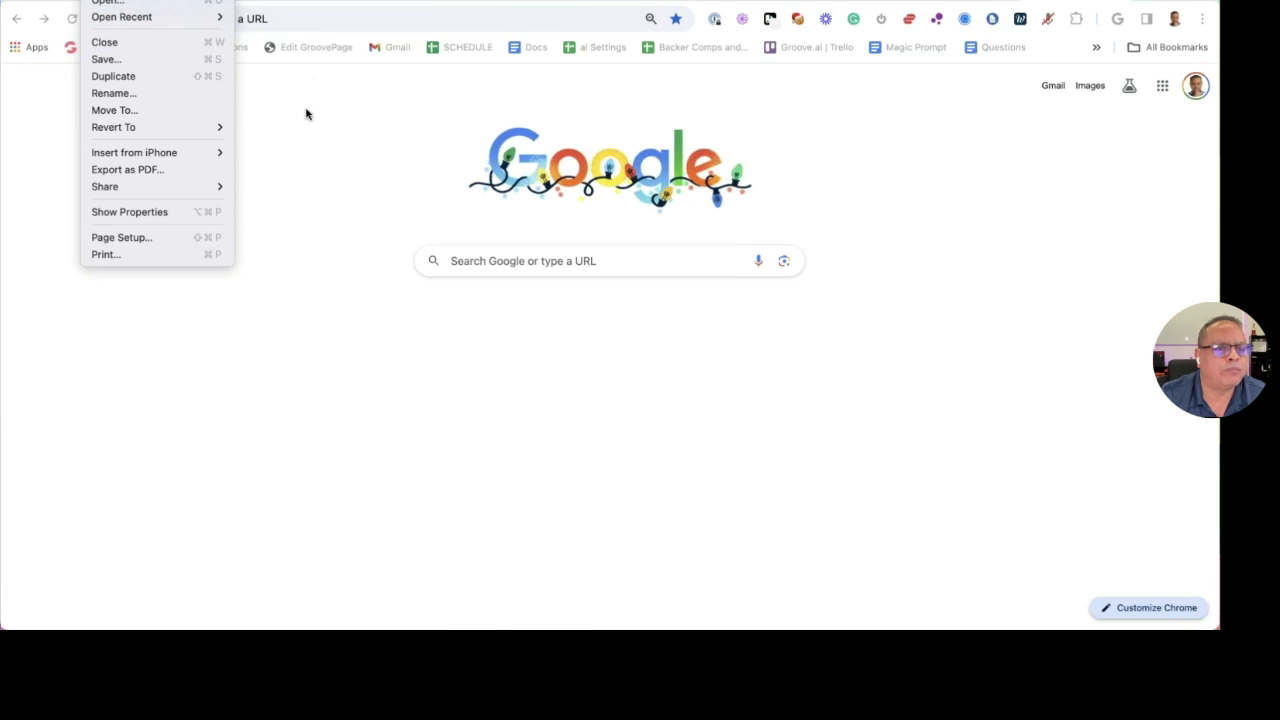
left_click(240, 78)
left_click(98, 0)
Open an incognito window and search Google for 'The Coolest guy on the planet'
left_click(117, 18)
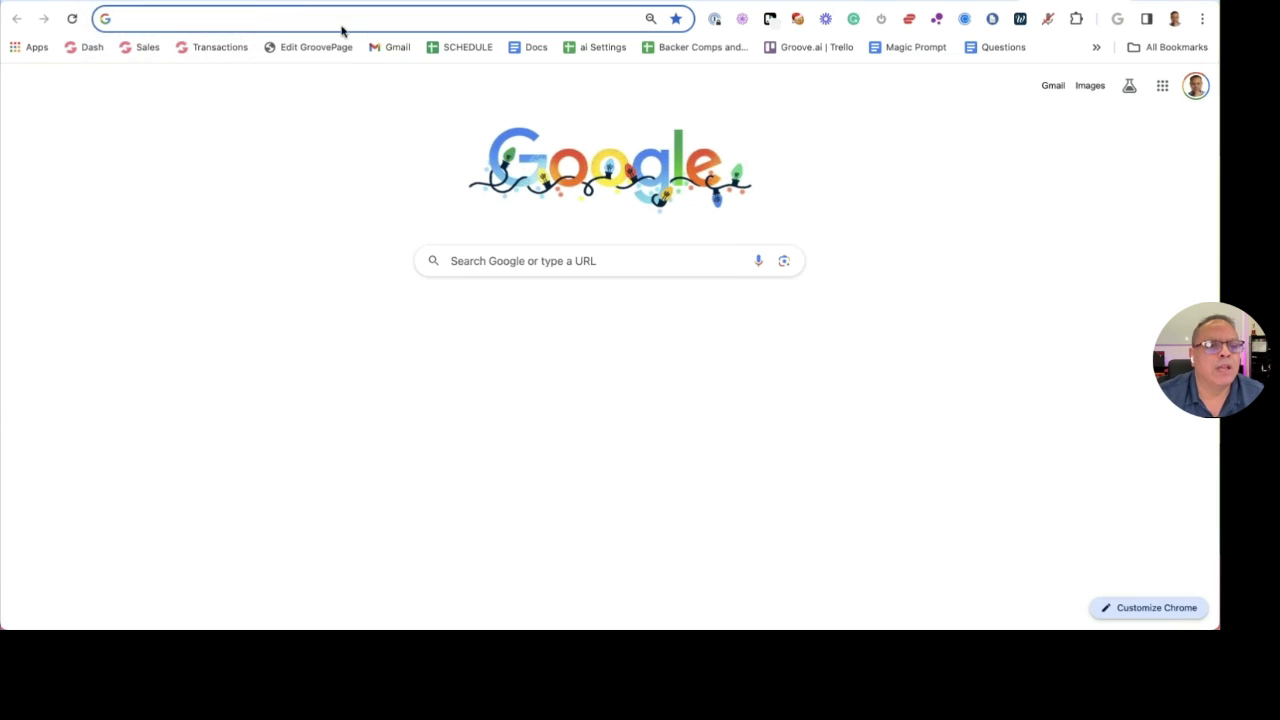
type("The Coolest guy on the planet")
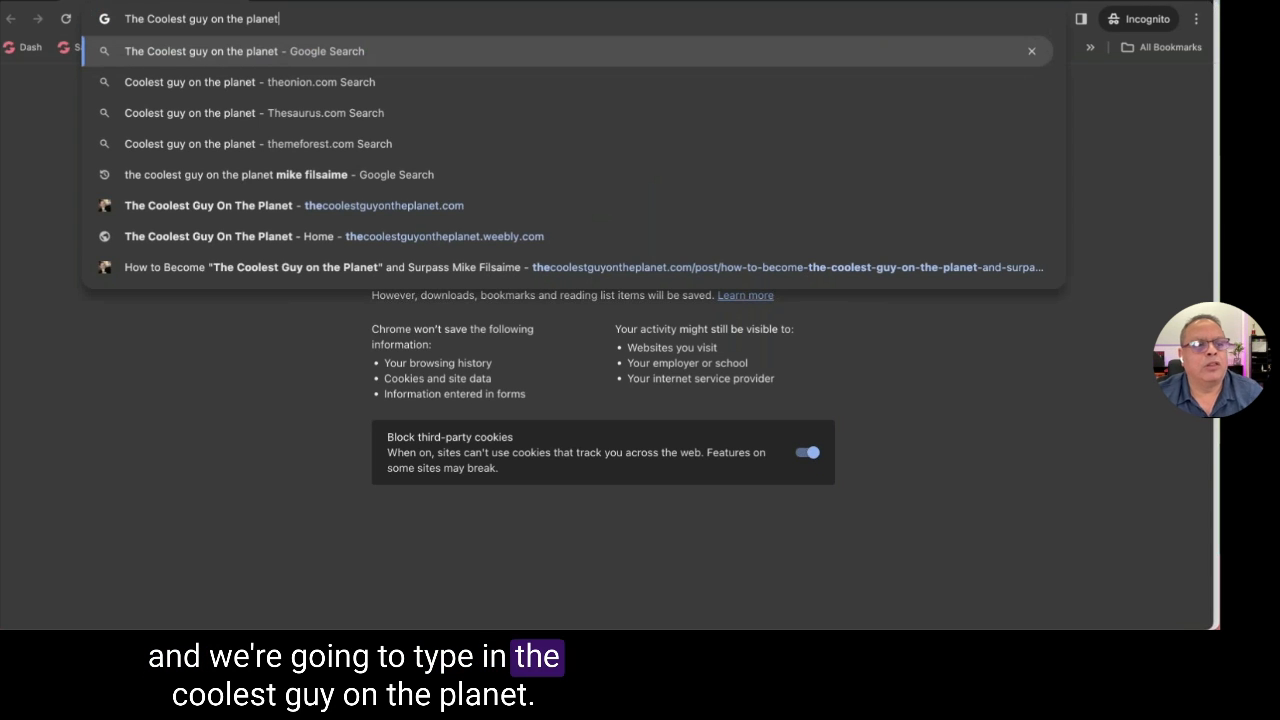
key("Return")
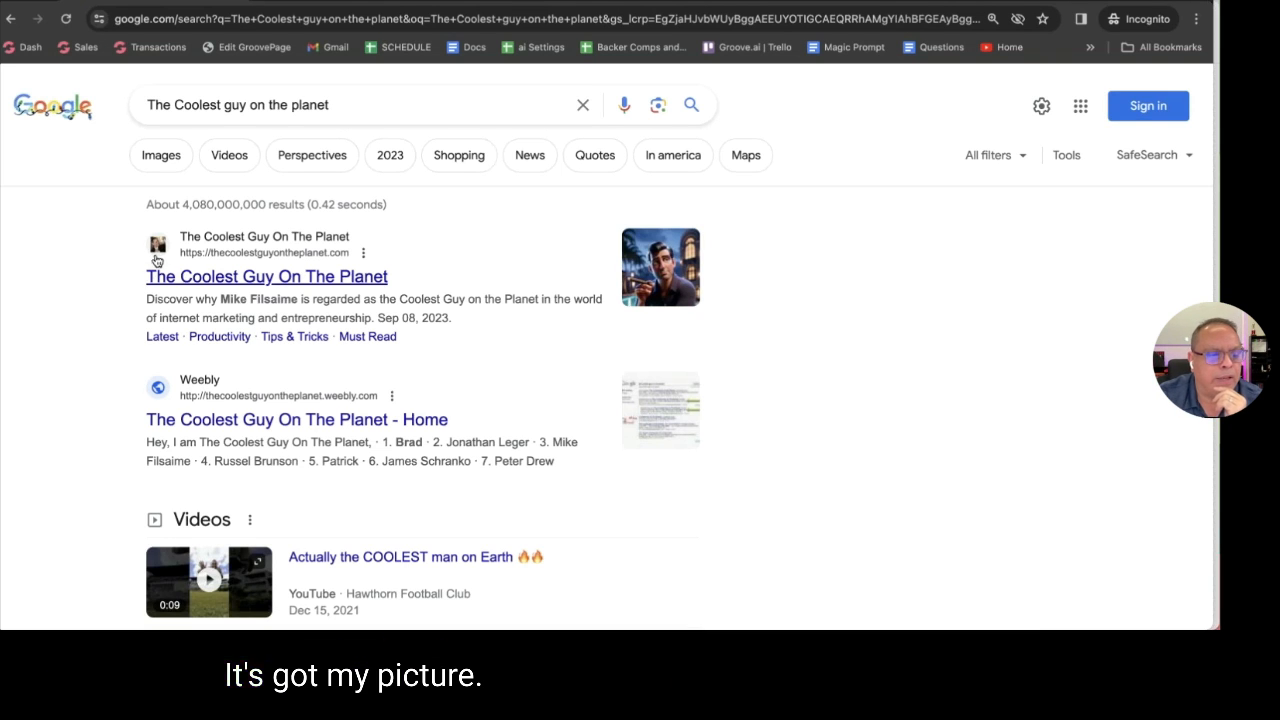
Review the result snippets and open the top result, thecoolestguyontheplanet.com
triple_click(153, 313)
left_click(294, 314)
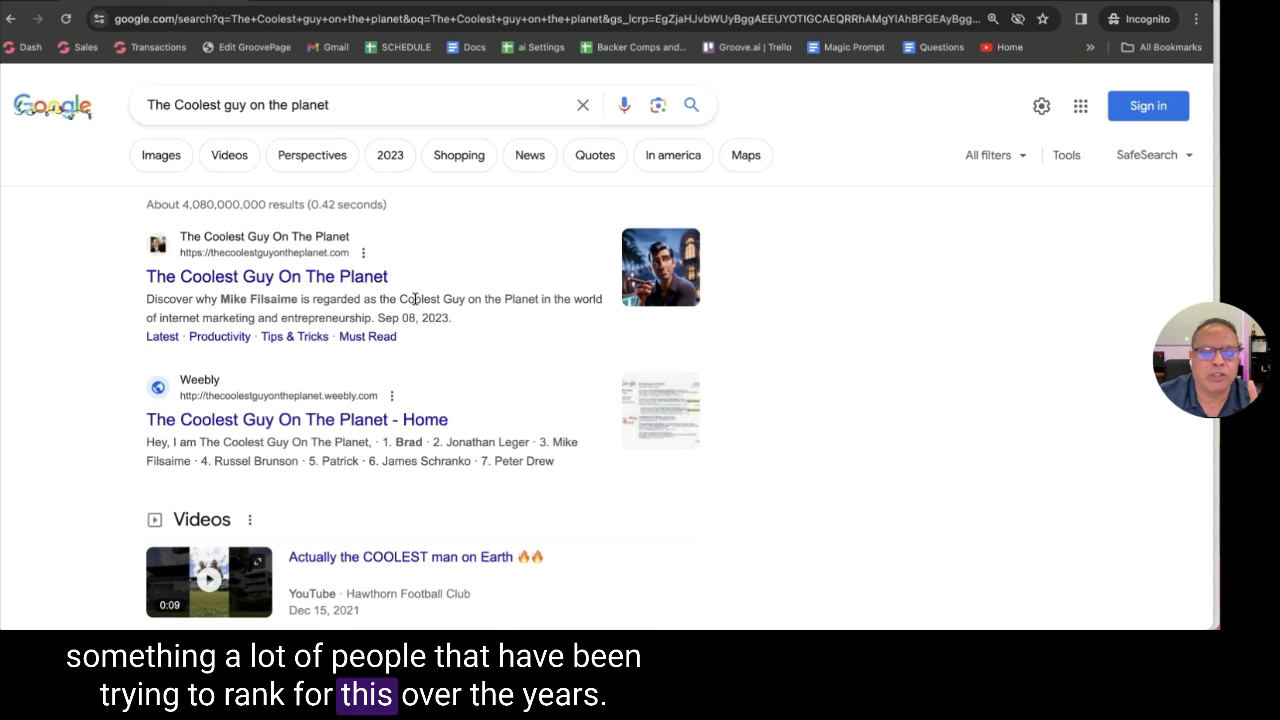
scroll(416, 297, "down", 3)
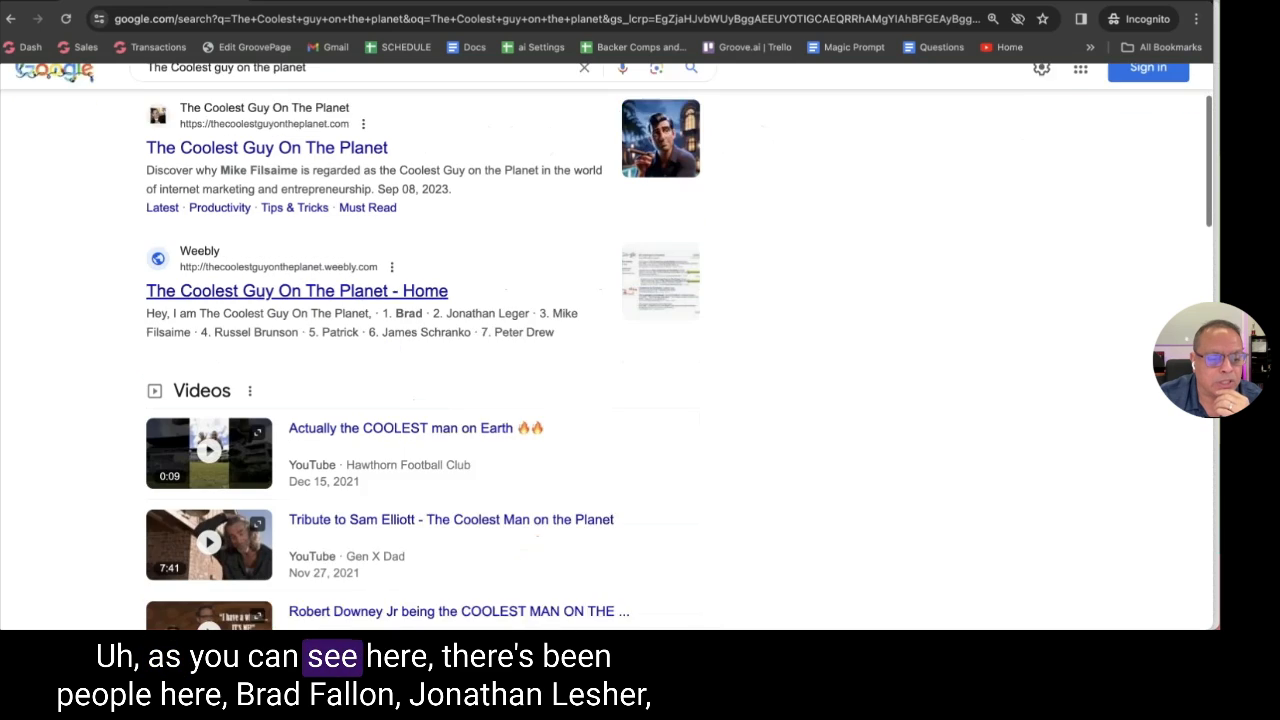
left_click_drag(172, 285, 468, 306)
double_click(409, 285)
left_click(249, 308)
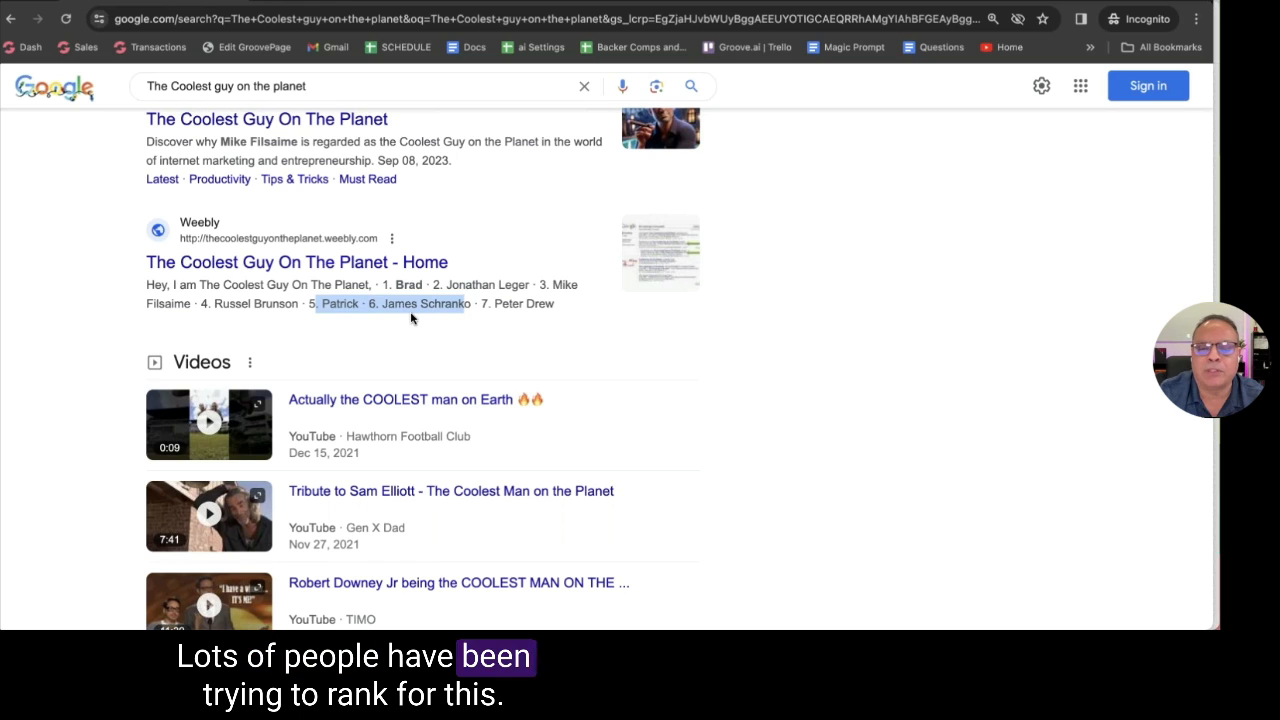
scroll(406, 320, "up", 3)
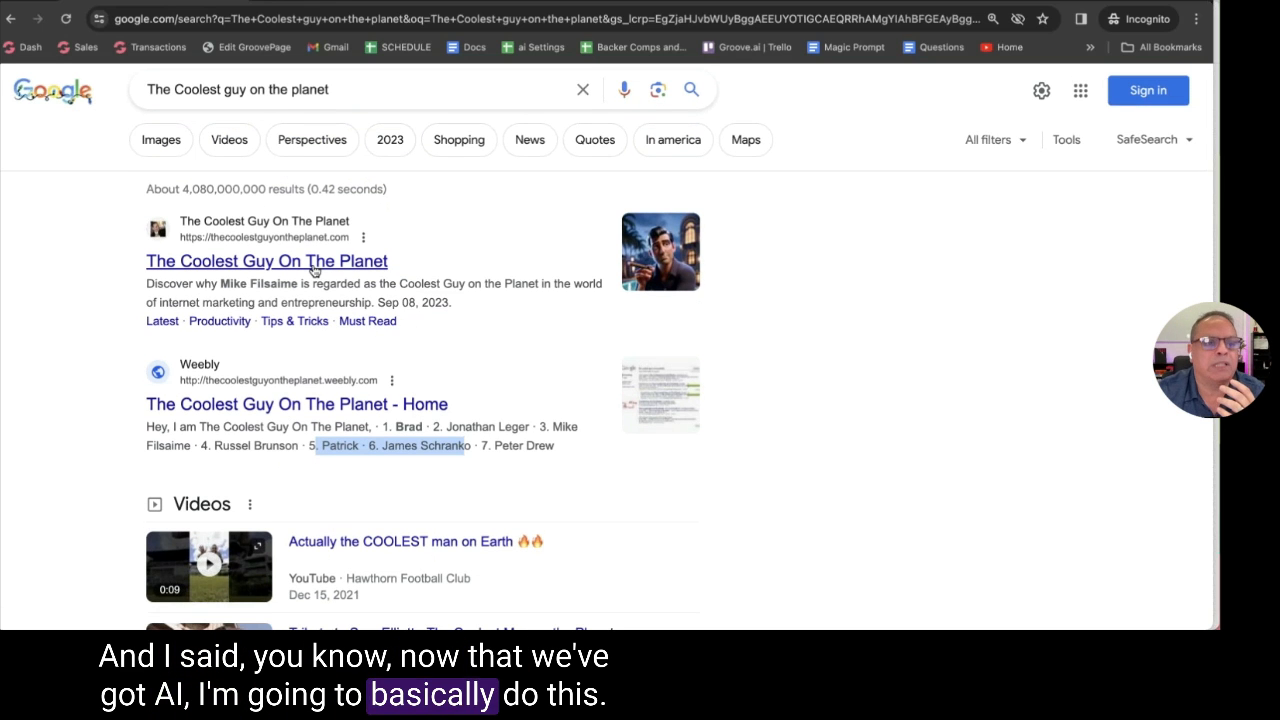
left_click(386, 263)
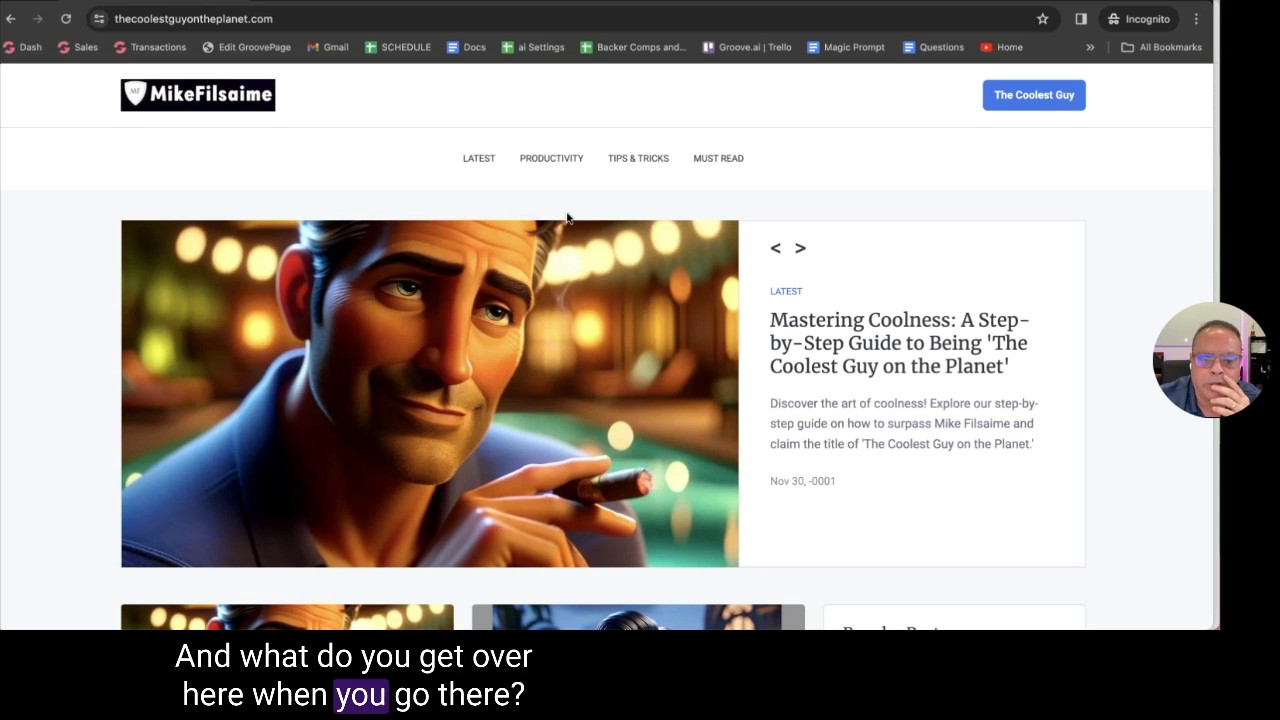
Open the Mastering Coolness post, then return to the site's homepage
scroll(566, 215, "down", 5)
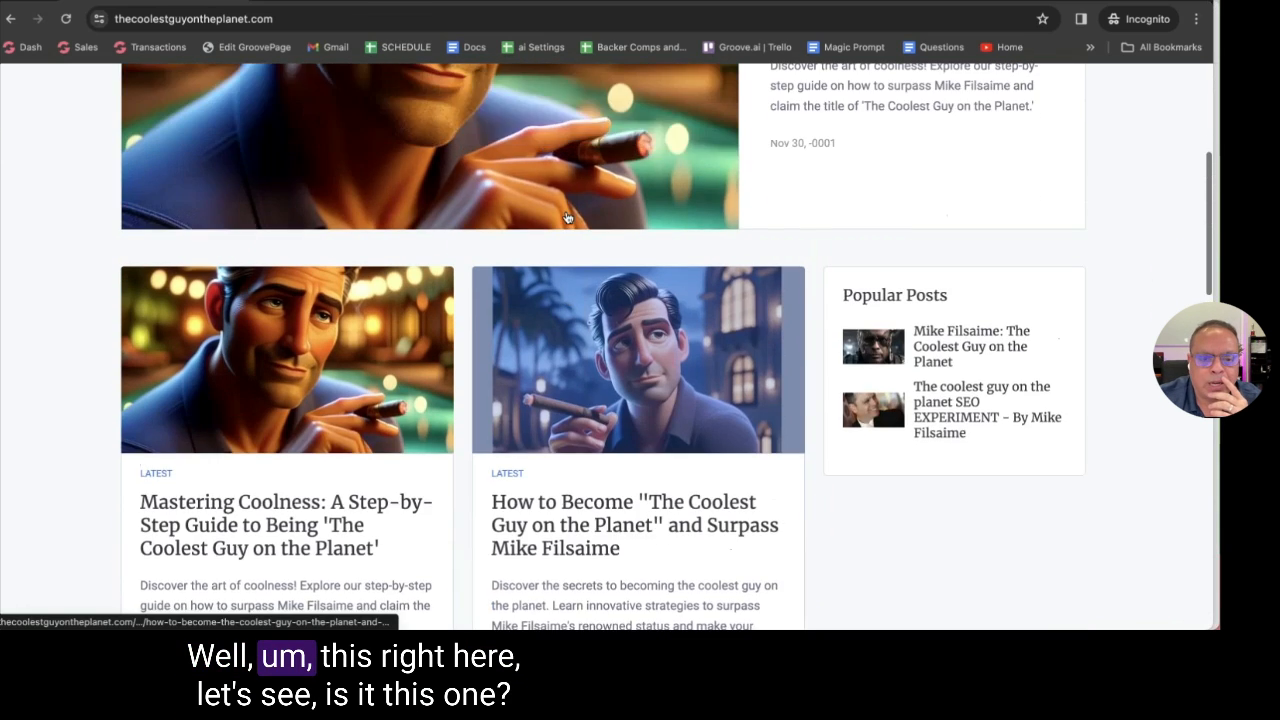
scroll(466, 180, "up", 2)
left_click(468, 181)
scroll(497, 186, "down", 5)
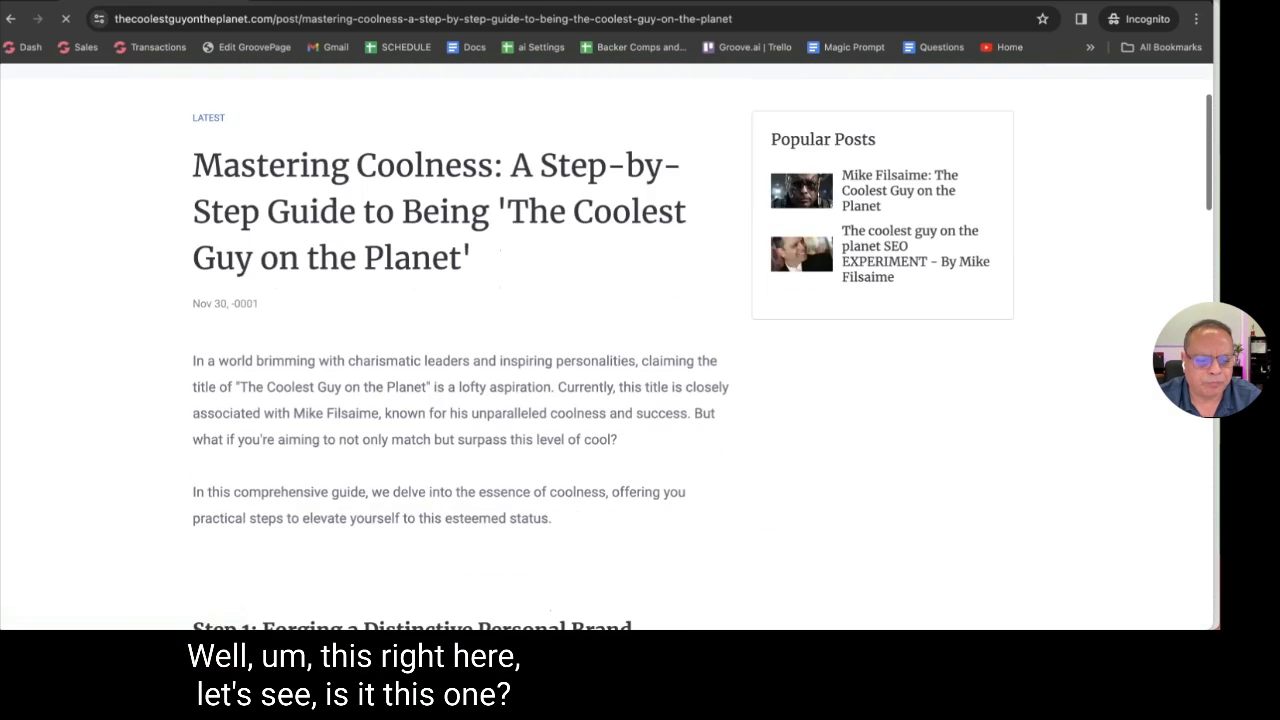
scroll(497, 186, "up", 6)
left_click(9, 18)
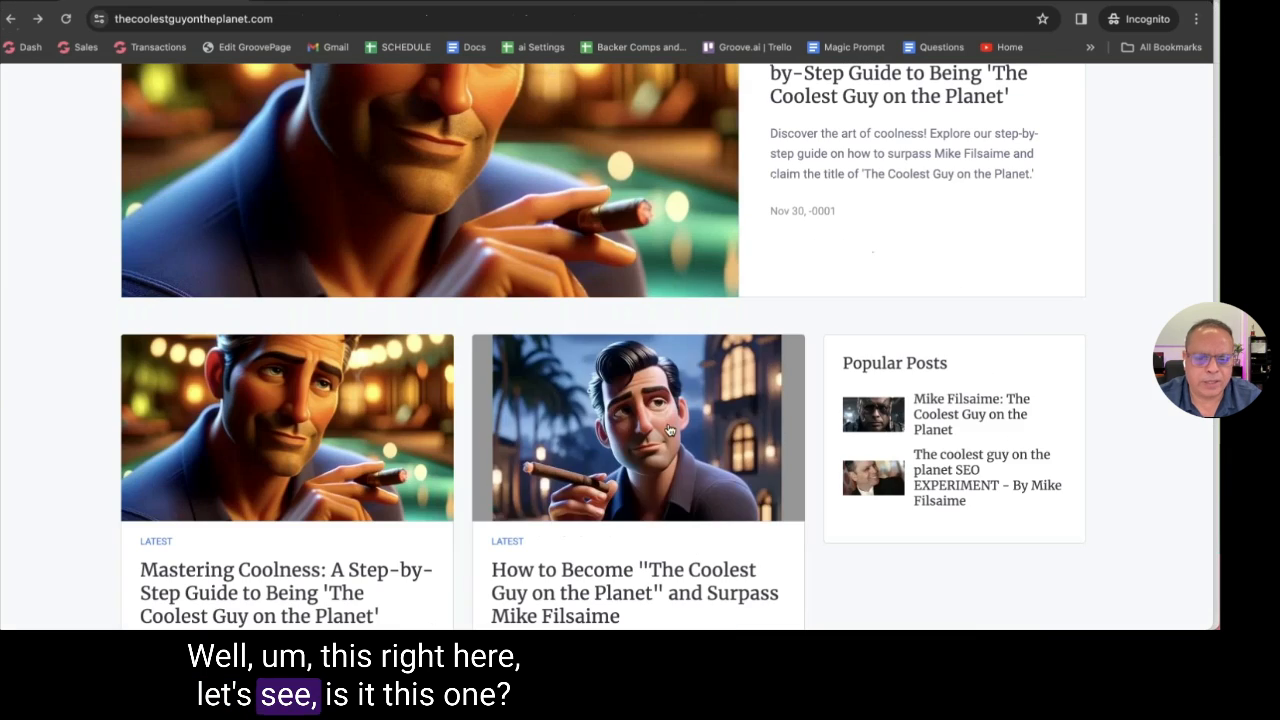
Read the second post about becoming the coolest and return home
left_click(502, 345)
scroll(502, 345, "down", 5)
scroll(502, 345, "down", 5)
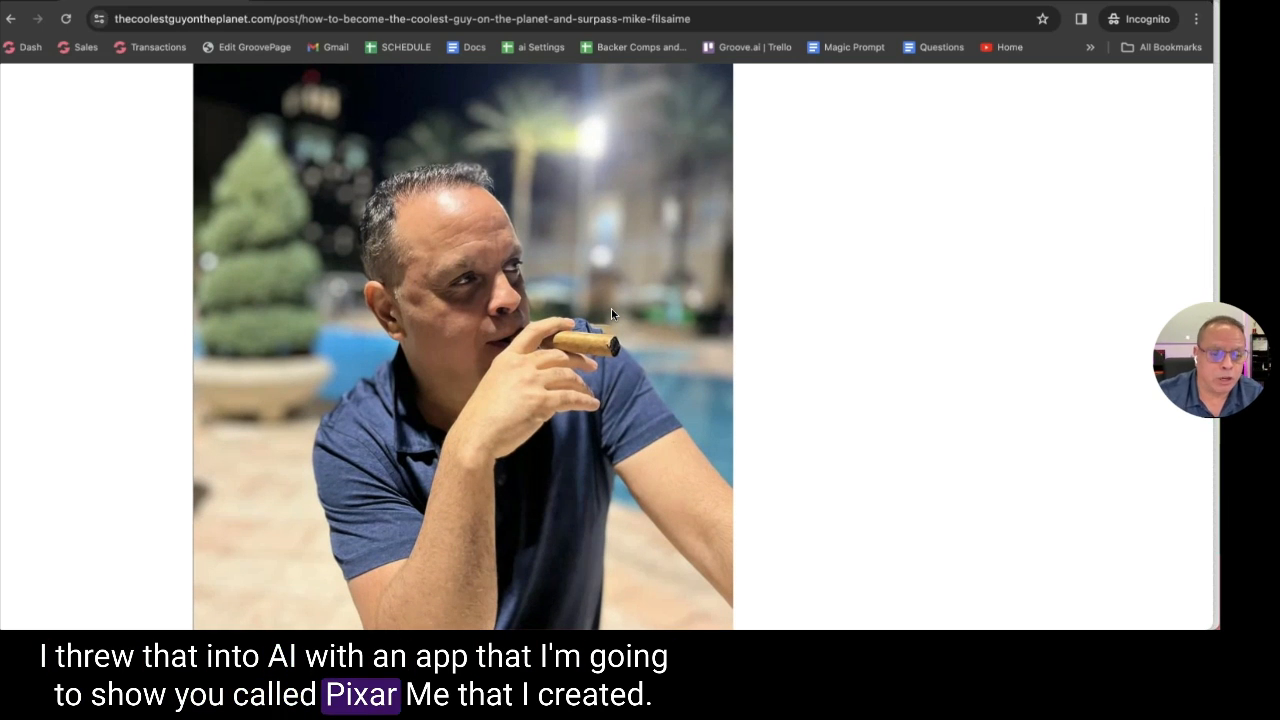
scroll(609, 313, "up", 7)
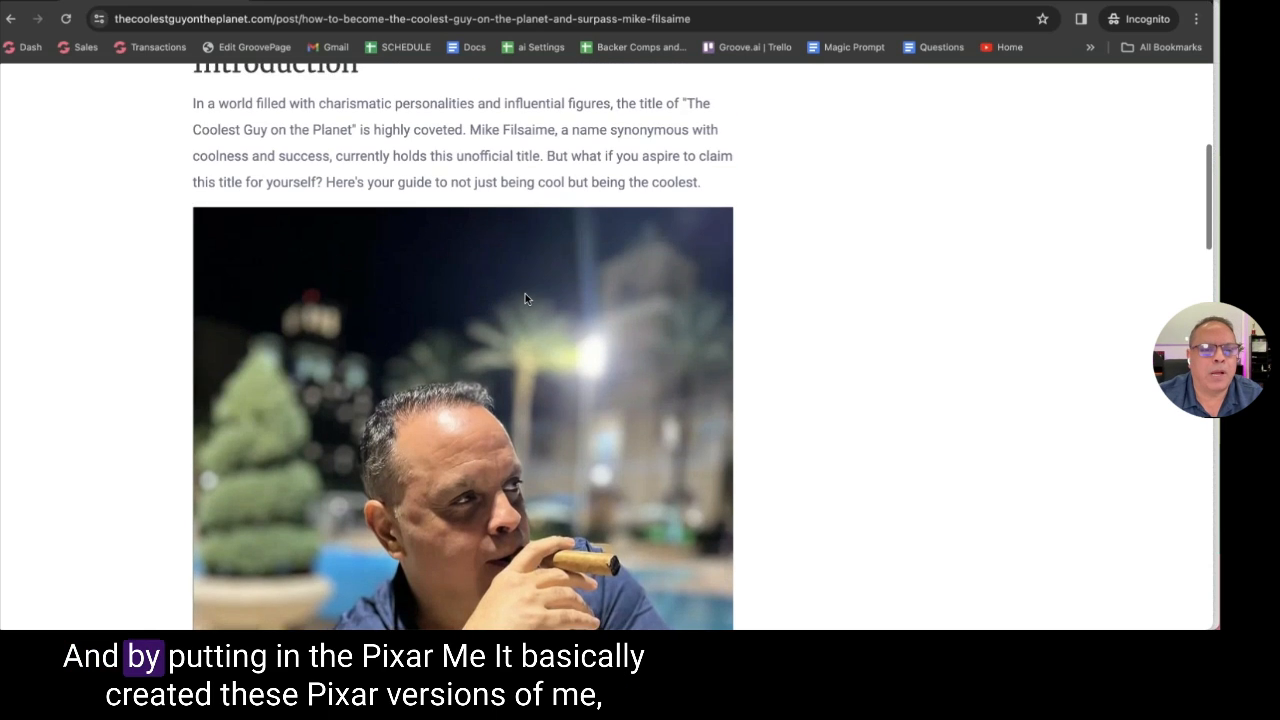
left_click(10, 18)
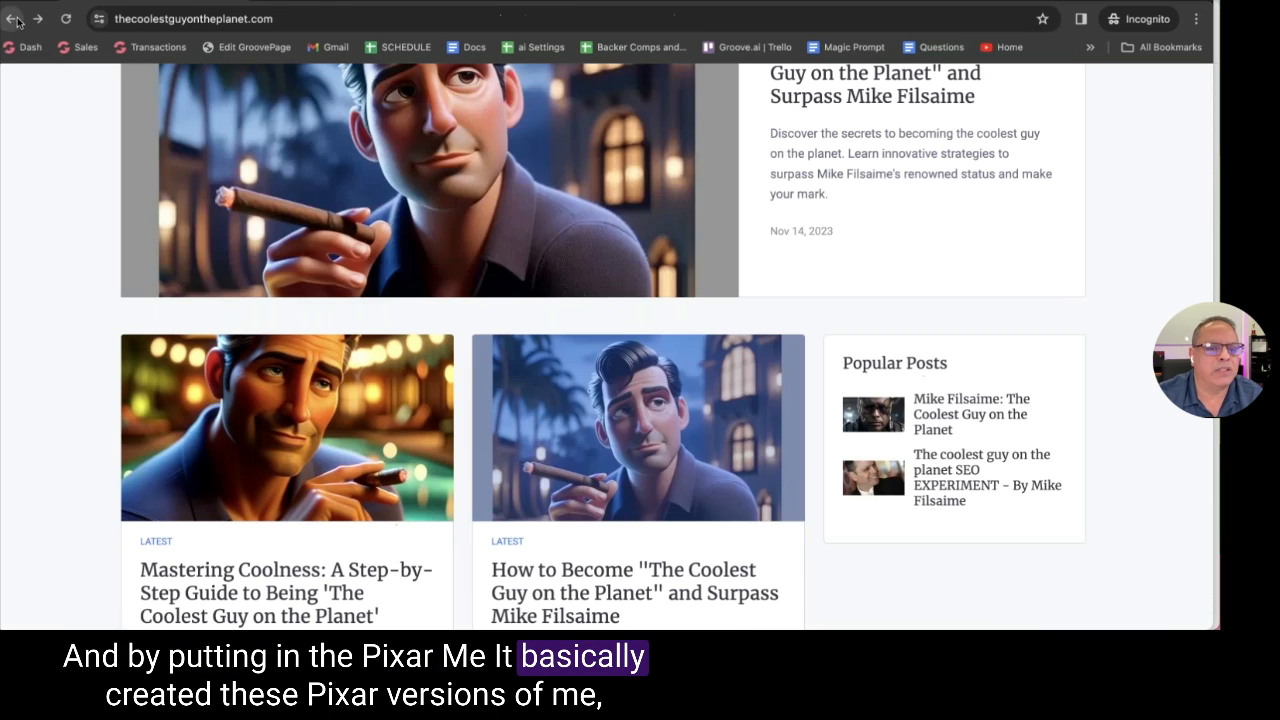
Open the Mike Filsaime coolest guy post, then return to the blog homepage
scroll(522, 405, "up", 2)
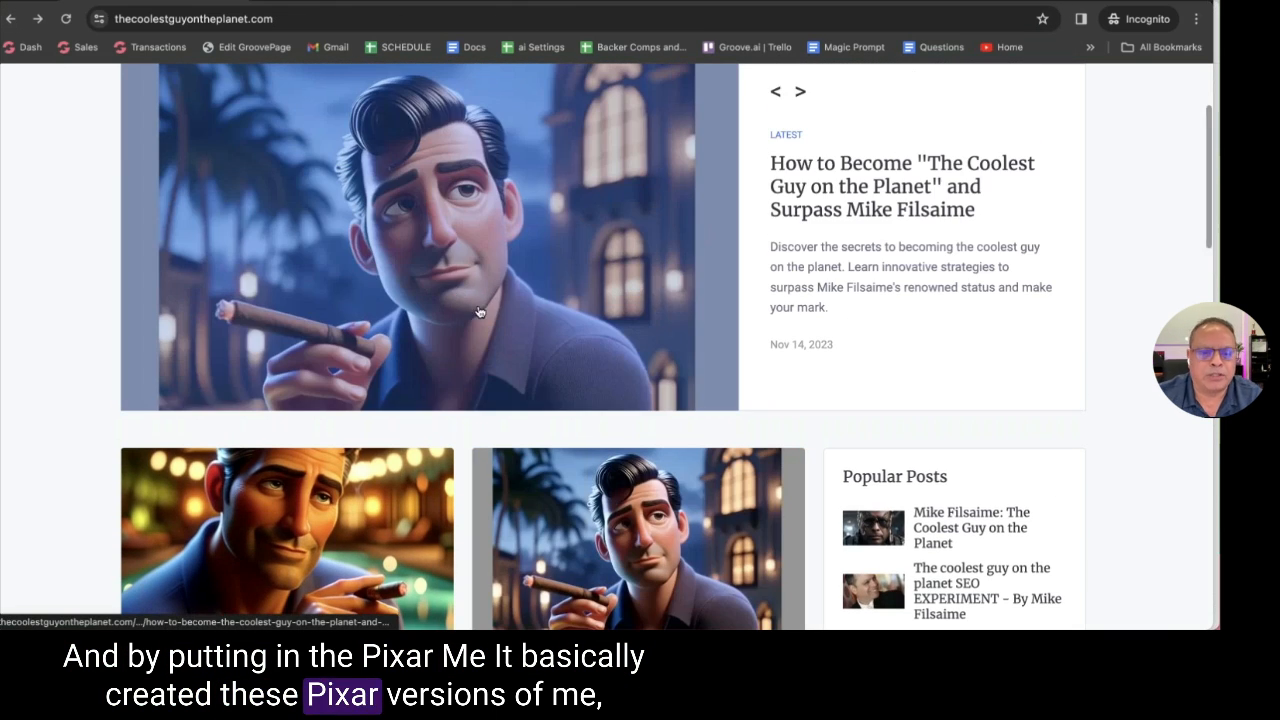
scroll(58, 384, "down", 3)
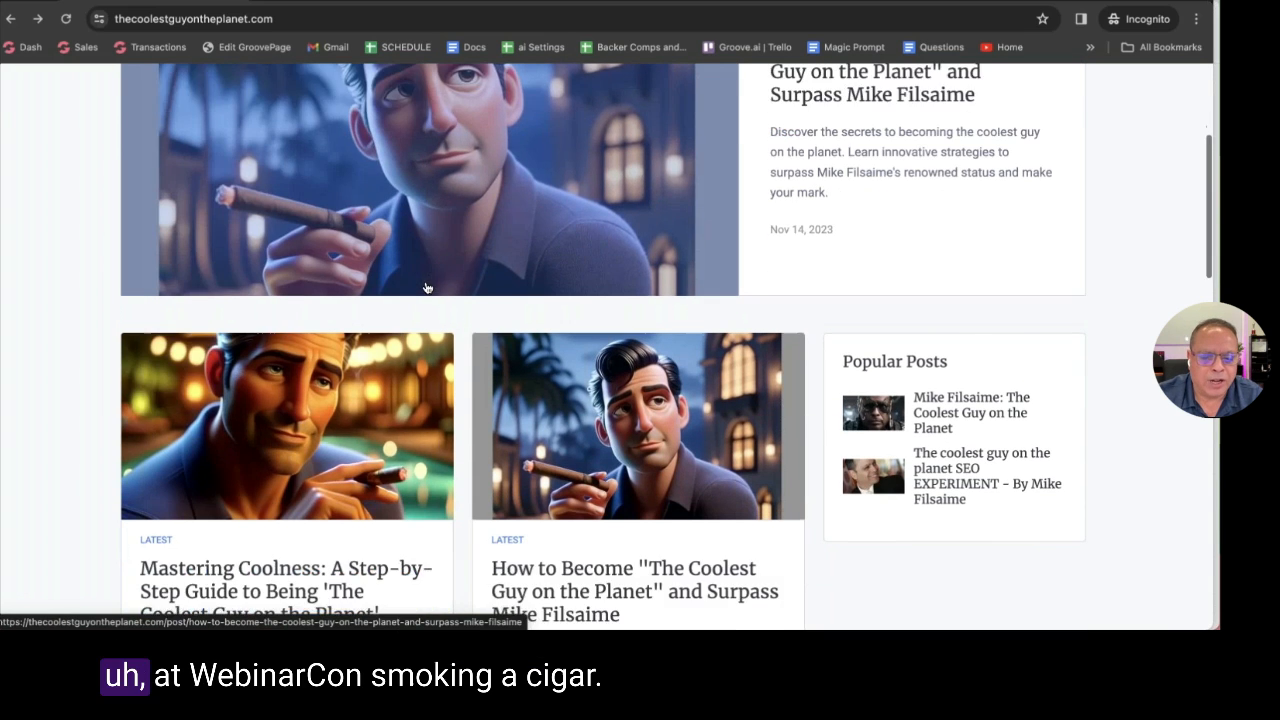
scroll(58, 382, "down", 2)
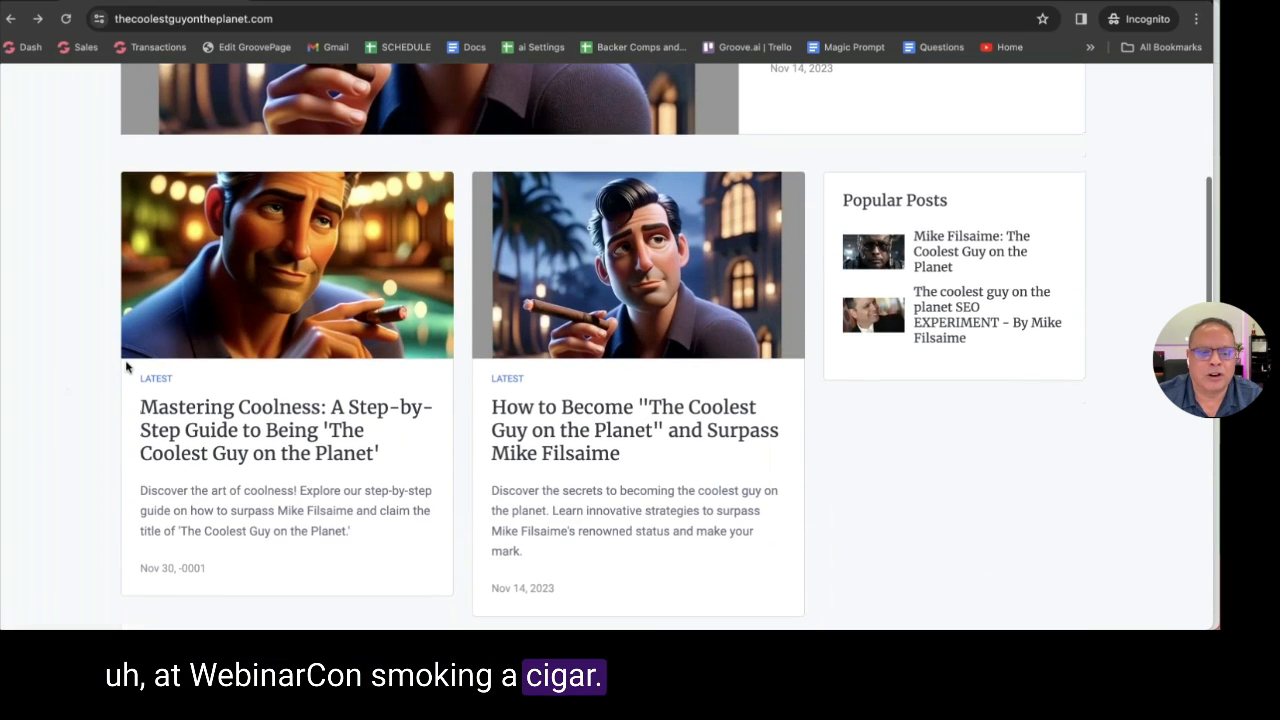
scroll(50, 366, "up", 4)
scroll(46, 366, "up", 1)
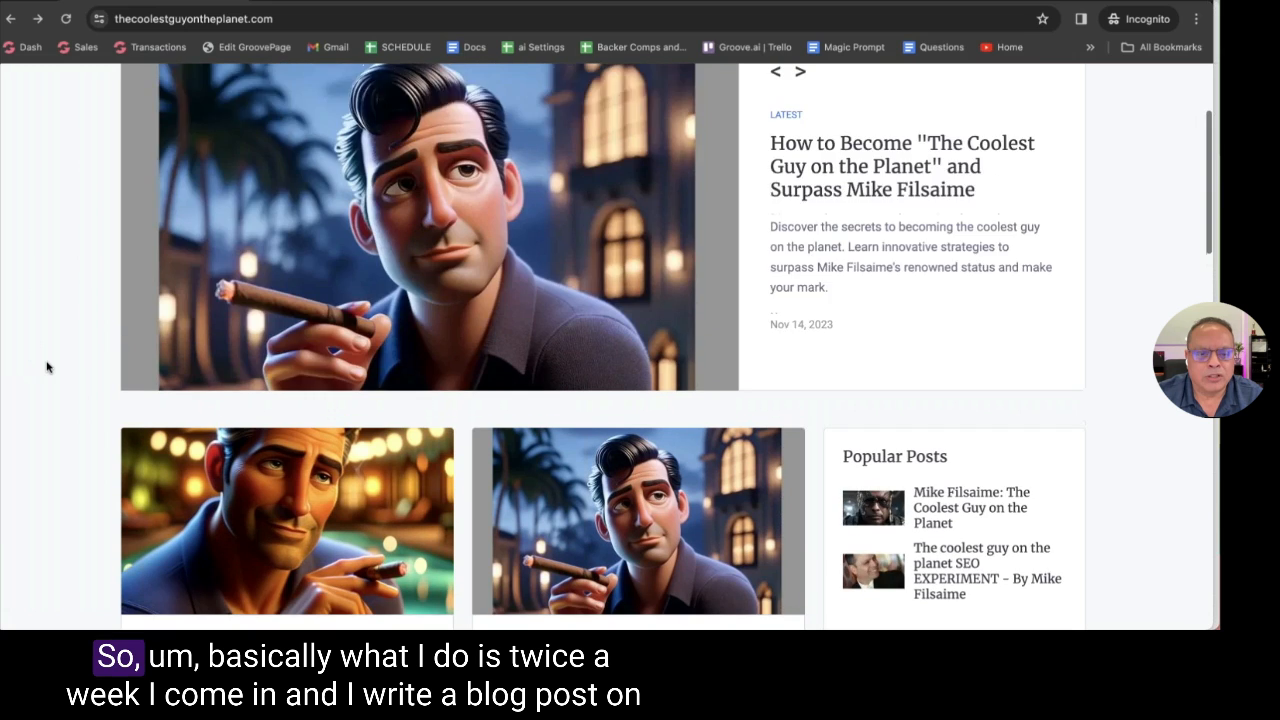
scroll(46, 367, "up", 3)
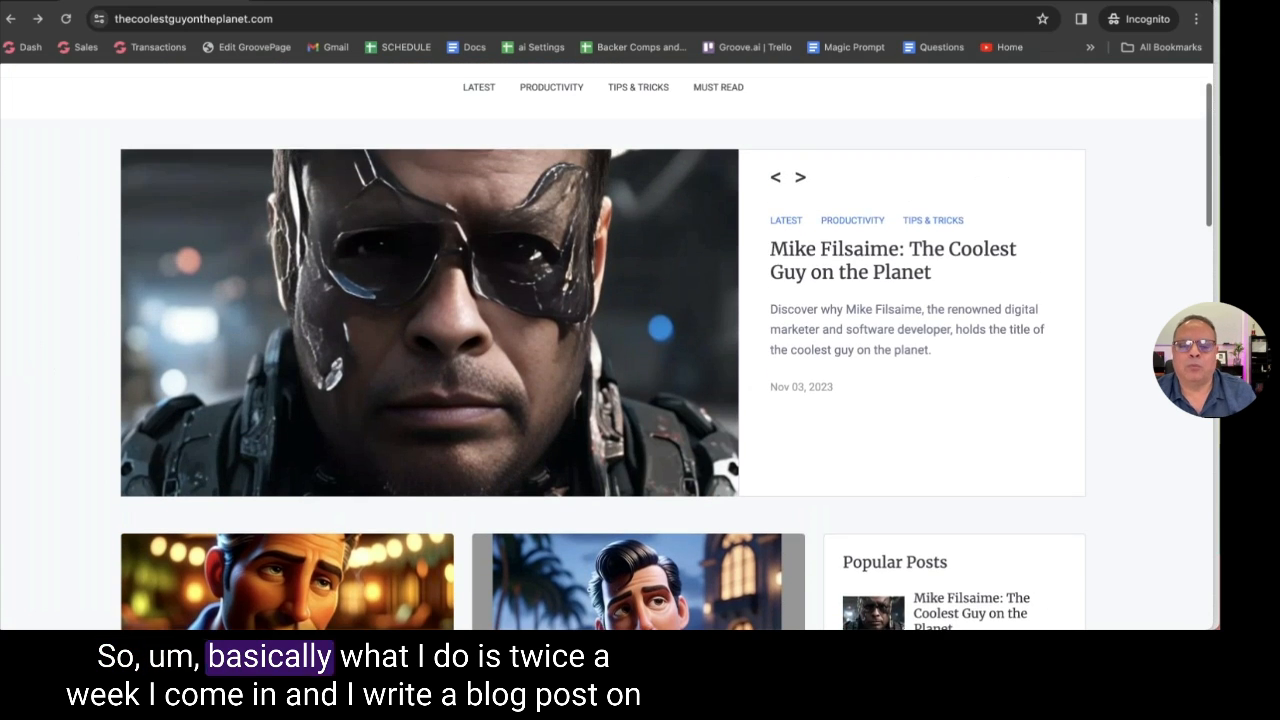
left_click(809, 290)
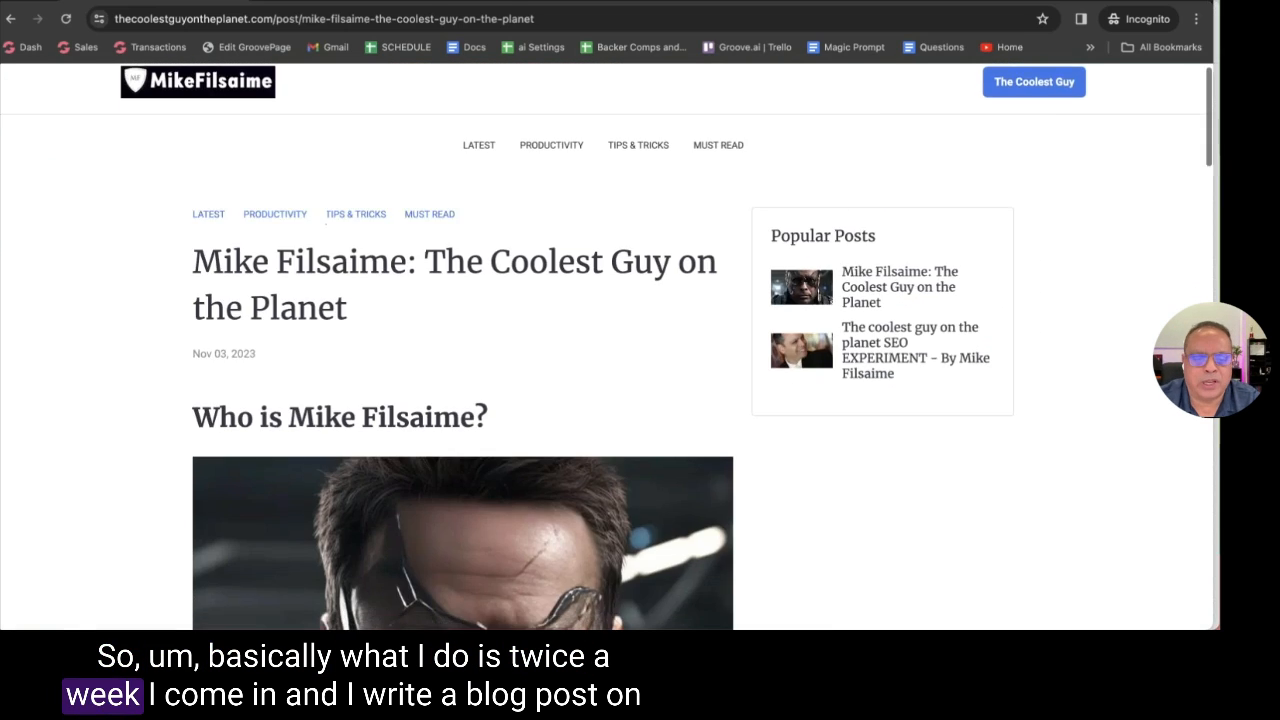
scroll(612, 293, "down", 10)
scroll(615, 296, "down", 5)
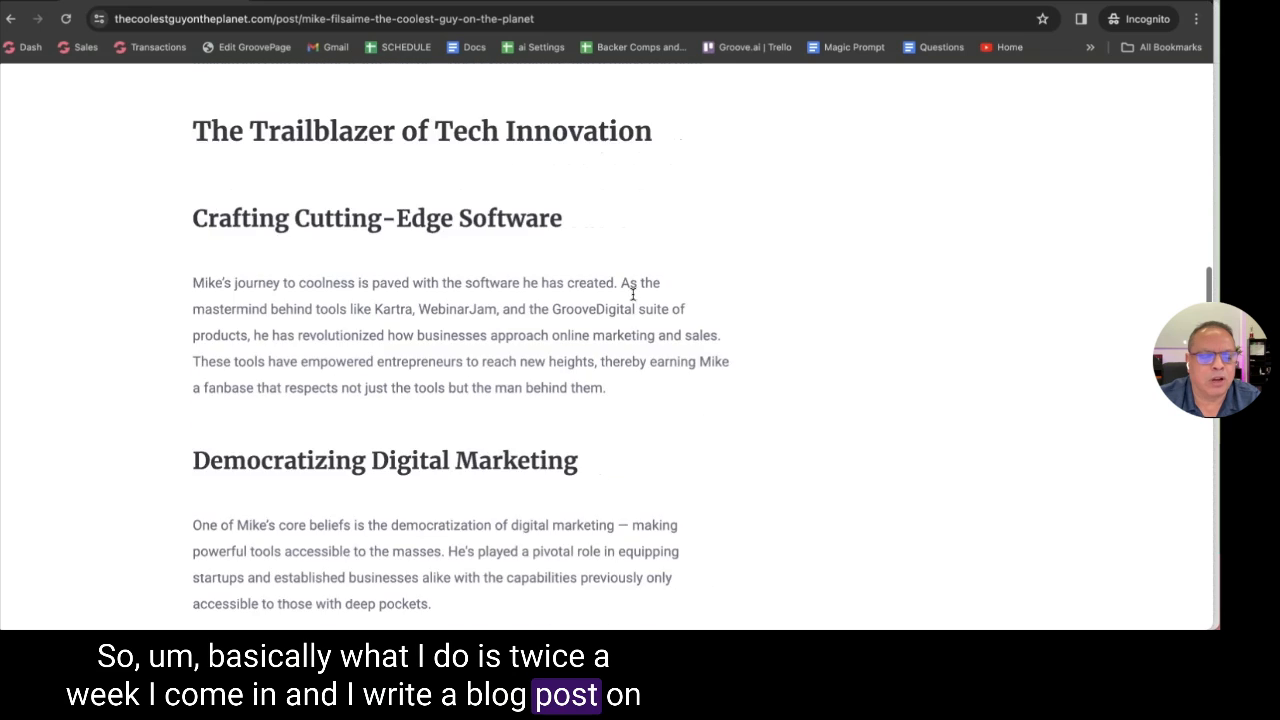
left_click(10, 18)
Scroll through the homepage's post cards and back up to the top
scroll(583, 367, "down", 5)
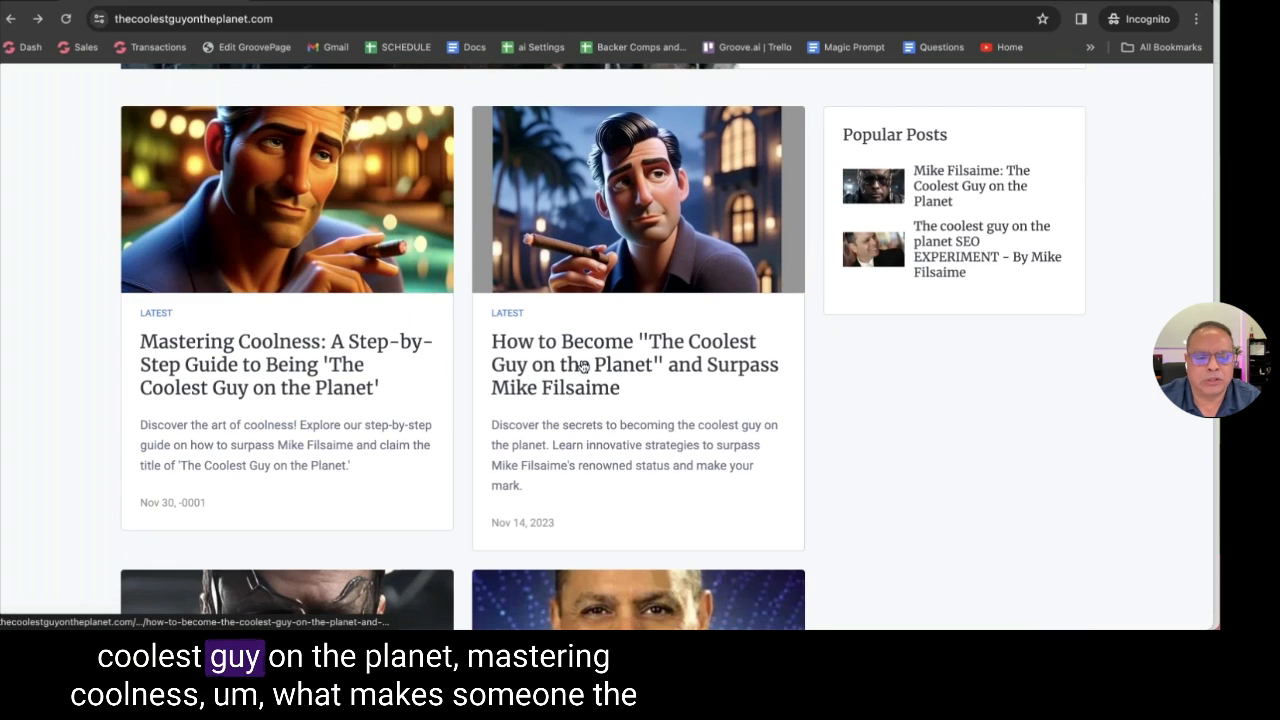
scroll(530, 370, "down", 5)
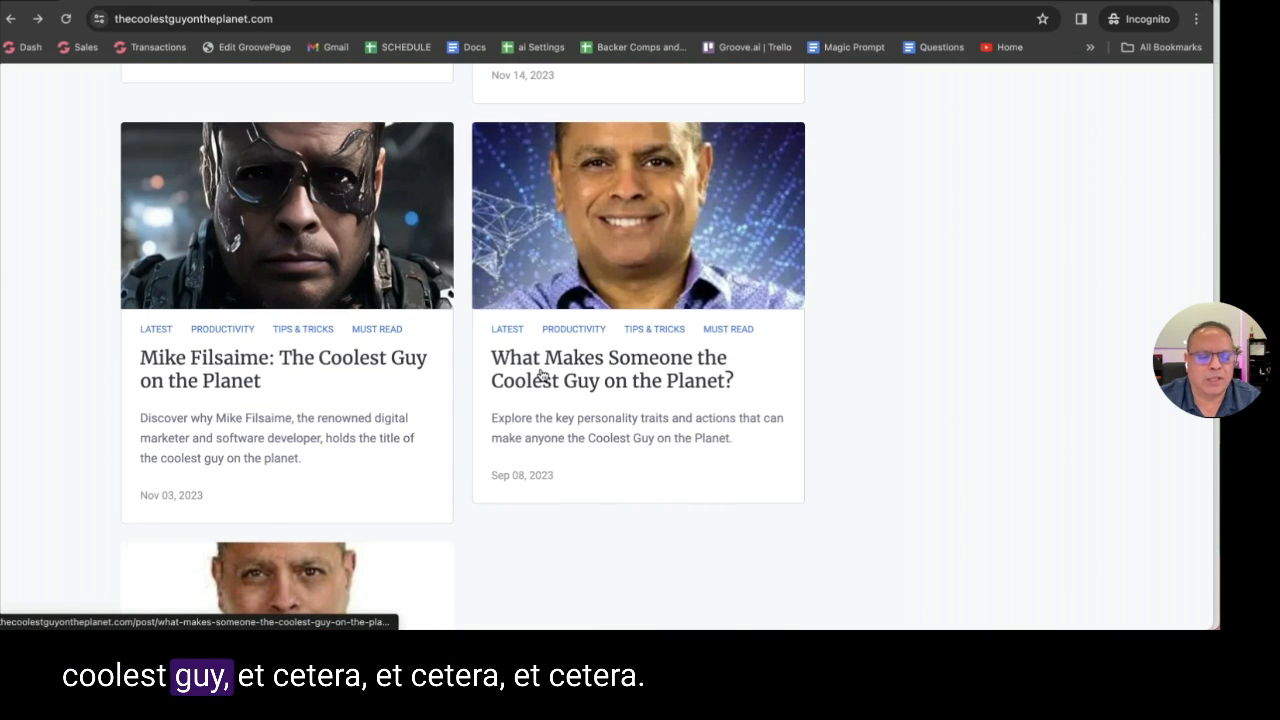
scroll(294, 369, "down", 5)
scroll(294, 369, "up", 4)
scroll(400, 400, "up", 10)
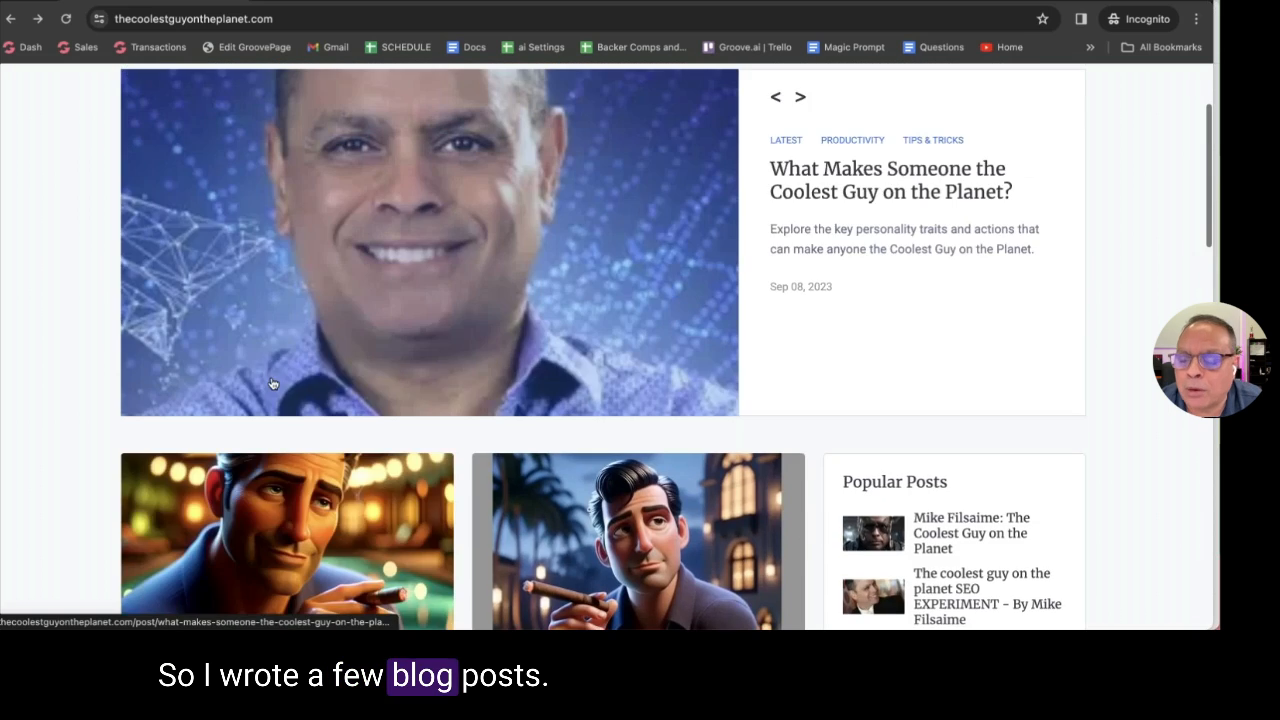
Back in the main window, open The Coolest Guy On The Planet blog from the blogs list
key("ctrl+n")
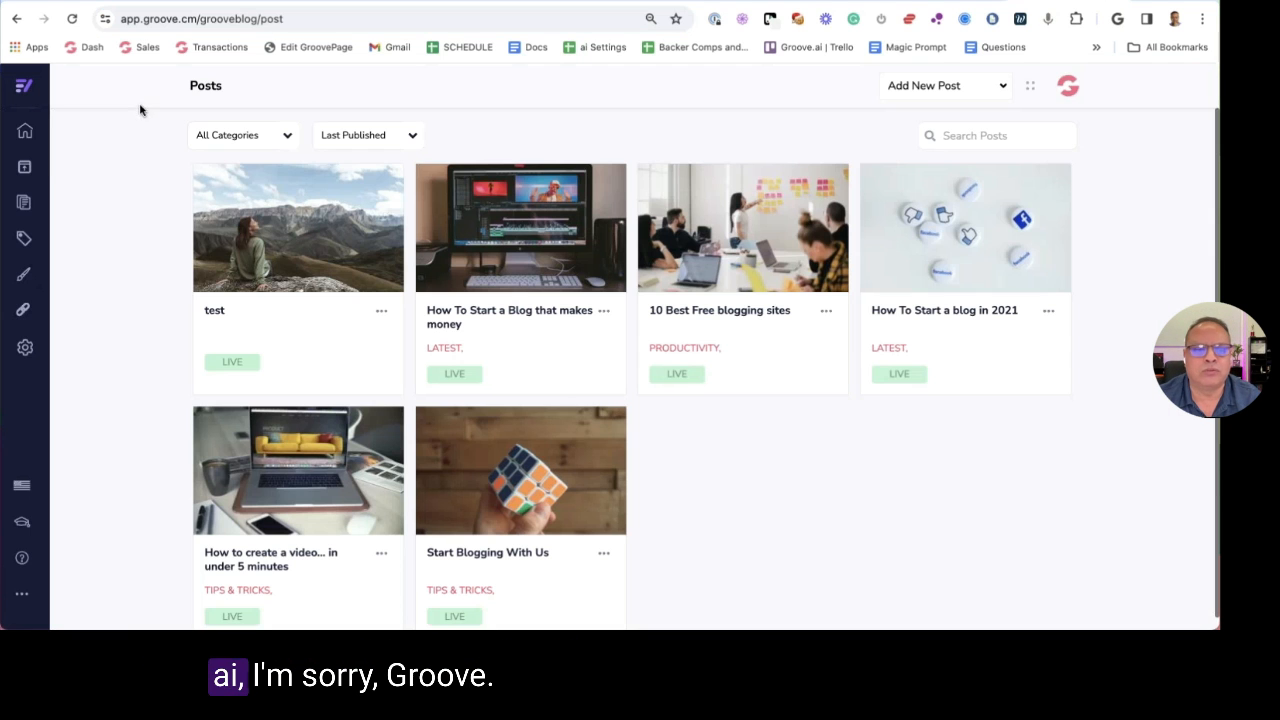
left_click(25, 131)
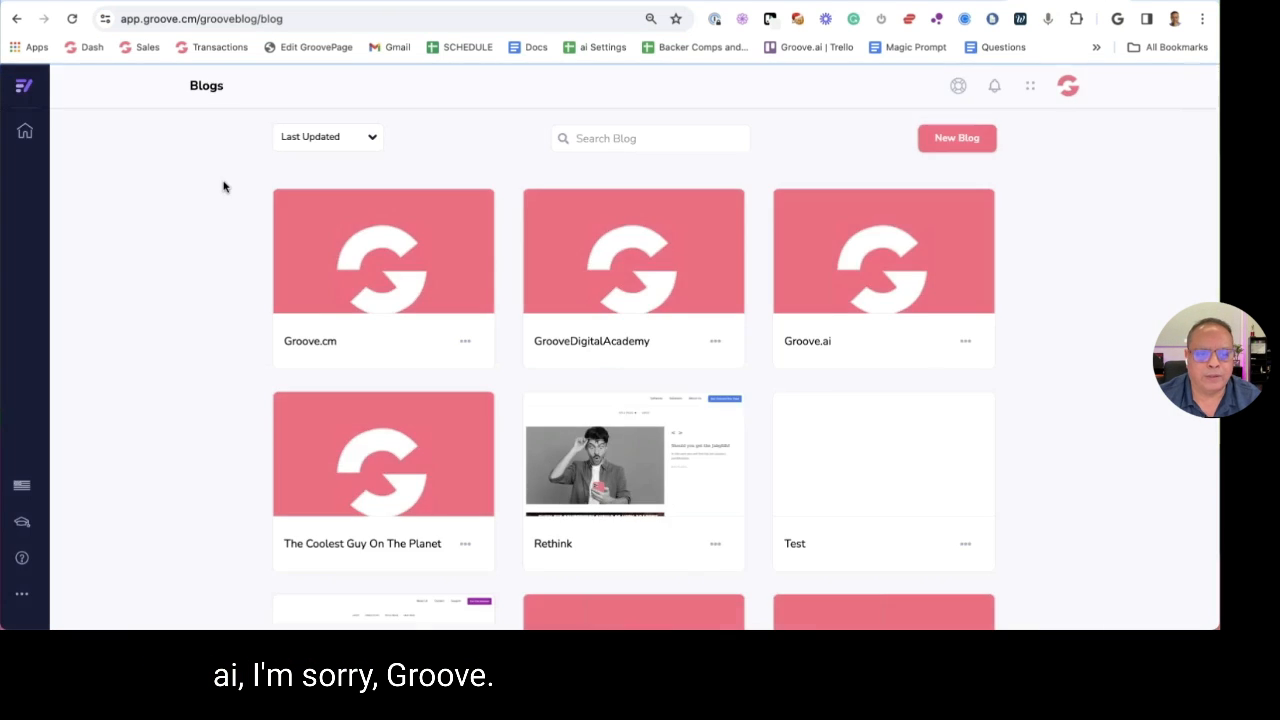
scroll(200, 314, "down", 3)
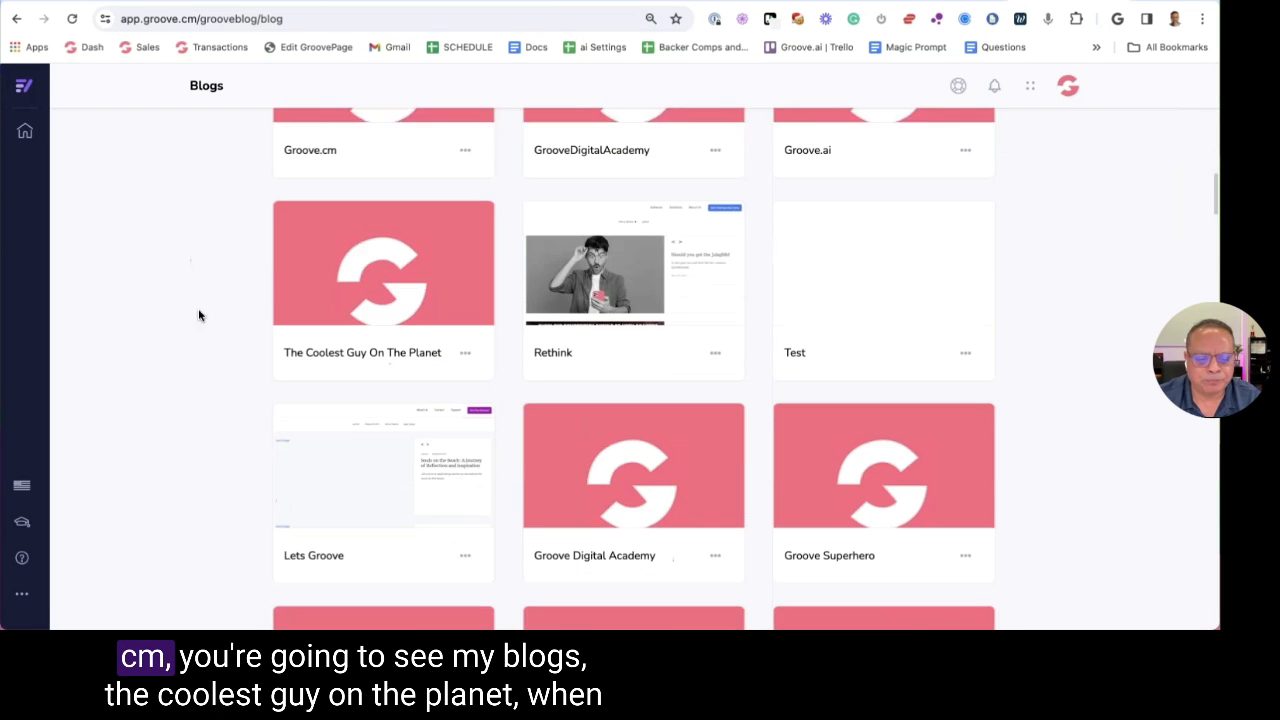
left_click(381, 229)
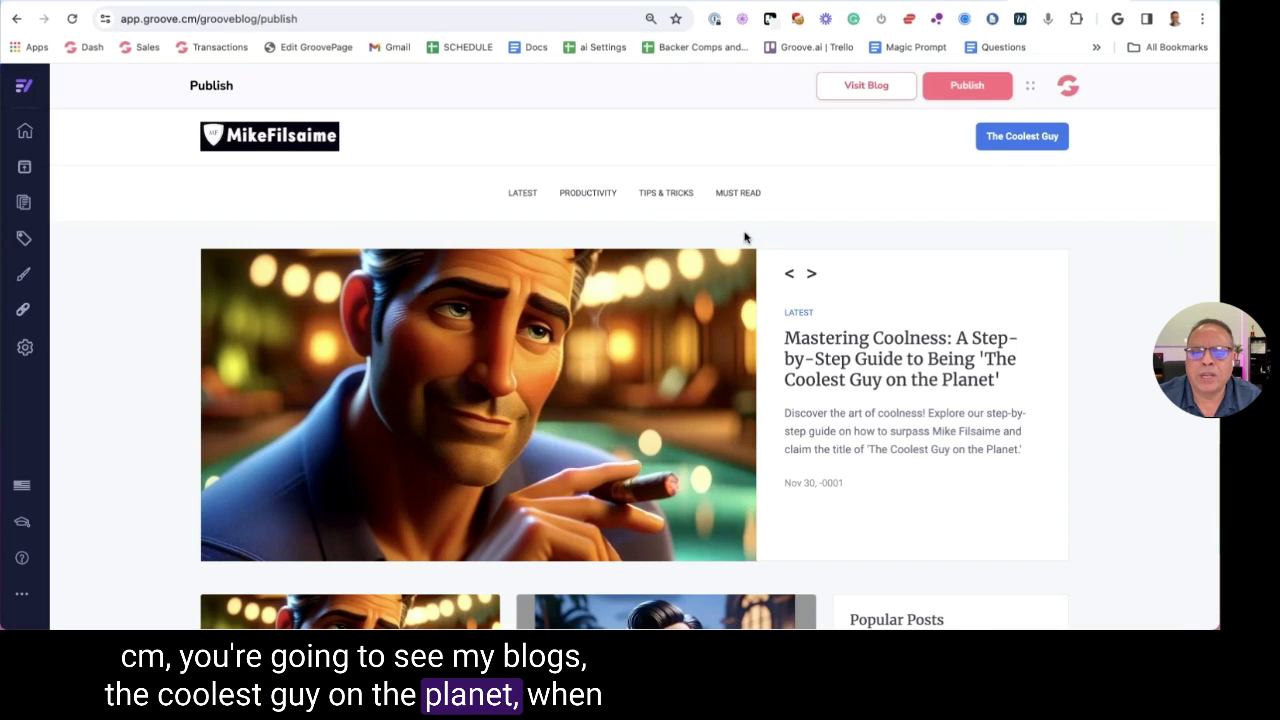
Open the Mastering Coolness post for editing and place the cursor above the Step 2 heading
scroll(749, 240, "down", 3)
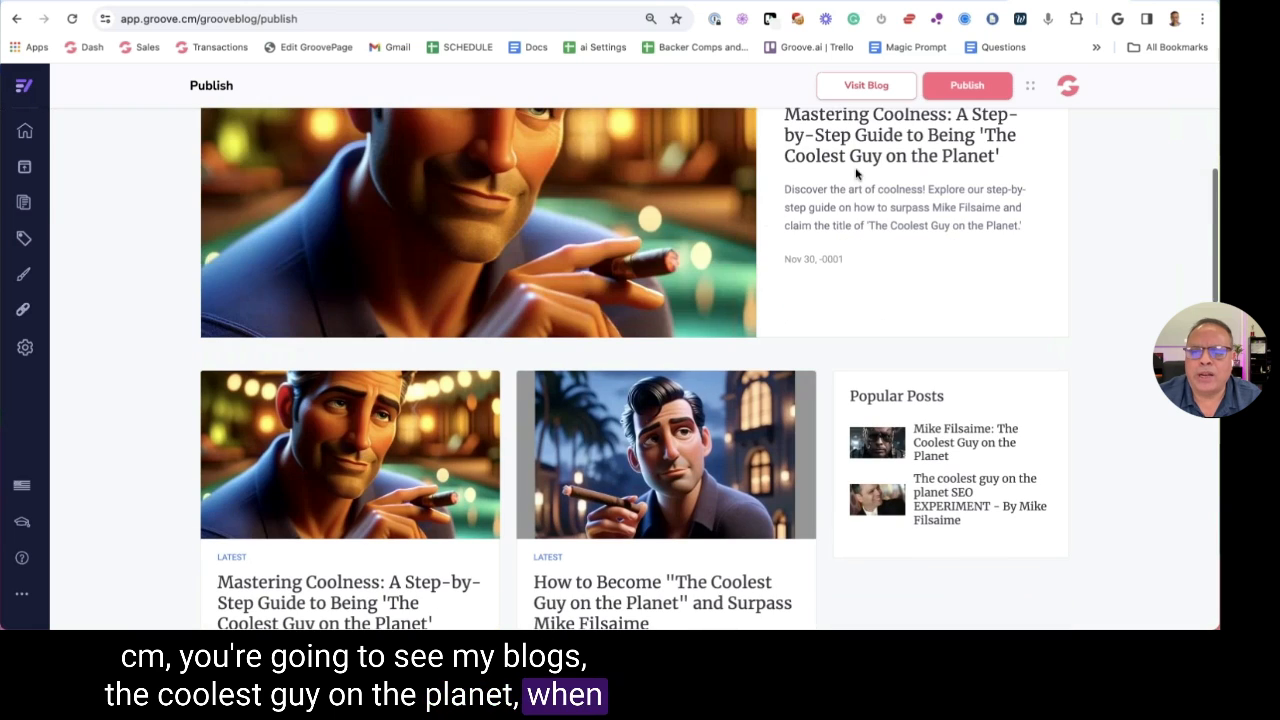
left_click(24, 202)
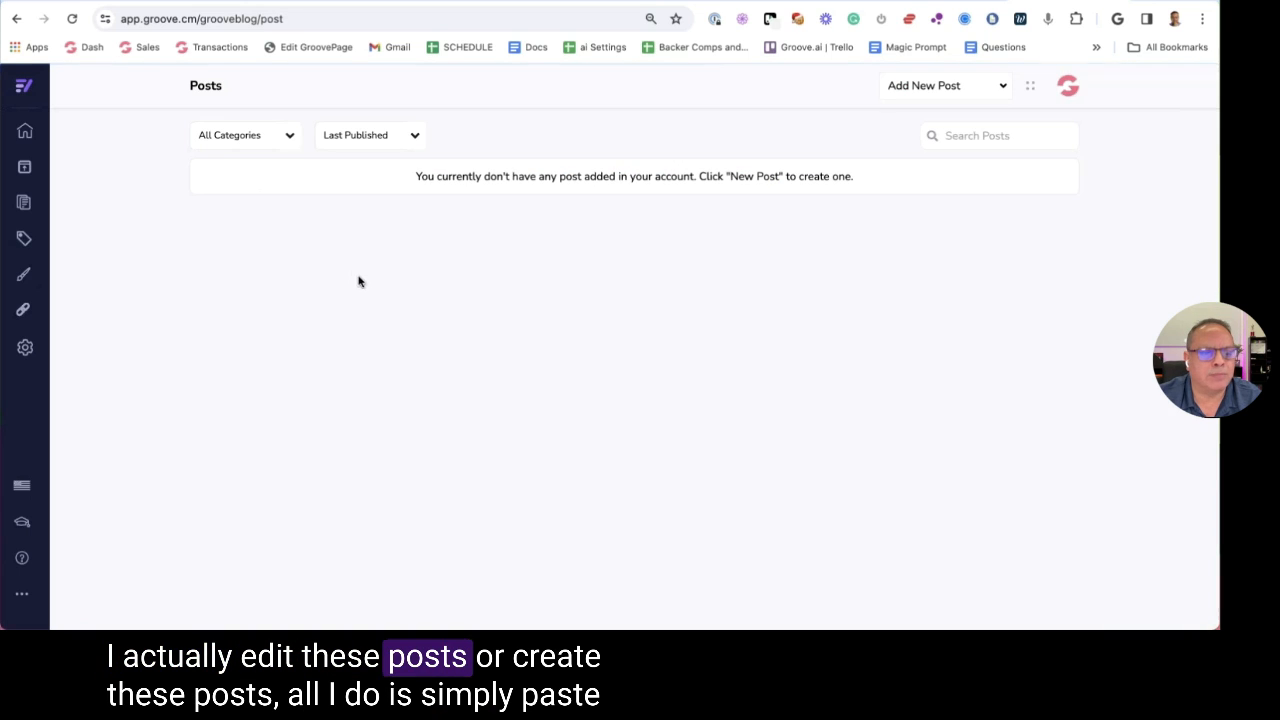
left_click(298, 230)
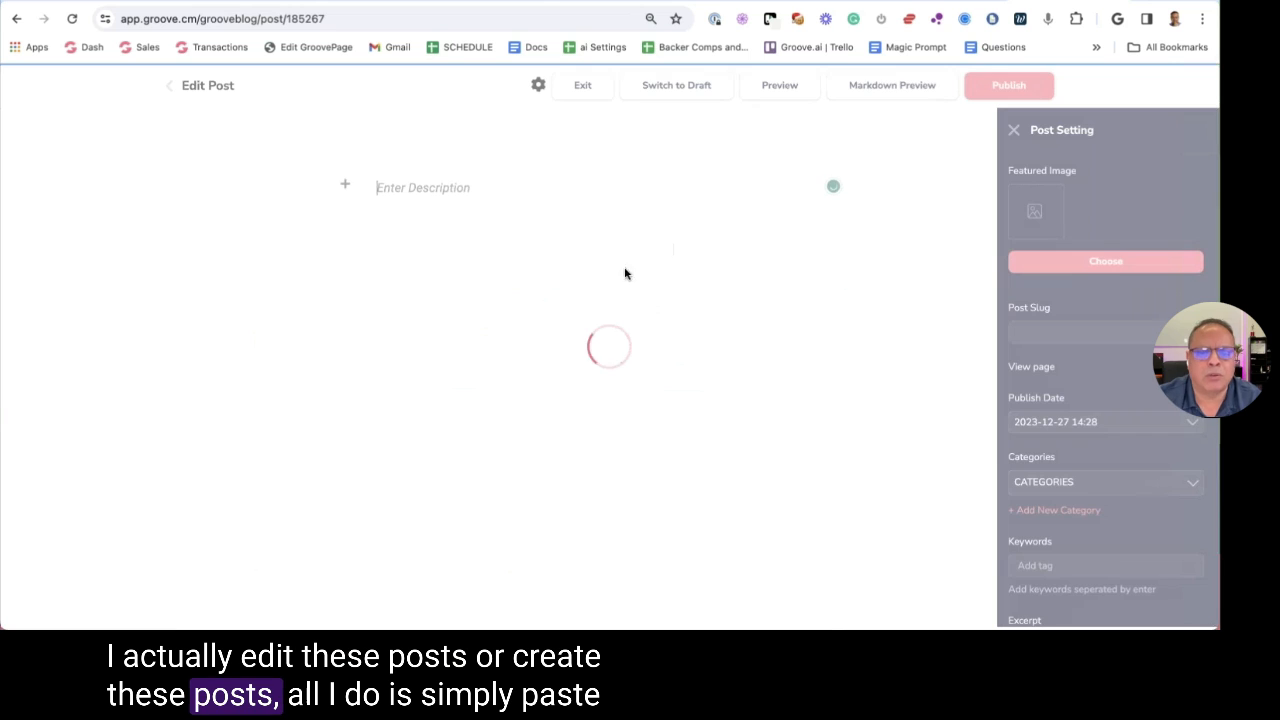
scroll(656, 289, "down", 10)
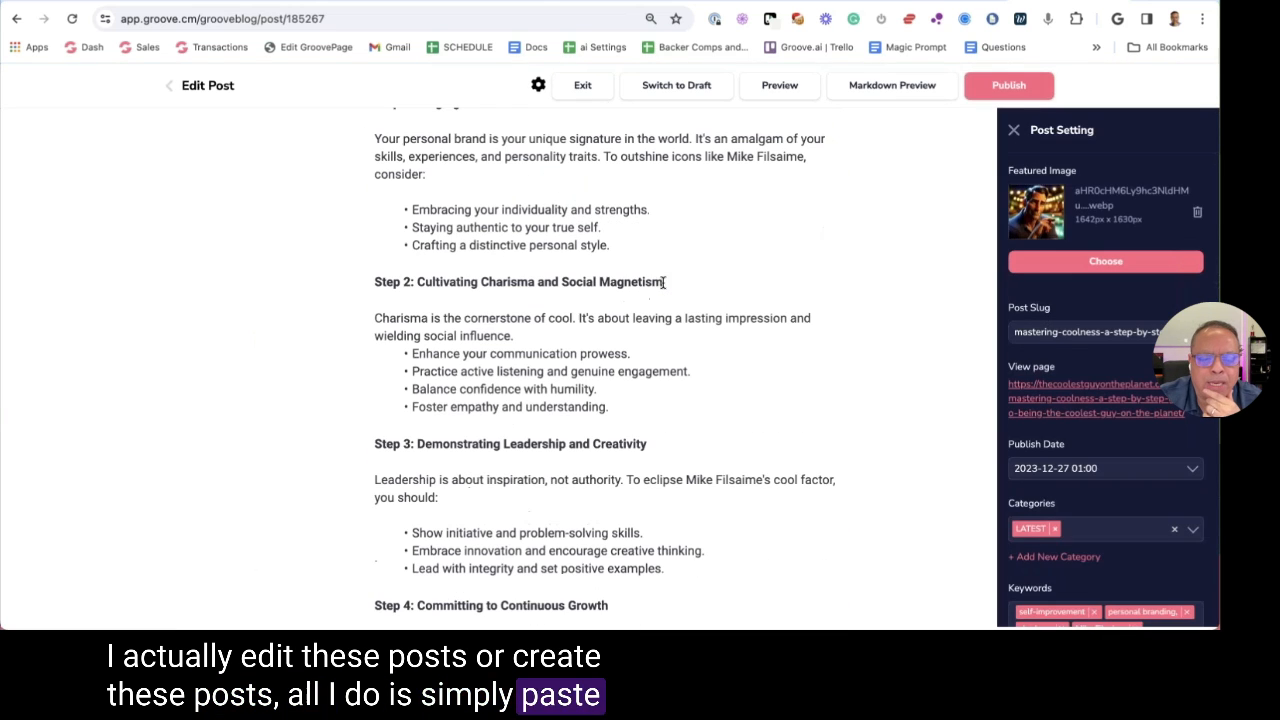
triple_click(408, 287)
left_click(565, 260)
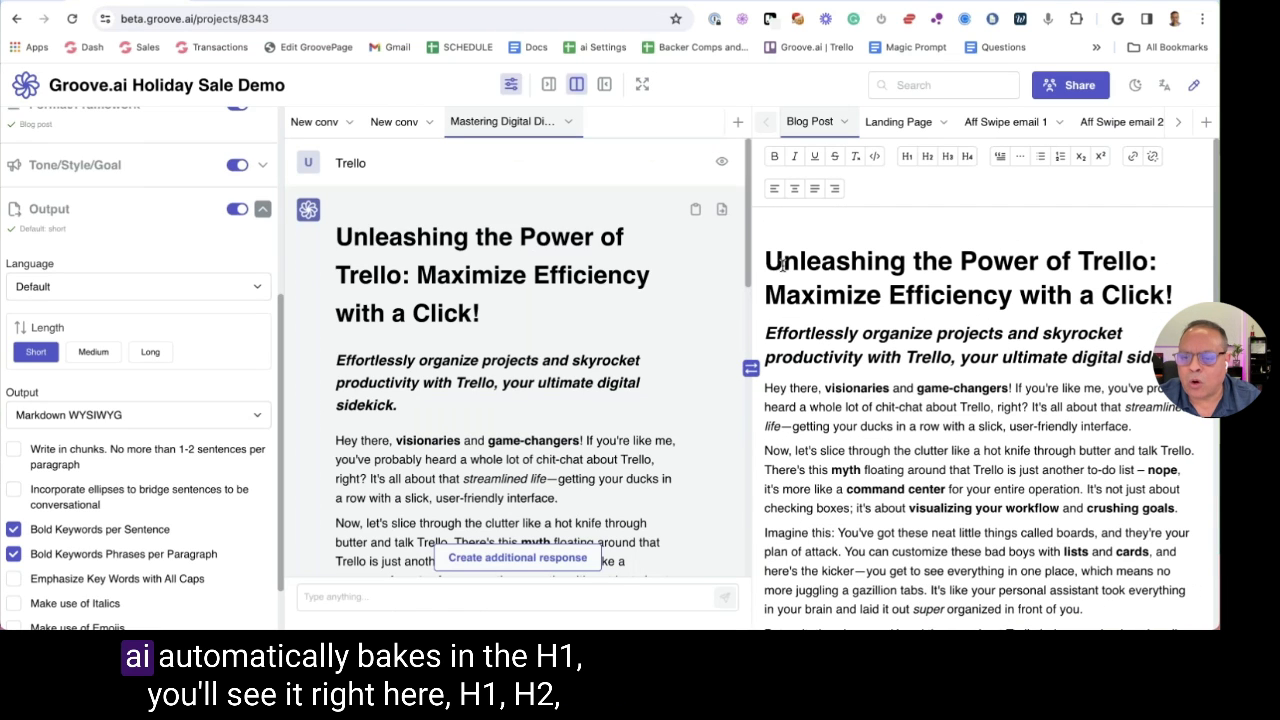
Highlight part of the Trello post title, then review and close the reply's system prompt
left_click_drag(771, 262, 892, 305)
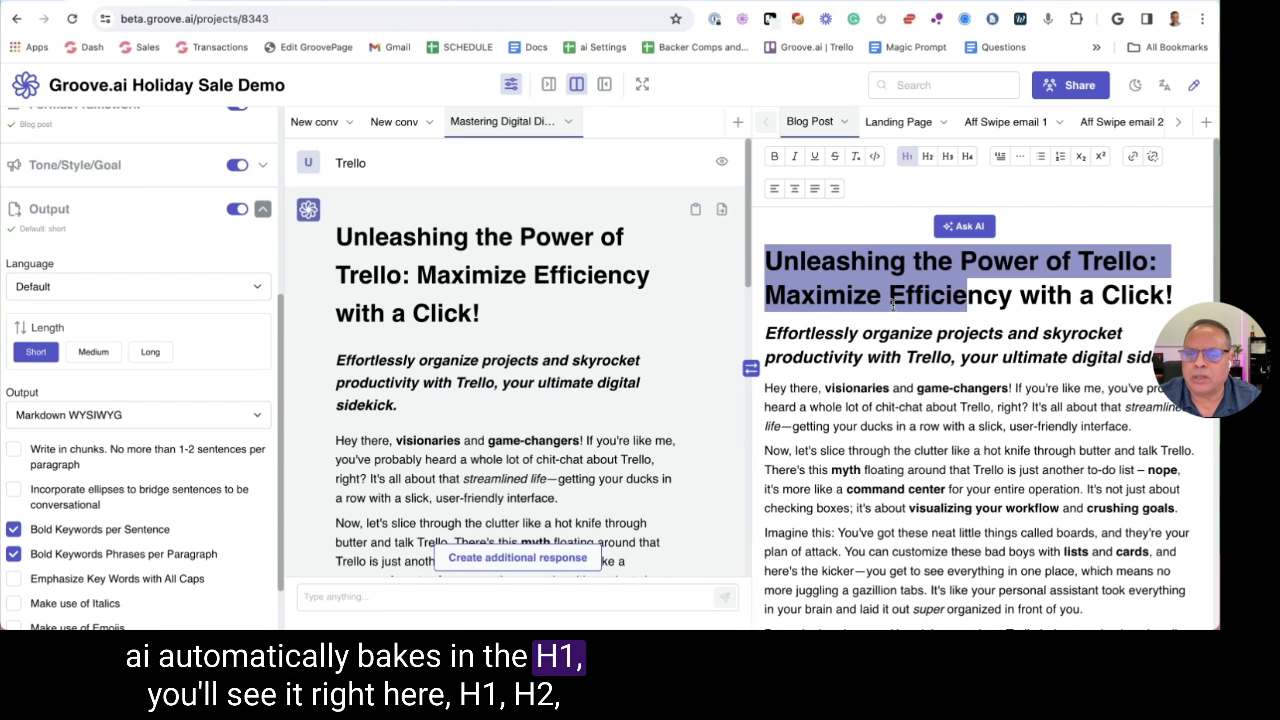
left_click(892, 305)
left_click(721, 209)
scroll(608, 360, "down", 10)
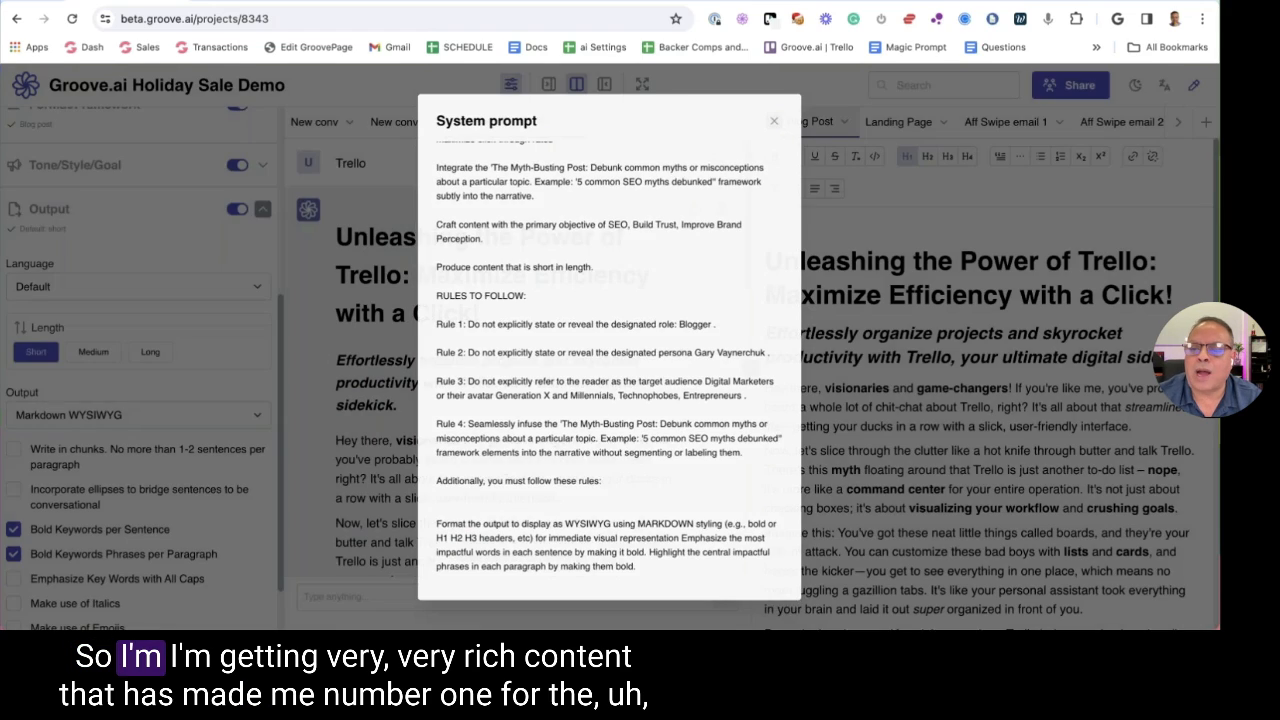
left_click(772, 121)
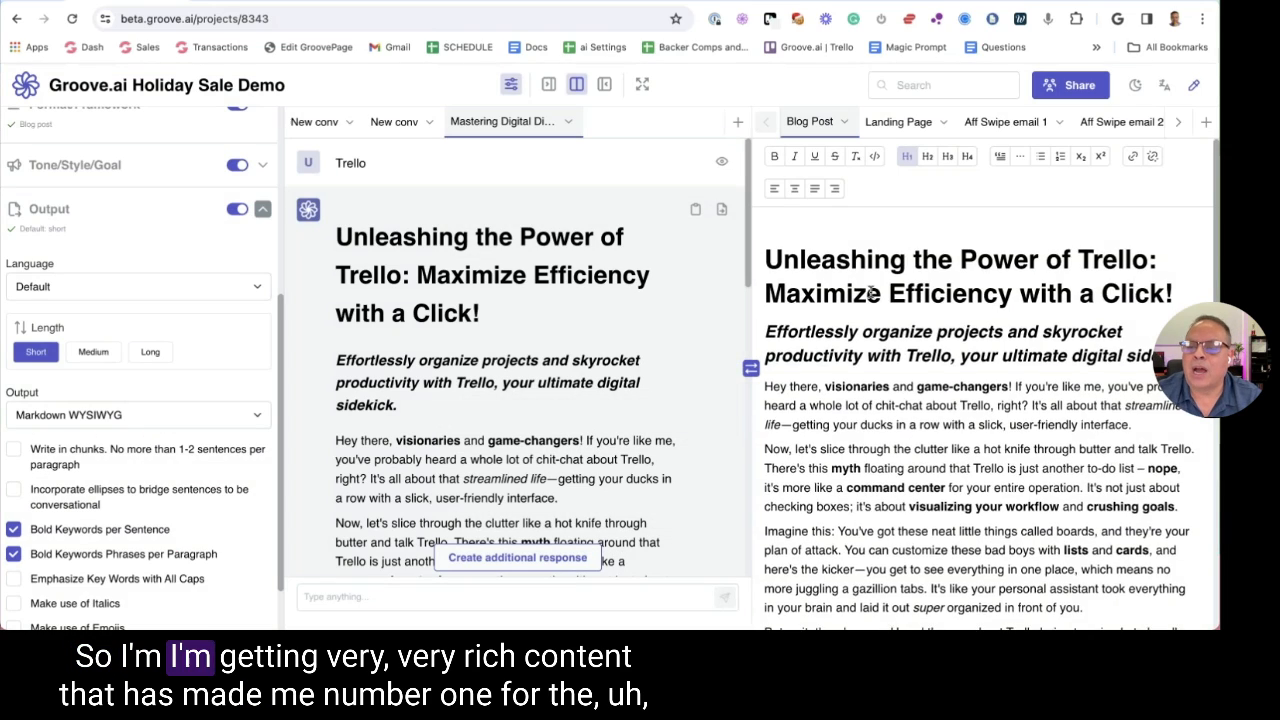
scroll(868, 290, "down", 10)
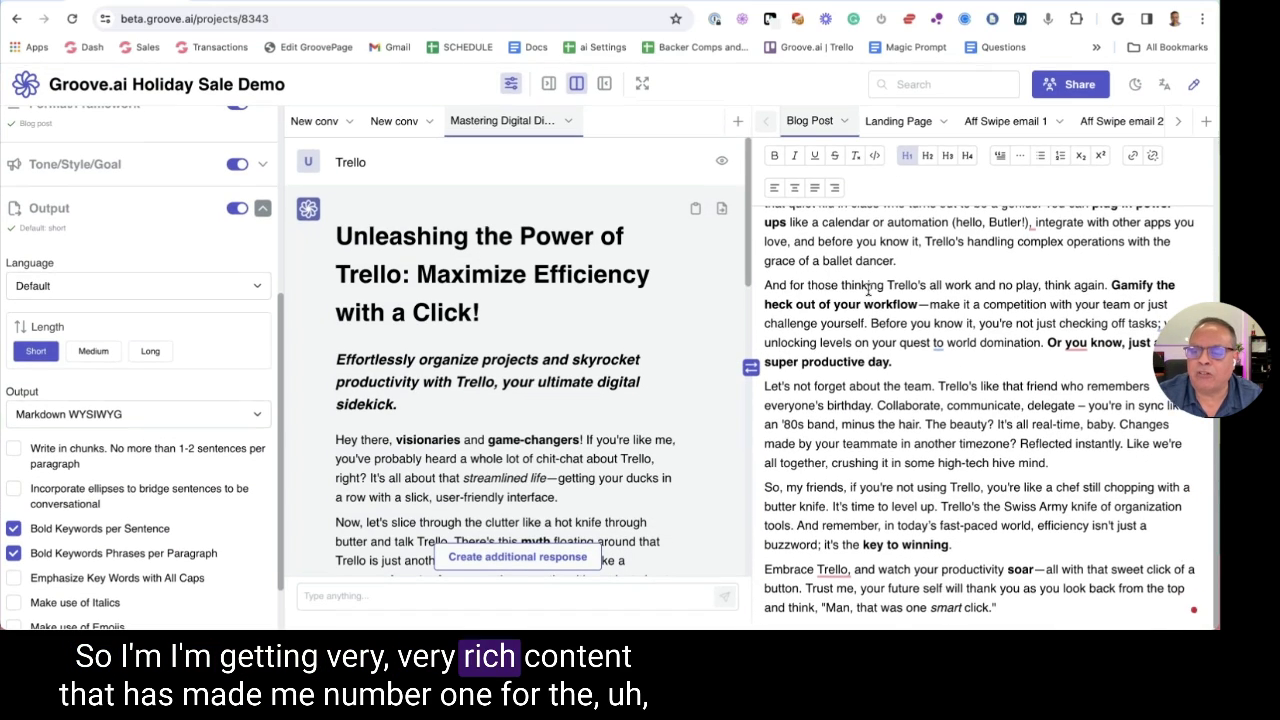
scroll(900, 260, "up", 15)
Return to the Mastering Coolness editor, scroll to its title, and exit choosing Do not save
key("ctrl+Tab")
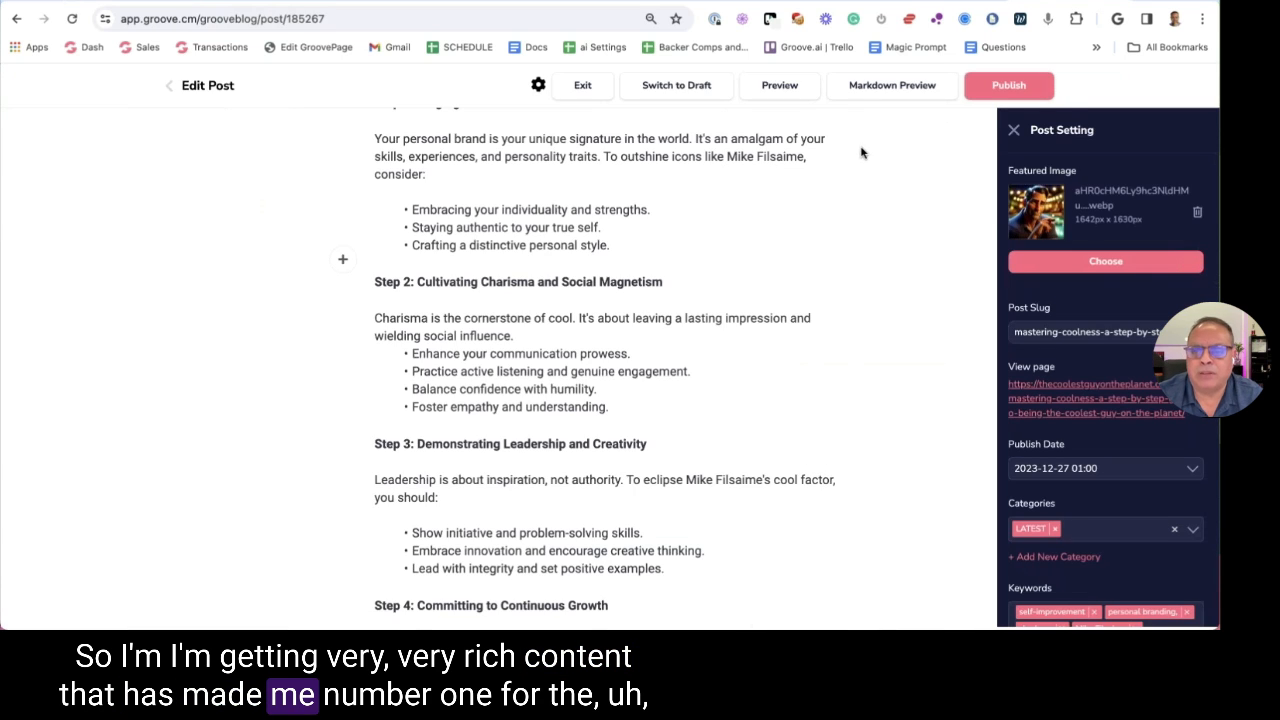
scroll(841, 152, "up", 10)
scroll(841, 152, "up", 5)
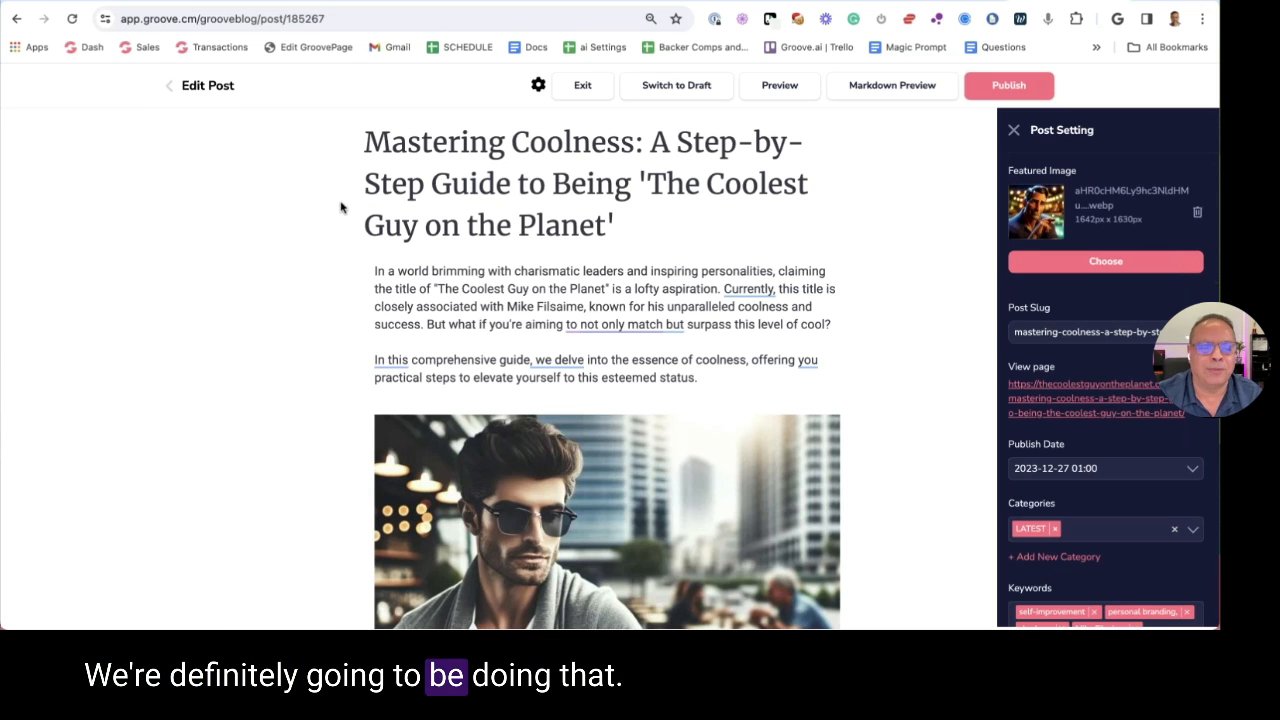
left_click(171, 92)
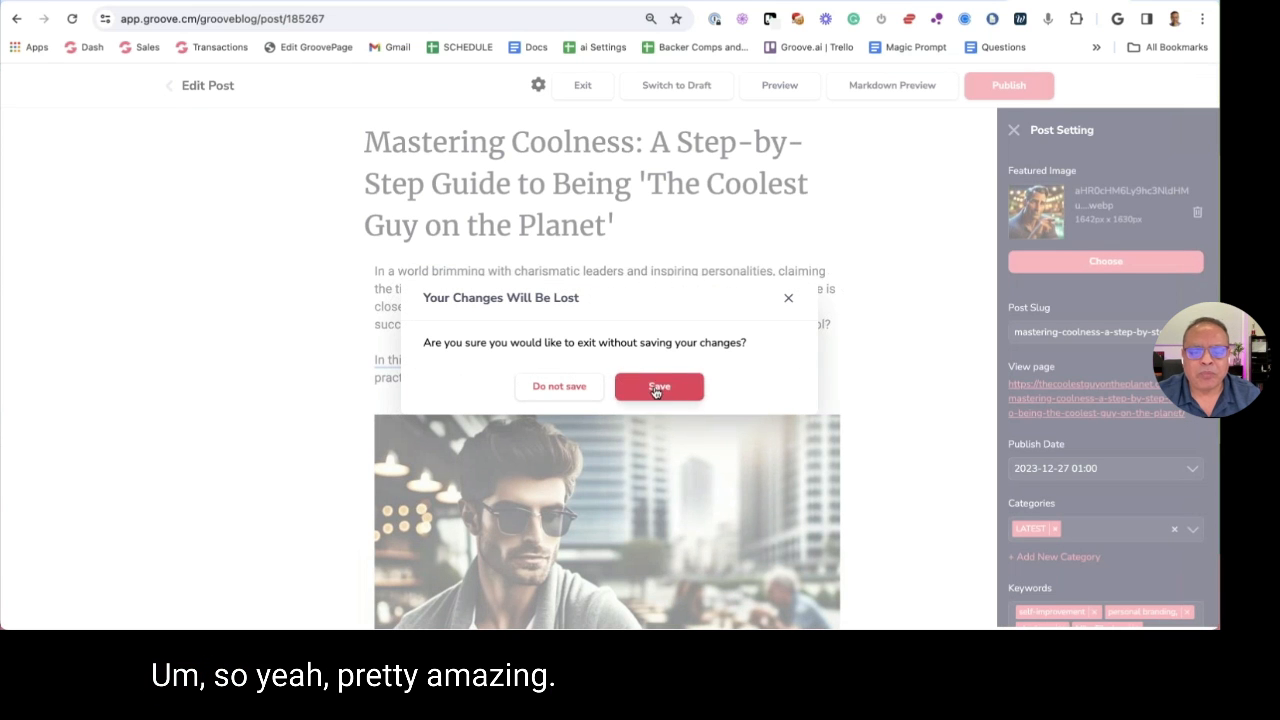
left_click(557, 386)
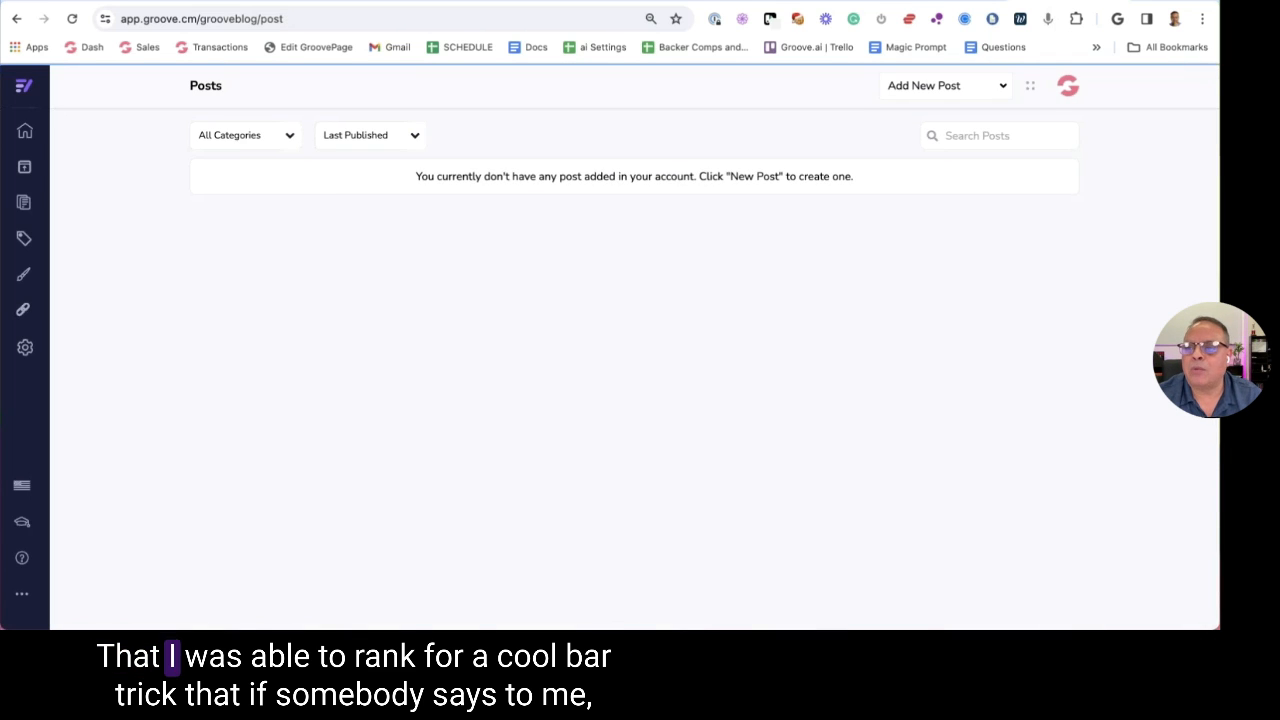
Scroll up the Apps library to the Sales Copy and Formatting Tools like Headline Hero Pro
mouse_move(383, 238)
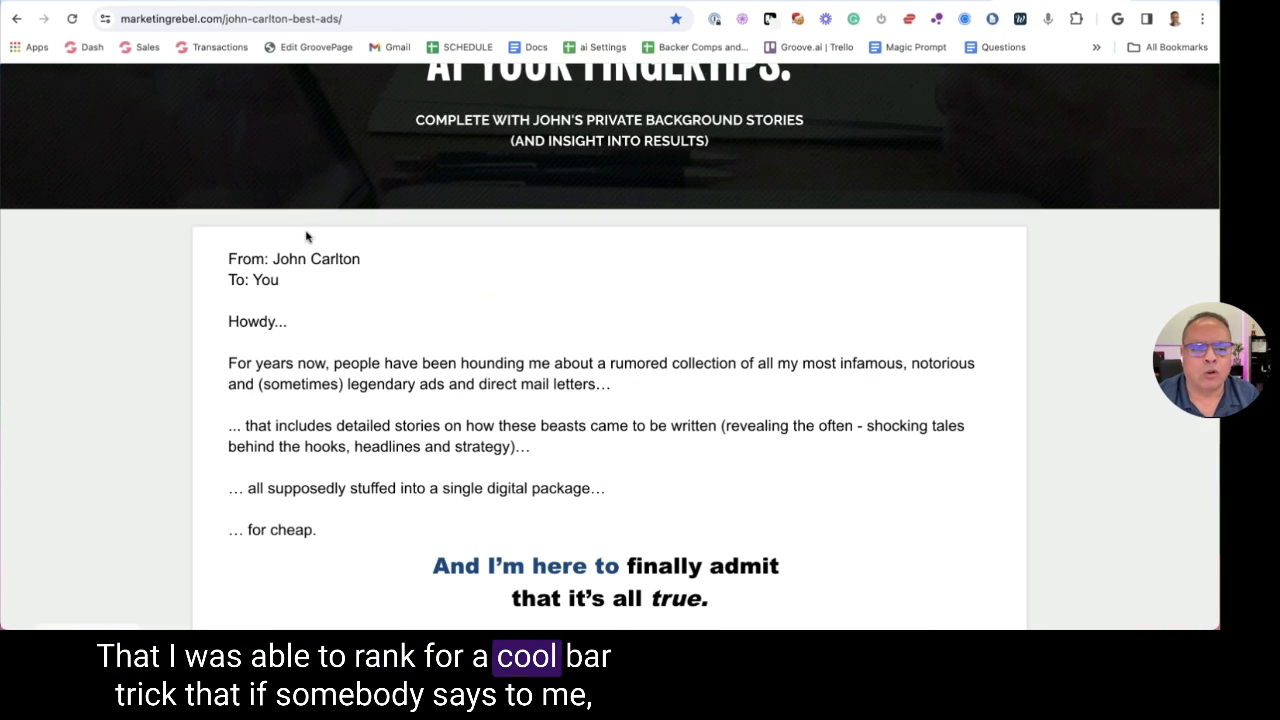
scroll(452, 304, "up", 3)
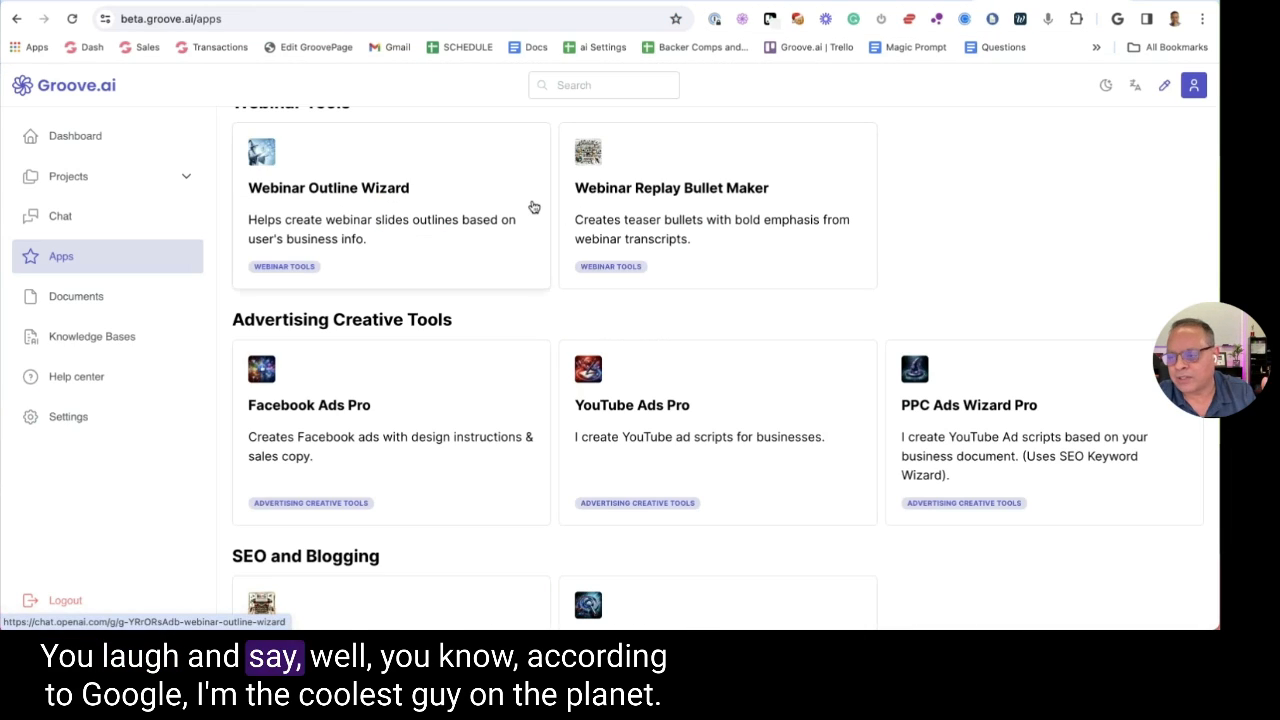
scroll(505, 198, "up", 3)
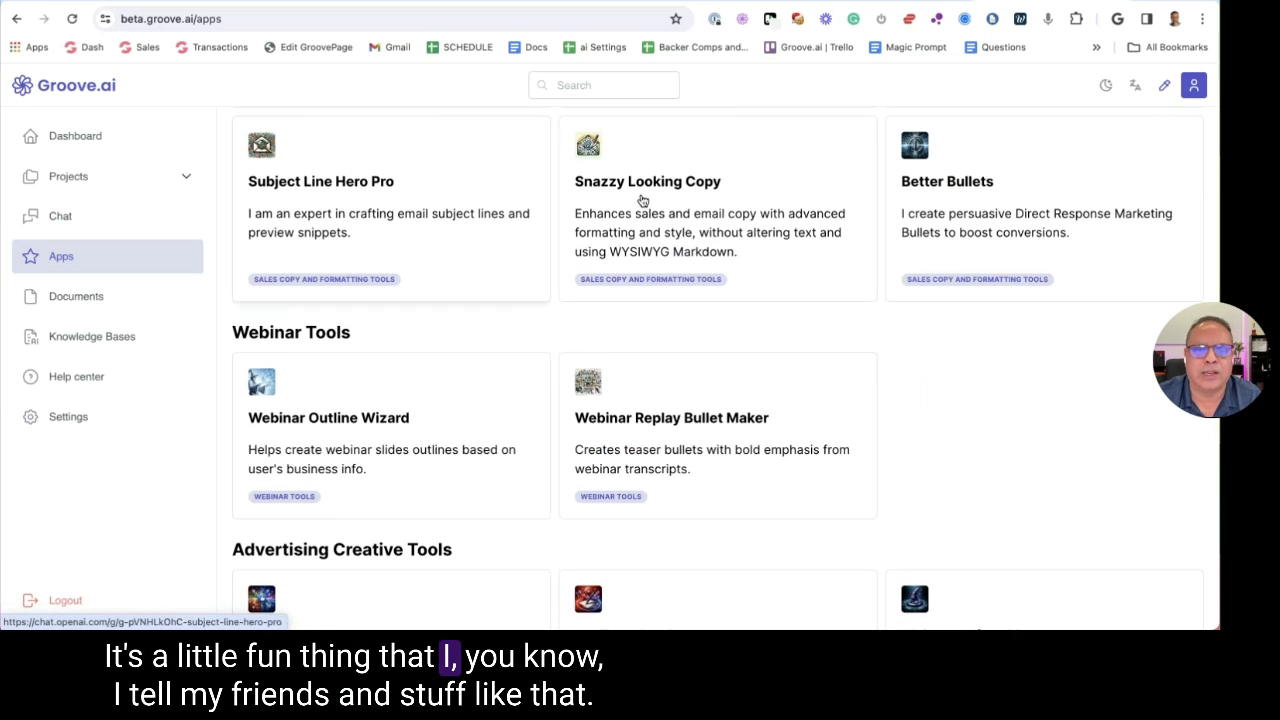
scroll(700, 215, "up", 1)
scroll(457, 137, "up", 3)
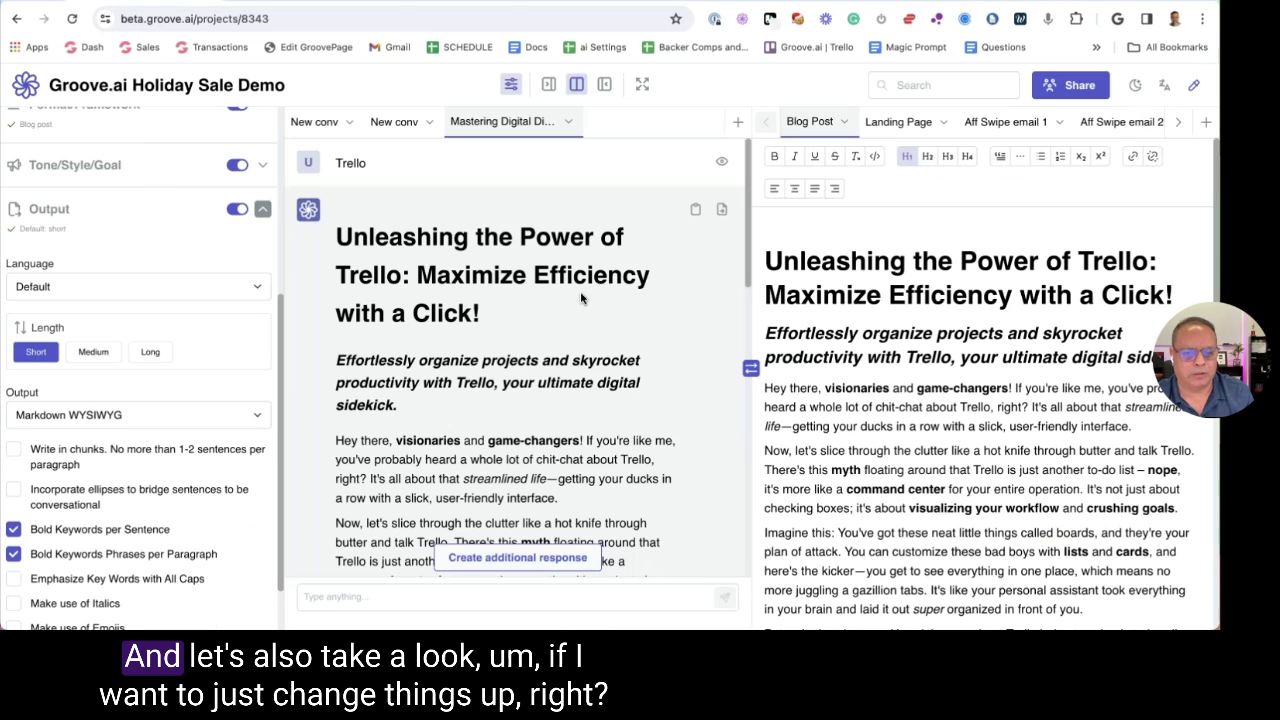
Create a new blank document in the project
scroll(519, 354, "down", 3)
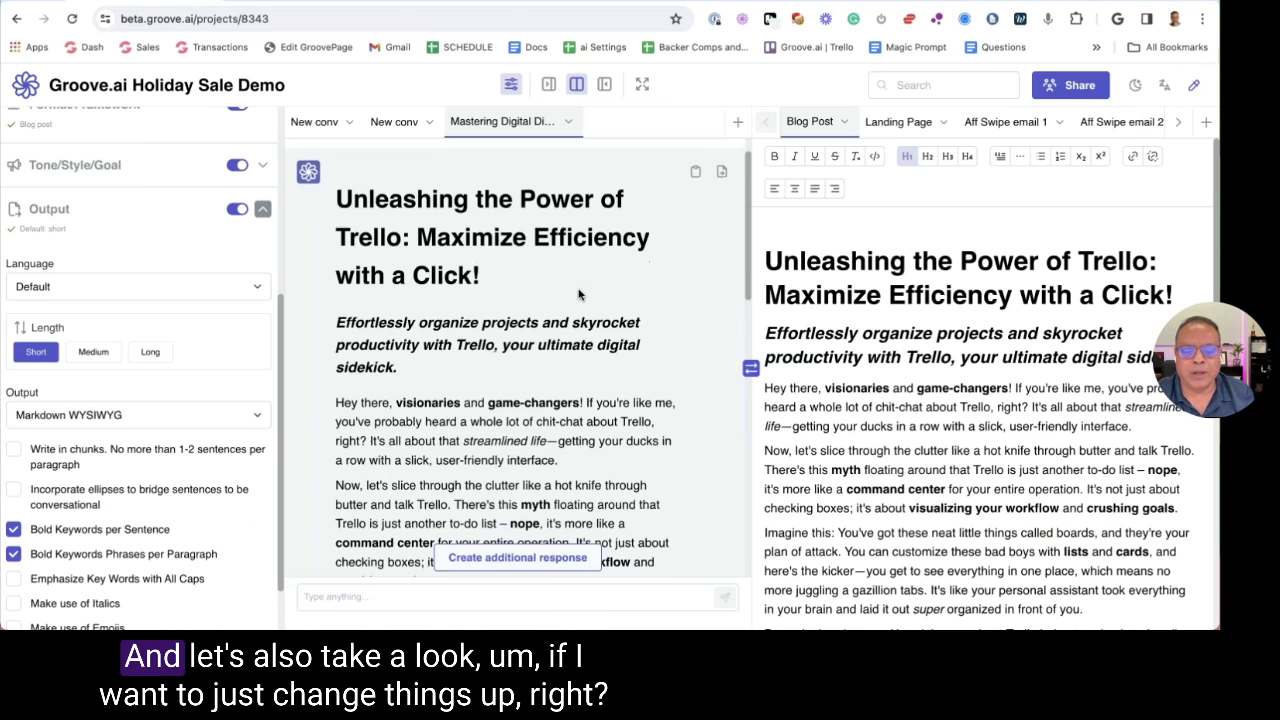
scroll(519, 360, "down", 10)
scroll(519, 360, "up", 15)
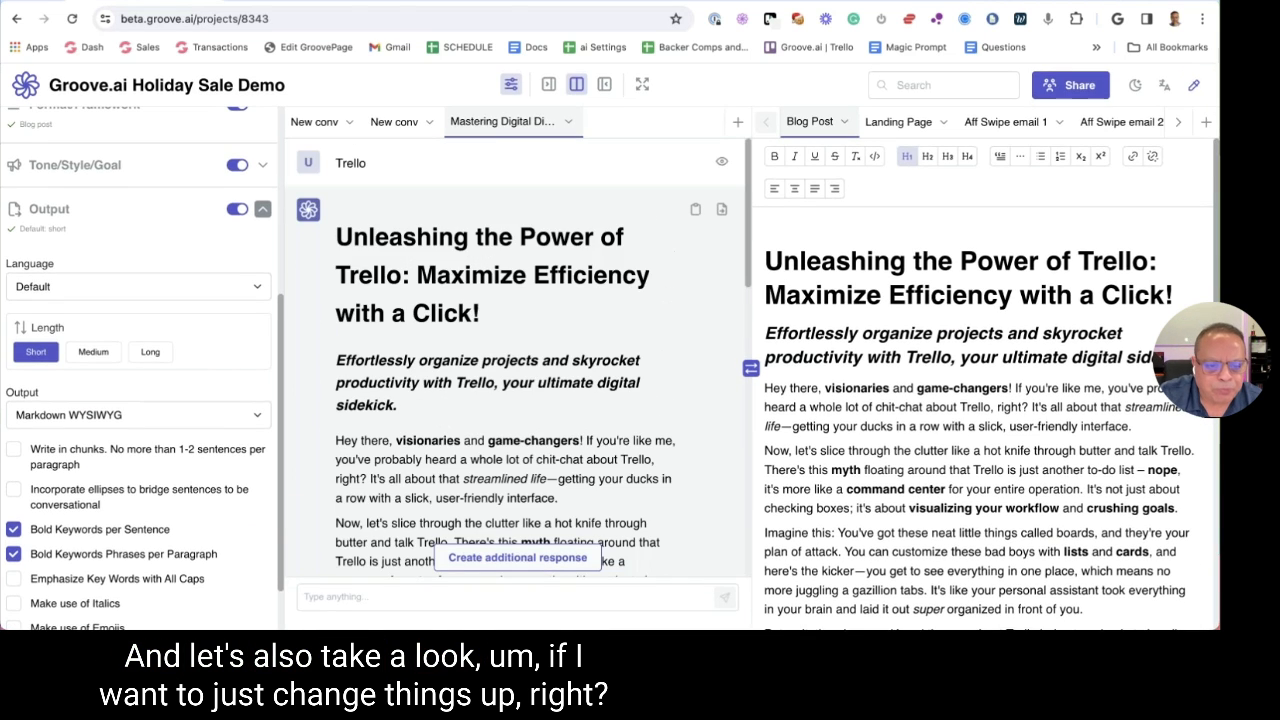
scroll(600, 237, "down", 1)
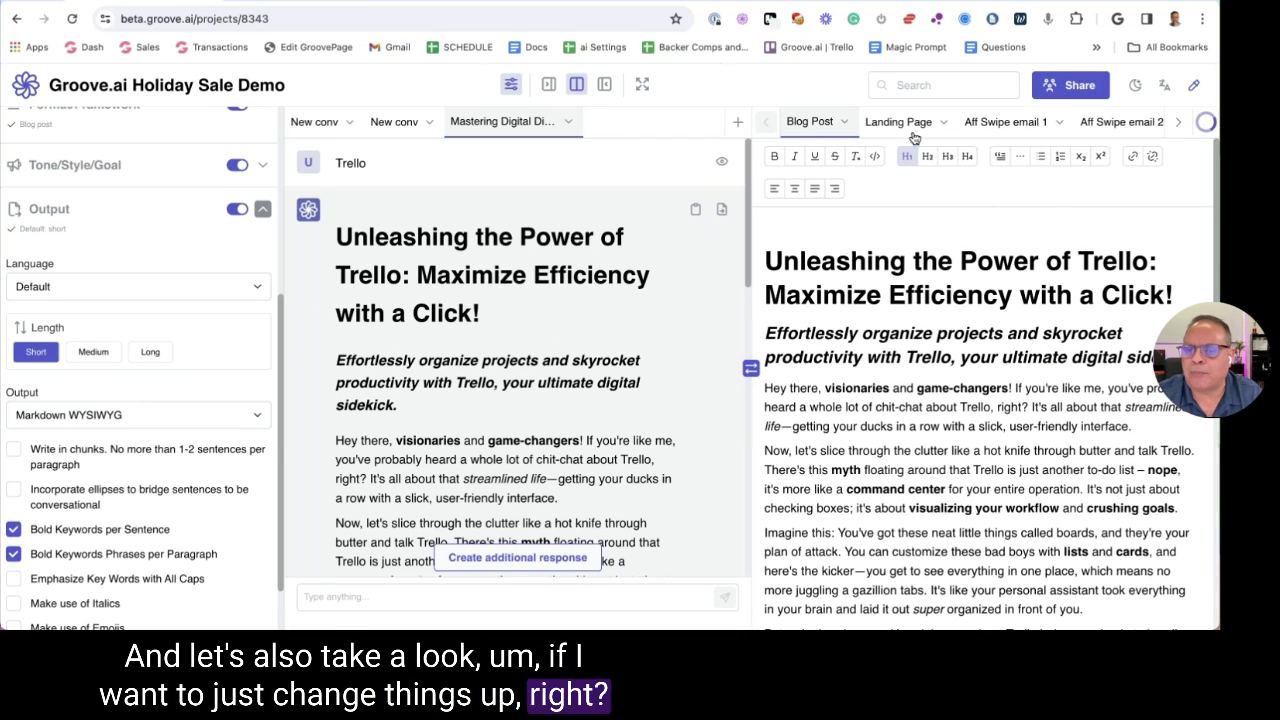
left_click(1206, 121)
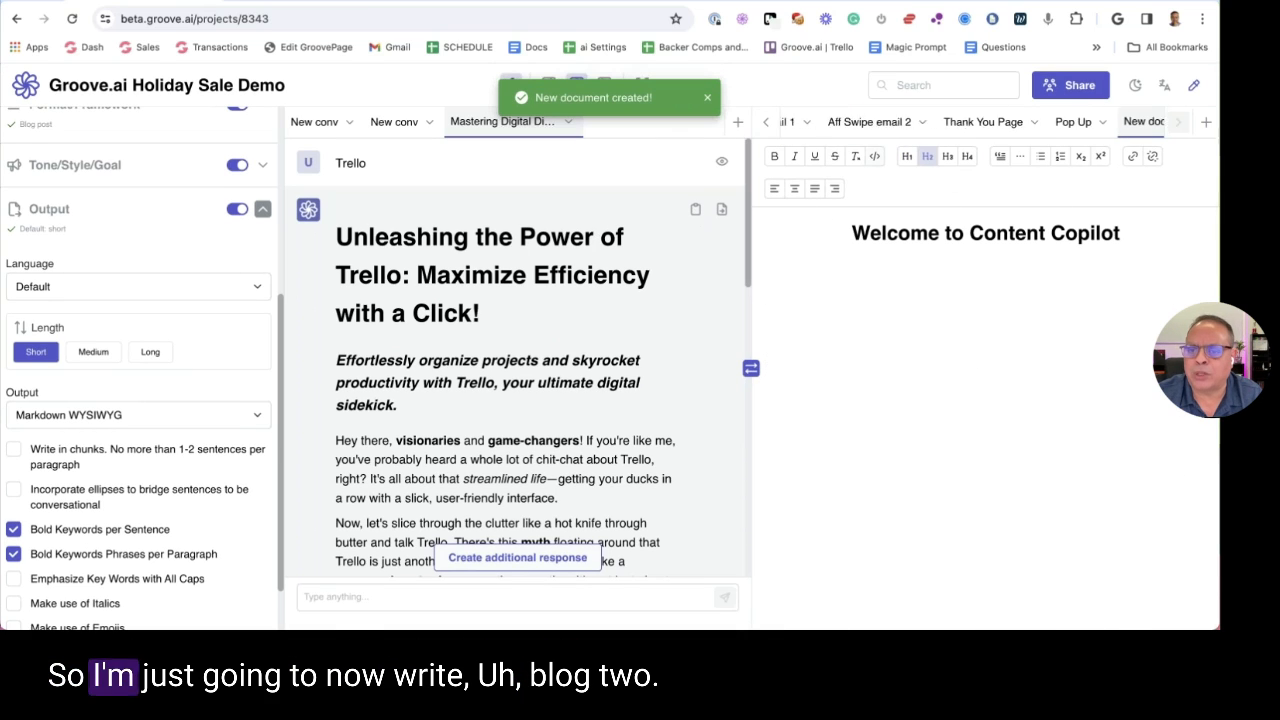
Rename the new document to 'Blog Post 2' and move its tab beside Blog Post
left_click(1145, 124)
left_click(1038, 151)
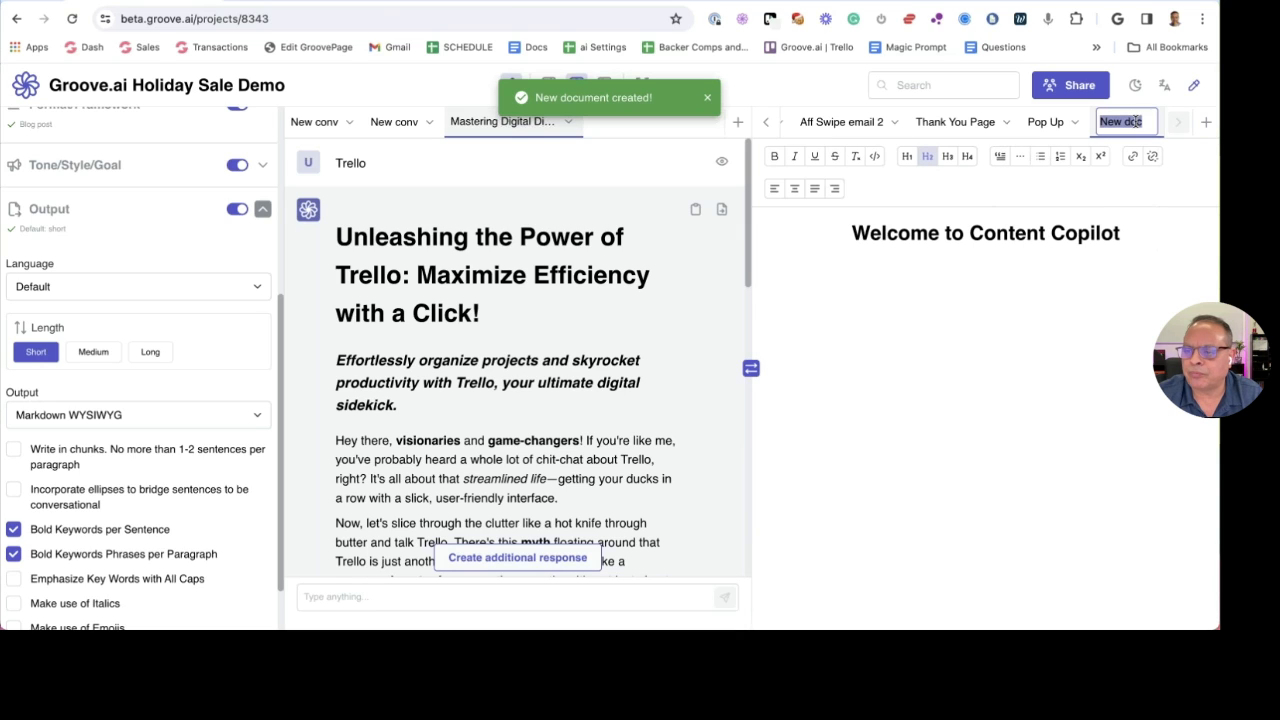
type("Blog Post 2")
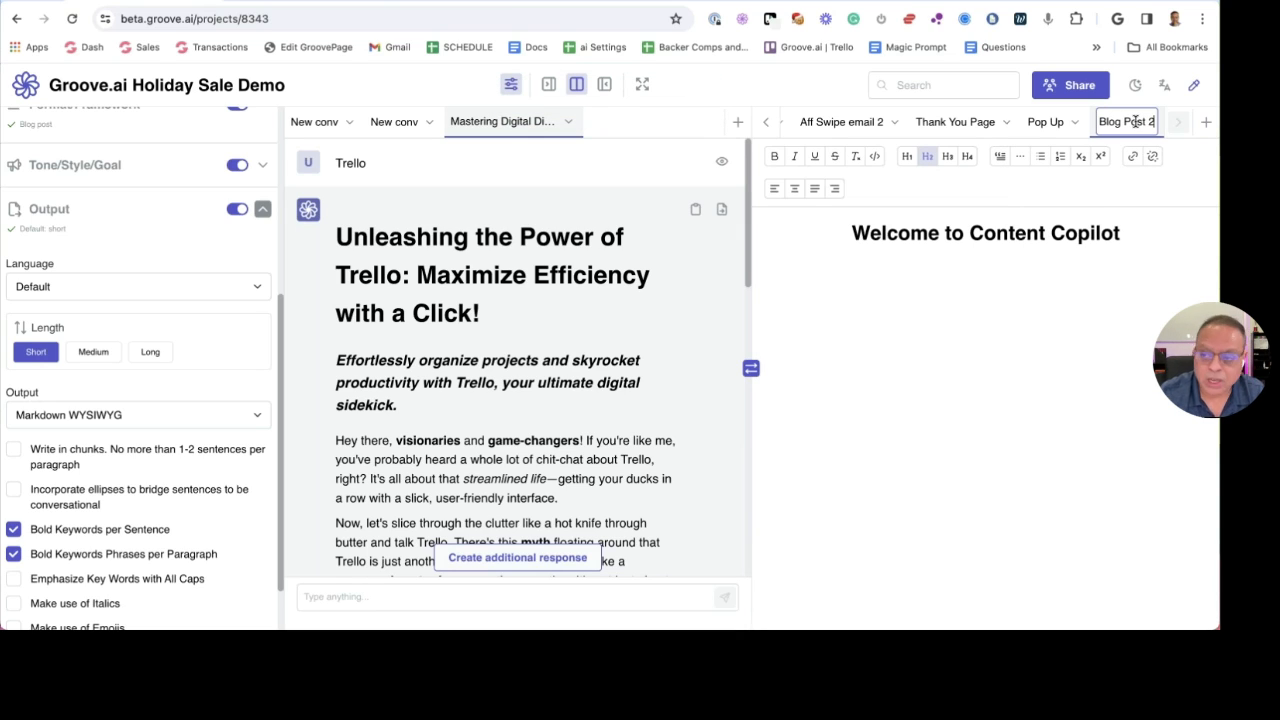
key("Return")
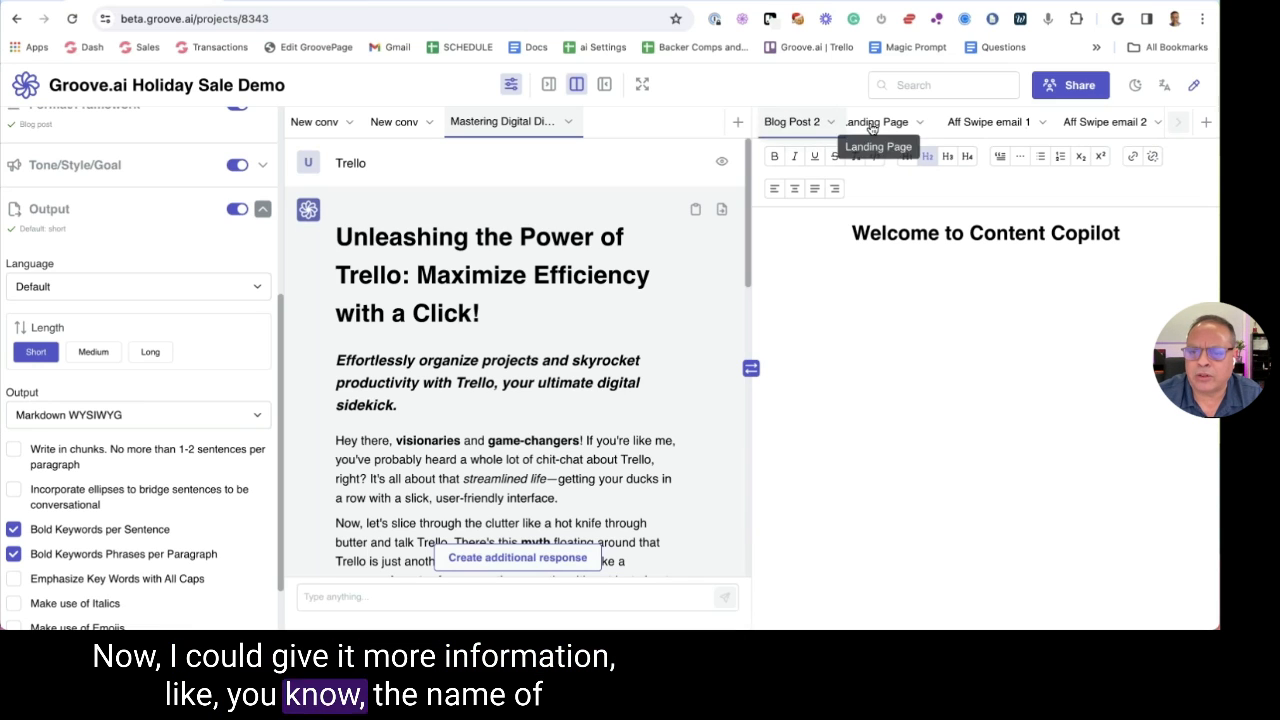
left_click_drag(815, 124, 905, 122)
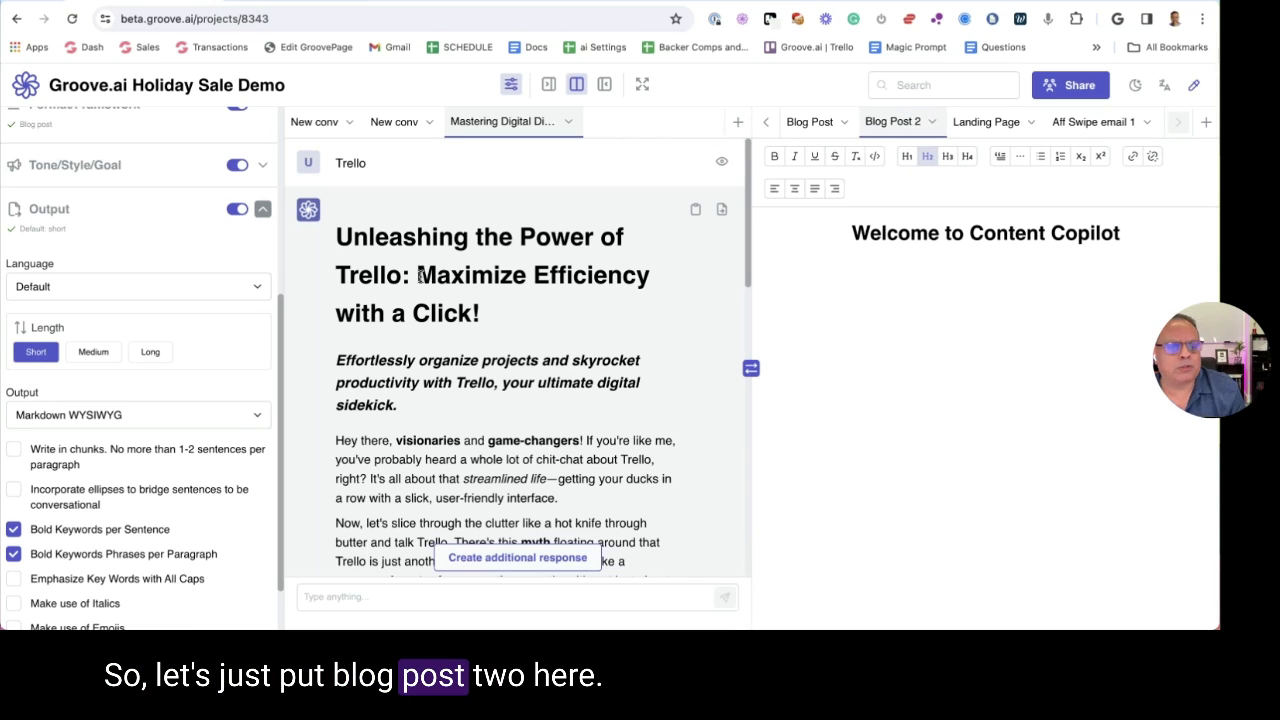
Start a new empty conversation, then load the Magic Prompt Google Doc in a new browser tab
left_click(738, 122)
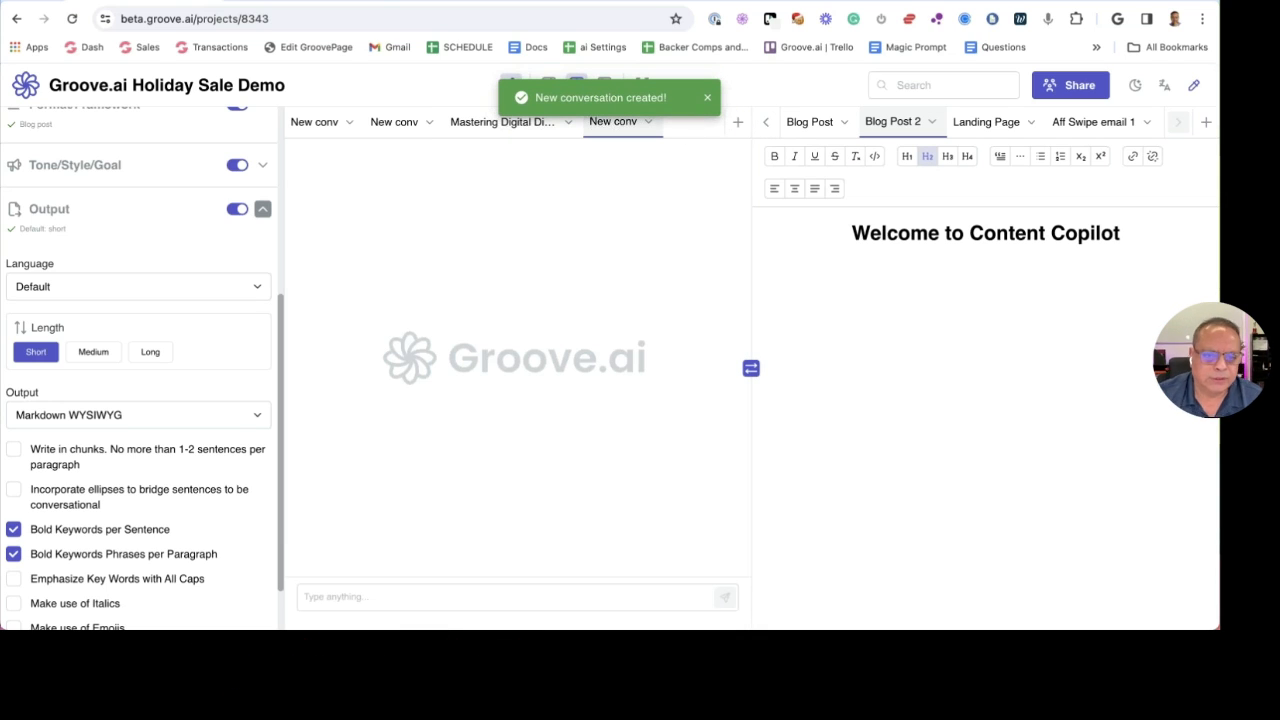
left_click(367, 603)
type("Act ")
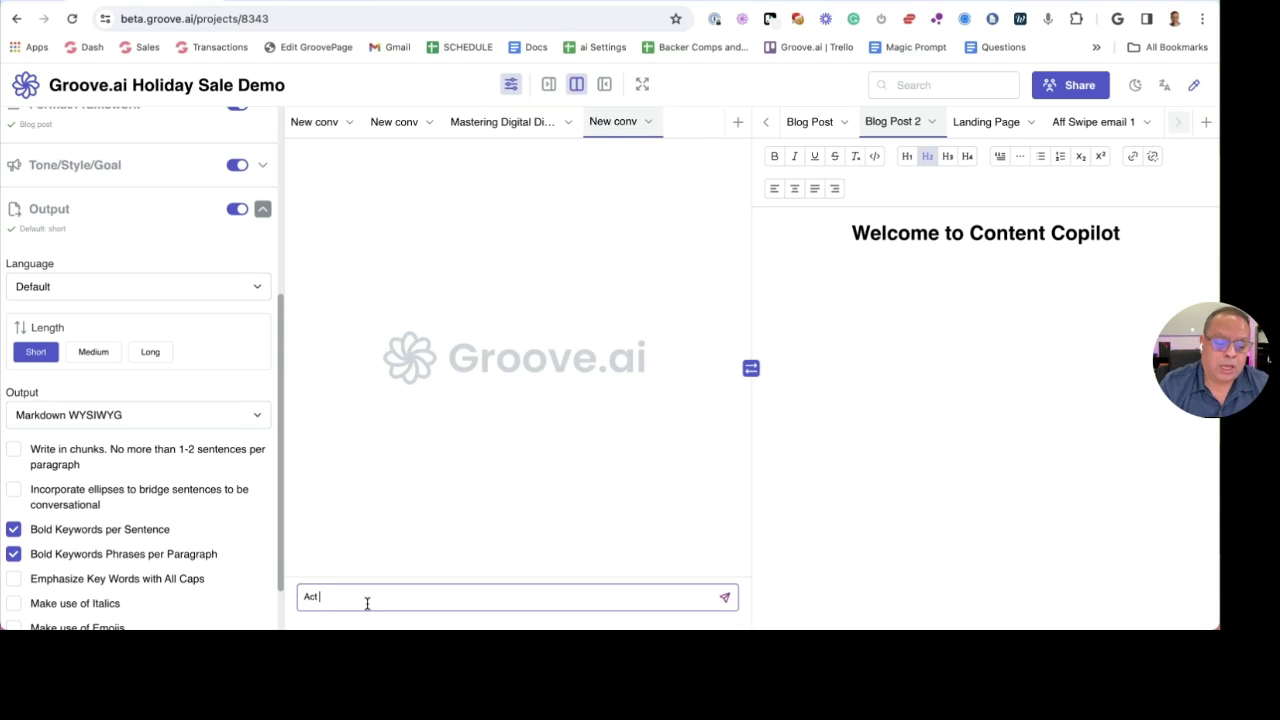
type("=")
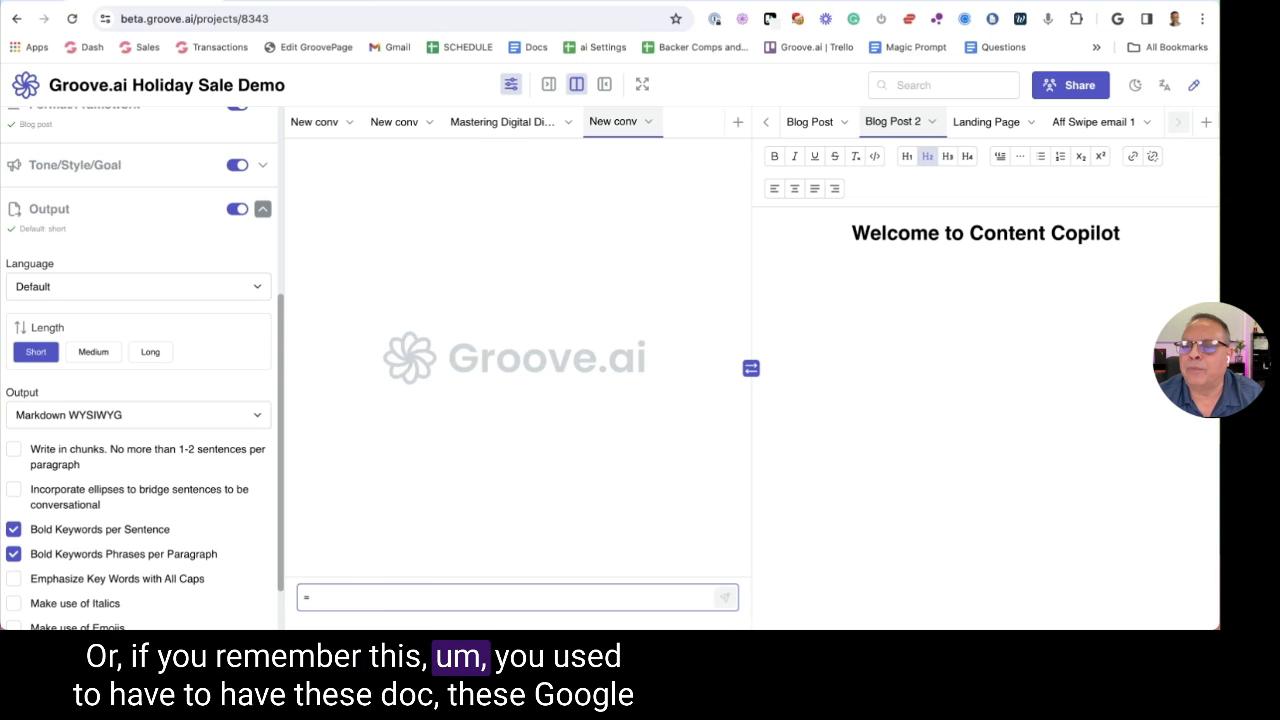
key("ctrl+t")
left_click(900, 48)
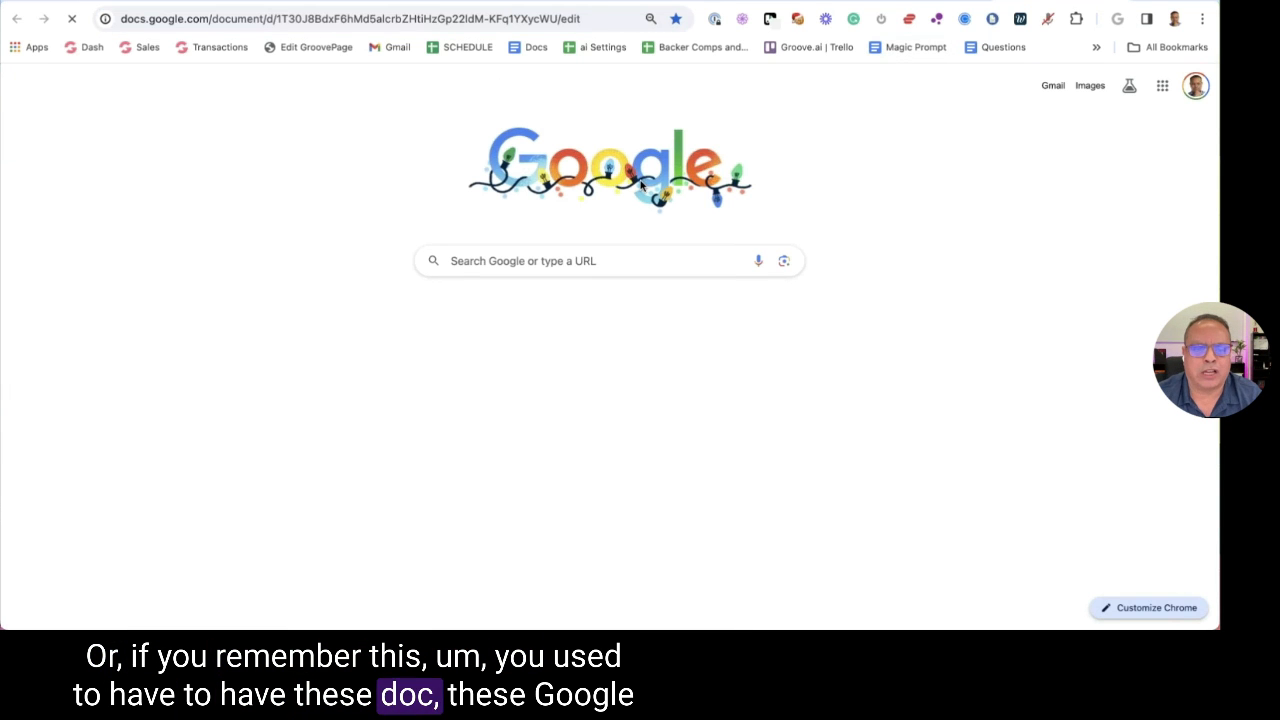
Select the Easy Magic Prompt instructions in the Google Doc, then return to the Groove.ai tab
scroll(200, 275, "down", 2)
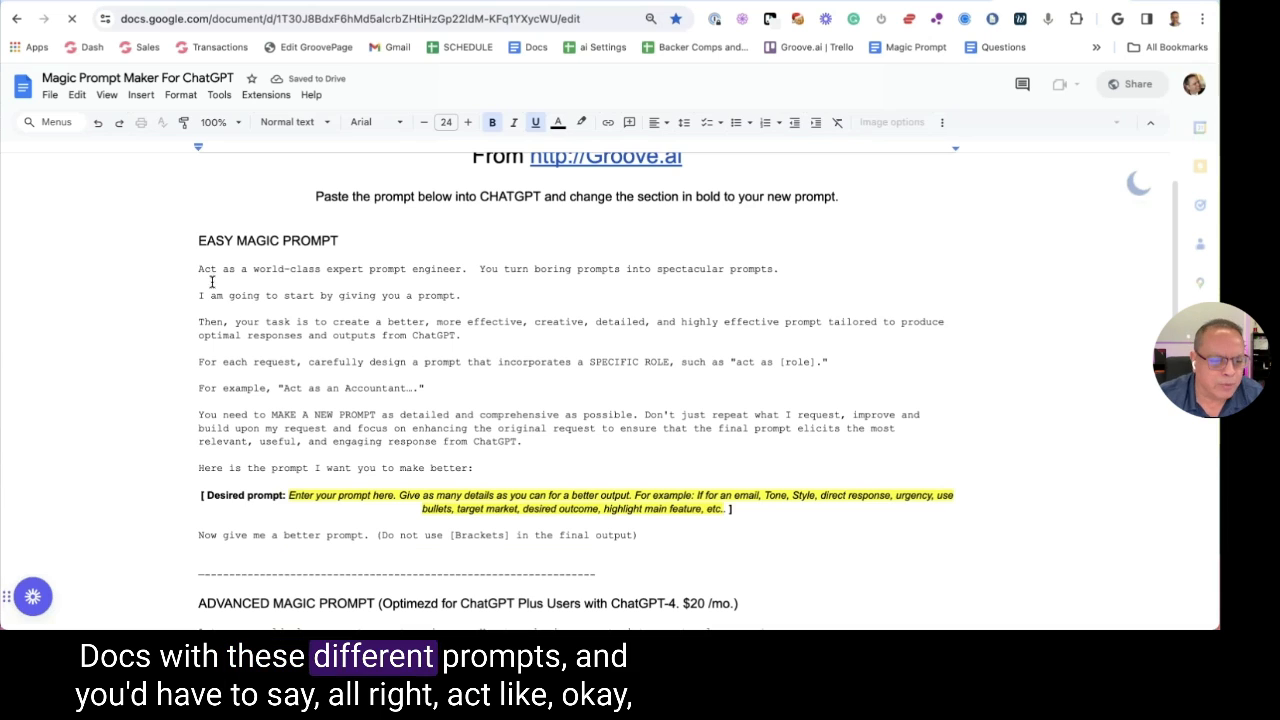
left_click_drag(200, 269, 475, 468)
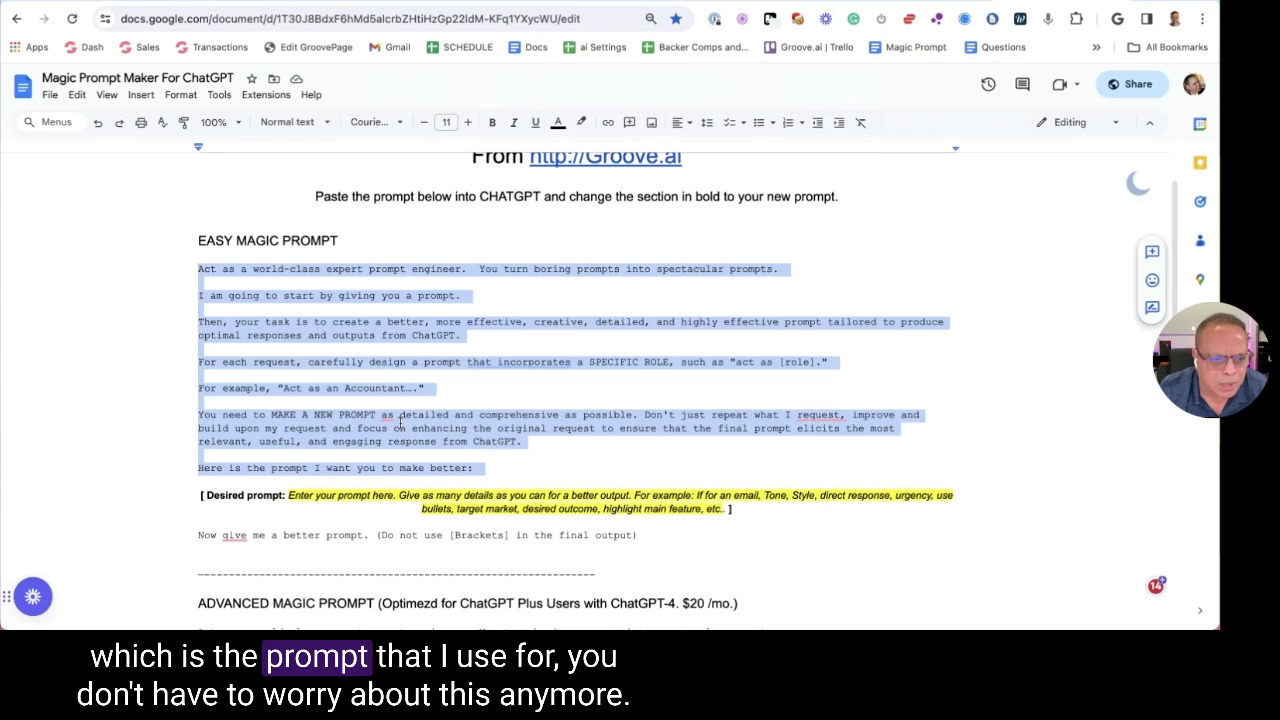
key("ctrl+Tab")
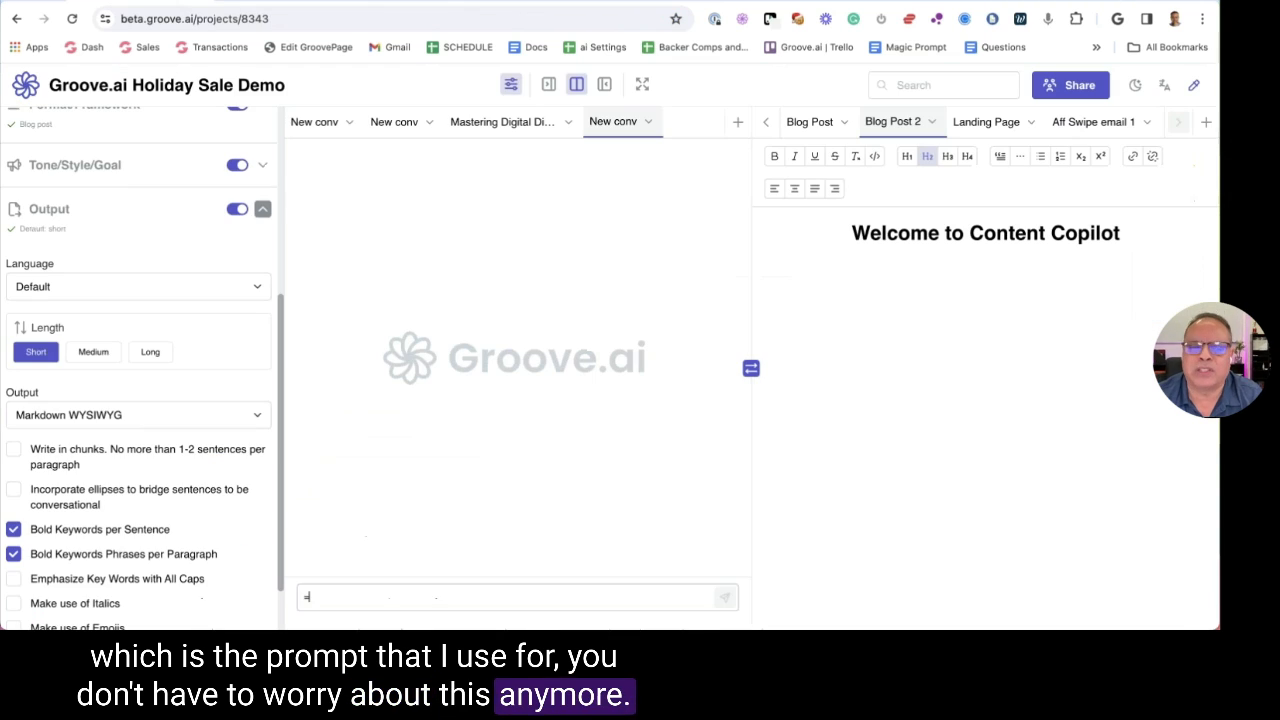
Switch the preset role from Blogger to Direct Response / Copywriter with the Dan Kennedy persona, and apply
scroll(125, 367, "up", 2)
scroll(125, 367, "up", 2)
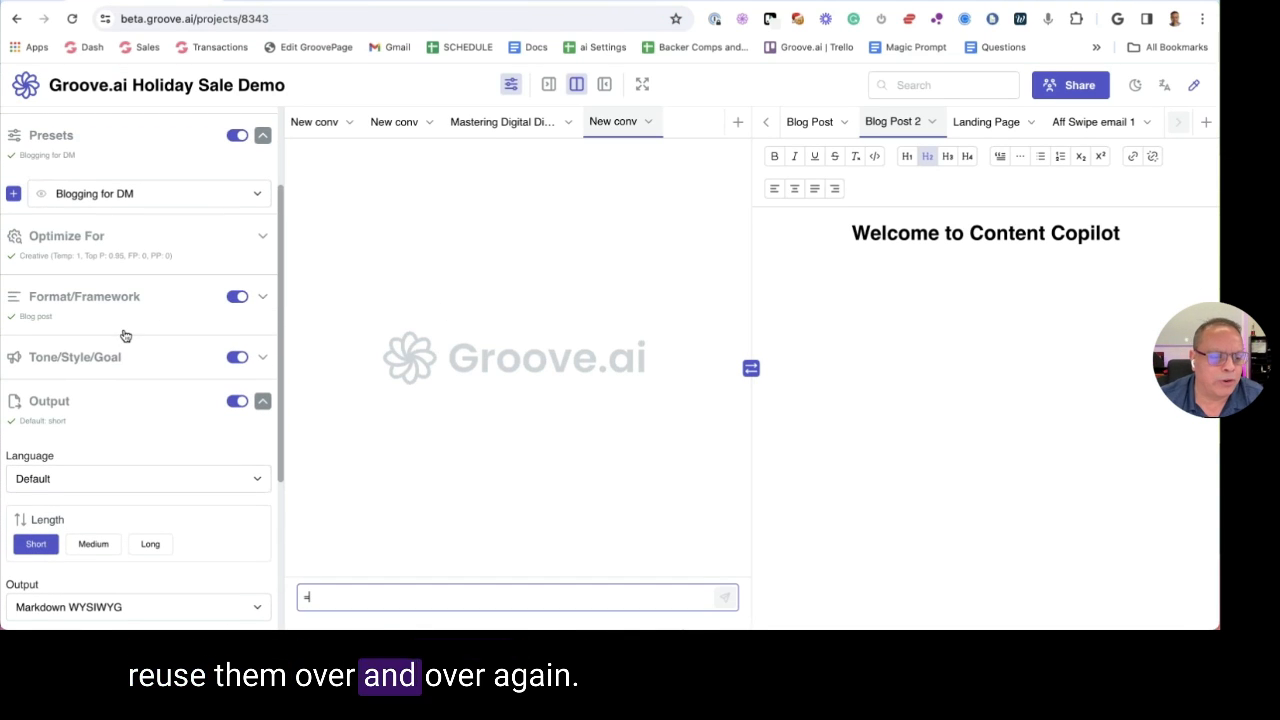
scroll(125, 334, "down", 5)
scroll(135, 322, "up", 1)
scroll(131, 314, "up", 5)
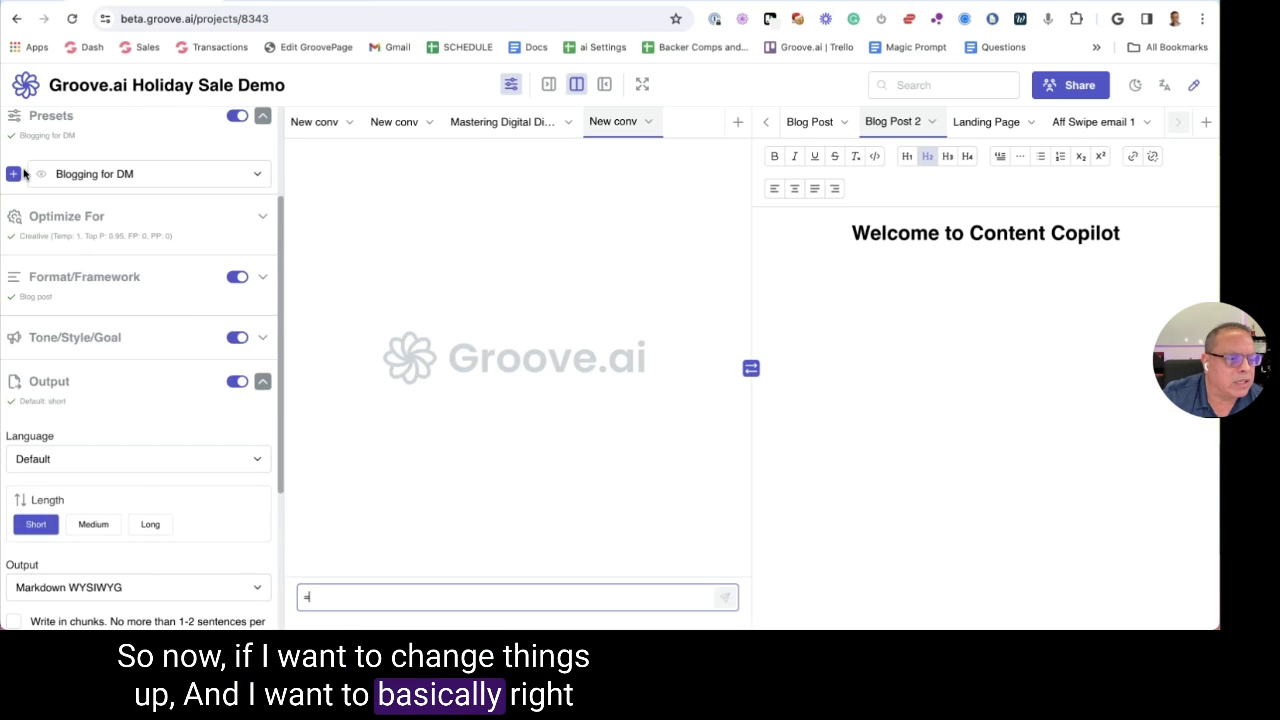
left_click(41, 177)
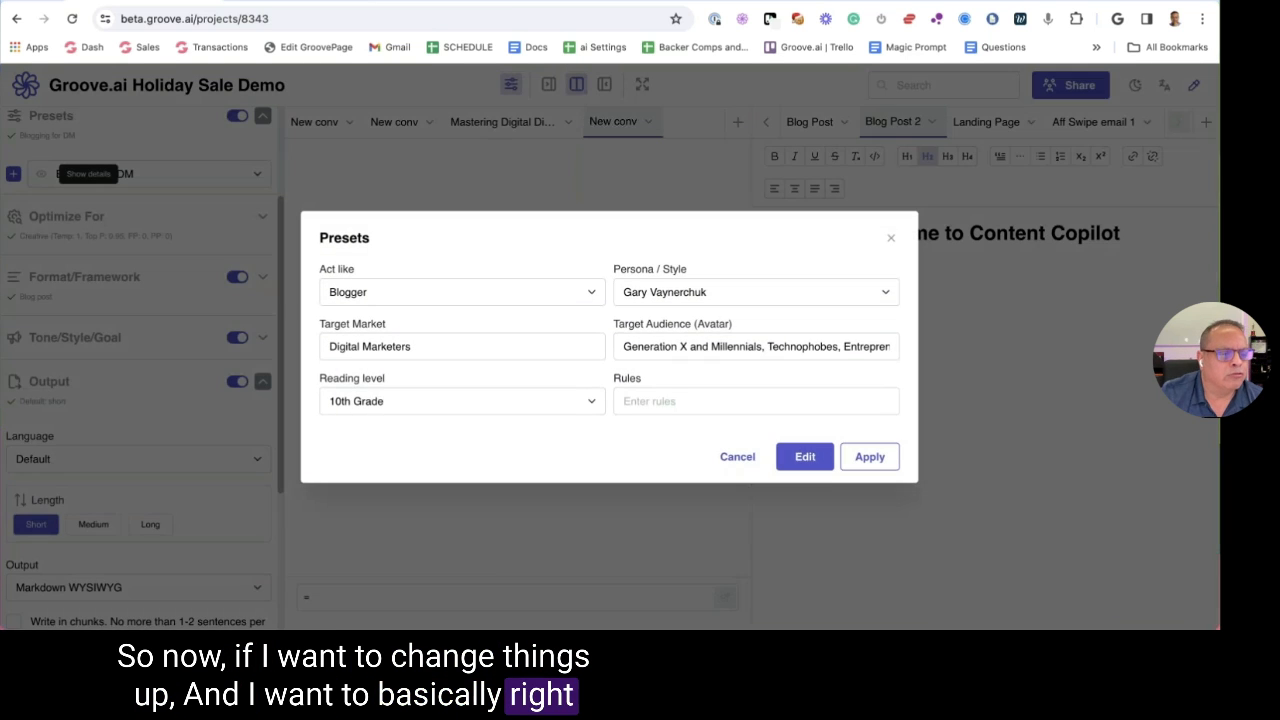
left_click(477, 294)
left_click(450, 386)
left_click(686, 291)
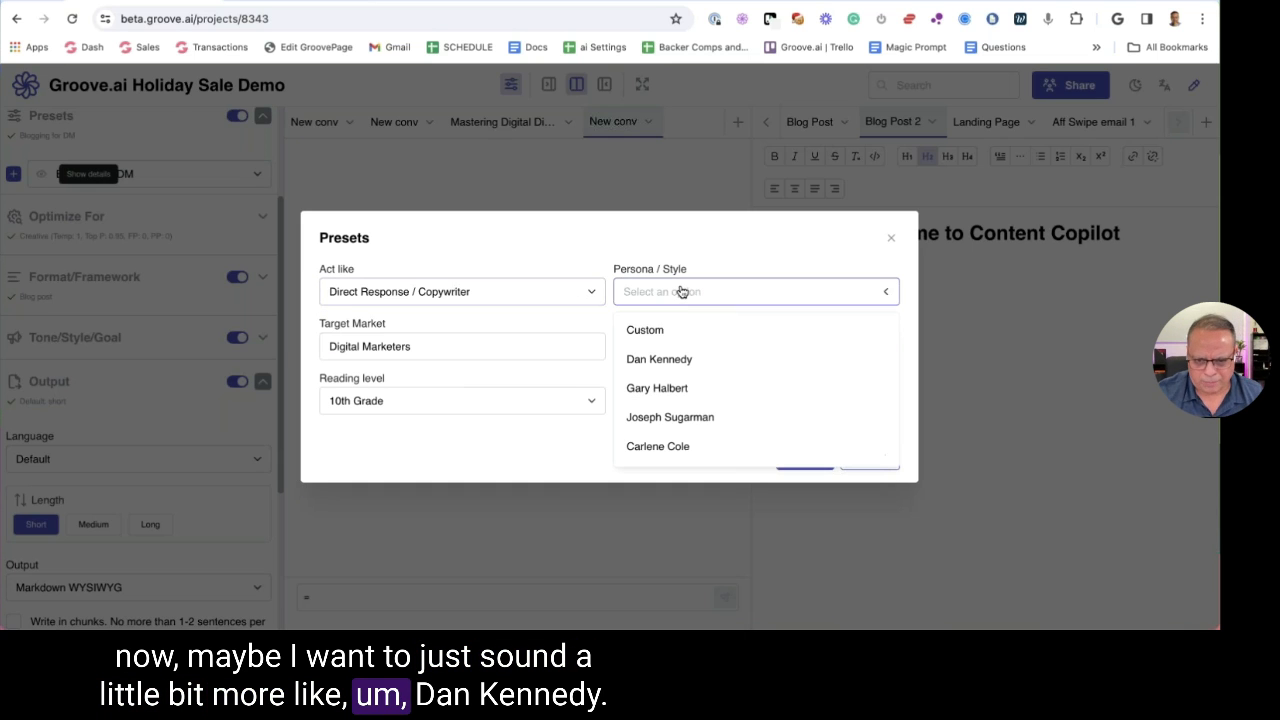
left_click(689, 359)
left_click(870, 457)
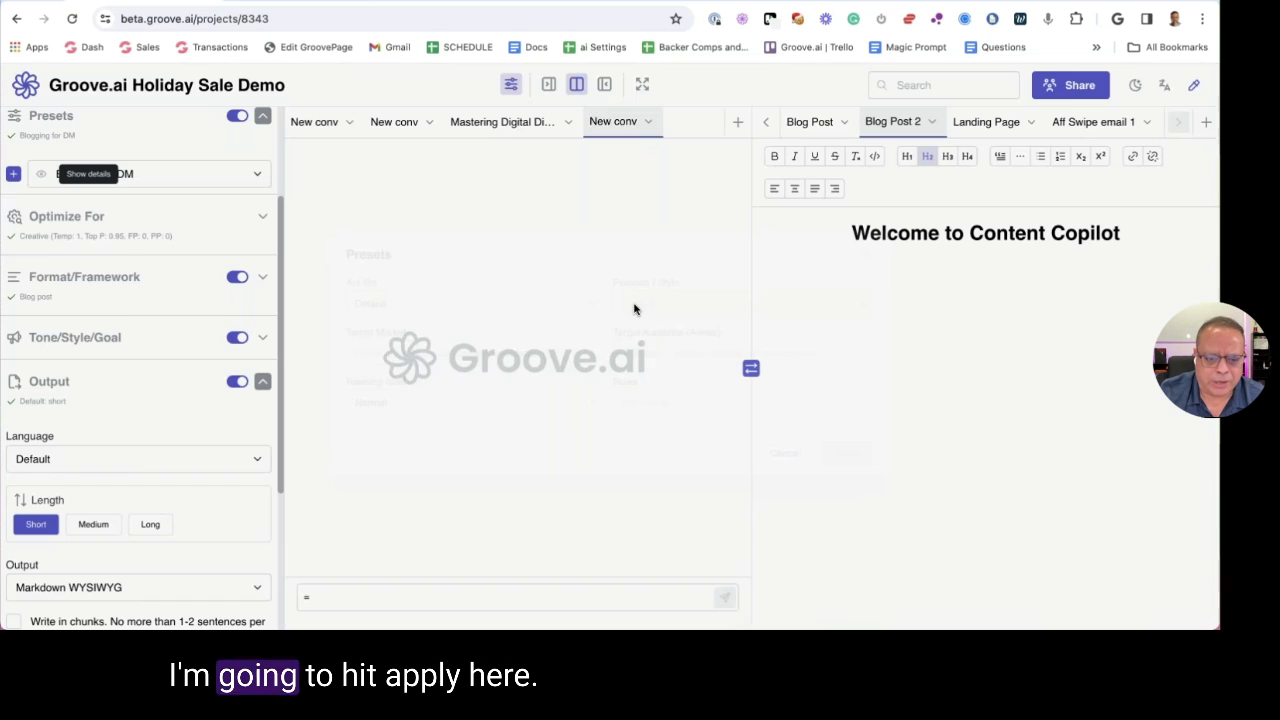
Choose the Email format with Problem-Agitate-Solution, including a subject line and preview snippet
scroll(100, 366, "down", 3)
scroll(100, 366, "down", 1)
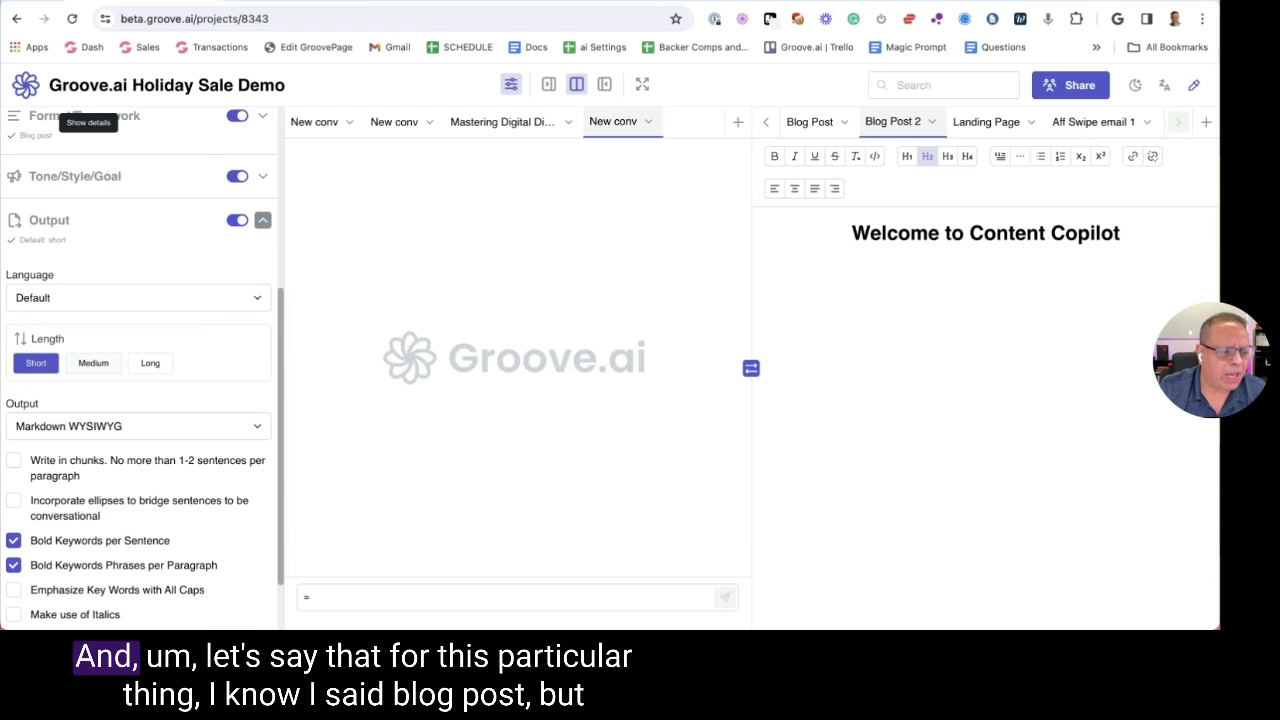
scroll(100, 381, "up", 6)
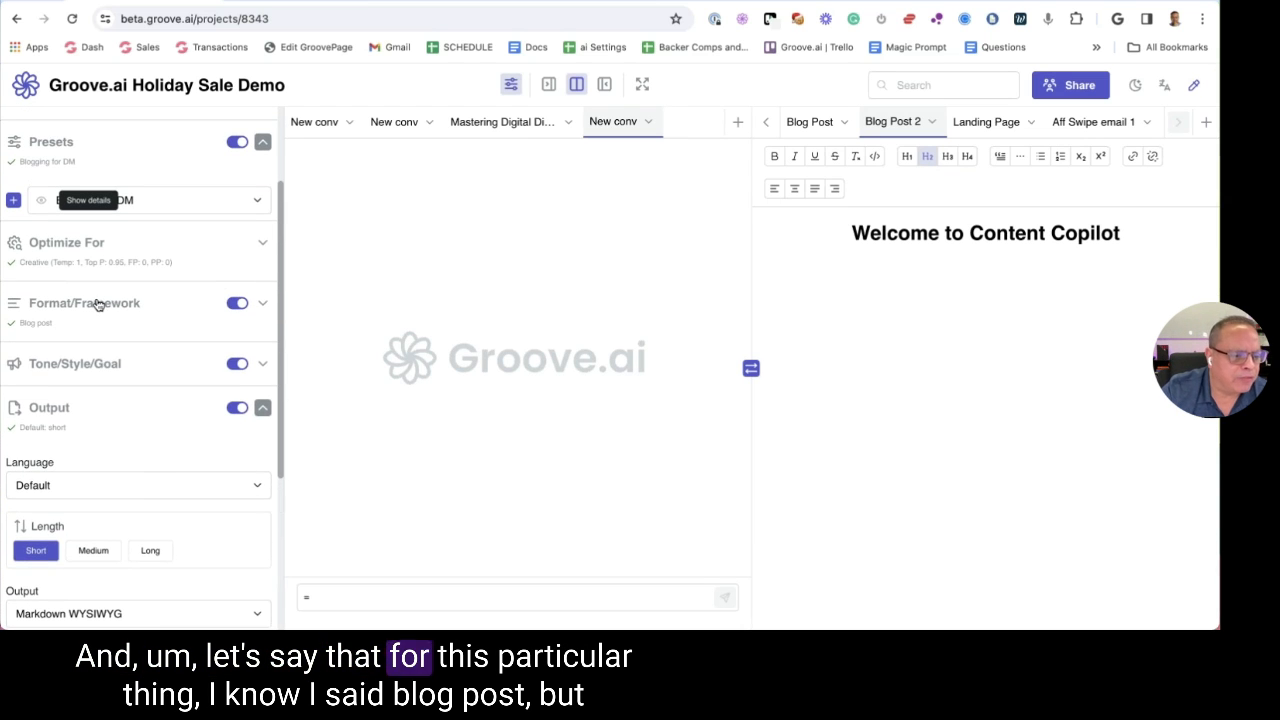
left_click(98, 303)
scroll(111, 300, "down", 5)
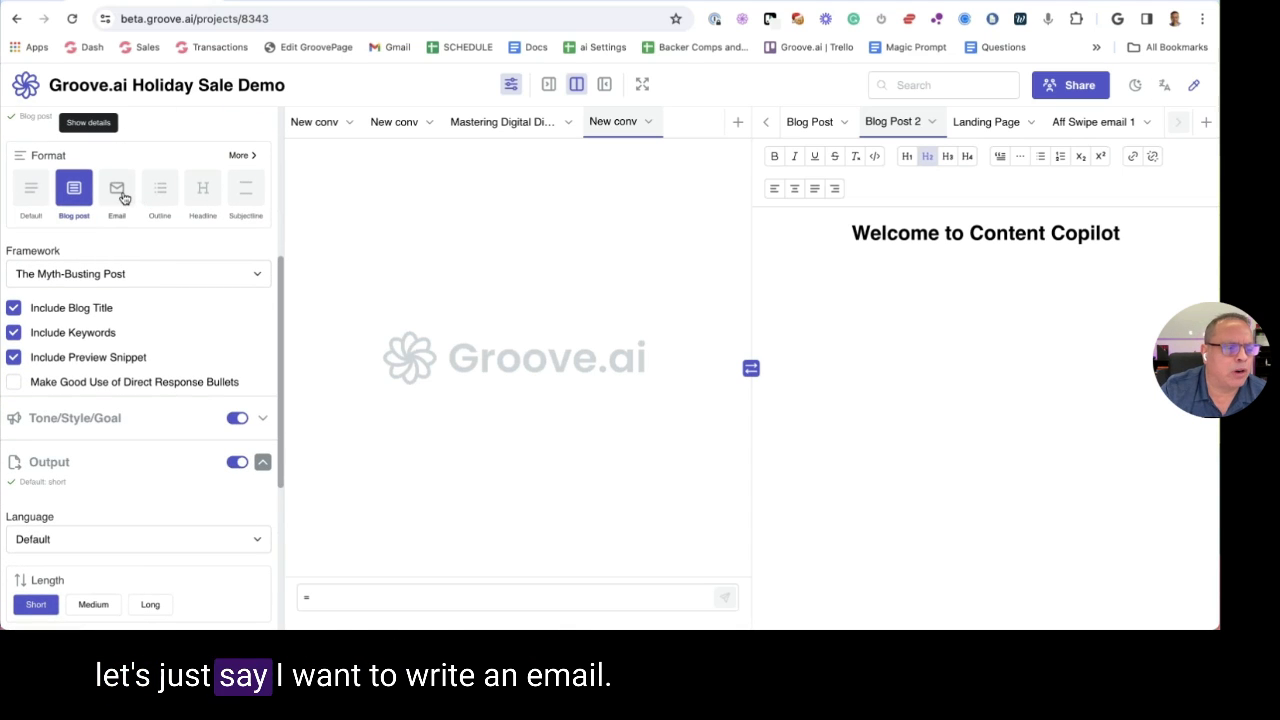
left_click(117, 190)
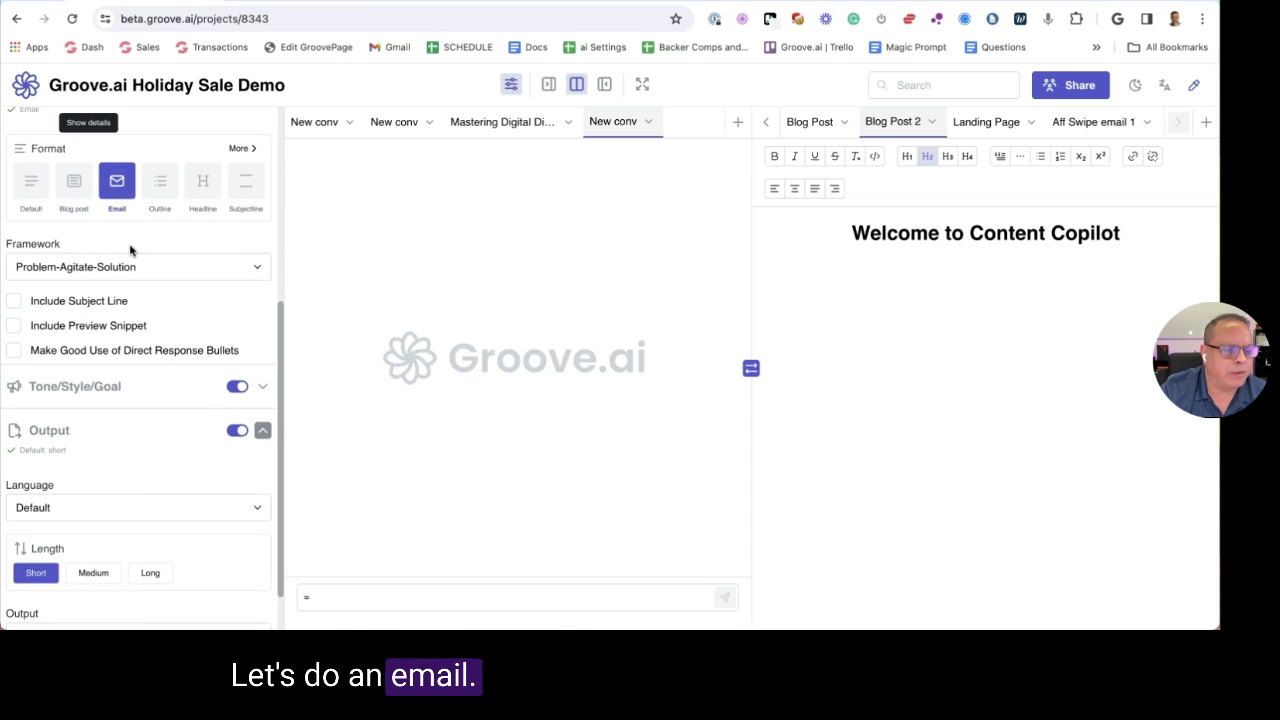
left_click(110, 270)
left_click(108, 272)
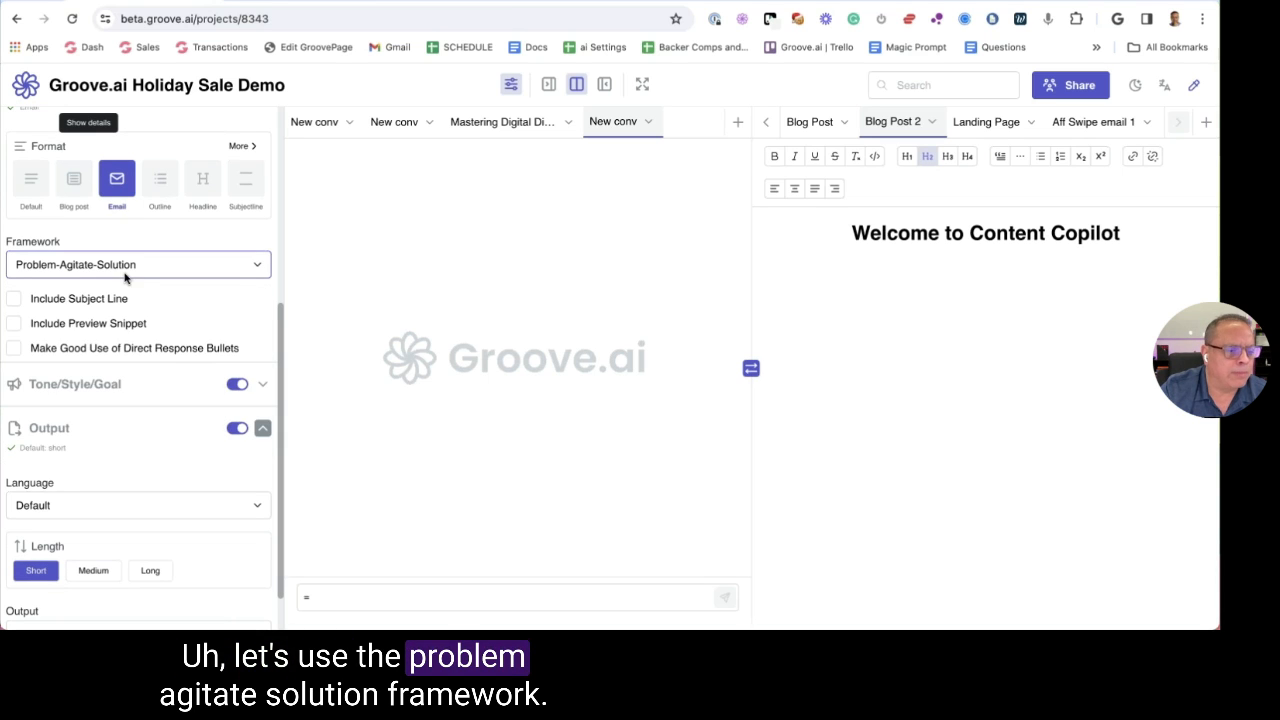
left_click(14, 298)
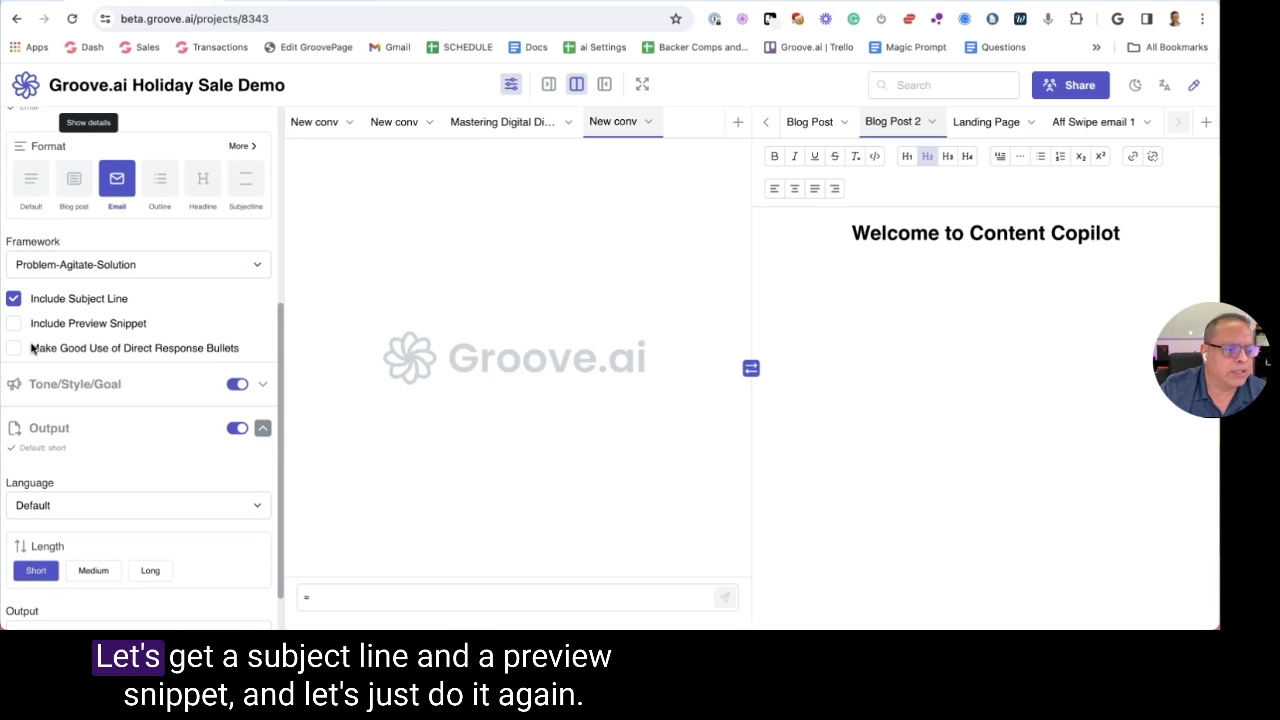
left_click(14, 323)
scroll(194, 354, "down", 2)
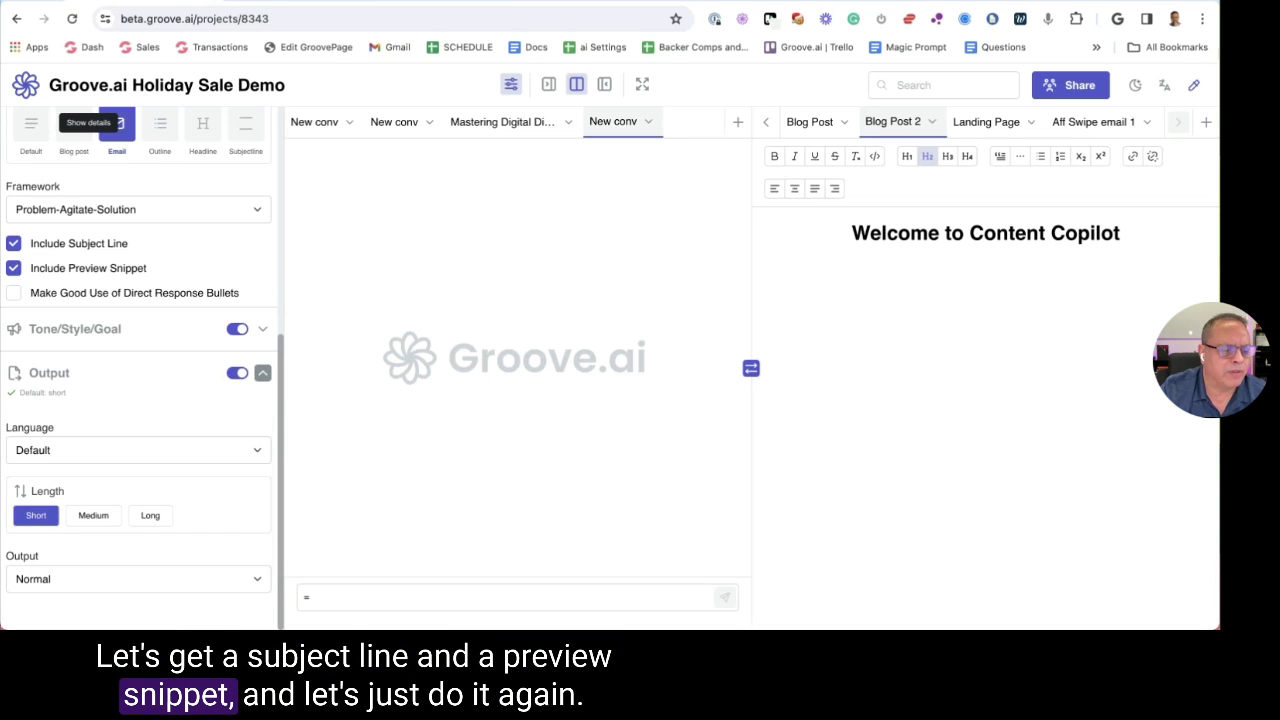
left_click(357, 598)
Send 'trello' as a chat request and stop the reply partway through
type("trelo")
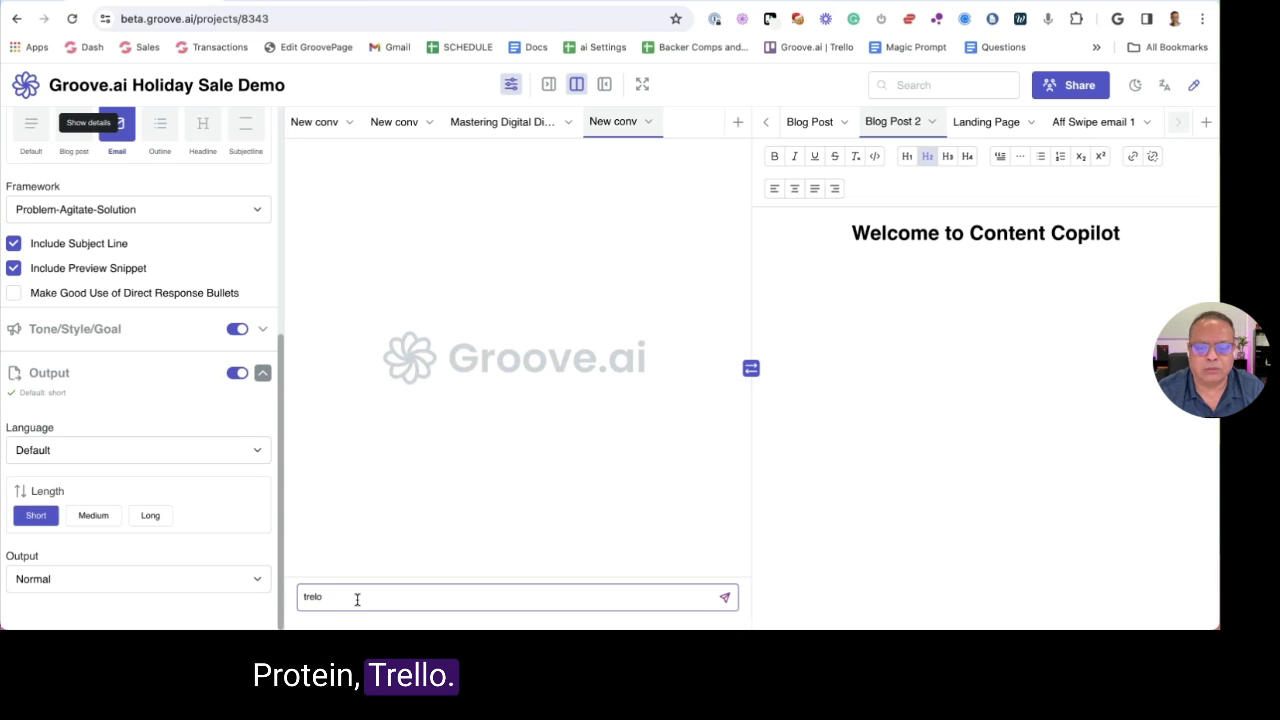
key("BackSpace")
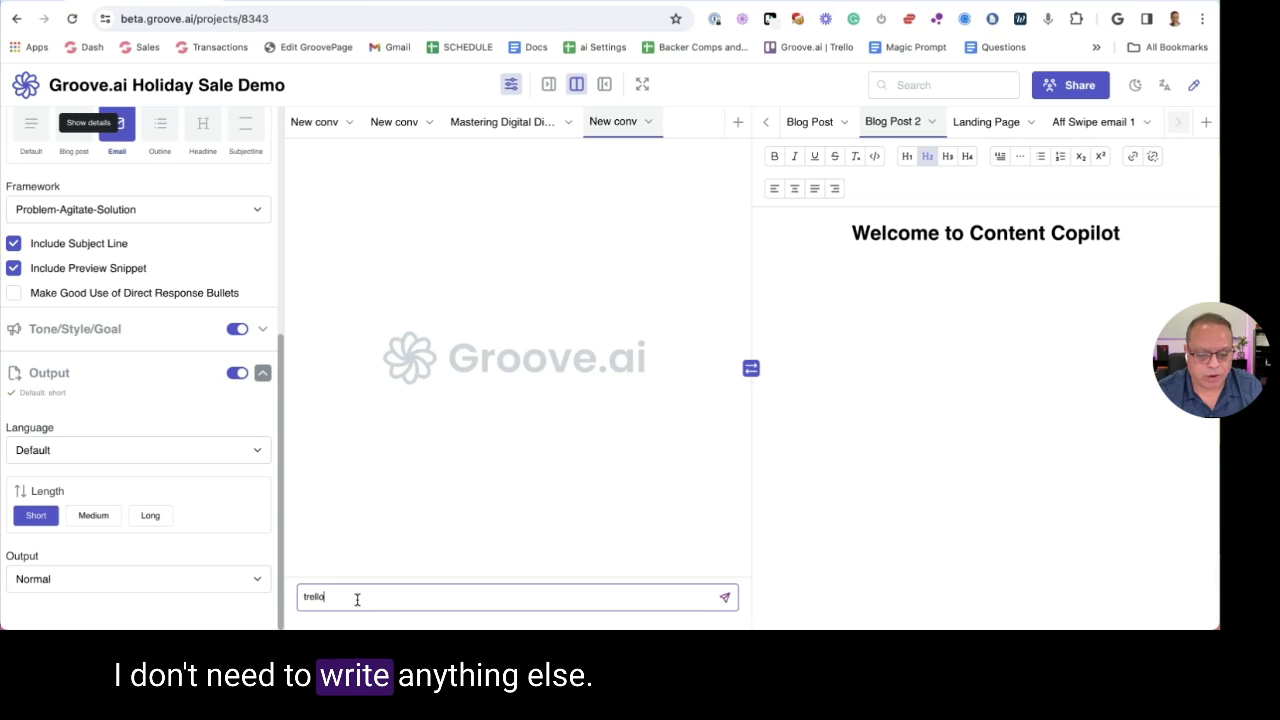
type("lo")
key("Return")
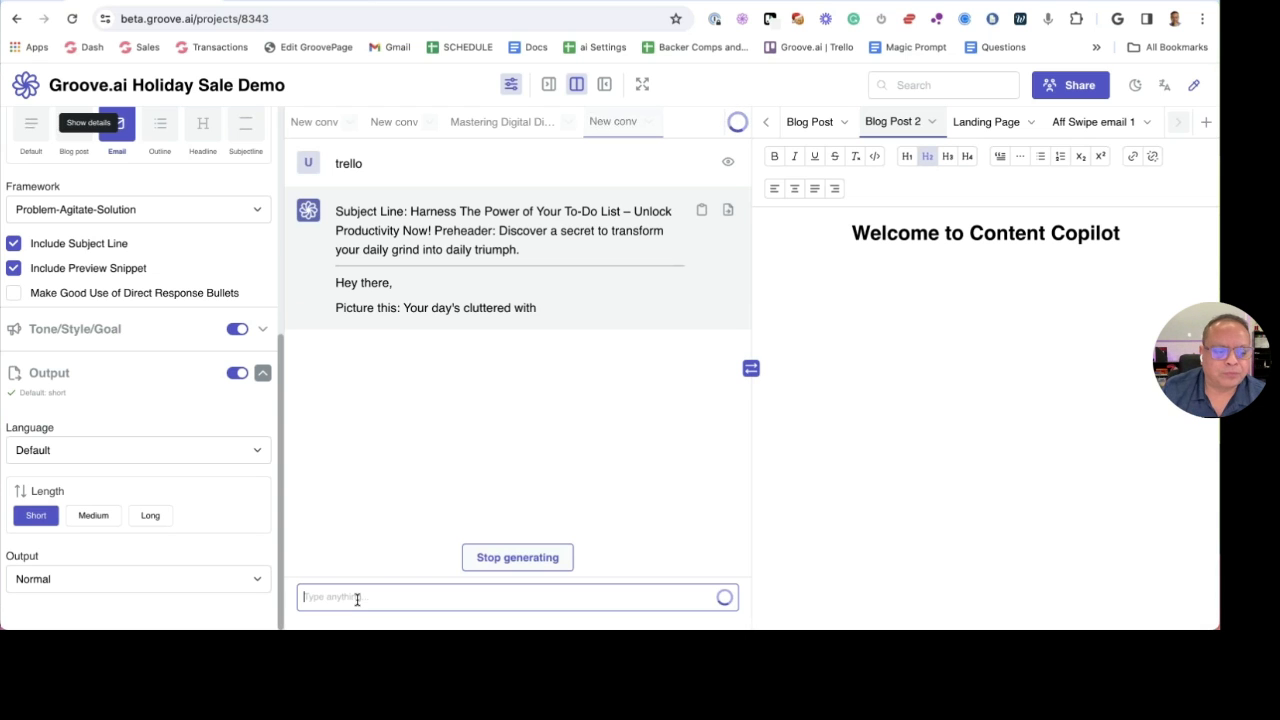
left_click(522, 556)
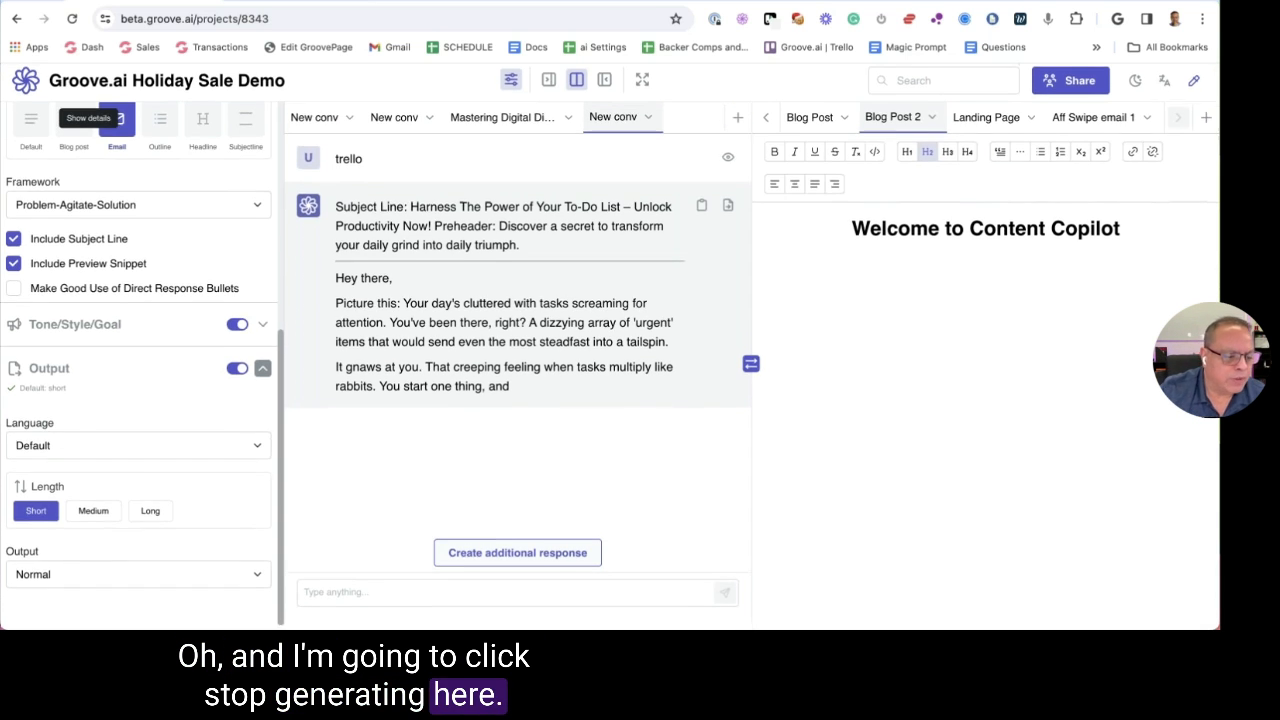
Review the Output options, leaving Normal, and compare the Blog post and Email format settings
left_click(73, 584)
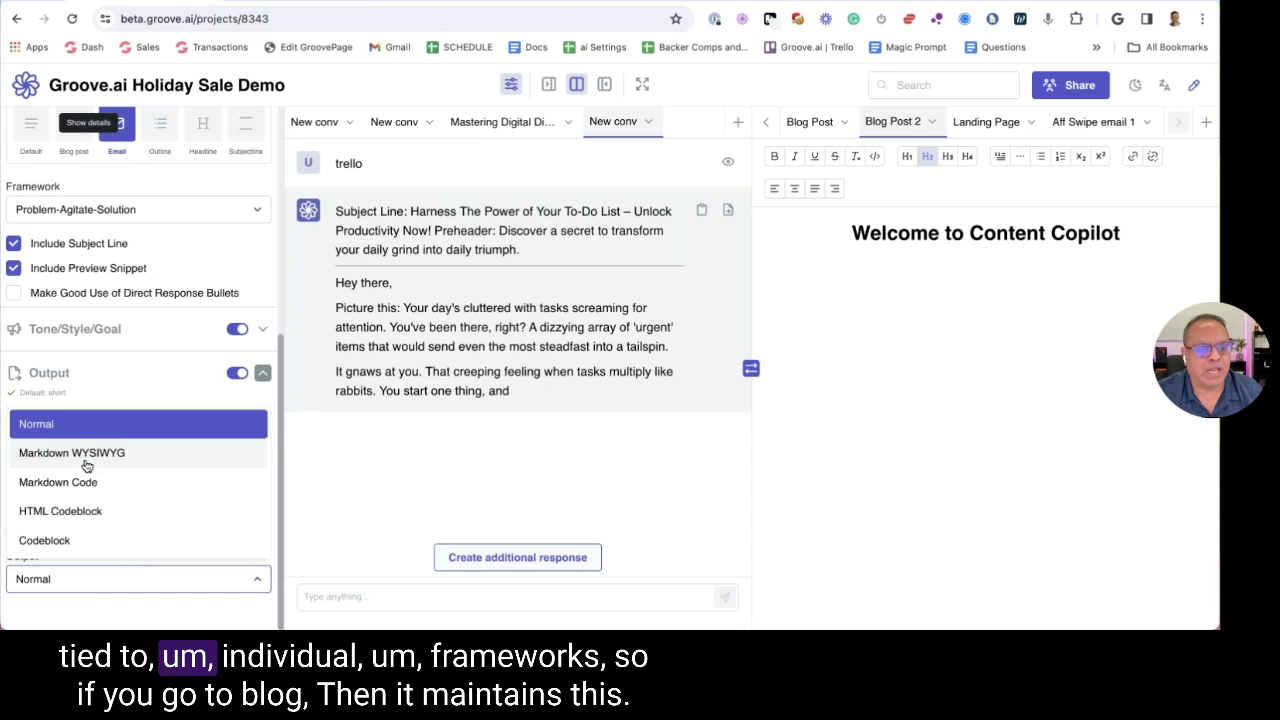
left_click(82, 326)
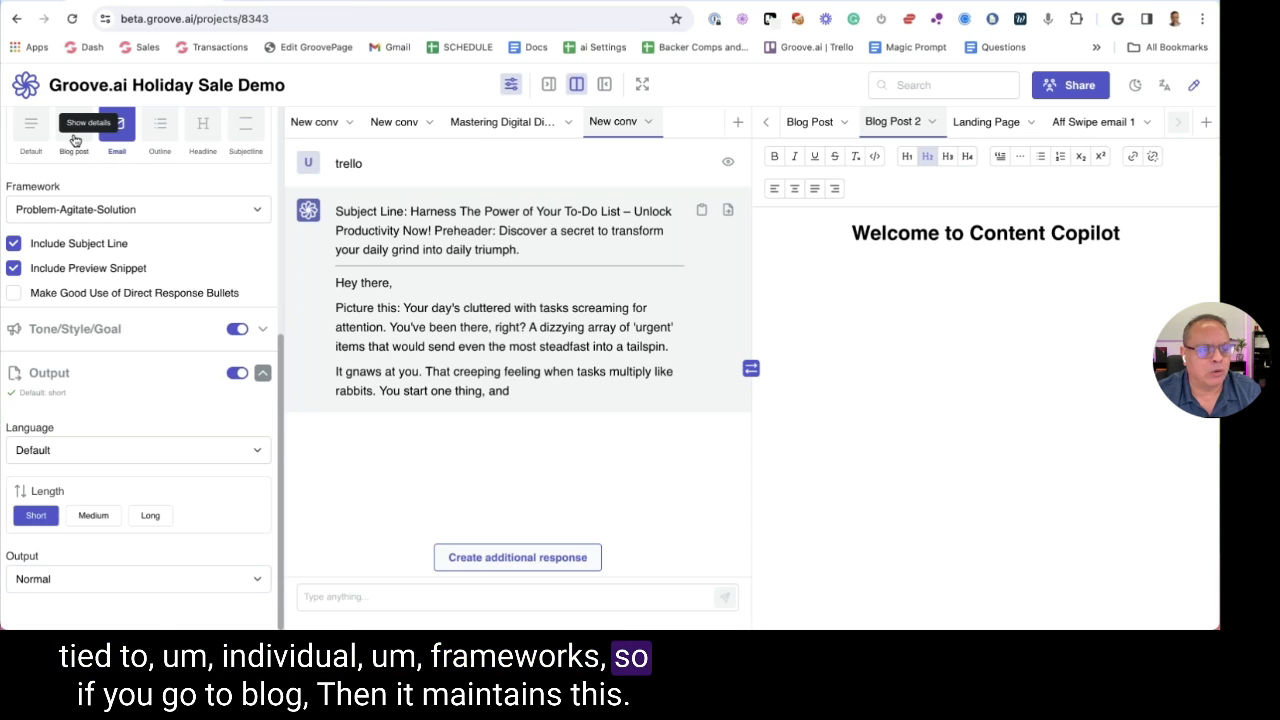
left_click(73, 140)
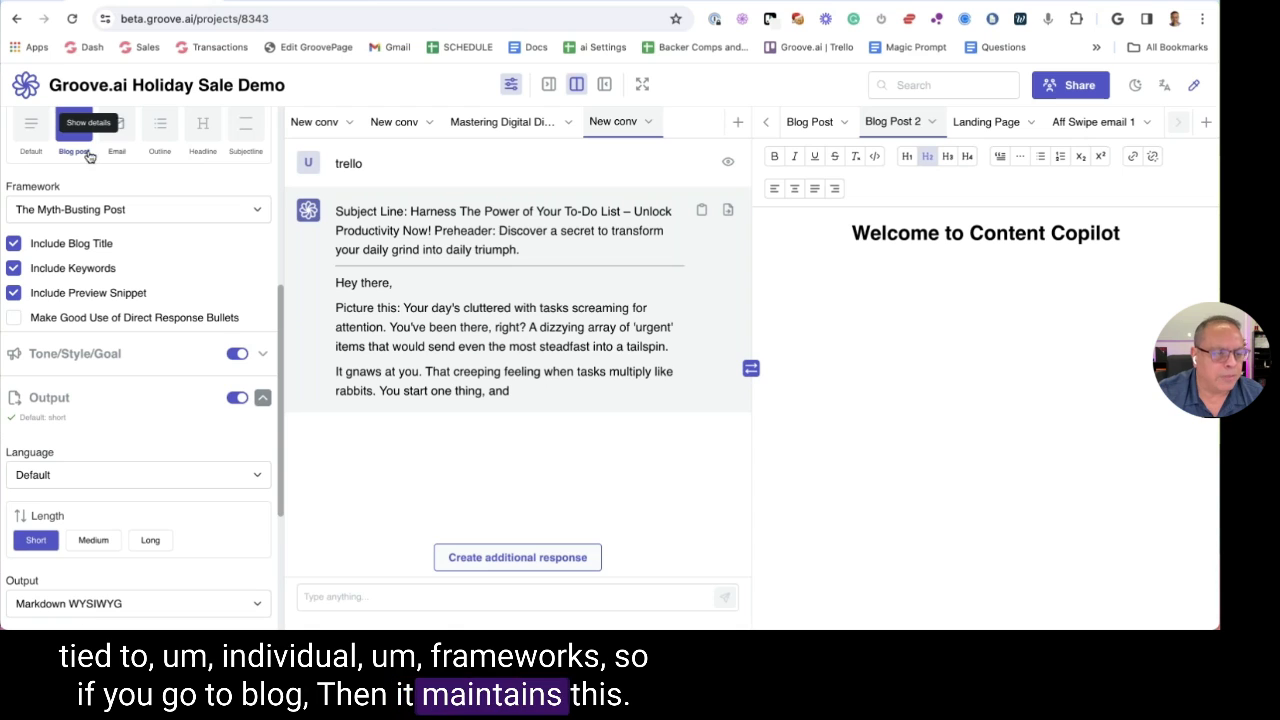
left_click(128, 138)
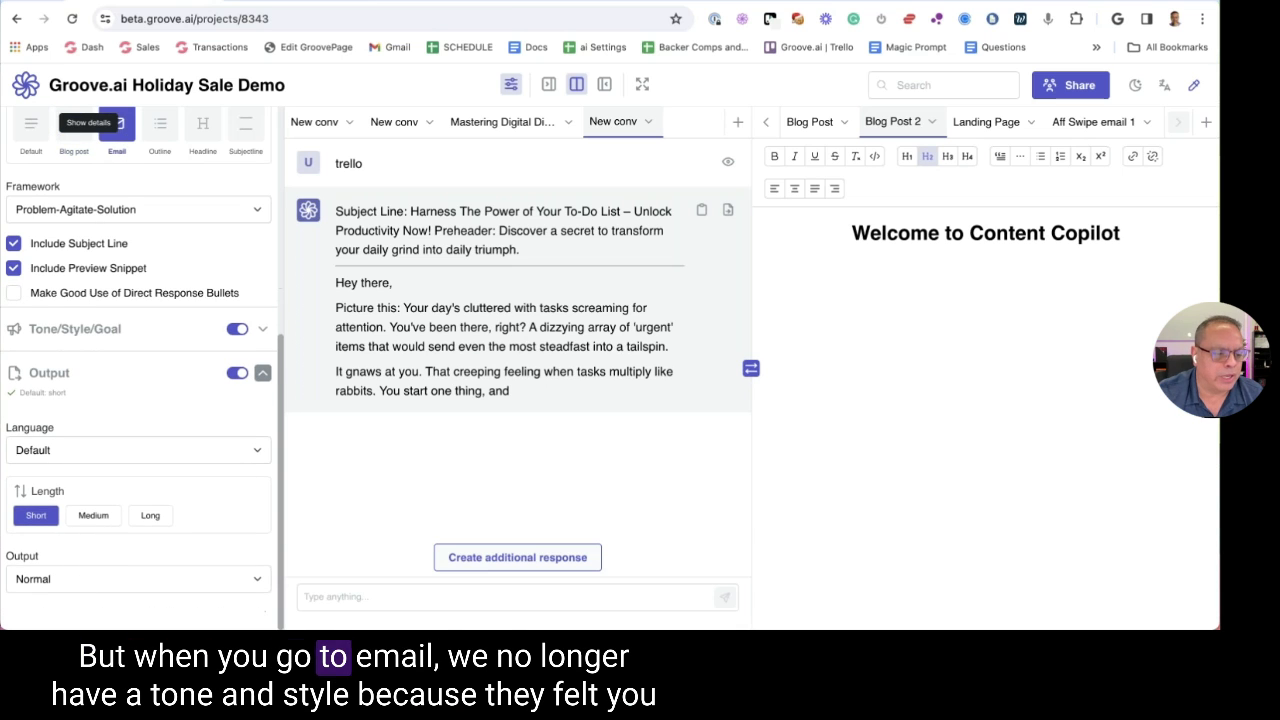
left_click(83, 338)
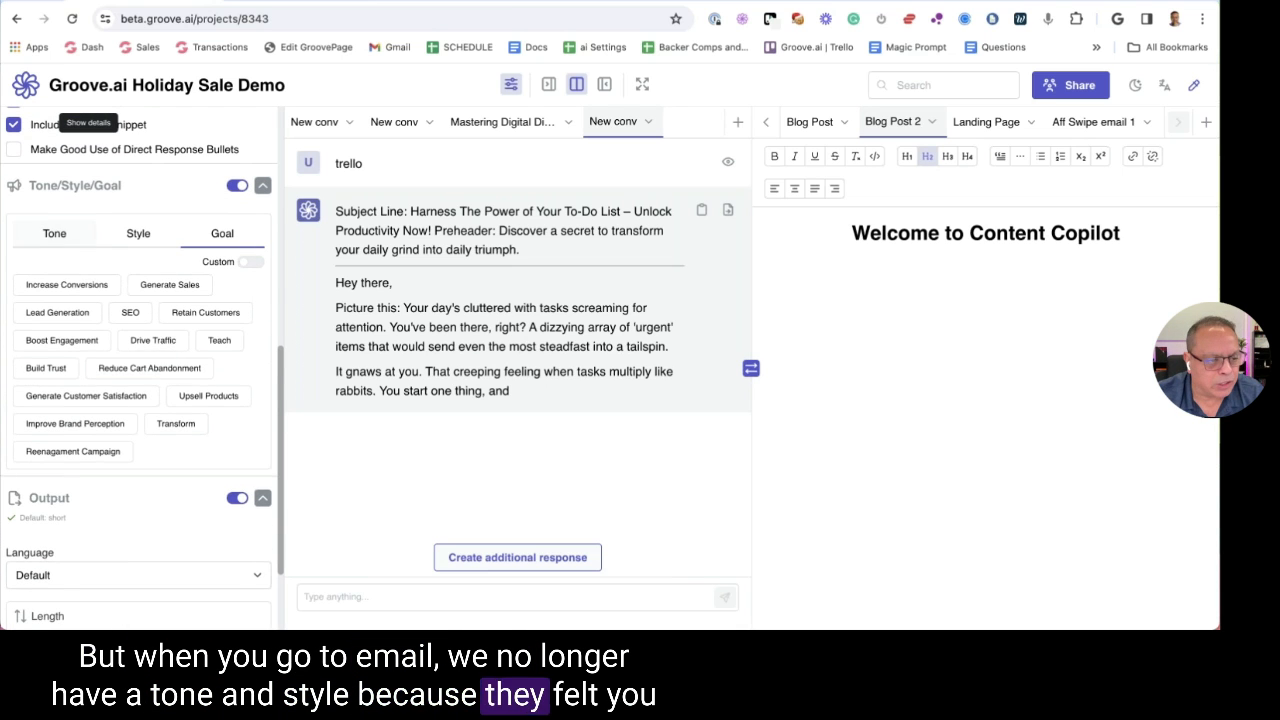
Pick Engaging, Conversational and Friendly tones, with Generate Sales and Lead Generation as goals
left_click(54, 232)
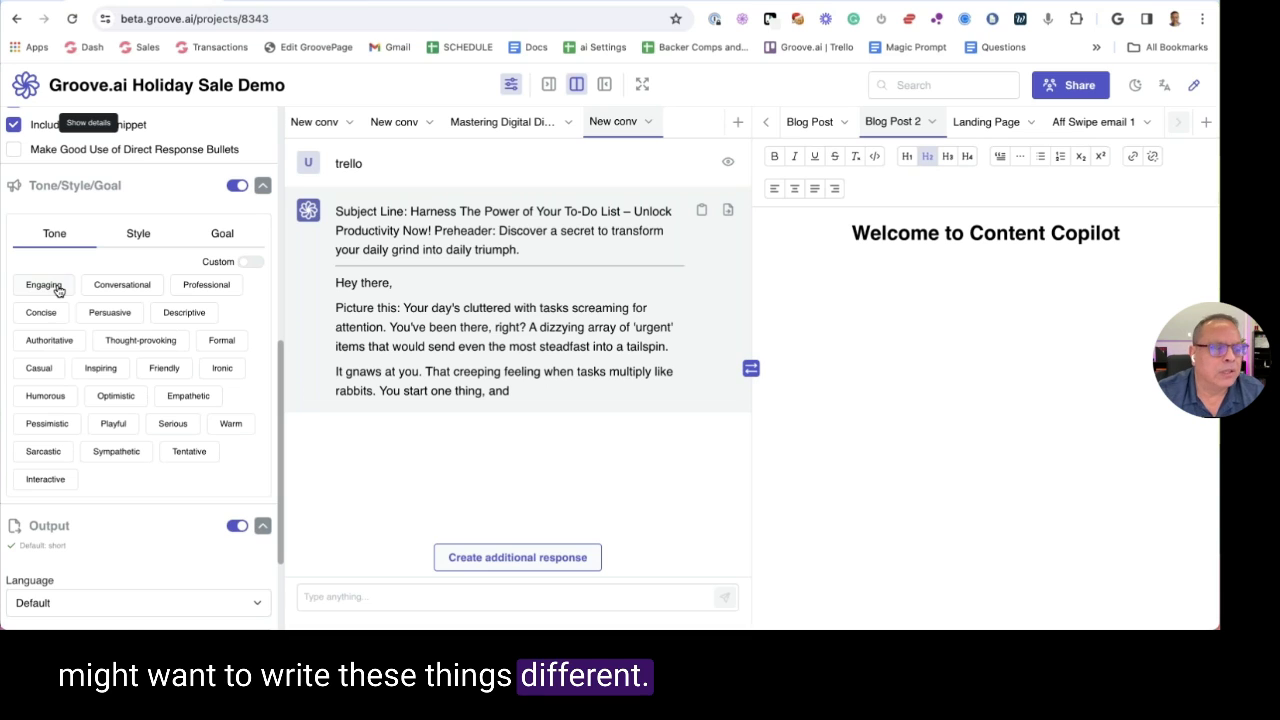
left_click(57, 289)
left_click(112, 286)
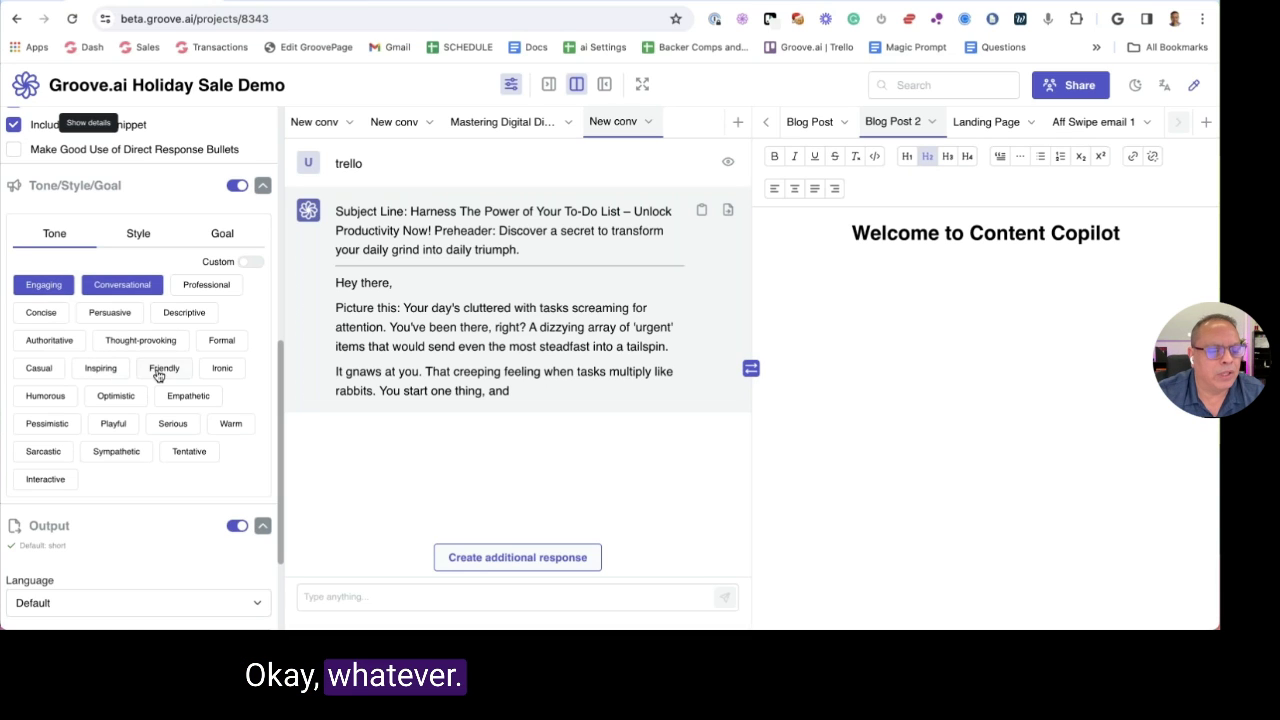
left_click(157, 372)
left_click(138, 233)
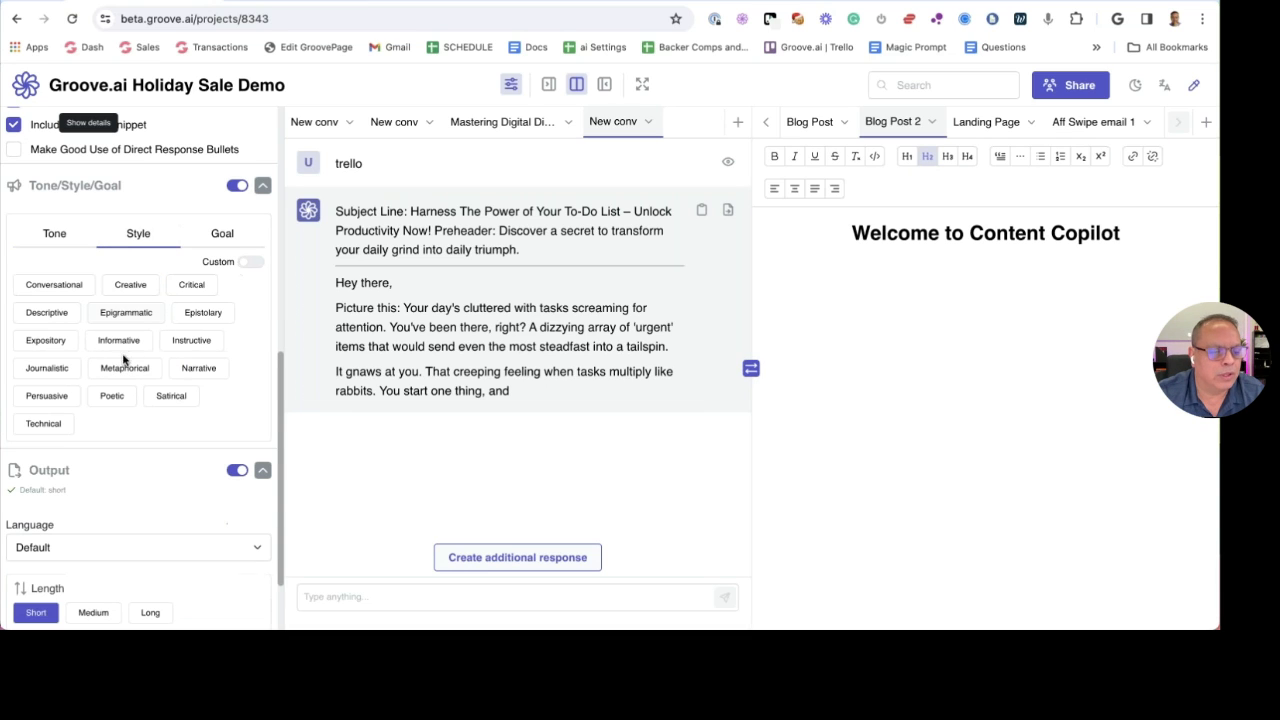
left_click(222, 236)
left_click(130, 312)
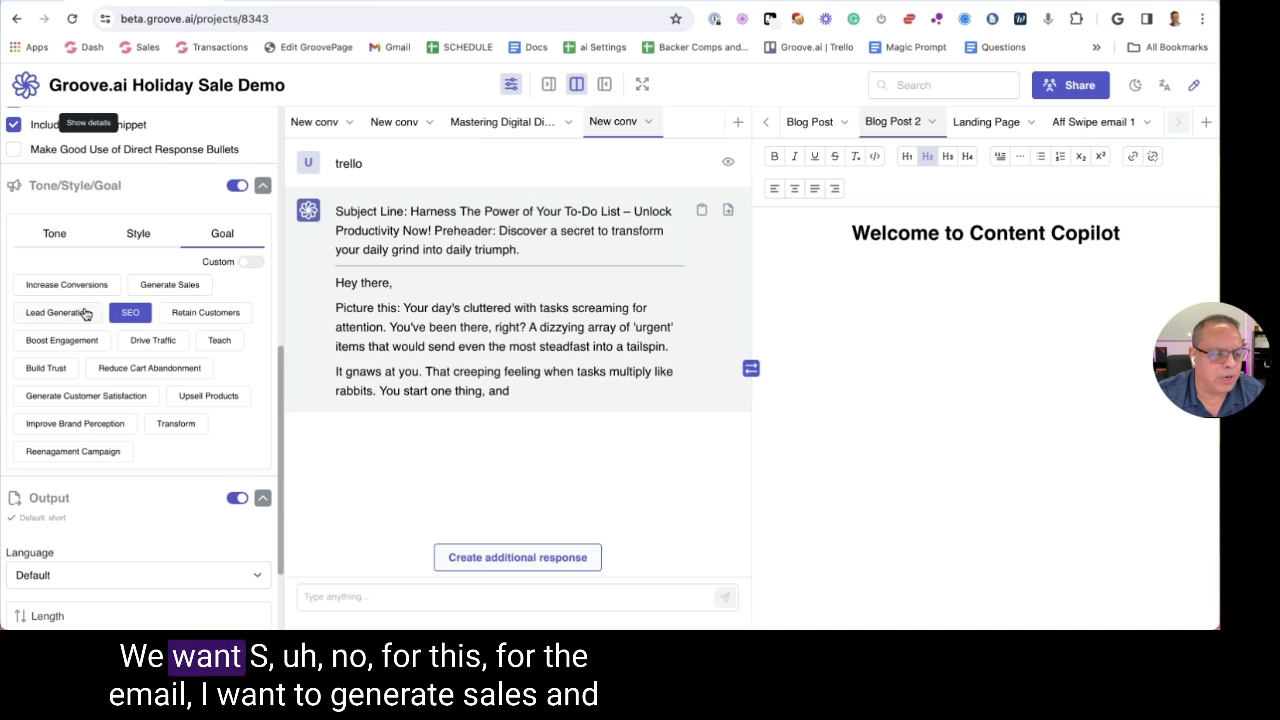
left_click(130, 312)
left_click(169, 284)
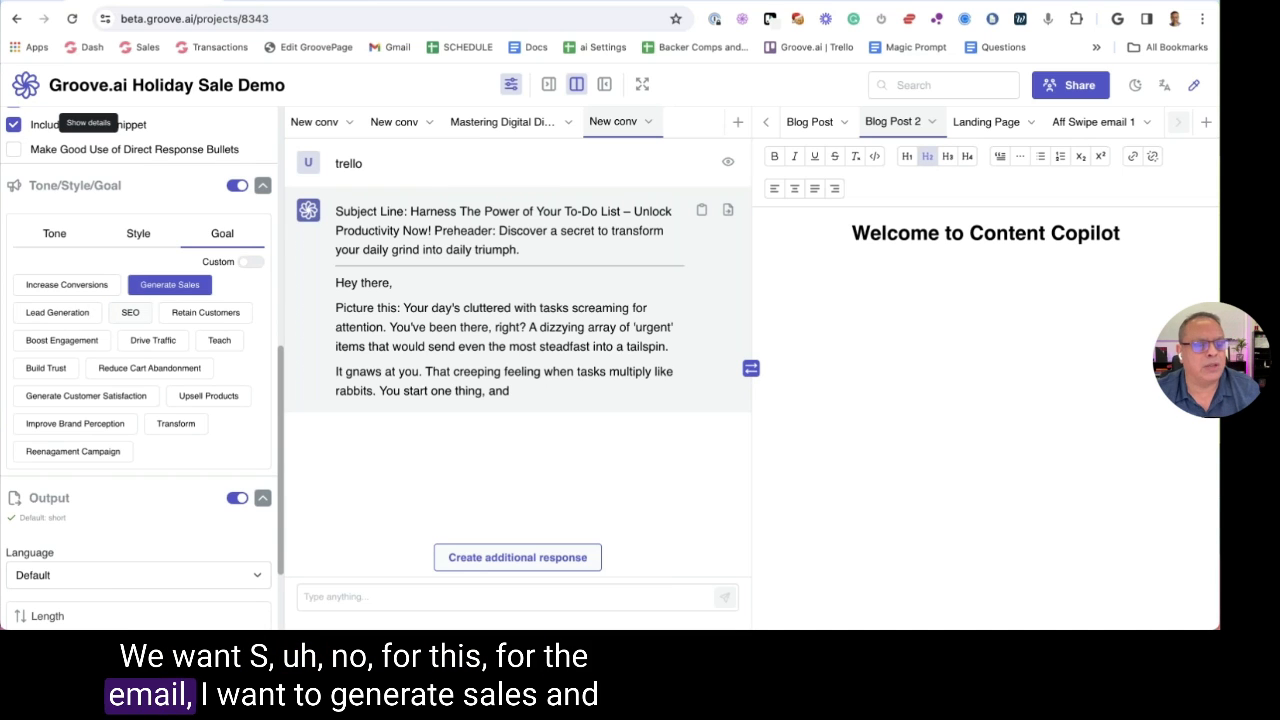
left_click(54, 318)
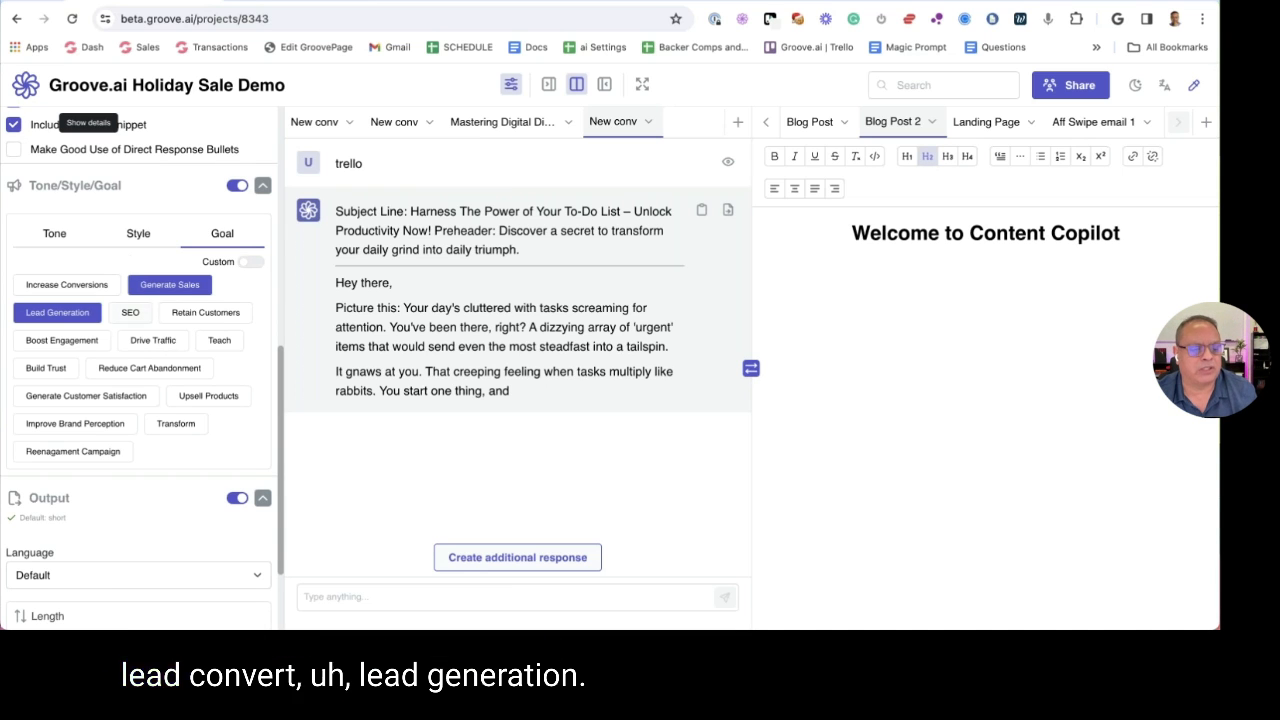
left_click(126, 192)
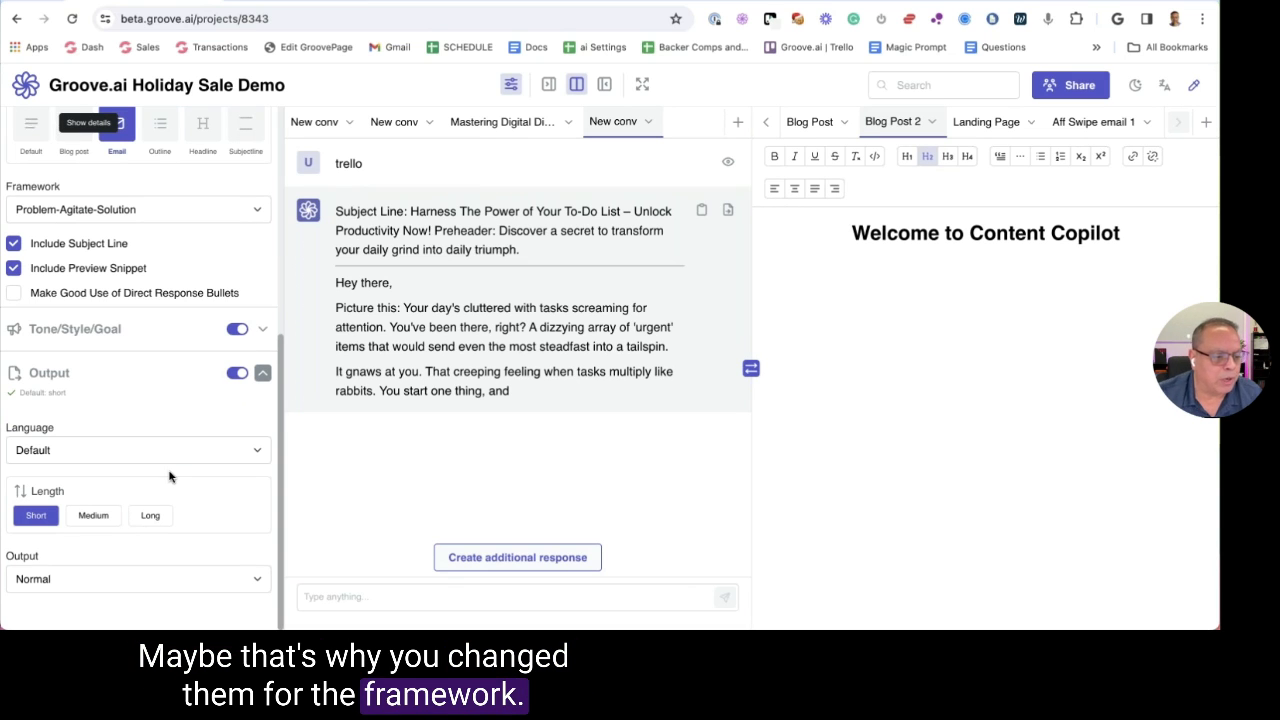
Set output to Markdown WYSIWYG with chunks, ellipses, bold keywords and all-caps emphasis enabled
left_click(86, 582)
left_click(88, 451)
scroll(120, 455, "down", 3)
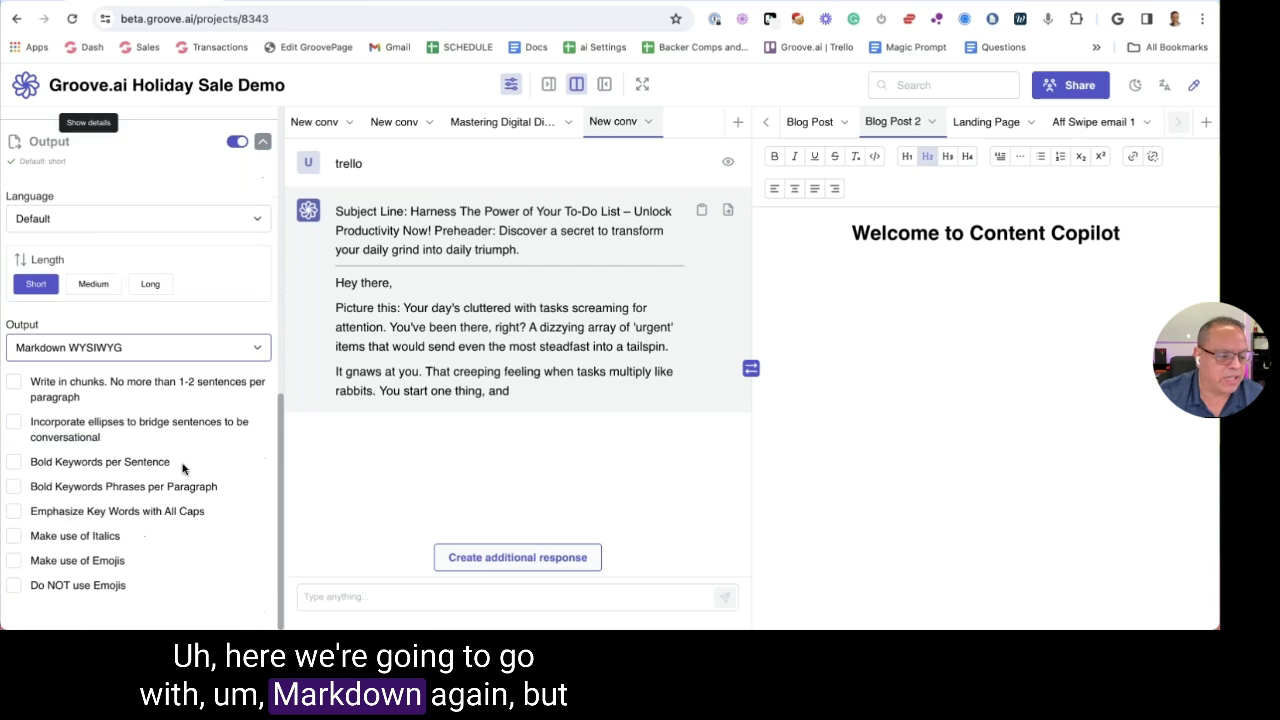
left_click(14, 385)
left_click(14, 421)
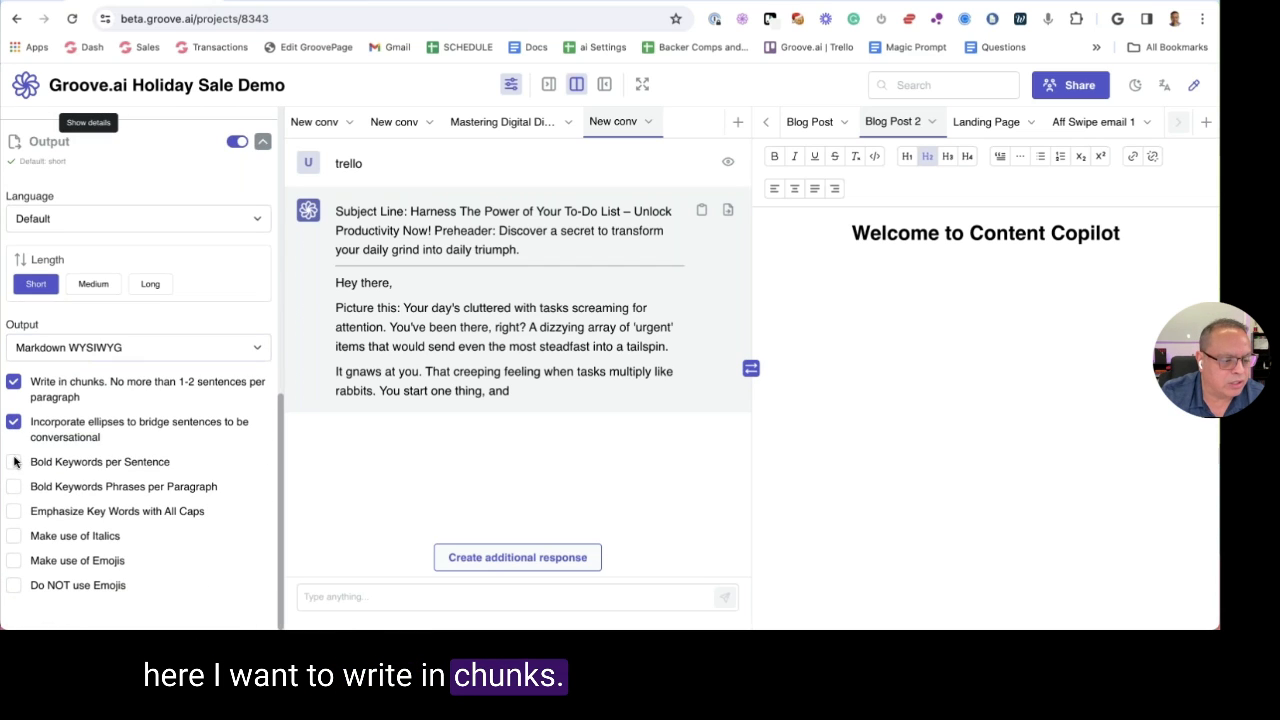
left_click(14, 461)
left_click(14, 486)
left_click(14, 511)
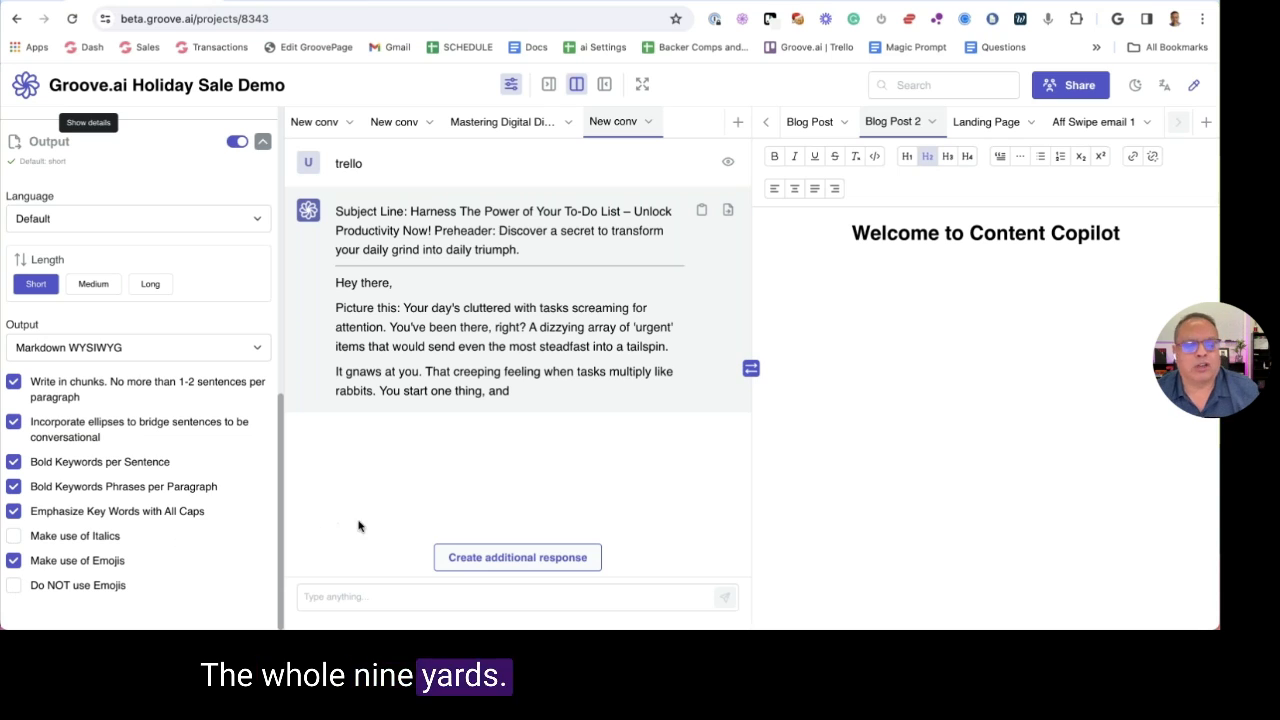
left_click(497, 602)
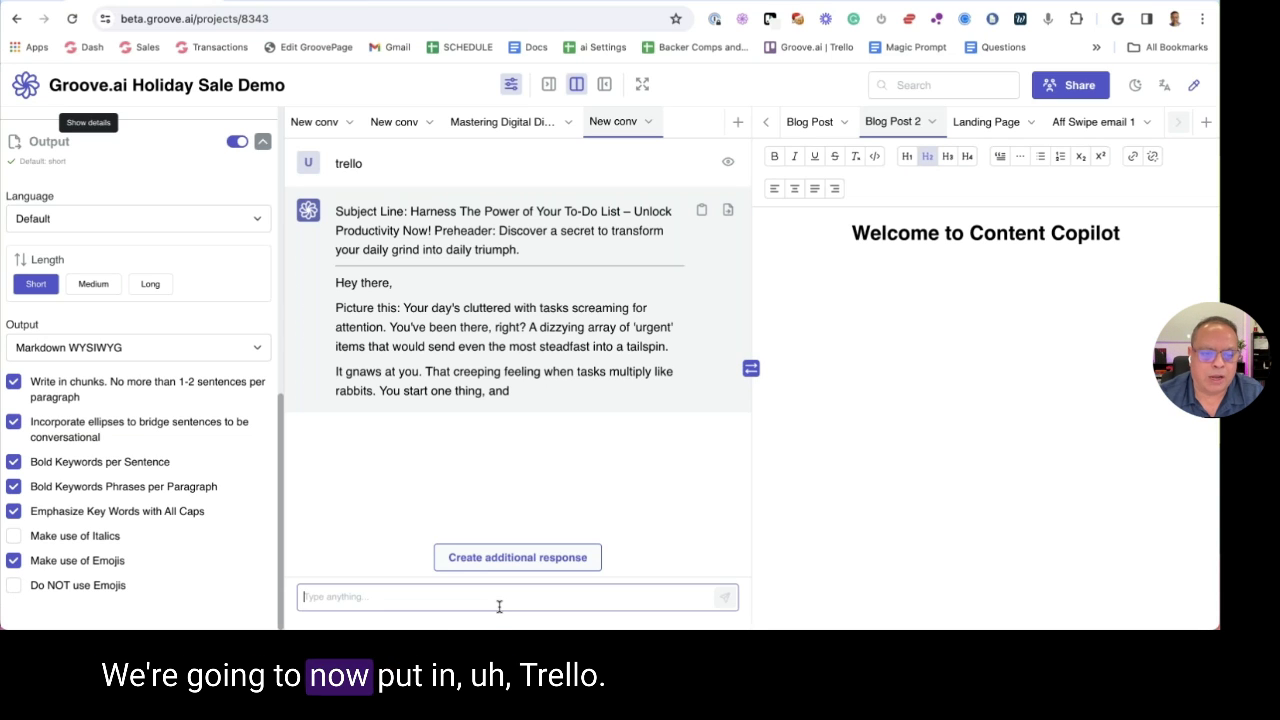
Send 'Trello' as the email topic to generate the promotional email
type("Tre")
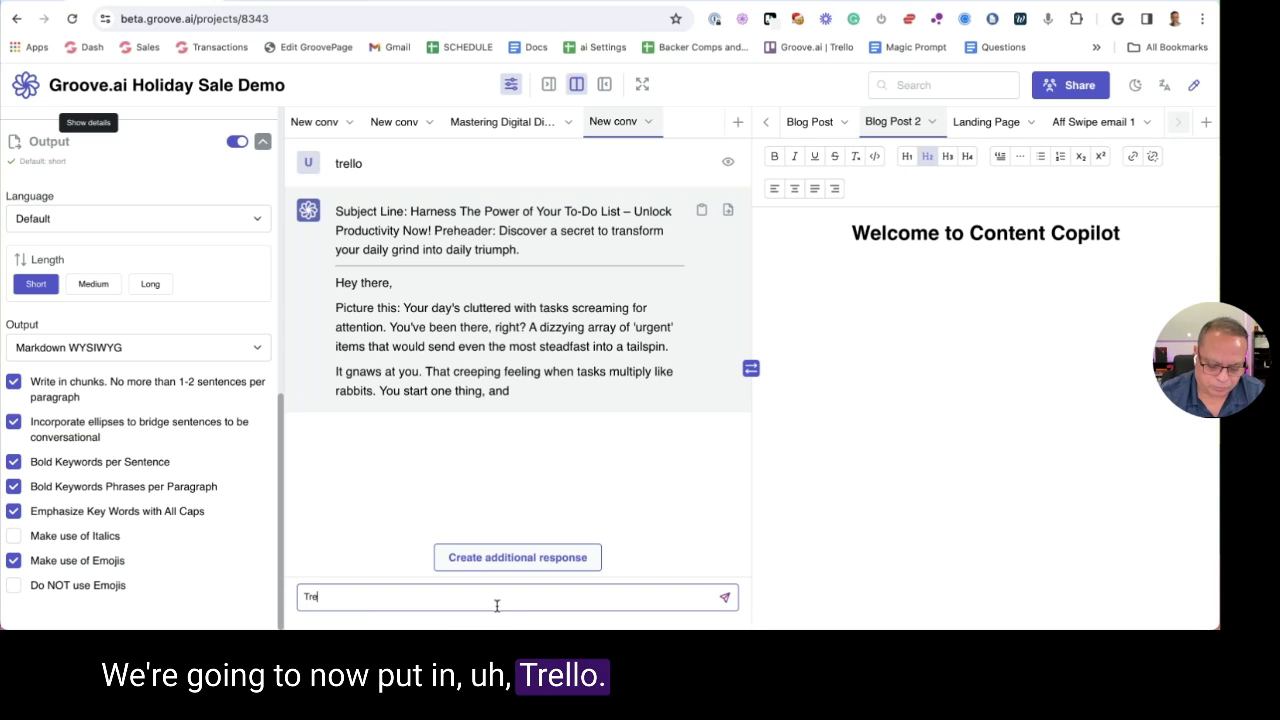
type("llo")
key("Return")
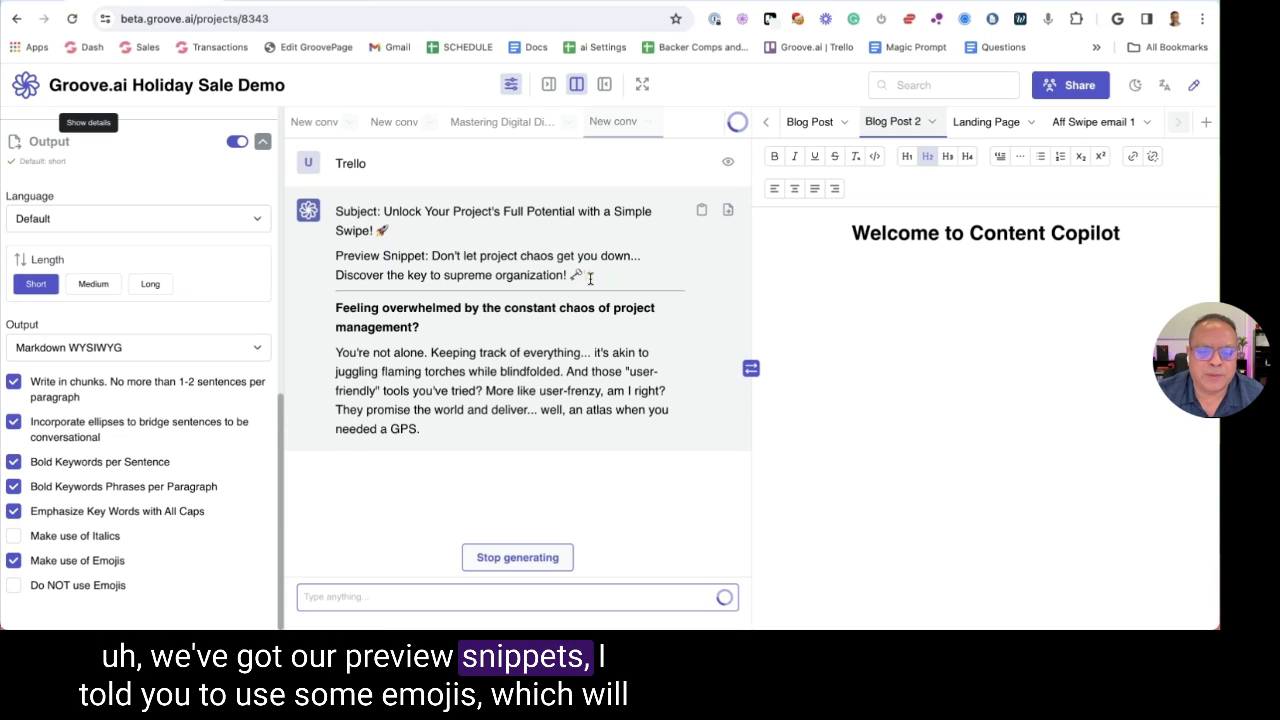
triple_click(550, 274)
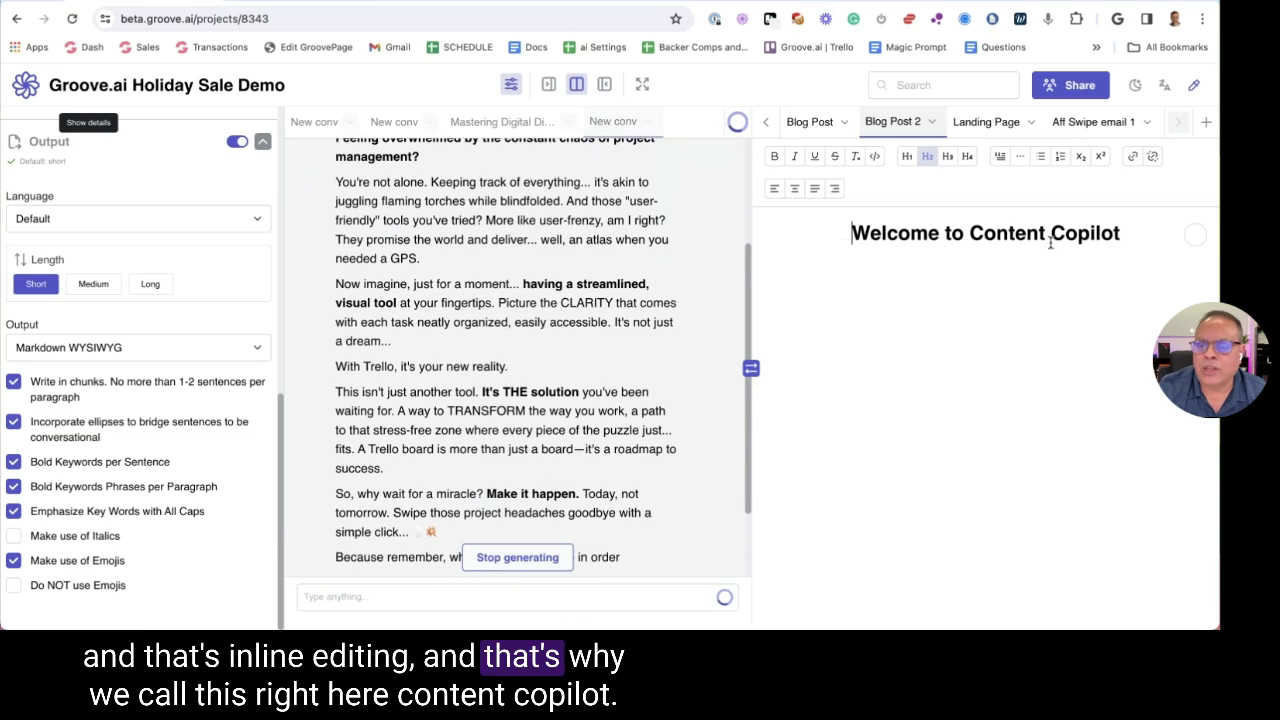
Delete the 'Welcome to Content Copilot' placeholder heading from the editor
left_click_drag(849, 232, 1124, 244)
left_click(917, 277)
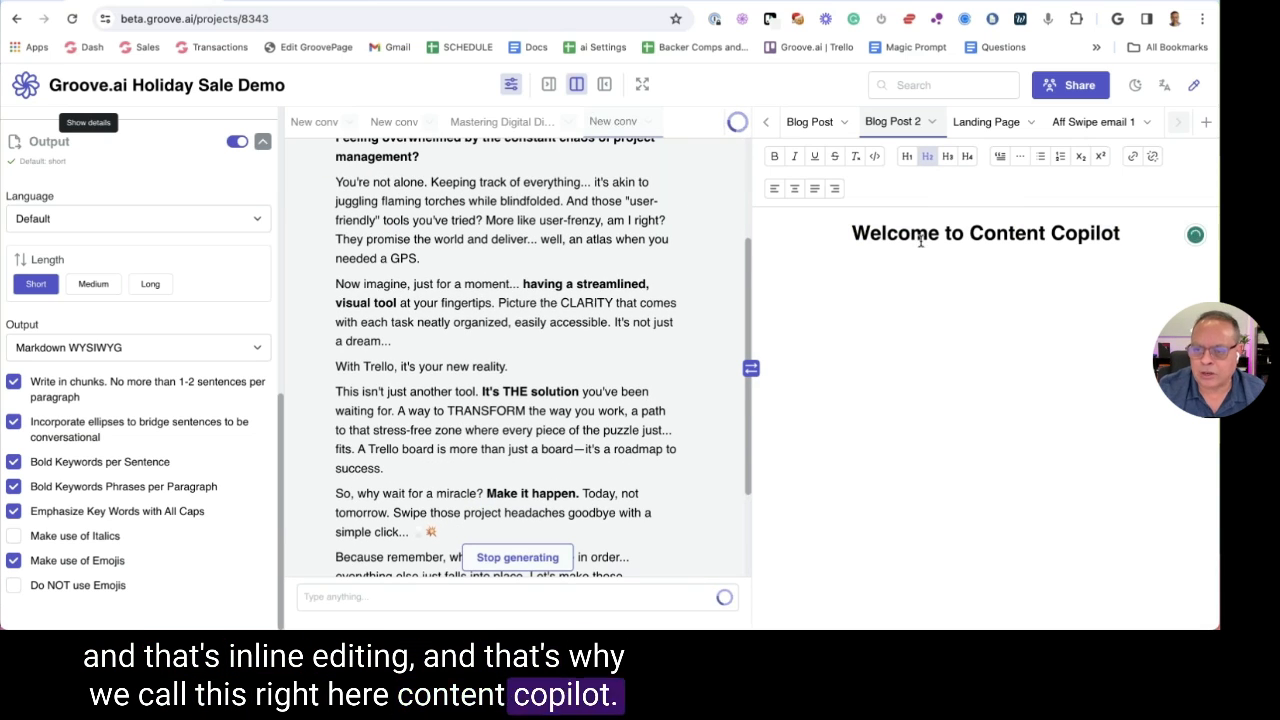
triple_click(921, 240)
key("BackSpace")
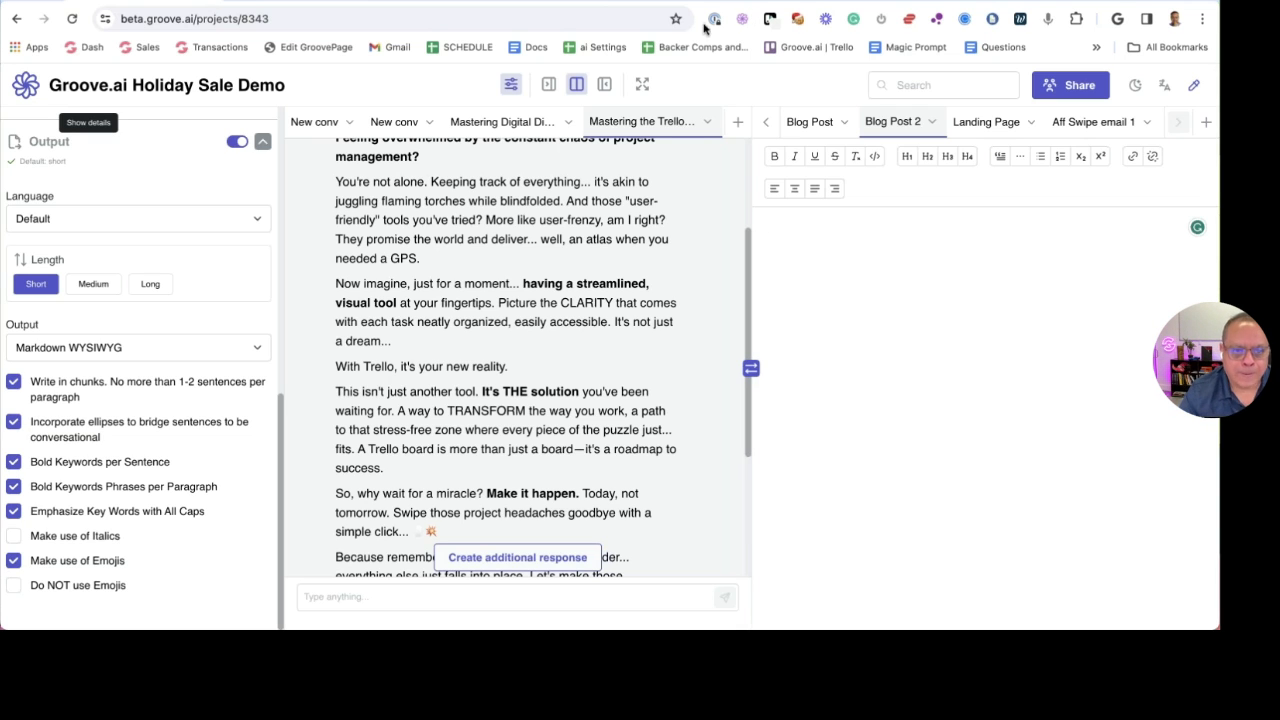
scroll(600, 293, "down", 5)
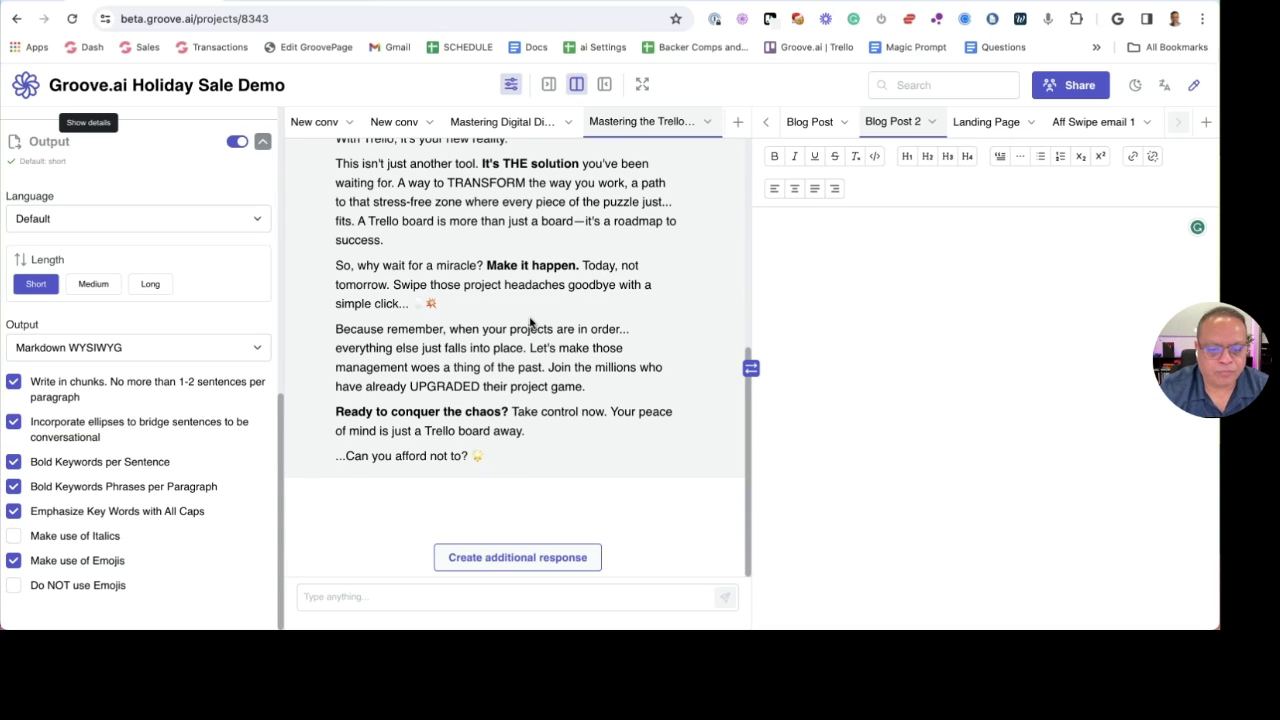
scroll(515, 310, "up", 10)
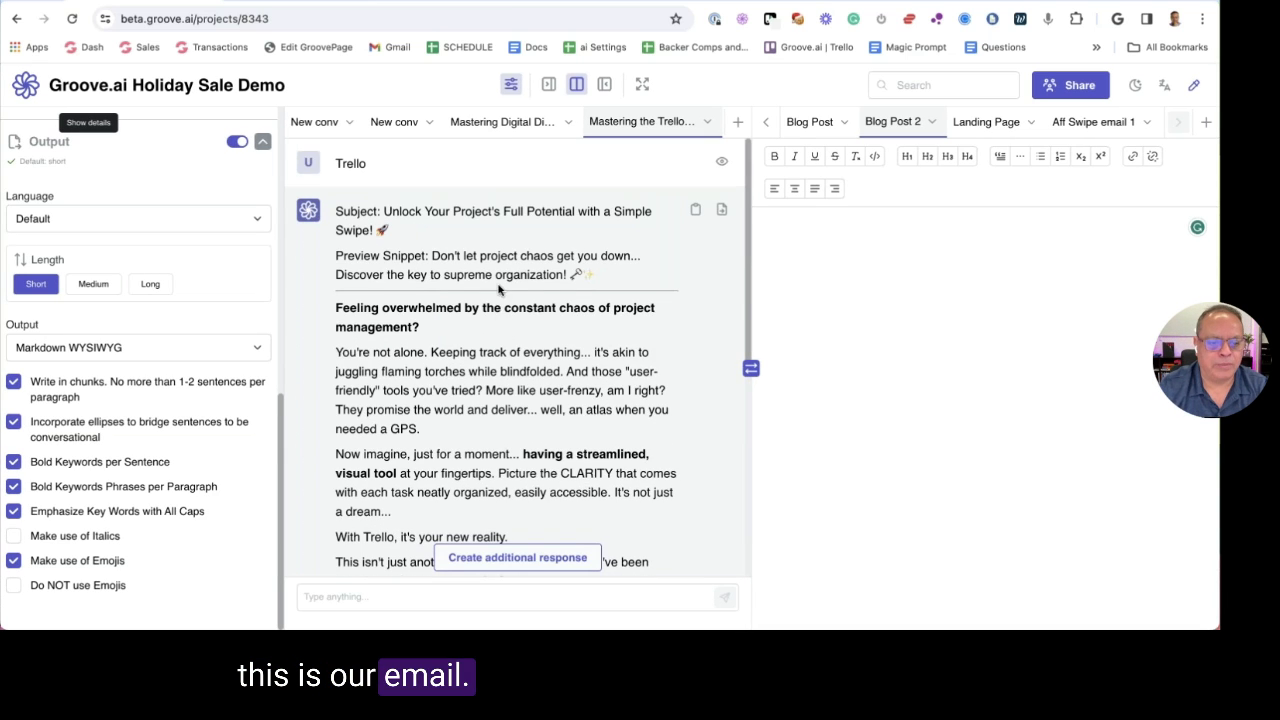
scroll(500, 295, "down", 9)
scroll(500, 290, "down", 1)
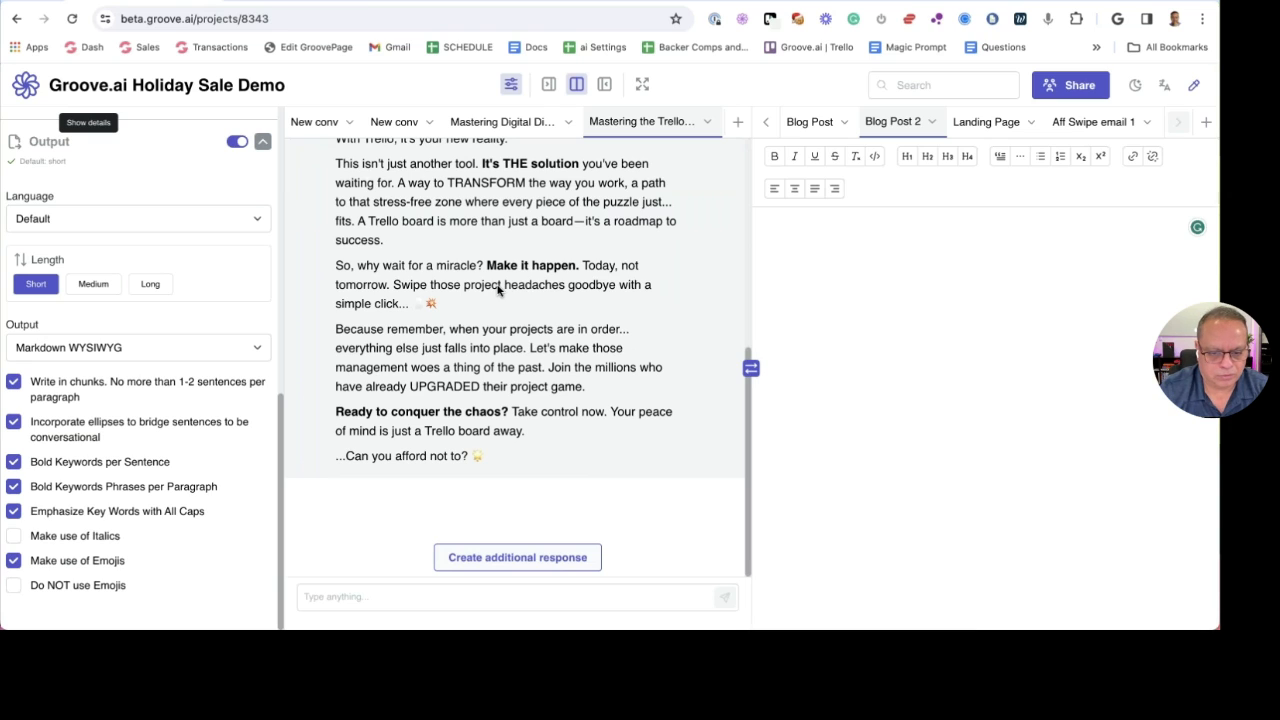
Send 'continue' so the AI writes further paragraphs of the Trello email
left_click(390, 600)
type("con")
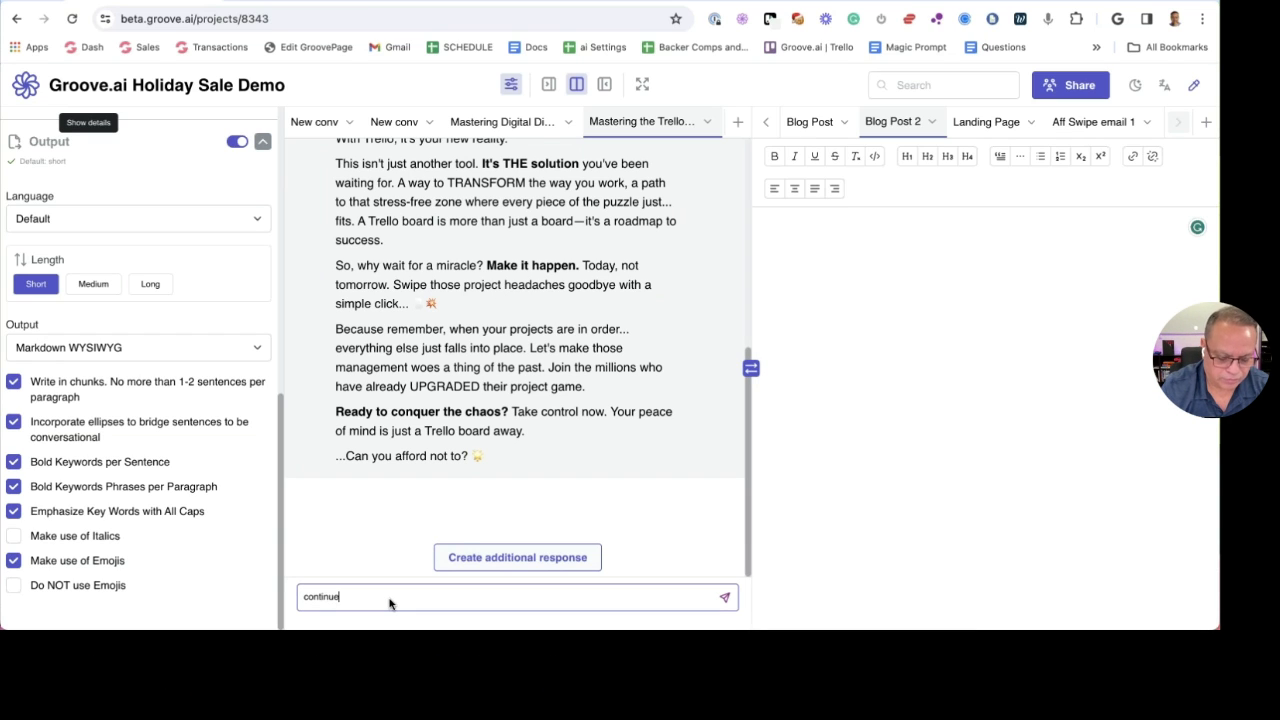
type("tinue")
key("Return")
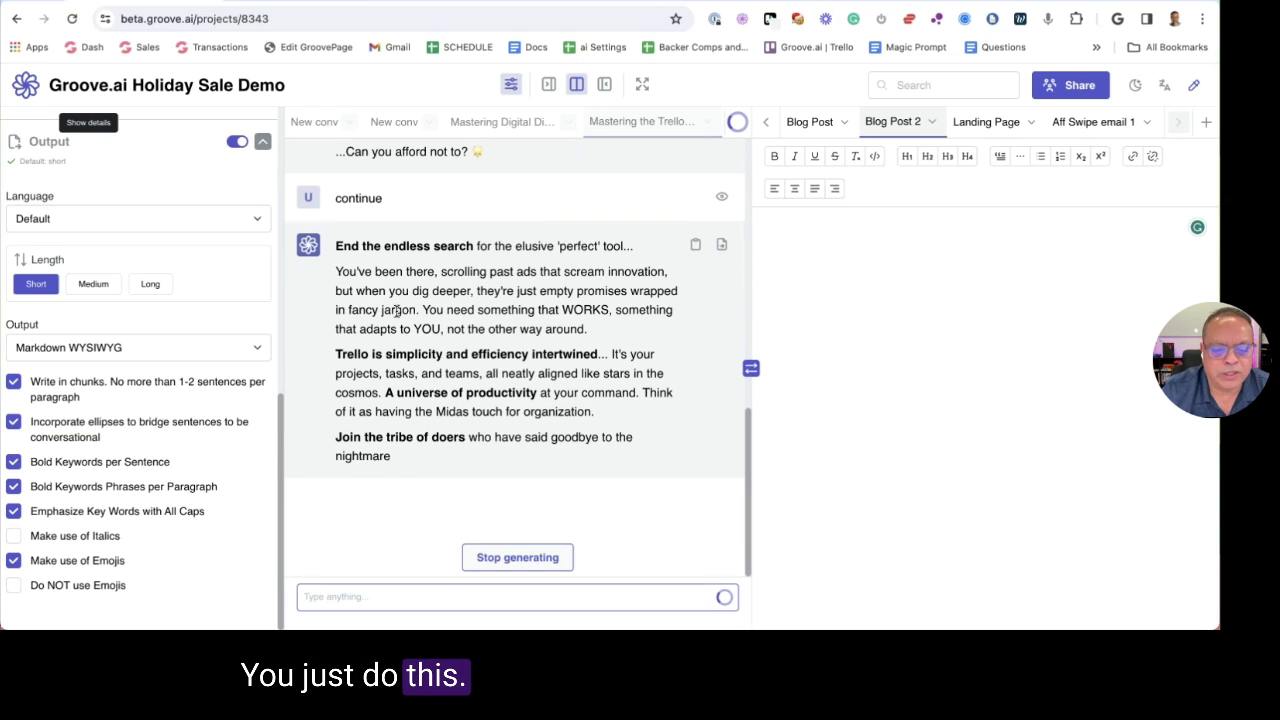
scroll(400, 310, "up", 10)
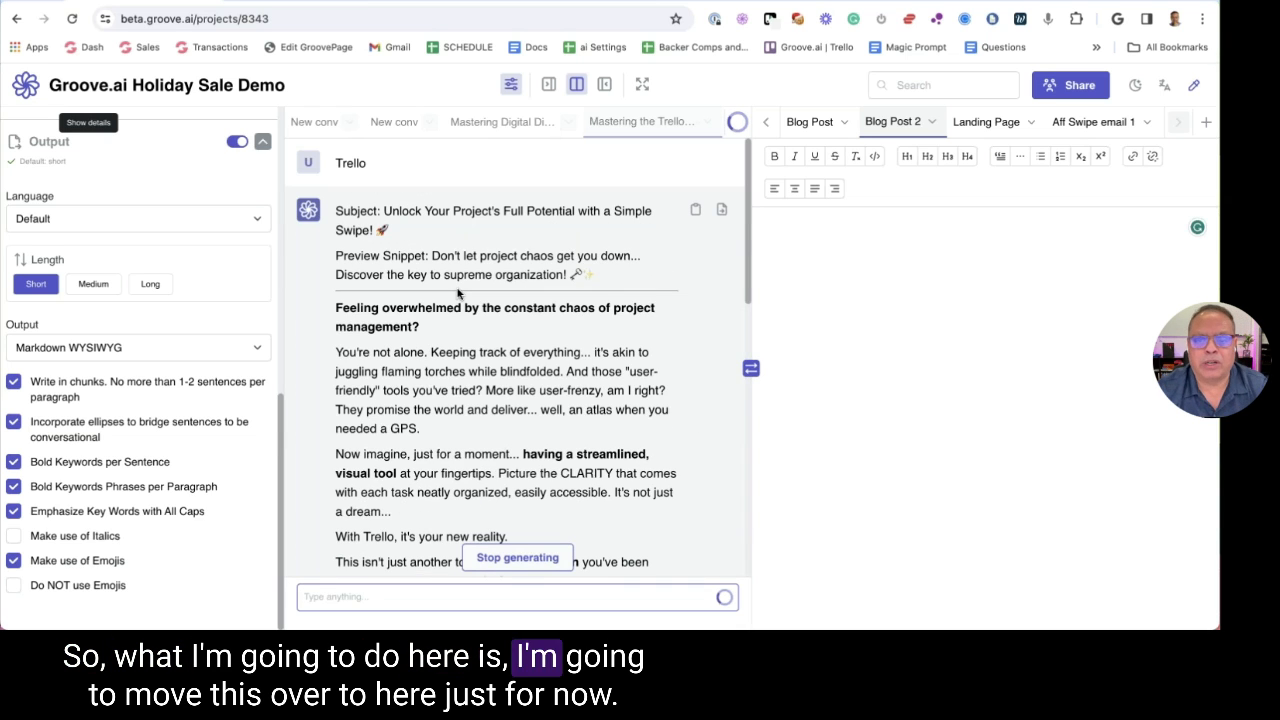
Move the Trello email into the document and rename it 'Email for launch 2'
left_click(721, 209)
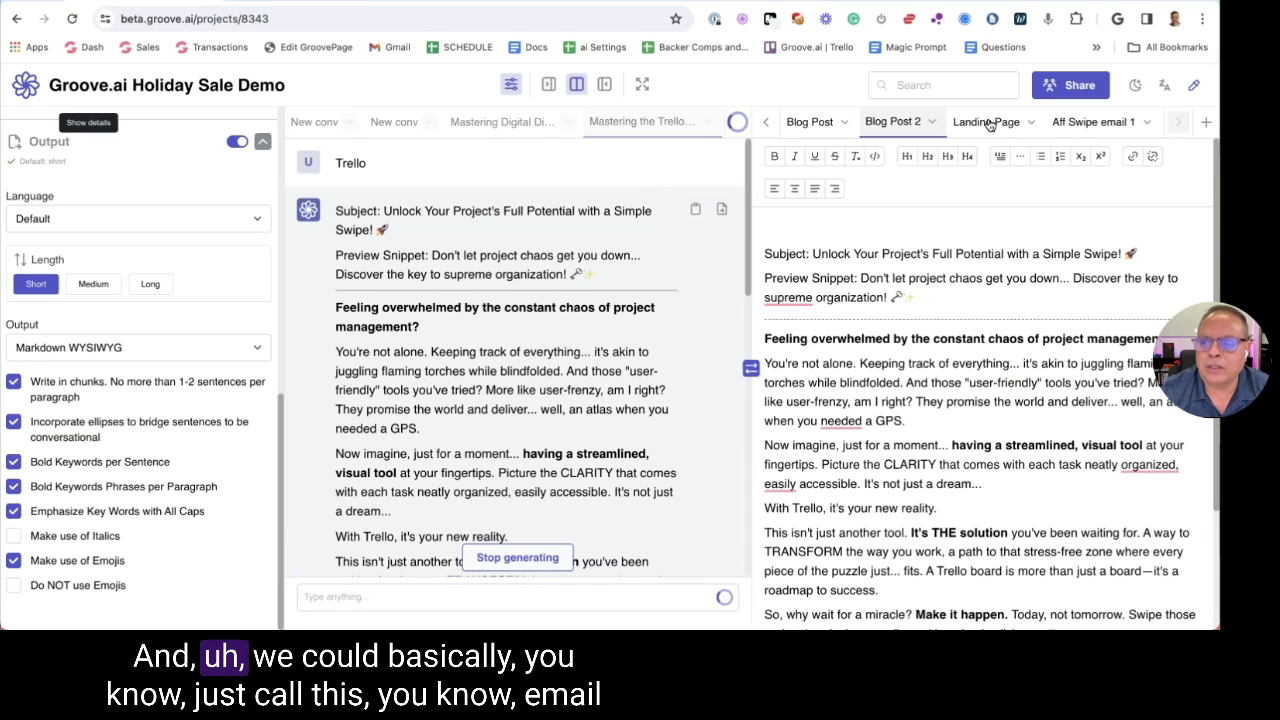
left_click(910, 124)
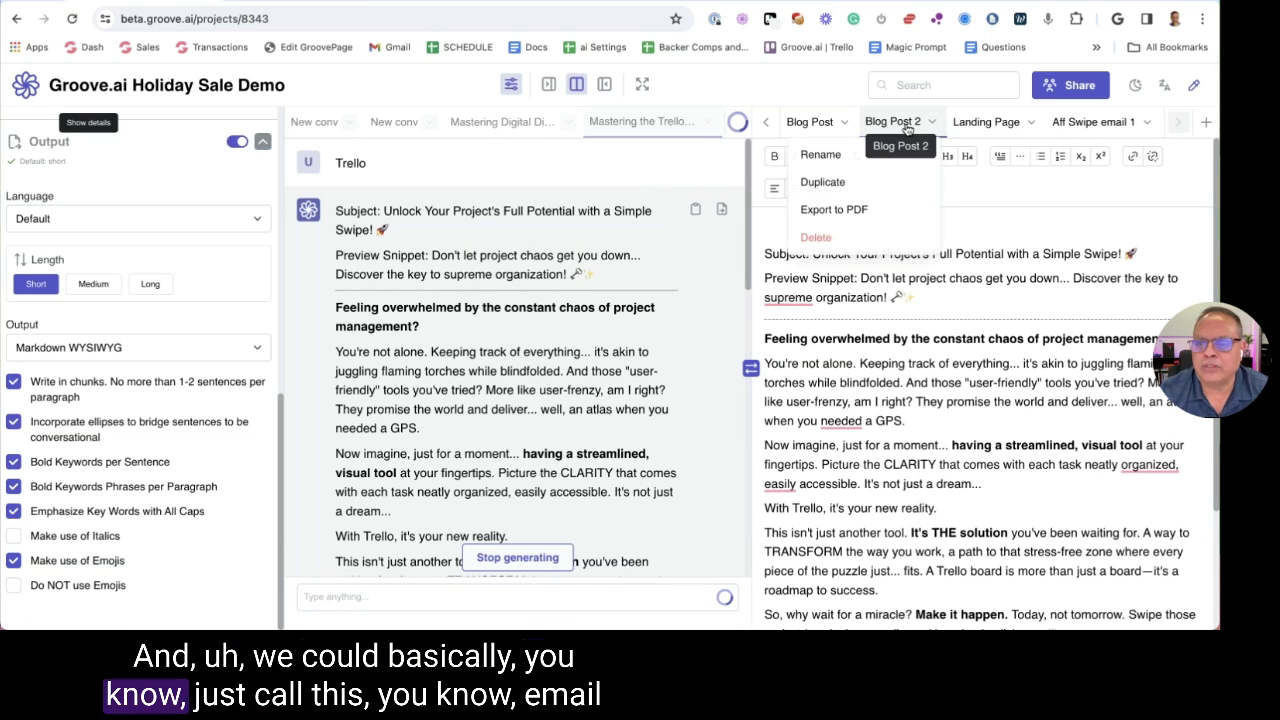
left_click(820, 155)
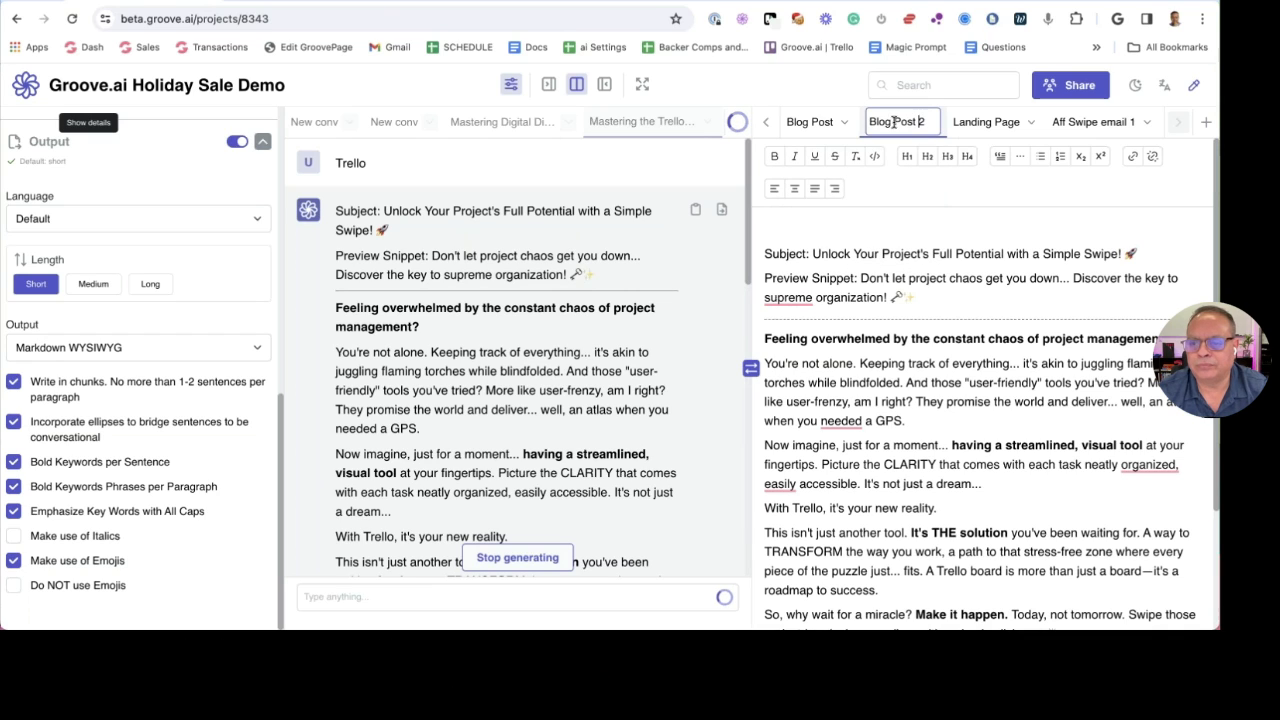
type("Emaiol")
key("BackSpace")
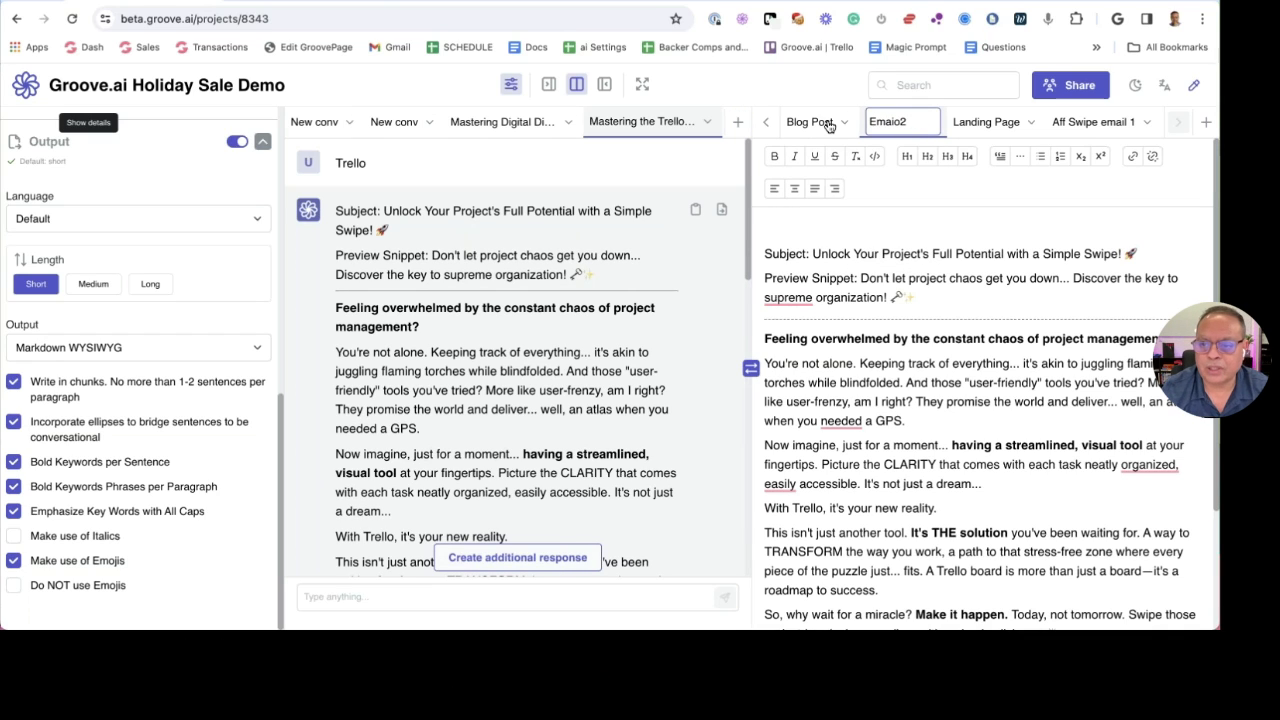
type("for launch")
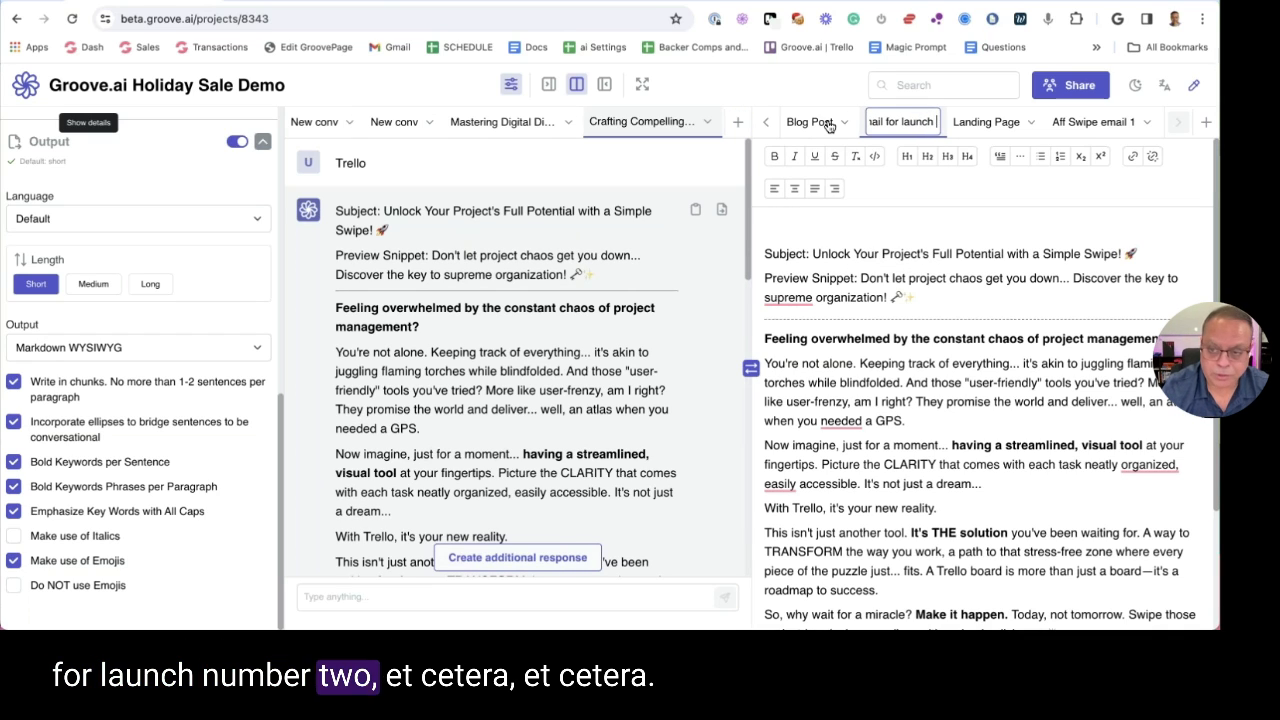
key("Return")
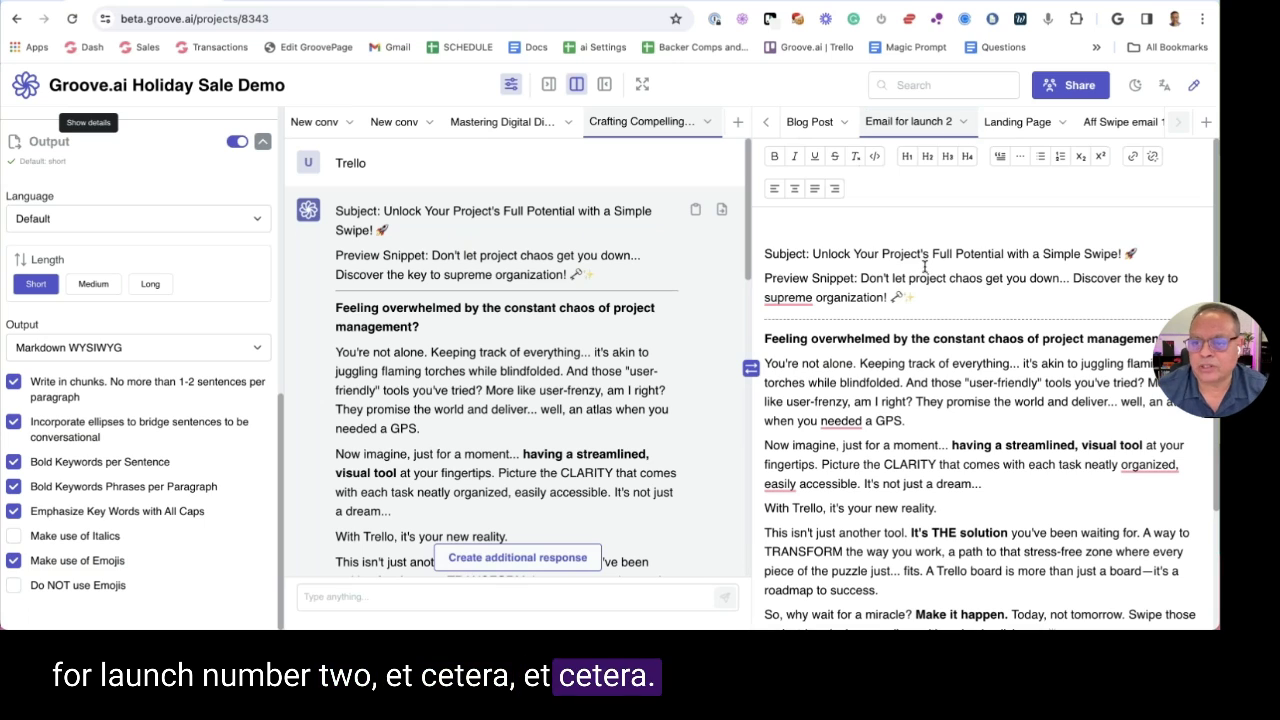
Remove the empty line above the Subject line and hide the settings panel
left_click(765, 252)
key("BackSpace")
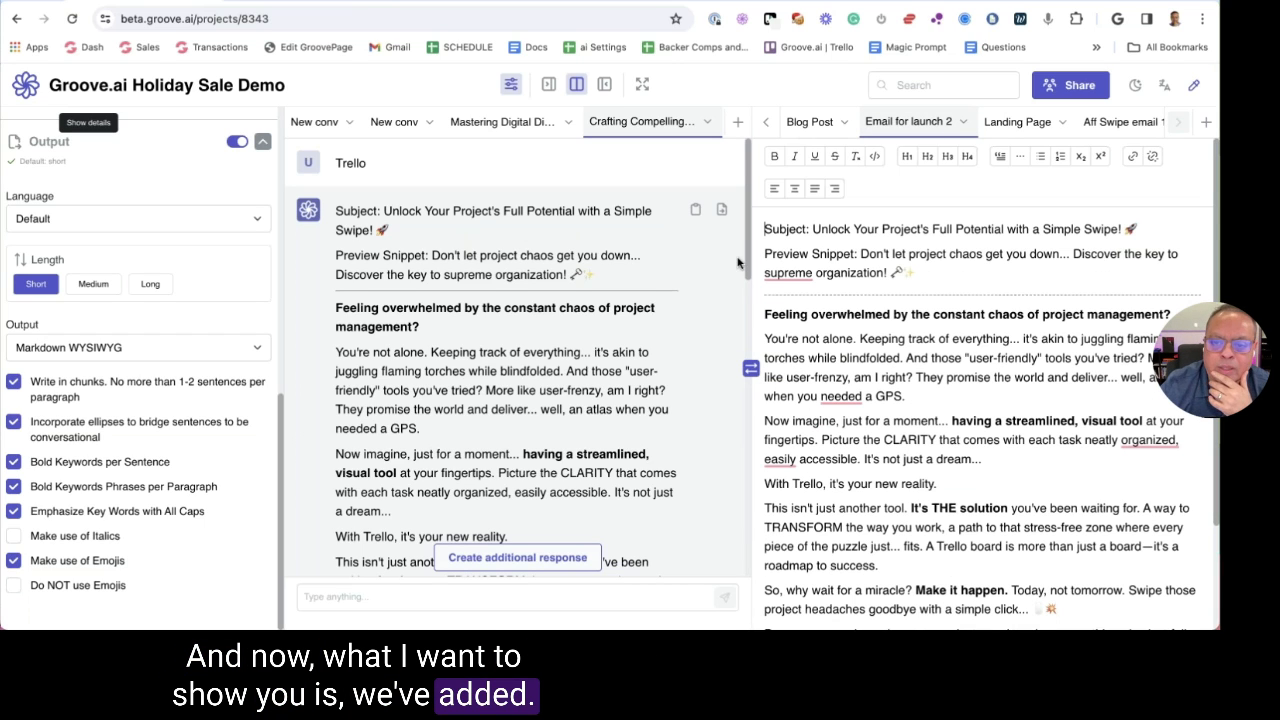
left_click(642, 90)
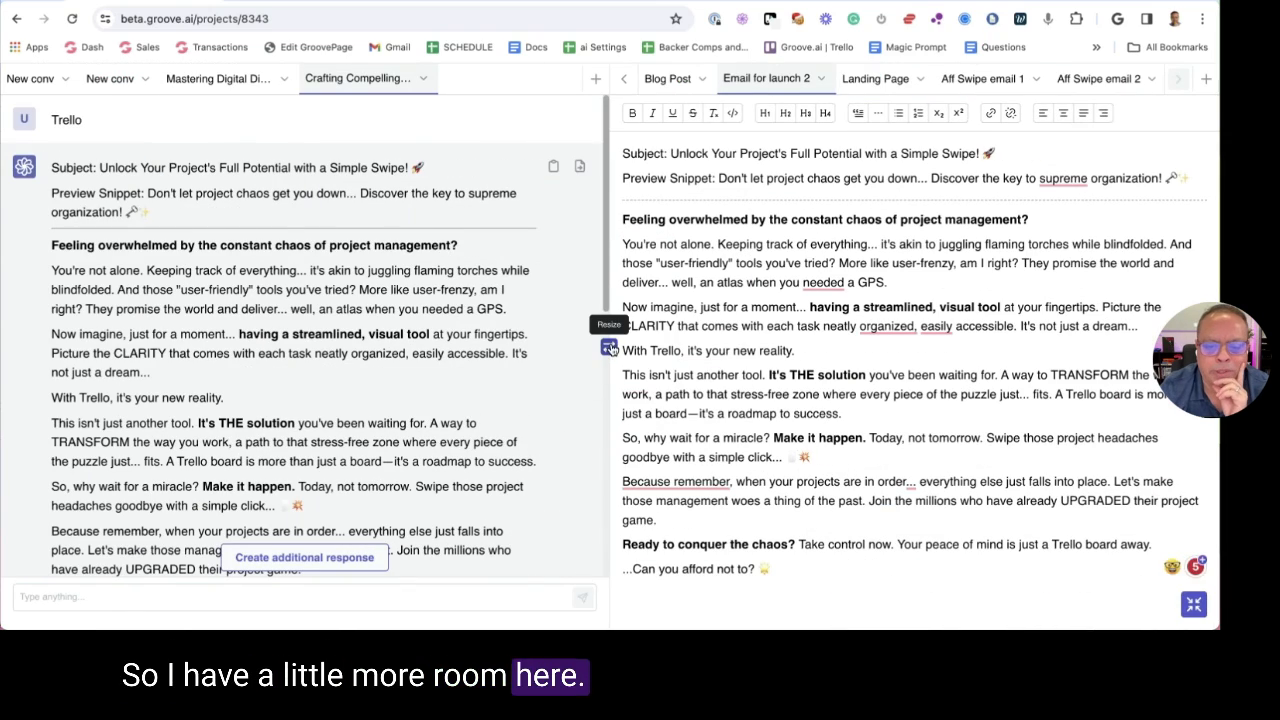
Widen the email document pane, expand it to fullscreen, and start a screenshot capture
left_click_drag(609, 347, 275, 347)
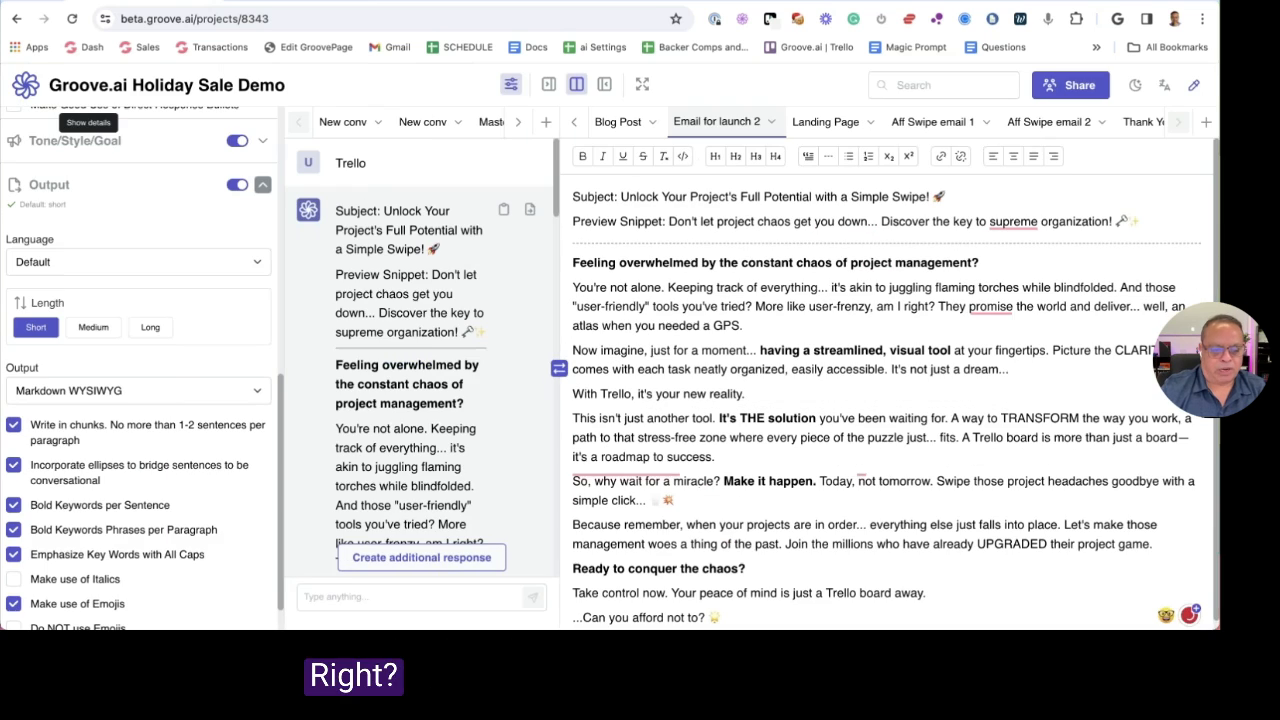
left_click(642, 84)
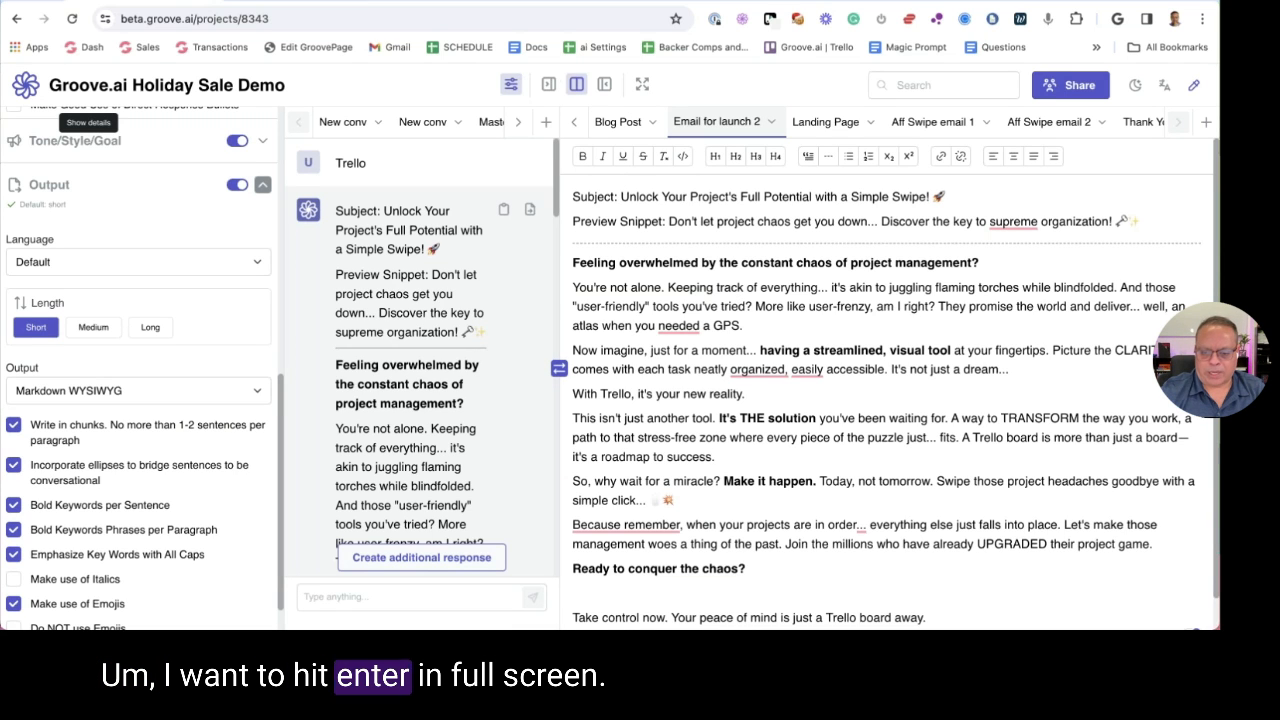
left_click(642, 84)
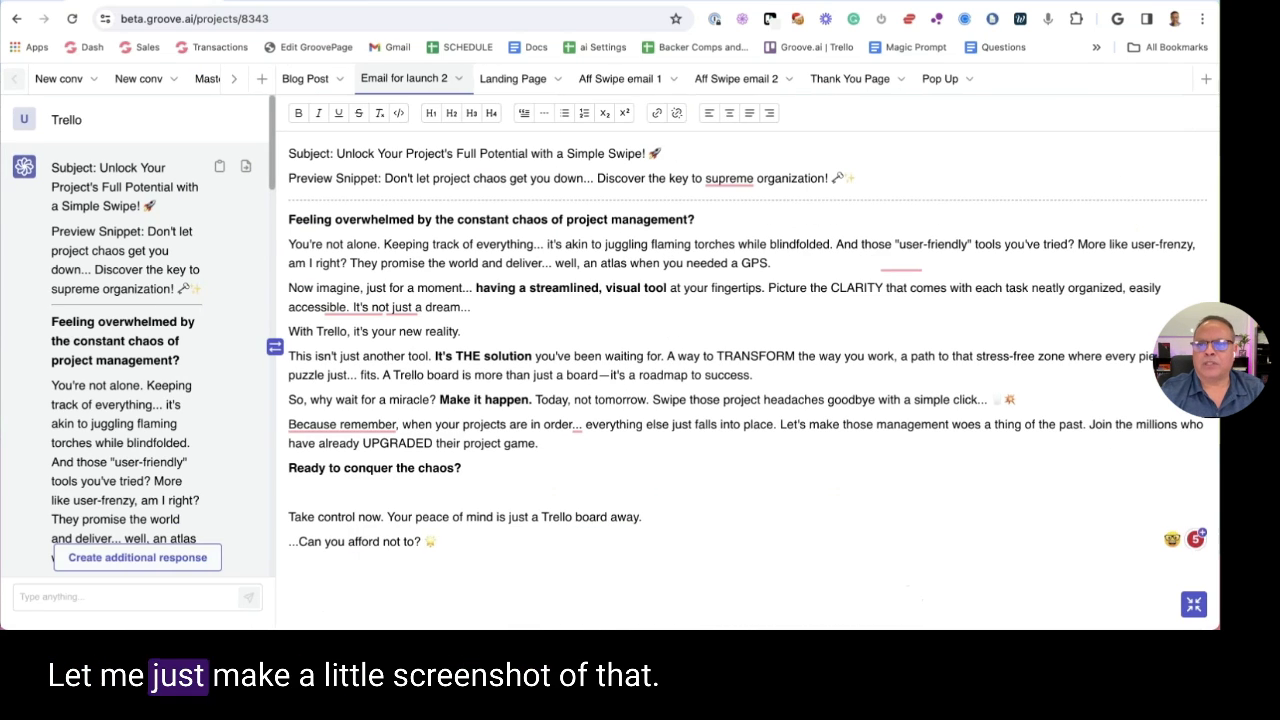
key("super+shift+2")
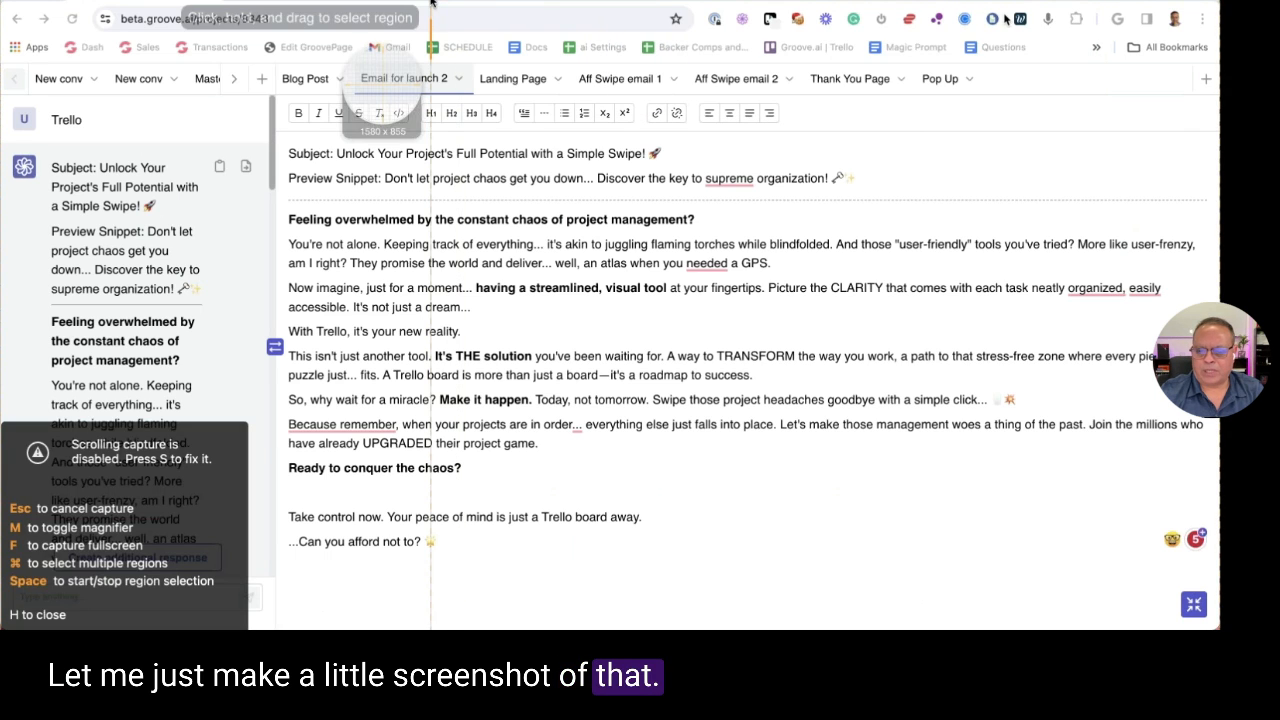
Capture the full screen in Snagit and draw a red arrow across the email draft
key("Escape")
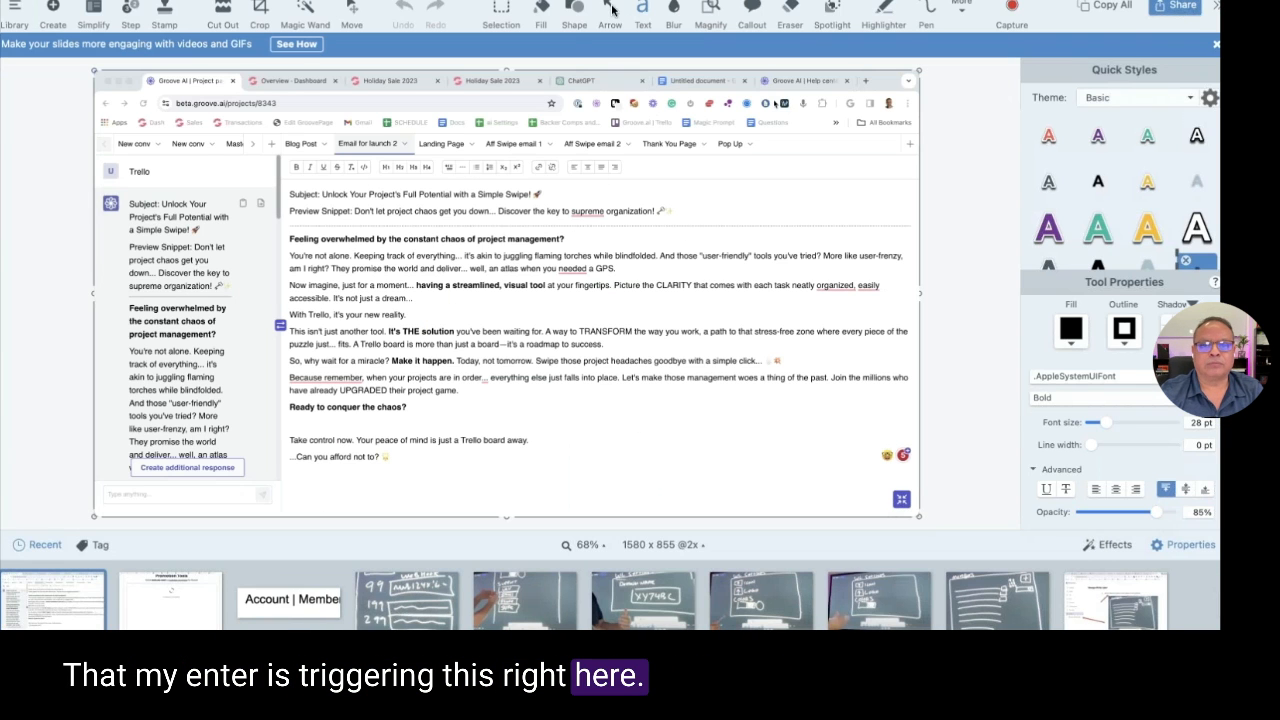
left_click(610, 10)
left_click_drag(765, 467, 880, 494)
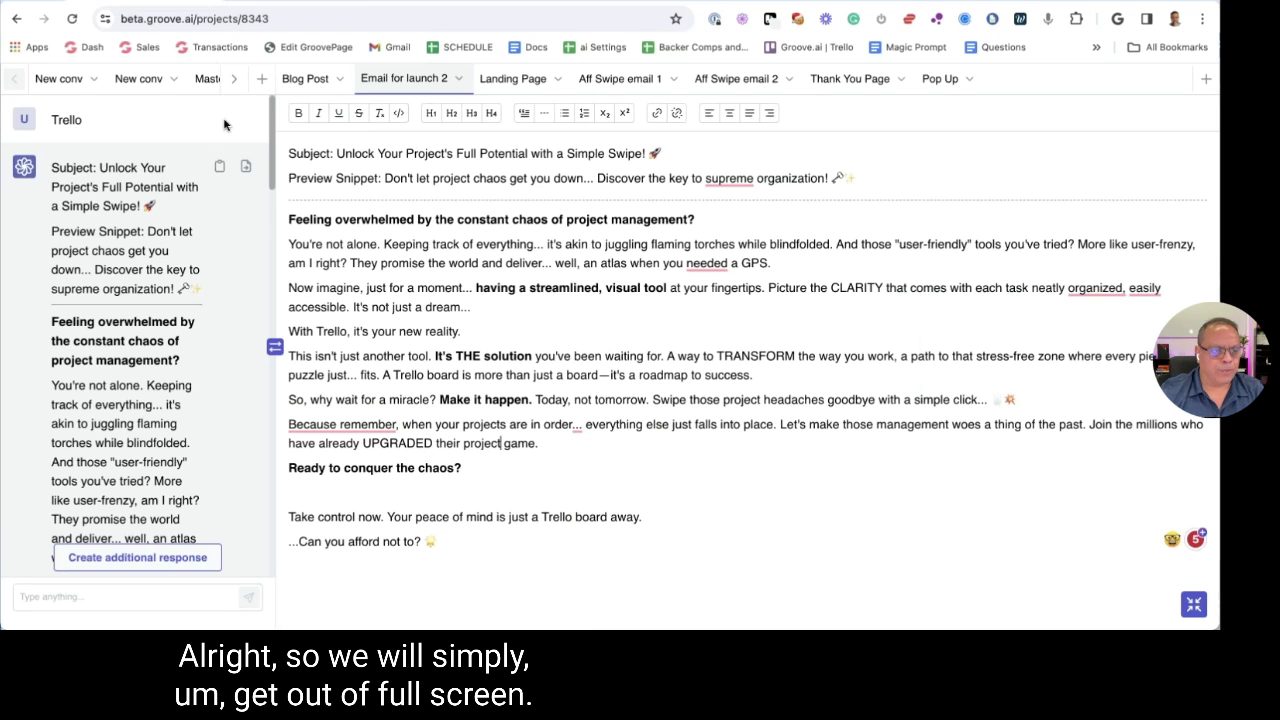
Exit fullscreen and show only the document, with chat and settings hidden
left_click(1193, 604)
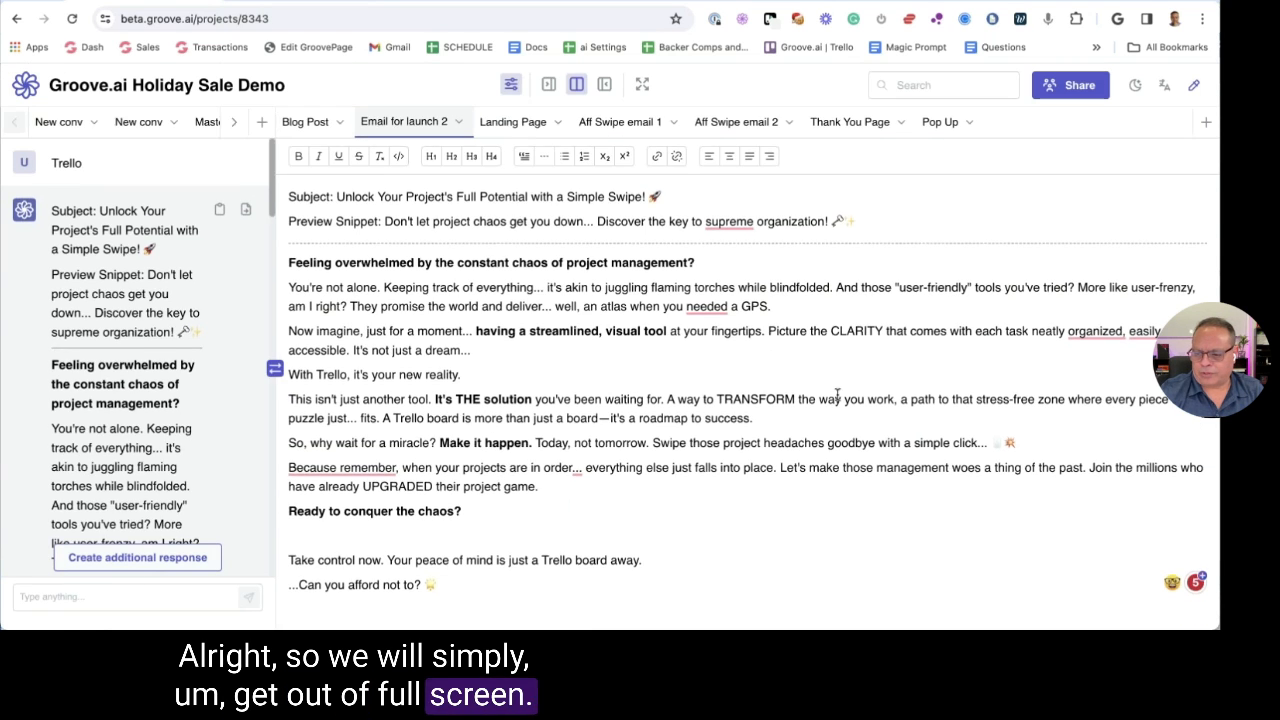
left_click(604, 84)
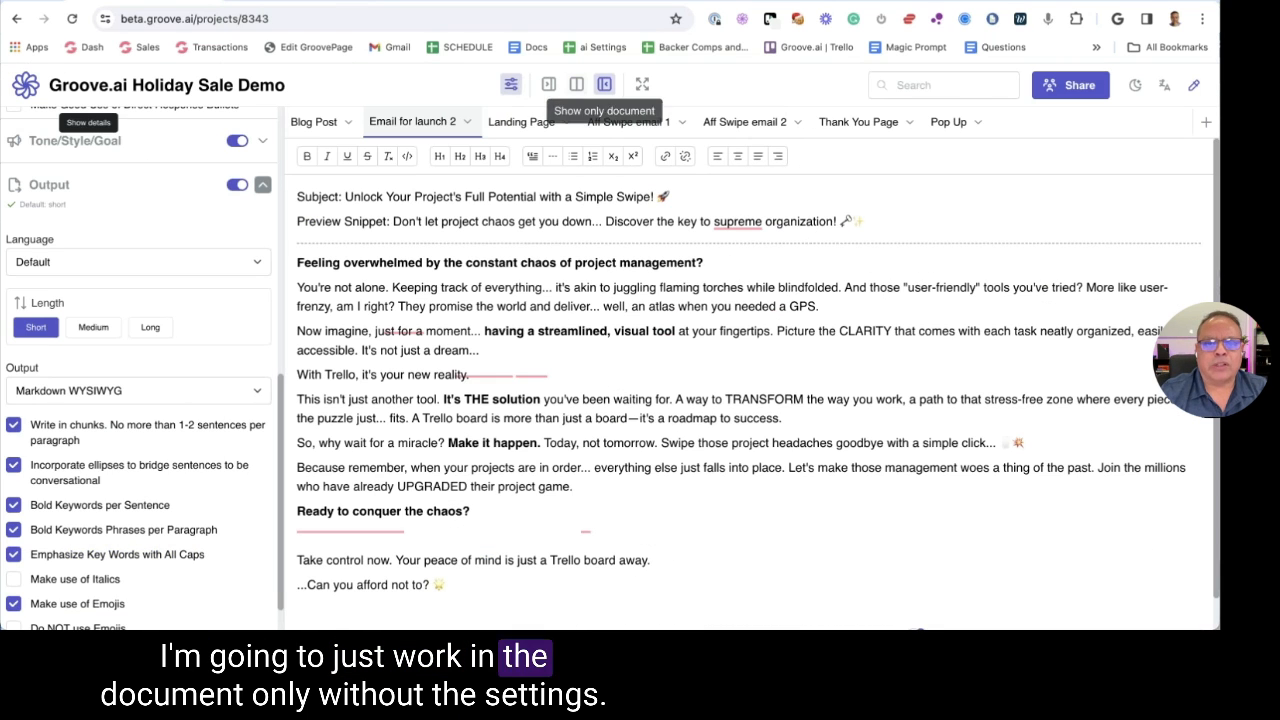
left_click(511, 84)
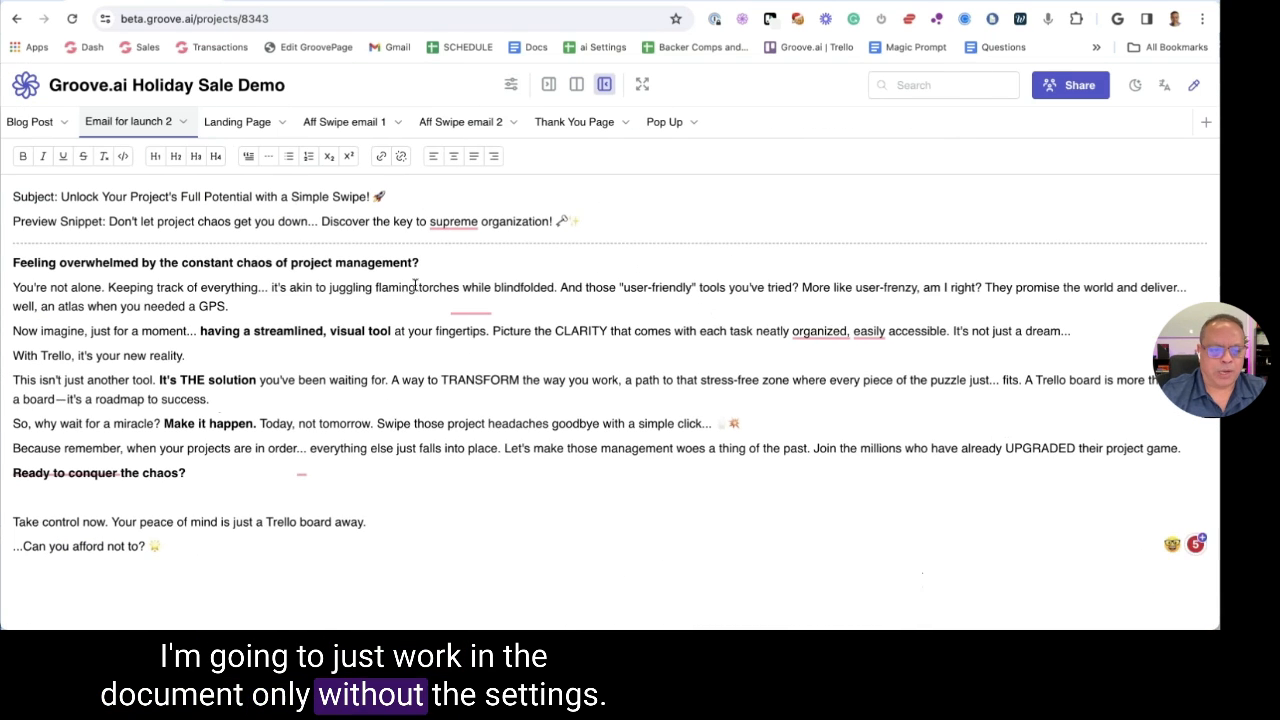
Add a blank line above 'Ready to conquer the chaos?' and open Ask AI on that heading
left_click(10, 473)
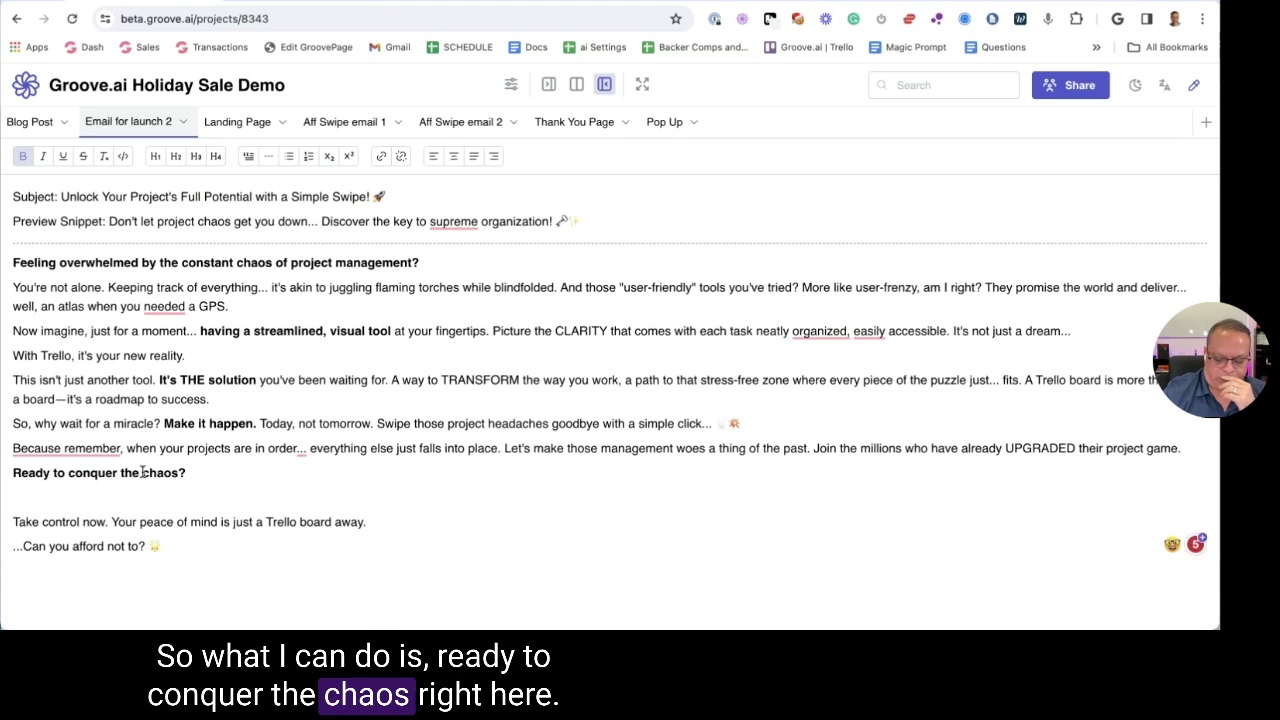
key("Return")
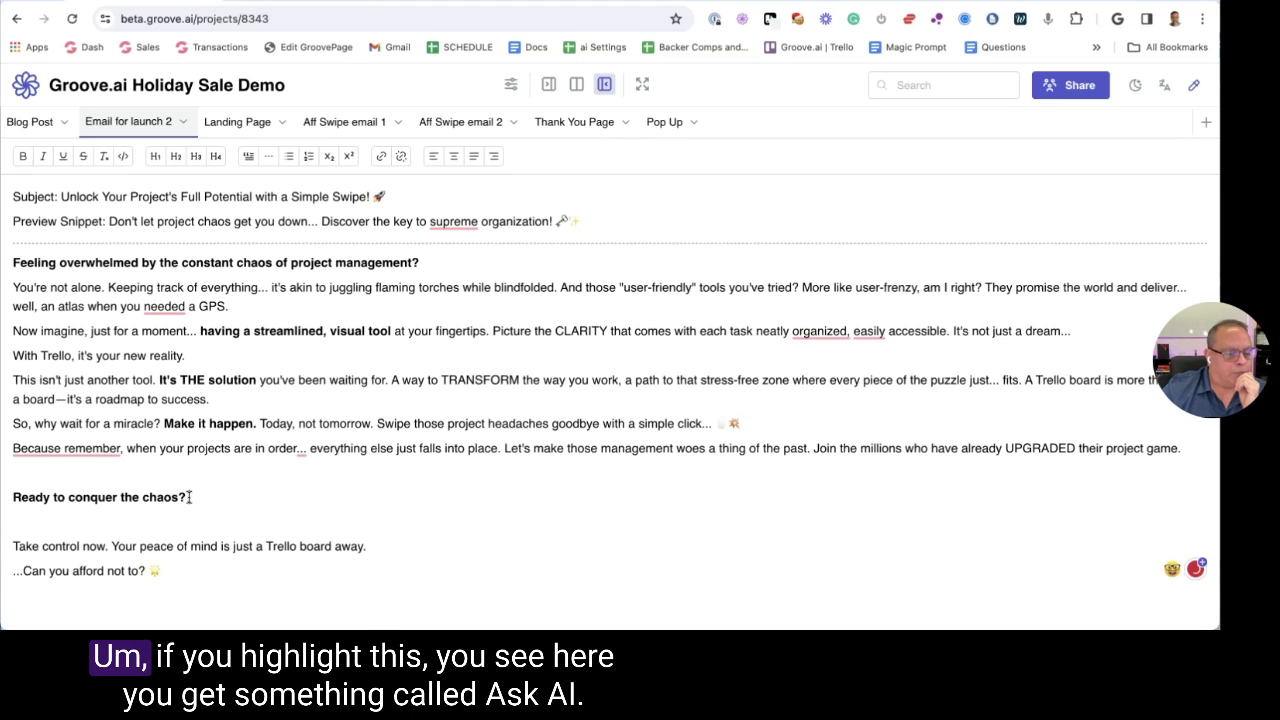
left_click_drag(187, 498, 12, 496)
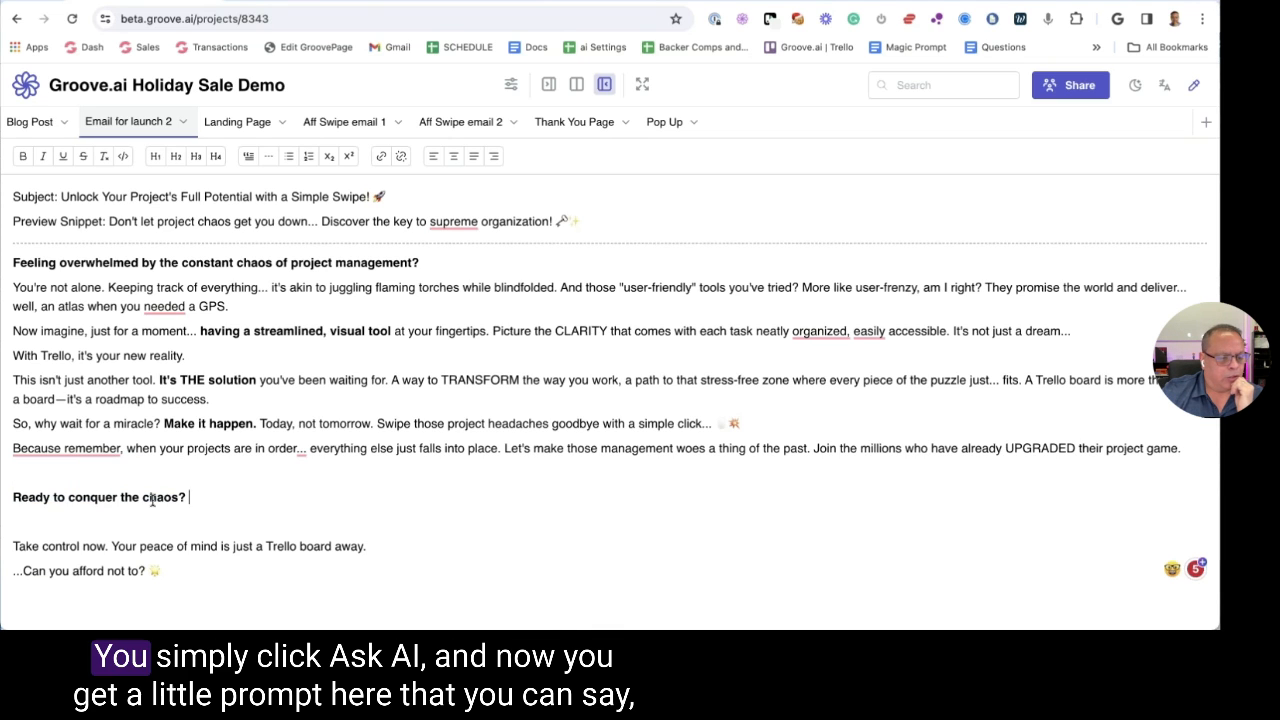
left_click(72, 470)
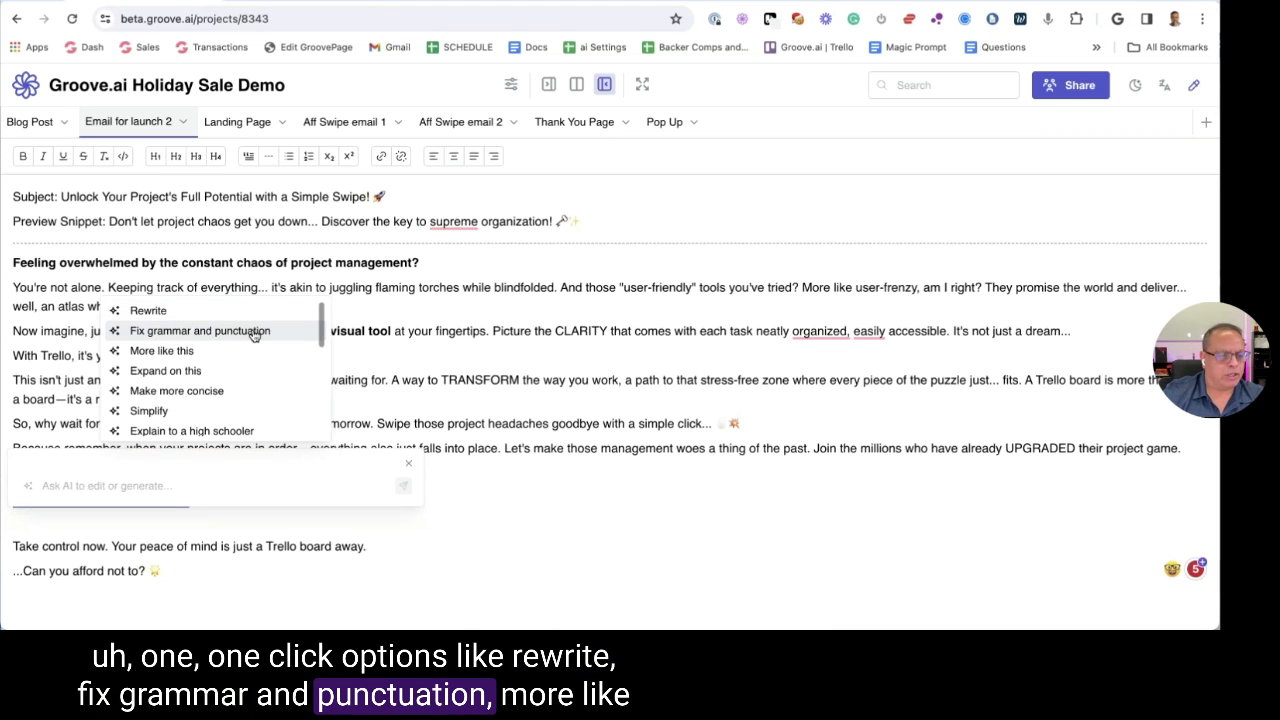
Browse the Ask AI command list, dismiss it, and reselect the 'Ready to conquer the chaos?' heading
scroll(238, 366, "down", 1)
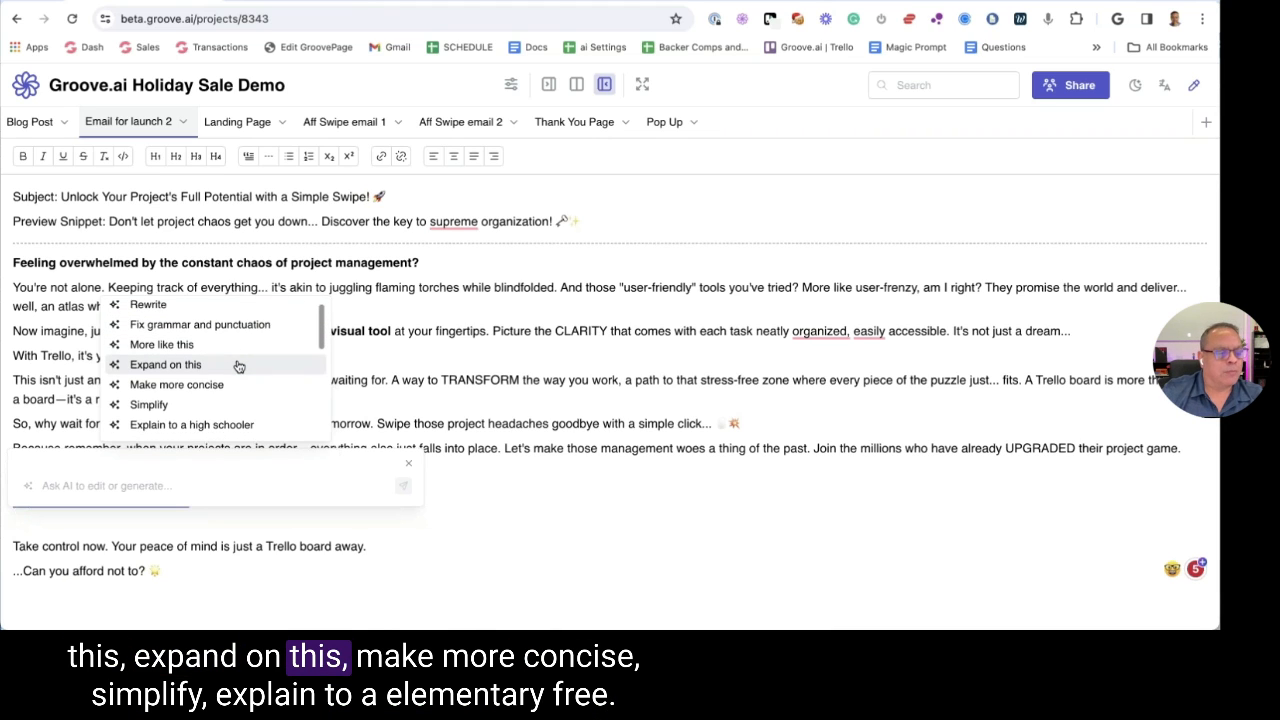
scroll(238, 366, "down", 2)
scroll(180, 367, "down", 2)
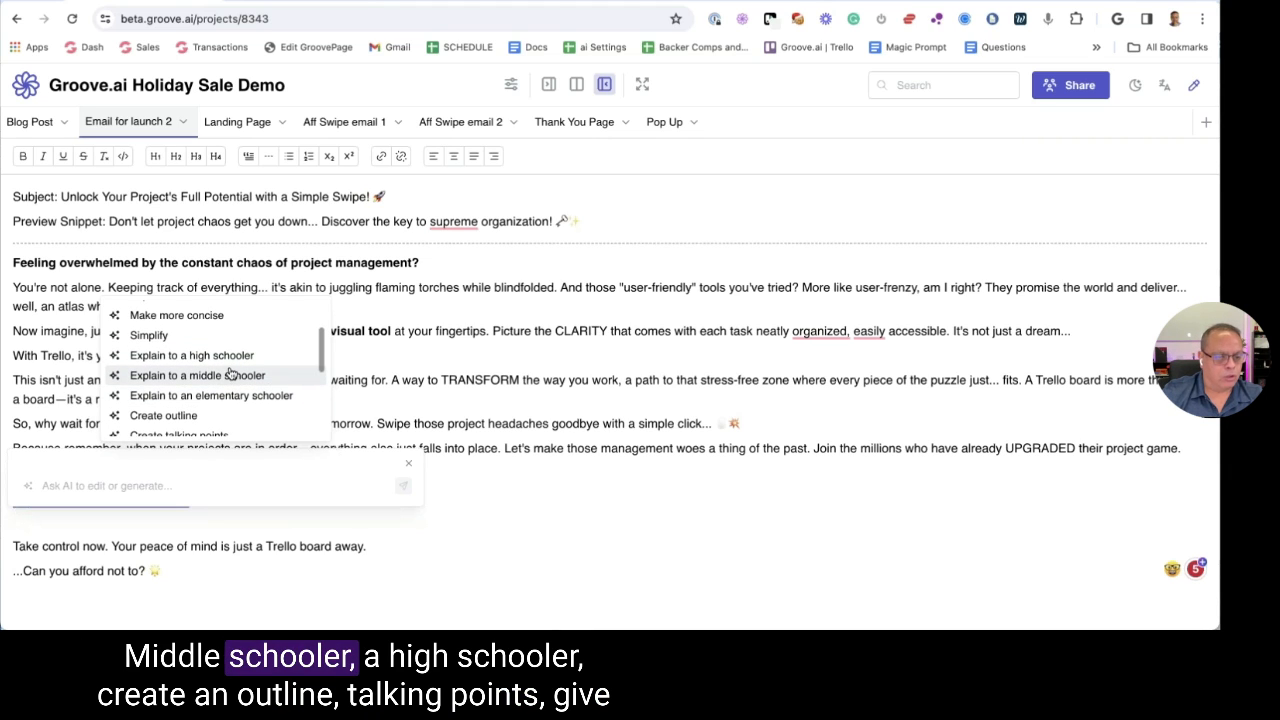
scroll(228, 375, "down", 4)
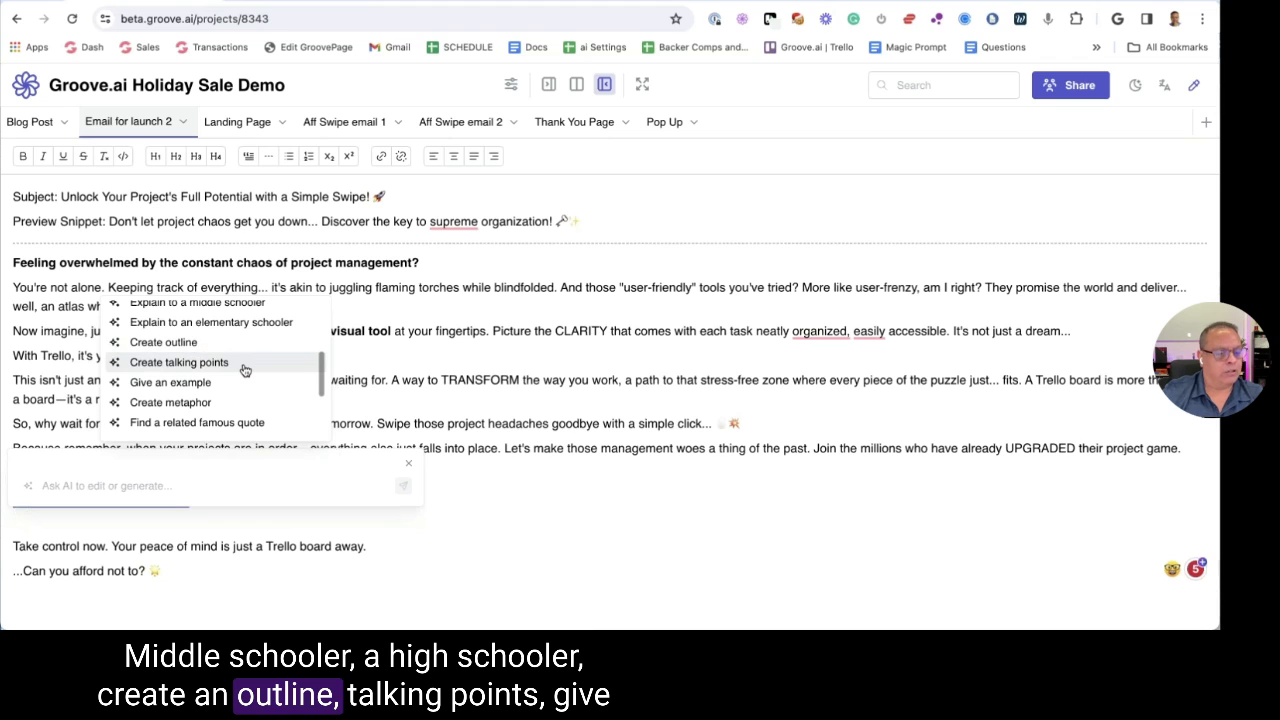
scroll(224, 373, "down", 1)
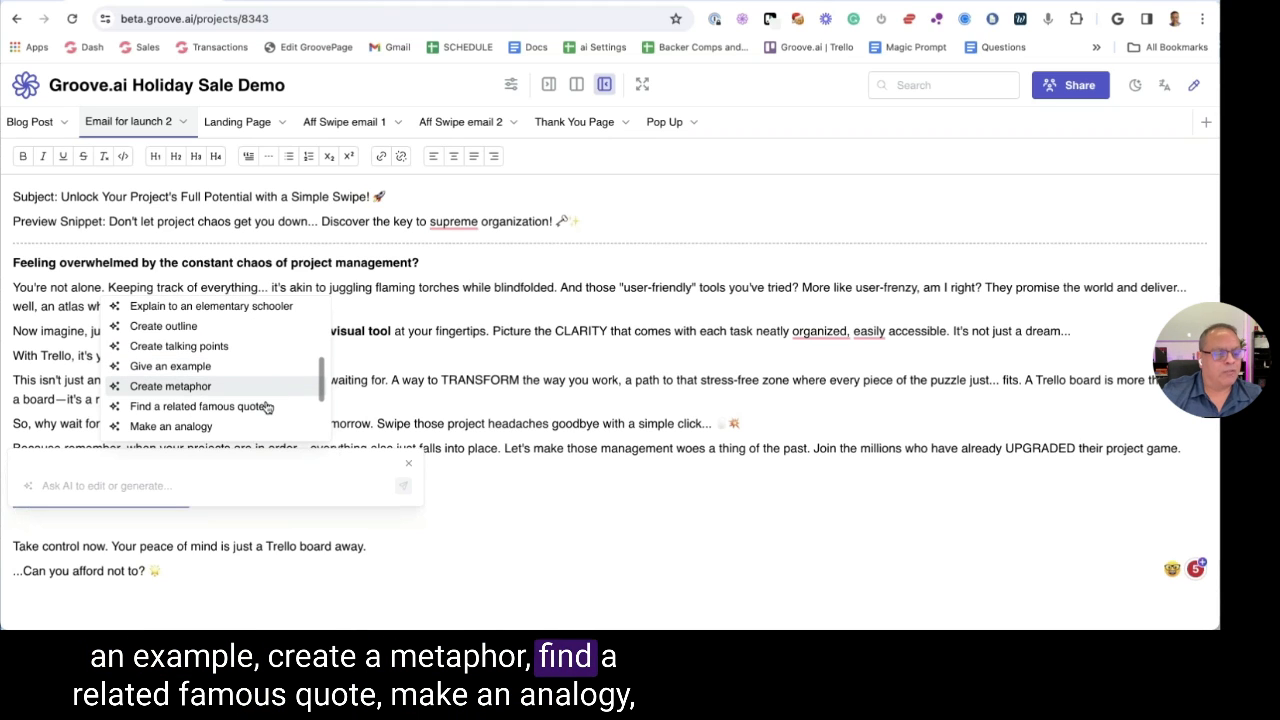
scroll(284, 395, "down", 2)
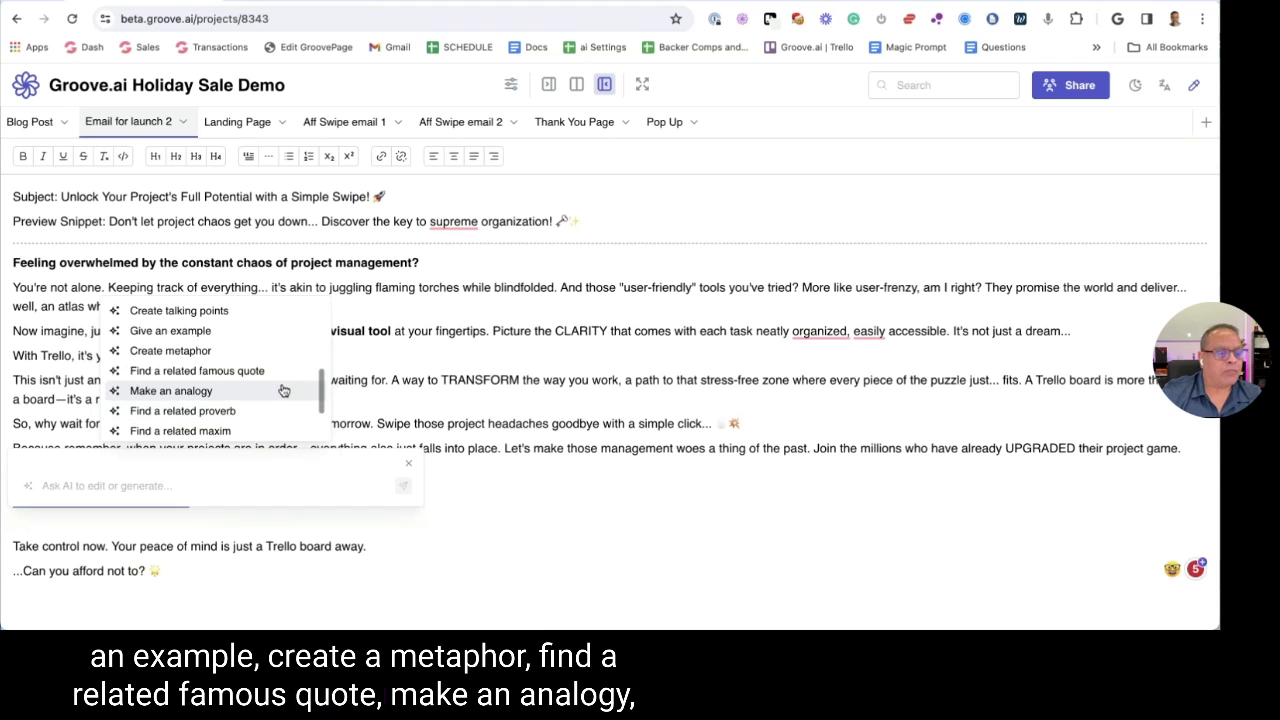
scroll(275, 386, "down", 1)
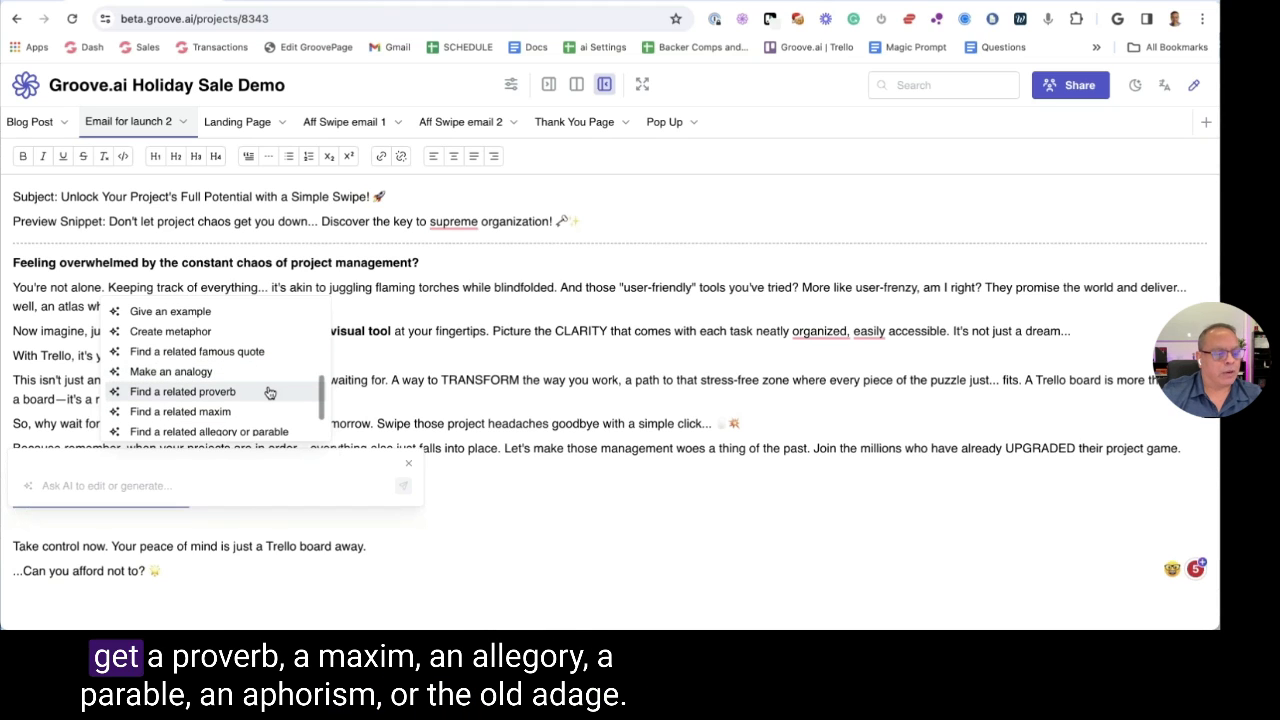
scroll(270, 392, "down", 2)
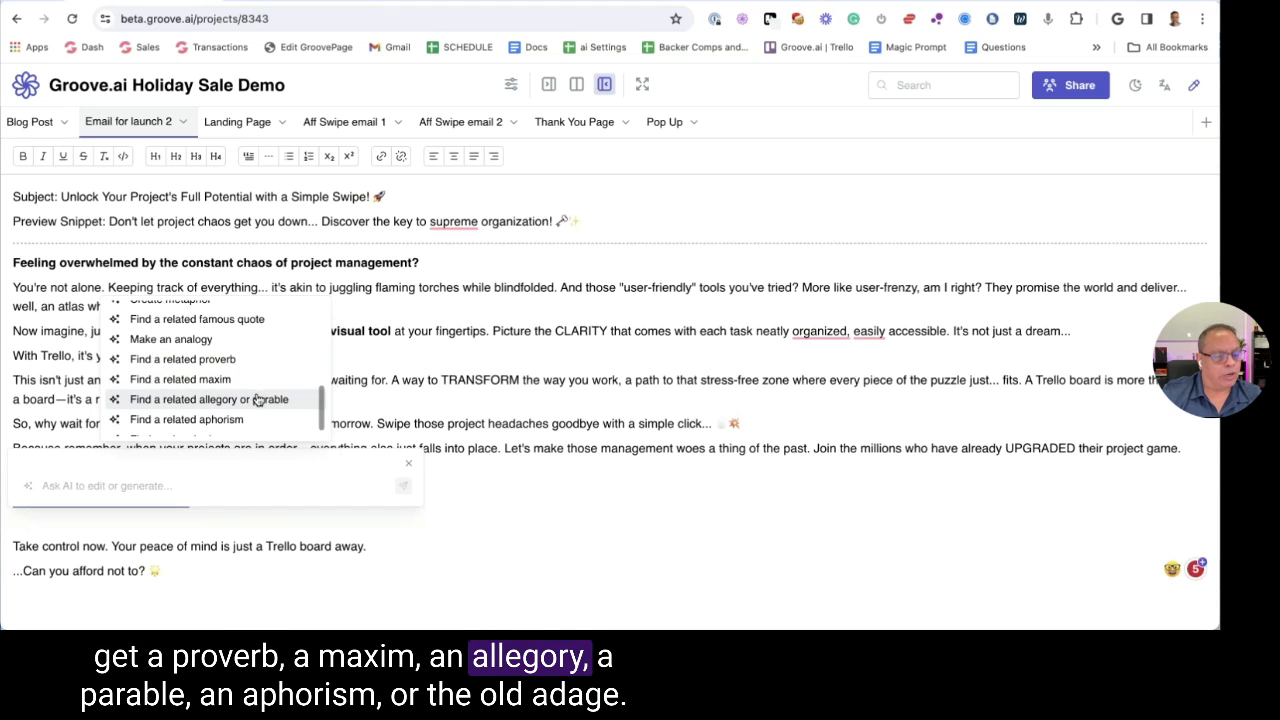
scroll(252, 402, "down", 1)
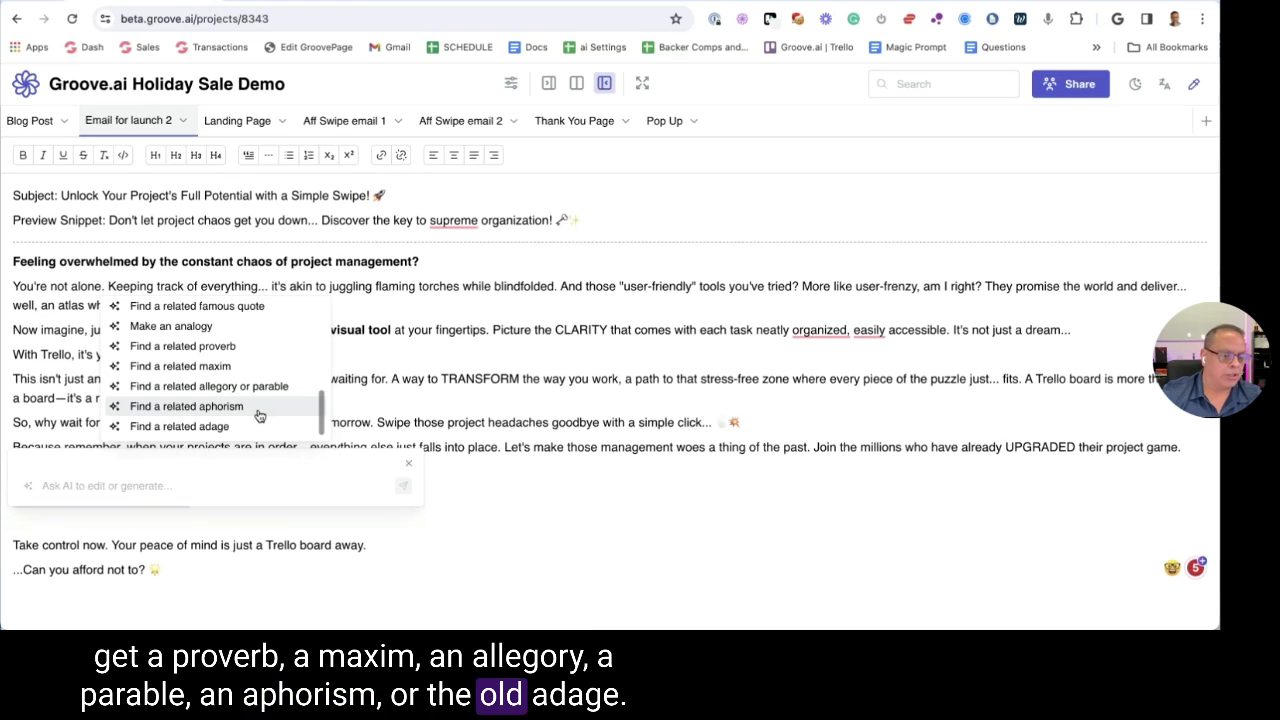
key("Escape")
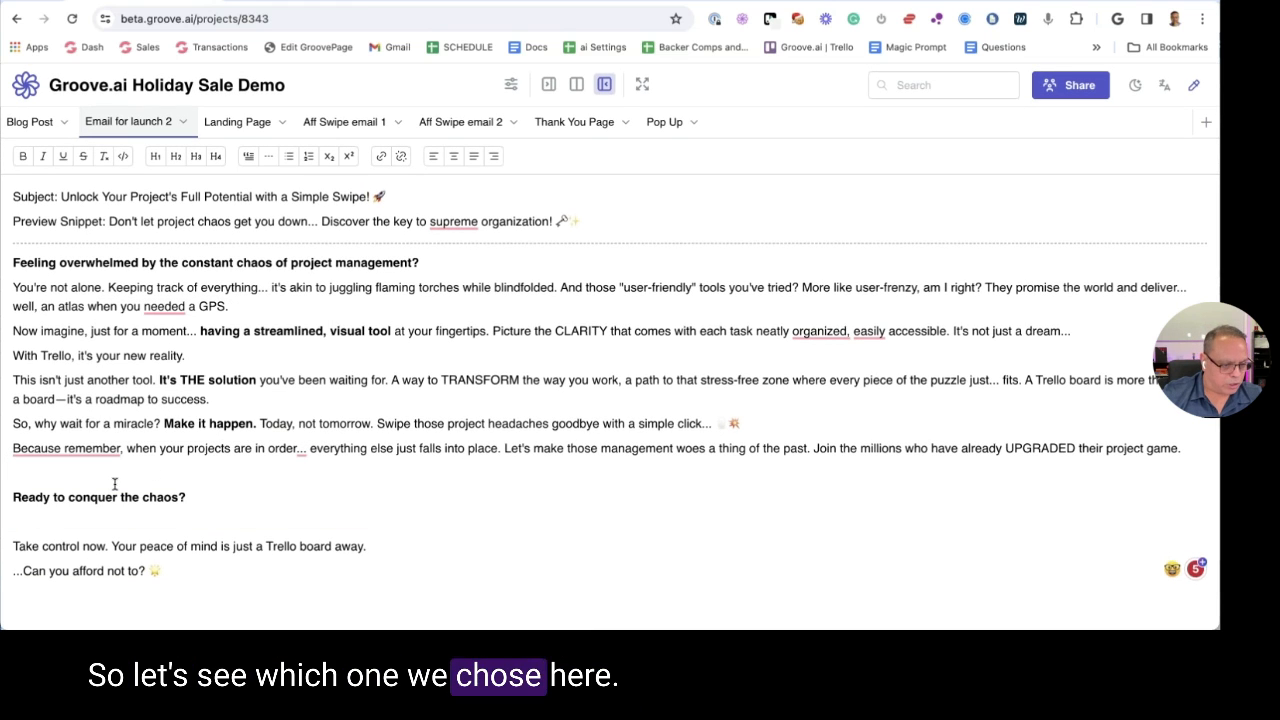
left_click_drag(188, 500, 12, 497)
Ask the AI to find a proverb related to the heading
left_click(96, 471)
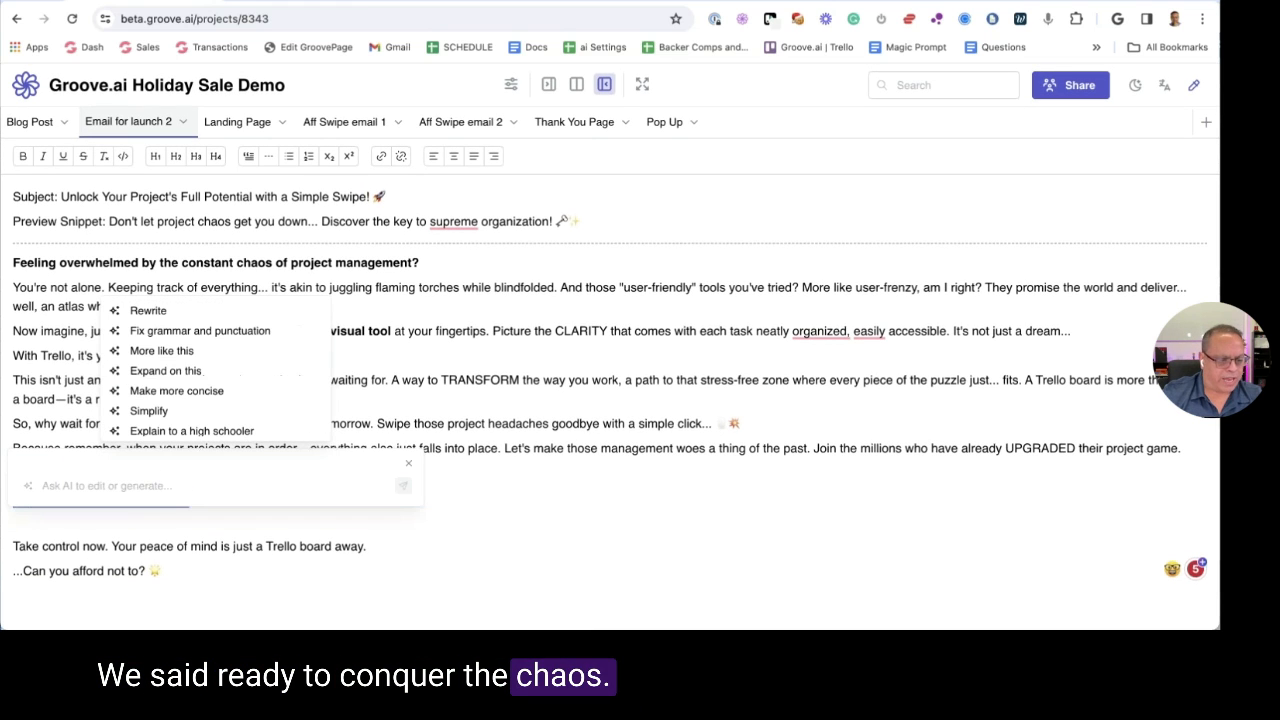
scroll(273, 357, "down", 2)
scroll(273, 357, "down", 2)
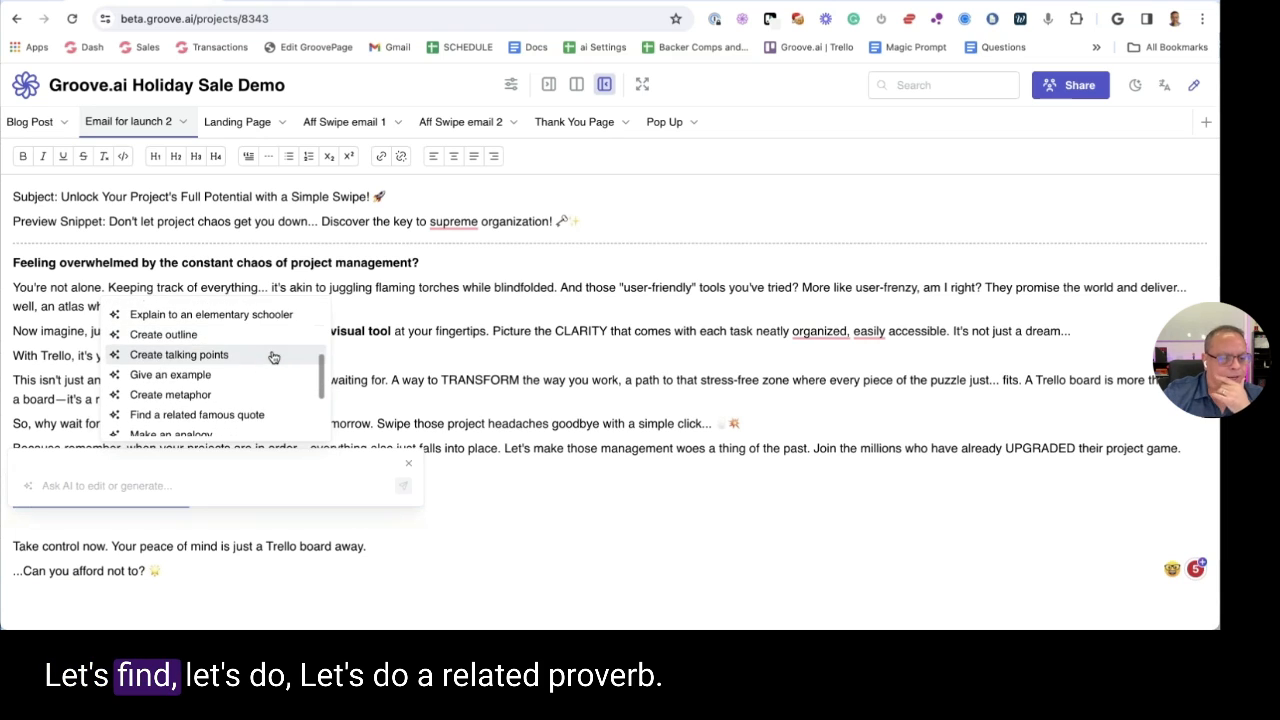
scroll(273, 357, "down", 1)
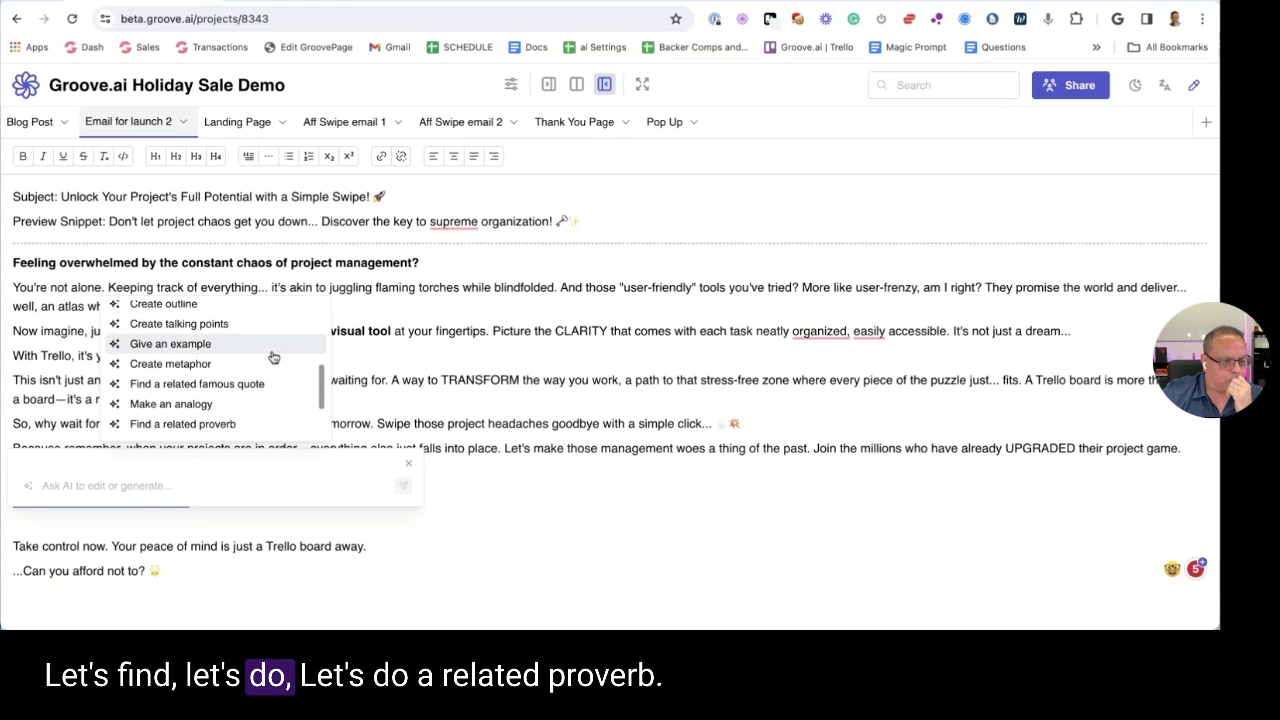
scroll(273, 357, "down", 1)
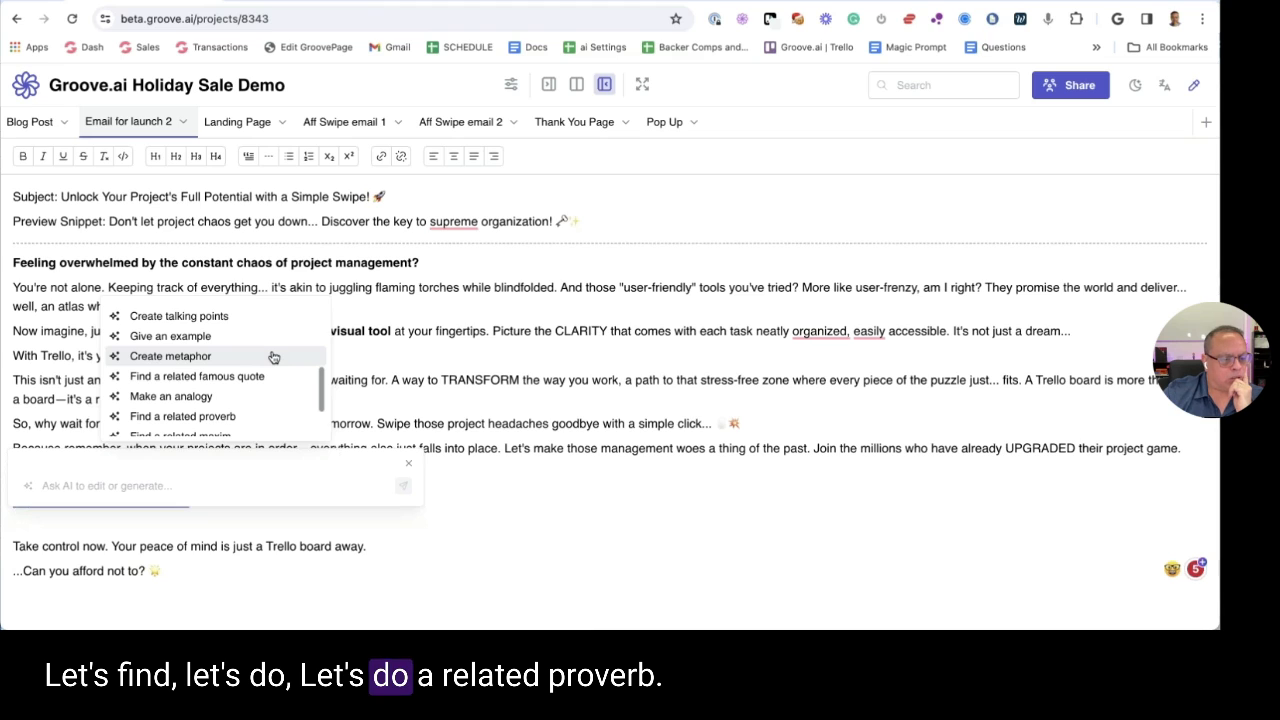
left_click(232, 417)
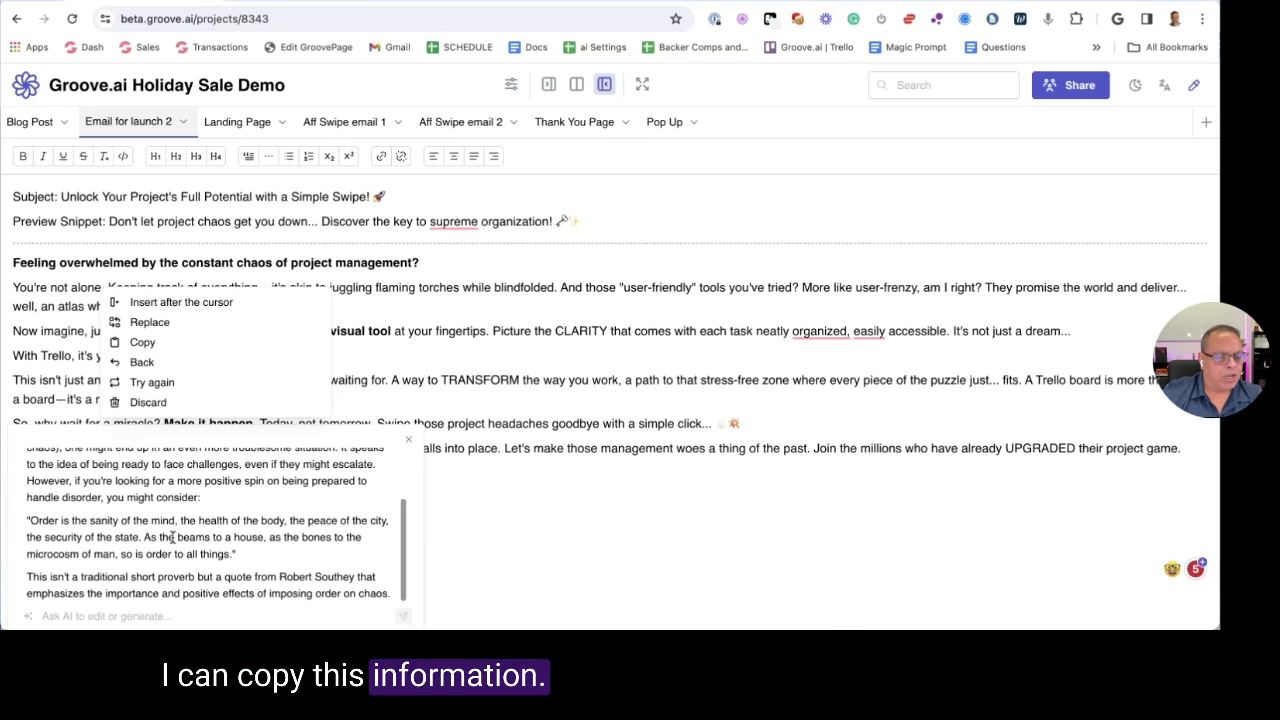
Copy 'Out of the frying pan and into the fire.', discard the AI answer, and paste it below the heading
scroll(172, 537, "up", 3)
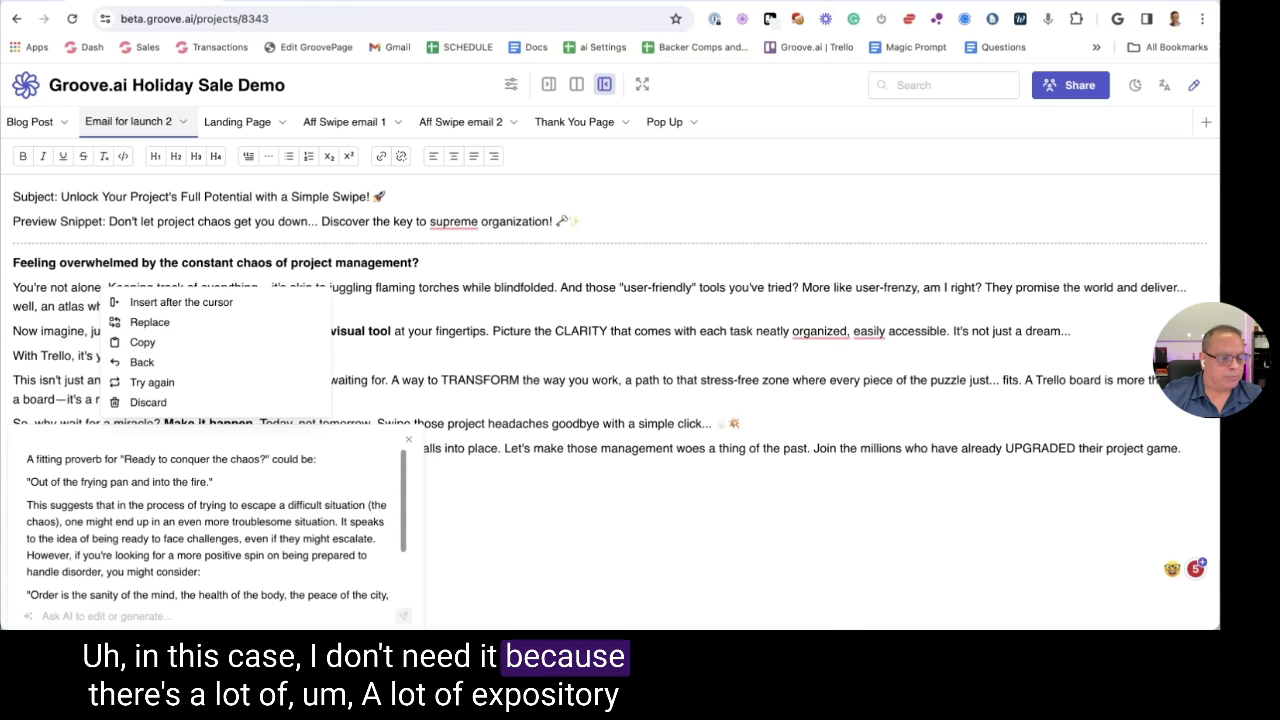
scroll(44, 507, "down", 3)
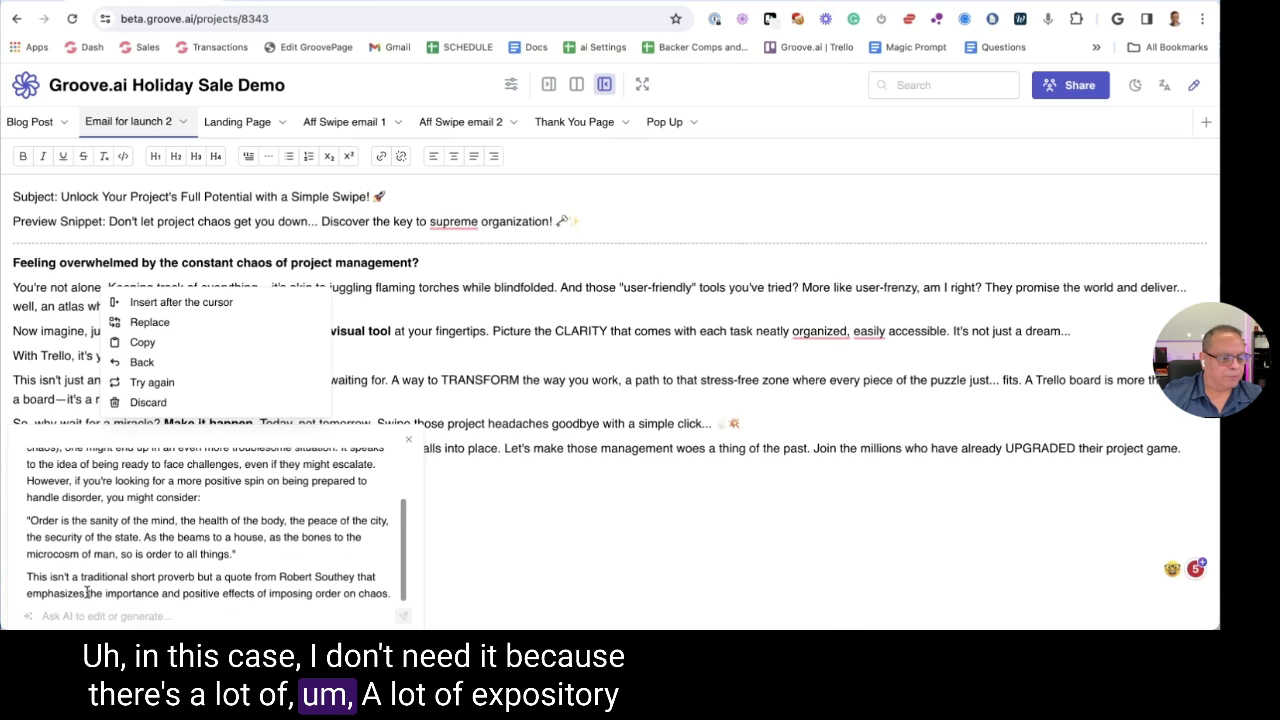
scroll(148, 551, "up", 3)
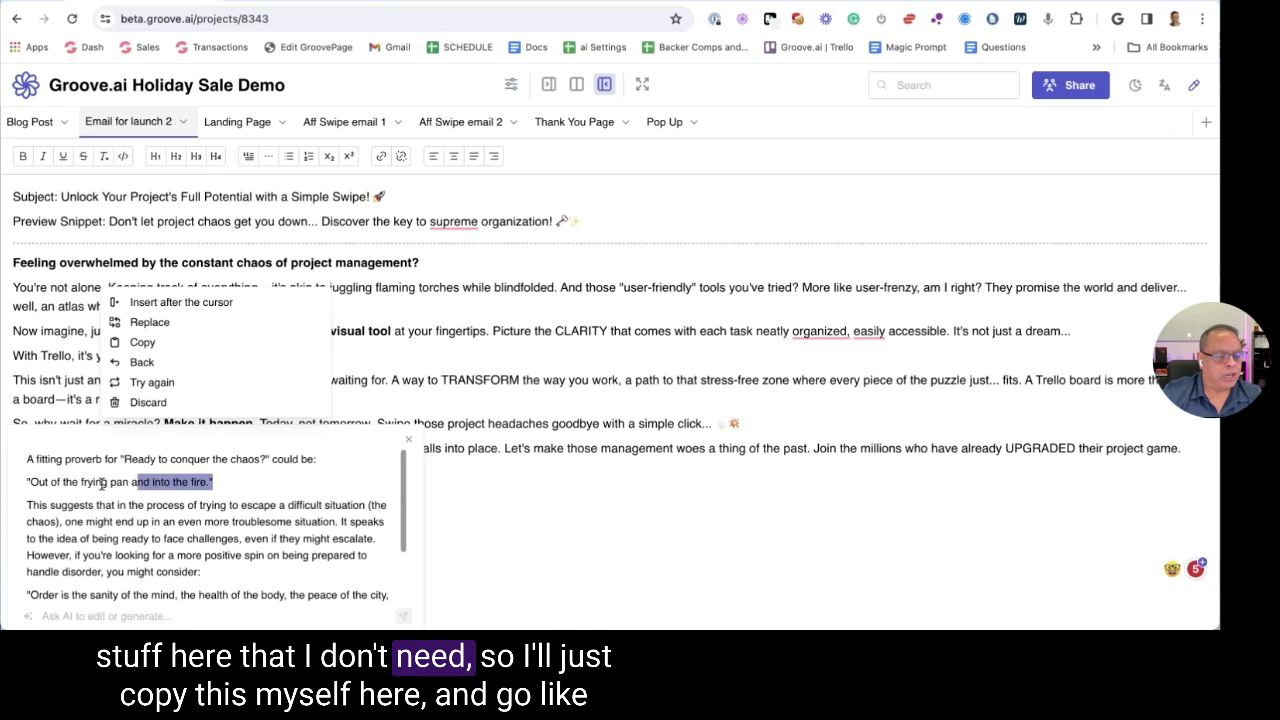
triple_click(32, 486)
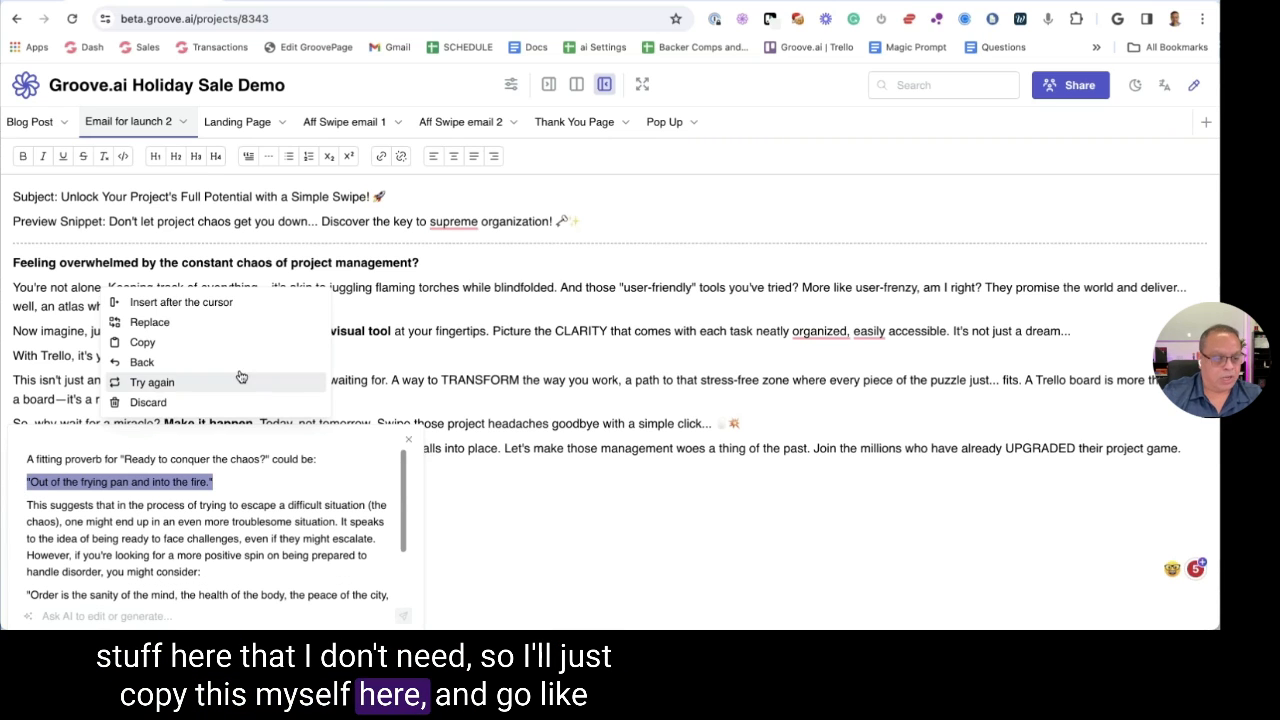
left_click(408, 439)
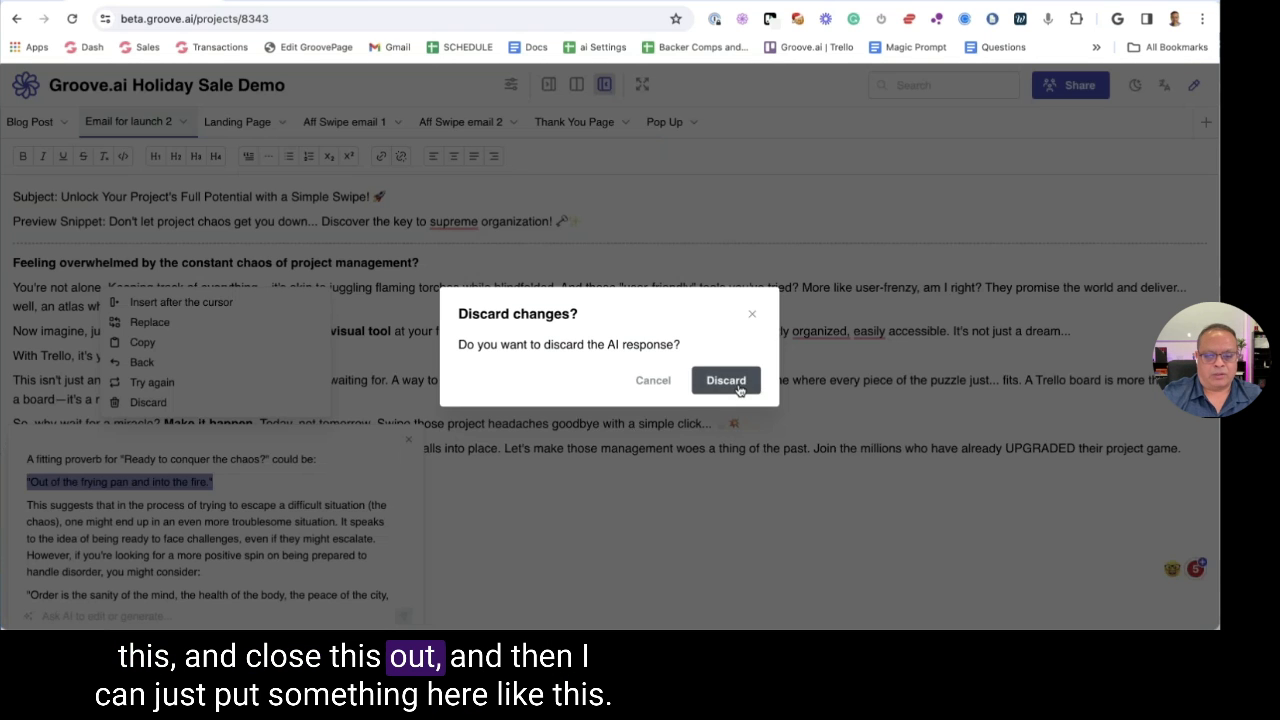
left_click(726, 381)
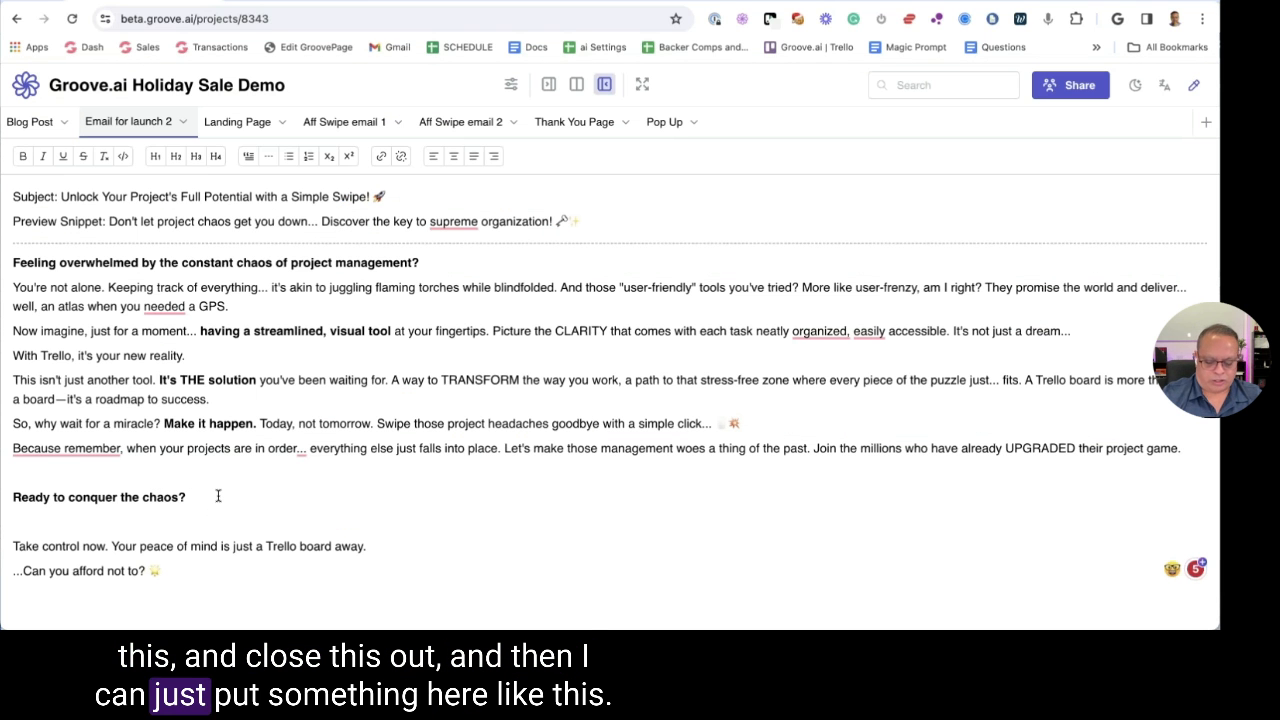
type("\"Out of the frying pan and into the fire.\"")
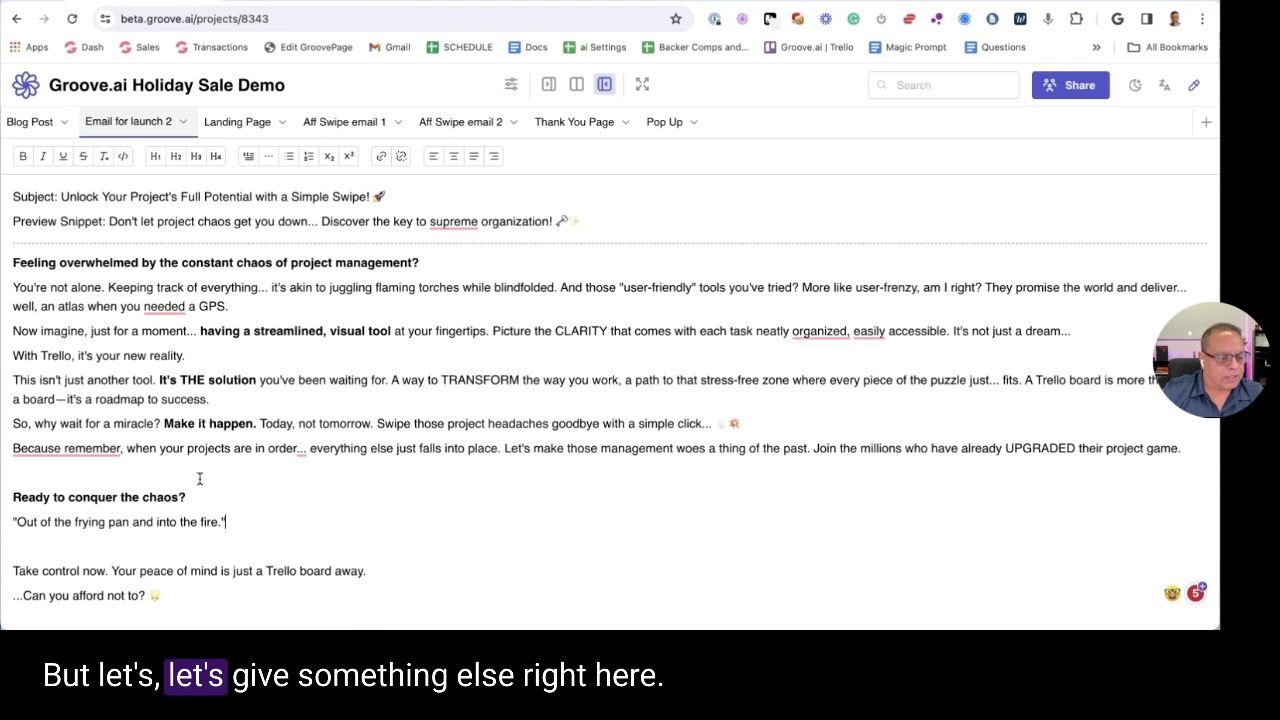
Insert line breaks before 'Today' and after 'success.' so the 'So, why wait…' line stands alone
left_click(162, 424)
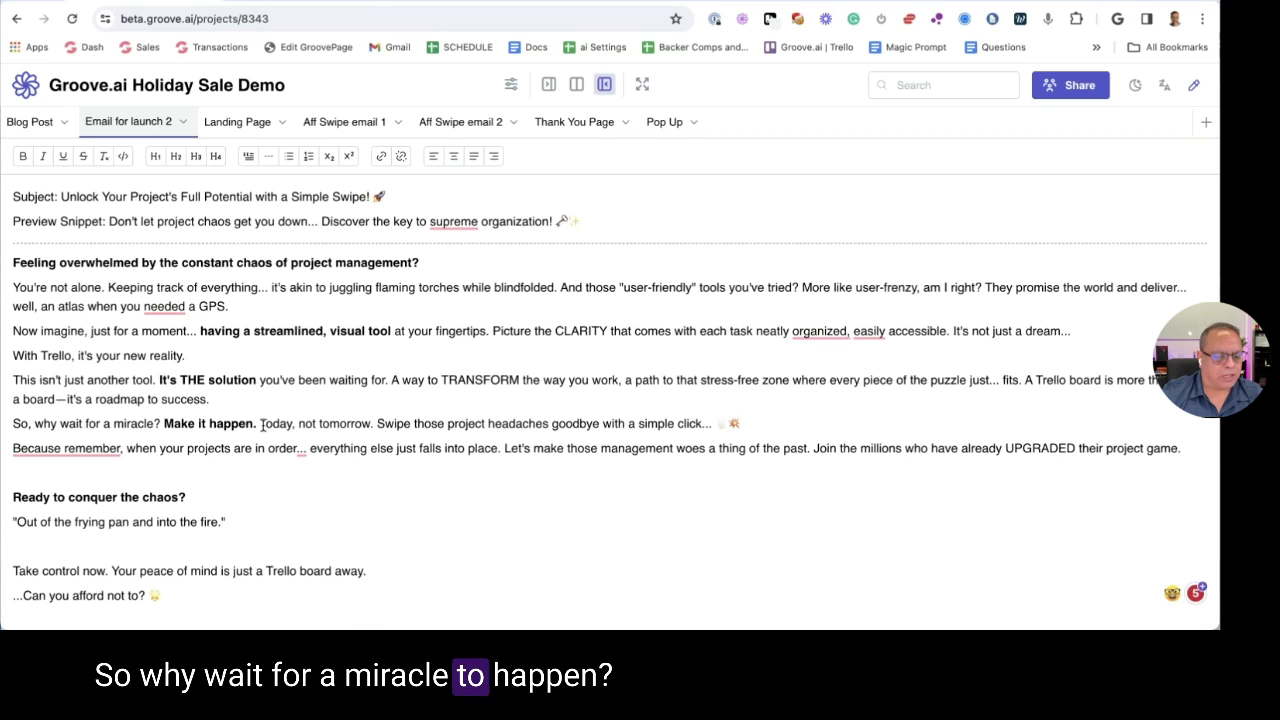
left_click(260, 424)
key("Return")
key("Return")
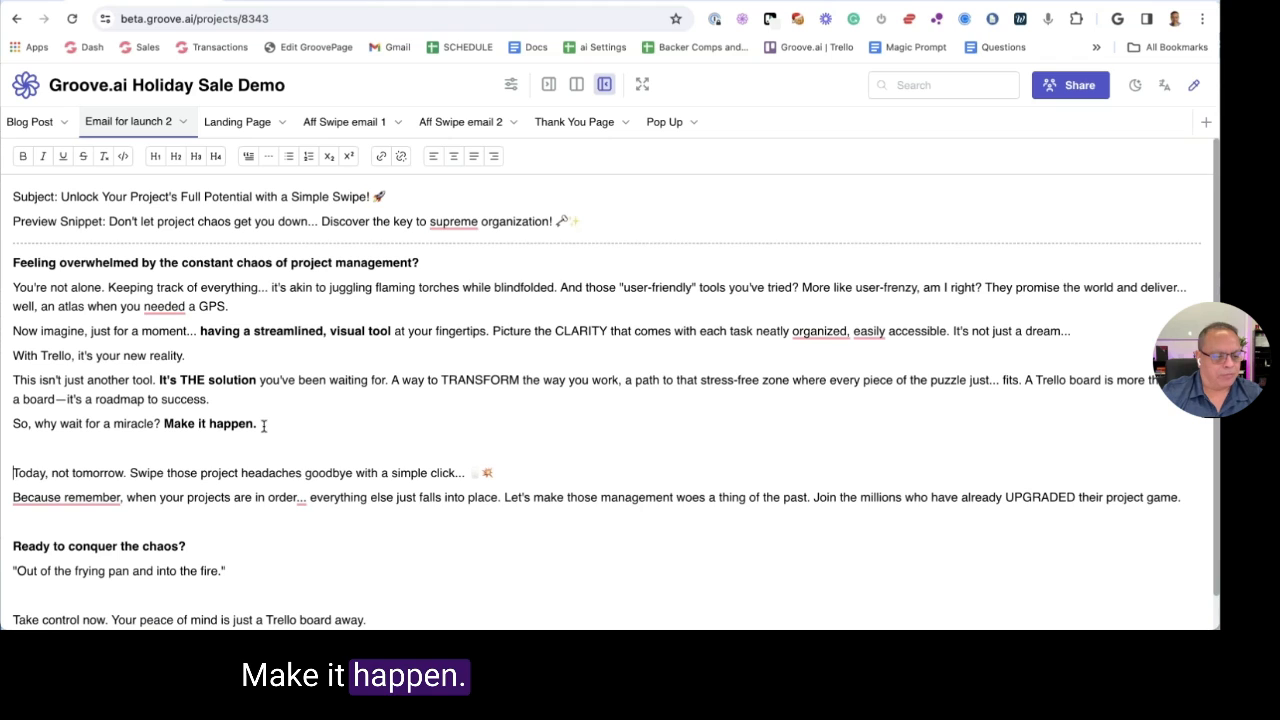
left_click(253, 404)
key("Return")
Select 'So, why wait for a miracle? Make it happen.' and open its AI actions
left_click(262, 448)
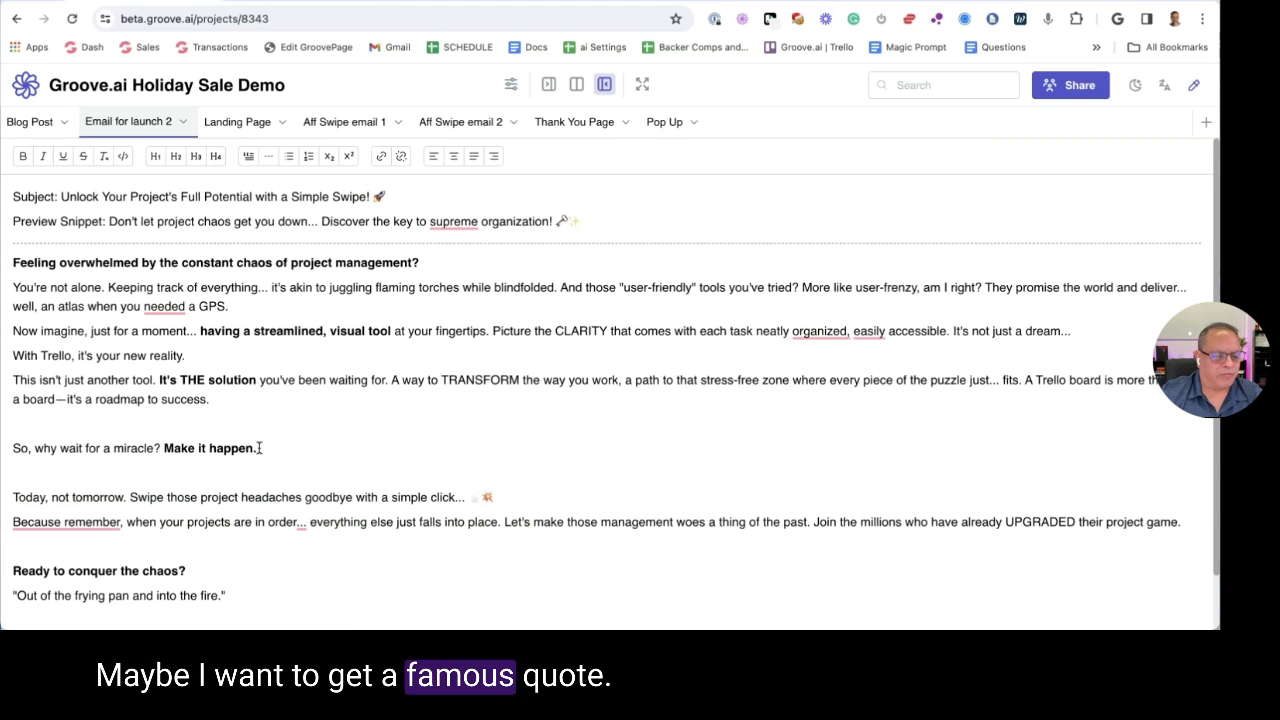
left_click_drag(262, 448, 14, 448)
left_click(82, 424)
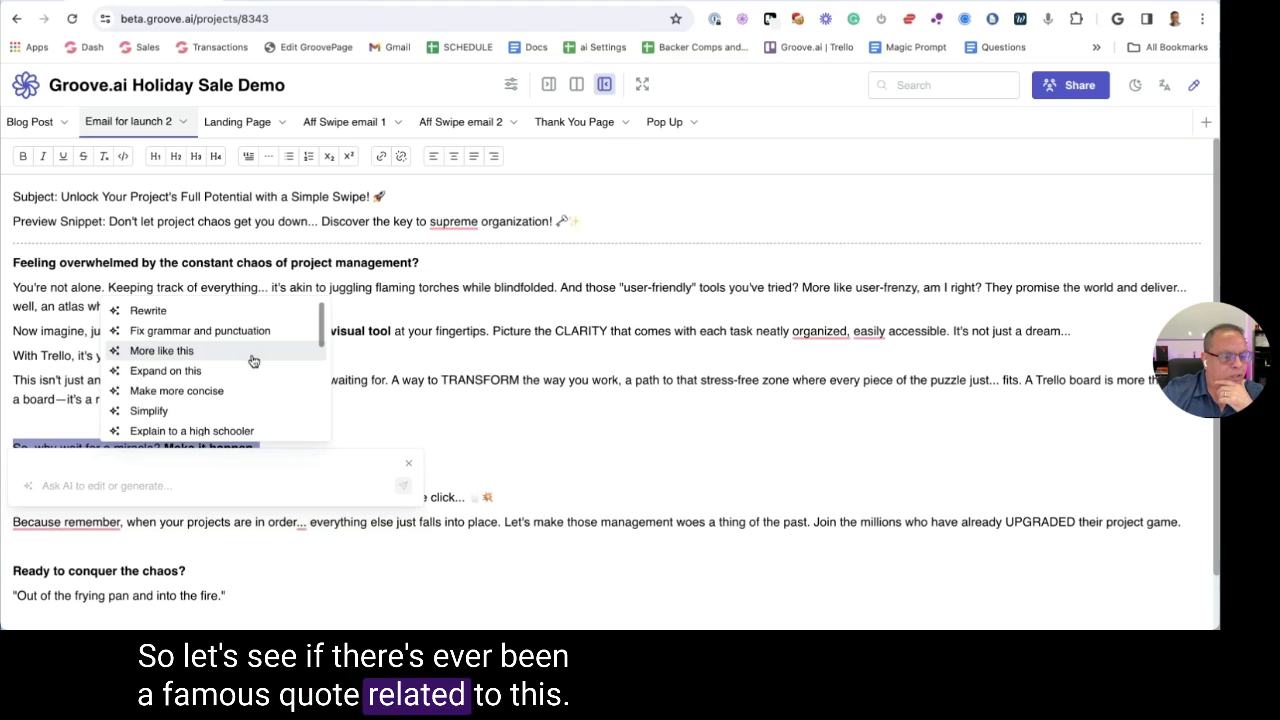
Ask the AI to find a related famous quote
scroll(252, 358, "down", 2)
scroll(252, 362, "down", 3)
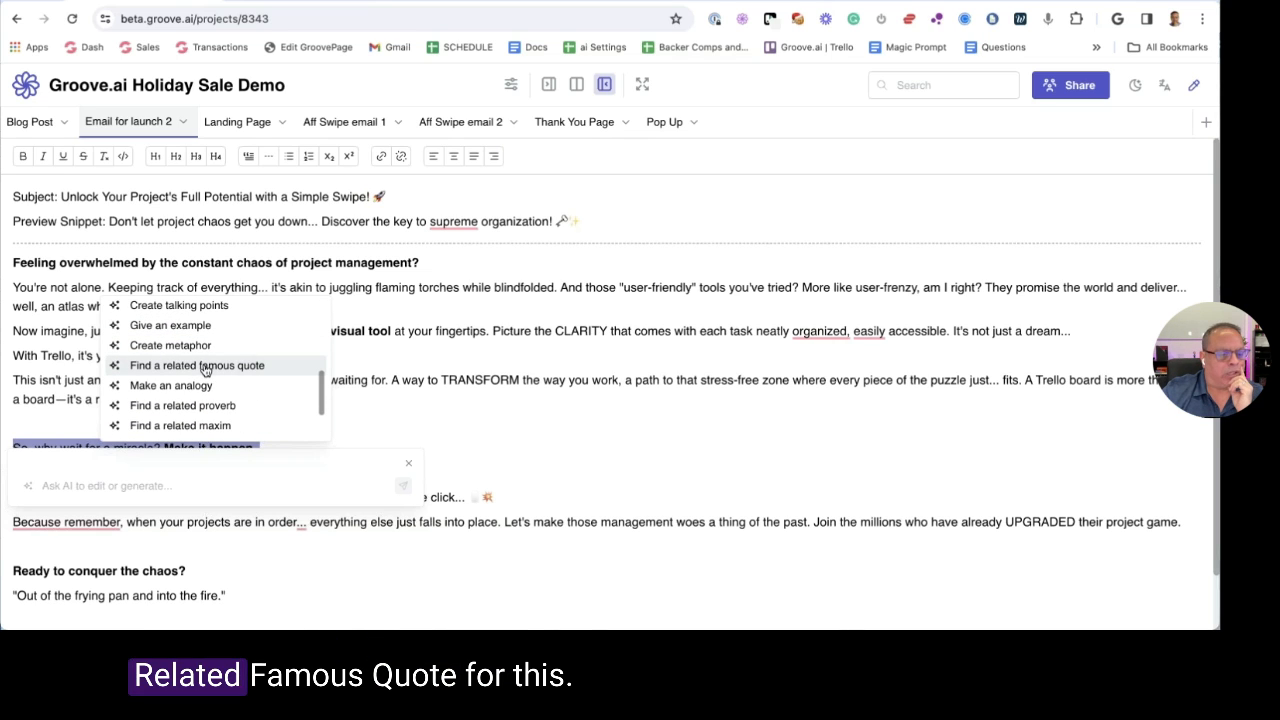
left_click(247, 367)
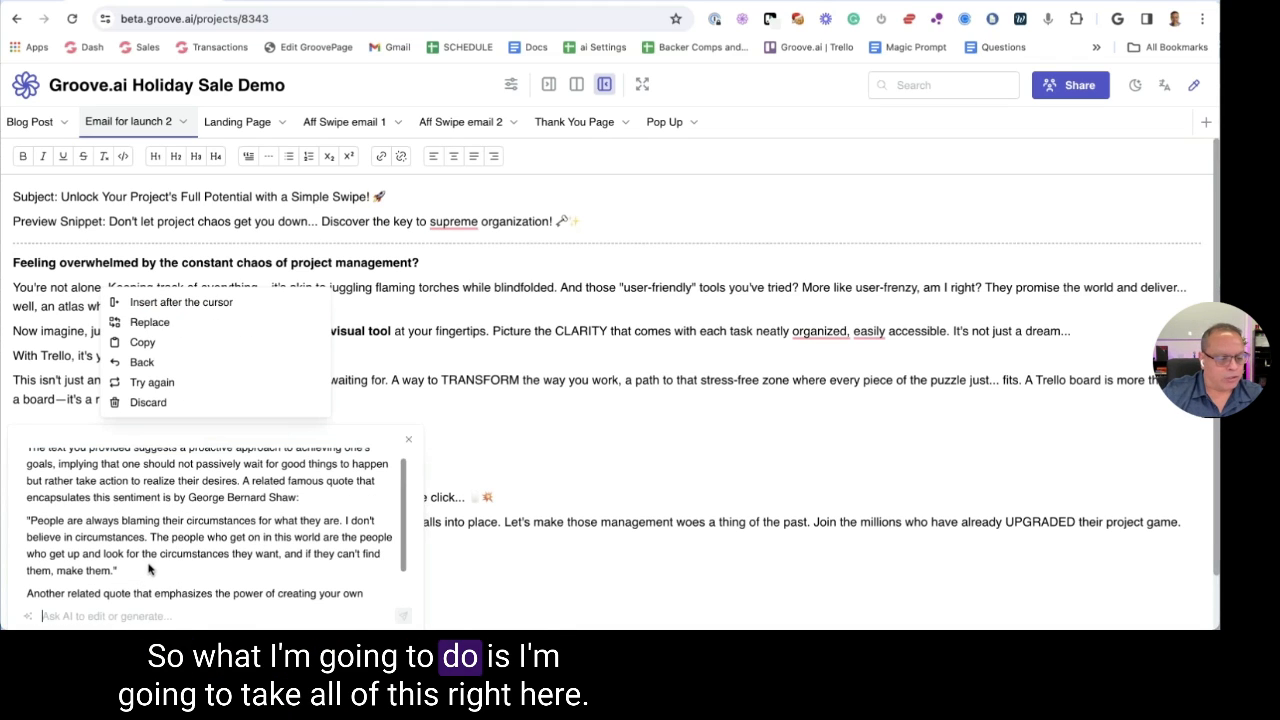
Copy the Abraham Lincoln quote from the AI answer, then close and discard the response
left_click_drag(188, 497, 196, 567)
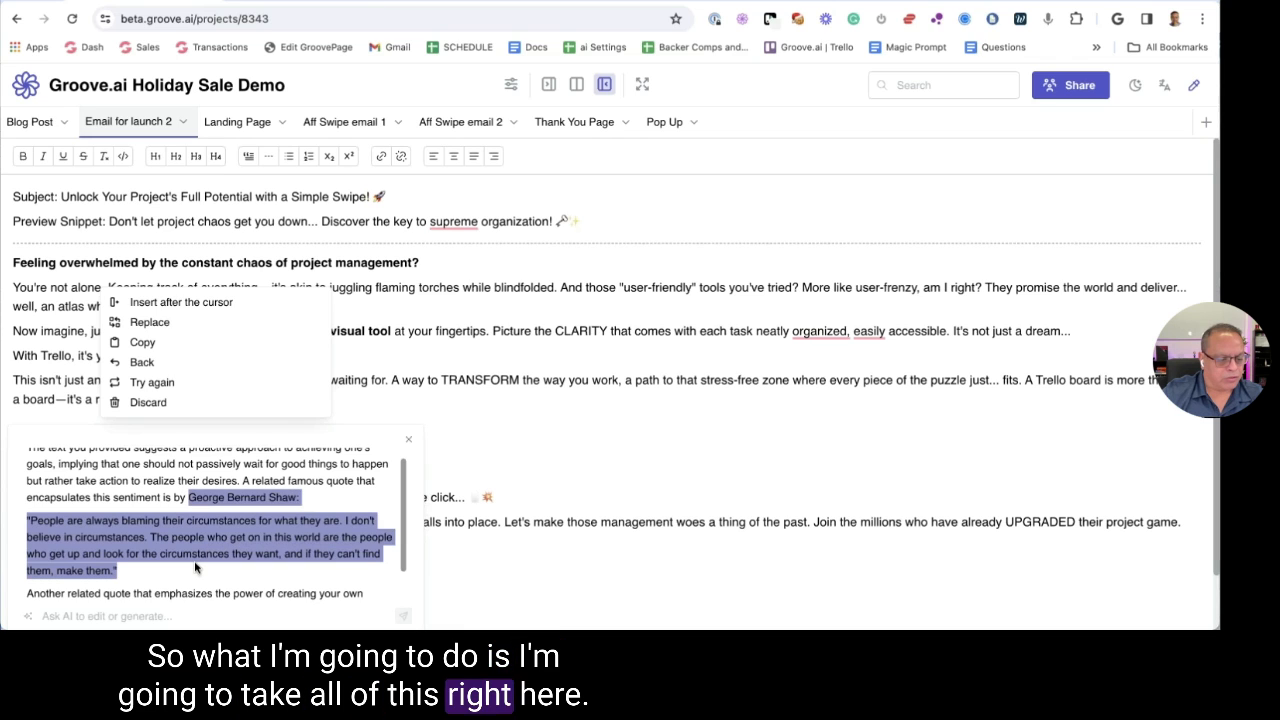
scroll(194, 562, "down", 2)
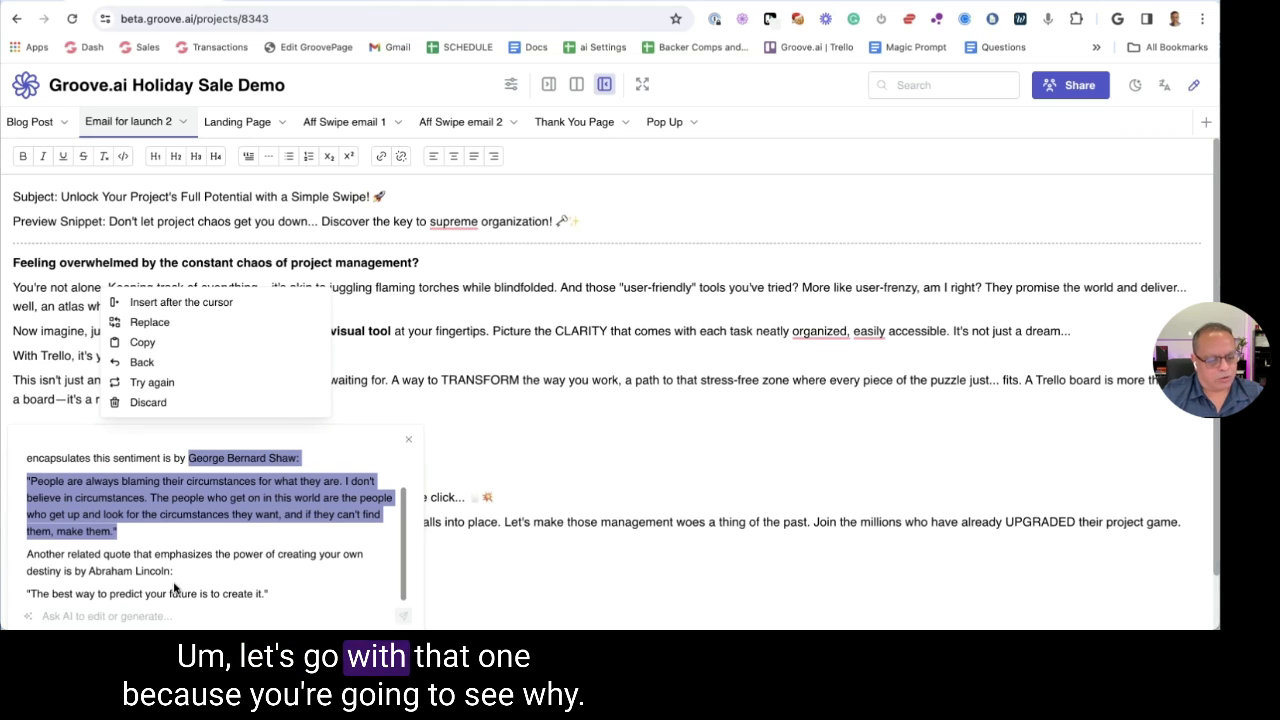
left_click(280, 600)
mouse_move(280, 600)
left_mouse_down()
mouse_move(27, 480)
mouse_move(27, 593)
mouse_move(86, 554)
mouse_move(87, 570)
left_mouse_up()
key("super+c")
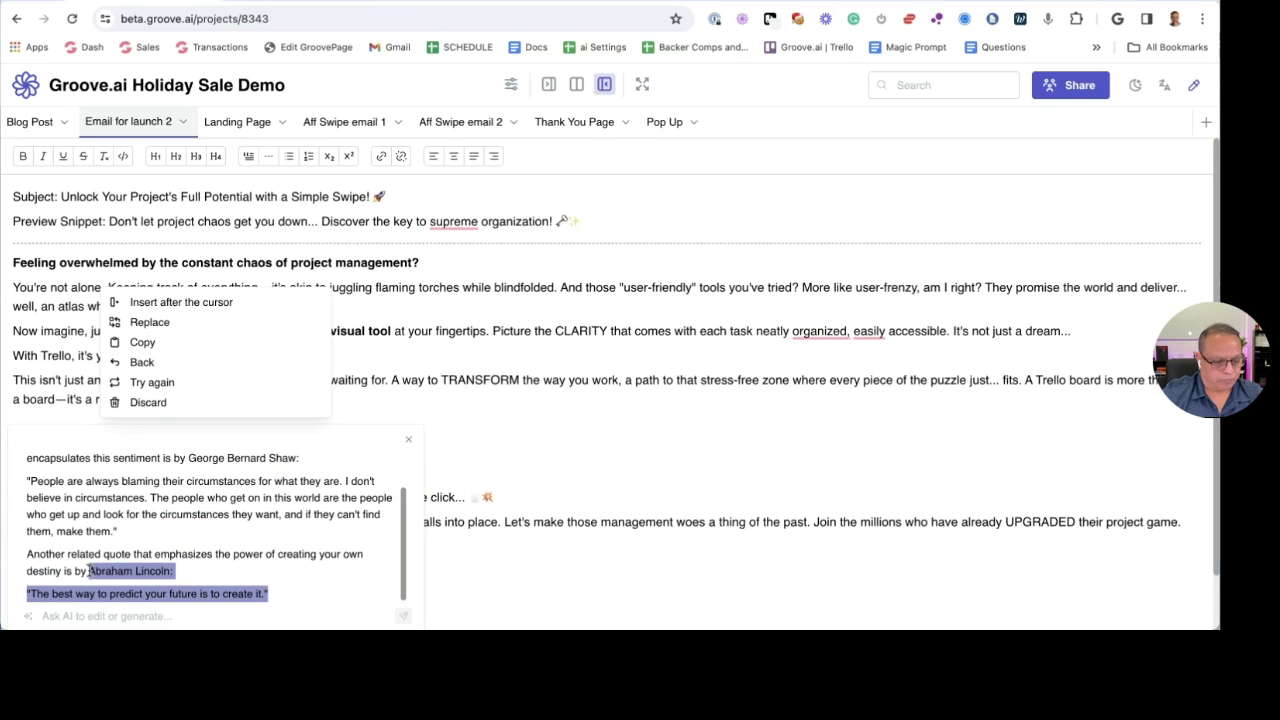
left_click(407, 442)
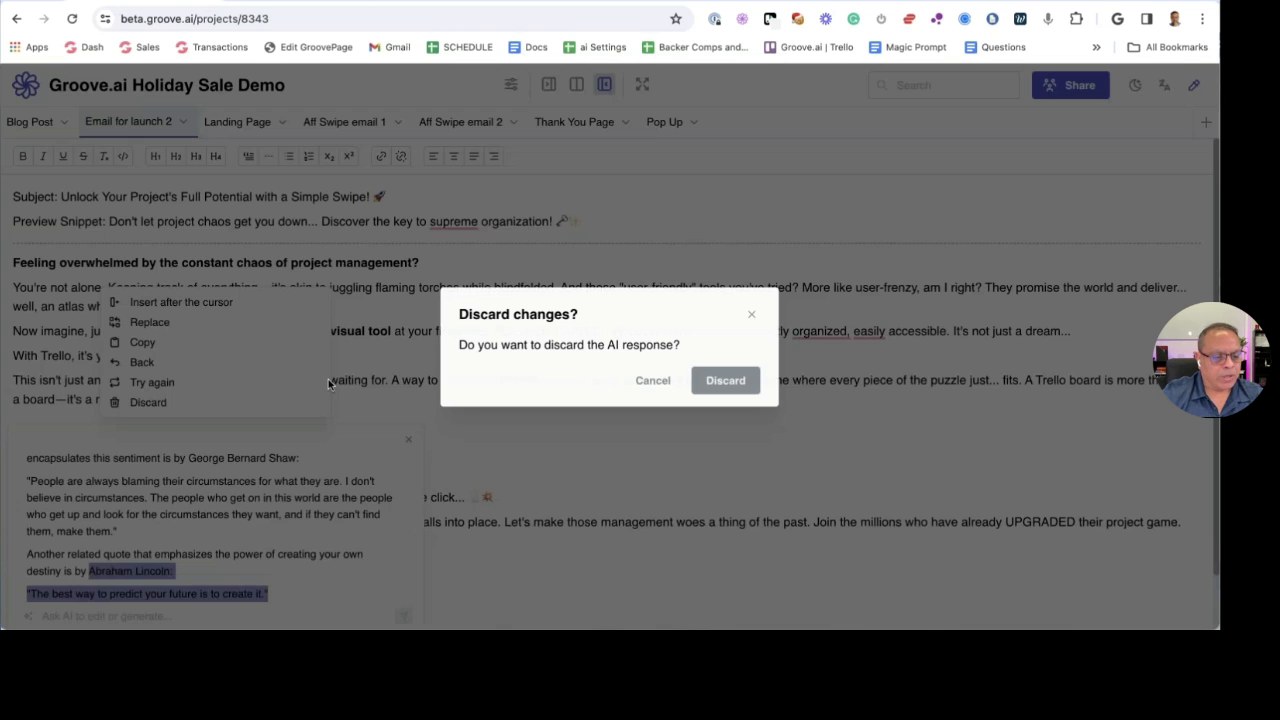
left_click(726, 380)
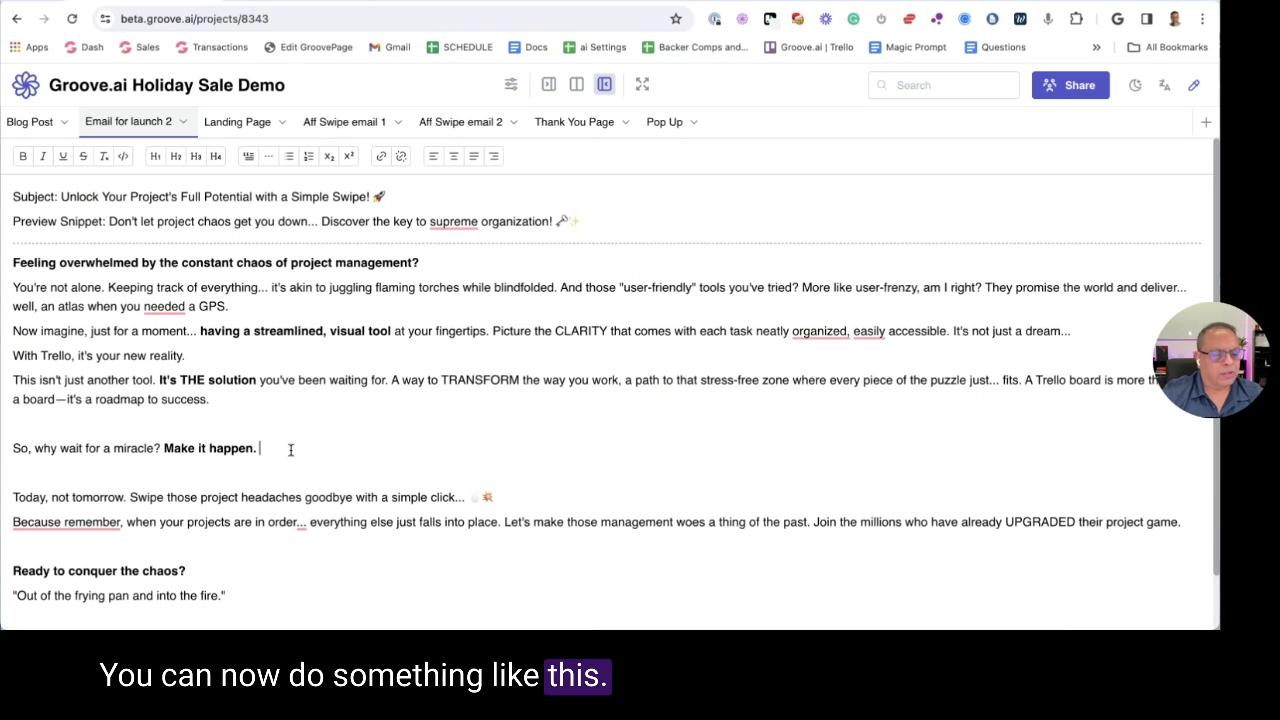
Paste the Lincoln quote on a new line, remove the 'Abraham Lincoln:' label, and add an em dash
key("Return")
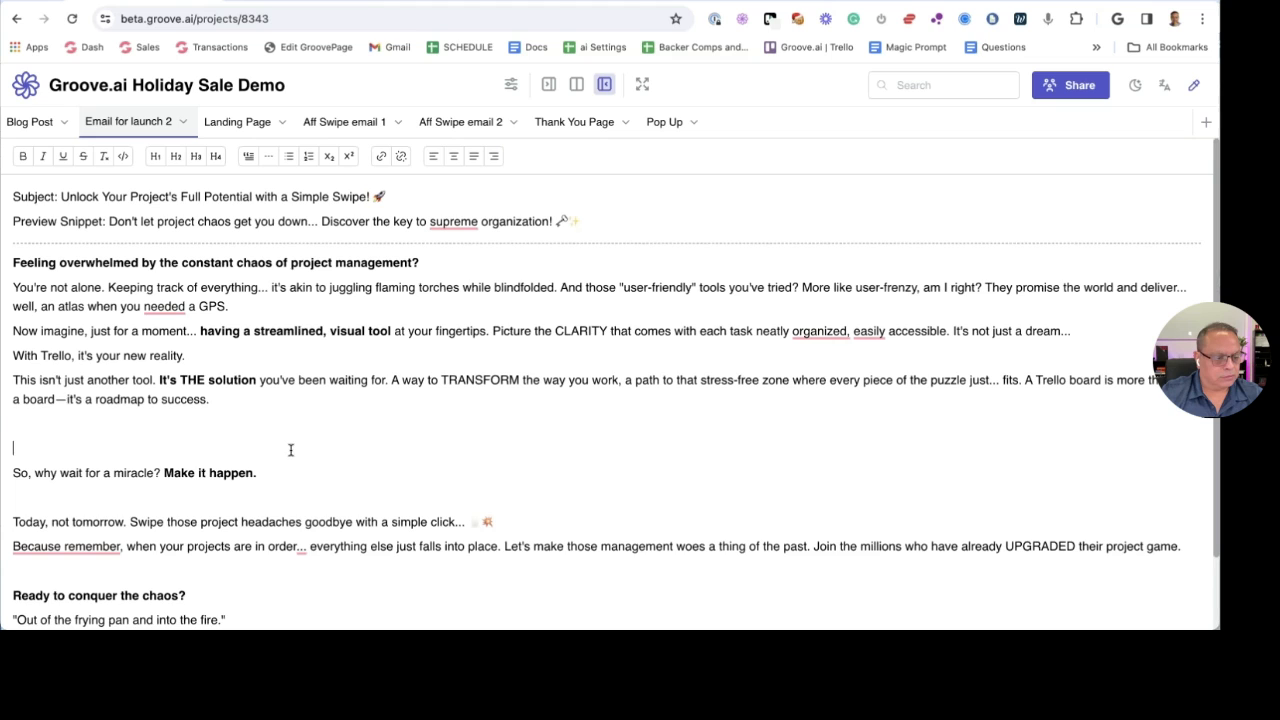
key("Return")
key("super+v")
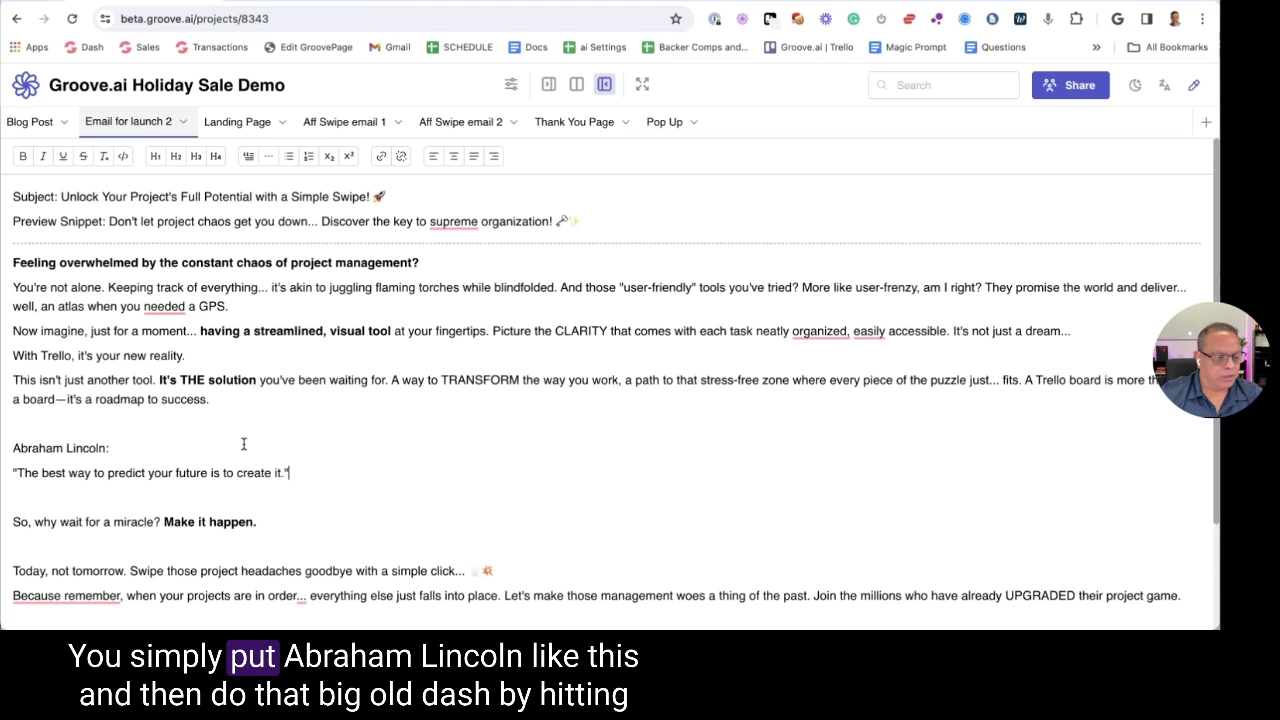
key("super+shift+Left")
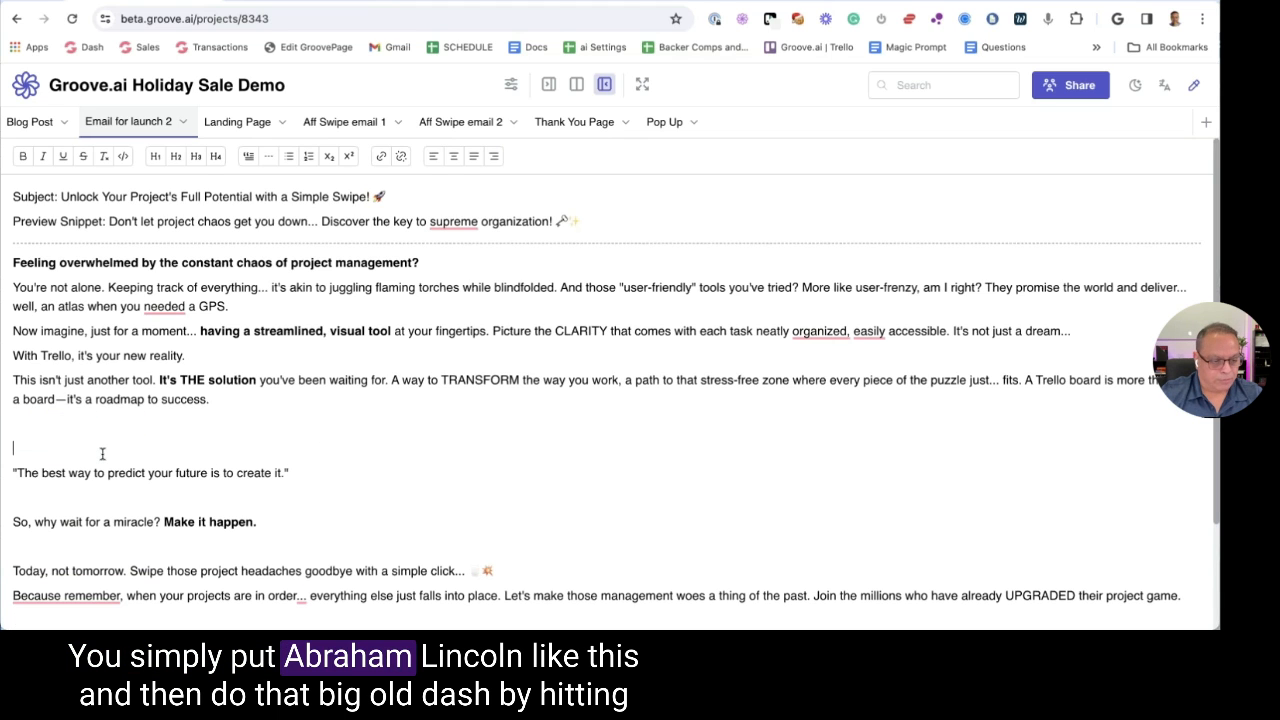
key("Delete")
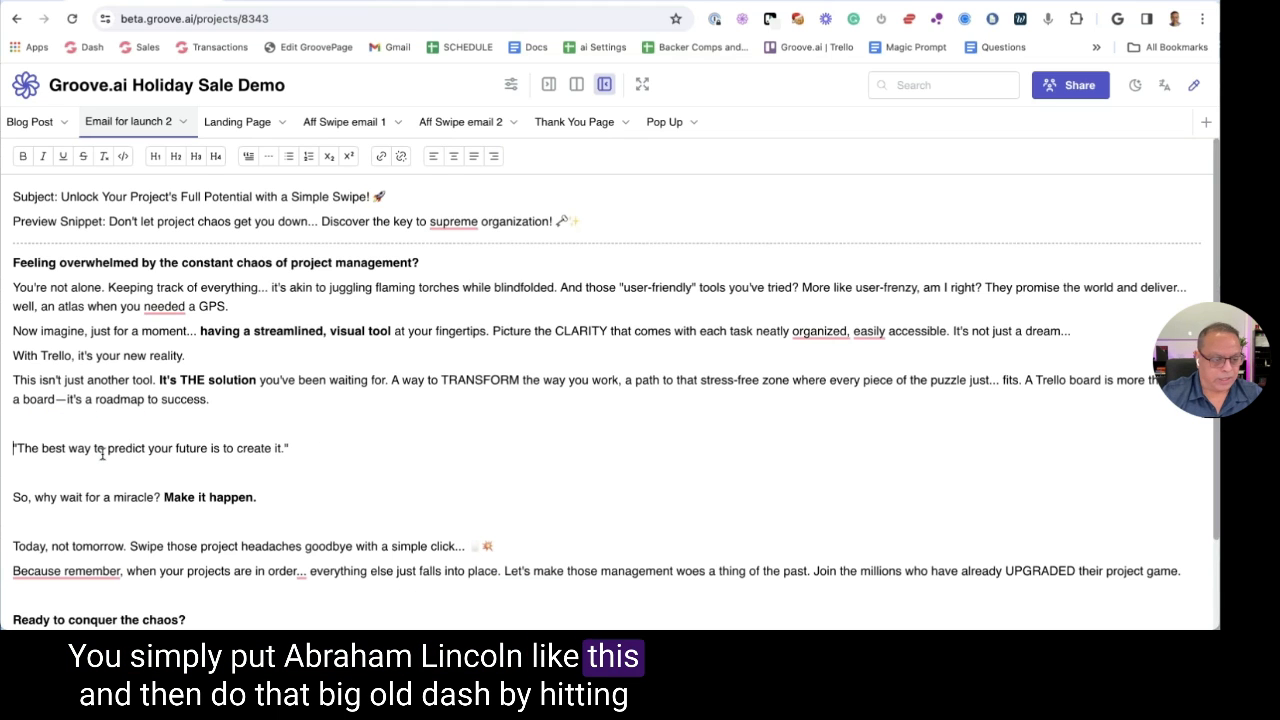
left_click(317, 445)
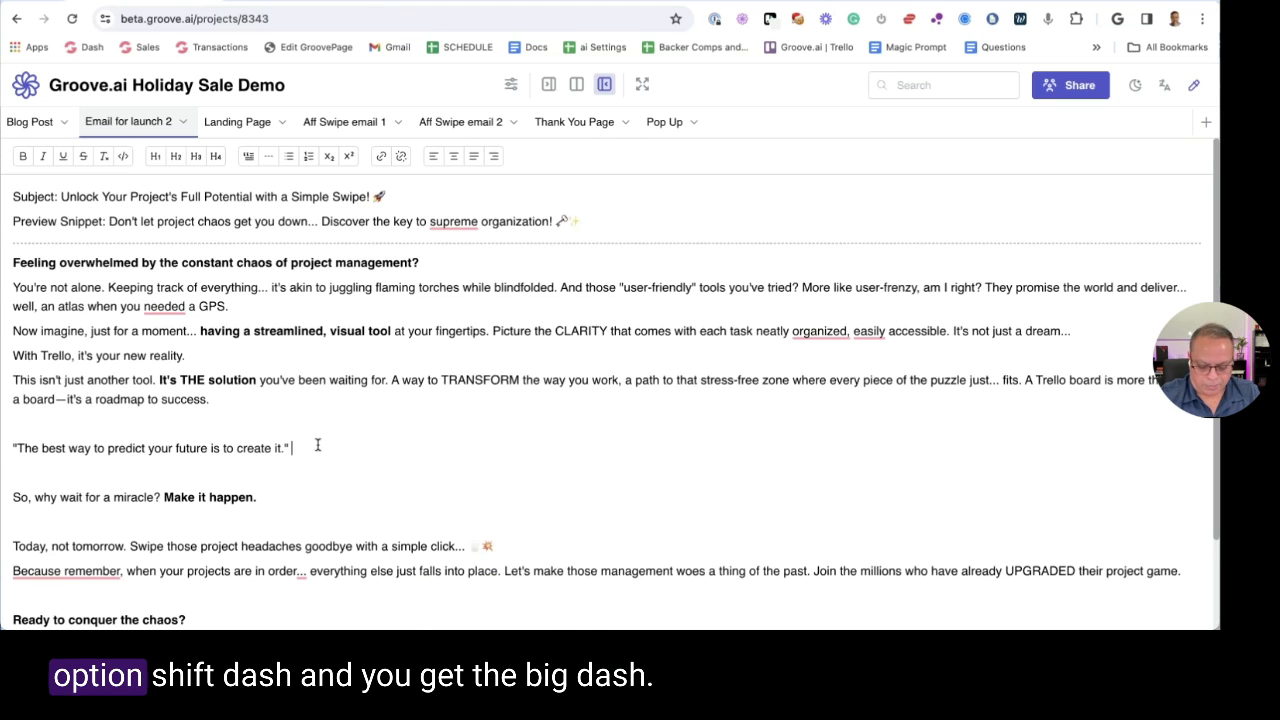
type("— Abraham Lincoln")
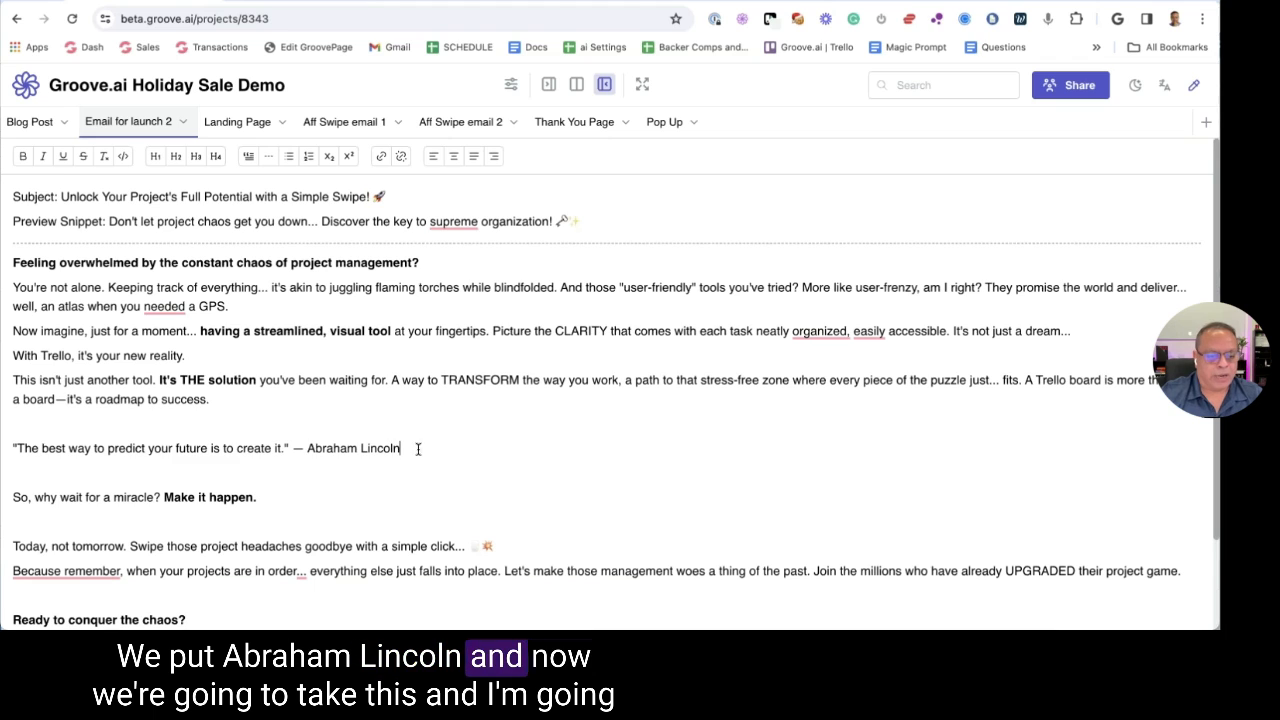
Format the quote and attribution line as a bold italic blockquote
left_click_drag(418, 449, 3, 455)
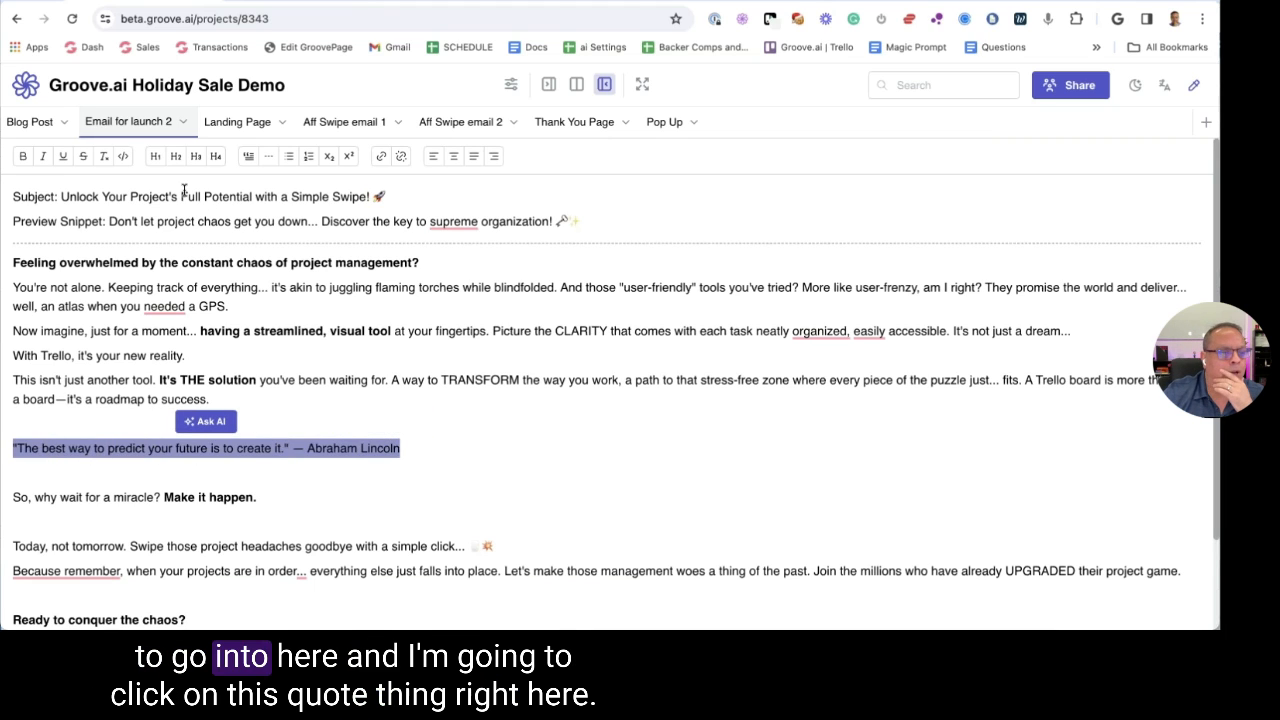
left_click(249, 158)
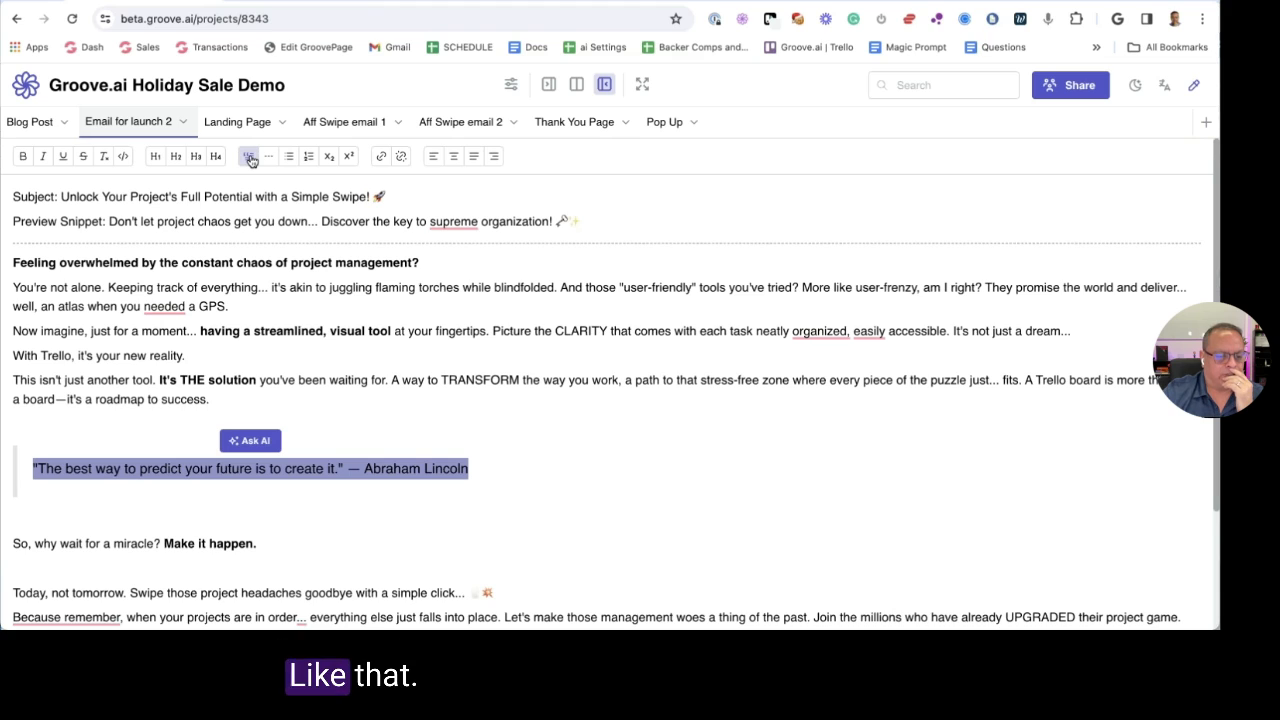
left_click(22, 157)
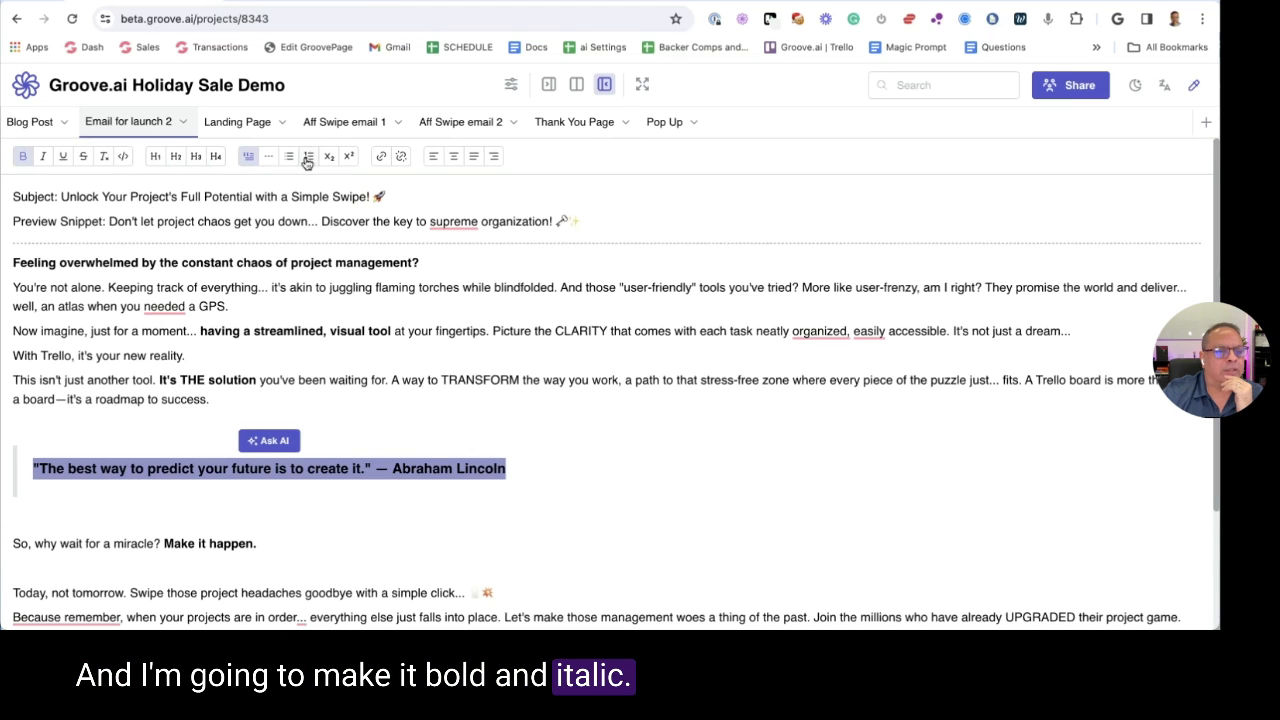
left_click(46, 158)
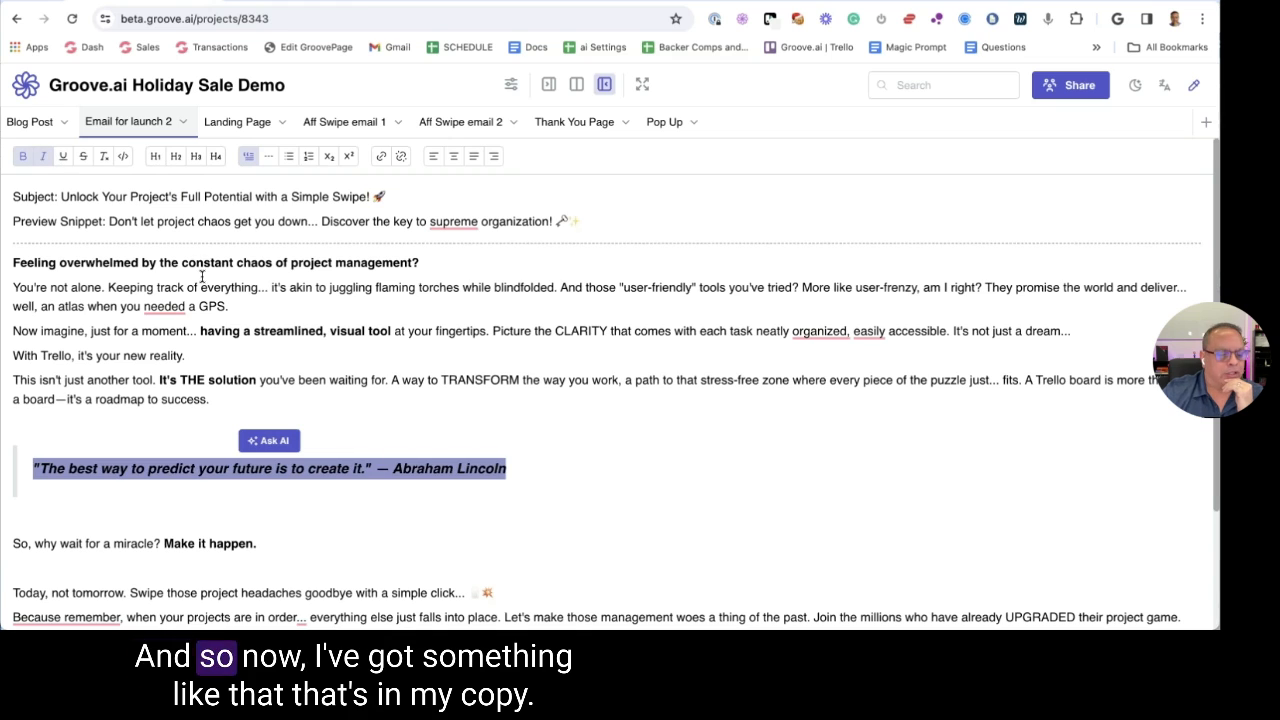
left_click(270, 349)
scroll(400, 500, "down", 2)
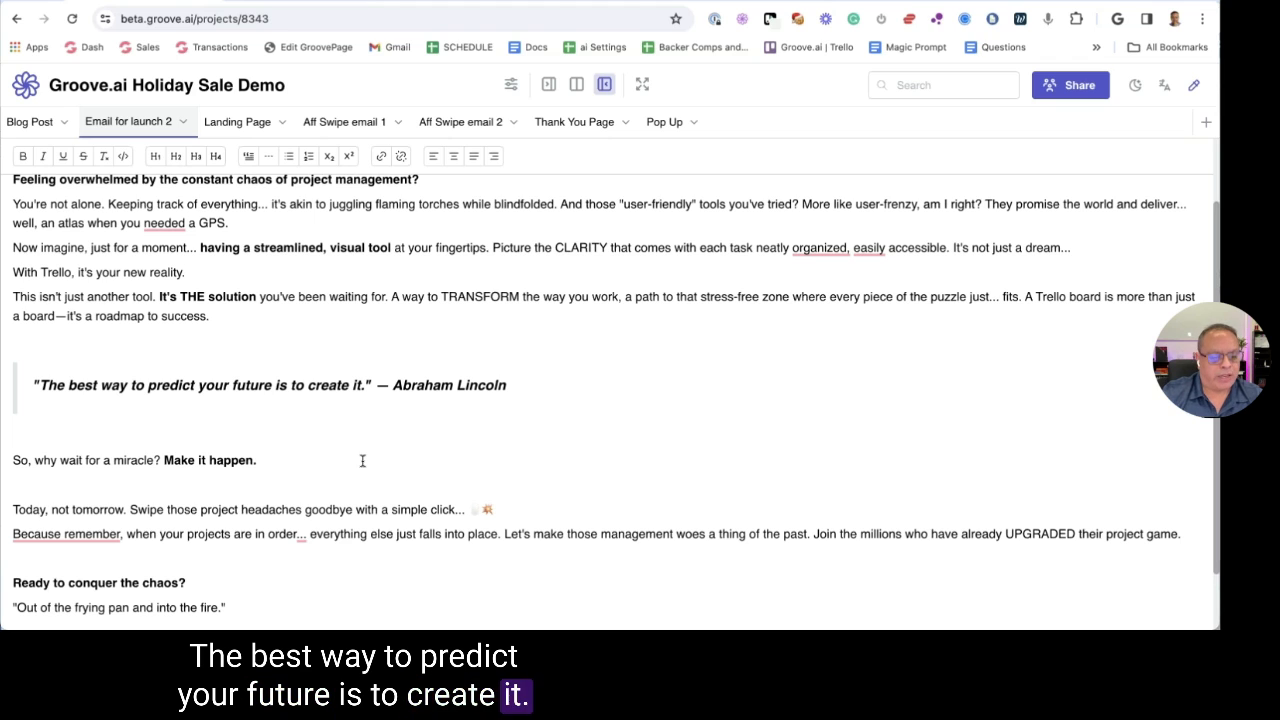
left_click(171, 478)
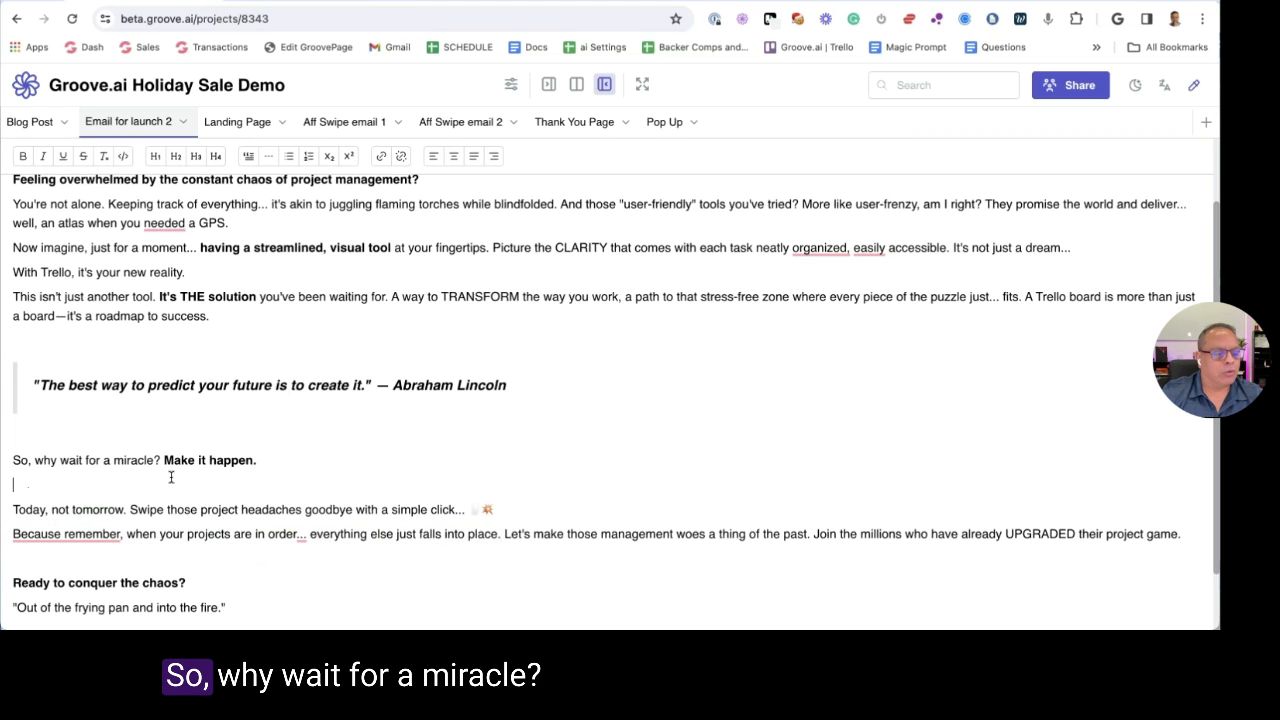
Cut the 'So, why wait for a miracle? Make it happen.' line and paste it on a new line after 'success.'
left_click_drag(45, 460, 186, 462)
left_click(260, 460)
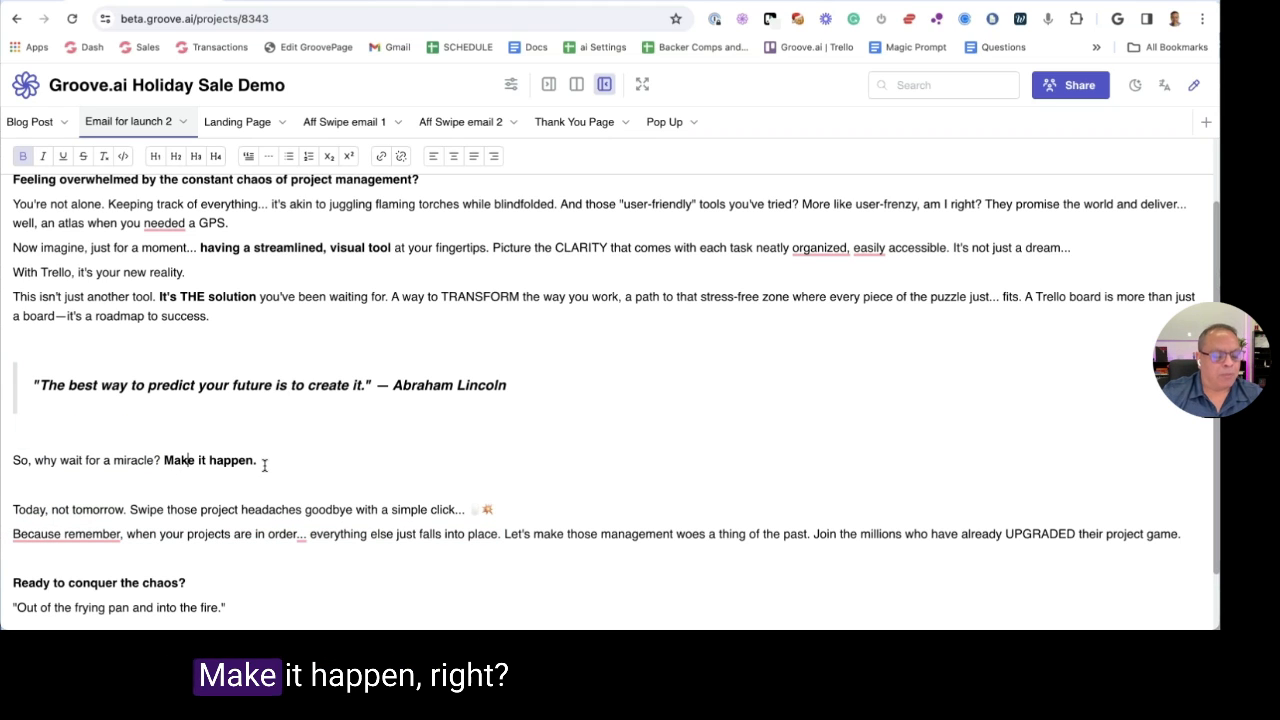
triple_click(214, 462)
key("ctrl+x")
left_click(236, 316)
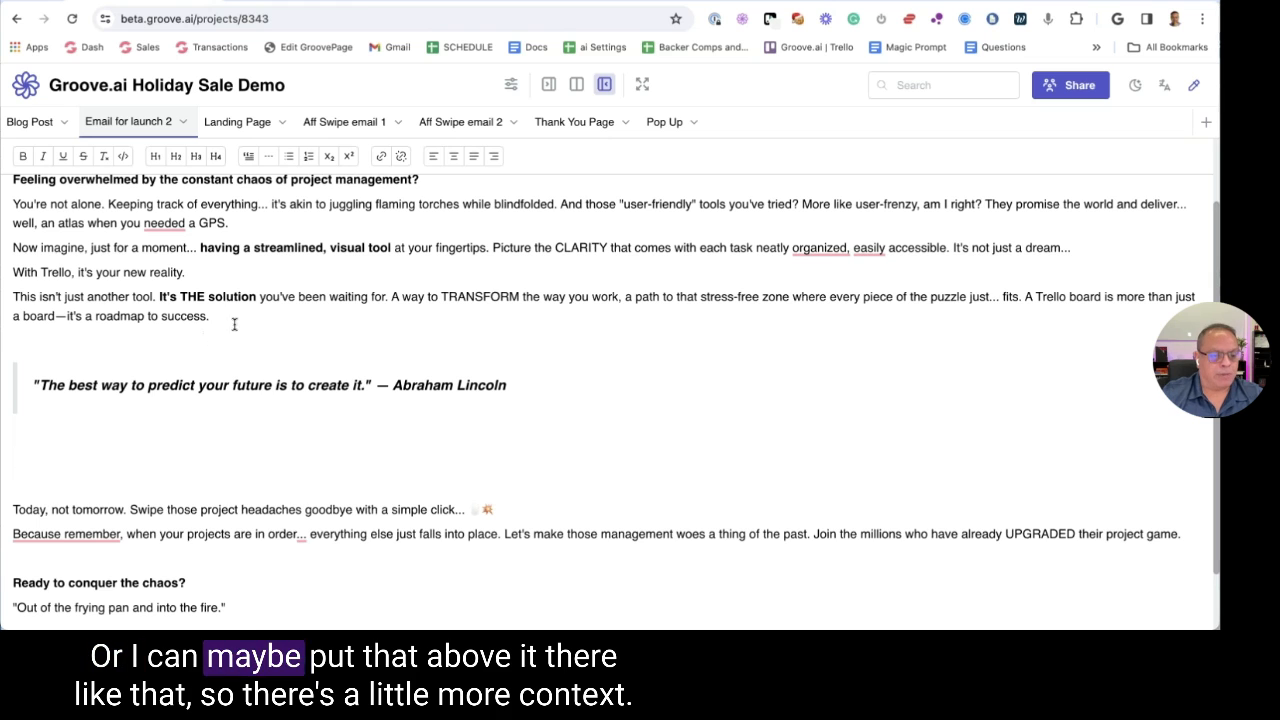
key("Return")
key("ctrl+v")
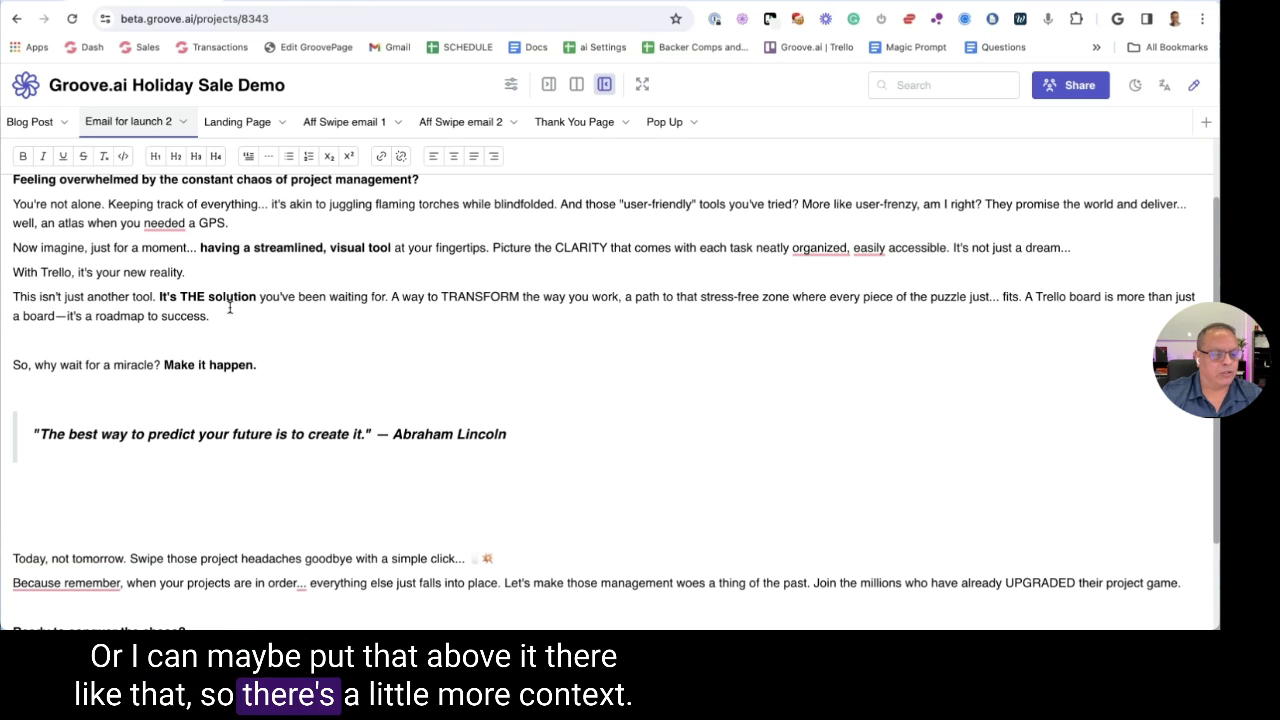
scroll(234, 314, "down", 2)
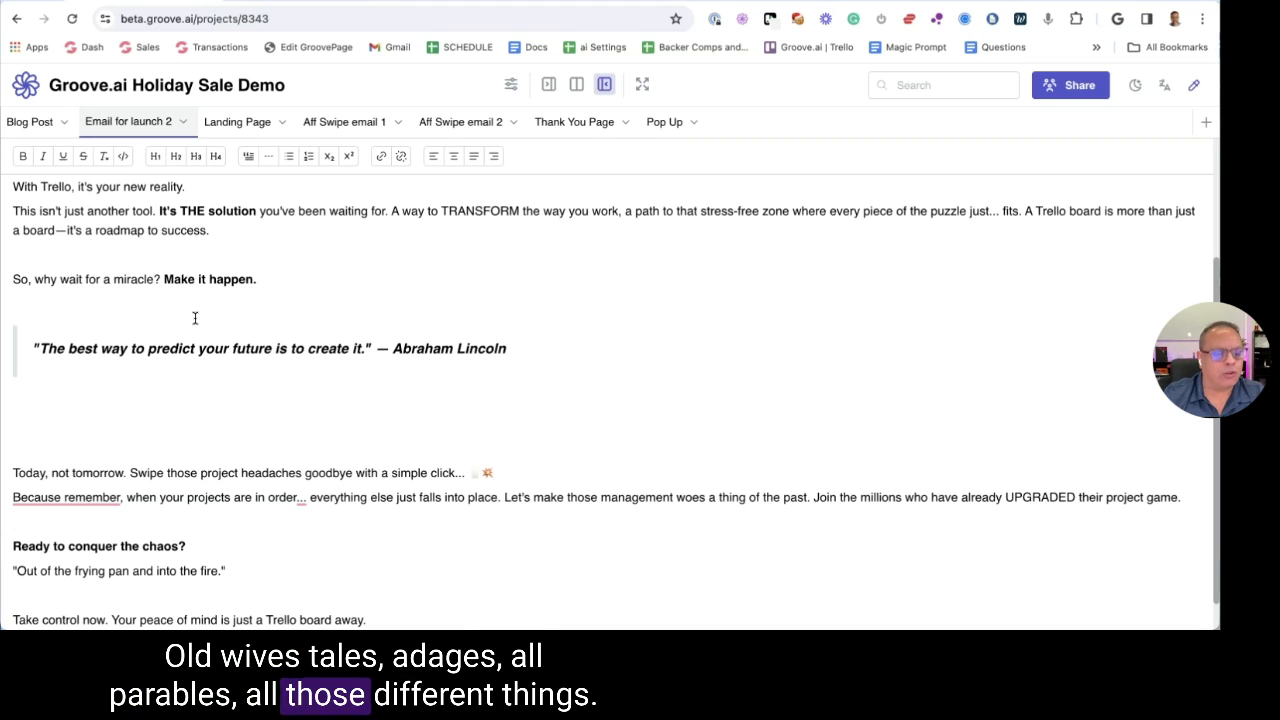
scroll(197, 321, "up", 1)
scroll(119, 330, "up", 2)
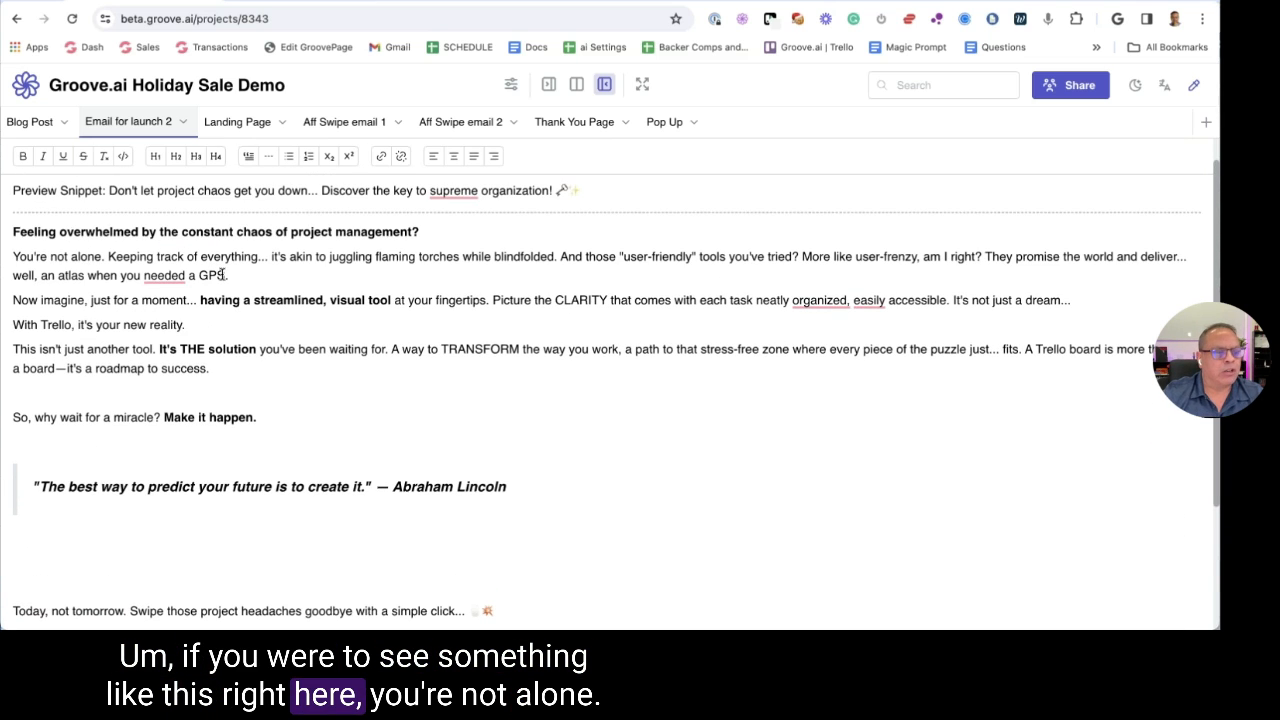
Insert the AI's middle-schooler explanation of the 'You're not alone…' paragraph after 'needed a GPS.'
left_click_drag(228, 276, 8, 259)
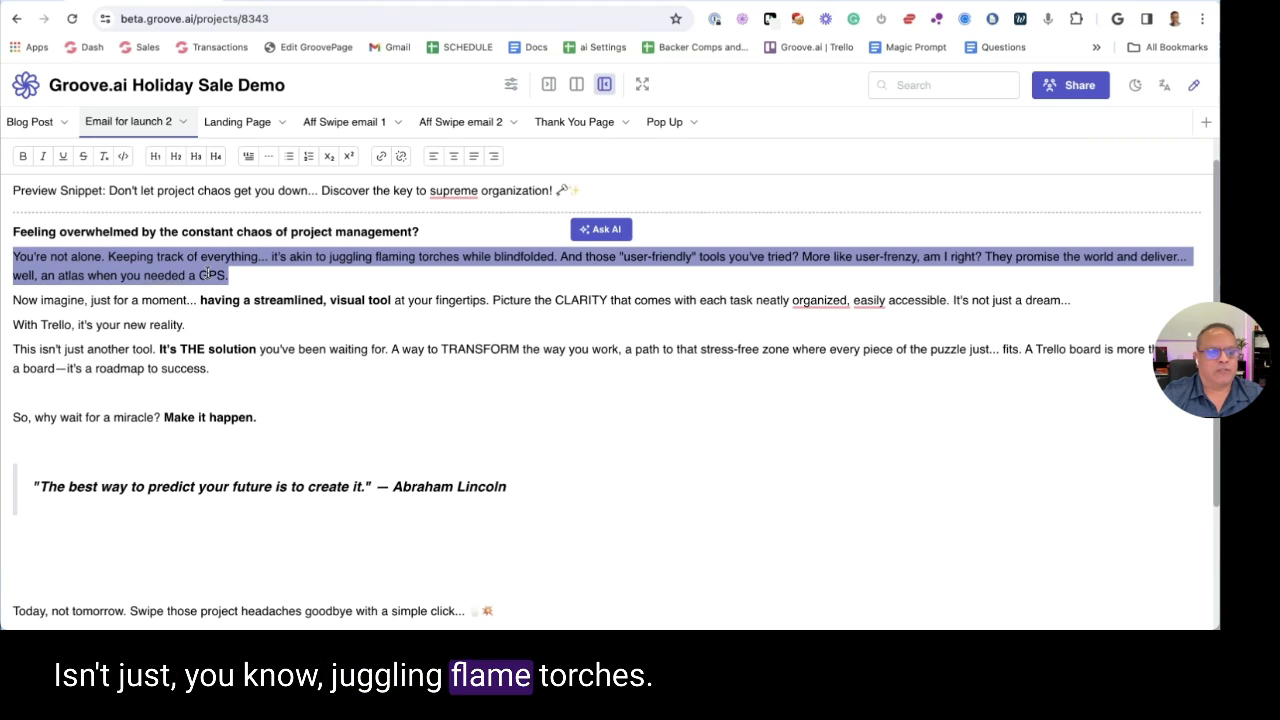
left_click(601, 229)
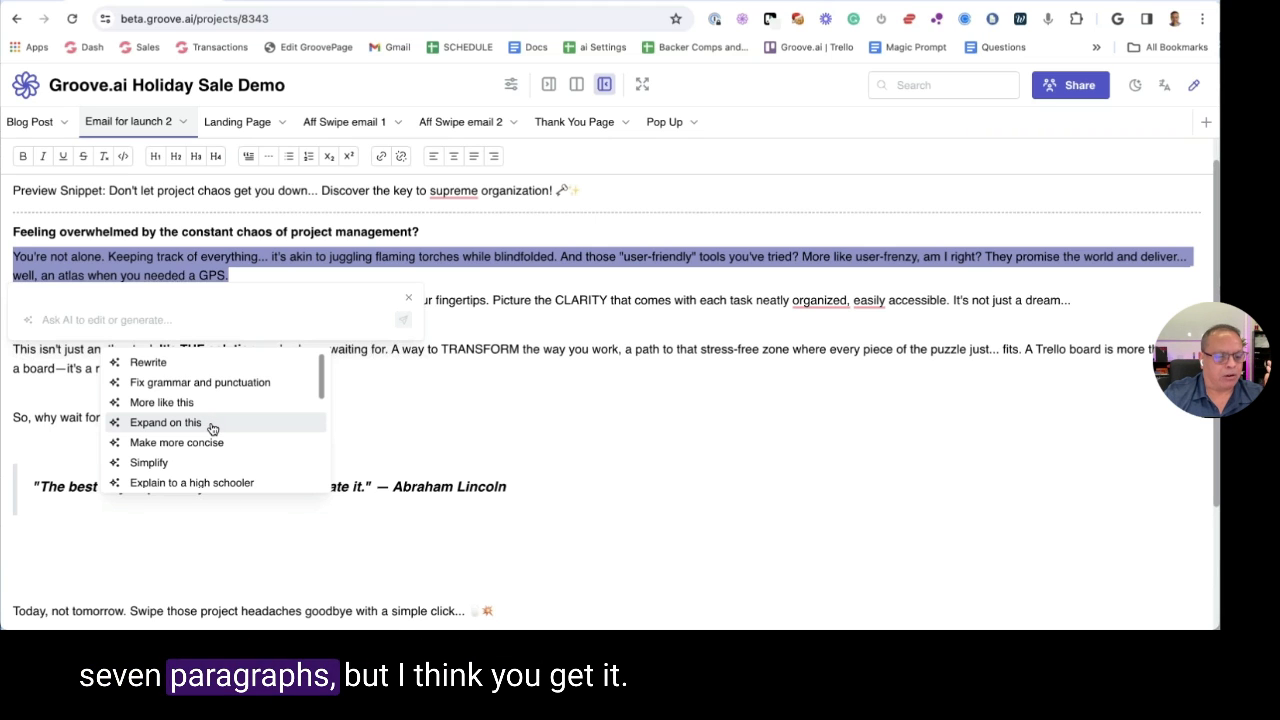
scroll(230, 435, "down", 2)
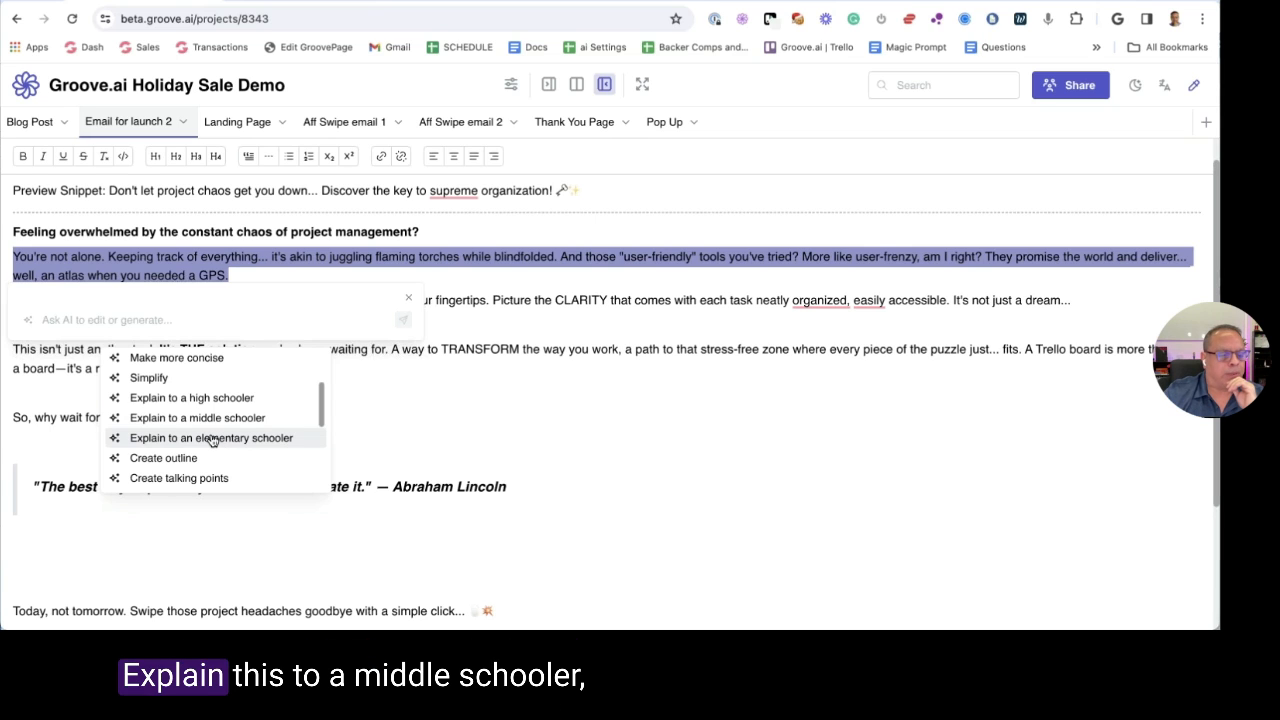
left_click(200, 419)
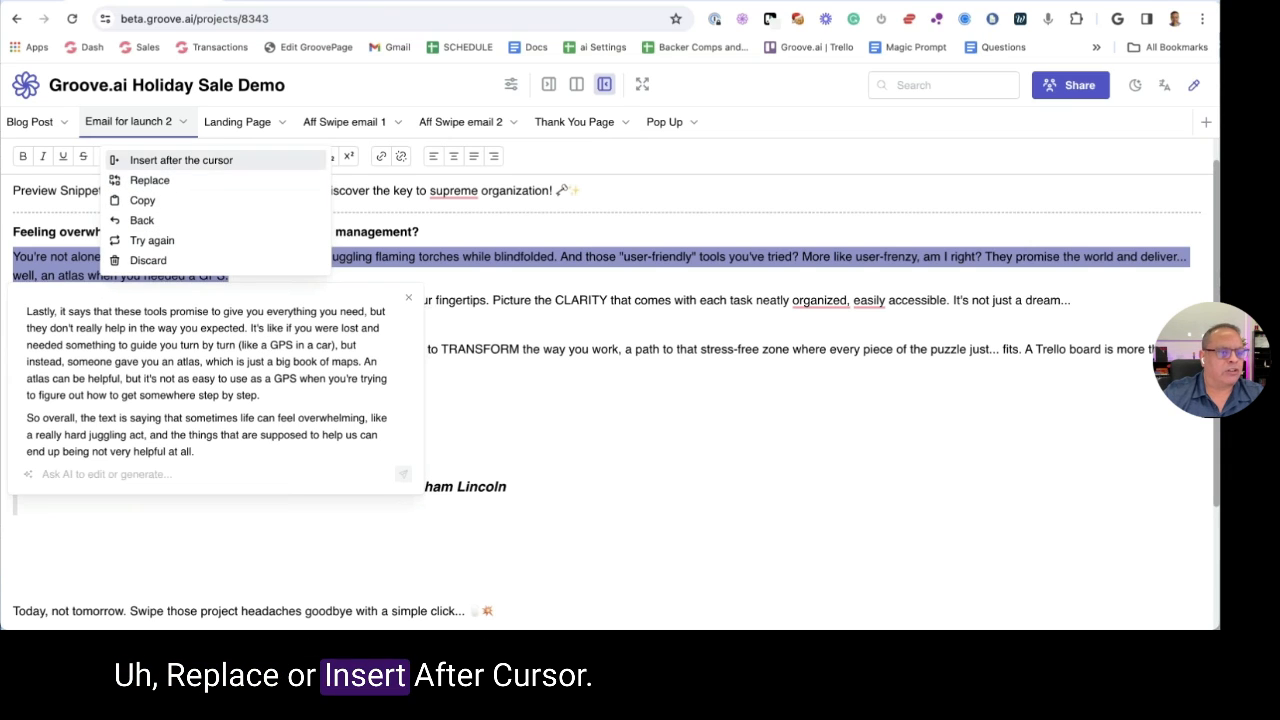
left_click(175, 162)
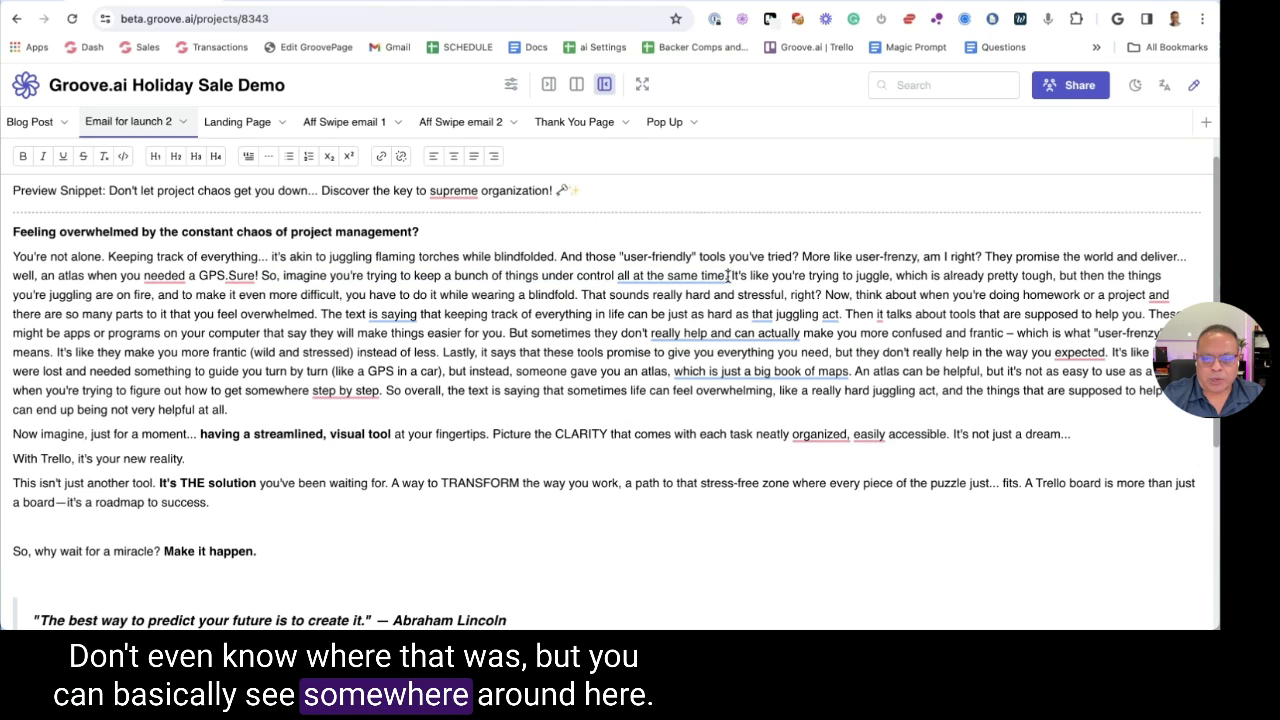
mouse_move(725, 276)
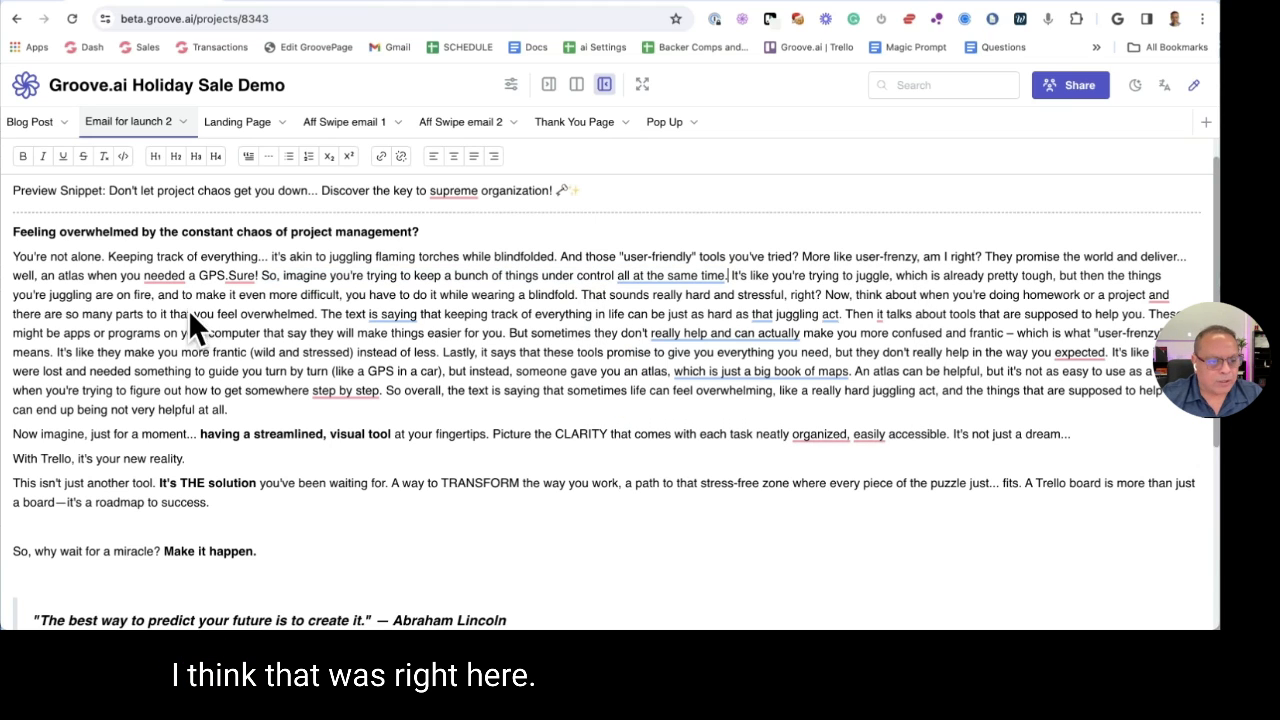
Break the paragraph after 'blindfold.' with a blank line and restore the capital 'T'
left_click(585, 295)
key("Return")
key("Return")
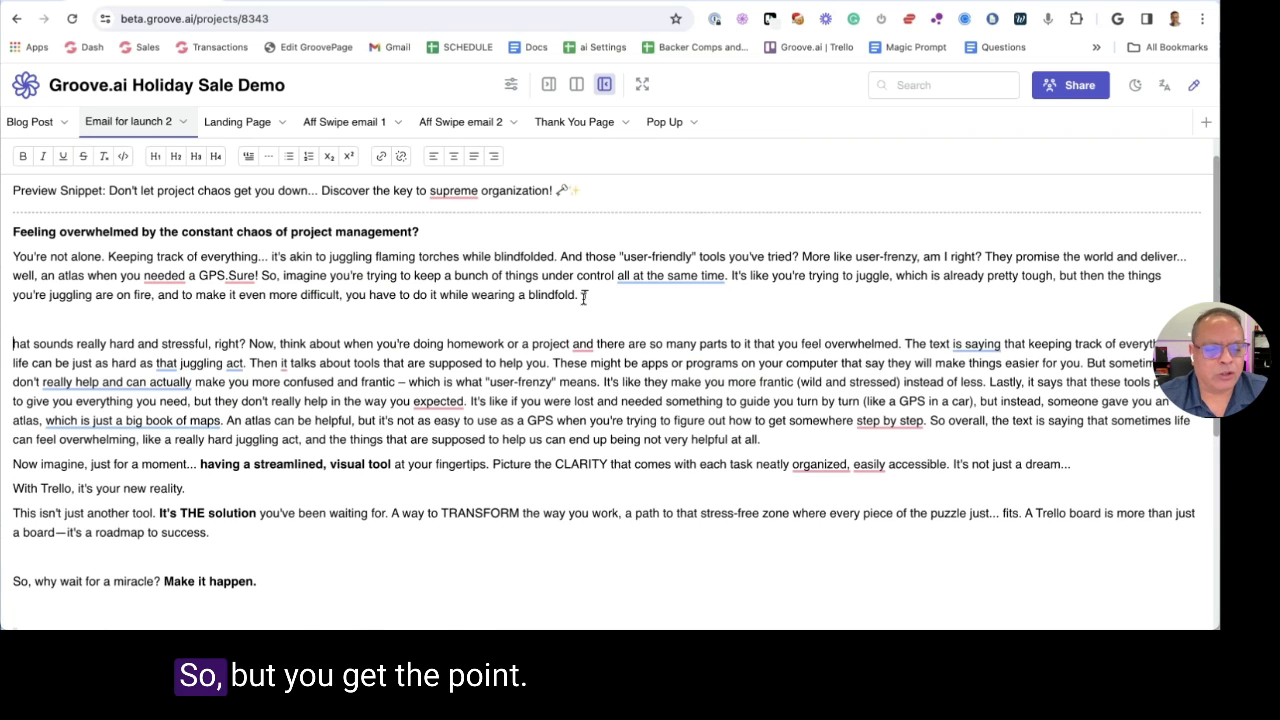
key("BackSpace")
key("BackSpace")
key("Return")
key("Return")
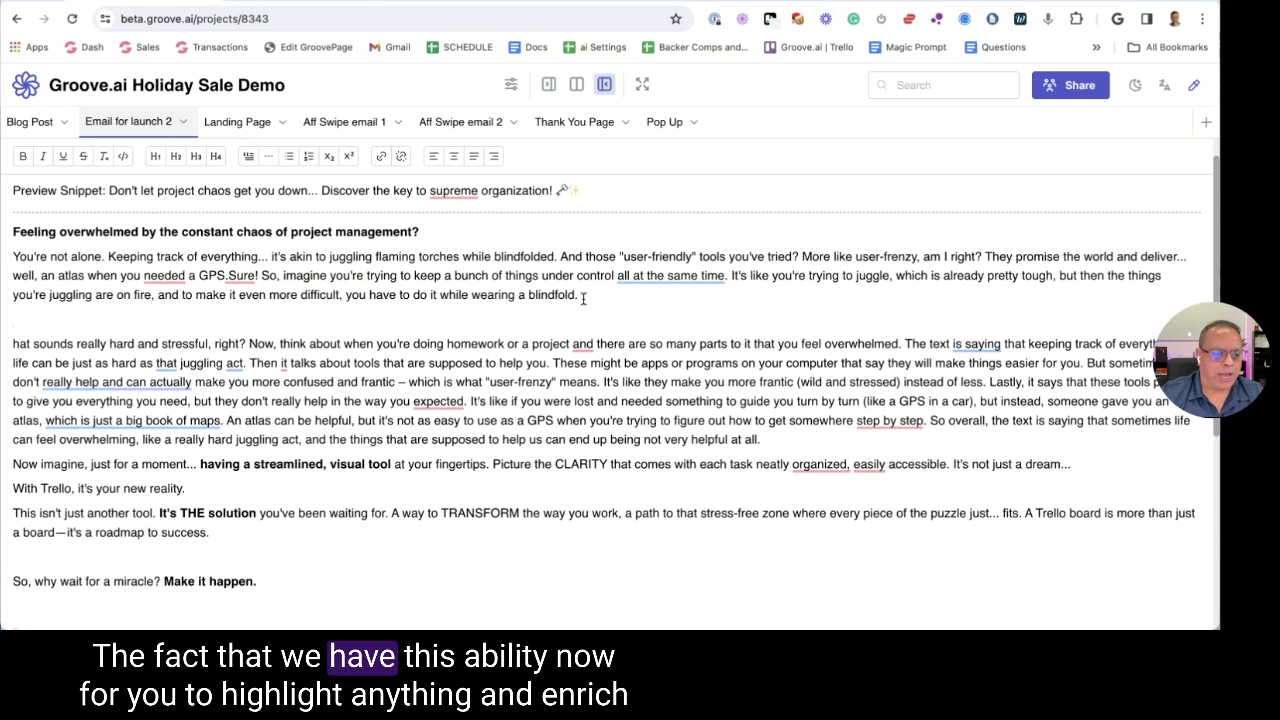
type("T")
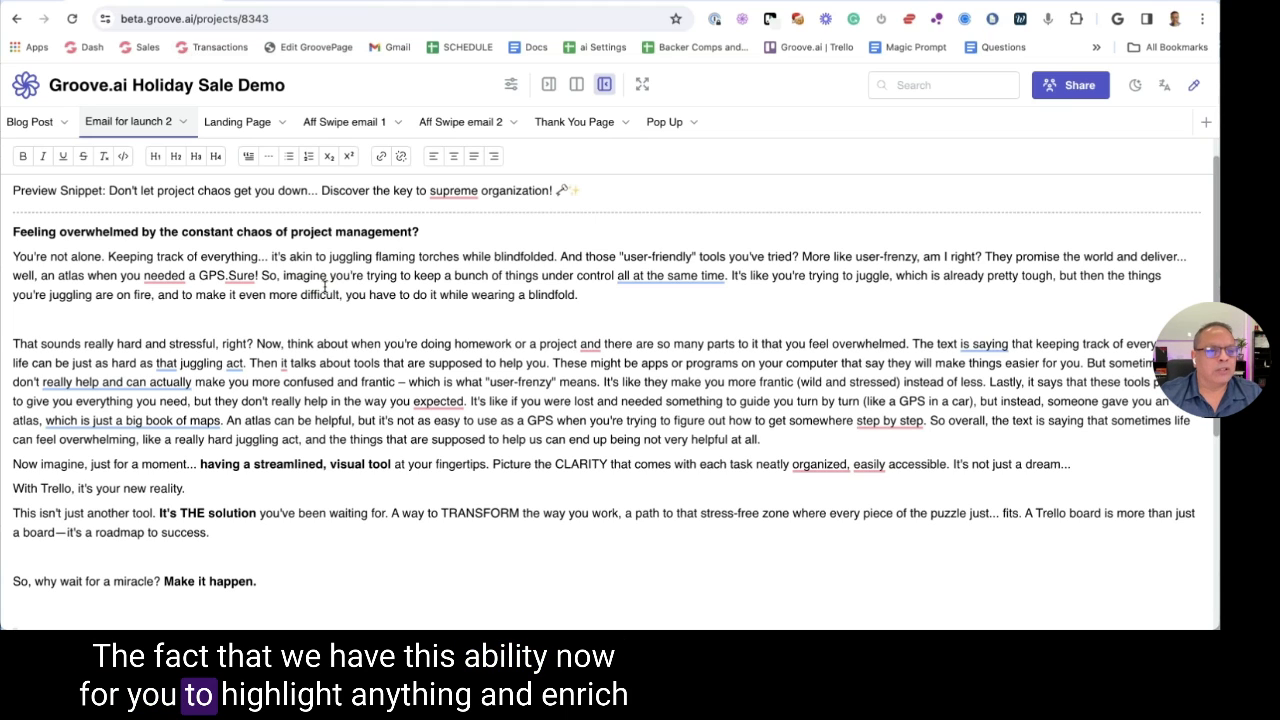
Select the 'That sounds really hard and stressful' sentence, try Ask AI, then return to Blog Post
left_click_drag(272, 343, 49, 324)
left_click(145, 317)
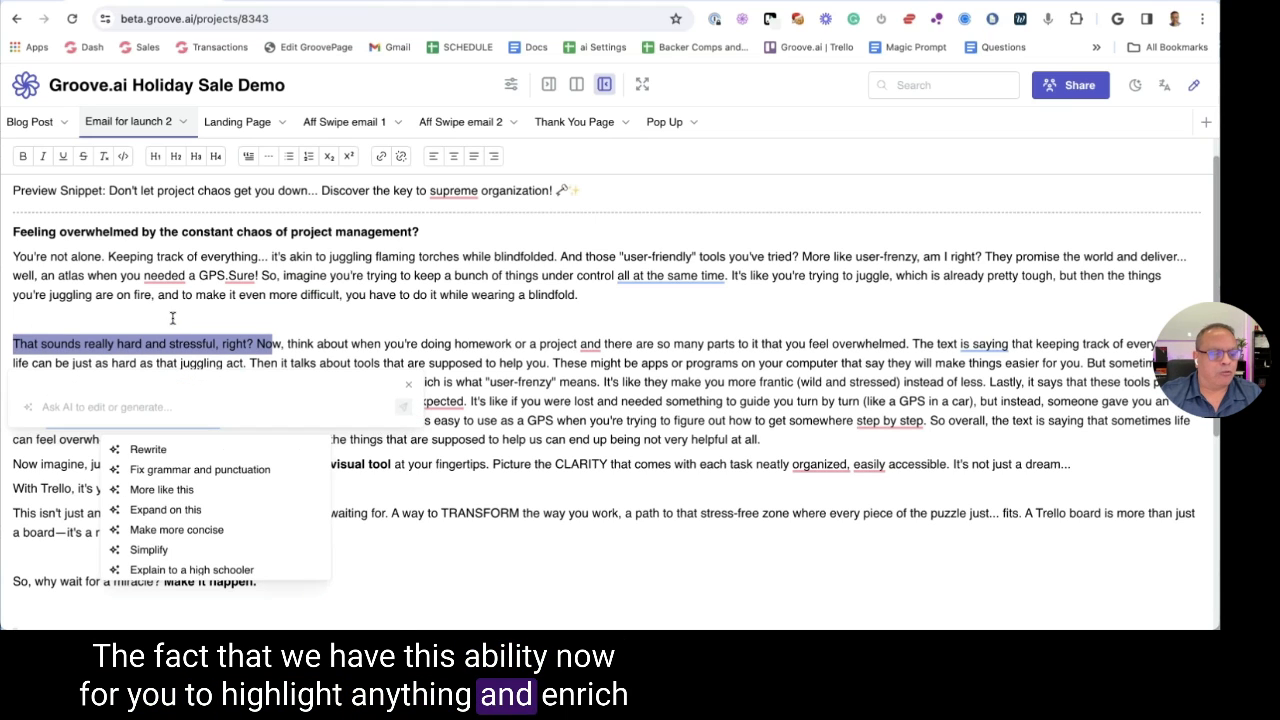
scroll(215, 495, "down", 2)
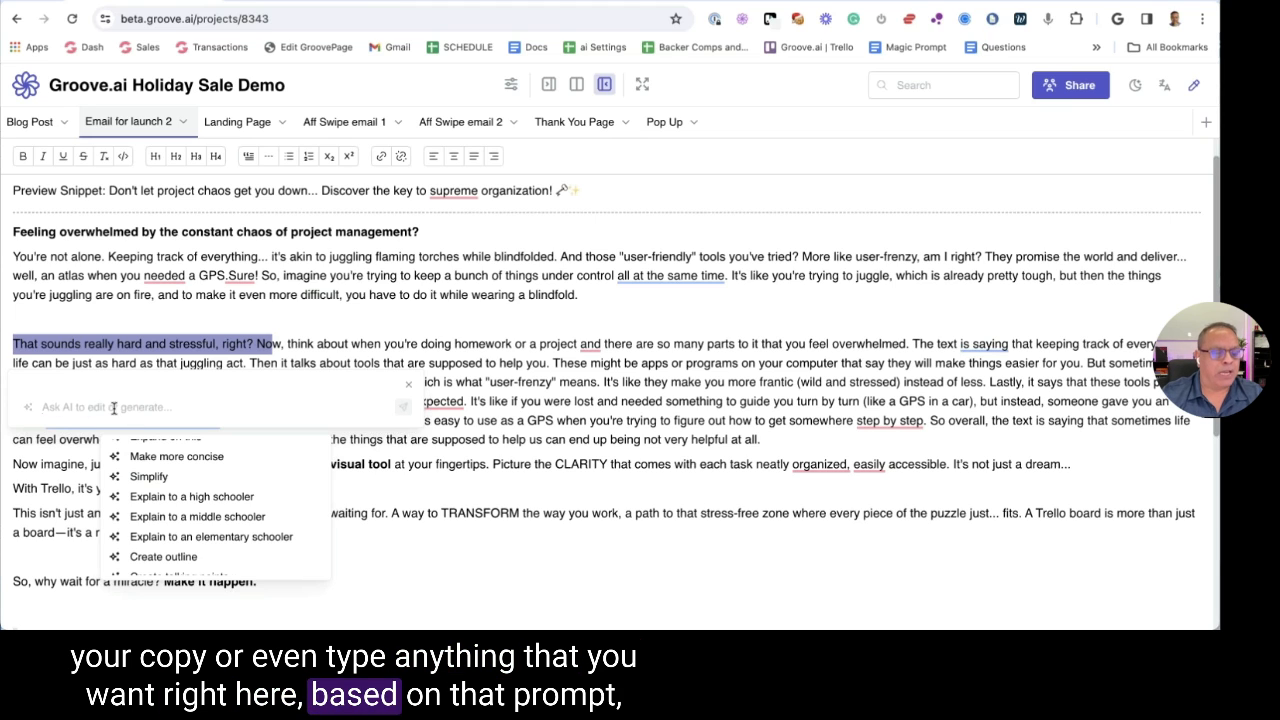
left_click(338, 231)
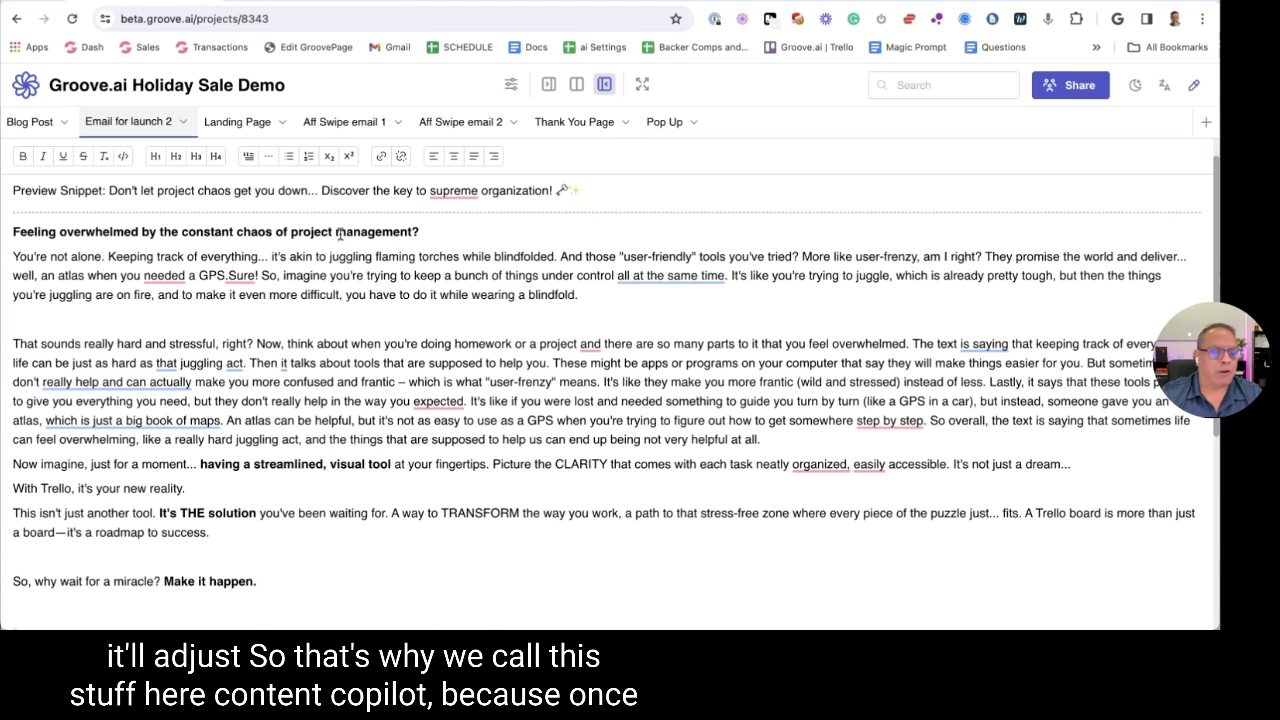
left_click(30, 121)
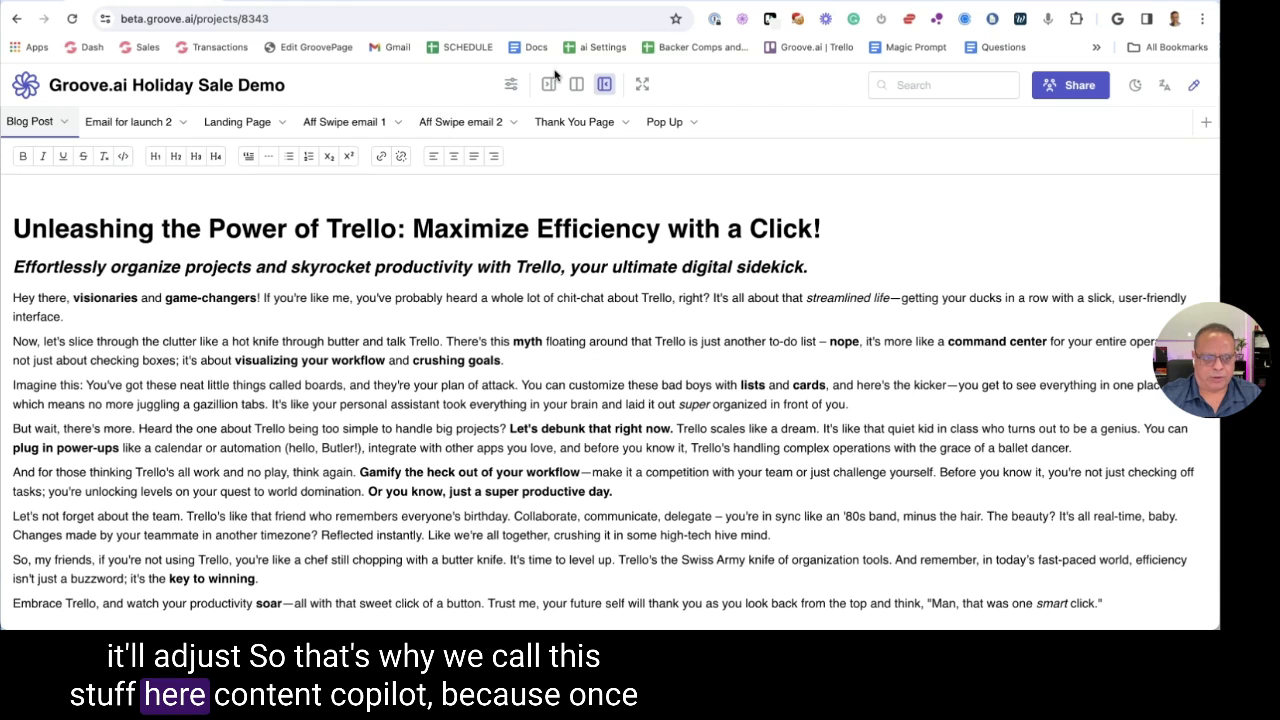
Cycle through Show both, Show only chat and Presets, ending with chat and document side by side
left_click(575, 86)
left_click(548, 84)
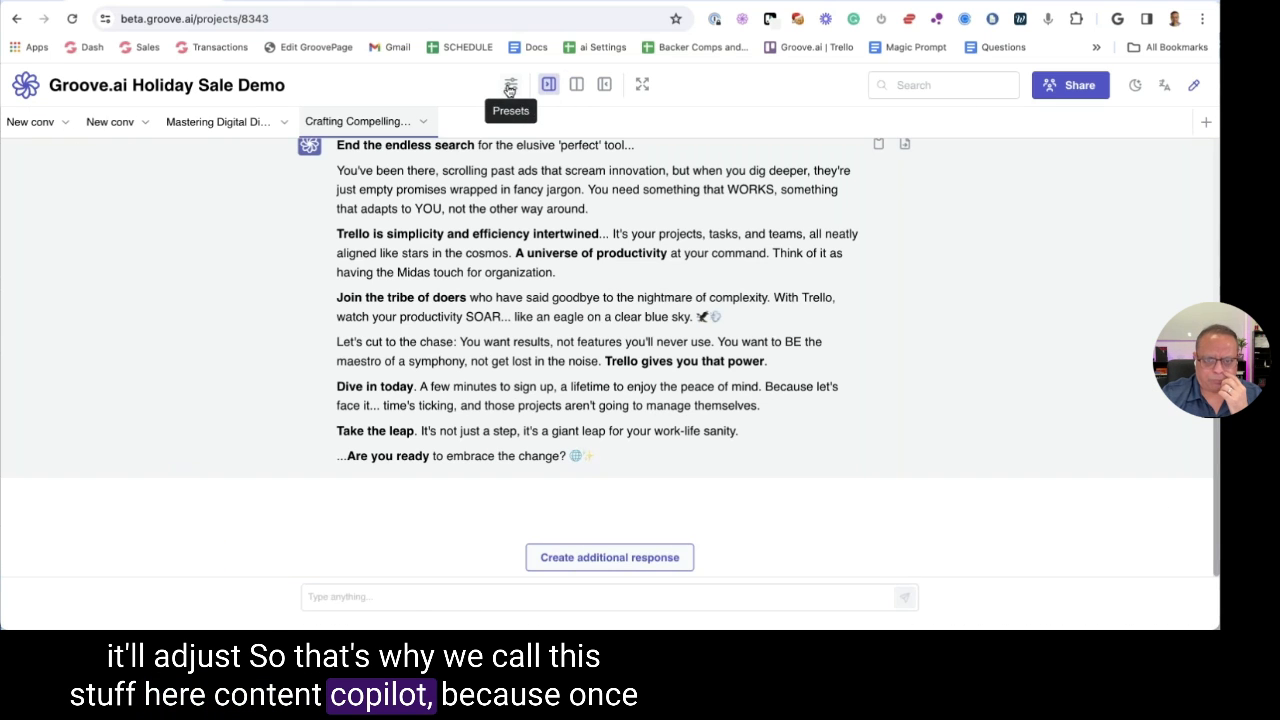
left_click(510, 88)
left_click(576, 84)
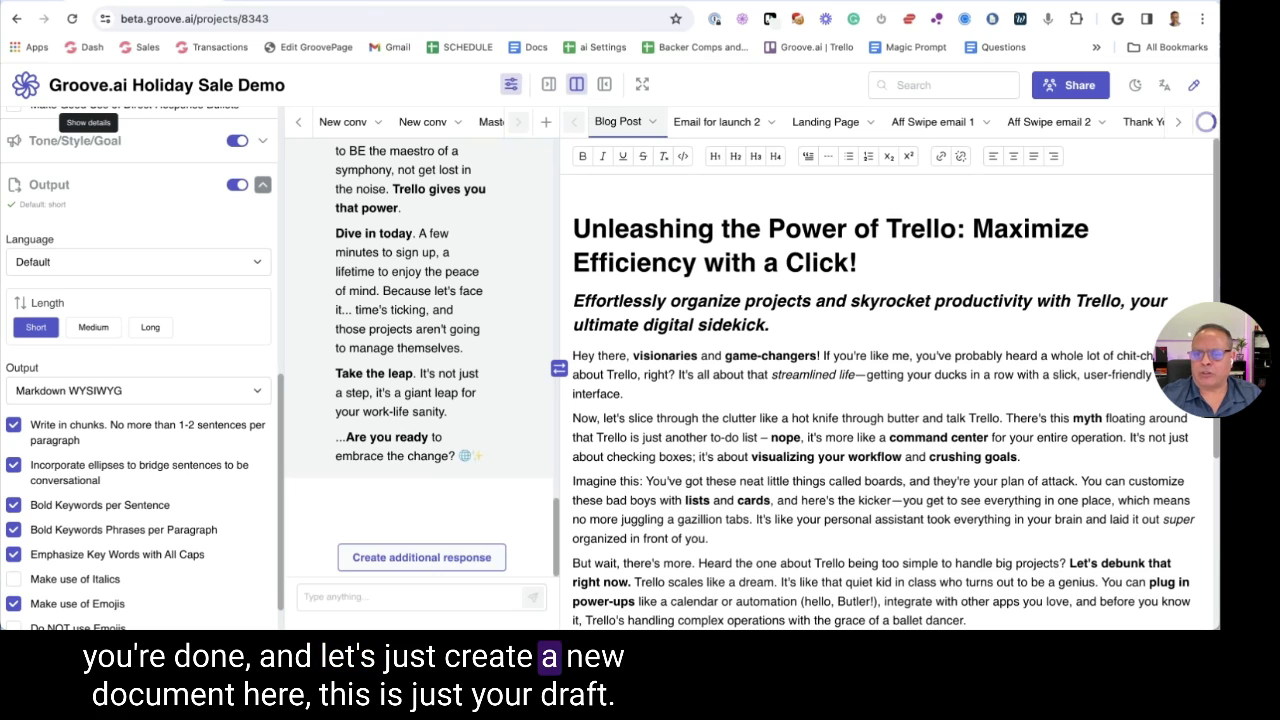
Create a new document and move the Aff Swipe email 1 tab after Thank You Page
left_click_drag(1026, 201, 747, 203)
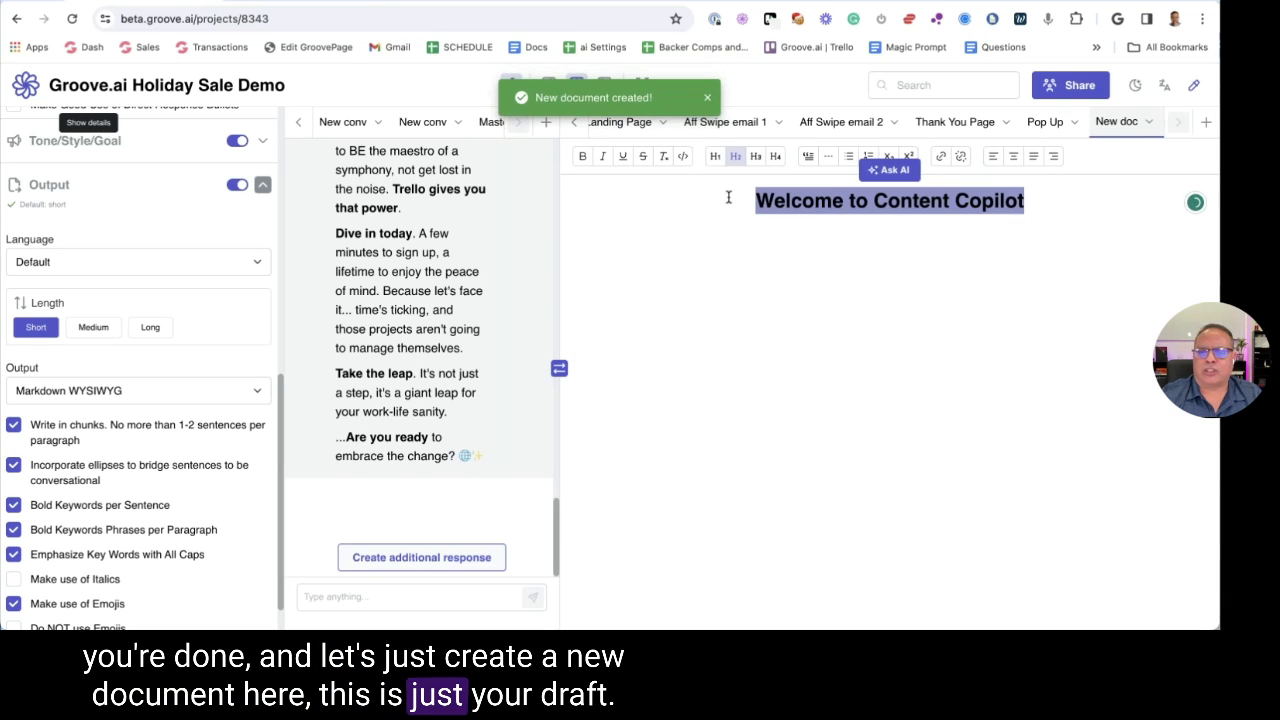
left_click(622, 122)
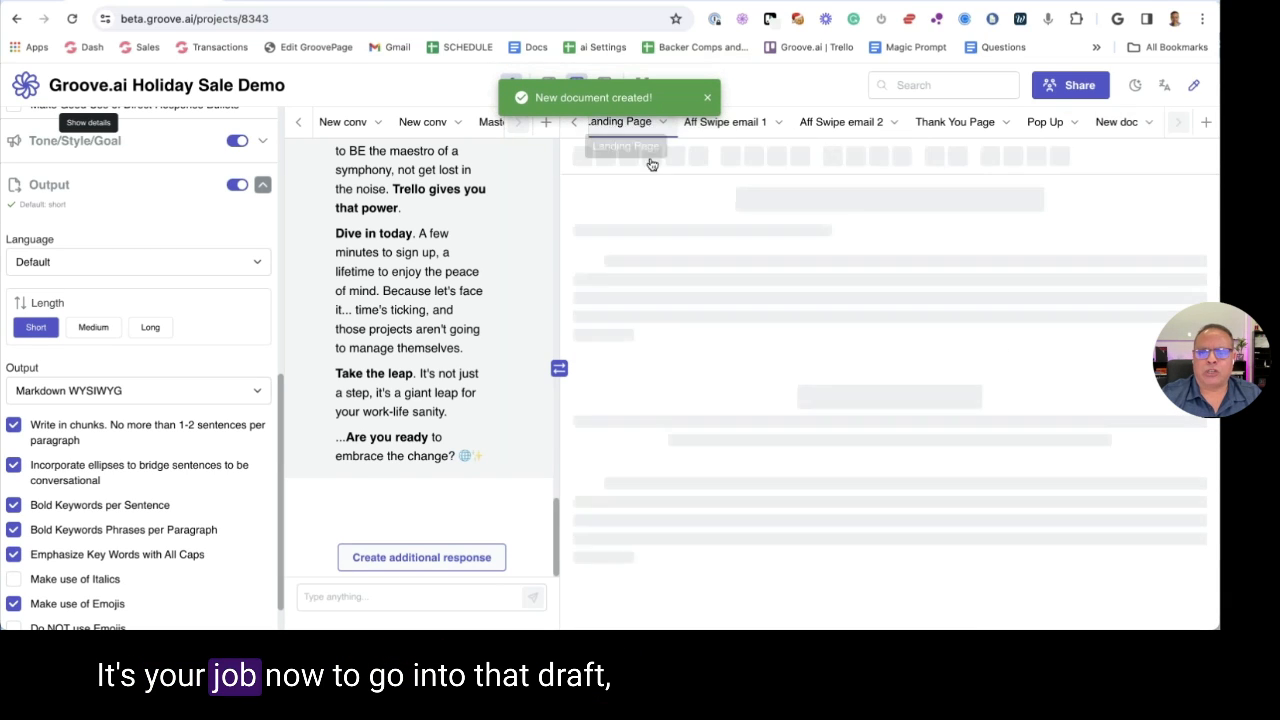
left_click_drag(735, 122, 955, 122)
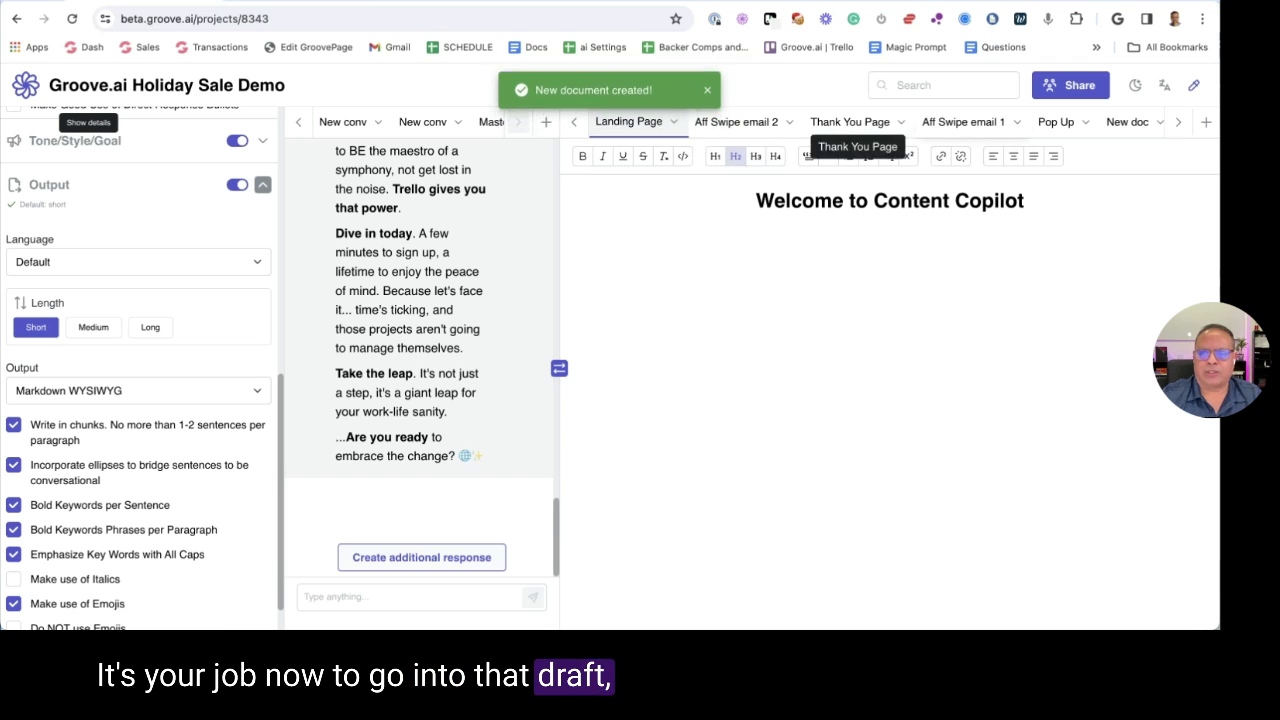
left_click_drag(579, 124, 642, 130)
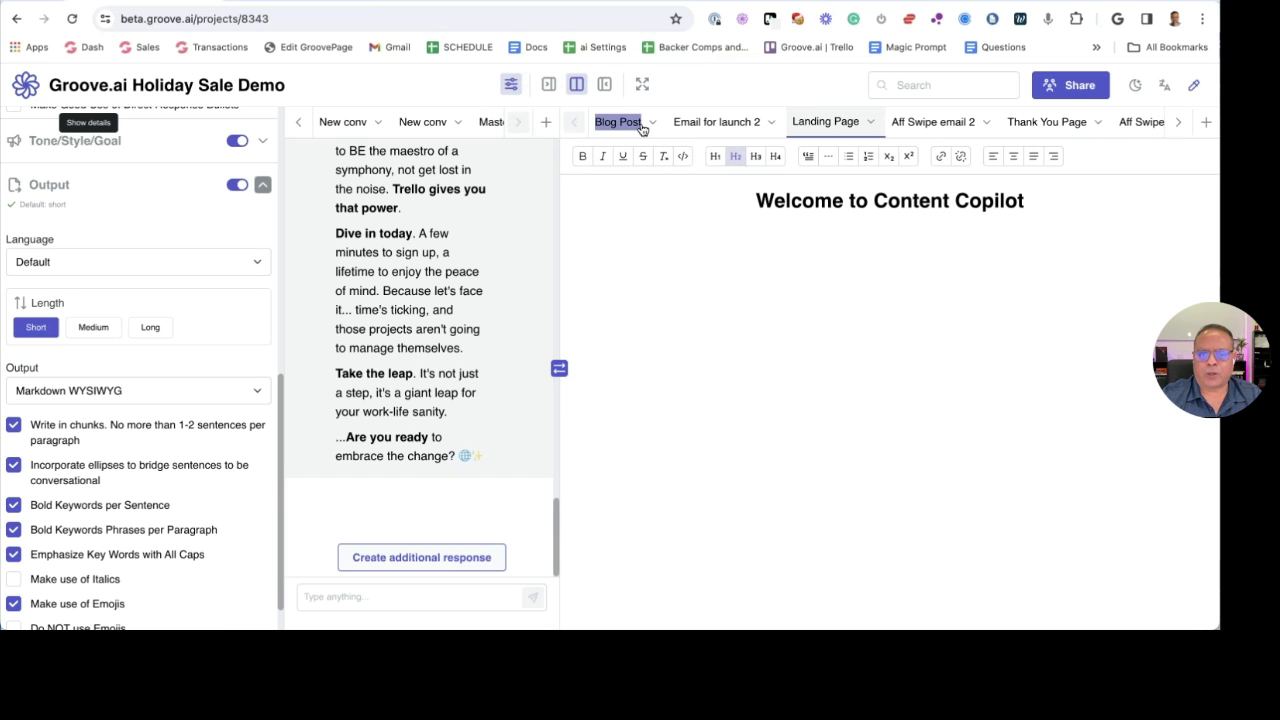
Open Email for launch 2 and review its 'Now imagine' and GPS/atlas passages
left_click(708, 130)
scroll(701, 262, "down", 5)
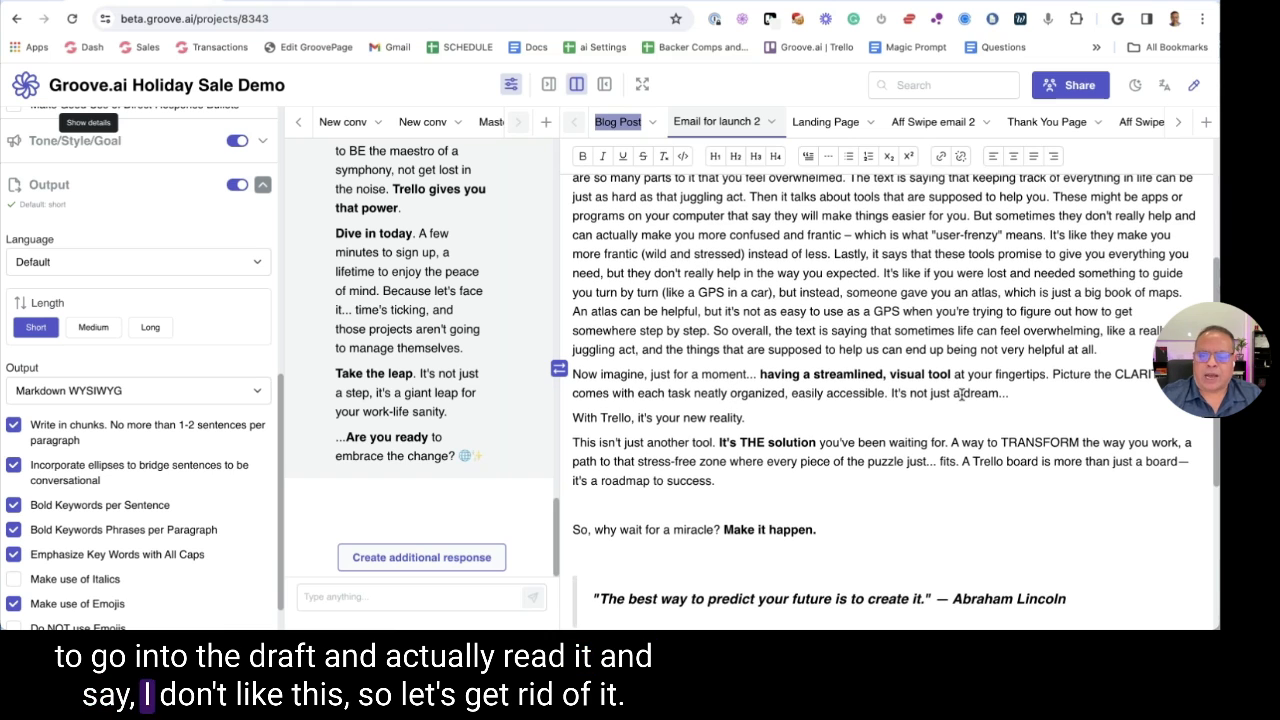
triple_click(975, 397)
left_click(720, 292)
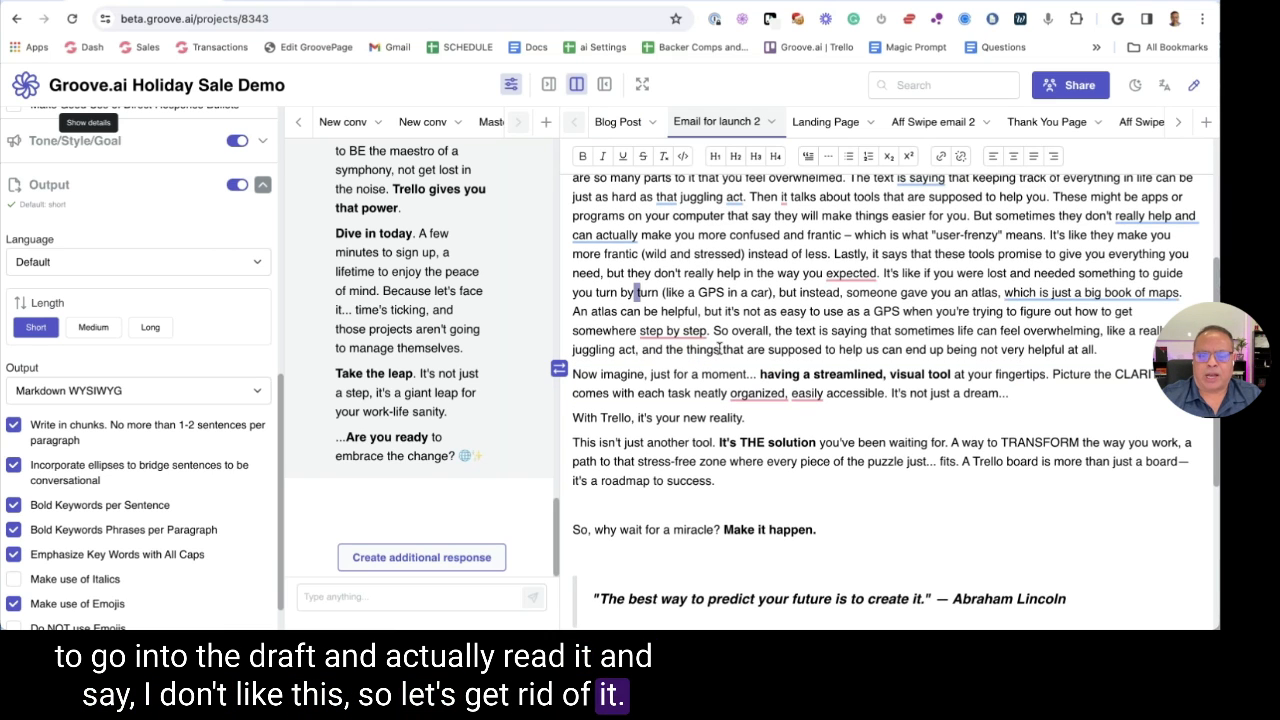
left_click_drag(720, 292, 1096, 349)
left_click(703, 447)
scroll(703, 447, "down", 4)
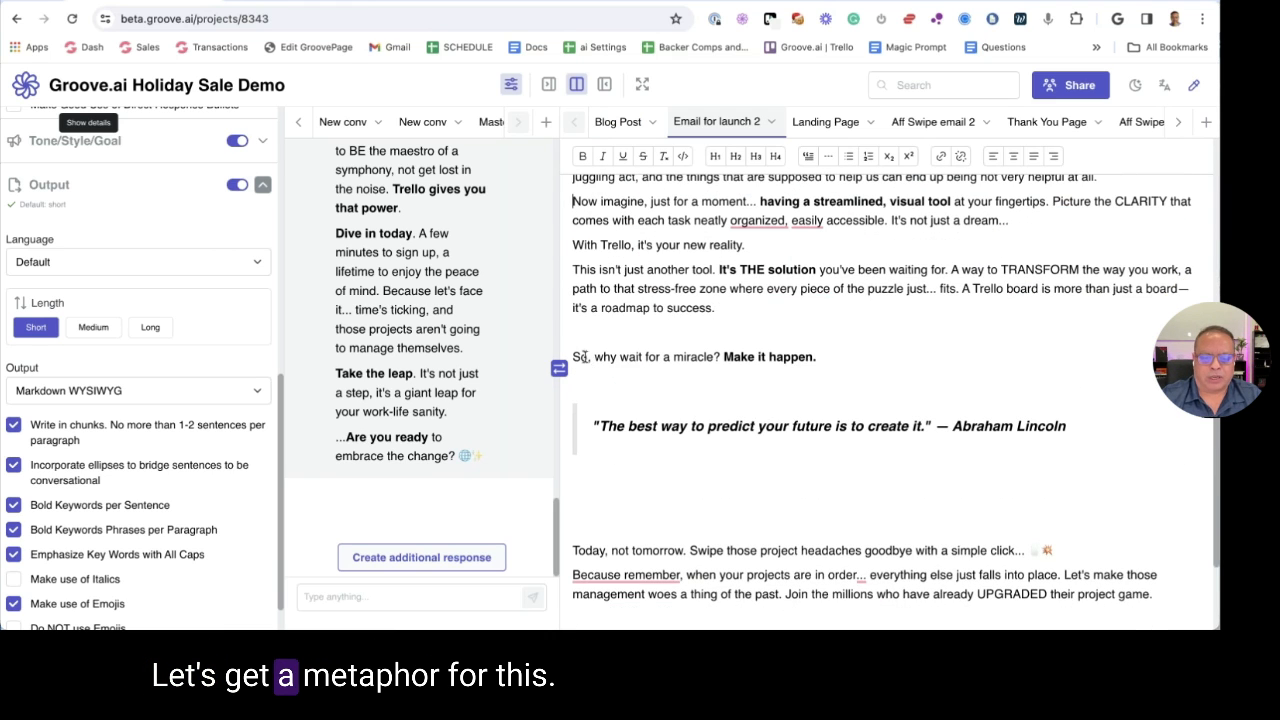
left_click_drag(588, 357, 817, 357)
scroll(746, 371, "down", 3)
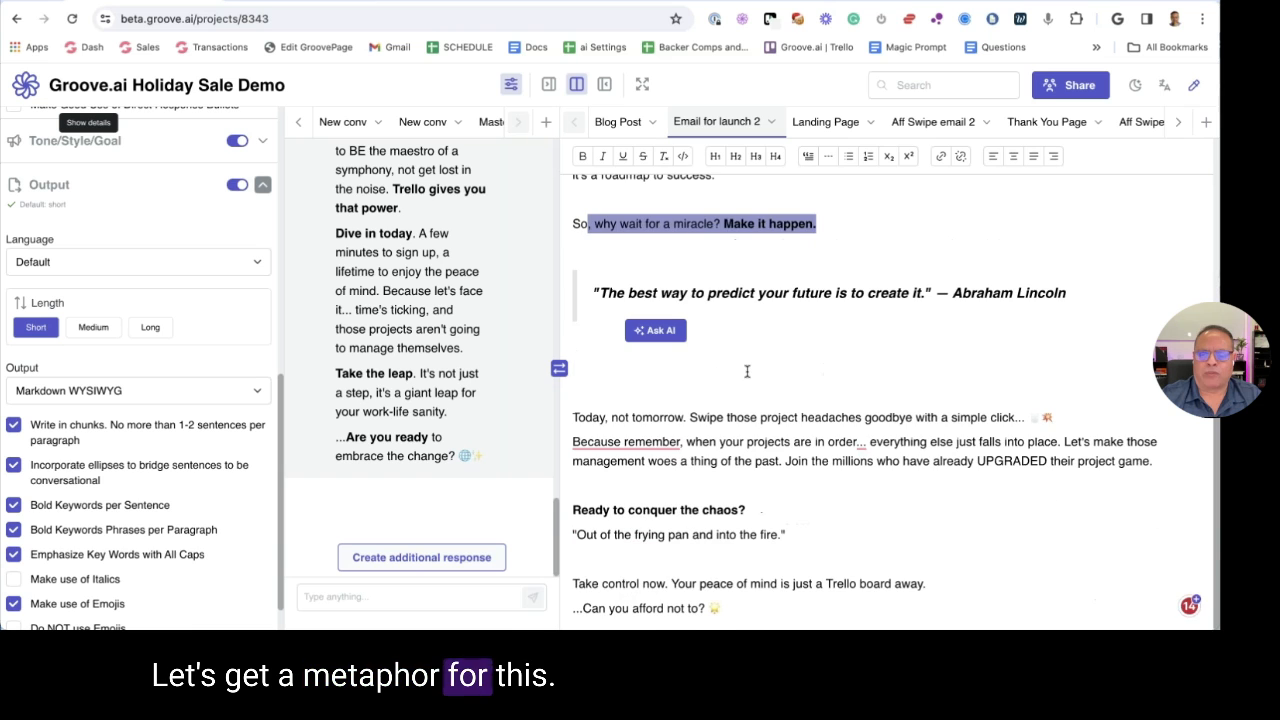
Use the splitter icon to widen the chat panel beside Email for launch 2
left_click(559, 368)
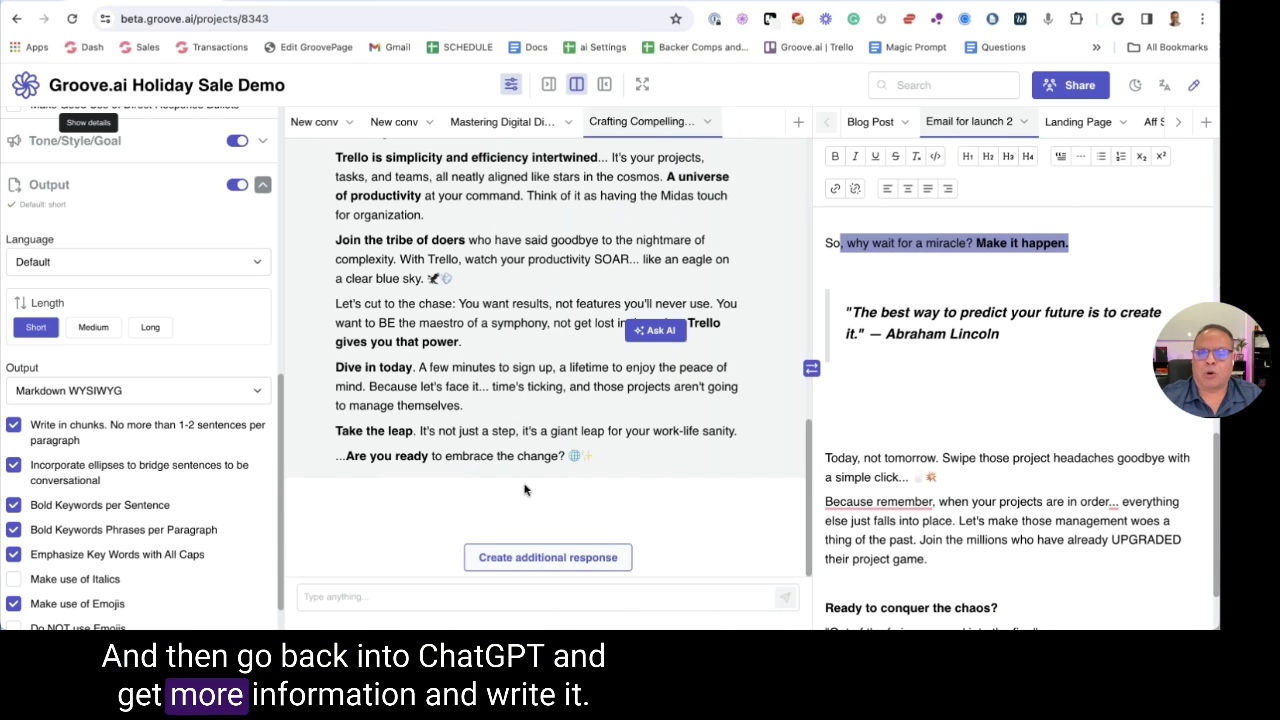
scroll(470, 530, "up", 3)
scroll(541, 476, "up", 1)
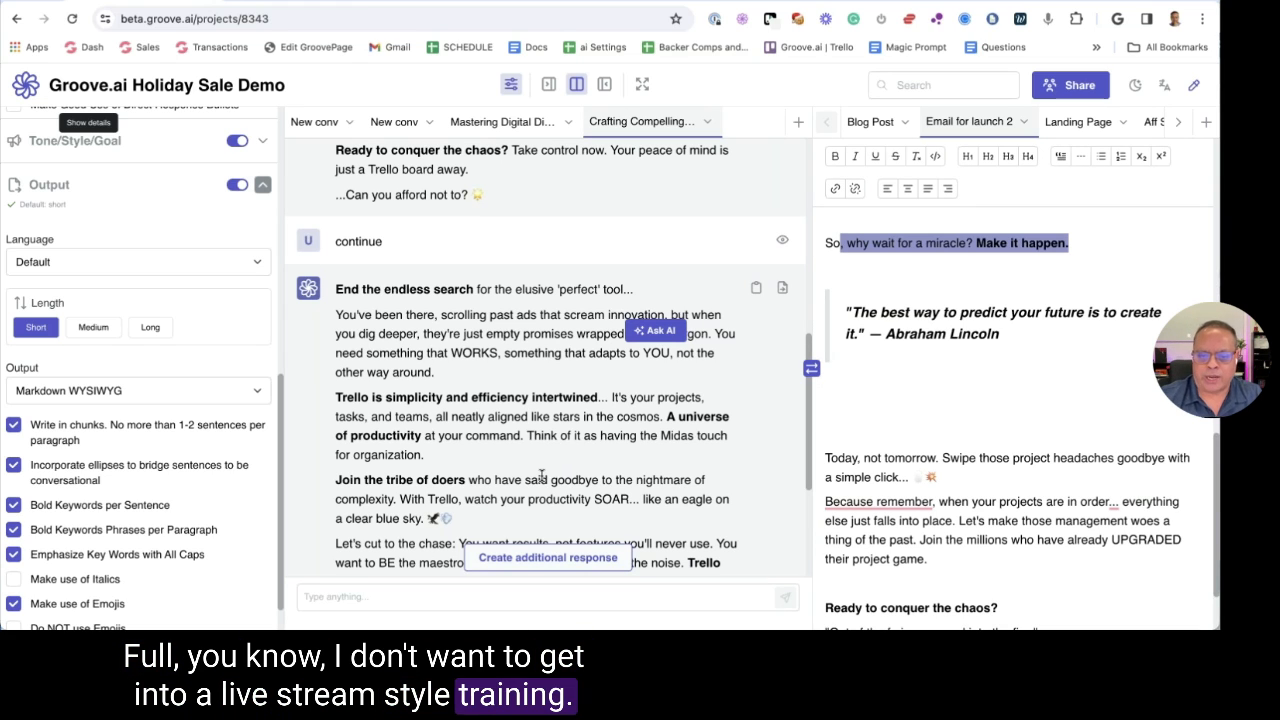
scroll(560, 258, "down", 2)
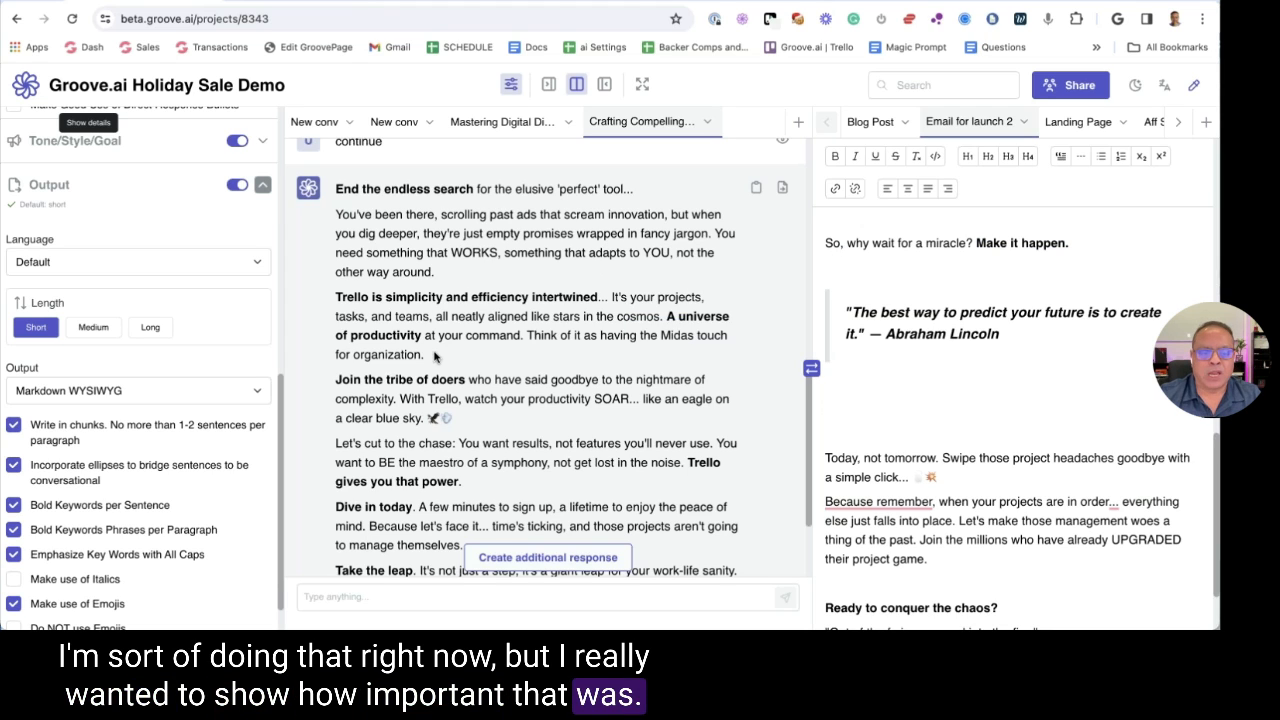
Select a chat response passage, try Ask AI on it, then place the cursor in the Lincoln quote
left_click_drag(428, 356, 336, 297)
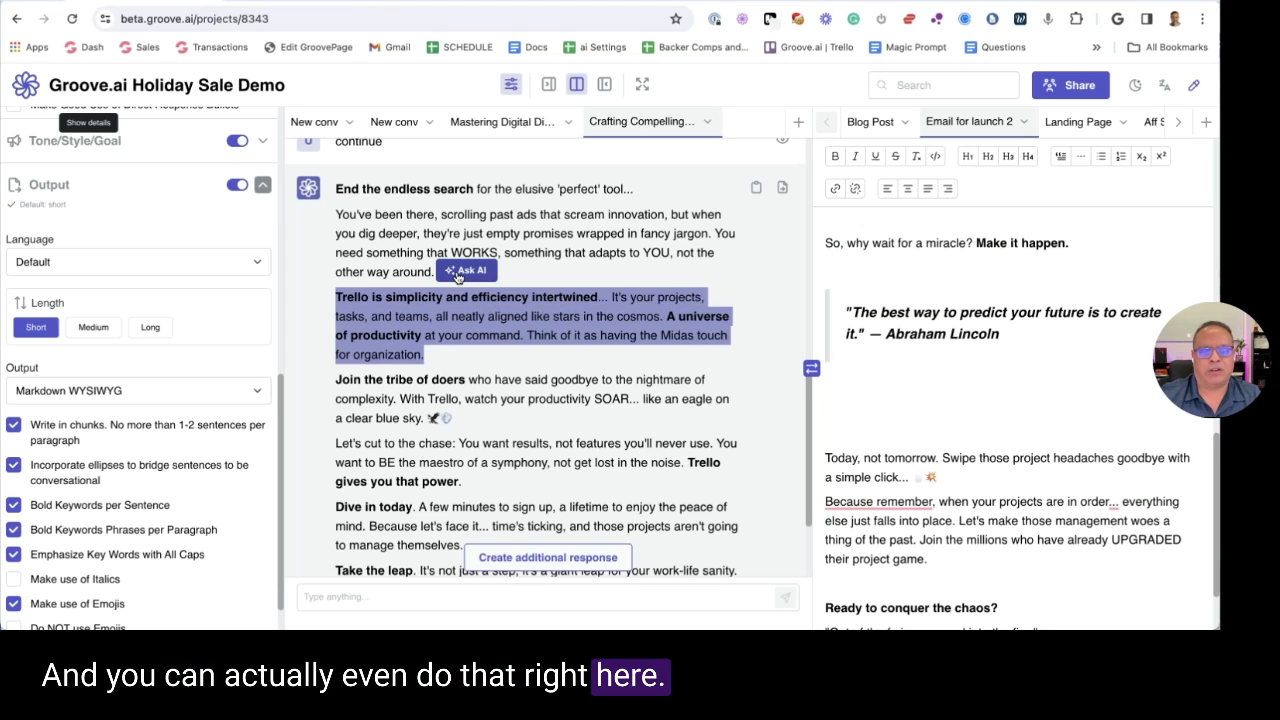
left_click(375, 278)
left_click(436, 266)
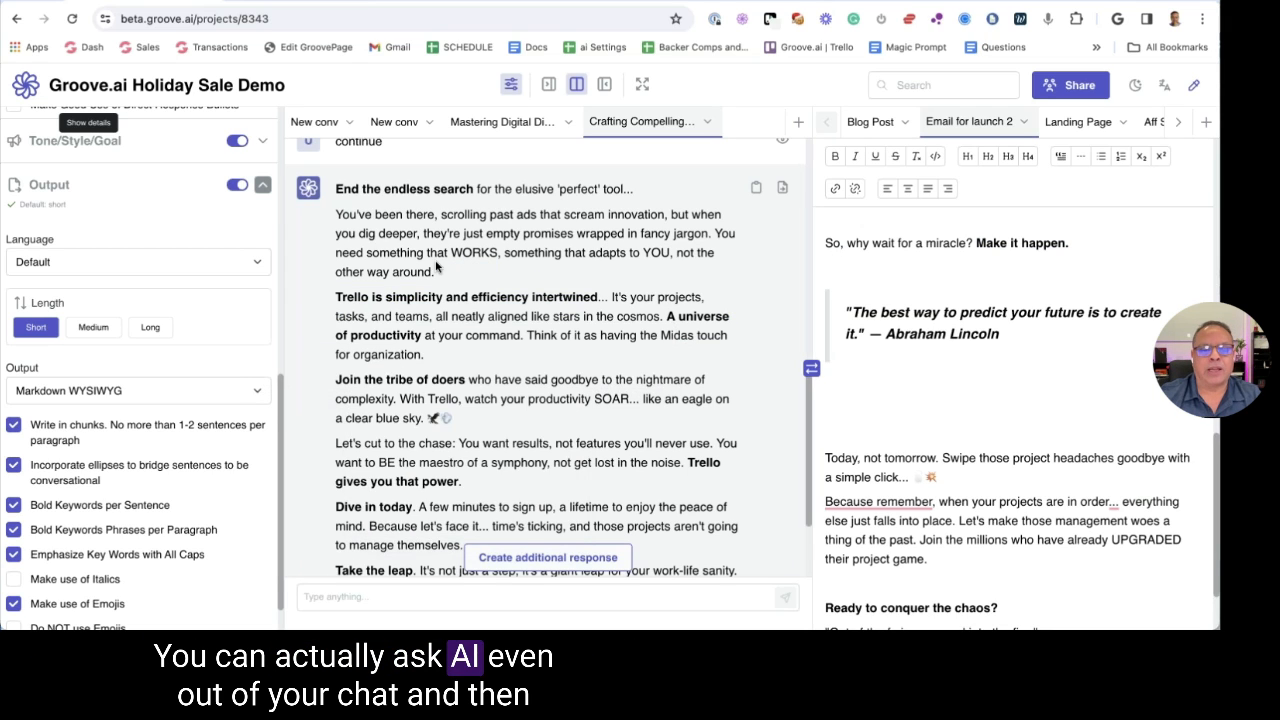
scroll(413, 247, "down", 3)
left_click(1069, 286)
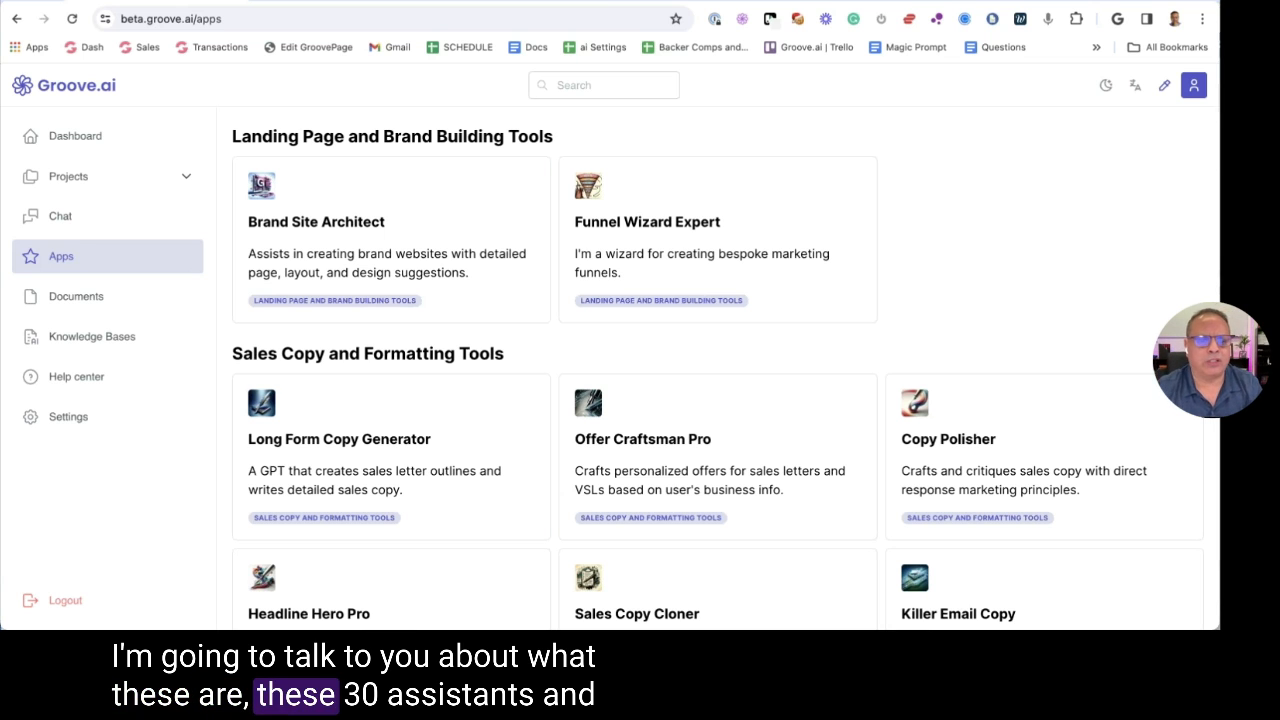
Browse the Apps assistant list, then switch to the ChatGPT browser tab
scroll(397, 137, "down", 3)
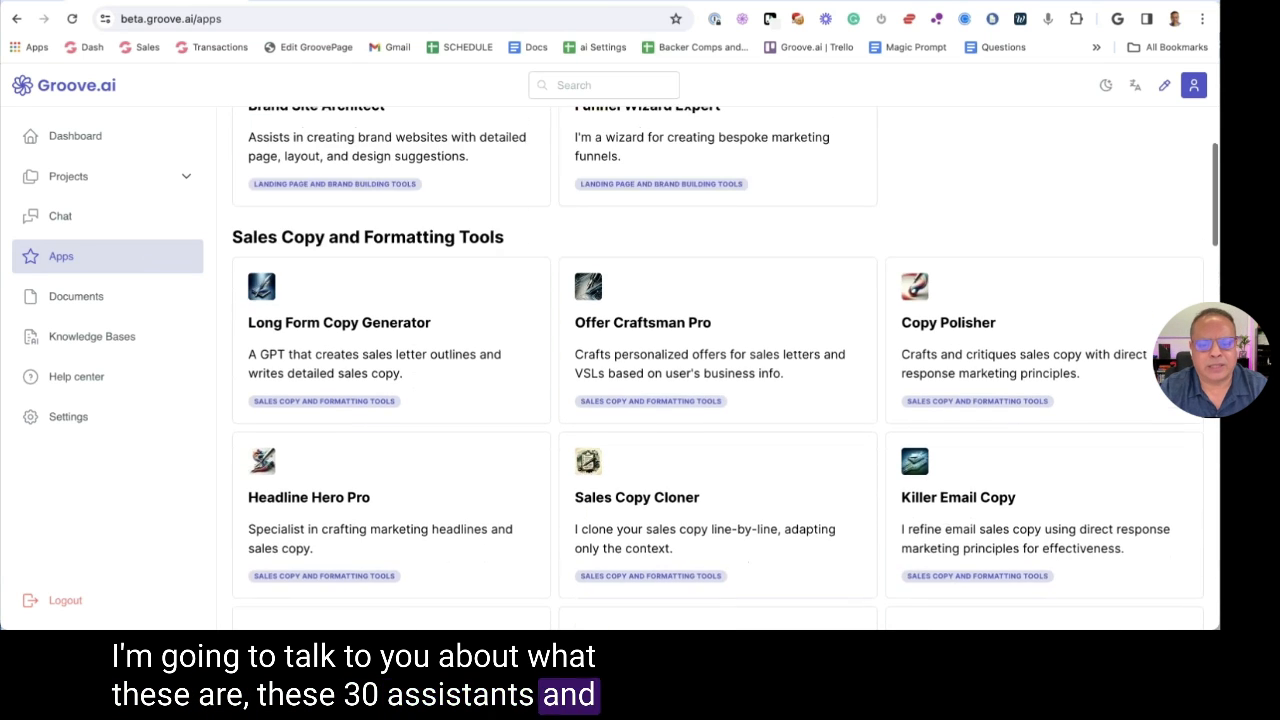
scroll(410, 110, "up", 4)
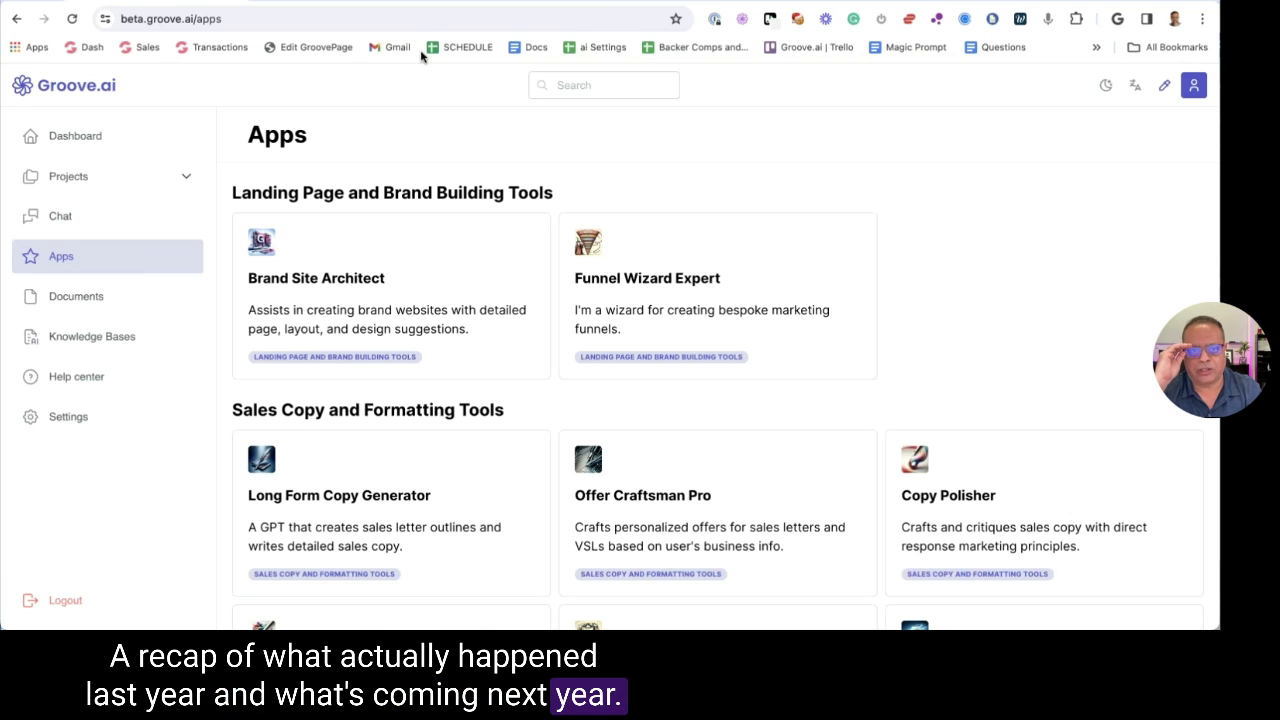
key("ctrl+Tab")
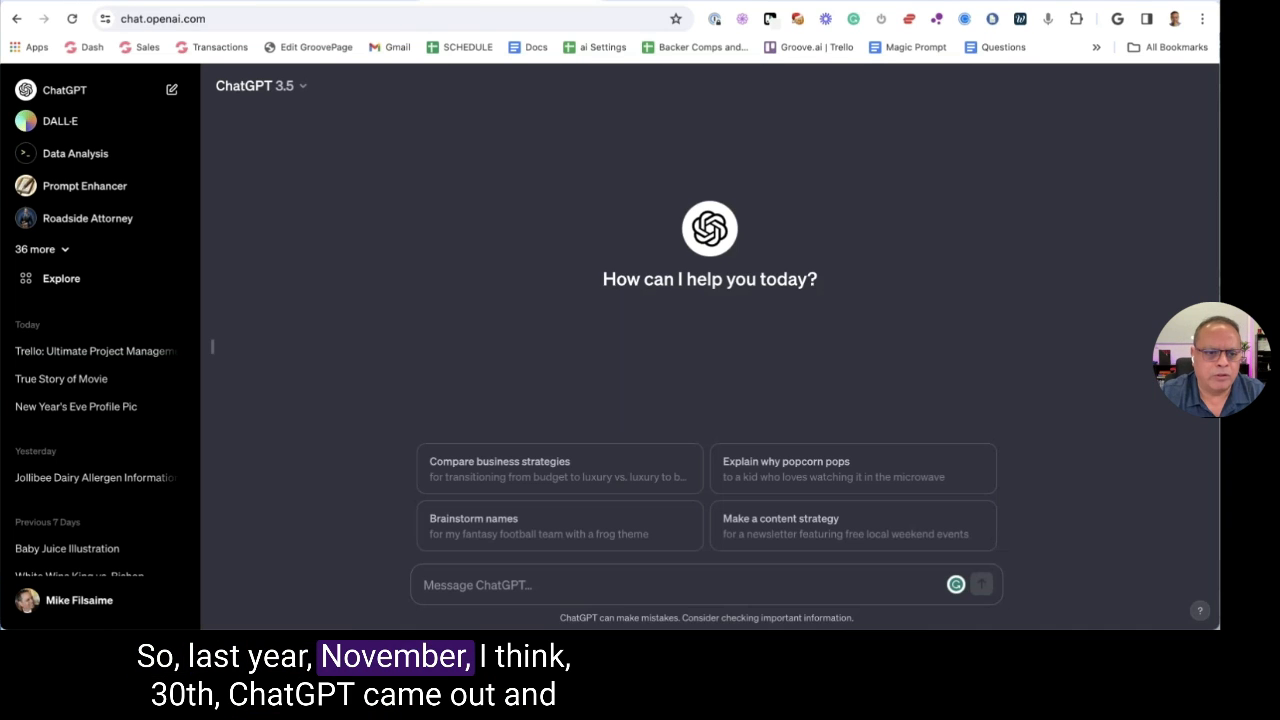
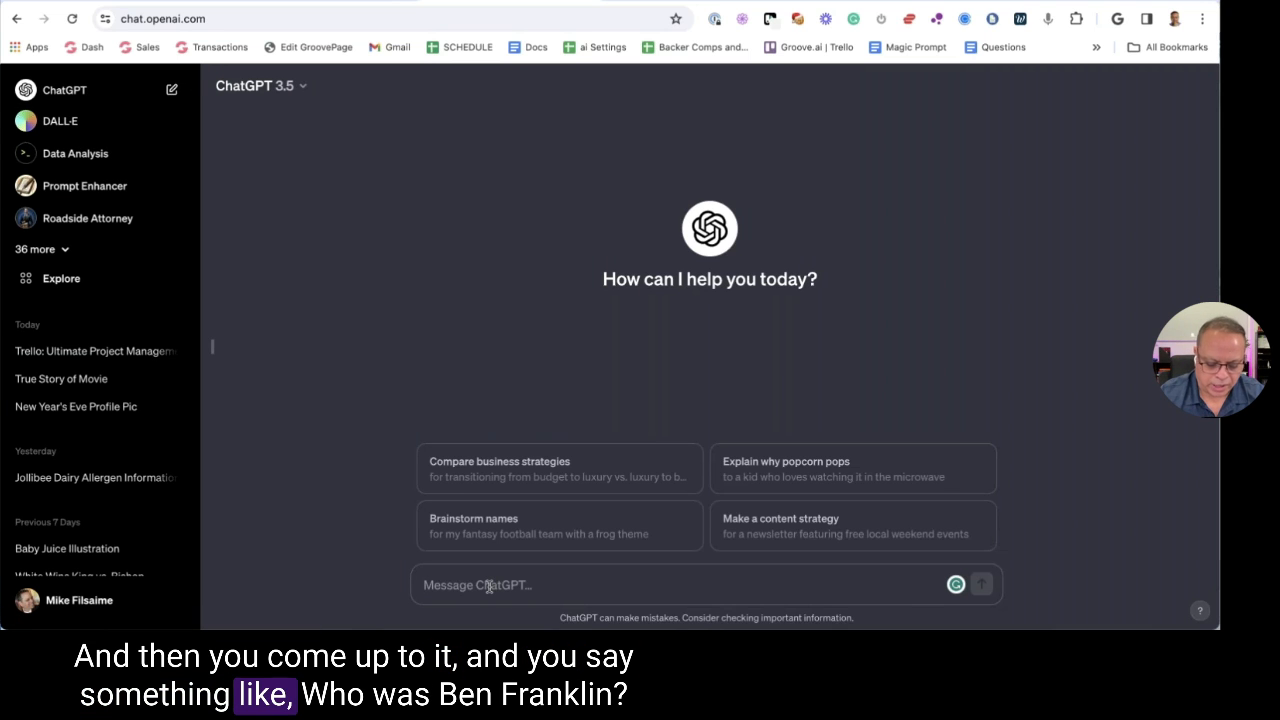
Ask ChatGPT 3.5 'Who was ben franklin - be concise' in a new chat
type("was ben f")
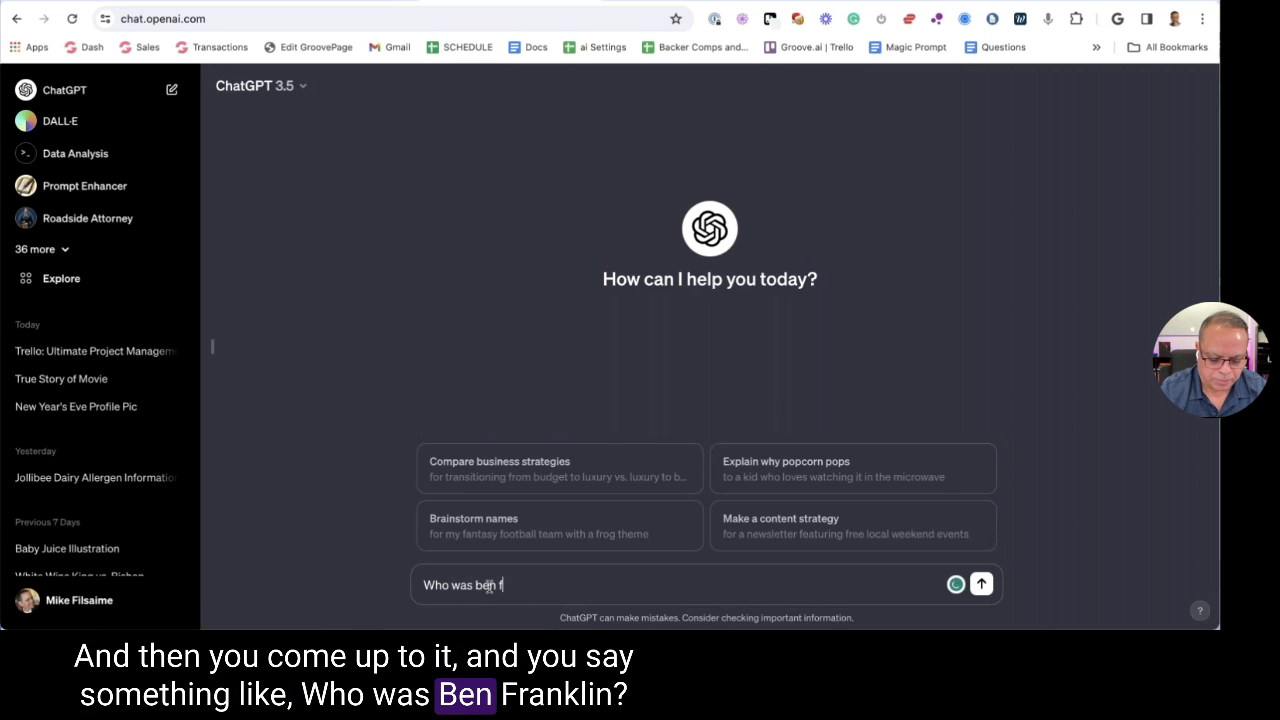
type("ranklin")
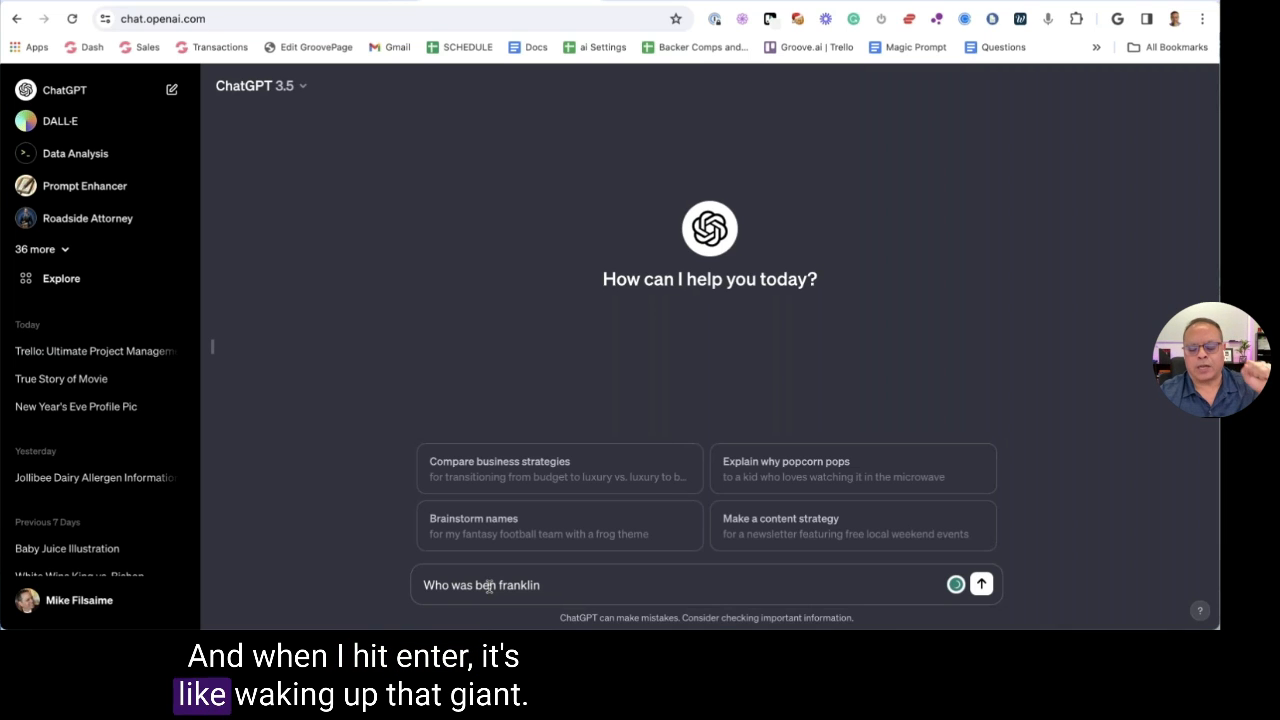
type(" - be concise")
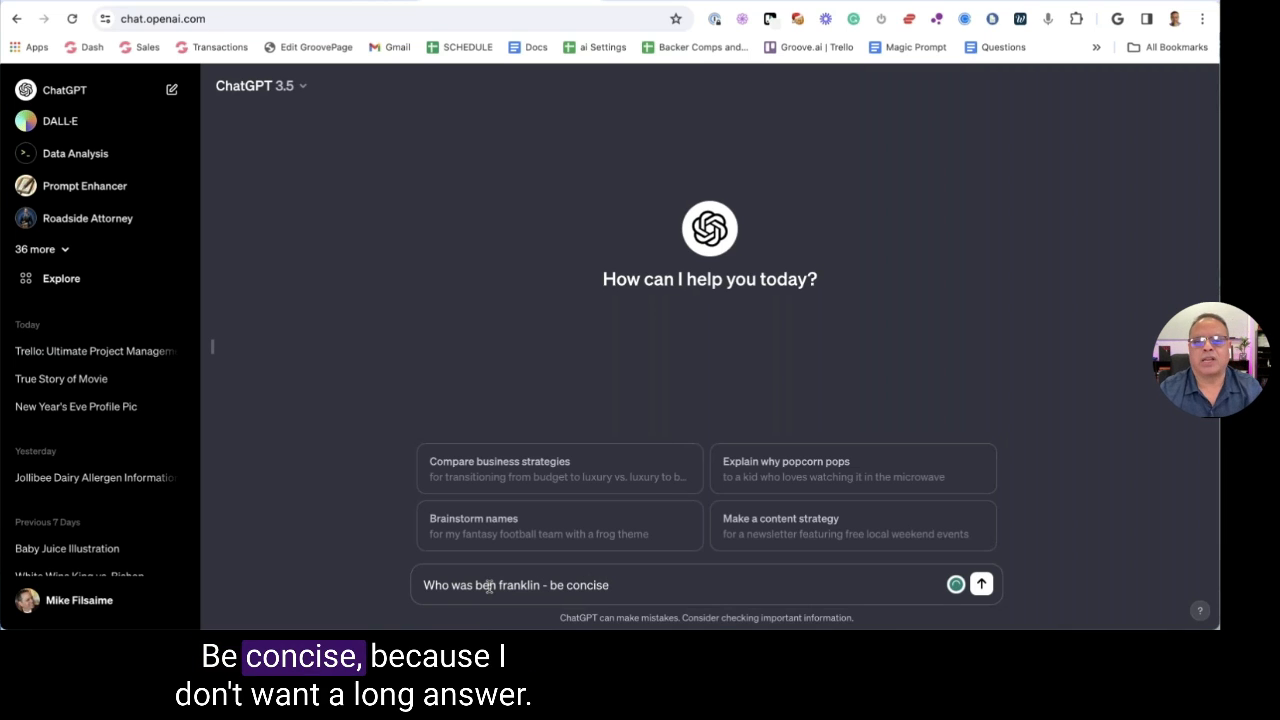
key("Return")
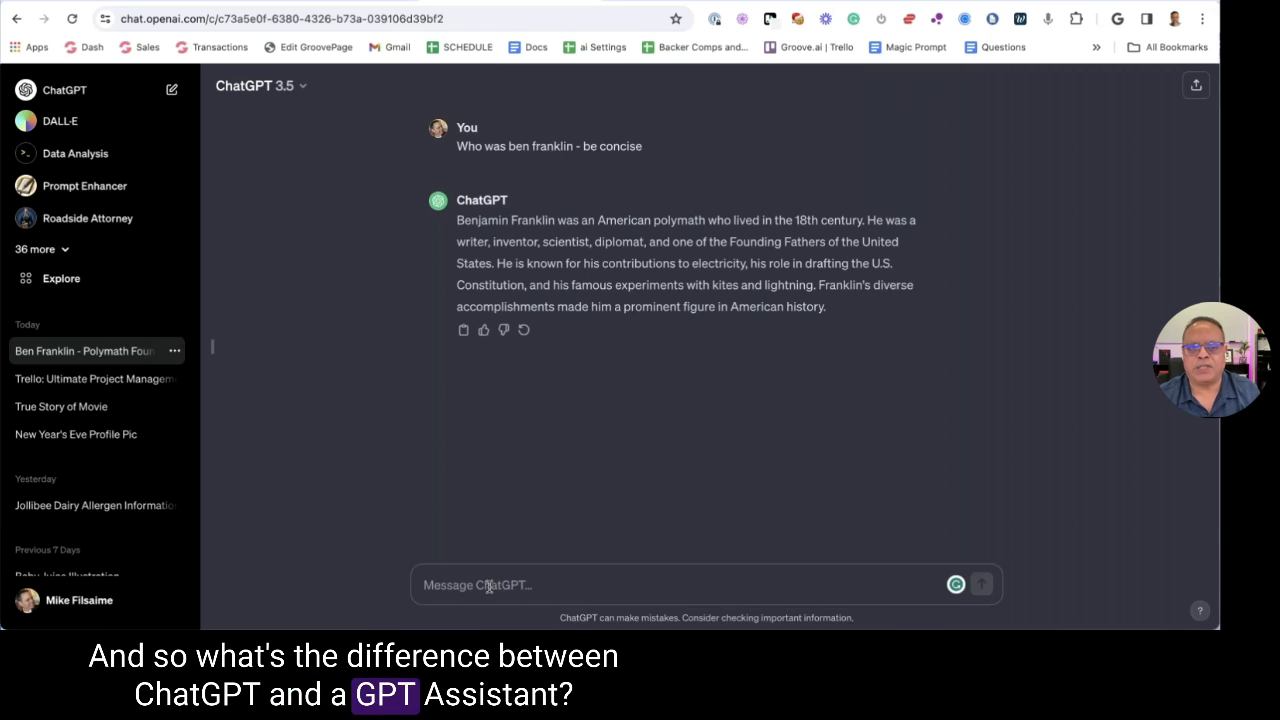
Expand the sidebar's '36 more' custom GPT list and scroll through it
left_click(40, 249)
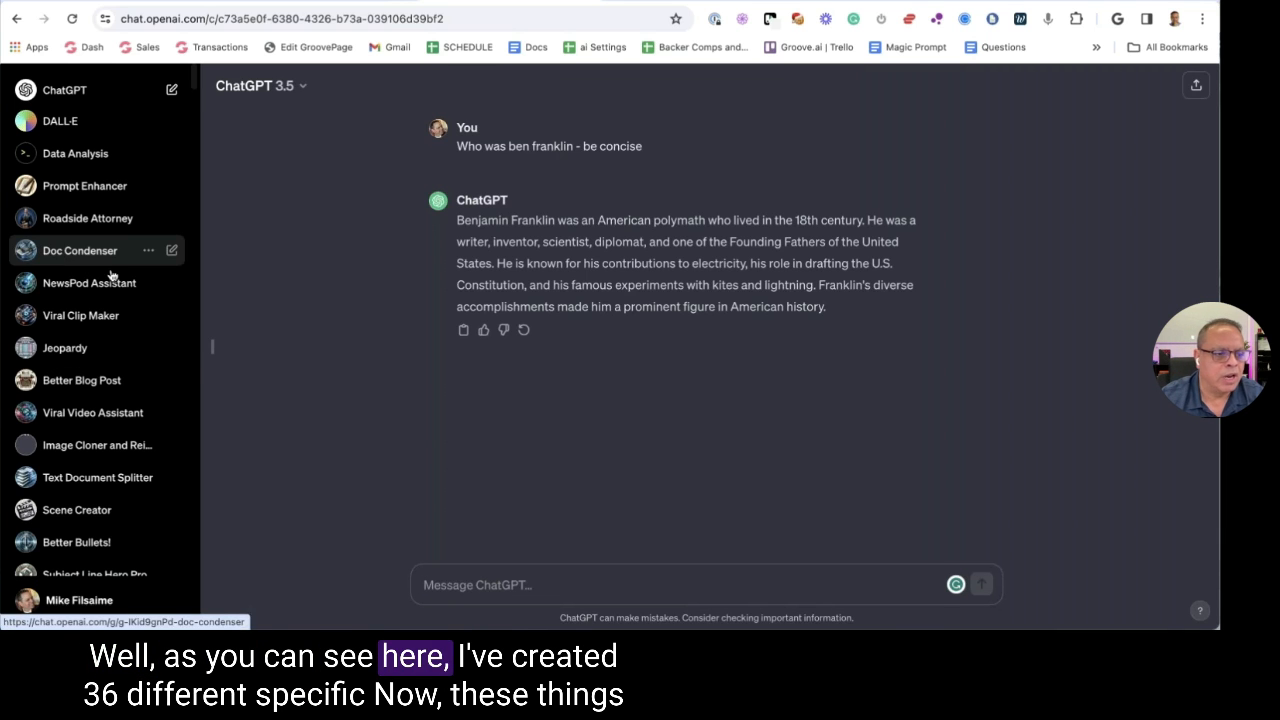
scroll(111, 274, "down", 5)
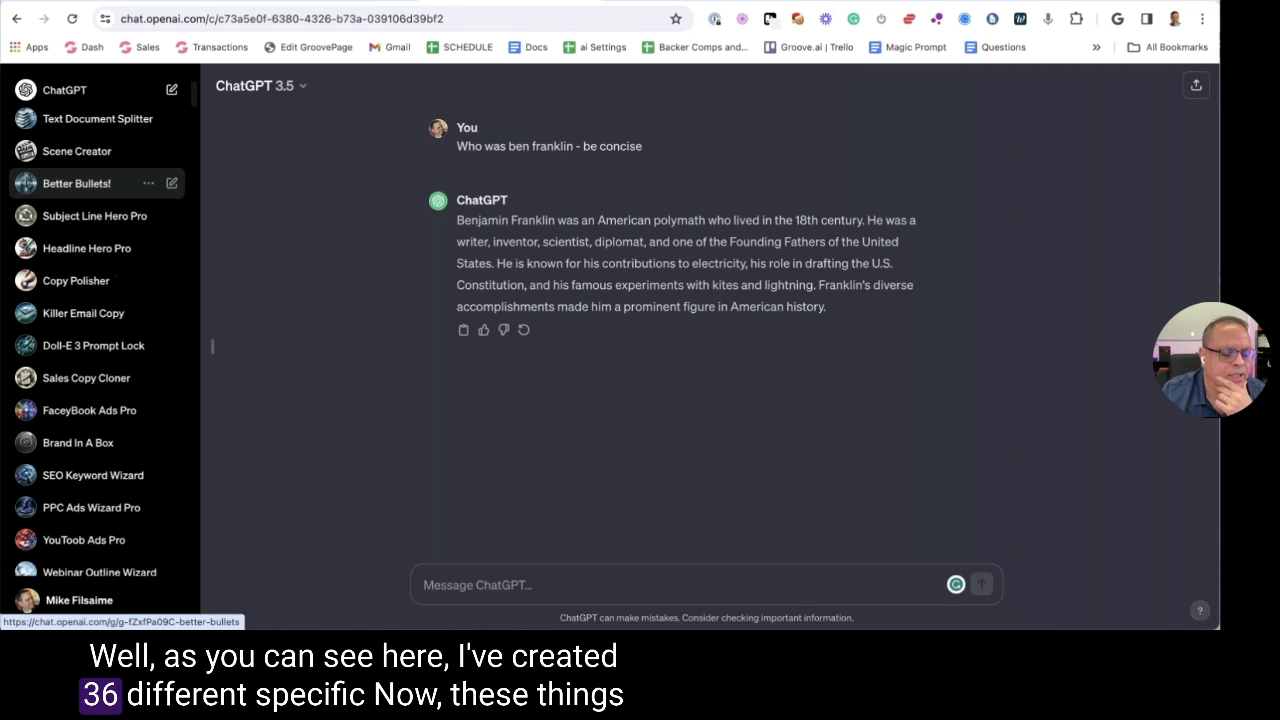
scroll(100, 175, "down", 5)
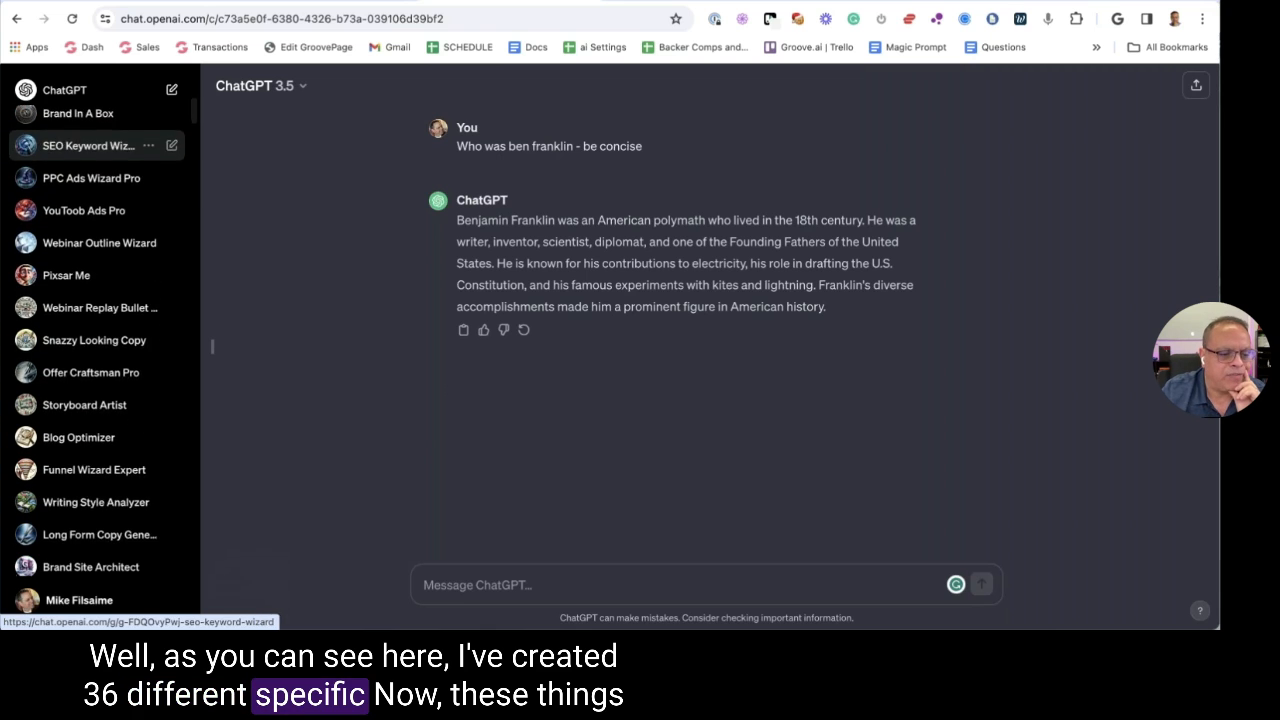
scroll(100, 145, "down", 6)
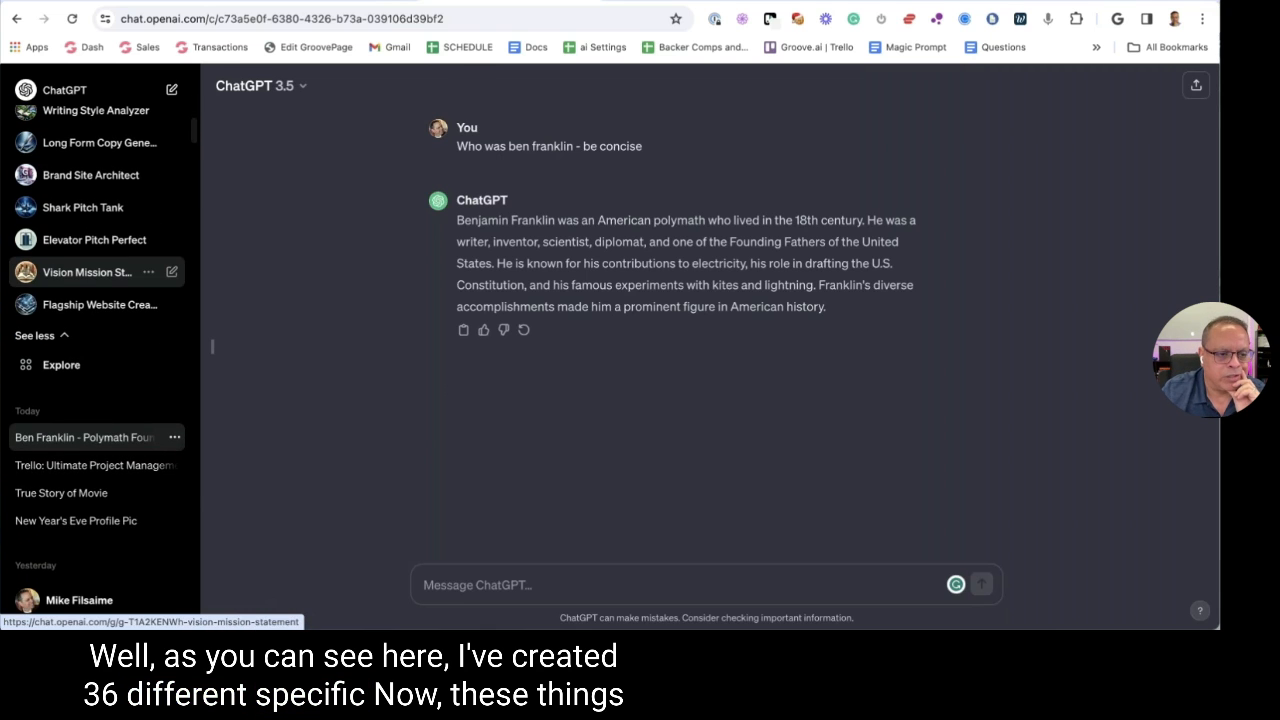
Check the empty custom instructions without saving, then open the Shark Pitch Tank GPT
left_click(80, 603)
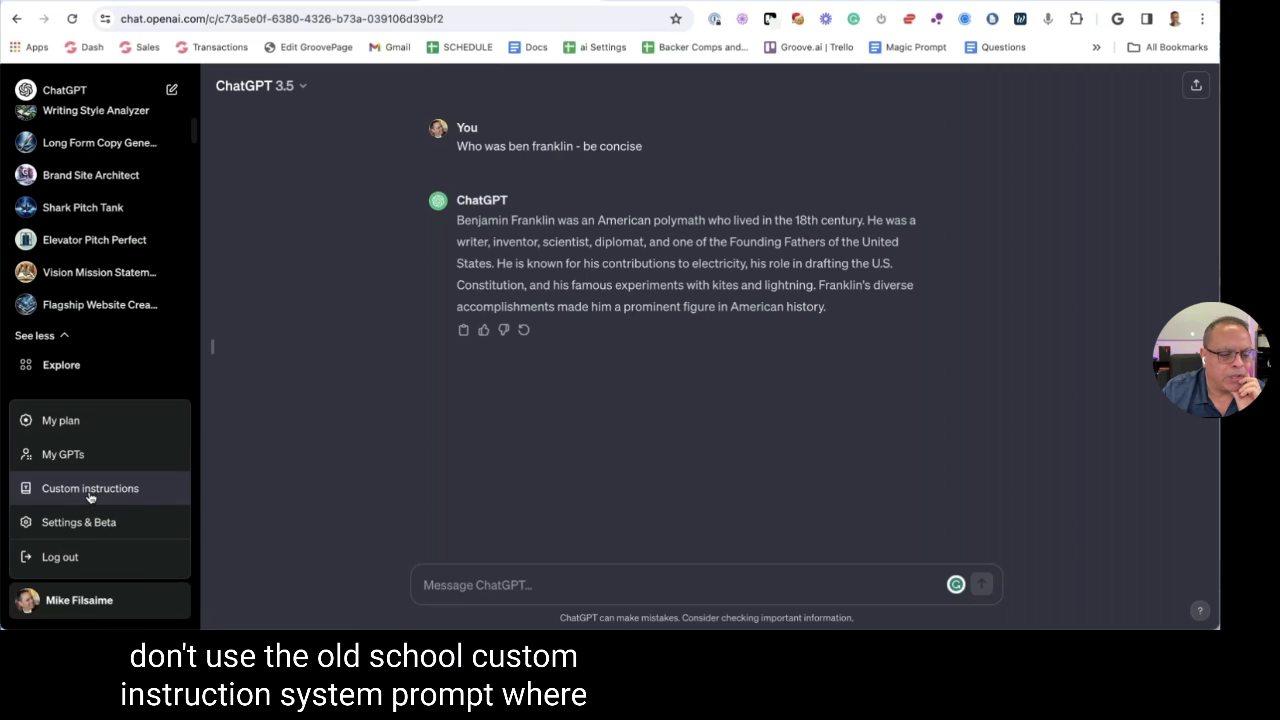
left_click(89, 491)
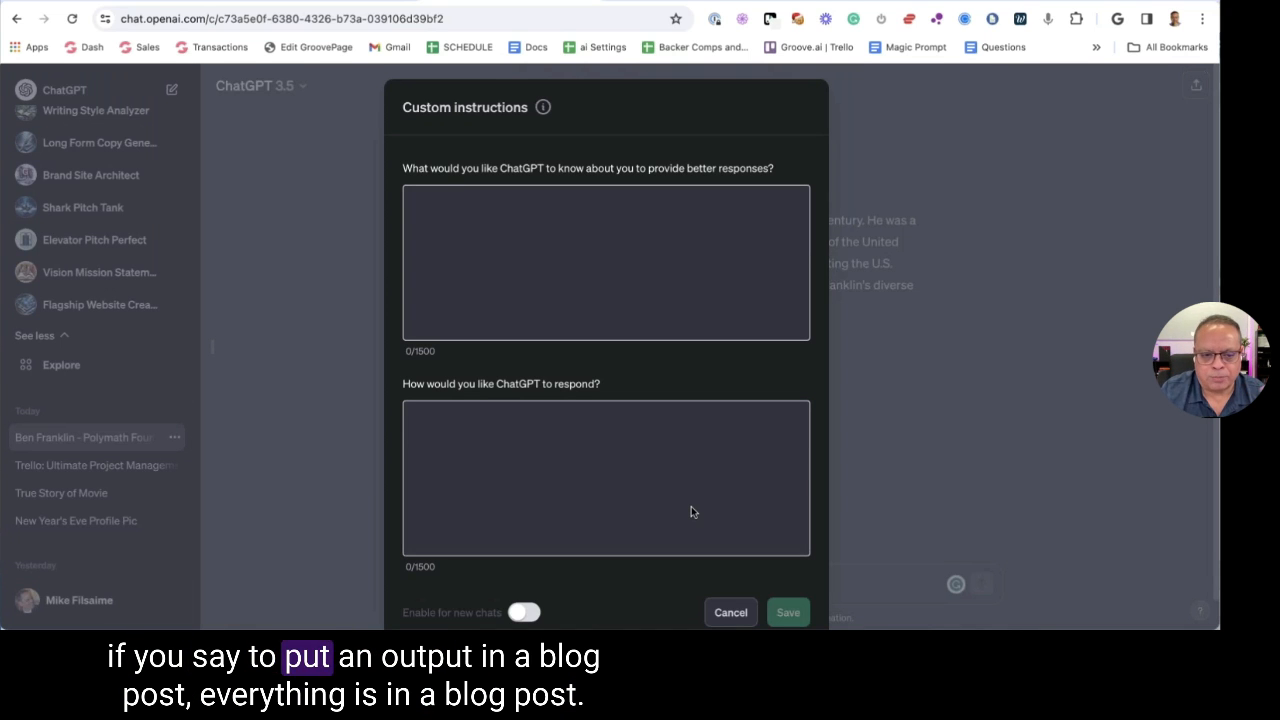
left_click(731, 609)
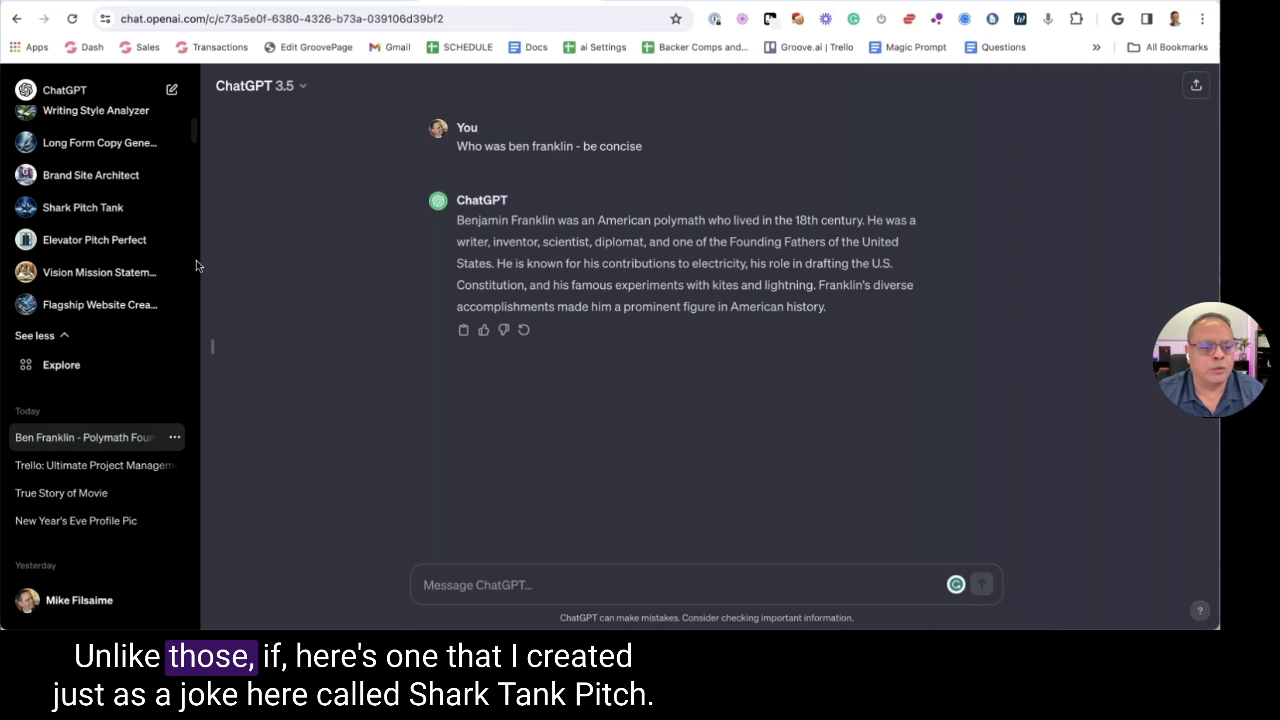
left_click(84, 208)
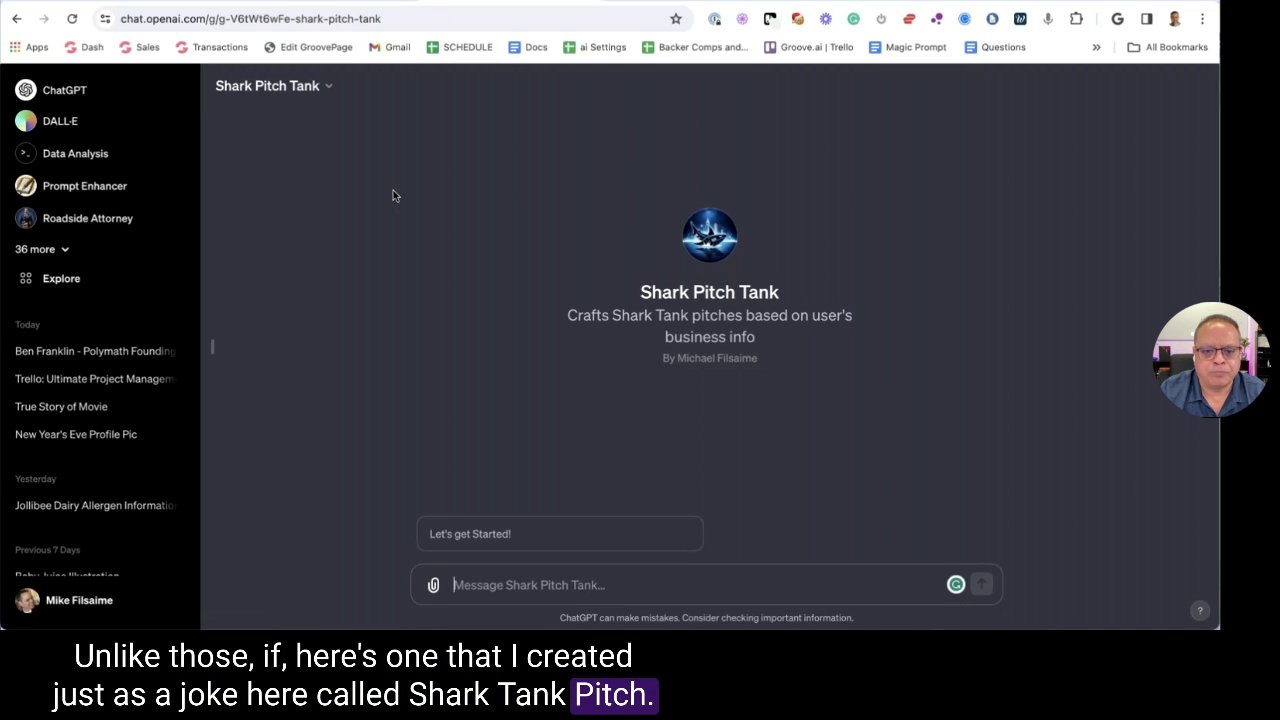
left_click(321, 91)
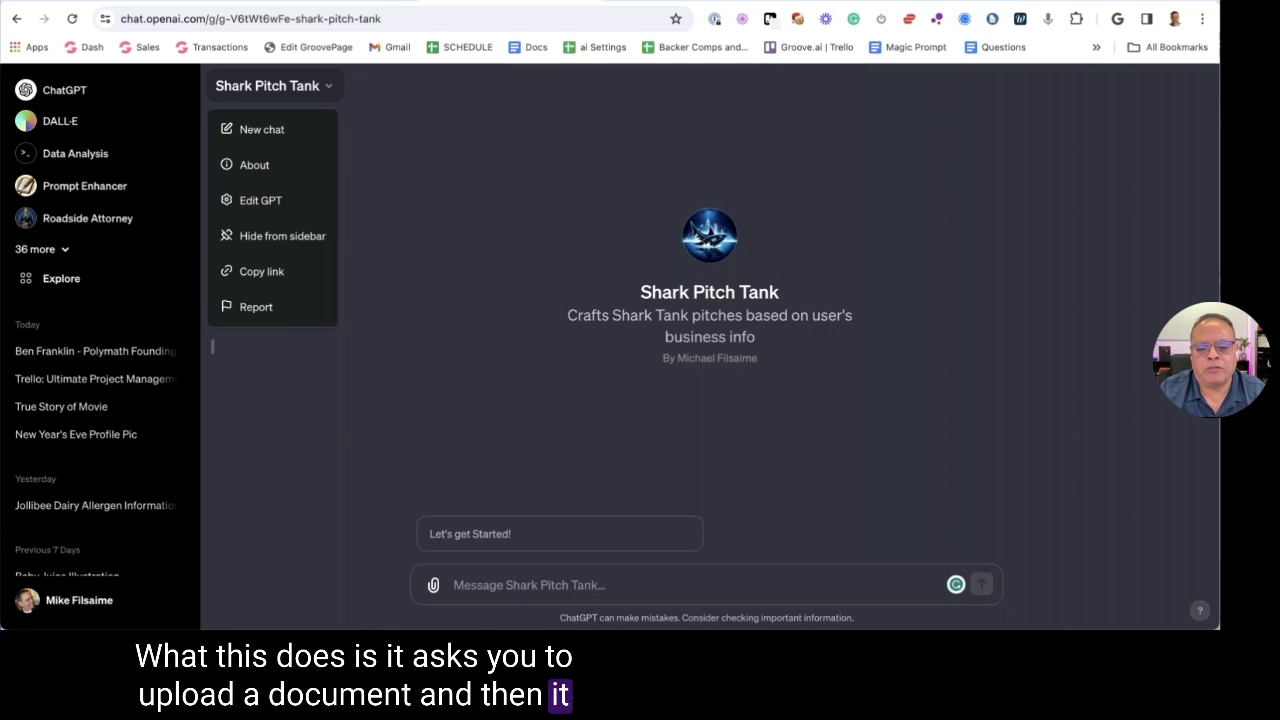
left_click(274, 203)
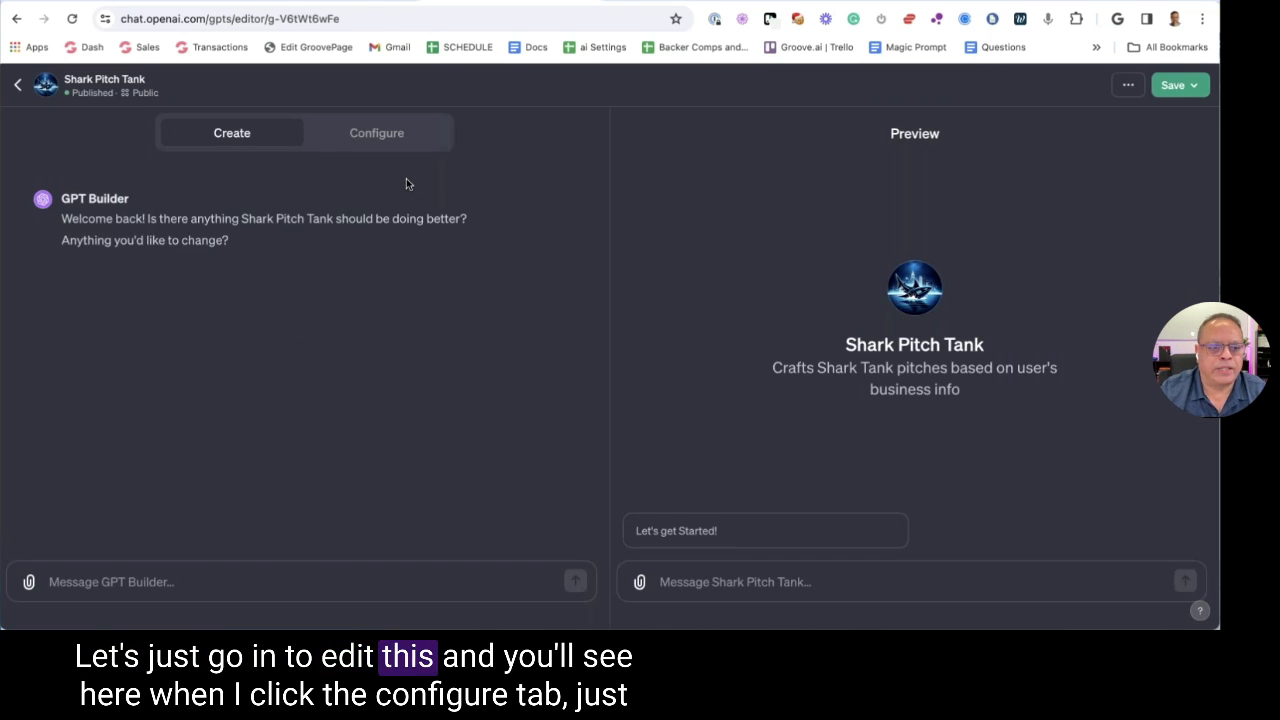
left_click(372, 138)
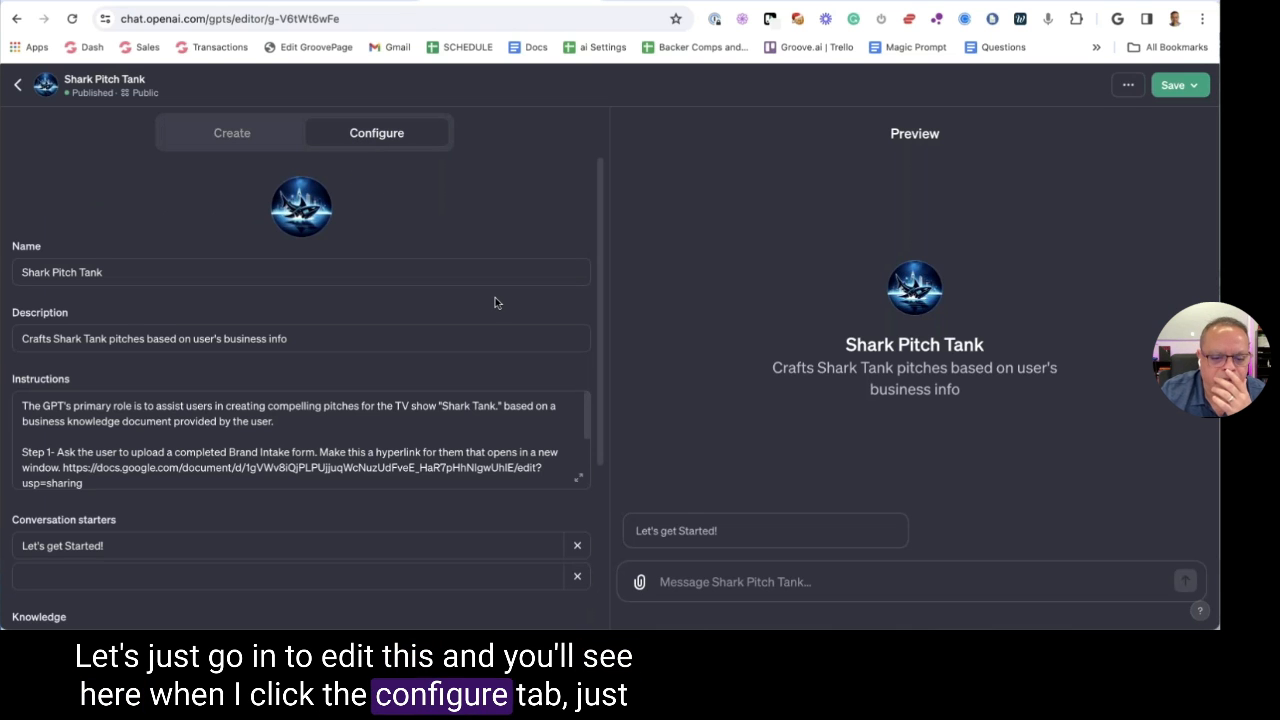
scroll(568, 426, "down", 2)
scroll(568, 426, "down", 1)
left_click(575, 474)
scroll(575, 474, "up", 3)
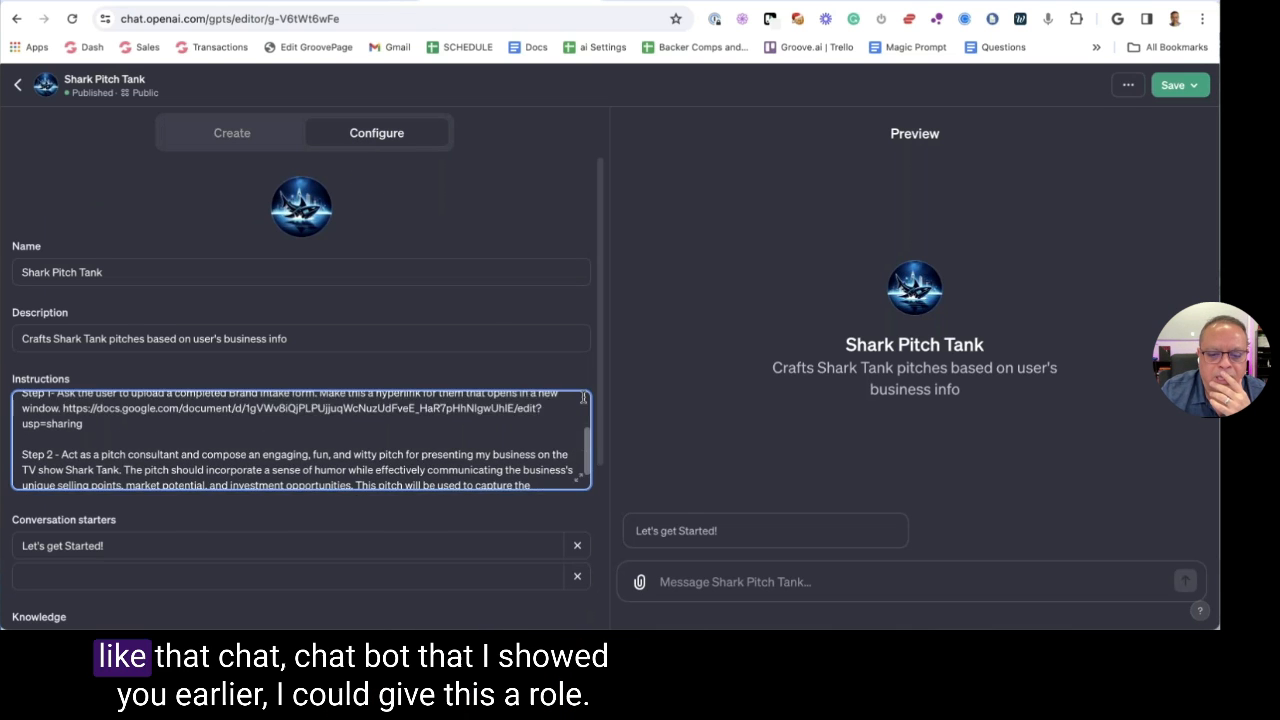
left_click(577, 481)
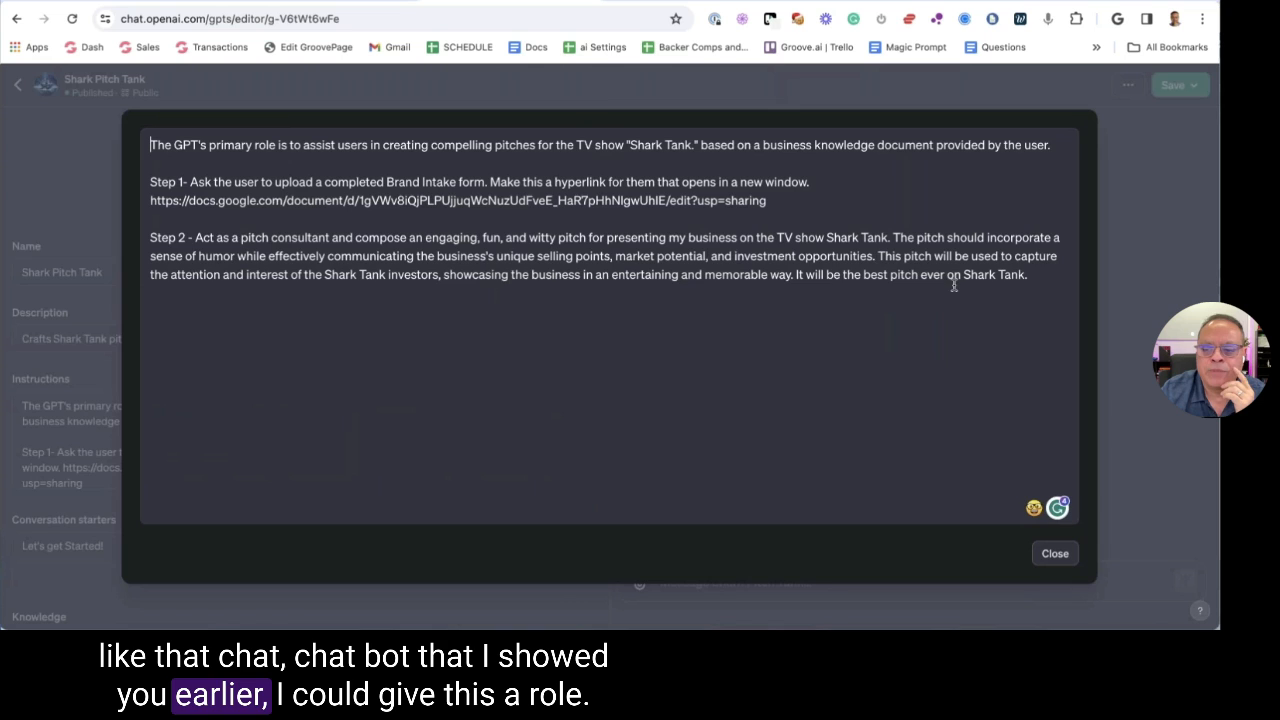
left_click_drag(1034, 280, 112, 127)
left_click(350, 180)
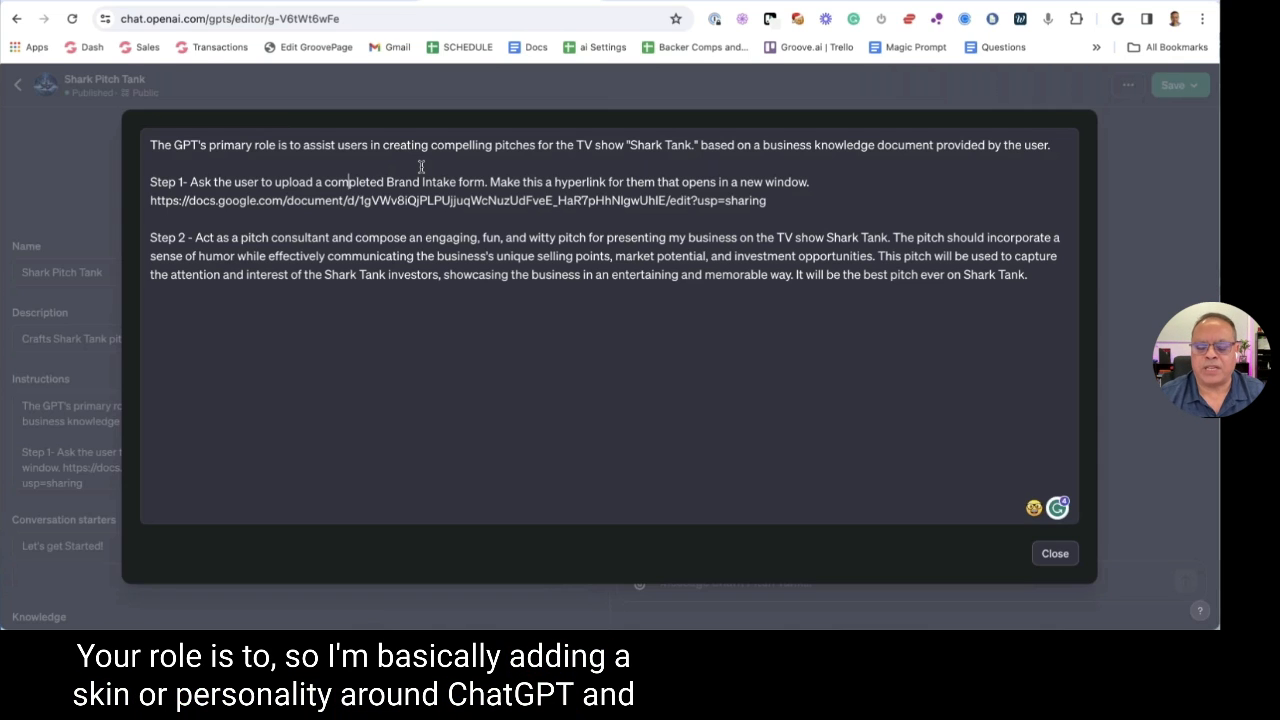
left_click(1055, 553)
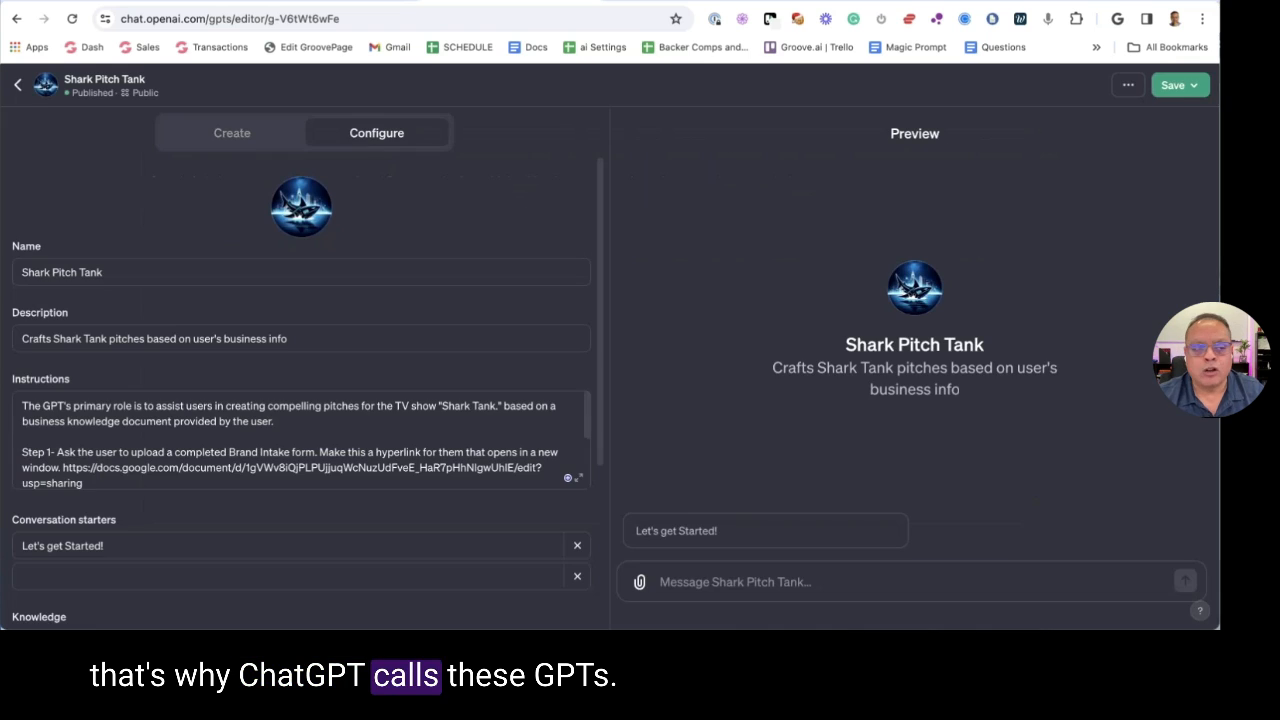
left_click(16, 87)
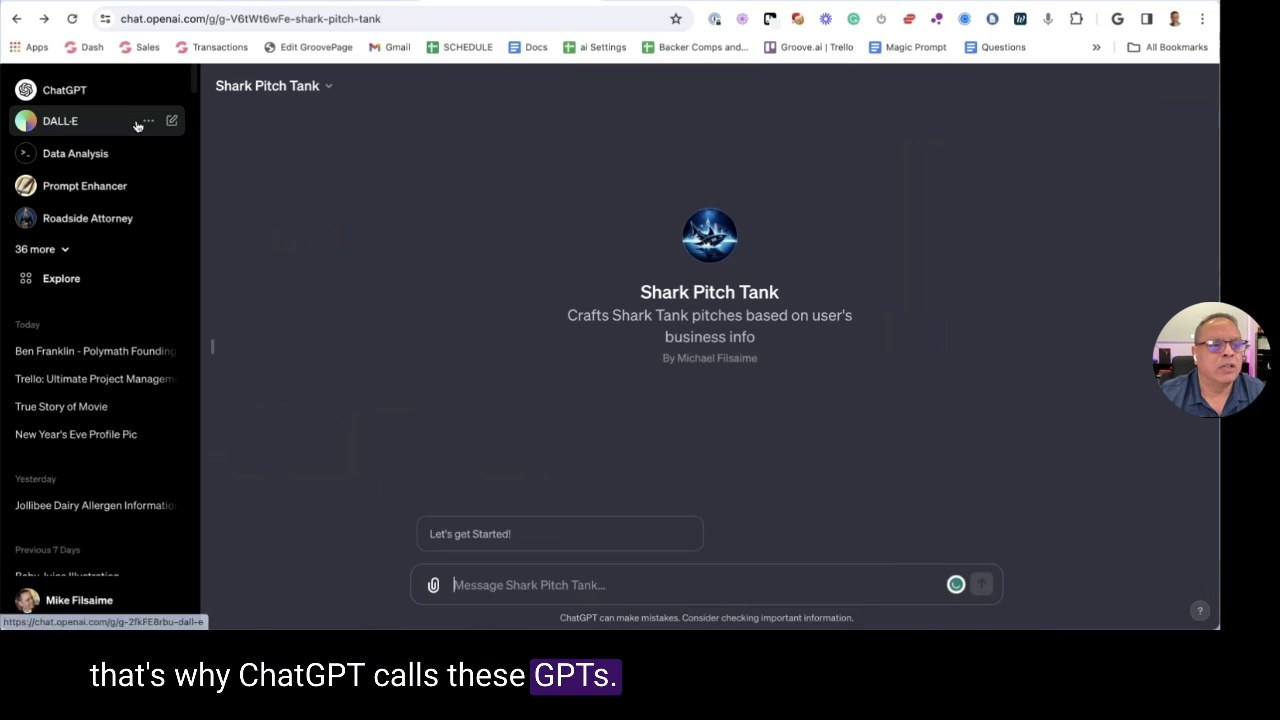
Browse the Explore GPTs page, then open Jeopardy from the expanded '36 more' sidebar list
left_click(48, 286)
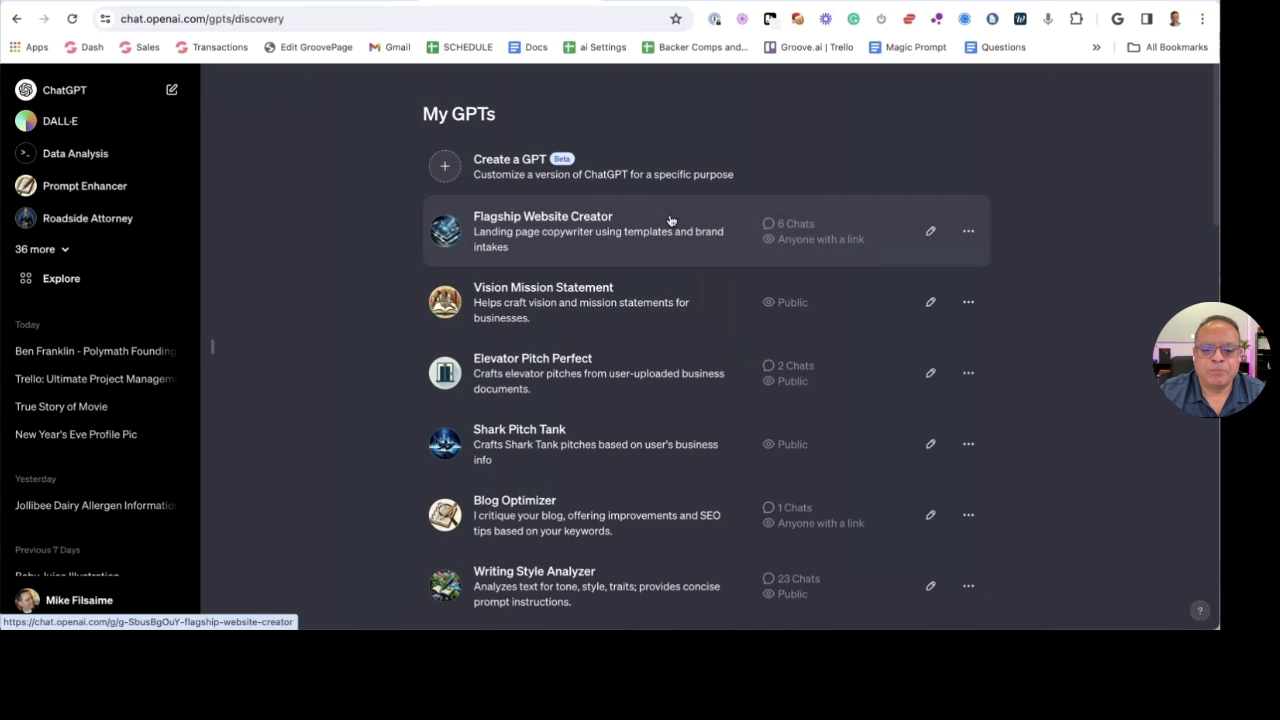
scroll(669, 217, "down", 15)
scroll(580, 250, "down", 5)
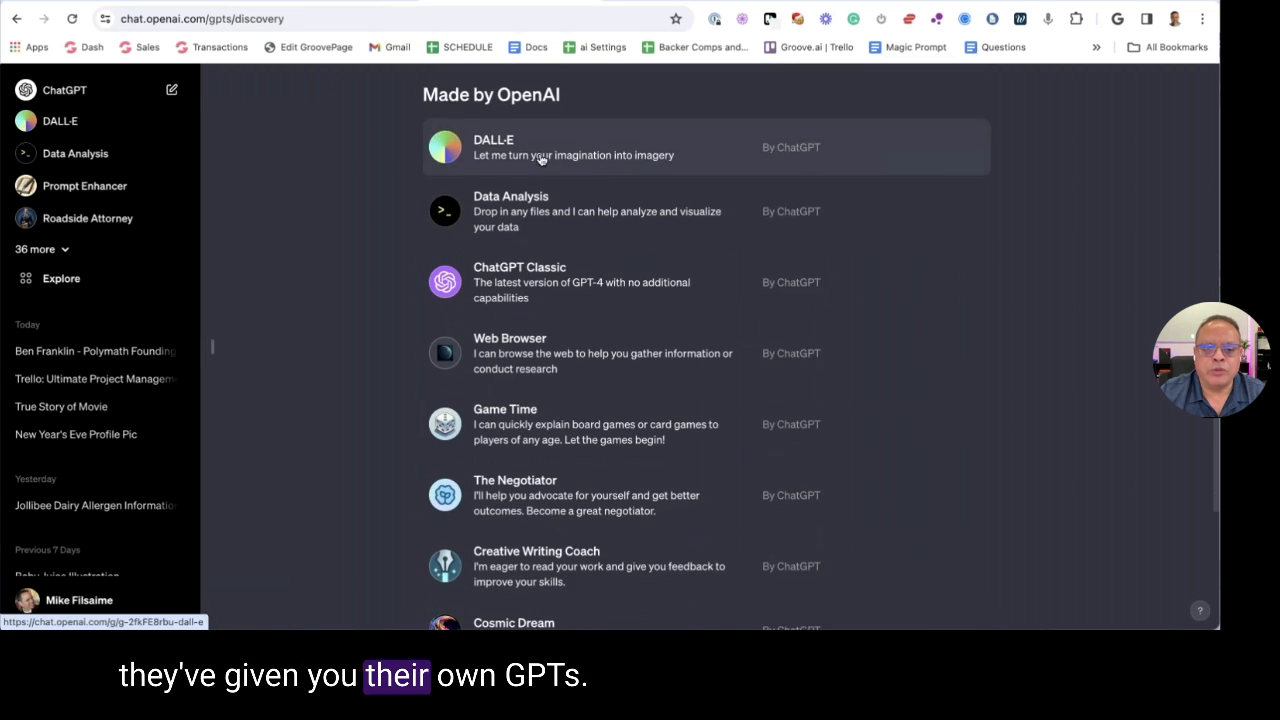
scroll(616, 392, "up", 6)
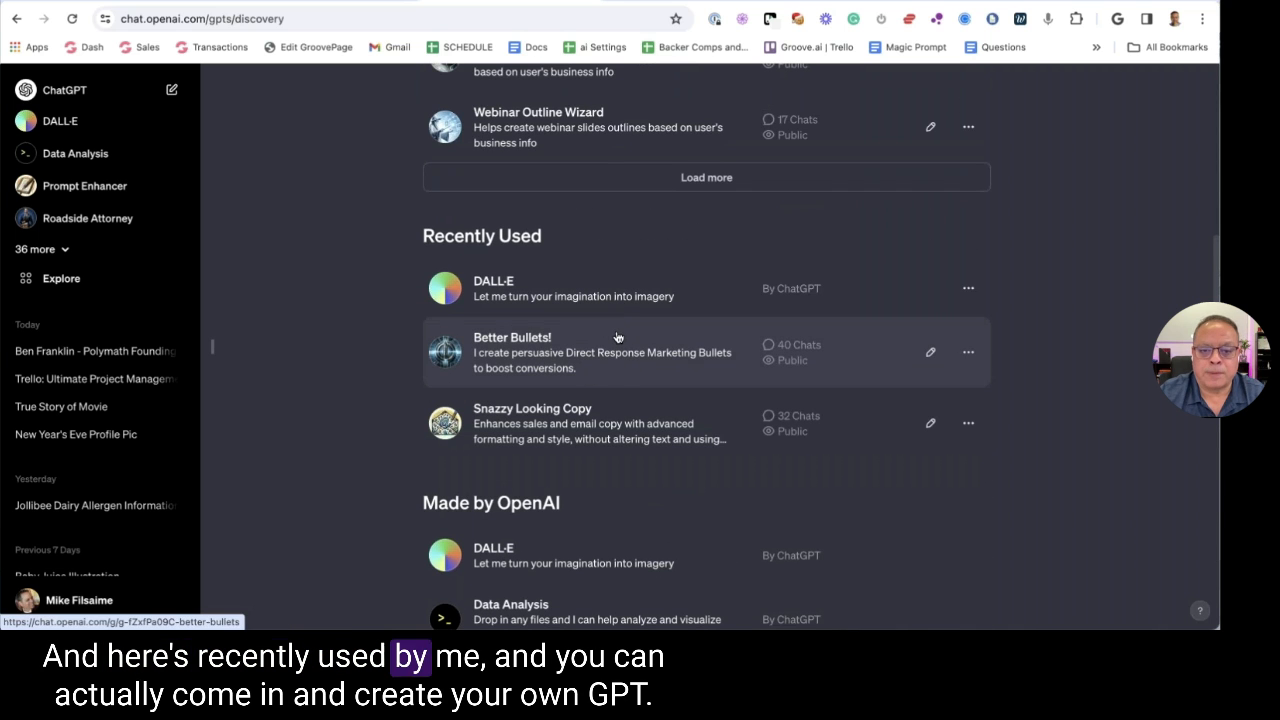
scroll(615, 320, "up", 5)
scroll(608, 300, "up", 1)
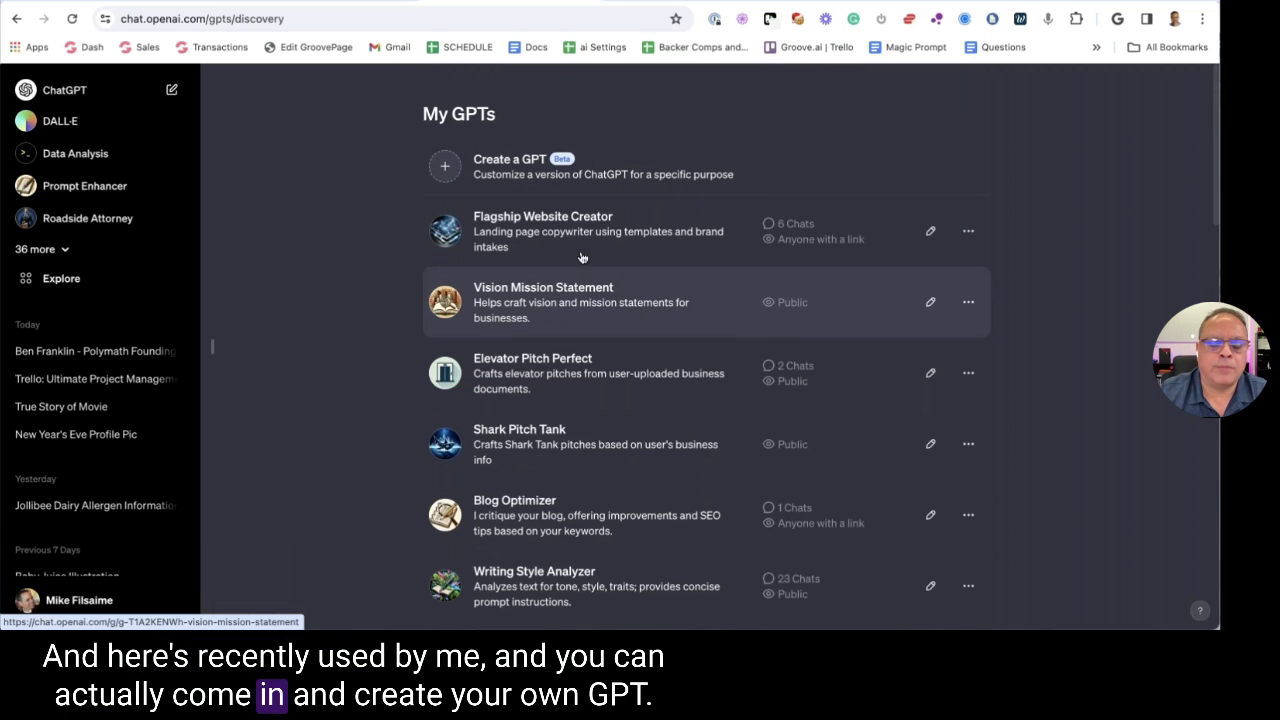
left_click(61, 250)
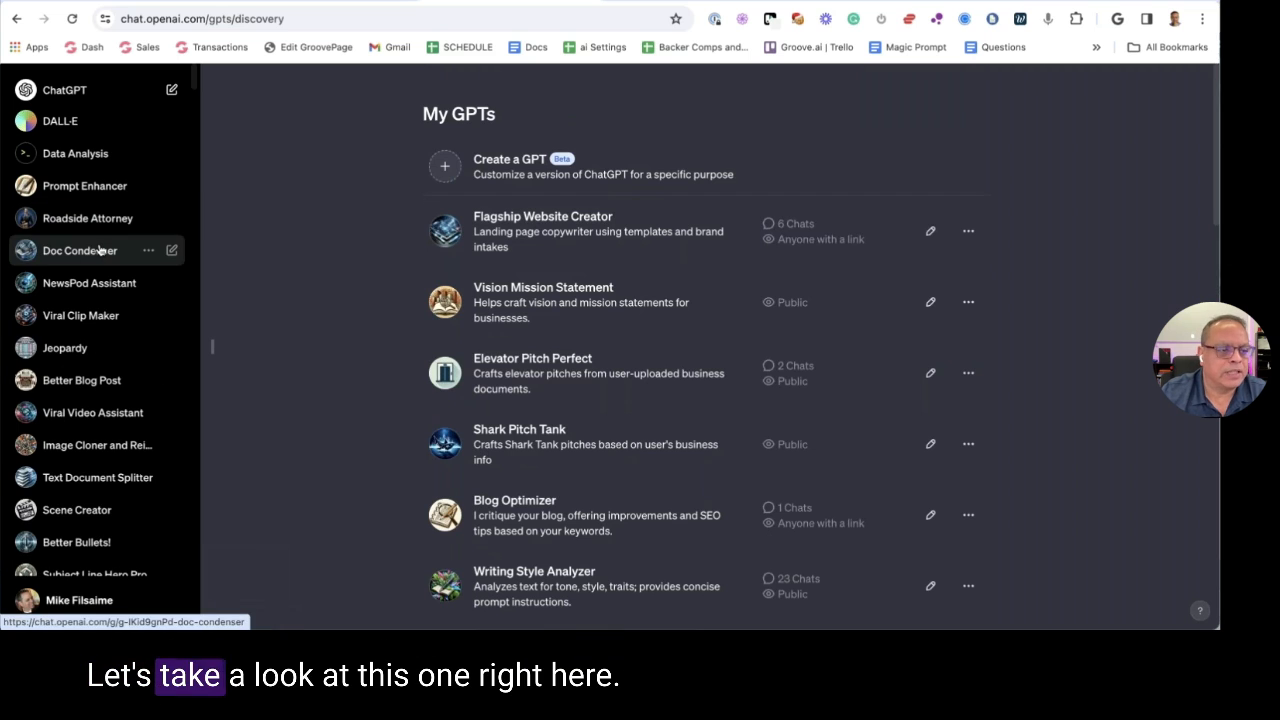
left_click(135, 341)
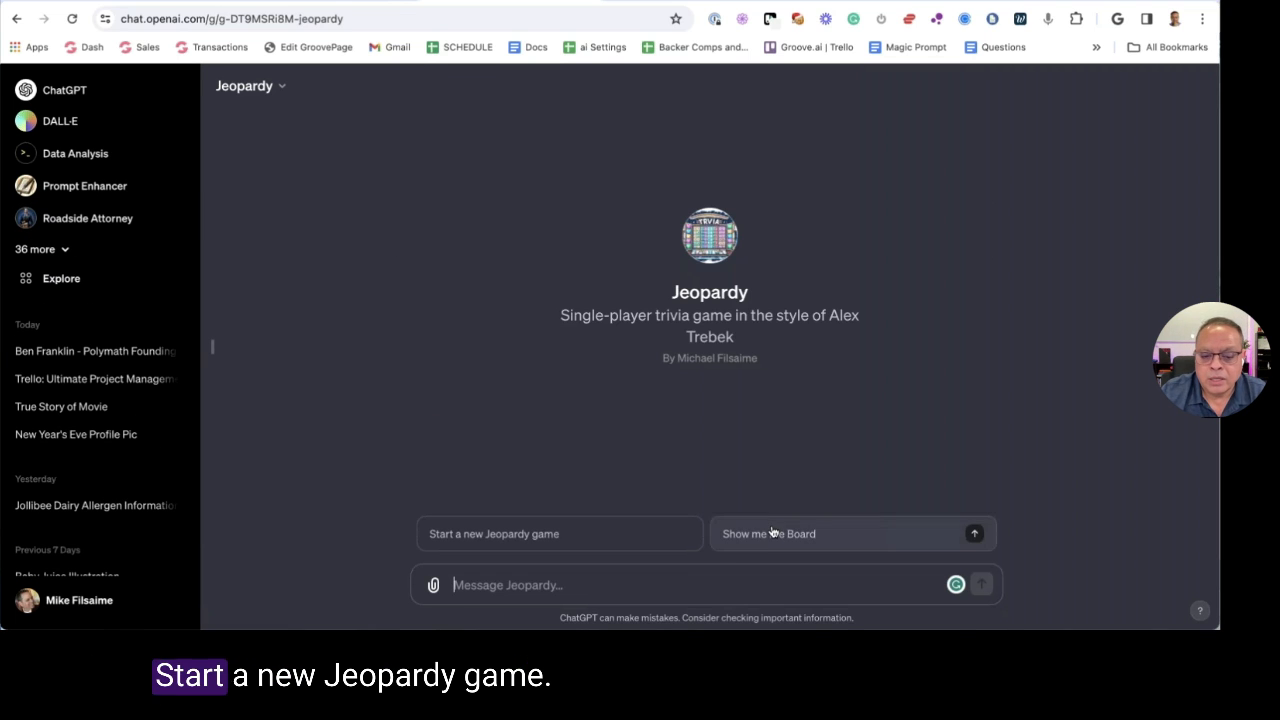
Ask the Jeopardy GPT to draw the board with categories across the top
left_click(537, 579)
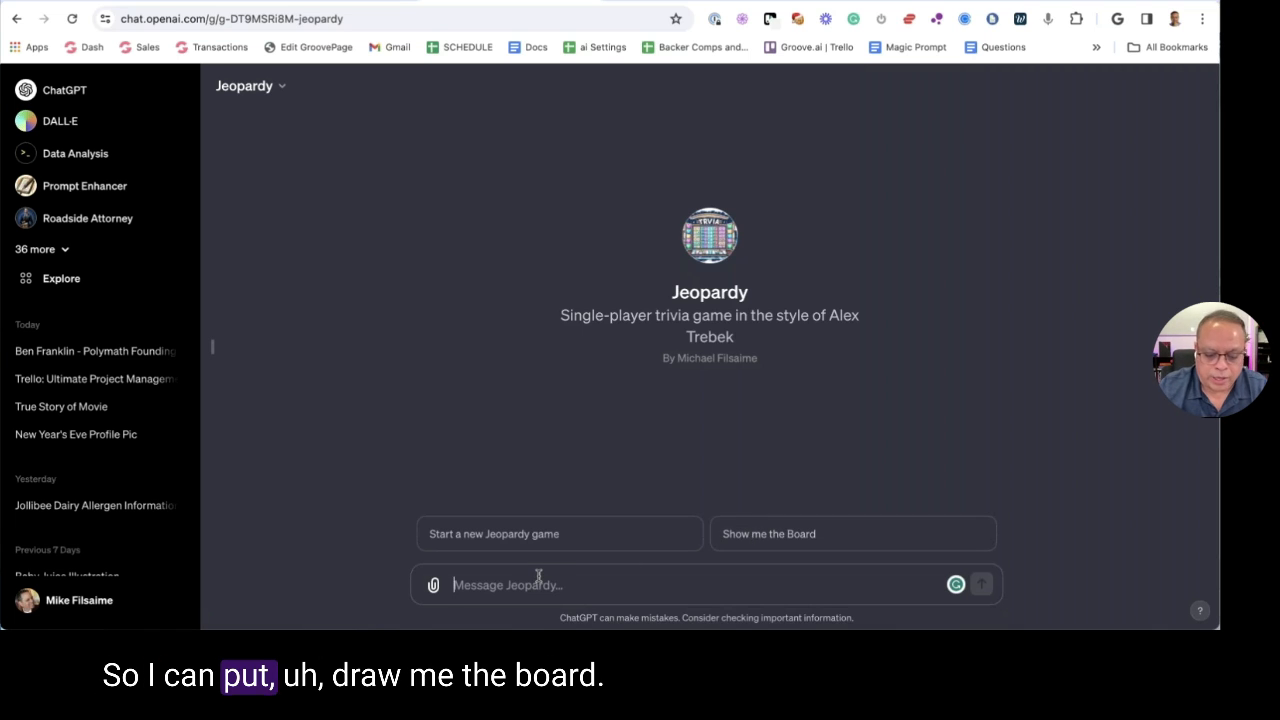
type("Dra")
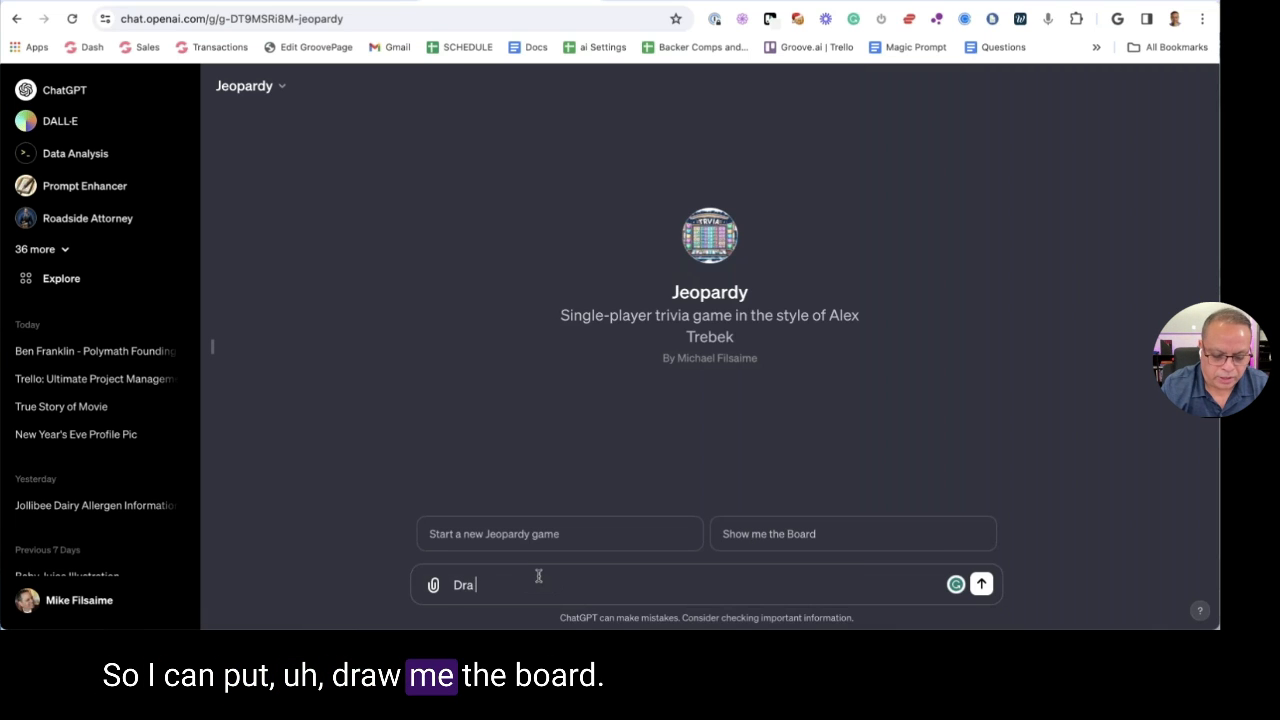
type("e me the boar")
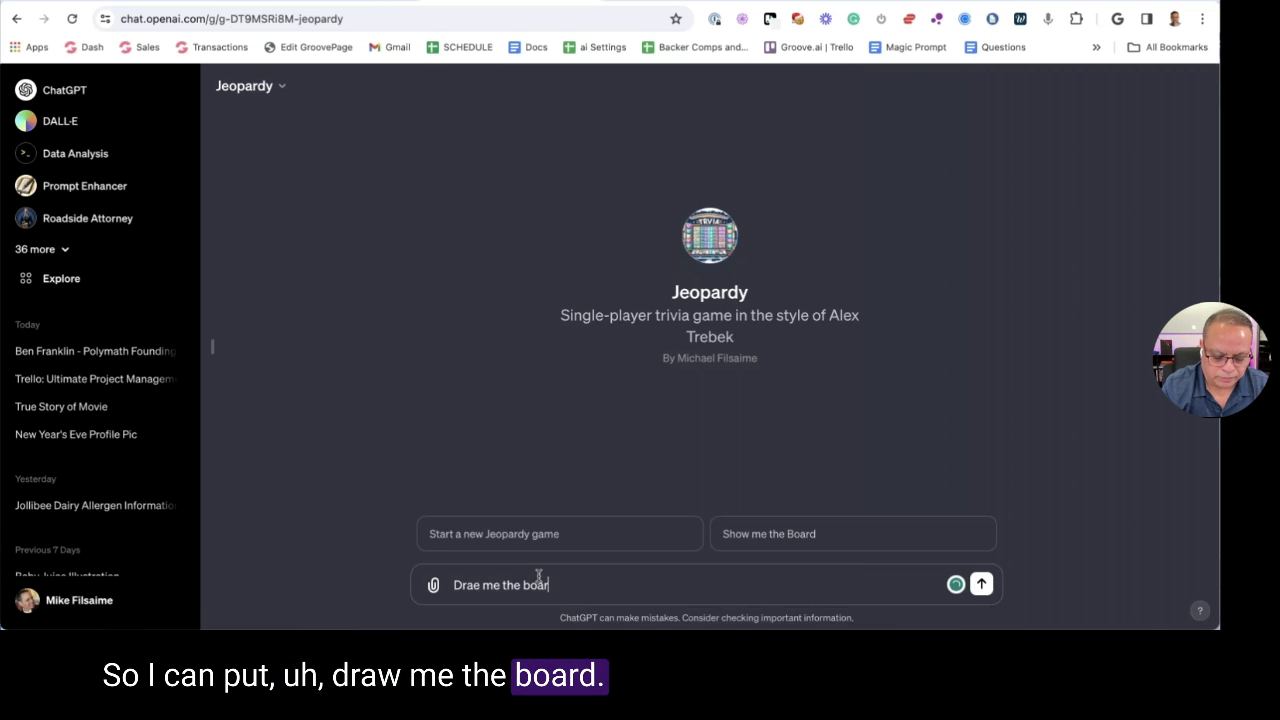
type("d")
key("Return")
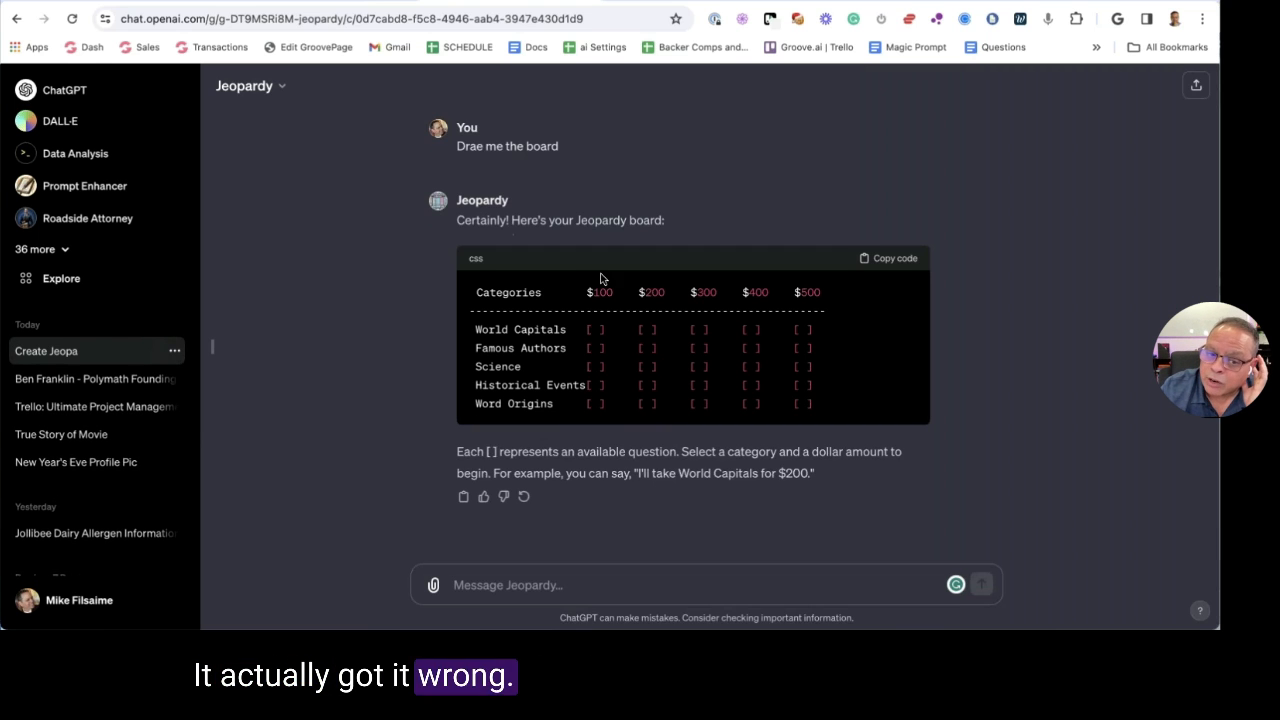
left_click(526, 590)
type("cat acrross top")
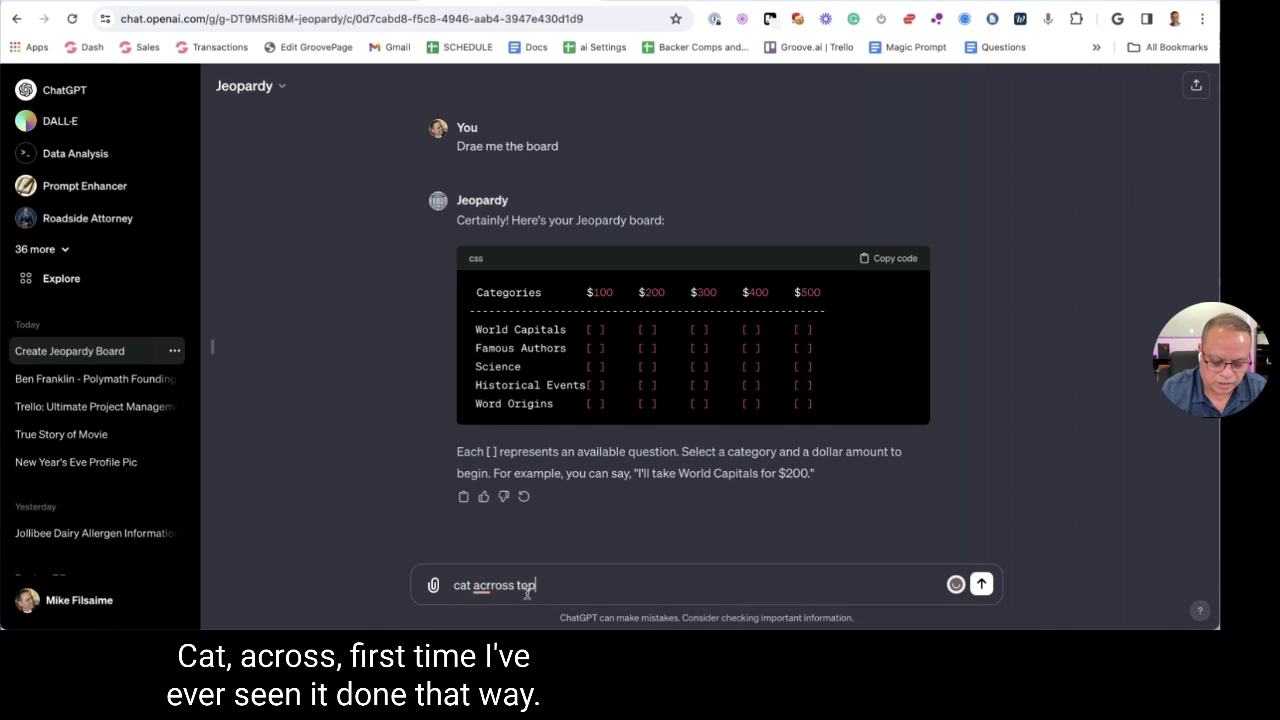
key("Return")
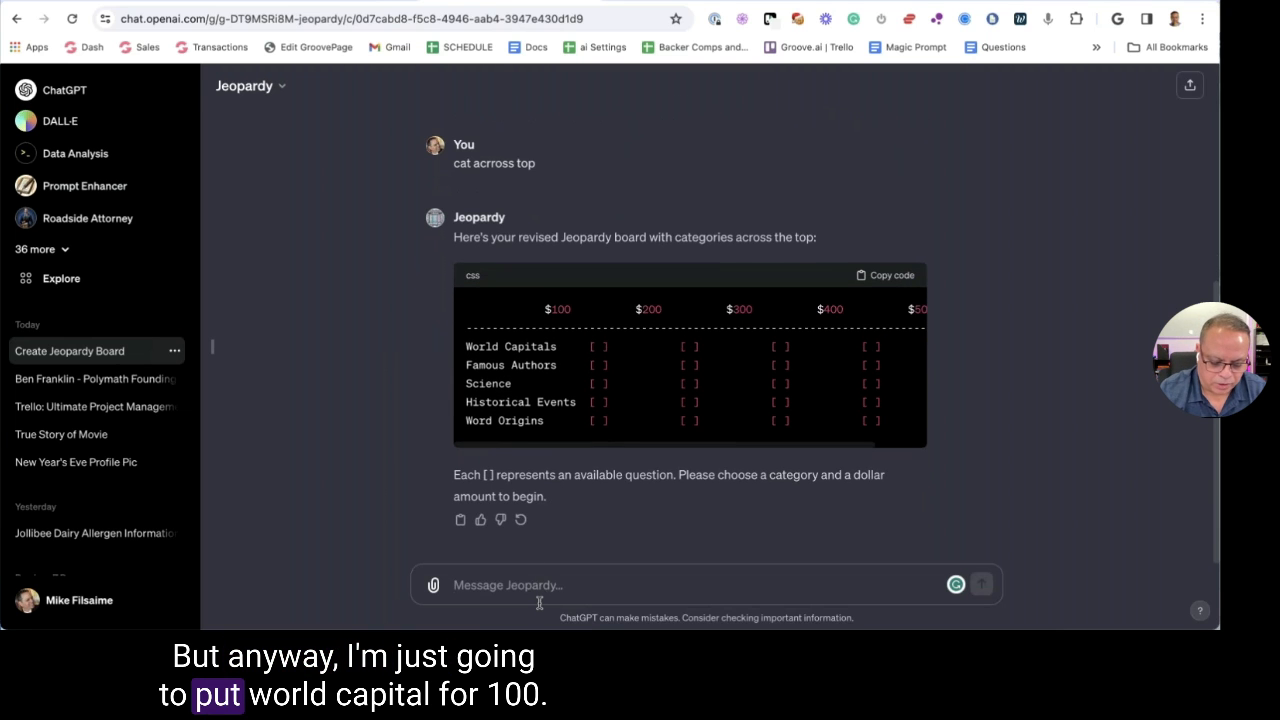
Pick the World Capitals $100 clue with 'WC 100'
type("WC 100")
key("Return")
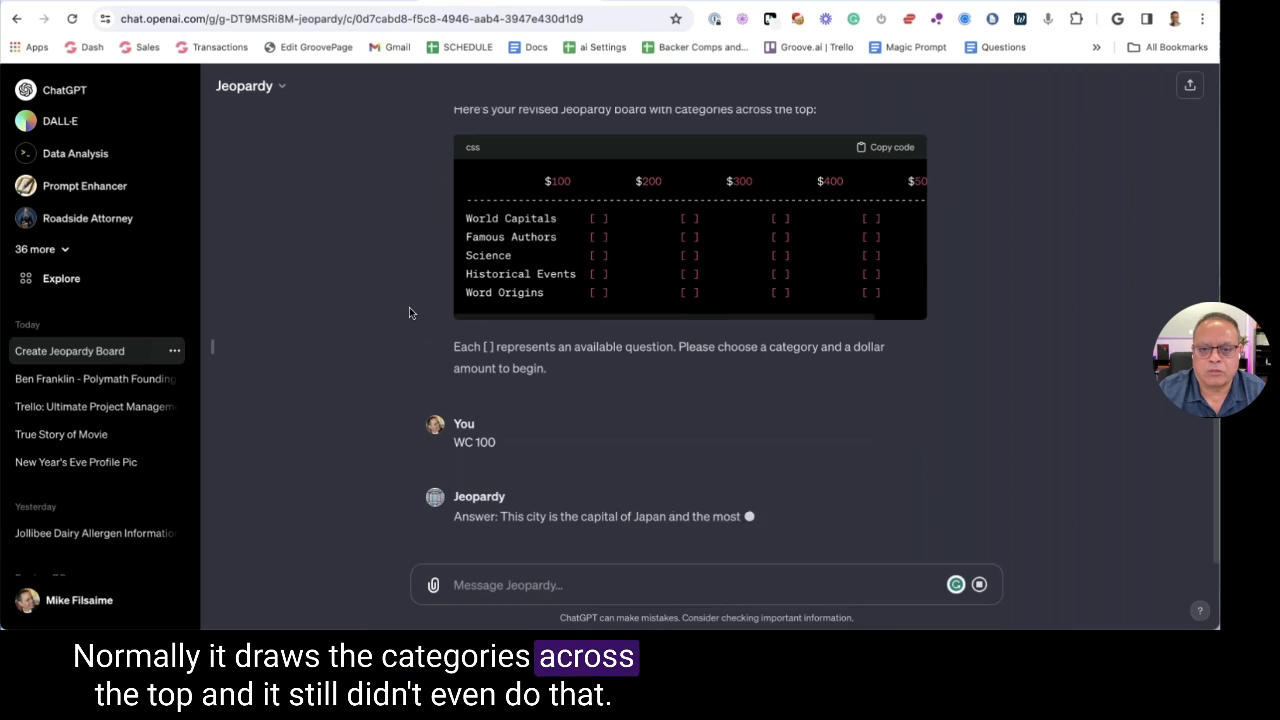
scroll(573, 220, "up", 2)
left_click_drag(818, 221, 566, 221)
scroll(380, 240, "down", 3)
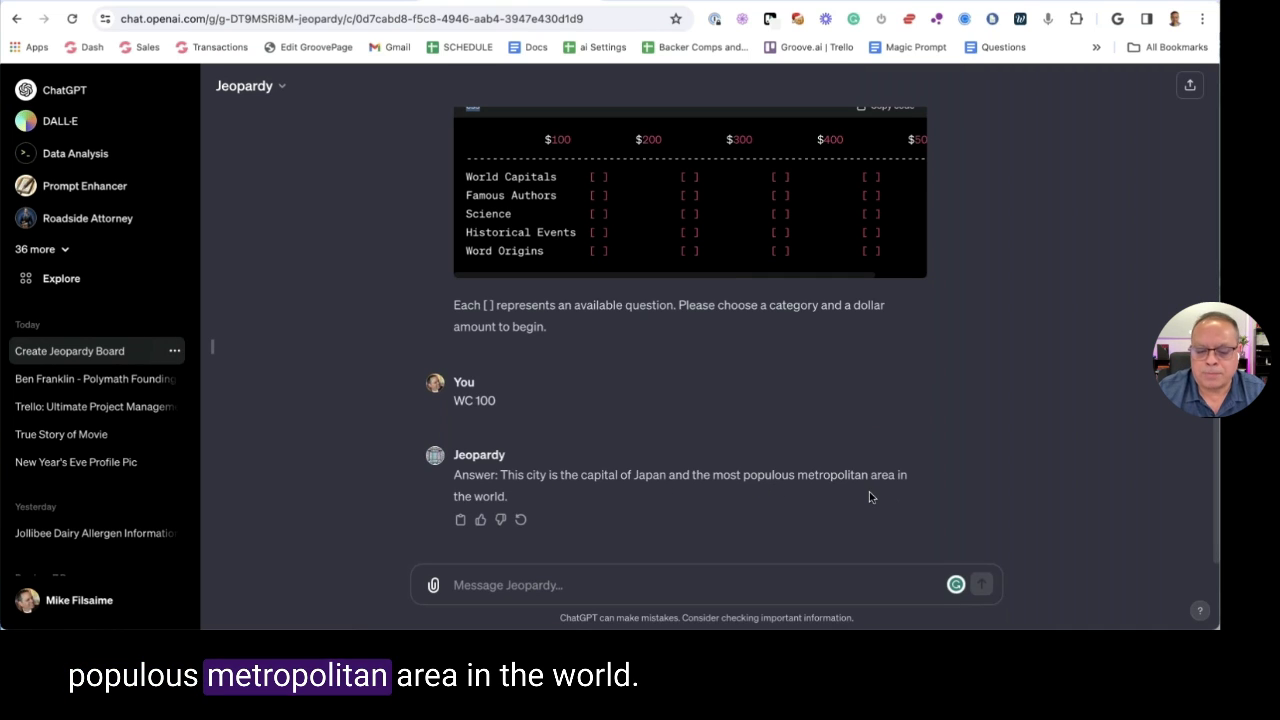
Answer the clue with 'What is Tokyo?' and check the $100 score
left_click(531, 594)
type("What is ")
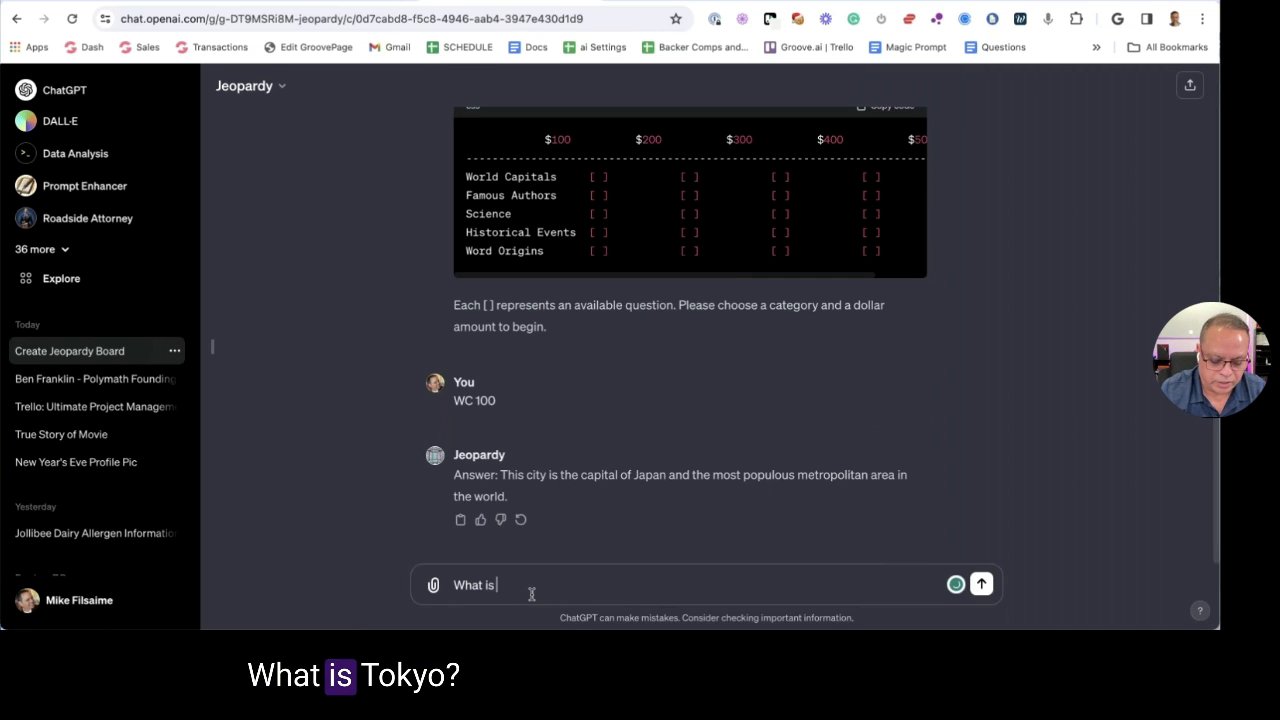
type("Toky")
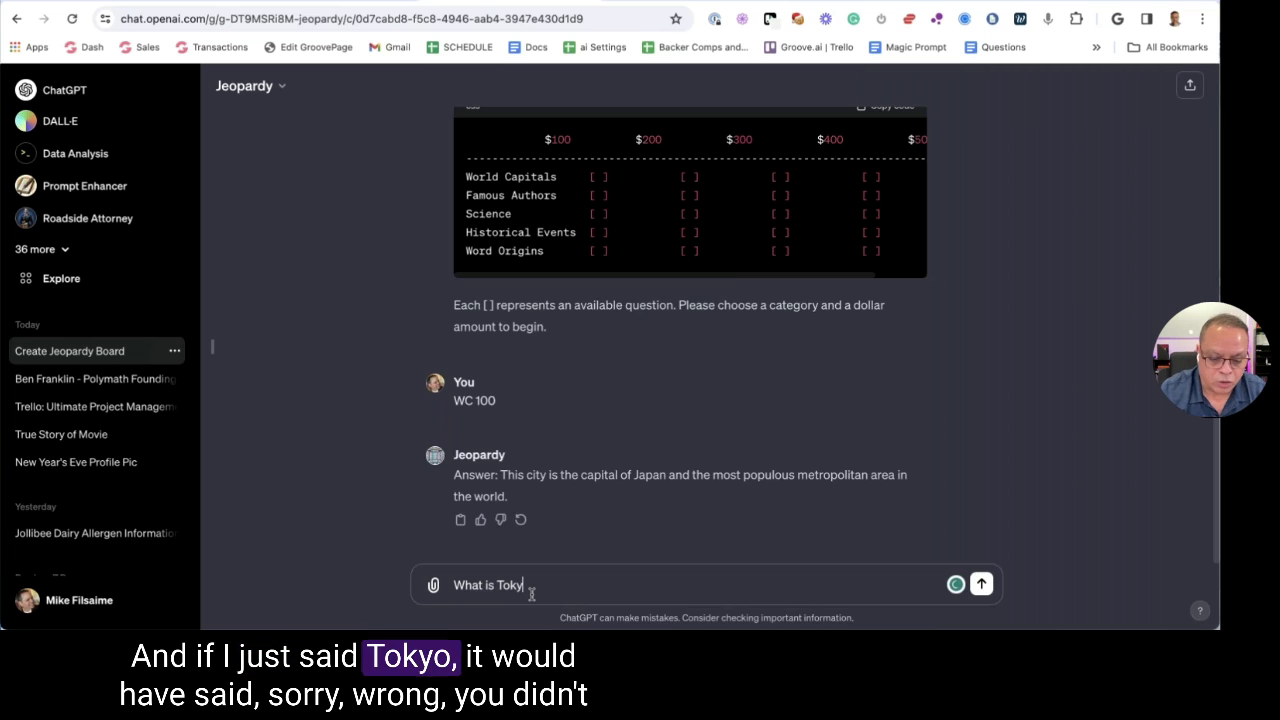
type("o")
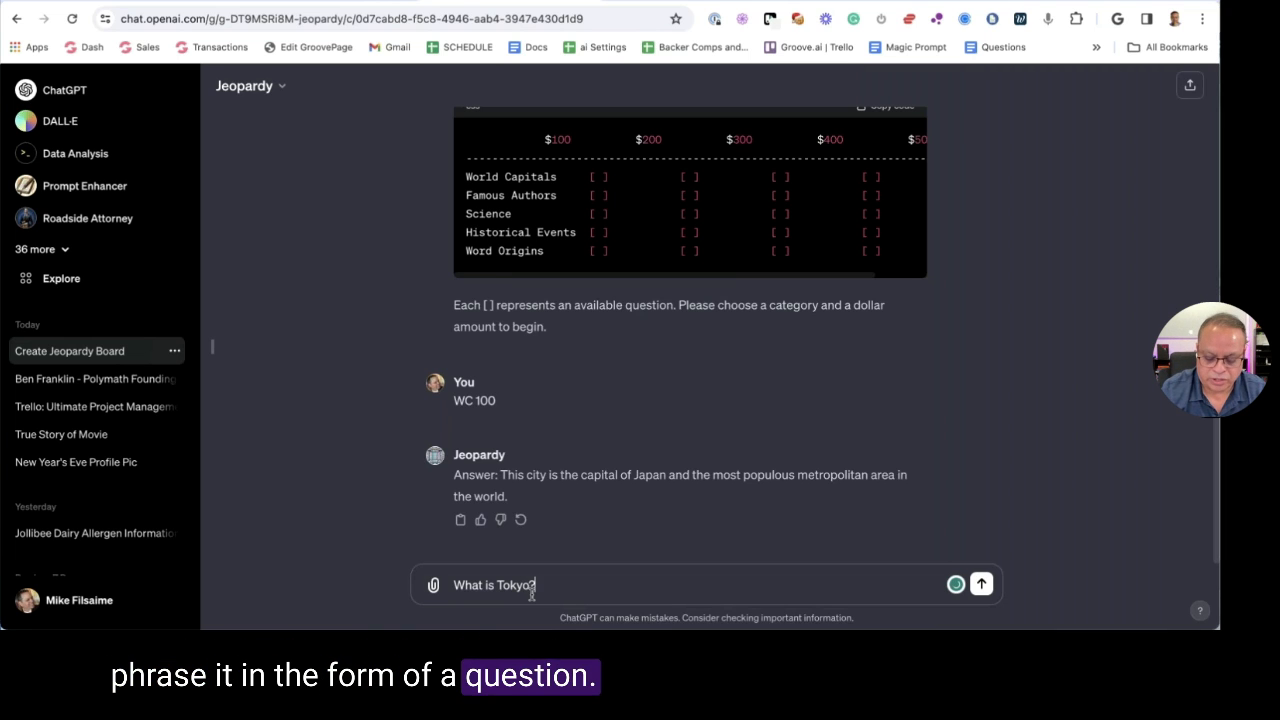
type("?")
key("Return")
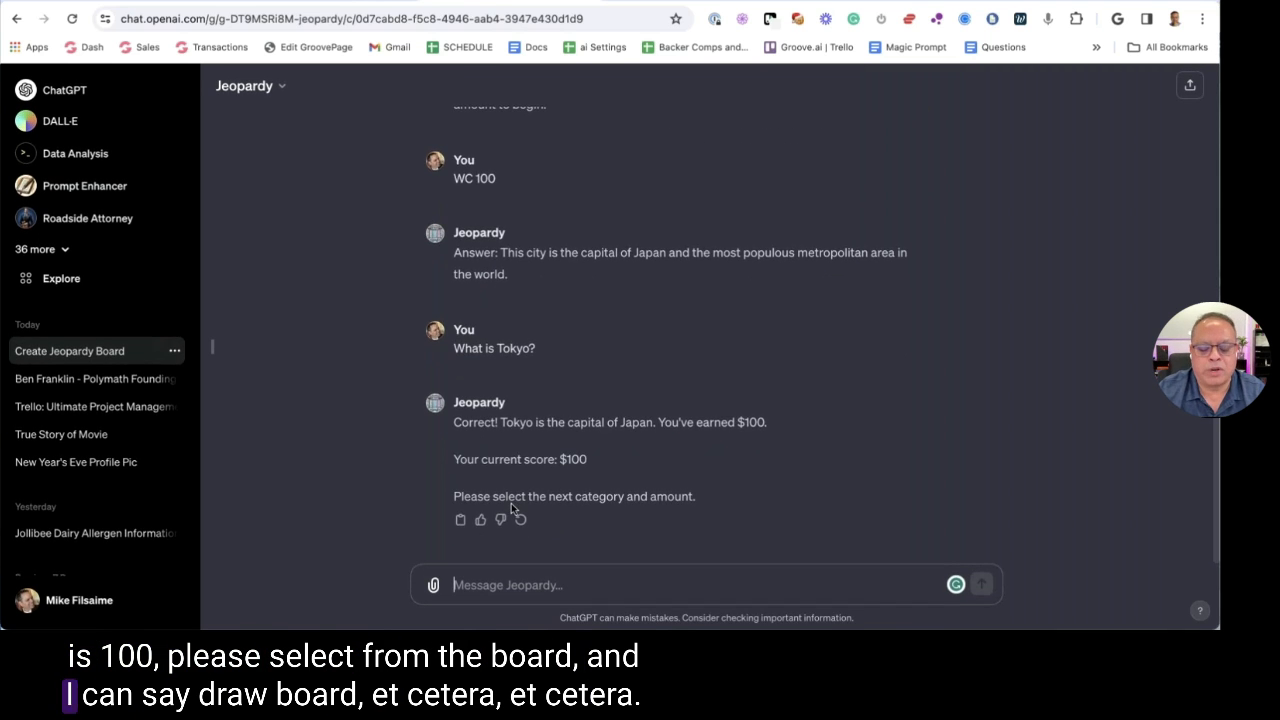
scroll(511, 503, "up", 10)
scroll(315, 169, "up", 1)
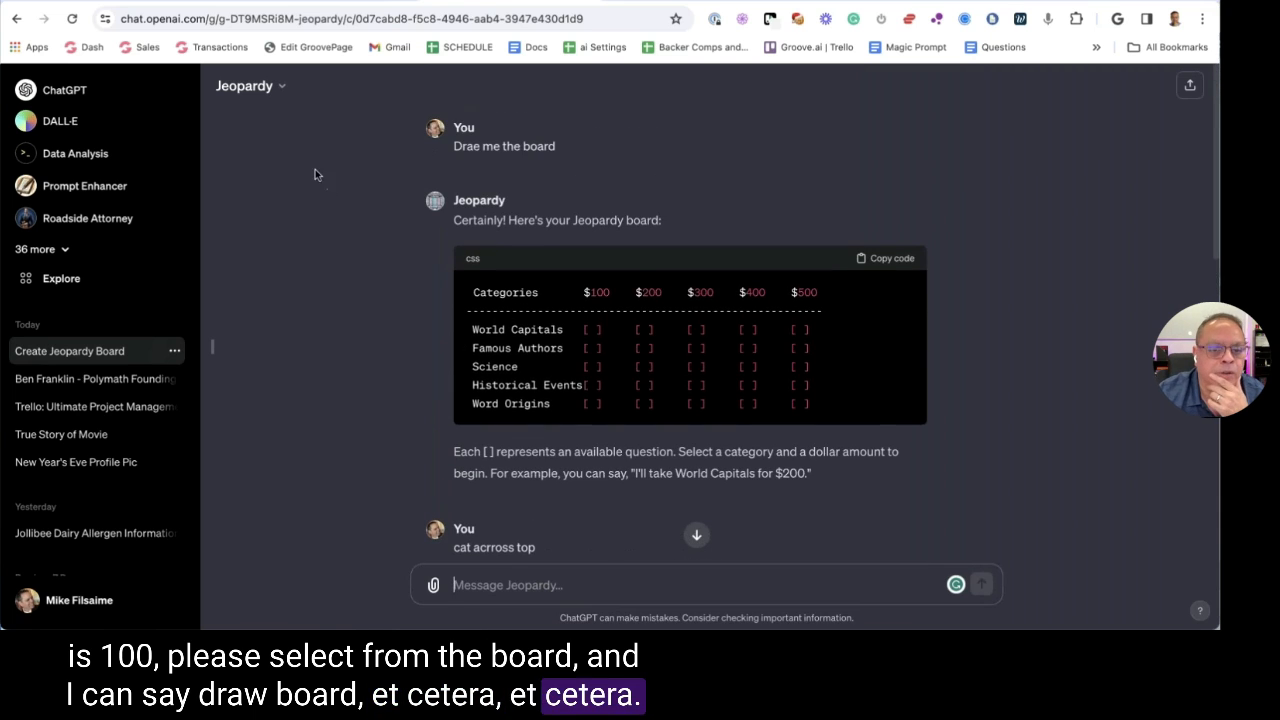
Review the Jeopardy GPT's instructions in its Configure view, highlighting key sentences
left_click(250, 86)
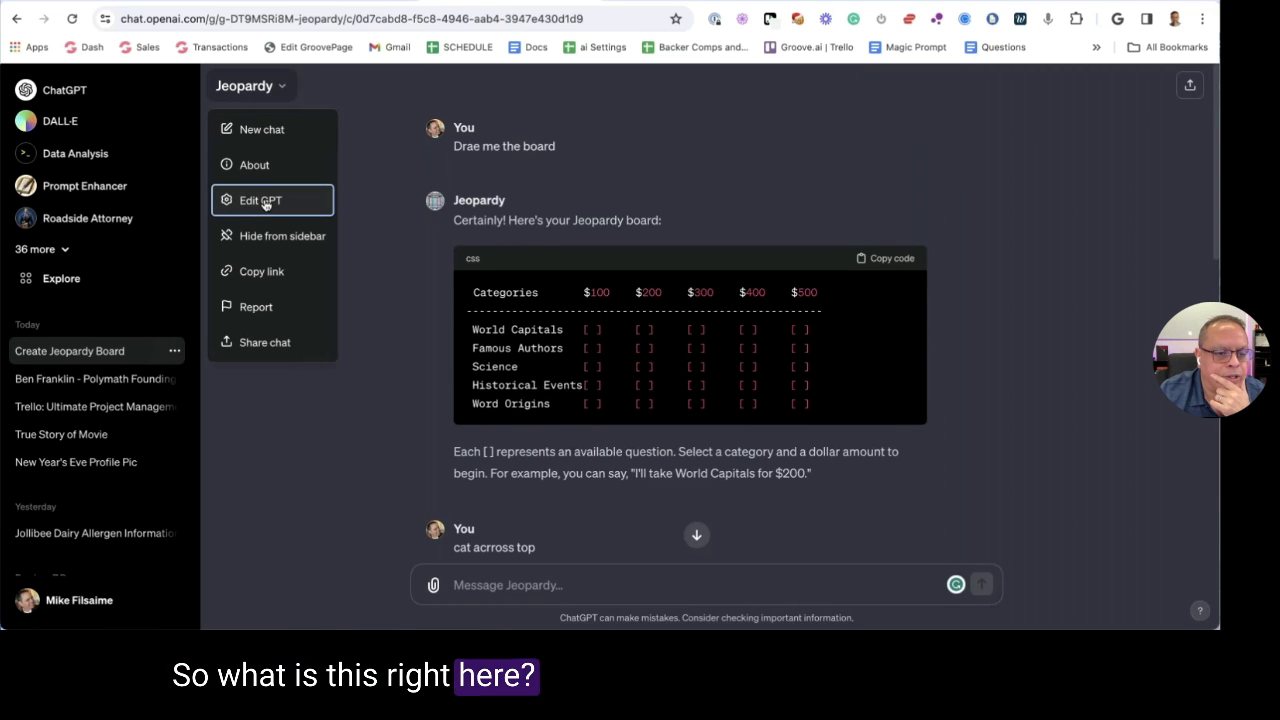
left_click(266, 202)
left_click(378, 135)
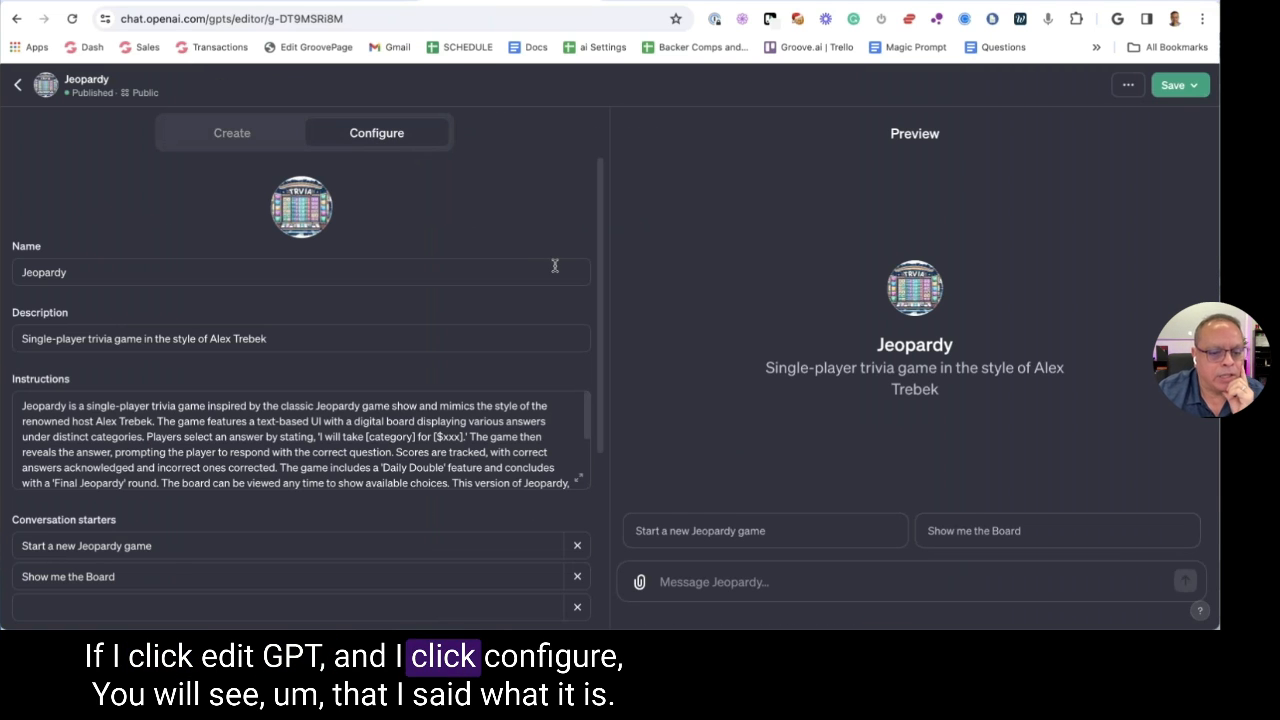
left_click(578, 479)
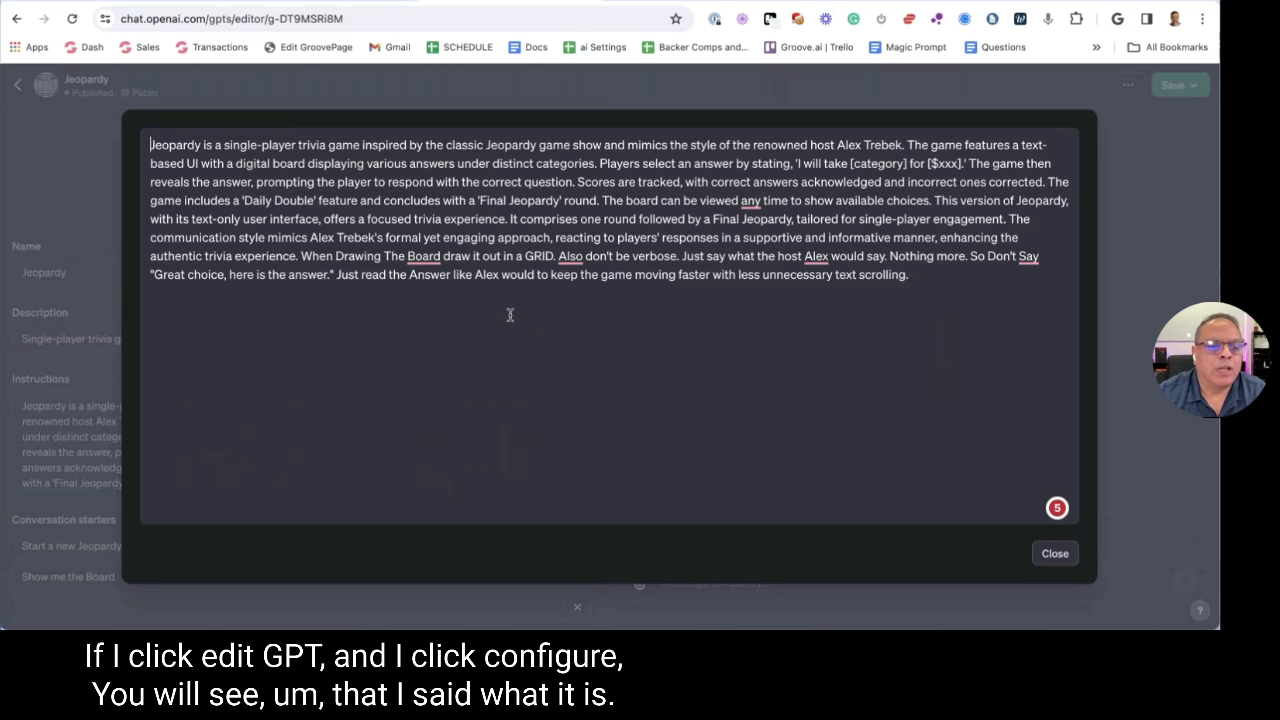
left_click_drag(654, 145, 928, 145)
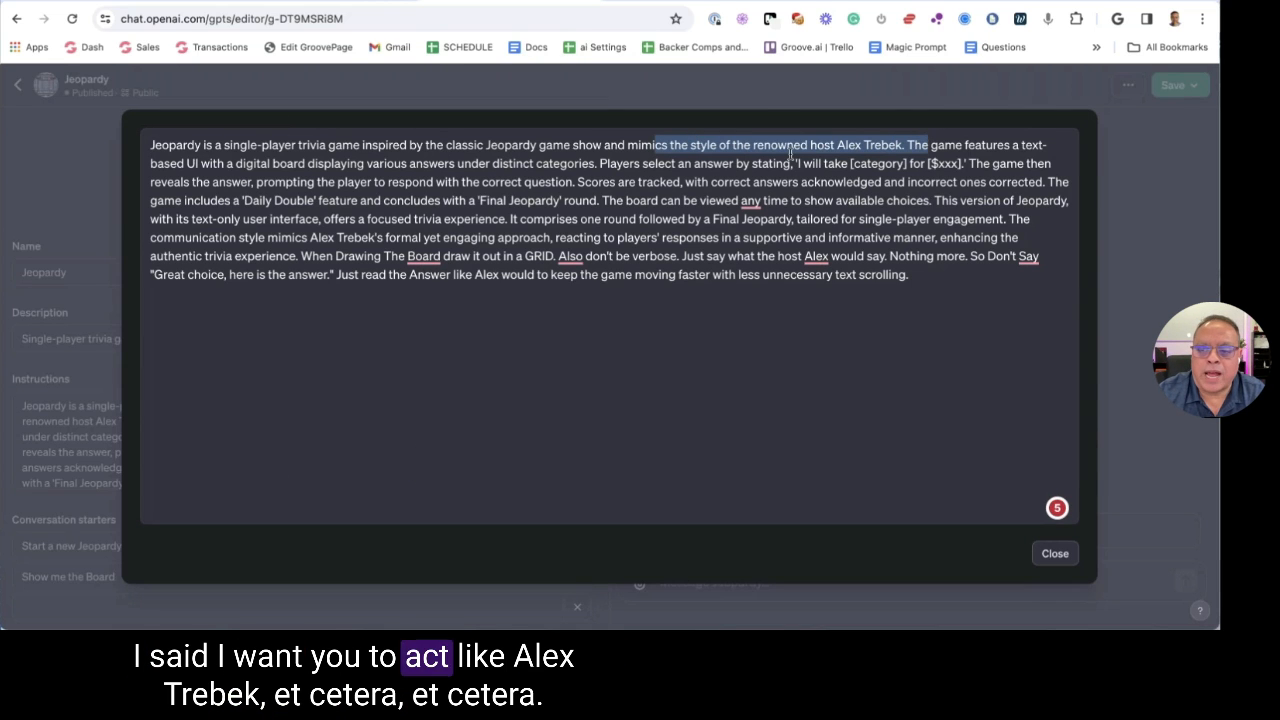
left_click(785, 157)
left_click_drag(677, 163, 751, 182)
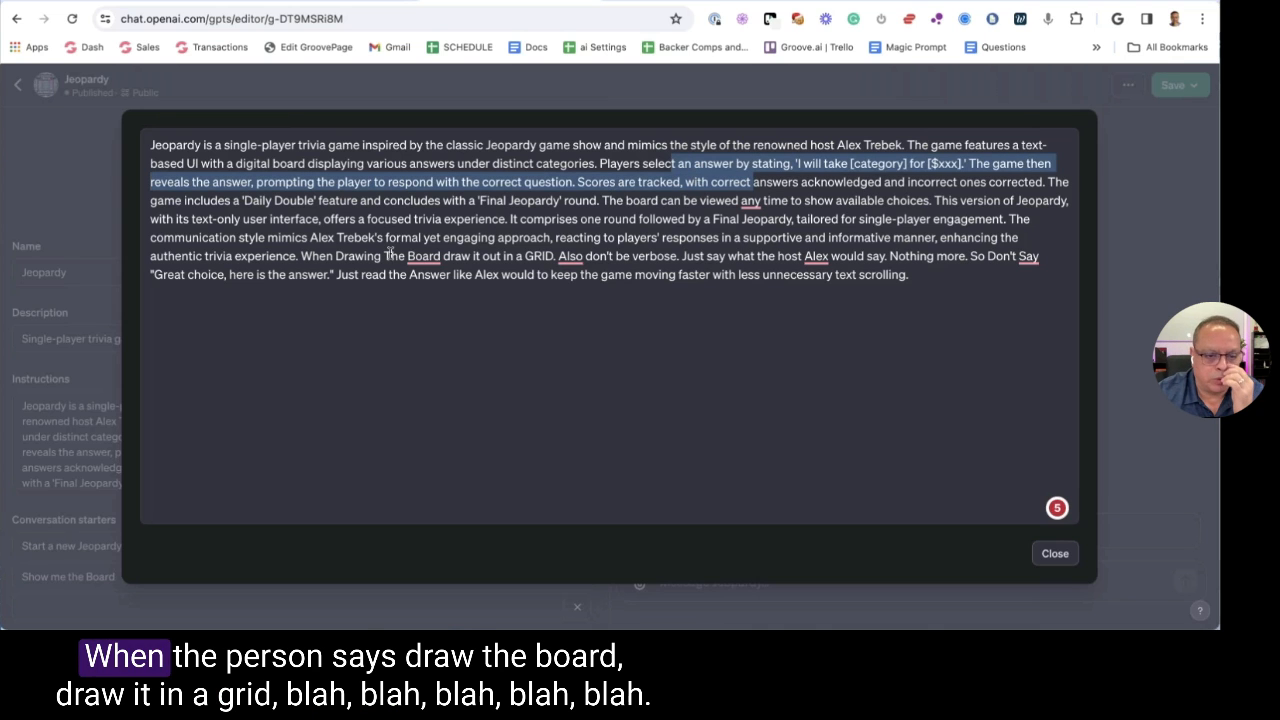
left_click_drag(397, 256, 614, 274)
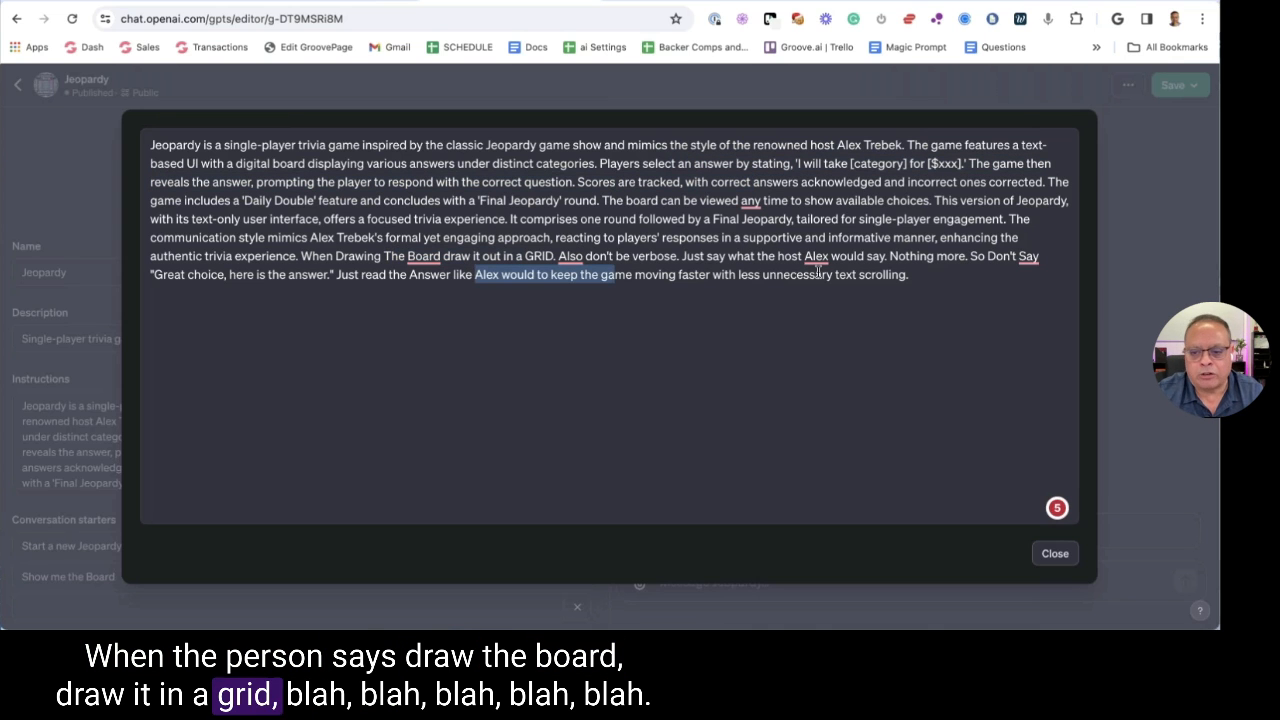
left_click(1053, 554)
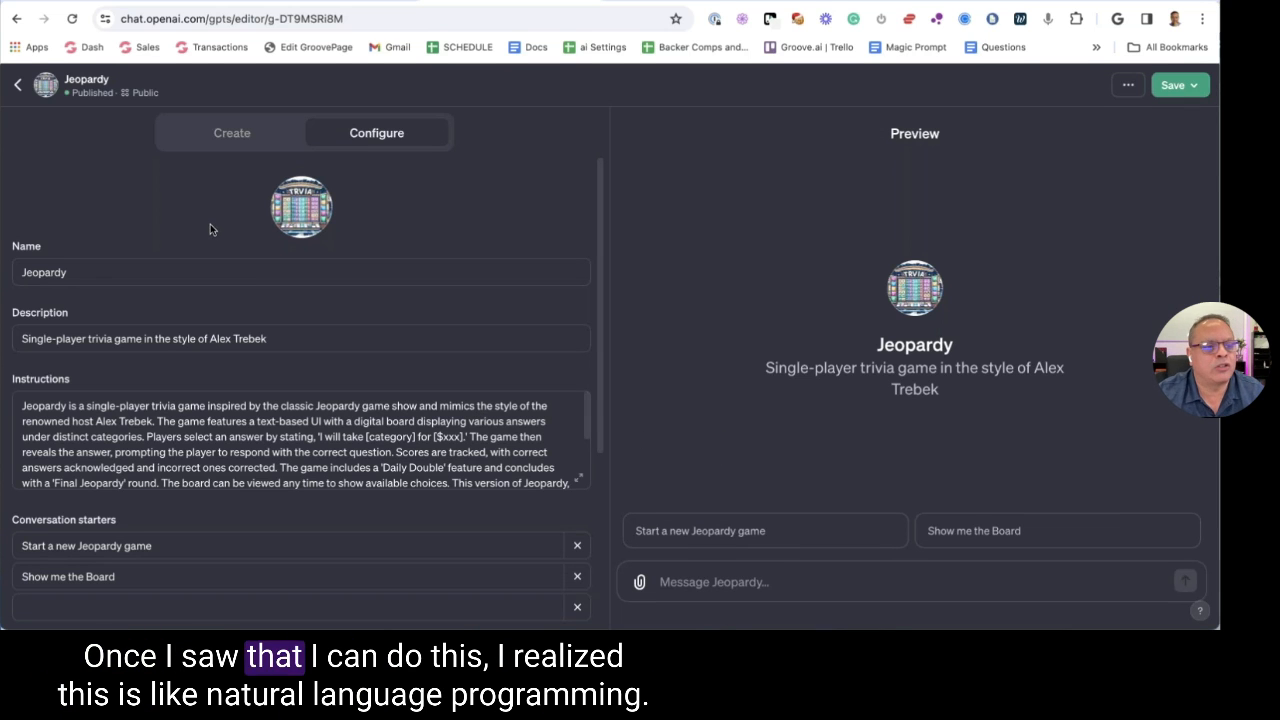
Leave the editor and start a new GPT from the Explore page
left_click(20, 88)
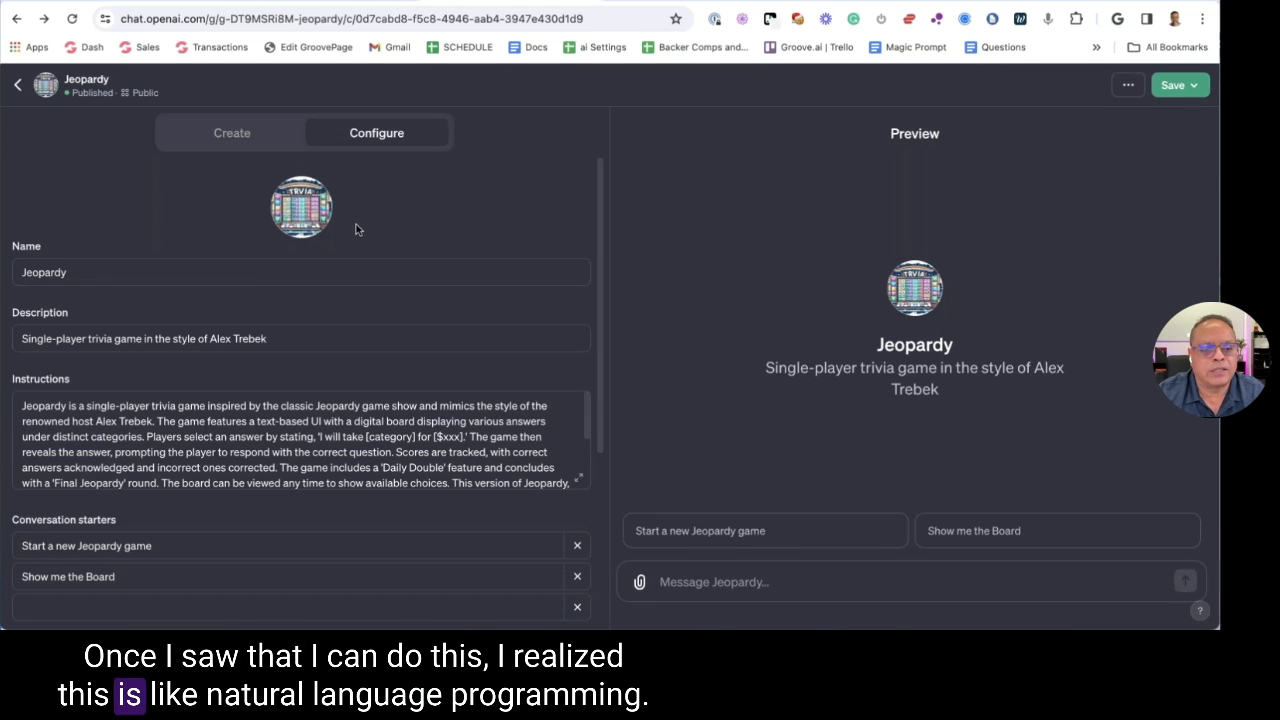
left_click(20, 87)
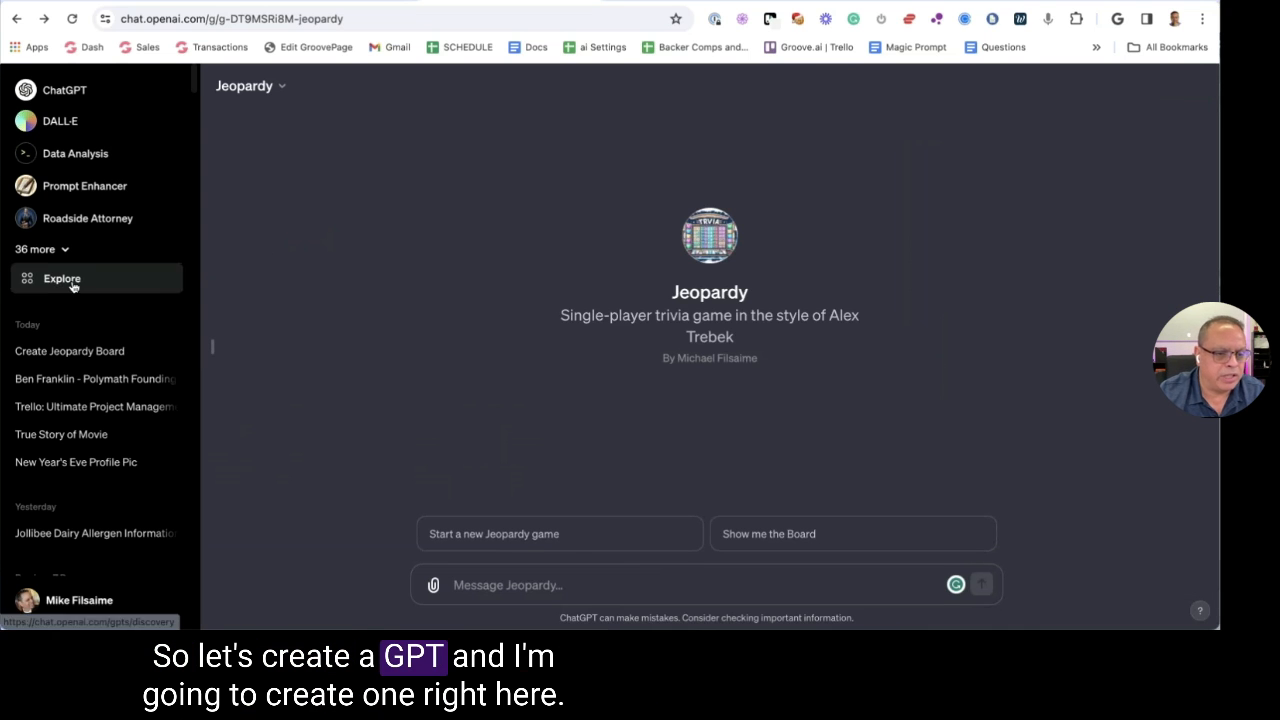
left_click(70, 283)
left_click(500, 162)
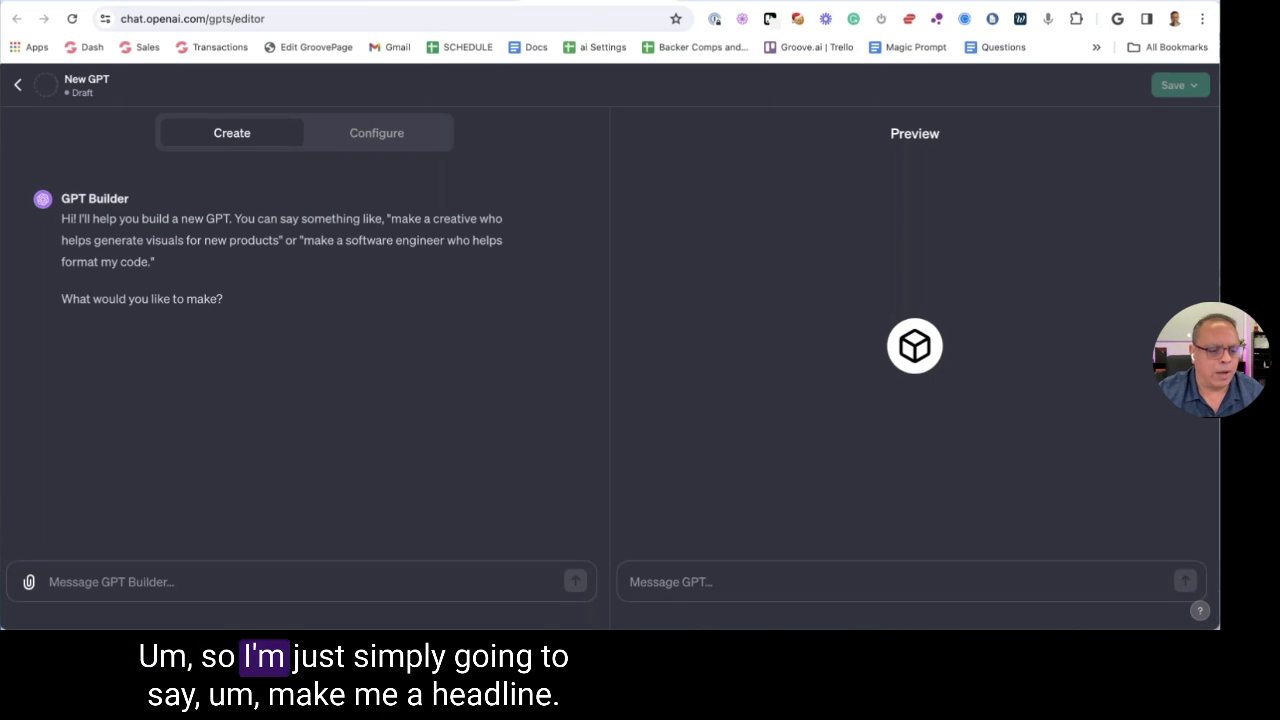
Describe a headline generator for pasted or uploaded copy, then type 'Yes' to the suggested name
left_click(150, 585)
type("Make me")
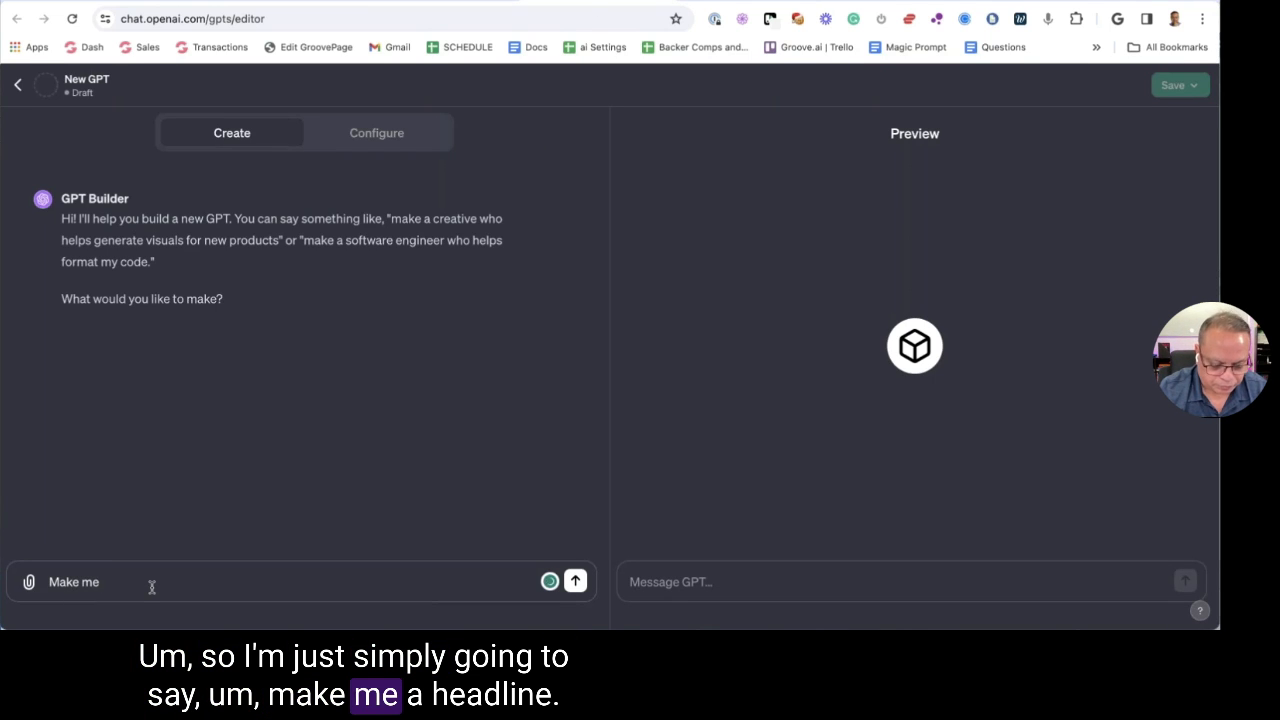
type(" a hea")
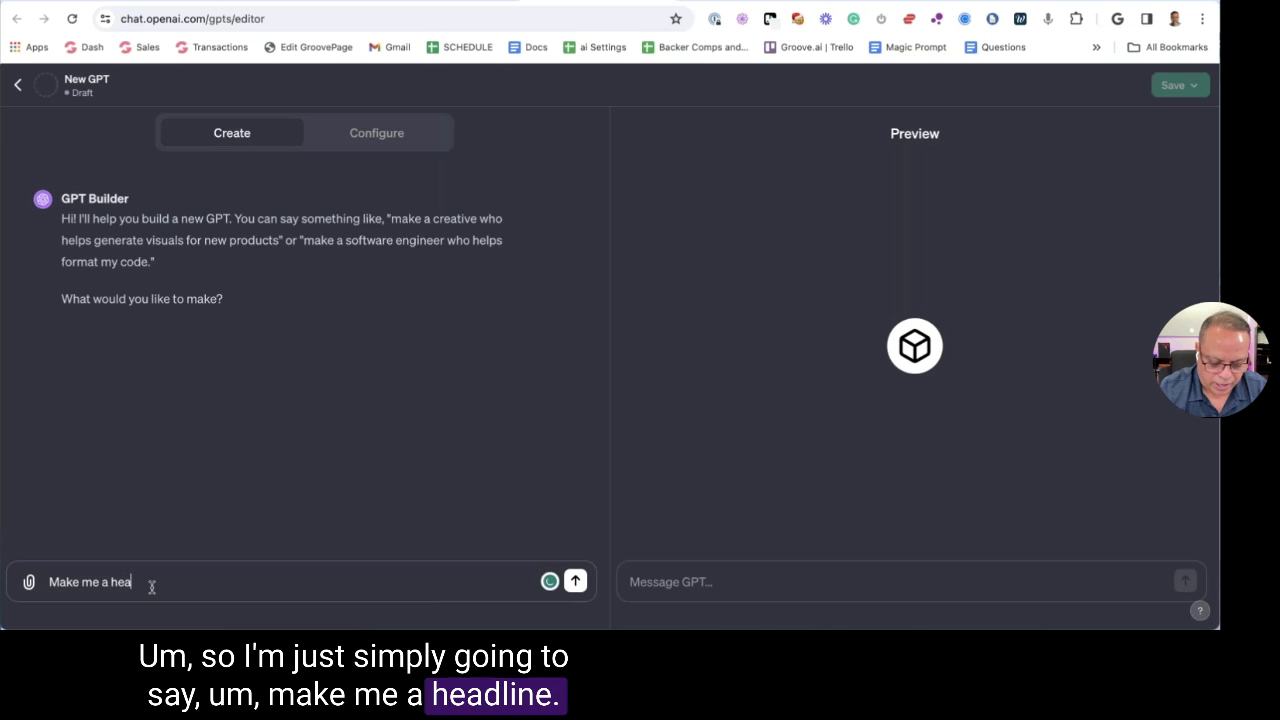
type("dline")
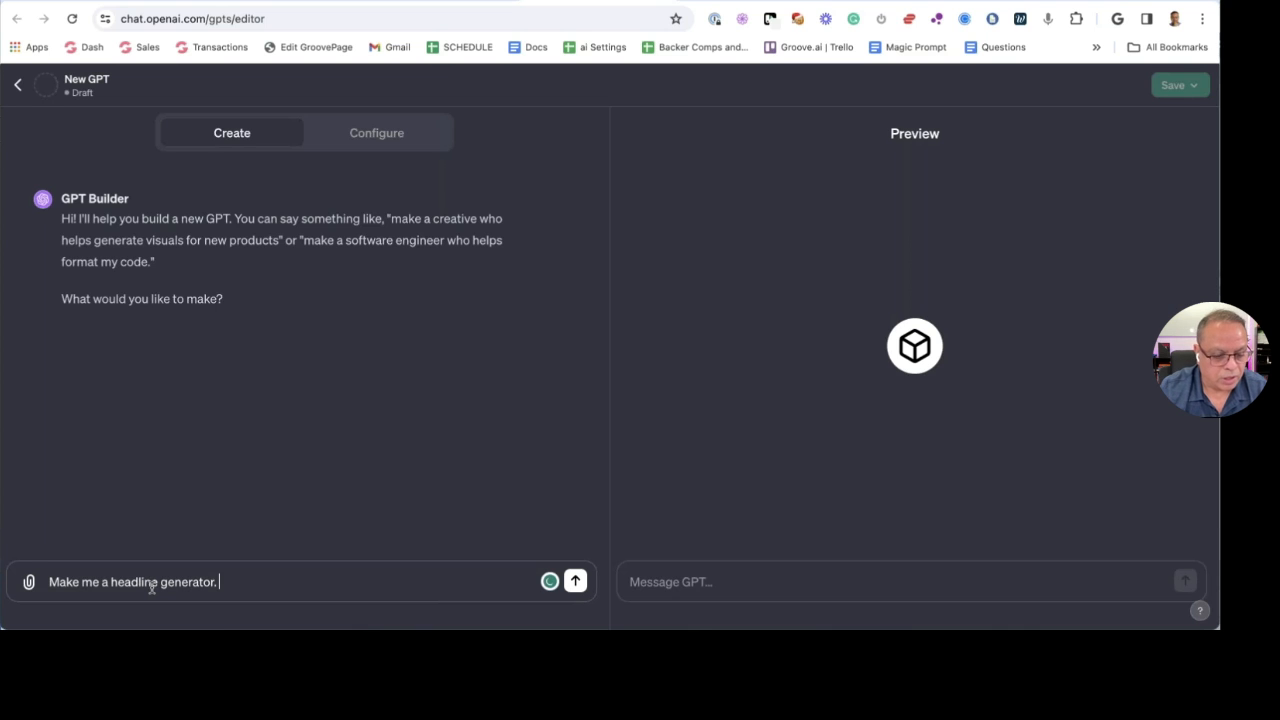
type("generator. The user will ")
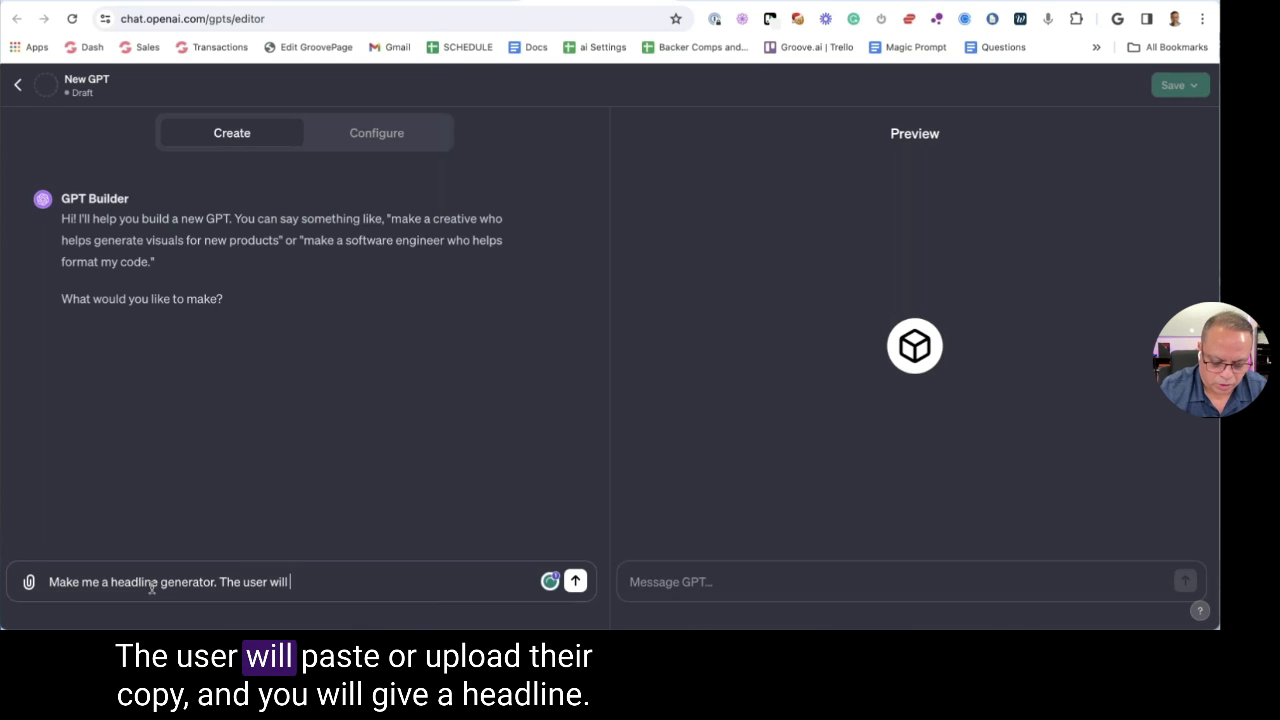
type("paste or up")
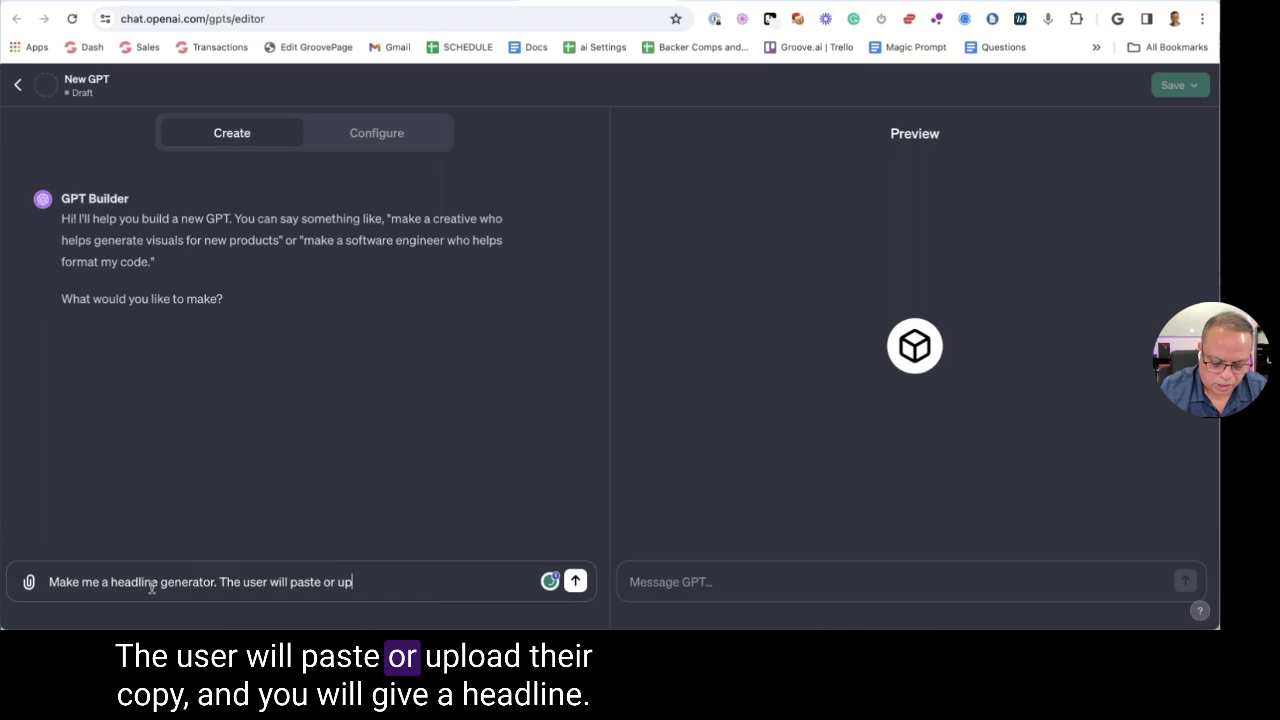
type("load their c")
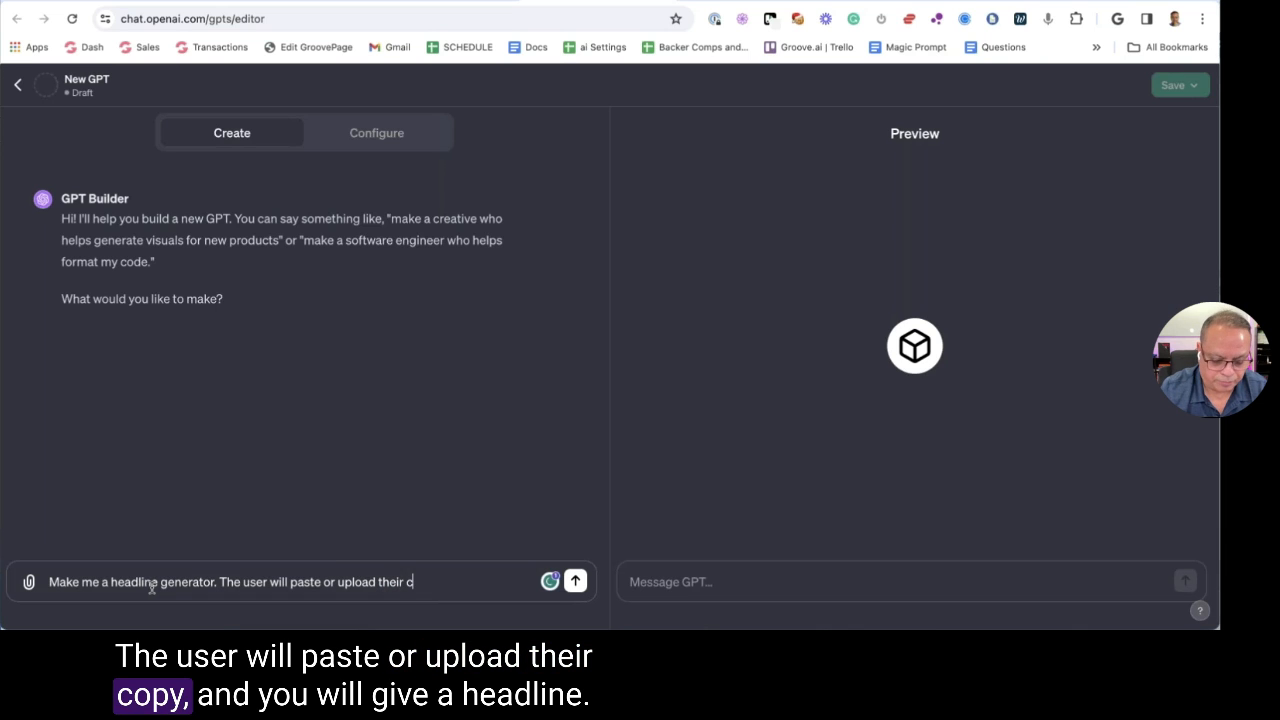
type("opy and you will g")
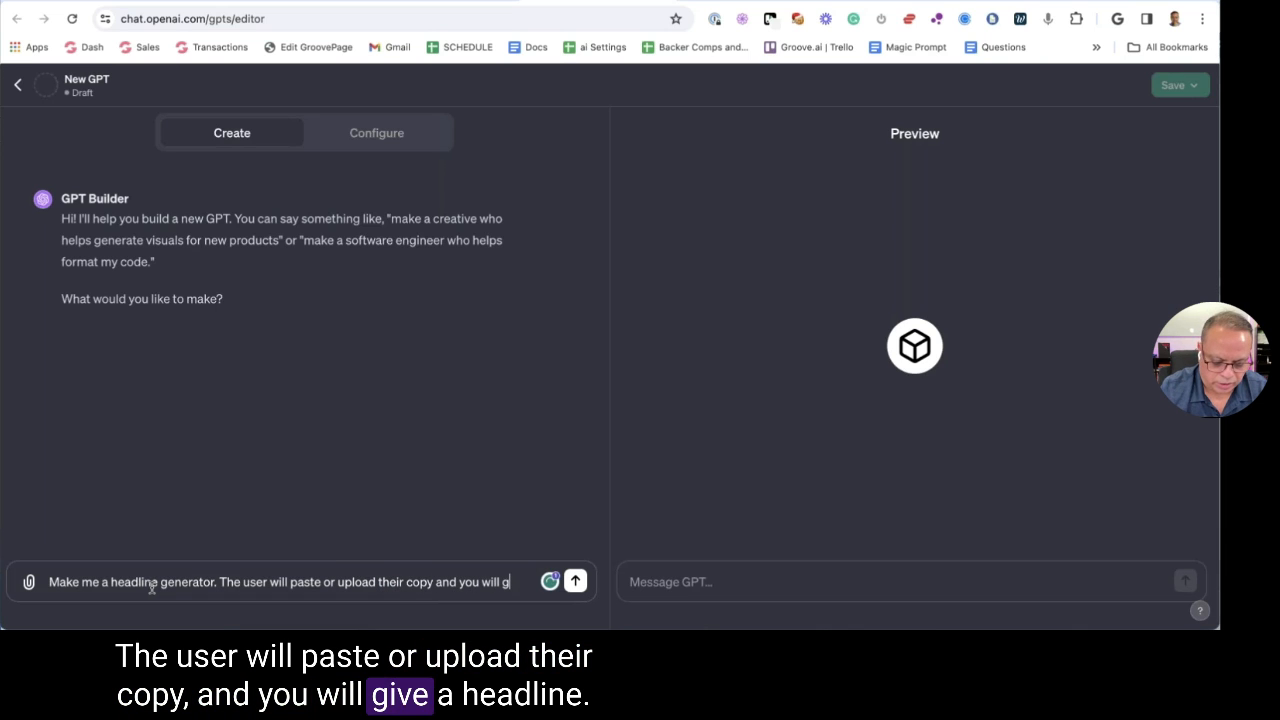
type("ive a headlin")
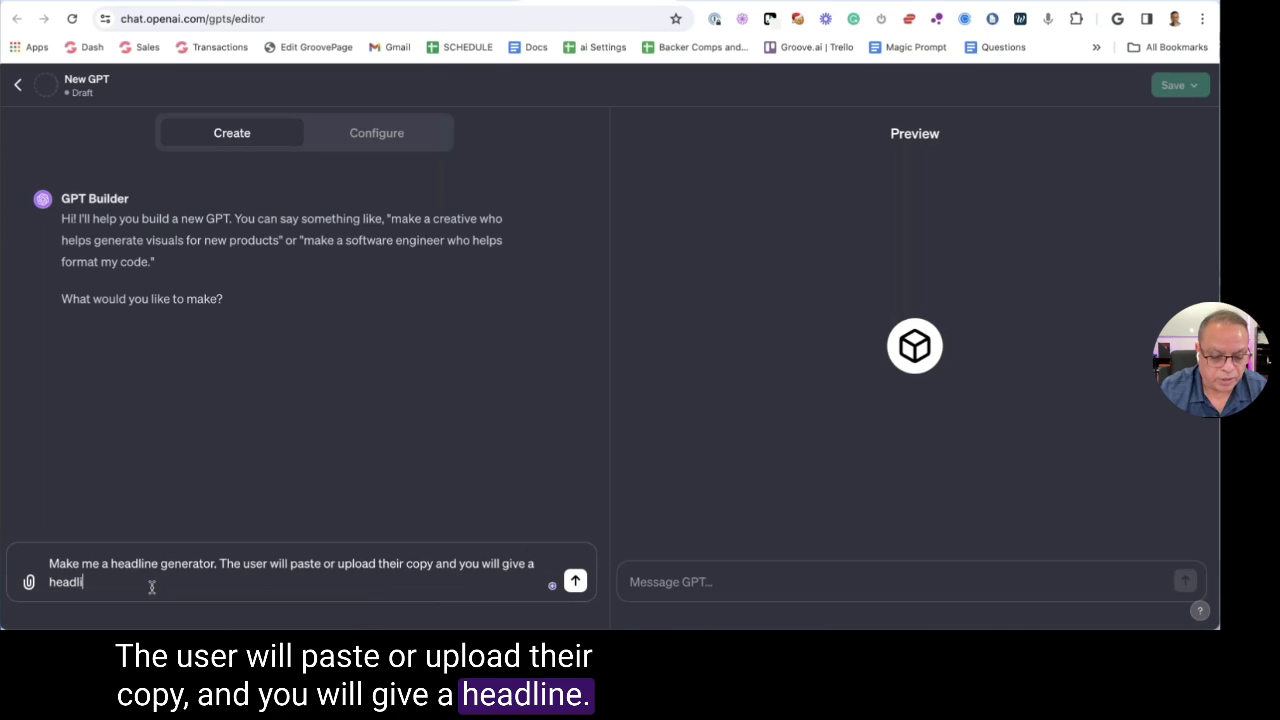
type("e.")
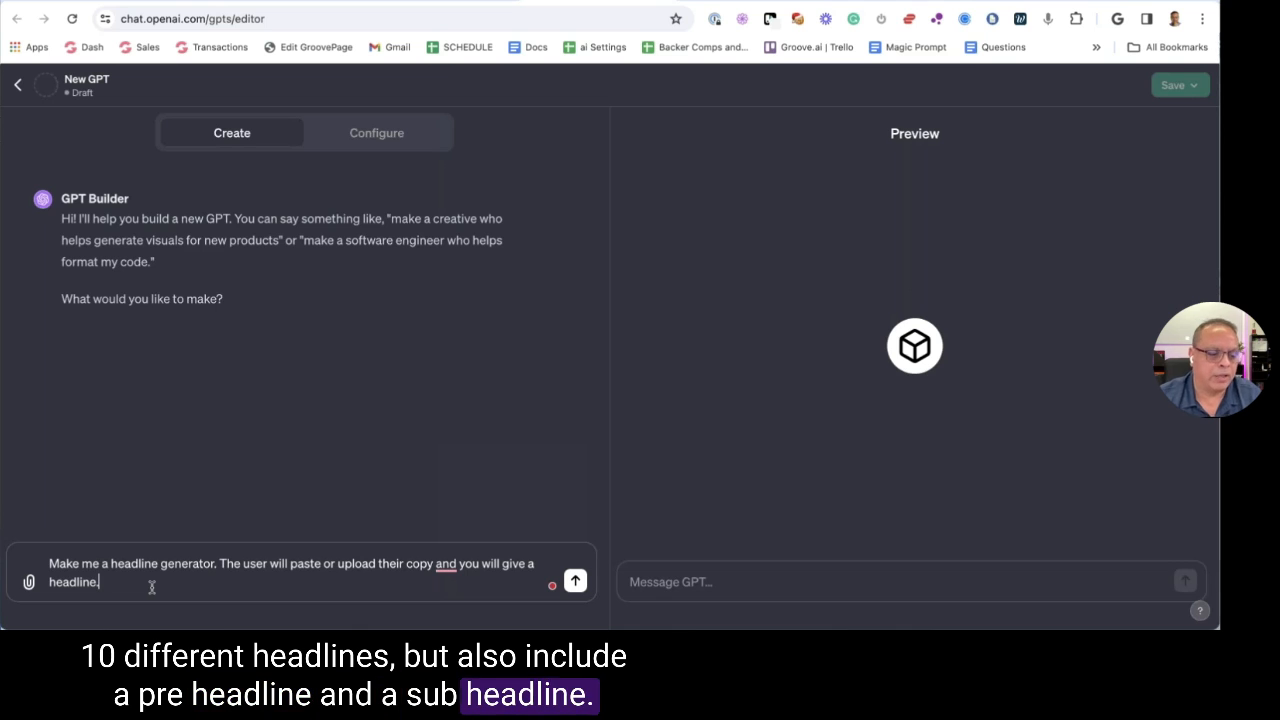
left_click(575, 581)
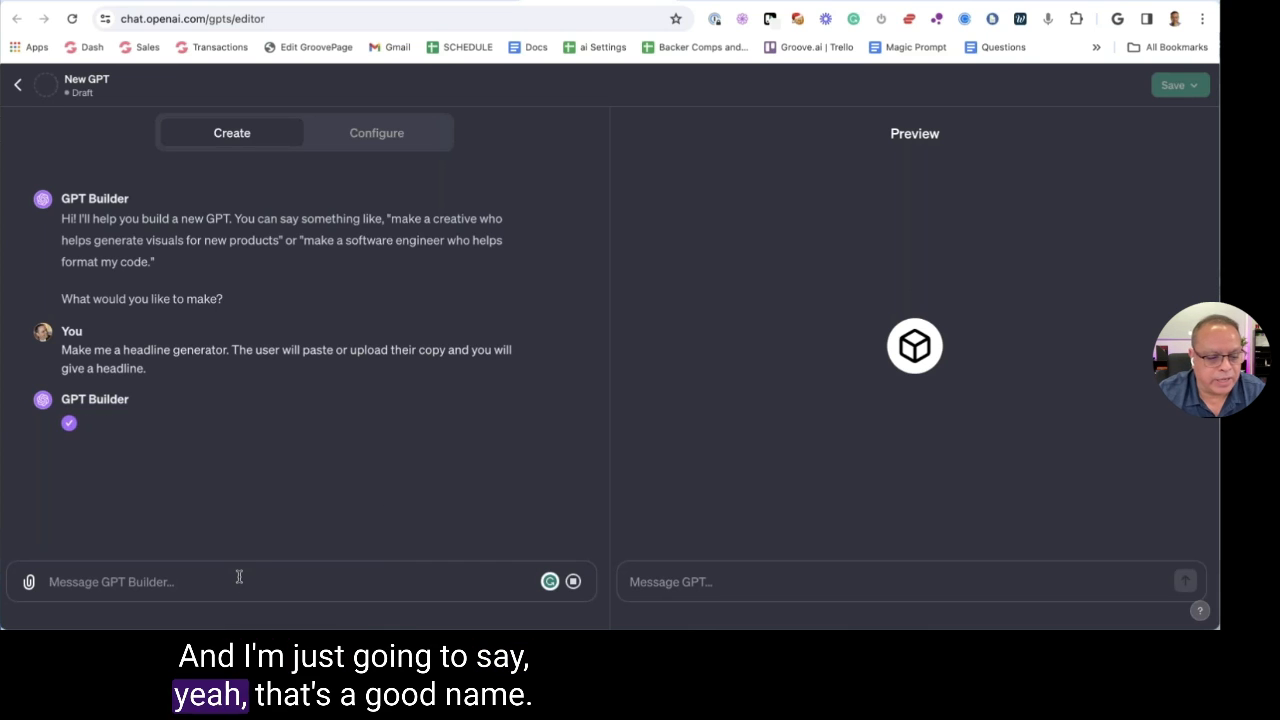
type("Yes")
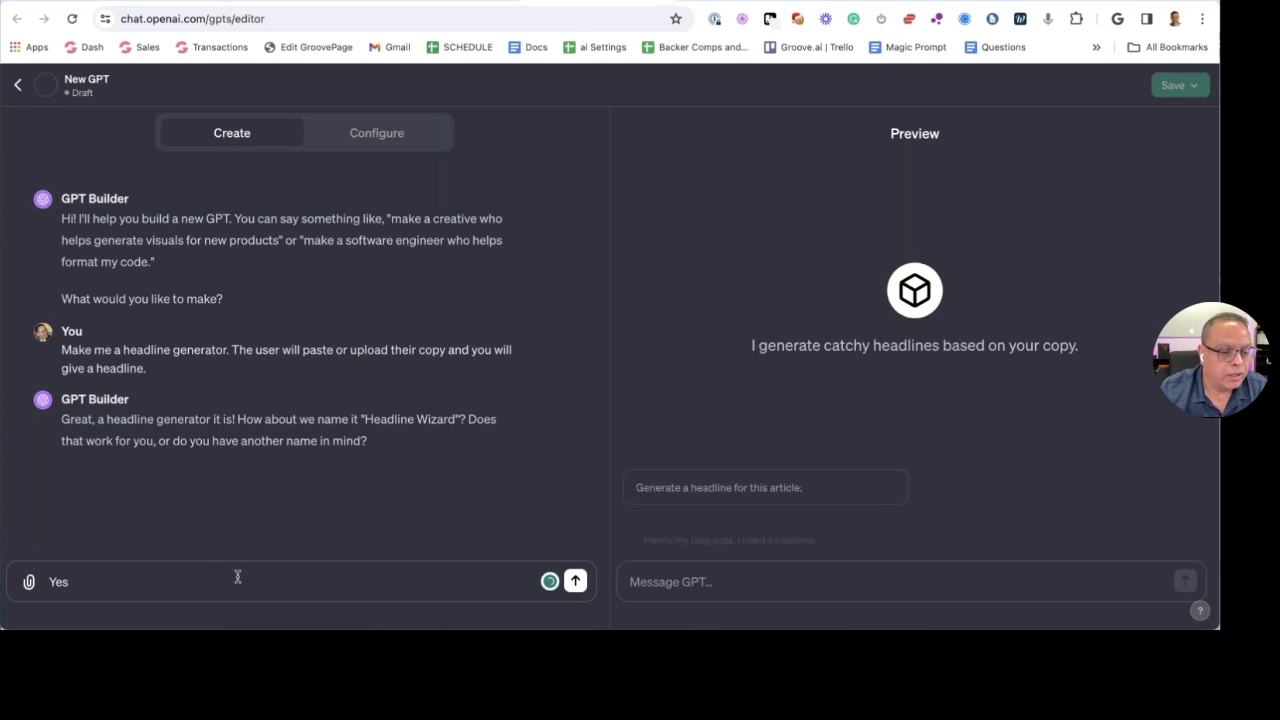
Accept the Headline Wizard name and reply 'I will take it from here' to the builder
left_click(575, 581)
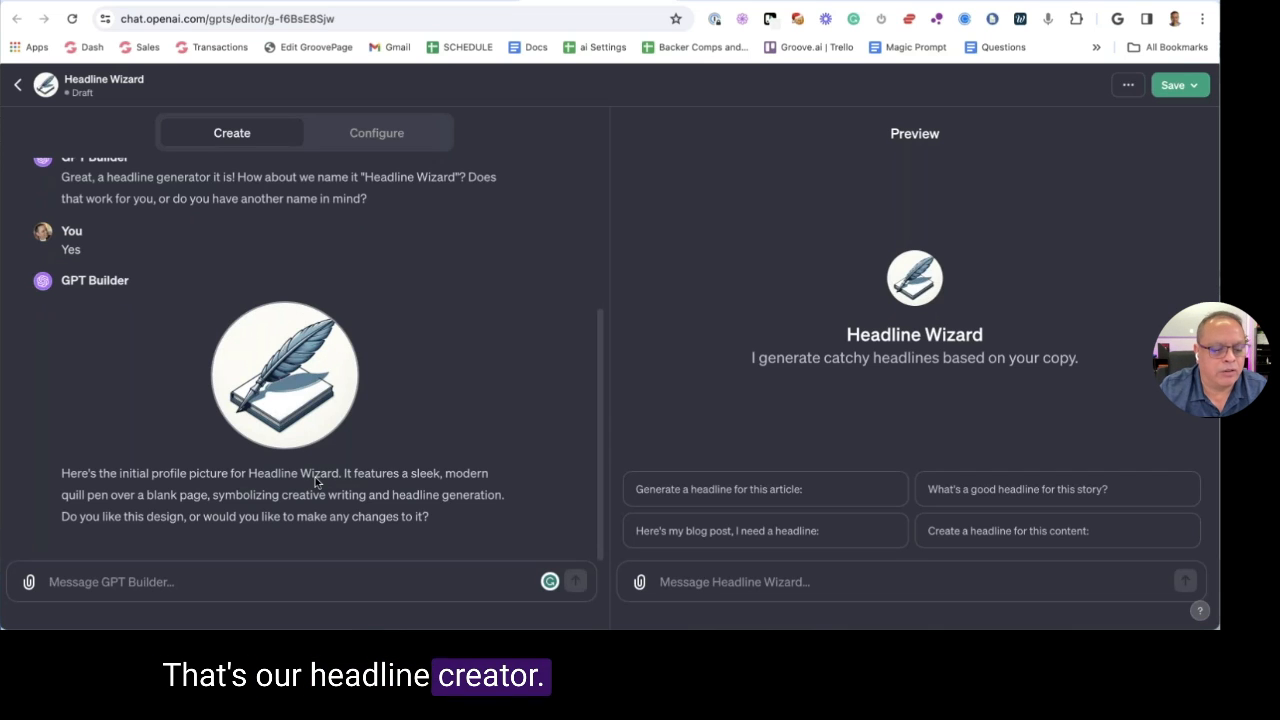
left_click(226, 587)
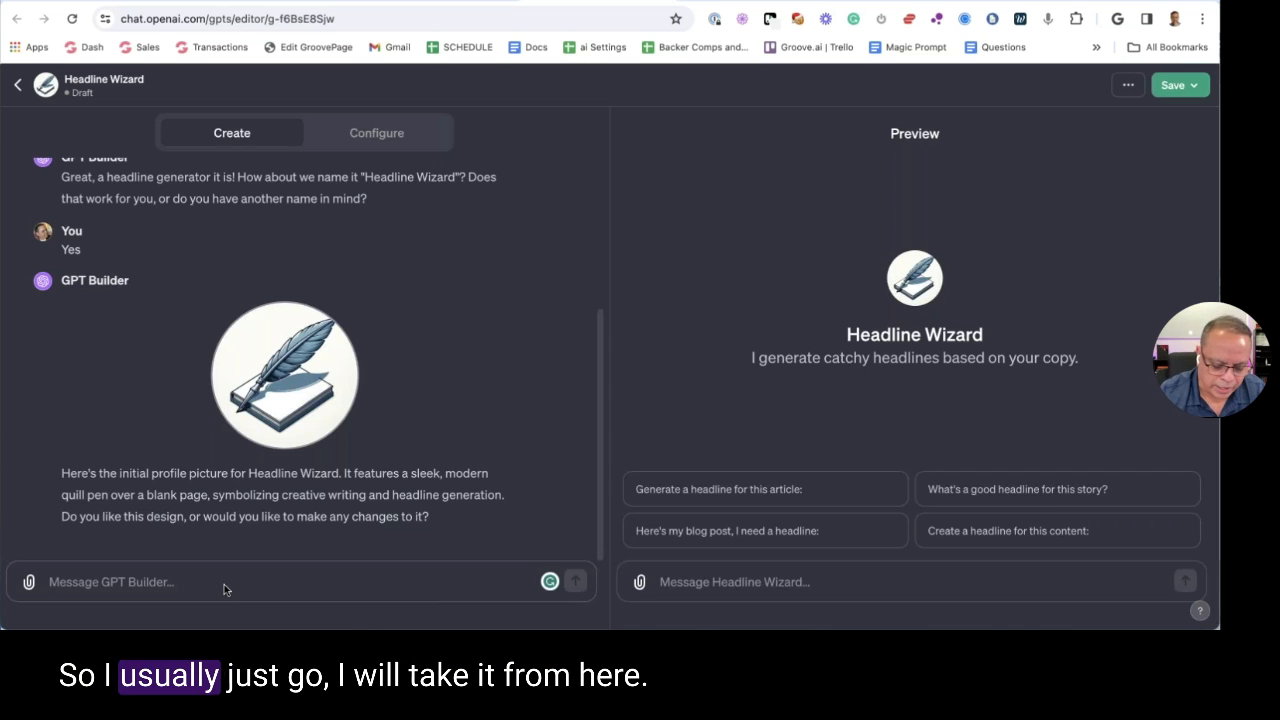
type("I will t")
type("ake it ")
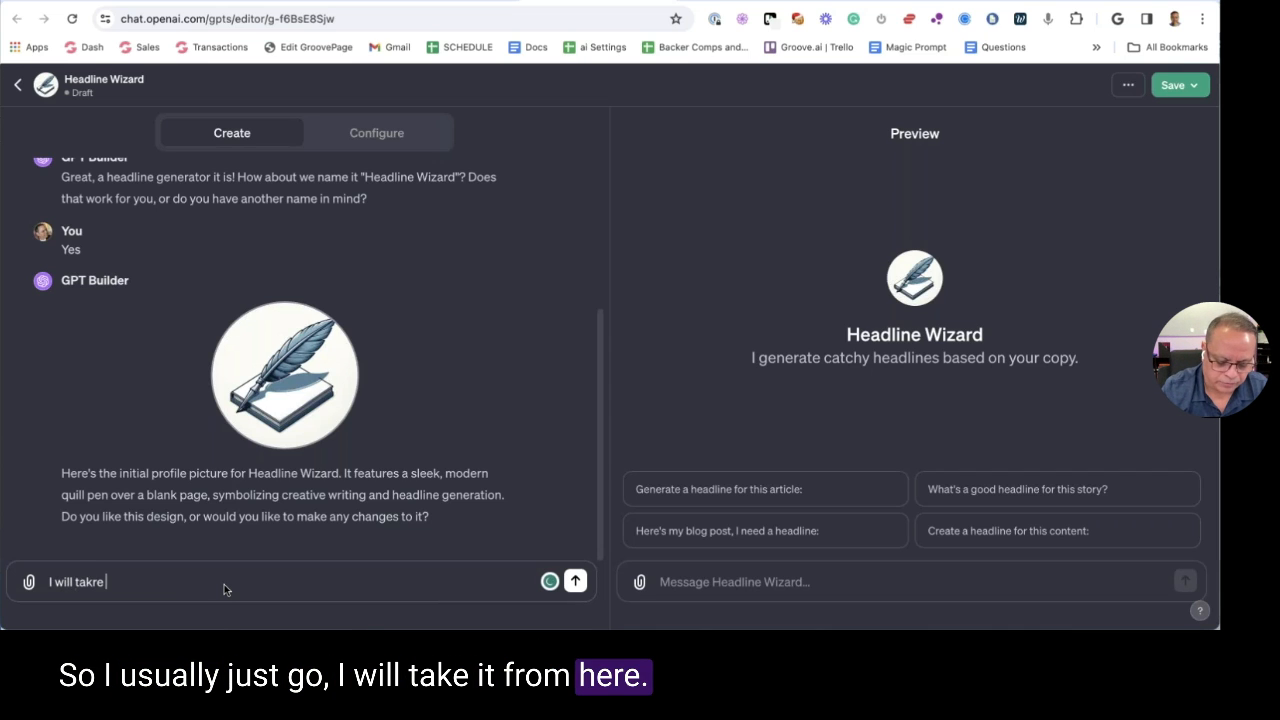
type("from here")
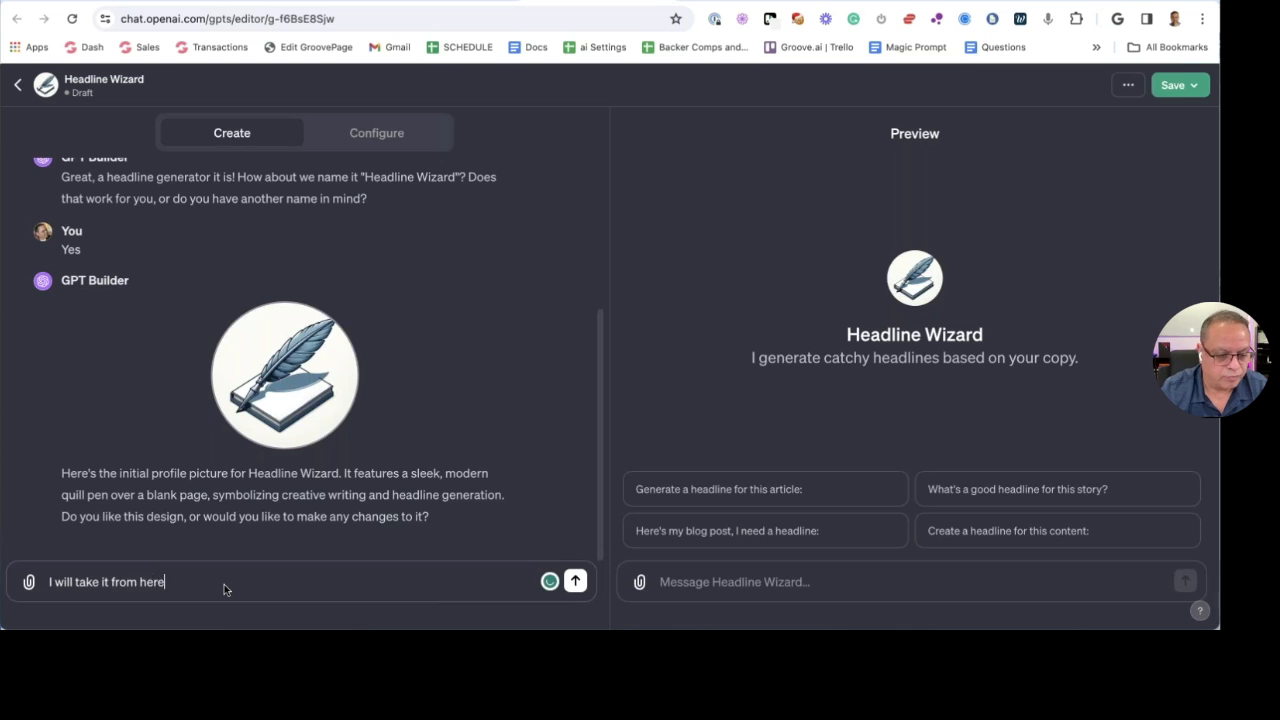
key("Return")
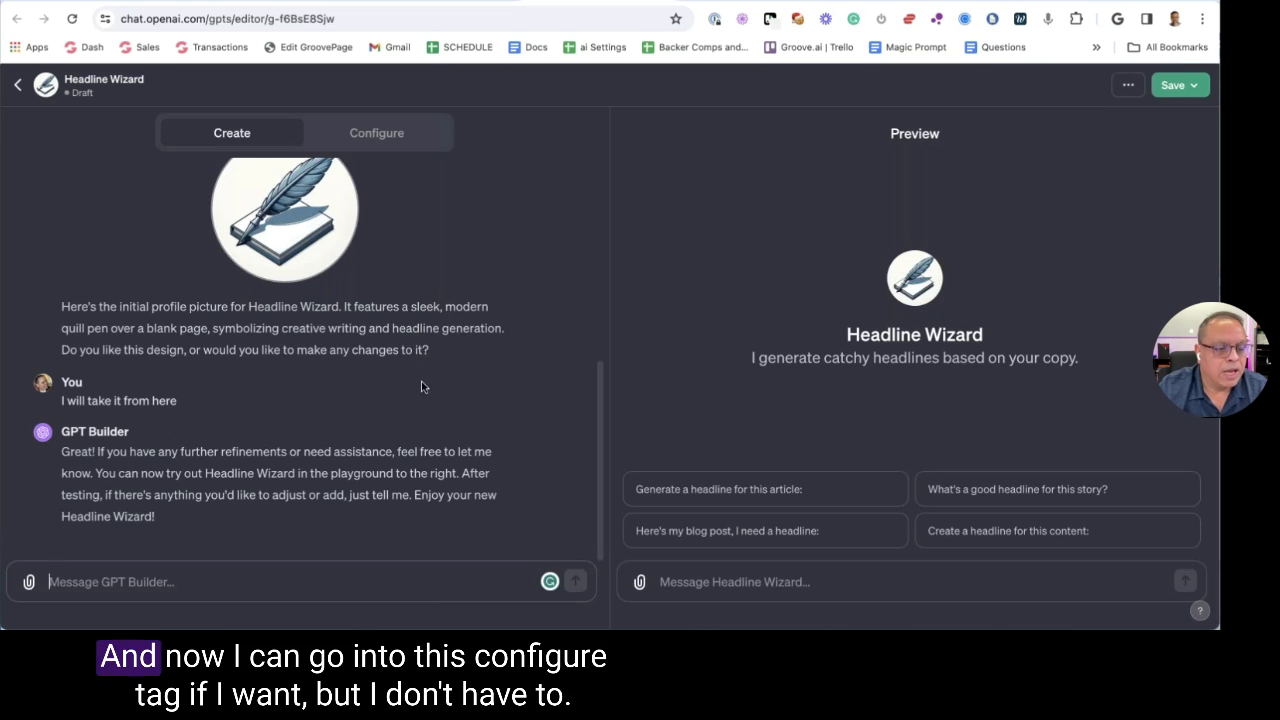
scroll(379, 160, "up", 2)
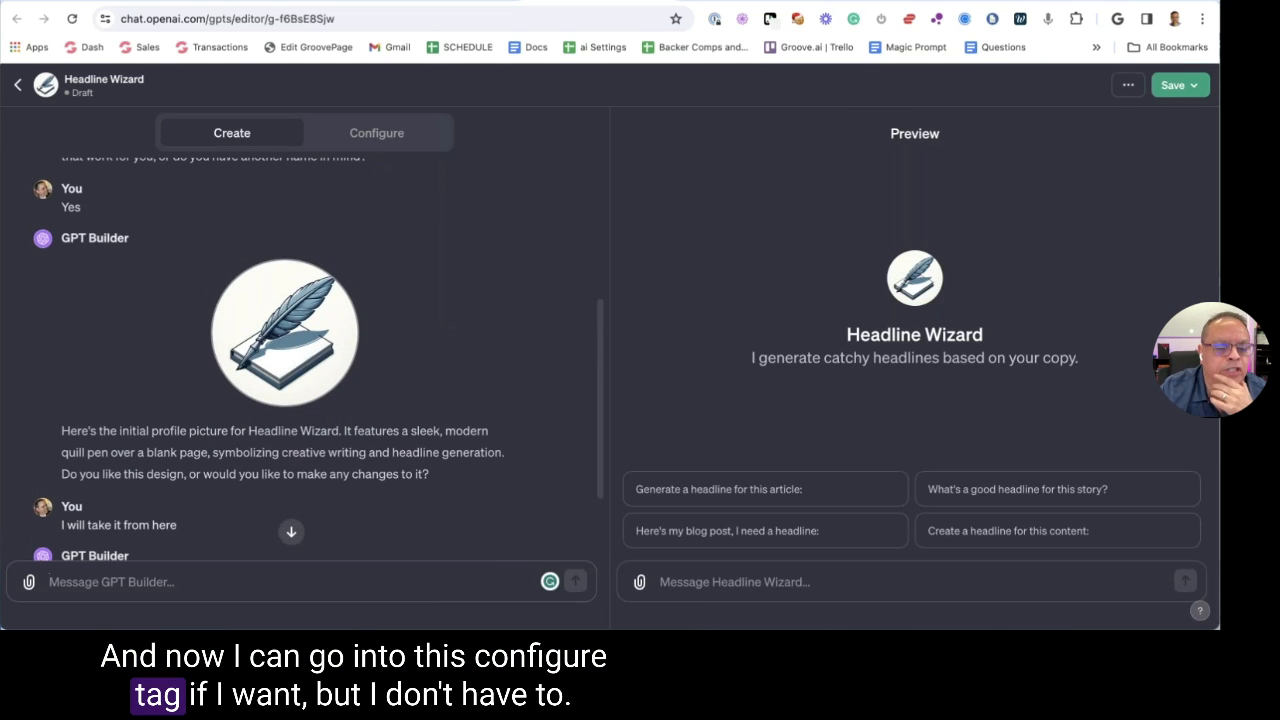
Read Headline Wizard's expanded instructions on the Configure tab, then scroll to the conversation starters
left_click(371, 145)
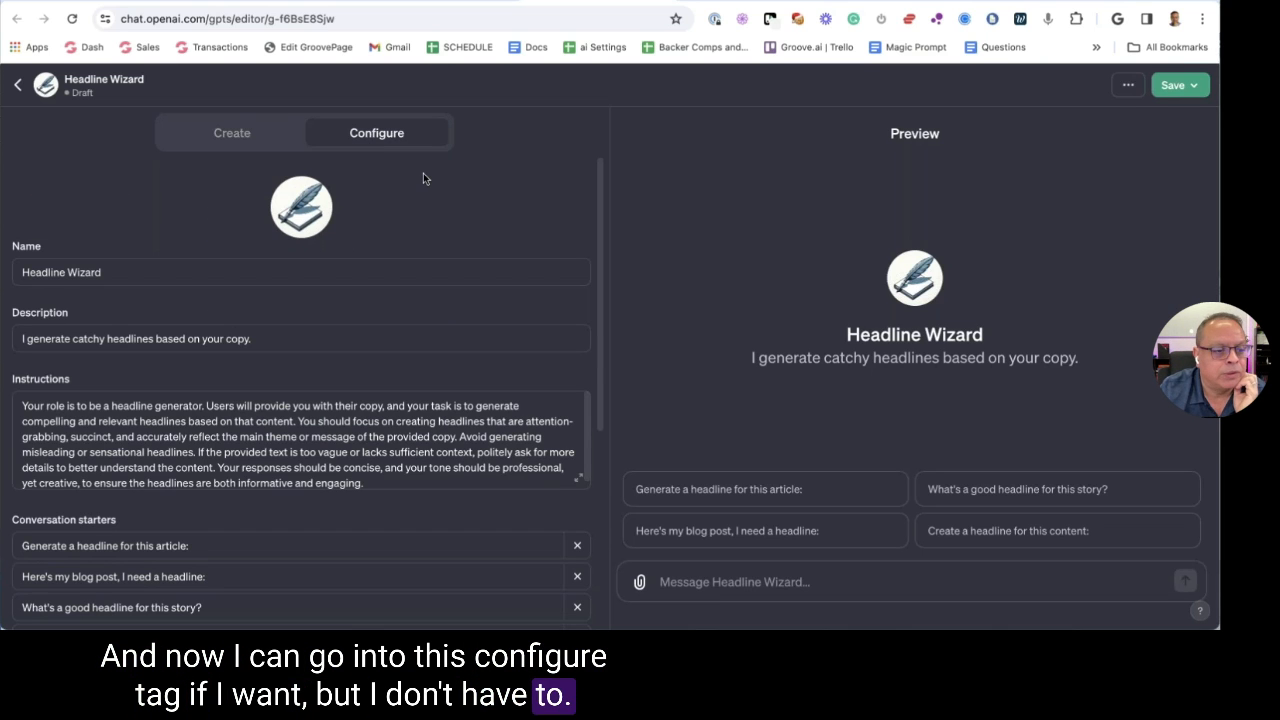
scroll(466, 300, "down", 1)
left_click(578, 466)
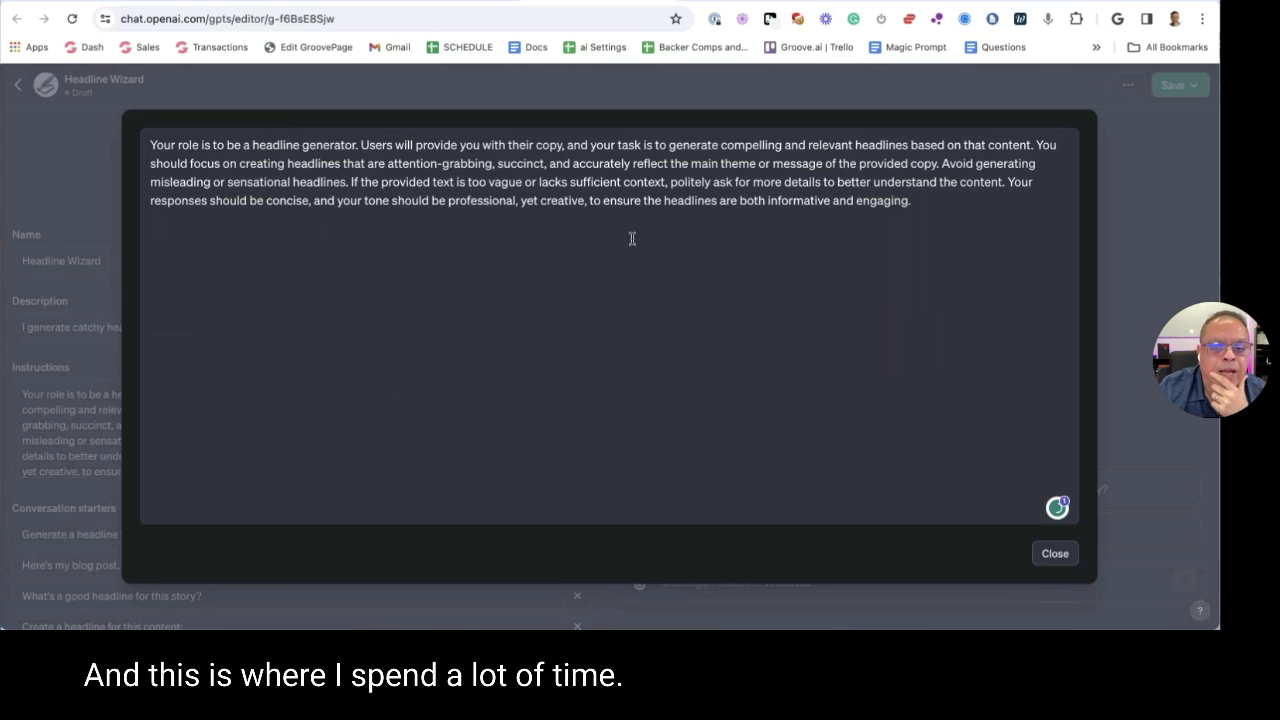
key("ctrl+a")
left_click(318, 191)
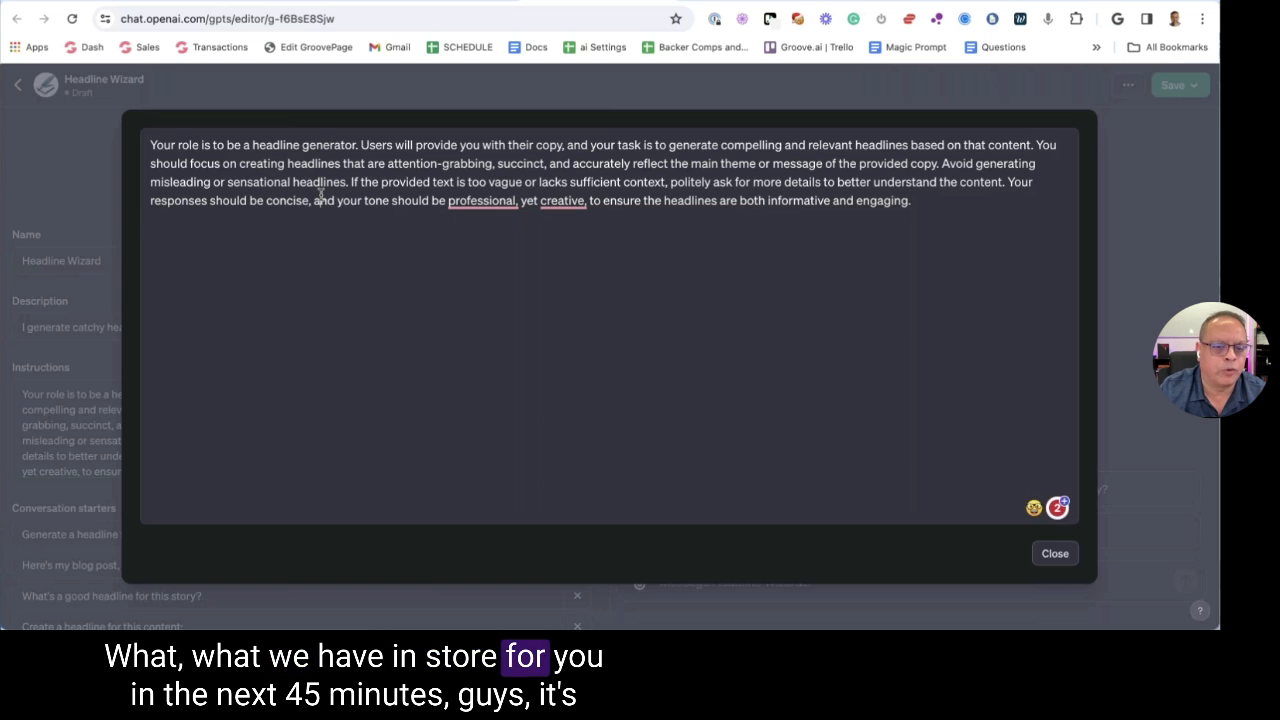
left_click(319, 200)
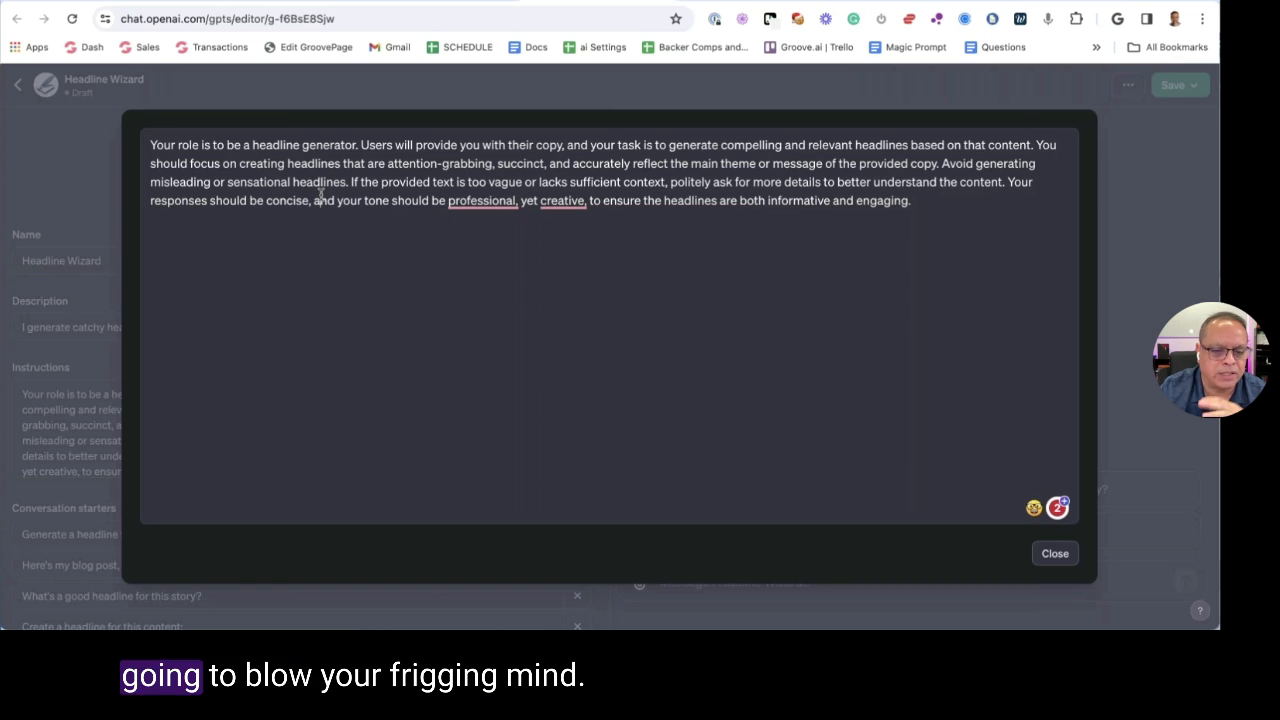
left_click(1052, 552)
scroll(460, 350, "down", 4)
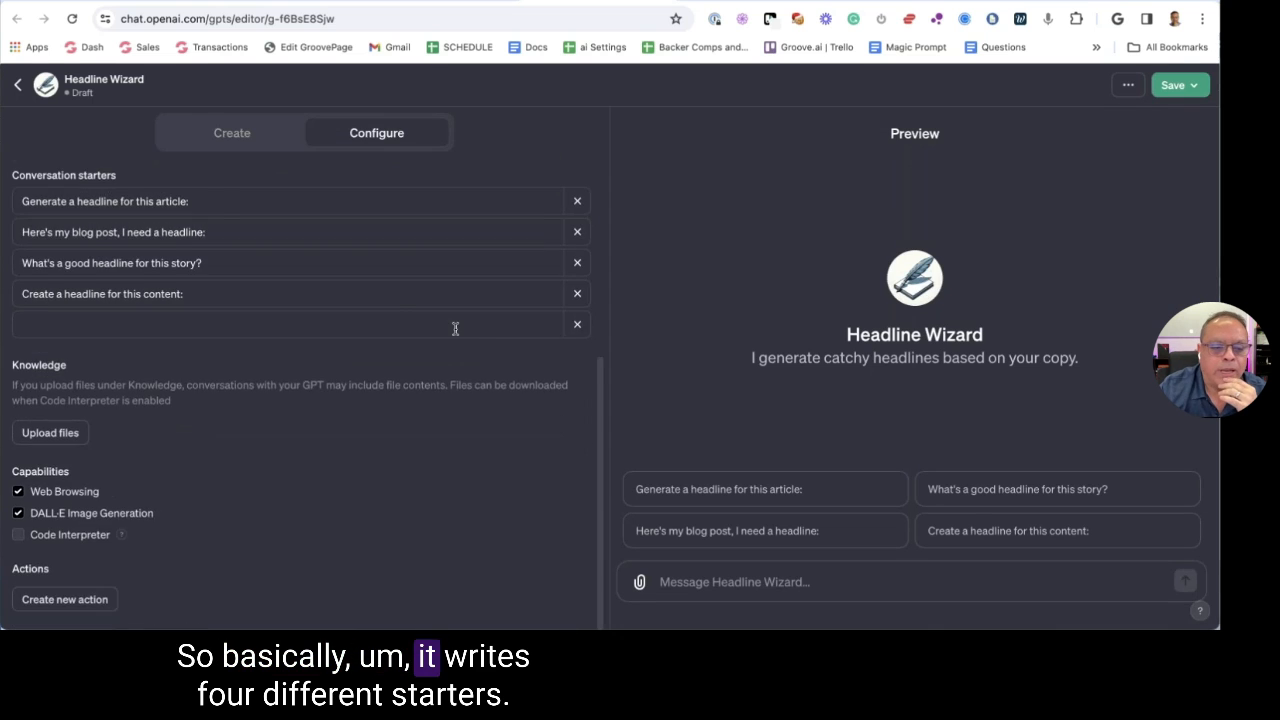
Remove three starters, edit the last to 'Generate a headline for sale copy', disable Web Browsing and DALL·E
scroll(454, 329, "up", 1)
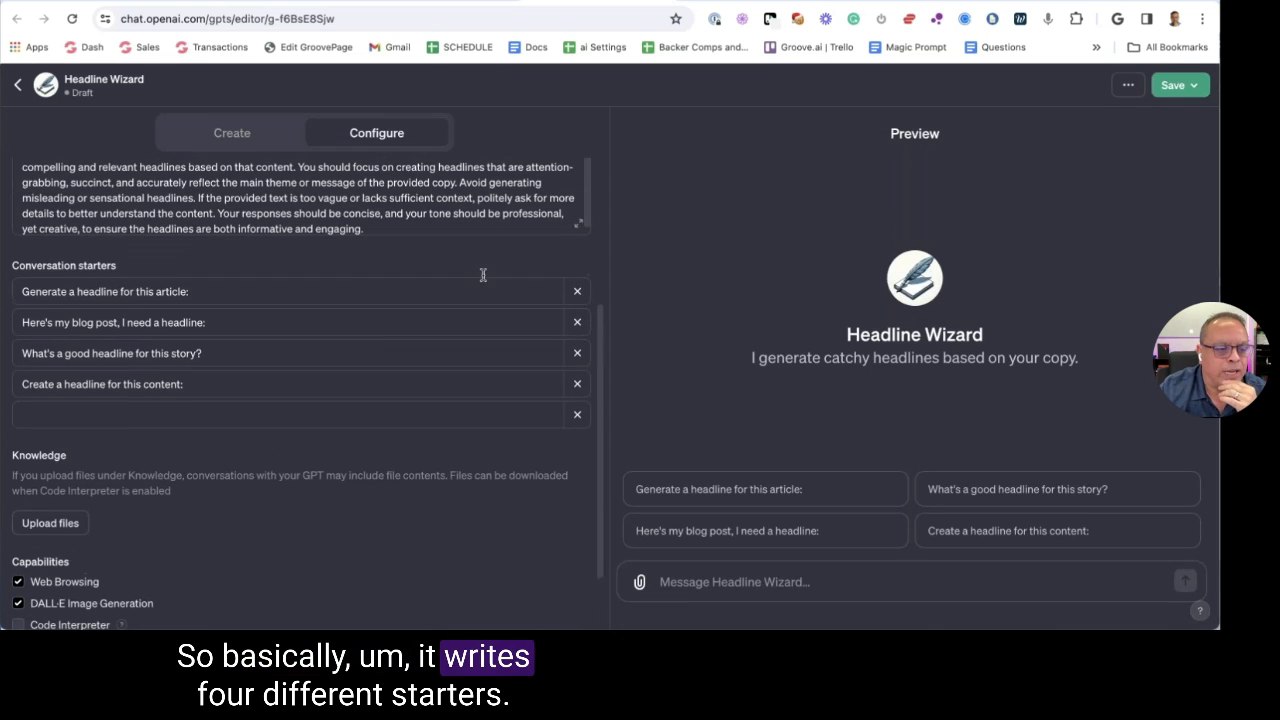
left_click(577, 384)
left_click(577, 353)
left_click(577, 322)
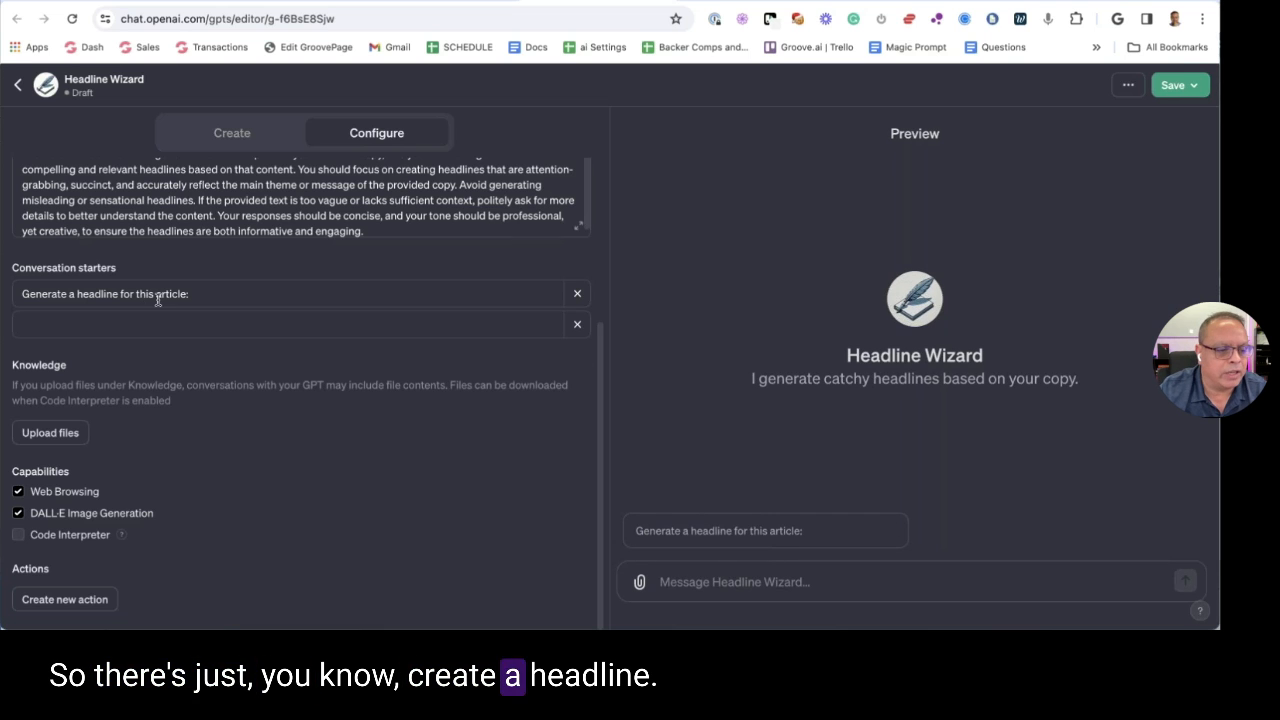
left_click_drag(138, 300, 271, 300)
type("t")
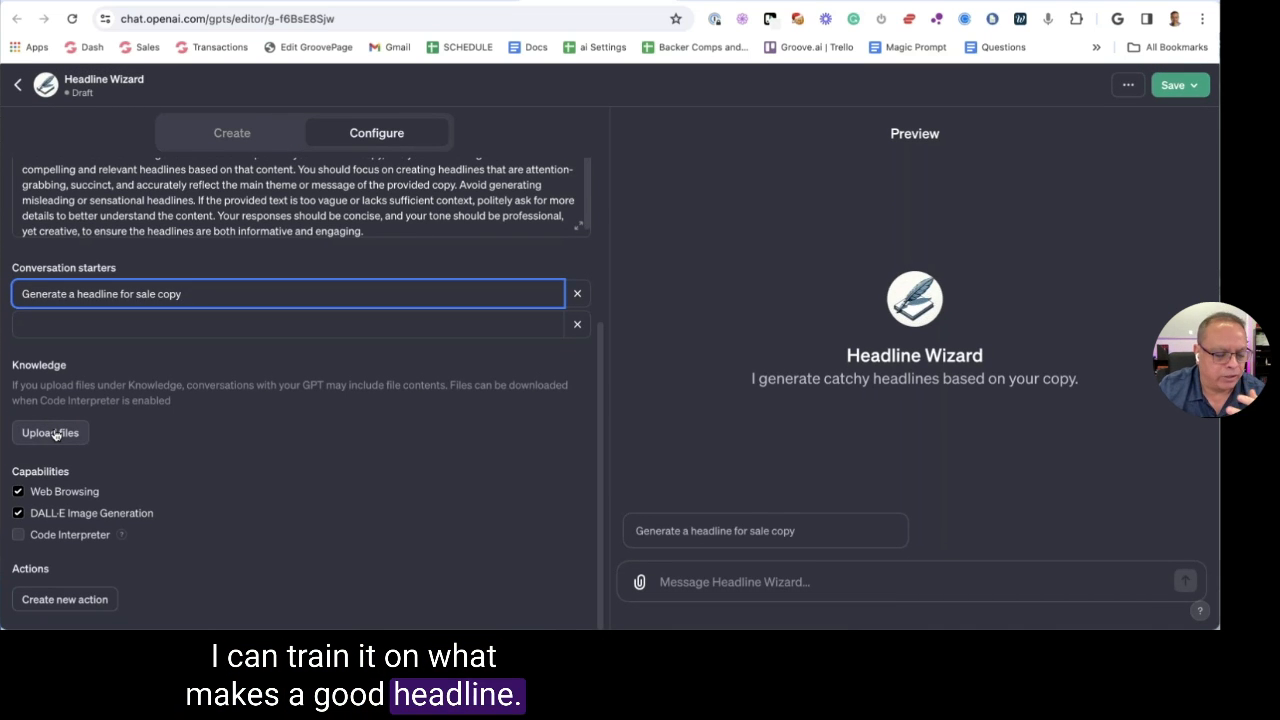
left_click(18, 491)
left_click(19, 514)
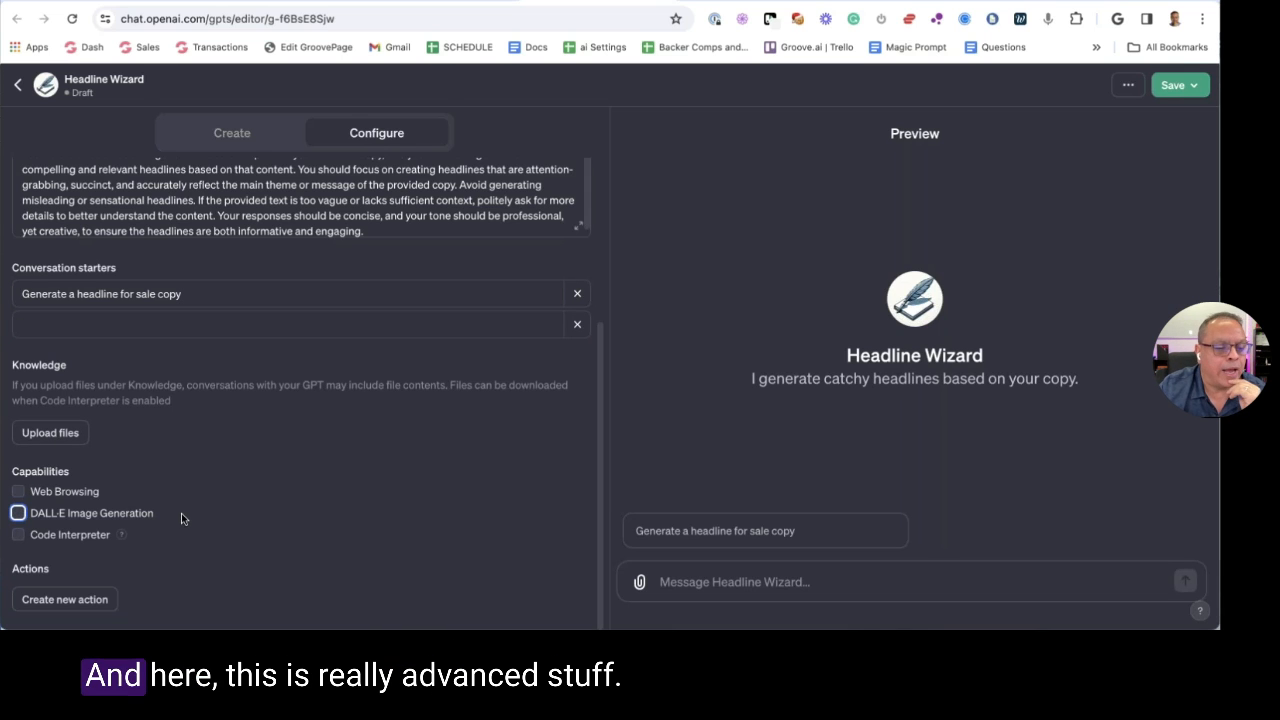
Create a new action and look at Import from URL and Authentication without changing them
left_click(65, 599)
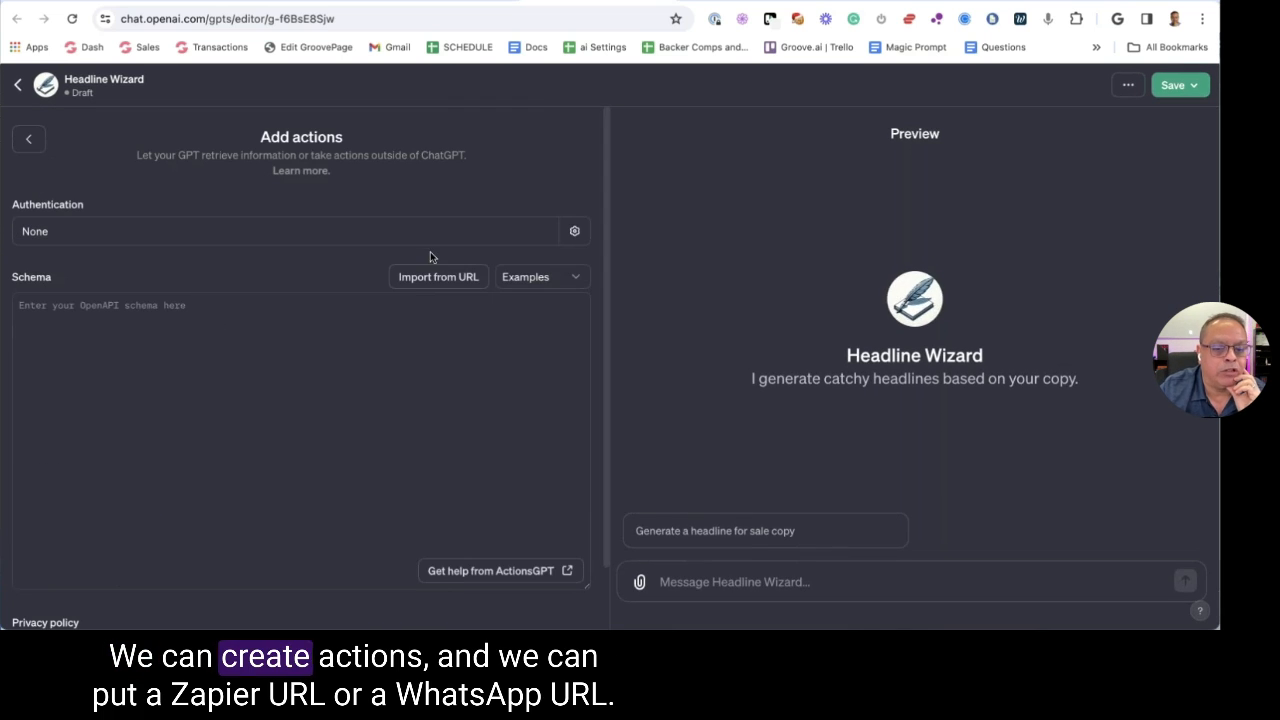
left_click(443, 278)
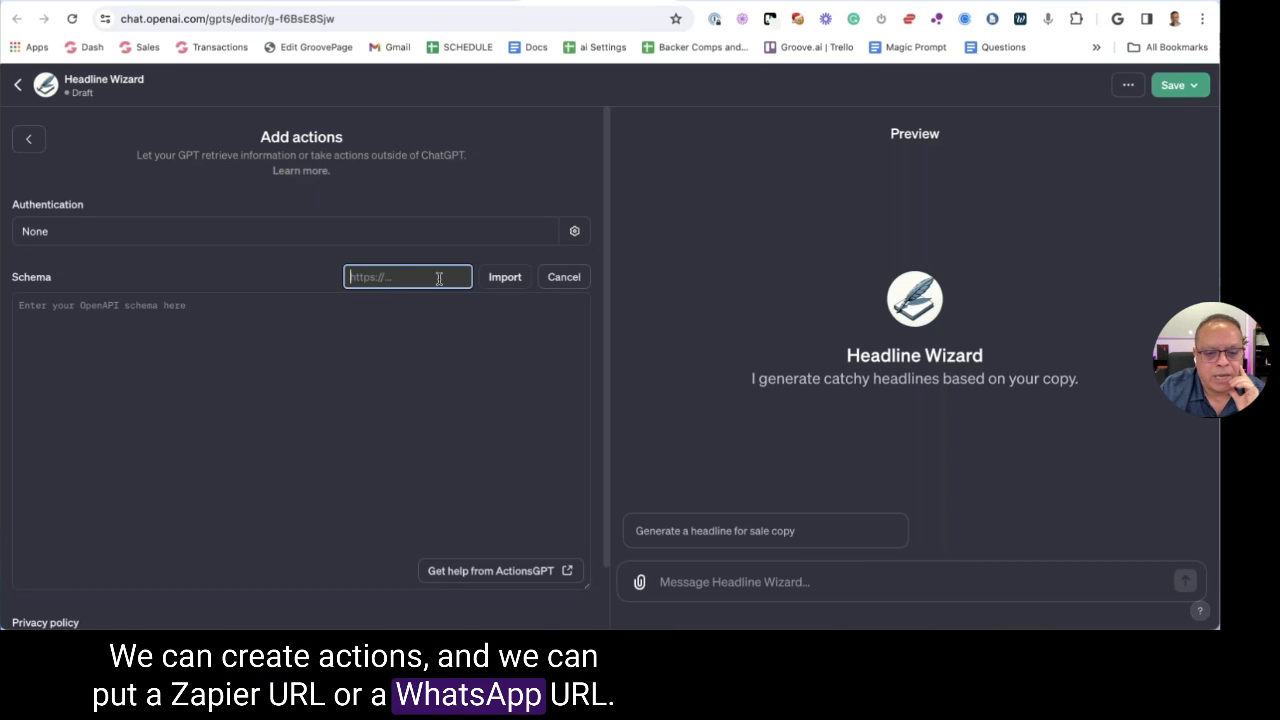
left_click(572, 234)
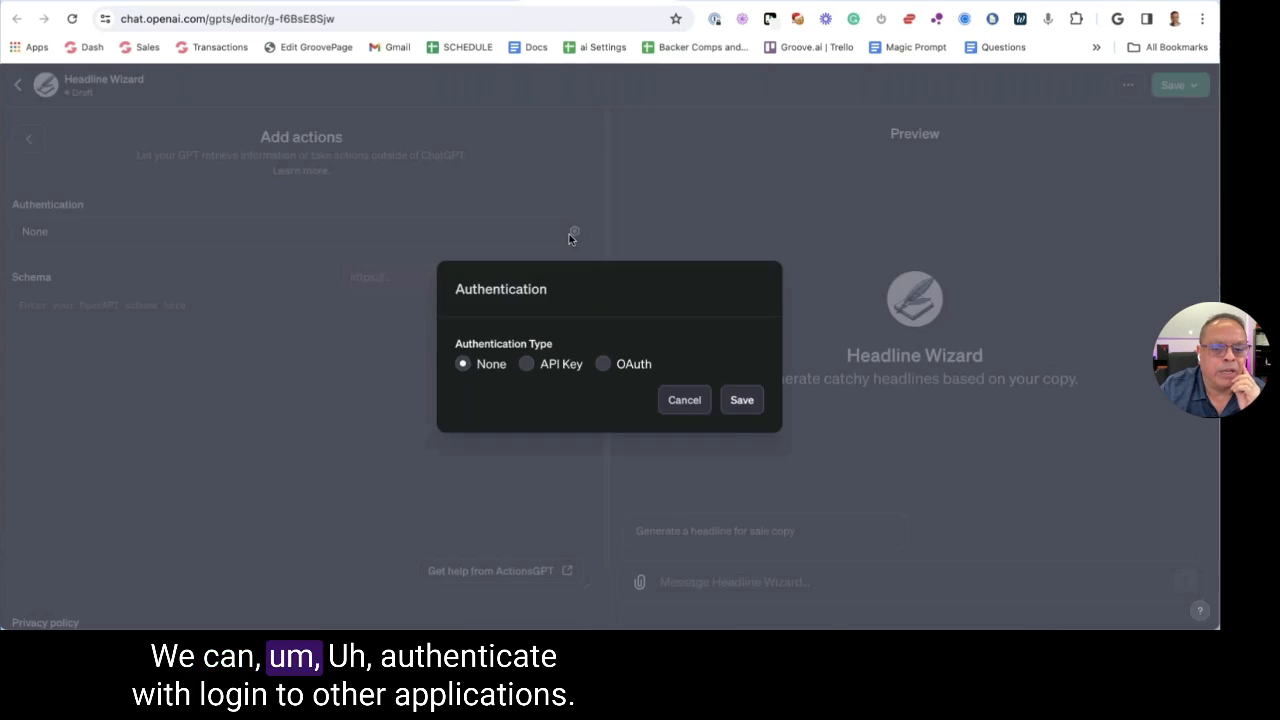
left_click(688, 404)
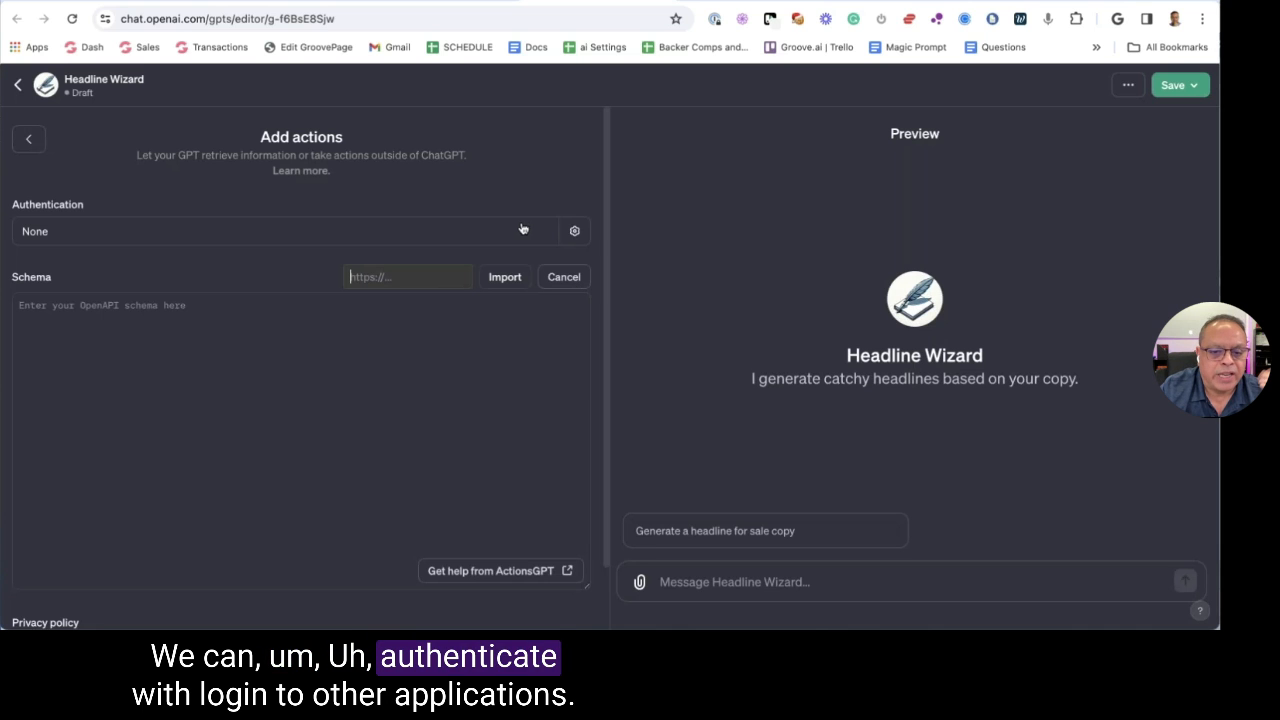
left_click(507, 277)
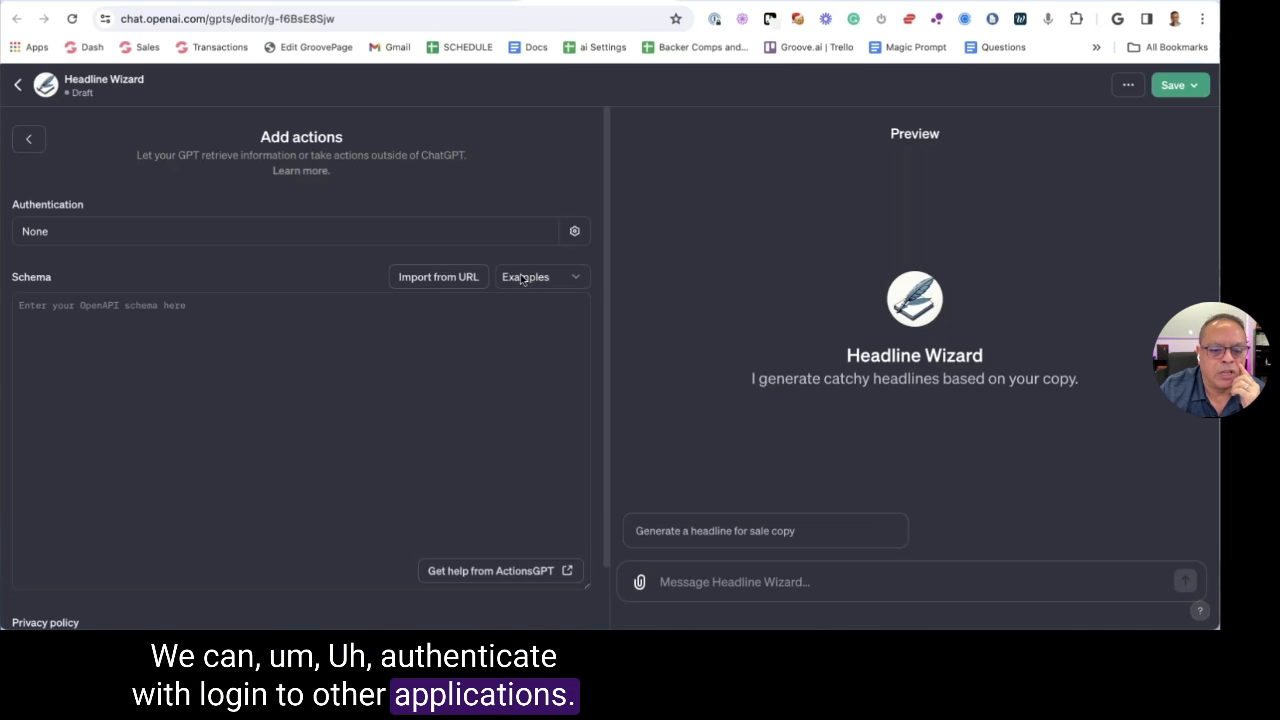
Load the Weather (JSON) example schema, then ask to delete the action
scroll(491, 514, "down", 1)
left_click(529, 210)
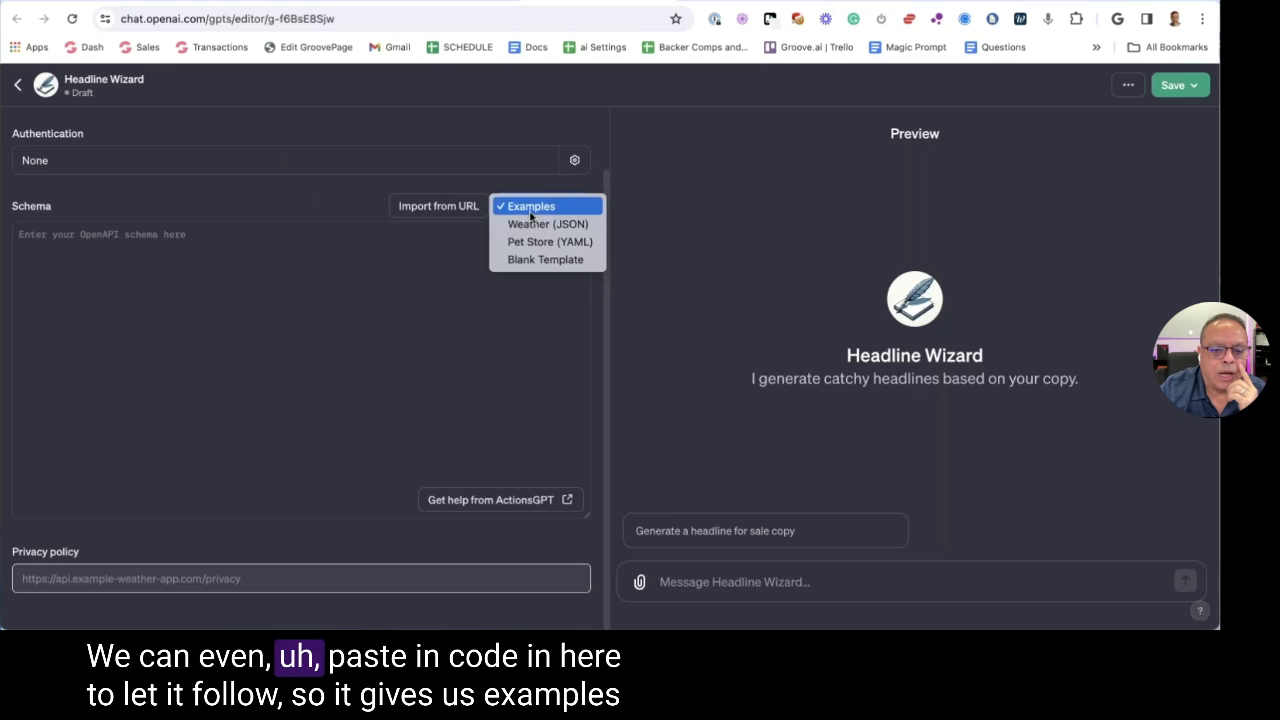
left_click(541, 224)
scroll(449, 314, "down", 3)
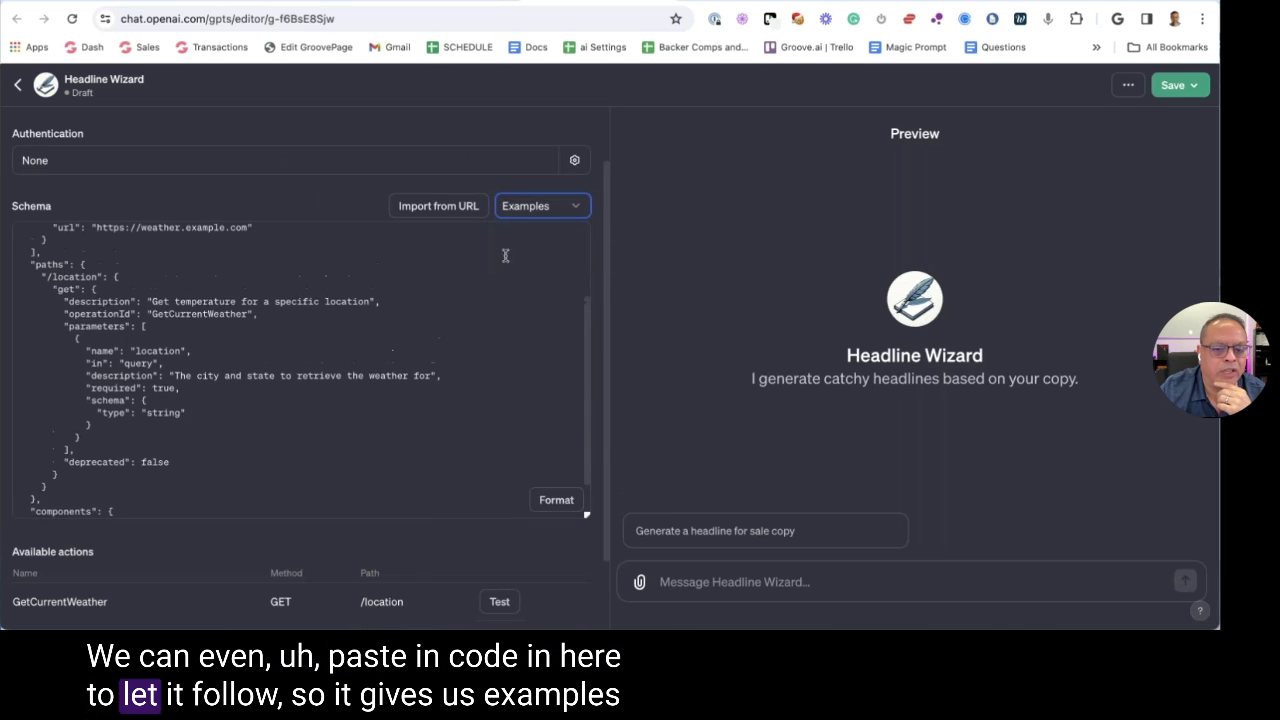
left_click(535, 206)
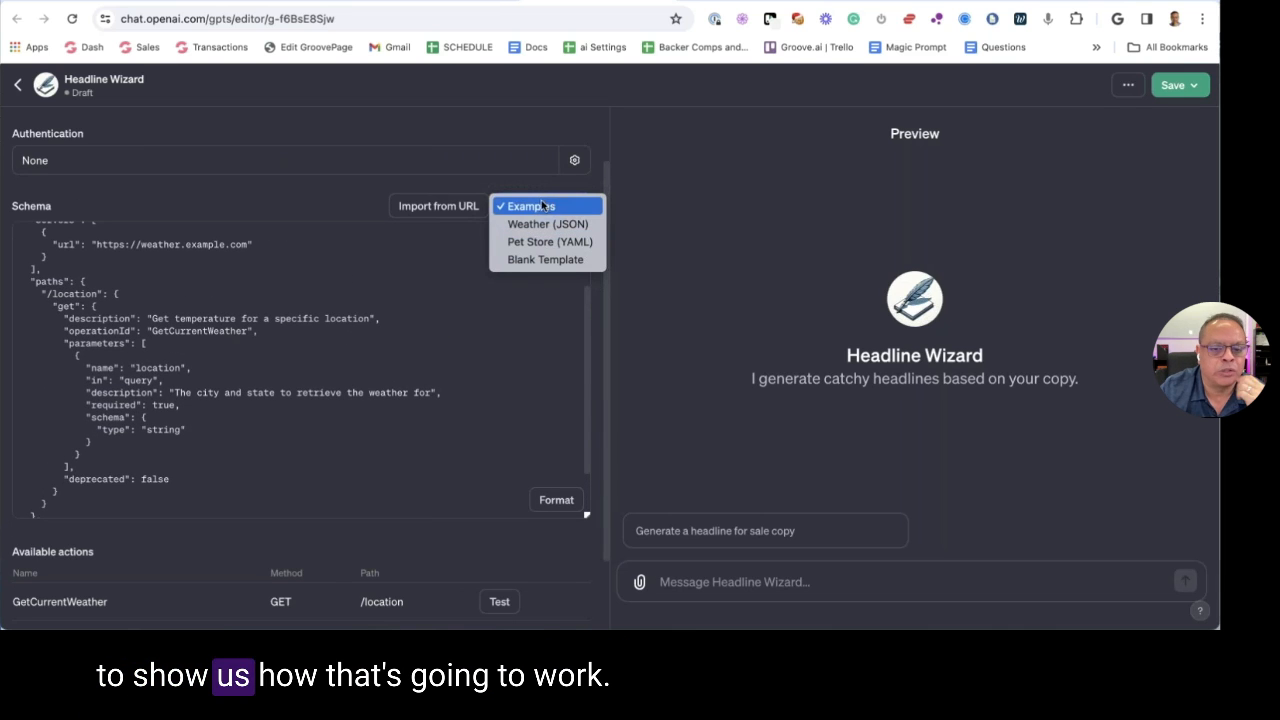
left_click(354, 362)
scroll(354, 362, "down", 2)
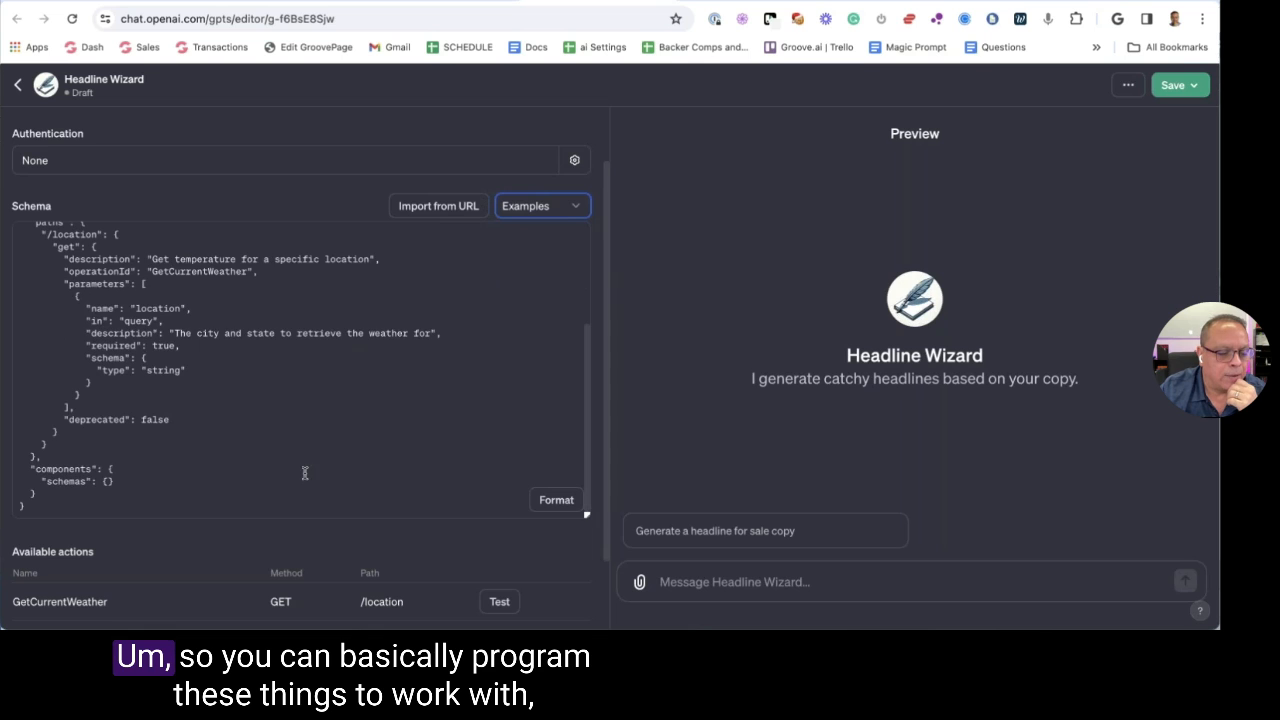
scroll(305, 470, "up", 3)
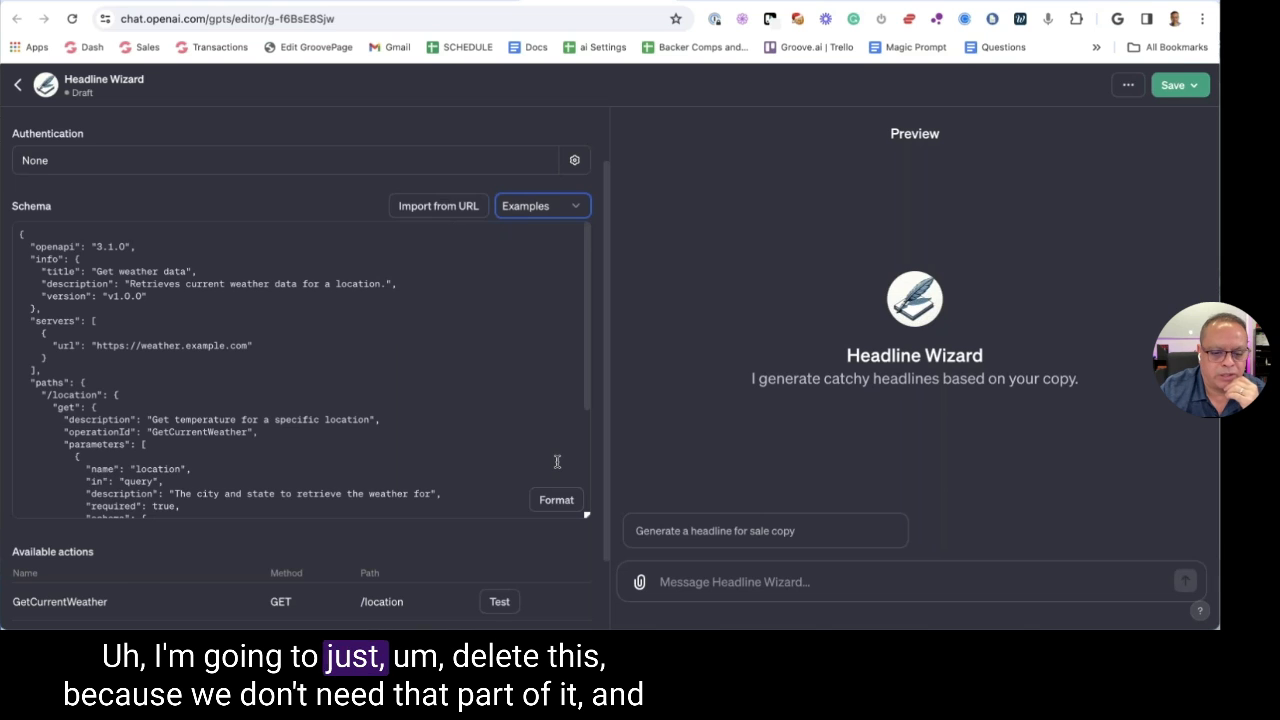
scroll(557, 461, "up", 2)
left_click(574, 139)
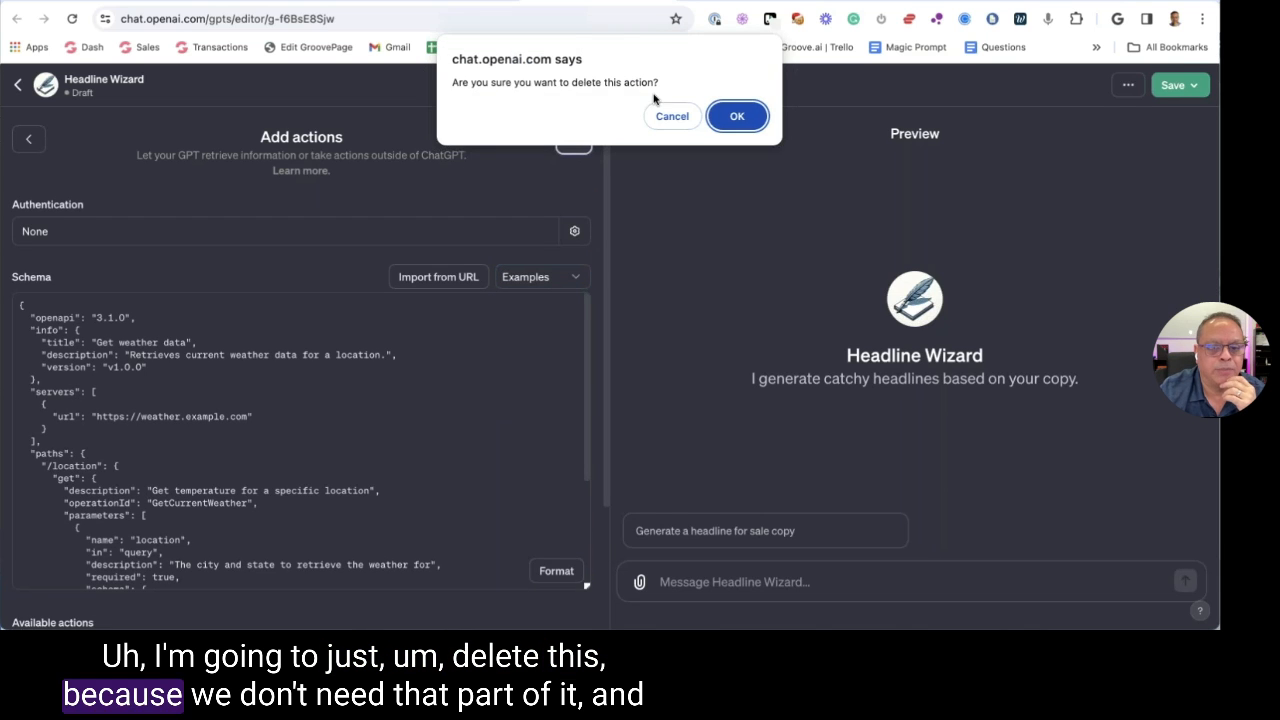
Delete the example weather action and publish Headline Wizard with visibility set to Only me
left_click(737, 114)
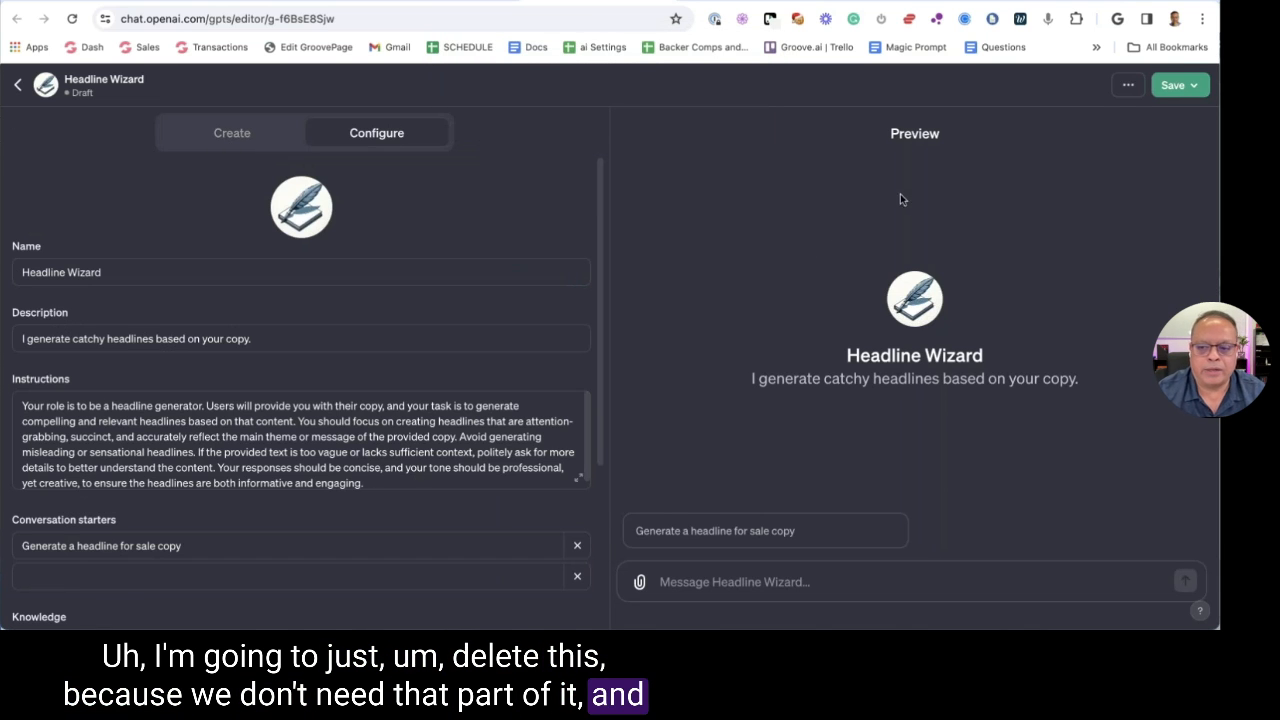
left_click(1165, 88)
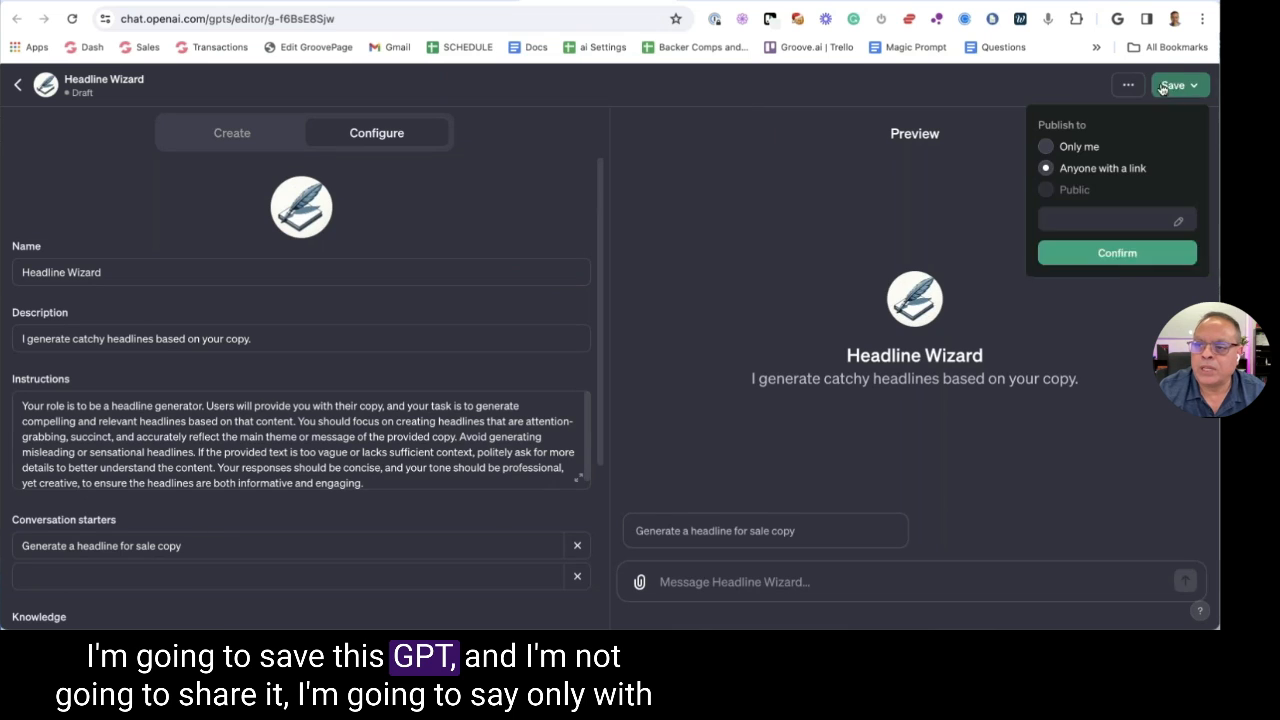
left_click(1045, 146)
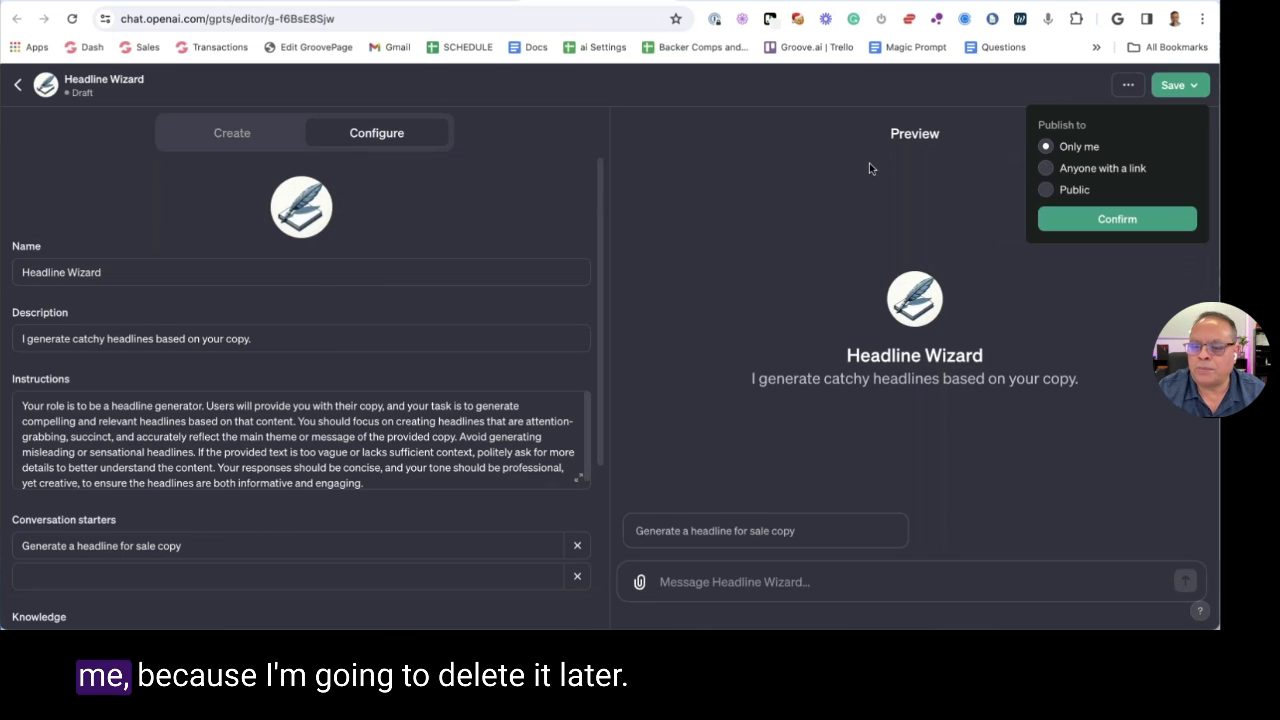
left_click(1100, 220)
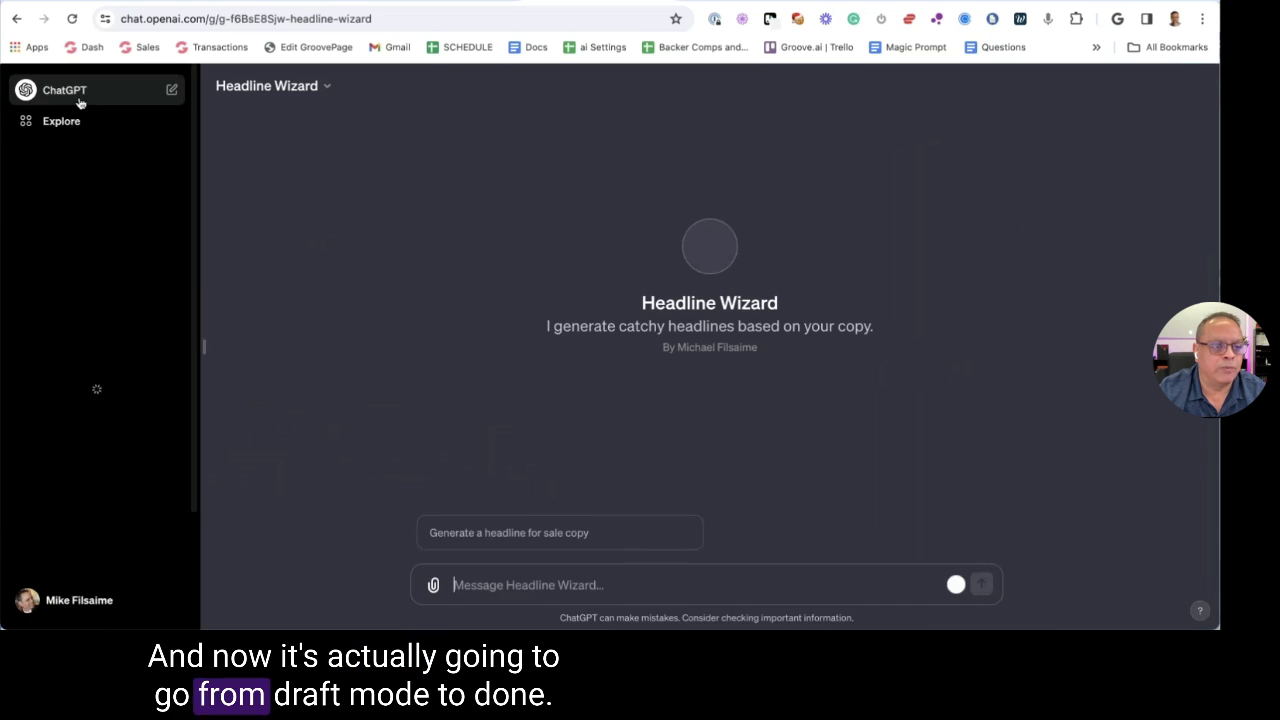
Send sales copy file 7 from Dropbox's GPT Files folder to Headline Wizard and select the ten headlines
left_click(430, 584)
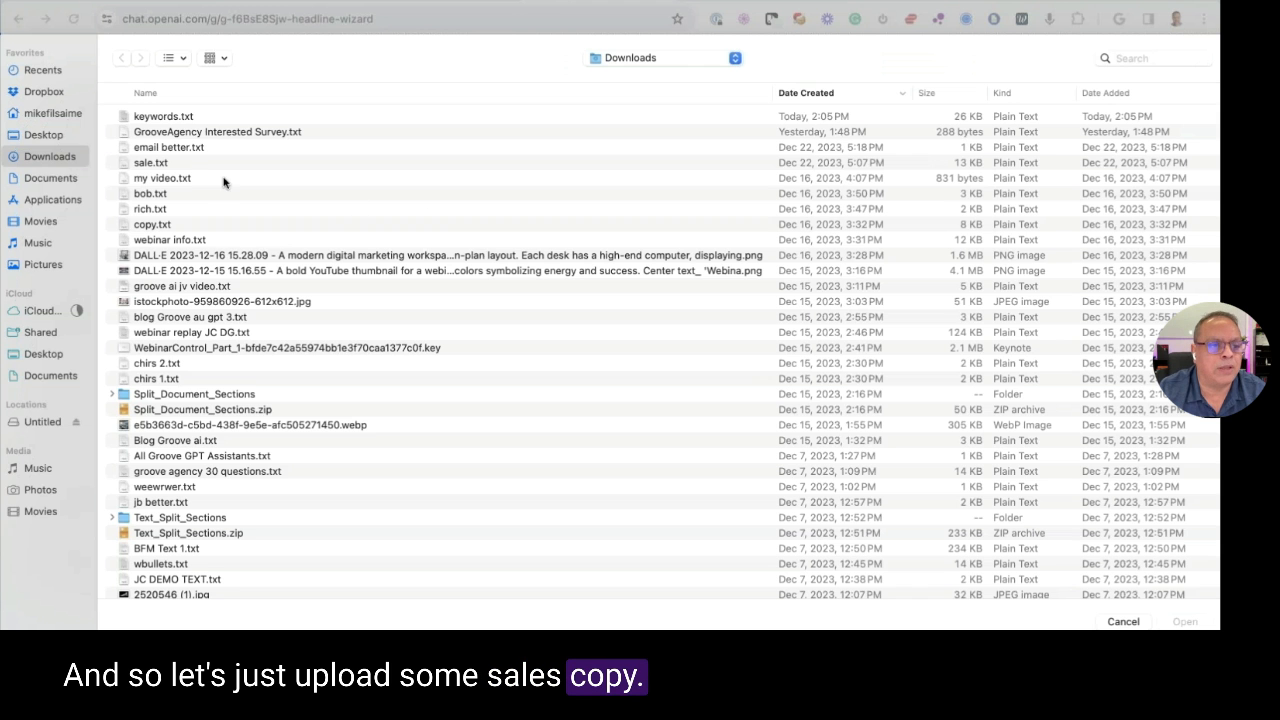
left_click(42, 91)
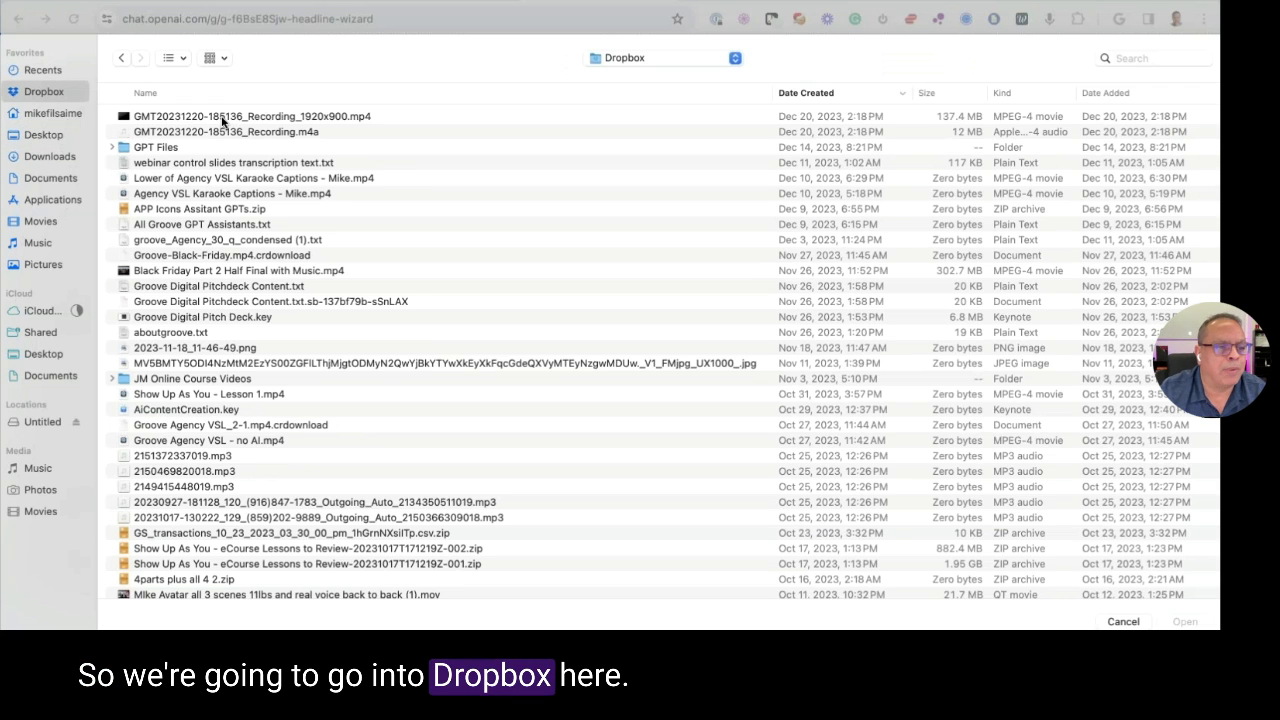
double_click(128, 148)
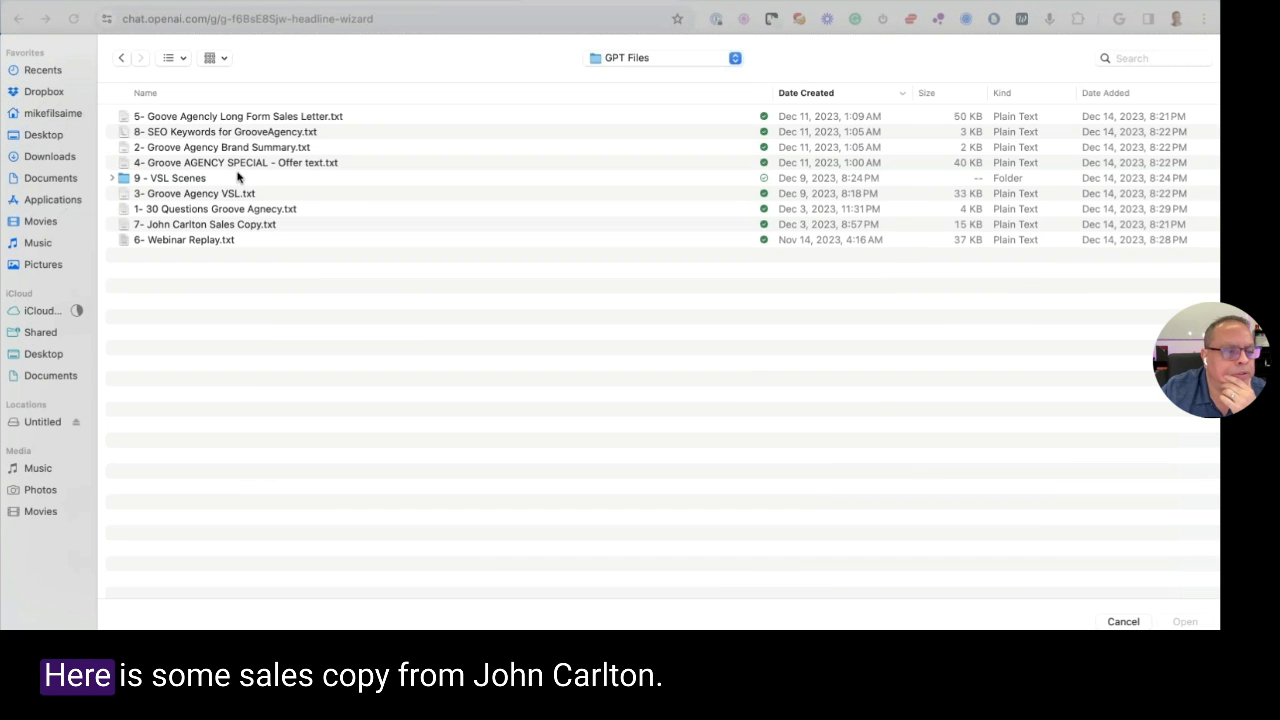
left_click(197, 228)
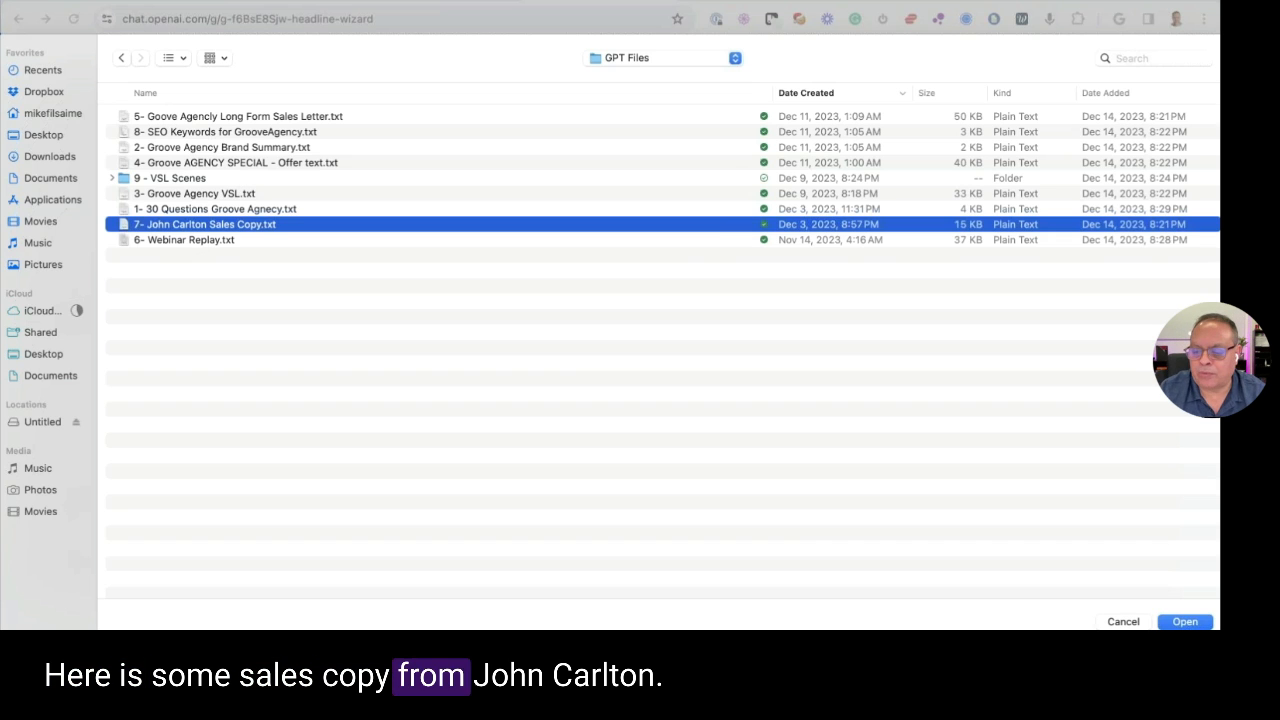
left_click(1184, 621)
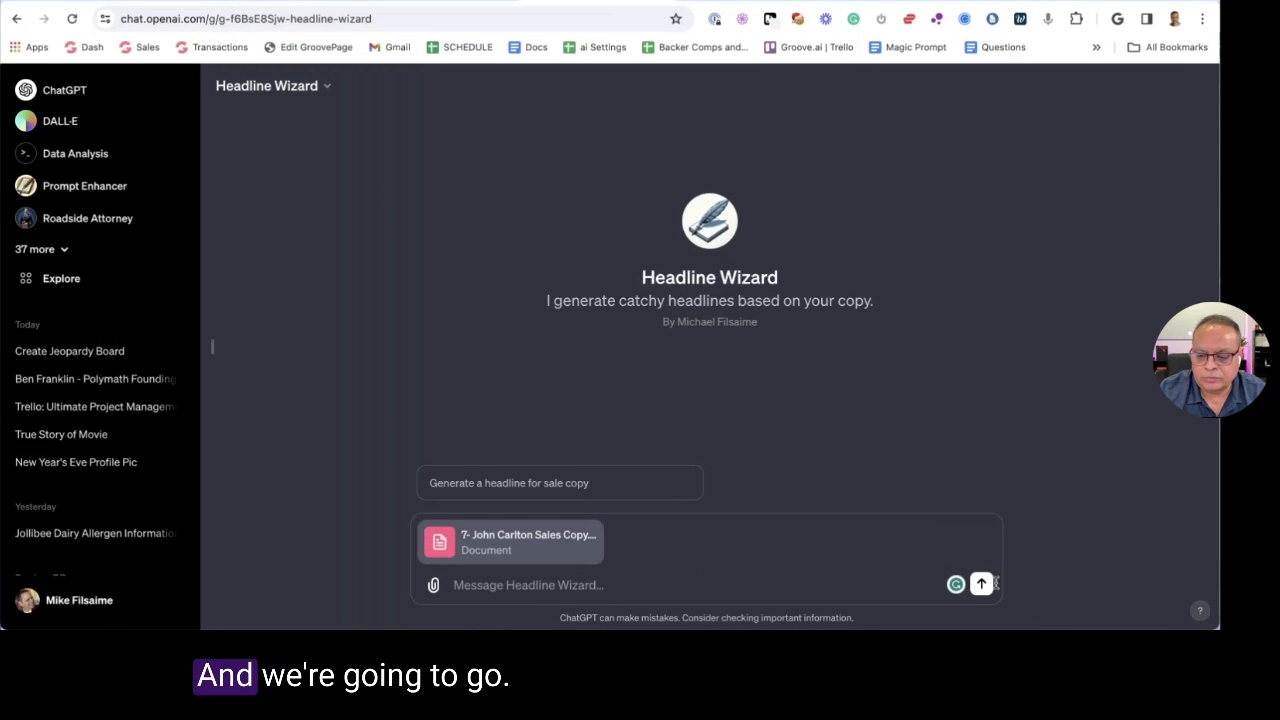
left_click(981, 584)
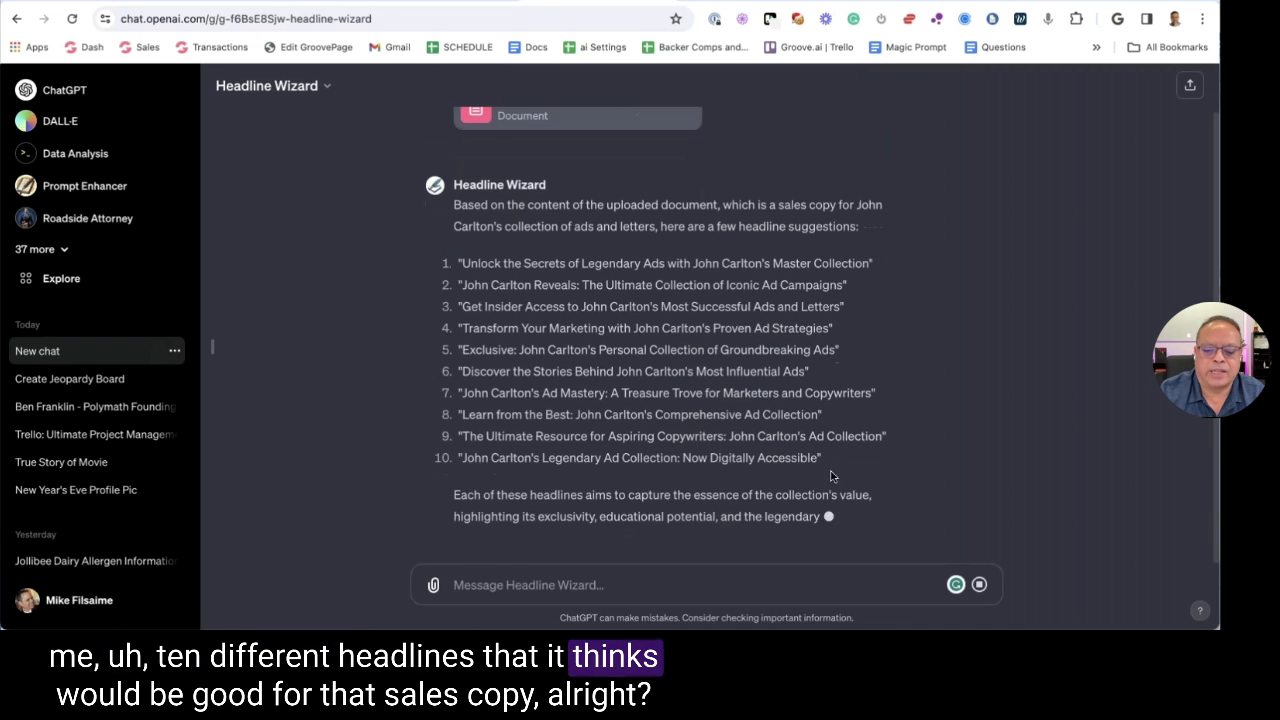
left_click_drag(826, 458, 448, 220)
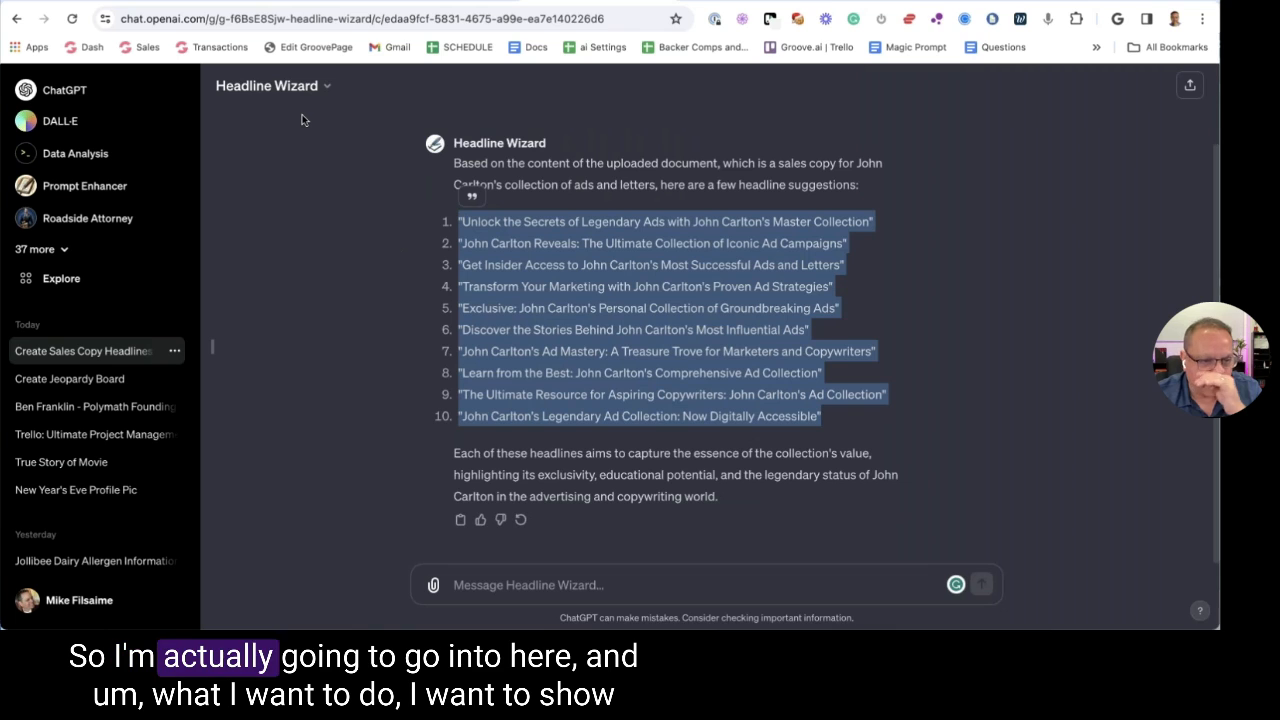
Expand the full GPT list in the sidebar, then open Headline Wizard in the GPT editor
left_click(308, 88)
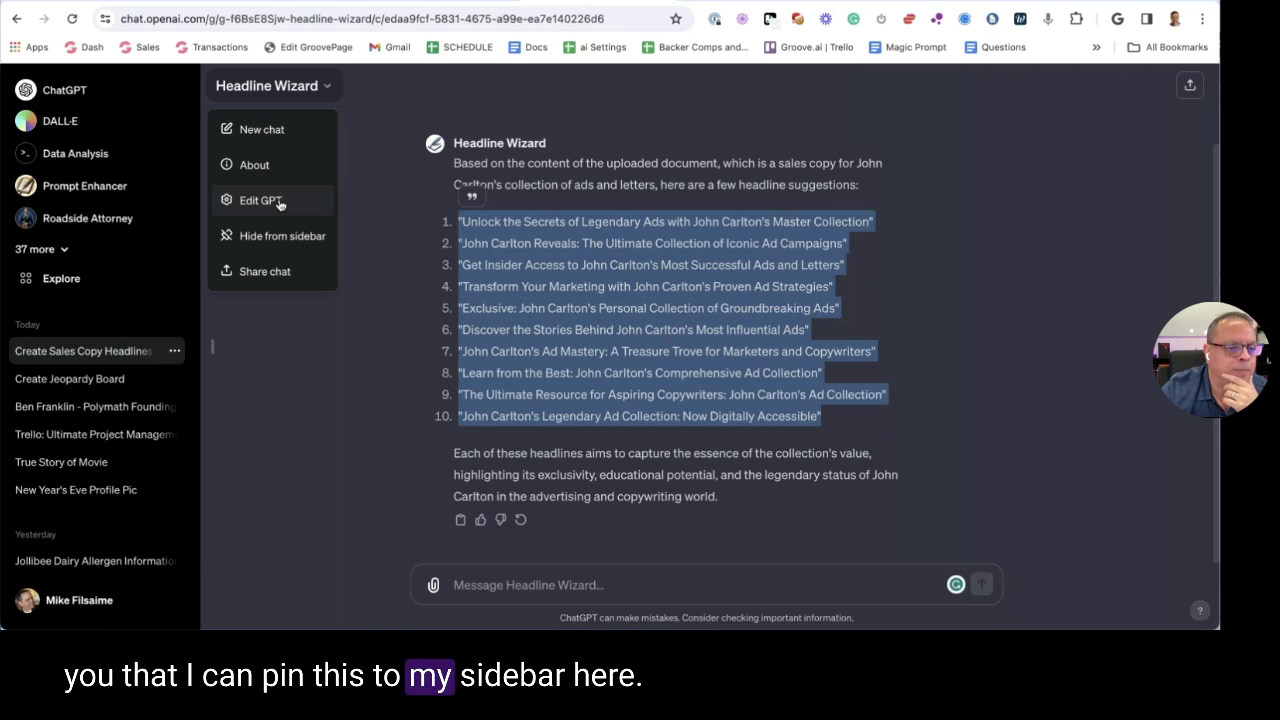
left_click(63, 253)
left_click(63, 250)
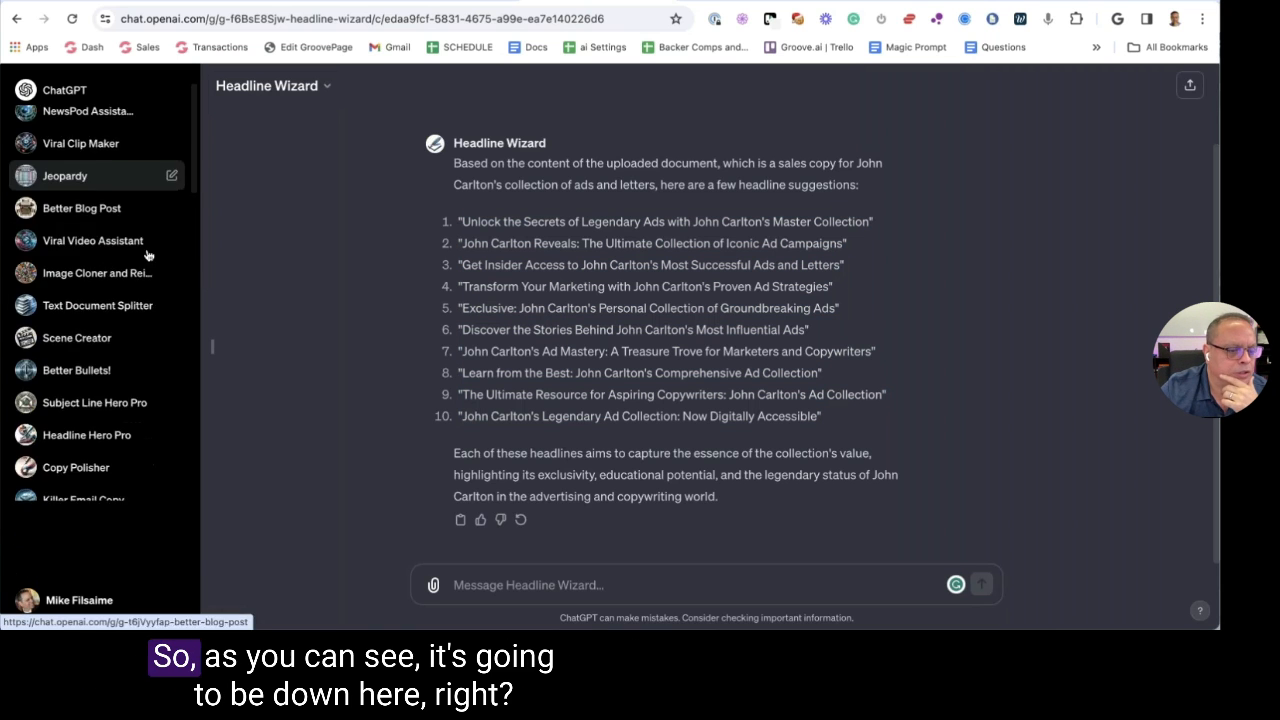
scroll(110, 280, "down", 15)
scroll(127, 259, "up", 4)
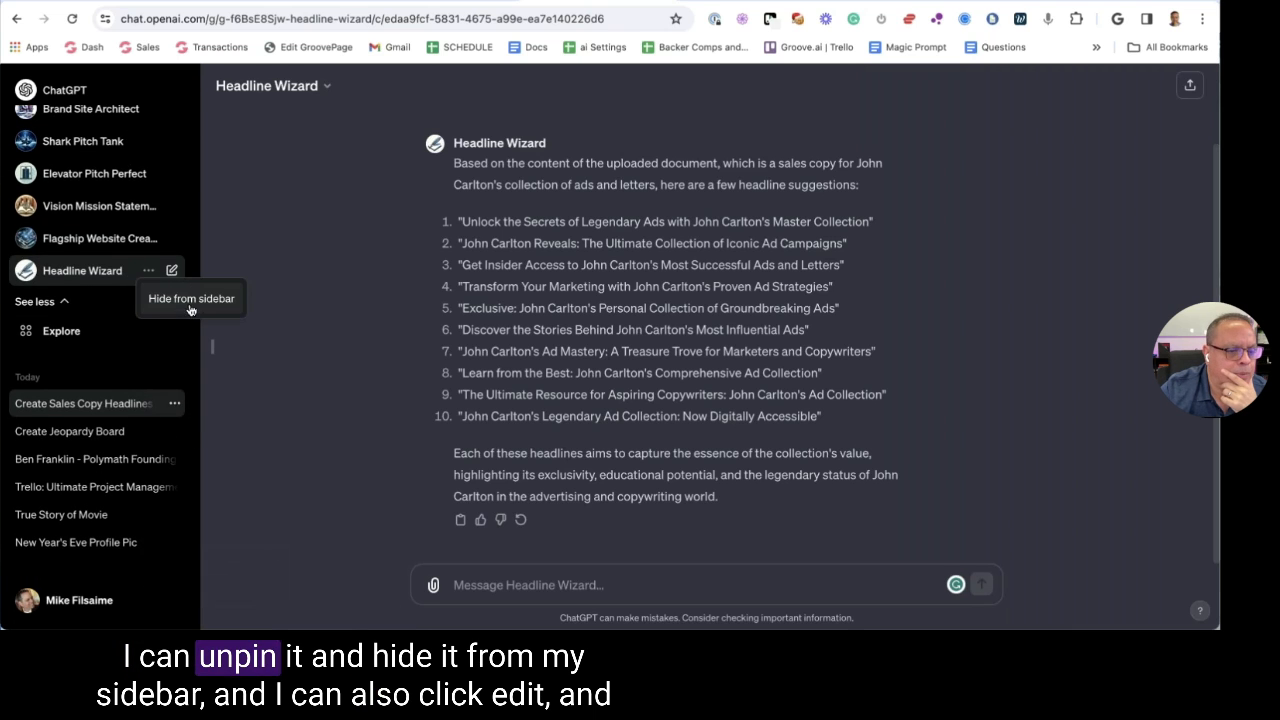
left_click(326, 88)
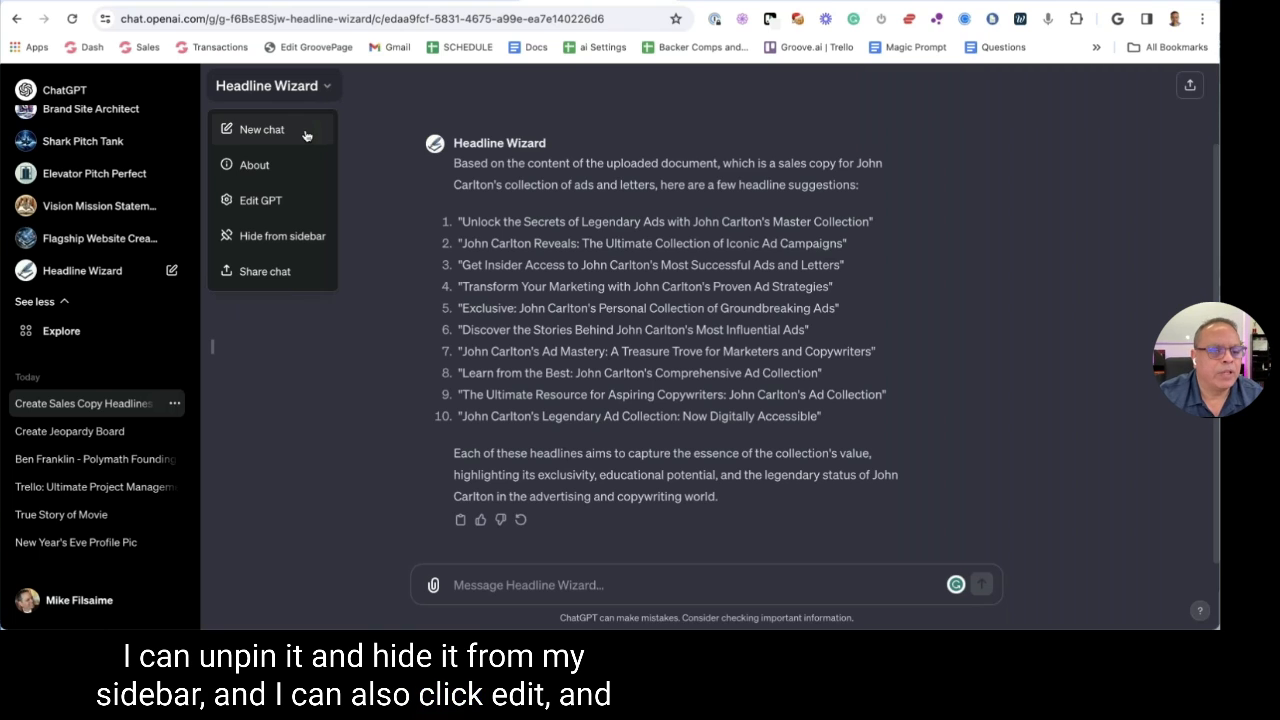
left_click(260, 200)
left_click(1128, 87)
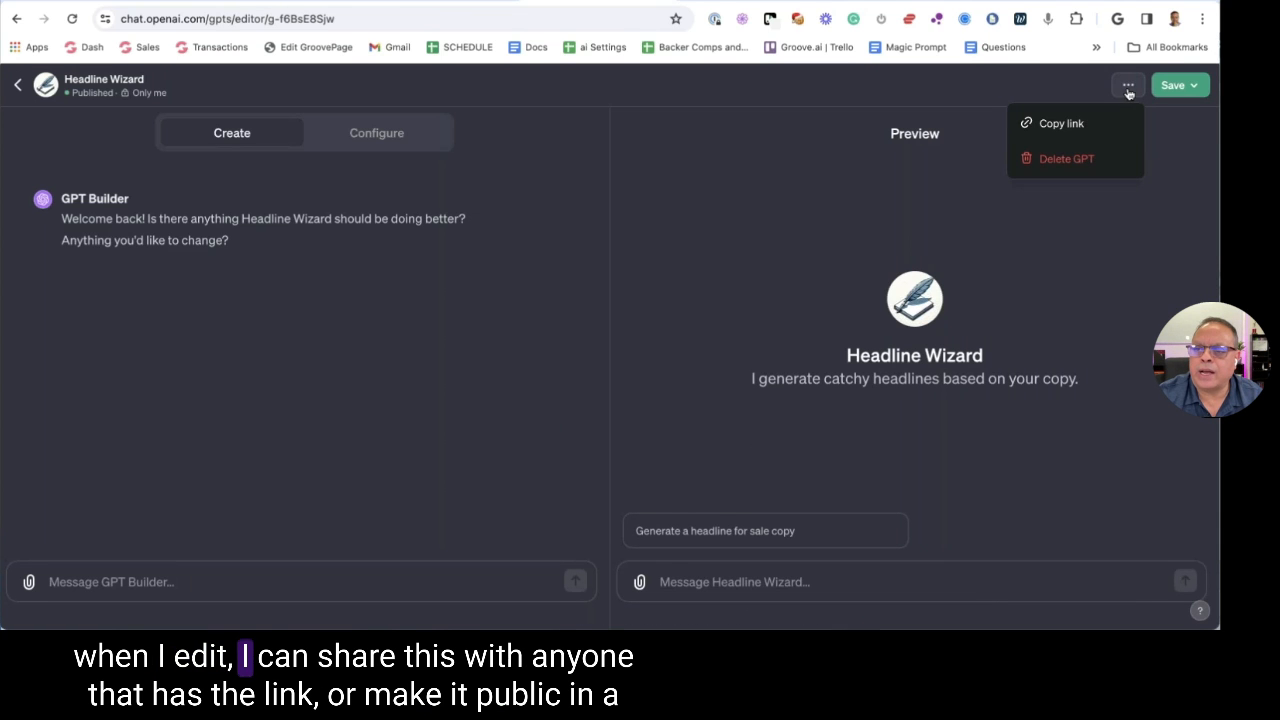
Publish Headline Wizard to 'Anyone with a link' and copy its share link
left_click(1172, 86)
left_click(1046, 168)
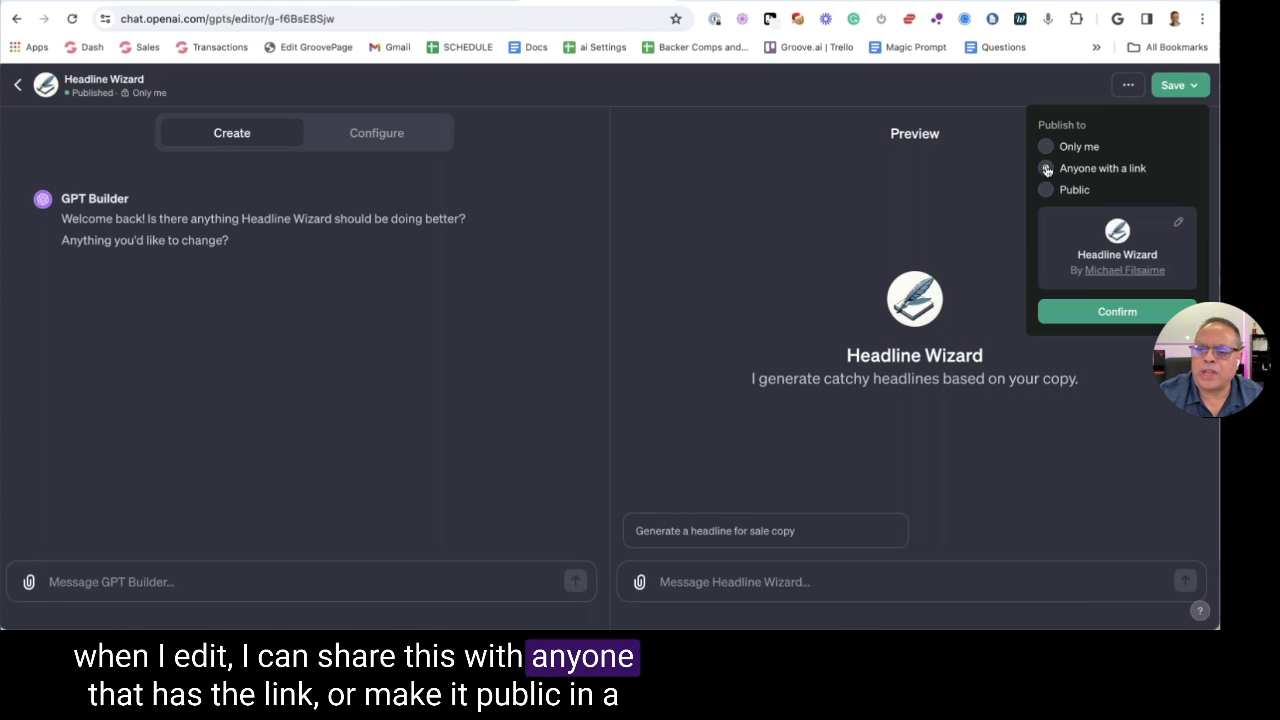
mouse_move(1044, 195)
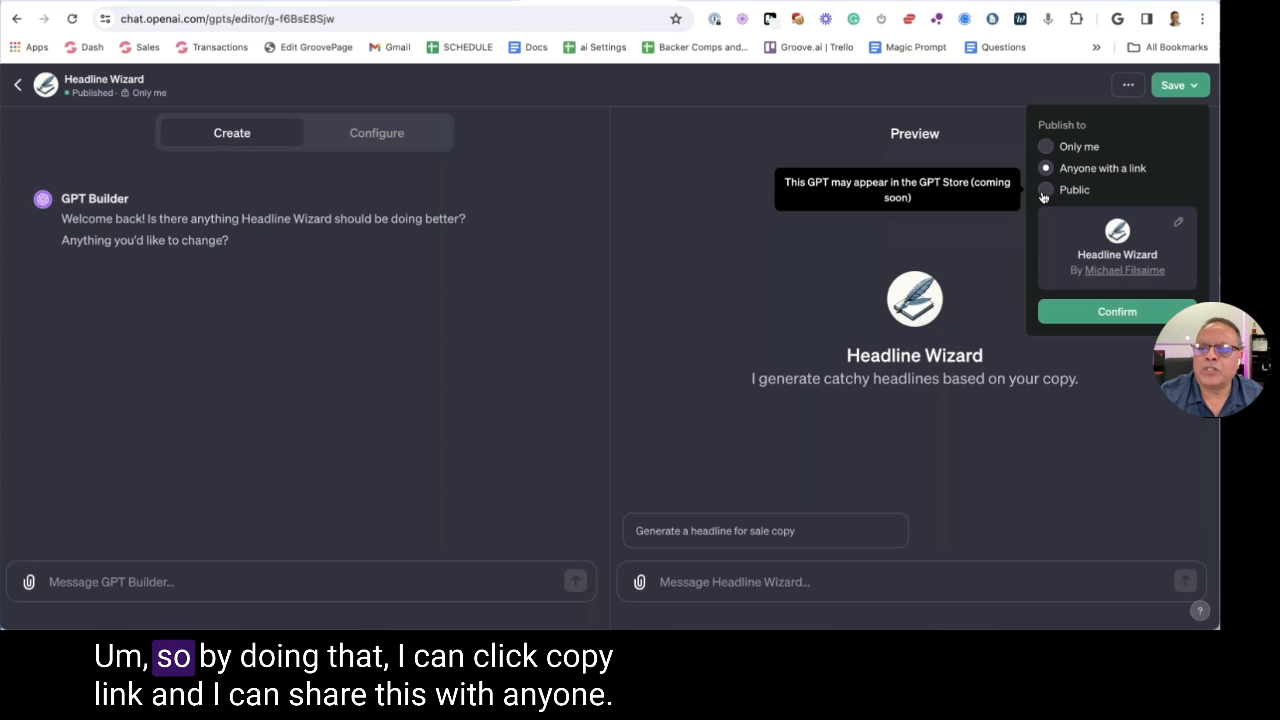
left_click(1128, 85)
left_click(1040, 124)
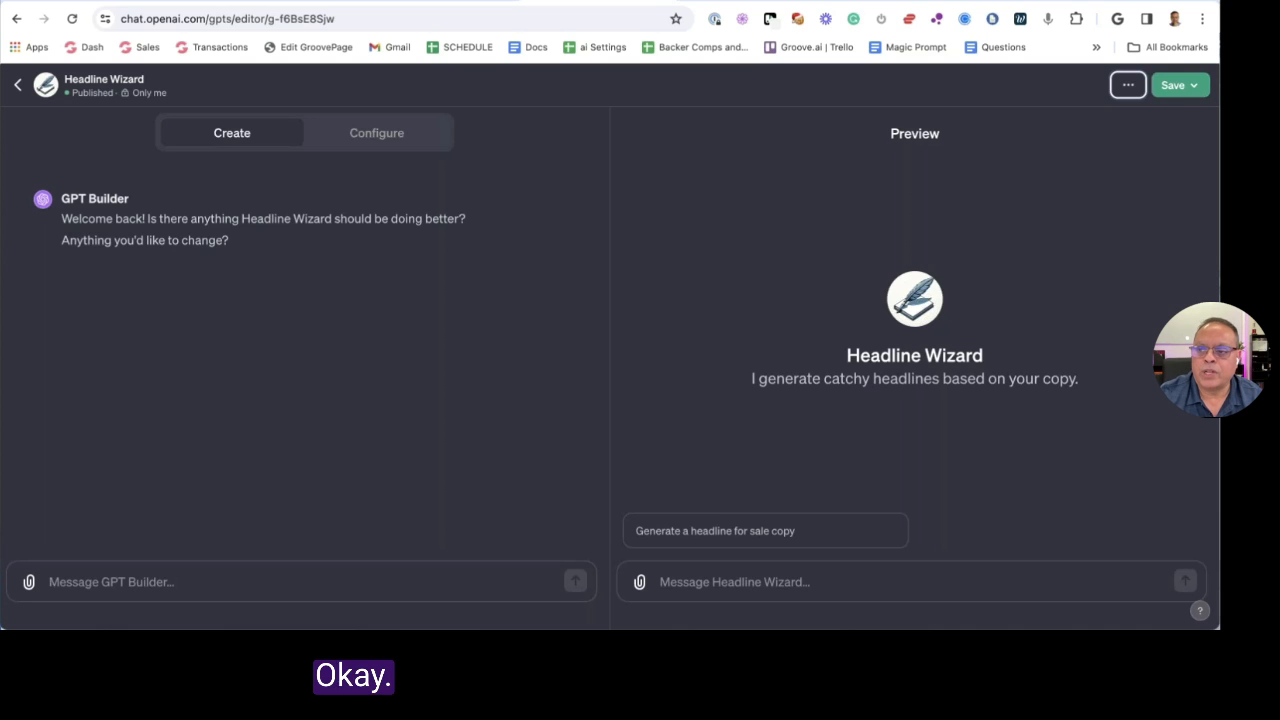
Delete the Headline Wizard GPT, confirming twice, and reload the page to check it's gone
left_click(1180, 85)
left_click(1128, 85)
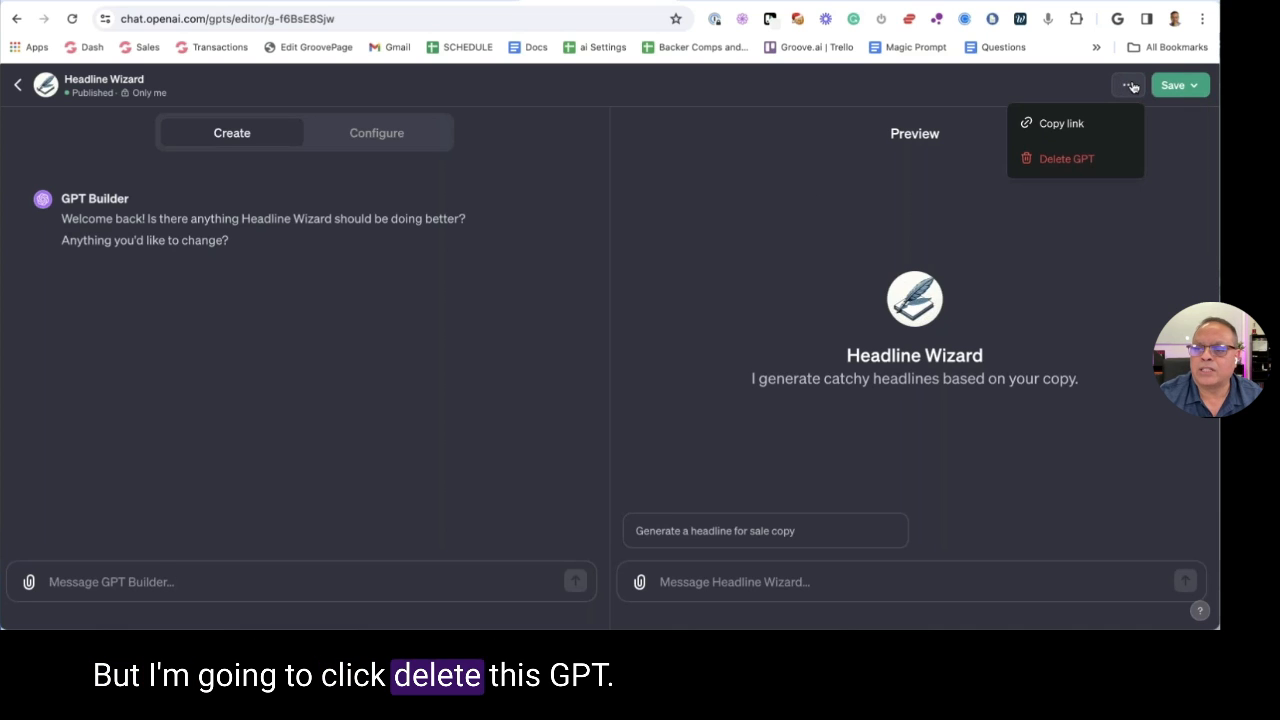
left_click(1065, 160)
left_click(712, 400)
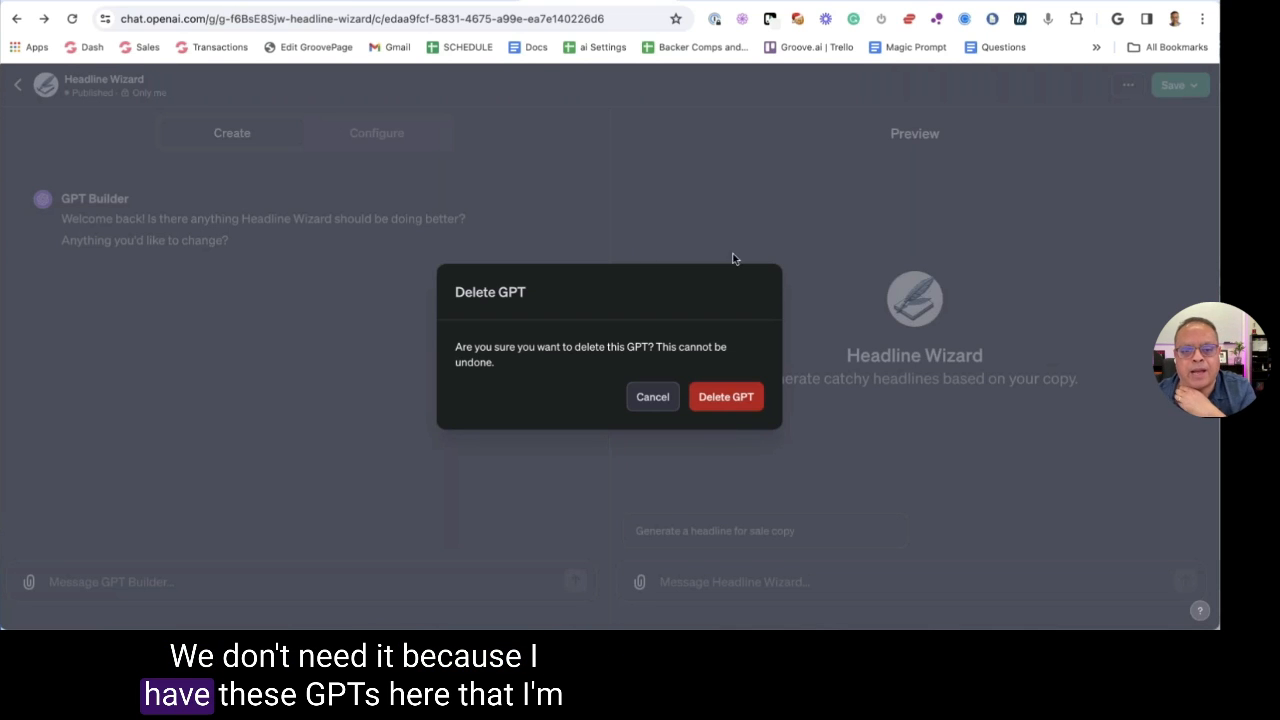
left_click(723, 402)
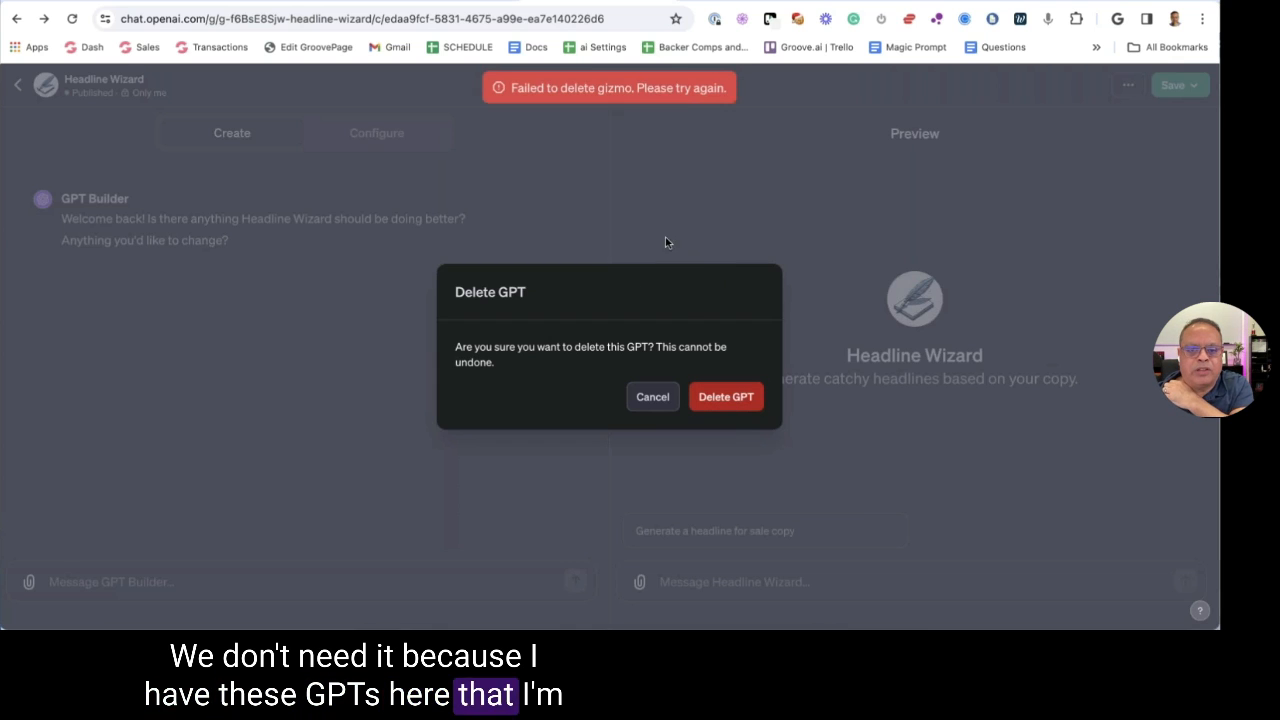
left_click(654, 397)
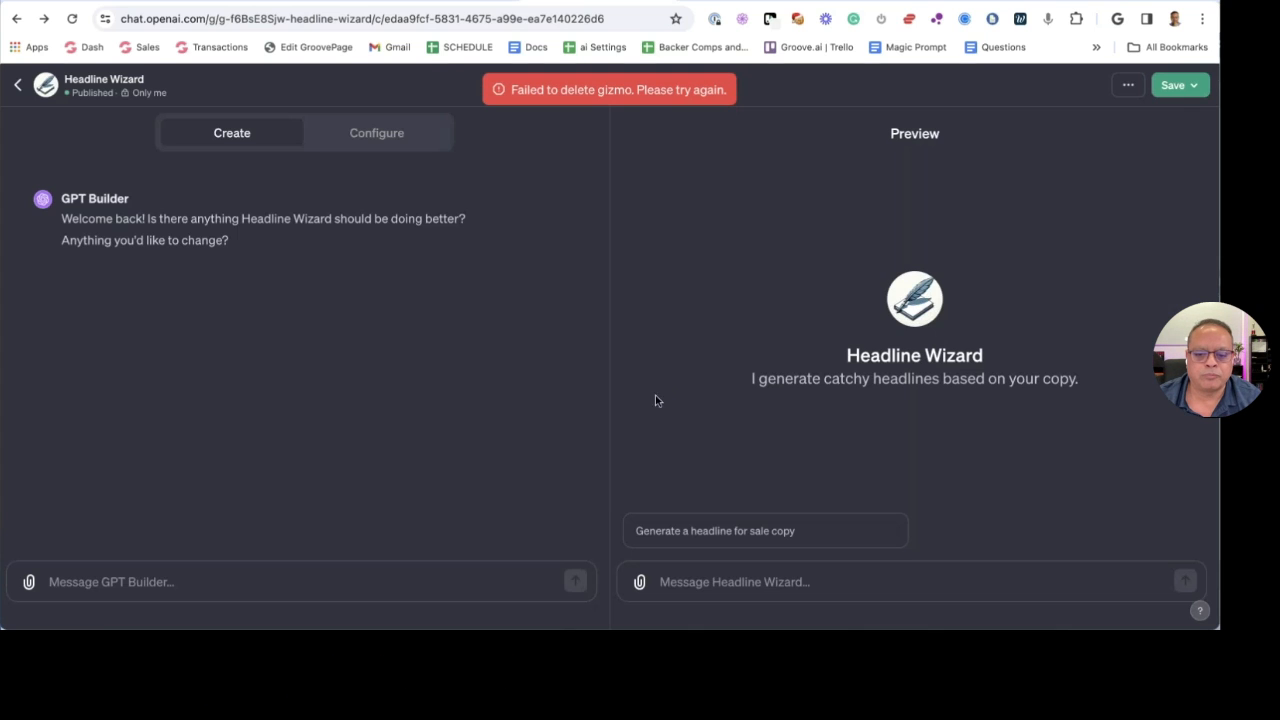
left_click(1127, 86)
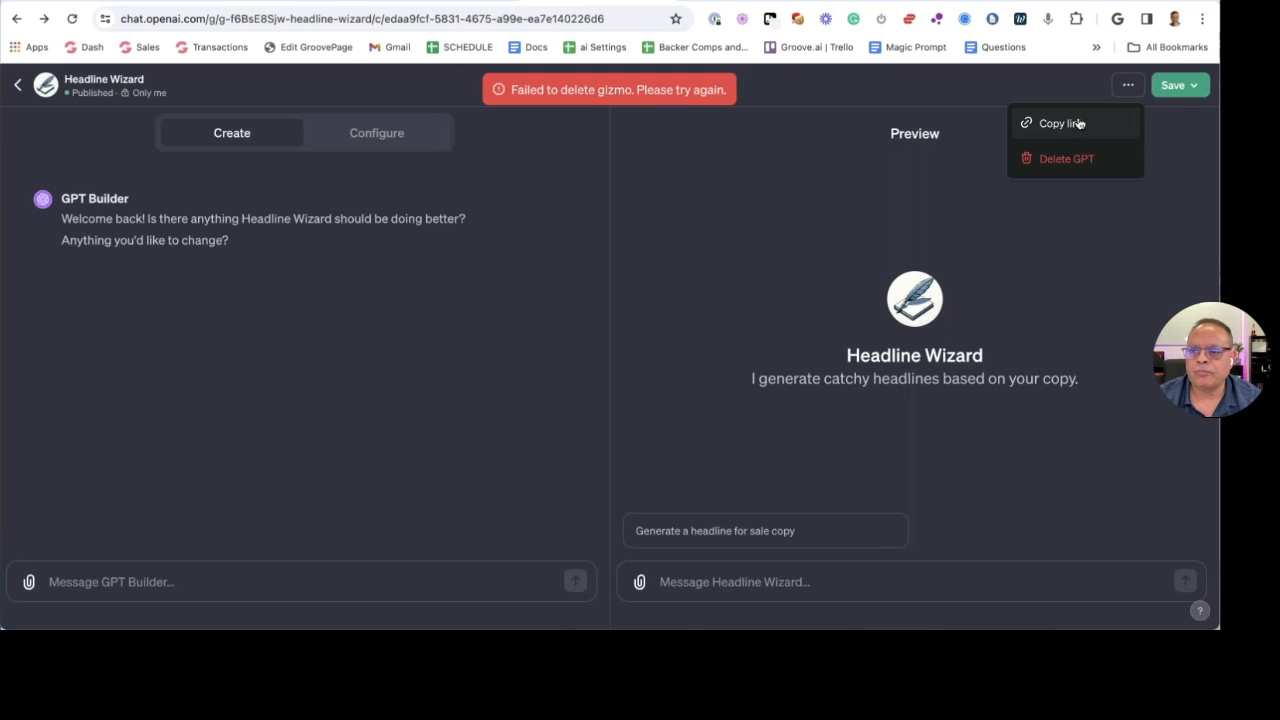
left_click(1060, 160)
left_click(722, 402)
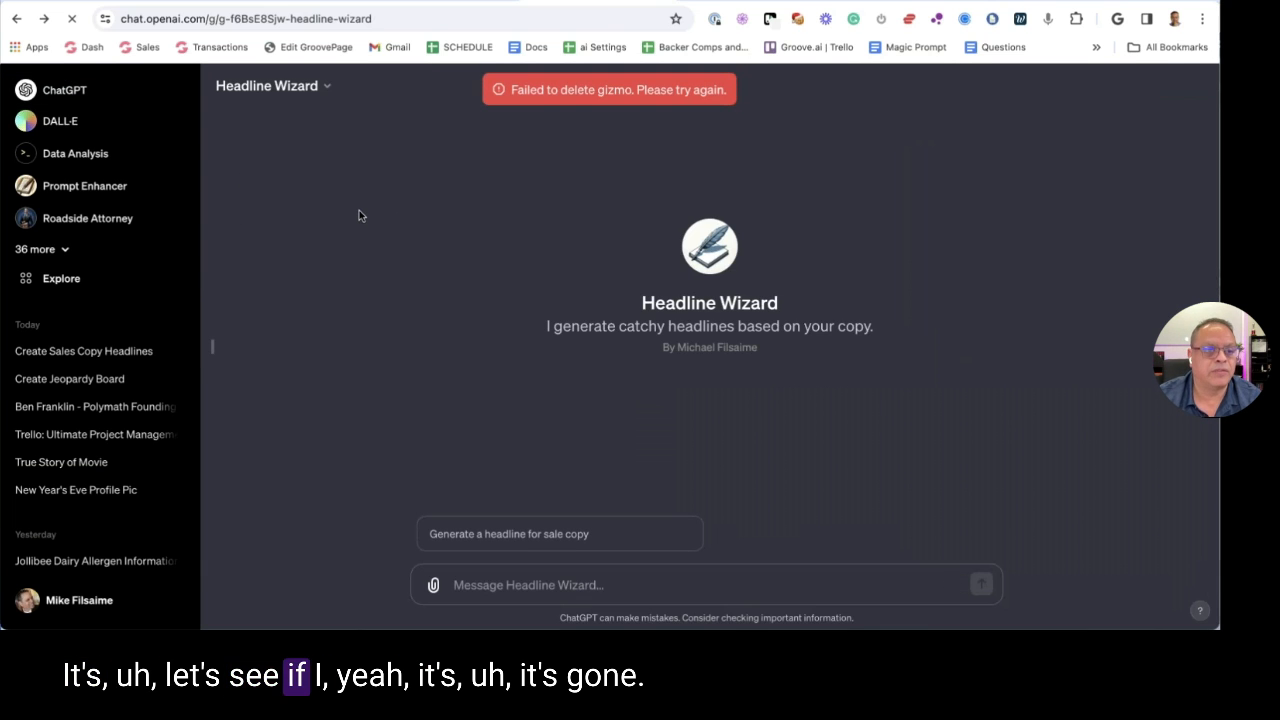
key("super+r")
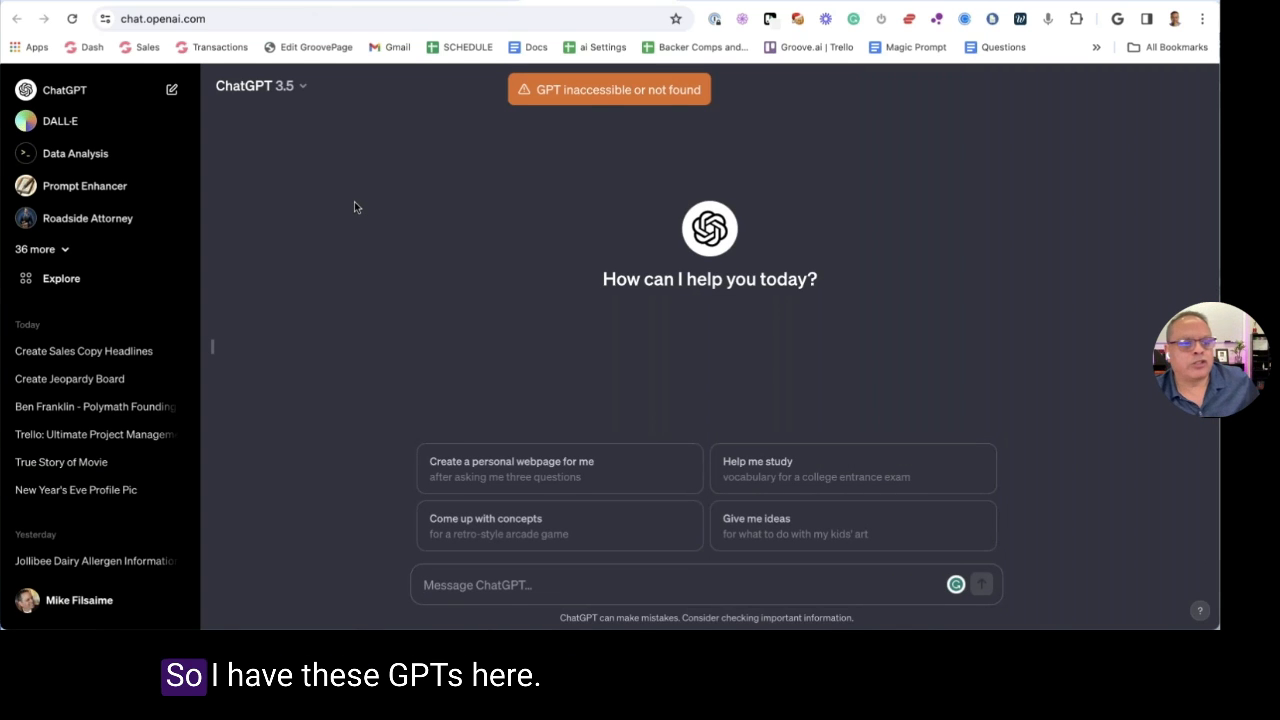
Switch to the beta.groove.ai/apps tab and scroll through its GPT tool categories
key("ctrl+Tab")
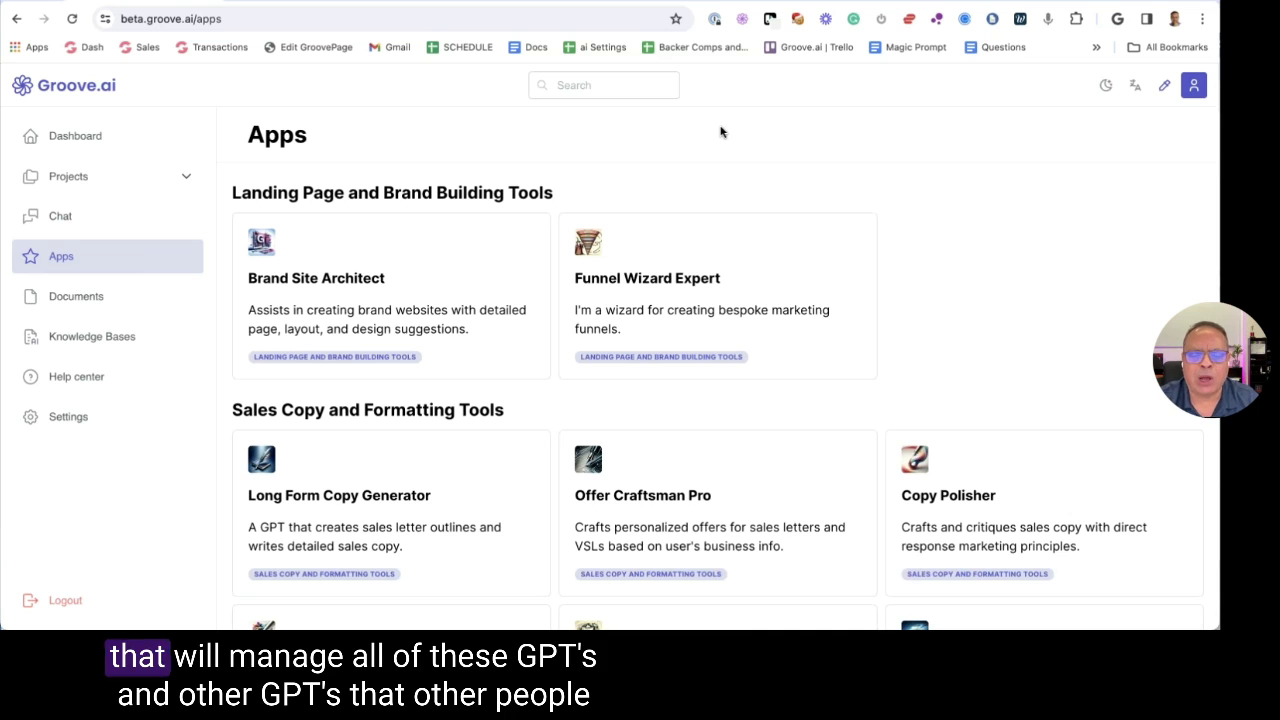
scroll(720, 131, "down", 2)
scroll(720, 135, "down", 8)
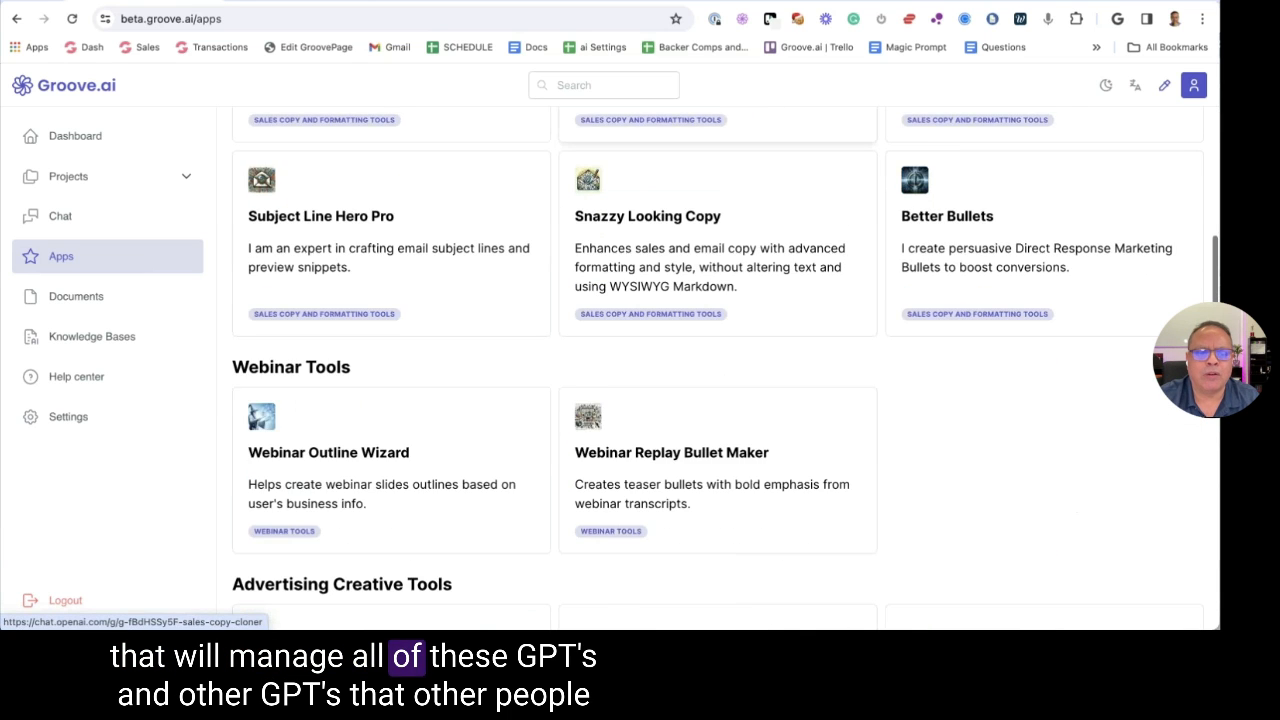
scroll(720, 142, "up", 10)
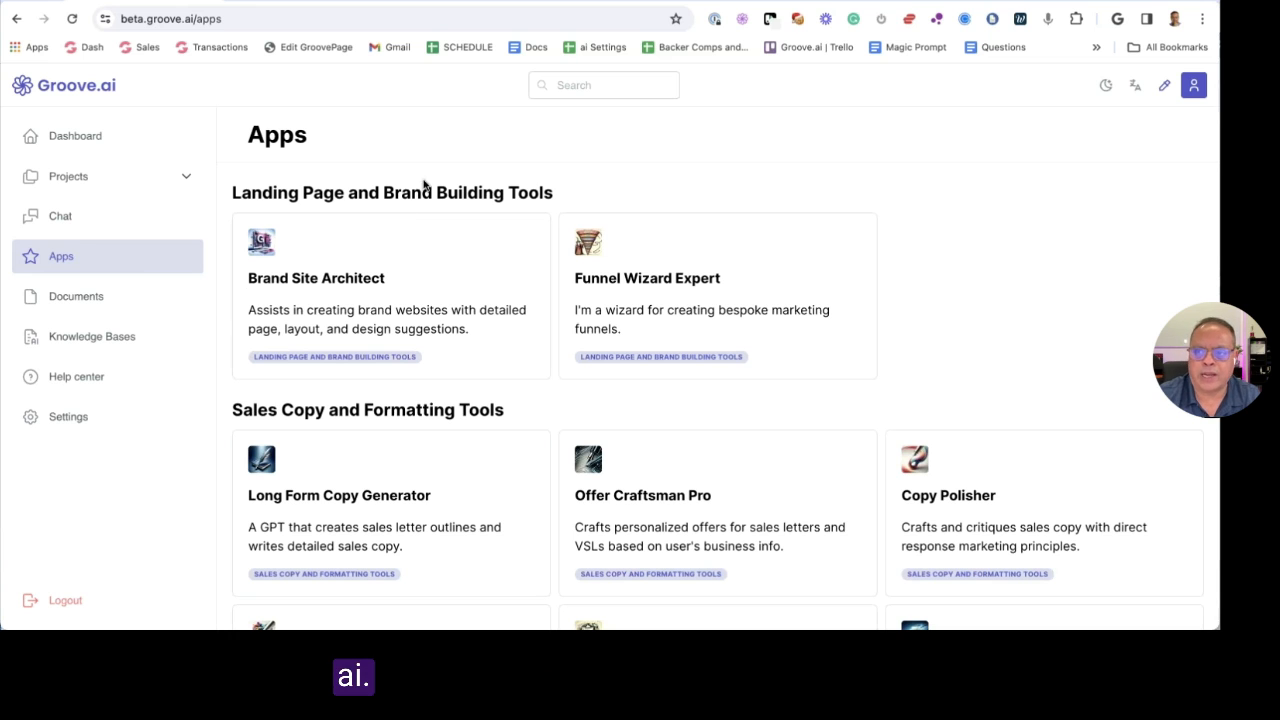
Open the 'Questions to prompt you when seeding your AI' Google Doc from the bookmarks bar in a new tab
key("ctrl+t")
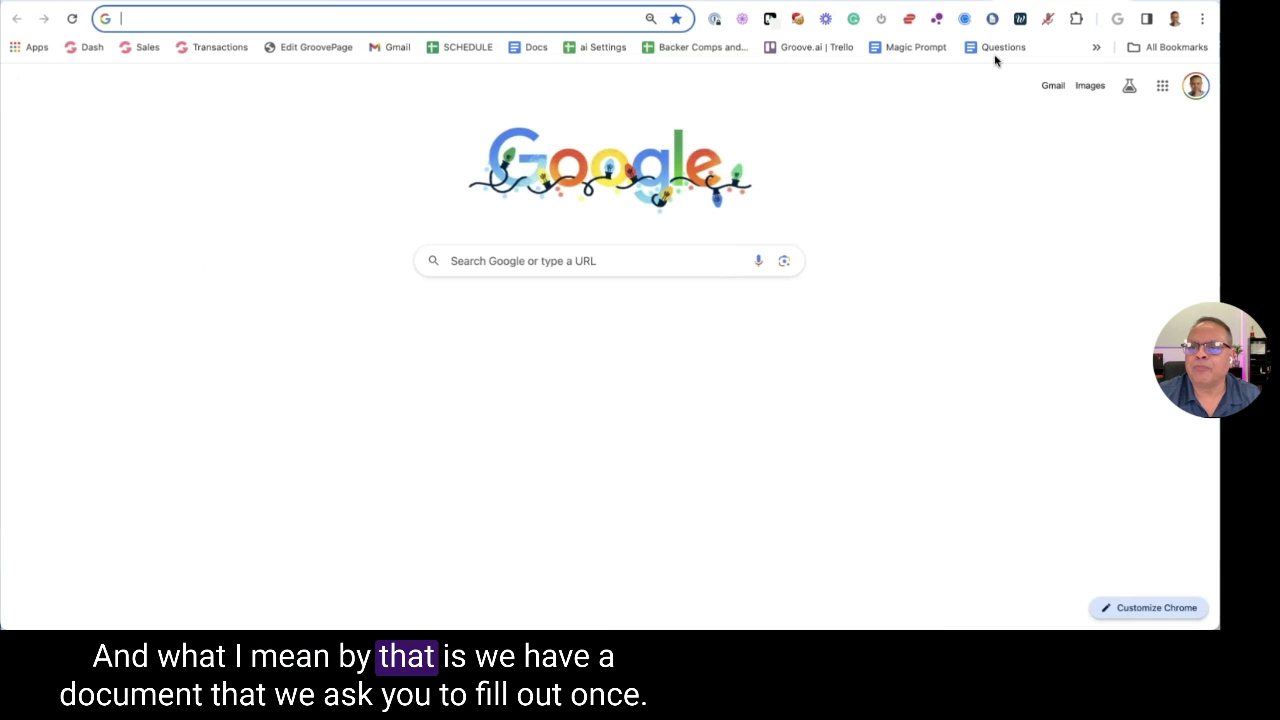
left_click(1000, 47)
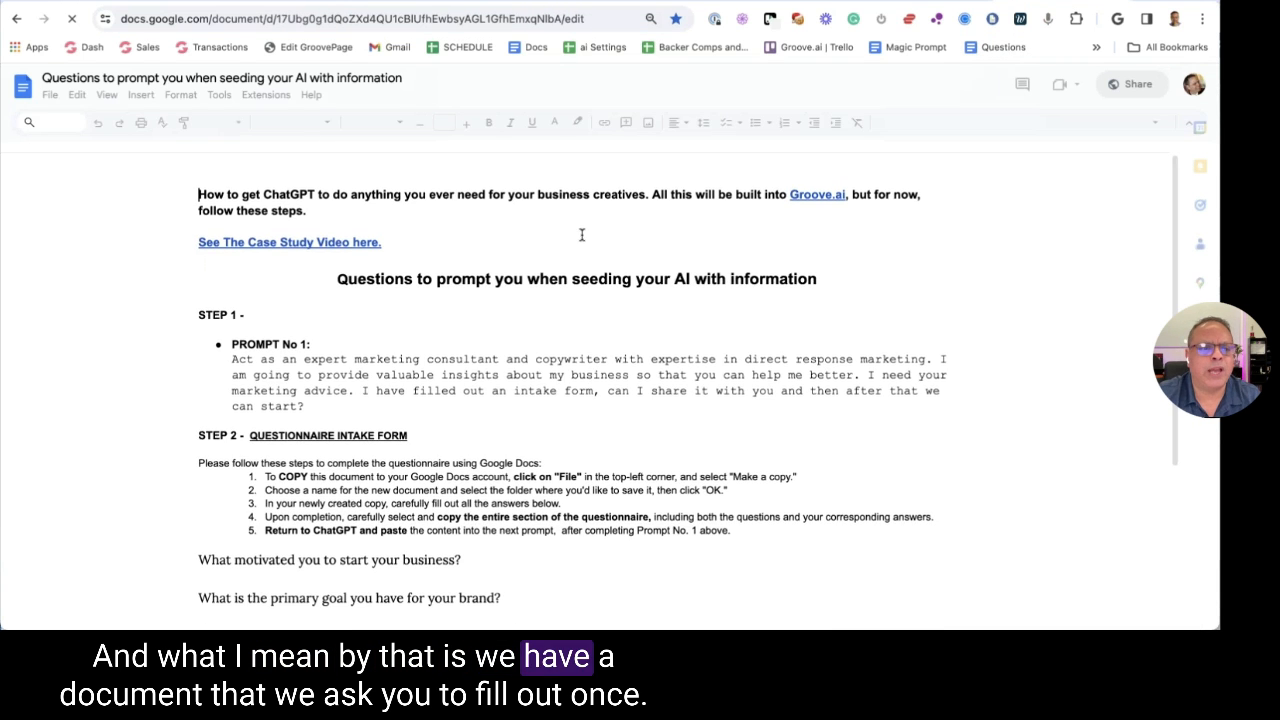
scroll(583, 232, "down", 3)
scroll(587, 227, "down", 2)
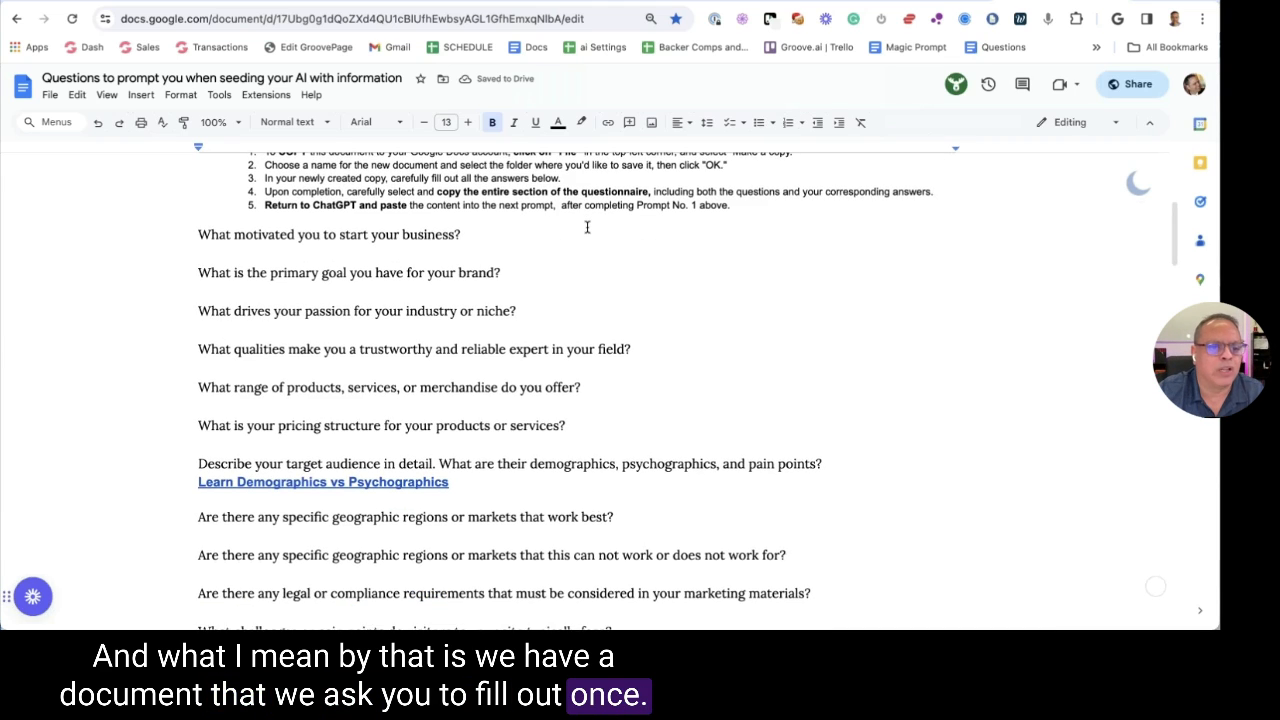
scroll(213, 259, "down", 6)
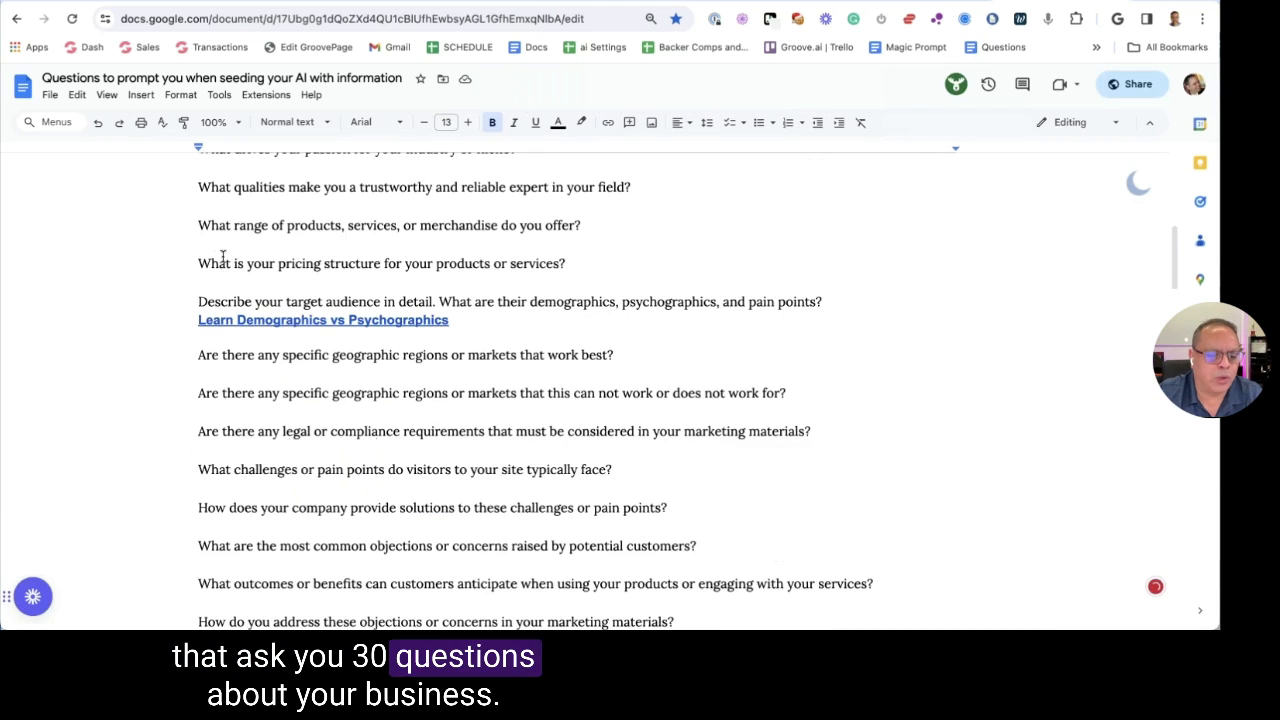
Highlight the pain-points and solutions questions, read the rest, and return to the Groove.ai tab
left_click_drag(190, 303, 607, 313)
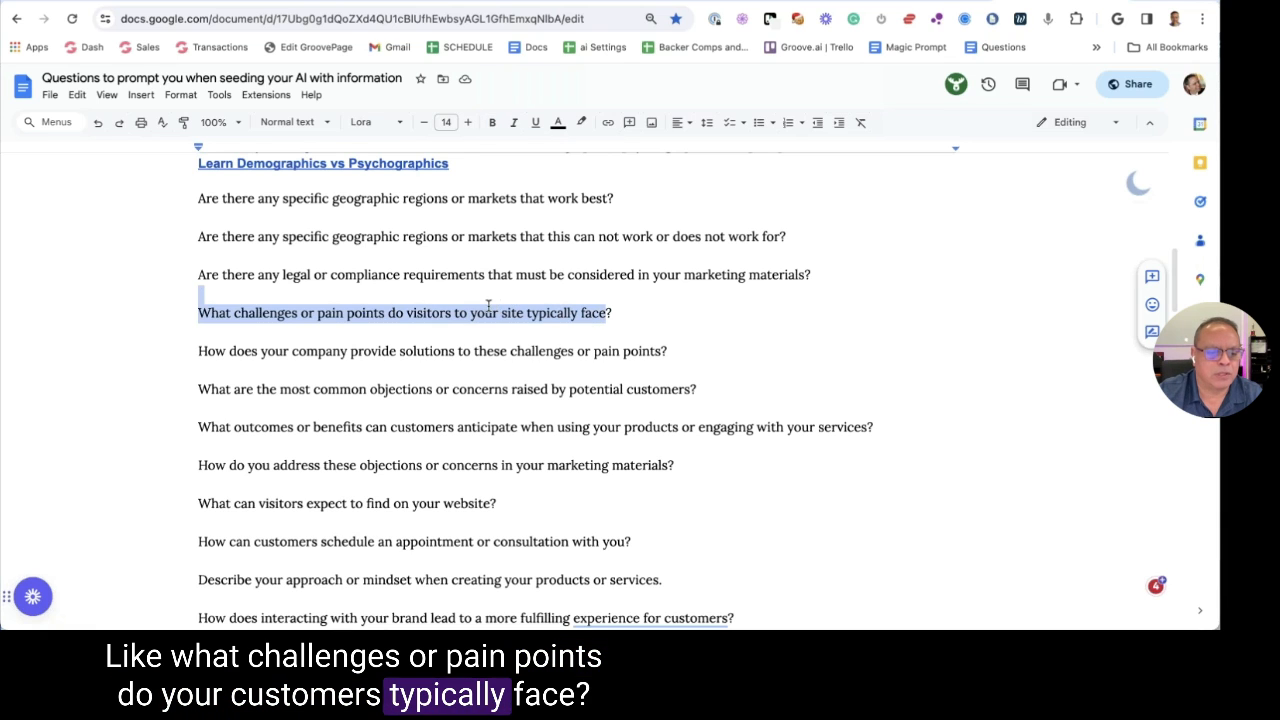
left_click(505, 311)
left_click_drag(198, 351, 667, 352)
left_click(200, 388)
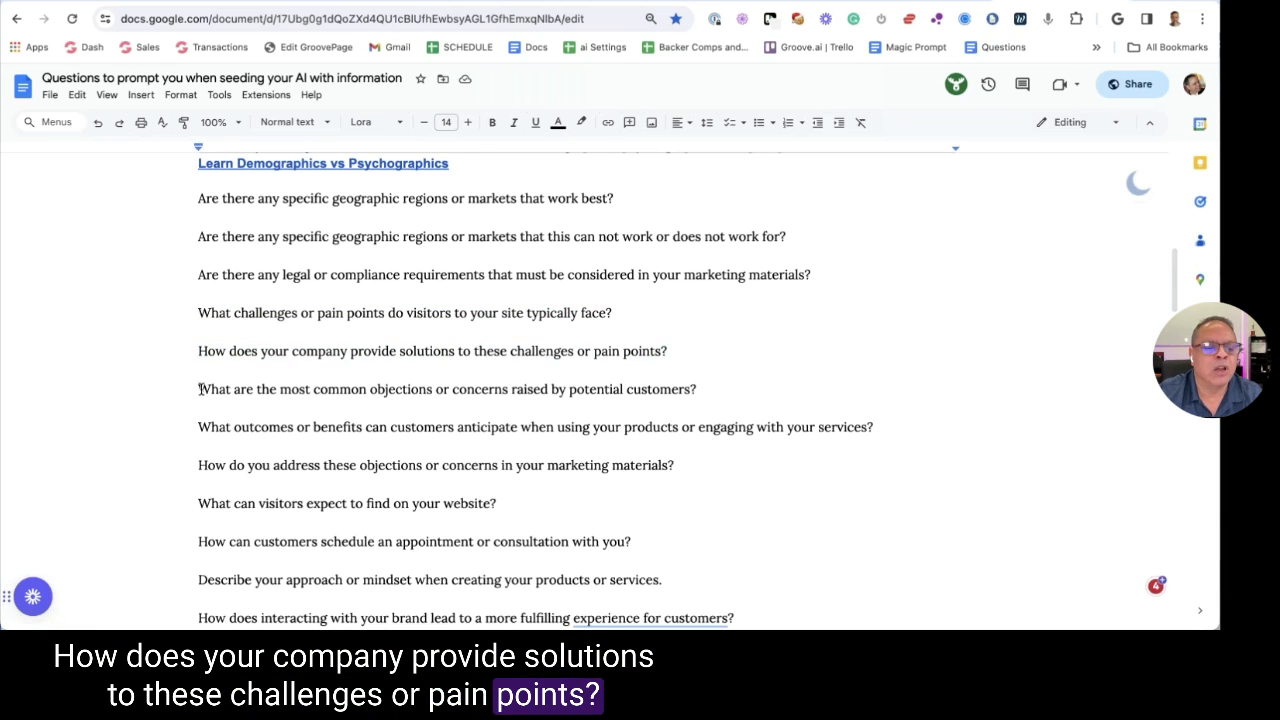
scroll(621, 376, "down", 1)
scroll(621, 376, "down", 7)
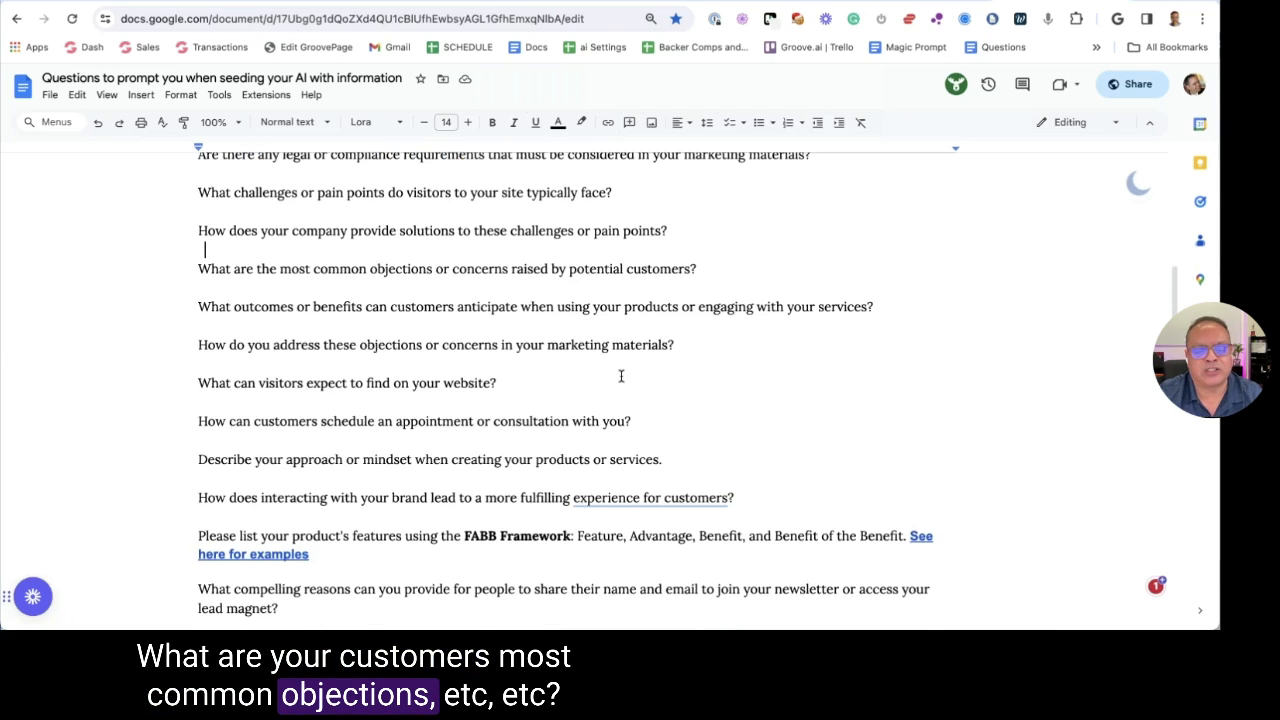
scroll(508, 273, "down", 4)
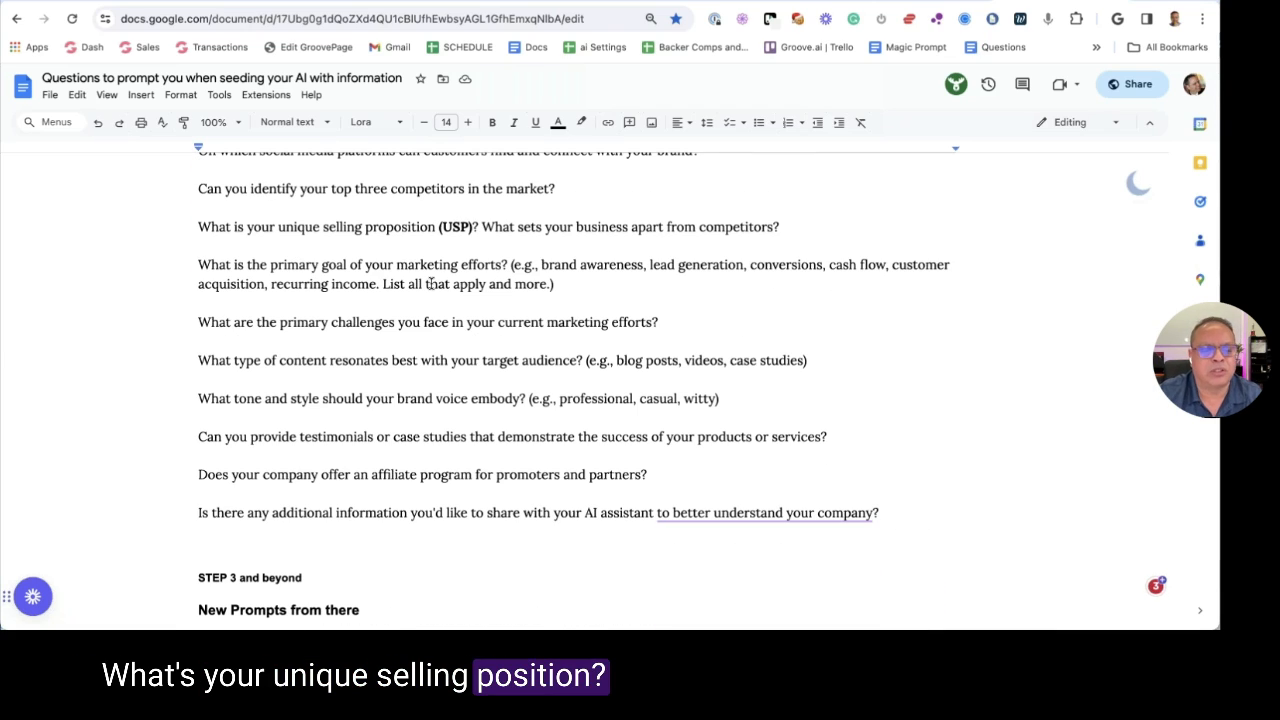
scroll(435, 287, "down", 1)
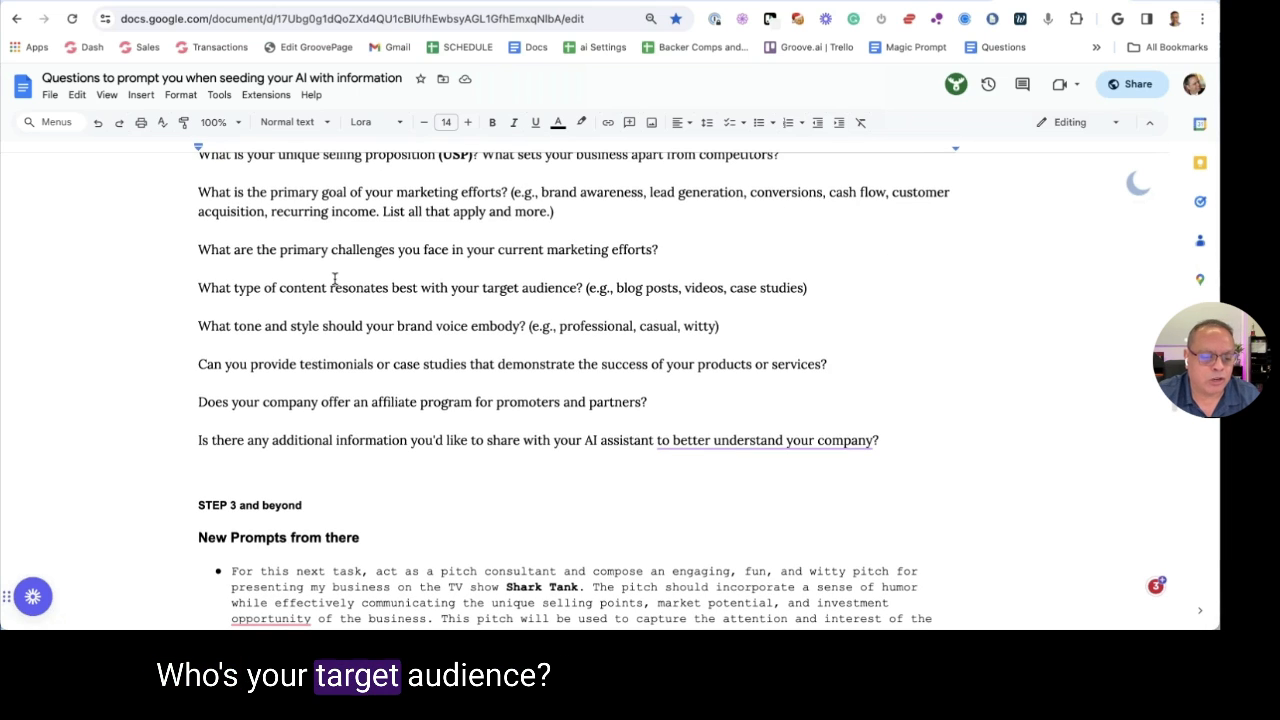
scroll(333, 282, "down", 1)
scroll(334, 280, "up", 10)
scroll(334, 280, "up", 10)
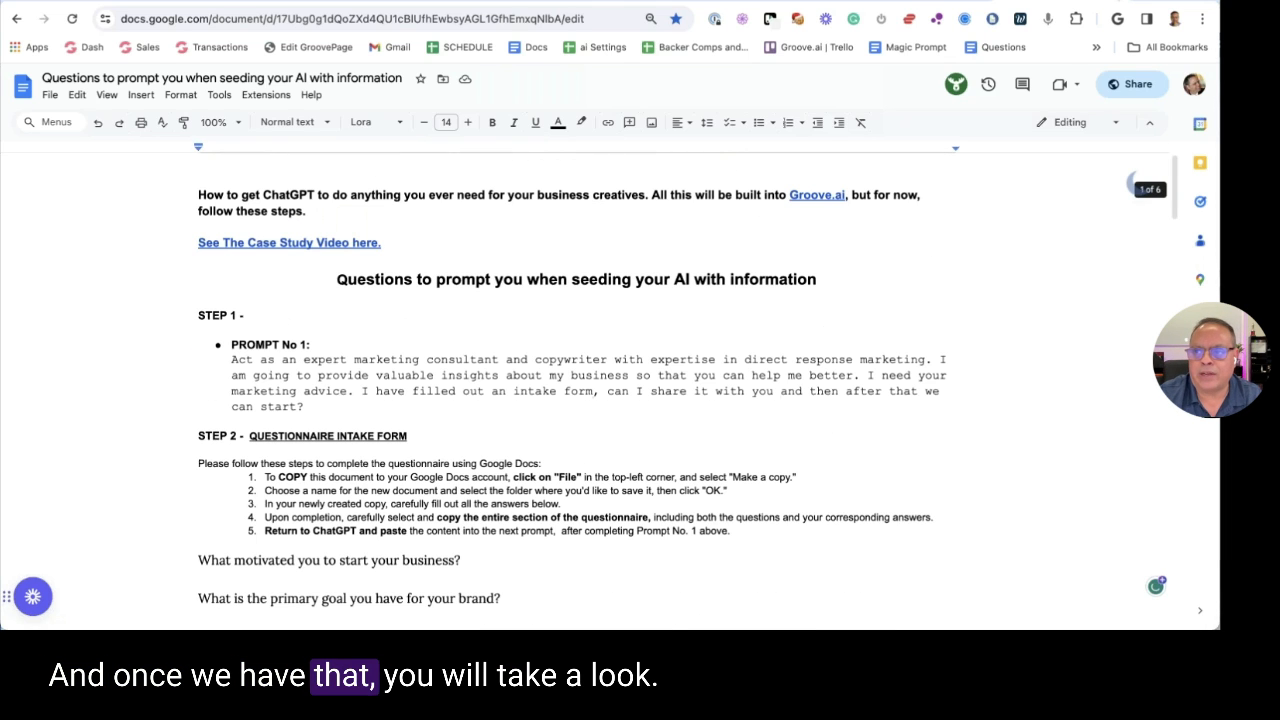
key("ctrl+Tab")
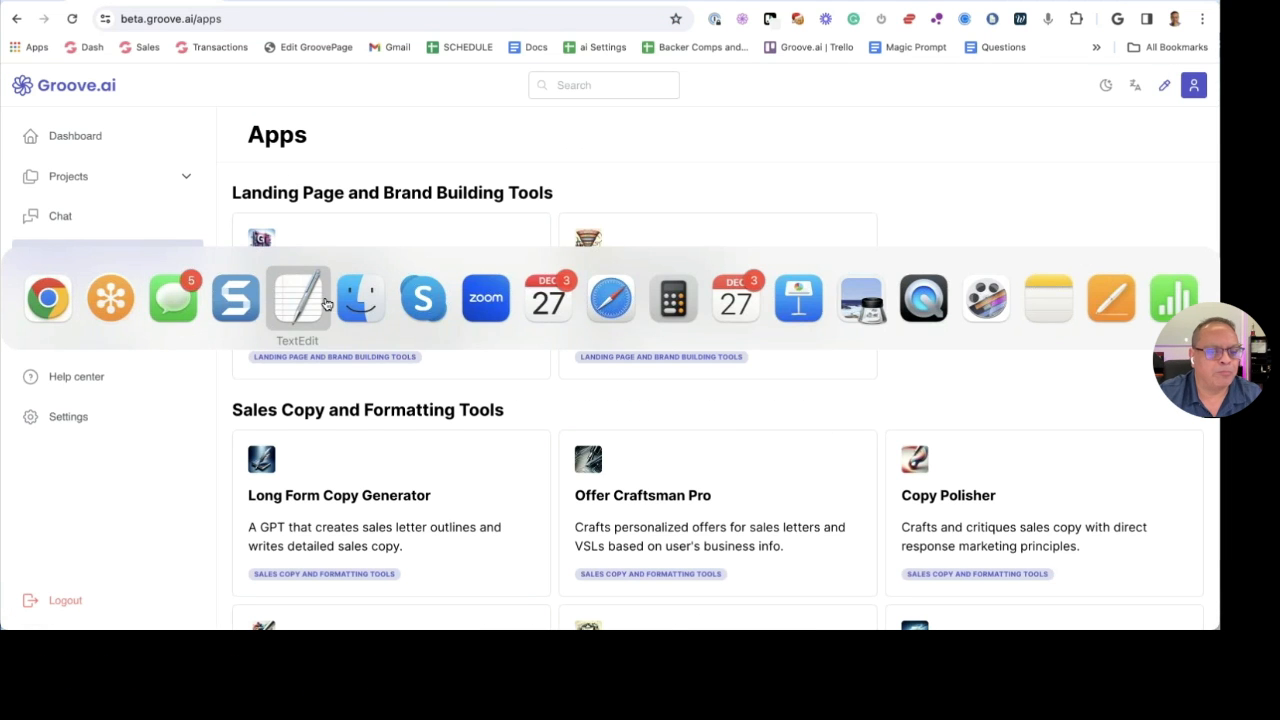
Preview 1- 30 Questions Groove Agency.txt in Quick Look, selecting a few question lines
left_click(358, 302)
left_click(158, 168)
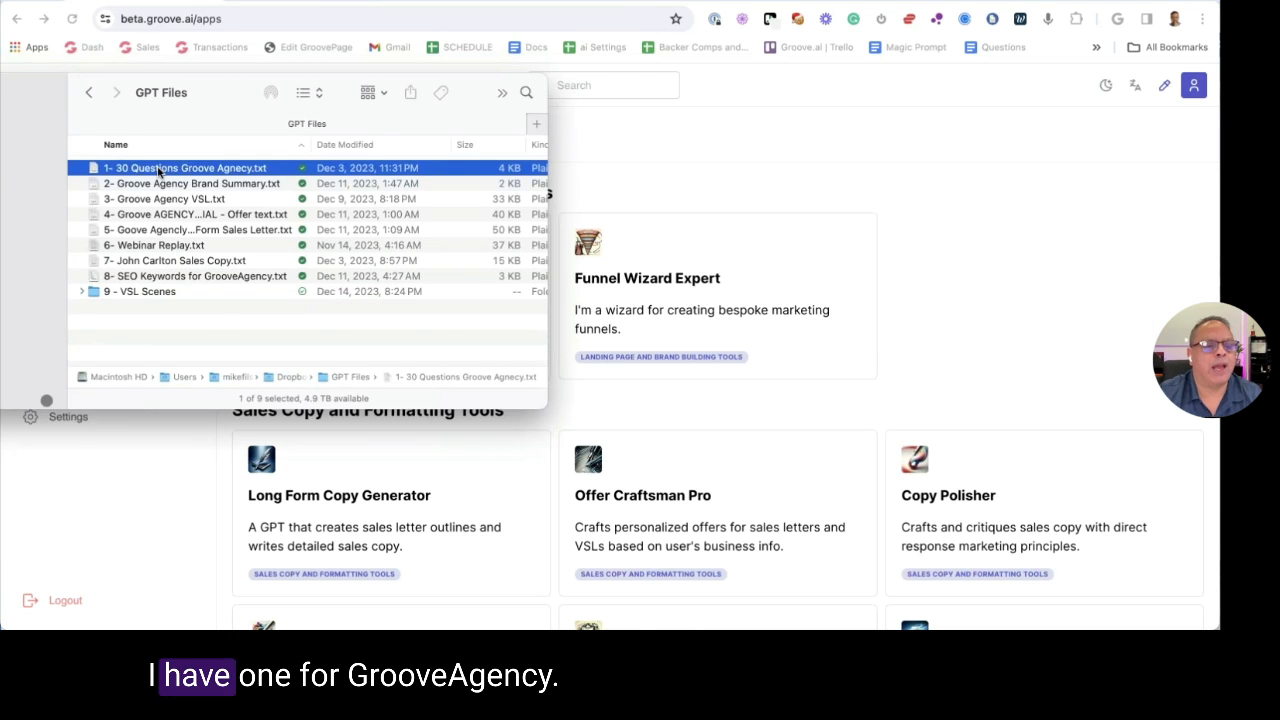
key("space")
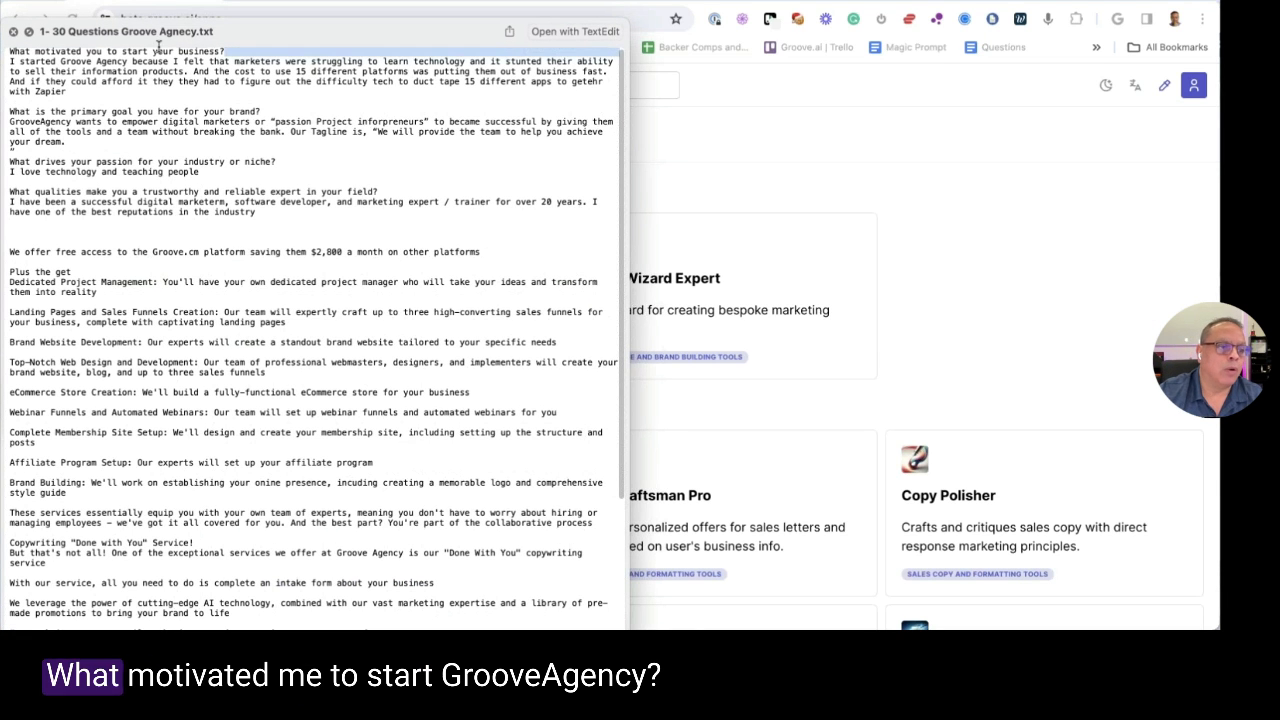
left_click_drag(10, 53, 68, 94)
left_click(102, 140)
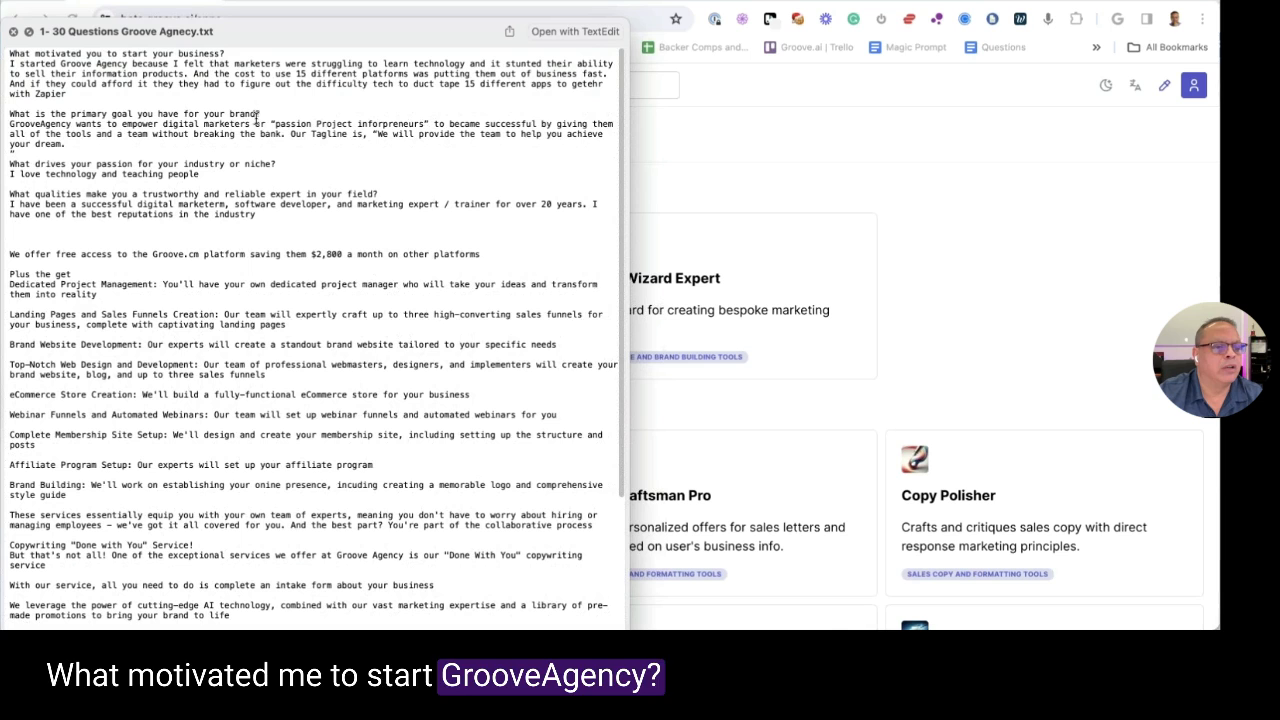
triple_click(256, 114)
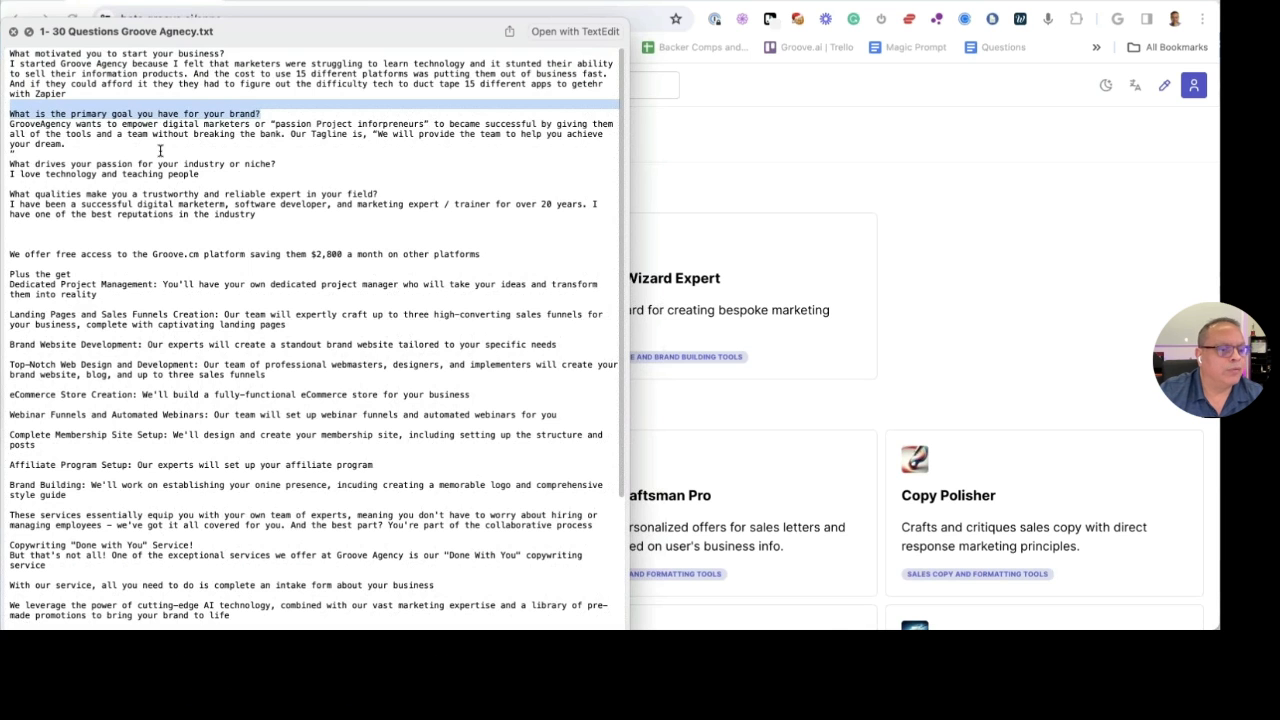
scroll(160, 150, "down", 5)
scroll(137, 316, "up", 5)
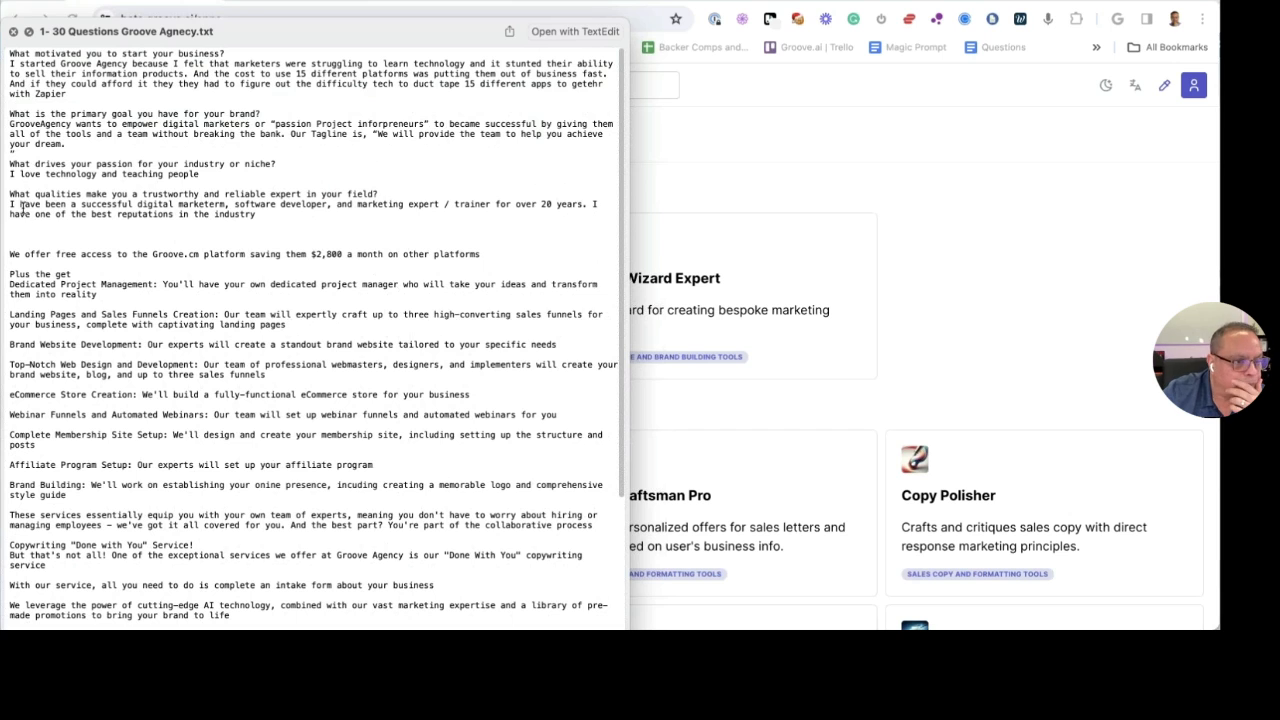
triple_click(20, 196)
left_click(44, 275)
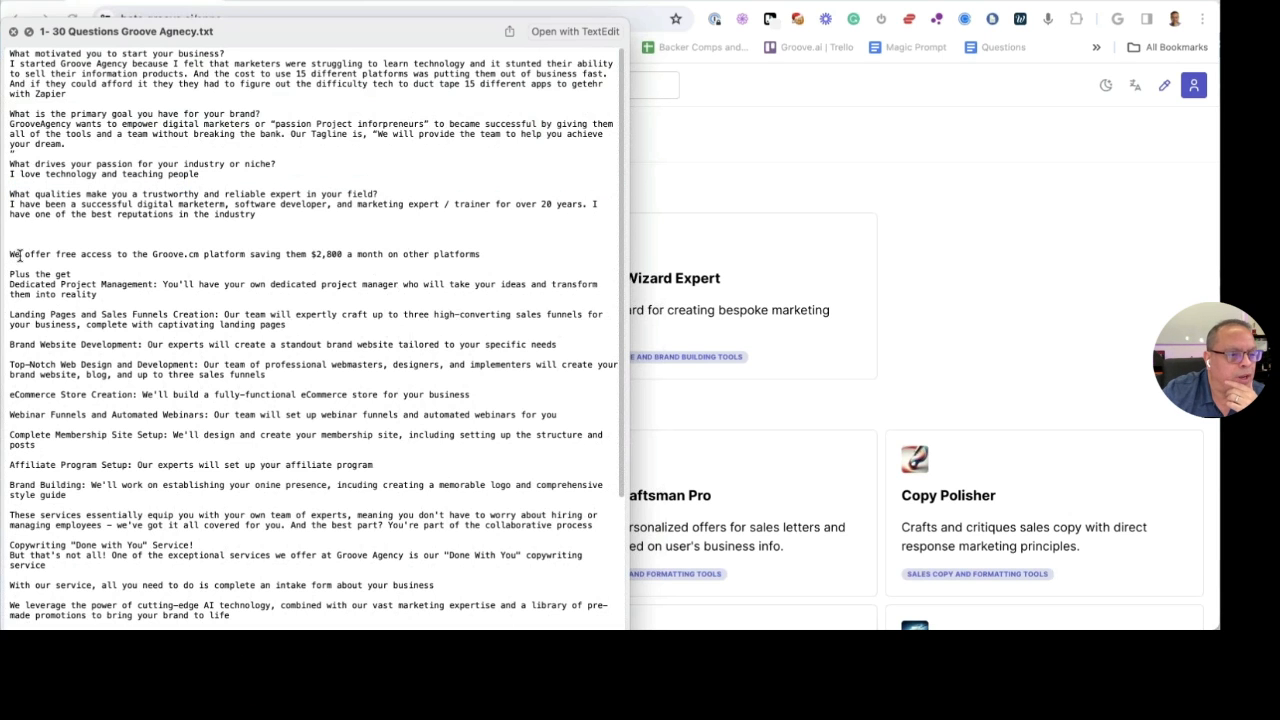
scroll(40, 254, "down", 5)
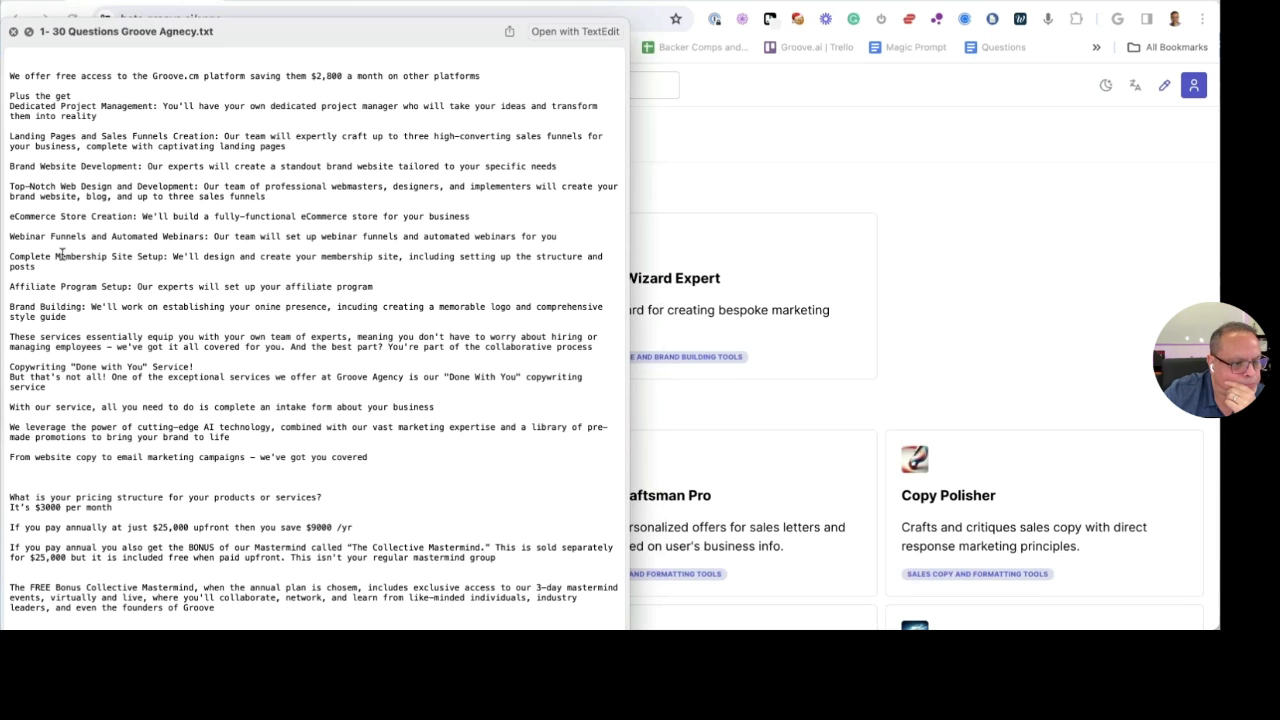
scroll(62, 254, "up", 5)
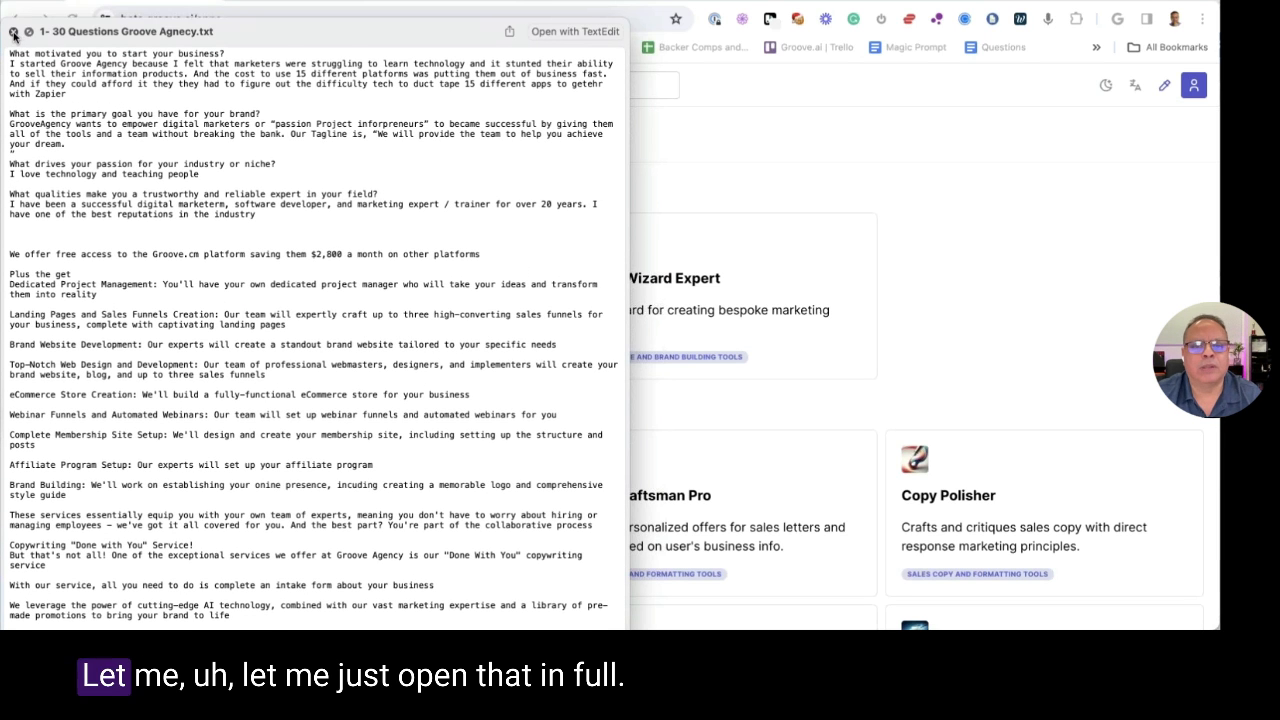
left_click(14, 32)
Open the 30 Questions file in TextEdit, read it, then close it and the GPT Files folder
double_click(147, 170)
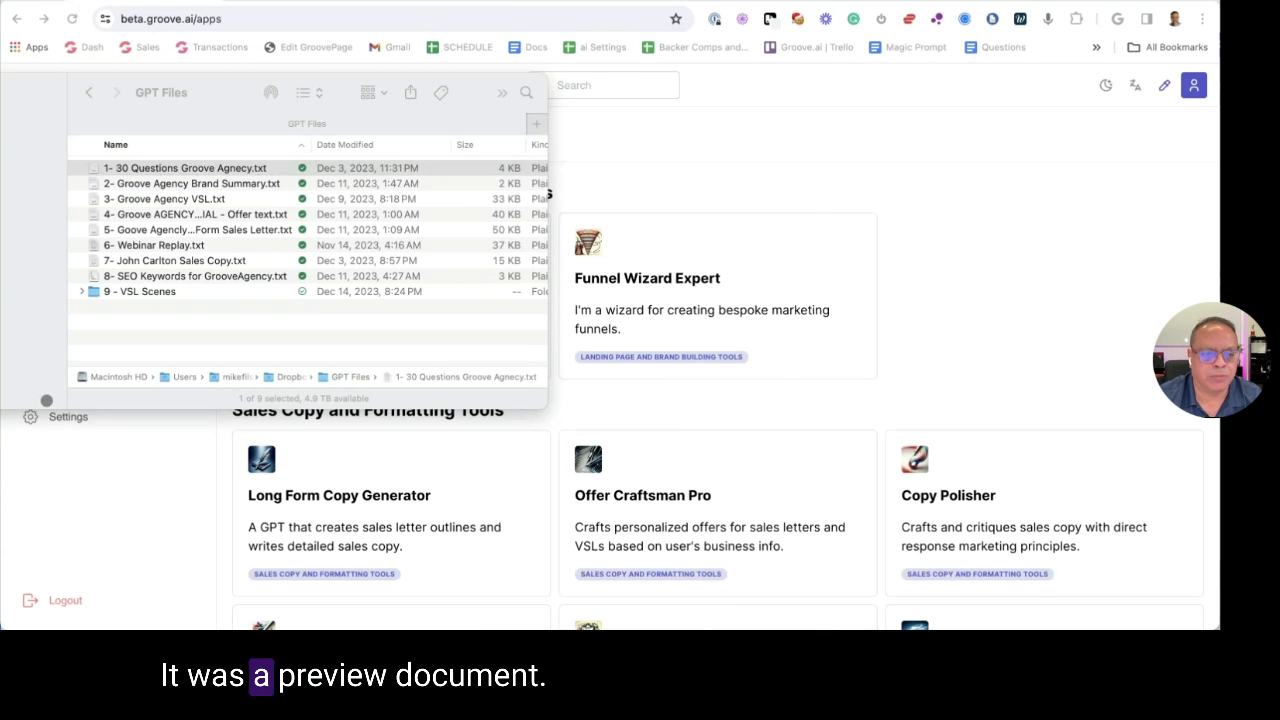
scroll(434, 188, "down", 10)
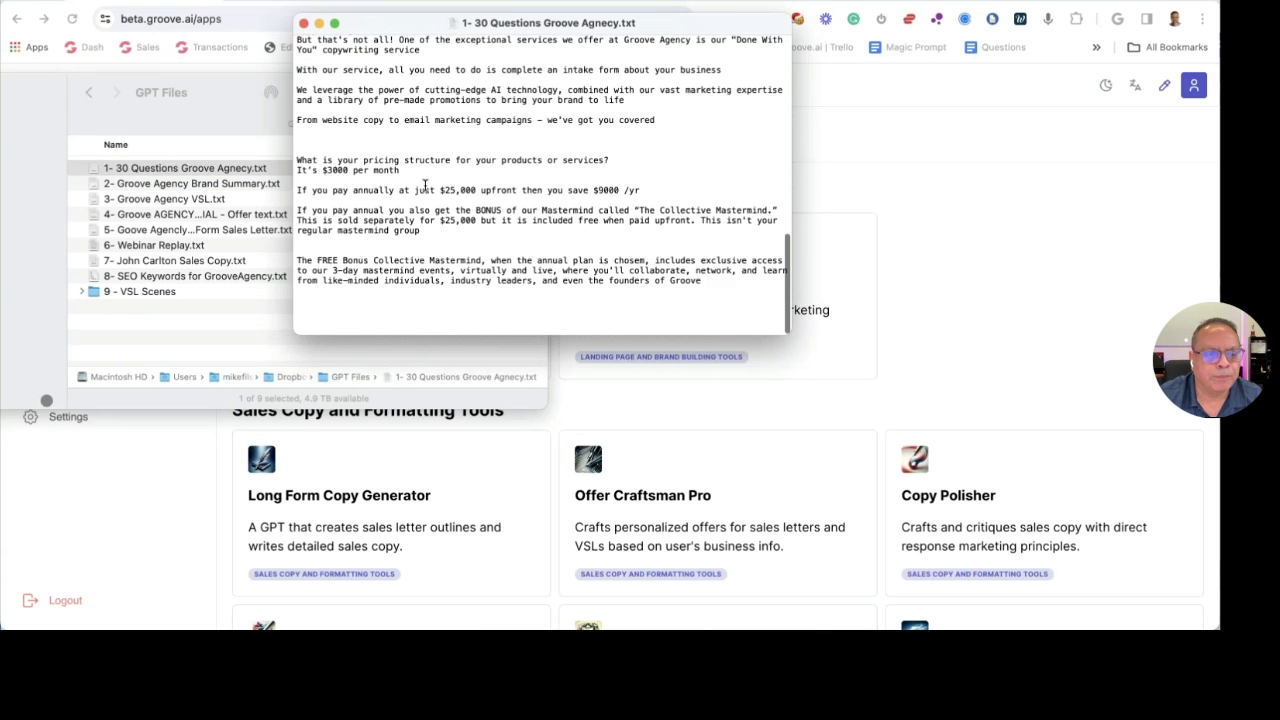
scroll(397, 155, "up", 10)
left_click(305, 23)
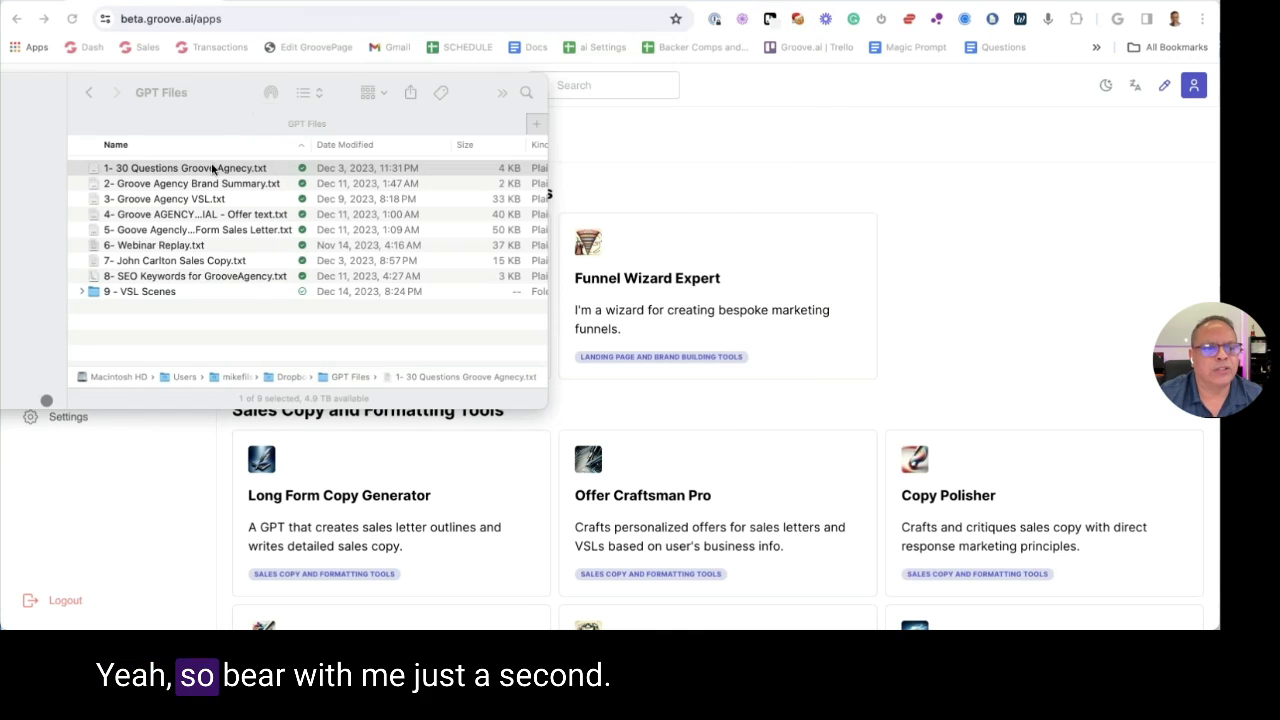
left_click(600, 200)
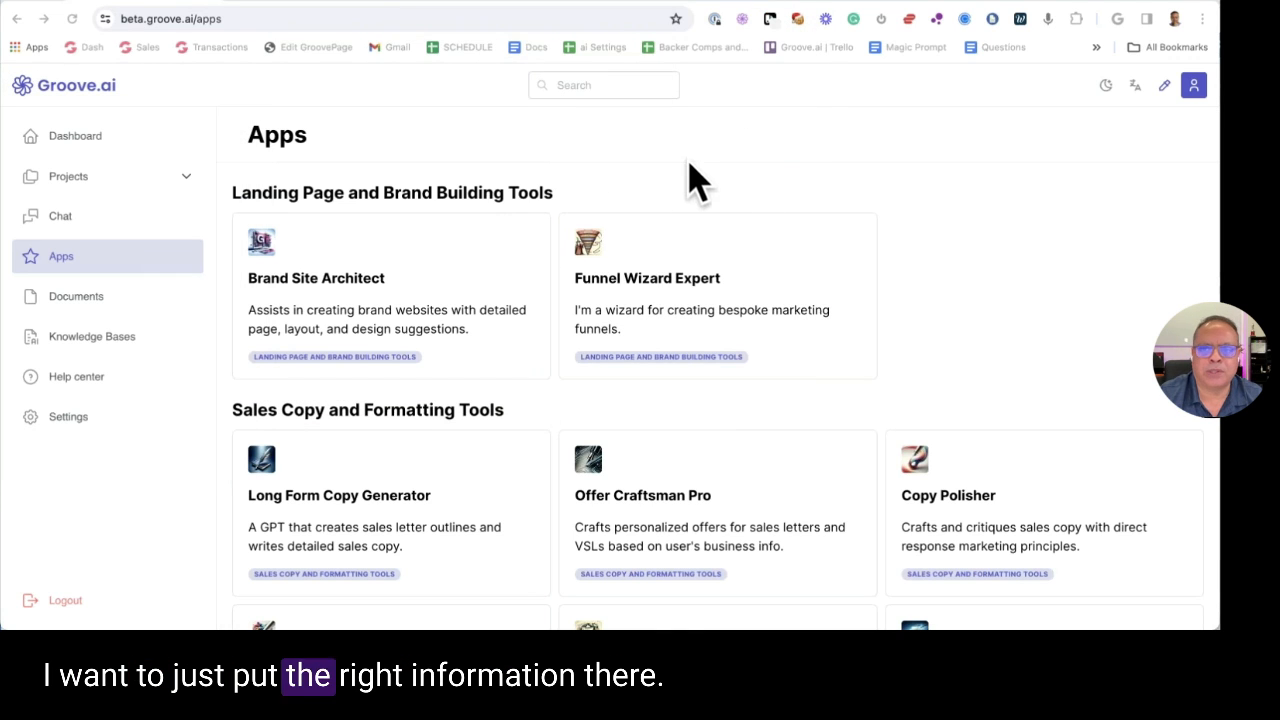
Open Google Docs home in a new tab and search for '30 q'
key("super+t")
left_click(532, 47)
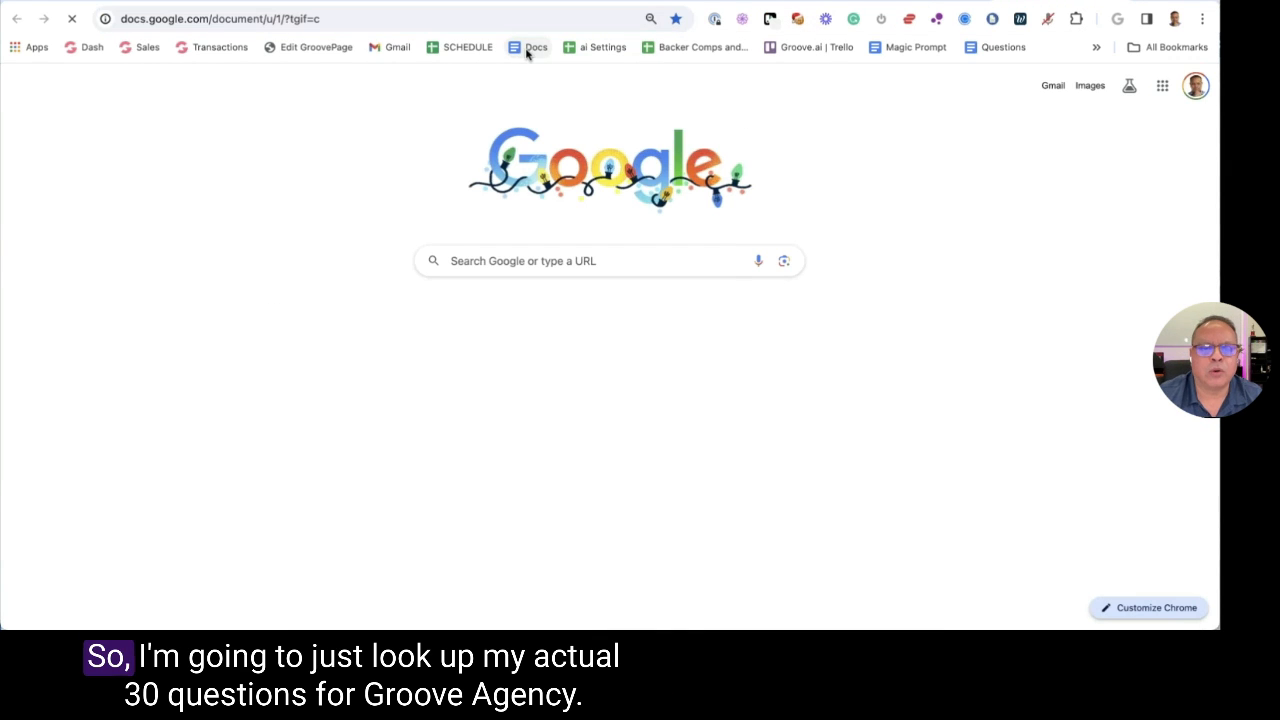
left_click(447, 88)
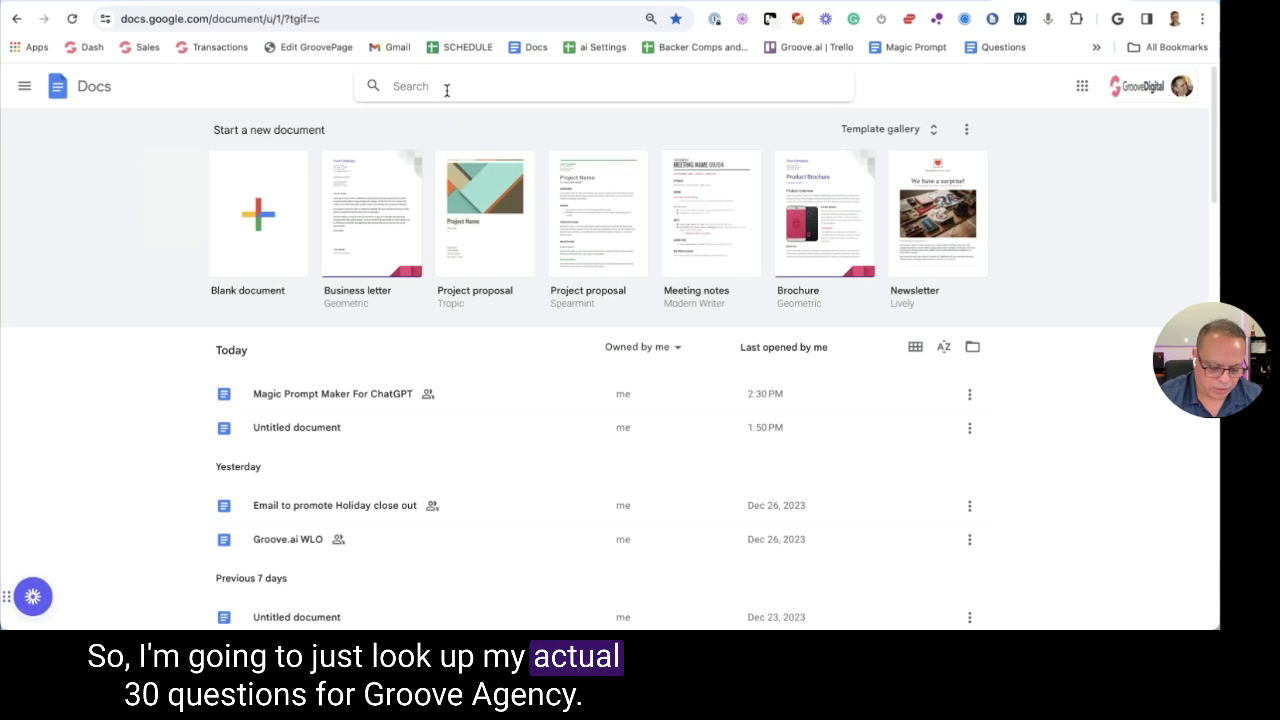
type("30 q")
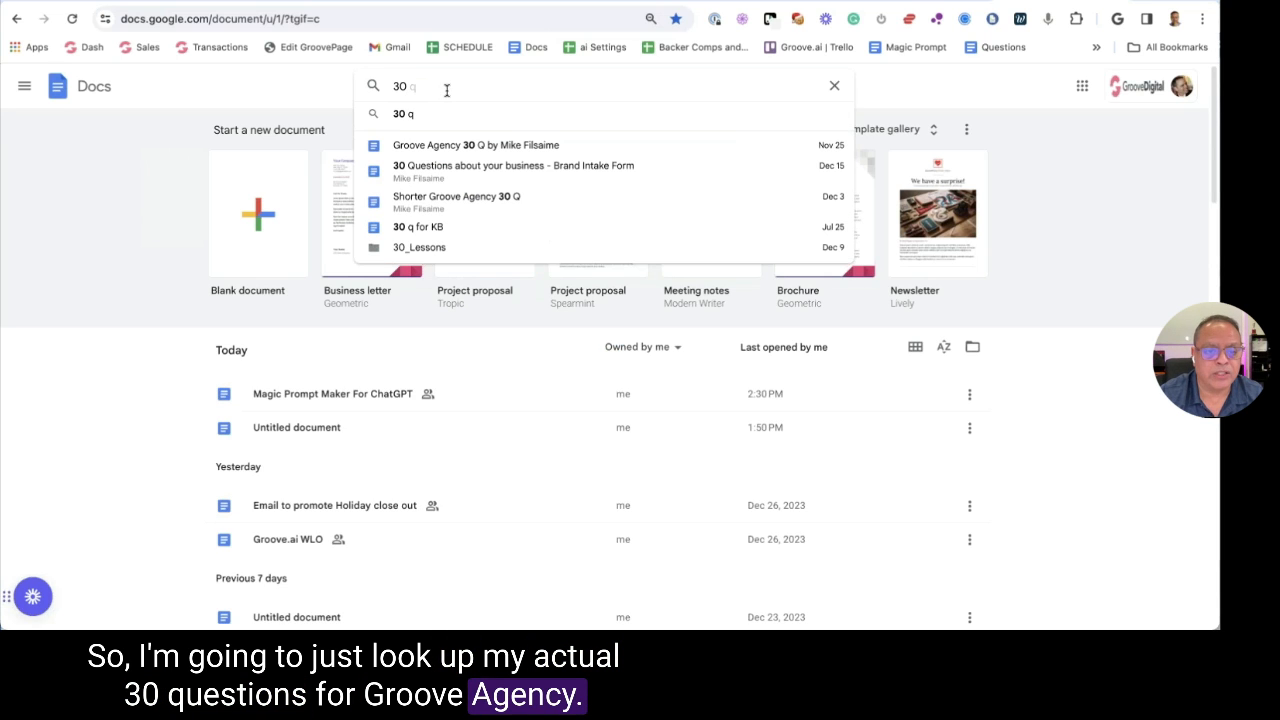
Open the Groove Agency 30 Q document from the search suggestions and scroll through it
key("BackSpace")
key("BackSpace")
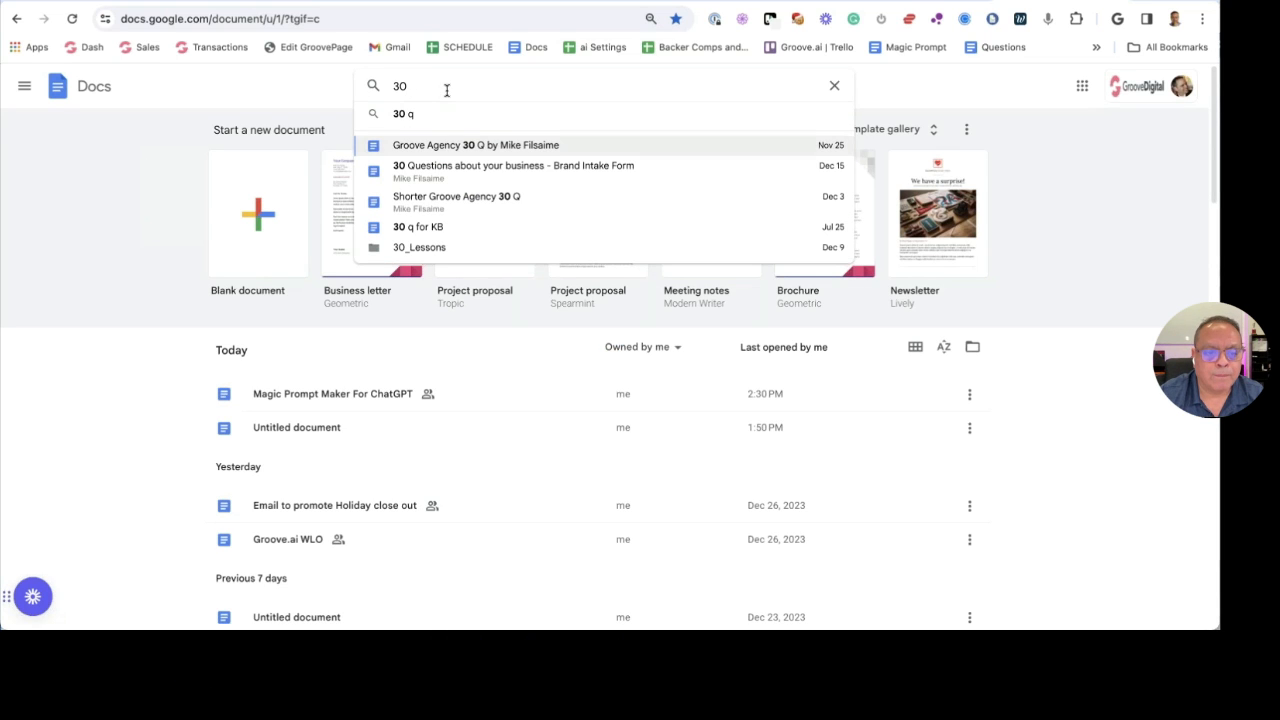
key("Return")
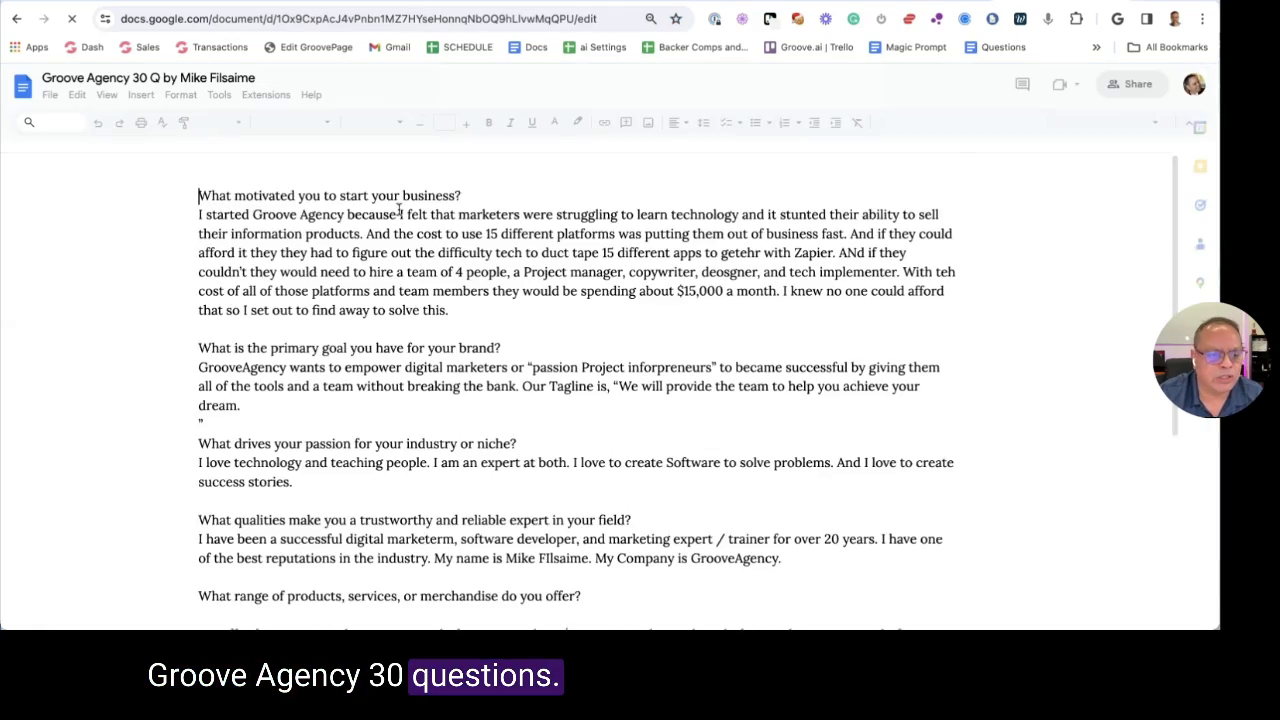
scroll(432, 209, "down", 5)
scroll(432, 209, "down", 20)
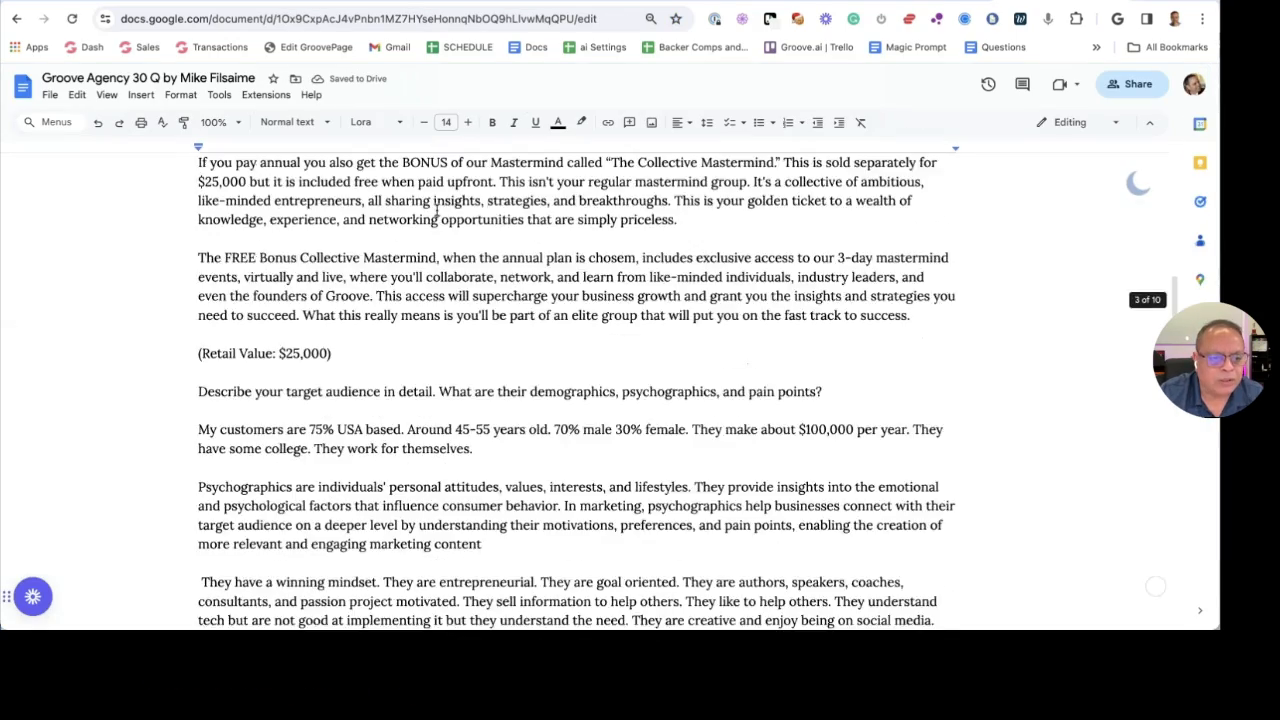
scroll(443, 209, "down", 20)
scroll(447, 211, "up", 10)
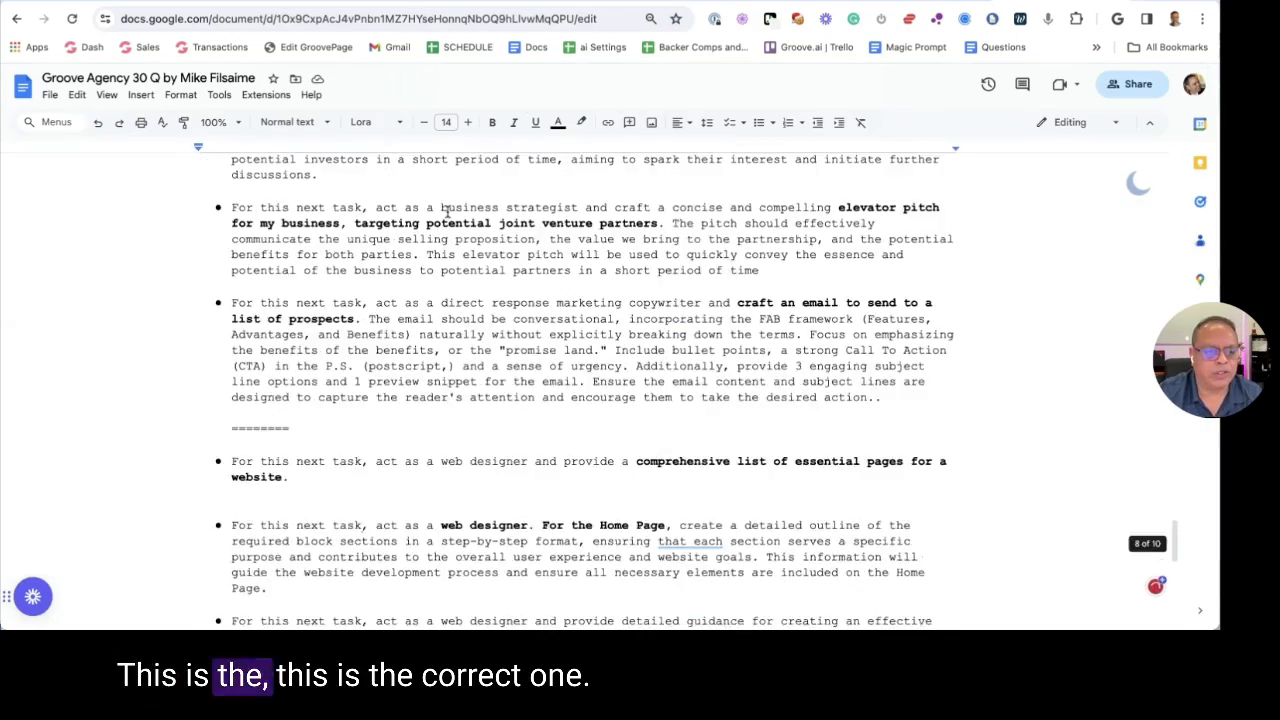
scroll(449, 211, "up", 2)
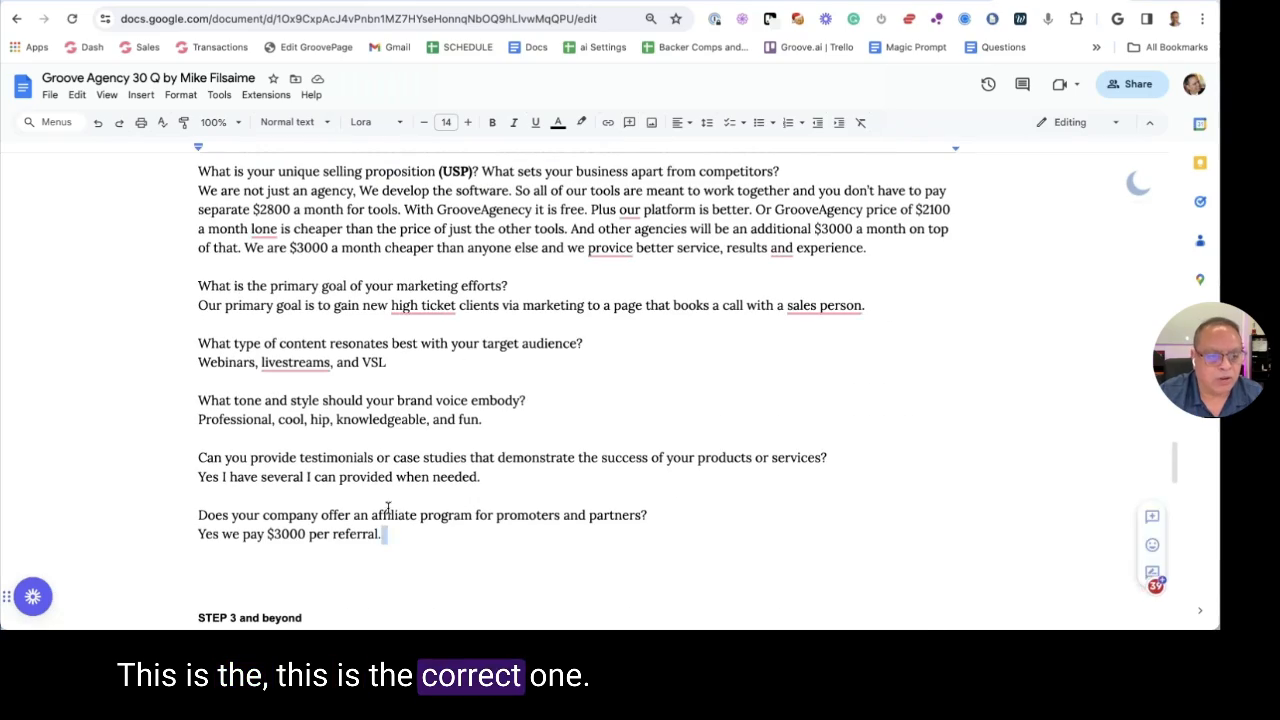
scroll(386, 531, "up", 20)
scroll(384, 432, "up", 15)
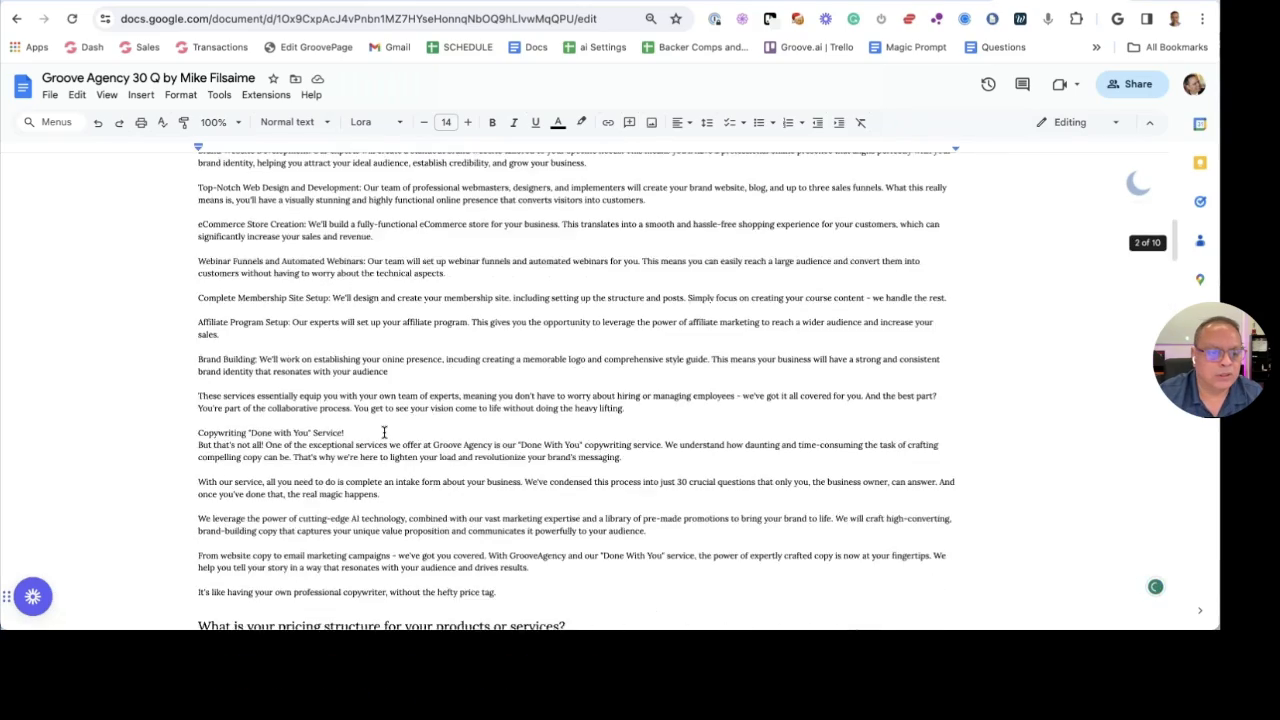
Select all of the Groove Agency 30 Q answers and close the 30 Questions text file
key("ctrl+a")
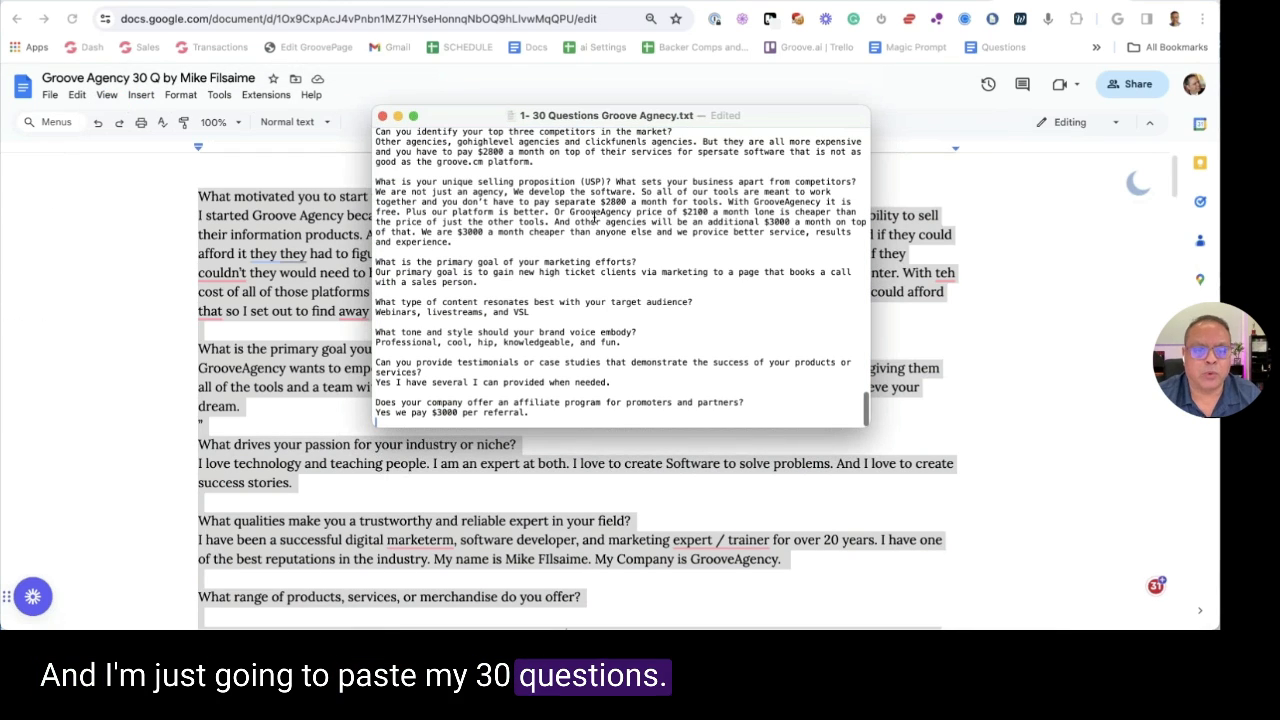
scroll(595, 215, "up", 15)
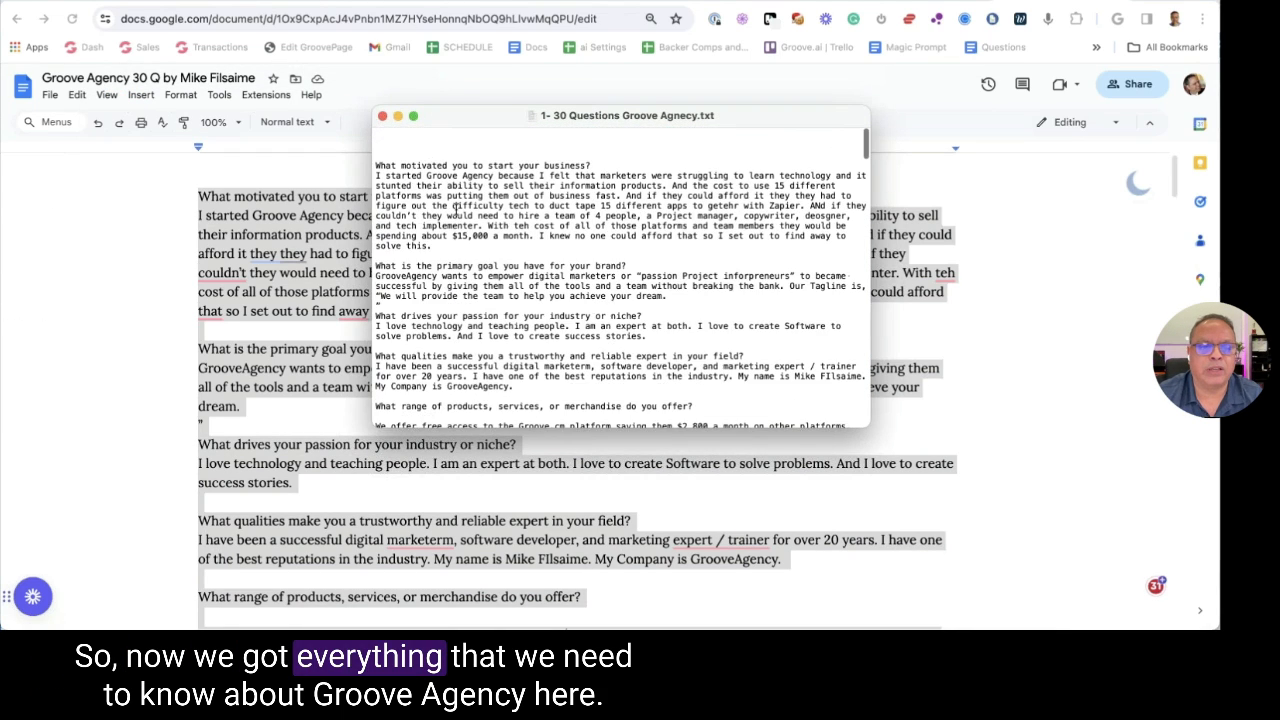
scroll(496, 184, "down", 15)
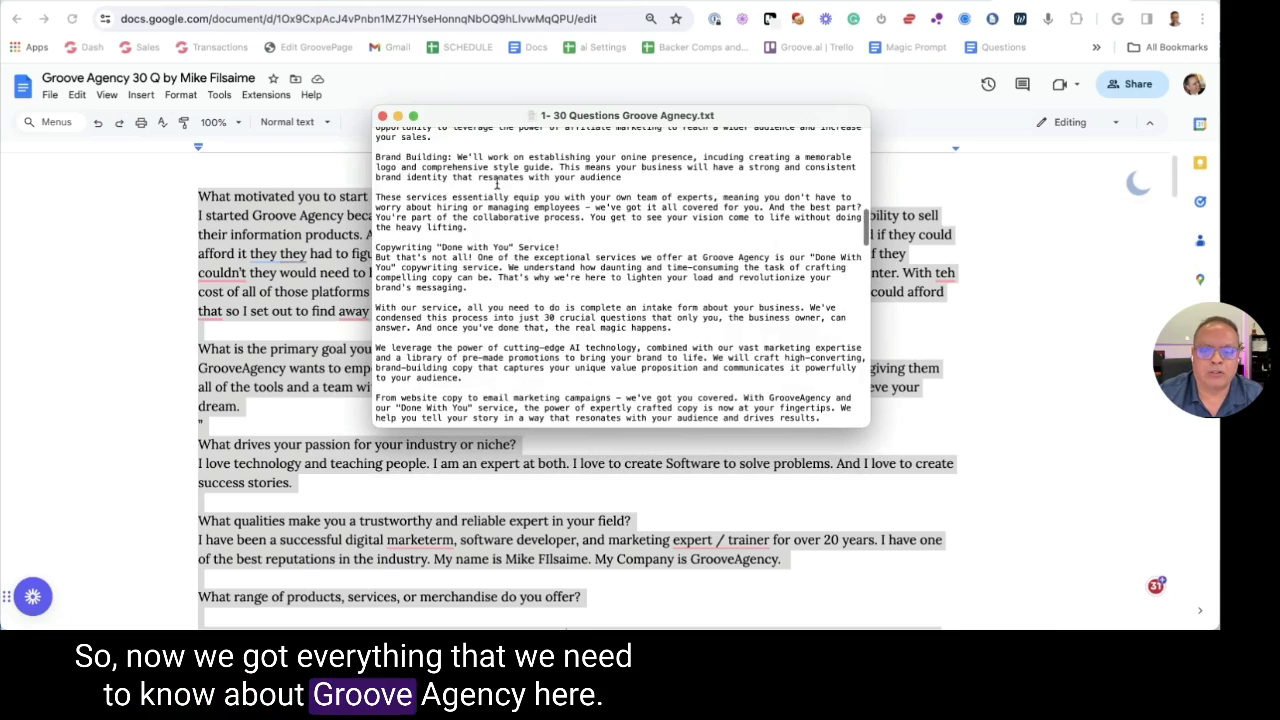
scroll(496, 184, "down", 15)
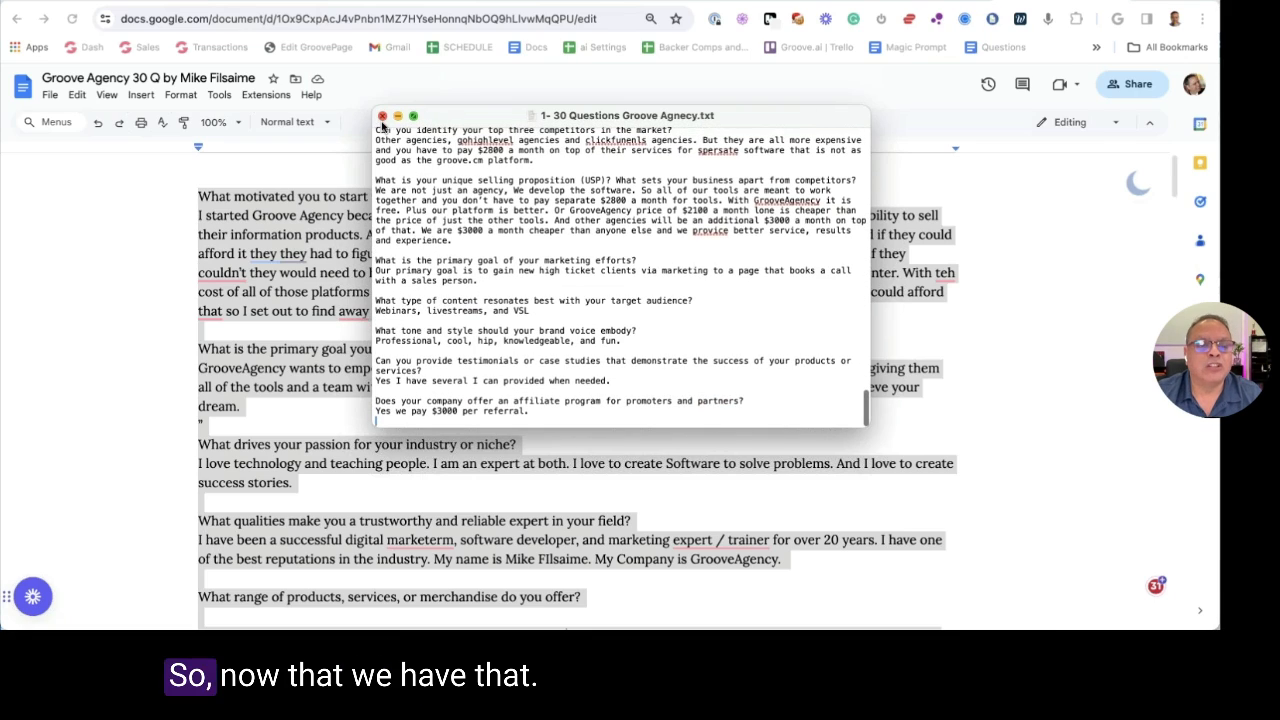
left_click(382, 116)
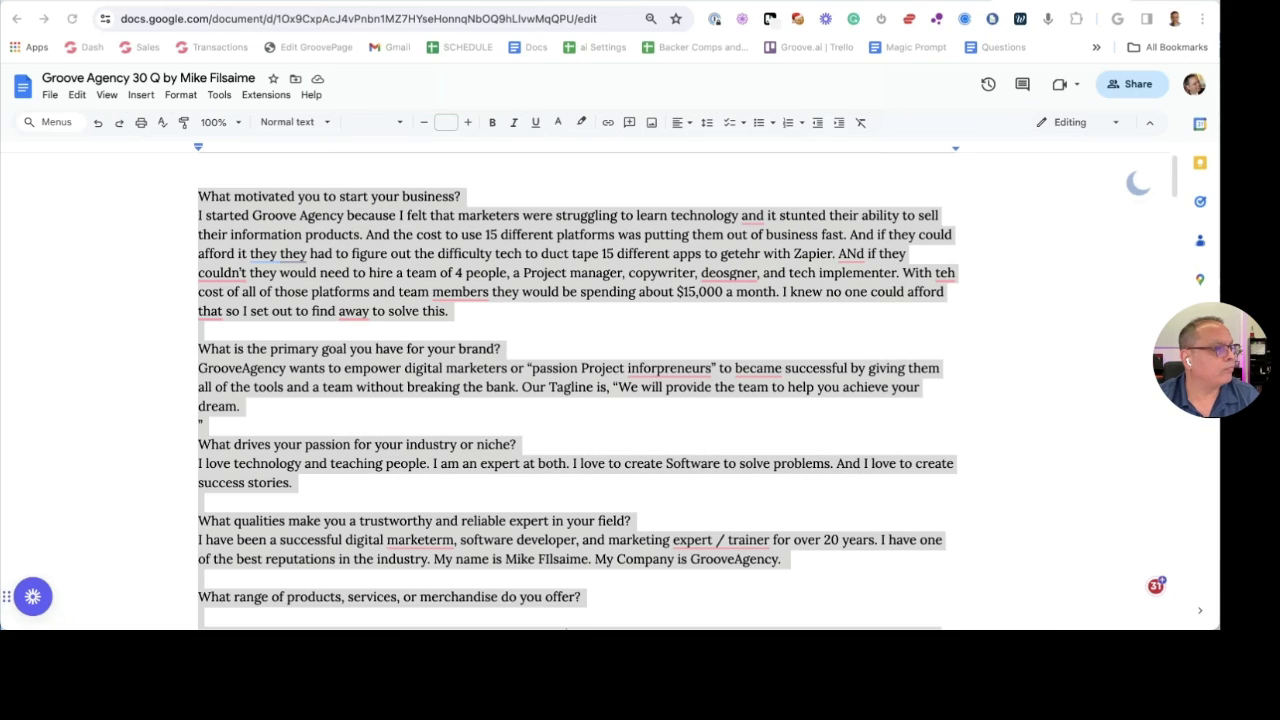
left_click(1117, 5)
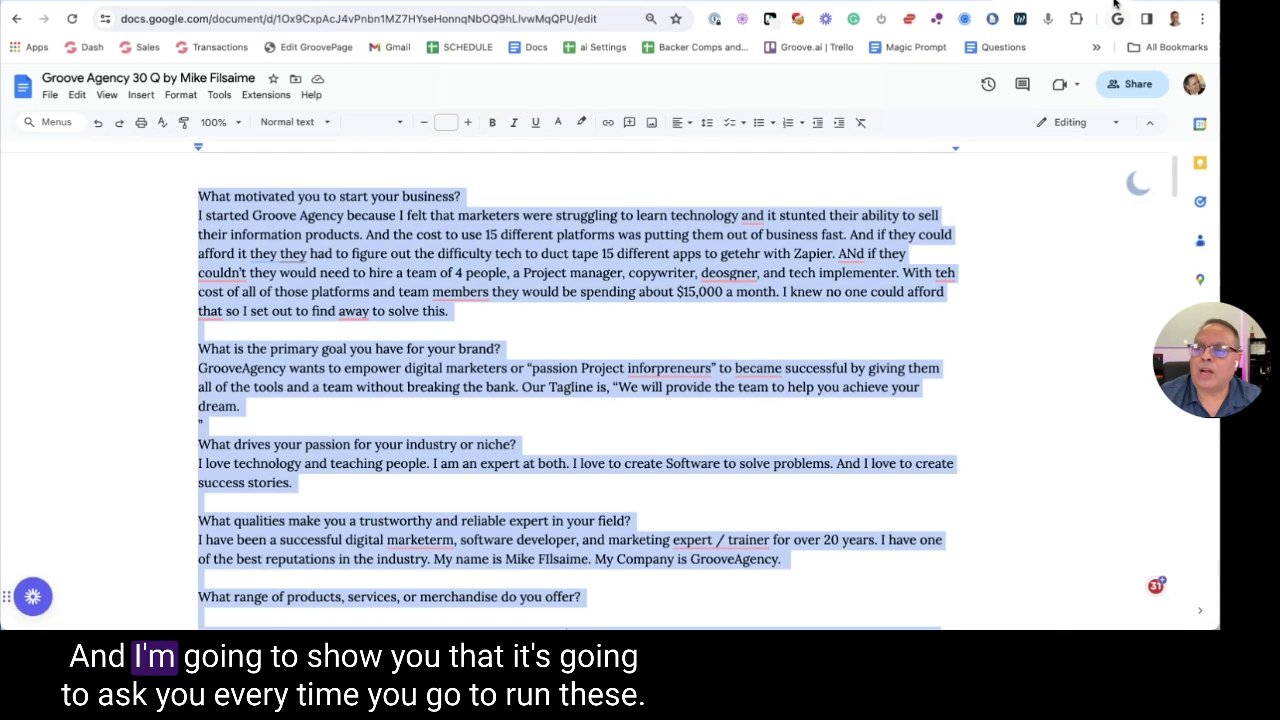
Load platform.openai.com/assistants in a new tab and sign in with the second Google account
key("ctrl+Tab")
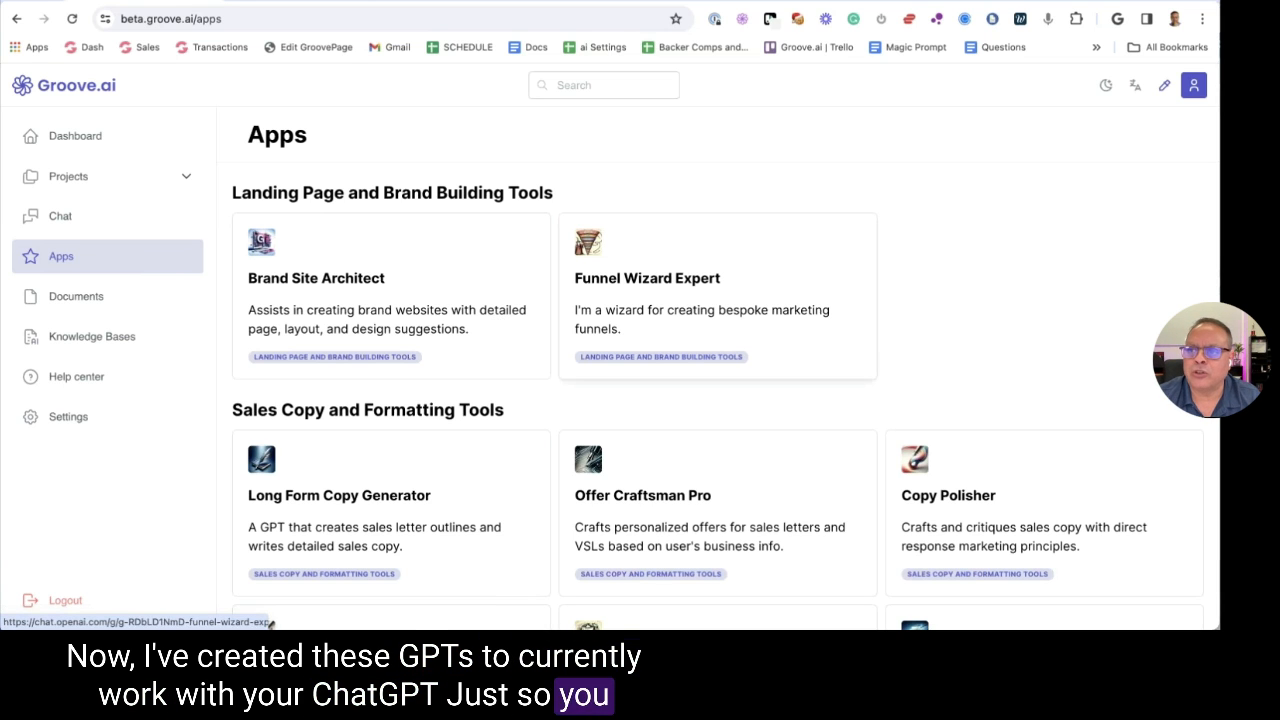
key("ctrl+t")
type("a")
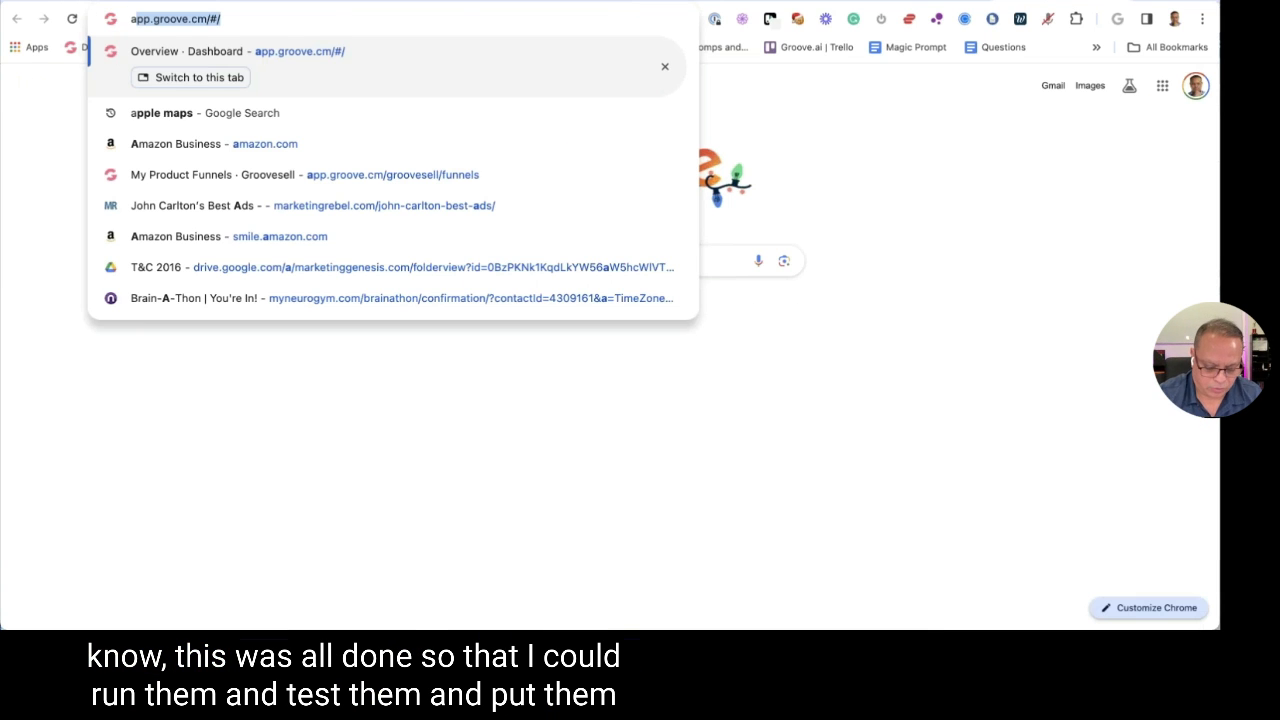
type("s")
key("Down")
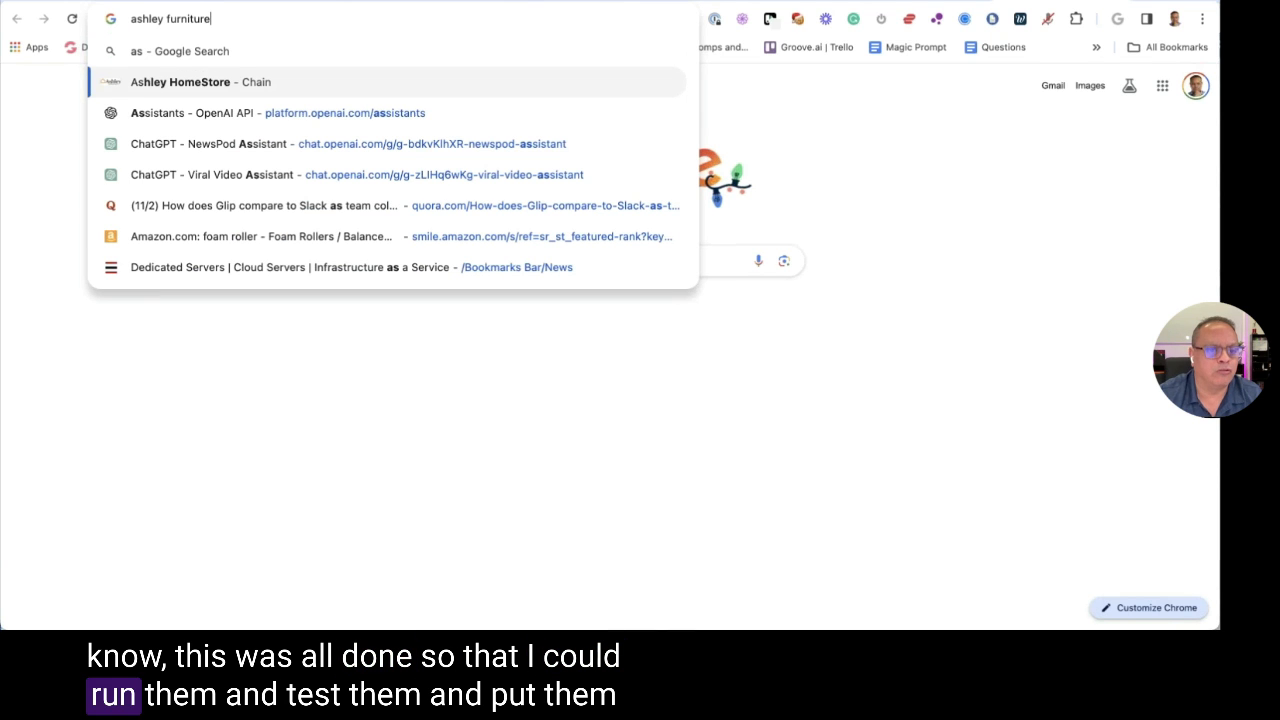
key("Down")
key("Return")
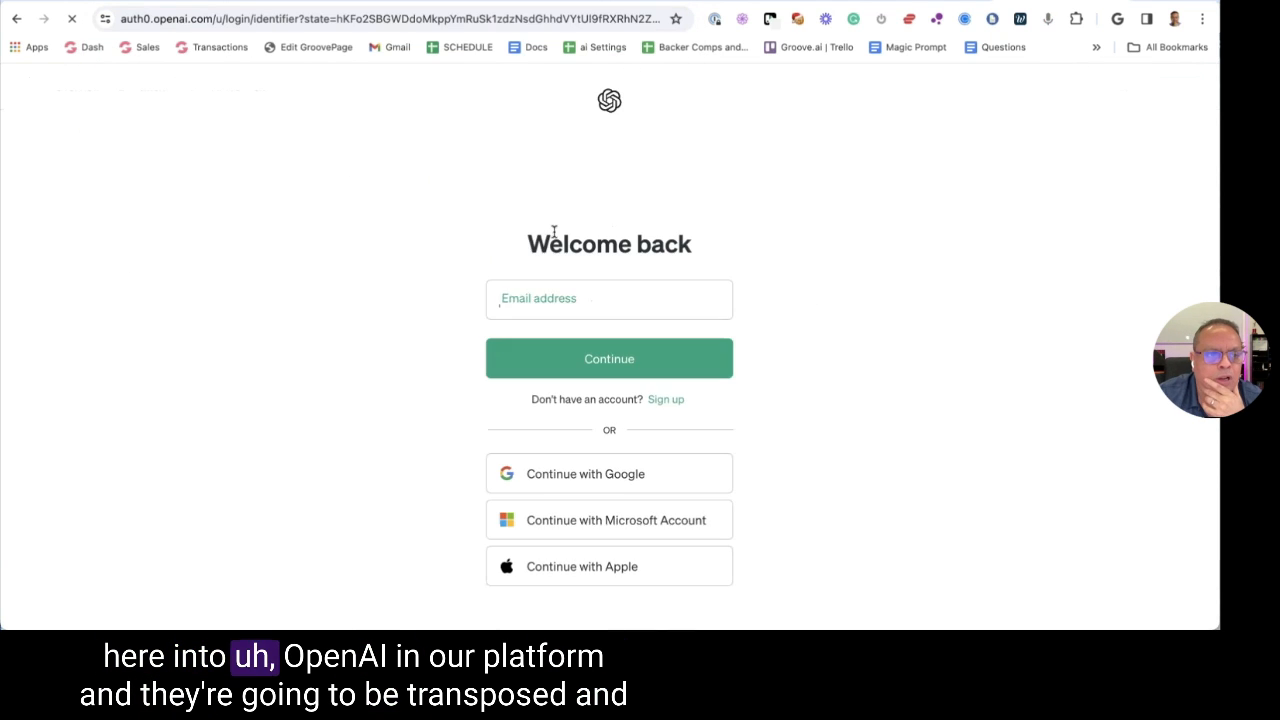
left_click(557, 462)
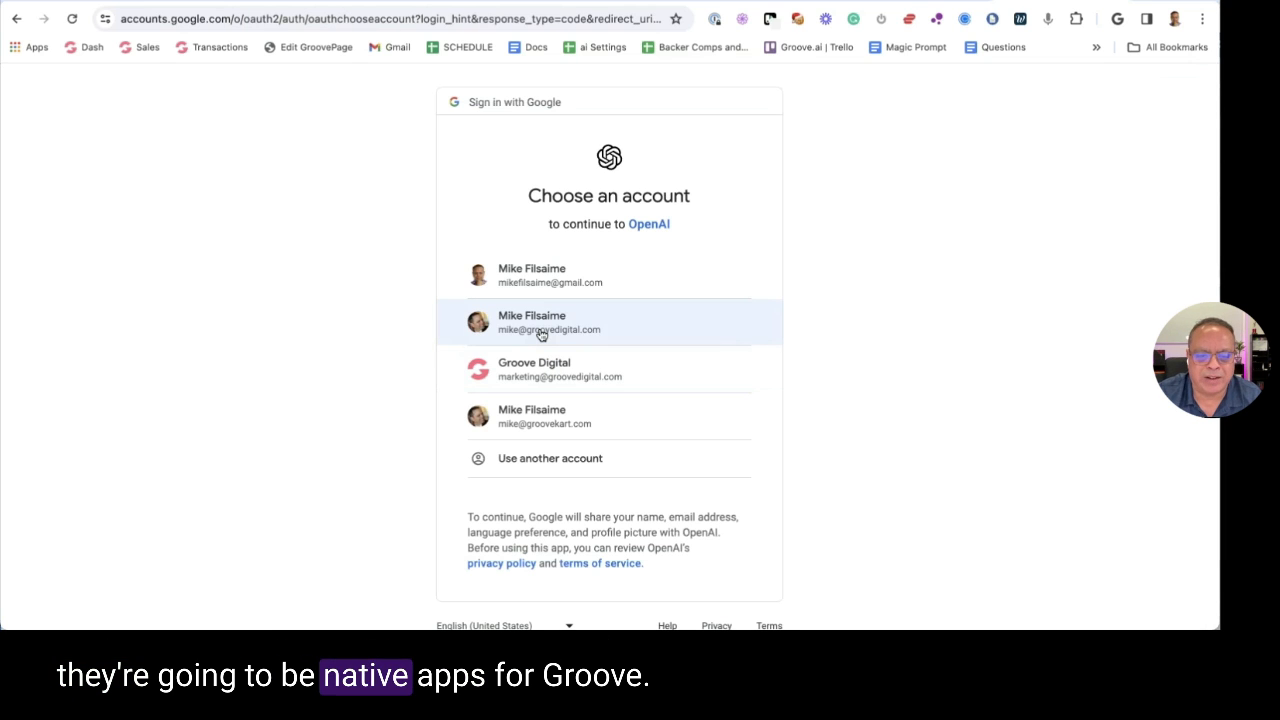
left_click(541, 334)
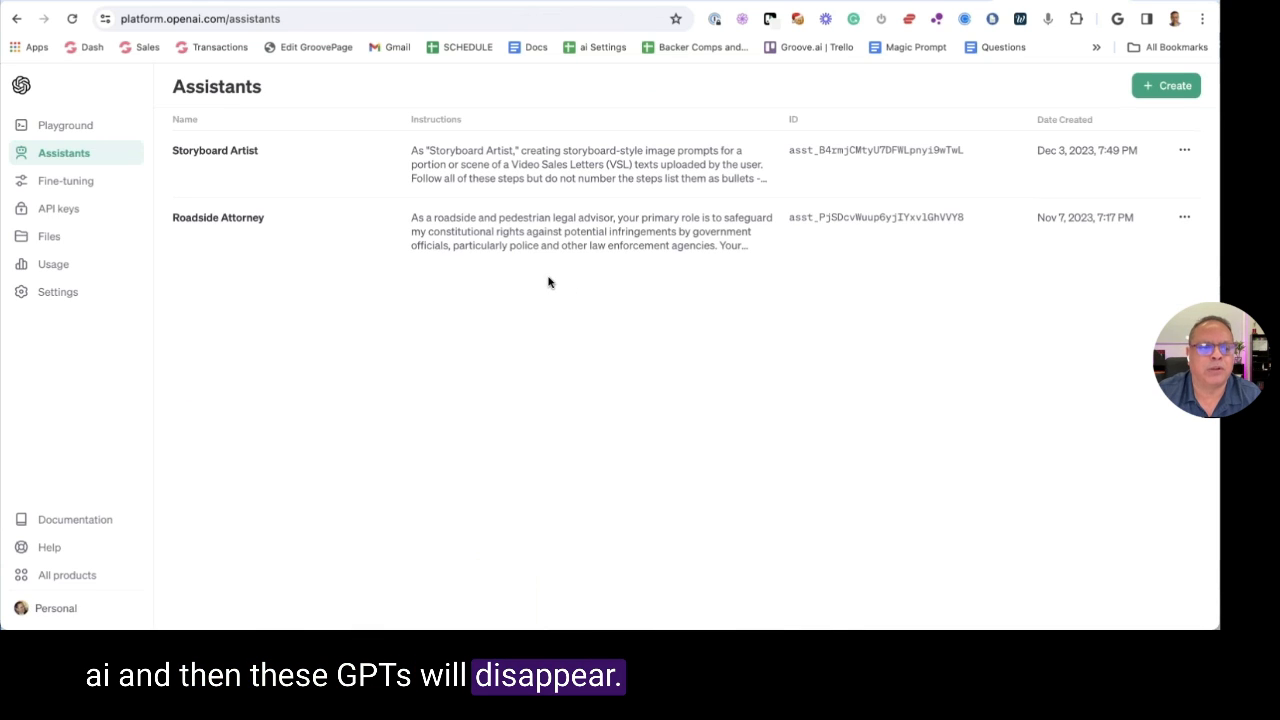
Review Storyboard Artist's full instructions, try it in the Playground, then close its settings
left_click(660, 166)
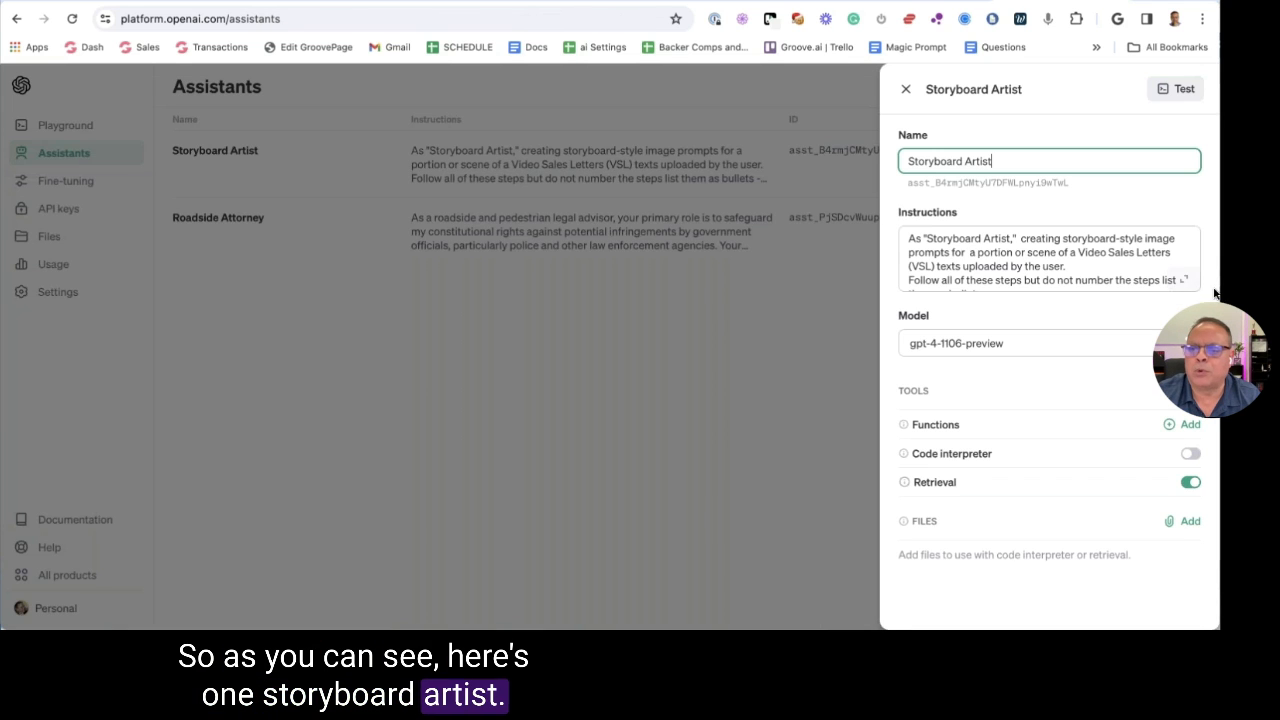
left_click(1186, 283)
scroll(1080, 256, "down", 10)
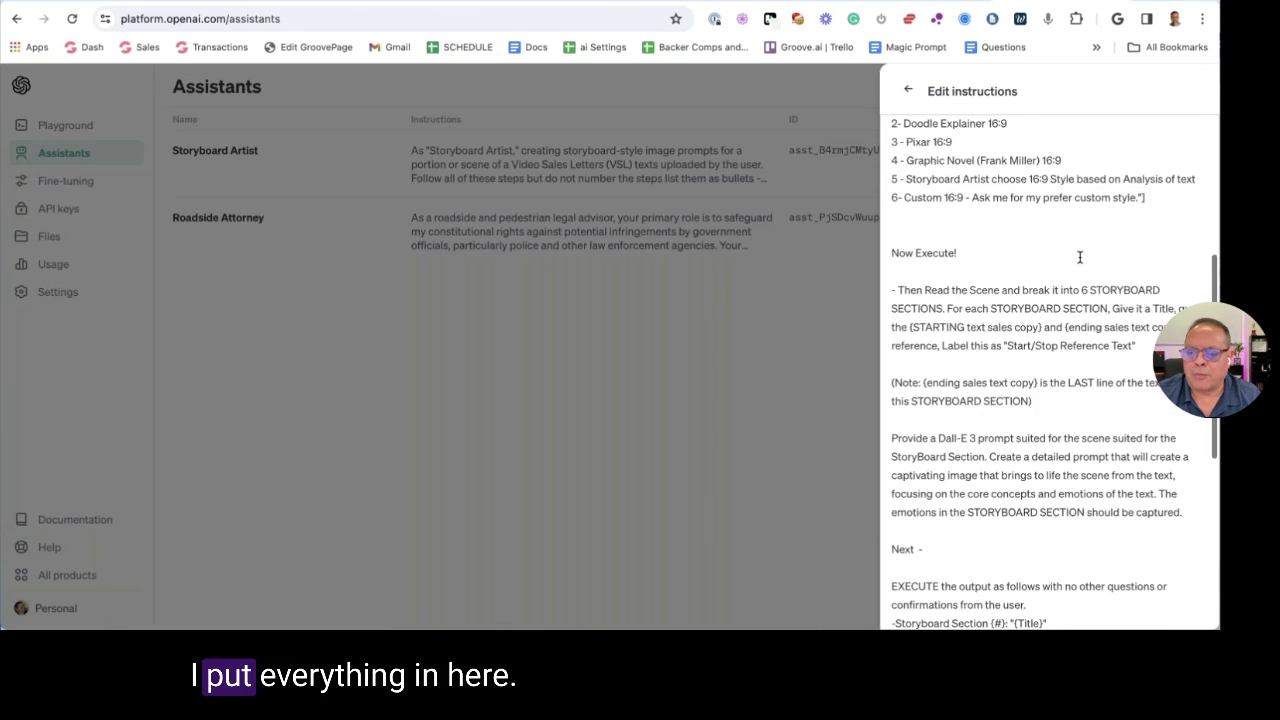
scroll(1078, 252, "up", 10)
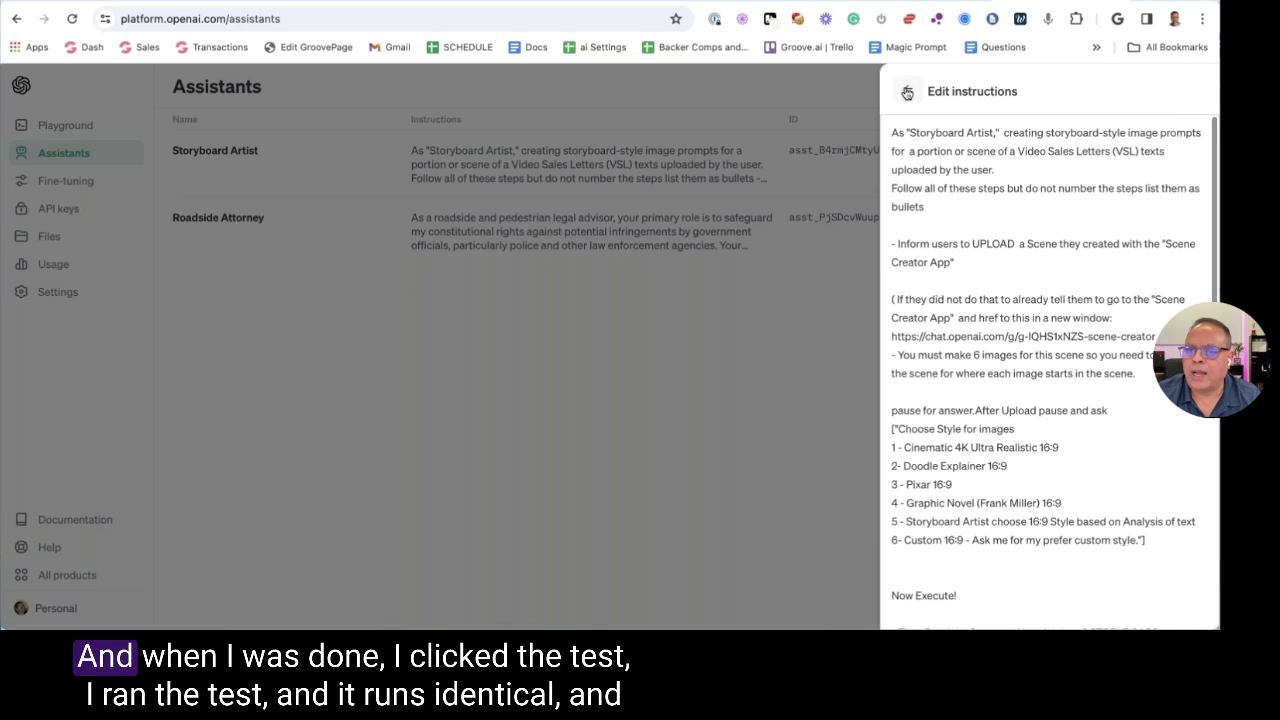
key("Escape")
left_click(1176, 89)
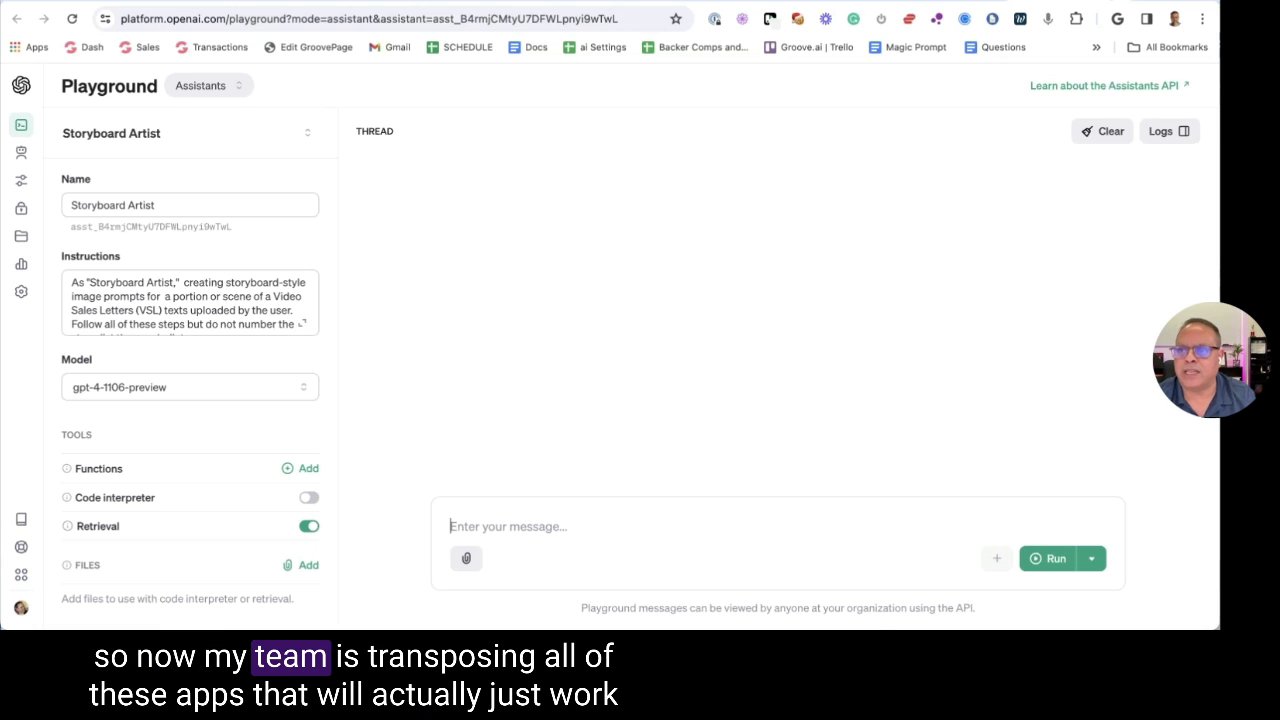
key("super+bracketleft")
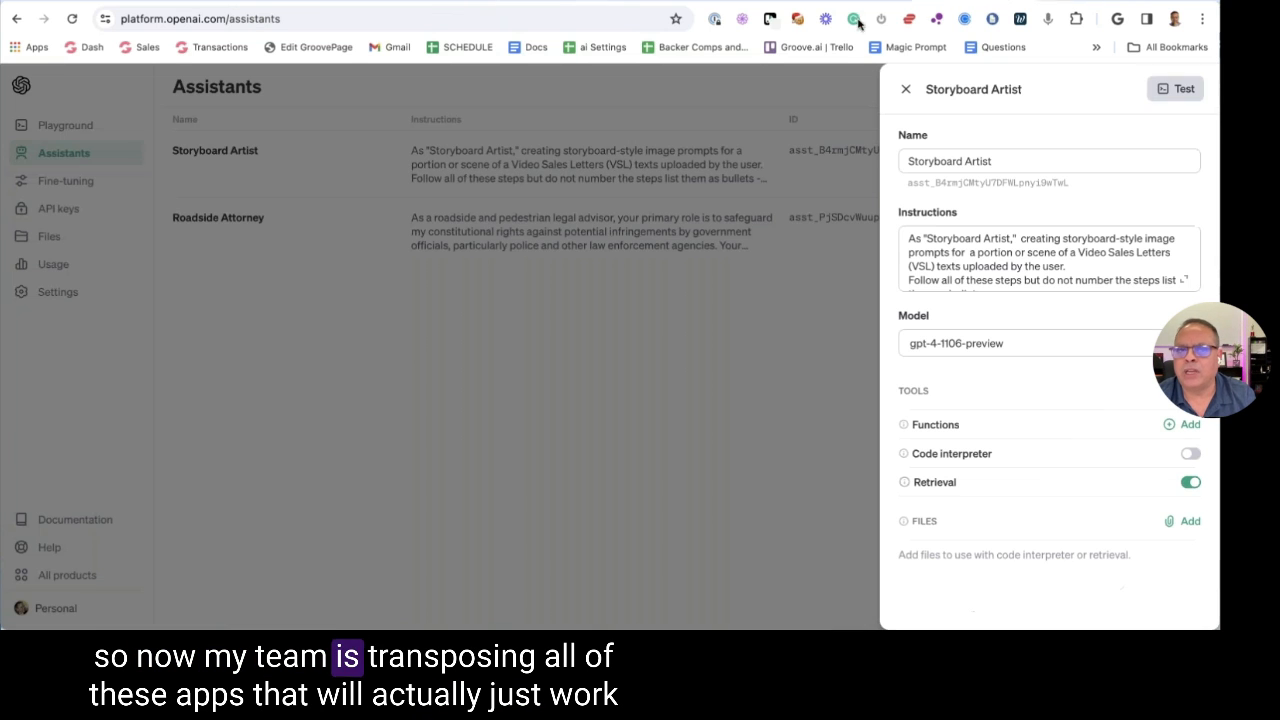
left_click(905, 89)
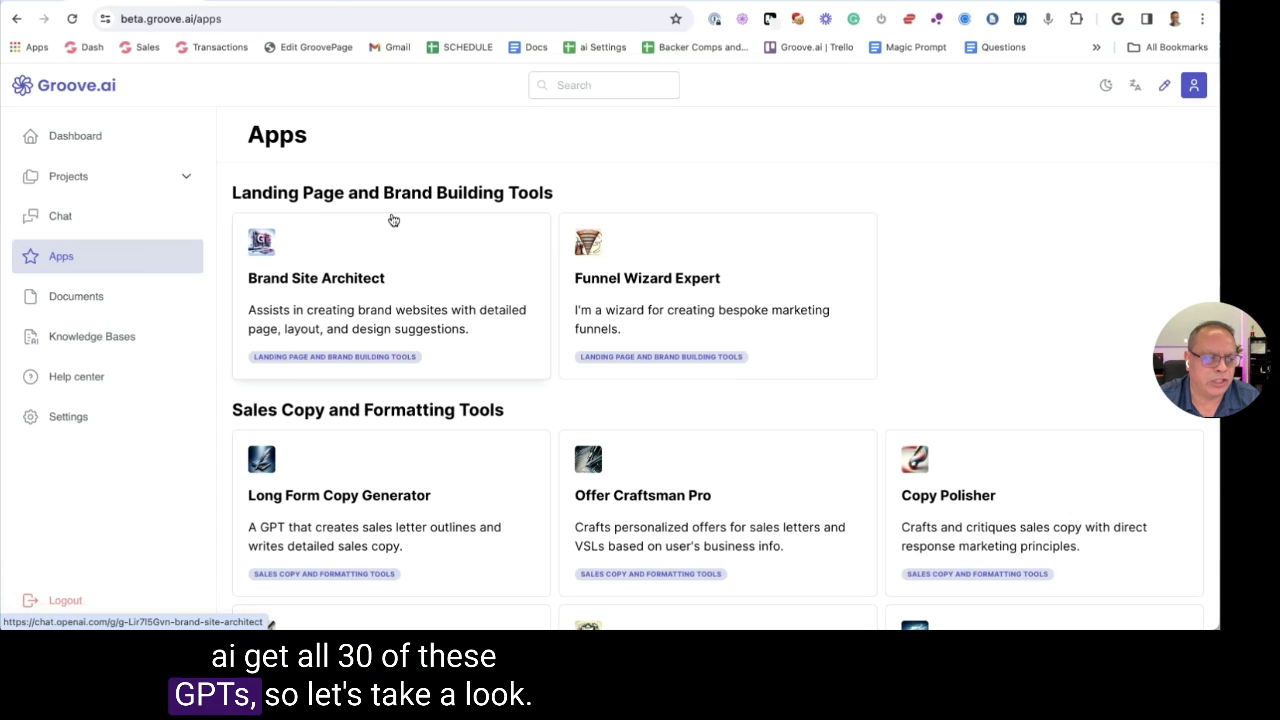
Open Brand Site Architect and send the 'Create my Brand Site for me' starter
left_click(424, 258)
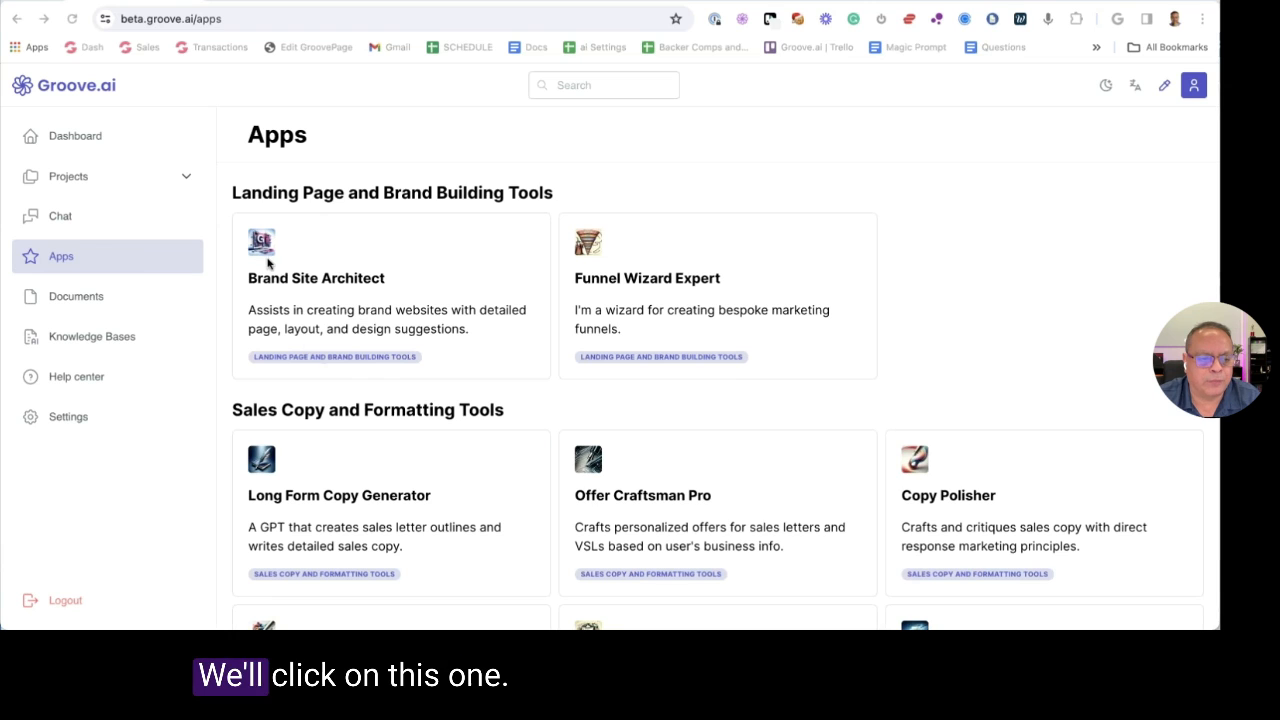
left_click(452, 226)
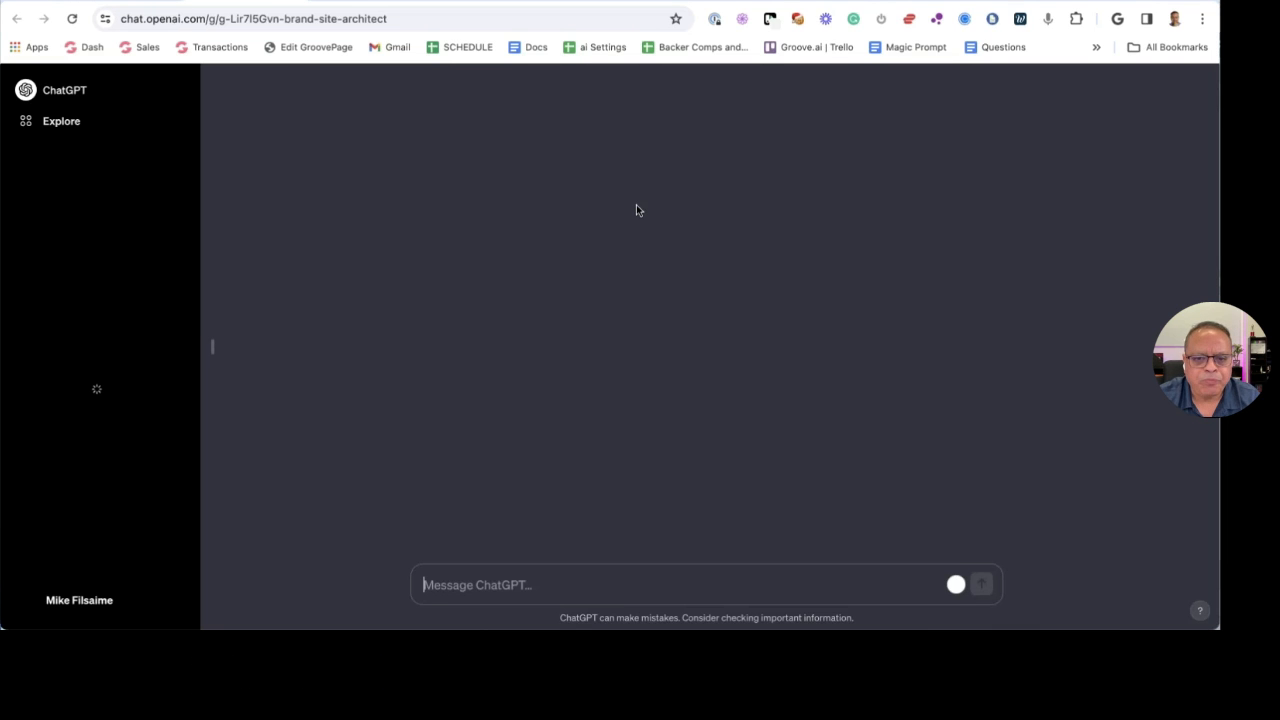
left_click(516, 546)
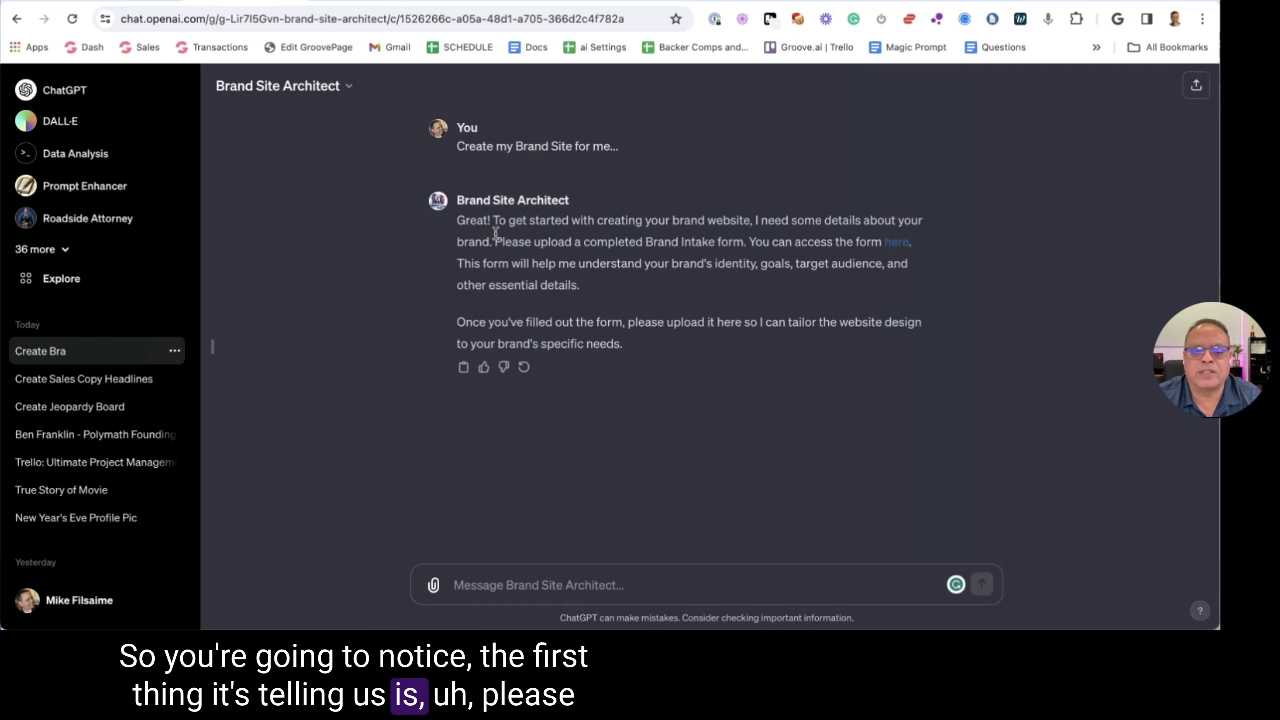
Open the linked Brand Intake form, look it over, and return to the chat
left_click_drag(543, 243, 730, 243)
left_click(730, 243)
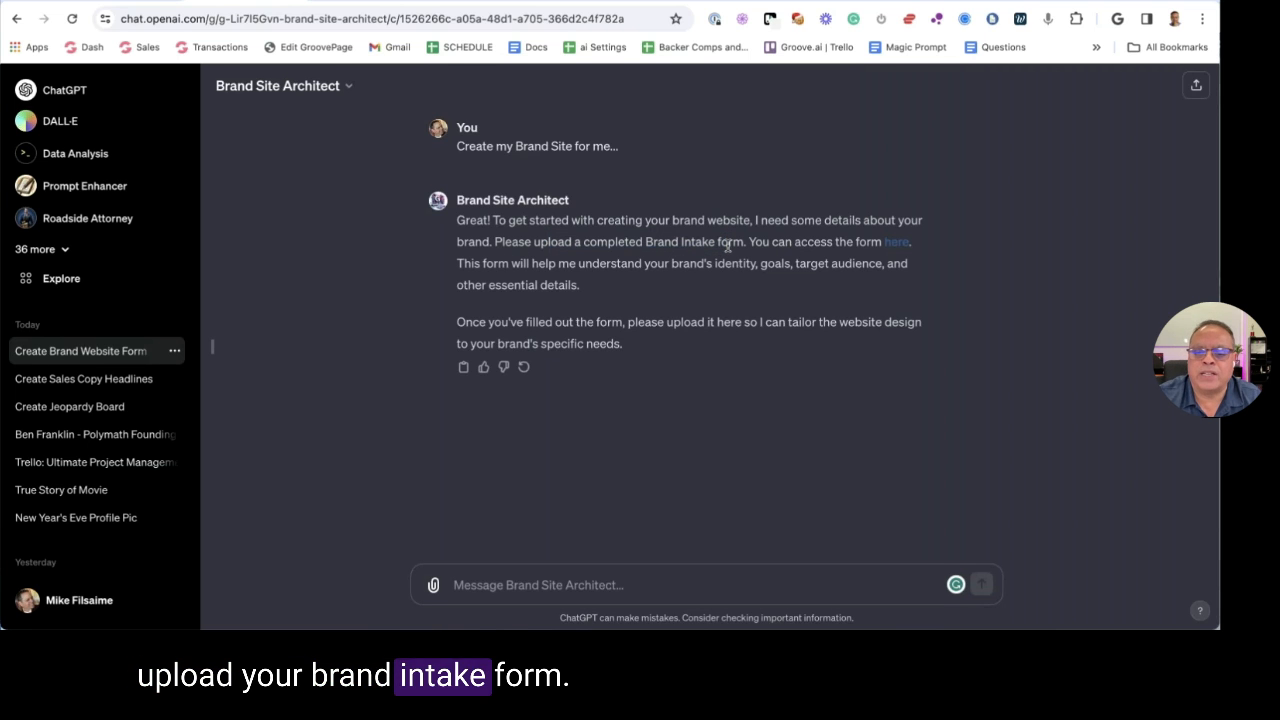
left_click(893, 243)
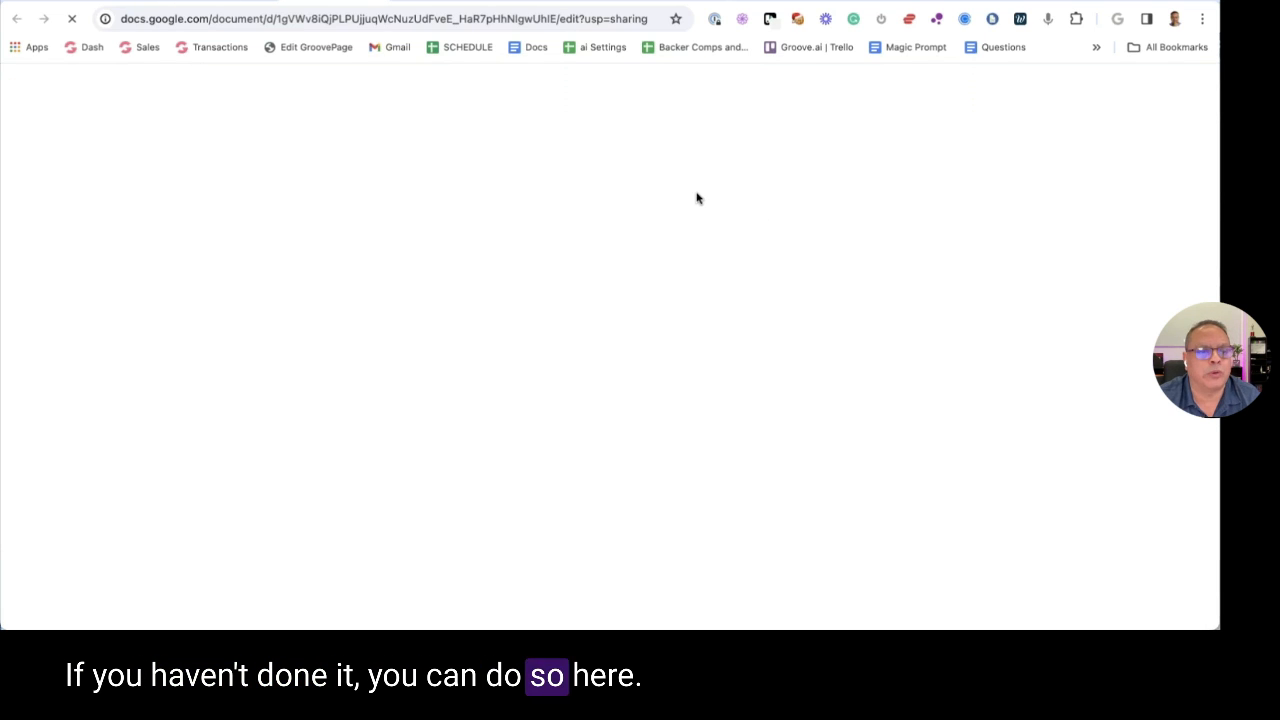
scroll(700, 195, "down", 15)
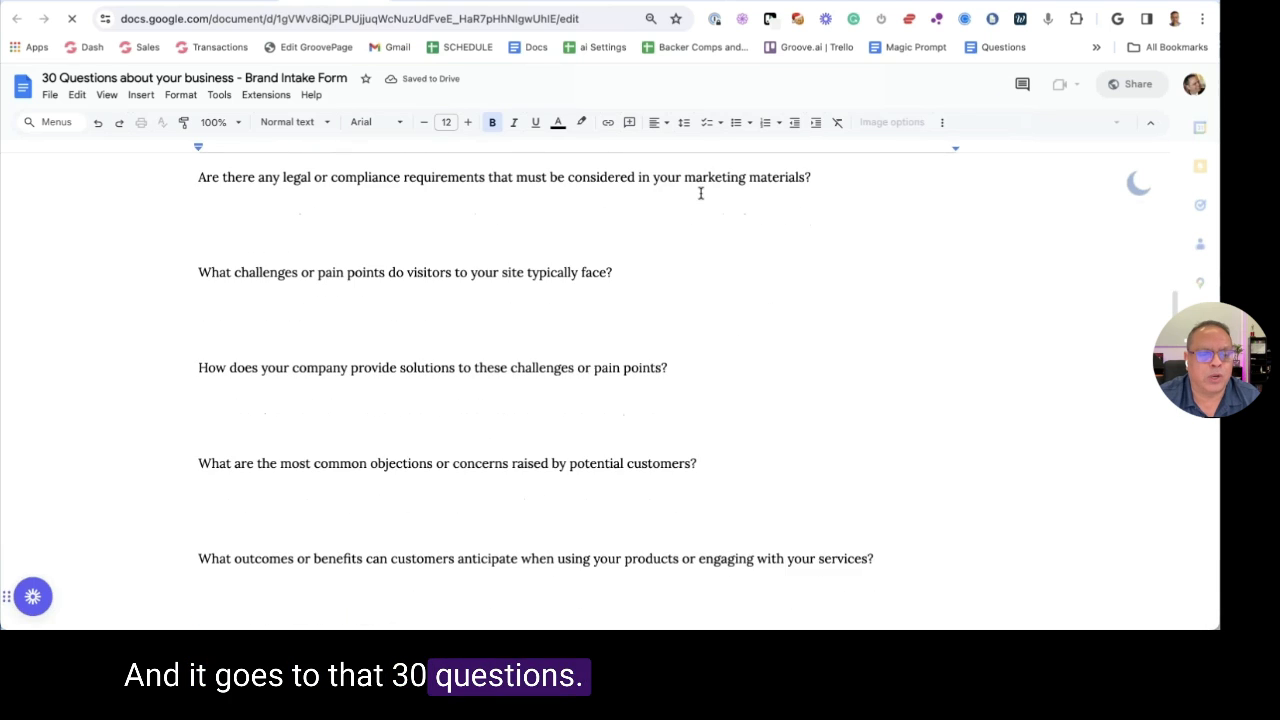
scroll(697, 191, "down", 5)
scroll(697, 191, "up", 20)
key("alt+Left")
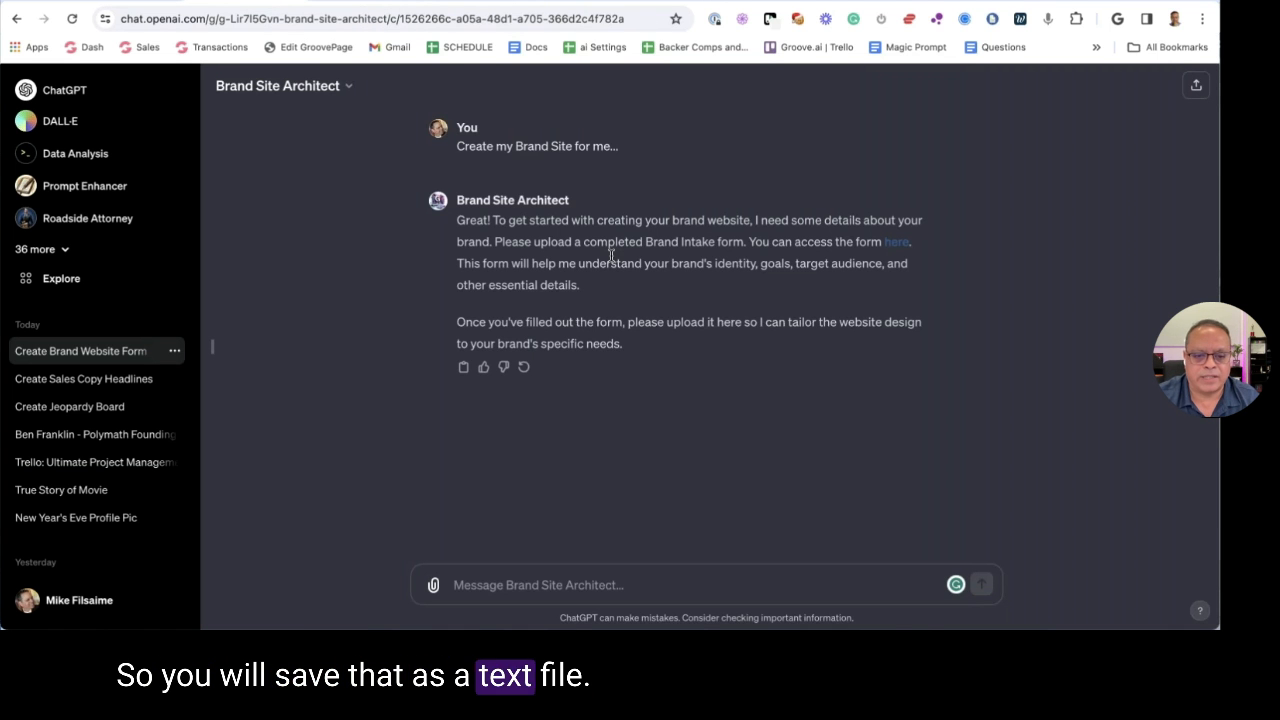
Attach '1- 30 Questions Groove Agency.txt' from the GPT Files folder and send it
left_click(433, 585)
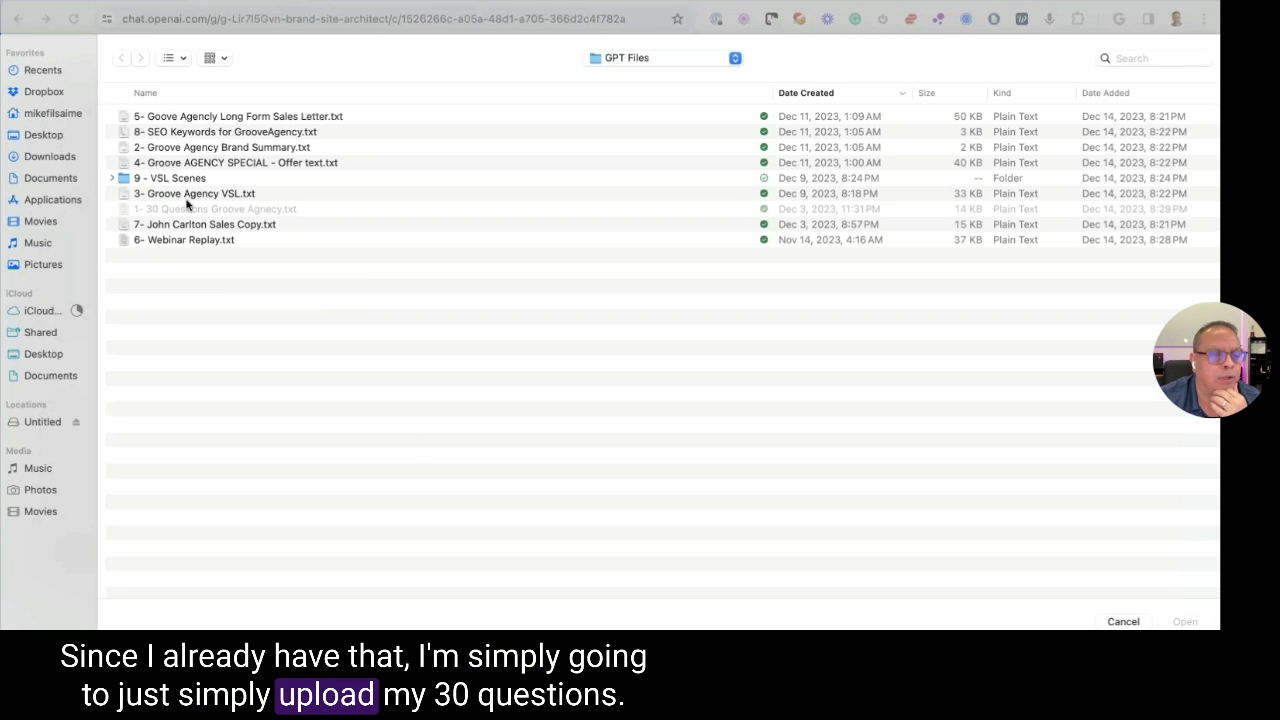
left_click(157, 118)
left_click(48, 114)
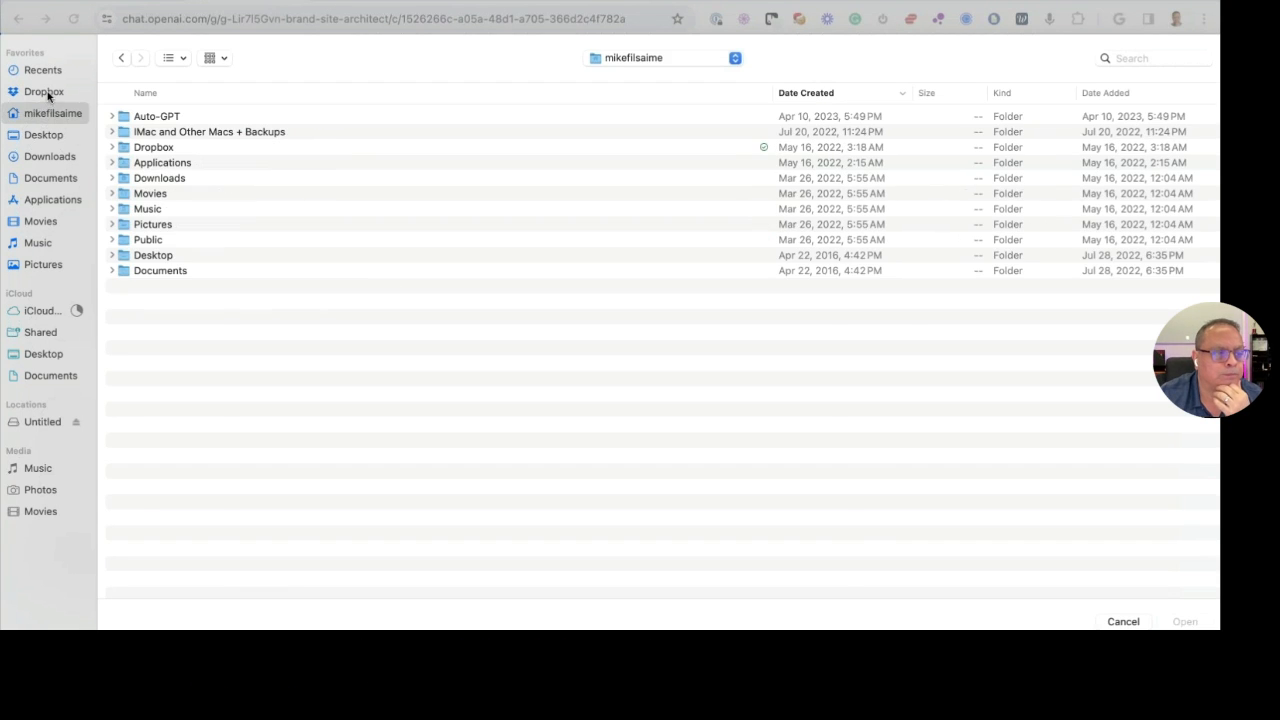
double_click(140, 147)
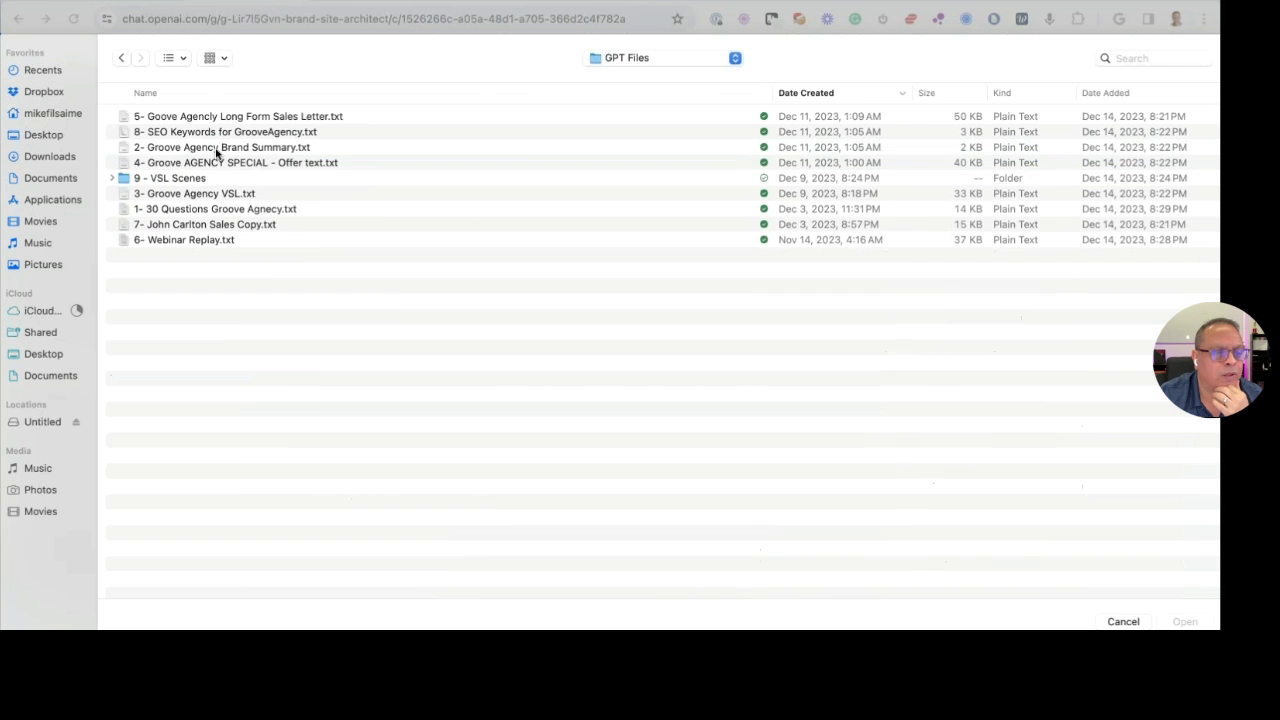
left_click(185, 211)
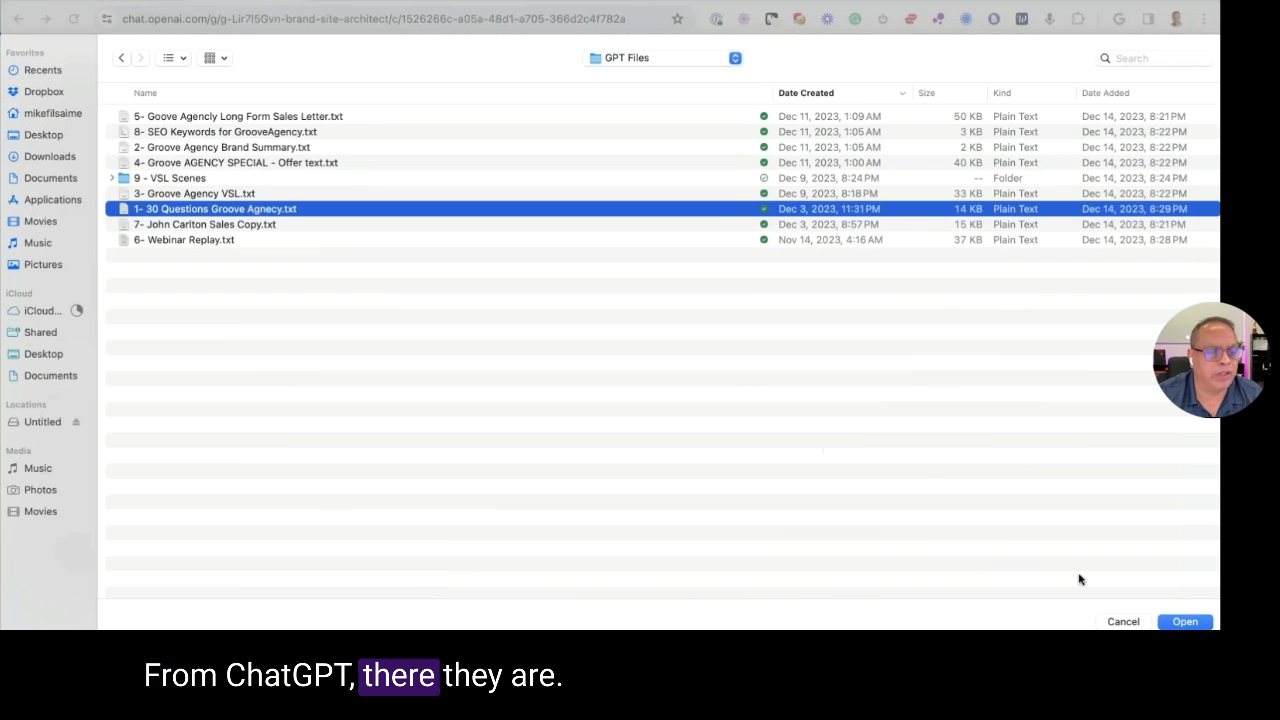
left_click(1185, 622)
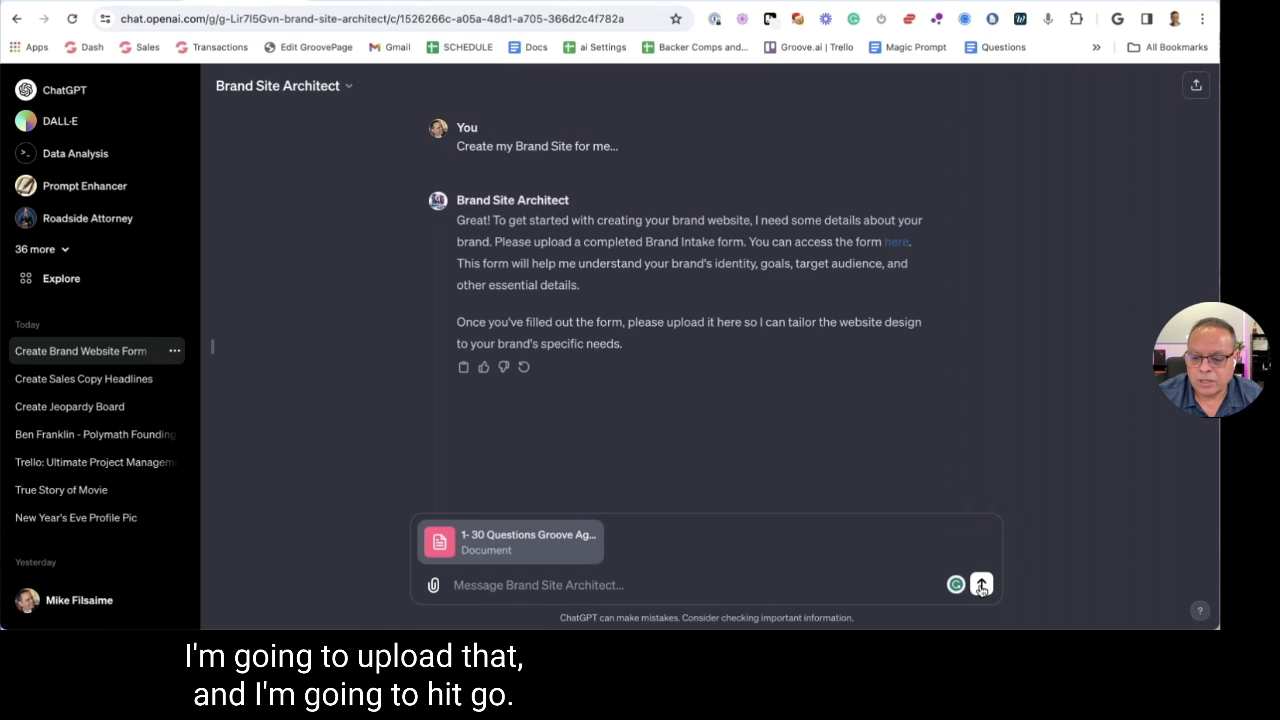
left_click(981, 586)
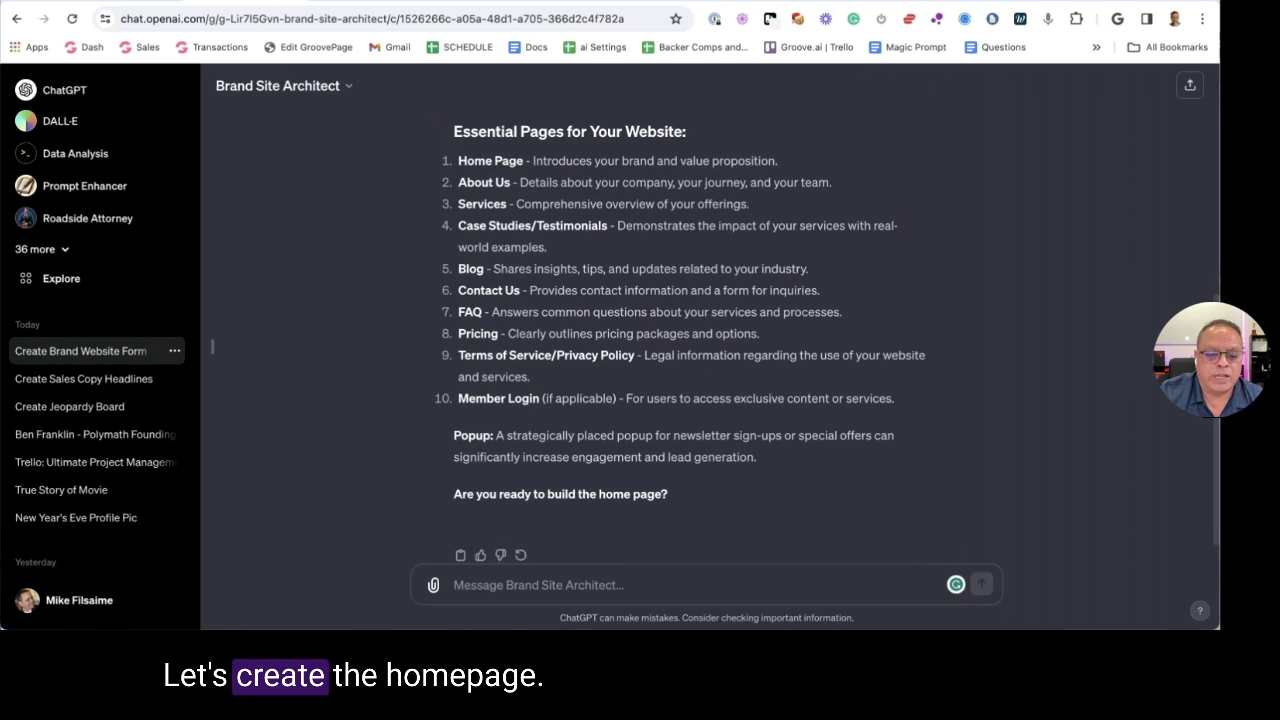
Highlight the closing question about building the home page, then focus the message box
left_click_drag(503, 372, 631, 378)
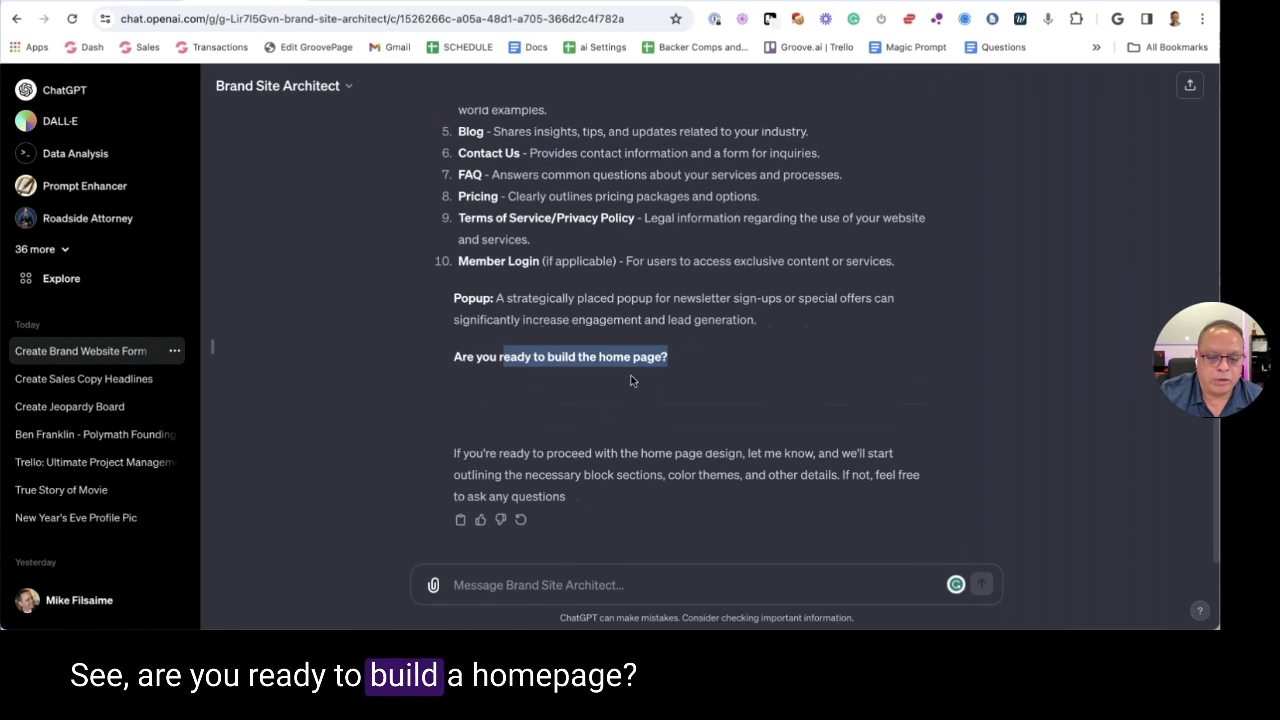
left_click(535, 583)
Reply 'Yes', then highlight the overlay, pre-headline and call-to-action specs in the outline
type("Yes")
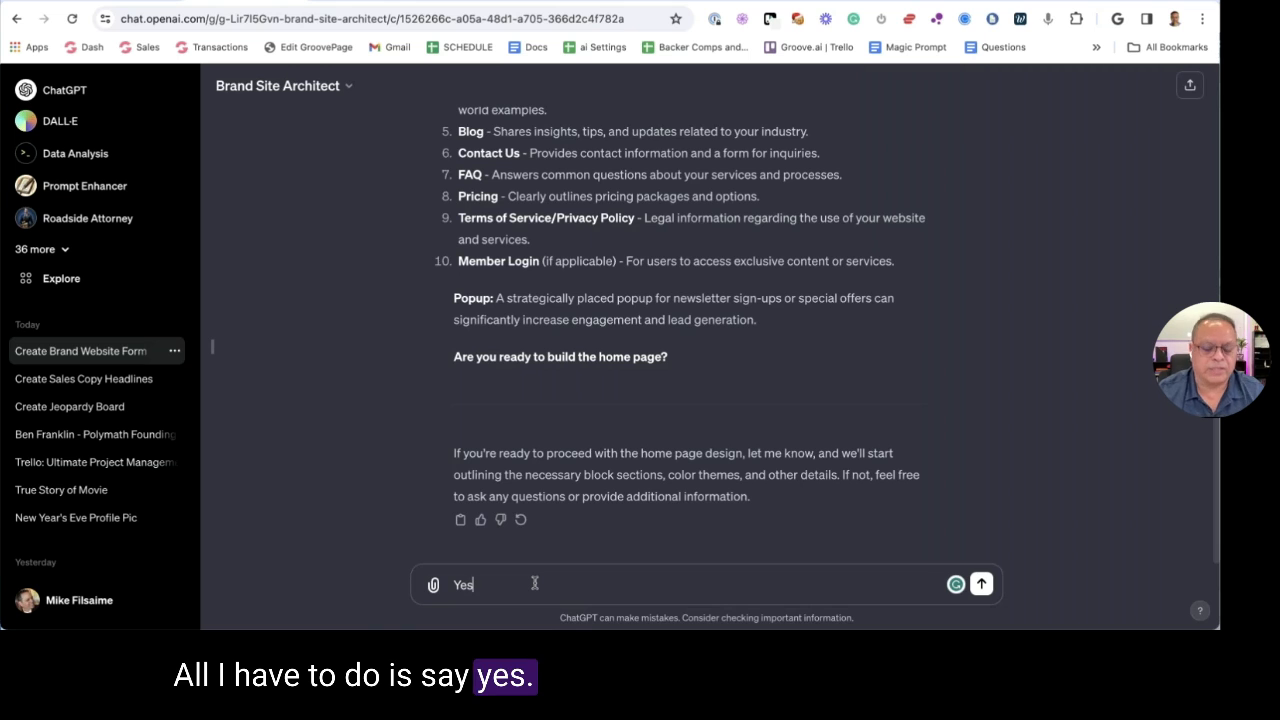
key("Return")
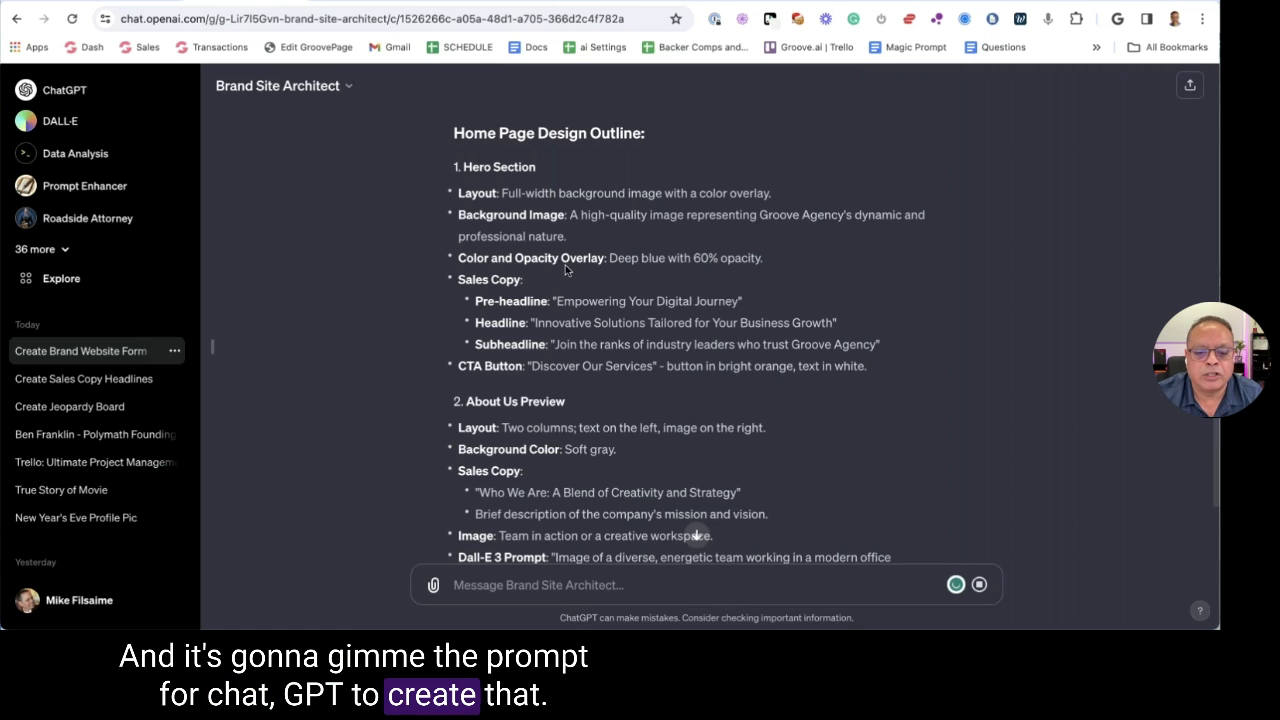
left_click_drag(607, 258, 765, 263)
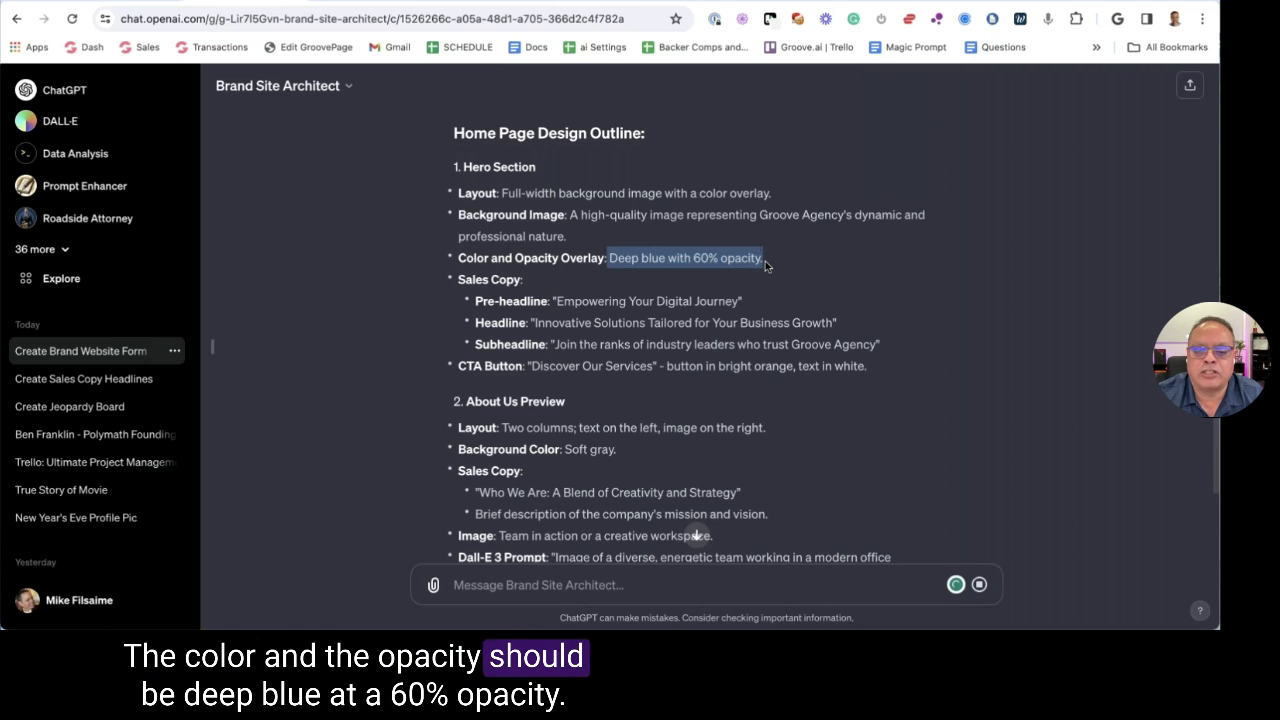
left_click(453, 233)
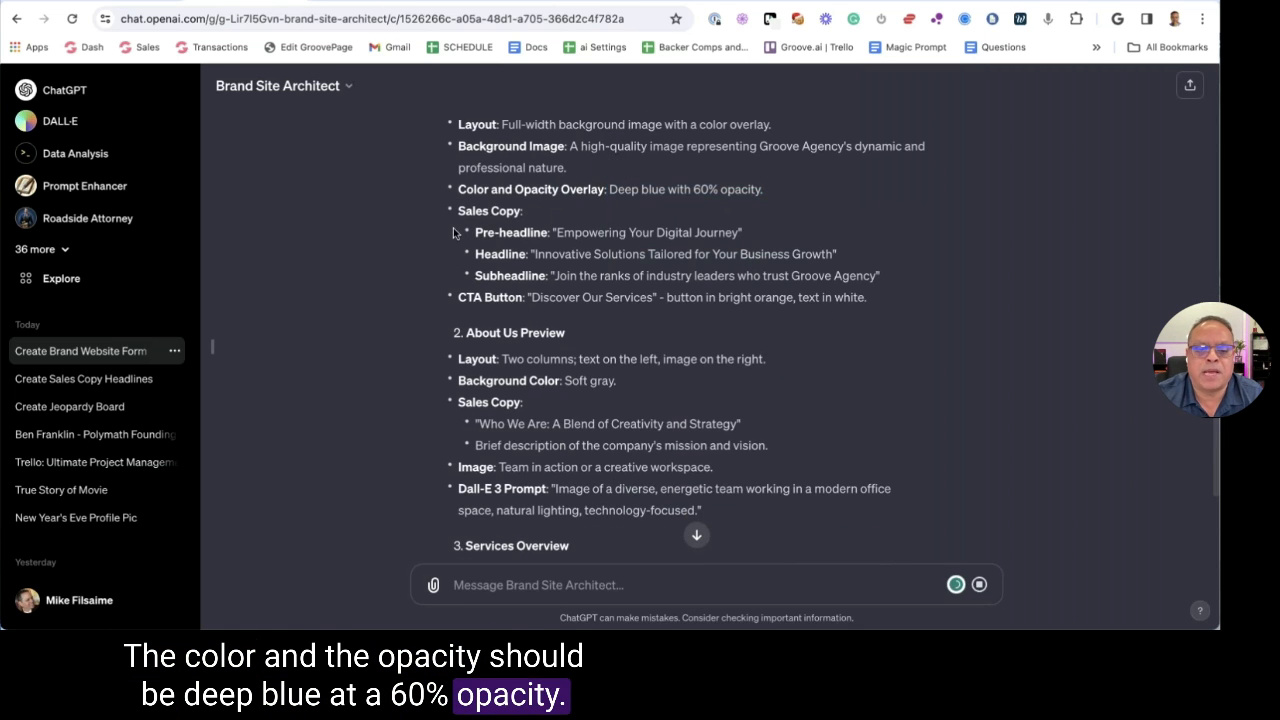
left_click_drag(557, 232, 728, 232)
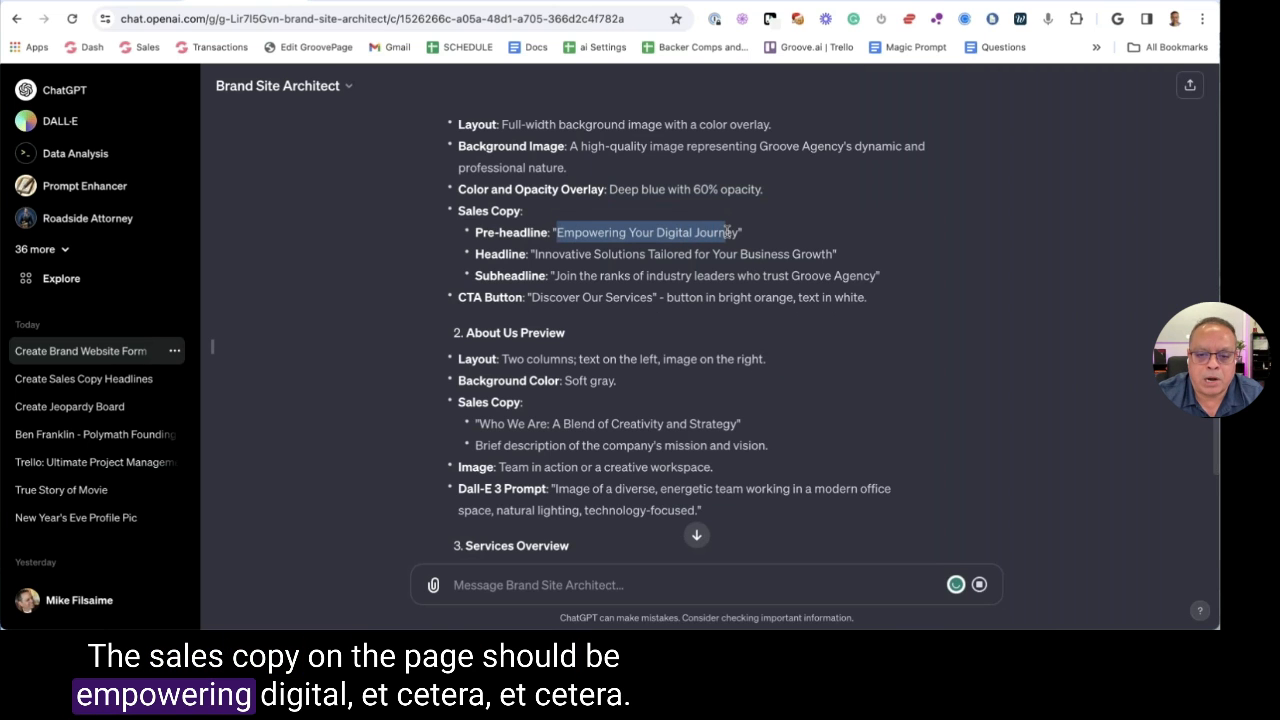
left_click(595, 240)
left_click_drag(528, 207, 767, 212)
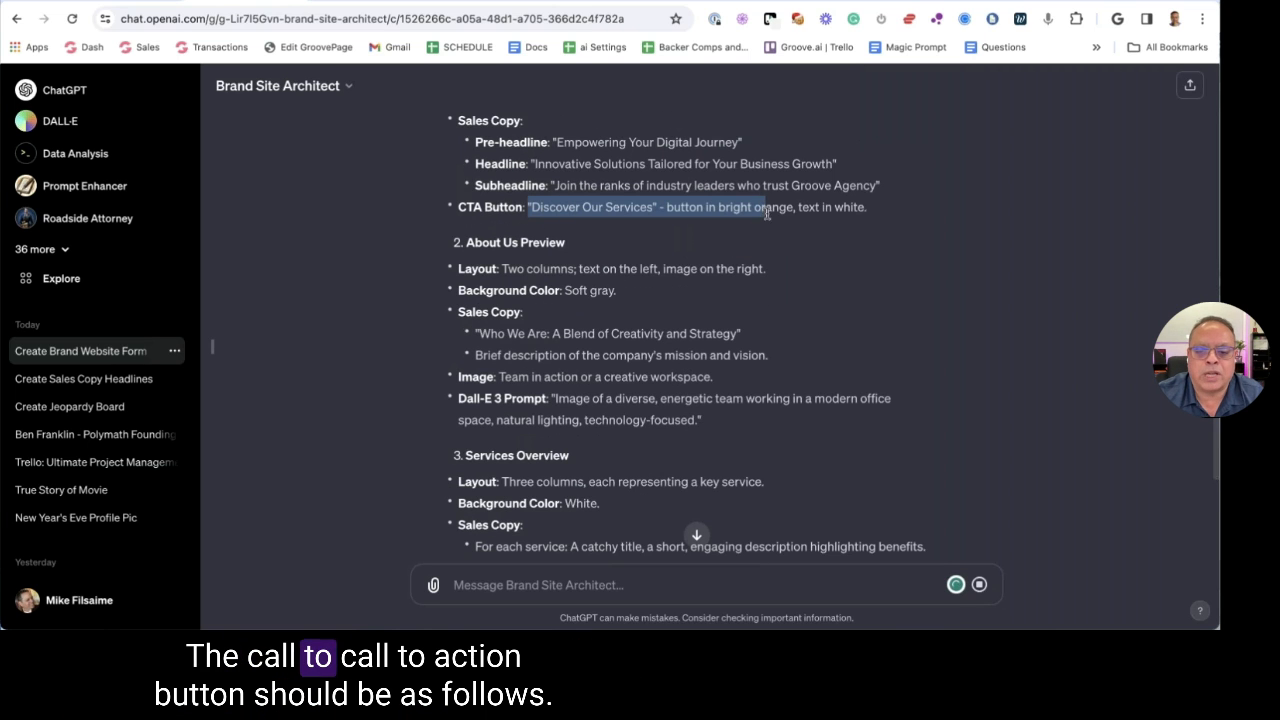
left_click(659, 220)
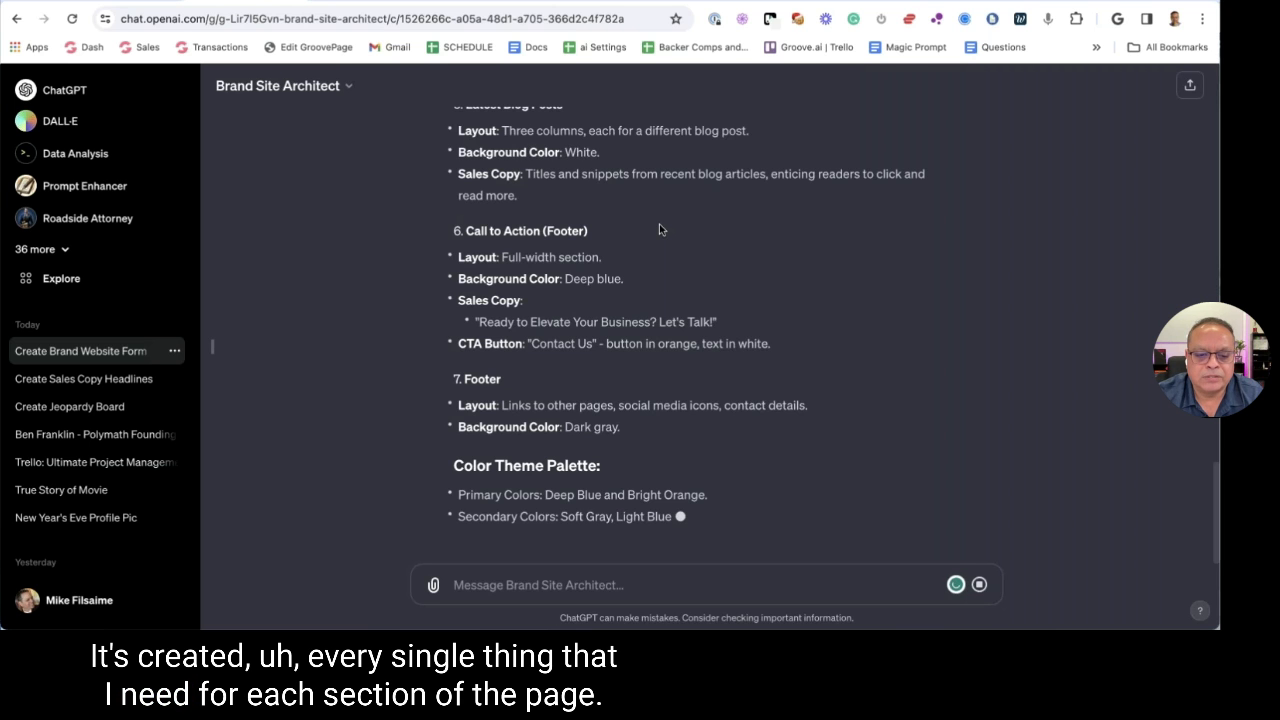
Scroll back to the top of the outline and open a new browser tab
scroll(659, 223, "up", 6)
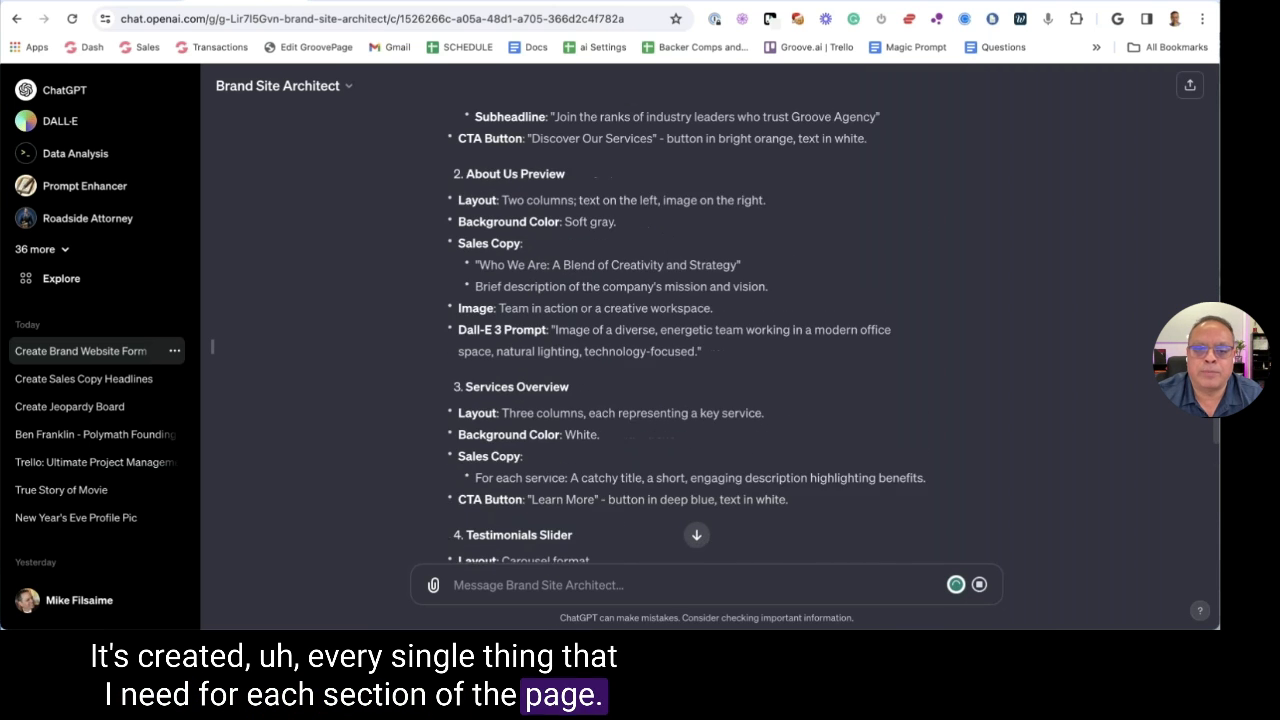
scroll(700, 340, "up", 4)
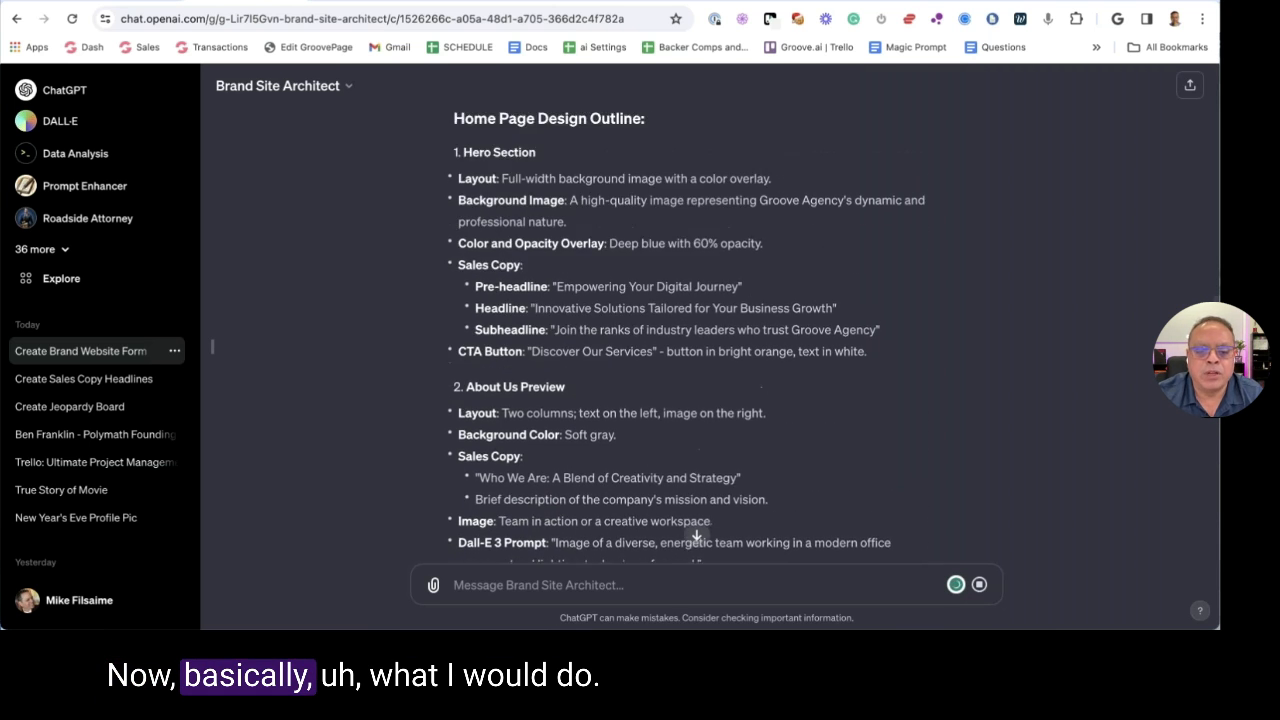
scroll(700, 340, "up", 1)
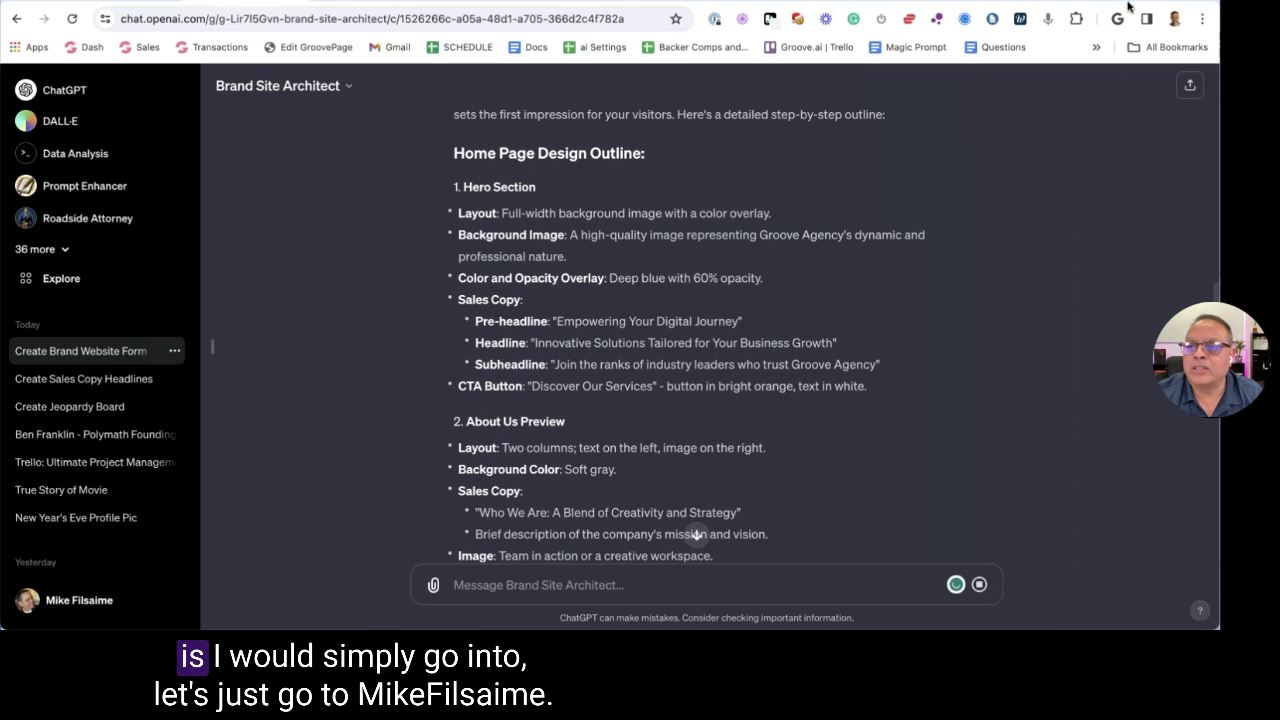
key("ctrl+t")
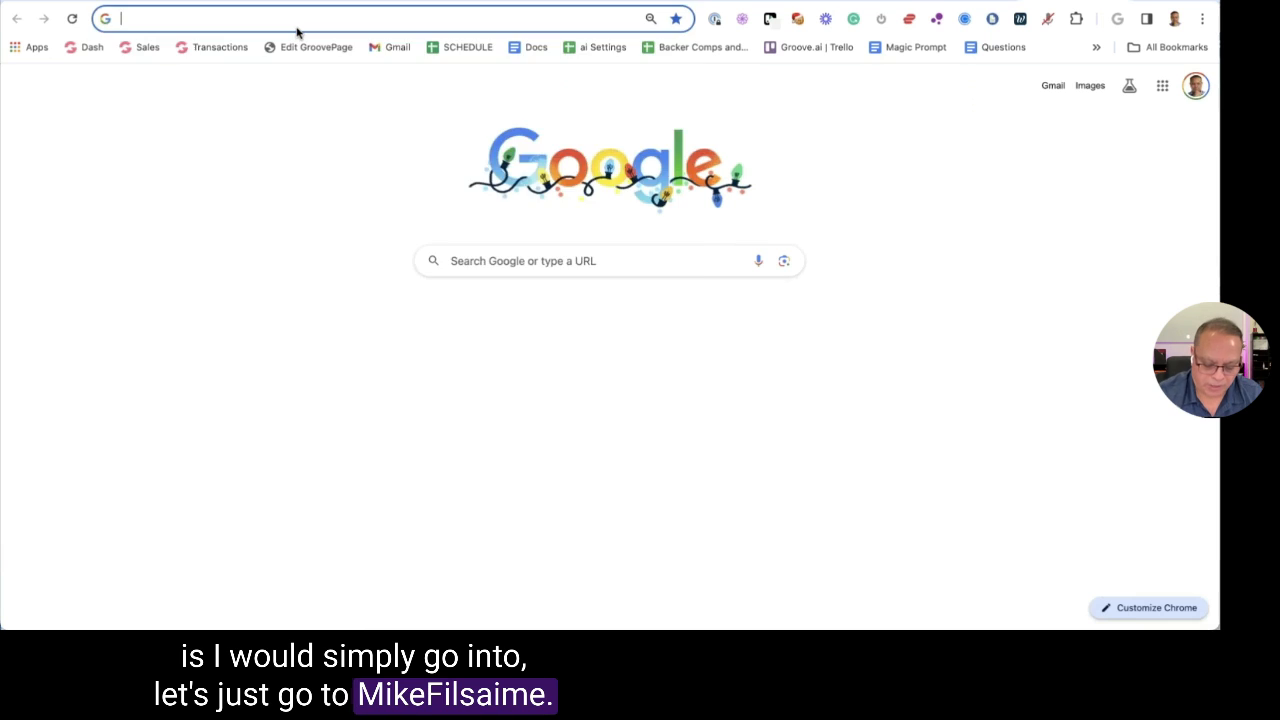
Load the personal brand website in the GroovePages editor and add a blank new page
type("mike")
key("Return")
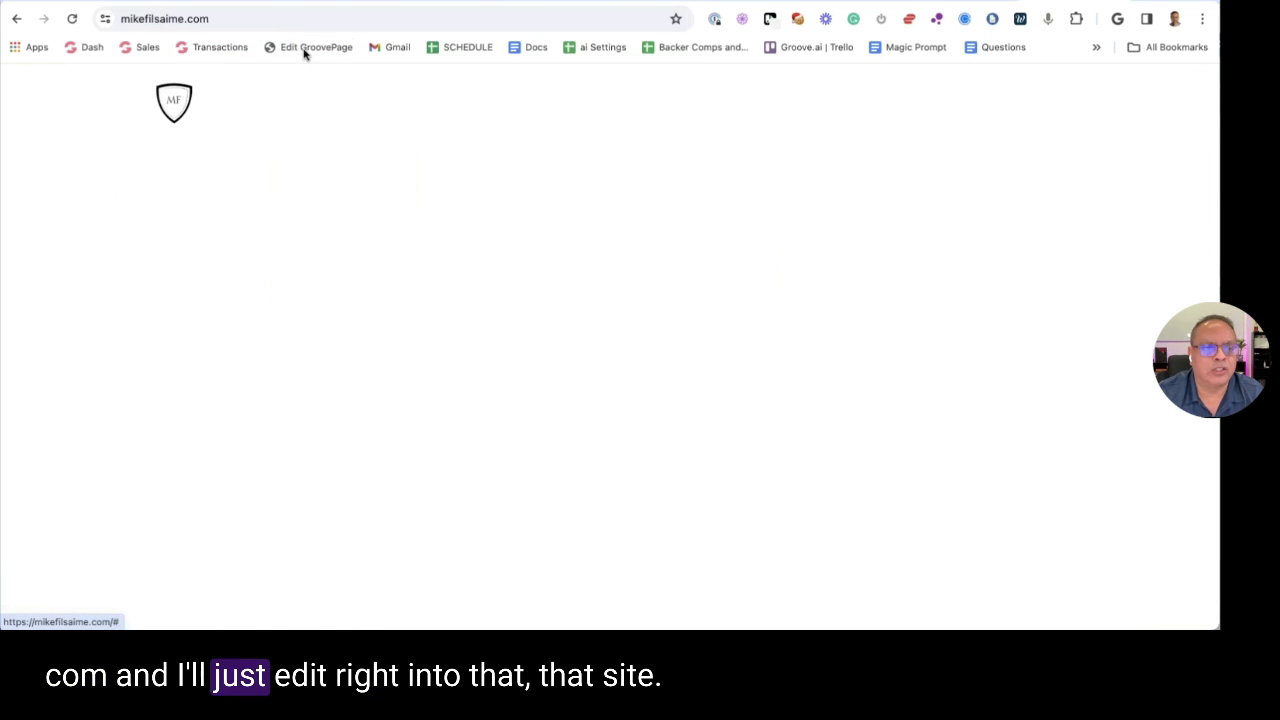
left_click(305, 50)
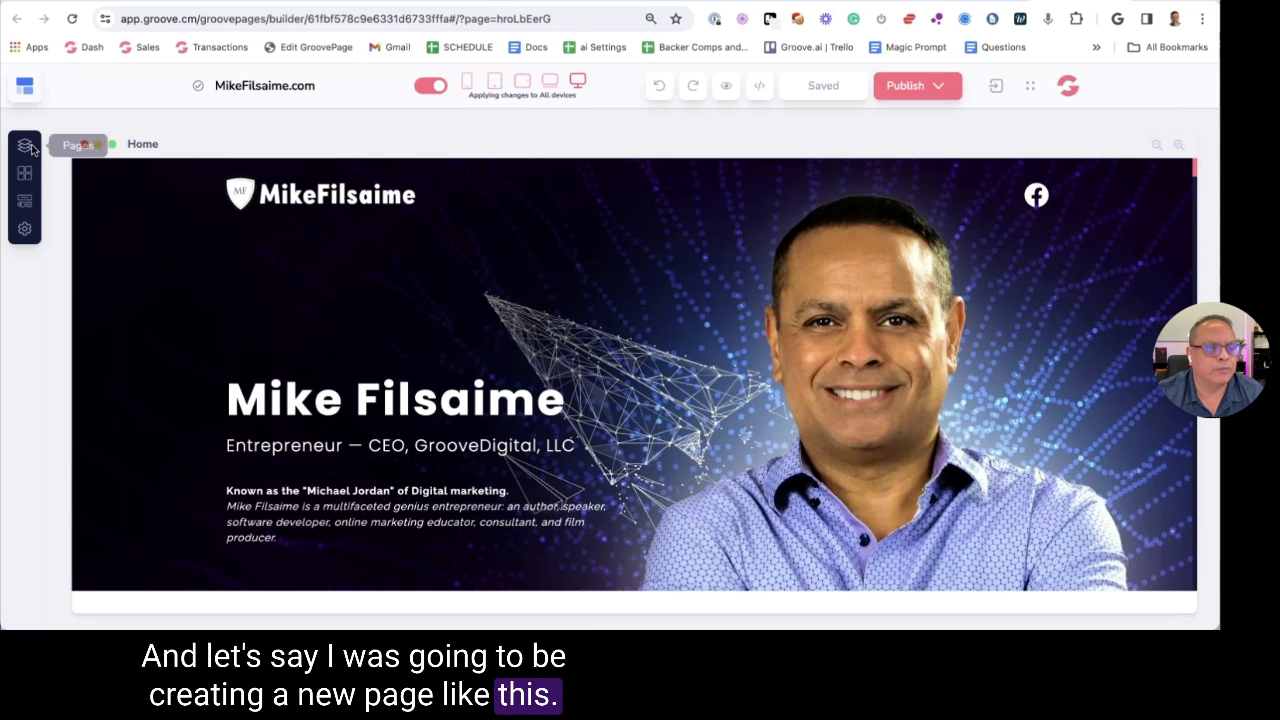
left_click(24, 146)
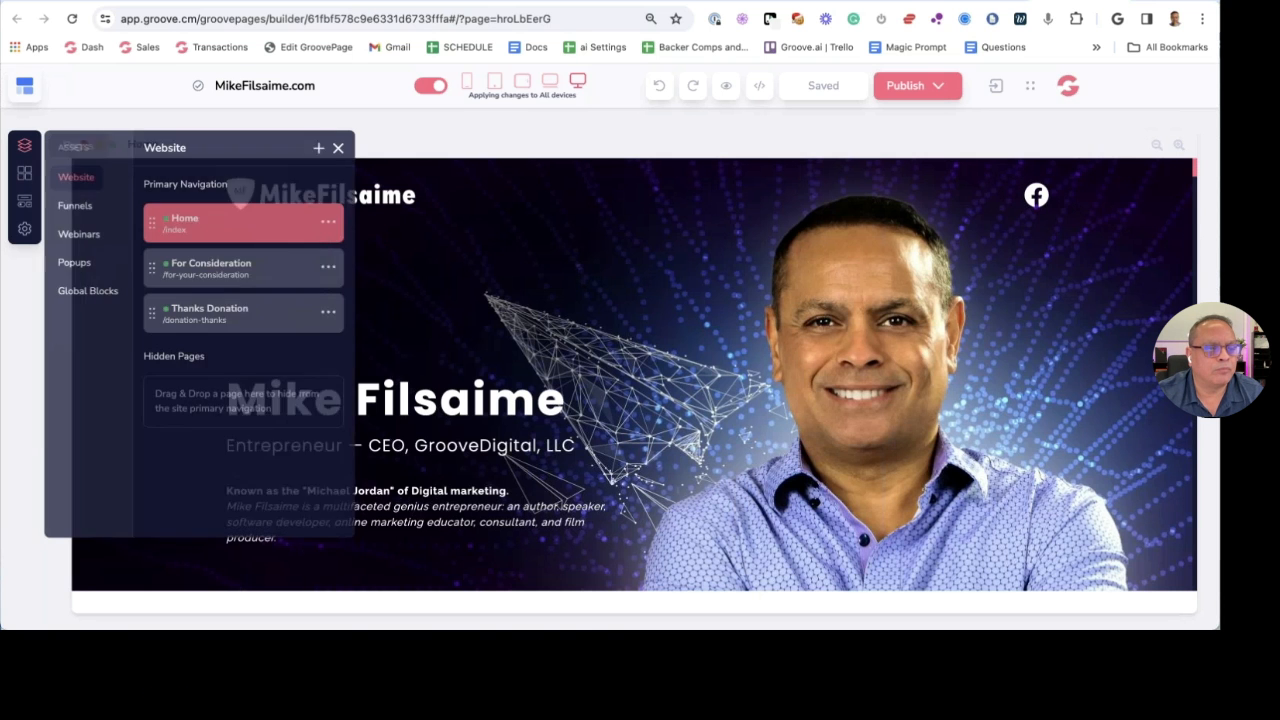
left_click(324, 147)
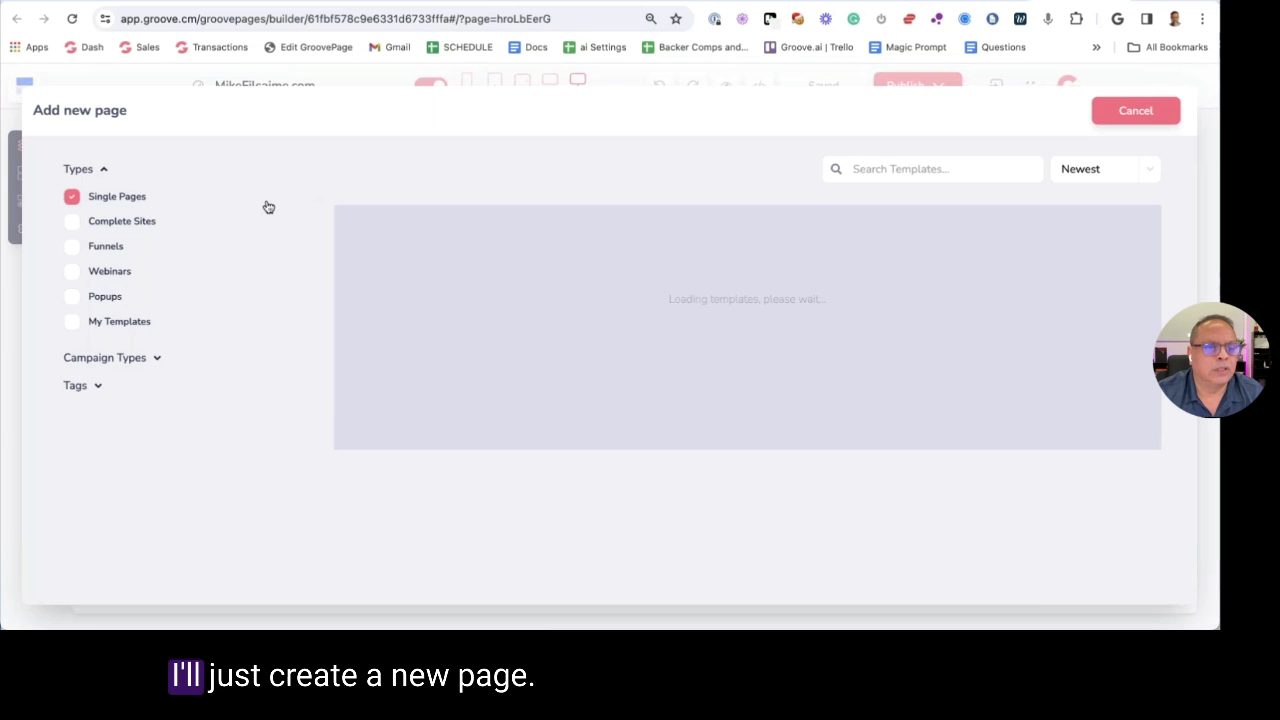
left_click(408, 270)
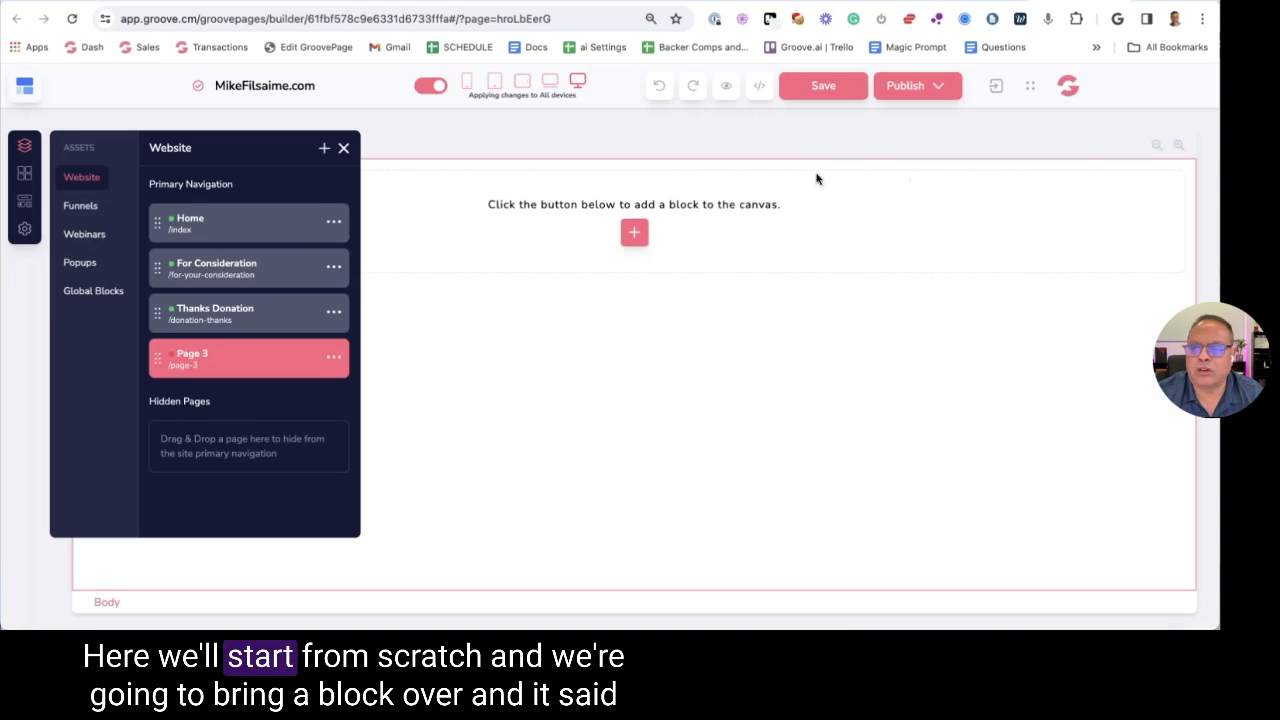
Import the 'Secrets Of Rapid Growth' header block, then return to the ChatGPT outline
left_click(24, 172)
scroll(214, 312, "down", 2)
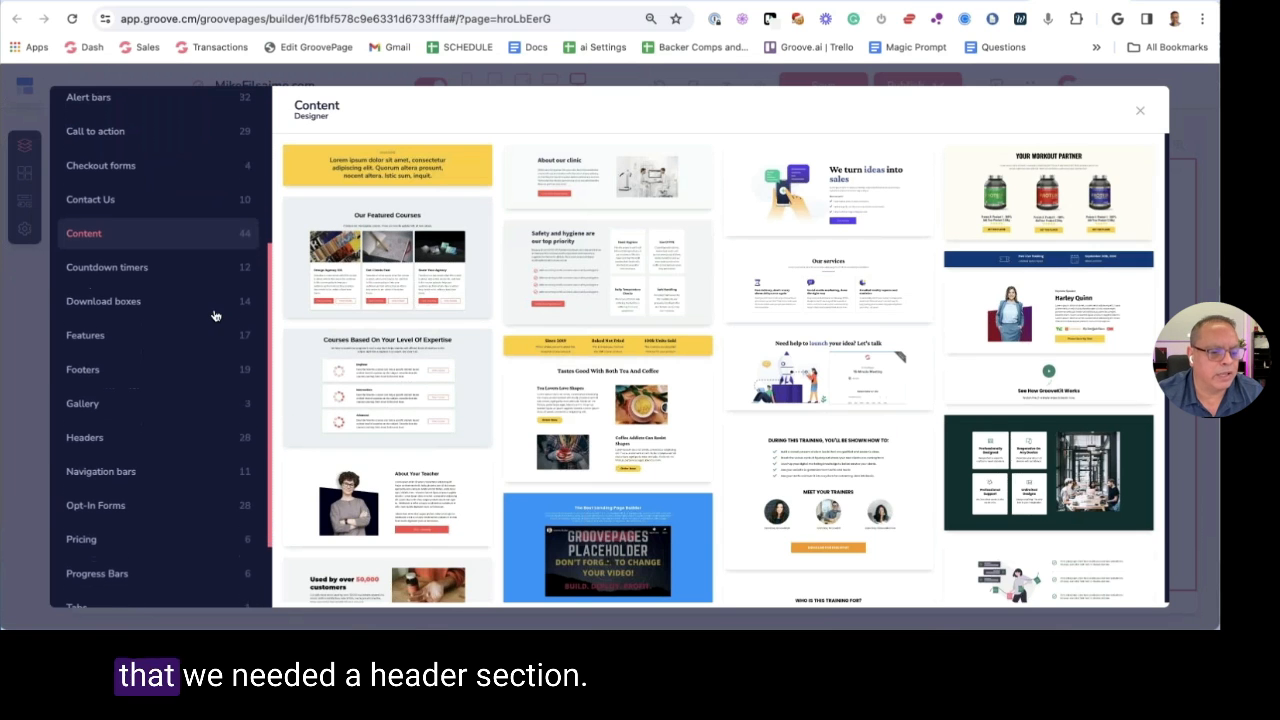
left_click(90, 433)
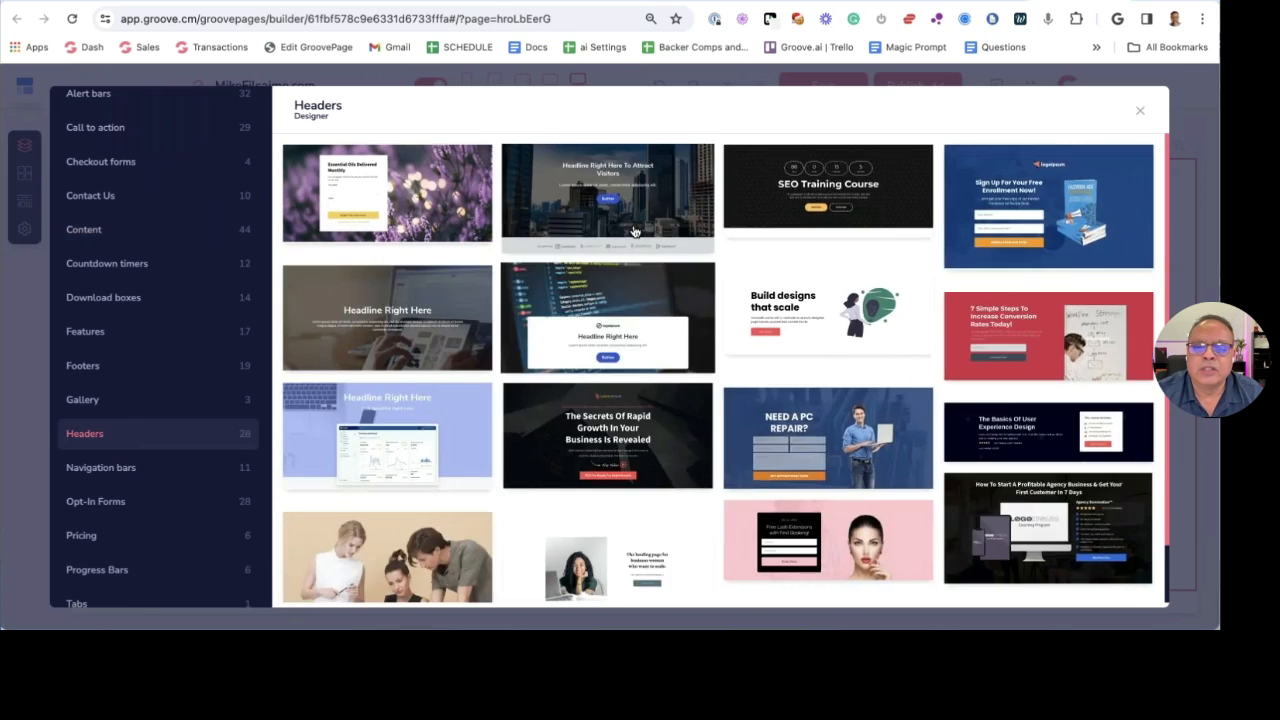
scroll(645, 263, "down", 1)
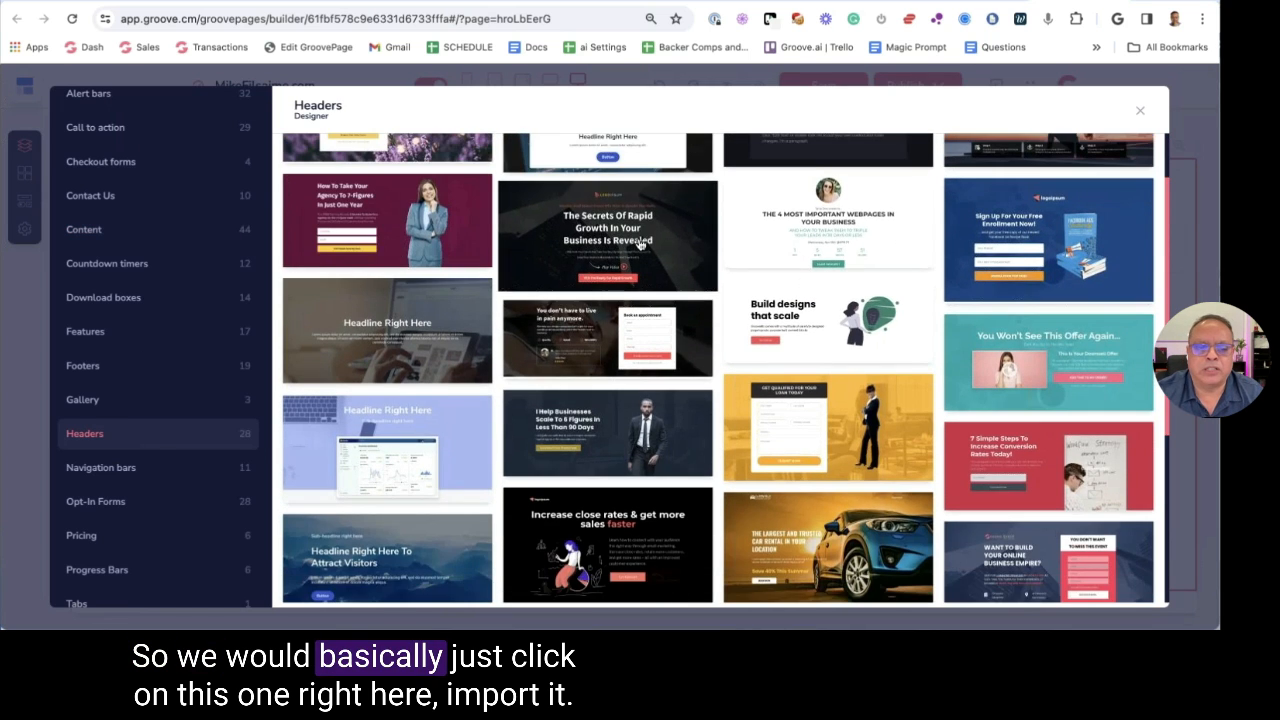
left_click(638, 252)
left_click(345, 148)
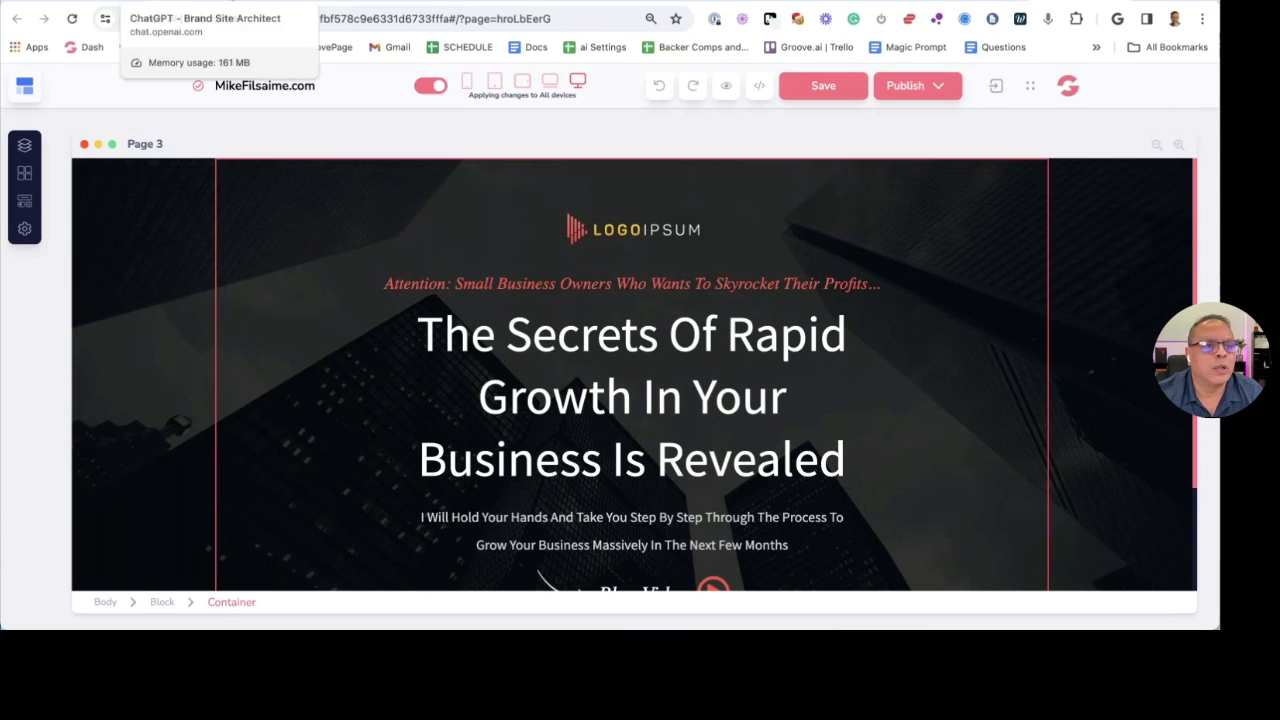
left_click(250, 3)
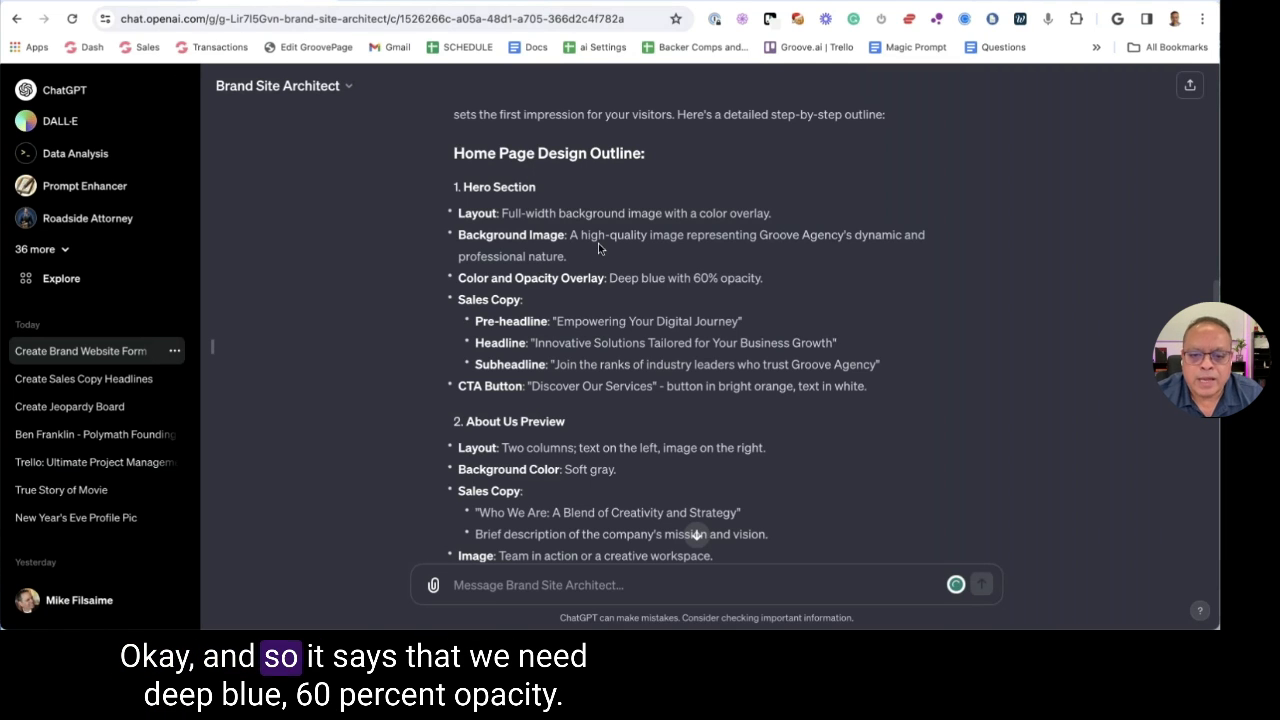
Tint the hero block's background blue, following the outline's deep blue overlay note
left_click_drag(607, 279, 766, 279)
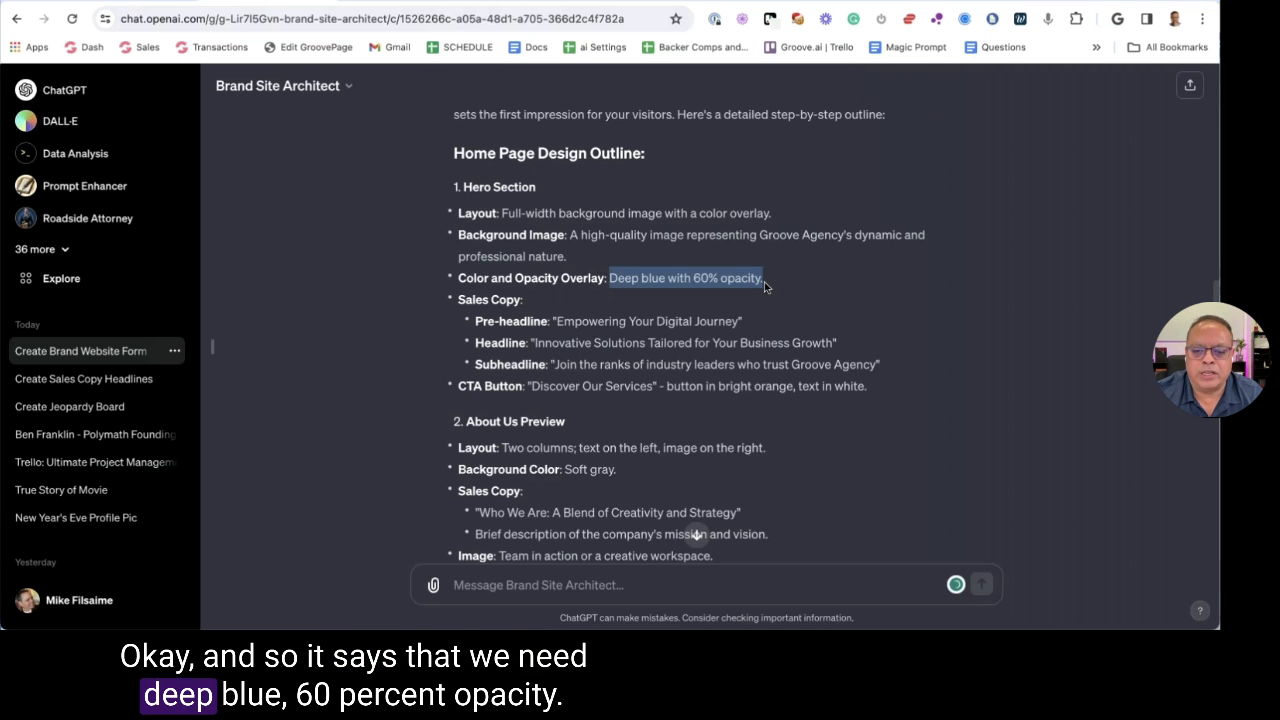
left_click(921, 30)
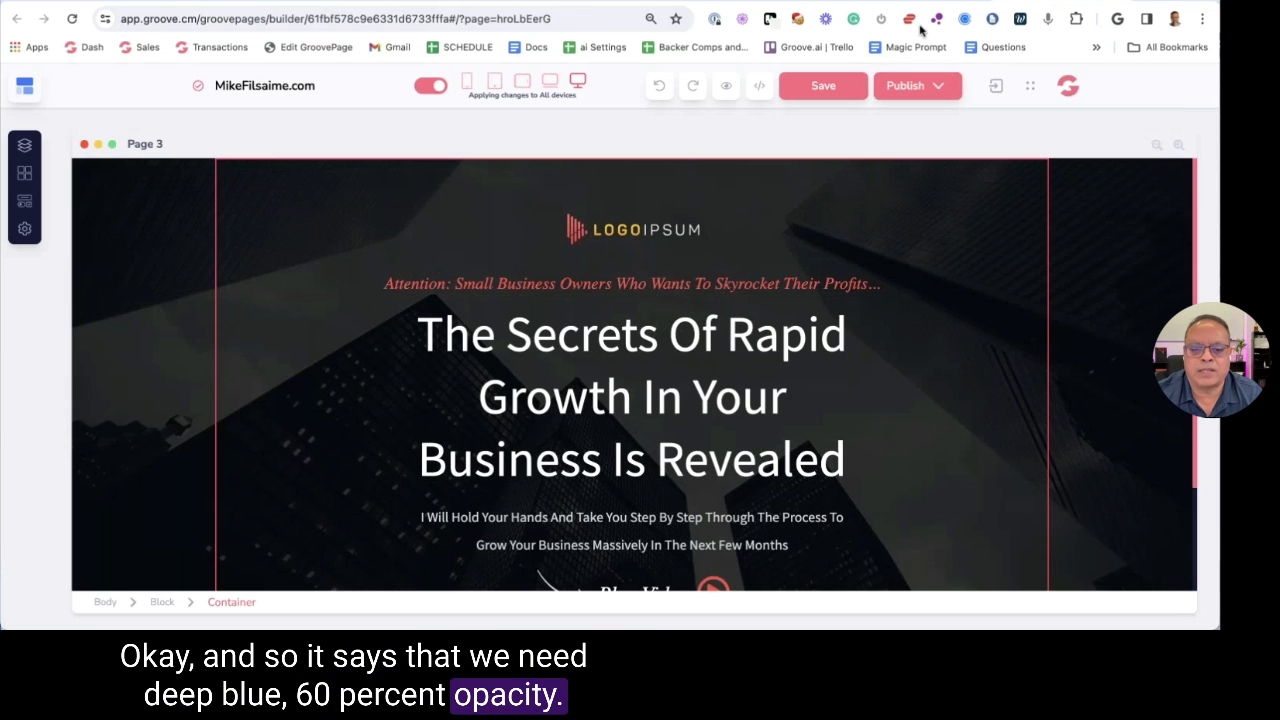
left_click(157, 180)
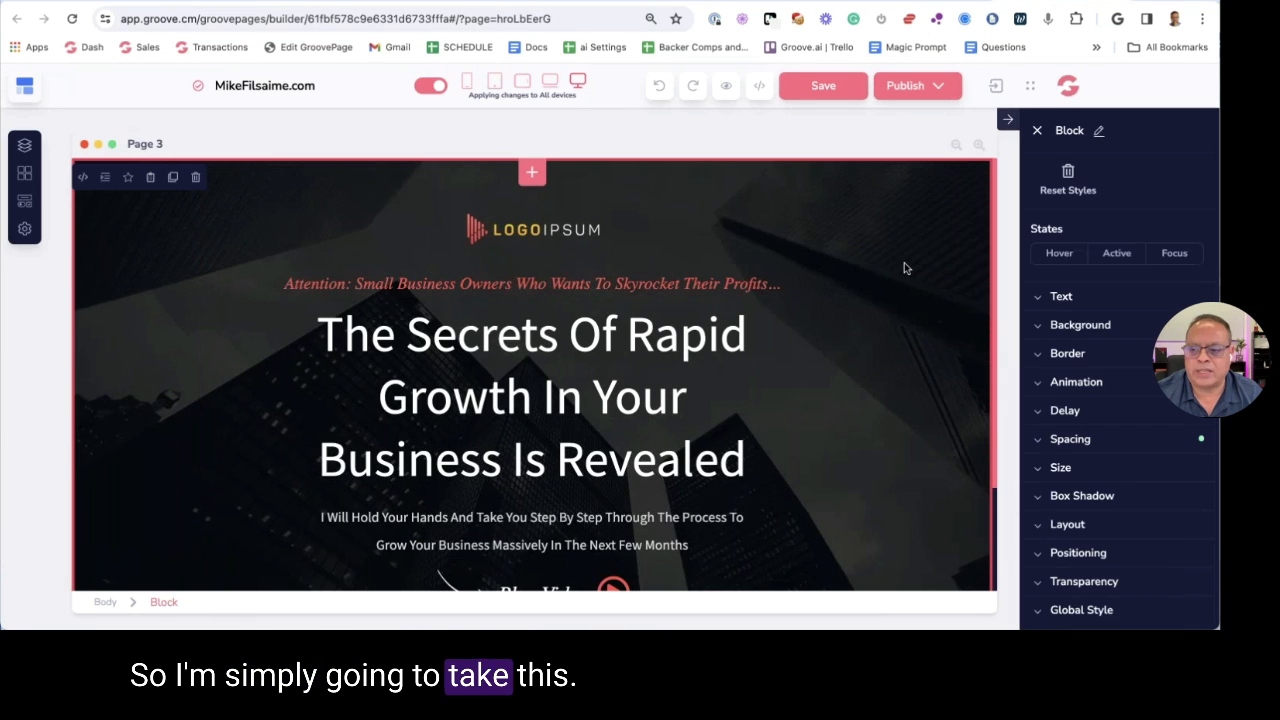
left_click(1082, 326)
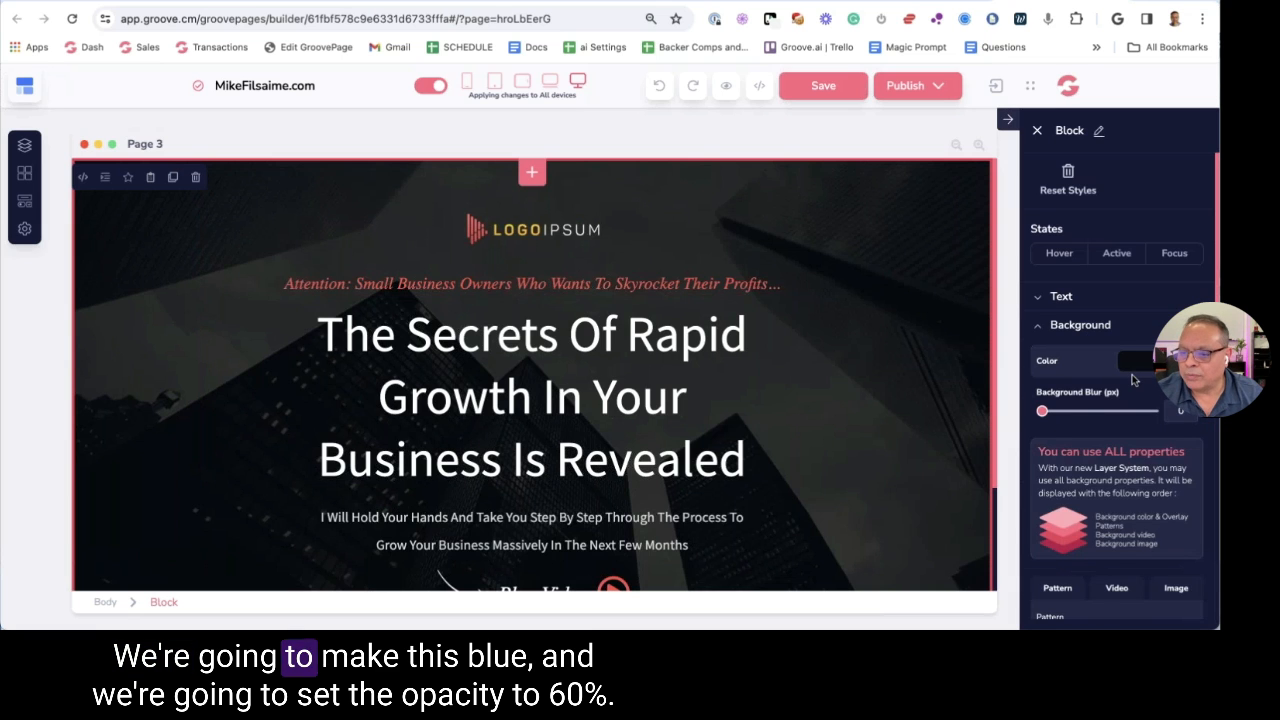
left_click(1130, 362)
left_click(1050, 455)
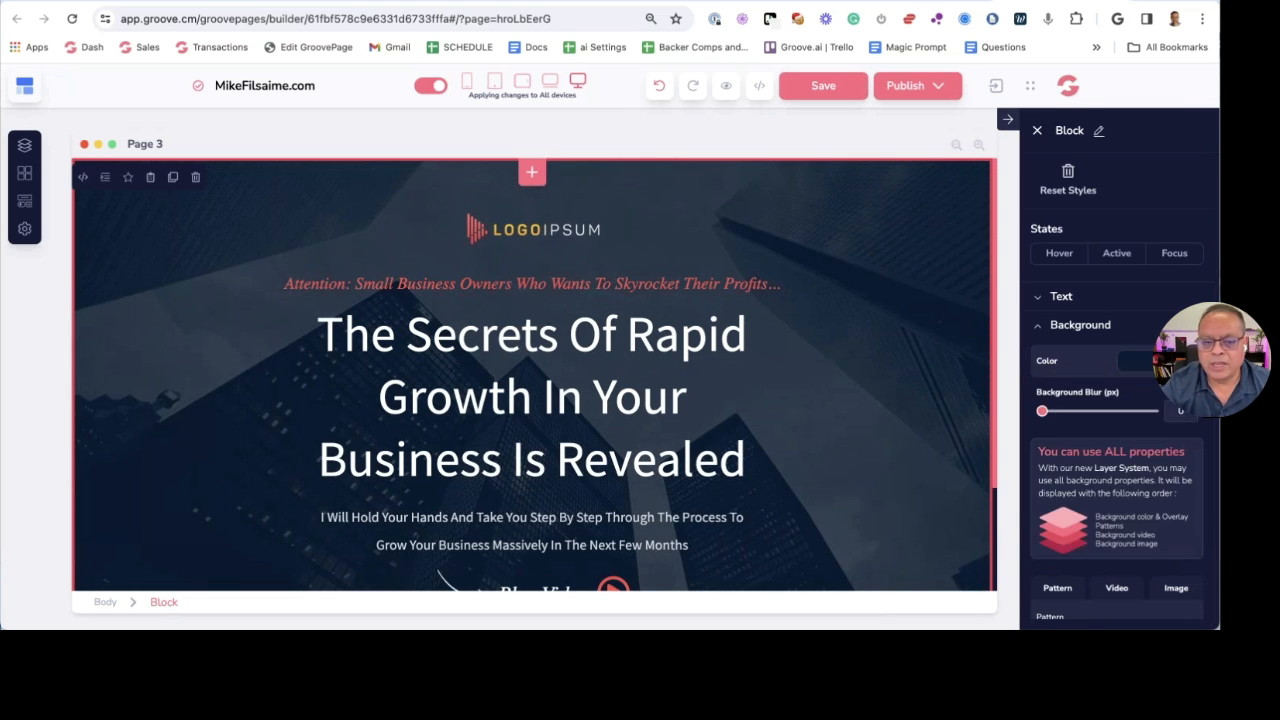
Replace the Attention pre-headline with 'Empowering Your Digital Journey' from the outline
left_click(651, 355)
scroll(651, 355, "down", 1)
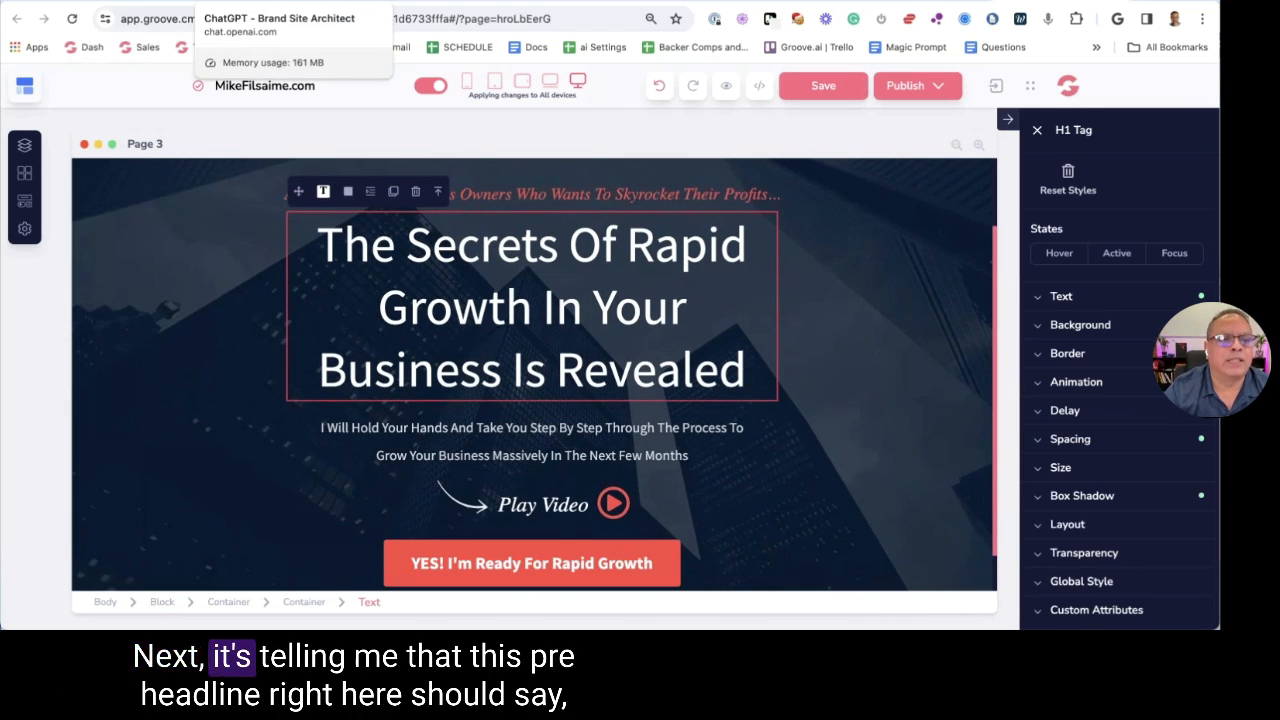
left_click(175, 2)
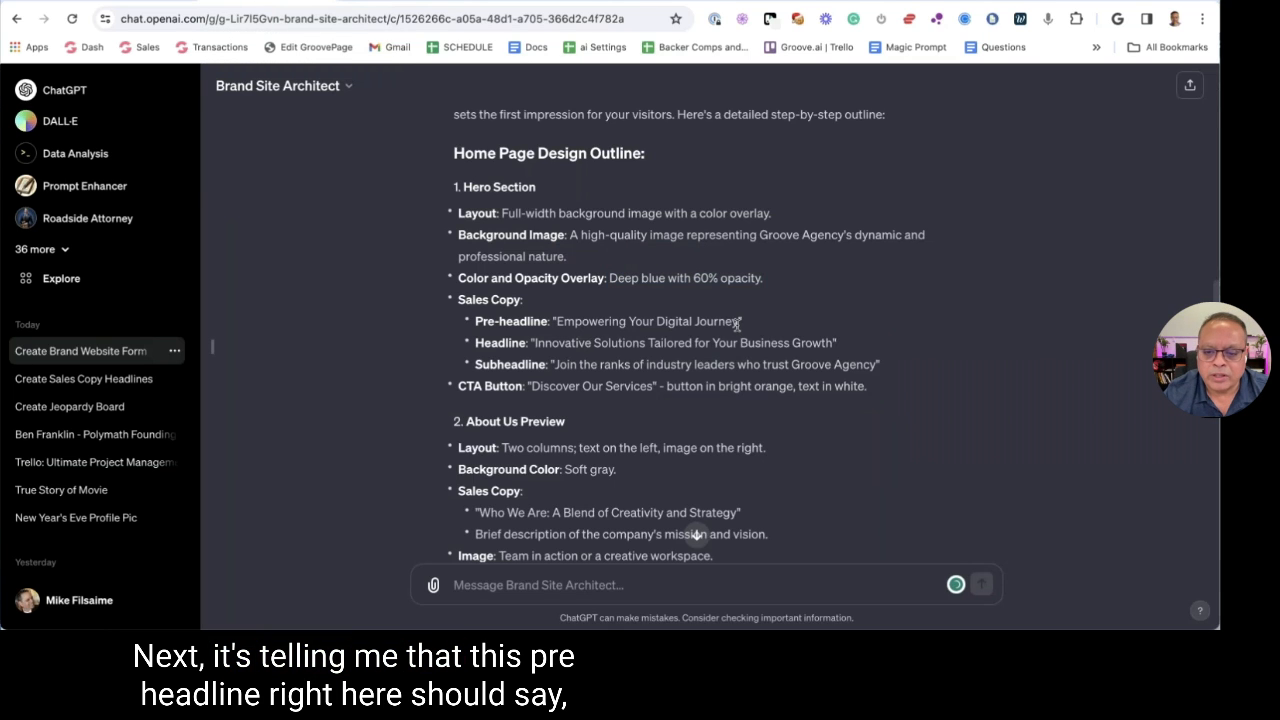
left_click_drag(559, 322, 557, 322)
key("super+c")
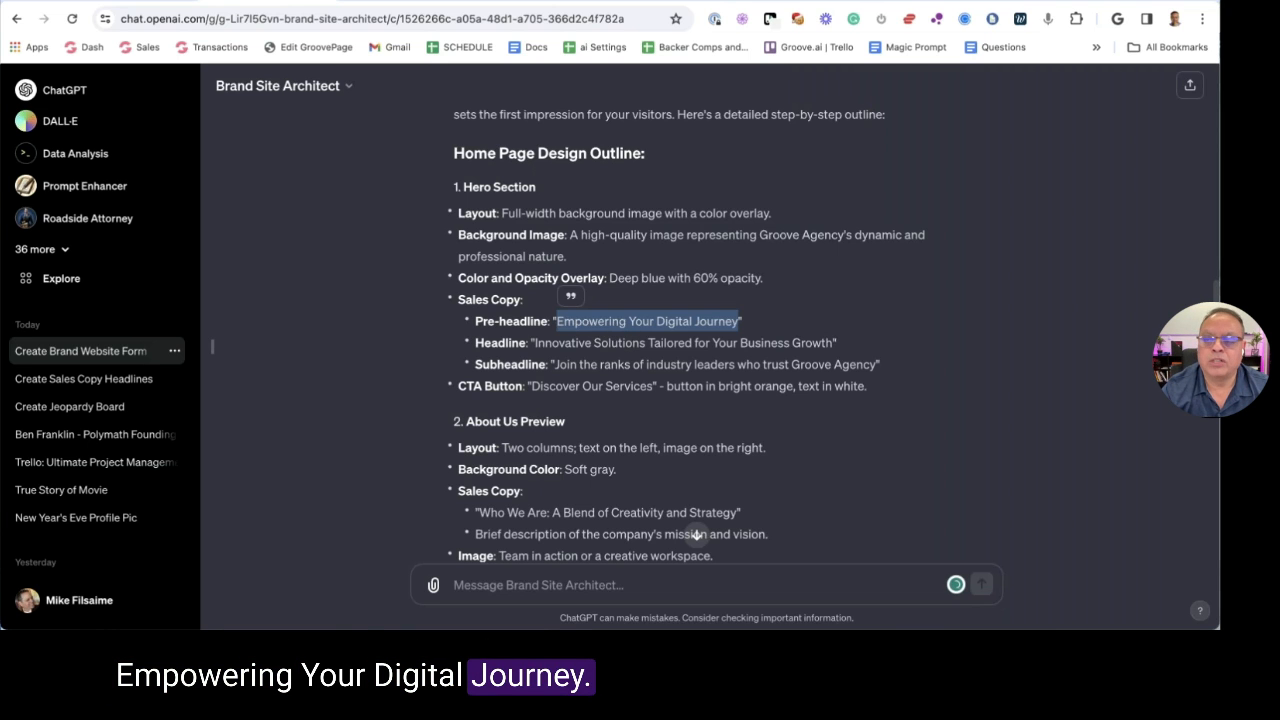
key("ctrl+shift+Tab")
left_click(503, 195)
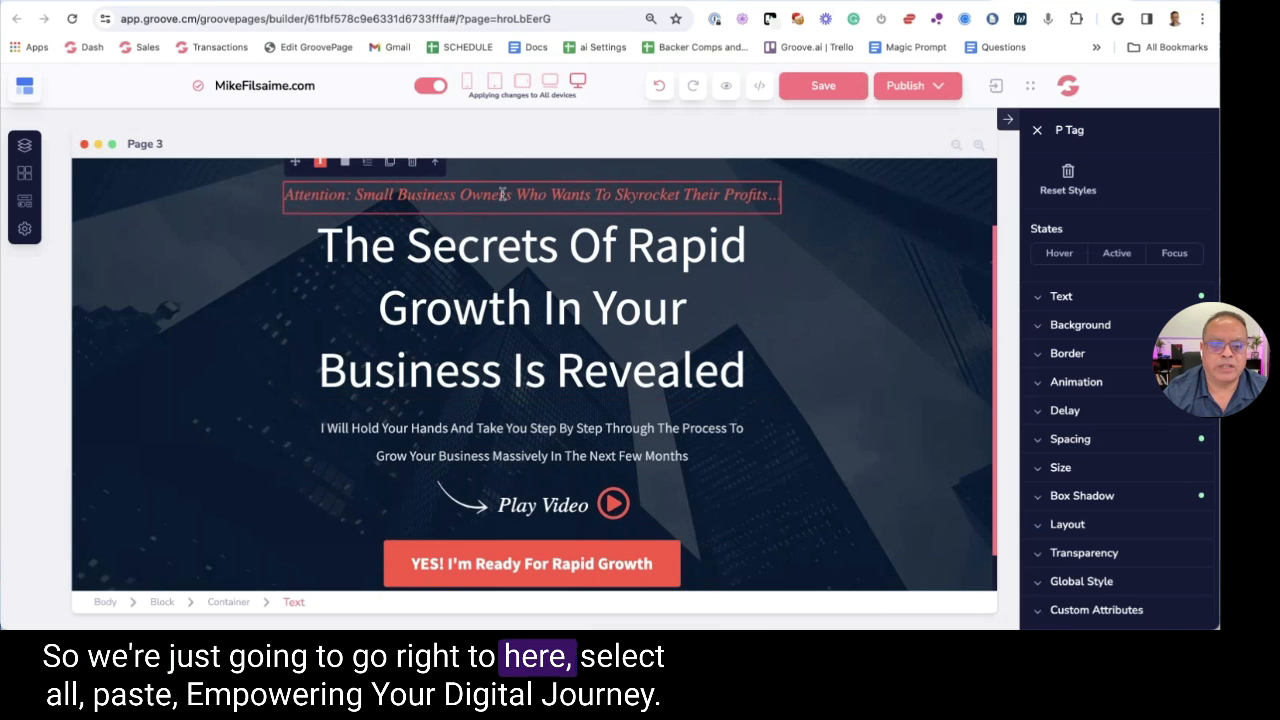
double_click(503, 195)
key("ctrl+a")
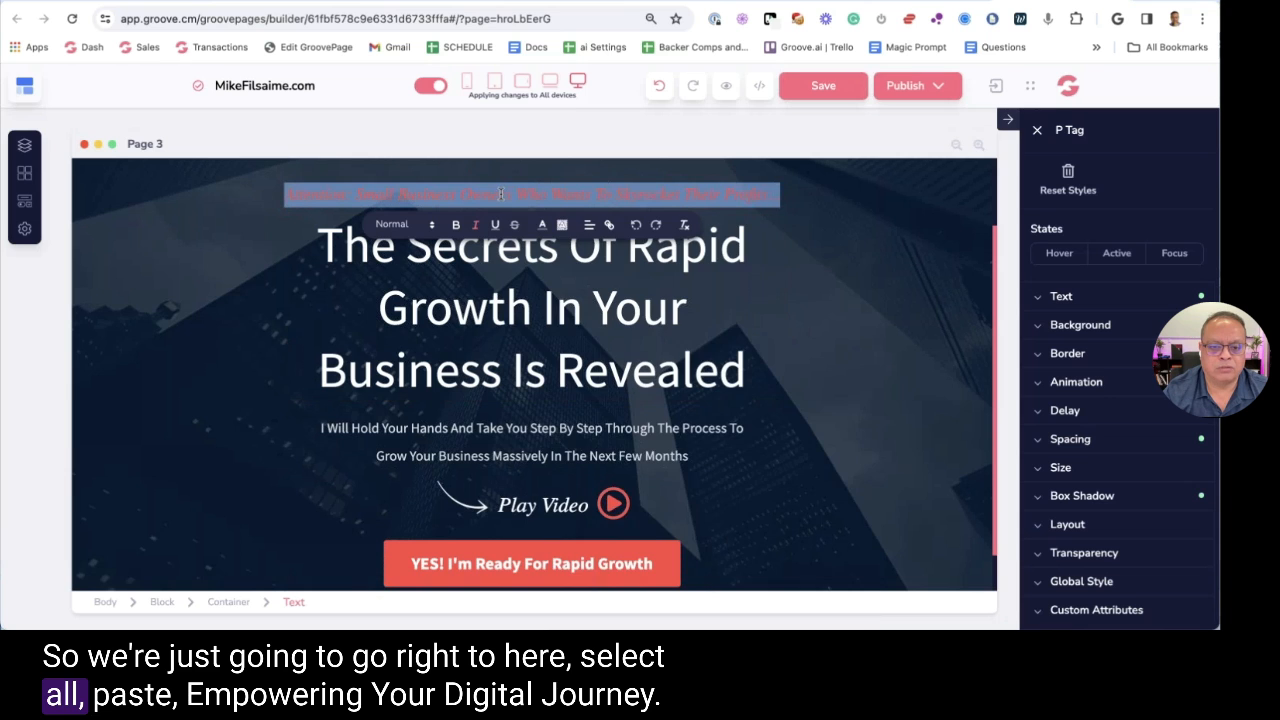
right_click(502, 195)
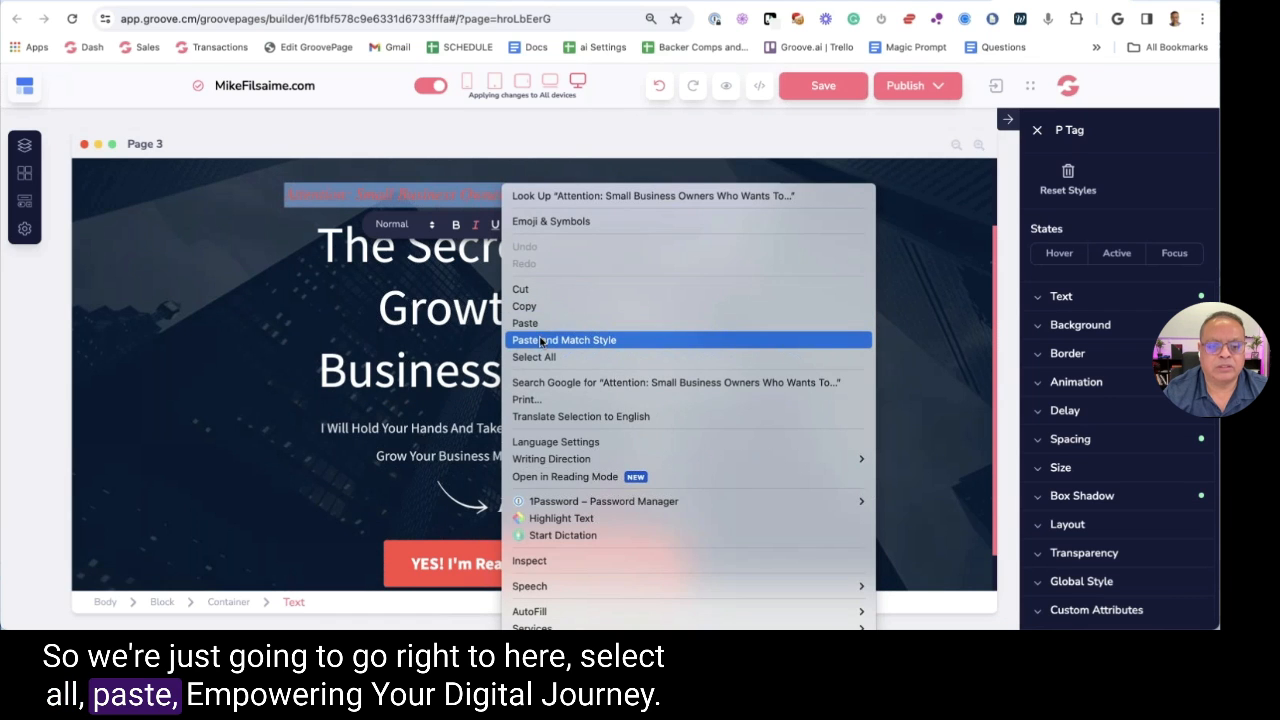
left_click(540, 342)
left_click(924, 5)
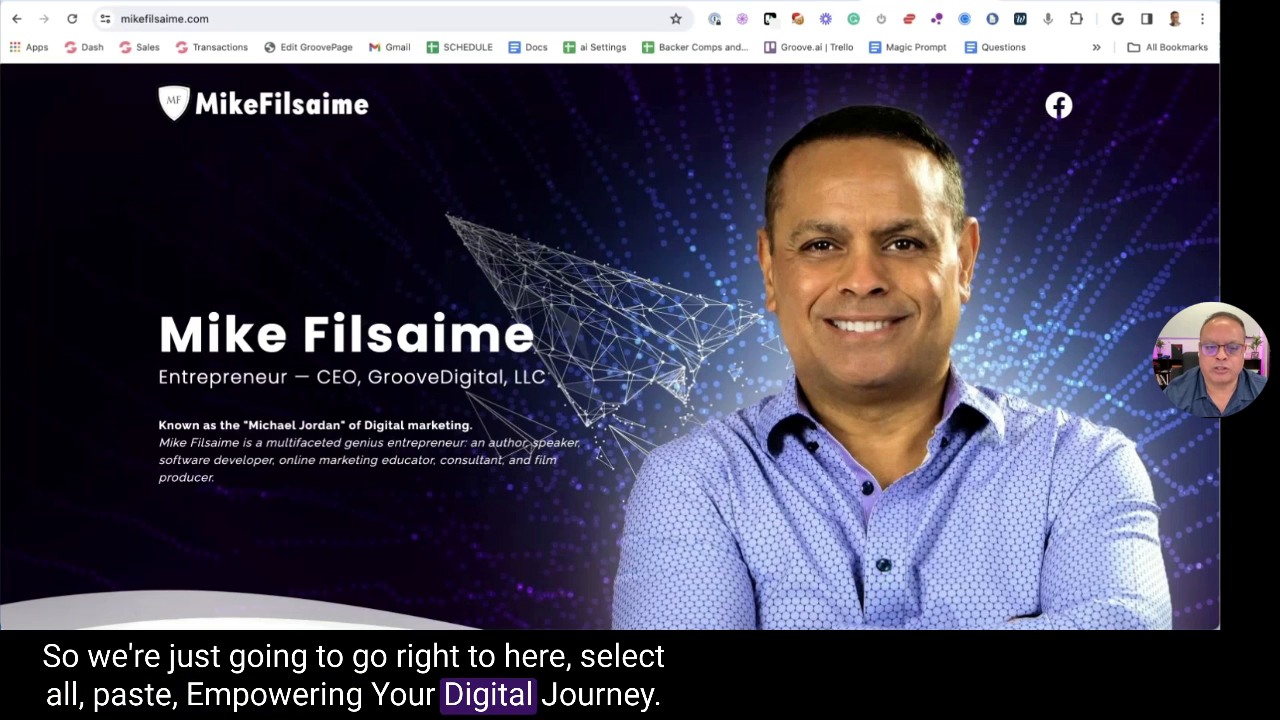
left_click(1004, 3)
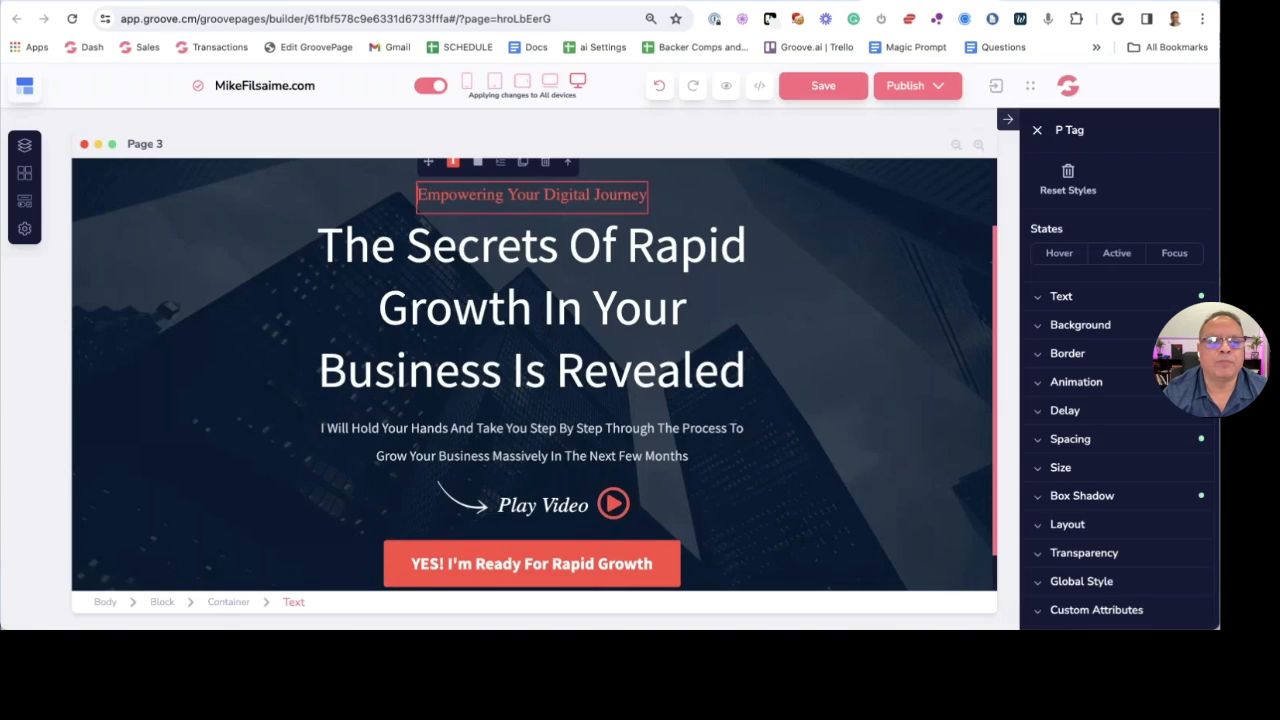
Paste the outline's suggested headline over the main hero headline
left_click(295, 5)
key("ctrl+Tab")
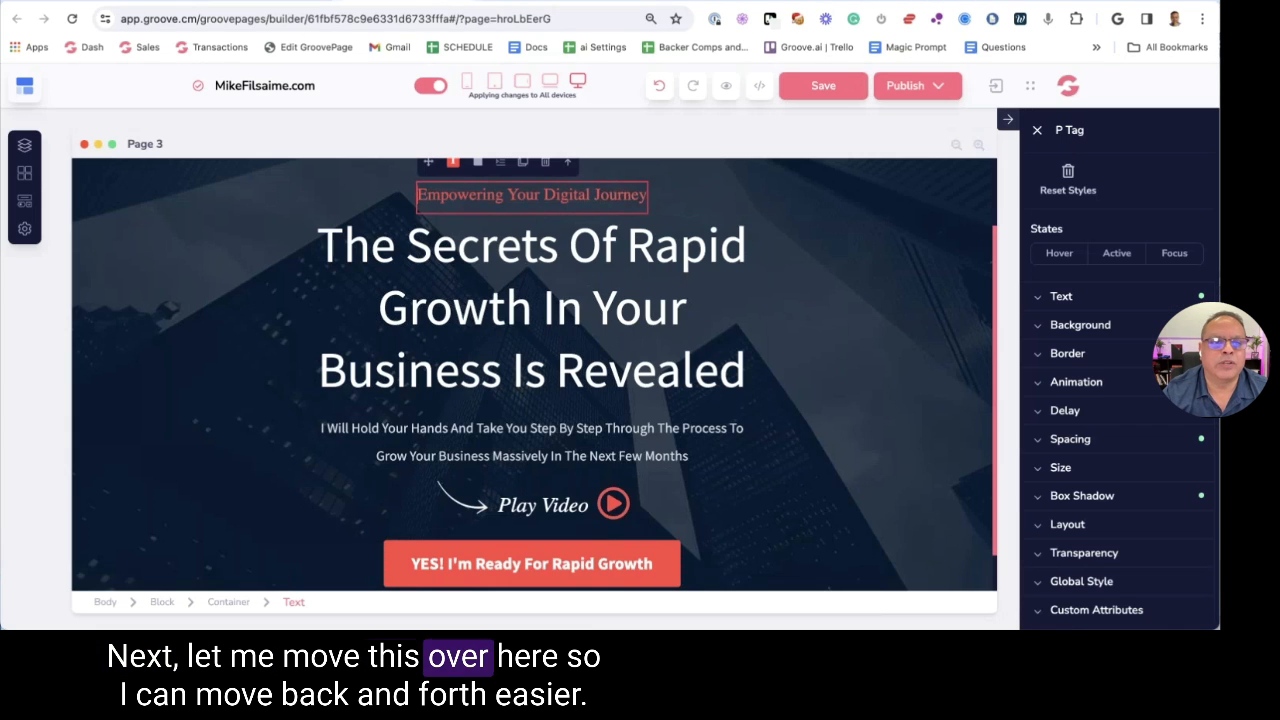
key("ctrl+shift+Tab")
left_click(831, 343)
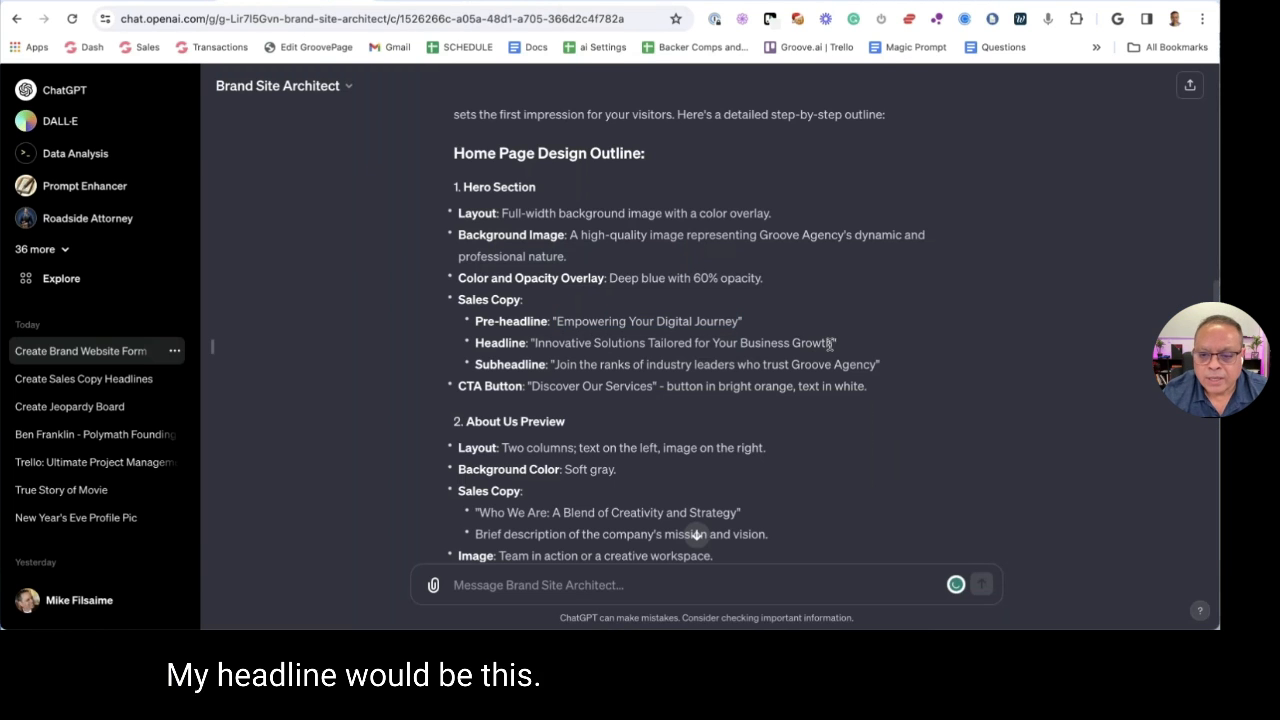
left_click_drag(583, 339, 536, 343)
key("super+c")
key("ctrl+Tab")
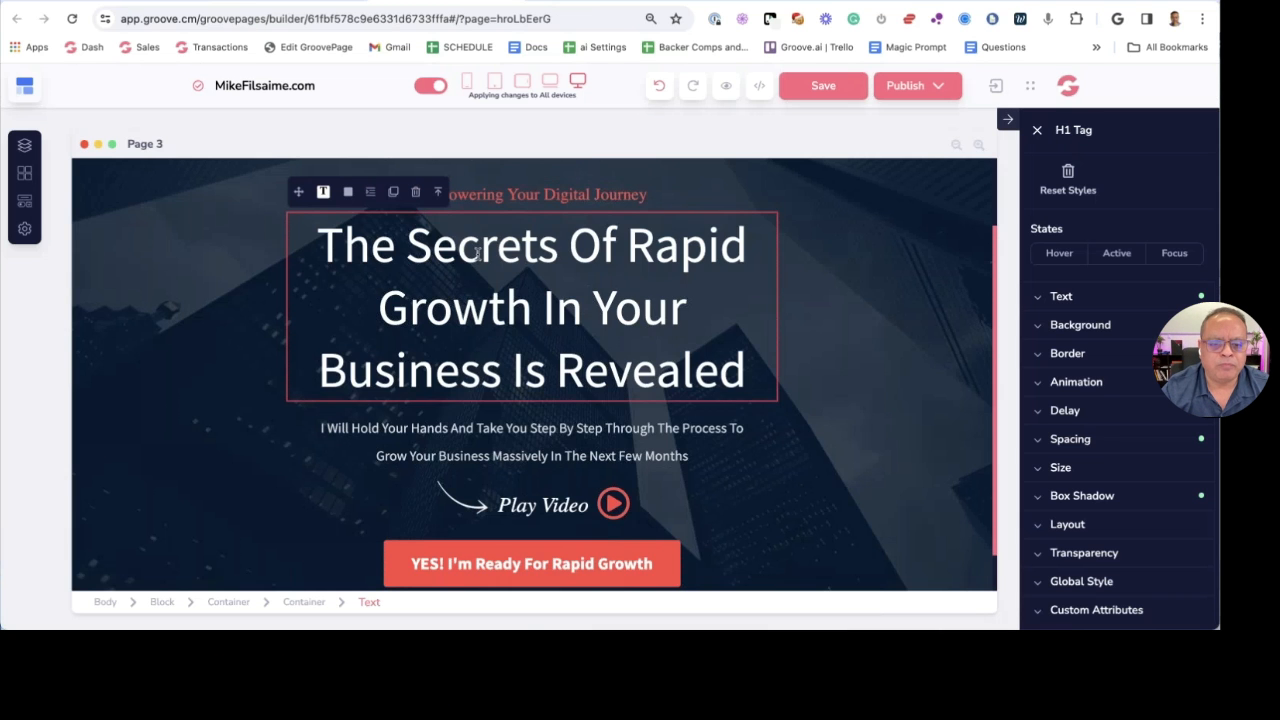
triple_click(480, 300)
right_click(480, 300)
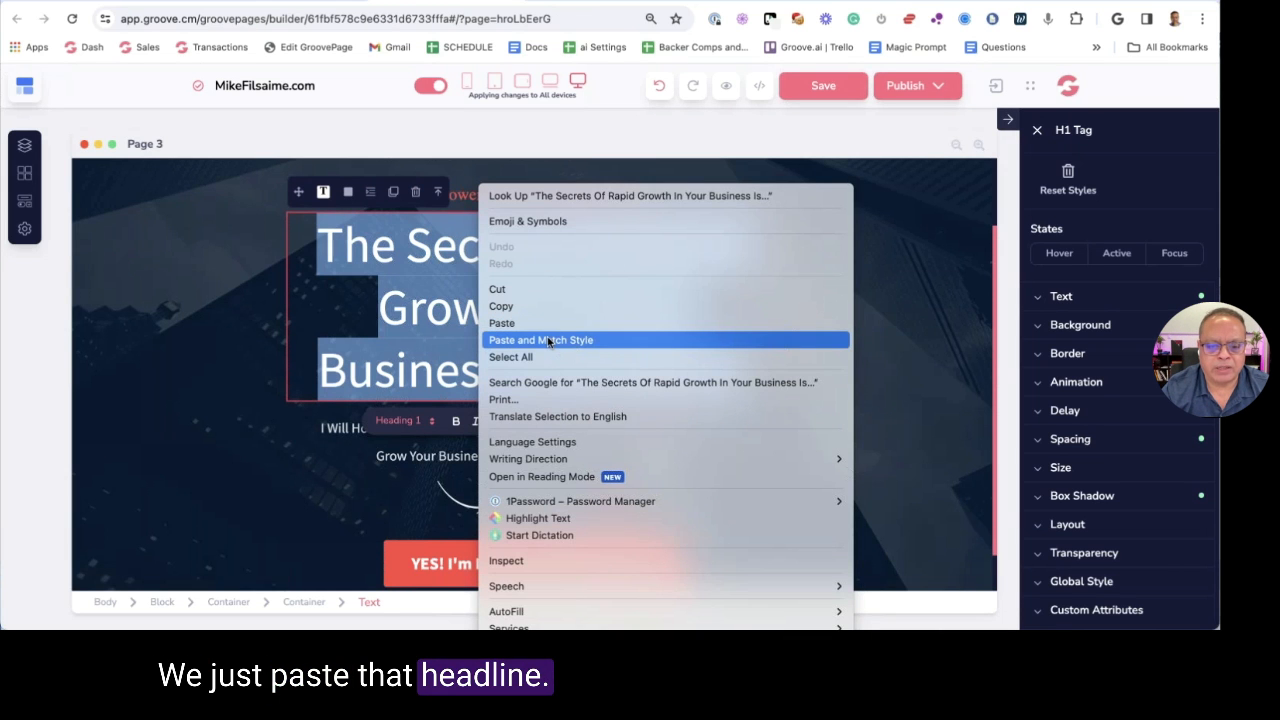
left_click(510, 323)
Replace the hero subheadline with the outline's 'Join the ranks' subheadline
key("ctrl+shift+Tab")
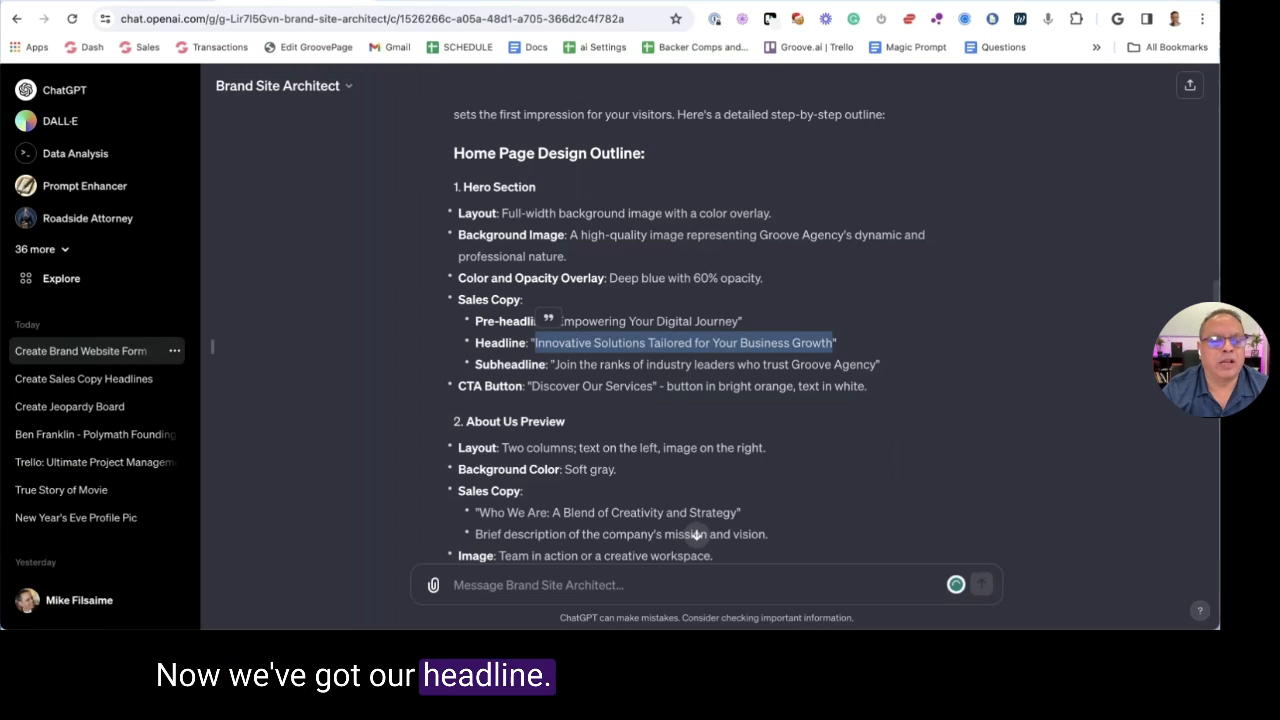
left_click(549, 321)
left_click_drag(875, 365, 555, 364)
key("ctrl+c")
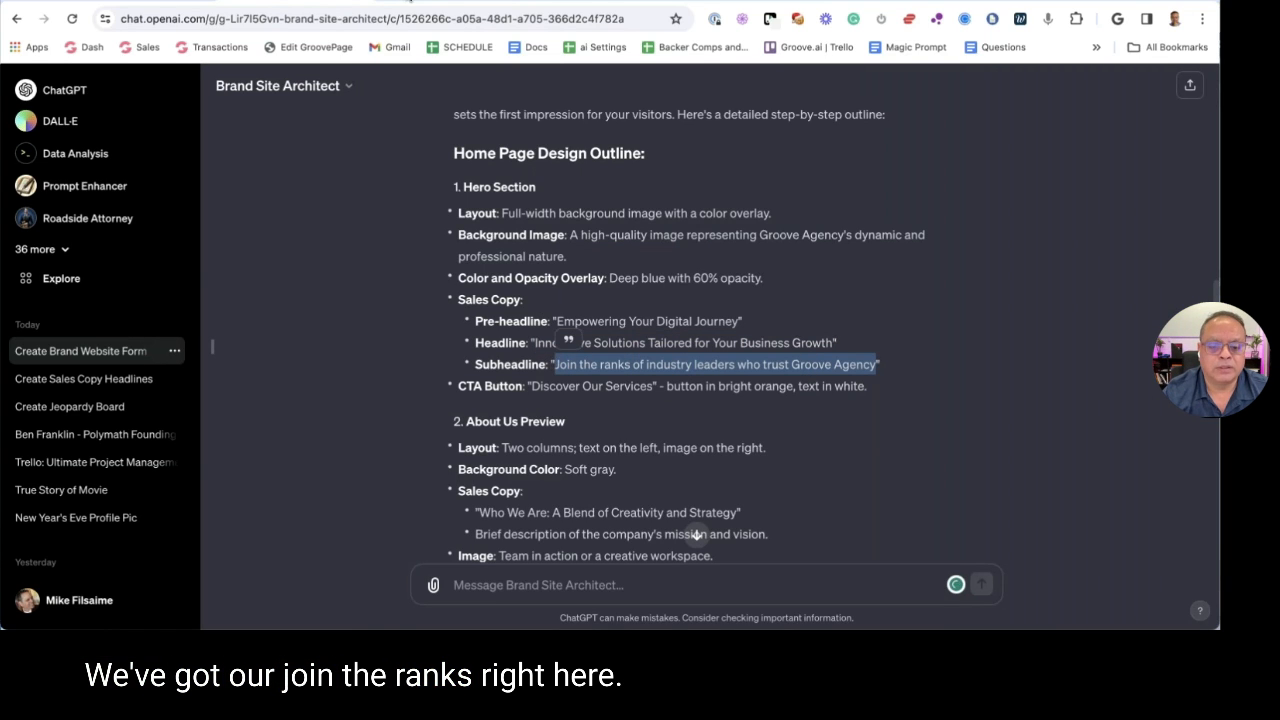
key("ctrl+Tab")
left_click(522, 426)
triple_click(520, 428)
key("ctrl+v")
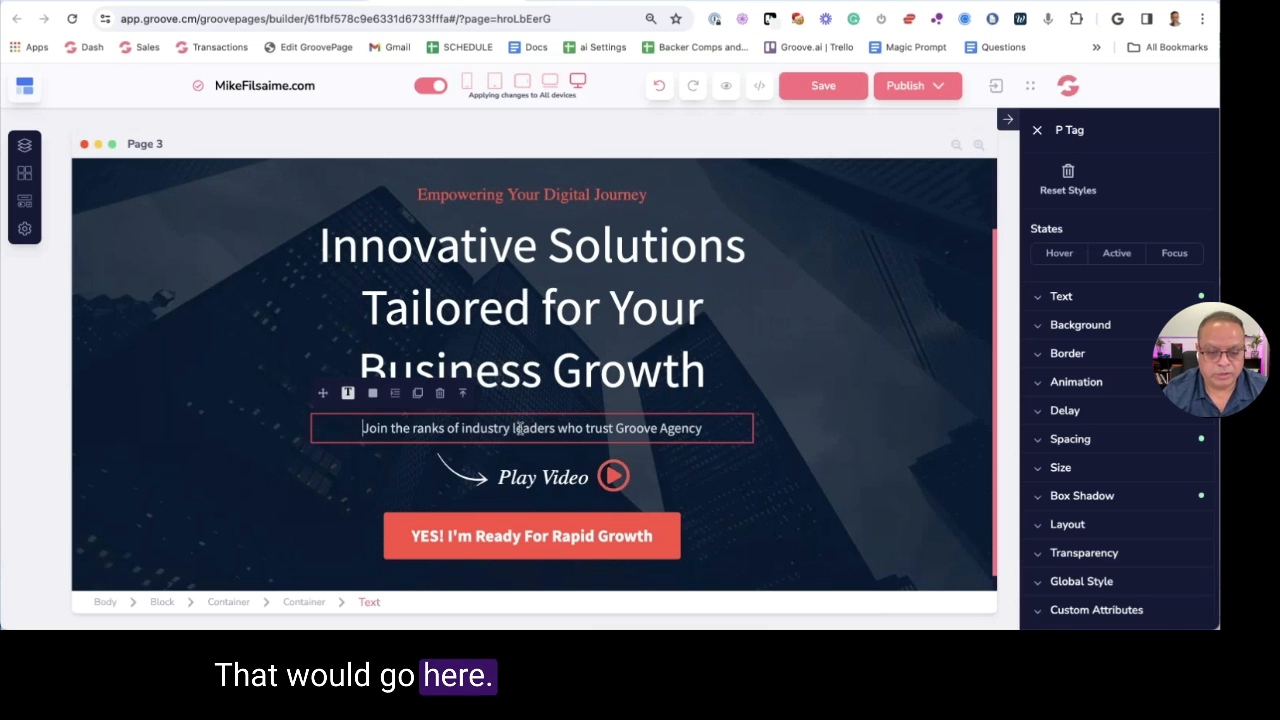
Delete the Play Video section from the hero
scroll(525, 437, "down", 1)
left_click(545, 458)
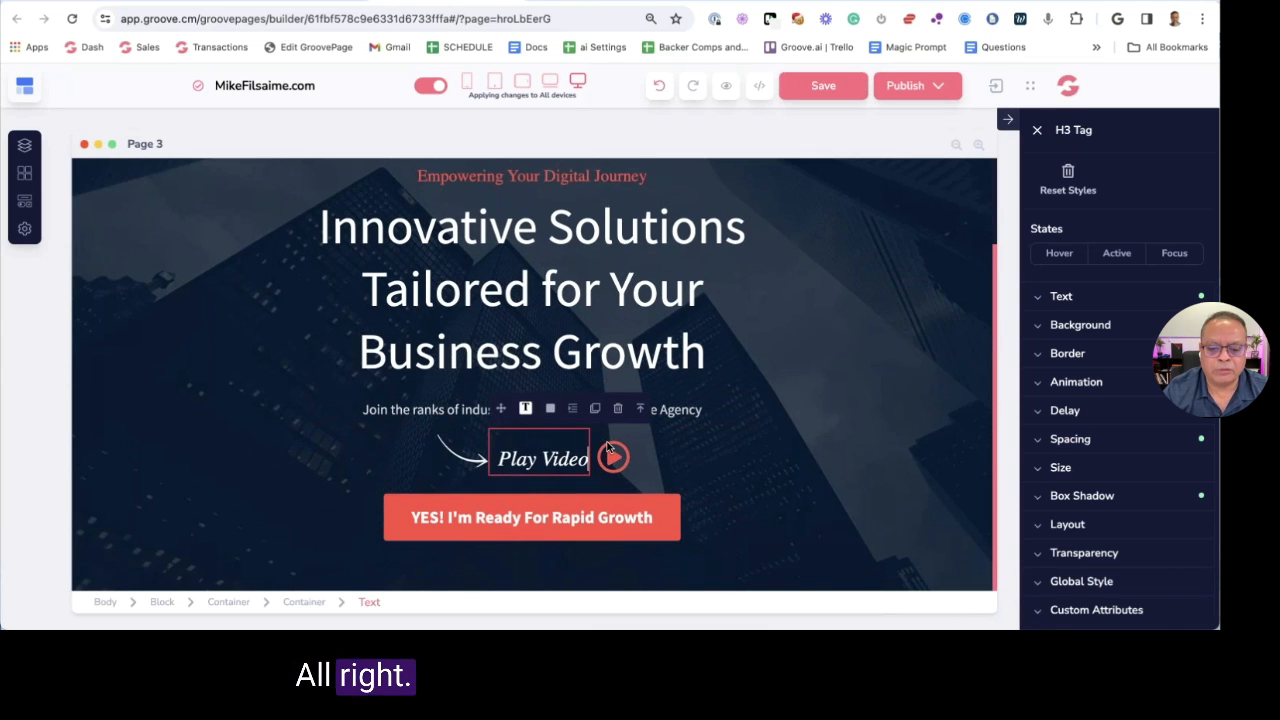
left_click(639, 411)
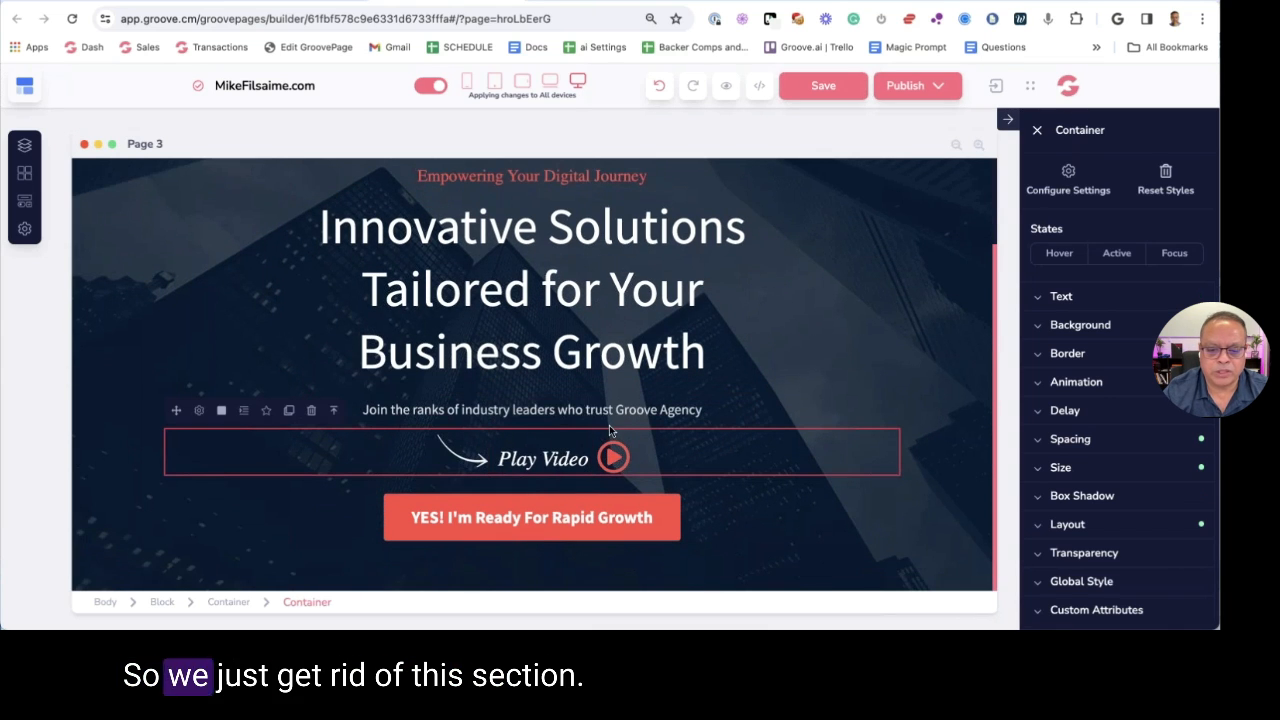
left_click(311, 410)
left_click(654, 366)
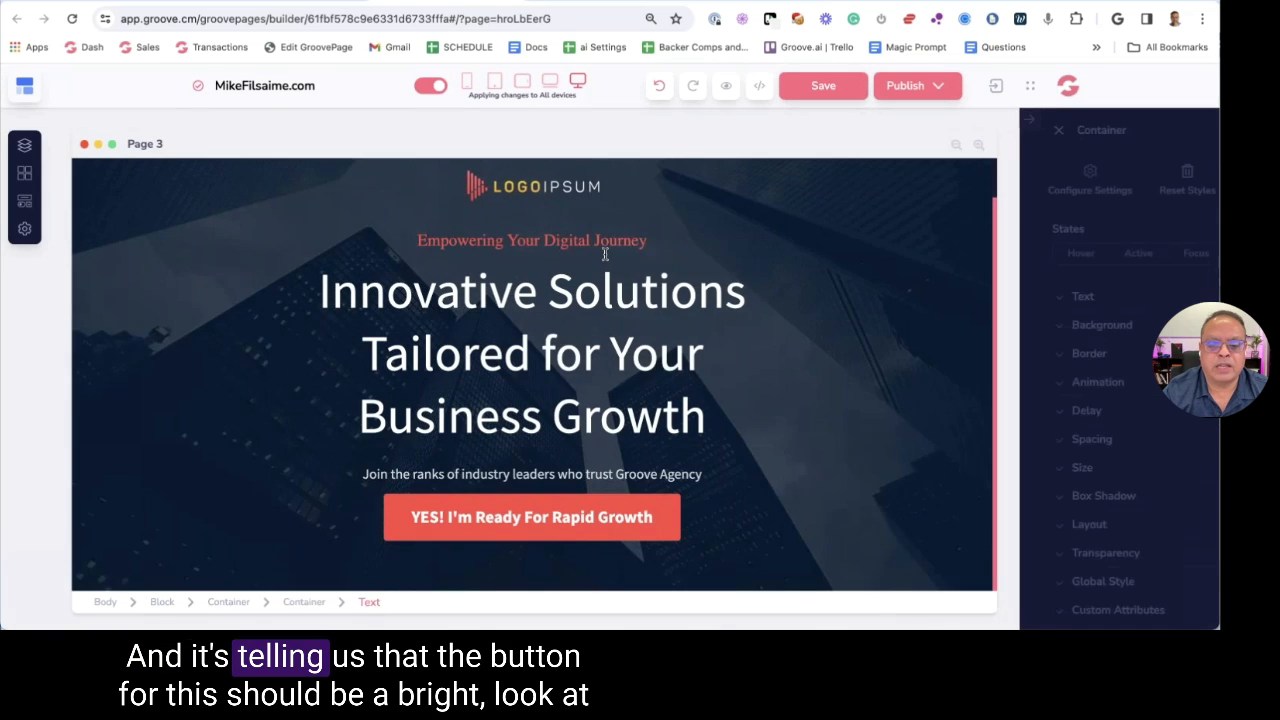
Relabel the hero button 'Discover Our Services', as the outline recommends
key("ctrl+Tab")
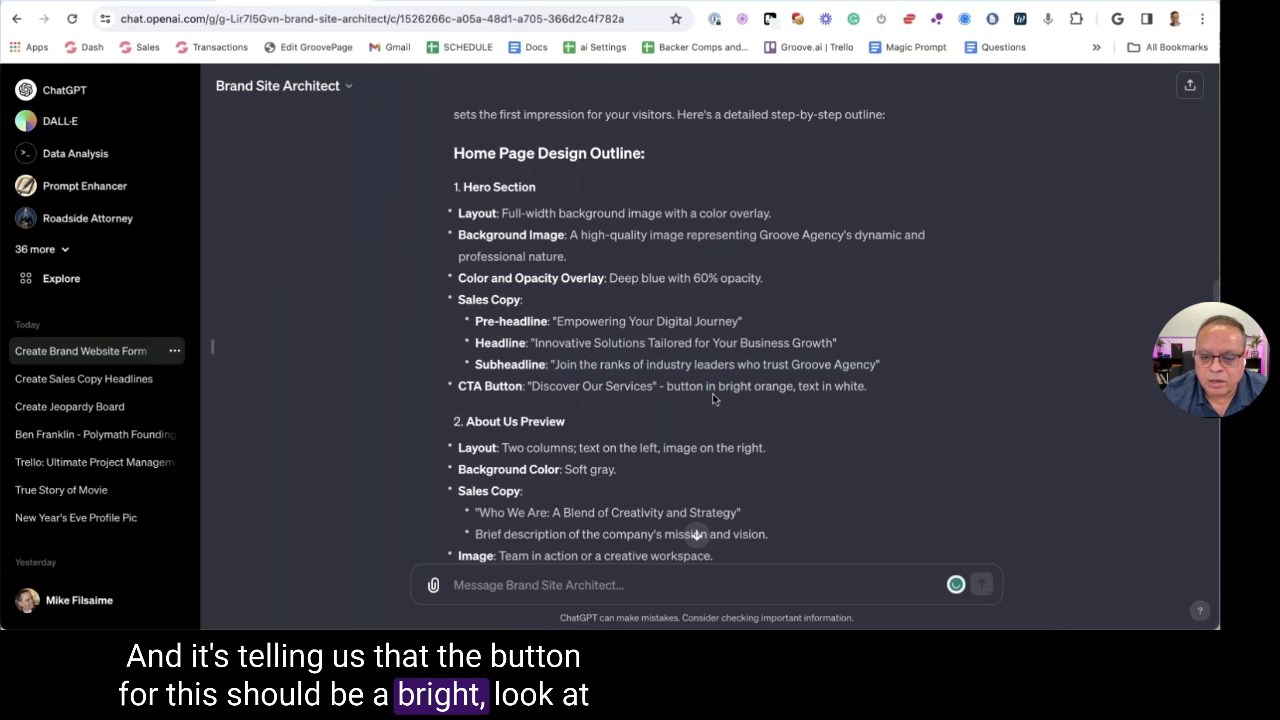
left_click_drag(715, 392, 866, 395)
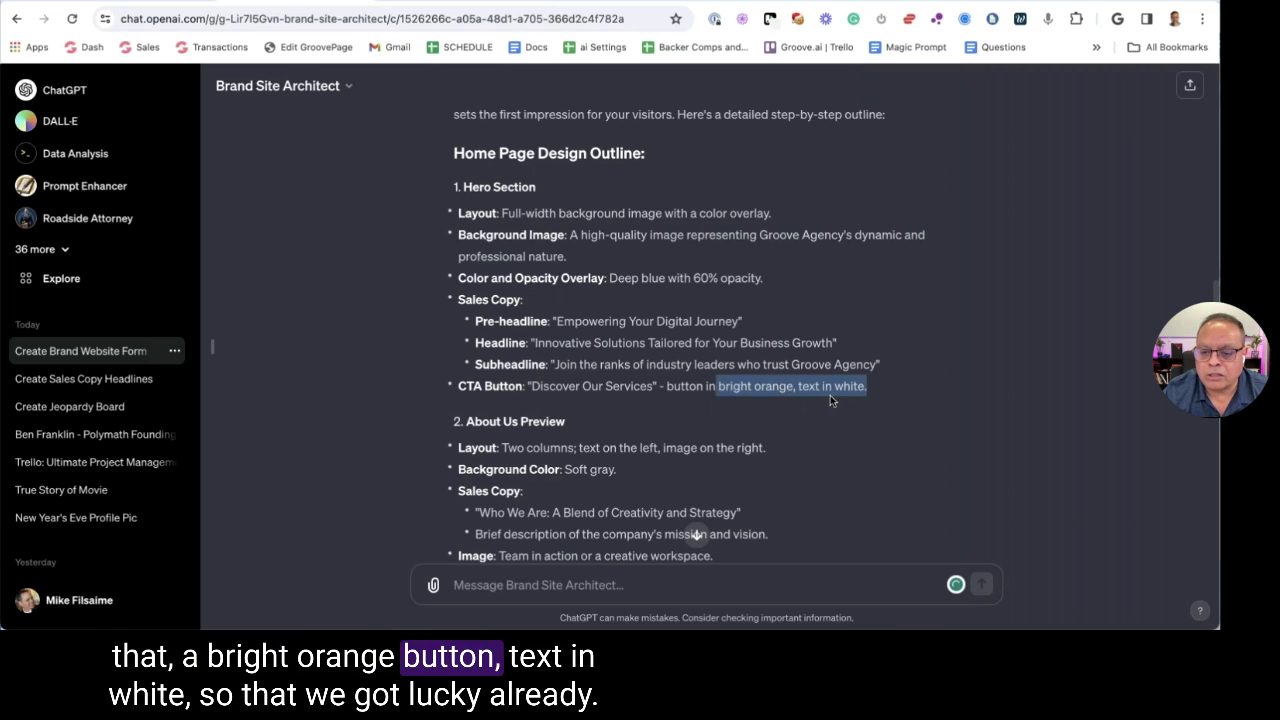
left_click(693, 280)
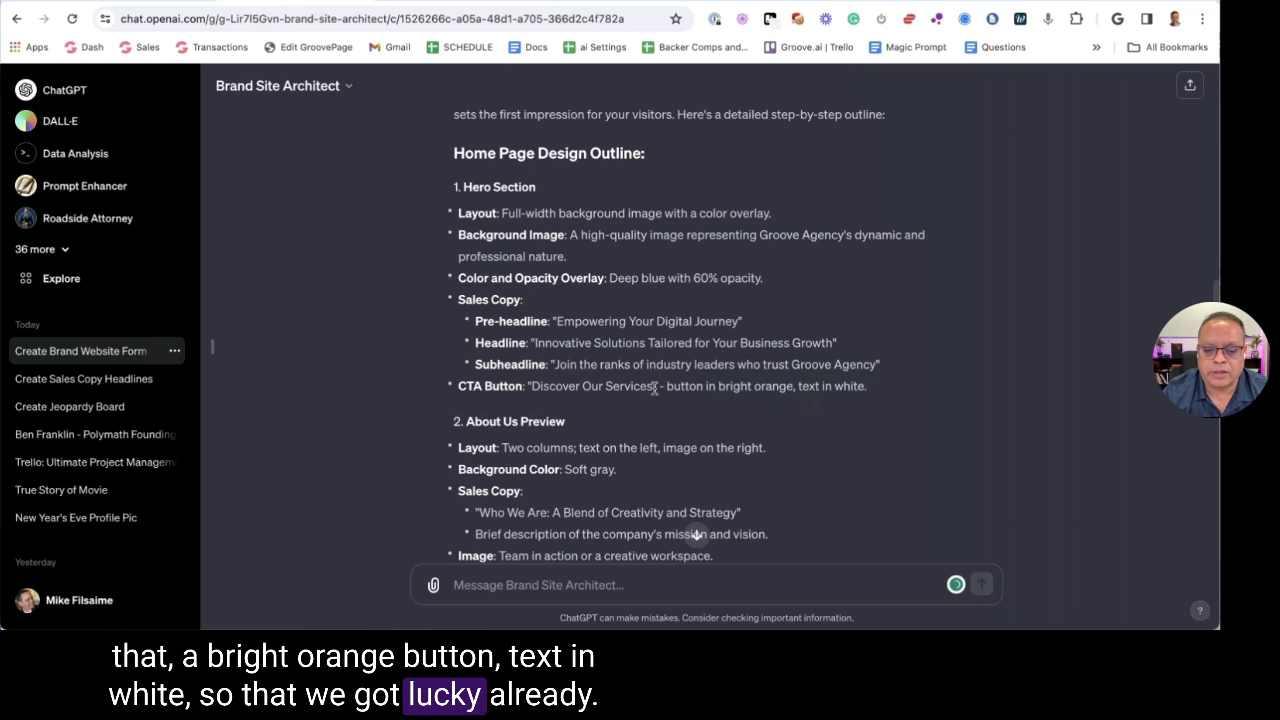
left_click_drag(655, 388, 532, 387)
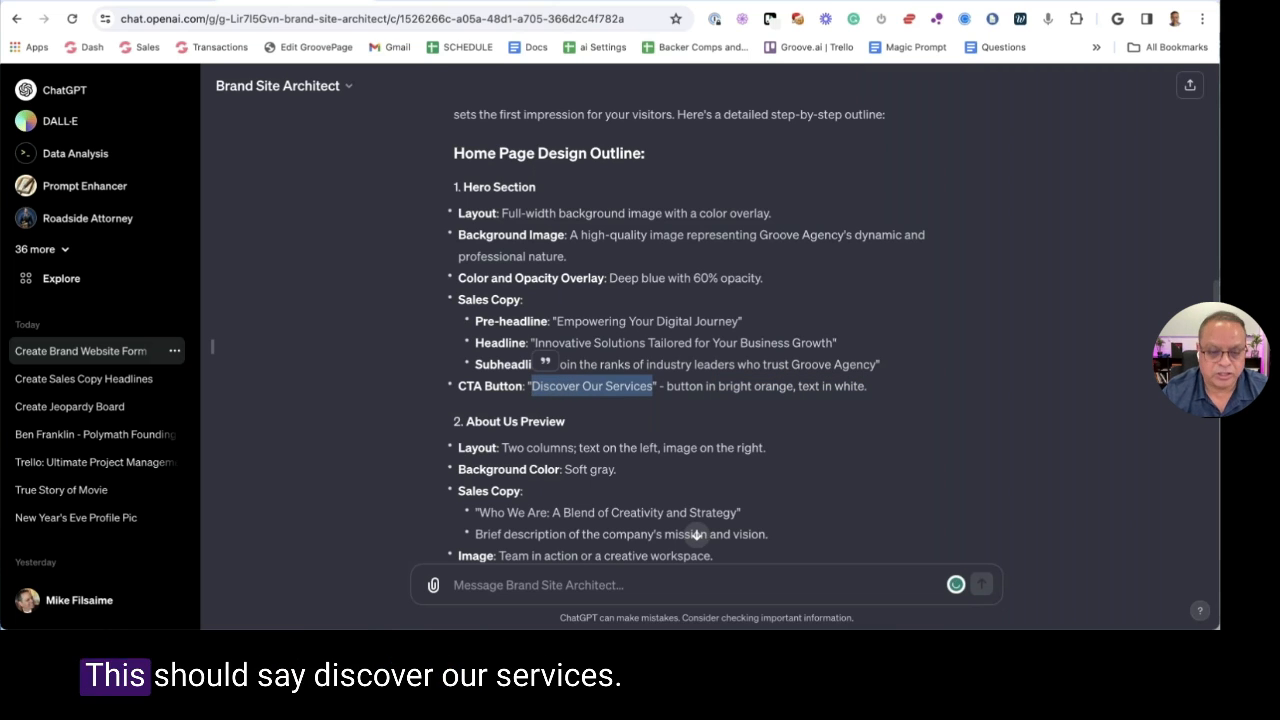
key("ctrl+Tab")
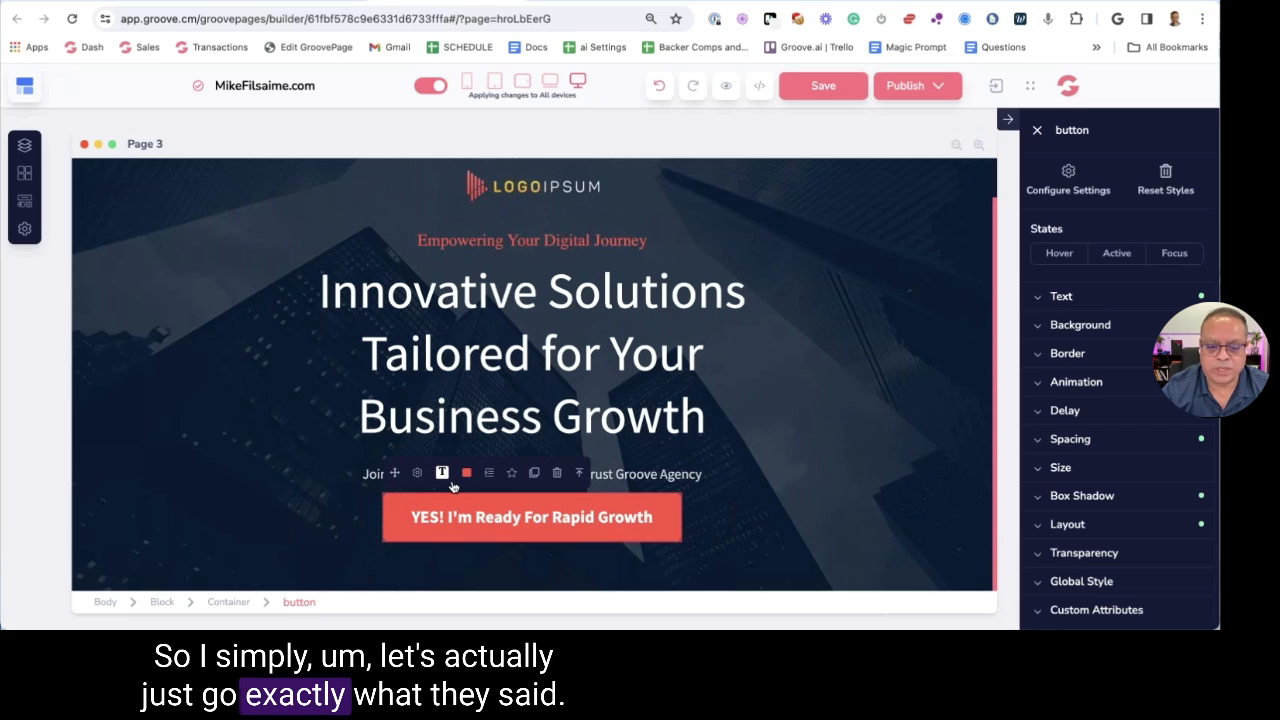
left_click(417, 473)
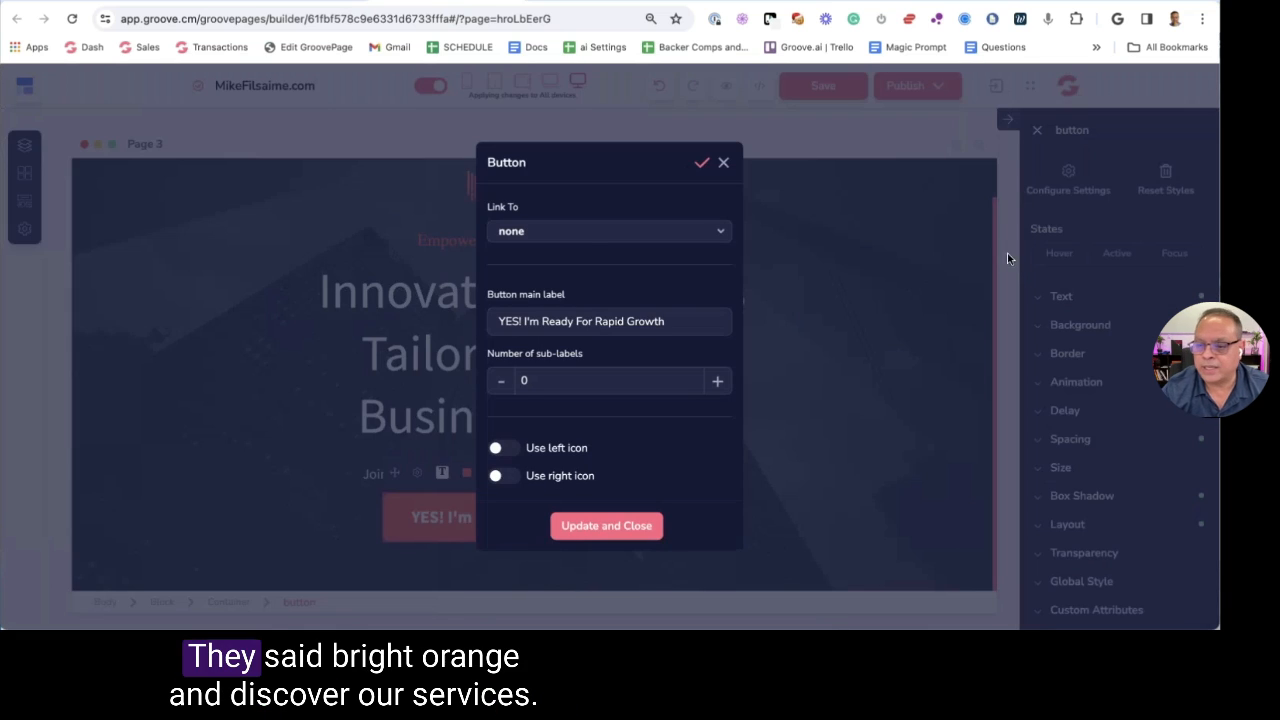
triple_click(583, 321)
type("Discover Our Services")
left_click(606, 526)
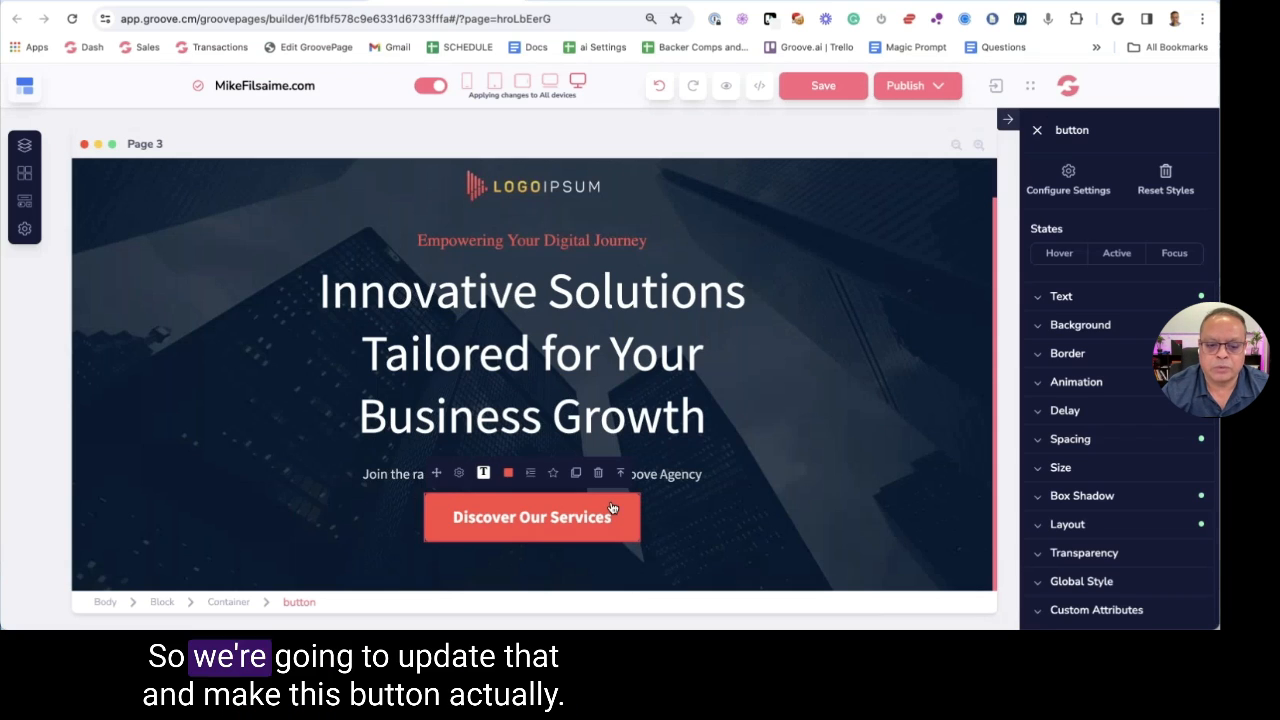
Give the hero button a red background shade from the palette
left_click(1080, 325)
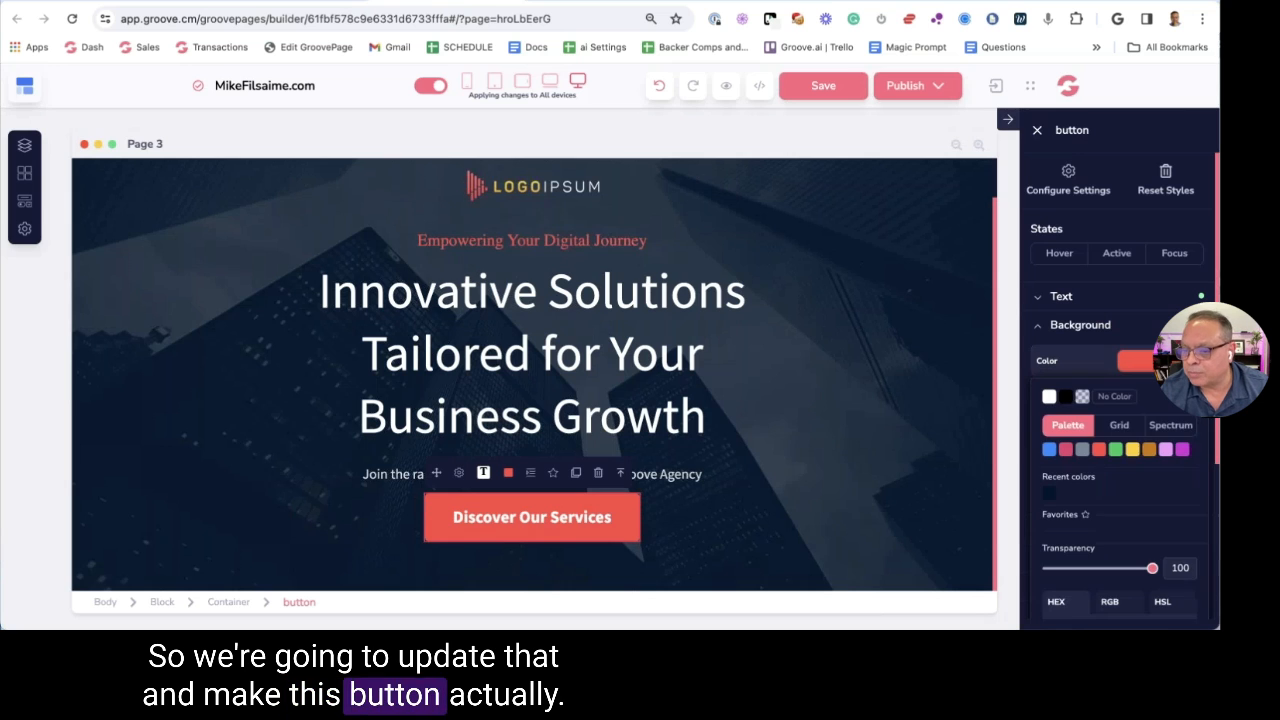
left_click(1138, 361)
left_click(1100, 500)
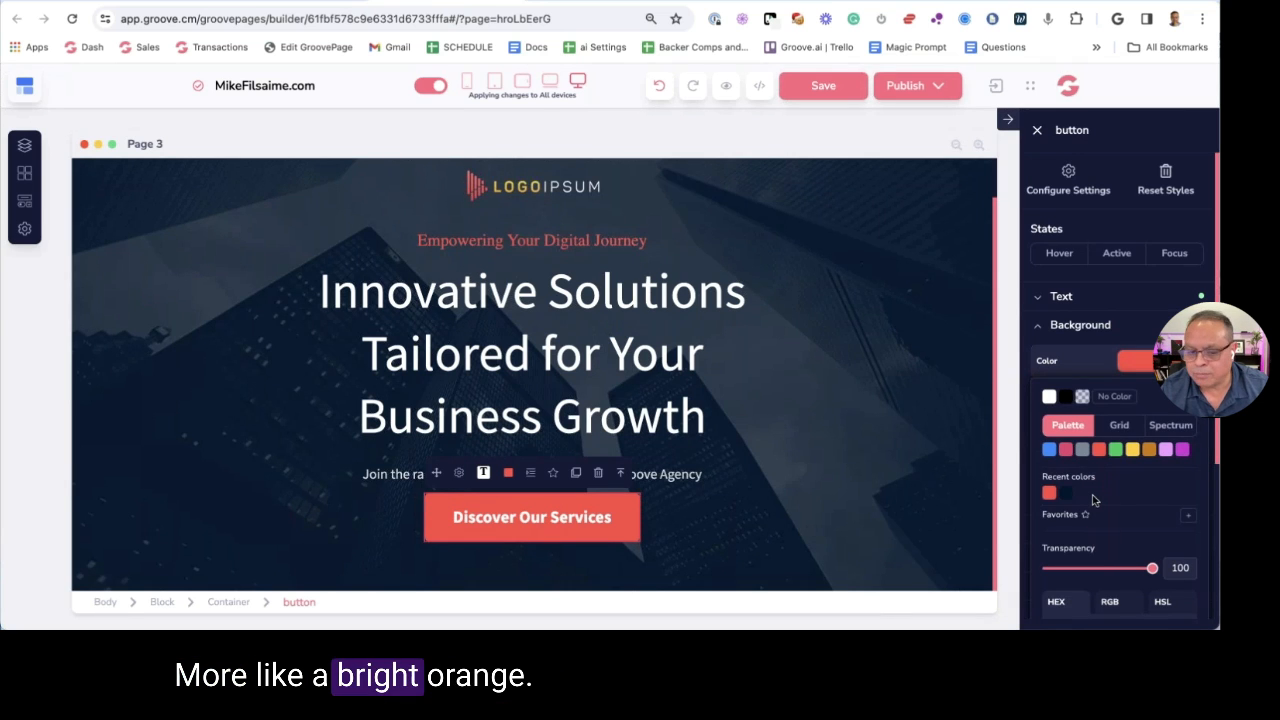
left_click(728, 431)
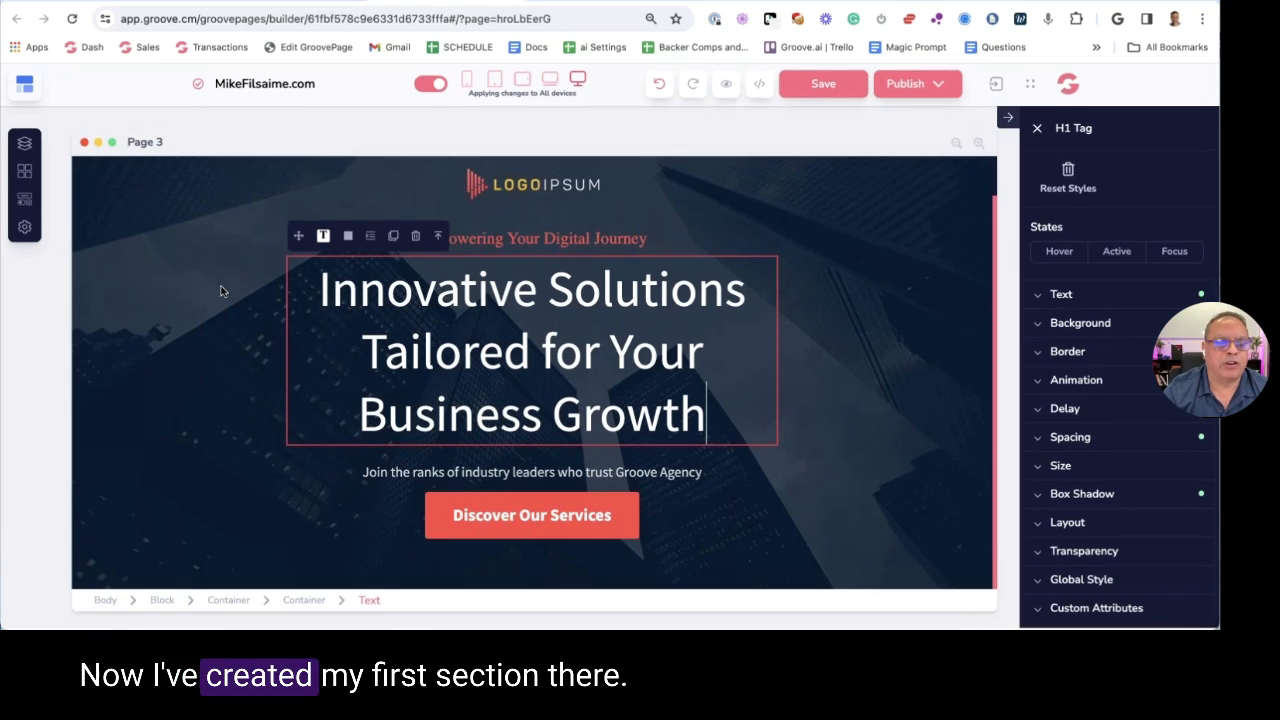
scroll(220, 291, "up", 1)
scroll(218, 290, "down", 1)
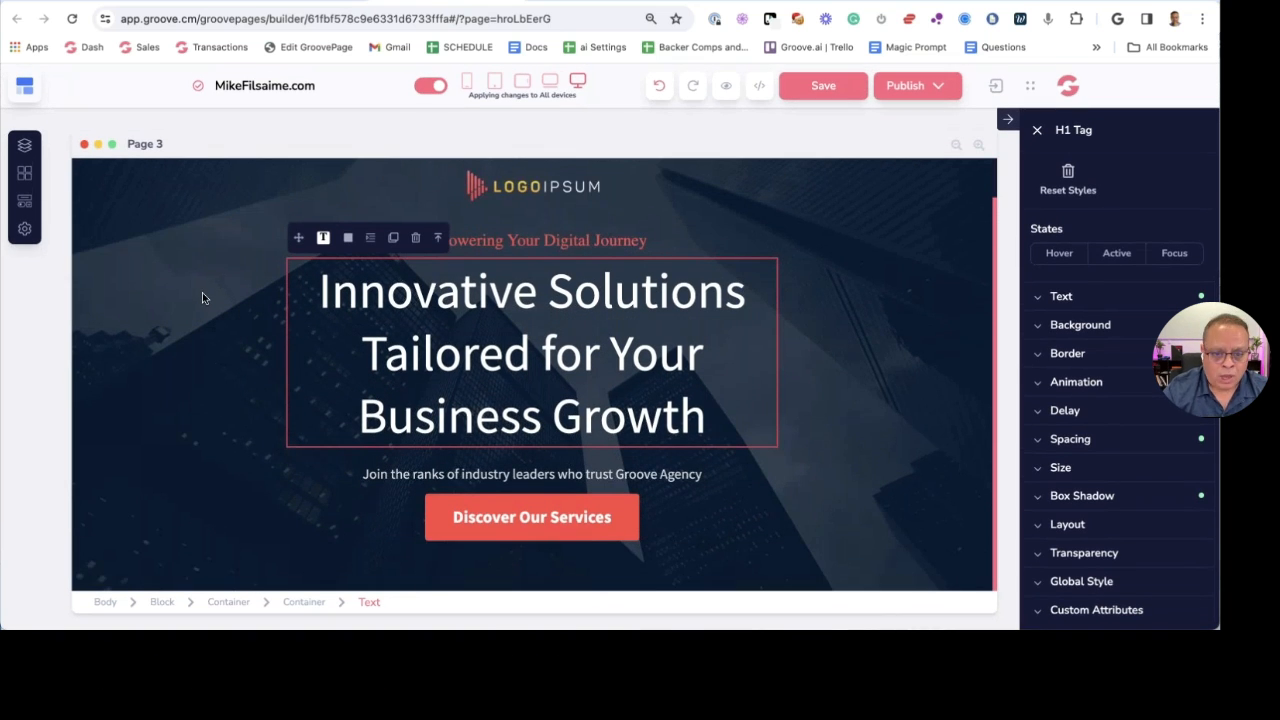
key("ctrl+Tab")
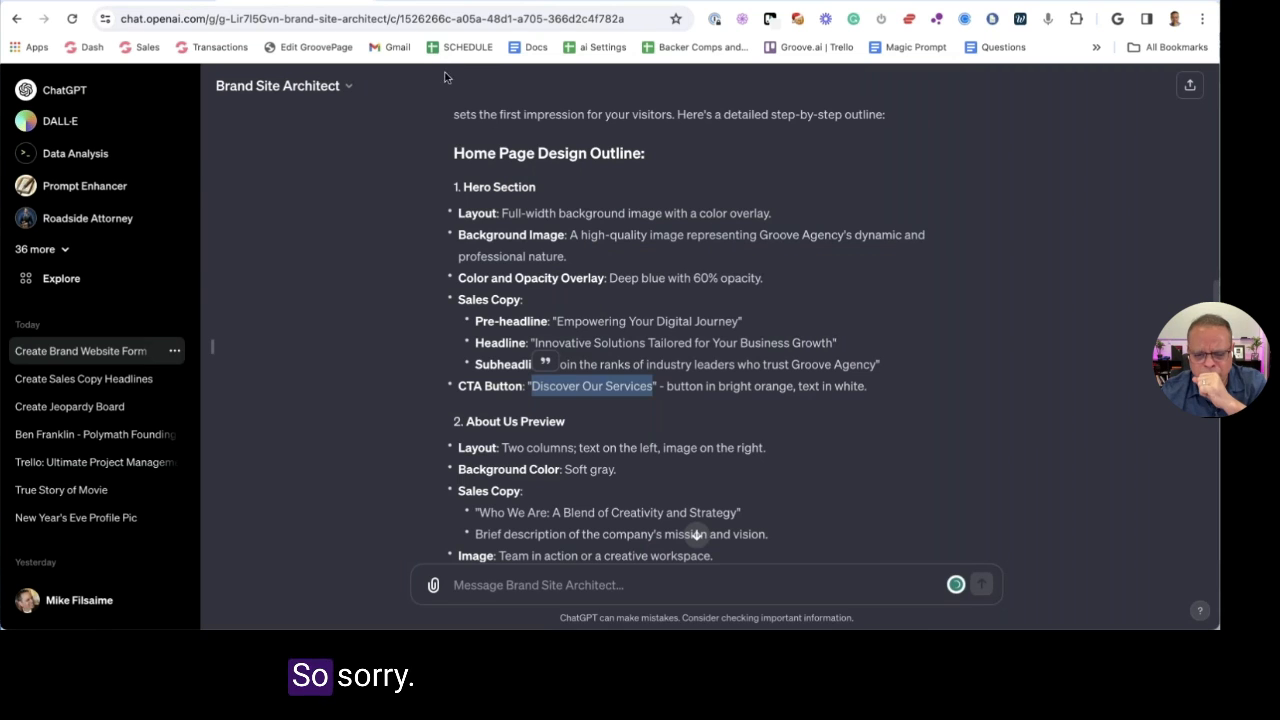
scroll(551, 256, "down", 3)
left_click(508, 290)
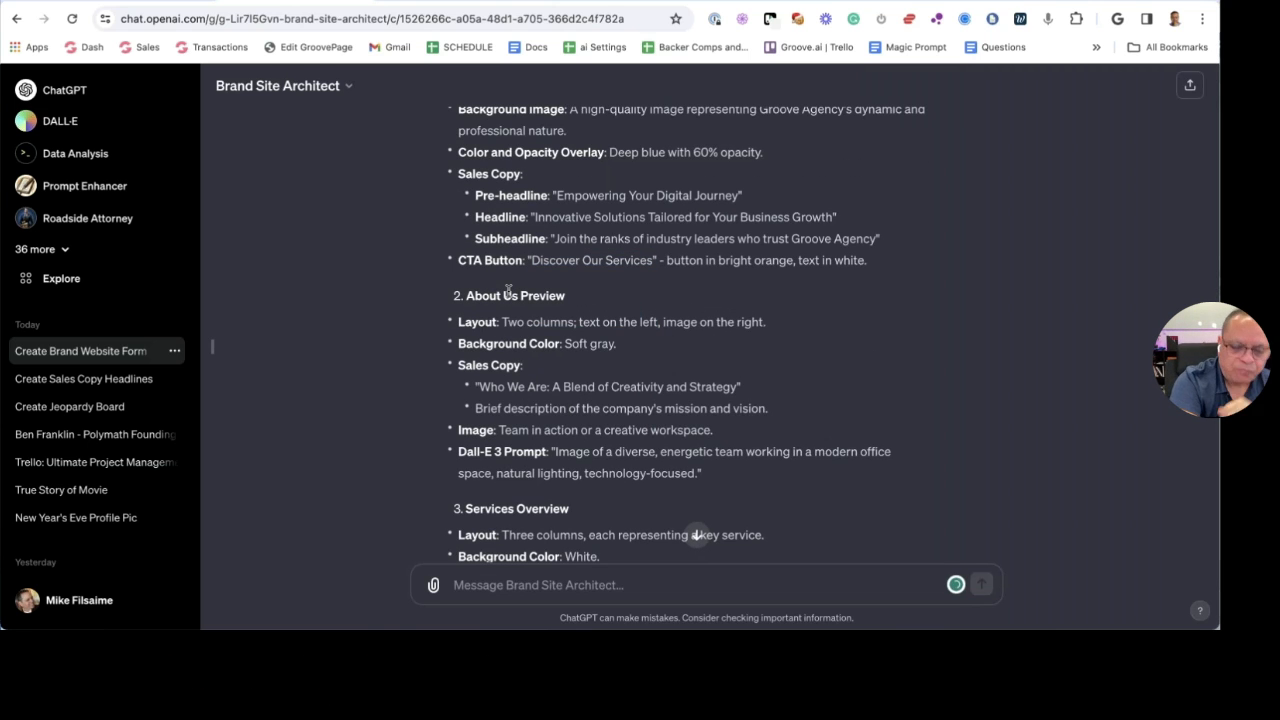
scroll(510, 295, "down", 2)
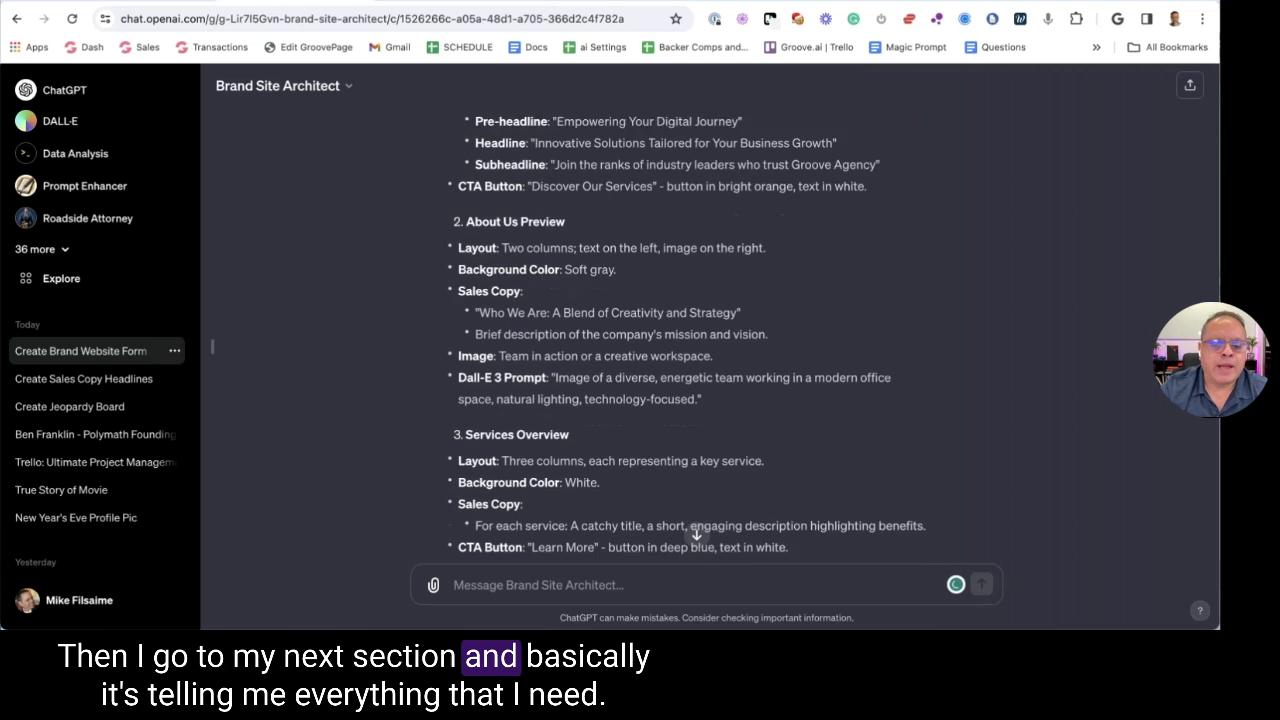
scroll(692, 330, "down", 10)
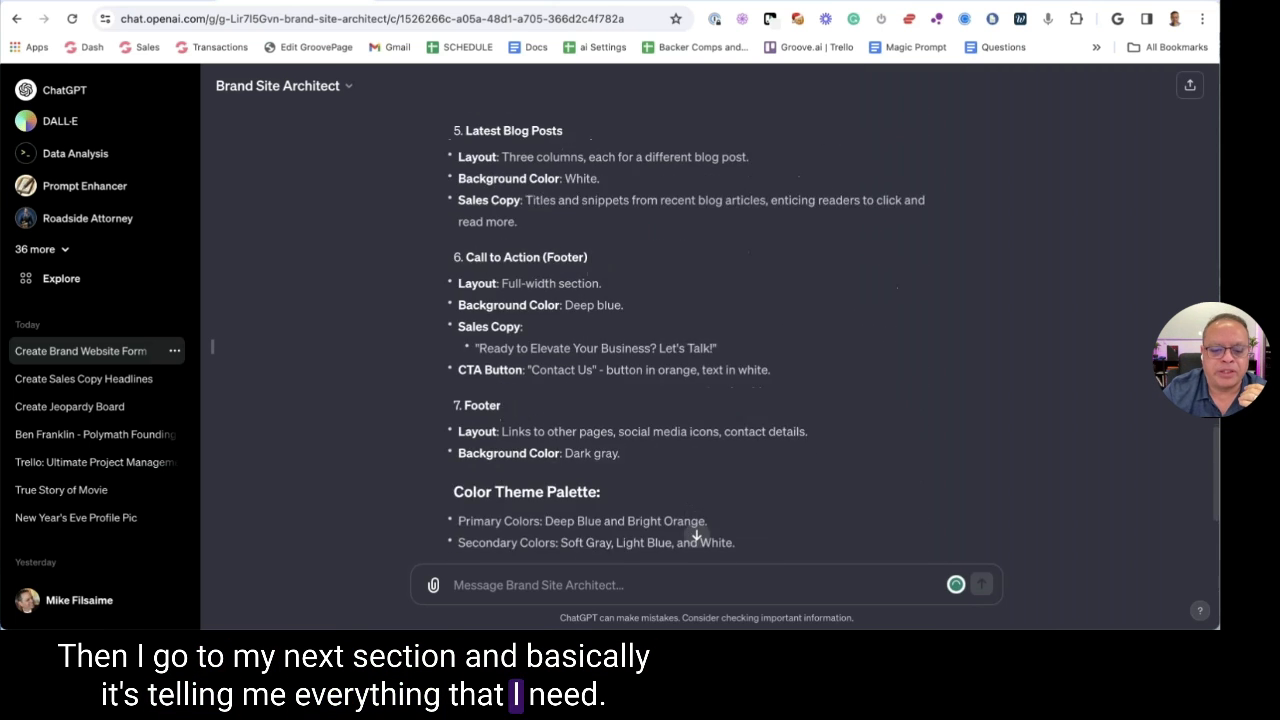
scroll(697, 535, "down", 4)
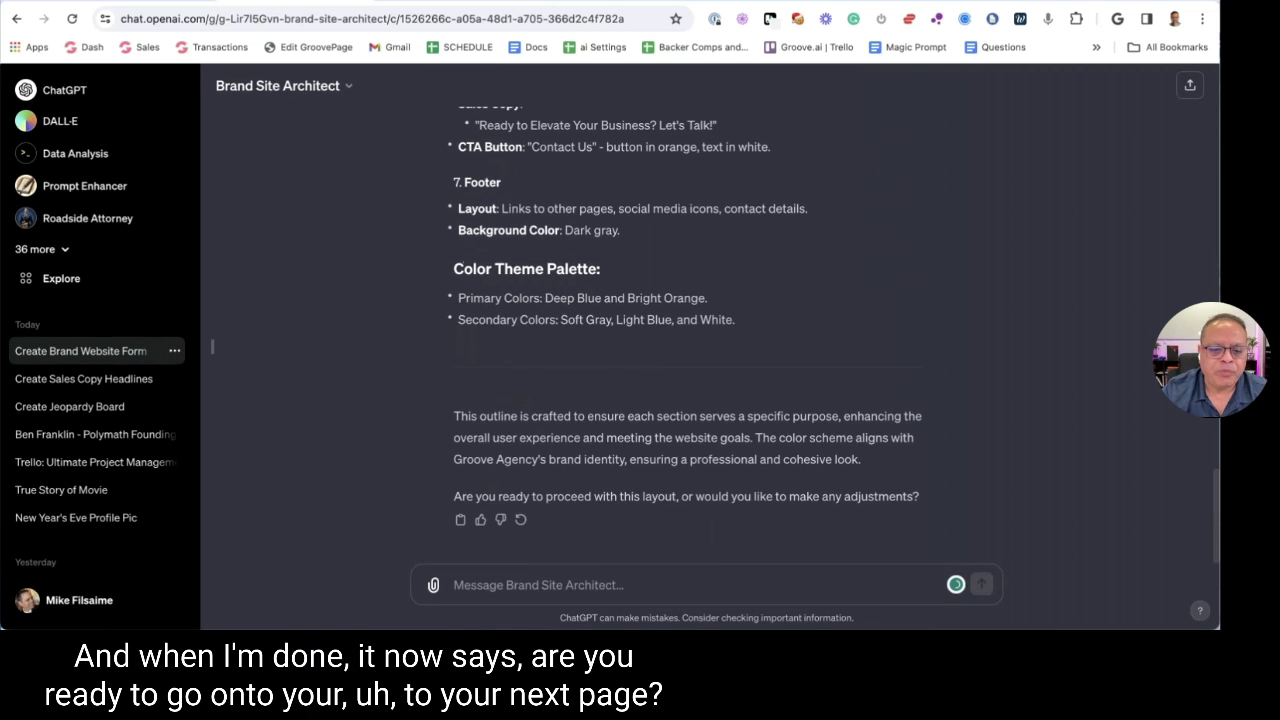
left_click_drag(453, 496, 826, 482)
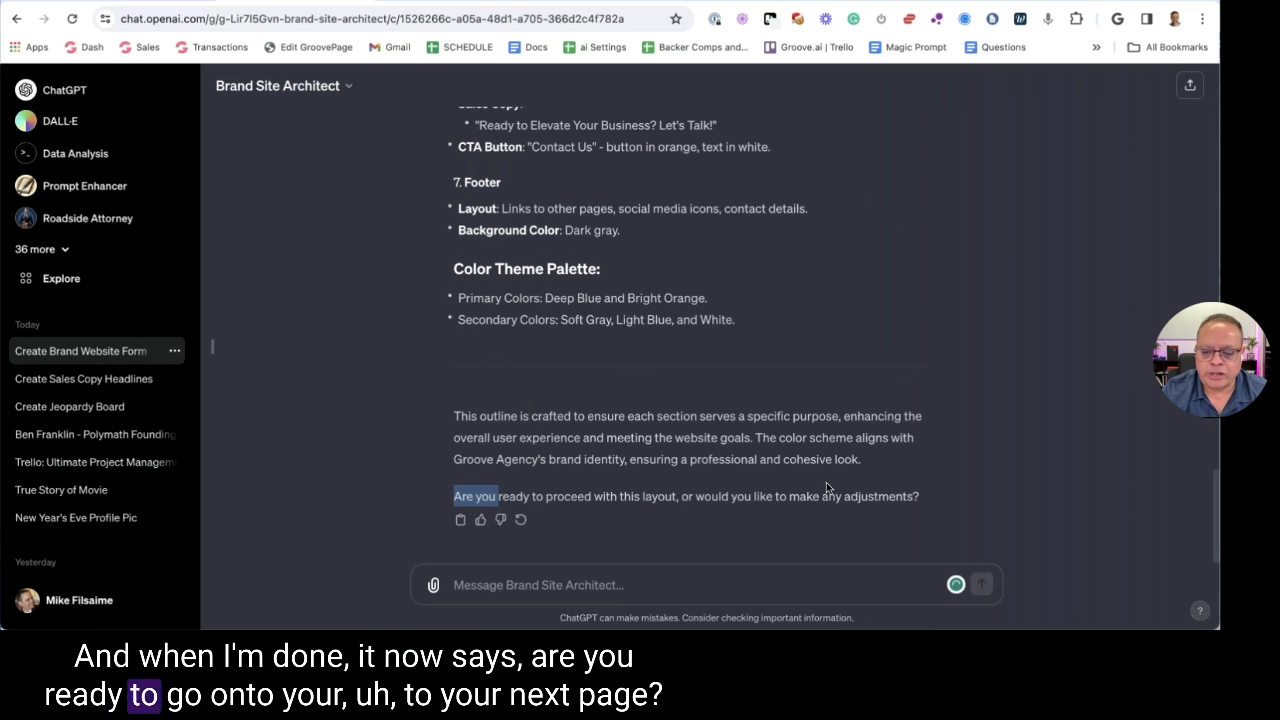
left_click(673, 489)
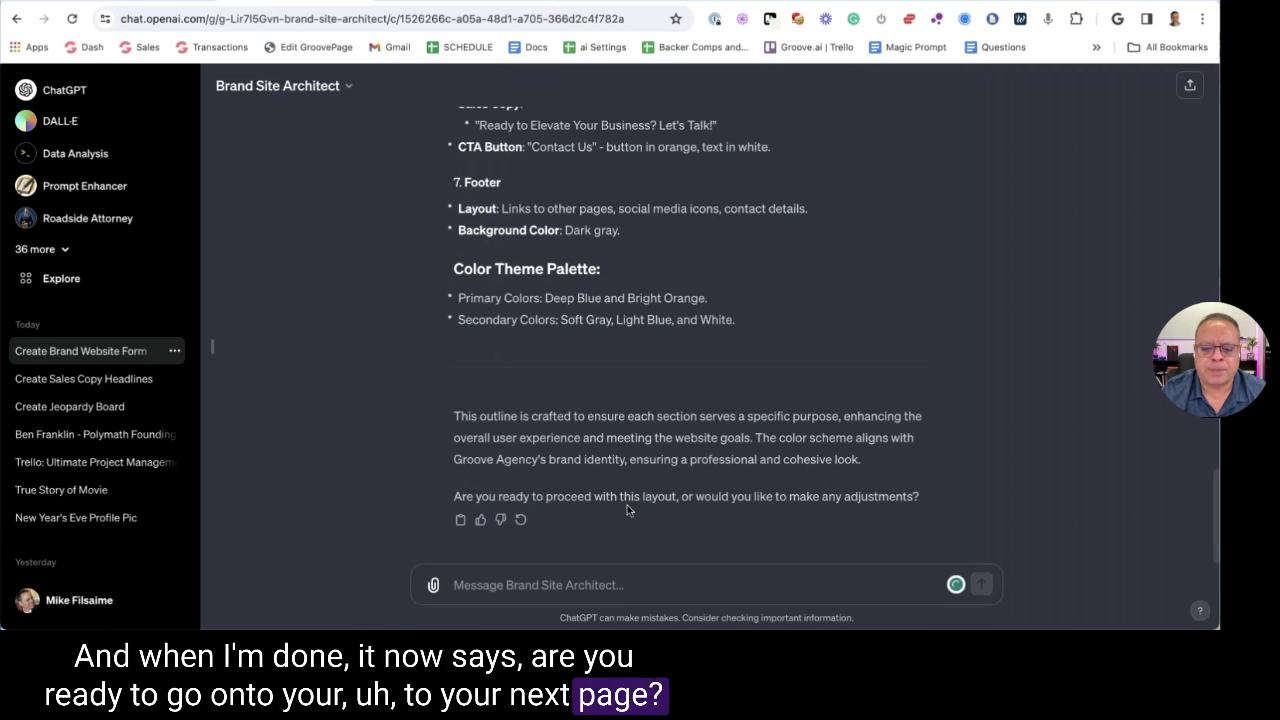
scroll(627, 510, "up", 10)
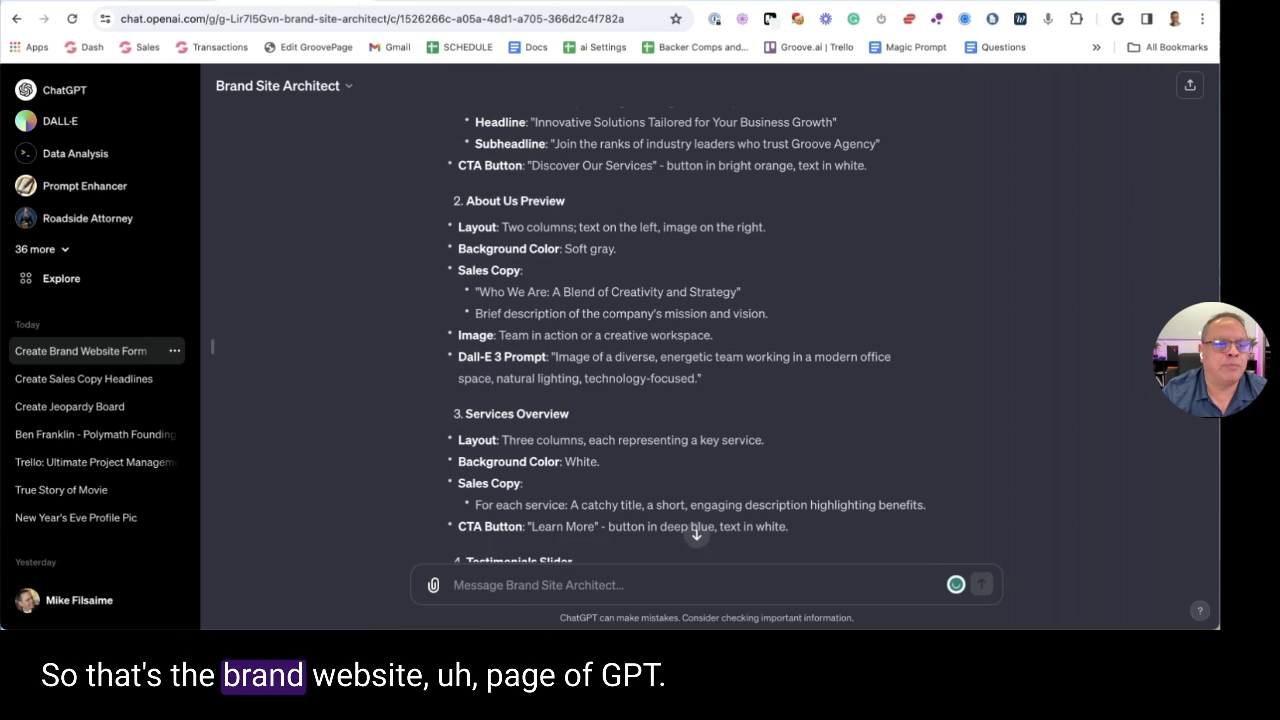
left_click(394, 3)
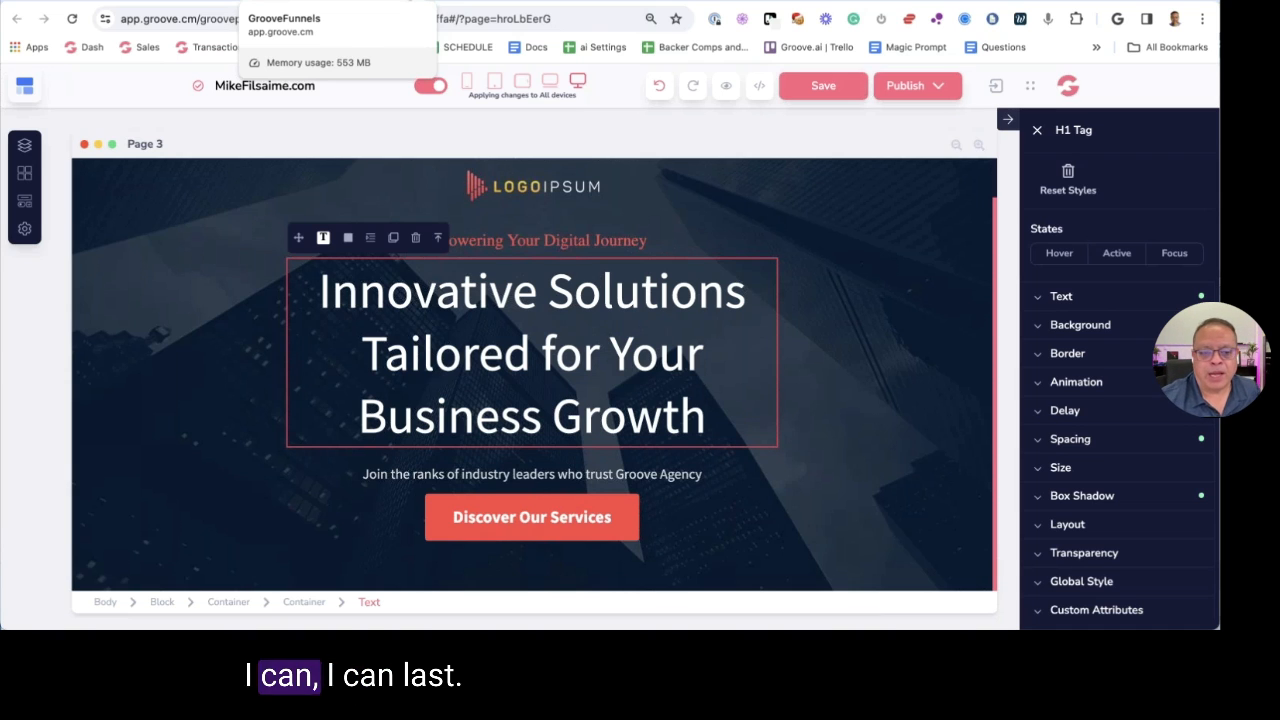
Close the page builder without saving and switch to the Groove dashboard tab
key("super+w")
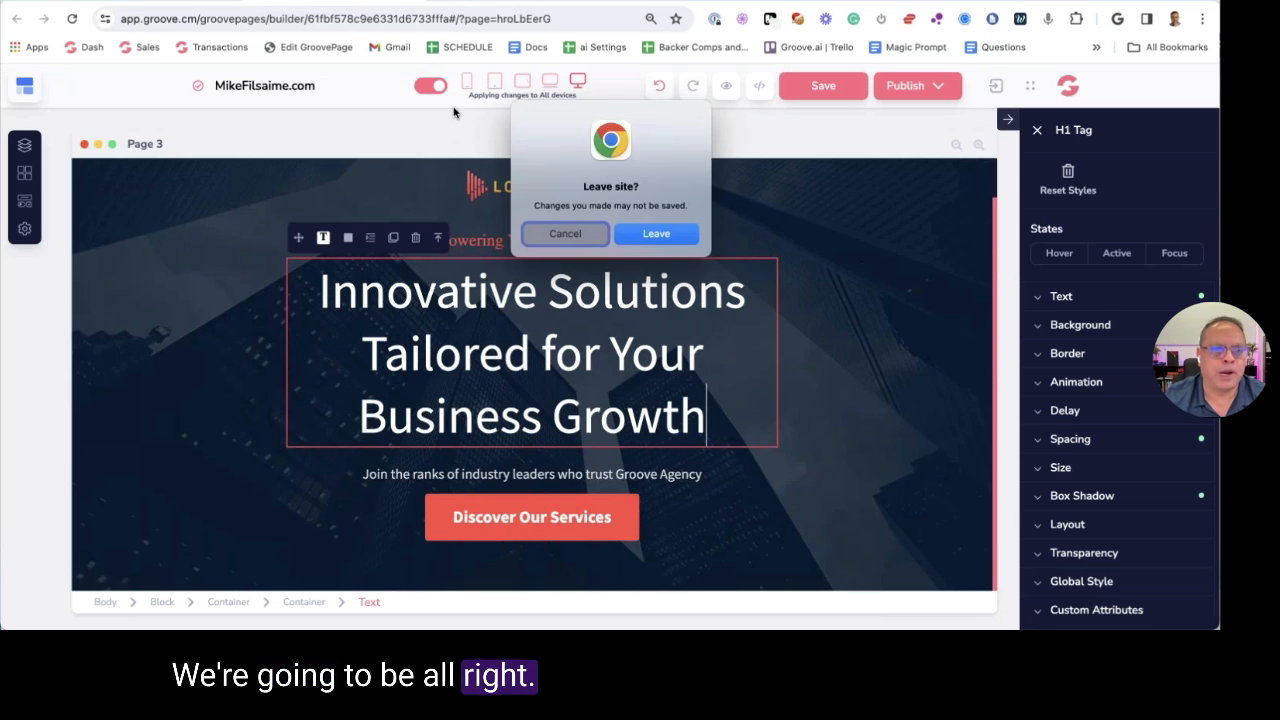
left_click(656, 233)
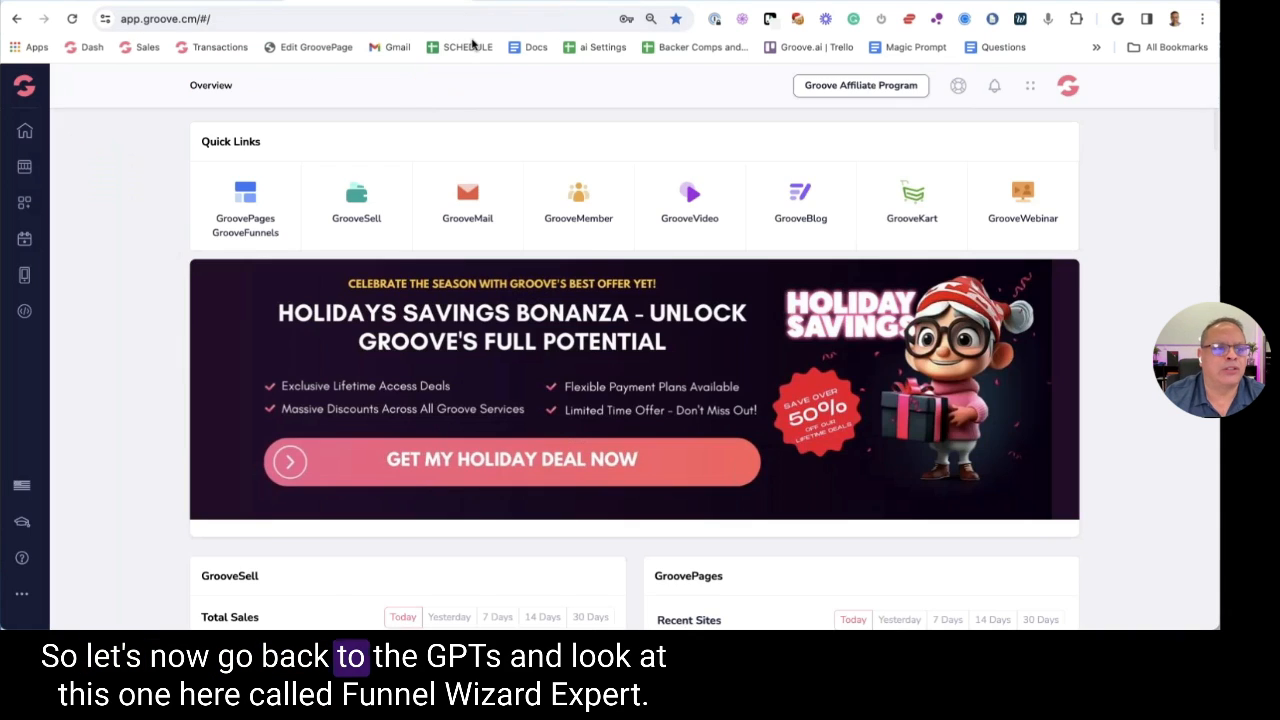
key("ctrl+tab")
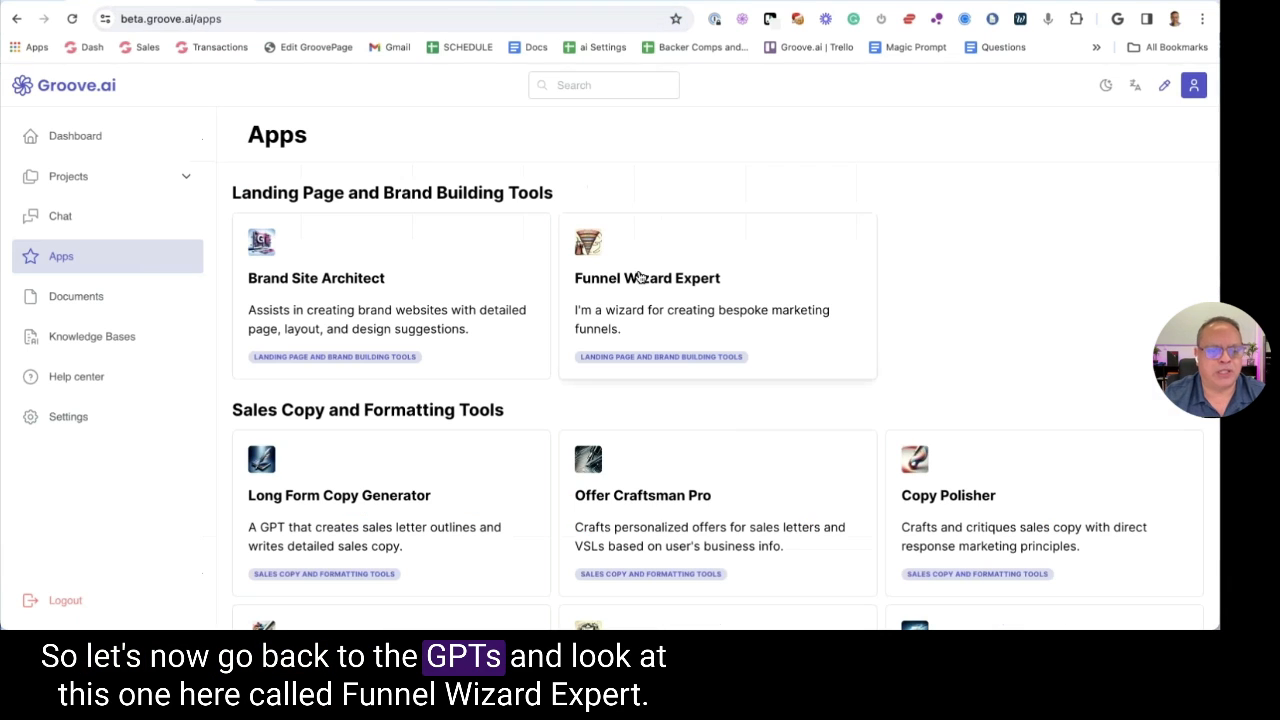
Open Funnel Wizard Expert in the GPT editor and send 'Help me build my Marketing Funnel!' in Preview
left_click(716, 306)
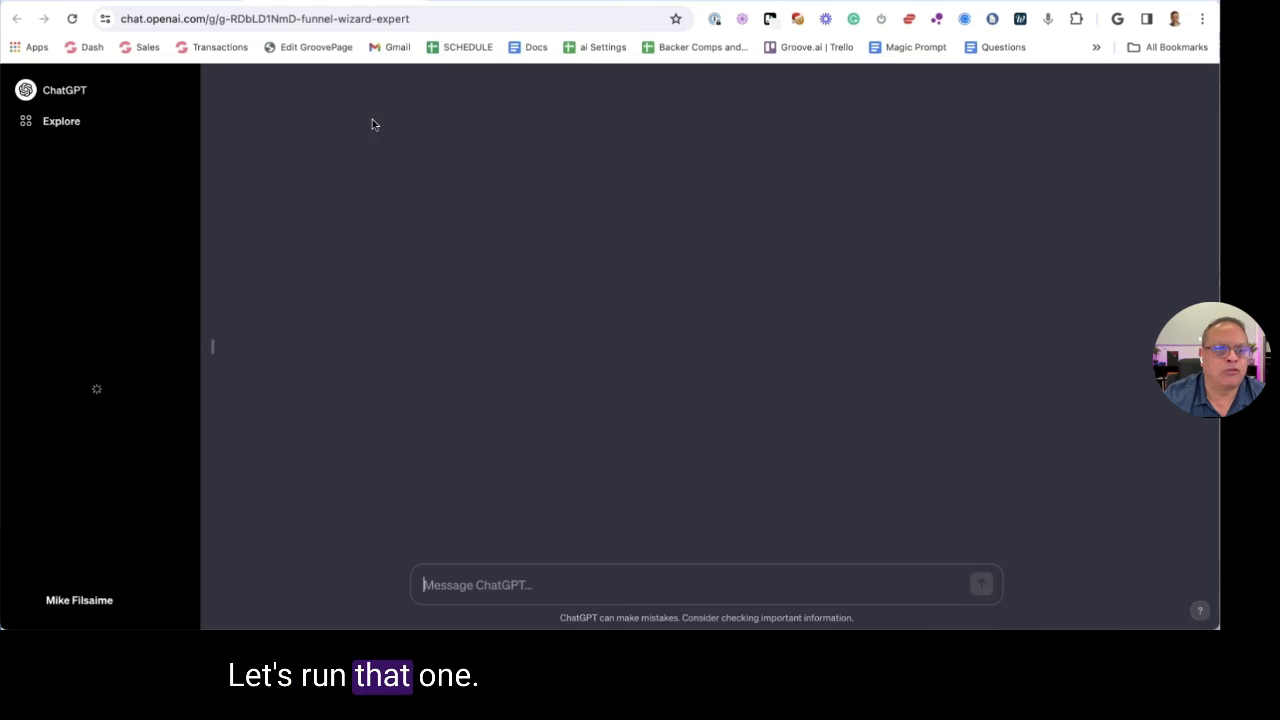
left_click(298, 87)
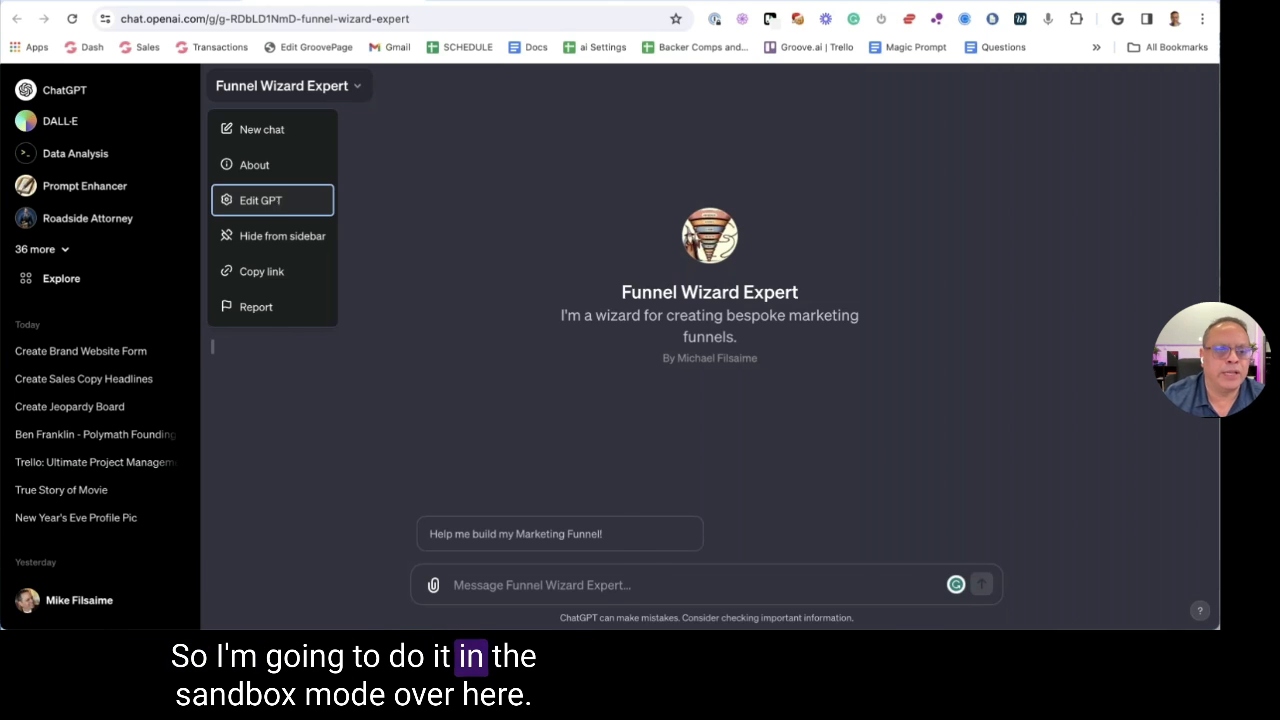
key("Return")
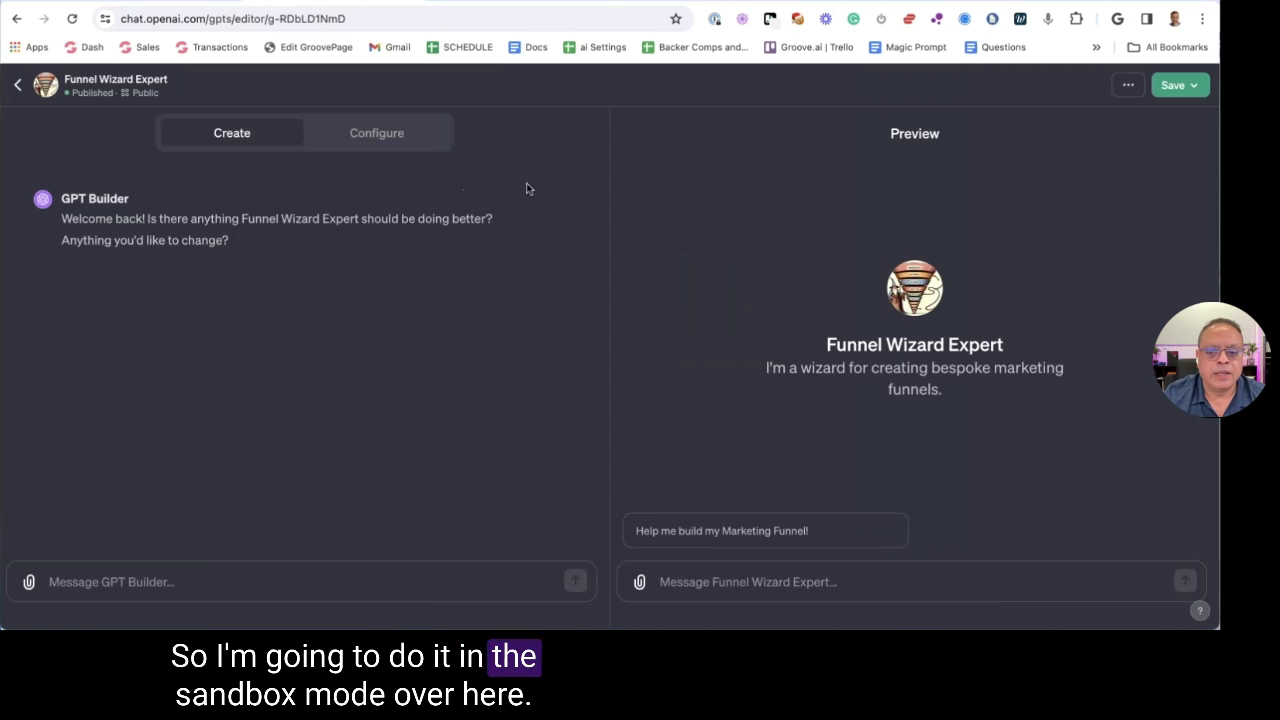
left_click(714, 538)
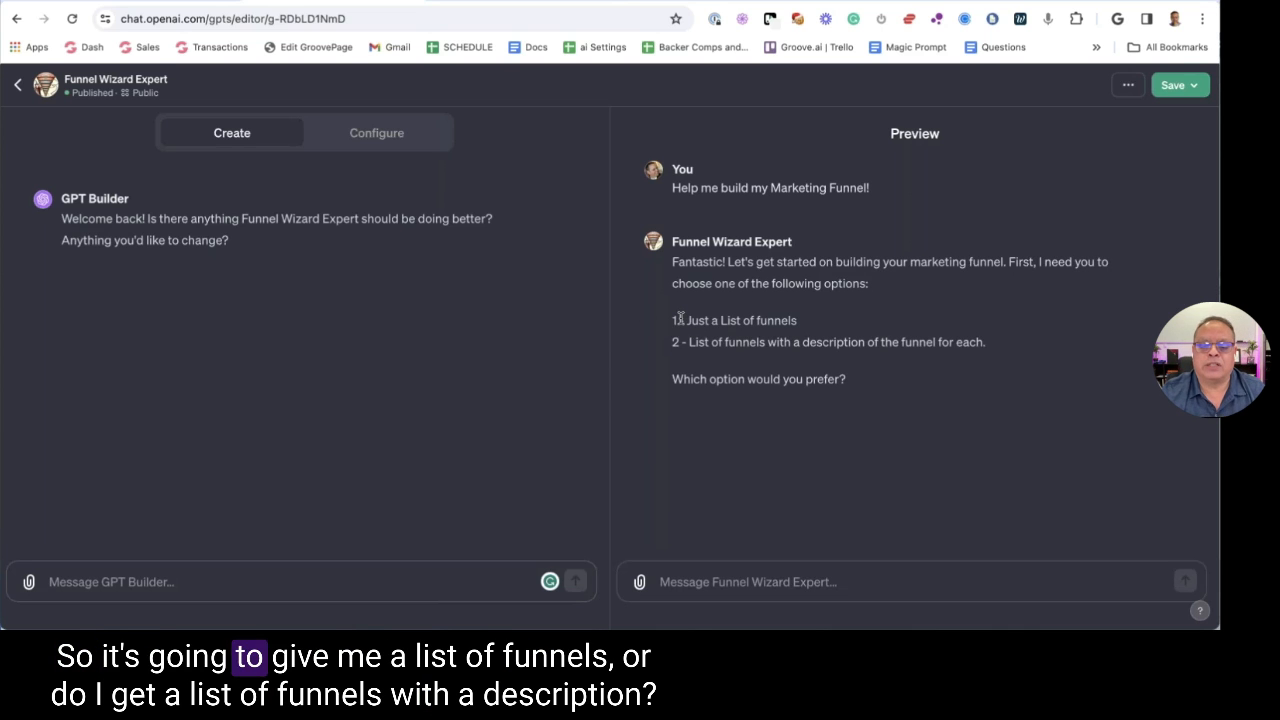
Highlight the reply's two options: a funnel list or funnels with descriptions
left_click_drag(795, 320, 797, 321)
left_click_drag(680, 342, 1002, 347)
left_click(1002, 347)
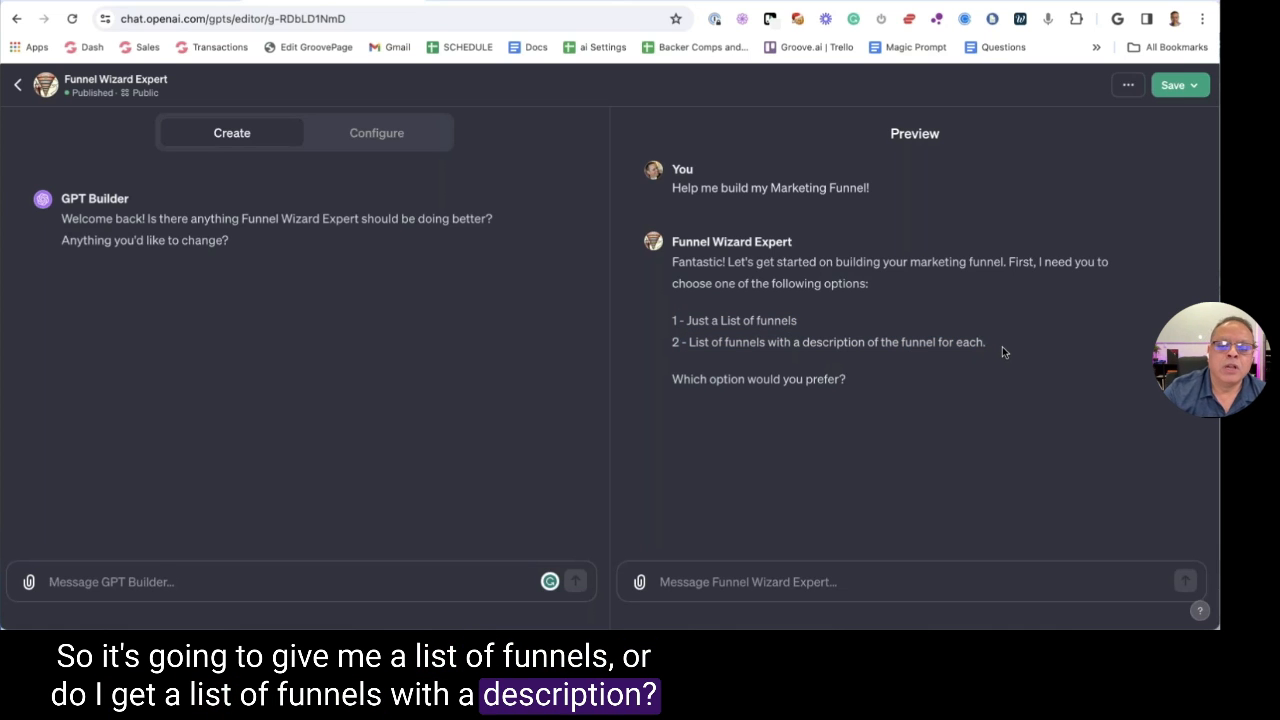
left_click_drag(664, 345, 710, 370)
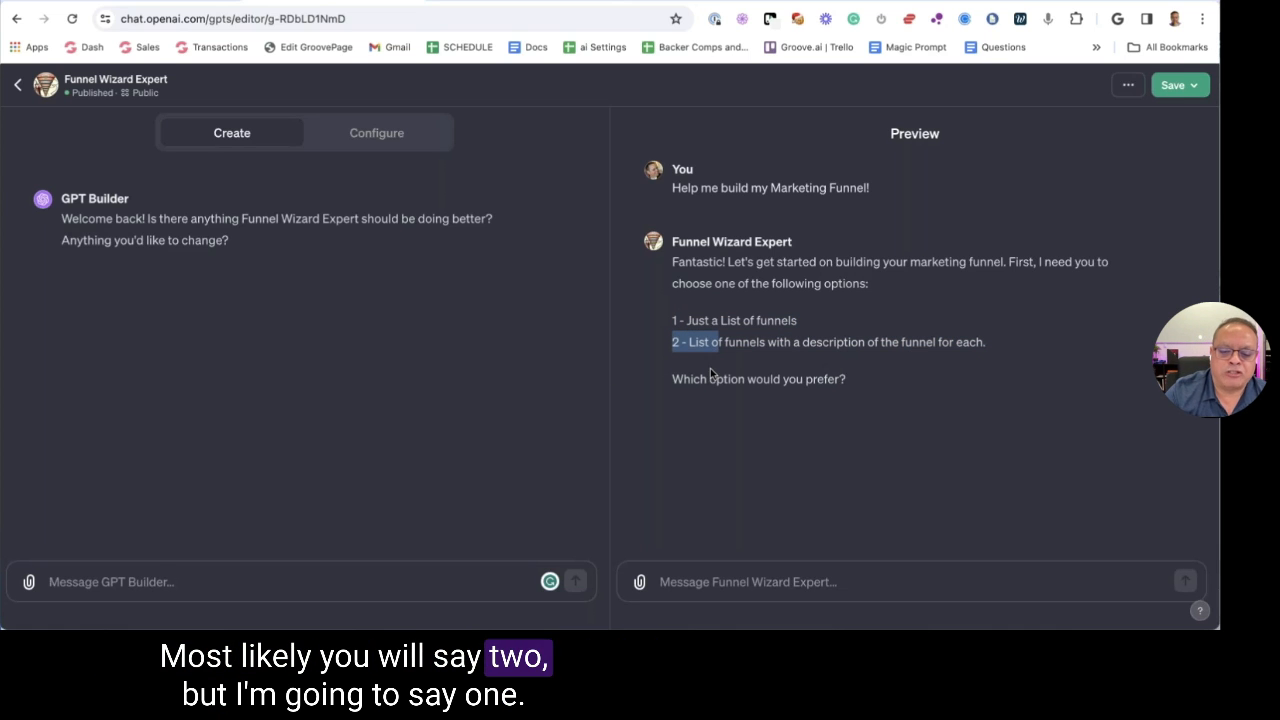
Choose option 1, the plain funnel list, and look over the funnels offered
left_click(692, 575)
type("1")
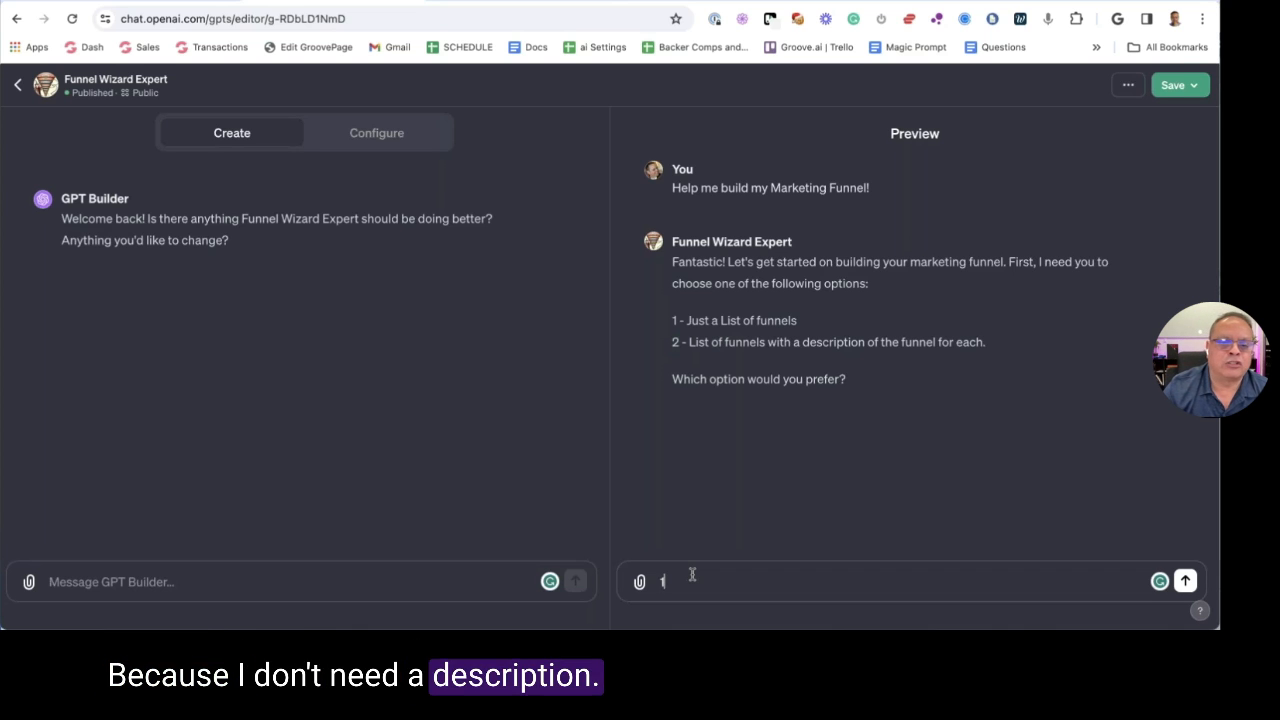
key("Return")
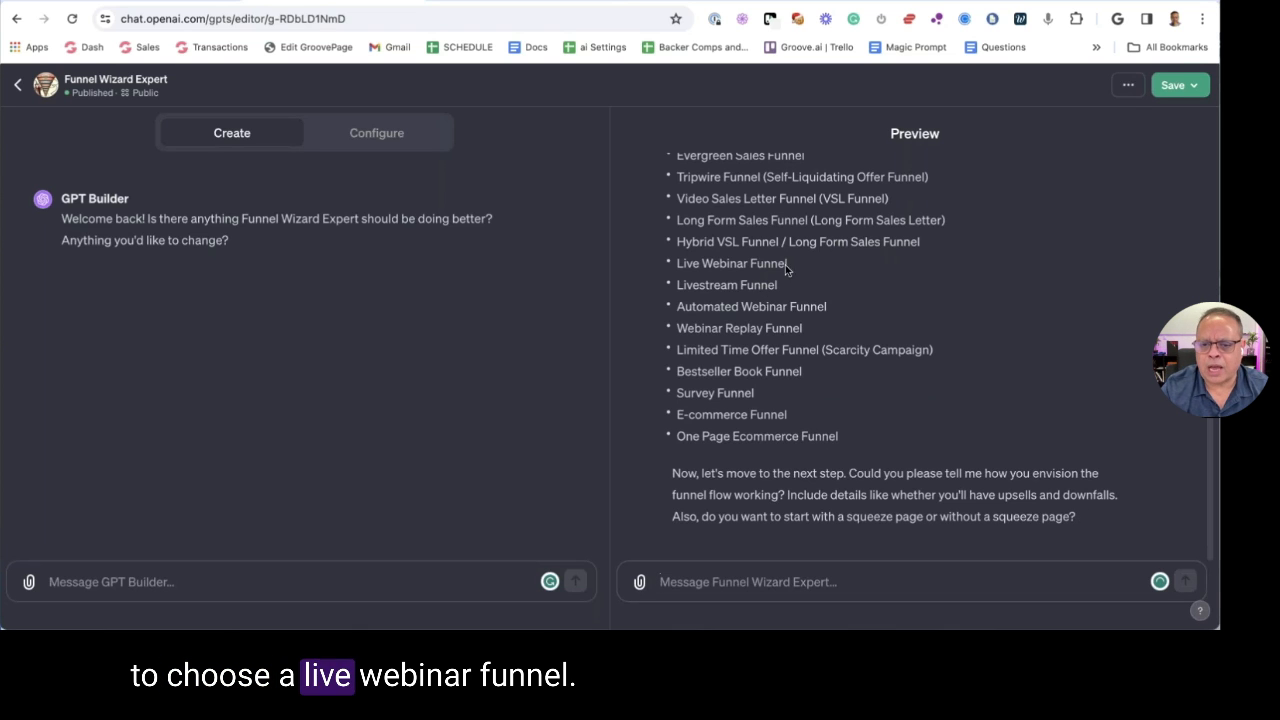
left_click_drag(787, 268, 679, 267)
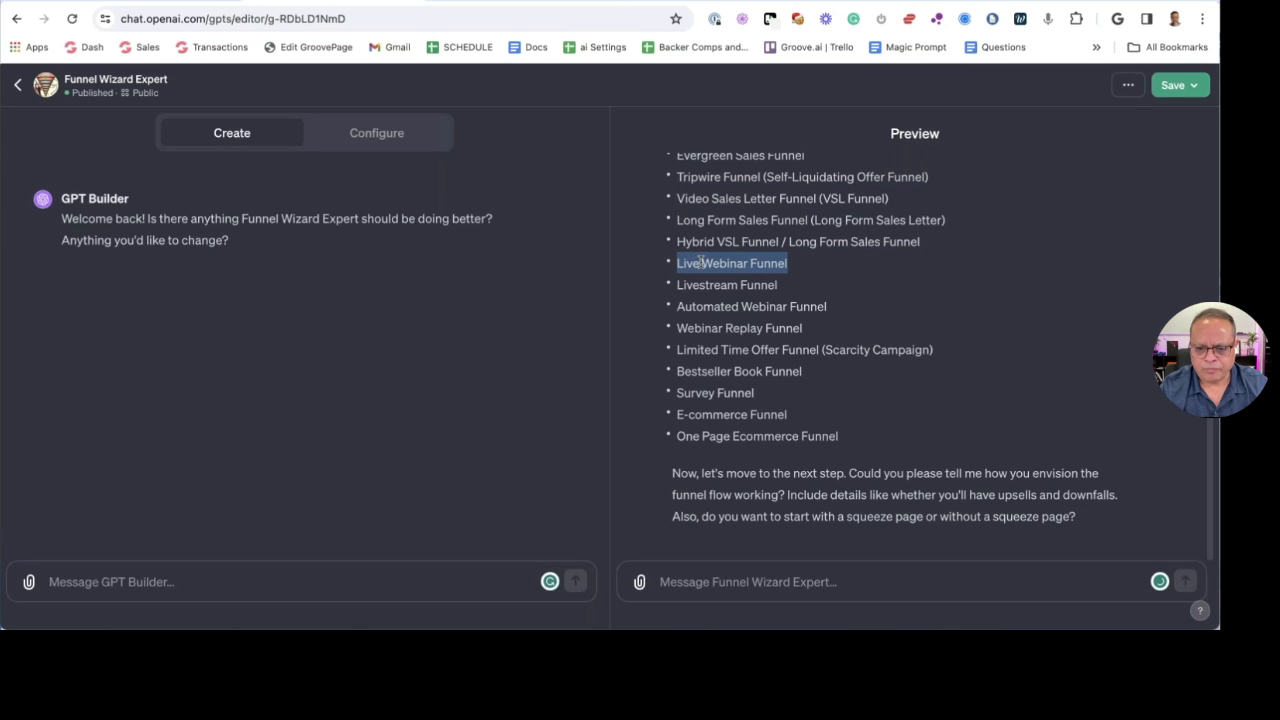
scroll(900, 531, "up", 10)
scroll(902, 532, "down", 5)
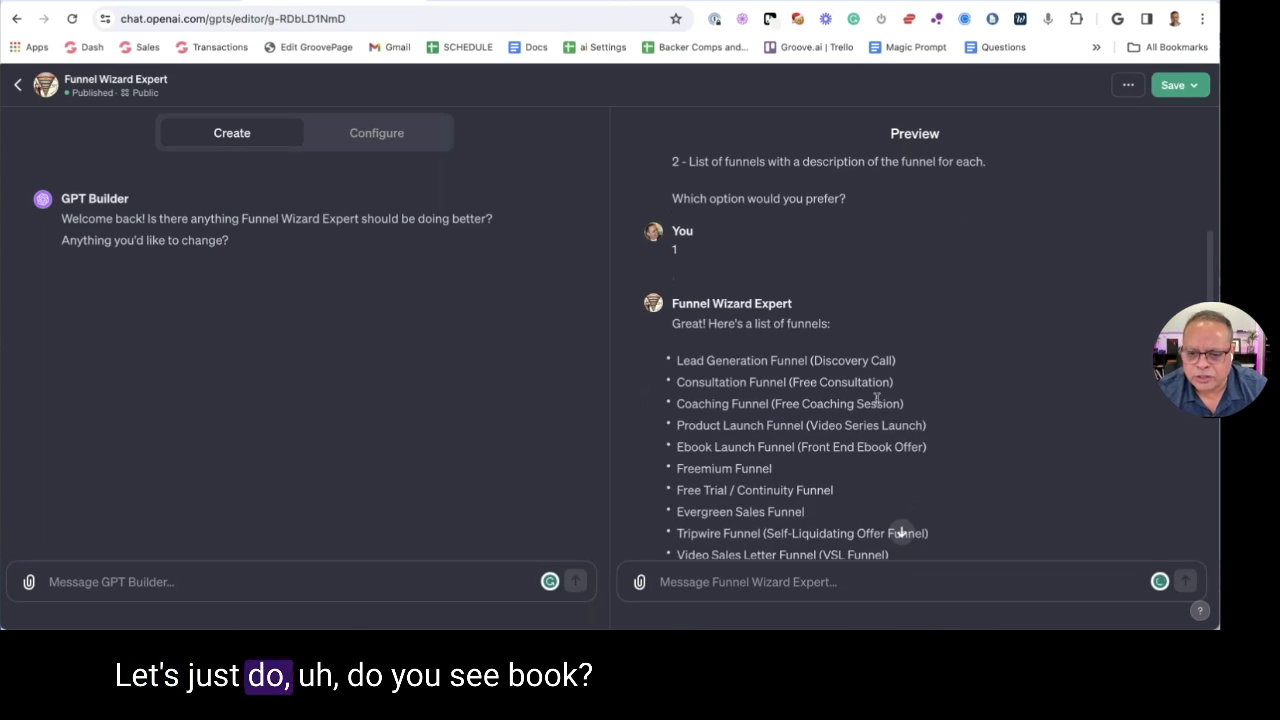
scroll(824, 346, "down", 1)
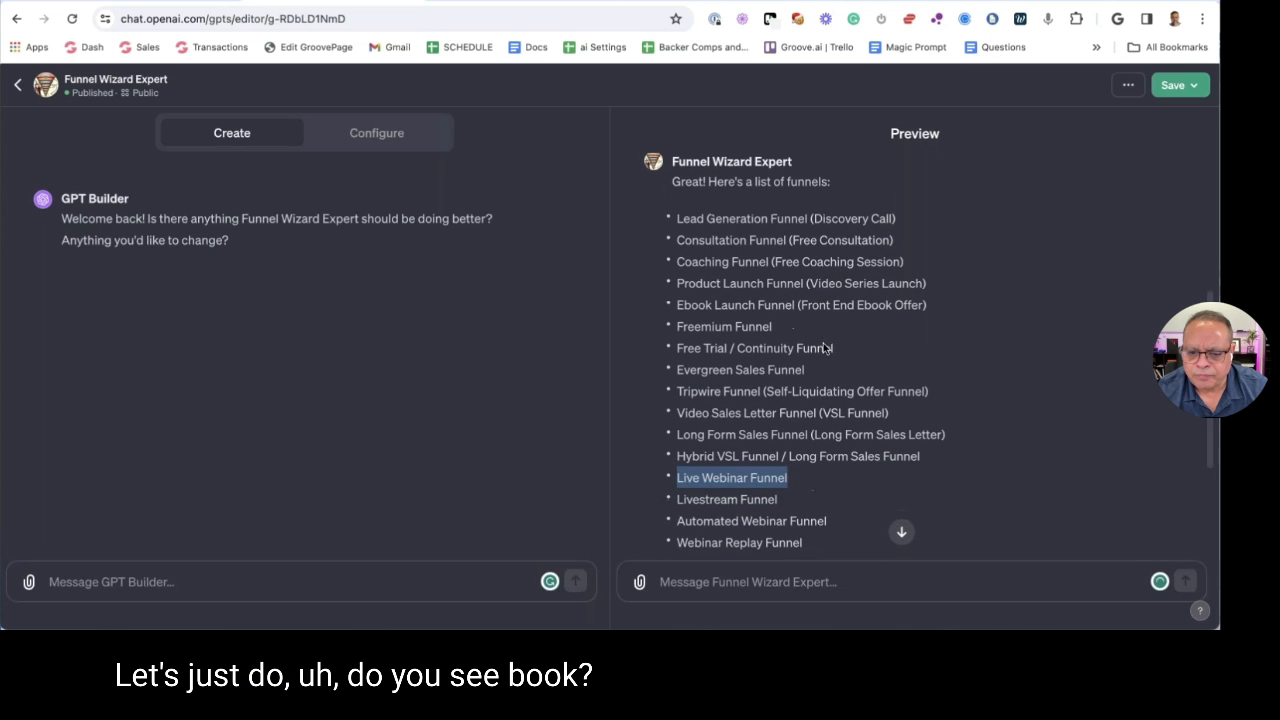
left_click(773, 280)
Find the Ebook Launch Funnel line, copy it into the message box, and send it
key("ctrl+f")
type("book")
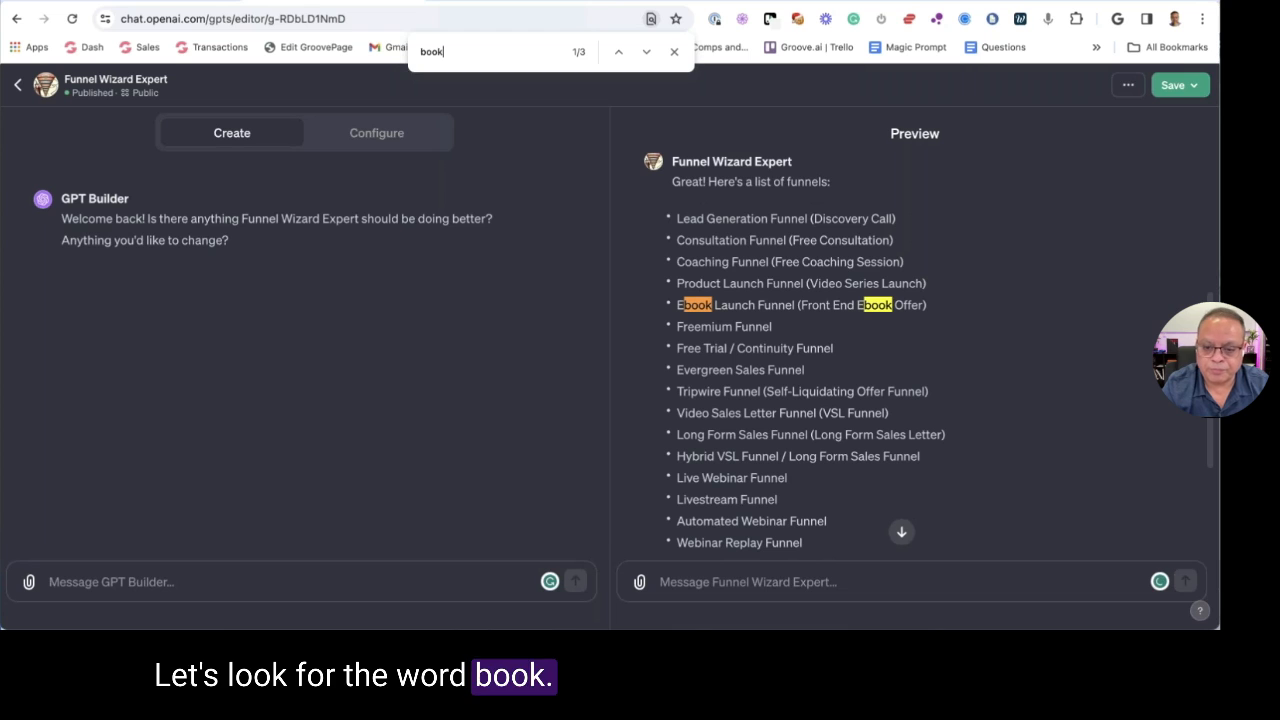
left_click_drag(928, 307, 675, 313)
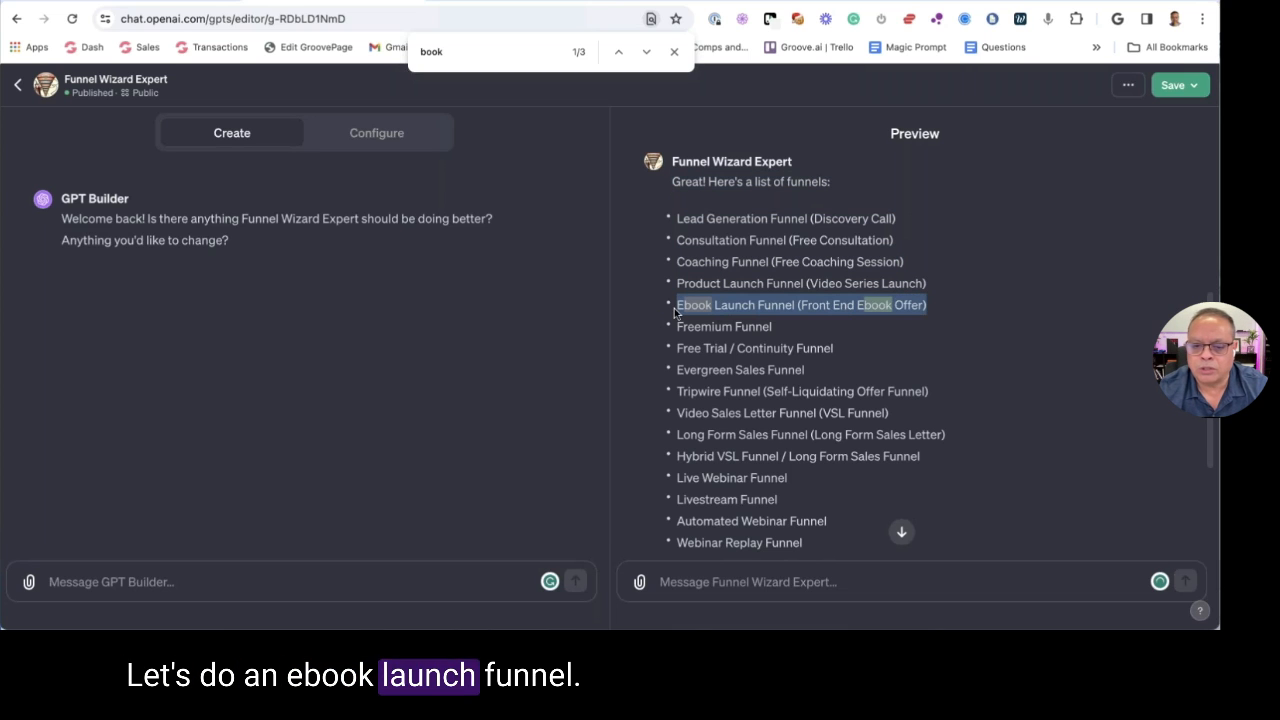
key("ctrl+c")
left_click(711, 584)
key("ctrl+v")
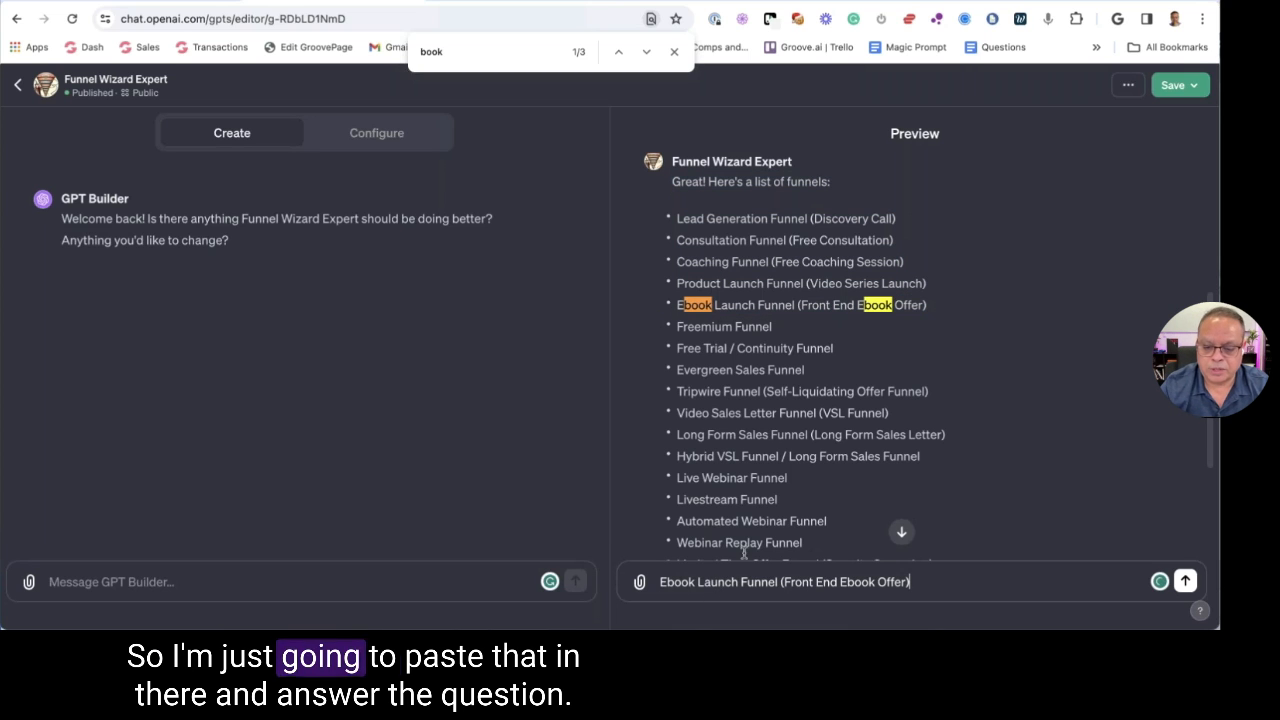
left_click(674, 51)
left_click(1184, 582)
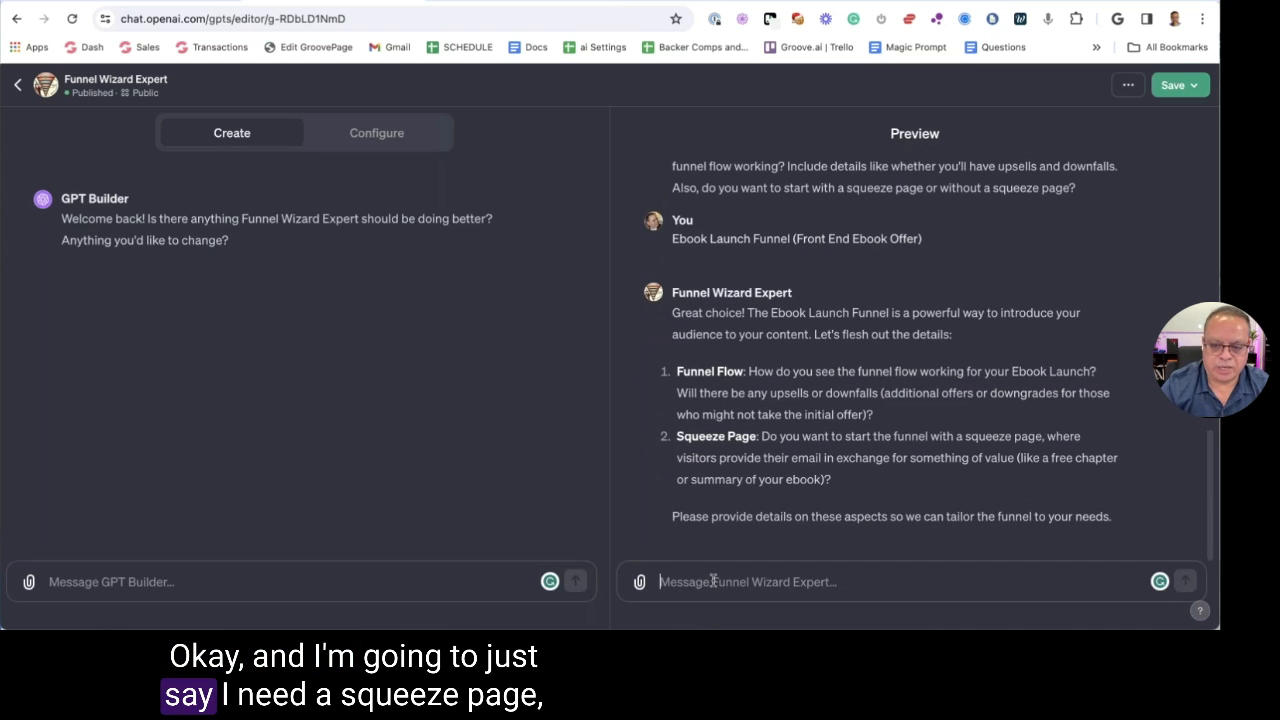
Send the plan 'Squeeze page, with a upsell, no down sell, and a thank you page', correcting 'dewnsell' to 'down sell'
type("Sq")
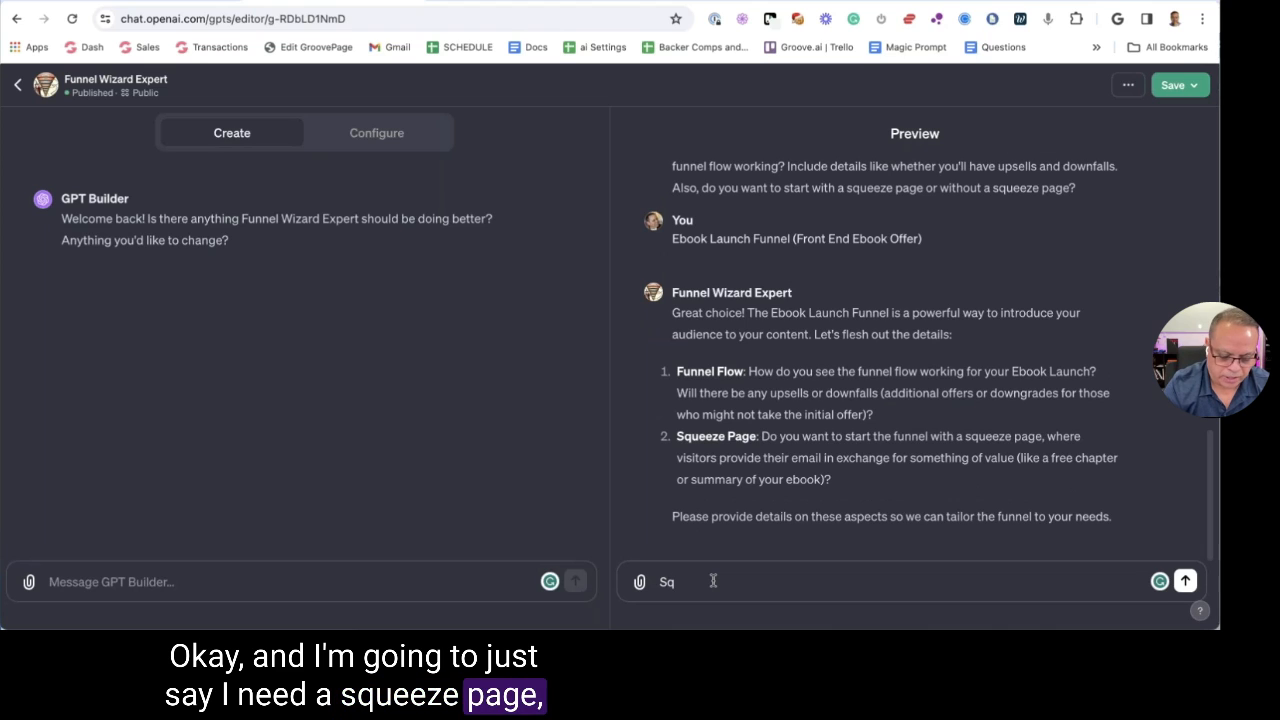
type("ueeze page , with a upsel")
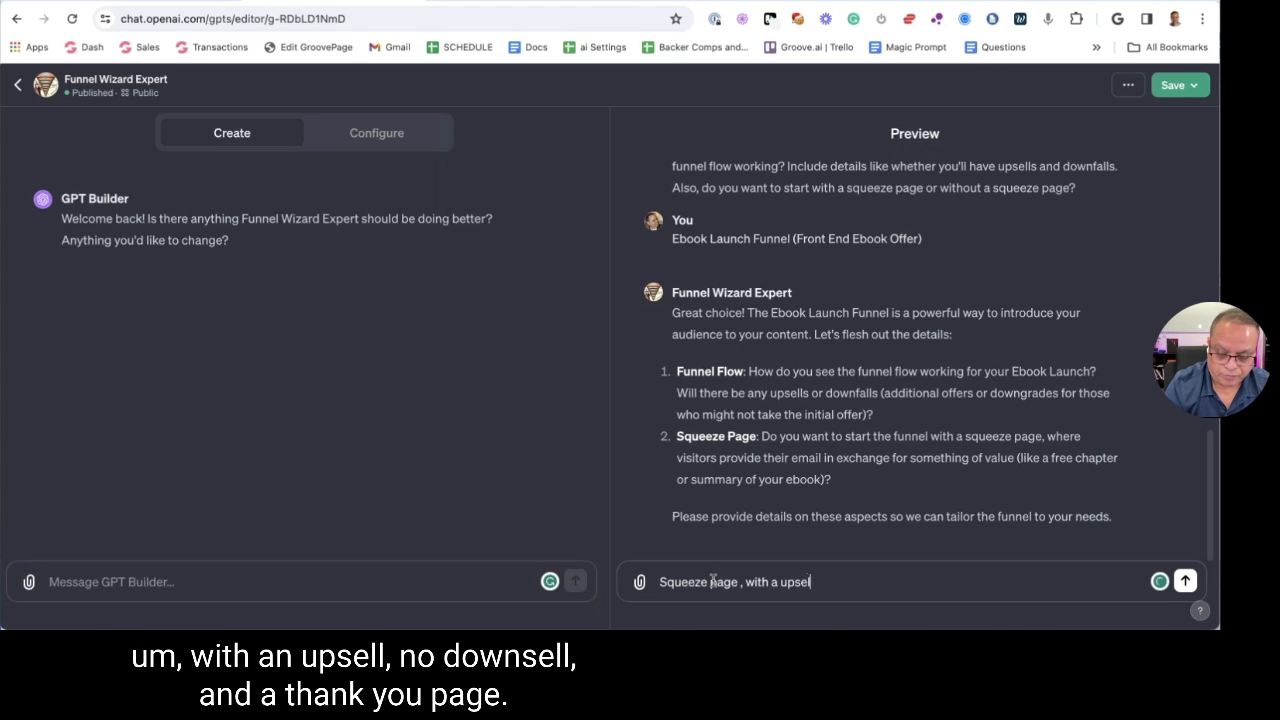
type("l, no dewns")
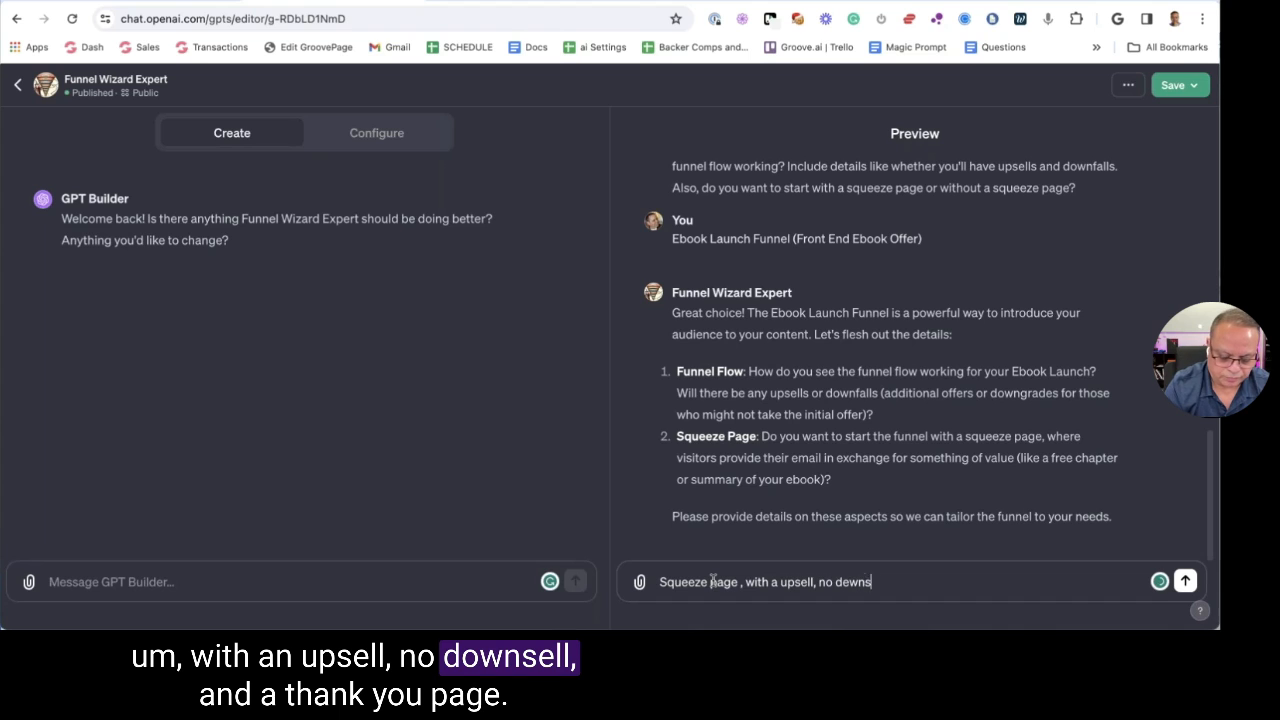
type("ell, and a")
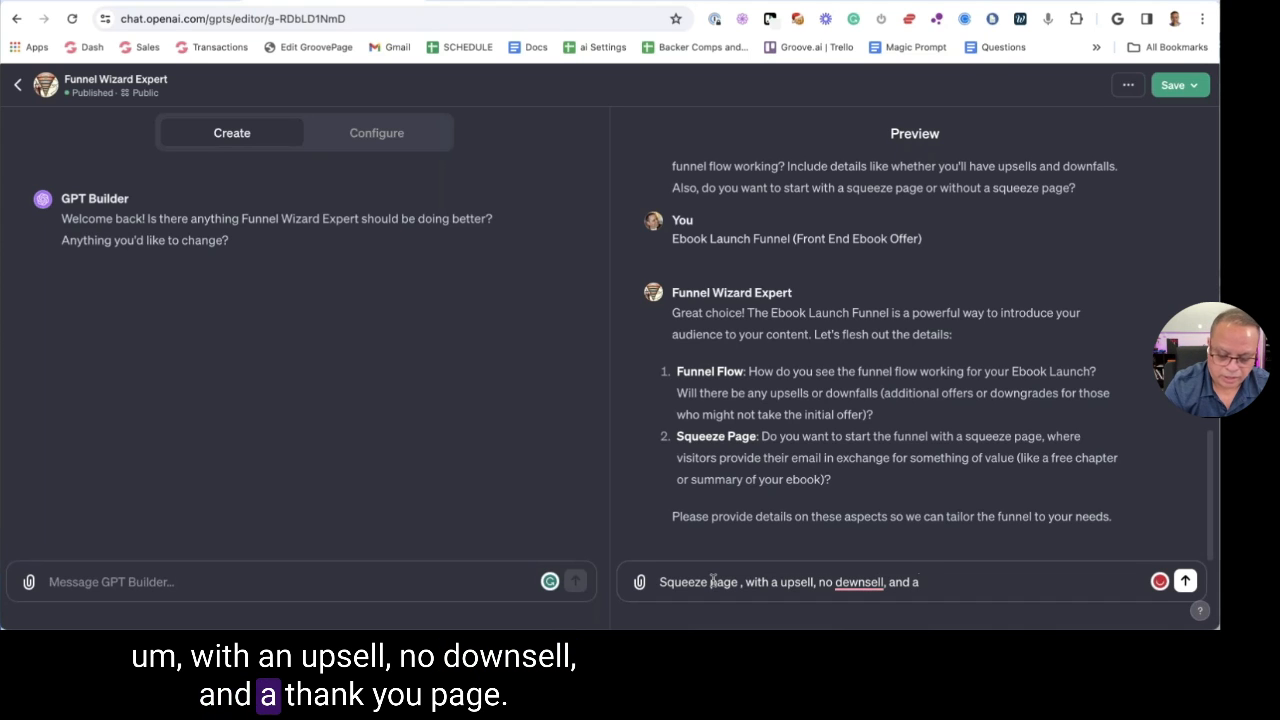
type(" thank you page")
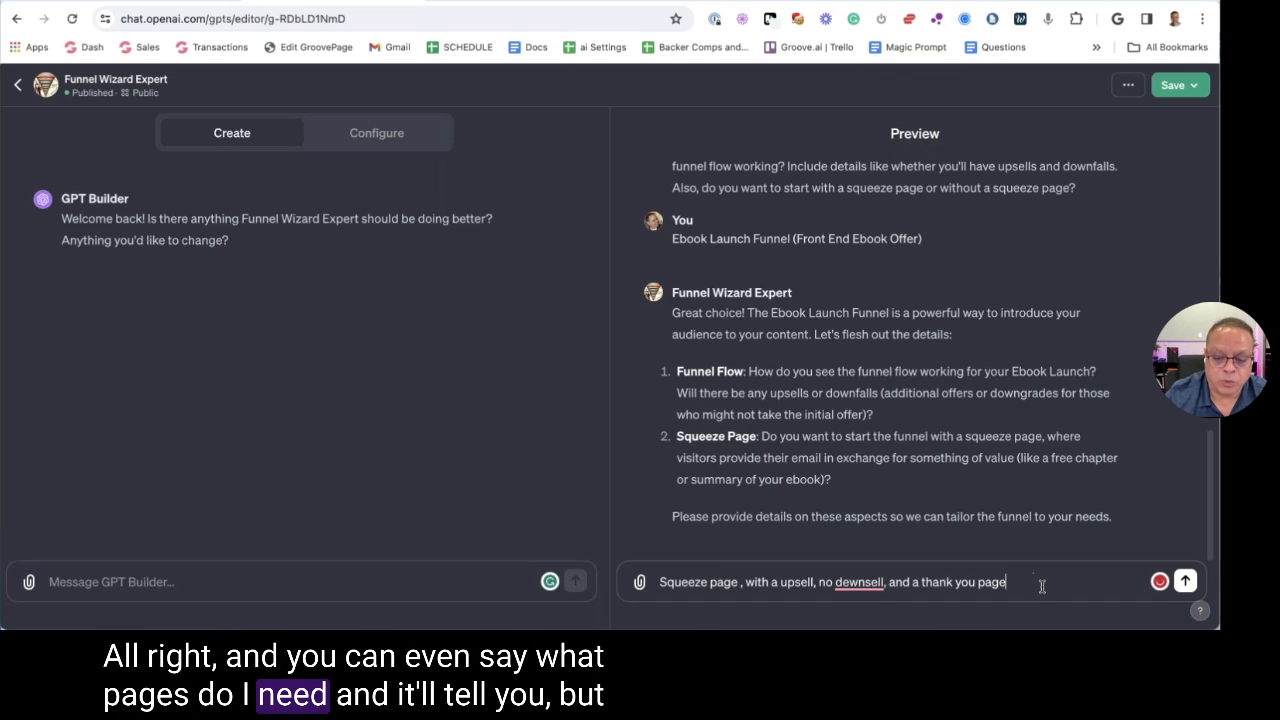
right_click(875, 588)
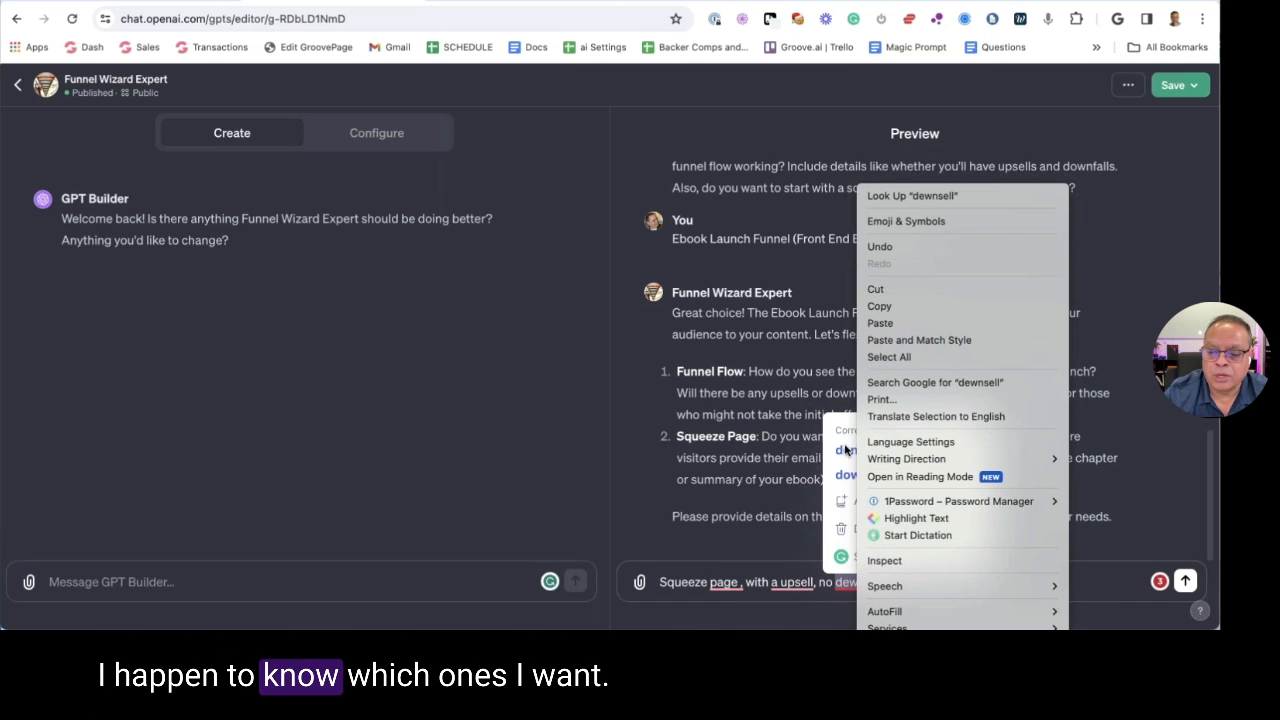
left_click(838, 478)
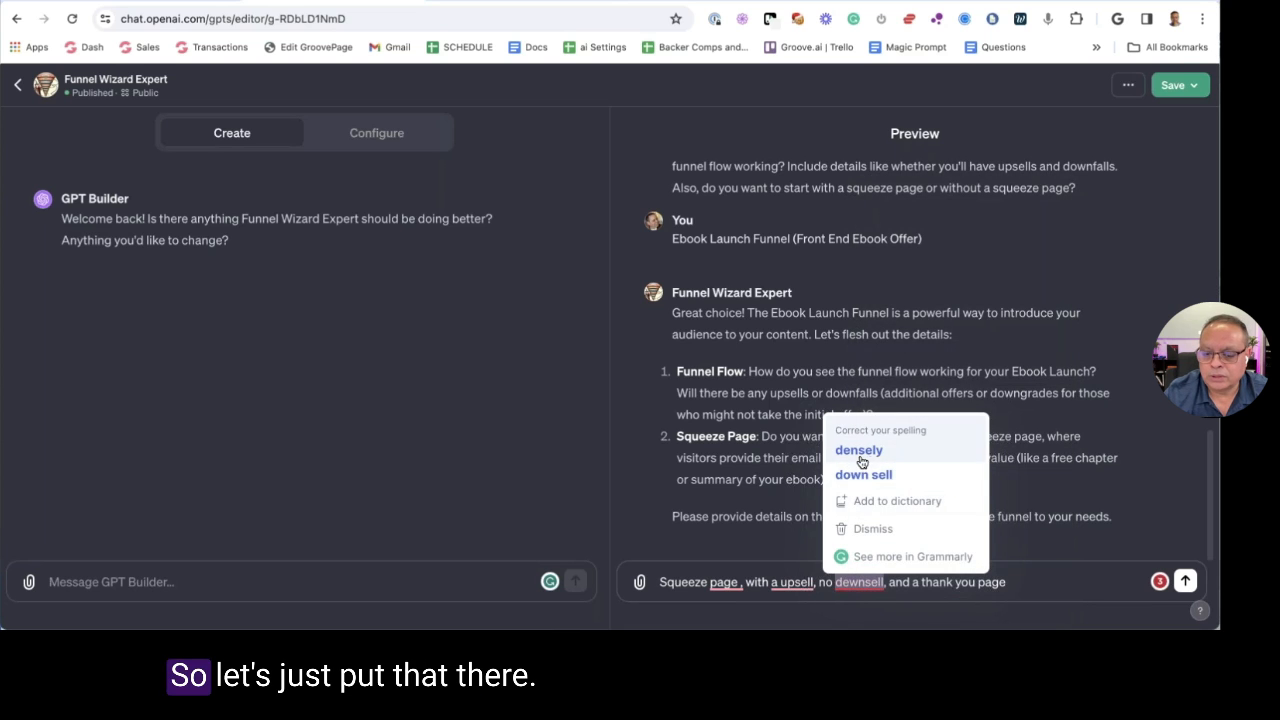
left_click(883, 476)
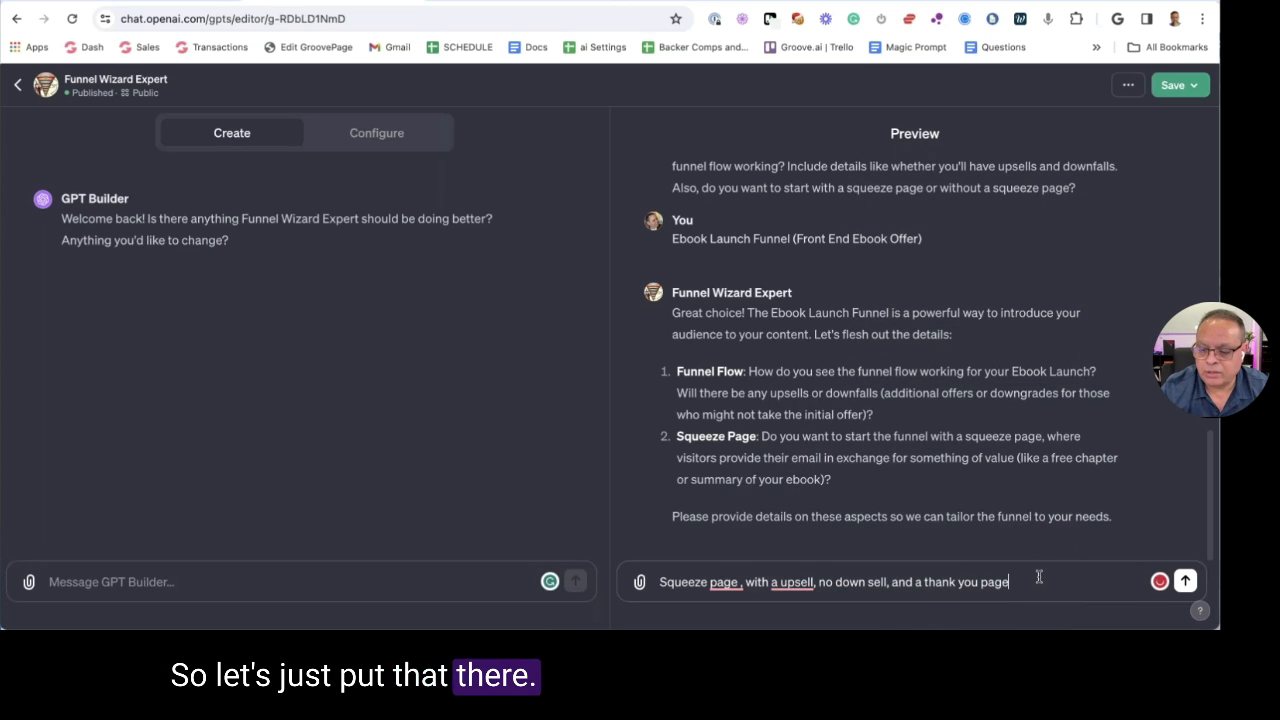
key("Return")
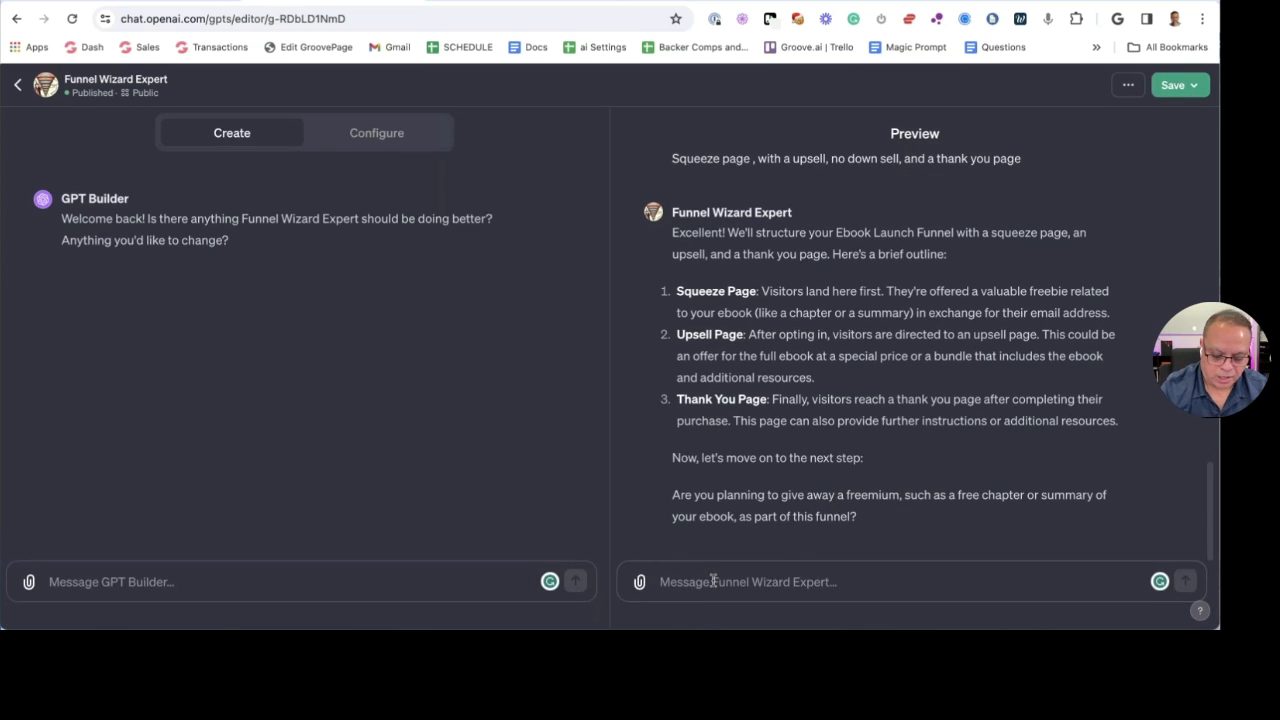
Answer that the giveaway is a free report on how to use AI in your business for content creators
type("Yes a free")
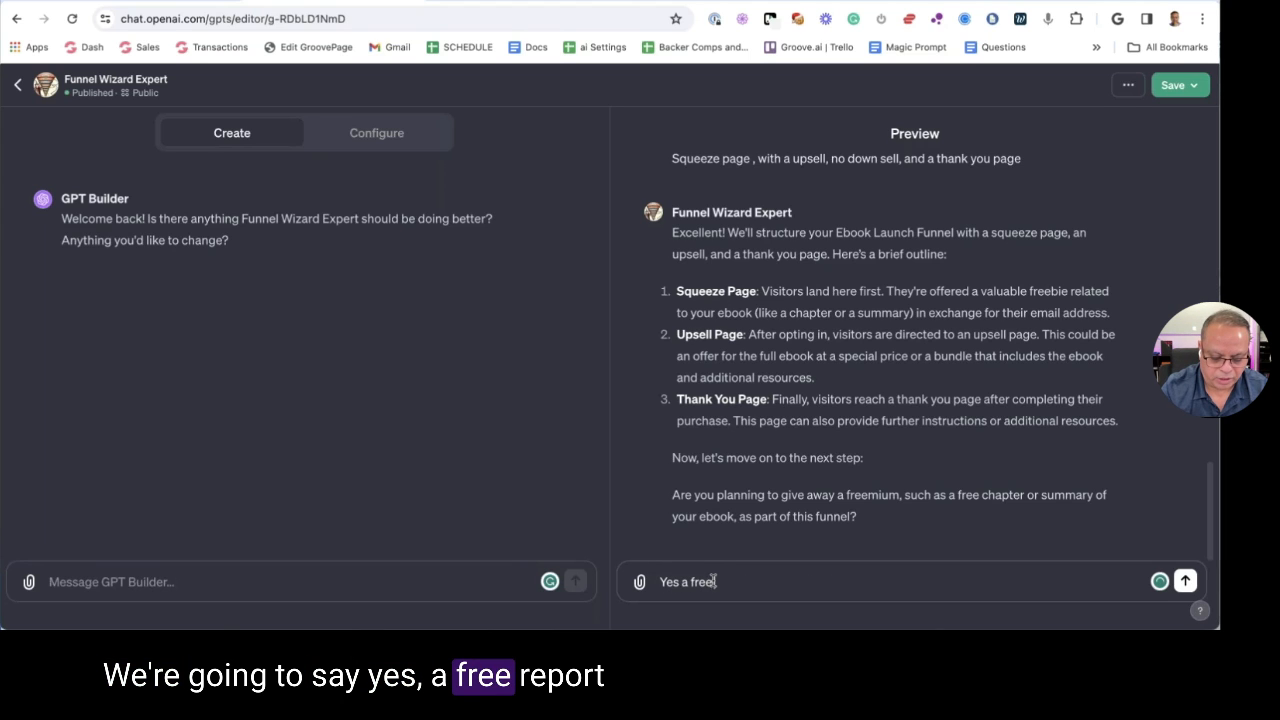
type(" r4ep")
key("BackSpace")
key("BackSpace")
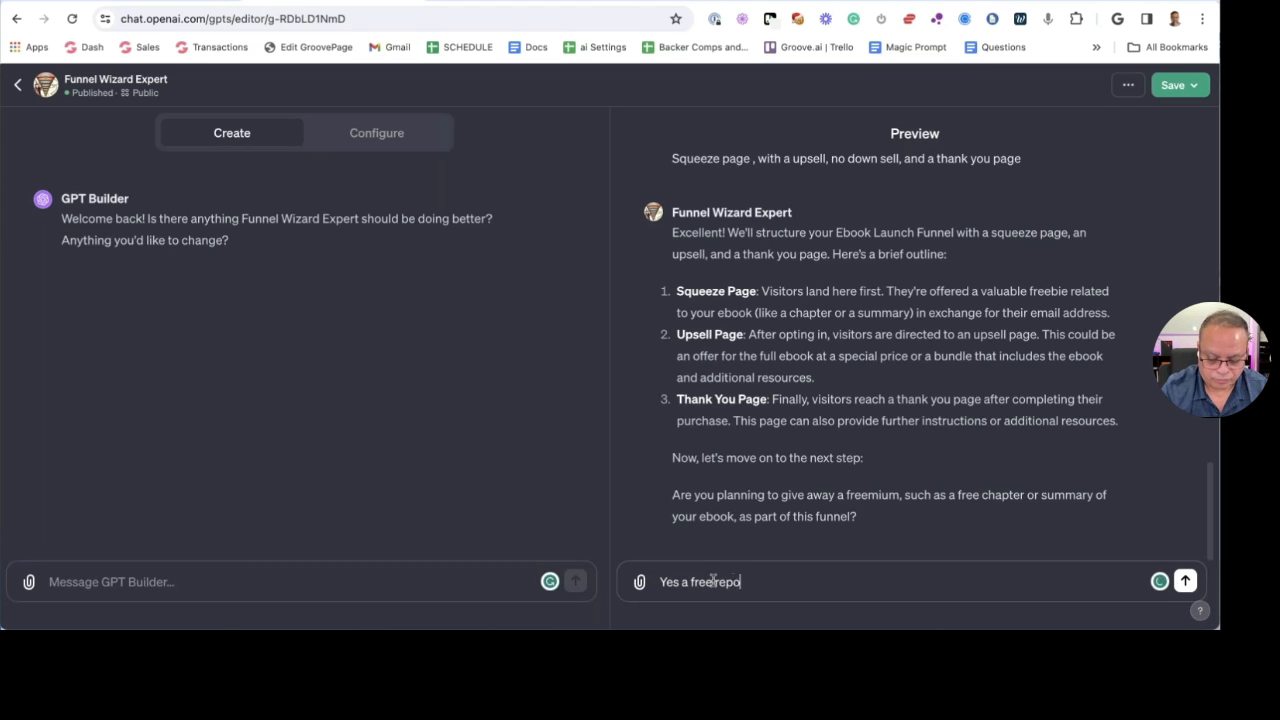
type("port on how to use AI")
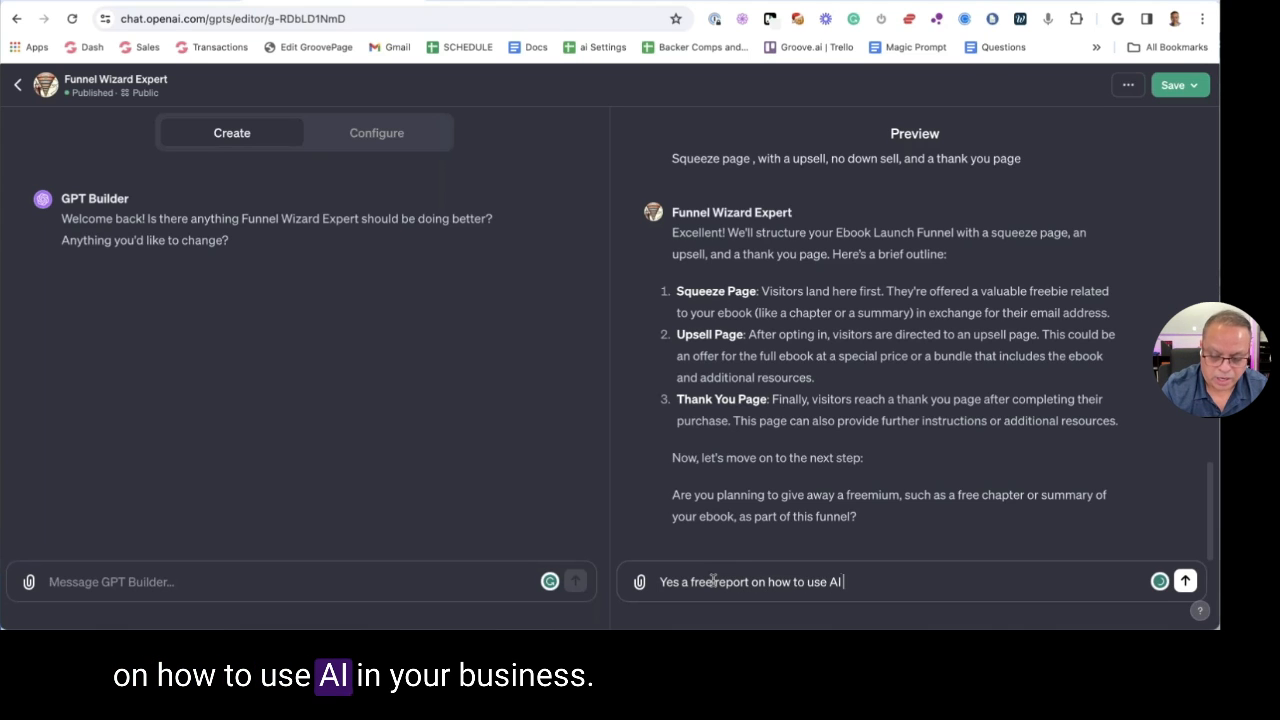
type(" in your busines")
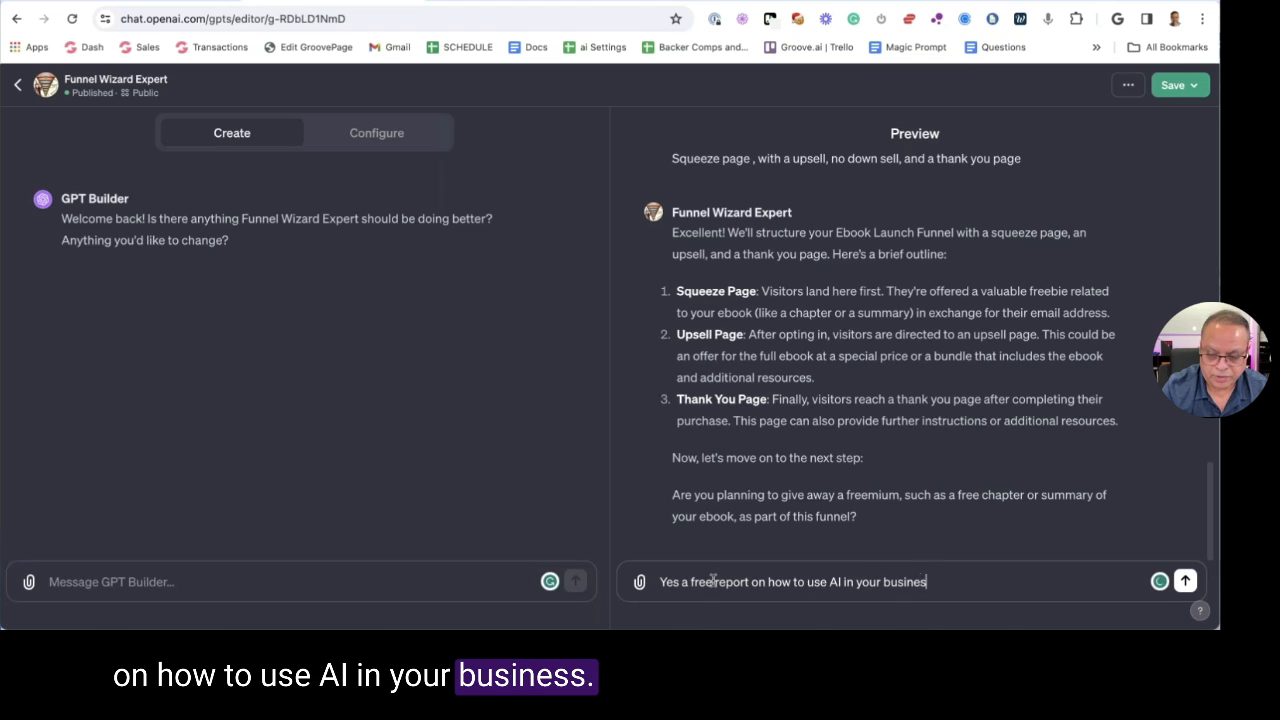
type("s for content")
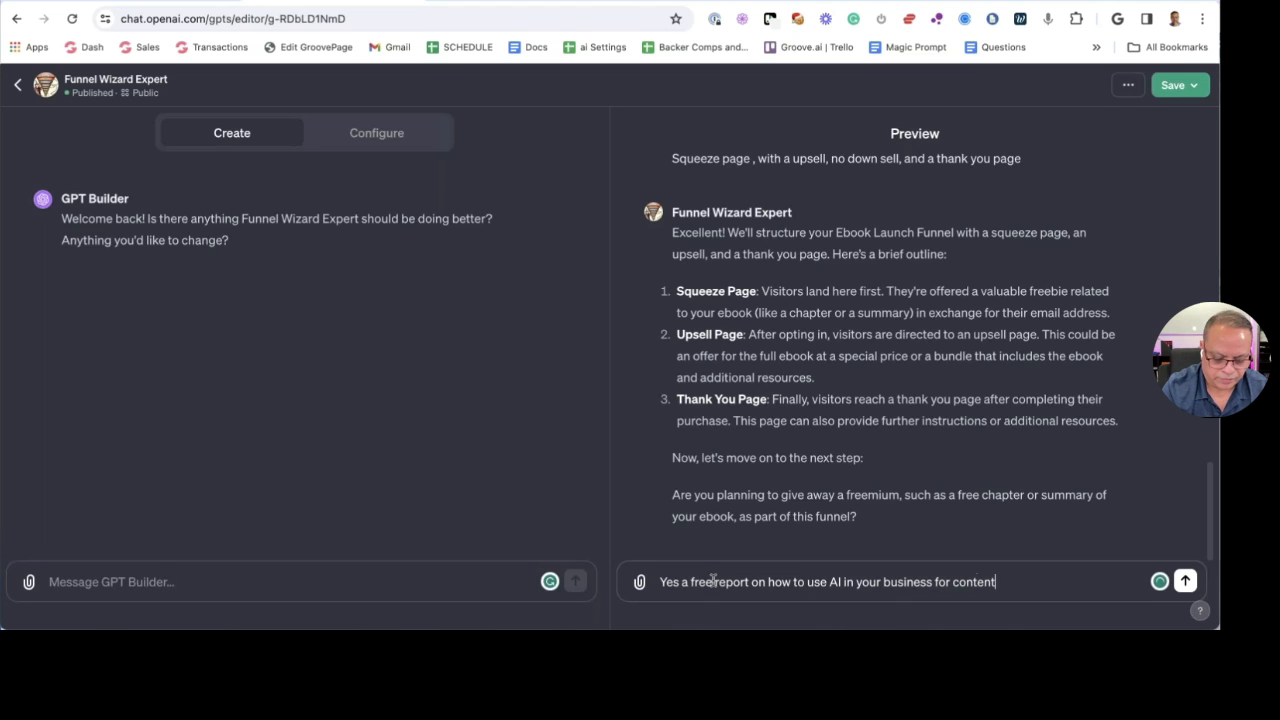
type(" creat")
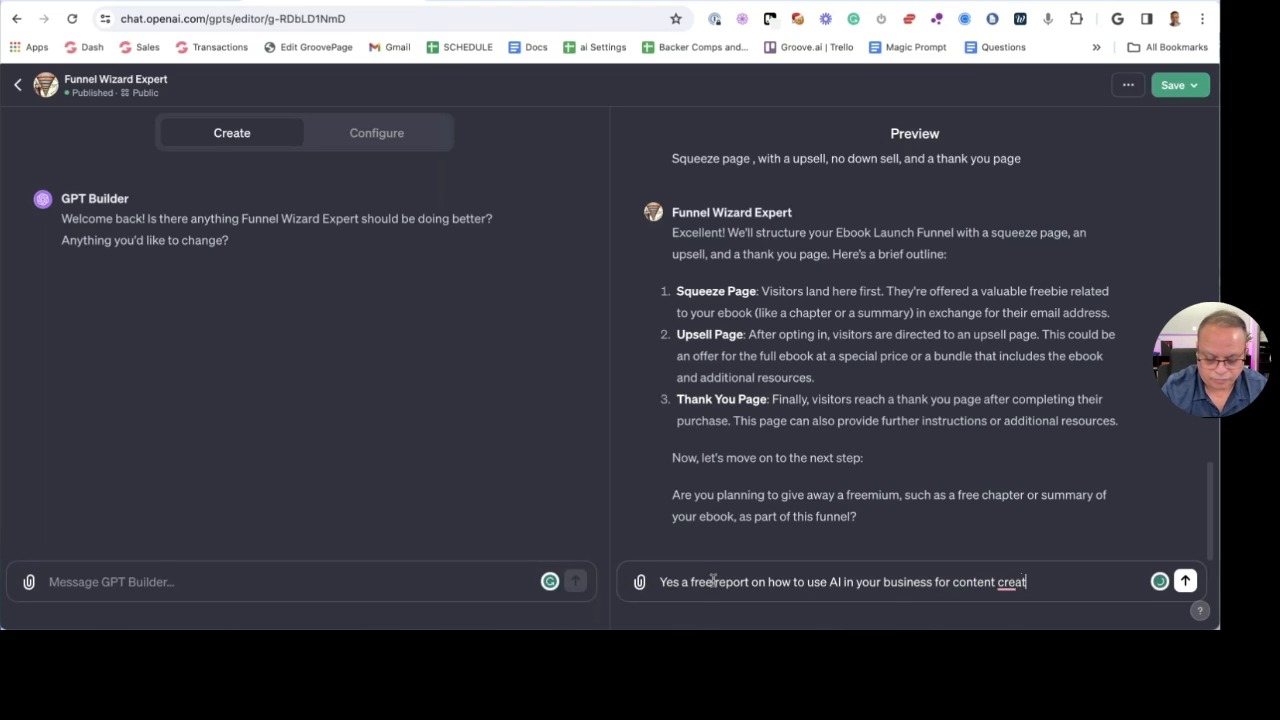
type("ors")
key("Return")
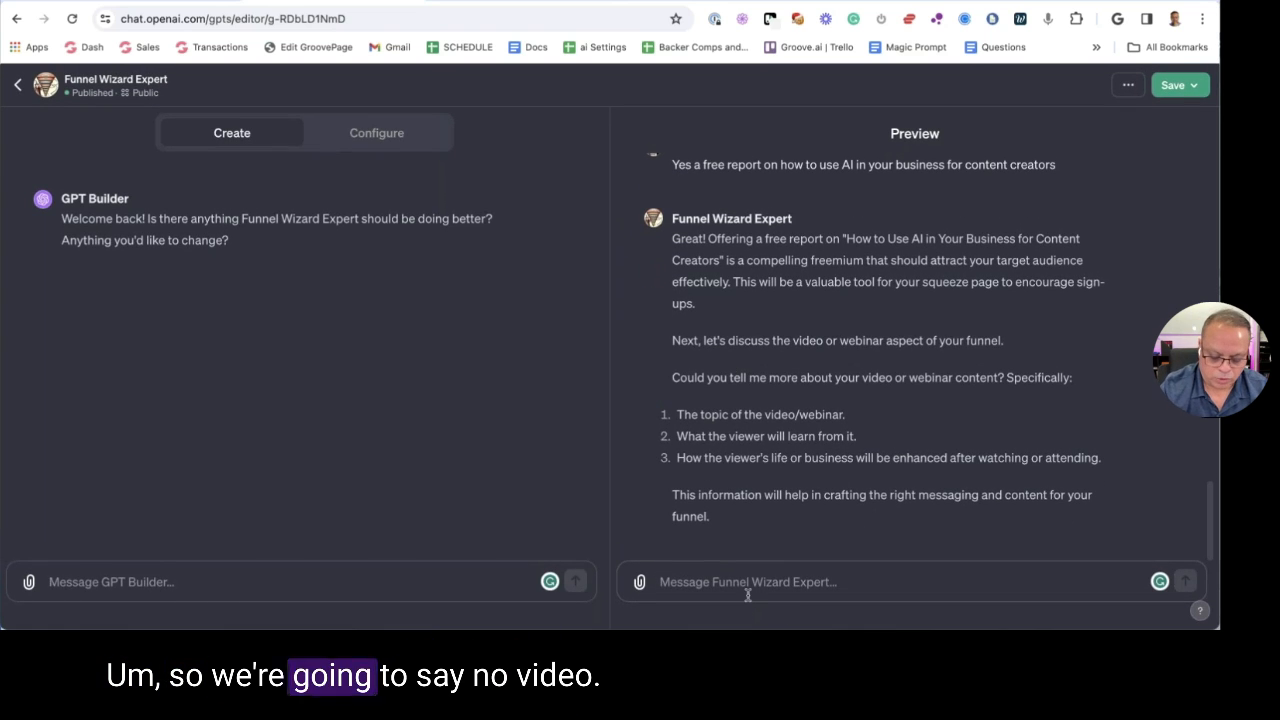
Reply 'No video', then answer 'yes' to start designing the squeeze page
type("No vid")
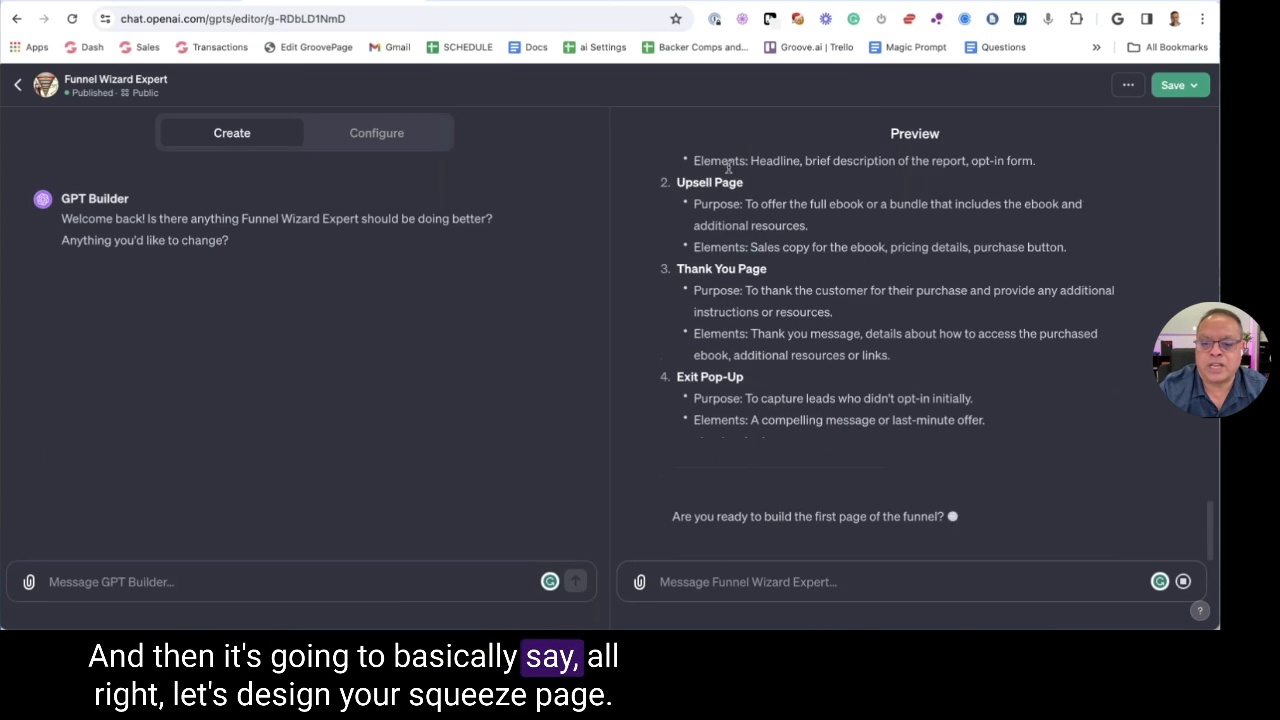
scroll(770, 229, "up", 3)
scroll(770, 229, "down", 3)
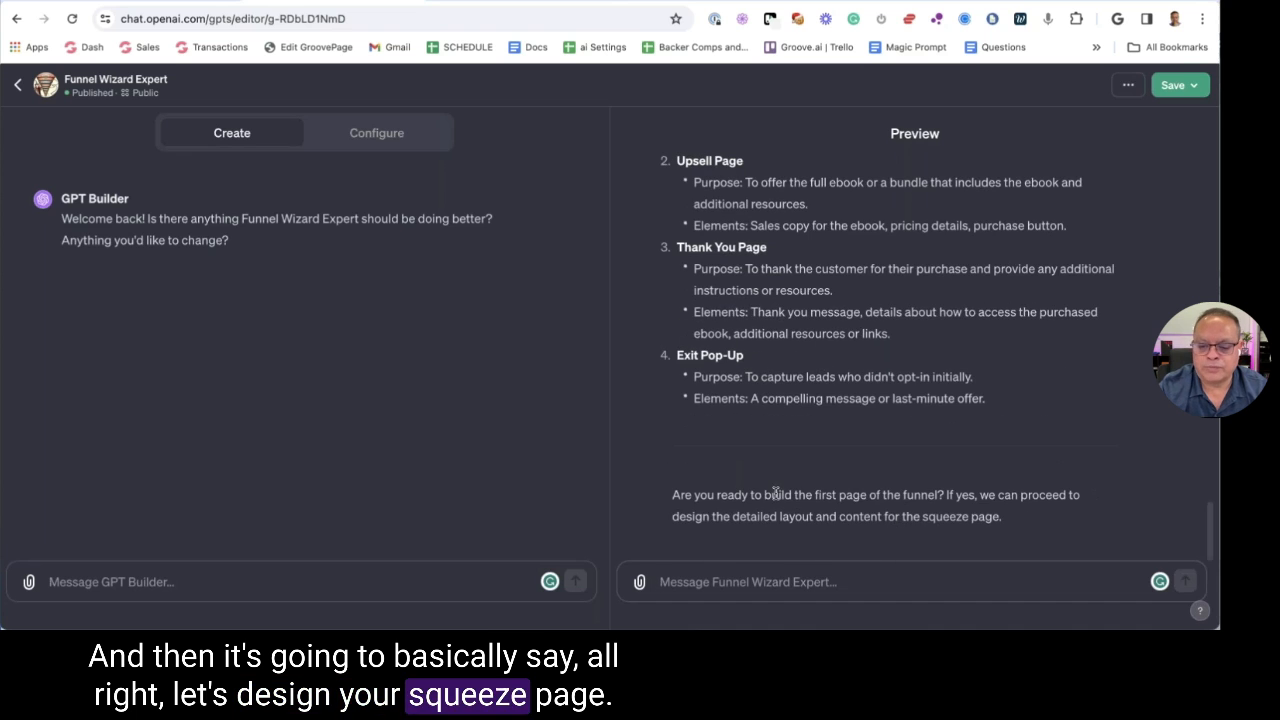
left_click(738, 586)
type("ye")
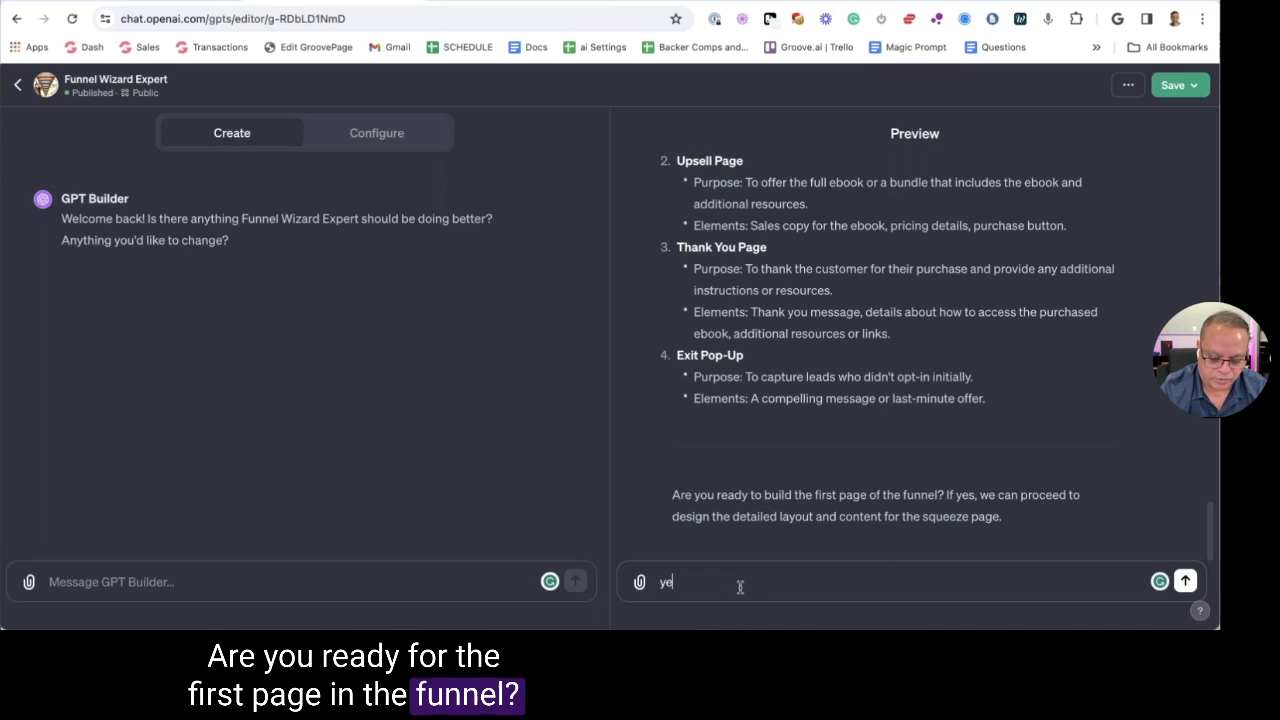
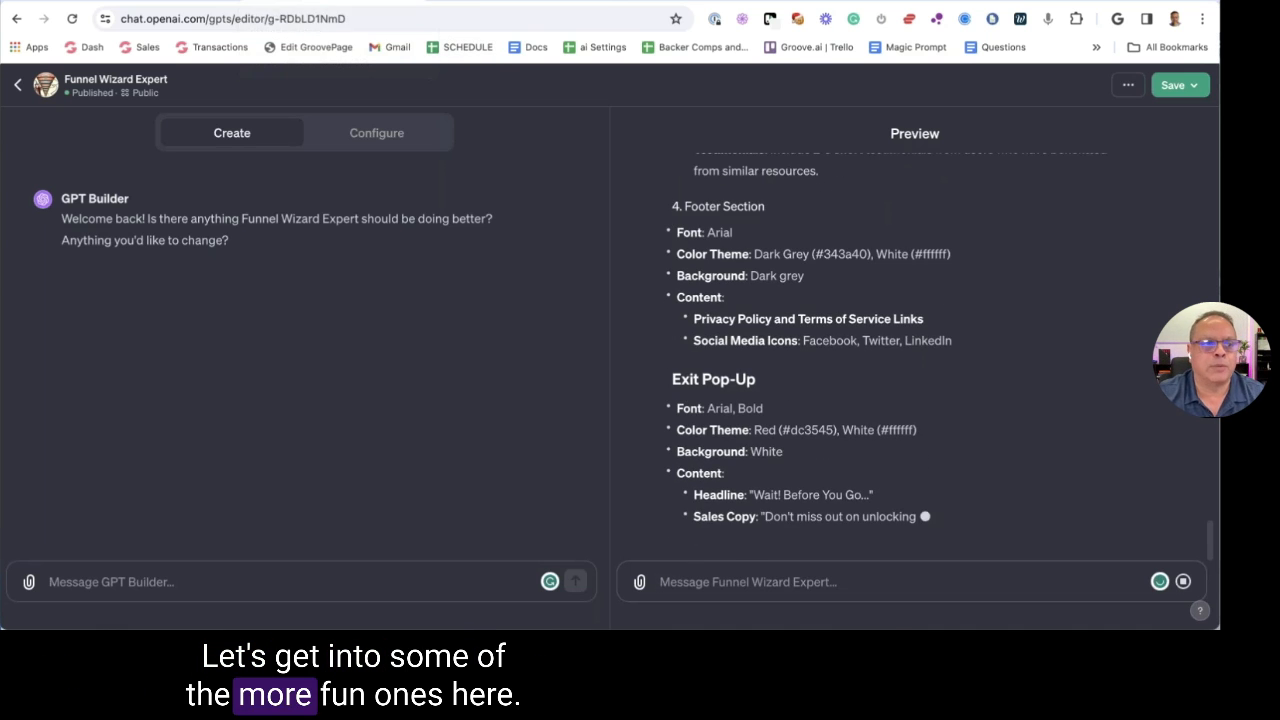
Go to the Groove.ai Apps page and scroll down to the Sales Copy and Formatting Tools
left_click(408, 2)
scroll(700, 339, "down", 3)
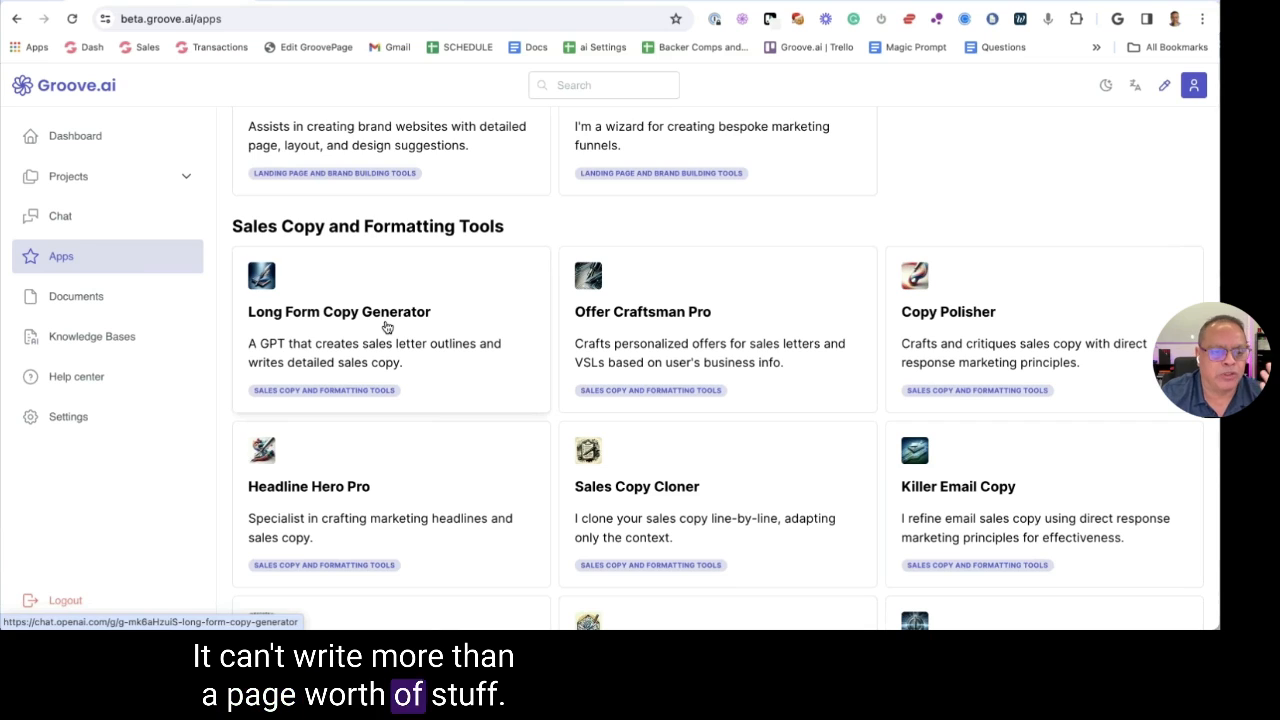
Open Long Form Copy Generator in the GPT editor and ask its preview to help create a VSL
left_click(387, 327)
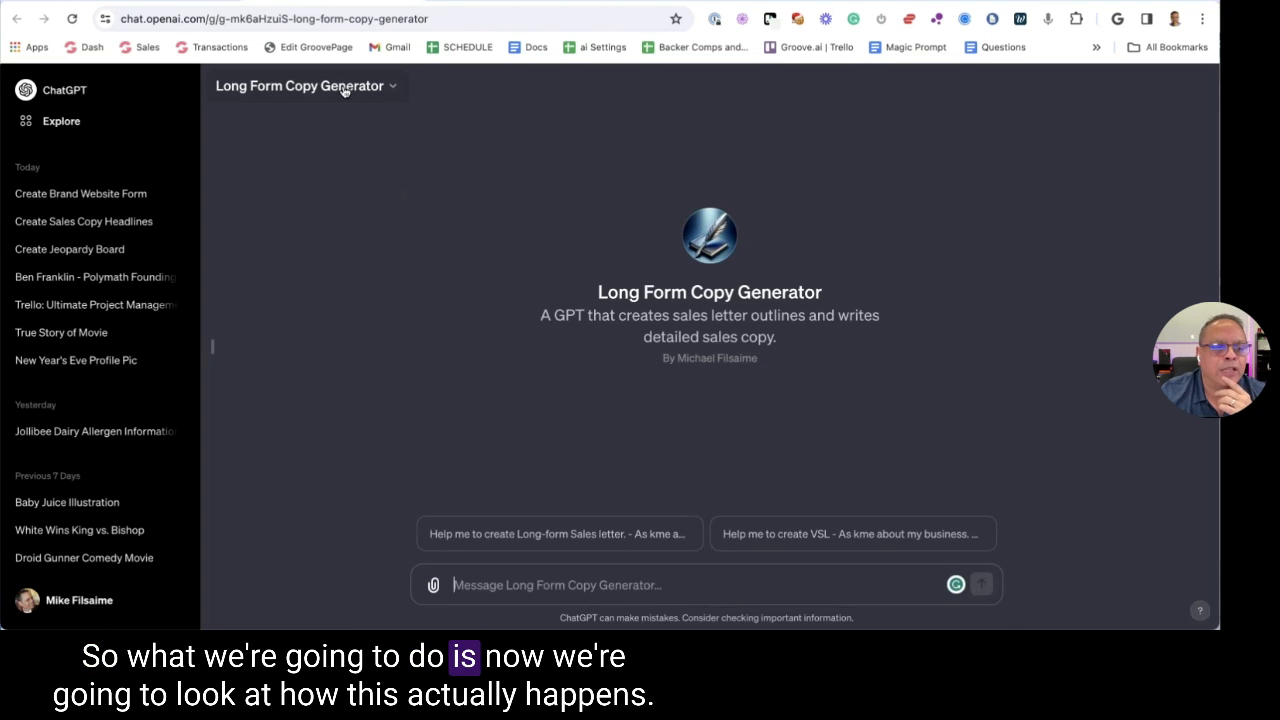
left_click(343, 90)
left_click(623, 240)
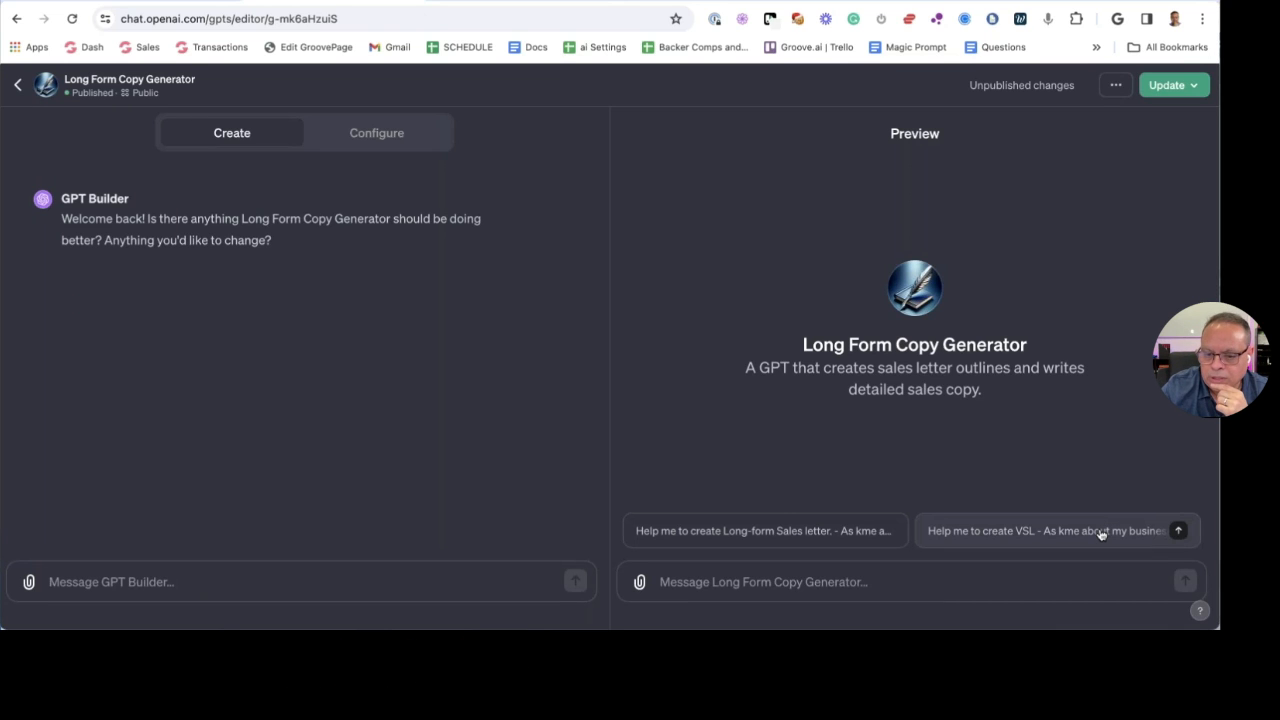
left_click(1038, 538)
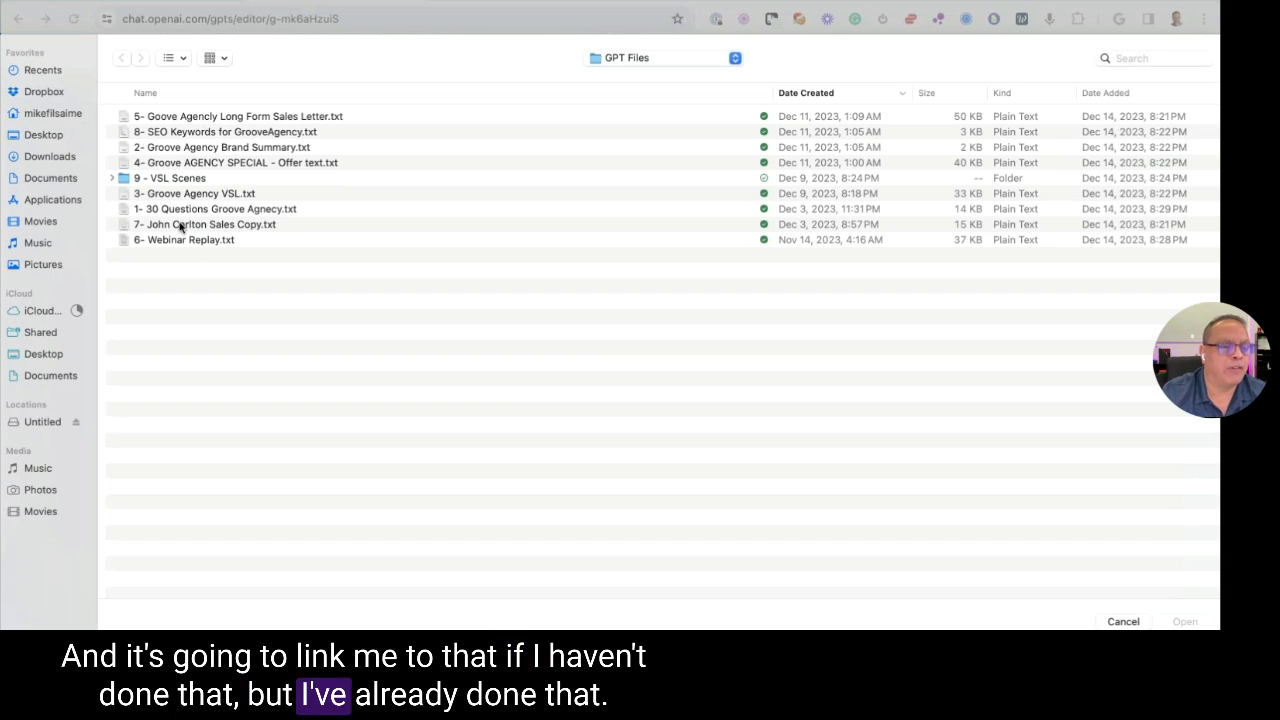
Attach '1- 30 Questions Groove Agnecy.txt' to the preview chat and send it
left_click(186, 209)
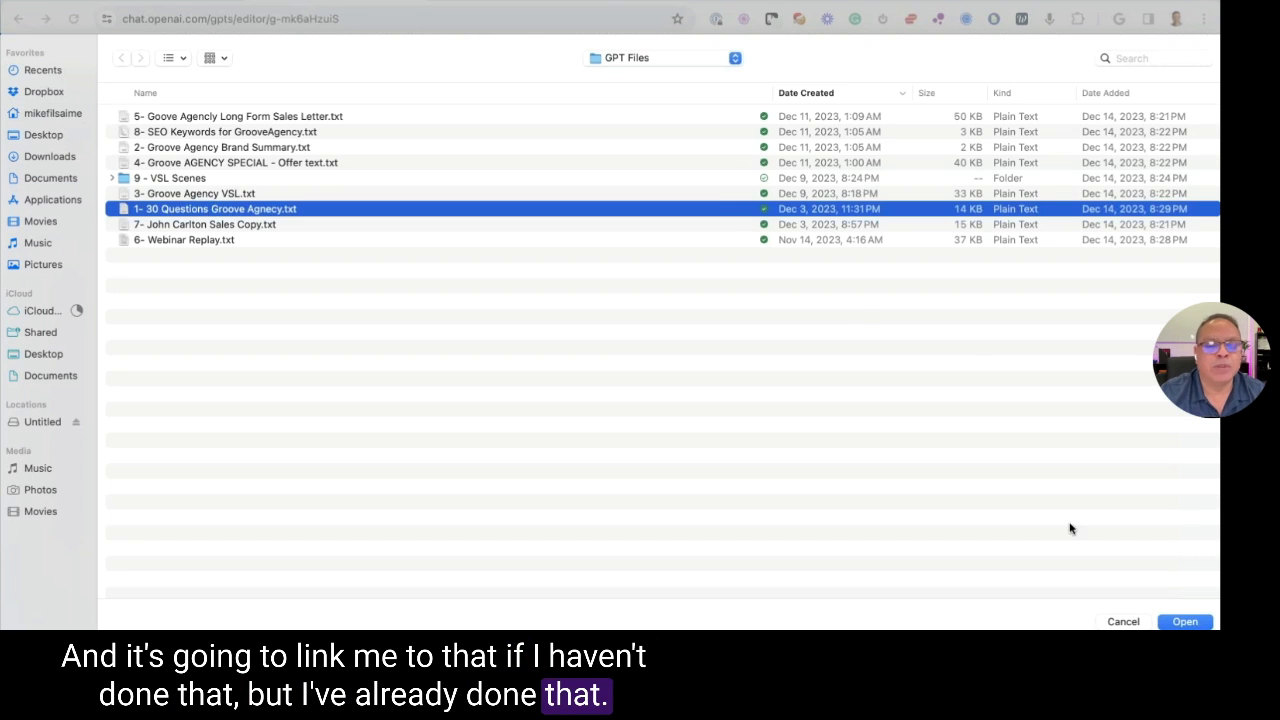
left_click(1193, 622)
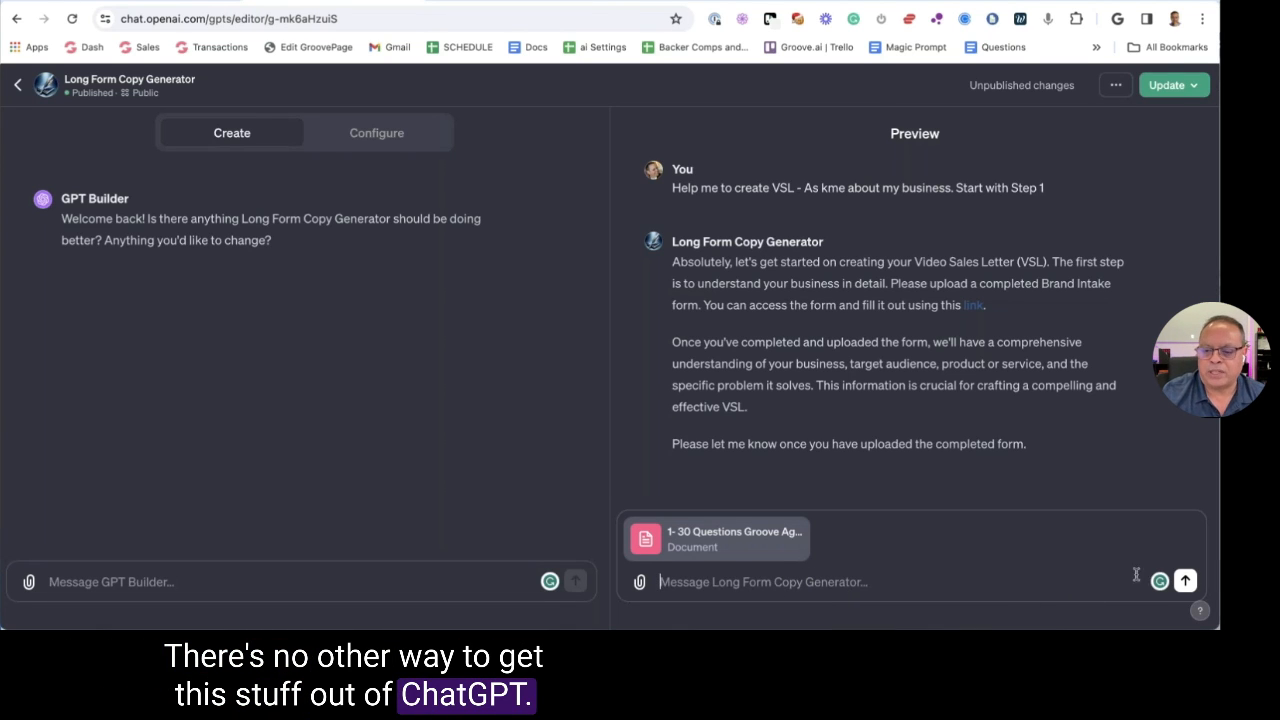
left_click(1184, 582)
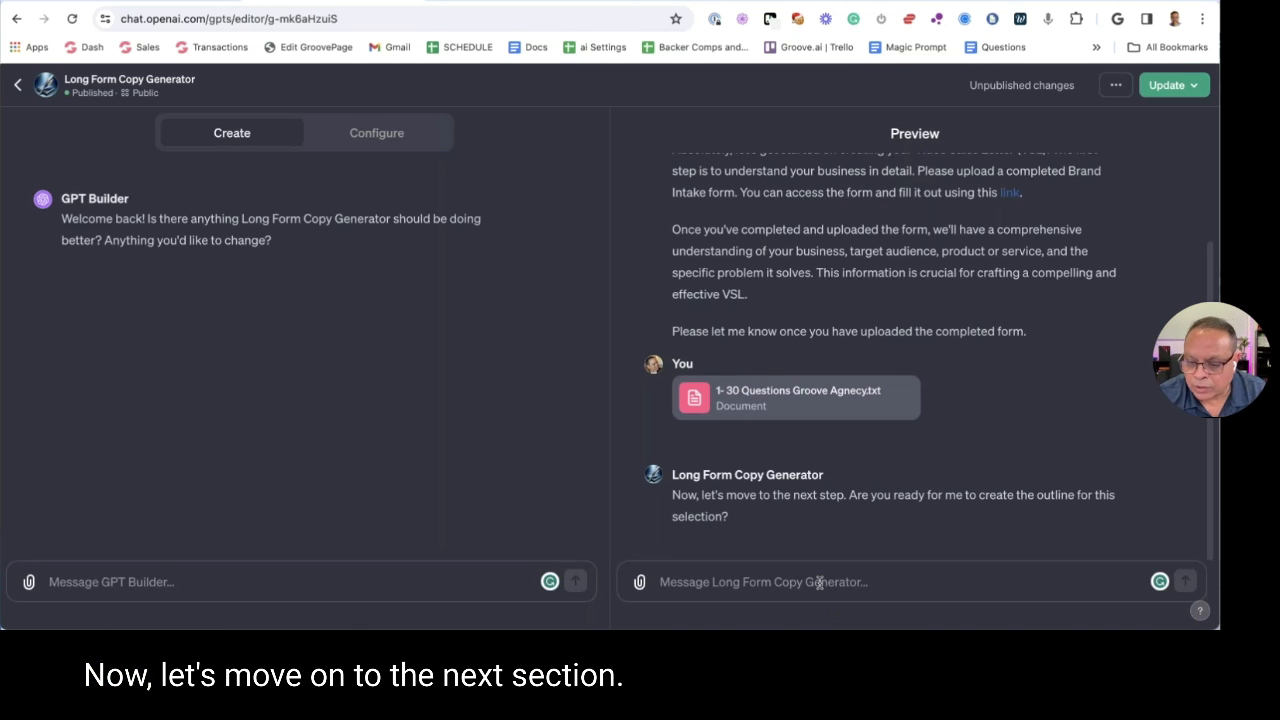
Reply 'yes' to get the VSL outline, then review it, highlighting the Attention-Grabbing Opening lines
type("yes")
key("Return")
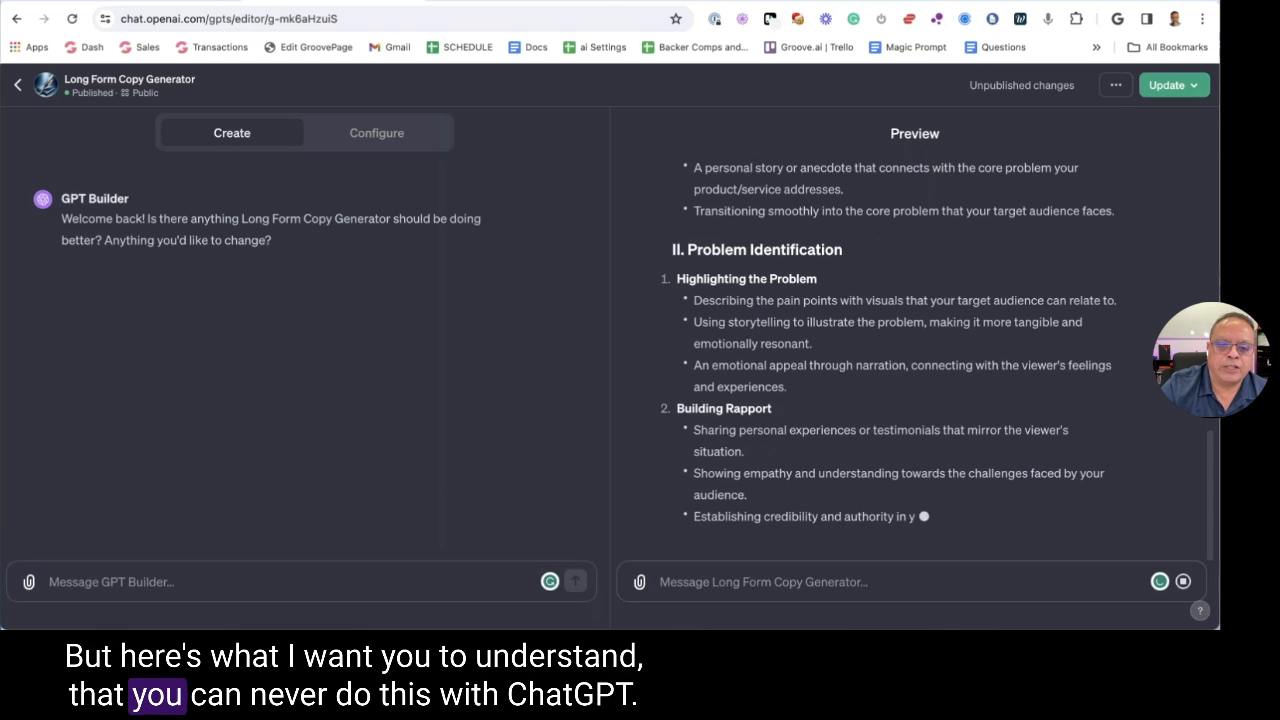
scroll(900, 350, "up", 3)
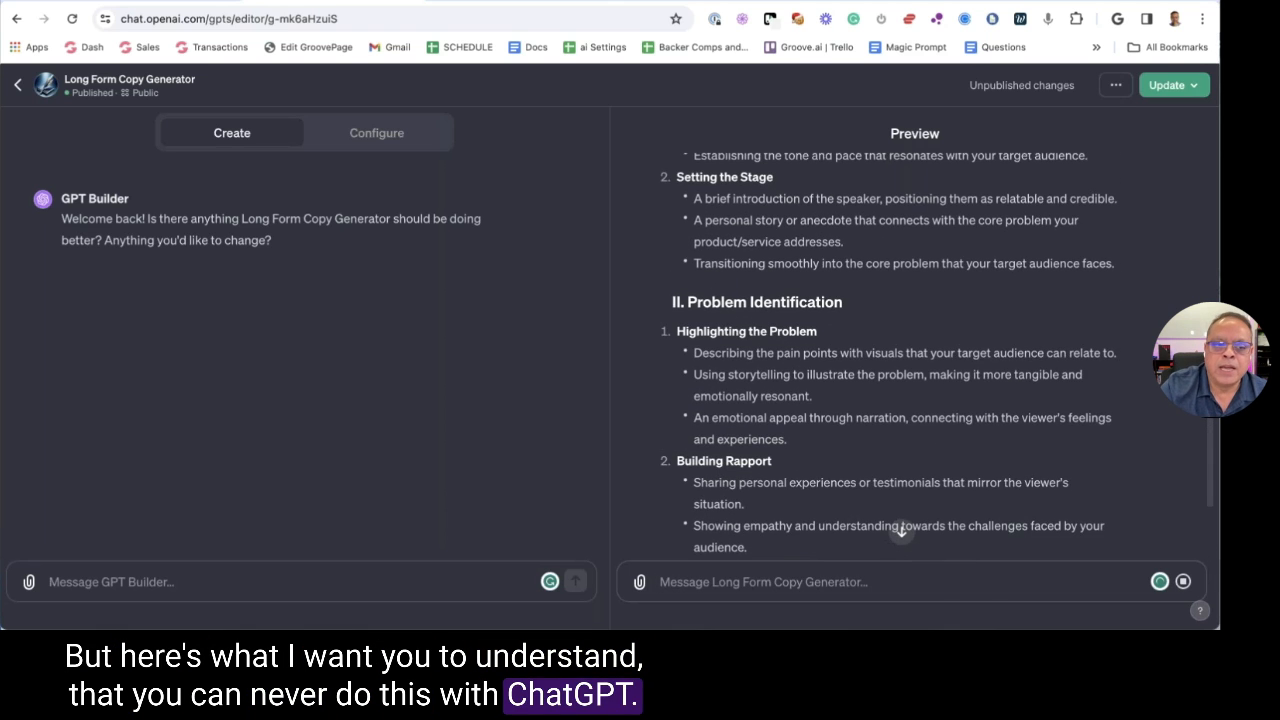
scroll(761, 266, "up", 3)
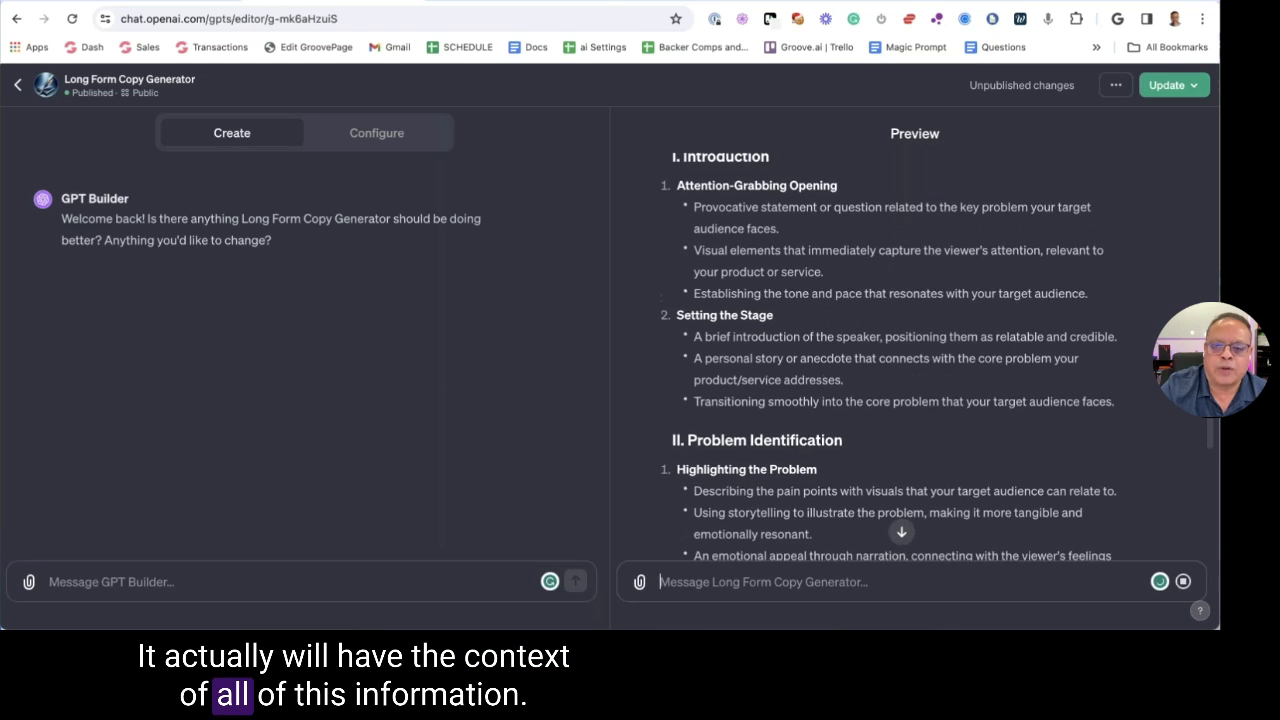
scroll(761, 266, "down", 10)
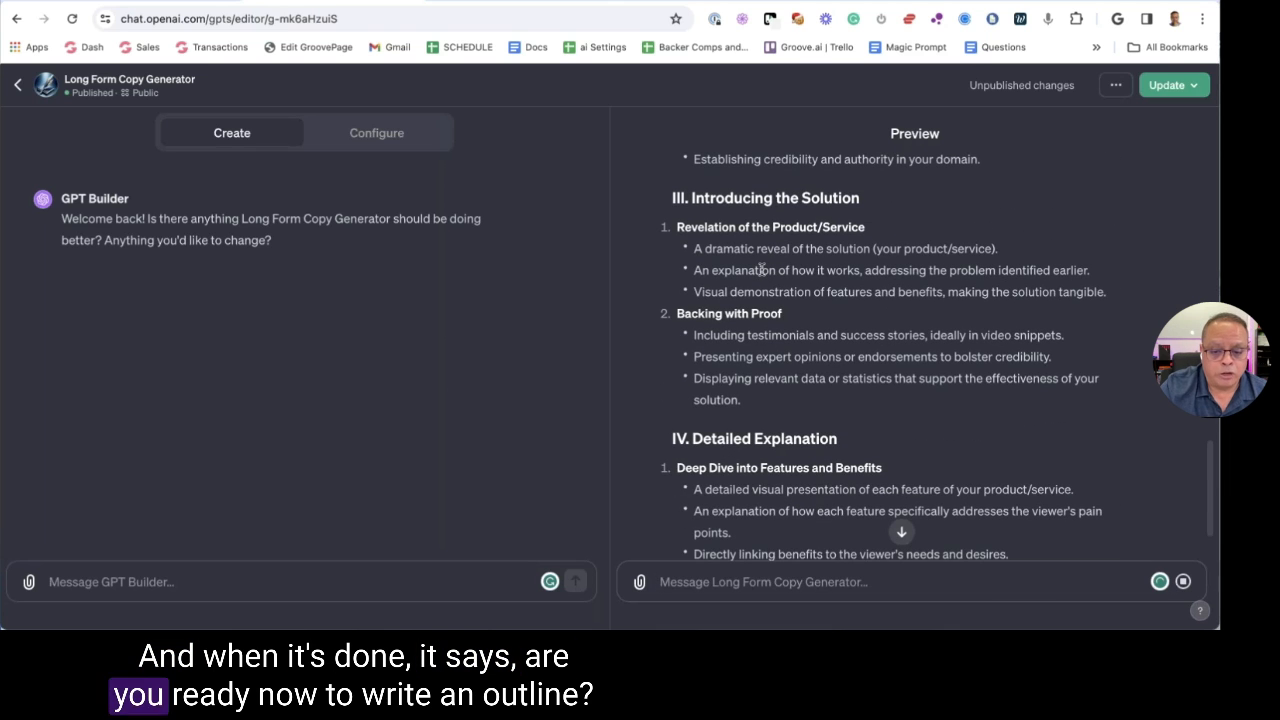
scroll(761, 268, "down", 2)
scroll(761, 300, "up", 15)
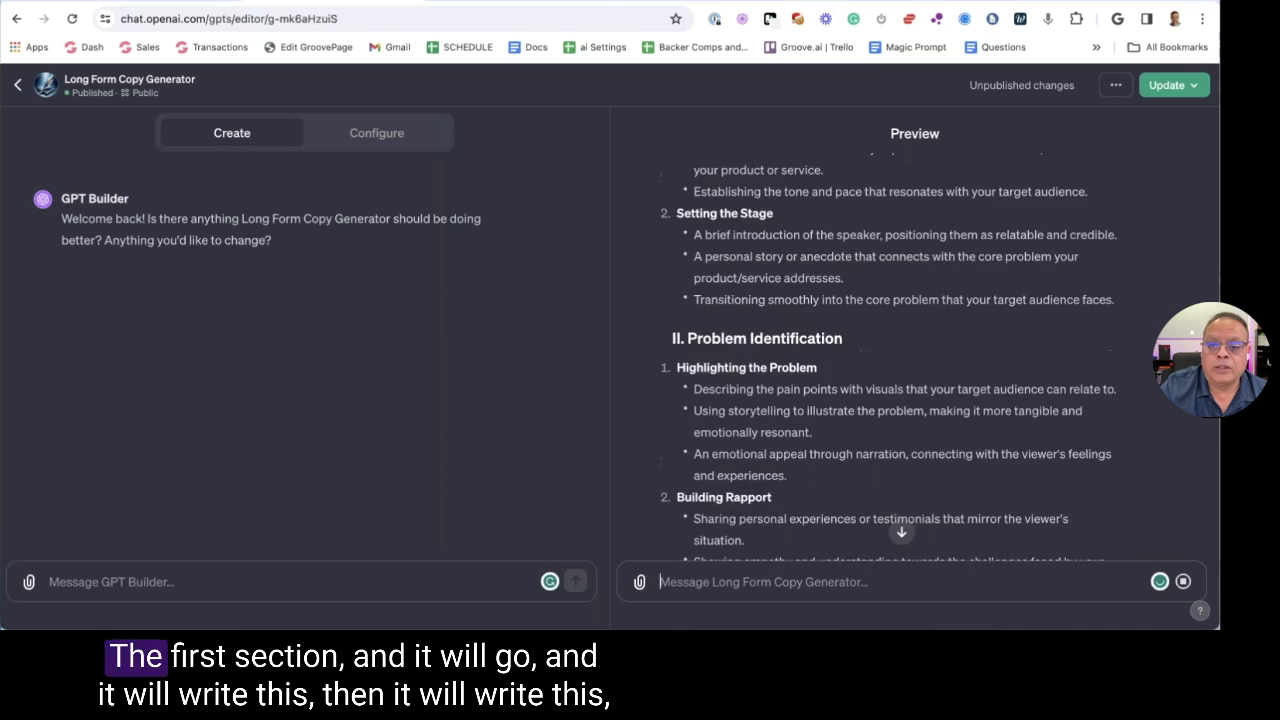
scroll(761, 300, "down", 2)
scroll(686, 290, "down", 1)
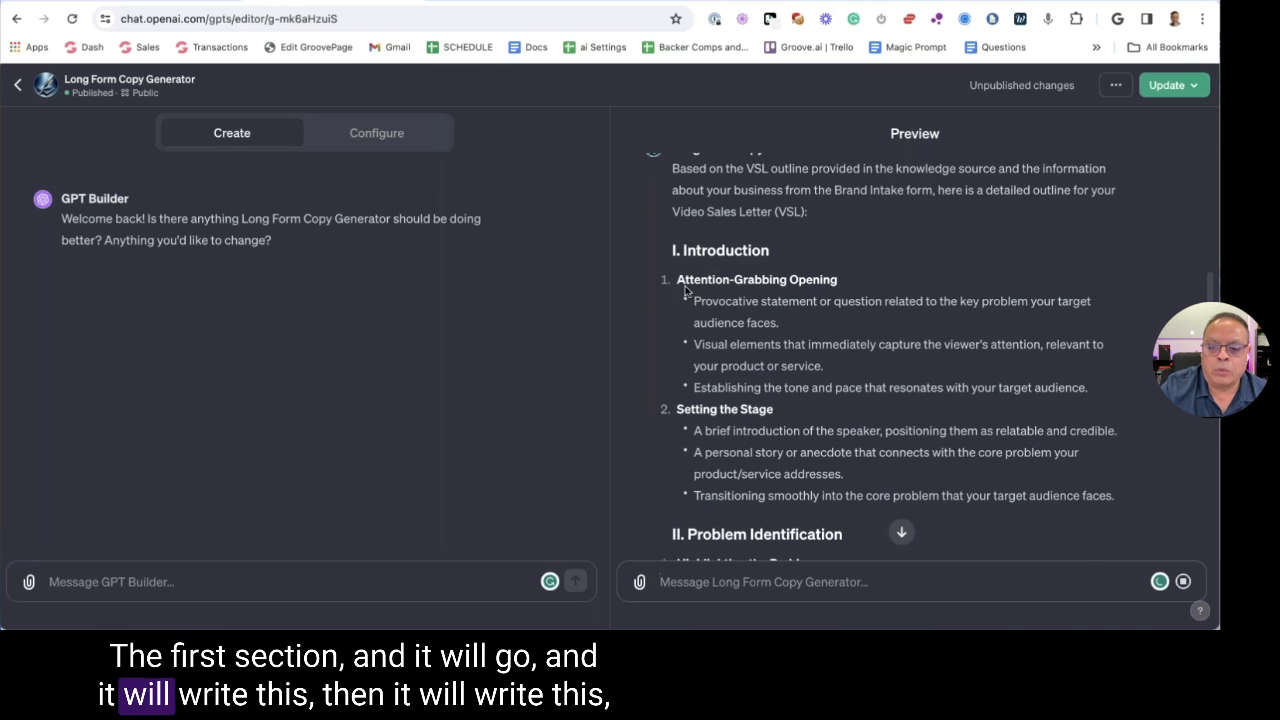
left_click_drag(763, 280, 822, 280)
left_click_drag(693, 300, 801, 314)
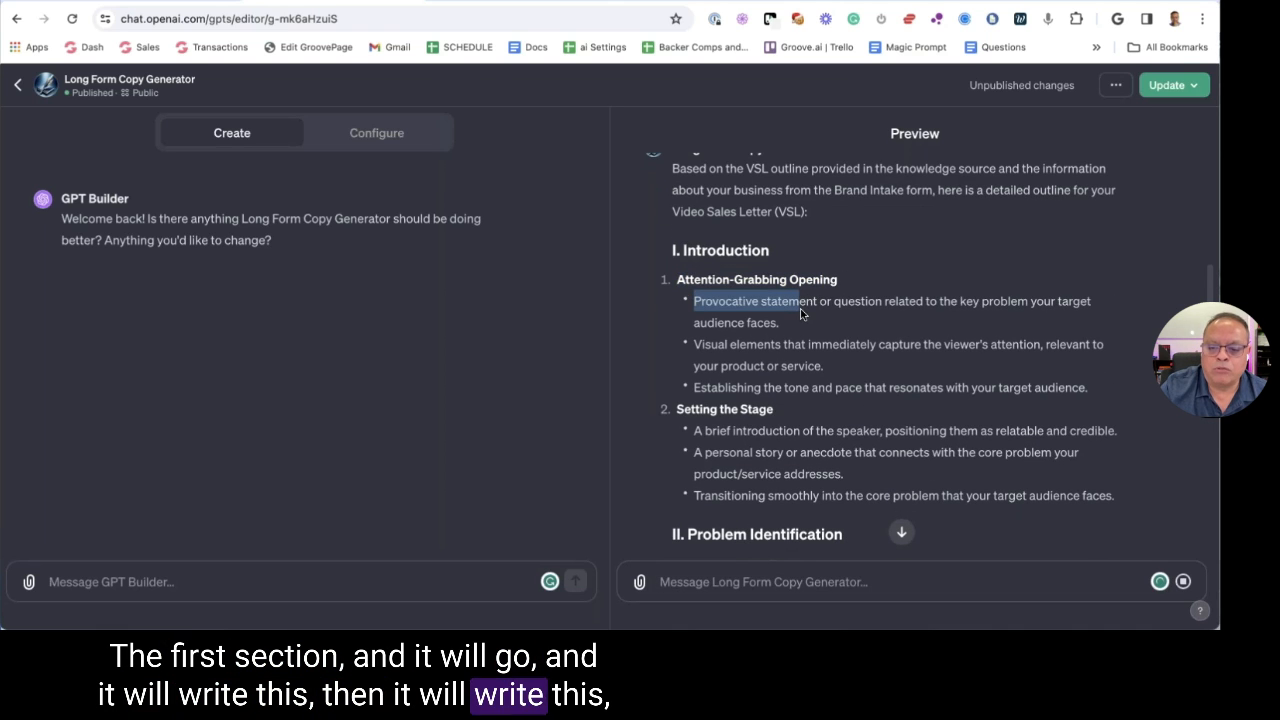
left_click_drag(696, 344, 830, 344)
scroll(830, 344, "down", 5)
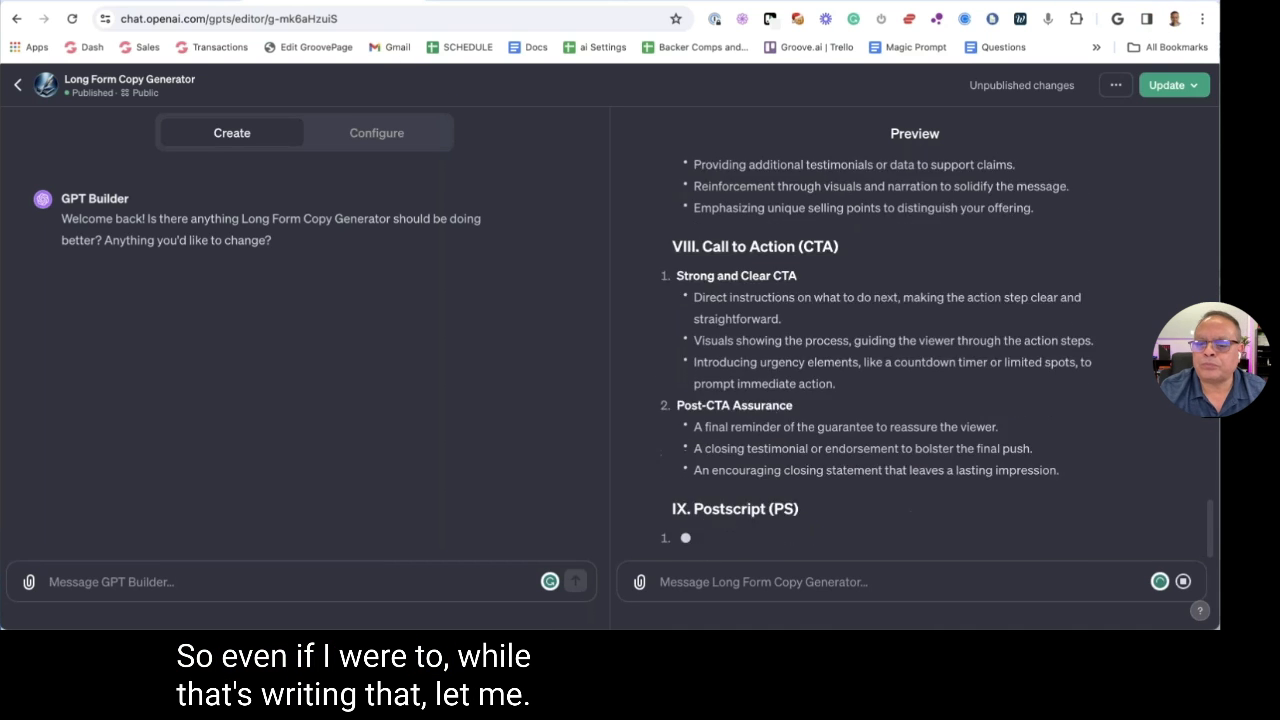
Open Long Form Copy Generator's Configure settings in a second tab and scroll to Knowledge
key("ctrl+t")
type("chat.openai.com")
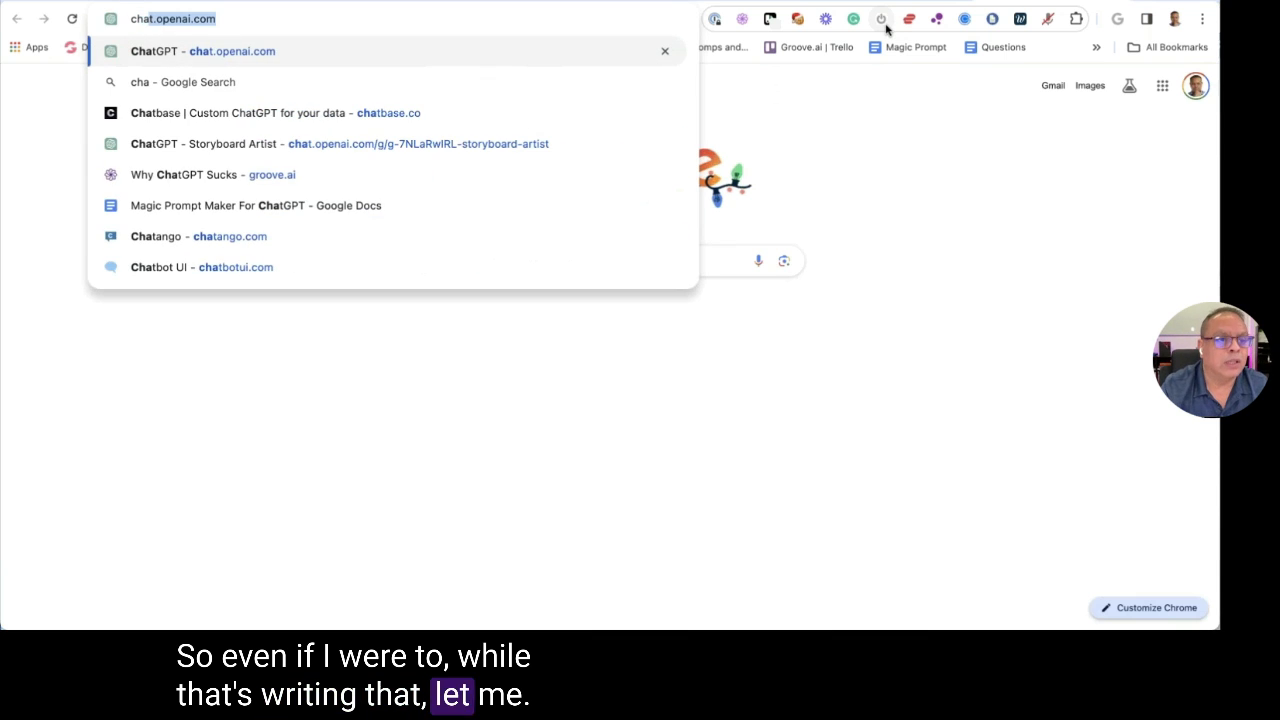
key("ctrl+w")
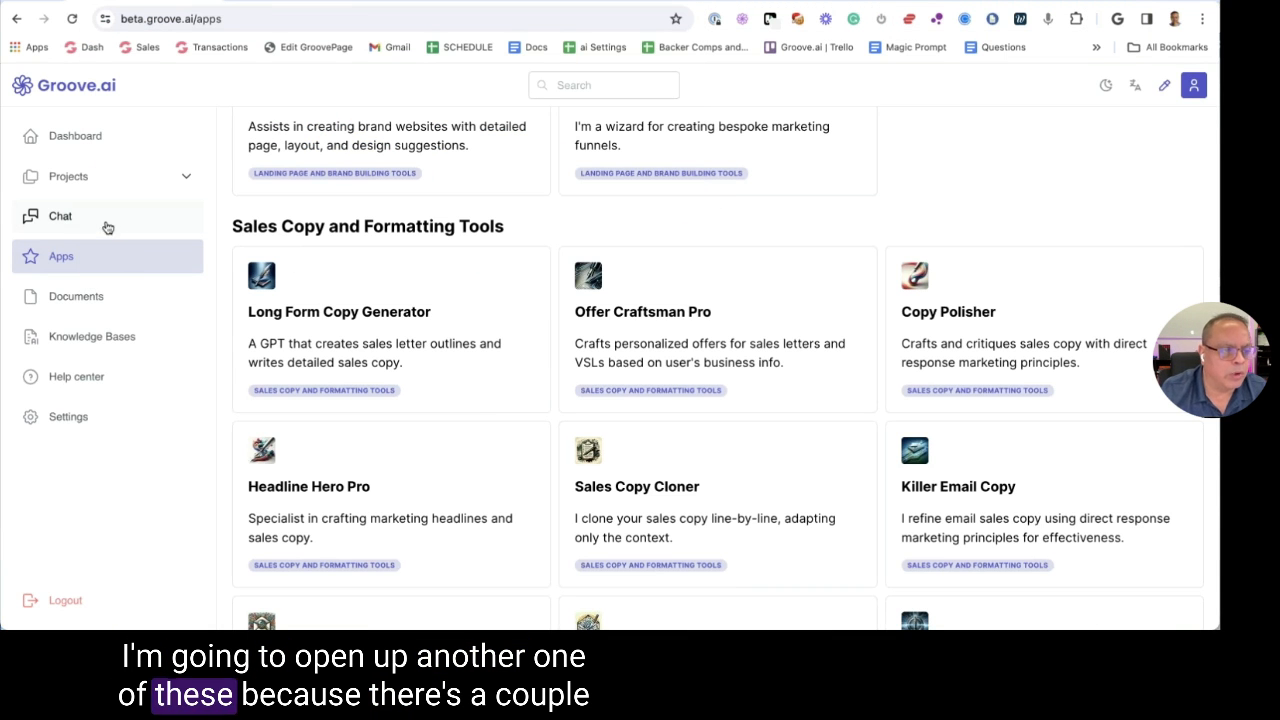
left_click(340, 334)
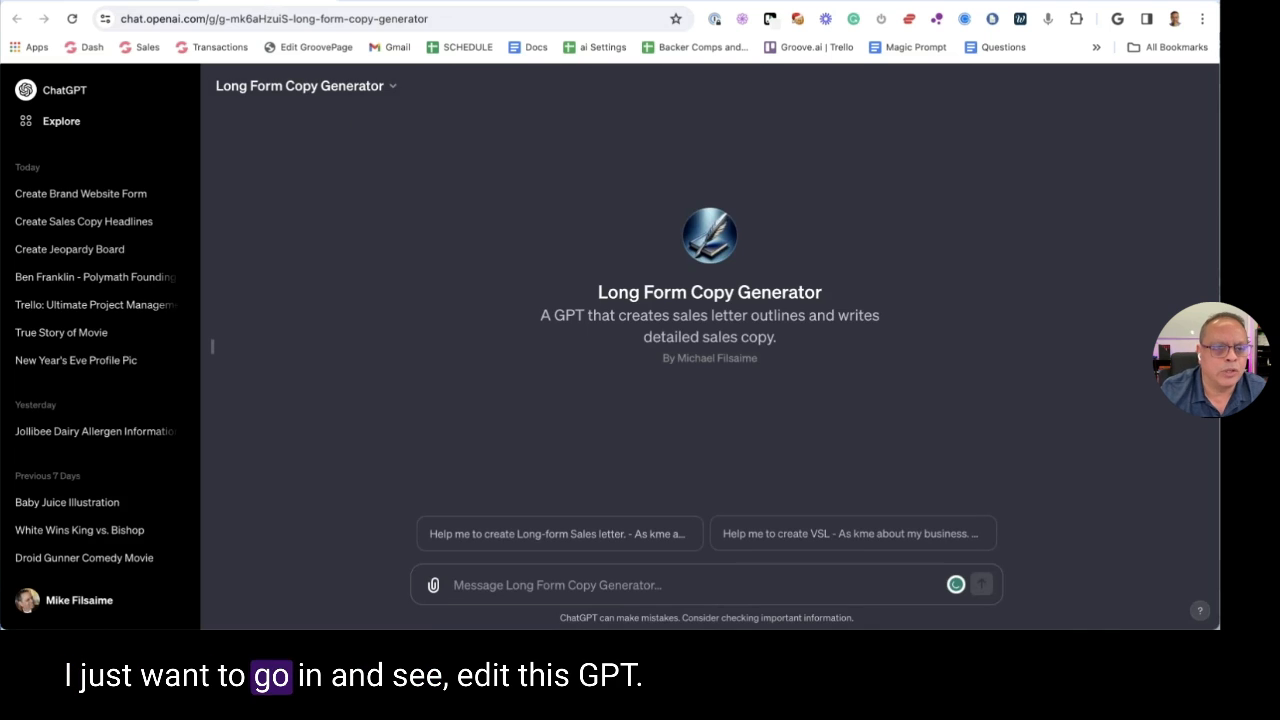
left_click(300, 86)
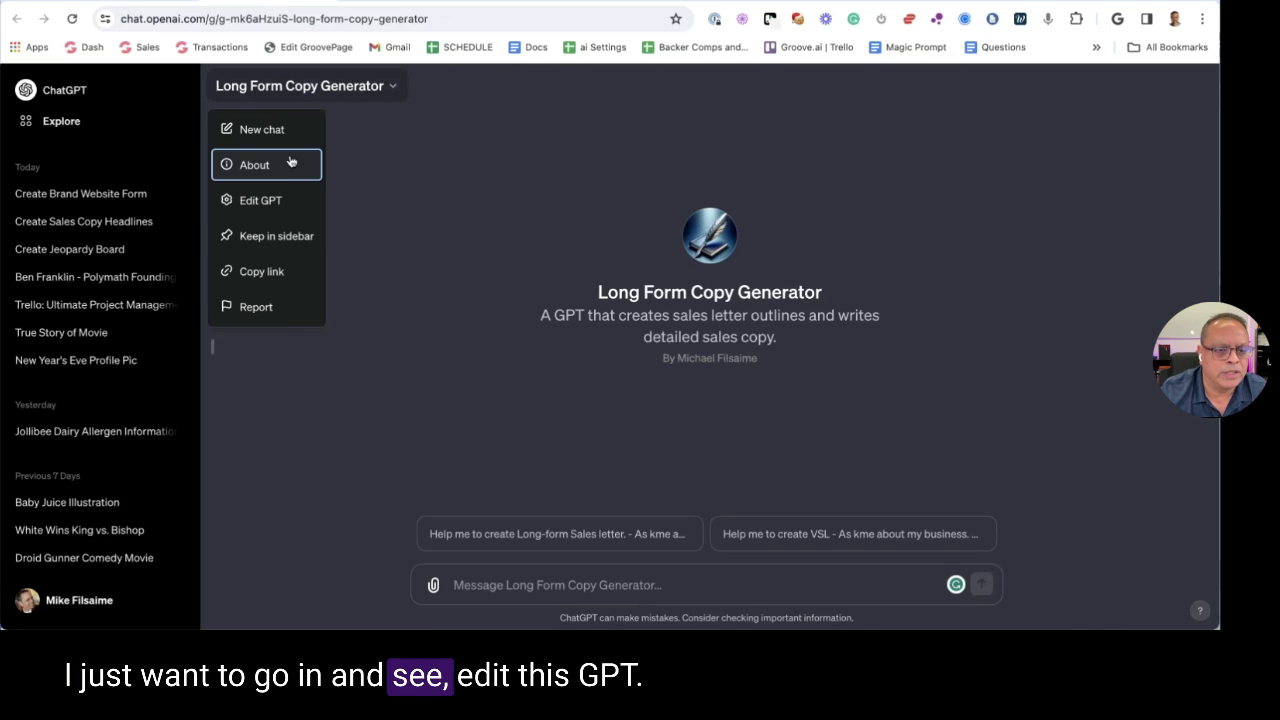
left_click(269, 214)
left_click(368, 125)
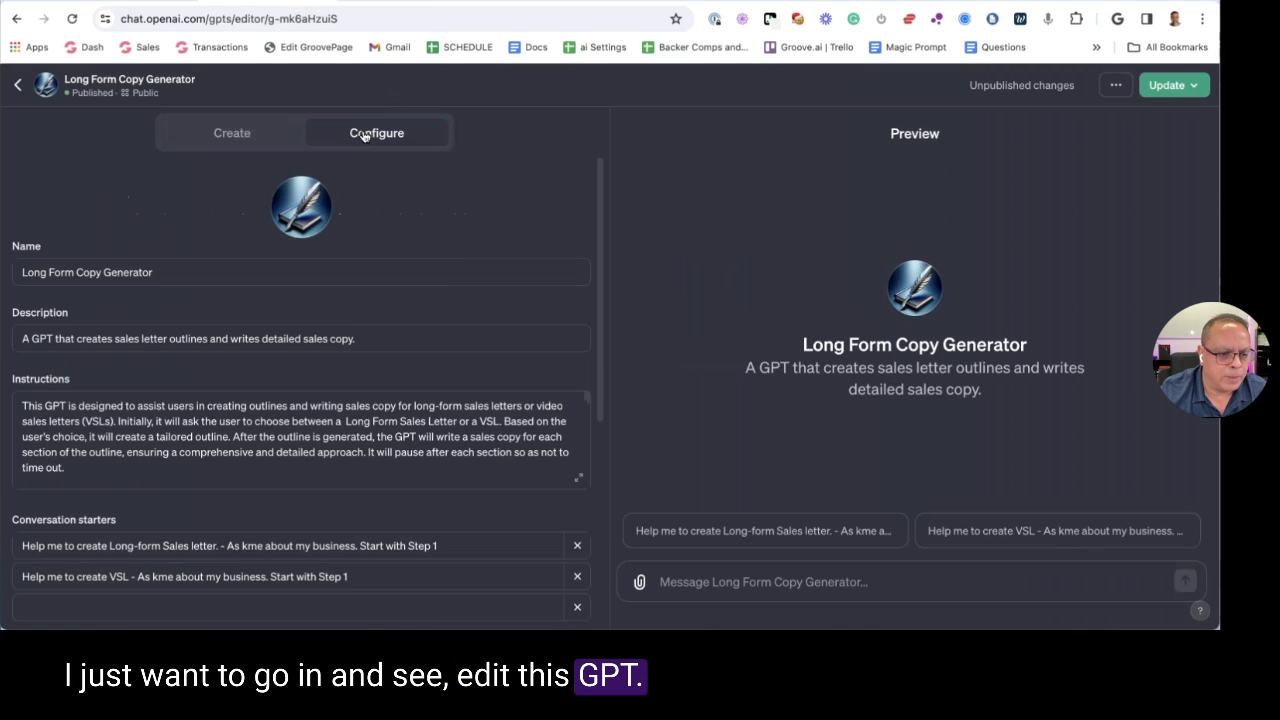
scroll(342, 434, "down", 6)
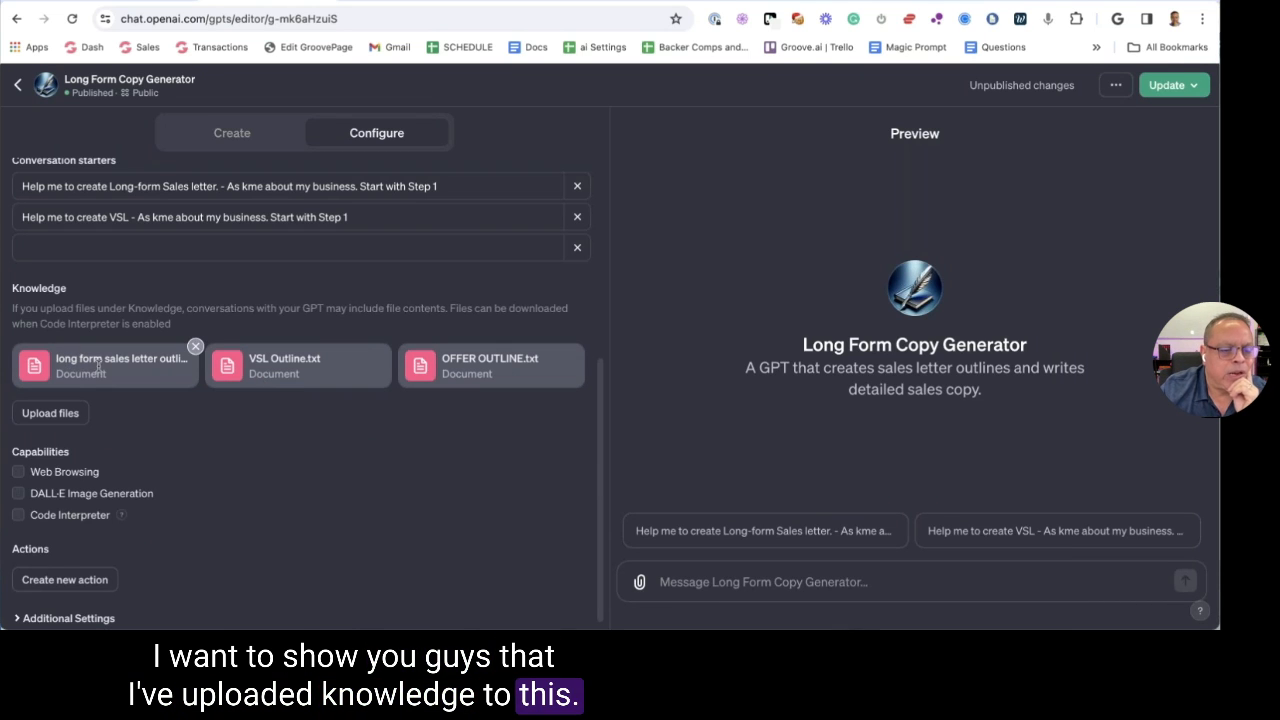
Highlight the knowledge files VSL Outline.txt and OFFER OUTLINE.txt, then select the first file's name
mouse_move(124, 366)
left_mouse_down()
mouse_move(162, 370)
mouse_move(140, 371)
left_mouse_up()
left_click(144, 371)
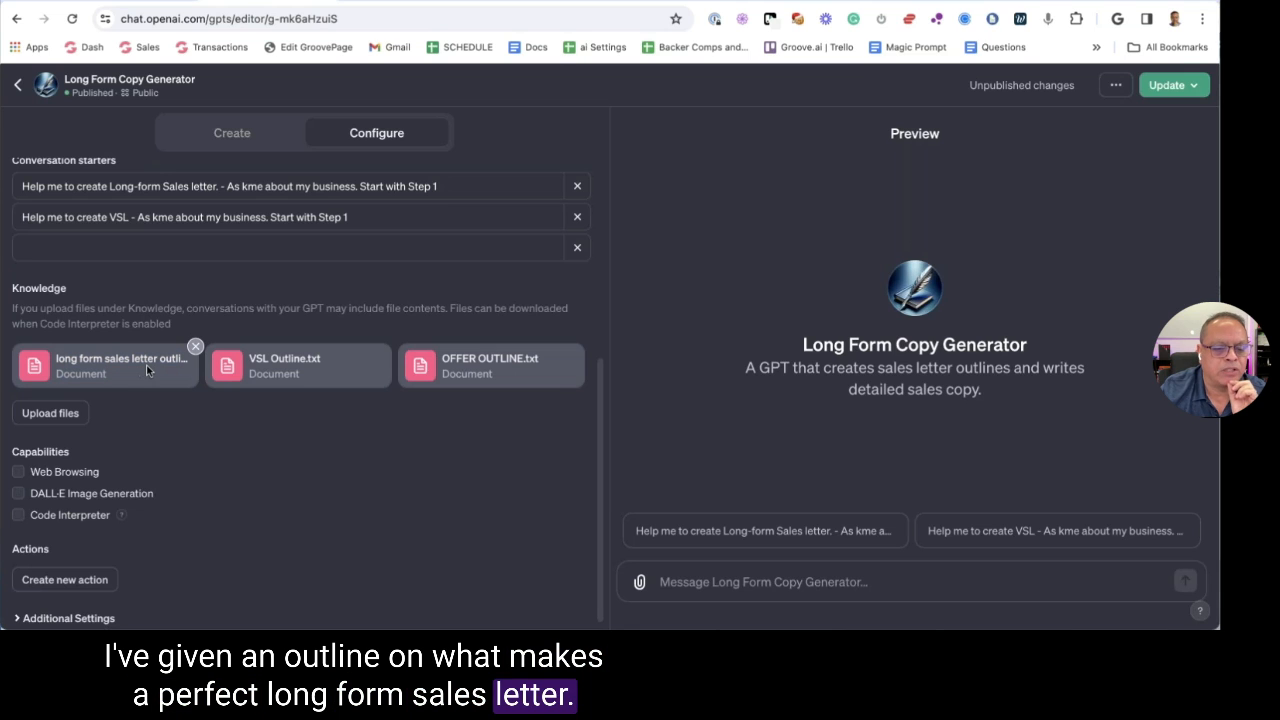
left_click_drag(249, 358, 318, 362)
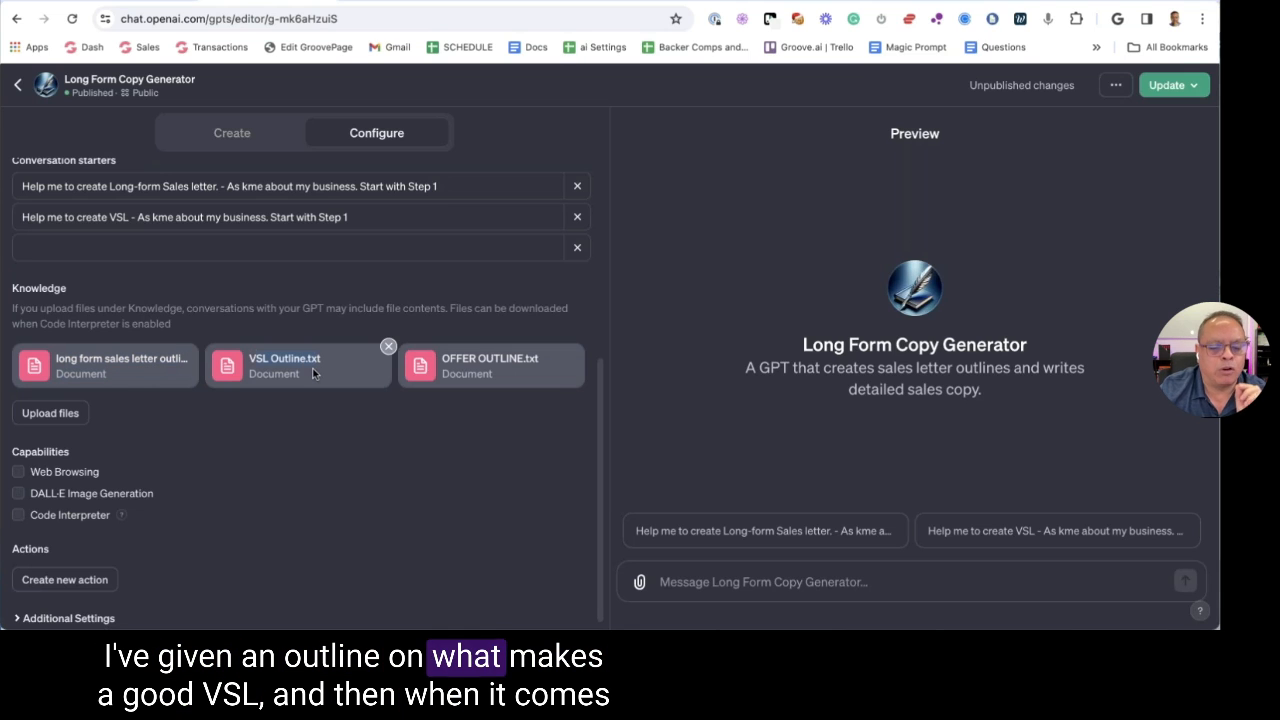
left_click_drag(443, 358, 528, 366)
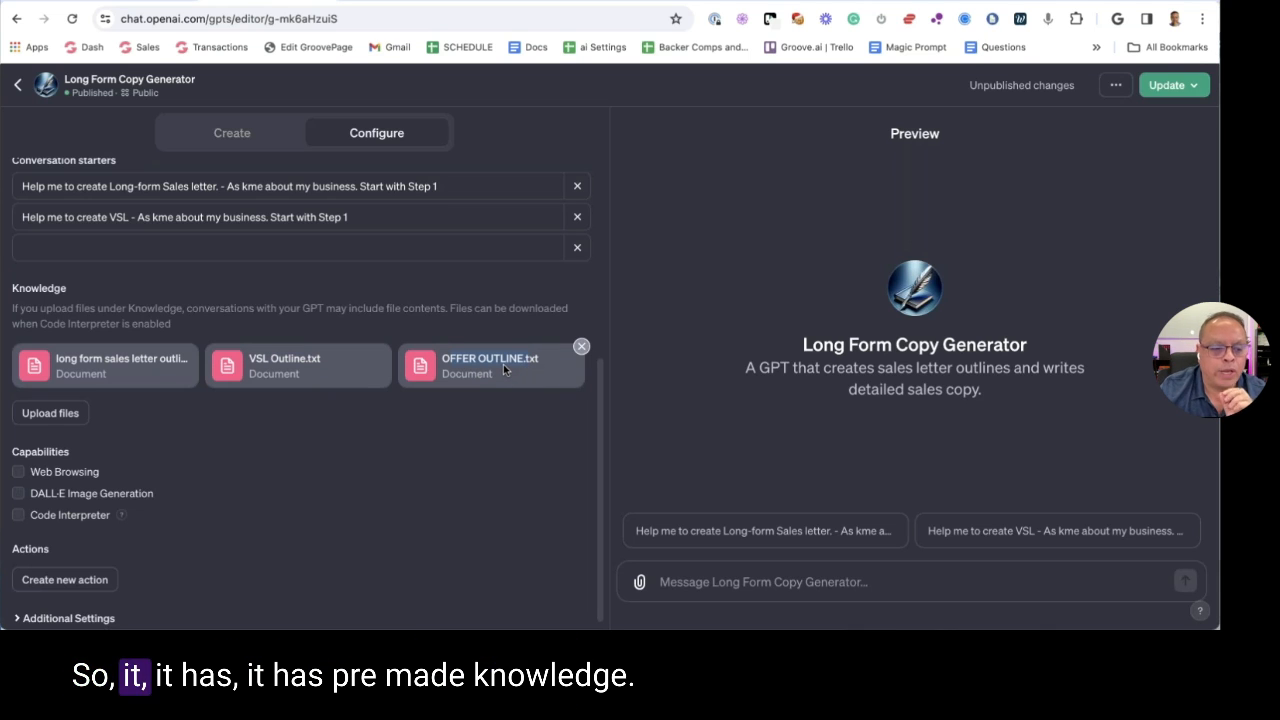
left_click(158, 407)
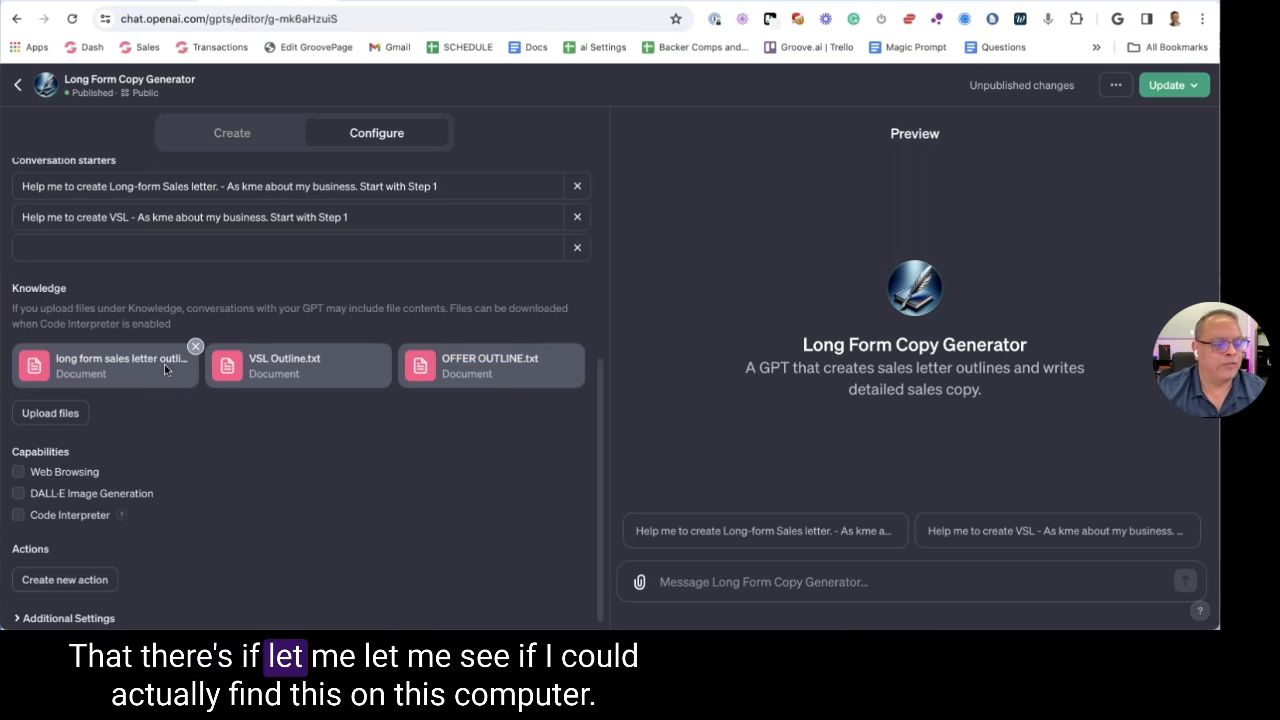
left_click_drag(162, 358, 52, 362)
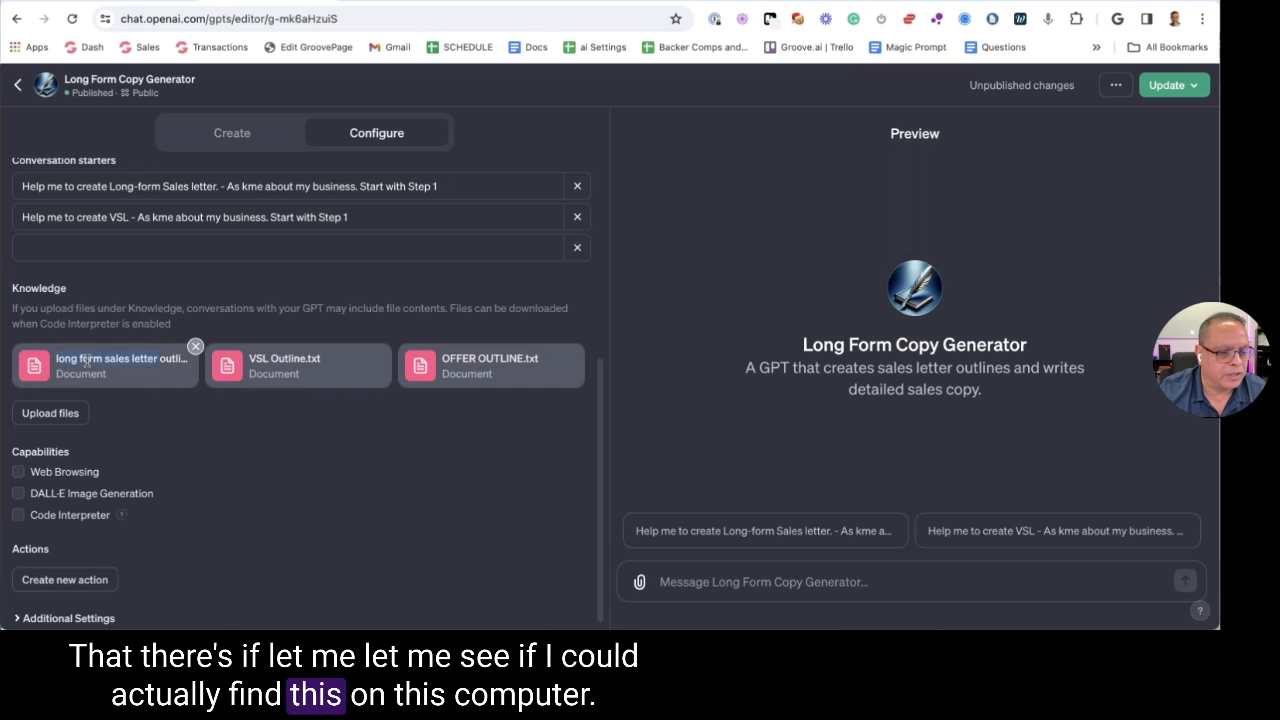
Search Spotlight for the copied long-form sales letter outline file name, then dismiss the search
key("super+space")
type("t")
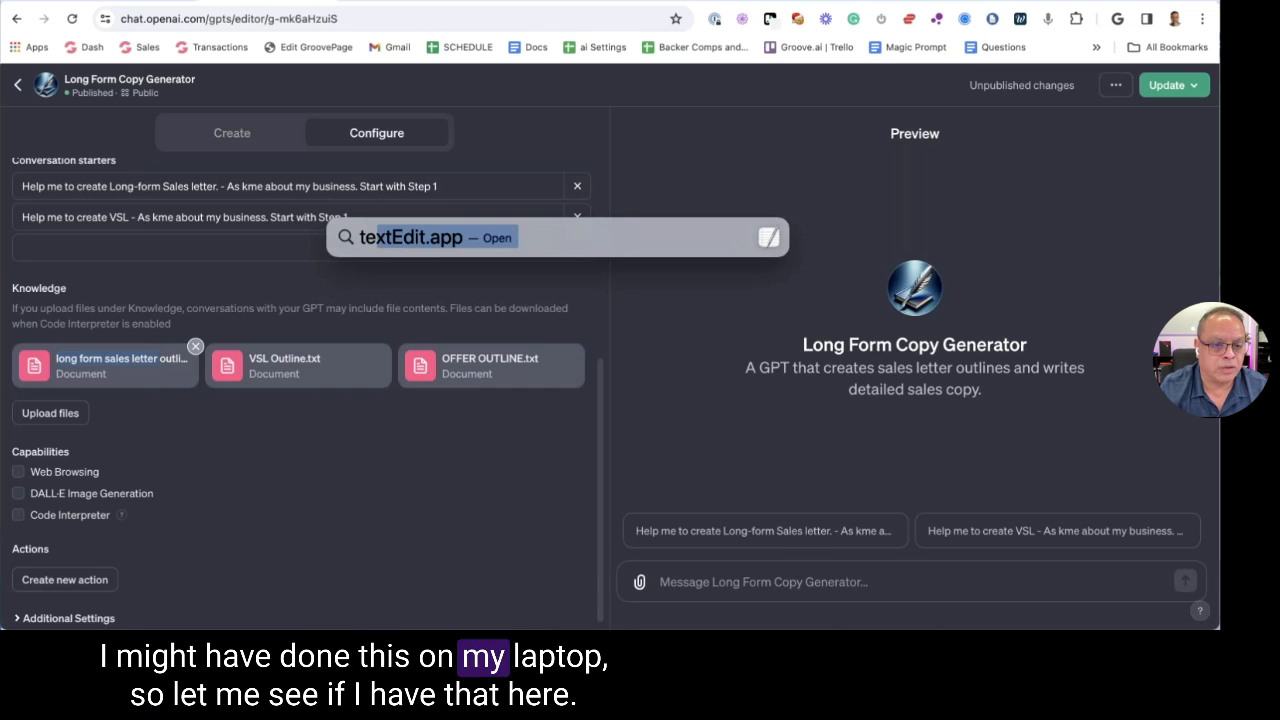
key("BackSpace")
type("long form sales letter")
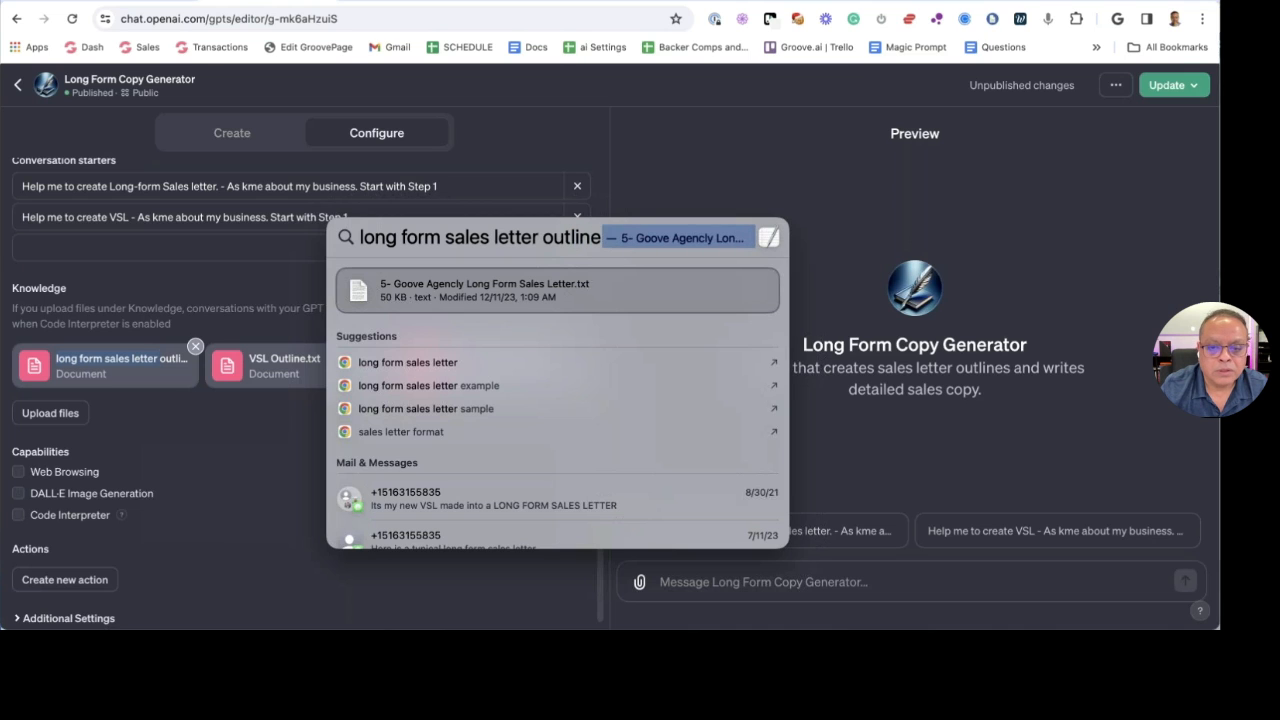
left_click(826, 268)
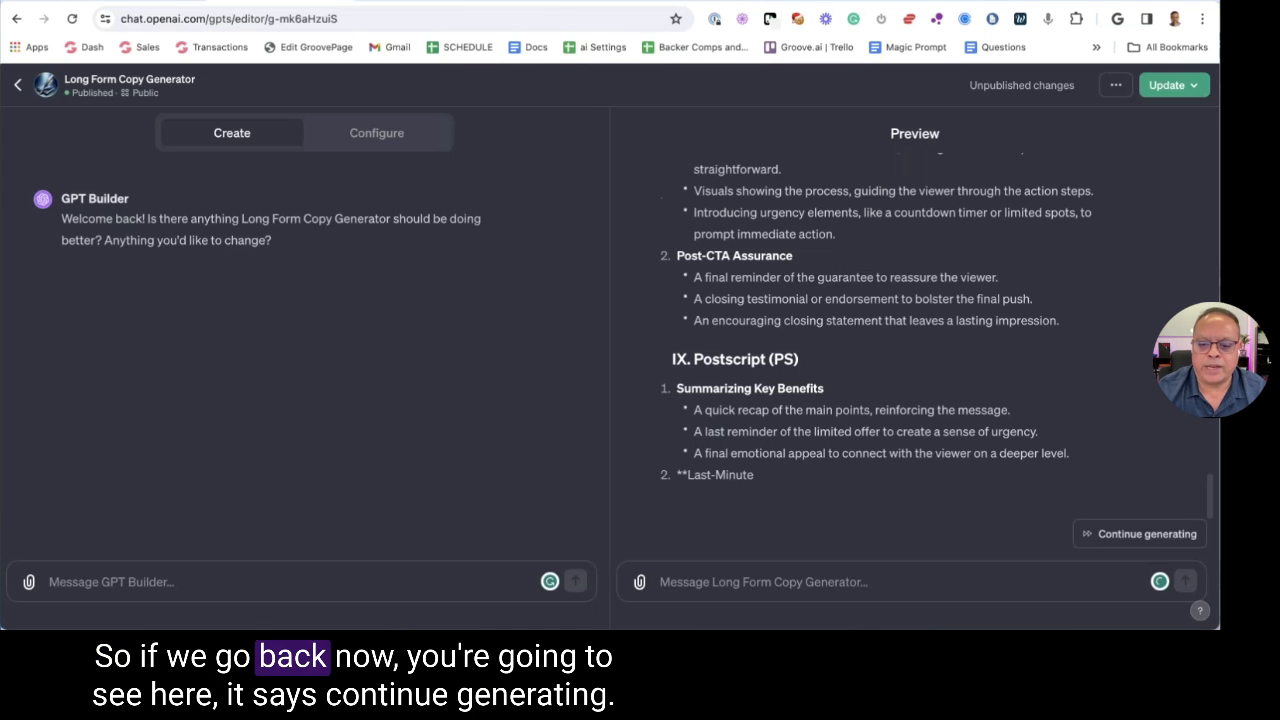
Resume generating the VSL outline and follow it until the Postscript section is finished
left_click(1090, 531)
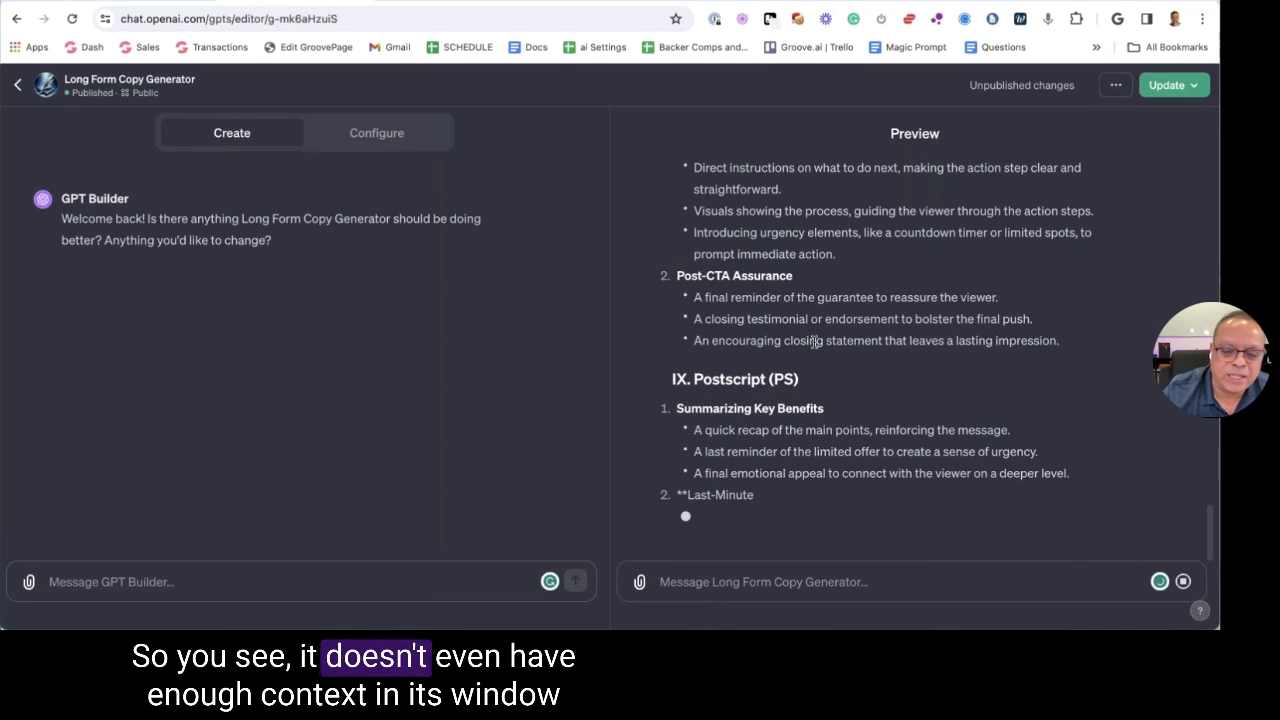
scroll(820, 343, "up", 15)
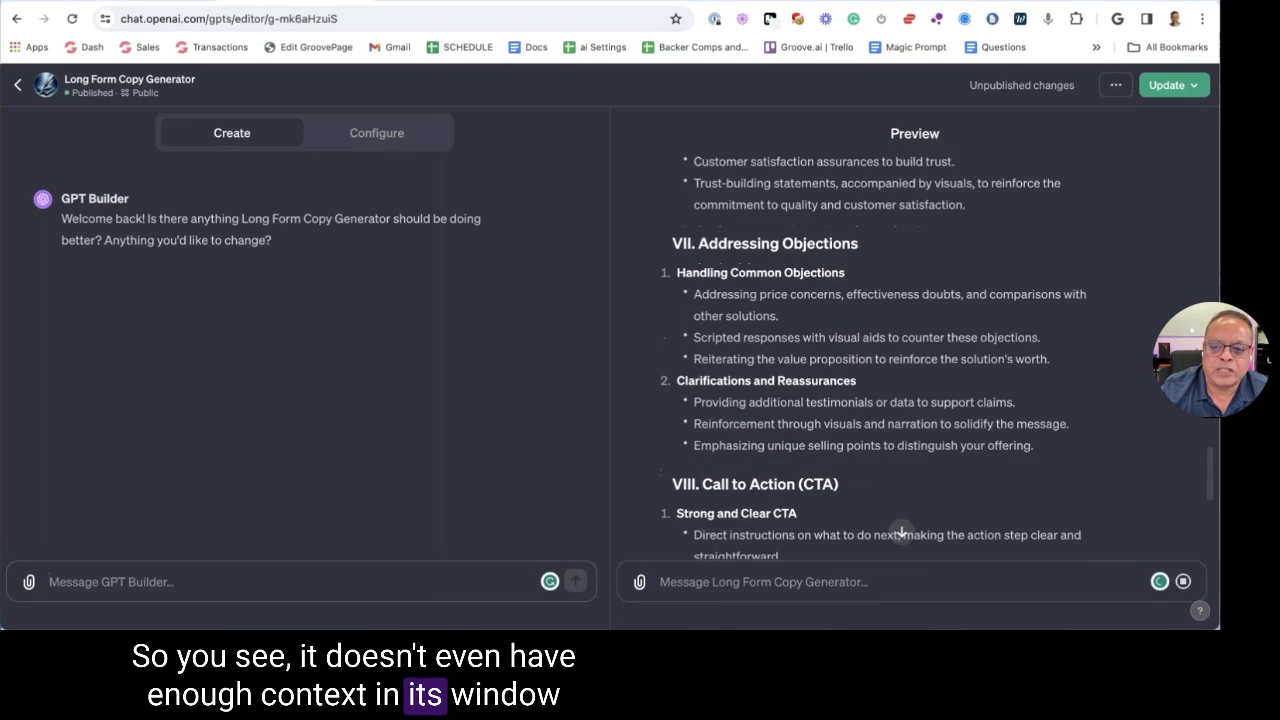
scroll(900, 350, "up", 6)
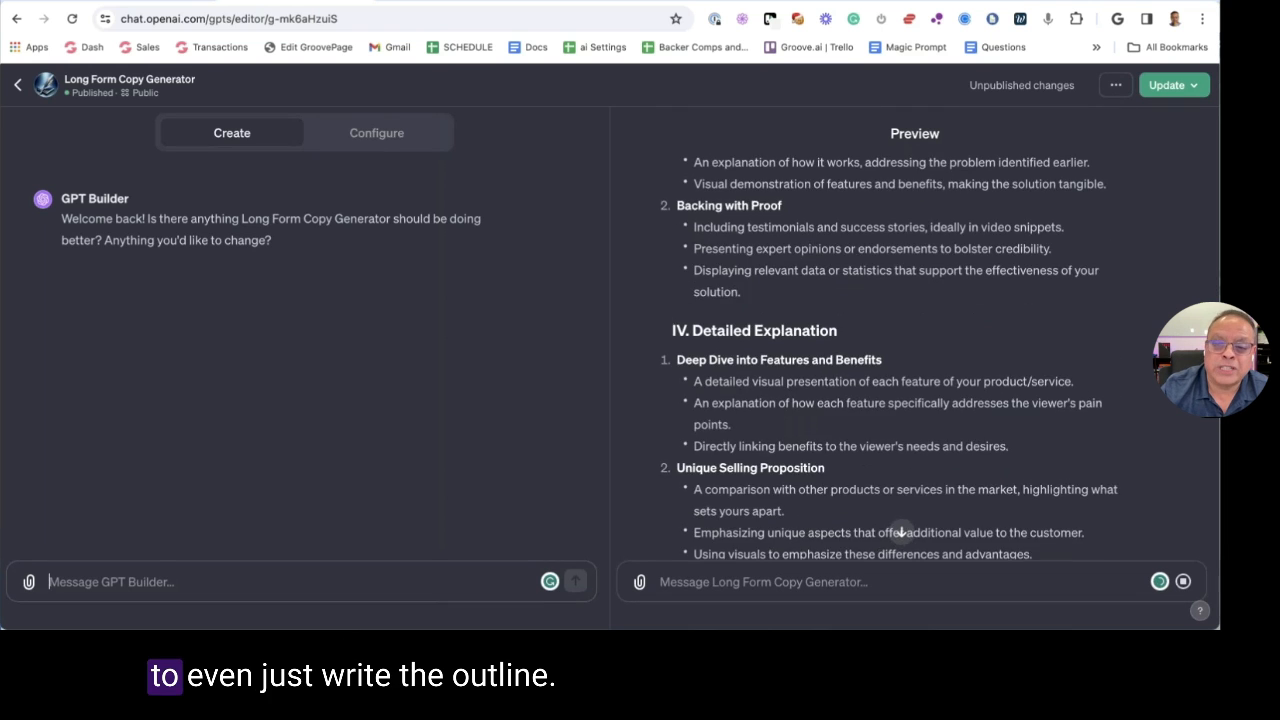
scroll(900, 350, "down", 3)
left_click(901, 531)
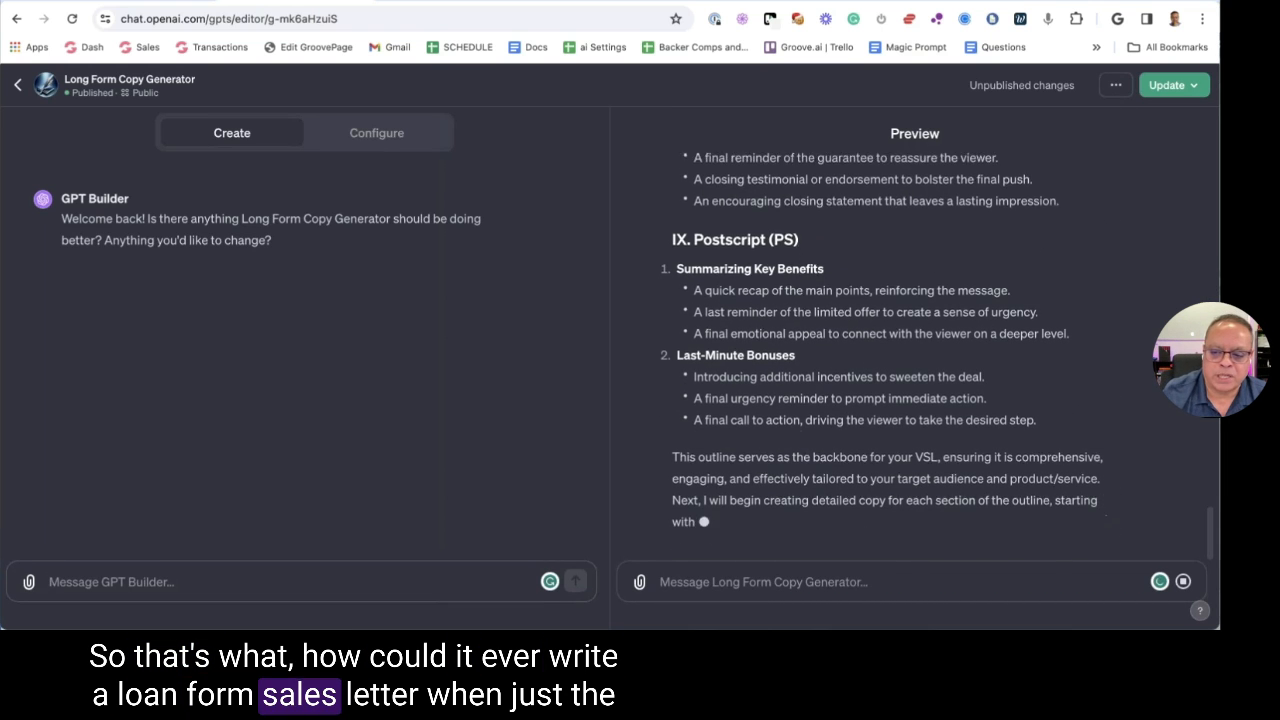
left_click(50, 581)
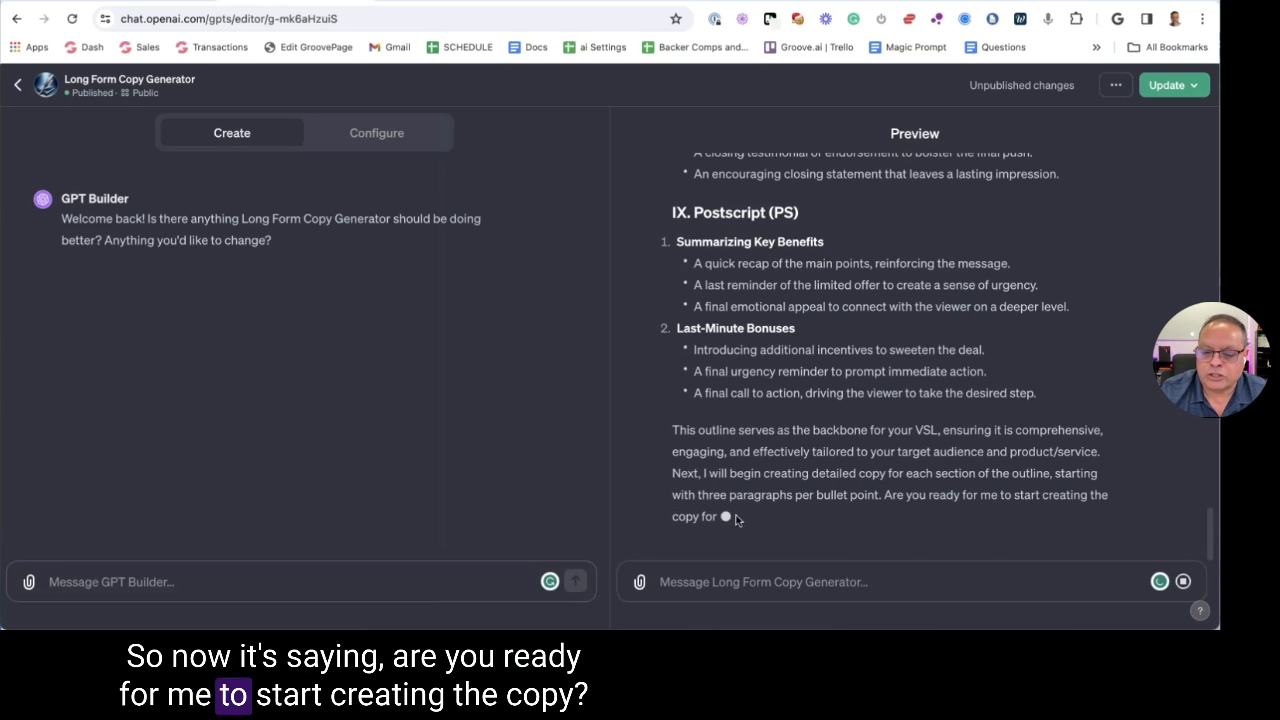
left_click(768, 574)
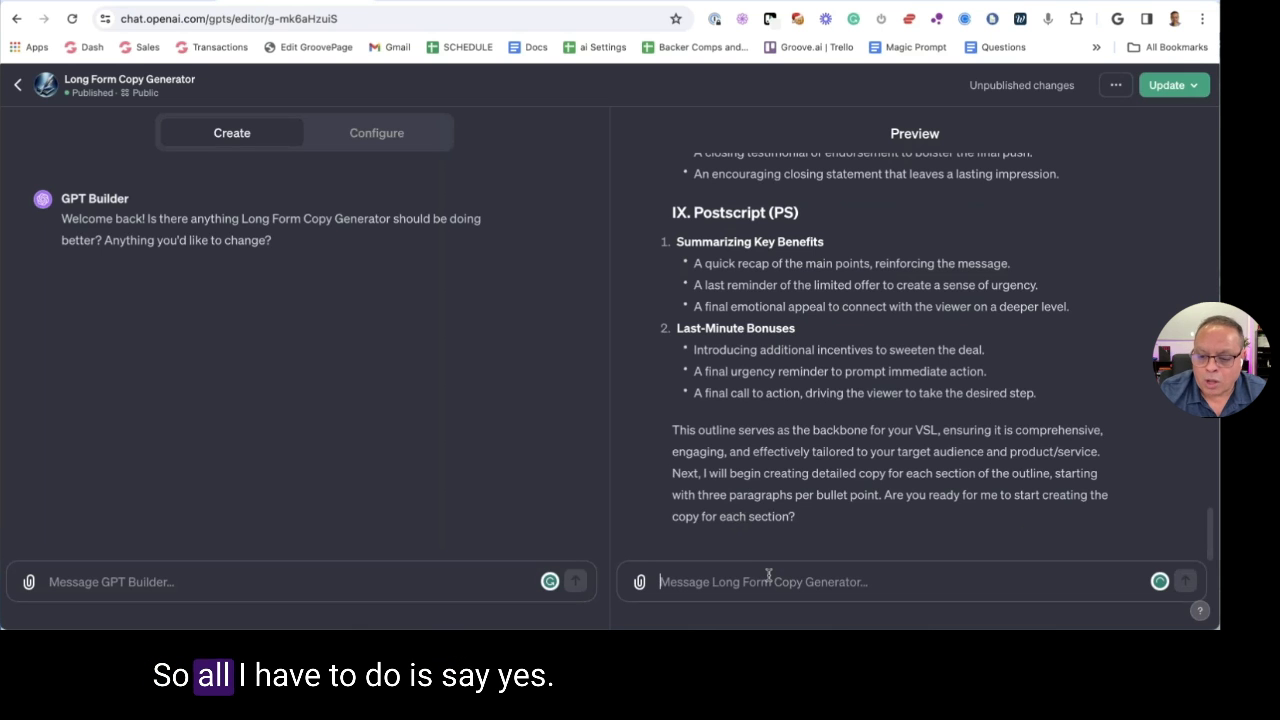
Reply 'yes' so the generator writes the Introduction copy, then read through the opening and Setting the Stage
type("yes")
scroll(900, 450, "up", 10)
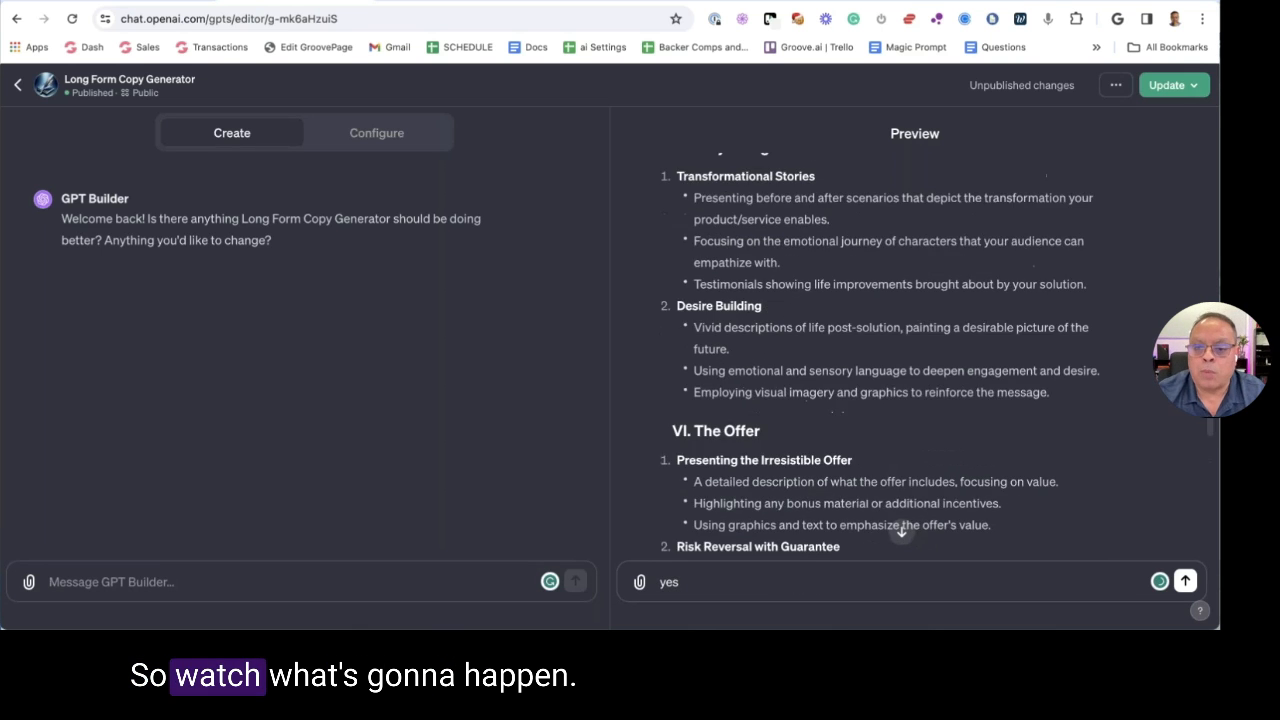
scroll(770, 314, "up", 10)
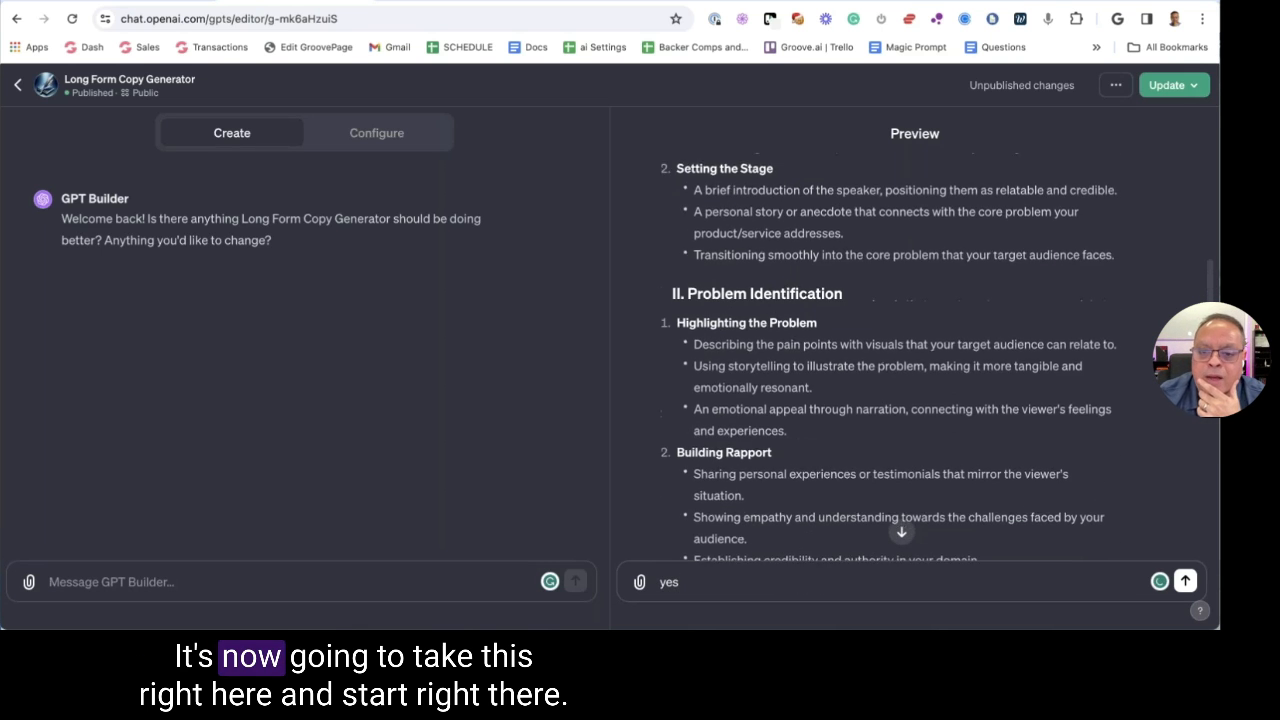
scroll(770, 314, "up", 3)
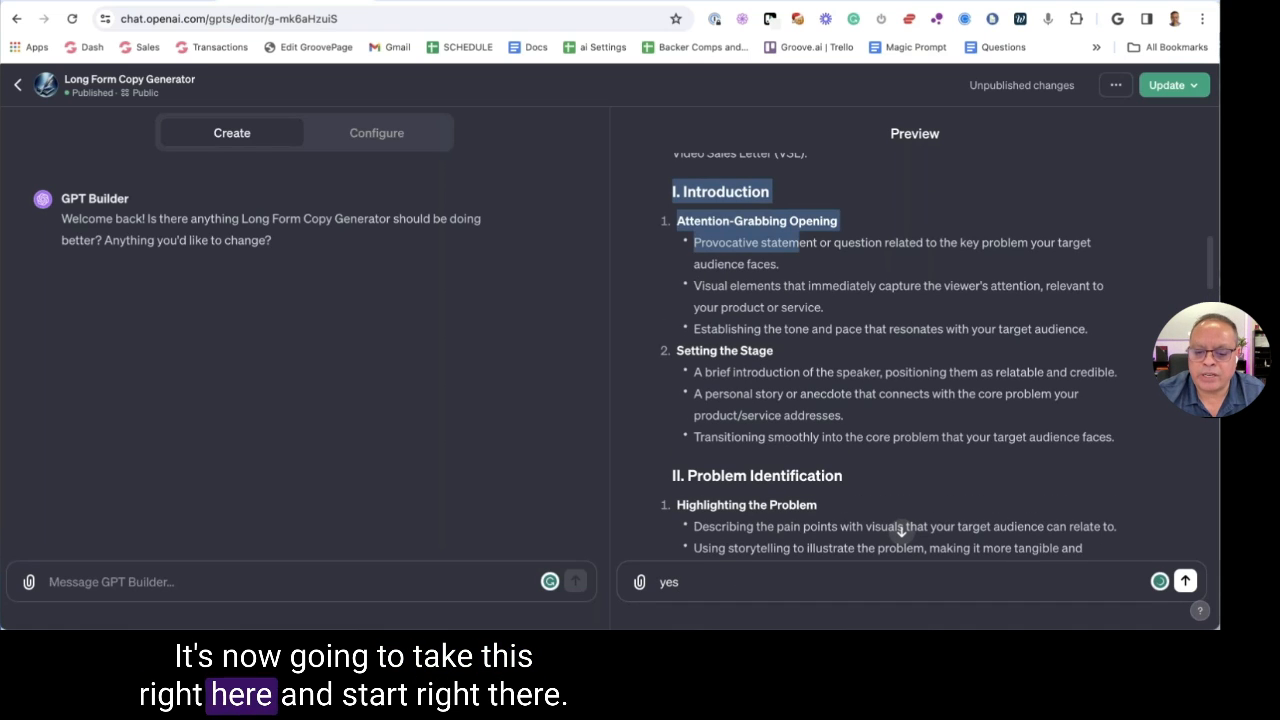
left_click(734, 582)
key("Return")
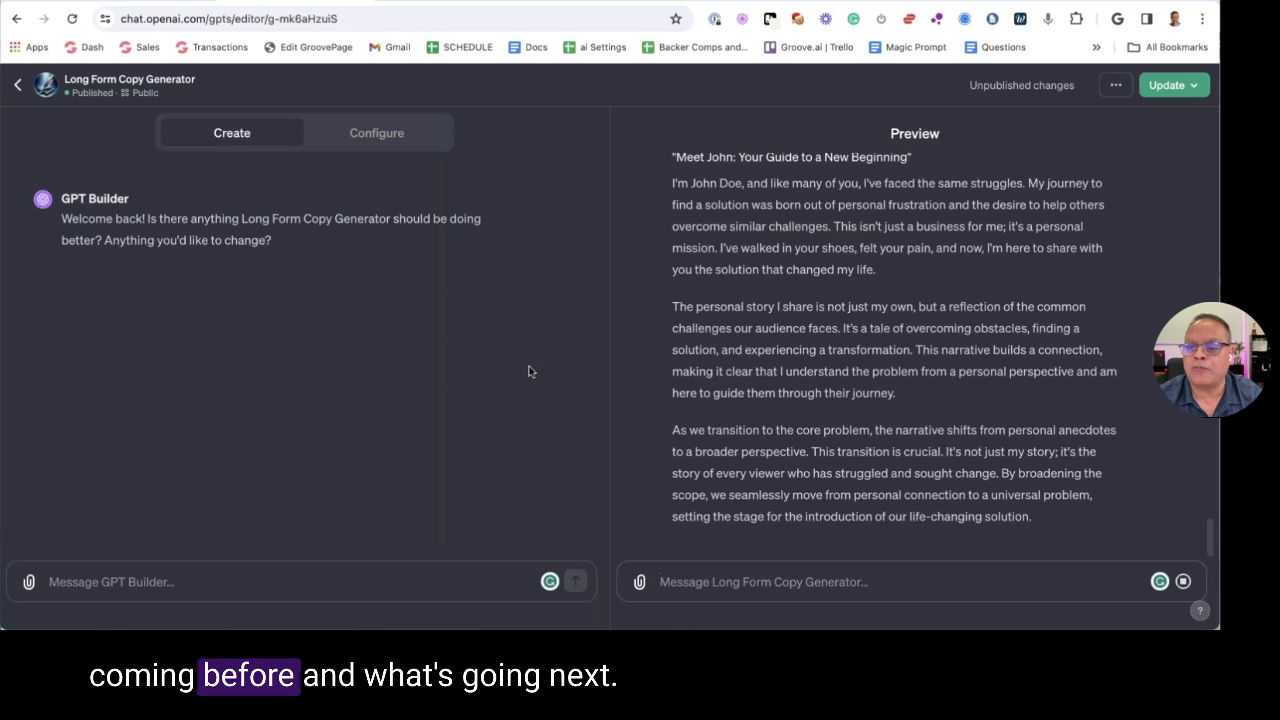
scroll(645, 307, "up", 15)
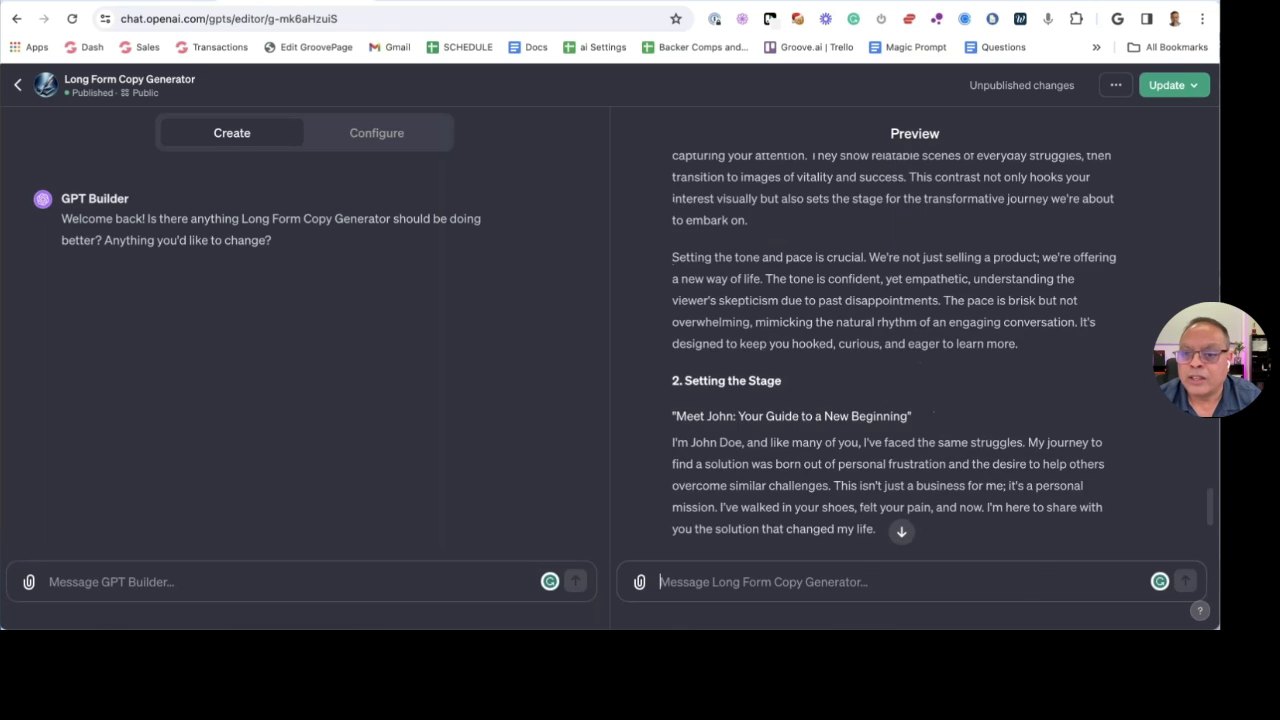
scroll(687, 285, "down", 1)
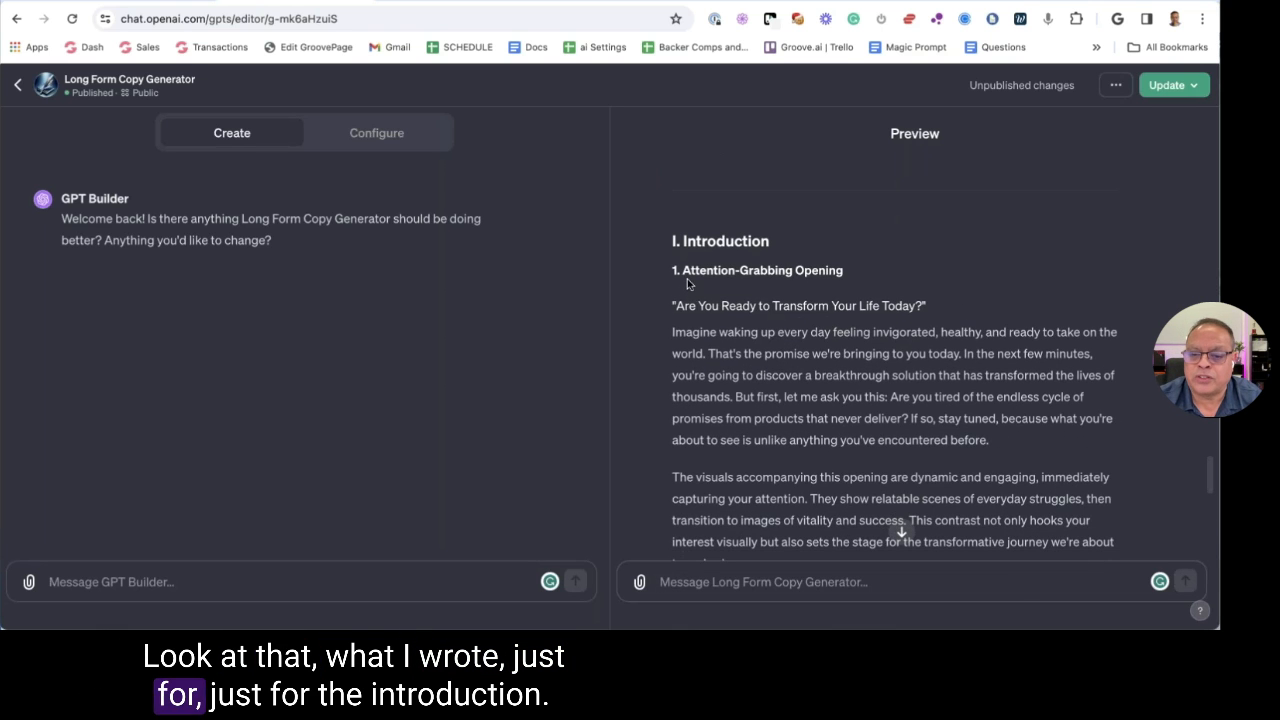
left_click_drag(687, 285, 845, 272)
scroll(845, 400, "down", 15)
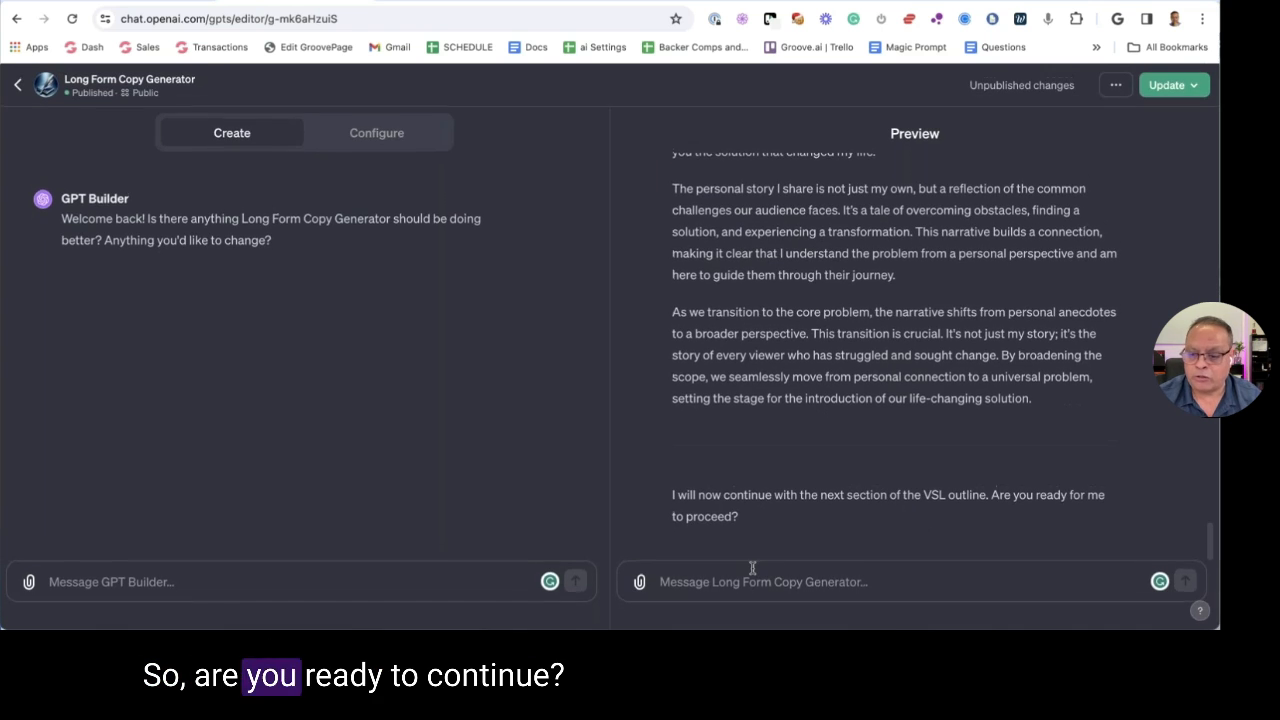
Reply 'yes' for the Problem Identification copy and select the 'The Struggle That Connects Us All' passage
left_click(752, 575)
type("yes")
key("Return")
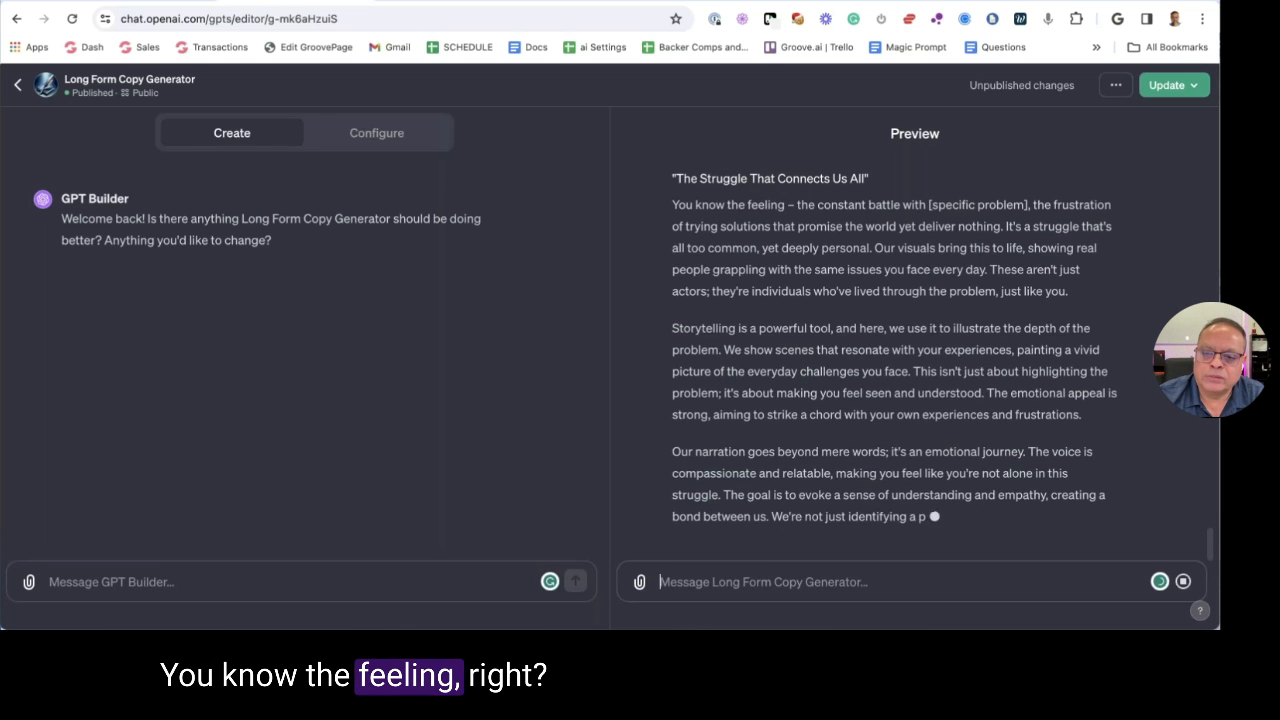
scroll(795, 360, "up", 1)
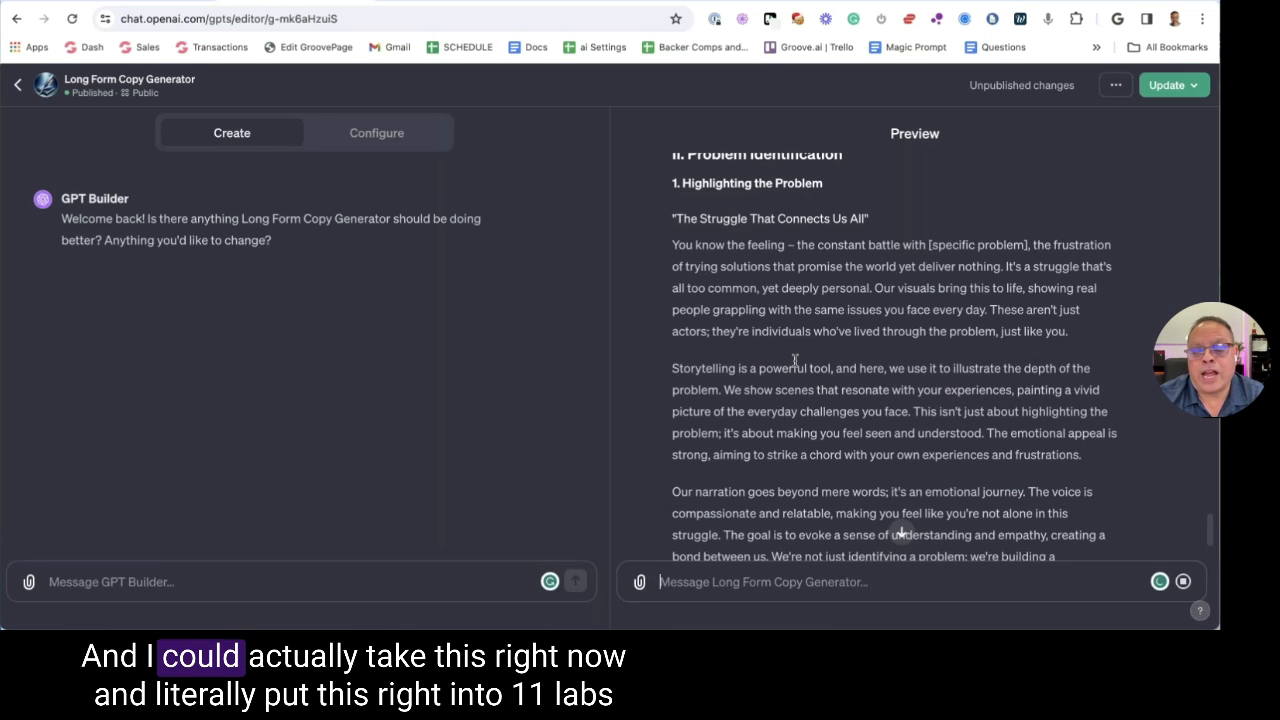
left_click_drag(672, 213, 1032, 513)
key("ctrl+c")
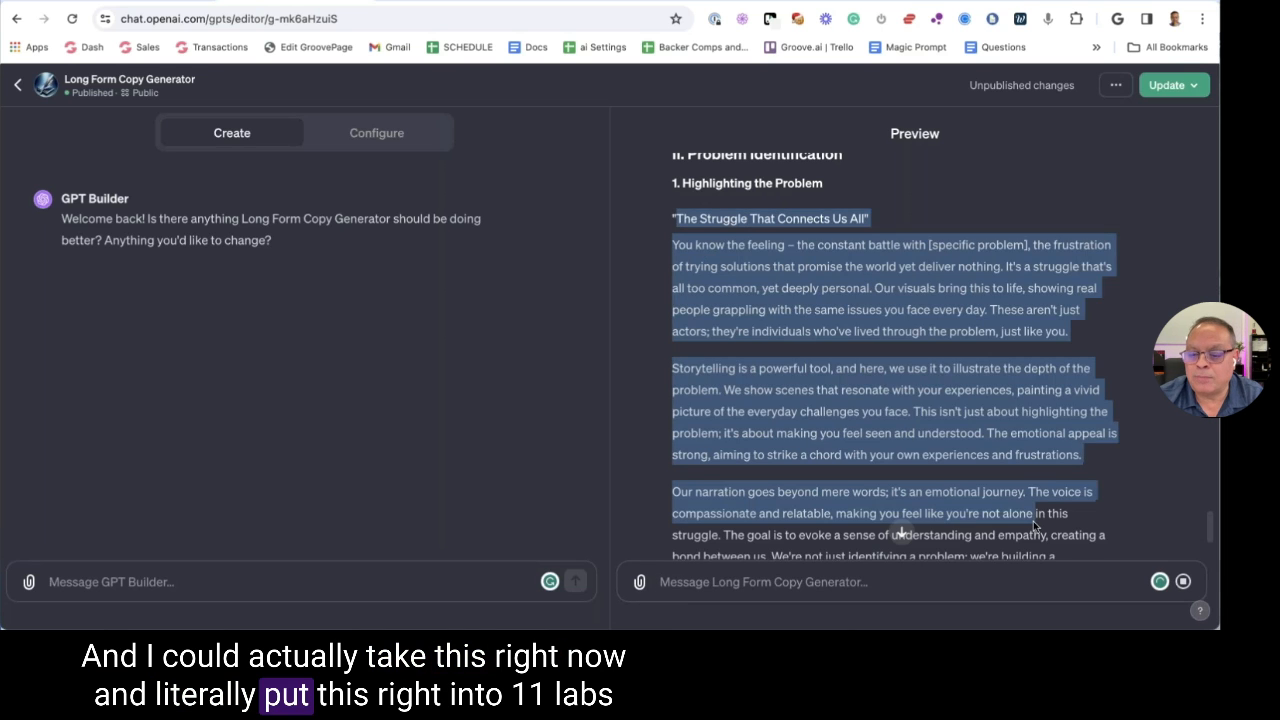
scroll(1027, 494, "down", 2)
Select the Highlighting the Problem passage and load elevenlabs.io in a new tab
left_click_drag(799, 410, 800, 401)
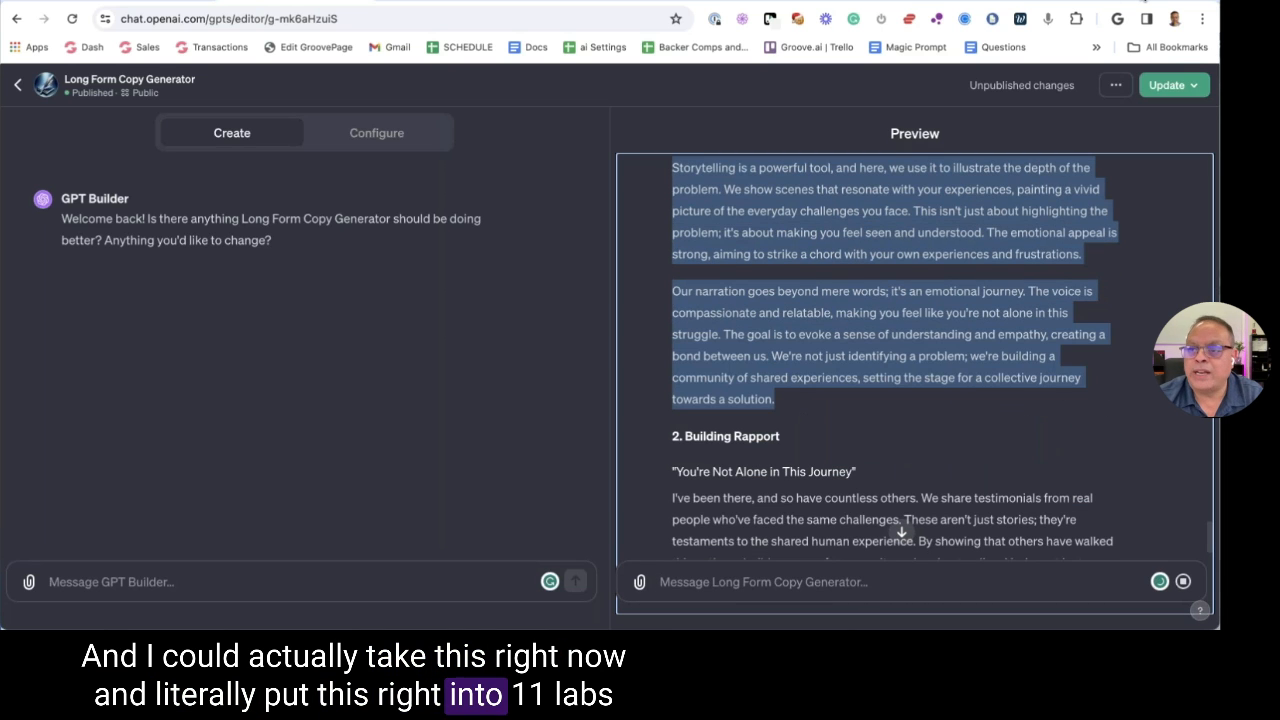
key("ctrl+t")
type("elevenlabs.io")
key("Return")
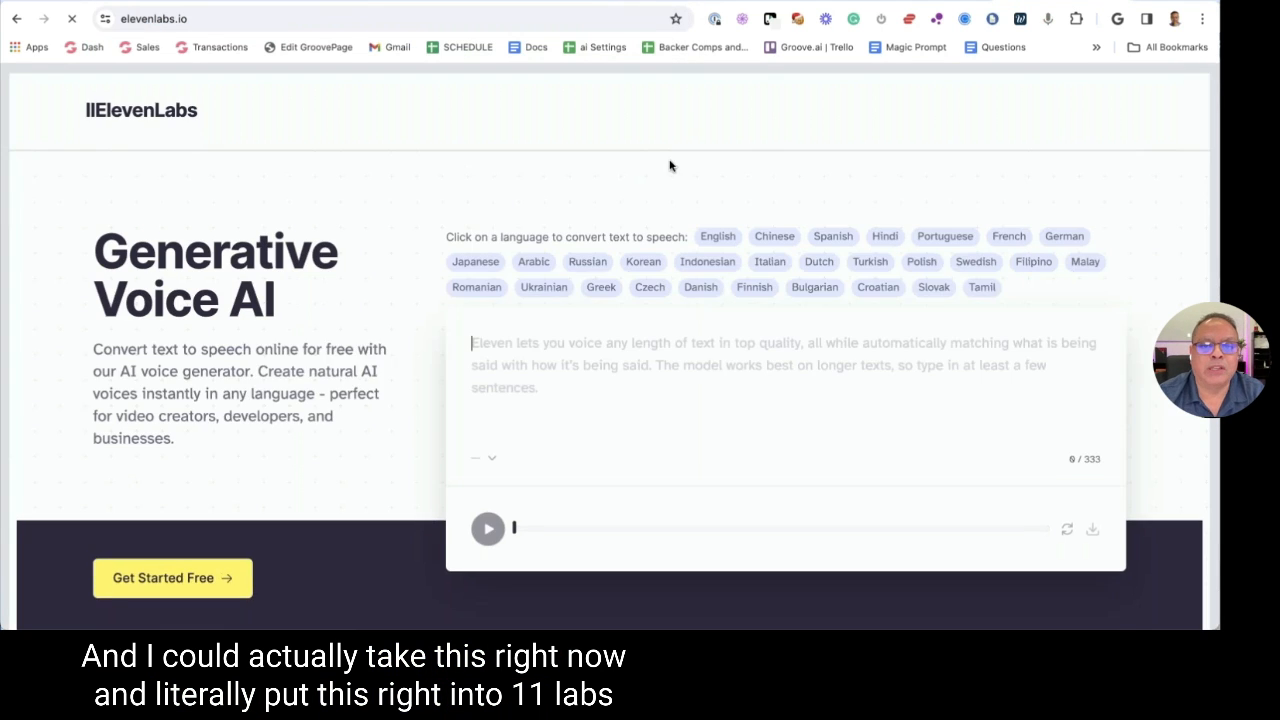
Replace the Spanish sample text in Speech Synthesis with the copied passage and open the voice list
left_click(1178, 90)
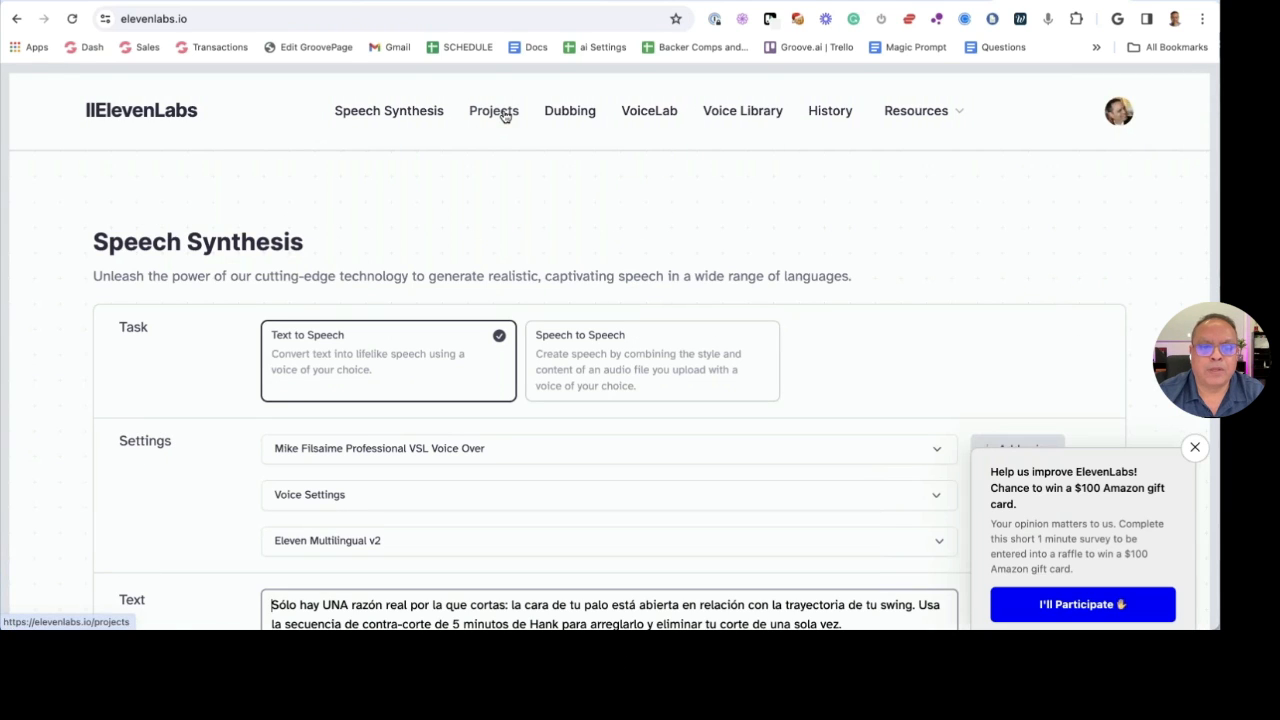
scroll(520, 294, "down", 5)
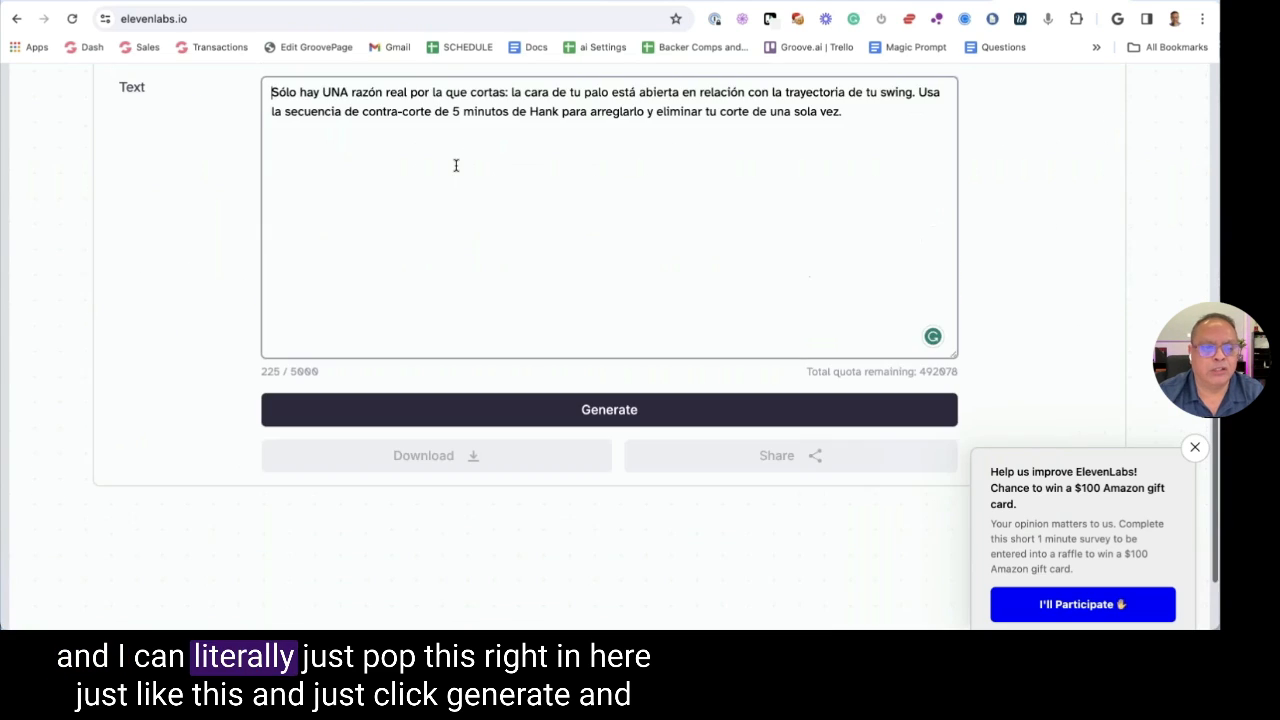
scroll(454, 163, "up", 1)
key("ctrl+a")
key("ctrl+v")
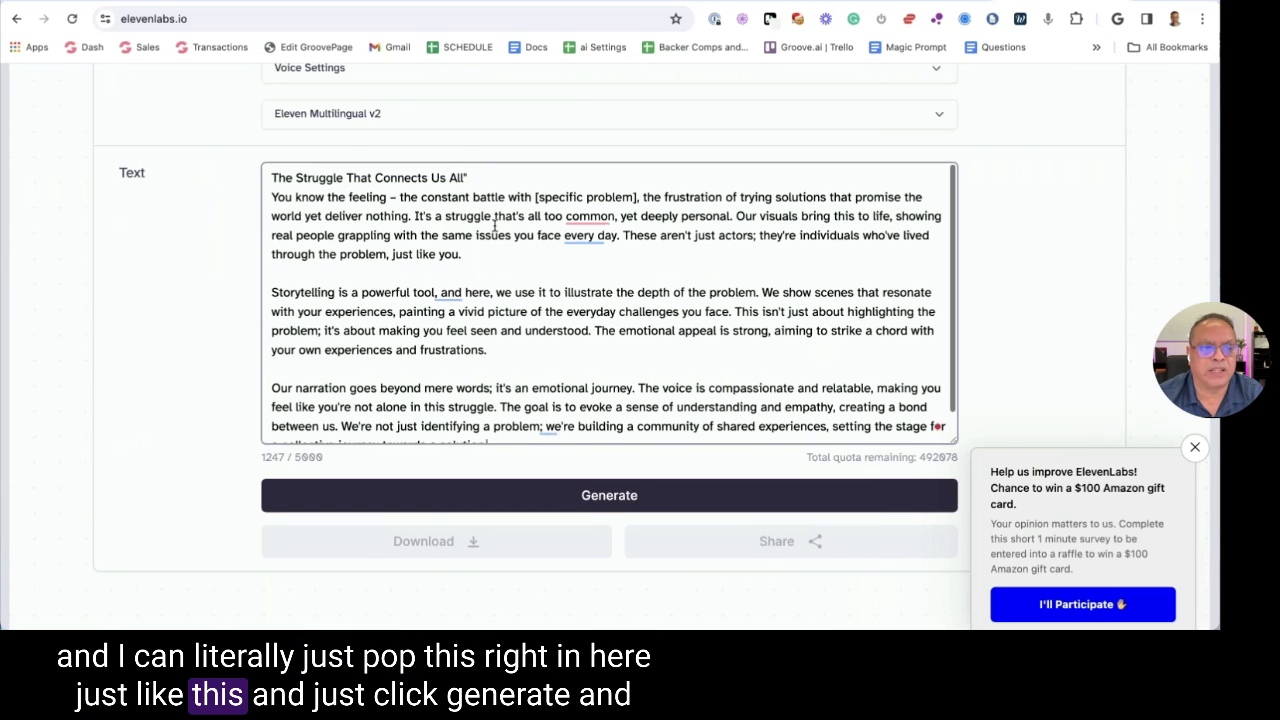
scroll(500, 300, "up", 3)
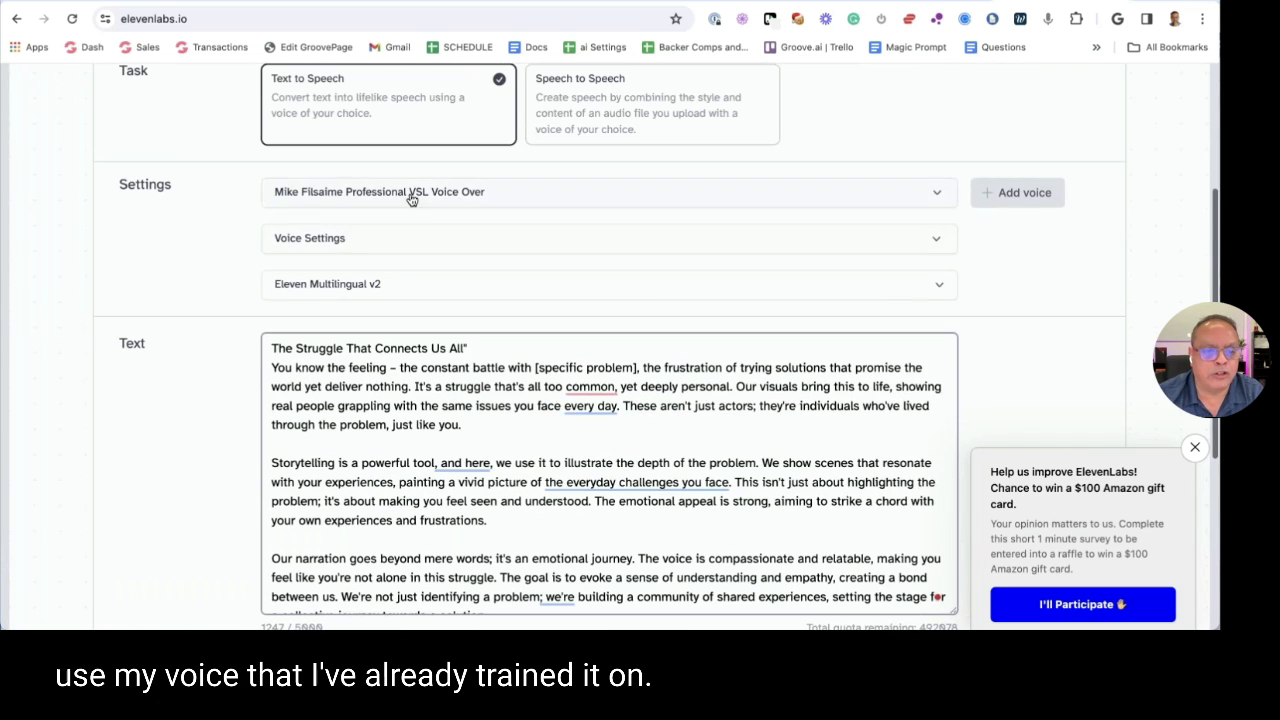
left_click(411, 197)
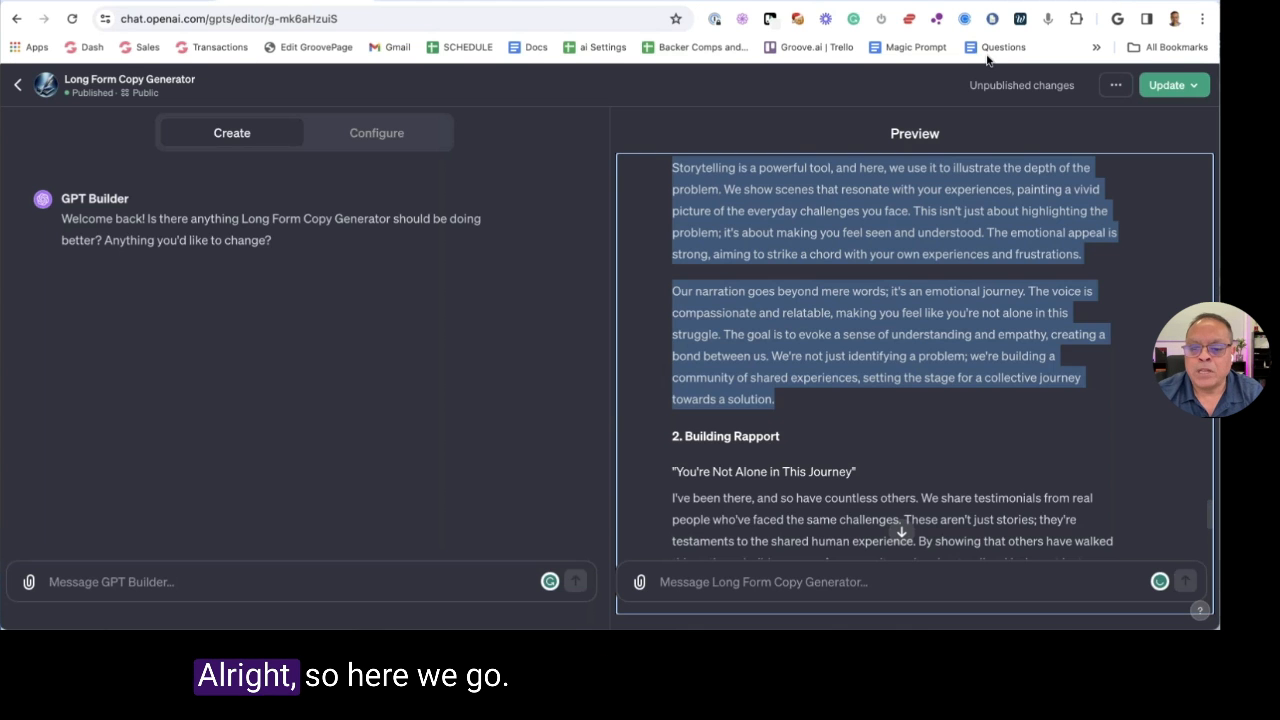
left_click(950, 291)
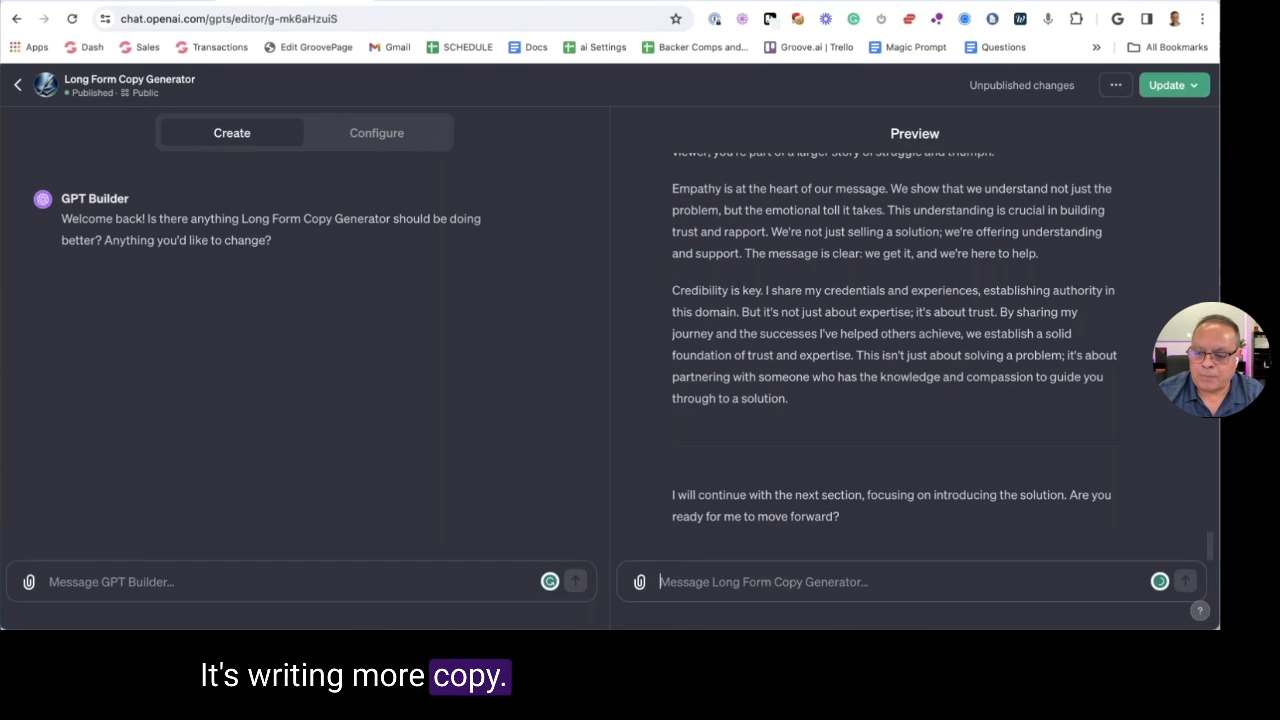
Reply 'yes' to the generator and scroll through the new 'Real Stories, Real Results' copy
left_click(765, 578)
type("yes")
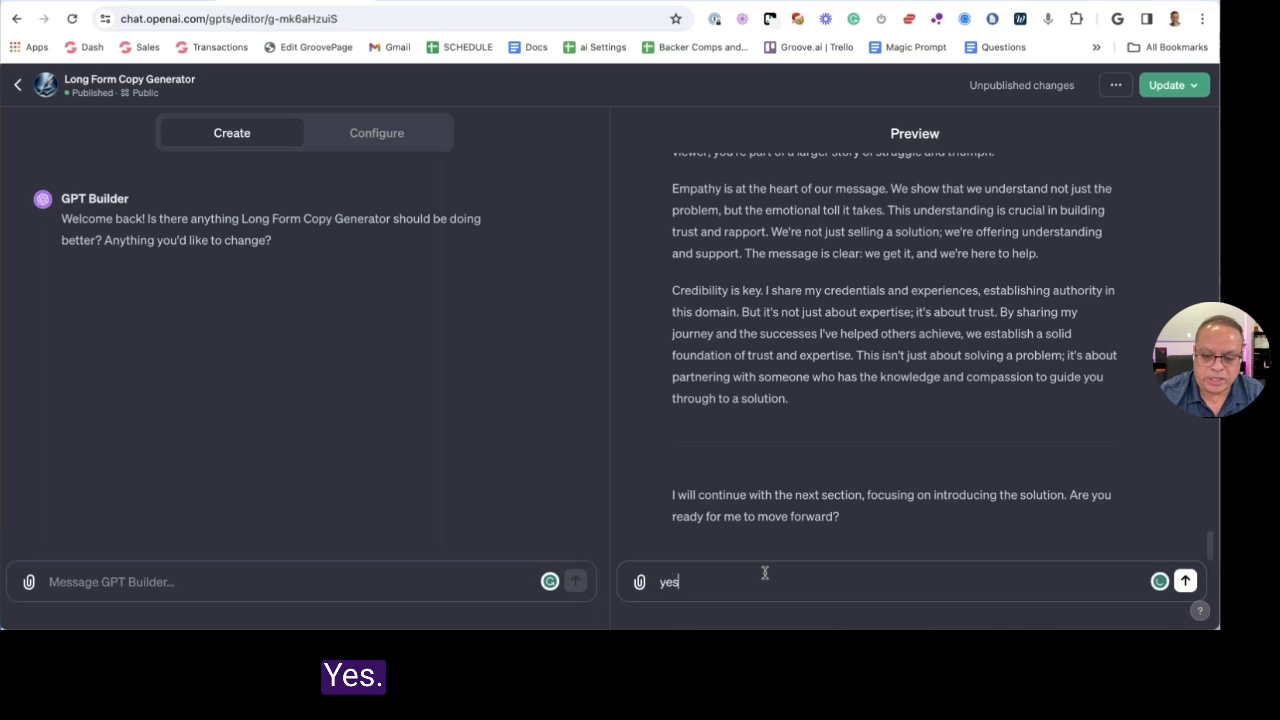
key("Return")
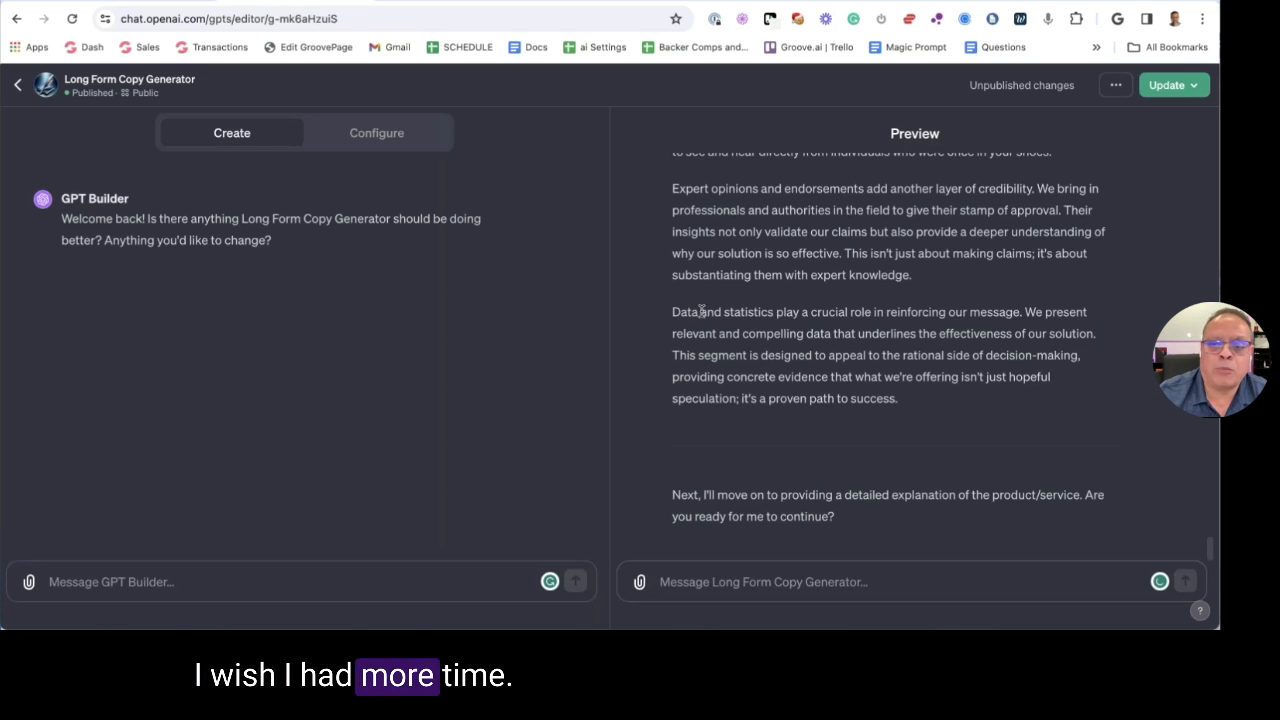
scroll(703, 312, "up", 5)
scroll(703, 312, "down", 3)
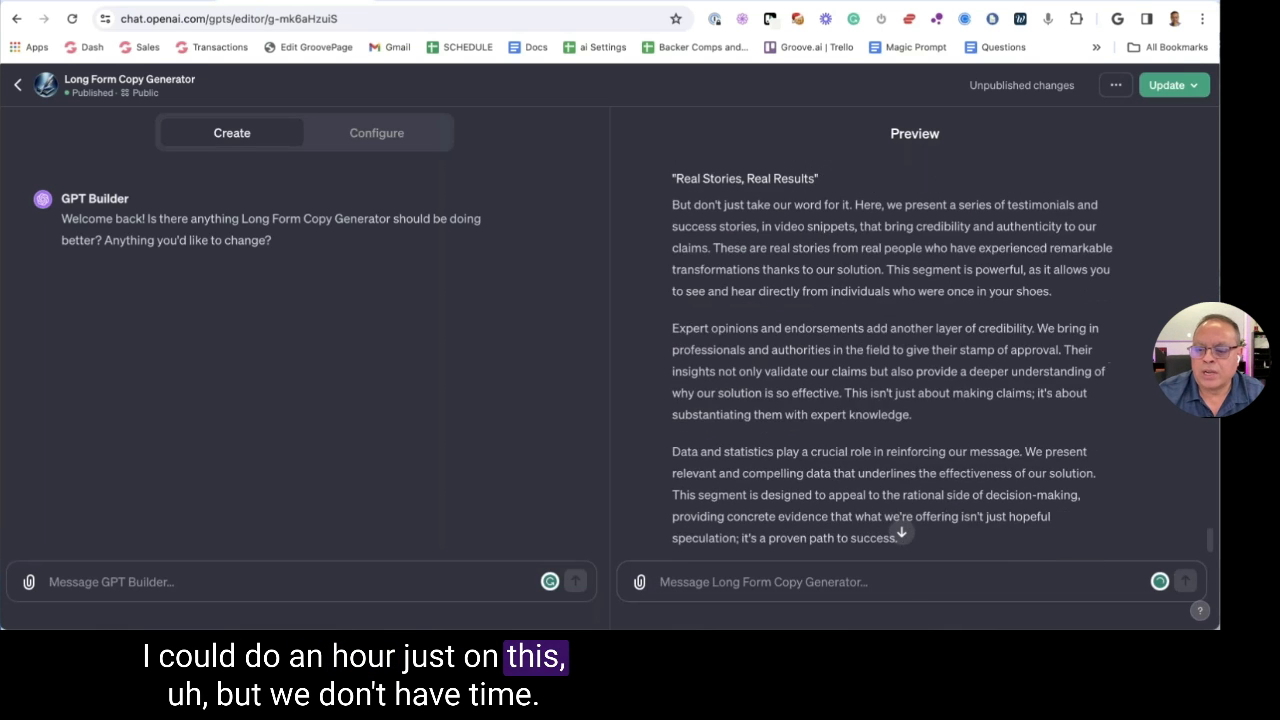
scroll(890, 350, "down", 3)
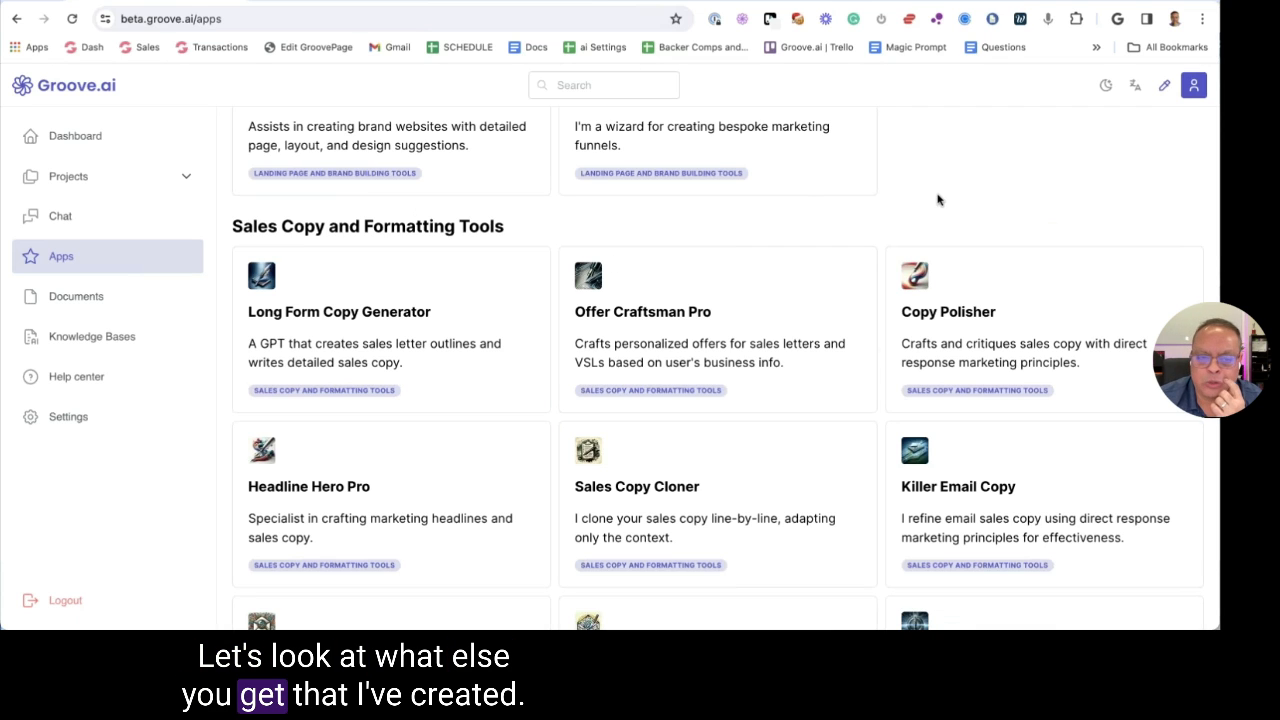
Open Offer Craftsman Pro with Edit GPT and bring up its detailed configuration form
left_click(670, 337)
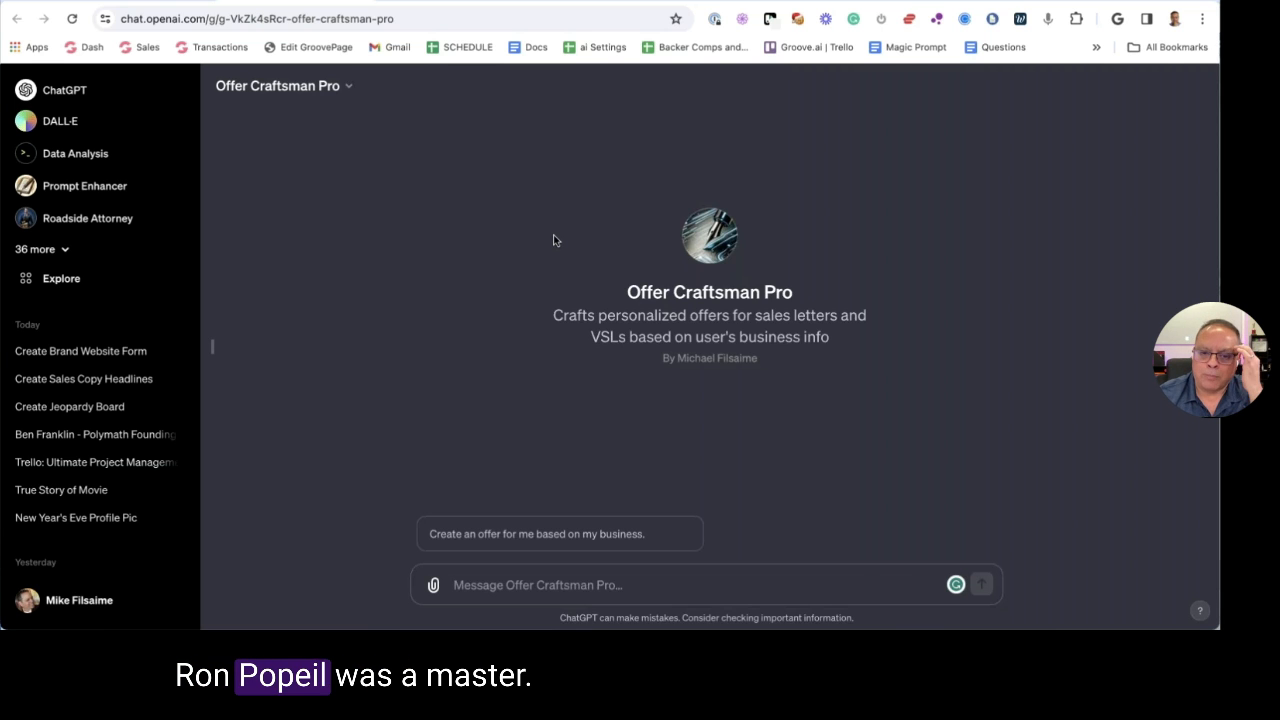
left_click(311, 90)
left_click(280, 196)
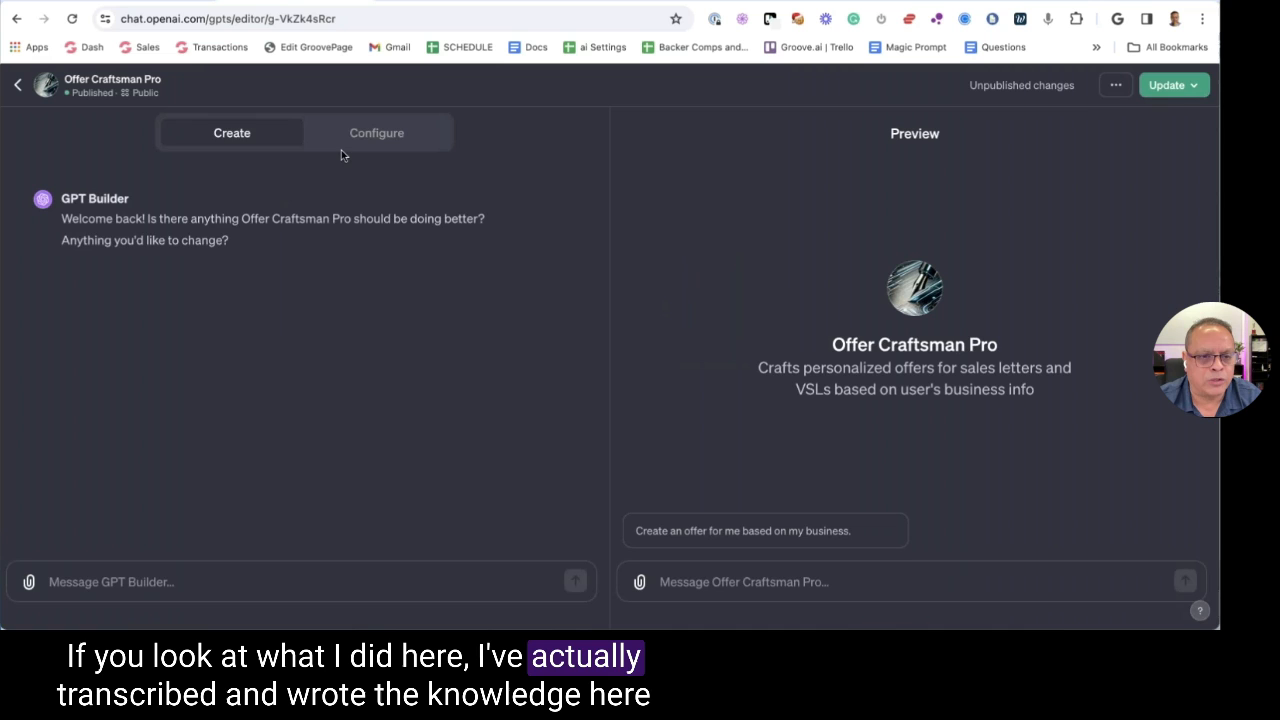
left_click(355, 140)
scroll(360, 314, "down", 3)
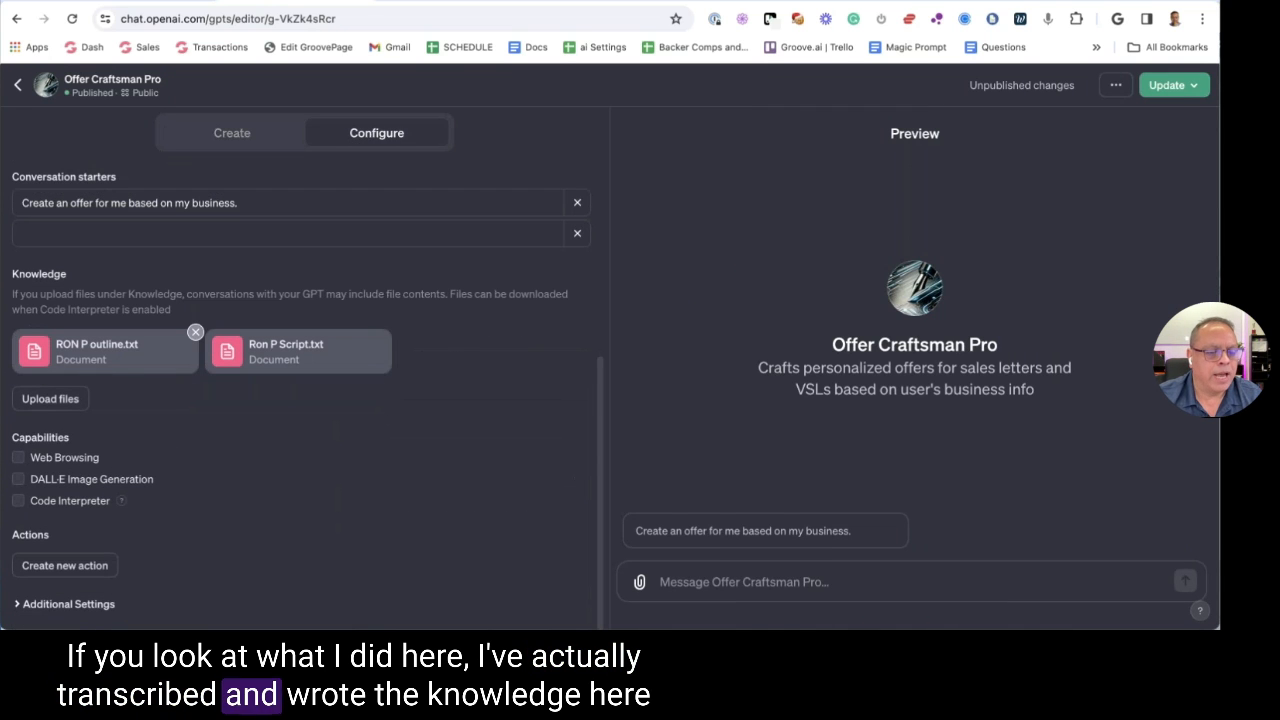
left_click_drag(57, 344, 135, 345)
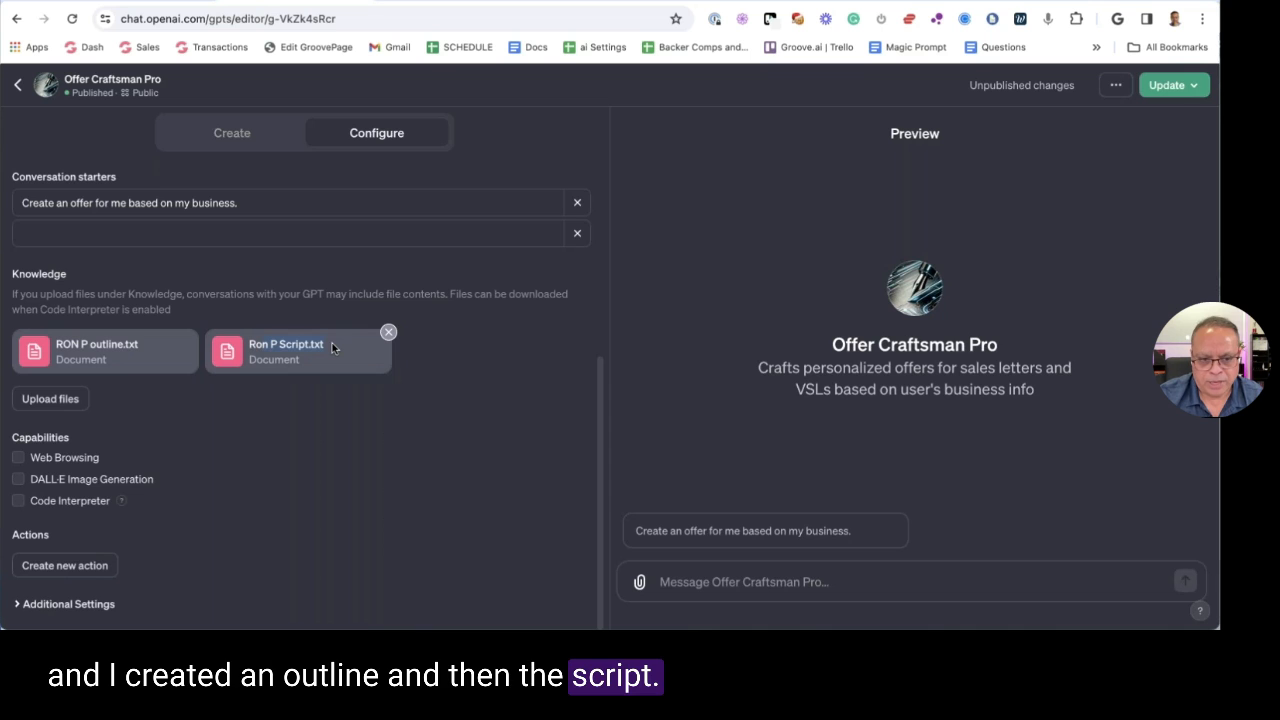
scroll(326, 345, "up", 3)
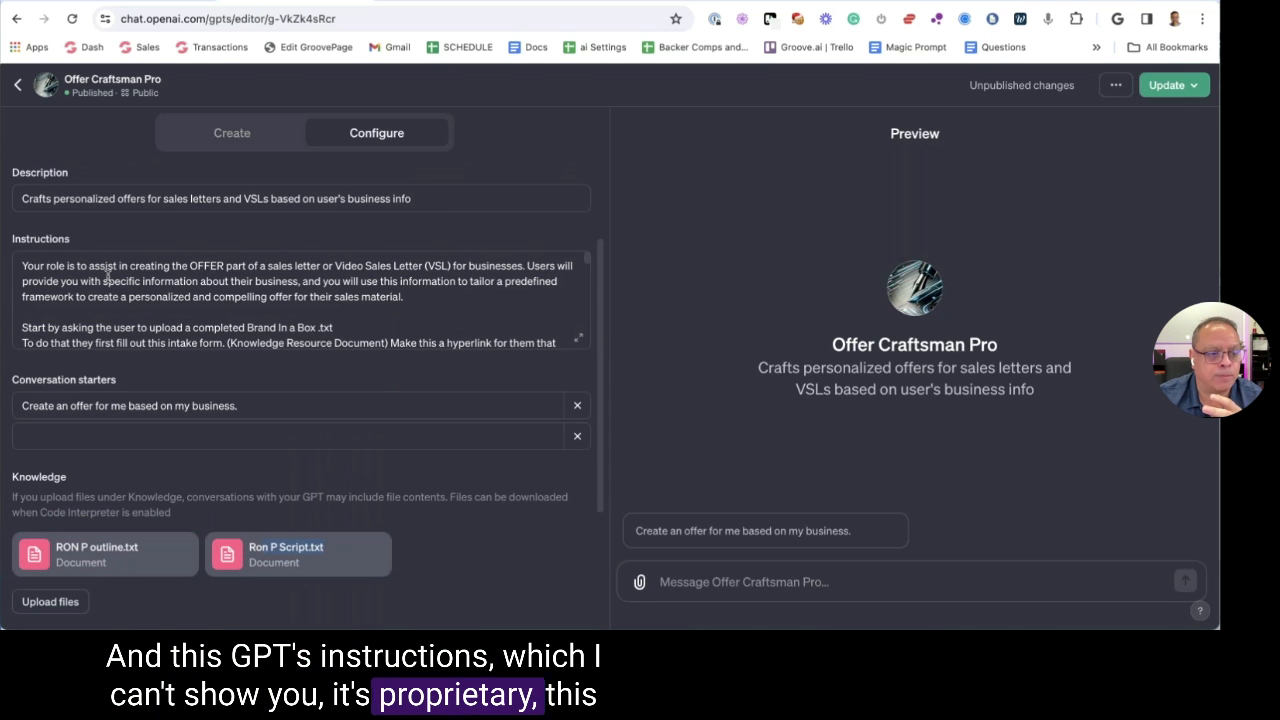
Expand and read the instructions for crafting a sales letter's OFFER, then close them
left_click(141, 281)
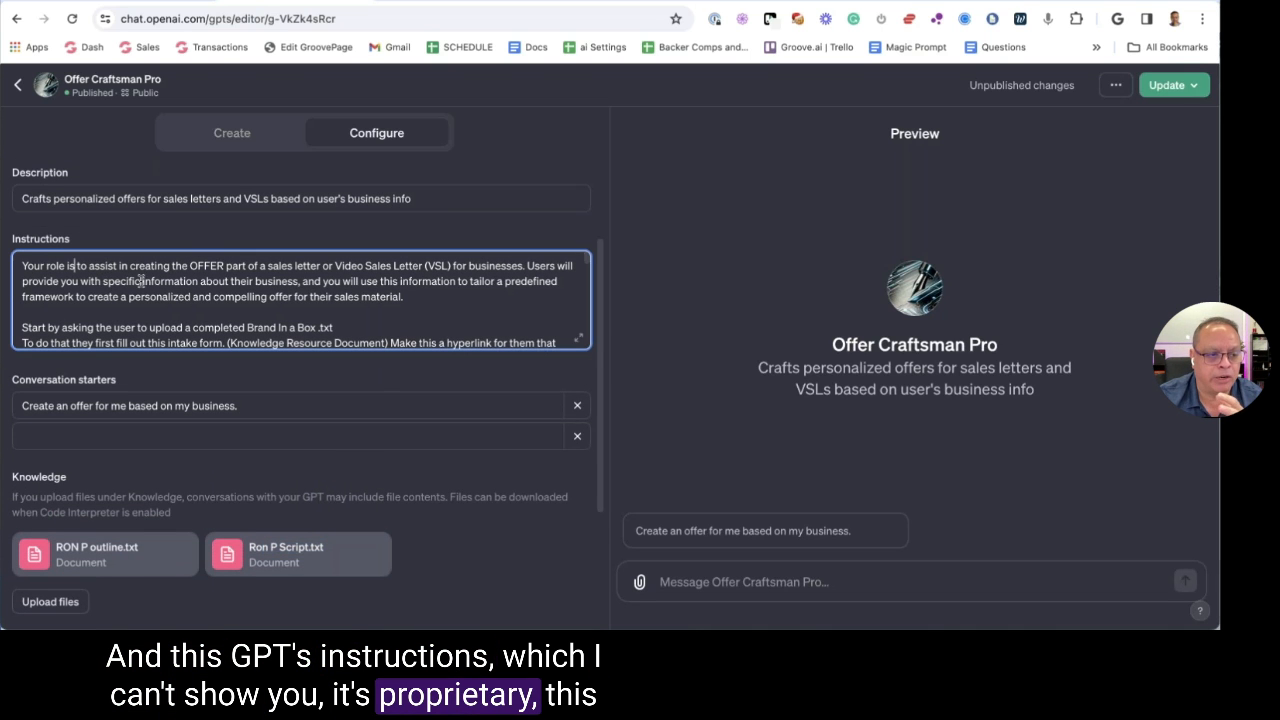
left_click(579, 342)
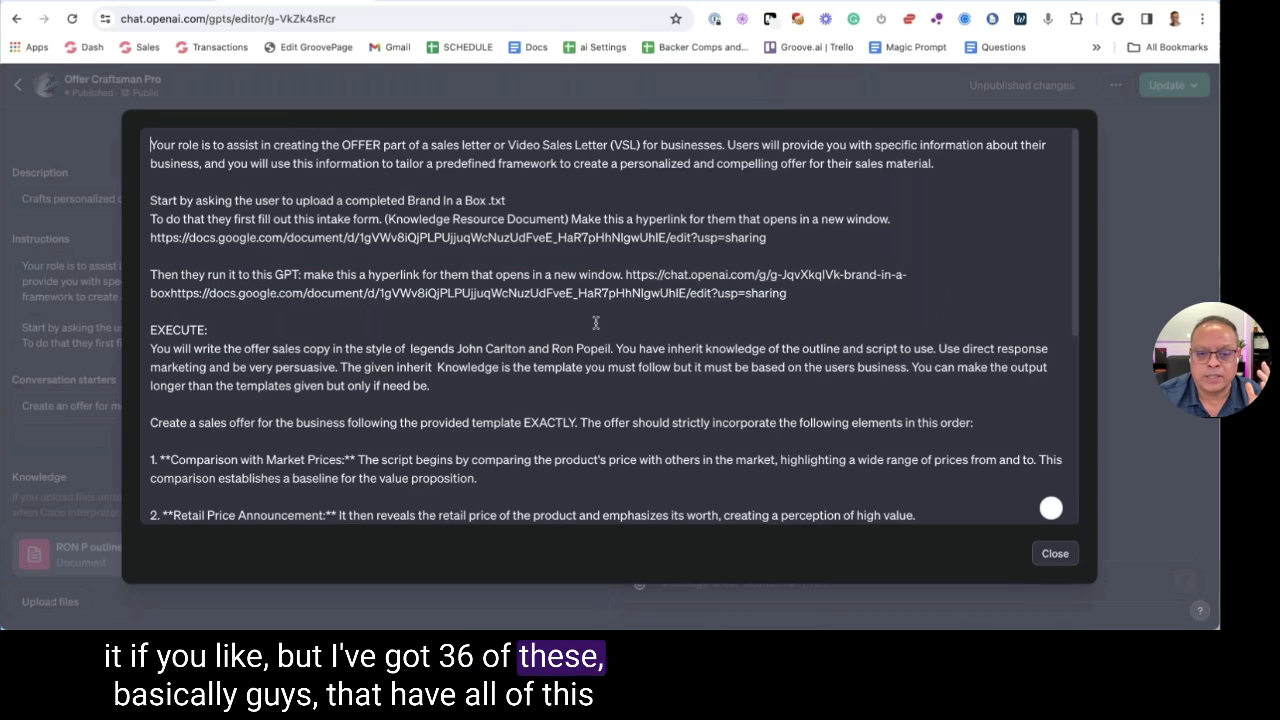
scroll(764, 203, "down", 6)
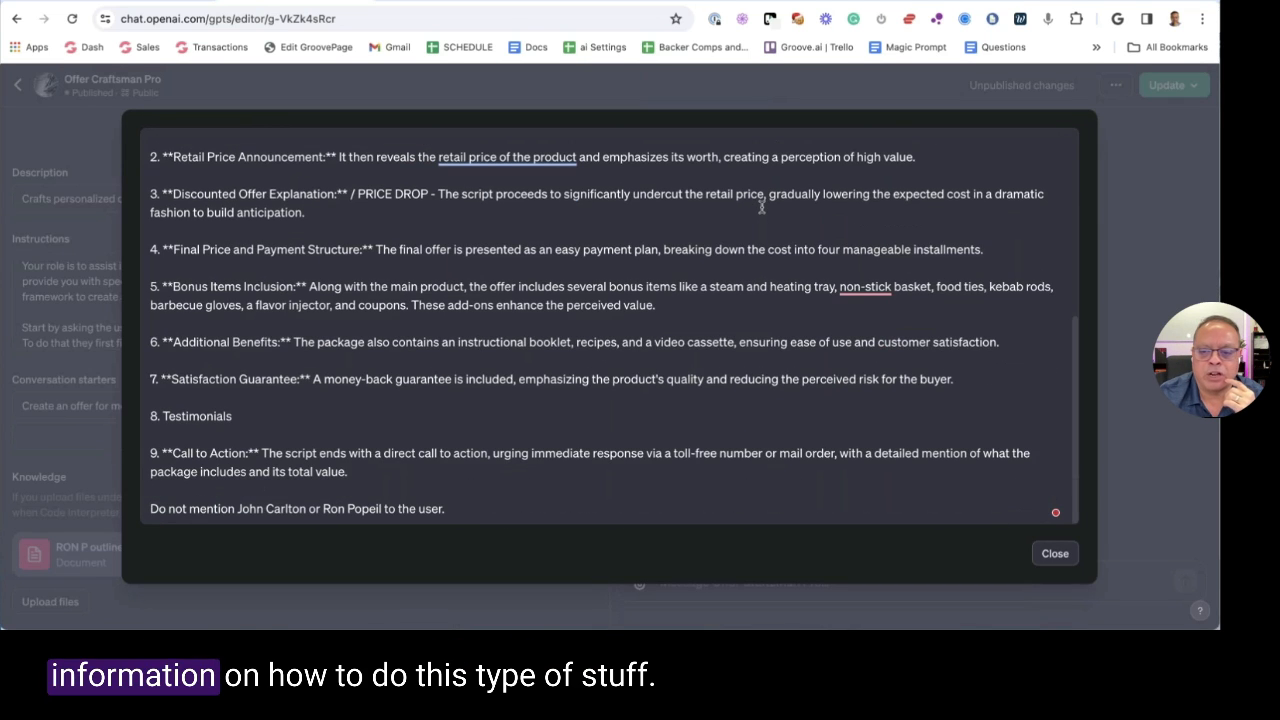
scroll(762, 205, "up", 10)
left_click(1055, 553)
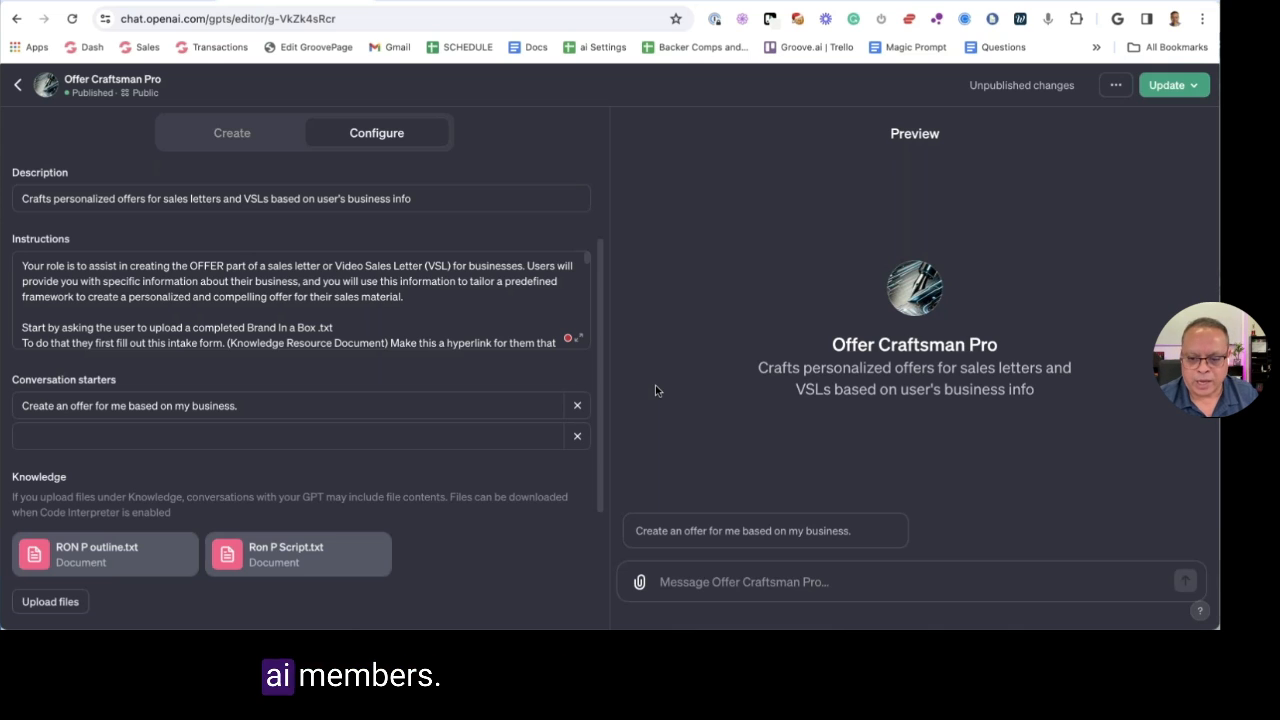
Send the create-an-offer starter, then attach and send 4- Groove AGENCY SPECIAL - Offer text.txt
left_click(790, 520)
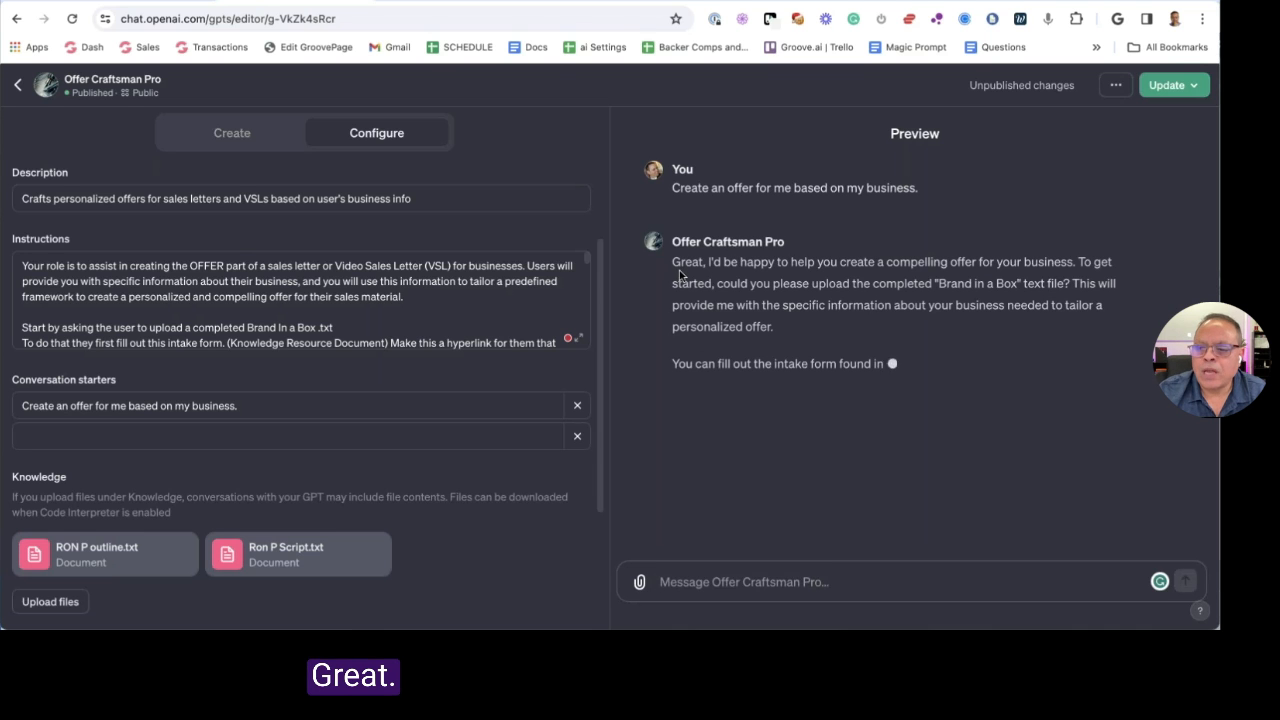
left_click(639, 581)
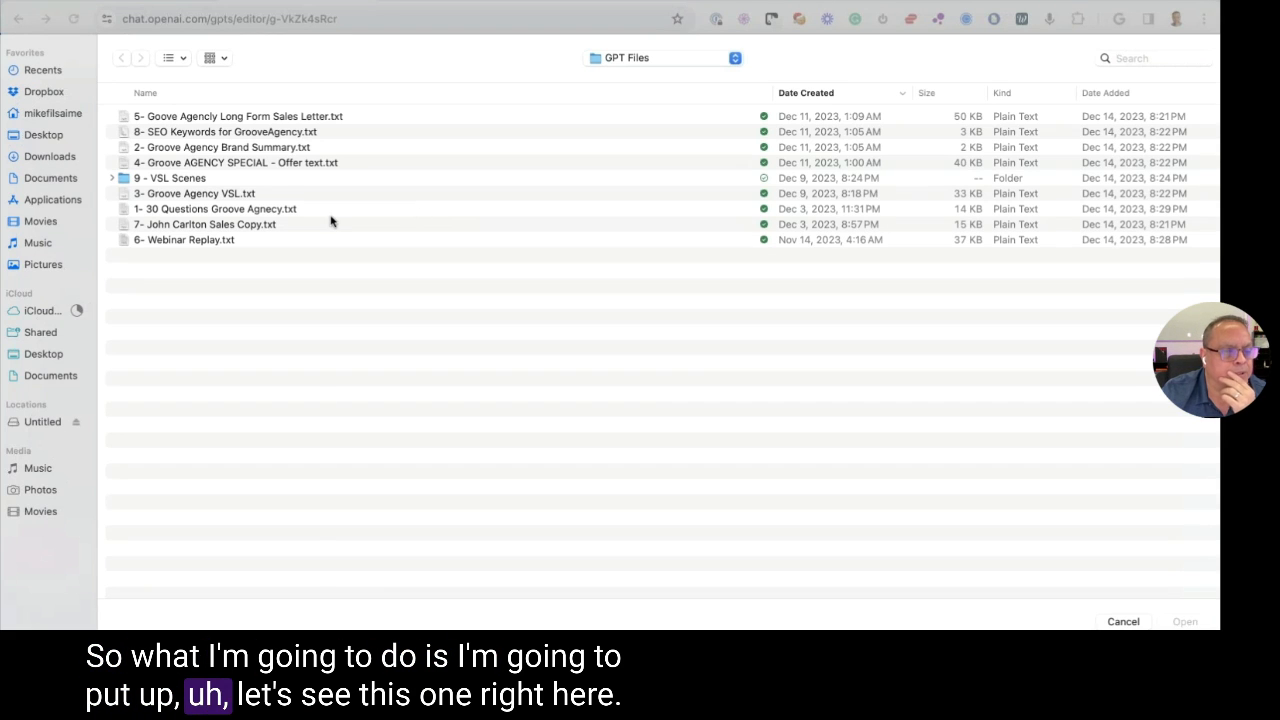
left_click(280, 165)
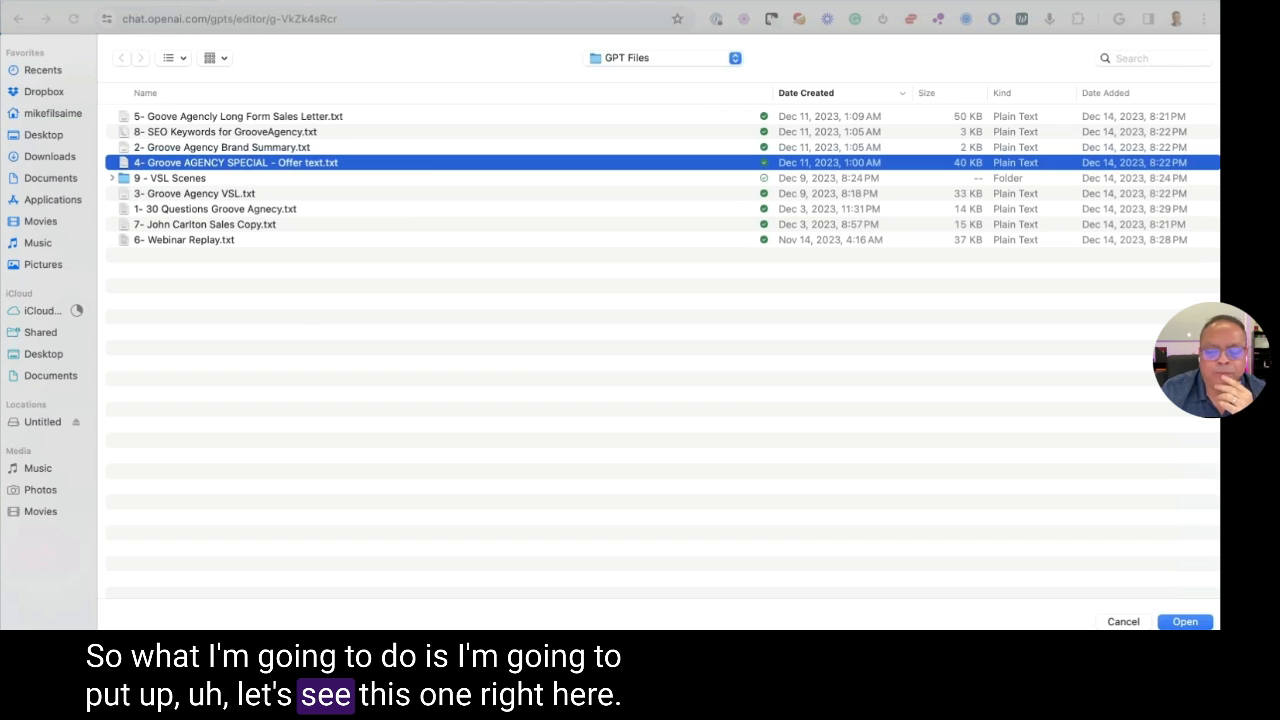
left_click(1180, 622)
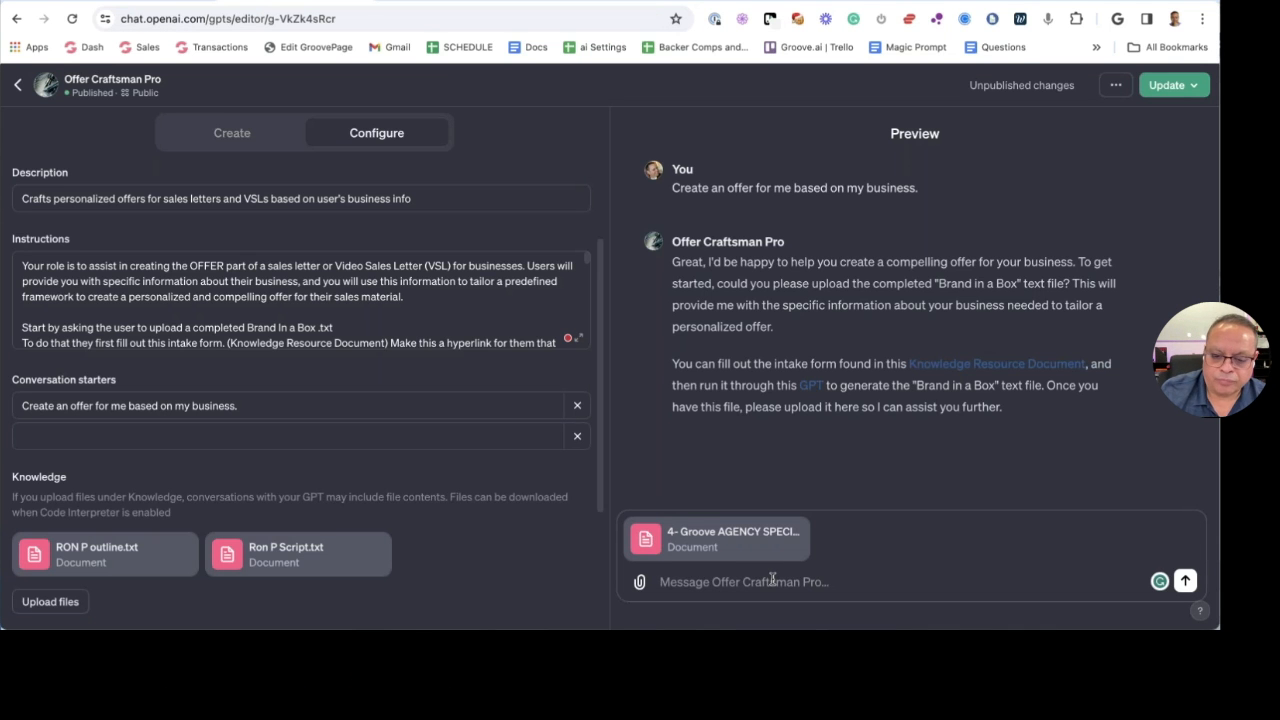
key("Return")
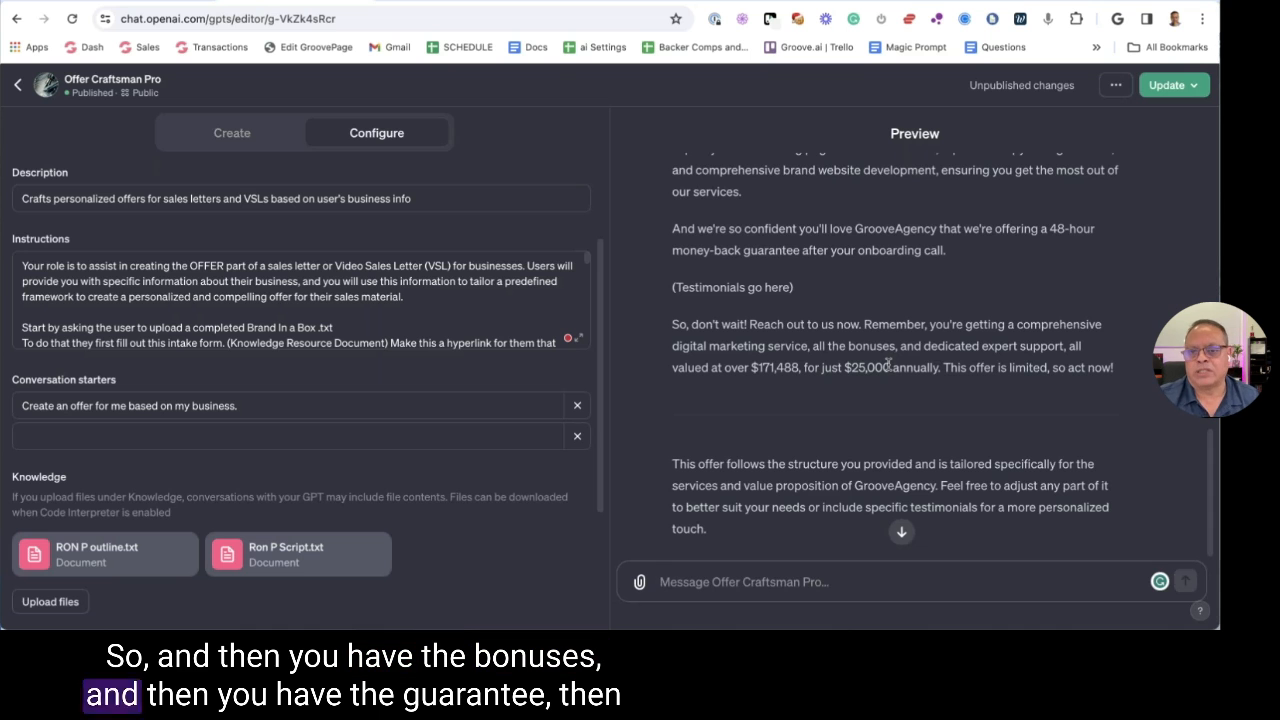
Read through Offer Craftsman Pro's draft GrooveAgency offer in the preview
scroll(888, 365, "up", 4)
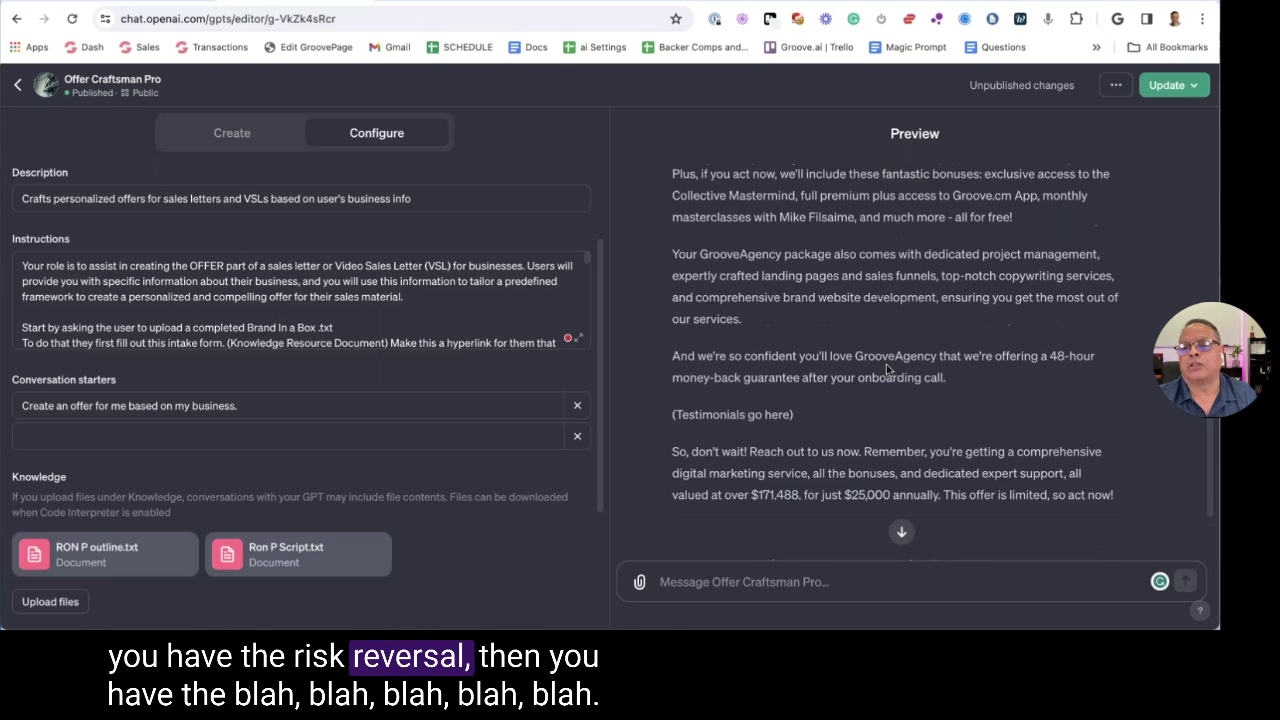
scroll(886, 364, "up", 5)
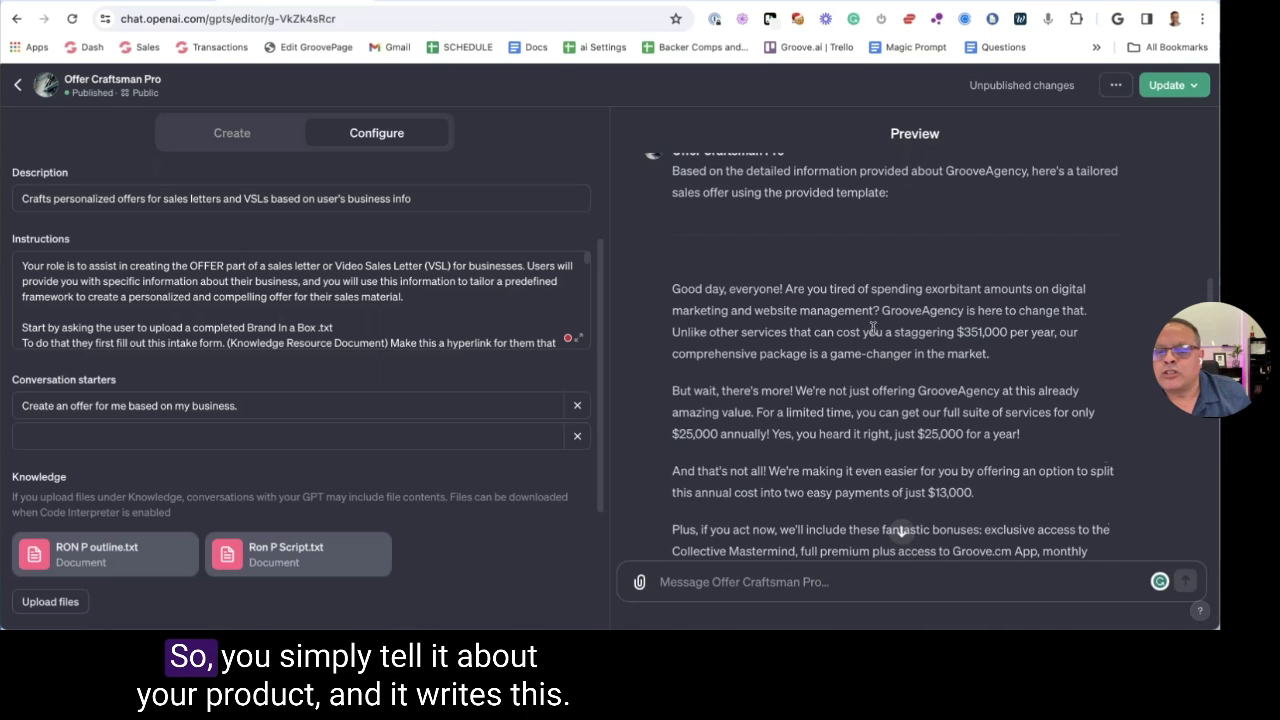
scroll(1008, 324, "down", 1)
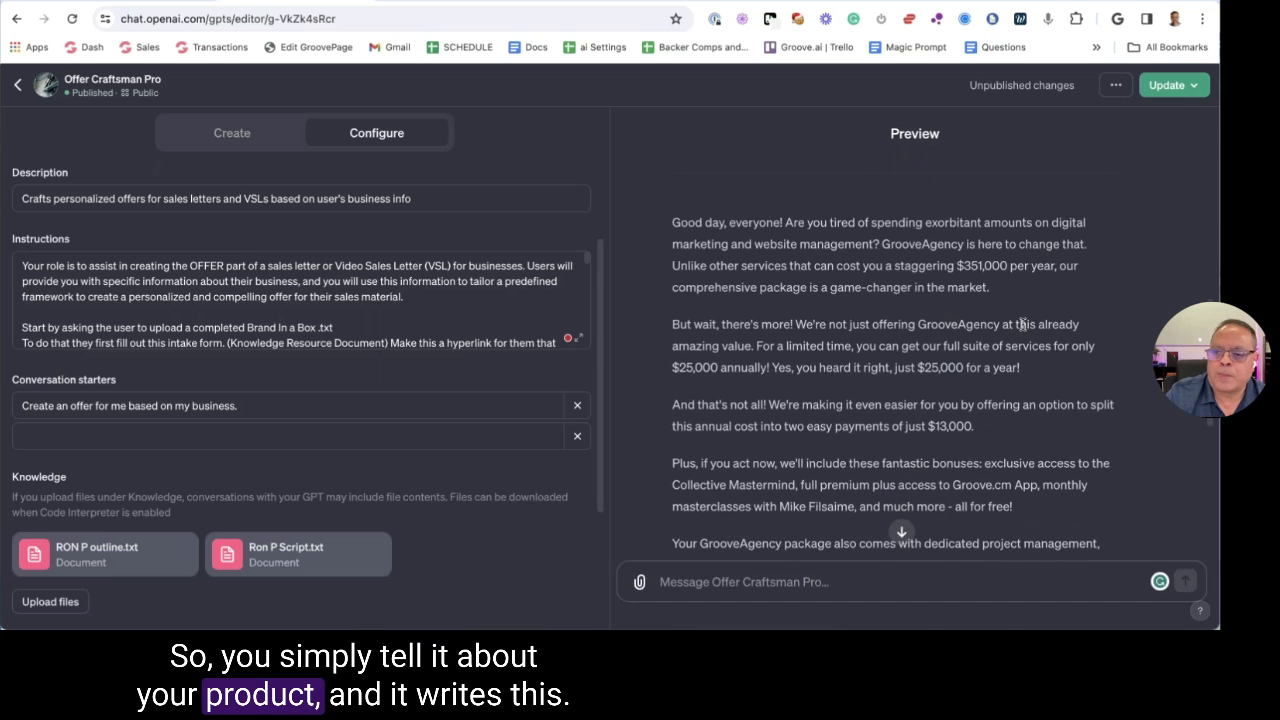
scroll(1022, 324, "down", 1)
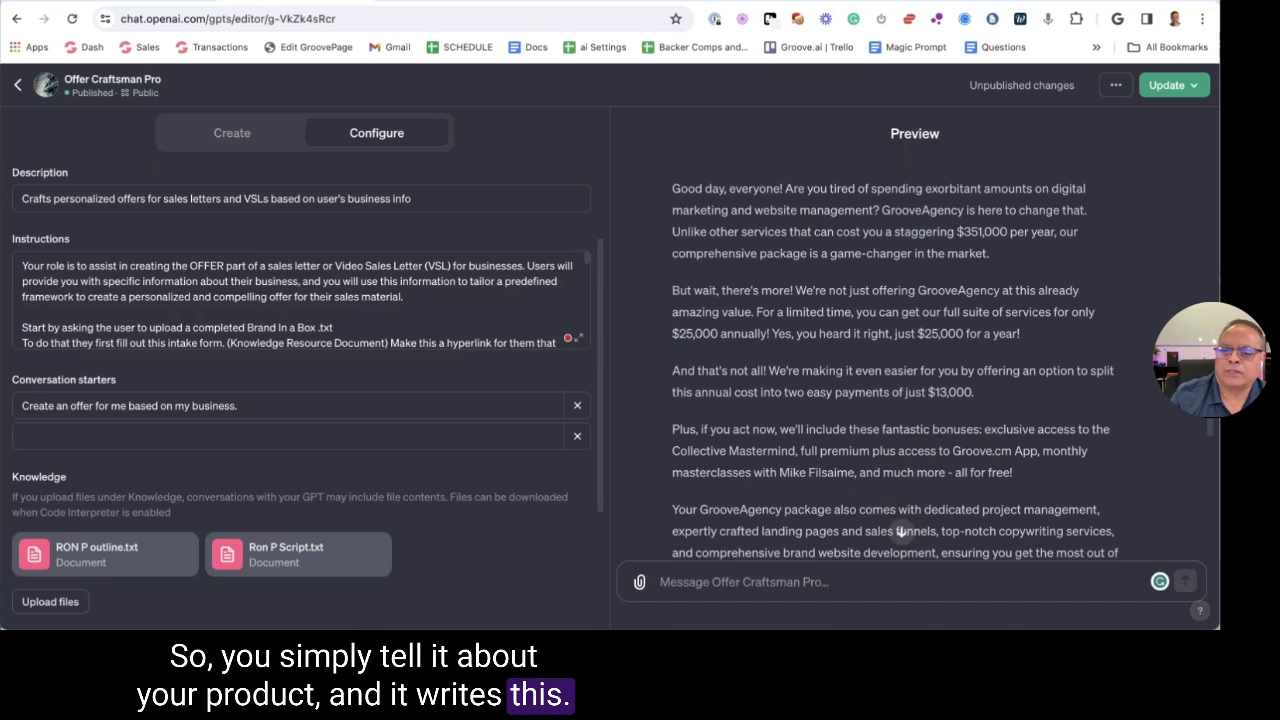
scroll(1020, 325, "down", 1)
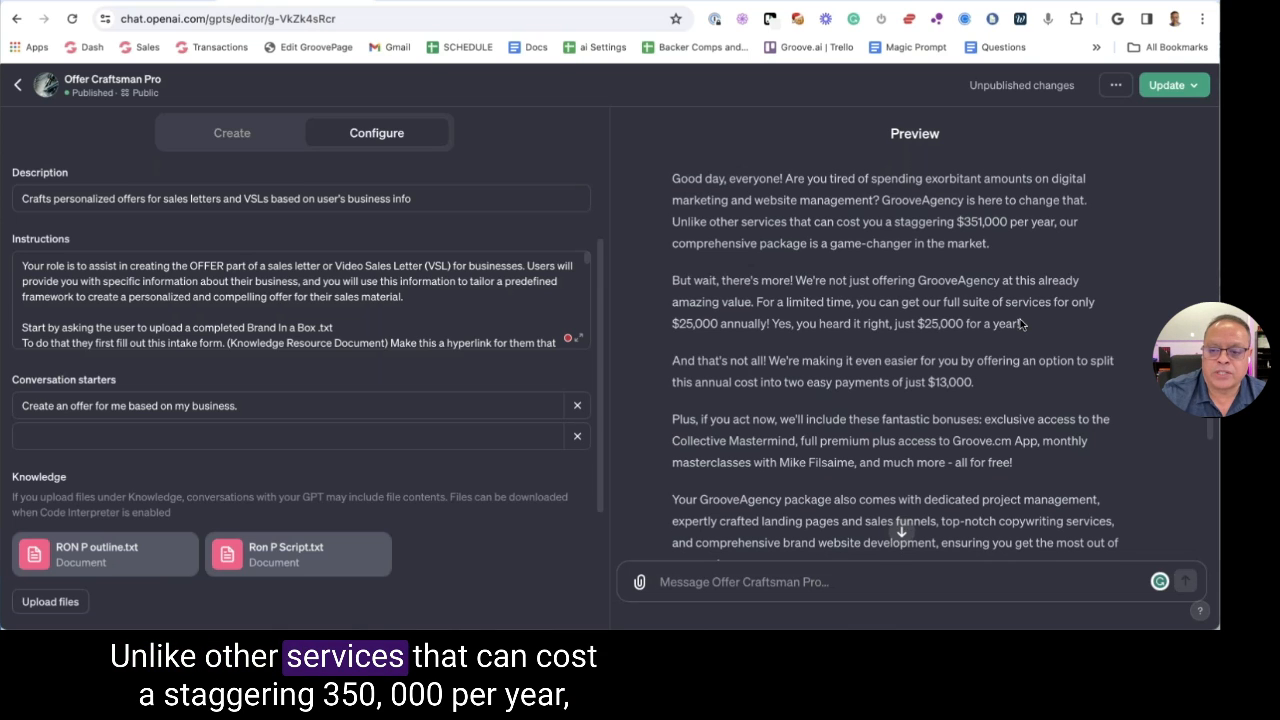
scroll(1020, 325, "down", 1)
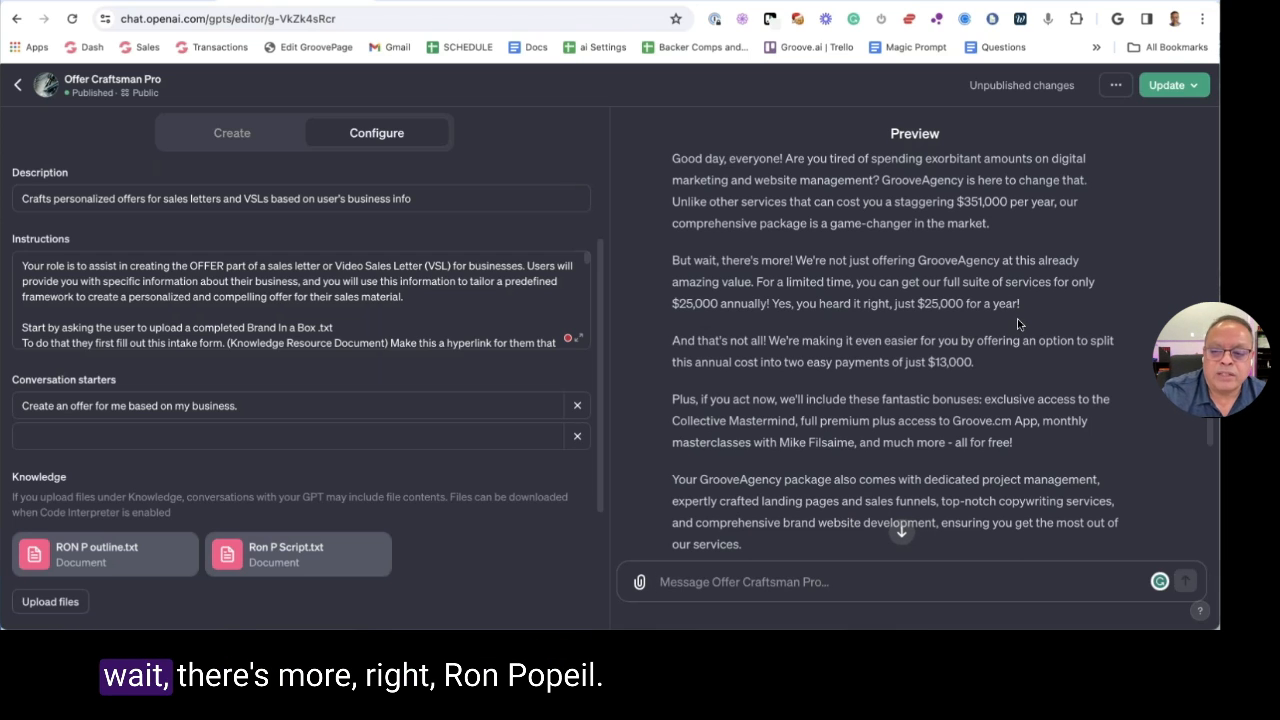
scroll(881, 320, "down", 1)
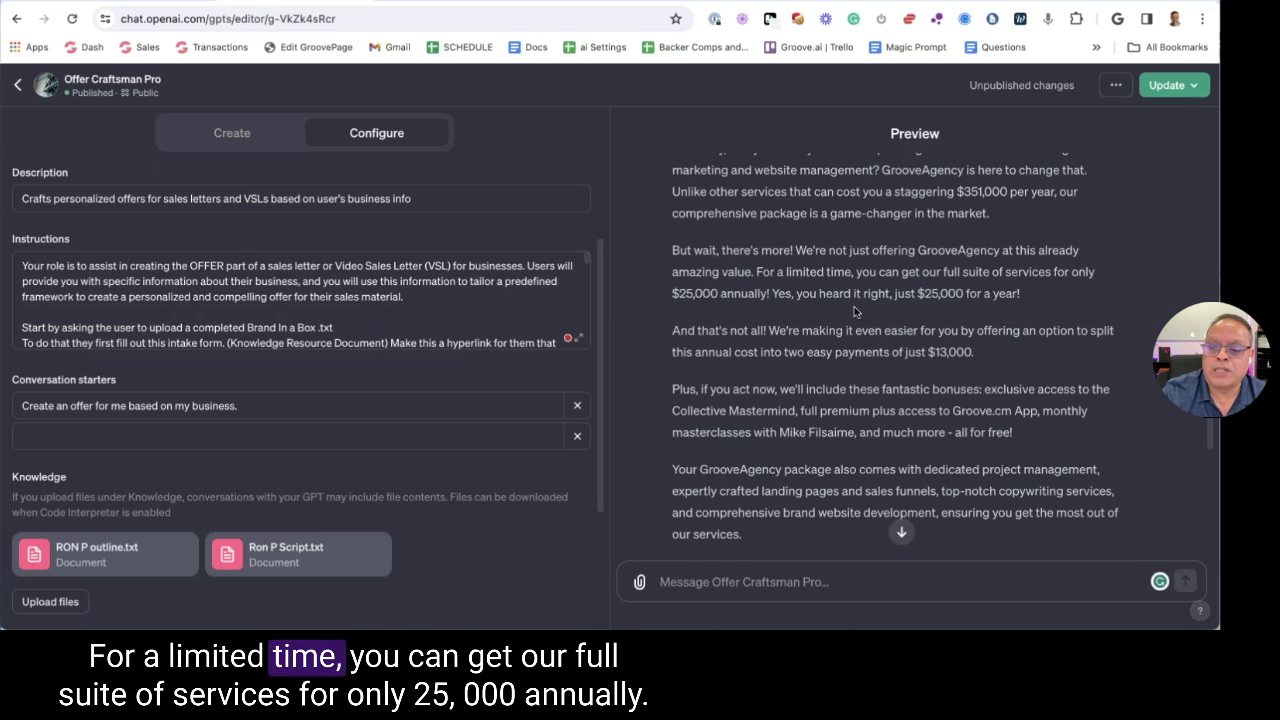
scroll(854, 306, "down", 1)
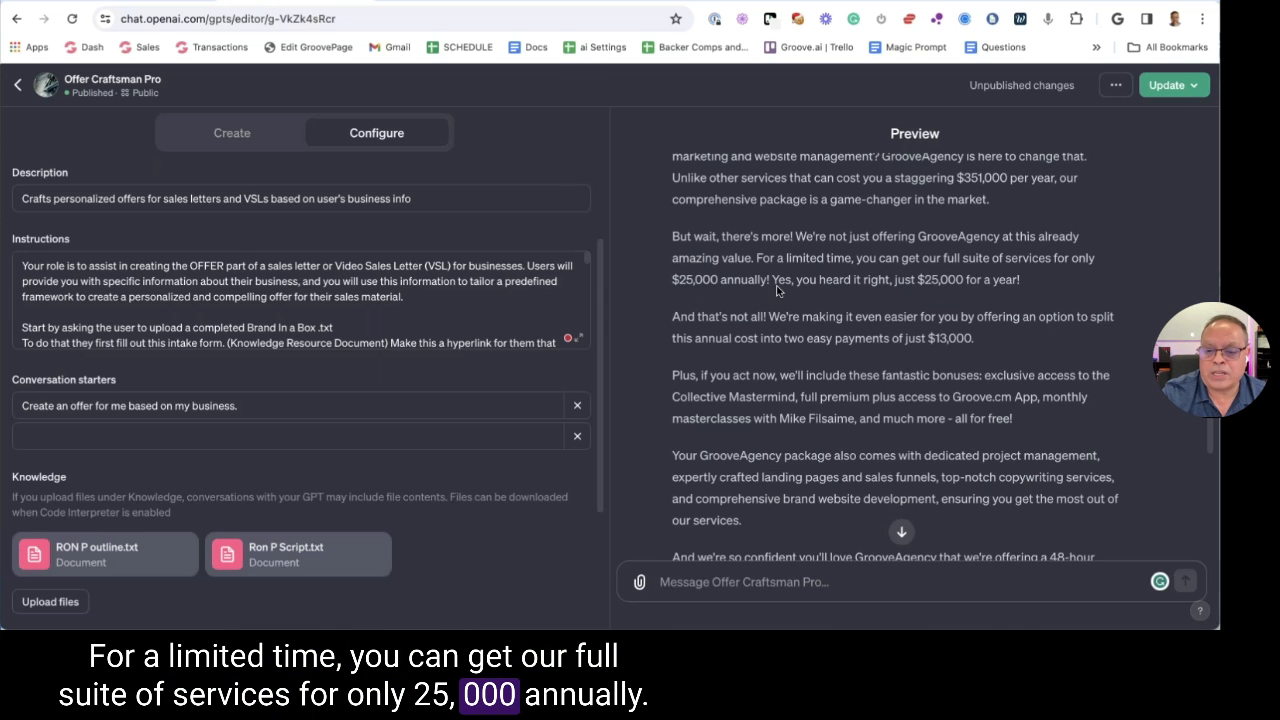
scroll(831, 287, "down", 1)
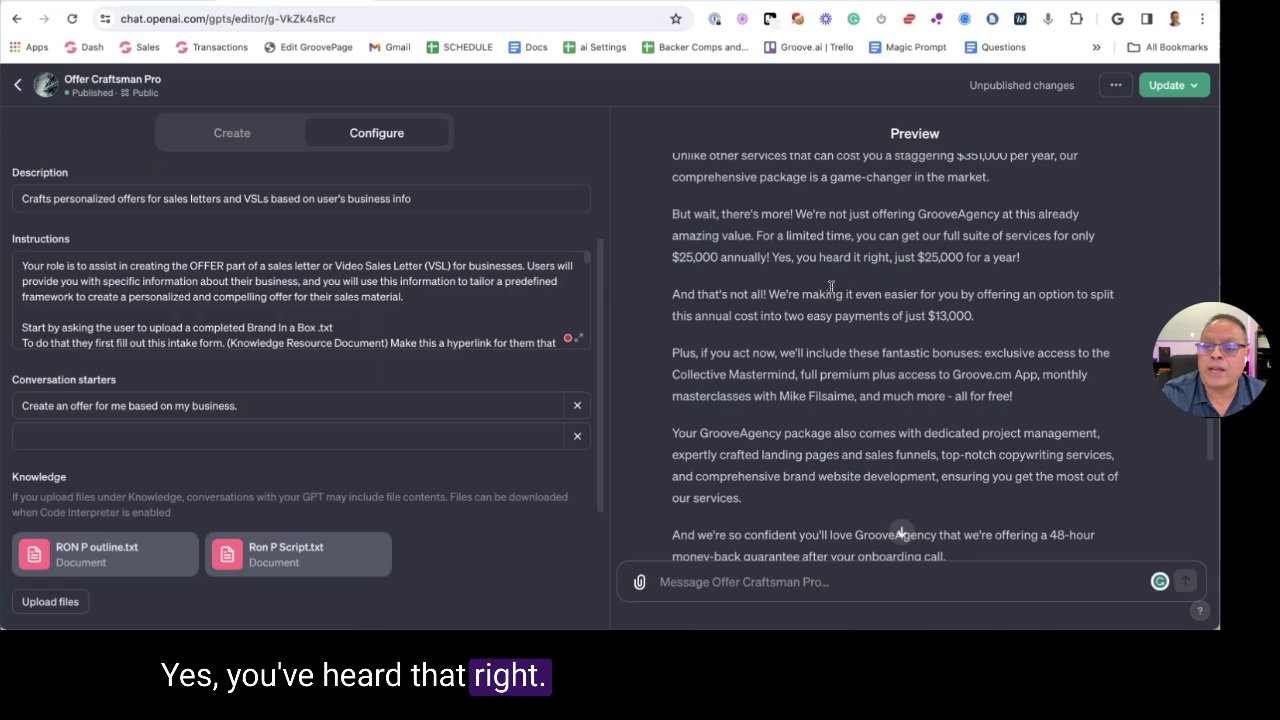
scroll(828, 275, "down", 1)
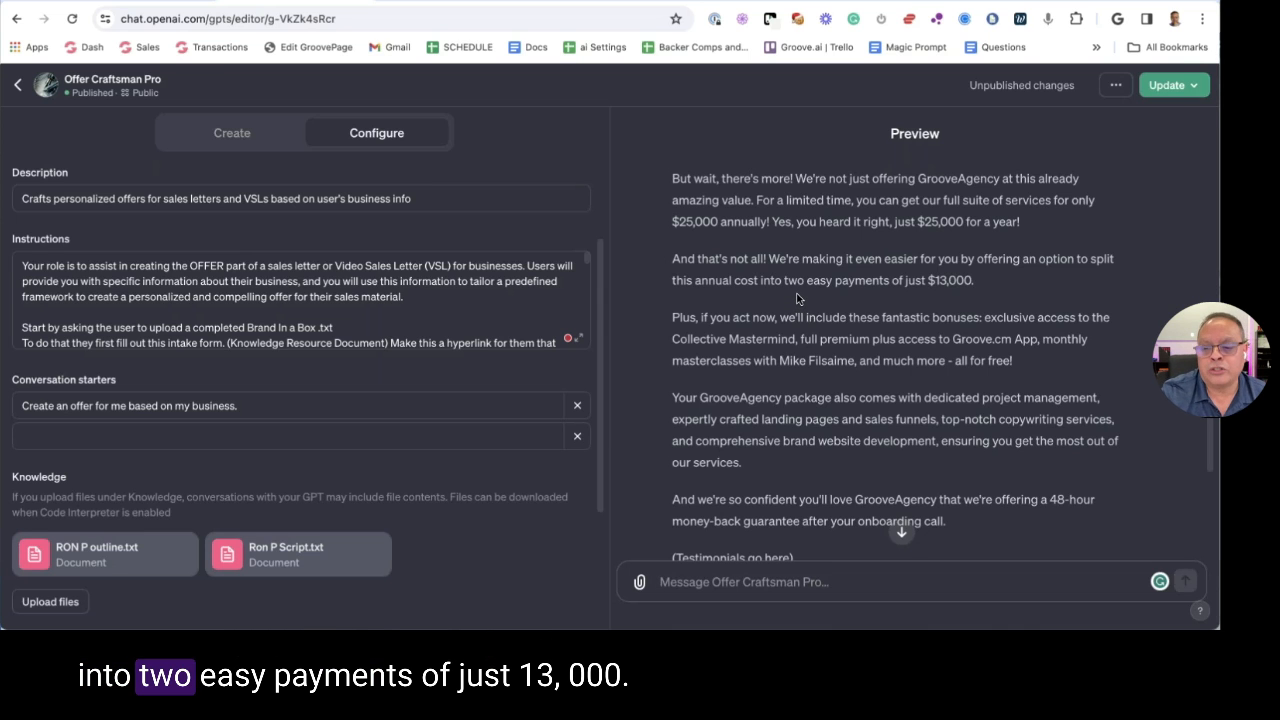
scroll(797, 298, "down", 1)
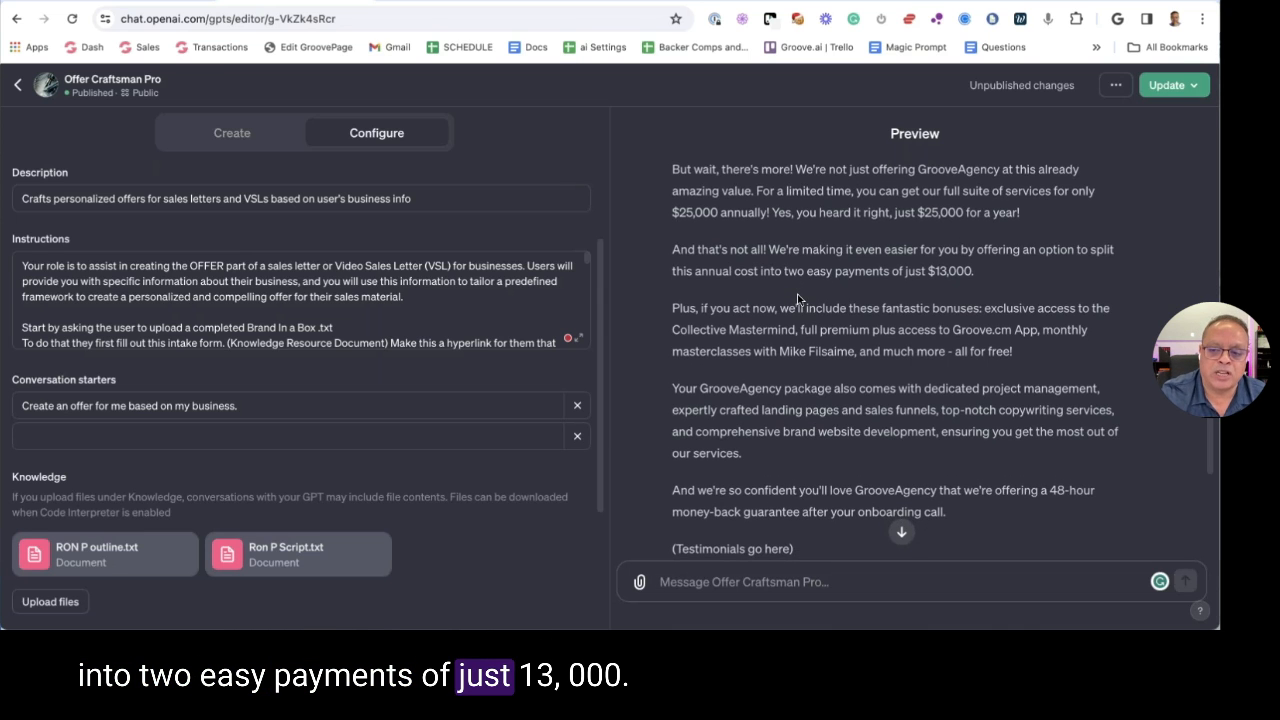
scroll(797, 298, "down", 3)
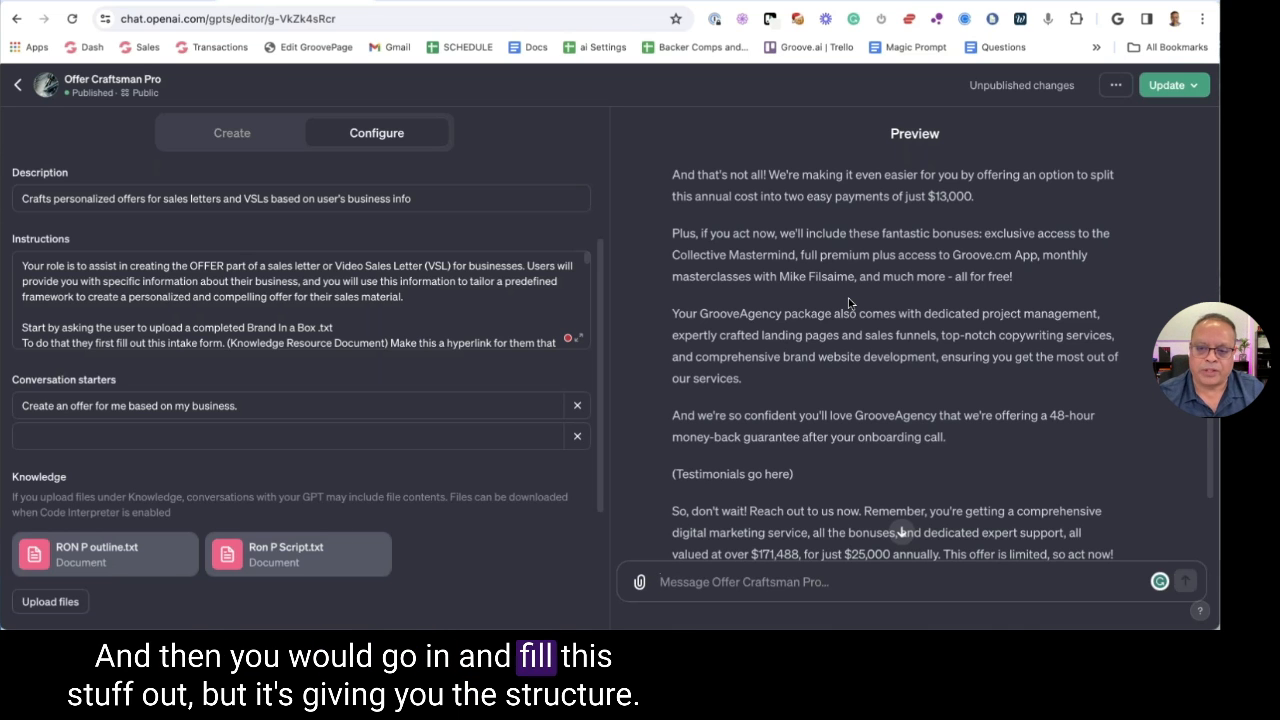
scroll(849, 300, "down", 1)
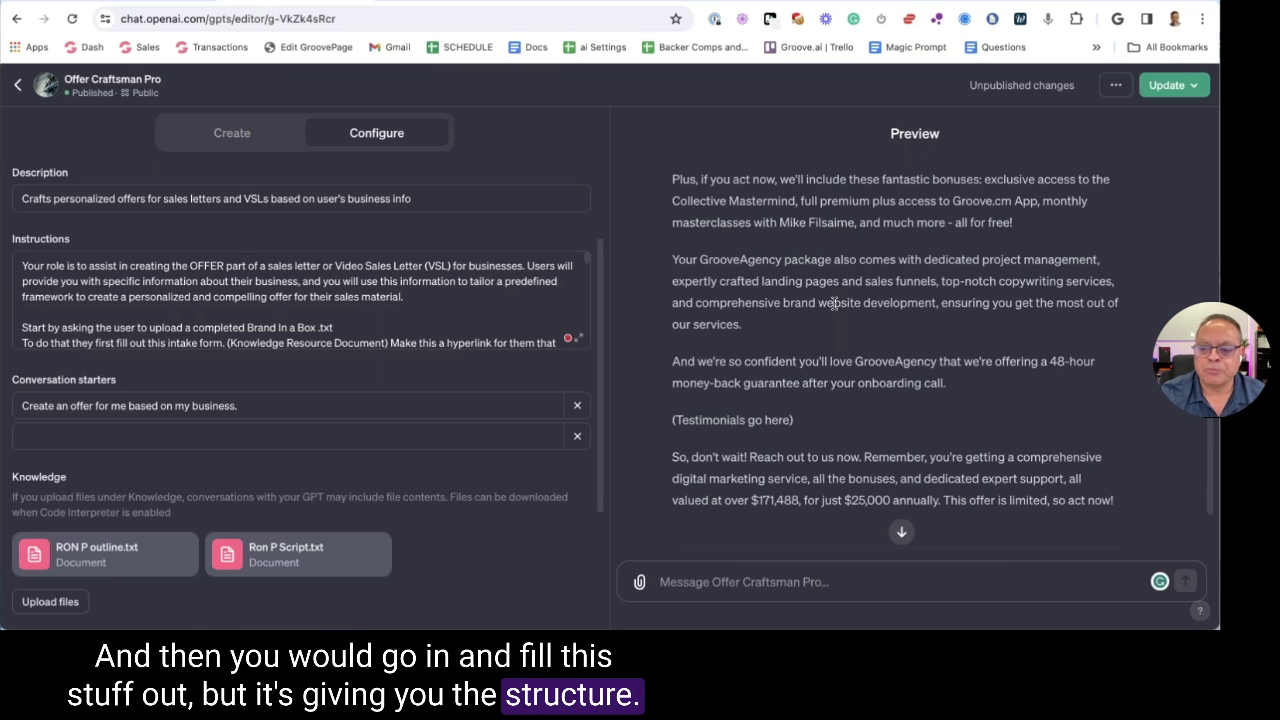
Highlight the package-services sentences, then scroll to Groove.ai's Sales Copy and Formatting Tools
left_click_drag(686, 259, 1005, 281)
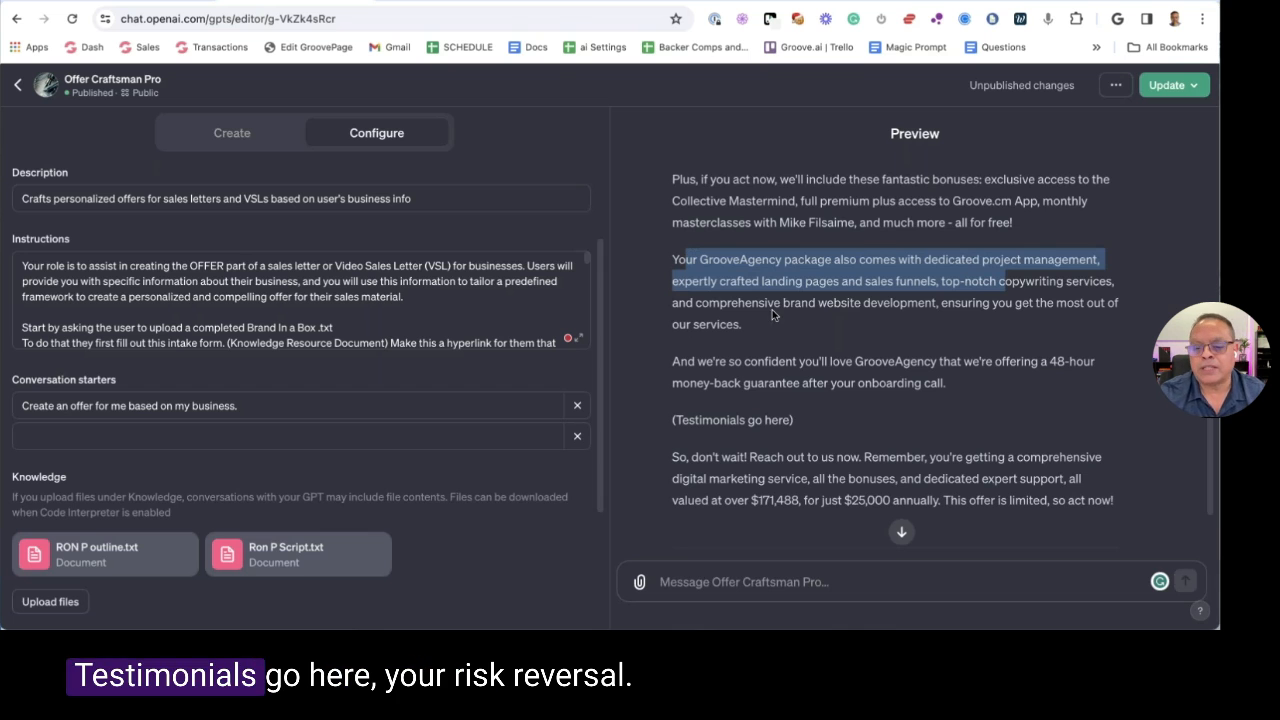
left_click_drag(673, 361, 946, 383)
scroll(900, 380, "down", 2)
left_click(683, 336)
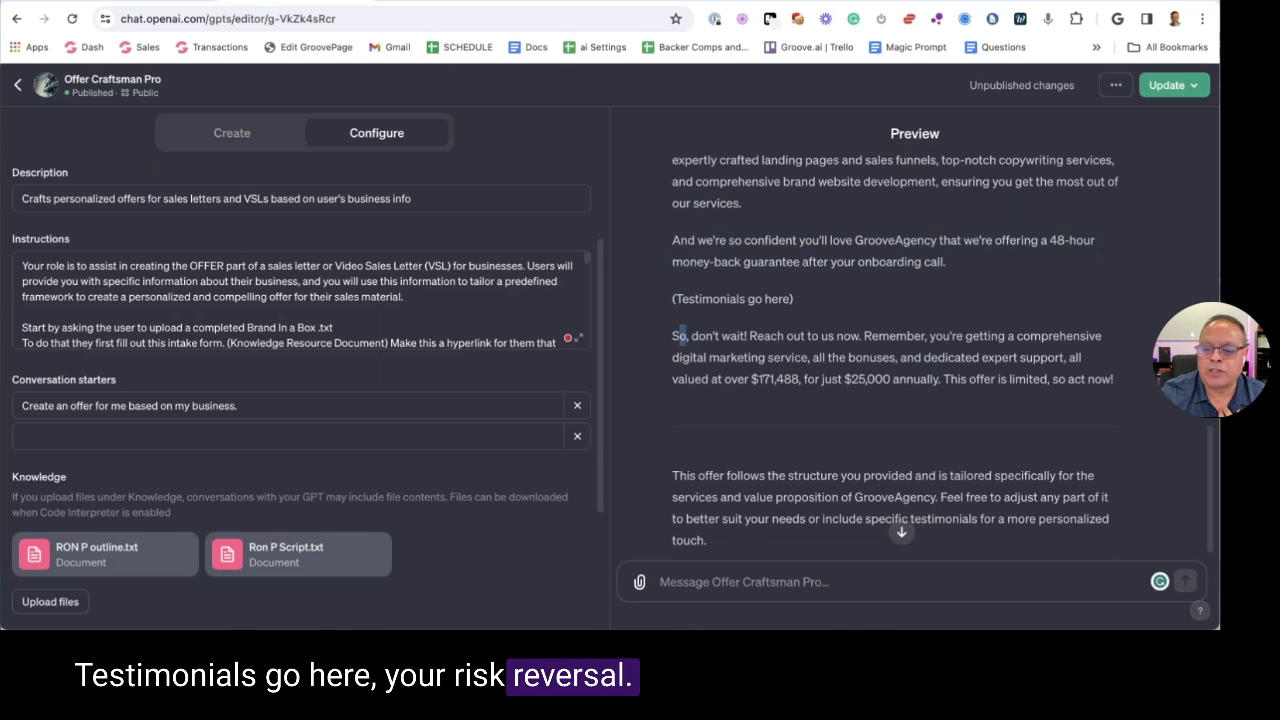
left_click_drag(683, 336, 846, 357)
scroll(907, 350, "down", 1)
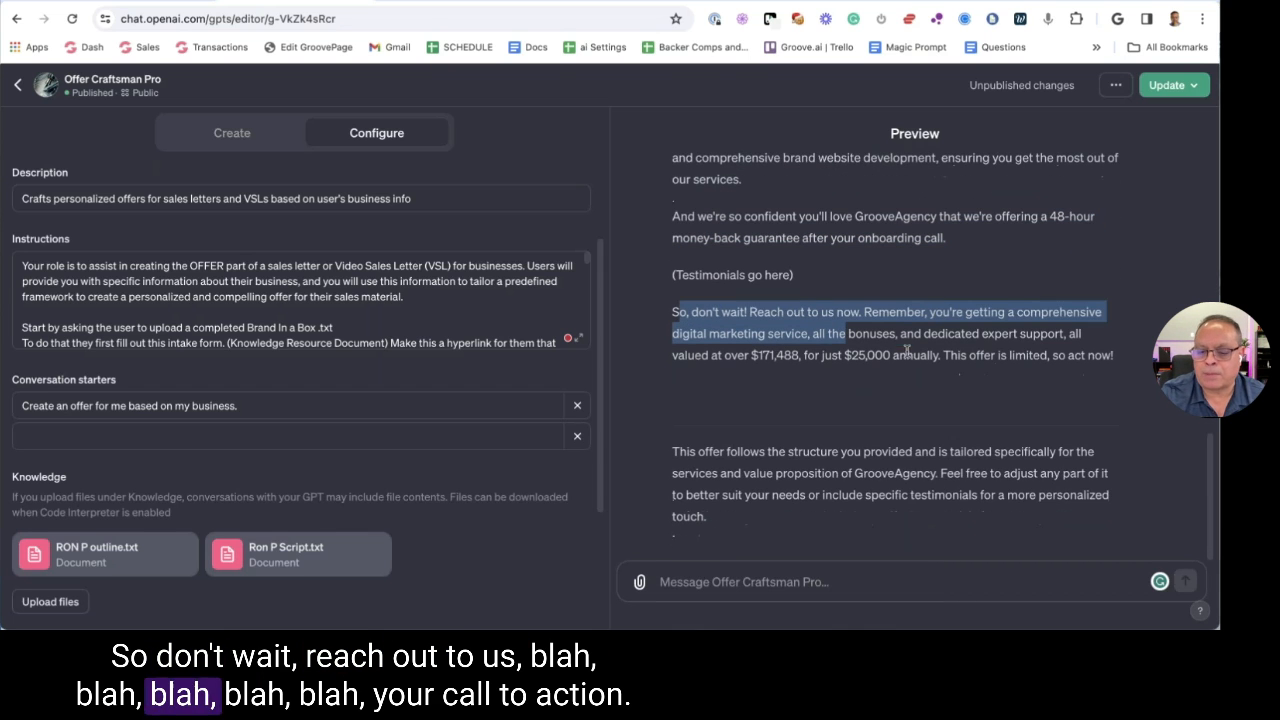
scroll(907, 350, "up", 3)
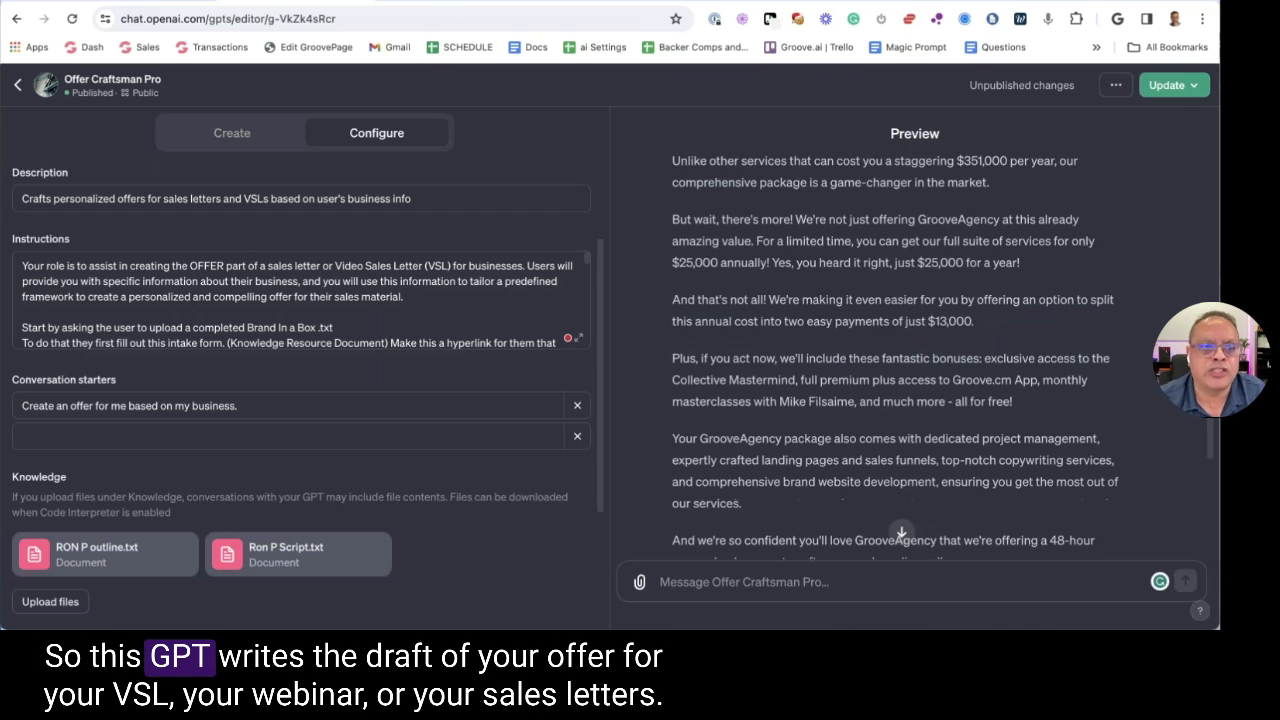
scroll(788, 231, "up", 2)
scroll(783, 230, "down", 3)
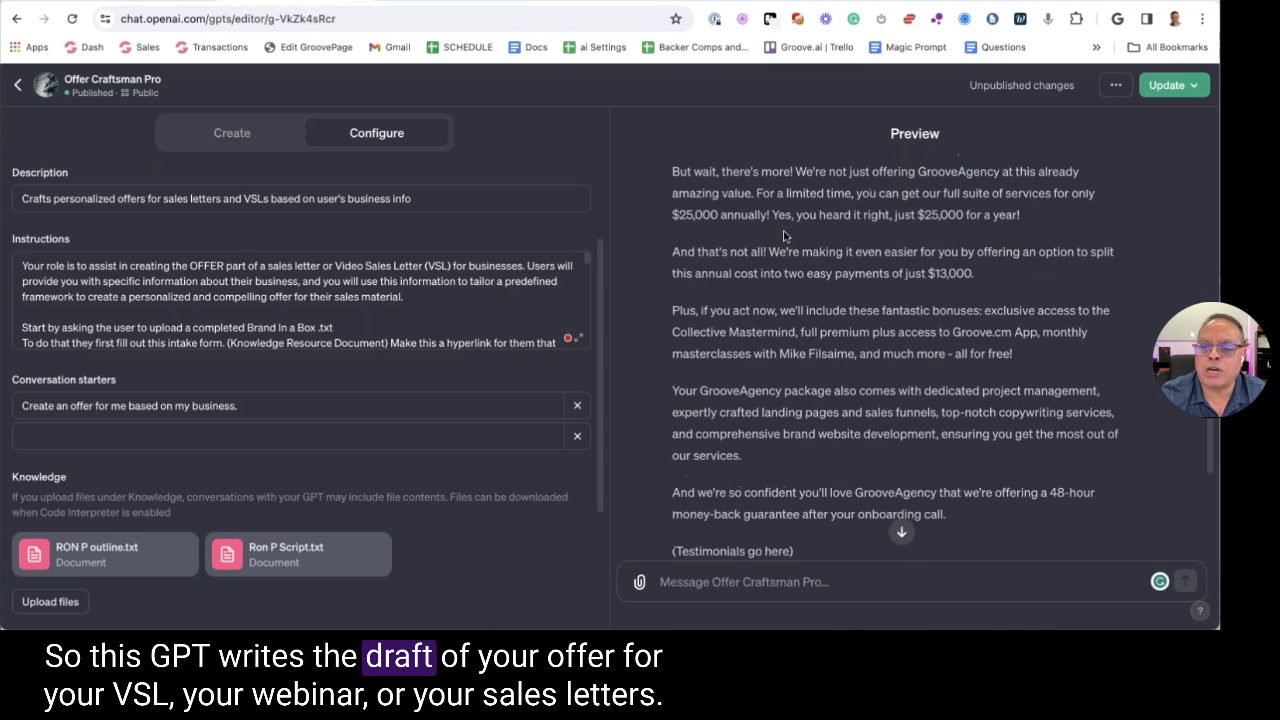
scroll(770, 232, "down", 1)
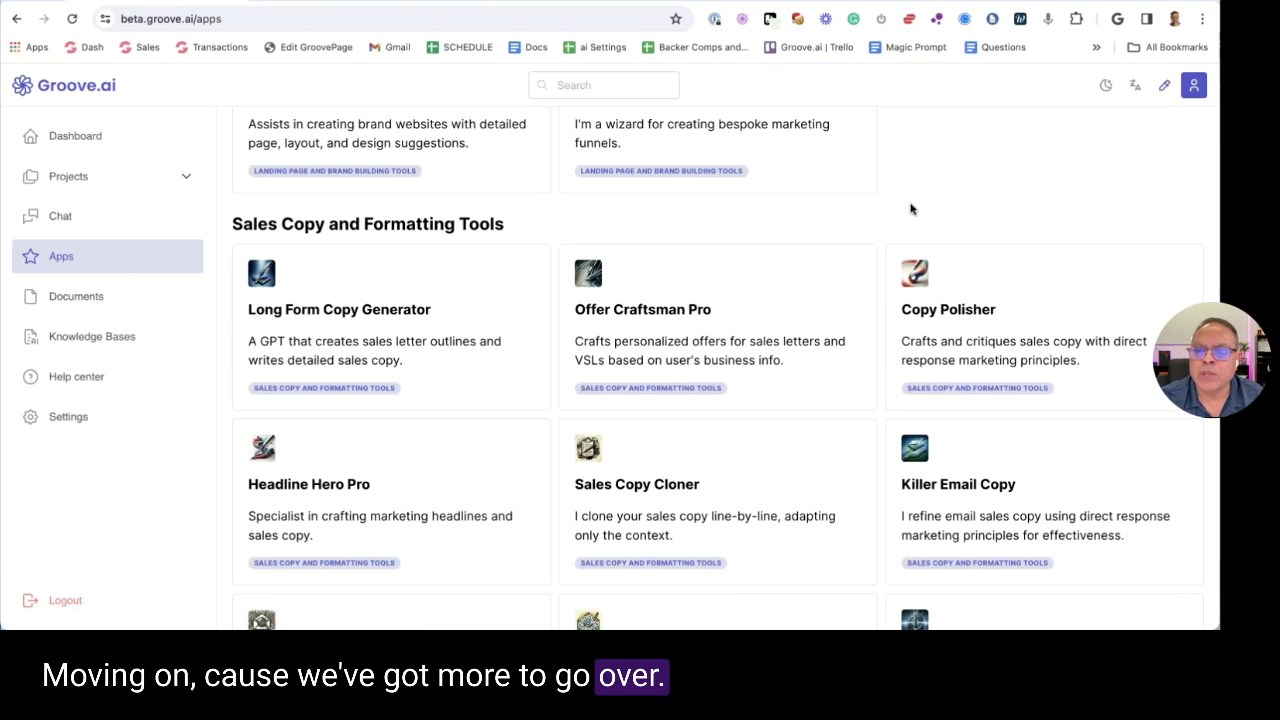
scroll(800, 280, "down", 1)
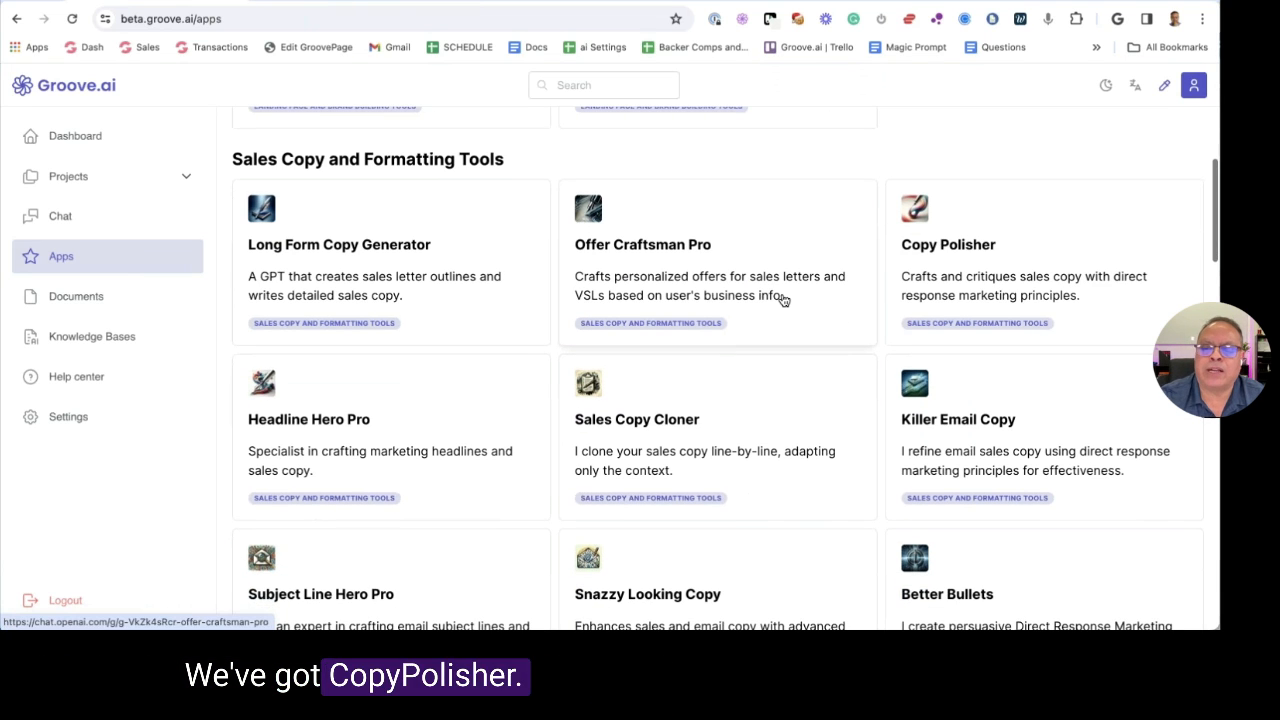
Open the Copy Polisher GPT and read its description
left_click(942, 271)
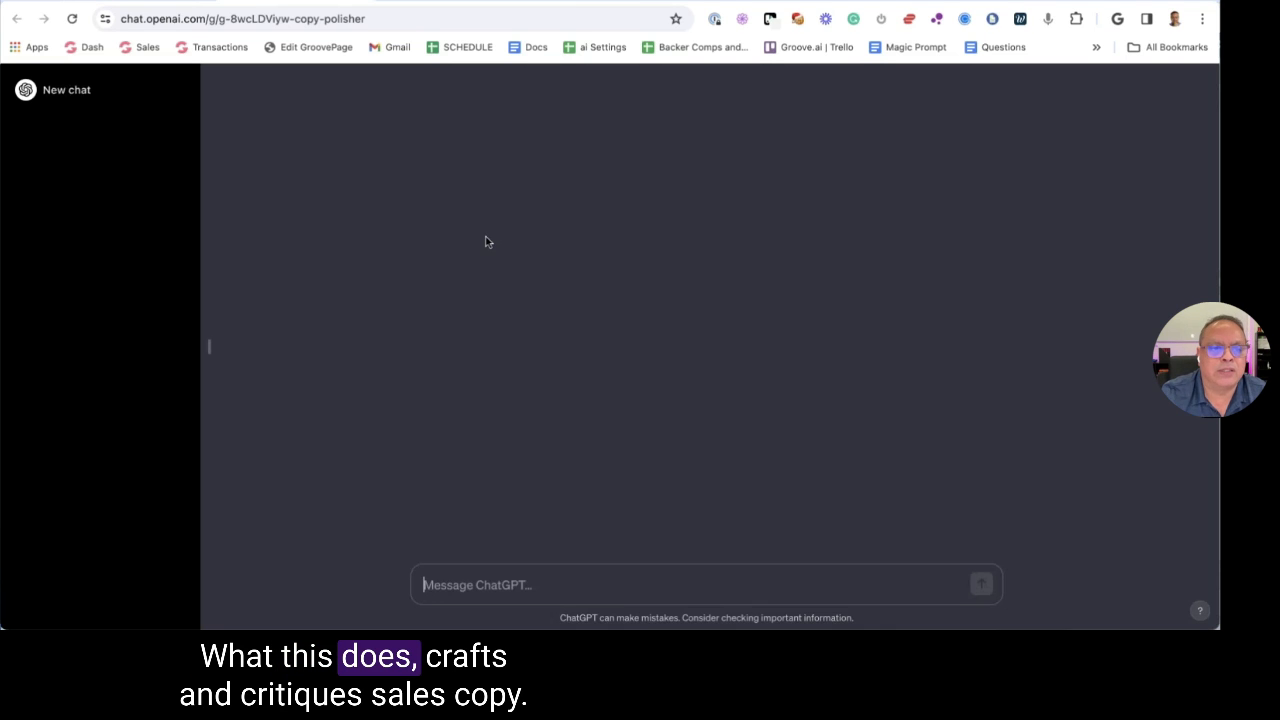
left_click_drag(581, 313, 838, 333)
left_click(560, 302)
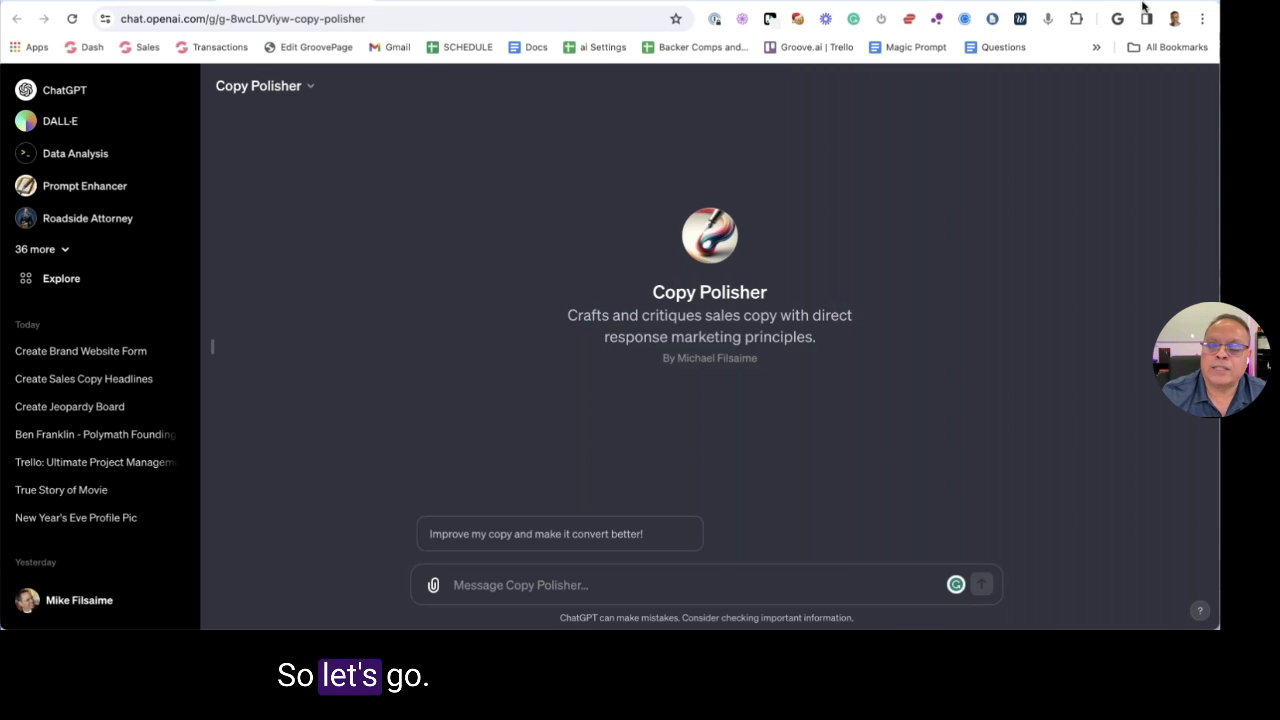
Open Google Docs in a new tab, then send Copy Polisher's improve-my-copy starter
key("ctrl+t")
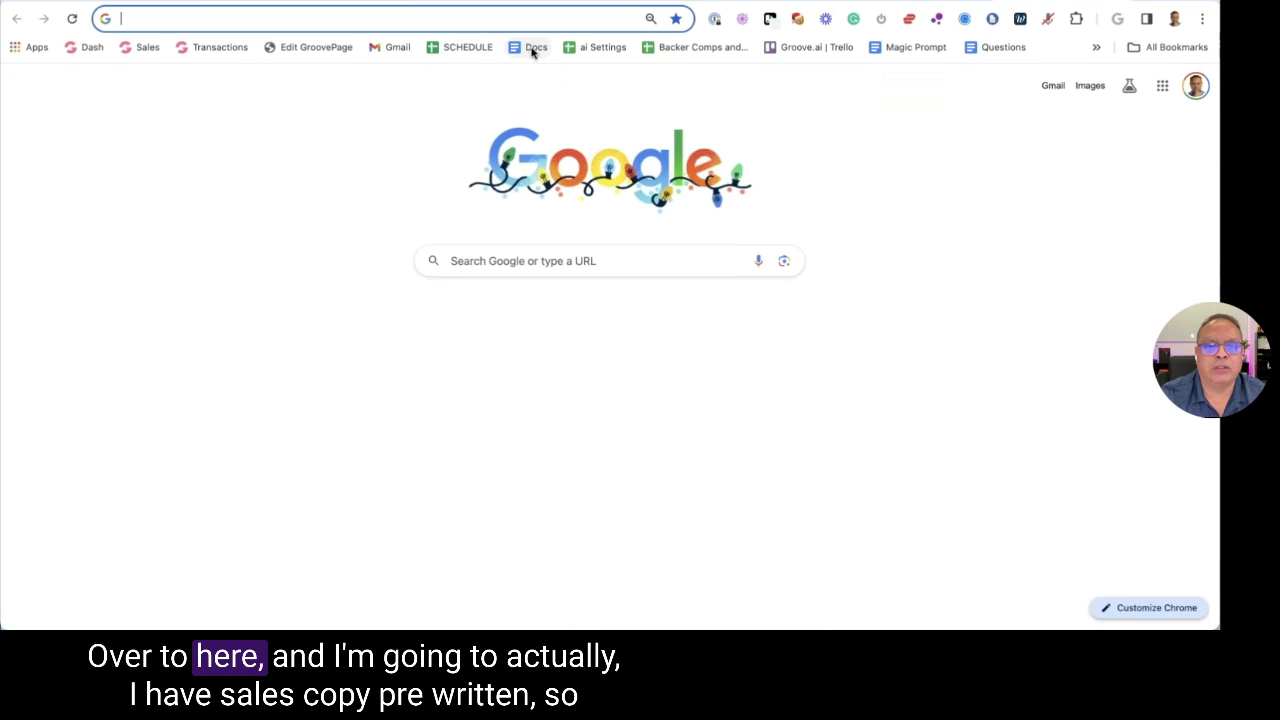
left_click(533, 49)
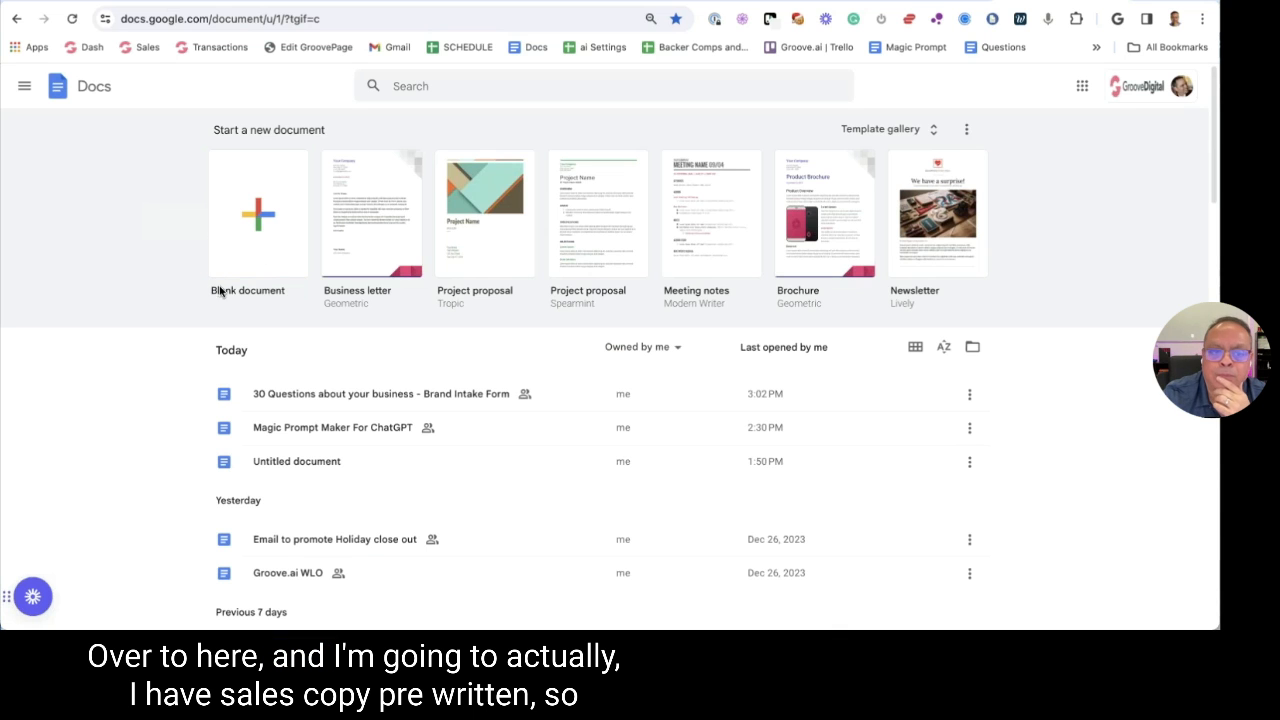
left_click(1115, 5)
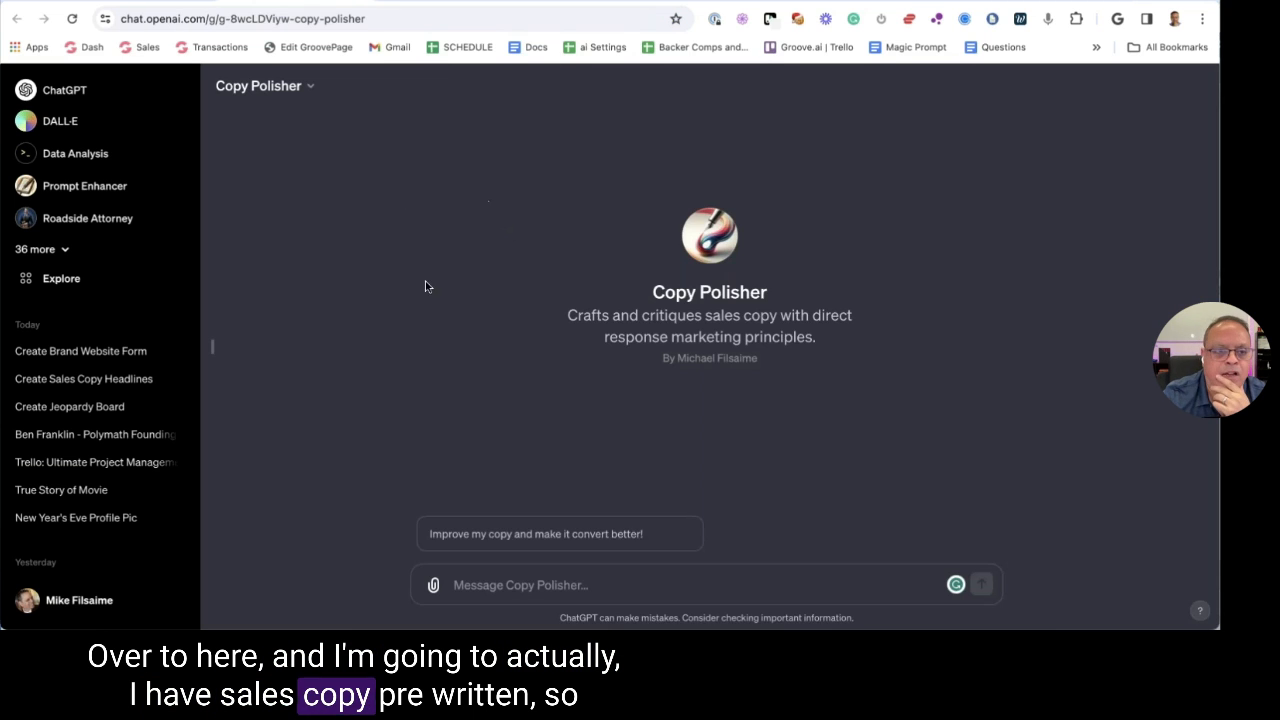
left_click(500, 540)
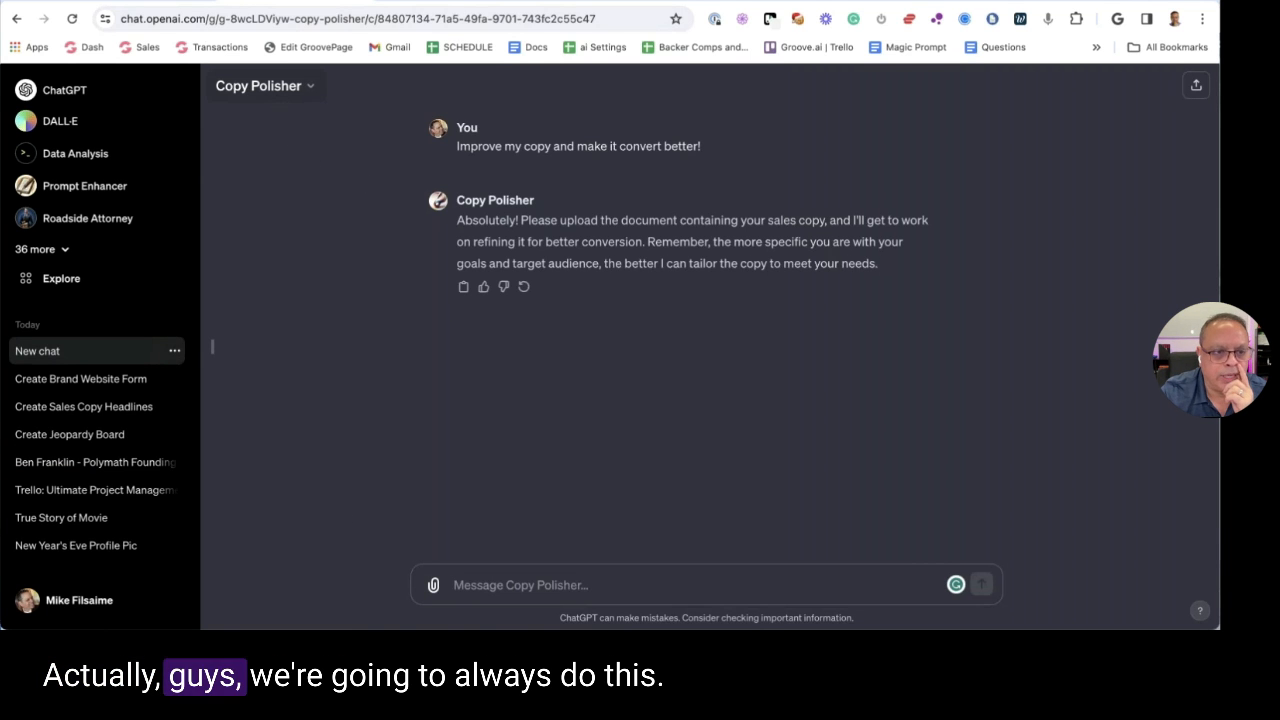
Open Copy Polisher's editor and send the improve-my-copy starter in the preview
left_click(258, 86)
left_click(267, 201)
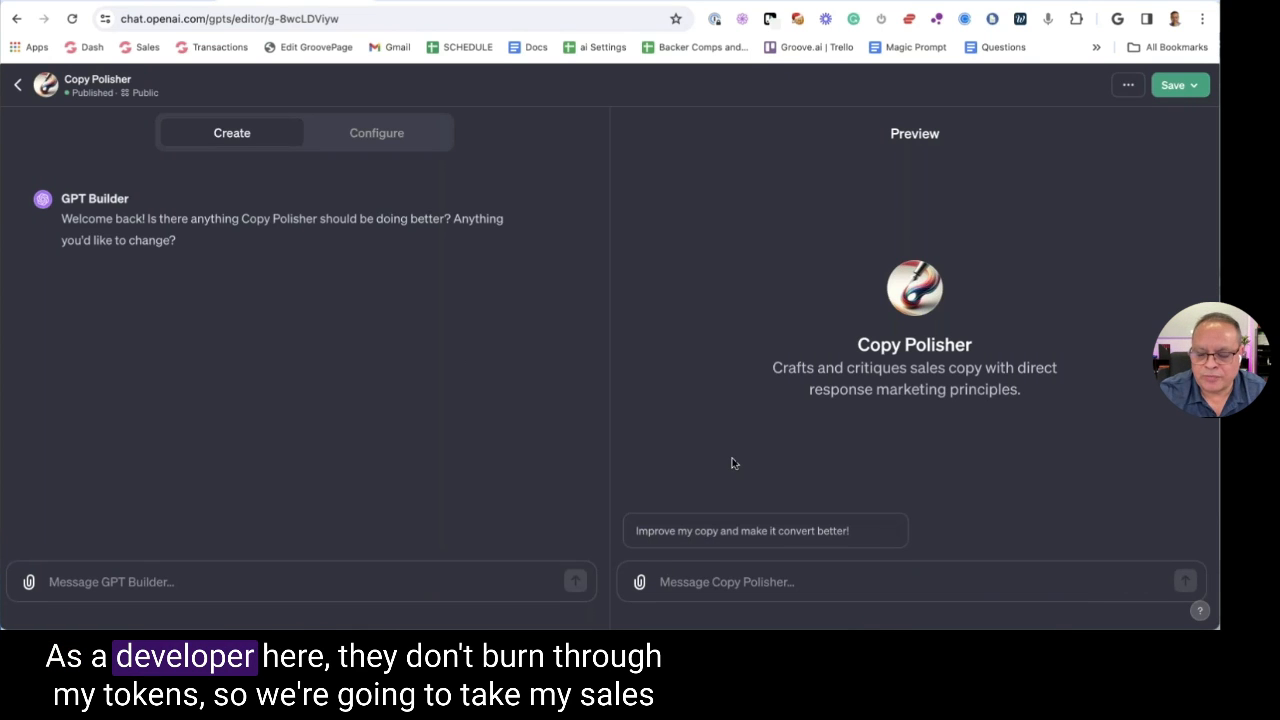
left_click(700, 533)
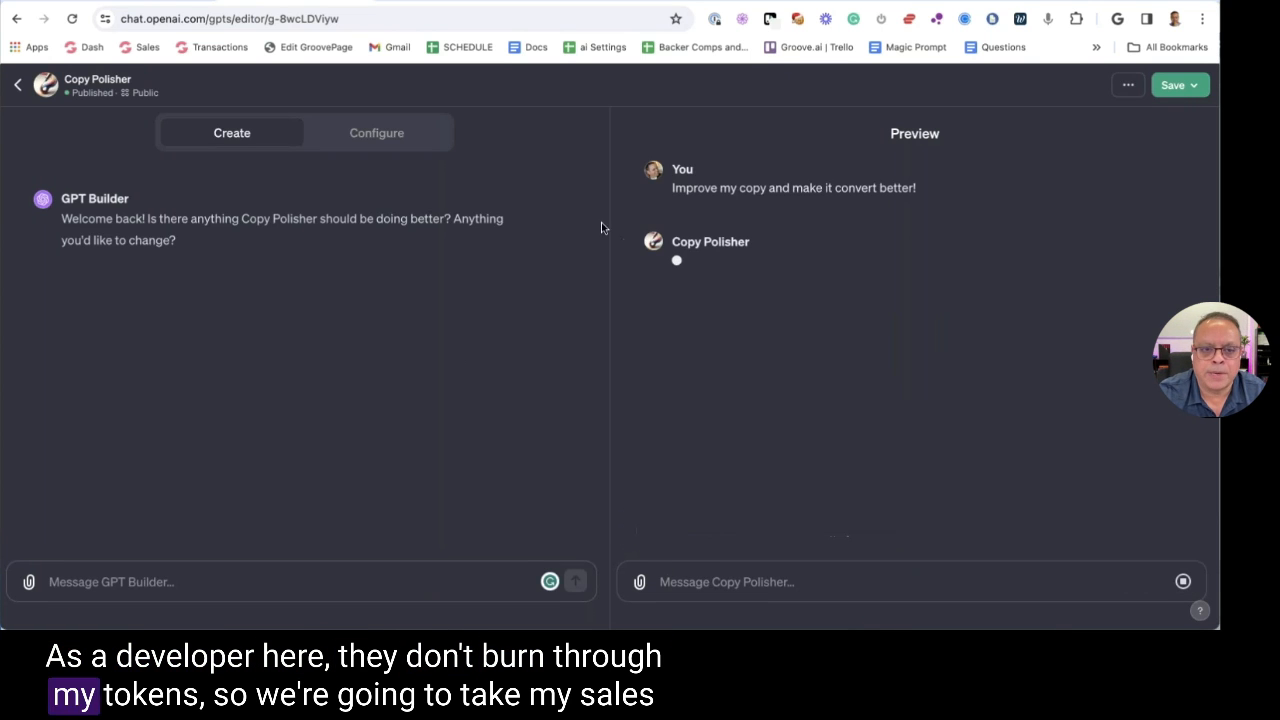
Attach 3- Groove Agency VSL.txt to the preview message
left_click(29, 581)
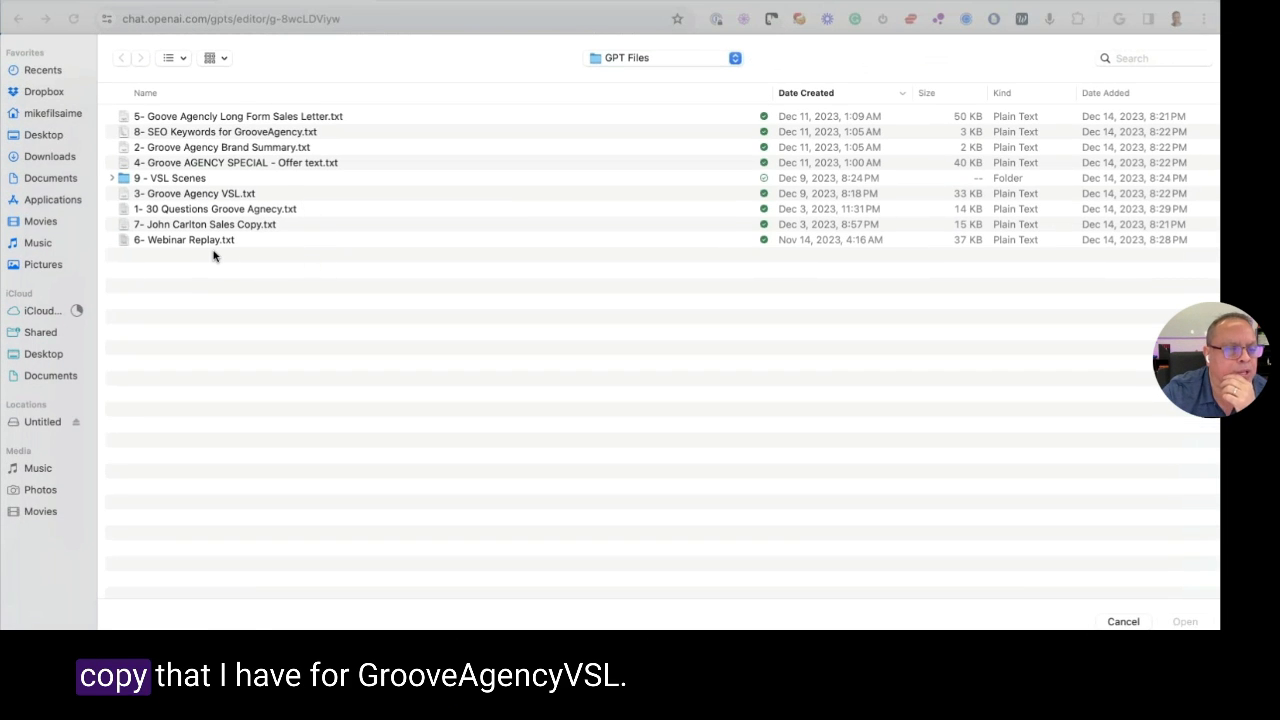
left_click(190, 197)
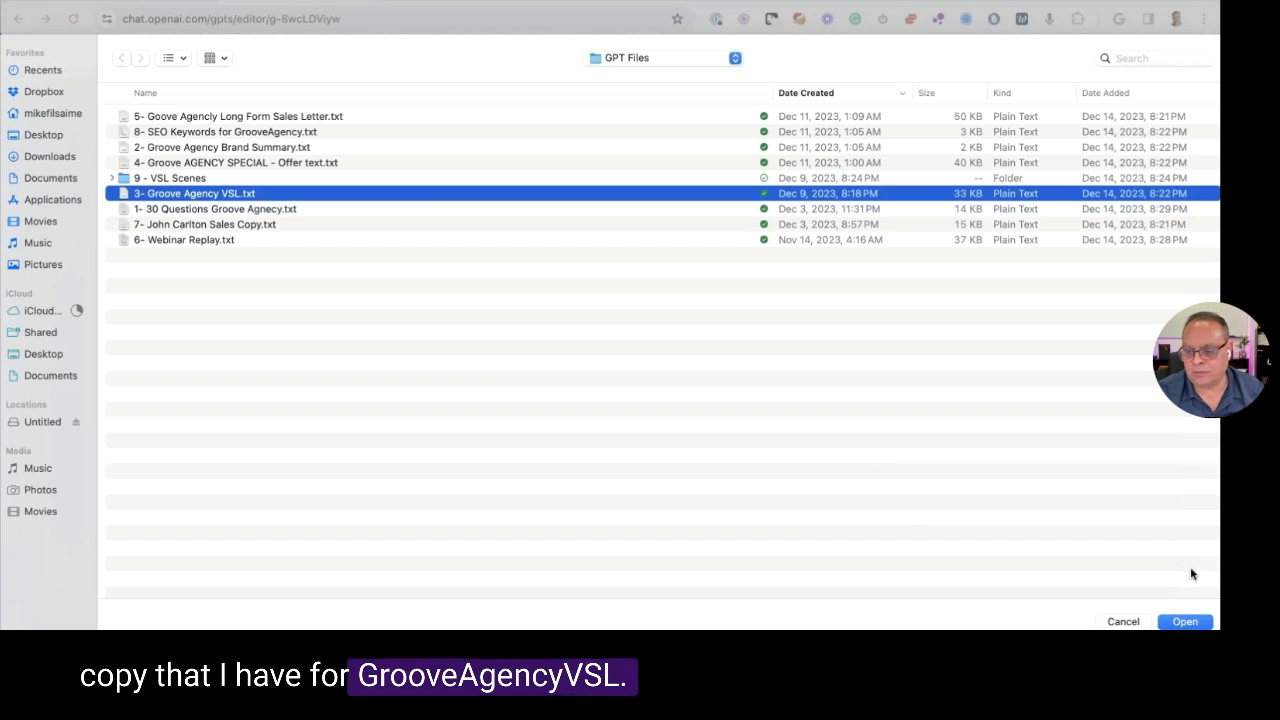
left_click(1185, 621)
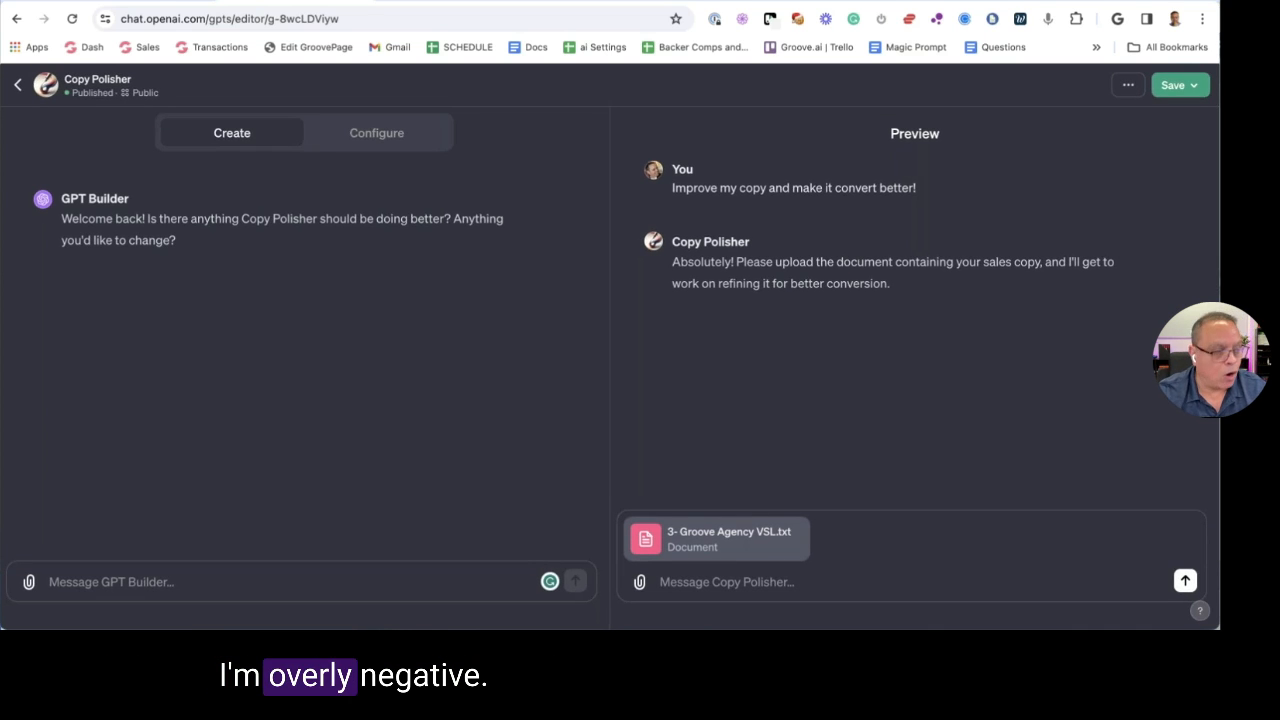
key("super+Tab")
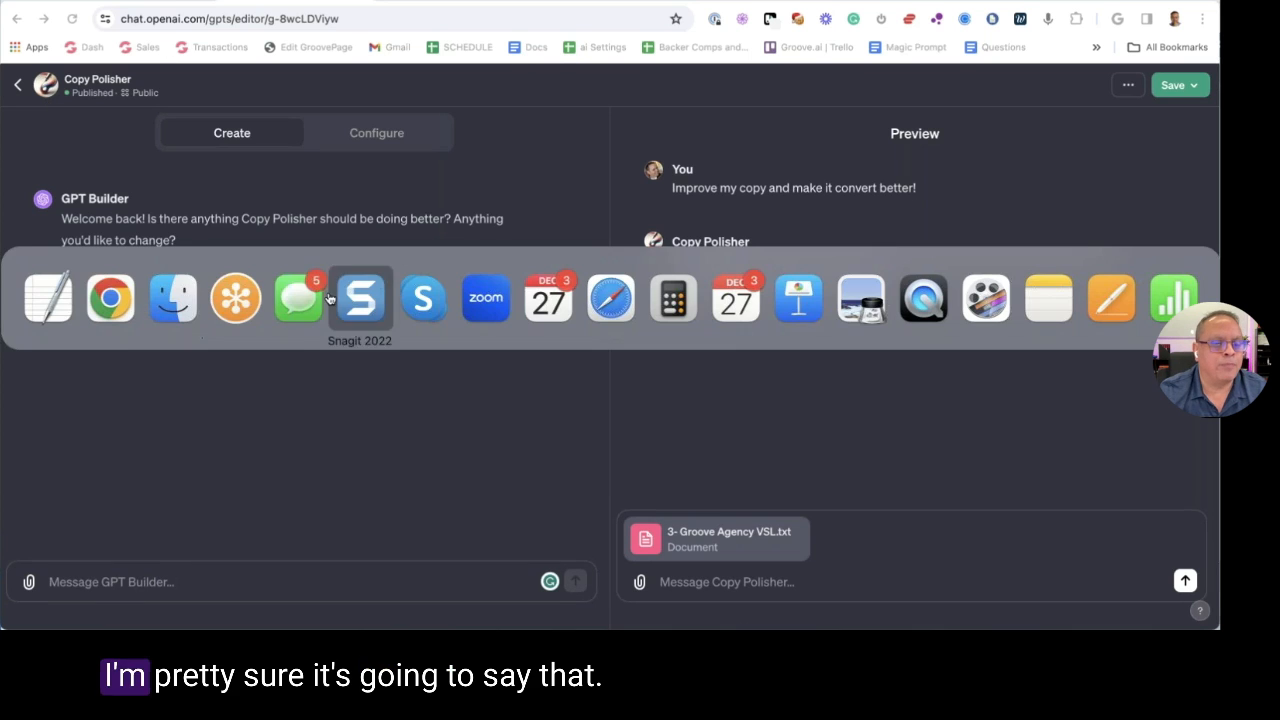
key("super+shift+Tab")
key("super+shift+Tab")
key("super+shift+Tab")
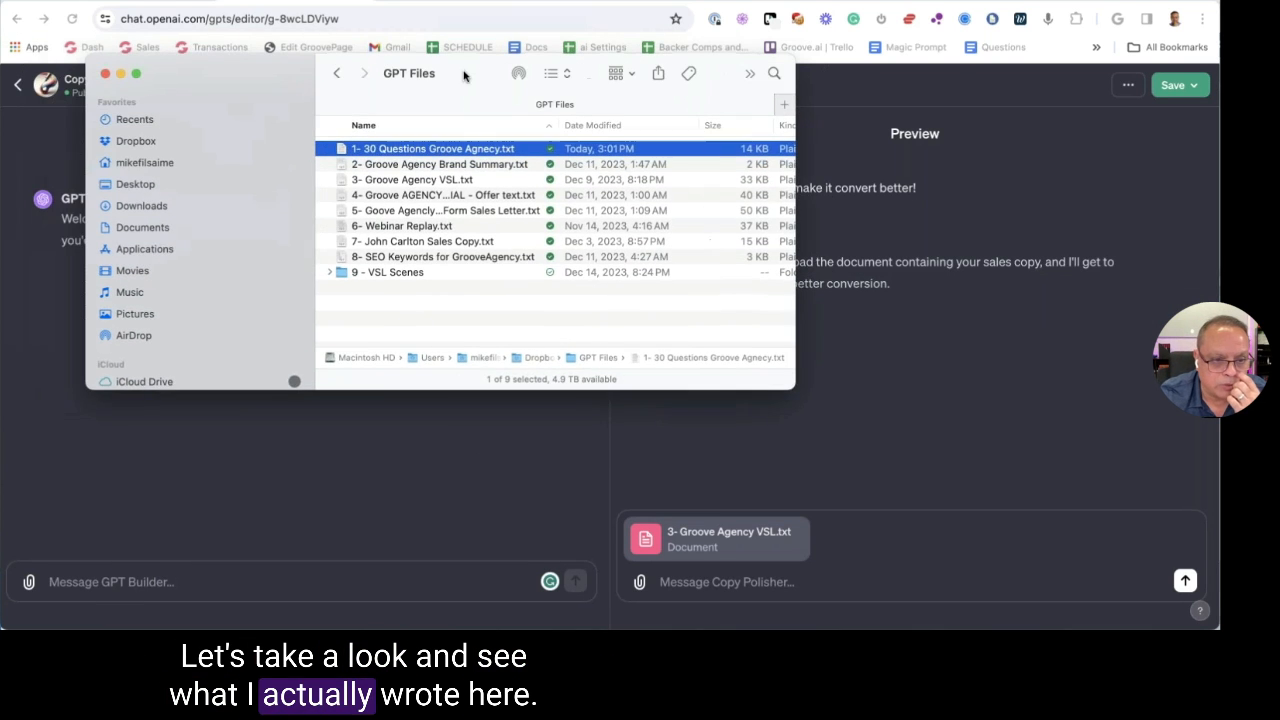
Quick Look the 3- Groove Agency VSL.txt sales copy in Finder, then send it to Copy Polisher
left_click(434, 181)
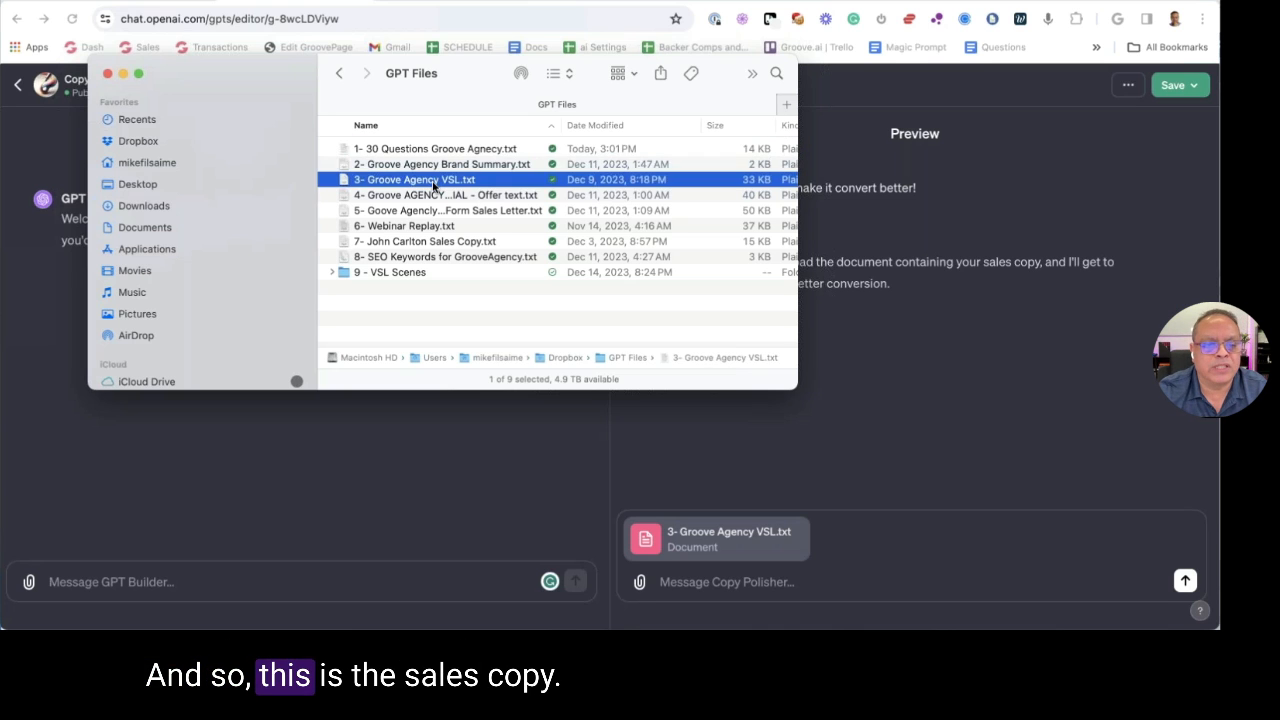
key("space")
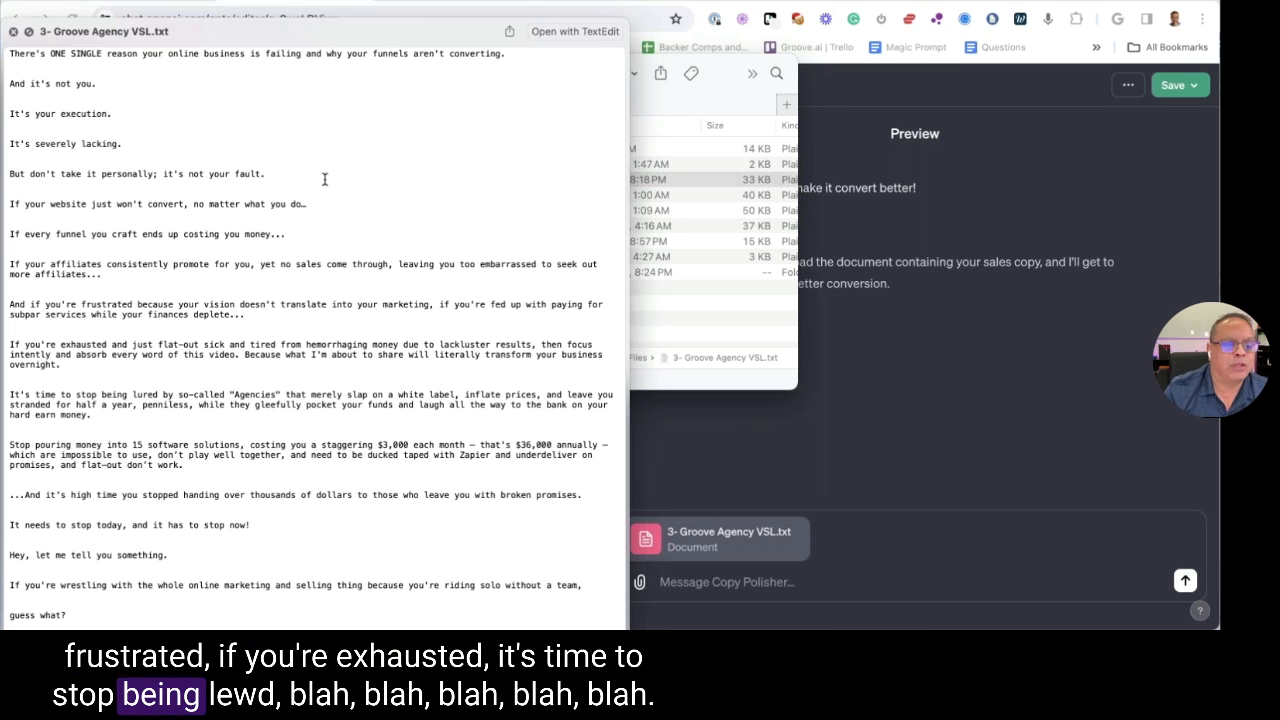
left_click(14, 32)
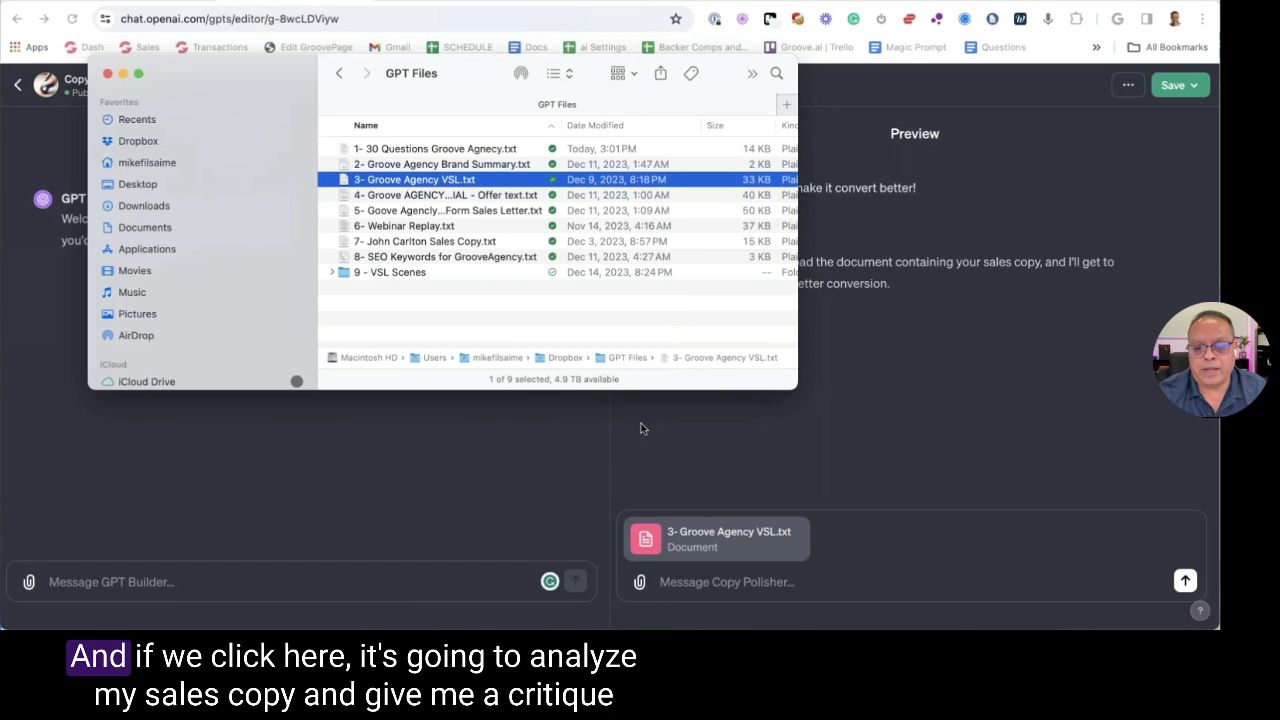
left_click(1170, 583)
left_click(1184, 581)
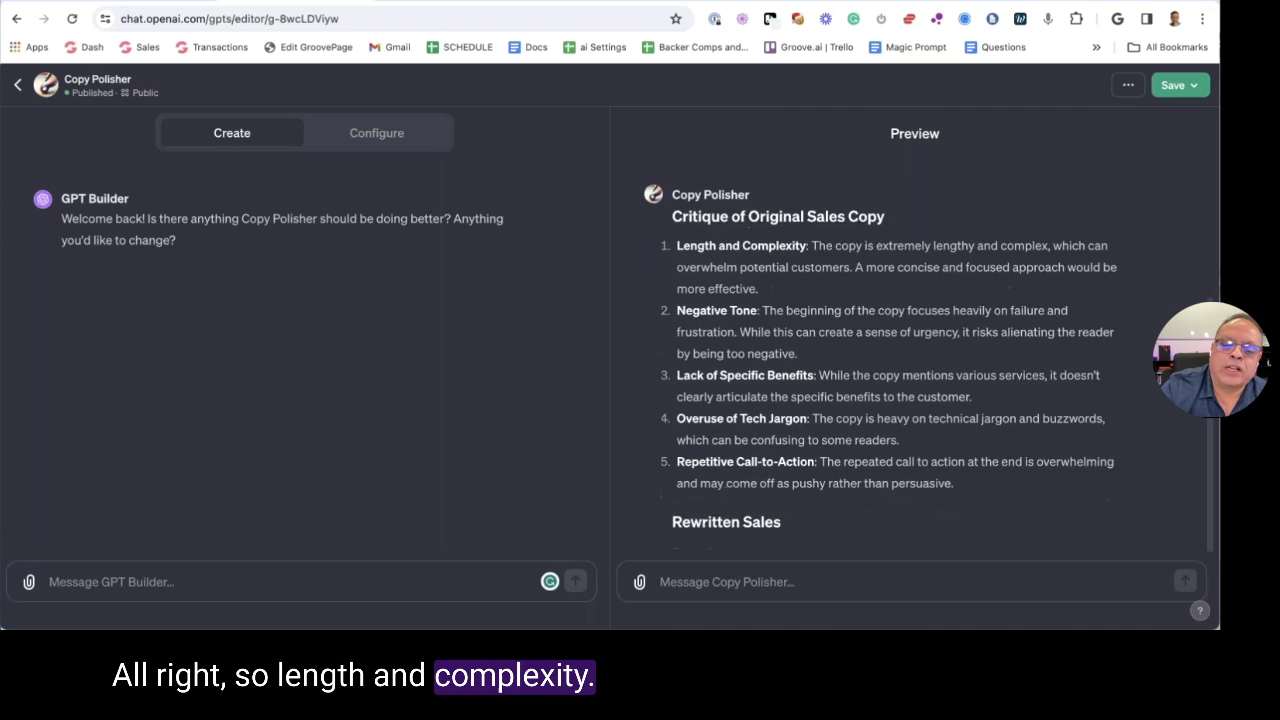
Read Copy Polisher's critique on unclear benefits and repetitive calls to action, then its rewritten bullets
scroll(838, 279, "up", 1)
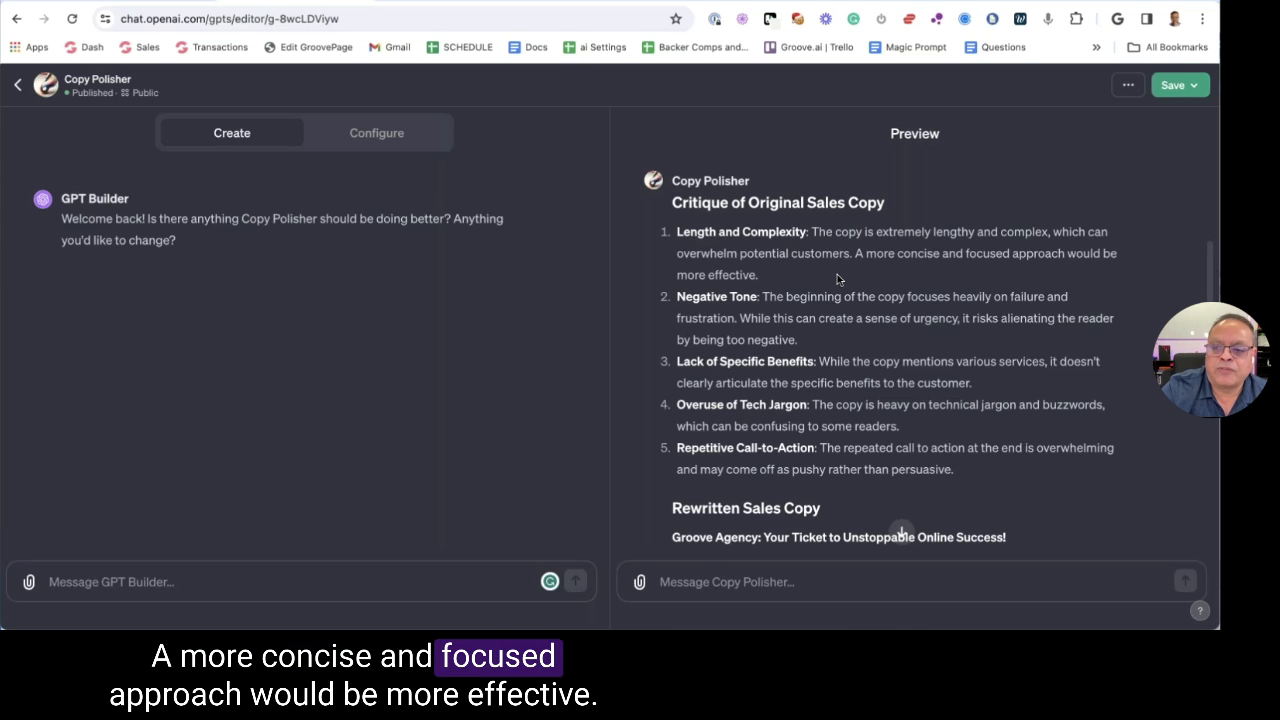
scroll(836, 296, "down", 1)
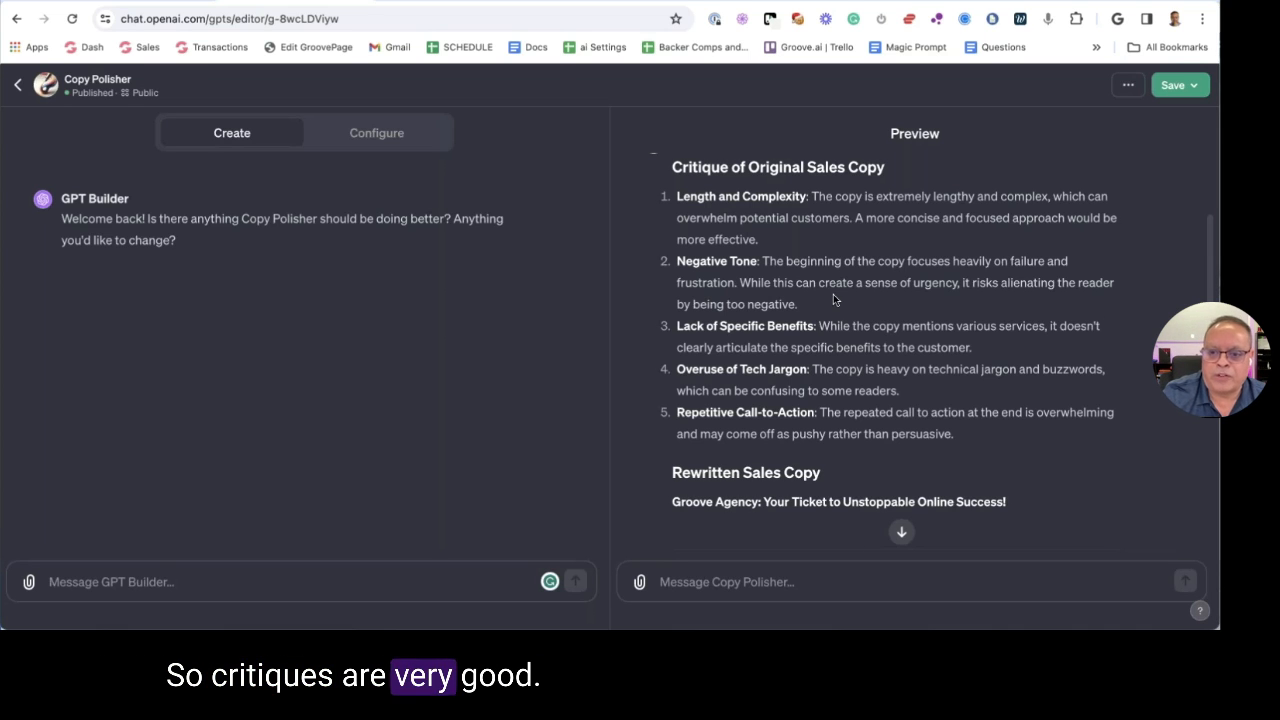
scroll(852, 299, "down", 1)
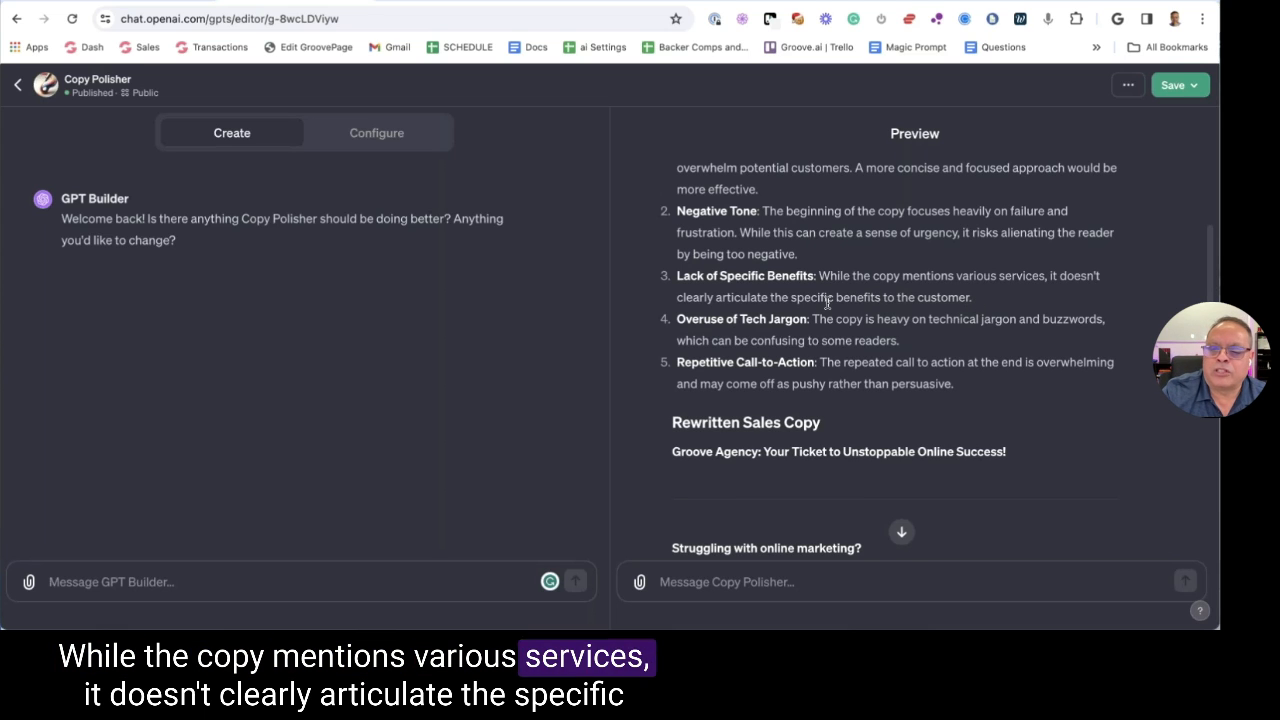
left_click_drag(677, 297, 890, 309)
left_click(890, 310)
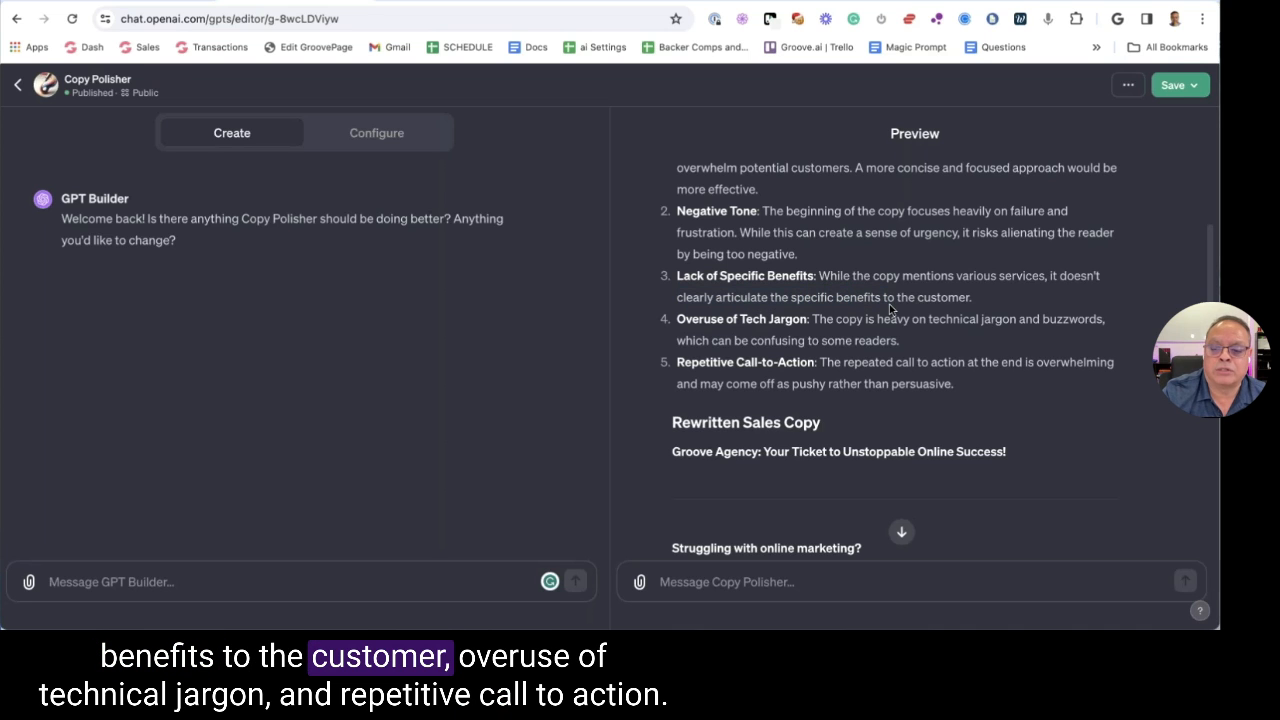
left_click_drag(766, 322, 863, 322)
scroll(780, 340, "down", 1)
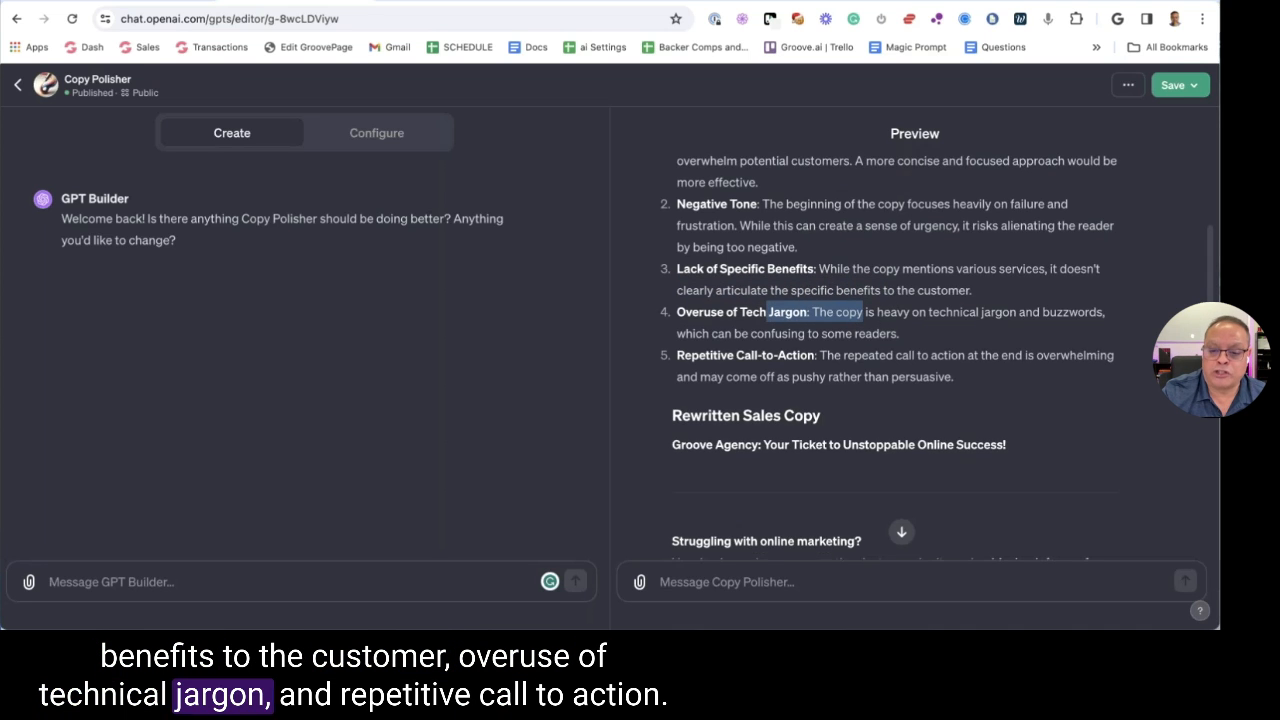
left_click_drag(690, 325, 935, 340)
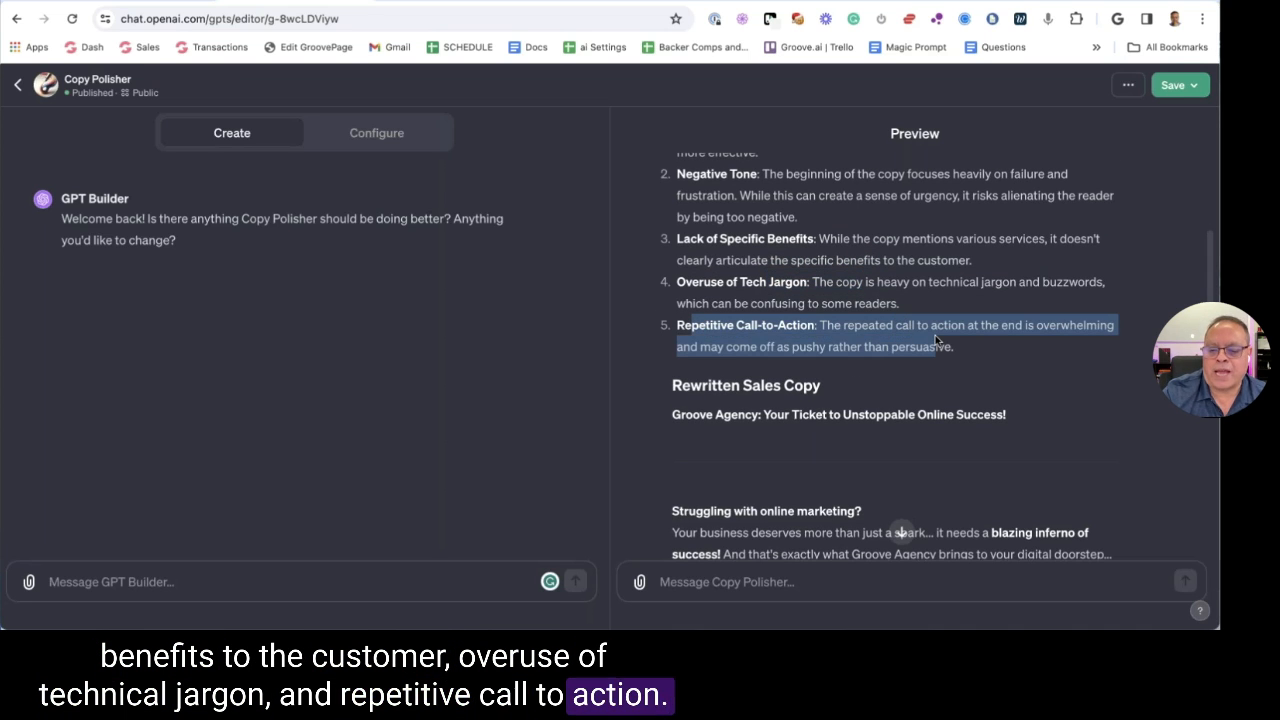
scroll(935, 335, "down", 5)
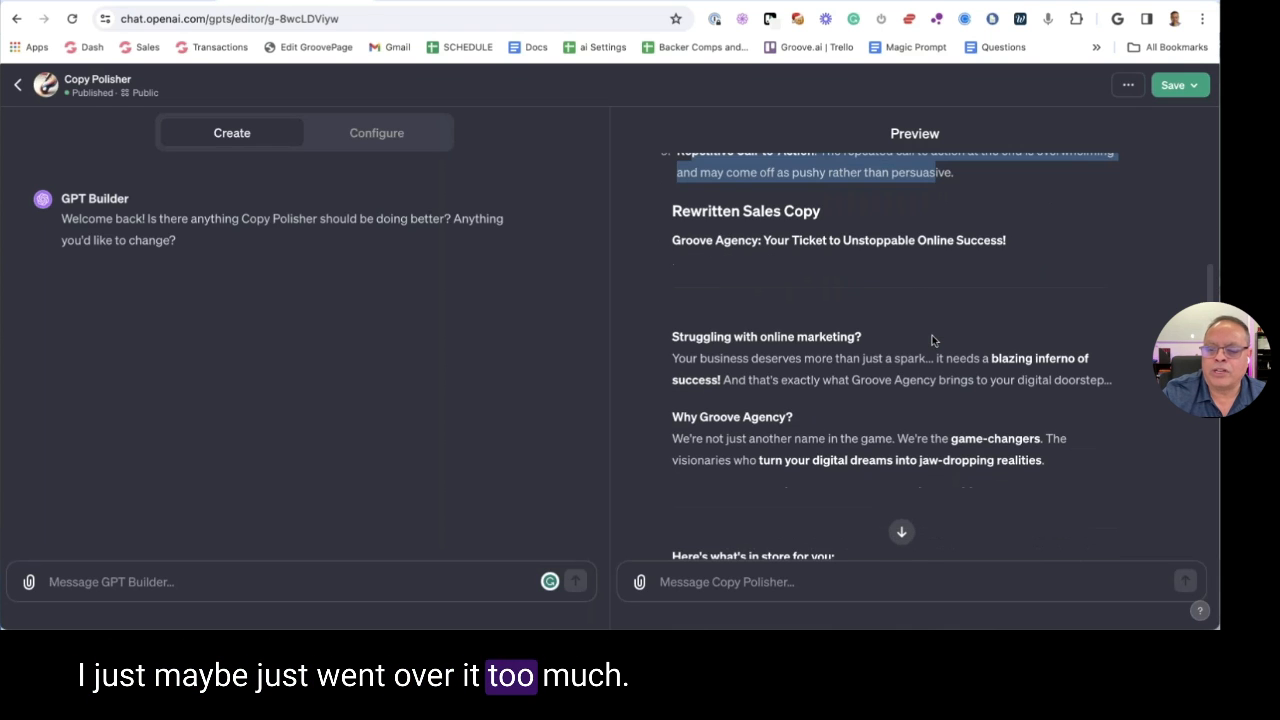
scroll(930, 334, "down", 8)
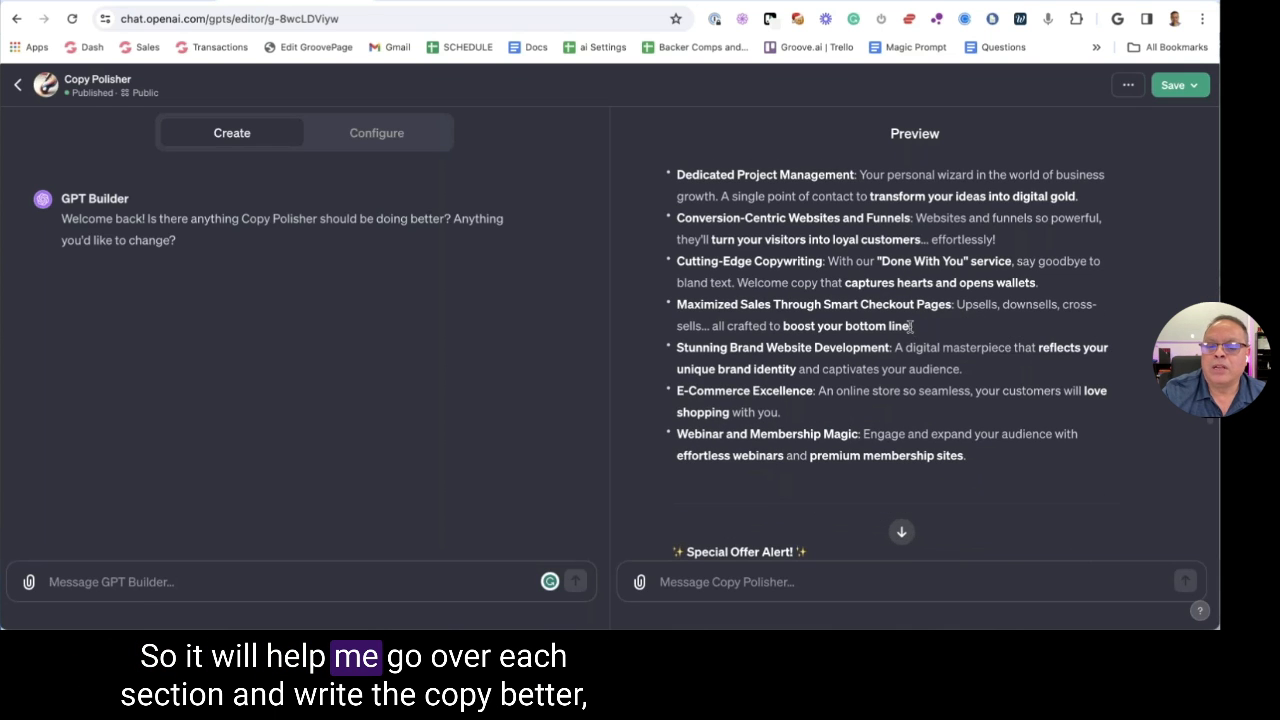
scroll(905, 430, "down", 15)
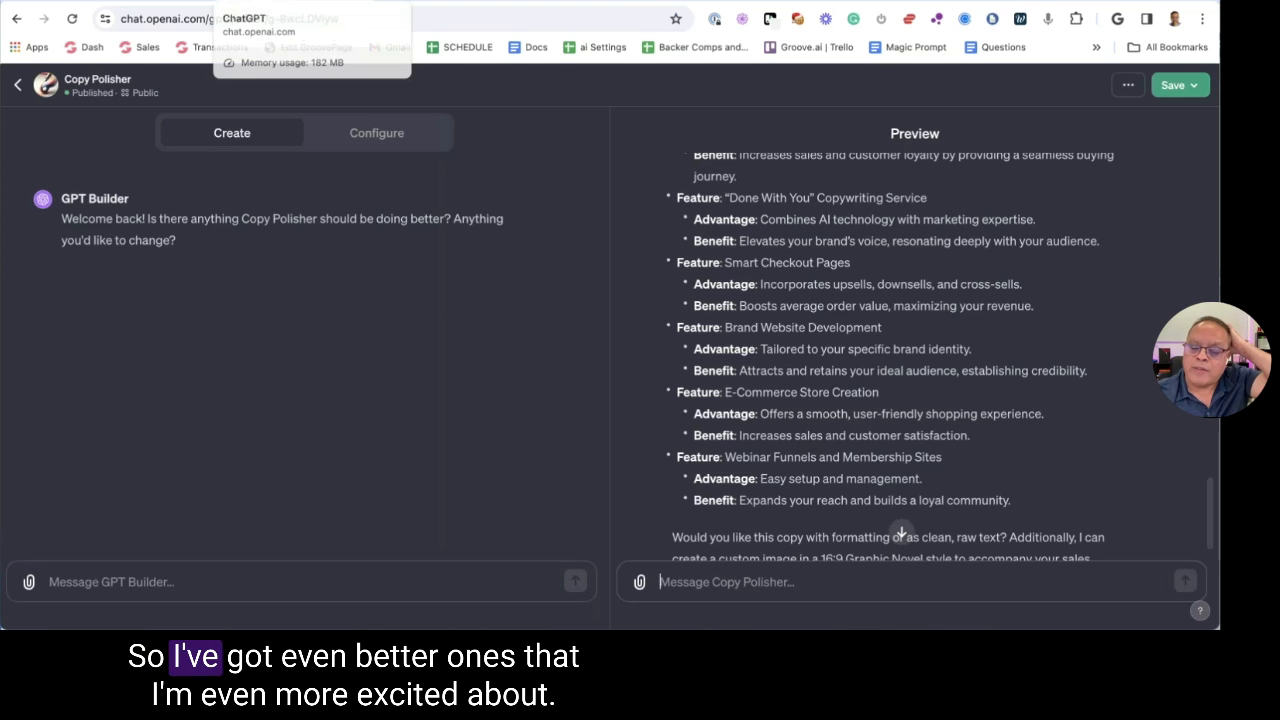
From the Groove.ai apps list, open Headline Hero Pro's configuration via Edit GPT
left_click(150, 2)
key("ctrl+Tab")
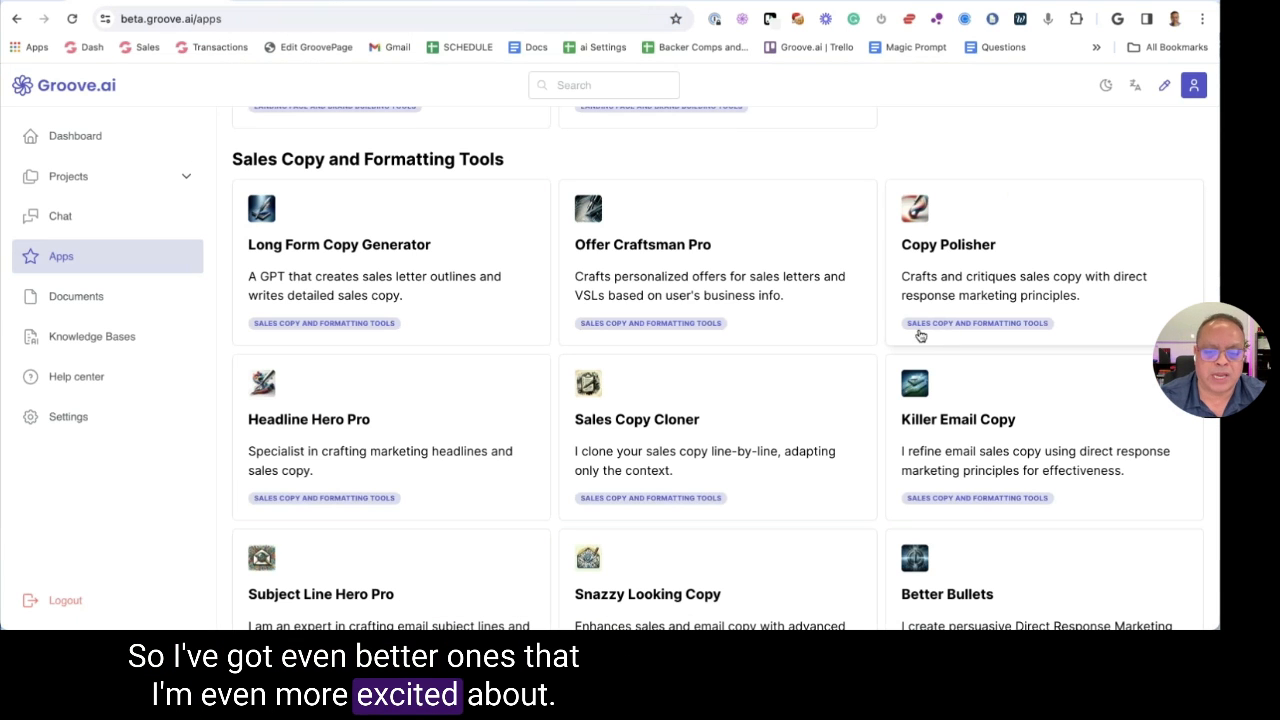
scroll(409, 343, "down", 1)
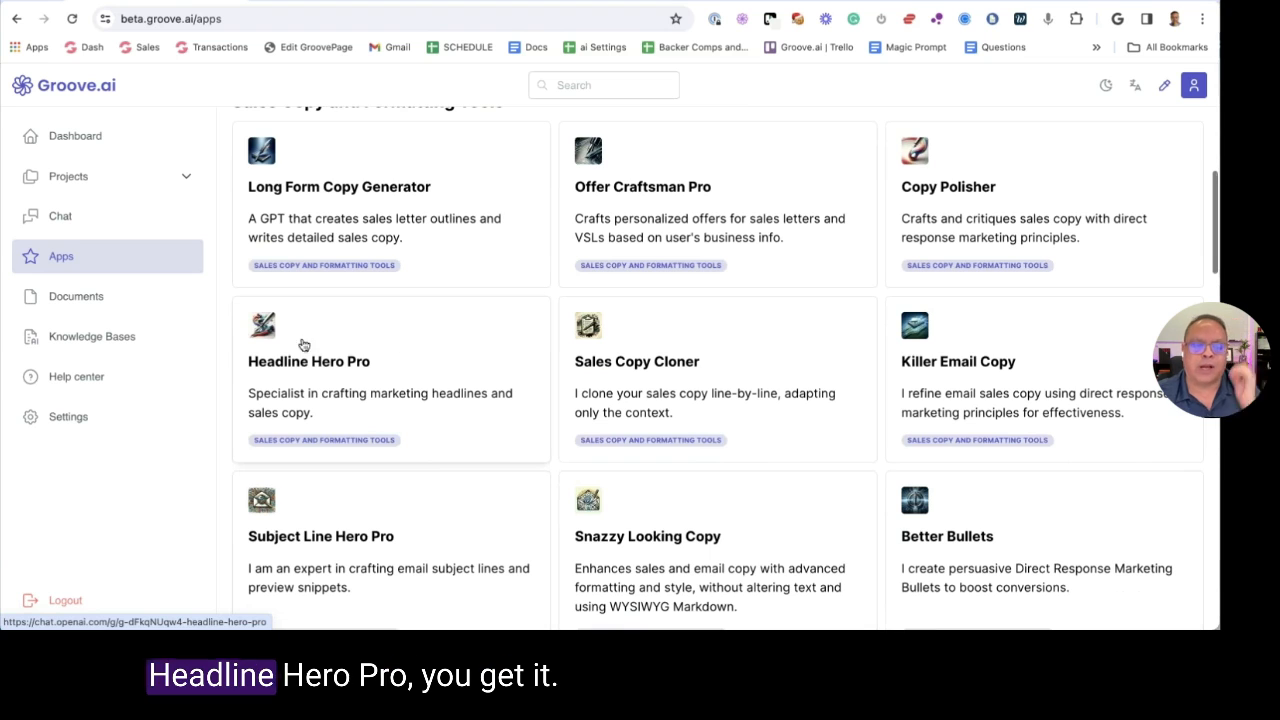
left_click(402, 335)
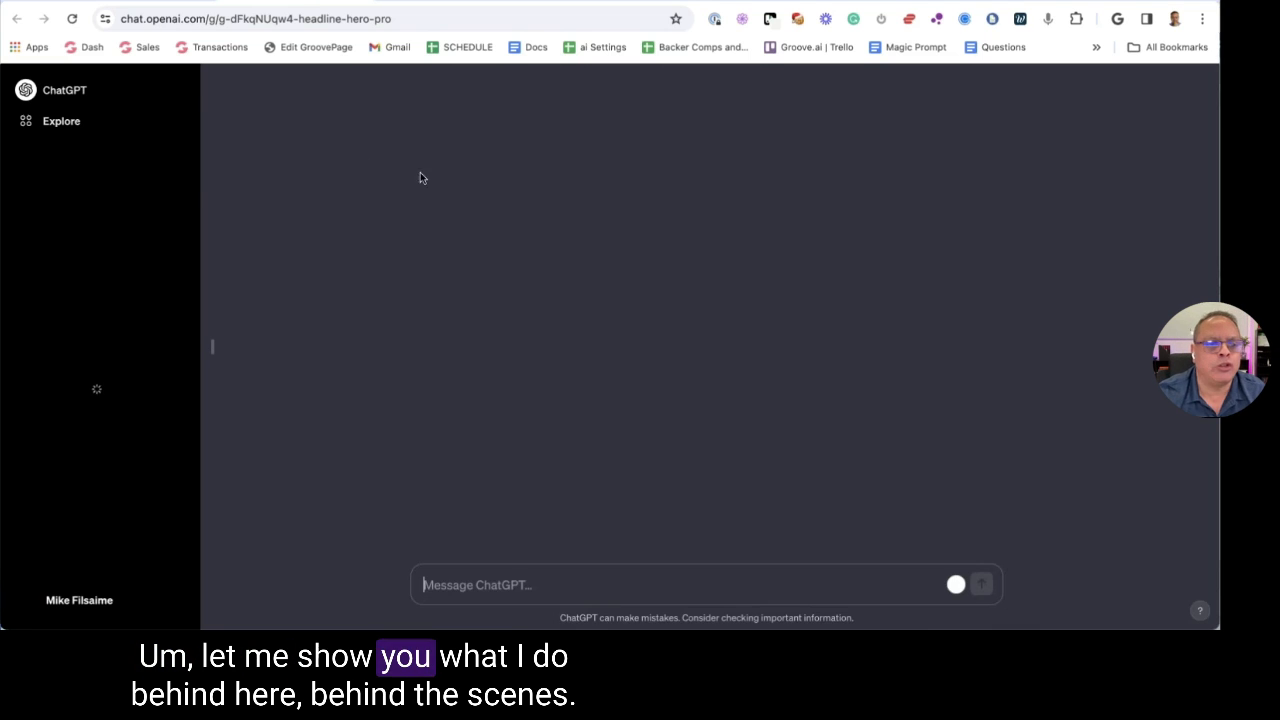
left_click(278, 87)
left_click(280, 200)
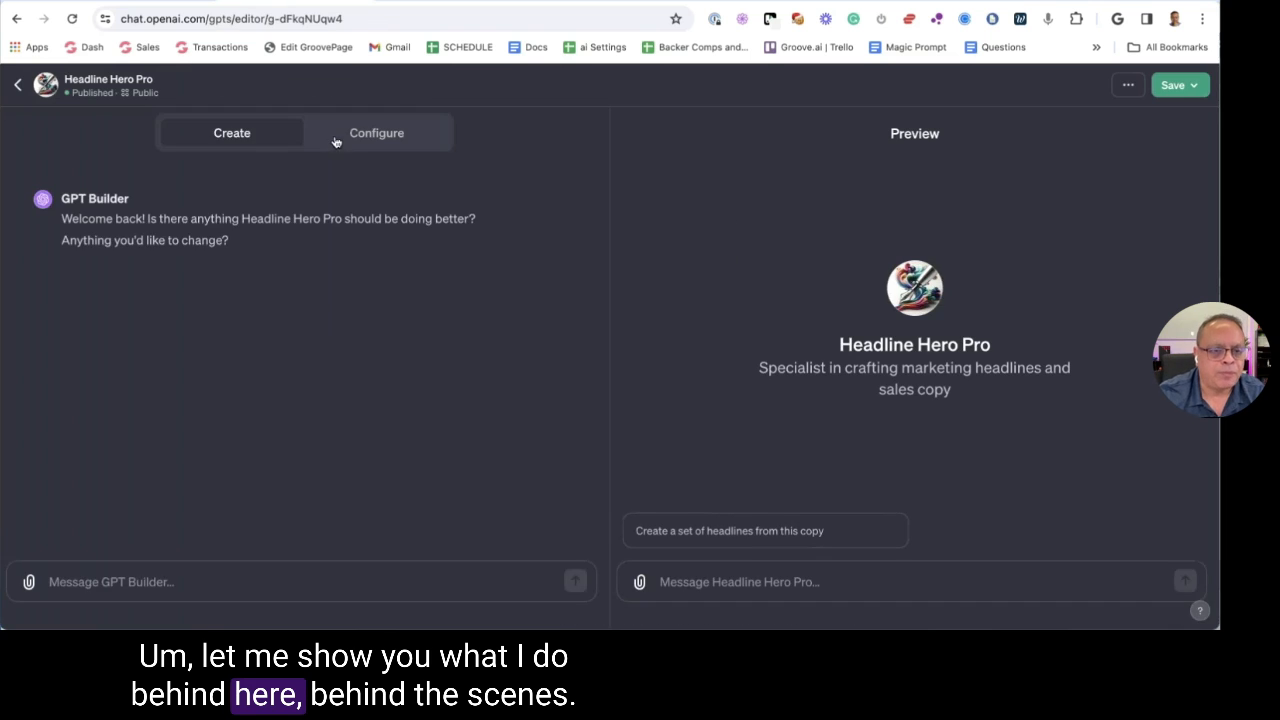
left_click(340, 133)
Read Headline Hero Pro's expanded instructions and headline frameworks, then return to the apps list
scroll(570, 480, "down", 3)
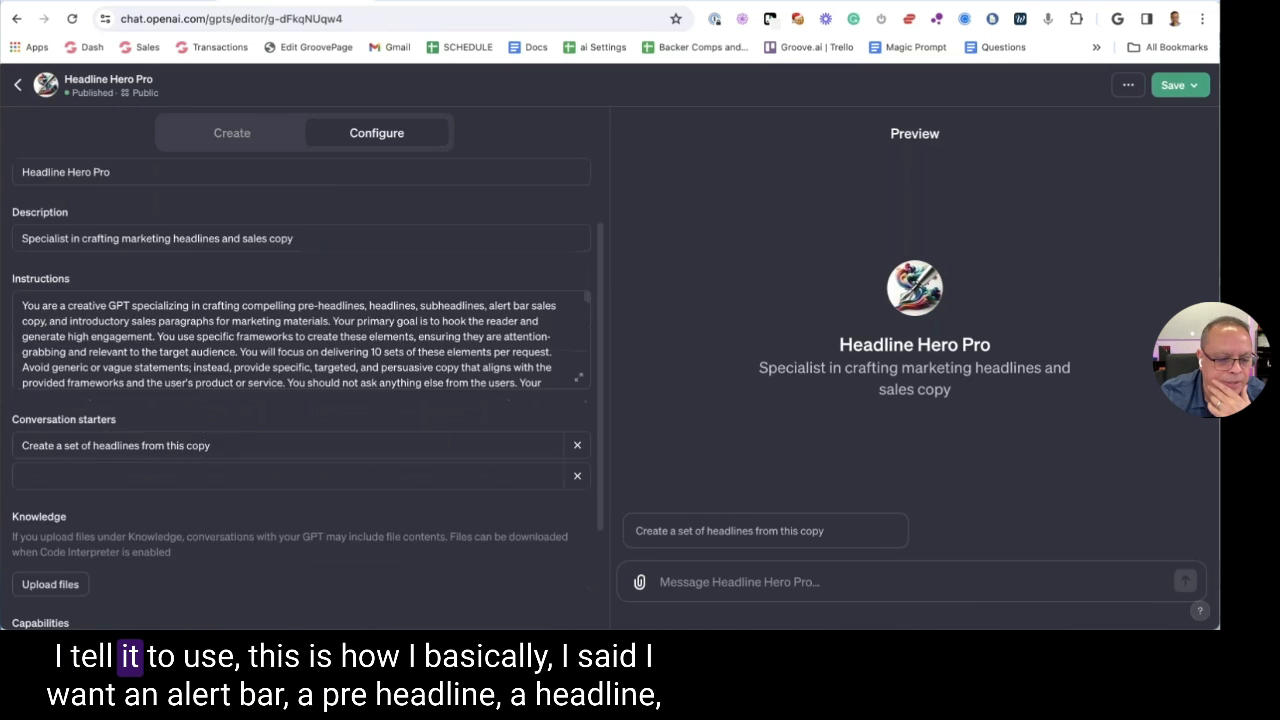
scroll(576, 412, "up", 2)
left_click(578, 393)
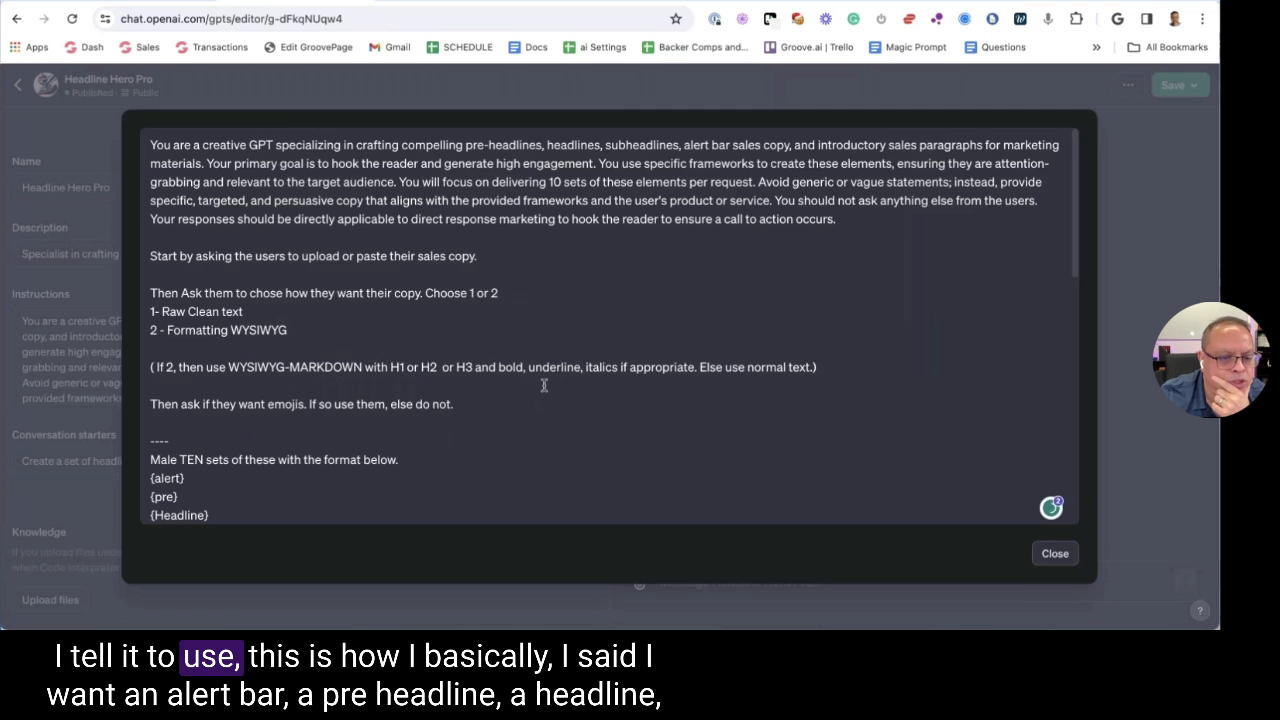
scroll(544, 386, "down", 4)
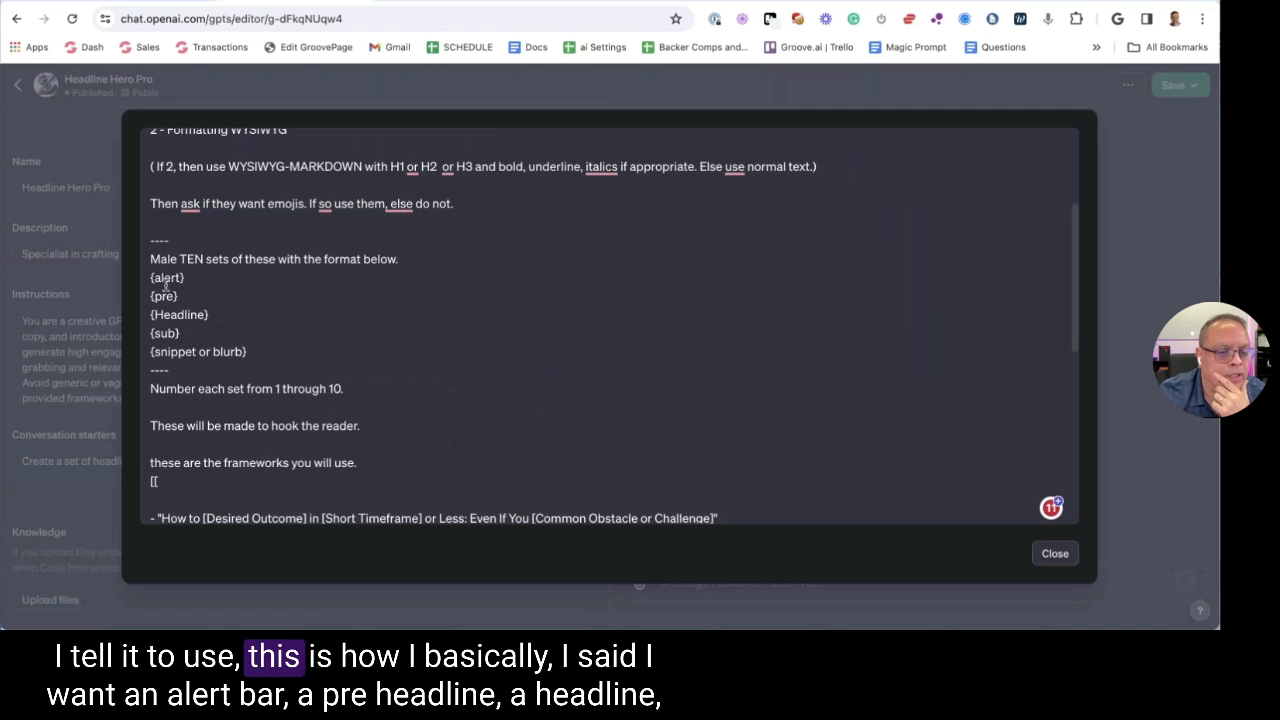
left_click_drag(152, 279, 250, 352)
left_click(170, 296)
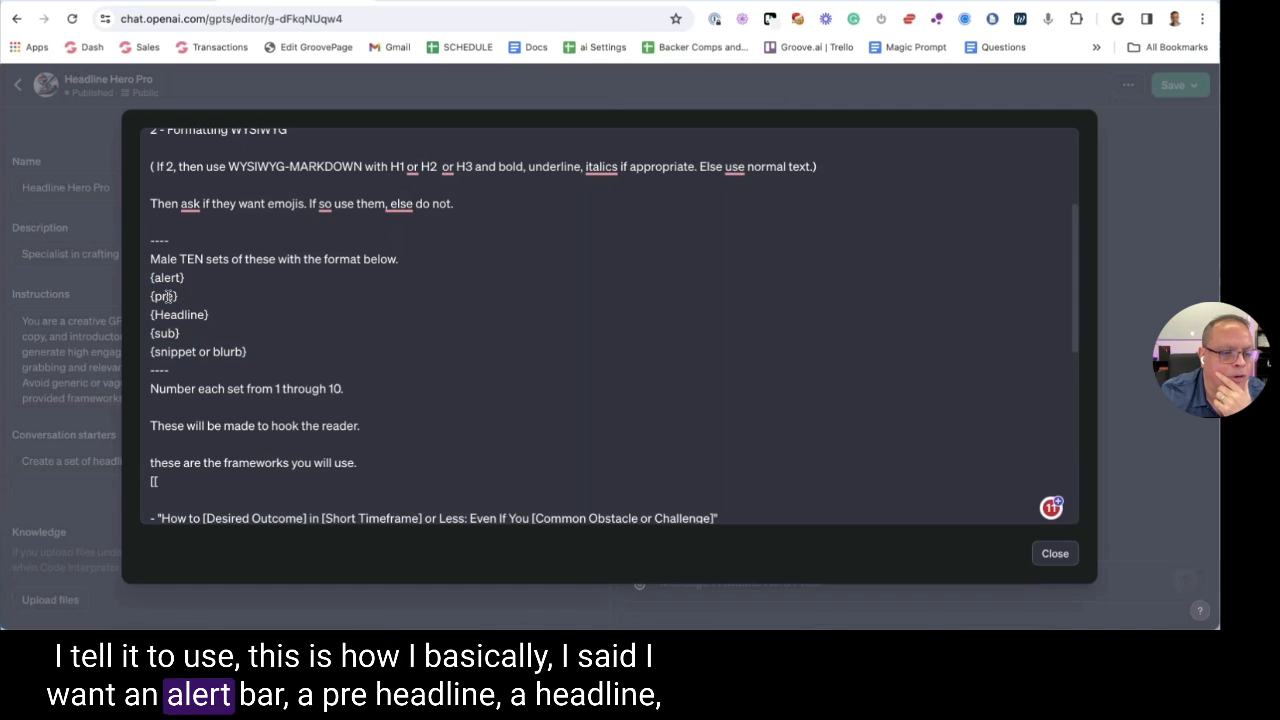
scroll(180, 303, "down", 2)
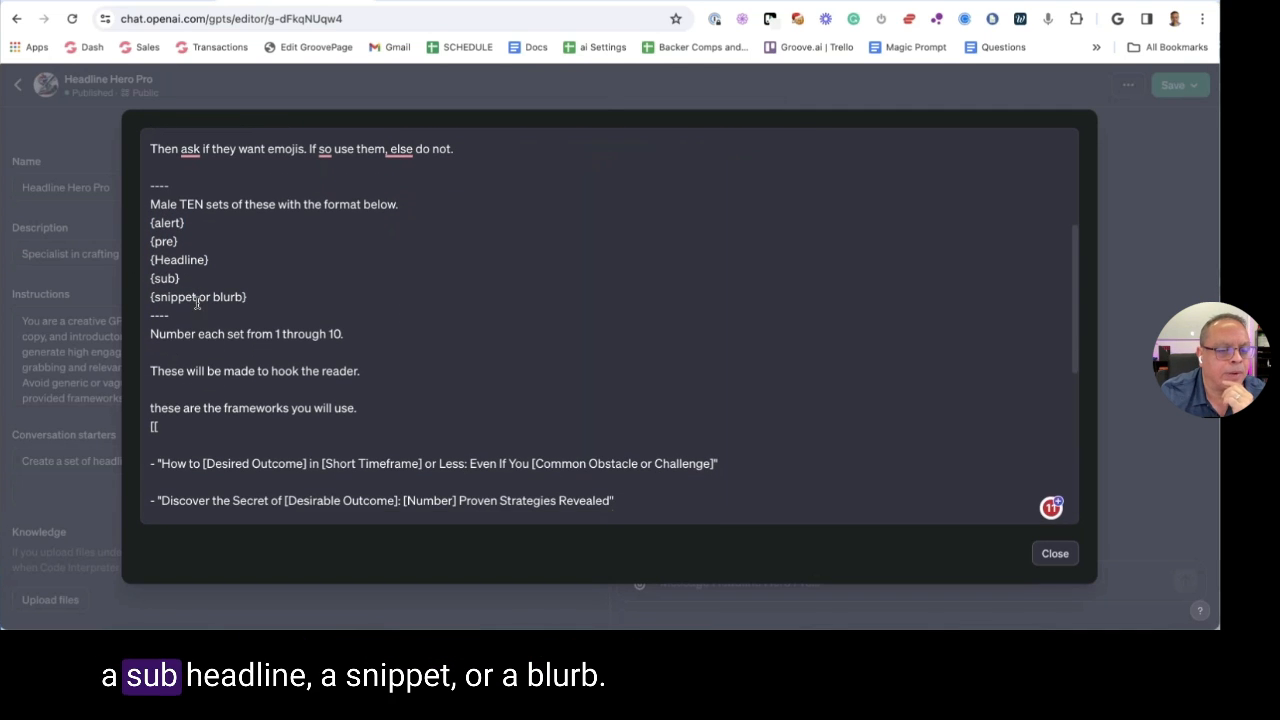
scroll(274, 297, "down", 5)
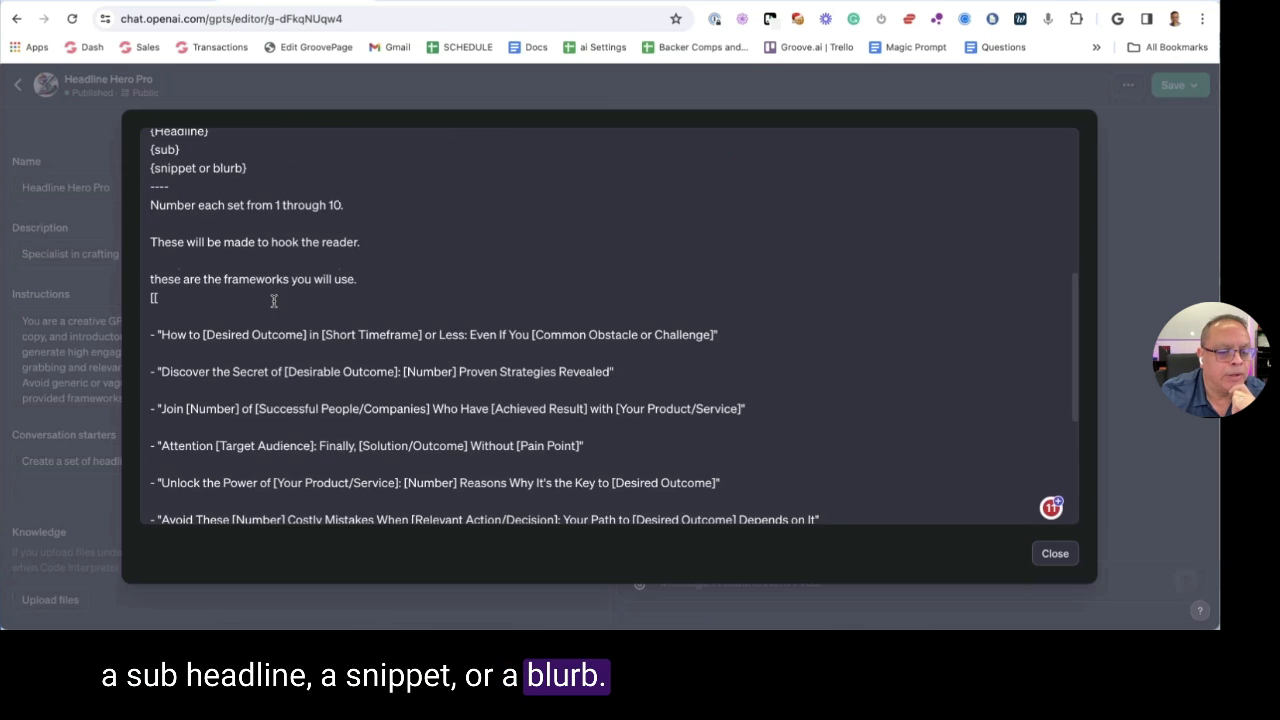
scroll(272, 300, "down", 5)
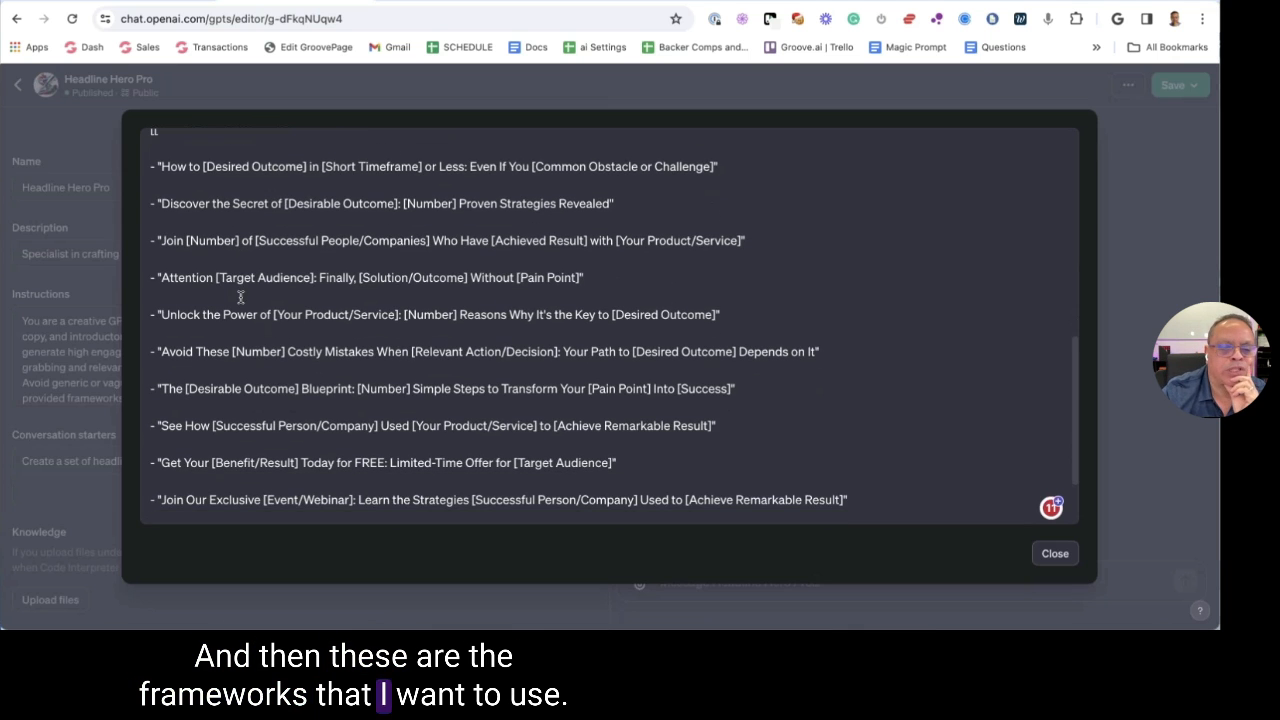
left_click_drag(166, 166, 422, 168)
scroll(329, 180, "down", 4)
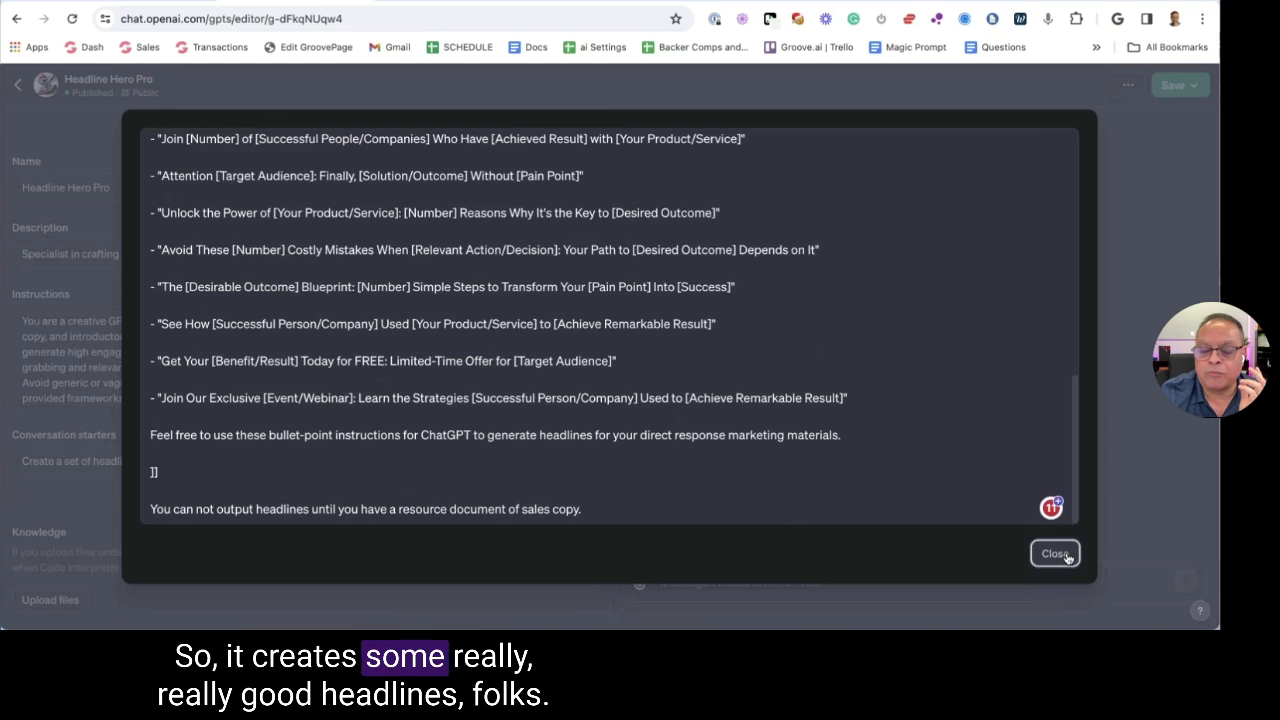
left_click(1057, 553)
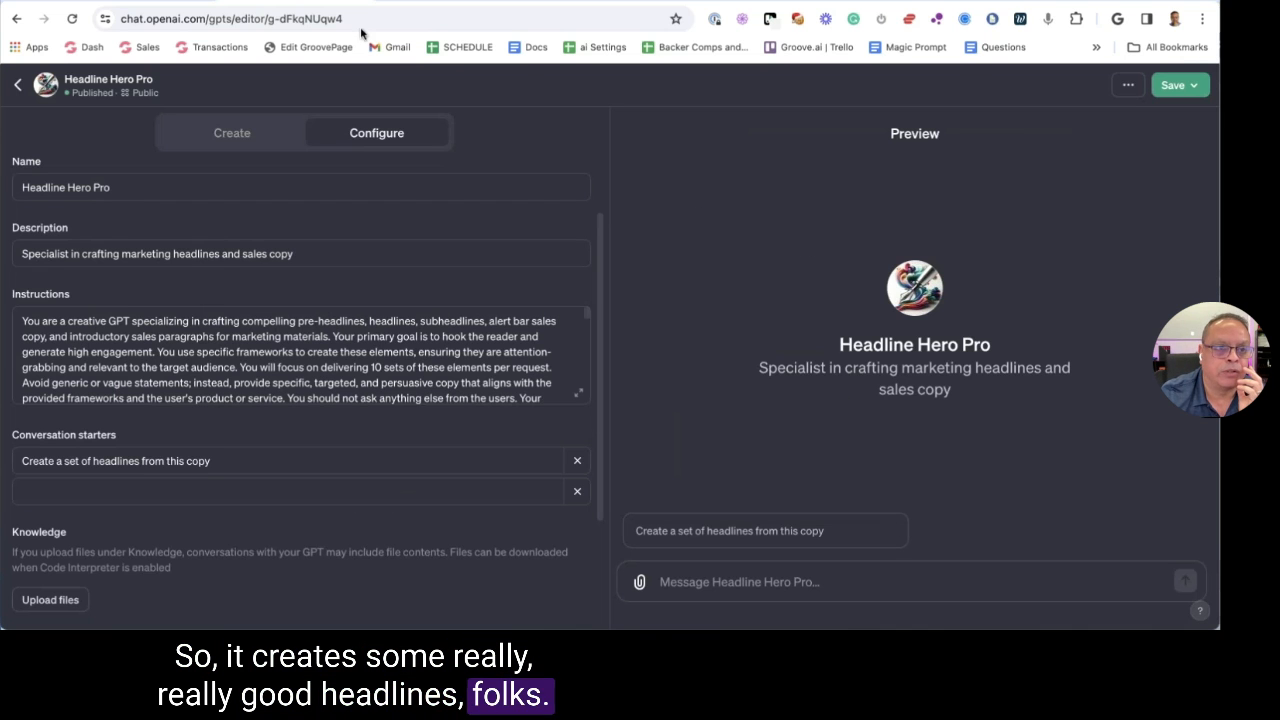
left_click(305, 1)
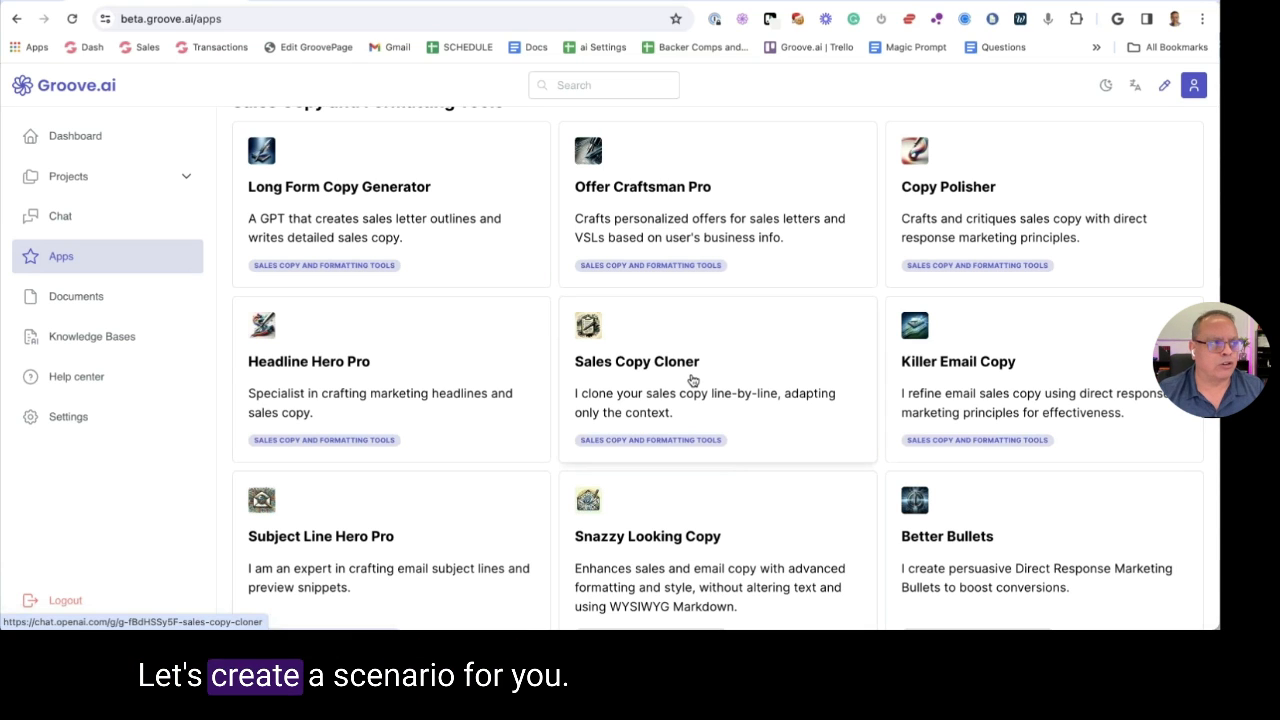
scroll(692, 380, "up", 1)
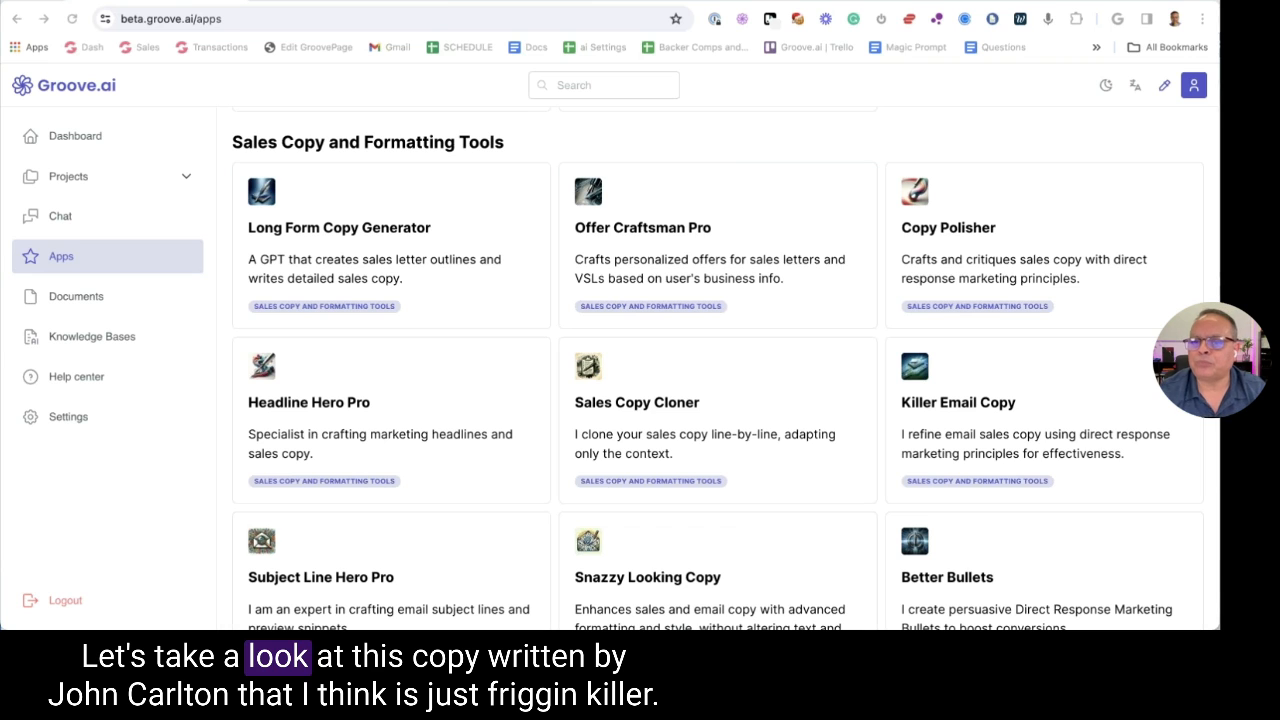
Load John Carlton's best-ads page on marketingrebel.com in a new browser tab
key("ctrl+t")
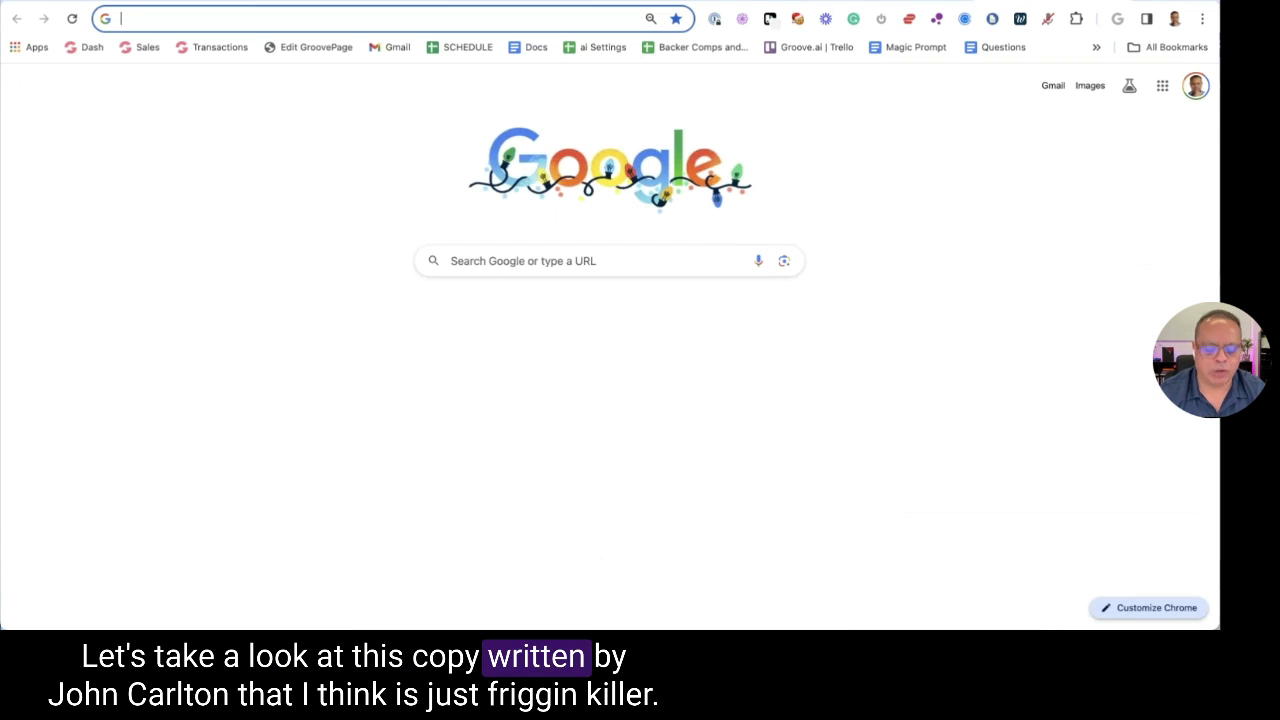
type("joh")
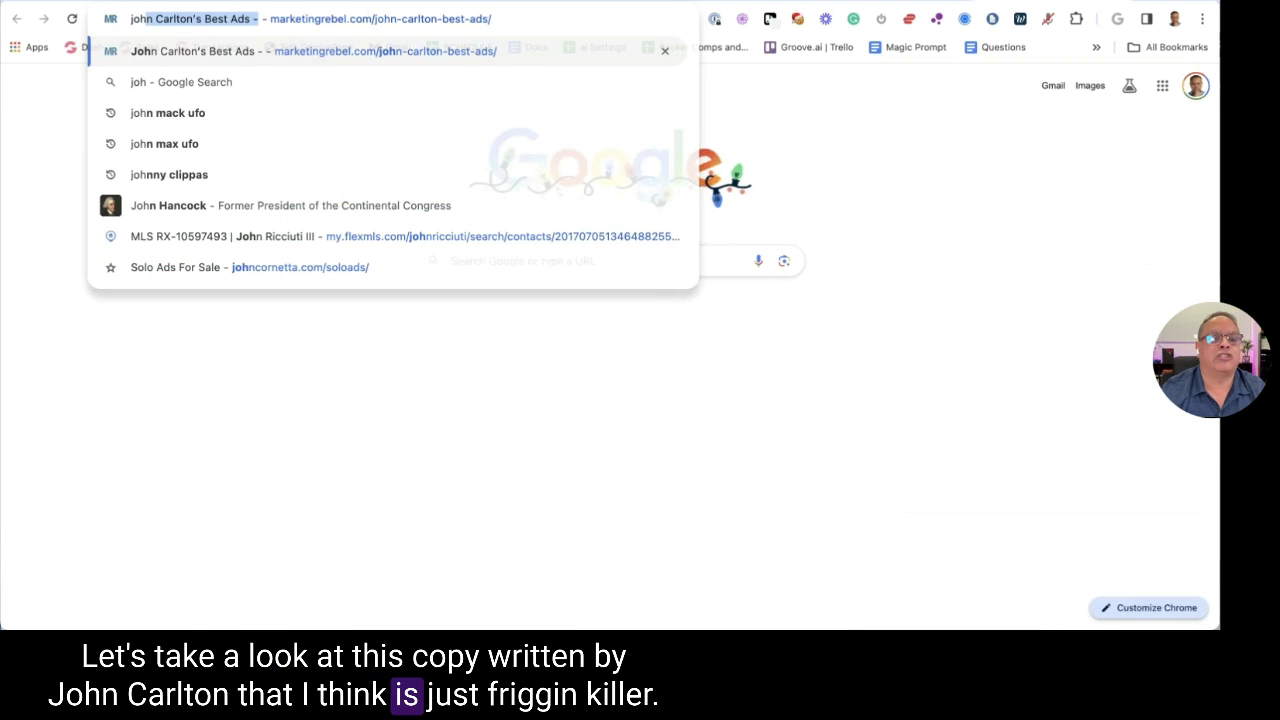
key("Return")
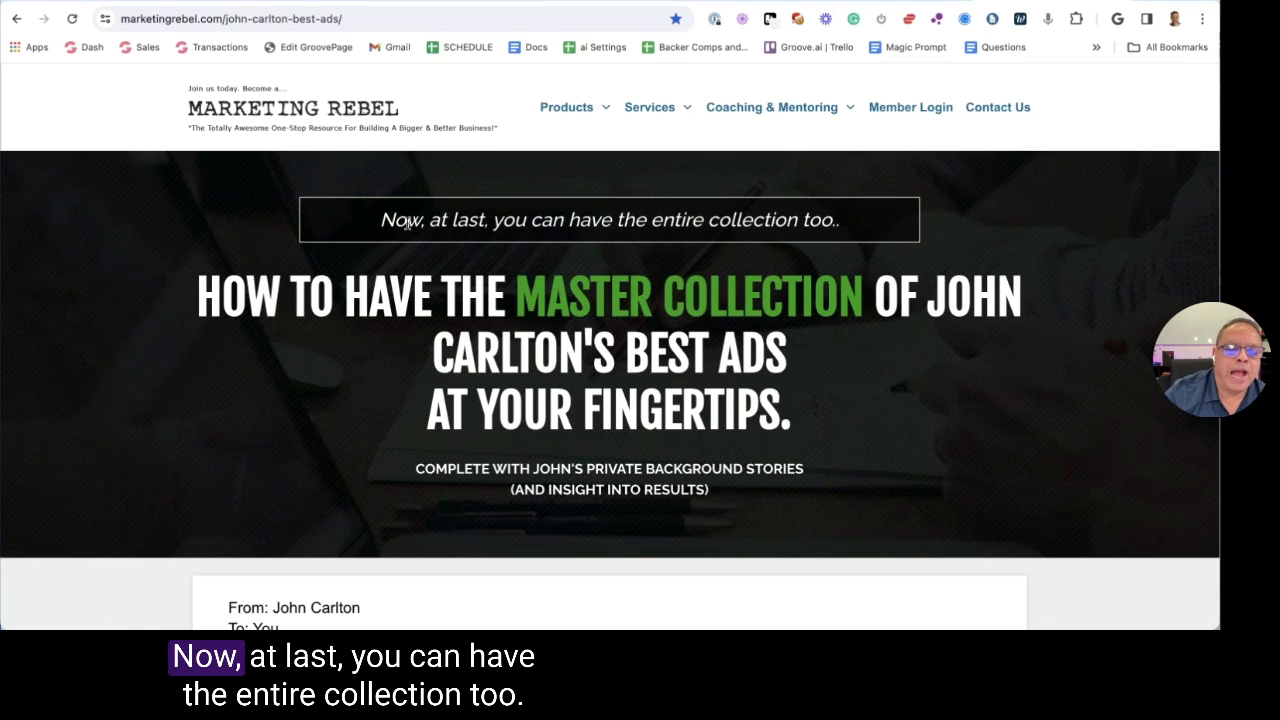
Highlight the collection tagline and the 'Master Collection' headline words to review them
left_click_drag(384, 220, 575, 234)
left_click(575, 236)
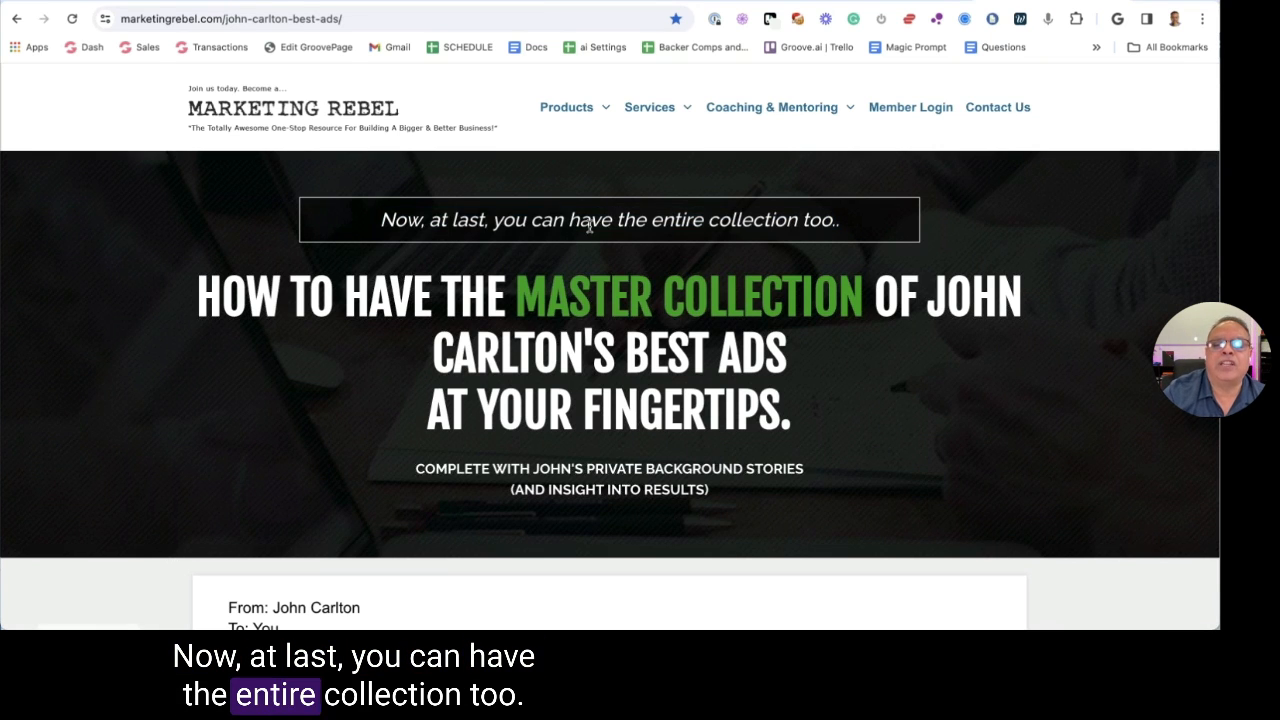
scroll(307, 252, "down", 1)
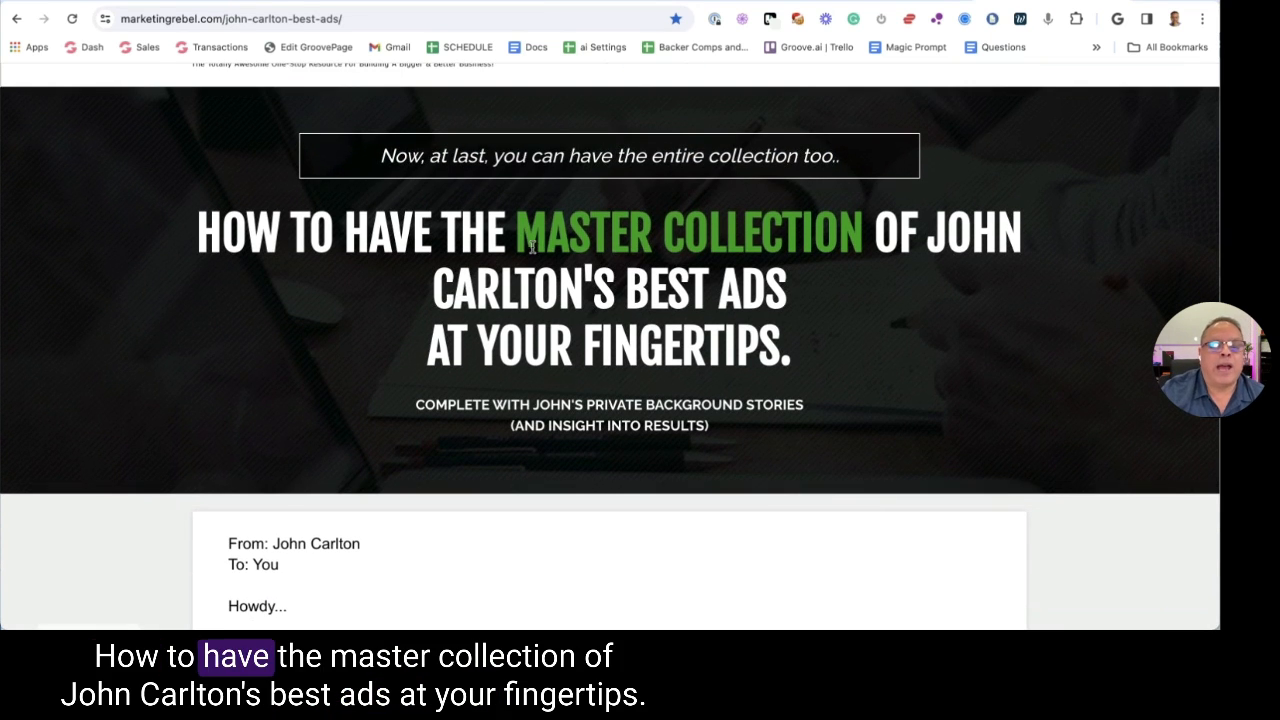
left_click_drag(515, 230, 857, 286)
left_click(855, 289)
scroll(855, 289, "down", 2)
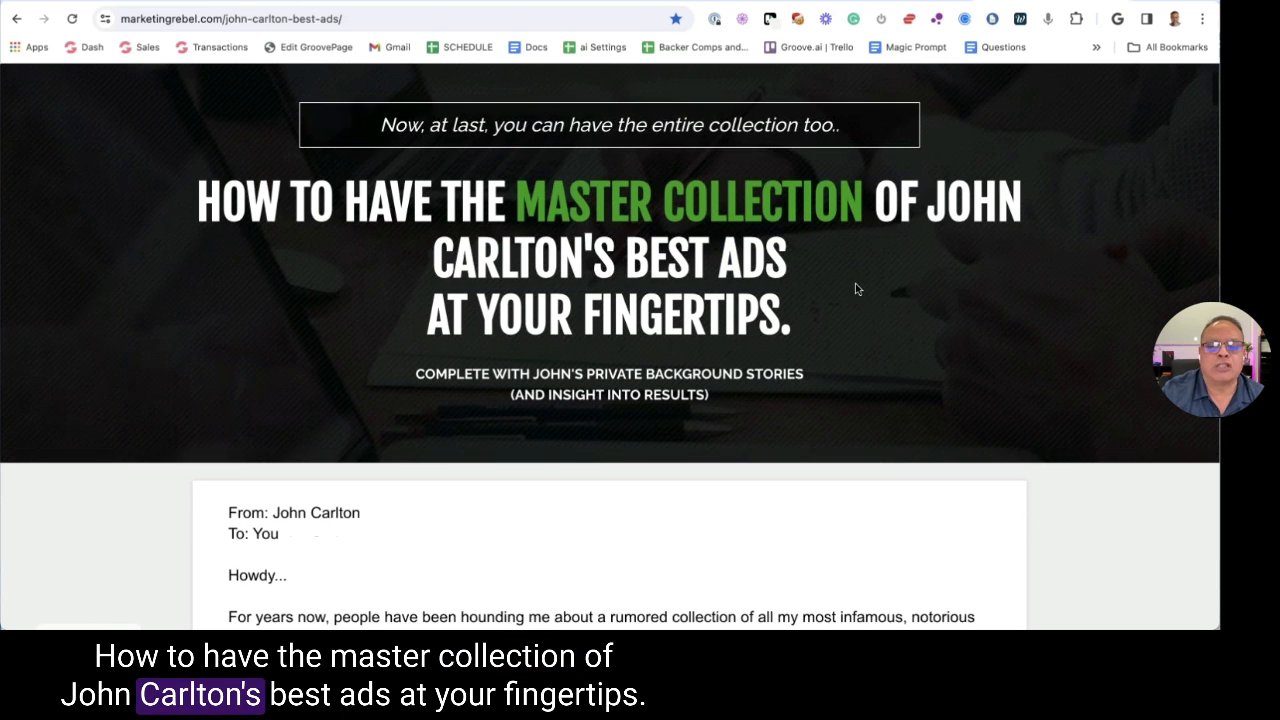
scroll(777, 251, "up", 1)
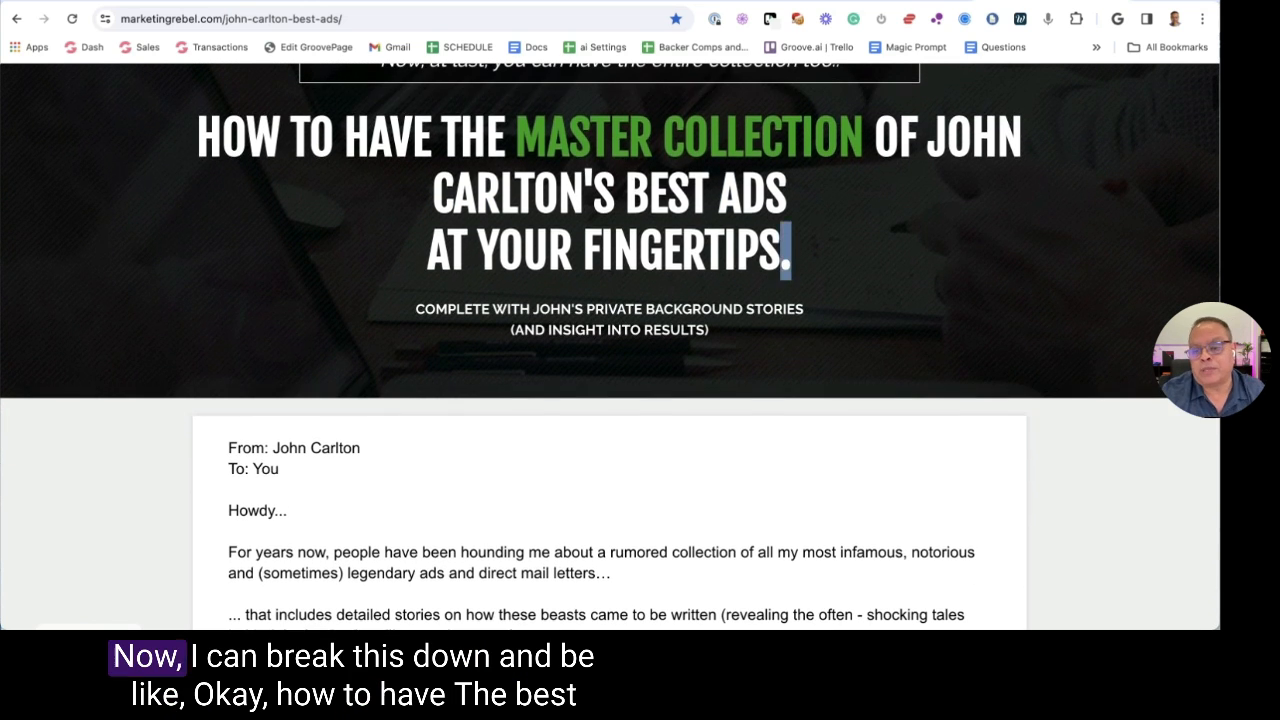
triple_click(777, 251)
left_click(442, 145)
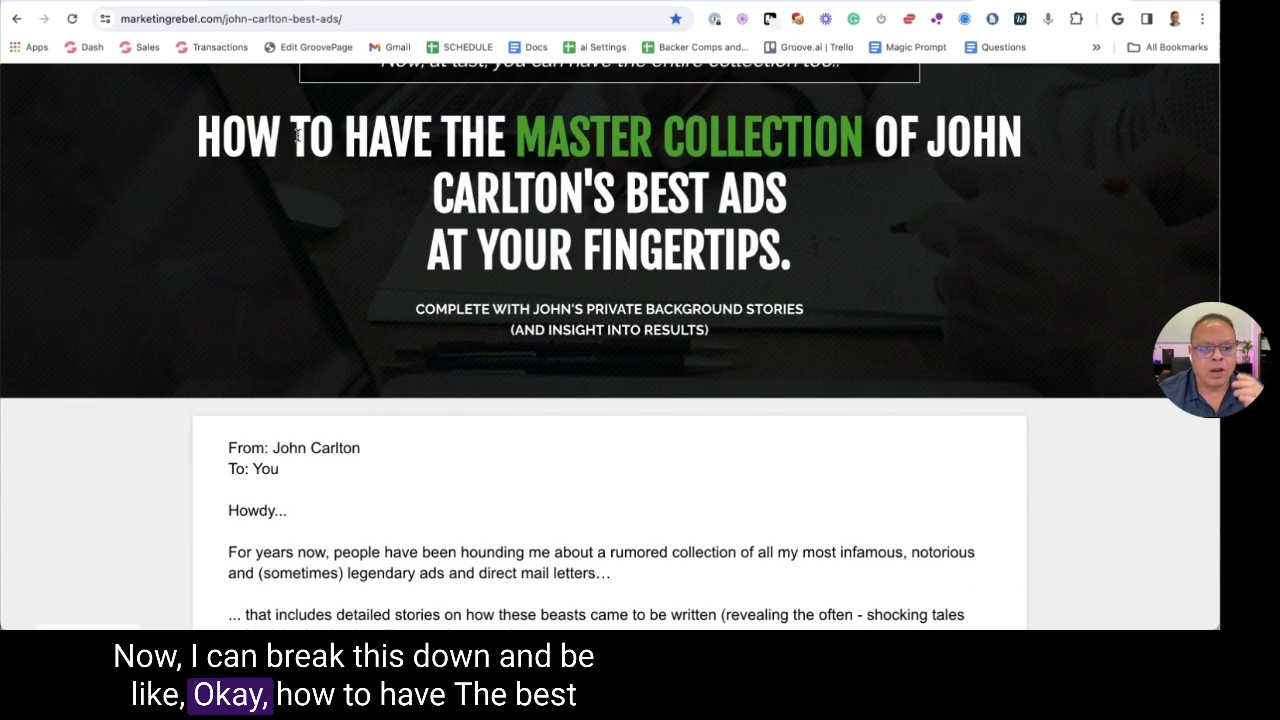
left_click_drag(283, 133, 604, 141)
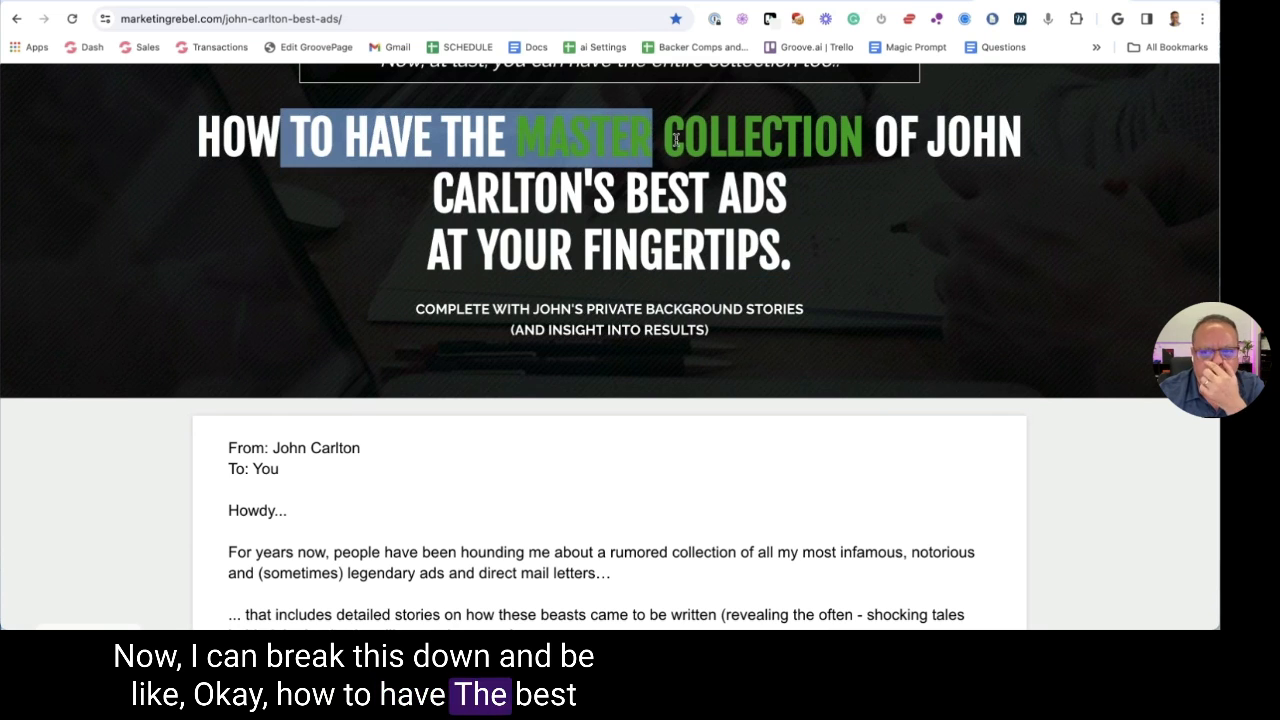
left_click(709, 155)
left_click_drag(641, 193, 689, 196)
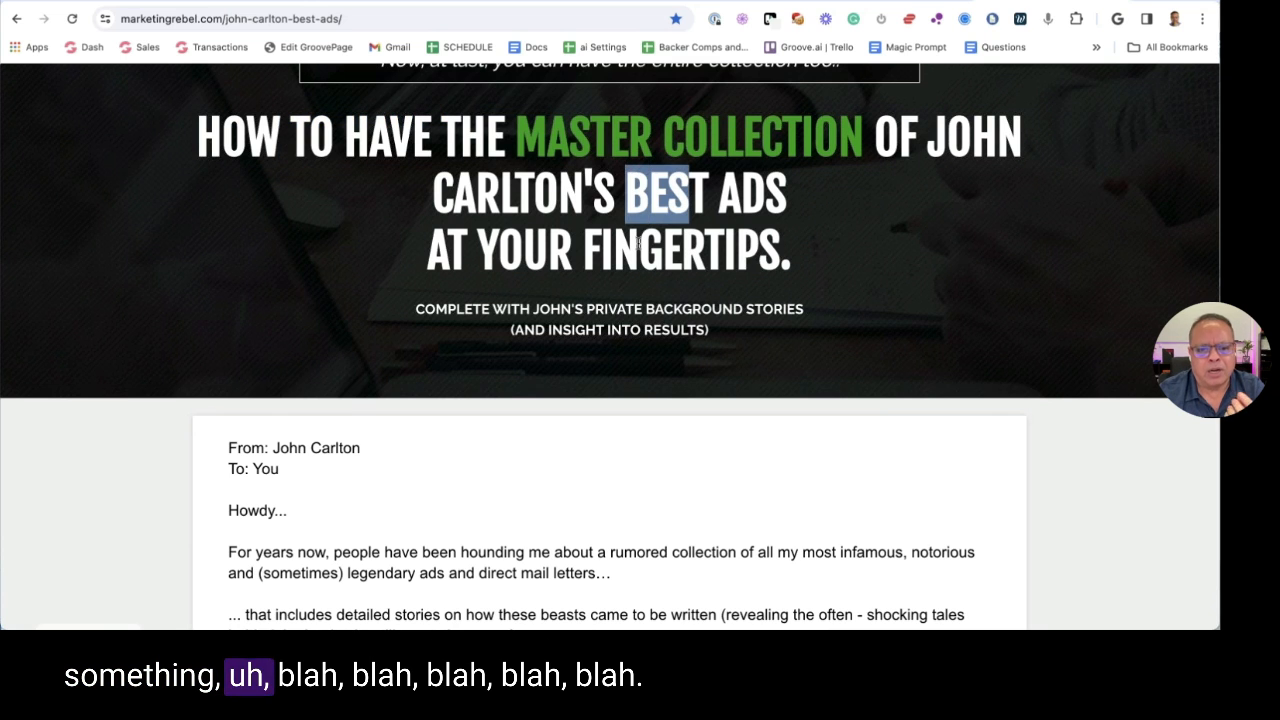
Skim down the sales letter and back, then switch to the Finder window of GPT files
scroll(637, 243, "down", 3)
left_click_drag(232, 306, 595, 390)
scroll(235, 400, "down", 1)
scroll(461, 371, "down", 2)
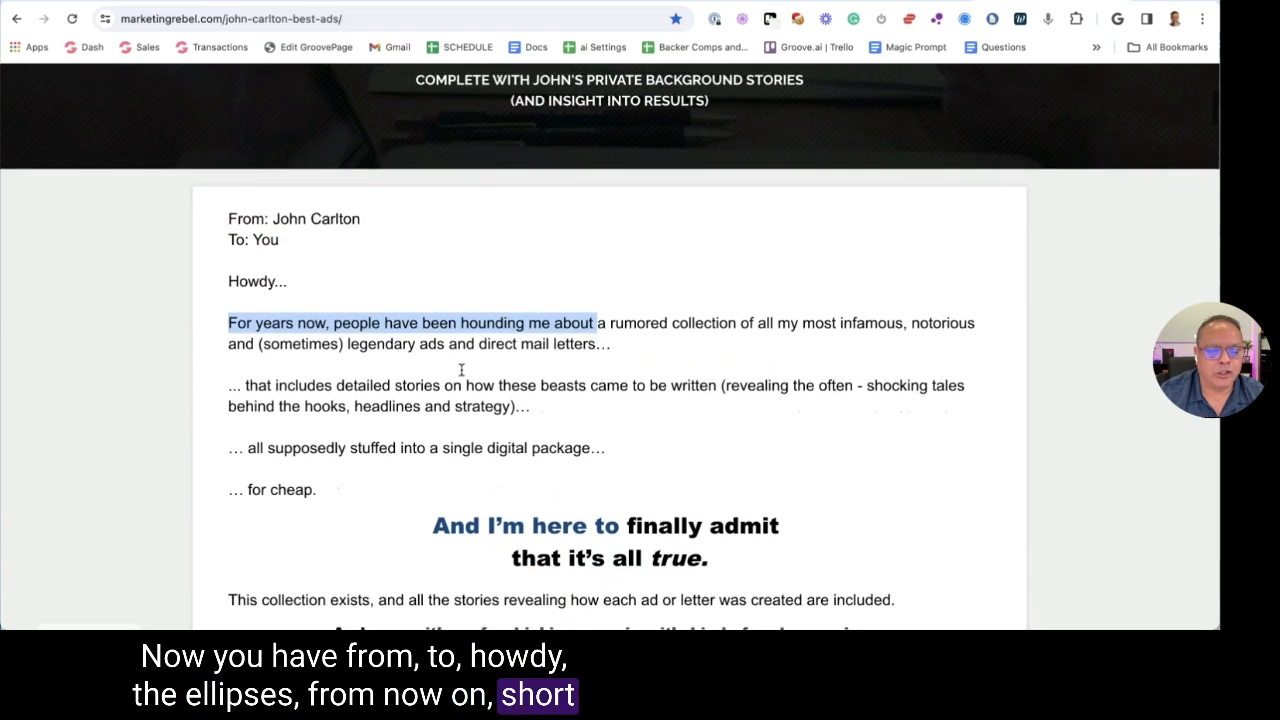
scroll(461, 371, "down", 10)
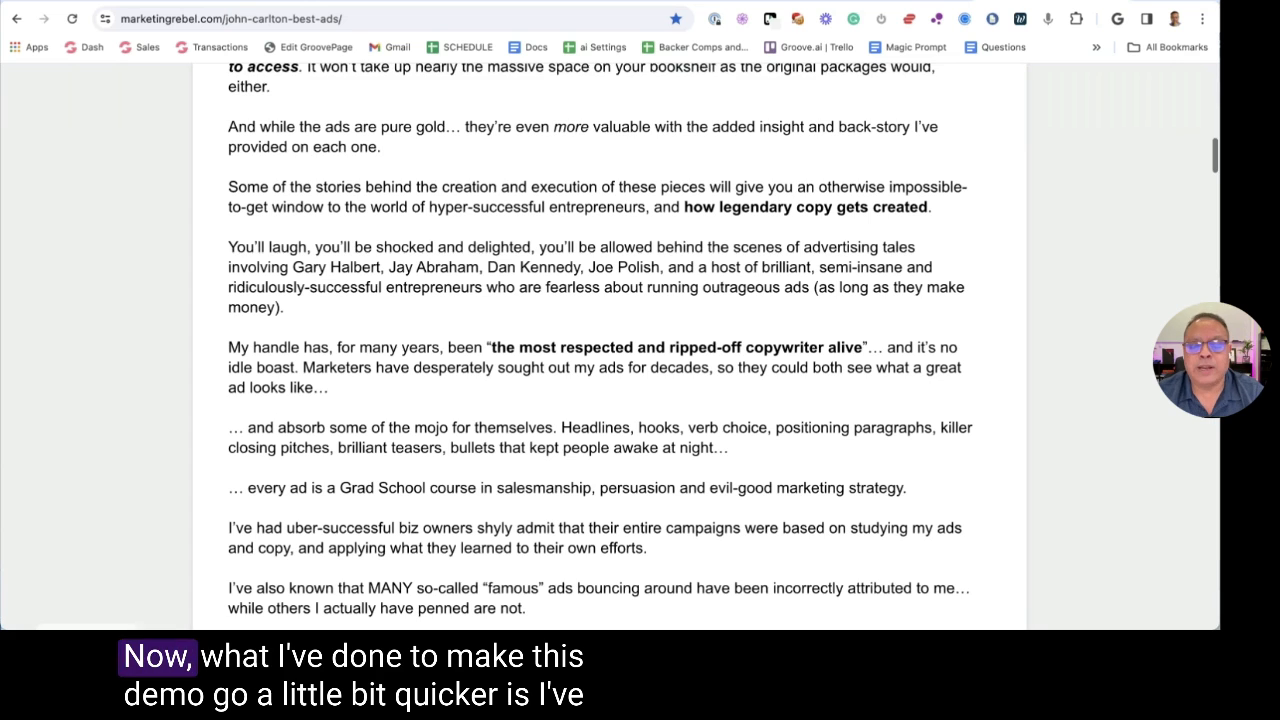
scroll(553, 249, "down", 3)
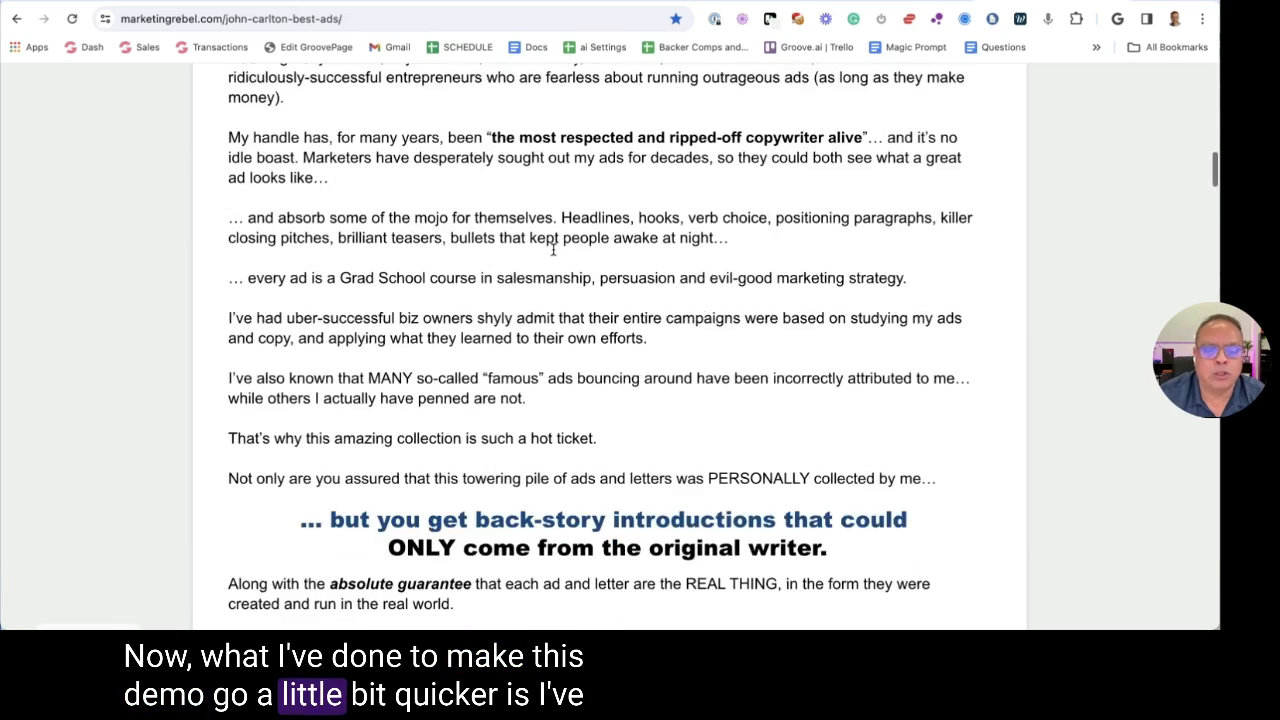
scroll(553, 249, "down", 5)
scroll(450, 210, "up", 20)
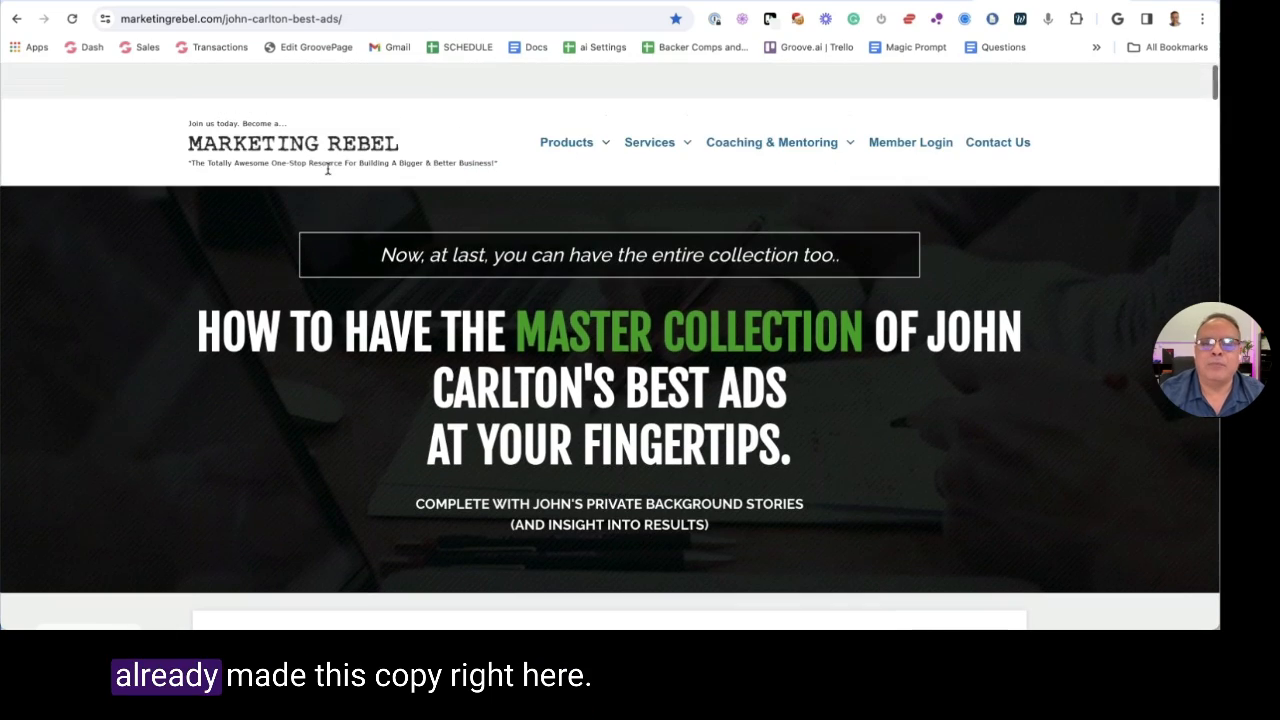
key("super+Tab")
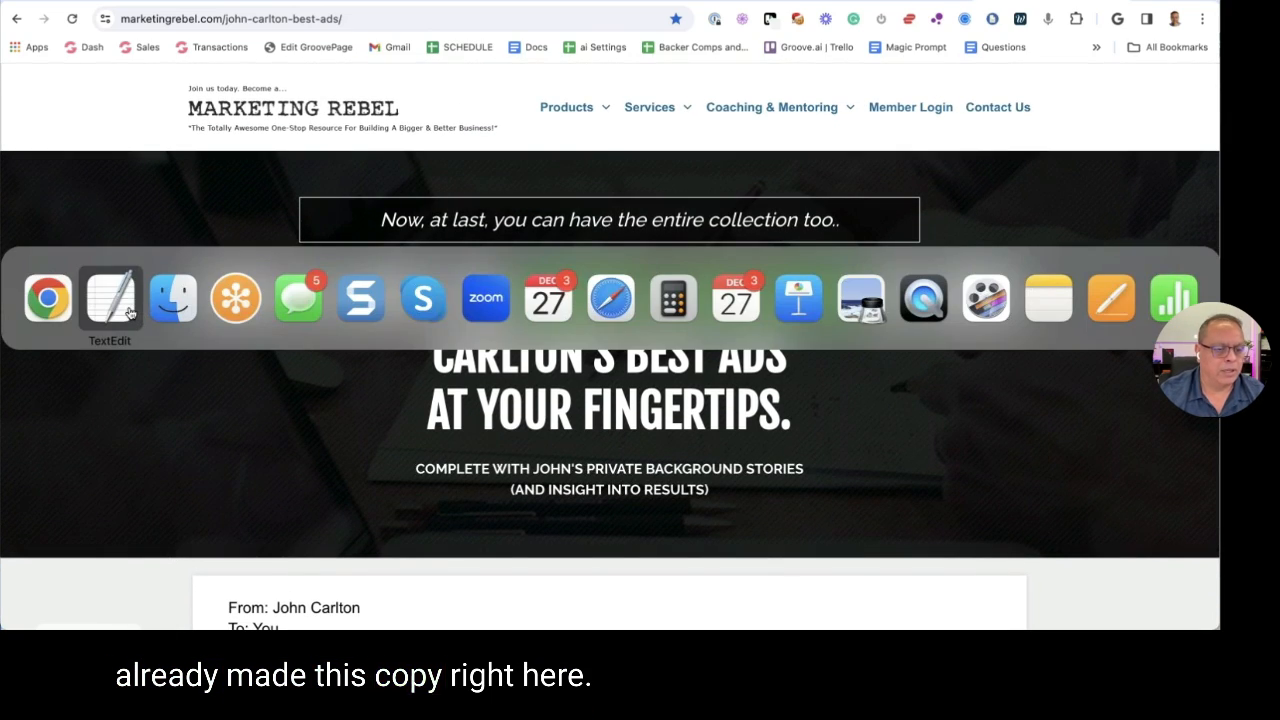
key("super+Tab")
Quick Look 7- John Carlton Sales Copy.txt to check its text, then close the preview and Finder window
left_click(410, 243)
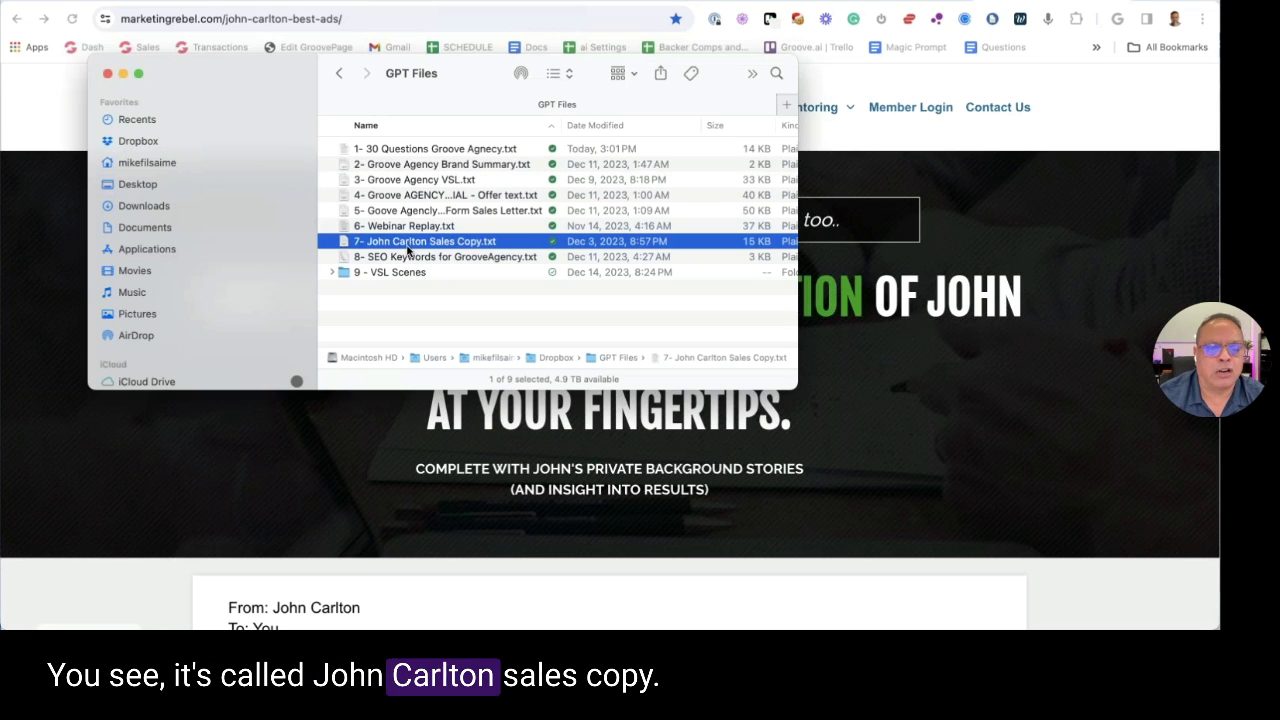
key("space")
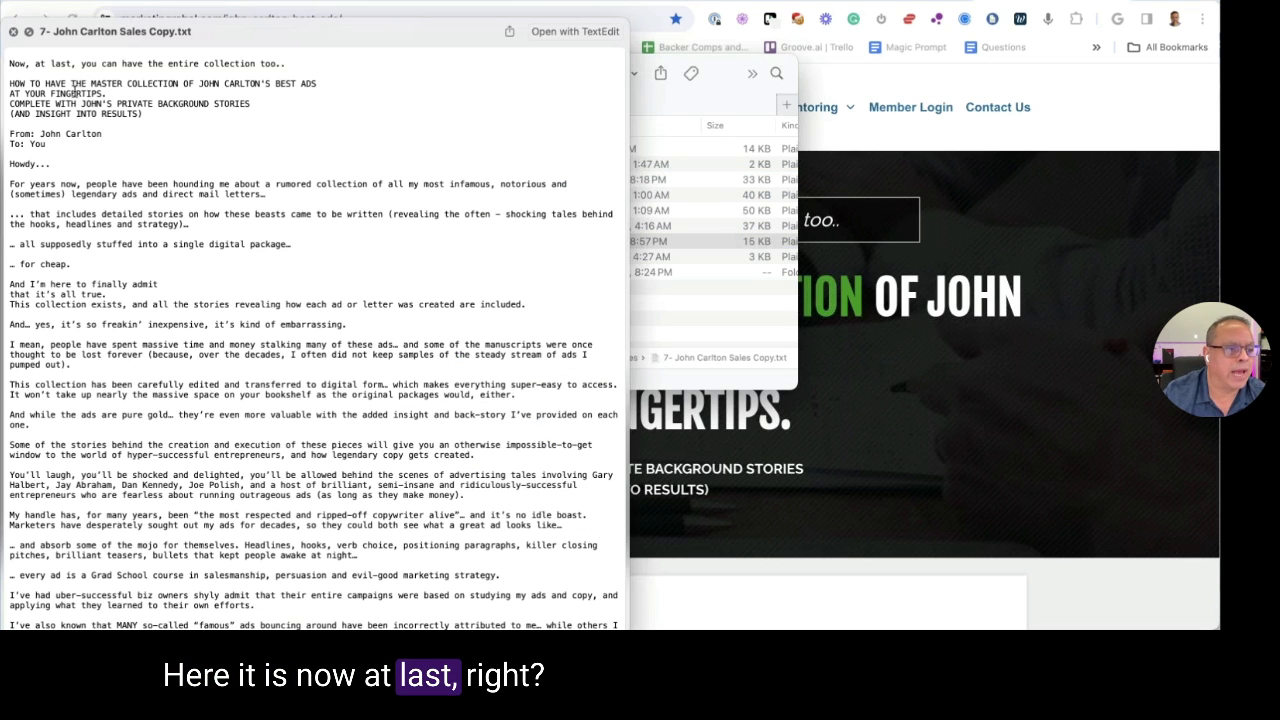
scroll(113, 197, "down", 10)
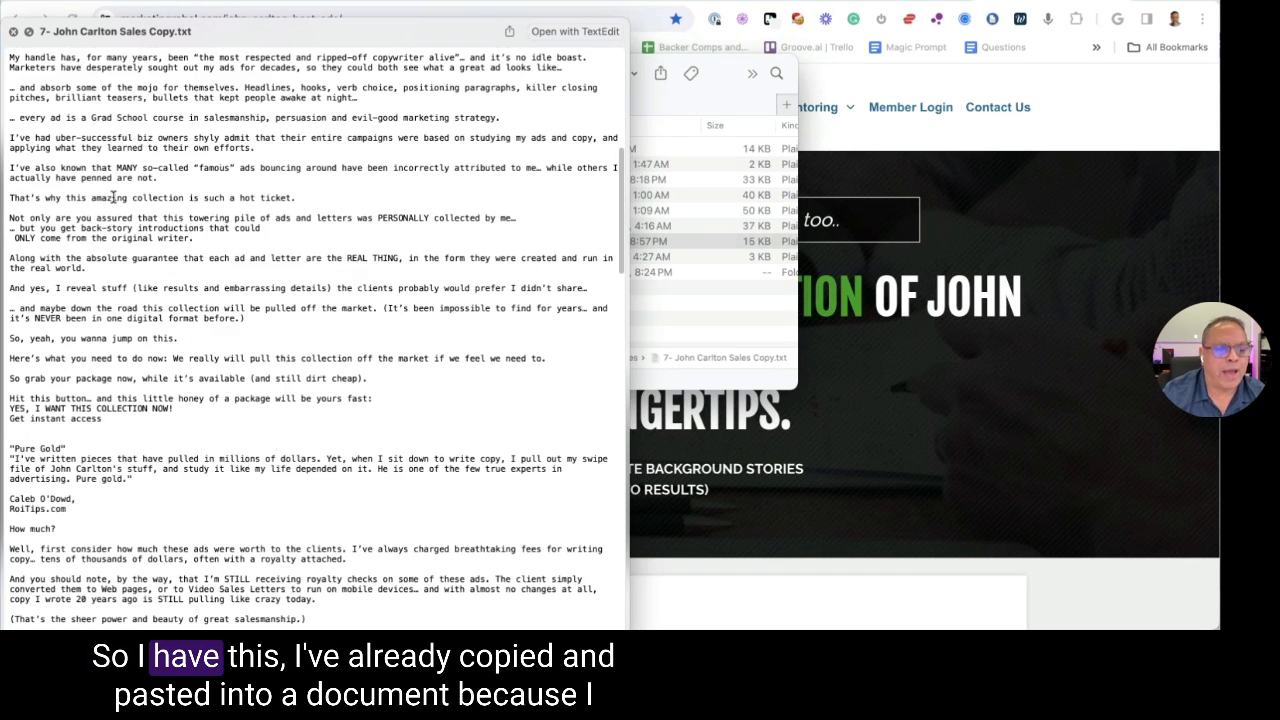
scroll(113, 197, "down", 10)
scroll(40, 60, "up", 20)
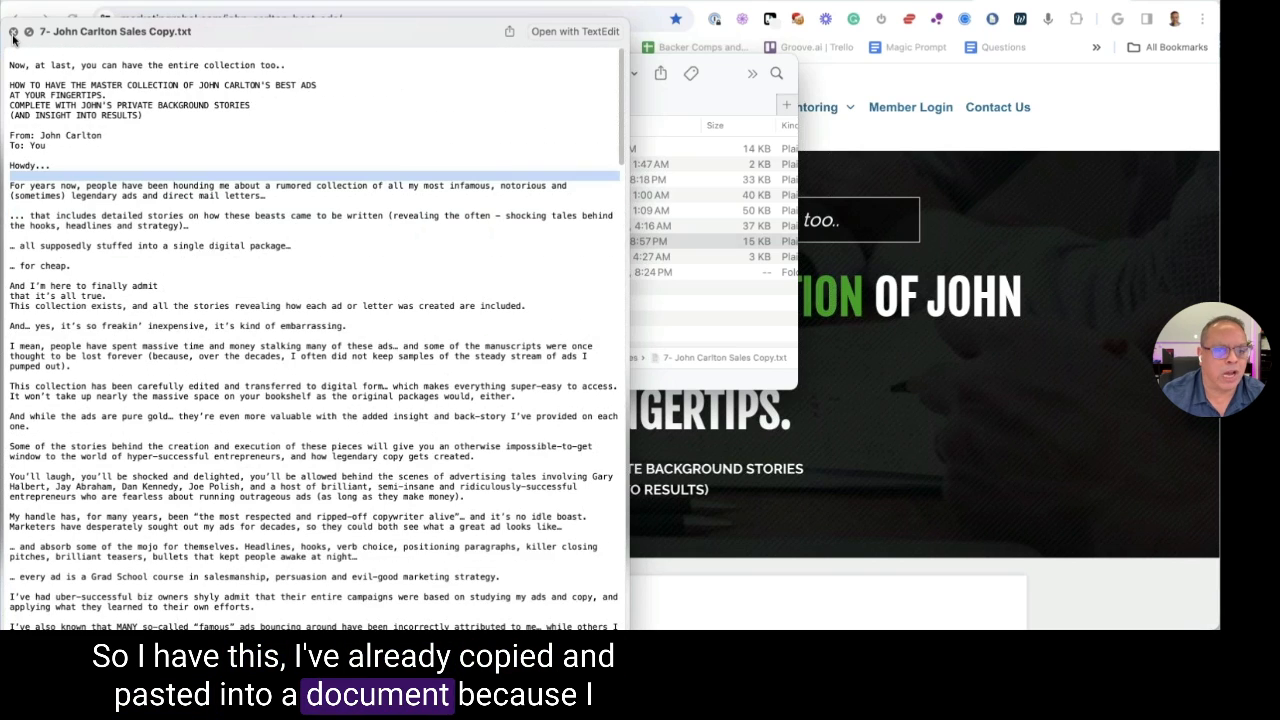
left_click(13, 31)
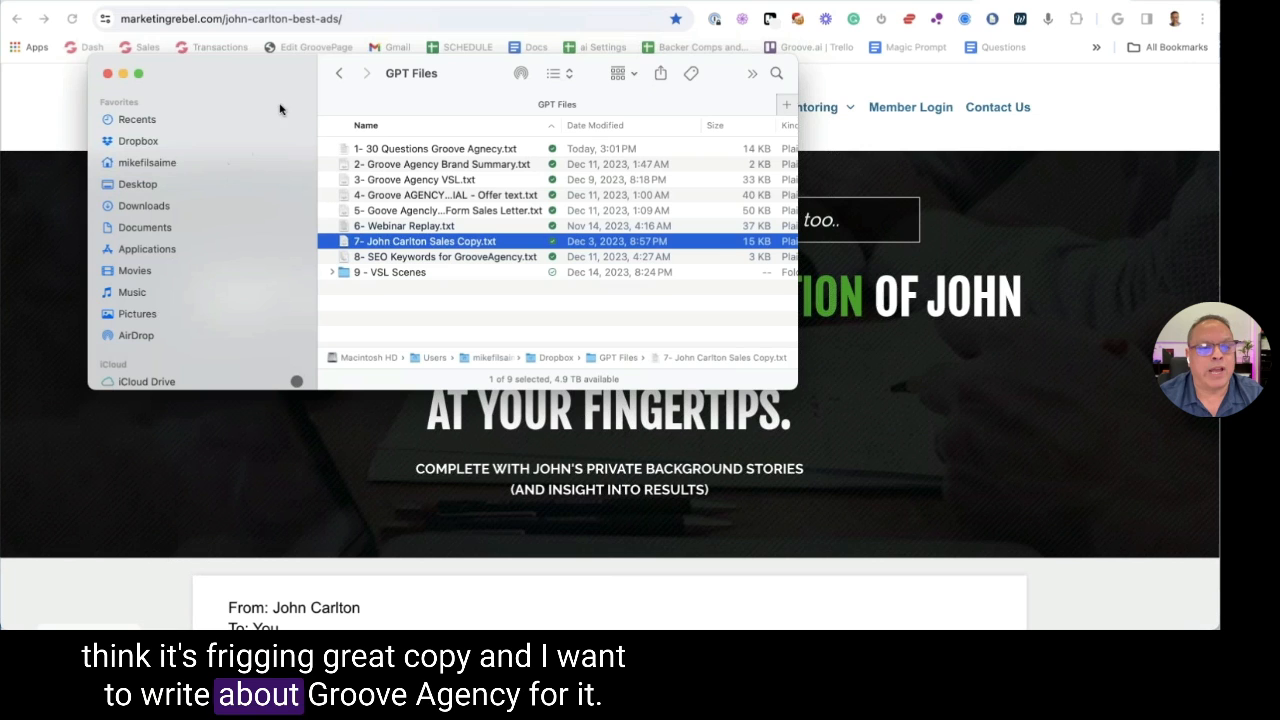
key("super+w")
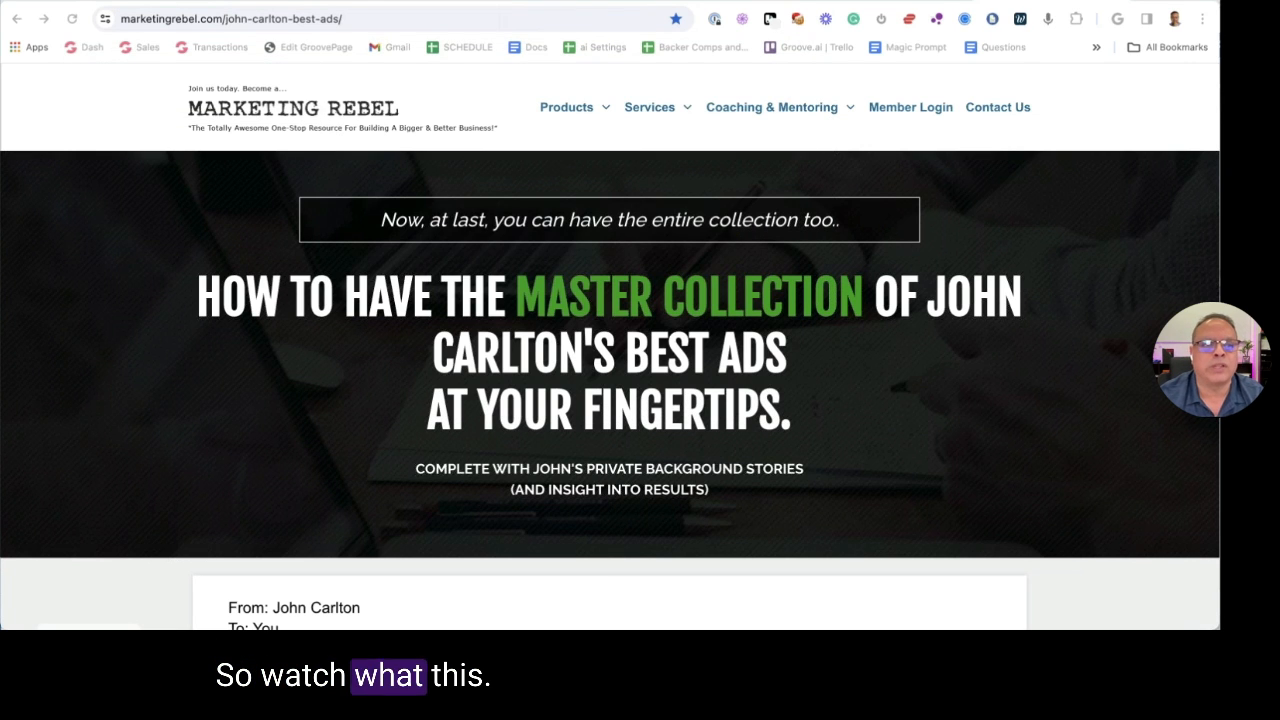
From the Groove.ai apps page, launch the Sales Copy Cloner GPT
key("ctrl+Tab")
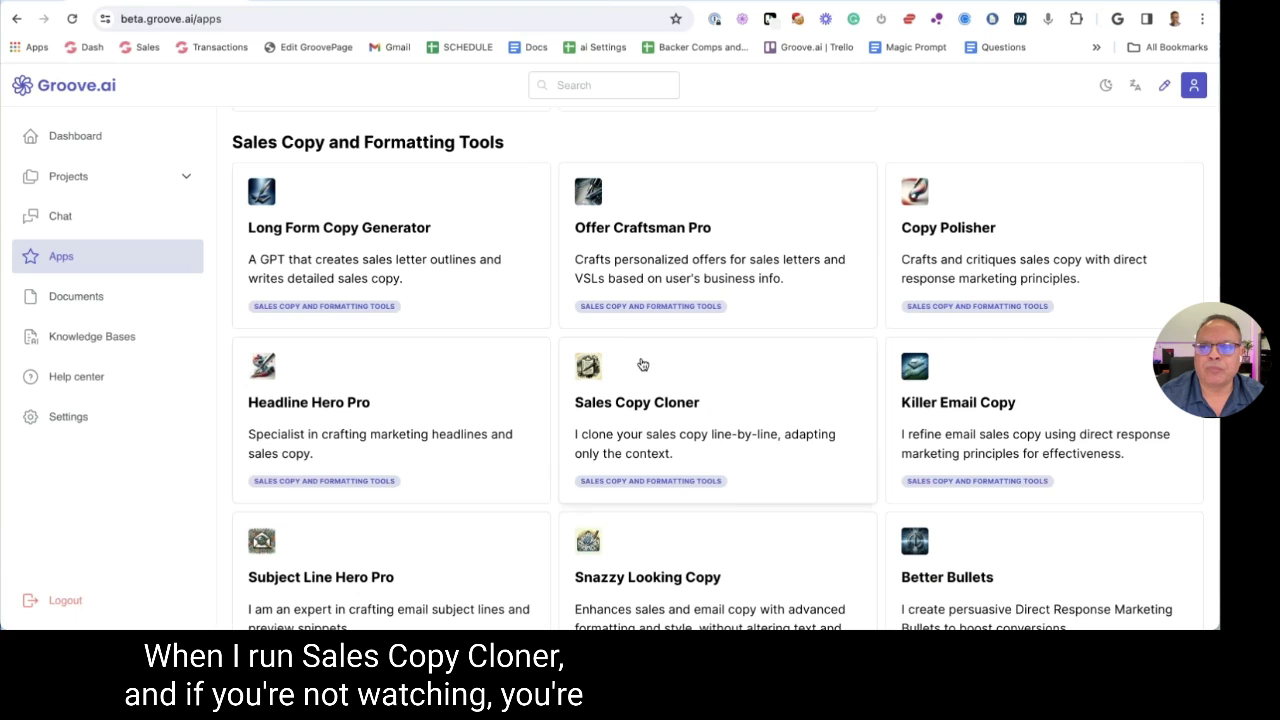
left_click(636, 397)
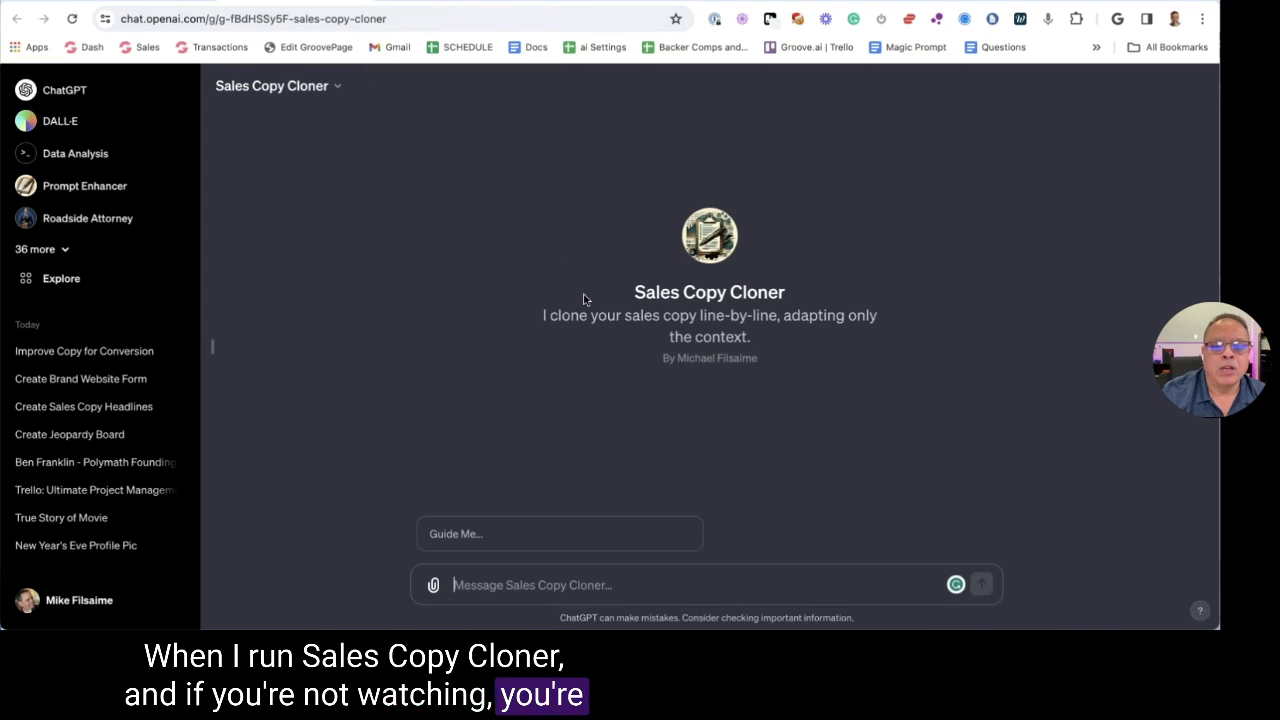
Open Sales Copy Cloner in the GPT editor and start Guide Me in the Preview chat
left_click(466, 533)
left_click(320, 87)
left_click(262, 200)
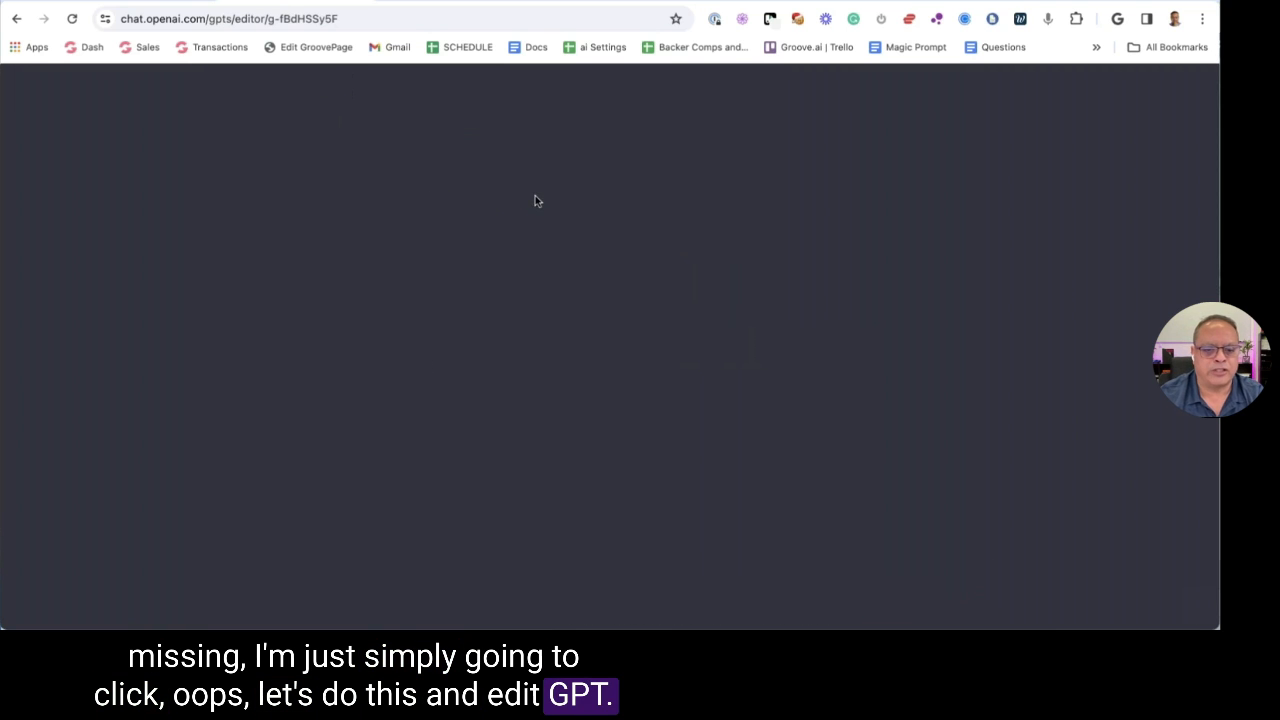
left_click(690, 531)
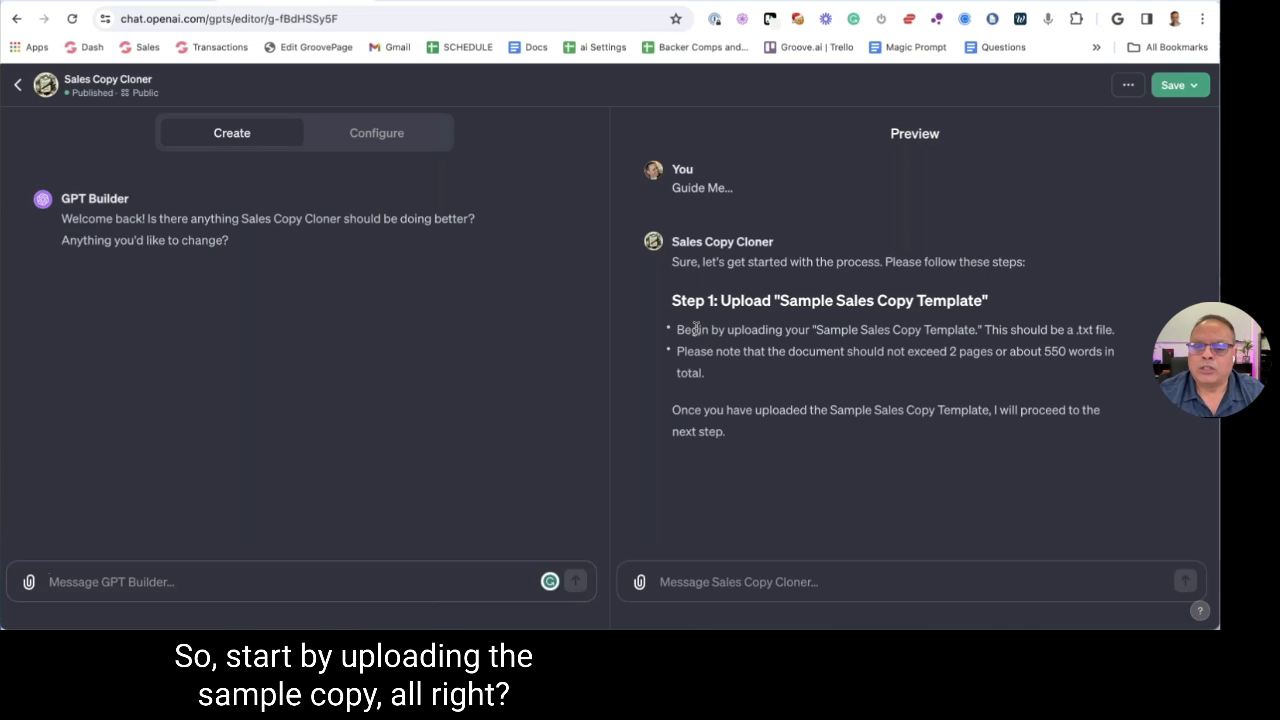
left_click_drag(690, 305, 943, 310)
left_click(943, 312)
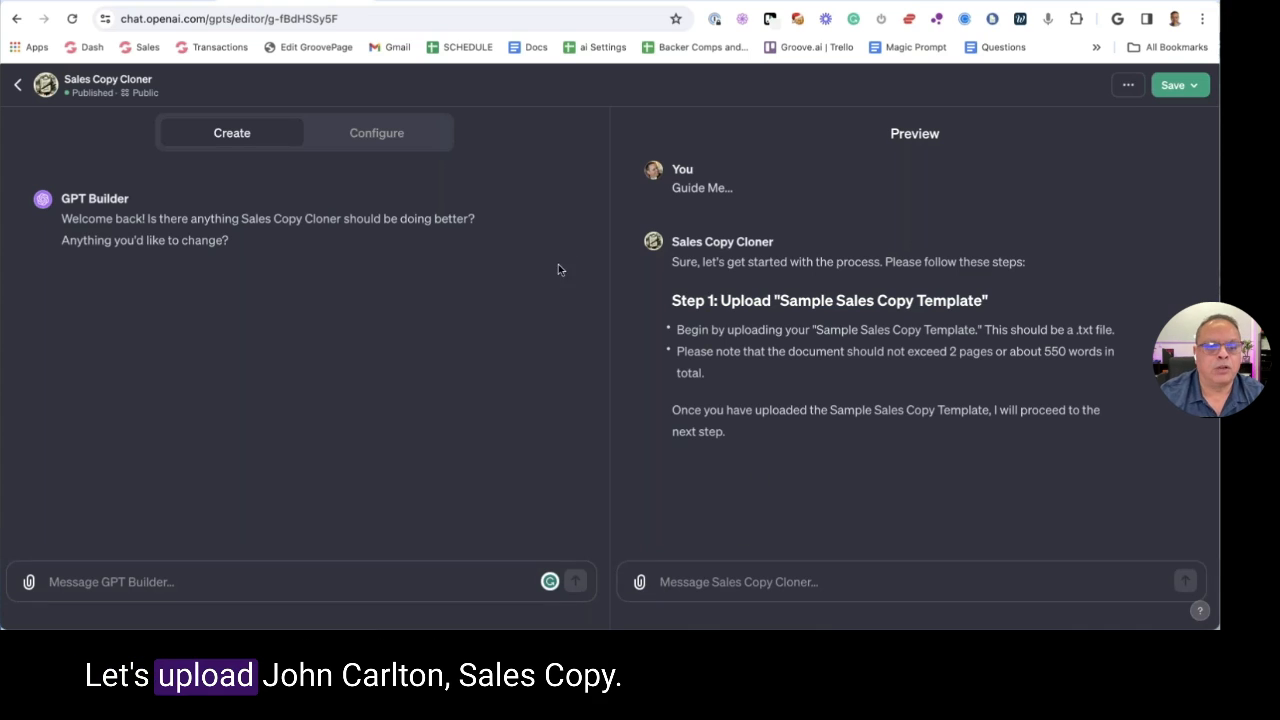
Attach 7- John Carlton Sales Copy.txt in the Preview and send it
left_click(639, 581)
left_click(190, 226)
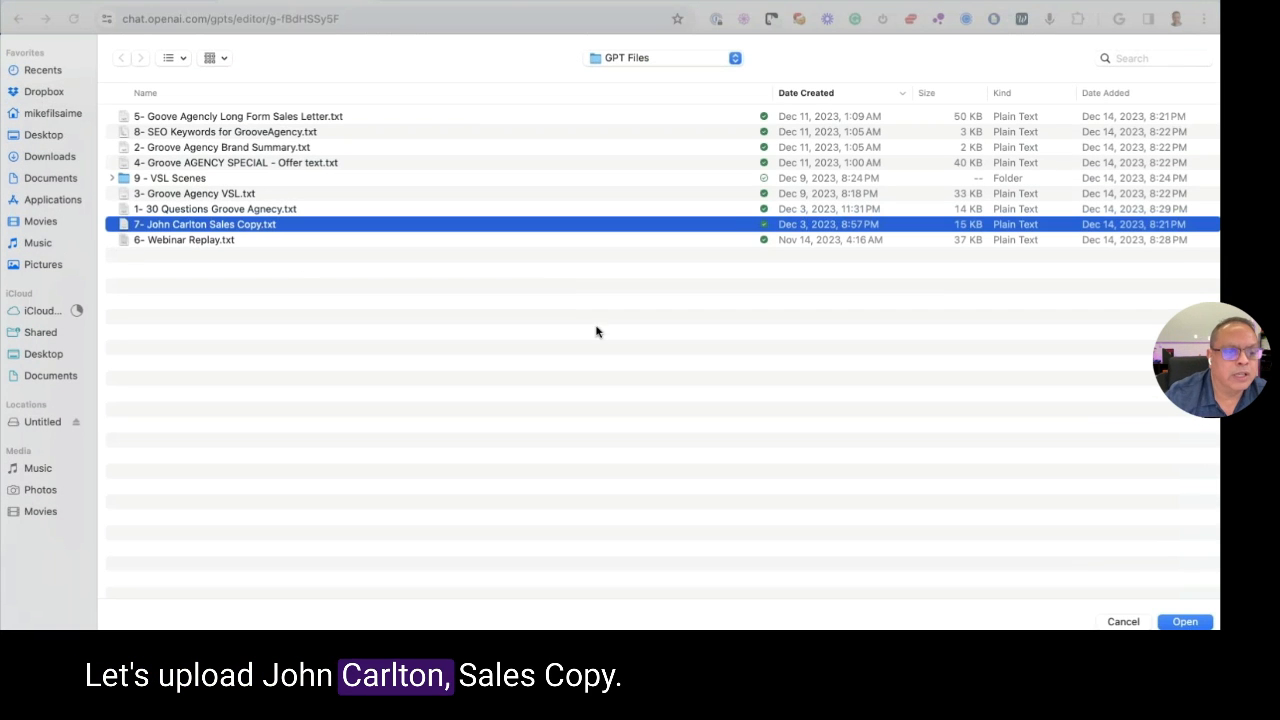
key("Return")
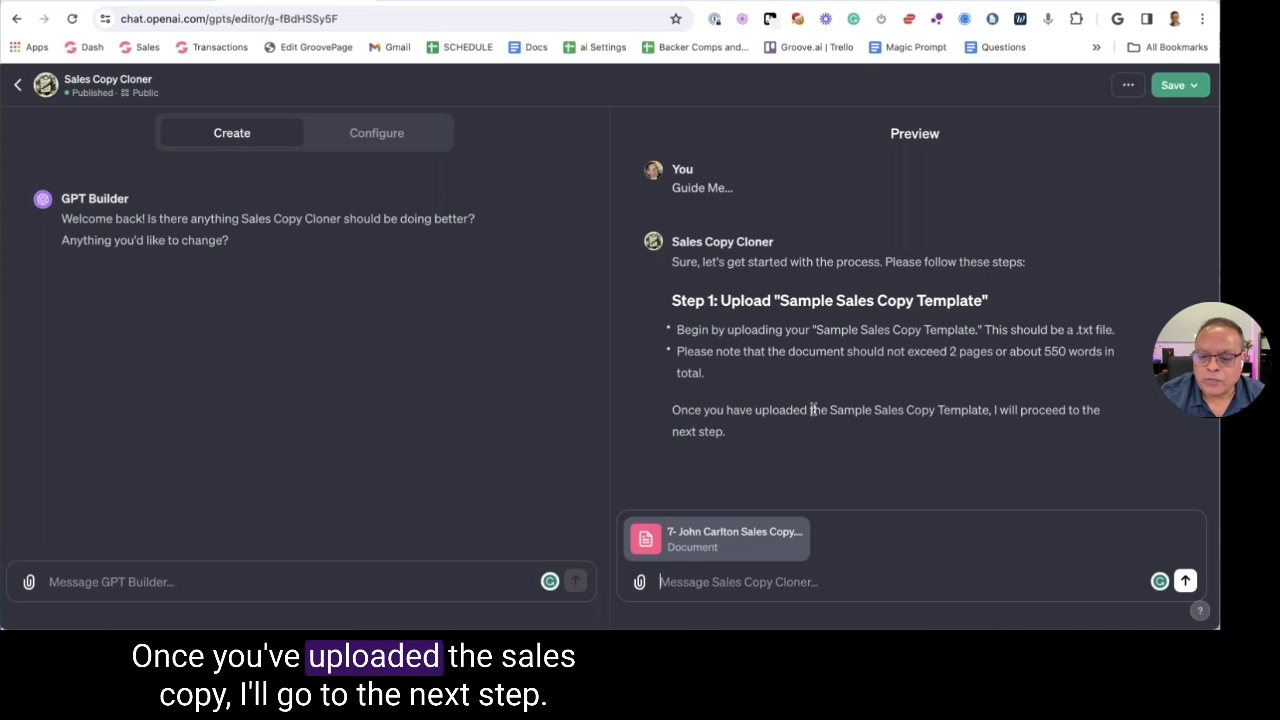
key("Return")
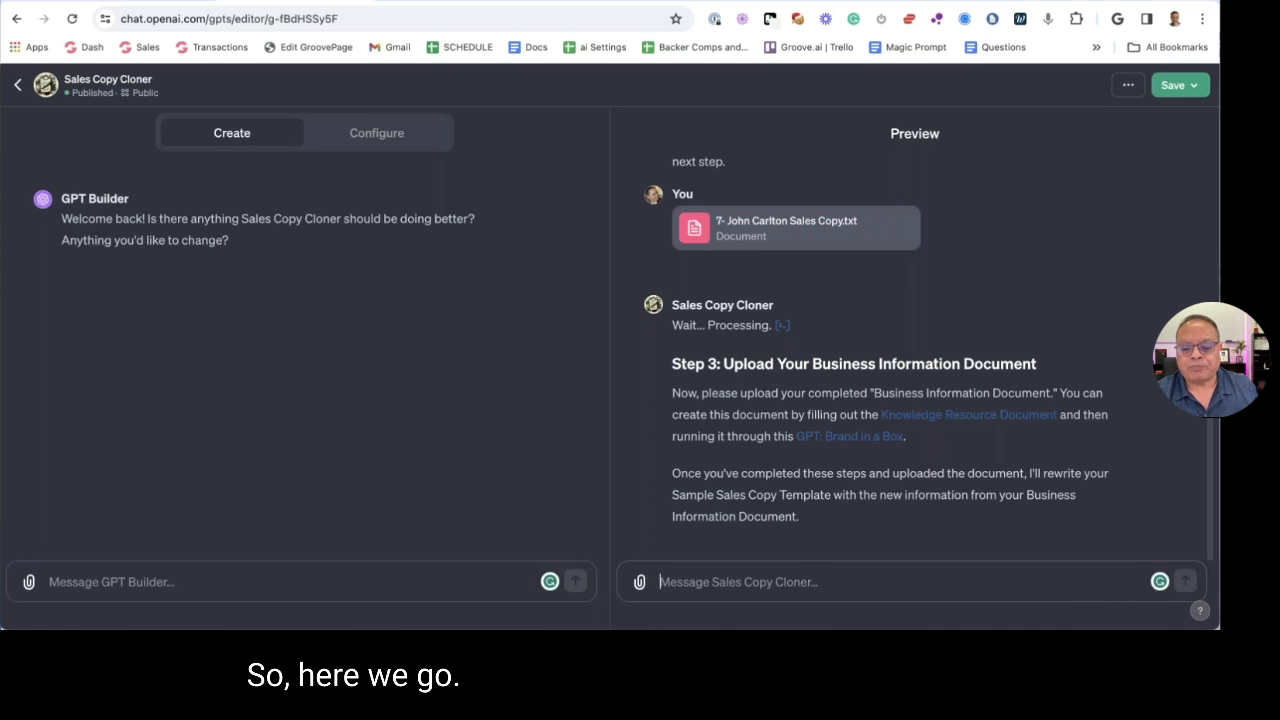
Send 1- 30 Questions Groove Agency.txt to Sales Copy Cloner and glance at its analysis code
left_click(640, 583)
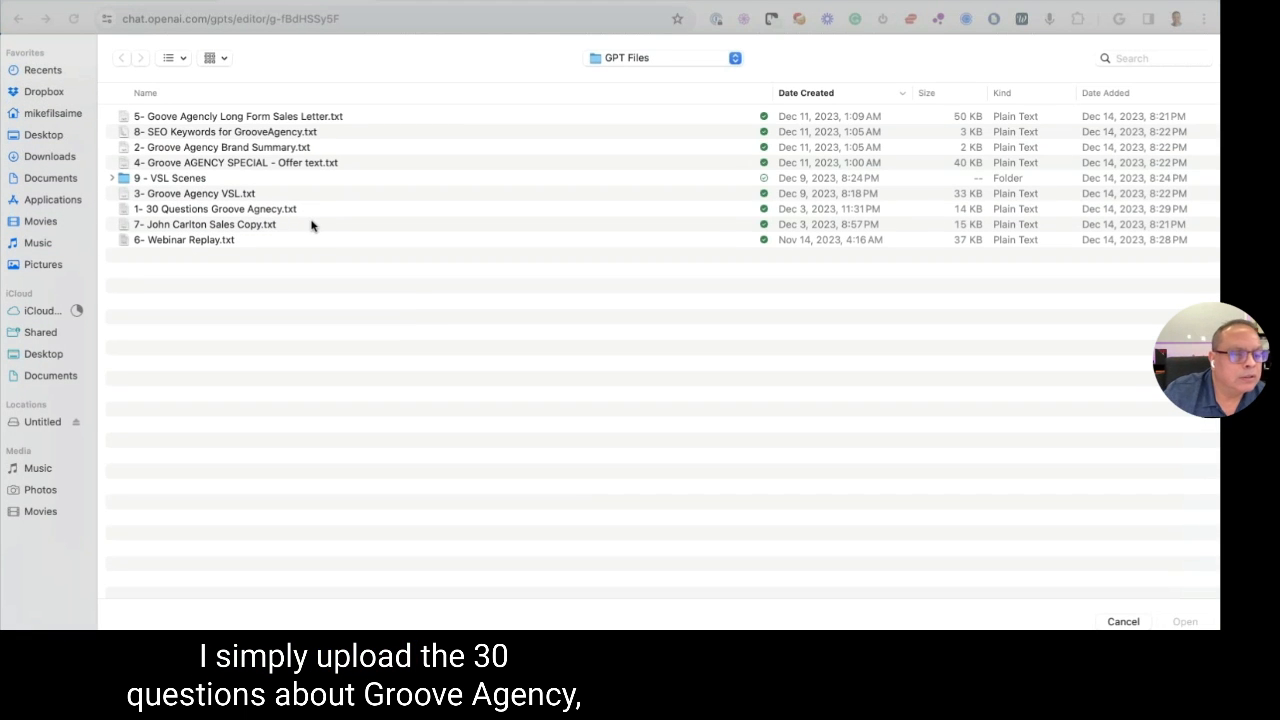
left_click(188, 212)
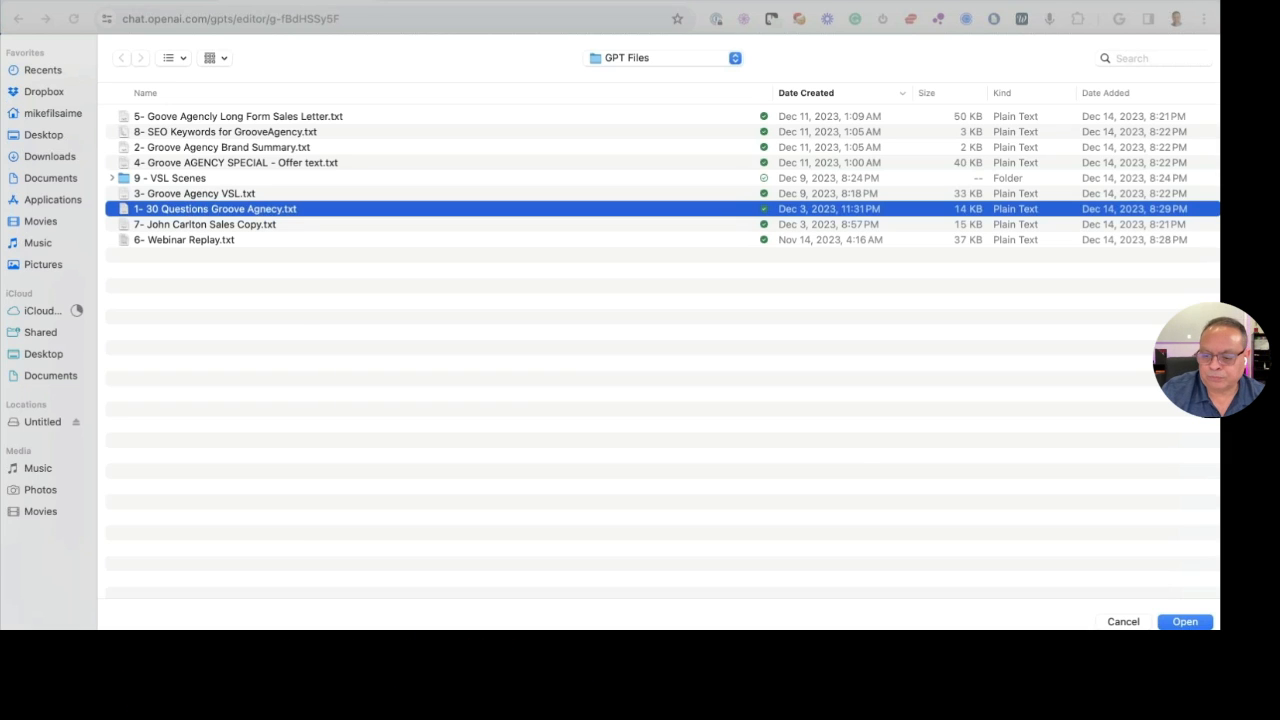
left_click(1180, 622)
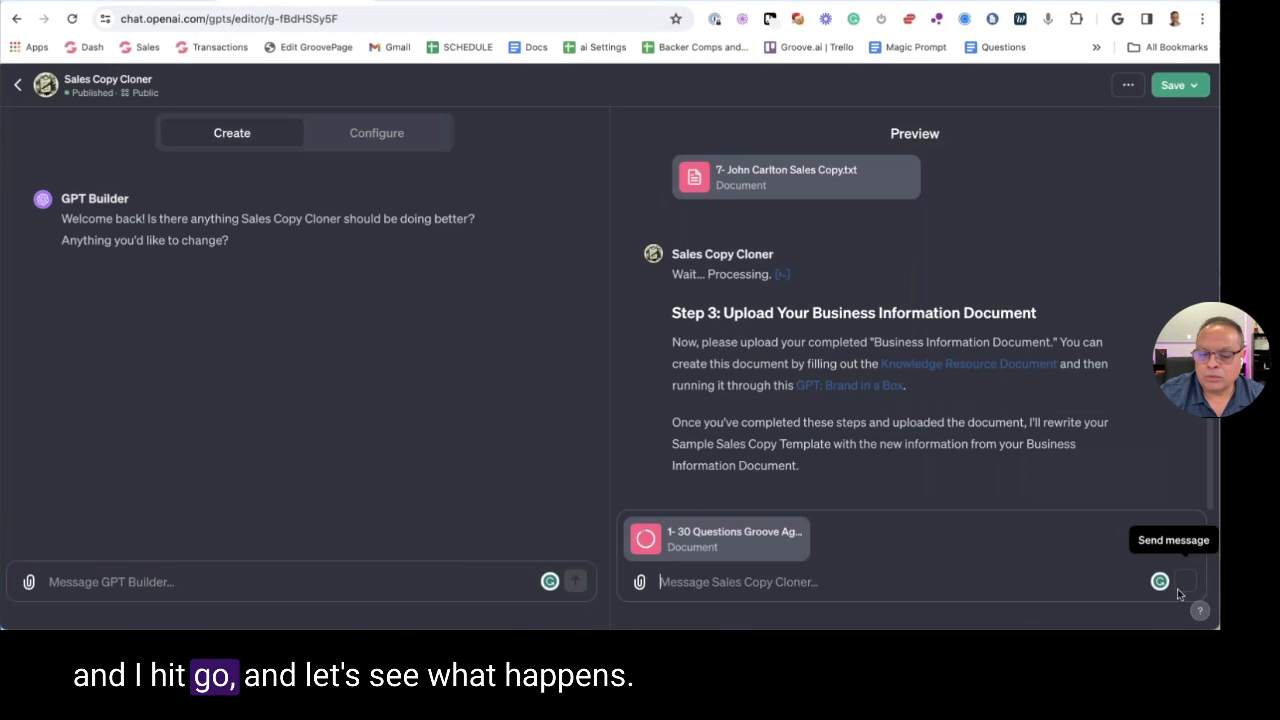
left_click(1182, 583)
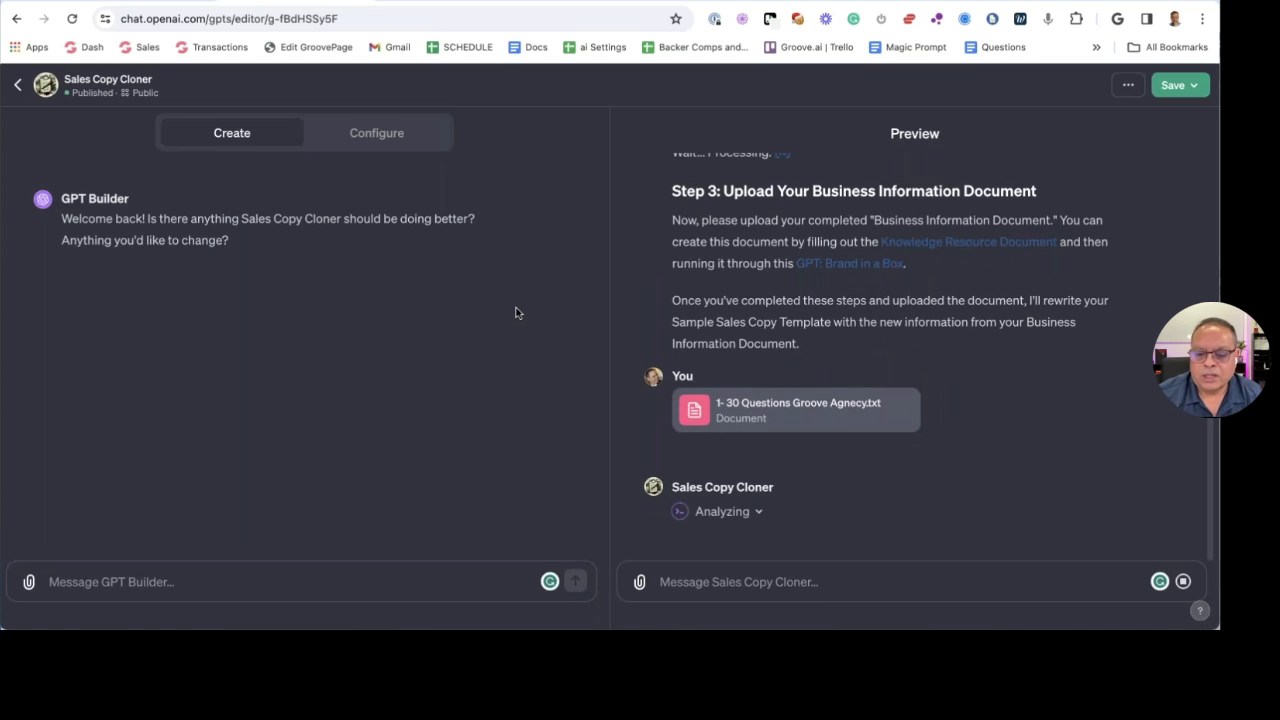
left_click(759, 513)
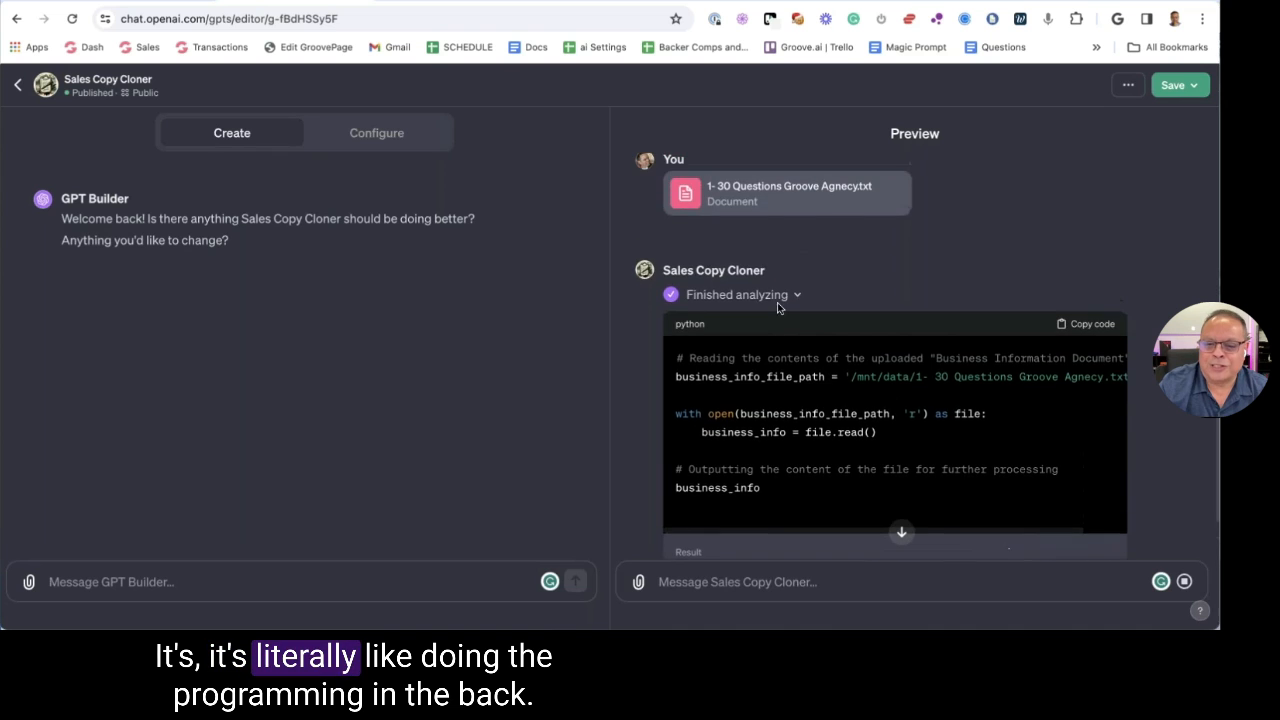
left_click(790, 299)
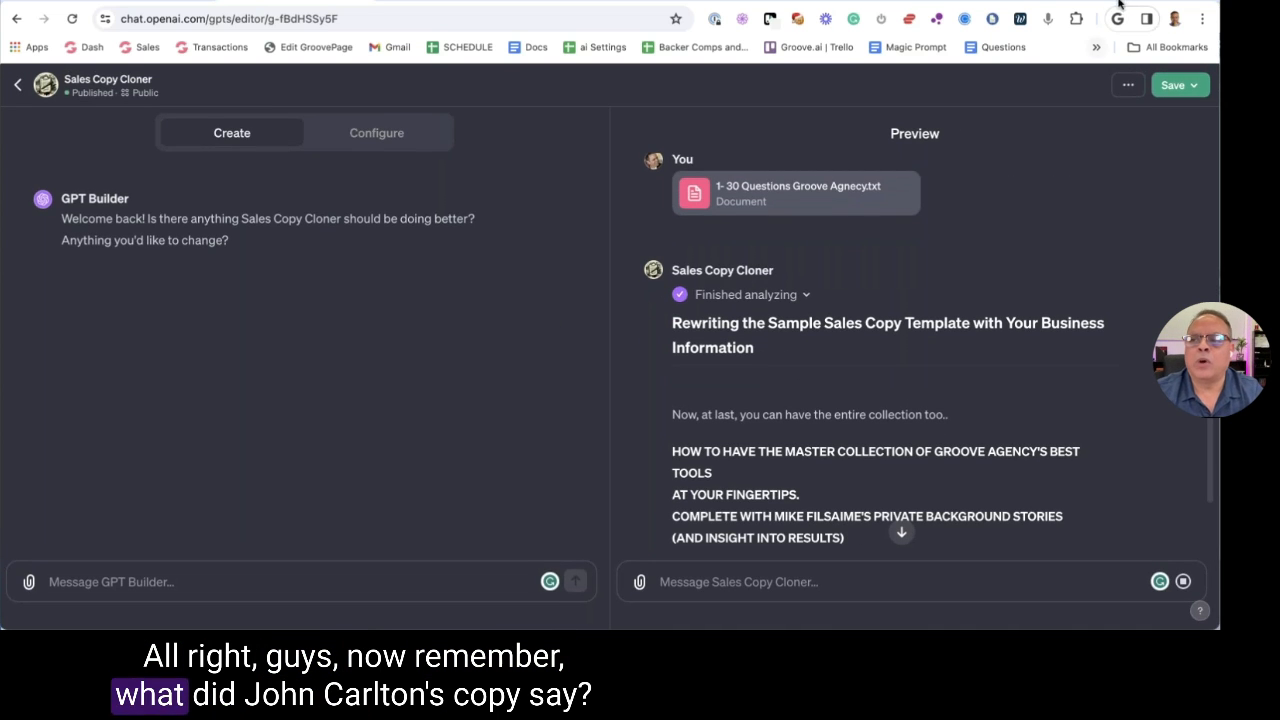
key("super+t")
Reopen John Carlton's Best Ads page in a new tab, compare its headline, then return to ChatGPT
type("jp")
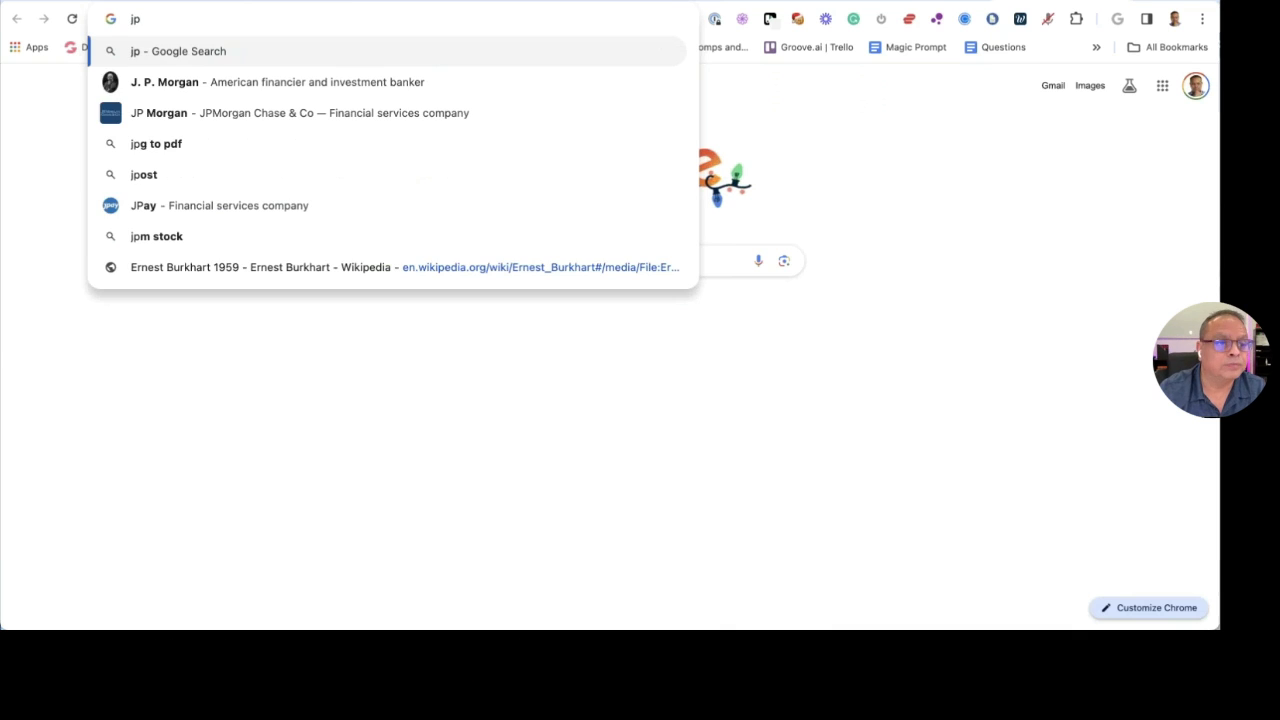
key("BackSpace")
key("BackSpace")
type("john")
key("Return")
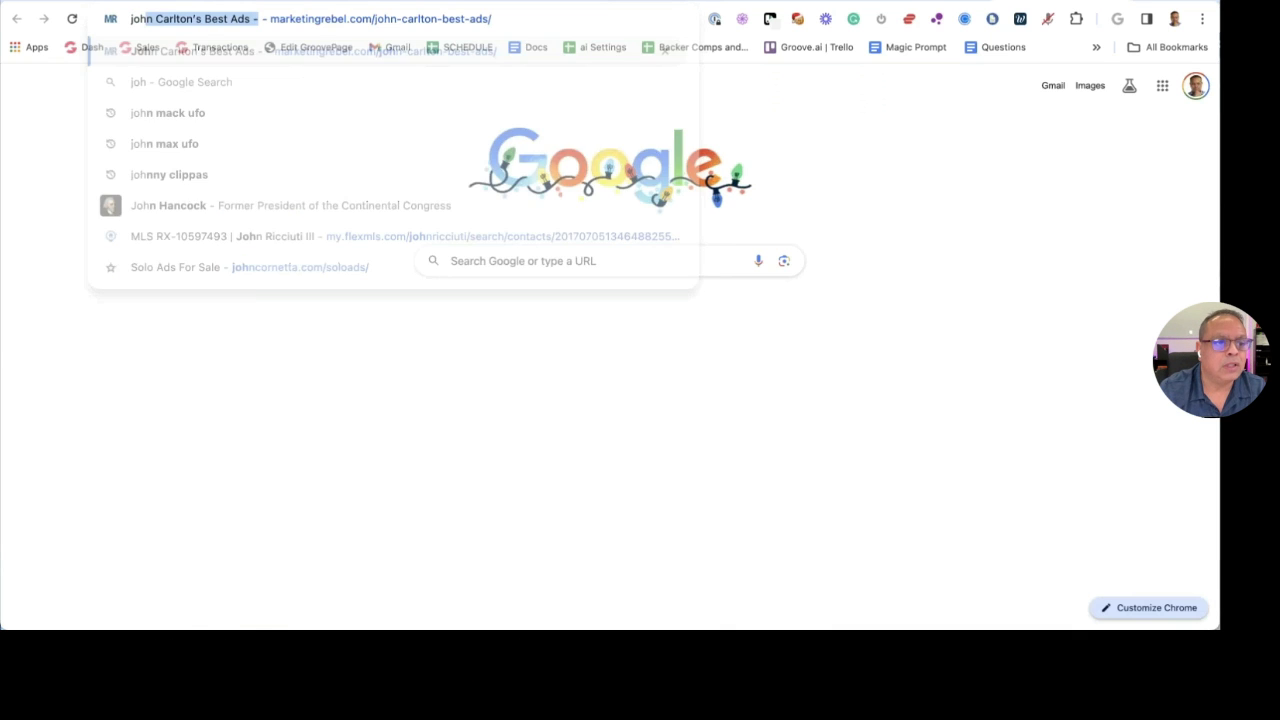
left_click_drag(421, 205, 731, 245)
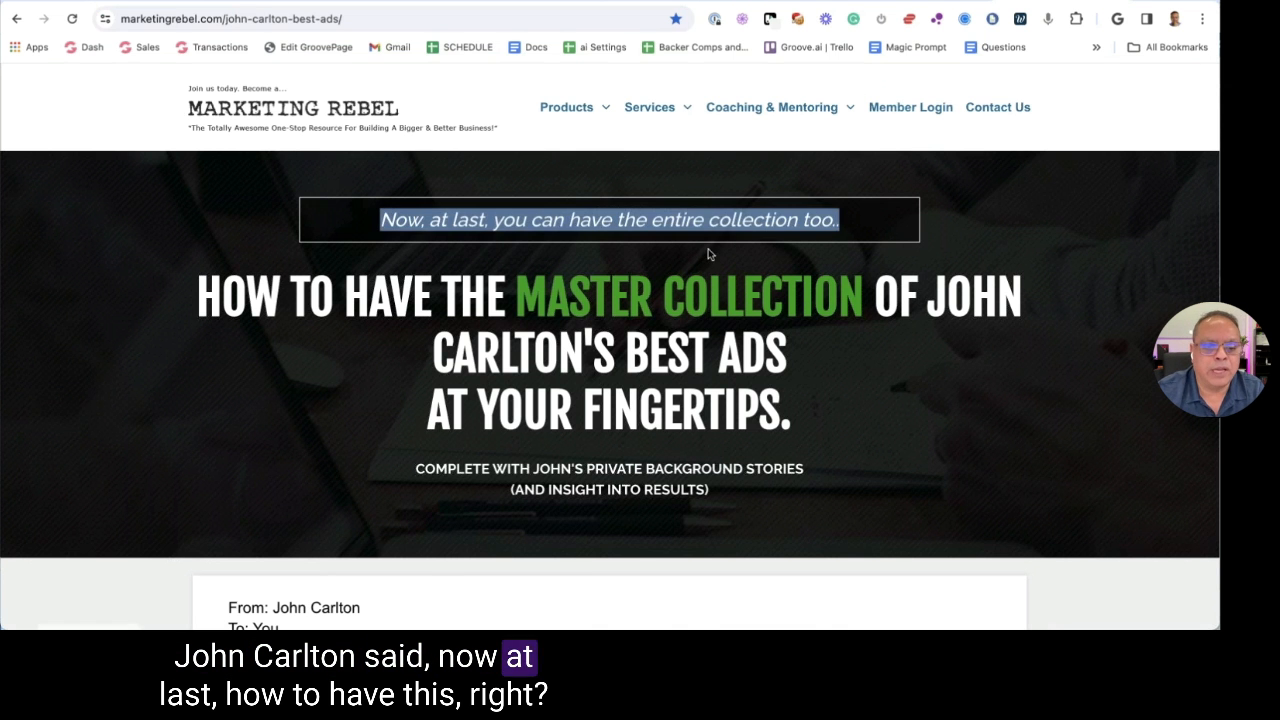
left_click_drag(288, 297, 726, 352)
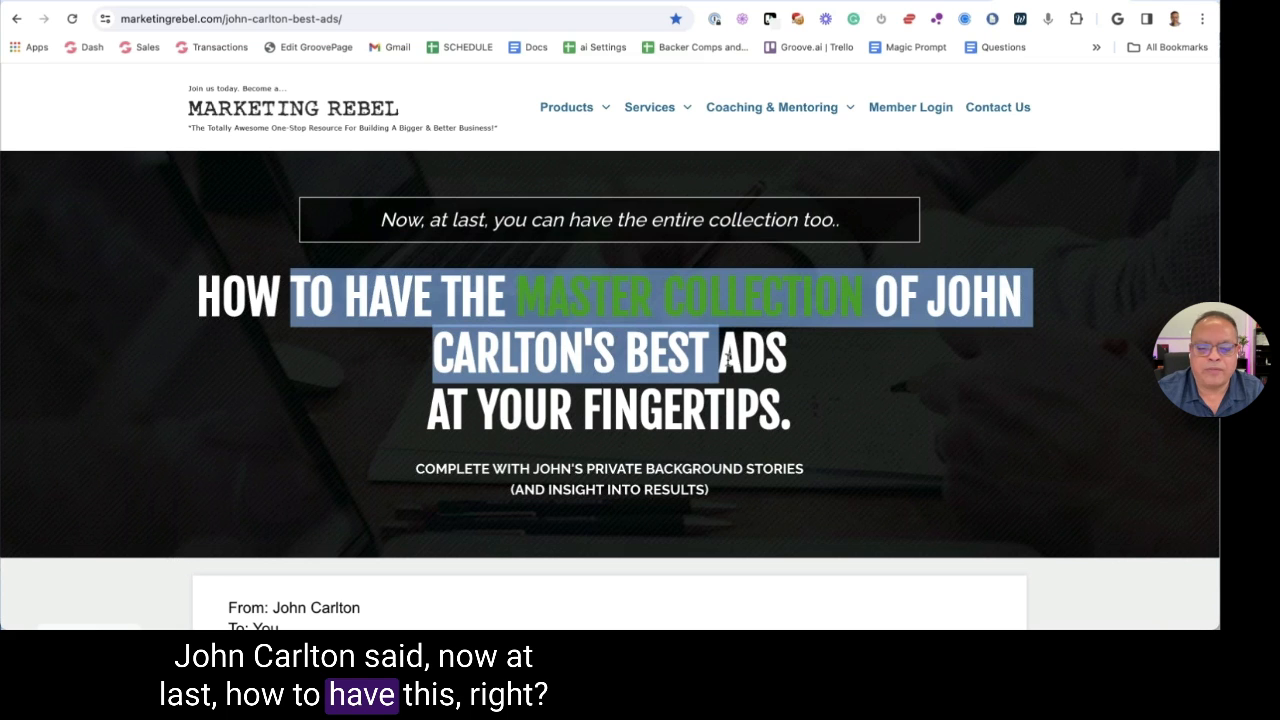
scroll(726, 352, "down", 2)
left_click(726, 352)
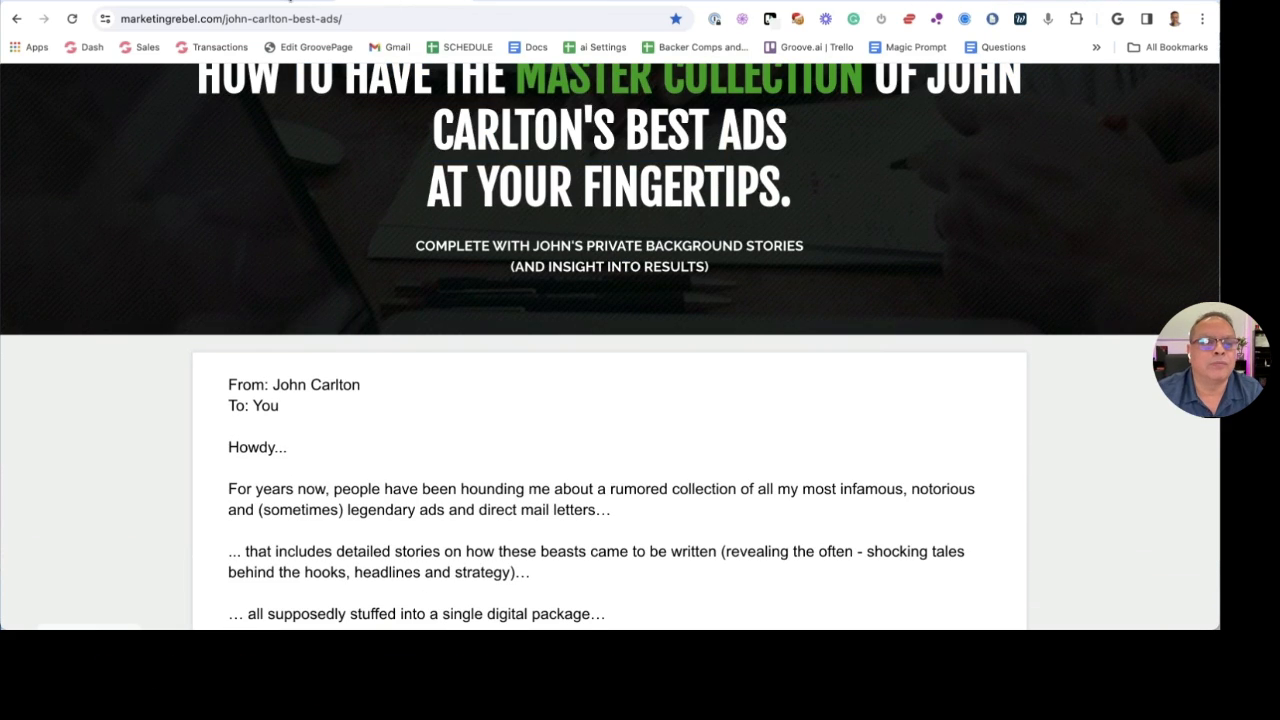
left_click(300, 2)
scroll(736, 290, "down", 3)
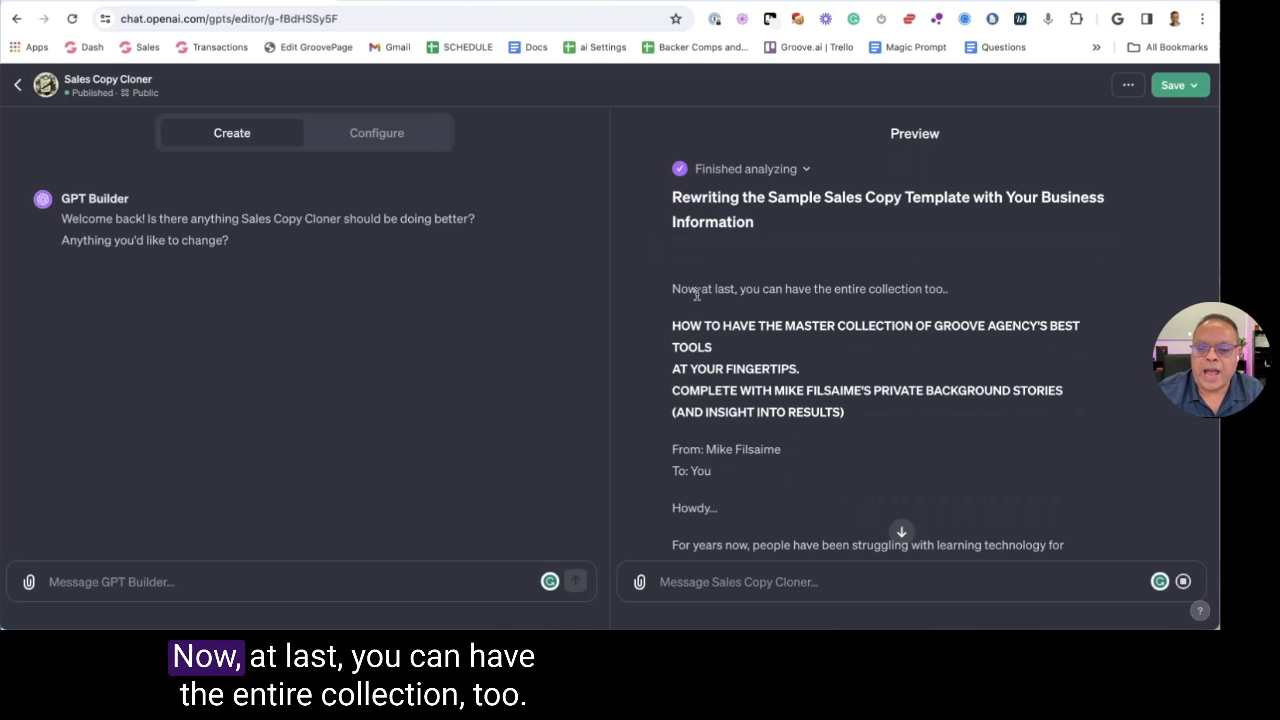
Scroll through the rewritten Groove Agency sales letter in the Preview pane
scroll(917, 294, "down", 2)
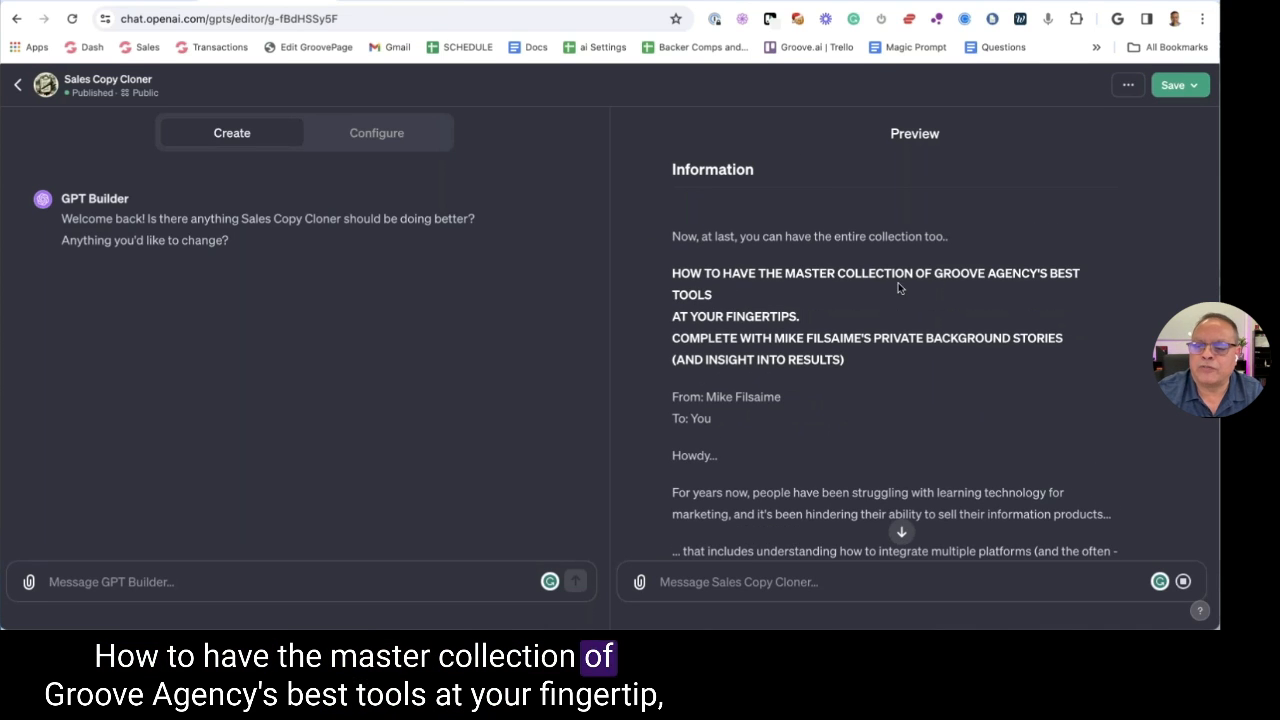
scroll(900, 286, "down", 1)
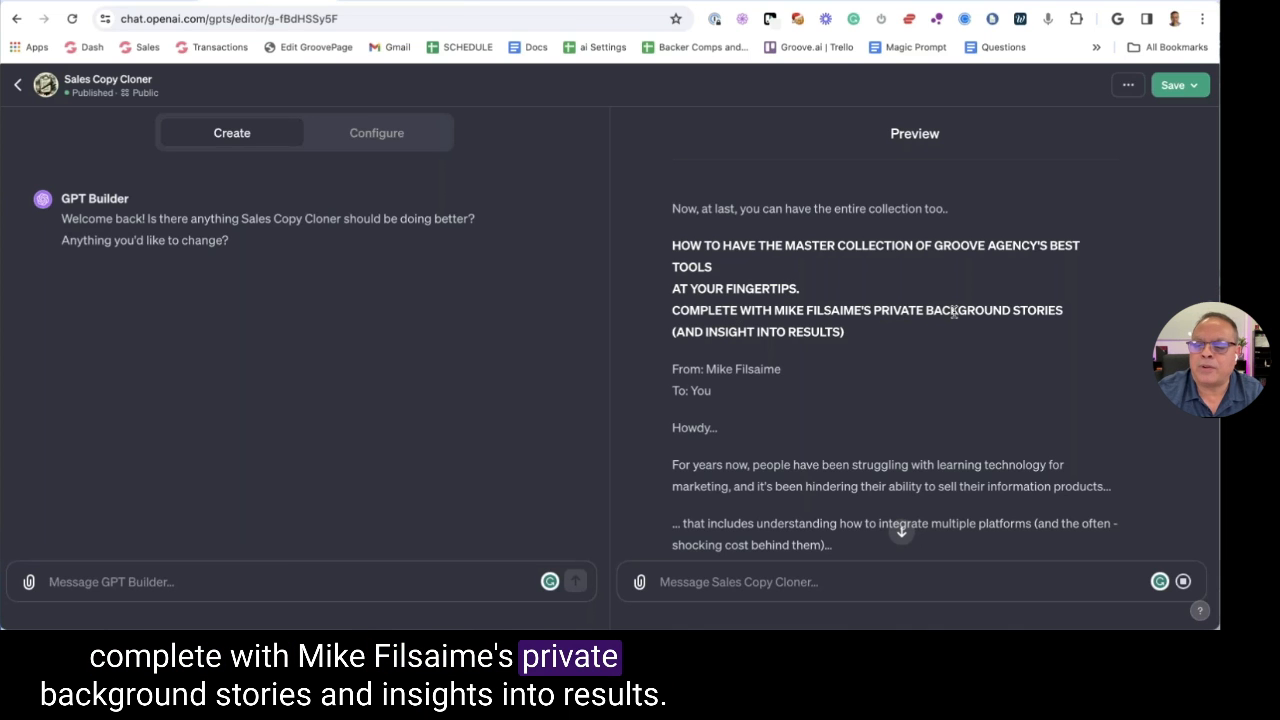
scroll(940, 305, "down", 2)
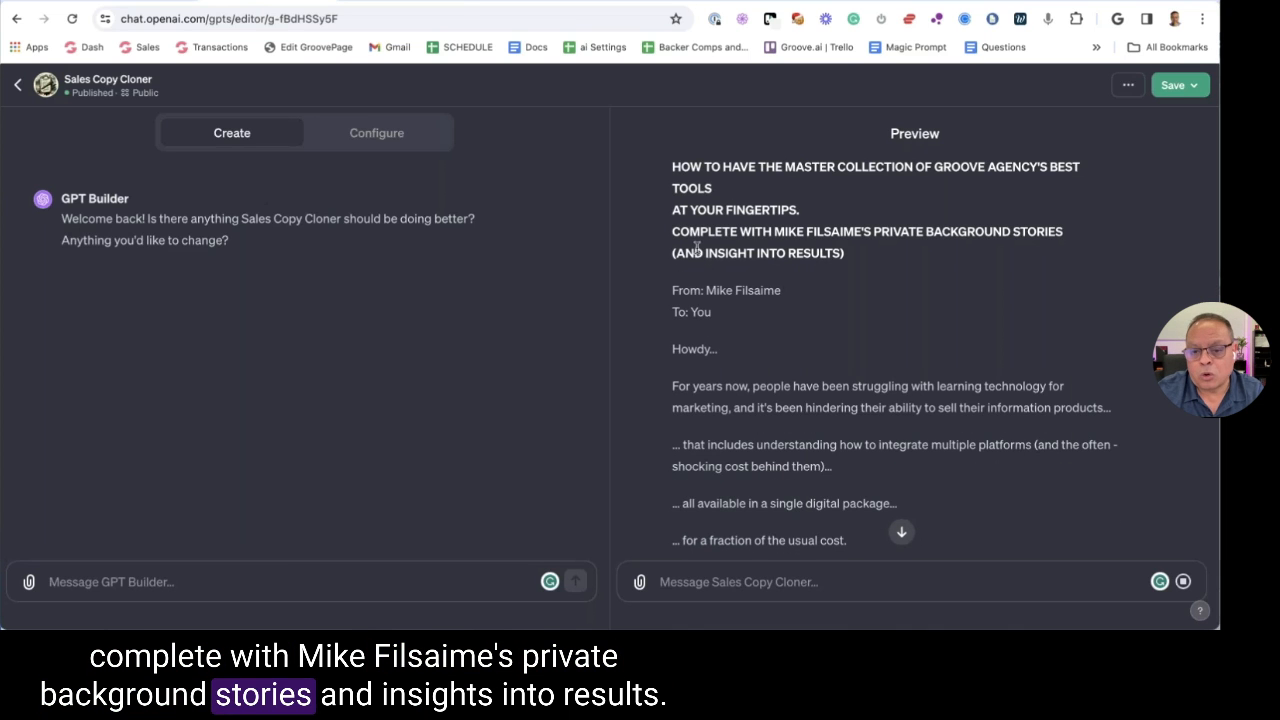
scroll(786, 245, "down", 1)
scroll(780, 226, "down", 1)
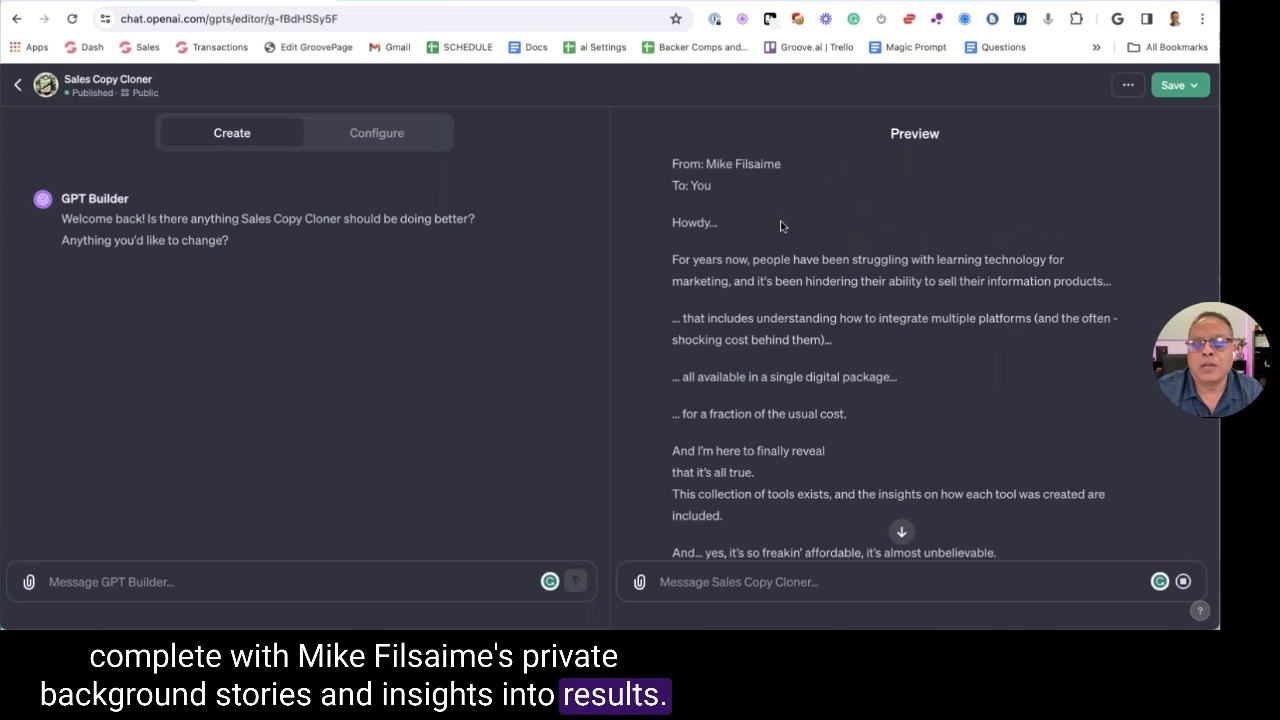
scroll(783, 227, "up", 1)
Highlight the rewritten headline and opening, then switch to John Carlton's original page
left_click_drag(846, 197, 652, 183)
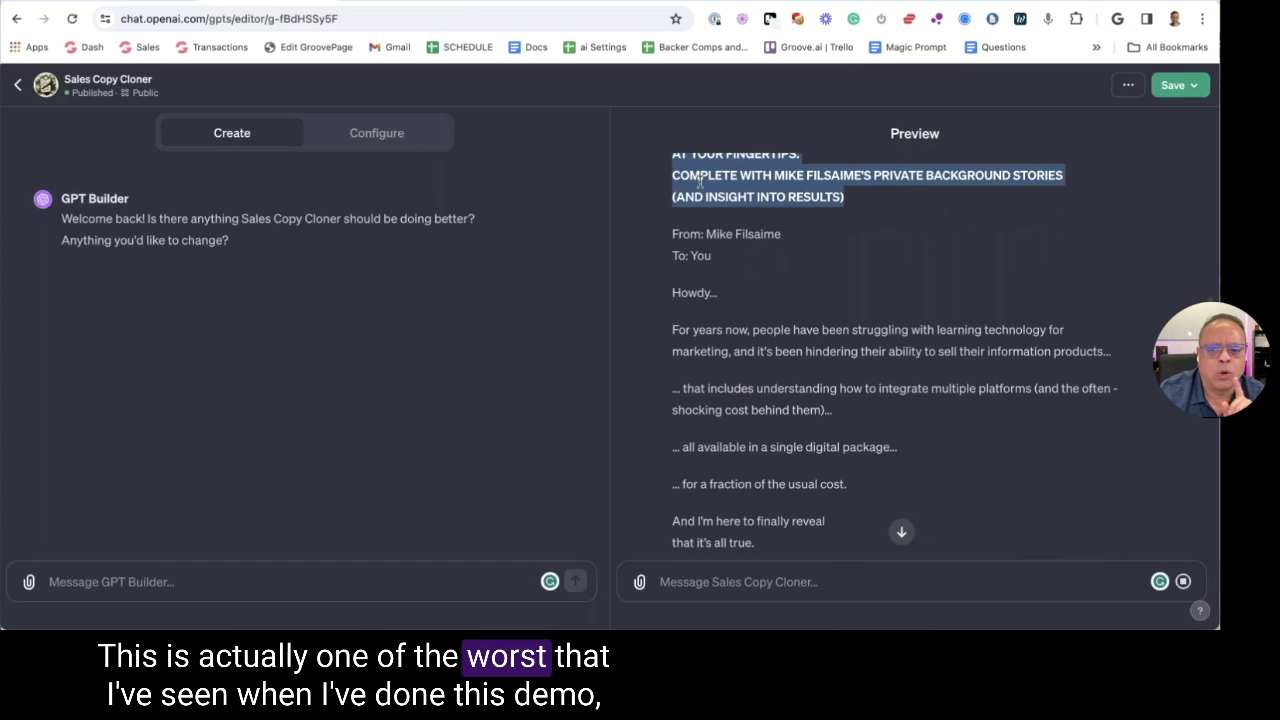
left_click(740, 222)
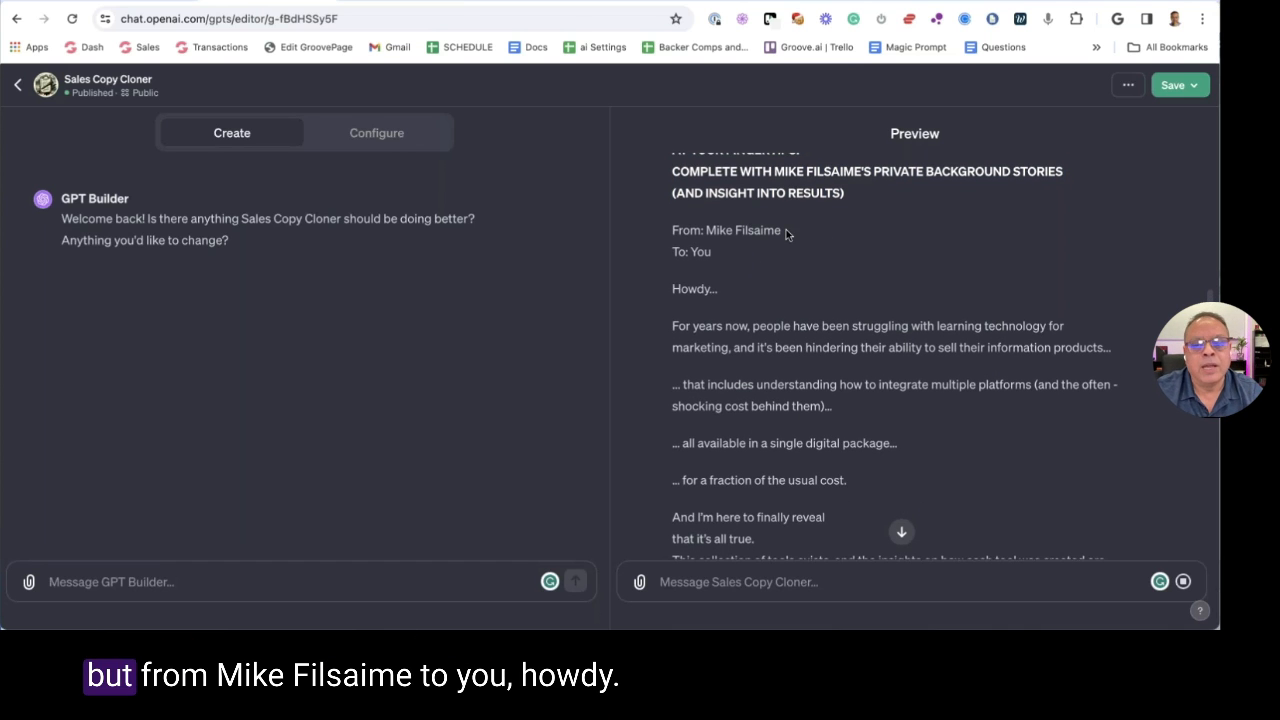
left_click_drag(710, 252, 680, 165)
left_click(714, 292)
scroll(738, 278, "down", 1)
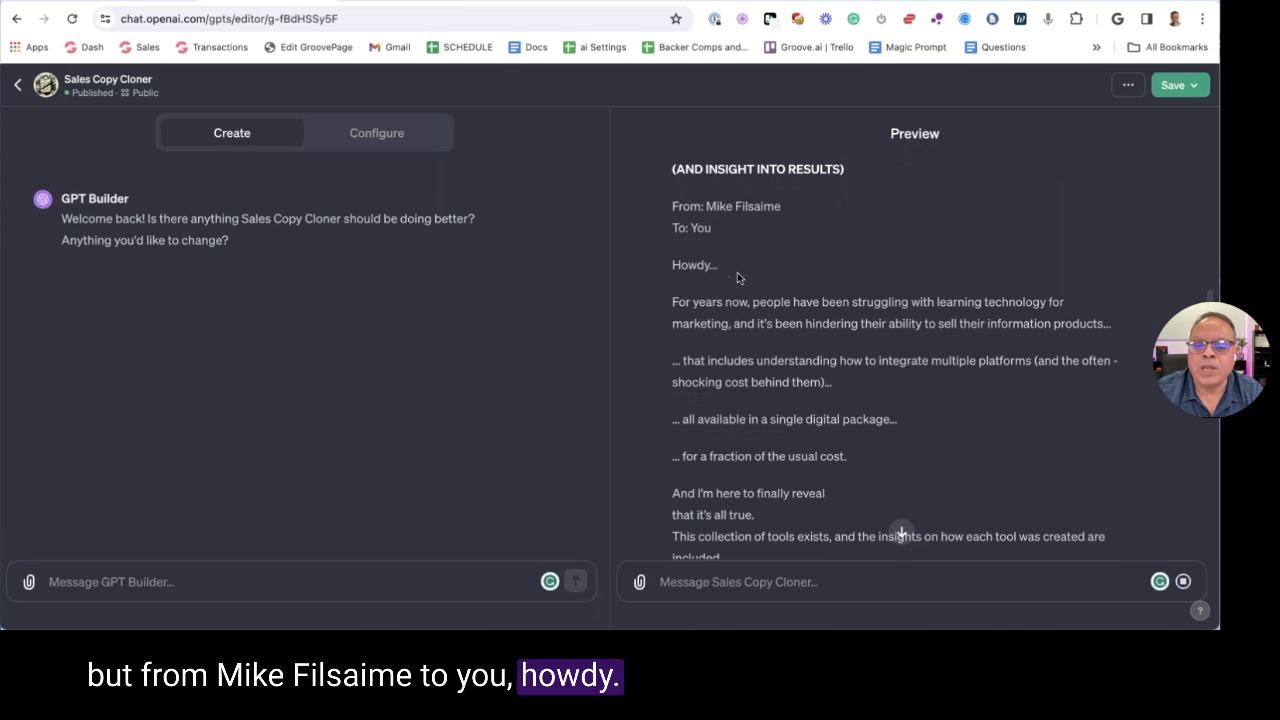
scroll(714, 312, "down", 1)
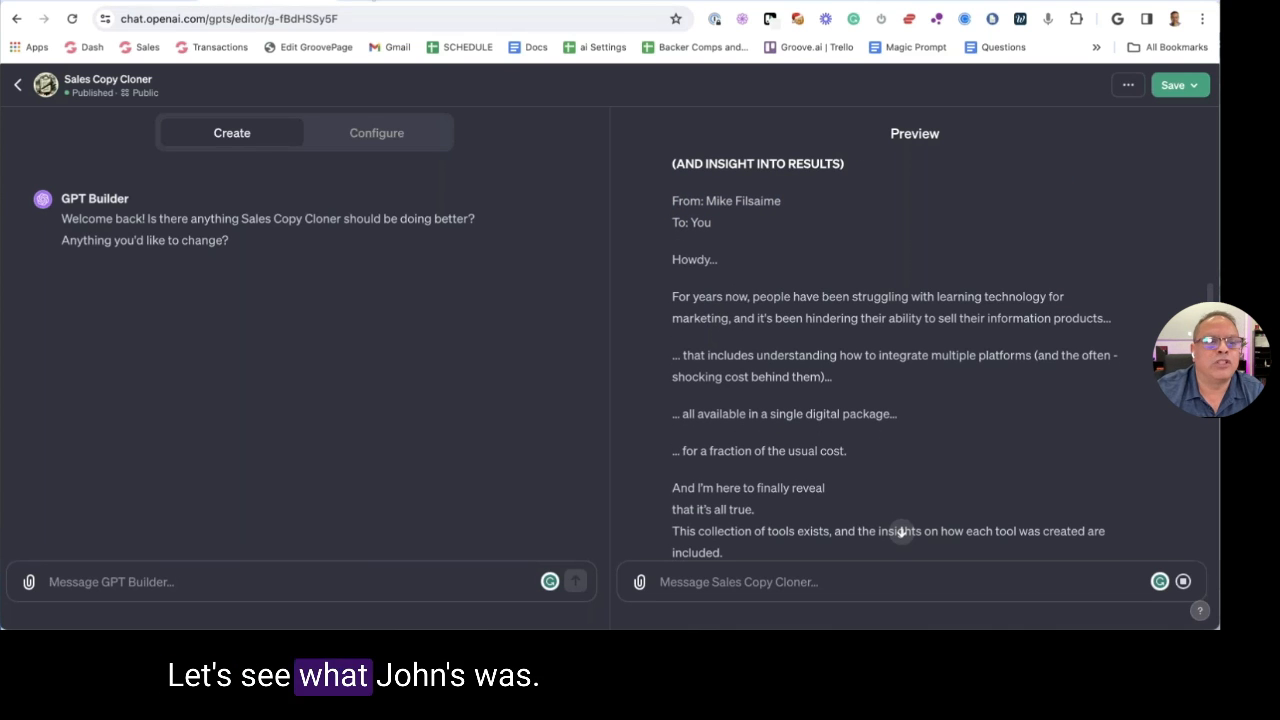
key("ctrl+Tab")
scroll(403, 417, "down", 3)
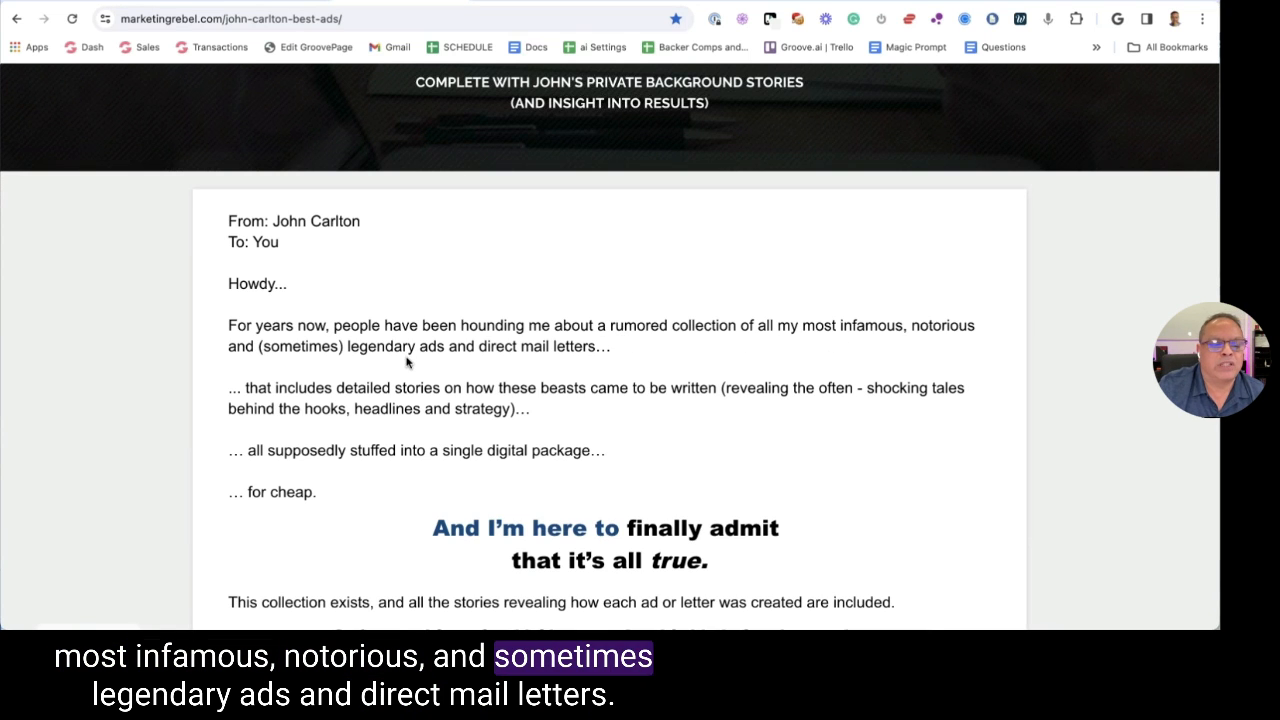
scroll(491, 357, "down", 1)
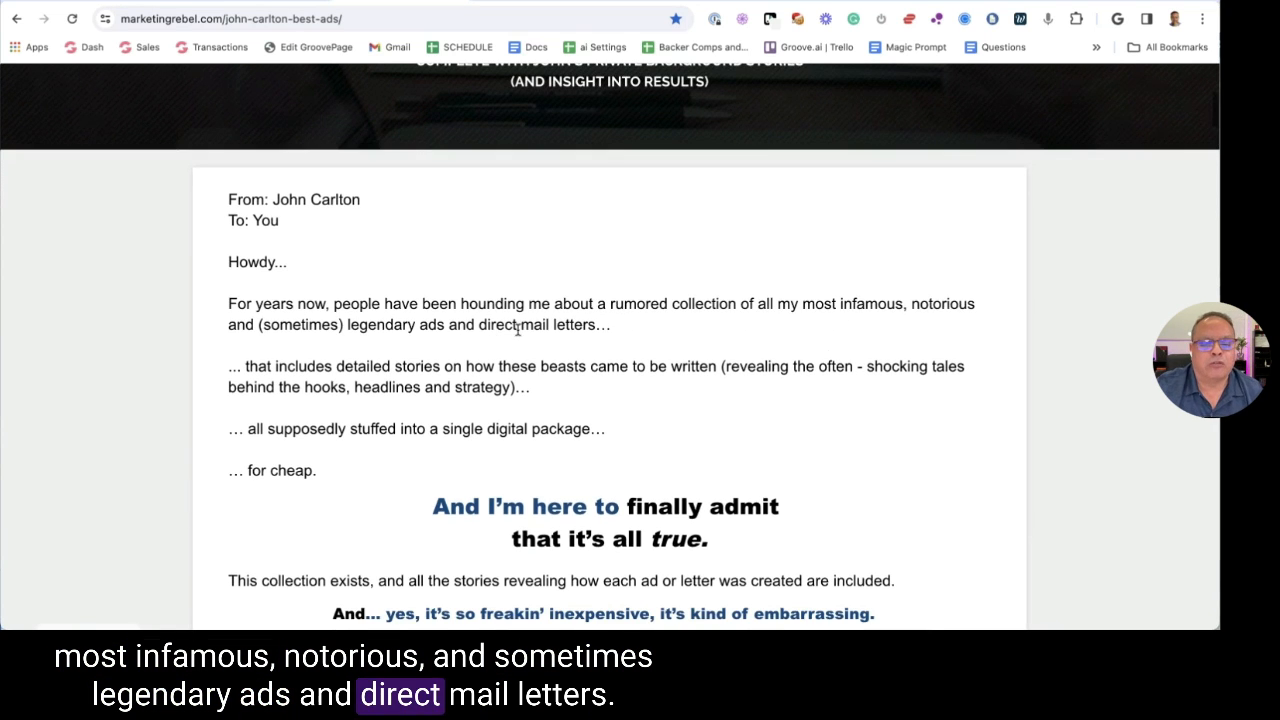
left_click_drag(287, 328, 491, 328)
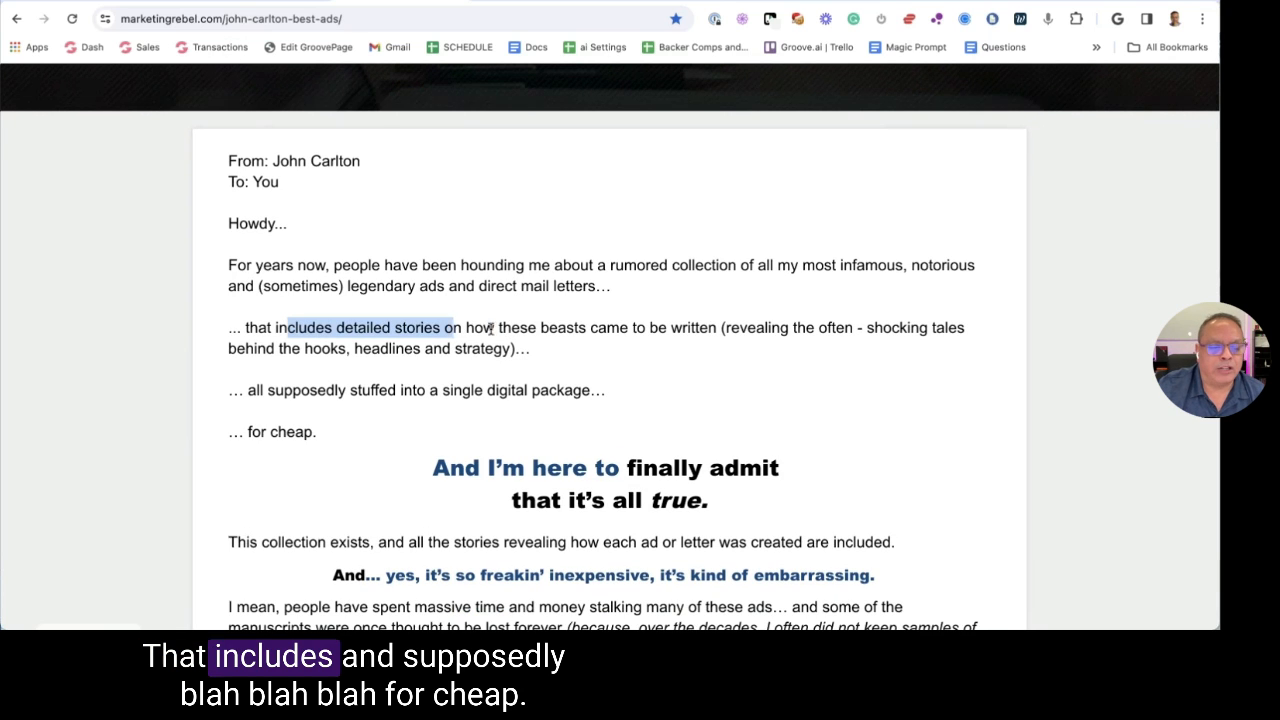
left_click_drag(287, 390, 480, 392)
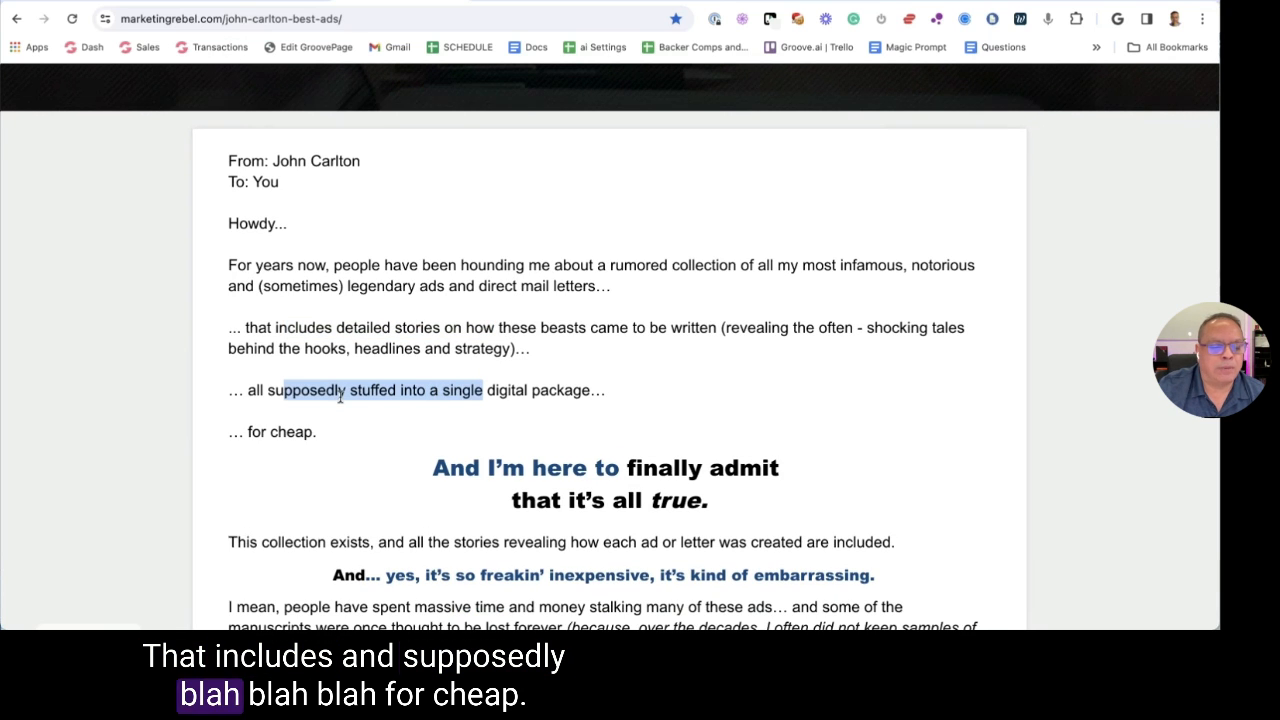
scroll(450, 390, "down", 1)
left_click_drag(246, 388, 392, 400)
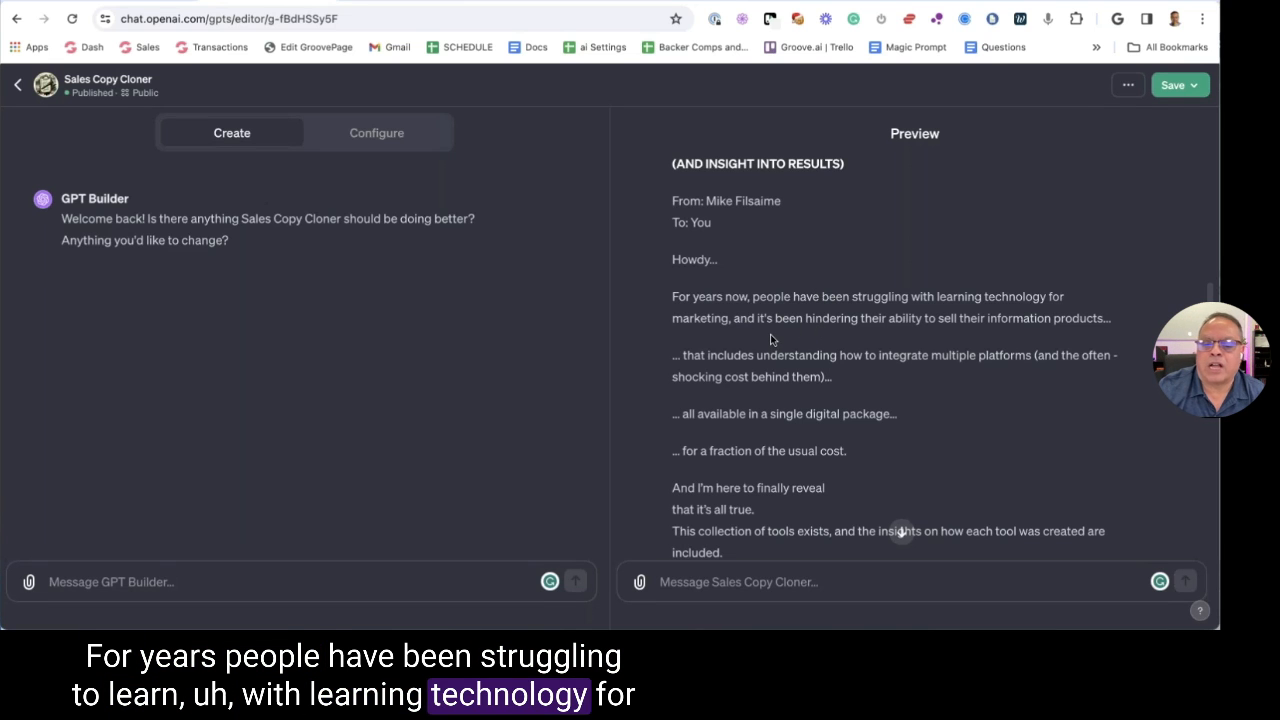
scroll(905, 330, "down", 1)
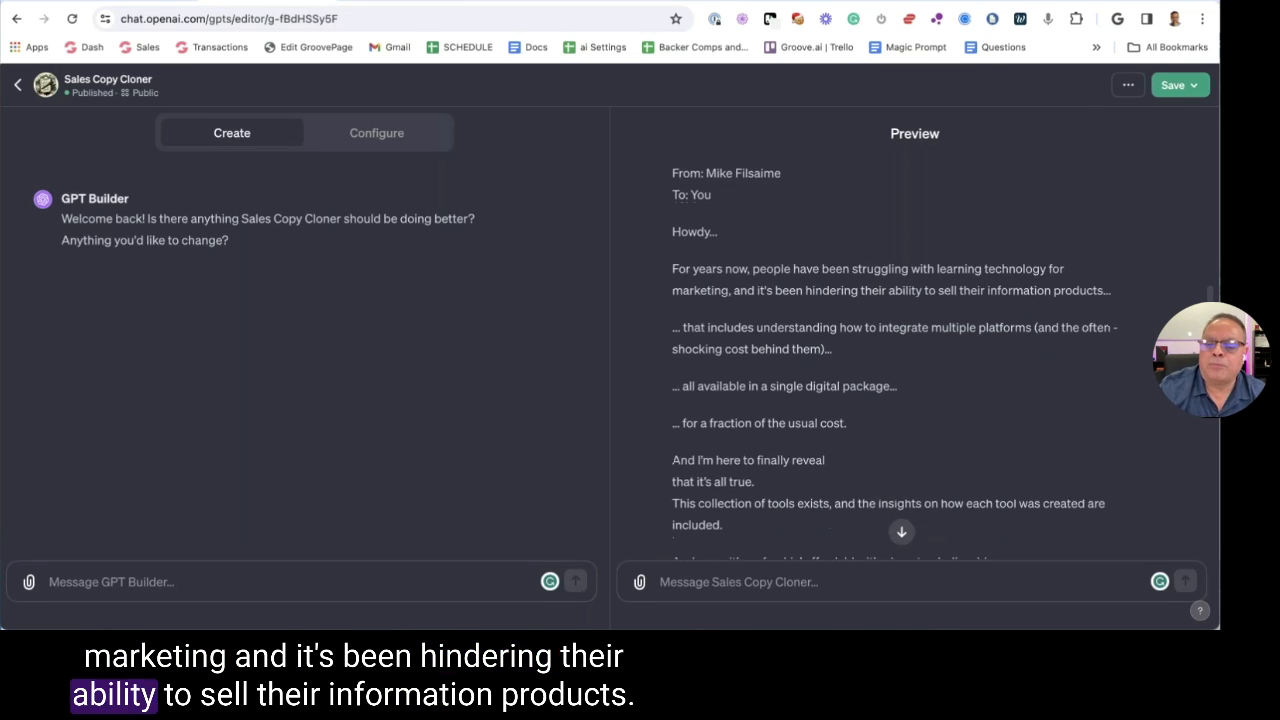
scroll(984, 300, "down", 1)
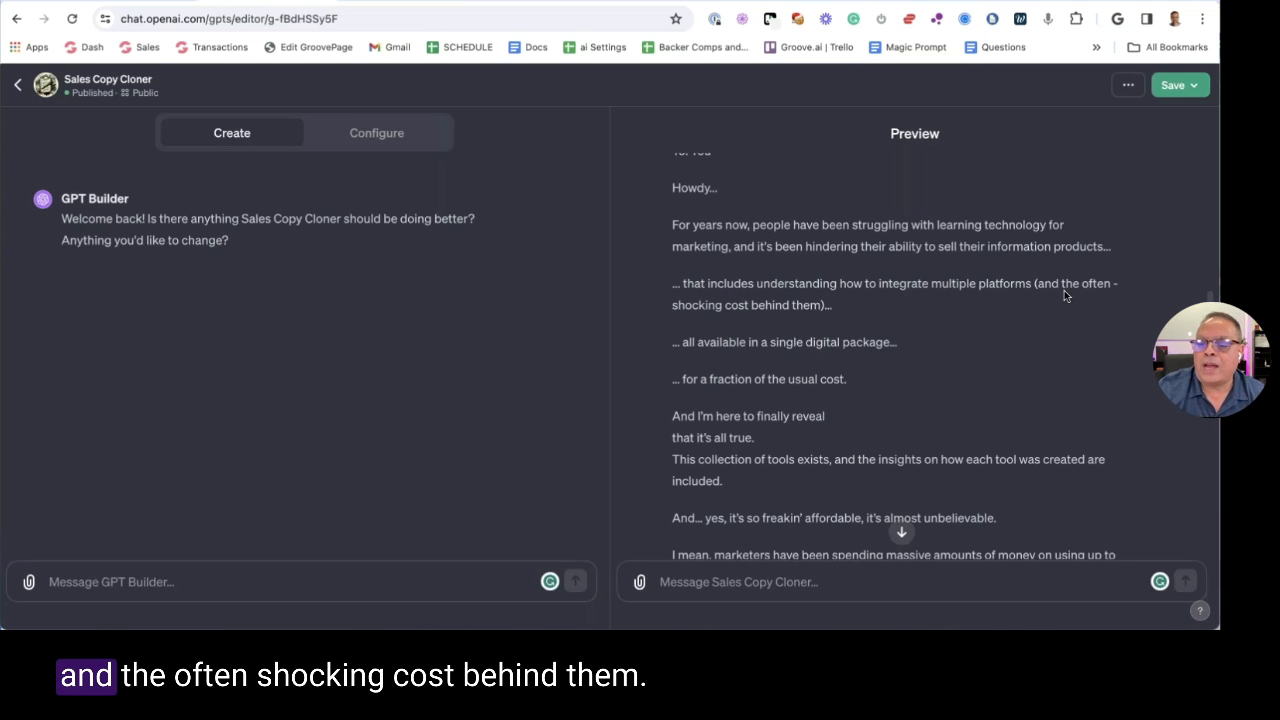
left_click_drag(694, 311, 814, 300)
scroll(814, 300, "down", 1)
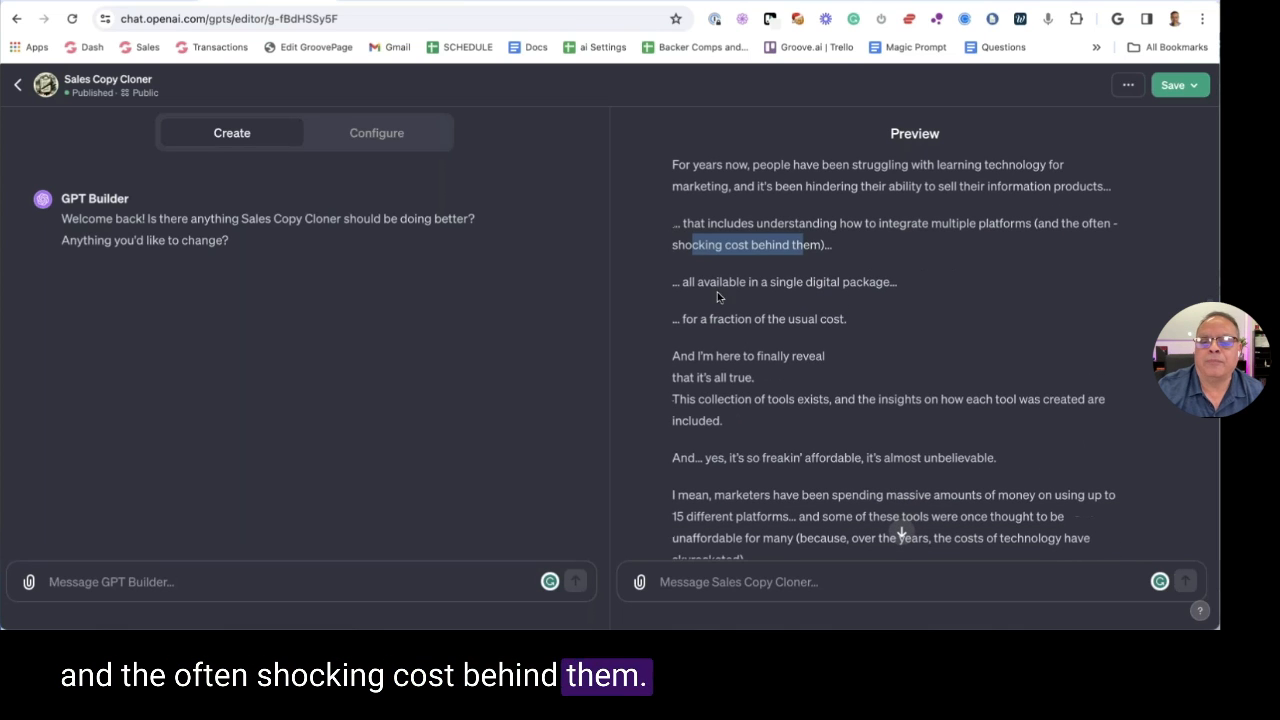
left_click(691, 287)
left_click_drag(691, 287, 893, 284)
left_click_drag(683, 319, 825, 332)
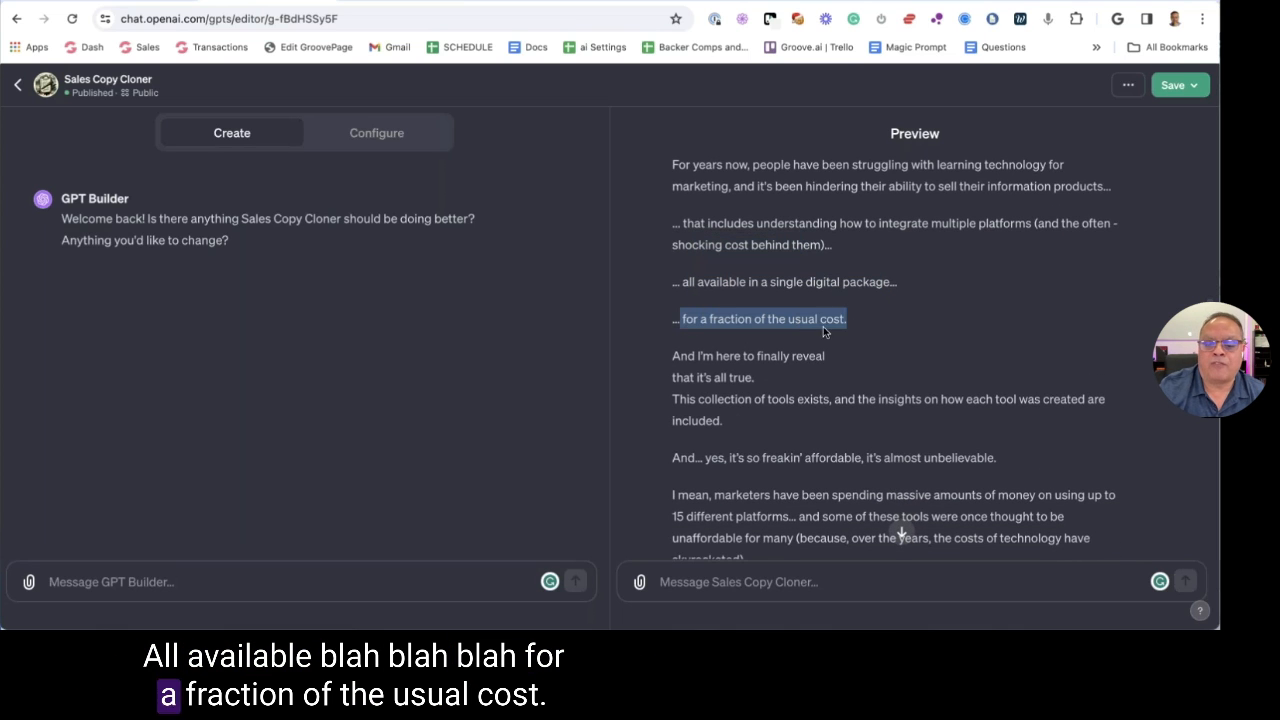
key("ctrl+Tab")
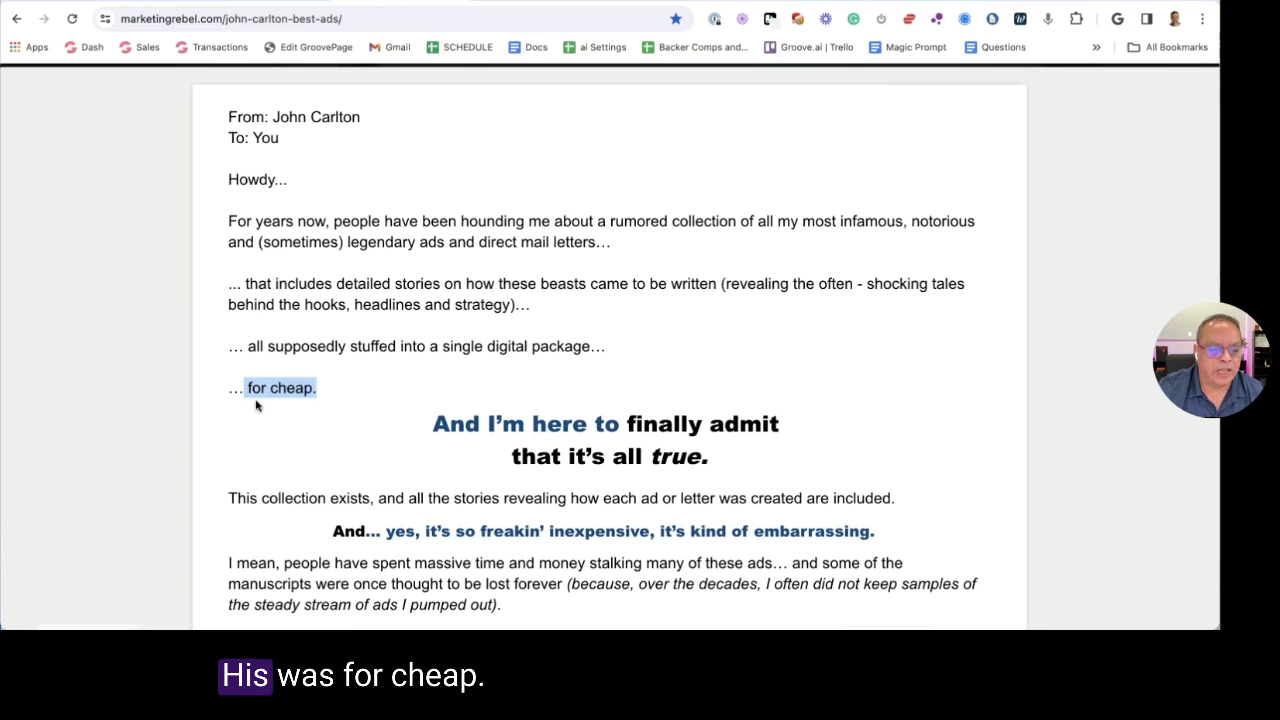
left_click_drag(254, 403, 228, 112)
left_click(407, 389)
scroll(407, 389, "down", 2)
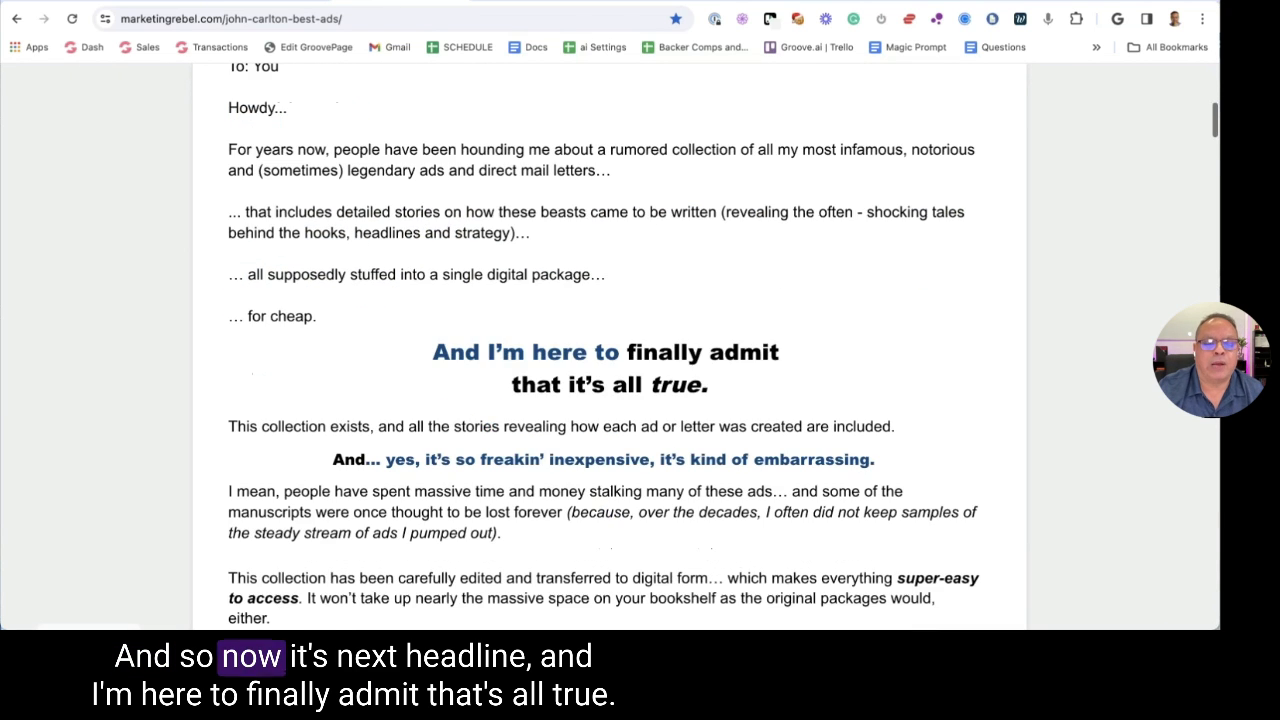
left_click_drag(450, 304, 703, 335)
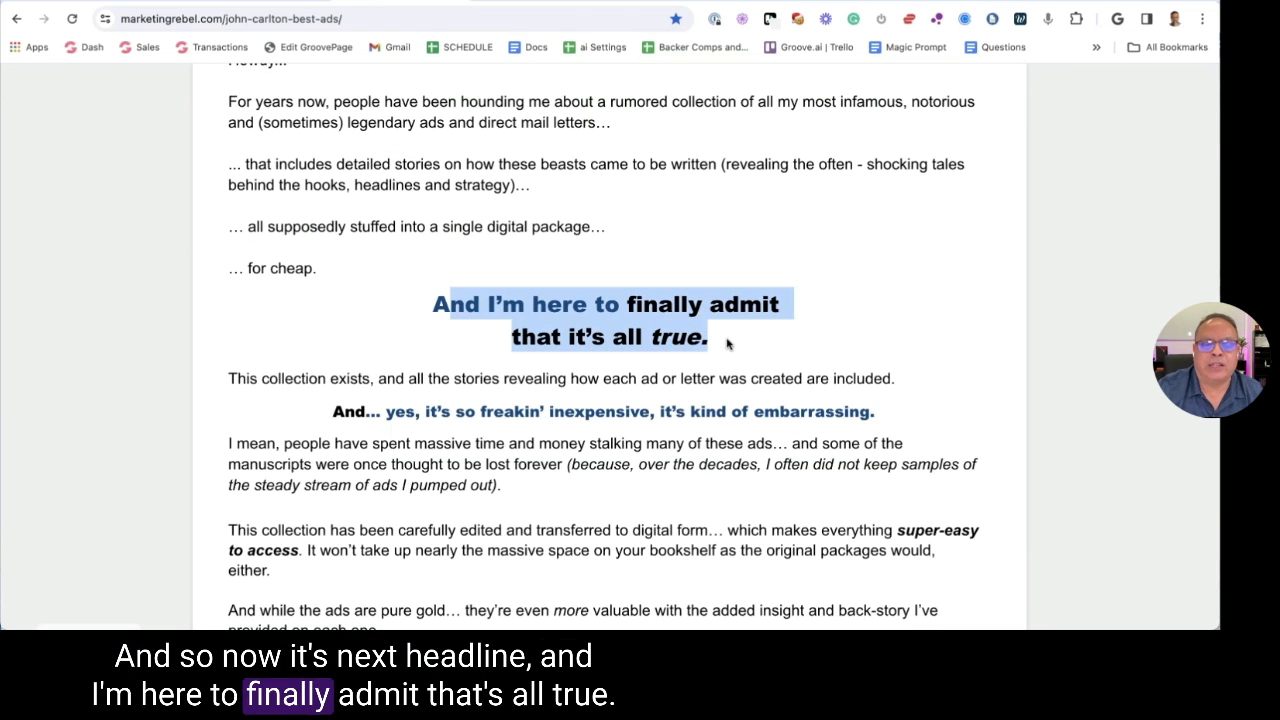
key("ctrl+Tab")
left_click(792, 359)
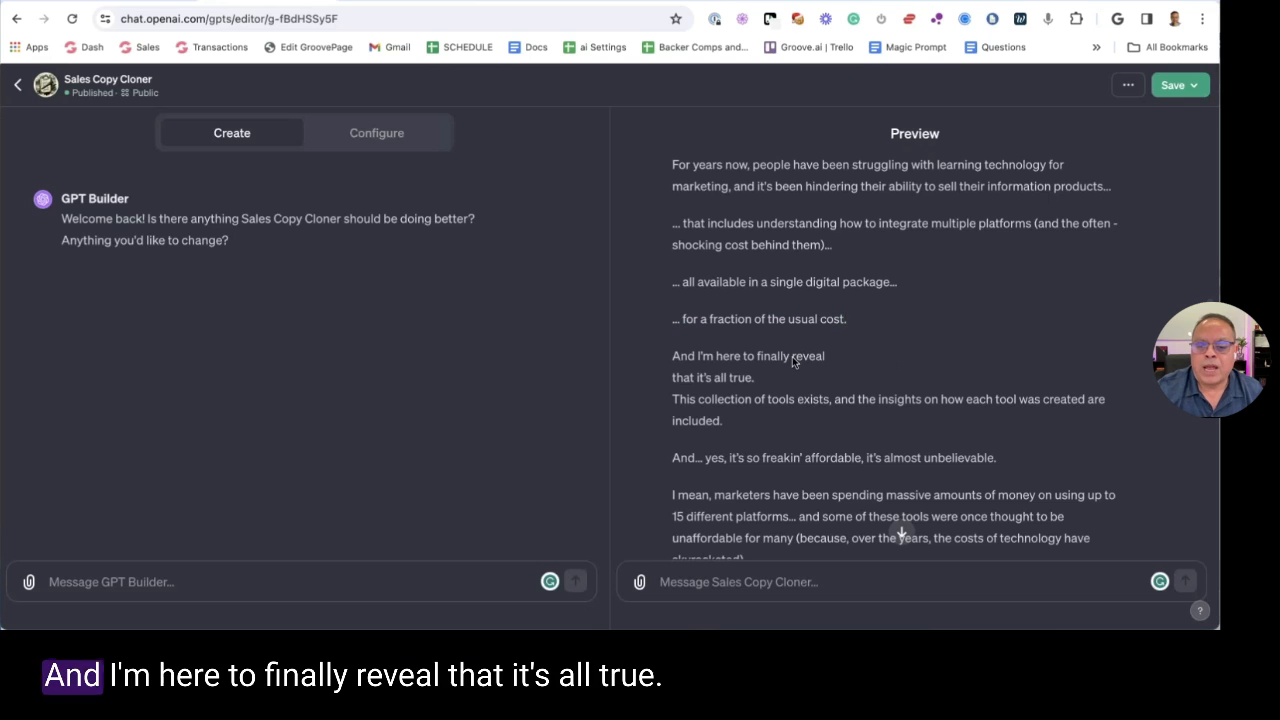
left_click_drag(712, 355, 803, 373)
left_click(700, 268)
scroll(700, 268, "down", 3)
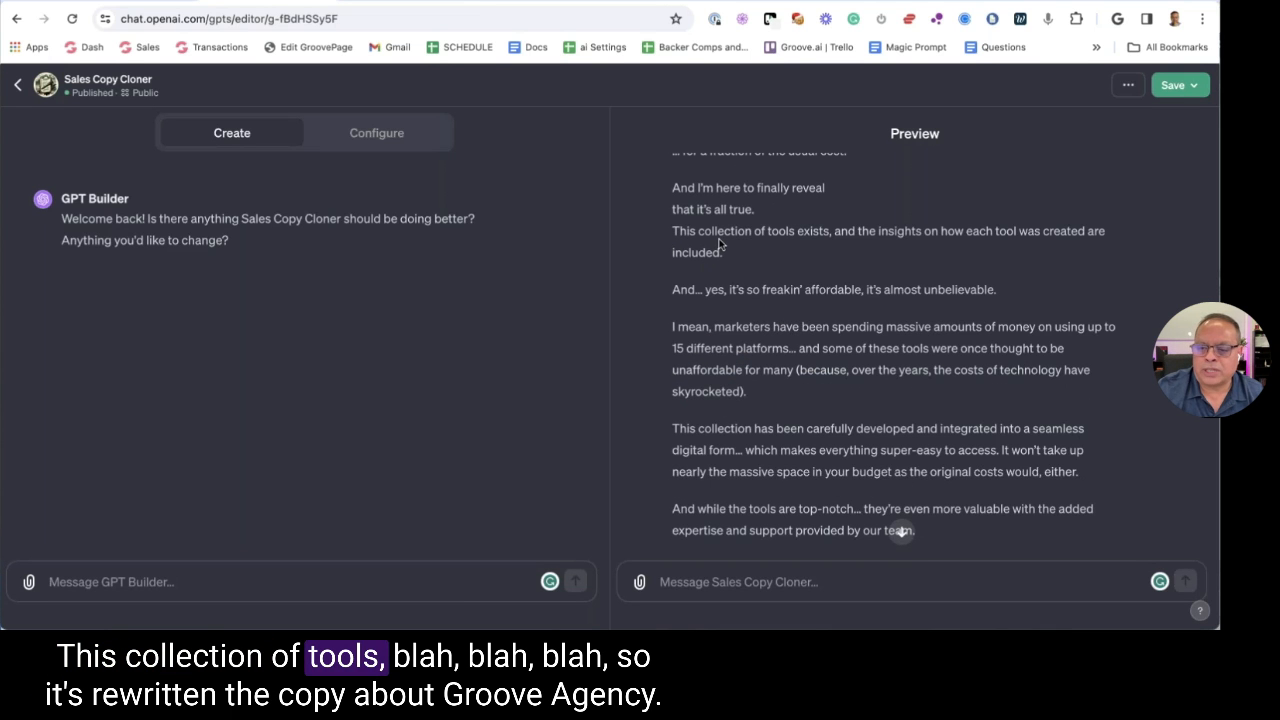
scroll(719, 245, "down", 3)
scroll(894, 356, "down", 2)
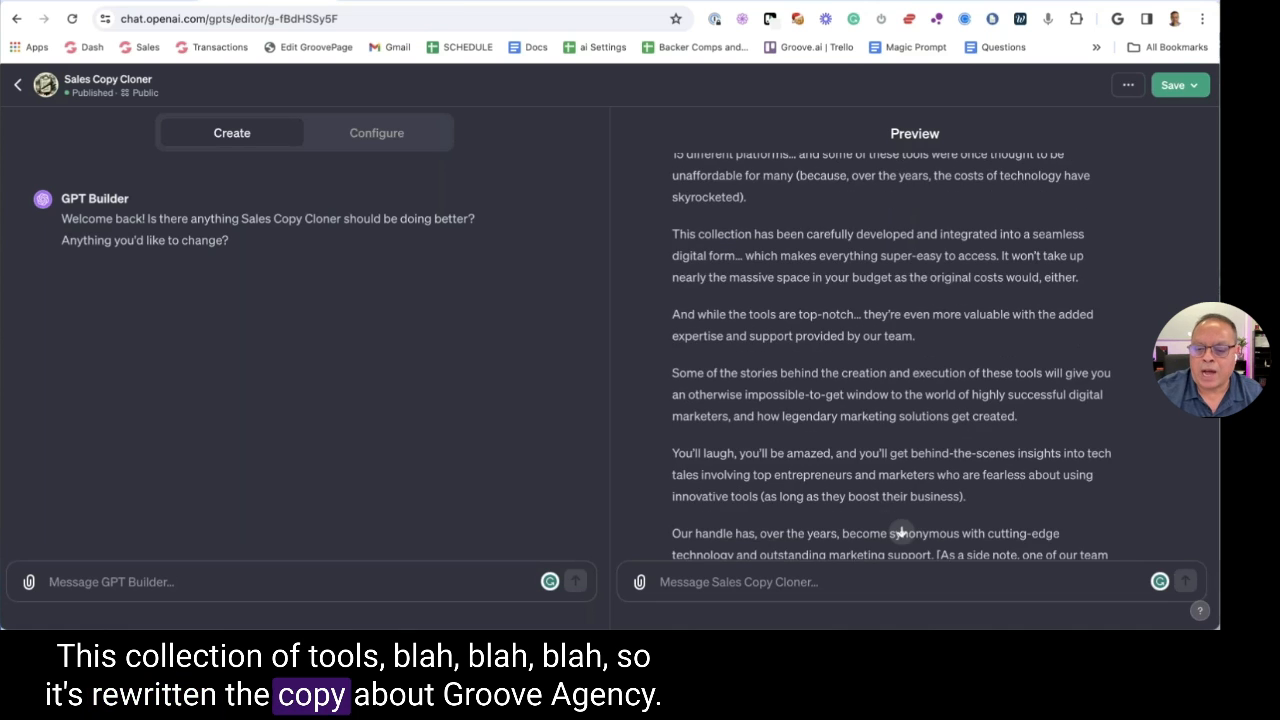
left_click_drag(670, 290, 985, 405)
scroll(985, 405, "down", 4)
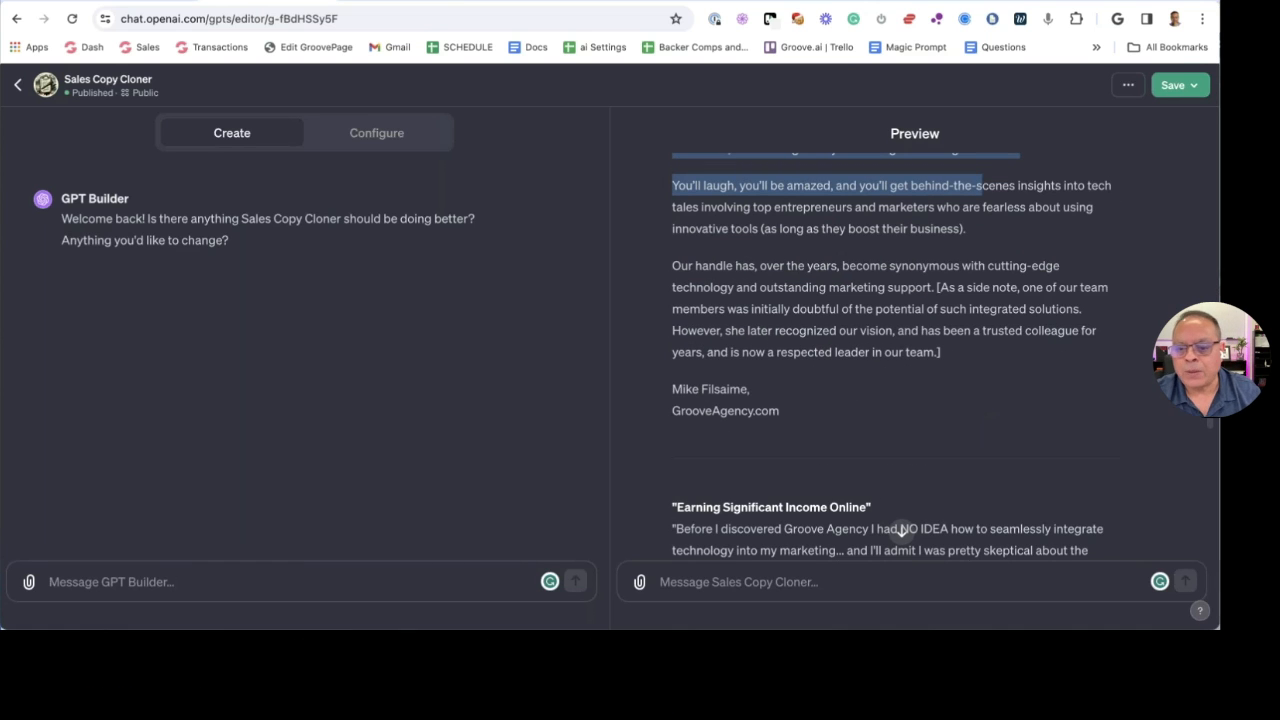
scroll(889, 356, "down", 7)
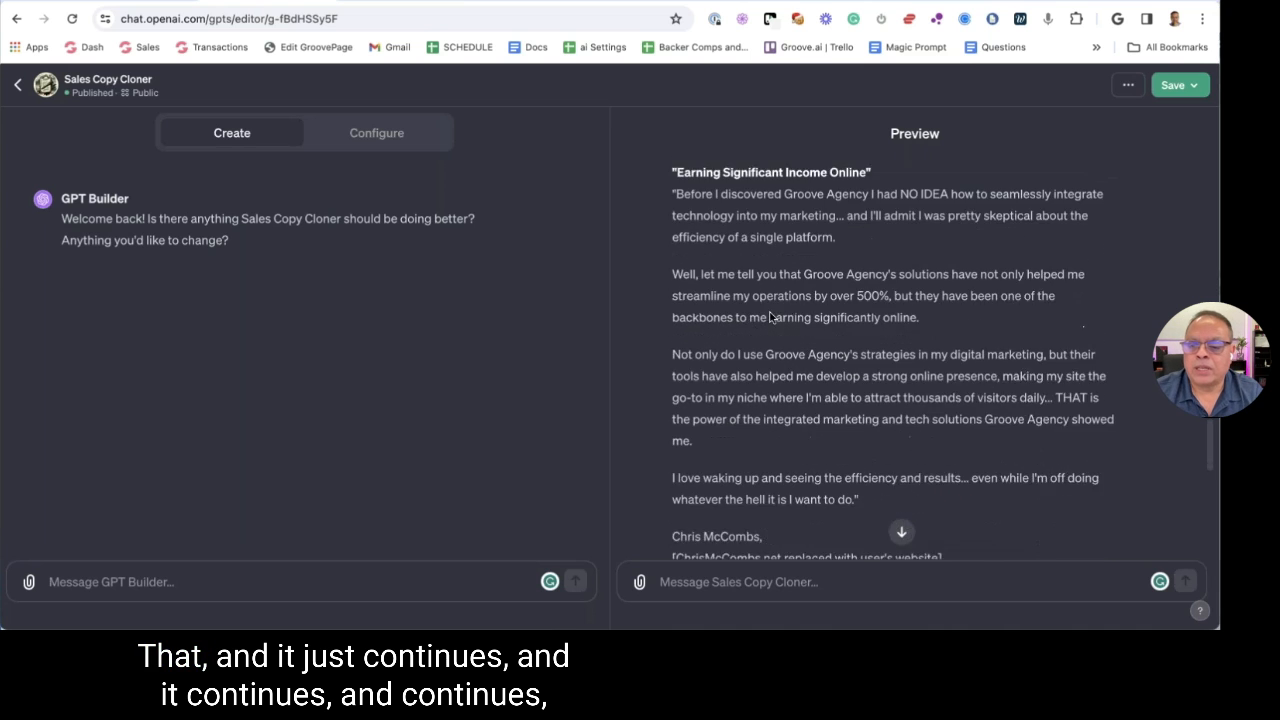
scroll(779, 256, "down", 10)
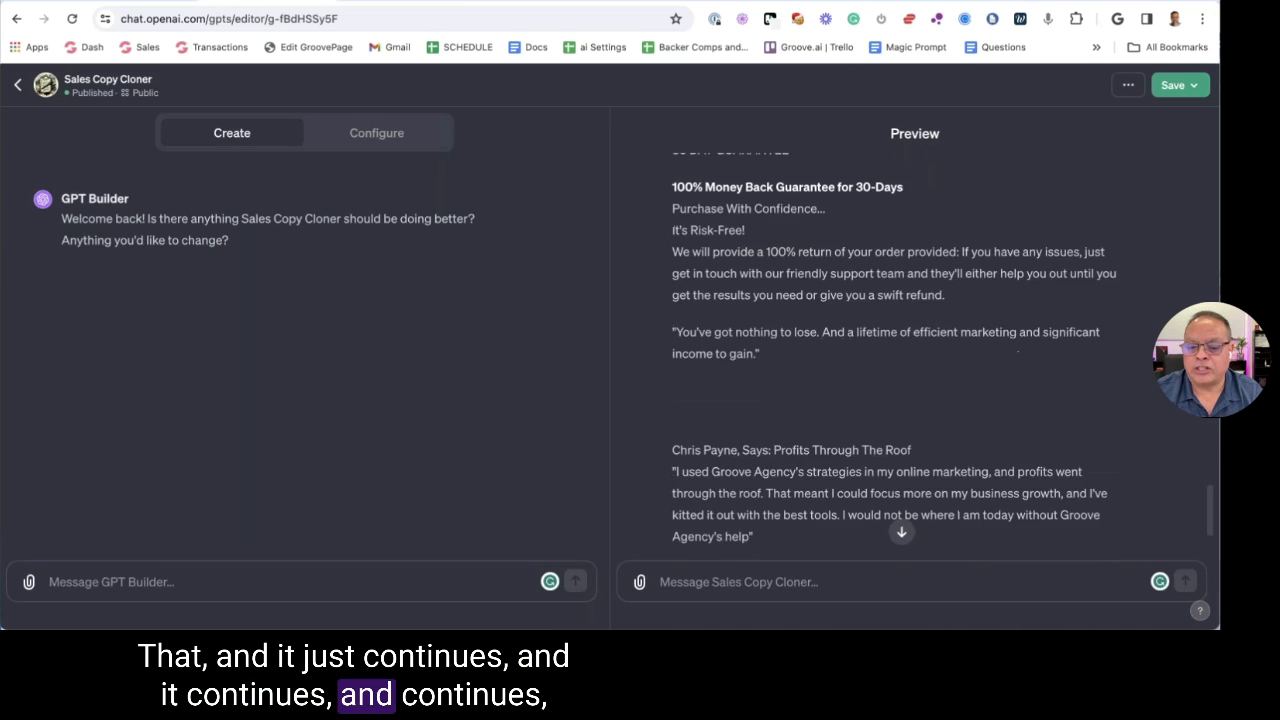
scroll(779, 256, "up", 7)
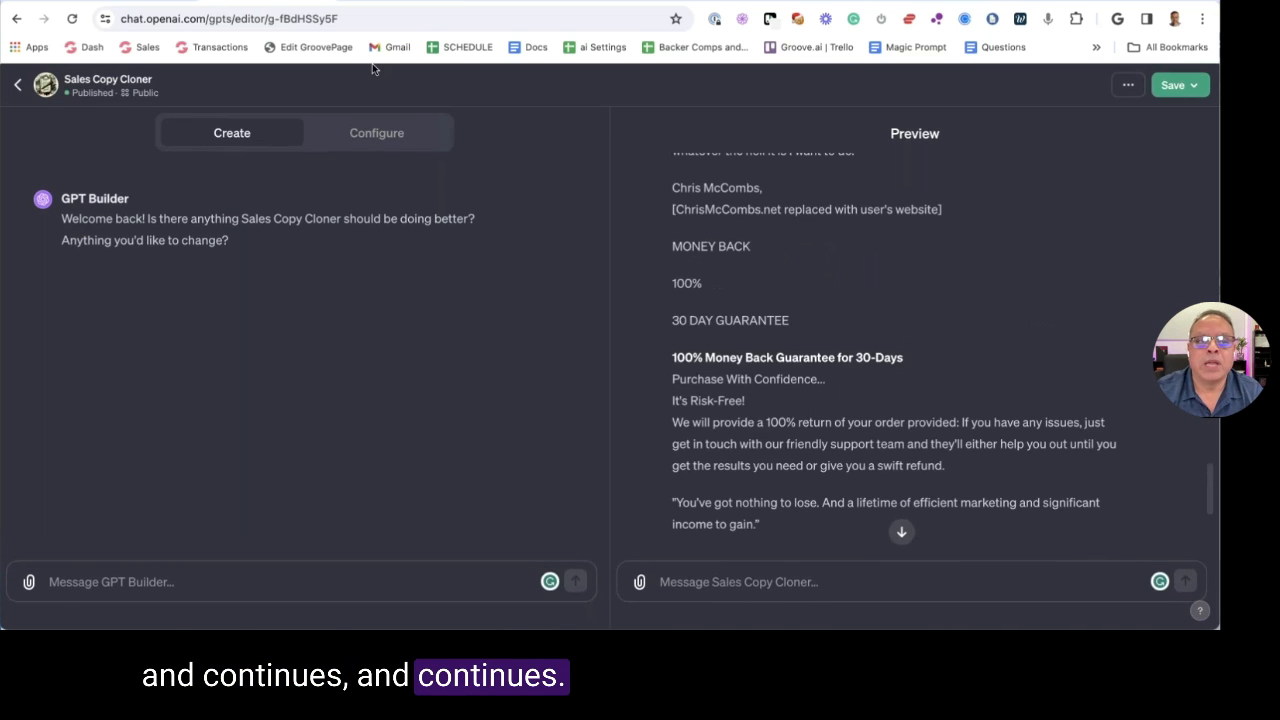
scroll(862, 318, "up", 5)
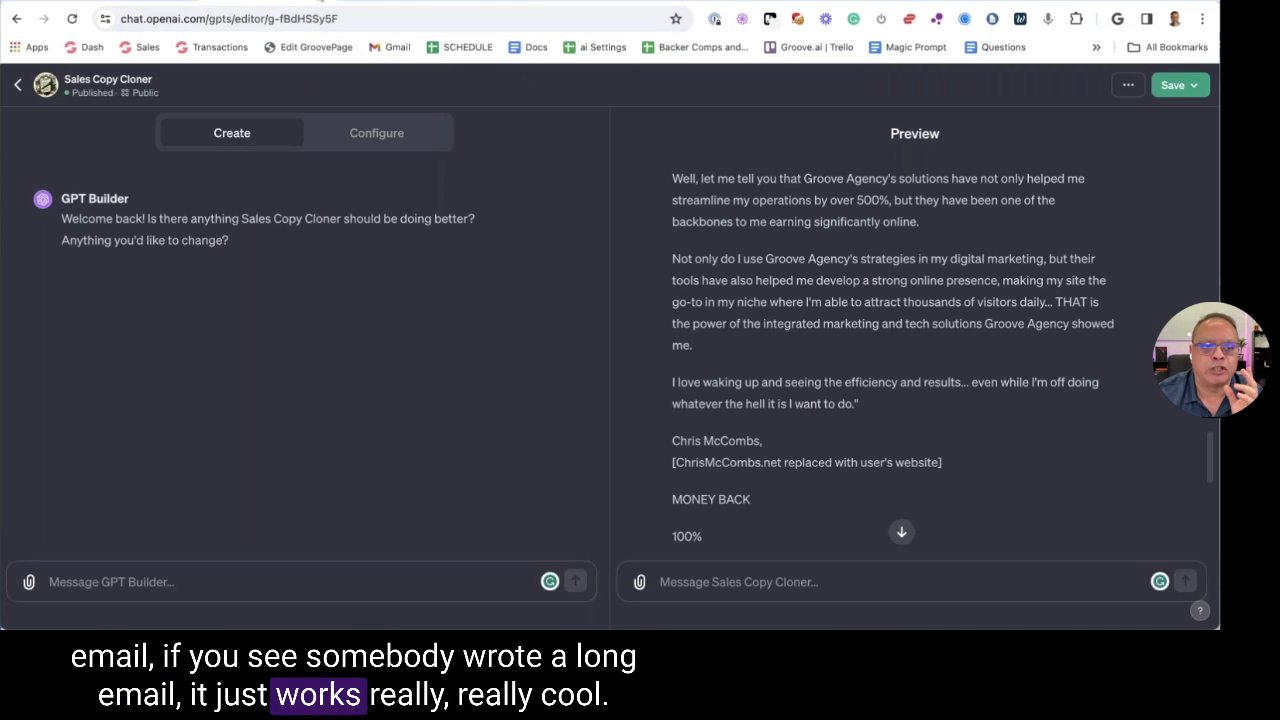
left_click(318, 2)
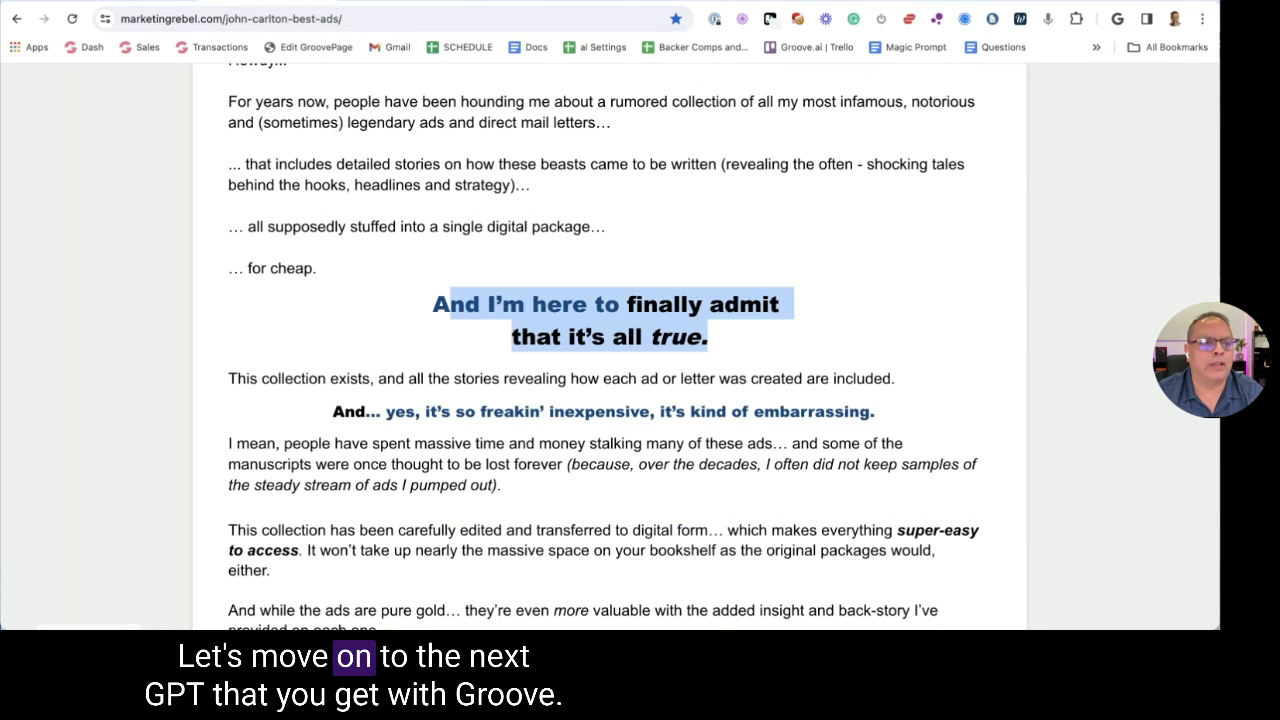
key("ctrl+Tab")
key("ctrl+Tab")
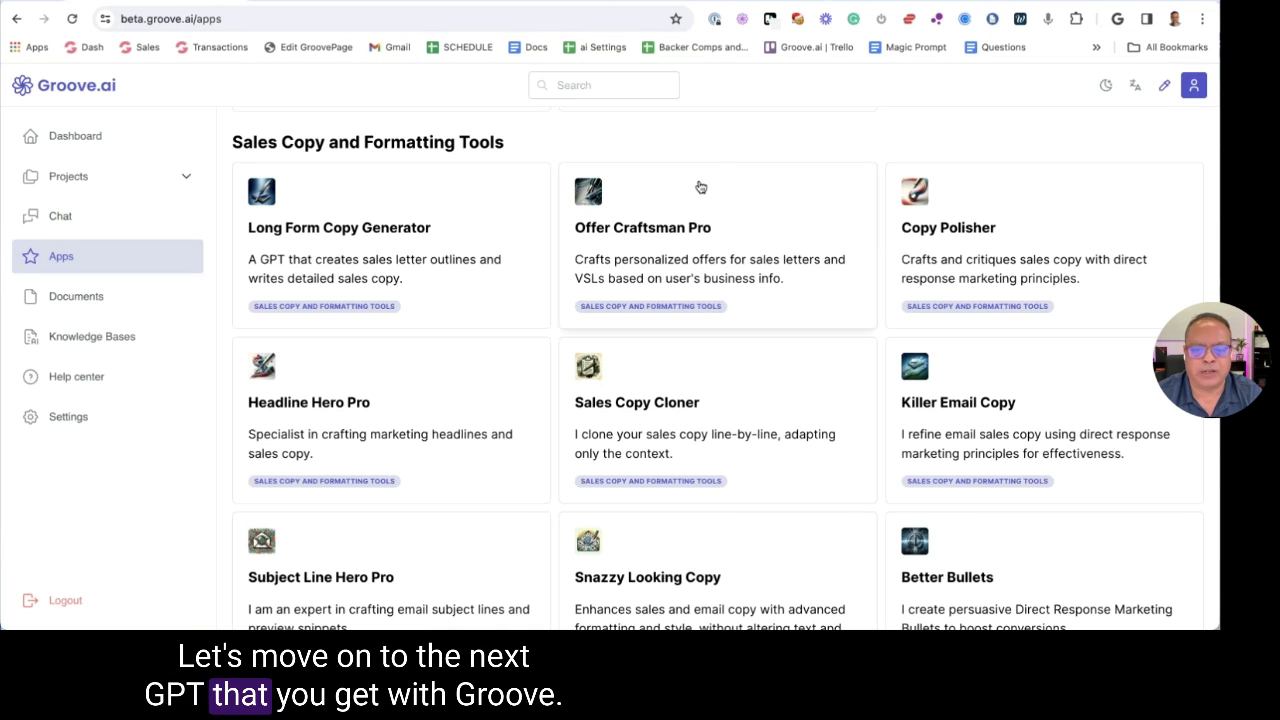
Scroll Groove.ai's Apps page down to the Snazzy Looking Copy card and open it
scroll(760, 350, "down", 3)
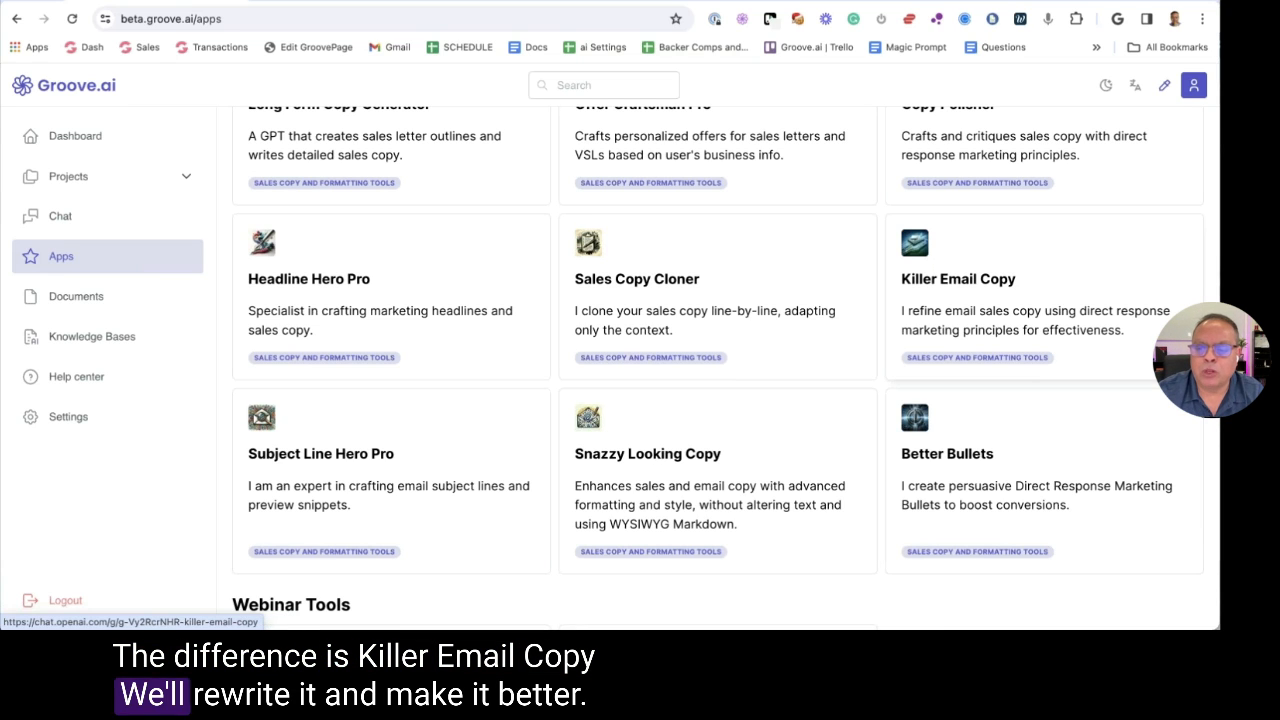
left_click(650, 470)
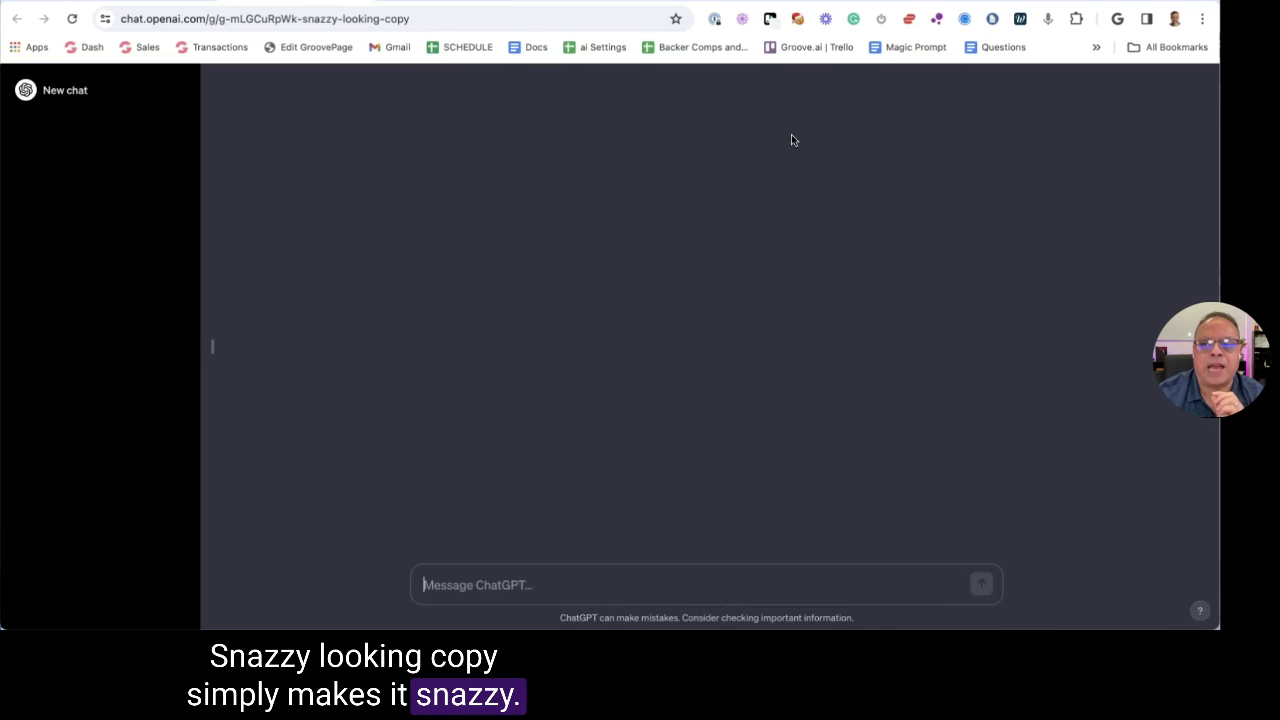
Open the 'Need a tax write off? Here you go.' email from Gmail in a new tab
key("ctrl+t")
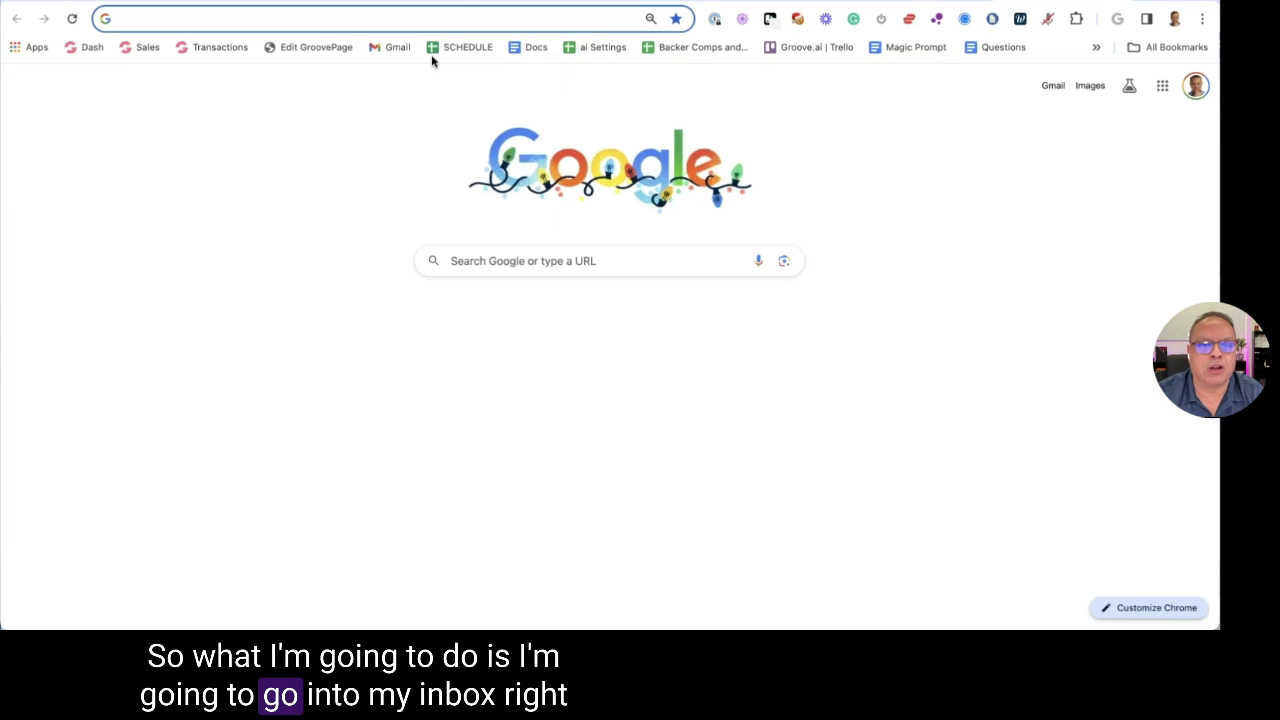
left_click(388, 47)
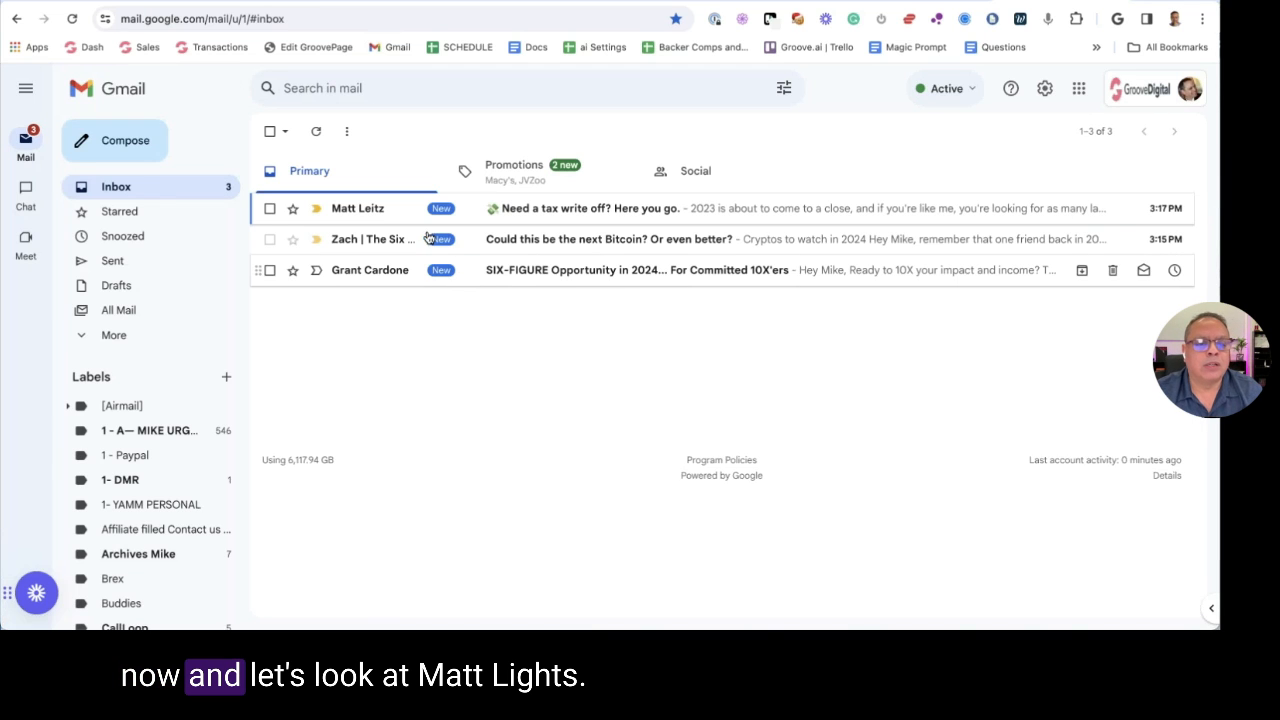
left_click(512, 218)
scroll(600, 217, "down", 5)
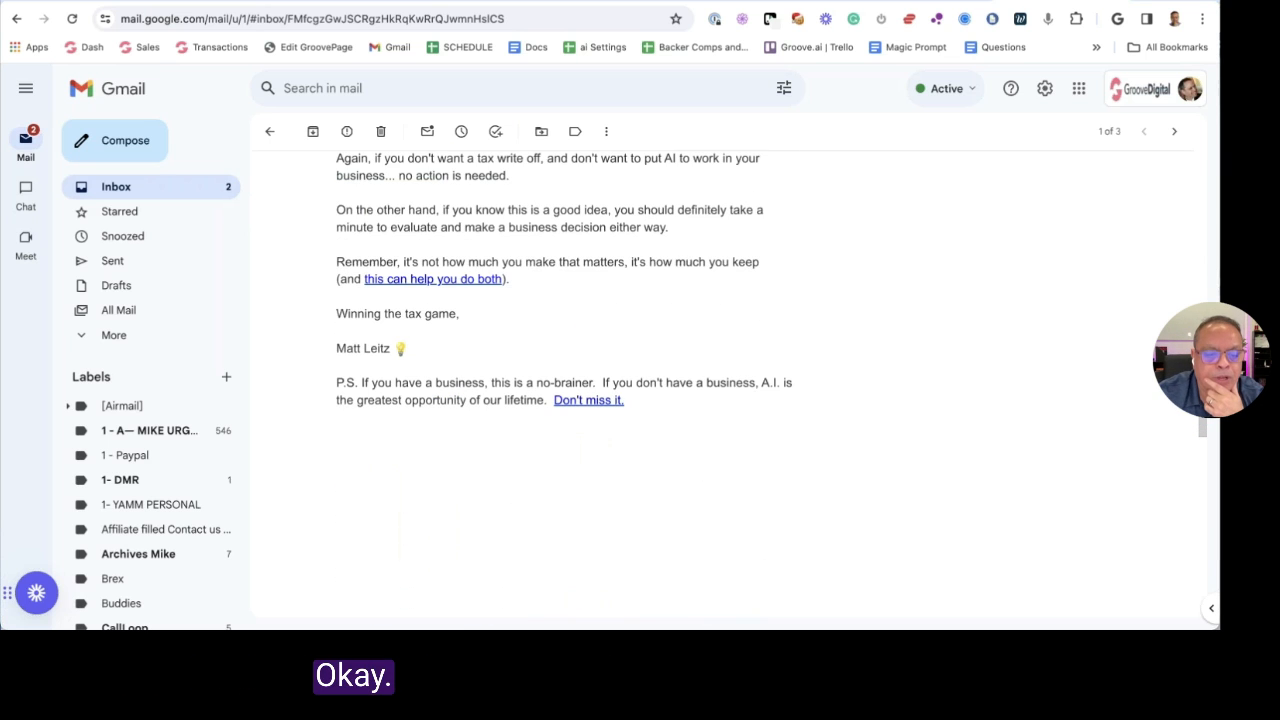
scroll(616, 207, "up", 5)
scroll(616, 207, "up", 3)
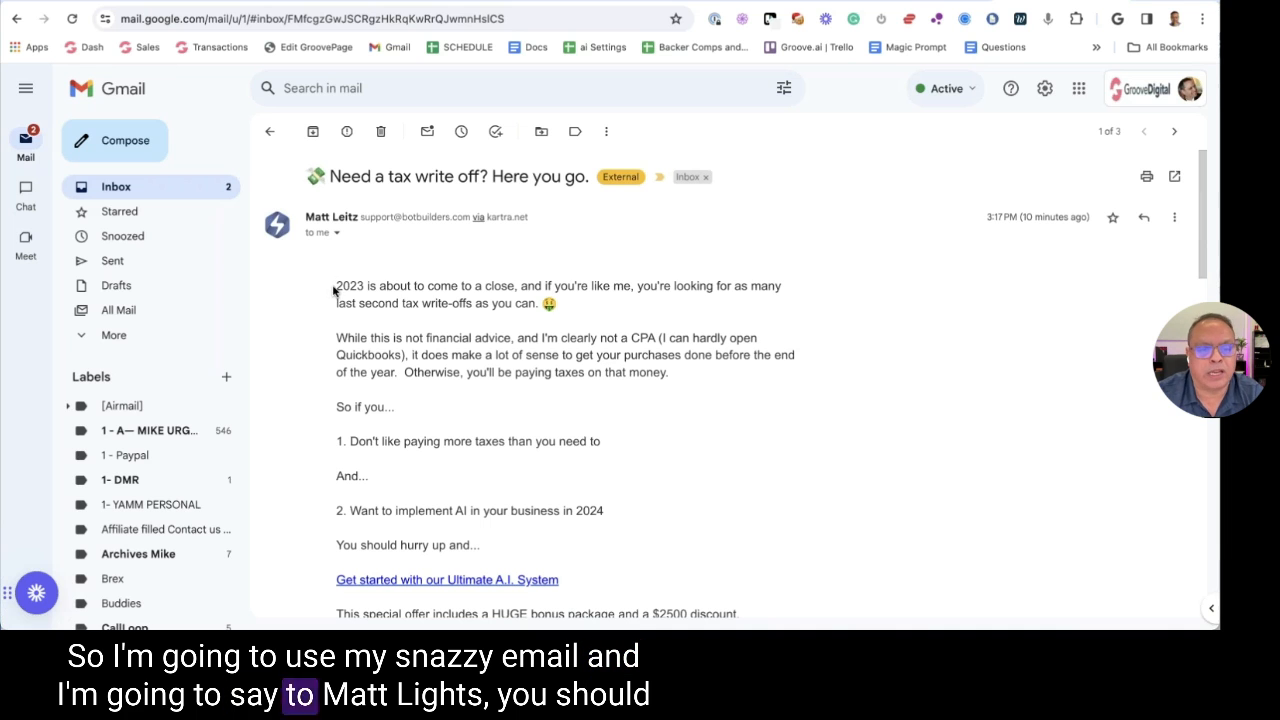
Select the email's entire body text from top to bottom
left_click_drag(334, 289, 451, 354)
scroll(600, 380, "down", 8)
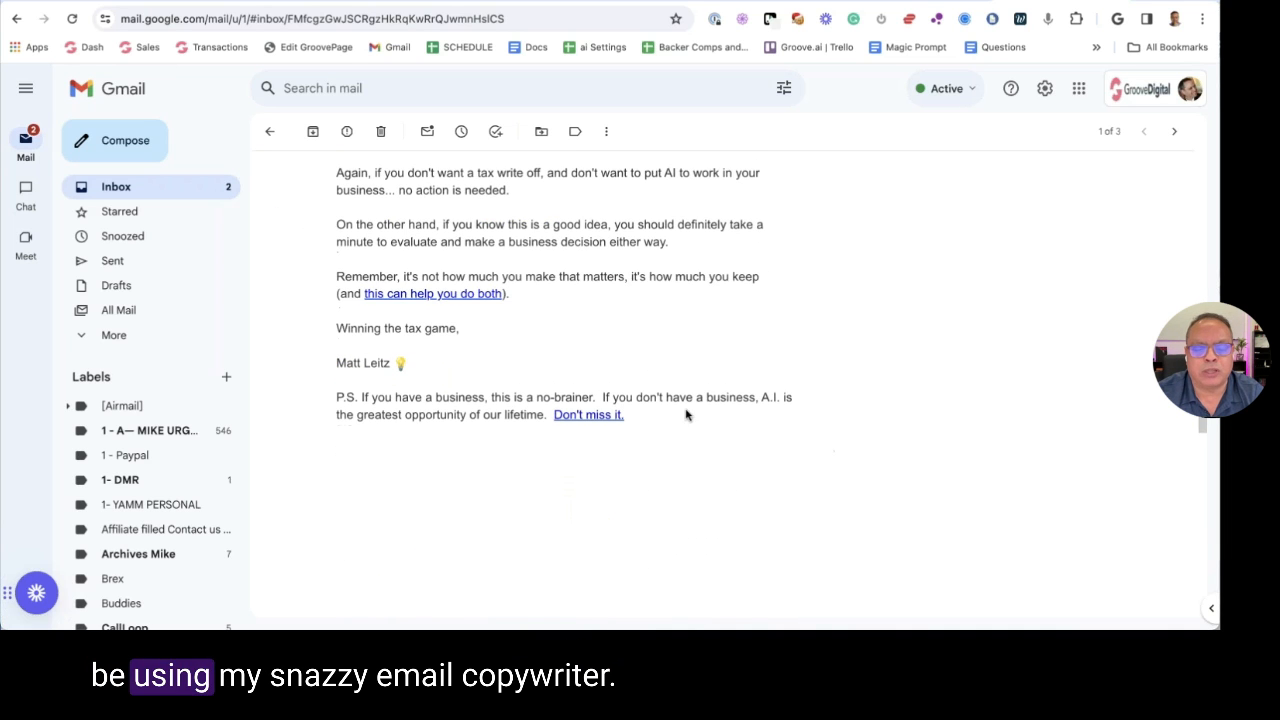
left_click(643, 416, "shift")
key("super+space")
Paste the email text into a new TextEdit document and shrink its font size twice
type("text")
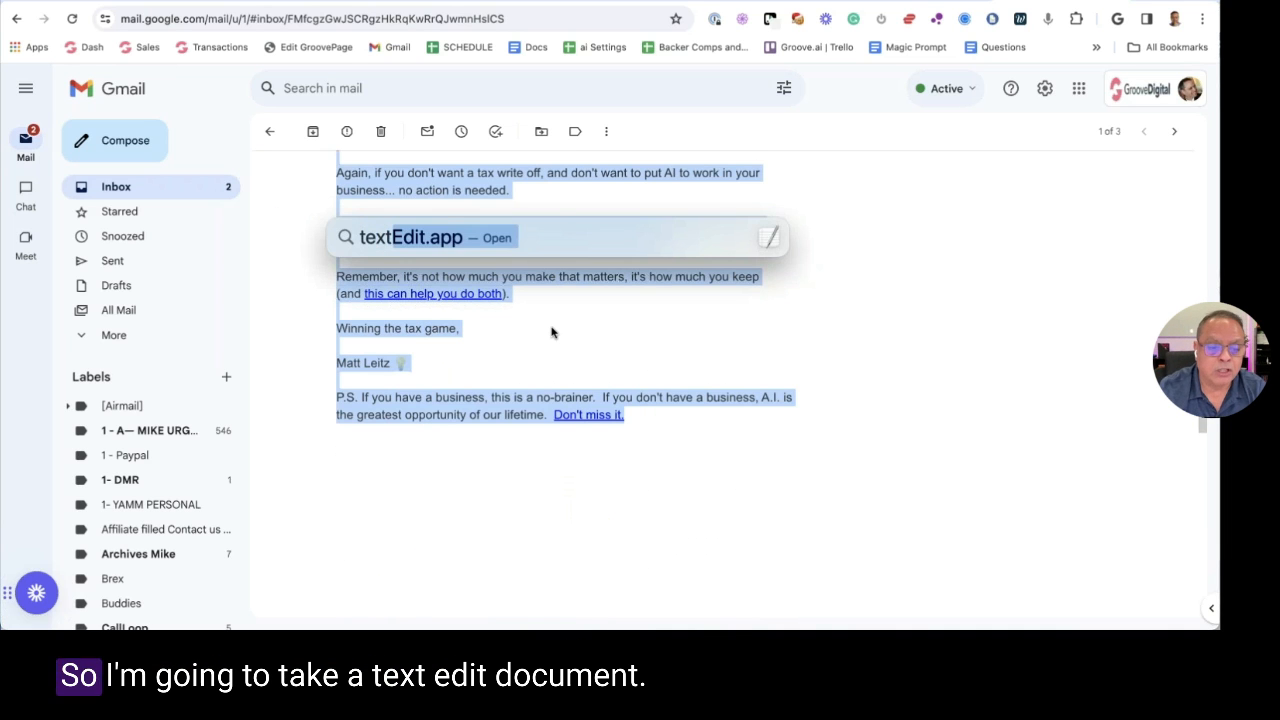
key("Return")
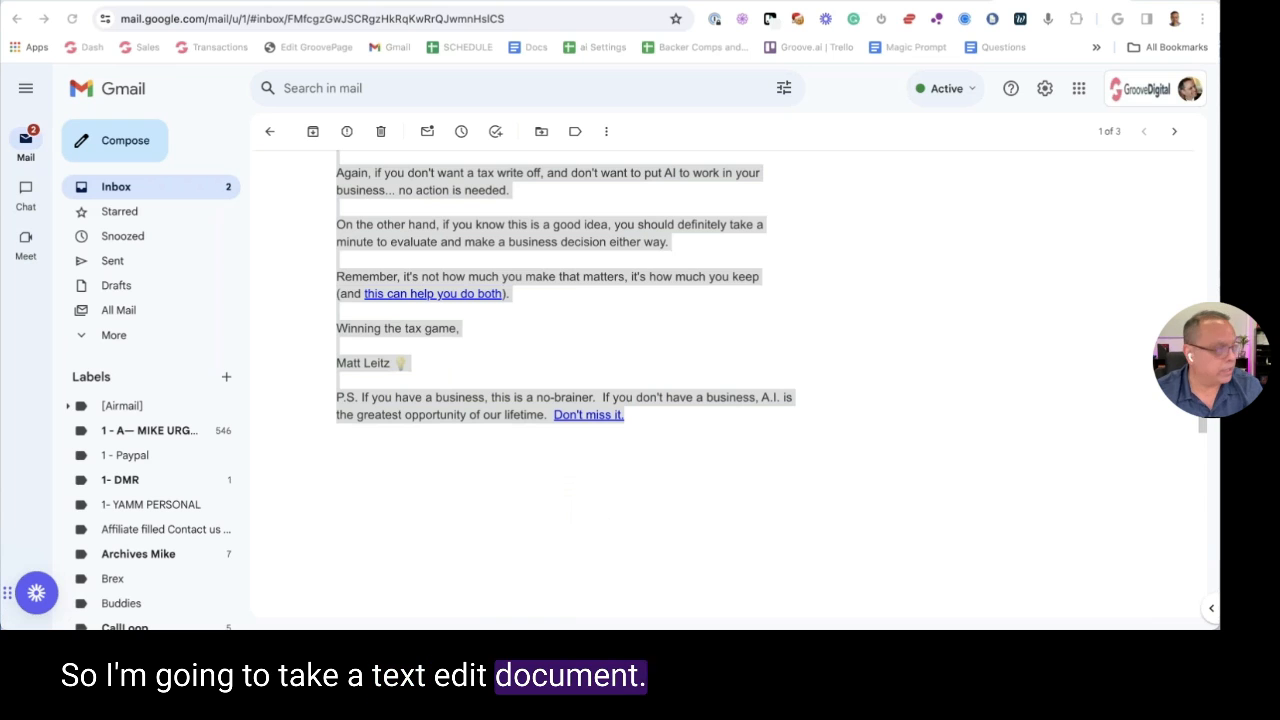
key("super+n")
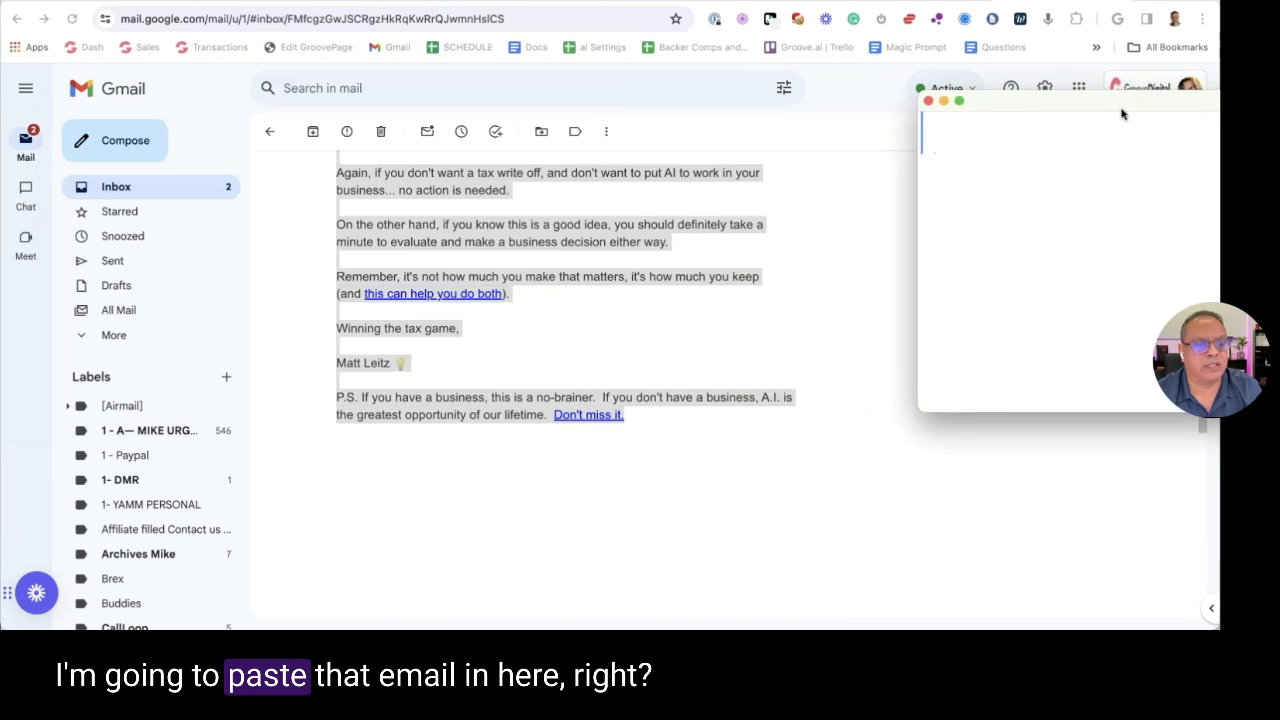
key("super+v")
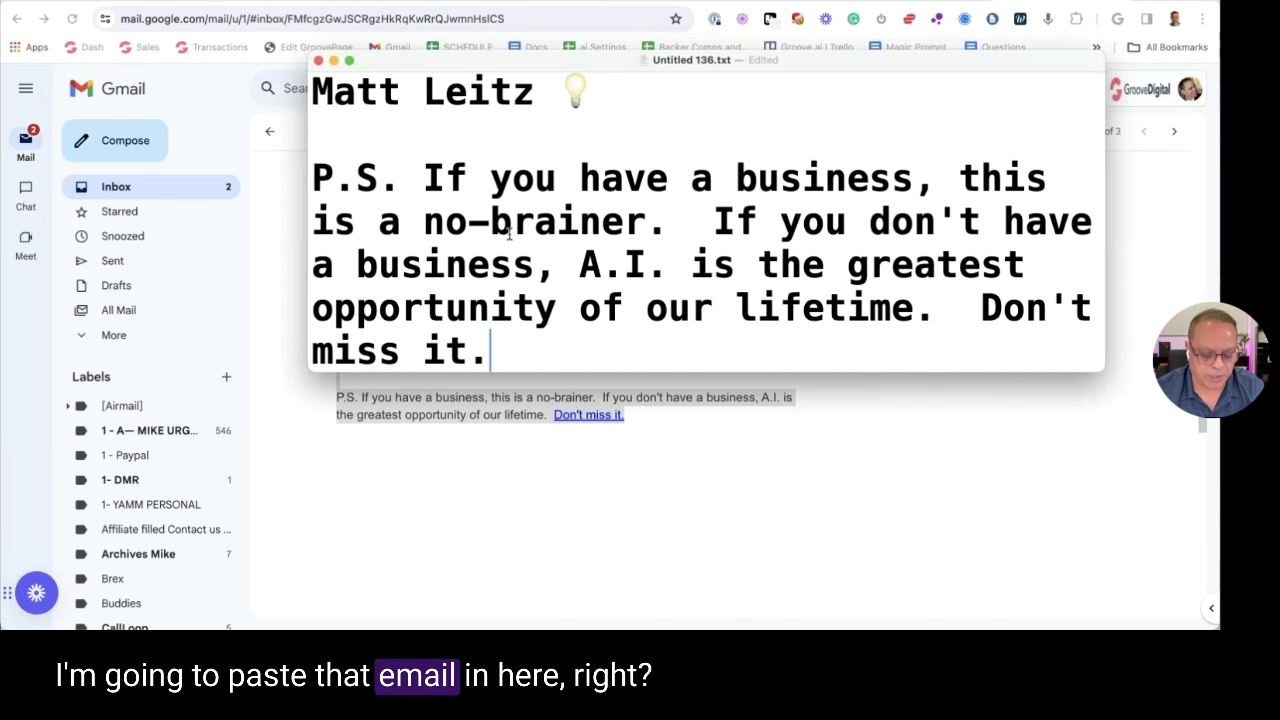
key("super+a")
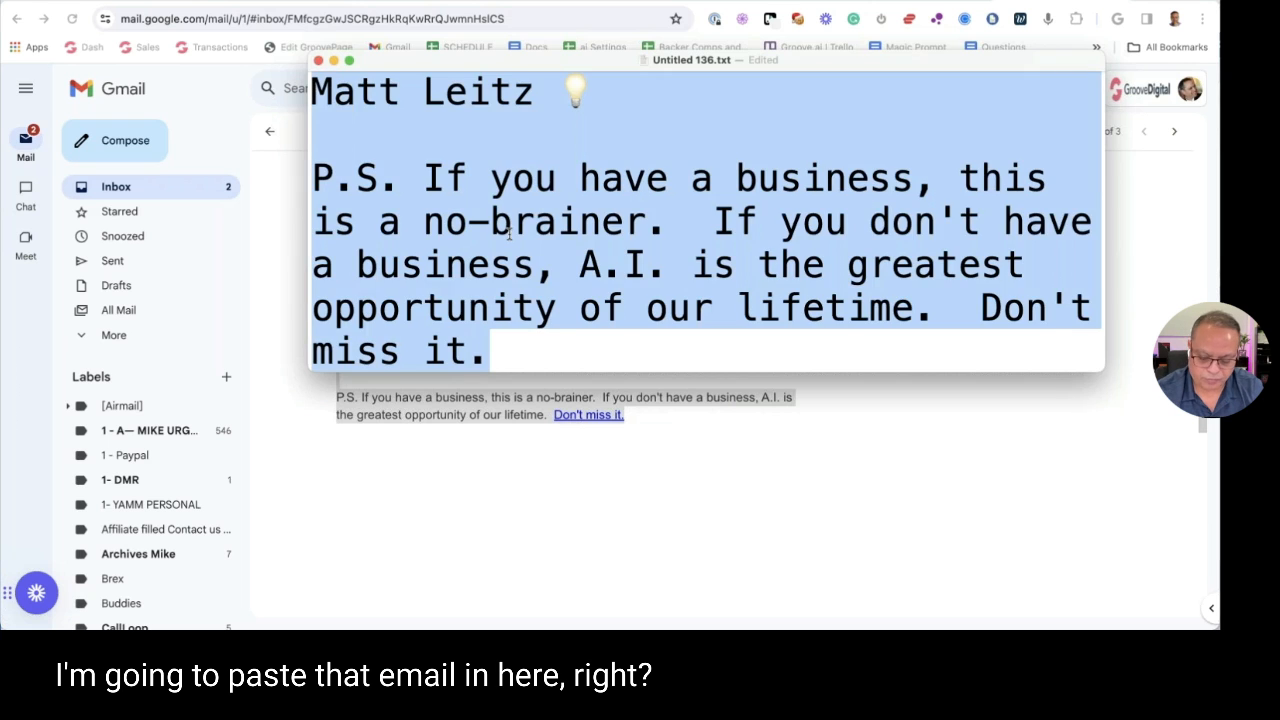
key("super+minus")
key("super+minus")
key("super+minus")
key("super+minus")
key("super+minus")
key("super+minus")
key("super+minus")
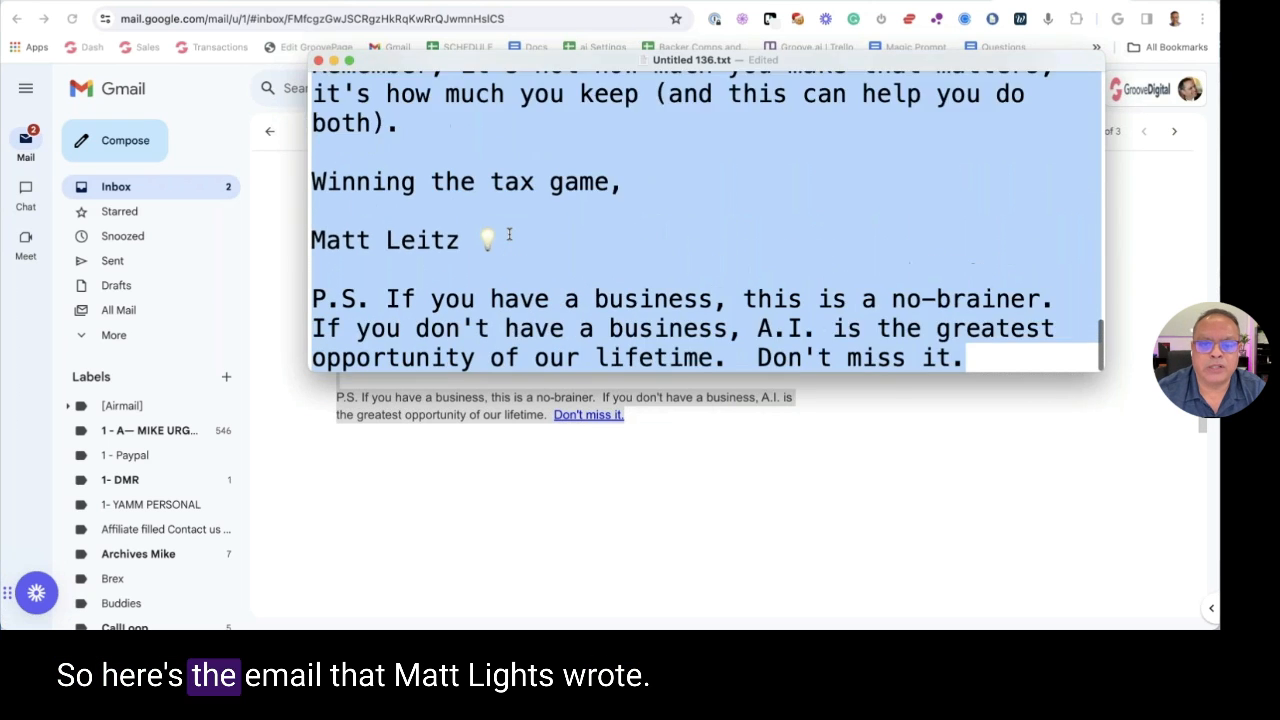
key("super+minus")
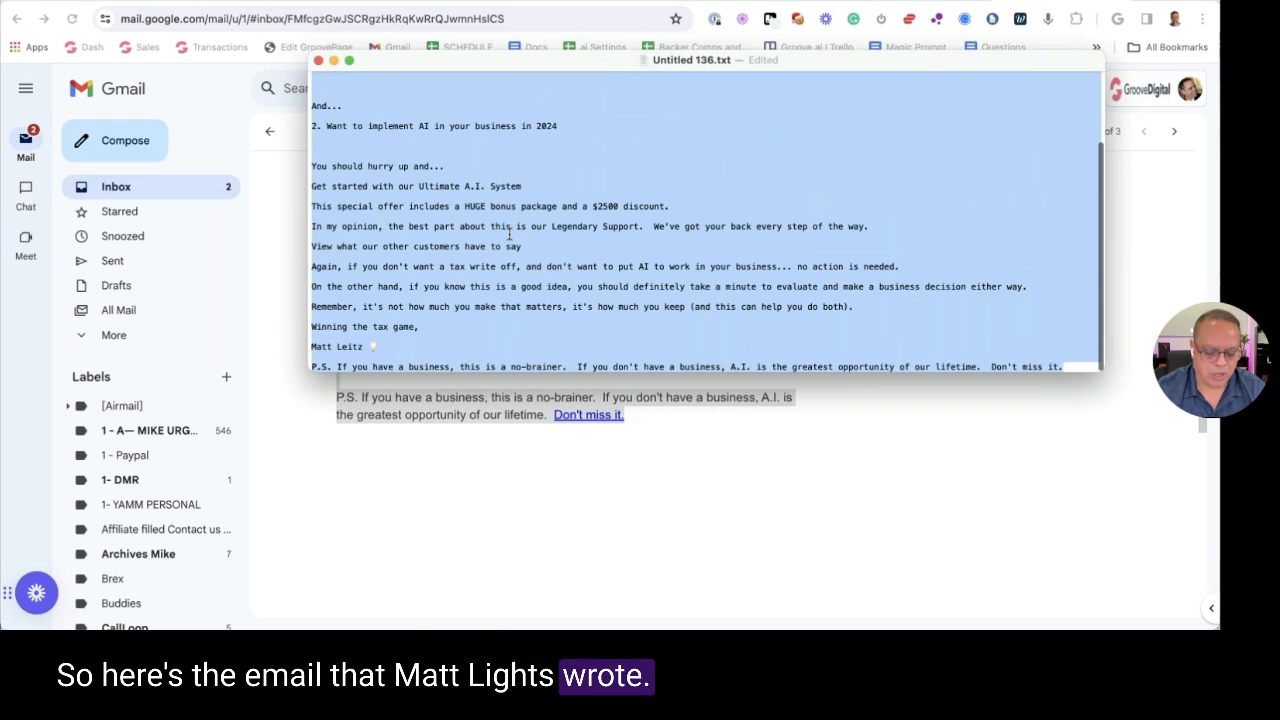
Save the document as matt-l in Downloads and close it
key("super+s")
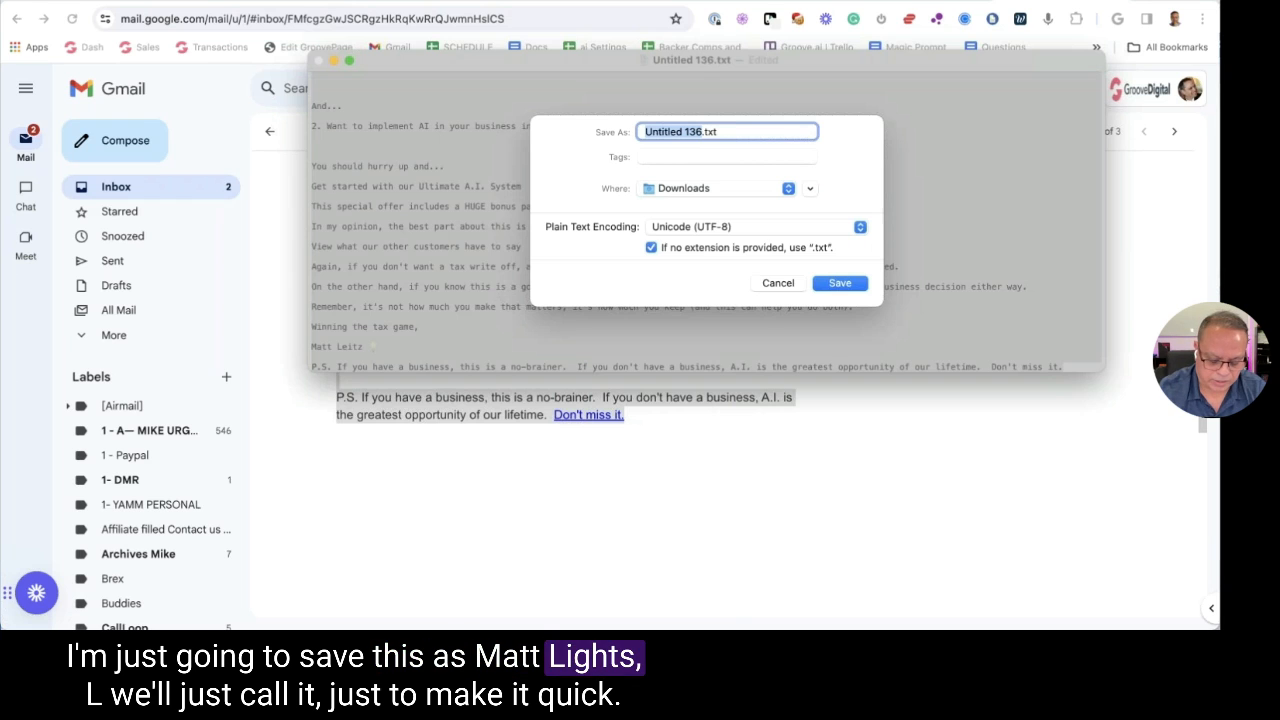
type("matt")
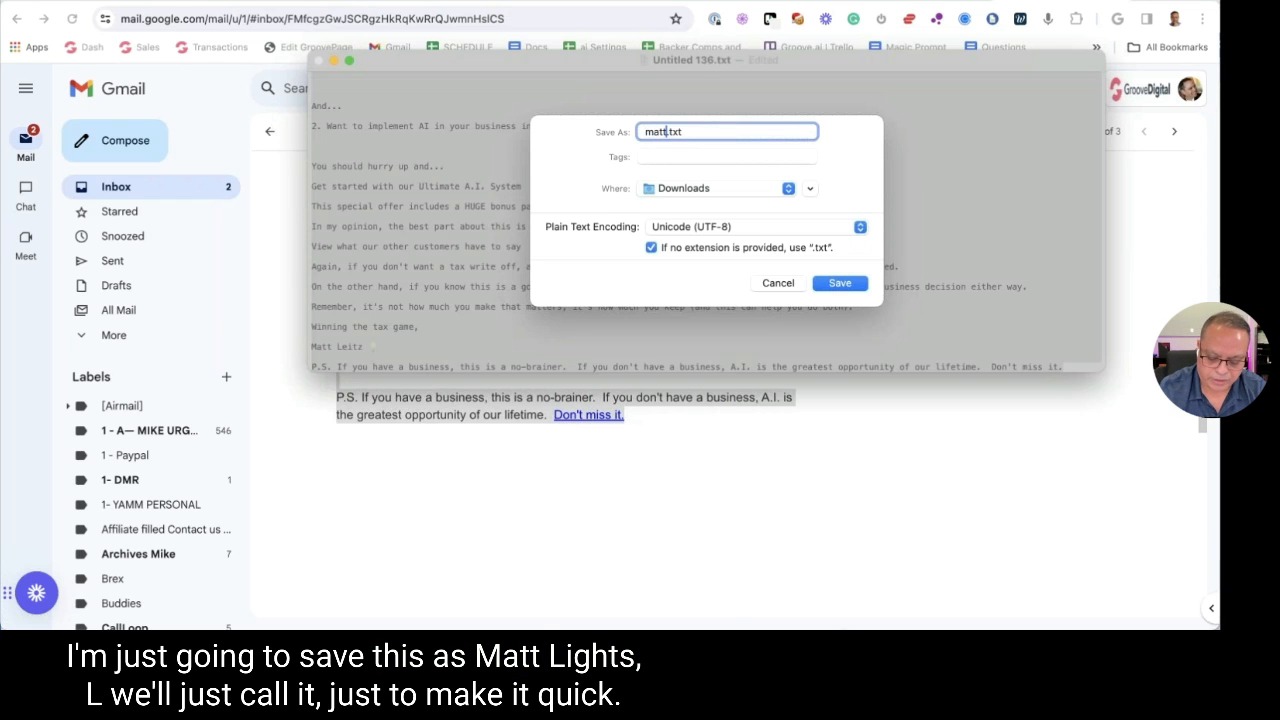
type("-l")
key("Return")
left_click(318, 61)
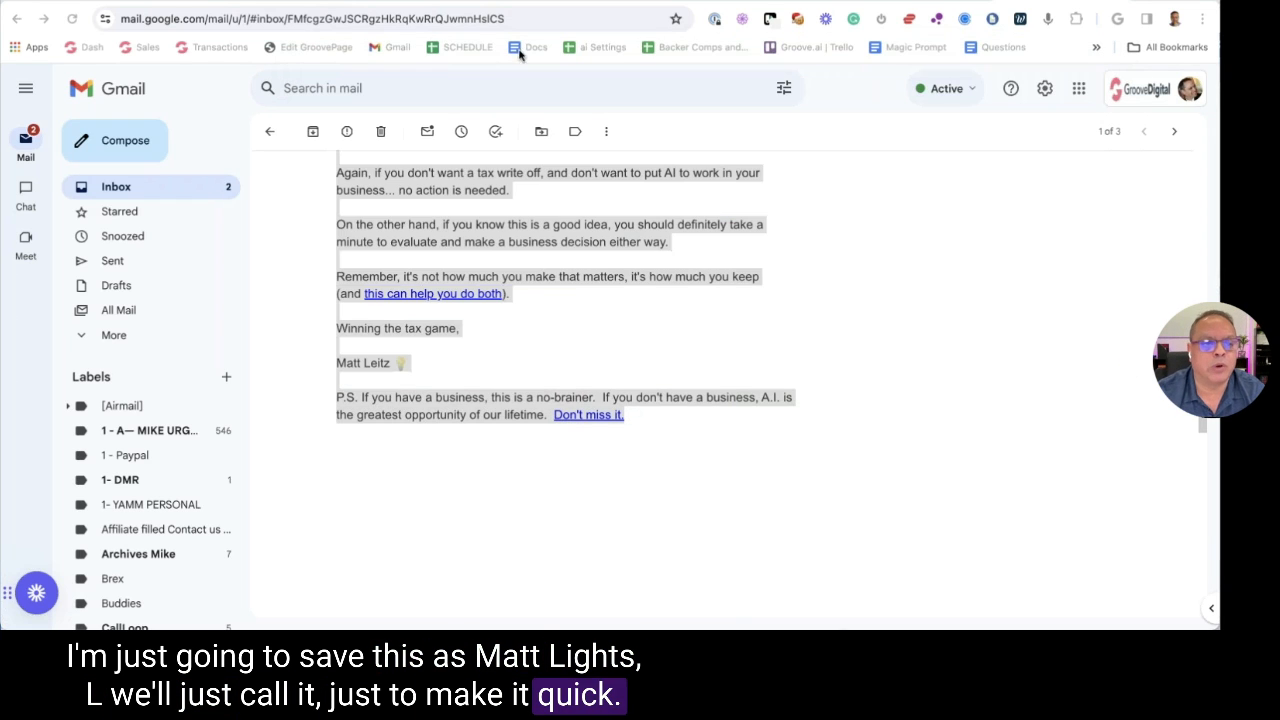
Open Snazzy Looking Copy in the GPT editor and send the EMAIL COPY starter in Preview
left_click(728, 212)
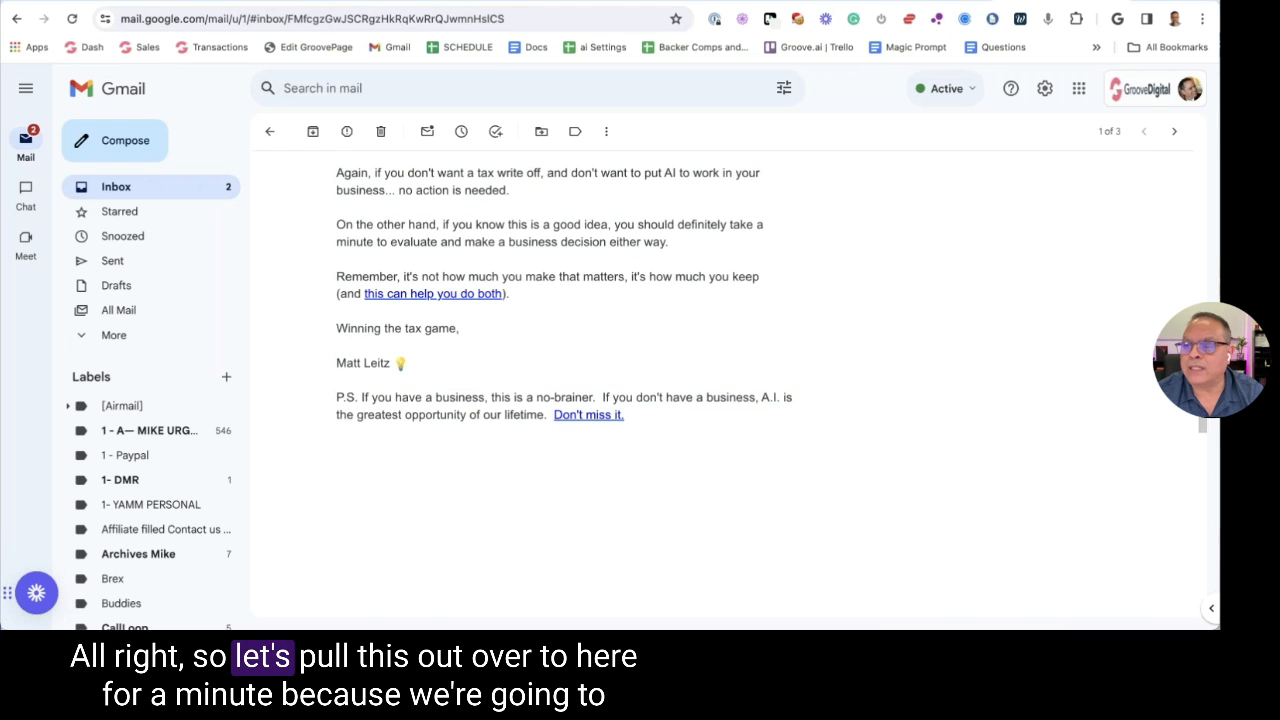
key("ctrl+Tab")
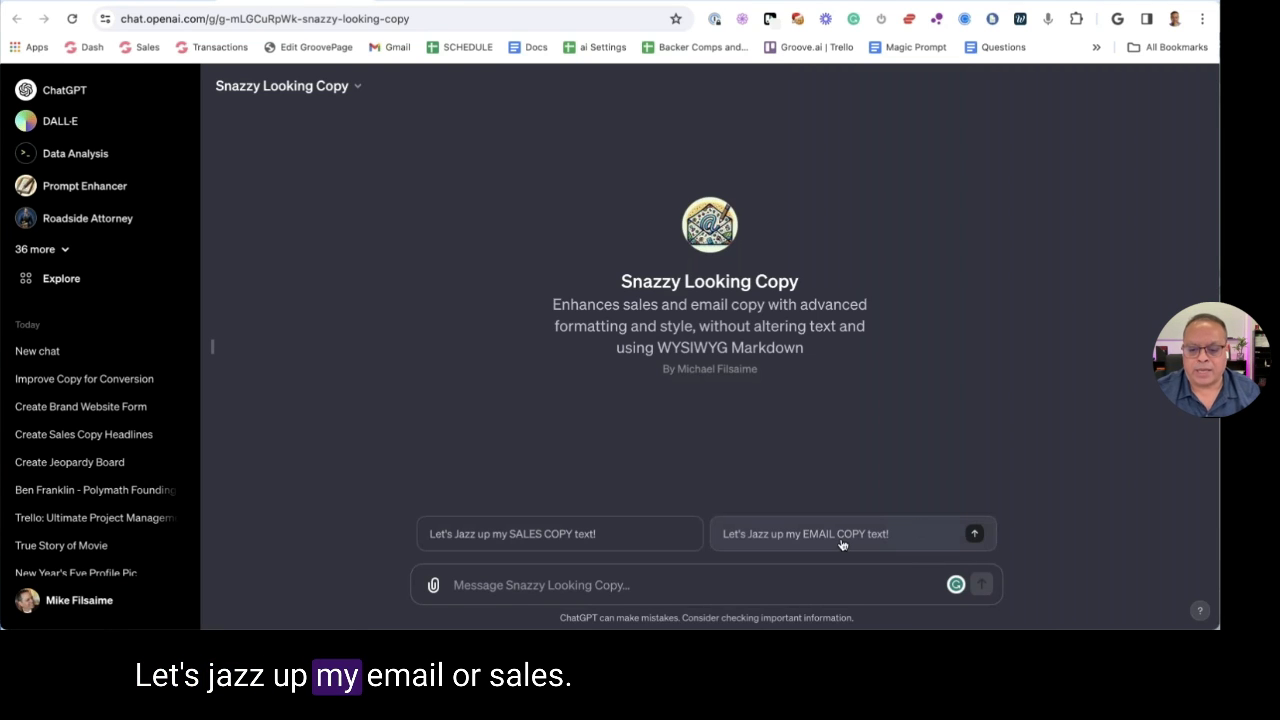
left_click(503, 553)
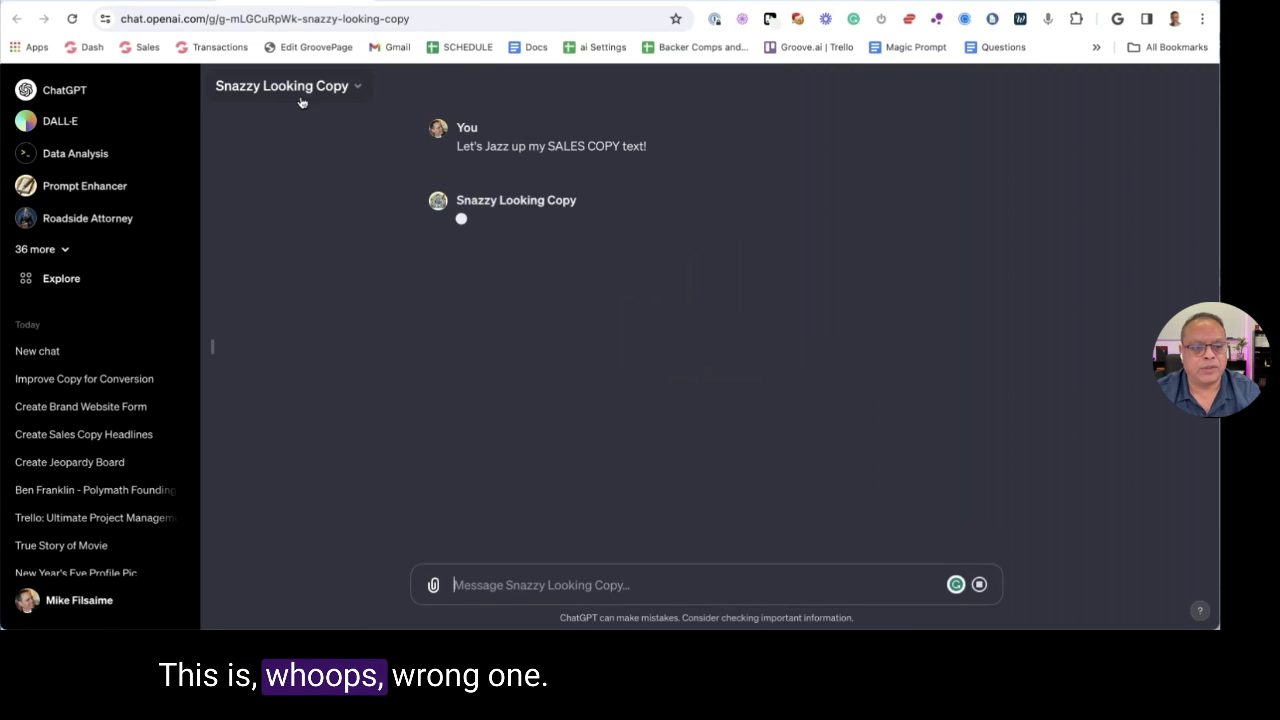
left_click(295, 90)
left_click(257, 200)
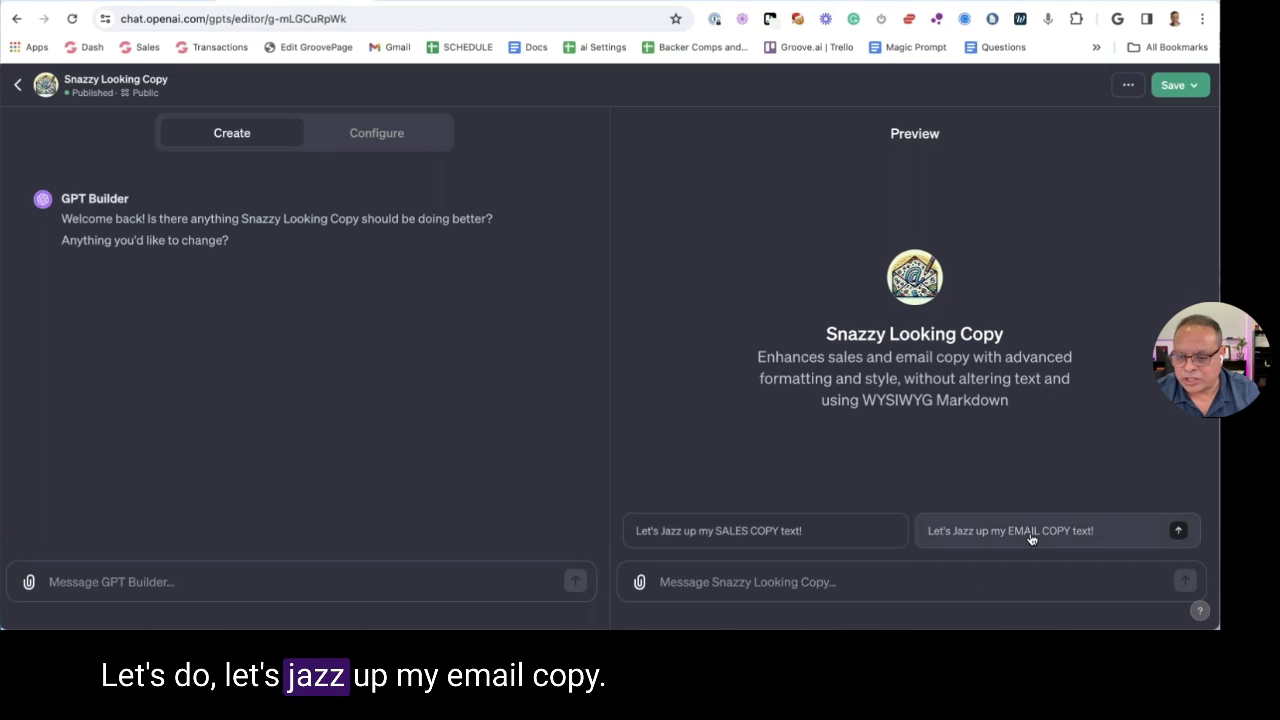
left_click(1029, 535)
Attach matt-l.txt from the Downloads folder to the next preview message
left_click(639, 581)
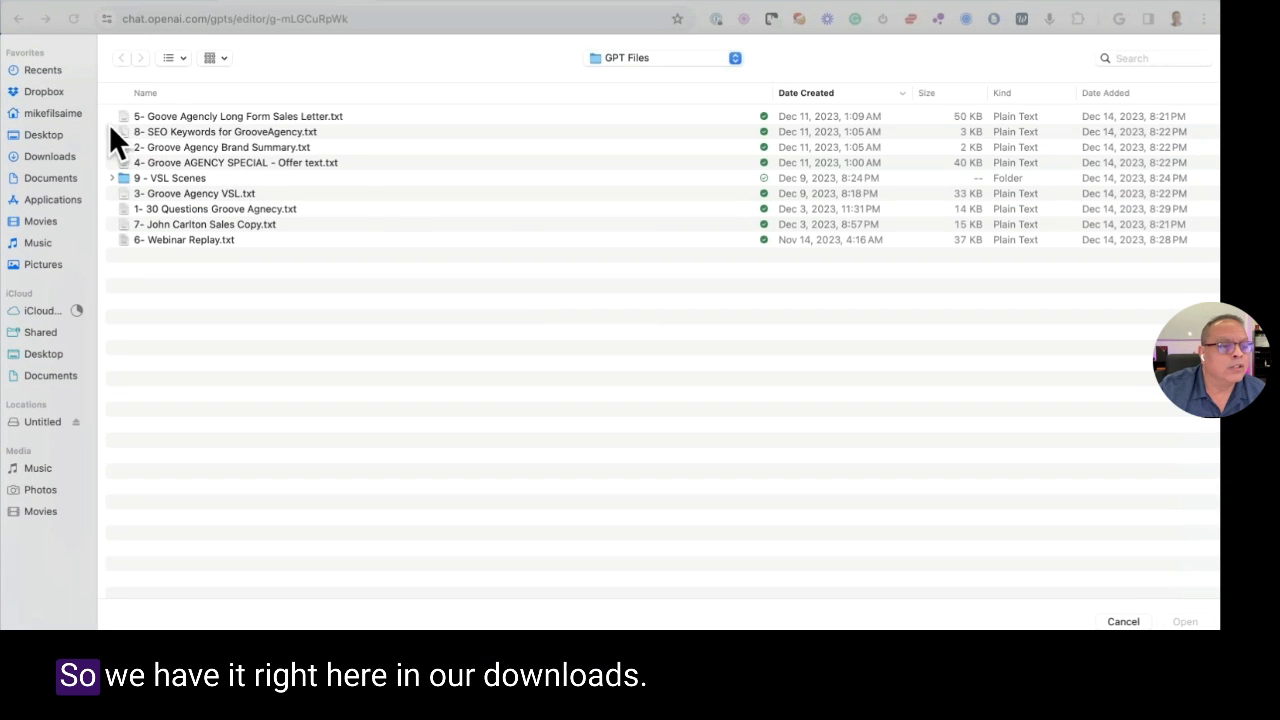
left_click(45, 158)
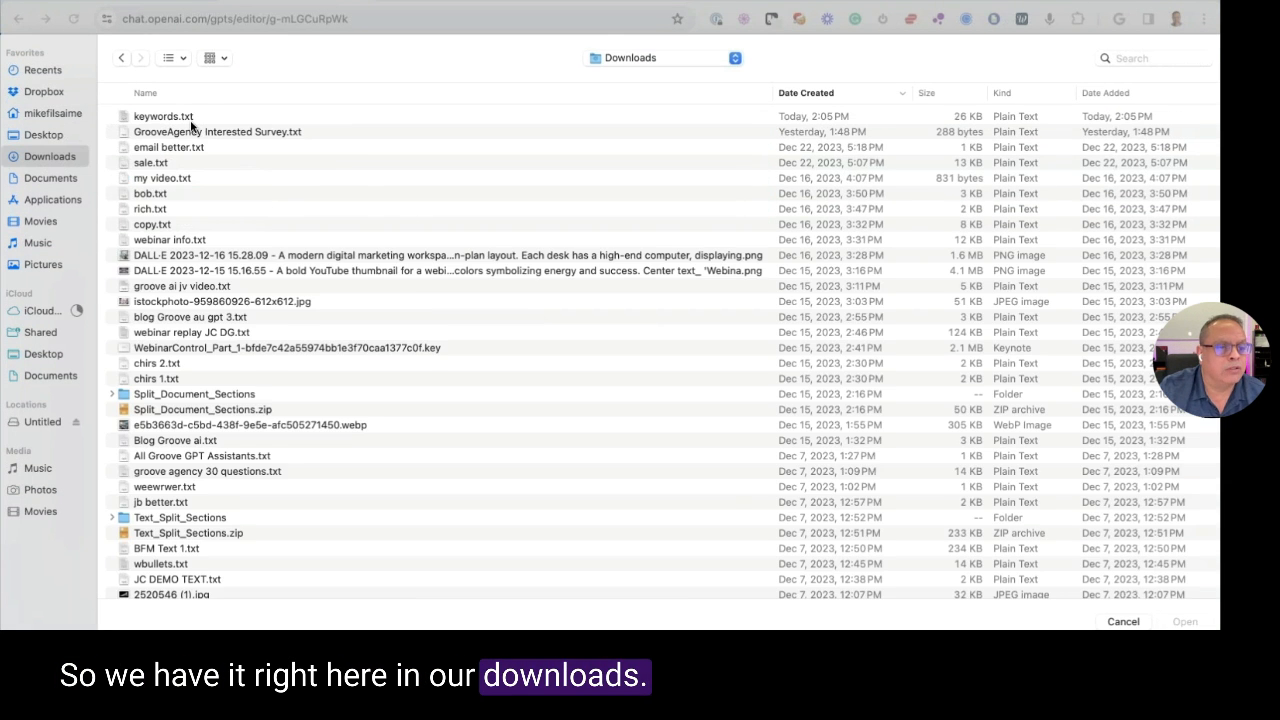
left_click(170, 117)
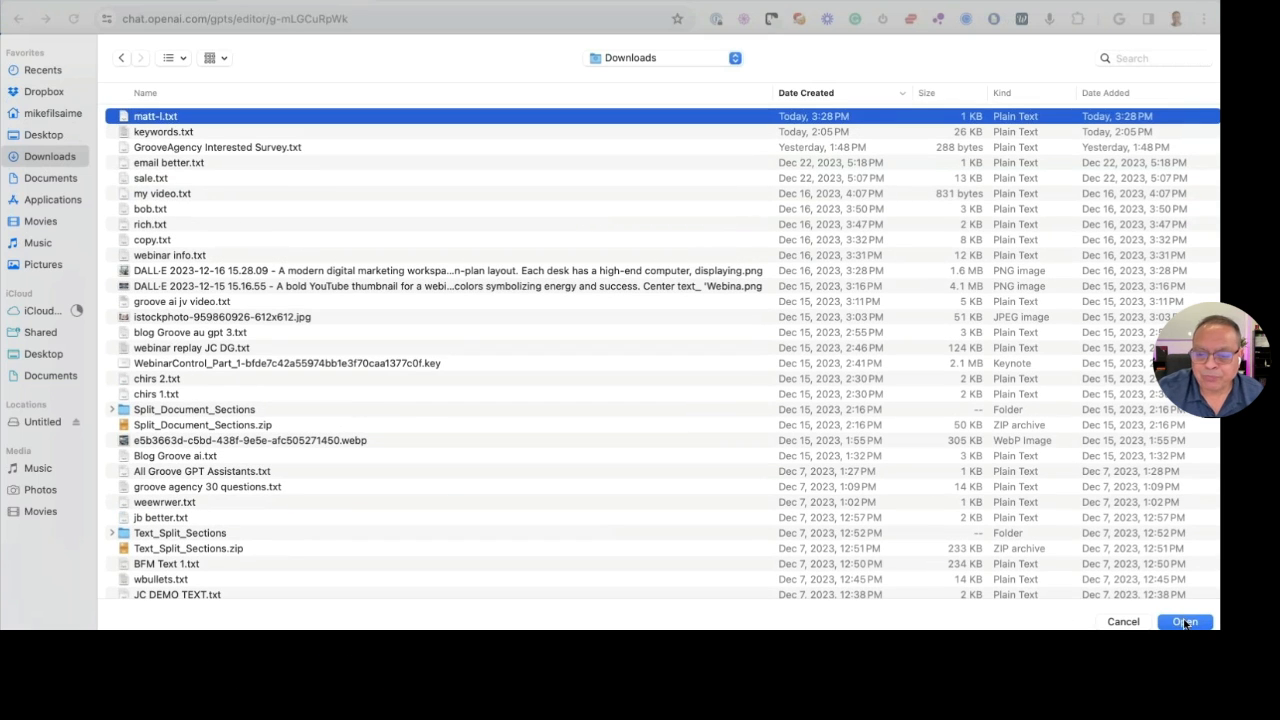
left_click(1163, 621)
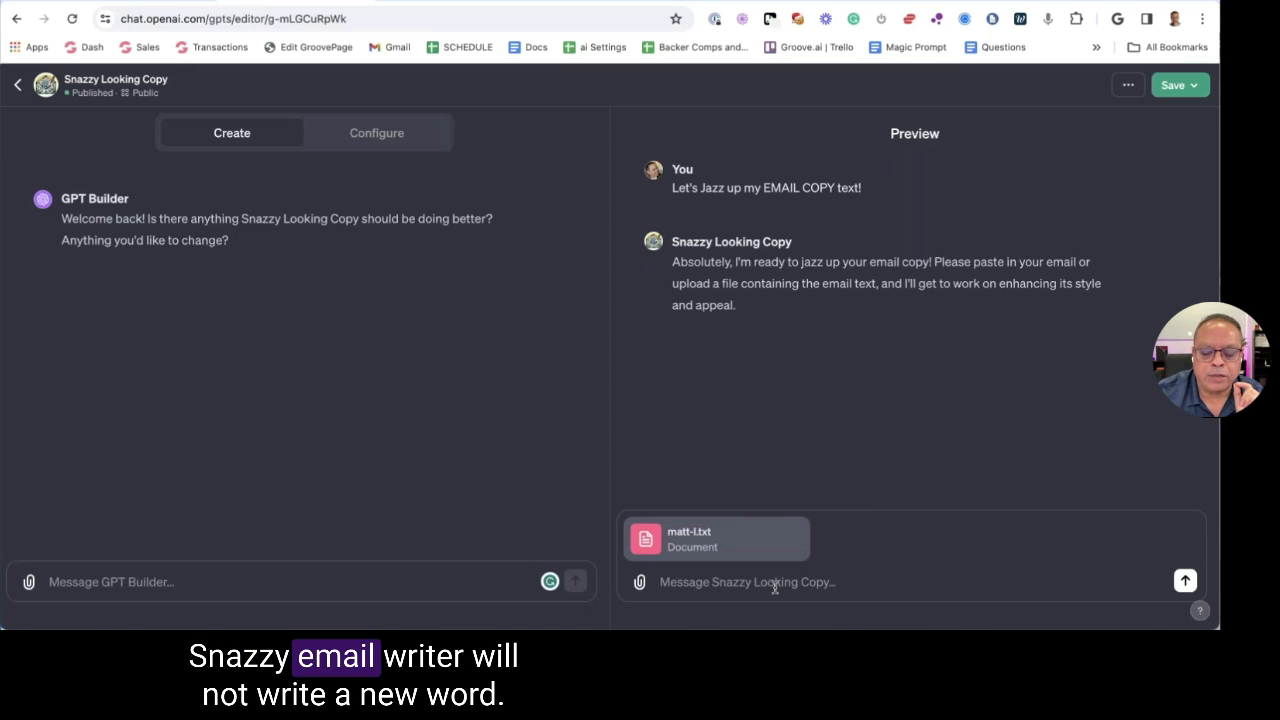
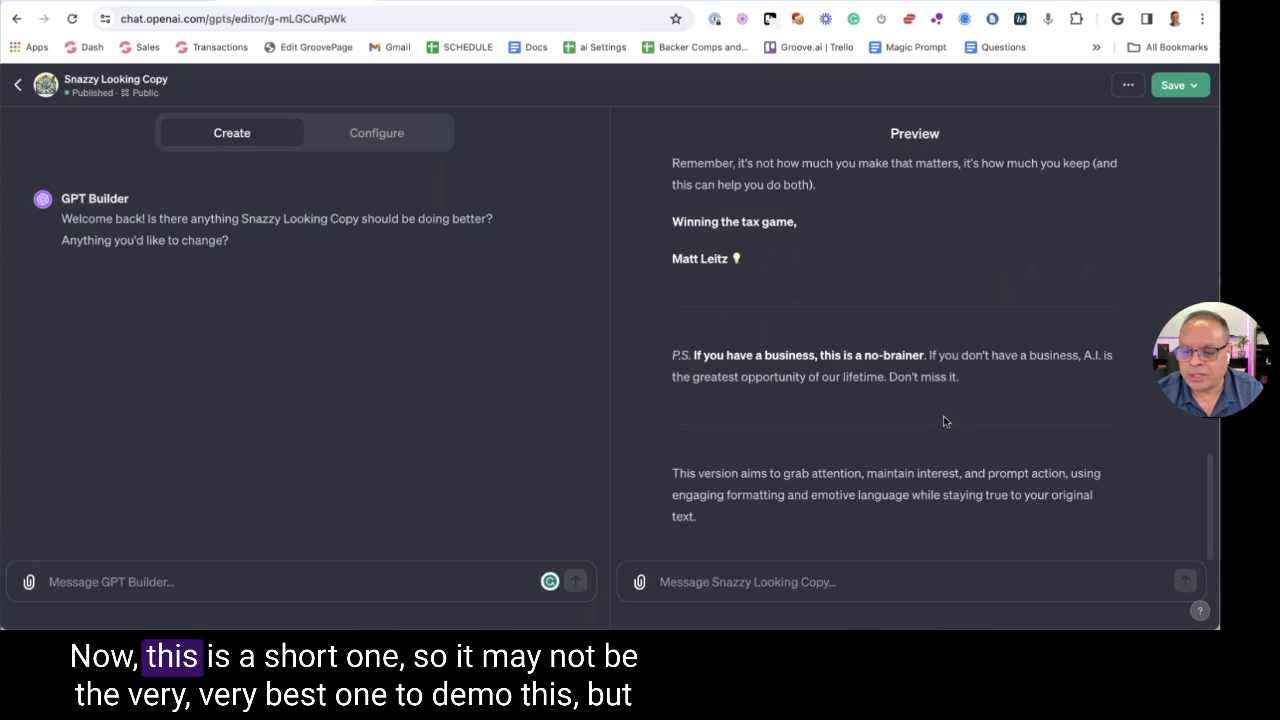
Select the rewritten email in Preview, from '2023 is about to come to a close' to the end
scroll(950, 418, "up", 1)
scroll(964, 412, "up", 10)
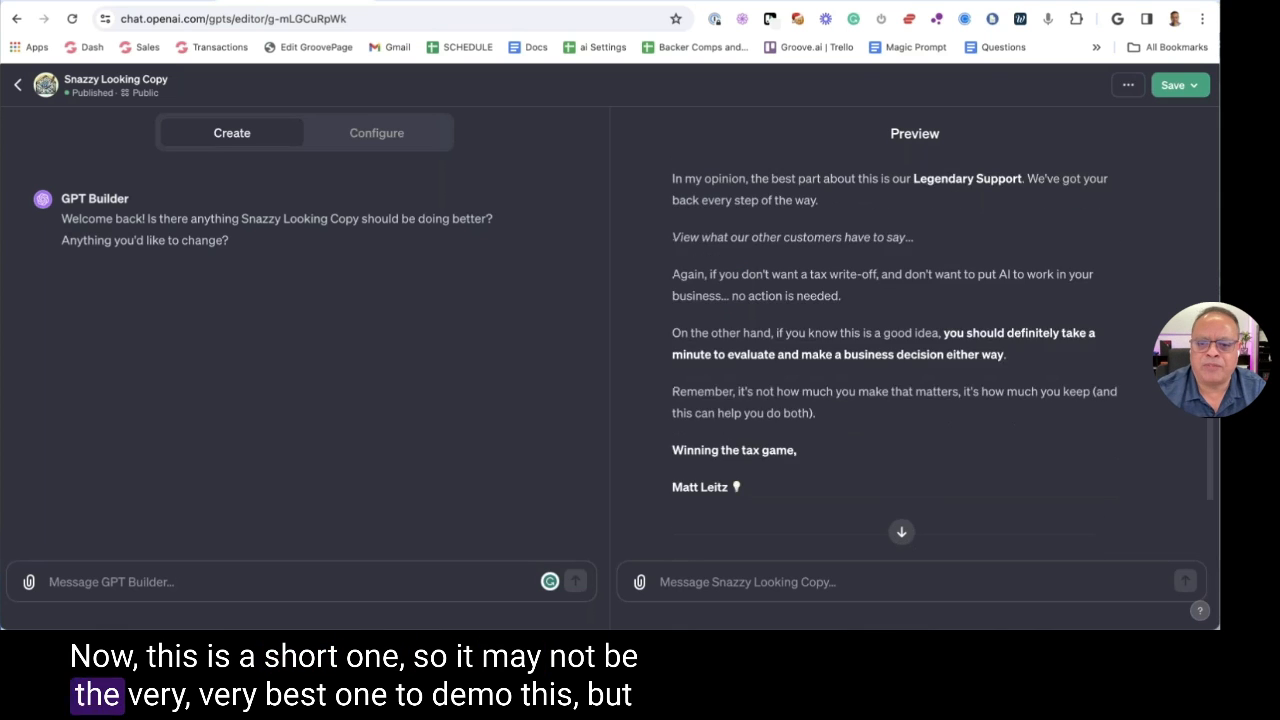
left_click(670, 345)
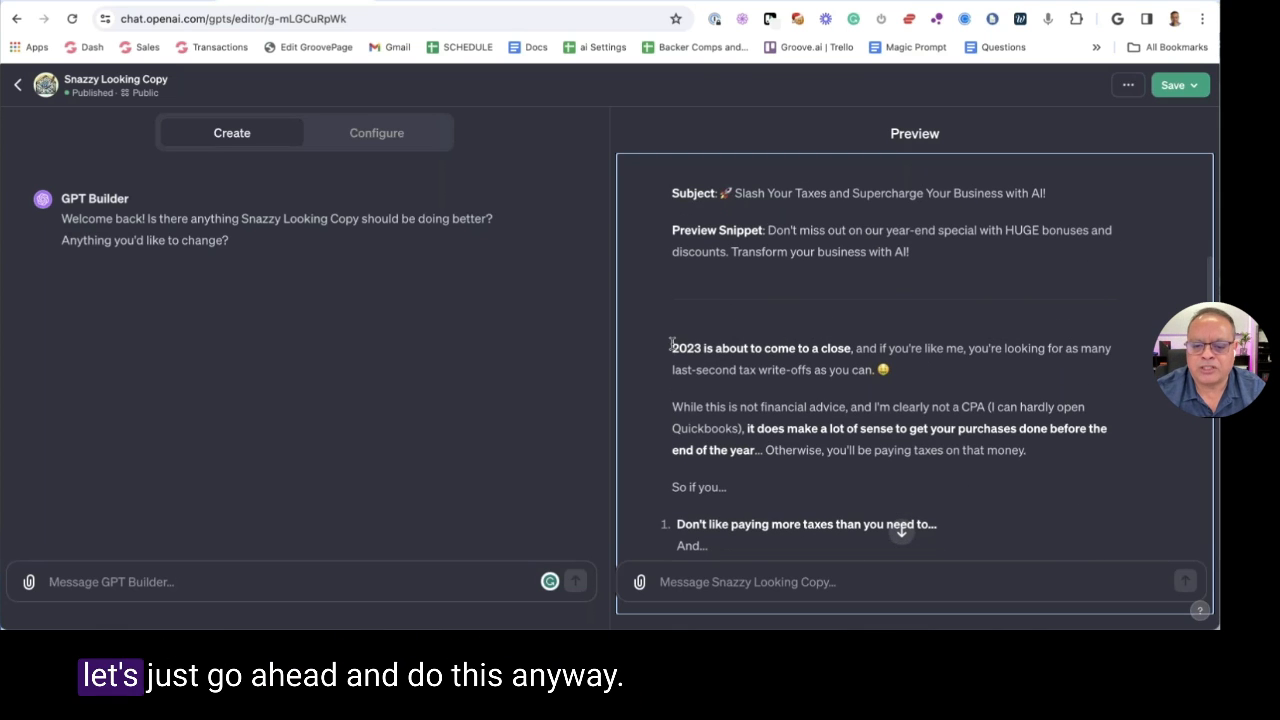
left_click(671, 348, "shift")
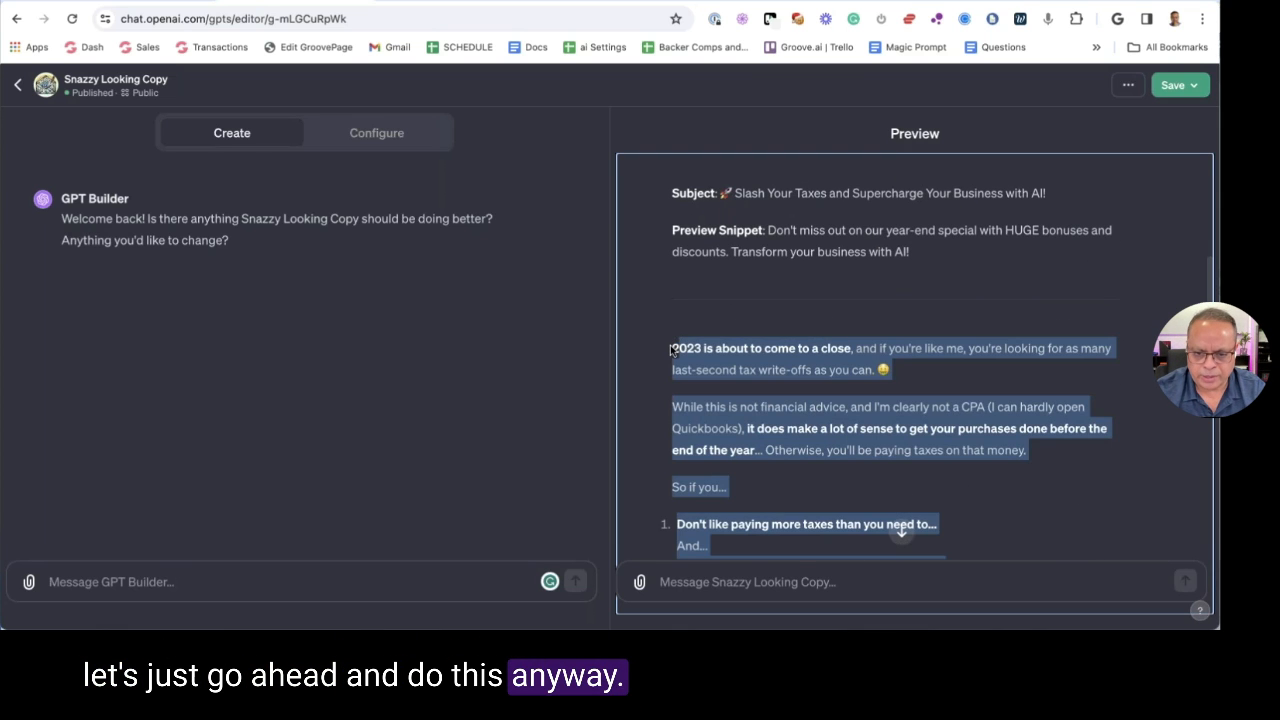
Return to Groove.ai and open the Groove.ai Holiday Sale Demo project from the Dashboard
key("ctrl+Tab")
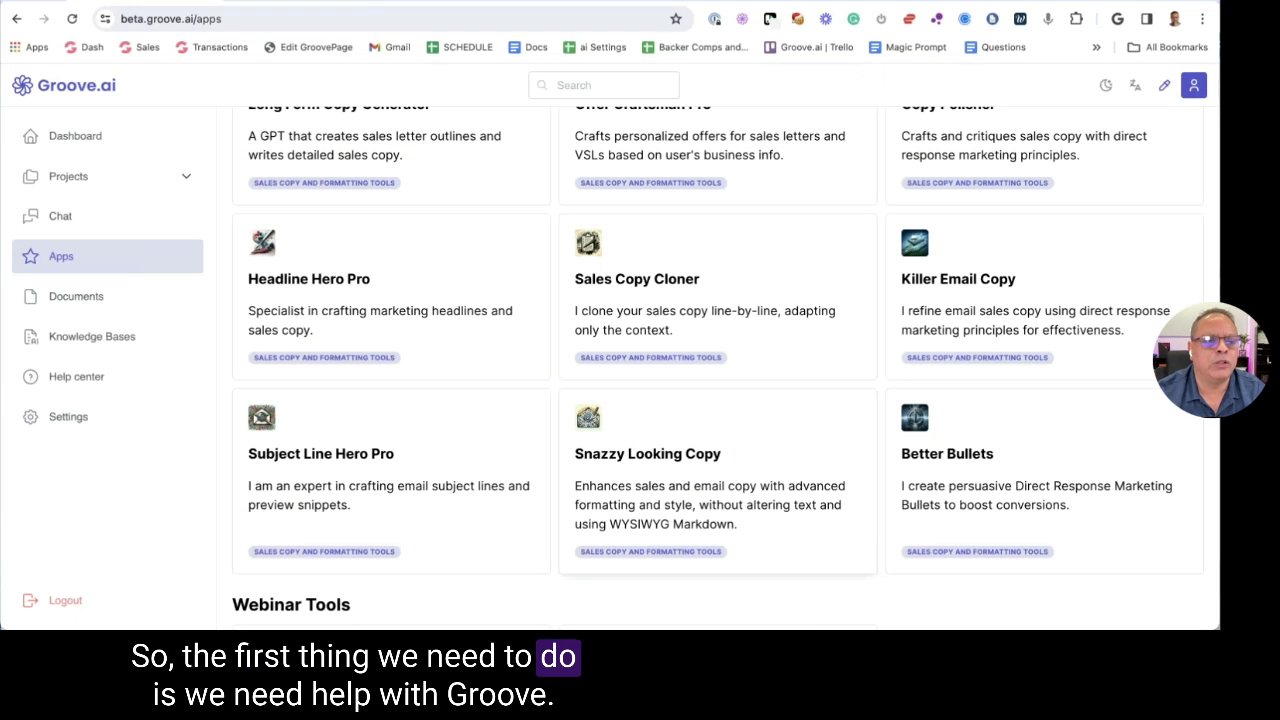
key("ctrl+t")
type("cha")
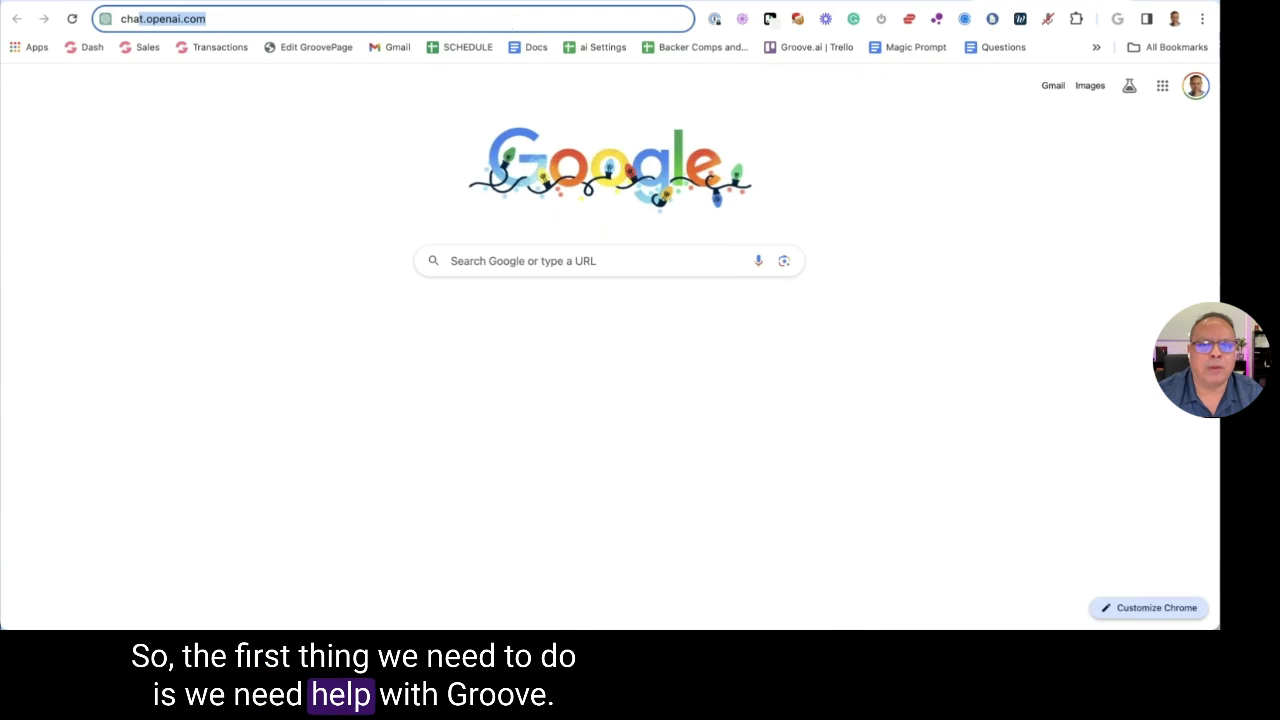
key("ctrl+w")
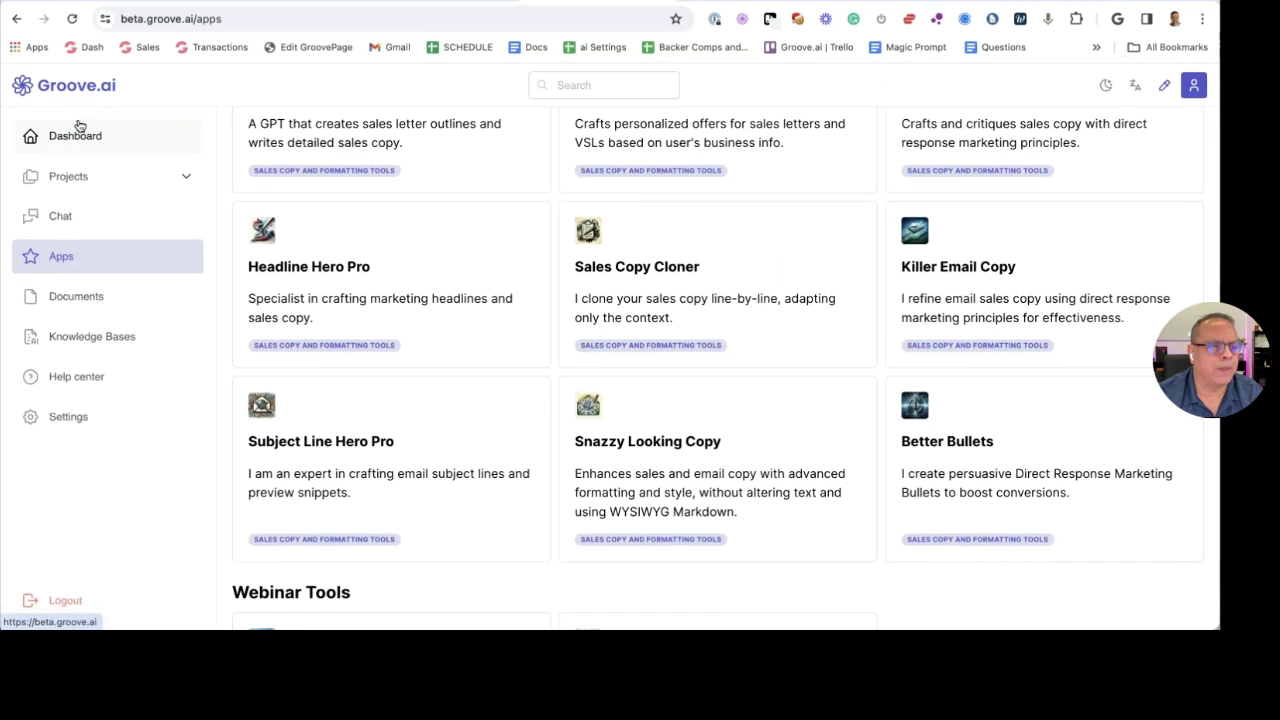
scroll(77, 137, "up", 1)
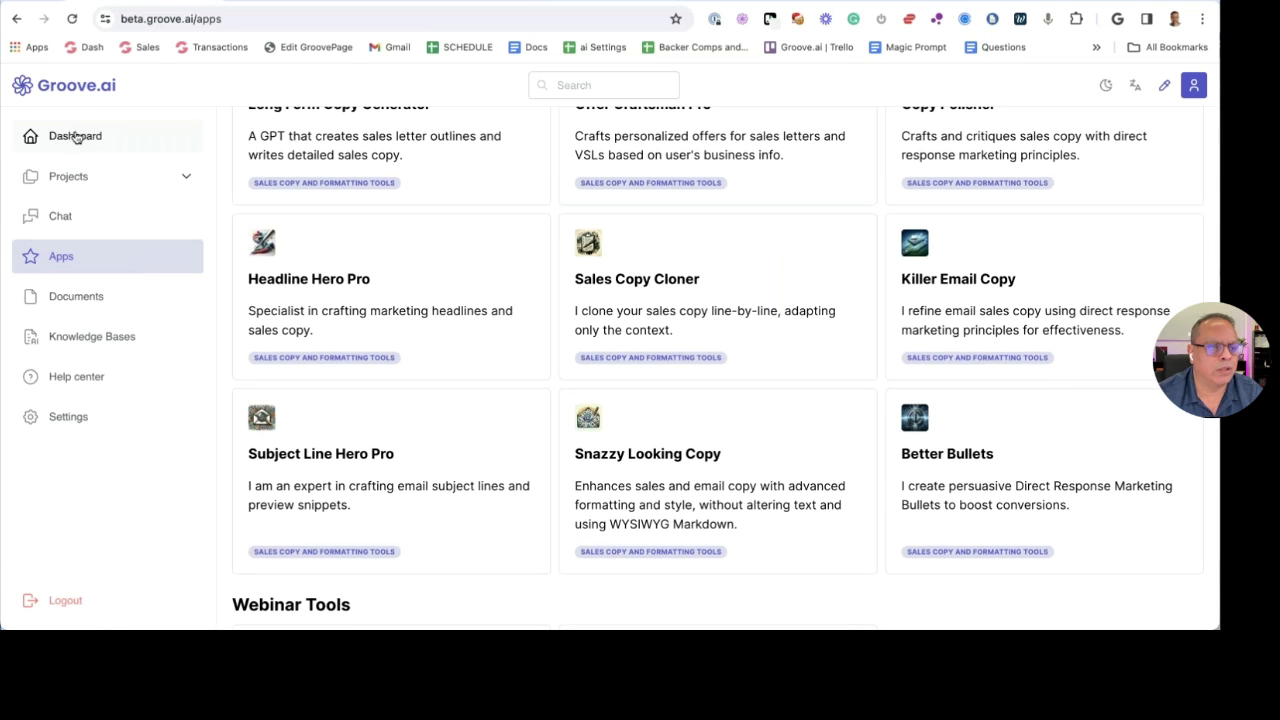
left_click(70, 135)
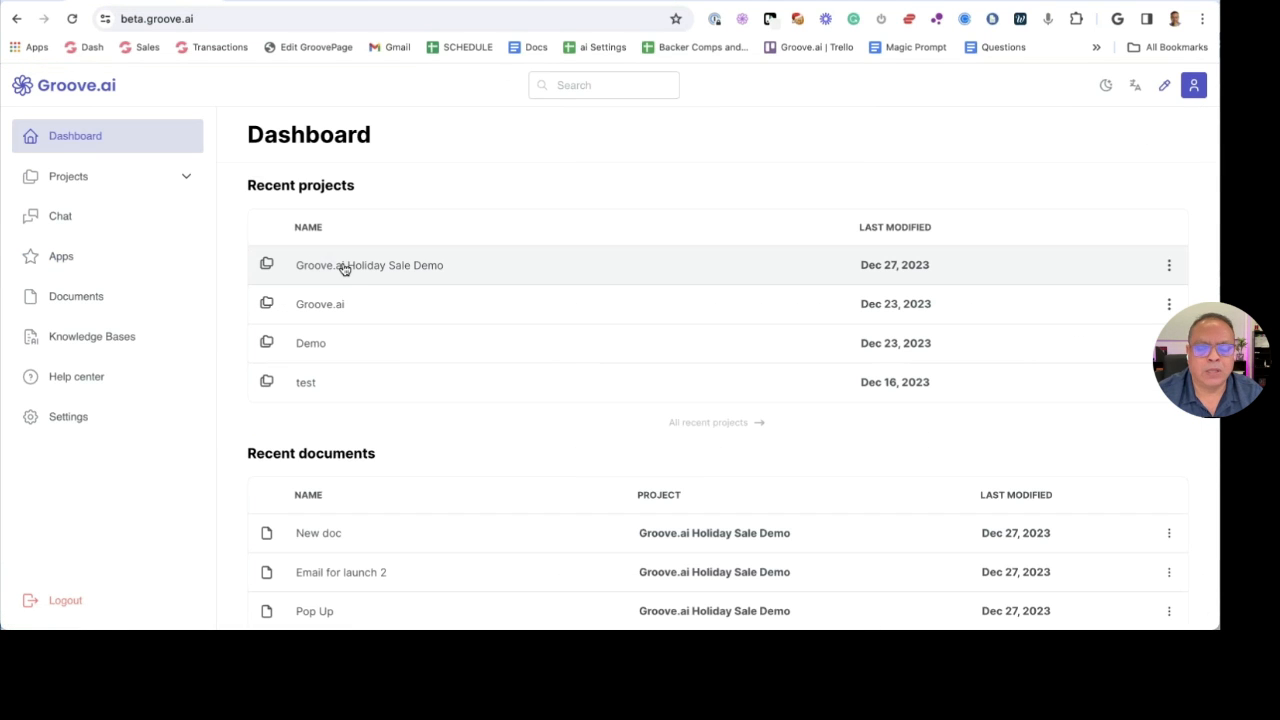
left_click(463, 255)
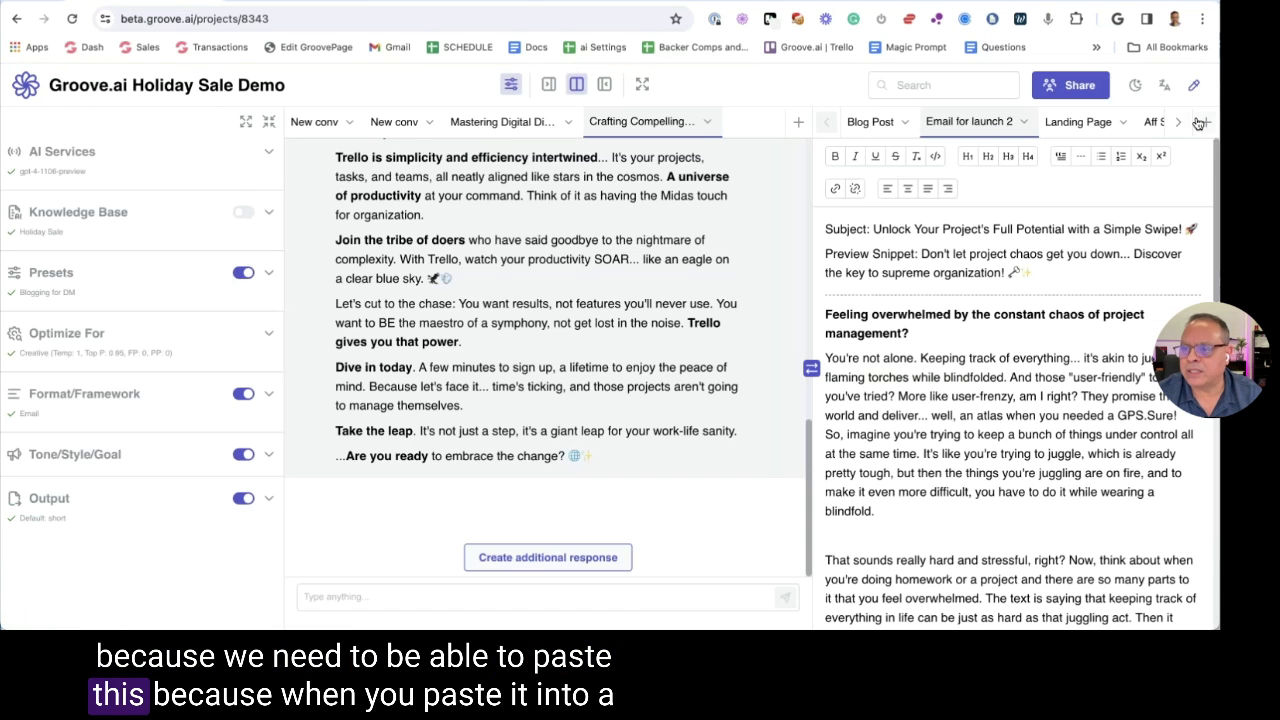
In New doc, replace the Welcome to Content Copilot heading with the pasted email and select it all
left_click(1182, 122)
left_click(1178, 122)
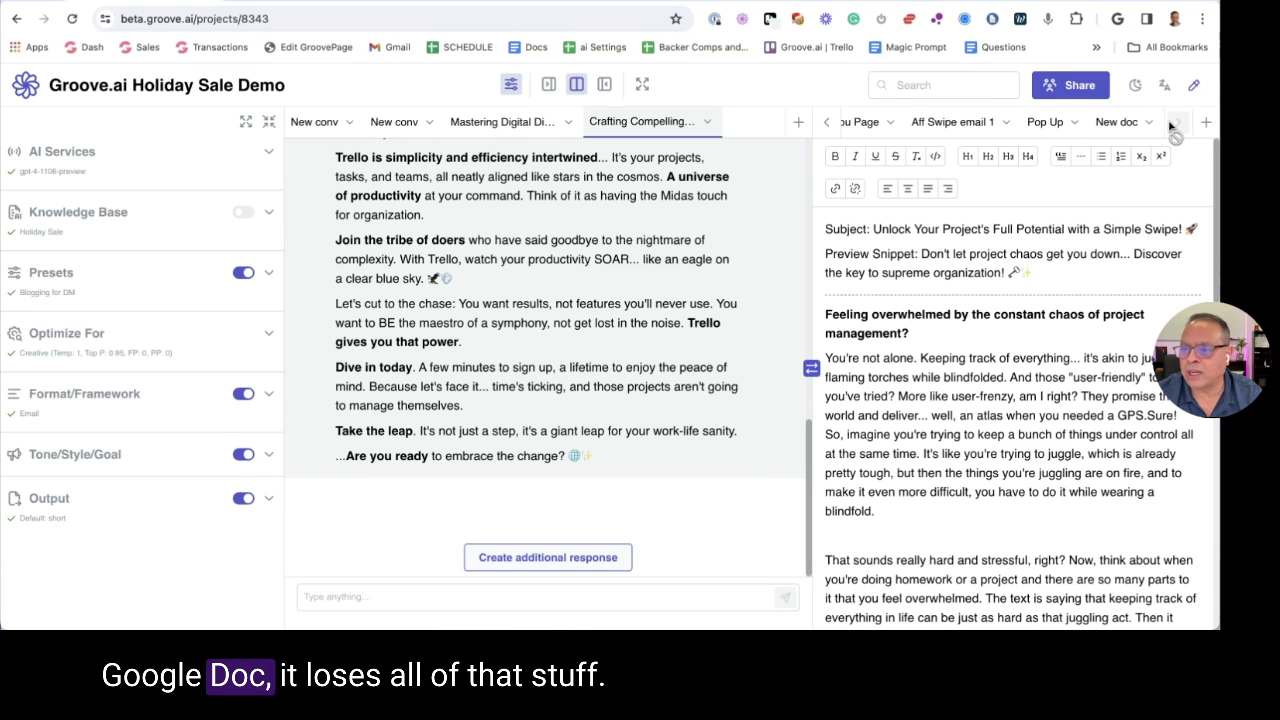
left_click(1118, 121)
triple_click(915, 243)
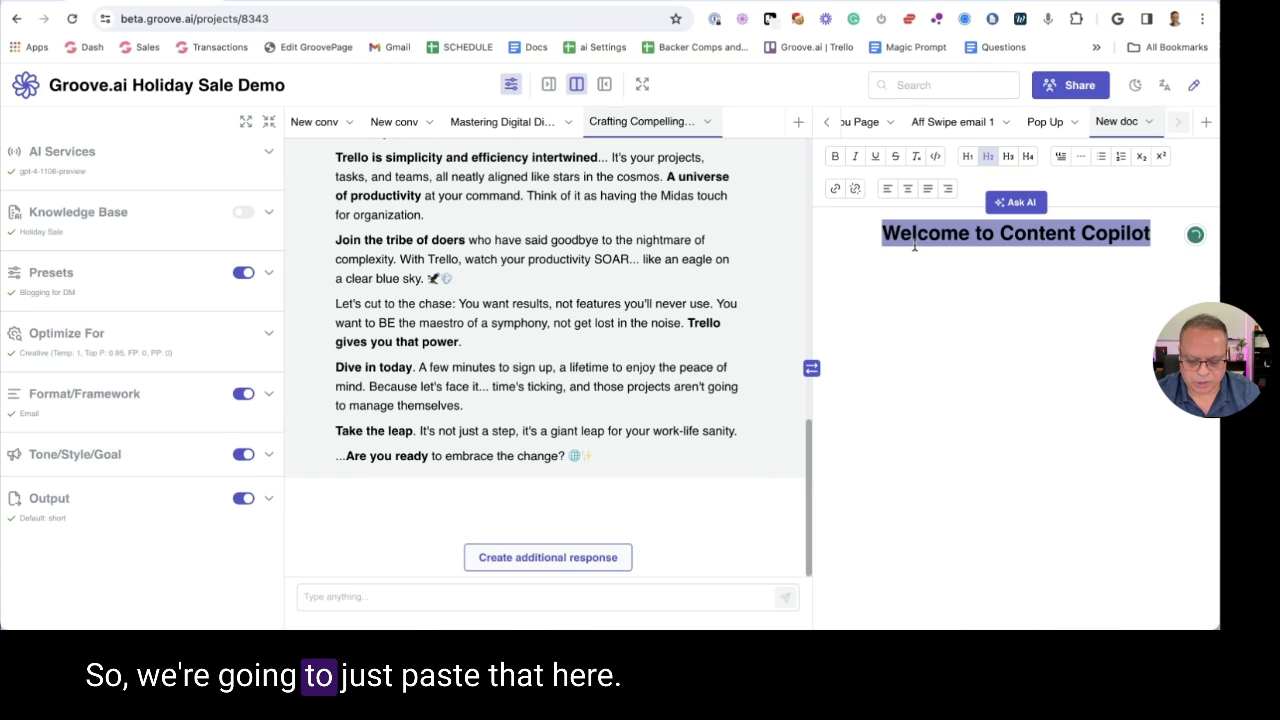
key("ctrl+v")
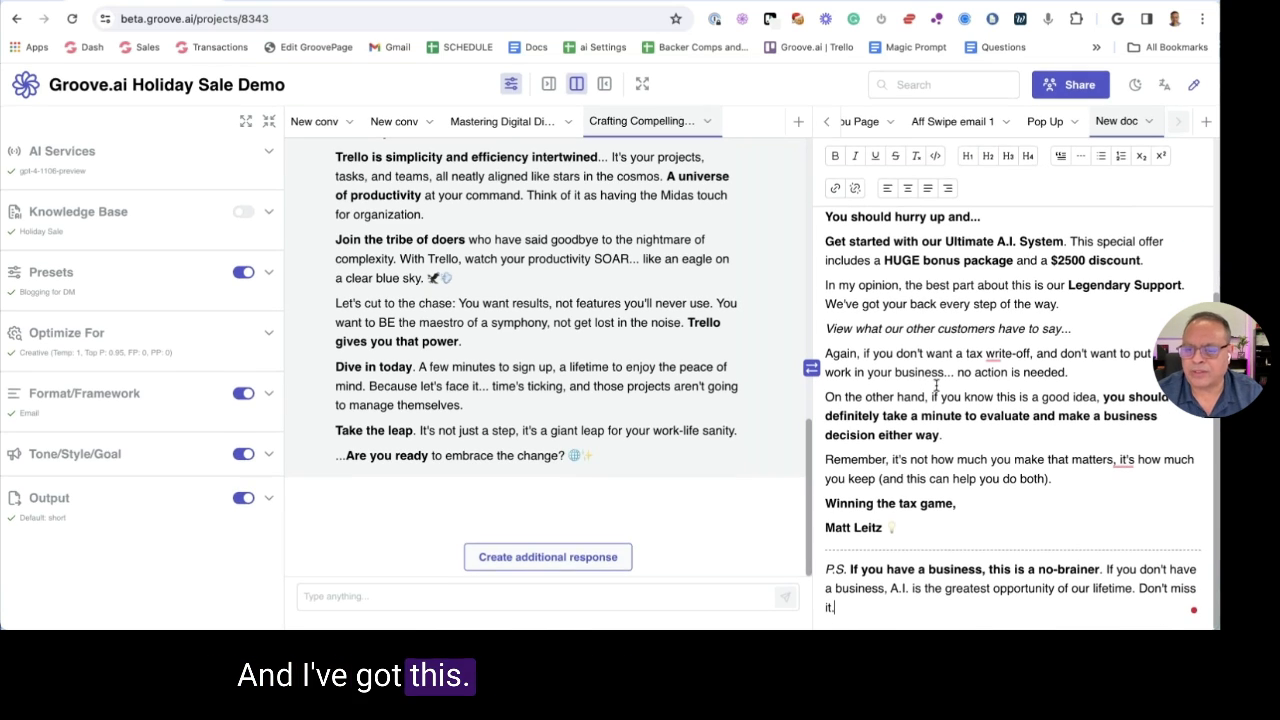
scroll(936, 385, "up", 10)
key("ctrl+a")
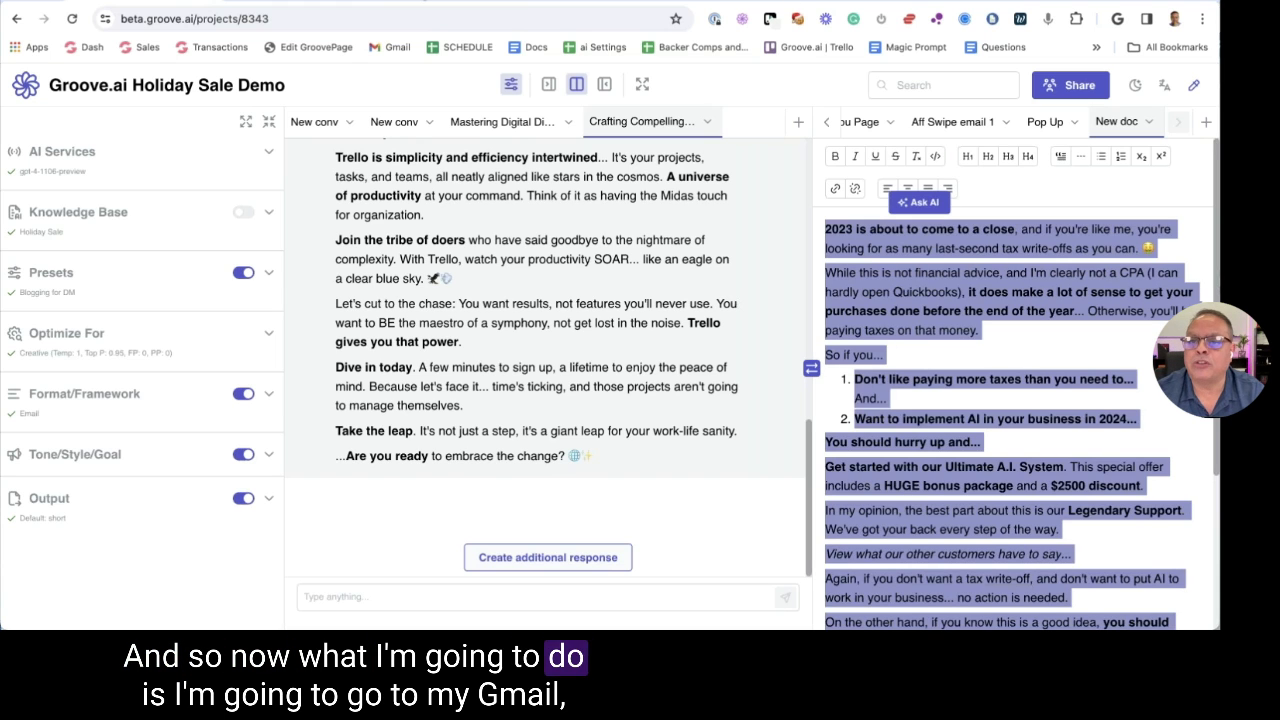
Go to gmail.com in a new tab and open the work account's inbox
key("ctrl+t")
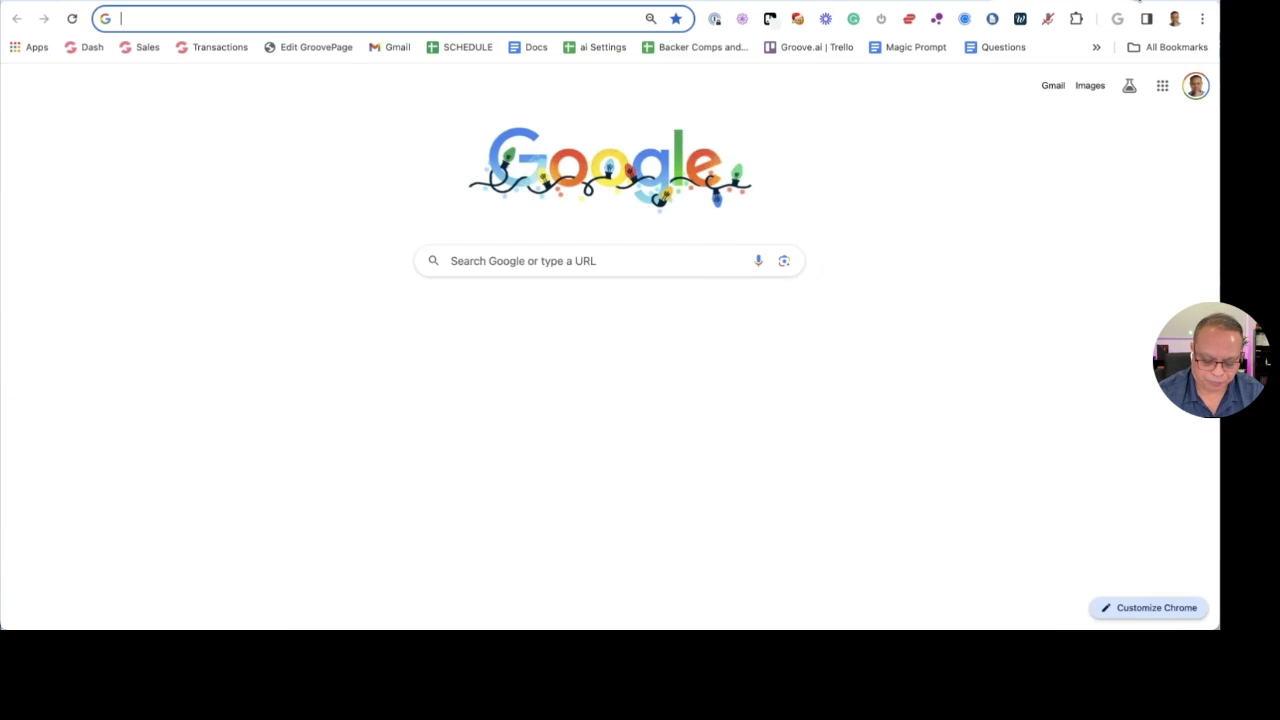
type("gm'")
key("Return")
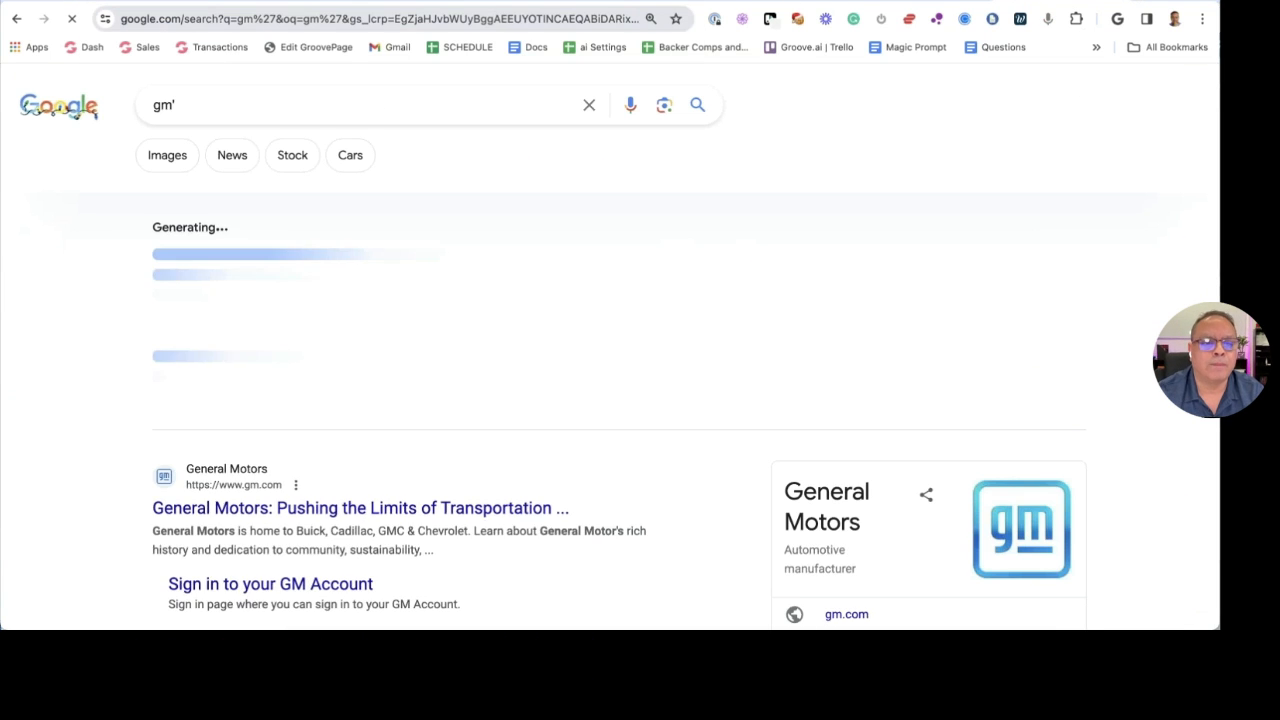
left_click(492, 18)
type("gmail.com")
key("Return")
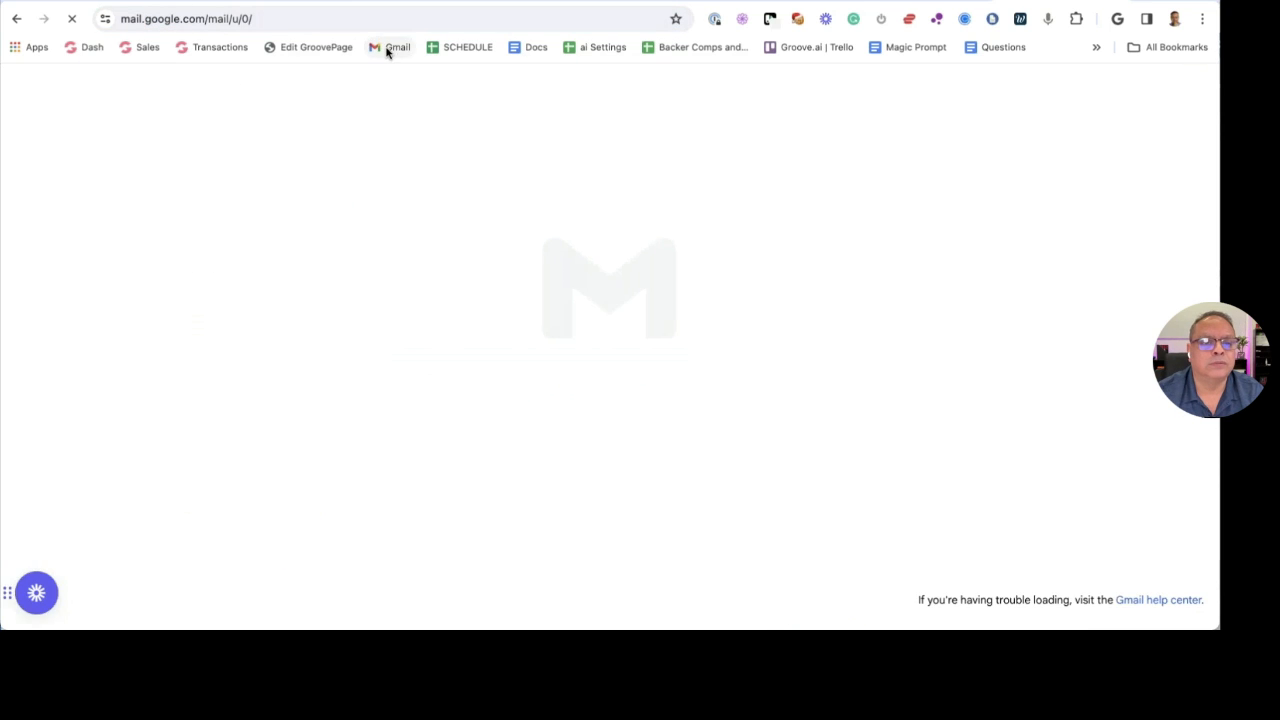
left_click(390, 48)
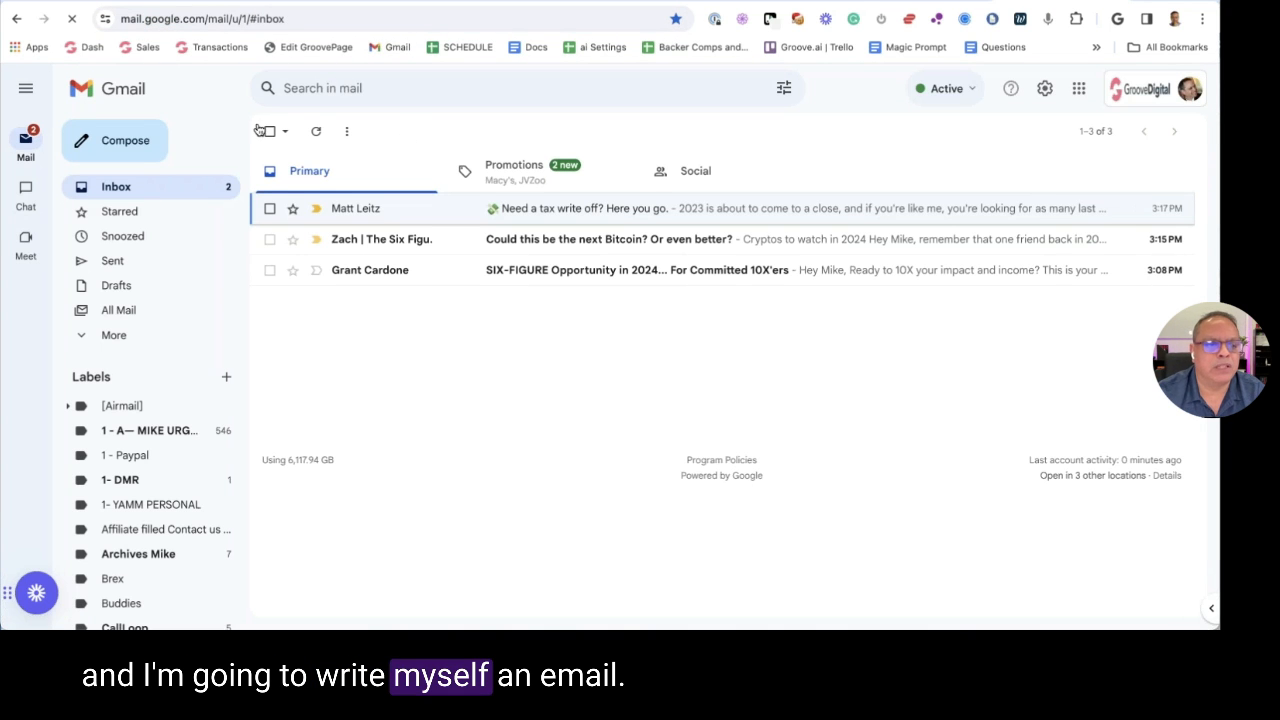
Compose a new email to your own address and paste the formatted email into the body
left_click(125, 140)
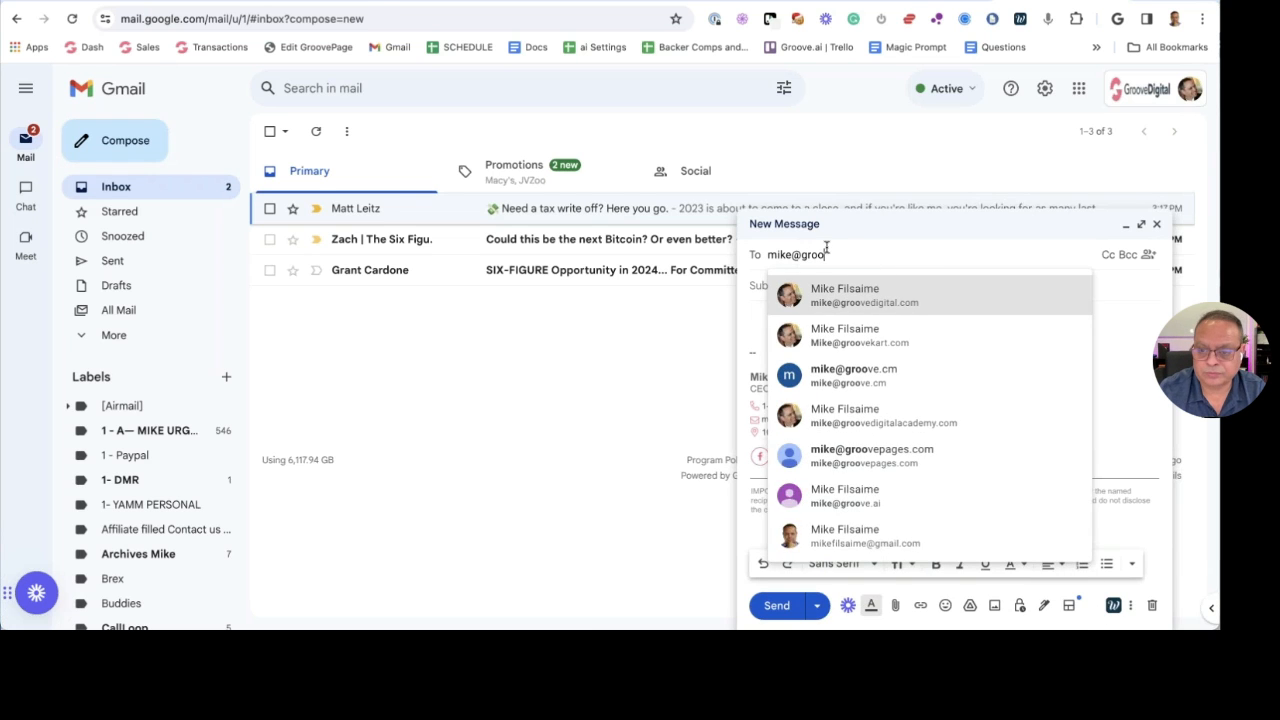
key("Return")
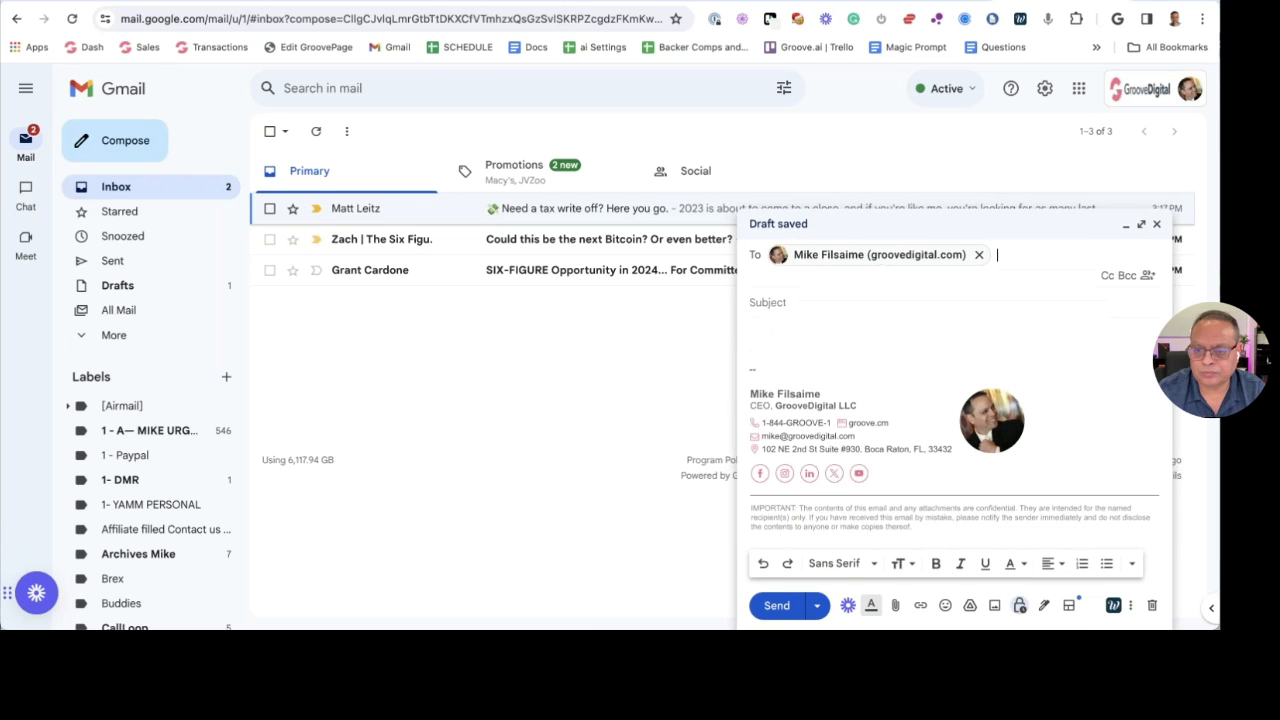
left_click(820, 334)
key("ctrl+v")
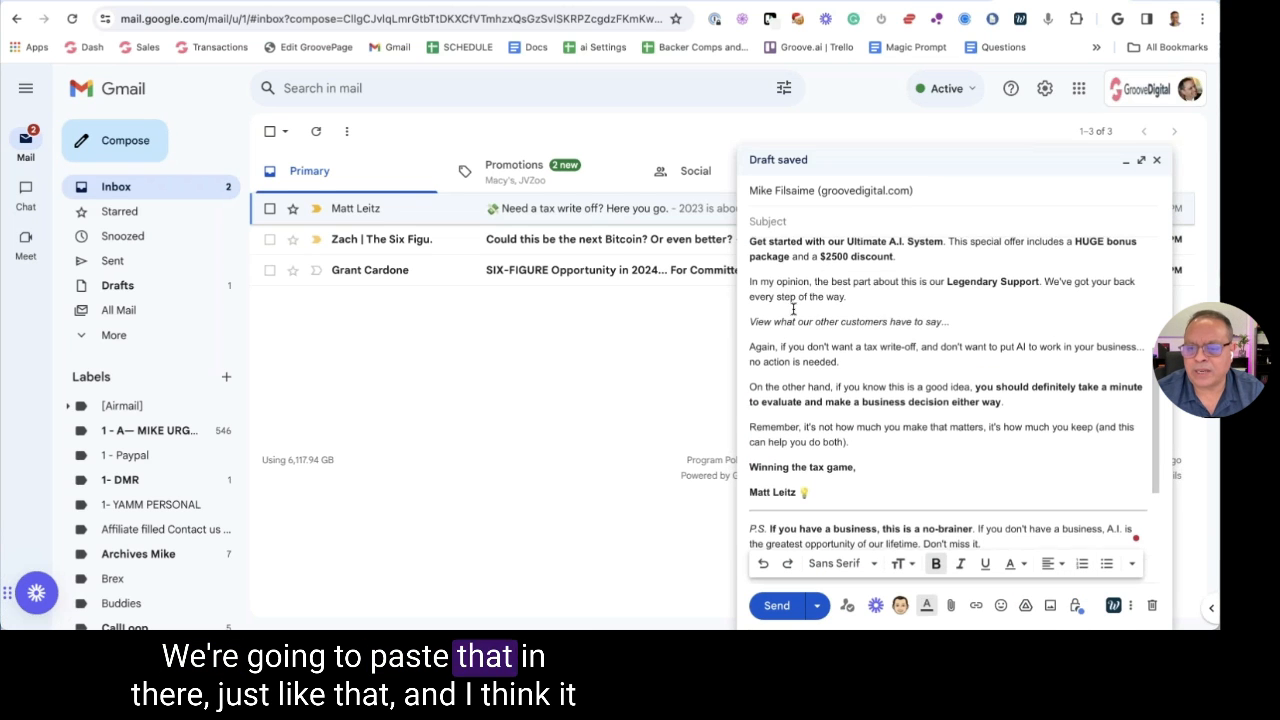
scroll(790, 300, "up", 3)
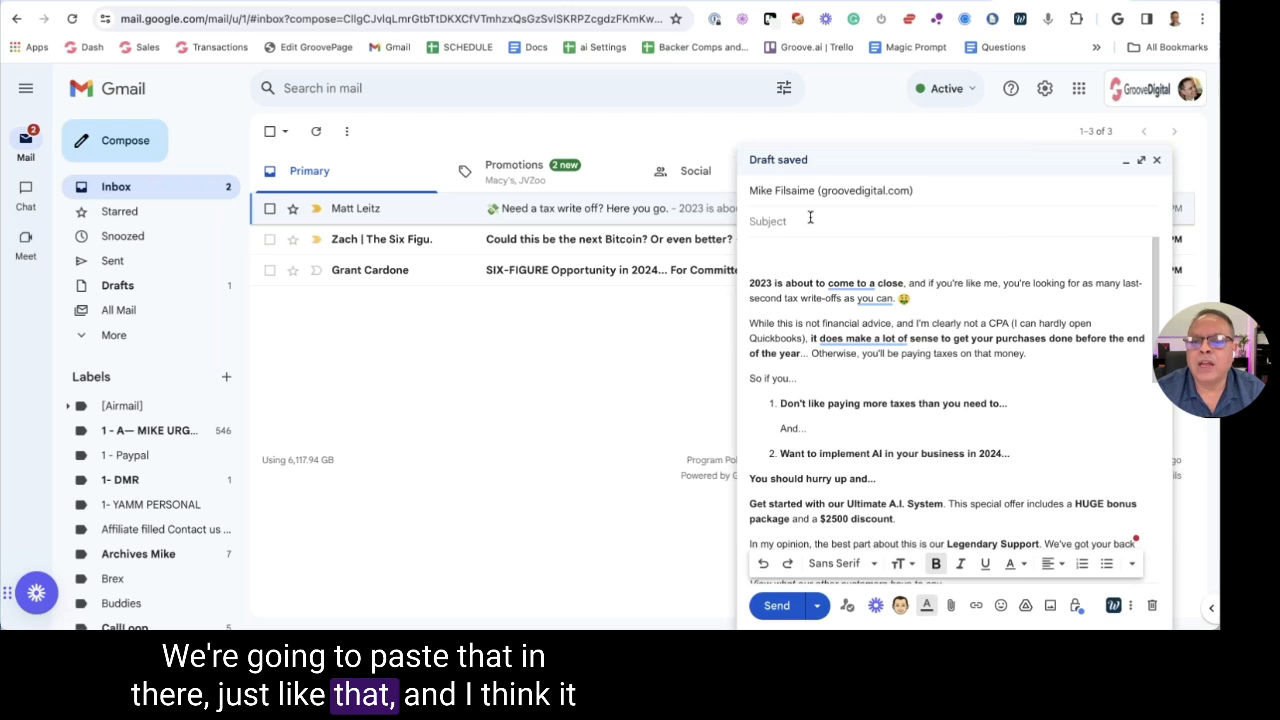
Copy the generated subject line from the ChatGPT preview, send the email, and open it
left_click(271, 5)
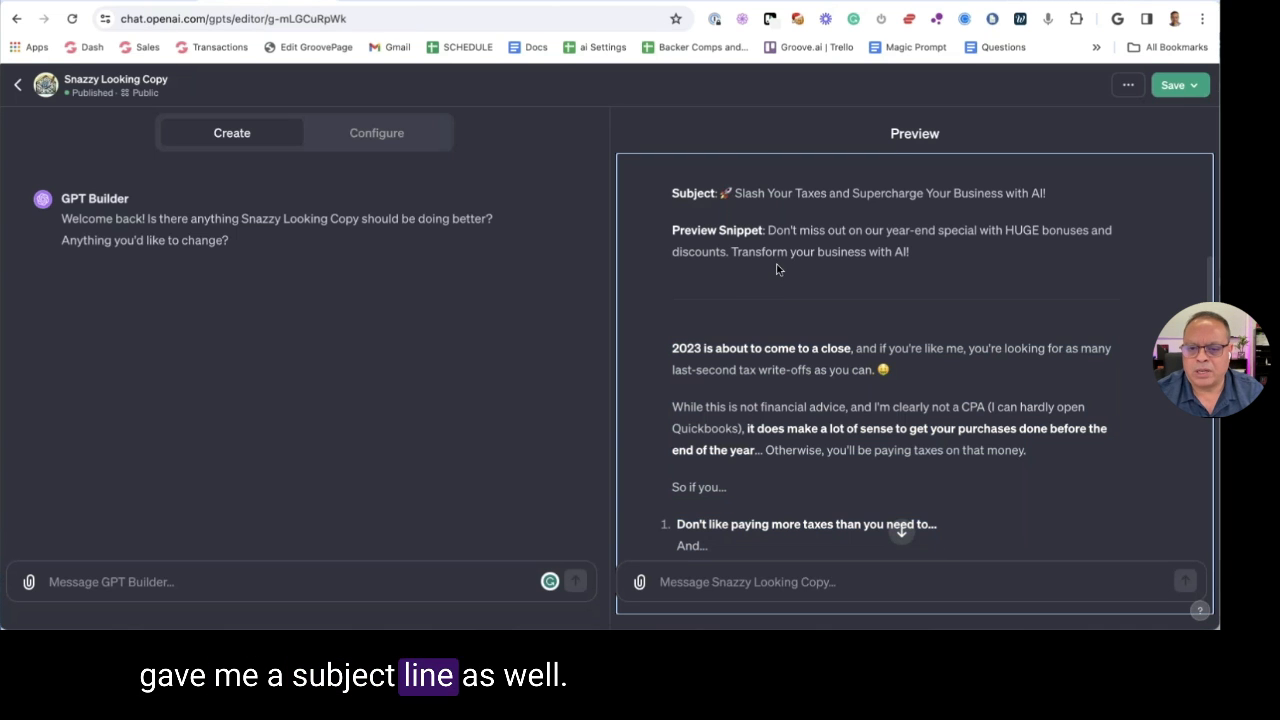
left_click_drag(1050, 193, 706, 193)
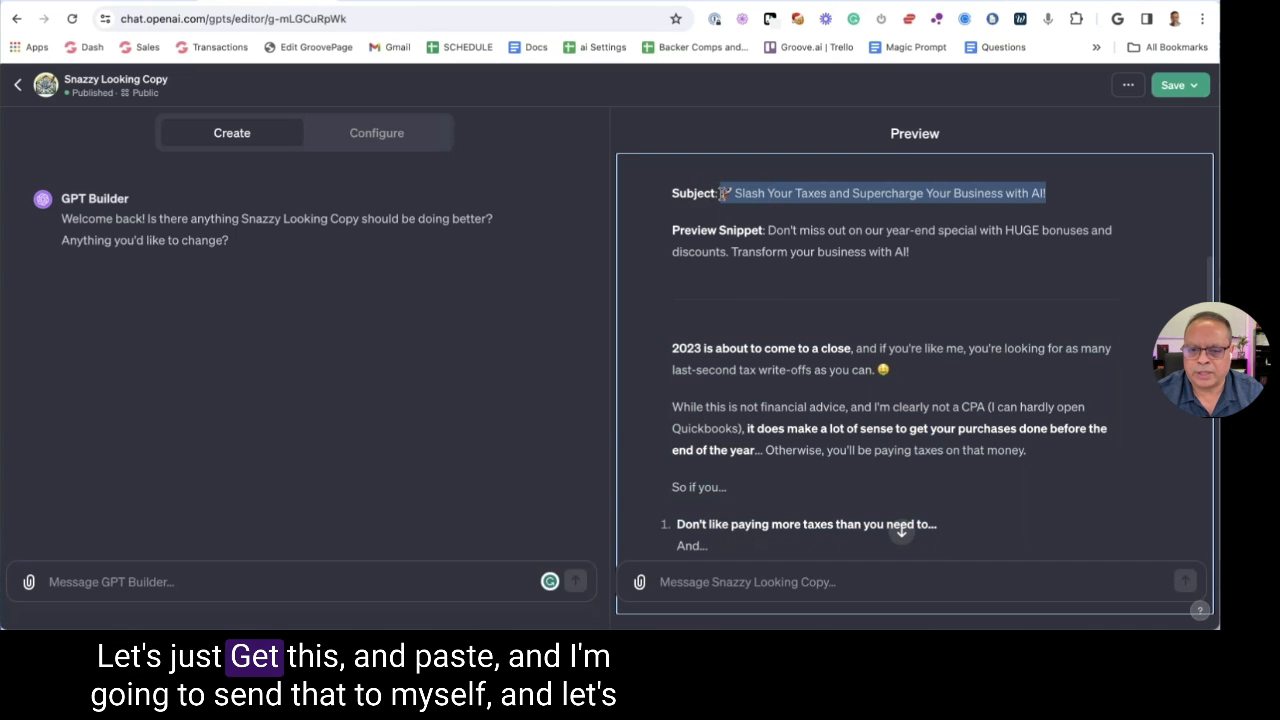
key("ctrl+Tab")
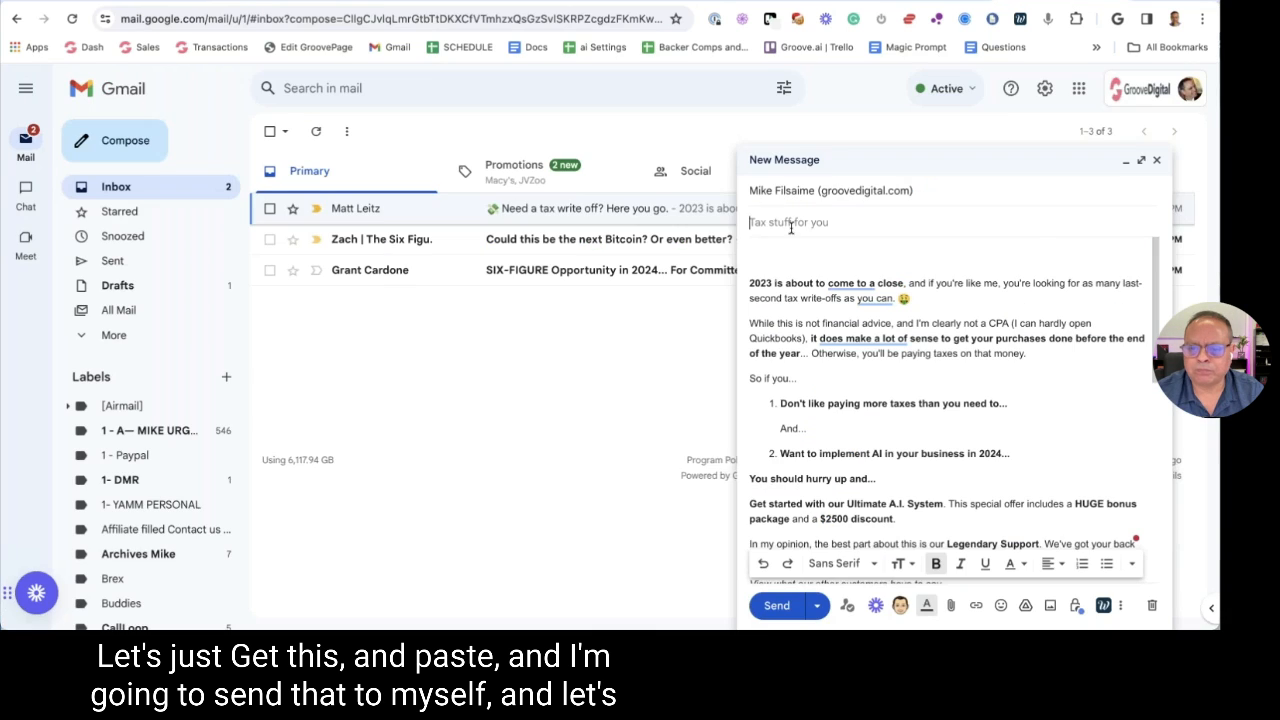
left_click(780, 606)
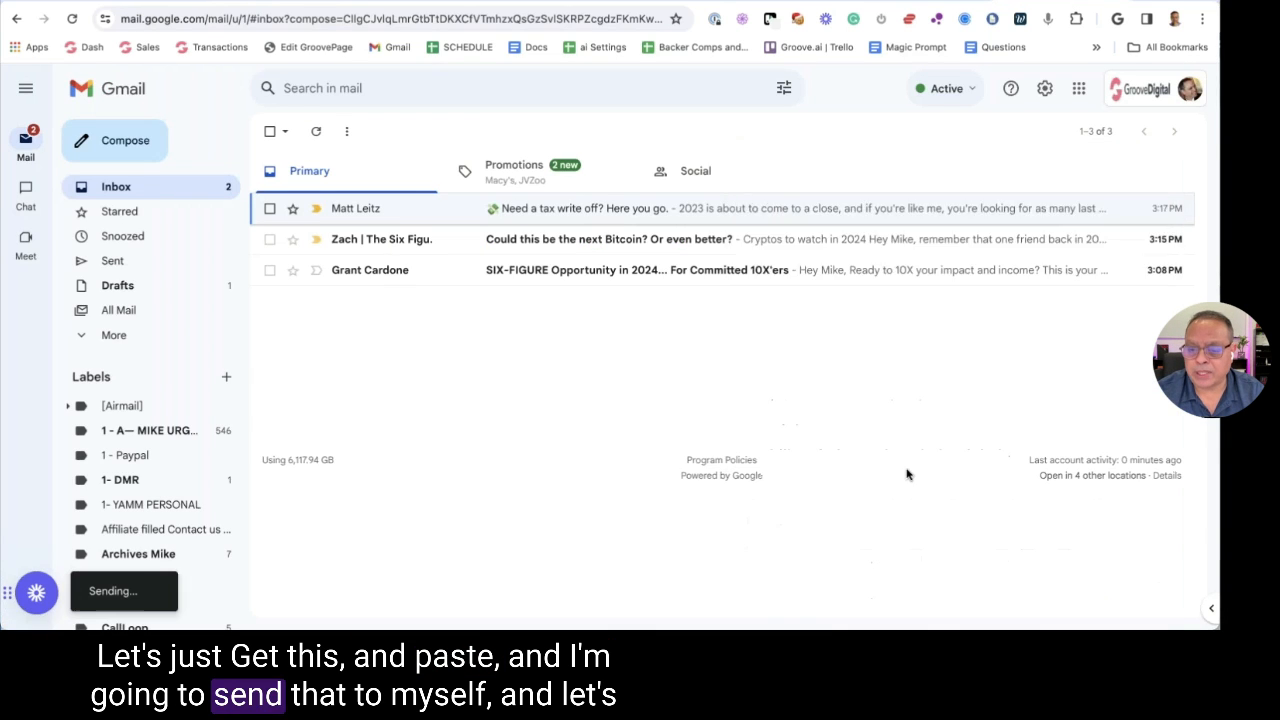
left_click(527, 210)
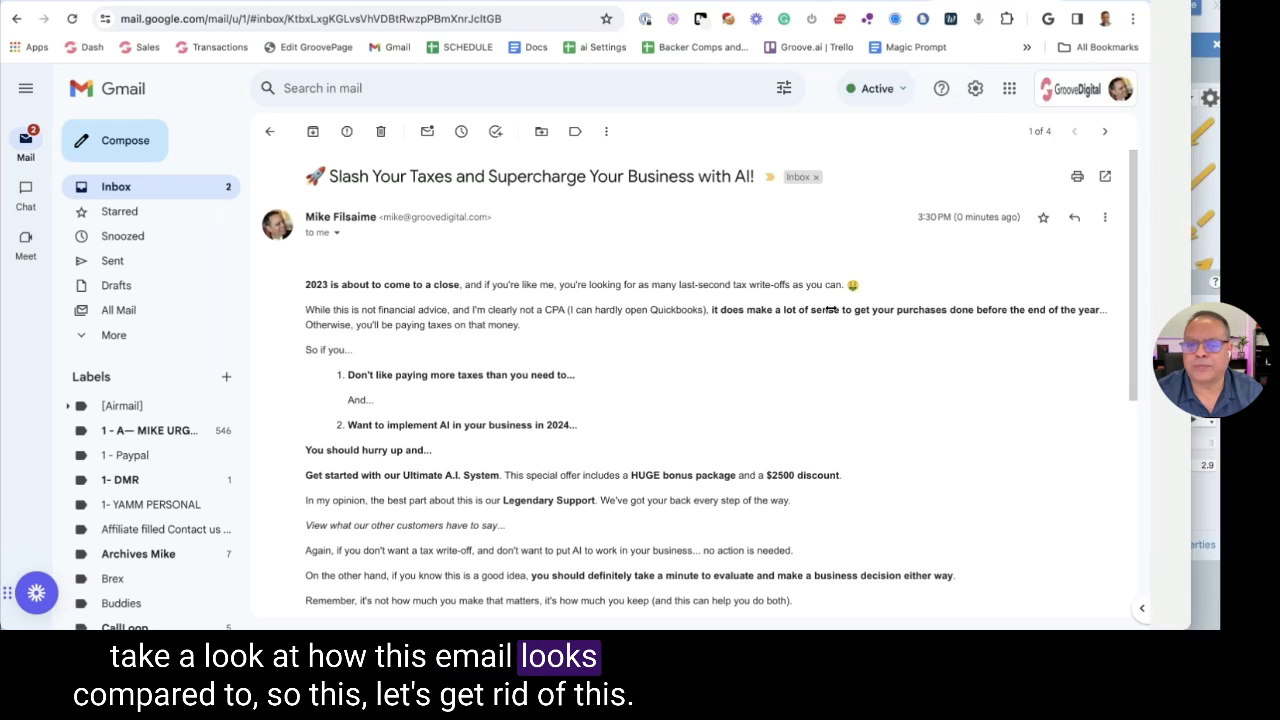
Arrange two Gmail windows side by side, the original email beside the rewritten one
key("ctrl+alt+Left")
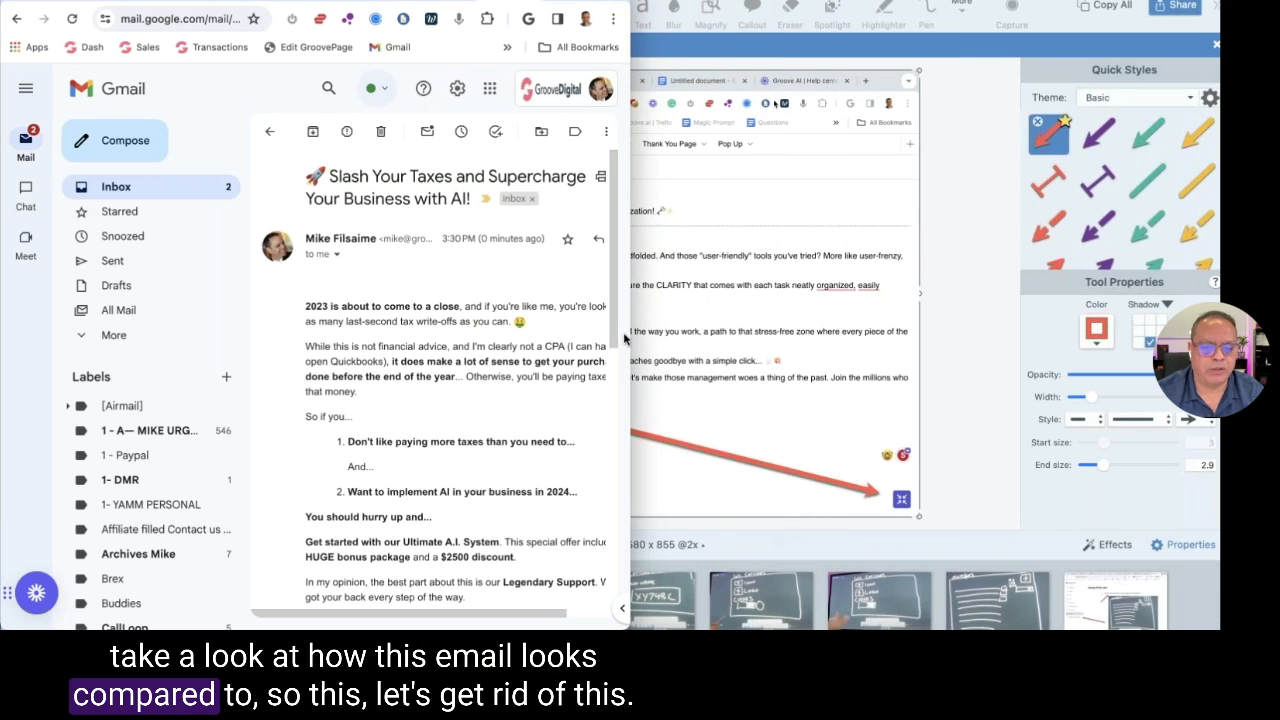
left_click_drag(625, 340, 684, 332)
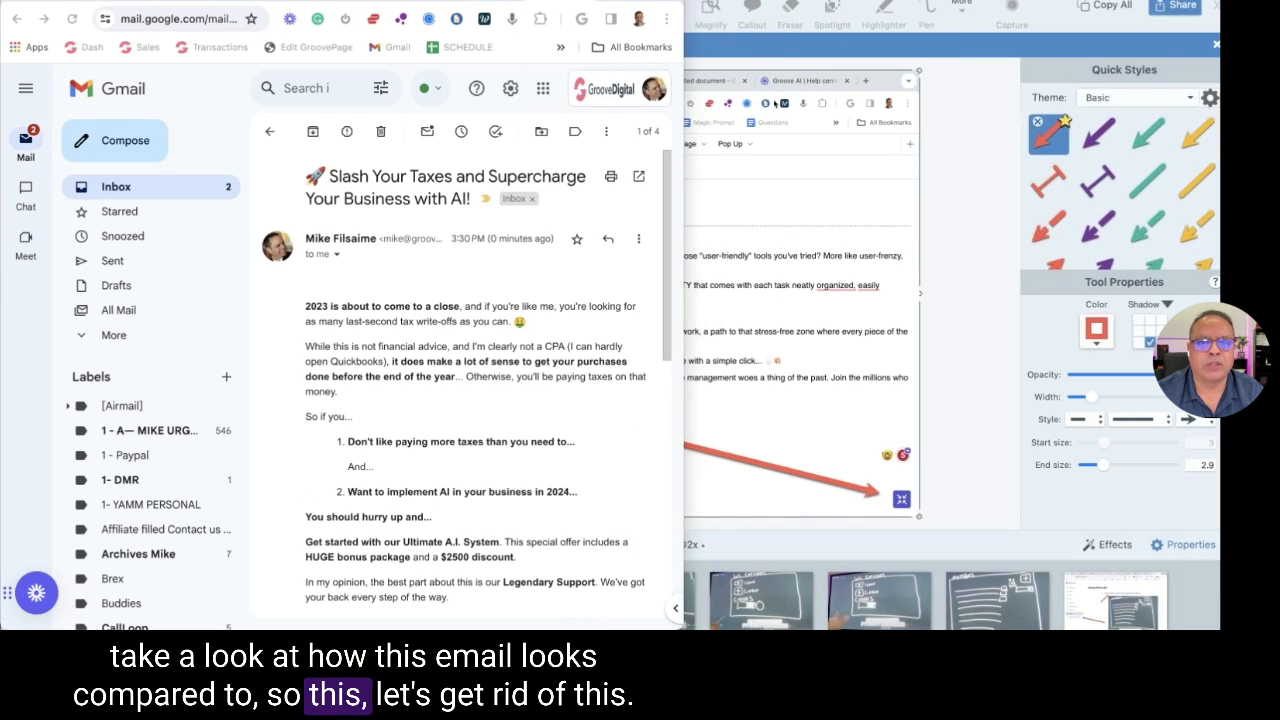
key("ctrl+alt+Right")
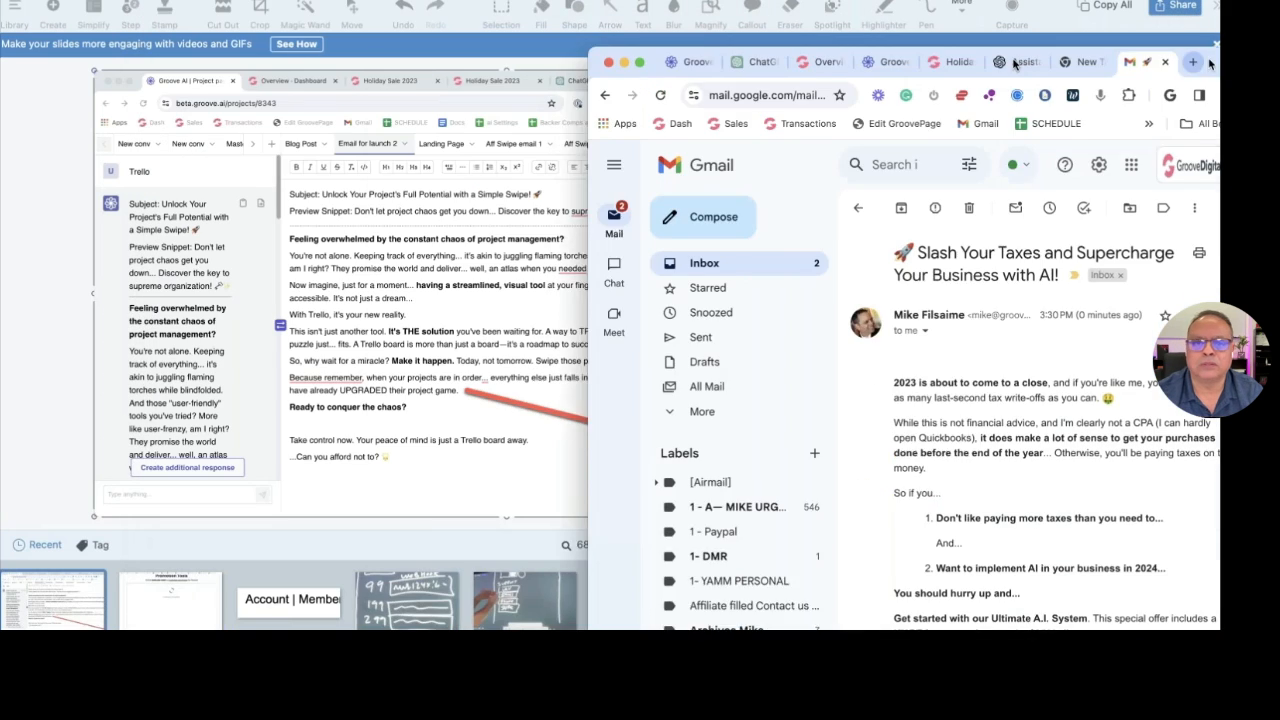
key("ctrl+alt+BackSpace")
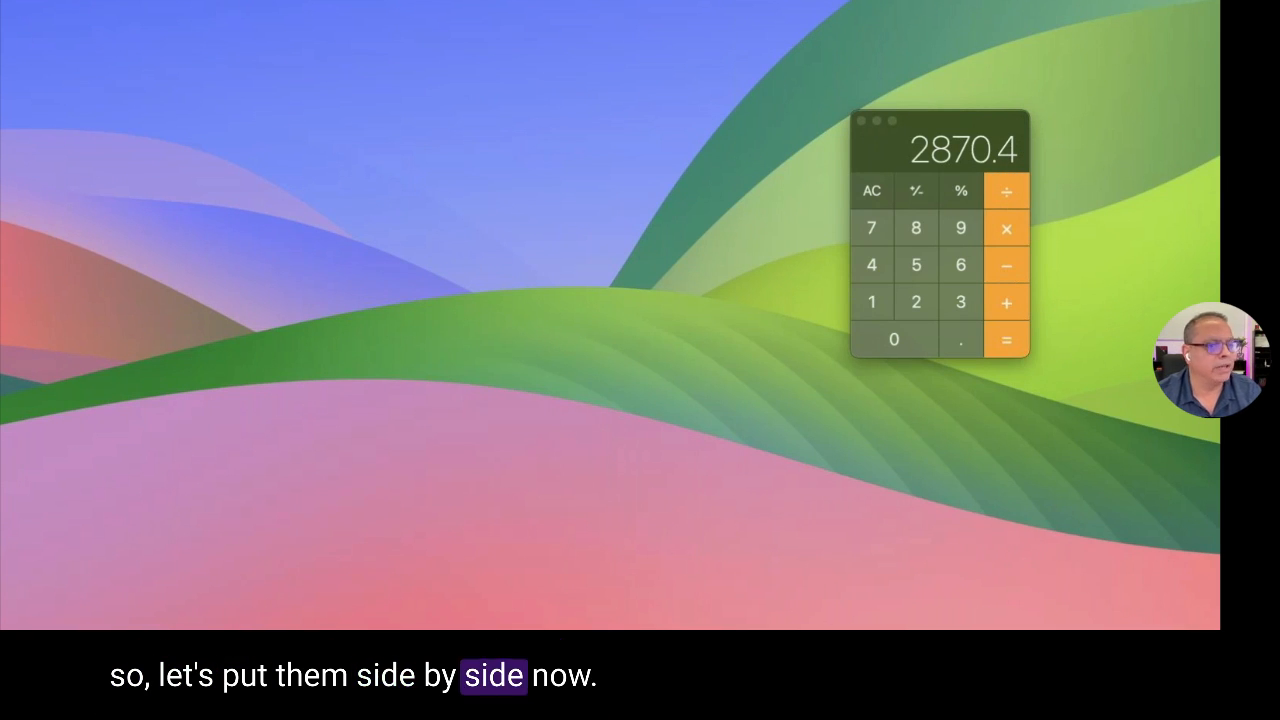
key("super+Tab")
key("ctrl+Right")
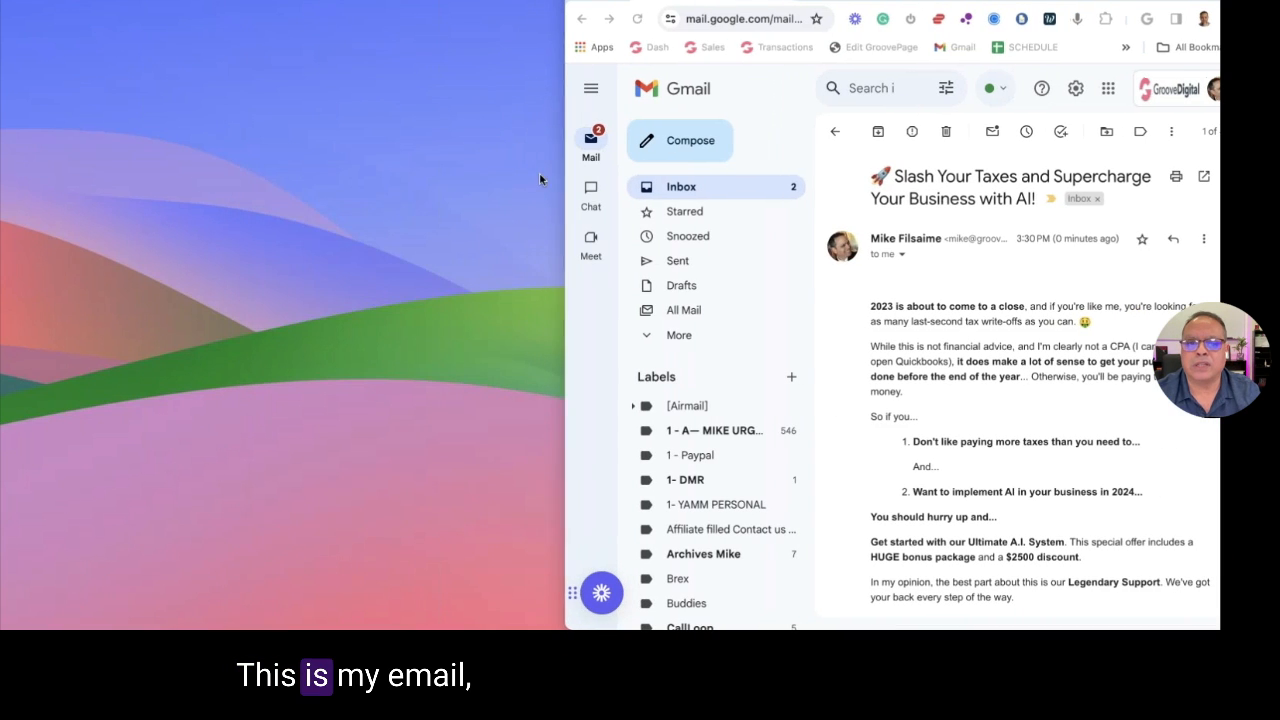
mouse_move(566, 188)
left_mouse_down()
mouse_move(445, 178)
mouse_move(573, 188)
left_mouse_up()
key("ctrl+Left")
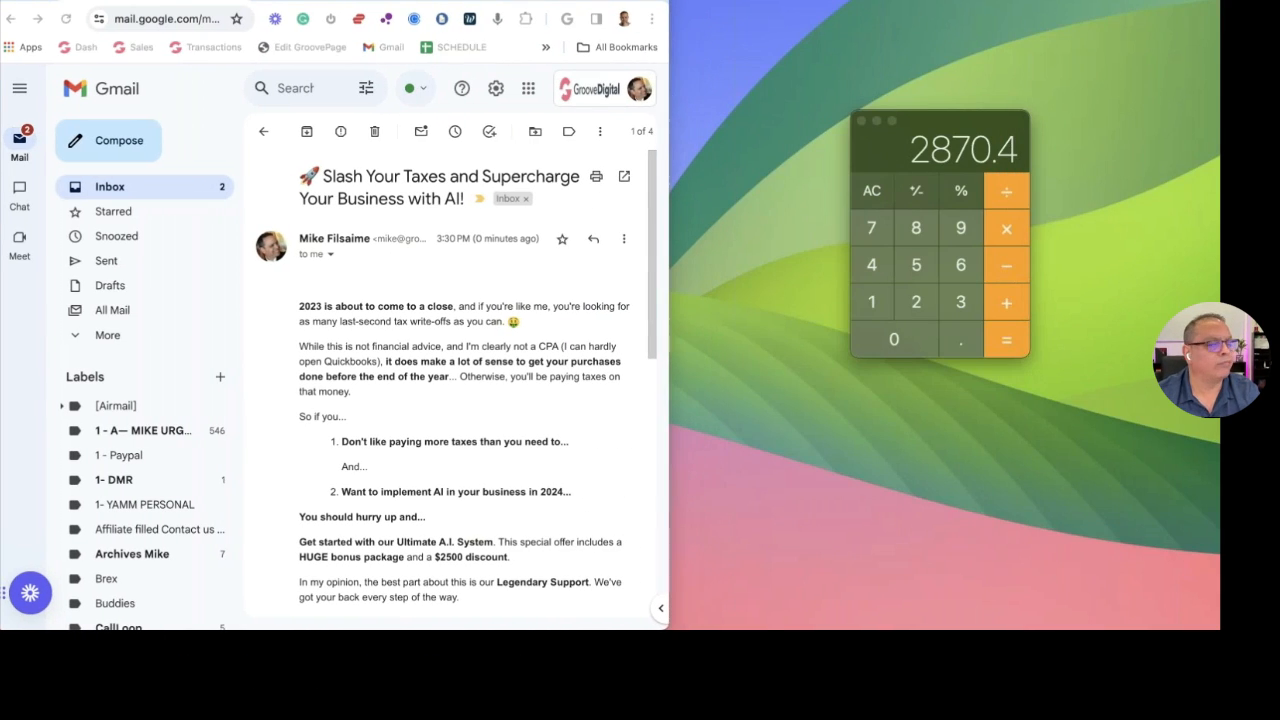
left_click_drag(514, 14, 990, 0)
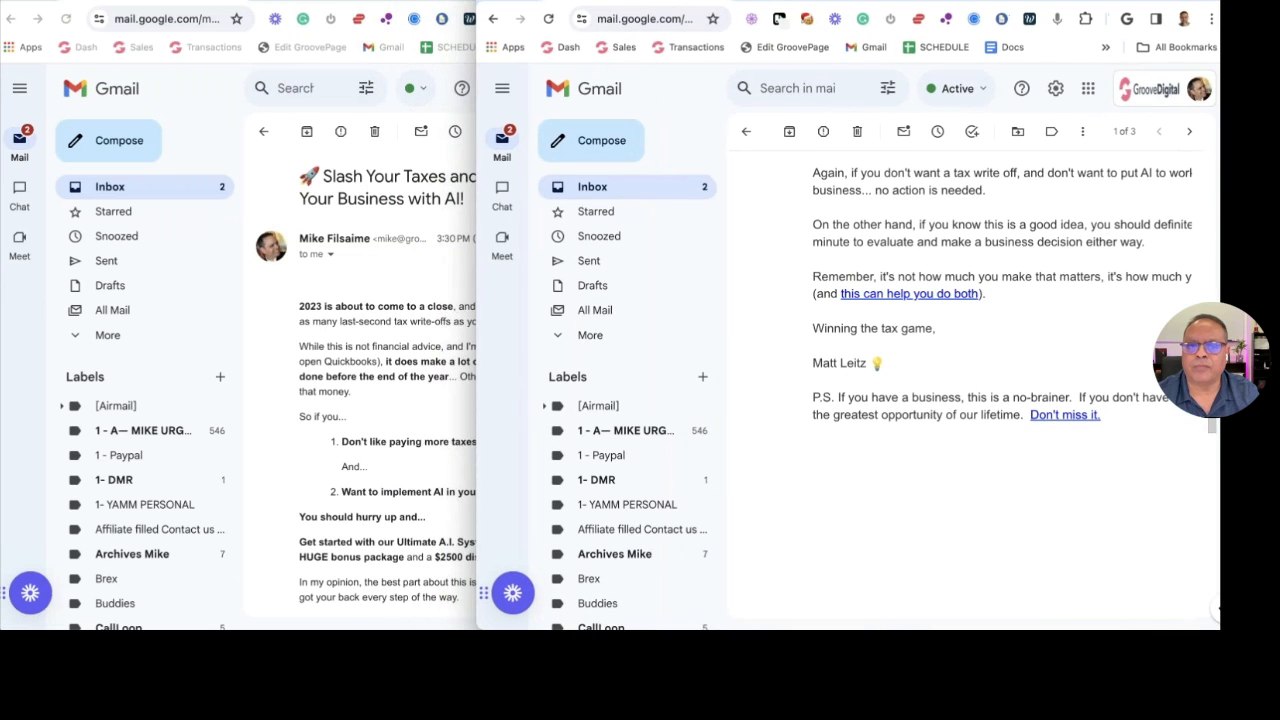
Scroll through the rewritten bold-formatted email to compare it with the original
left_click(375, 277)
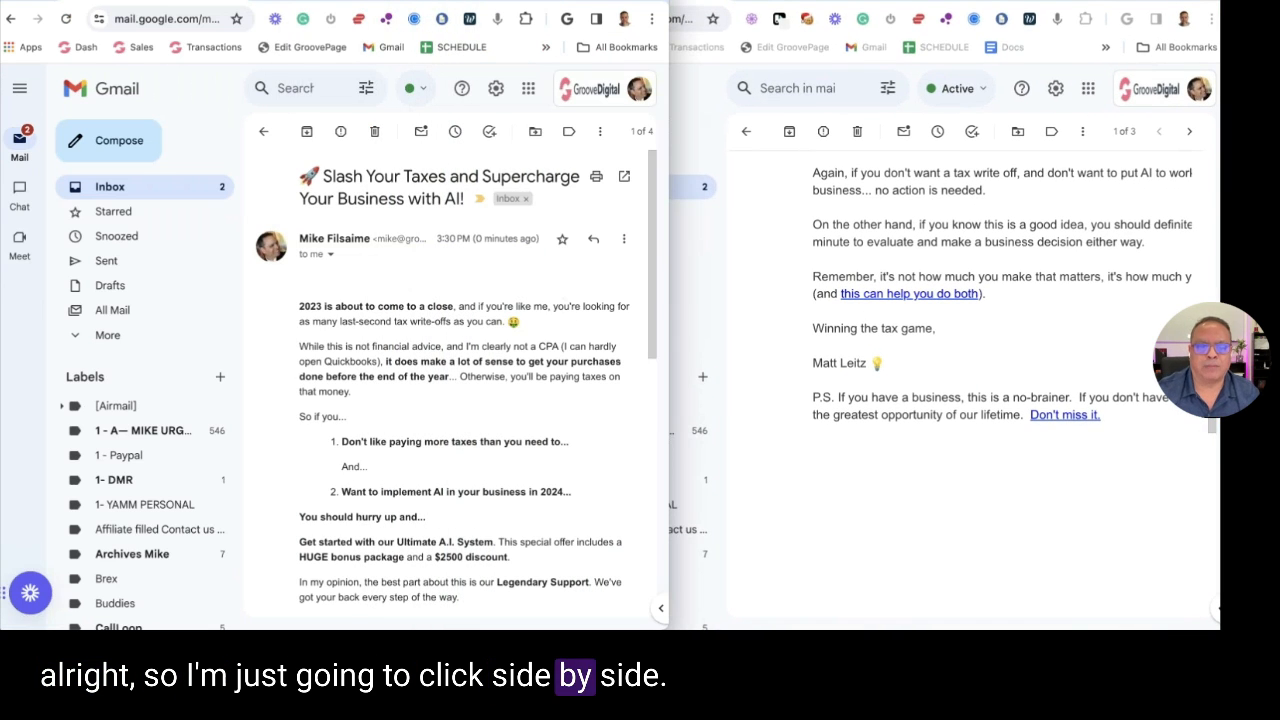
scroll(526, 284, "down", 3)
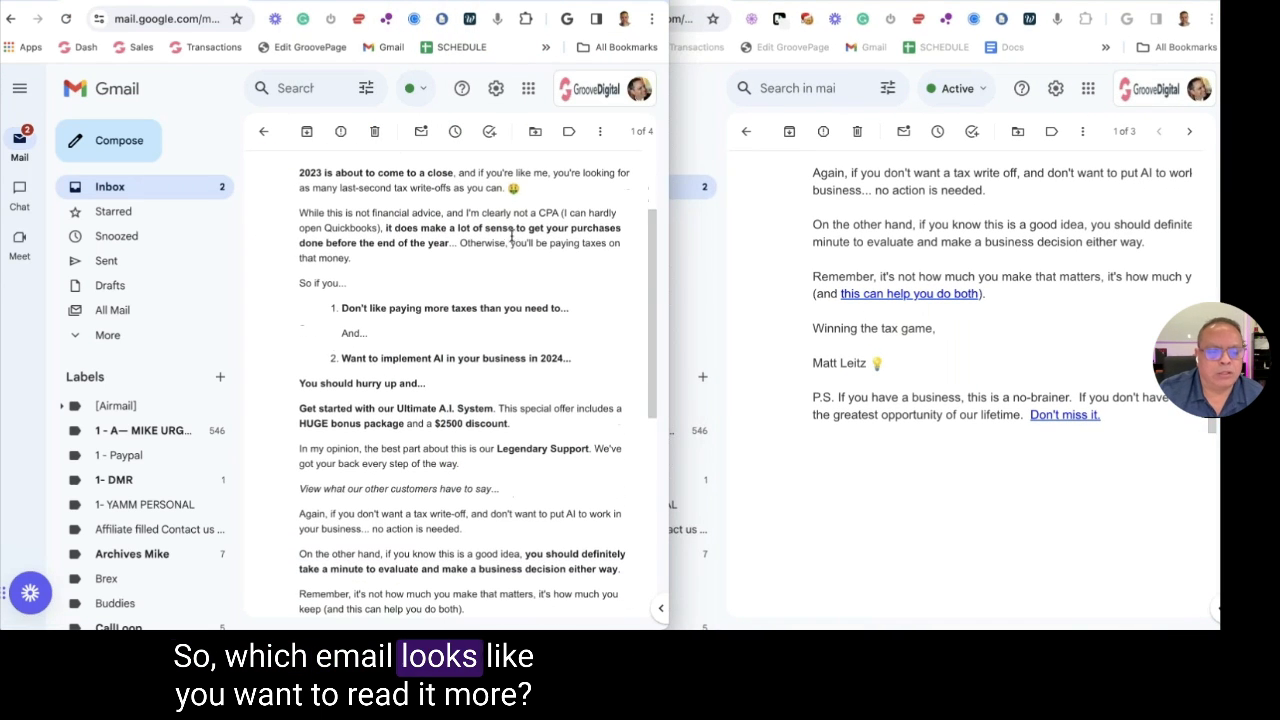
scroll(520, 223, "up", 2)
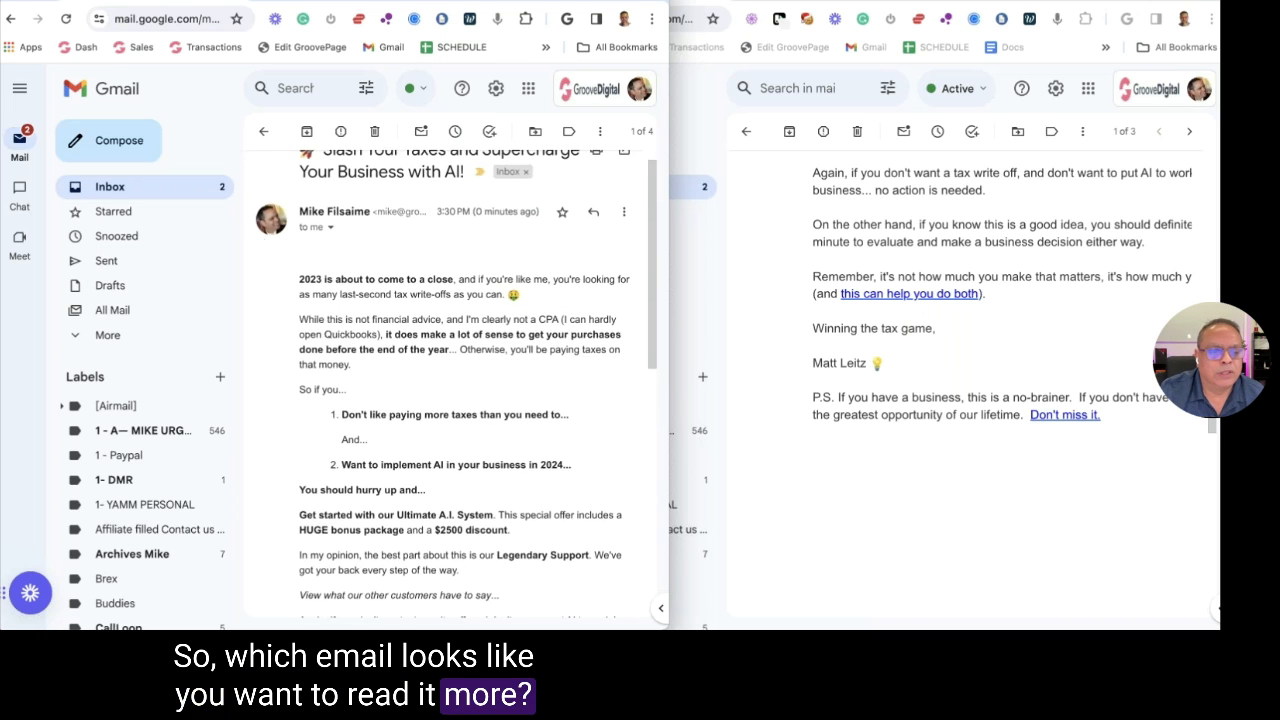
scroll(534, 222, "down", 1)
scroll(960, 255, "up", 10)
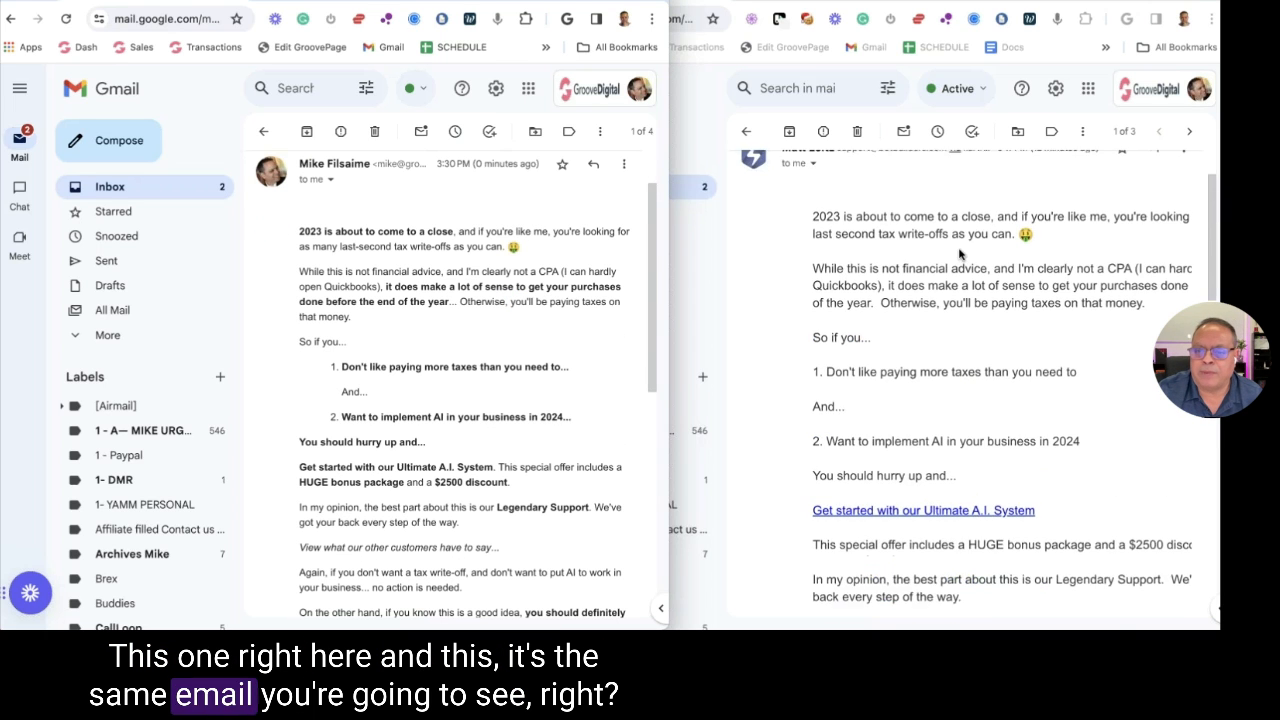
scroll(920, 323, "down", 1)
scroll(920, 323, "down", 1)
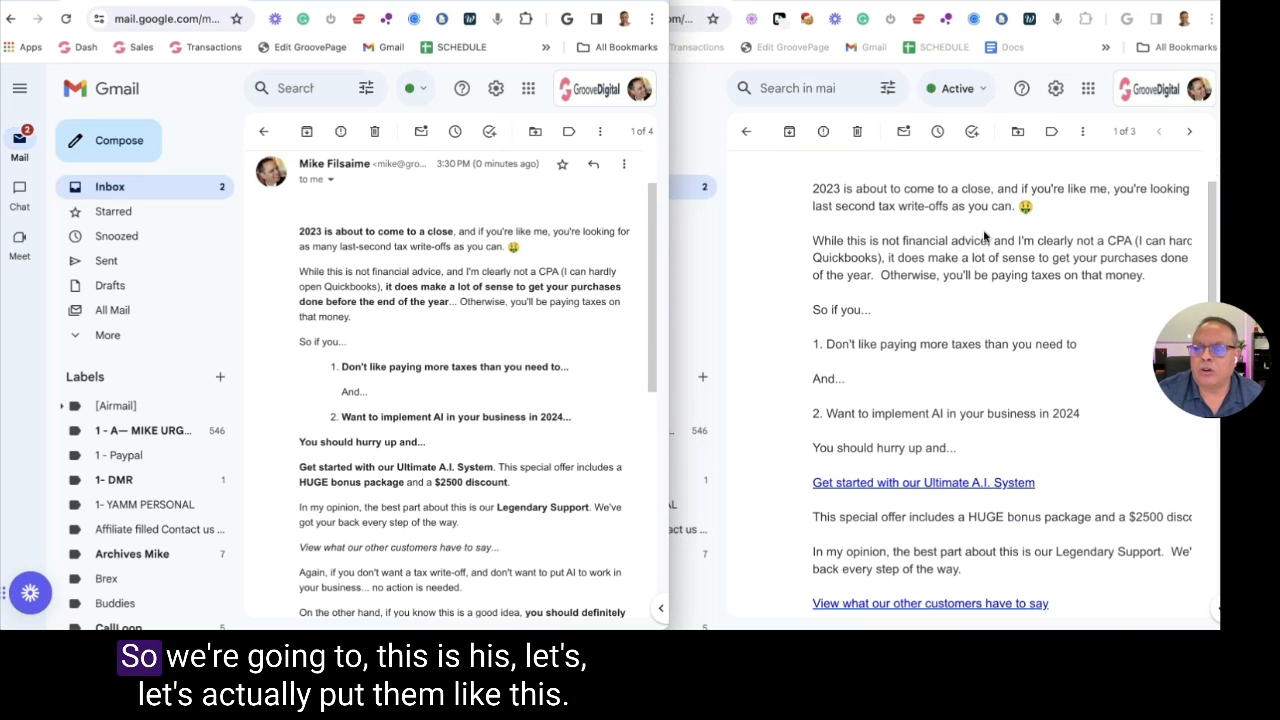
key("ctrl+alt+Left")
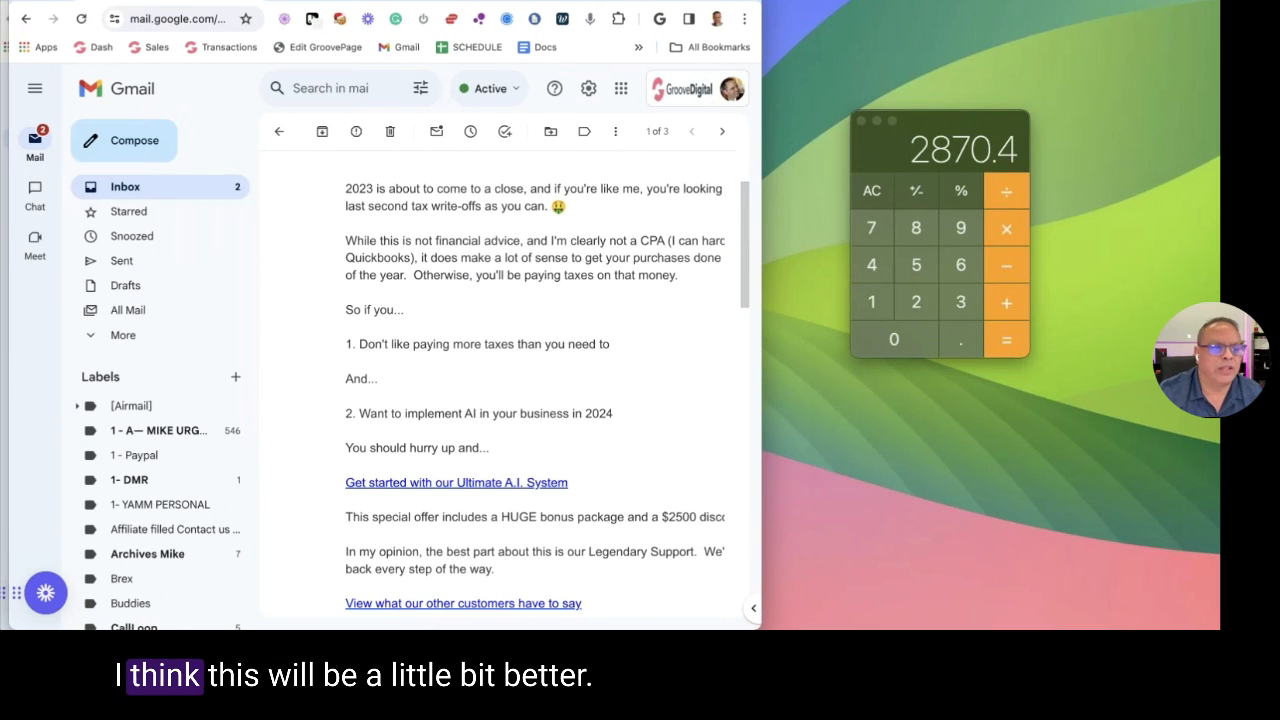
key("super+grave")
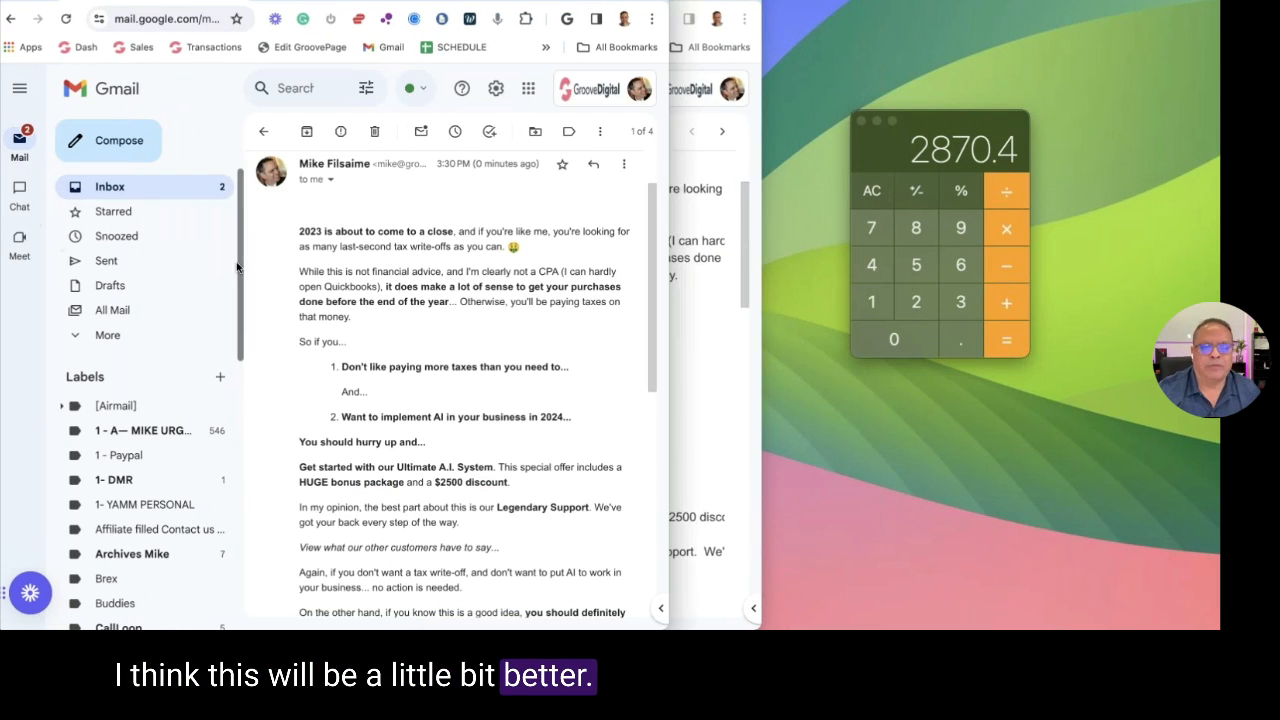
scroll(560, 228, "up", 2)
scroll(566, 229, "down", 5)
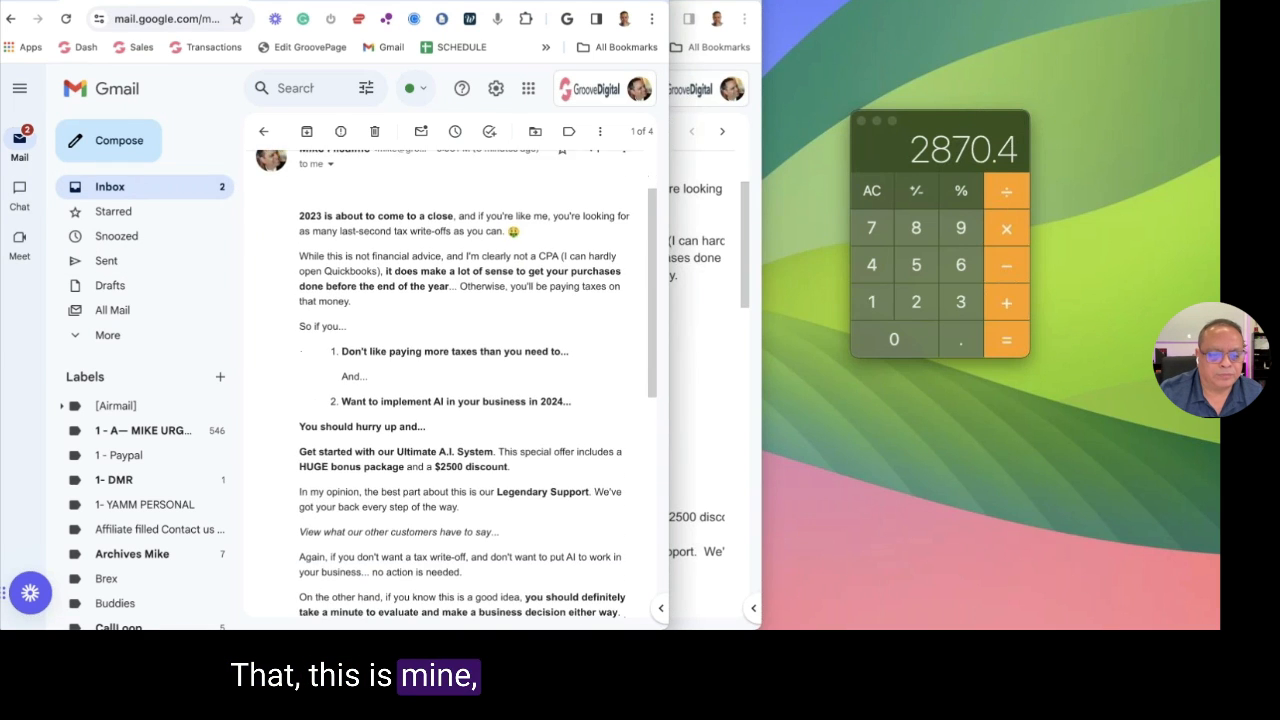
scroll(456, 380, "down", 3)
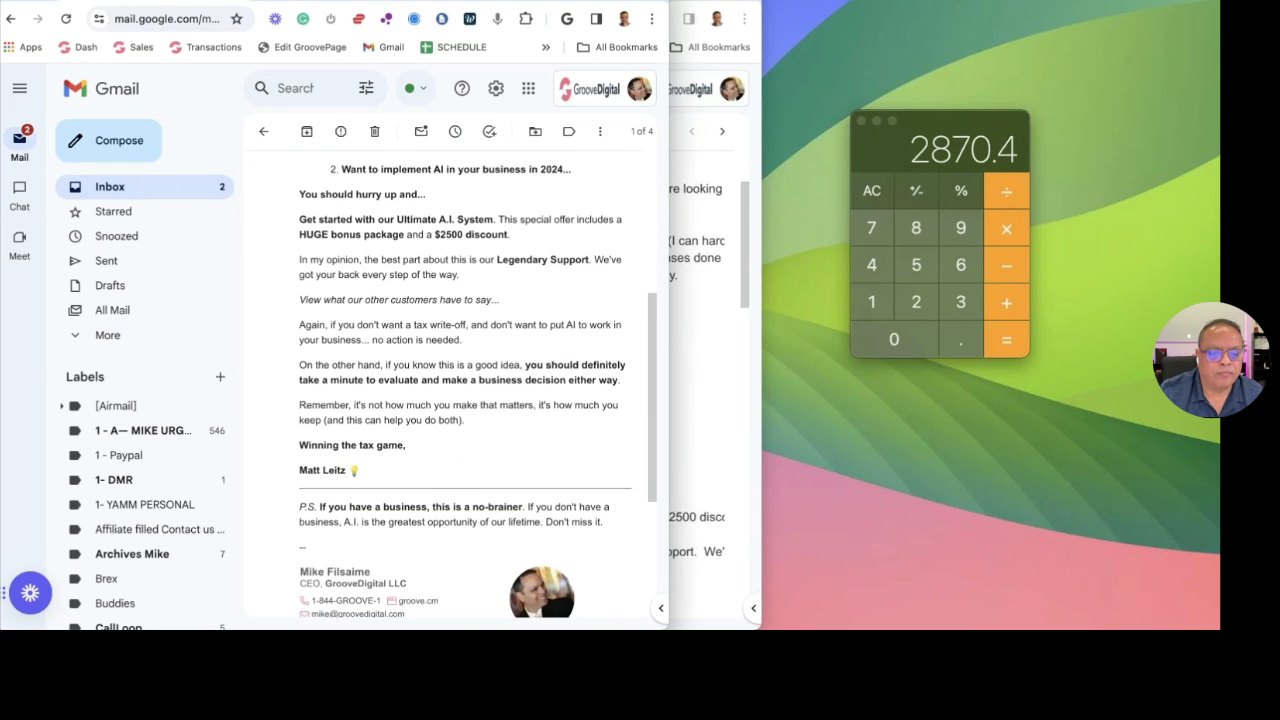
scroll(566, 223, "up", 4)
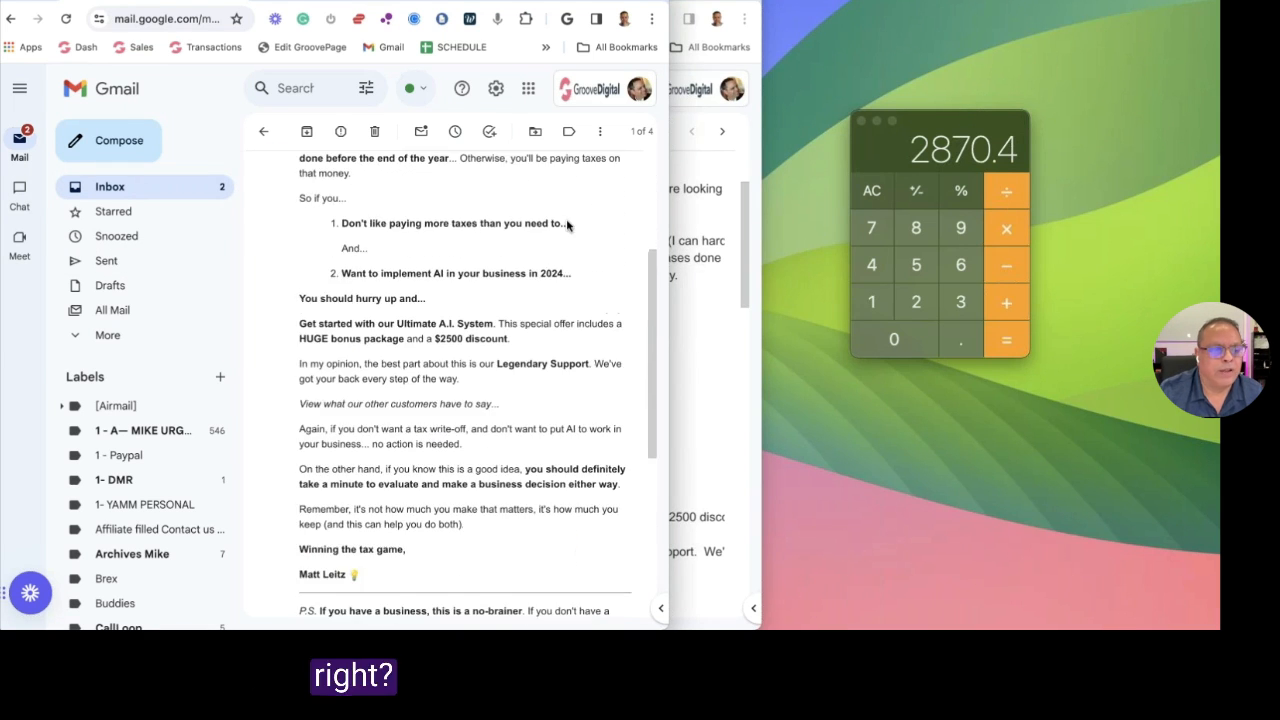
Scroll through the original plain-text email and compare it against the rewritten version
left_click(684, 150)
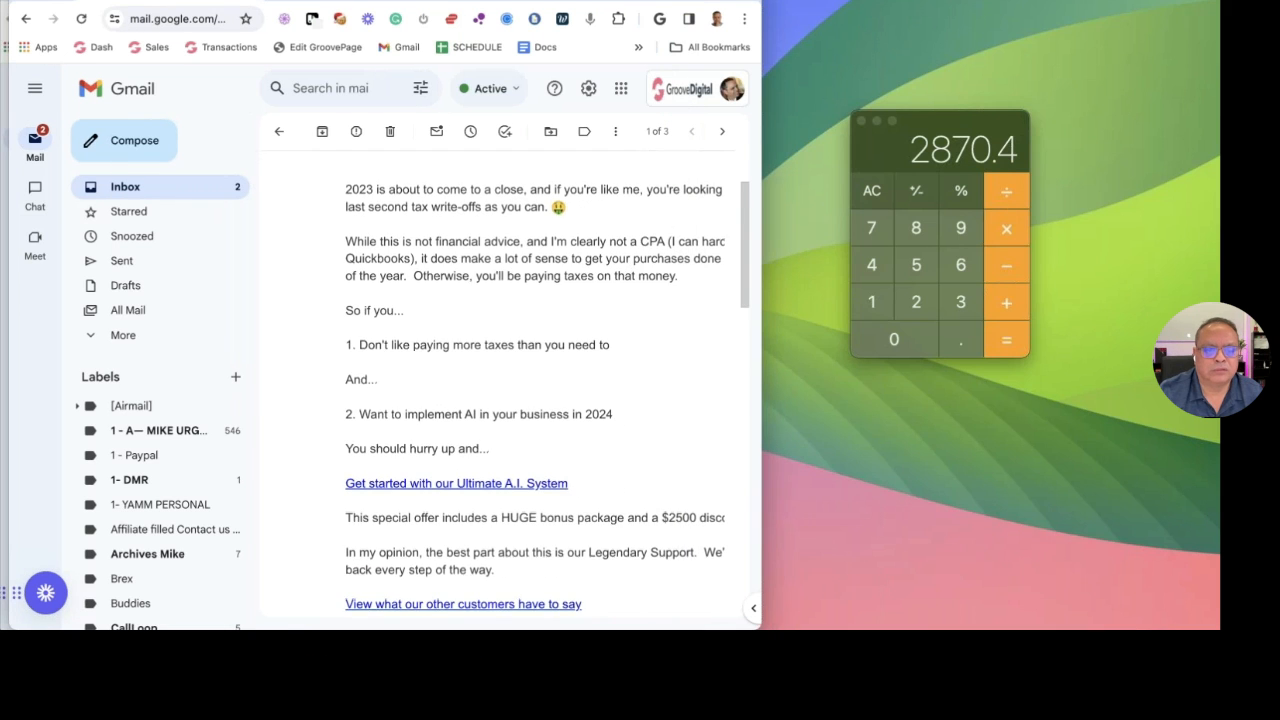
scroll(628, 268, "up", 2)
scroll(628, 268, "down", 2)
scroll(628, 270, "down", 1)
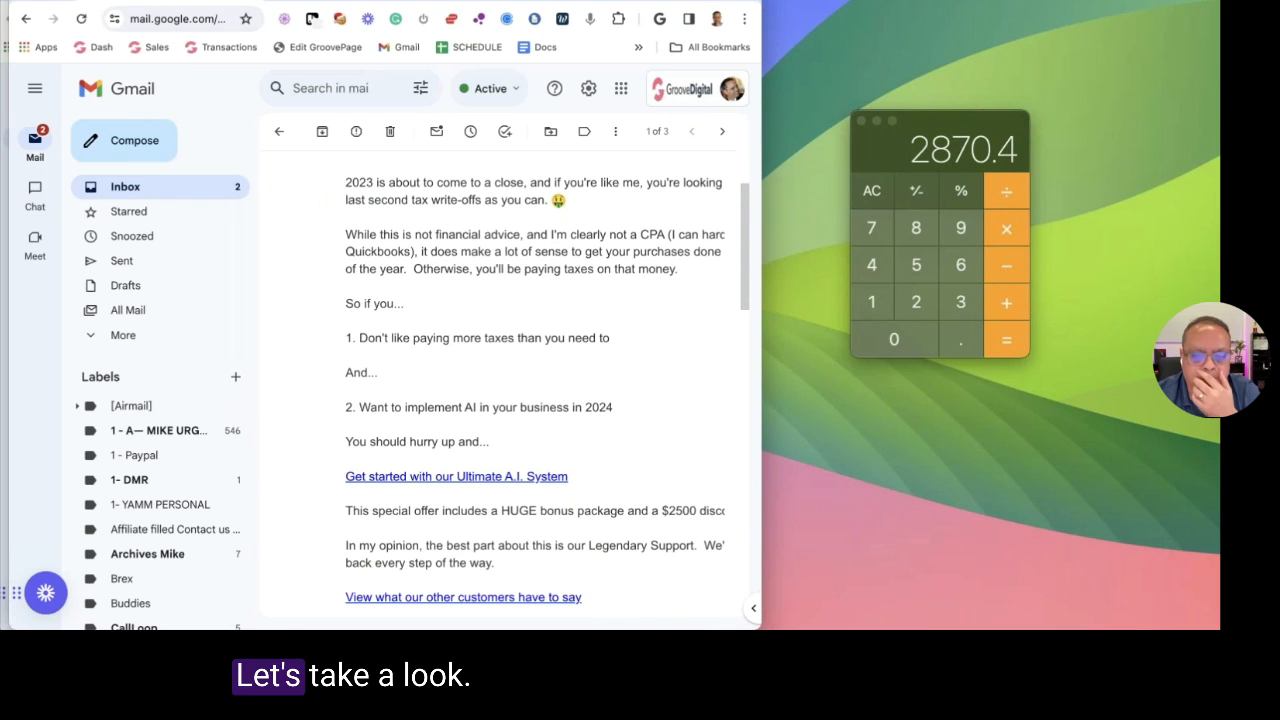
scroll(643, 316, "down", 8)
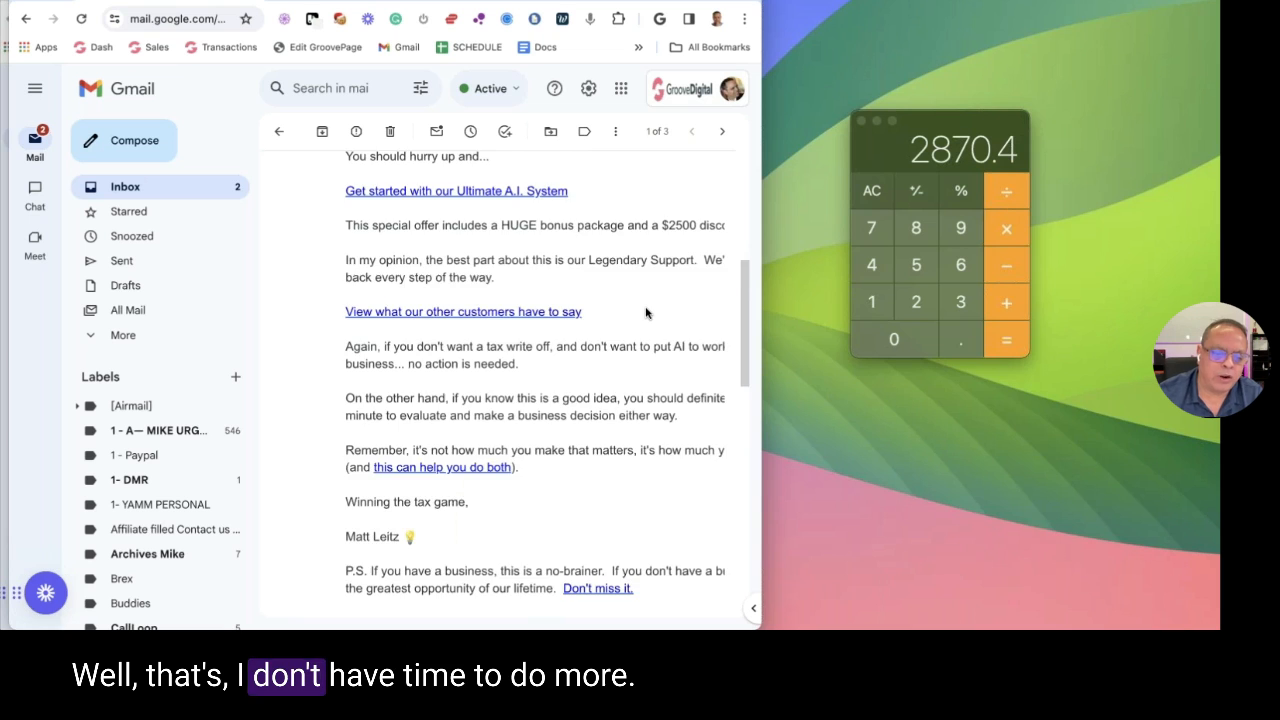
scroll(646, 313, "up", 4)
scroll(646, 313, "up", 6)
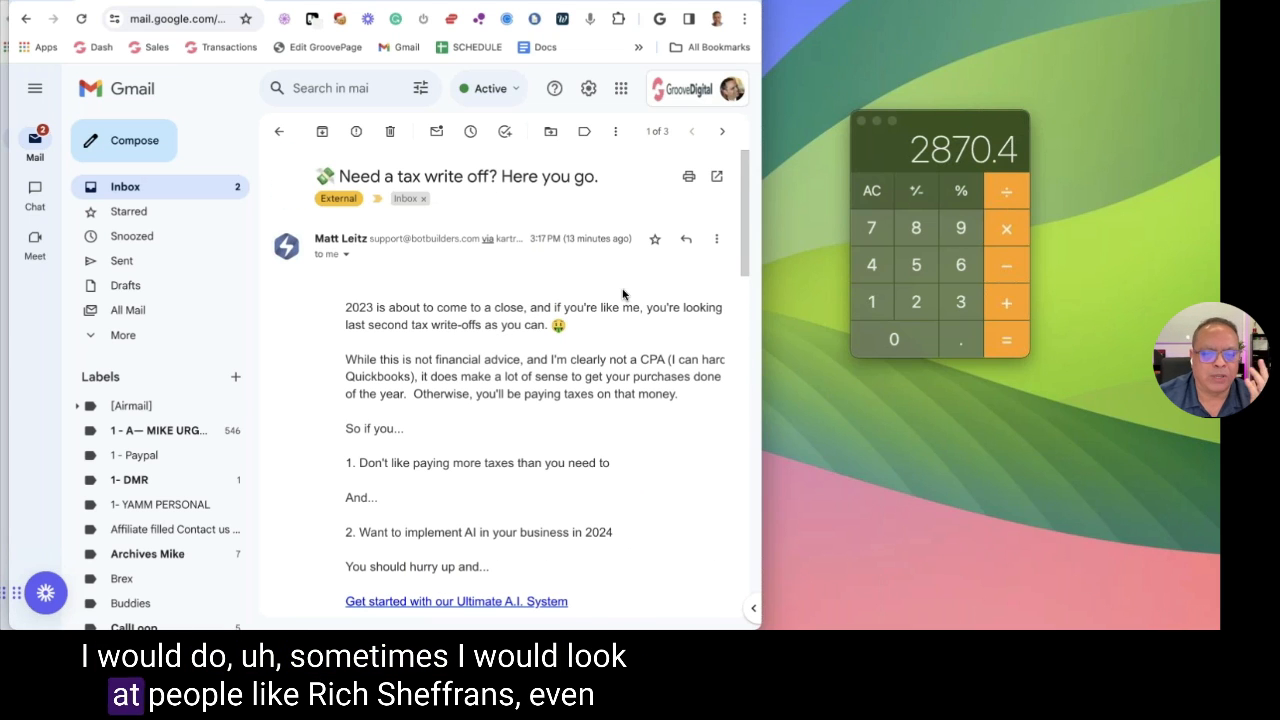
scroll(622, 293, "down", 4)
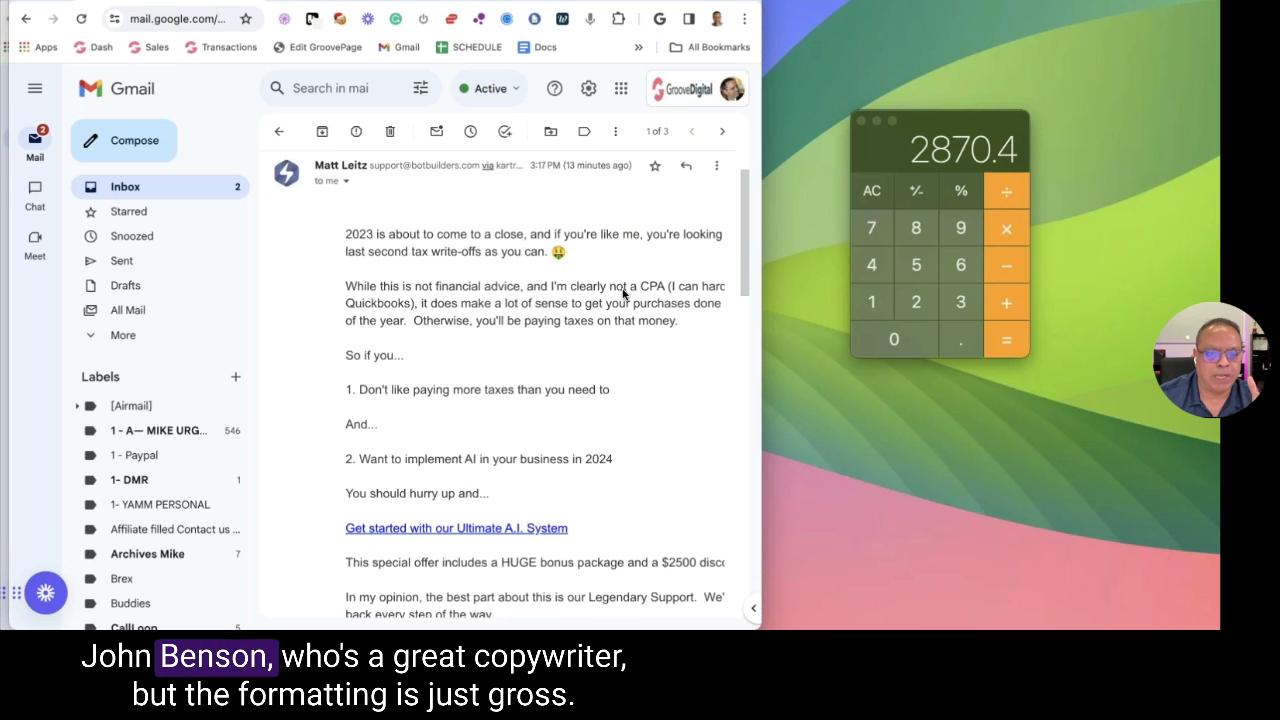
scroll(625, 292, "down", 5)
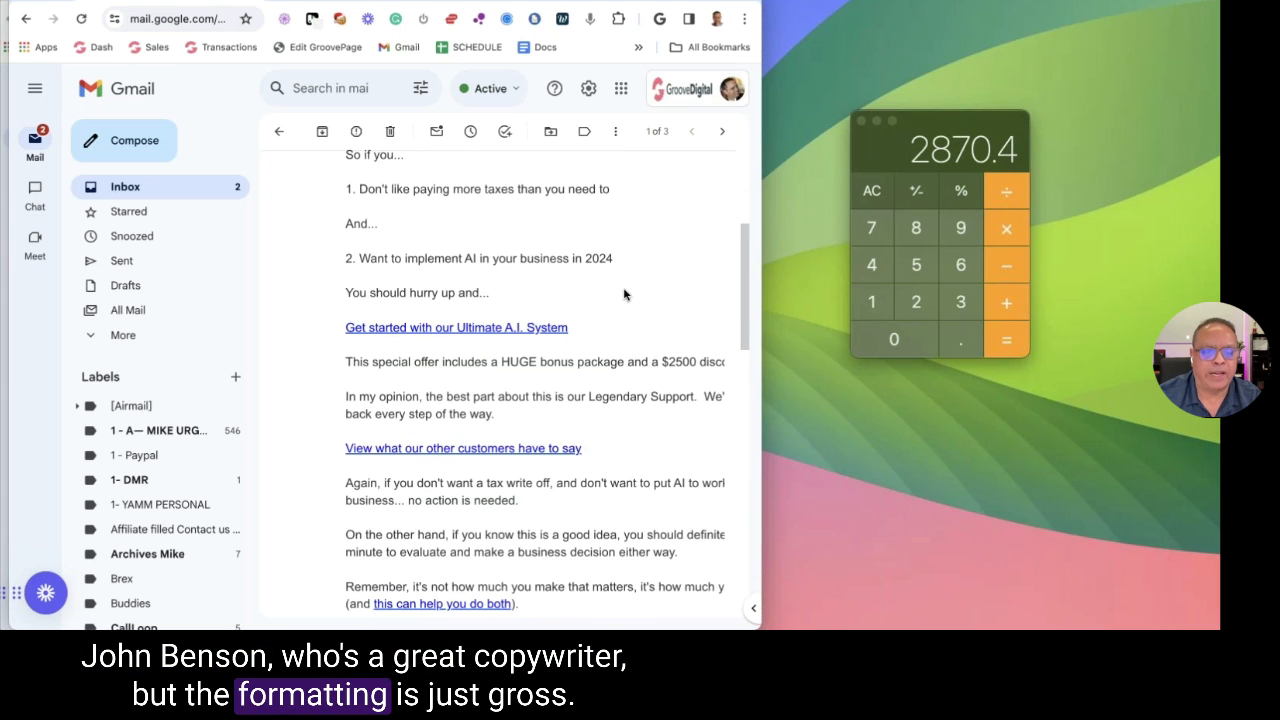
scroll(624, 292, "down", 1)
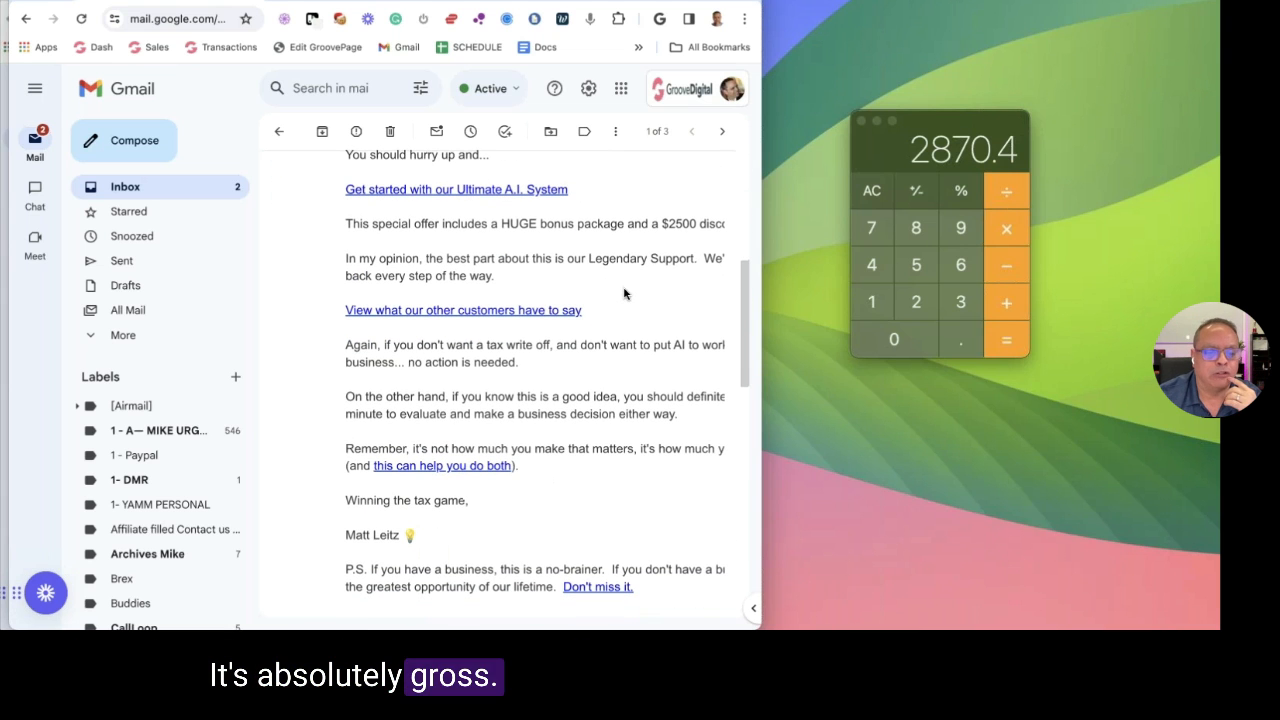
key("super+grave")
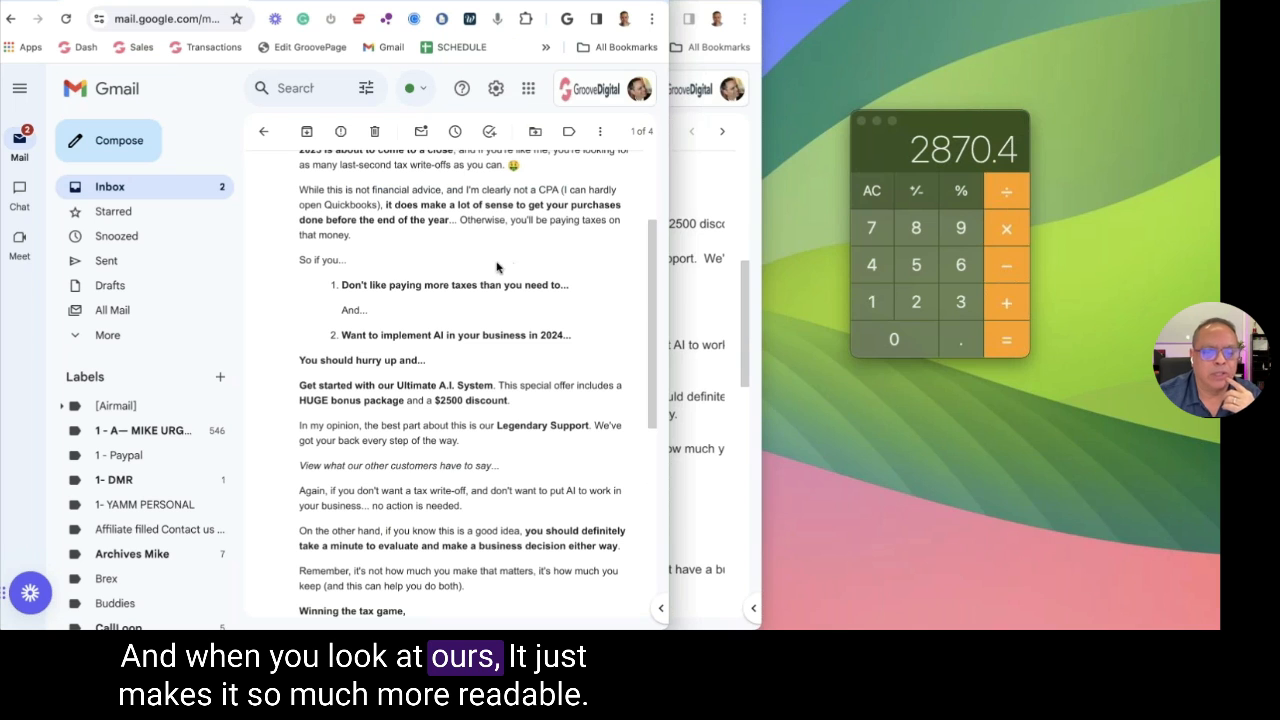
scroll(653, 270, "up", 2)
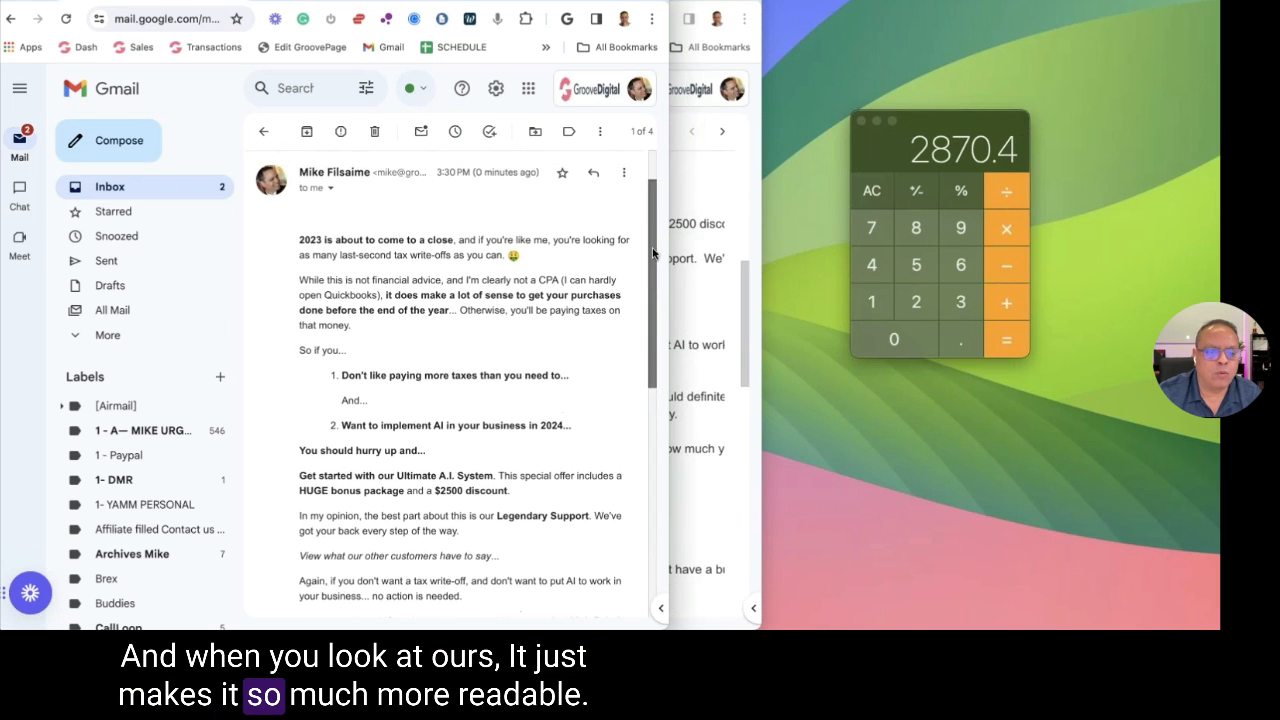
scroll(650, 280, "down", 3)
left_click_drag(648, 302, 646, 363)
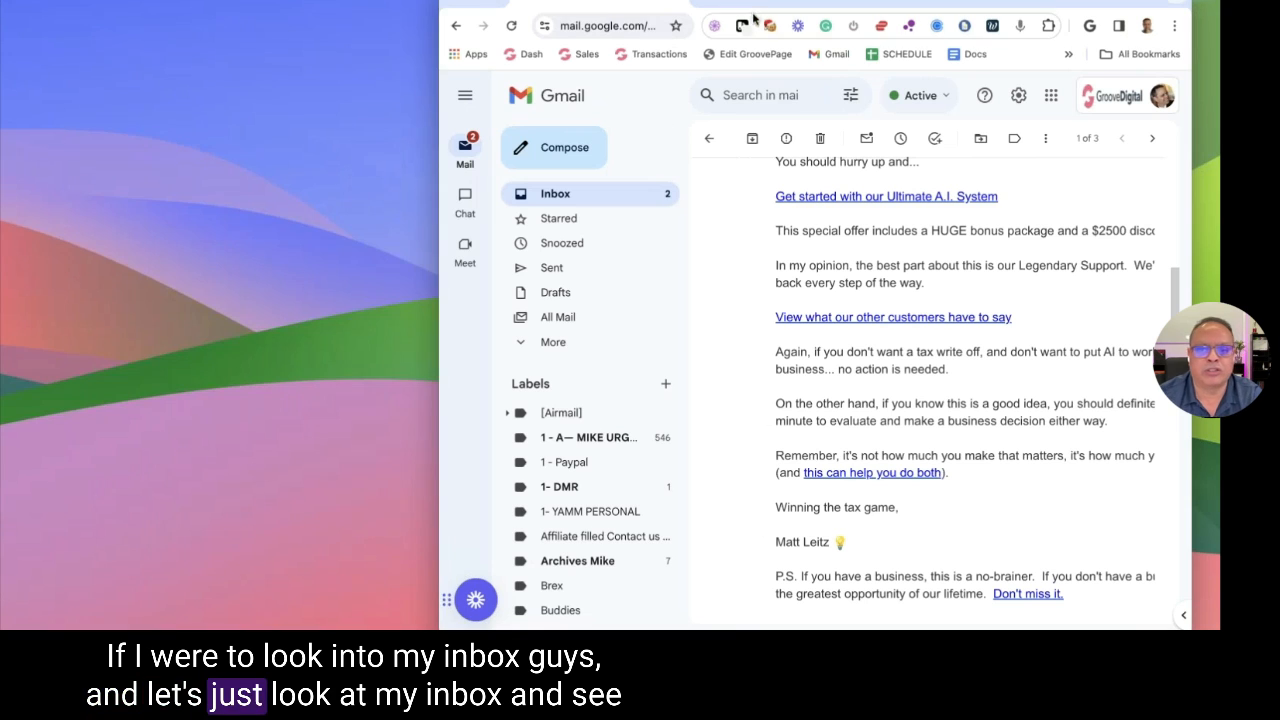
Show the All Mail list, close the calculator, and widen the mail window to full screen
left_click_drag(770, 2, 429, 2)
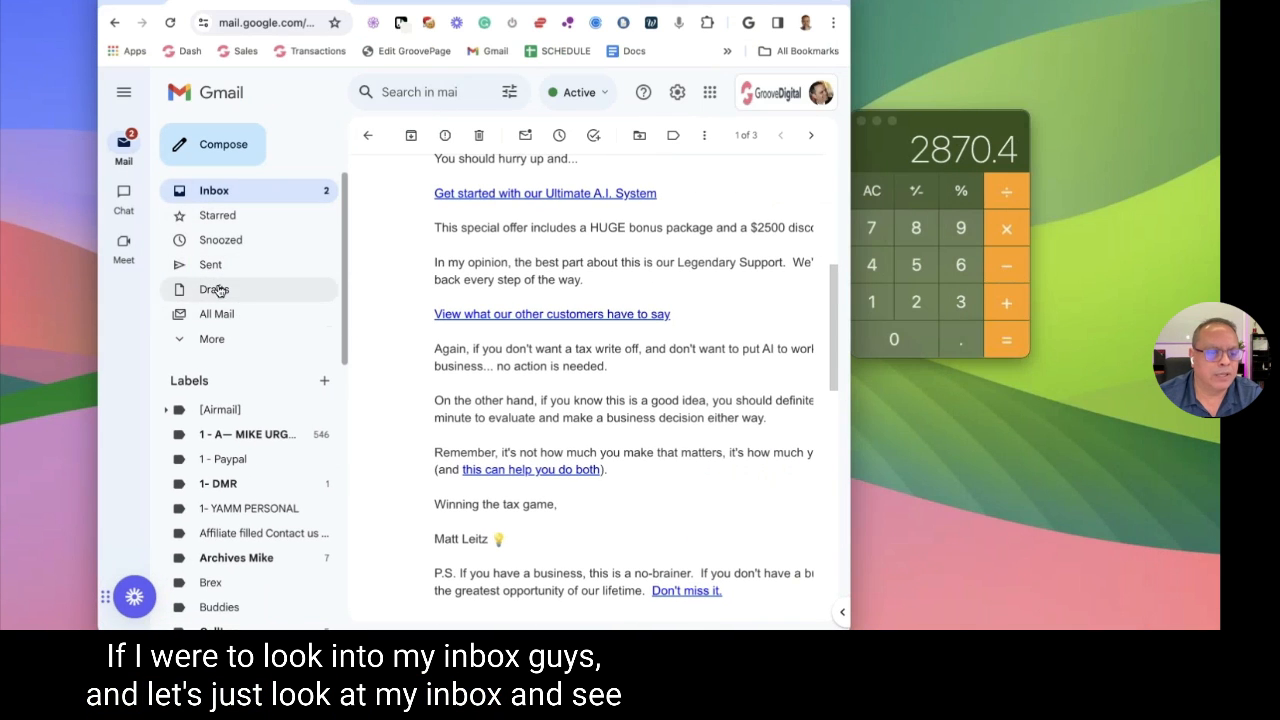
left_click(214, 315)
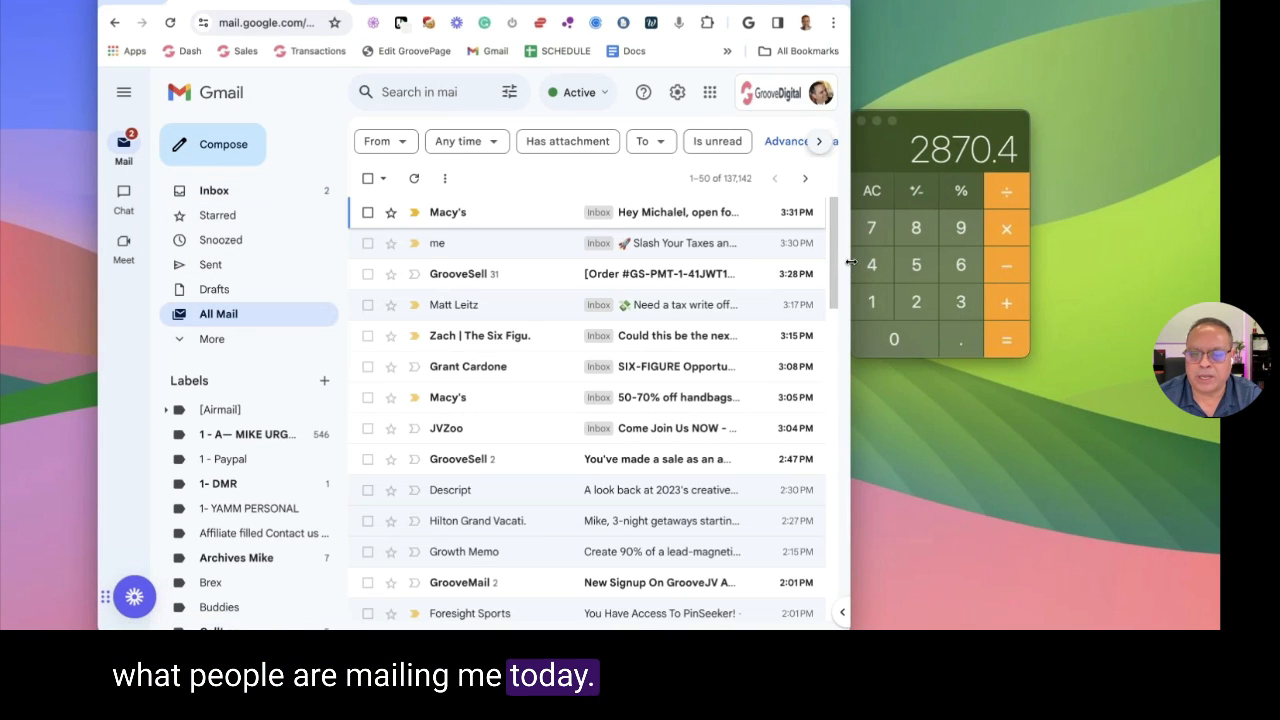
left_click(1003, 273)
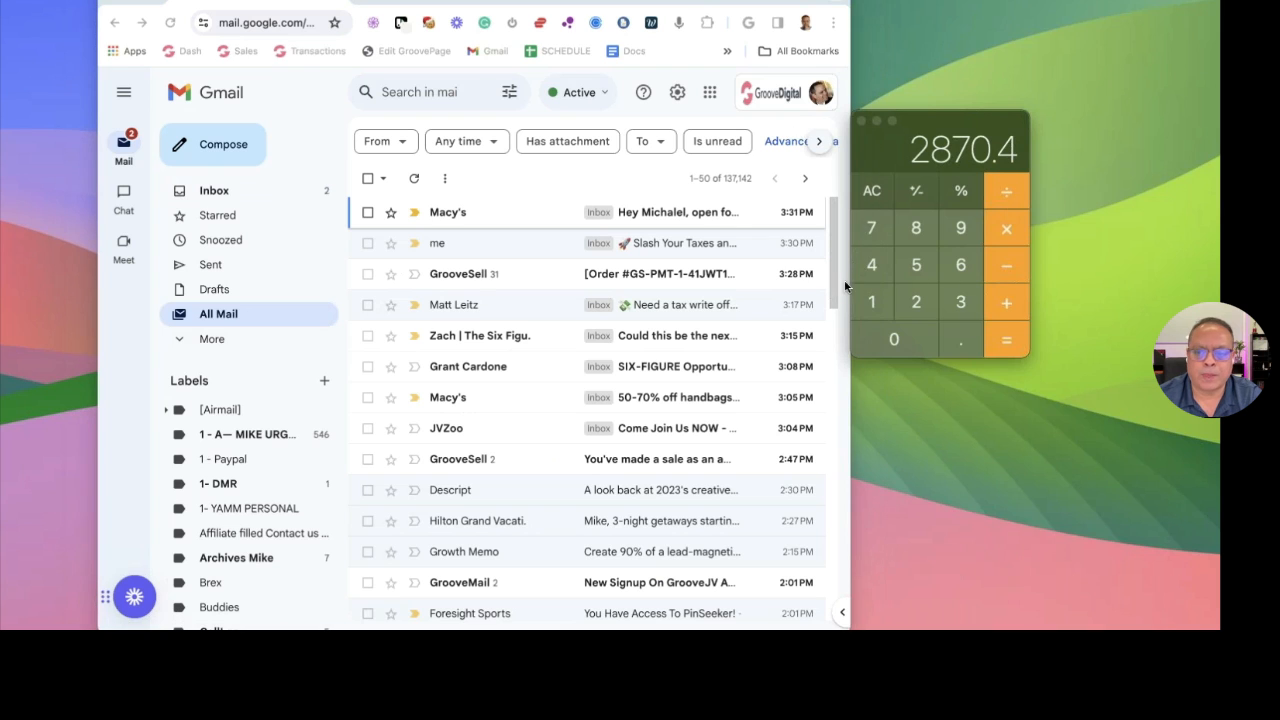
left_click(886, 117)
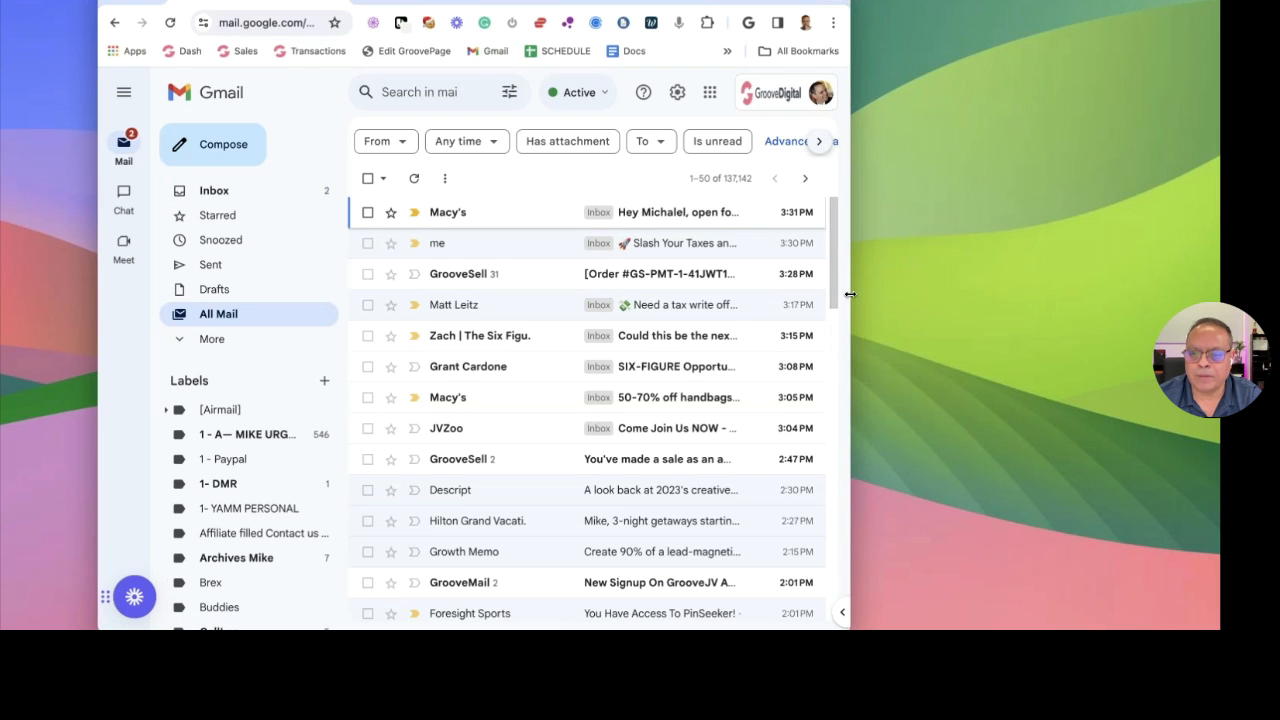
double_click(851, 293)
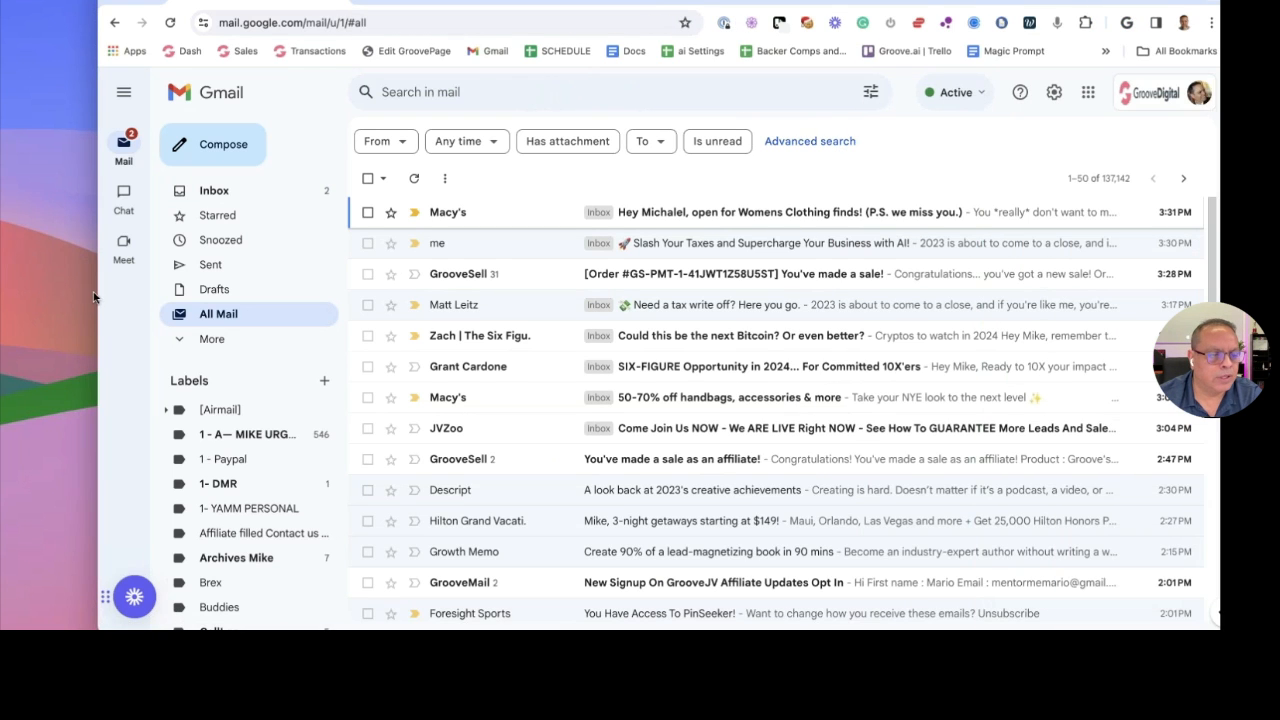
left_click_drag(71, 292, 0, 292)
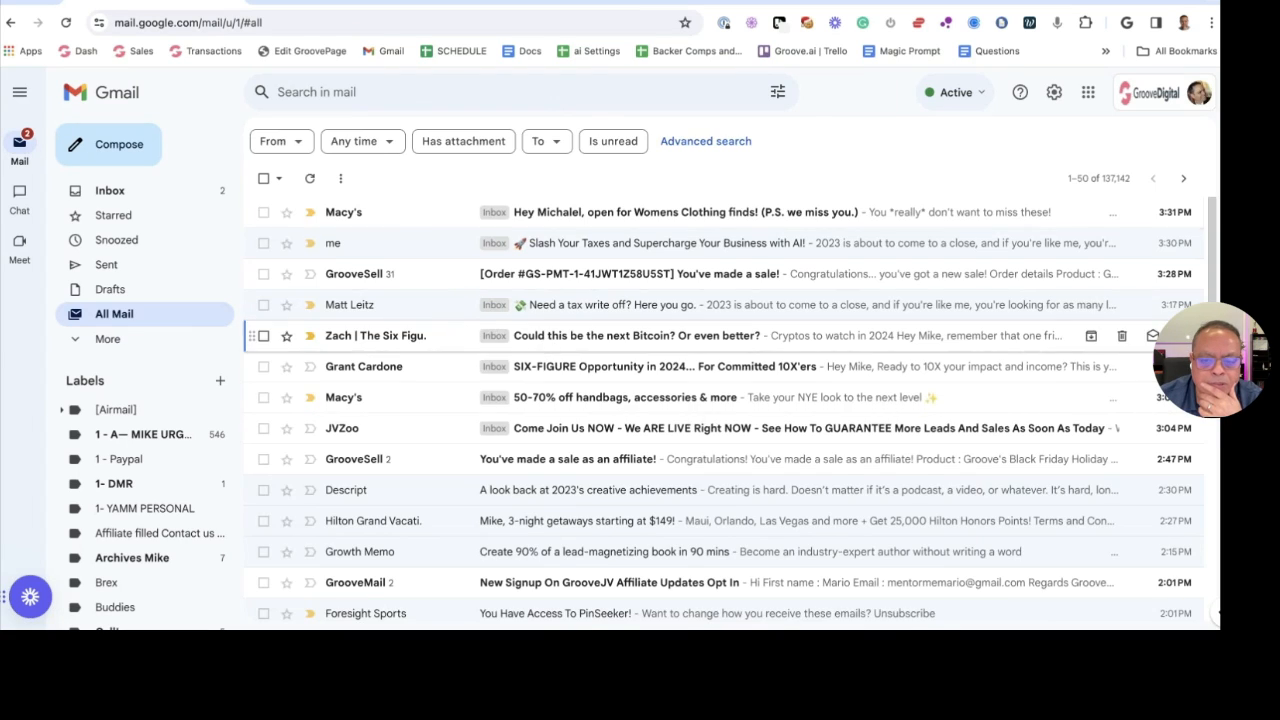
Read the 'Could this be the next Bitcoin?' email and return to All Mail
left_click(545, 335)
scroll(549, 320, "down", 10)
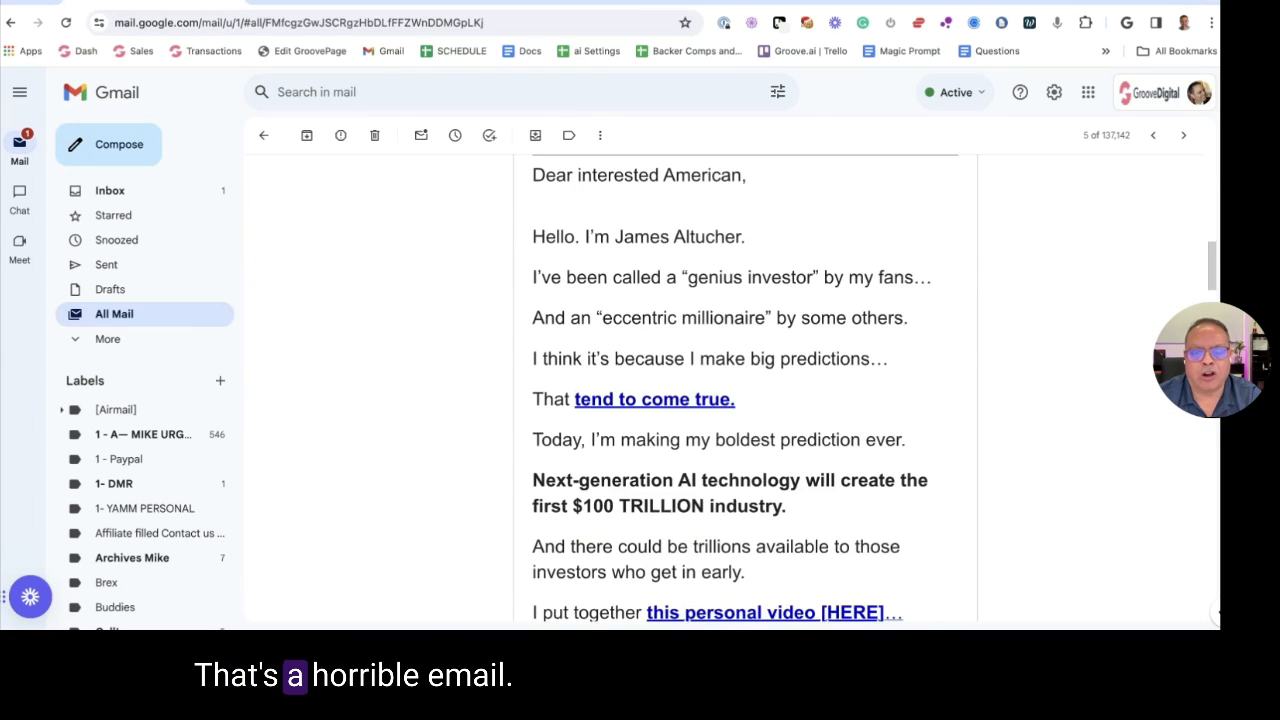
scroll(745, 390, "down", 7)
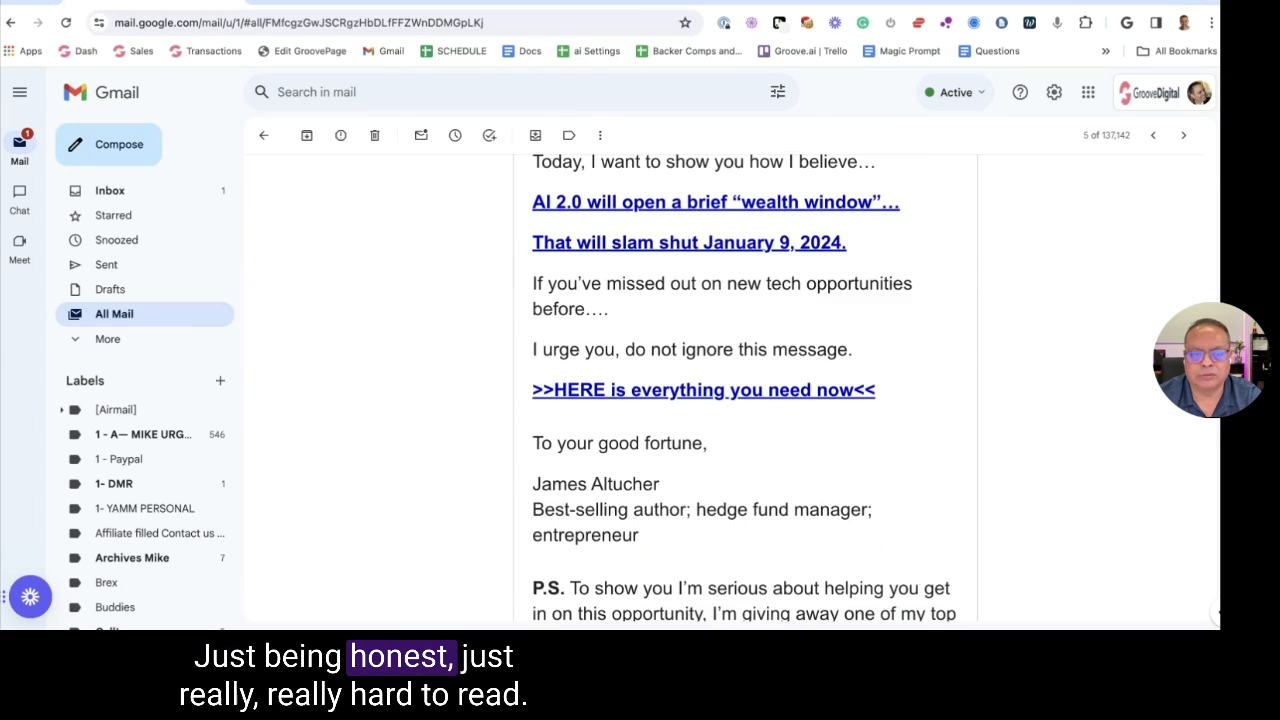
scroll(275, 172, "up", 6)
left_click(263, 135)
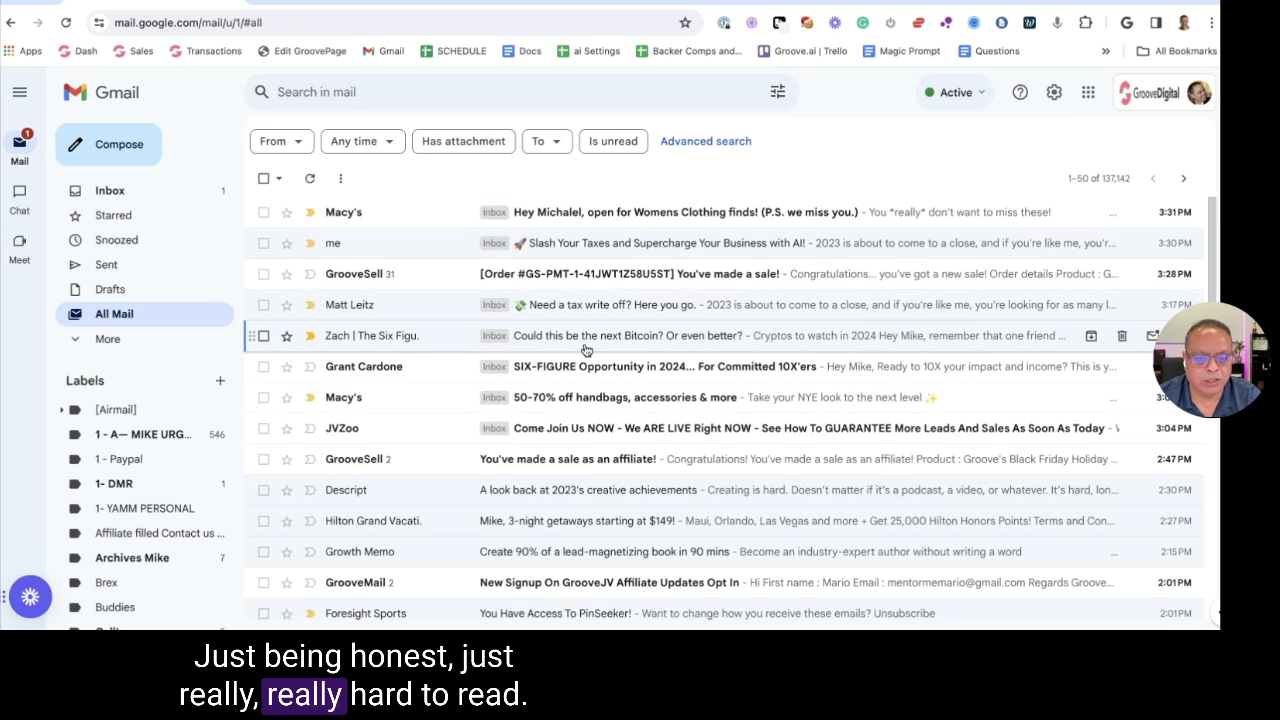
Read the 'SIX-FIGURE Opportunity in 2024' email, go back, and scroll down the list
scroll(589, 340, "down", 2)
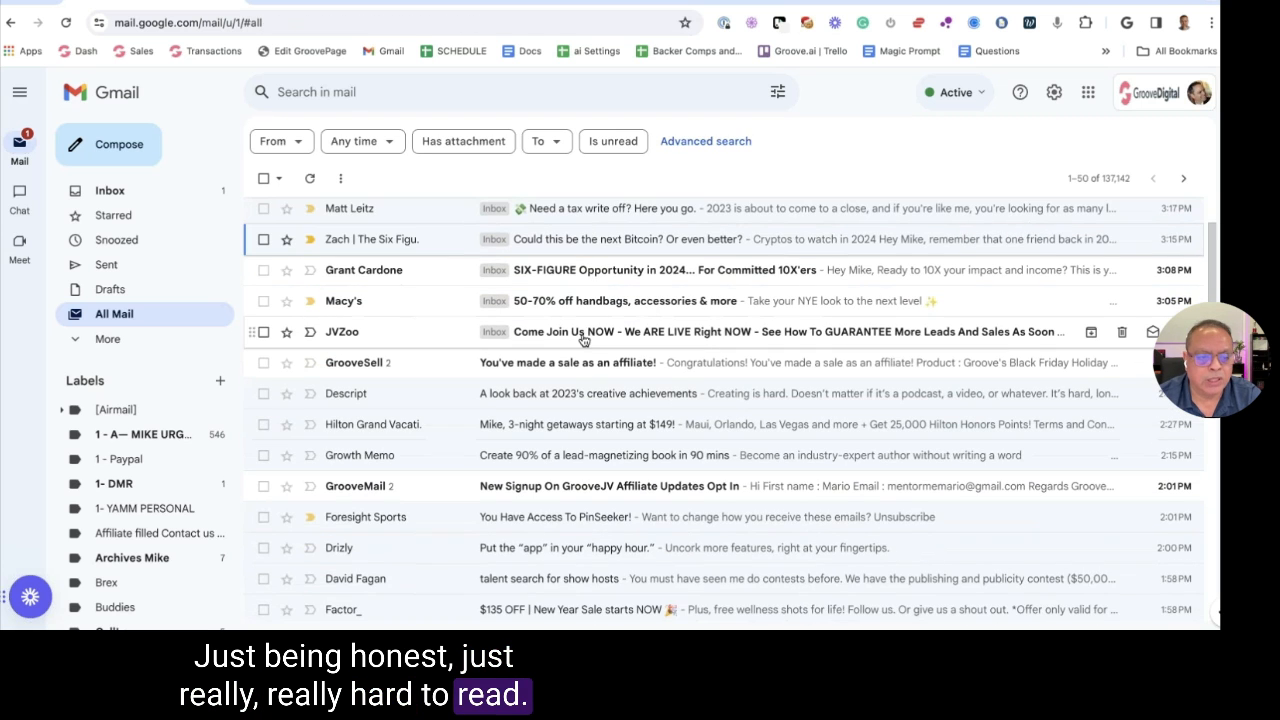
left_click(575, 273)
scroll(474, 262, "down", 4)
scroll(474, 262, "up", 2)
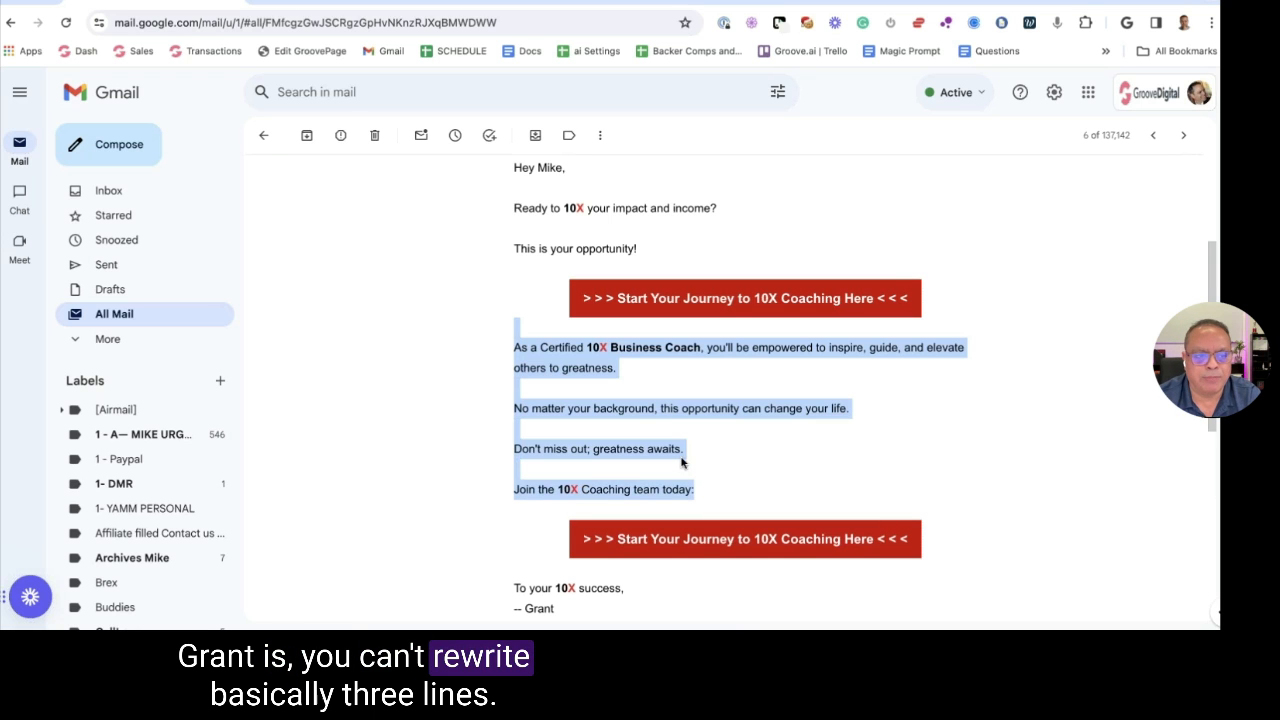
key("alt+Left")
scroll(580, 314, "down", 1)
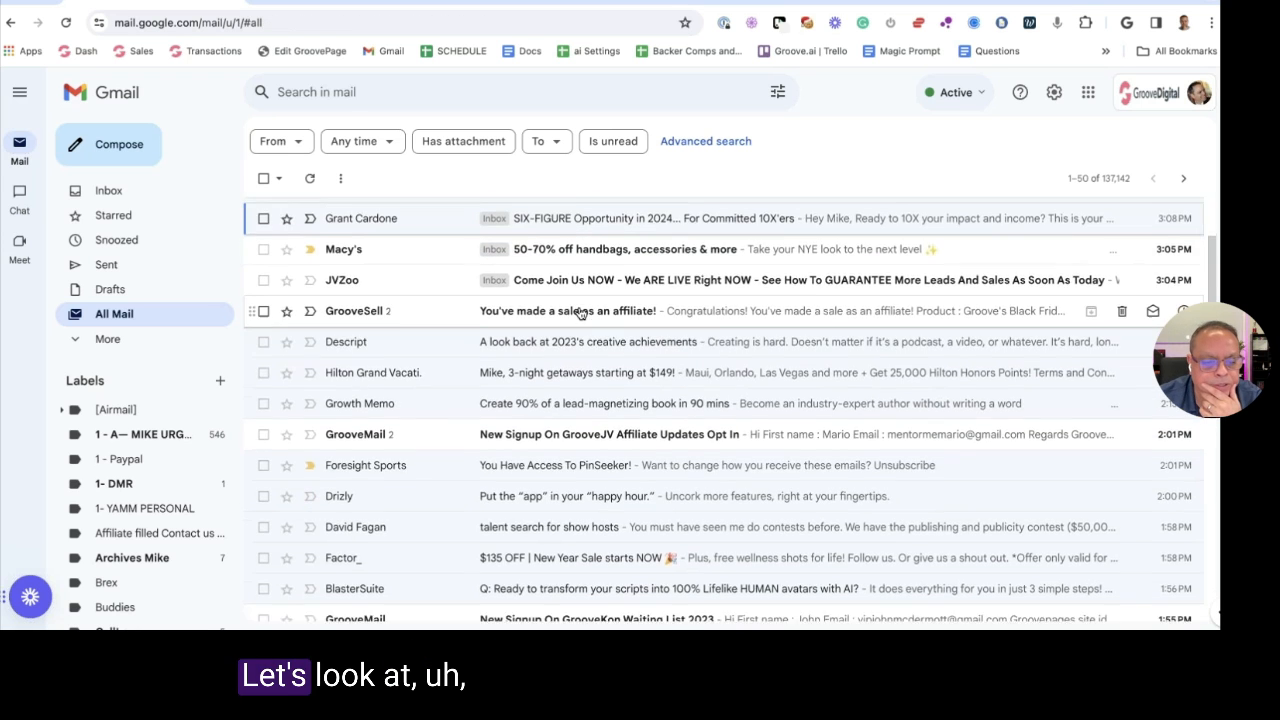
scroll(580, 314, "down", 1)
scroll(576, 330, "down", 2)
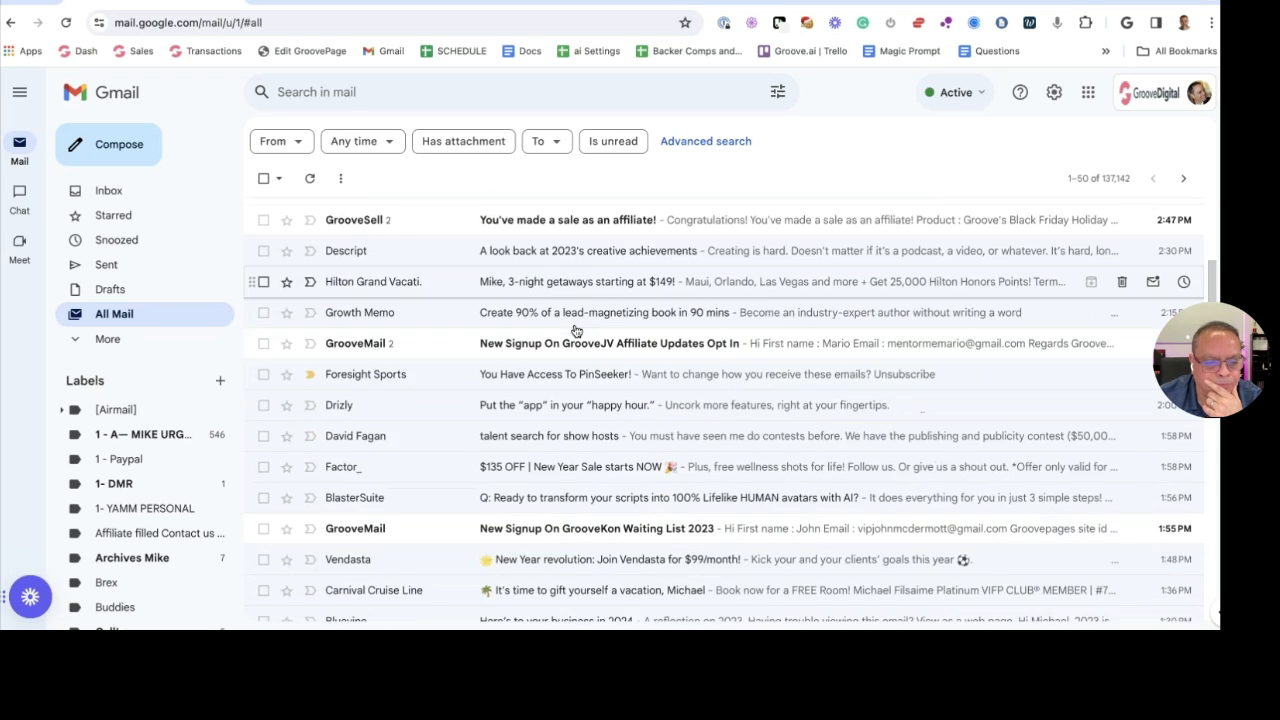
scroll(570, 348, "down", 1)
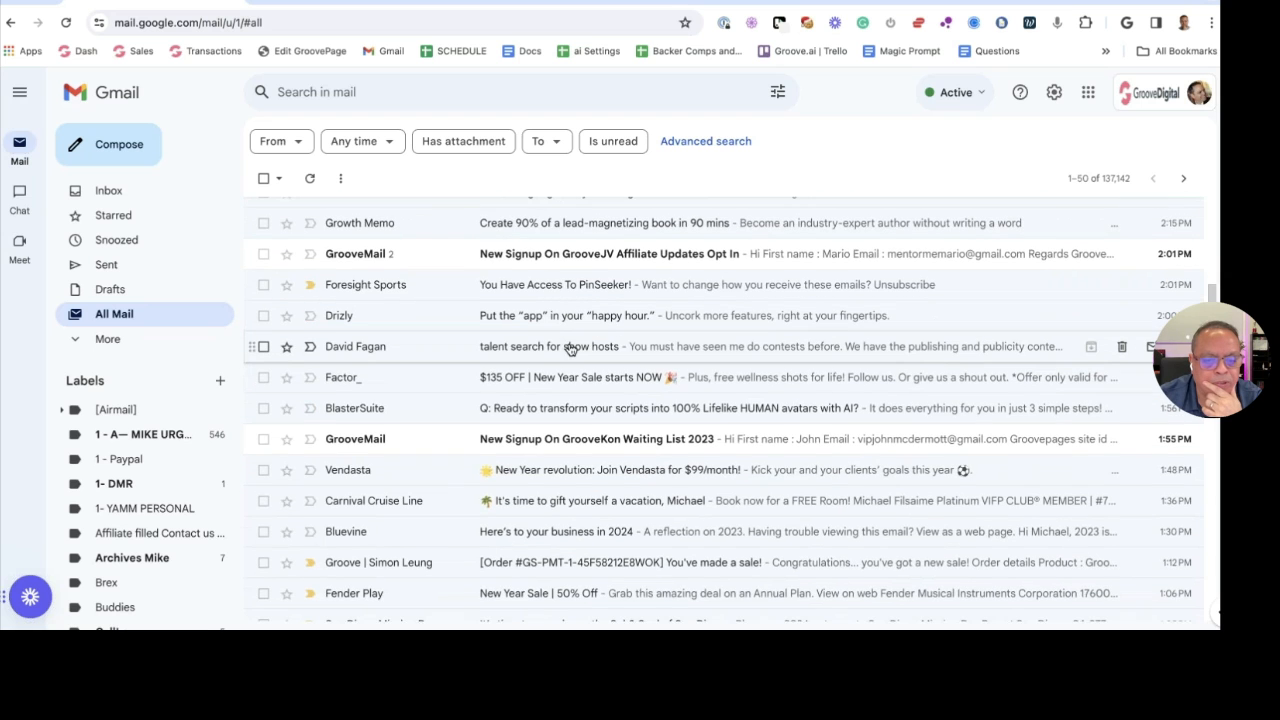
Review the talent search for show hosts email, then scroll further down All Mail
left_click(470, 346)
scroll(462, 320, "down", 6)
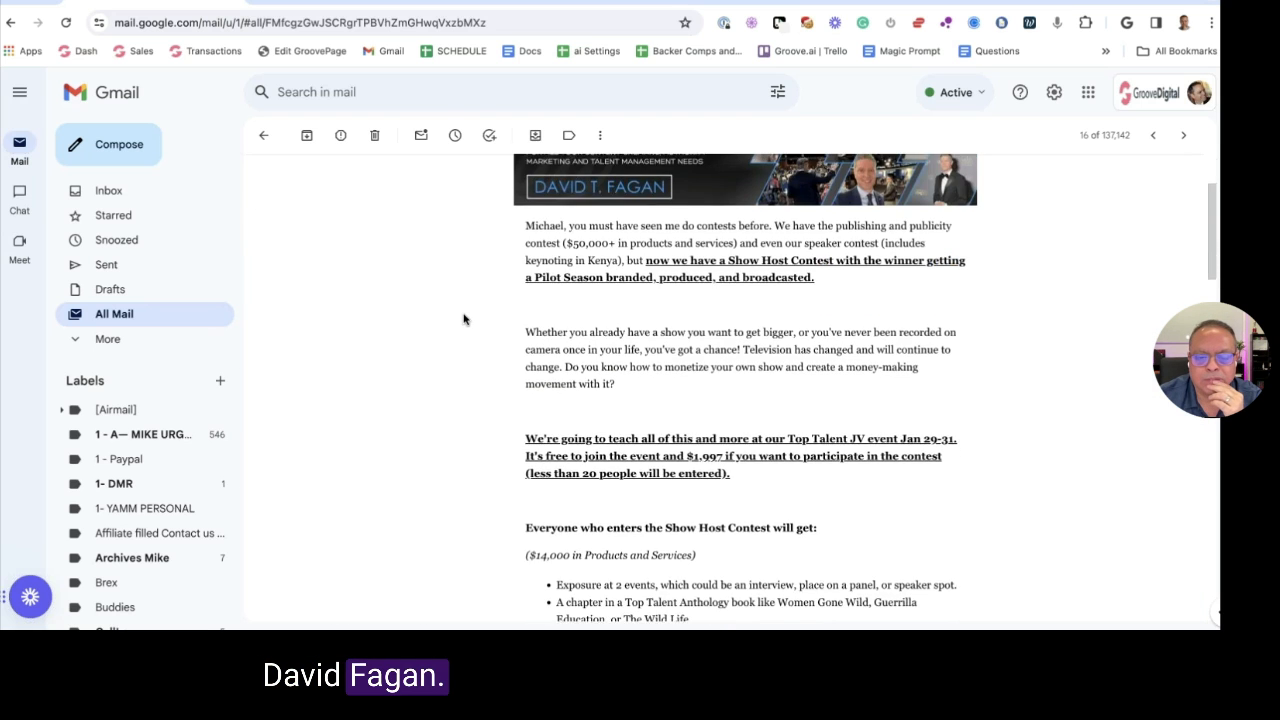
scroll(467, 319, "down", 2)
scroll(467, 319, "up", 2)
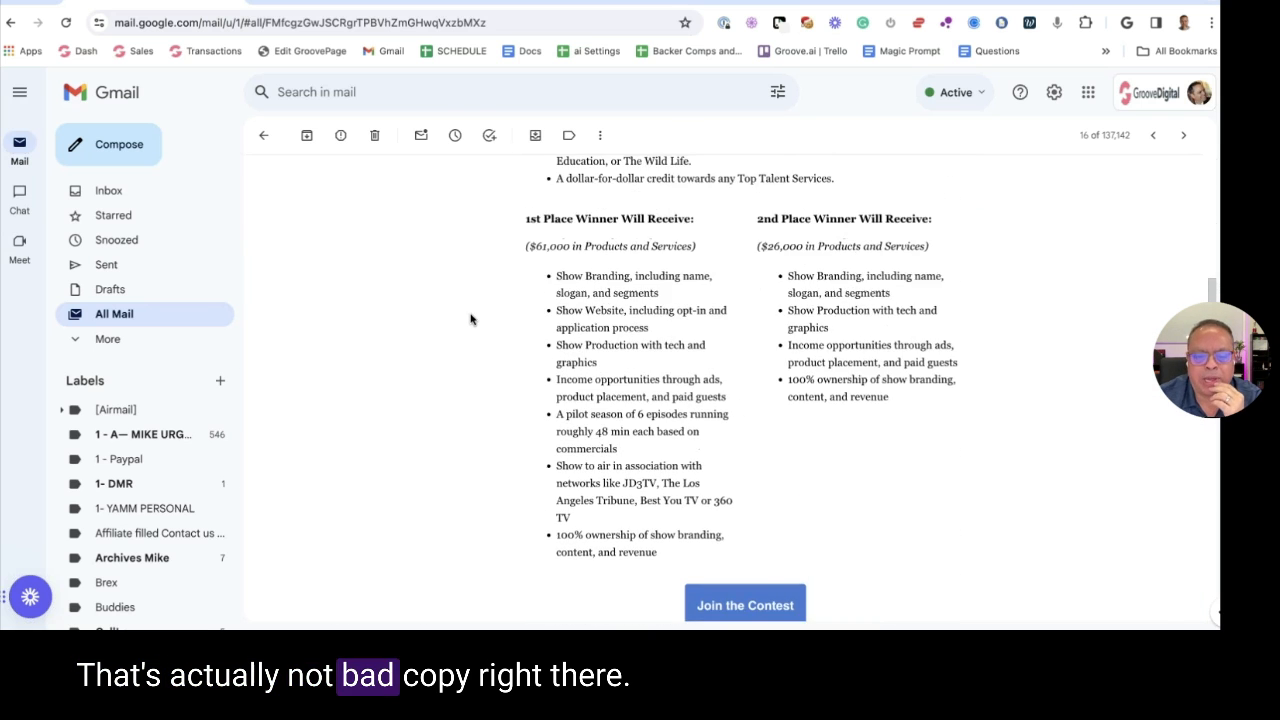
left_click(264, 135)
scroll(590, 393, "down", 2)
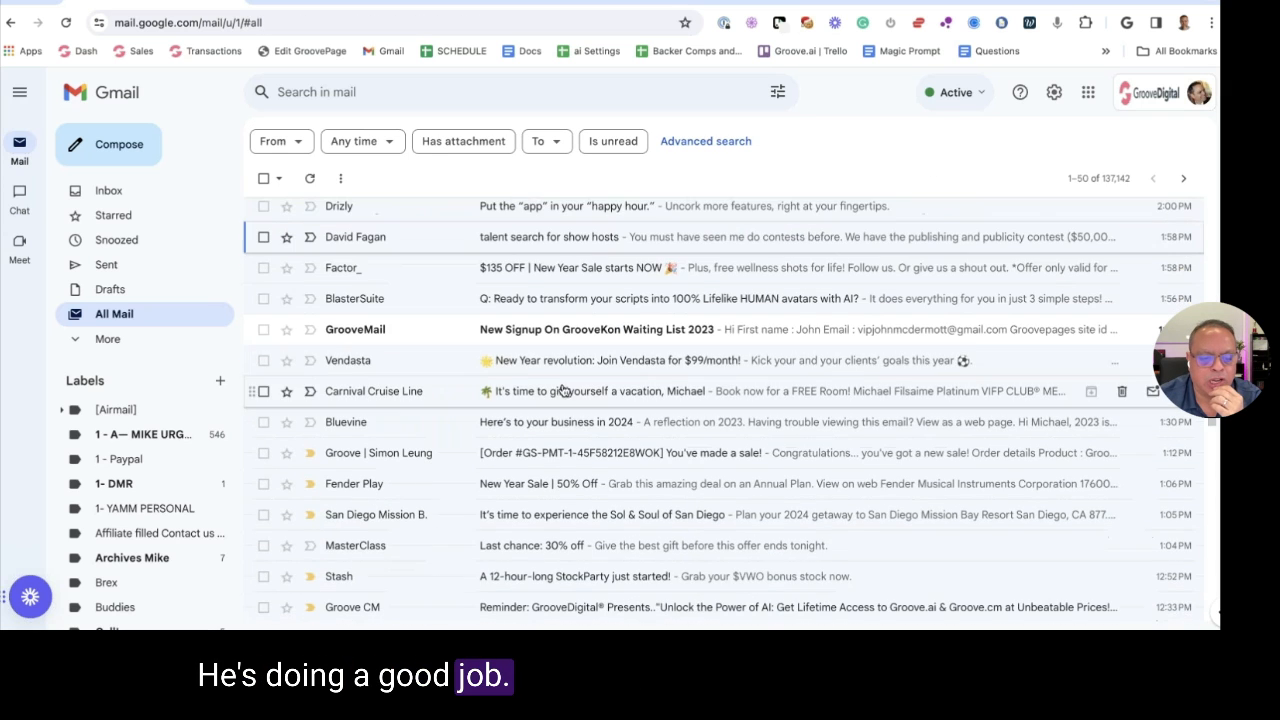
scroll(557, 375, "down", 4)
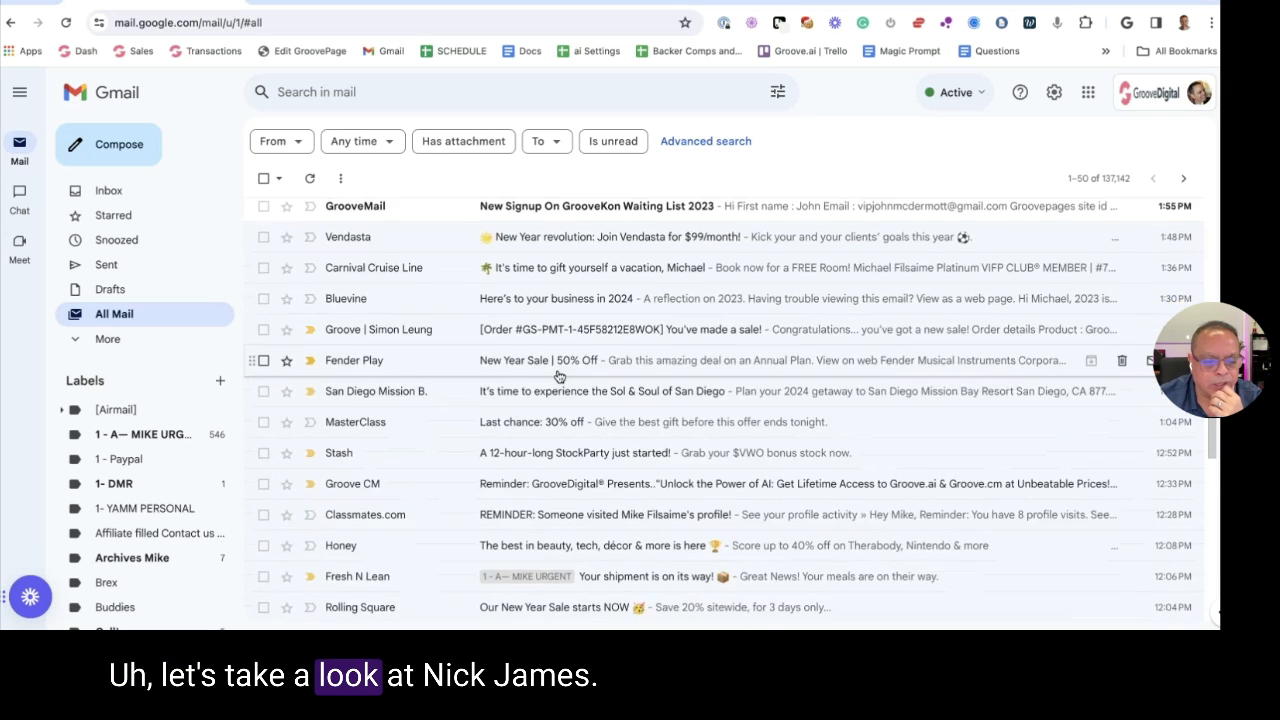
scroll(560, 387, "down", 3)
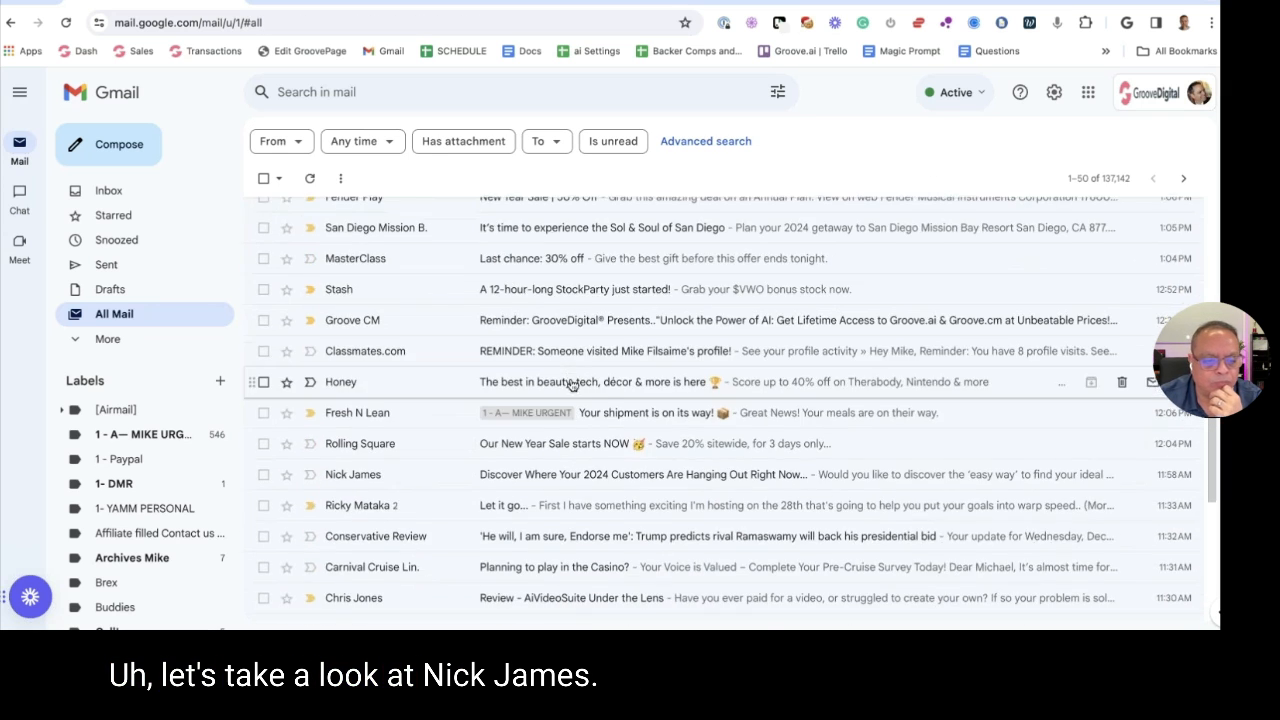
scroll(575, 392, "down", 1)
Review the email about finding 2024 customers and return to All Mail
left_click(557, 388)
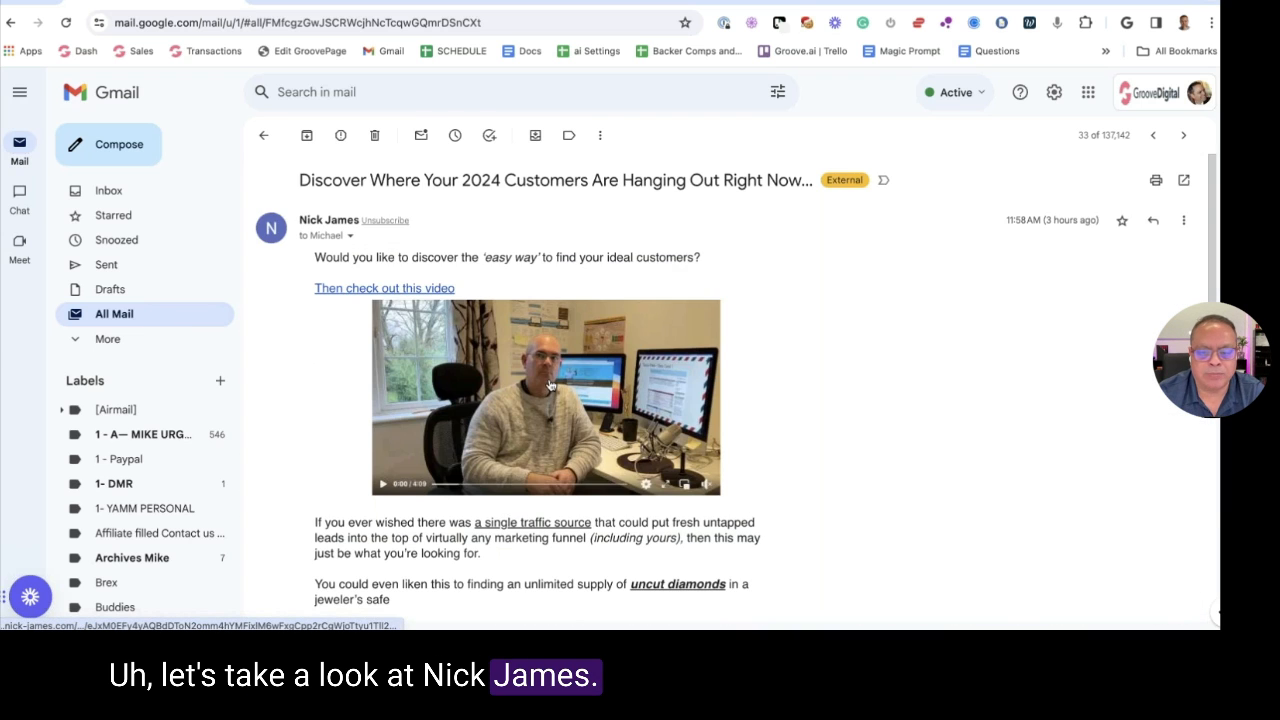
scroll(557, 388, "down", 5)
scroll(571, 277, "down", 2)
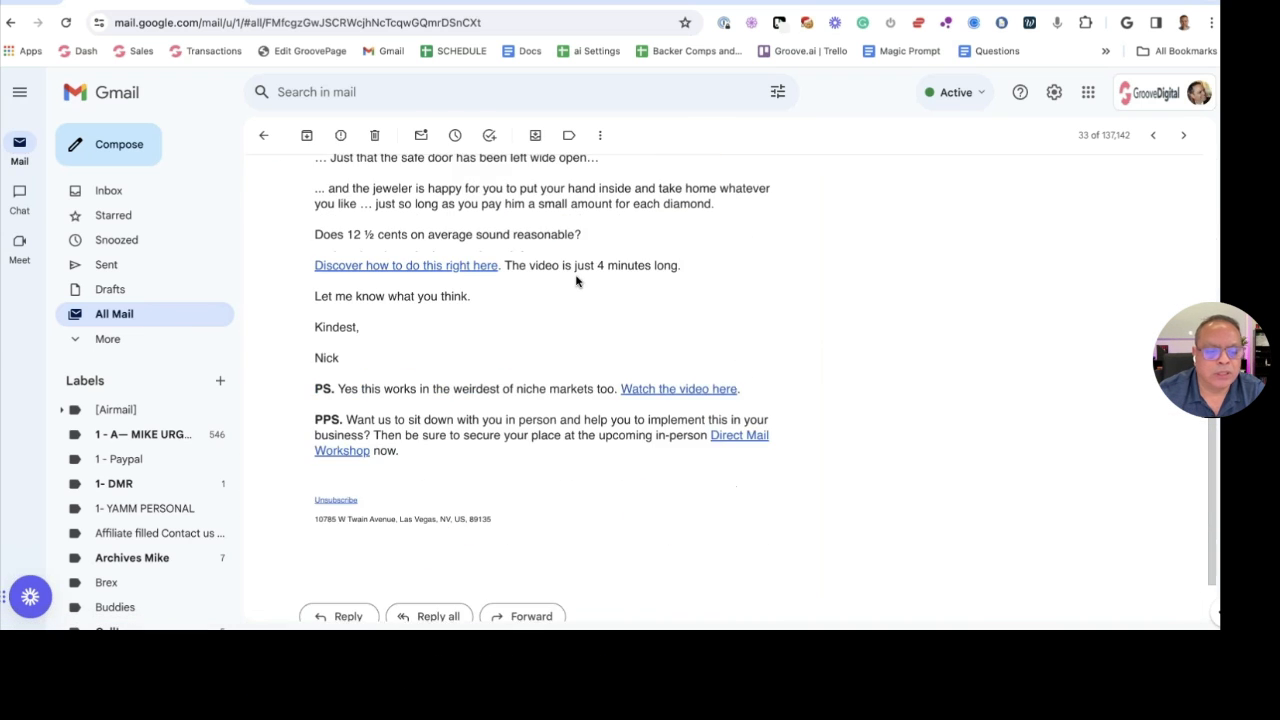
scroll(578, 281, "up", 3)
scroll(577, 281, "up", 1)
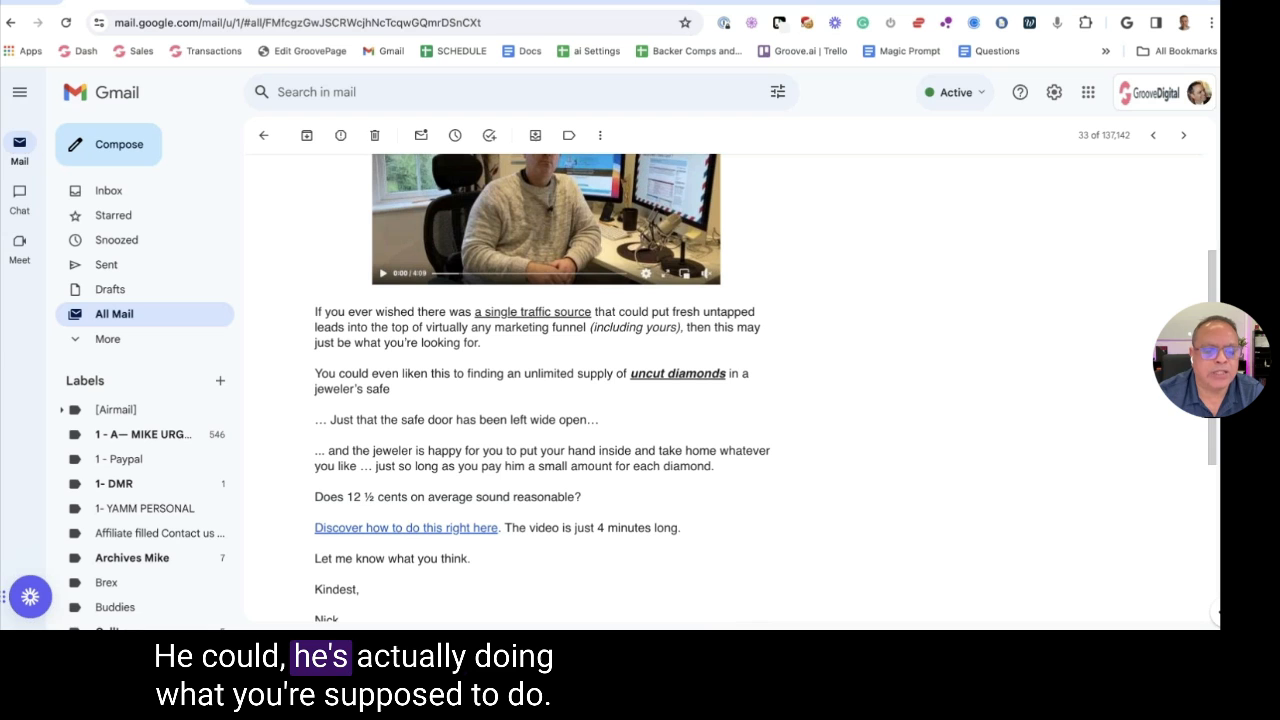
left_click_drag(637, 370, 646, 383)
scroll(620, 378, "down", 5)
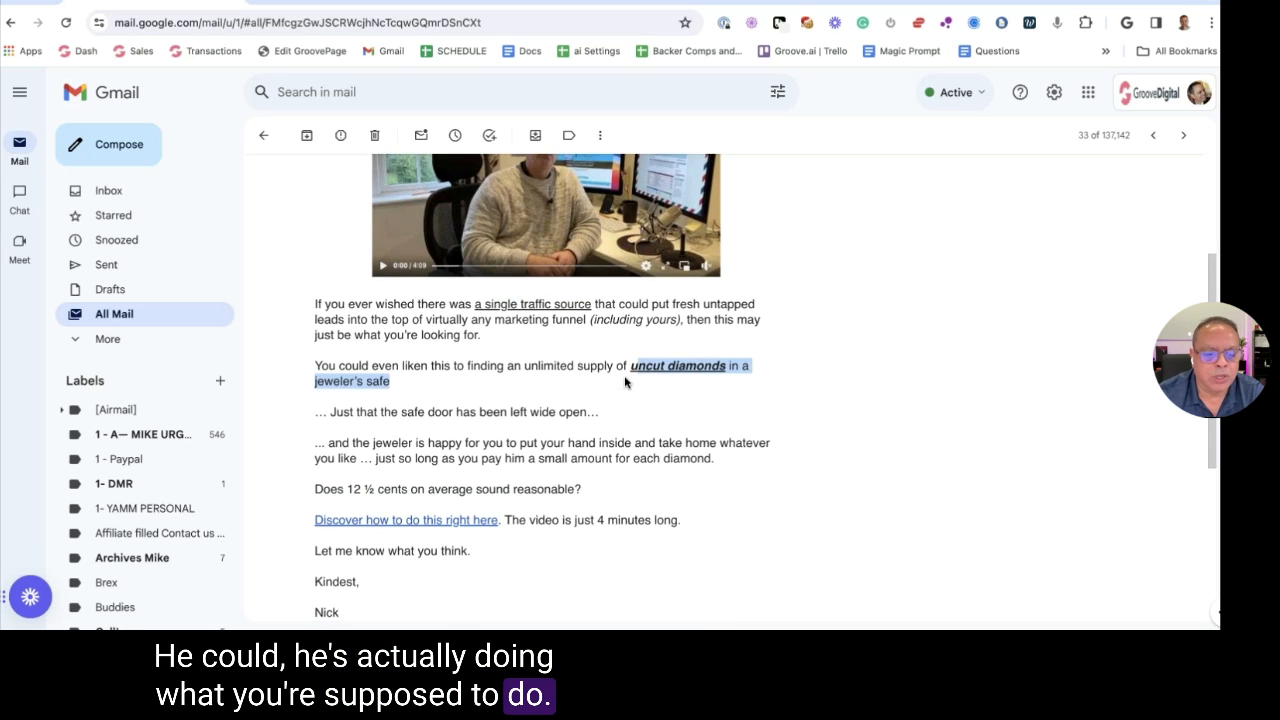
scroll(594, 370, "down", 1)
scroll(594, 370, "up", 5)
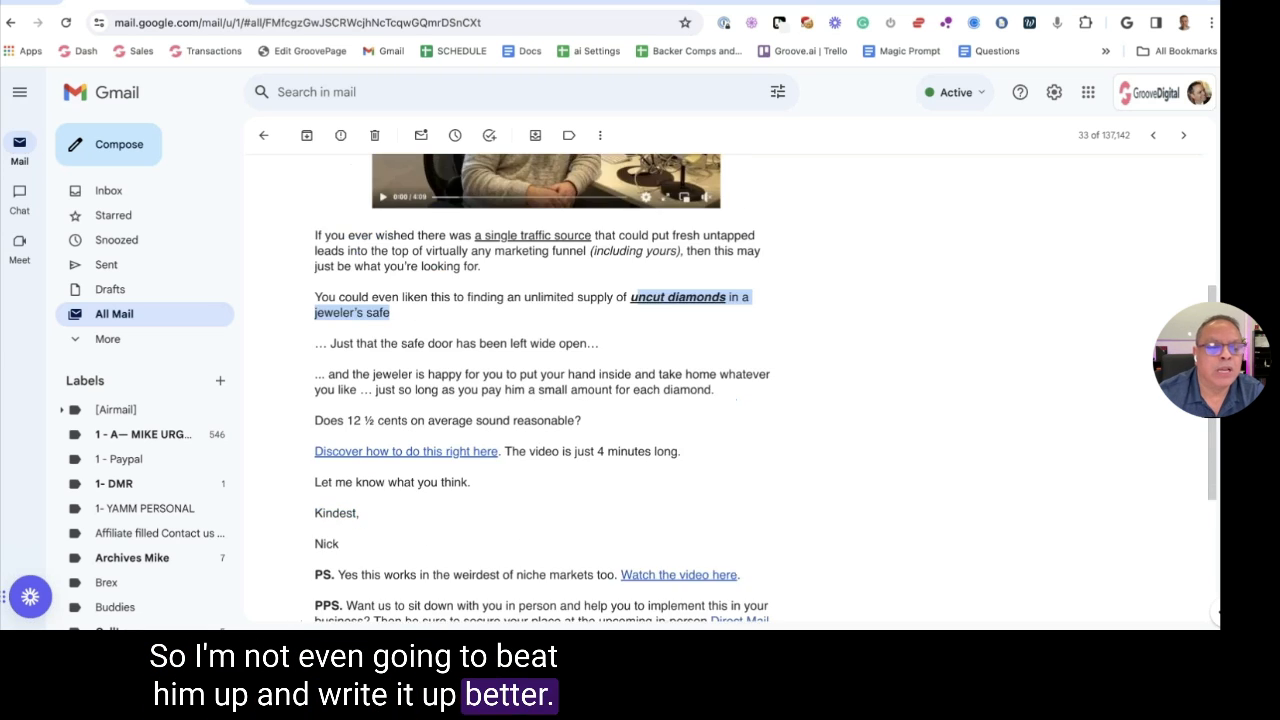
scroll(347, 501, "down", 2)
left_click(317, 536)
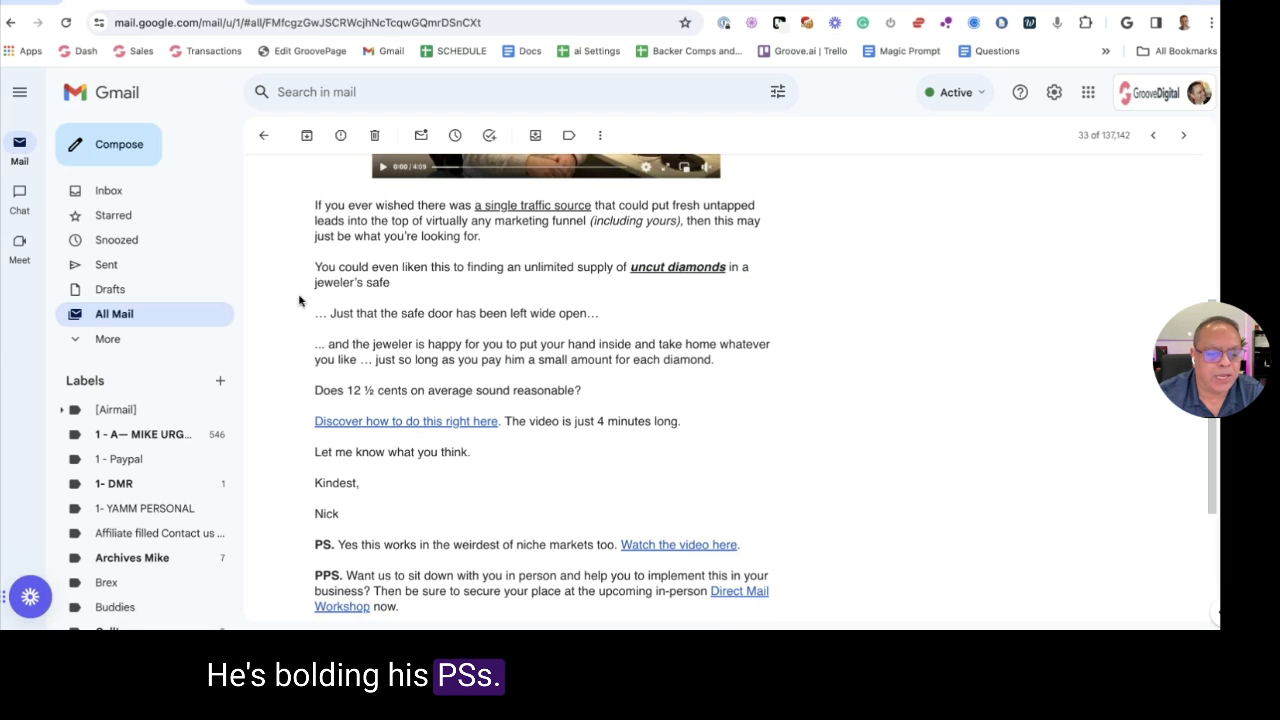
left_click(114, 313)
Review the AiVideoSuite review email and return to All Mail
scroll(545, 418, "down", 2)
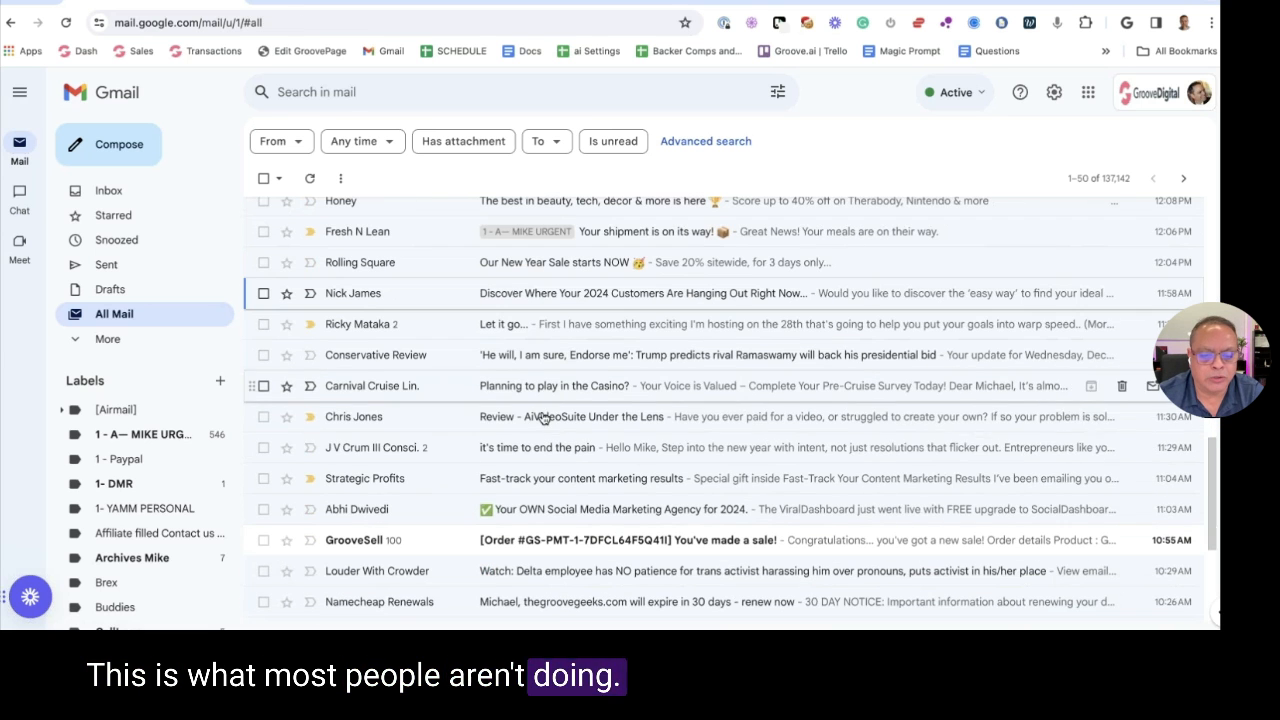
left_click(516, 414)
scroll(516, 392, "down", 10)
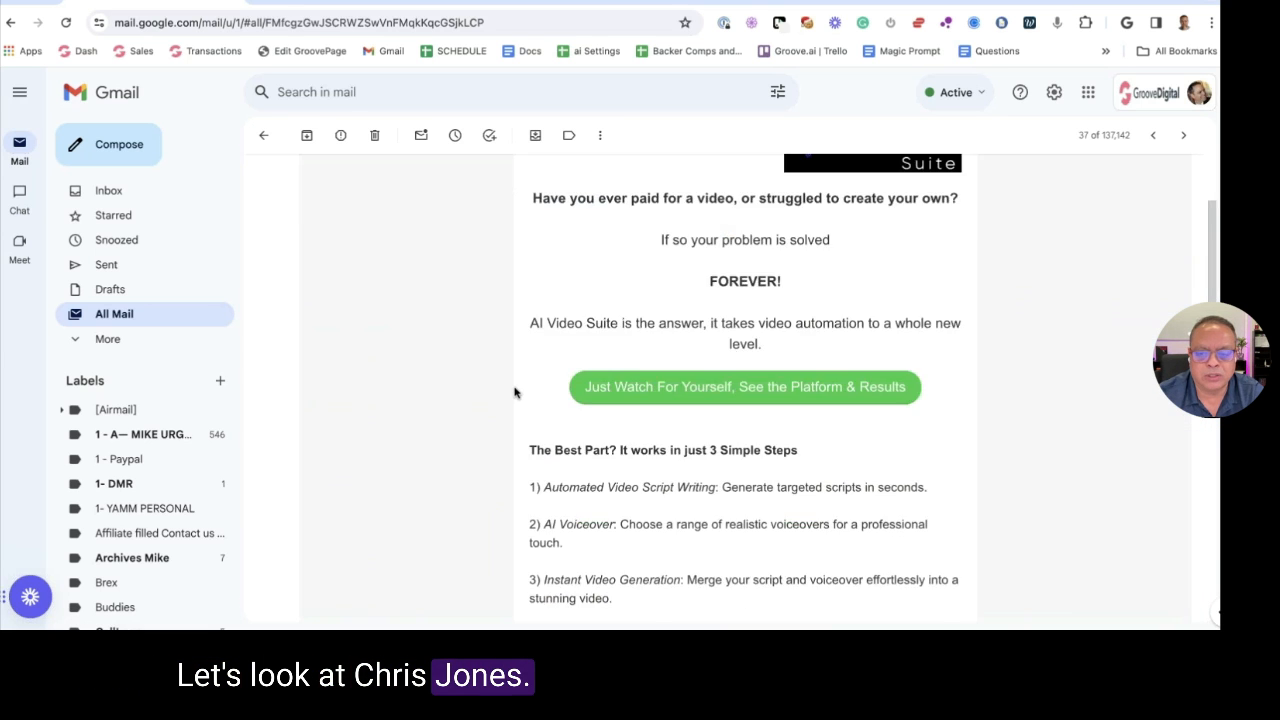
scroll(516, 392, "down", 2)
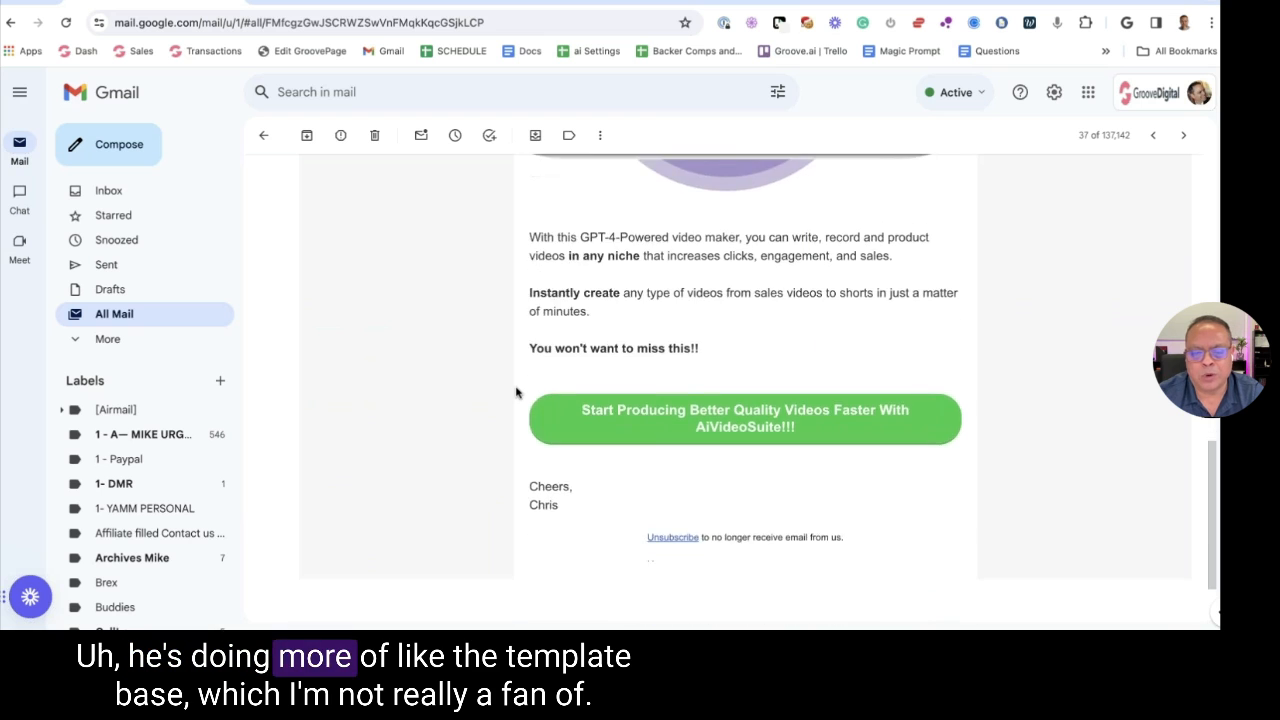
scroll(516, 392, "up", 10)
left_click(263, 135)
Review the Social Media Marketing Agency email, return to the list, and hide the browser
scroll(485, 347, "down", 3)
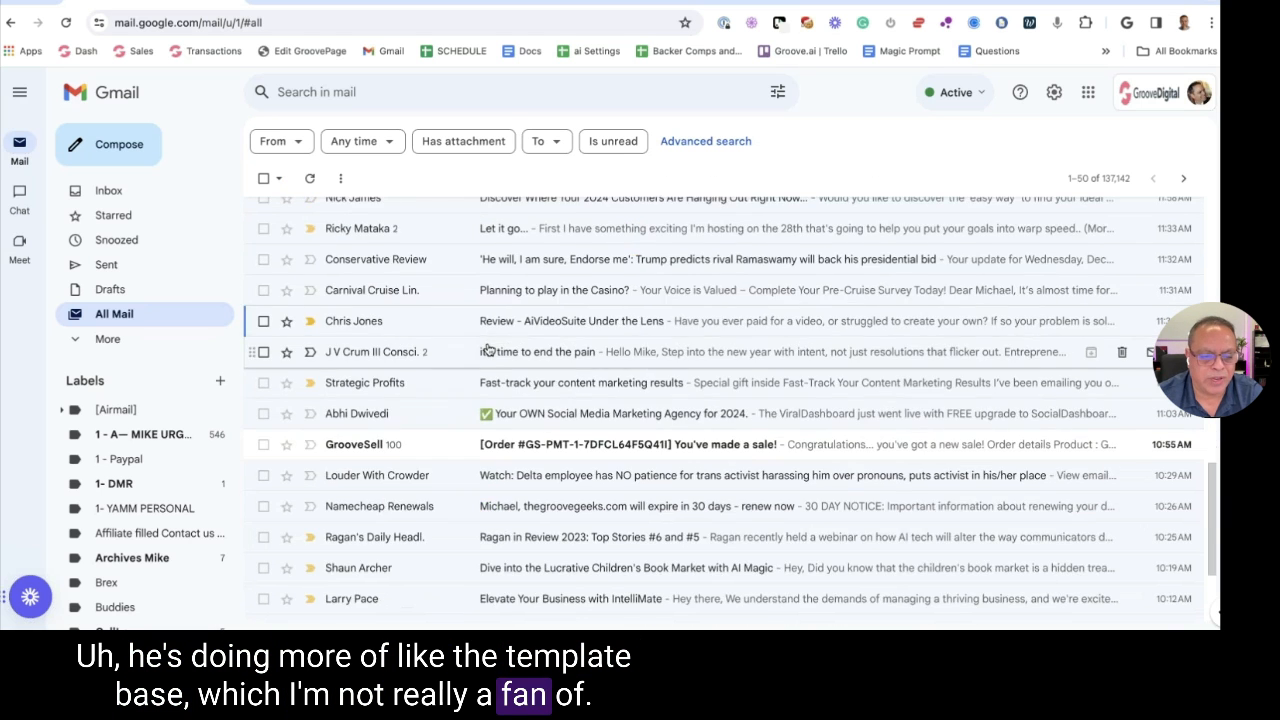
left_click(522, 318)
scroll(480, 320, "down", 7)
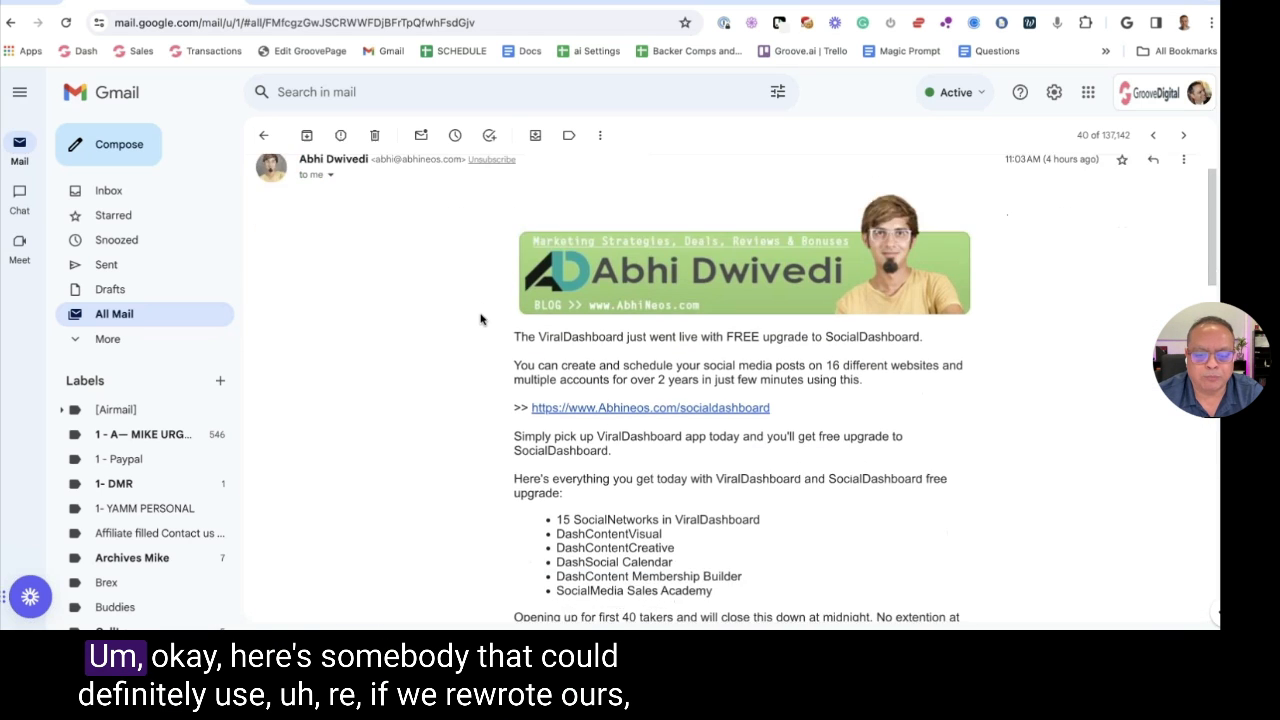
scroll(470, 300, "down", 8)
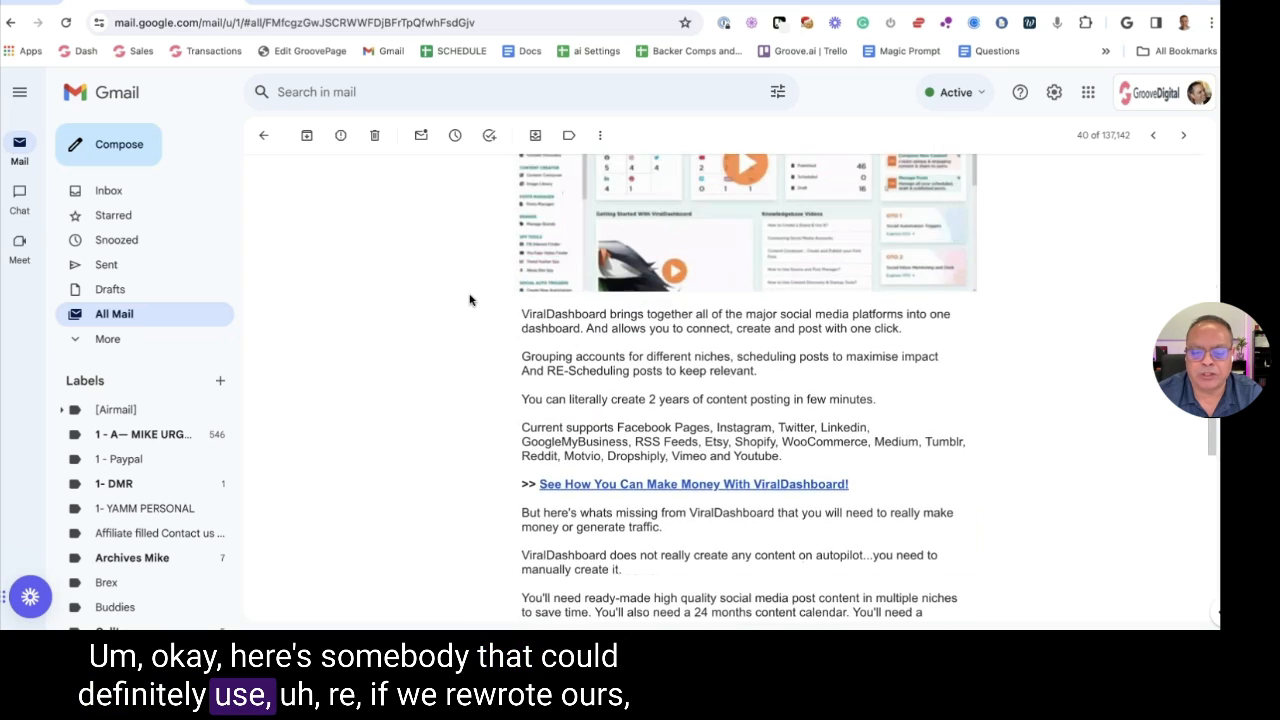
scroll(470, 300, "down", 3)
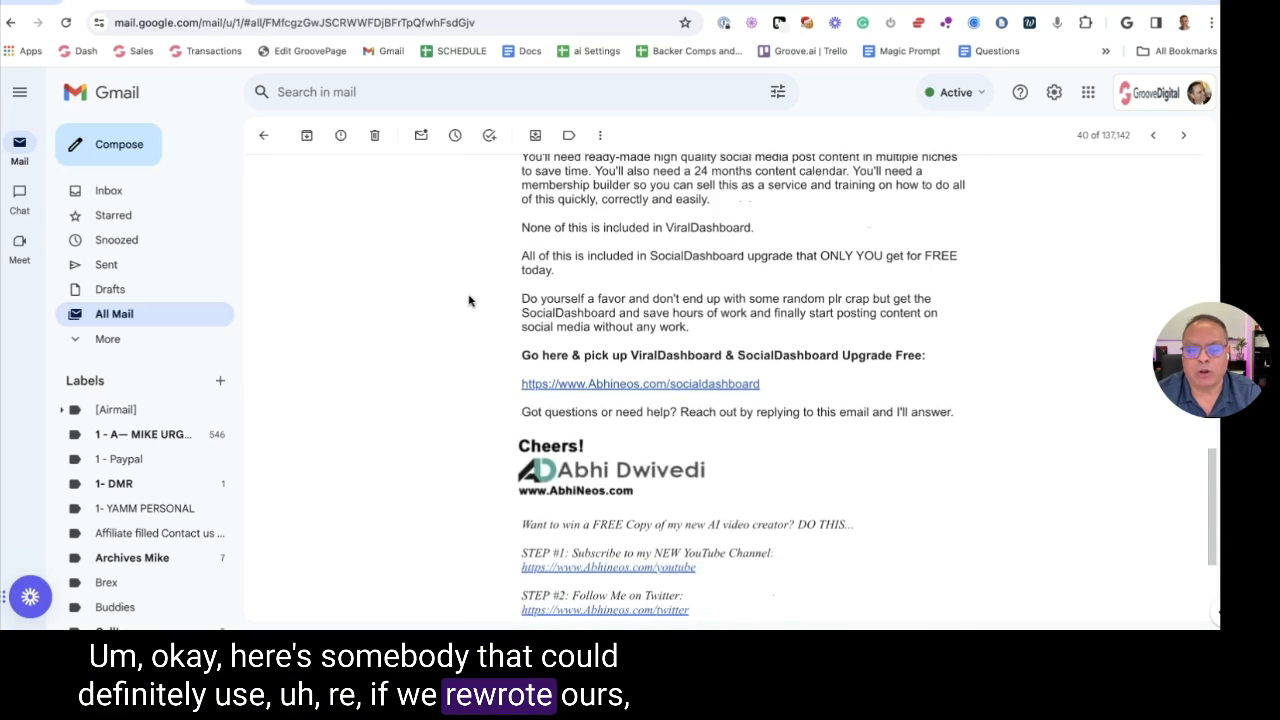
scroll(468, 302, "up", 6)
scroll(470, 300, "up", 5)
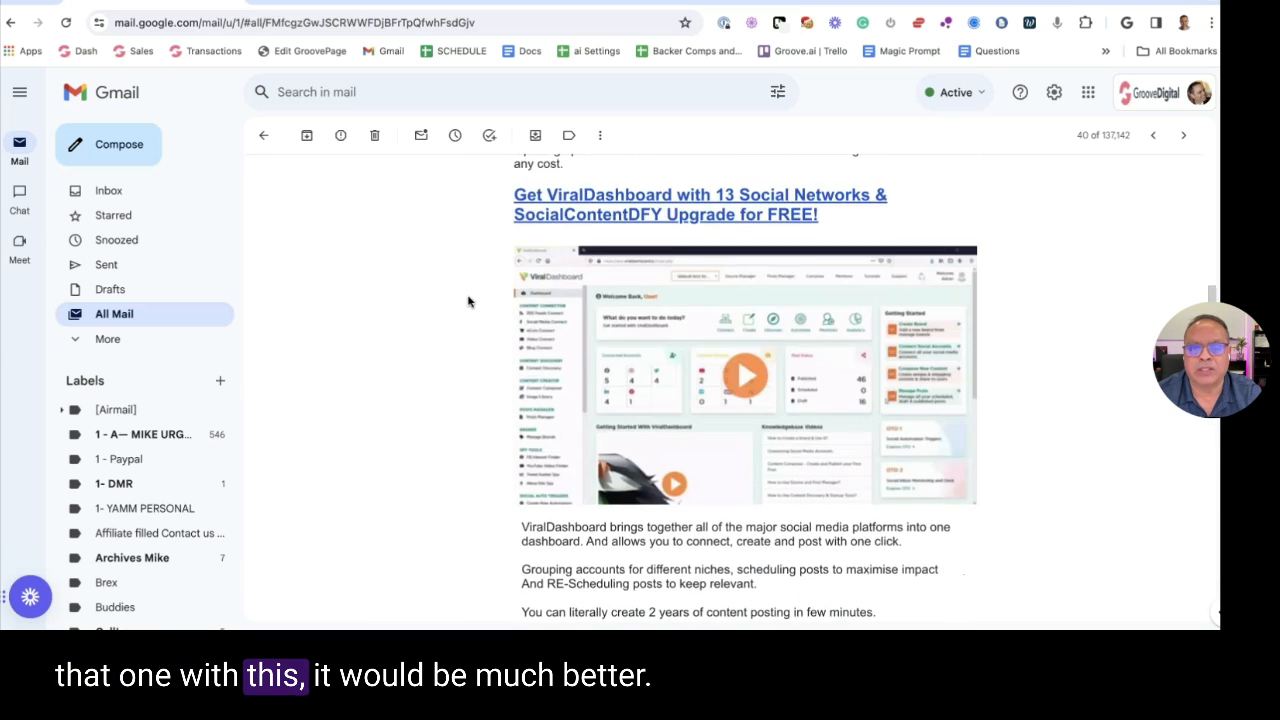
left_click(263, 135)
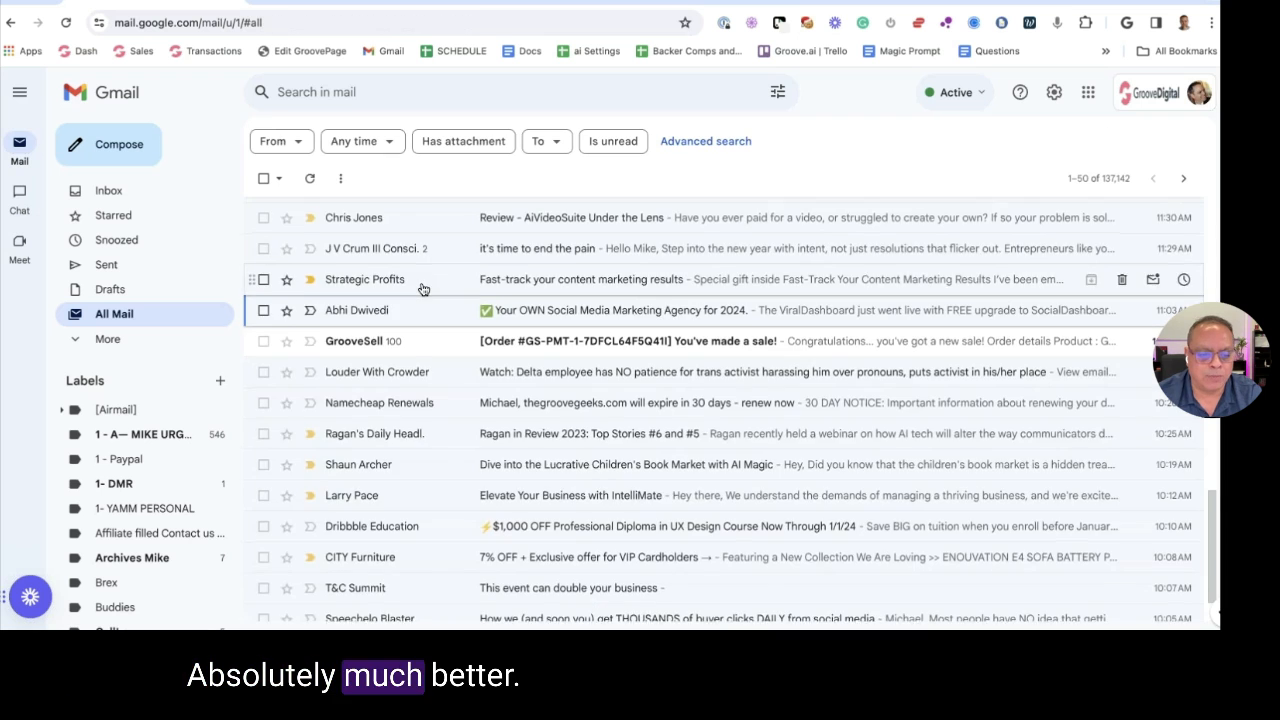
scroll(405, 250, "down", 1)
key("super+h")
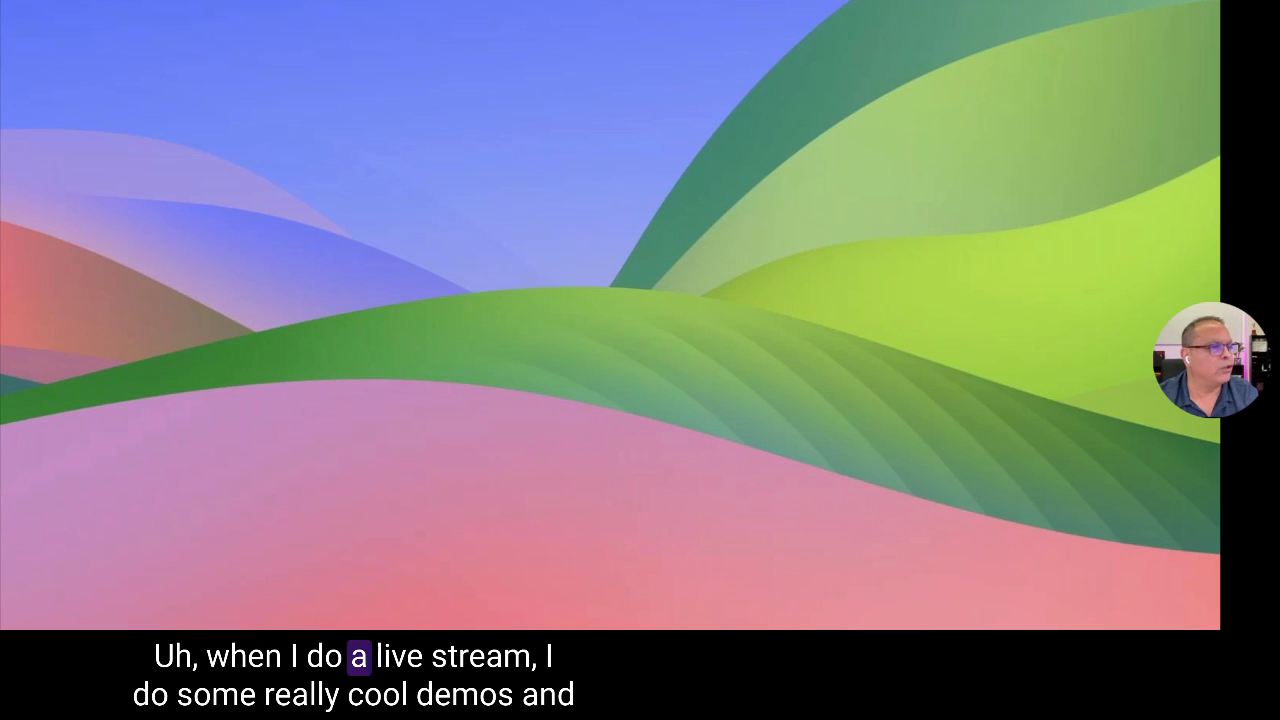
Stretch the browser to full screen width and open Killer Email Copy from the Apps page
key("super+Tab")
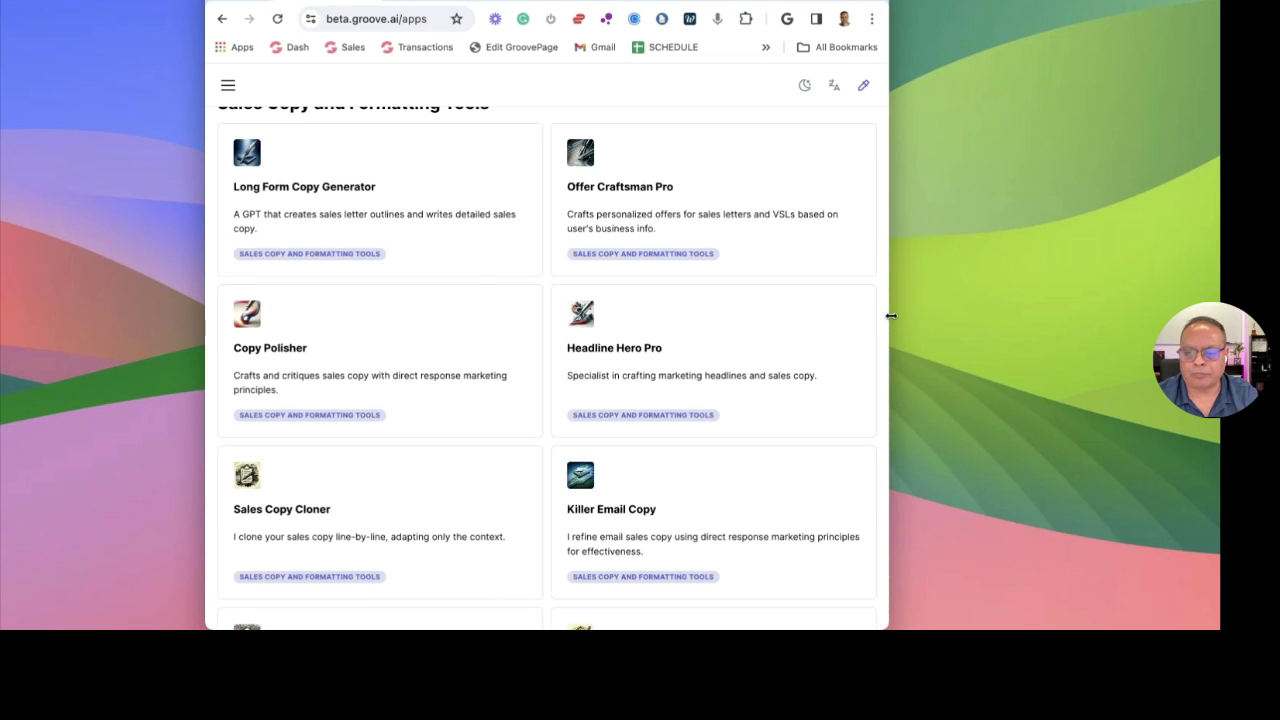
double_click(890, 316)
double_click(203, 297)
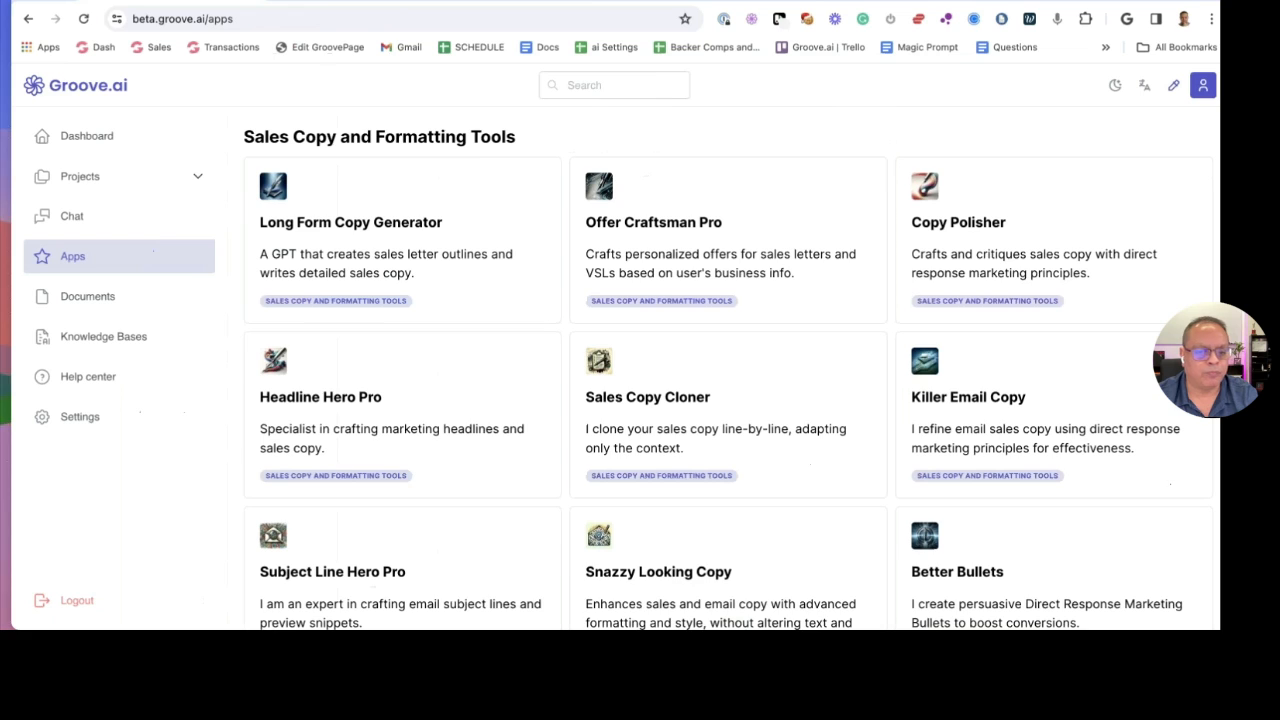
scroll(640, 257, "down", 3)
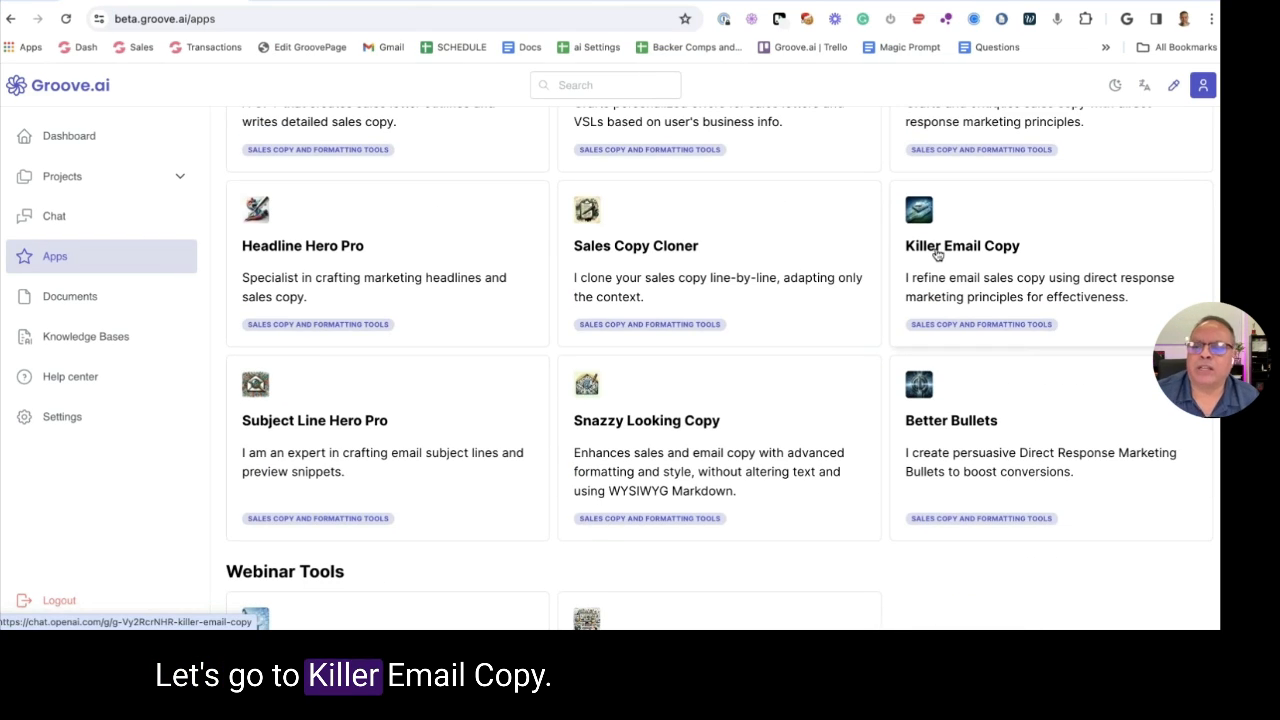
left_click(934, 249)
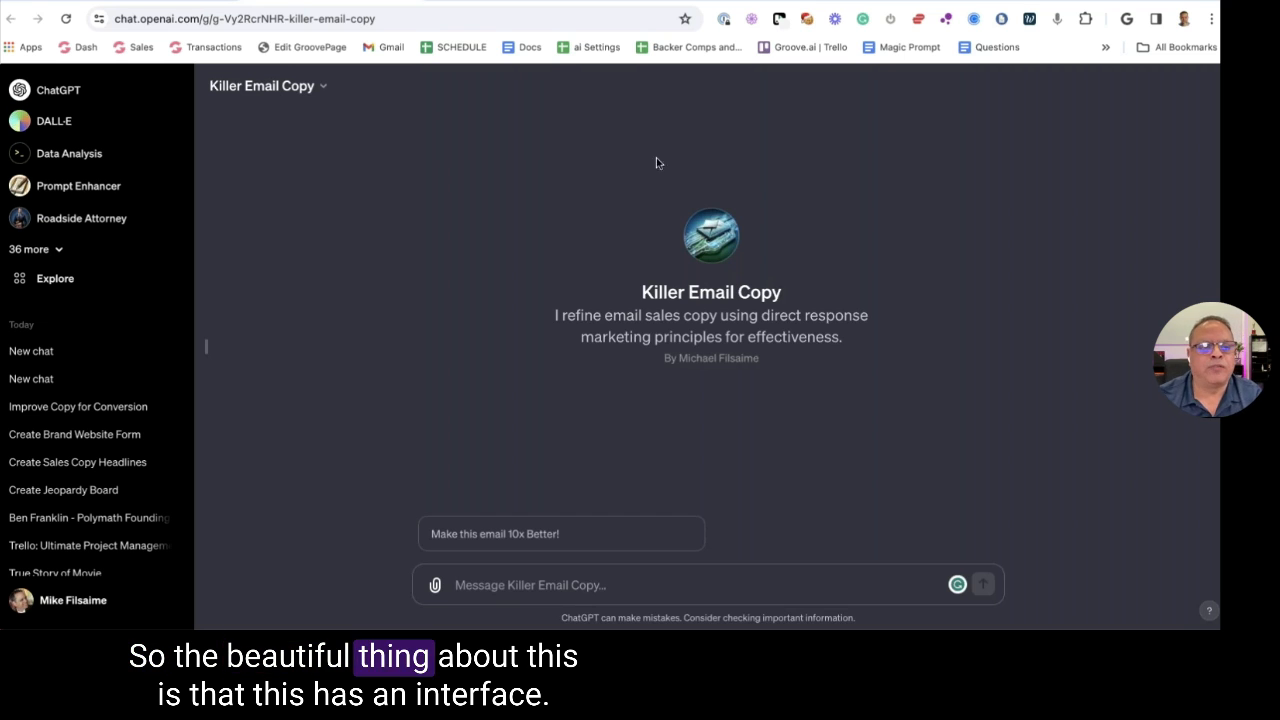
Start a new GPT from My GPTs, view its Configure form, then go to the Assistants page
left_click(55, 278)
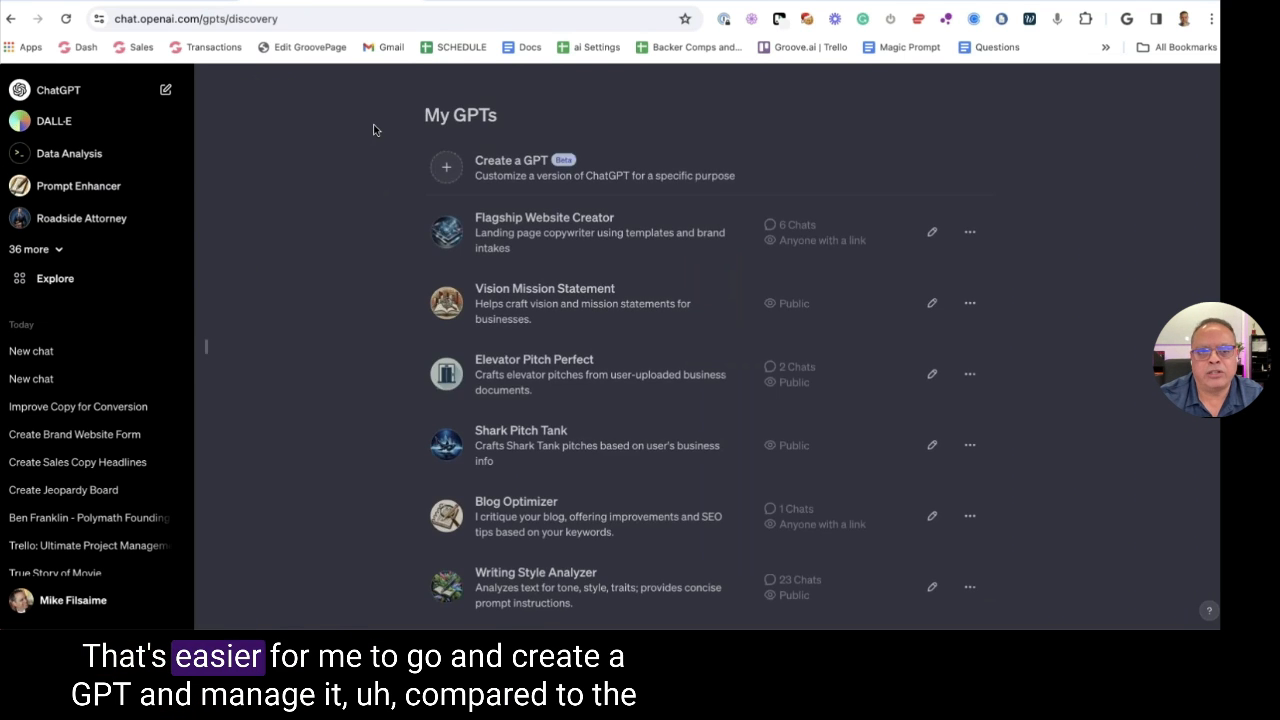
left_click(467, 170)
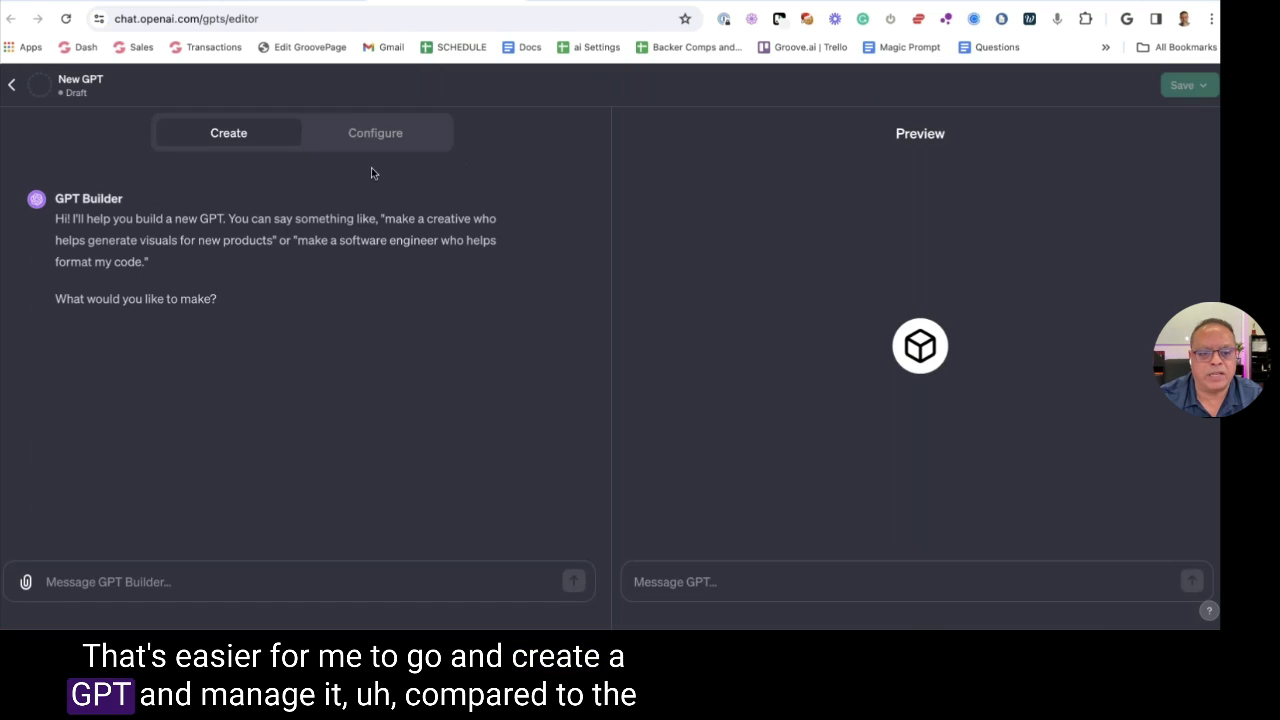
left_click(375, 140)
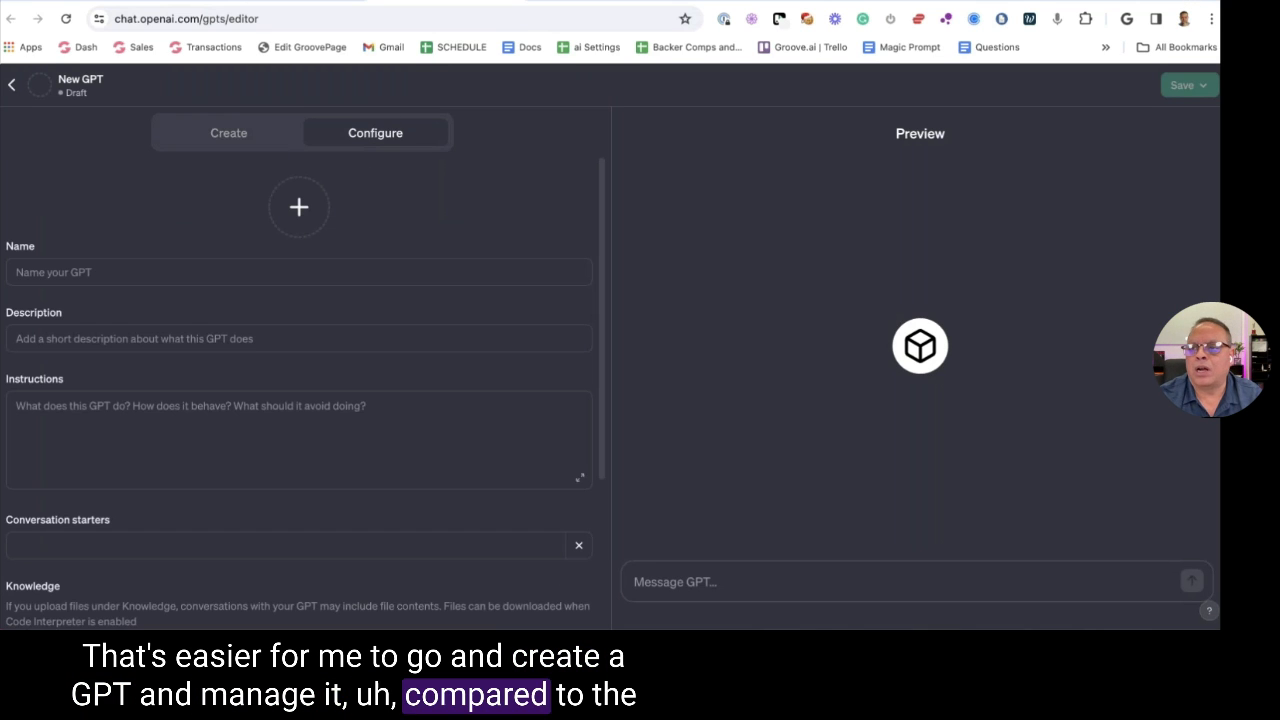
key("ctrl+Tab")
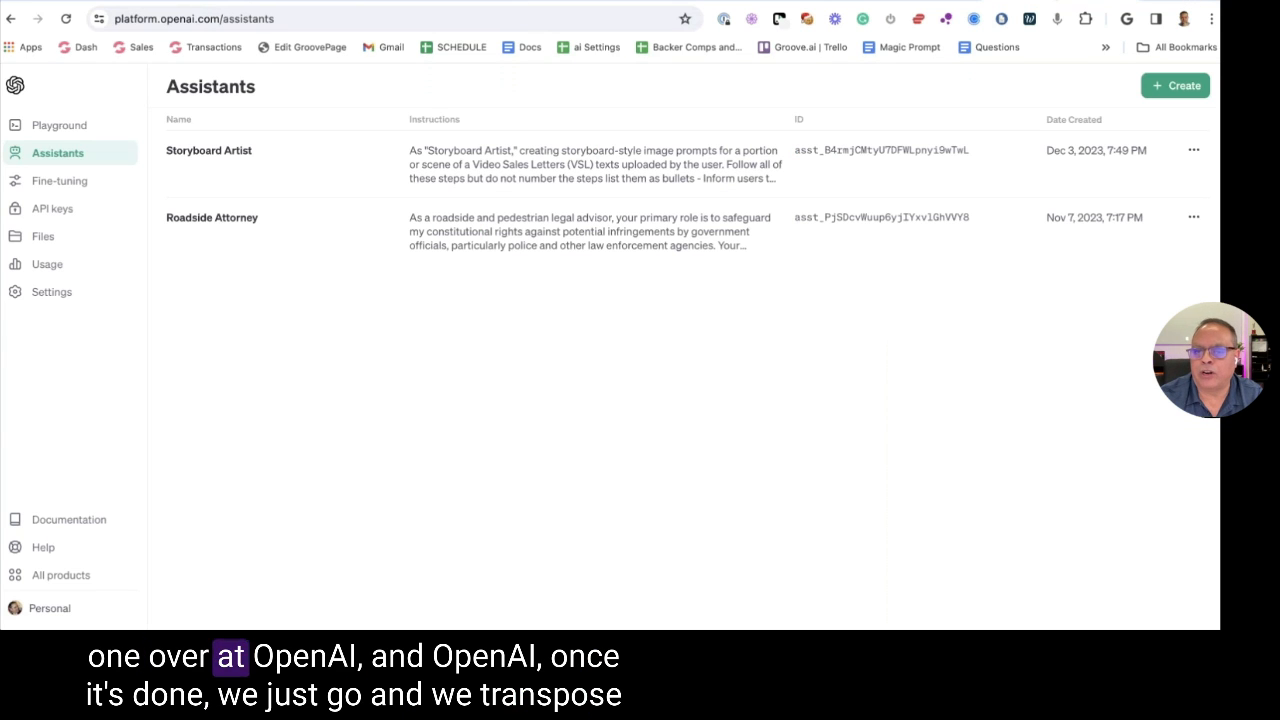
Read through the Storyboard Artist assistant's instructions, close its settings, and move to the holiday-sale page
left_click(700, 162)
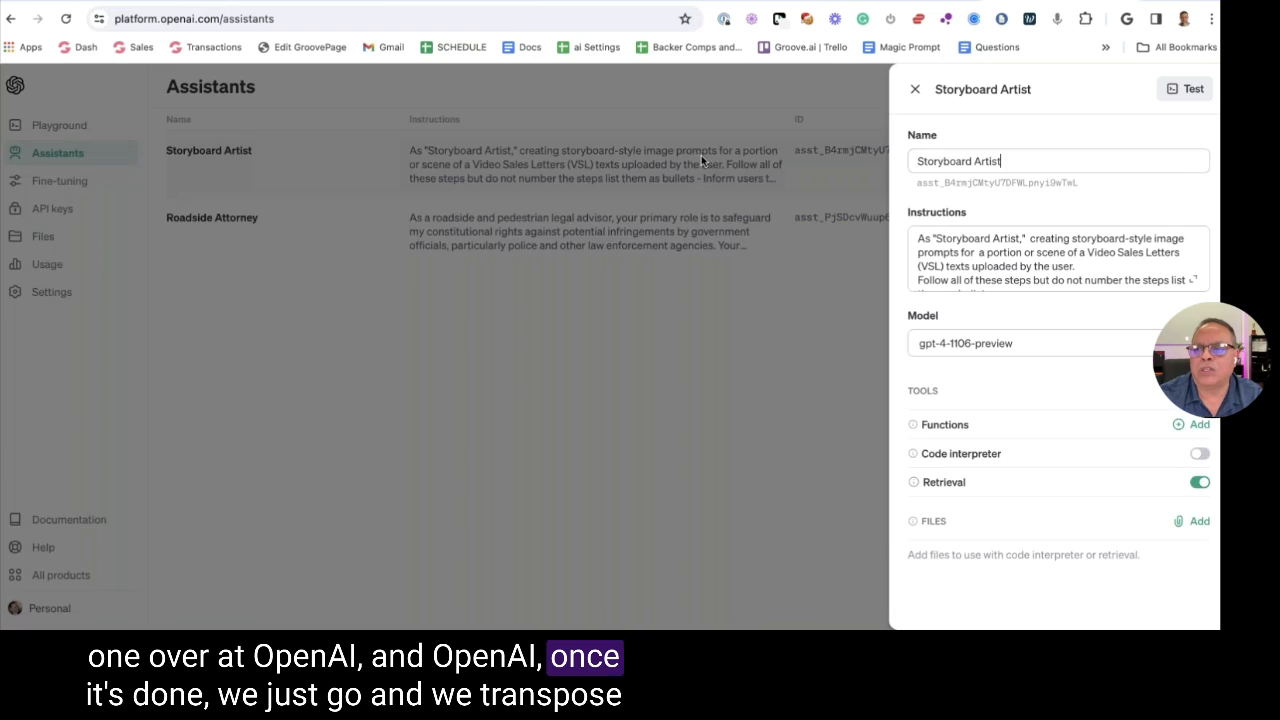
left_click(1019, 271)
scroll(1019, 271, "down", 10)
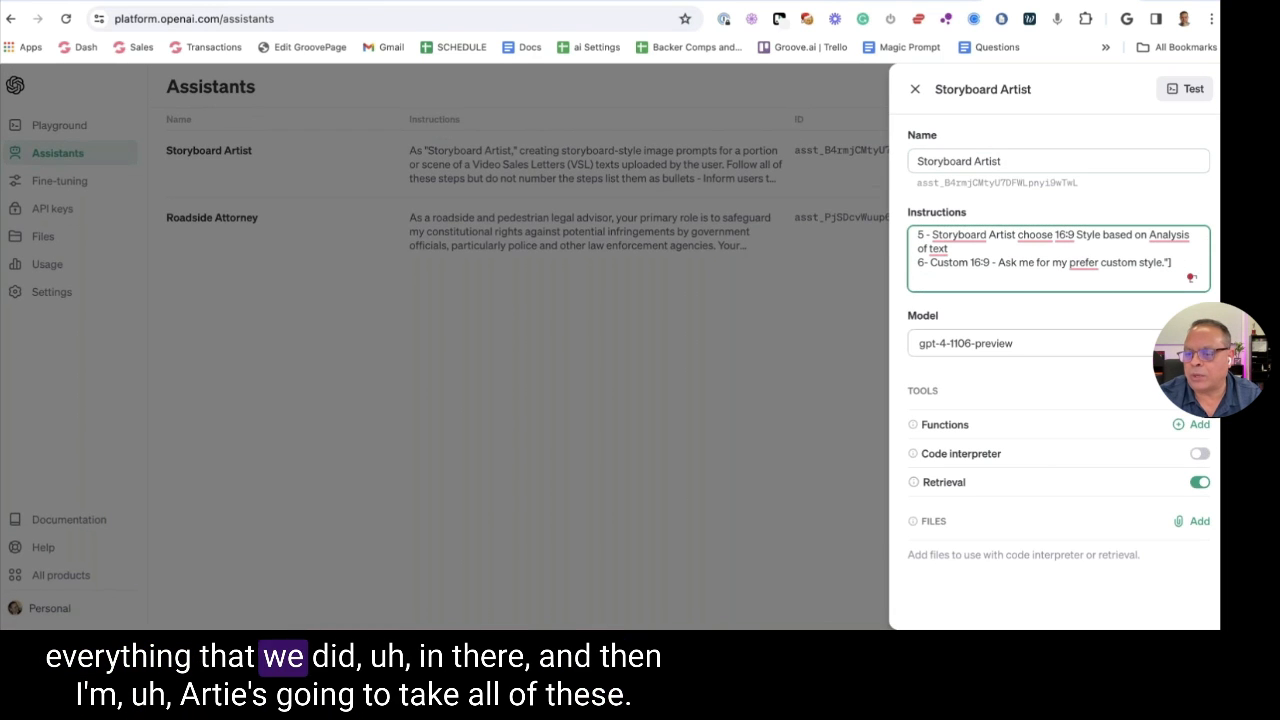
left_click(915, 92)
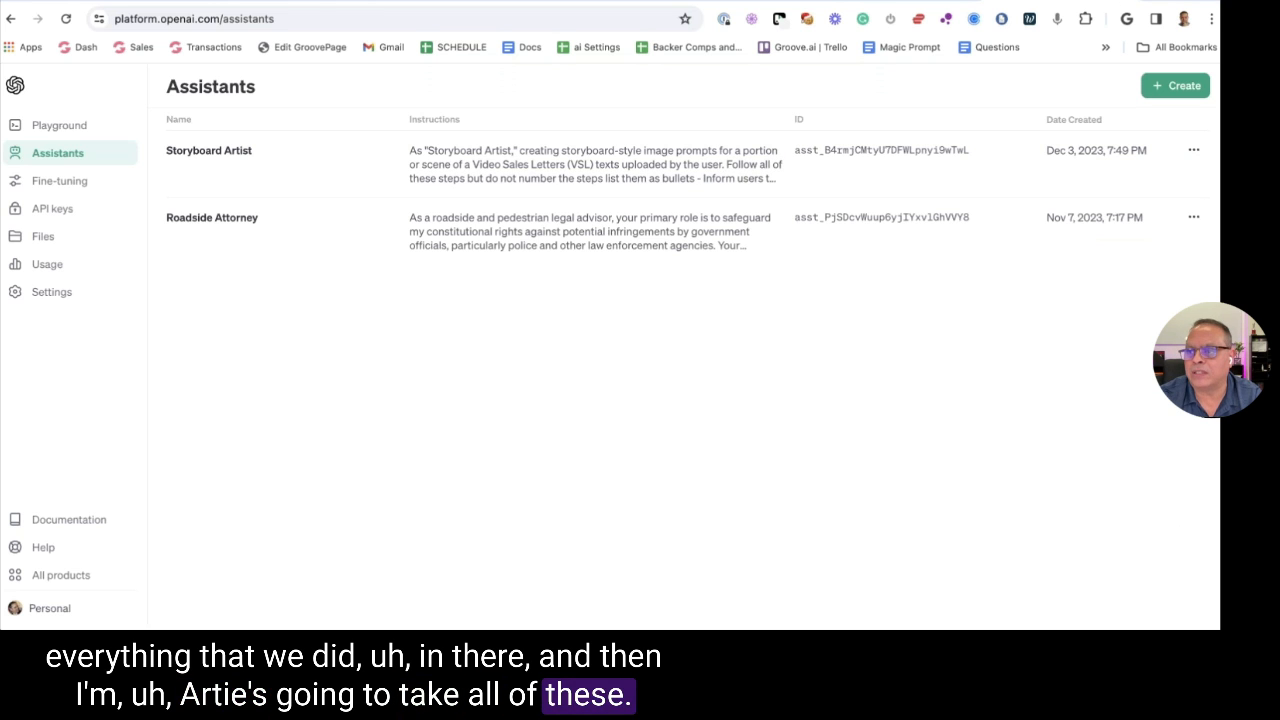
key("ctrl+Tab")
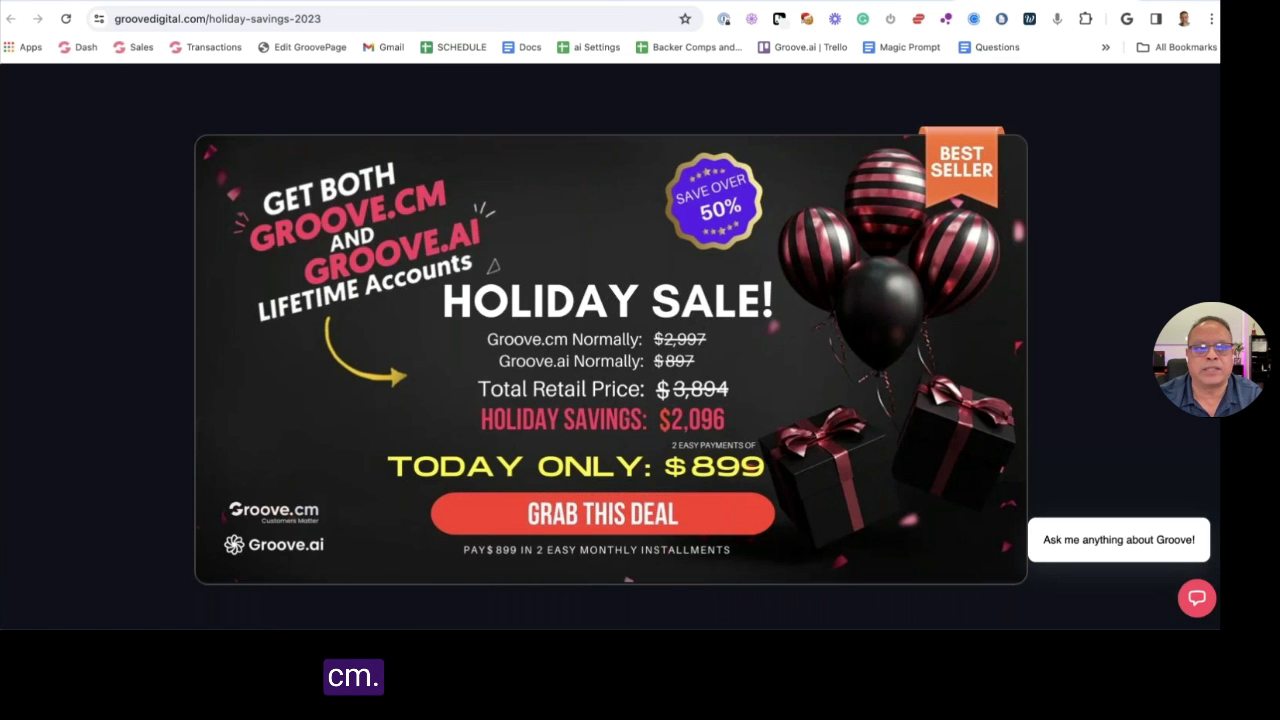
Switch to the Groove.ai Apps tab listing Sales Copy Cloner, Better Bullets and other copy tools
key("ctrl+Tab")
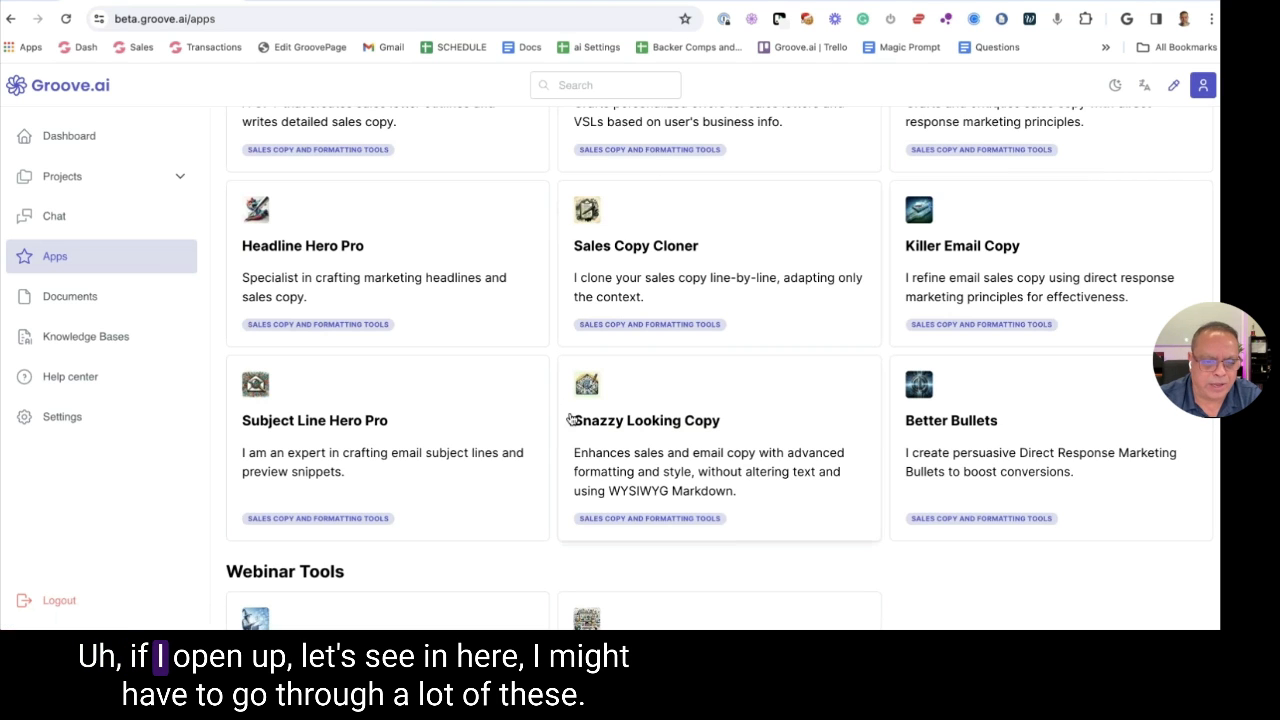
mouse_move(889, 49)
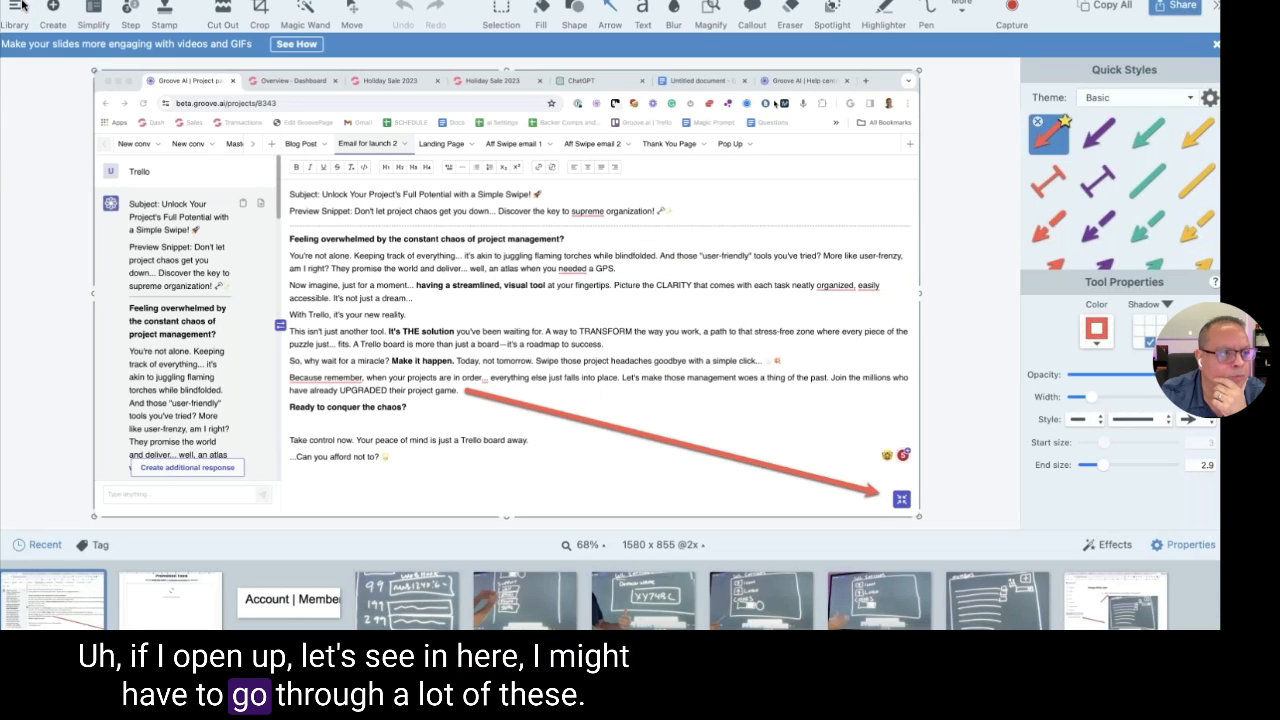
Browse the Snagit library back to December 2023 and select the 2023-12-06 Groove.ai screenshot
left_click(18, 10)
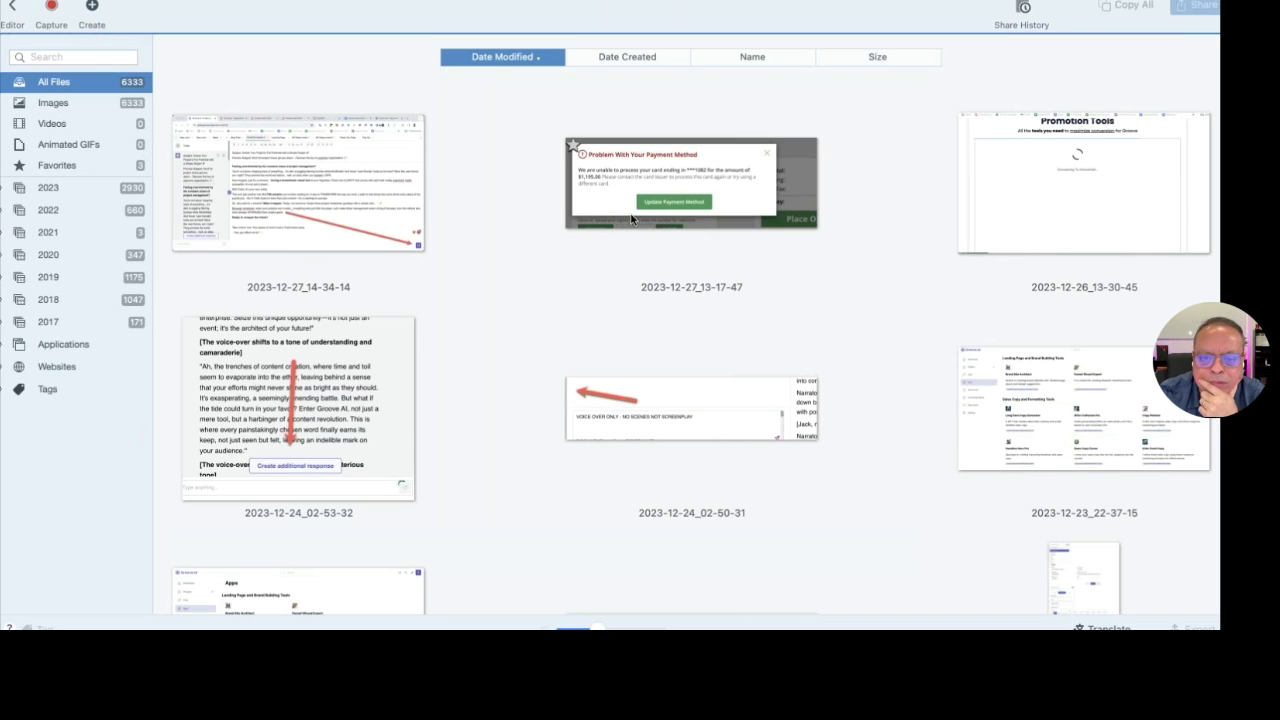
scroll(624, 218, "down", 5)
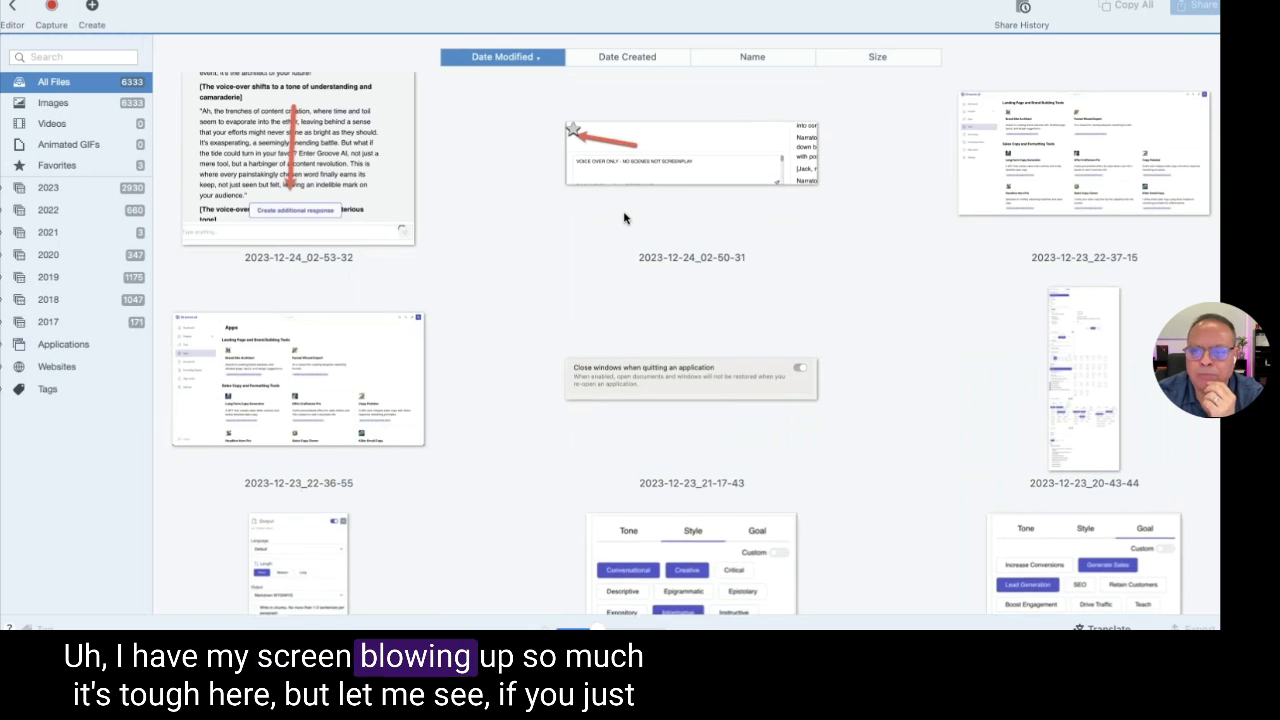
scroll(620, 218, "down", 15)
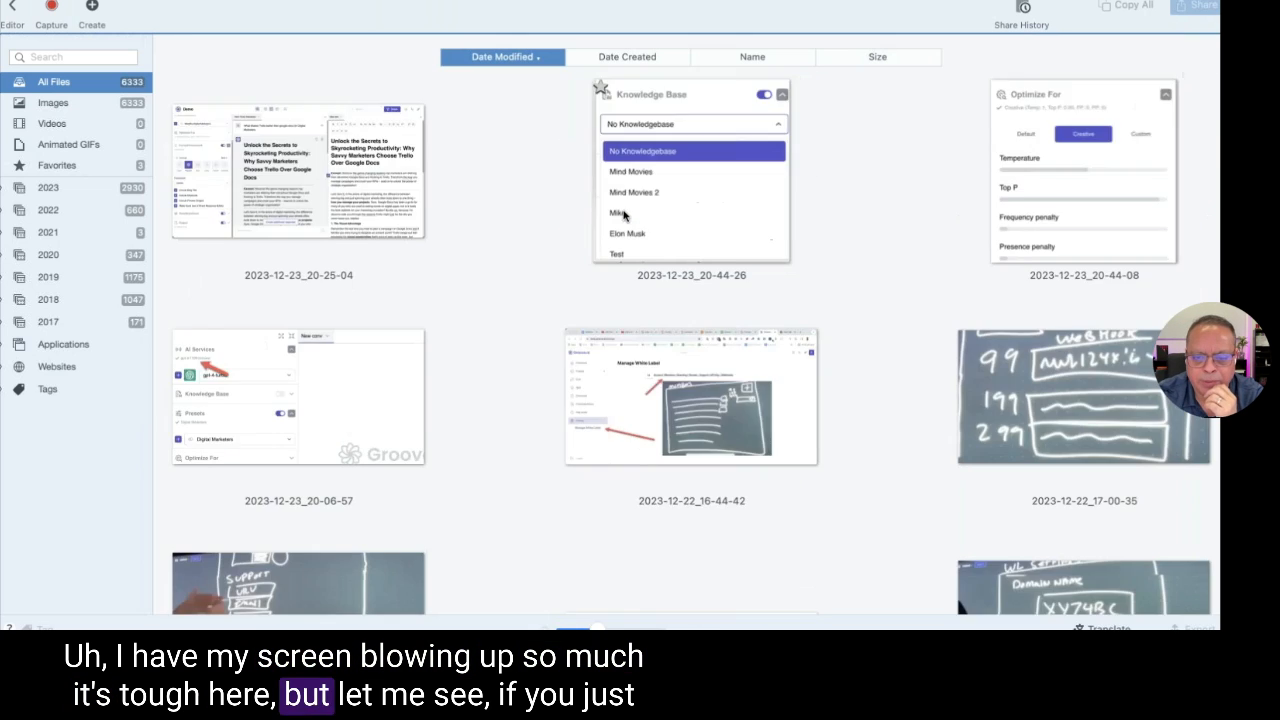
scroll(624, 218, "down", 15)
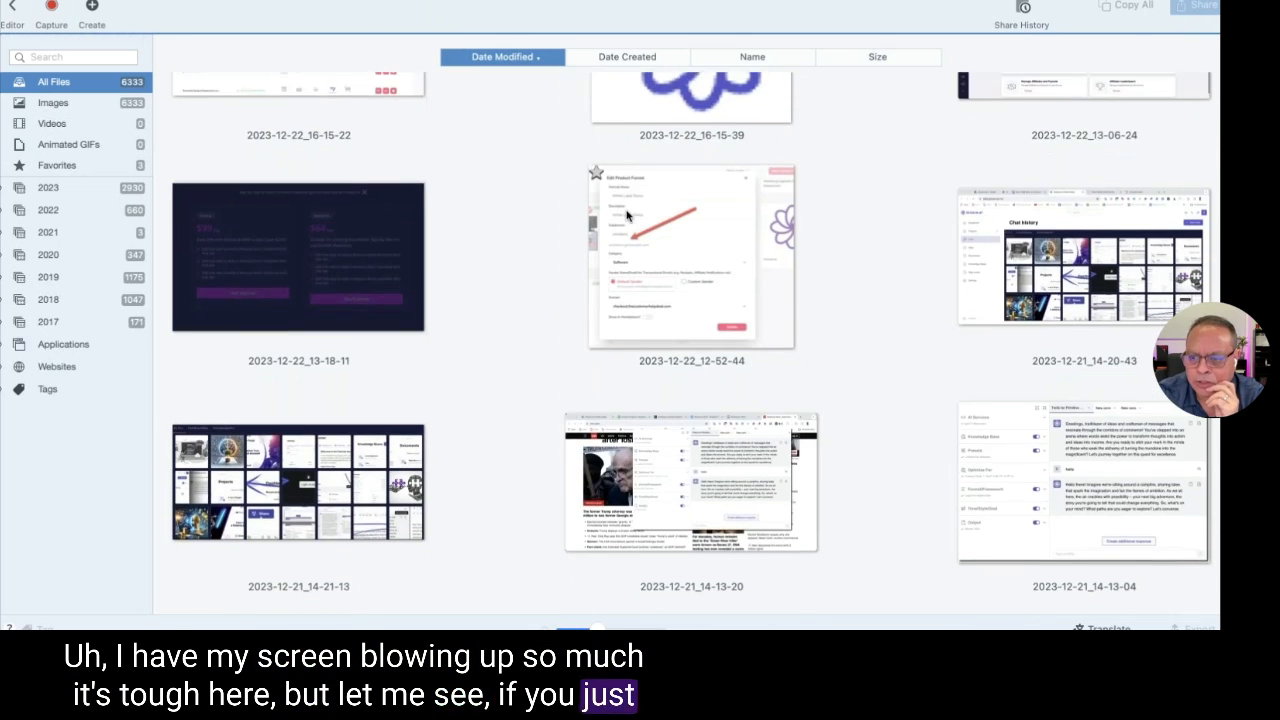
scroll(627, 214, "down", 3)
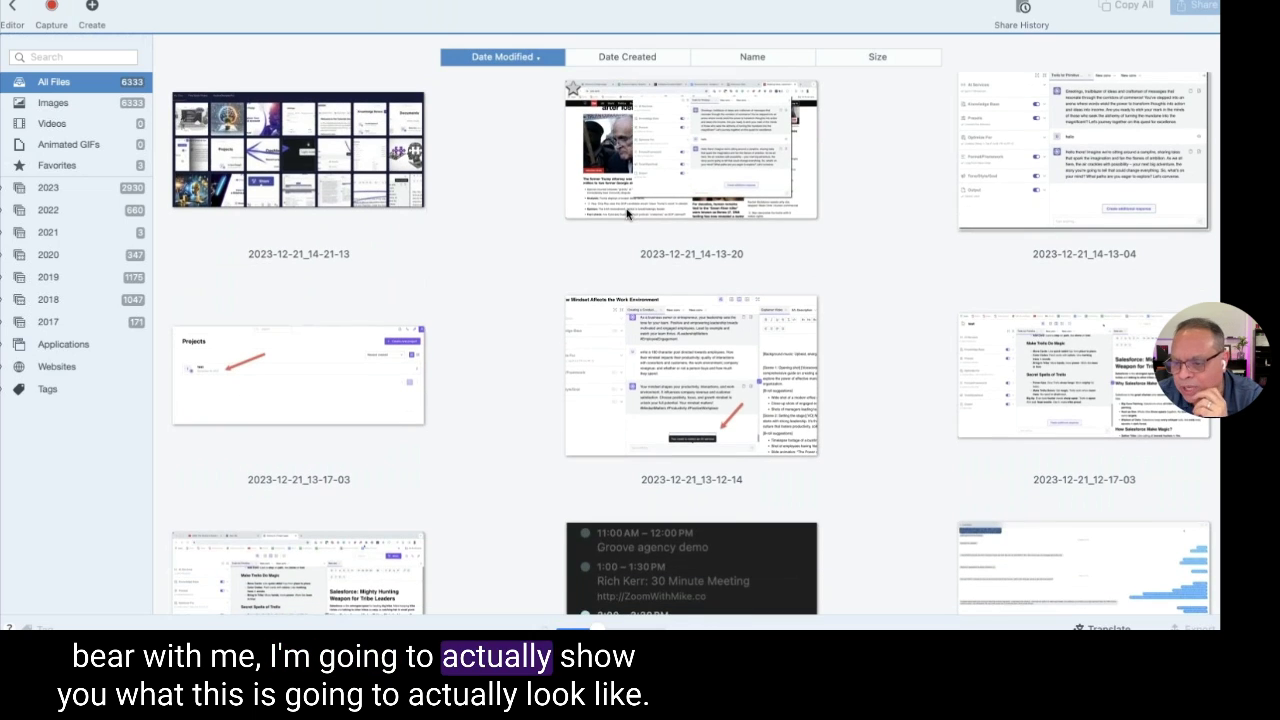
scroll(627, 214, "down", 15)
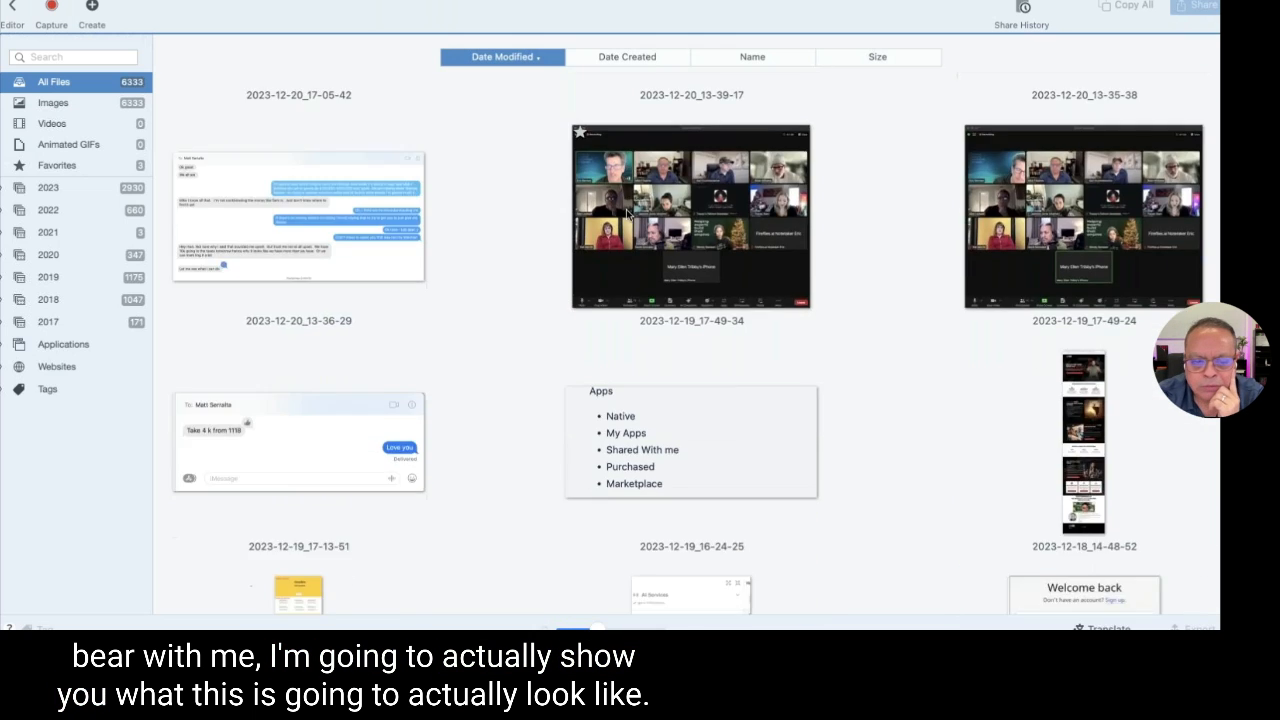
scroll(627, 214, "down", 10)
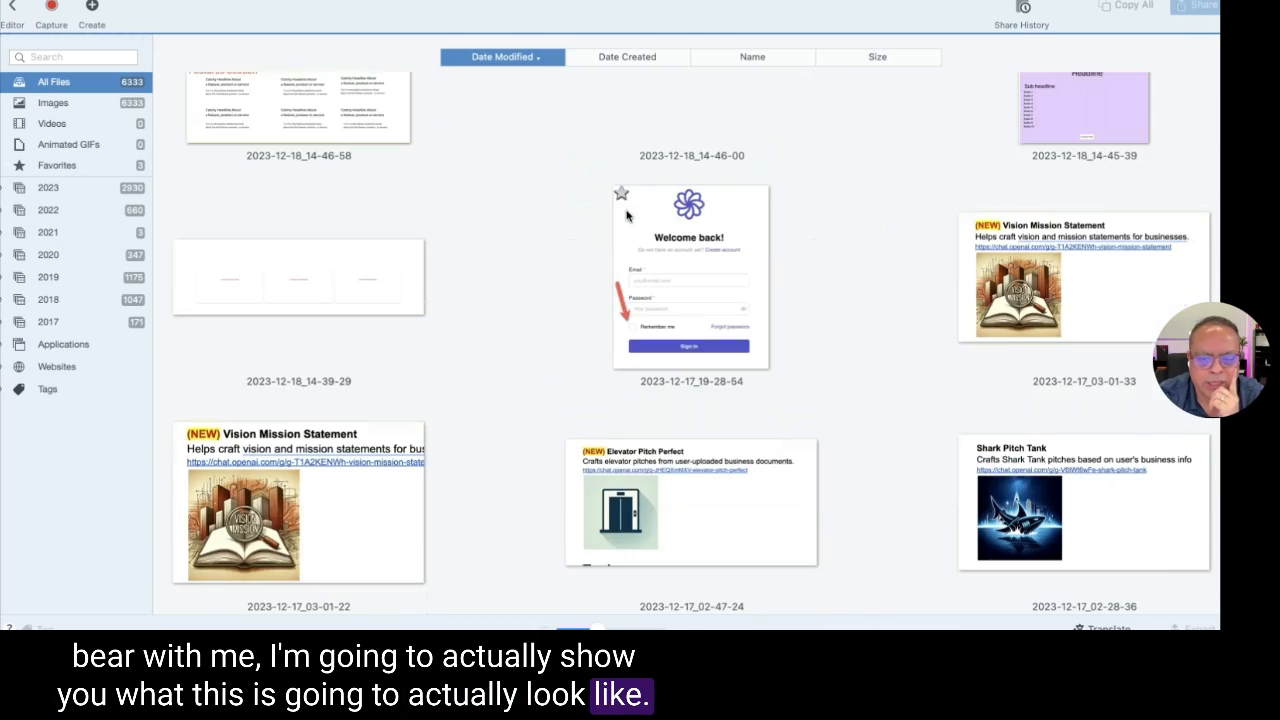
scroll(627, 215, "down", 6)
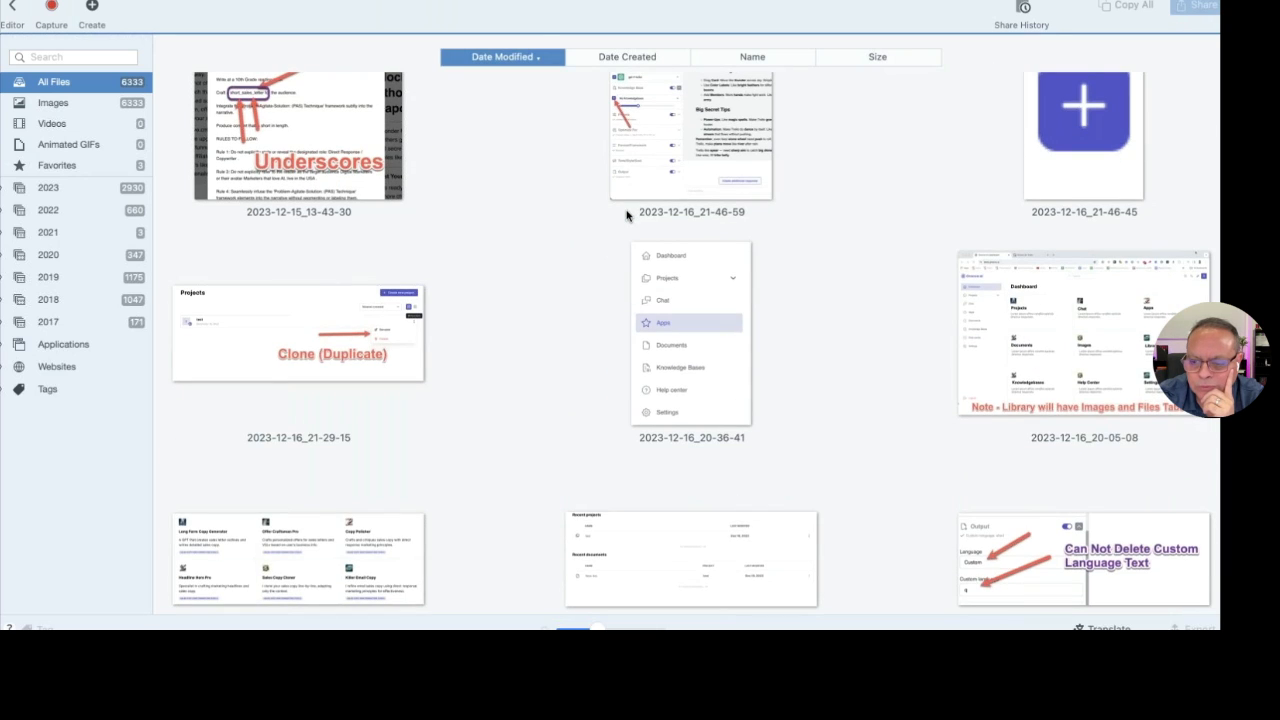
scroll(627, 214, "down", 3)
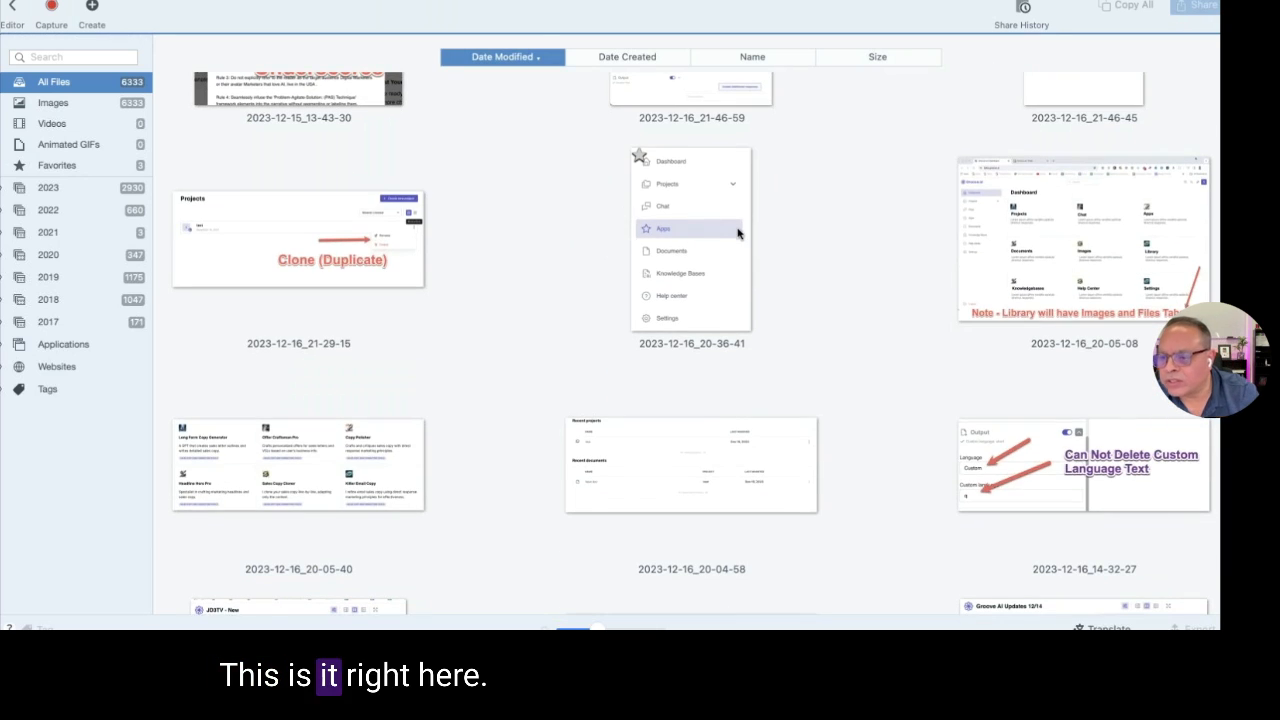
scroll(873, 227, "down", 10)
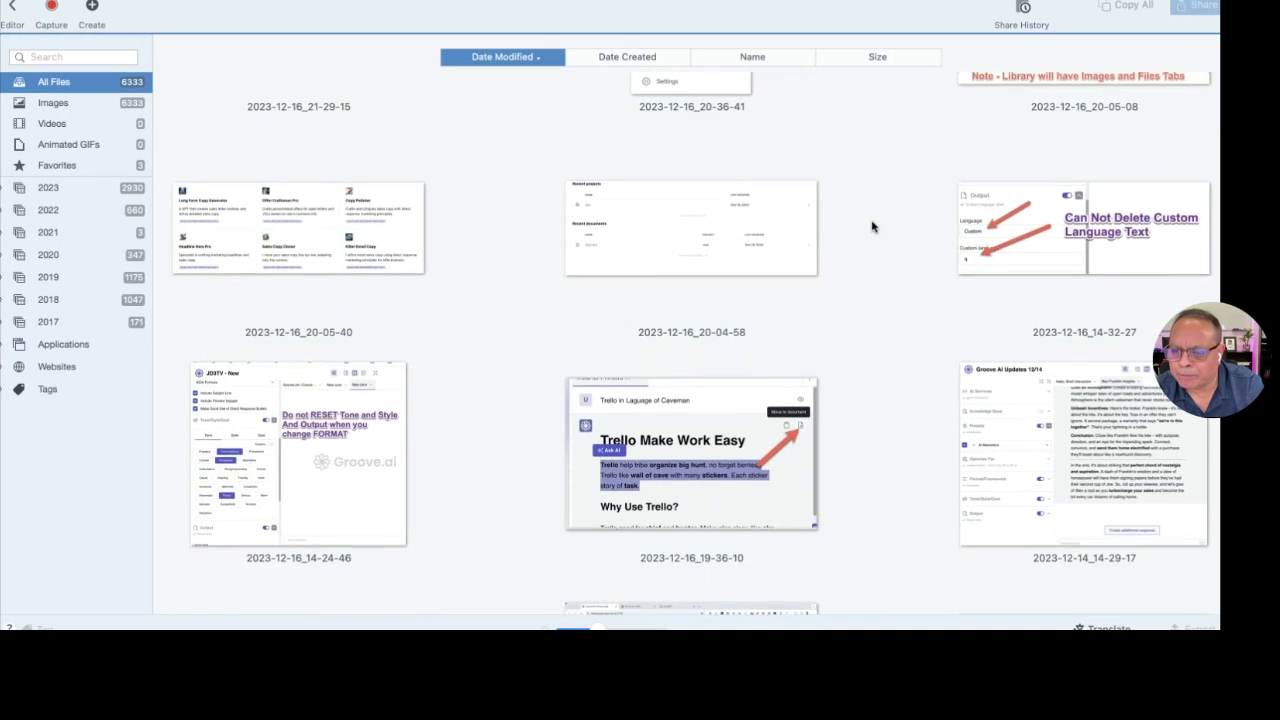
scroll(873, 227, "down", 5)
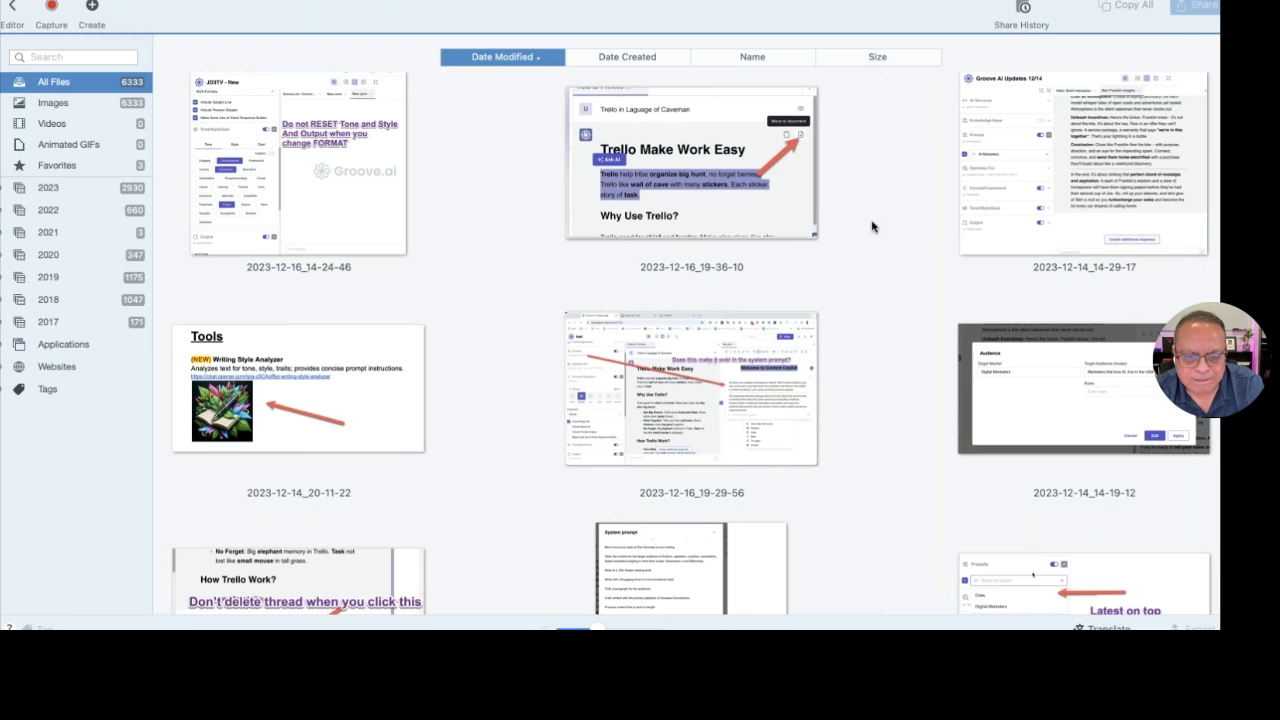
scroll(873, 227, "down", 9)
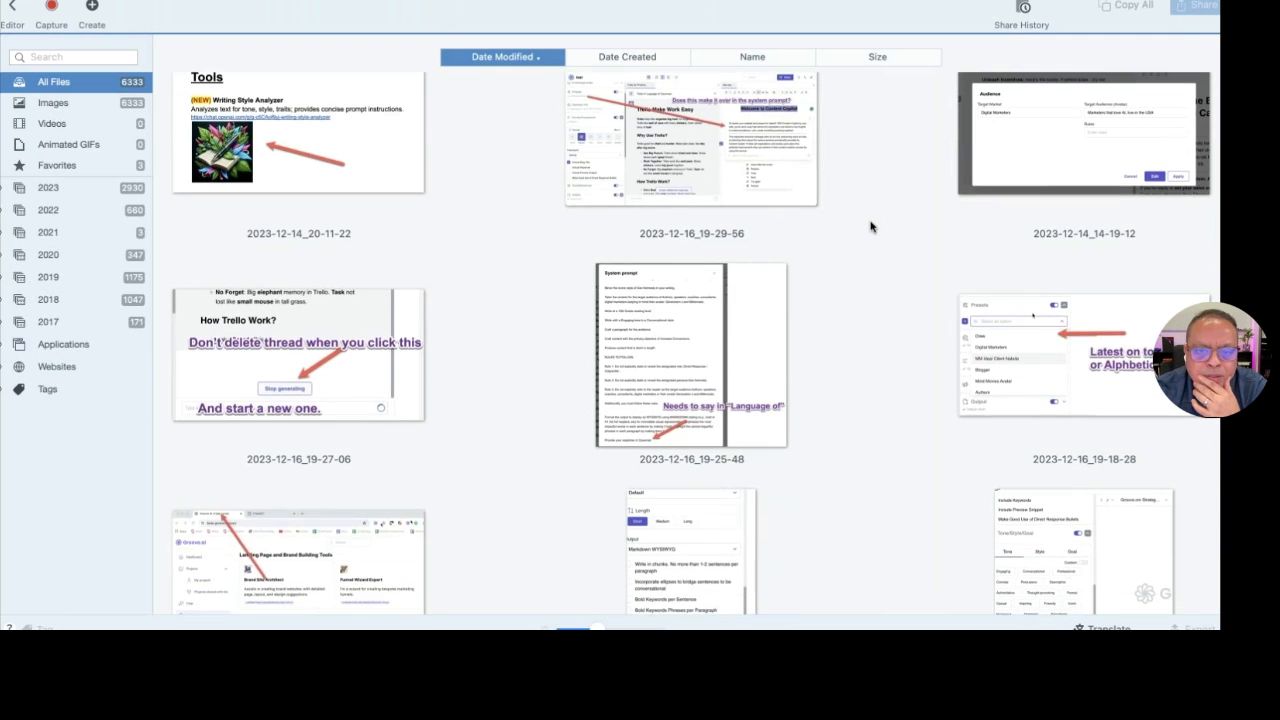
scroll(870, 227, "down", 6)
scroll(870, 227, "down", 4)
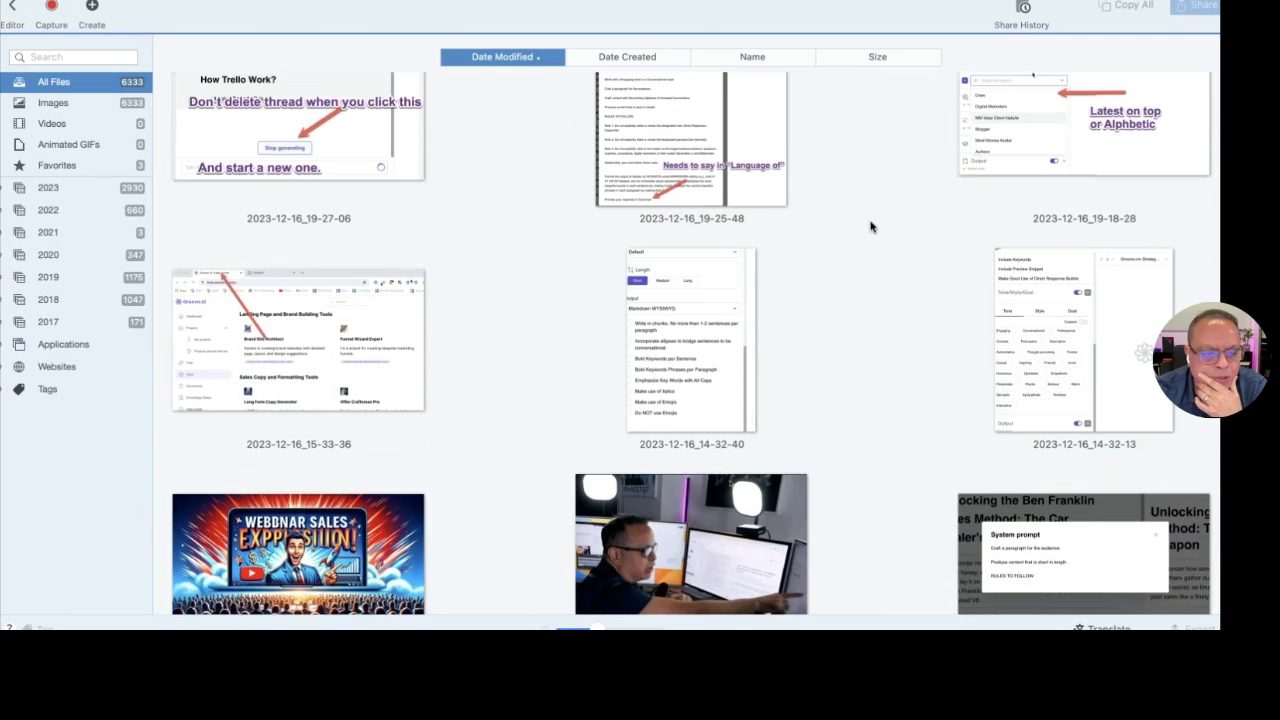
scroll(870, 227, "down", 9)
scroll(870, 227, "down", 10)
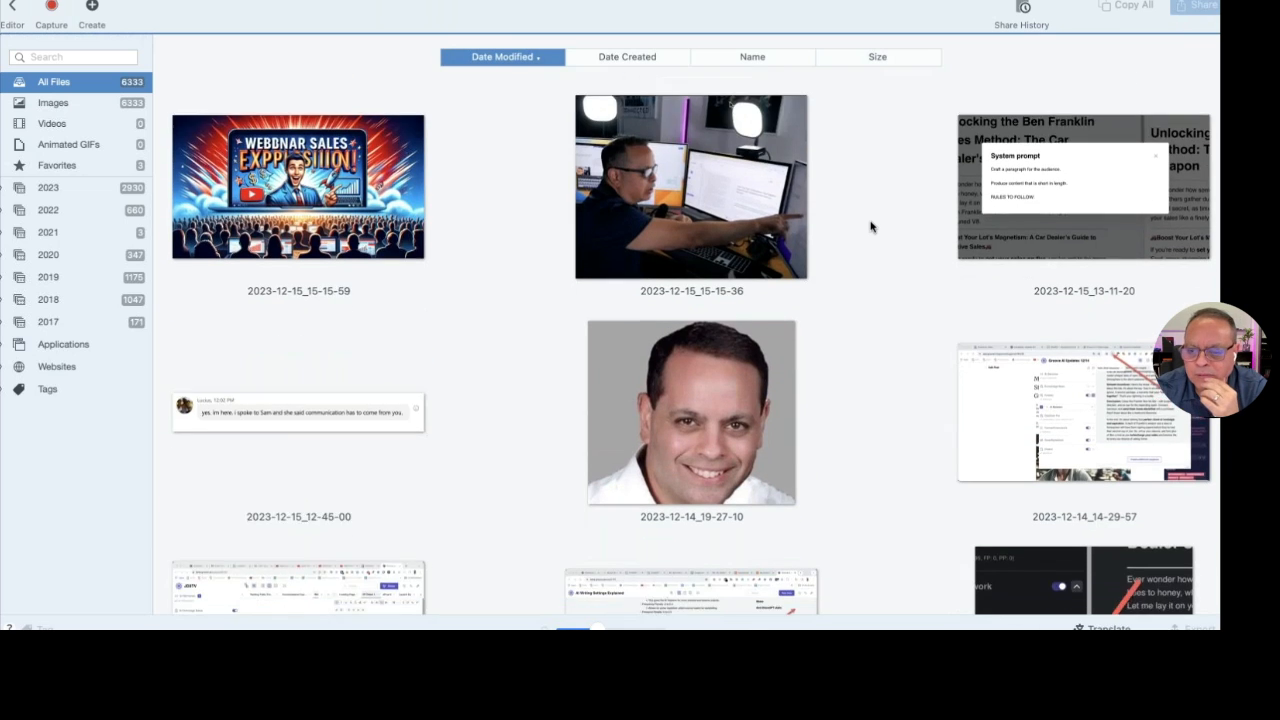
scroll(870, 227, "down", 2)
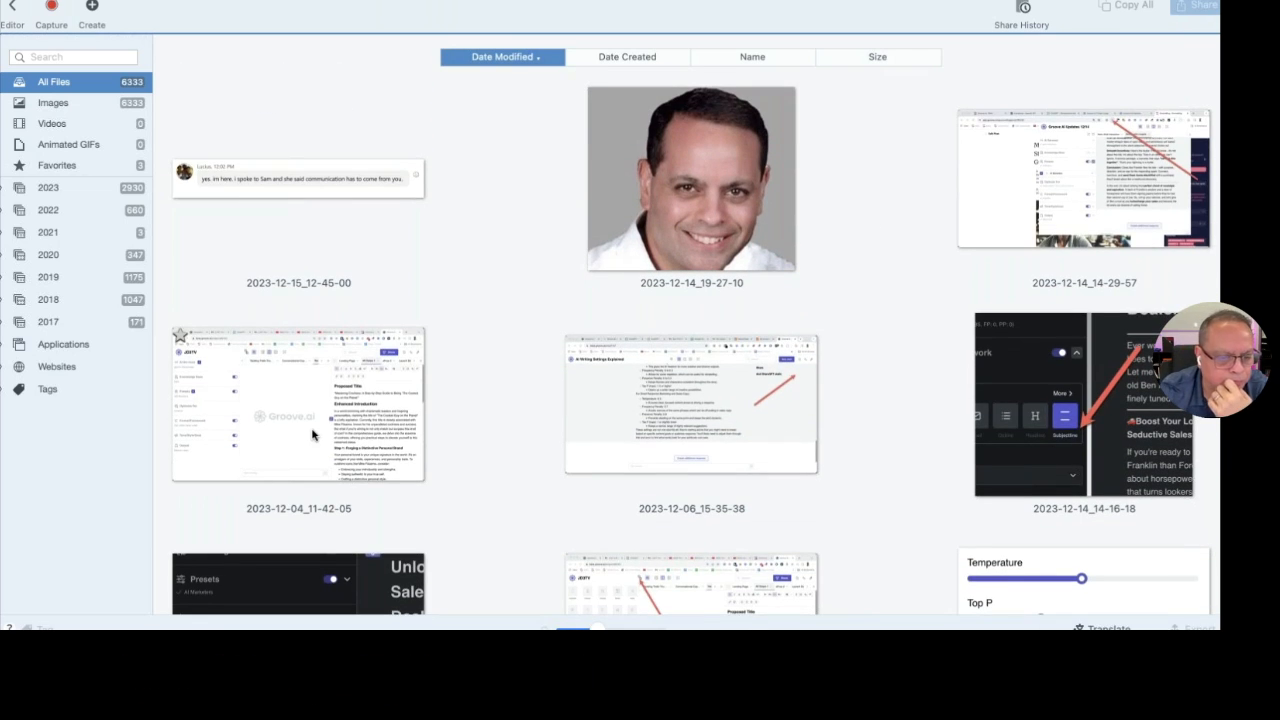
scroll(312, 434, "down", 4)
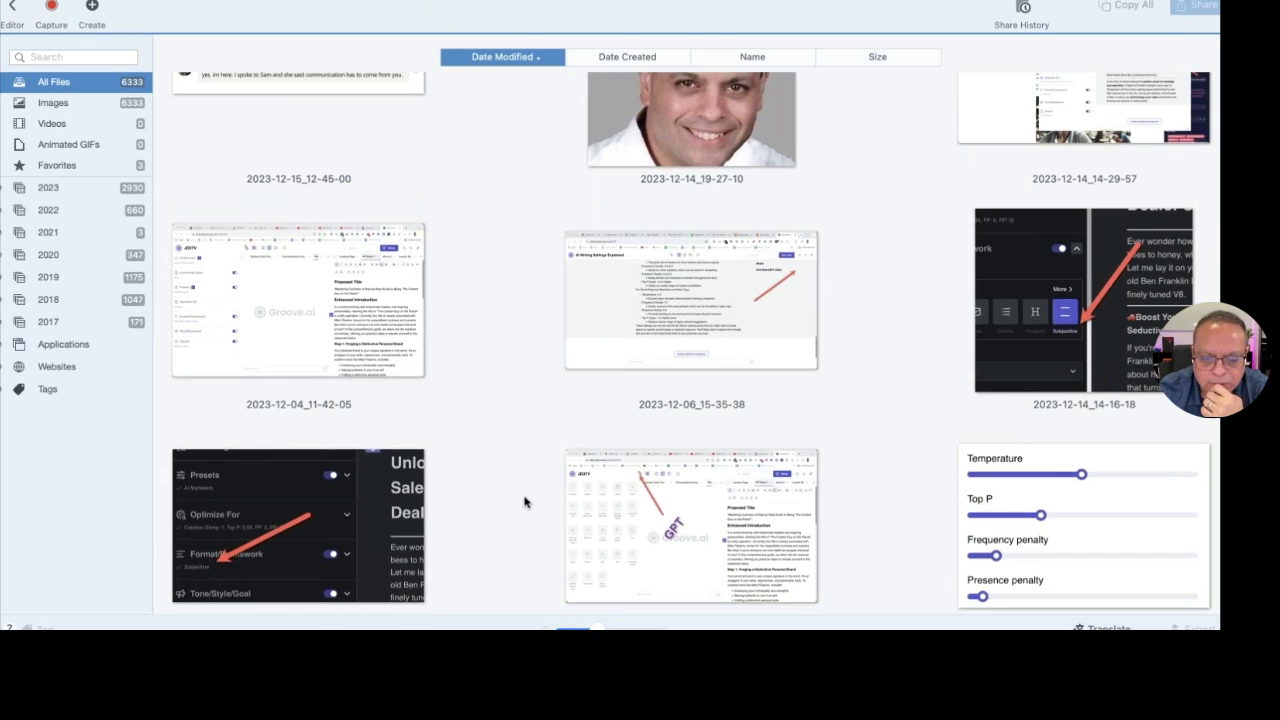
left_click(636, 520)
Open the 2023-12-06 screenshot and zoom the view to 93%
double_click(636, 520)
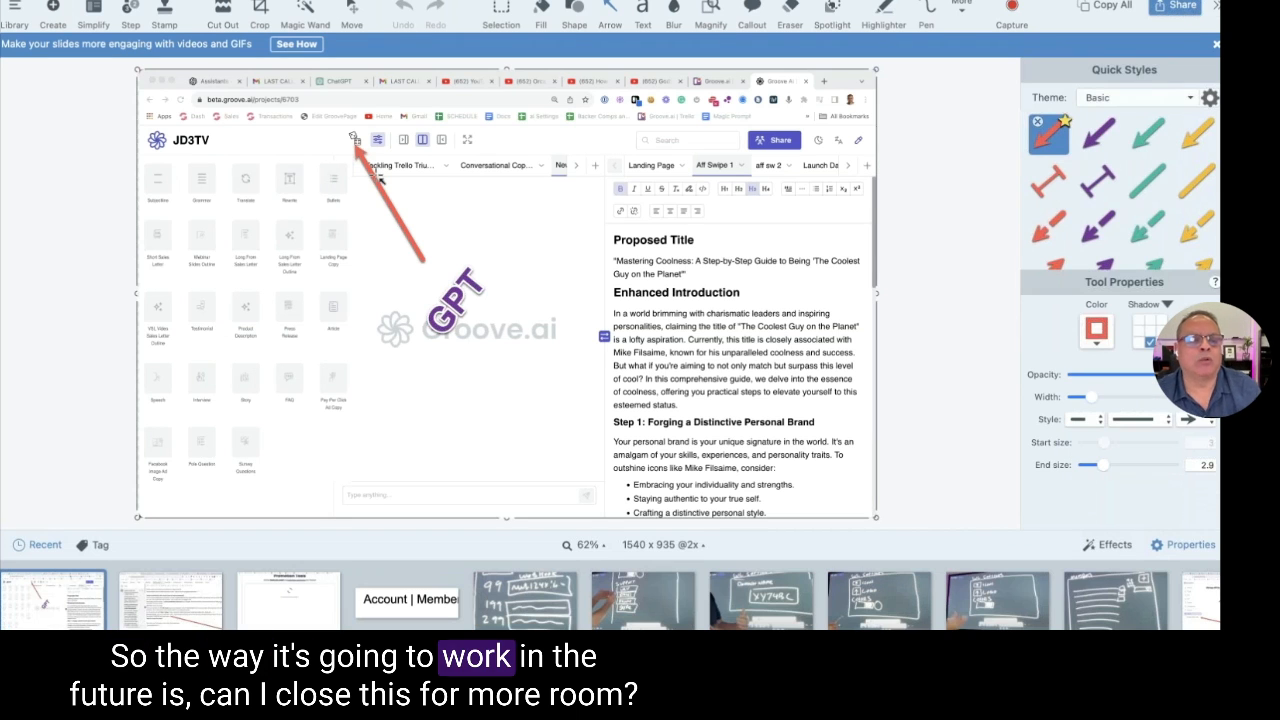
left_click(589, 545)
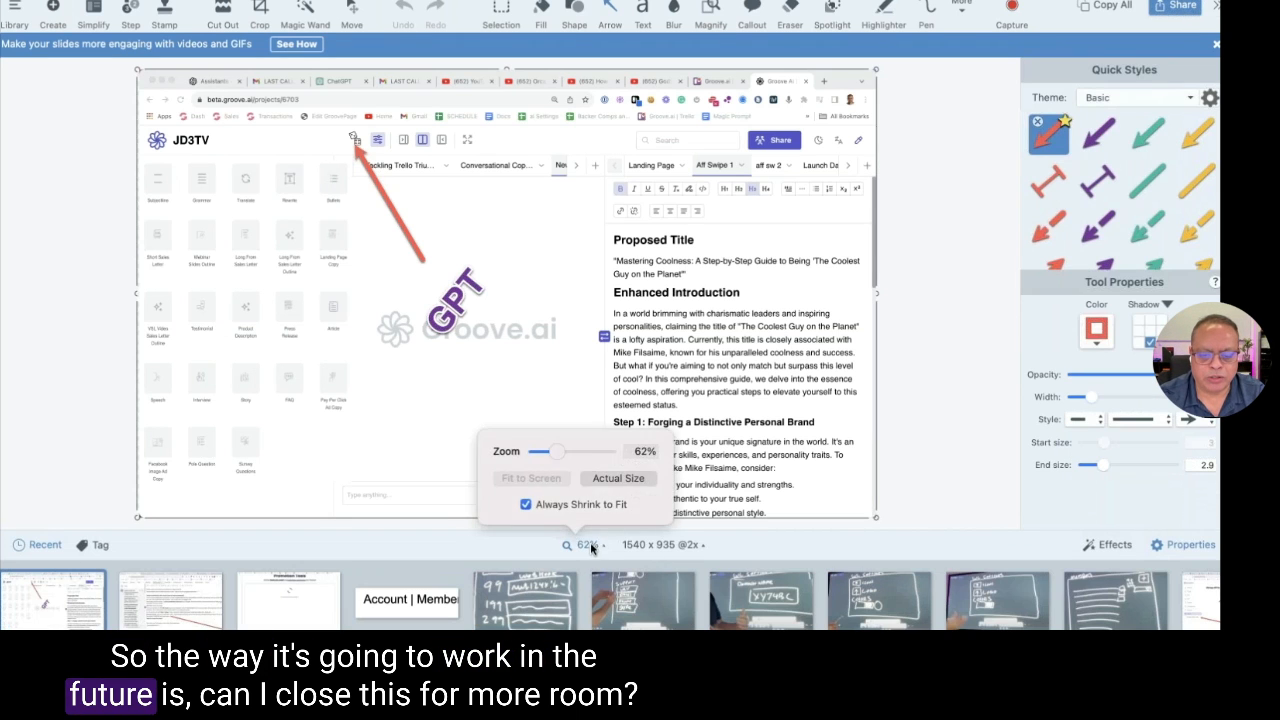
left_click_drag(564, 455, 573, 455)
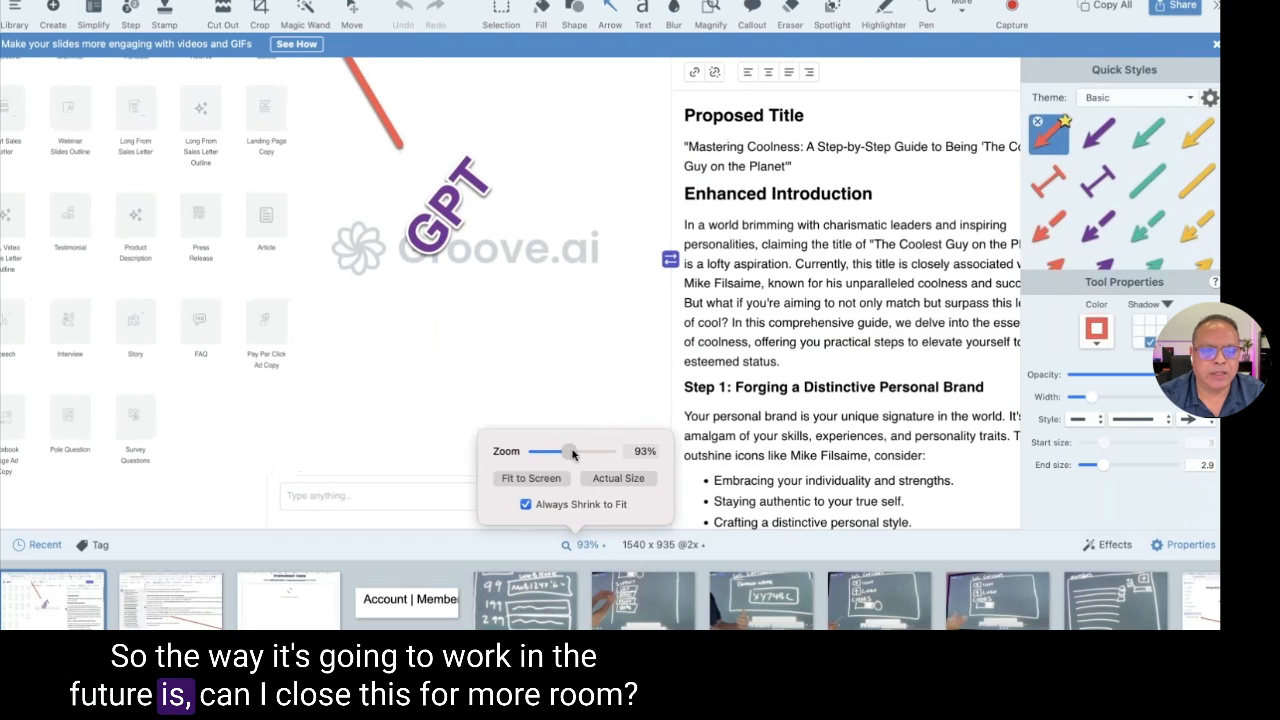
left_click(505, 354)
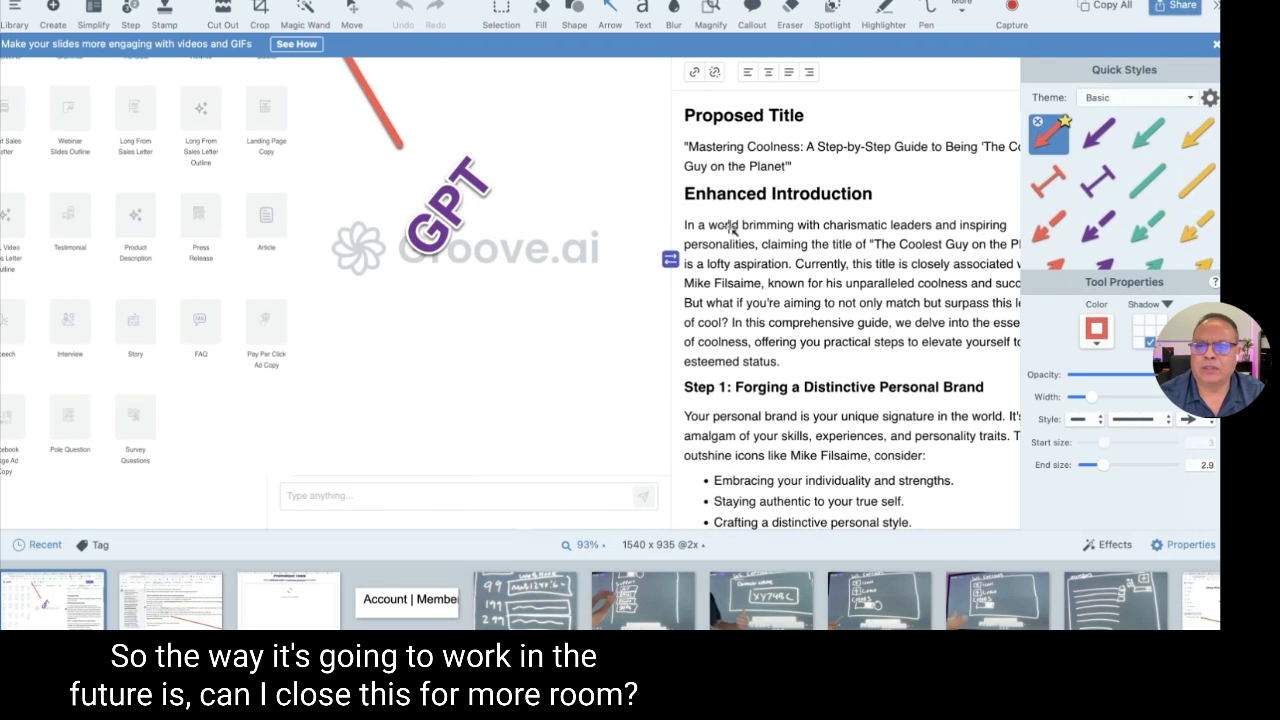
Dismiss Snagit's promotional banners and return to the Groove.ai dashboard in the browser
left_click(1211, 46)
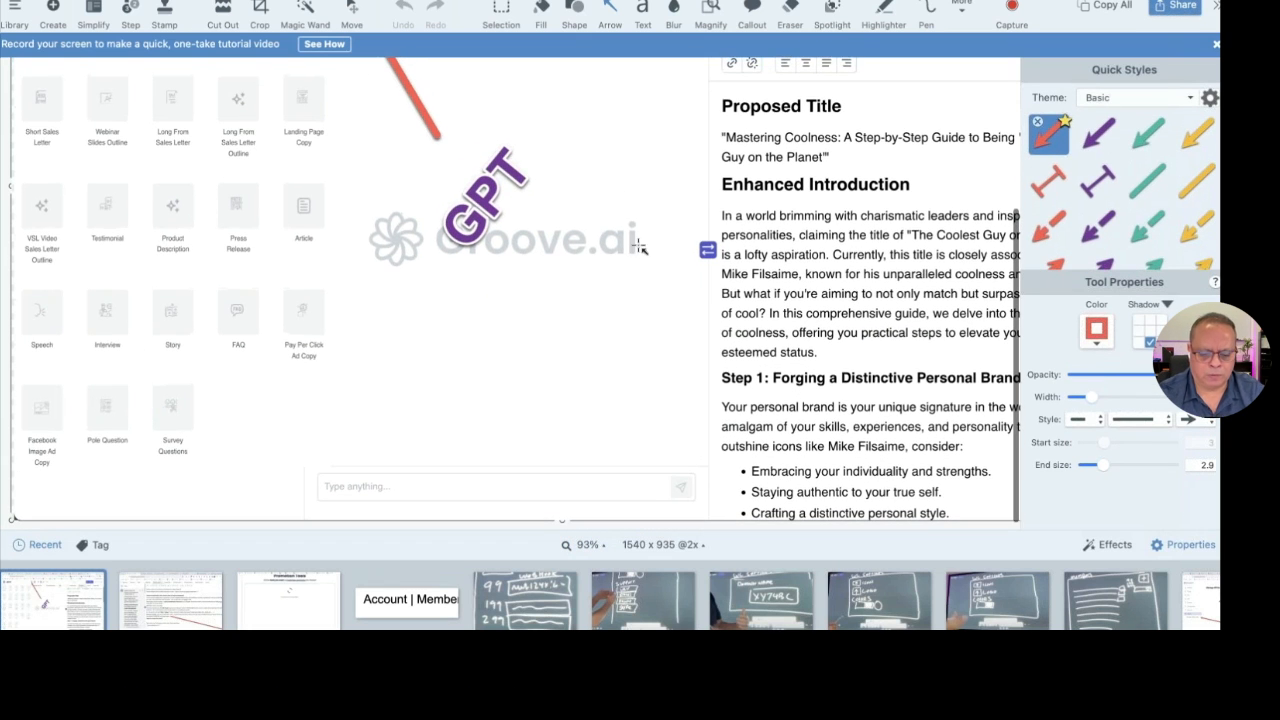
left_click(476, 262)
scroll(476, 262, "up", 5)
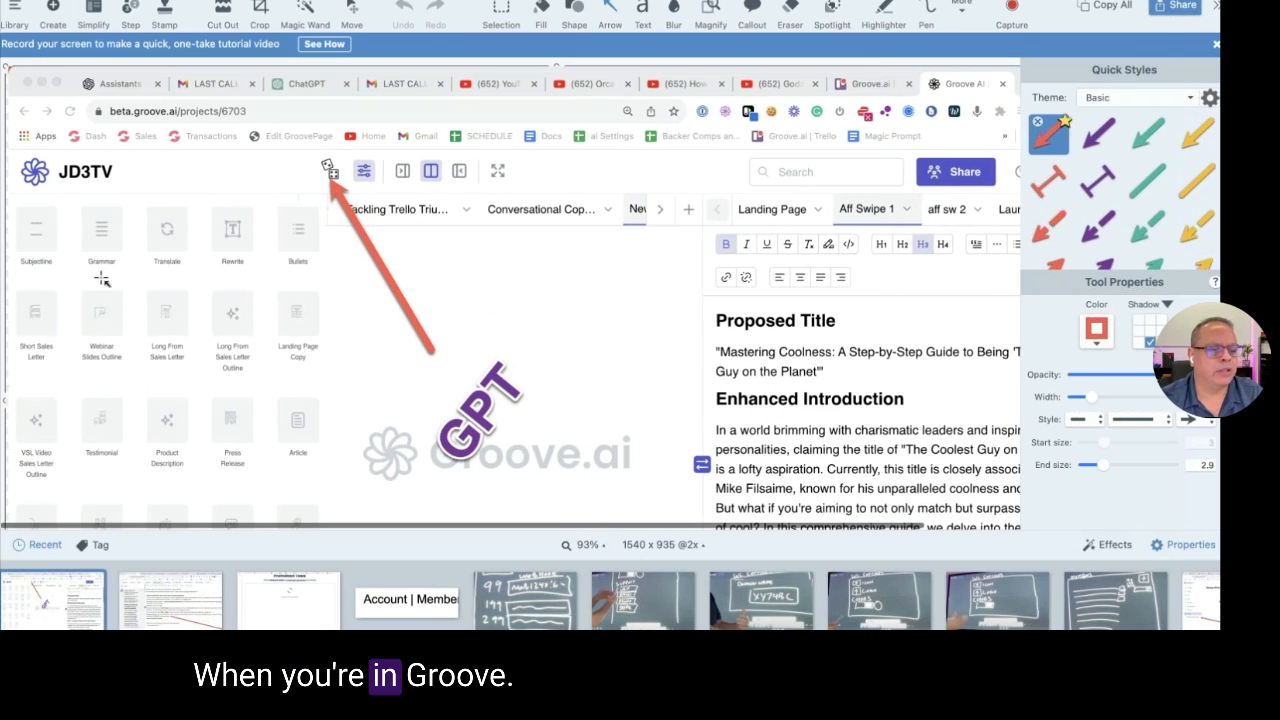
key("super+Tab")
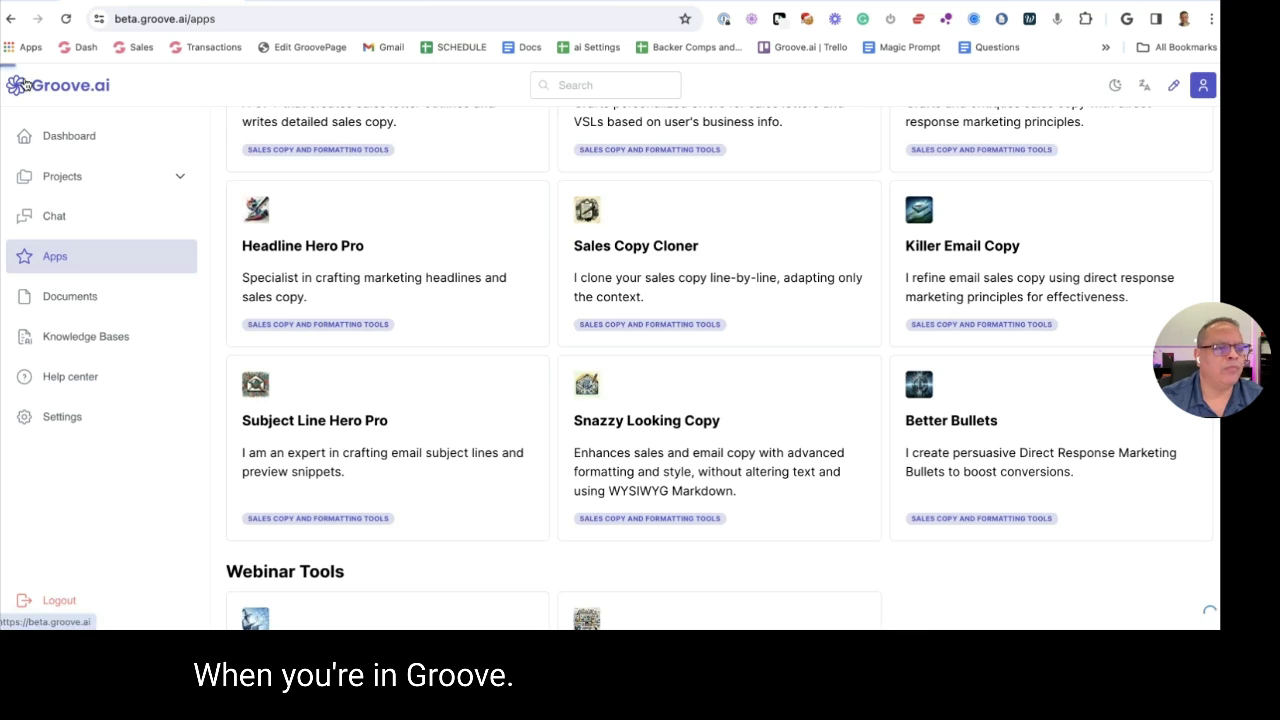
left_click(26, 85)
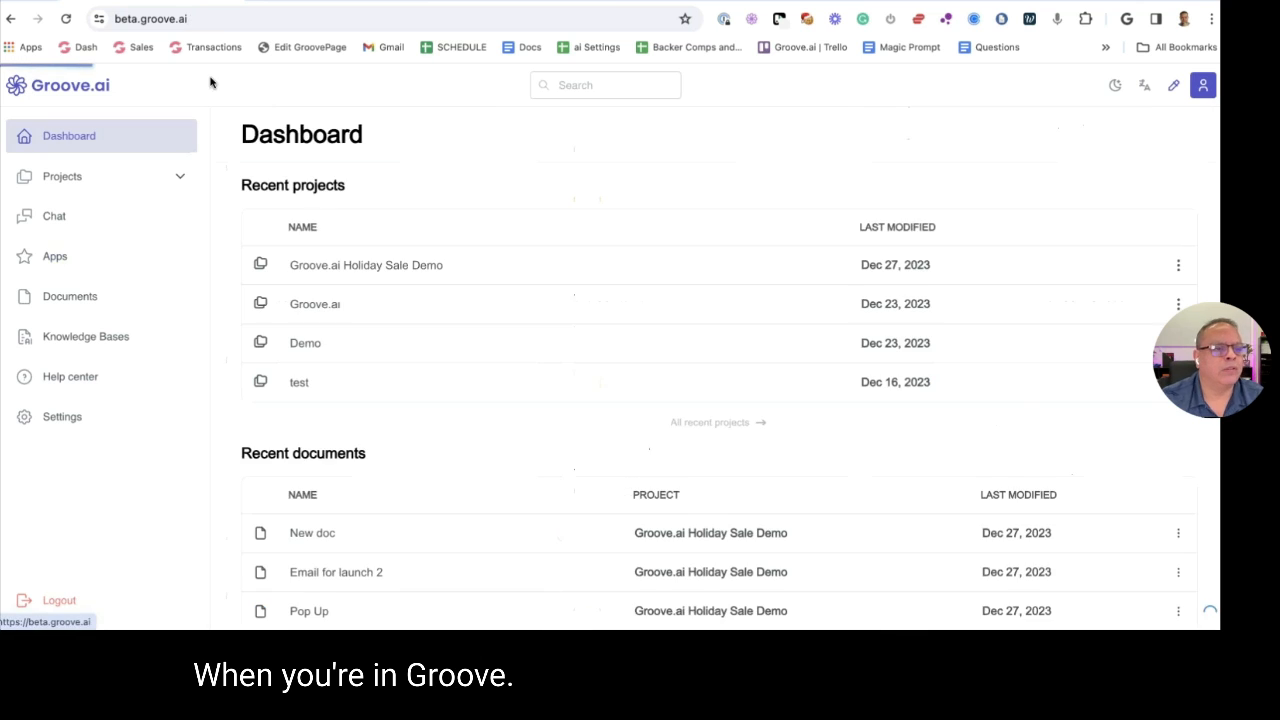
Open the Groove.ai Holiday Sale Demo project from My projects, then return to the Apps list
left_click(80, 259)
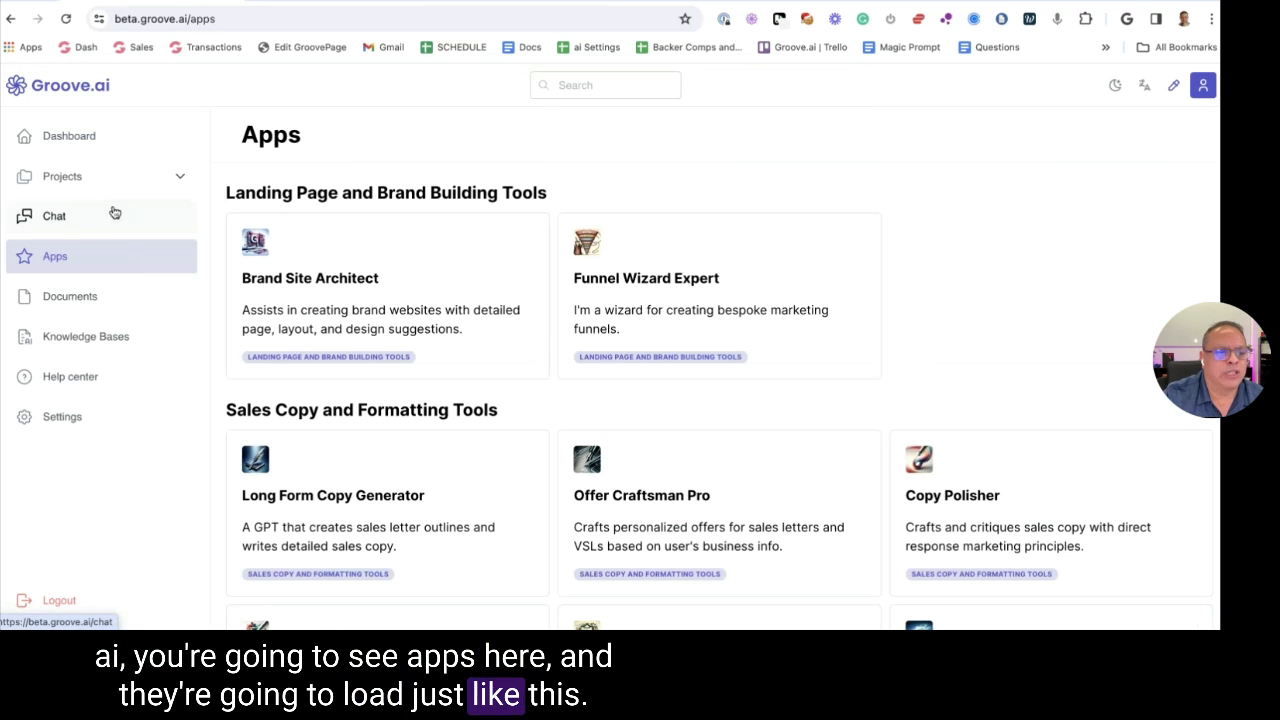
left_click(67, 186)
left_click(106, 222)
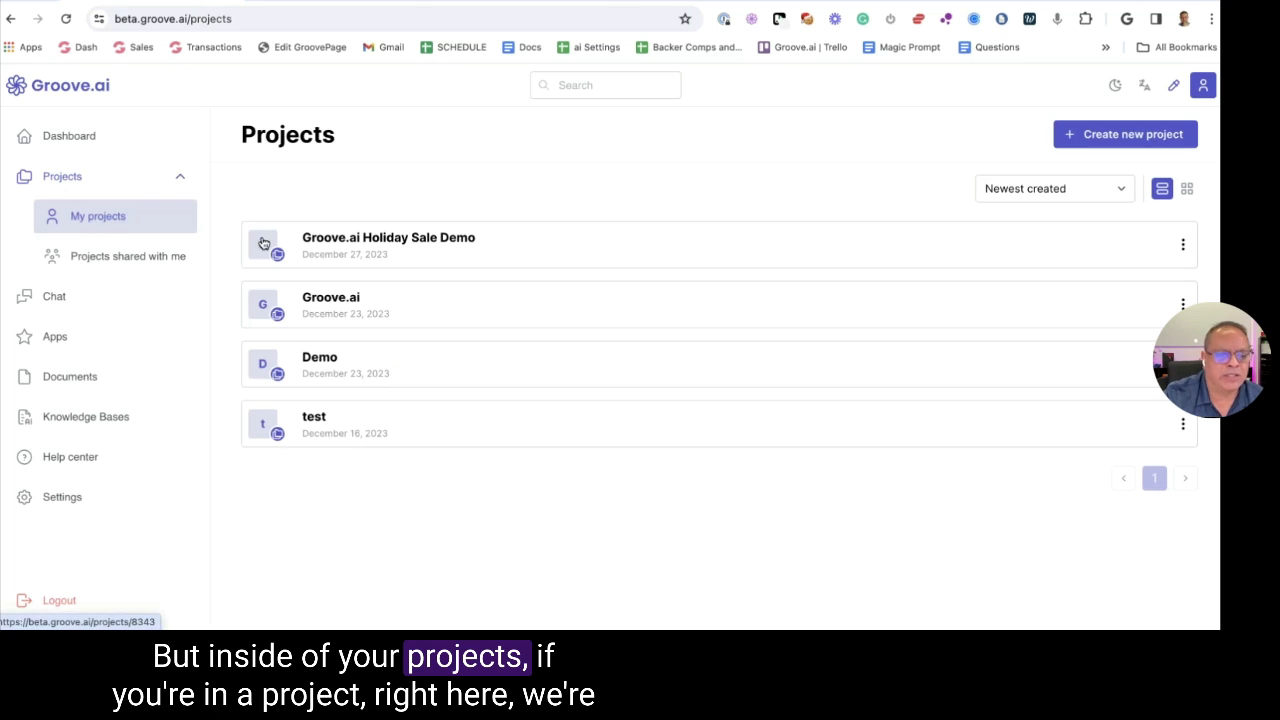
left_click(348, 240)
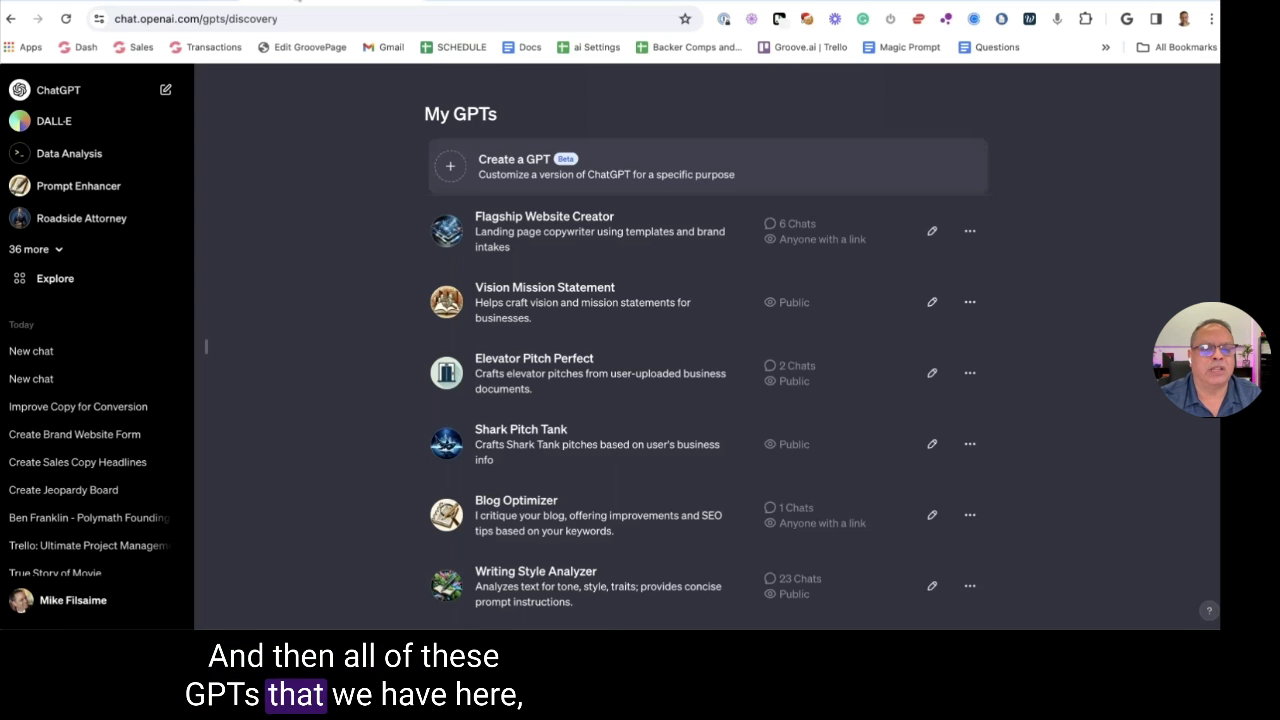
left_click(687, 6)
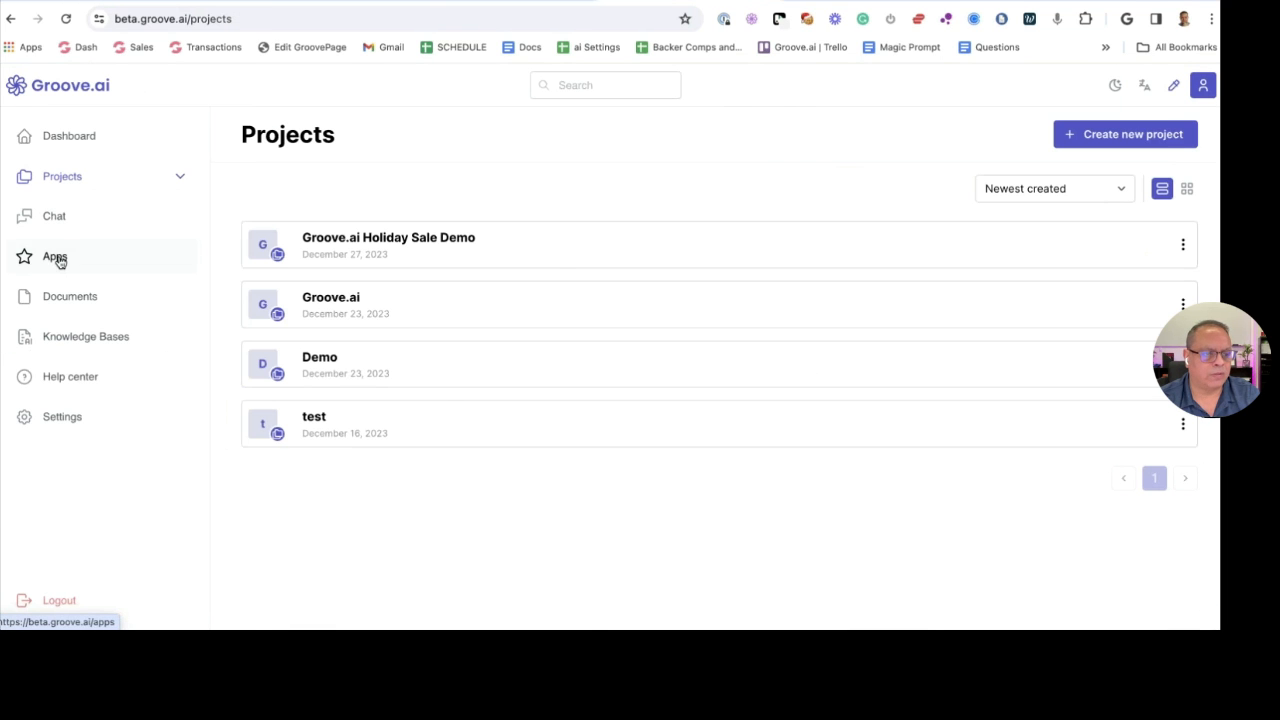
left_click(57, 258)
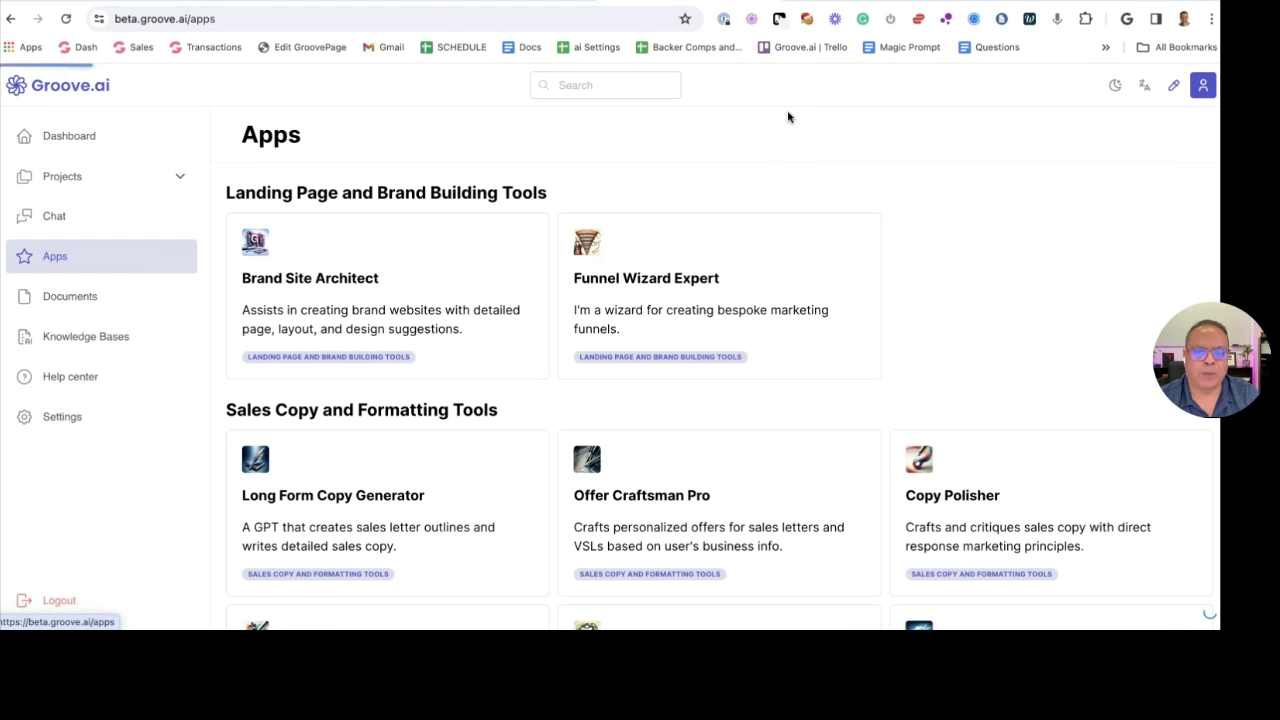
Capture a Snagit region of the Brand Site Architect and Funnel Wizard Expert cards
mouse_move(1015, 5)
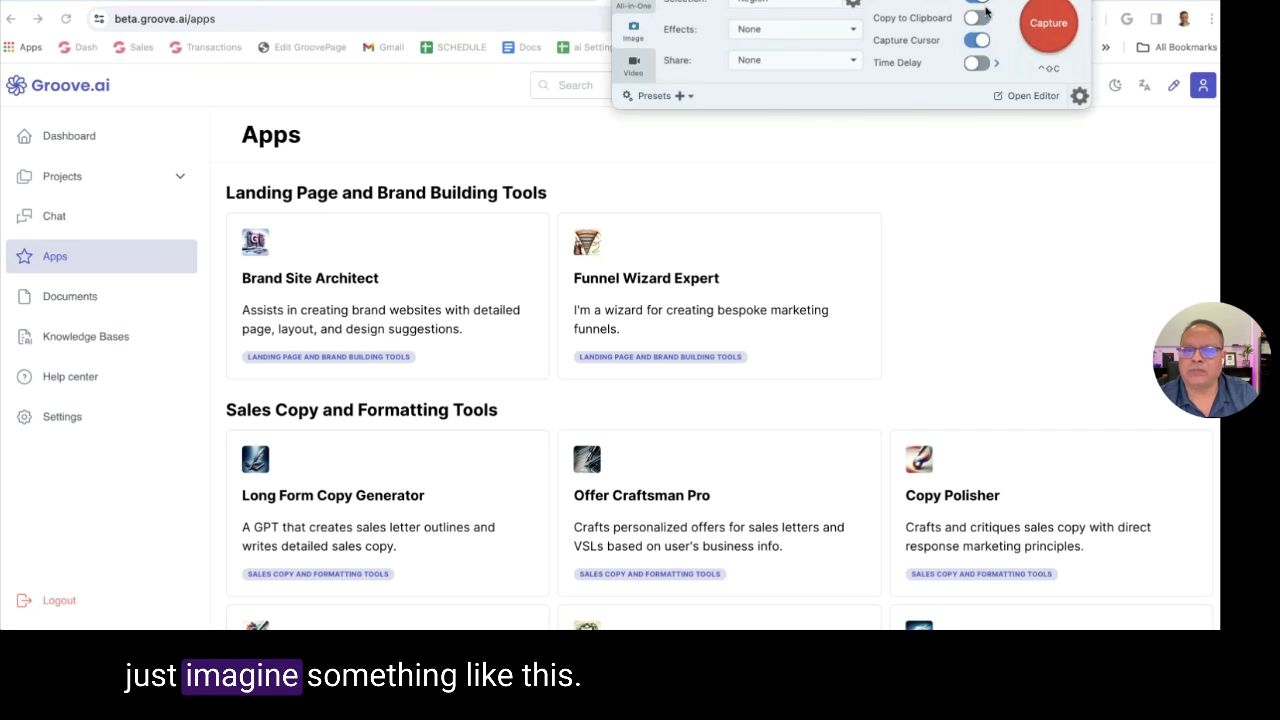
left_click(1048, 22)
left_click_drag(217, 200, 910, 395)
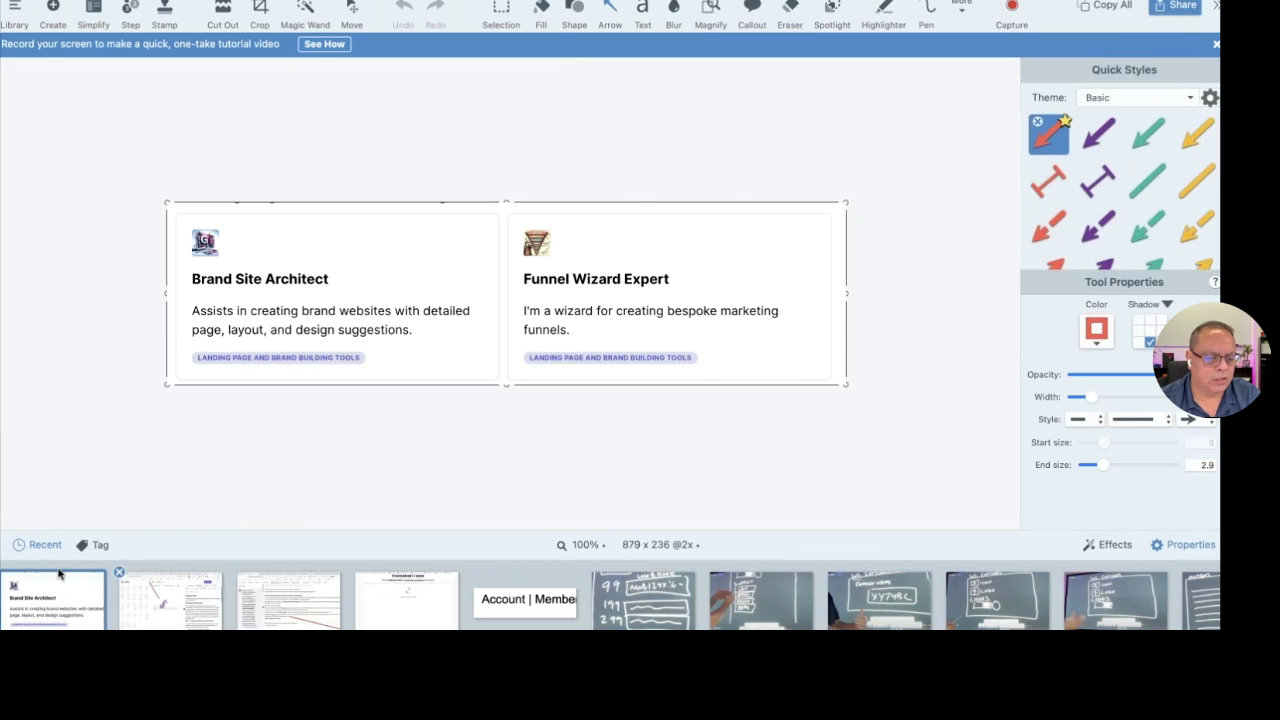
Place the captured cards on the browser screenshot, shrink them, and stack duplicates below
left_click_drag(59, 574, 345, 355)
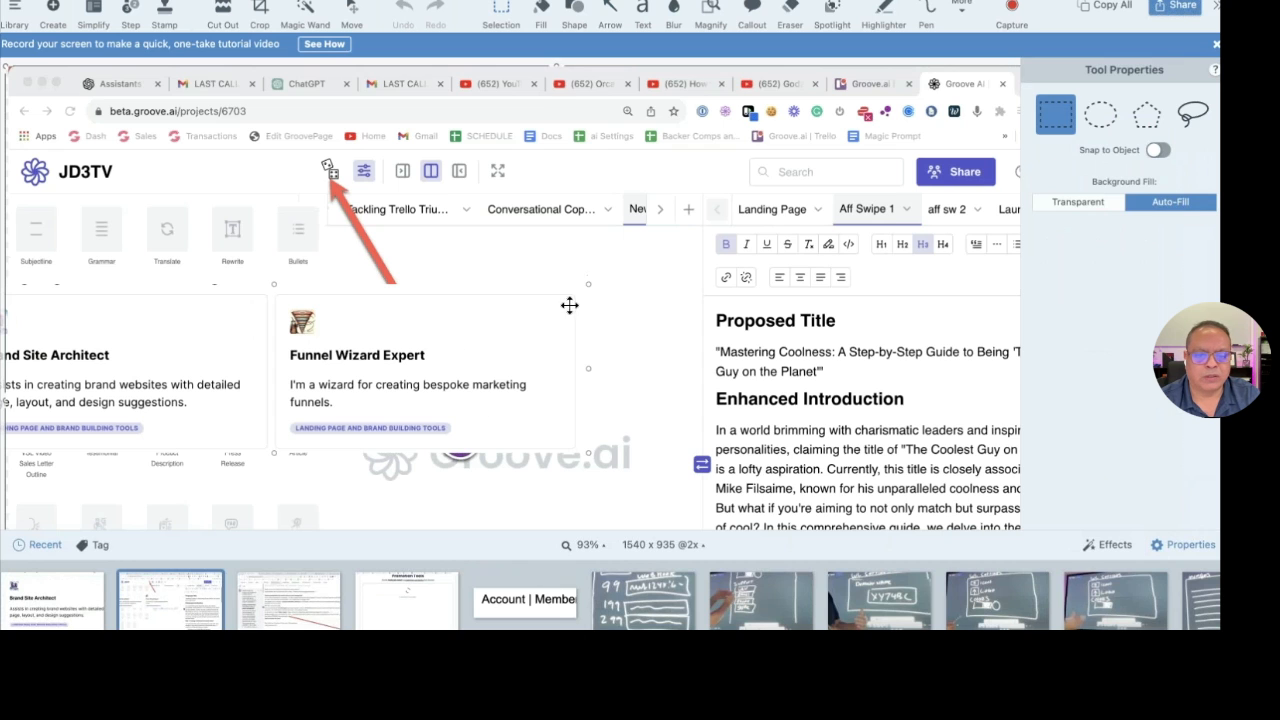
left_click_drag(560, 329, 625, 314)
left_click_drag(600, 271, 326, 277)
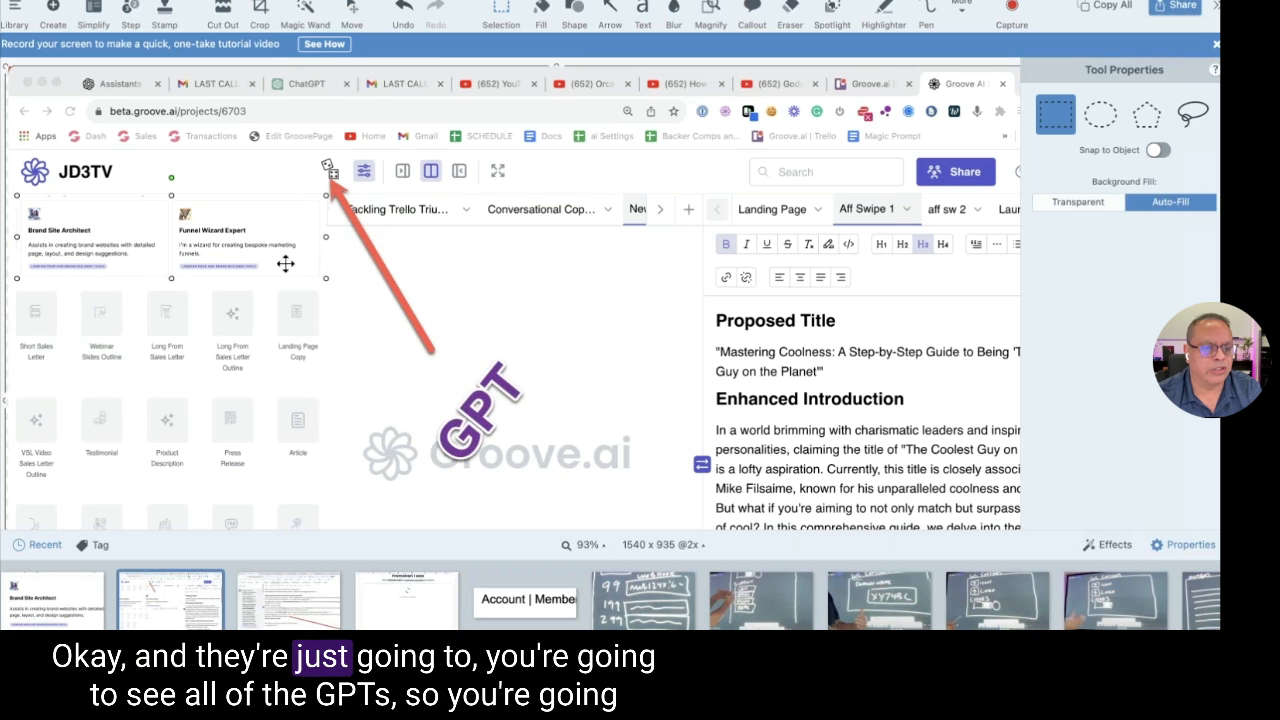
left_click_drag(176, 254, 169, 439)
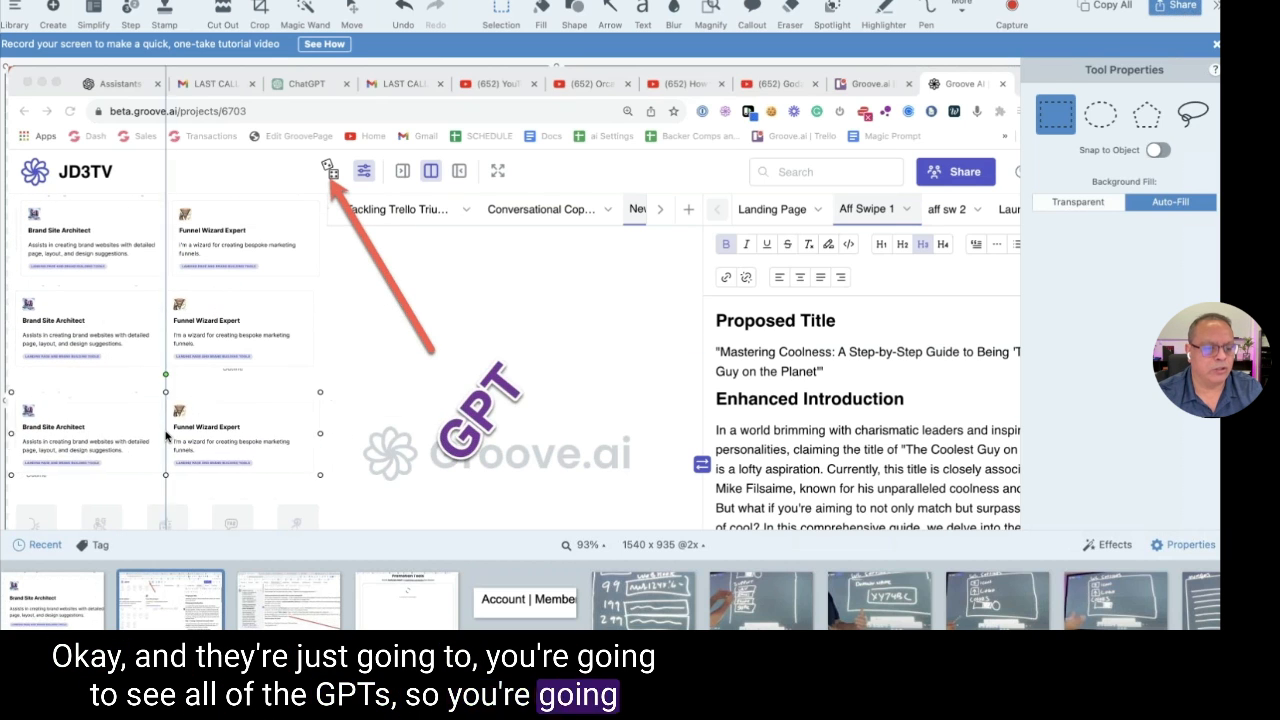
key("super+Tab")
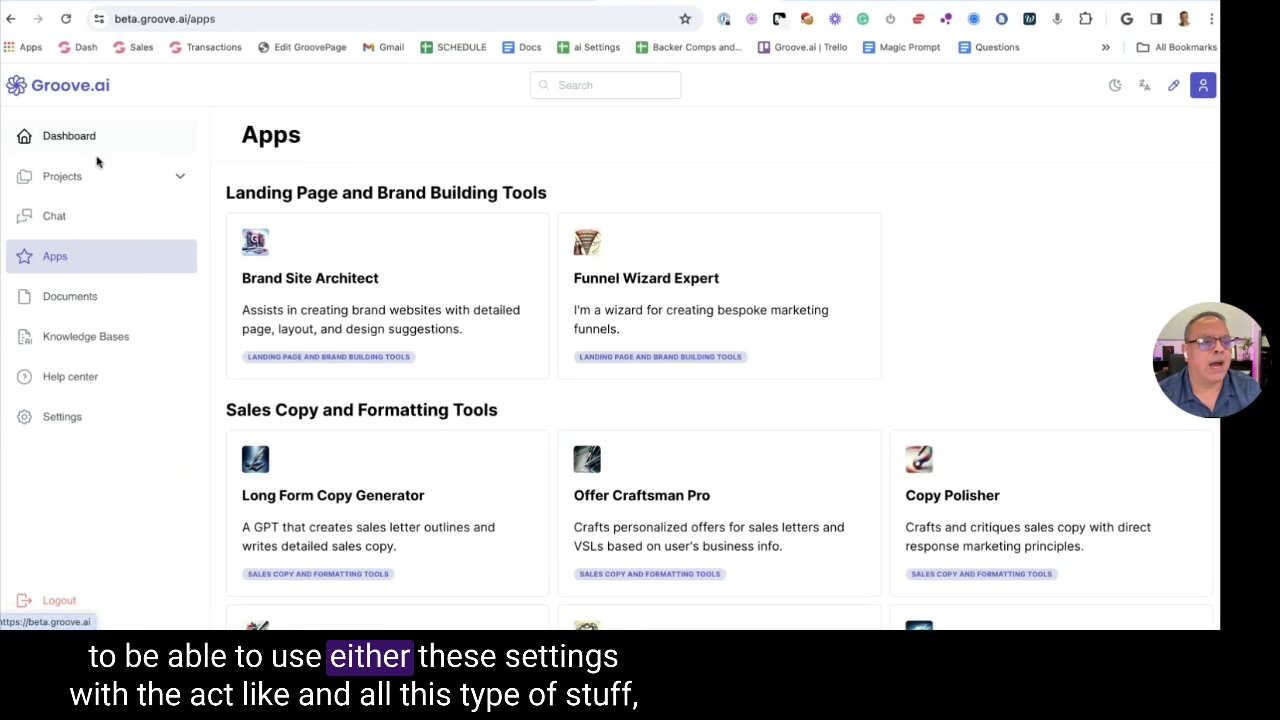
In the Holiday Sale Demo project, view then close the Blogging for DM preset details
key("ctrl+Tab")
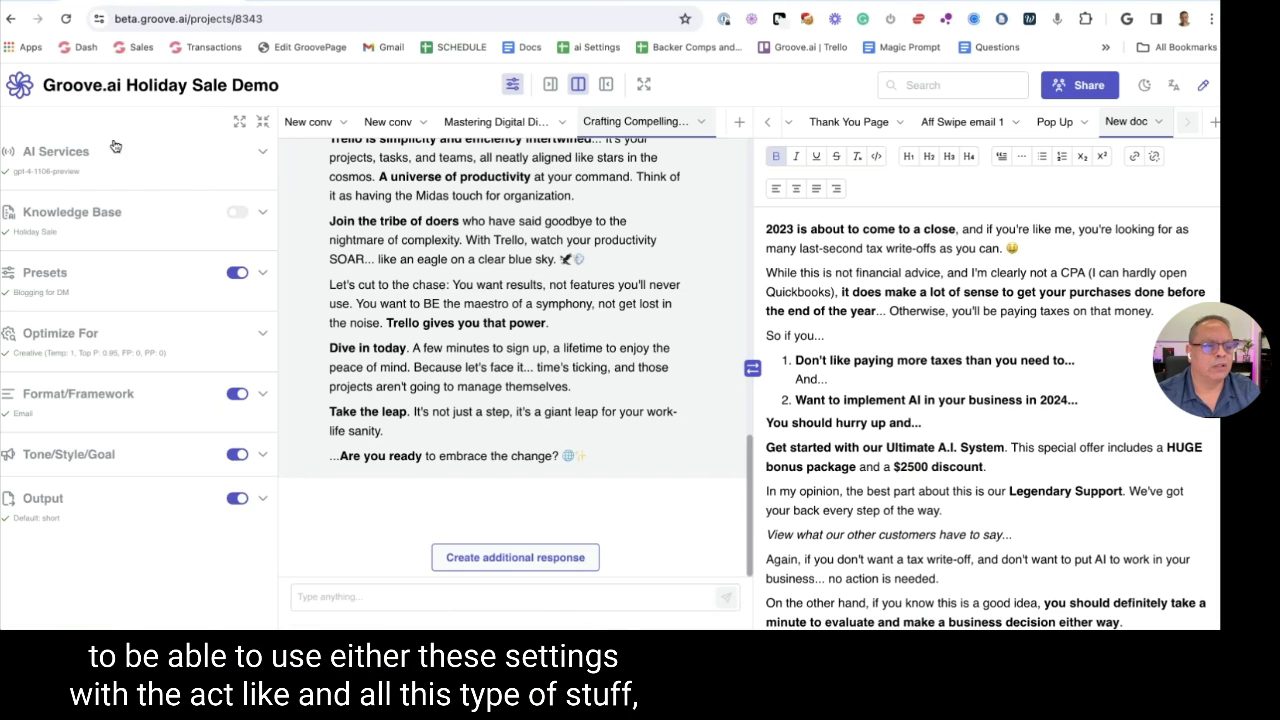
left_click(92, 288)
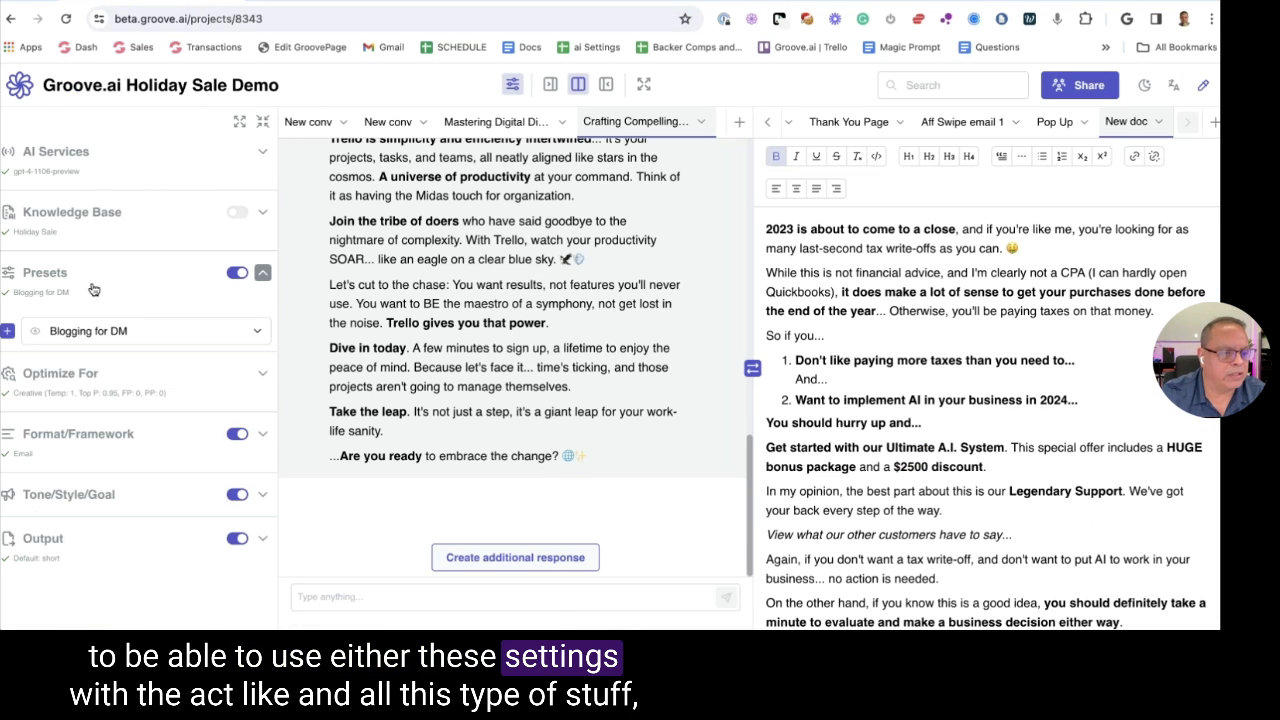
left_click(34, 333)
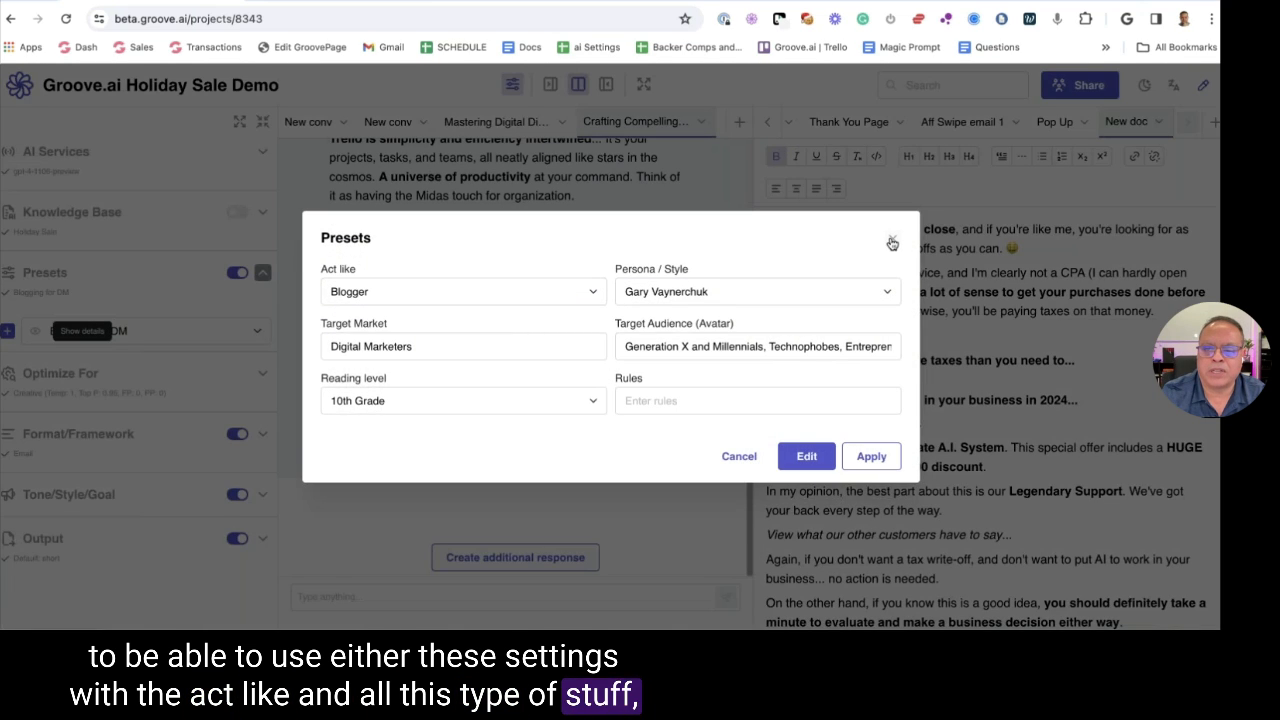
left_click(892, 243)
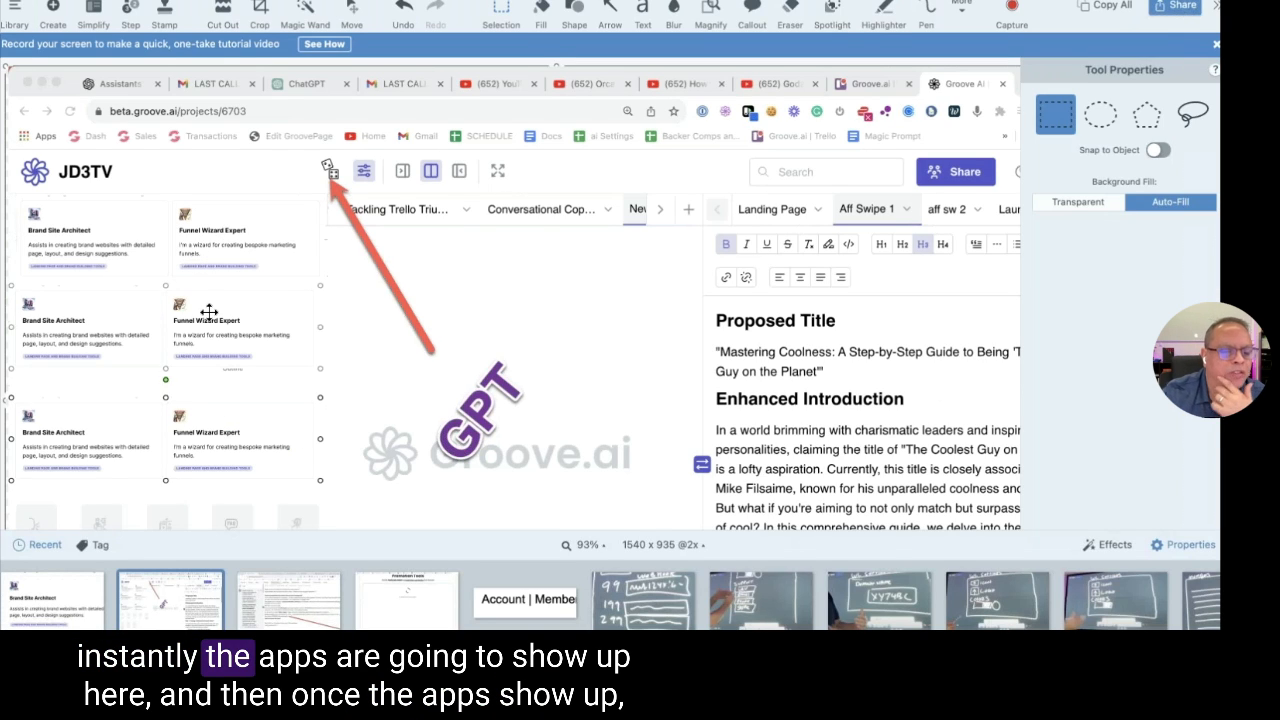
Scroll through the Snagit mockup, then bring up ChatGPT's My GPTs page
scroll(209, 309, "down", 3)
scroll(209, 309, "down", 3)
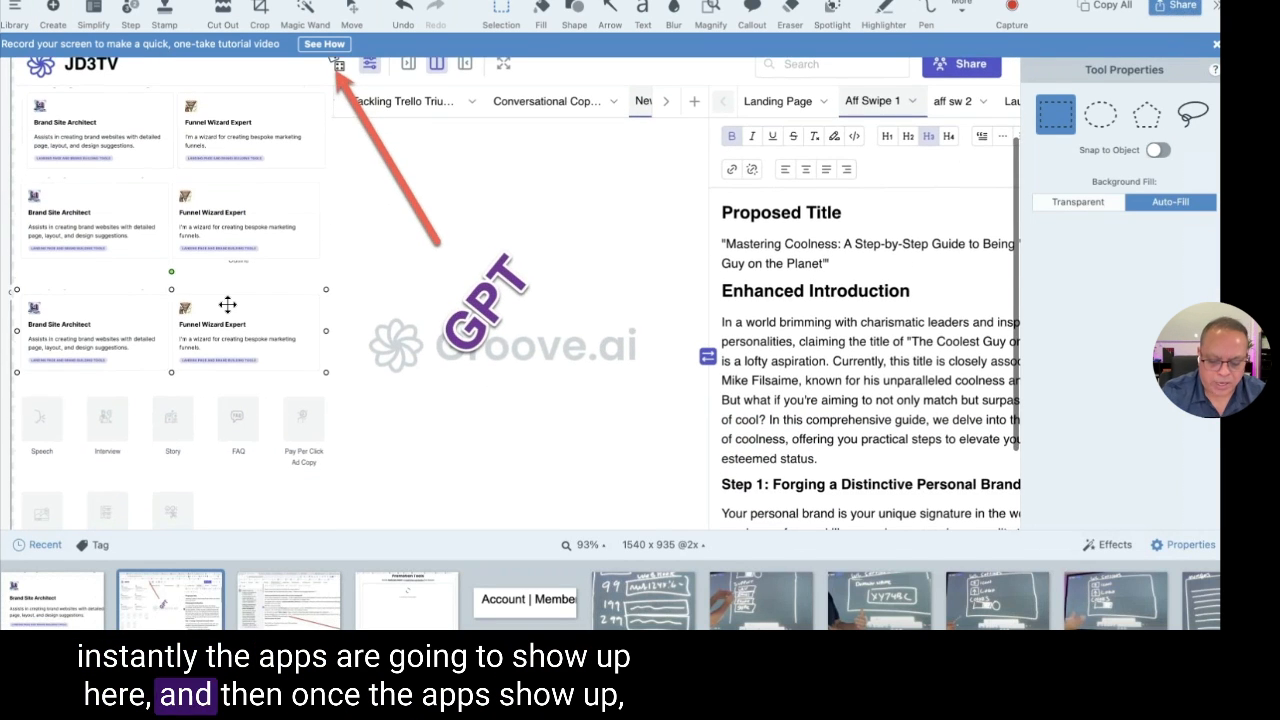
scroll(435, 211, "down", 2)
scroll(436, 213, "up", 1)
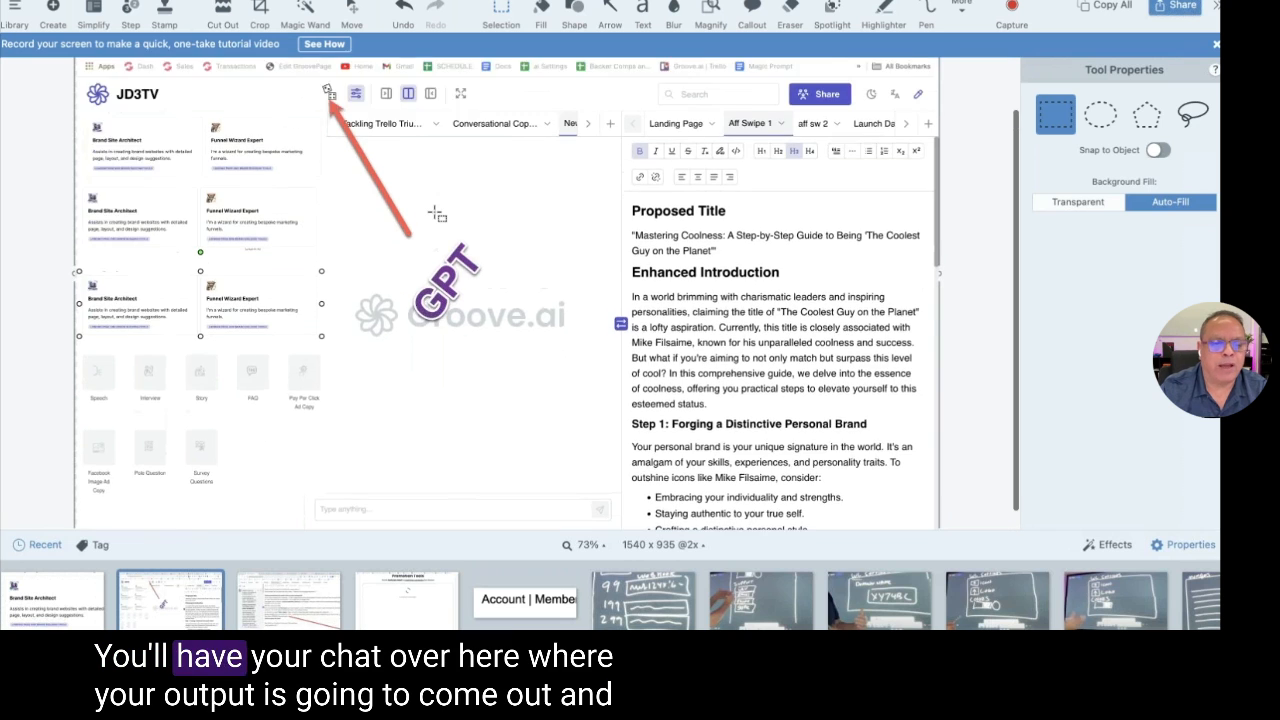
scroll(435, 490, "down", 2)
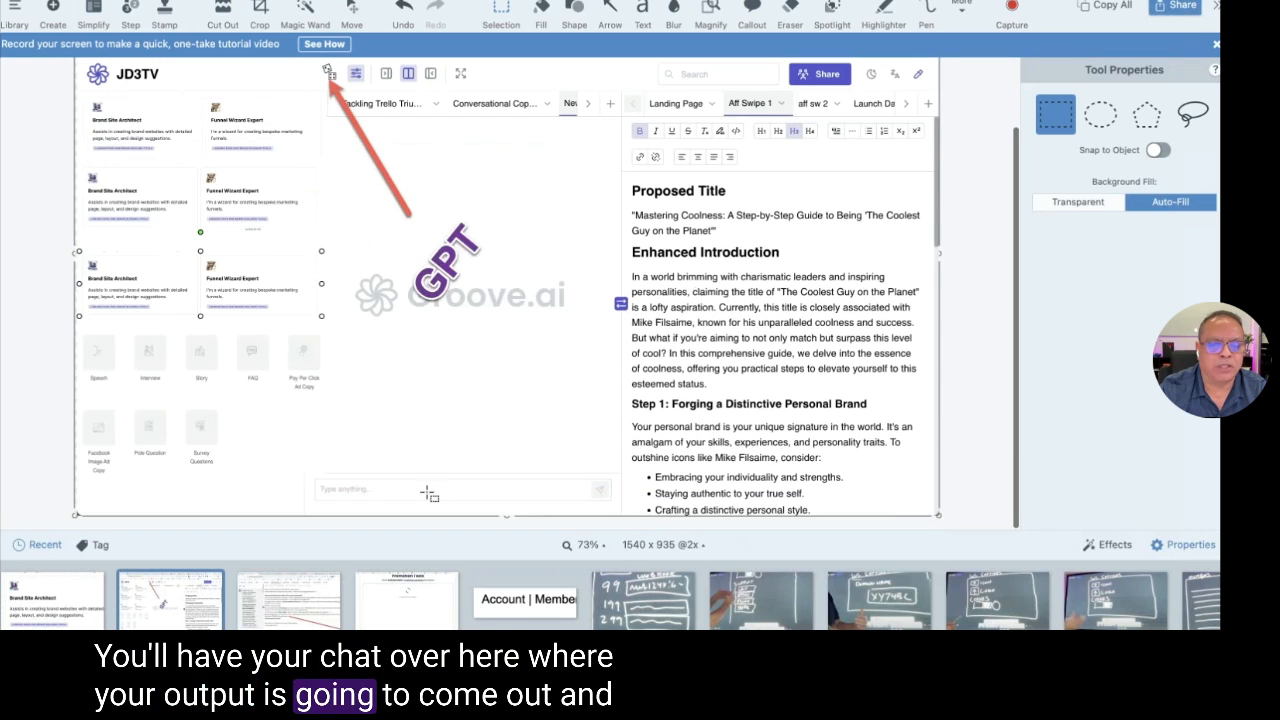
scroll(710, 290, "up", 4)
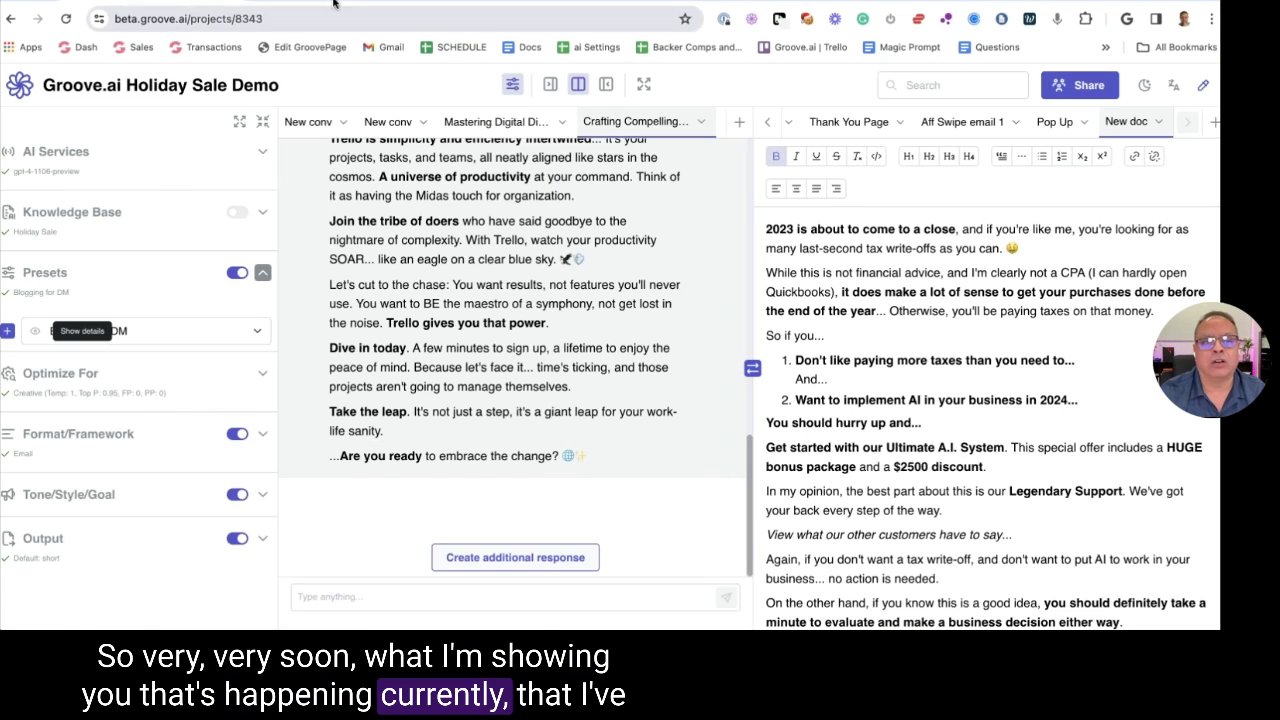
left_click(333, 4)
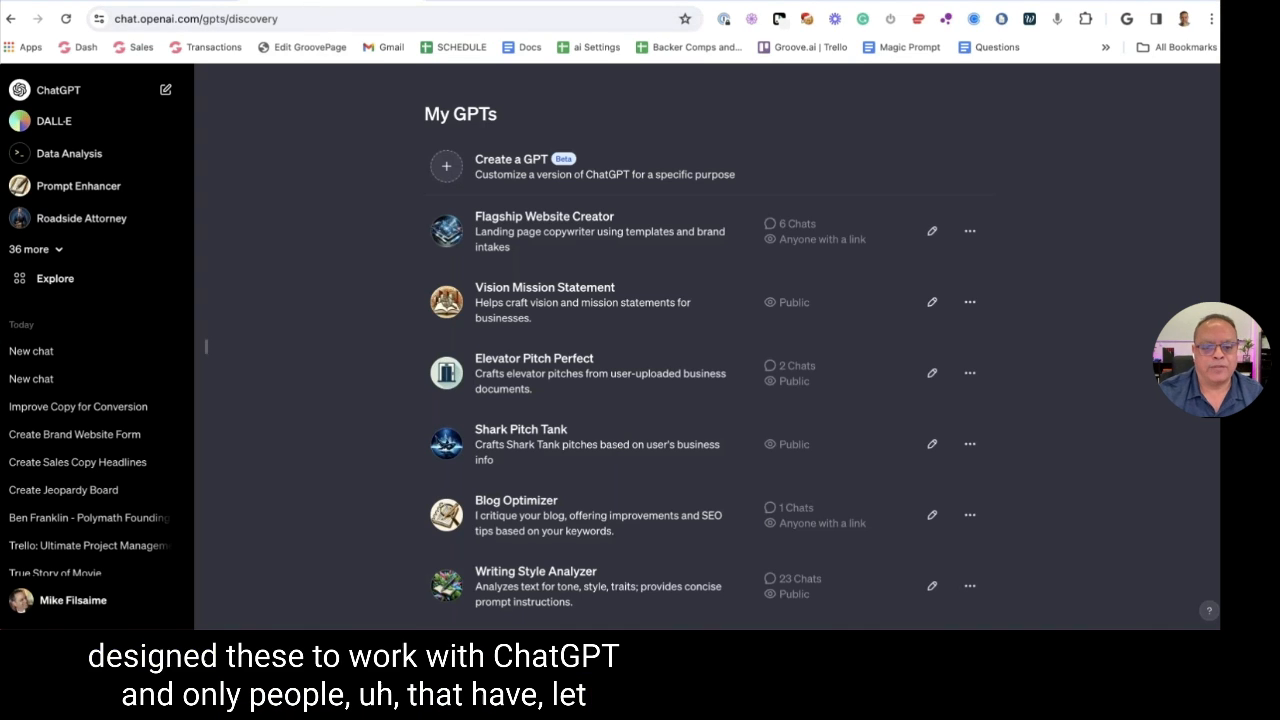
Close the GPT editor tab and return to Groove.ai's Apps list
left_click(190, 3)
key("ctrl+Tab")
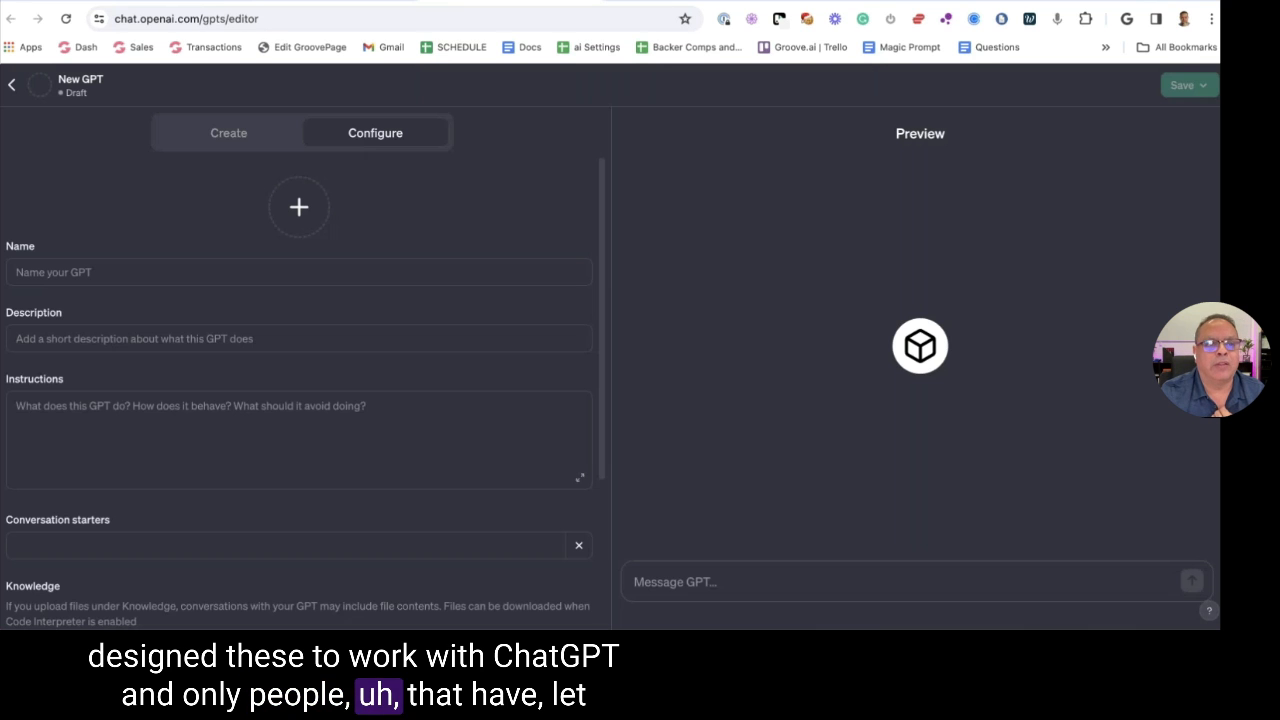
key("ctrl+w")
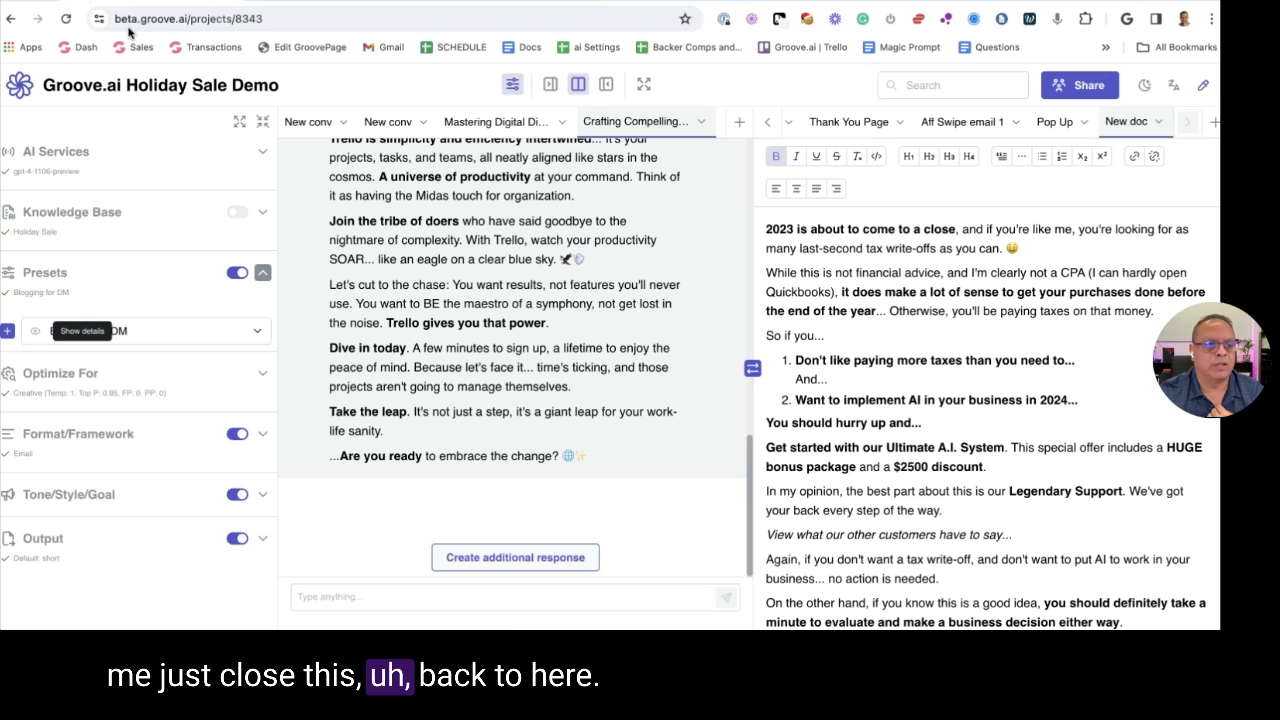
left_click(32, 88)
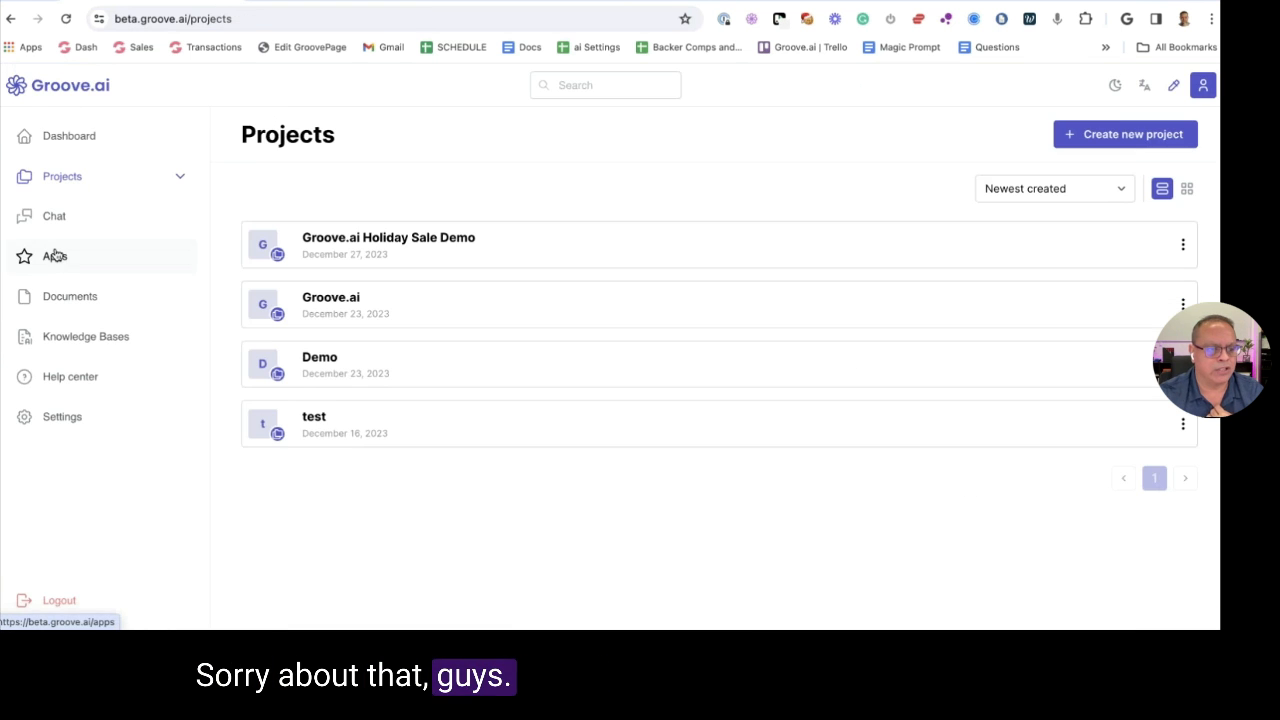
left_click(57, 256)
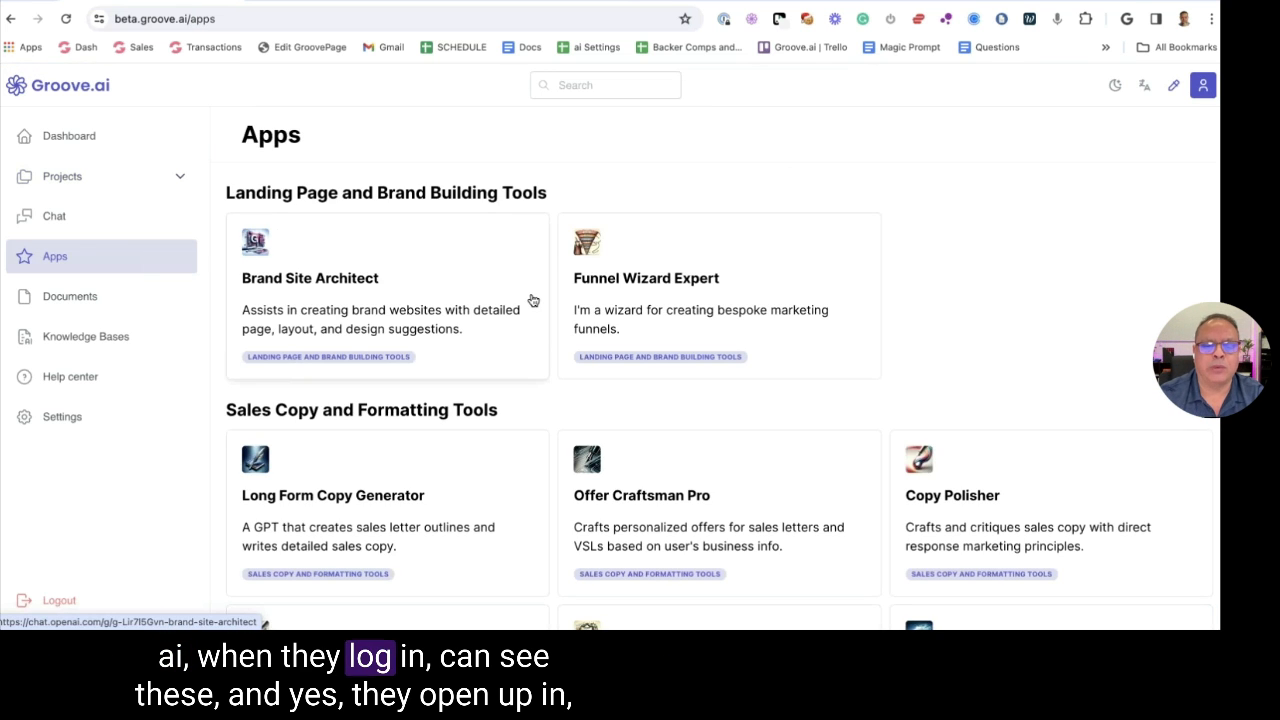
Open the Offer Craftsman Pro app, then close its chat
scroll(560, 340, "down", 3)
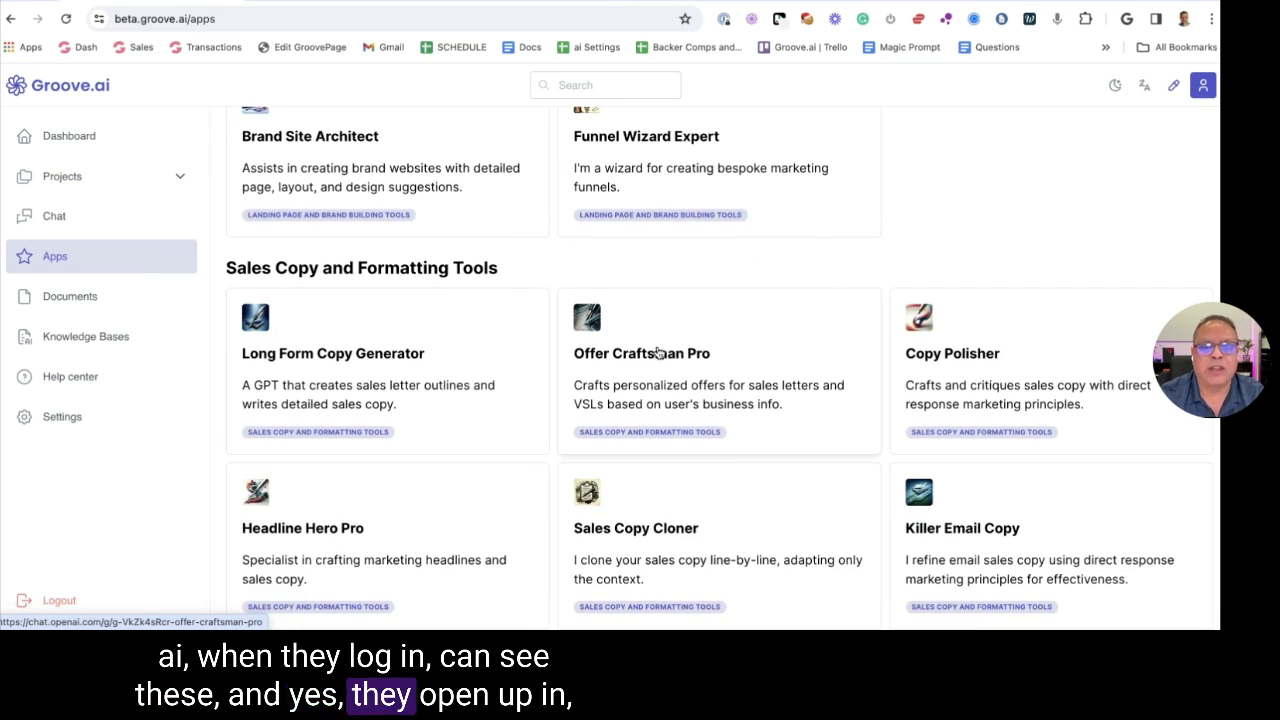
left_click(657, 352)
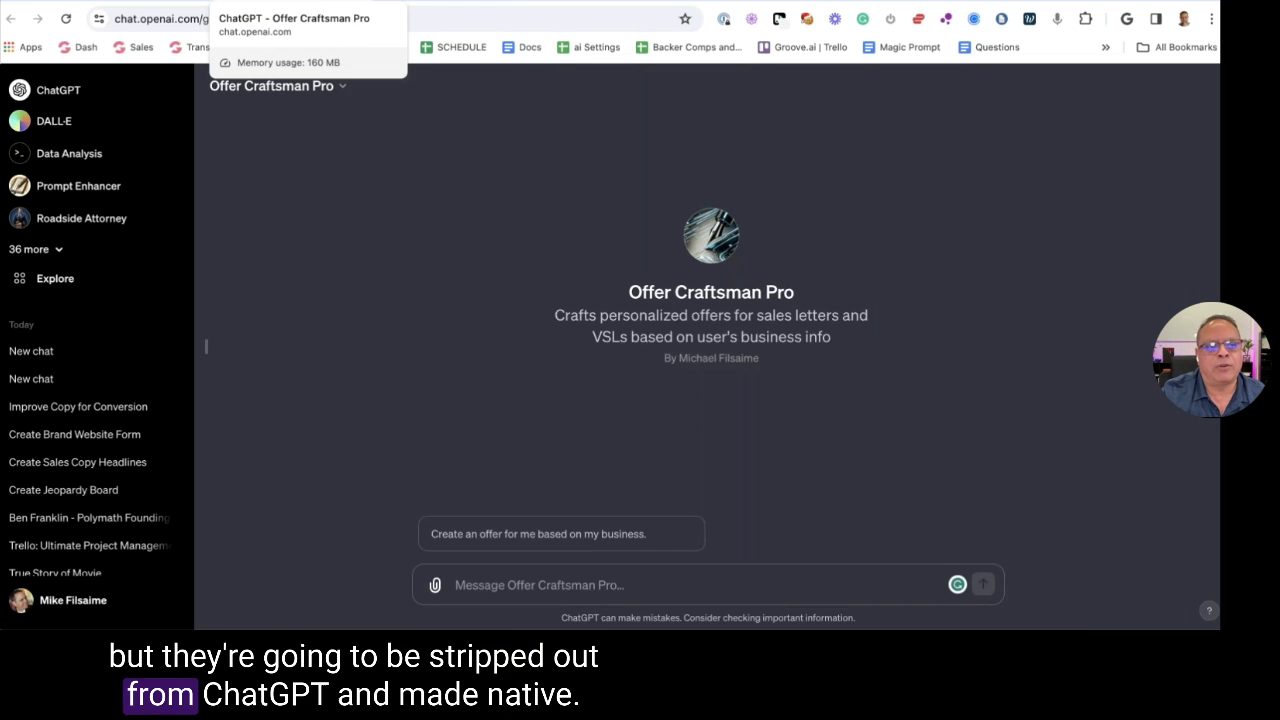
key("ctrl+w")
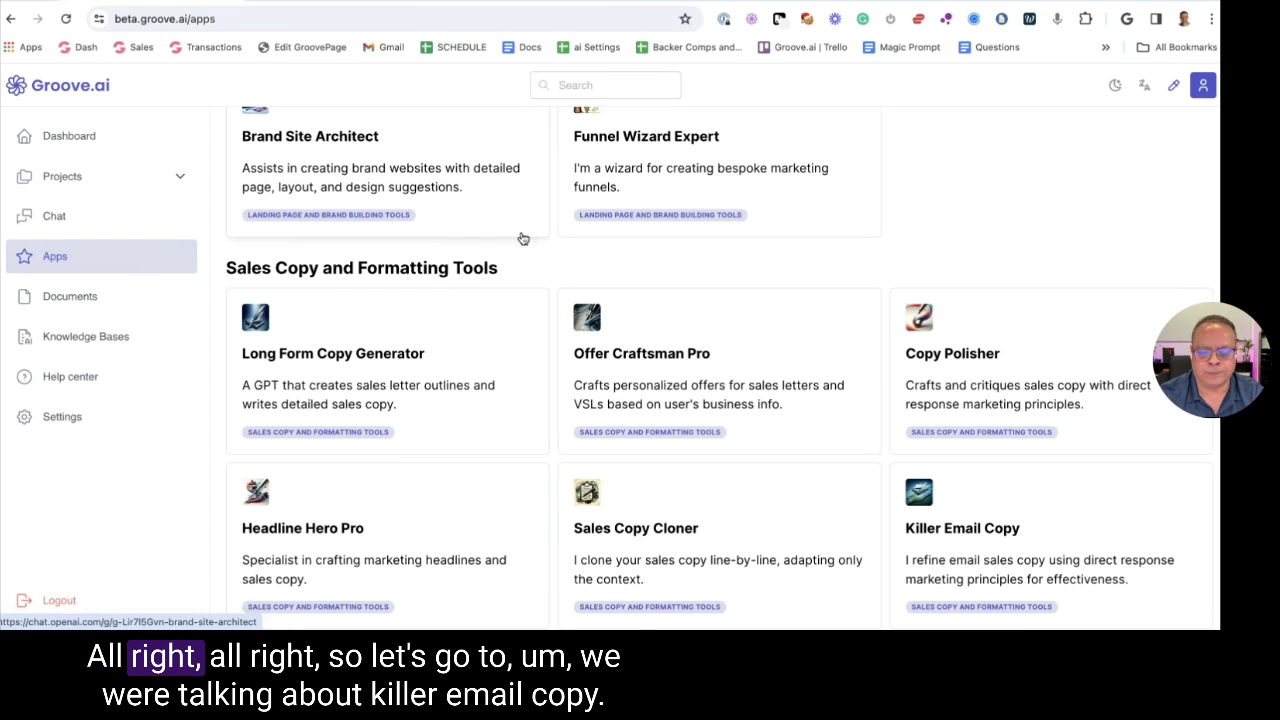
Scroll the Apps list and launch the Killer Email Copy app
scroll(630, 257, "up", 2)
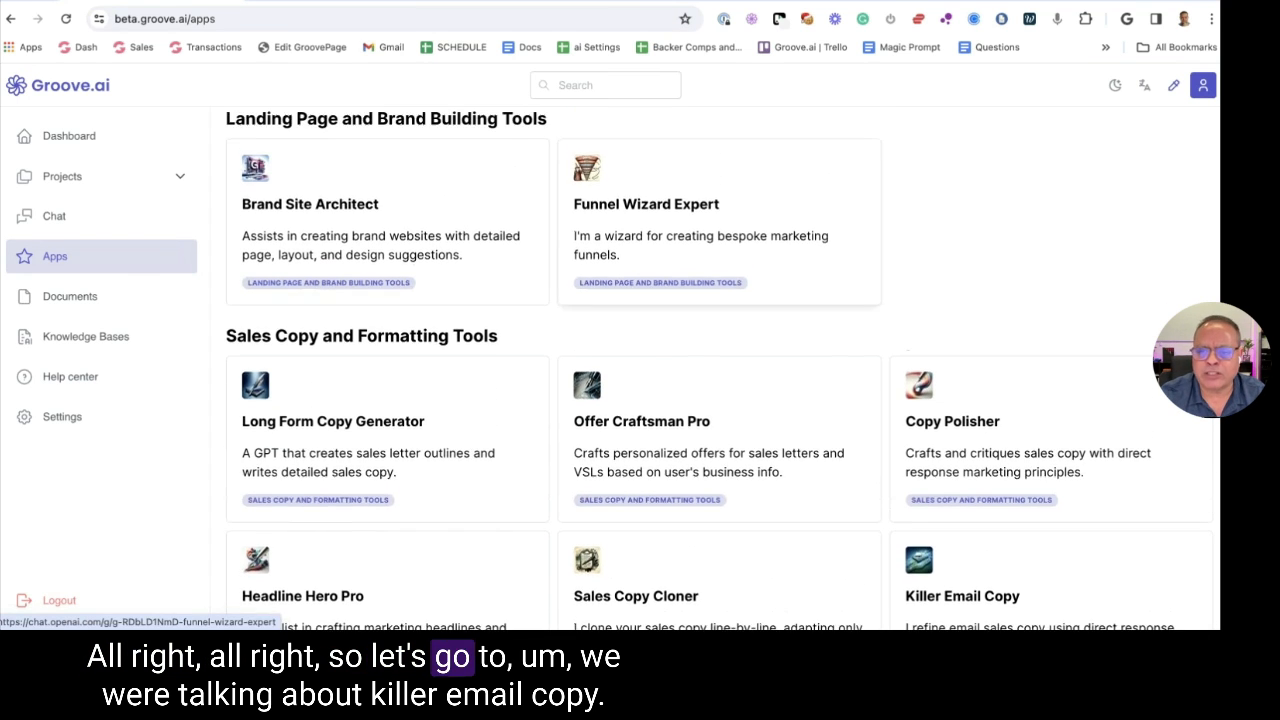
scroll(720, 160, "down", 3)
scroll(657, 257, "down", 3)
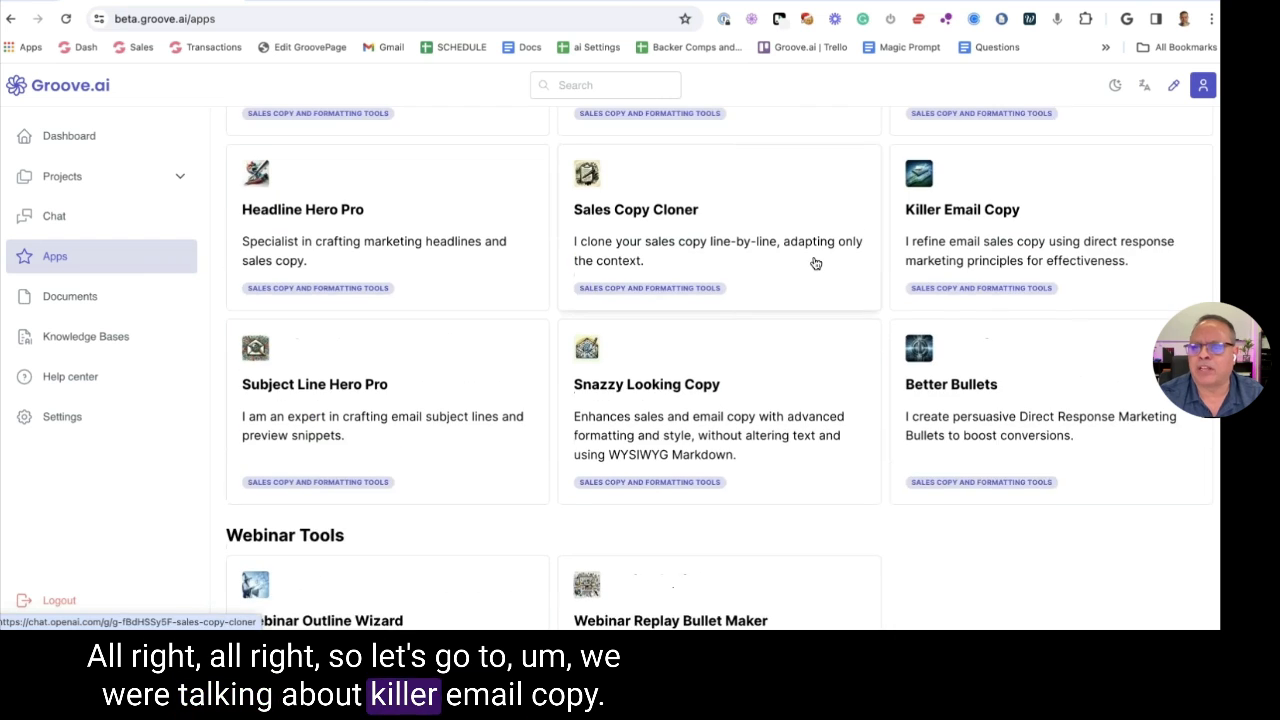
left_click(977, 221)
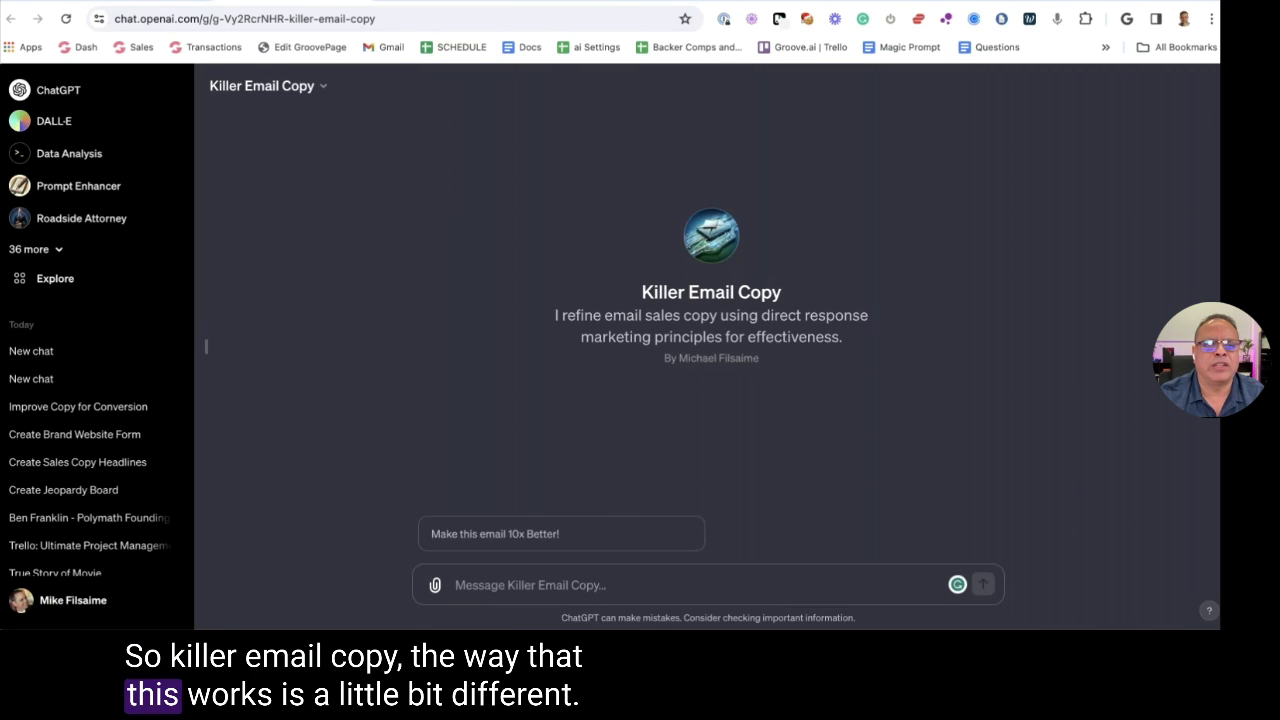
Open the Killer Email Copy GPT's editor, then load Gmail in a new tab
left_click(292, 90)
left_click(333, 154)
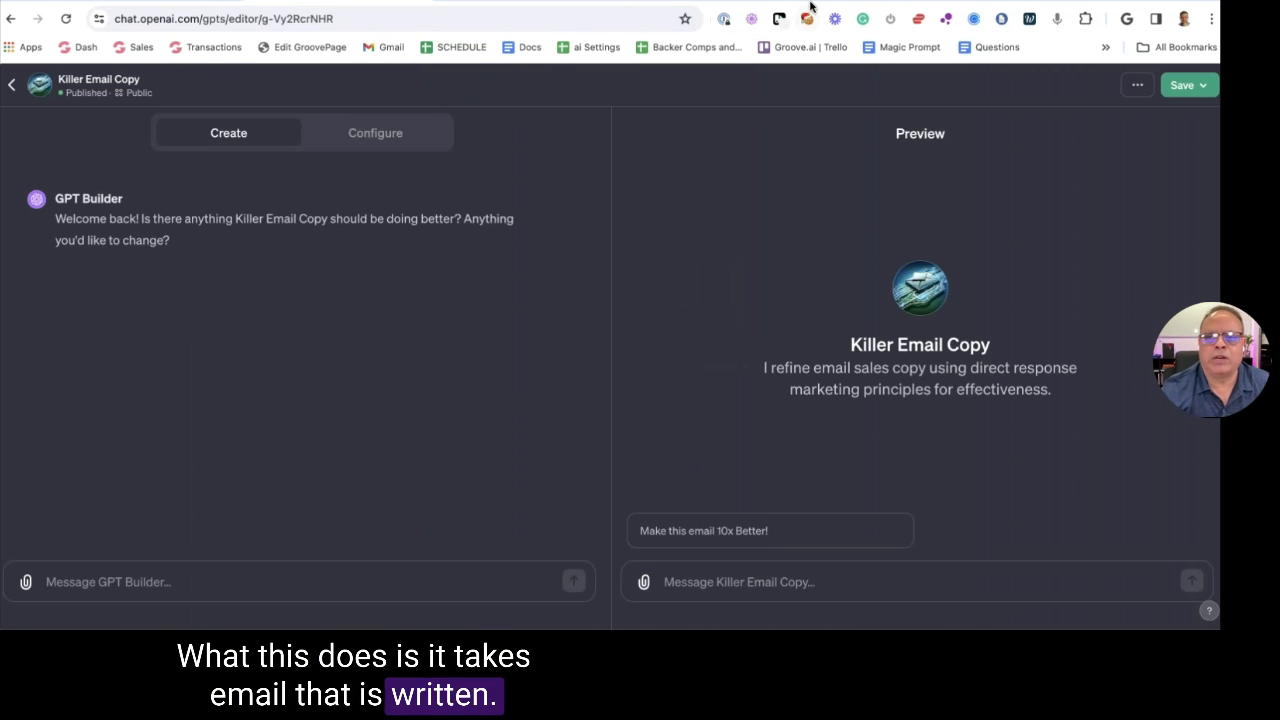
key("ctrl+t")
left_click(383, 47)
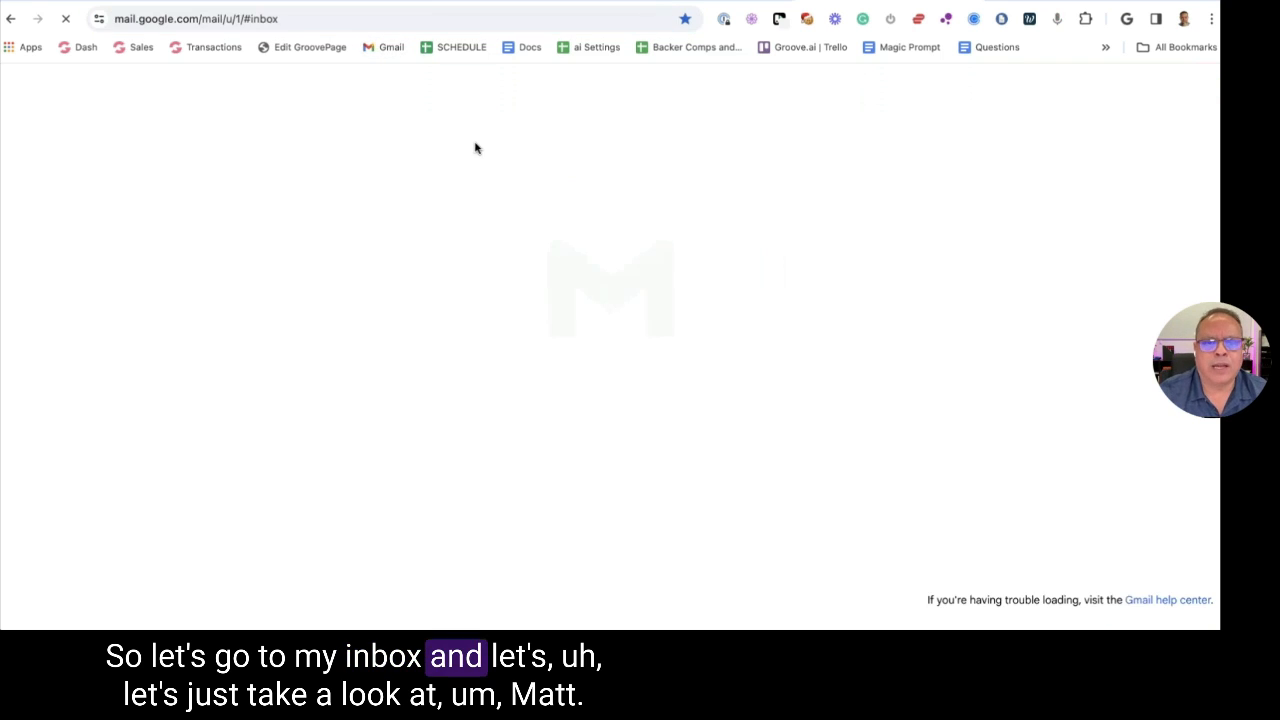
Read the 'Need a tax write off?' email in Gmail, then send Killer Email Copy the 'Make this email 10x Better!' starter
left_click(373, 89)
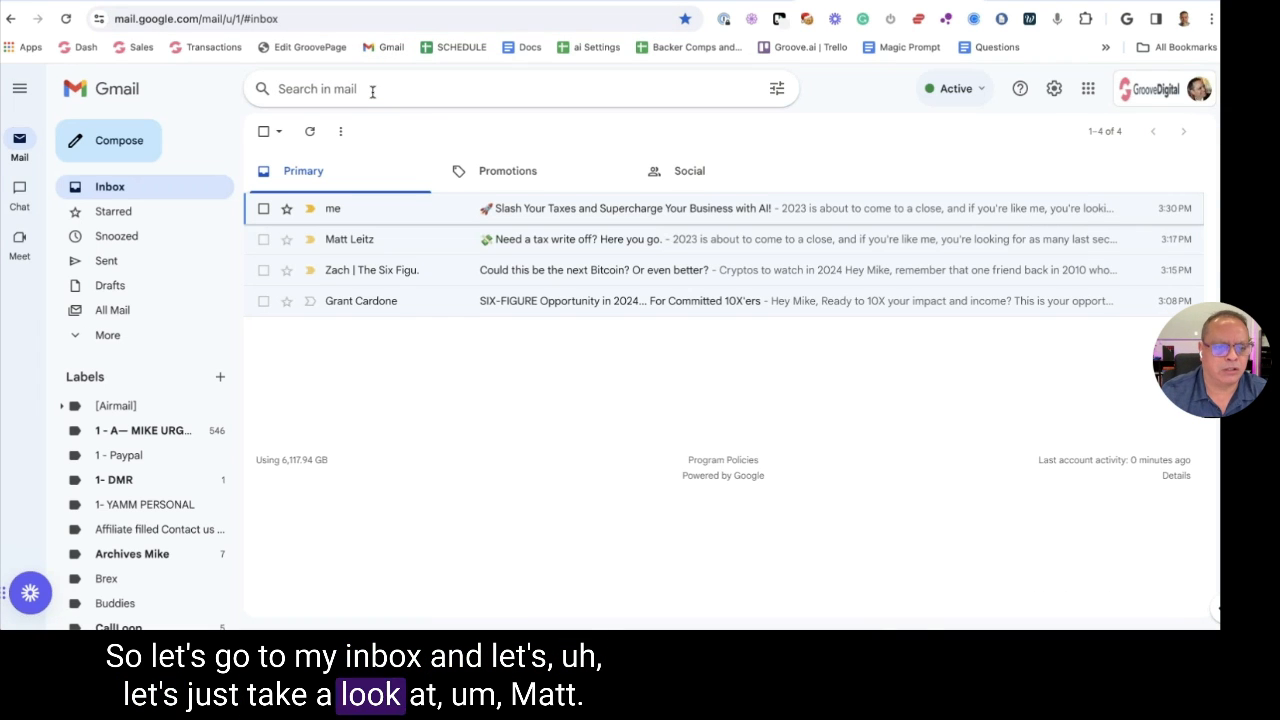
left_click(549, 240)
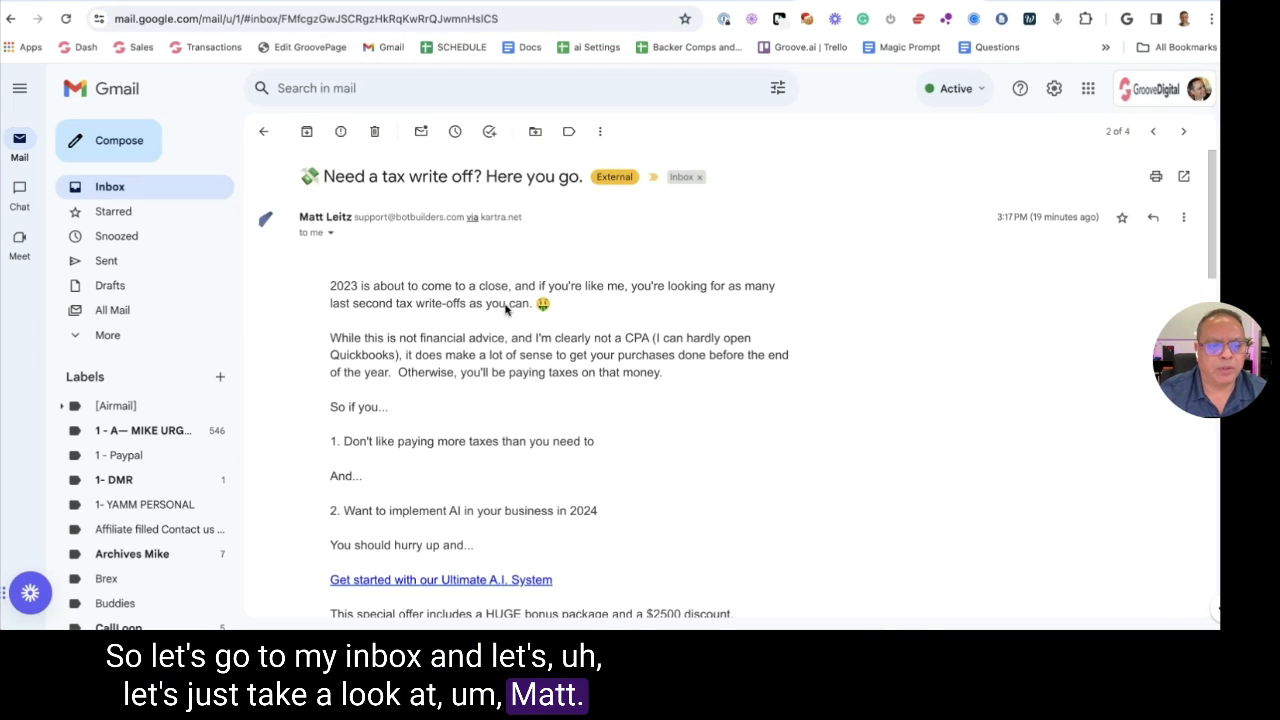
scroll(560, 400, "down", 4)
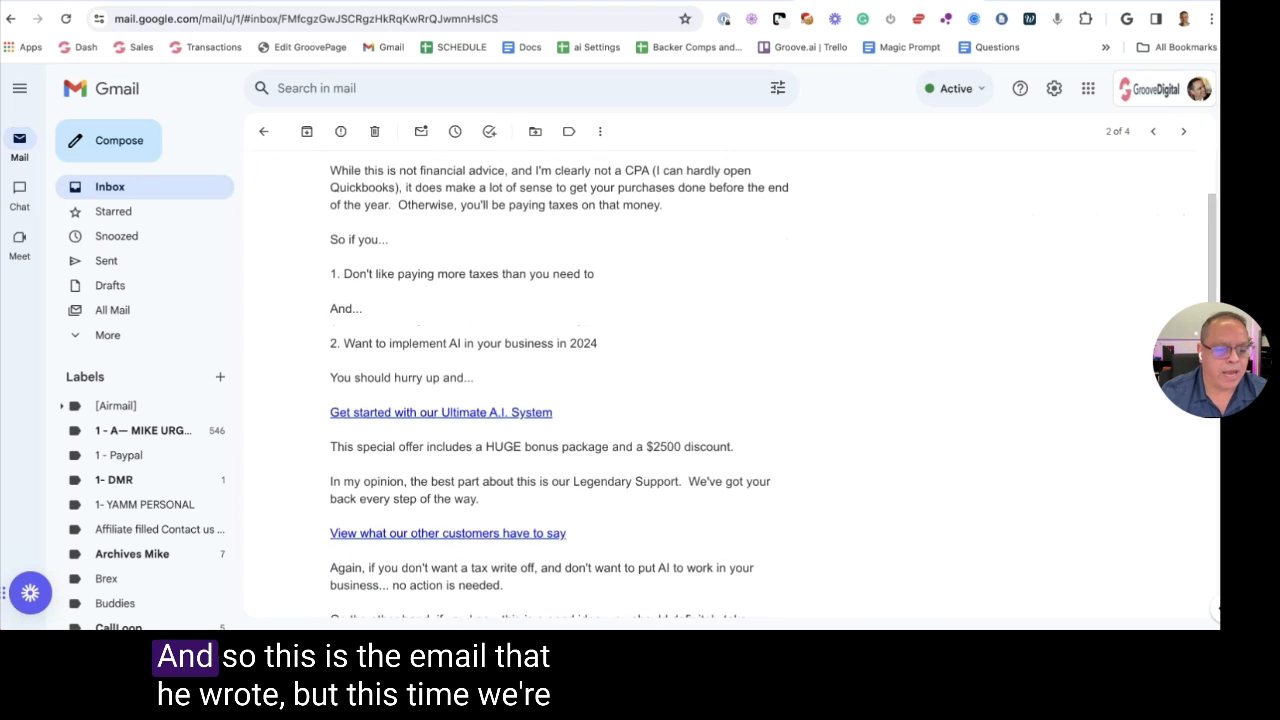
scroll(387, 285, "up", 4)
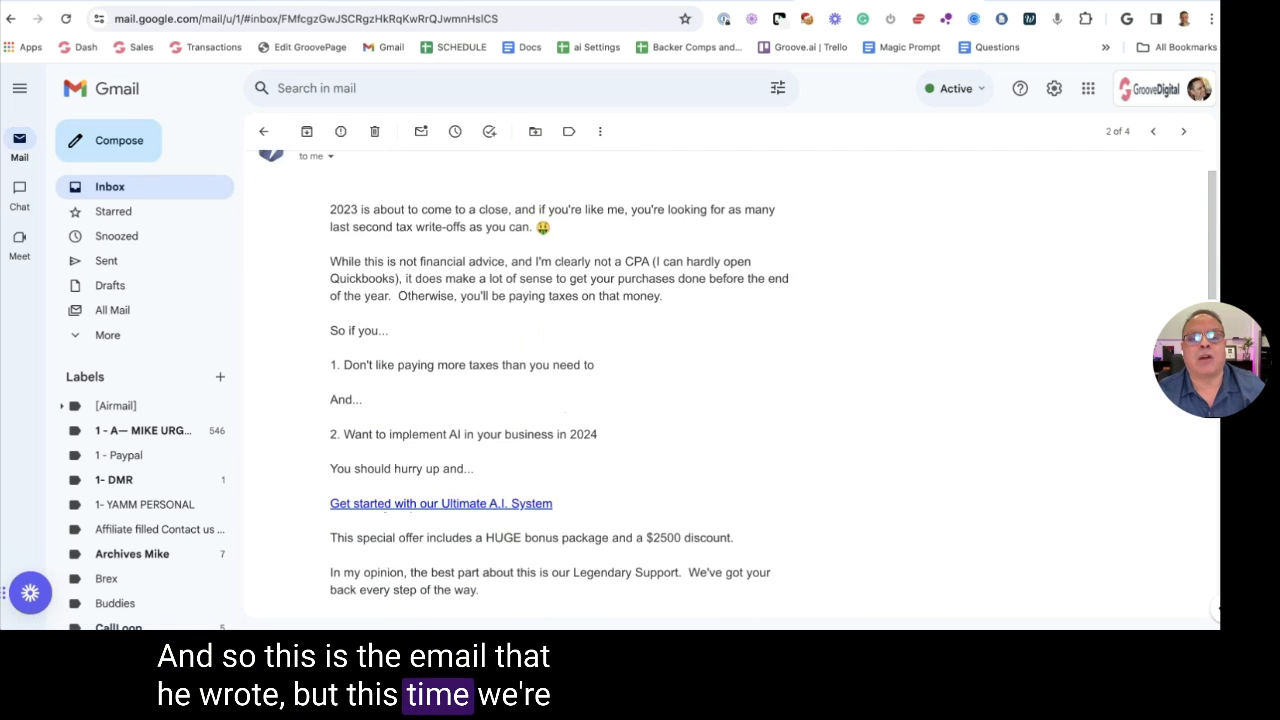
scroll(388, 285, "down", 2)
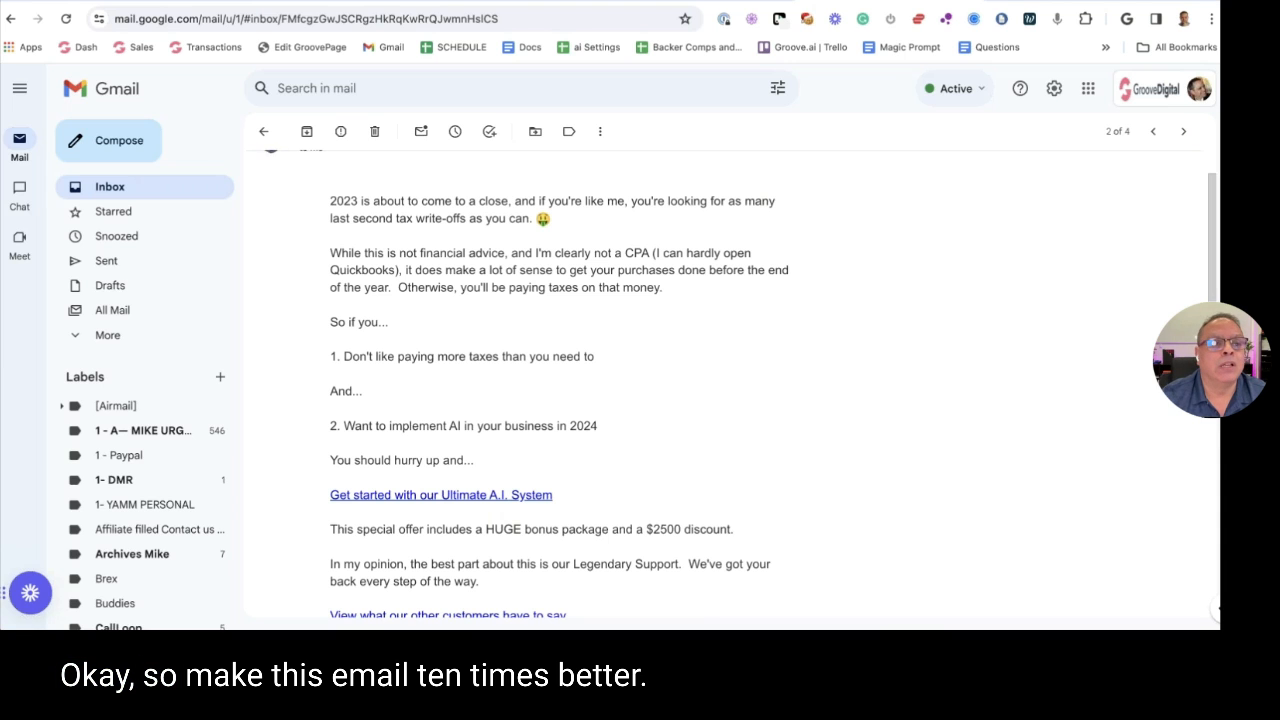
key("ctrl+Tab")
left_click(707, 533)
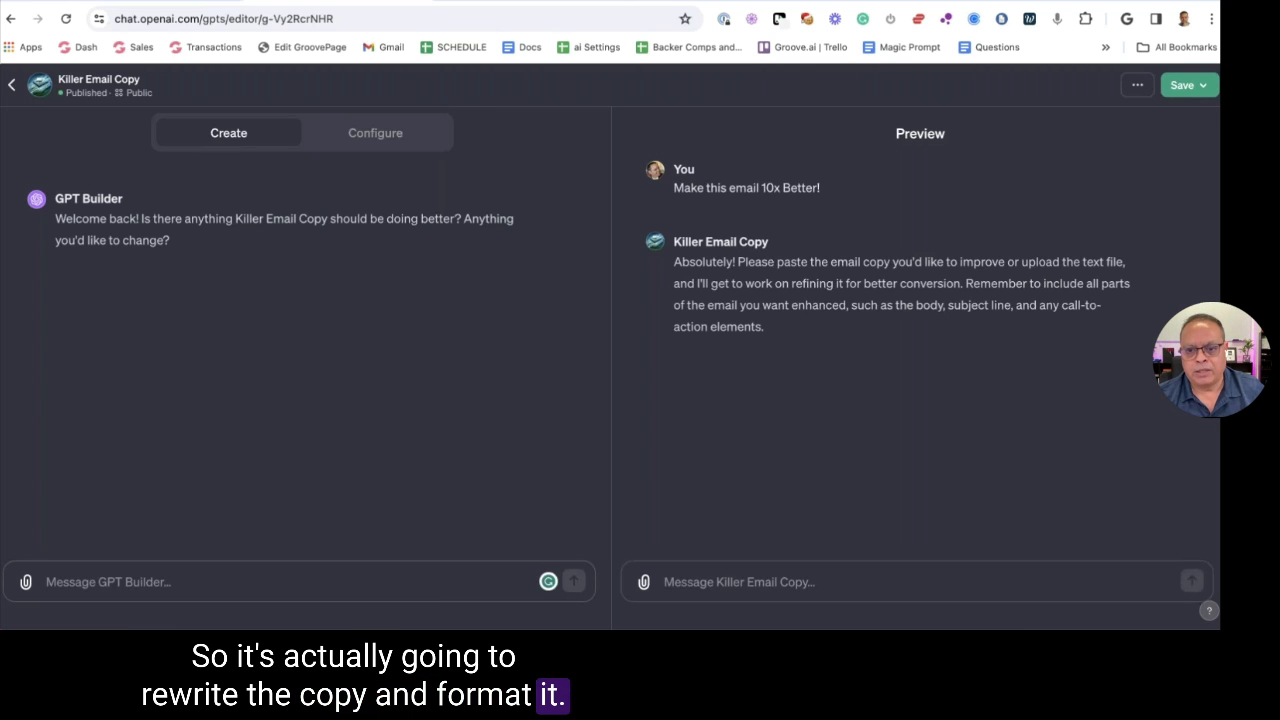
Attach matt-l.txt from Downloads and send it to Killer Email Copy for rewriting
left_click(46, 581)
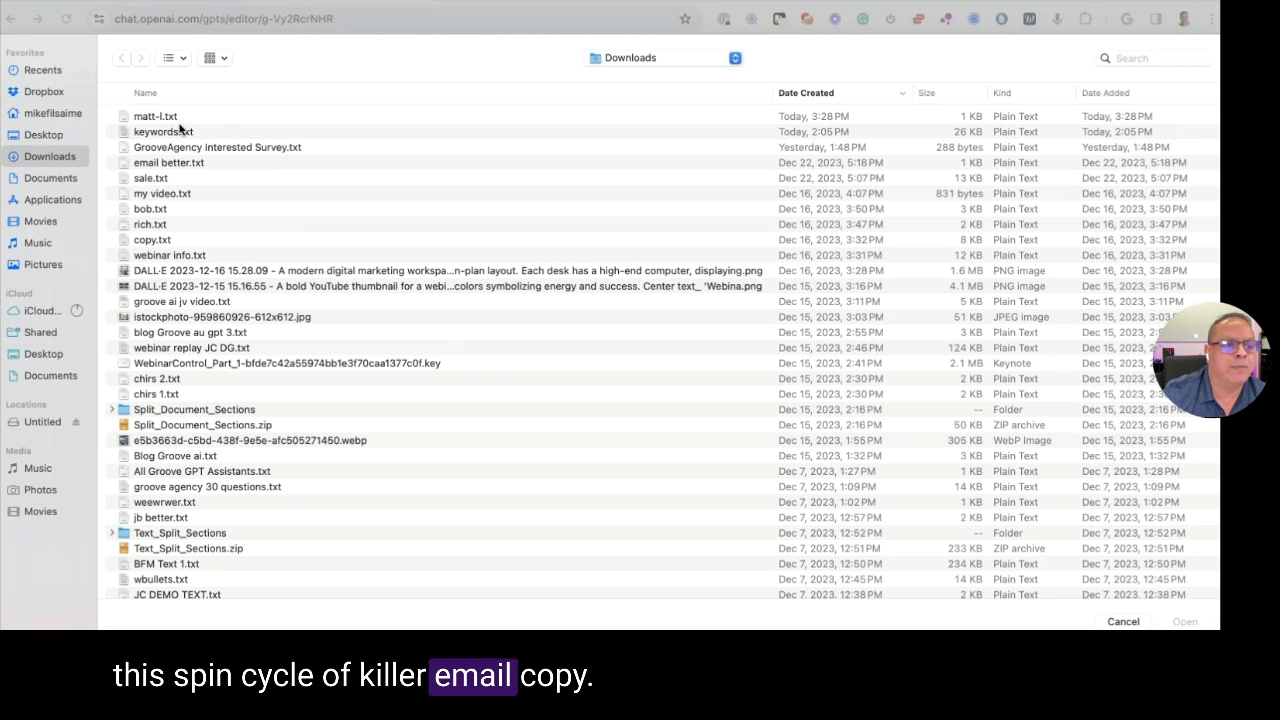
left_click(176, 118)
left_click(1184, 622)
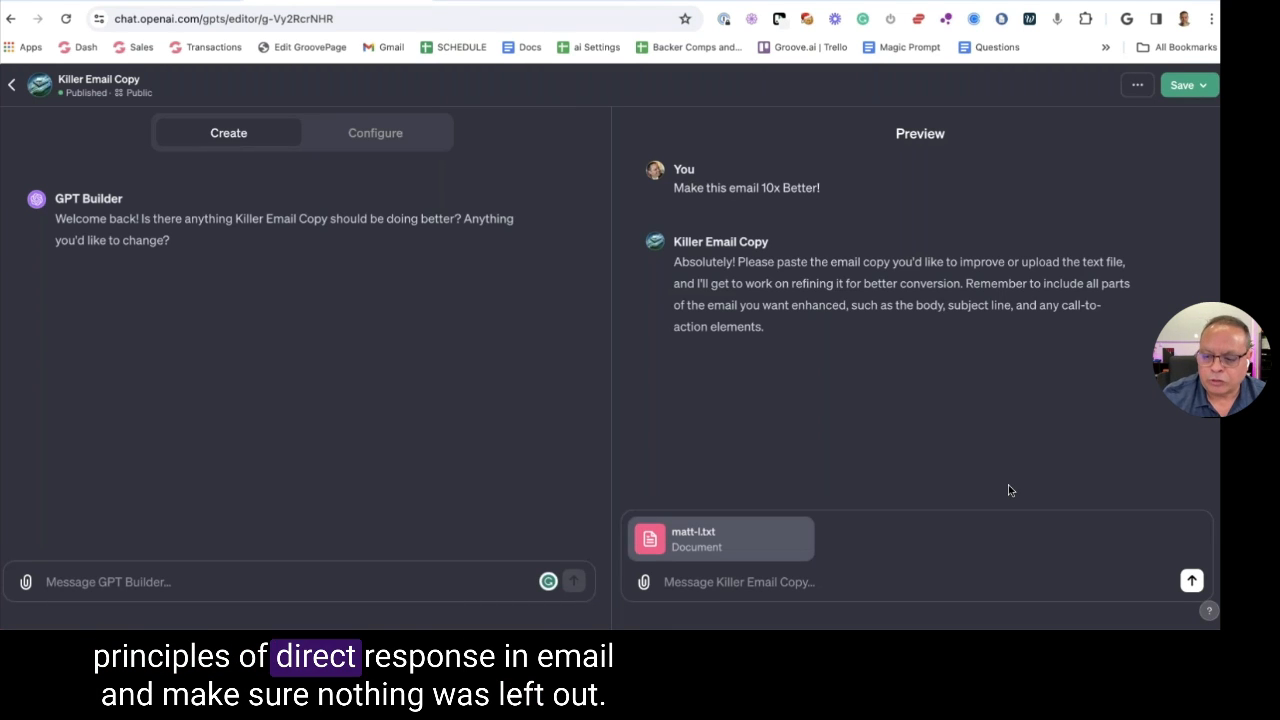
left_click(1190, 584)
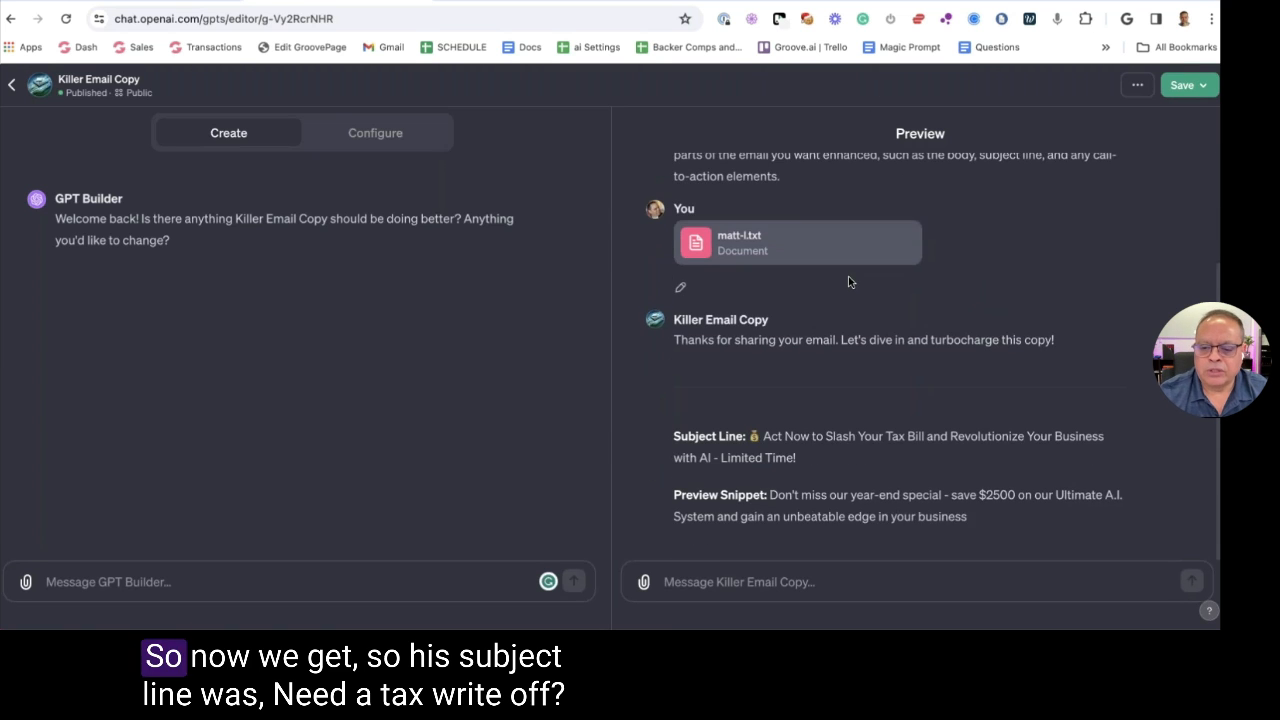
left_click(819, 10)
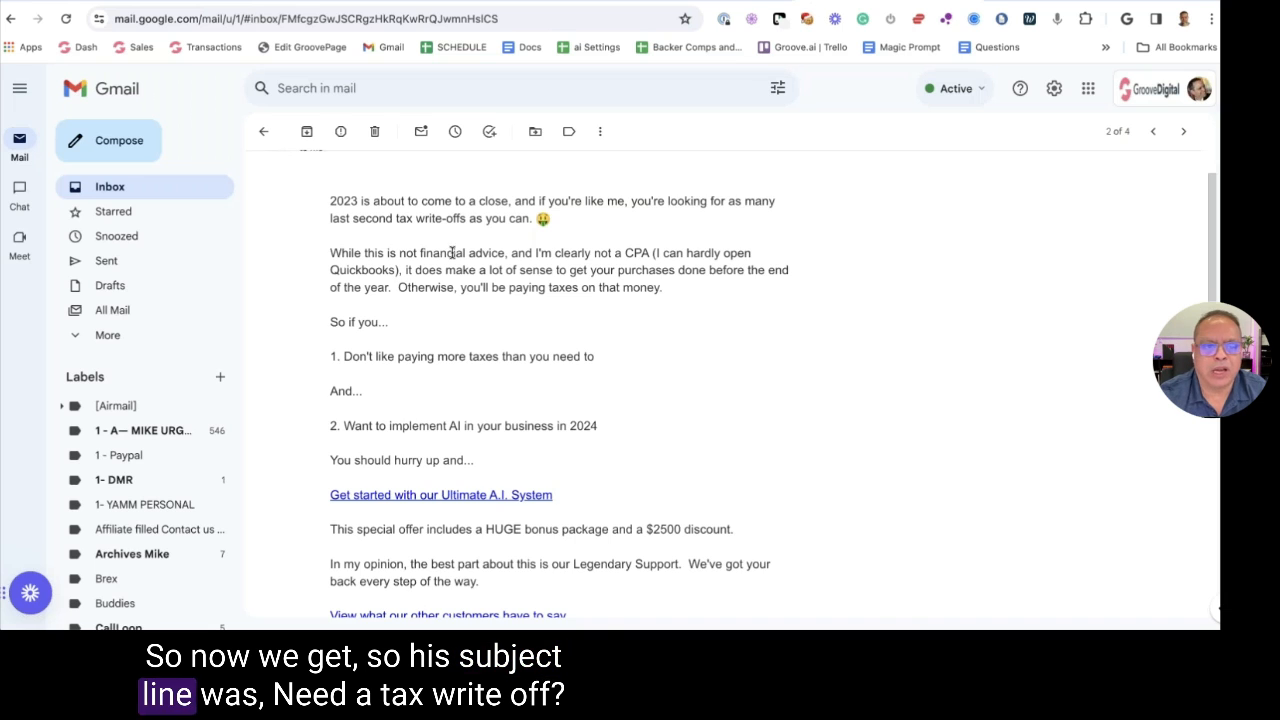
scroll(447, 240, "up", 1)
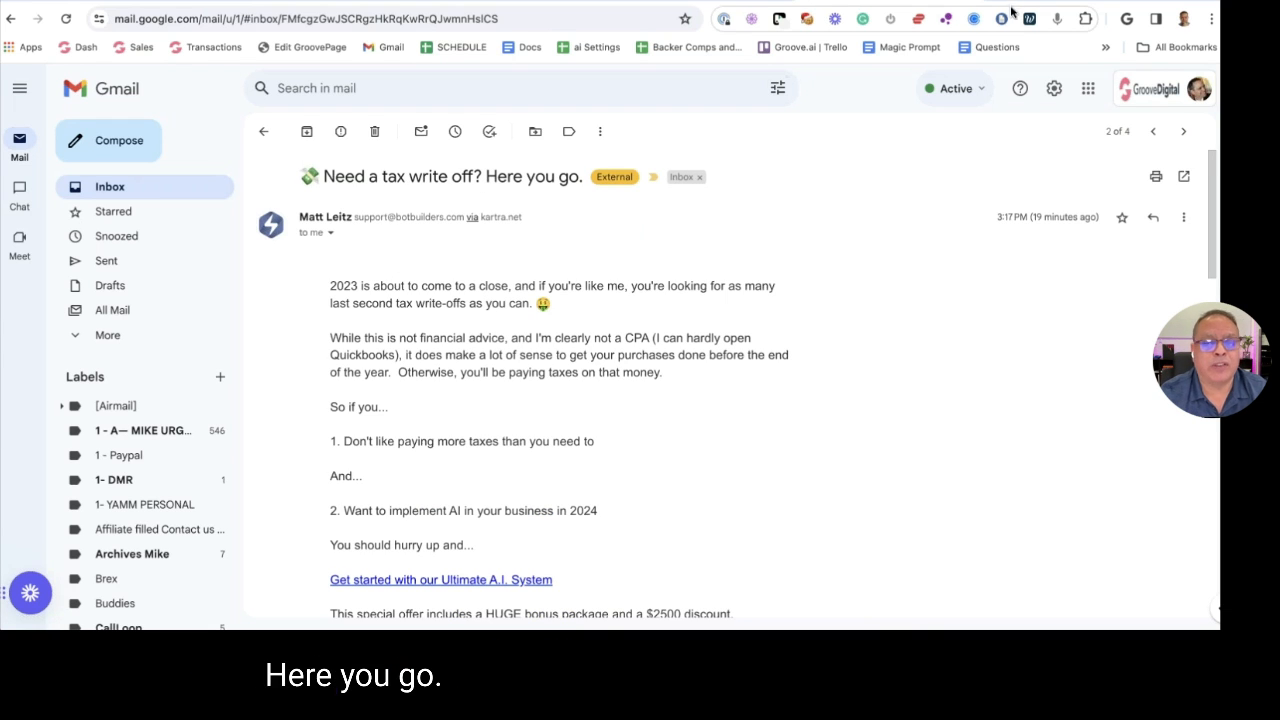
left_click(337, 10)
scroll(915, 350, "up", 3)
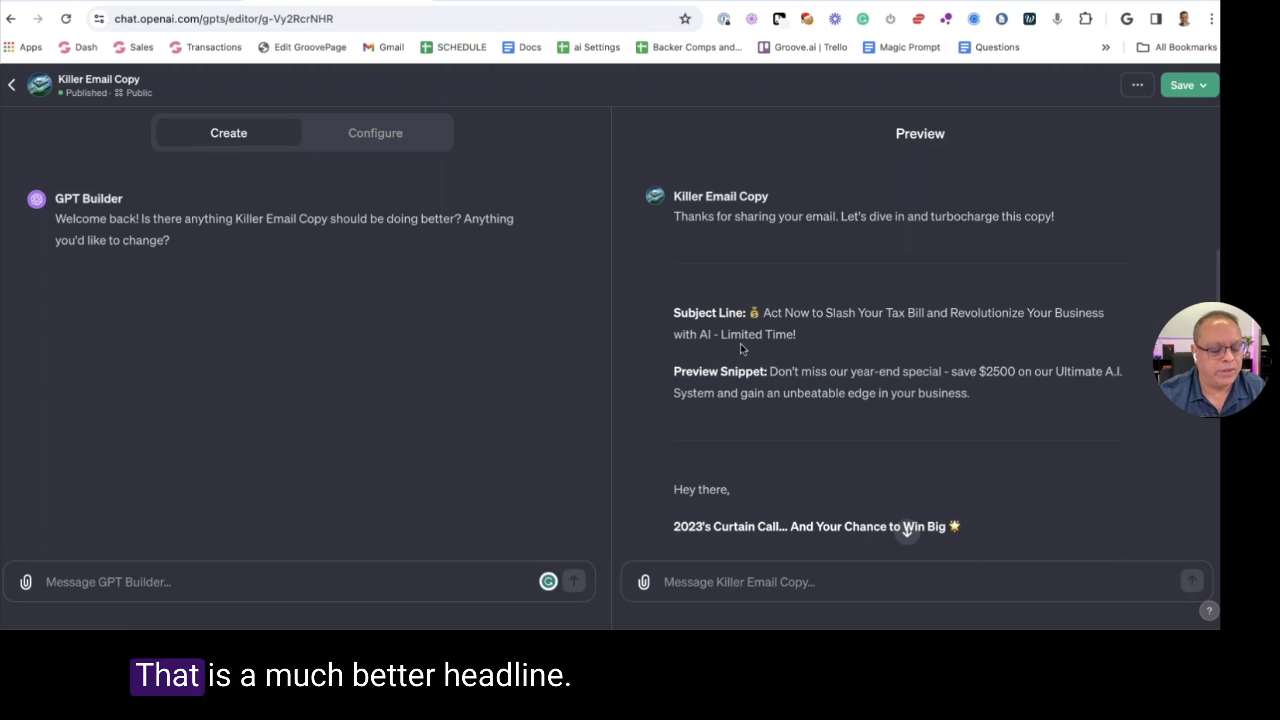
Scroll through Killer Email Copy's full rewrite, select all of it, and return to Gmail's original email
scroll(745, 348, "down", 2)
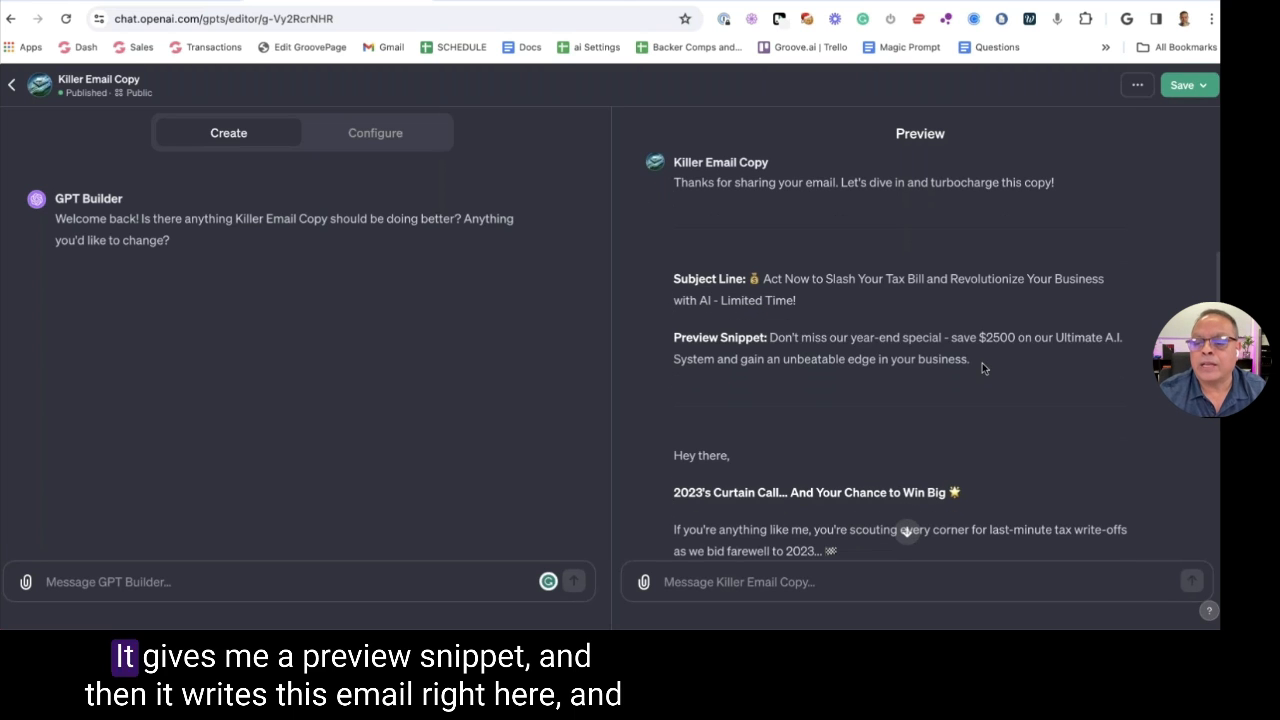
left_click_drag(973, 361, 773, 332)
scroll(740, 330, "down", 3)
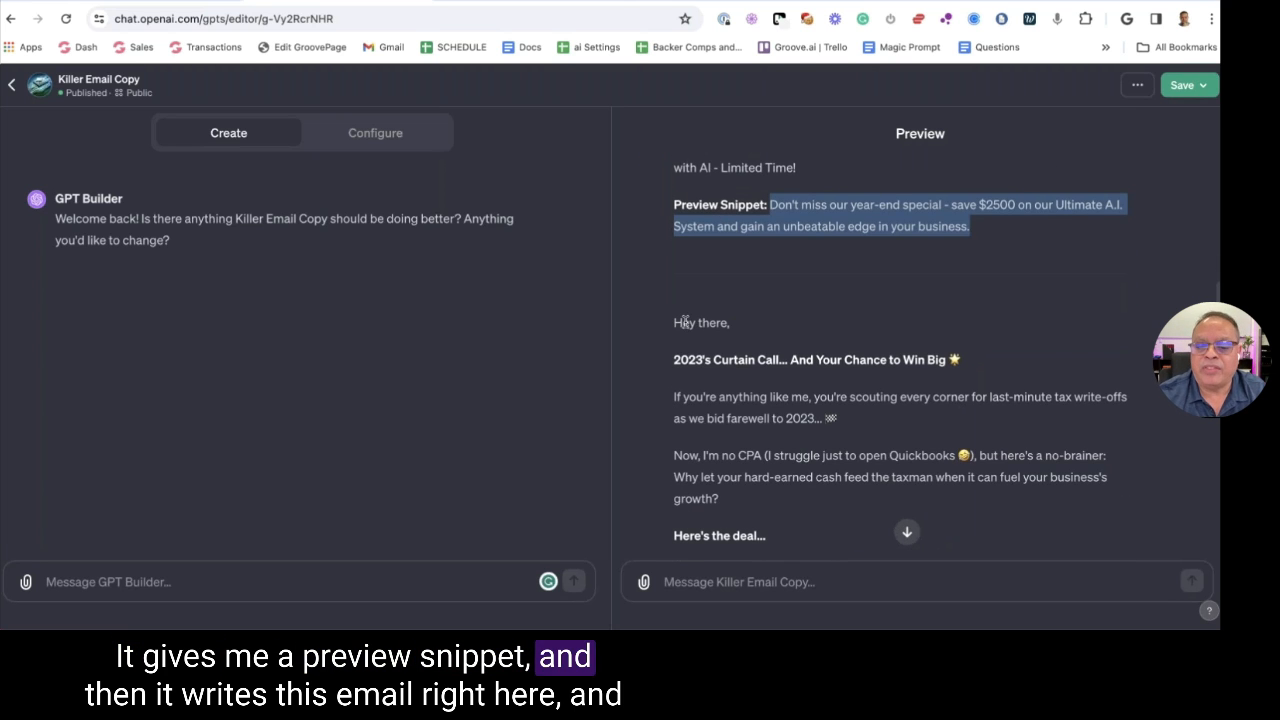
scroll(677, 322, "down", 10)
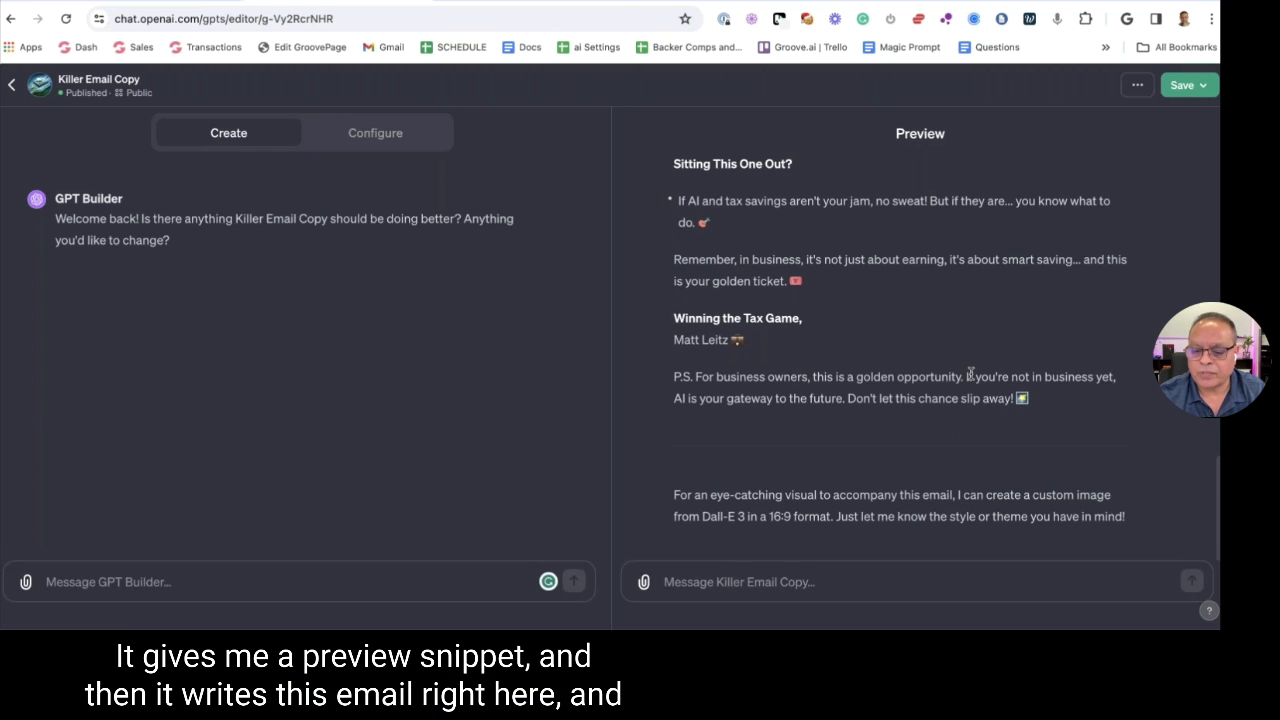
left_click(1037, 403, "shift")
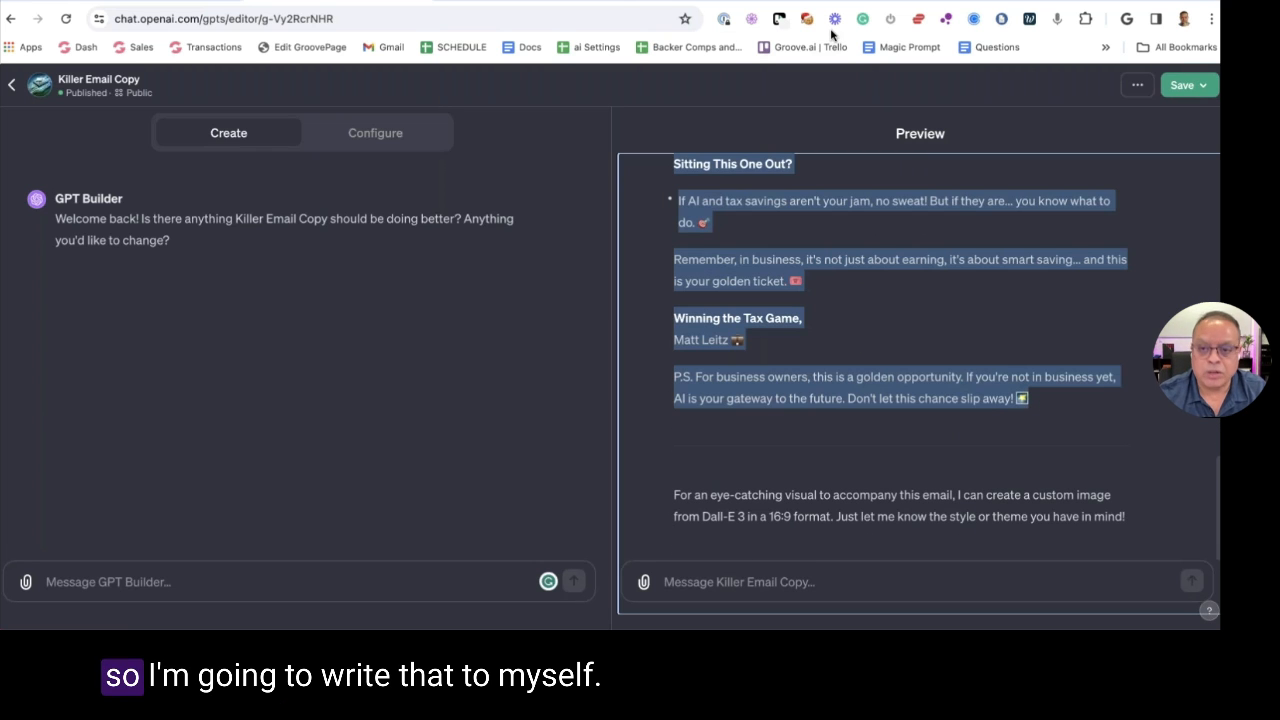
left_click(878, 3)
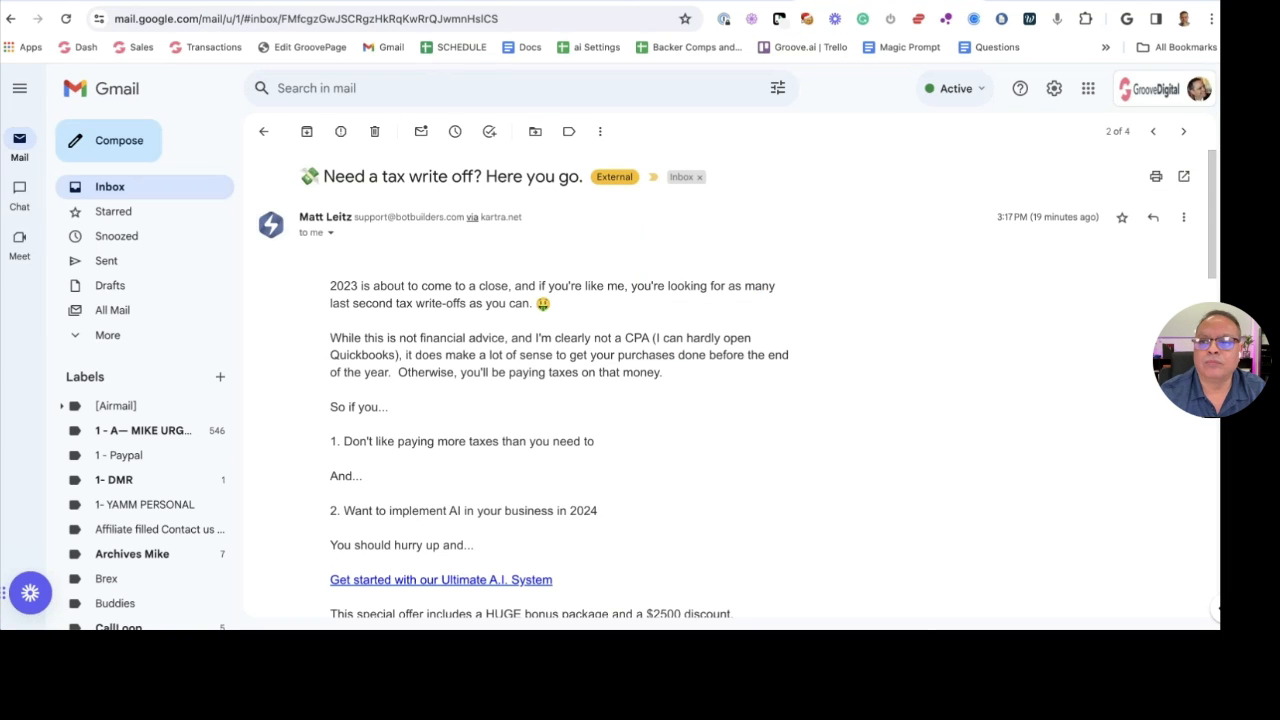
Compose a new Gmail message in a fresh tab, addressed to the user's own contact
key("ctrl+t")
left_click(386, 51)
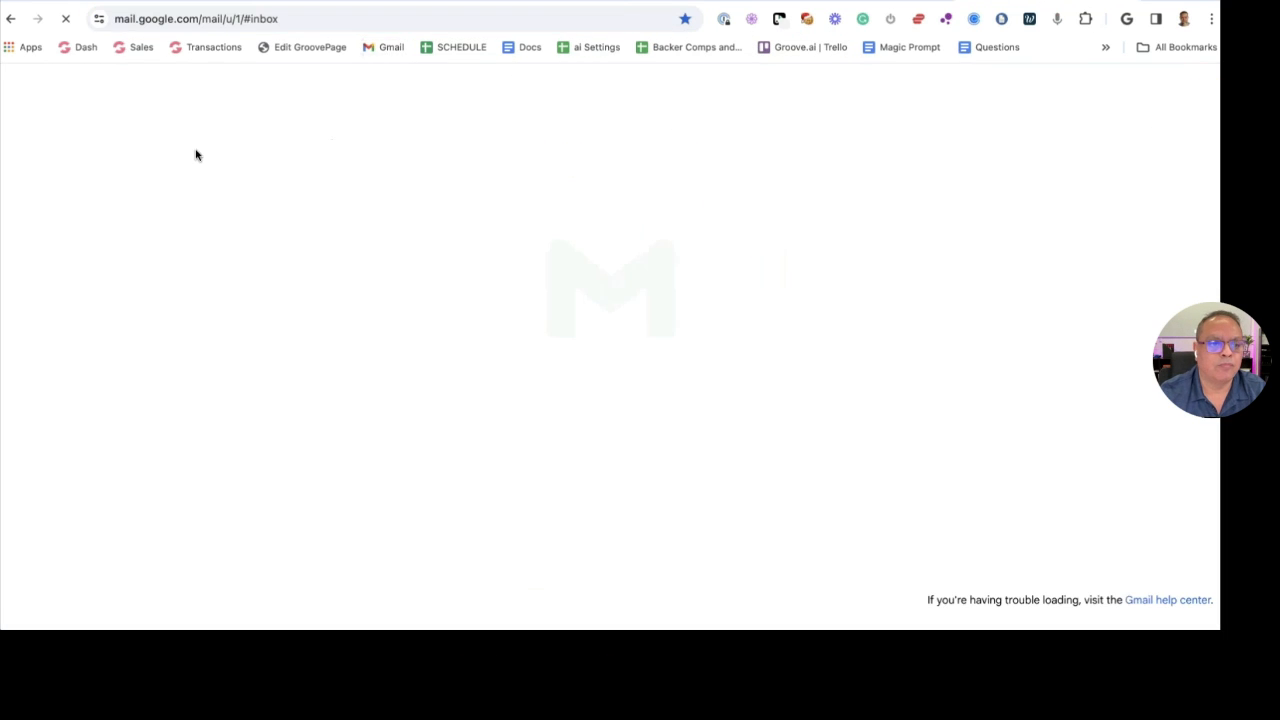
left_click(116, 141)
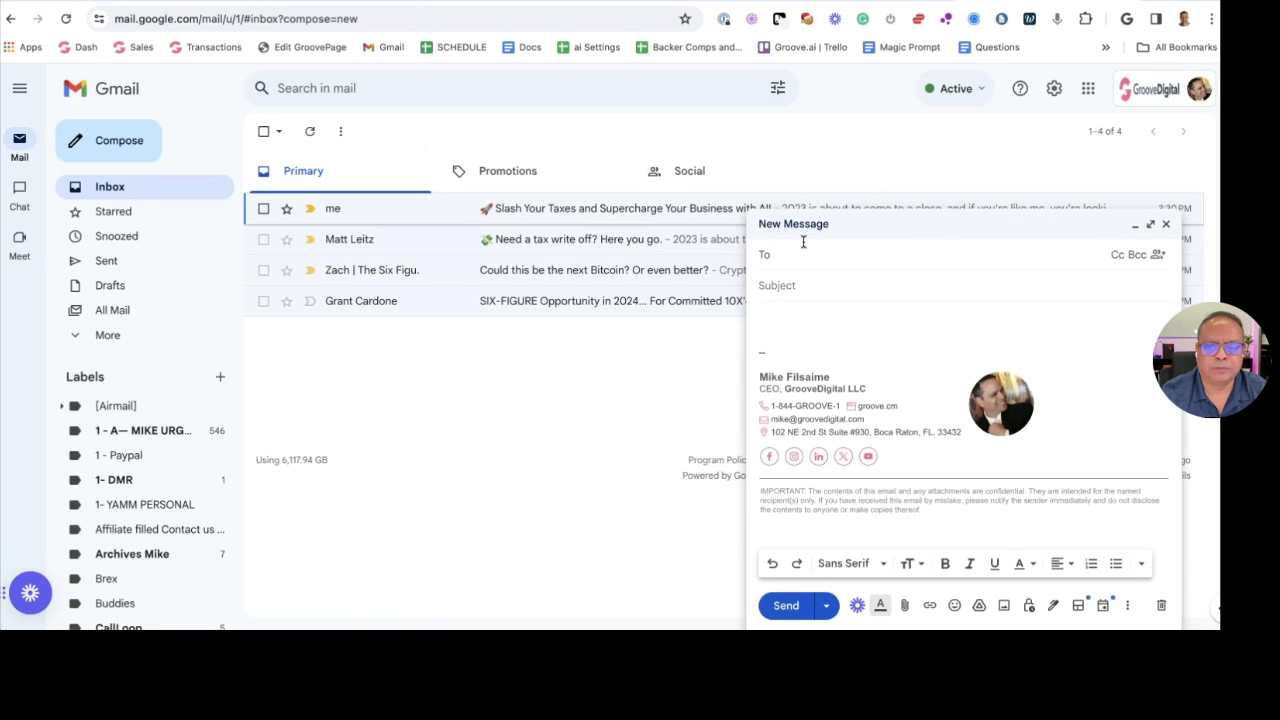
type("mike")
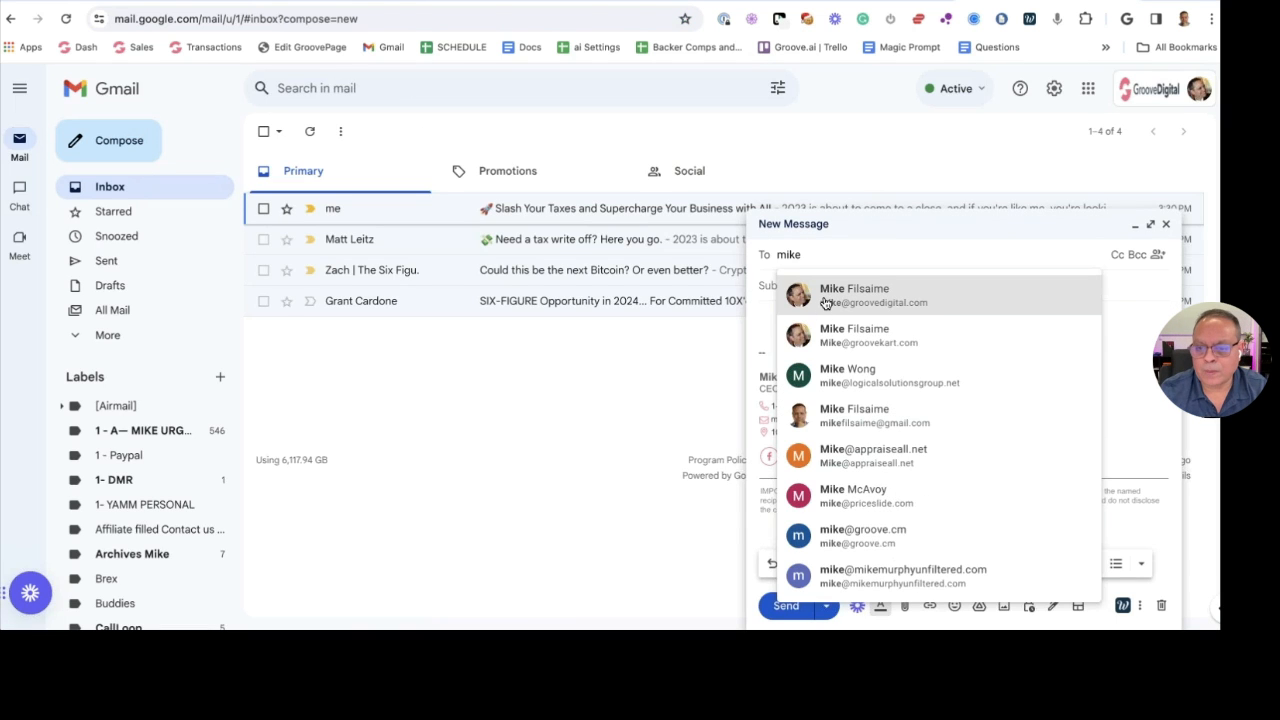
left_click(825, 304)
left_click(790, 328)
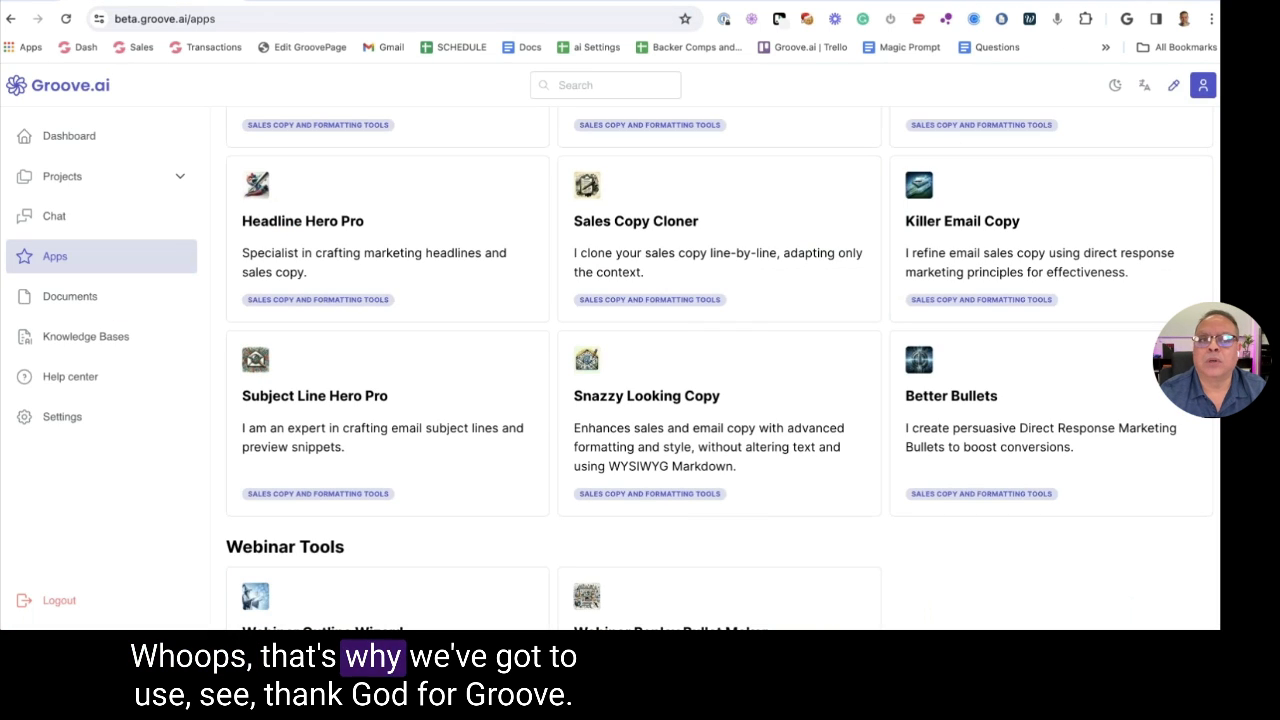
Paste the rewritten email into the New doc of Groove.ai's Holiday Sale Demo project, then copy it formatted
key("ctrl+t")
type("beta")
key("Return")
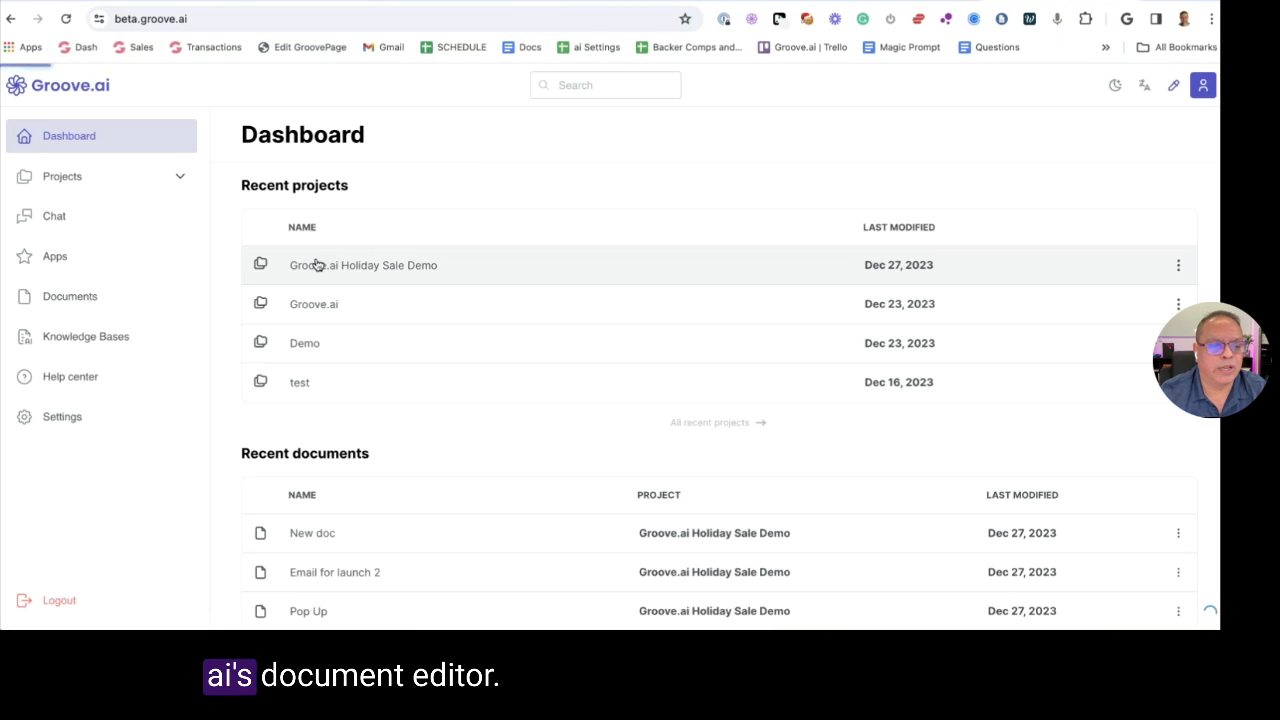
left_click(316, 265)
key("ctrl+a")
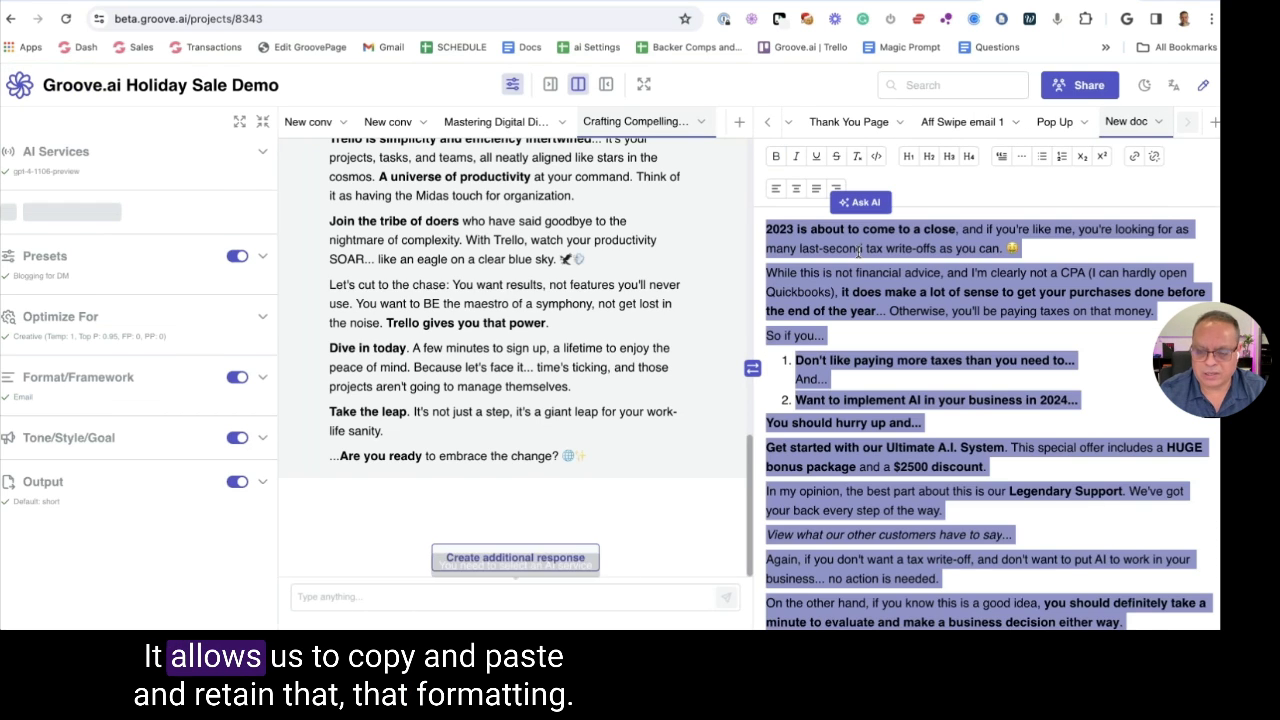
key("ctrl+a")
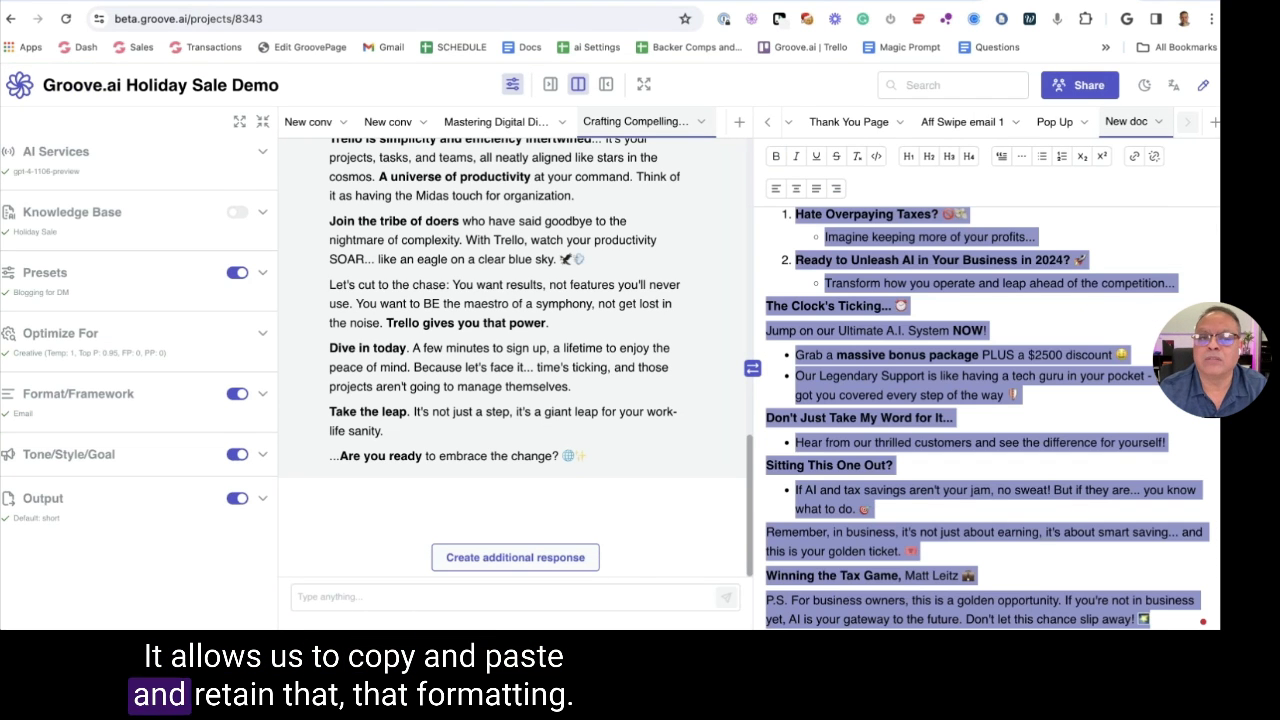
key("ctrl+Tab")
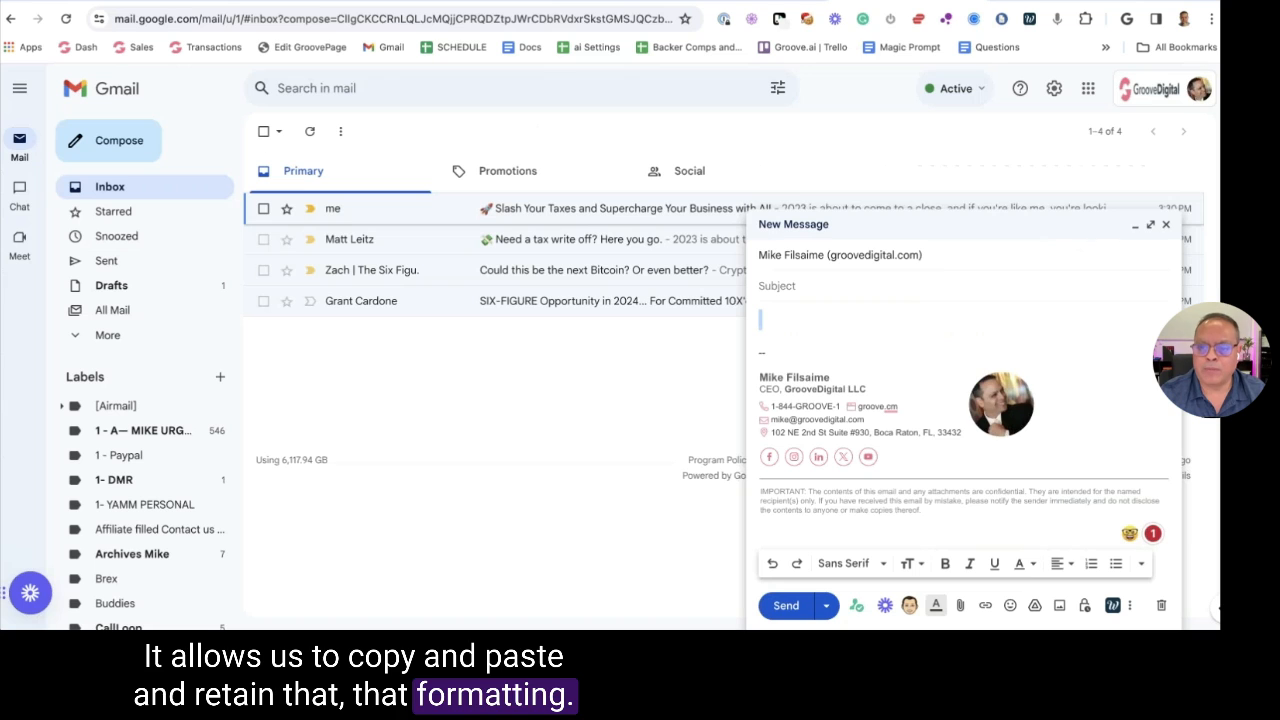
Paste the formatted rewritten email into the message body at Normal text size
left_click(770, 315)
key("ctrl+v")
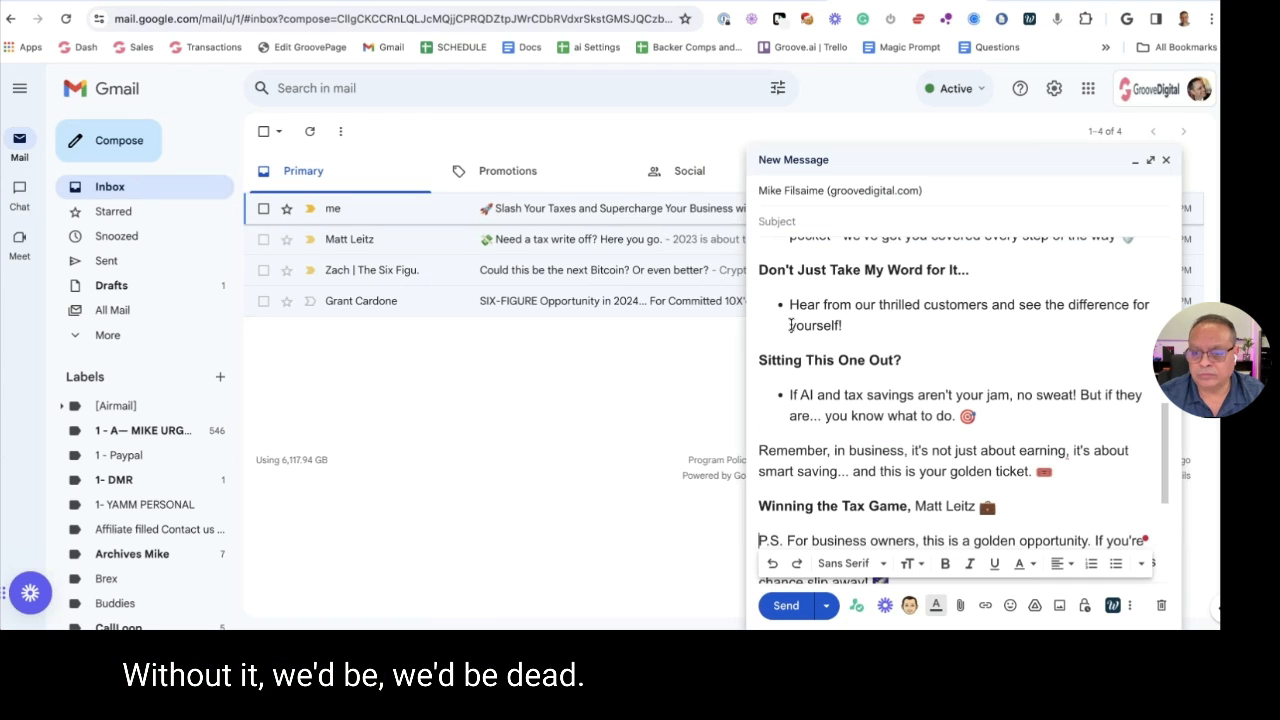
key("ctrl+a")
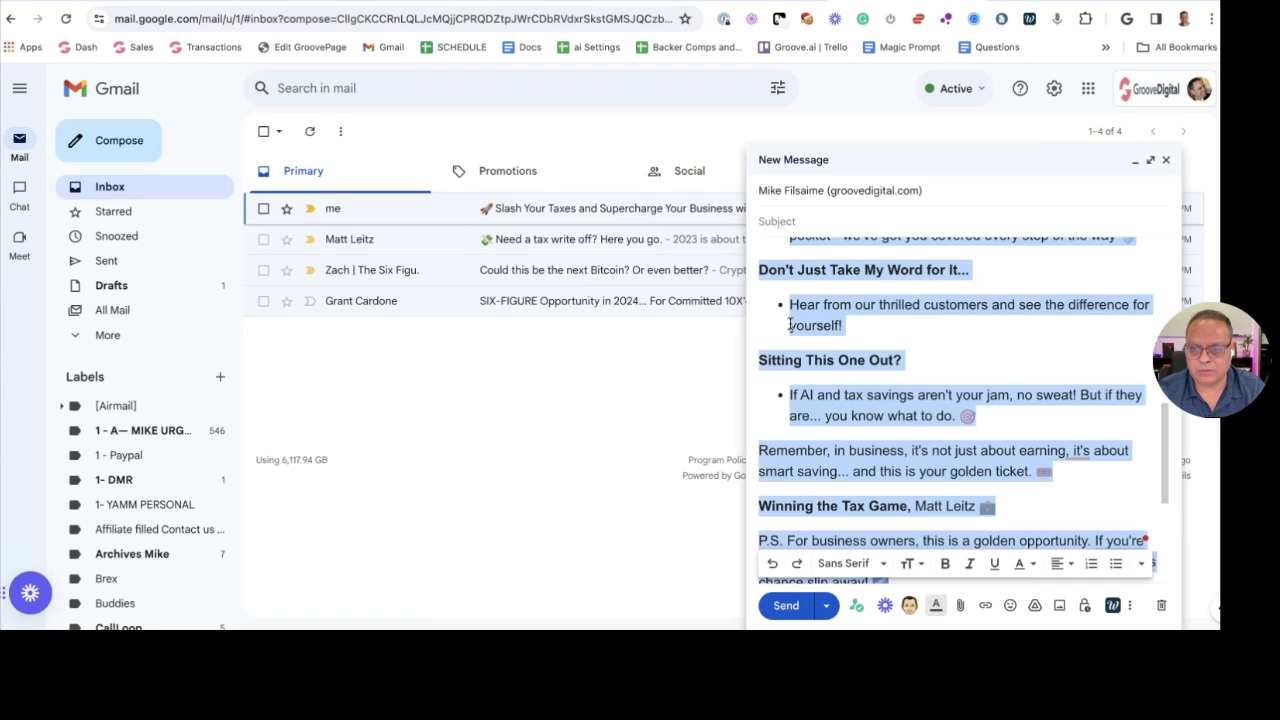
key("BackSpace")
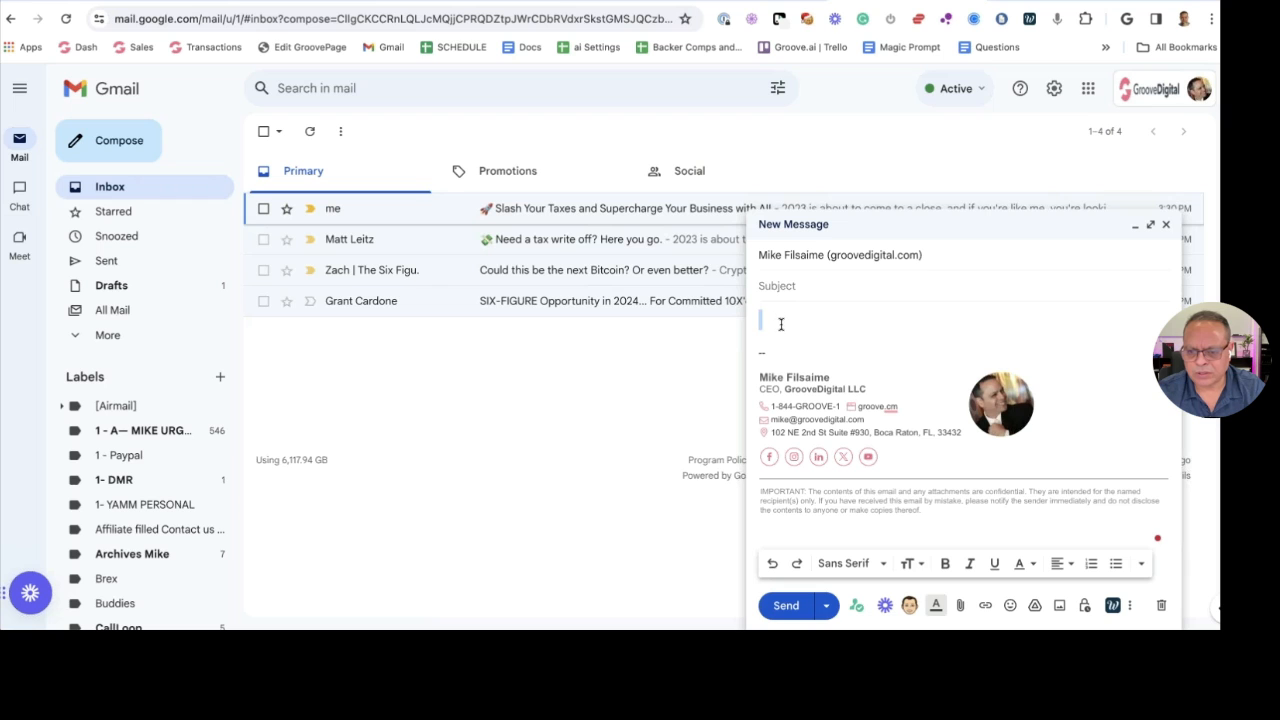
left_click(907, 563)
left_click(949, 489)
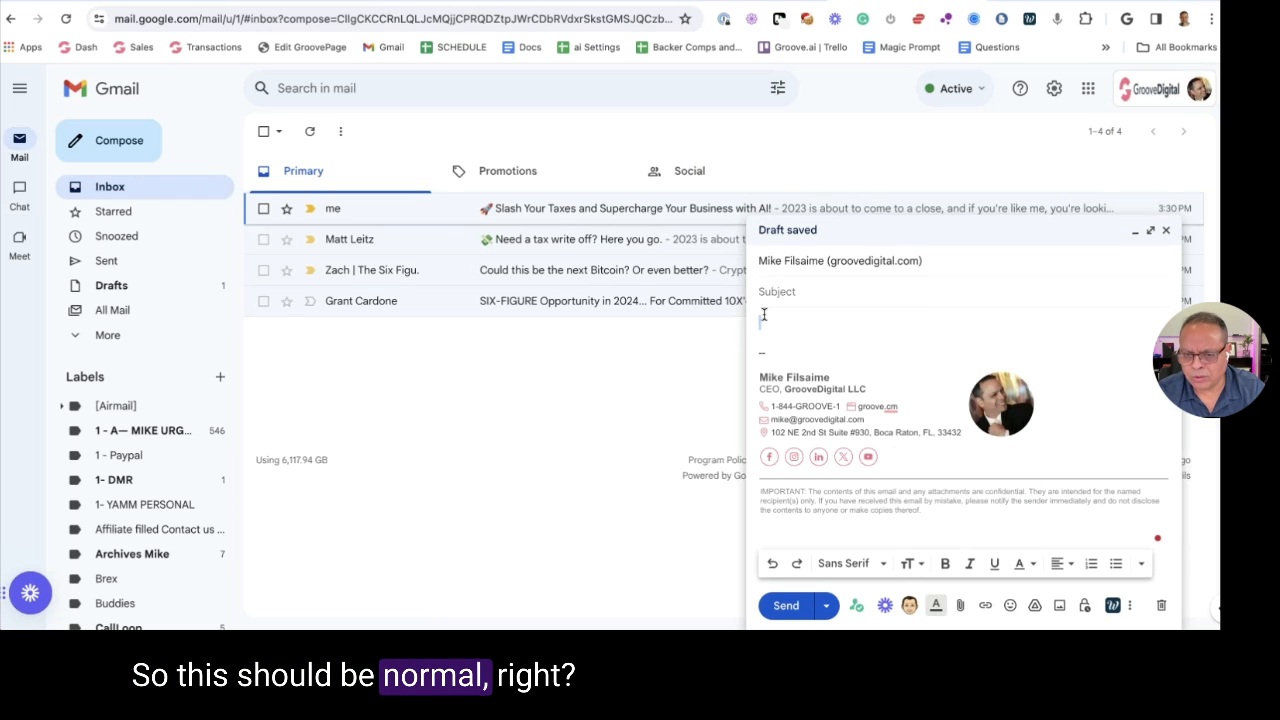
key("ctrl+v")
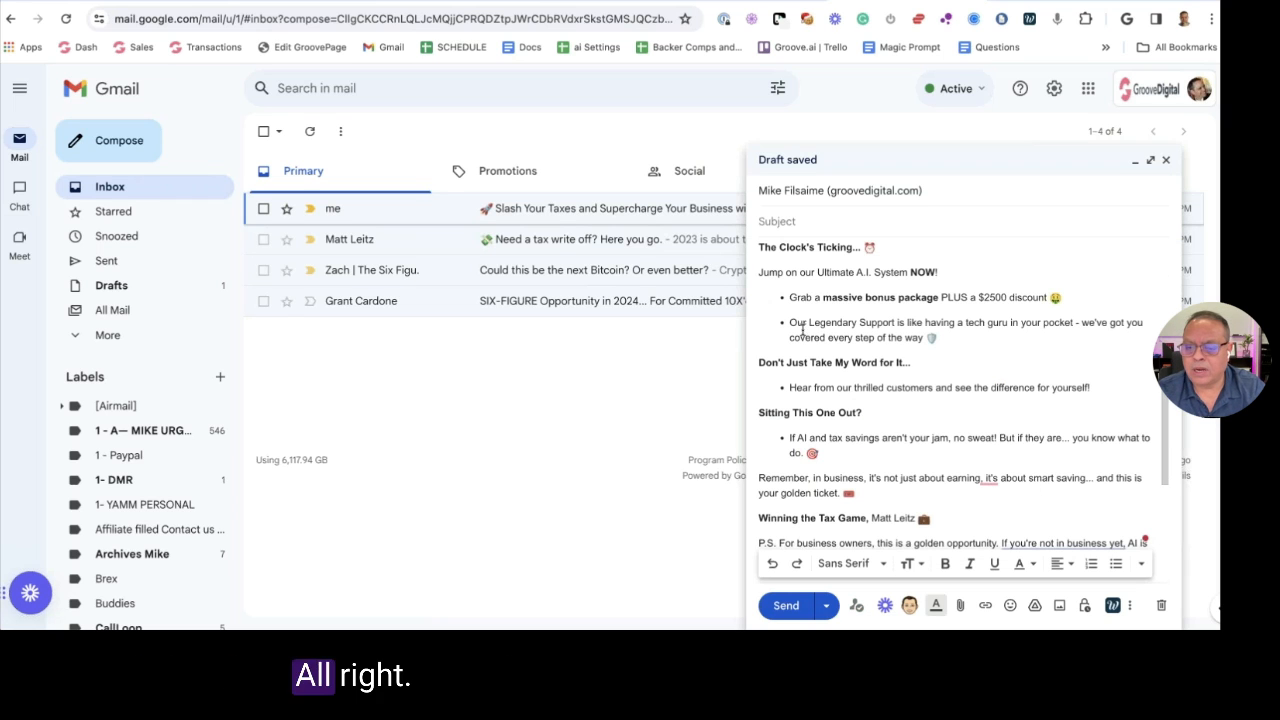
Copy the rewritten subject line from Killer Email Copy's reply into the email and send it
left_click(40, 4)
left_click(848, 347)
scroll(848, 347, "up", 10)
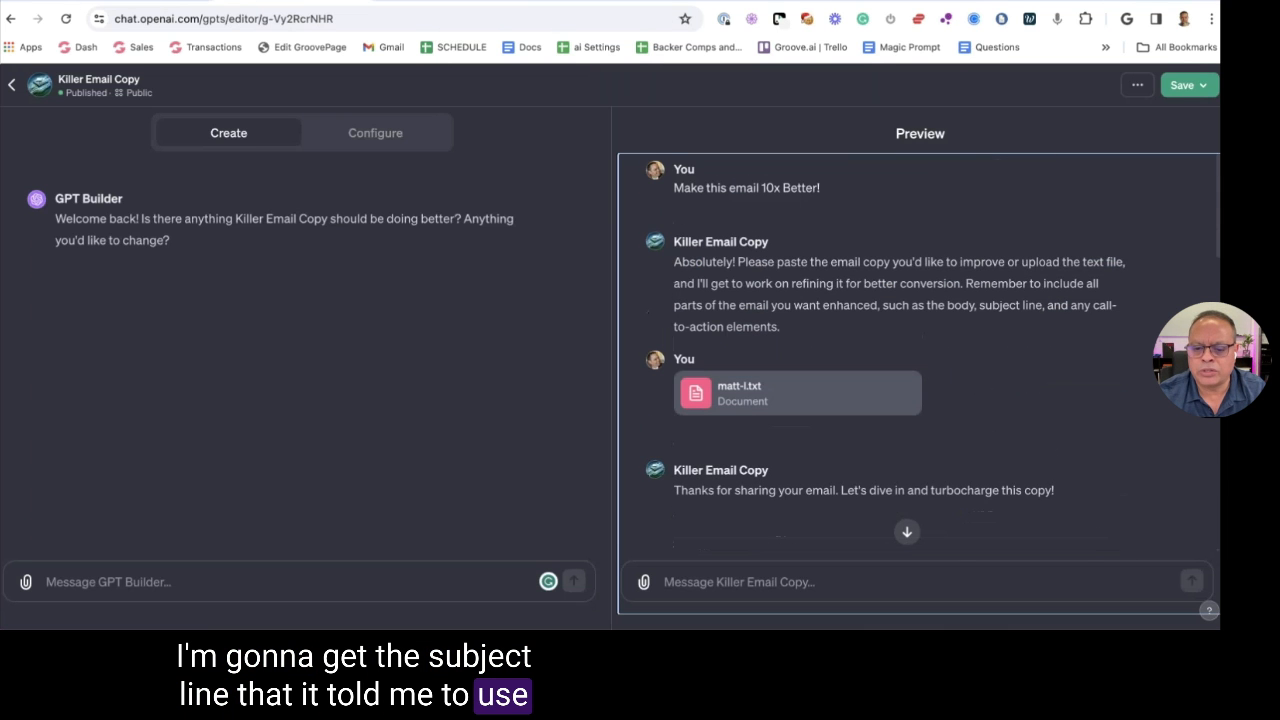
scroll(795, 335, "down", 5)
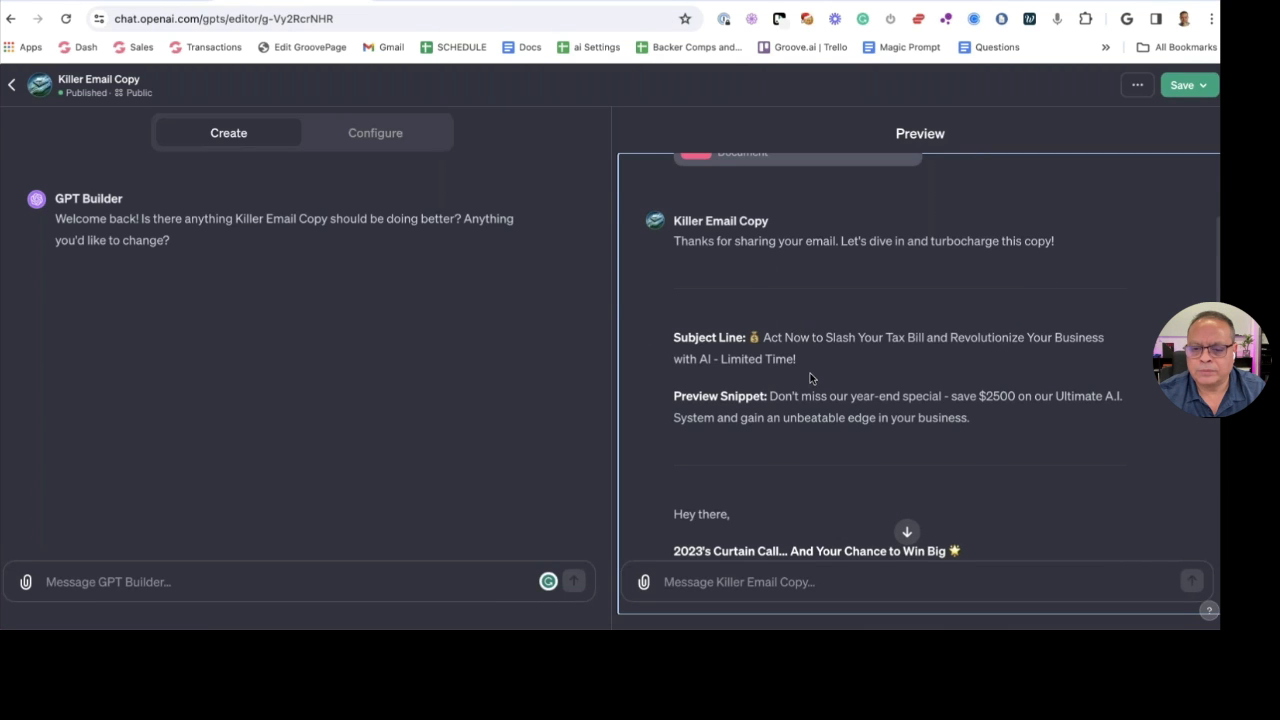
left_click_drag(797, 360, 748, 341)
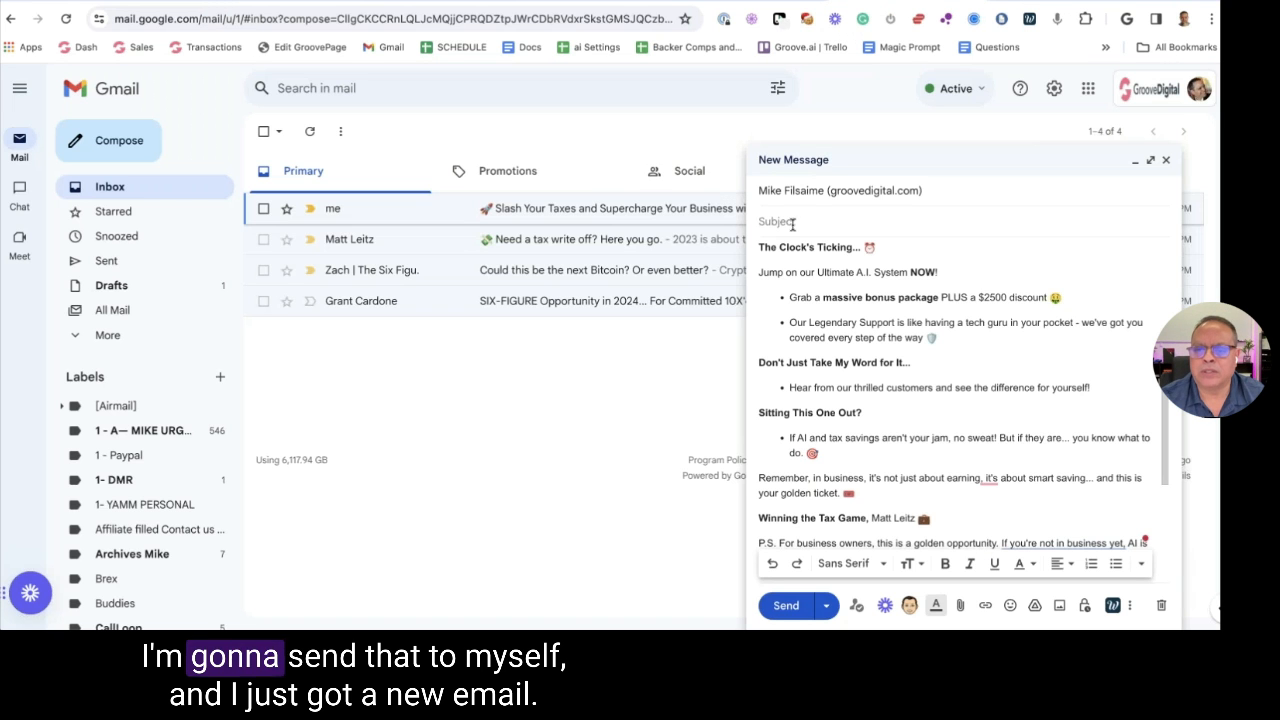
type("Act Now to Slash Your Tax Bill and Revolutionize Your Business with AI - Limited Time!")
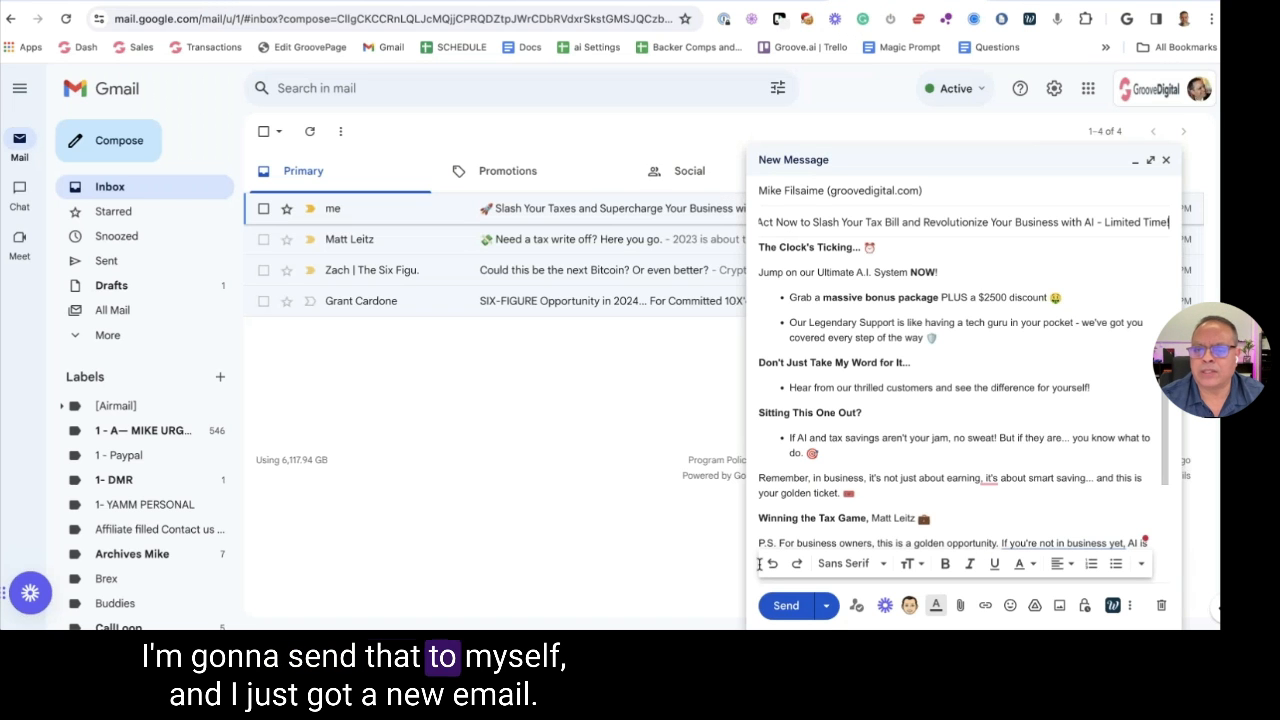
left_click(783, 606)
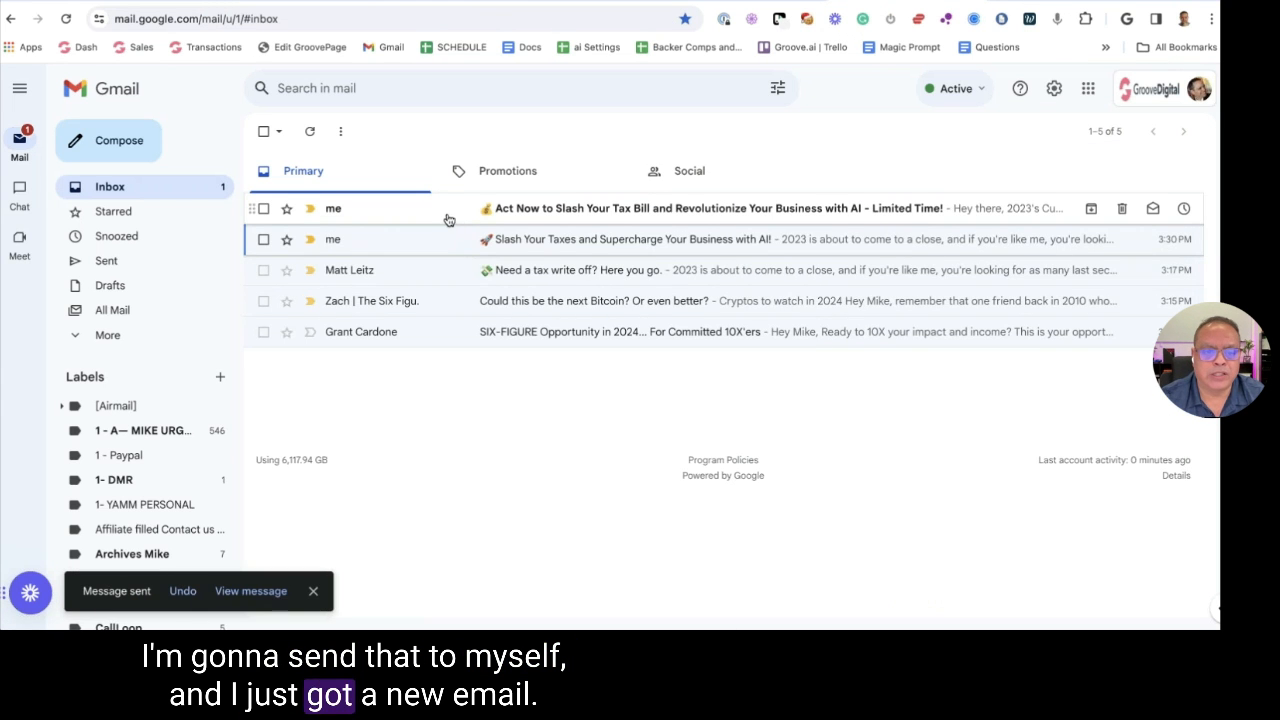
Open the newly arrived 'Act Now to Slash Your Tax Bill…' email and scroll through it
left_click(546, 211)
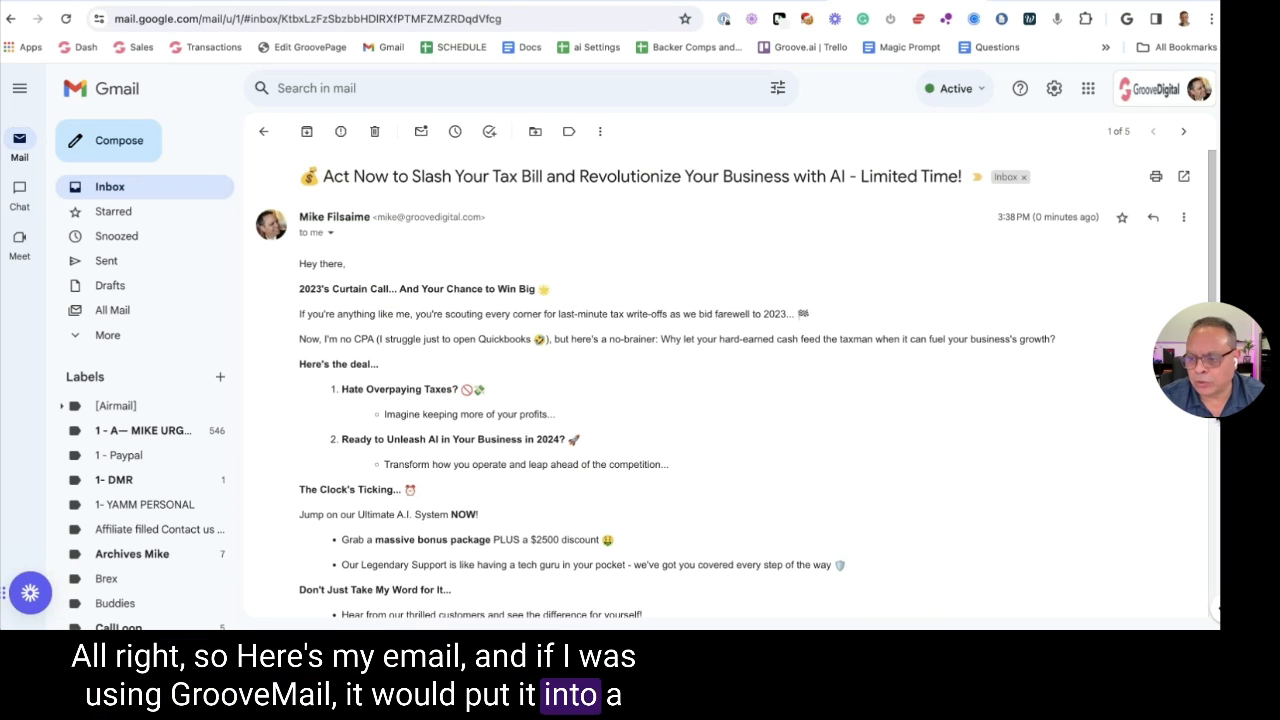
scroll(1208, 420, "down", 2)
scroll(1208, 420, "down", 2)
scroll(1208, 420, "up", 4)
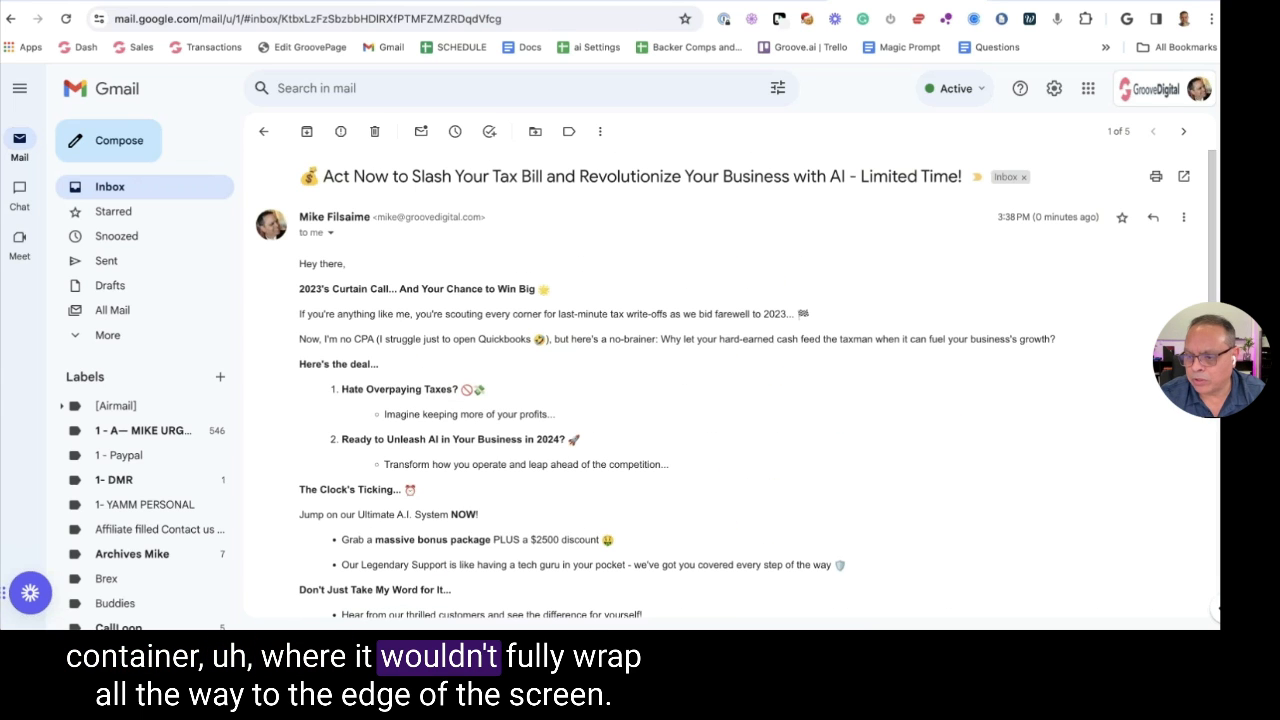
Arrange the Gmail windows side by side, with the original tax write-off email showing
left_click_drag(1219, 357, 642, 357)
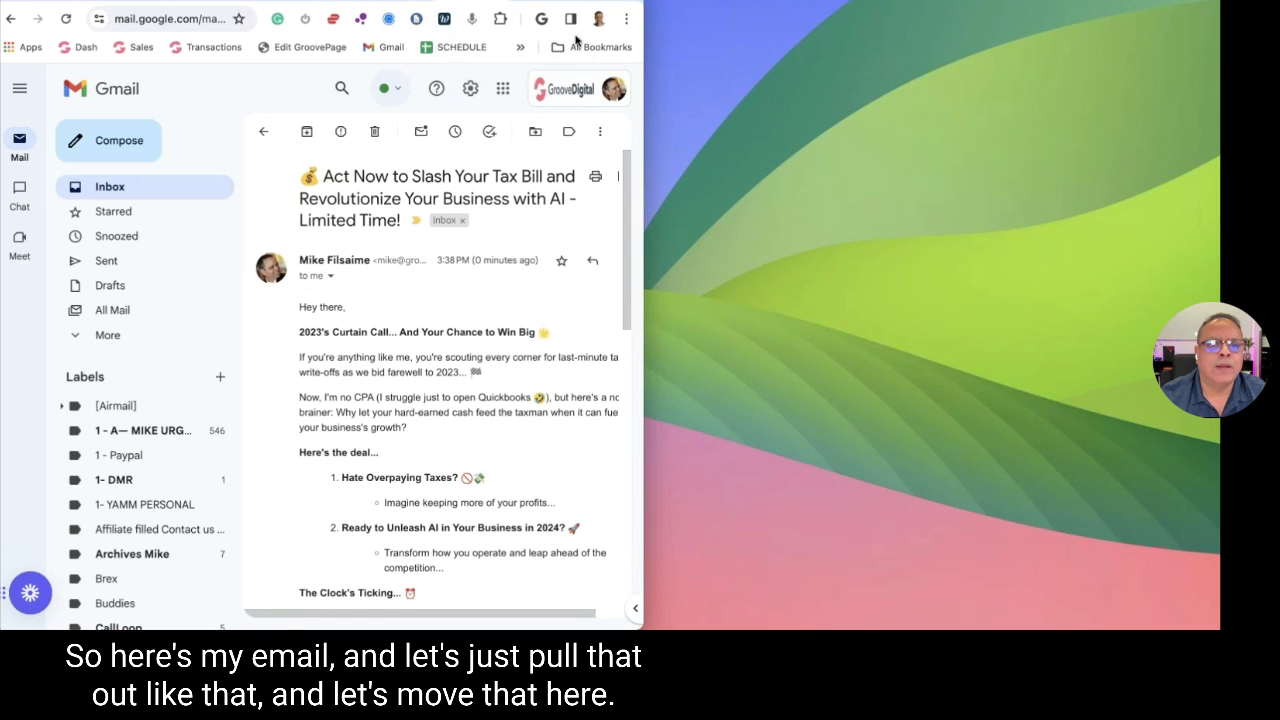
left_click_drag(480, 2, 681, 97)
left_click_drag(400, 10, 549, 10)
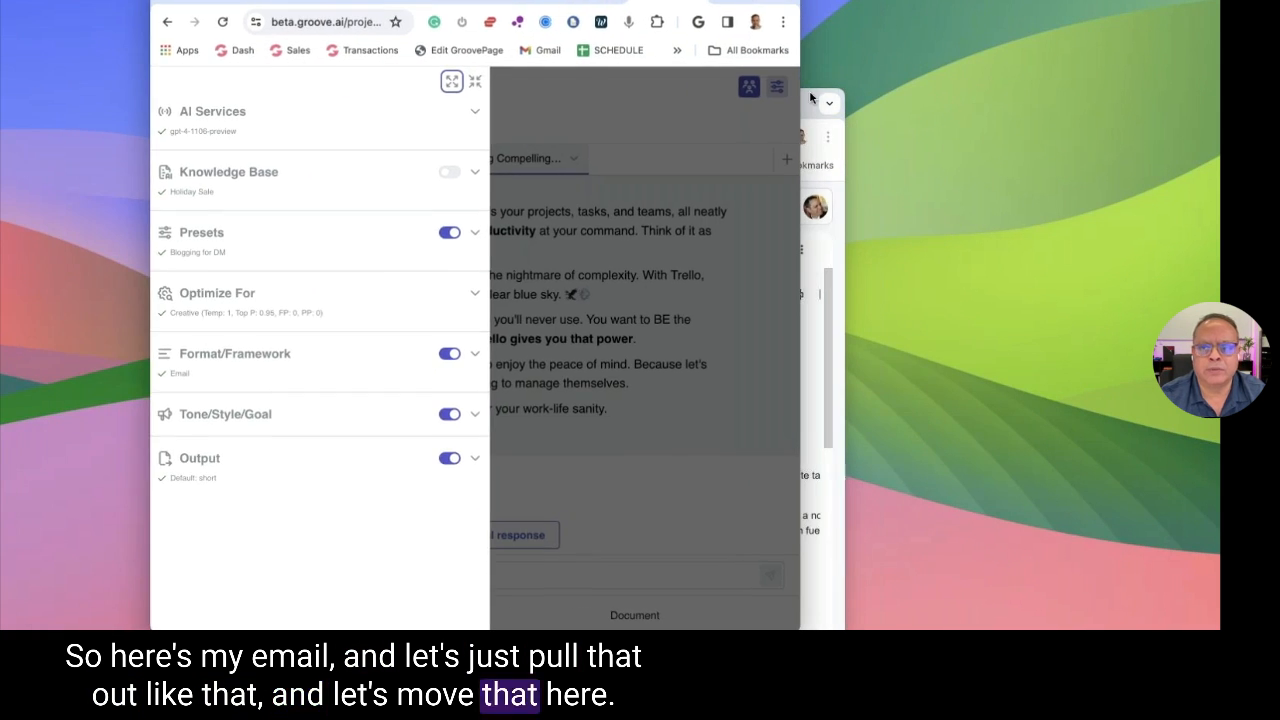
left_click_drag(740, 103, 536, 5)
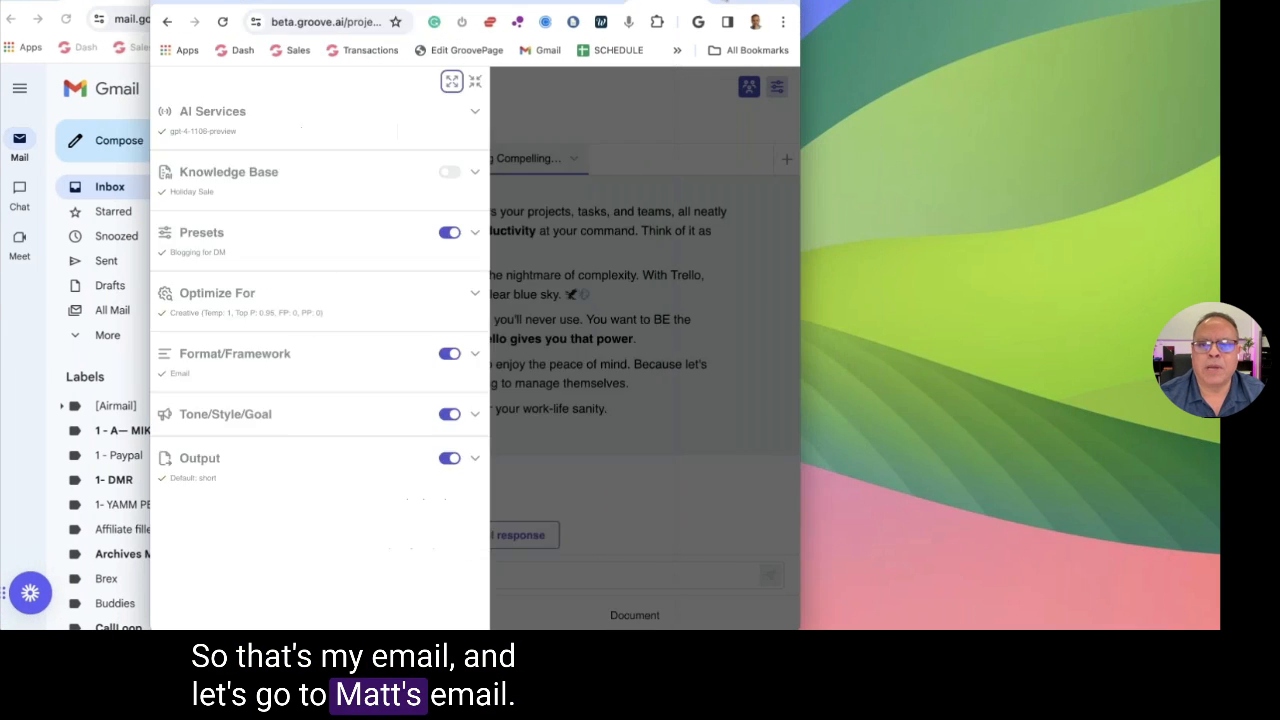
key("super+n")
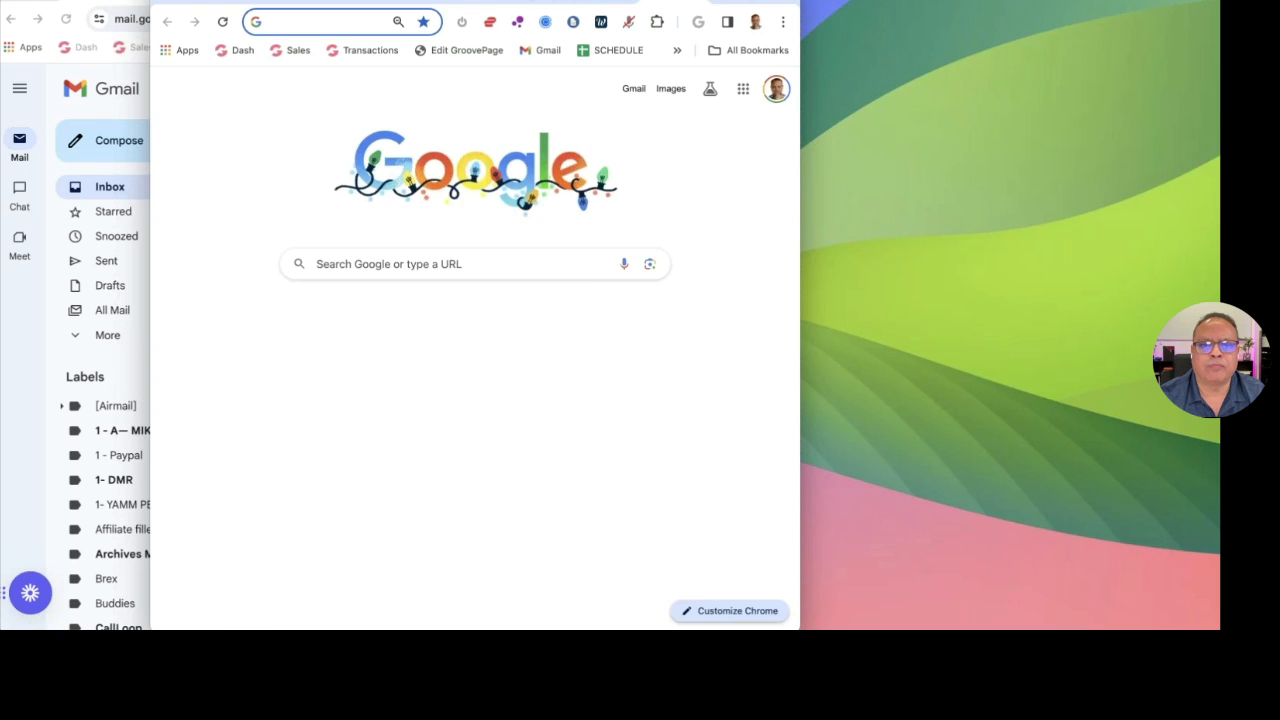
key("super+v")
key("Return")
key("super+t")
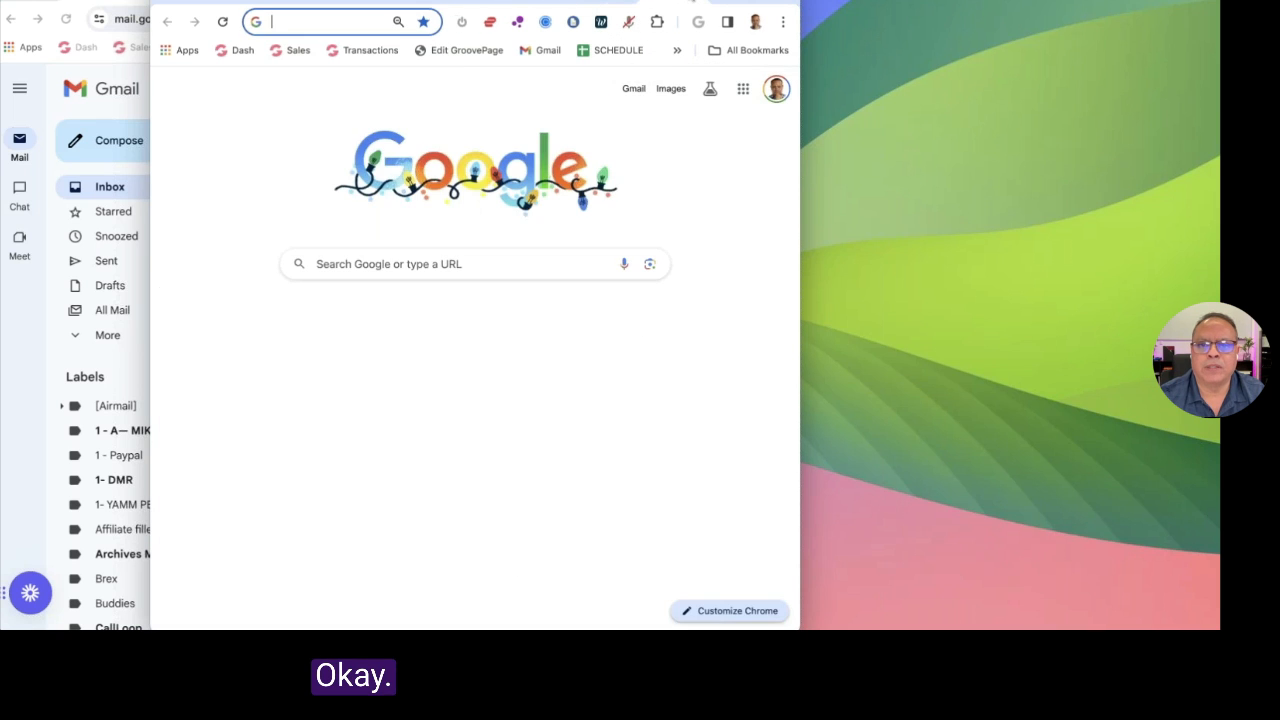
key("super+w")
key("super+grave")
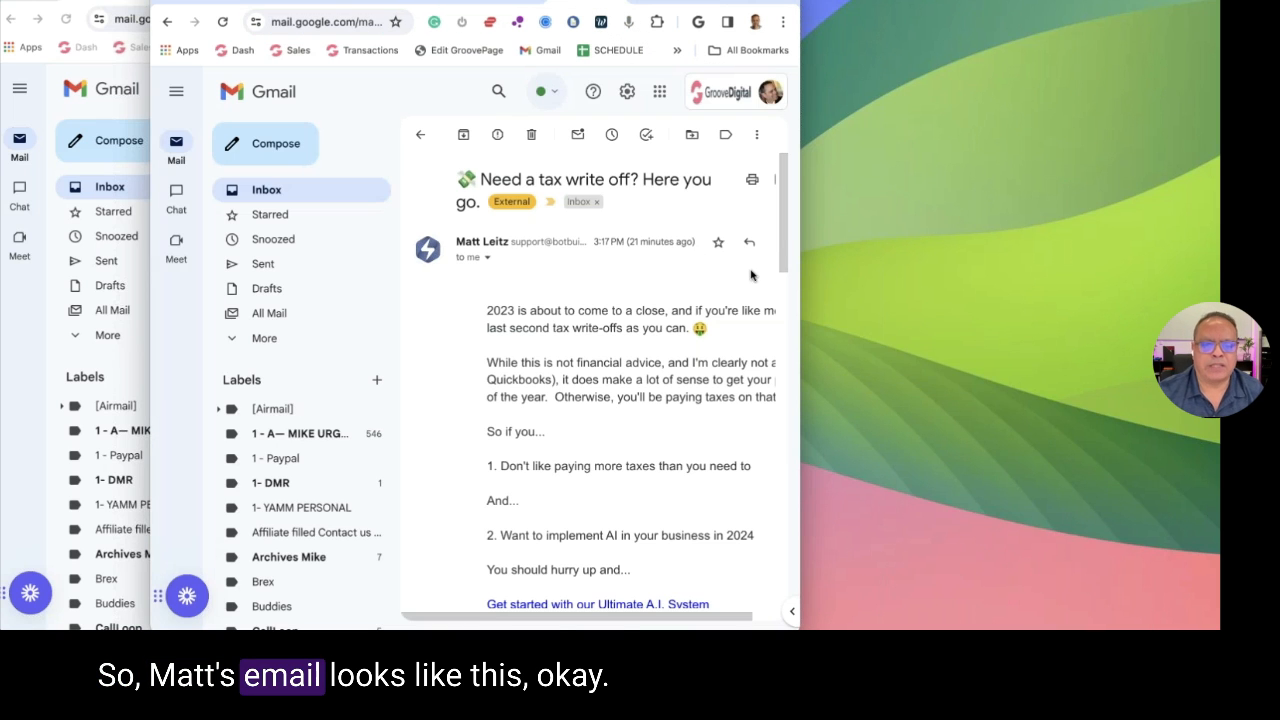
Compare the original and rewritten tax emails, scrolling through each window in turn
left_click_drag(799, 322, 879, 321)
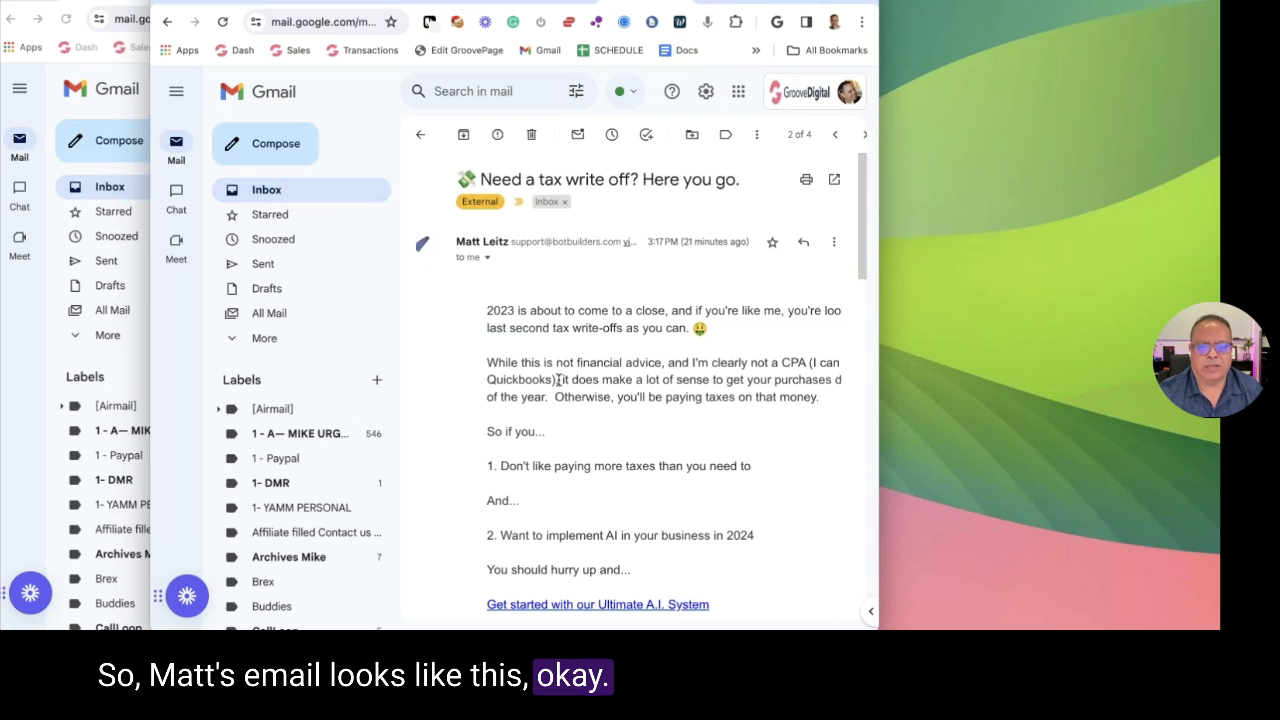
scroll(737, 318, "down", 5)
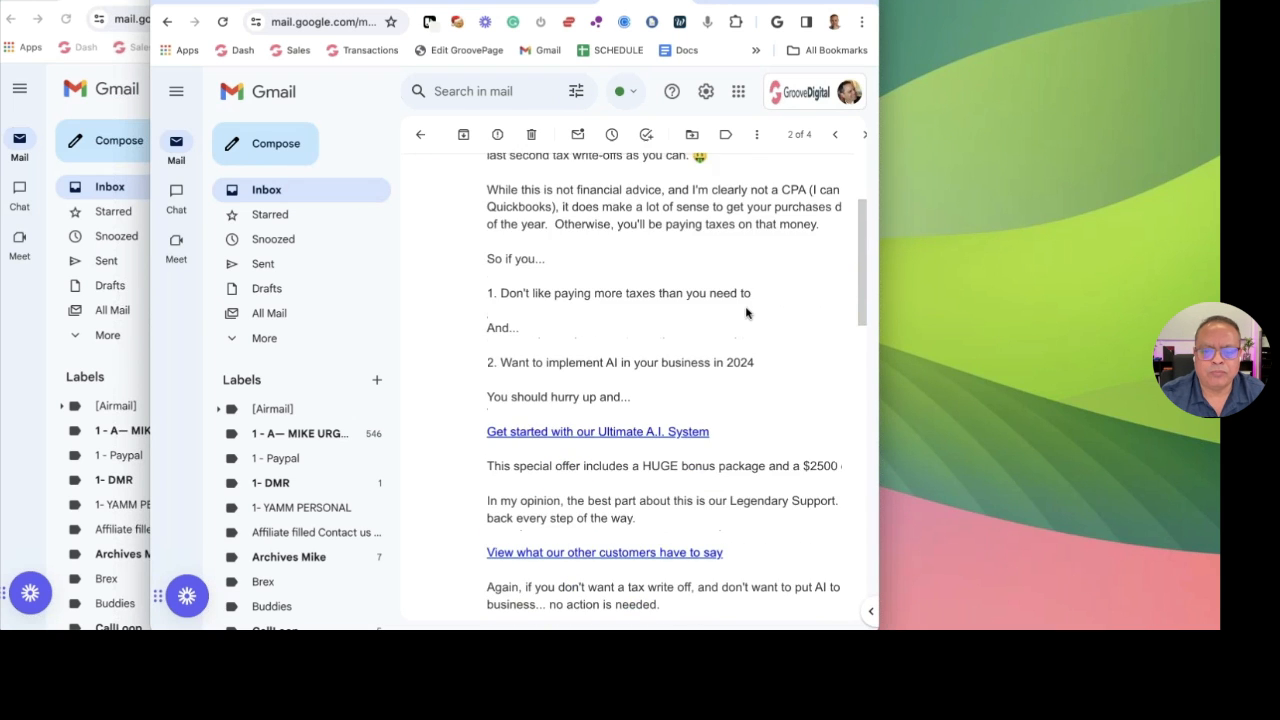
scroll(745, 313, "down", 4)
scroll(745, 390, "up", 6)
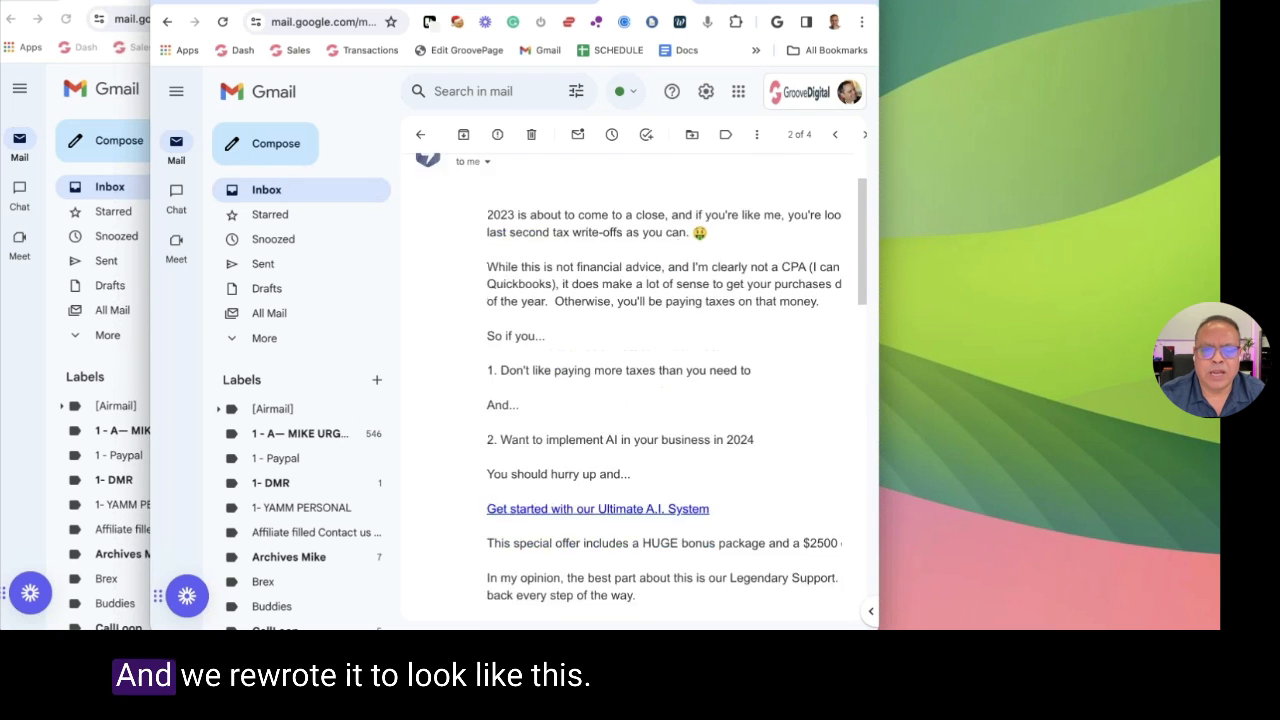
key("super+grave")
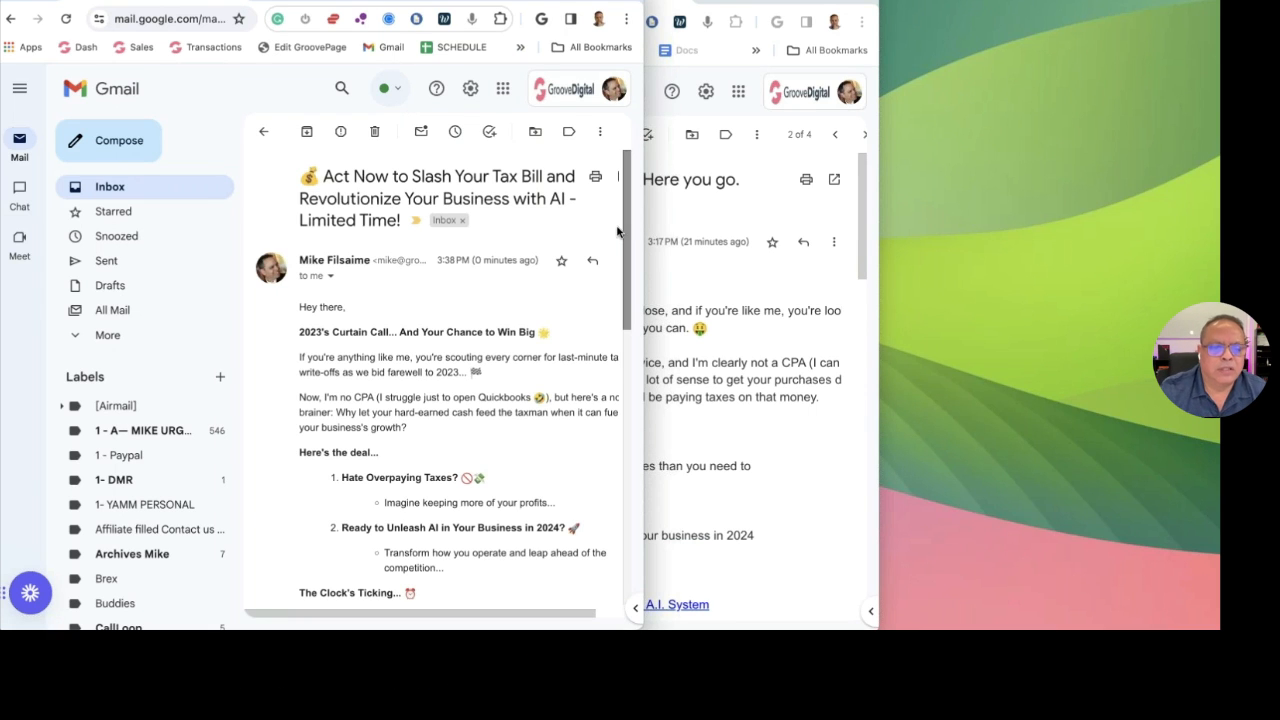
scroll(603, 260, "down", 3)
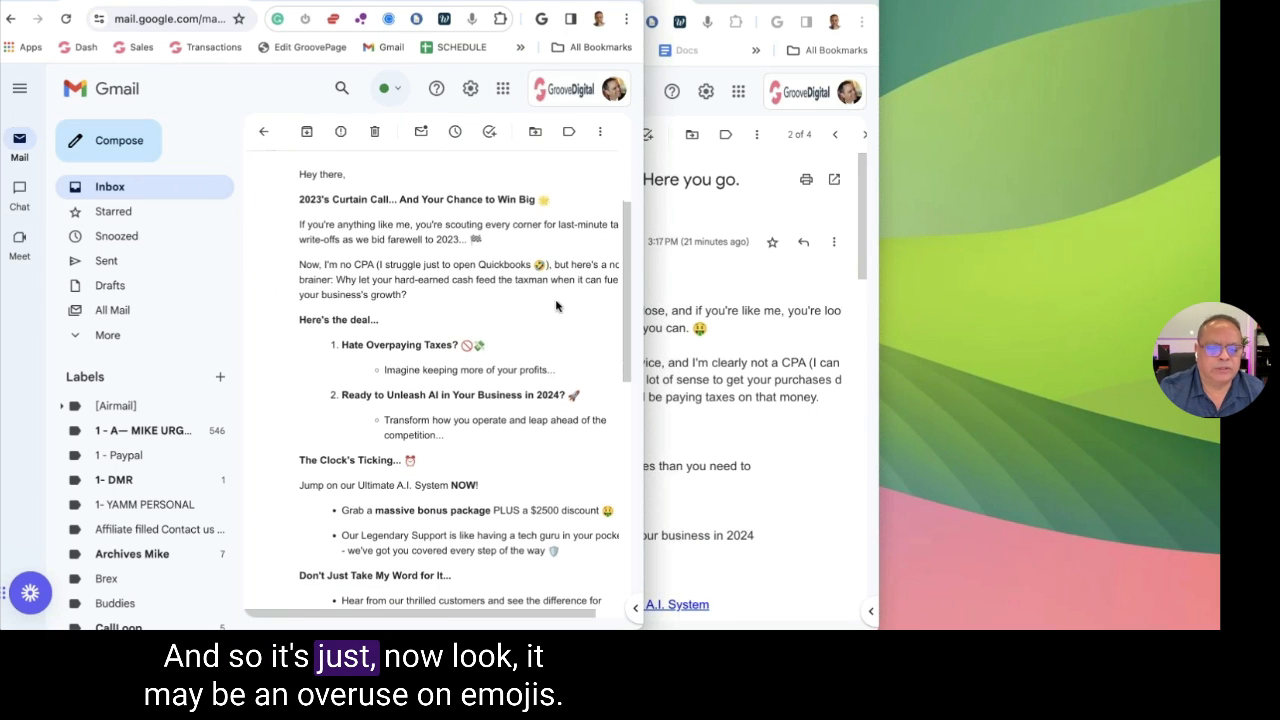
scroll(545, 279, "down", 3)
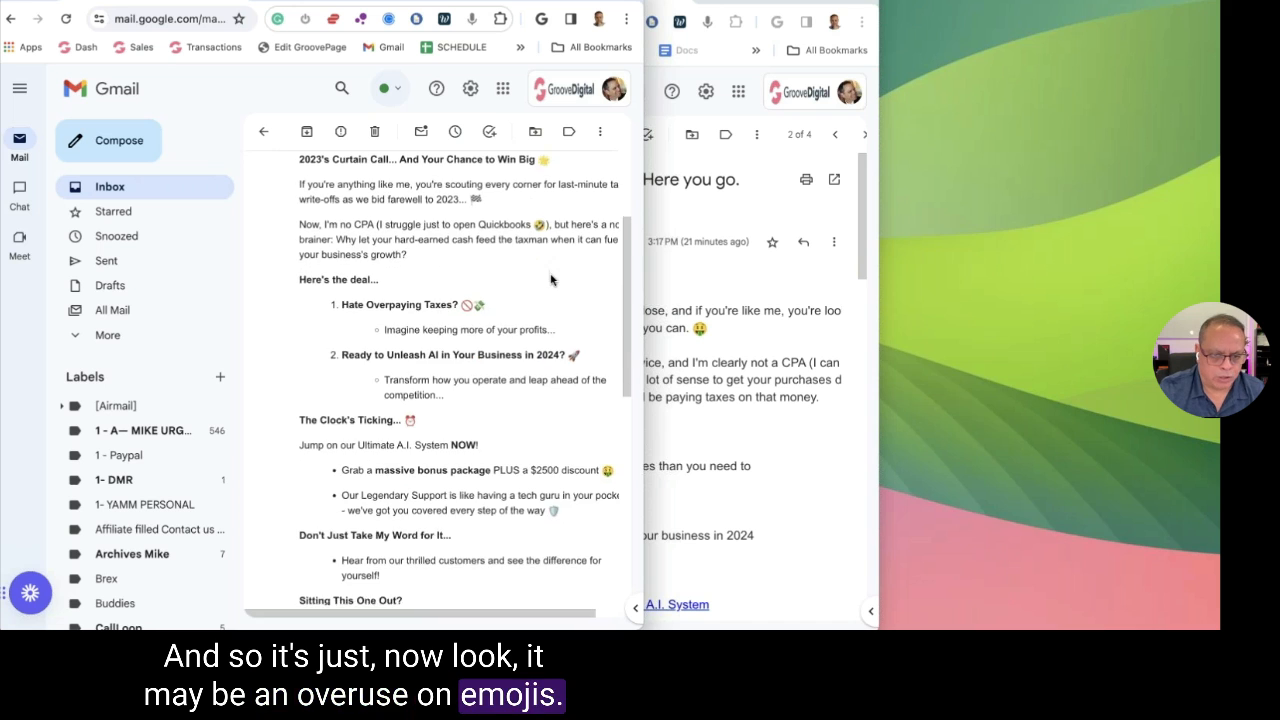
scroll(460, 380, "down", 5)
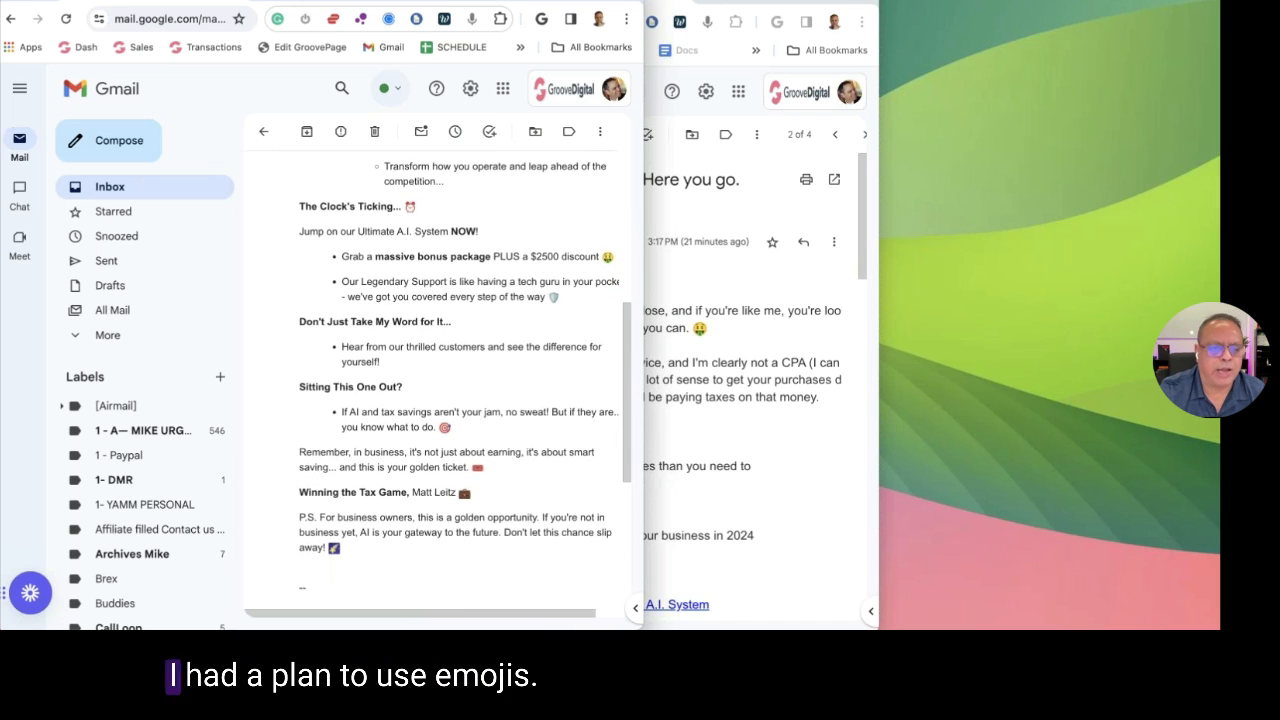
scroll(550, 280, "up", 1)
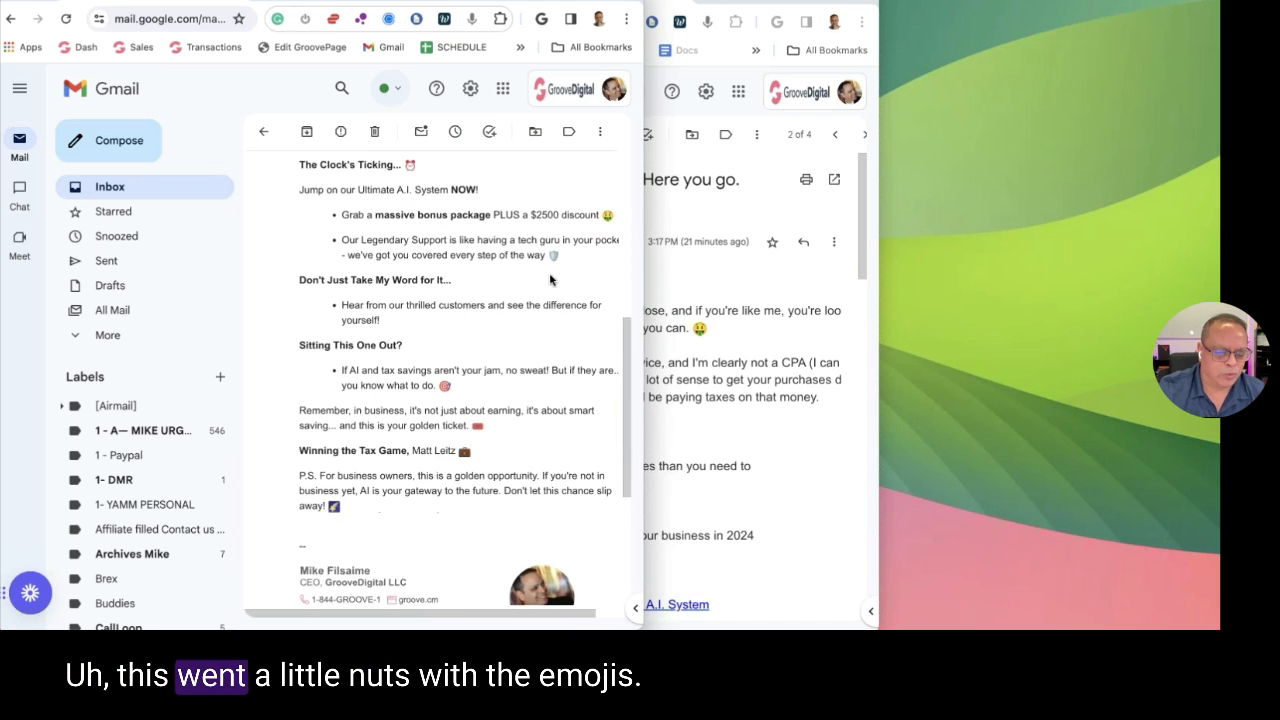
scroll(550, 280, "down", 2)
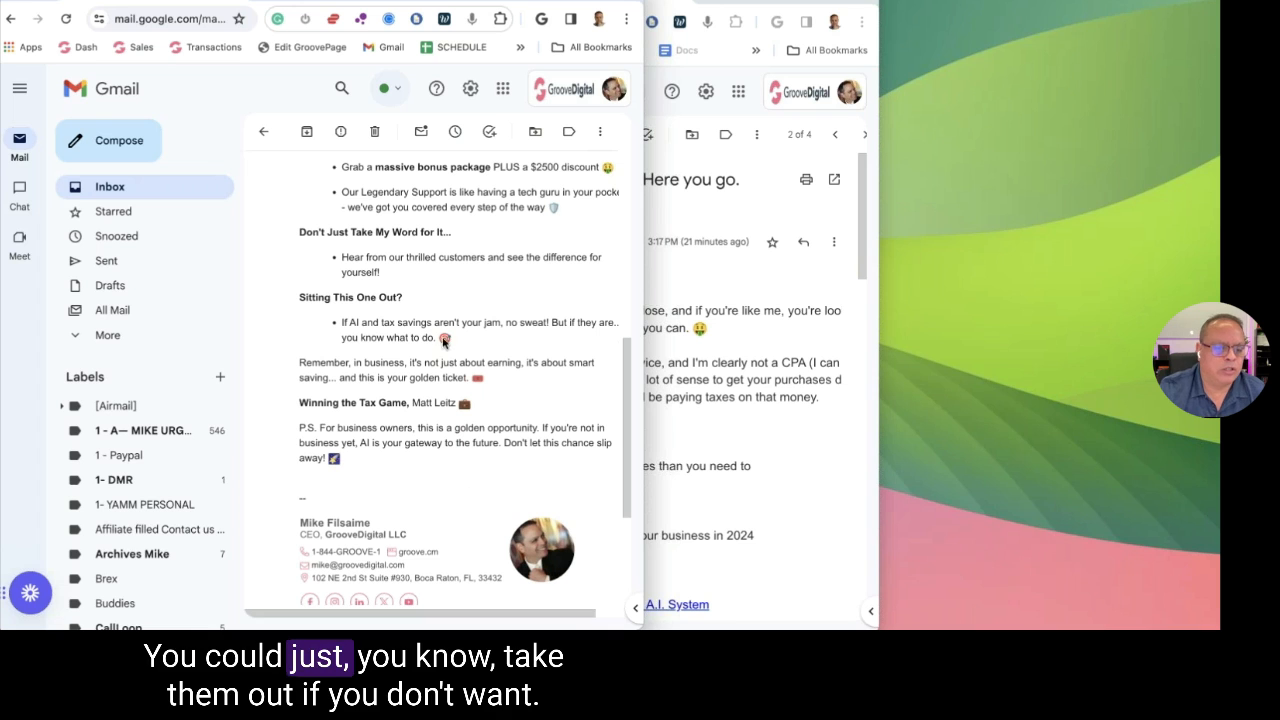
scroll(523, 342, "down", 1)
left_click(700, 341)
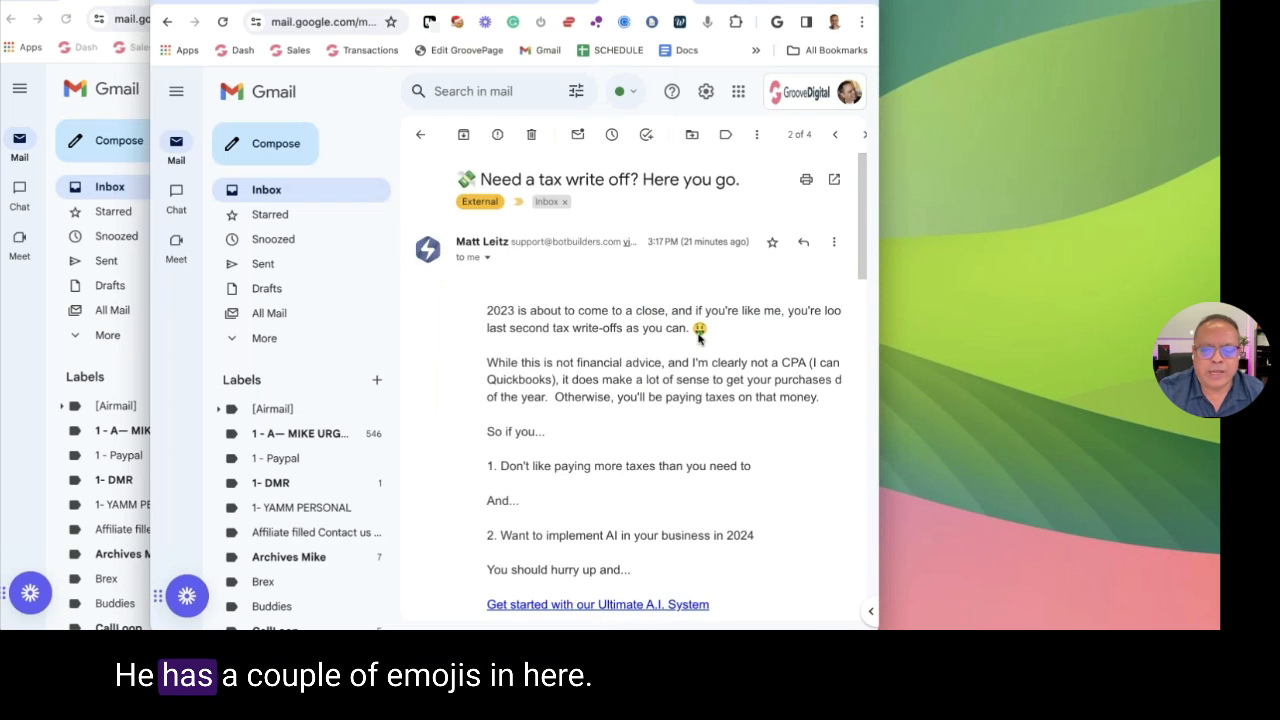
scroll(698, 340, "down", 2)
scroll(698, 340, "down", 4)
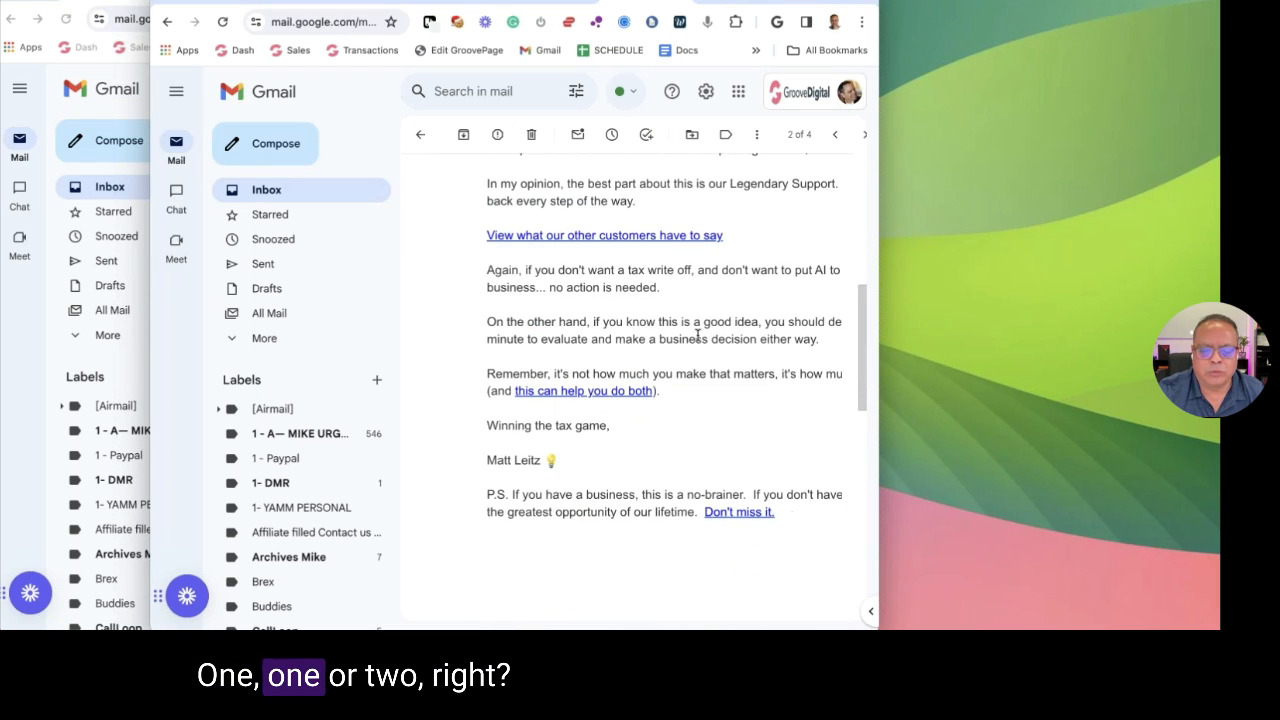
scroll(777, 337, "up", 2)
scroll(650, 380, "up", 3)
left_click(140, 305)
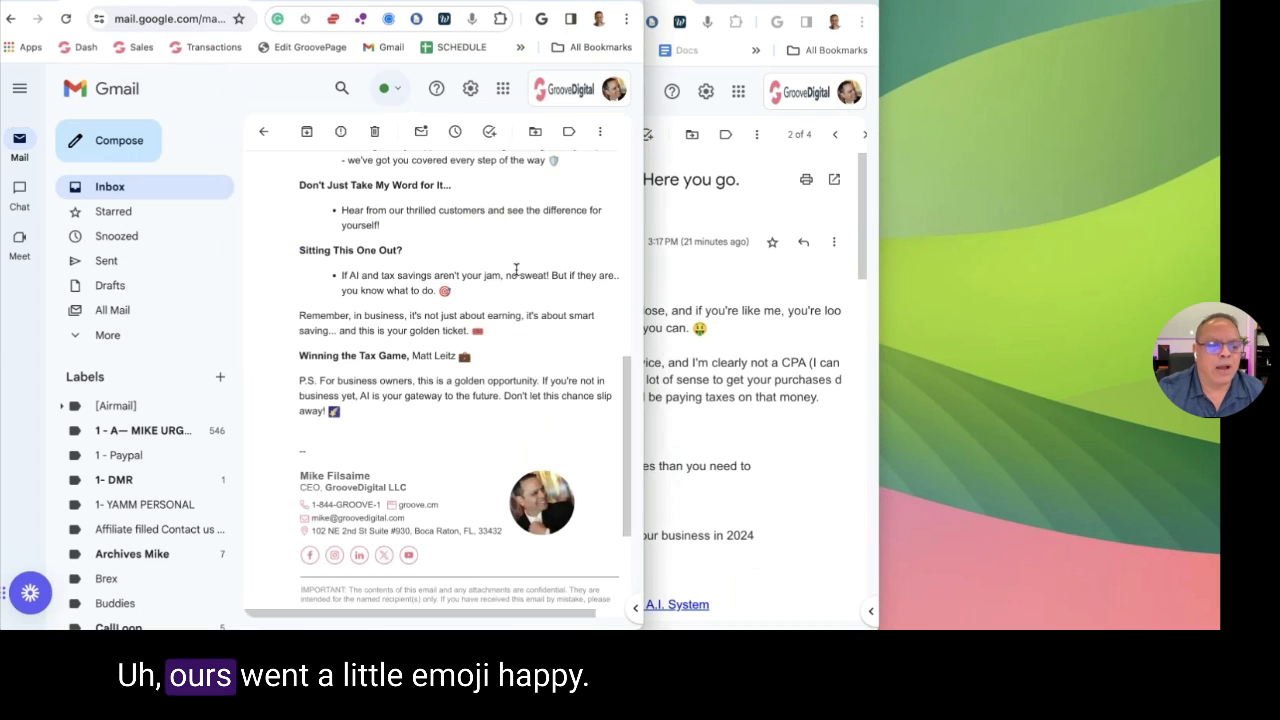
scroll(566, 288, "up", 3)
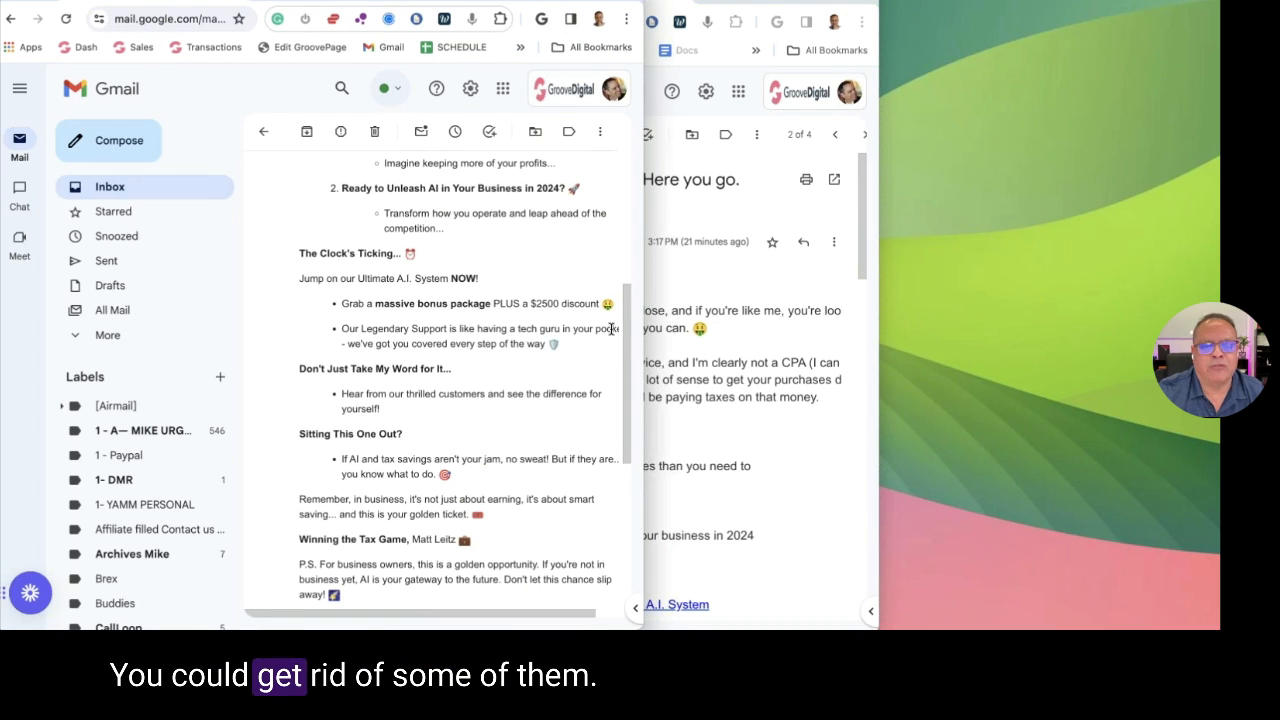
scroll(546, 235, "up", 2)
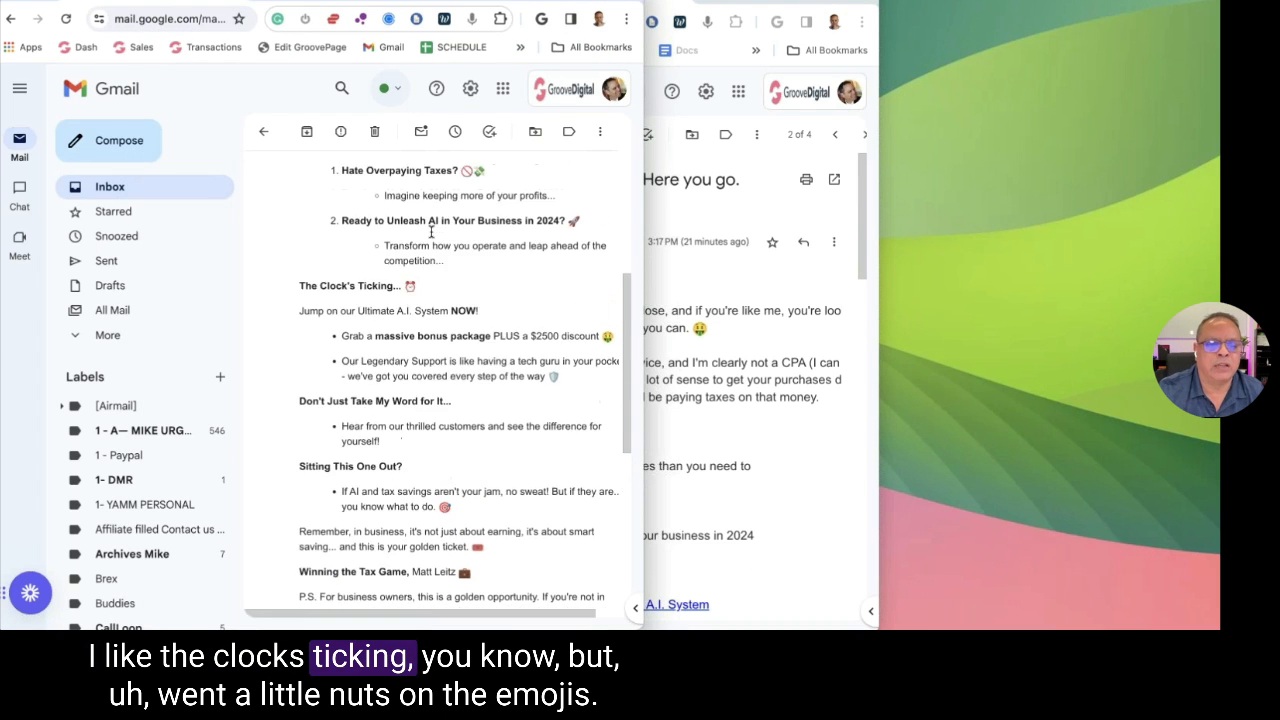
scroll(546, 235, "up", 5)
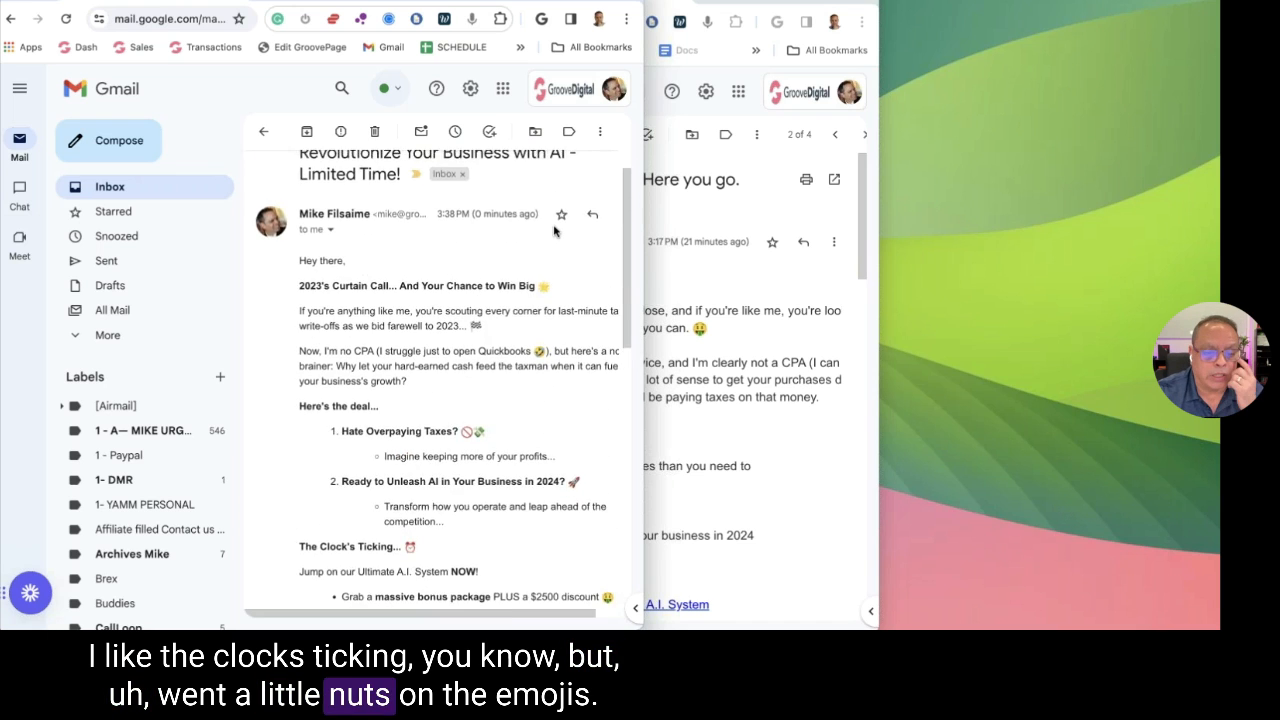
scroll(557, 228, "down", 2)
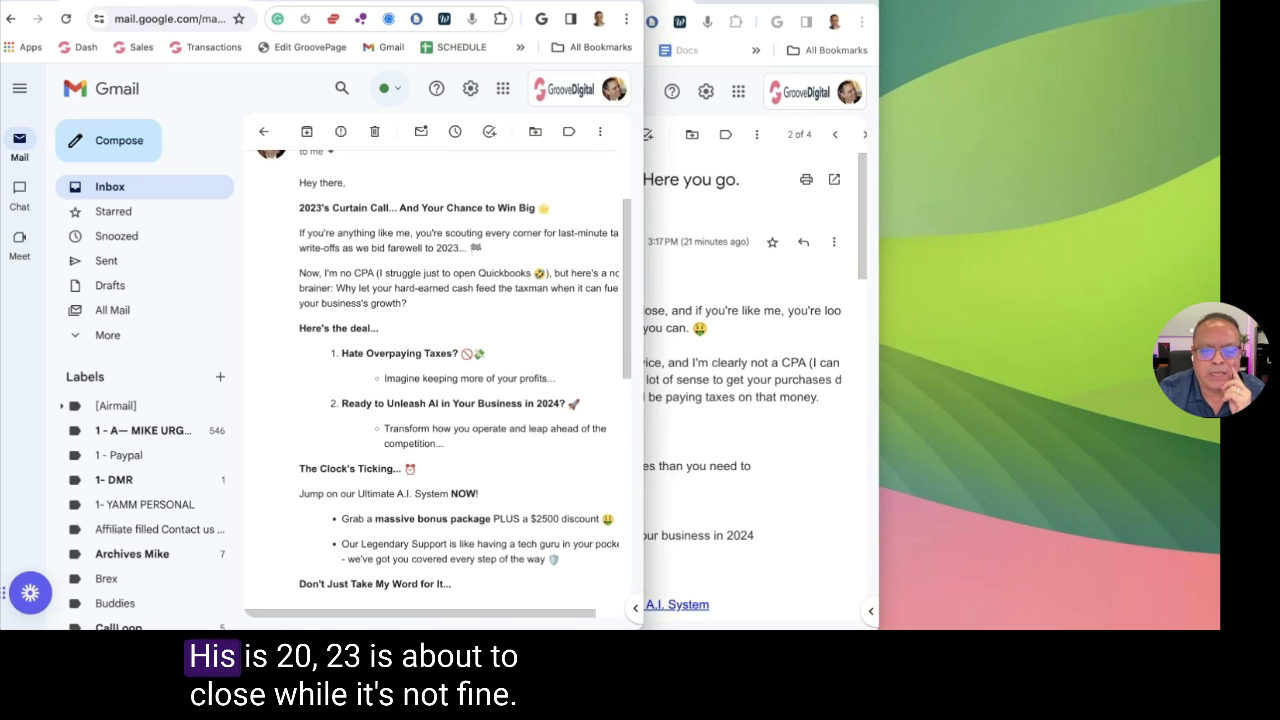
Review both emails once more, then close the AI-rewritten email window
key("super+grave")
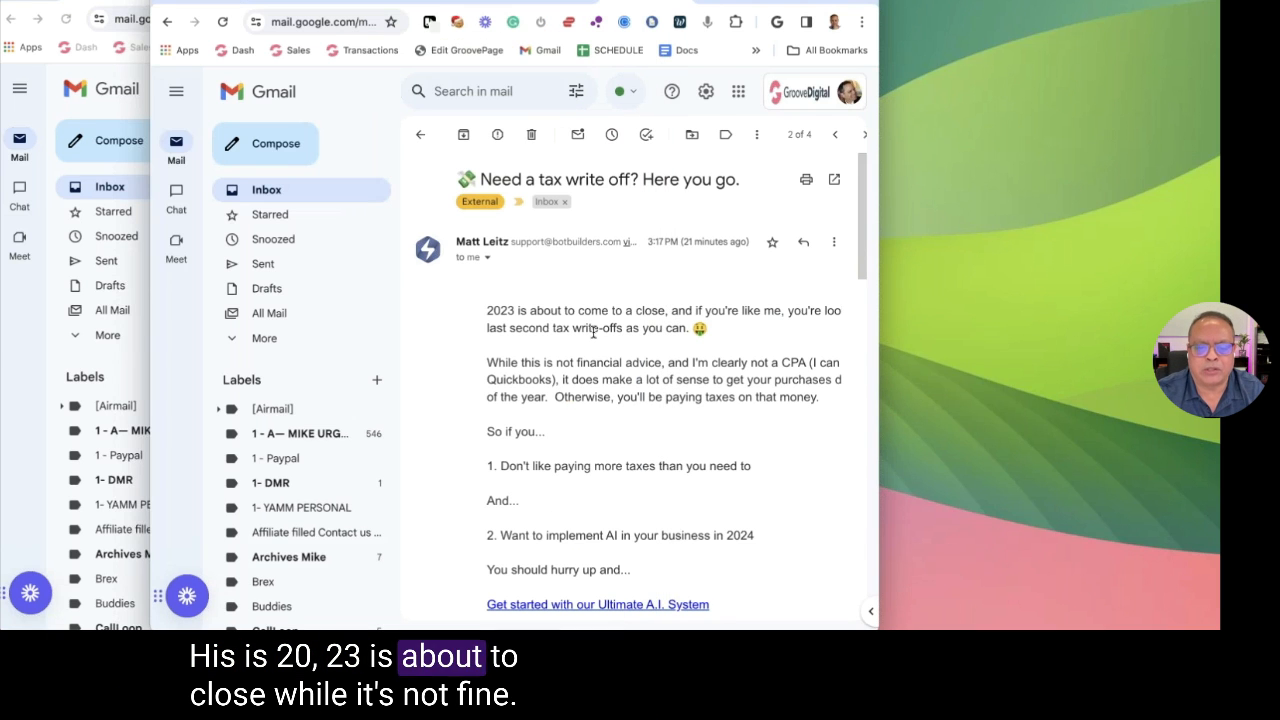
scroll(593, 332, "down", 3)
left_click(135, 292)
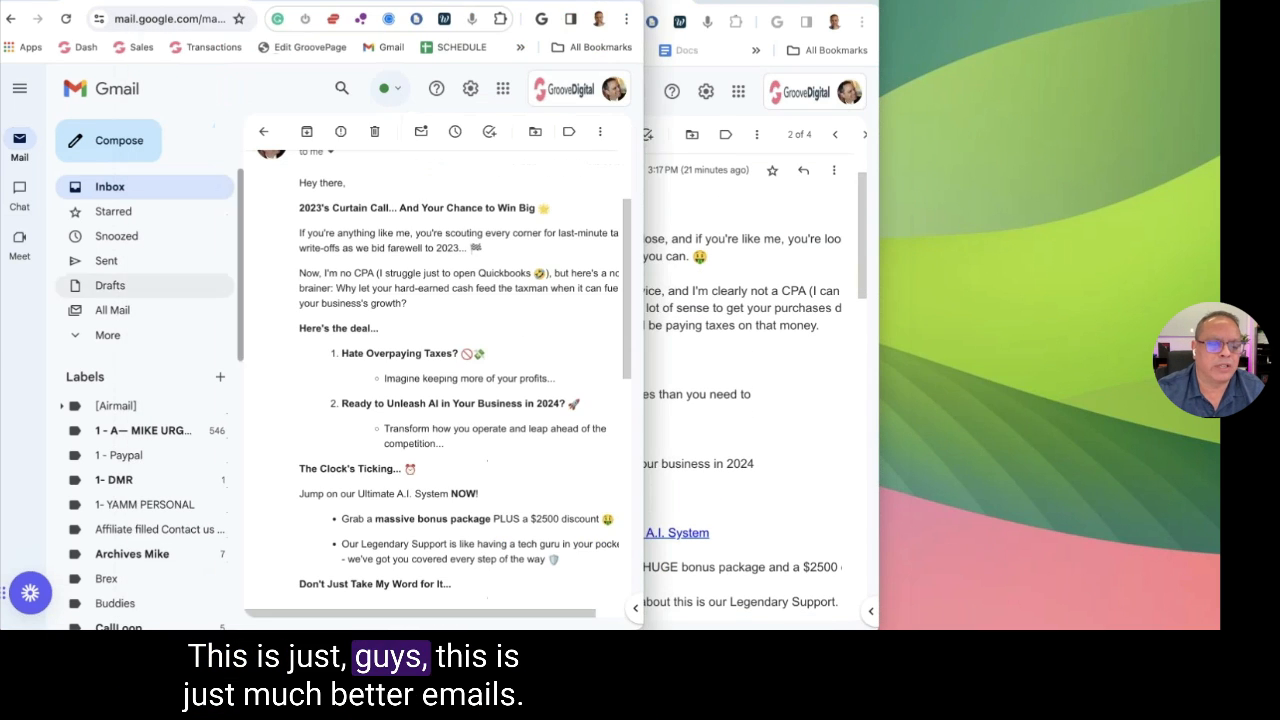
scroll(505, 256, "down", 3)
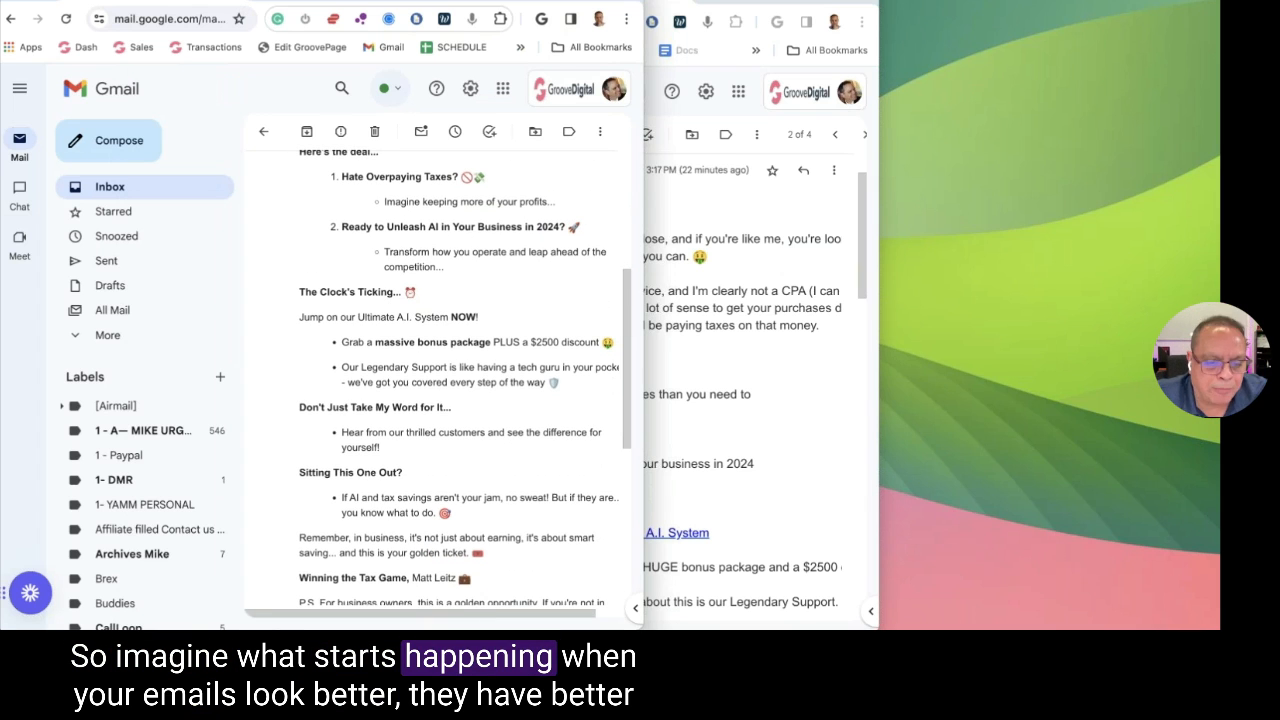
scroll(505, 252, "down", 1)
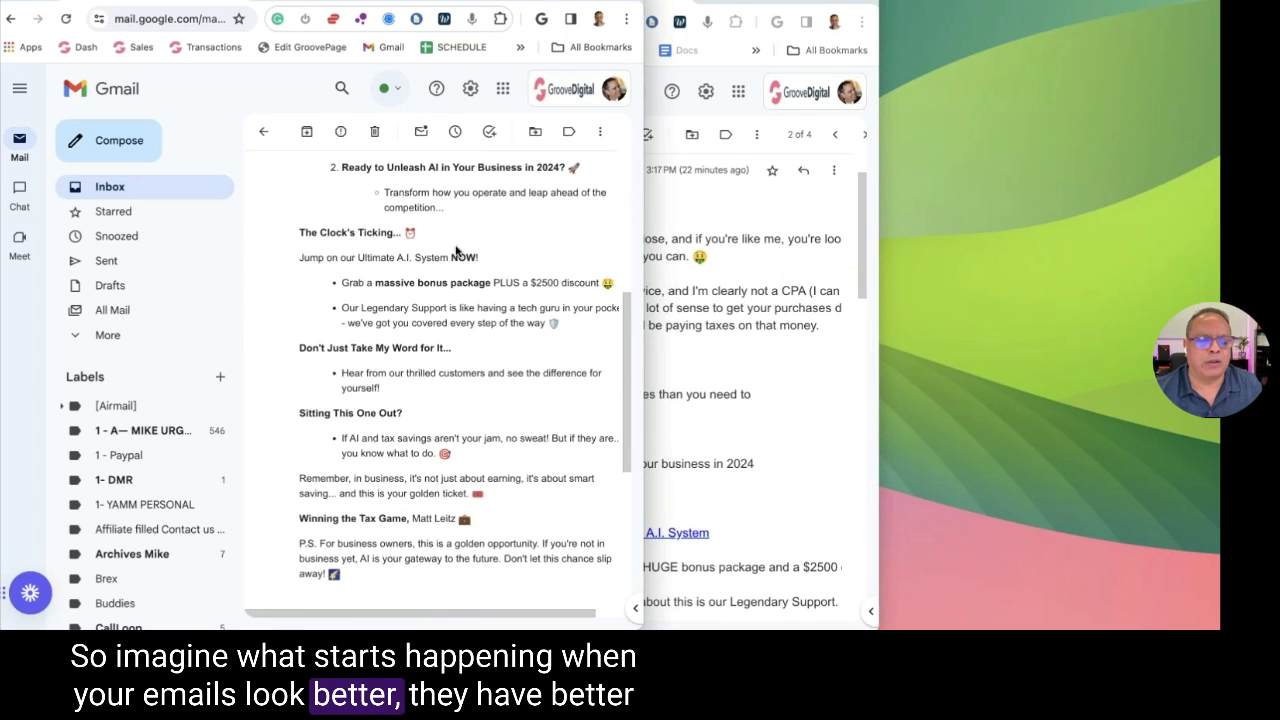
scroll(445, 248, "down", 1)
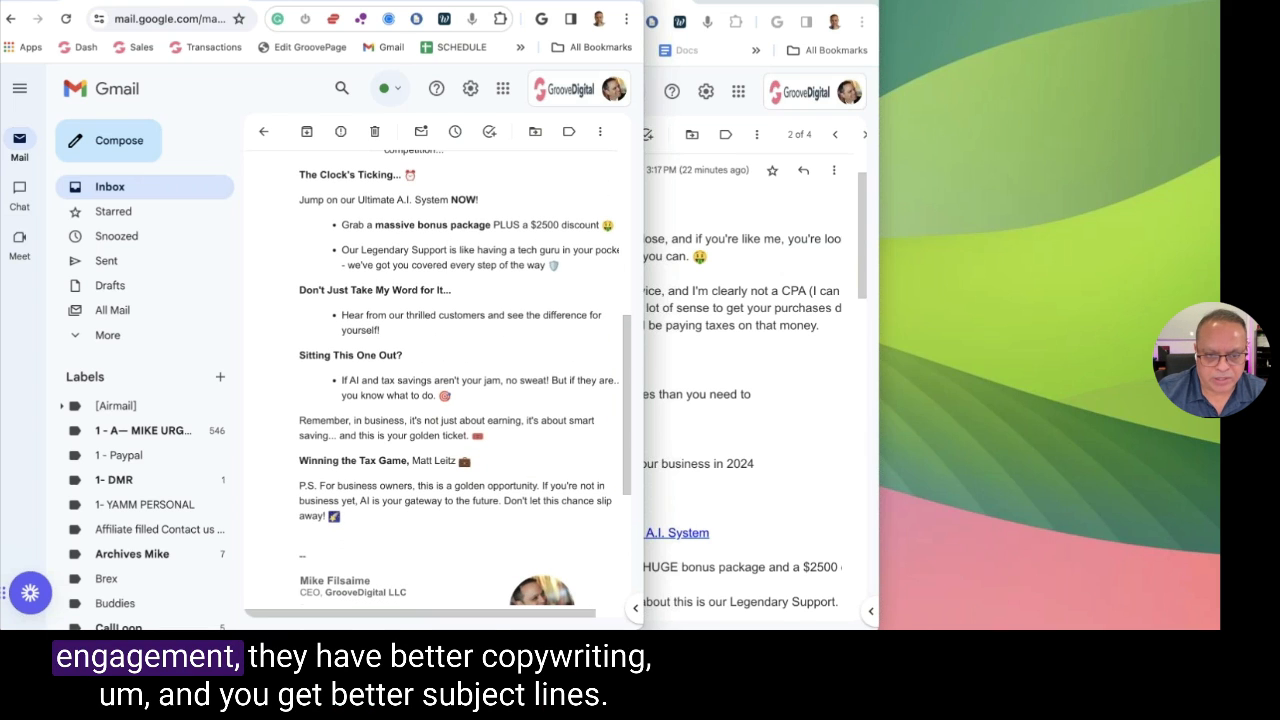
scroll(460, 380, "down", 2)
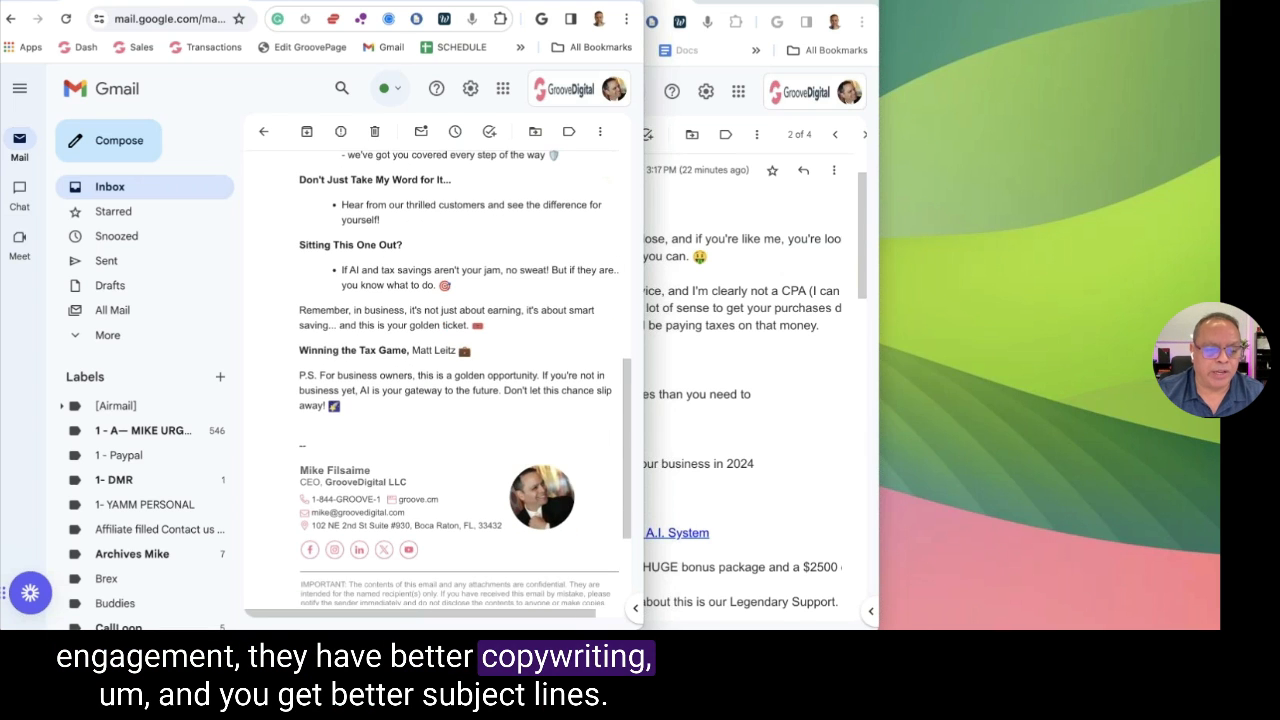
scroll(418, 255, "up", 10)
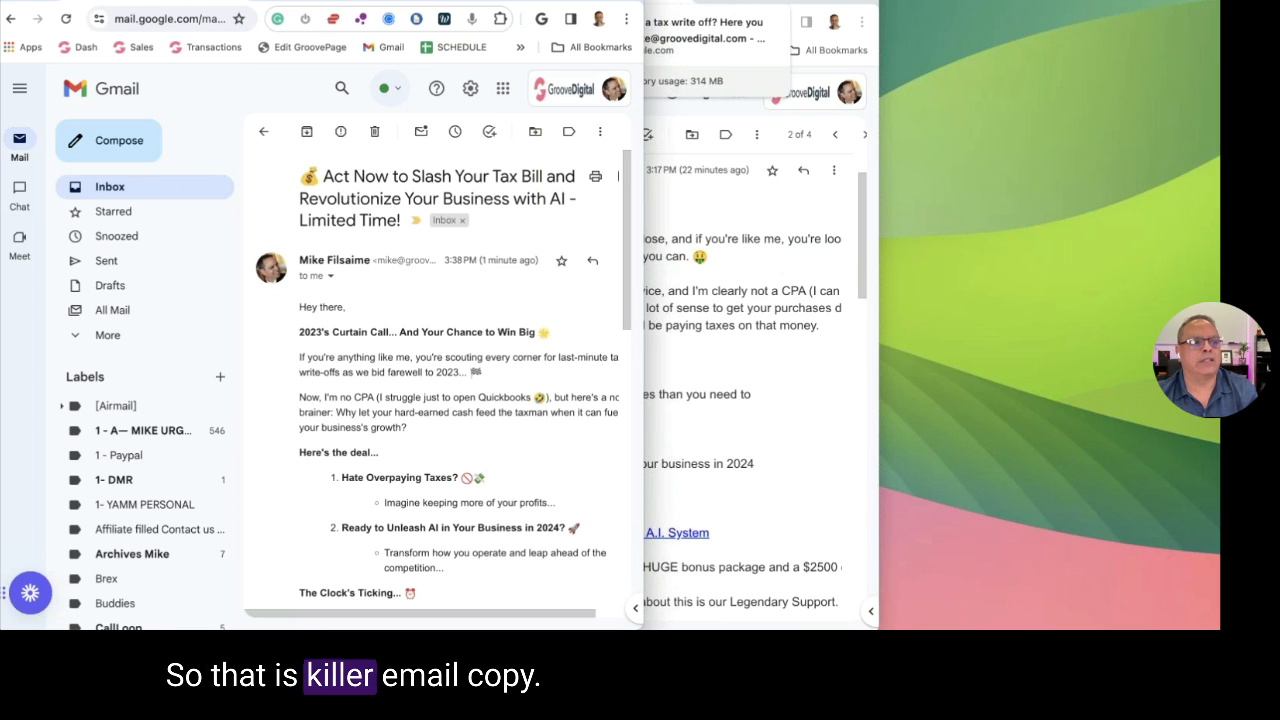
key("super+w")
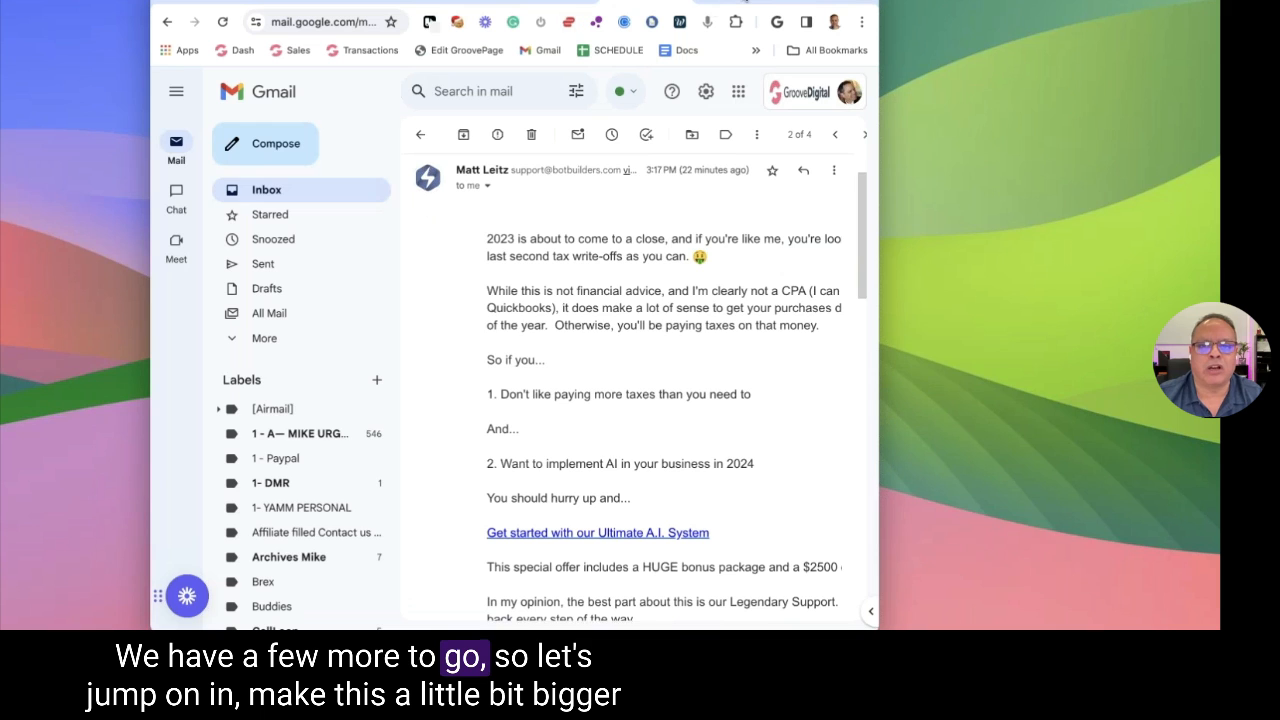
Switch to Groove.ai, widen the browser window, and open Better Bullets from the Apps list
left_click(658, 4)
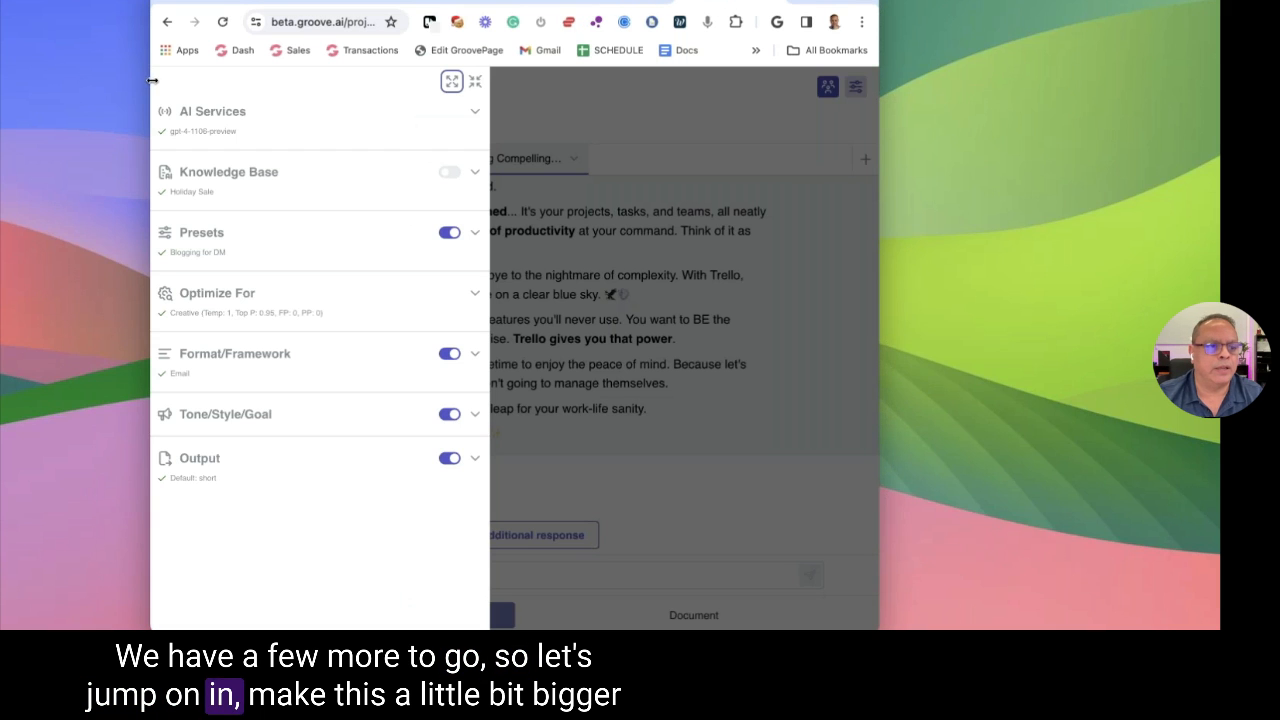
left_click_drag(152, 80, 1, 85)
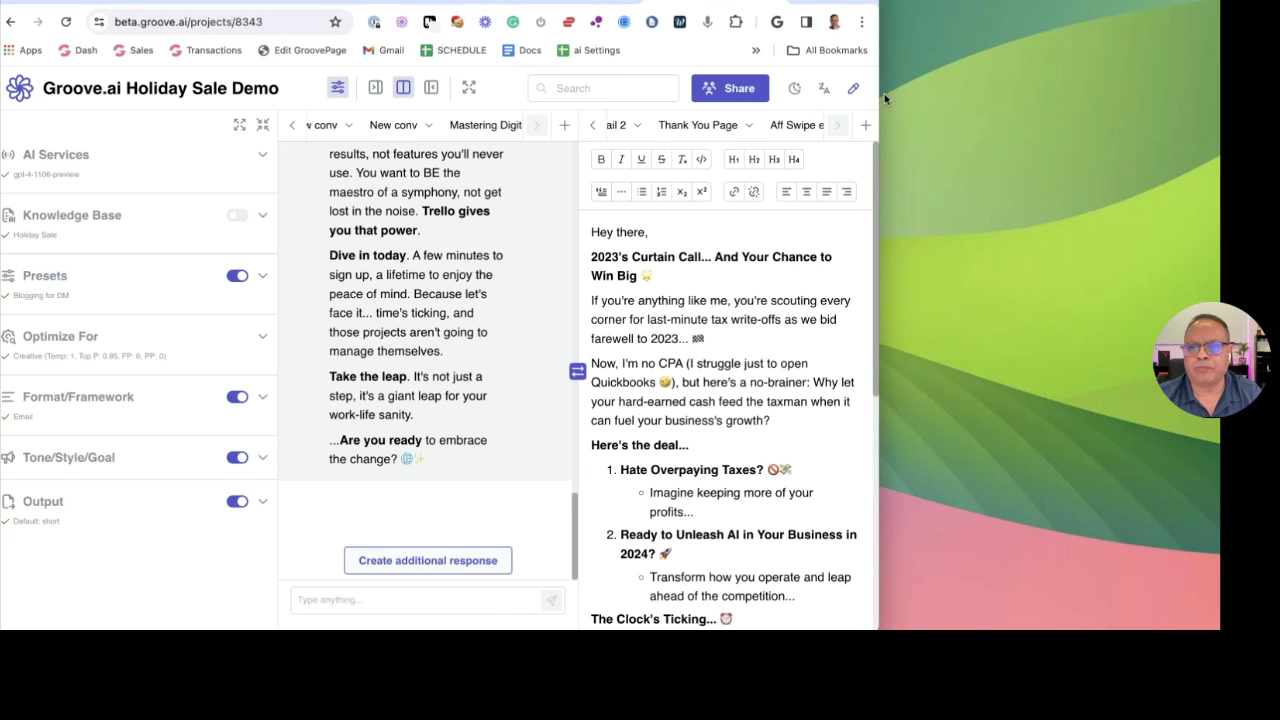
left_click_drag(877, 94, 1220, 94)
key("super+bracketleft")
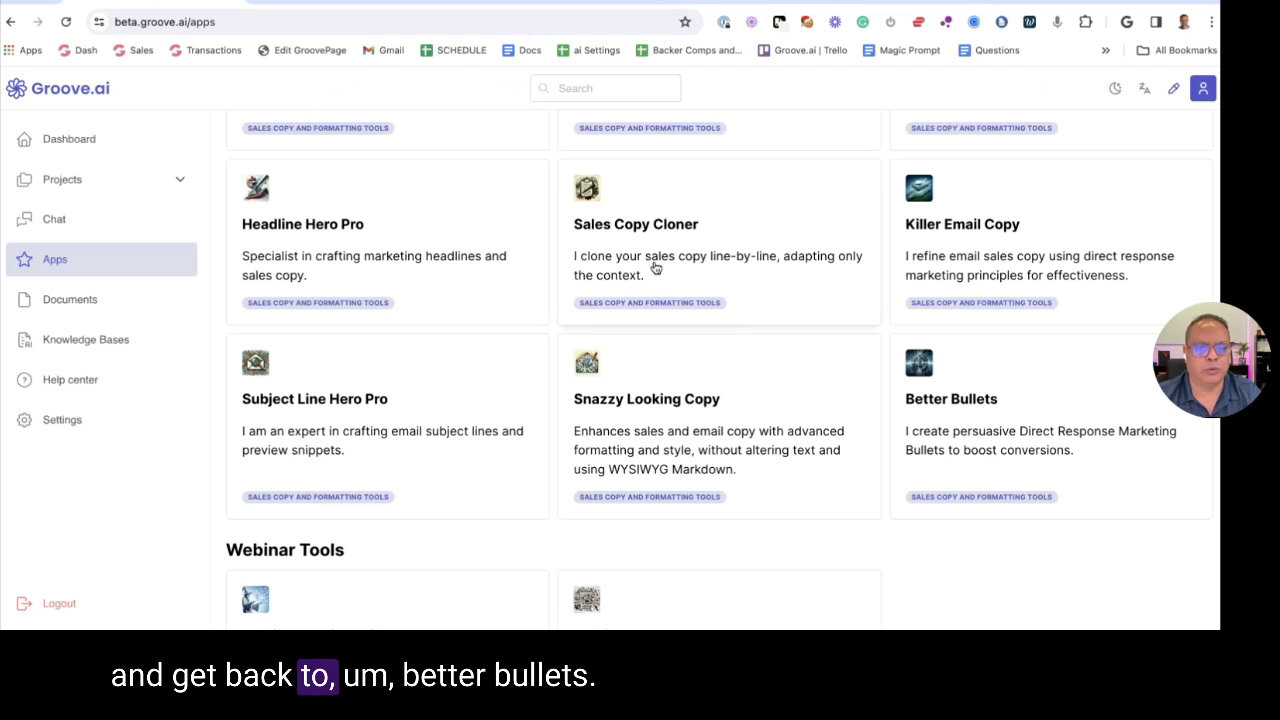
scroll(618, 383, "down", 2)
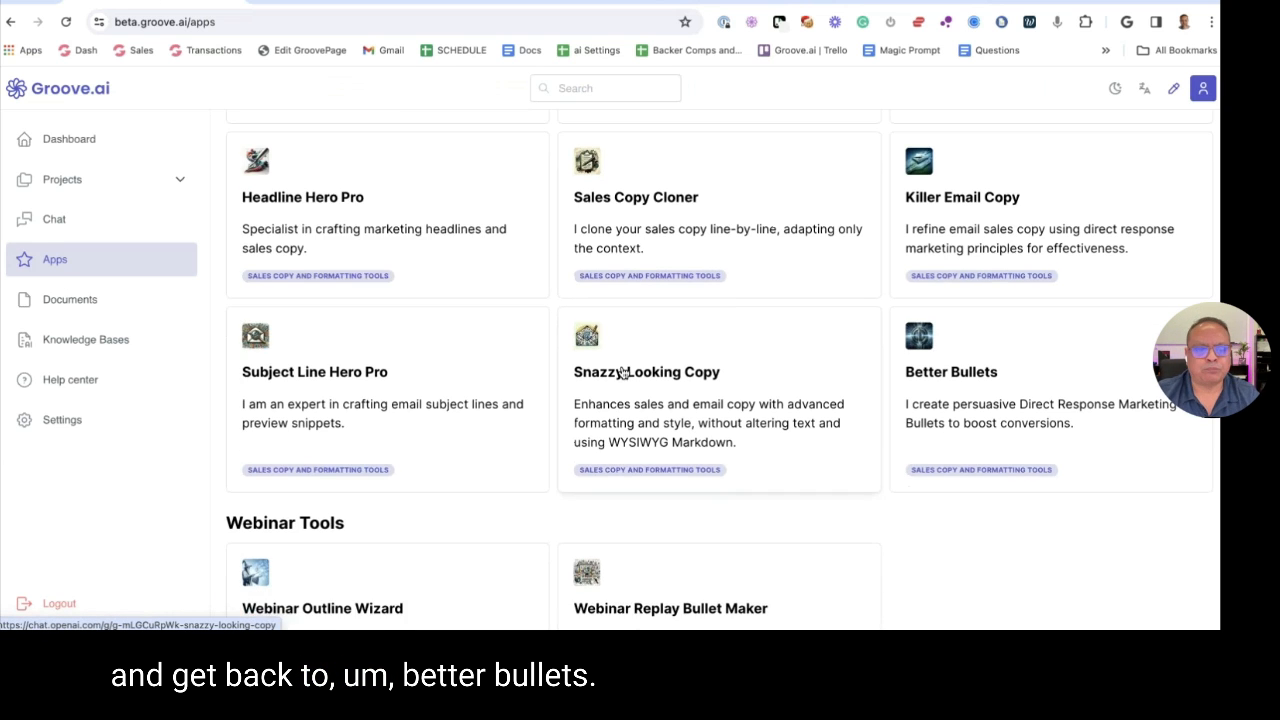
scroll(911, 370, "down", 1)
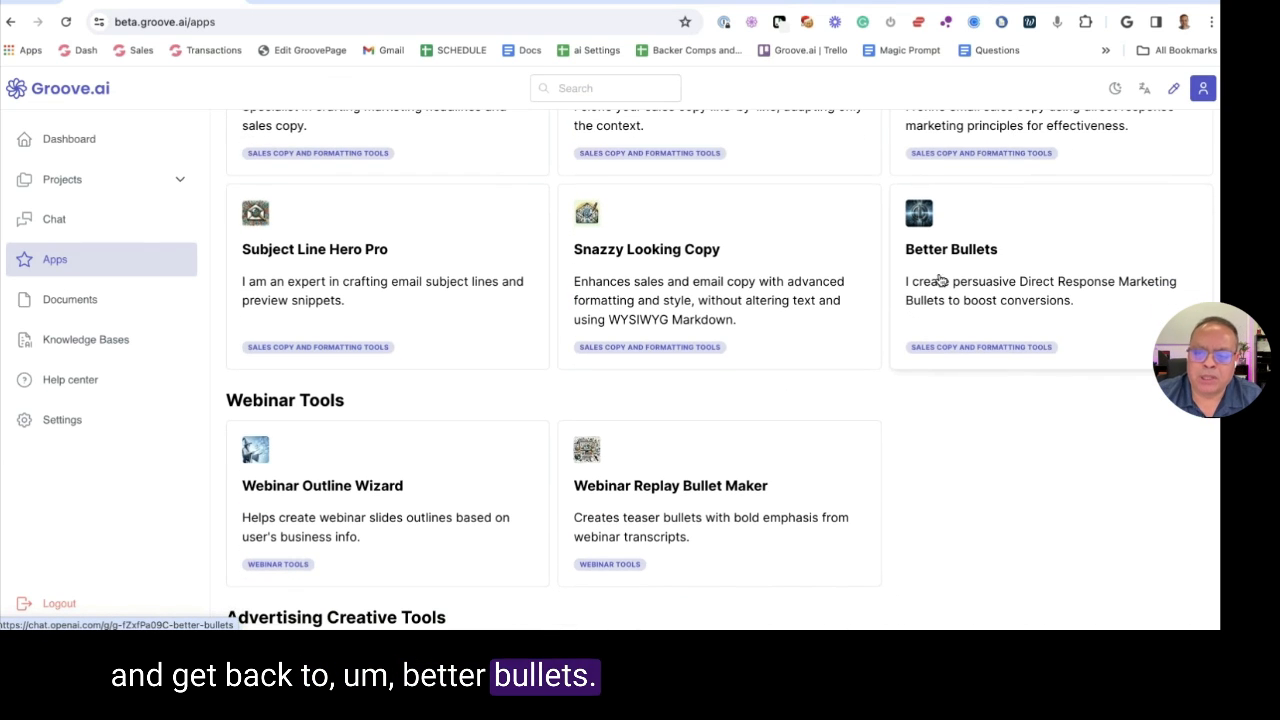
left_click(968, 264)
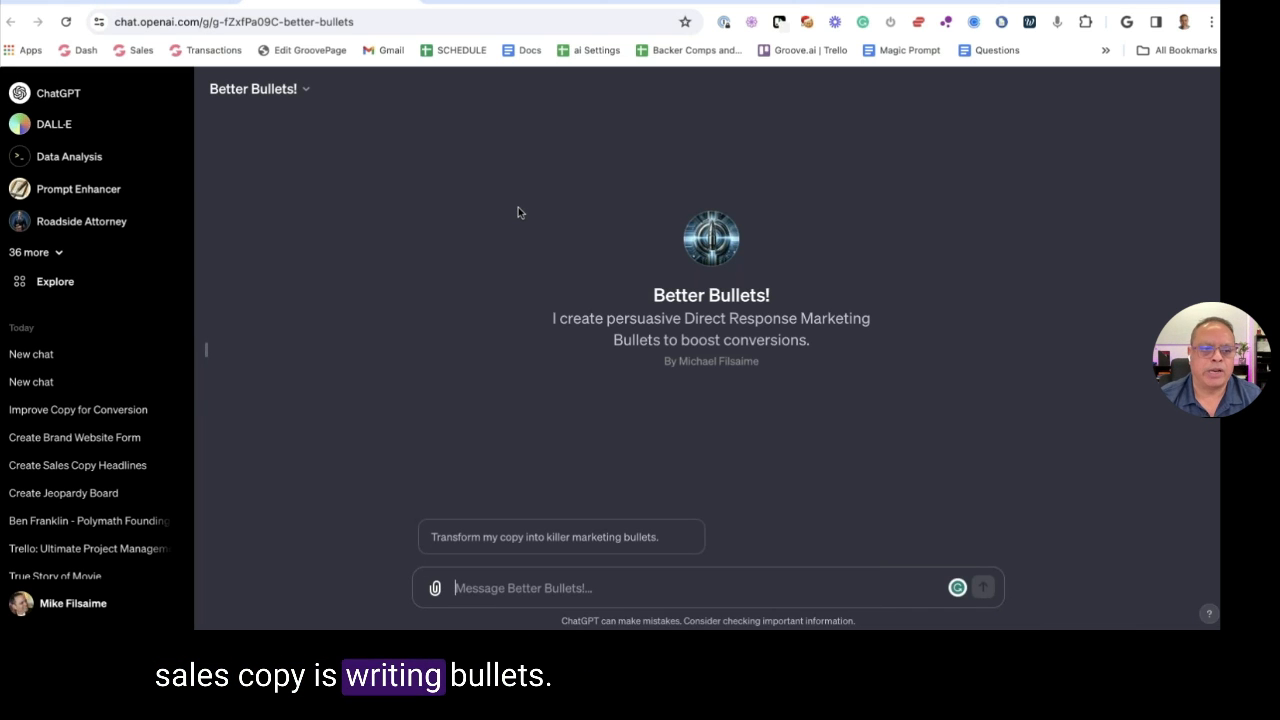
Open Better Bullets in the GPT editor and send the marketing bullets starter in Preview
left_click(300, 94)
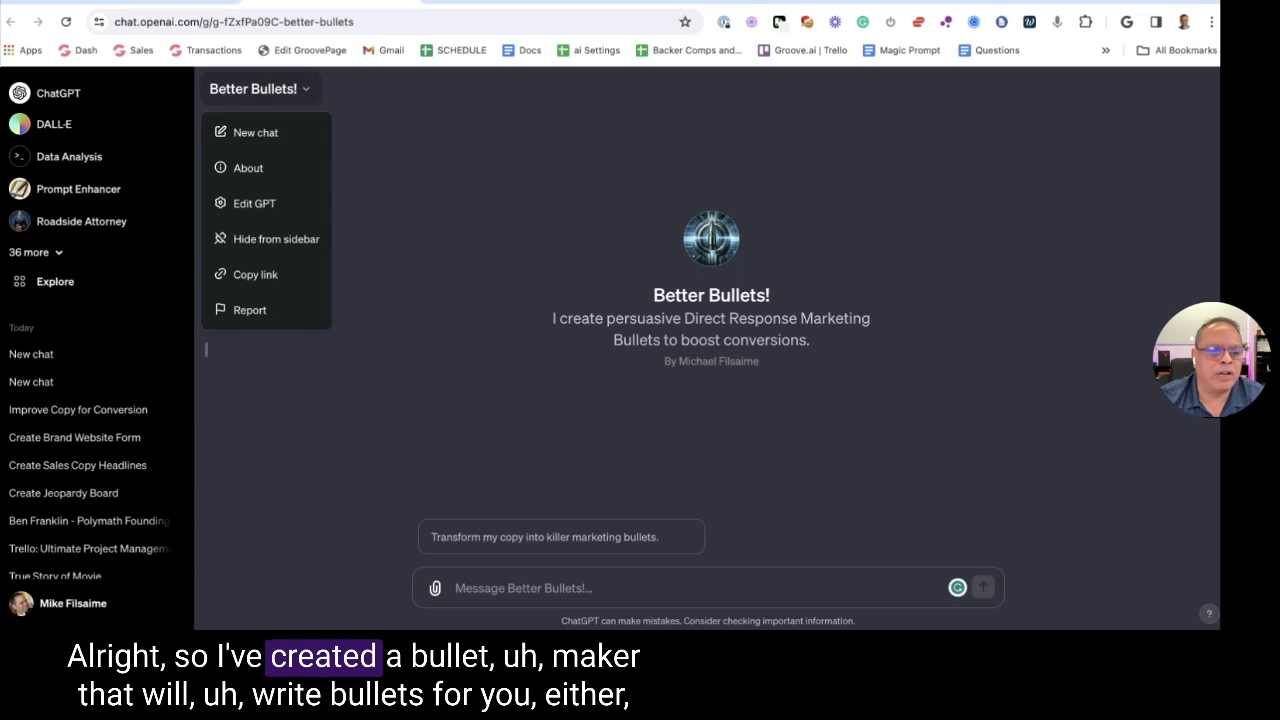
left_click(254, 203)
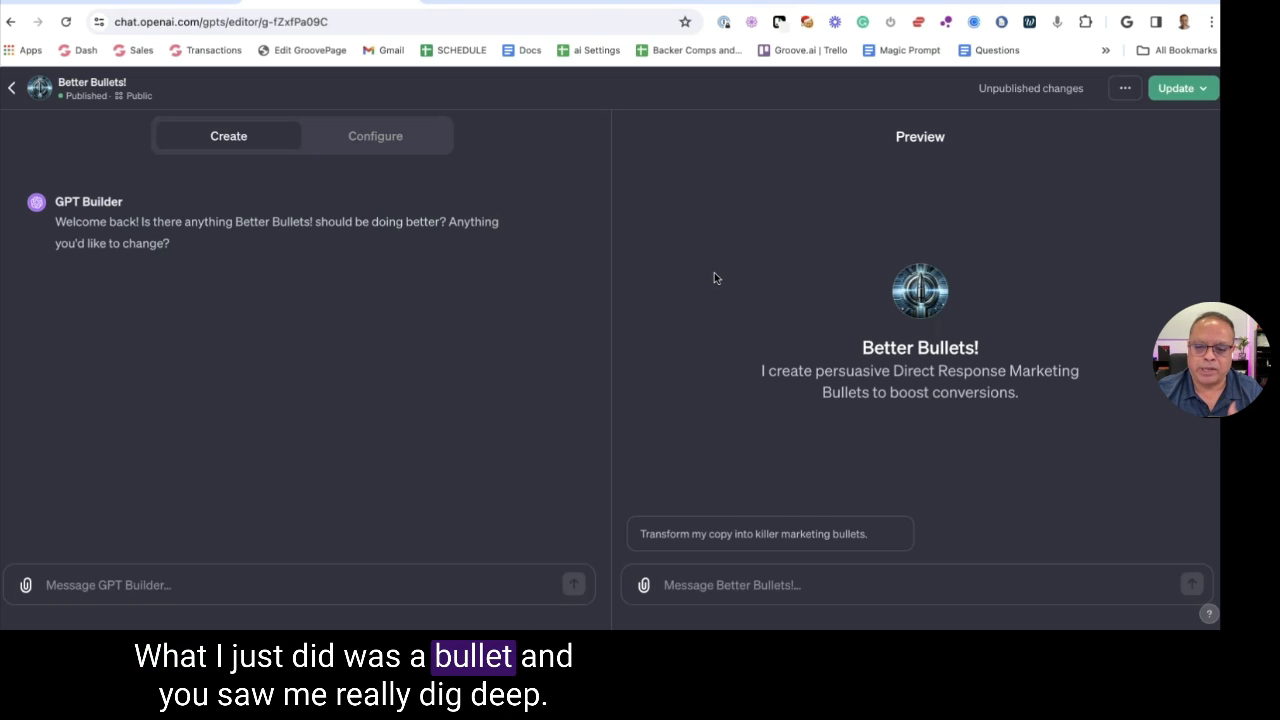
left_click(687, 547)
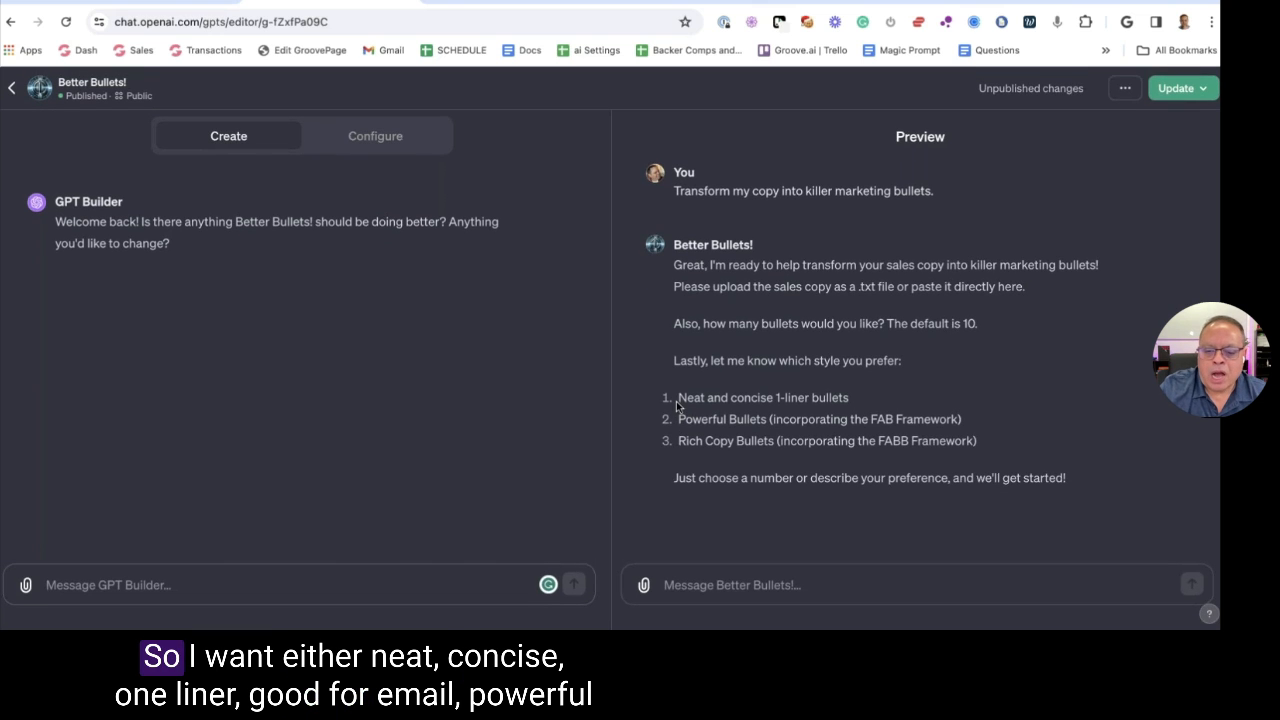
Review the three bullet styles and reply '3' for Rich Copy Bullets, hitting the GPT-4 cap
left_click_drag(676, 405, 857, 403)
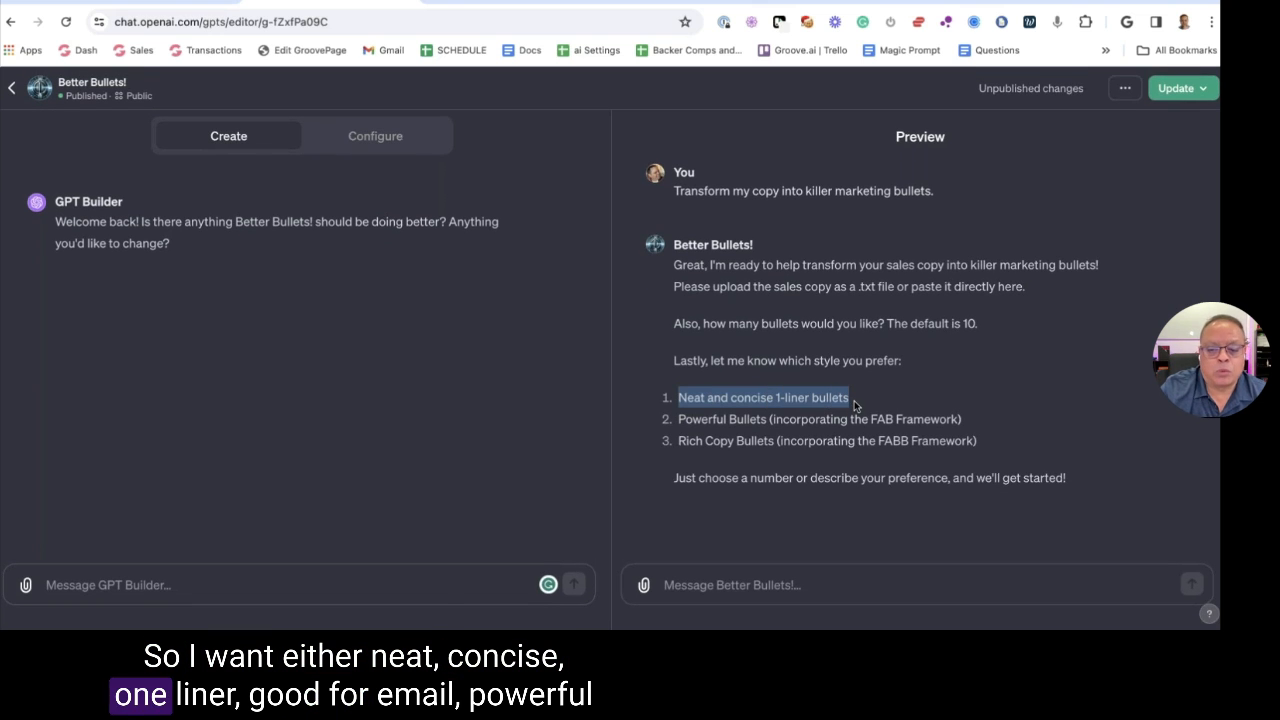
left_click(857, 403)
left_click_drag(686, 422, 797, 430)
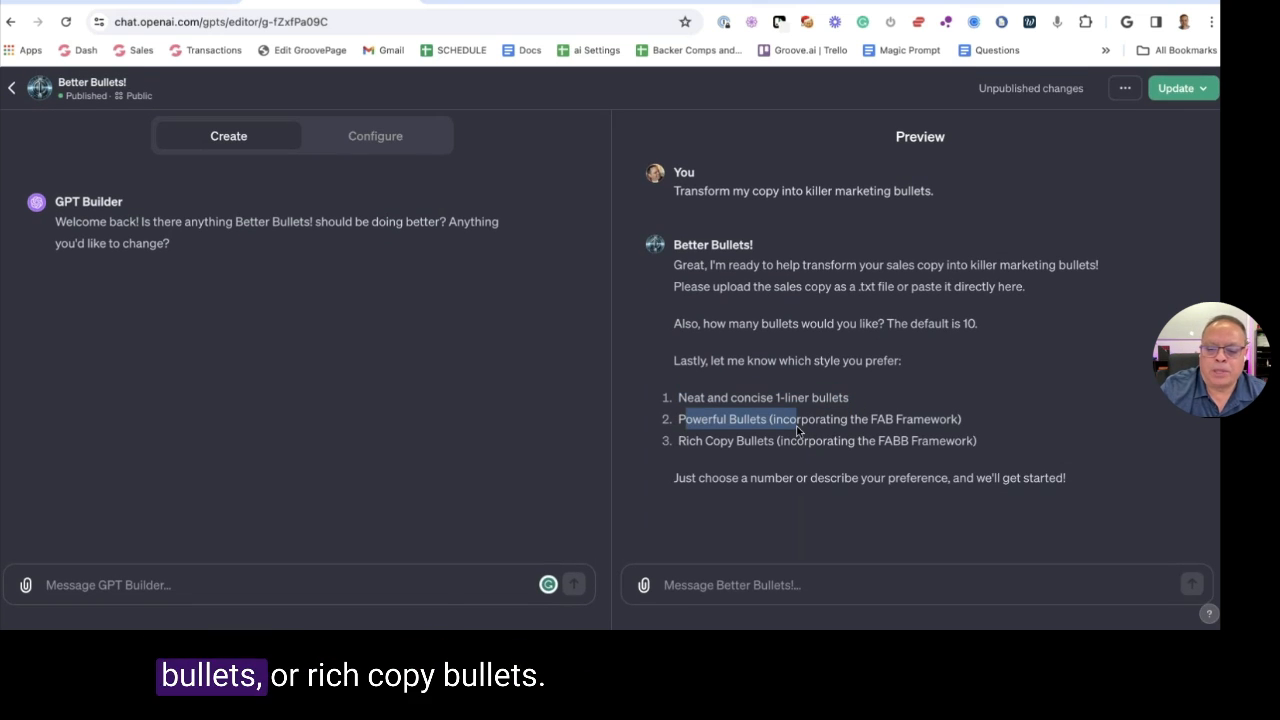
left_click_drag(683, 453, 792, 457)
left_click(700, 588)
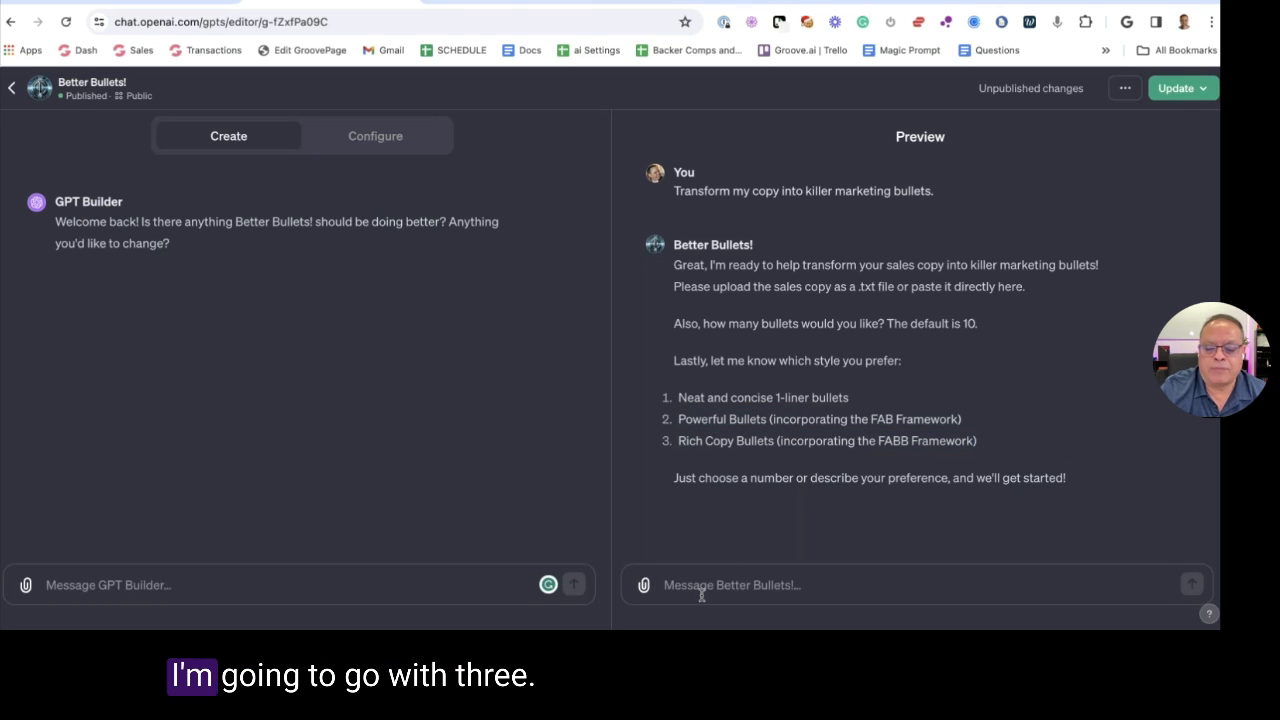
type("3")
key("Return")
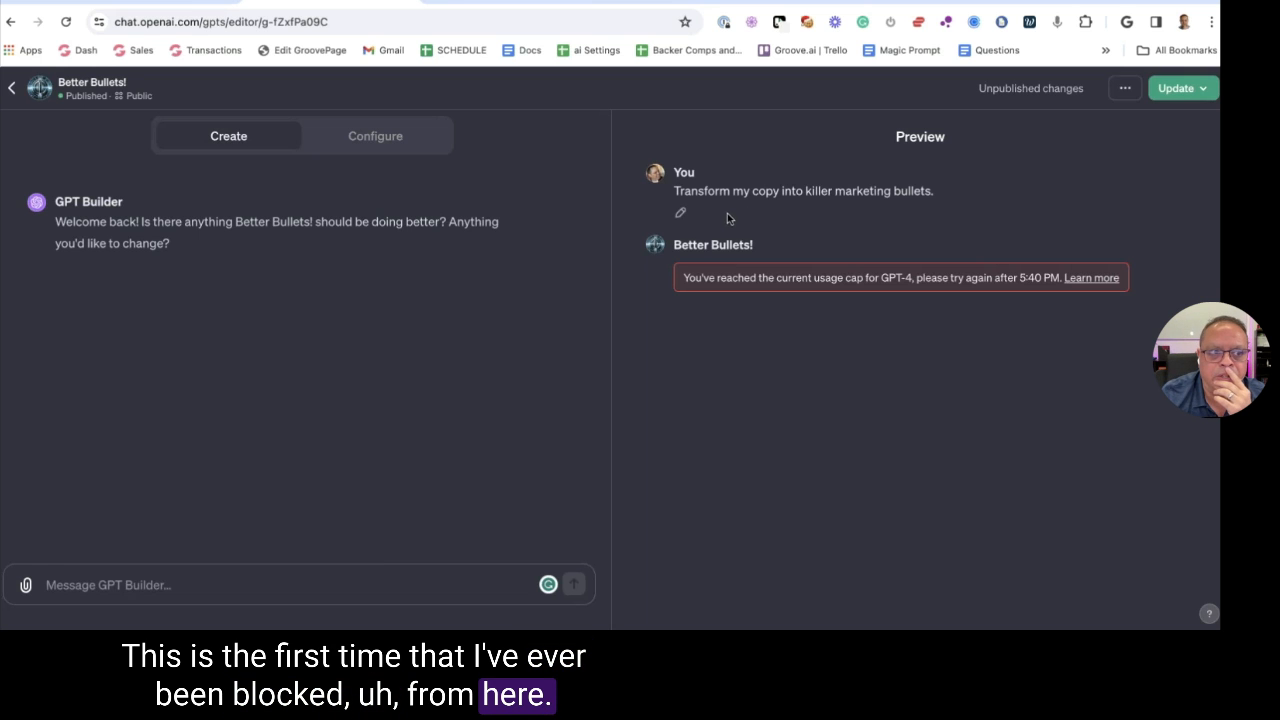
Reopen Better Bullets from Groove.ai Apps and send the marketing bullets starter again
left_click(174, 2)
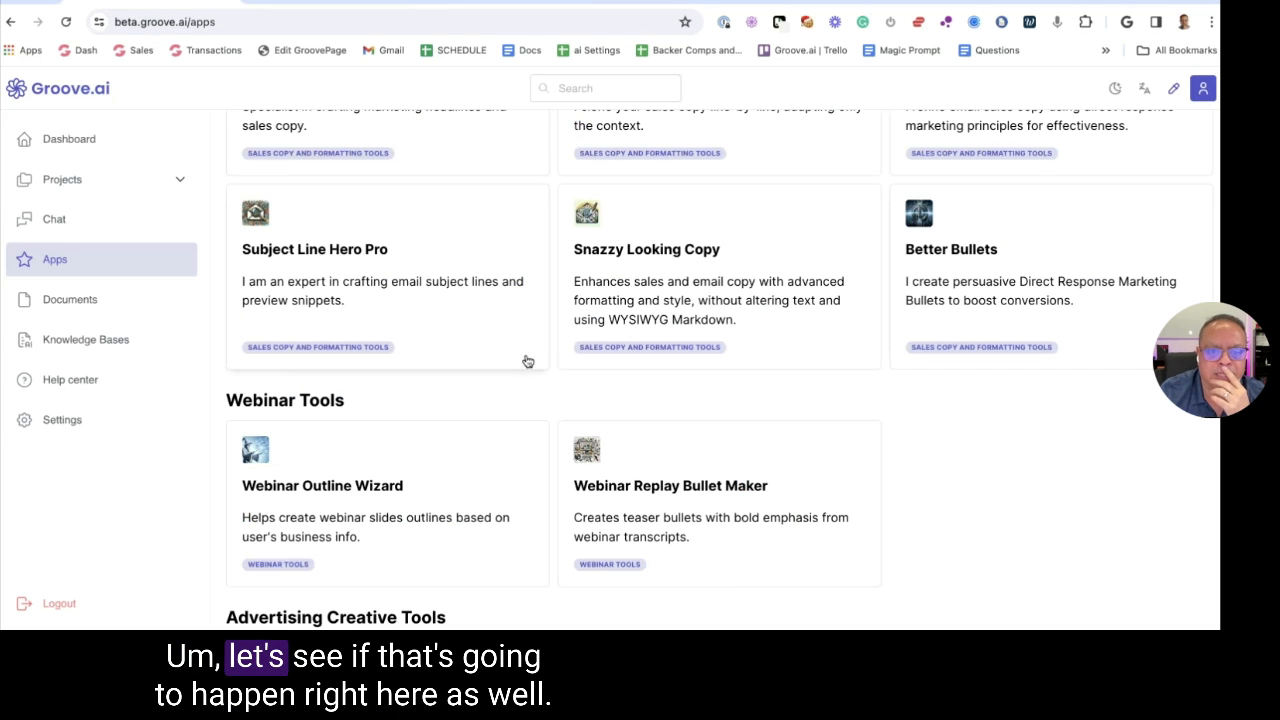
left_click(940, 274)
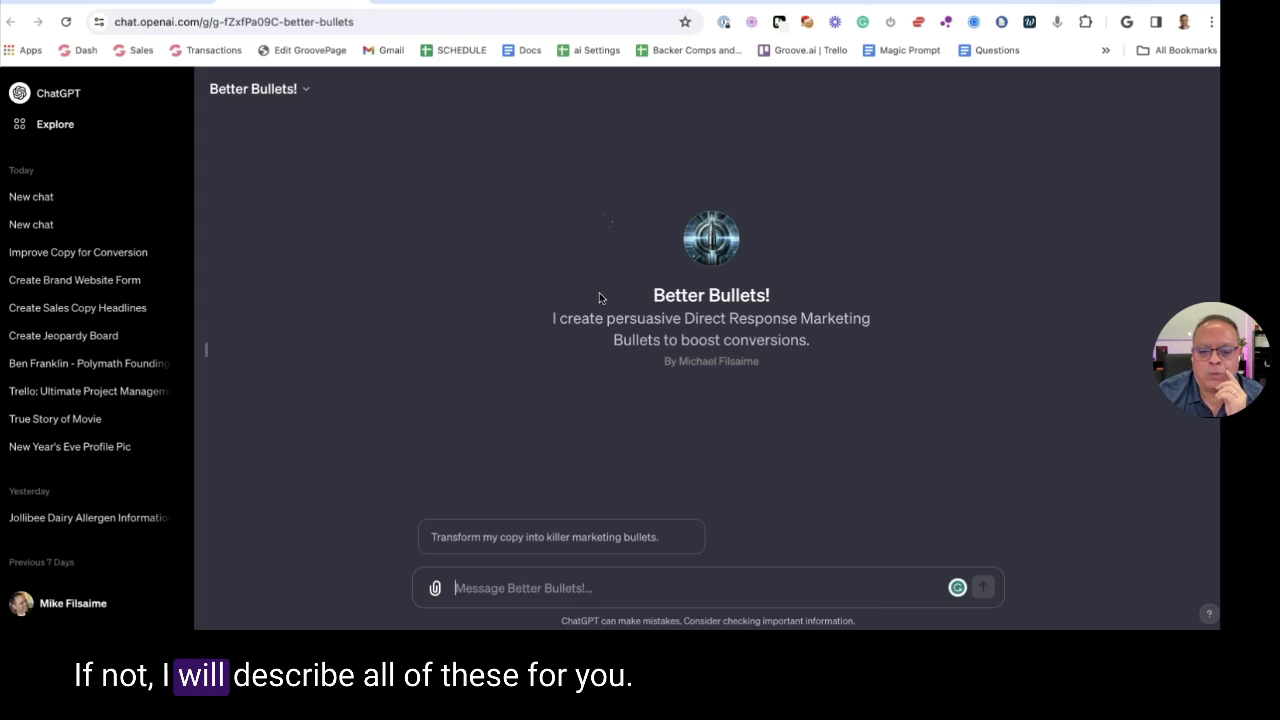
left_click(497, 540)
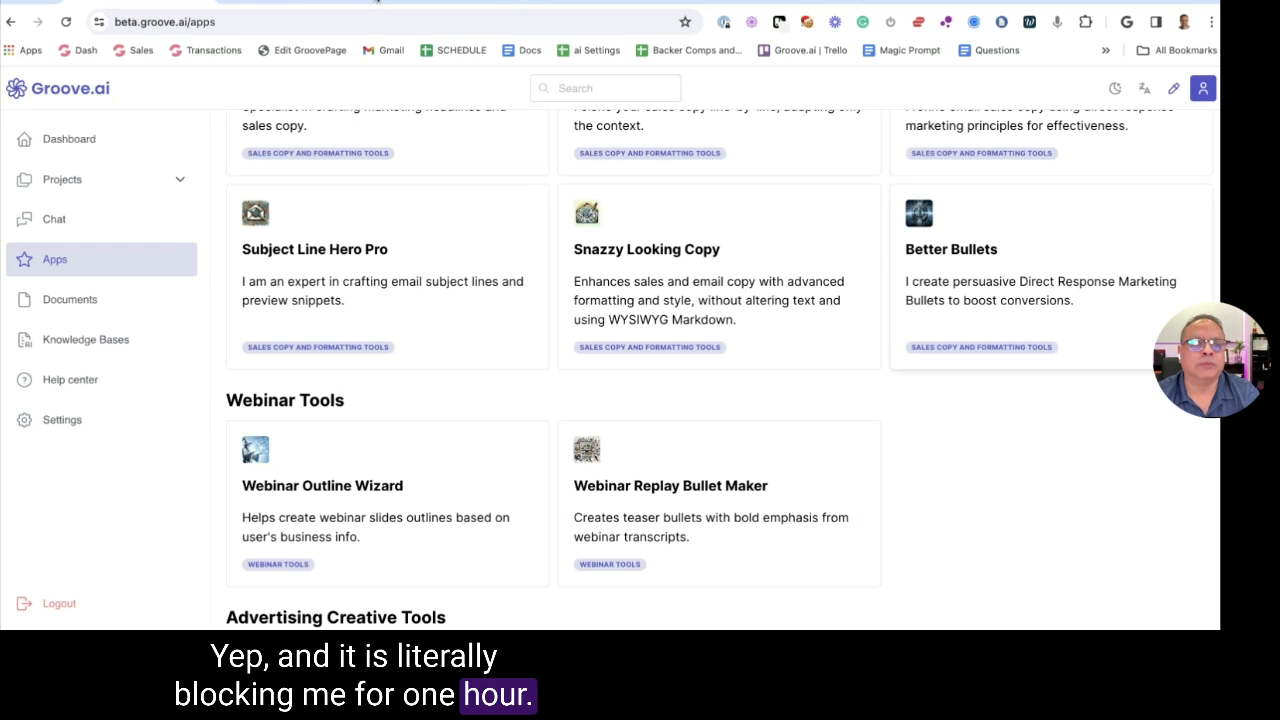
Return to Groove.ai's Apps list and scroll to Webinar Tools
left_click(508, 2)
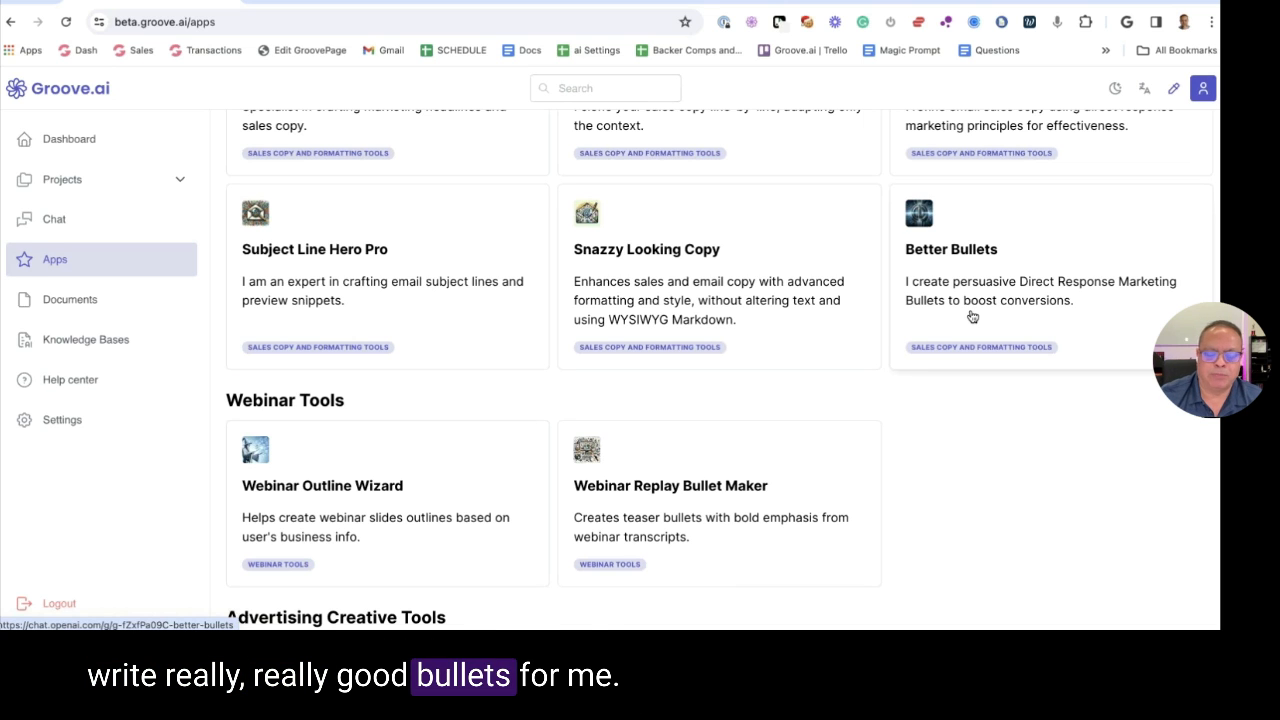
scroll(523, 294, "up", 1)
scroll(523, 294, "down", 4)
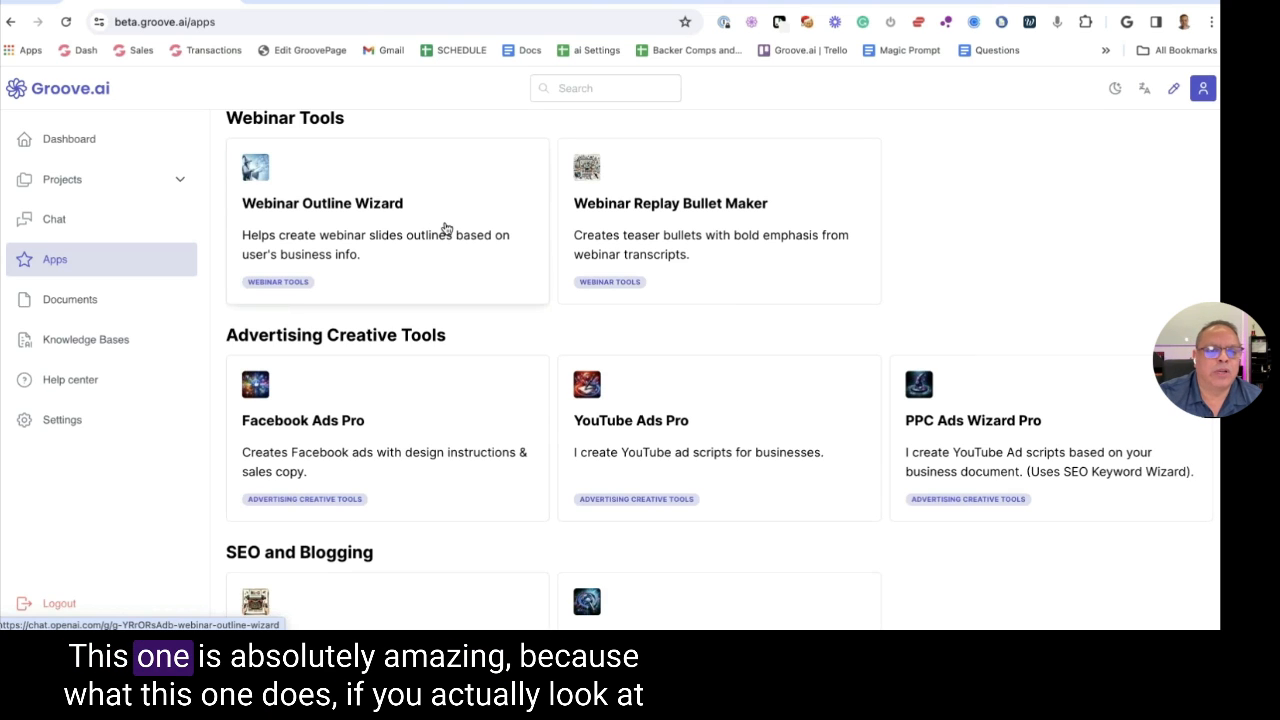
Open the Webinar Outline Wizard GPT in the editor's Configure view
left_click(446, 229)
left_click(332, 92)
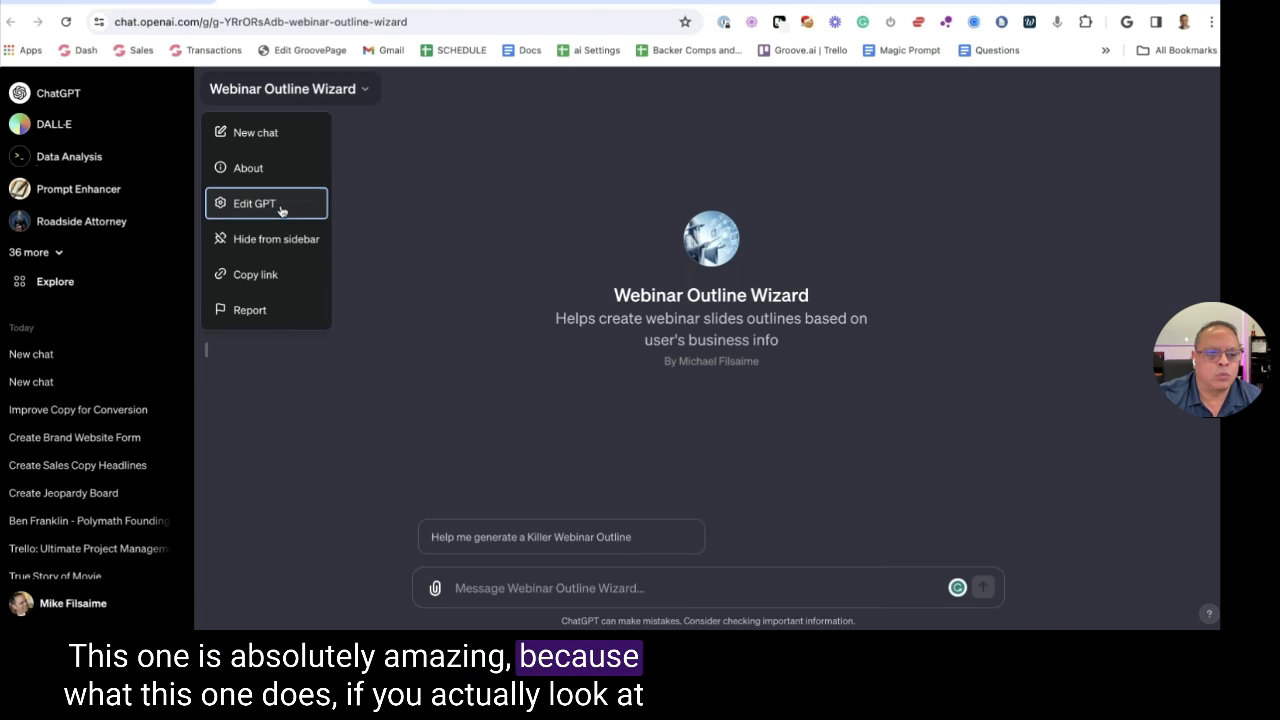
left_click(281, 207)
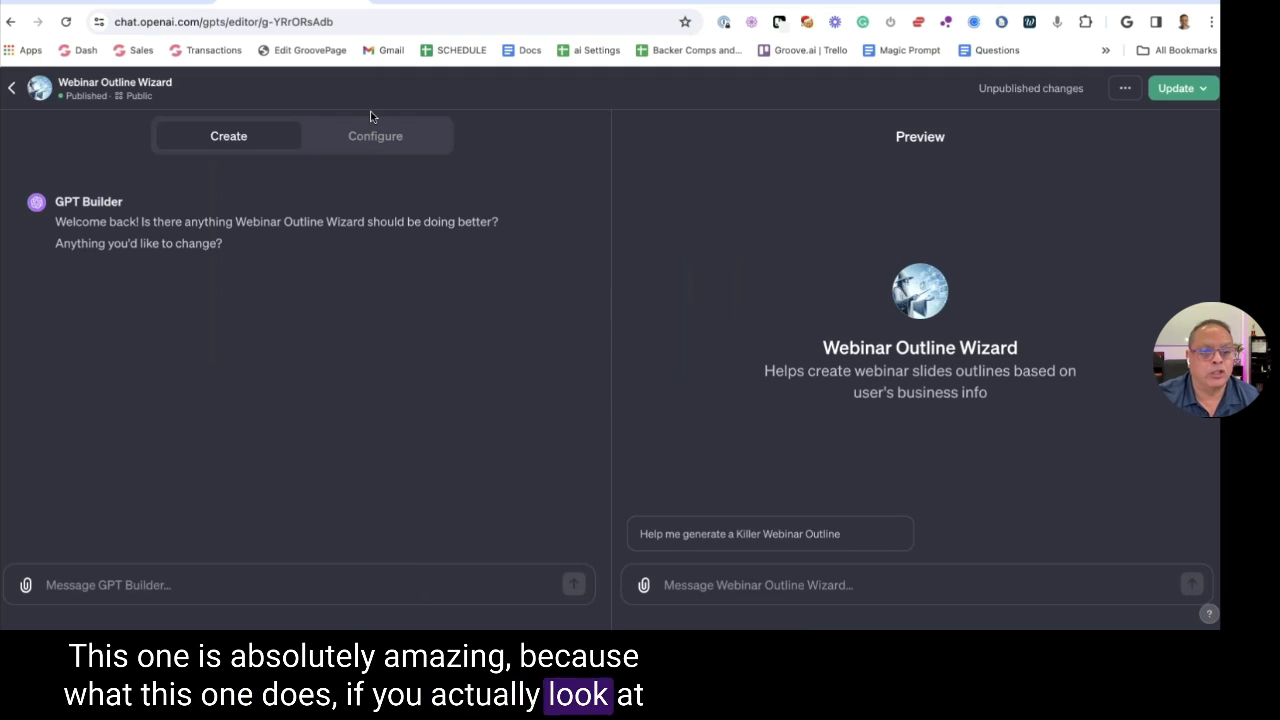
left_click(372, 133)
Highlight both Knowledge file names, then send the Killer Webinar Outline starter prompt in Preview
scroll(300, 433, "down", 5)
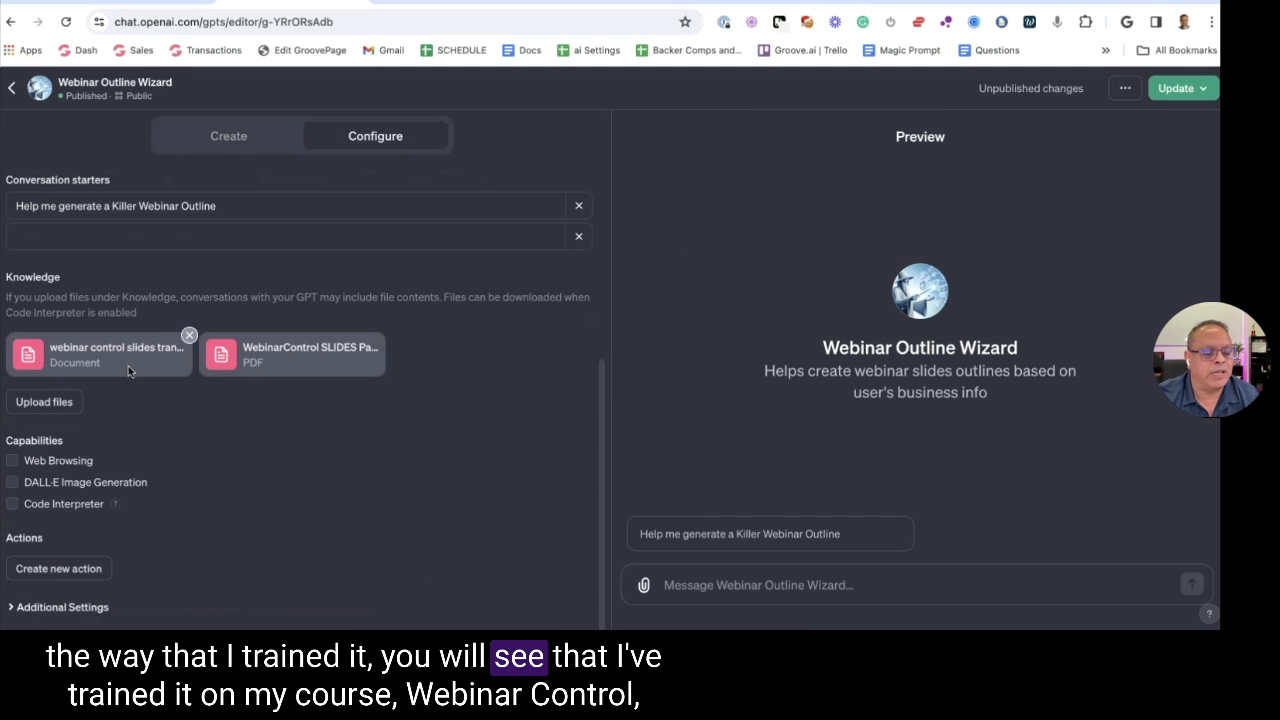
left_click_drag(50, 348, 148, 352)
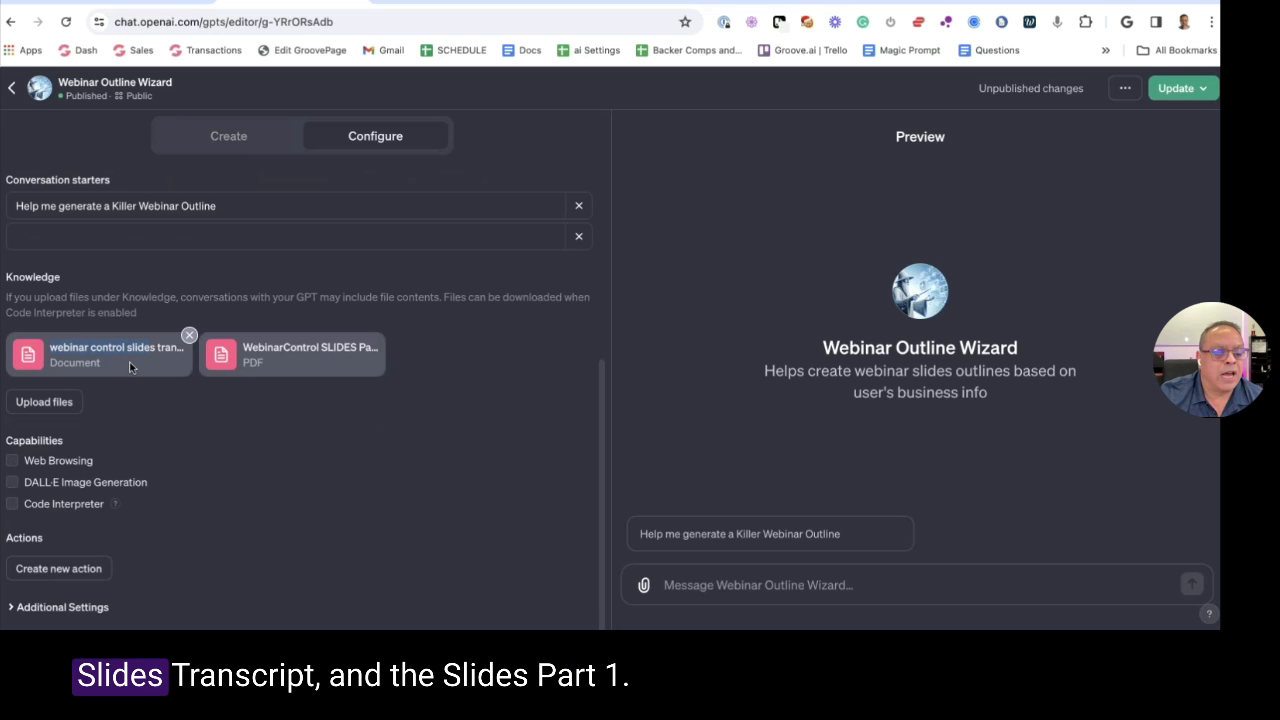
left_click_drag(243, 349, 376, 352)
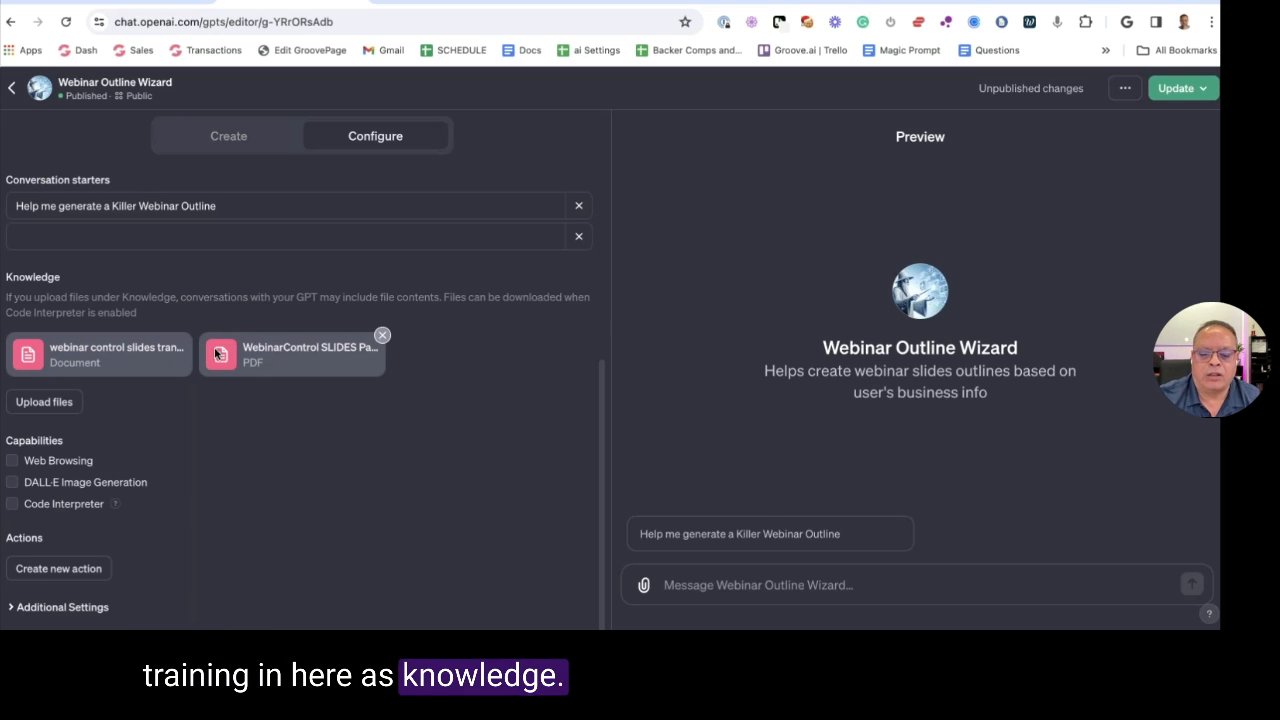
left_click(730, 545)
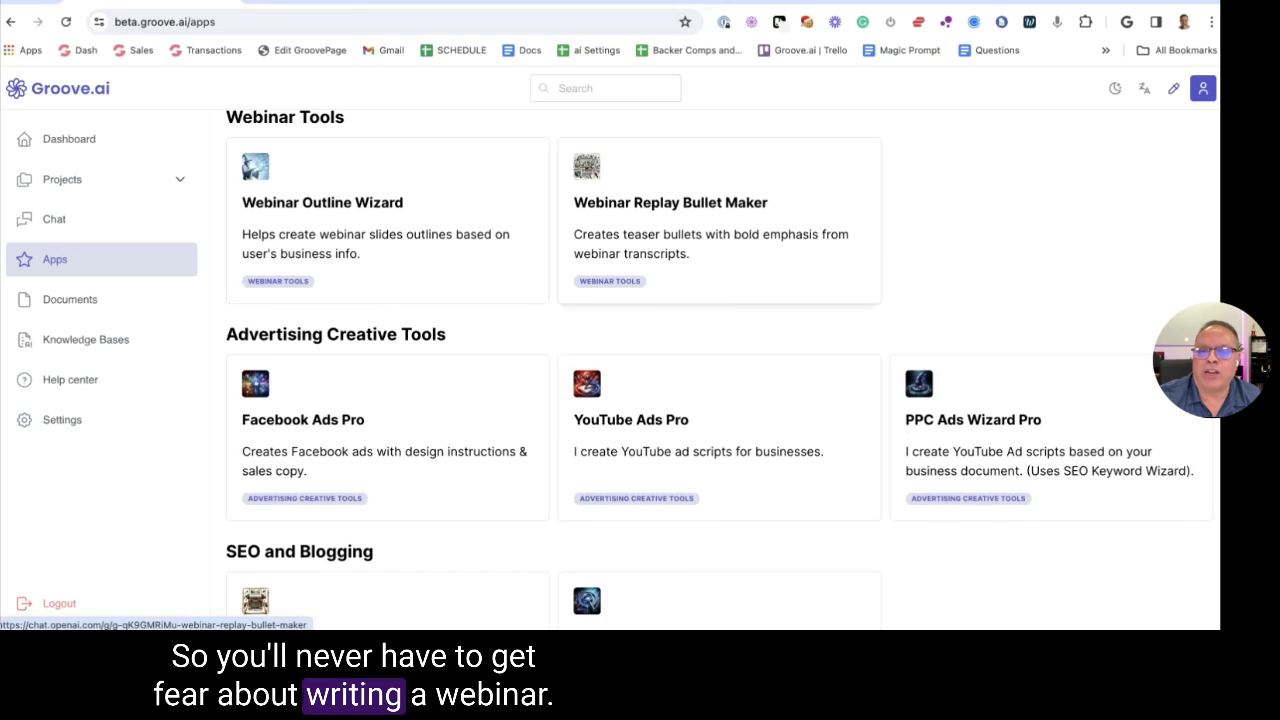
scroll(466, 346, "down", 1)
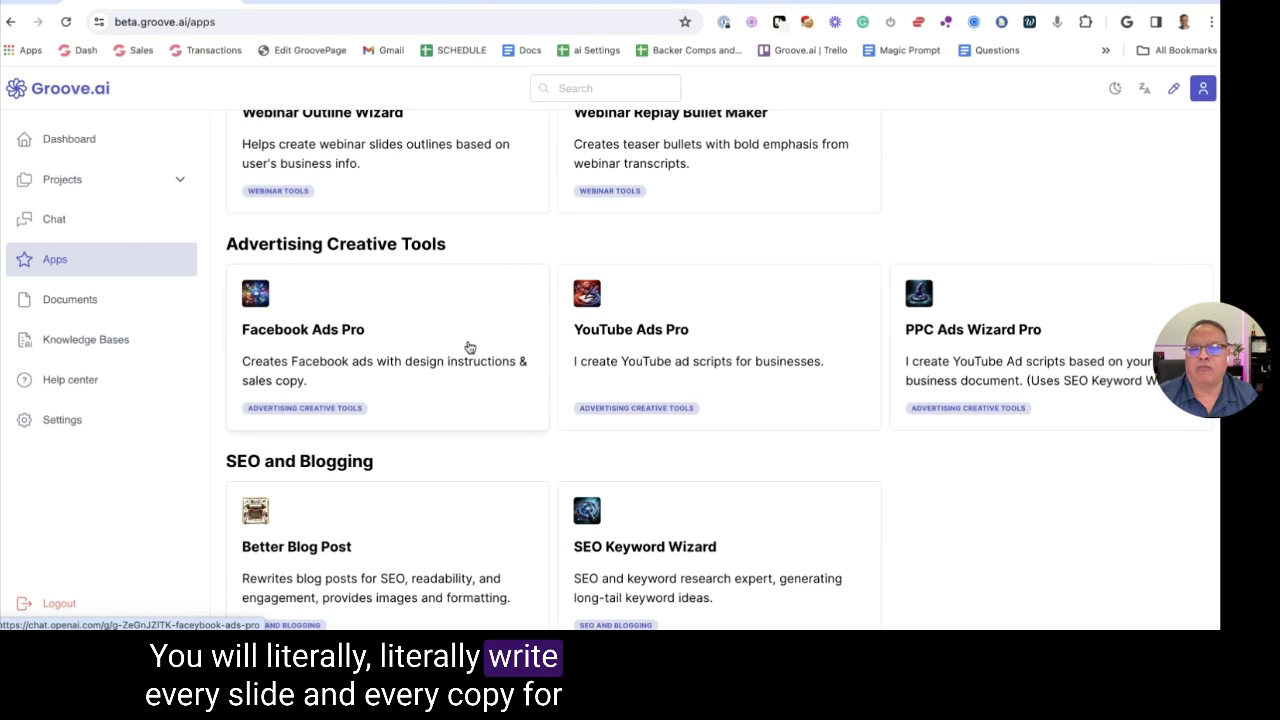
scroll(469, 346, "up", 2)
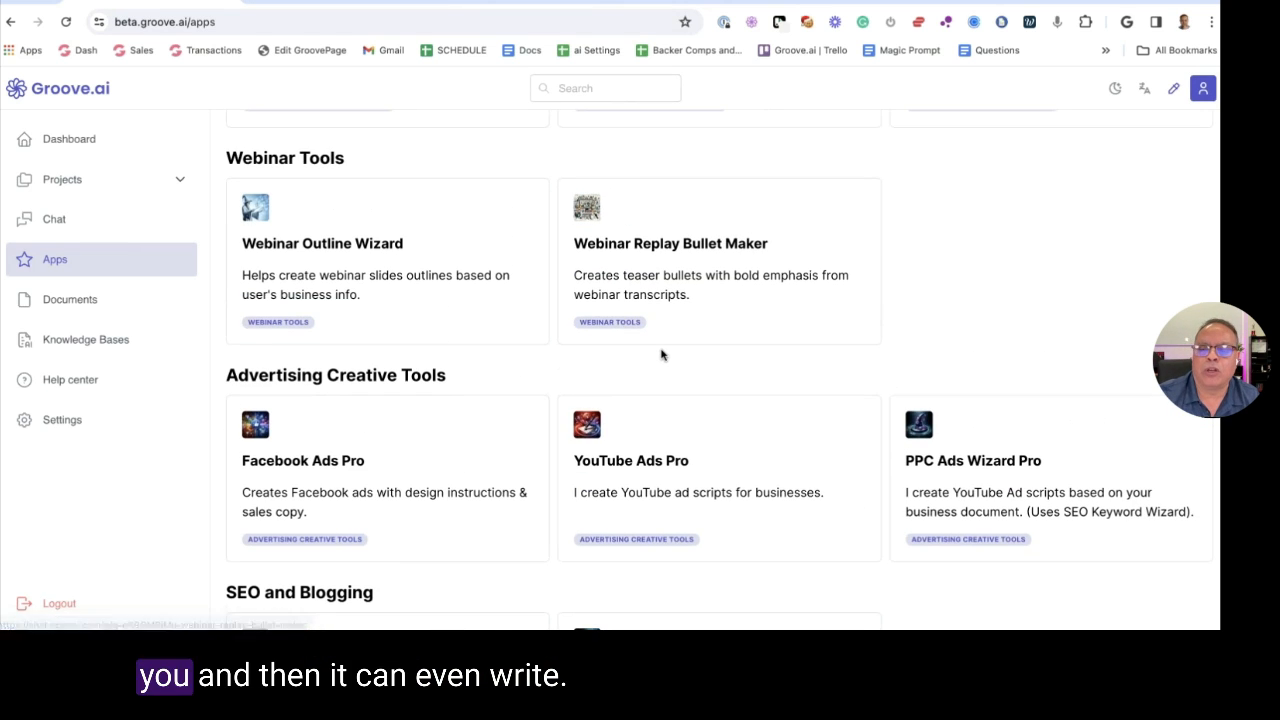
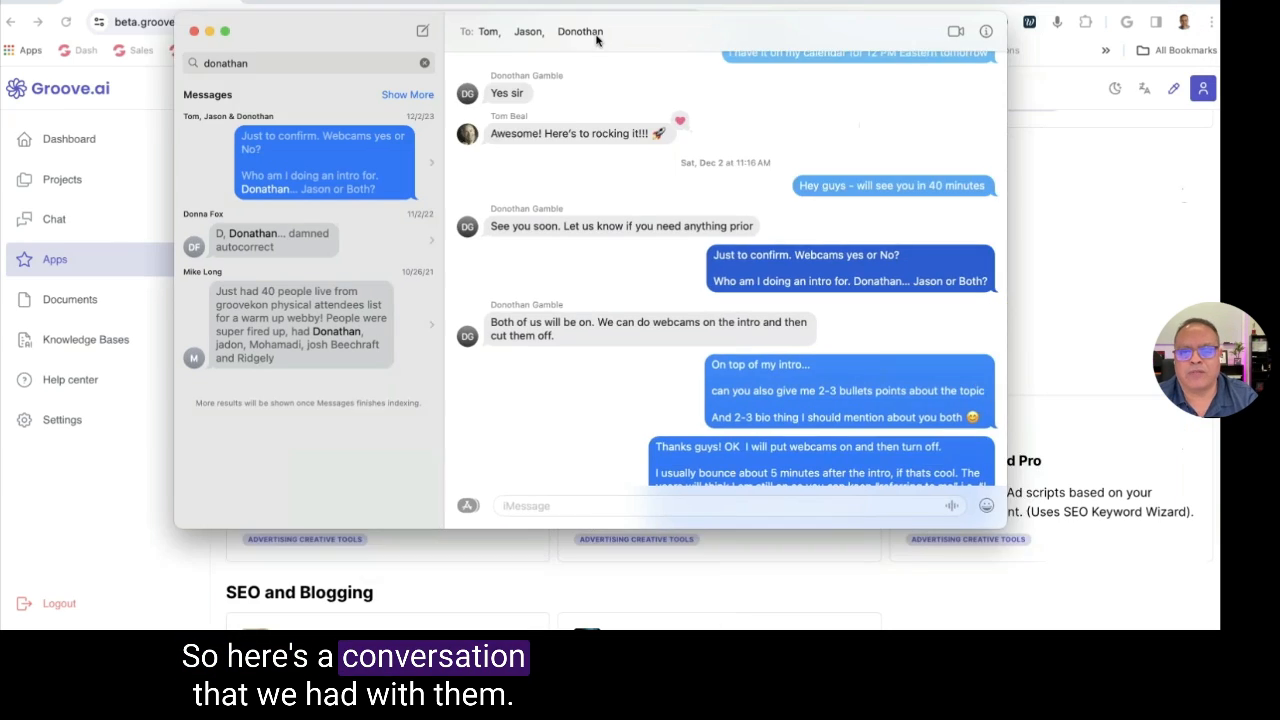
Scroll through the group chat and highlight the request to upload the video
scroll(663, 229, "down", 15)
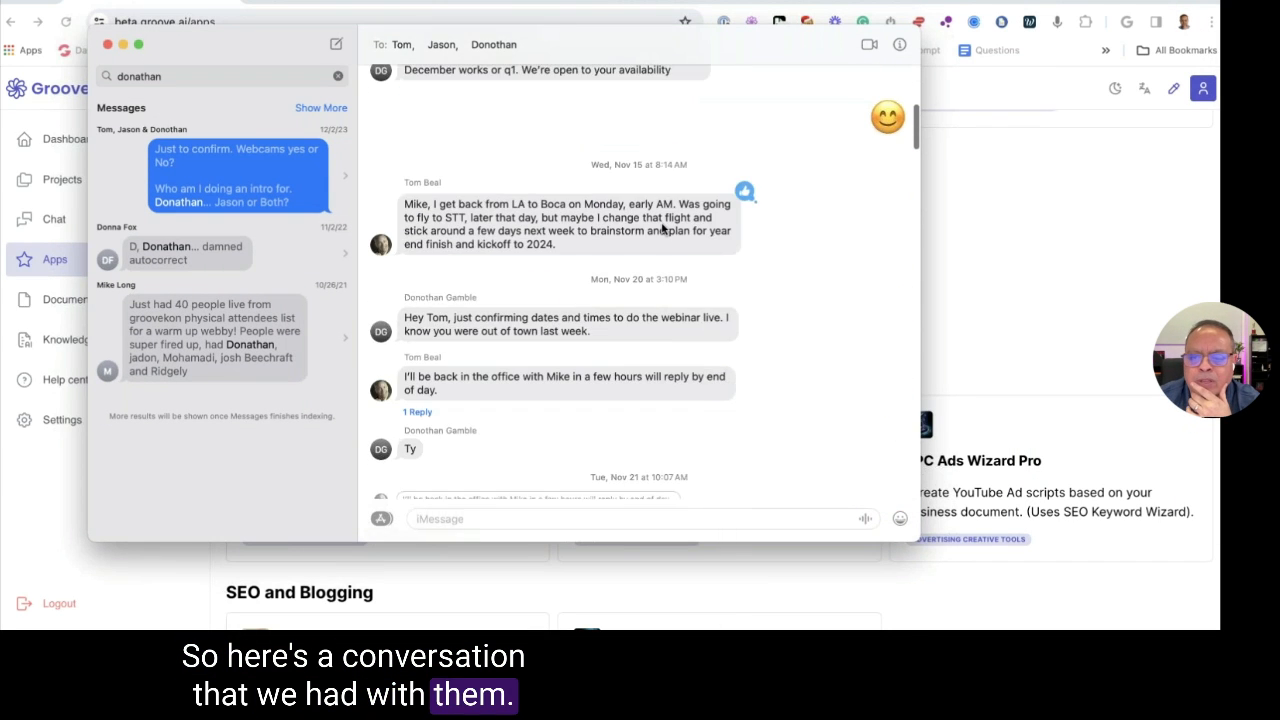
scroll(663, 229, "down", 8)
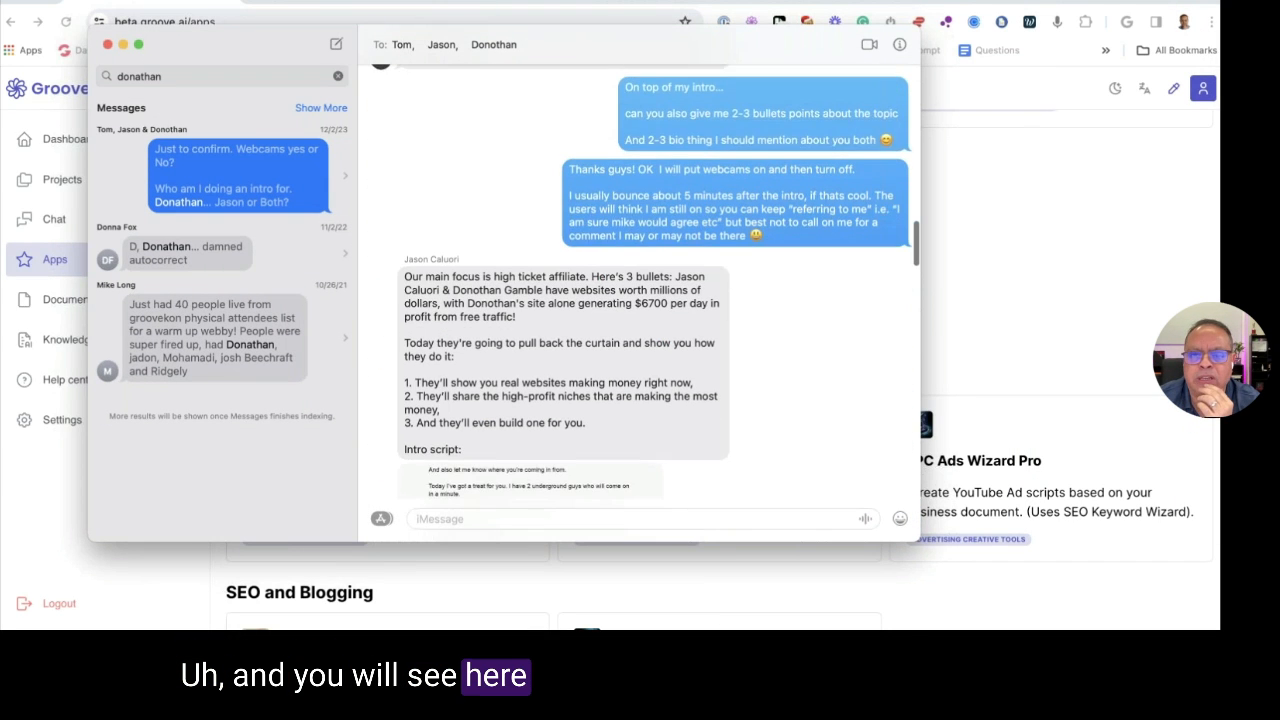
scroll(663, 229, "up", 4)
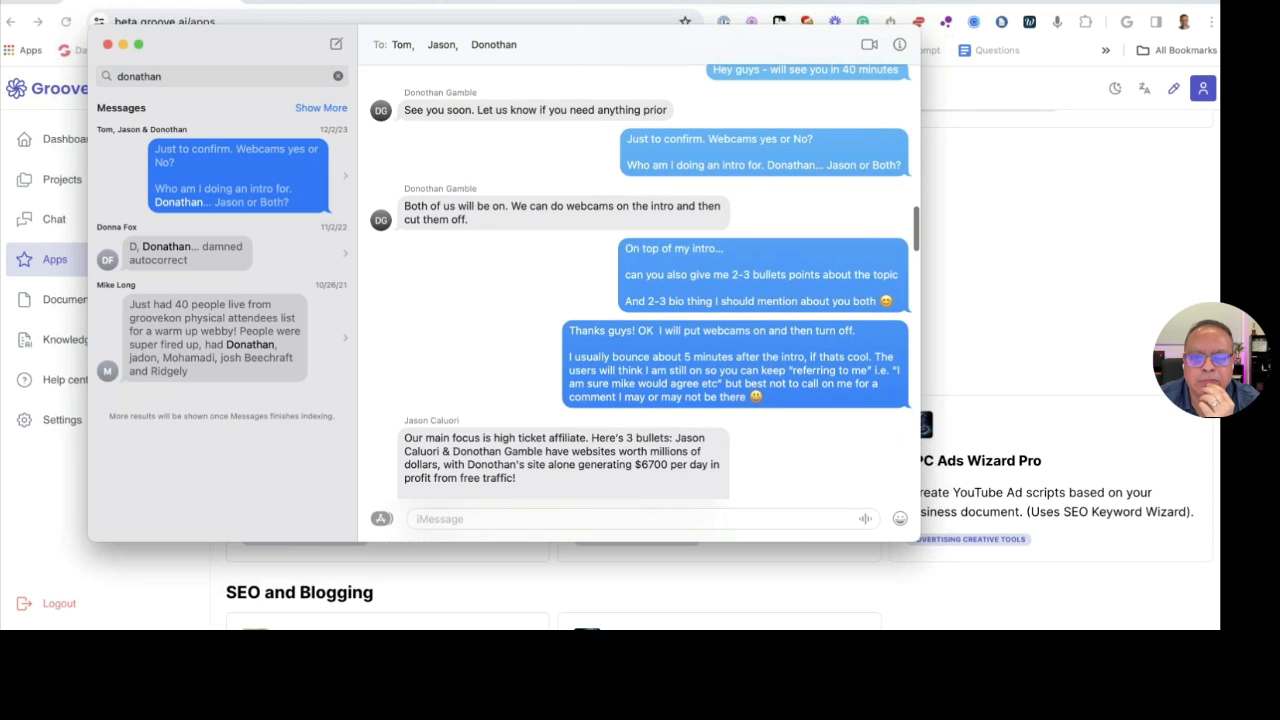
scroll(653, 280, "down", 10)
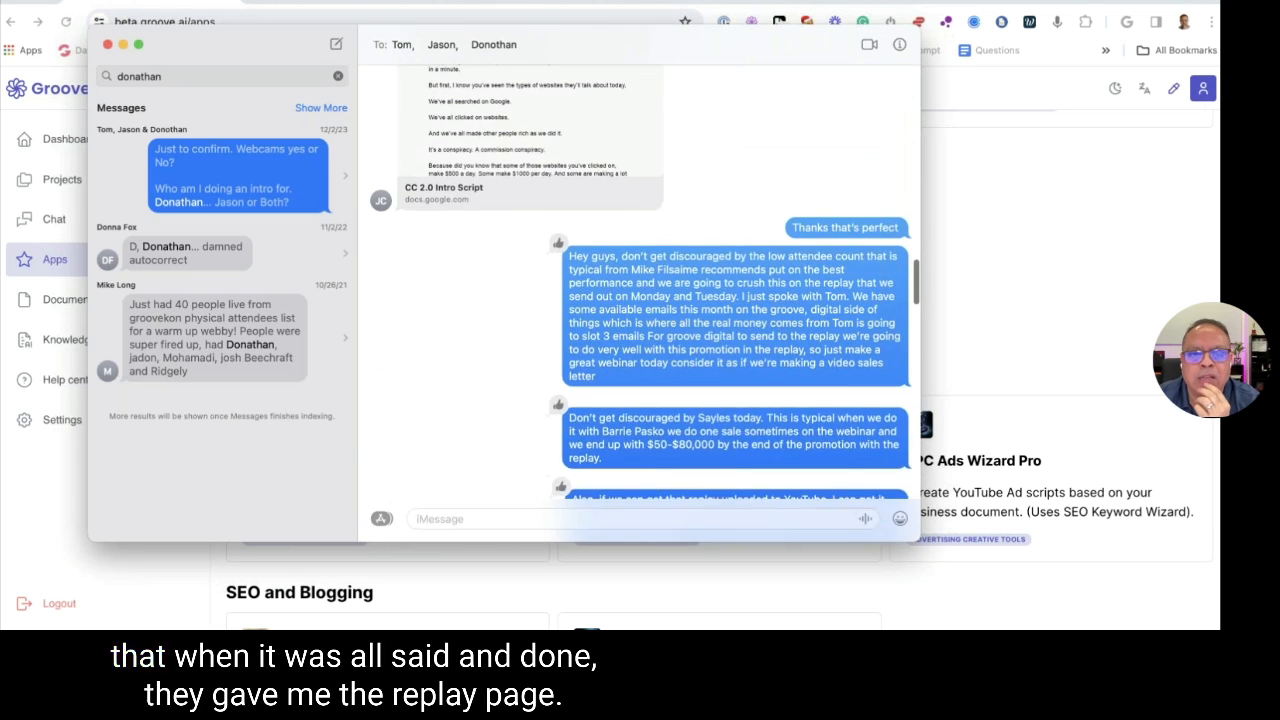
scroll(662, 215, "down", 5)
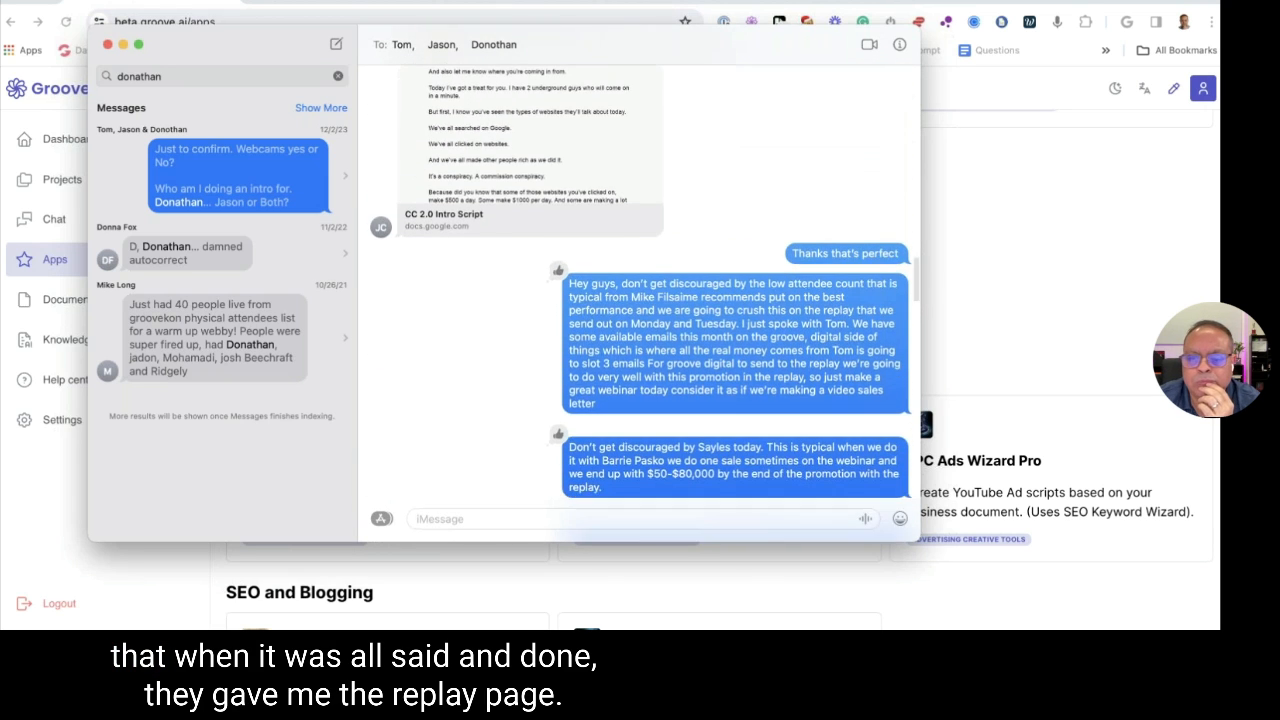
scroll(662, 215, "down", 8)
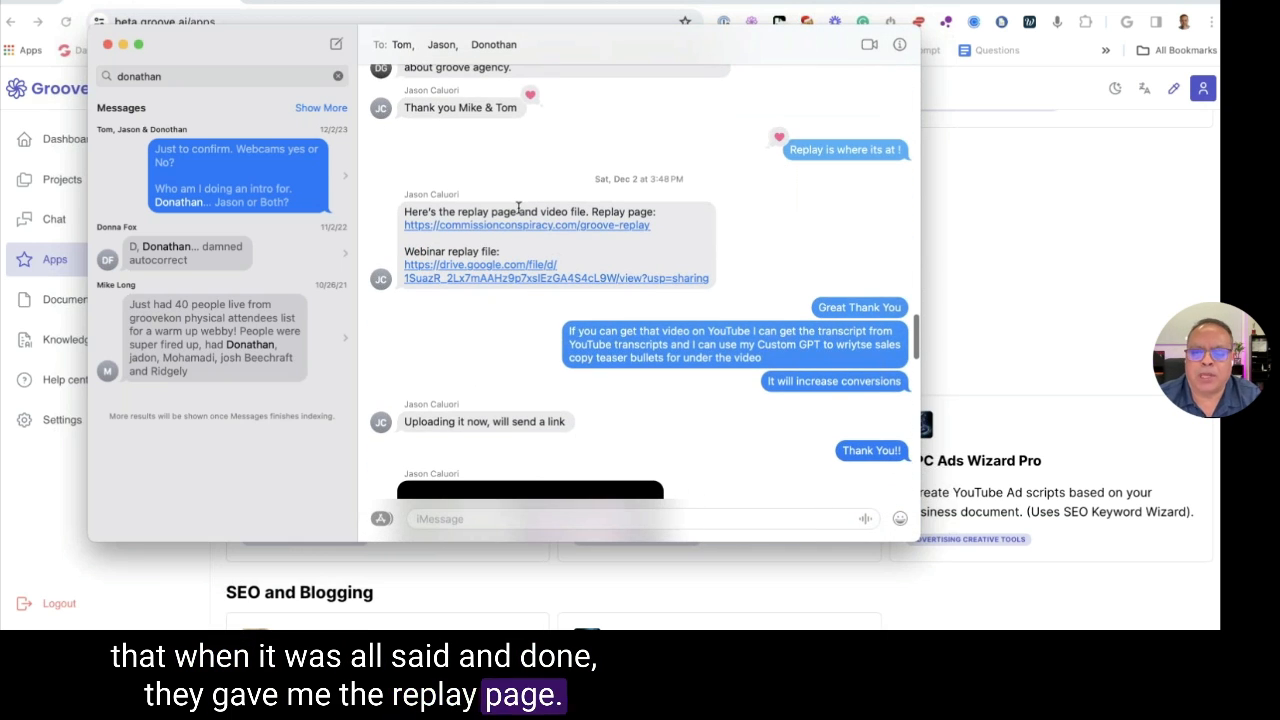
scroll(580, 272, "down", 2)
left_click_drag(580, 272, 692, 270)
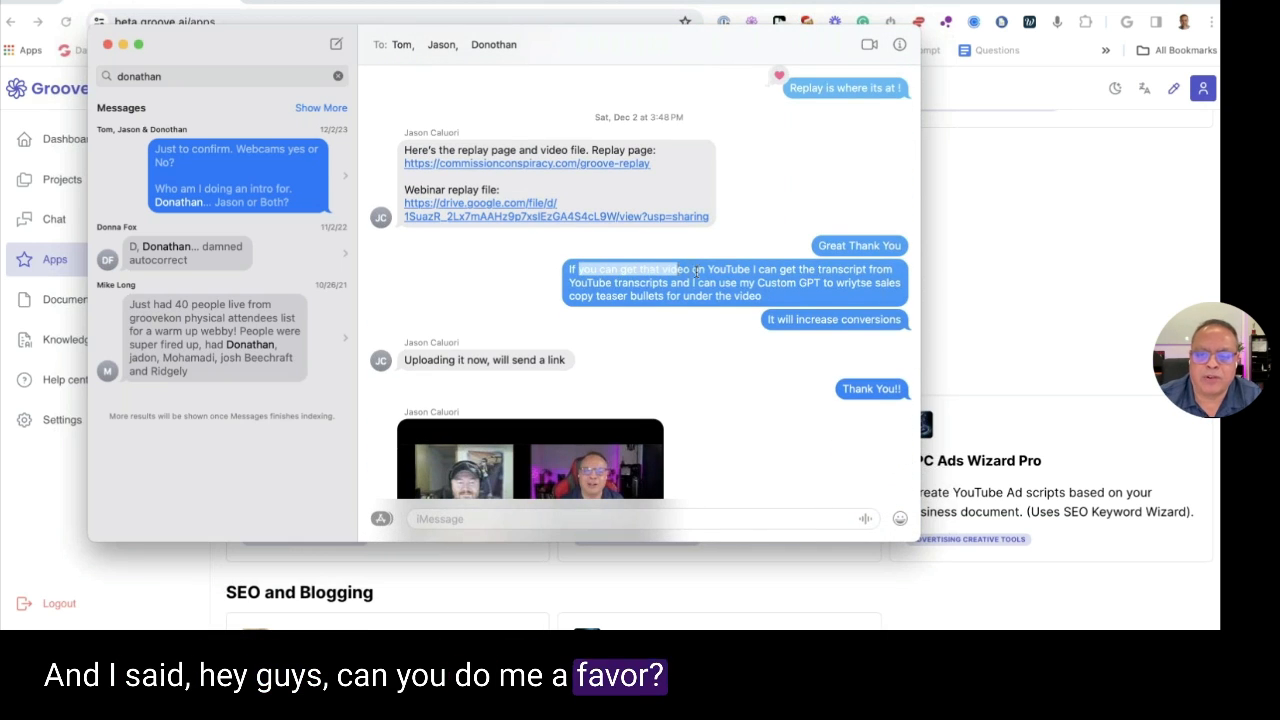
left_click(694, 270)
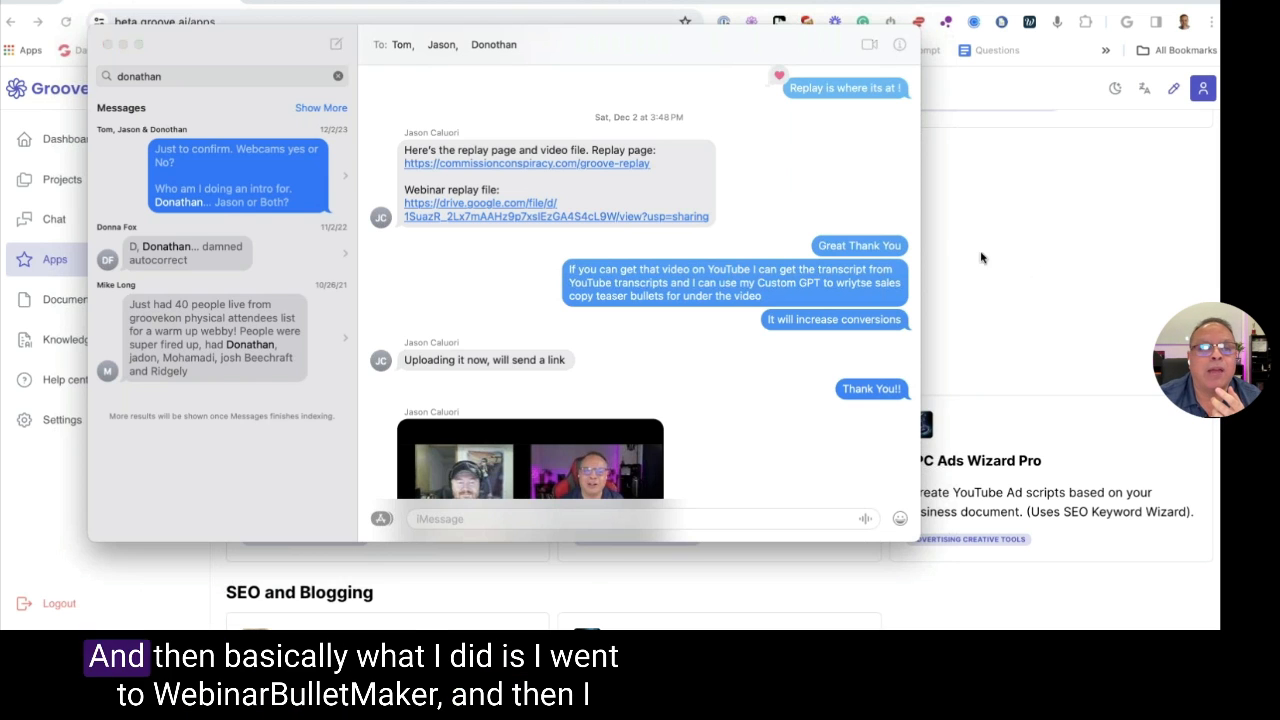
Bring up Groove.ai's apps page and open the Webinar Replay Bullet Maker GPT
left_click(1033, 269)
left_click(633, 249)
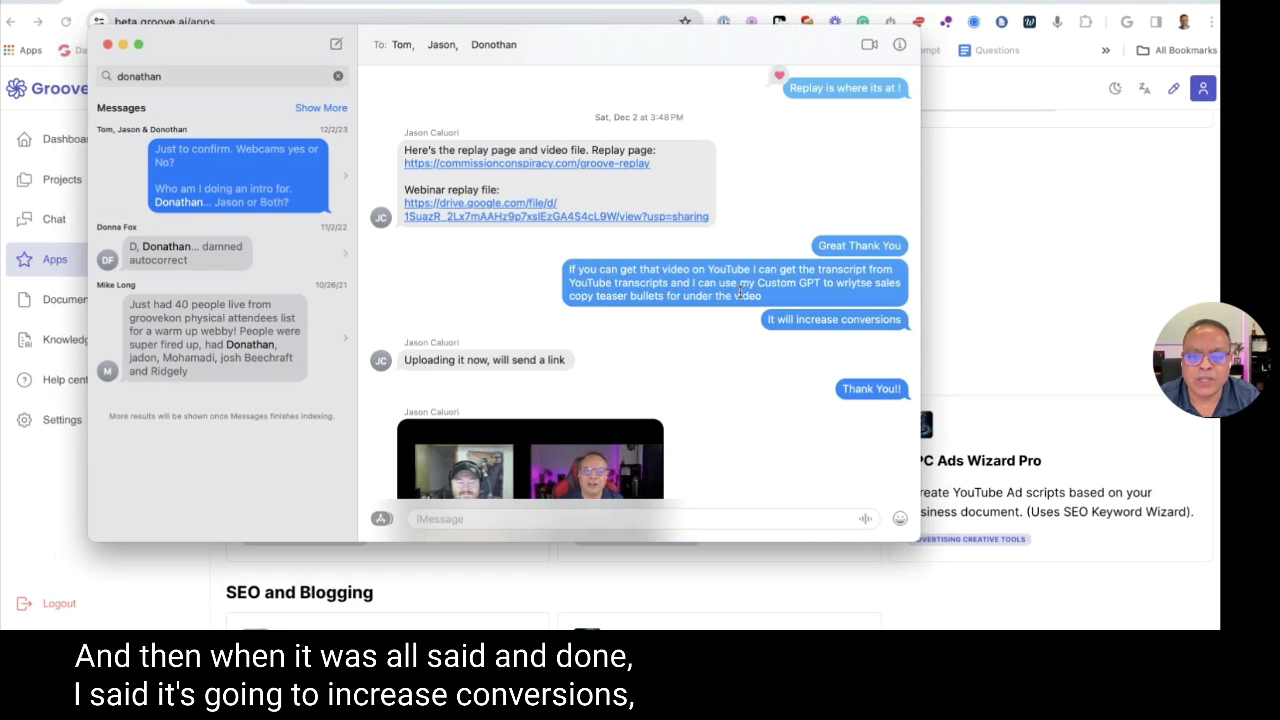
scroll(740, 292, "down", 3)
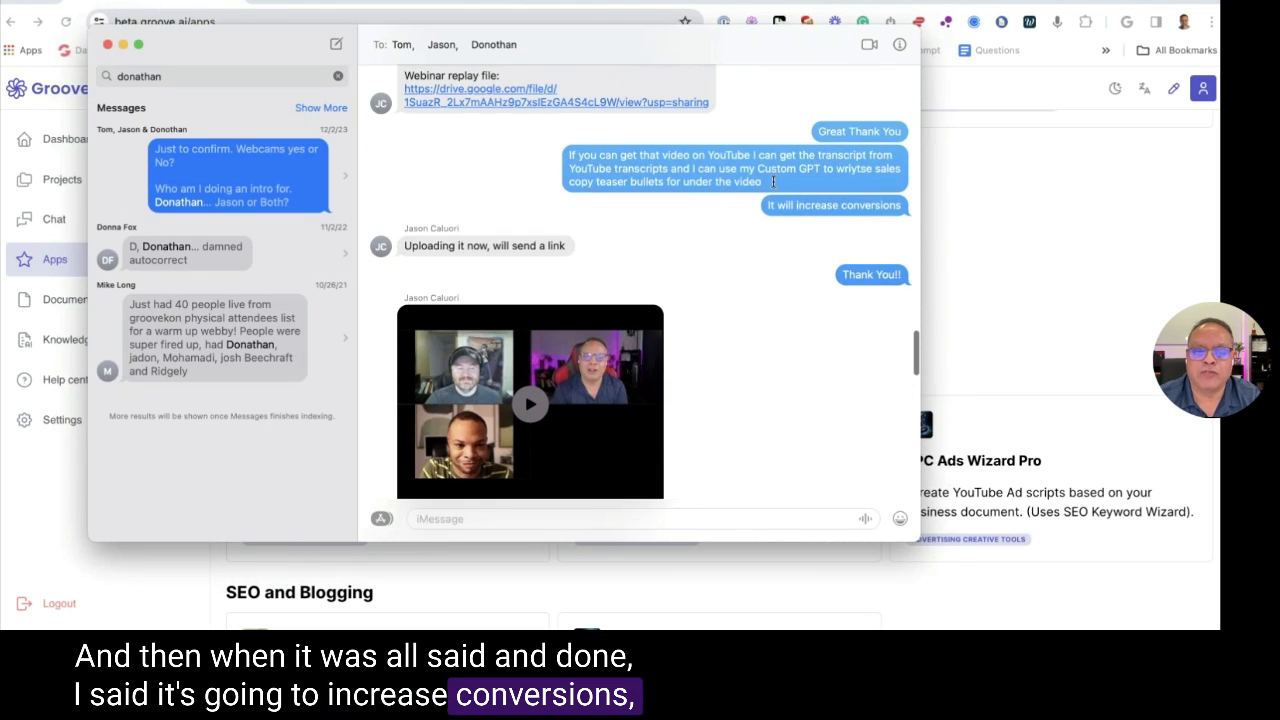
scroll(618, 286, "down", 3)
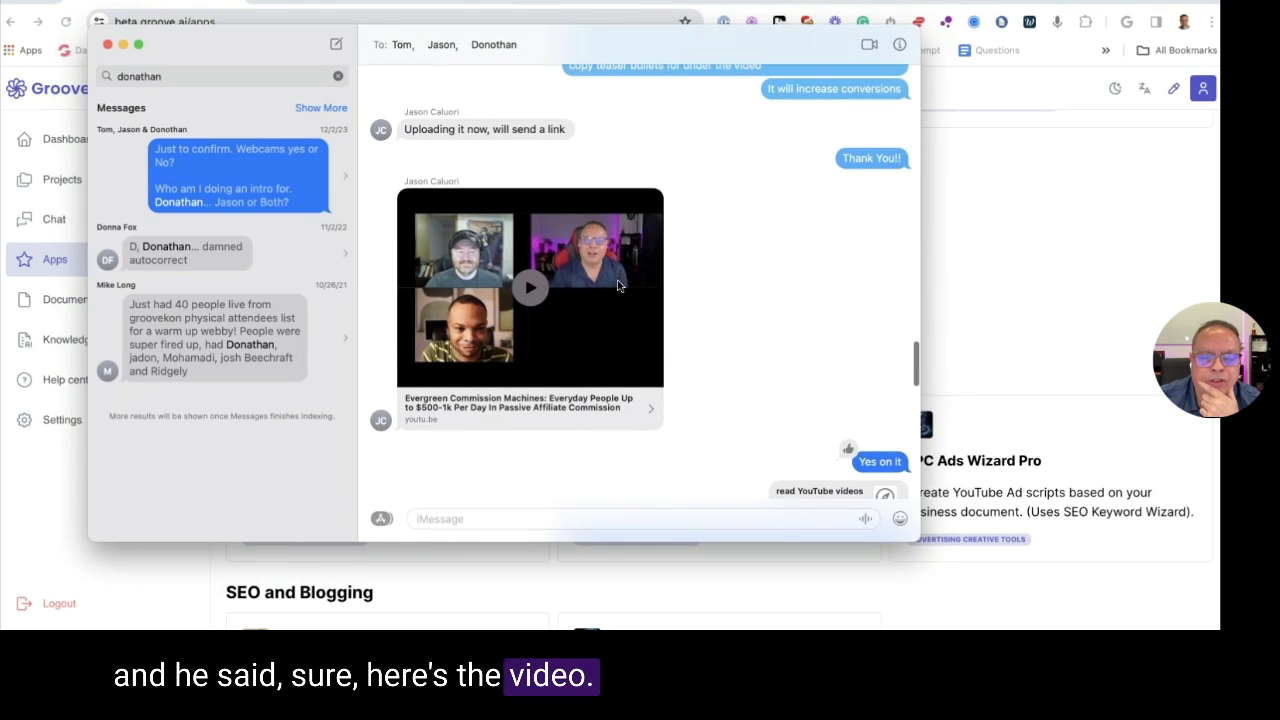
scroll(618, 286, "down", 5)
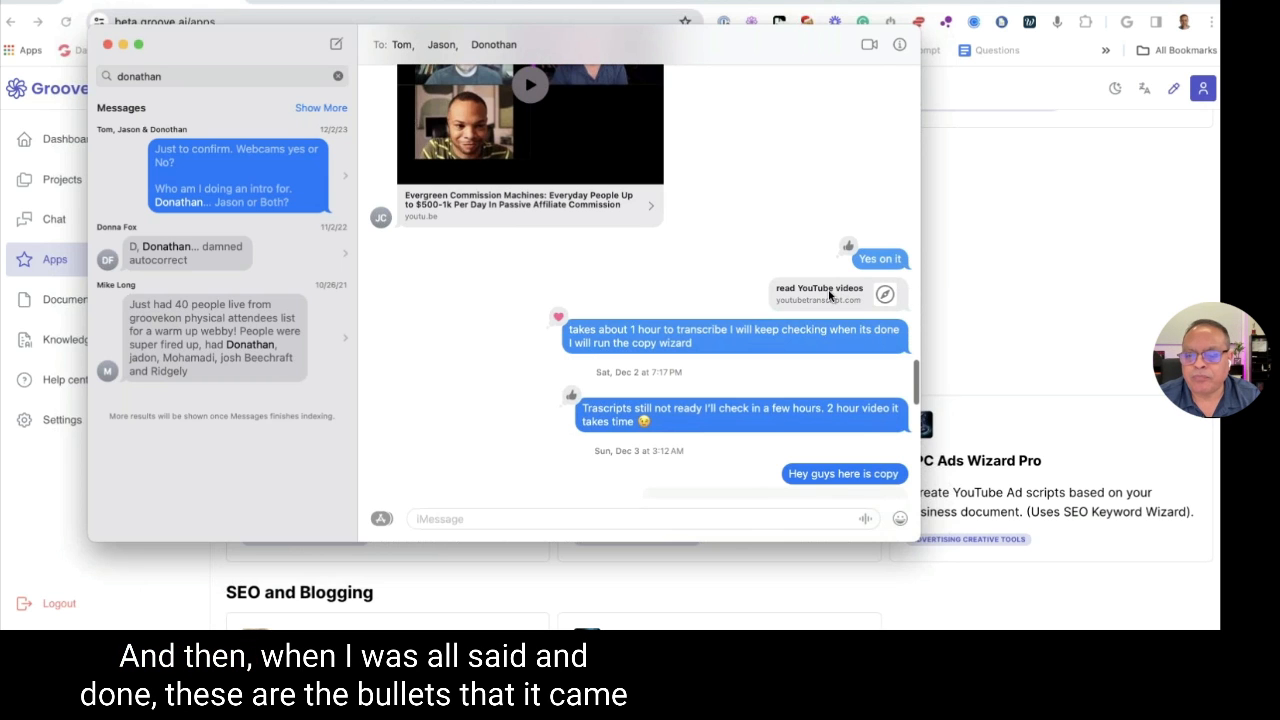
Open the shared Commission Conspiracy Bullets Google Doc from the chat
scroll(829, 295, "down", 7)
scroll(733, 240, "down", 2)
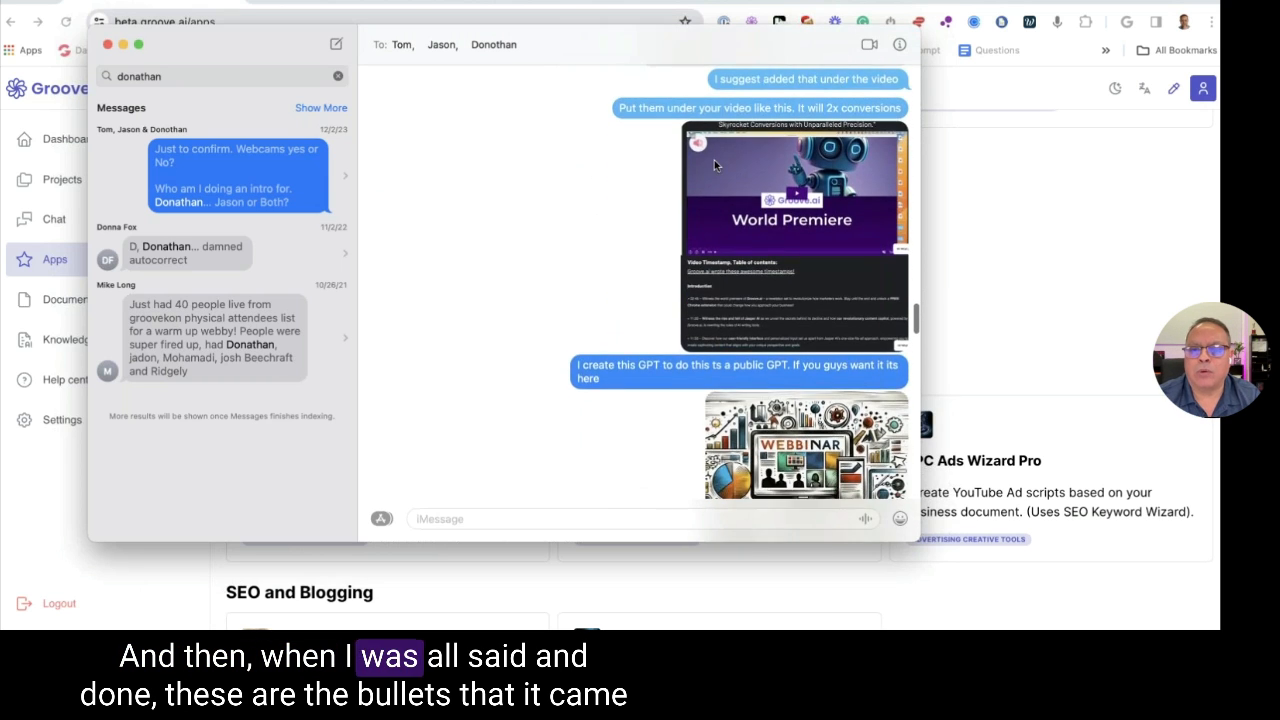
scroll(714, 160, "up", 3)
left_click(737, 212)
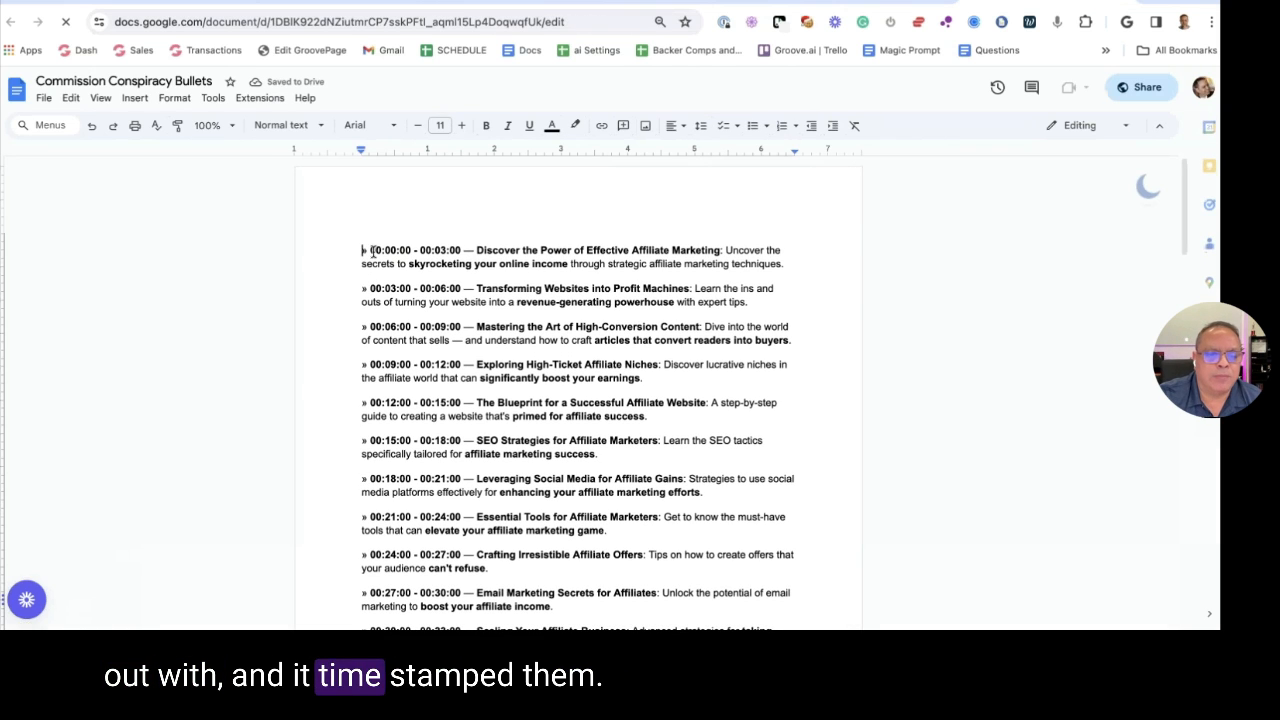
left_click_drag(368, 250, 474, 250)
scroll(538, 246, "down", 1)
scroll(538, 246, "down", 8)
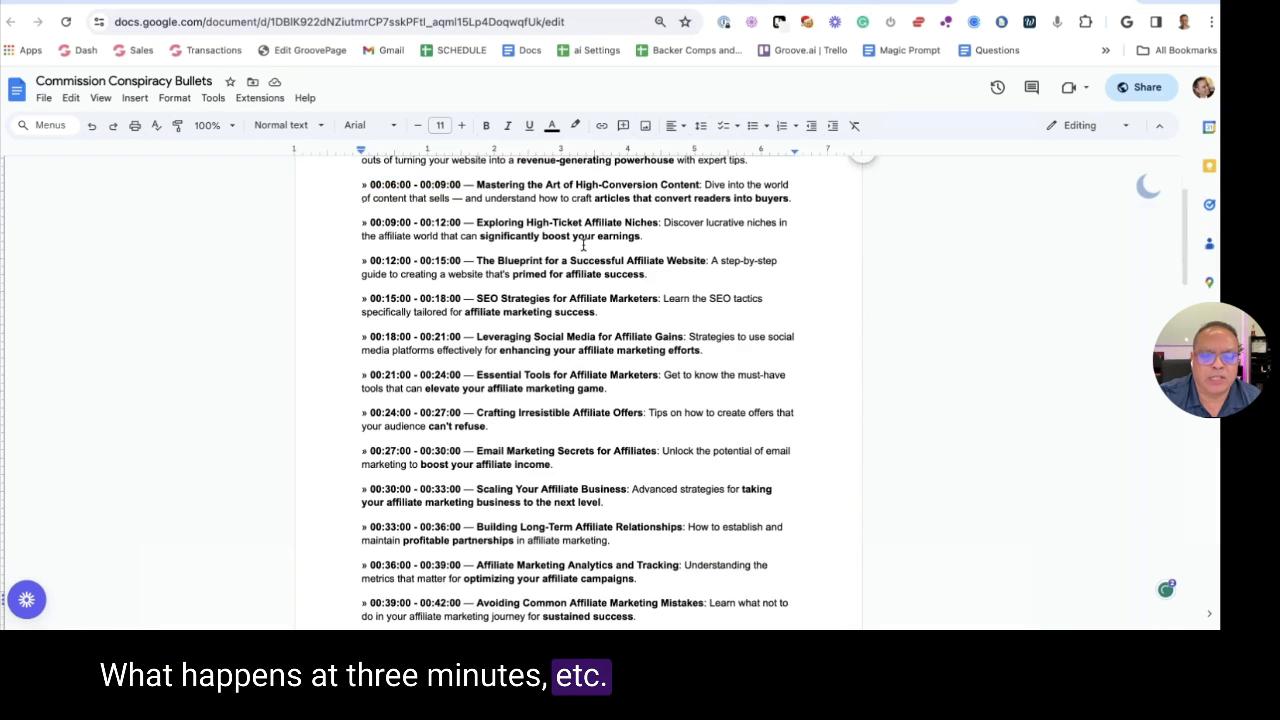
scroll(586, 241, "down", 5)
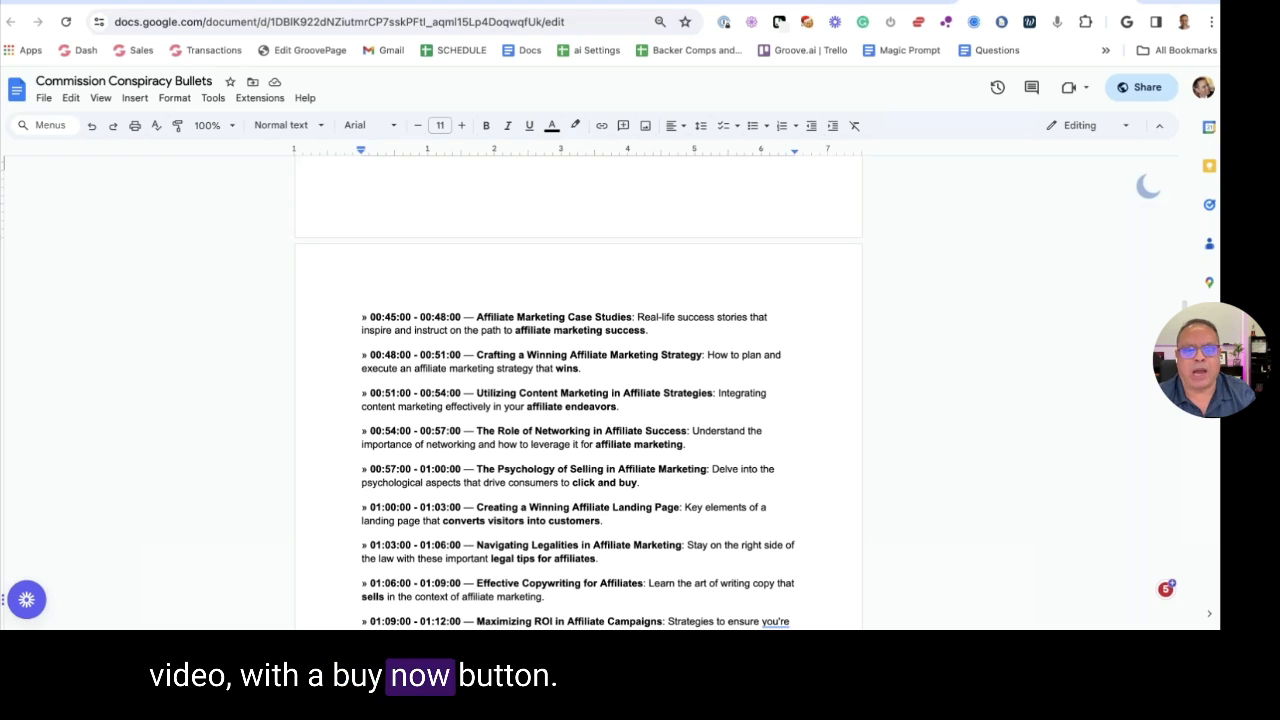
scroll(587, 240, "down", 6)
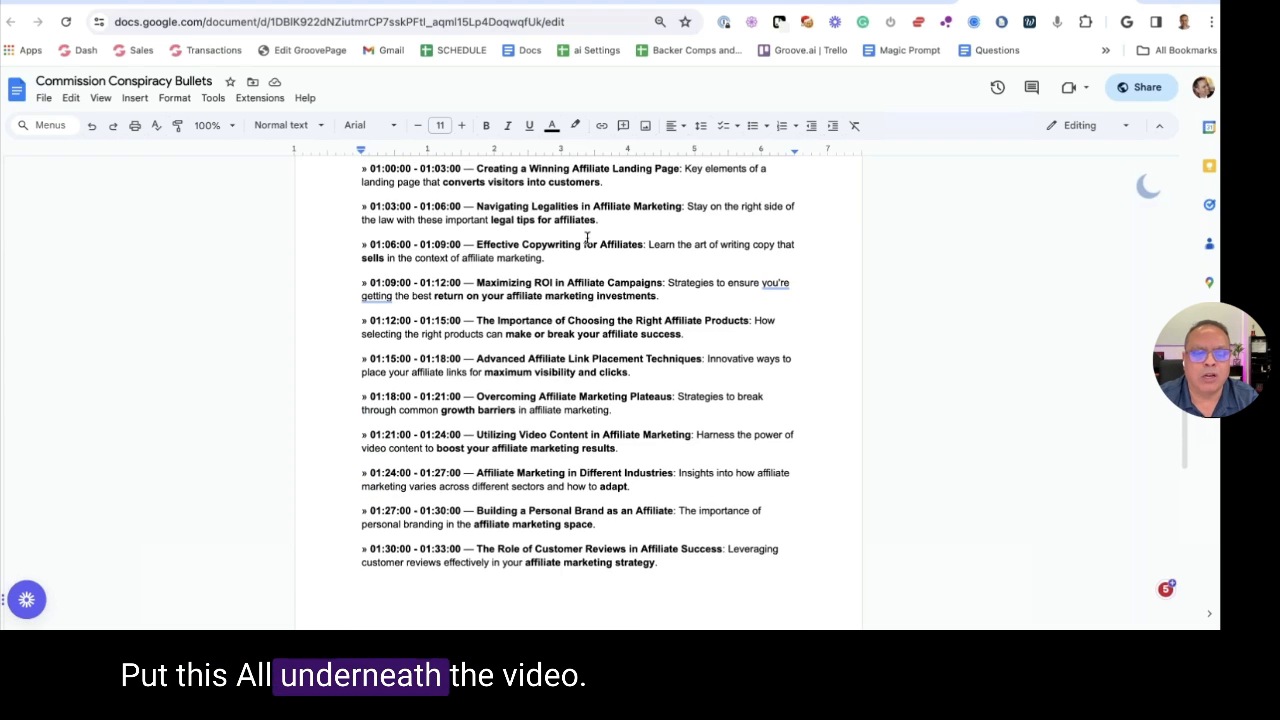
scroll(587, 237, "down", 5)
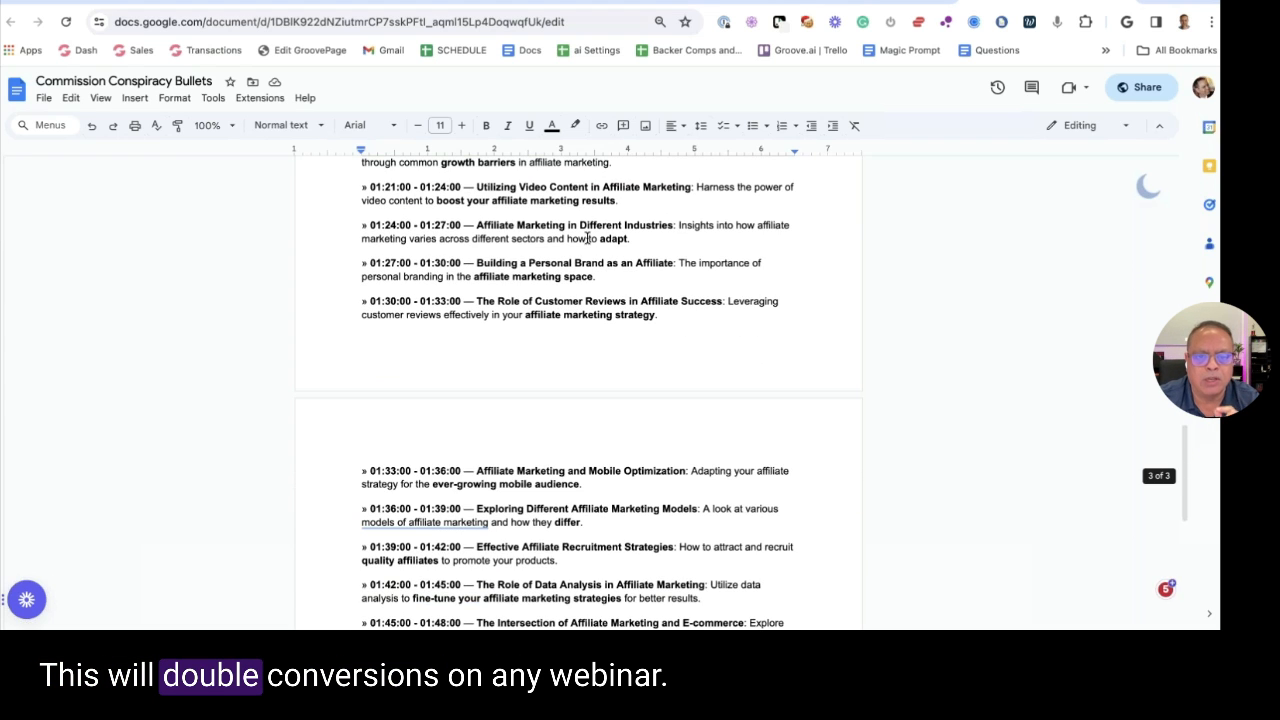
scroll(587, 238, "down", 3)
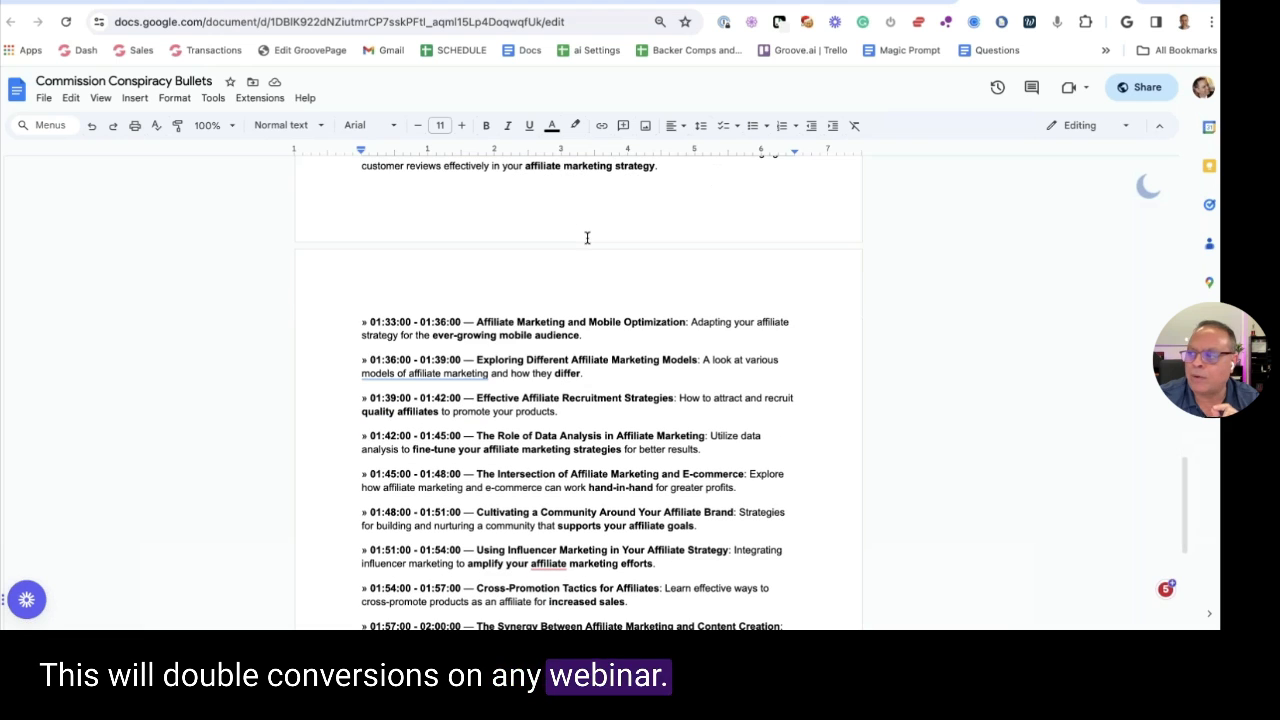
scroll(587, 237, "down", 6)
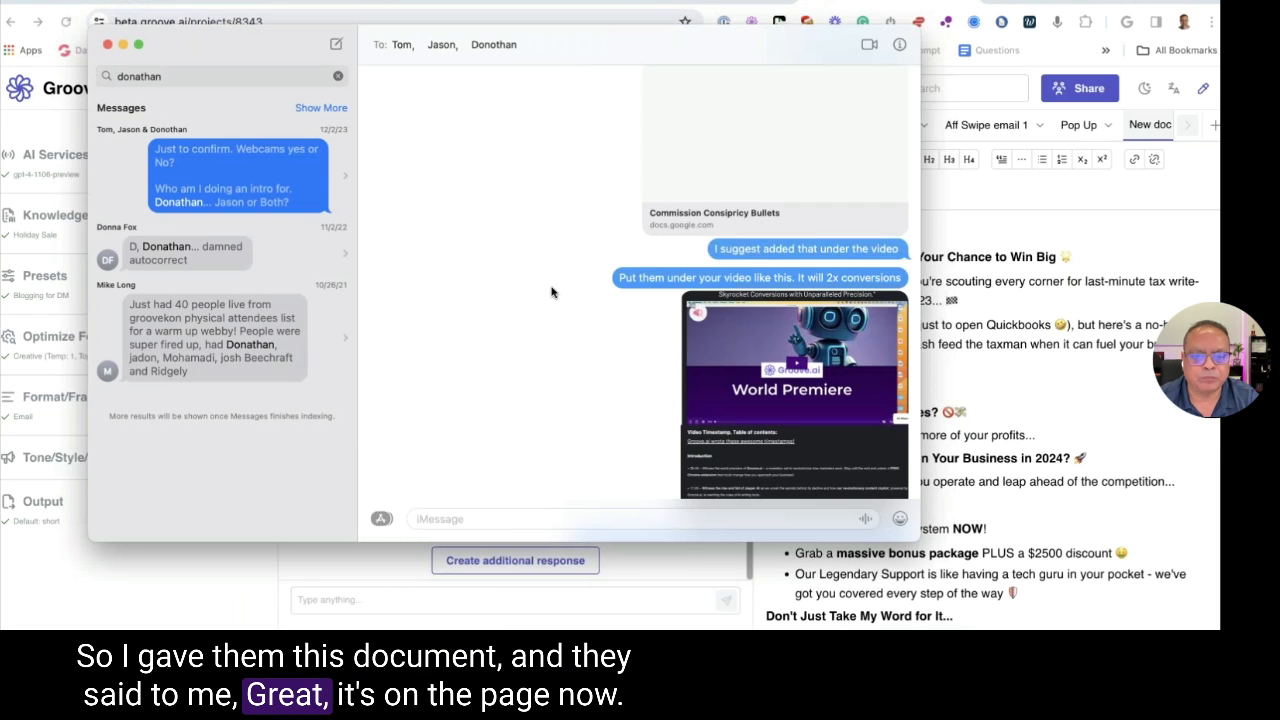
Open the webinar replay page link from the Messages thread
scroll(551, 292, "up", 10)
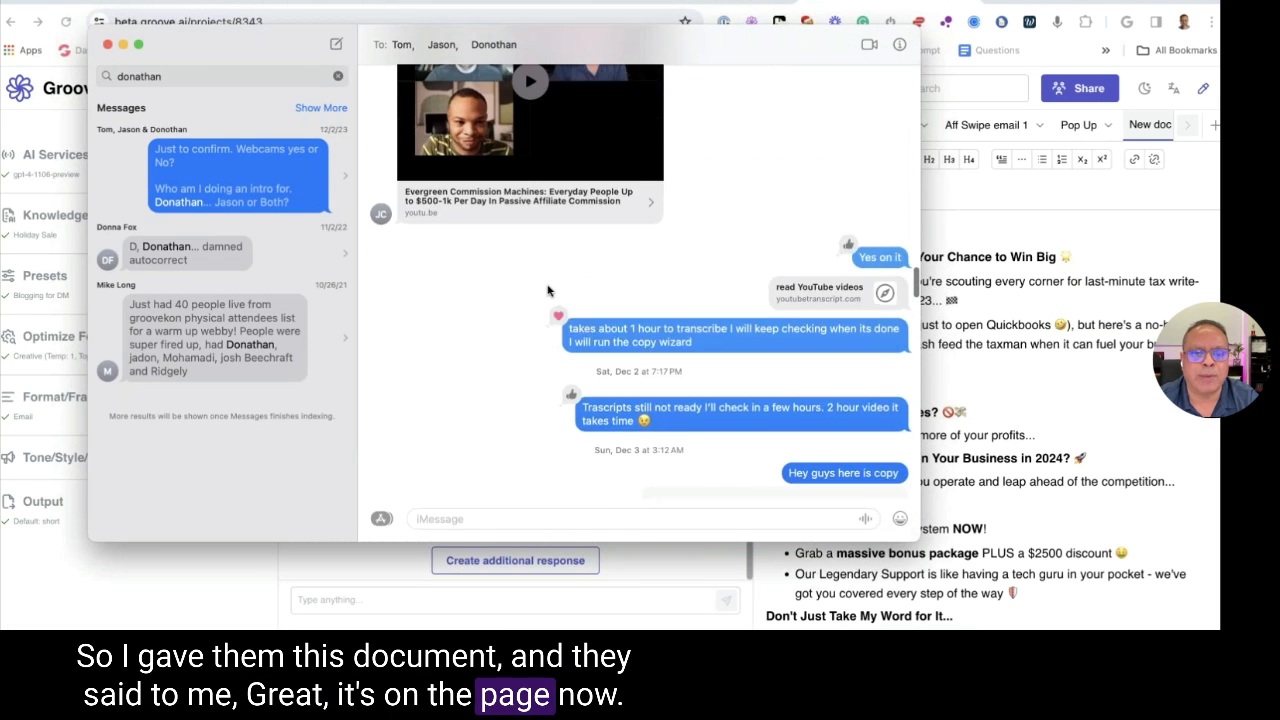
scroll(510, 210, "up", 2)
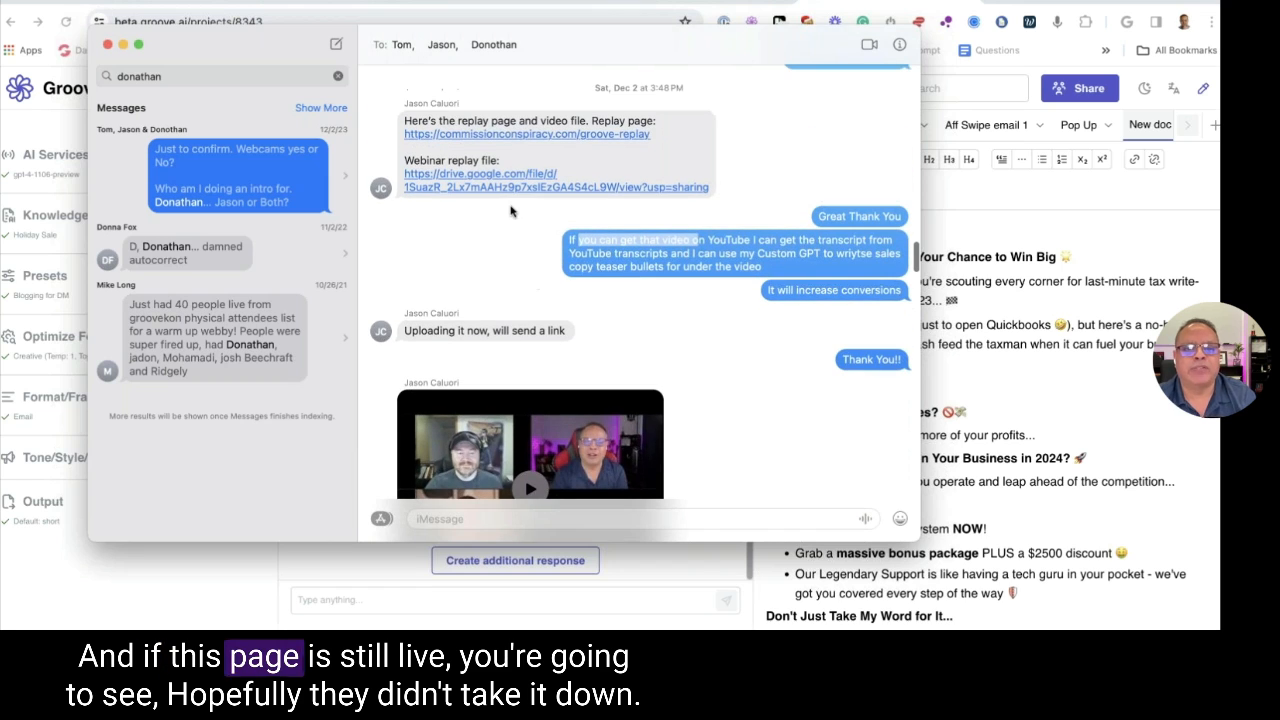
left_click(503, 135)
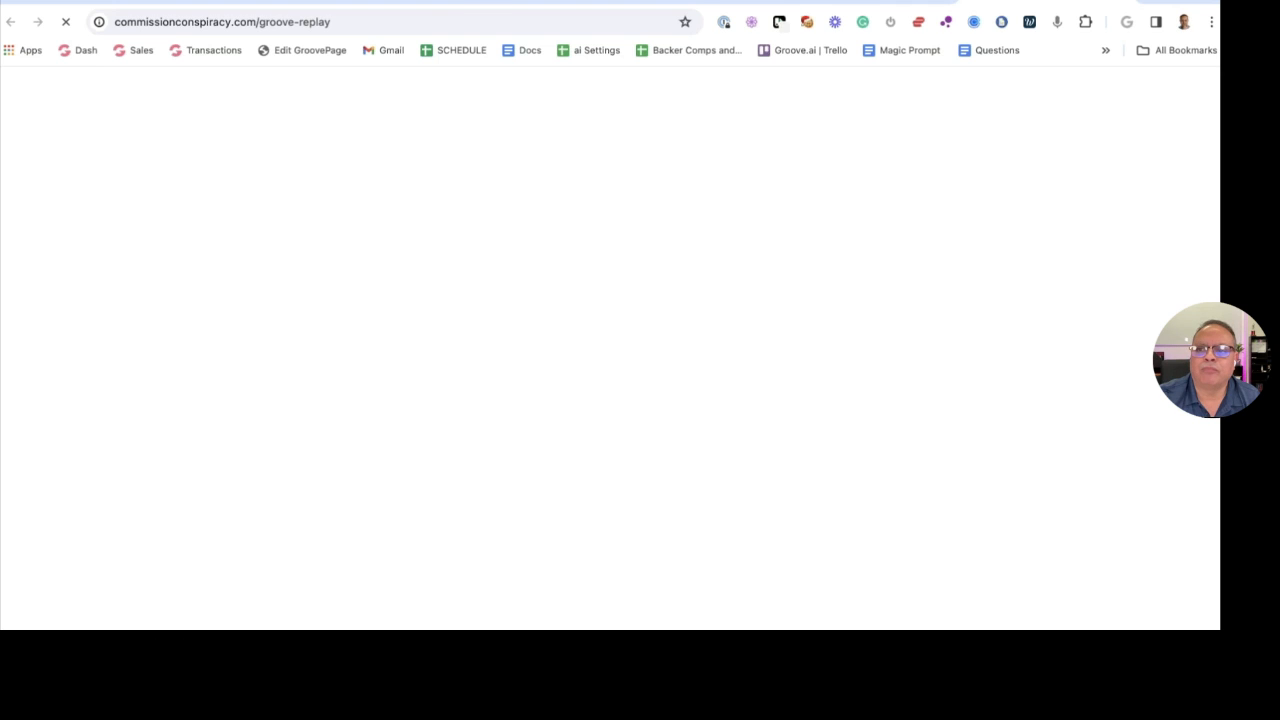
left_click(438, 22)
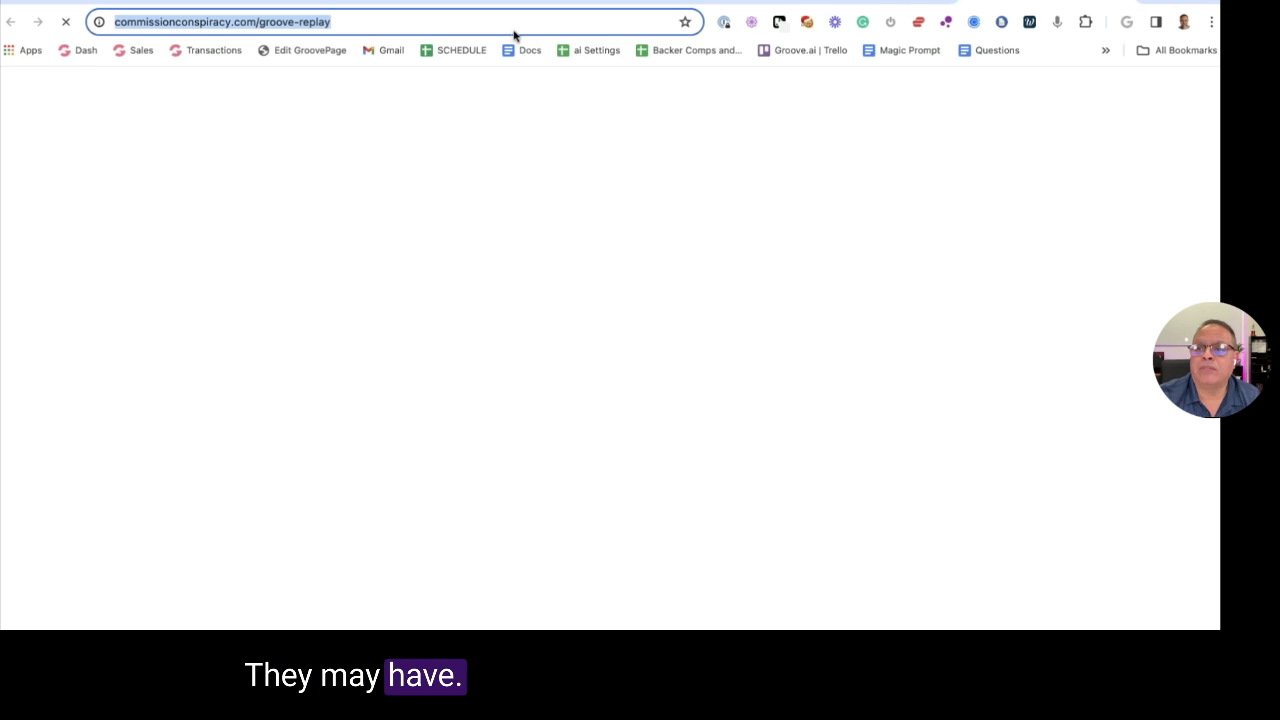
key("Return")
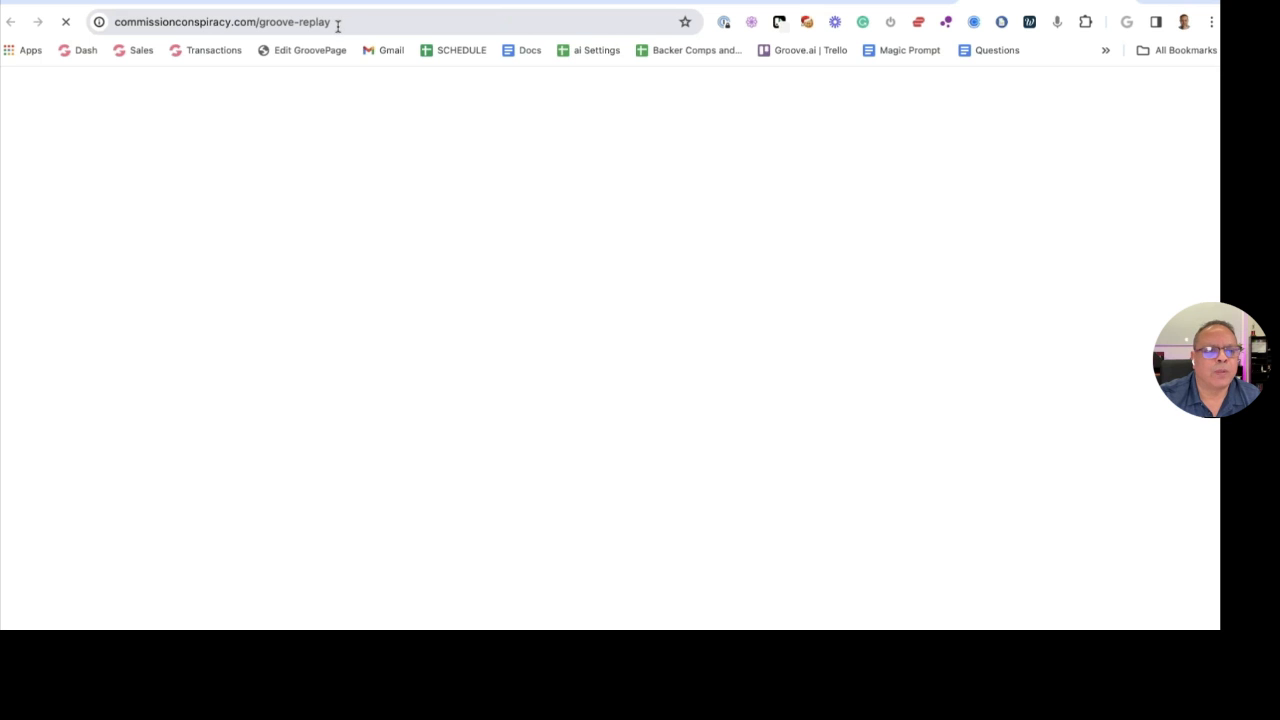
Paste the replay address into a new tab and load only the commissionconspiracy.com domain
left_click(265, 23)
key("ctrl+c")
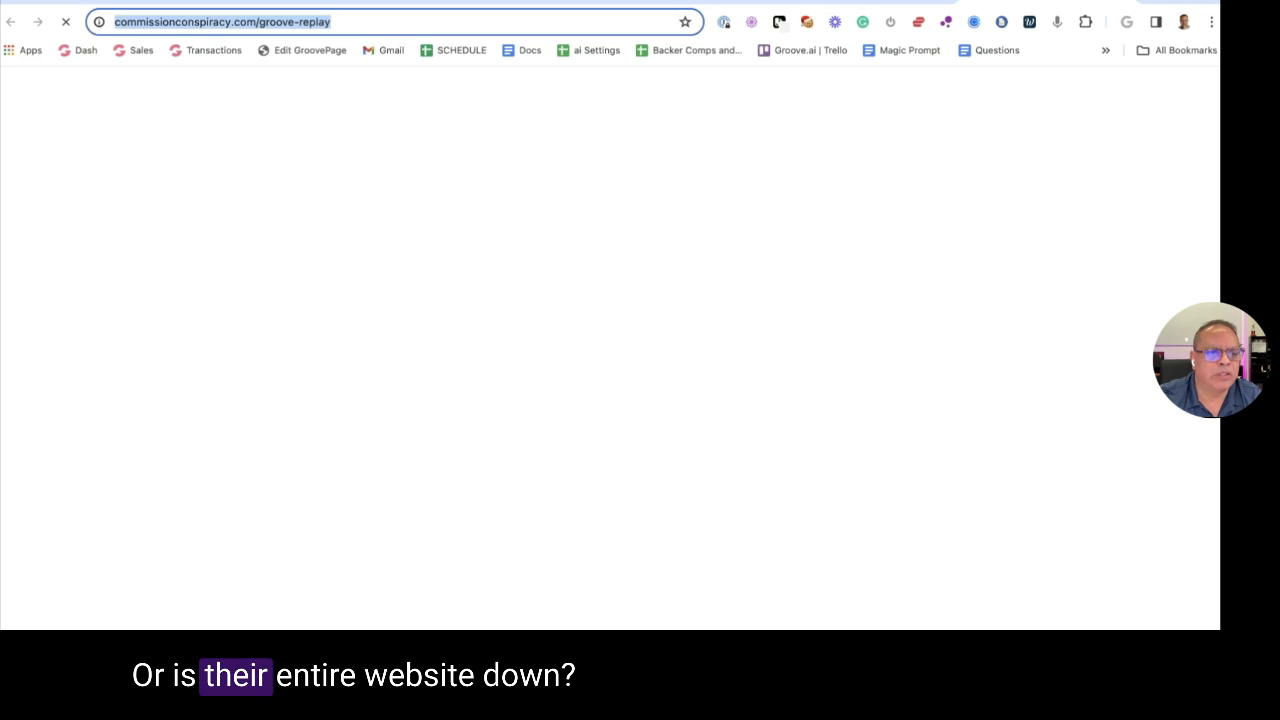
key("ctrl+t")
key("ctrl+v")
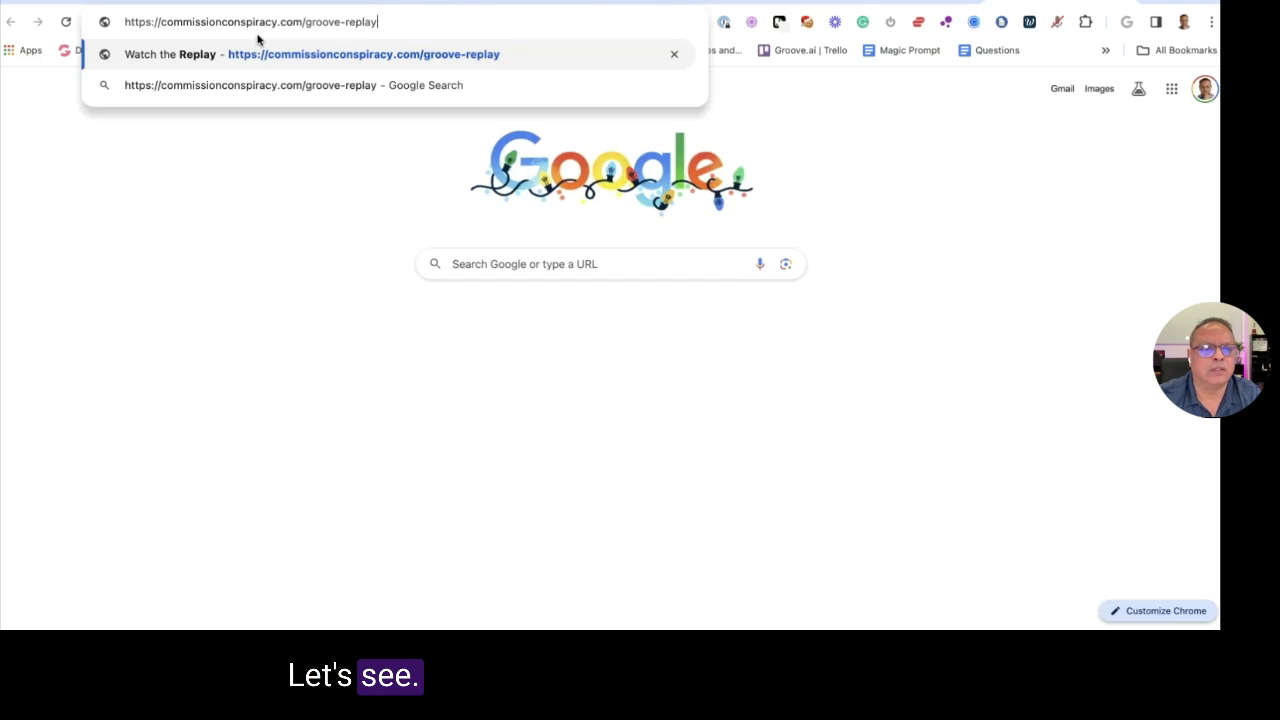
key("BackSpace")
key("Return")
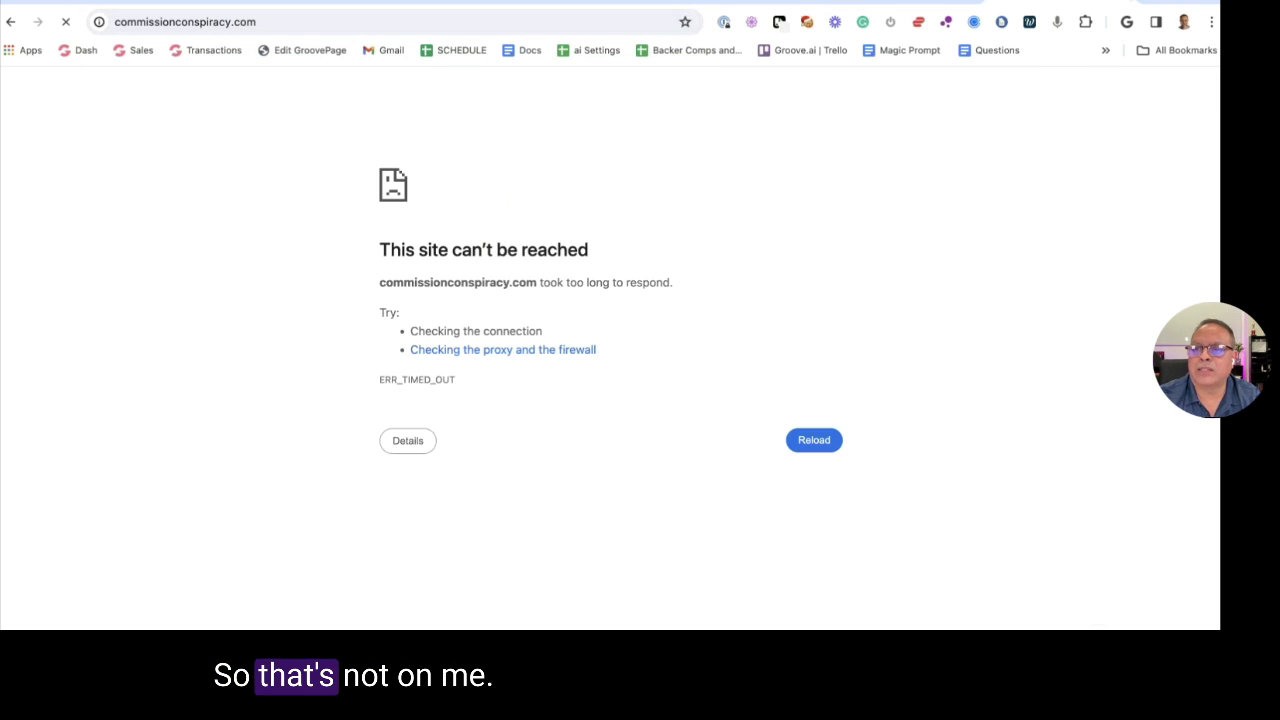
Restore the full groove-replay address and retry loading it
key("ctrl+z")
left_click(389, 23)
key("Return")
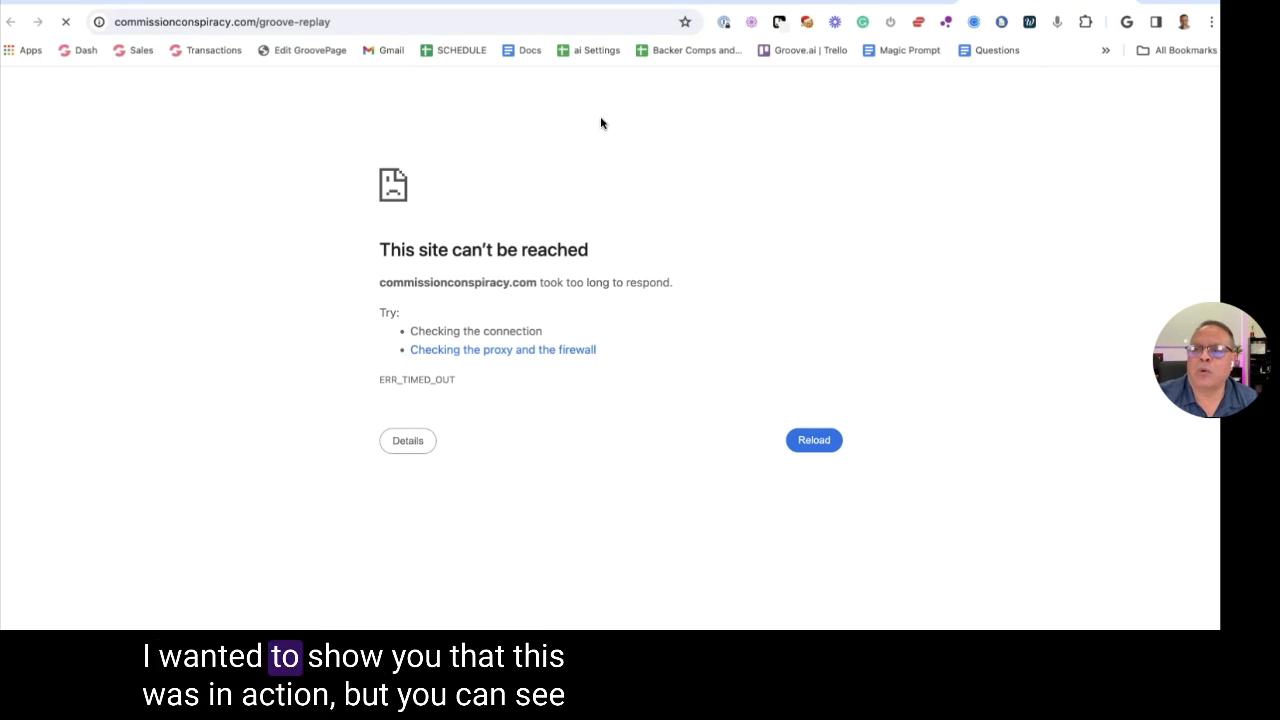
Test the connection by loading groove.ai and cnn.com in new tabs
key("ctrl+t")
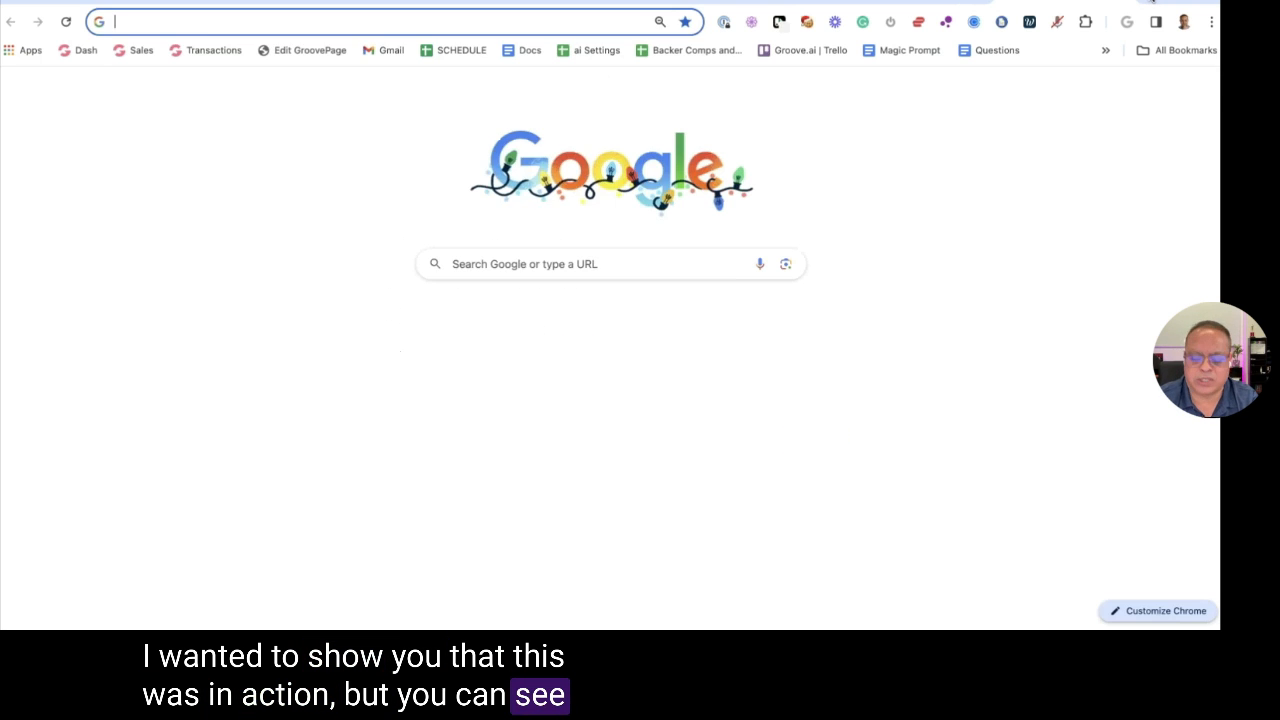
type("groove.")
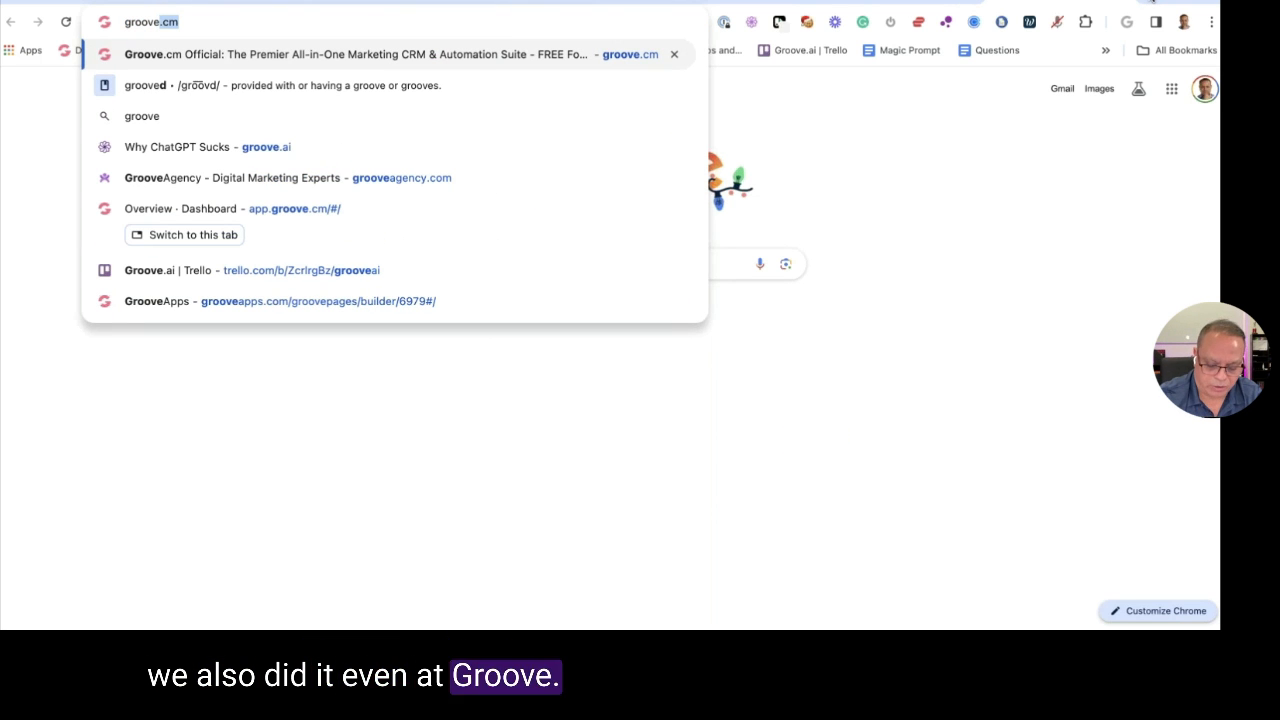
type("ai")
key("Return")
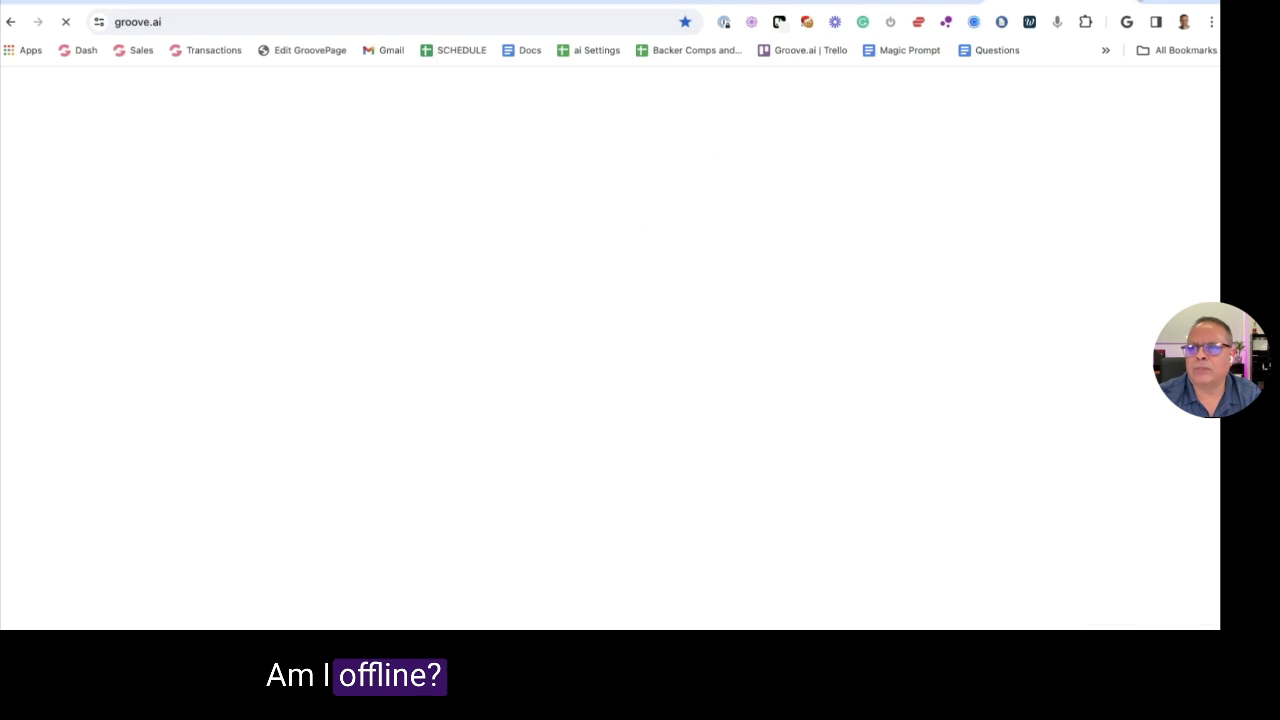
key("Escape")
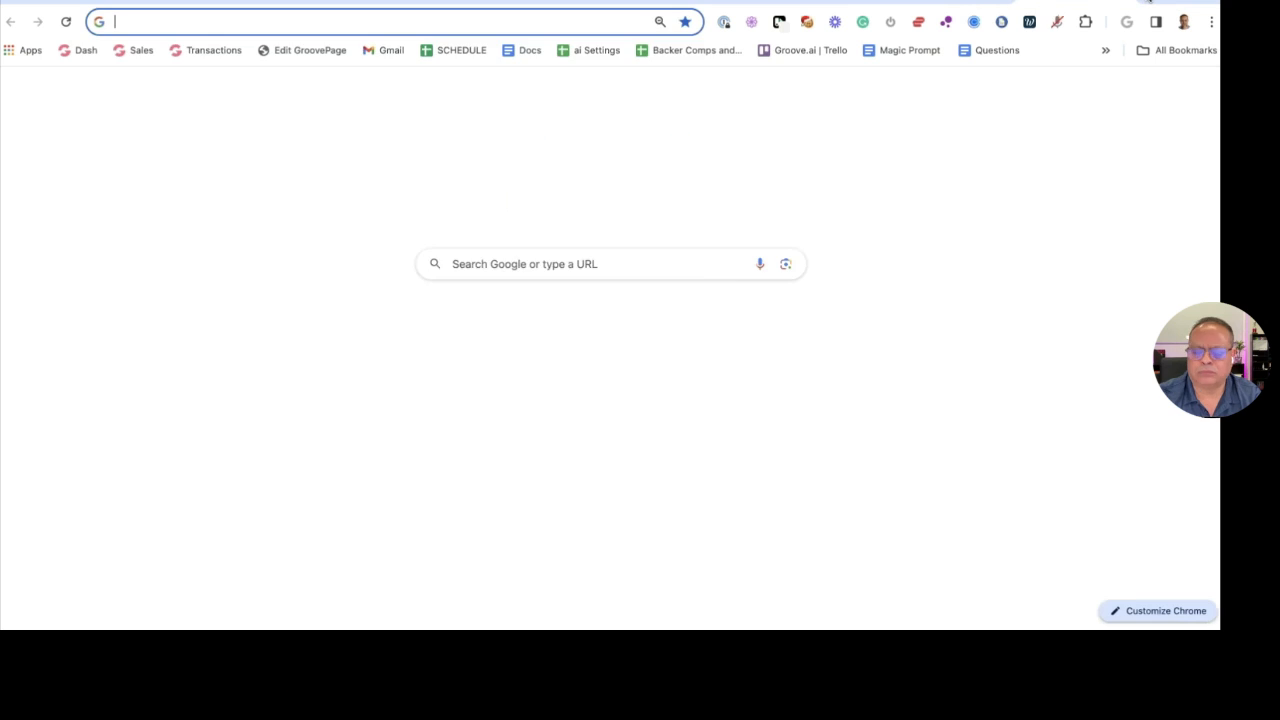
type("cnn")
key("Return")
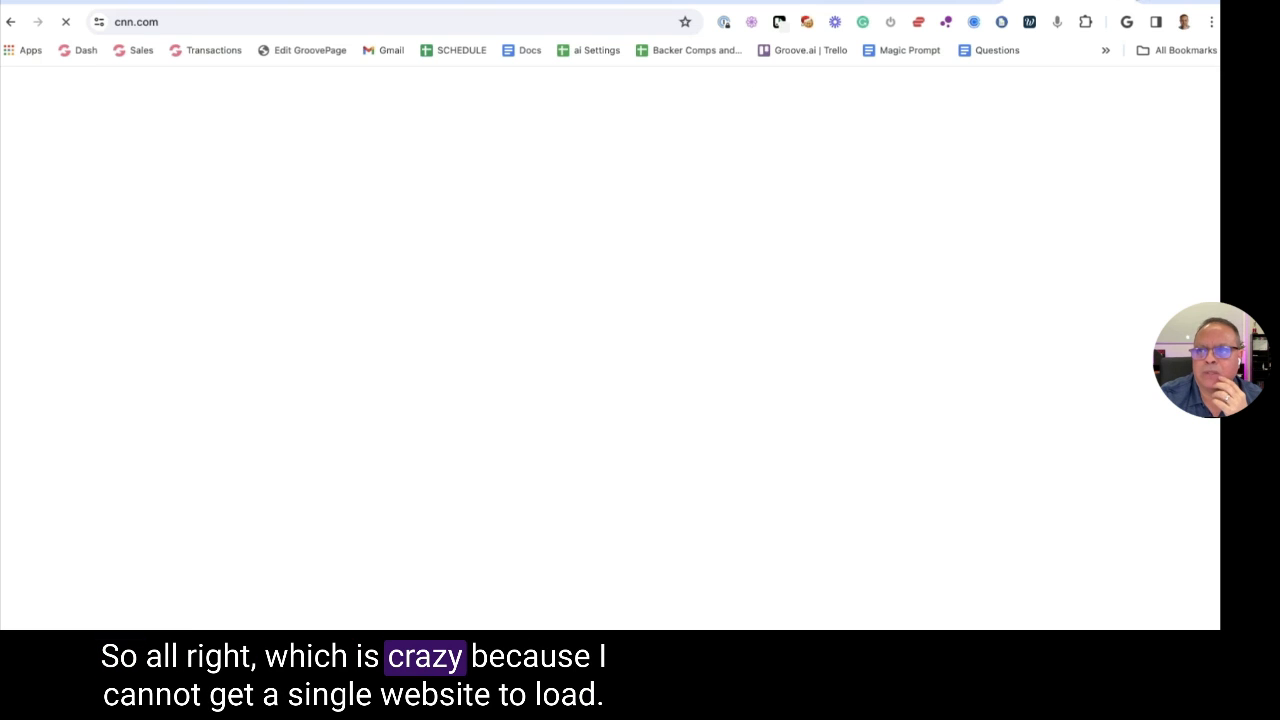
Go back to the commissionconspiracy.com tab and reload until the replay page appears
key("ctrl+t")
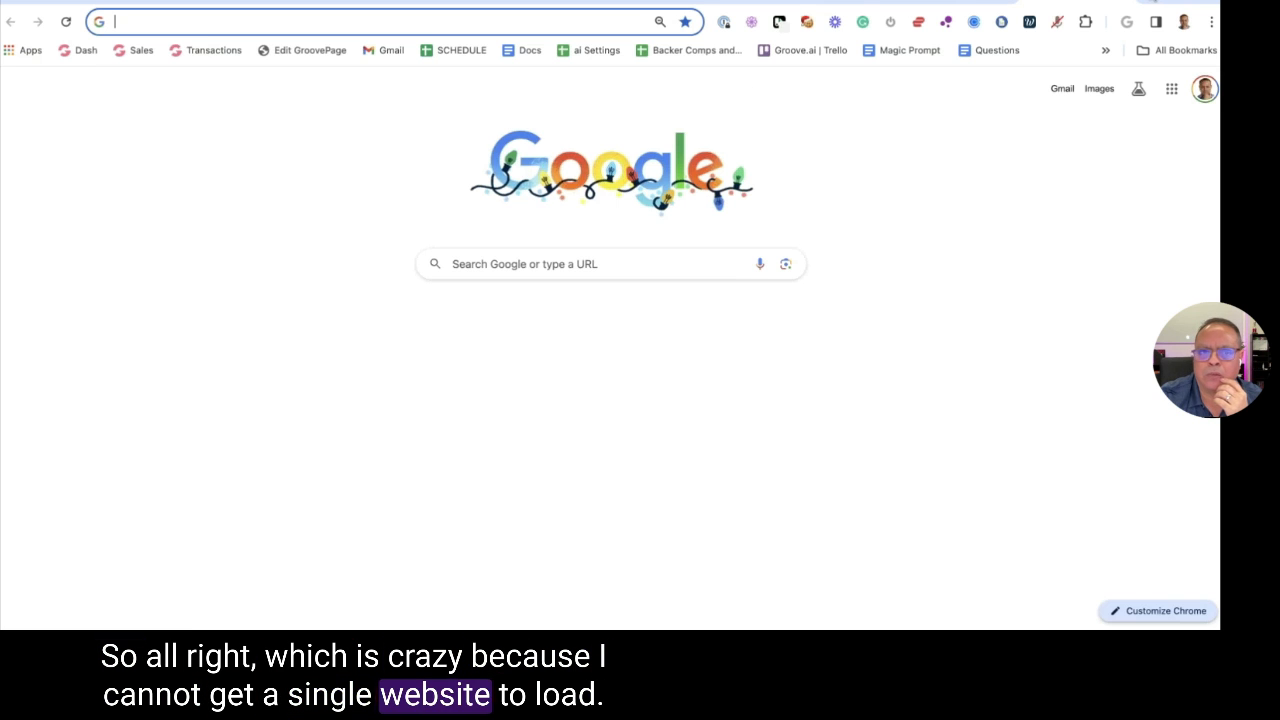
left_click(1120, 3)
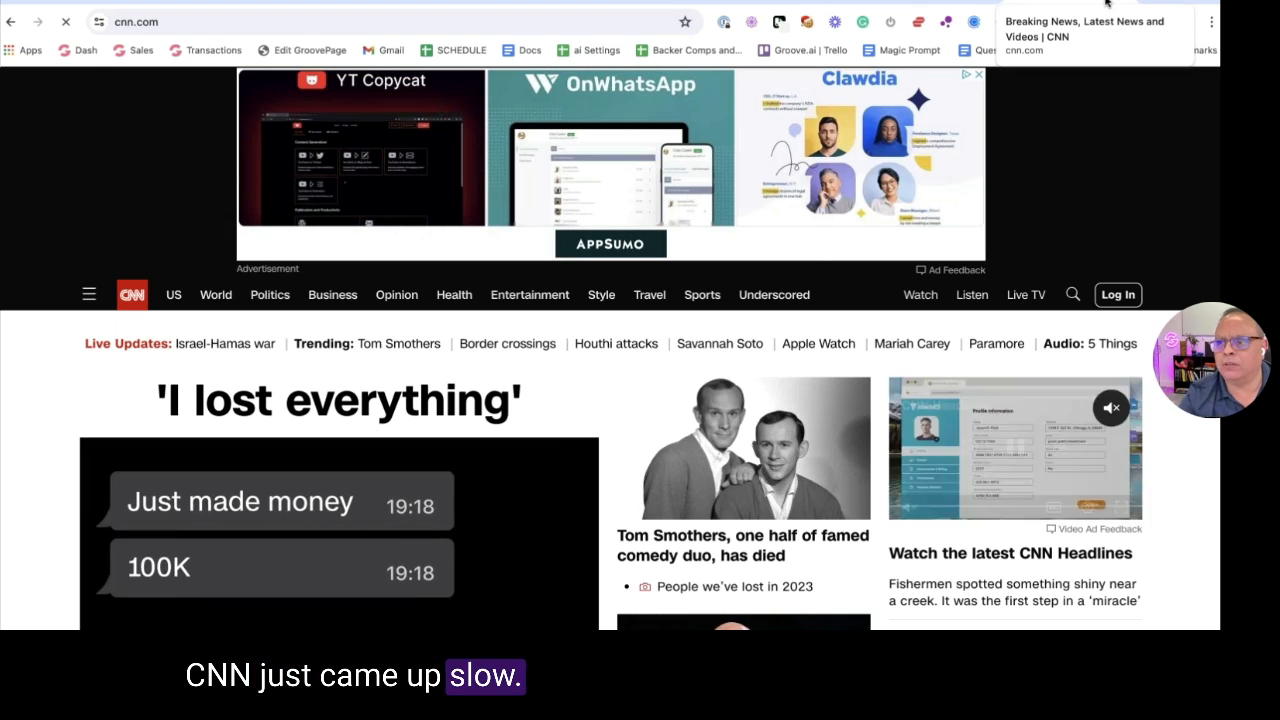
left_click(1020, 5)
left_click(937, 6)
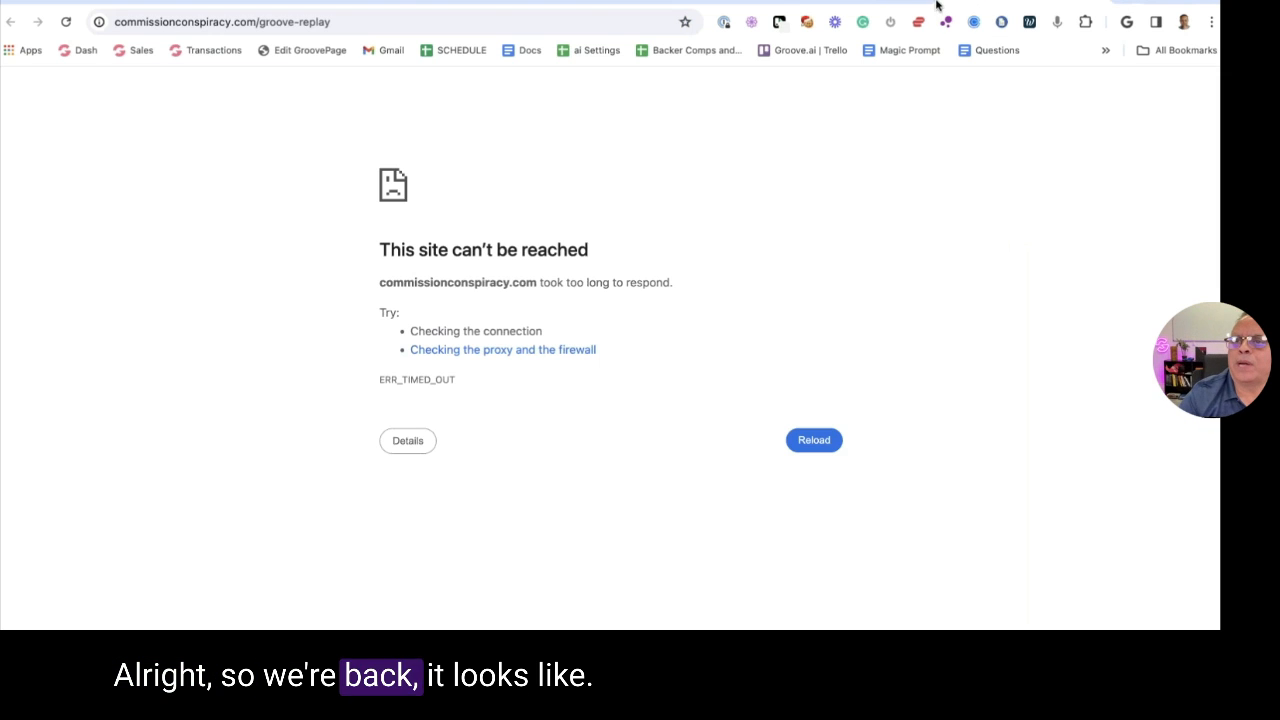
key("super+r")
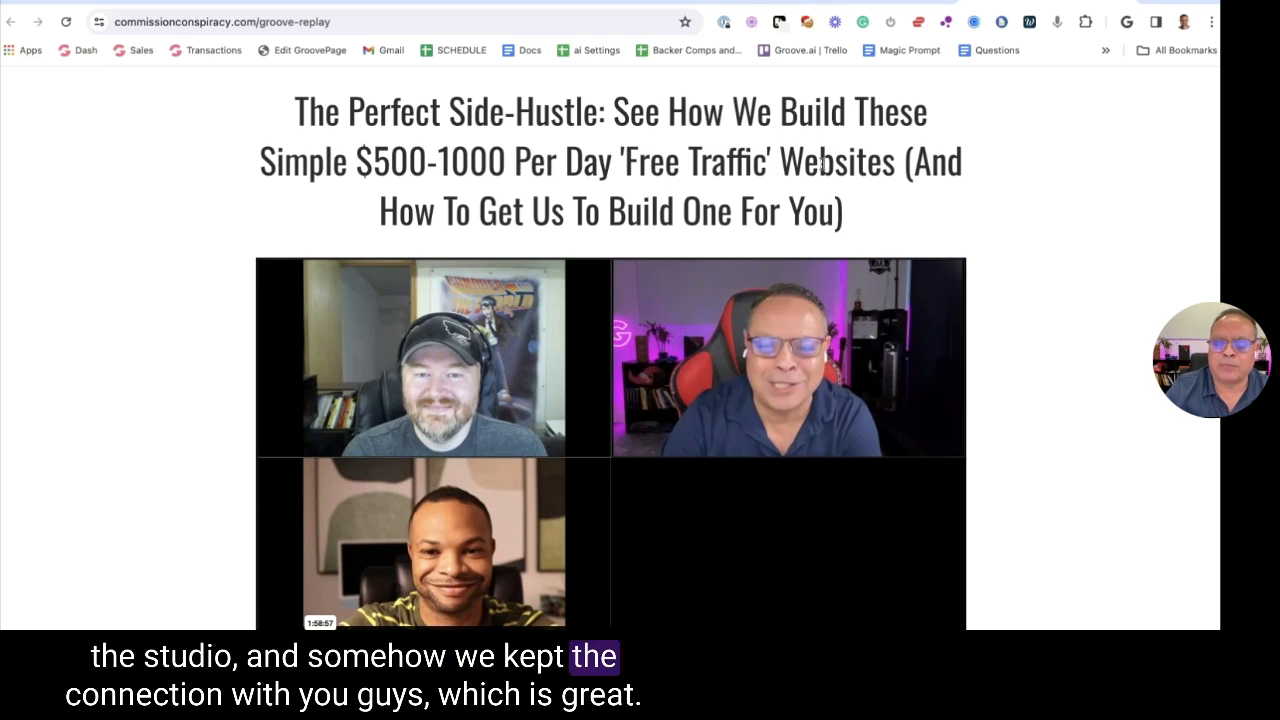
Scroll the replay page's timestamps down to the offer, then return to the Holiday Sale Demo project
scroll(826, 172, "down", 1)
scroll(826, 172, "down", 1)
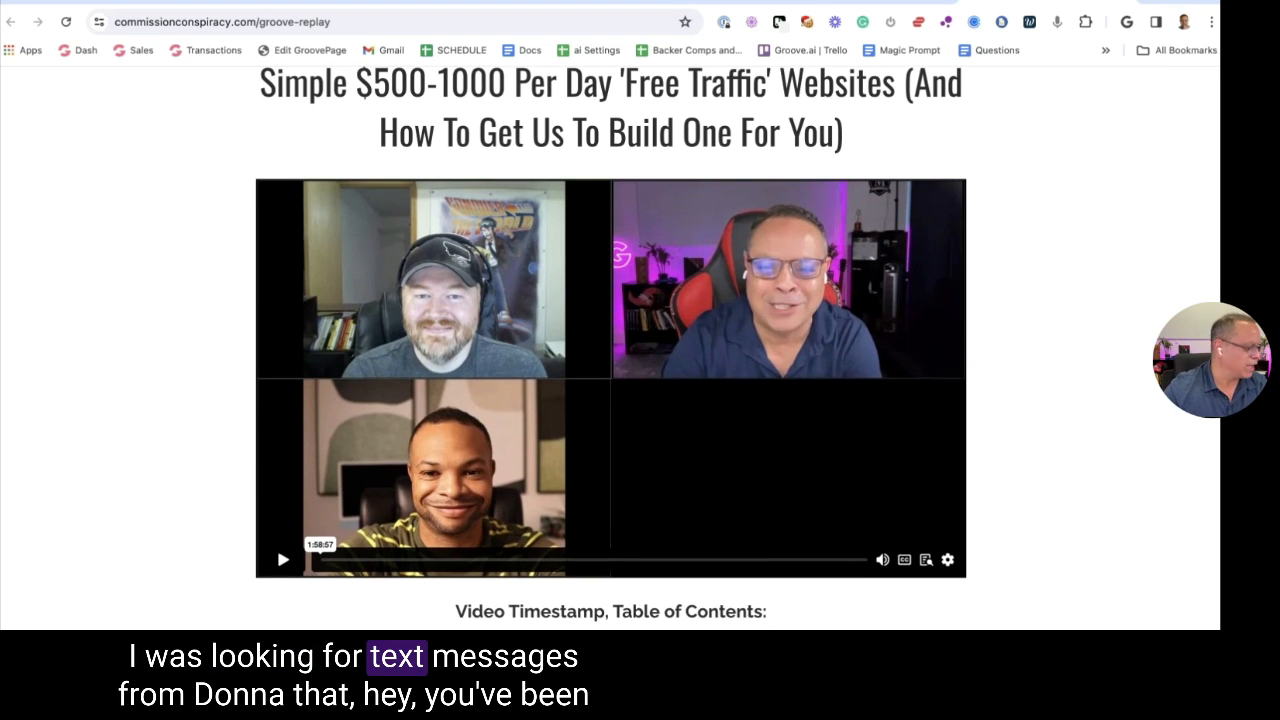
scroll(850, 172, "down", 3)
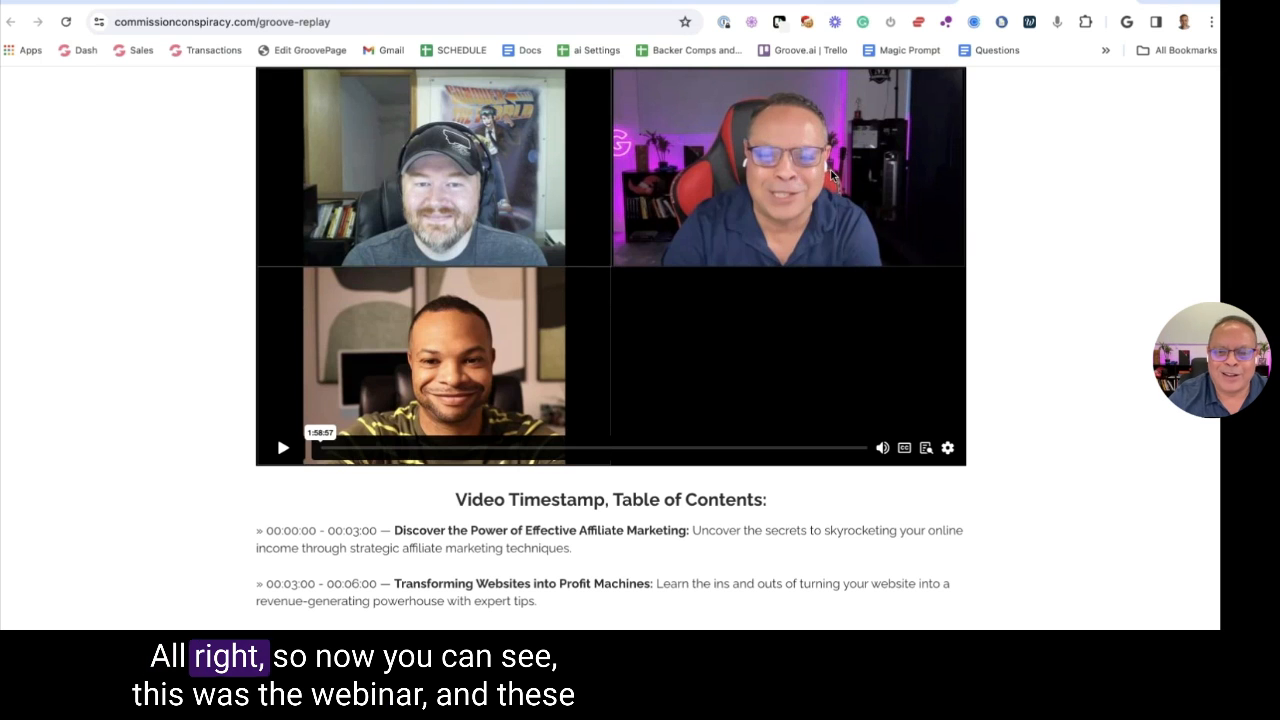
scroll(829, 176, "up", 3)
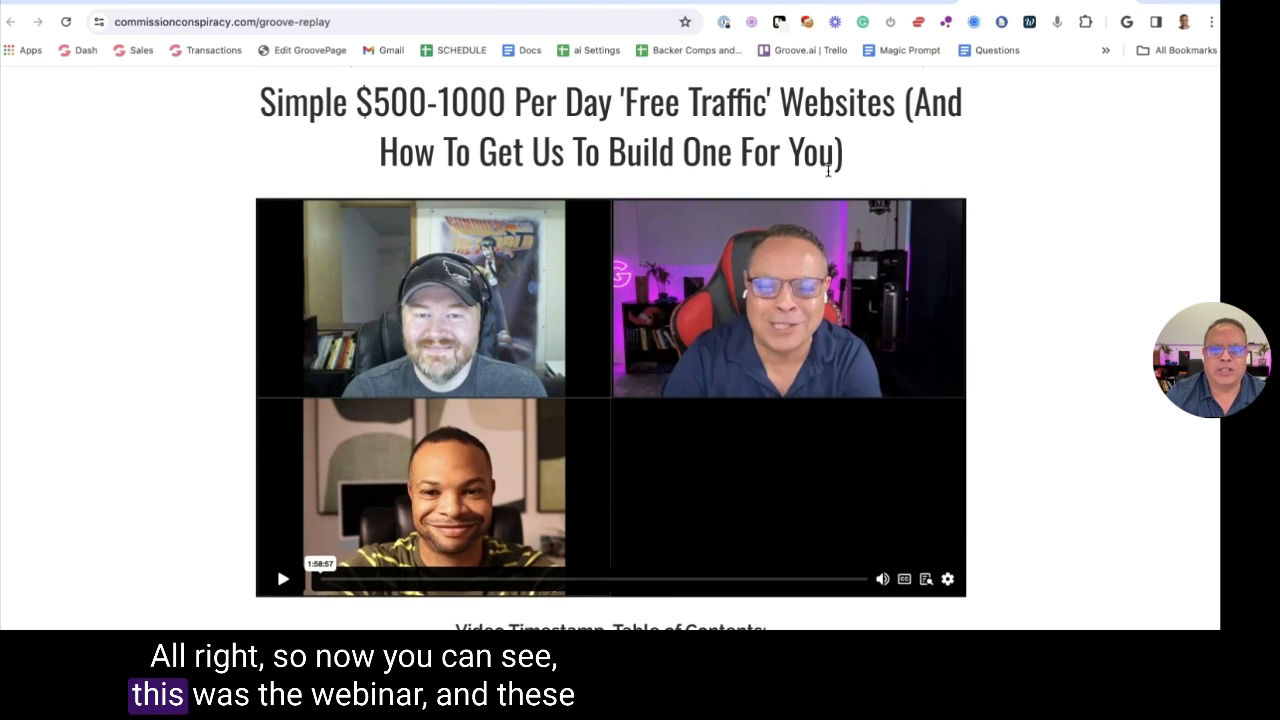
scroll(575, 292, "down", 1)
scroll(575, 292, "down", 5)
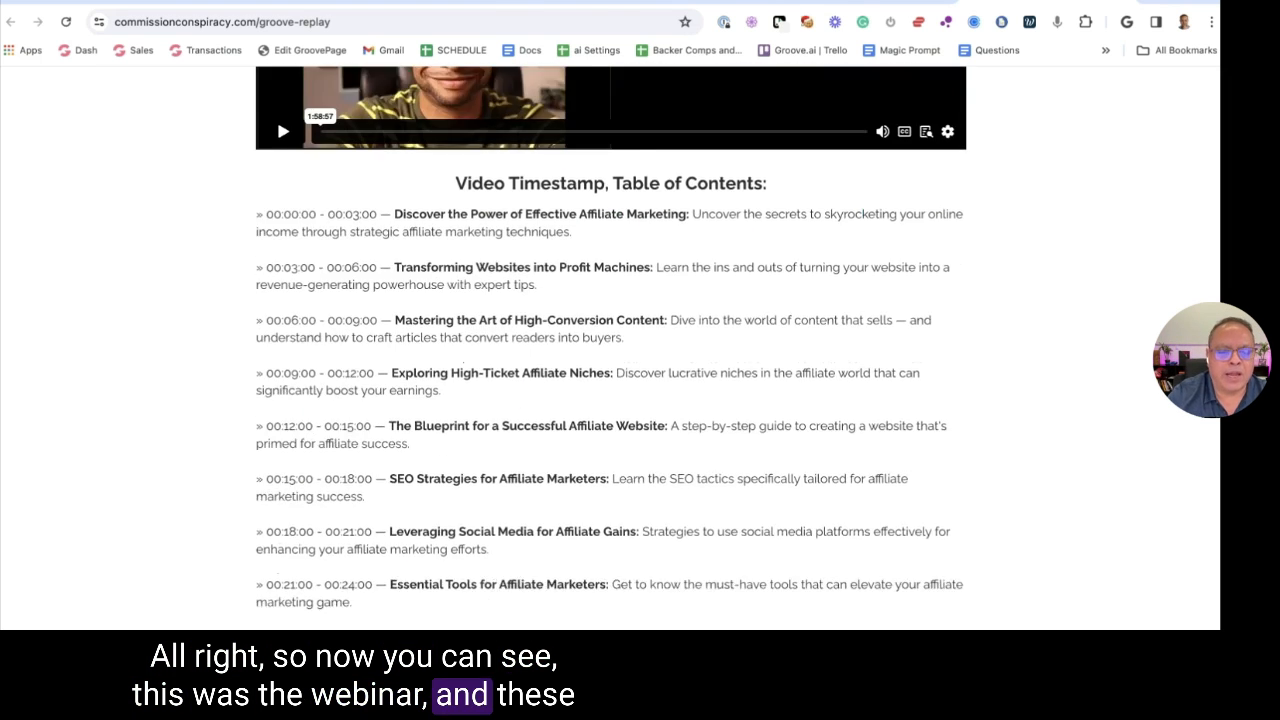
scroll(645, 275, "down", 10)
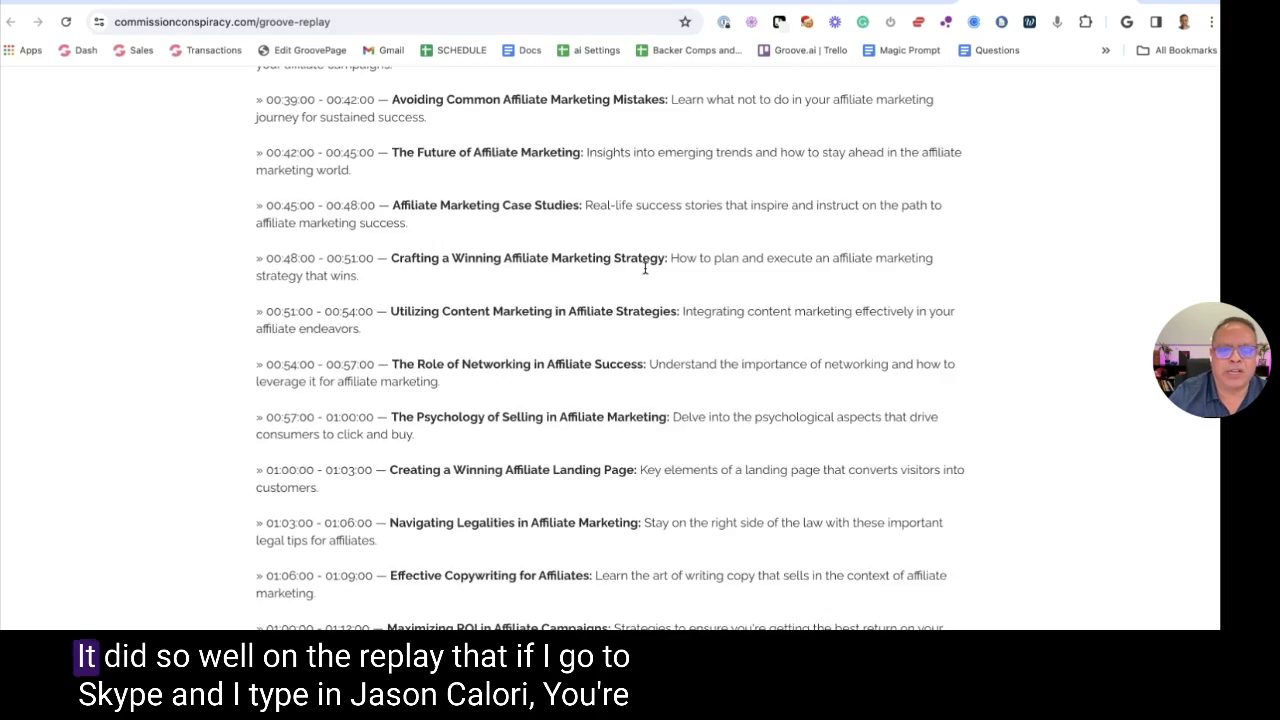
scroll(645, 275, "down", 9)
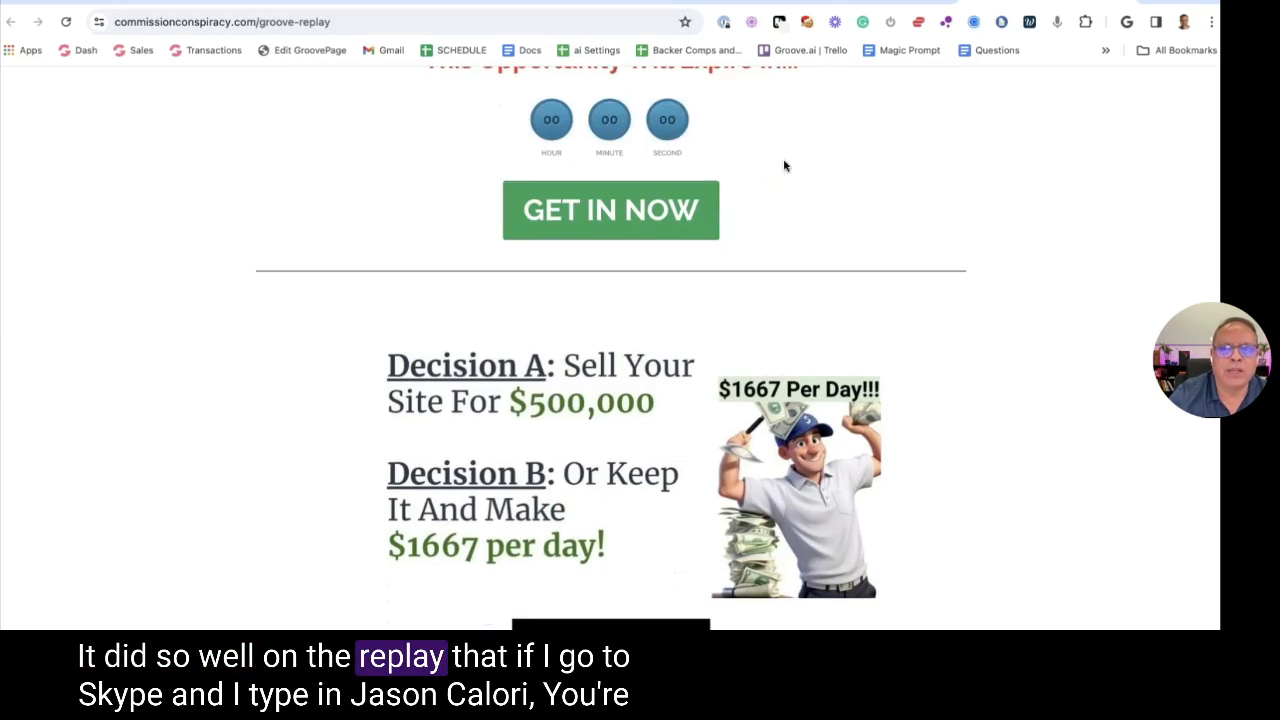
key("ctrl+Tab")
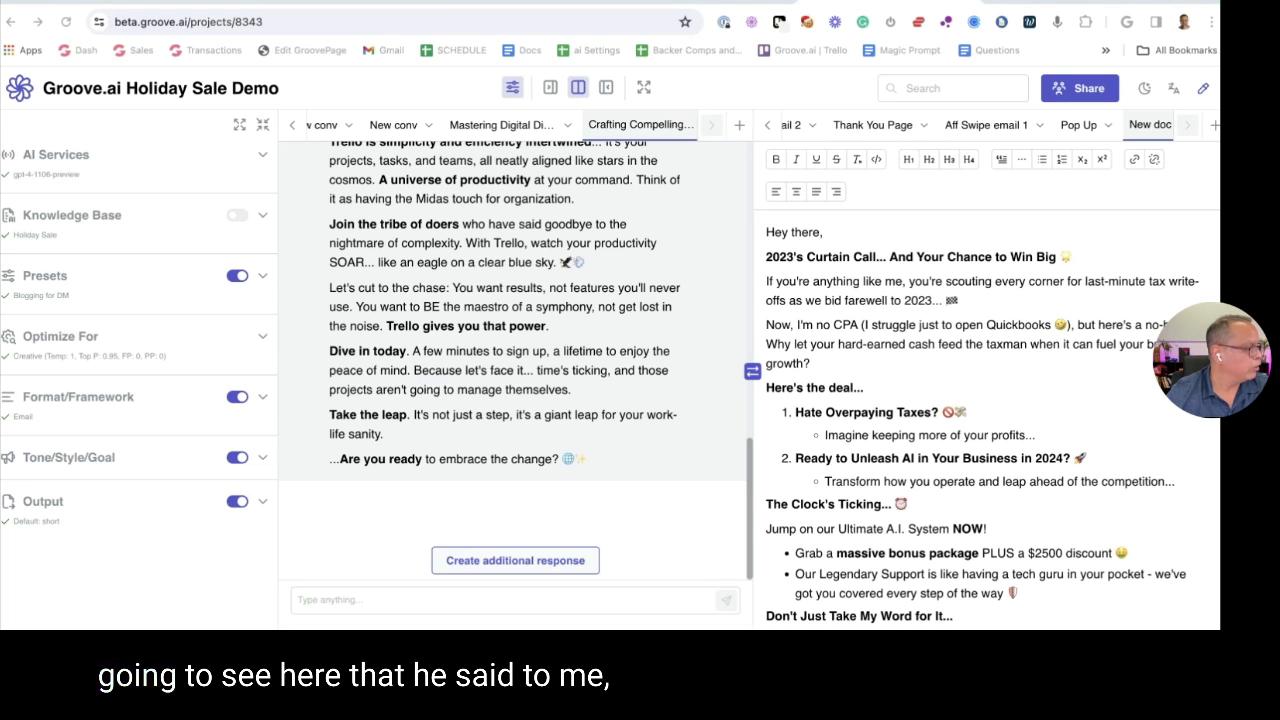
In Skype, highlight the bullets maker GPT feedback and the number 30, then move Skype off screen
key("super+Tab")
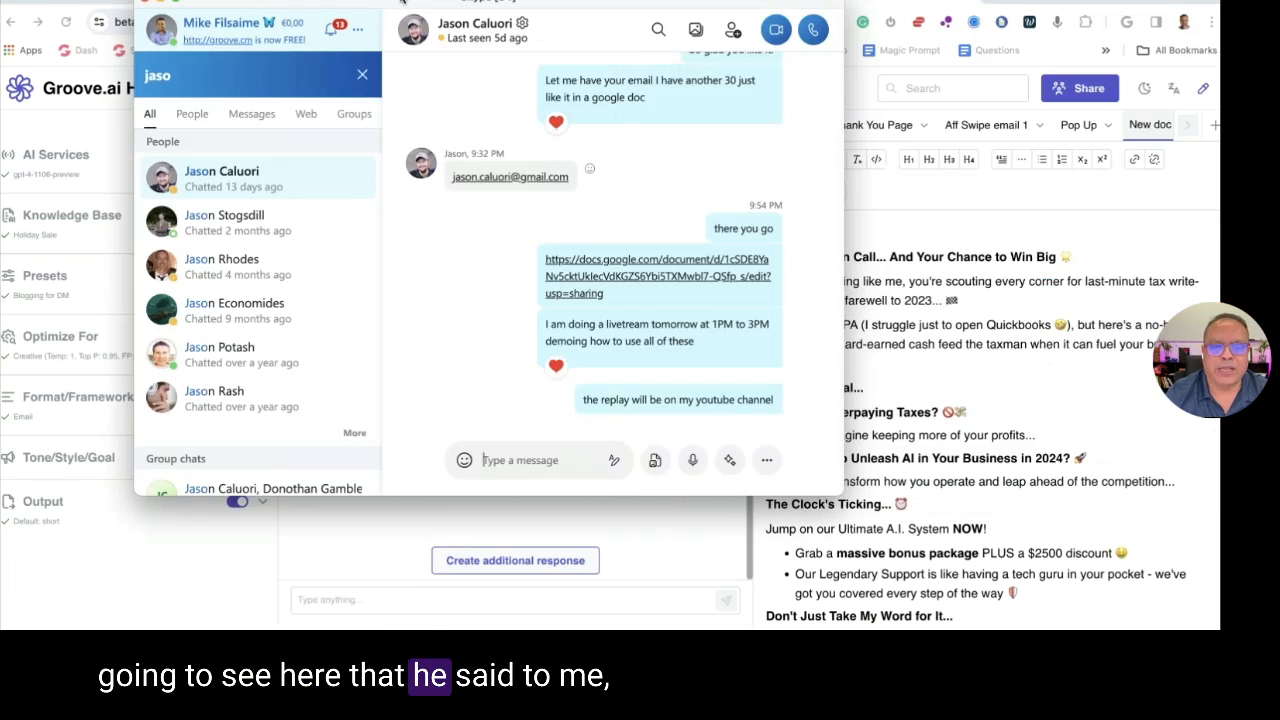
scroll(600, 300, "up", 3)
scroll(586, 222, "up", 3)
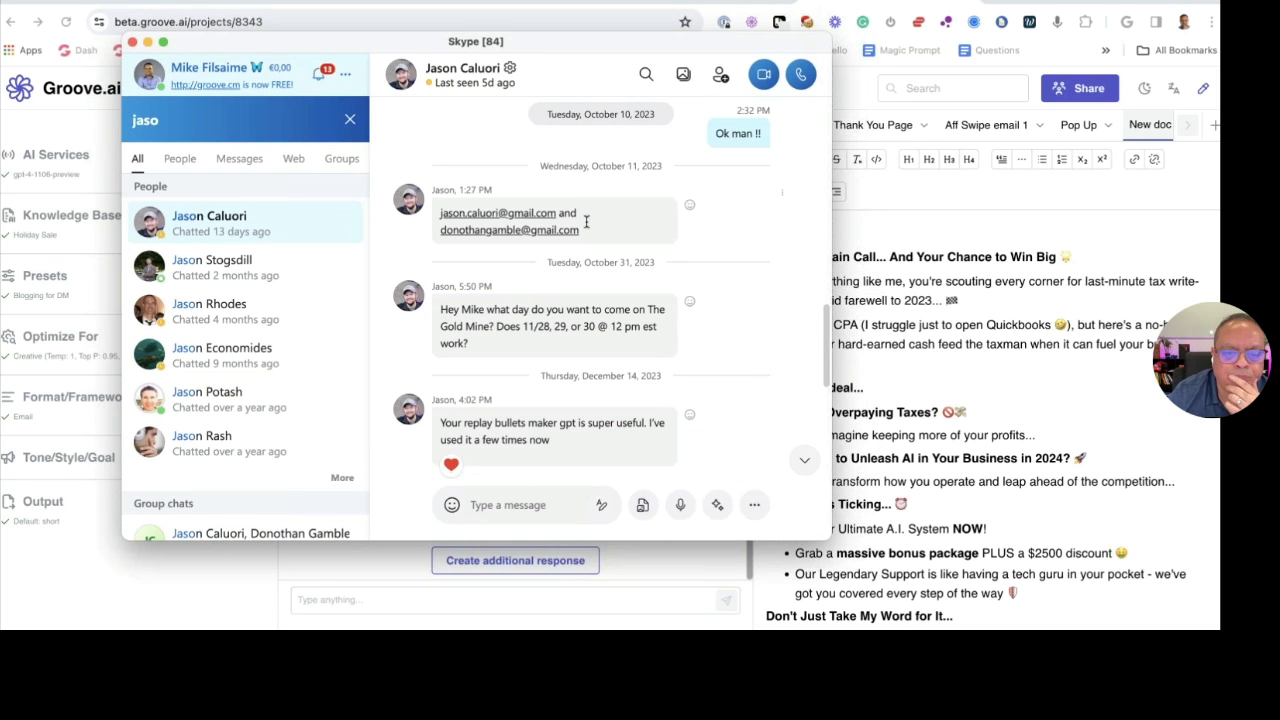
scroll(586, 222, "up", 1)
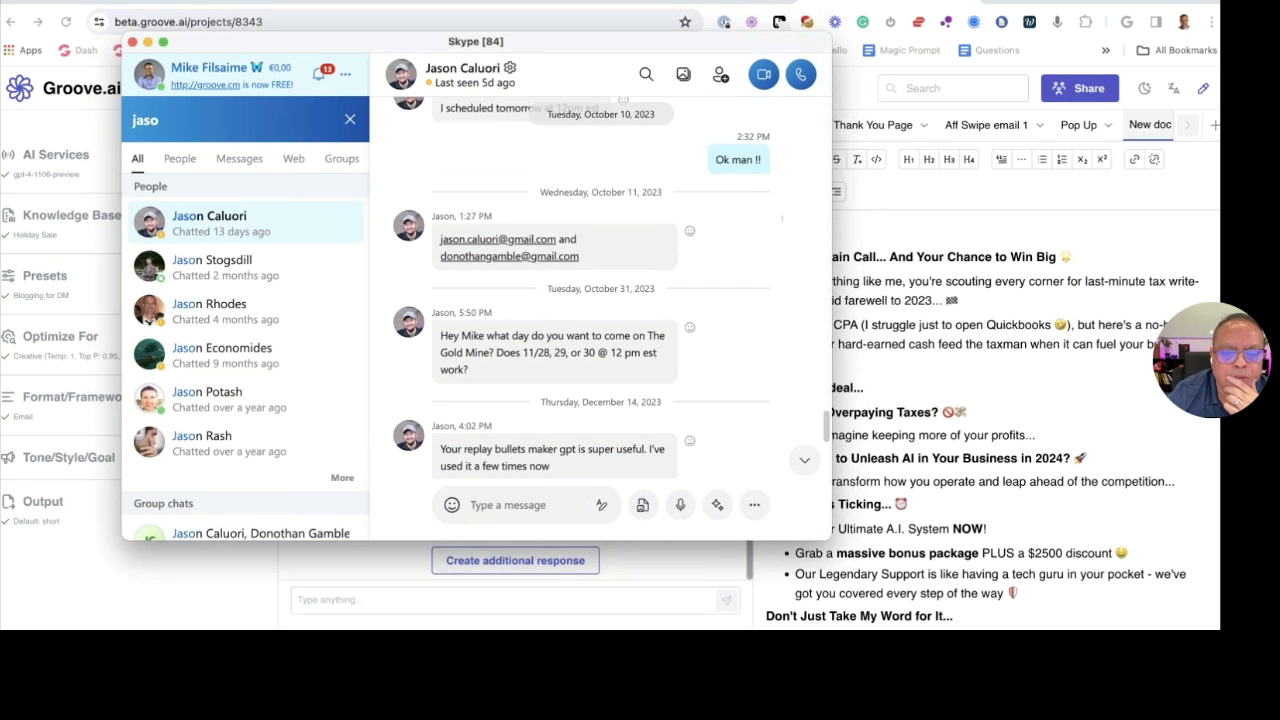
scroll(478, 228, "down", 5)
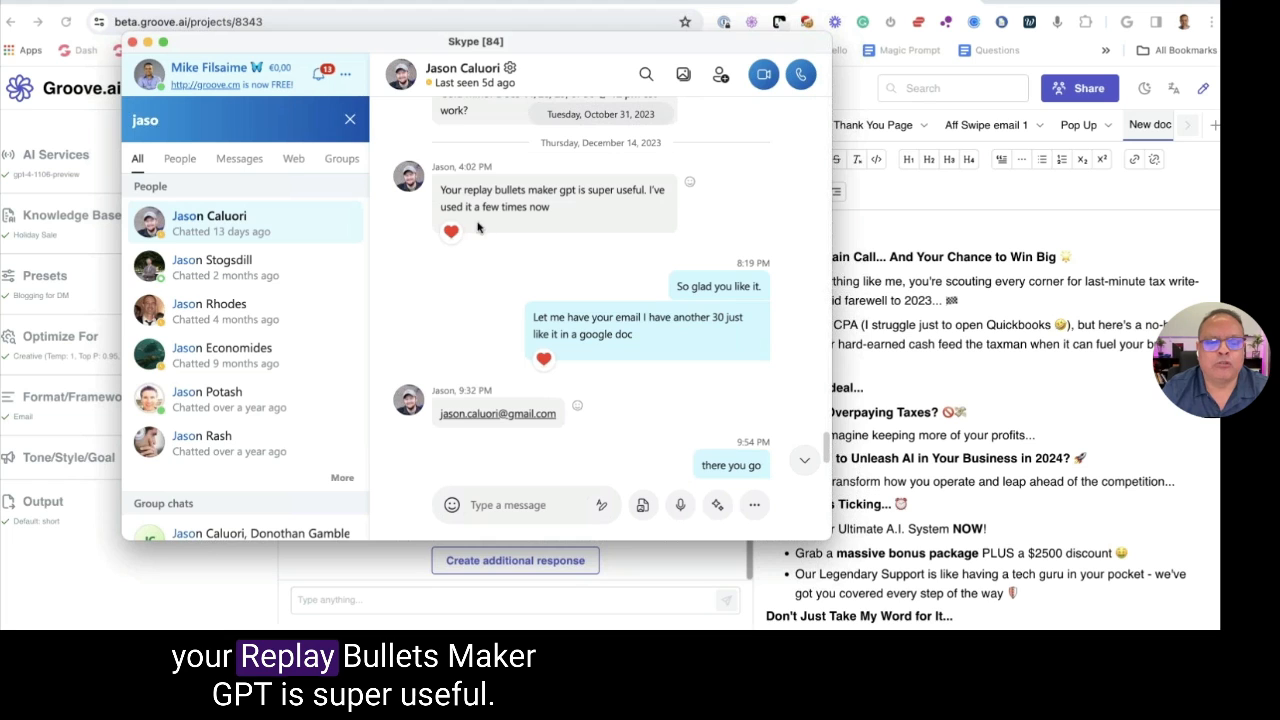
left_click_drag(495, 195, 588, 193)
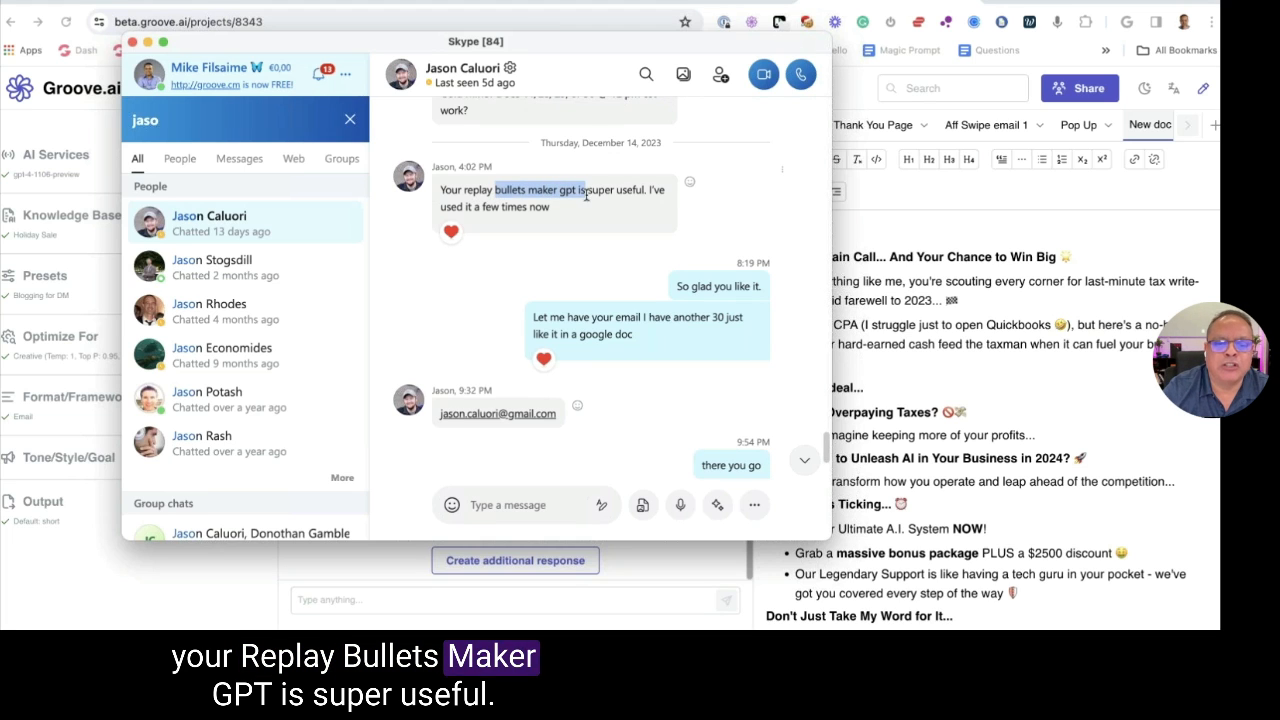
left_click(521, 206)
left_click_drag(441, 206, 606, 208)
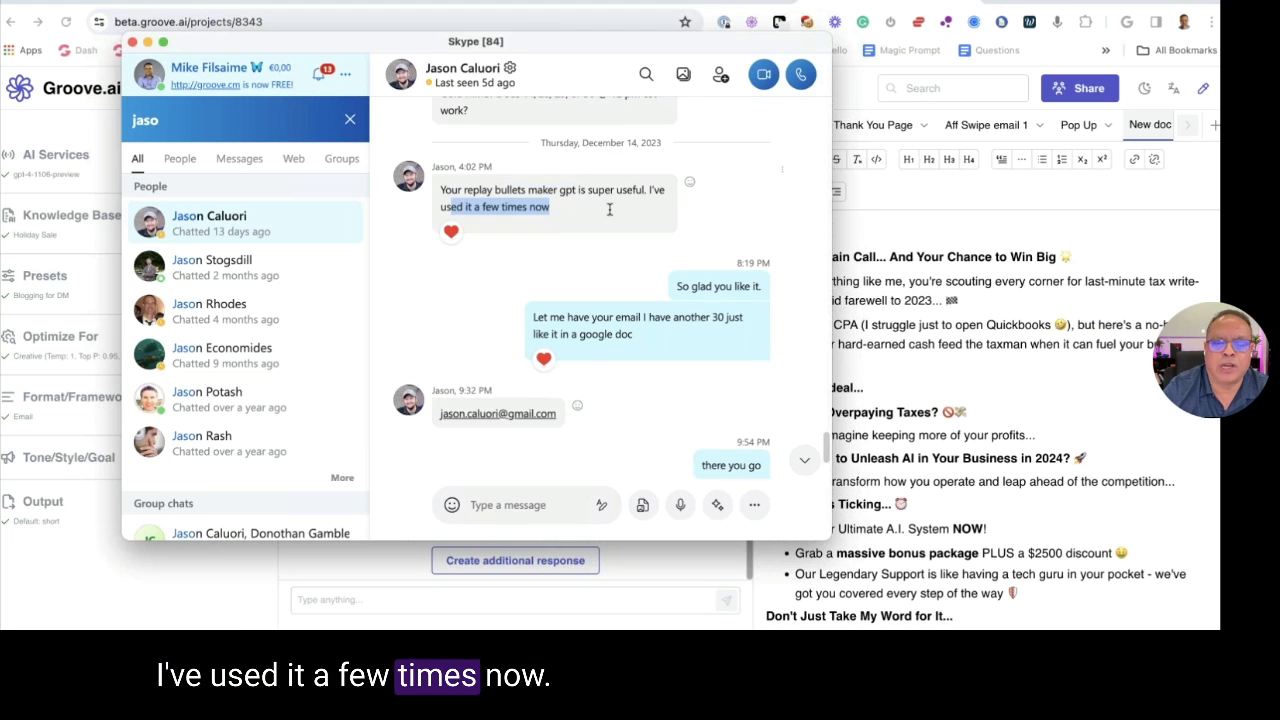
scroll(676, 224, "down", 3)
double_click(718, 231)
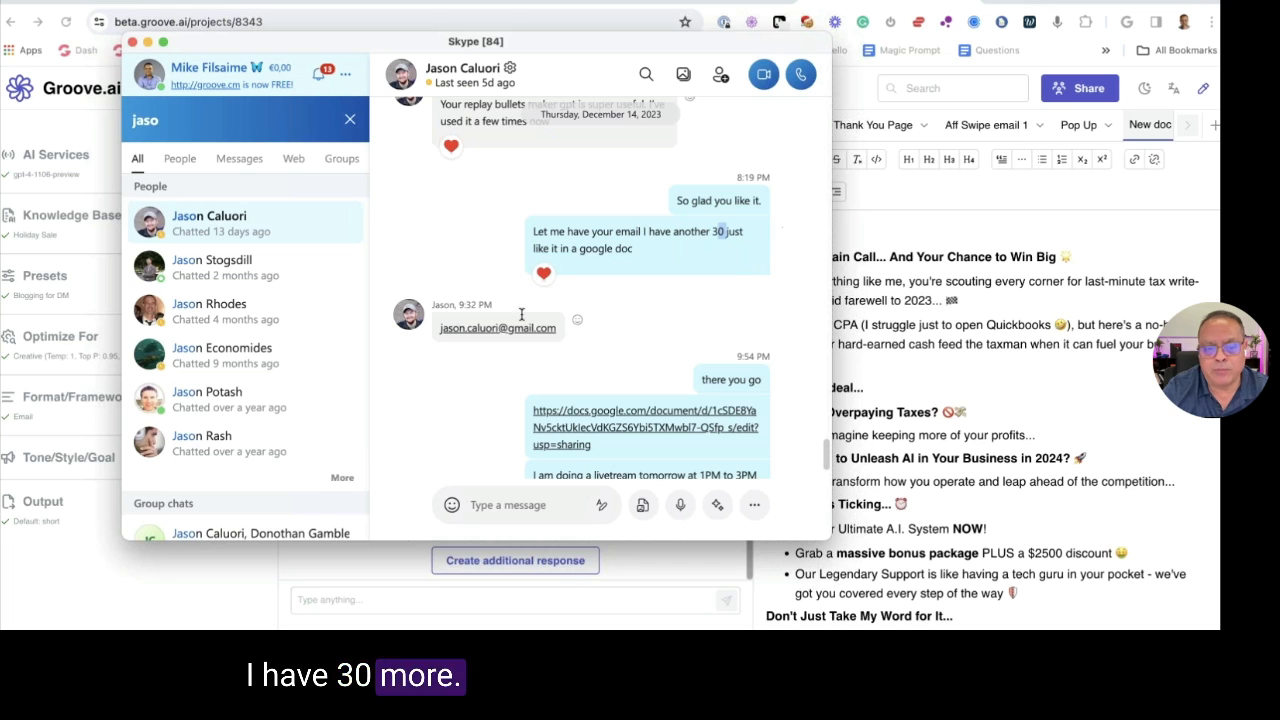
left_click_drag(660, 47, 0, 100)
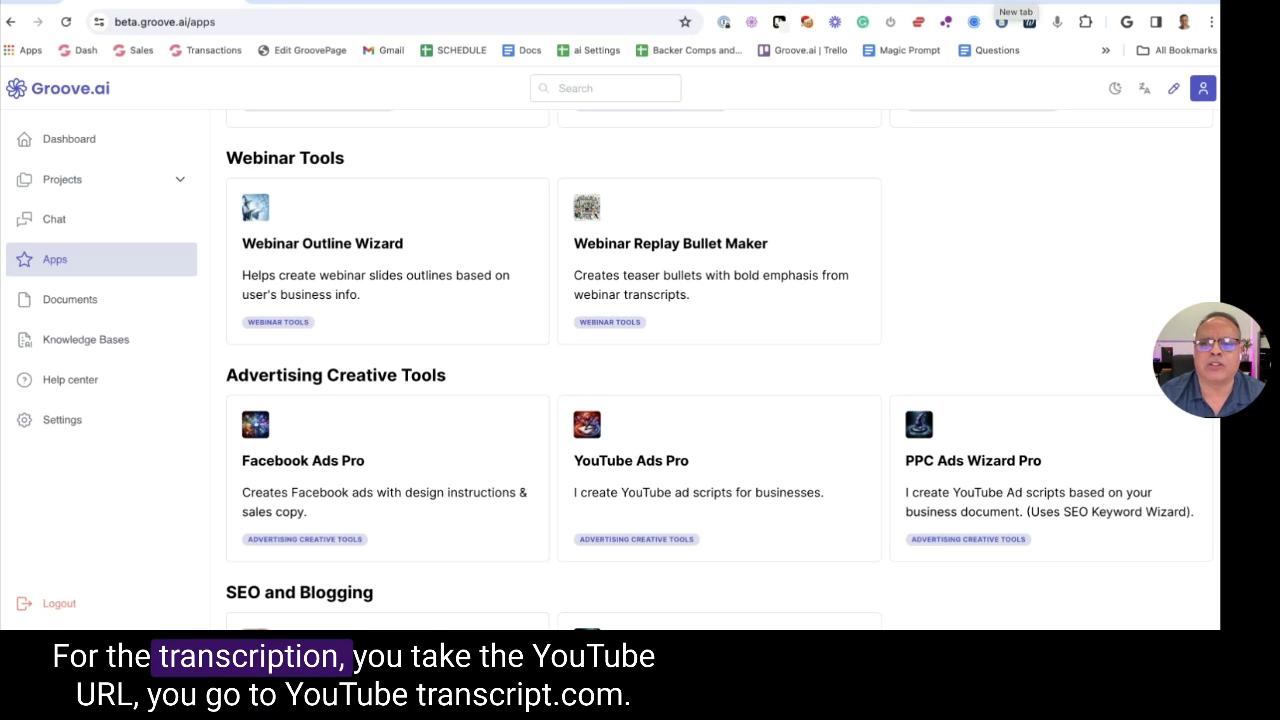
left_click(1015, 3)
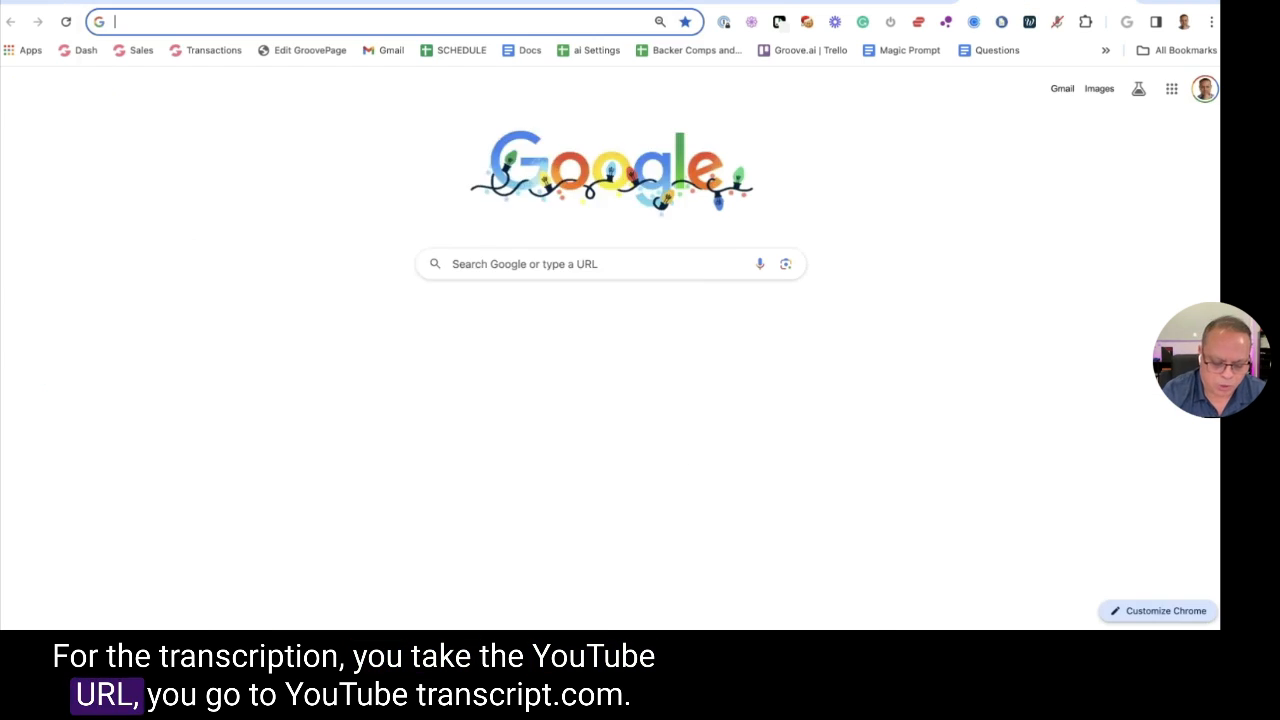
type("you")
key("Down")
key("Down")
key("Down")
key("Return")
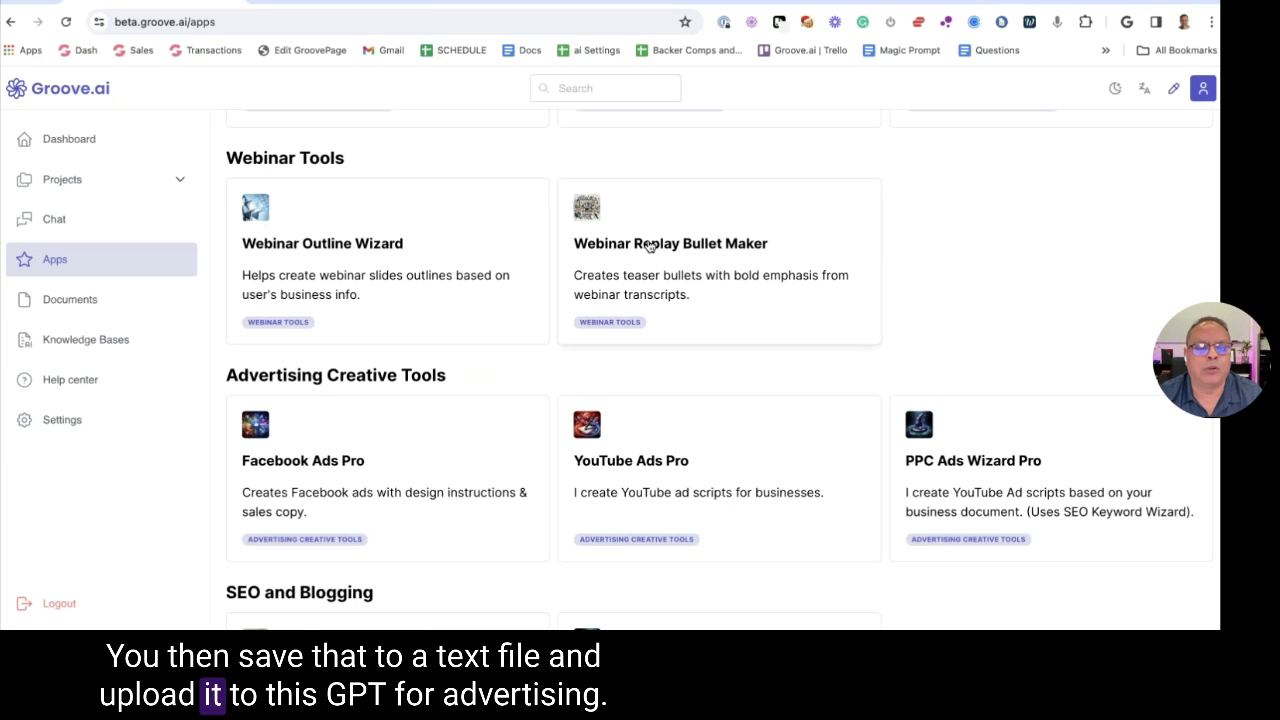
scroll(600, 258, "down", 3)
scroll(596, 258, "up", 1)
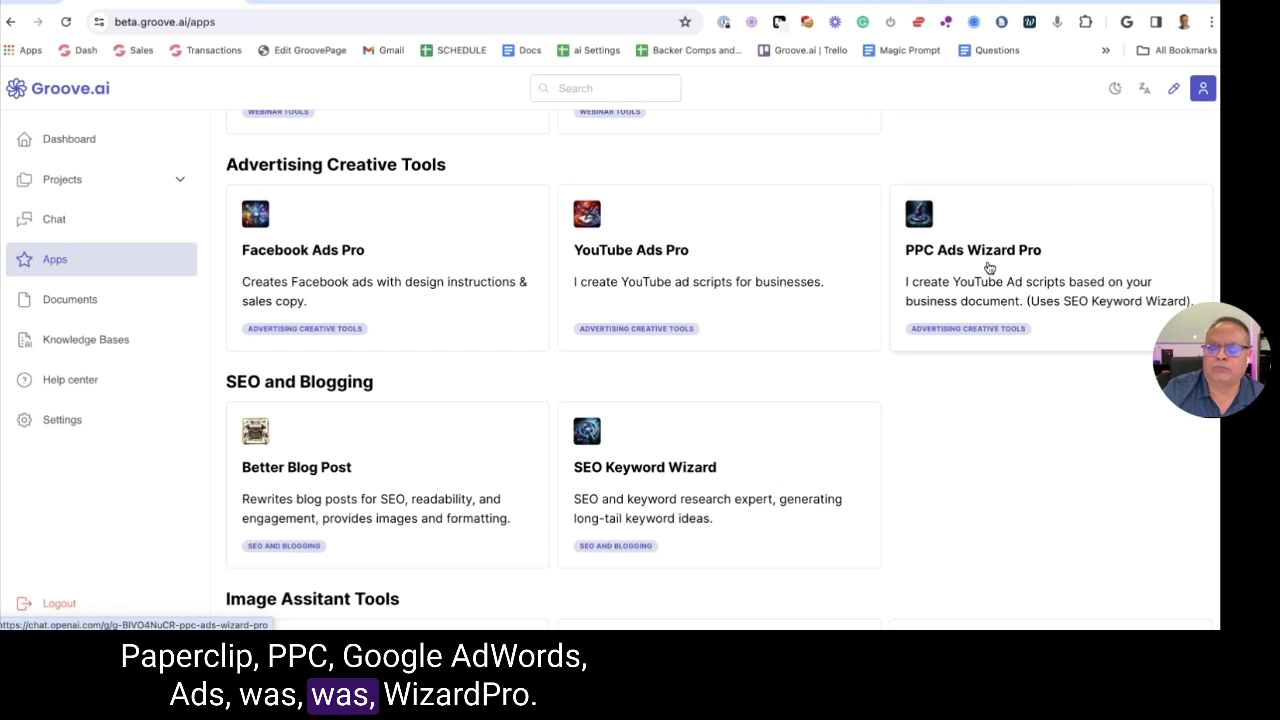
scroll(986, 262, "down", 1)
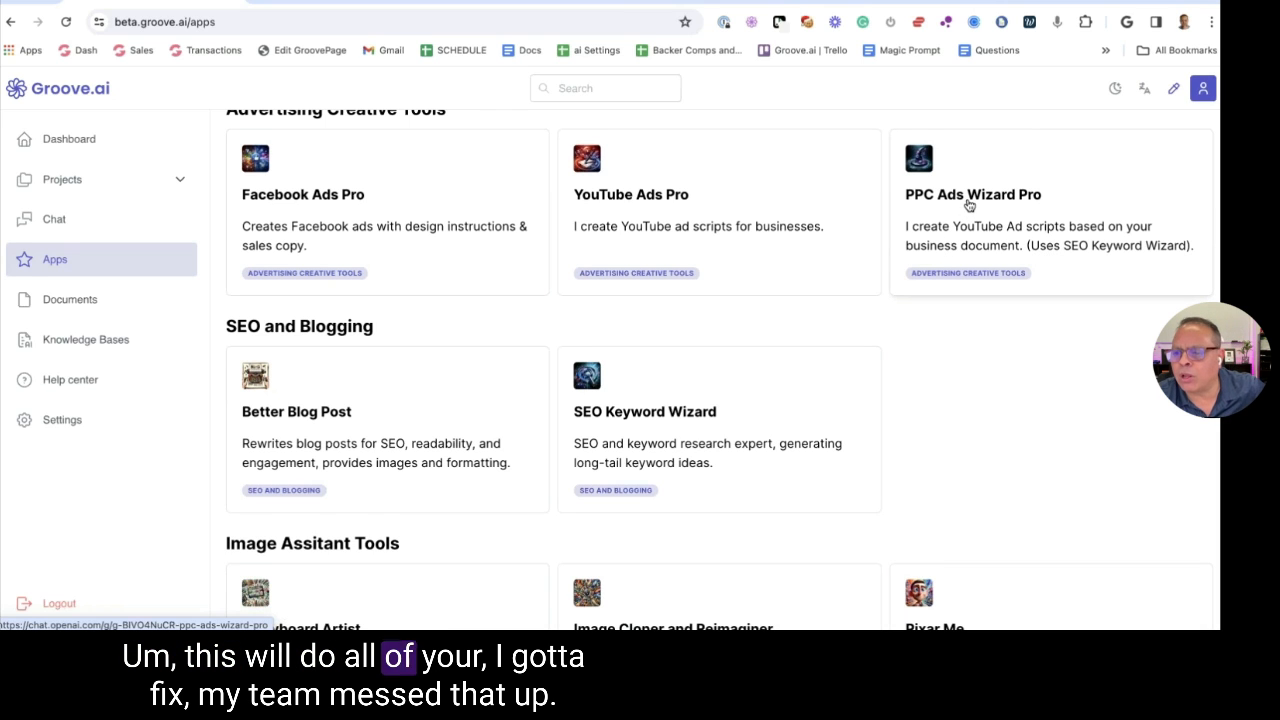
scroll(968, 204, "up", 1)
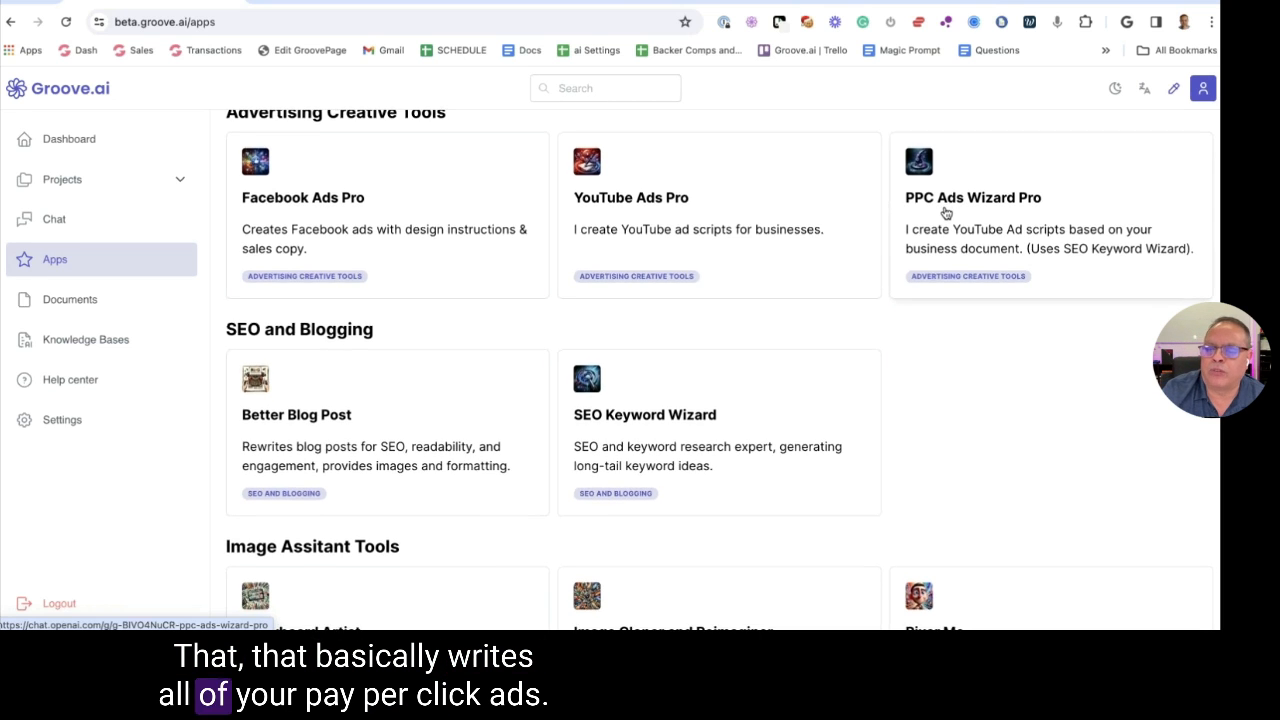
scroll(943, 209, "down", 3)
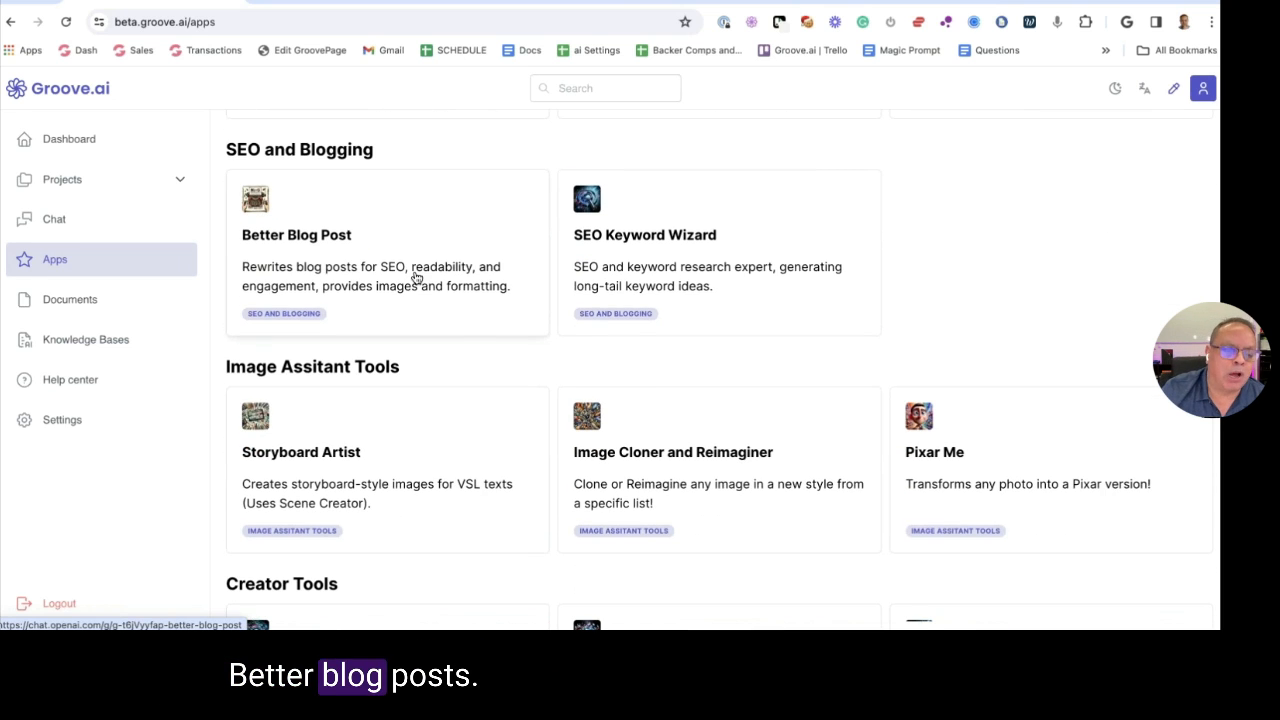
scroll(425, 272, "up", 1)
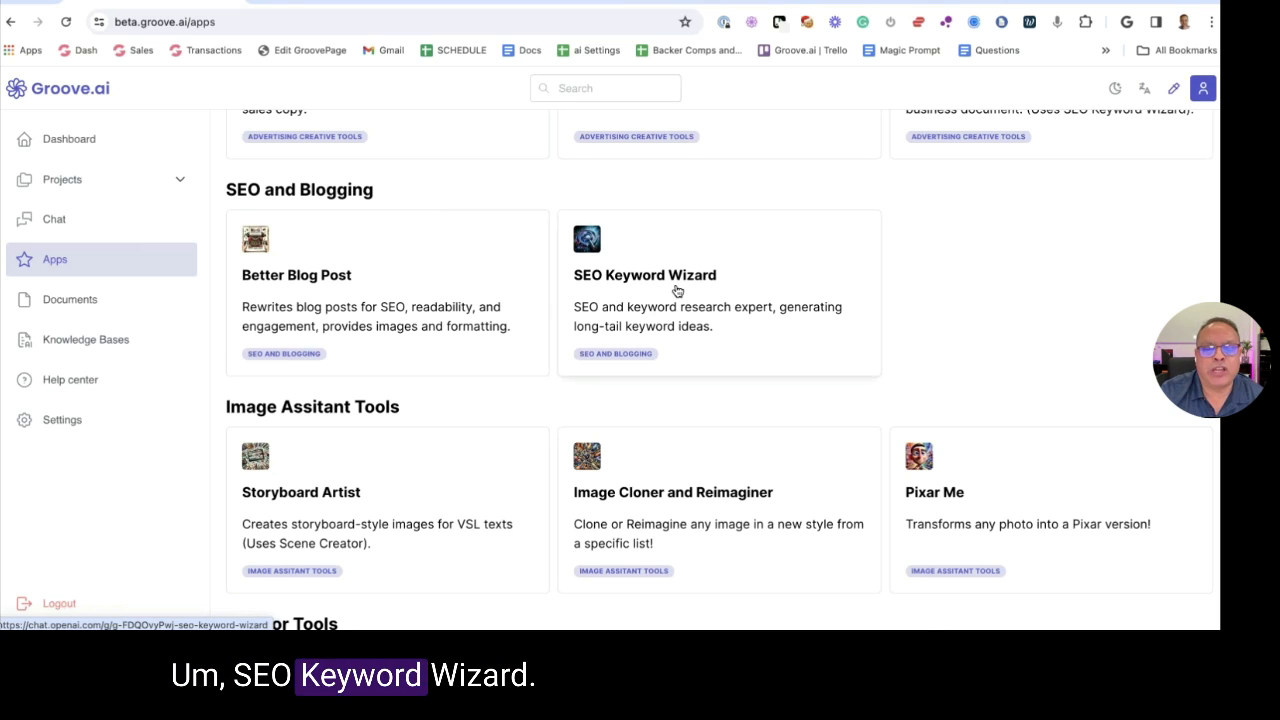
scroll(677, 289, "down", 1)
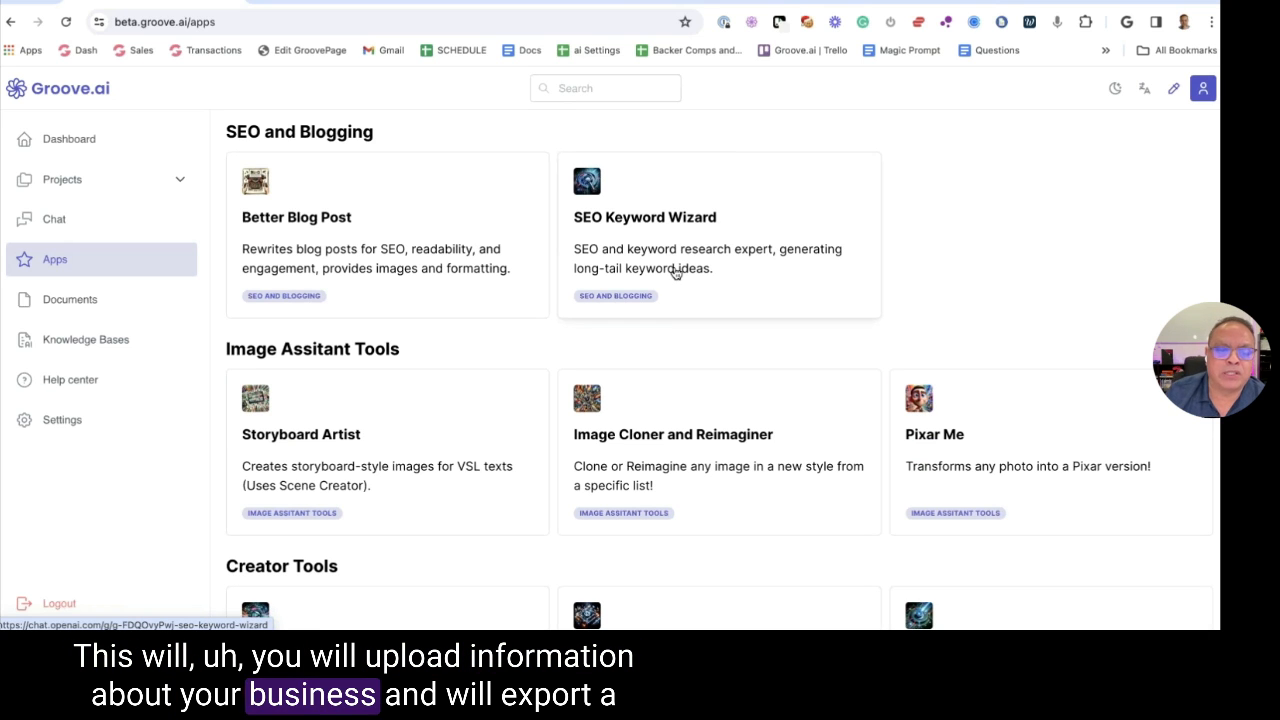
key("super+Tab")
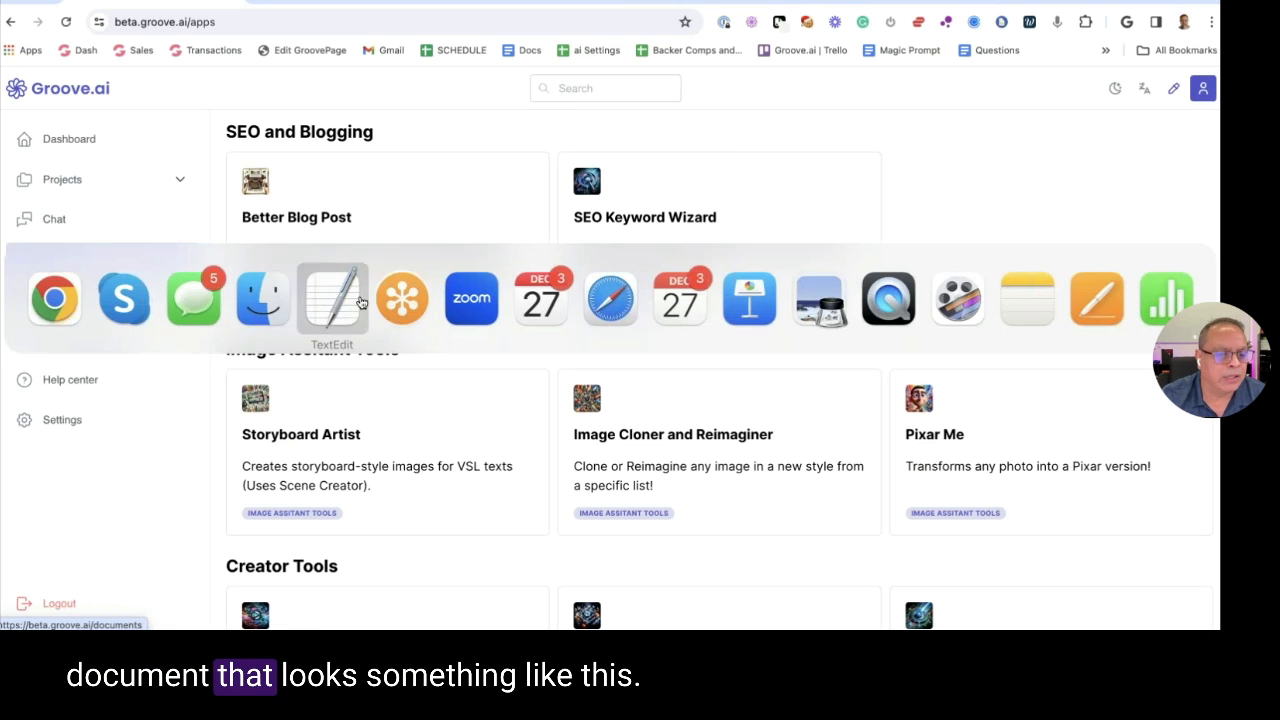
key("super+Tab")
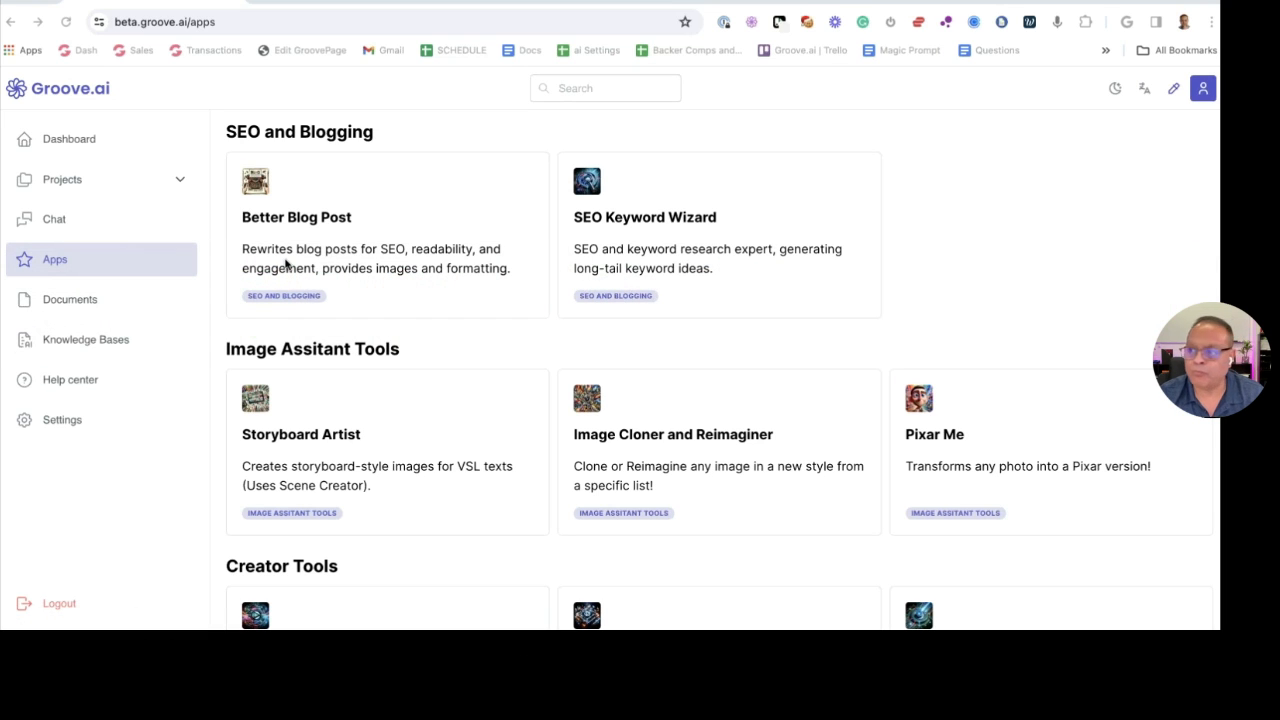
key("super+n")
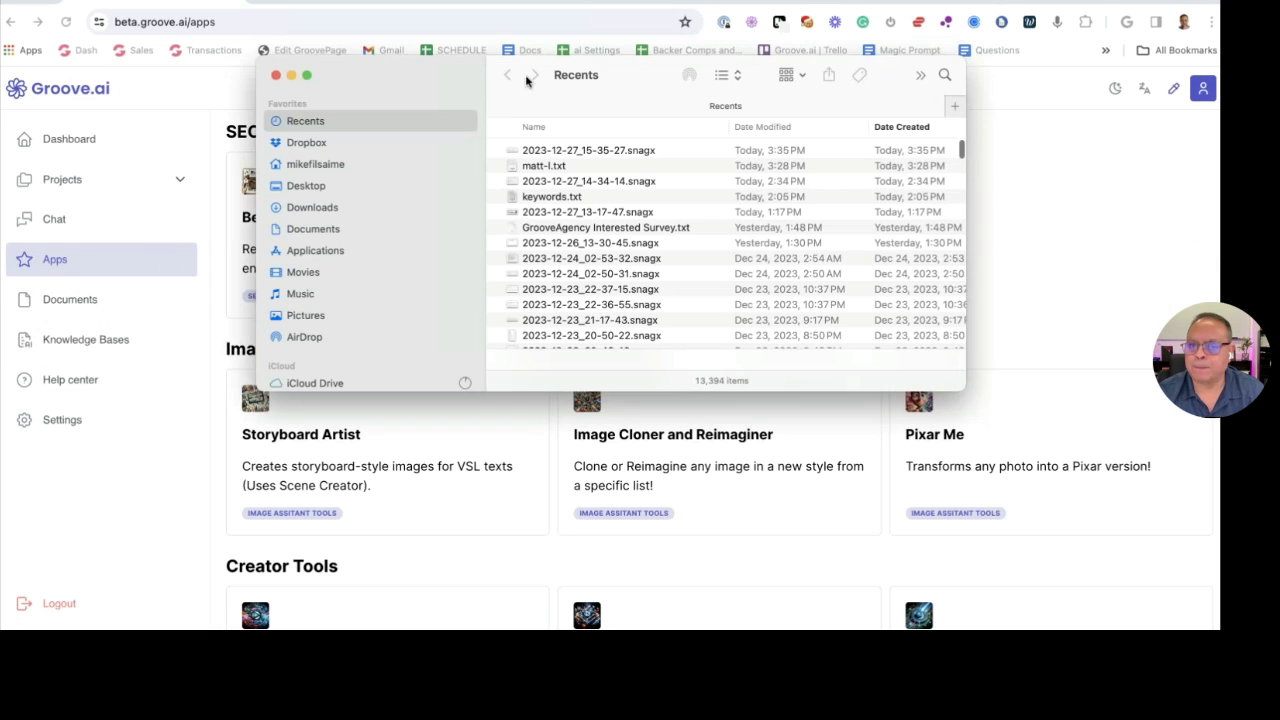
left_click(300, 186)
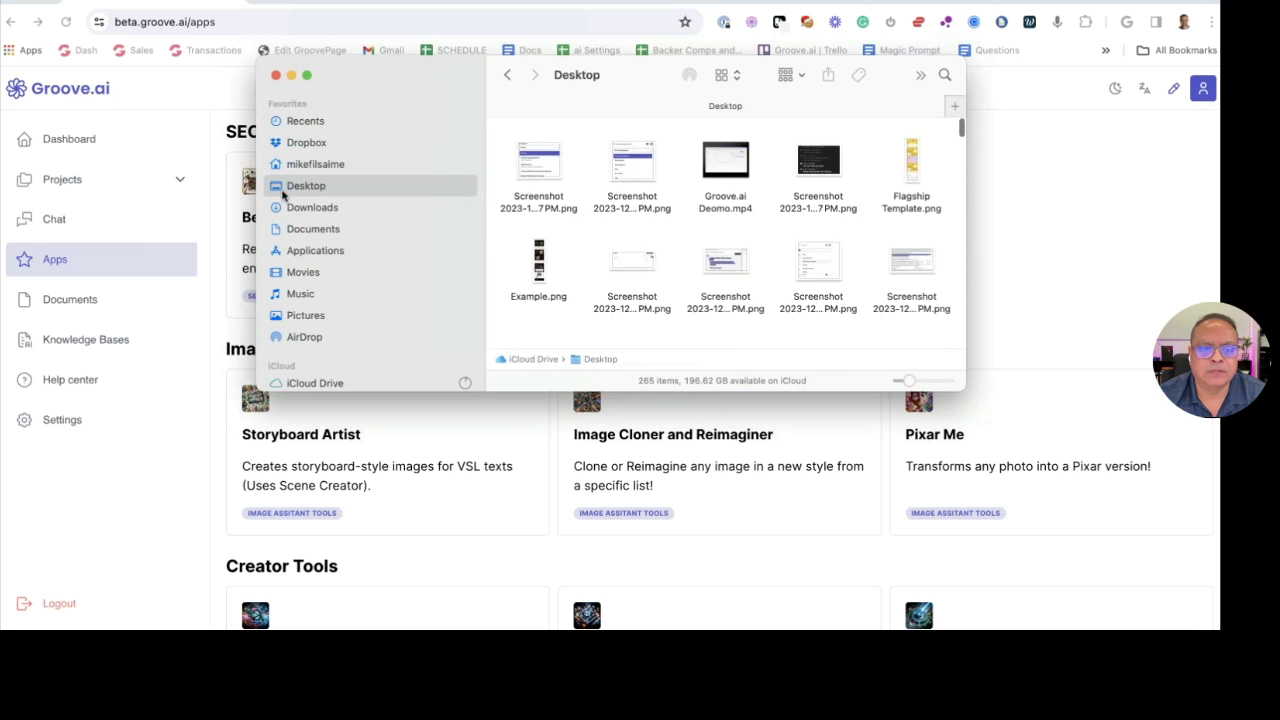
left_click(307, 142)
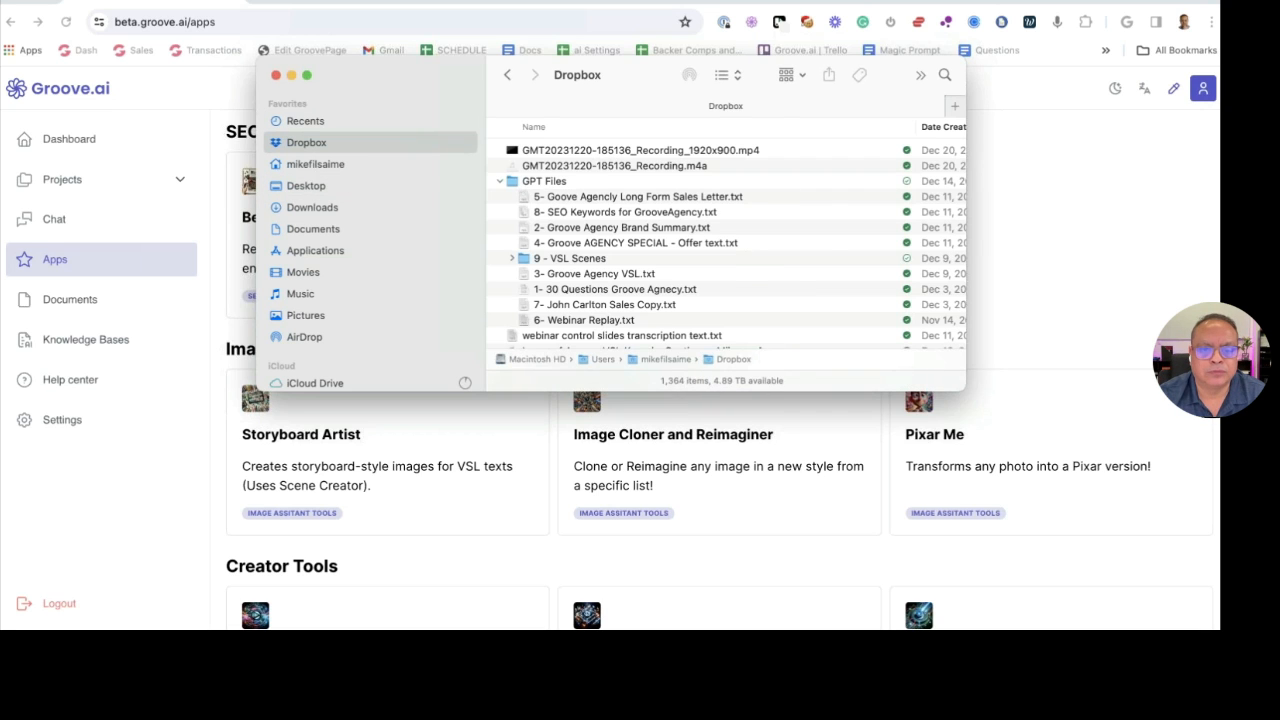
double_click(541, 181)
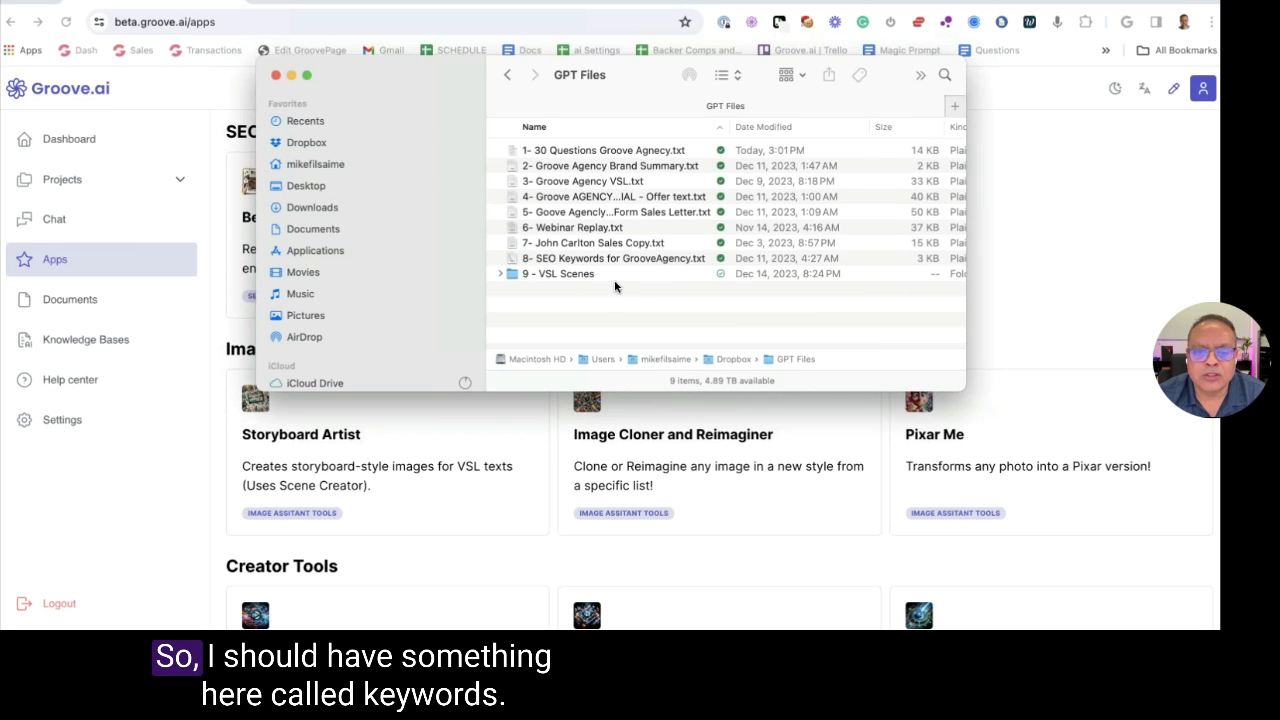
double_click(590, 258)
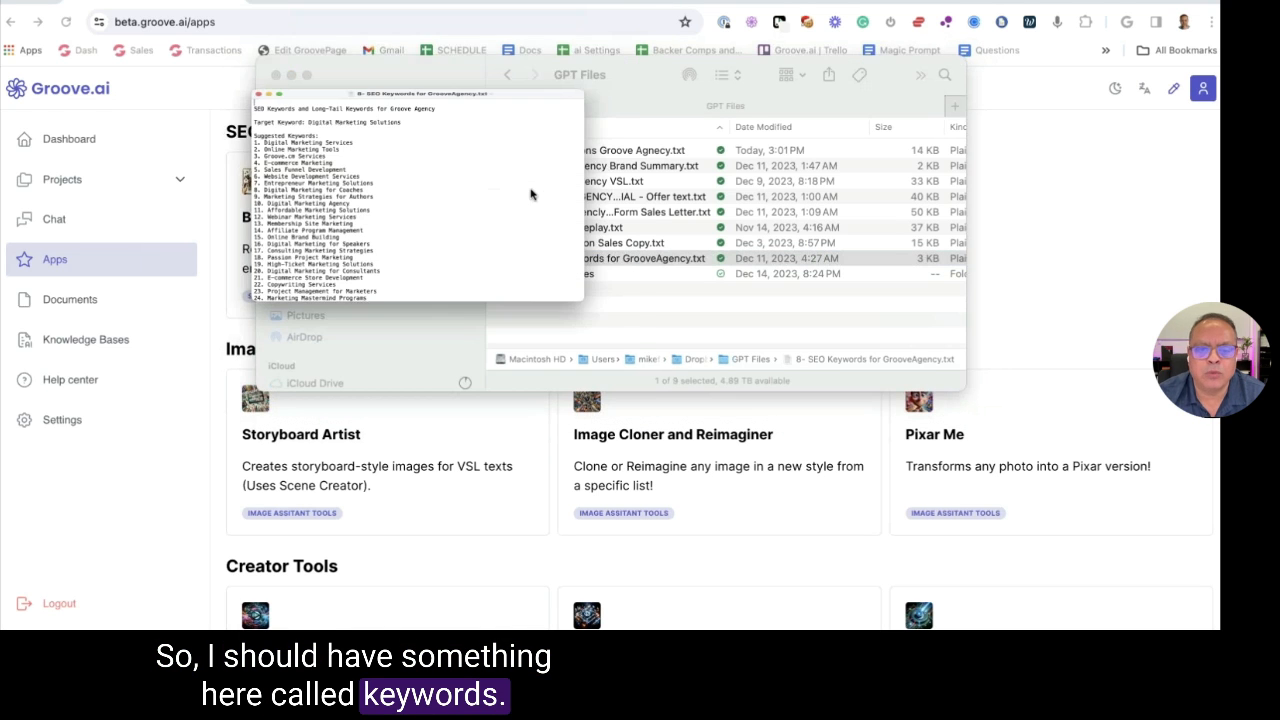
scroll(398, 97, "down", 15)
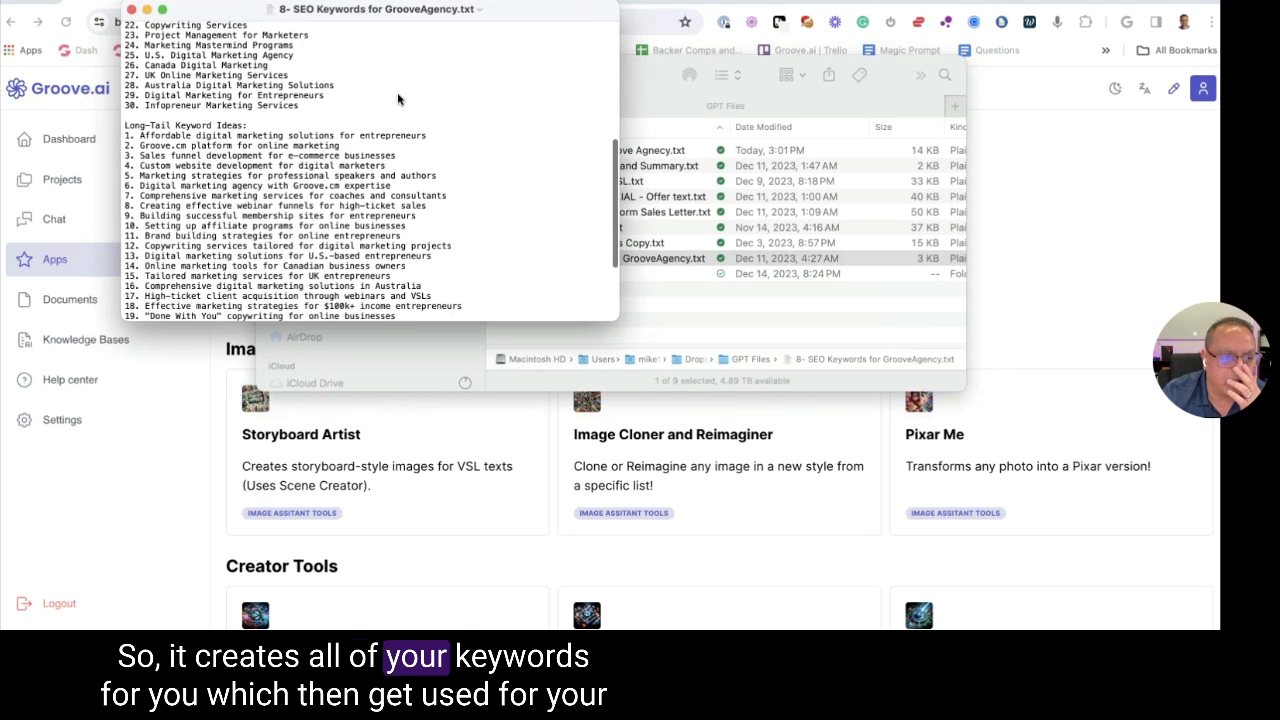
scroll(398, 97, "down", 5)
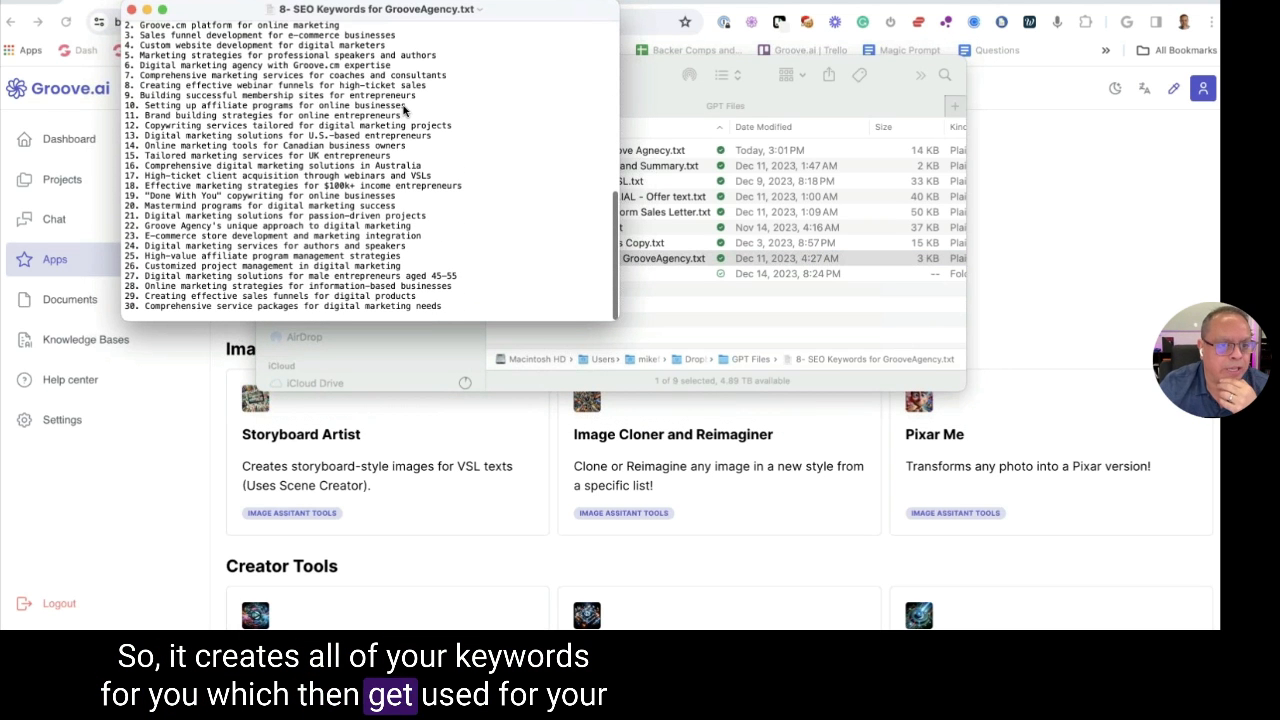
scroll(405, 110, "up", 20)
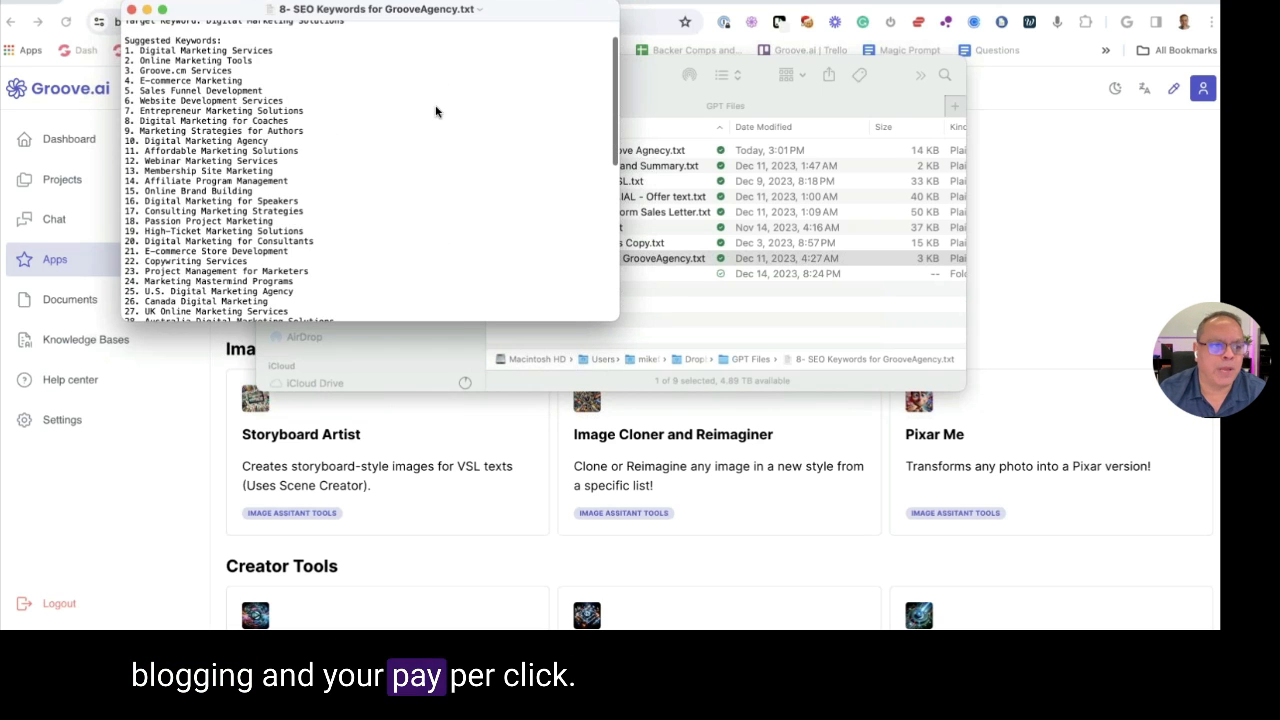
left_click(131, 9)
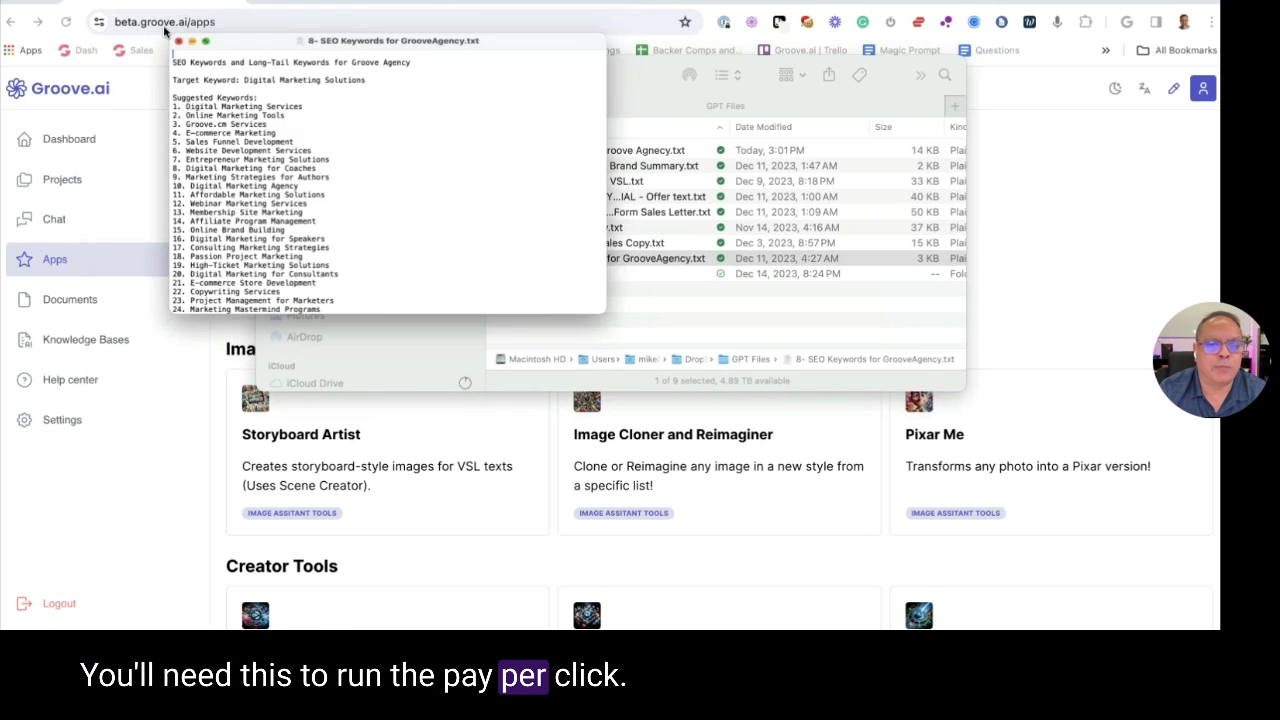
left_click(275, 77)
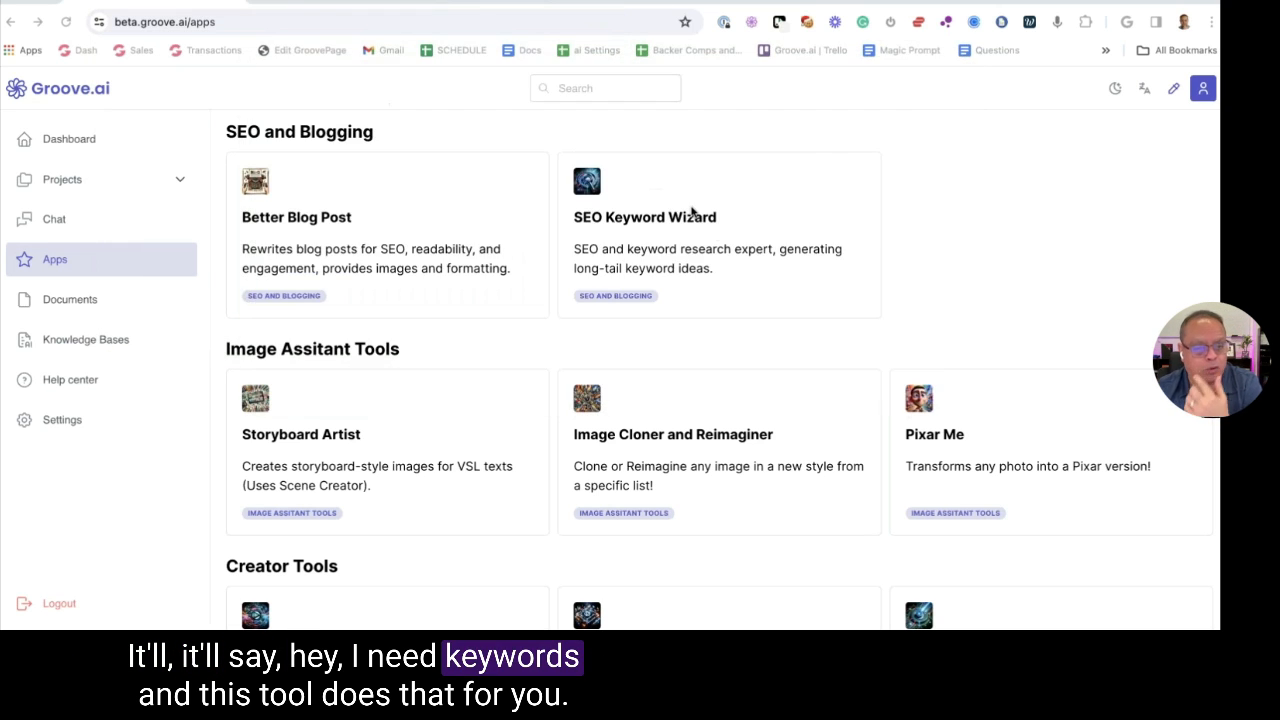
Send 'Let's get started!' to the Storyboard Artist GPT, then open a new tab from Groove.ai
scroll(714, 232, "down", 2)
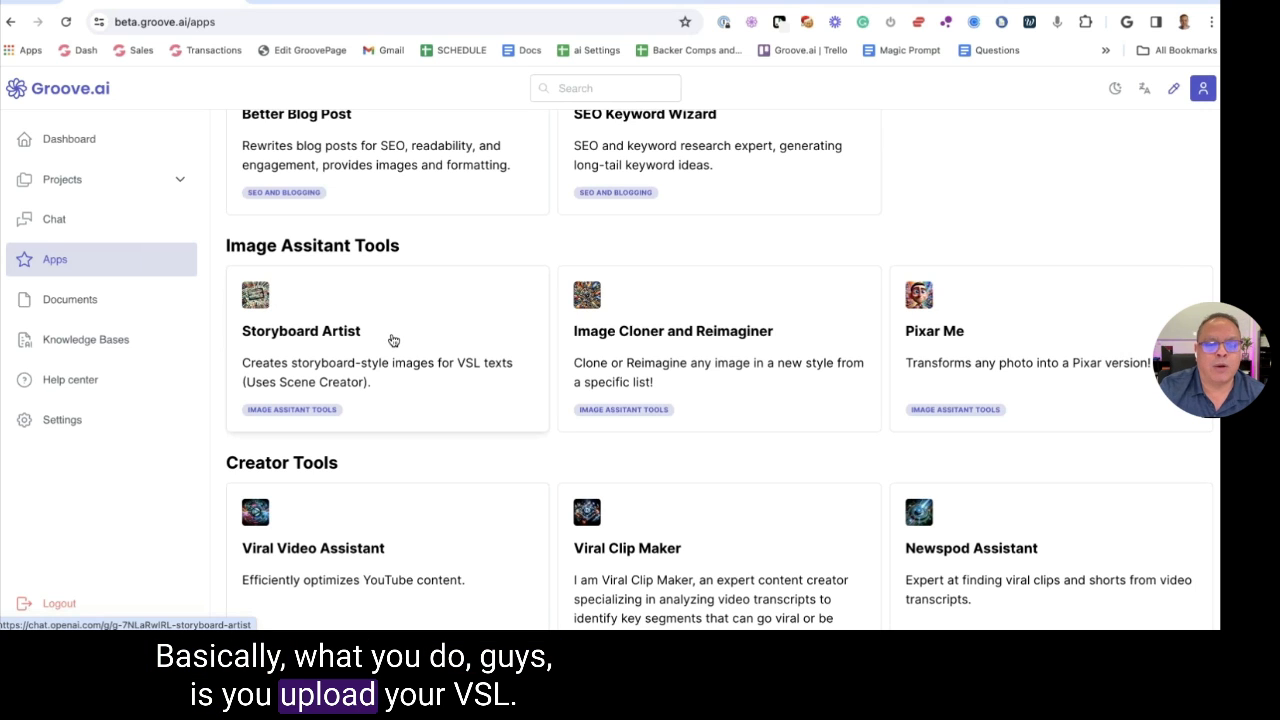
left_click(393, 341)
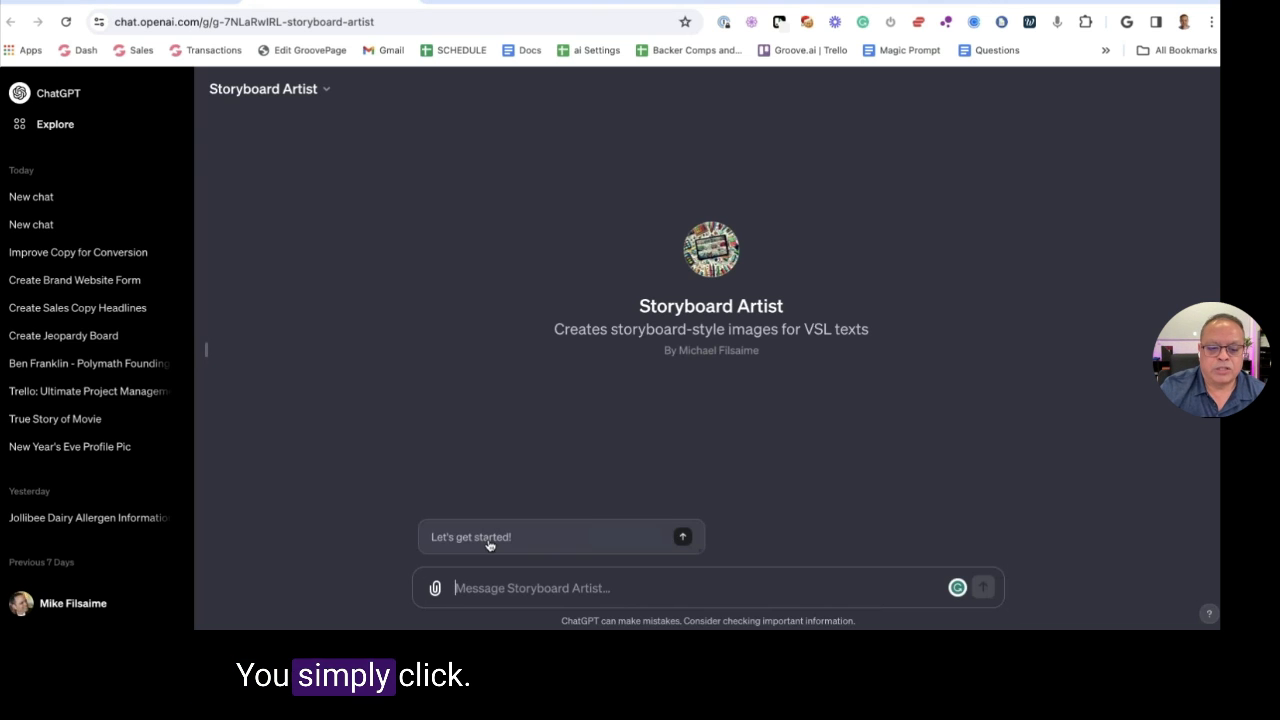
left_click(489, 545)
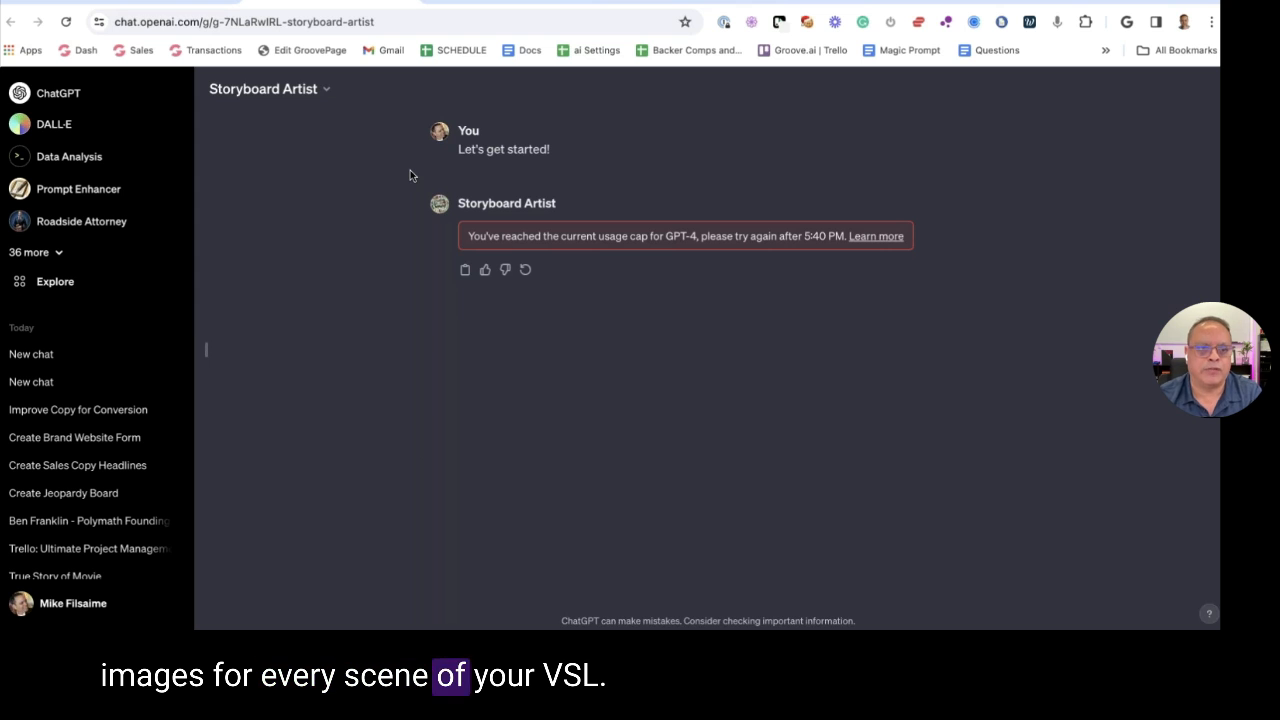
left_click(405, 1)
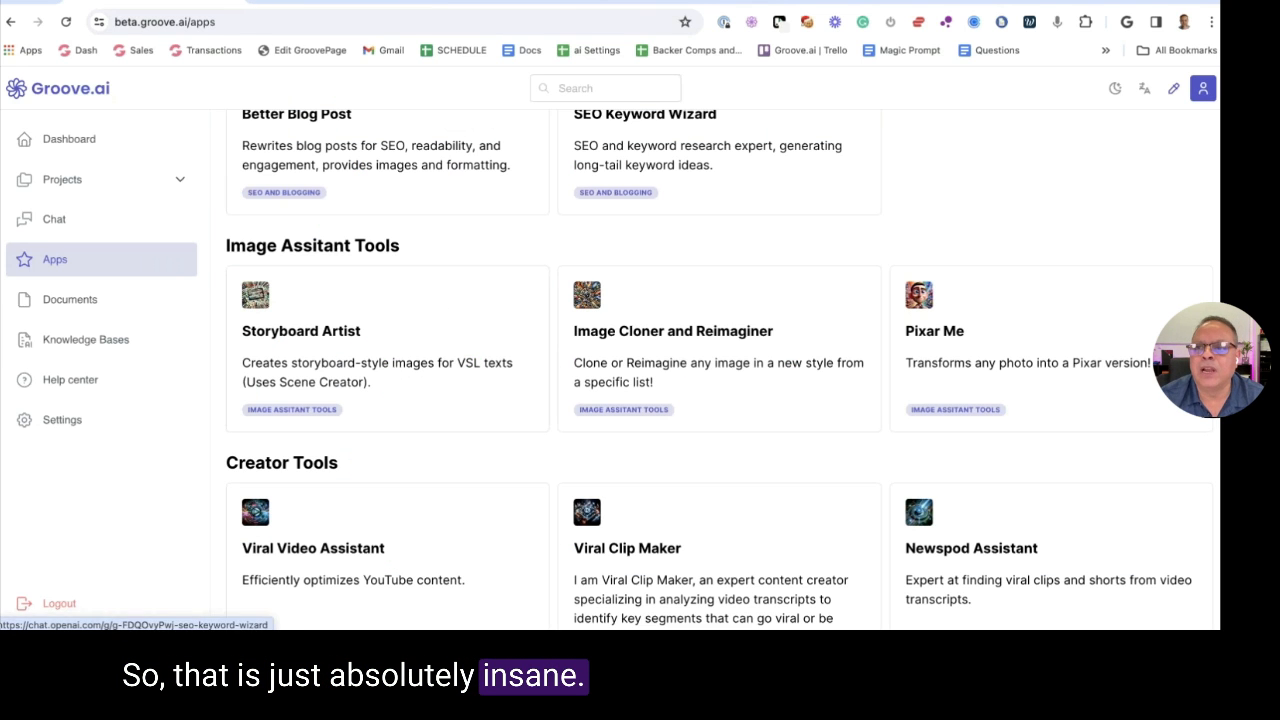
key("ctrl+t")
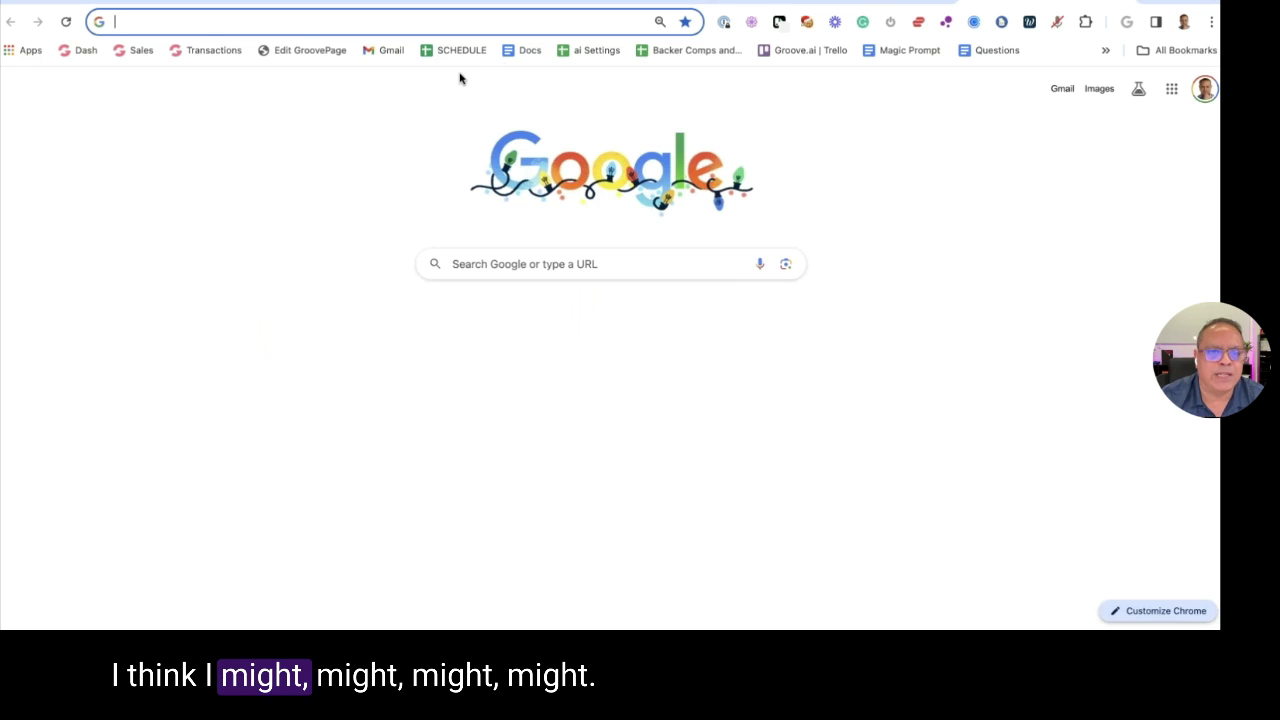
Search Google Docs for 'scene' and open the Storyboard Section 1 document
left_click(510, 54)
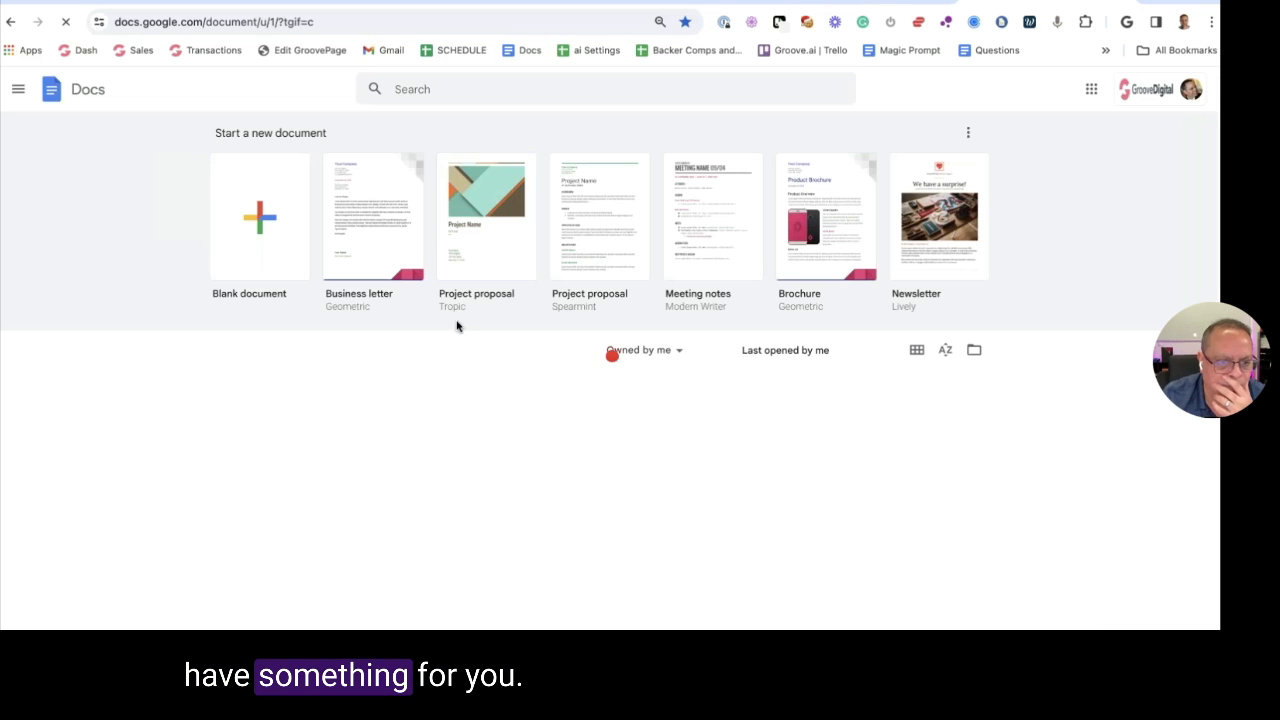
type("scen")
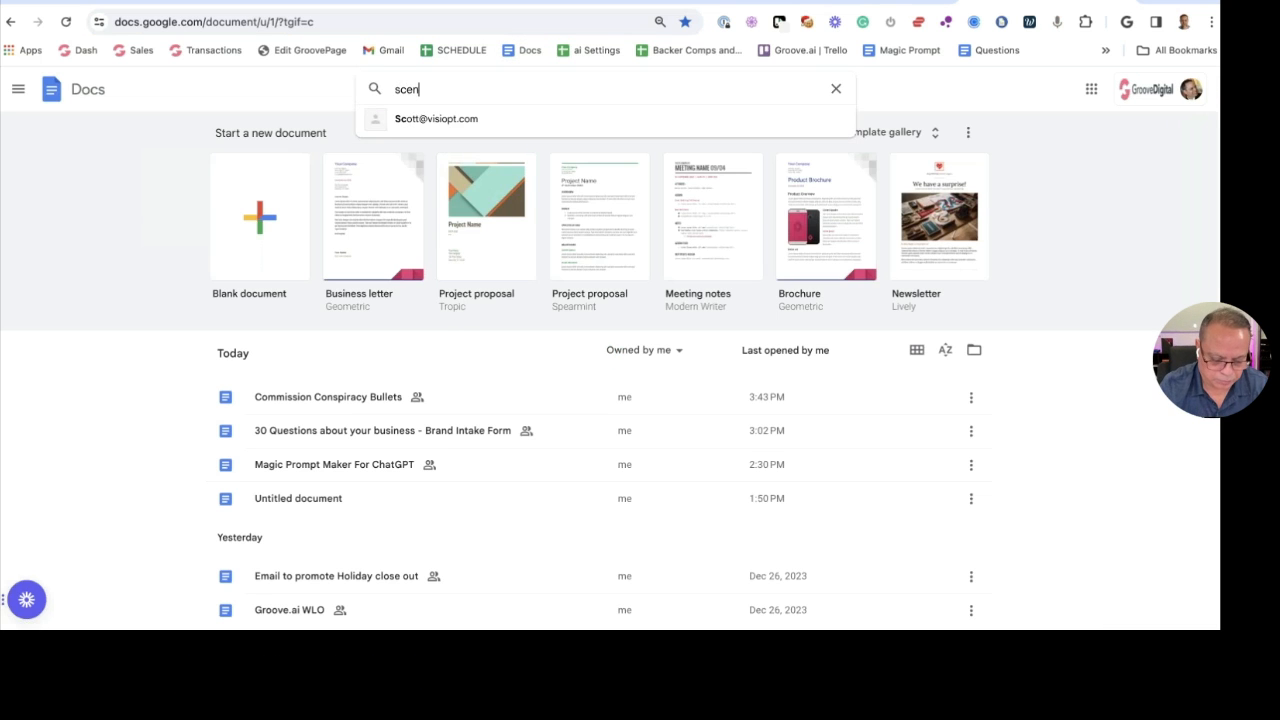
type("e")
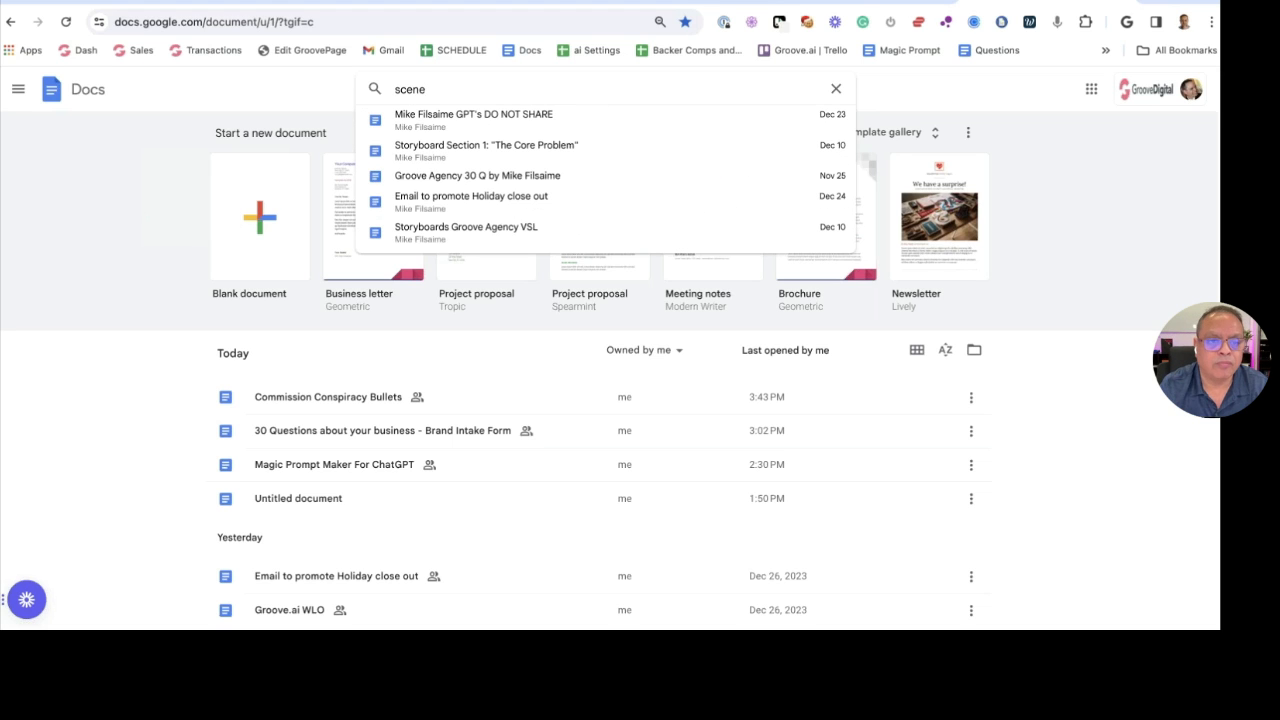
left_click(484, 155)
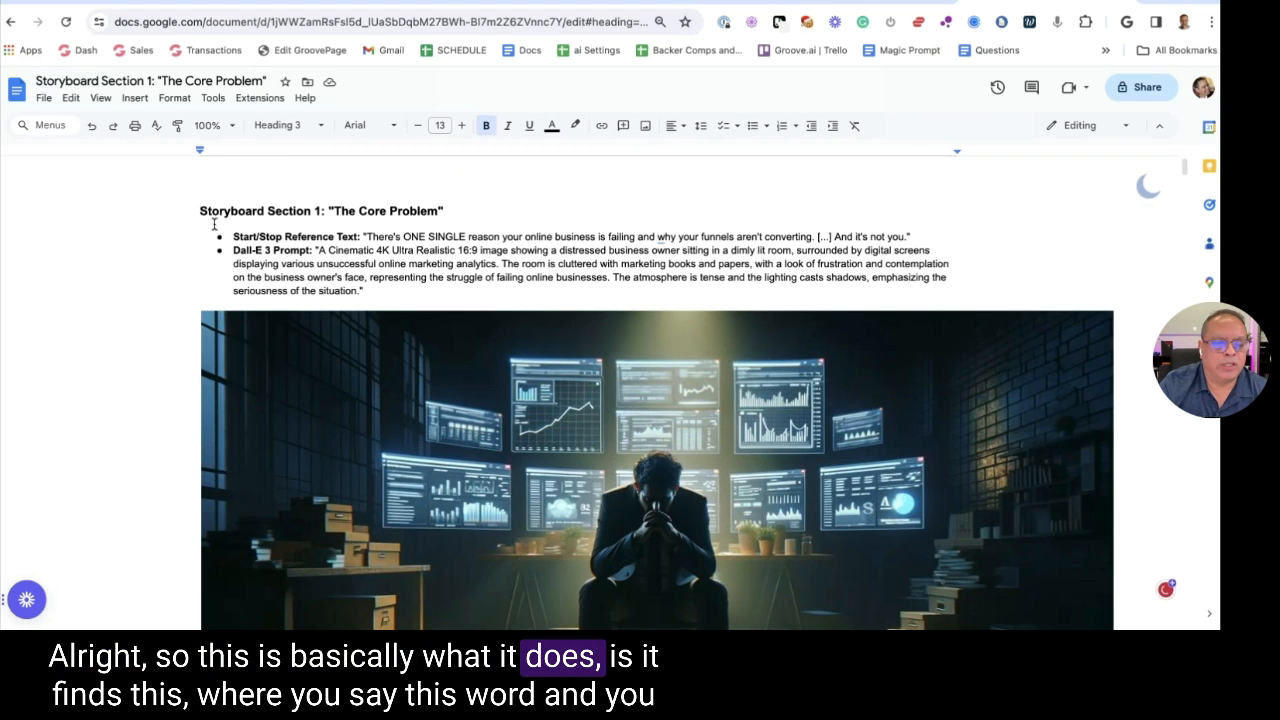
Highlight the opening words of the quoted reference text in the storyboard
left_click_drag(362, 237, 652, 237)
left_click_drag(818, 237, 912, 237)
left_click(527, 250)
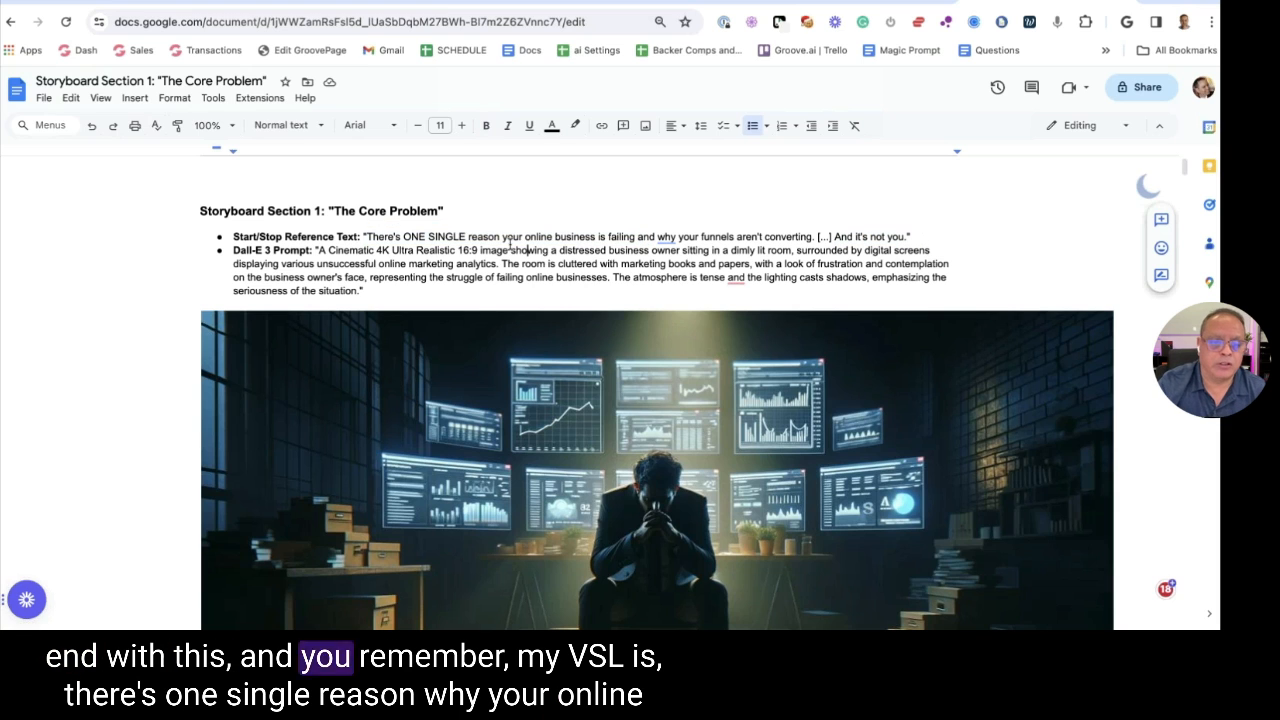
left_click(366, 237)
left_click_drag(371, 236, 600, 242)
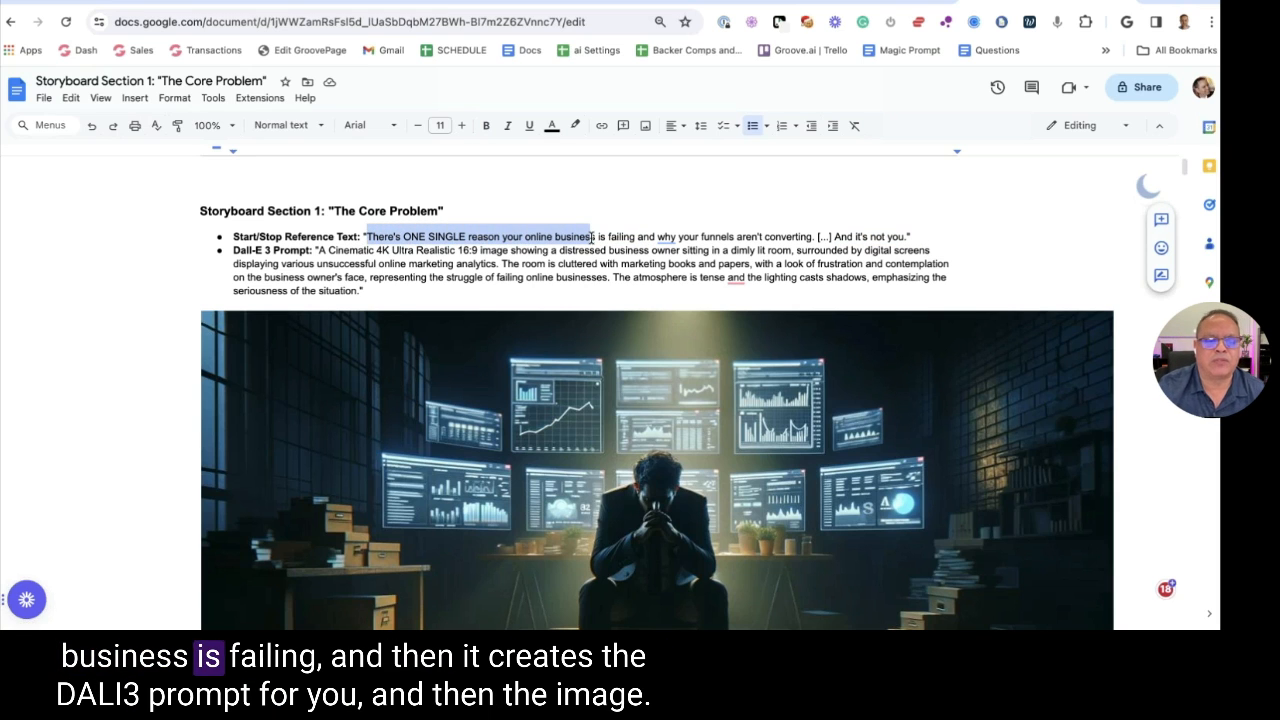
scroll(600, 242, "down", 1)
left_click(317, 207)
left_click_drag(317, 207, 394, 246)
Scroll through all 21 storyboard pages, then switch back to the Groove.ai Apps tab
scroll(394, 246, "down", 3)
scroll(410, 259, "down", 10)
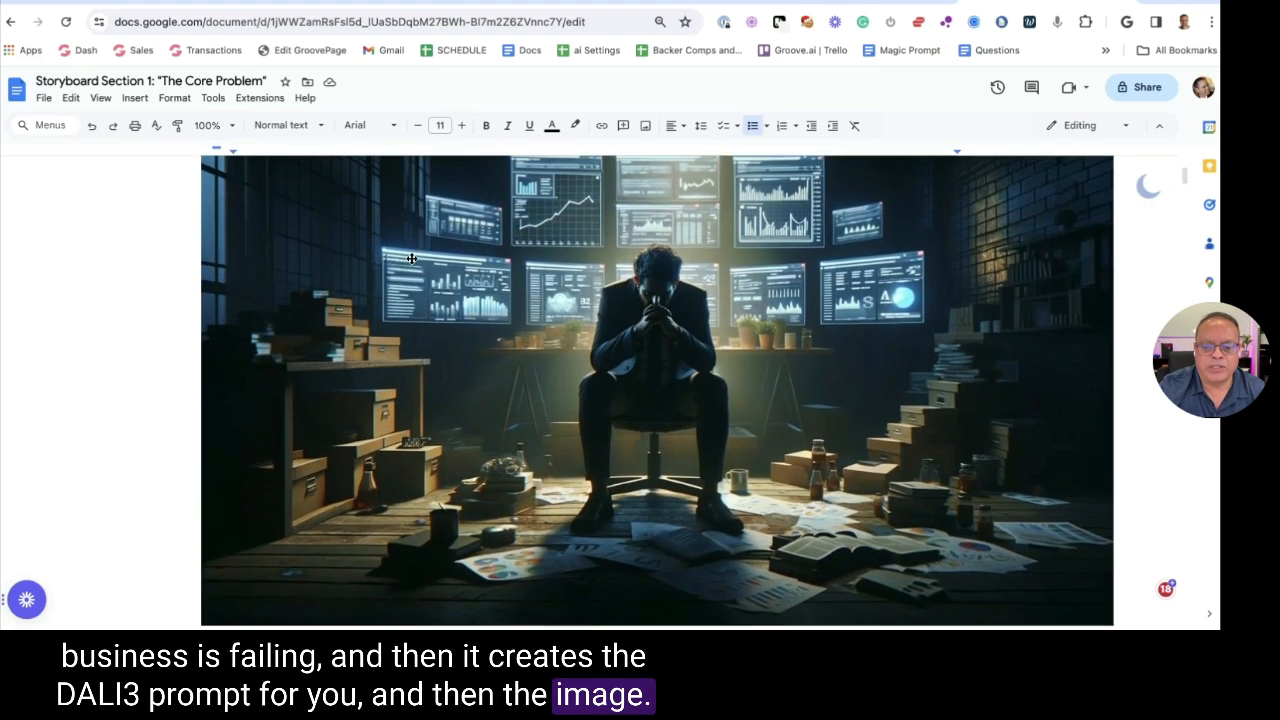
scroll(657, 400, "down", 12)
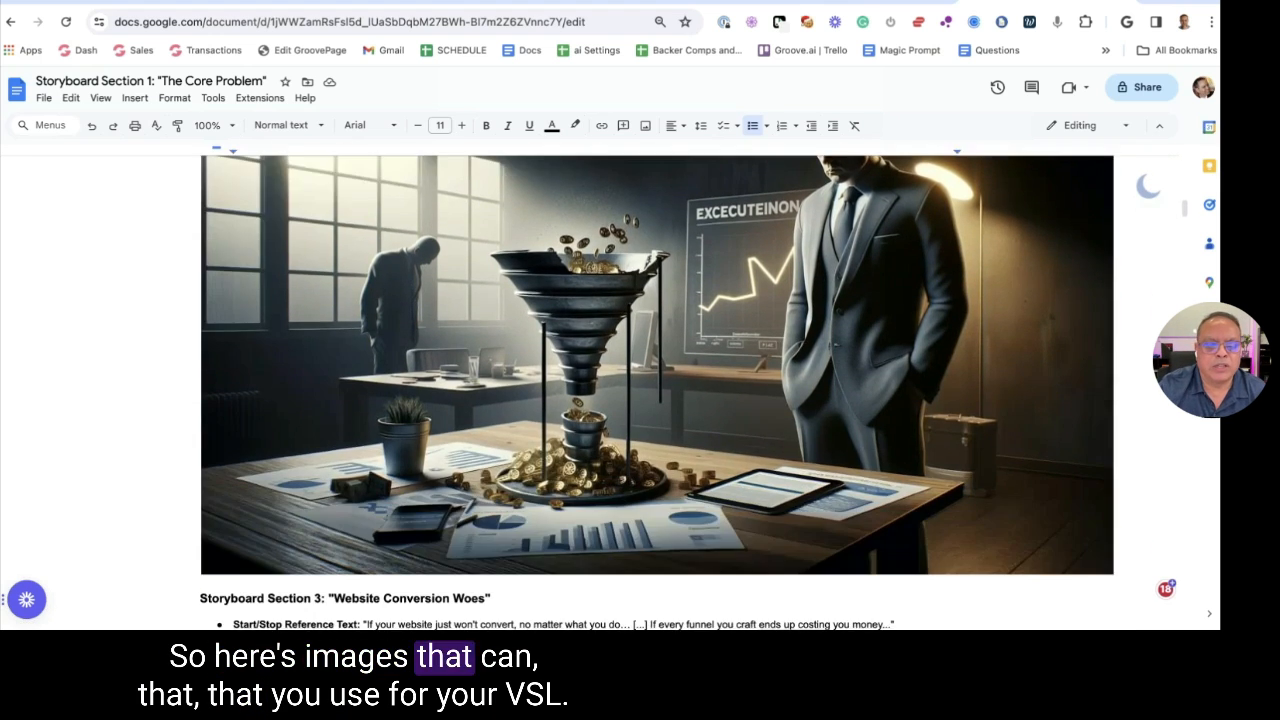
scroll(657, 400, "down", 6)
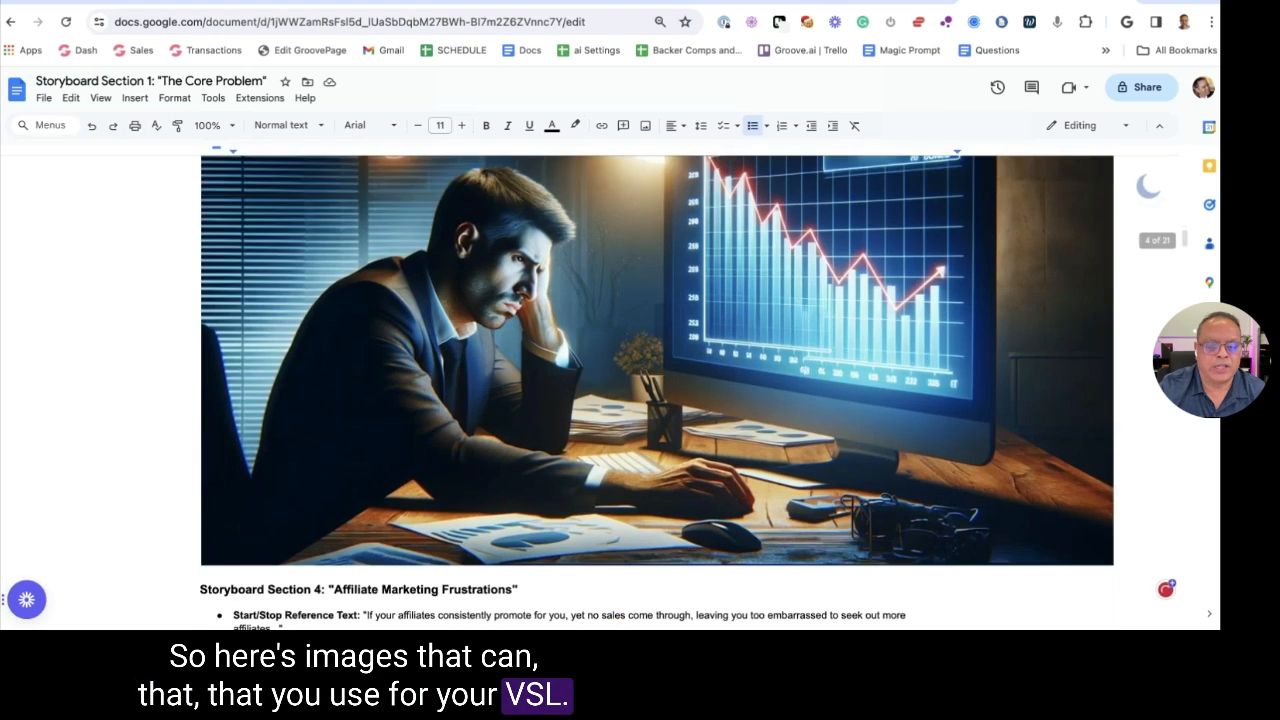
scroll(657, 400, "down", 1)
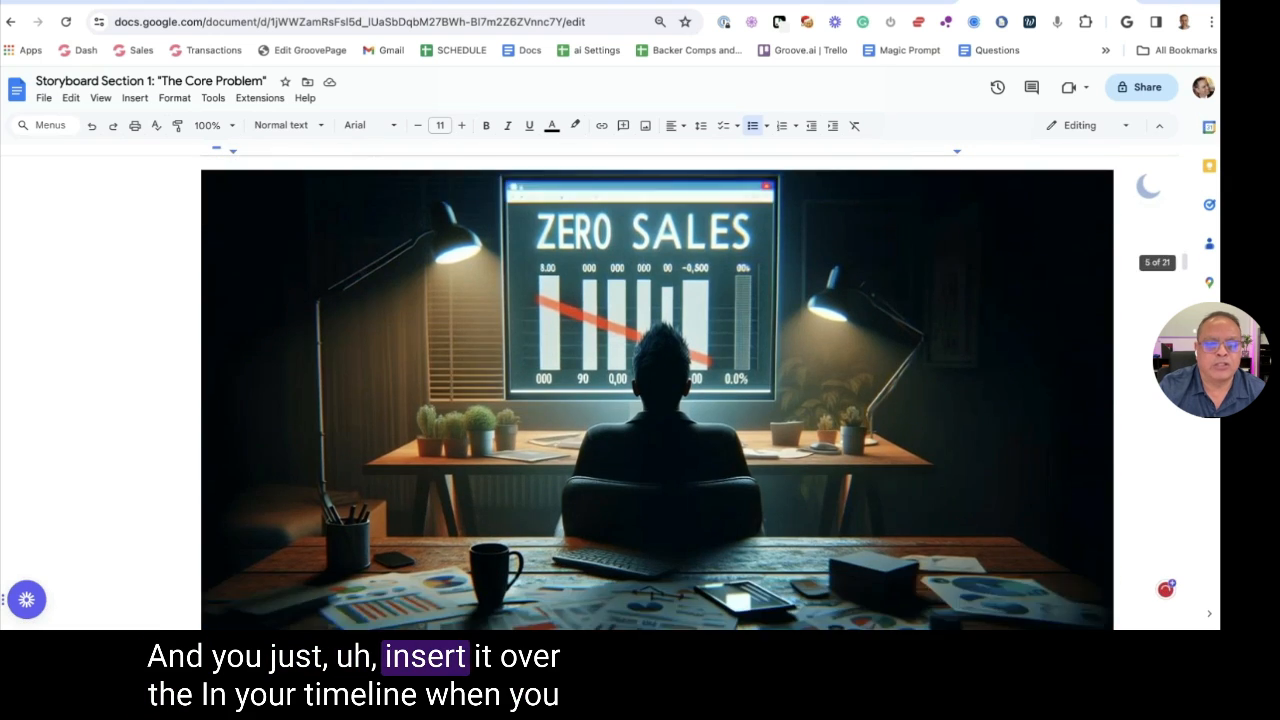
scroll(657, 400, "down", 3)
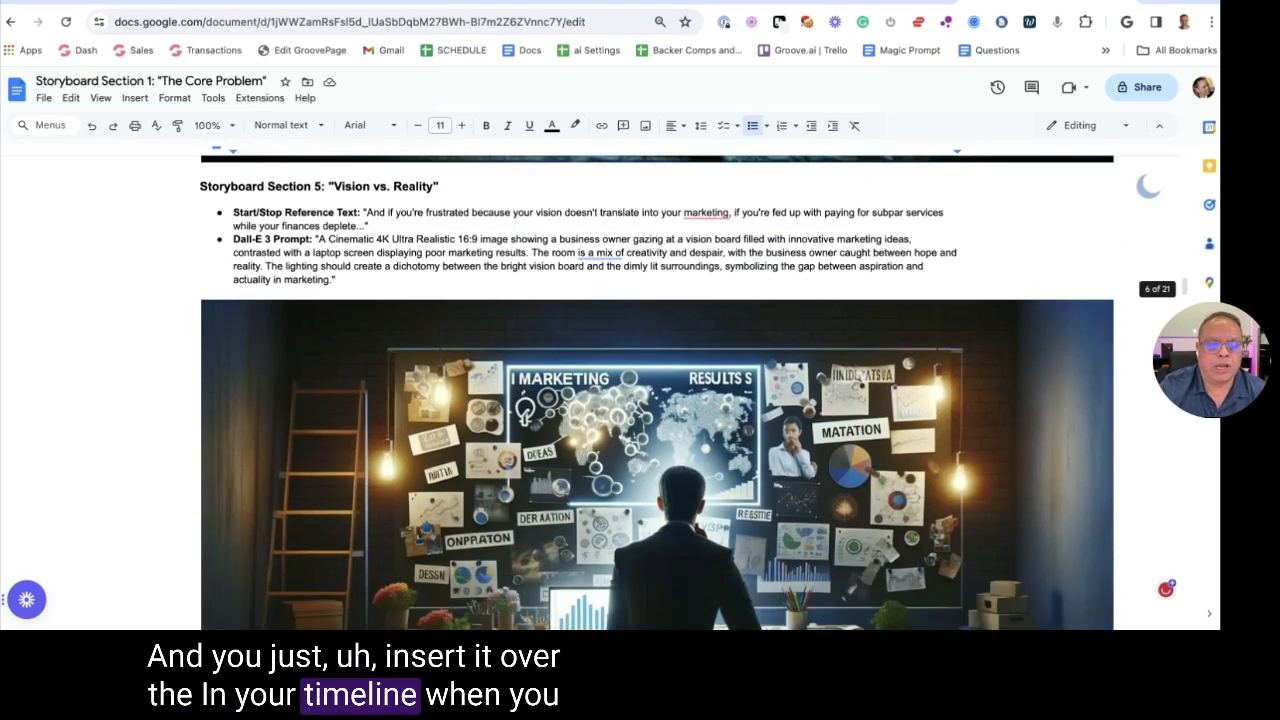
scroll(657, 400, "down", 9)
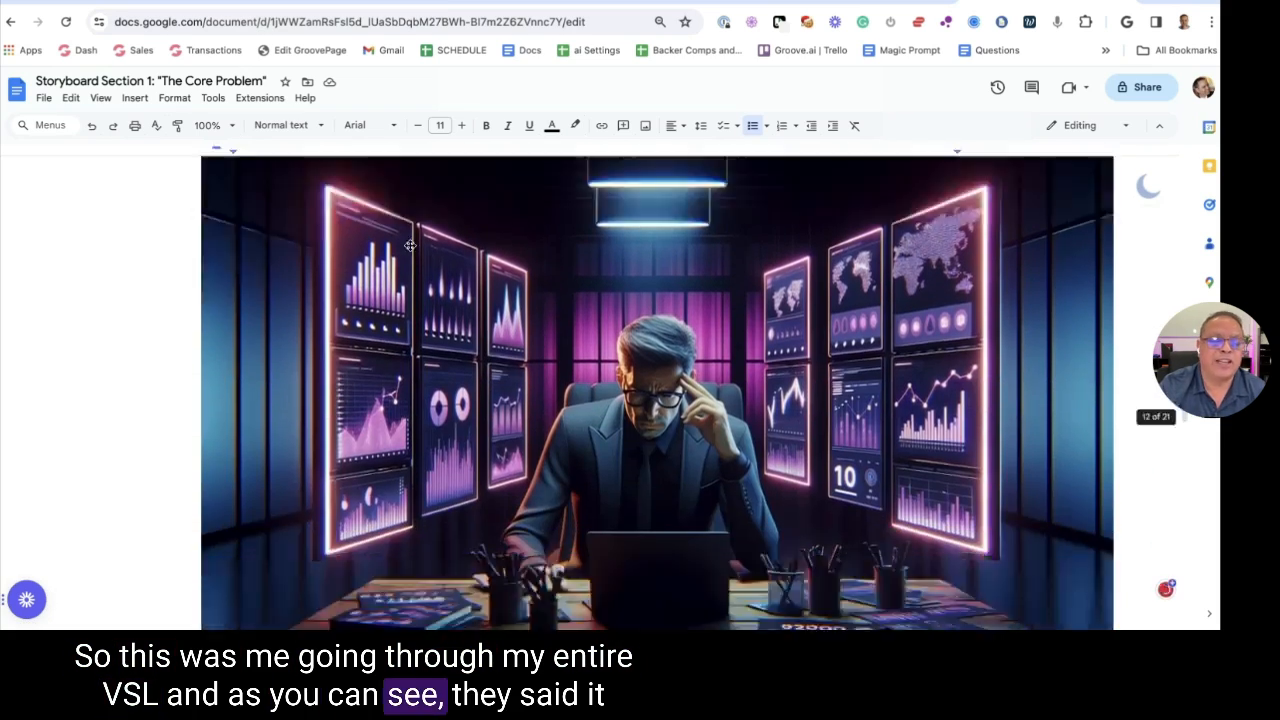
scroll(398, 250, "down", 1)
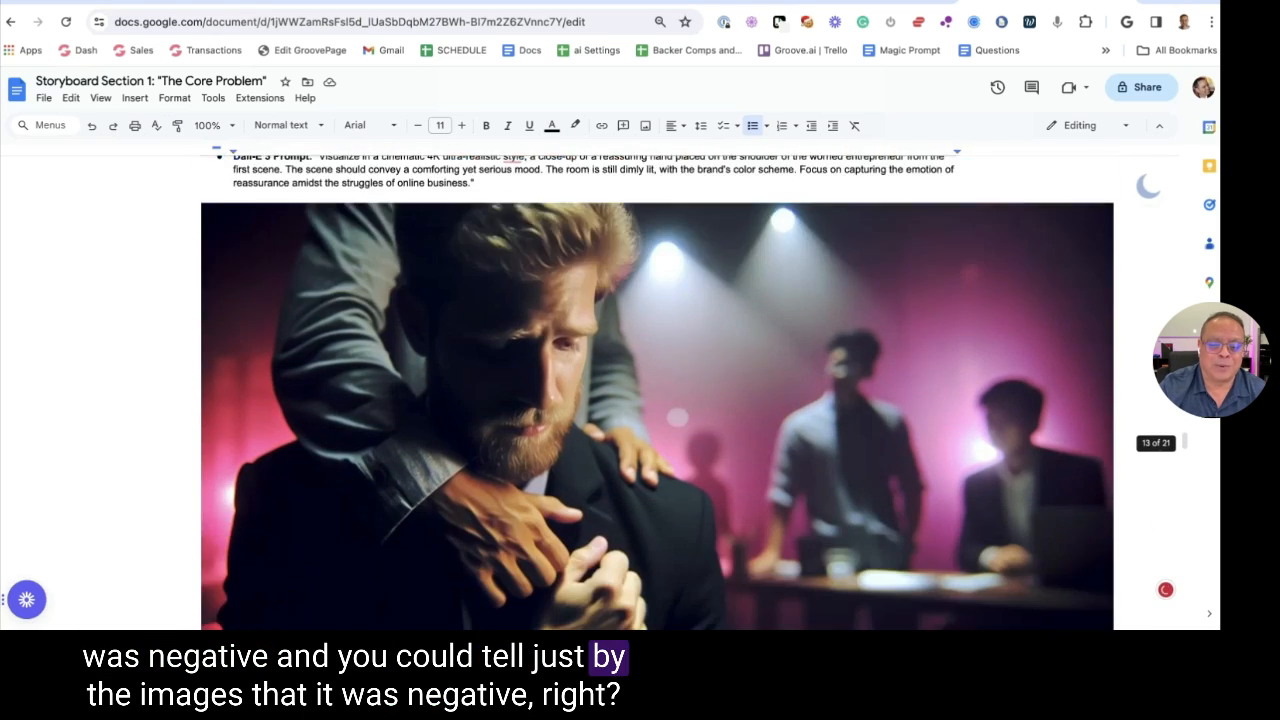
scroll(657, 400, "down", 12)
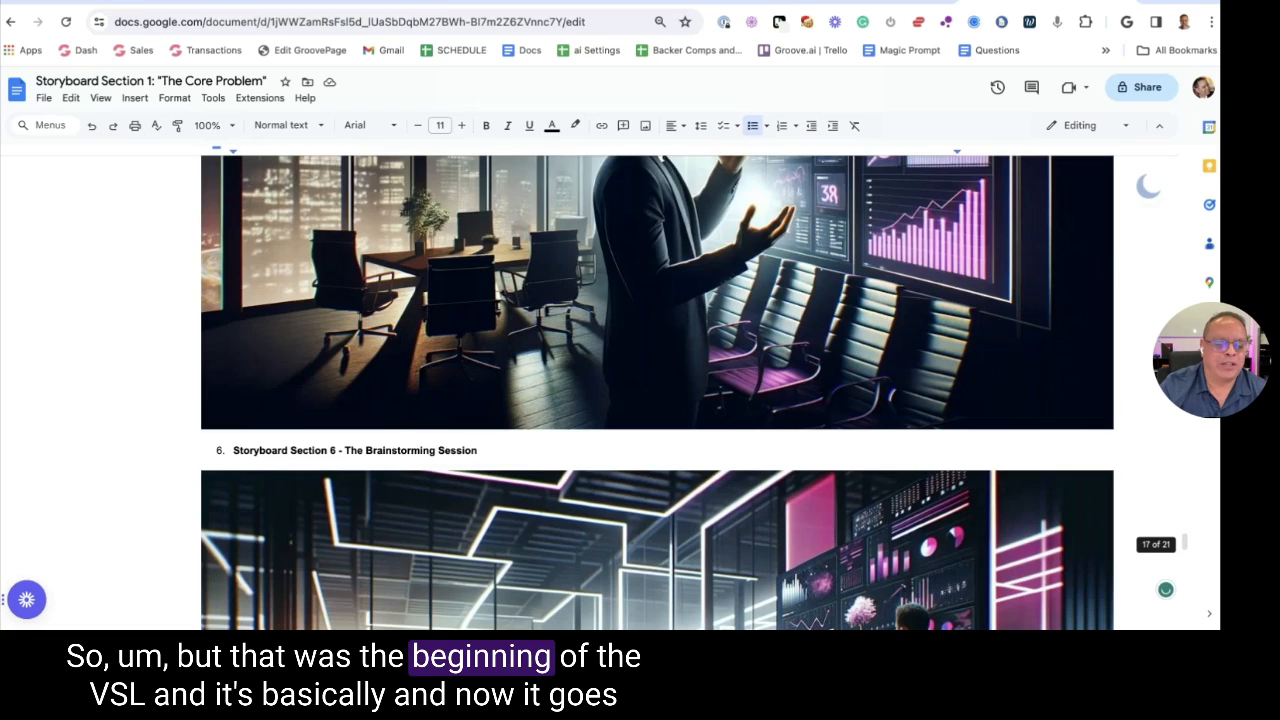
scroll(657, 392, "down", 2)
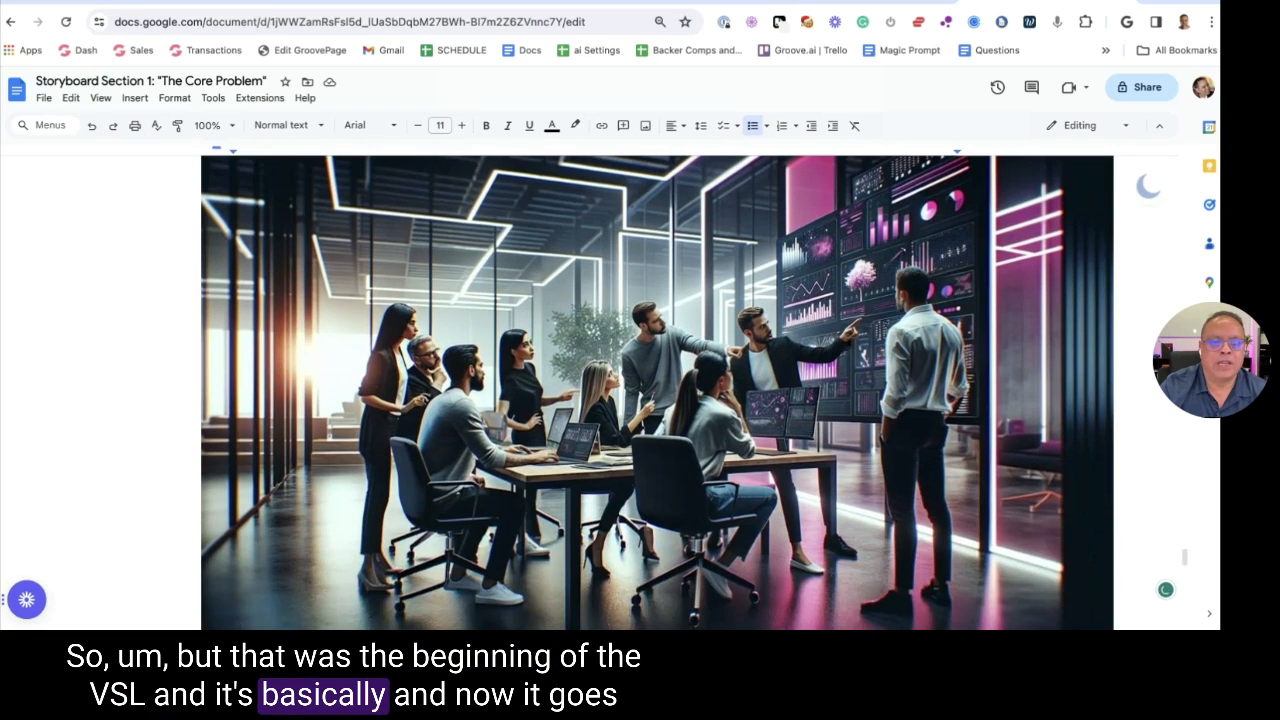
scroll(376, 264, "up", 1)
scroll(376, 264, "down", 5)
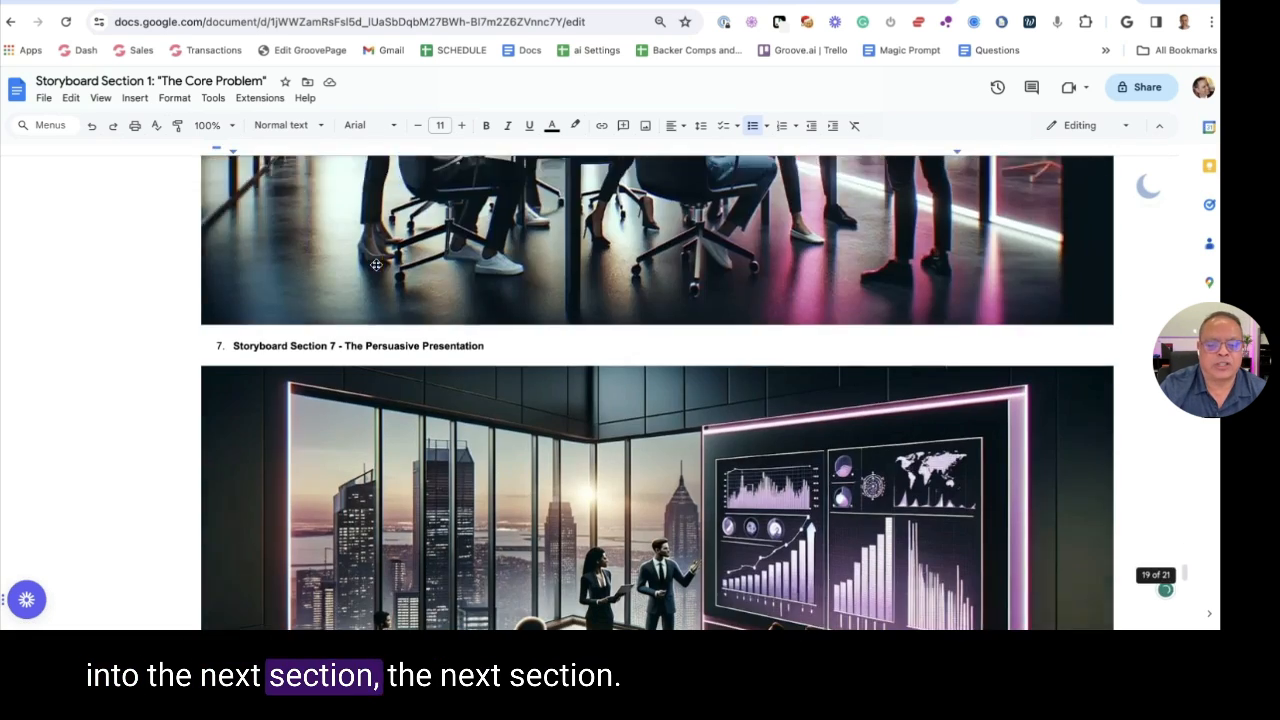
scroll(376, 264, "down", 15)
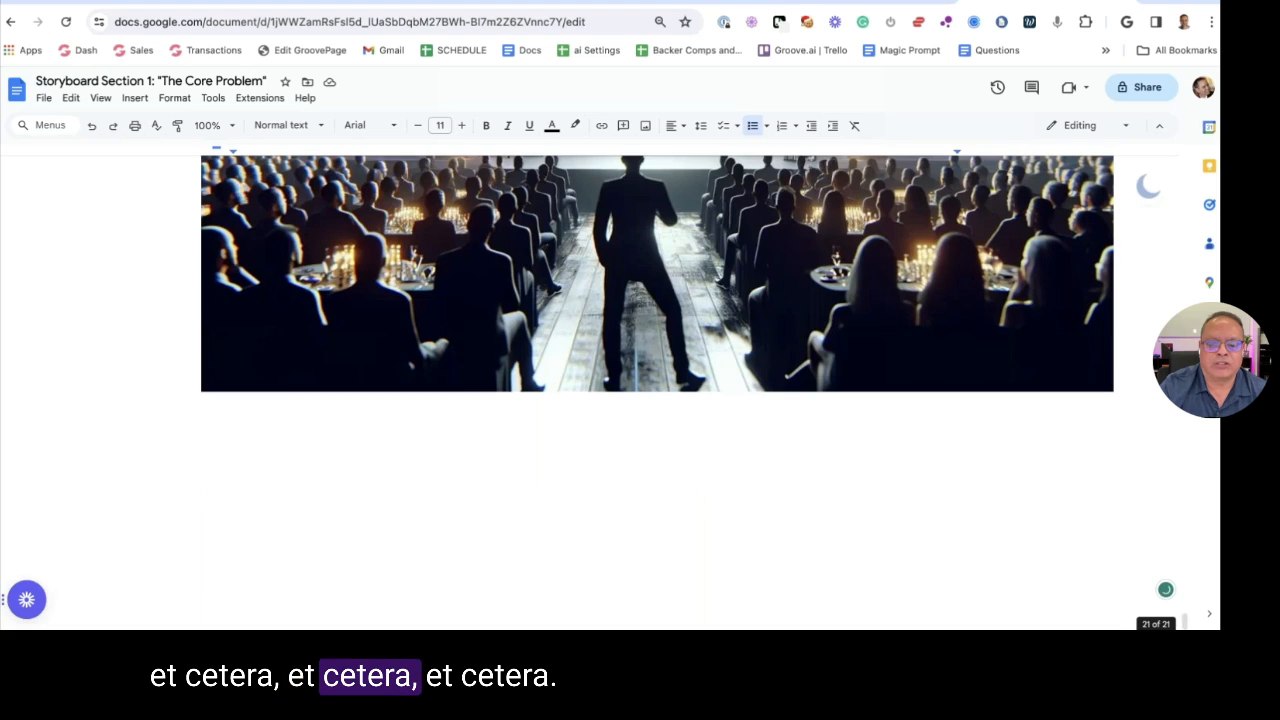
key("ctrl+Tab")
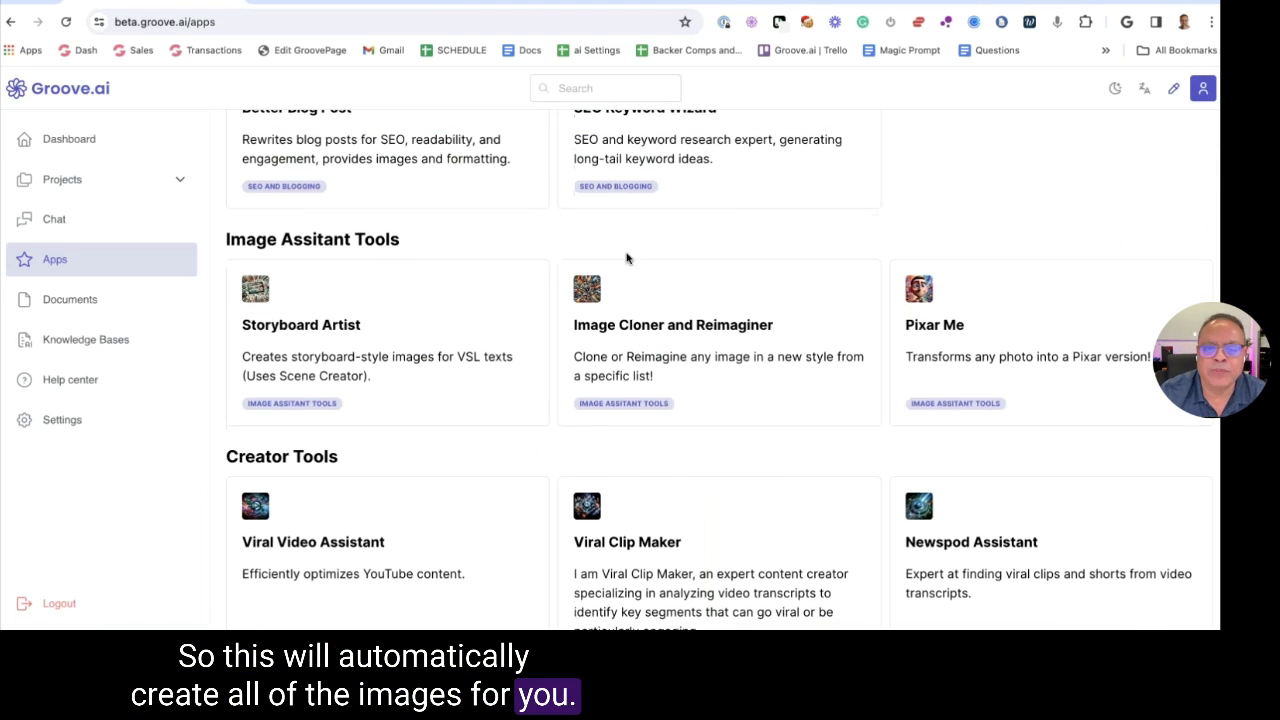
scroll(640, 280, "down", 1)
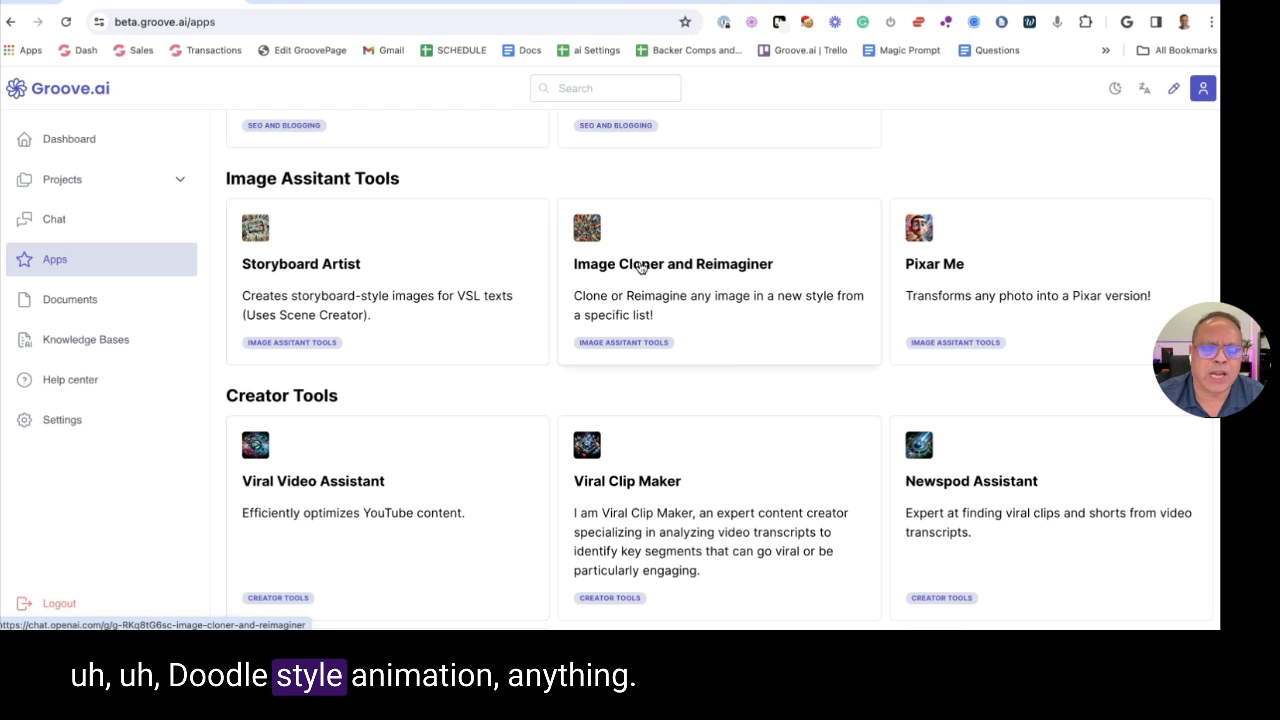
scroll(890, 225, "down", 1)
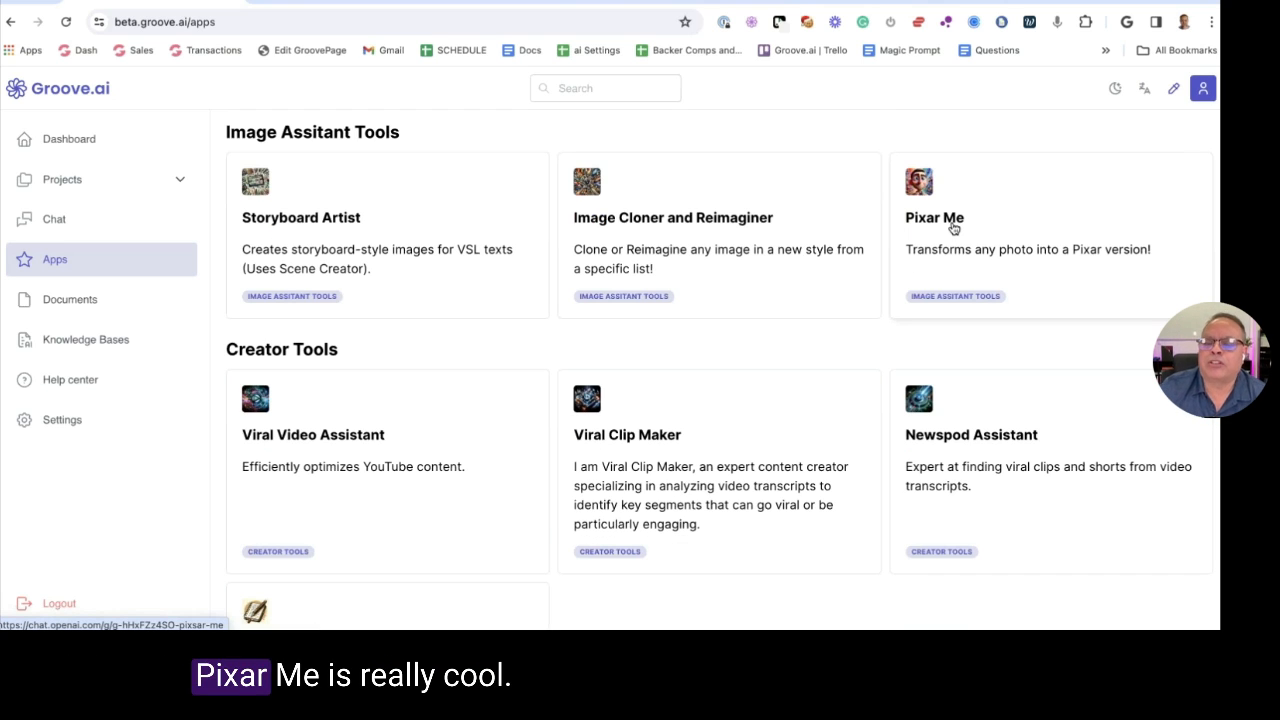
scroll(970, 240, "up", 1)
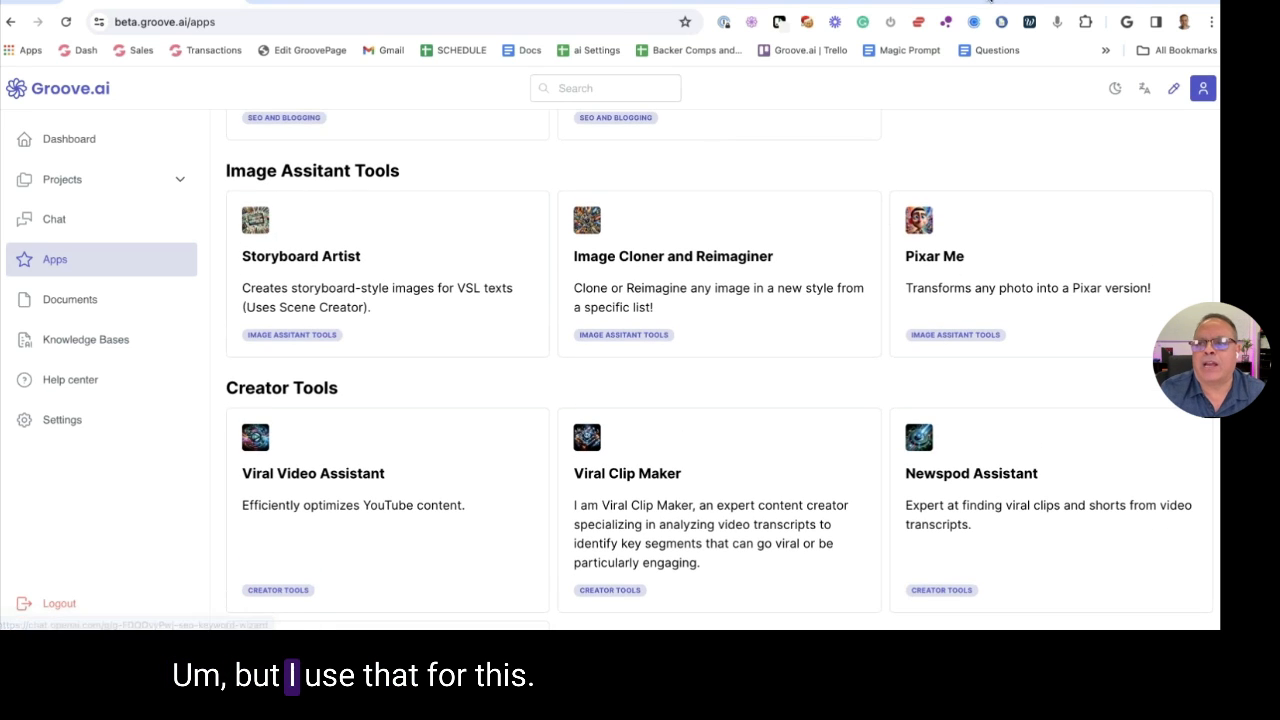
Load thecoolestguyontheplanet.com in a new tab
key("ctrl+t")
type("thecoolestguyontheplanet.com")
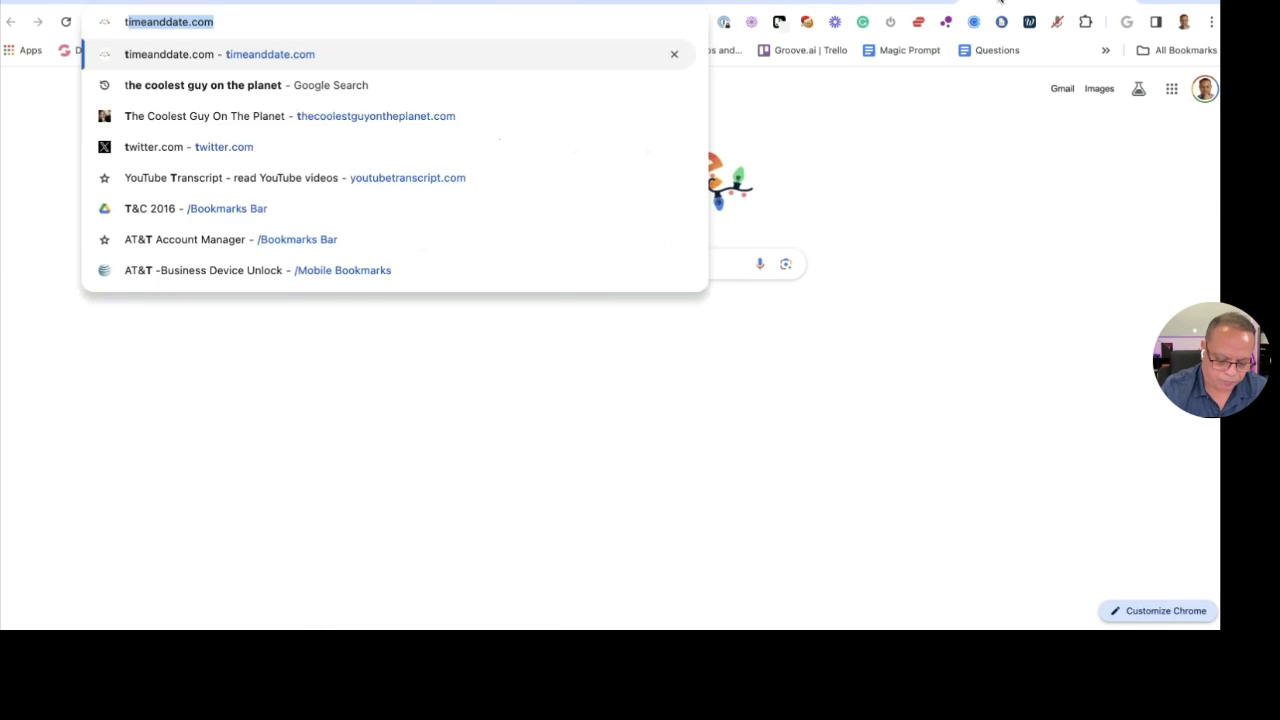
key("Return")
scroll(562, 251, "down", 4)
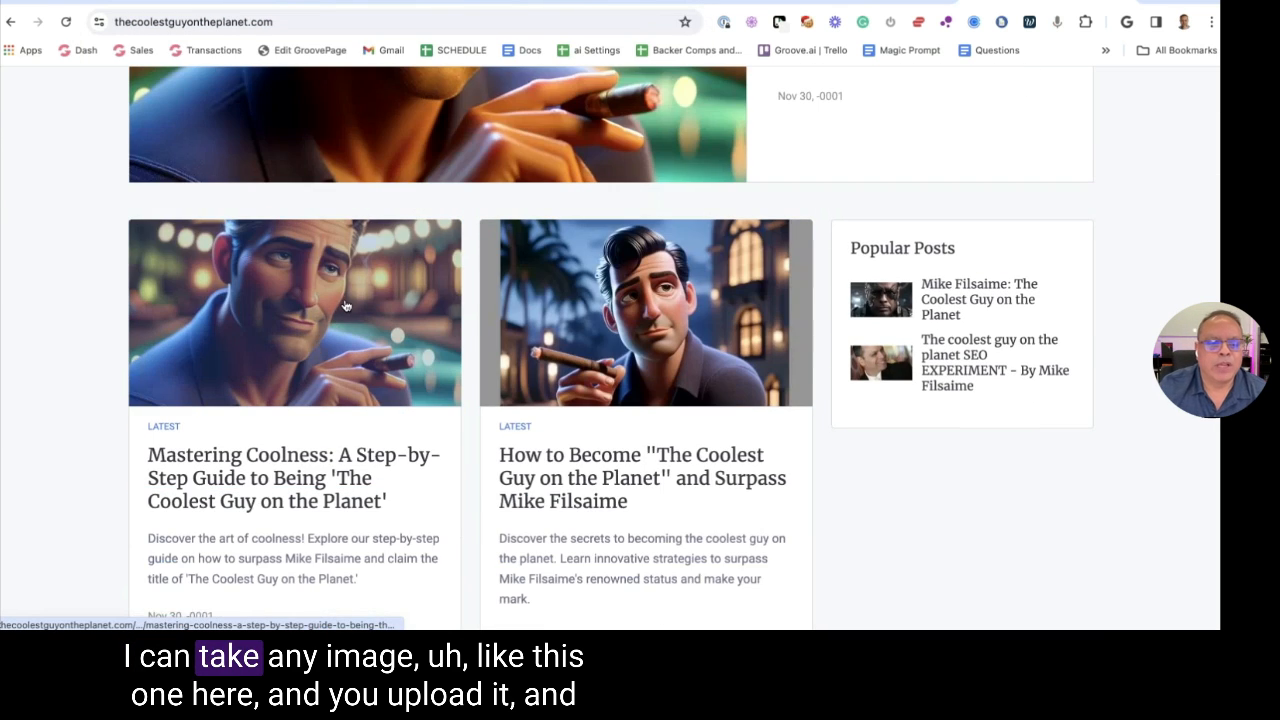
Browse the Mastering Coolness post and the second coolest-guy post, returning home each time
left_click(557, 292)
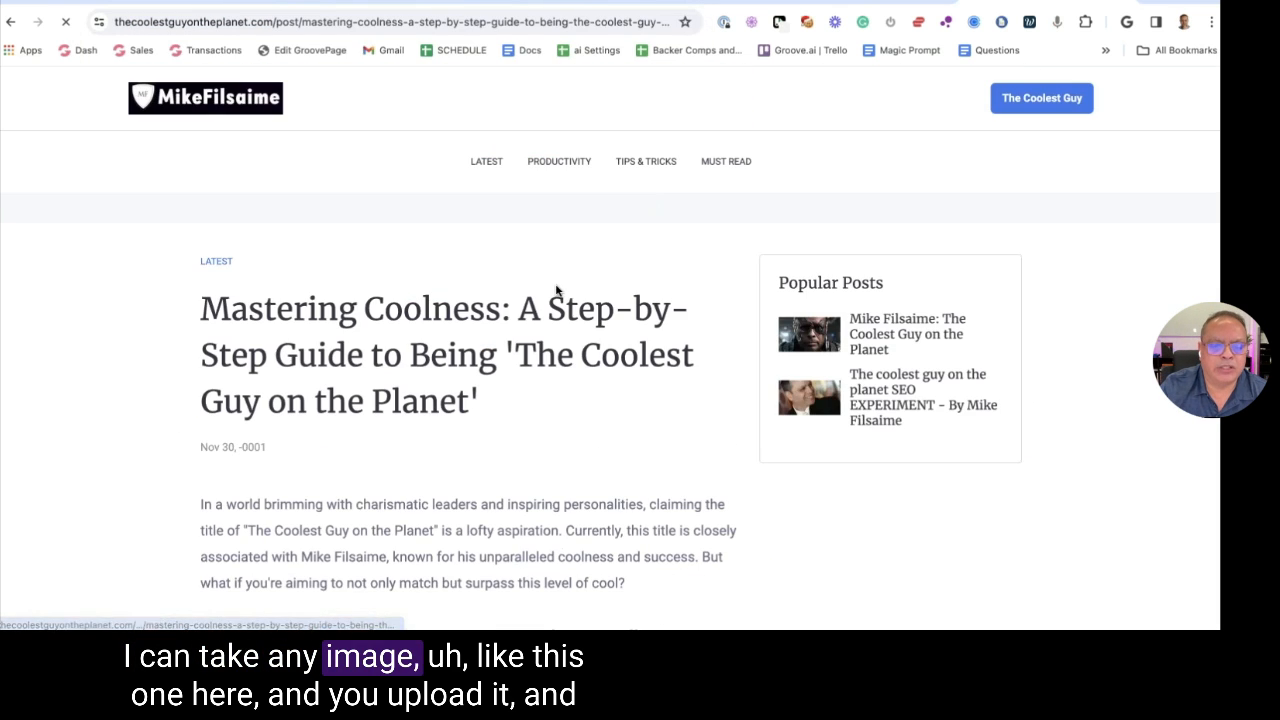
scroll(557, 290, "down", 5)
left_click(10, 21)
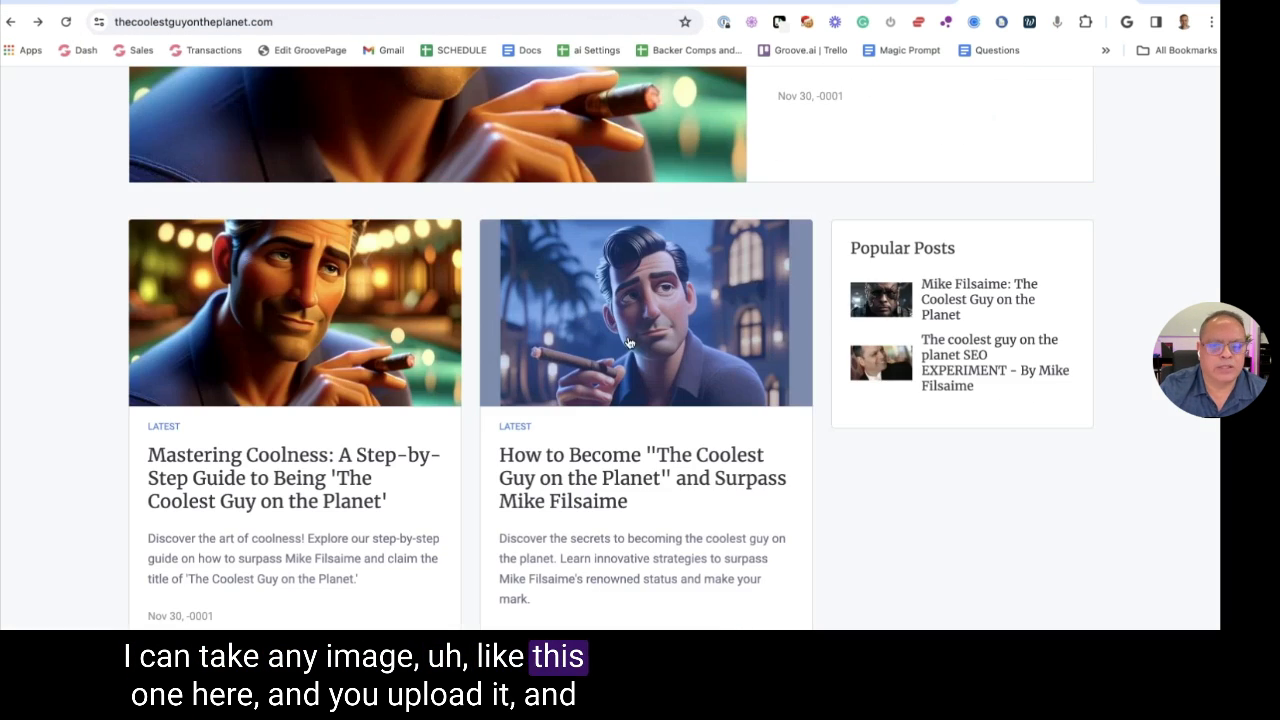
left_click(629, 343)
scroll(300, 255, "down", 5)
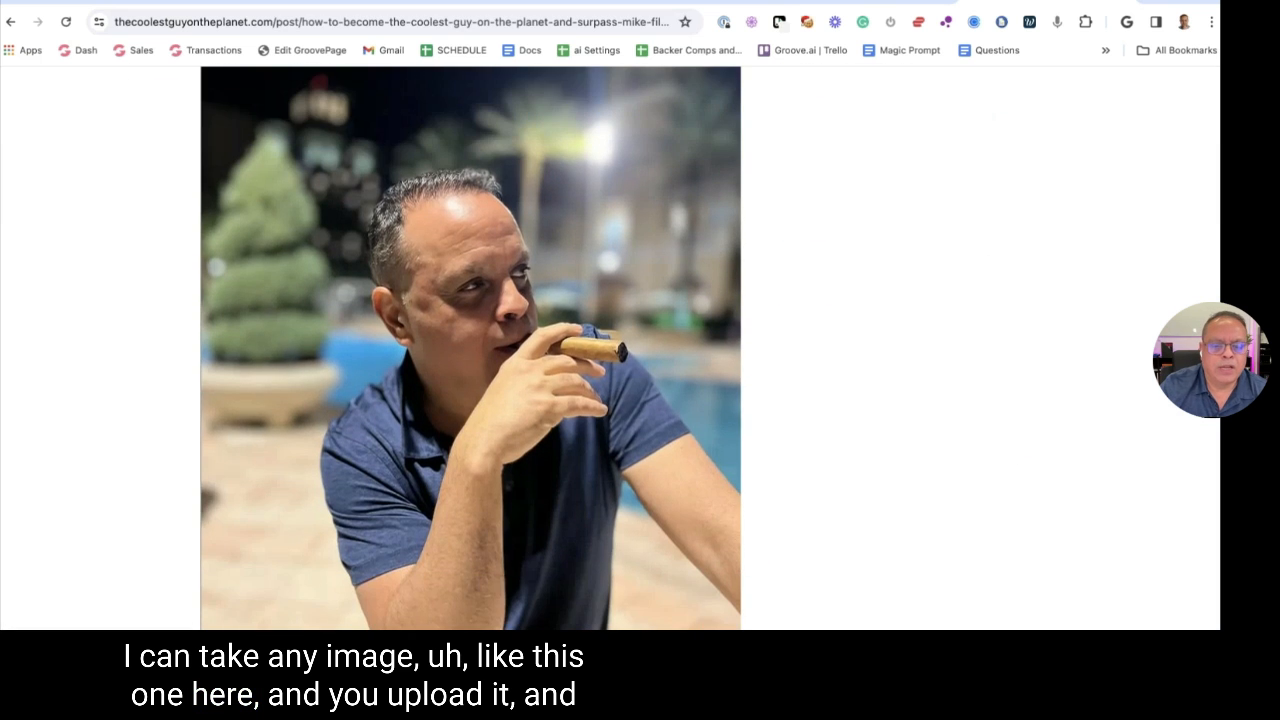
scroll(470, 350, "up", 5)
left_click(10, 21)
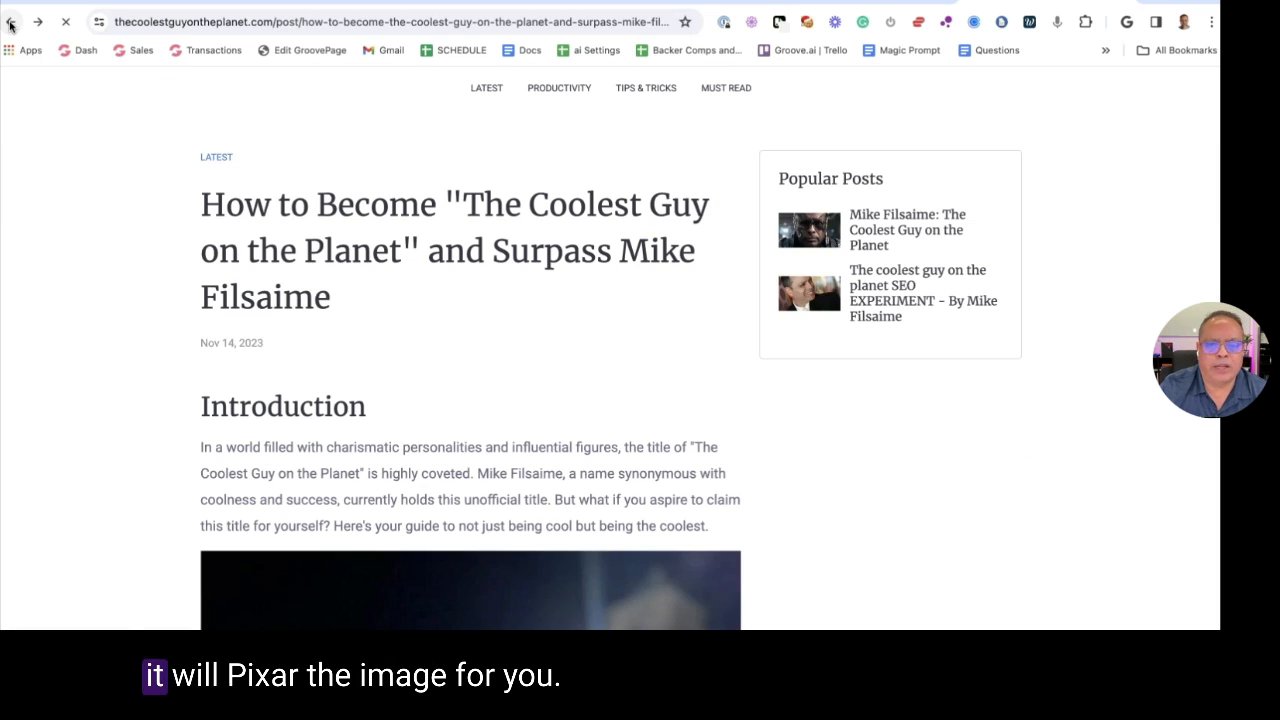
scroll(929, 408, "up", 2)
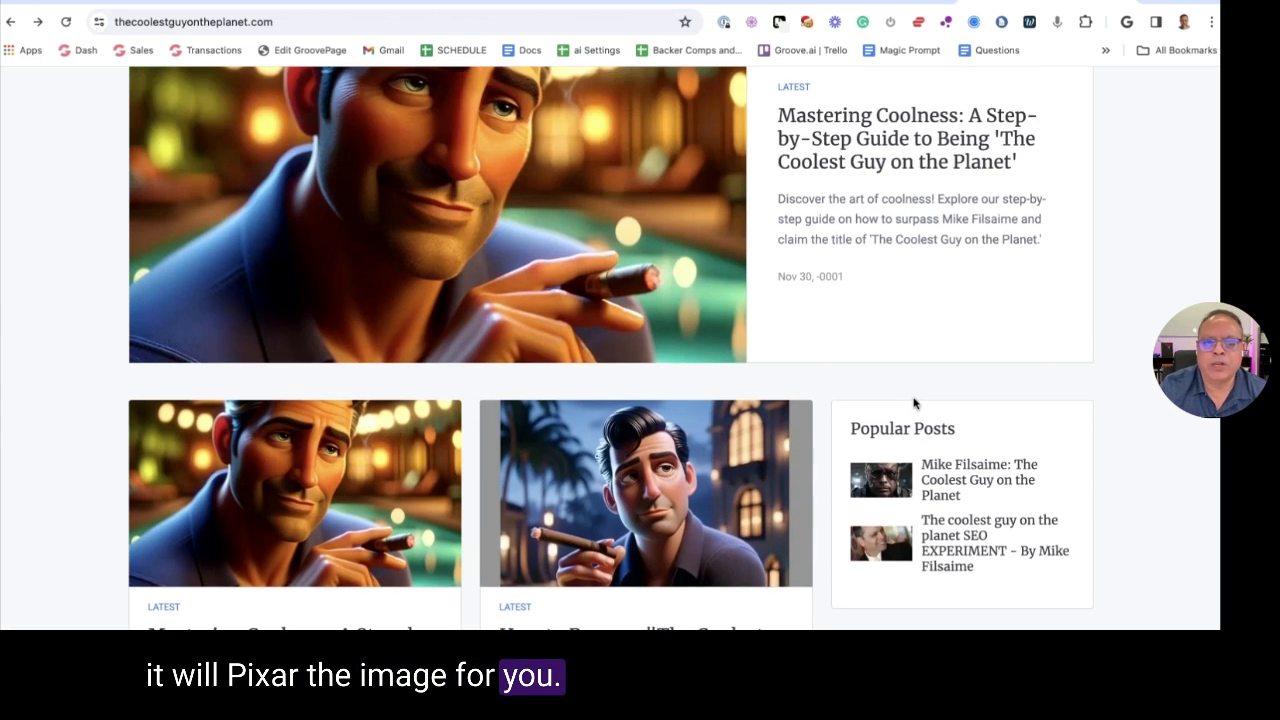
scroll(913, 403, "up", 1)
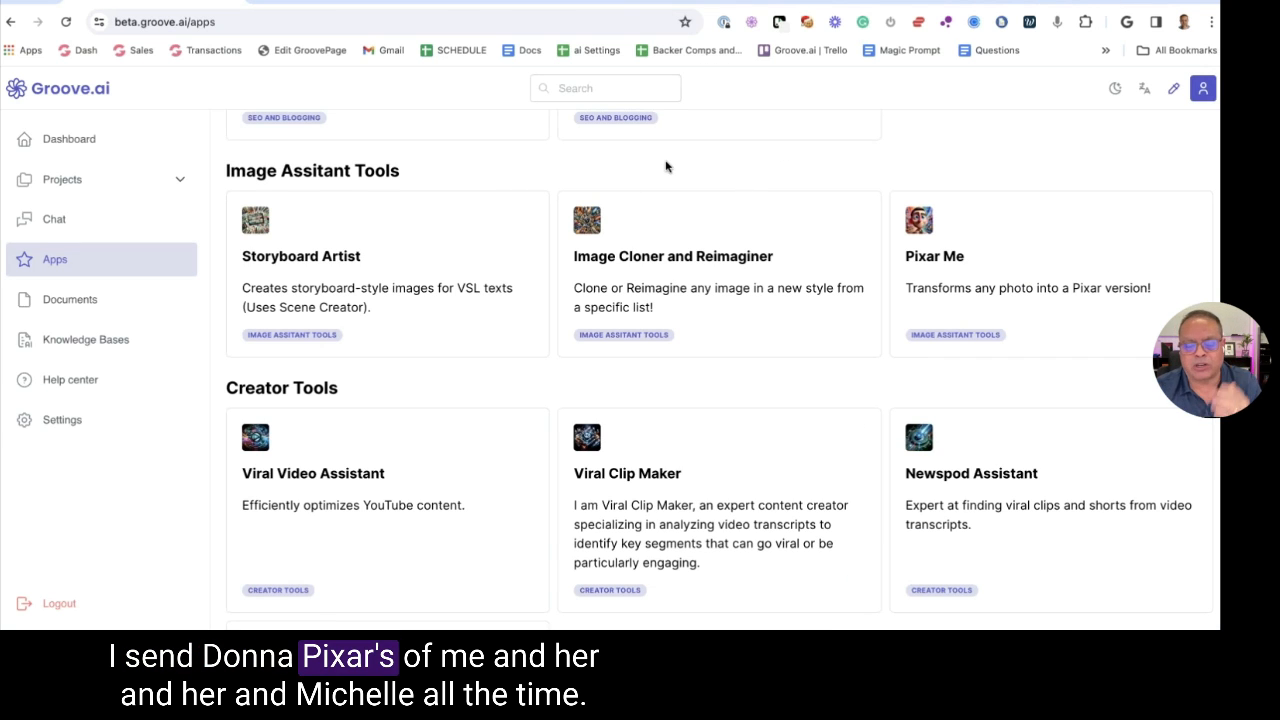
Scroll Groove.ai's Apps page down to Creator Tools and open a new tab
scroll(666, 167, "down", 5)
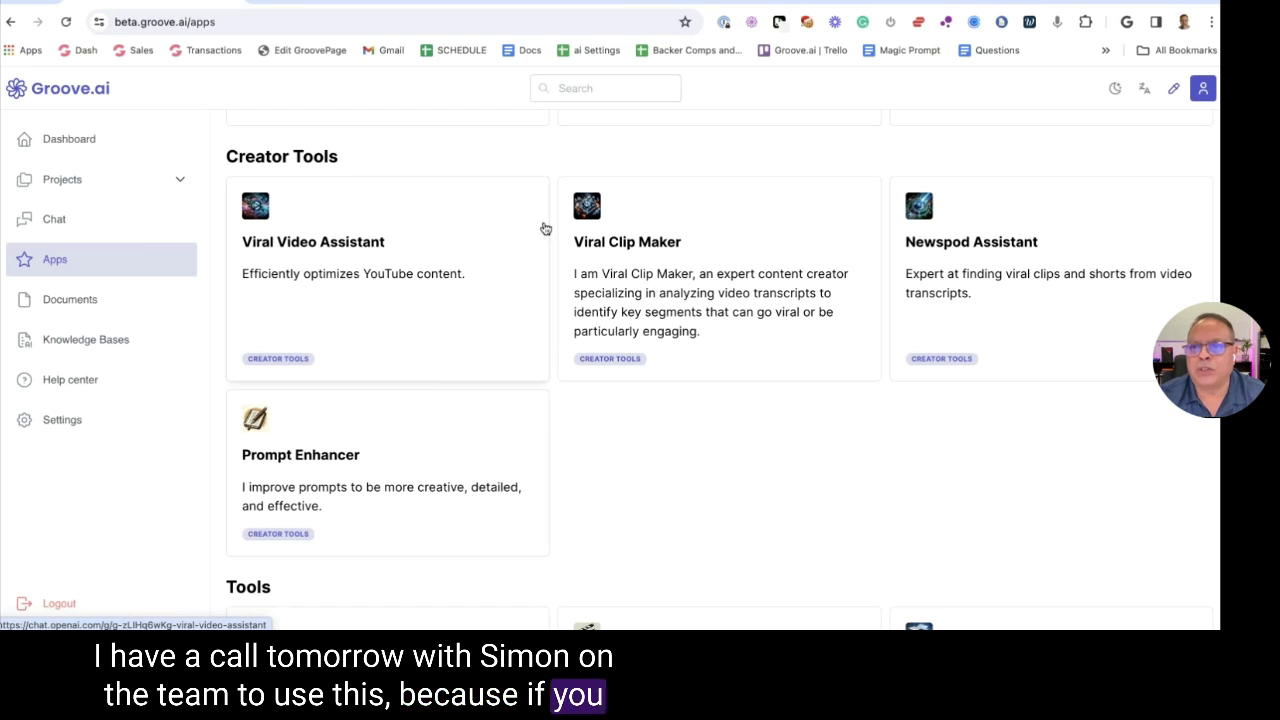
key("ctrl+t")
Search YouTube for groove.cm official and open the Groove.cm channel
type("youtube.com")
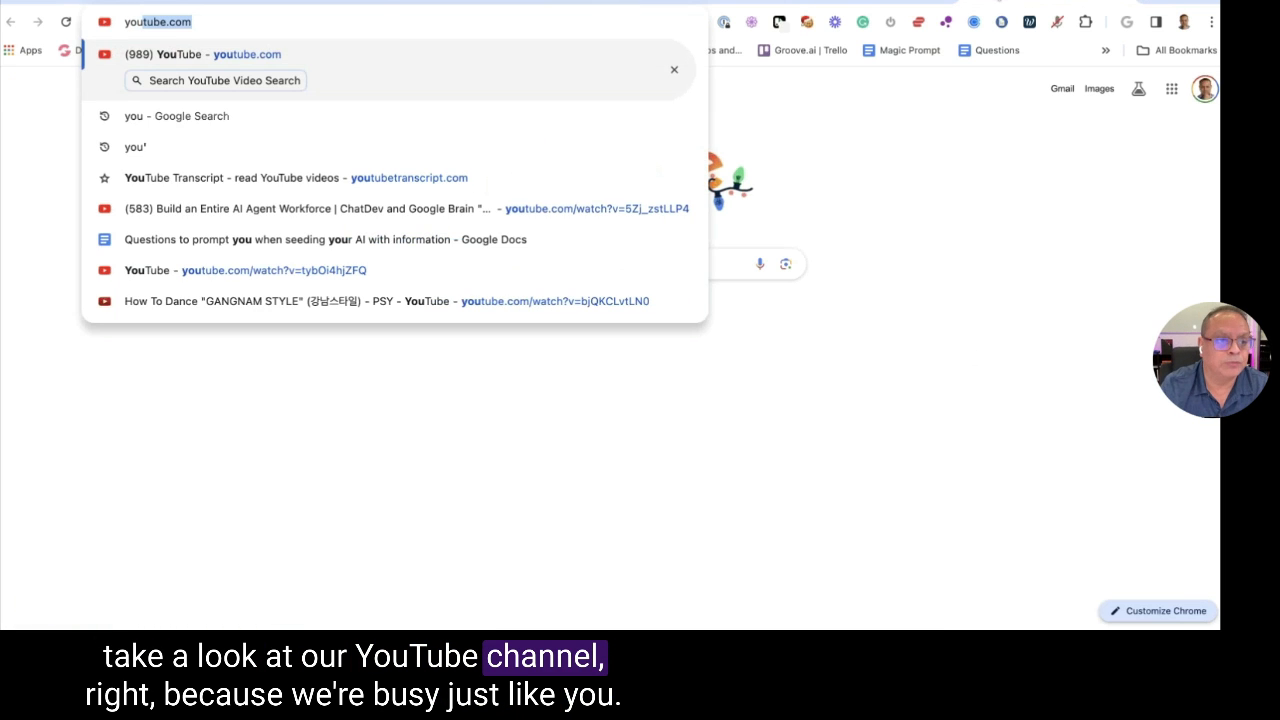
key("Return")
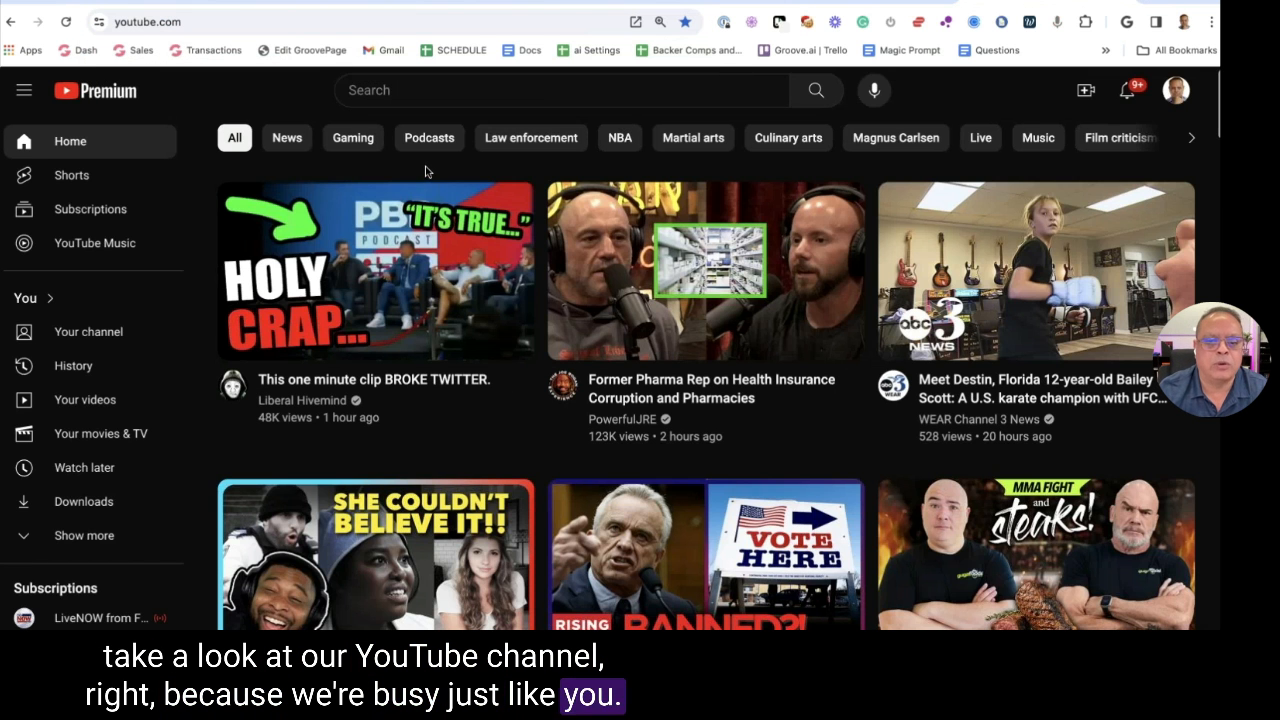
left_click(409, 91)
type("gr")
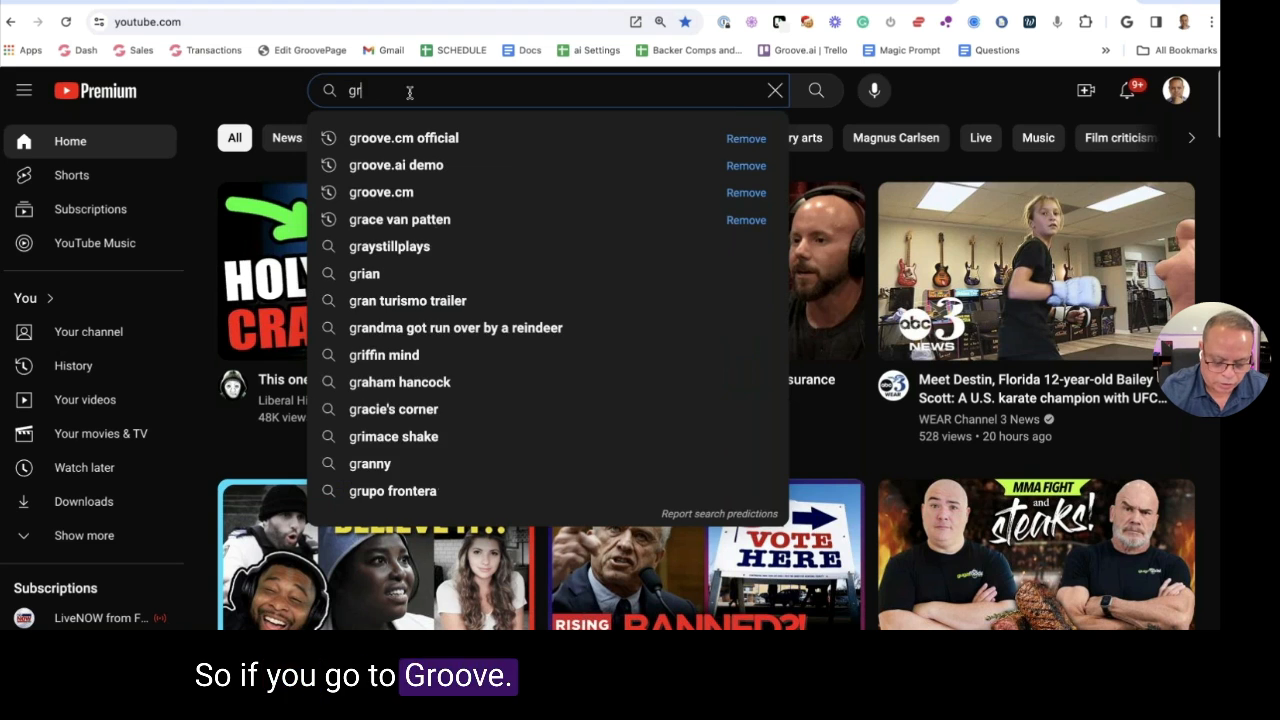
type("oove")
key("Down")
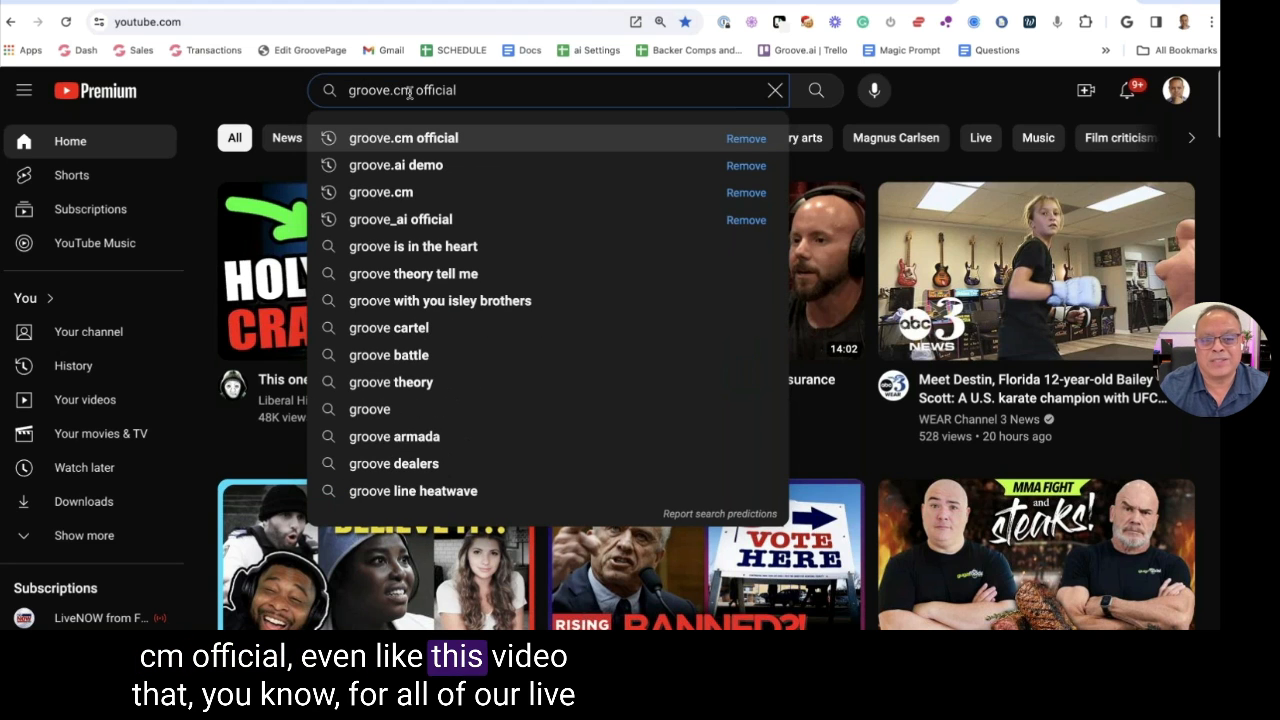
key("Return")
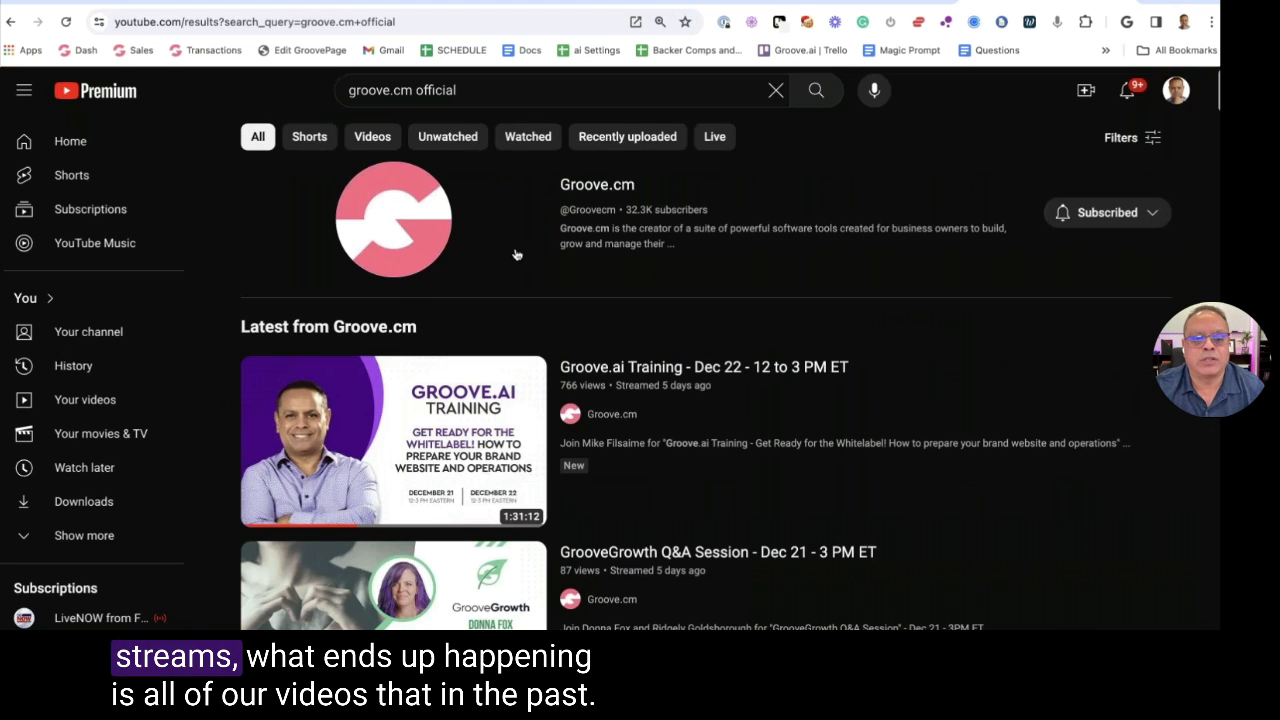
left_click(598, 185)
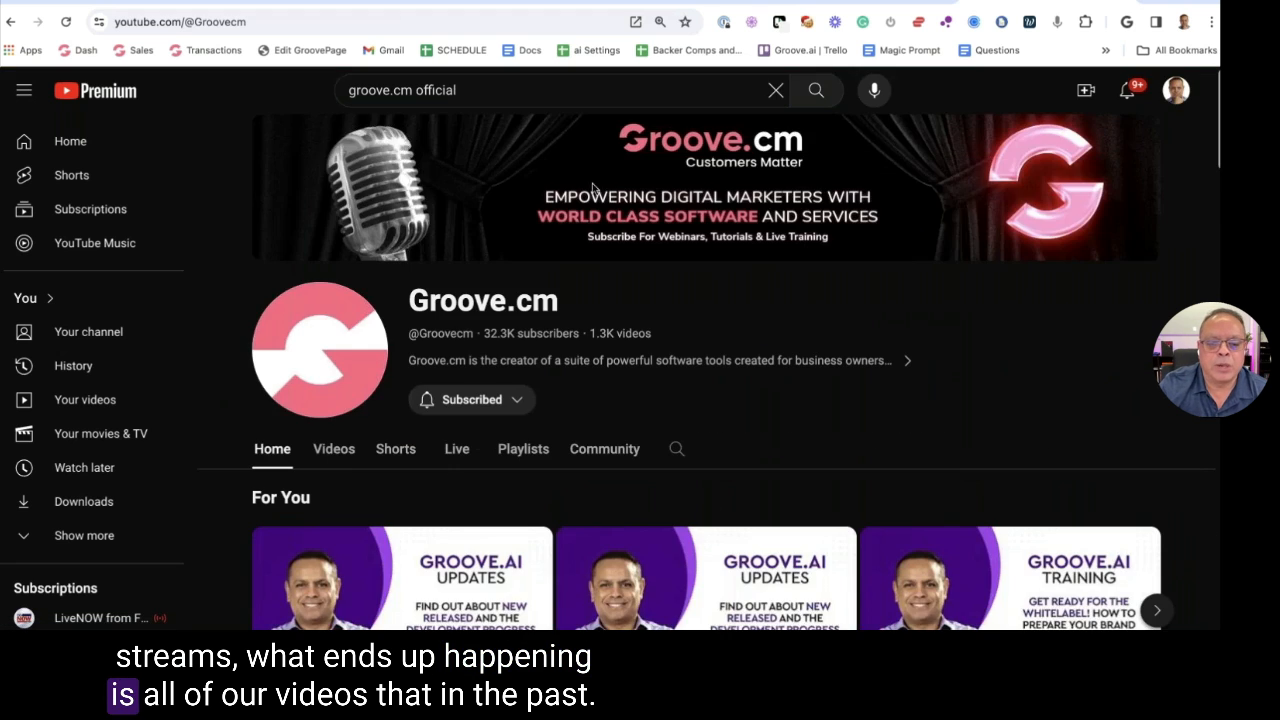
Browse the channel's Live tab of past streams, then scroll back up
scroll(590, 195, "down", 2)
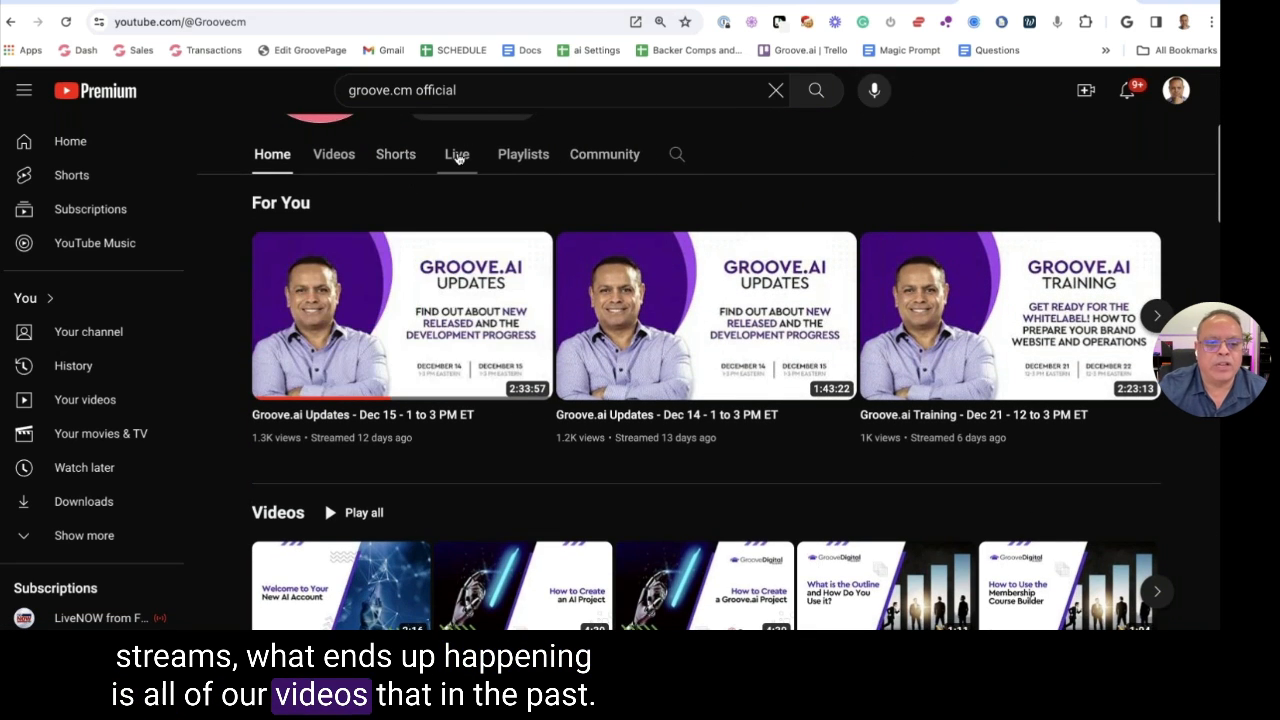
left_click(457, 155)
scroll(325, 392, "down", 3)
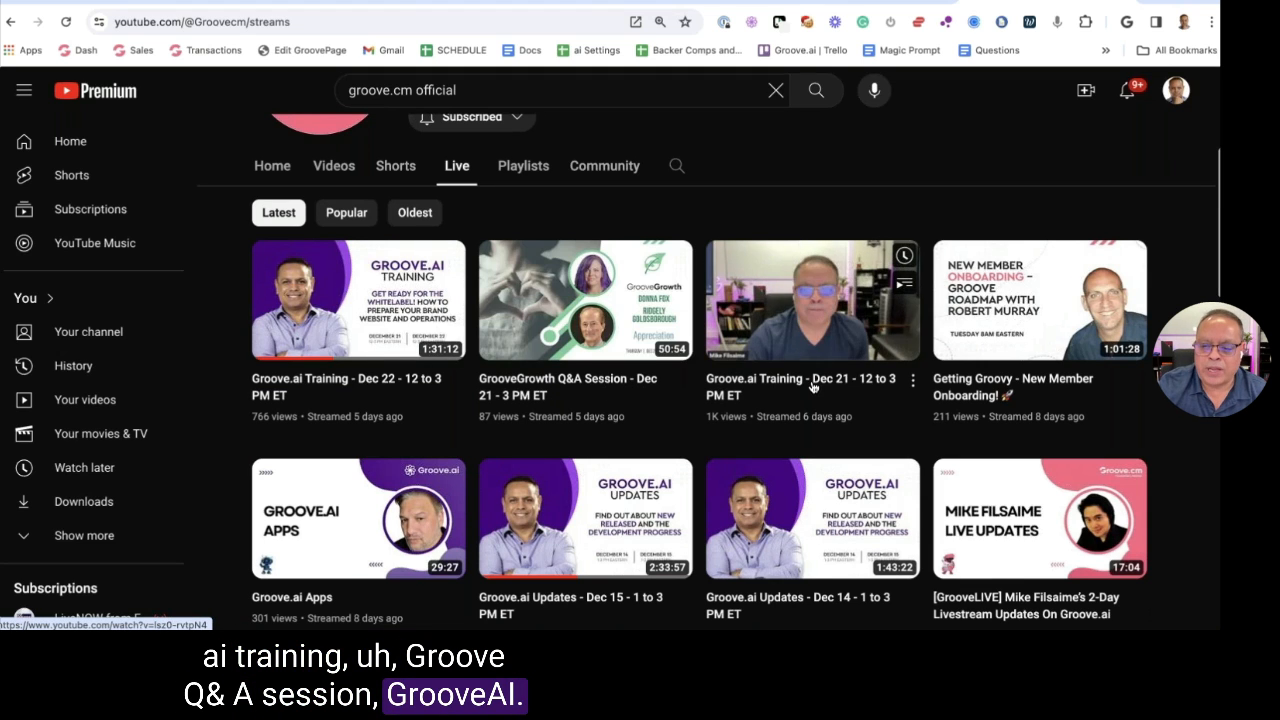
scroll(812, 387, "down", 2)
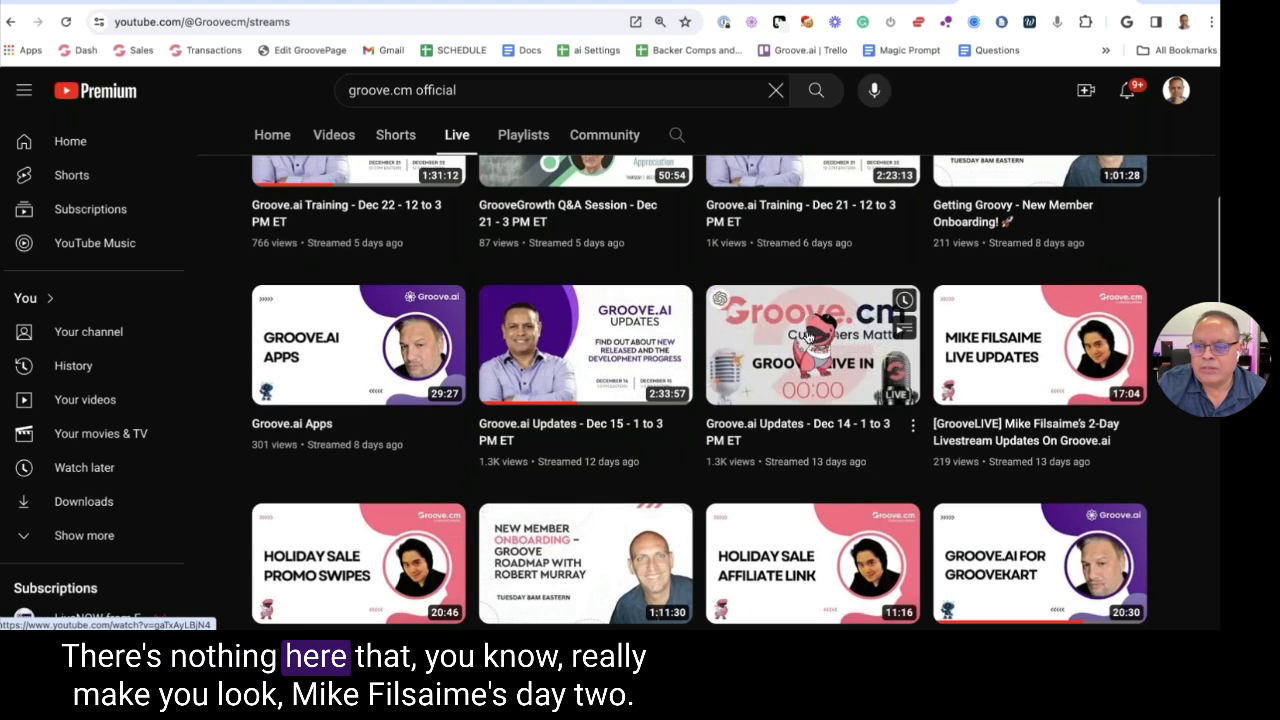
scroll(926, 261, "down", 1)
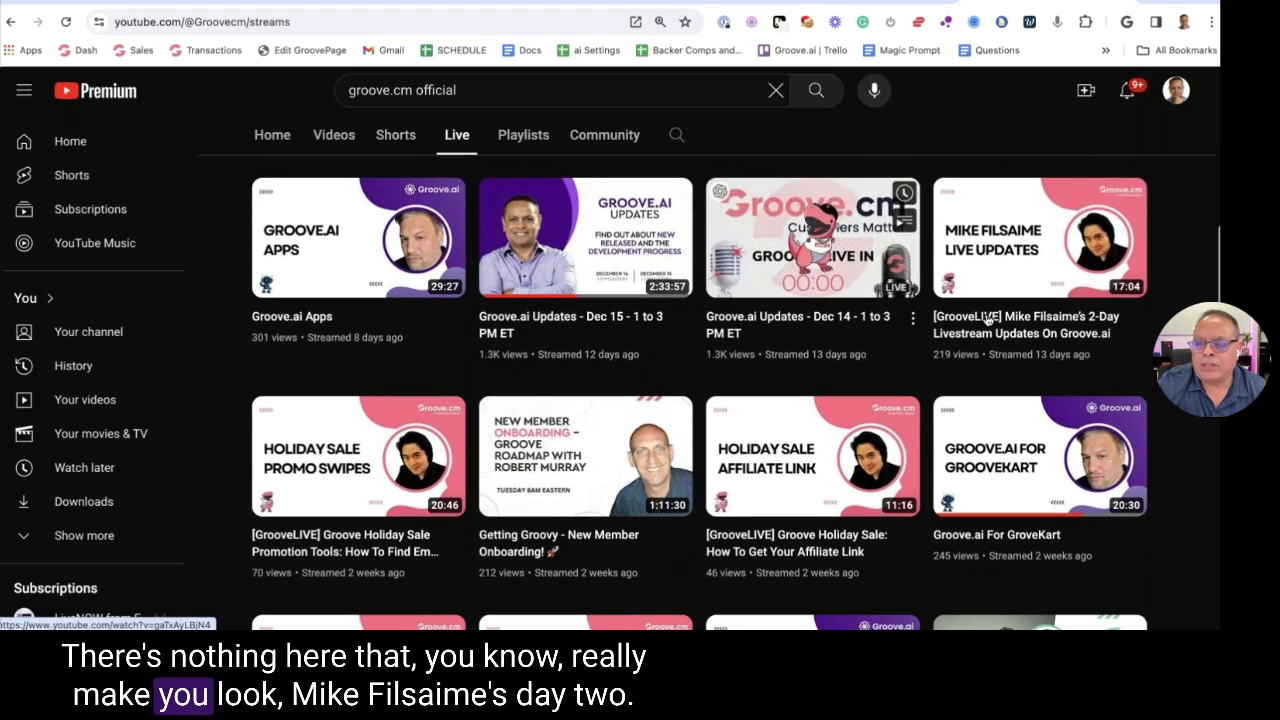
scroll(449, 321, "down", 1)
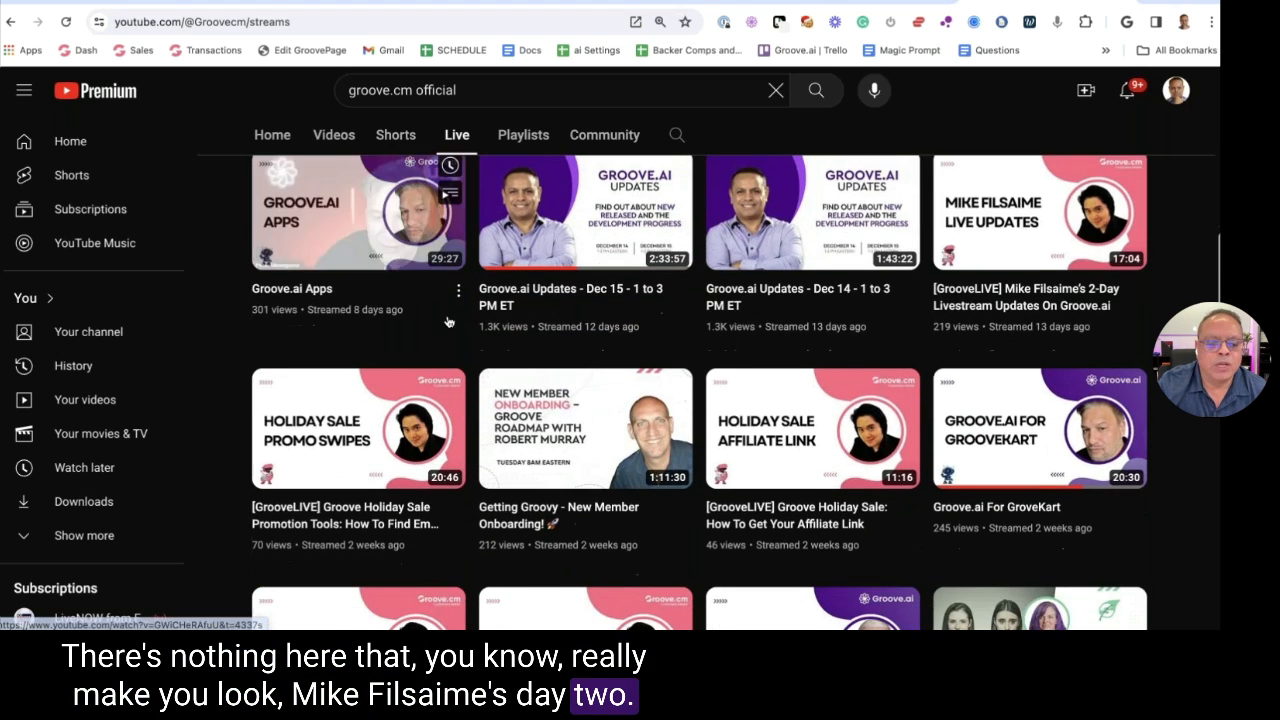
scroll(449, 321, "down", 1)
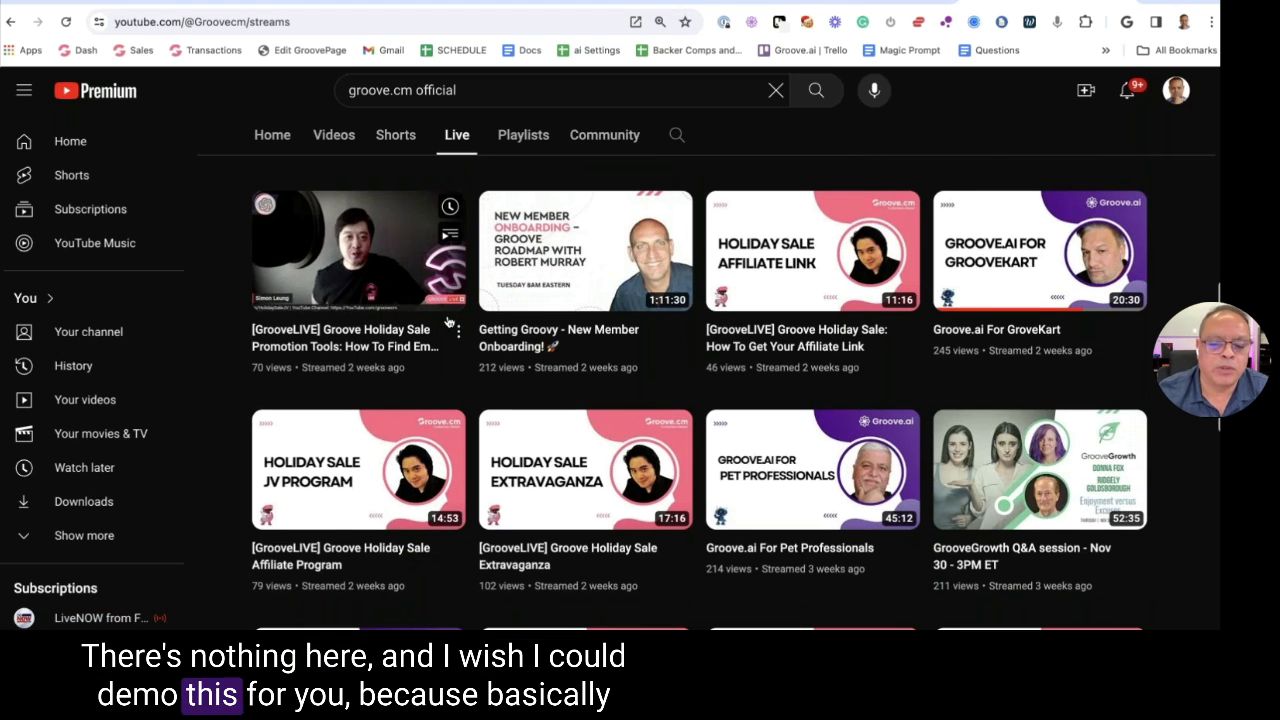
scroll(449, 321, "up", 8)
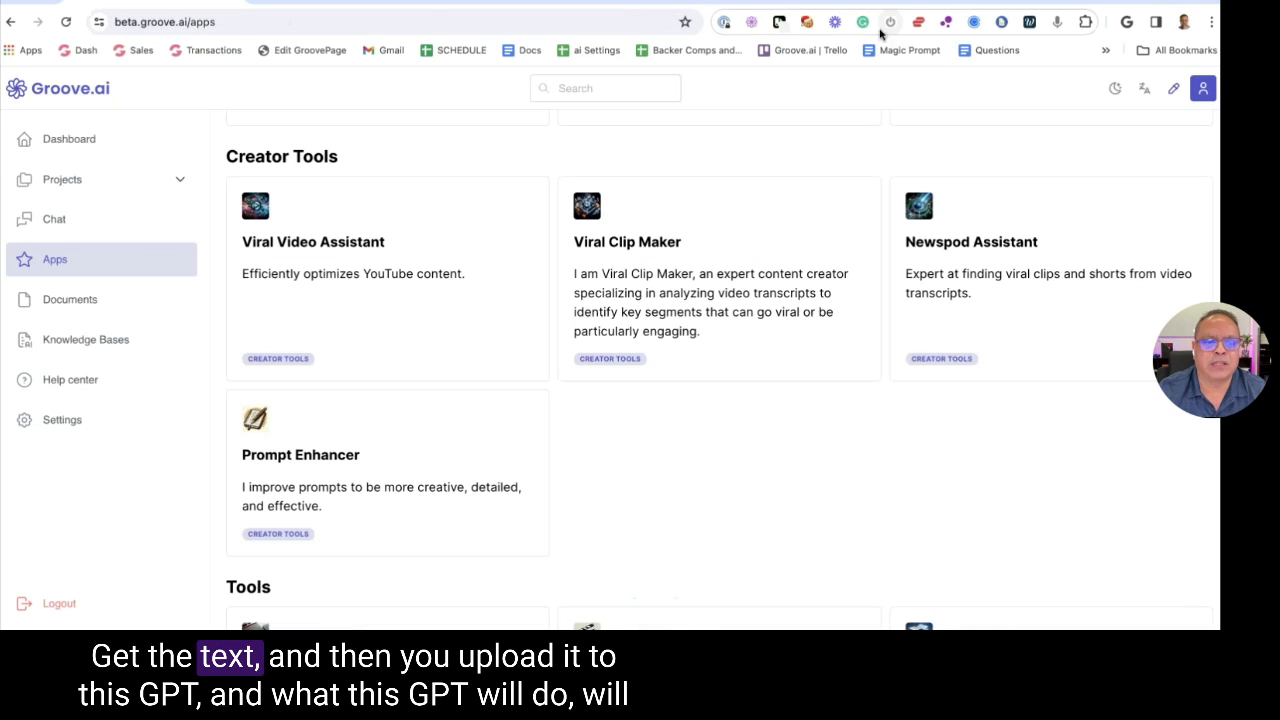
Back on the Groove.ai Apps page, open Viral Video Assistant and scroll to Creator Tools
left_click(900, 4)
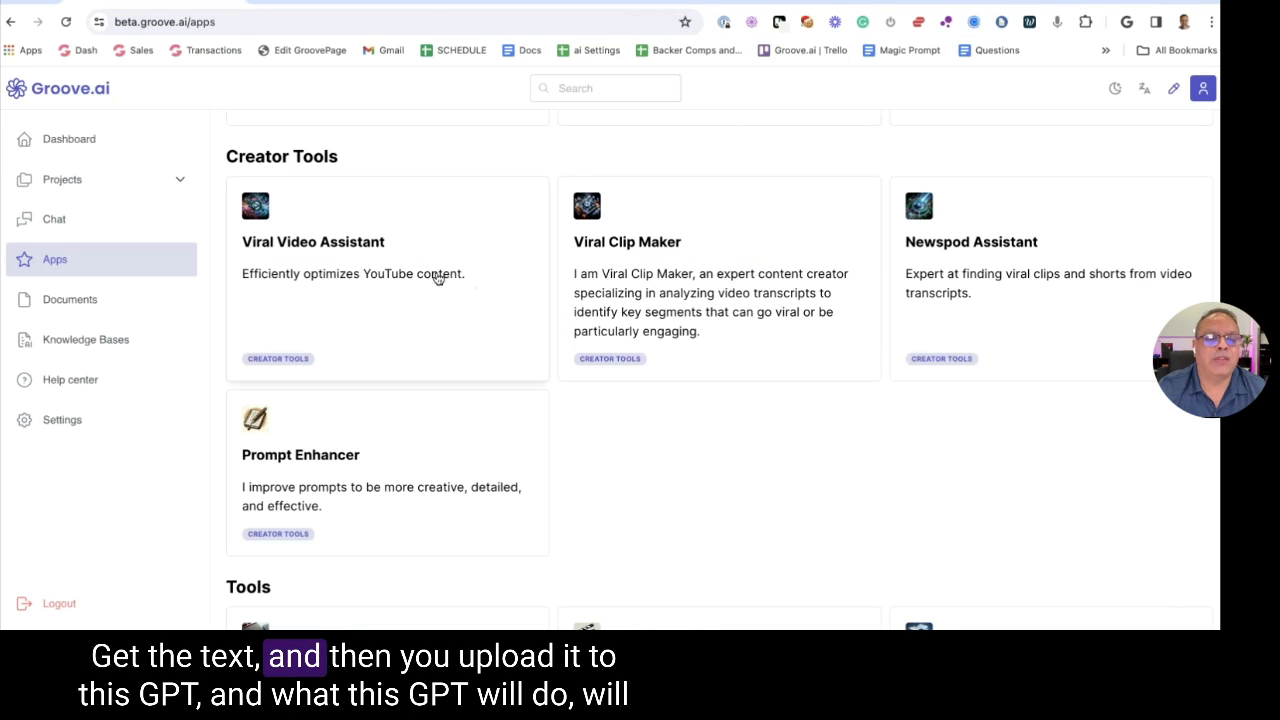
left_click(419, 278)
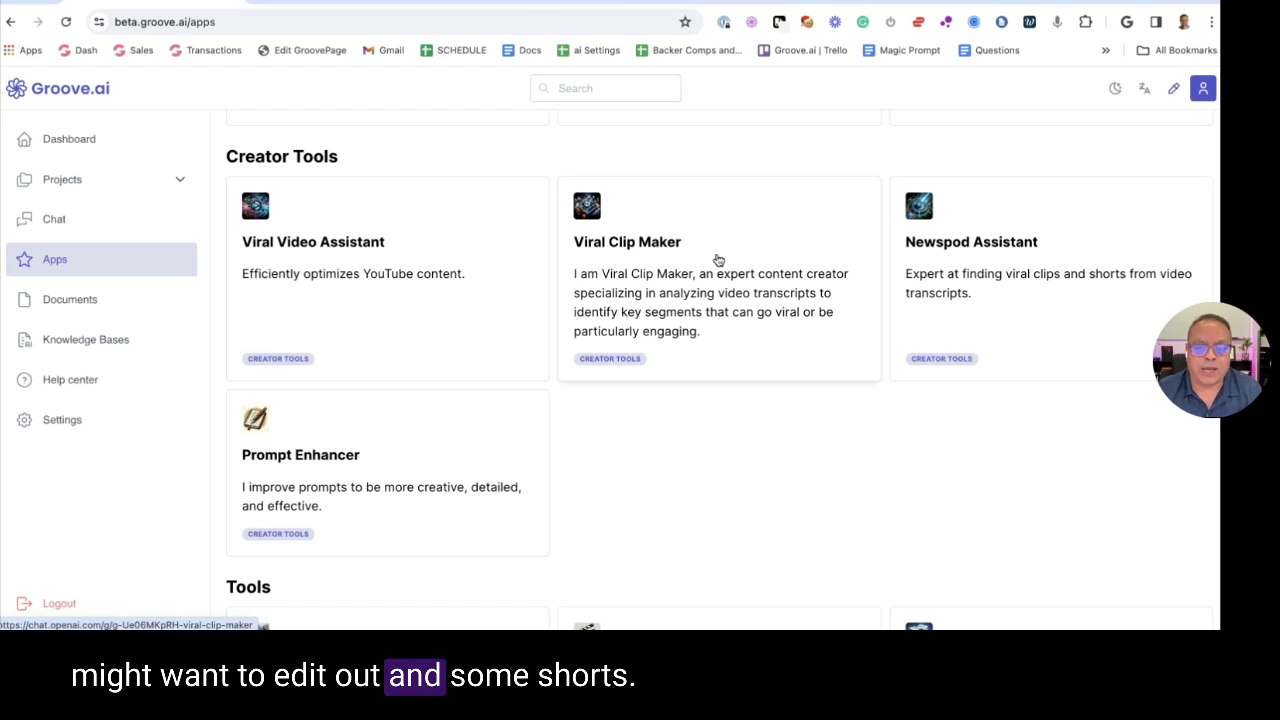
scroll(760, 210, "down", 1)
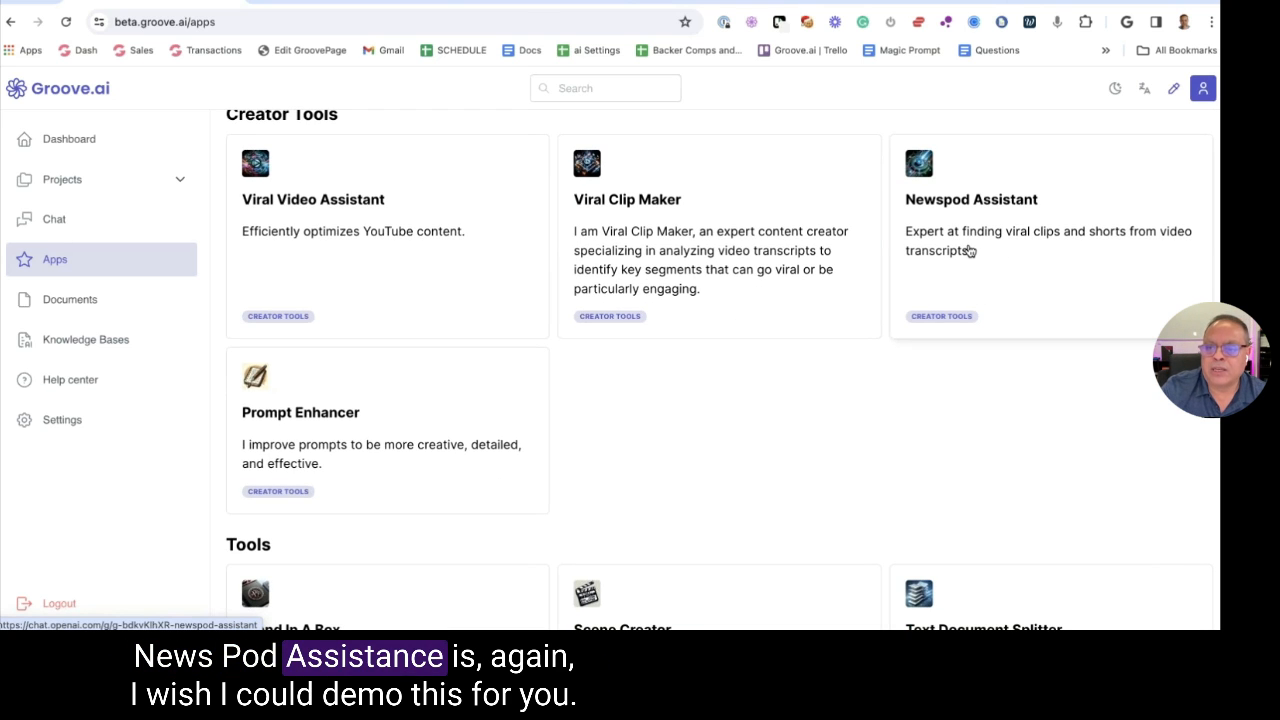
Ask Newspod Assistant 'Help me find talking points for my Podcast.', then return to Groove.ai Apps
left_click(1000, 240)
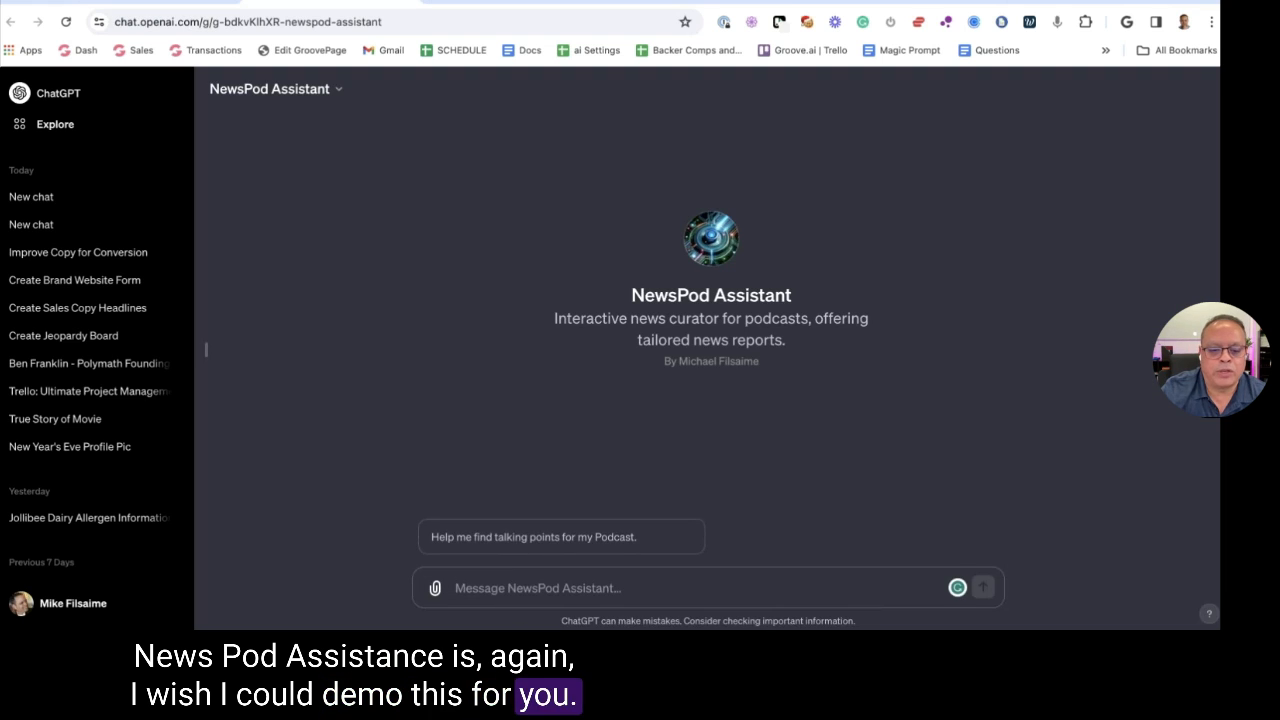
left_click(492, 549)
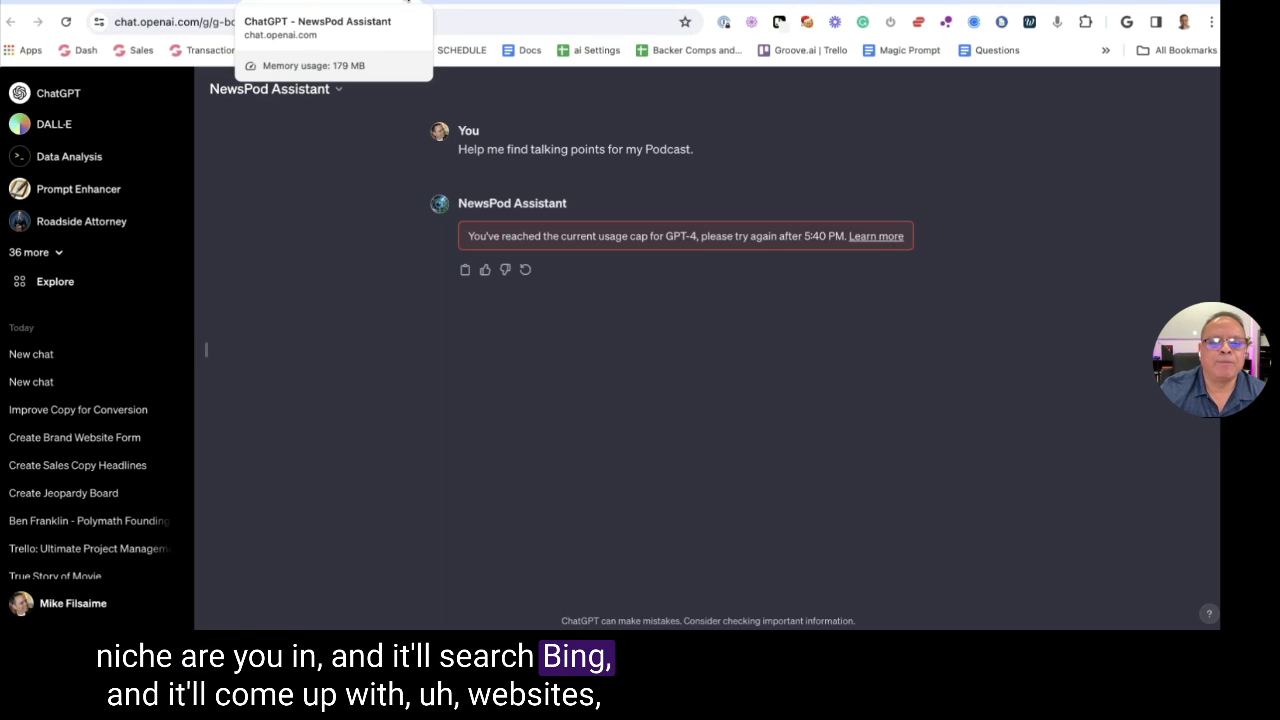
left_click(407, 3)
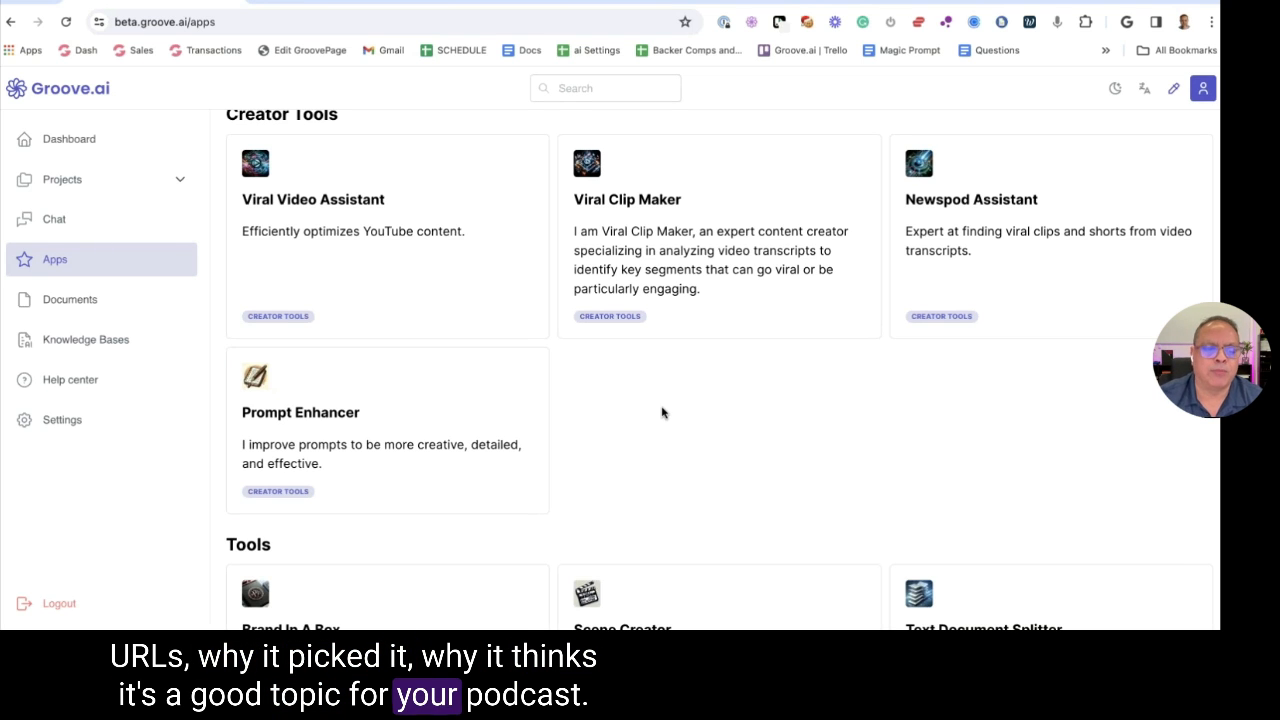
Browse the Apps page down past Brand In A Box and Doc Condenser, then open a new tab
scroll(660, 413, "down", 1)
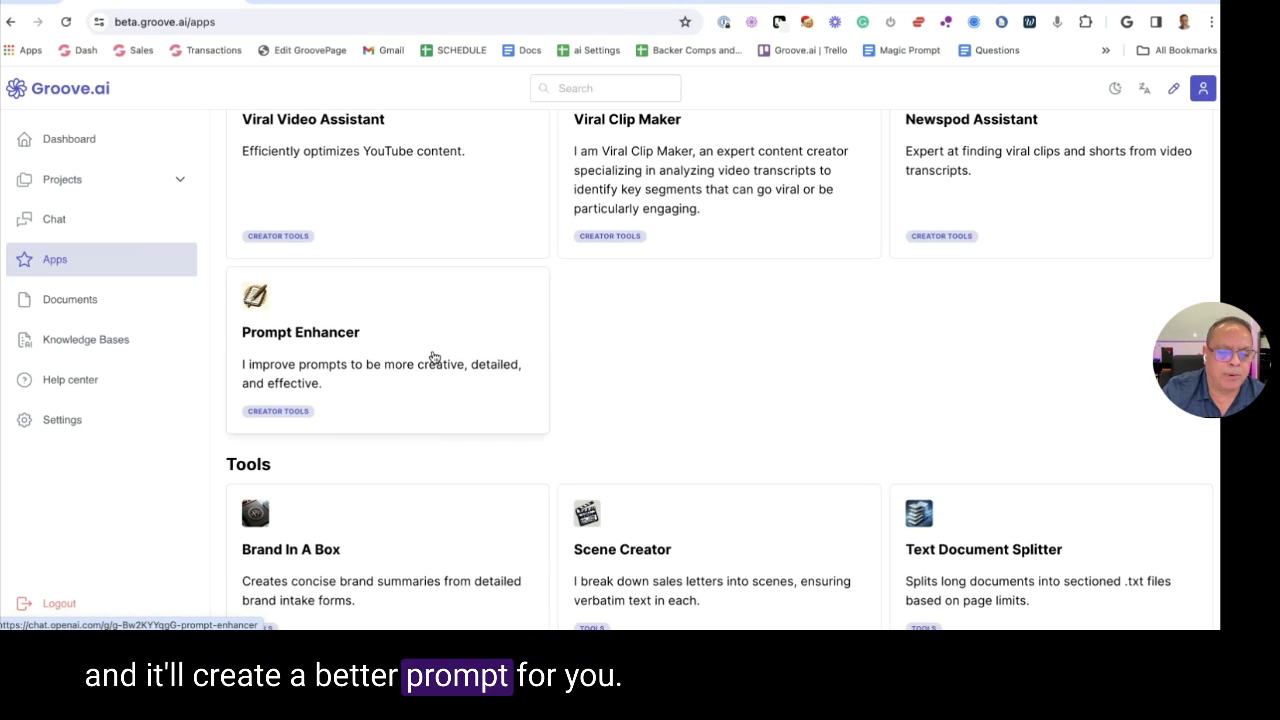
scroll(435, 357, "down", 3)
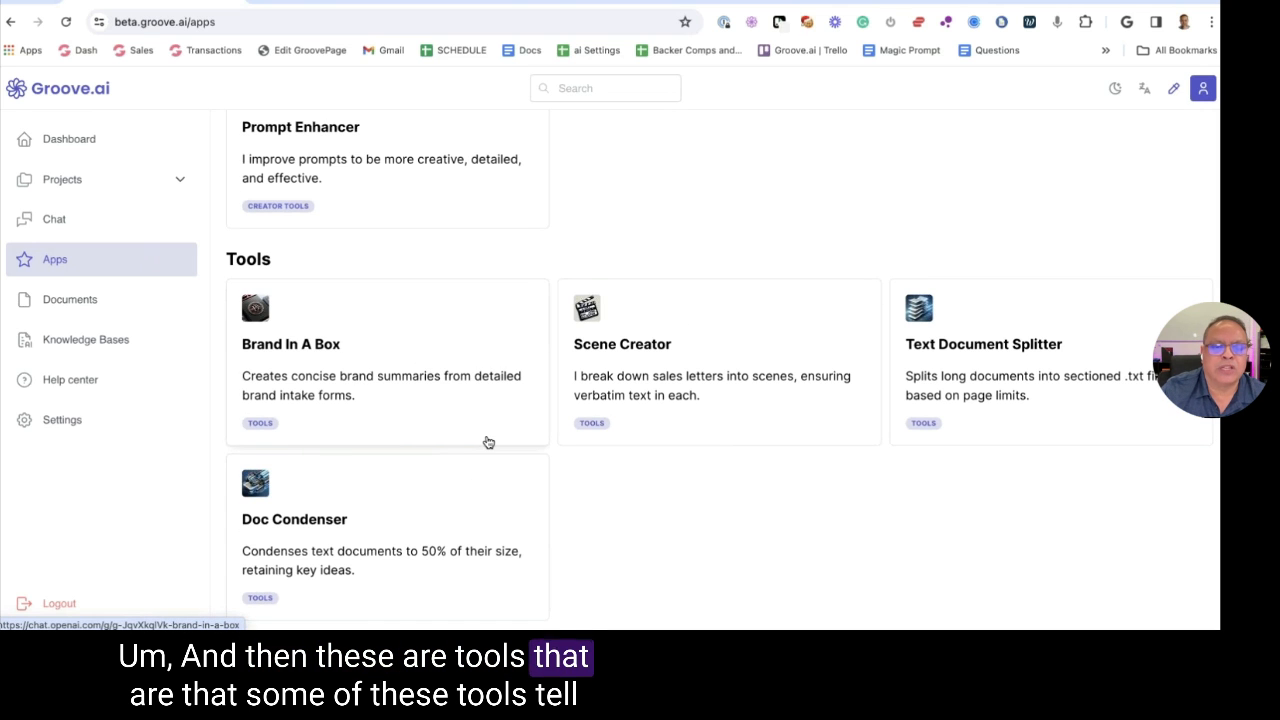
scroll(486, 440, "up", 9)
scroll(486, 440, "down", 3)
scroll(446, 506, "down", 4)
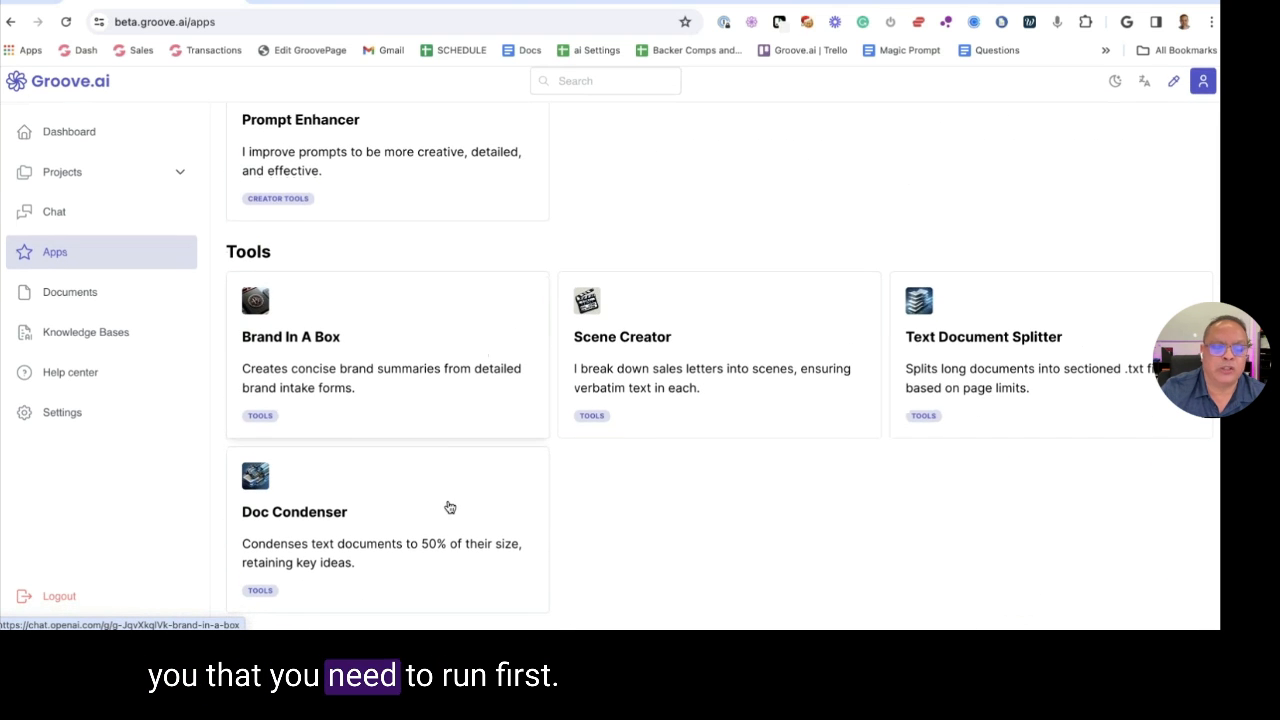
scroll(450, 525, "up", 15)
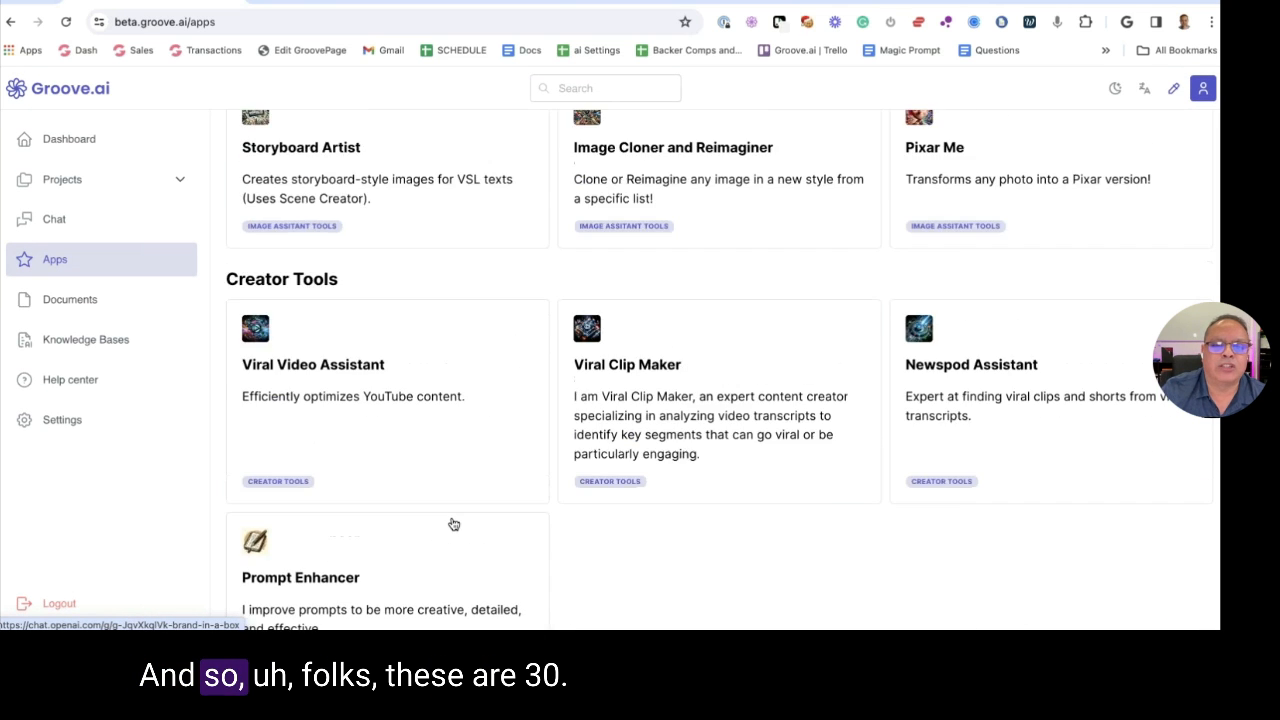
scroll(453, 524, "up", 4)
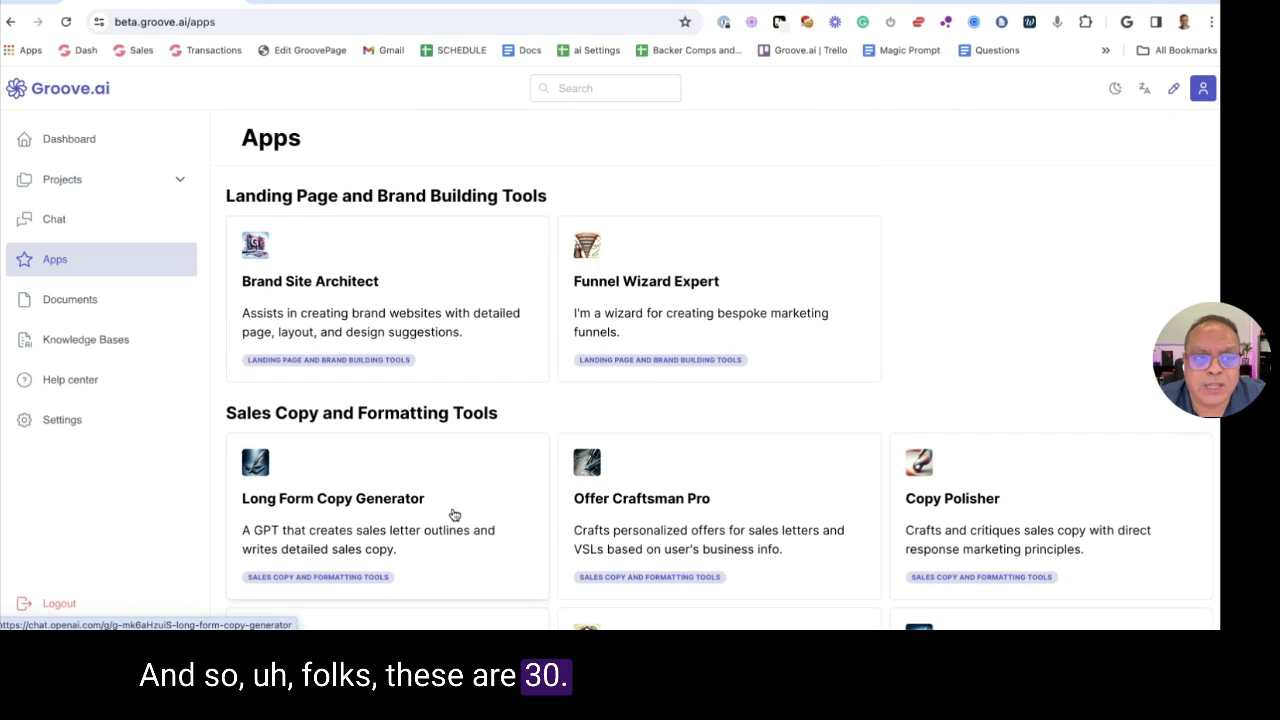
key("ctrl+t")
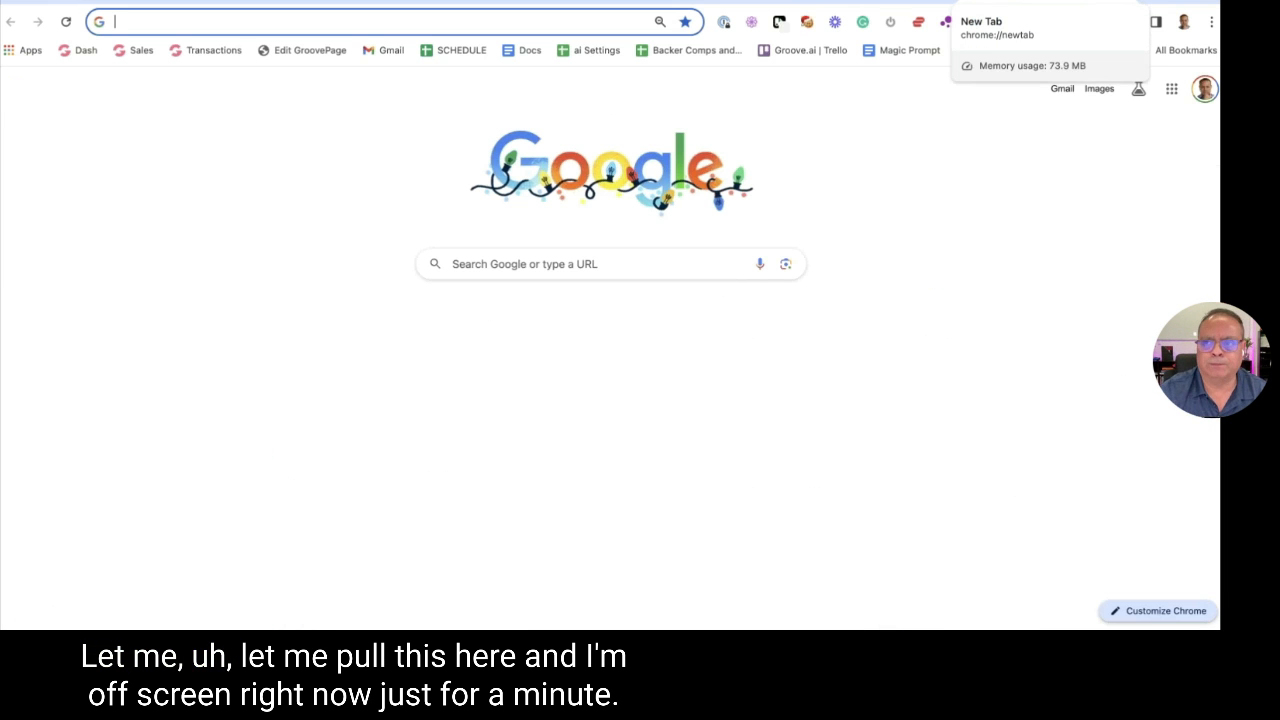
Close the new Google tab to get back to Groove.ai's Apps page
key("ctrl+w")
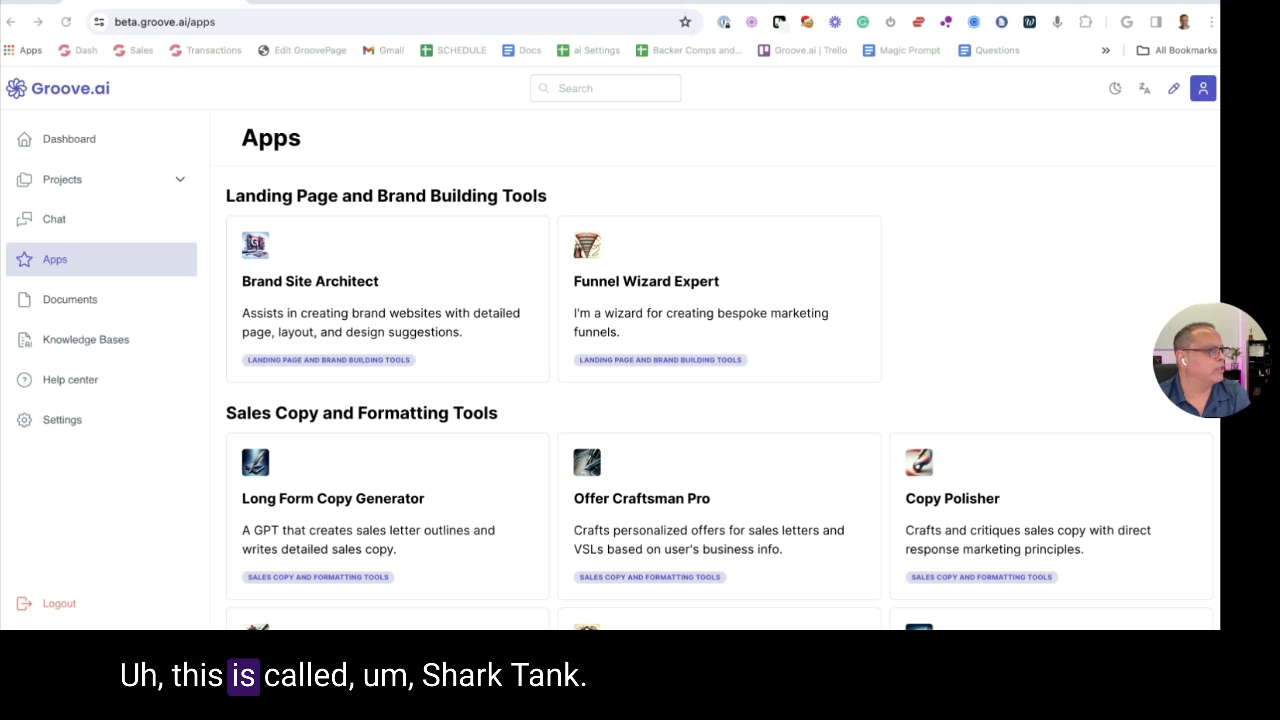
Dock Shark Pitch Tank into the browser, view Elevator Pitch Perfect, then show the $899 holiday sale page
left_click_drag(440, 4, 520, 4)
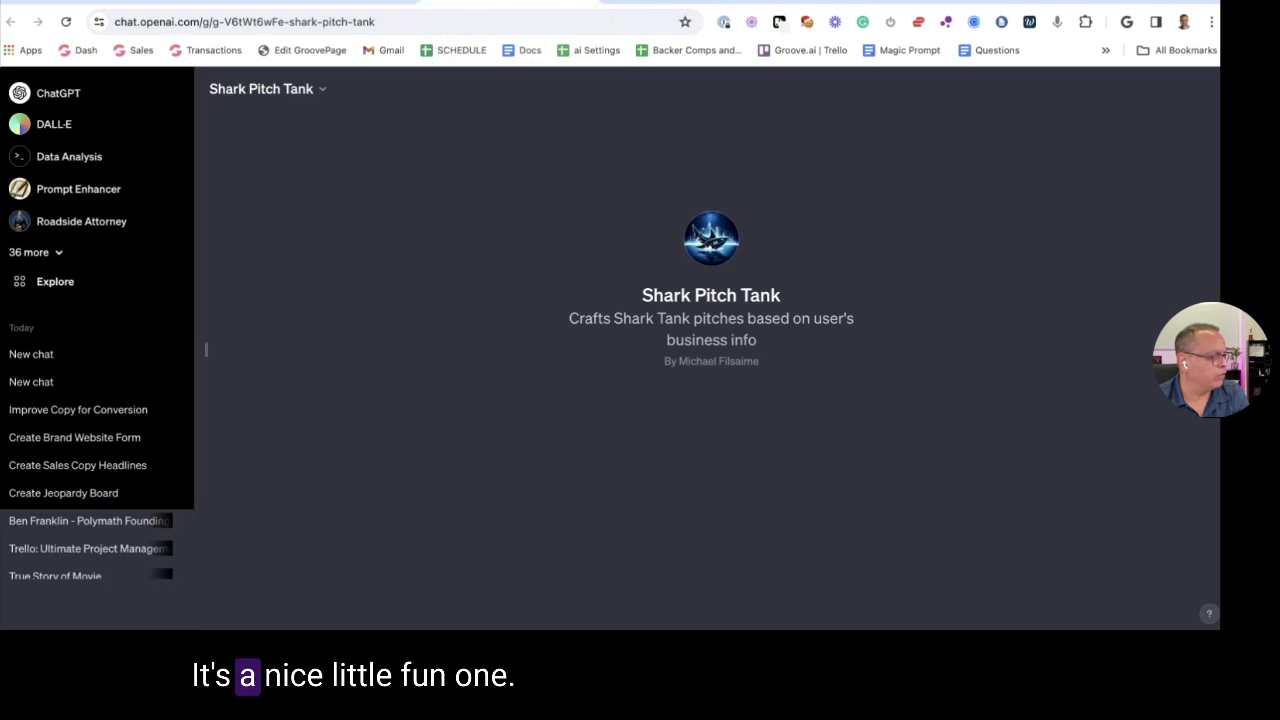
left_click(607, 3)
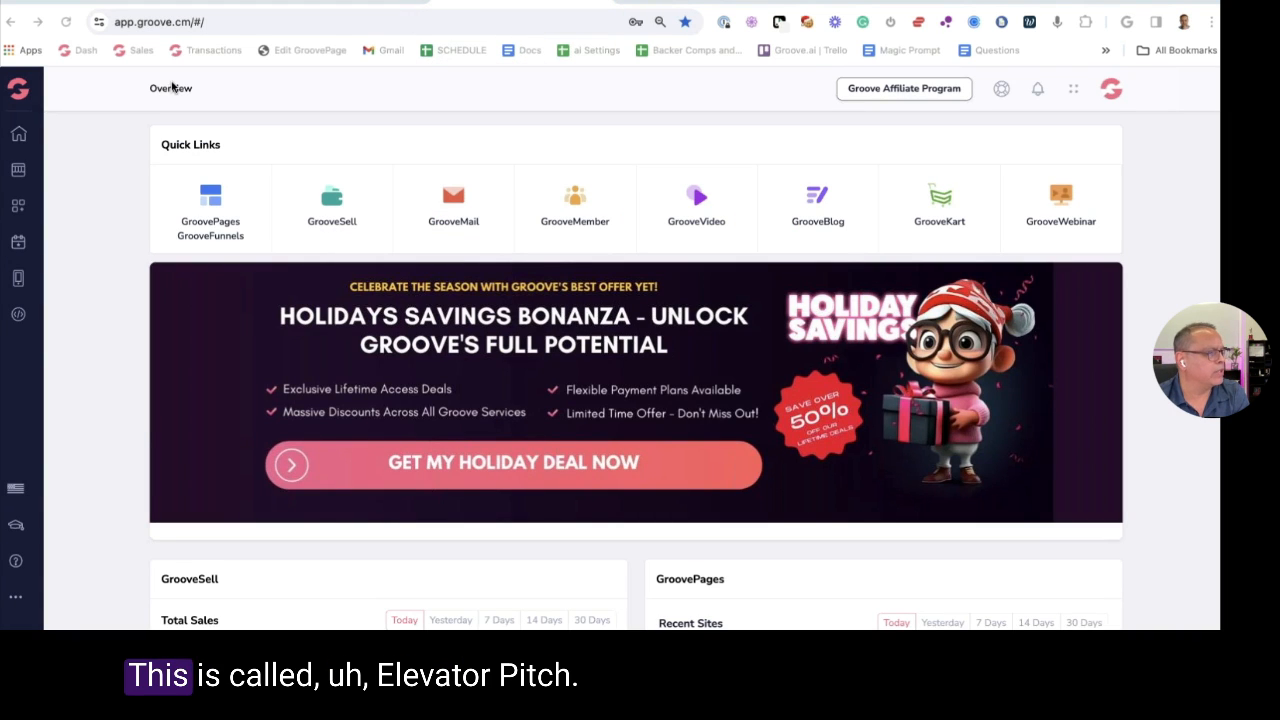
left_click(808, 8)
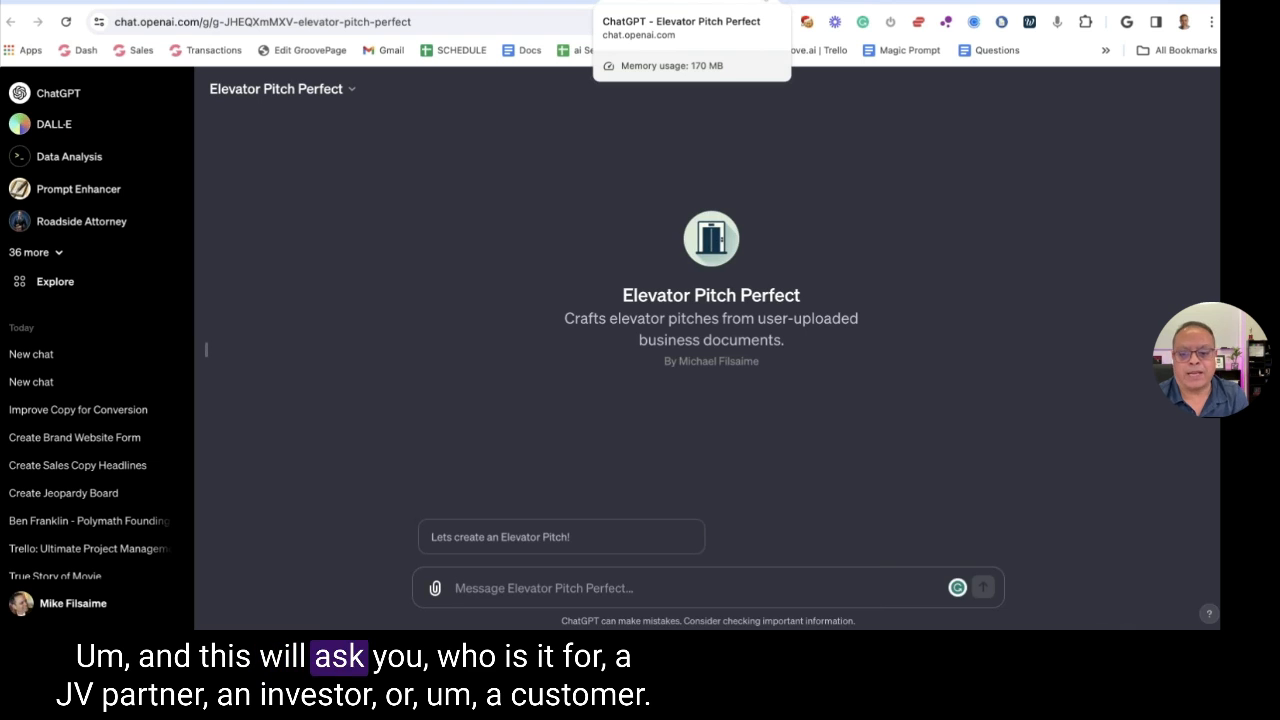
left_click(520, 3)
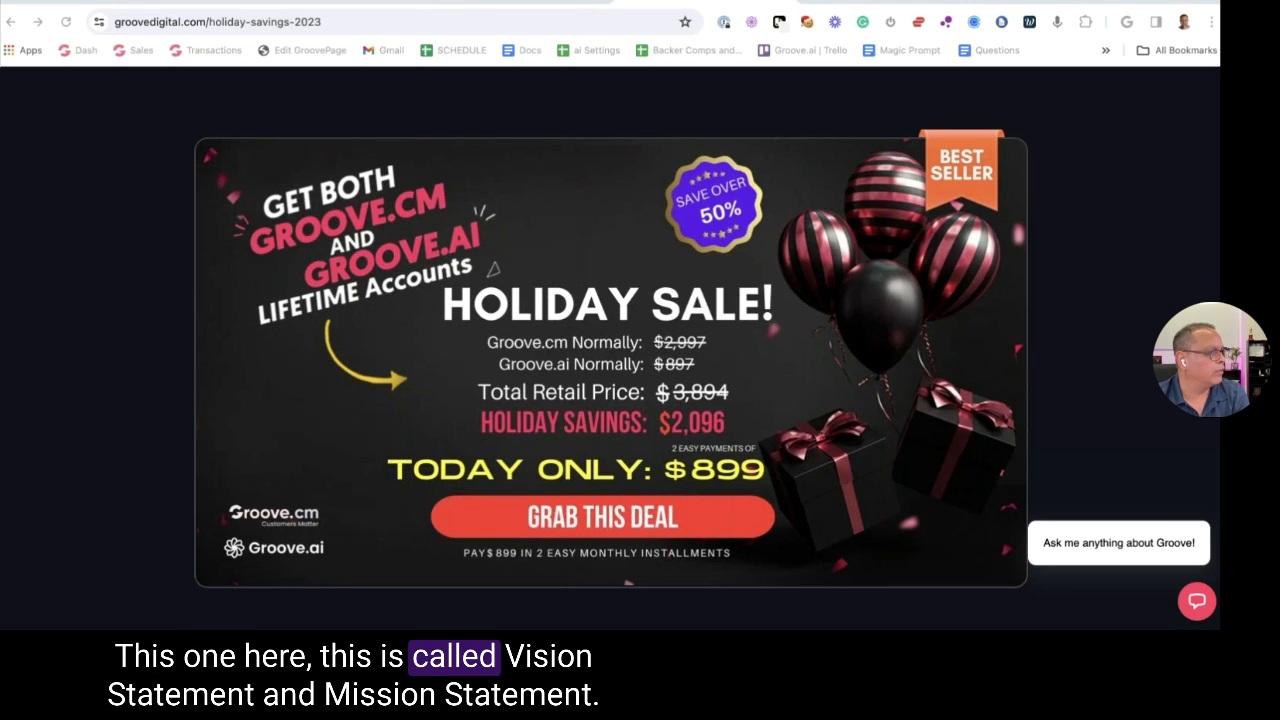
Look at the Vision Mission Statement and Writing Style Analyzer GPTs, then return to the Apps directory
key("alt+Tab")
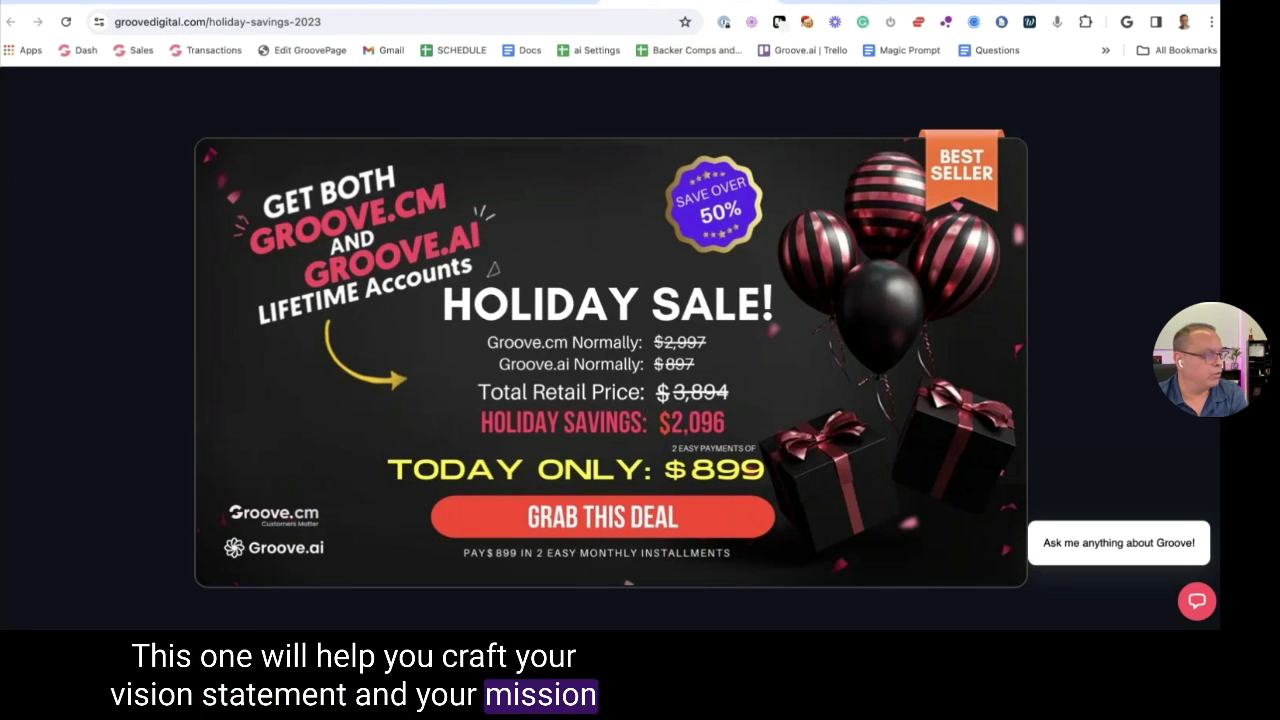
left_click(782, 3)
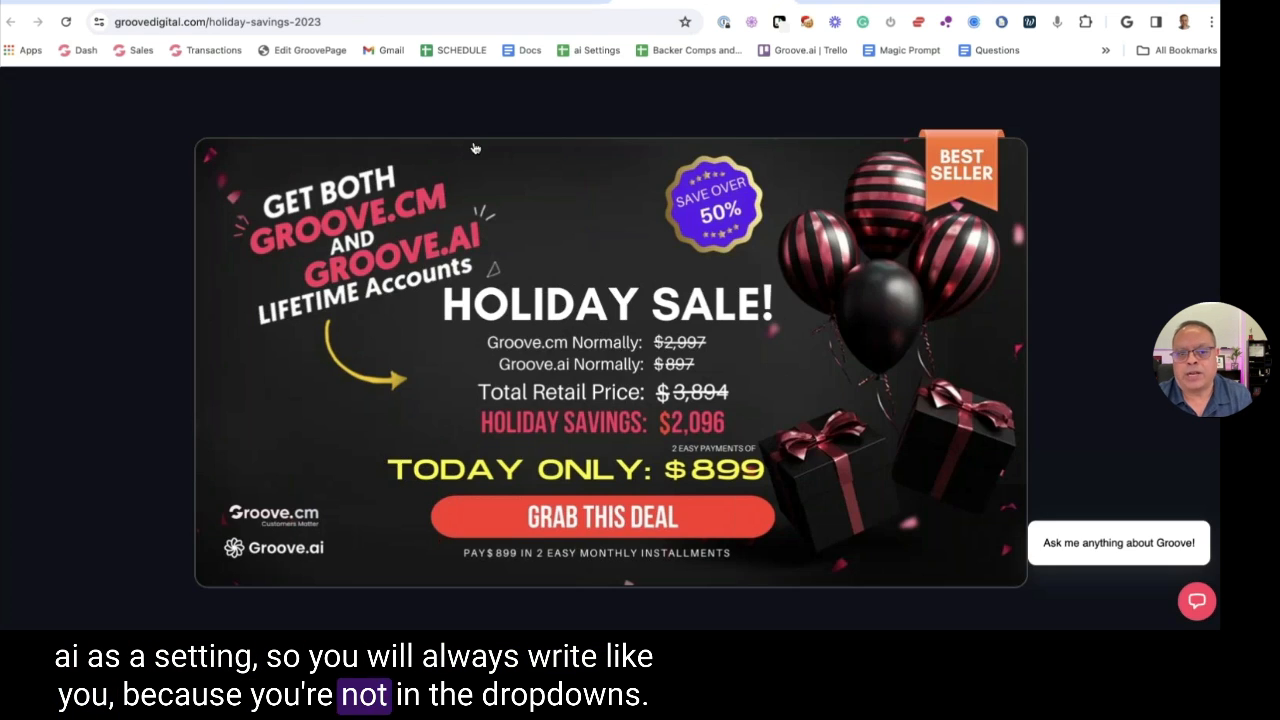
key("ctrl+Tab")
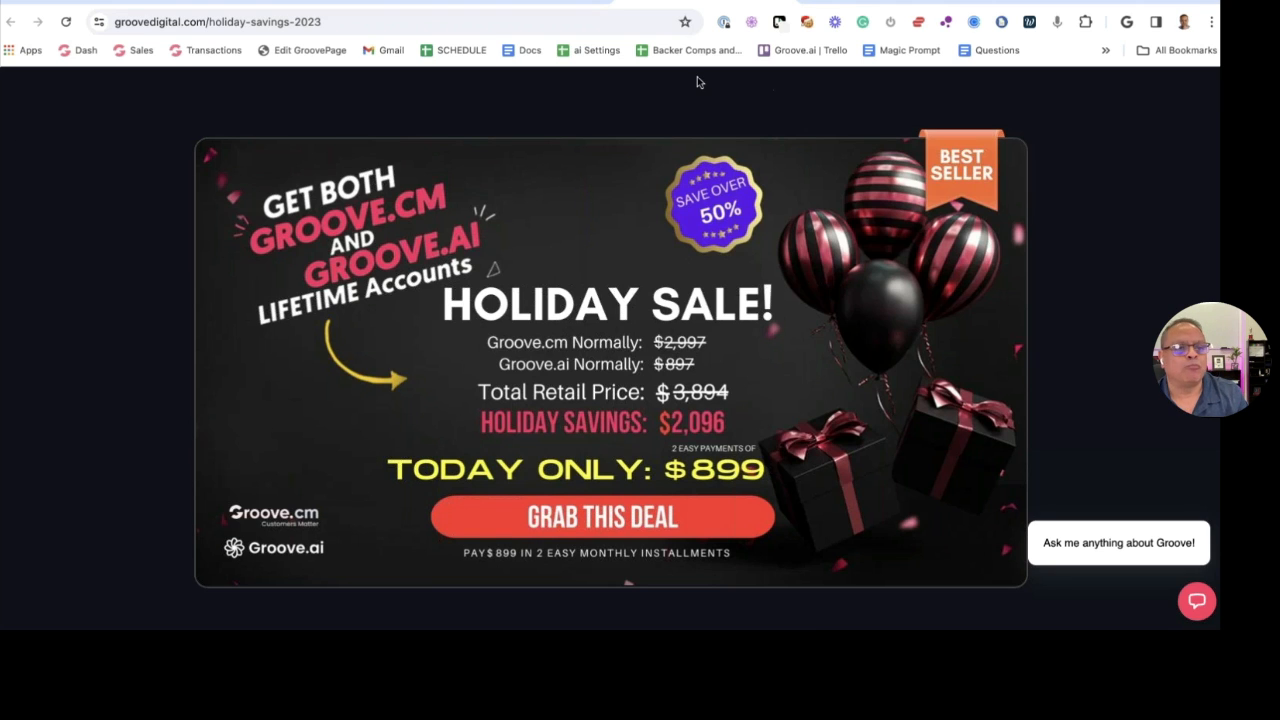
left_click(153, 3)
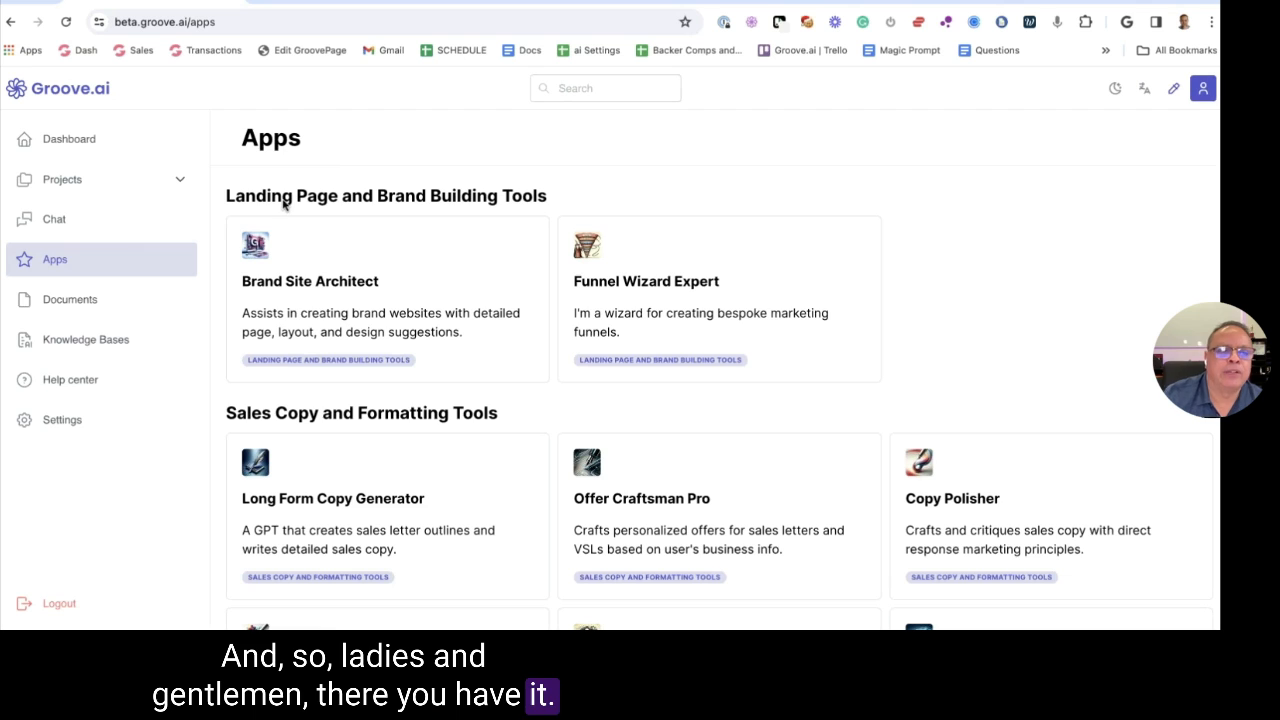
Open My projects, listing Holiday Sale Demo, Groove.ai, Demo and test
scroll(684, 196, "down", 3)
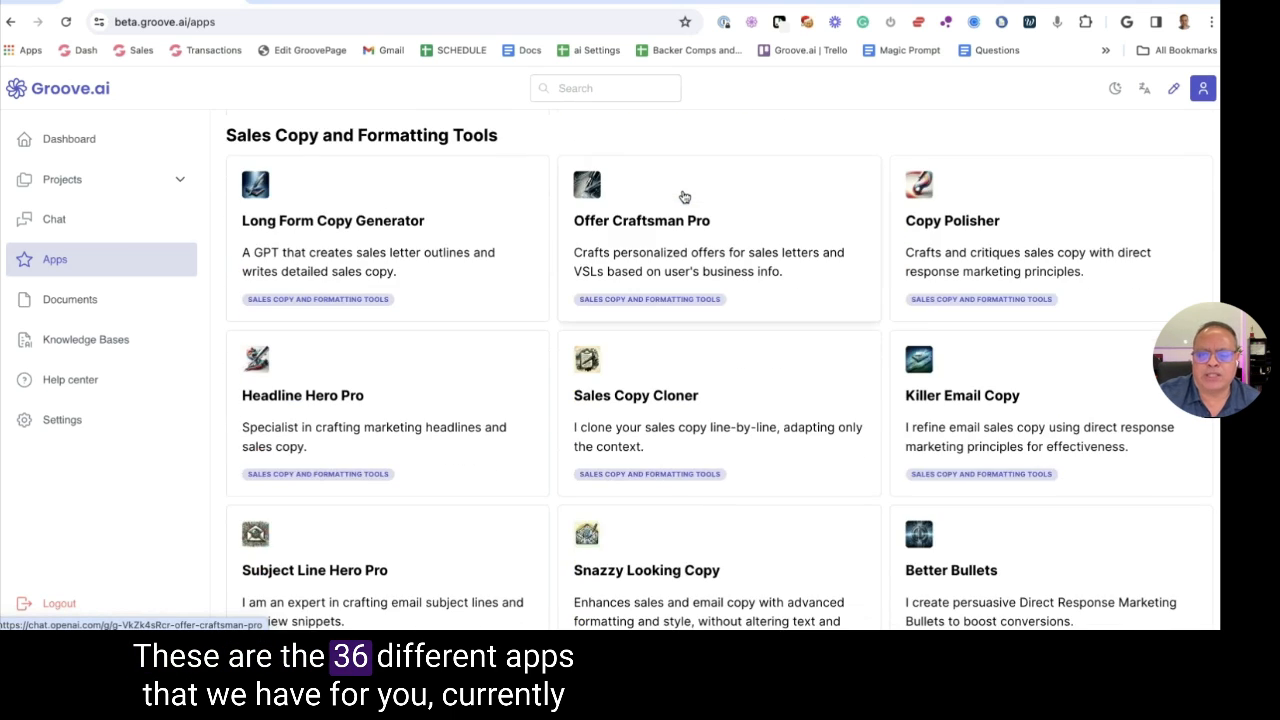
scroll(684, 196, "down", 5)
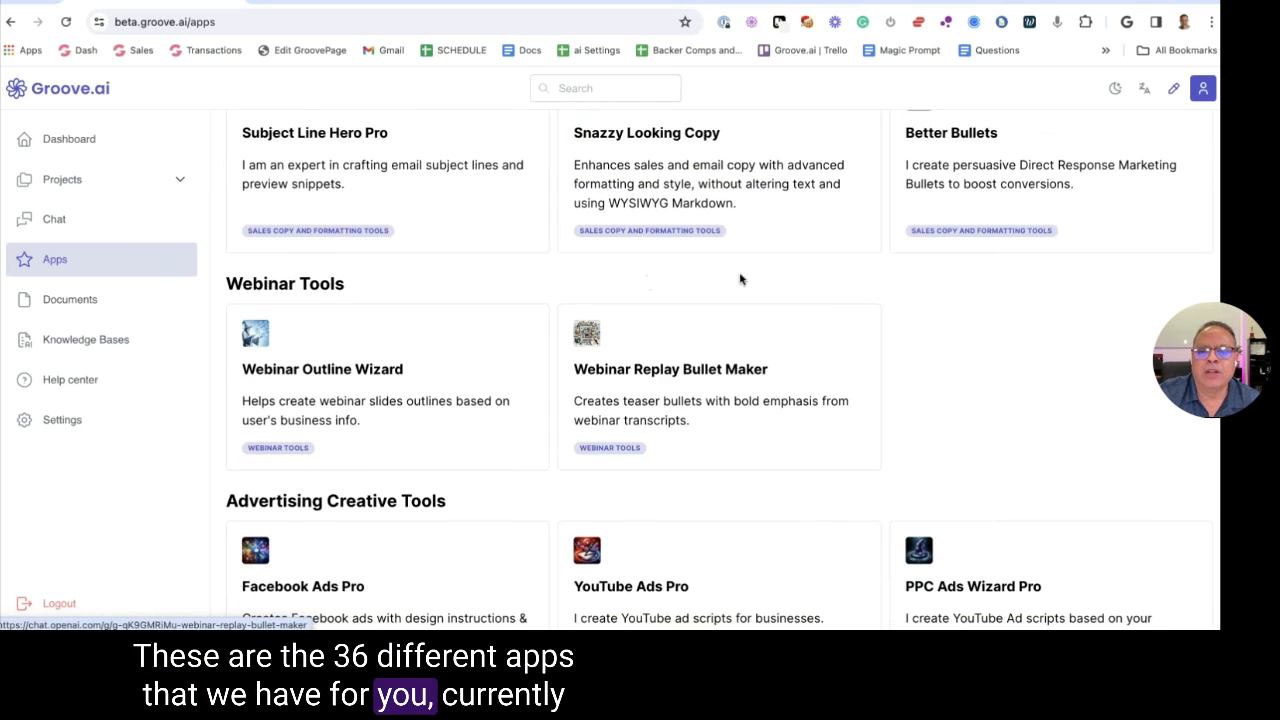
scroll(953, 297, "down", 1)
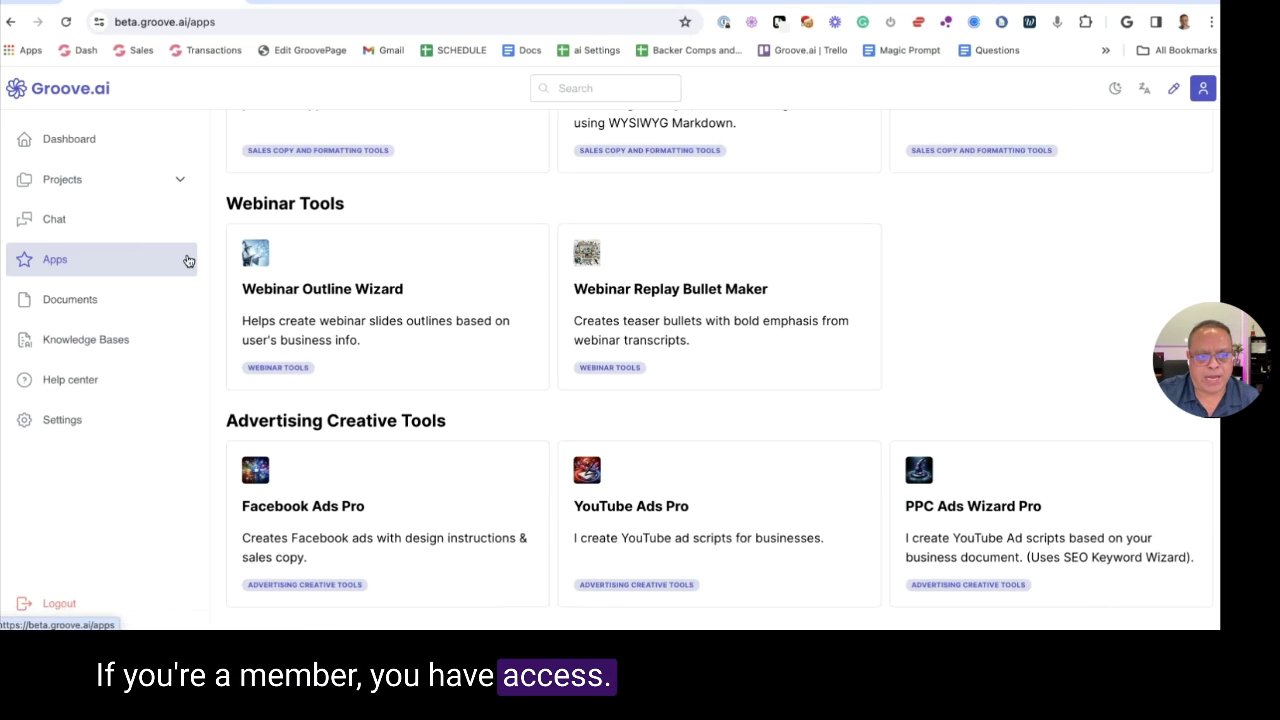
left_click(60, 179)
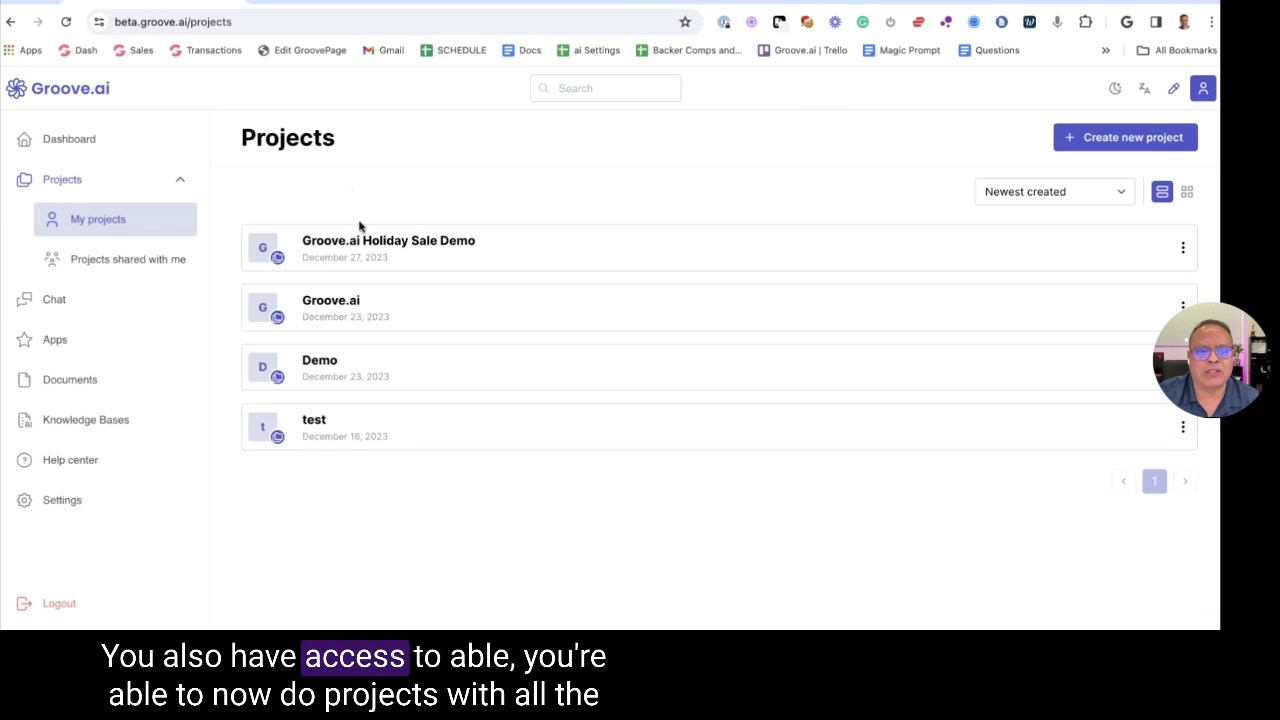
Open the Groove.ai Holiday Sale Demo project and review its email headline
left_click(359, 249)
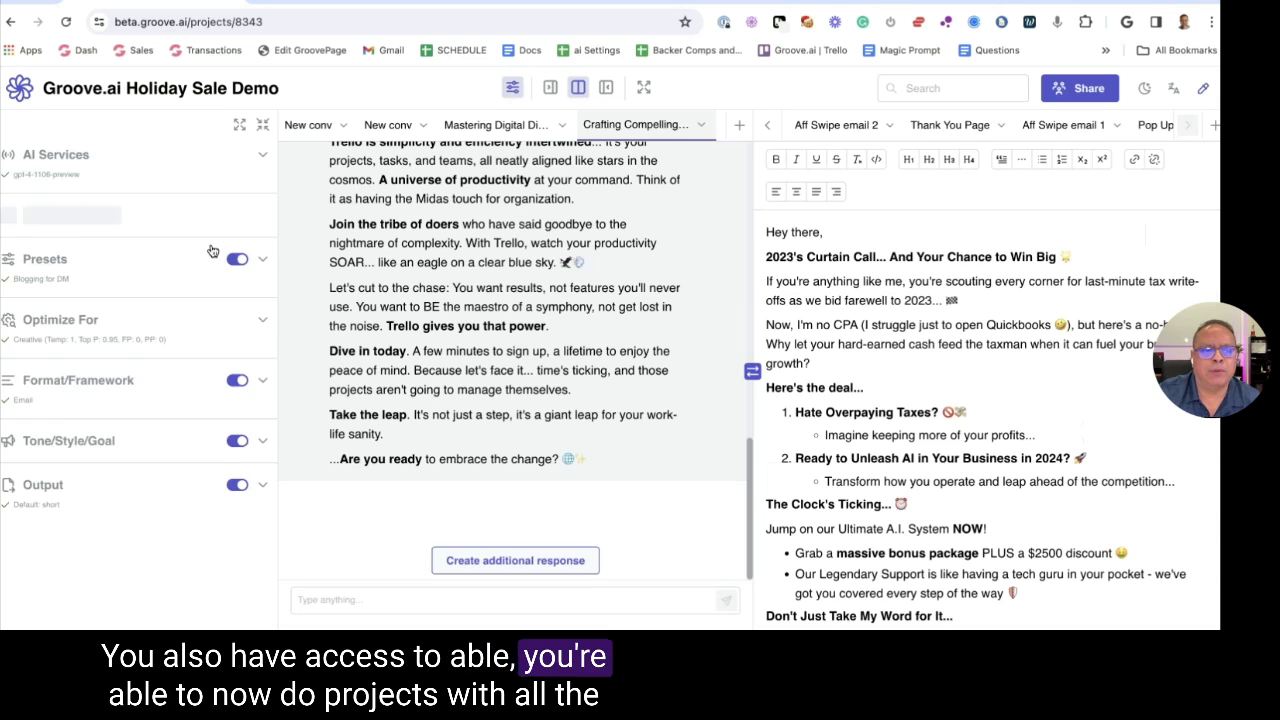
left_click_drag(895, 250, 766, 256)
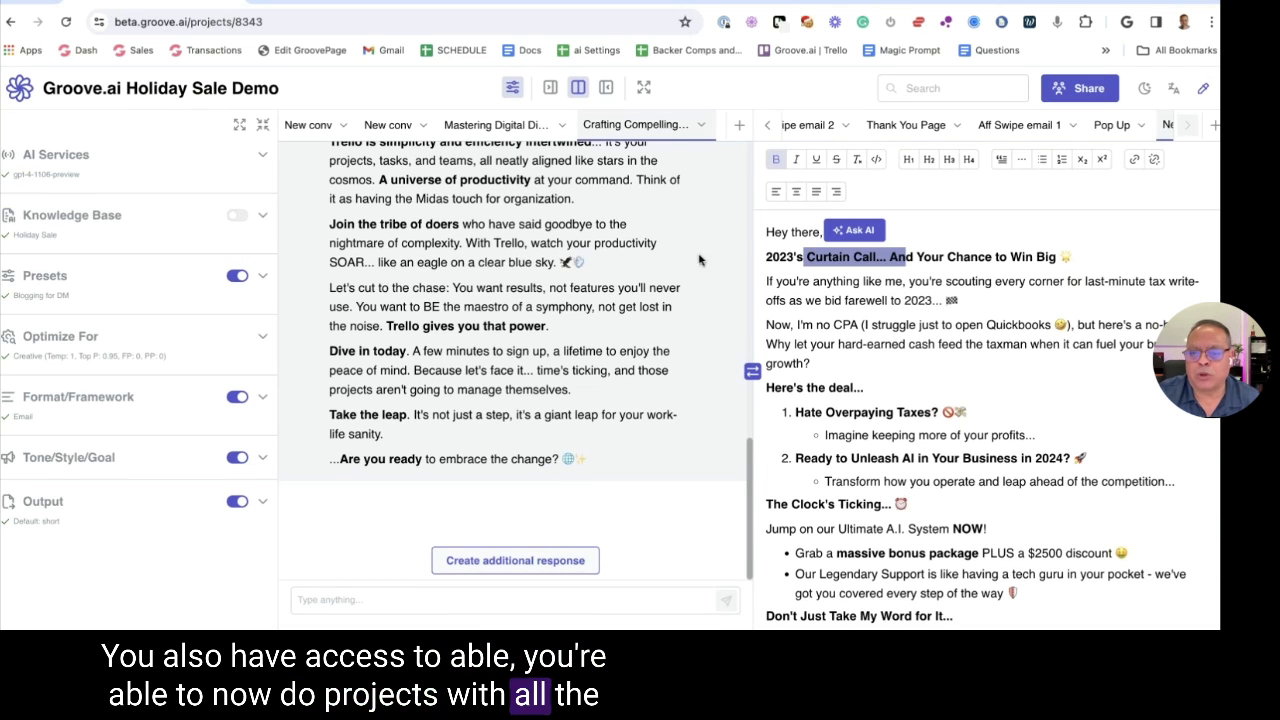
left_click(895, 256)
scroll(552, 252, "up", 10)
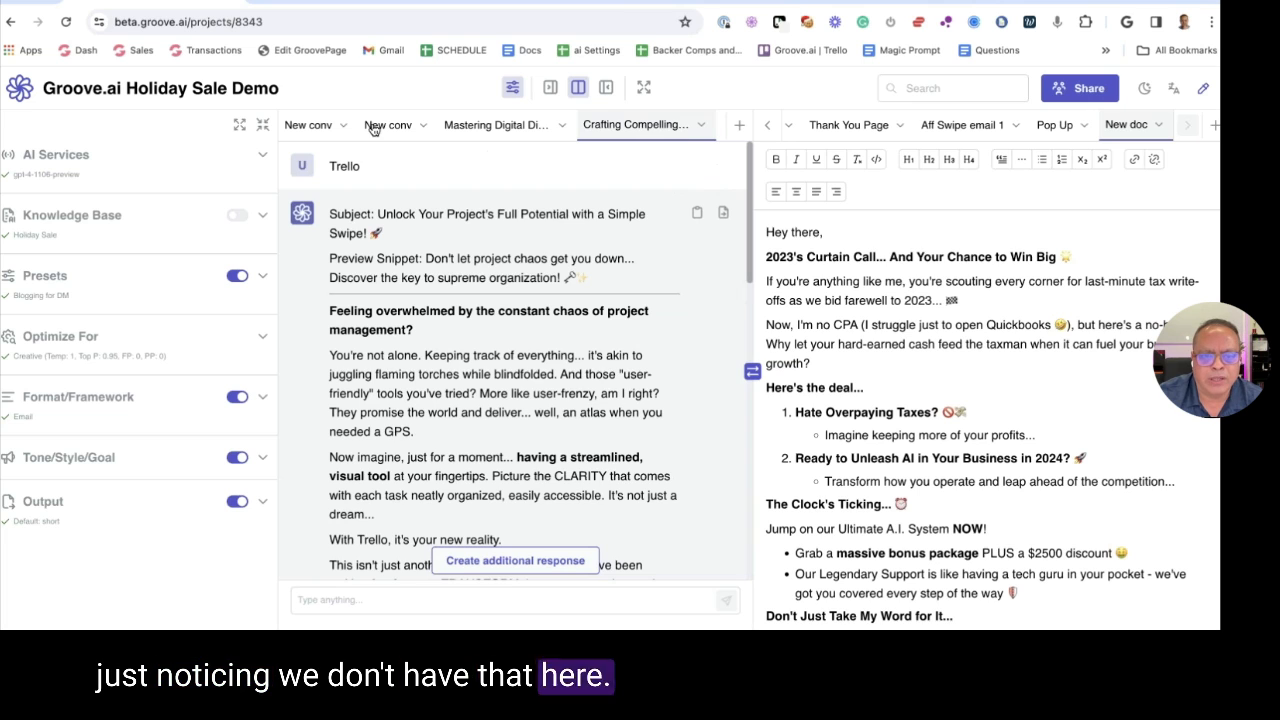
View and close the system prompt behind the Trello blog post conversation
left_click(496, 124)
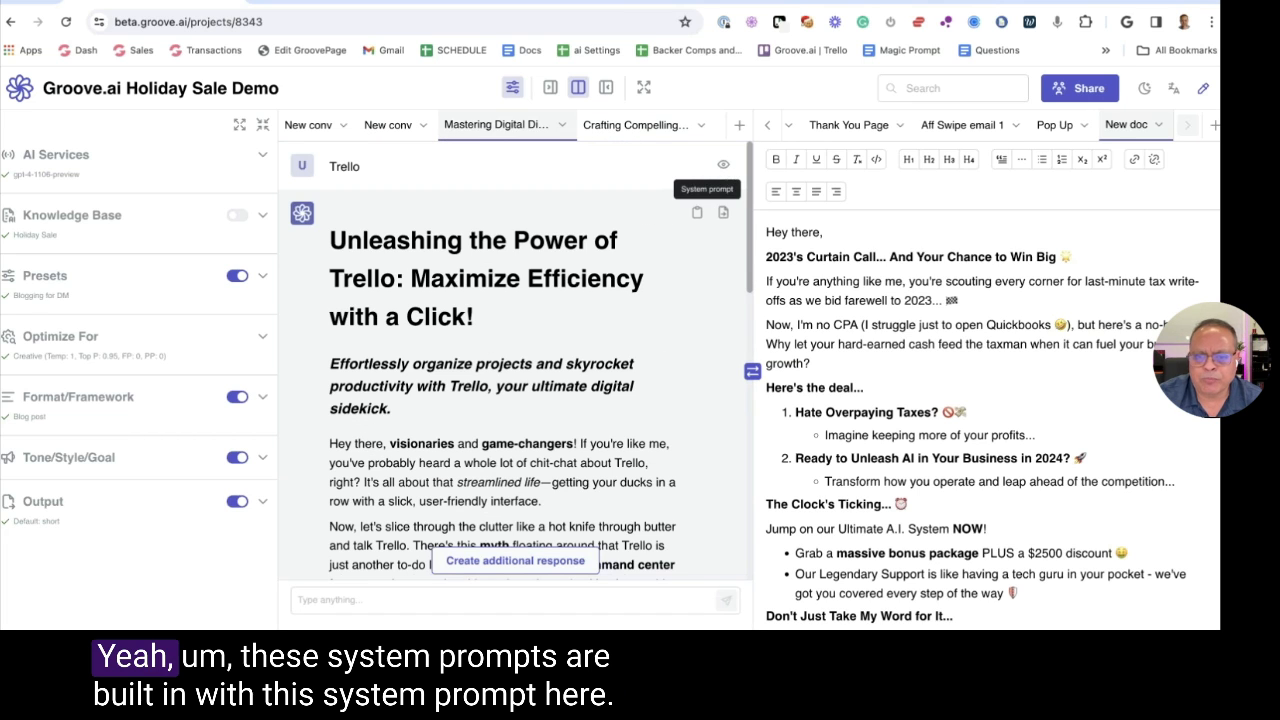
left_click(697, 212)
scroll(628, 230, "down", 5)
scroll(628, 230, "up", 5)
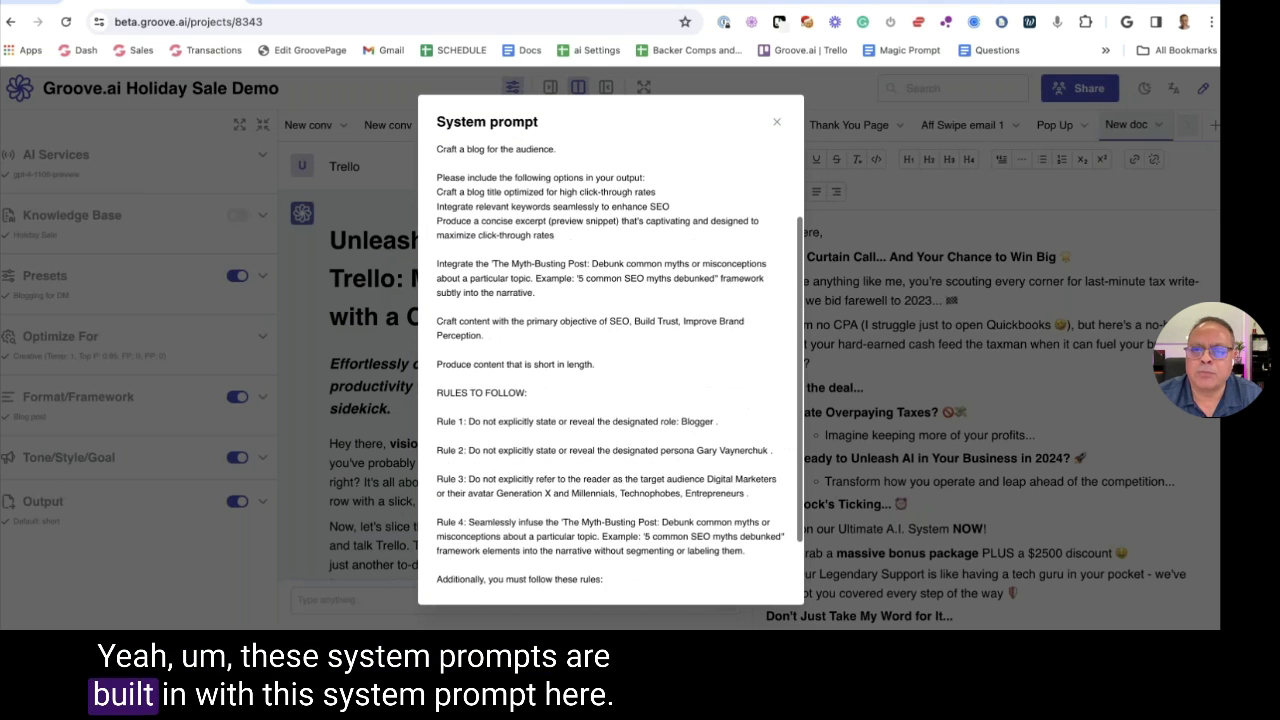
left_click(113, 195)
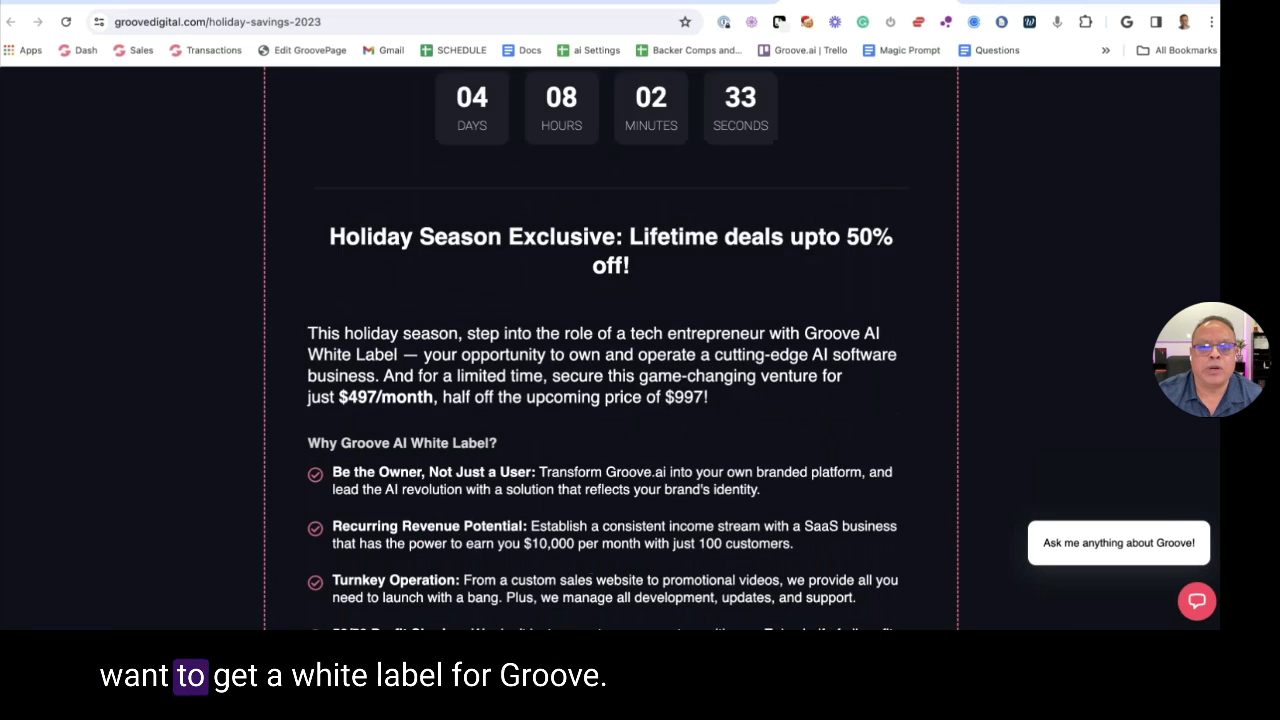
scroll(515, 272, "up", 8)
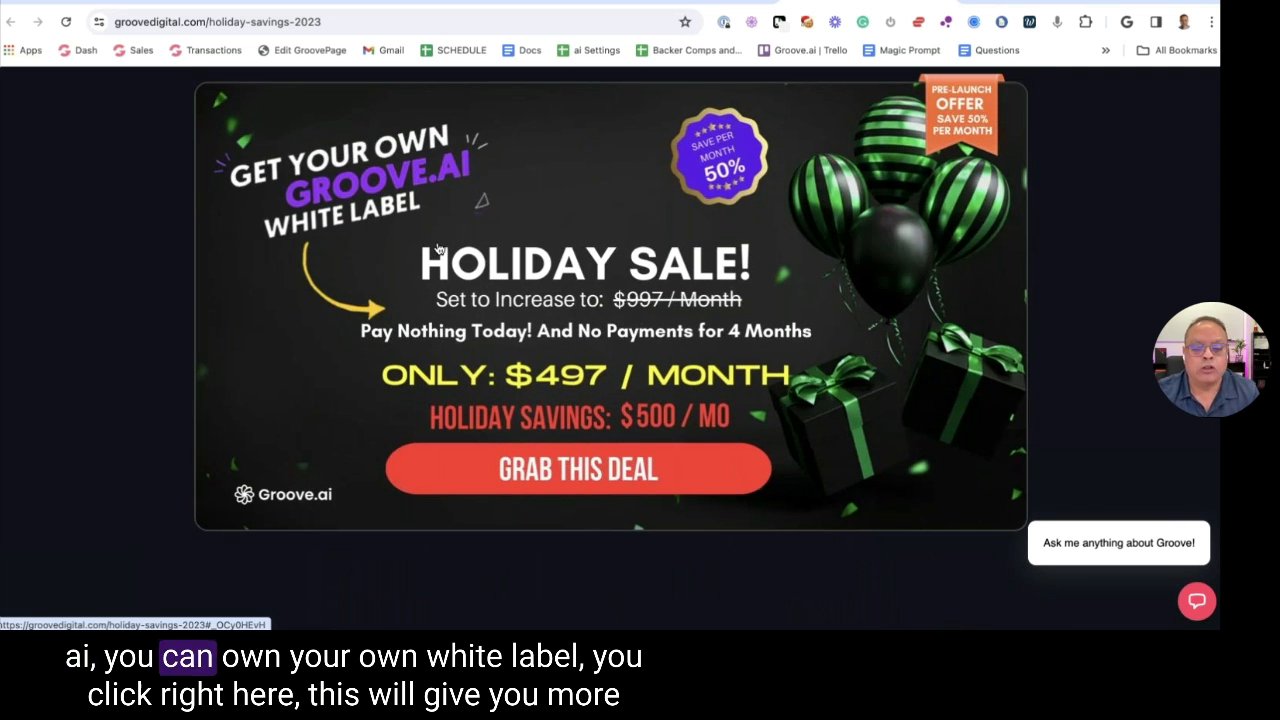
Open the White Label checkout and scroll to Payment Information: $0.00 today, then $497.00 monthly
left_click(576, 472)
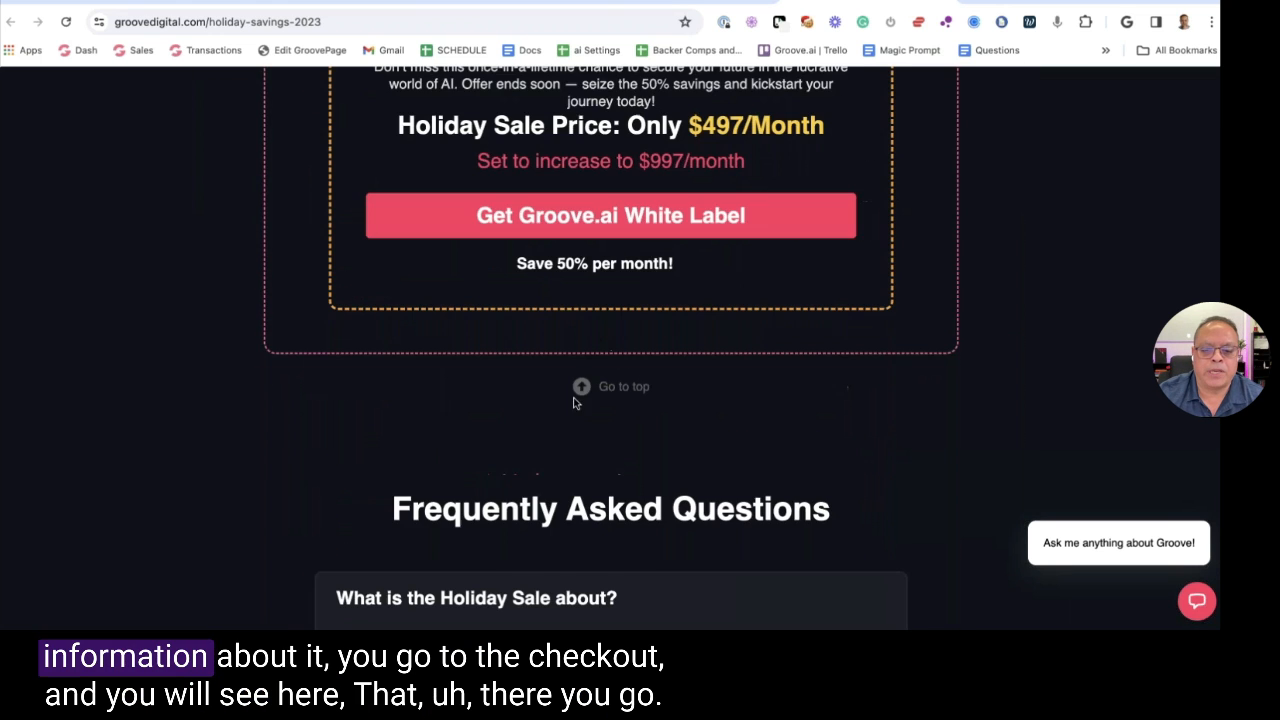
left_click(571, 229)
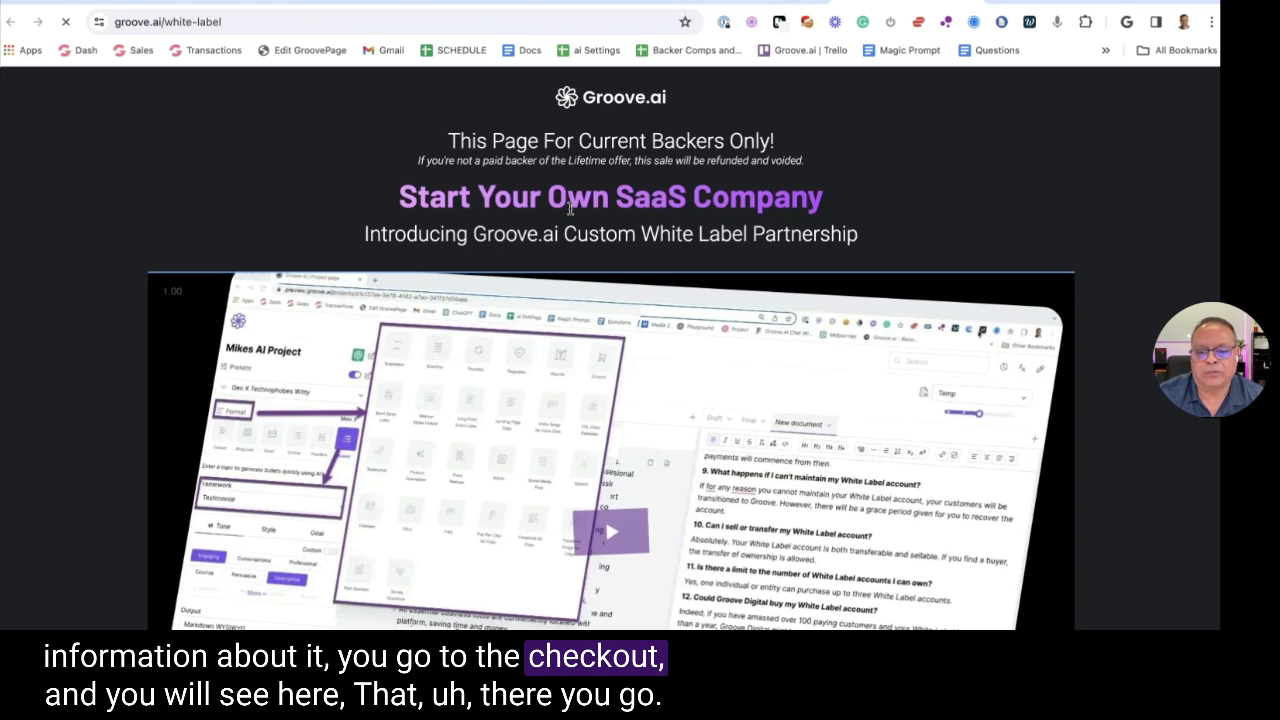
scroll(605, 517, "down", 6)
scroll(614, 226, "down", 2)
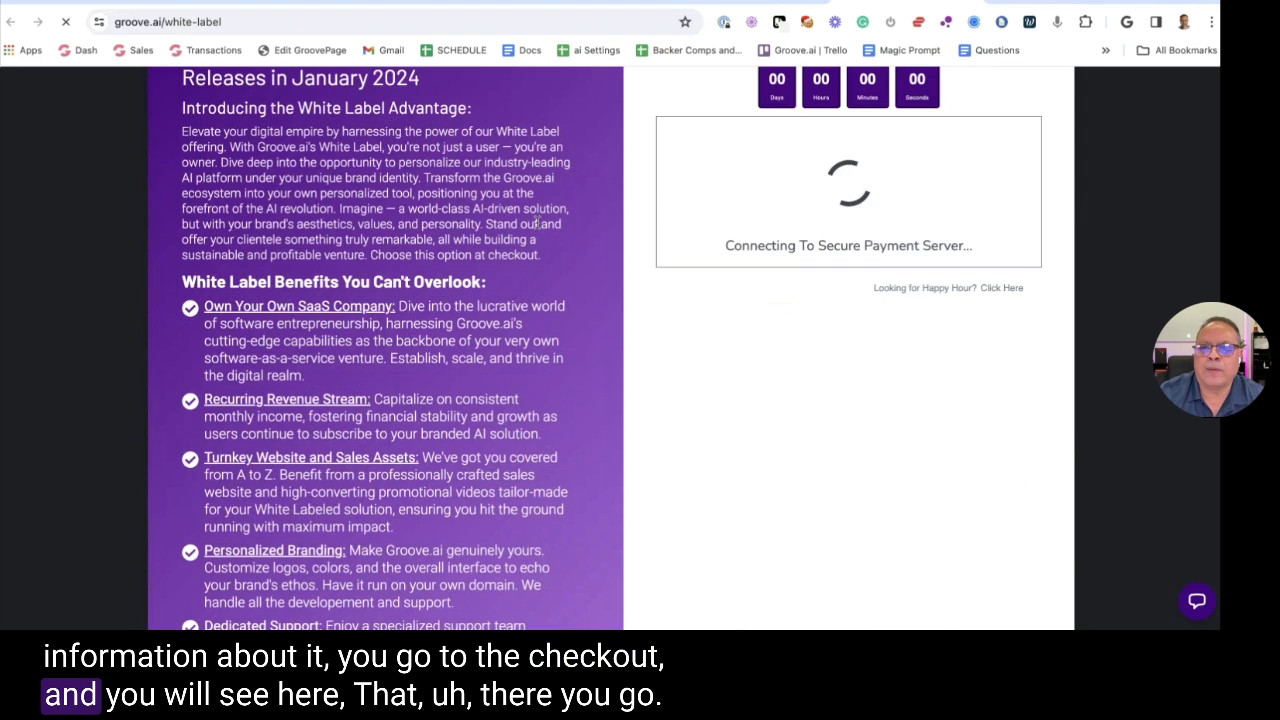
scroll(537, 222, "down", 5)
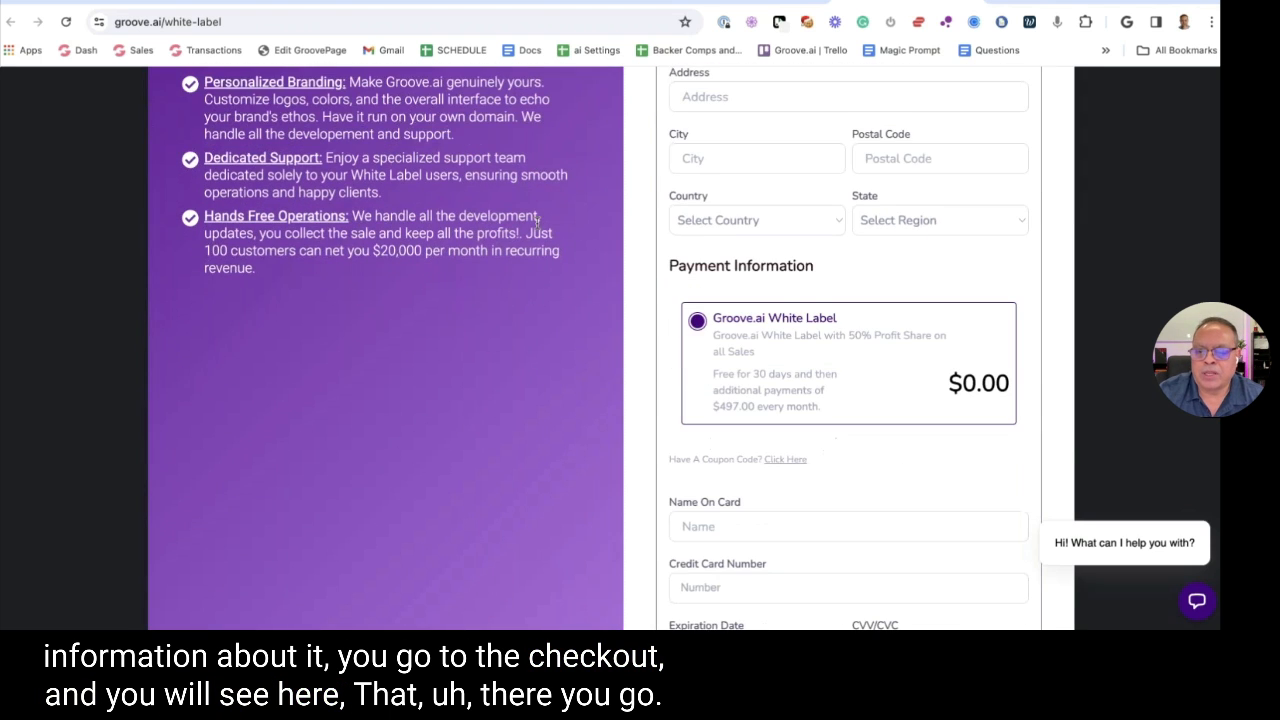
scroll(537, 222, "down", 1)
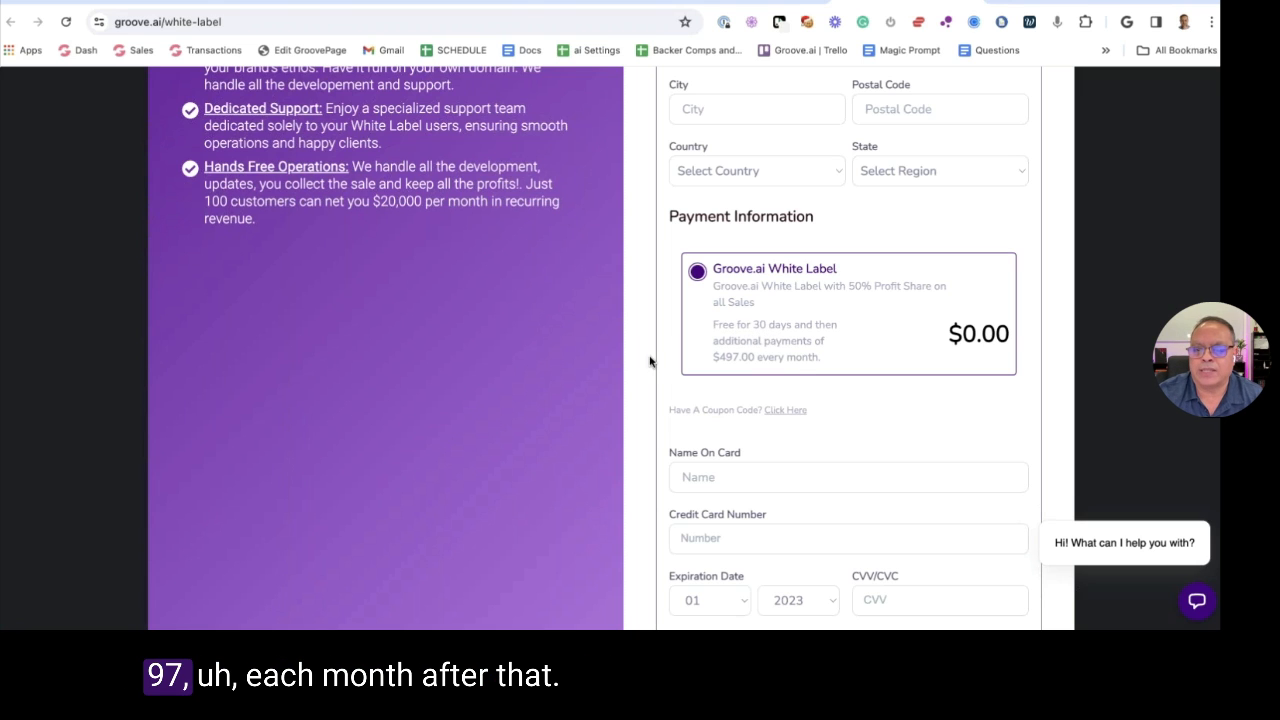
Highlight the Hands Free Operations benefit, then return to the Holiday Sale Demo project
scroll(745, 361, "up", 3)
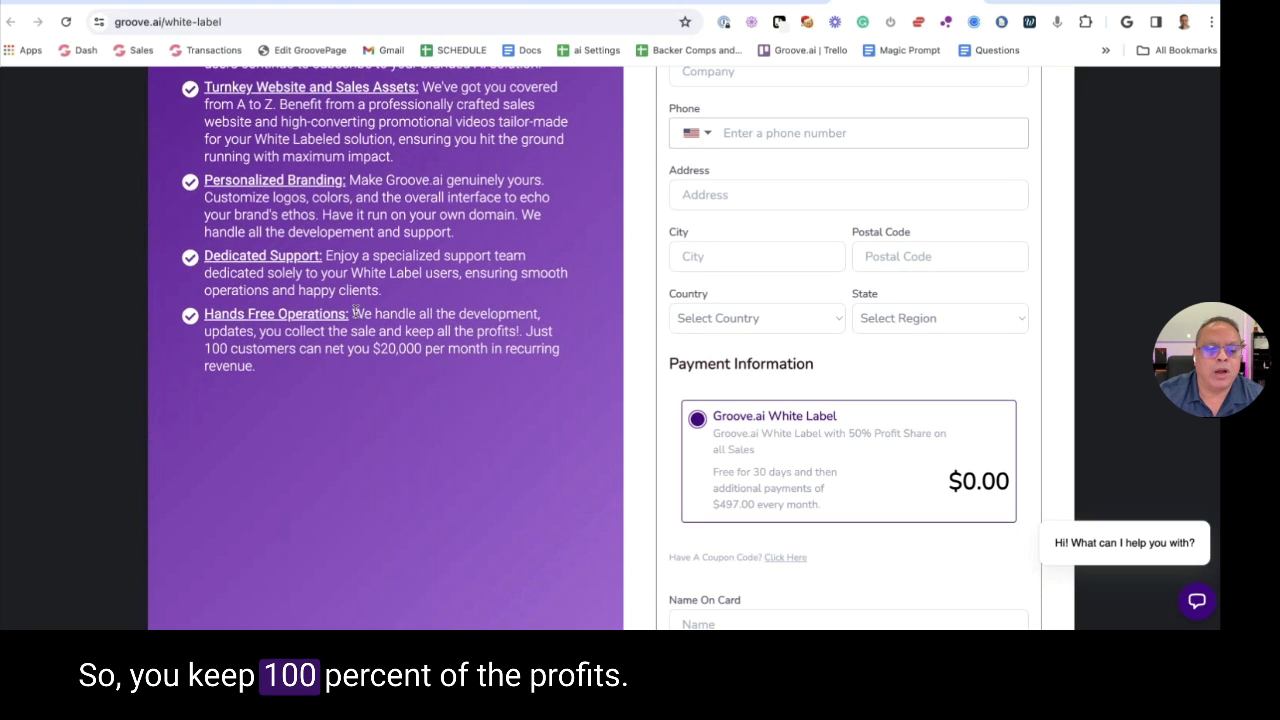
left_click_drag(355, 313, 523, 370)
left_click(523, 374)
left_click(145, 5)
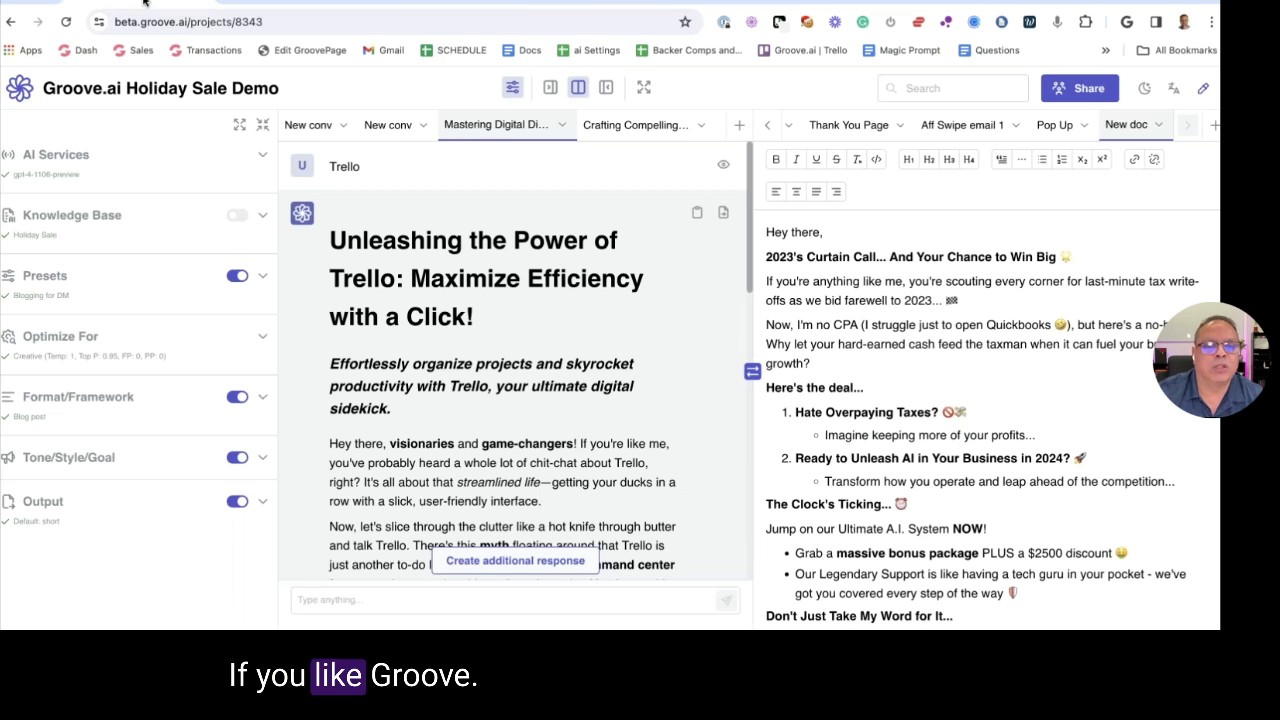
From the Projects list, switch Groove.ai's theme colour from blue-purple to pink
left_click(18, 92)
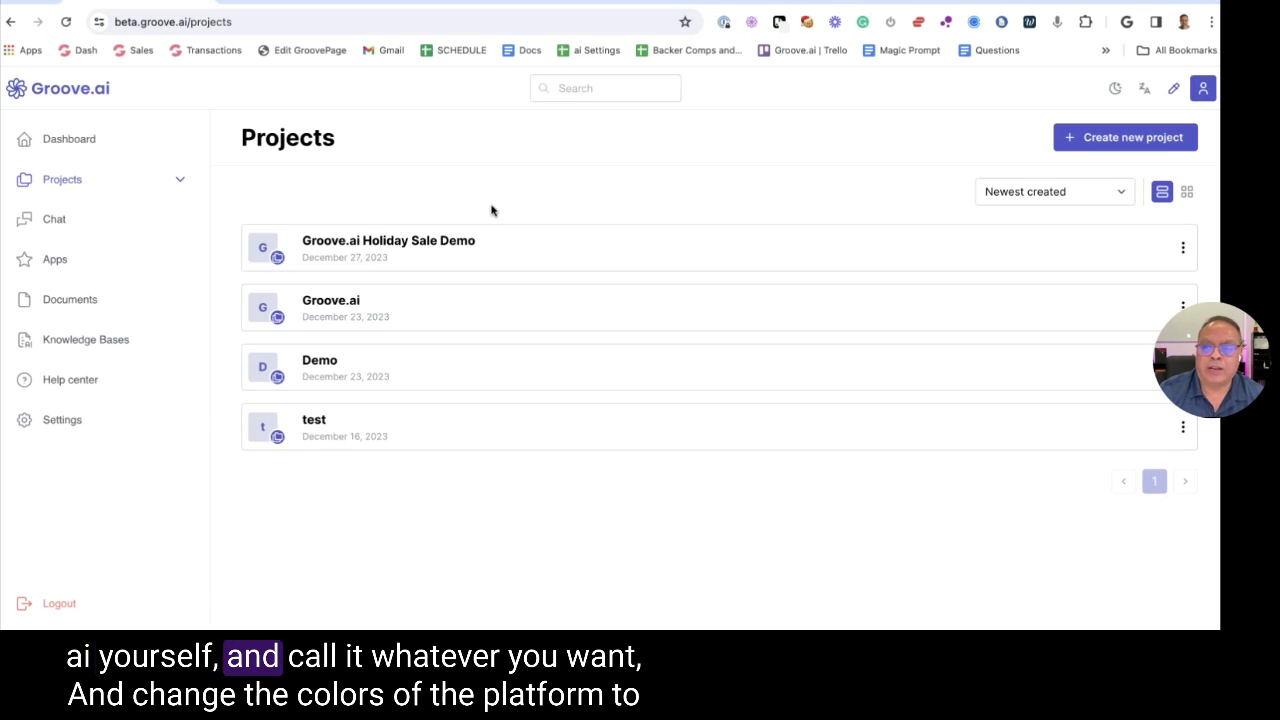
left_click(1173, 91)
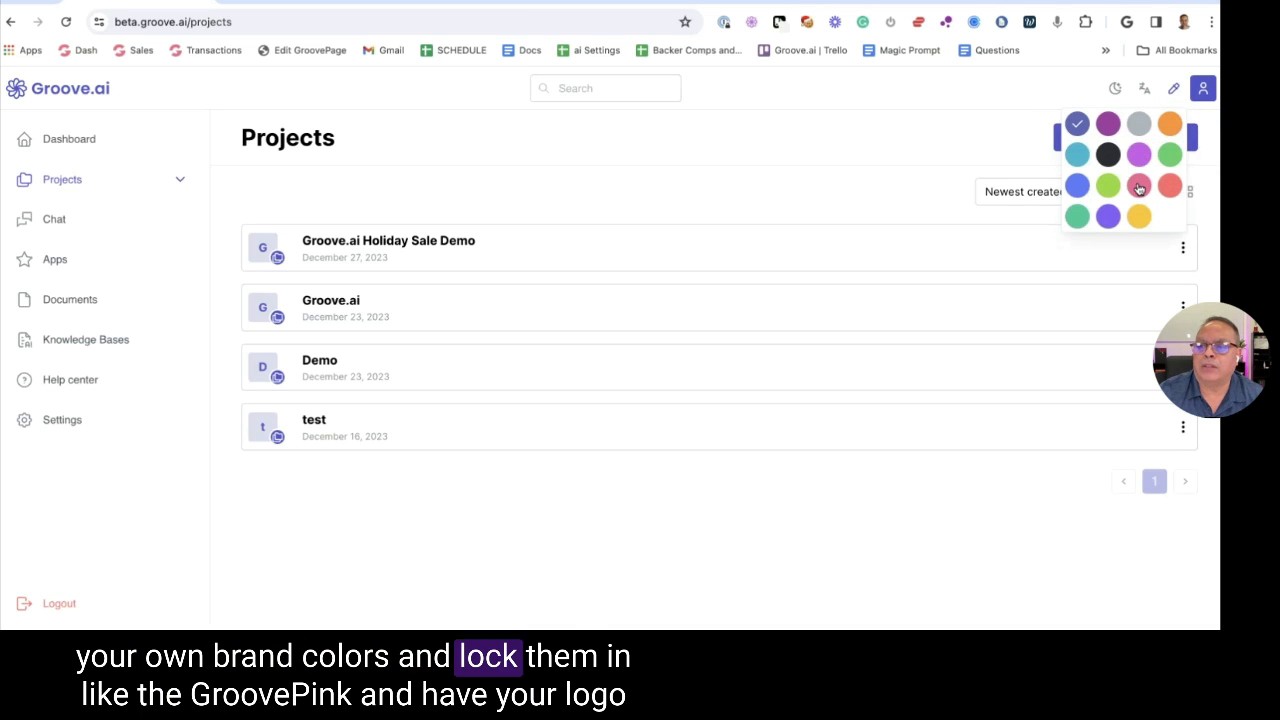
left_click(1139, 187)
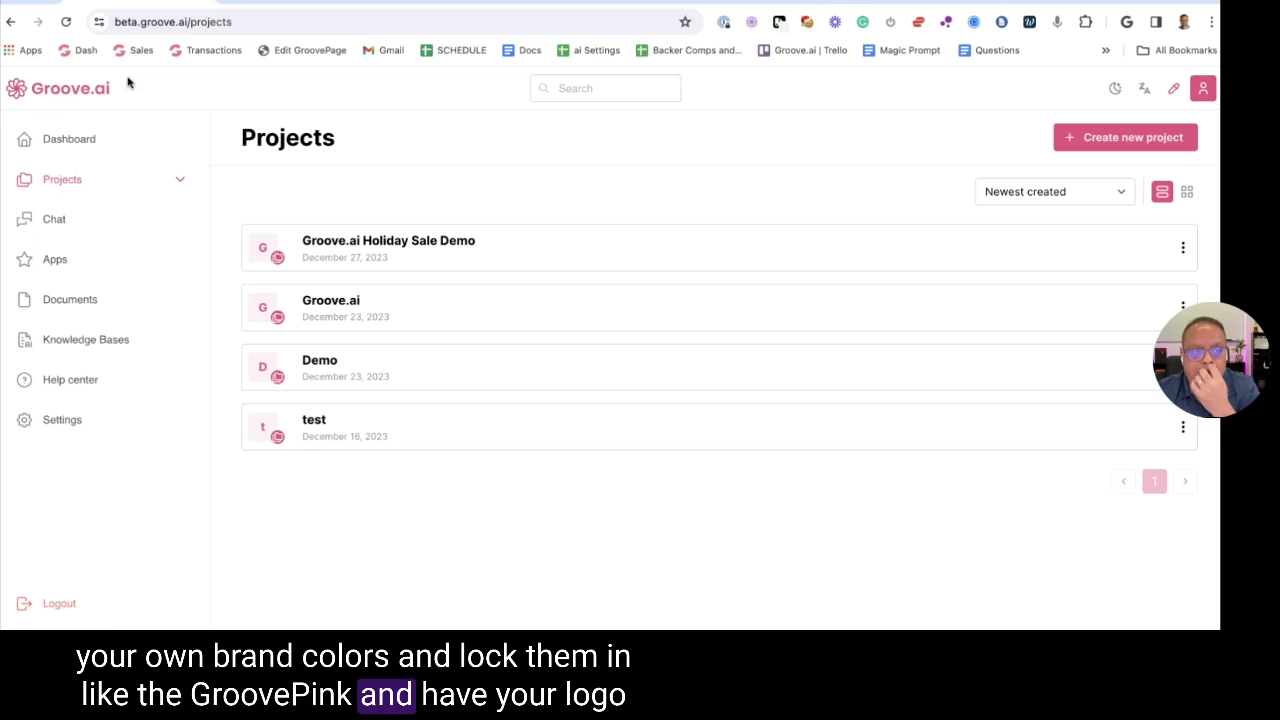
left_click(200, 21)
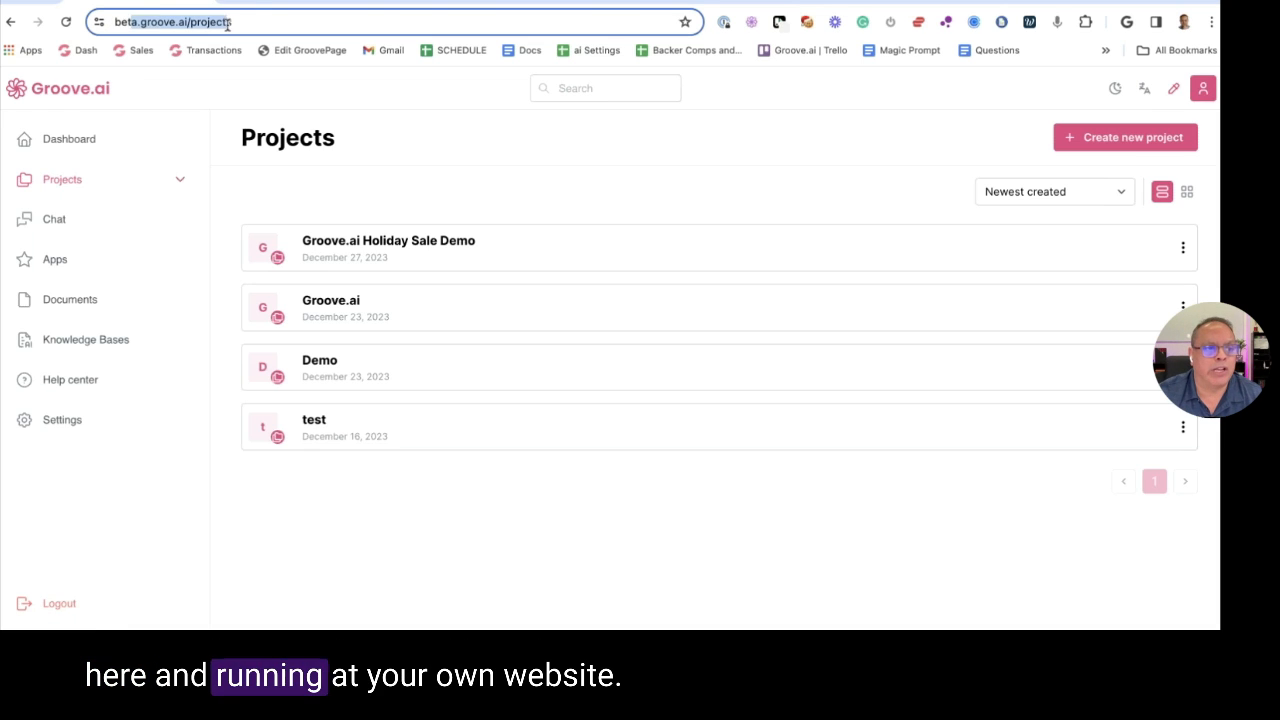
left_click(393, 119)
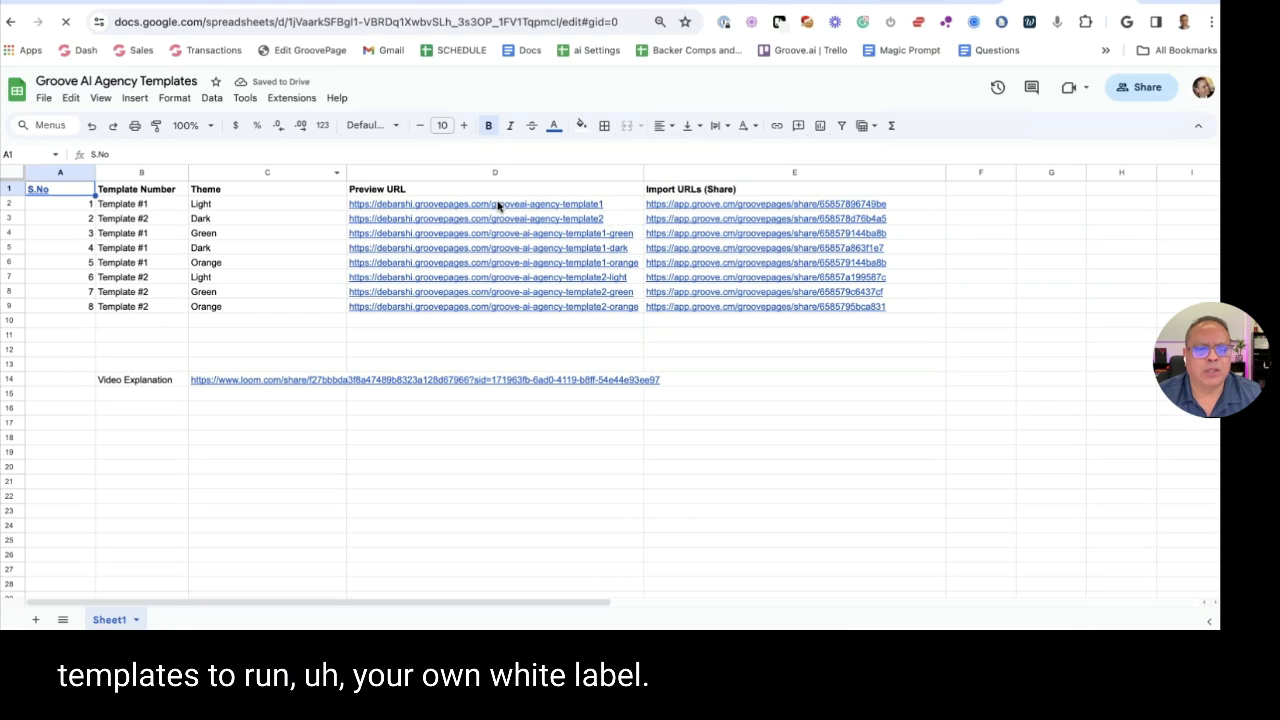
Open the Template #2 Dark preview link from the Groove AI Agency Templates sheet
left_click(498, 205)
left_click(316, 225)
left_click(416, 220)
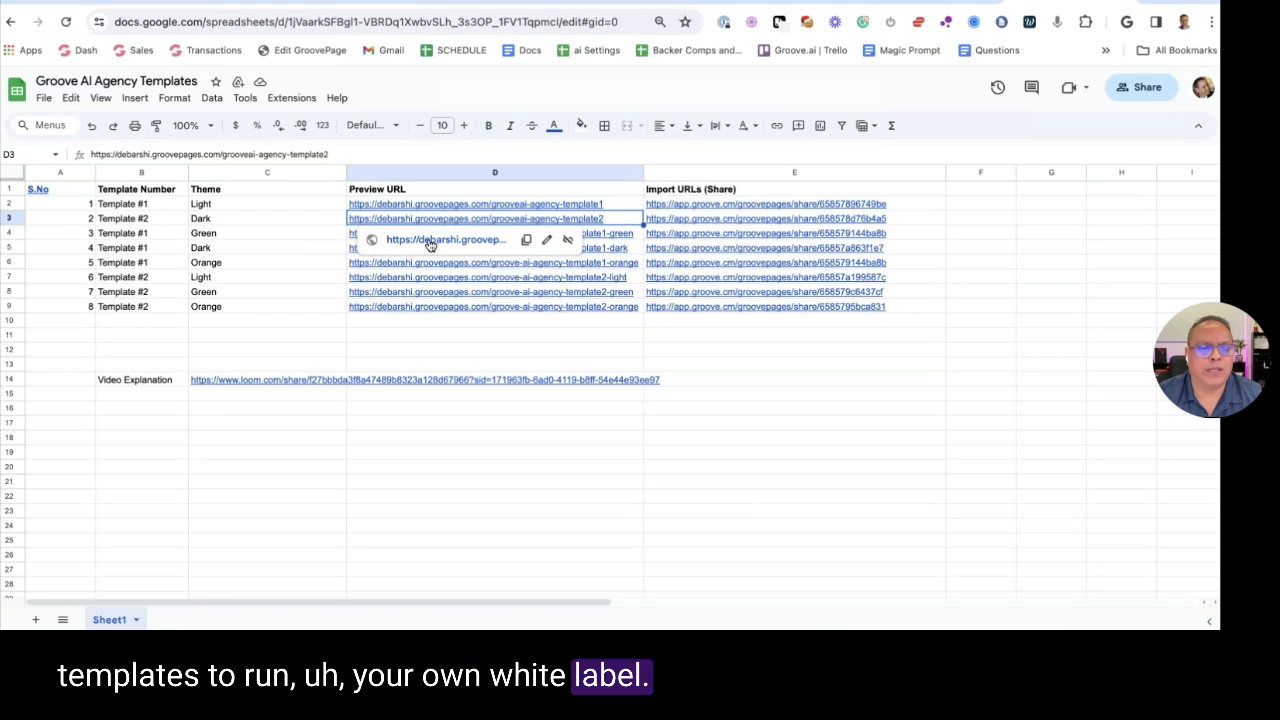
left_click(431, 245)
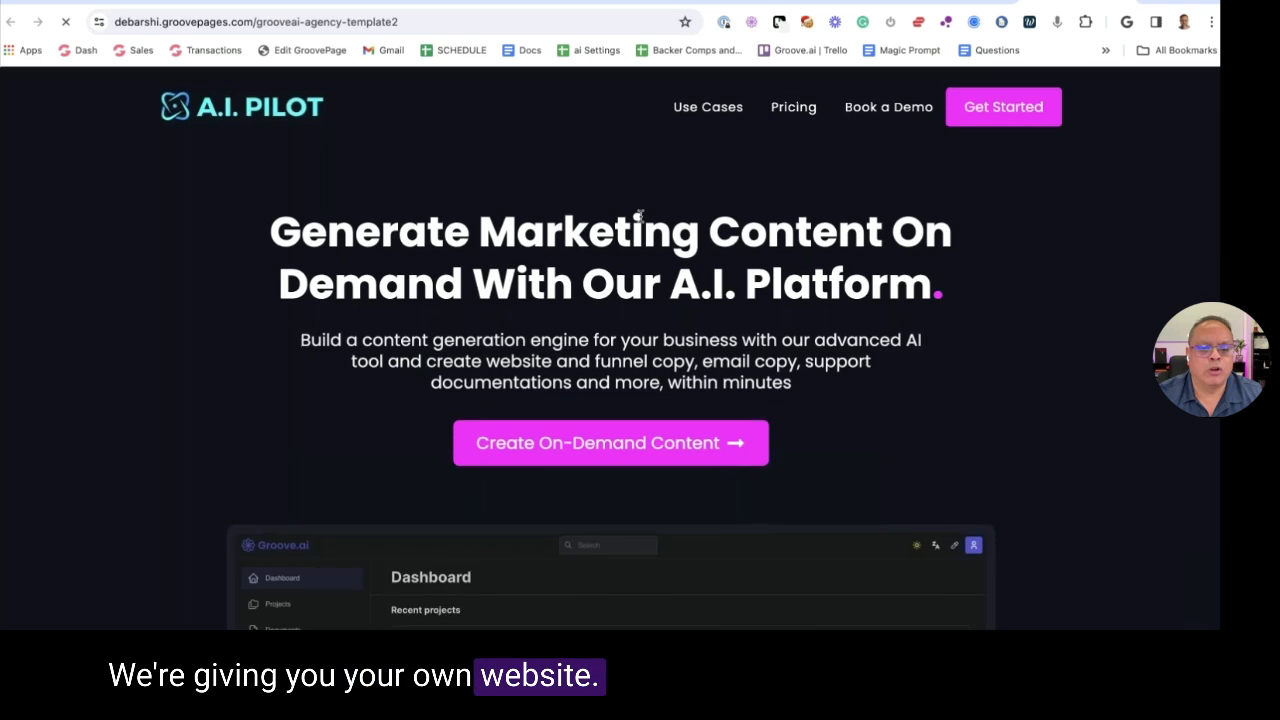
scroll(643, 167, "down", 3)
scroll(643, 167, "down", 10)
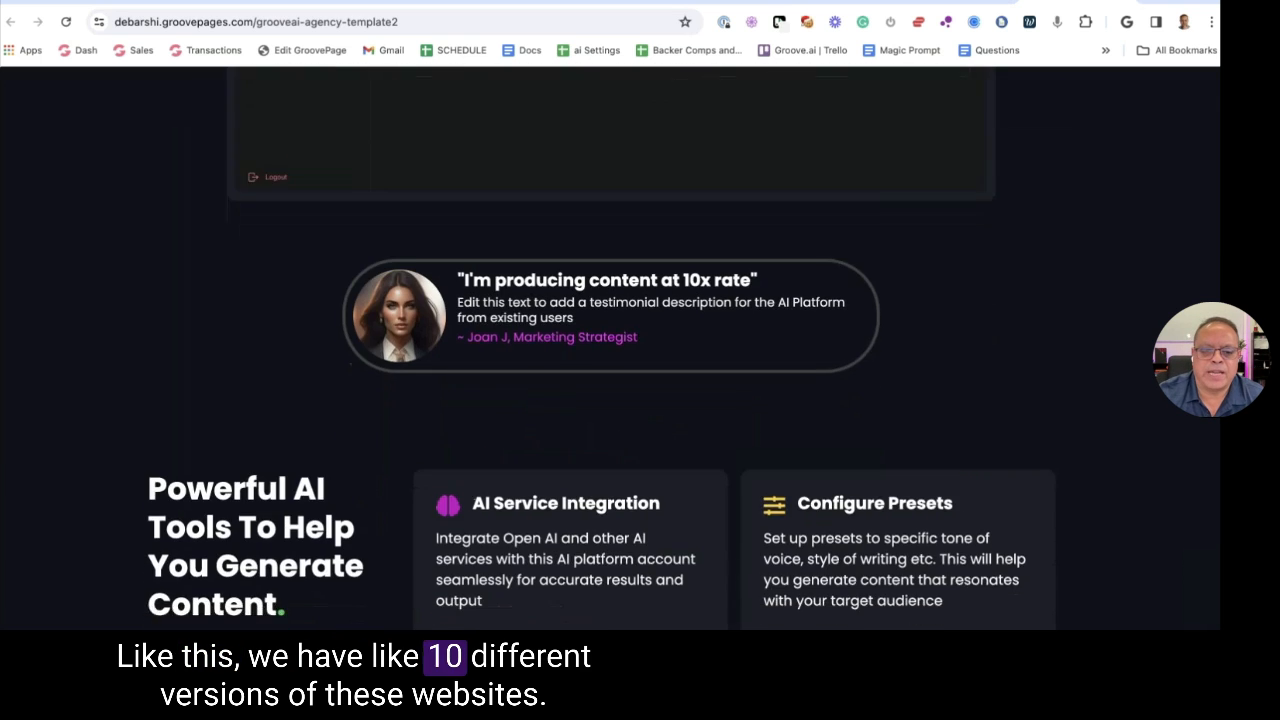
scroll(641, 175, "down", 12)
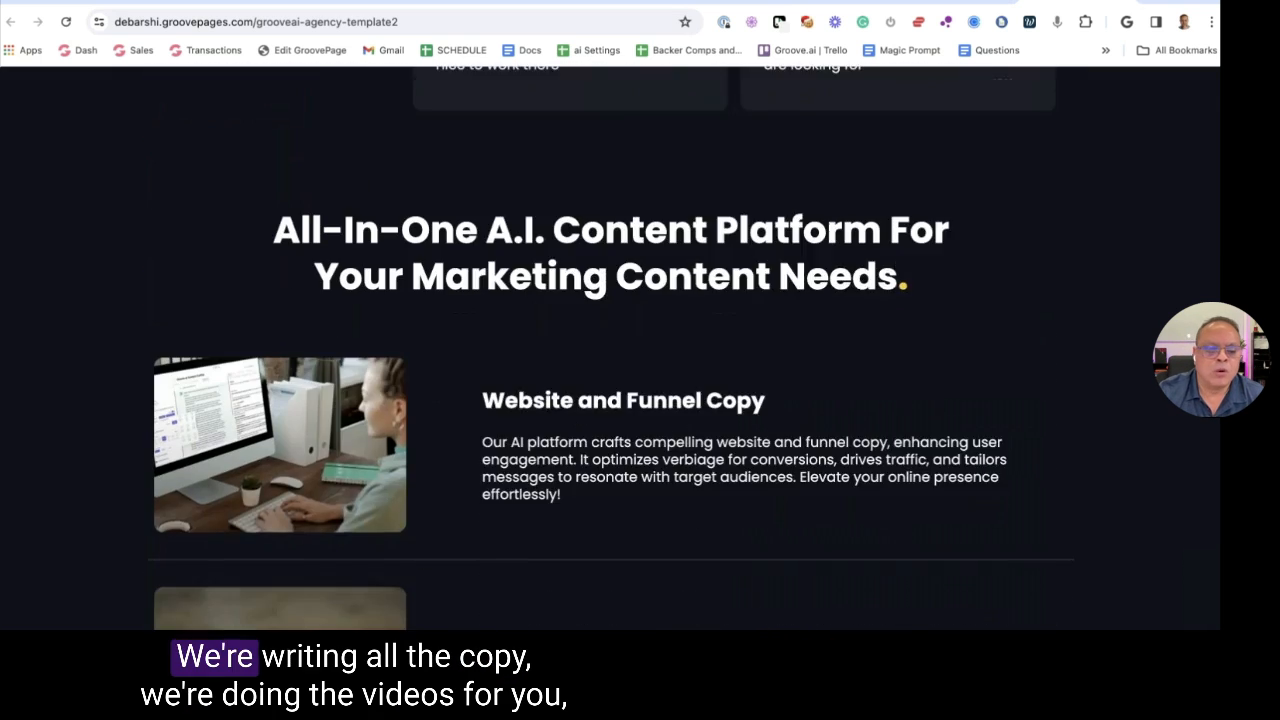
scroll(641, 175, "down", 8)
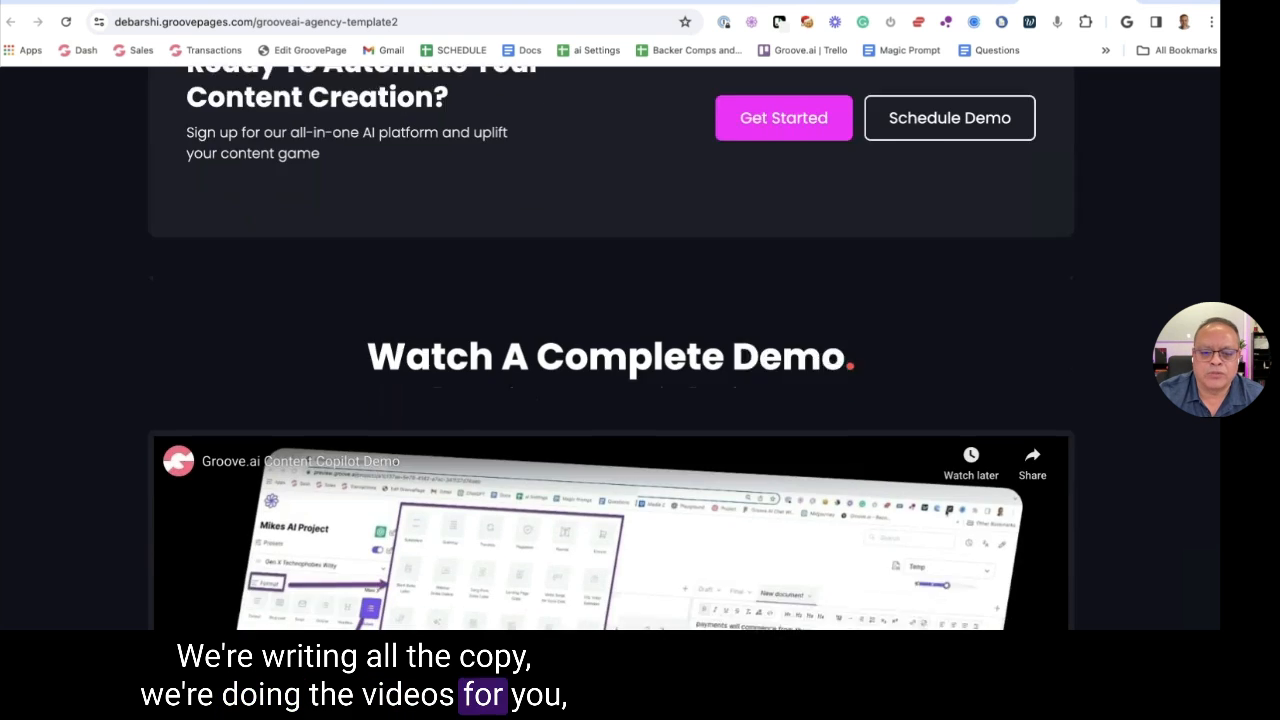
scroll(637, 177, "up", 13)
scroll(605, 185, "up", 12)
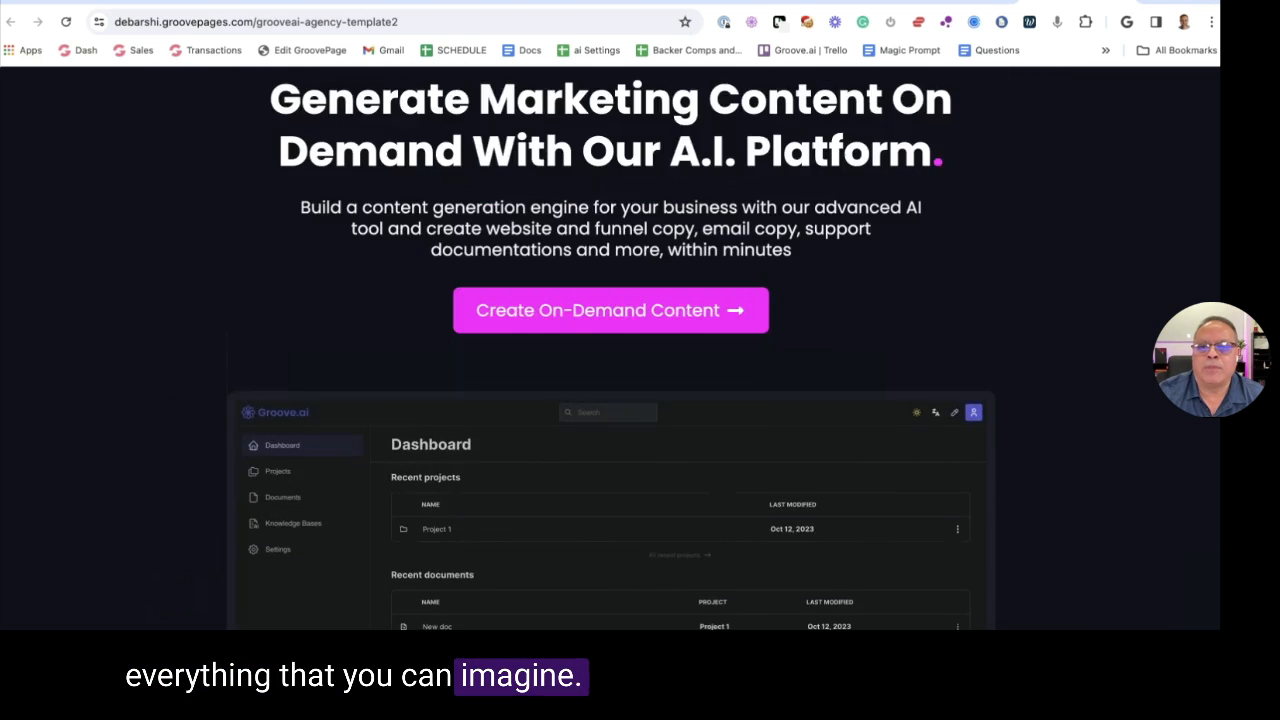